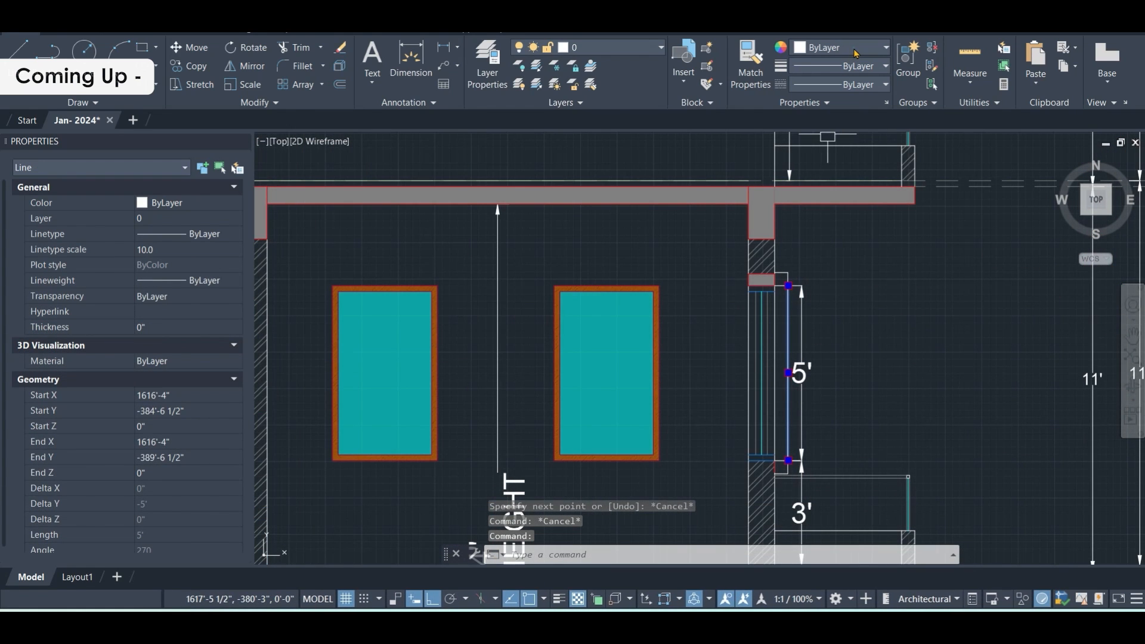
pyautogui.click(854, 48)
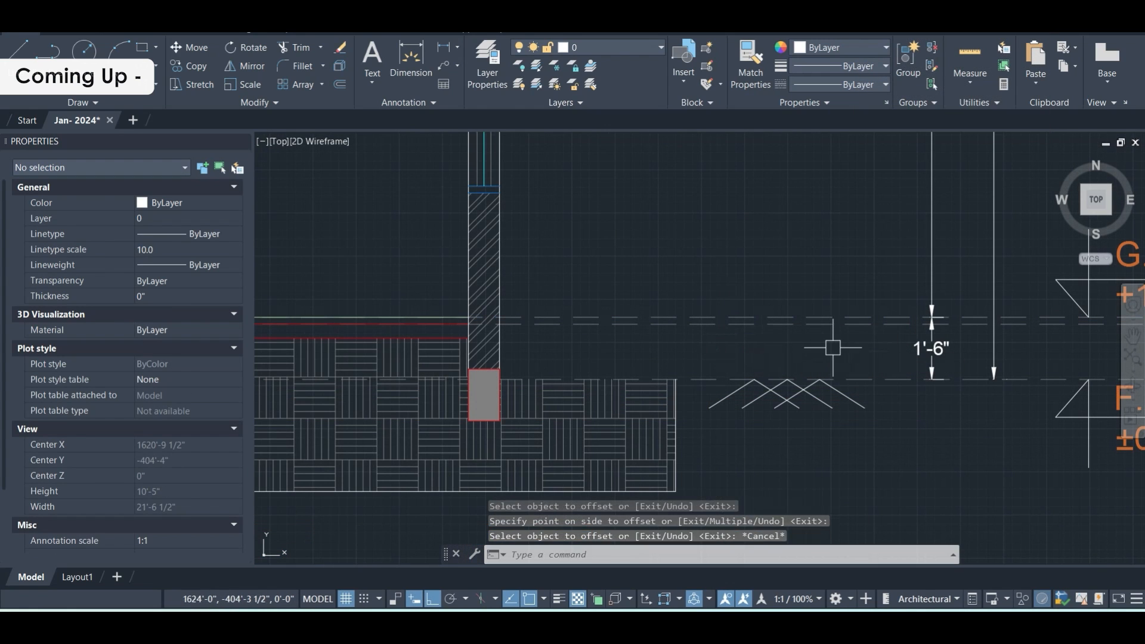
pyautogui.press('Escape')
pyautogui.press('Escape')
pyautogui.press('Escape')
pyautogui.press('Return')
pyautogui.click(878, 379)
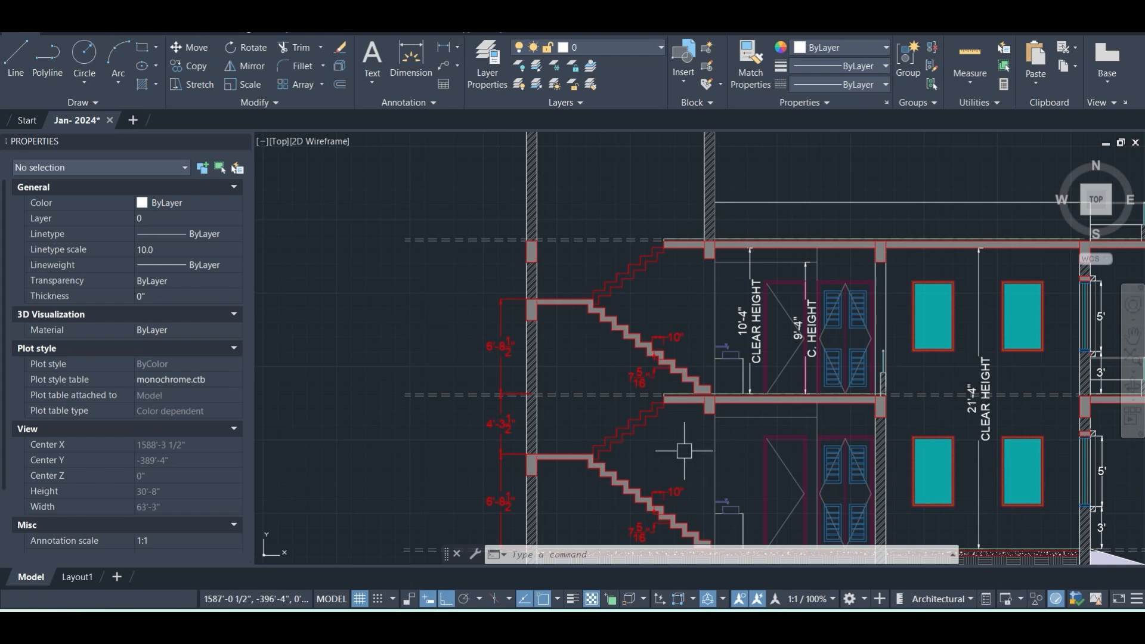
# - Examine the building section's ground floor, foundation, grade slab, RCC slabs and balcony projection
pyautogui.moveTo(684, 451)
pyautogui.mouseDown(button='middle')
pyautogui.moveTo(649, 288)
pyautogui.moveTo(590, 311)
pyautogui.moveTo(445, 335)
pyautogui.mouseUp(button='middle')
pyautogui.scroll(3, 635, 352)
pyautogui.moveTo(734, 327); pyautogui.dragTo(554, 328, button='middle')
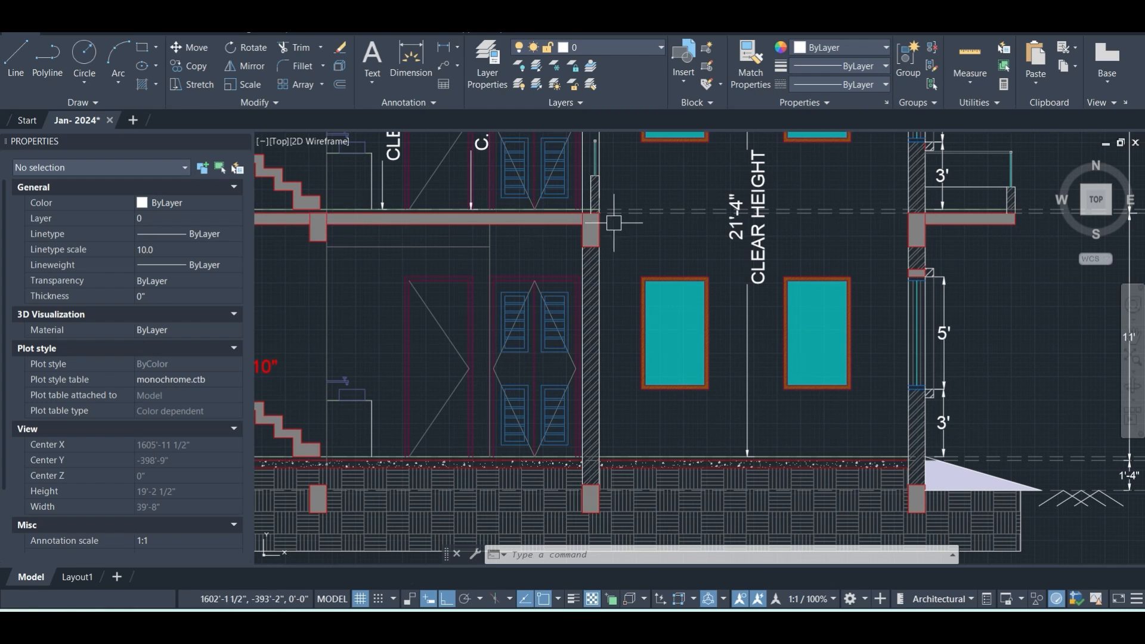
pyautogui.scroll(-3, 613, 410)
pyautogui.scroll(1, 779, 319)
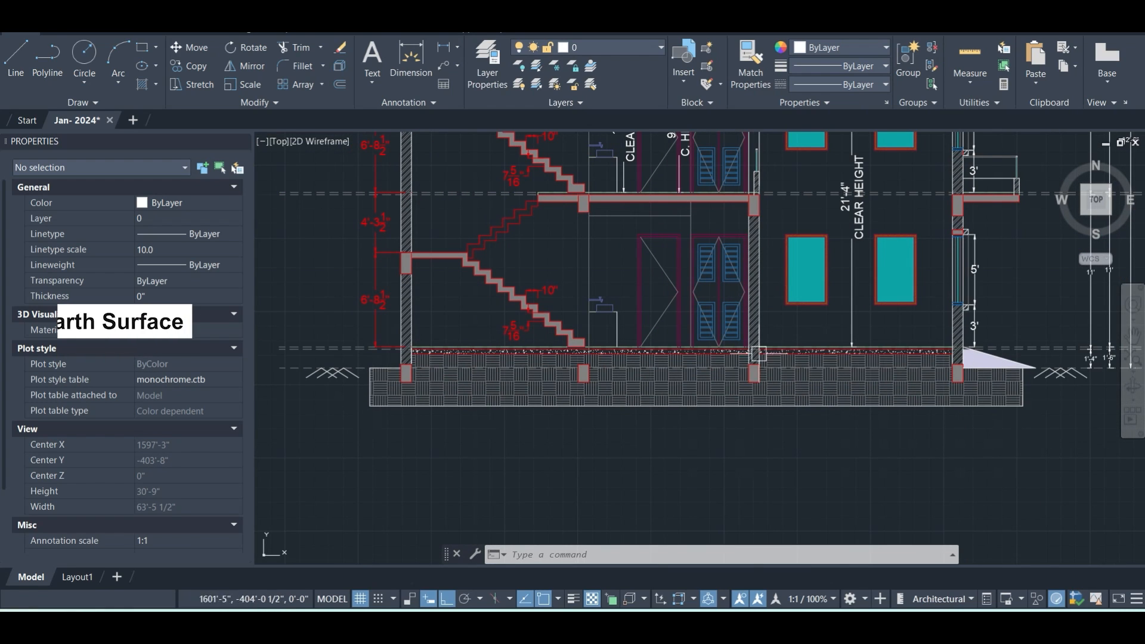
pyautogui.moveTo(703, 310); pyautogui.dragTo(688, 358, button='middle')
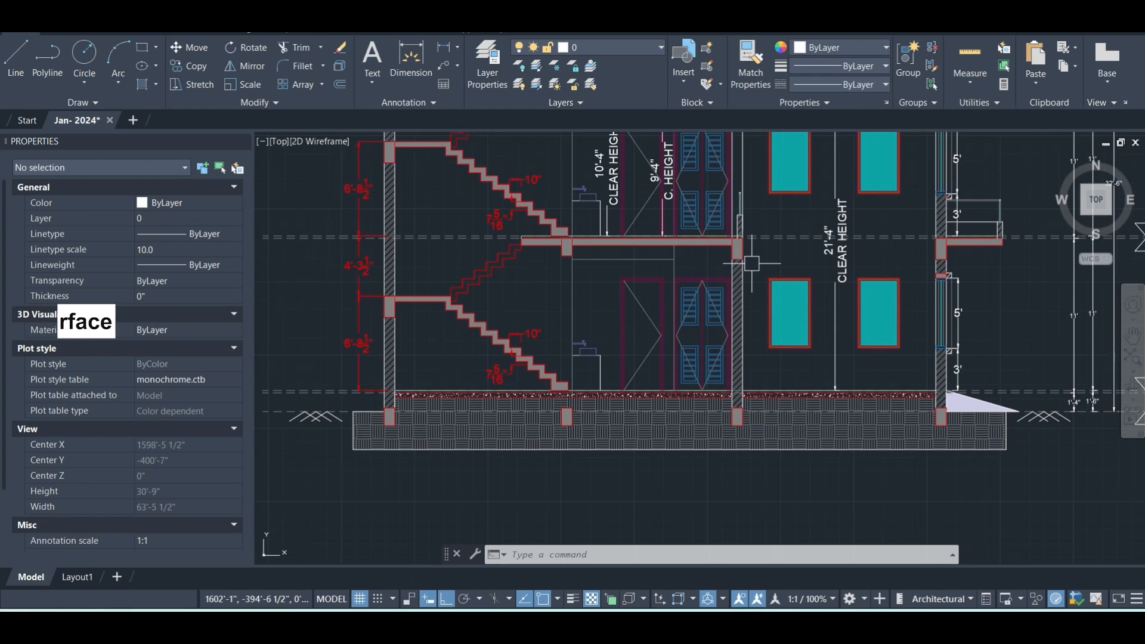
pyautogui.moveTo(752, 269); pyautogui.dragTo(691, 436, button='middle')
pyautogui.moveTo(774, 289); pyautogui.dragTo(690, 322, button='middle')
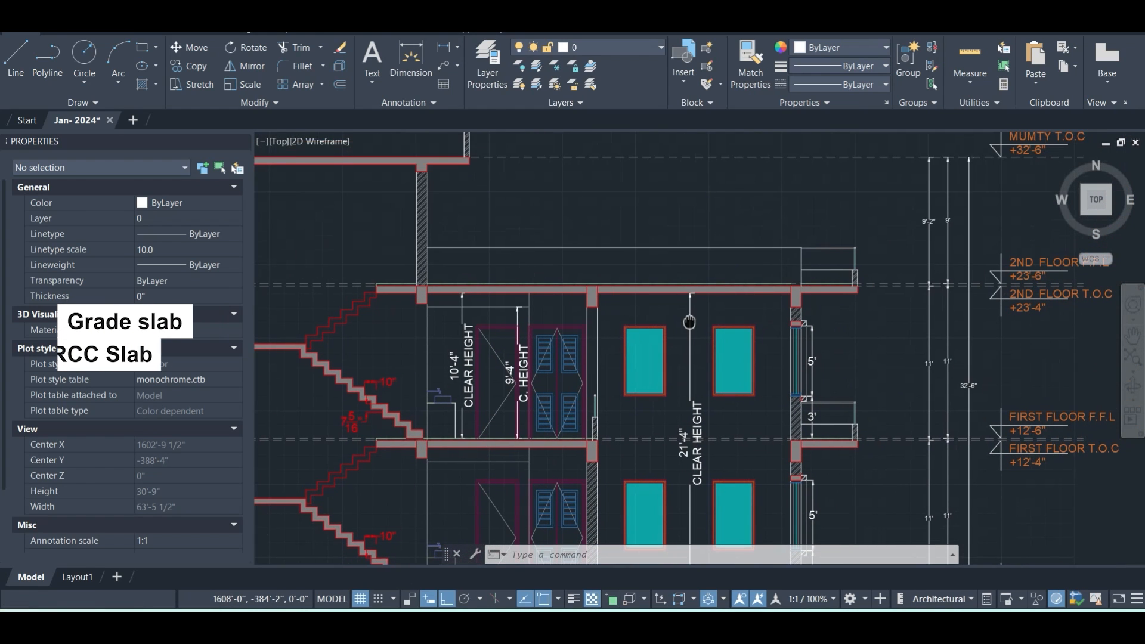
pyautogui.scroll(2, 874, 295)
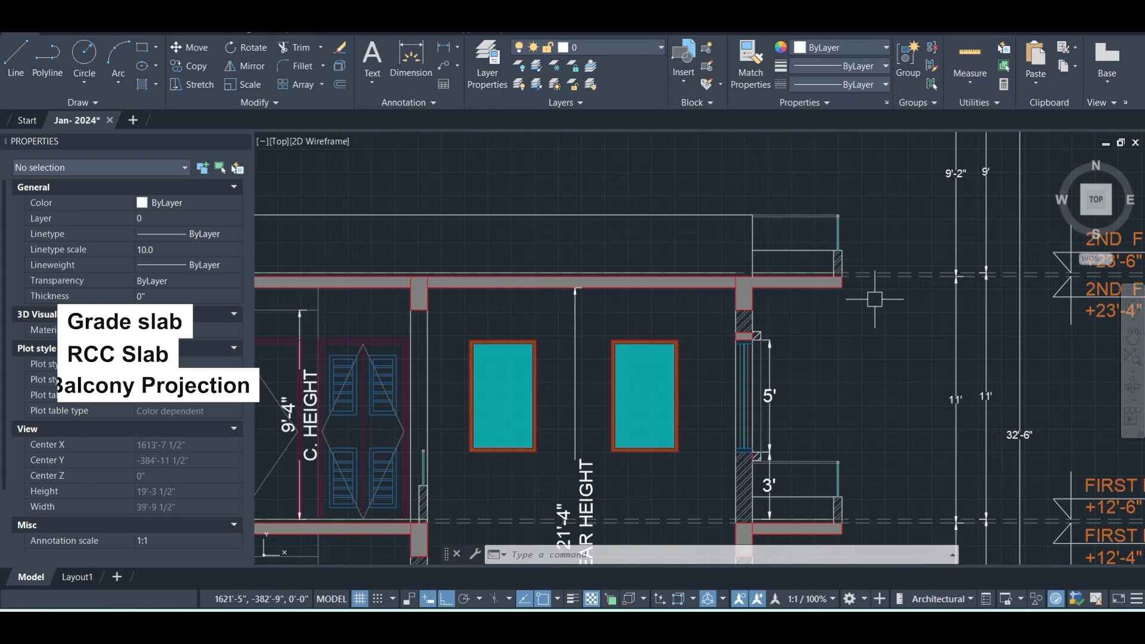
pyautogui.scroll(-3, 873, 299)
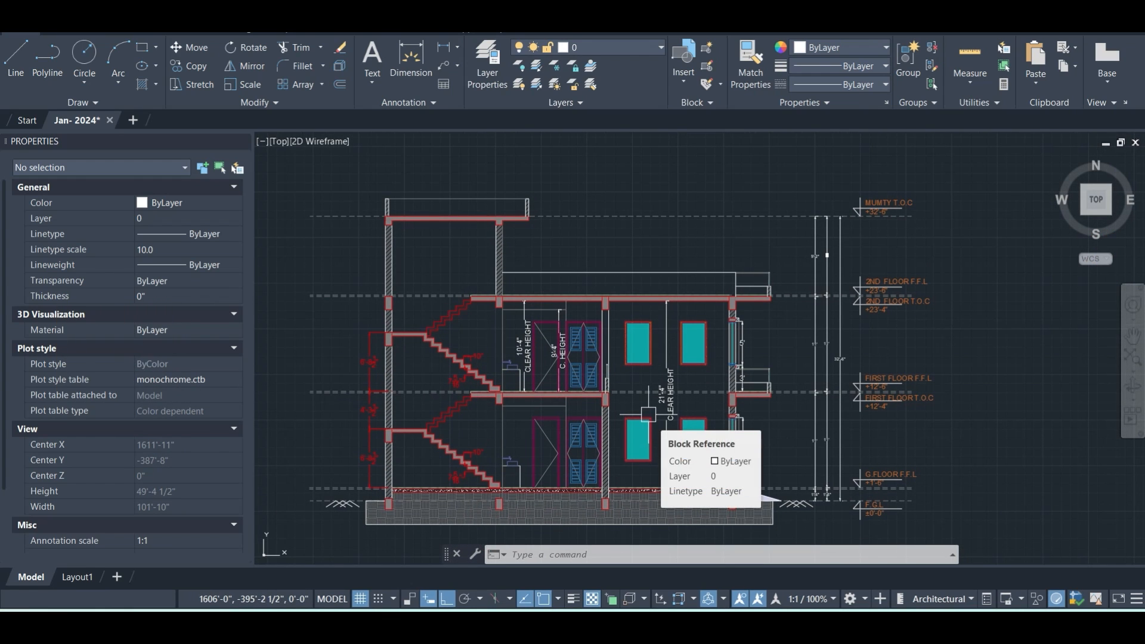
# - Inspect the slab, beam and column junction at the outer wall of the section, selecting the beam and its hatch briefly
pyautogui.scroll(2, 585, 296)
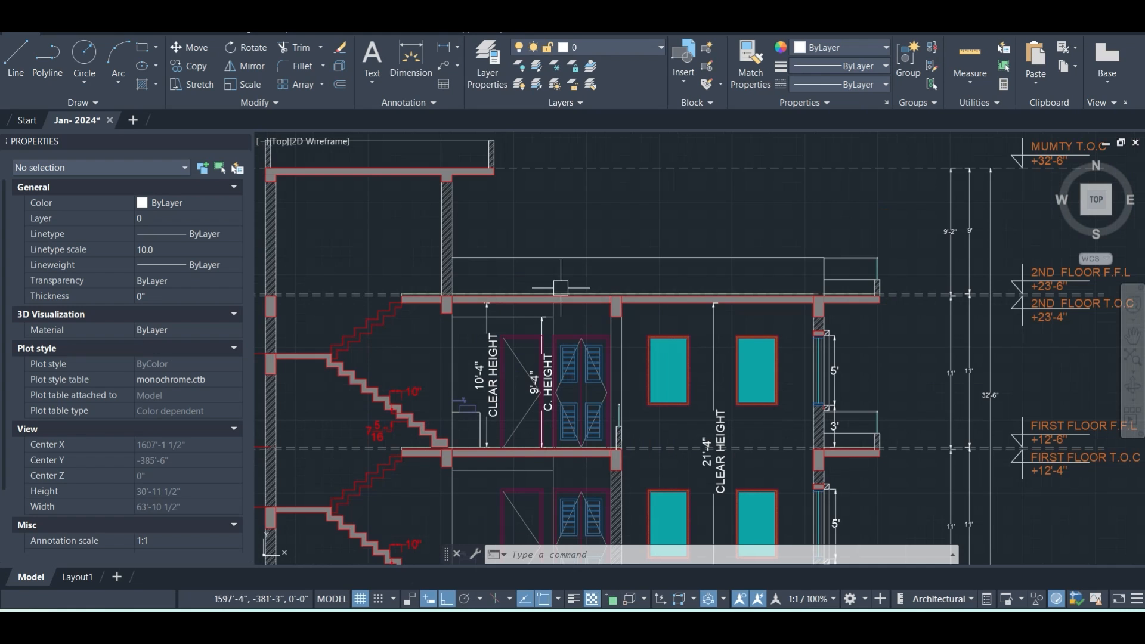
pyautogui.scroll(-1, 561, 288)
pyautogui.scroll(5, 422, 248)
pyautogui.click(422, 250)
pyautogui.click(639, 397)
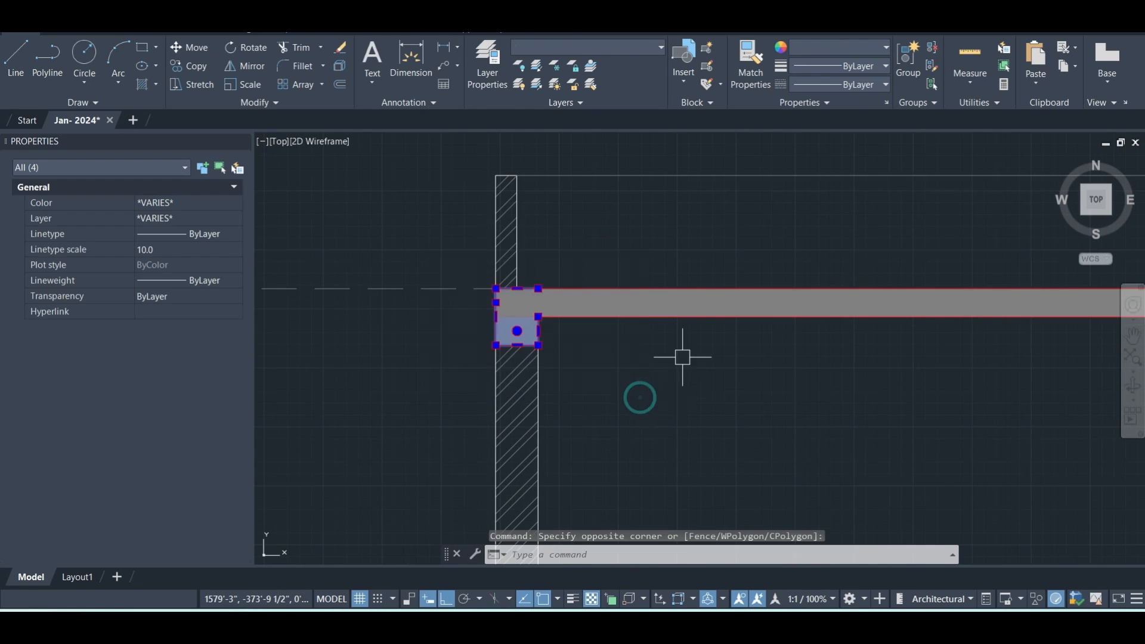
pyautogui.scroll(-3, 683, 357)
pyautogui.scroll(-2, 940, 417)
pyautogui.press('Escape')
pyautogui.press('Escape')
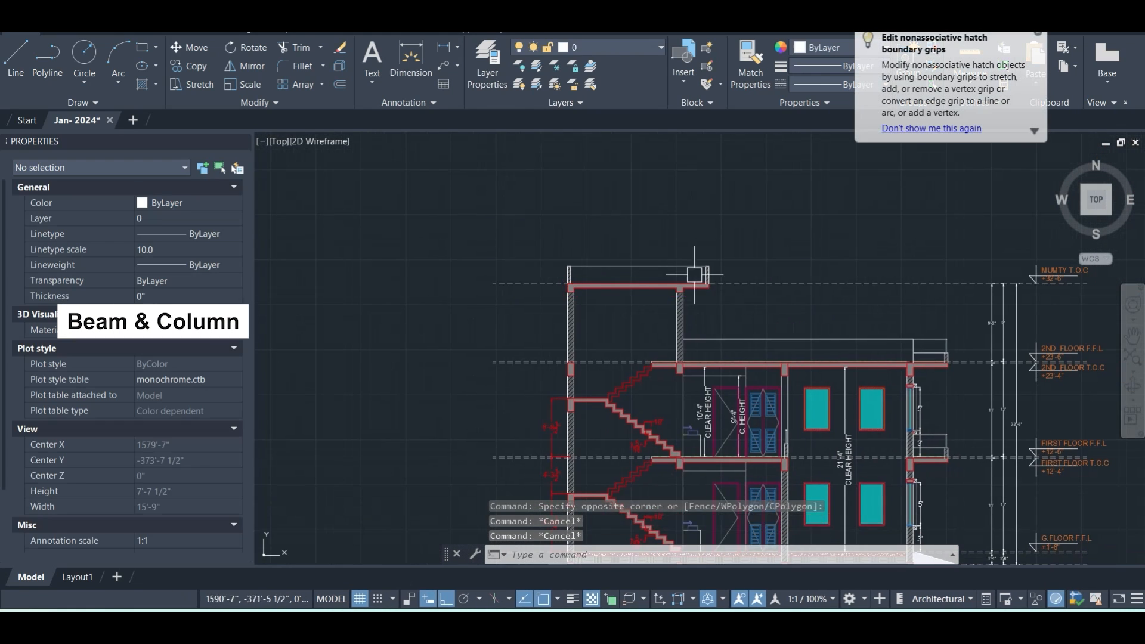
# - Examine the section's parapet, floor level markers, ramp, lintel beam and window details
pyautogui.scroll(5, 696, 272)
pyautogui.scroll(-7, 782, 333)
pyautogui.moveTo(1002, 466); pyautogui.dragTo(794, 434, button='middle')
pyautogui.scroll(4, 797, 436)
pyautogui.moveTo(830, 473); pyautogui.dragTo(777, 404, button='middle')
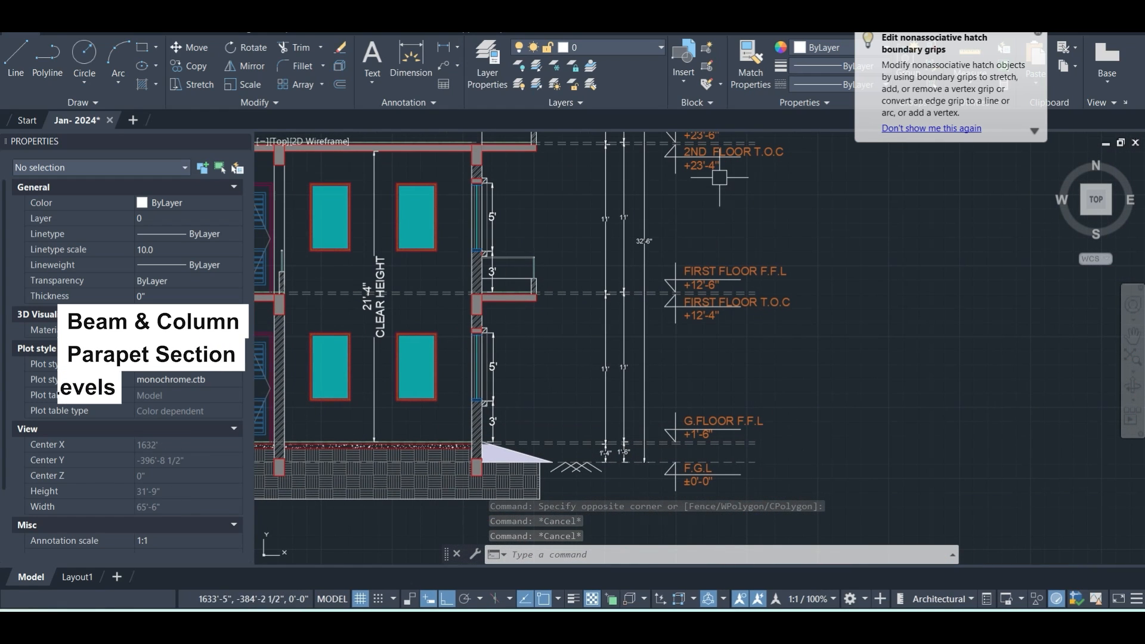
pyautogui.moveTo(514, 387); pyautogui.dragTo(787, 322, button='middle')
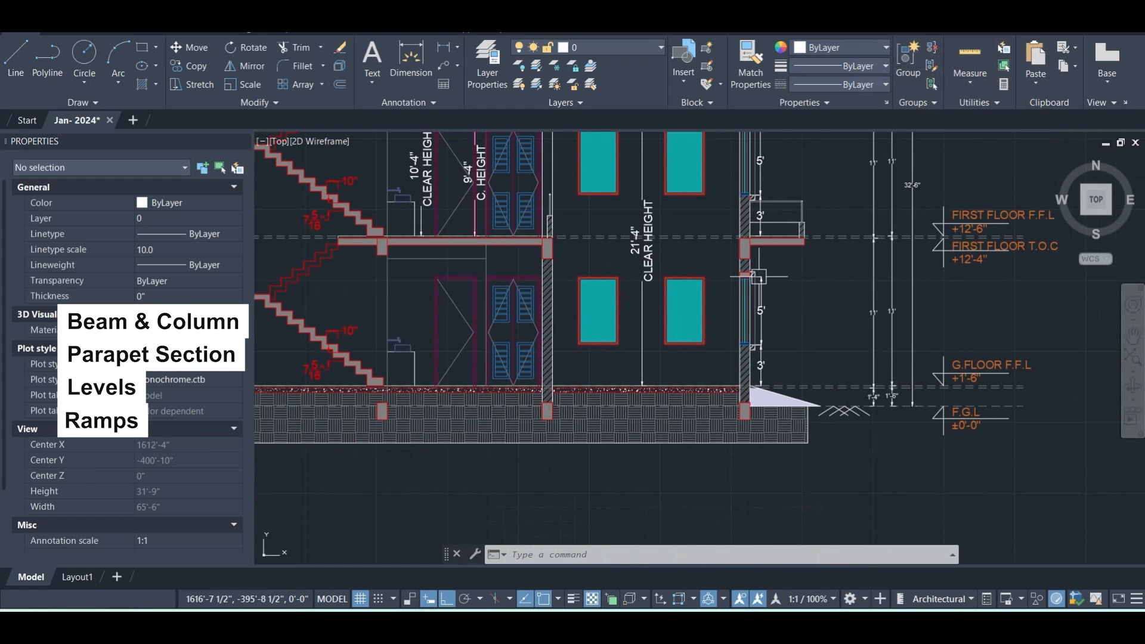
pyautogui.scroll(5, 759, 276)
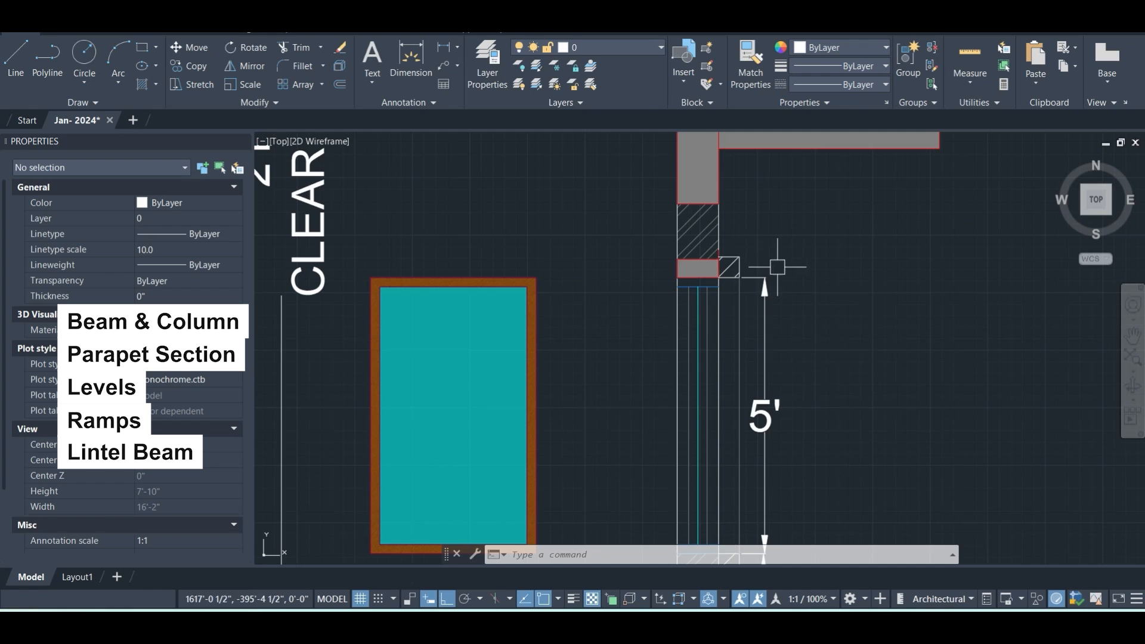
pyautogui.scroll(-5, 774, 287)
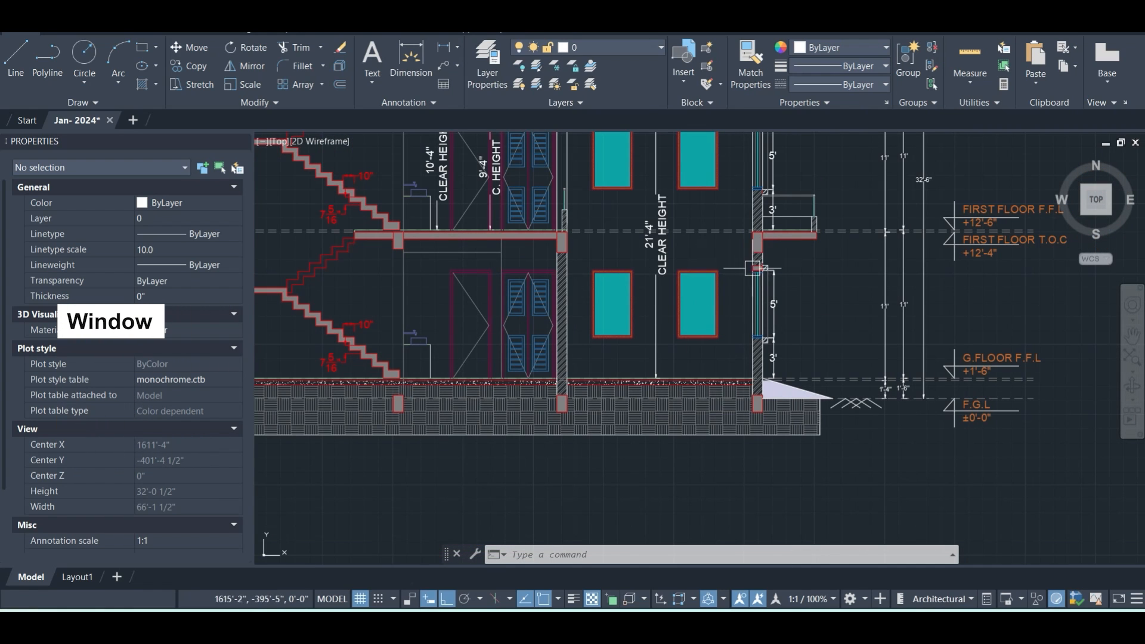
pyautogui.moveTo(753, 267); pyautogui.dragTo(852, 301, button='middle')
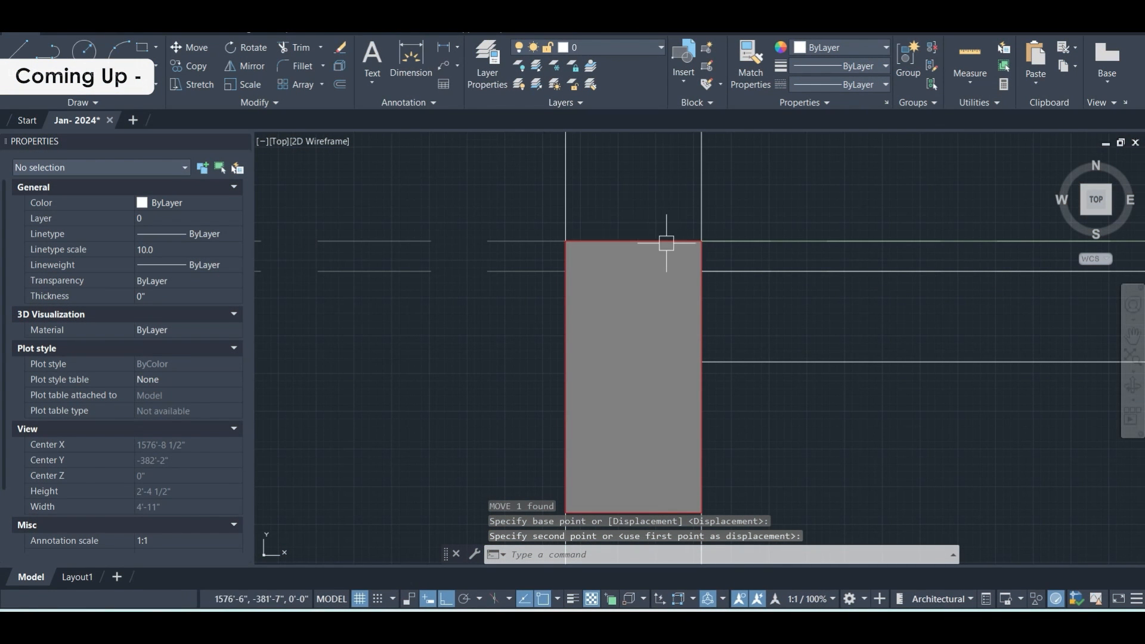
# - Undo the last move of the grey beam between the wall lines
pyautogui.hotkey('ctrl', 'z')
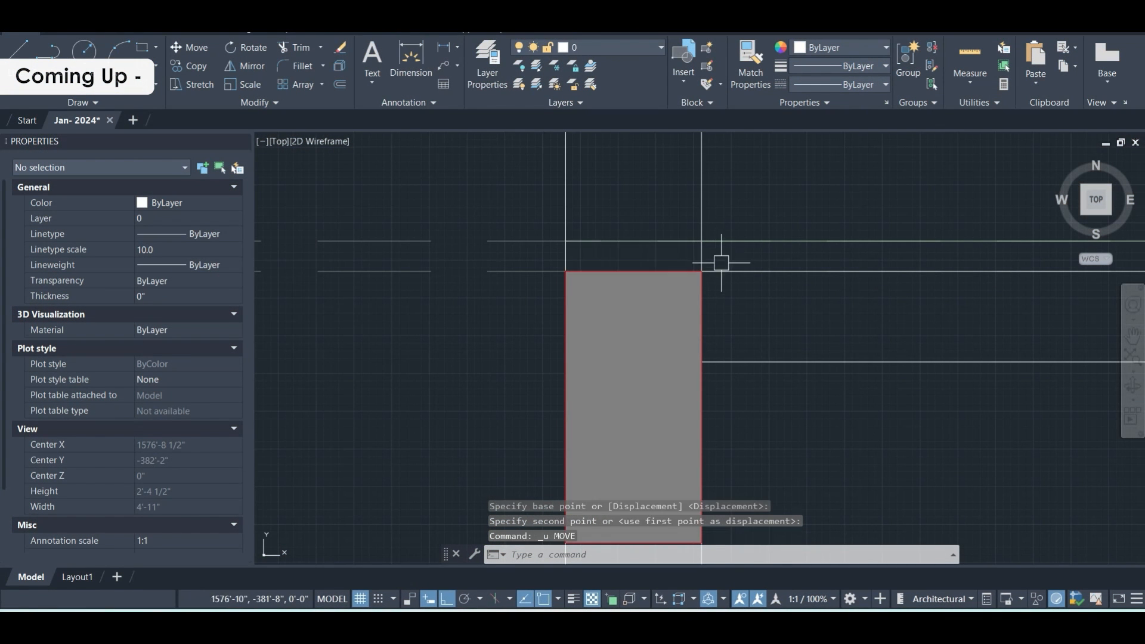
# - Match the red floor line's properties onto the dashed line just above it
pyautogui.scroll(-2, 693, 301)
pyautogui.click(696, 309)
pyautogui.scroll(-2, 714, 344)
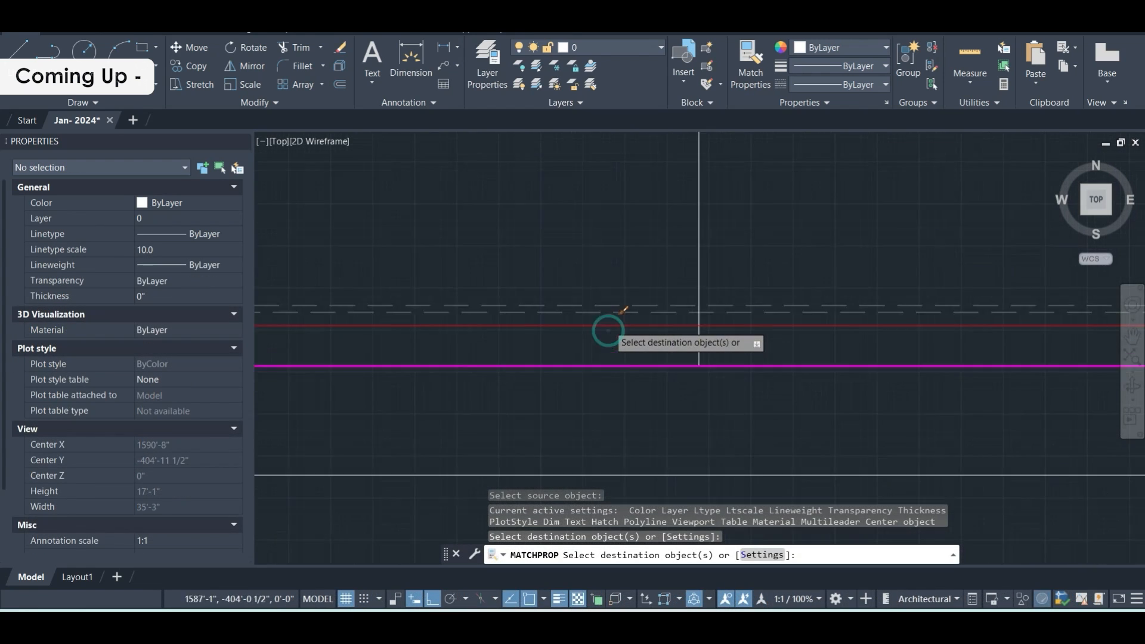
pyautogui.scroll(-2, 632, 239)
pyautogui.press('Escape')
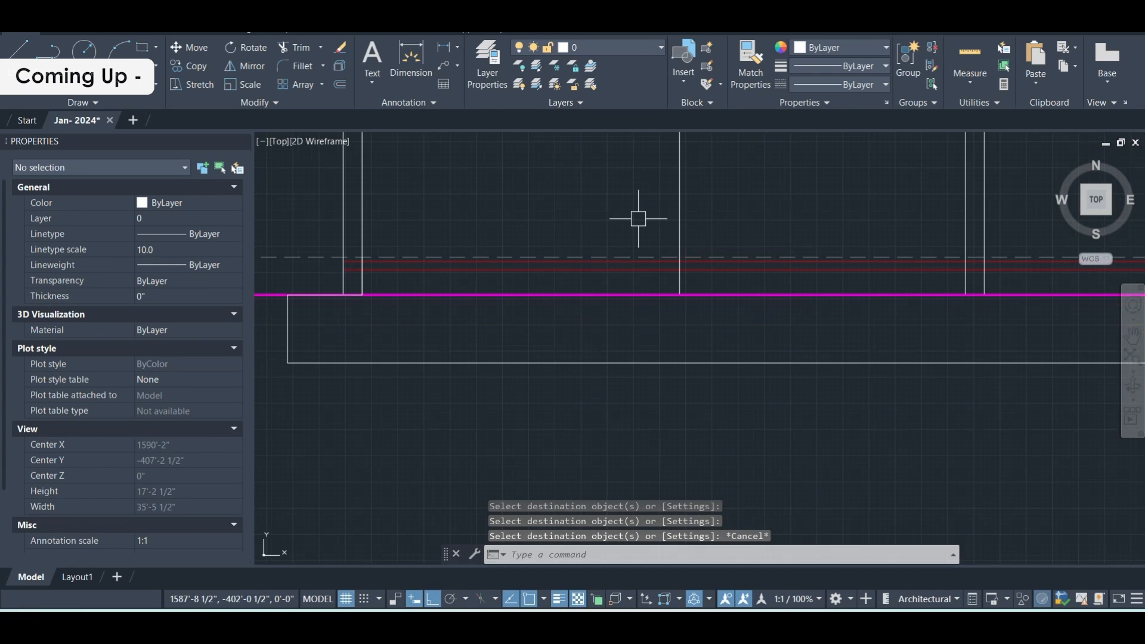
pyautogui.write('MA')
pyautogui.press('Return')
pyautogui.scroll(-3, 634, 388)
pyautogui.scroll(5, 627, 316)
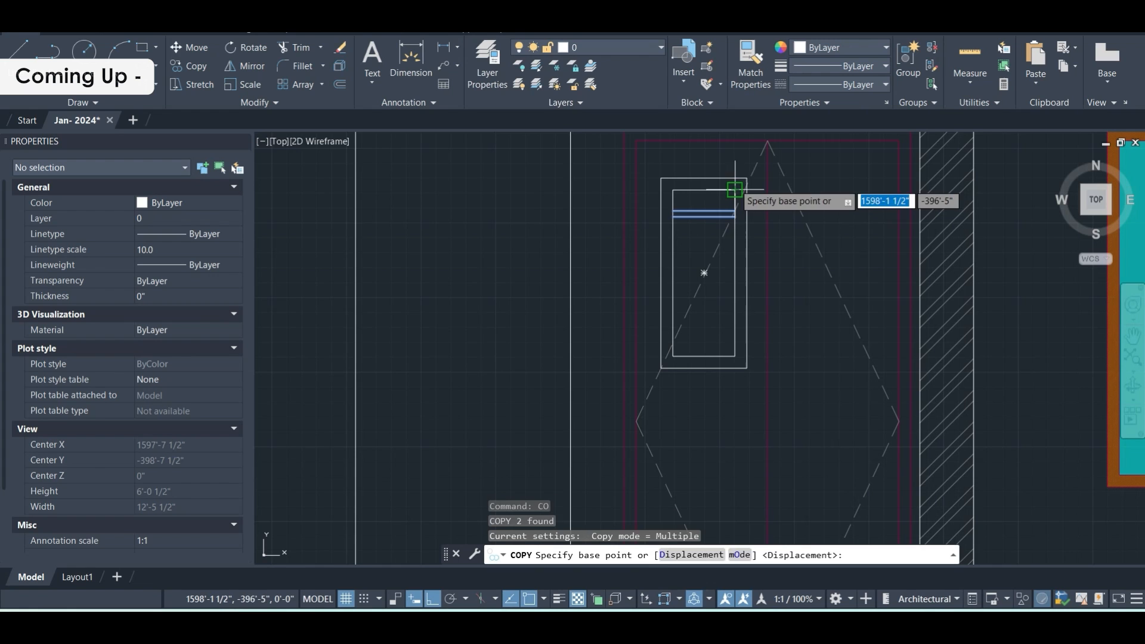
# - Pick the upper corner of the two slat lines in the door panel as the base point for copying them
pyautogui.click(734, 210)
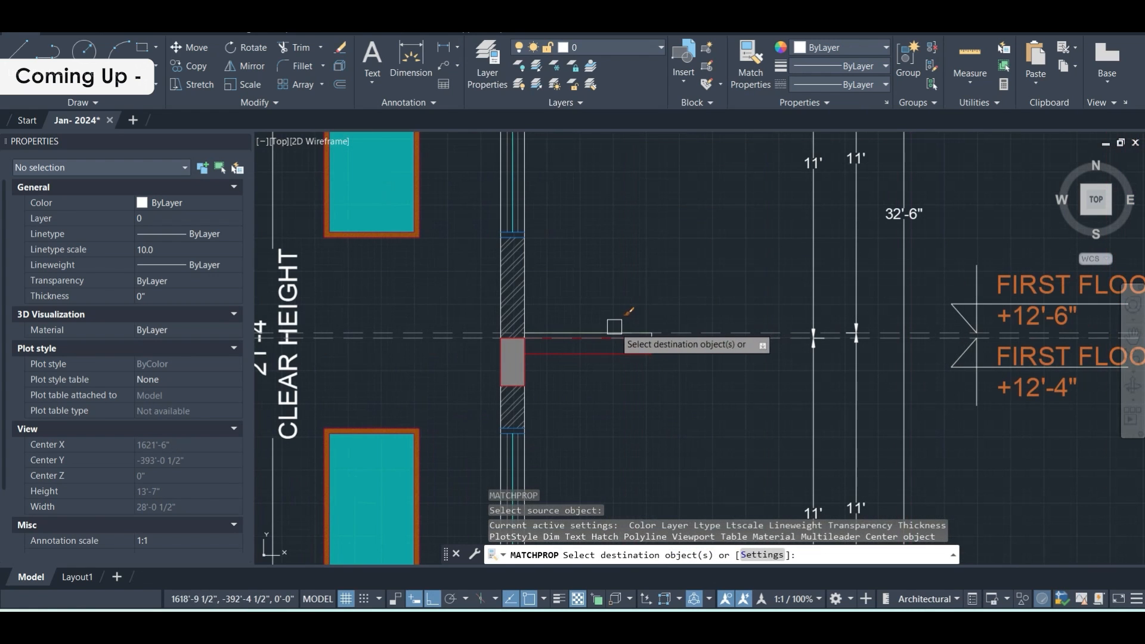
pyautogui.scroll(5, 627, 328)
pyautogui.scroll(-5, 680, 272)
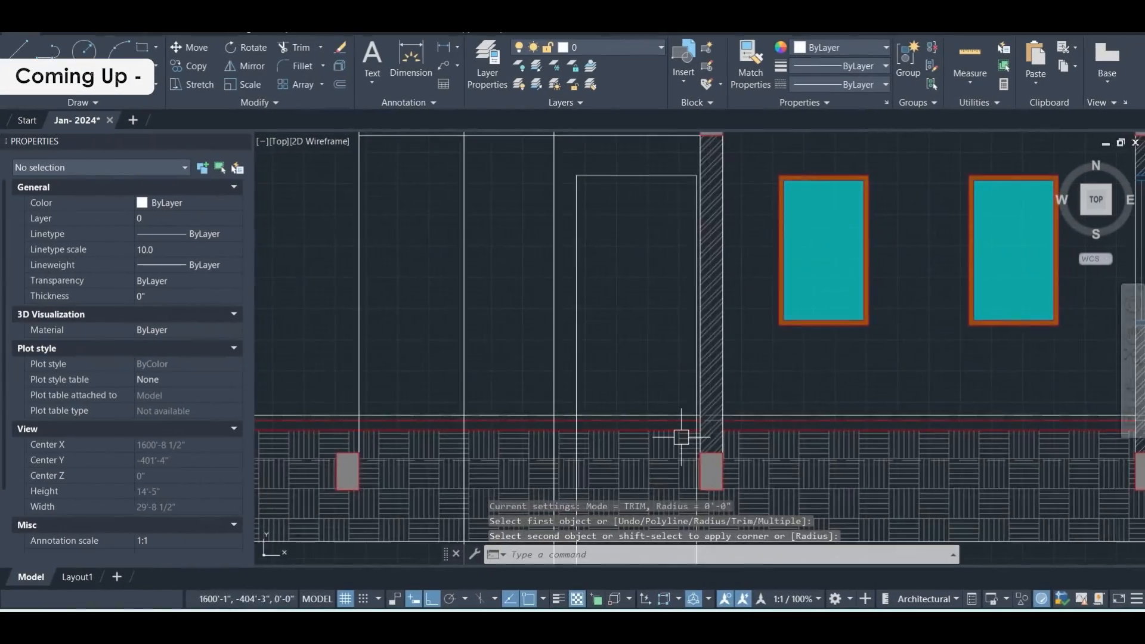
# - Erase the vertical line that ends at the slab beside the hatched wall
pyautogui.press('Escape')
pyautogui.press('Escape')
pyautogui.scroll(4, 681, 437)
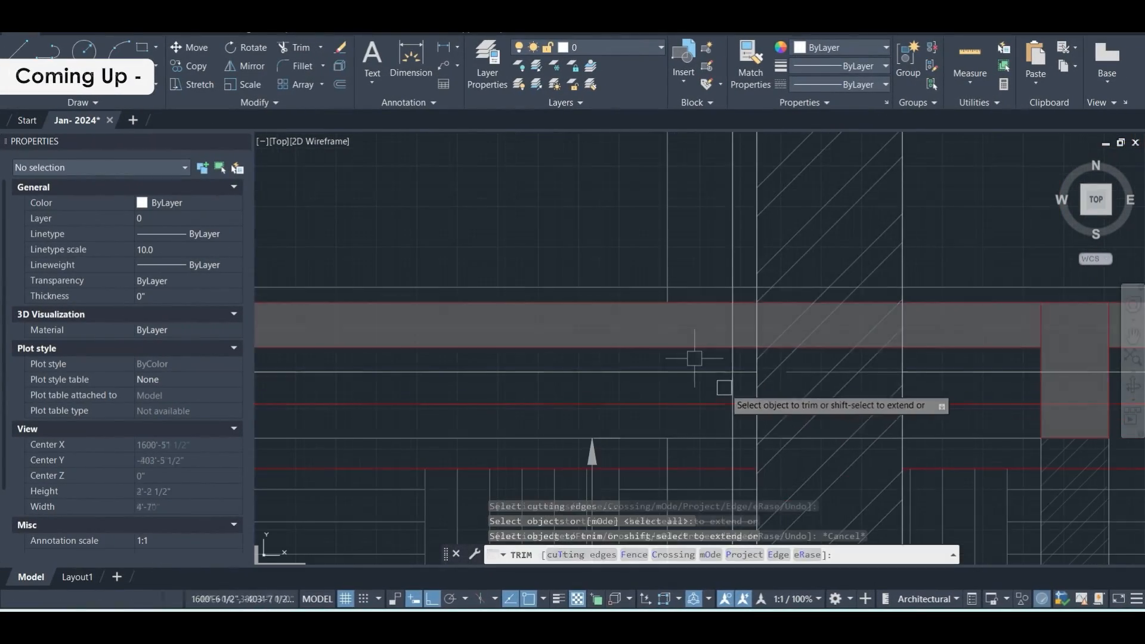
pyautogui.click(667, 226)
pyautogui.write('e')
pyautogui.press('Return')
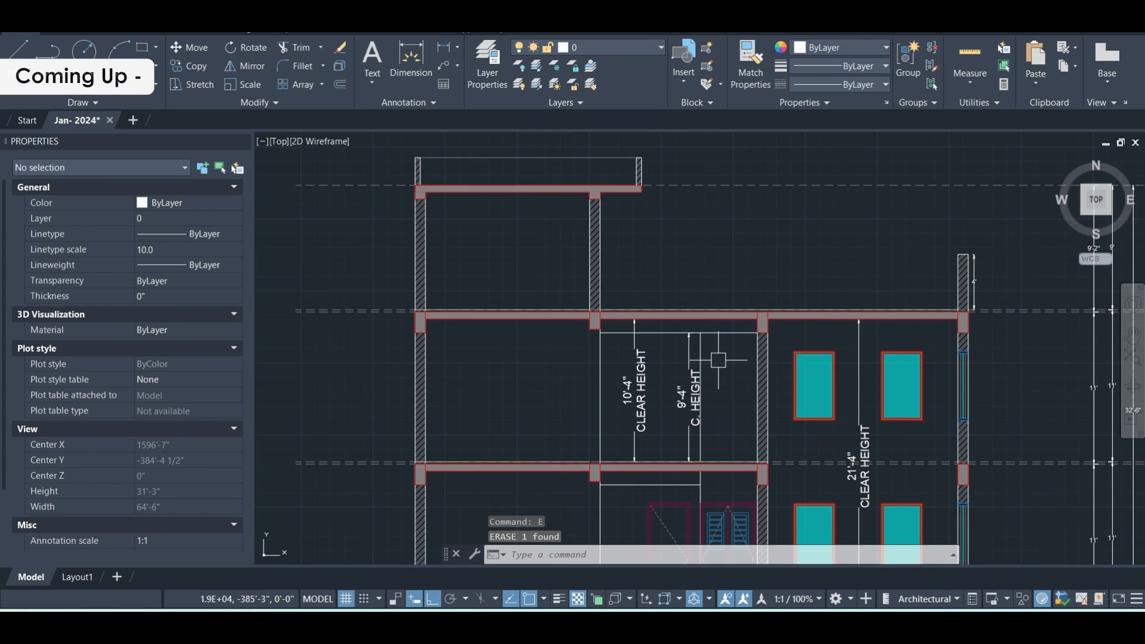
pyautogui.moveTo(718, 360); pyautogui.dragTo(724, 264, button='middle')
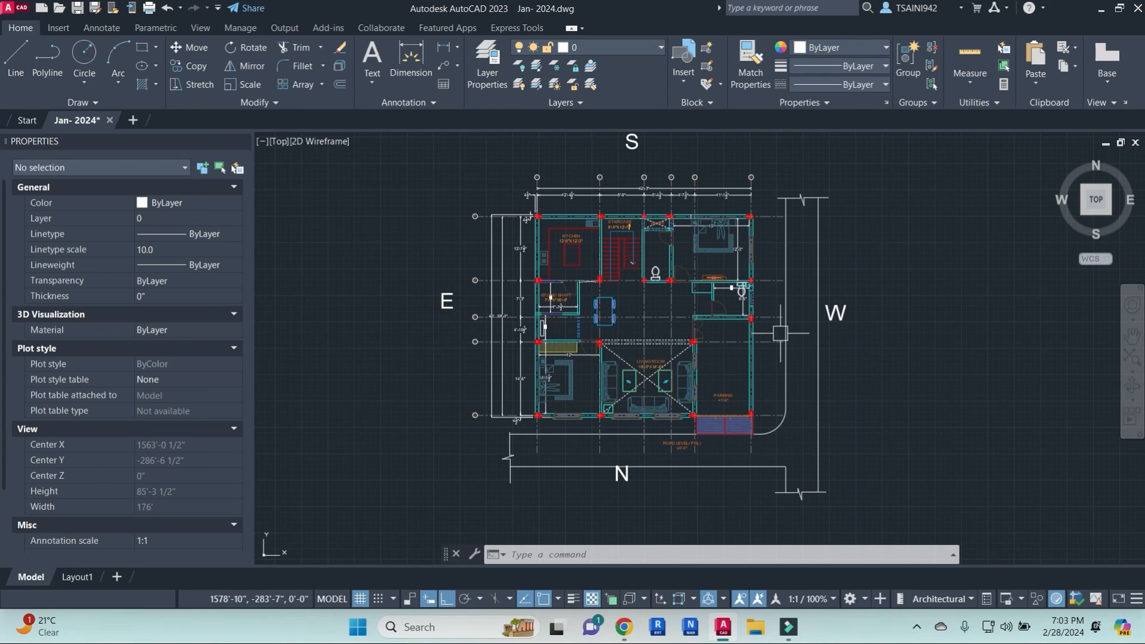
# - Switch to the Google Meet call, admit the two waiting participants and return to the AutoCAD drawing
pyautogui.scroll(2, 780, 332)
pyautogui.moveTo(625, 631)
pyautogui.click(710, 513)
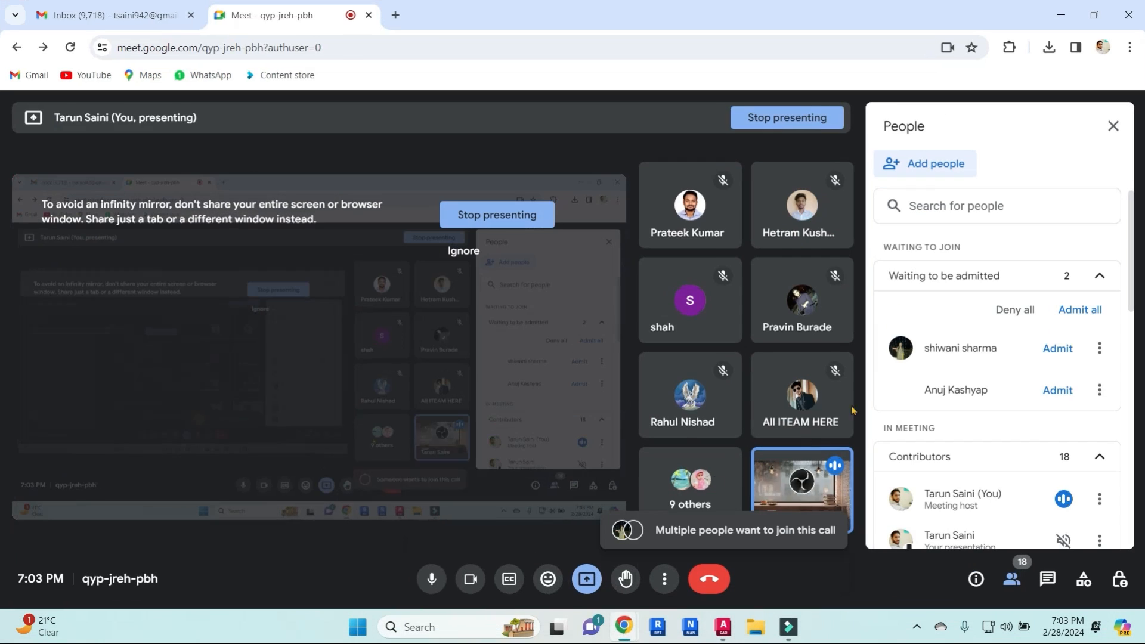
pyautogui.click(1056, 390)
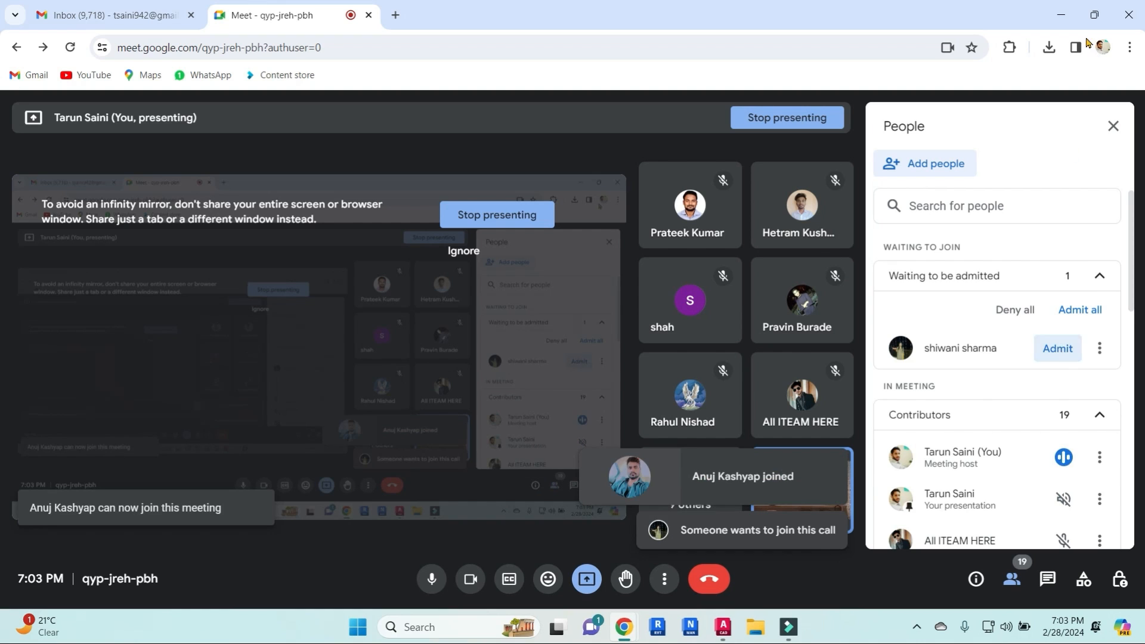
pyautogui.click(1057, 348)
pyautogui.hotkey('alt', 'Tab')
# - Set the current colour to 19,103,52 and the linetype to CENTER for drawing a line on the centerline plan
pyautogui.scroll(-10, 522, 322)
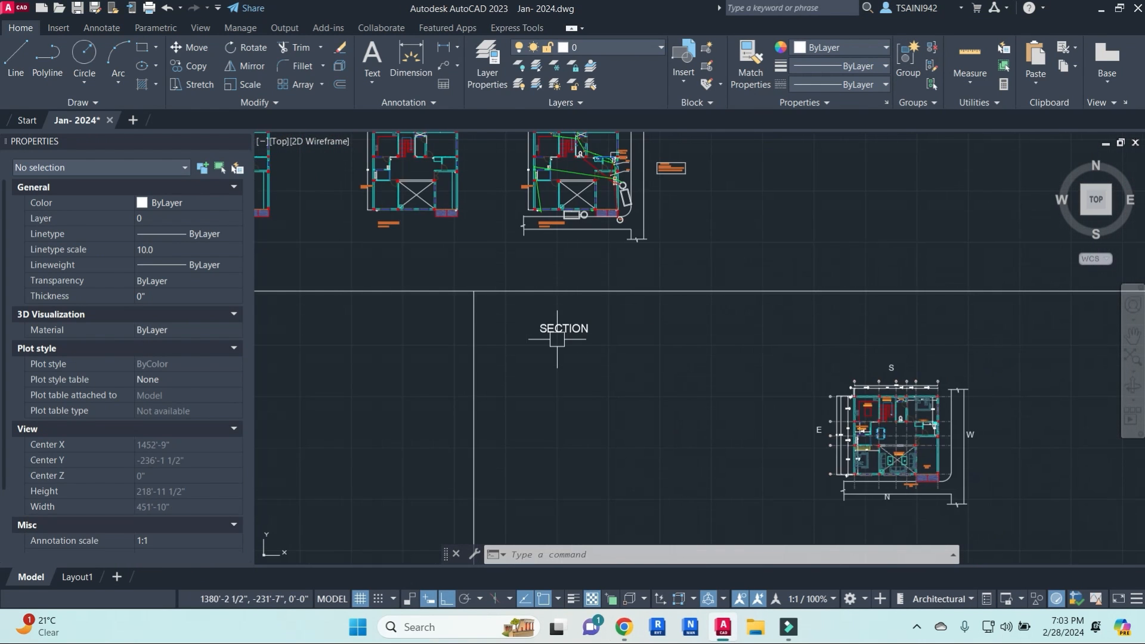
pyautogui.scroll(6, 577, 266)
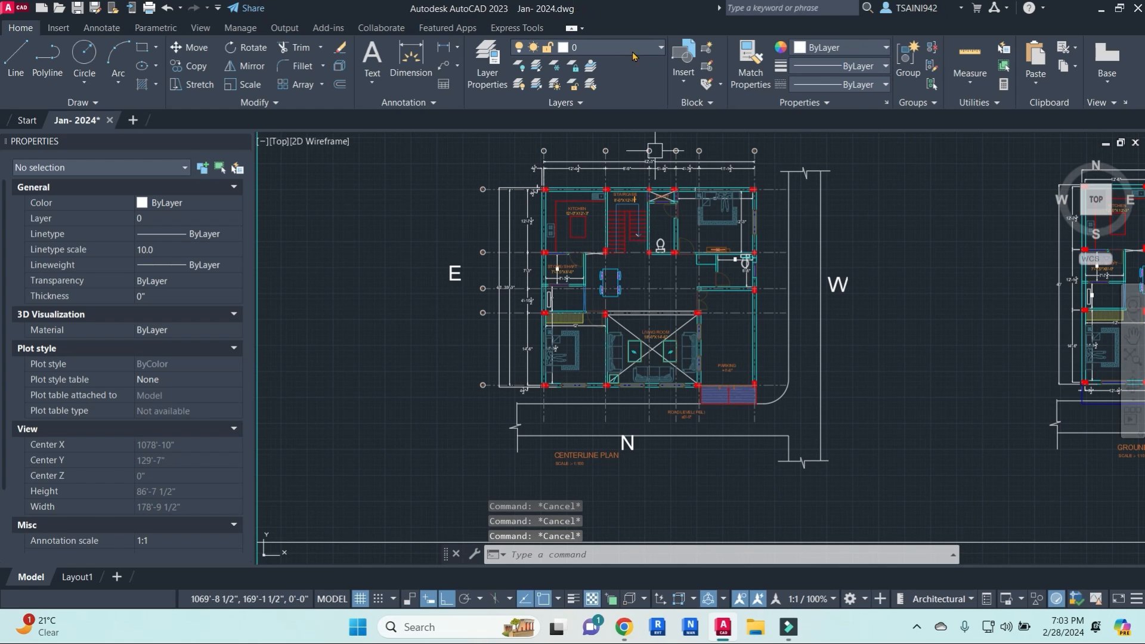
pyautogui.write('l')
pyautogui.press('Return')
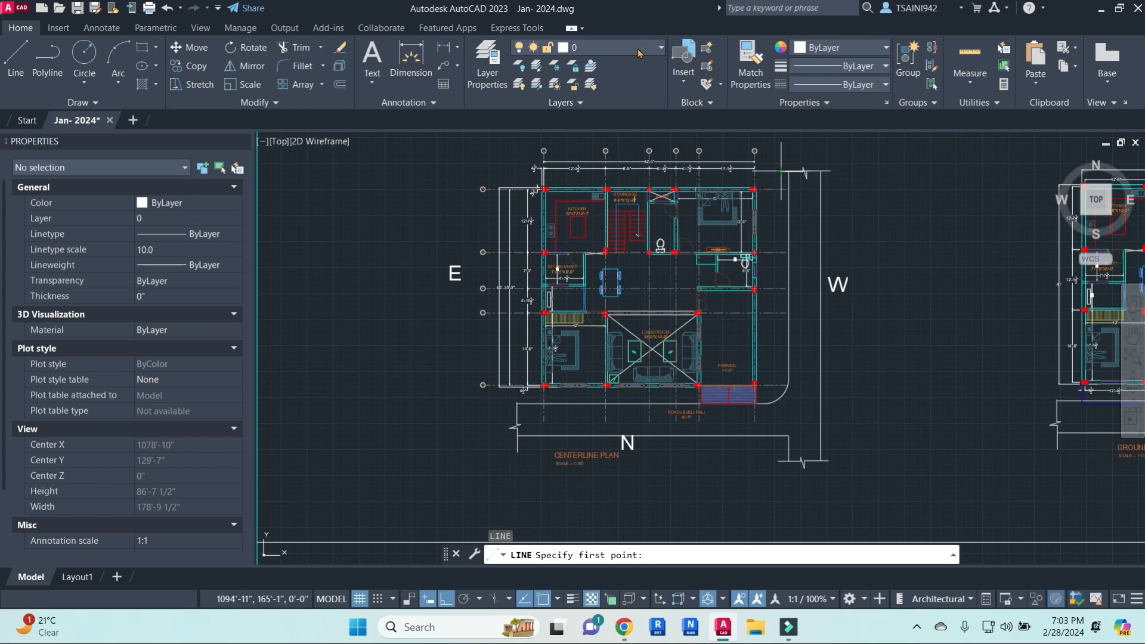
pyautogui.click(884, 67)
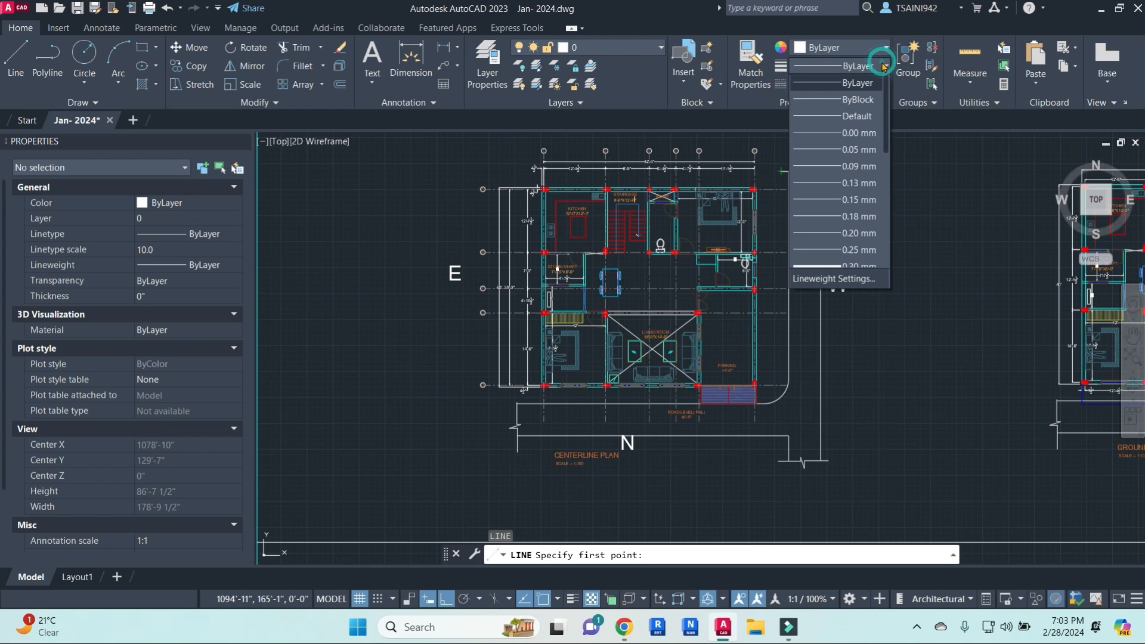
pyautogui.click(876, 48)
pyautogui.click(875, 47)
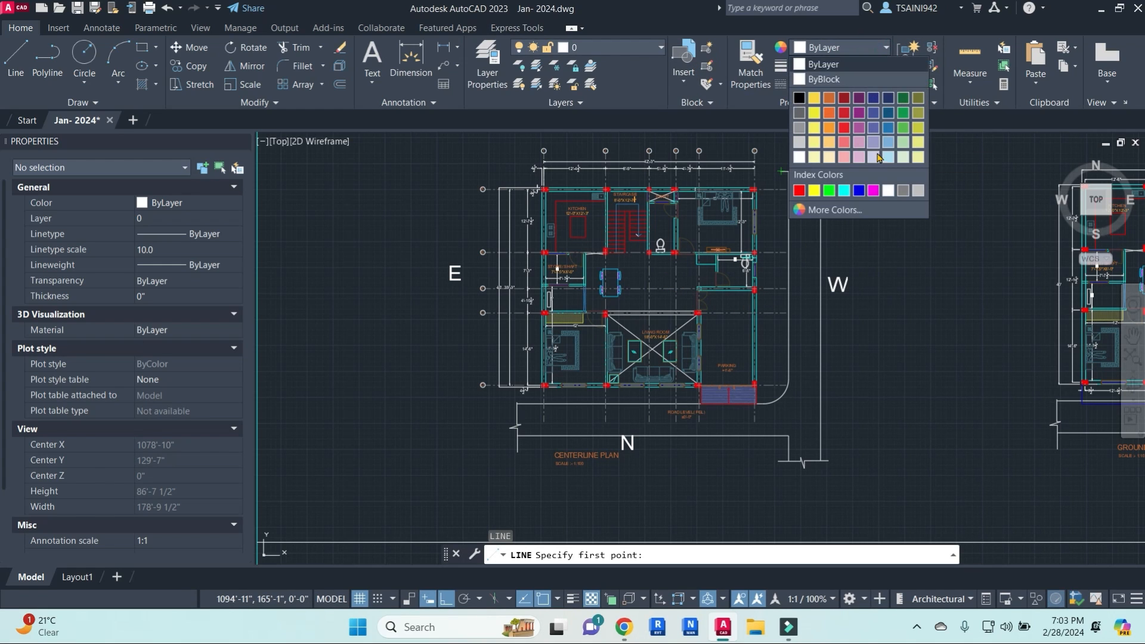
pyautogui.click(903, 97)
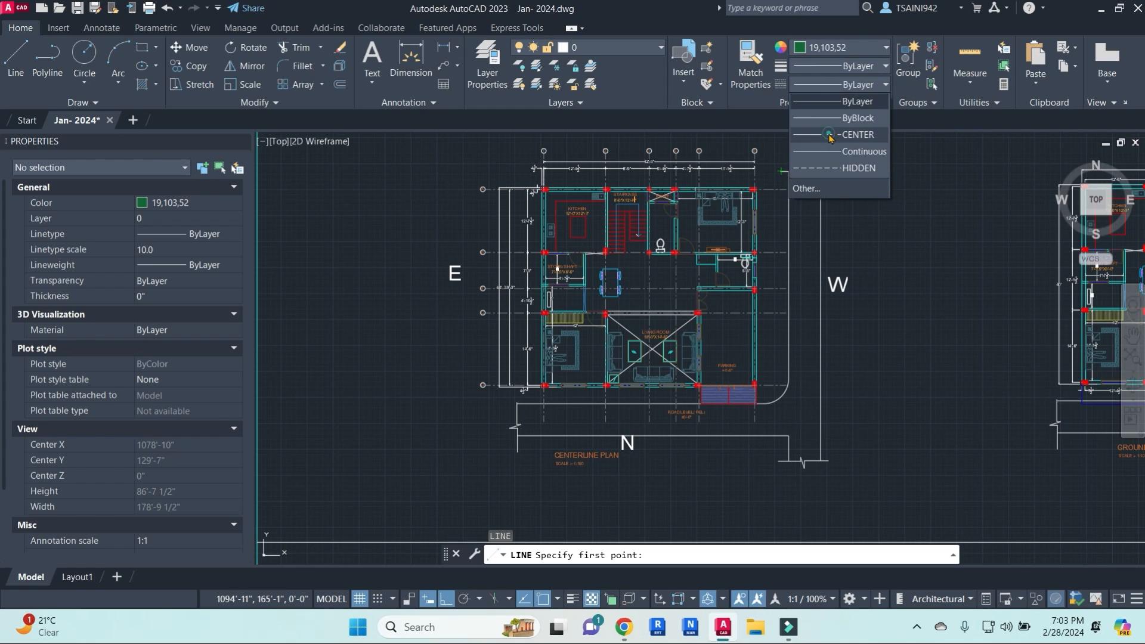
pyautogui.click(831, 136)
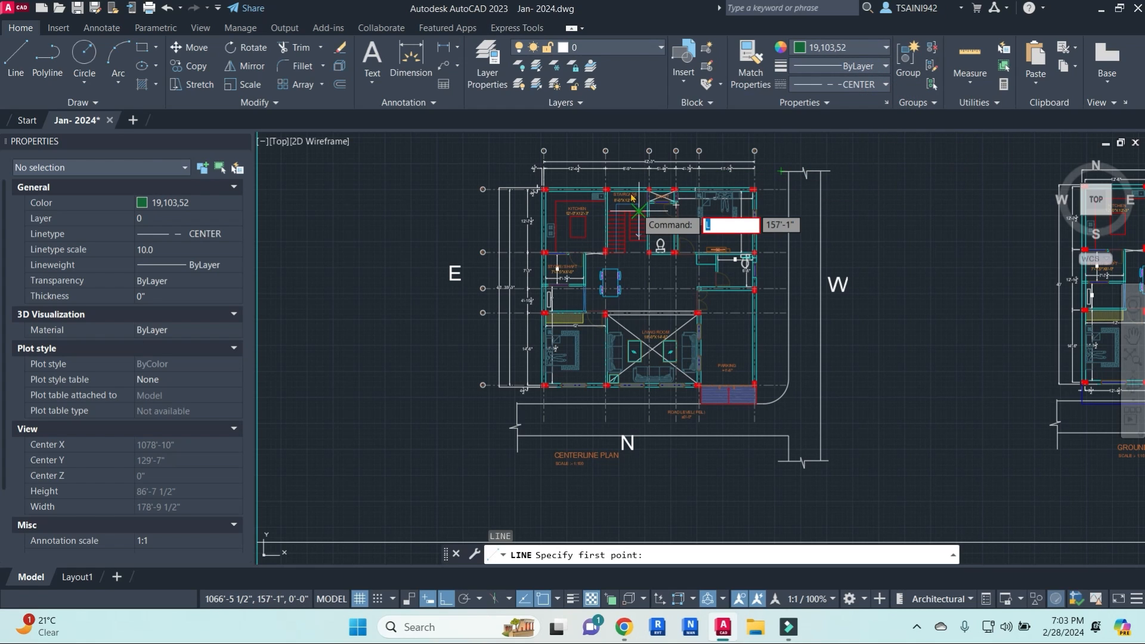
# - Draw a vertical section line about 44'-1 1/2" long from above the staircase to below the living room's front wall, ending in a small triangular arrowhead
pyautogui.press('Return')
pyautogui.scroll(6, 626, 178)
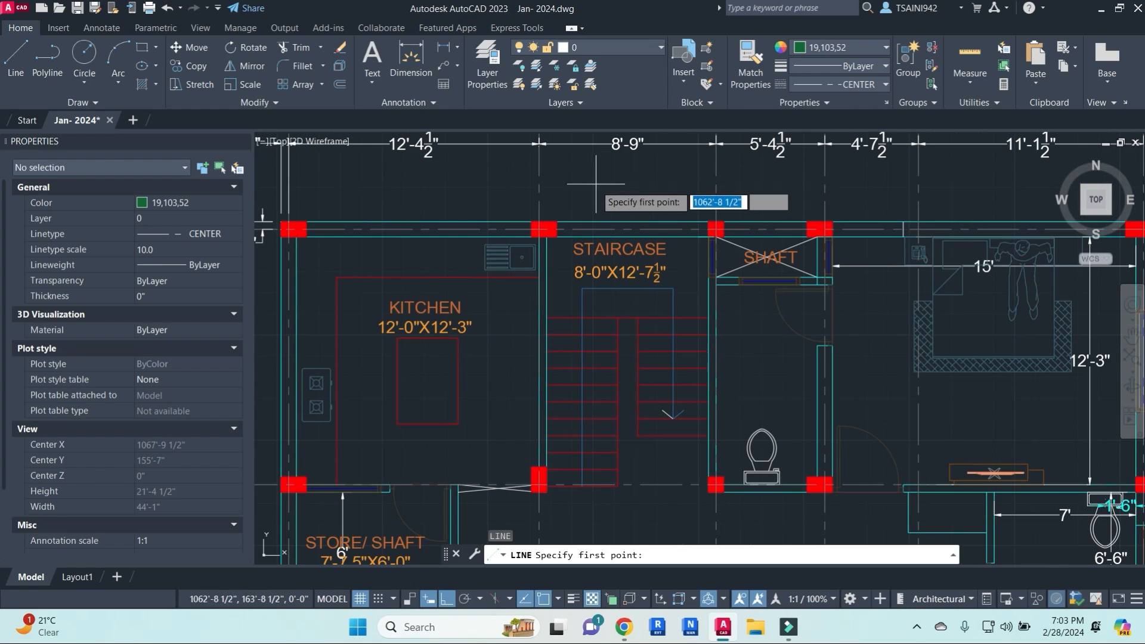
pyautogui.scroll(-4, 548, 322)
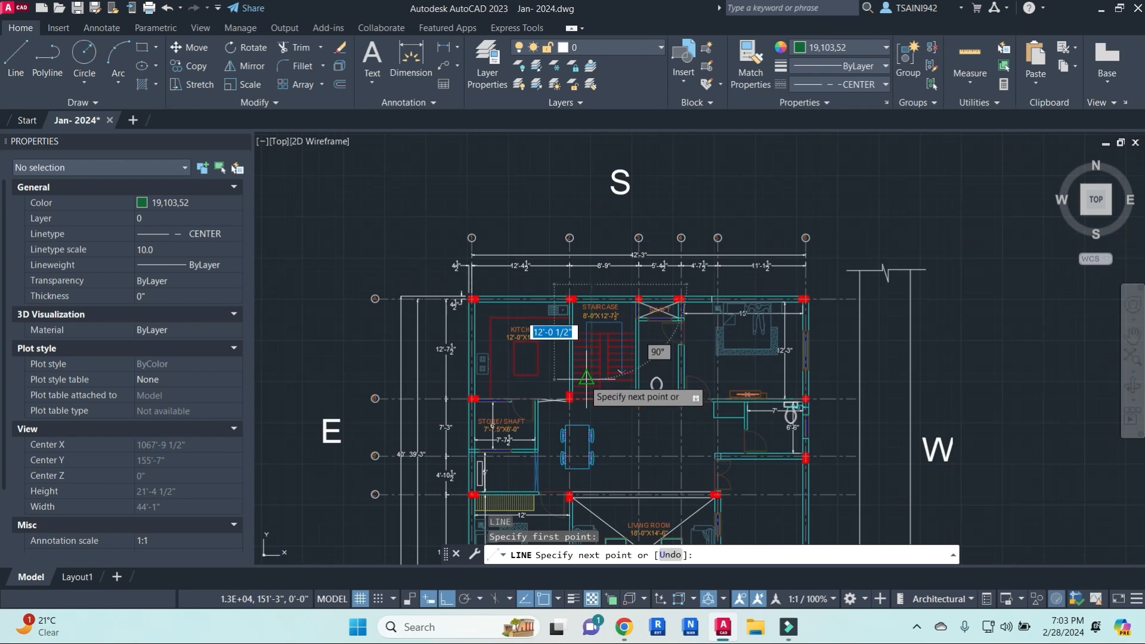
pyautogui.moveTo(606, 488); pyautogui.dragTo(603, 429, button='middle')
pyautogui.scroll(5, 604, 430)
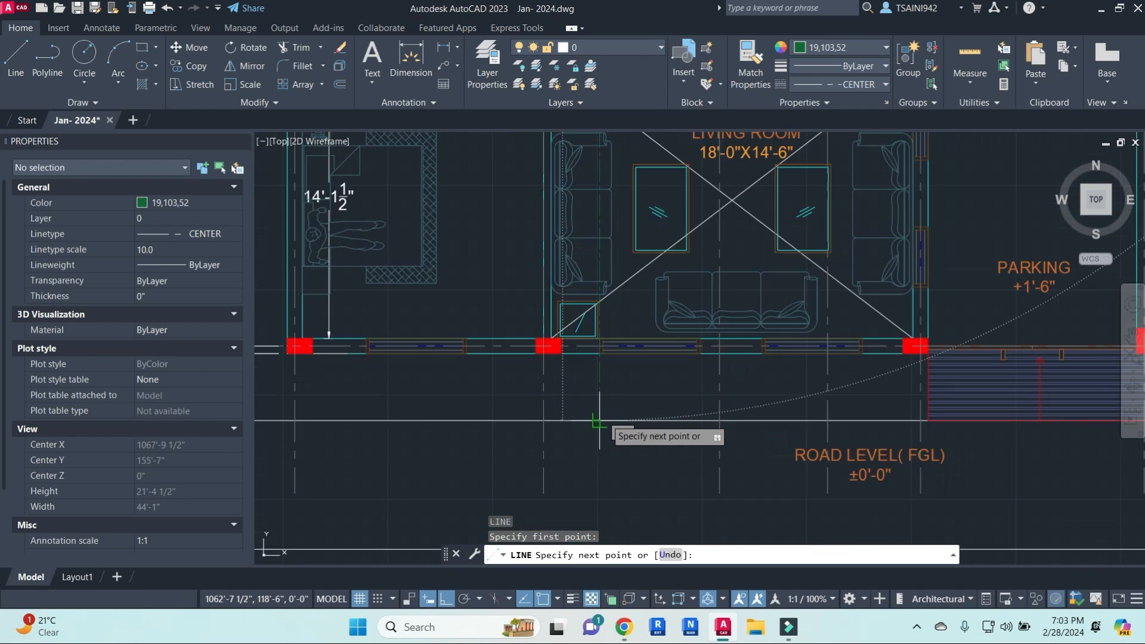
pyautogui.click(597, 395)
pyautogui.click(650, 395)
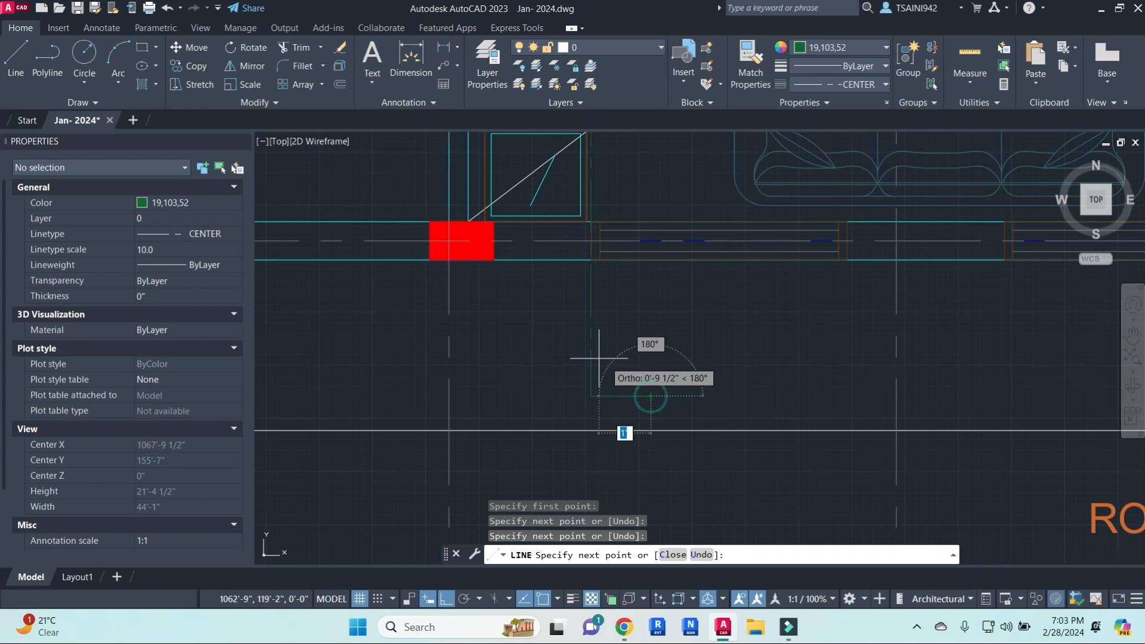
pyautogui.press('Escape')
pyautogui.press('Escape')
# - Mirror the two arrowhead lines across a horizontal line through the dining area, keeping the originals
pyautogui.click(685, 401)
pyautogui.click(619, 340)
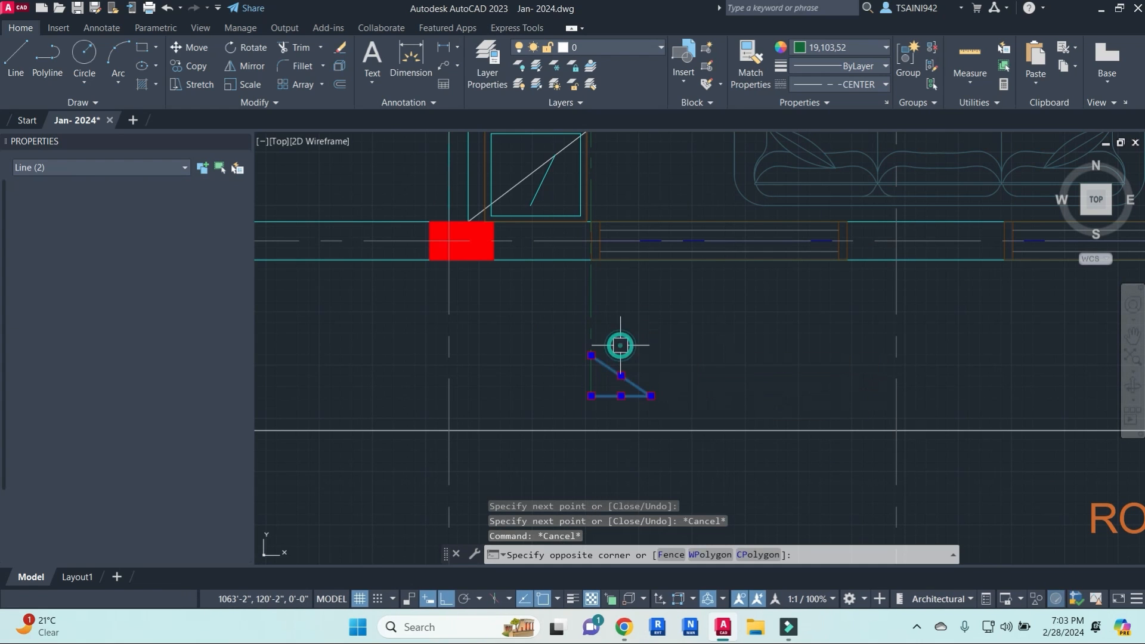
pyautogui.scroll(-4, 653, 291)
pyautogui.scroll(4, 650, 328)
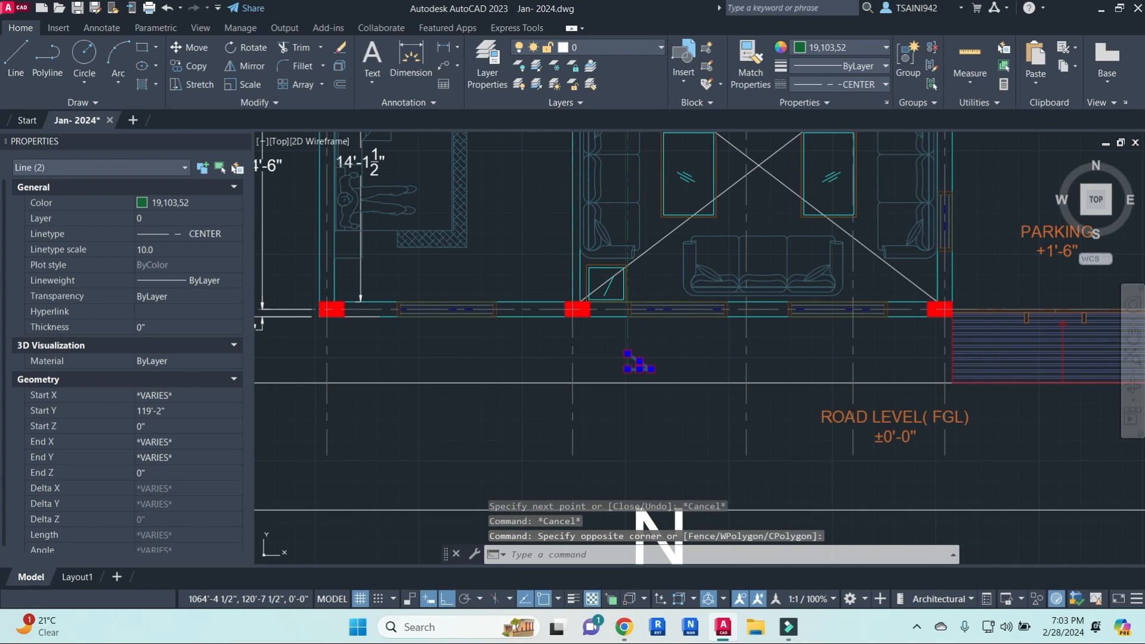
pyautogui.write('mi')
pyautogui.press('Return')
pyautogui.scroll(-5, 637, 257)
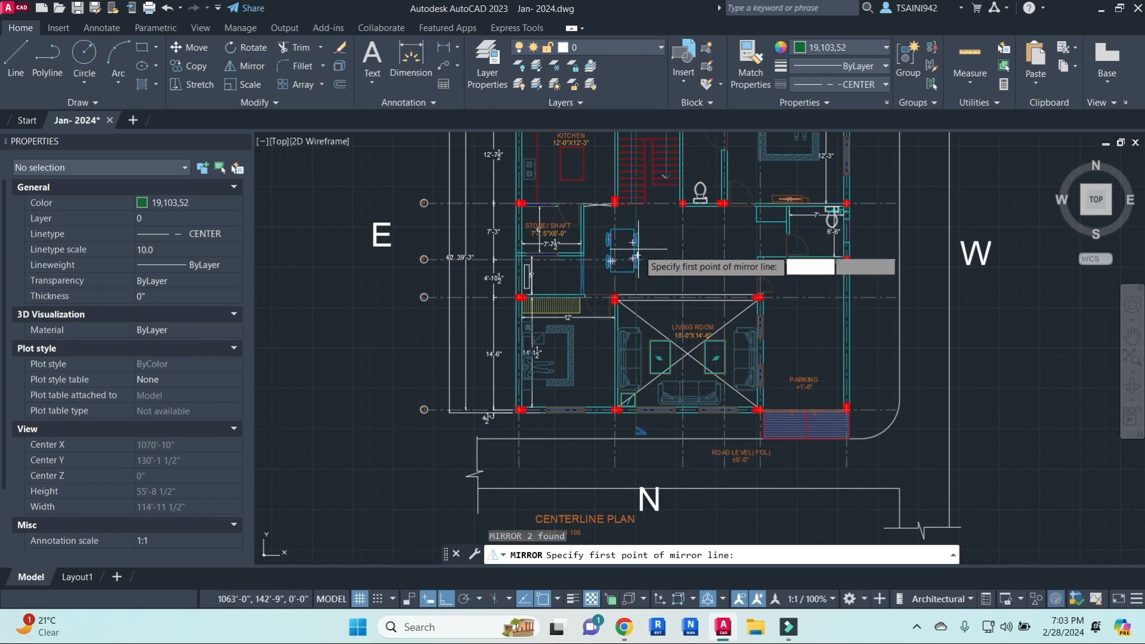
pyautogui.click(636, 253)
pyautogui.click(674, 236)
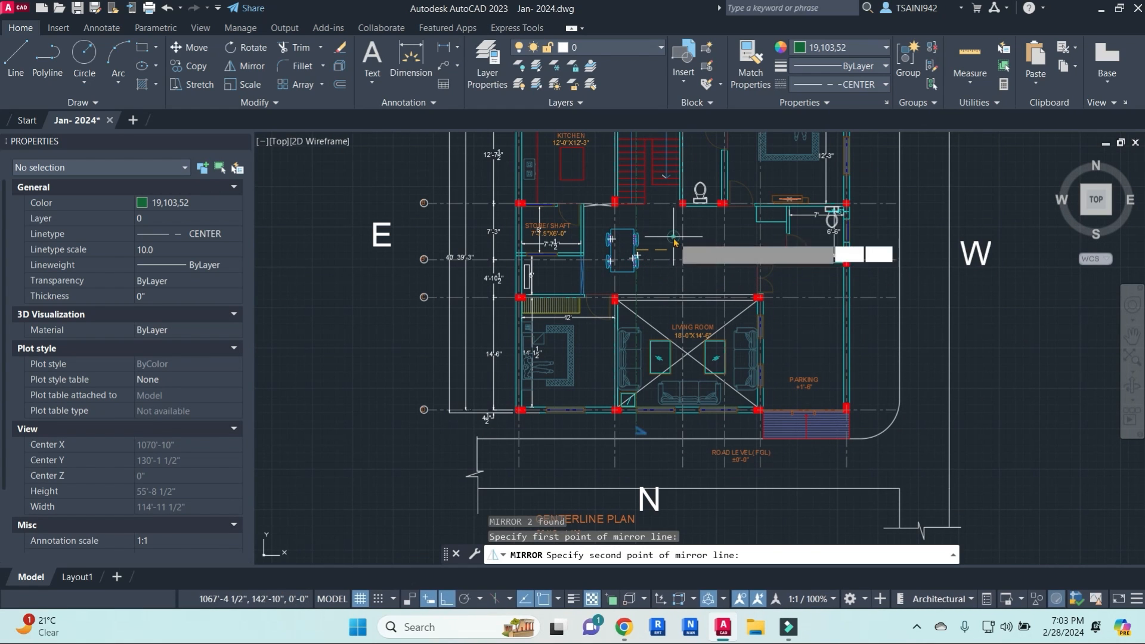
pyautogui.press('Return')
# - Move the mirrored arrowhead by its corner onto the upper end of the section line
pyautogui.scroll(-4, 674, 238)
pyautogui.moveTo(673, 238); pyautogui.dragTo(649, 394, button='middle')
pyautogui.scroll(8, 633, 322)
pyautogui.scroll(4, 632, 323)
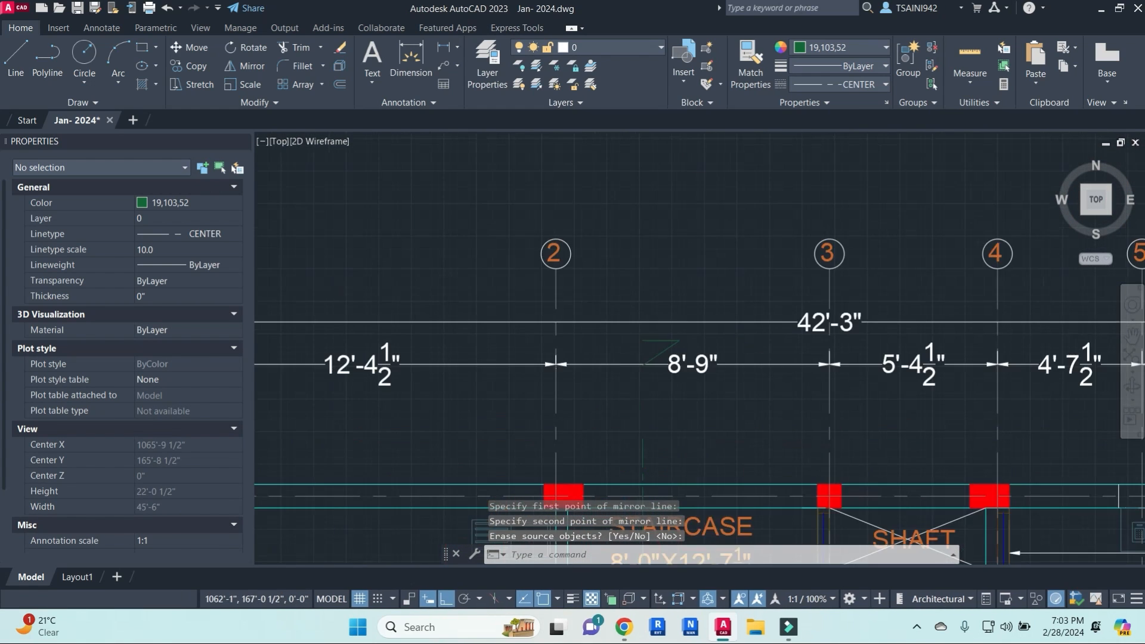
pyautogui.press('Escape')
pyautogui.moveTo(605, 270); pyautogui.dragTo(743, 456)
pyautogui.write('m')
pyautogui.press('Return')
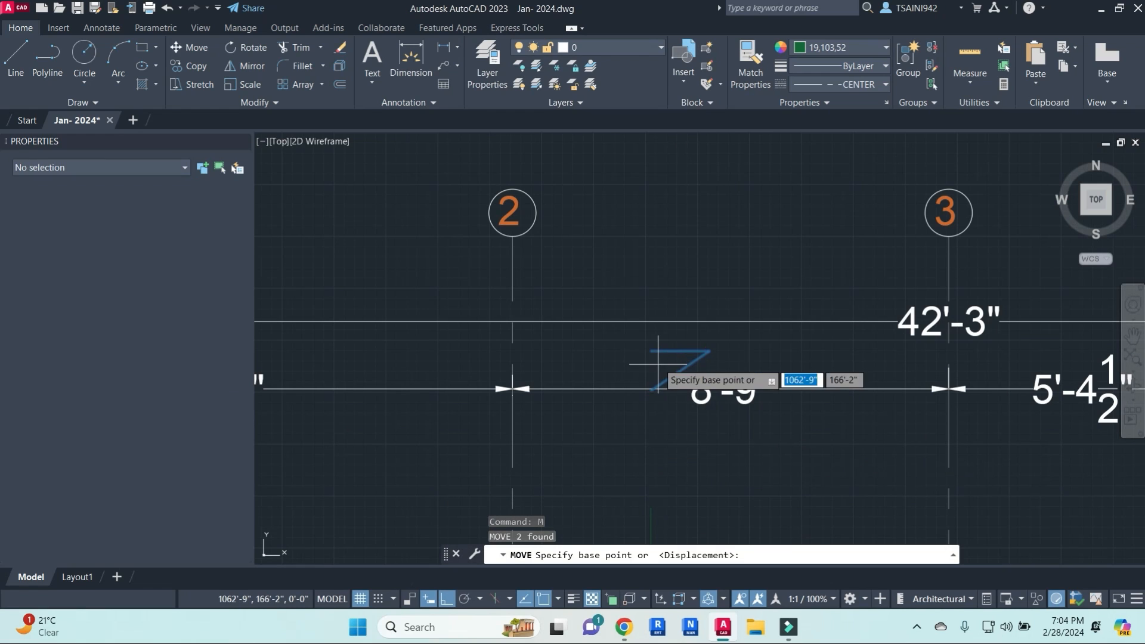
pyautogui.click(651, 351)
pyautogui.moveTo(674, 525); pyautogui.dragTo(692, 264, button='middle')
pyautogui.press('Escape')
# - Copy the STAIRCASE room label and paste it above the staircase wall, beside the upper arrowhead
pyautogui.scroll(-6, 690, 388)
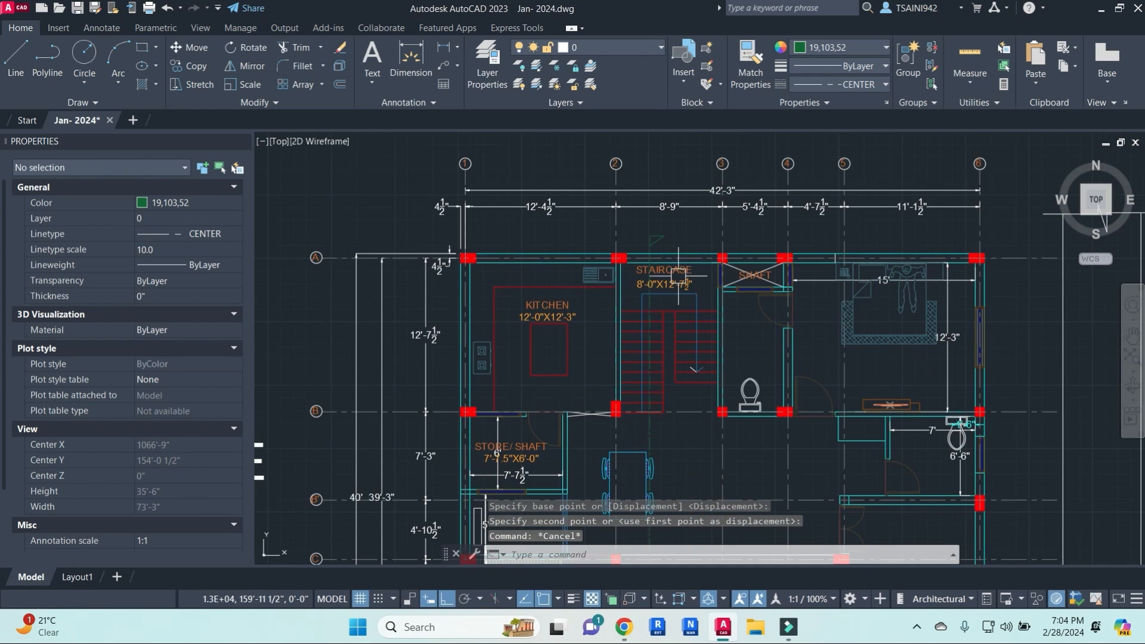
pyautogui.scroll(2, 678, 276)
pyautogui.click(679, 272)
pyautogui.hotkey('ctrl', 'c')
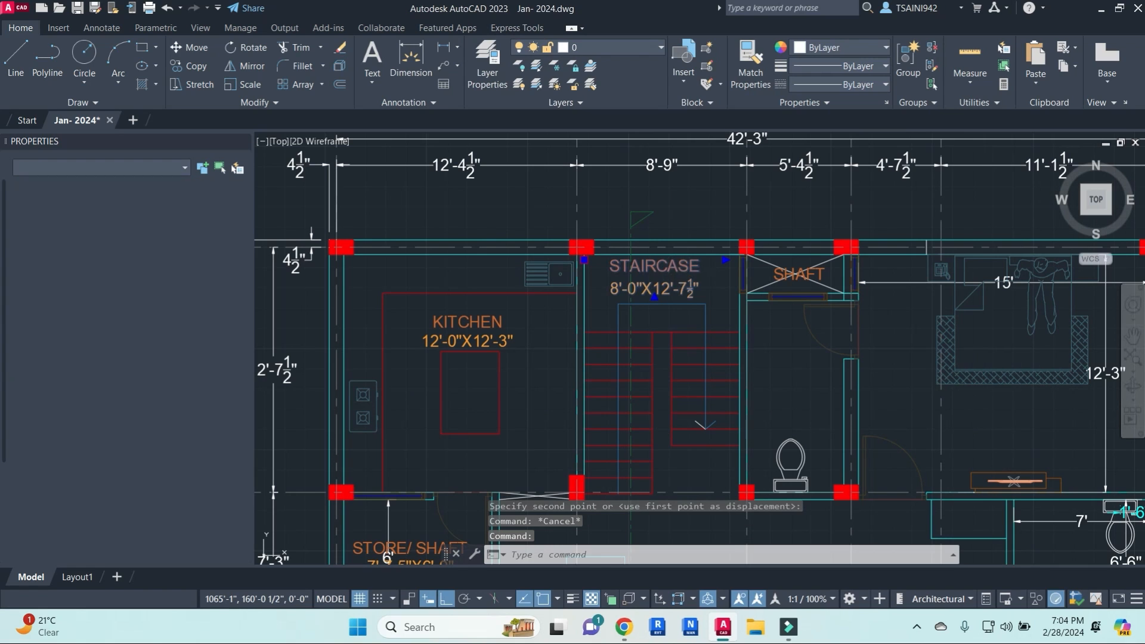
pyautogui.hotkey('ctrl', 'v')
pyautogui.scroll(3, 679, 268)
pyautogui.click(568, 241)
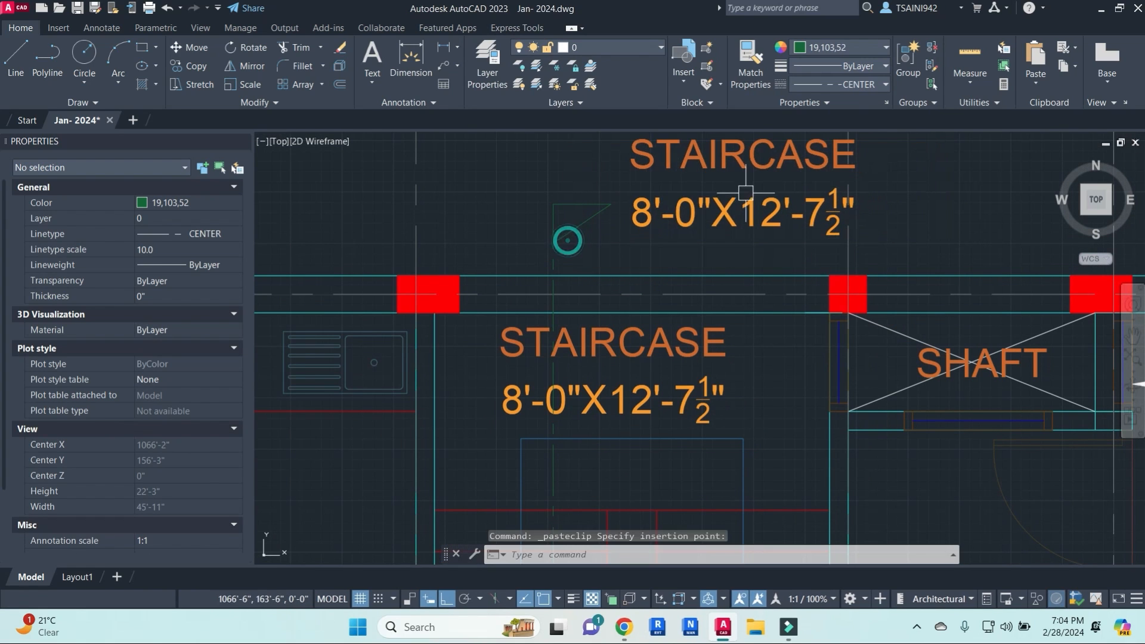
# - Replace the pasted label's text with A and narrow its text frame
pyautogui.doubleClick(753, 167)
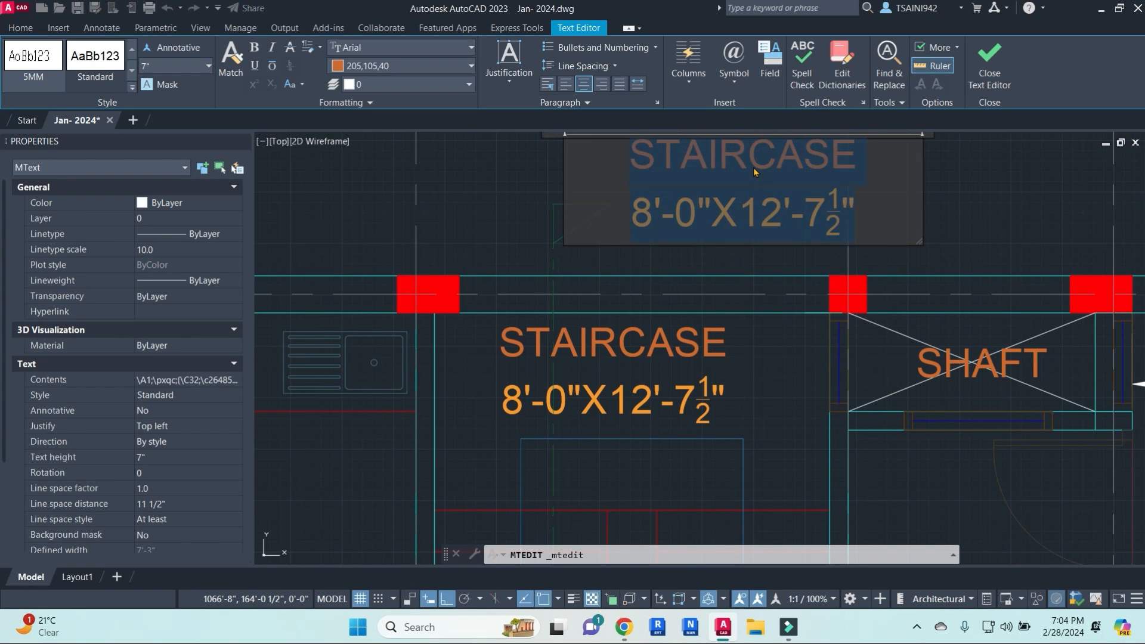
pyautogui.write('A')
pyautogui.click(745, 231)
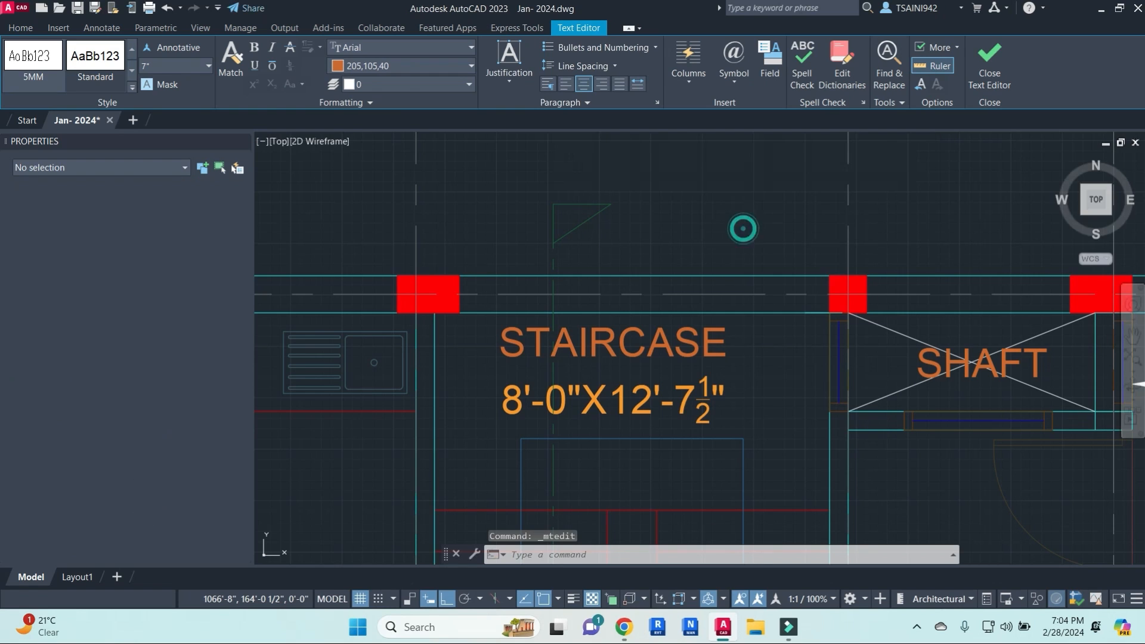
pyautogui.scroll(-2, 740, 226)
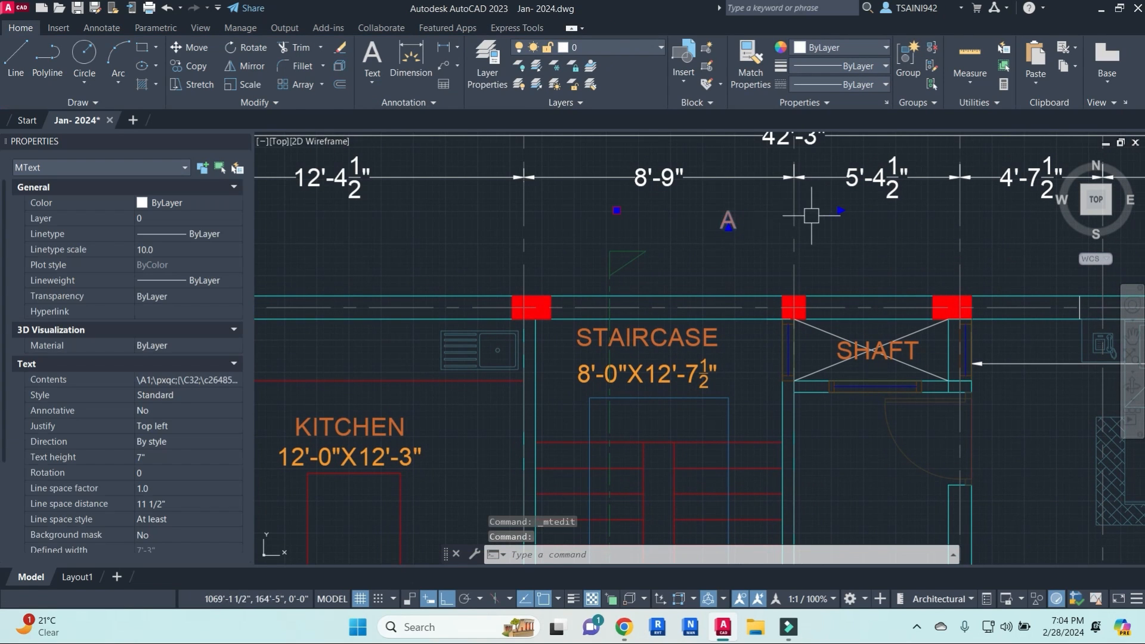
pyautogui.click(841, 210)
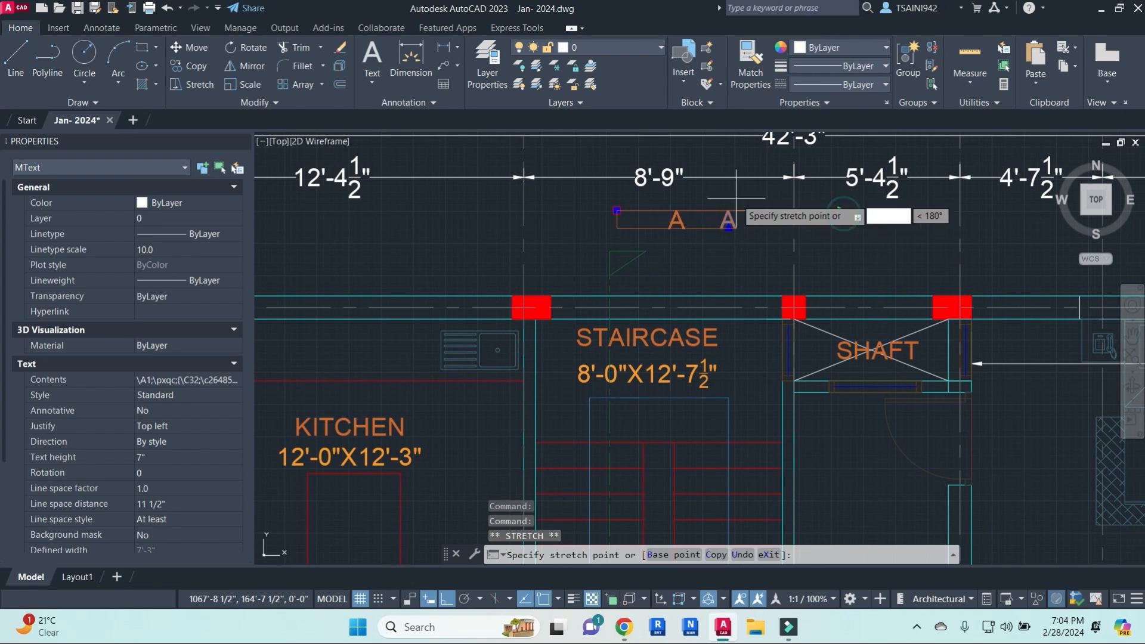
pyautogui.click(667, 210)
# - Cut the letter A and paste it just under the section line's upper arrowhead
pyautogui.scroll(2, 668, 210)
pyautogui.hotkey('ctrl', 'x')
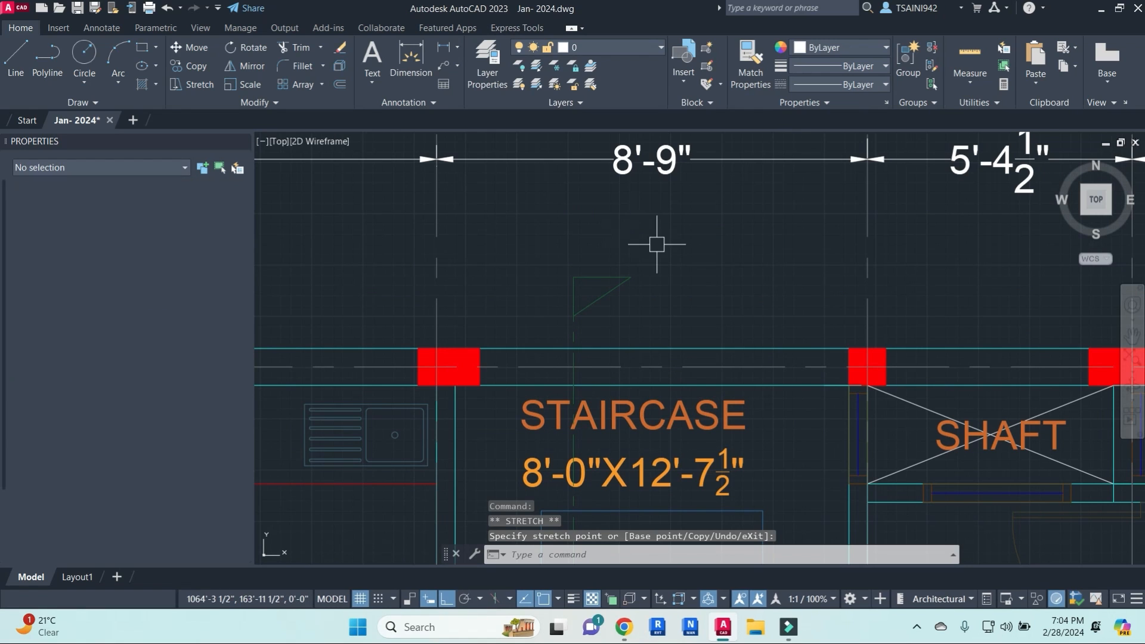
pyautogui.hotkey('ctrl', 'v')
pyautogui.scroll(2, 537, 334)
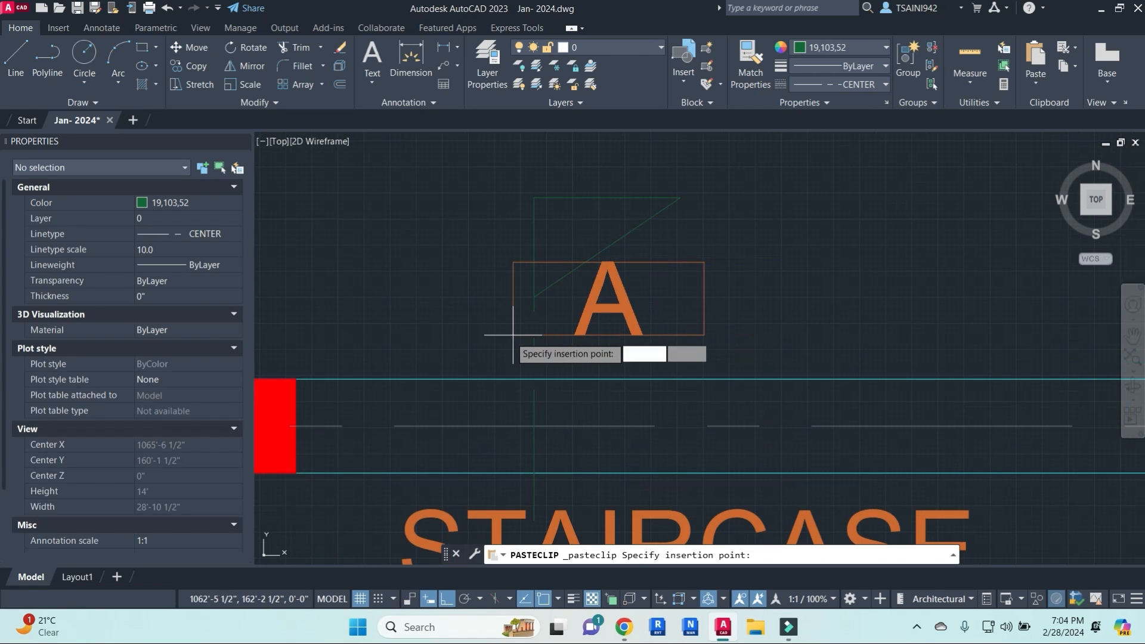
pyautogui.click(611, 310)
# - Paste a second letter A just above the section line's lower arrowhead, below the living room wall
pyautogui.hotkey('ctrl', 'v')
pyautogui.scroll(-3, 694, 314)
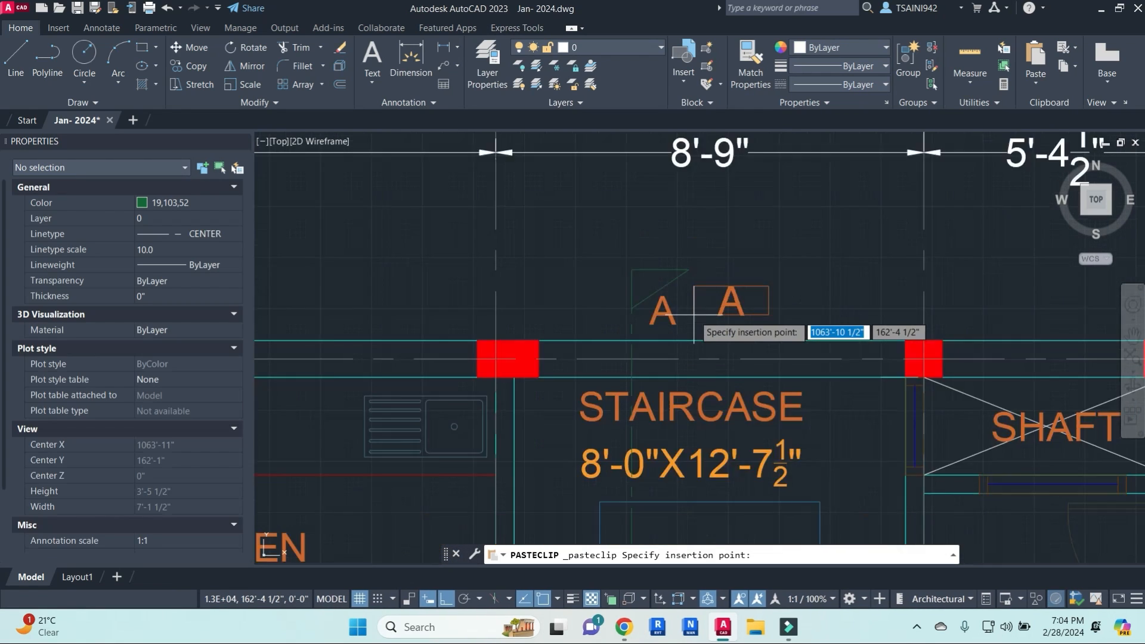
pyautogui.scroll(-5, 668, 370)
pyautogui.scroll(6, 709, 412)
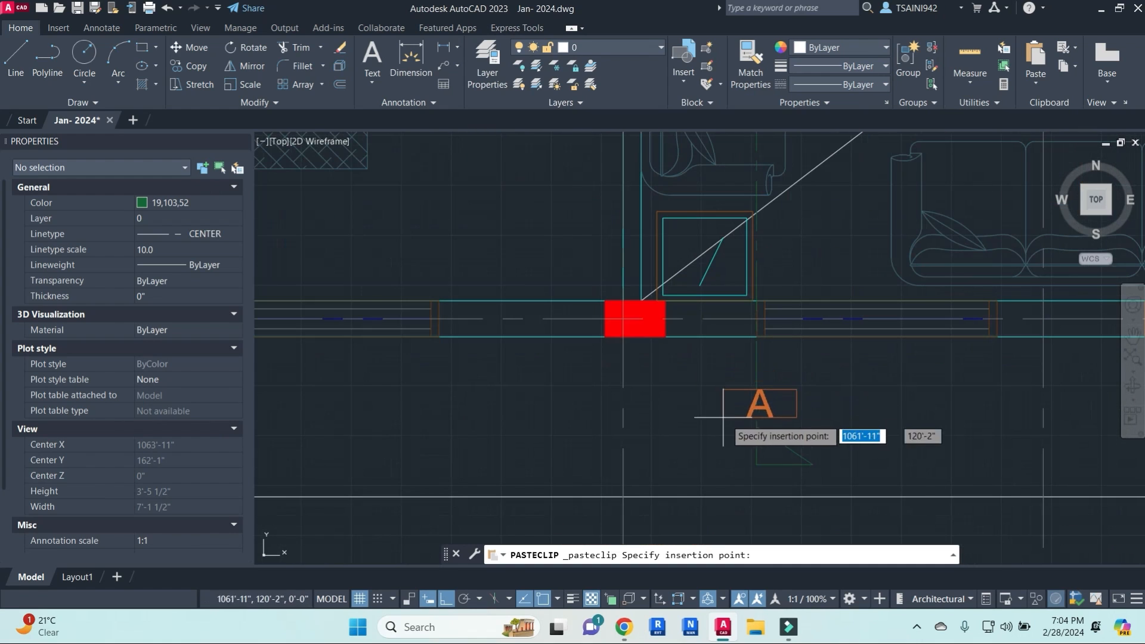
pyautogui.press('Escape')
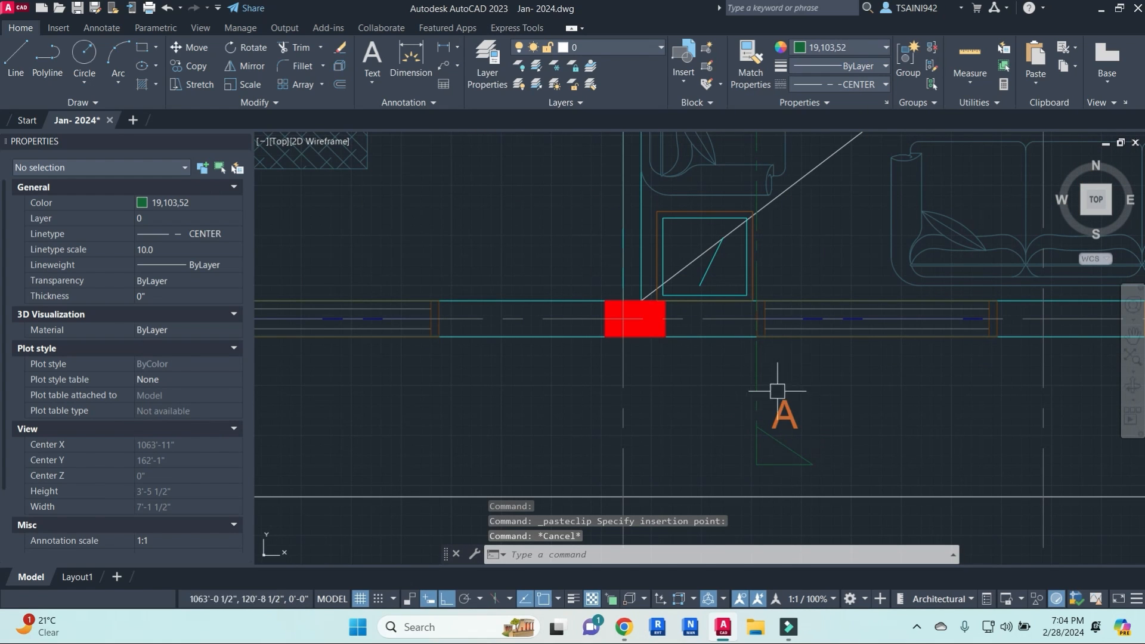
# - Switch to the Google Meet call to check the participants and return to the AutoCAD drawing
pyautogui.scroll(-3, 777, 391)
pyautogui.scroll(-4, 777, 401)
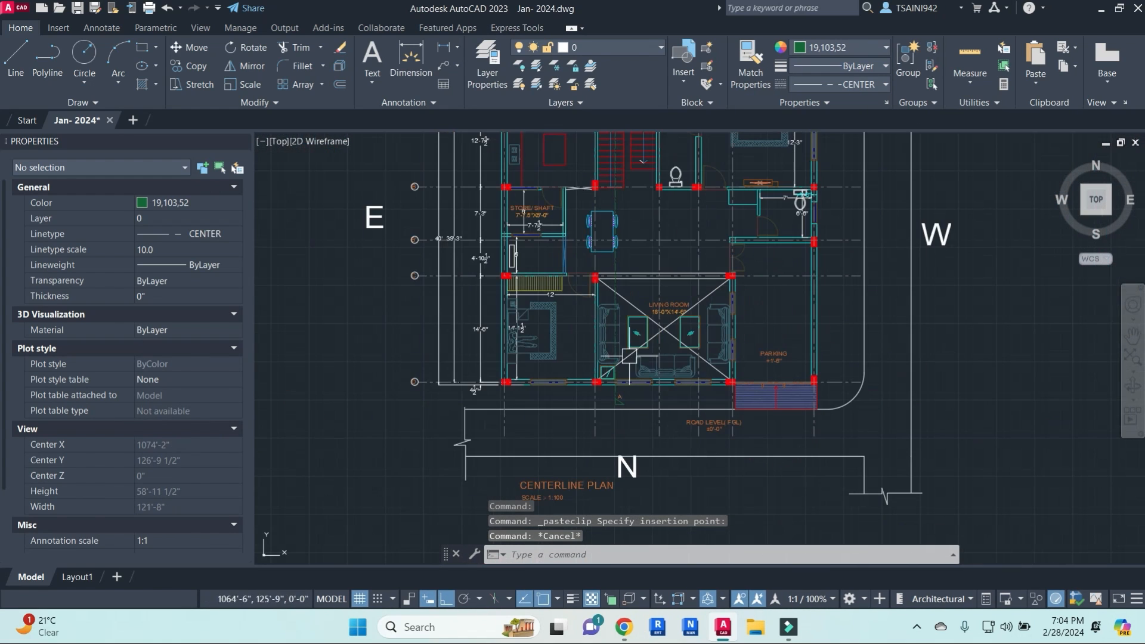
pyautogui.moveTo(624, 627)
pyautogui.click(537, 540)
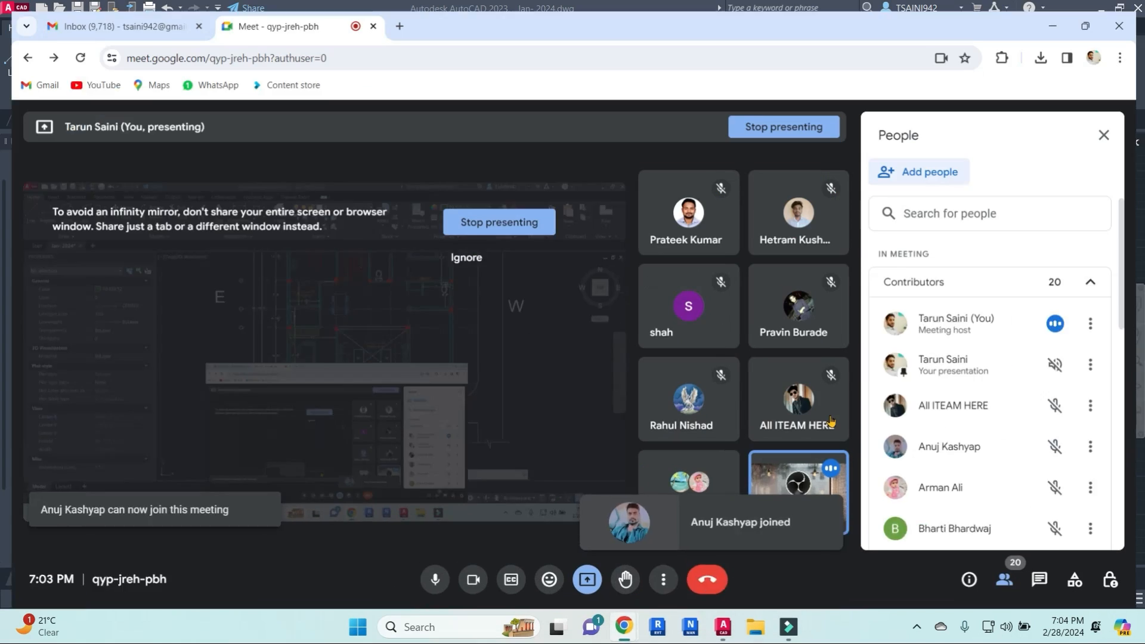
pyautogui.click(1070, 17)
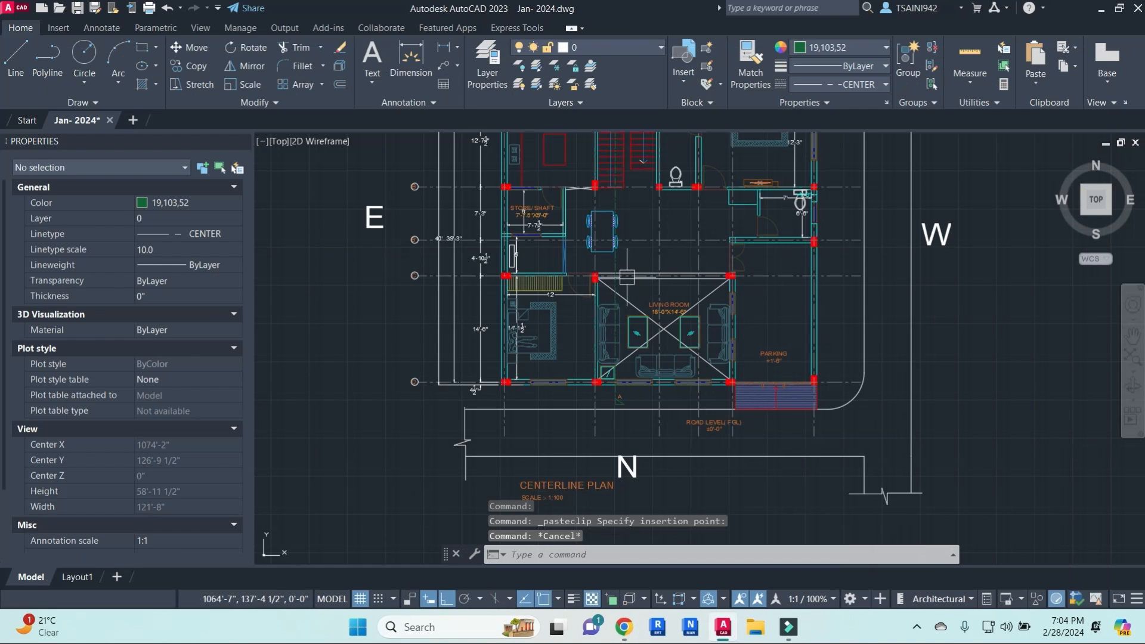
# - Change the colour of the section line and both of its arrowheads to 200,201,45
pyautogui.scroll(2, 607, 261)
pyautogui.click(607, 261)
pyautogui.scroll(2, 613, 489)
pyautogui.moveTo(614, 493); pyautogui.dragTo(625, 324, button='middle')
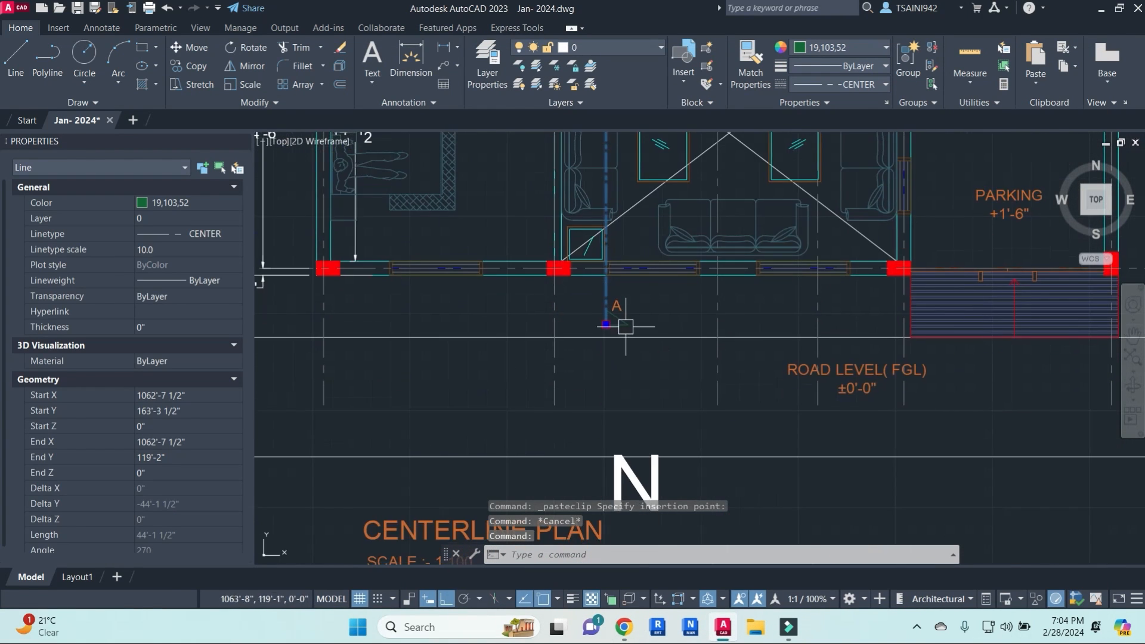
pyautogui.scroll(4, 627, 325)
pyautogui.click(652, 323)
pyautogui.click(602, 305)
pyautogui.scroll(-5, 599, 303)
pyautogui.scroll(4, 649, 348)
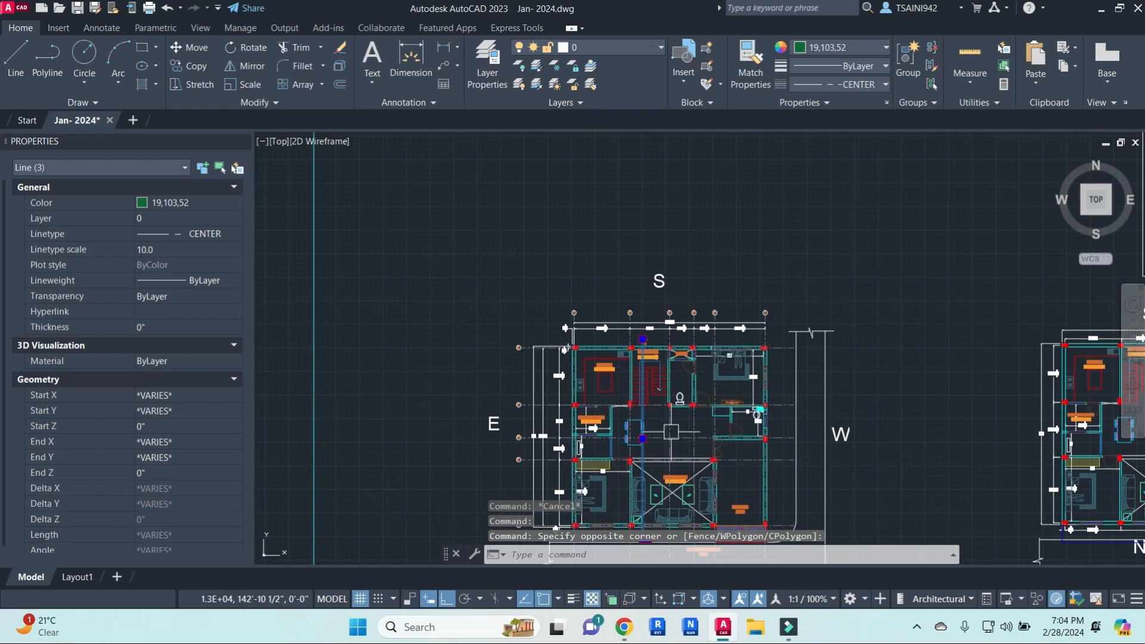
pyautogui.click(635, 313)
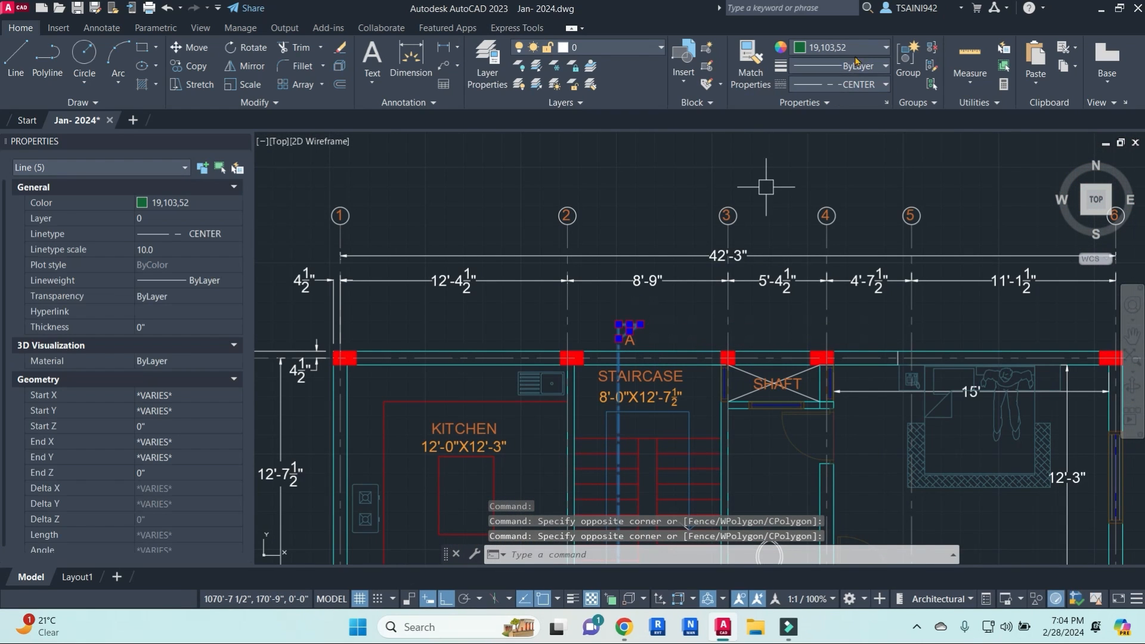
pyautogui.click(859, 47)
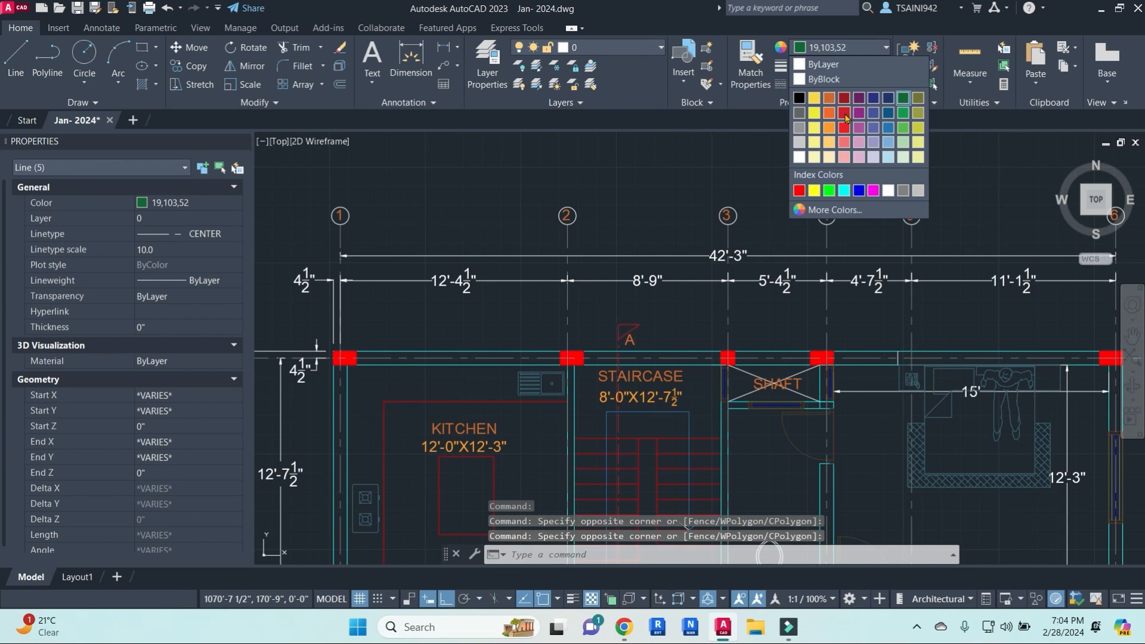
pyautogui.click(920, 113)
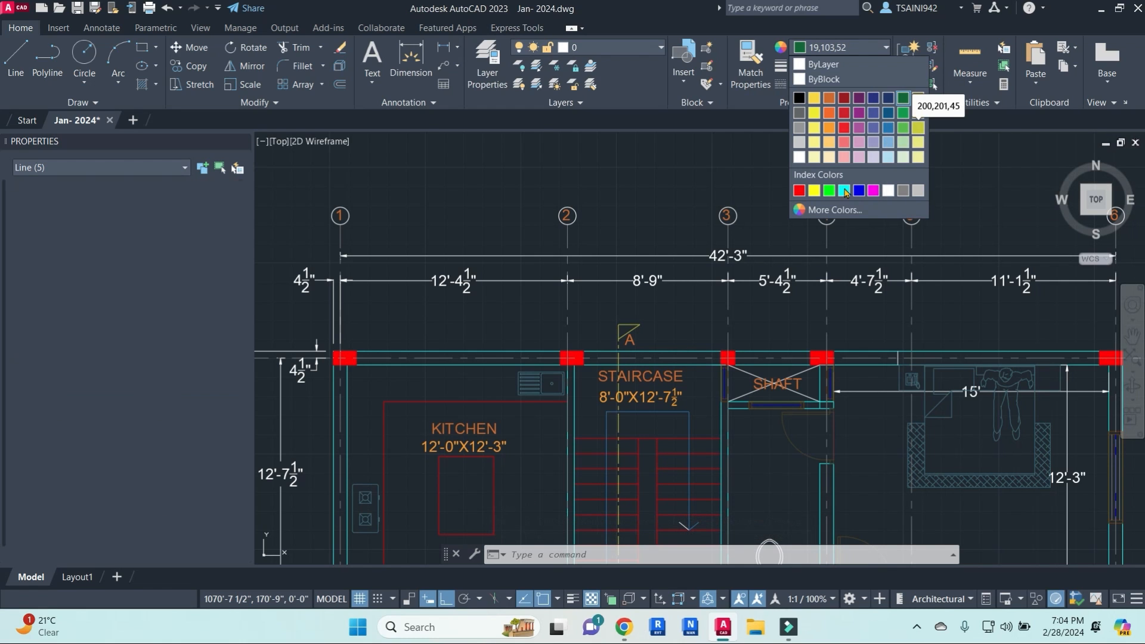
pyautogui.scroll(-2, 678, 408)
pyautogui.moveTo(678, 407); pyautogui.dragTo(619, 229, button='middle')
pyautogui.press('Escape')
pyautogui.press('Escape')
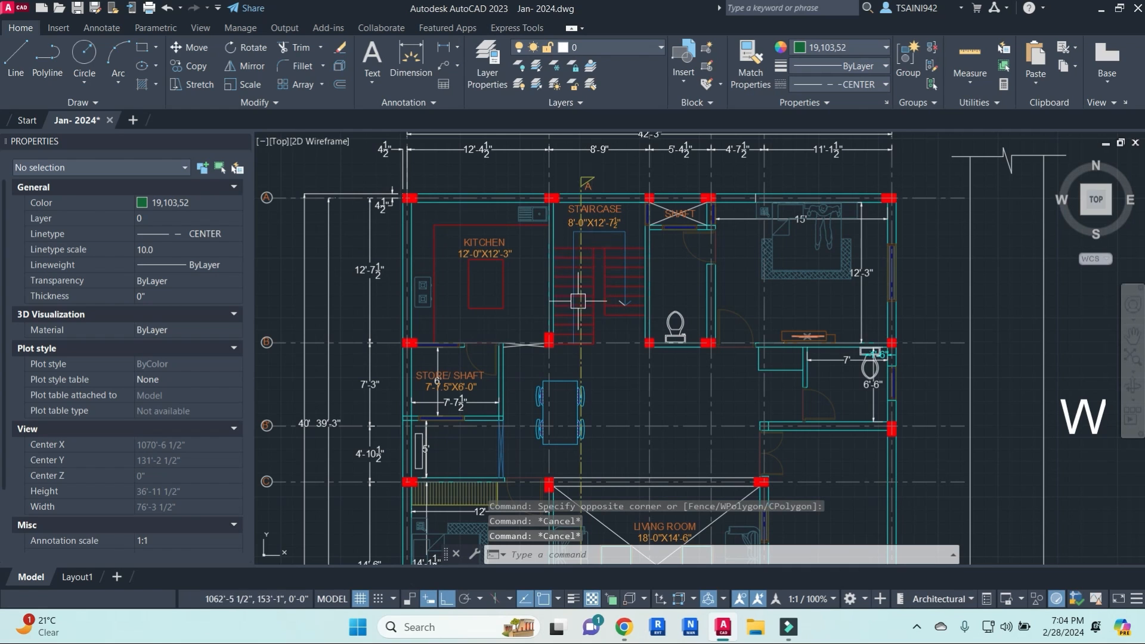
pyautogui.moveTo(582, 429); pyautogui.dragTo(580, 420, button='middle')
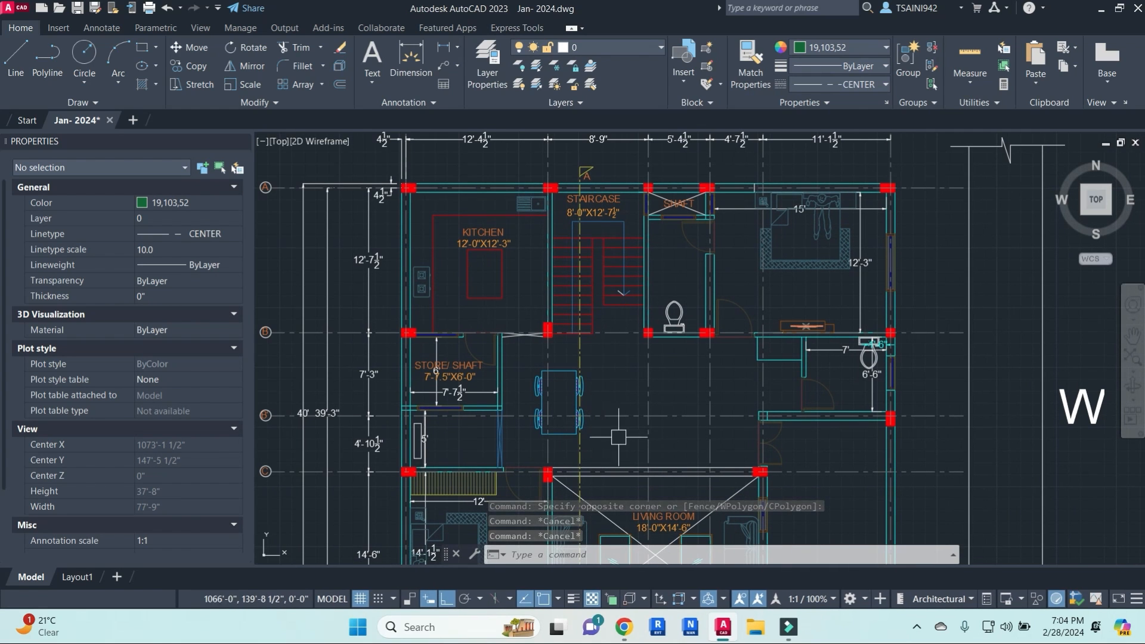
# - Switch to the Google Meet call, admit the two waiting participants and go back to the centerline plan in AutoCAD
pyautogui.click(624, 627)
pyautogui.click(573, 537)
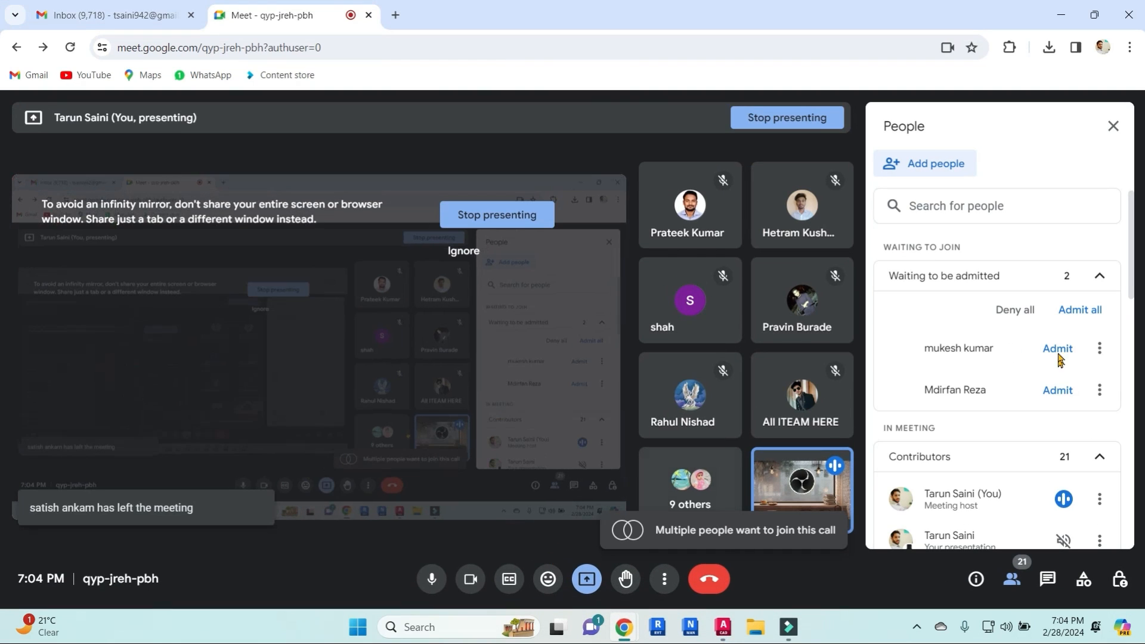
pyautogui.click(1059, 348)
pyautogui.click(1057, 346)
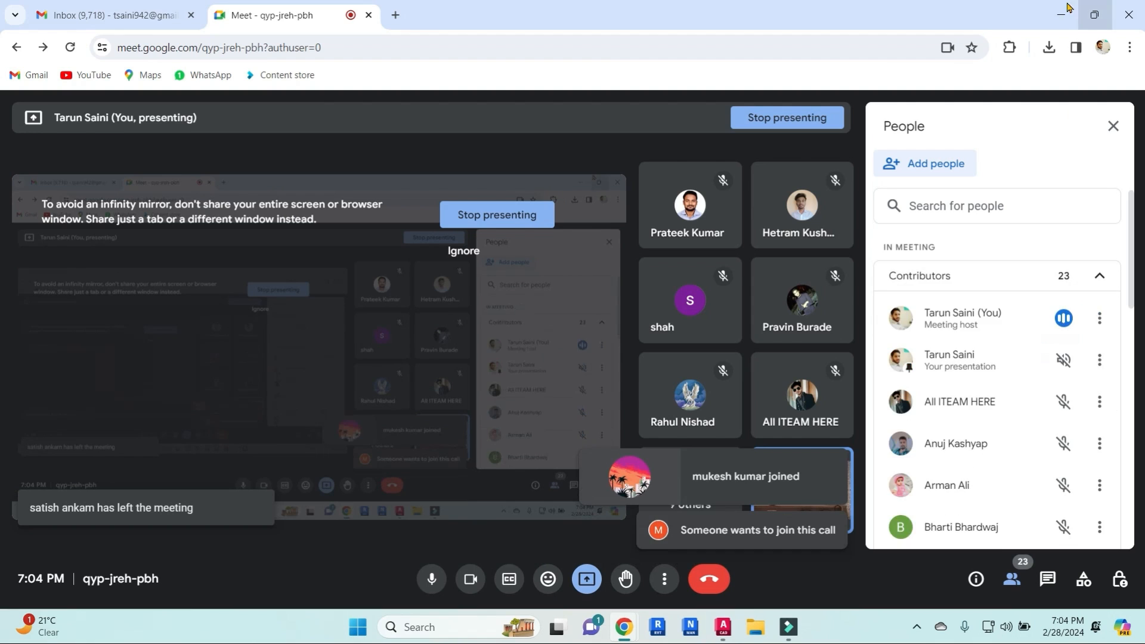
pyautogui.click(1061, 15)
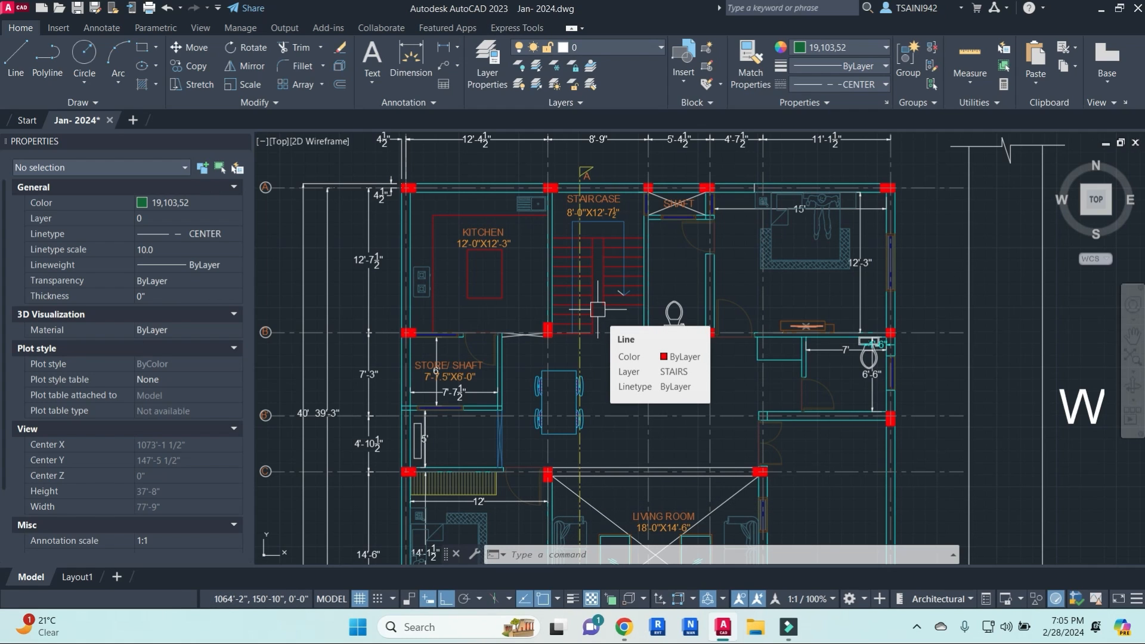
# - Examine where the section line crosses the staircase flights and how it relates to the nearby shaft and toilet
pyautogui.scroll(-1, 598, 309)
pyautogui.scroll(7, 594, 277)
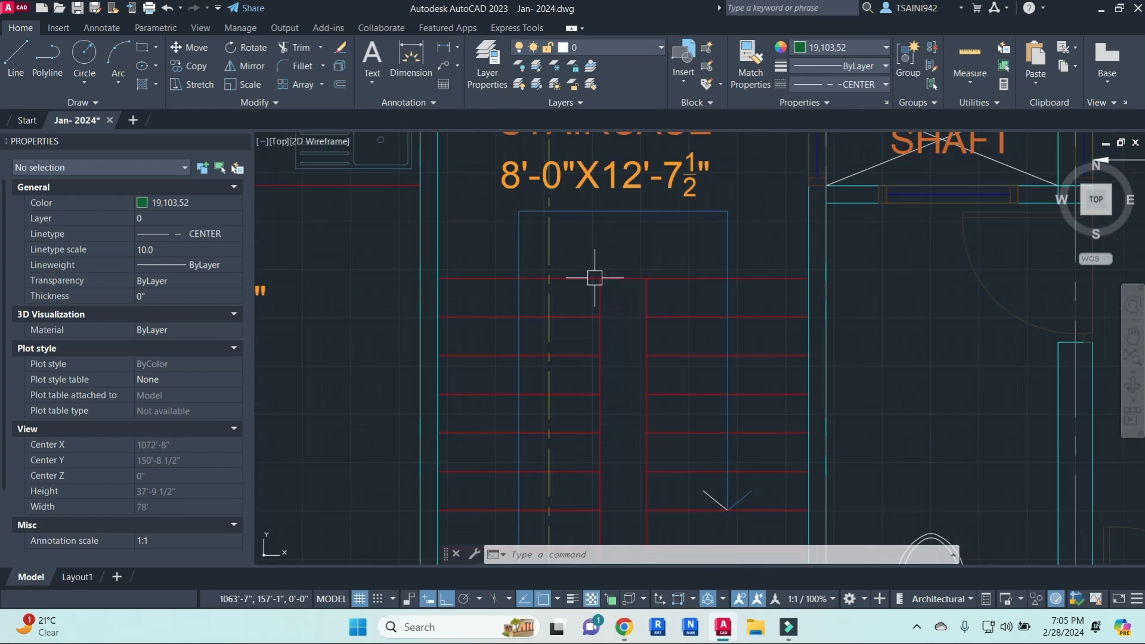
pyautogui.moveTo(554, 276)
pyautogui.mouseDown(button='middle')
pyautogui.moveTo(532, 235)
pyautogui.moveTo(528, 192)
pyautogui.mouseUp(button='middle')
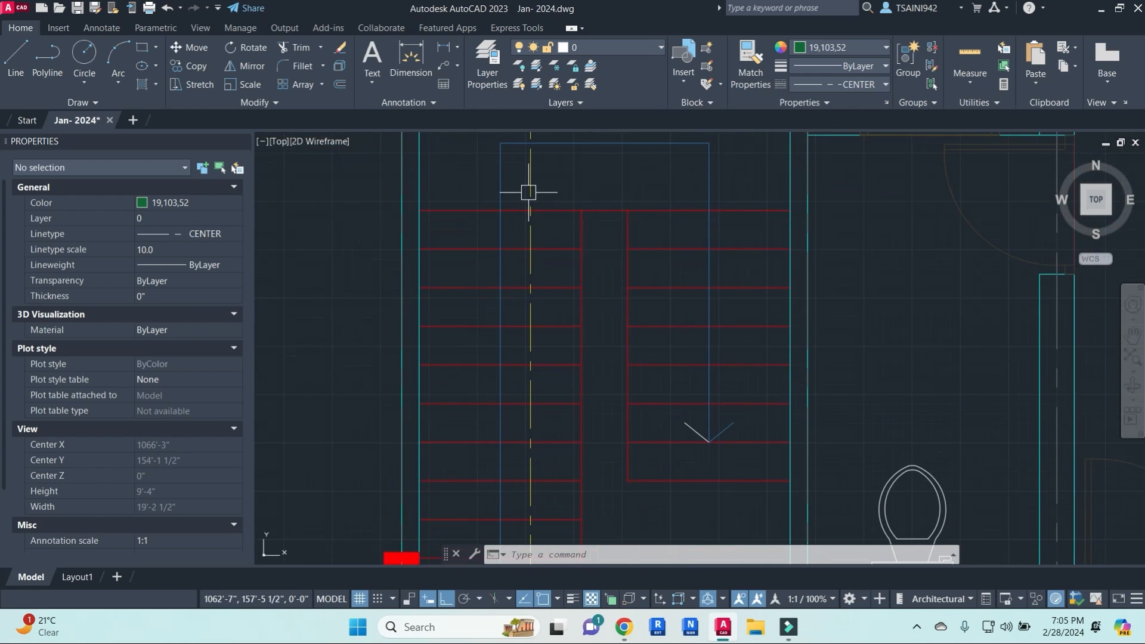
pyautogui.moveTo(529, 330); pyautogui.dragTo(528, 307, button='middle')
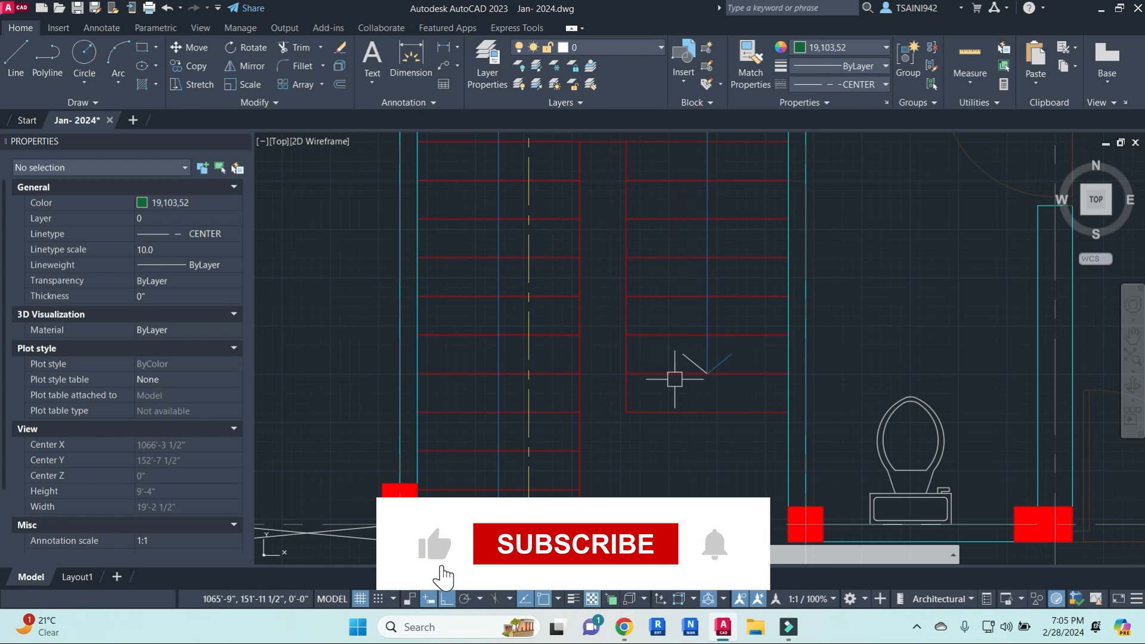
pyautogui.scroll(-4, 621, 364)
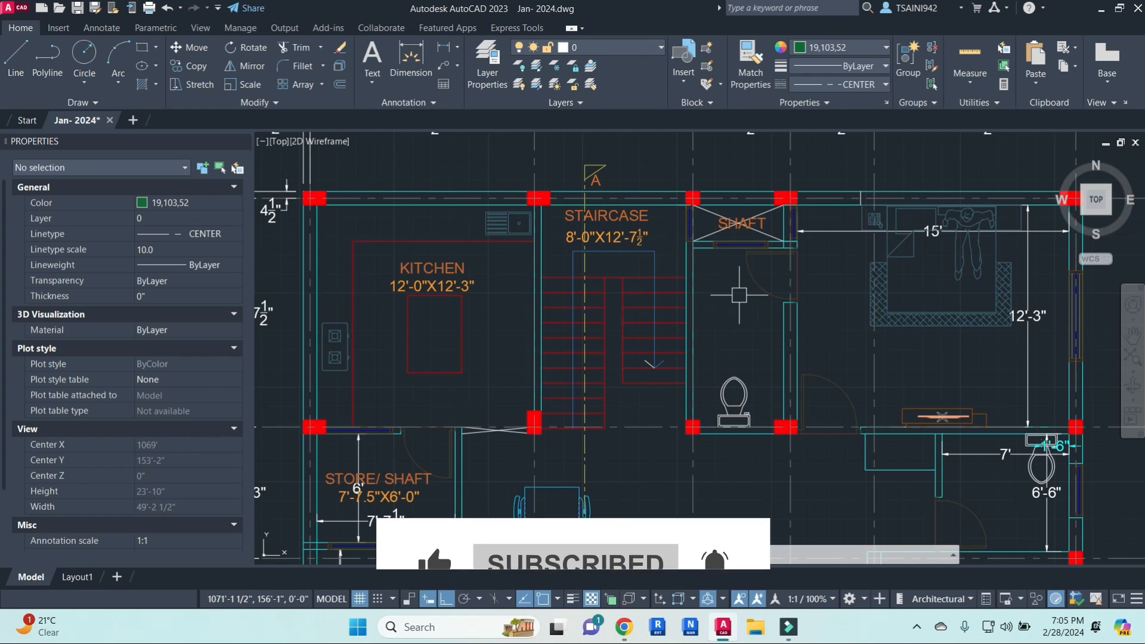
pyautogui.scroll(-3, 739, 294)
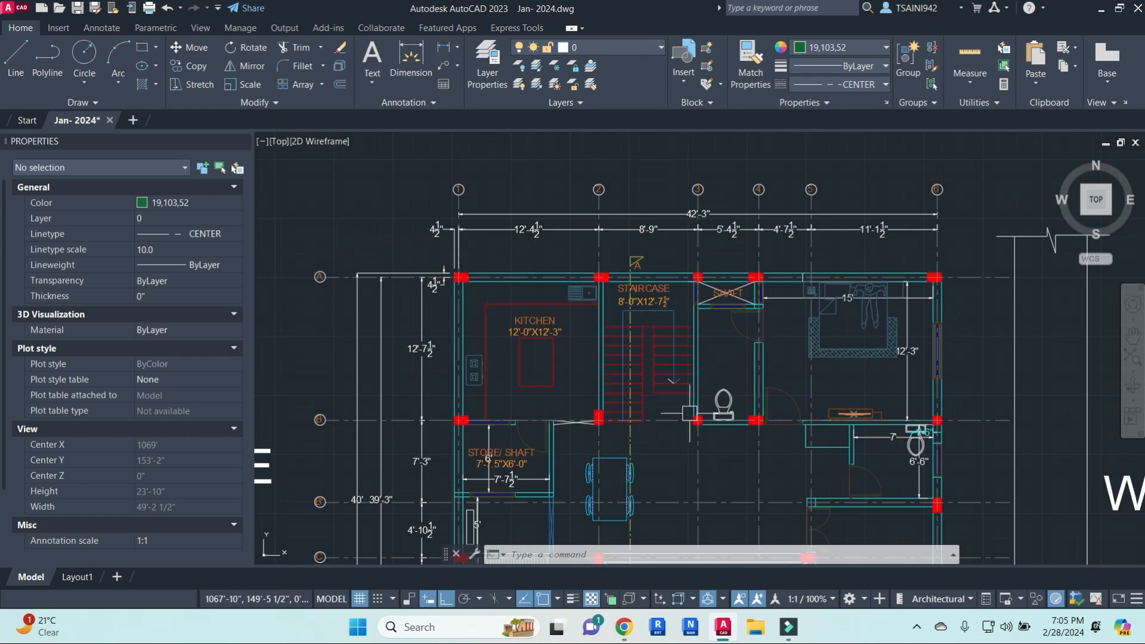
pyautogui.scroll(6, 614, 251)
pyautogui.click(605, 269)
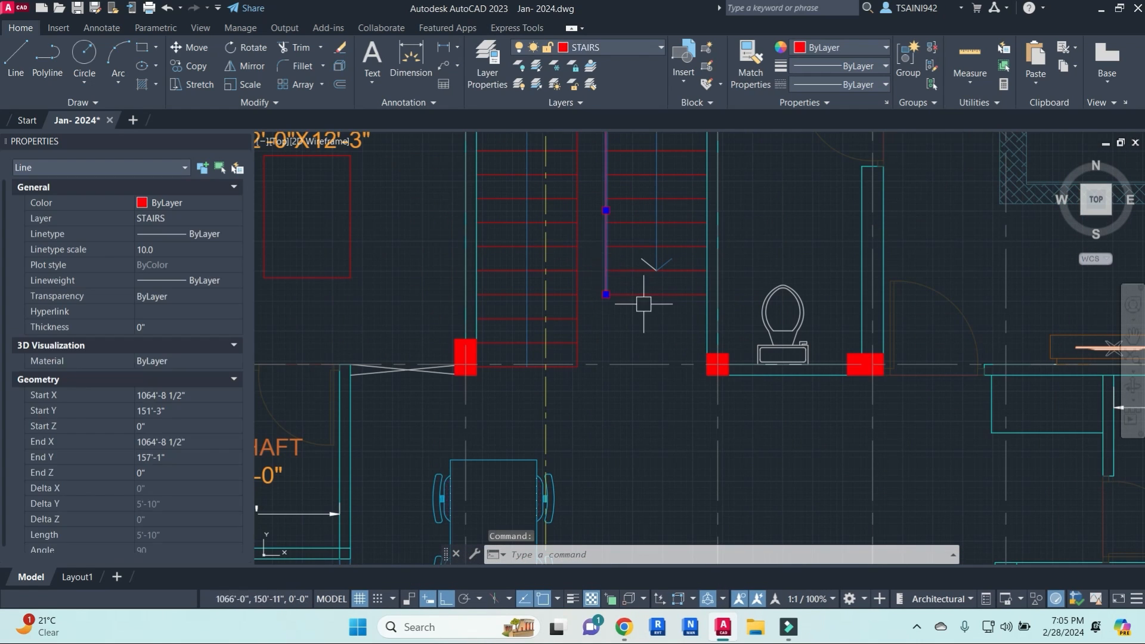
pyautogui.press('Escape')
pyautogui.scroll(-2, 668, 343)
pyautogui.moveTo(685, 361); pyautogui.dragTo(677, 339, button='middle')
pyautogui.scroll(2, 683, 338)
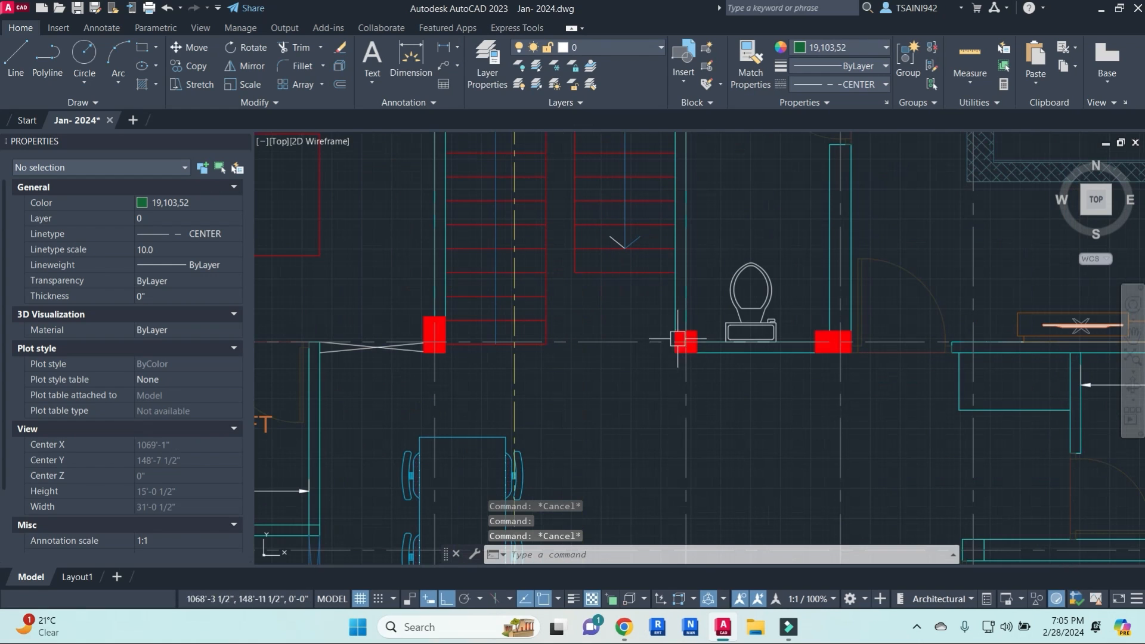
# - Examine the walls and openings beyond the section line and its path through the living room to the front window
pyautogui.scroll(-2, 683, 340)
pyautogui.moveTo(831, 455); pyautogui.dragTo(614, 320, button='middle')
pyautogui.scroll(2, 656, 280)
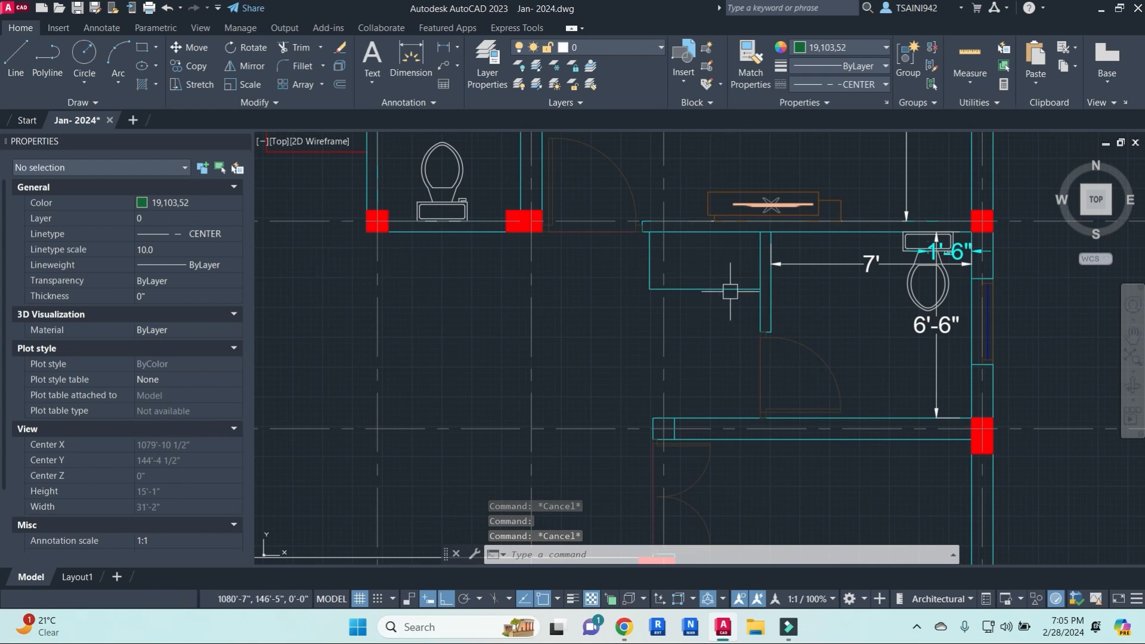
pyautogui.moveTo(713, 425); pyautogui.dragTo(694, 322, button='middle')
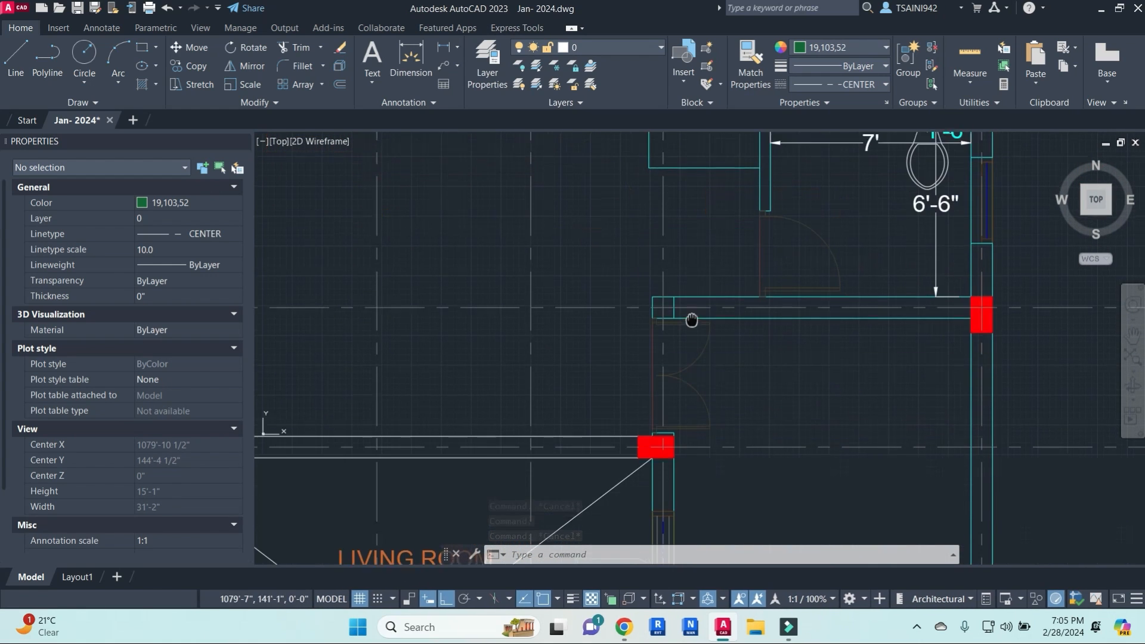
pyautogui.scroll(-3, 698, 340)
pyautogui.scroll(2, 483, 316)
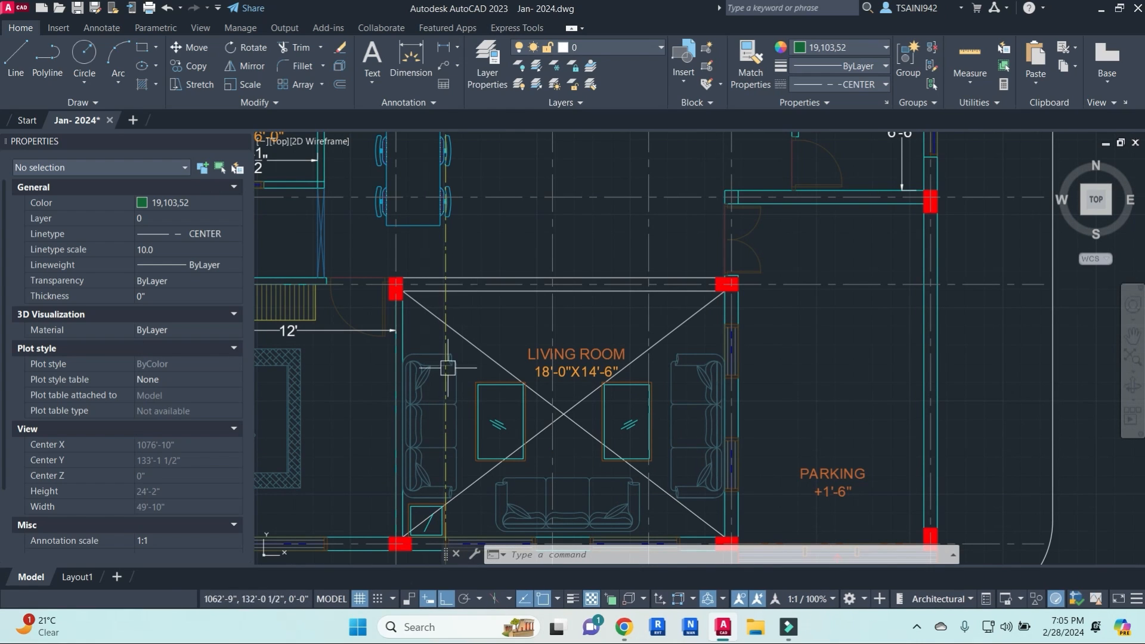
pyautogui.moveTo(449, 256)
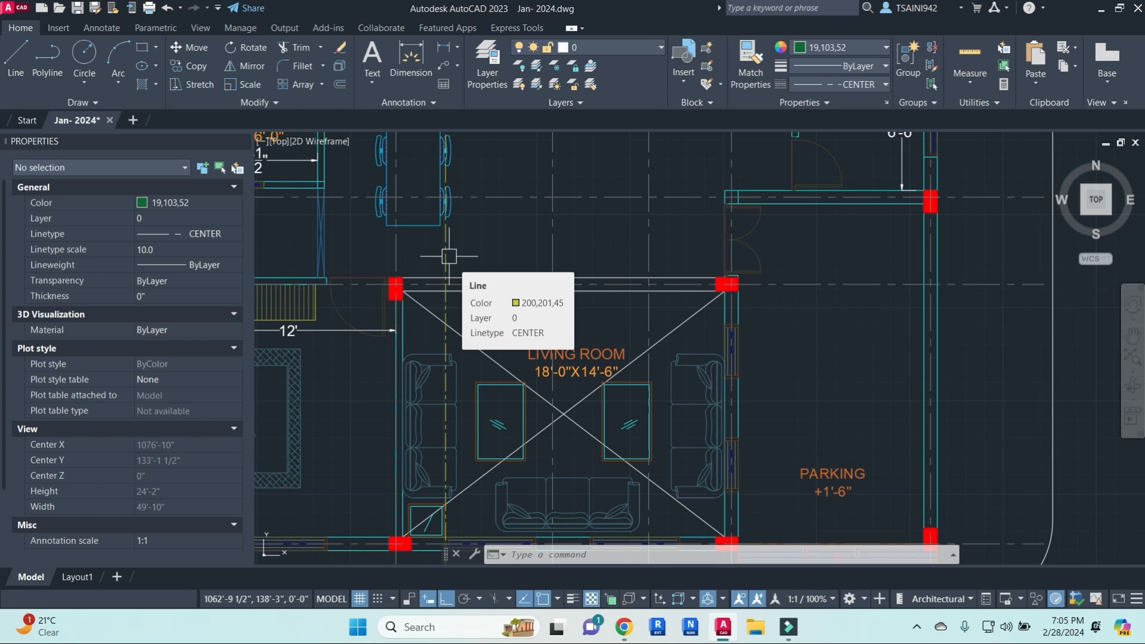
pyautogui.scroll(8, 449, 256)
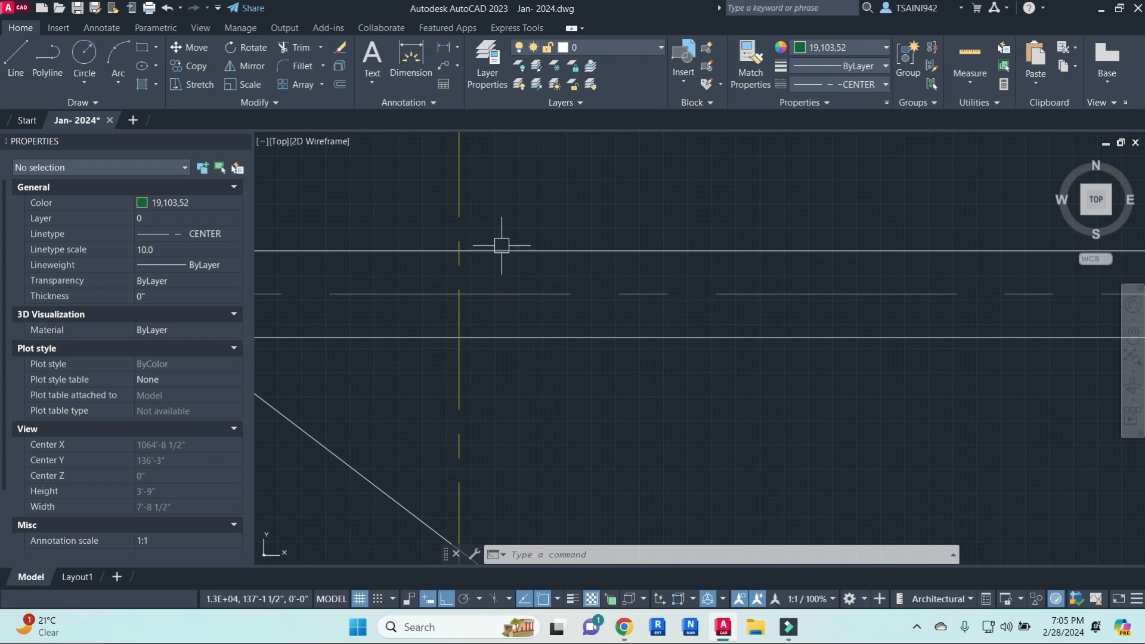
pyautogui.scroll(-6, 479, 310)
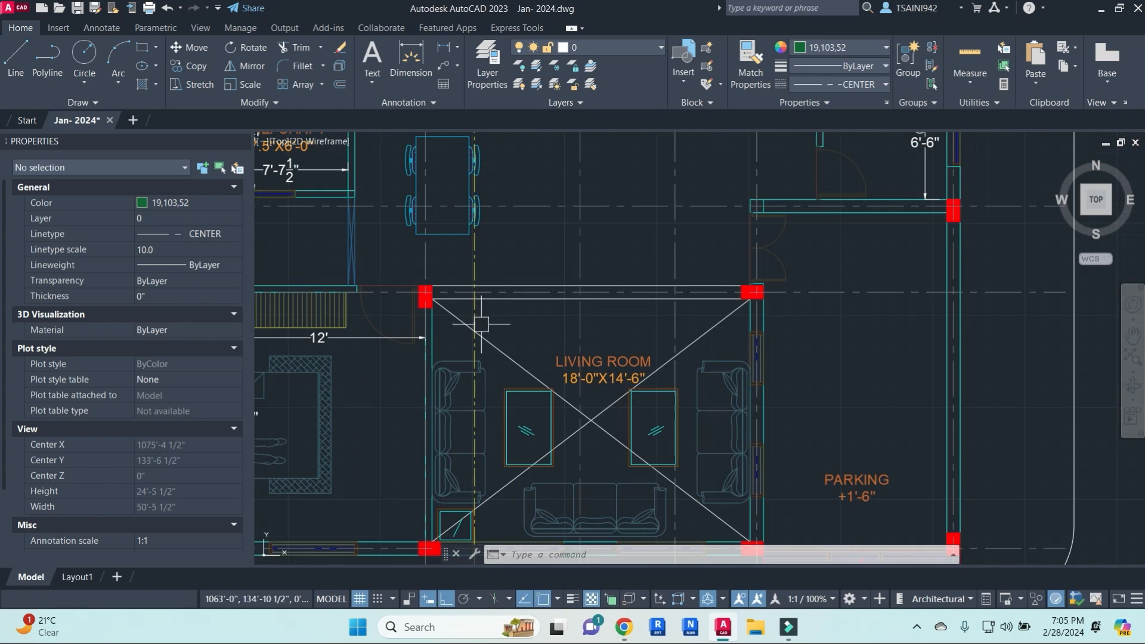
pyautogui.scroll(6, 486, 352)
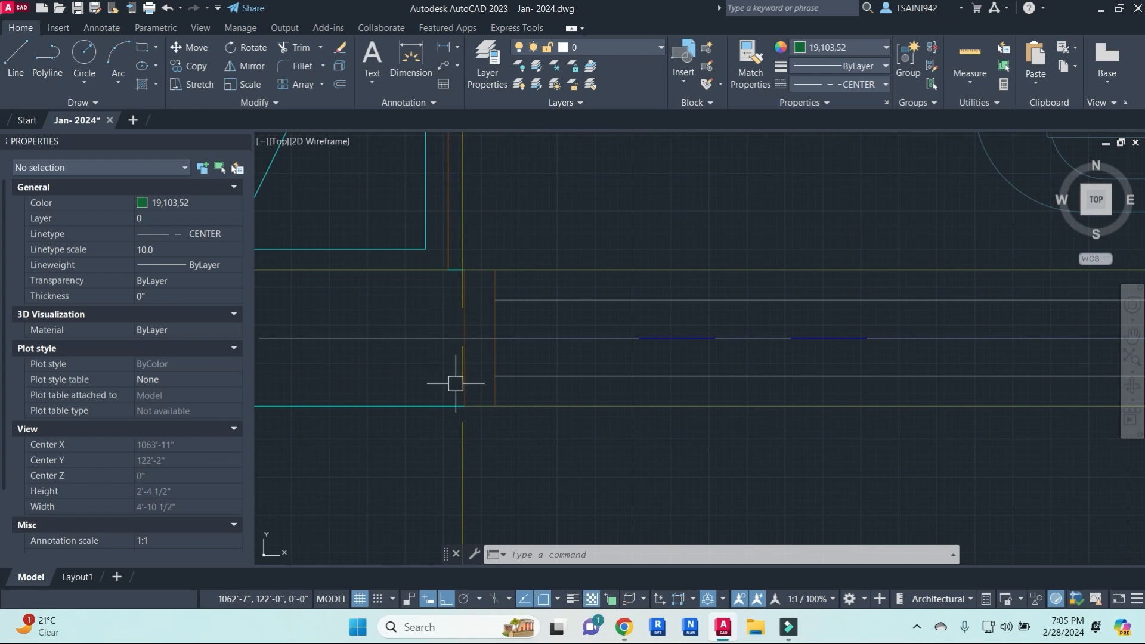
pyautogui.scroll(-4, 519, 284)
pyautogui.click(523, 291)
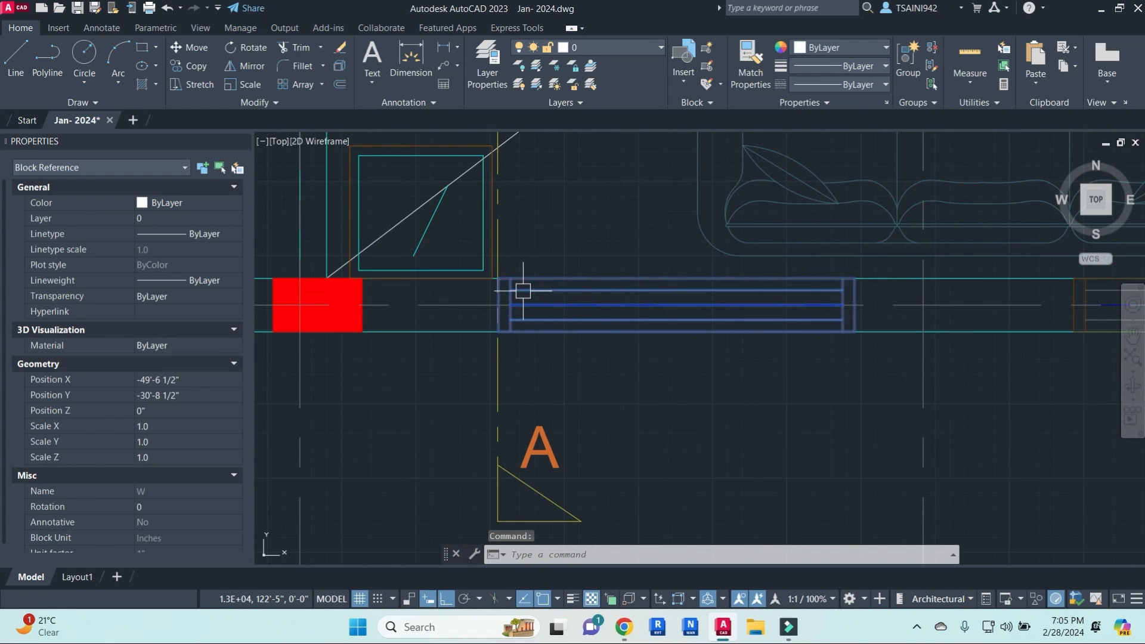
pyautogui.scroll(-4, 564, 358)
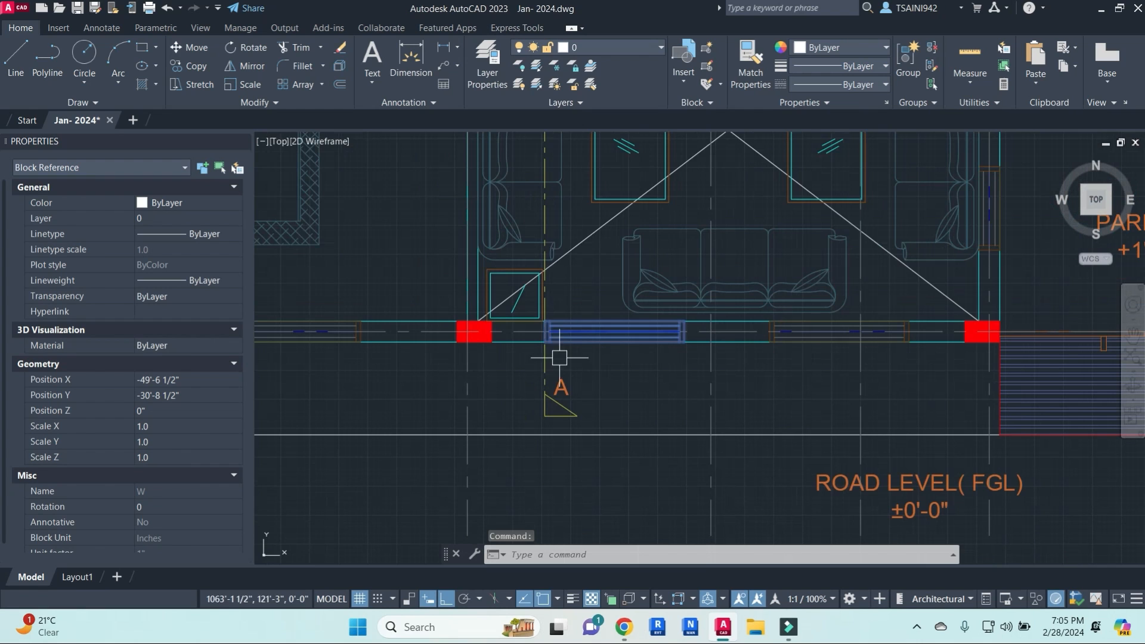
# - Move the section line with both arrowheads and both A letters slightly to the right so it cuts the living room's front window
pyautogui.scroll(4, 603, 417)
pyautogui.click(607, 420)
pyautogui.press('Escape')
pyautogui.press('Escape')
pyautogui.click(626, 428)
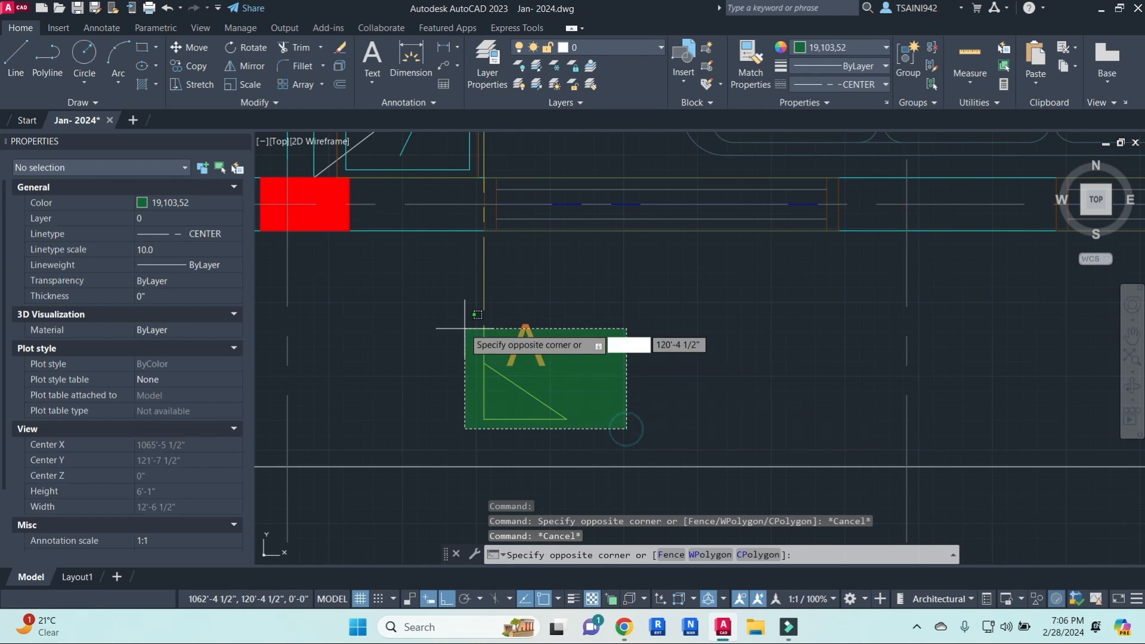
pyautogui.click(453, 310)
pyautogui.scroll(-5, 578, 258)
pyautogui.moveTo(583, 191); pyautogui.dragTo(580, 419, button='middle')
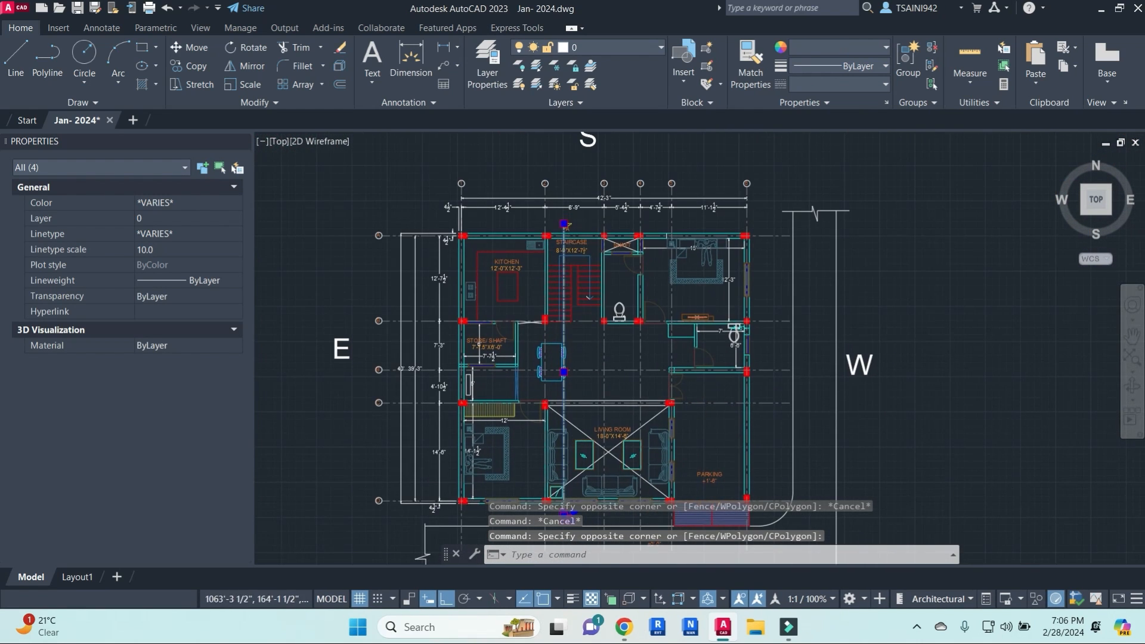
pyautogui.scroll(5, 569, 217)
pyautogui.click(629, 345)
pyautogui.click(439, 235)
pyautogui.scroll(-4, 442, 235)
pyautogui.moveTo(492, 268); pyautogui.dragTo(612, 287, button='middle')
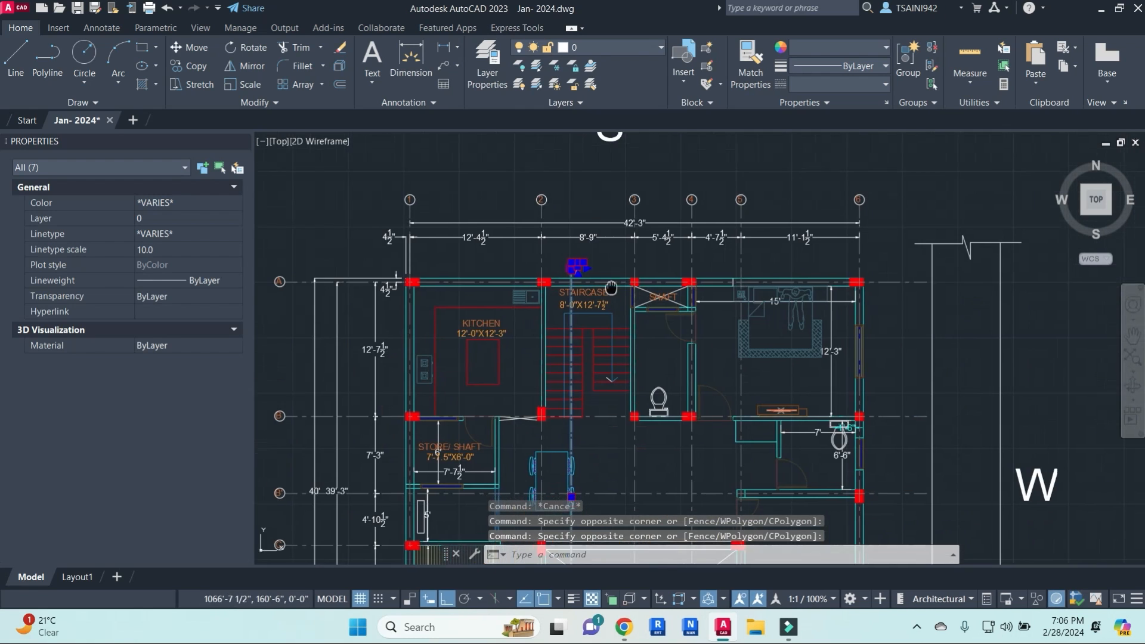
pyautogui.scroll(4, 609, 274)
pyautogui.press('Return')
pyautogui.scroll(4, 582, 247)
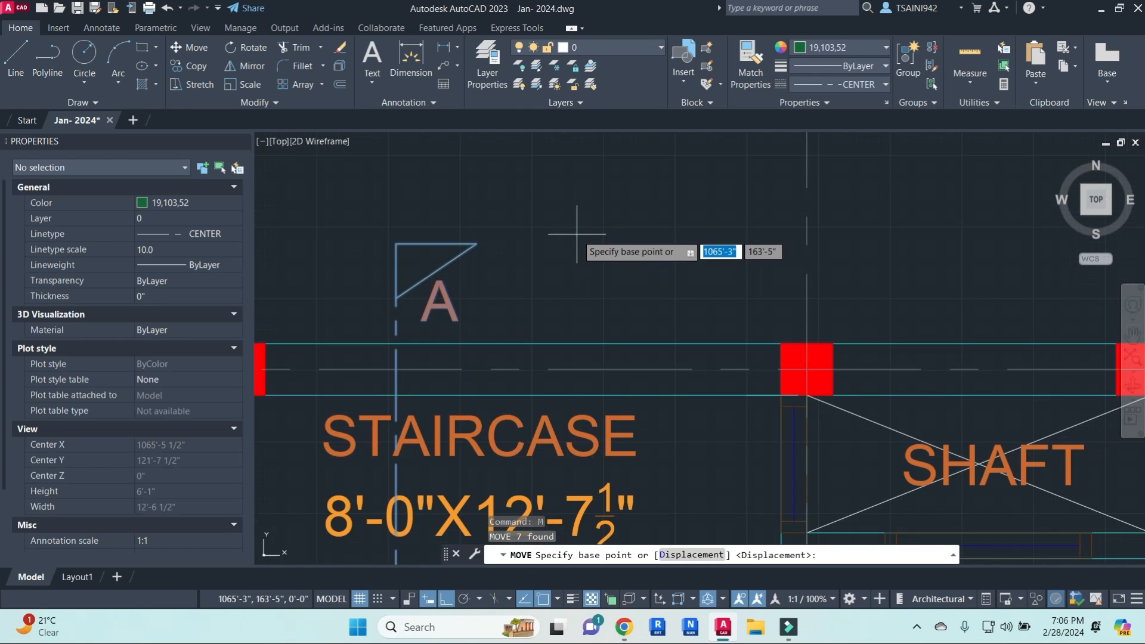
pyautogui.click(576, 233)
pyautogui.click(612, 237)
pyautogui.scroll(-5, 570, 238)
pyautogui.moveTo(566, 285); pyautogui.dragTo(561, 196, button='middle')
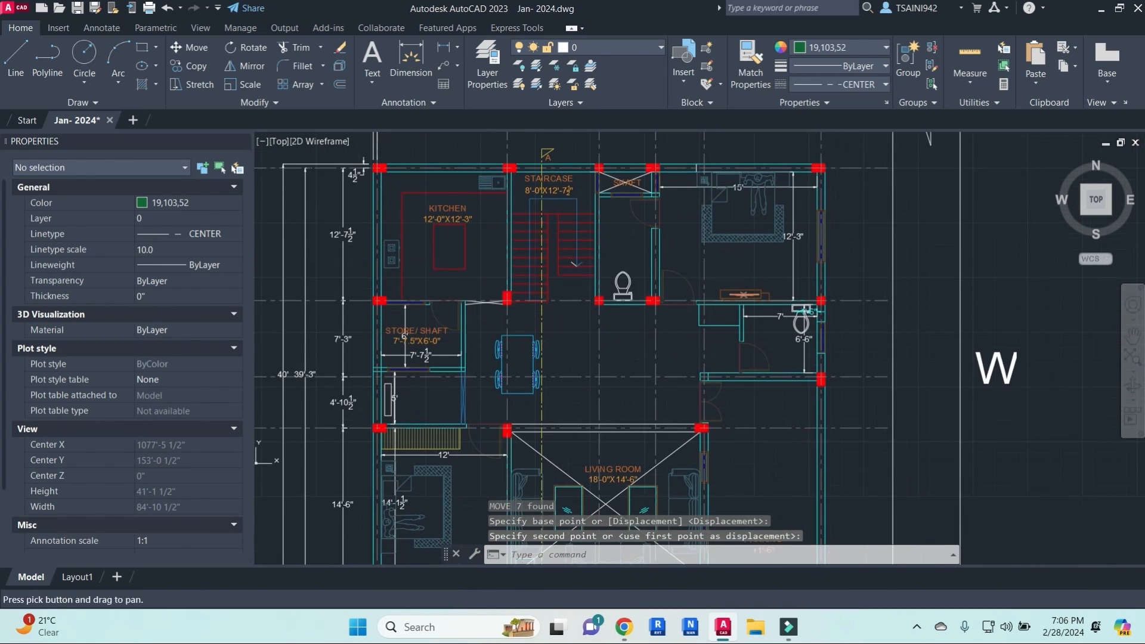
pyautogui.moveTo(545, 447); pyautogui.dragTo(541, 182, button='middle')
pyautogui.scroll(4, 541, 315)
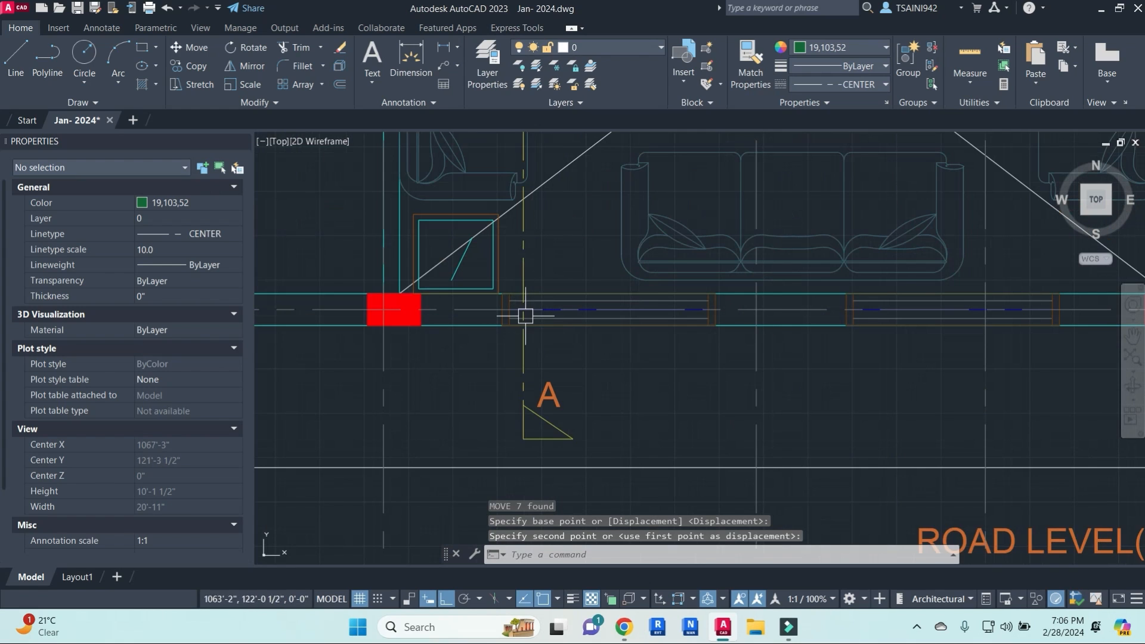
pyautogui.scroll(-4, 525, 316)
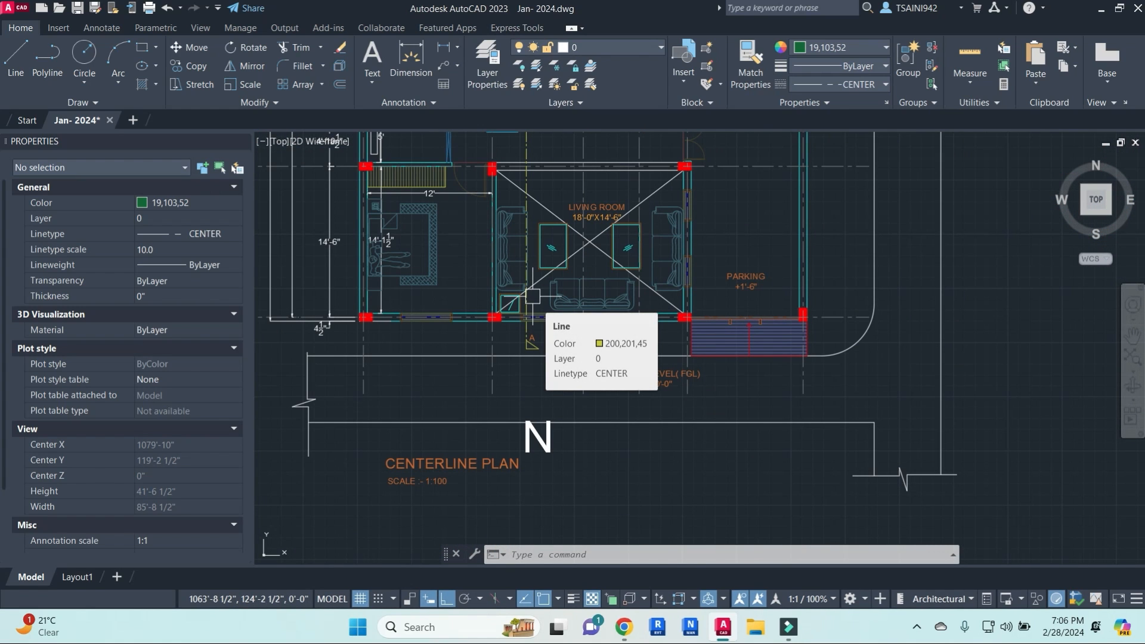
# - Switch to the Google Meet call, admit the waiting participant and return to the AutoCAD drawing
pyautogui.moveTo(624, 627)
pyautogui.click(532, 567)
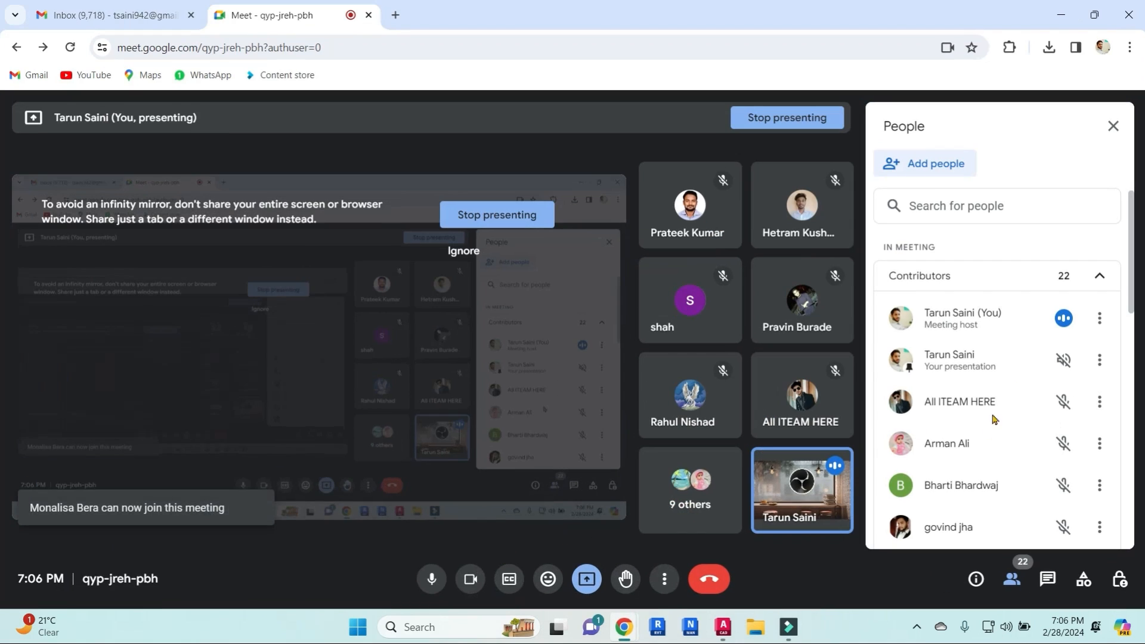
pyautogui.click(1063, 11)
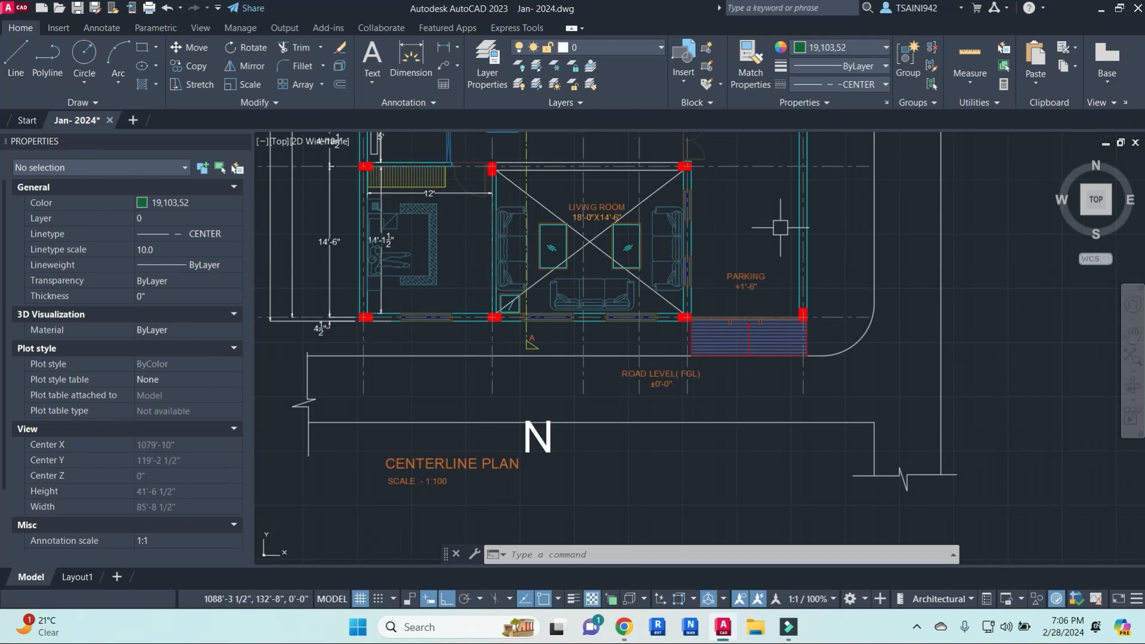
# - Copy the whole centerline plan with its section line and paste it beside the existing plan in the SECTION area
pyautogui.scroll(-3, 510, 217)
pyautogui.scroll(-2, 636, 346)
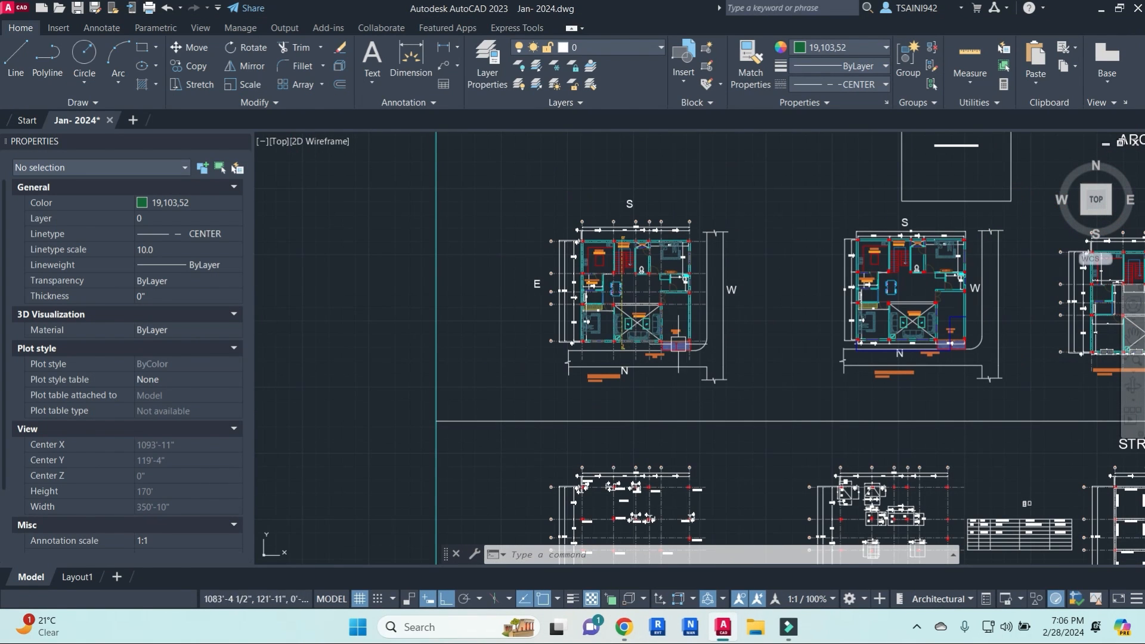
pyautogui.click(753, 391)
pyautogui.click(463, 161)
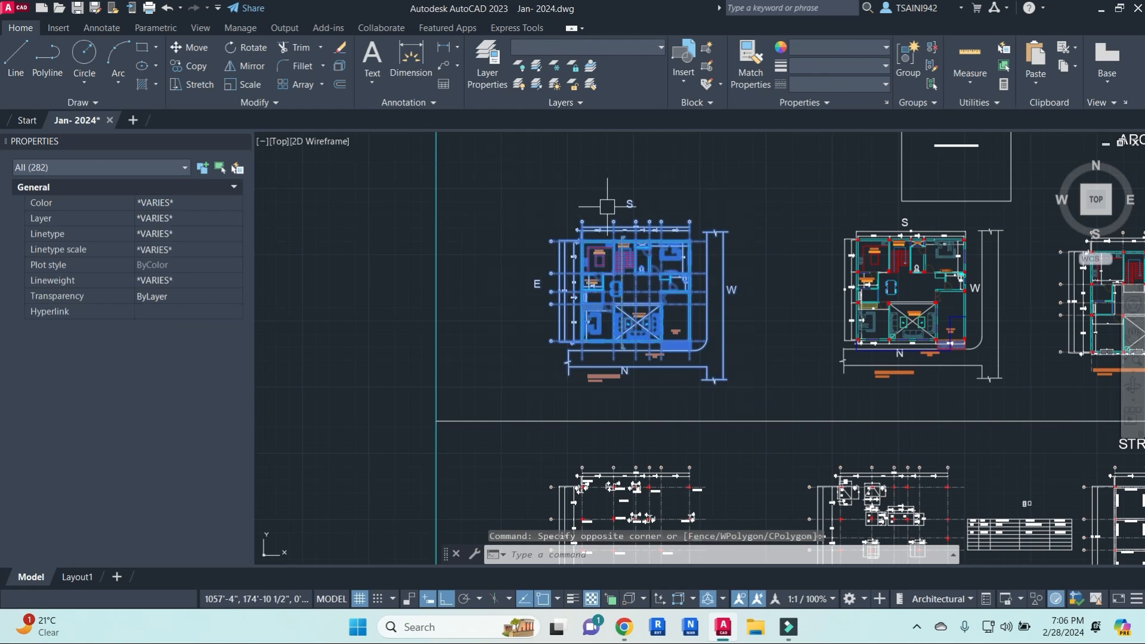
pyautogui.hotkey('ctrl', 'c')
pyautogui.hotkey('ctrl', 'v')
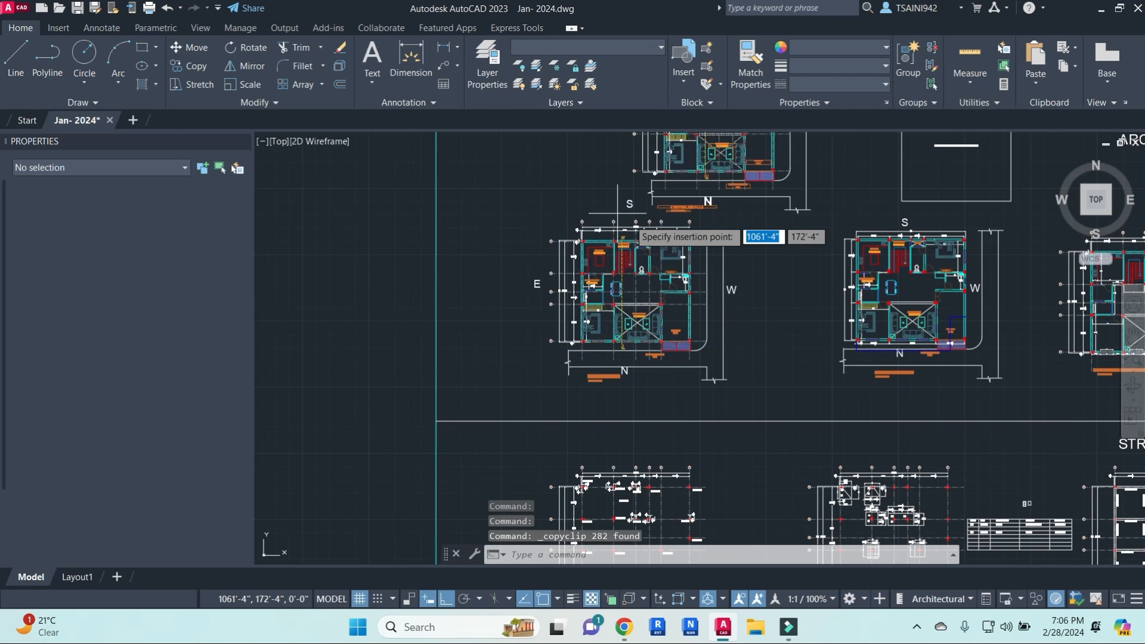
pyautogui.scroll(-3, 811, 348)
pyautogui.moveTo(908, 369); pyautogui.dragTo(235, 302, button='middle')
pyautogui.moveTo(506, 438); pyautogui.dragTo(625, 249, button='middle')
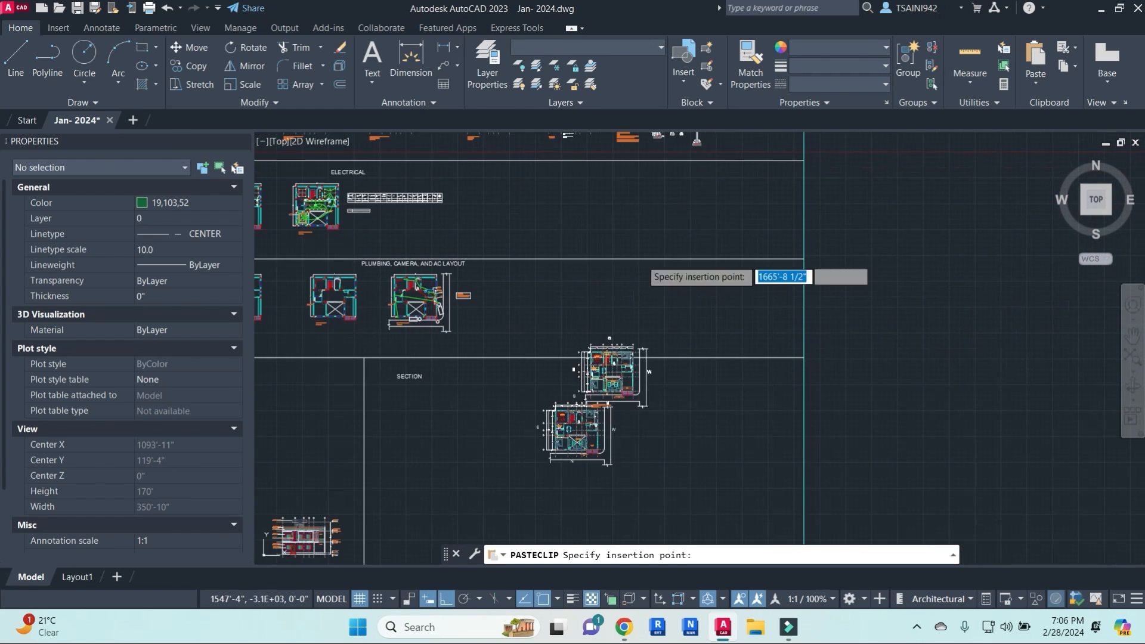
pyautogui.moveTo(563, 340); pyautogui.dragTo(641, 179, button='middle')
pyautogui.scroll(5, 750, 282)
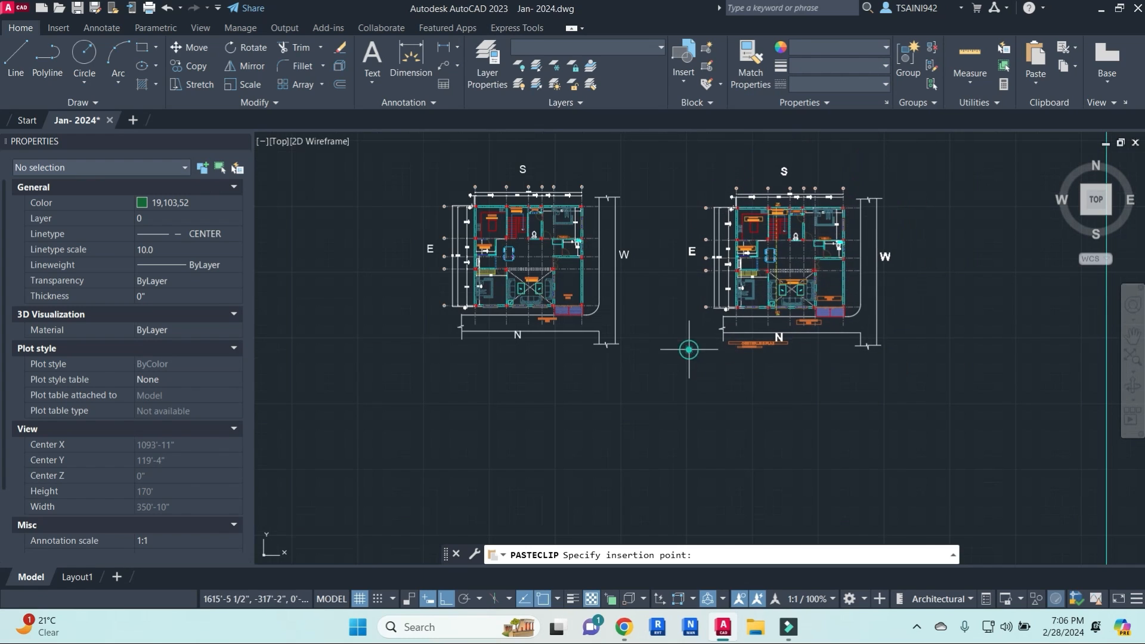
pyautogui.click(686, 340)
pyautogui.press('Escape')
pyautogui.press('Escape')
# - Erase the older plan next to the newly pasted centerline plan
pyautogui.click(640, 369)
pyautogui.click(384, 173)
pyautogui.write('e')
pyautogui.press('Return')
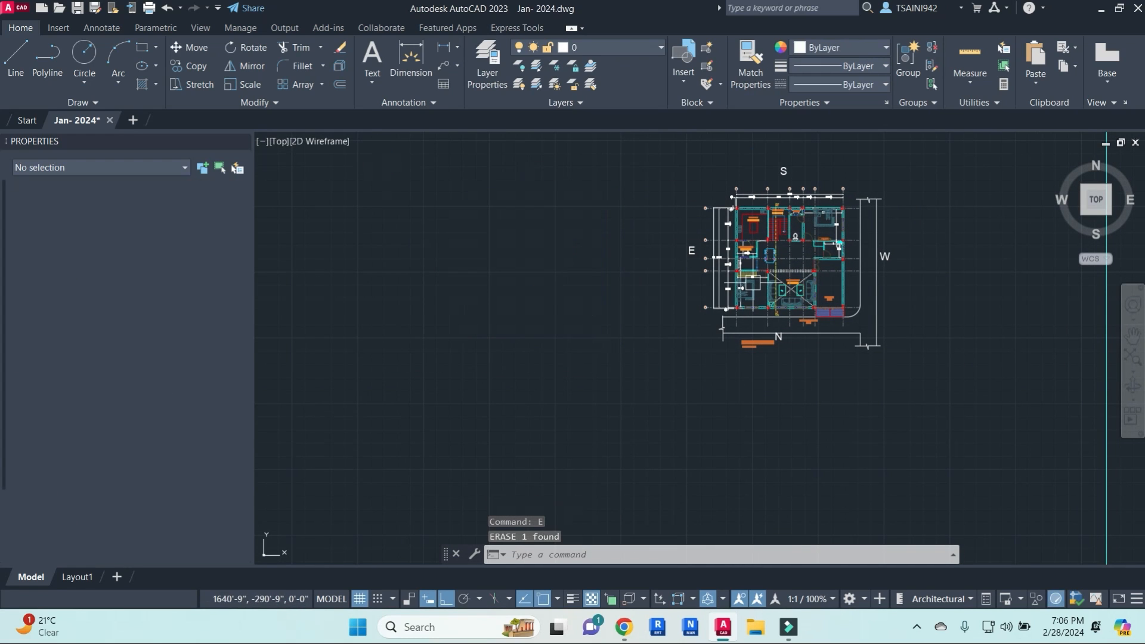
# - Convert the entire pasted centerline plan into a block named PLAN -1
pyautogui.click(997, 424)
pyautogui.click(666, 229)
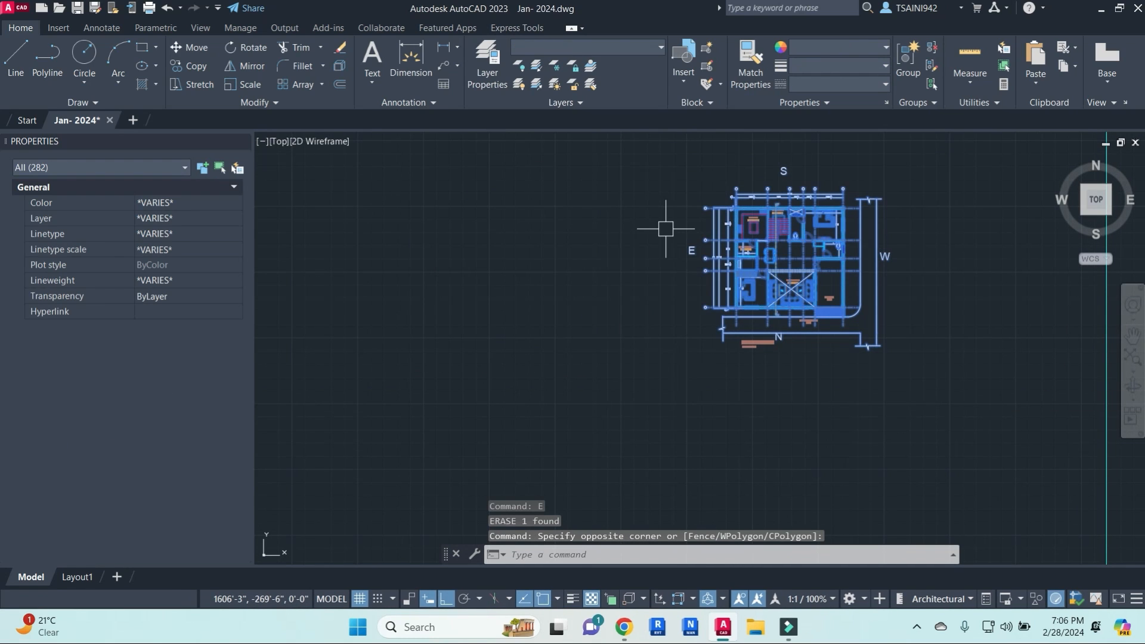
pyautogui.write('b')
pyautogui.press('Return')
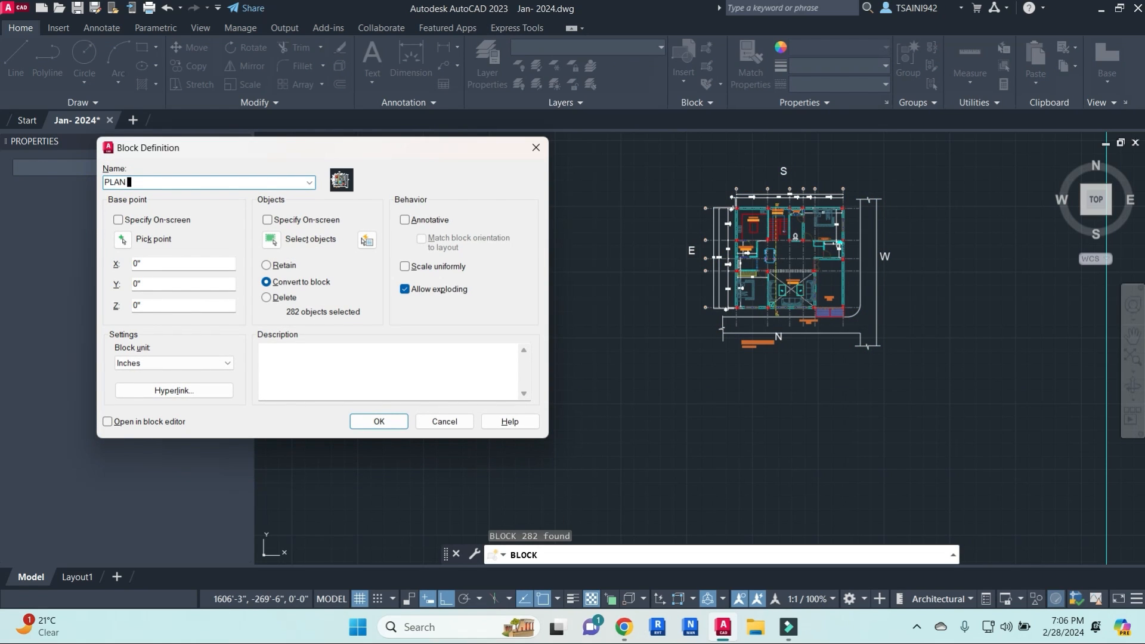
pyautogui.click(373, 422)
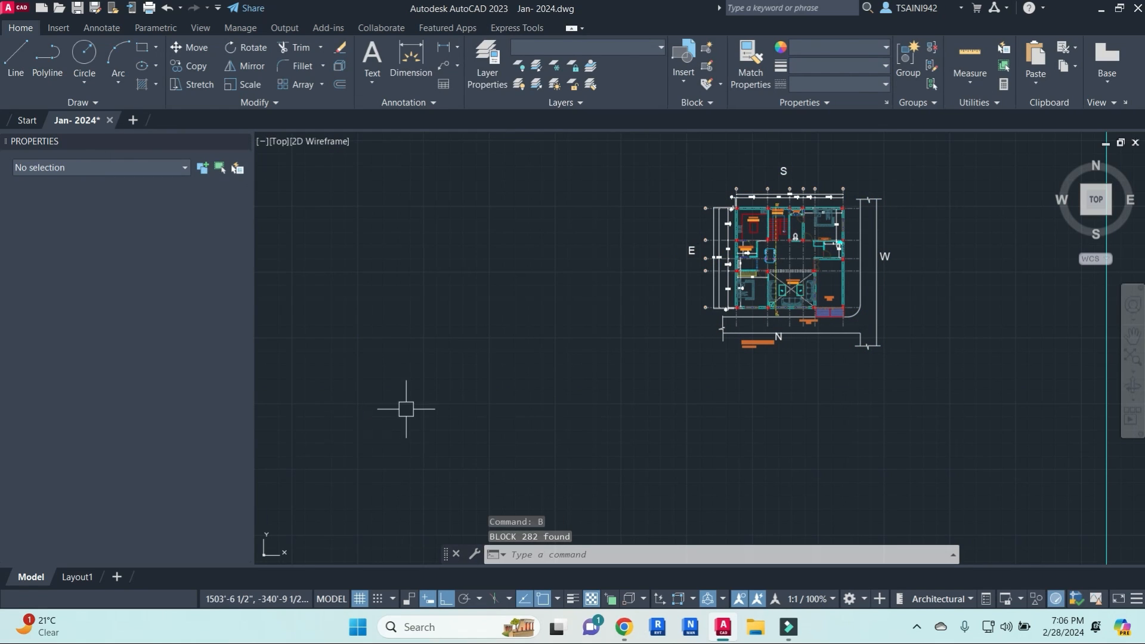
pyautogui.click(842, 219)
pyautogui.moveTo(836, 291); pyautogui.dragTo(728, 329, button='middle')
pyautogui.scroll(4, 729, 328)
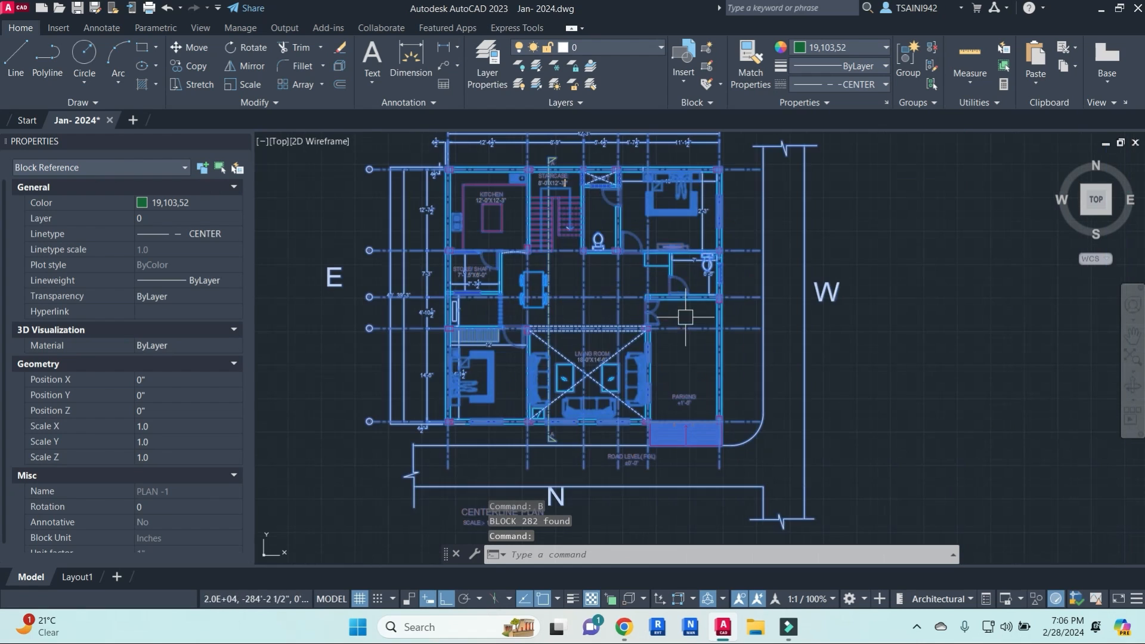
pyautogui.press('Escape')
pyautogui.press('Escape')
pyautogui.scroll(-6, 575, 259)
pyautogui.click(574, 258)
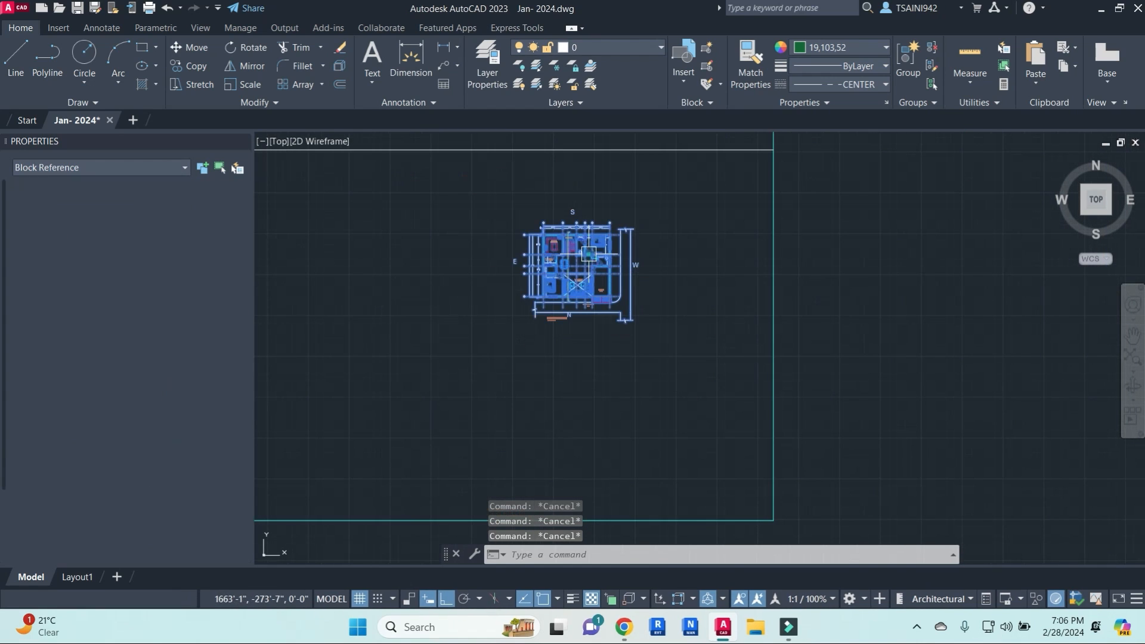
pyautogui.scroll(2, 597, 255)
pyautogui.write('ro')
pyautogui.press('Return')
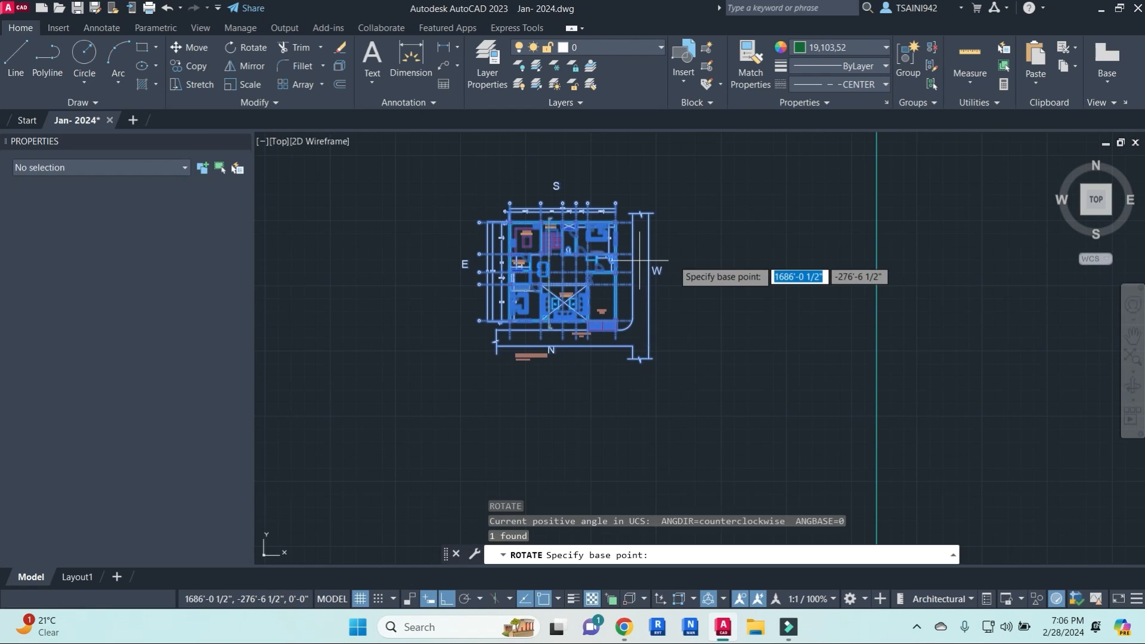
pyautogui.click(728, 259)
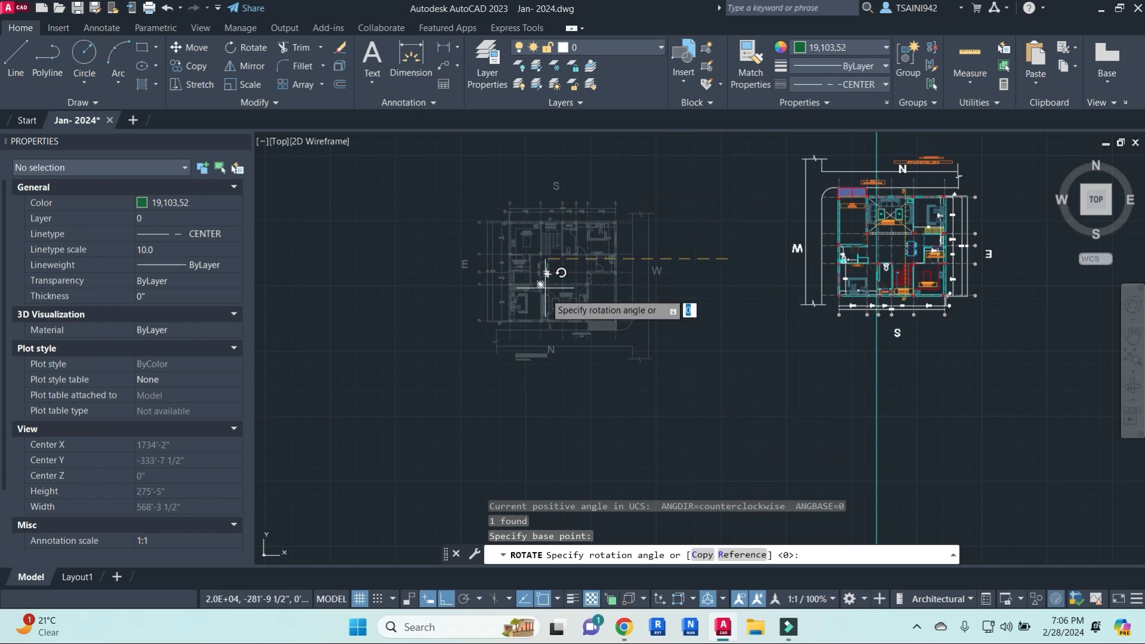
pyautogui.press('Escape')
pyautogui.scroll(-1, 682, 331)
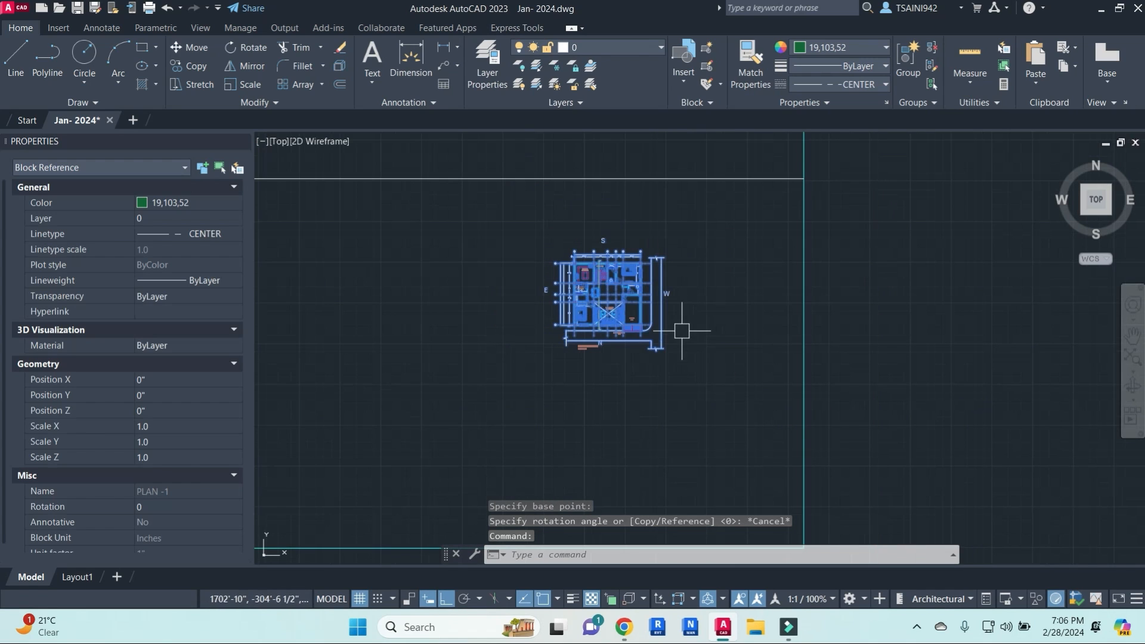
# - Rotate the PLAN -1 block 90° counterclockwise about the lower-left end of its road line
pyautogui.write('ro')
pyautogui.press('Return')
pyautogui.scroll(4, 564, 342)
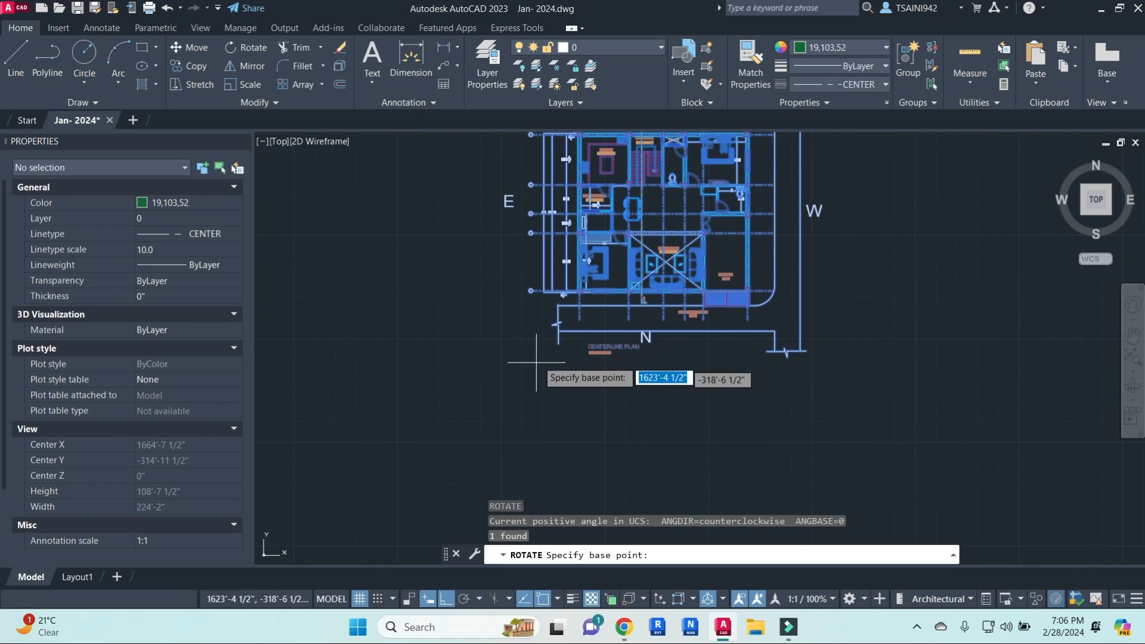
pyautogui.click(560, 341)
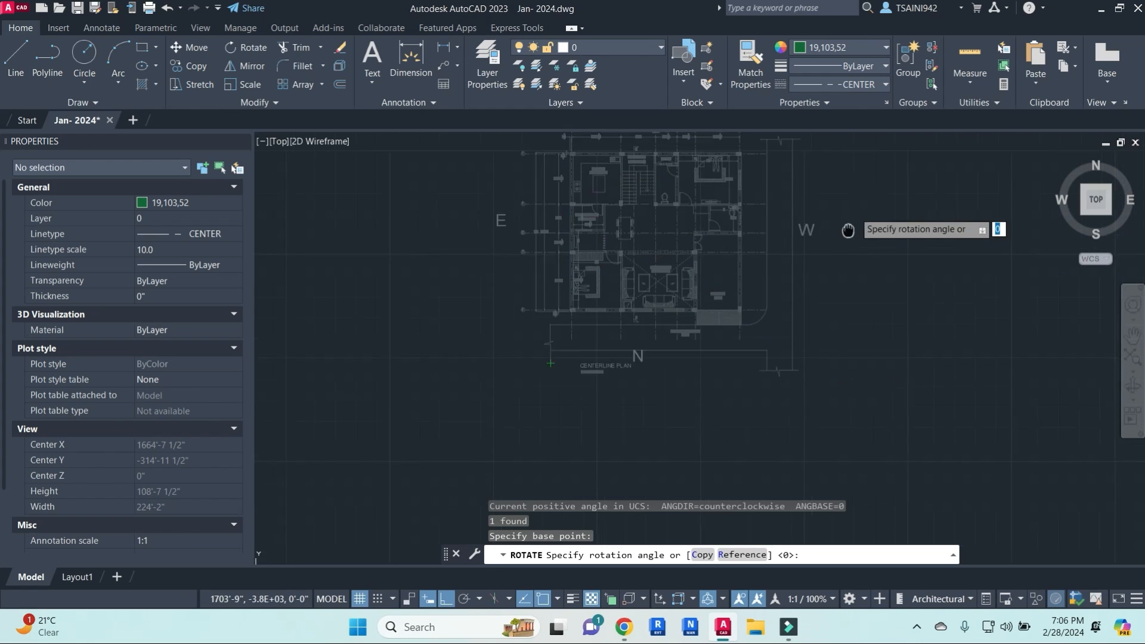
pyautogui.scroll(-2, 665, 228)
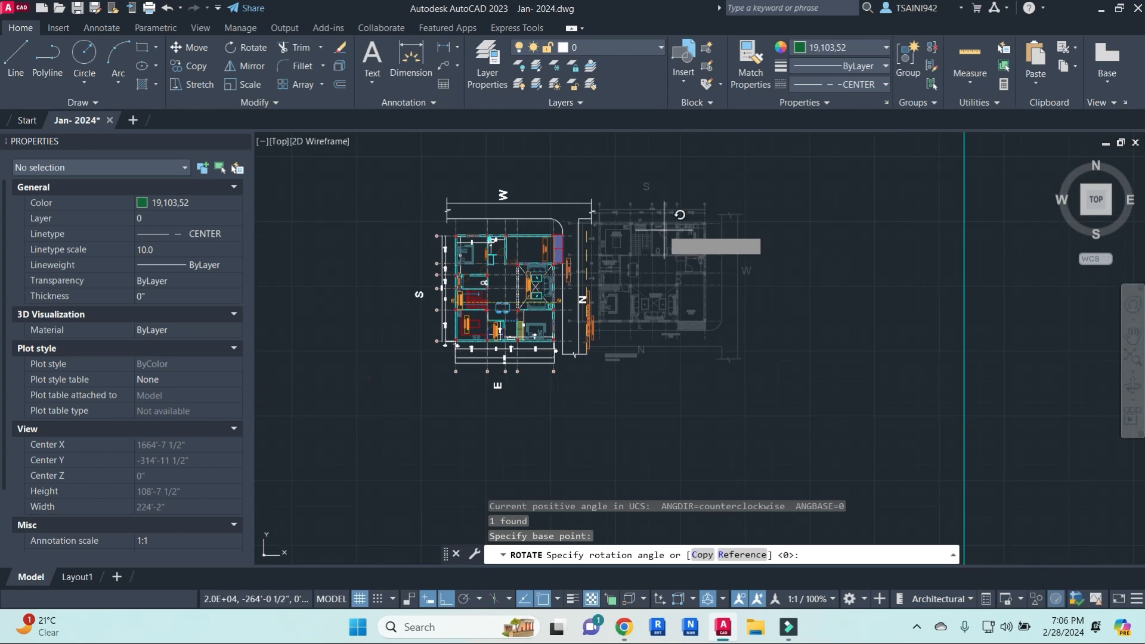
pyautogui.click(543, 169)
# - Examine section line A-A on the rotated plan and the level labels beside the finished elevation
pyautogui.scroll(5, 446, 309)
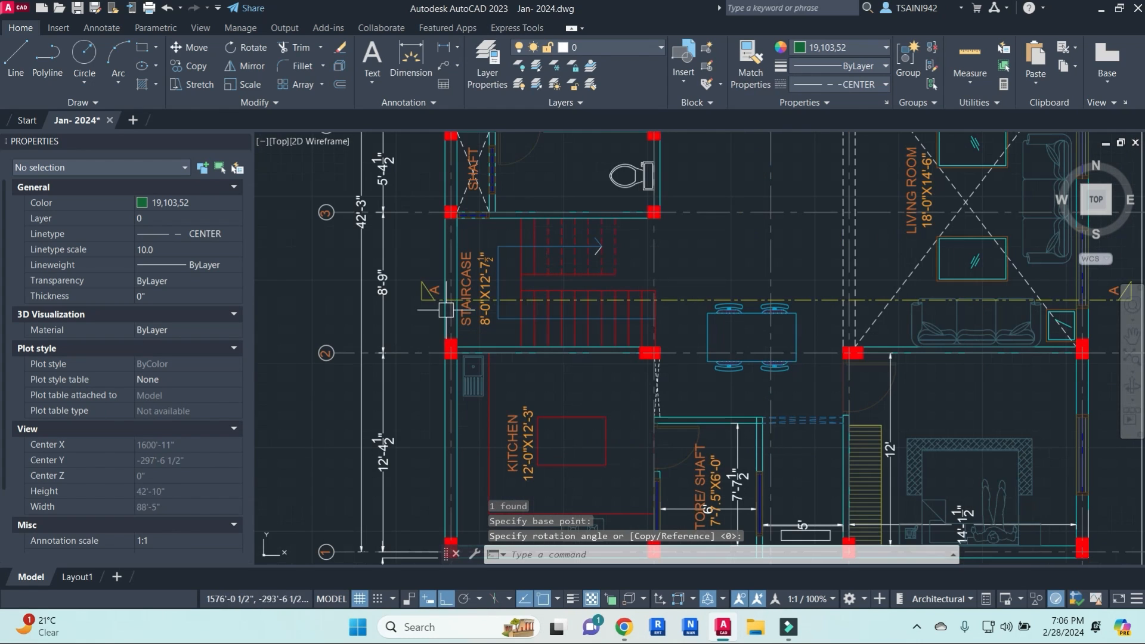
pyautogui.moveTo(649, 302); pyautogui.dragTo(540, 316, button='middle')
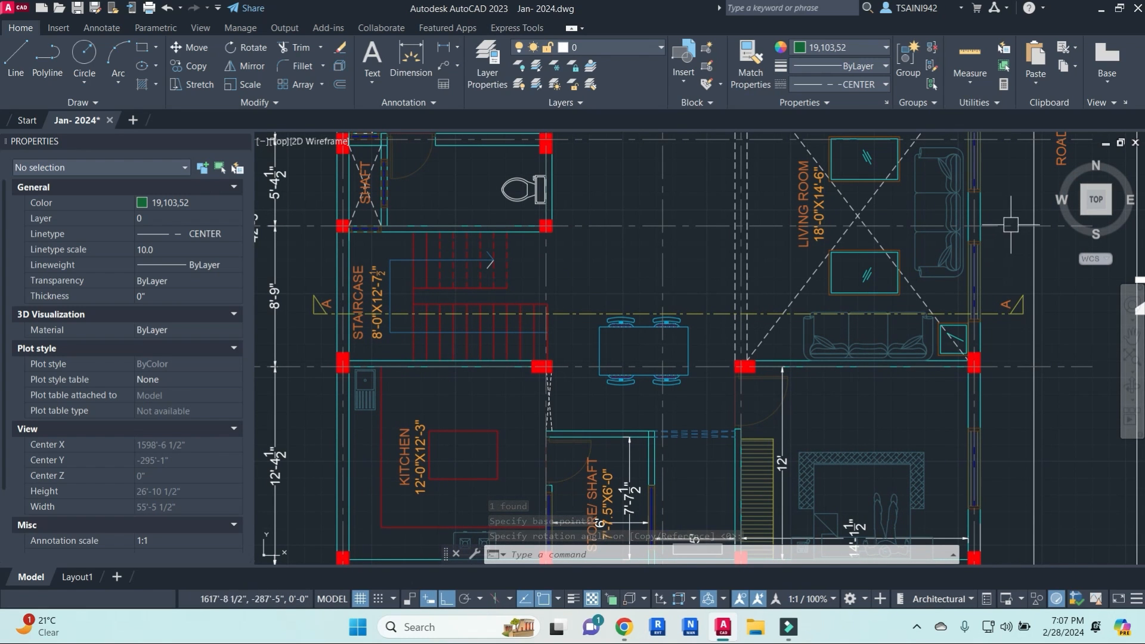
pyautogui.scroll(-4, 765, 281)
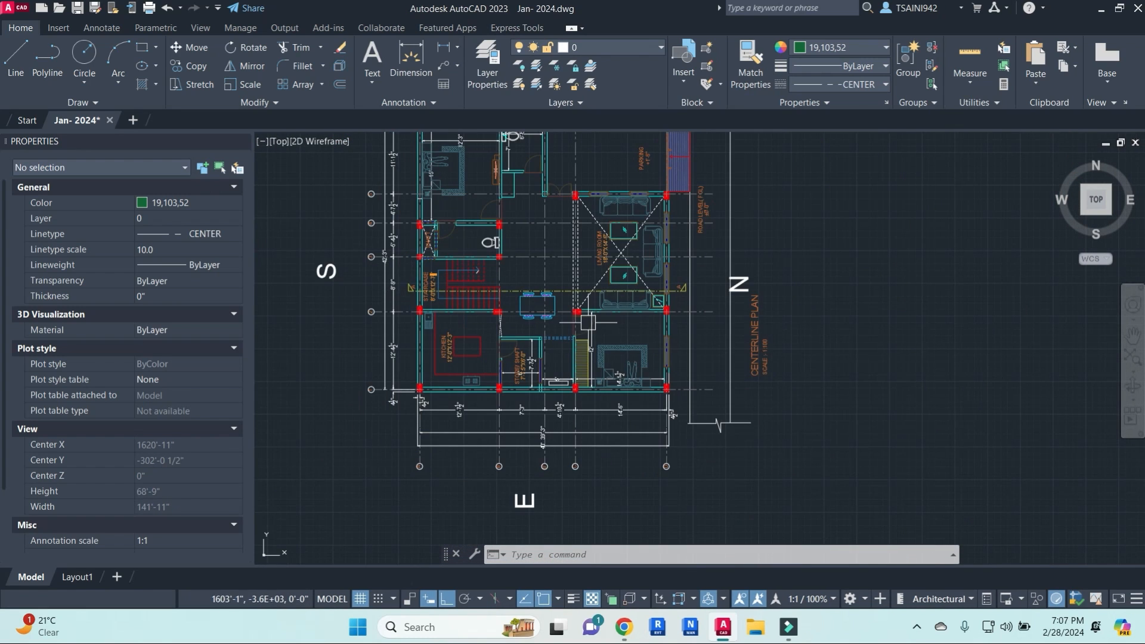
pyautogui.moveTo(588, 323); pyautogui.dragTo(742, 243, button='middle')
pyautogui.scroll(-8, 687, 348)
pyautogui.moveTo(532, 376); pyautogui.dragTo(819, 310, button='middle')
pyautogui.scroll(8, 681, 370)
pyautogui.click(793, 421)
pyautogui.scroll(-4, 701, 347)
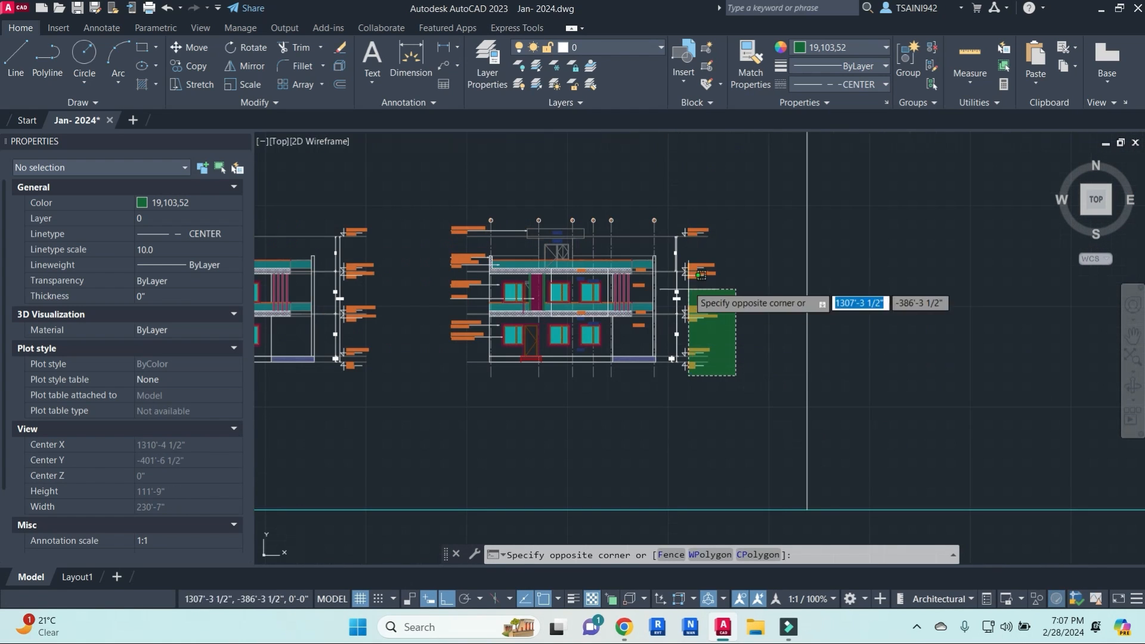
pyautogui.click(683, 219)
pyautogui.press('Escape')
pyautogui.press('Escape')
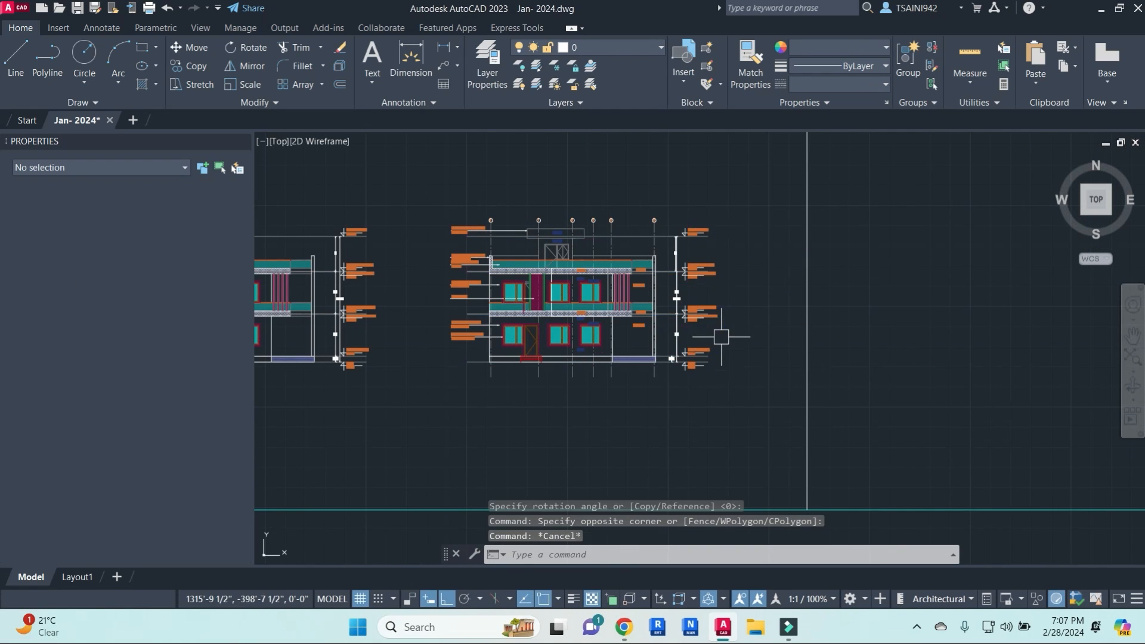
pyautogui.moveTo(899, 365); pyautogui.dragTo(582, 320, button='middle')
pyautogui.scroll(-4, 654, 363)
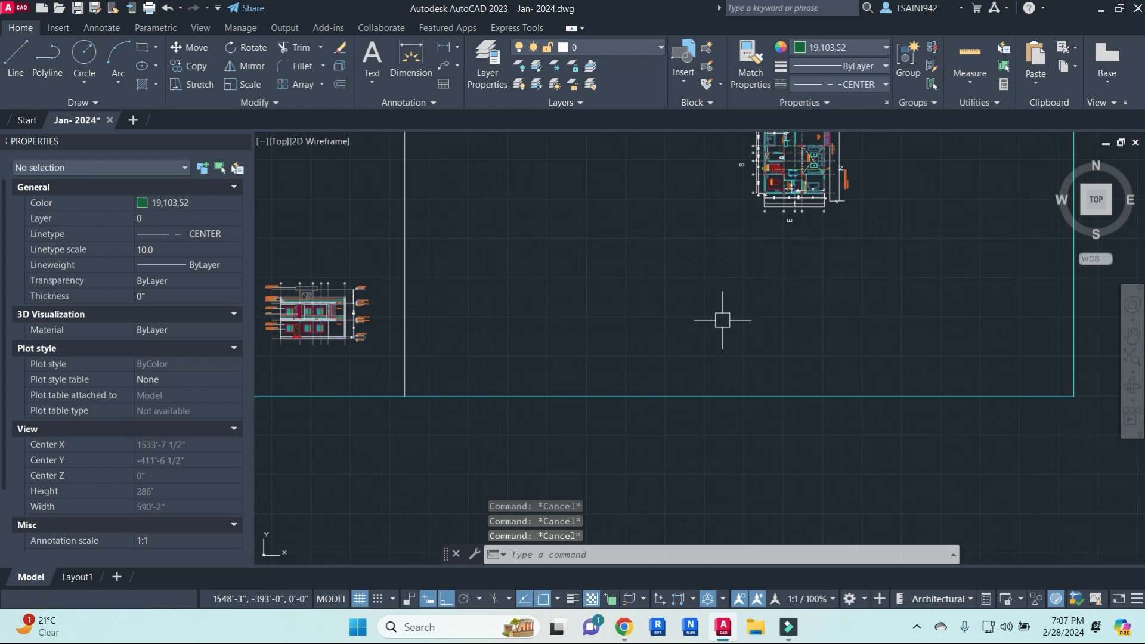
pyautogui.scroll(4, 362, 346)
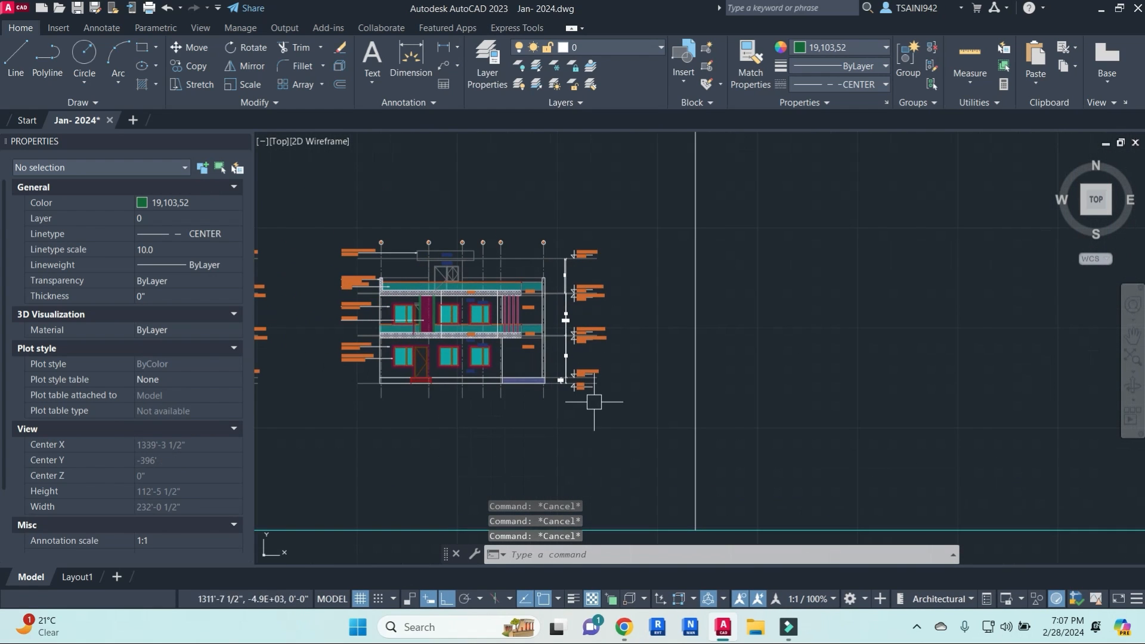
pyautogui.write('l')
pyautogui.press('Return')
pyautogui.scroll(-6, 771, 398)
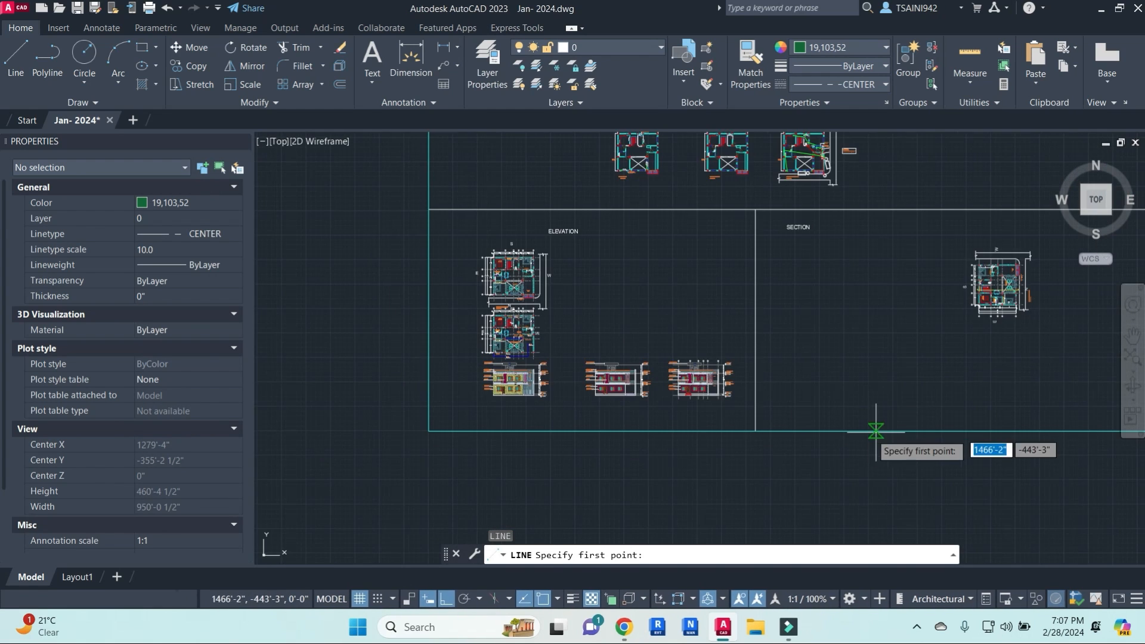
pyautogui.moveTo(1004, 388); pyautogui.dragTo(813, 383, button='middle')
pyautogui.scroll(4, 810, 373)
pyautogui.click(702, 375)
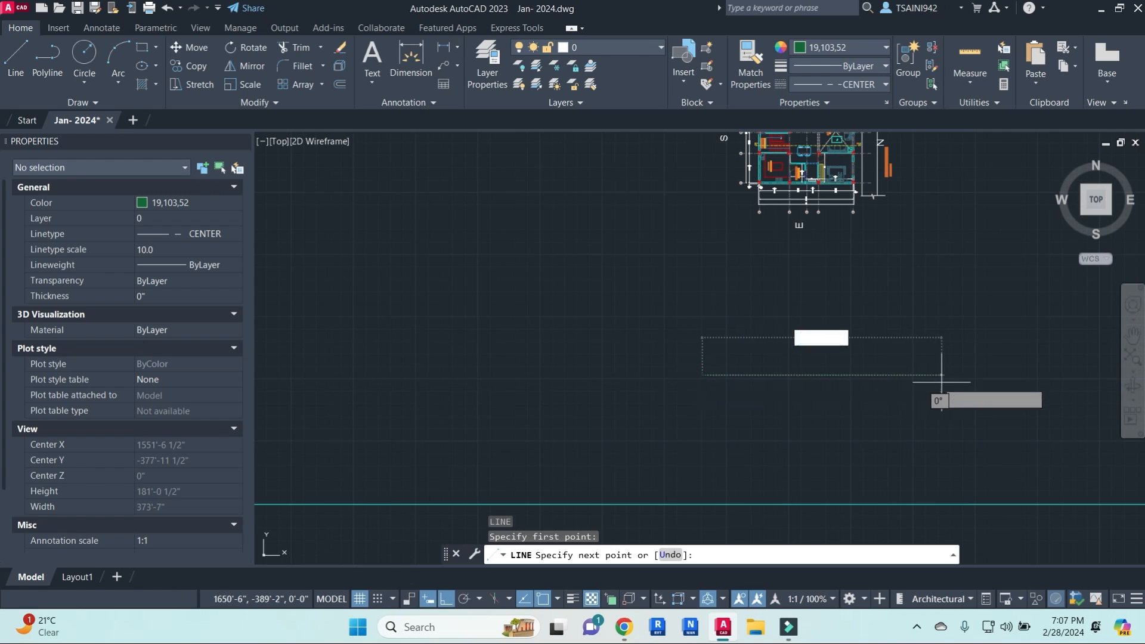
pyautogui.press('Escape')
pyautogui.press('Escape')
pyautogui.press('Escape')
pyautogui.scroll(-2, 677, 136)
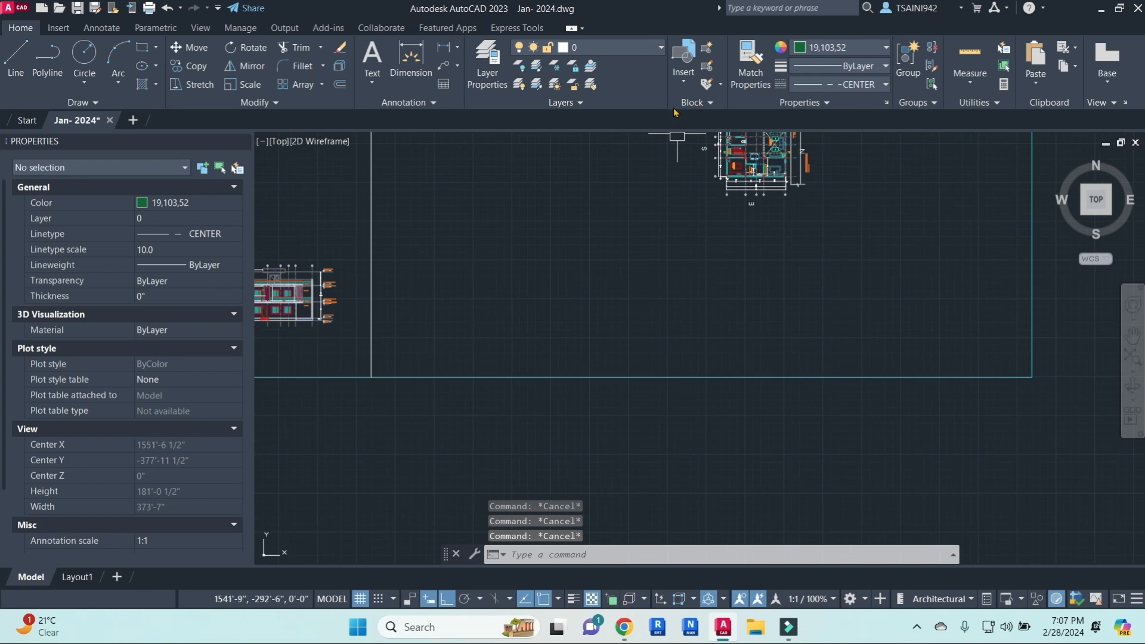
# - Set the current object color to ByLayer
pyautogui.click(659, 49)
pyautogui.click(659, 49)
pyautogui.click(844, 47)
pyautogui.click(835, 65)
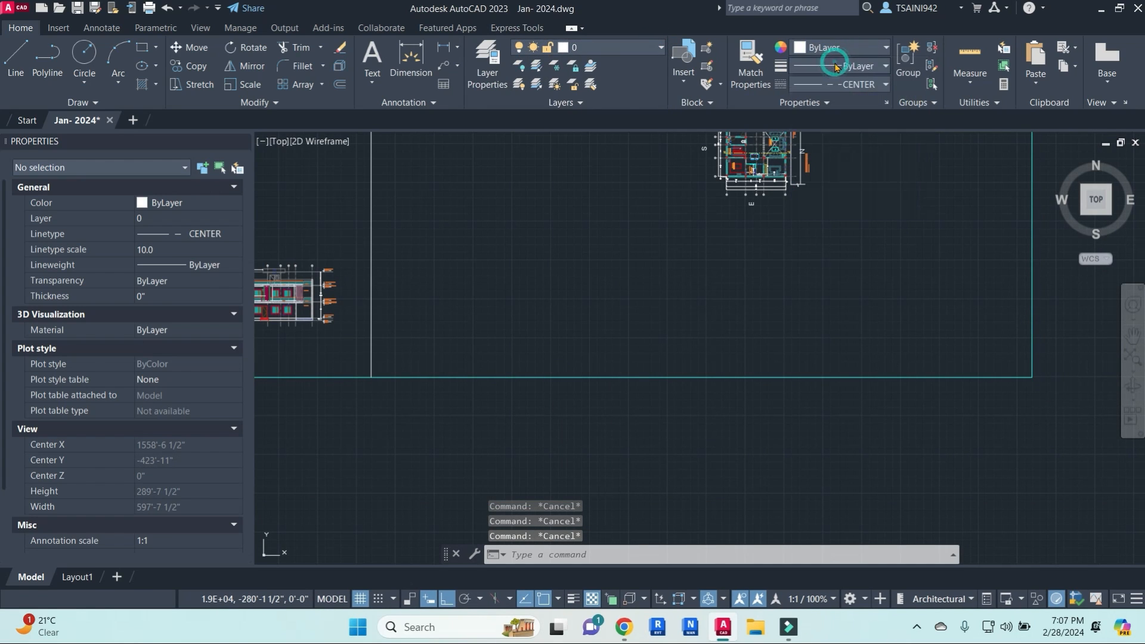
pyautogui.write('l')
pyautogui.press('Return')
pyautogui.click(665, 328)
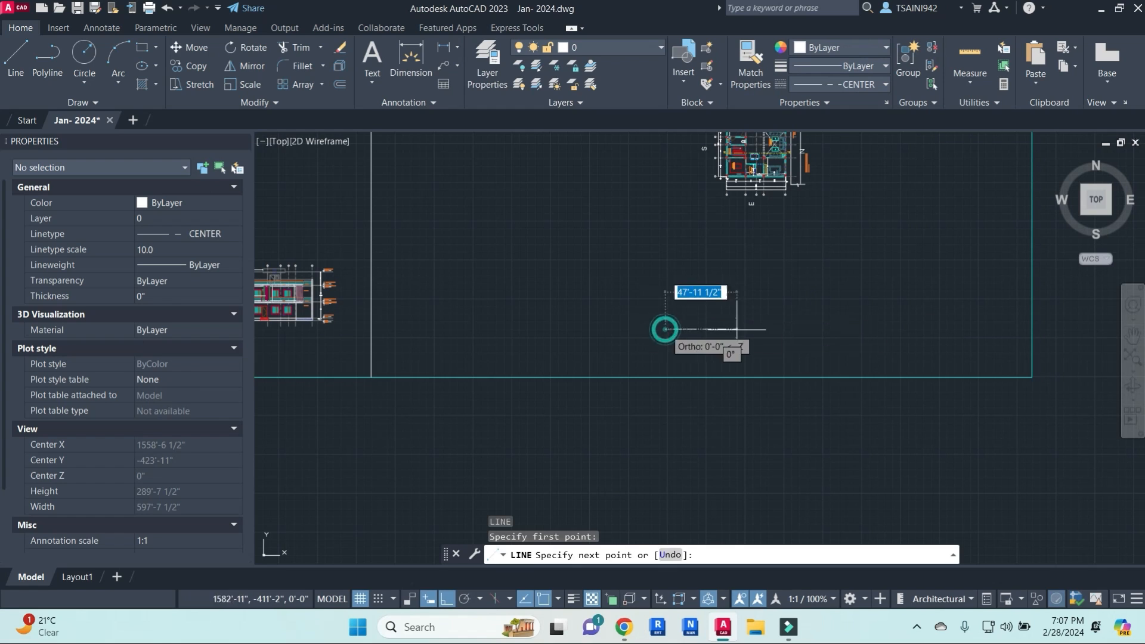
pyautogui.press('Escape')
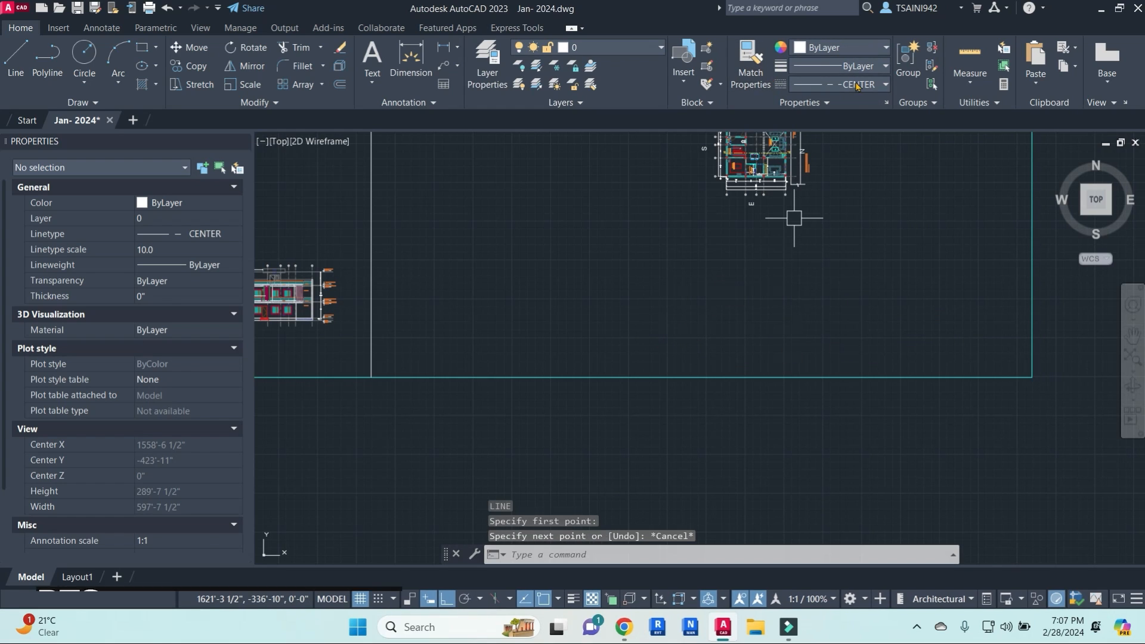
# - Set the current linetype to ByLayer and draw a long horizontal ground line below the rotated plan
pyautogui.click(853, 84)
pyautogui.click(850, 101)
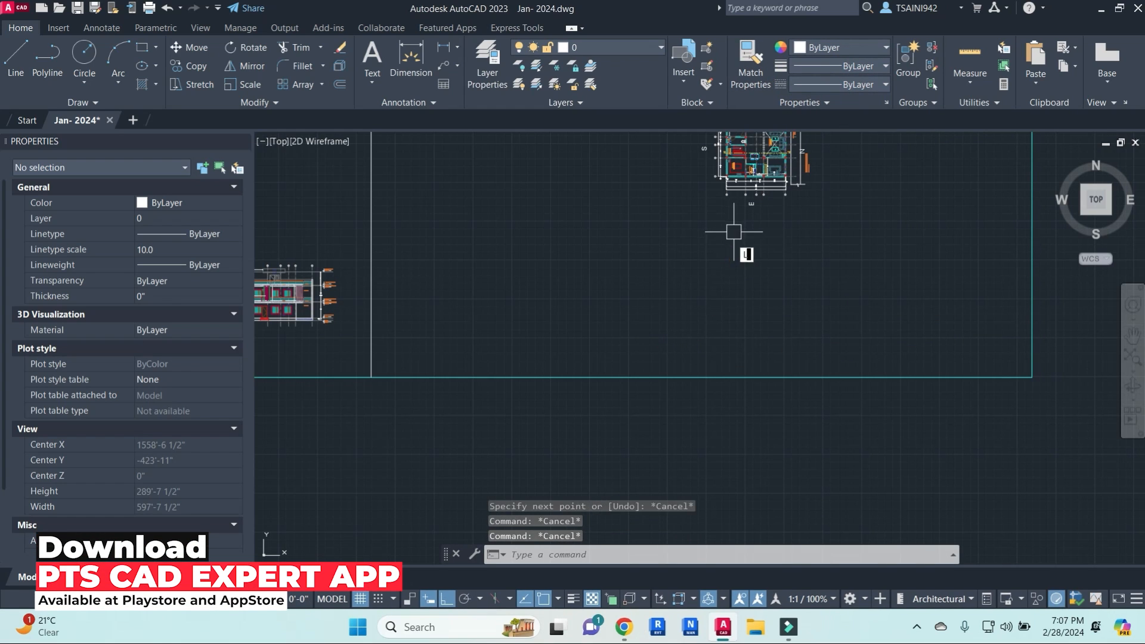
pyautogui.write('l')
pyautogui.press('Return')
pyautogui.click(676, 324)
pyautogui.click(876, 323)
pyautogui.press('Escape')
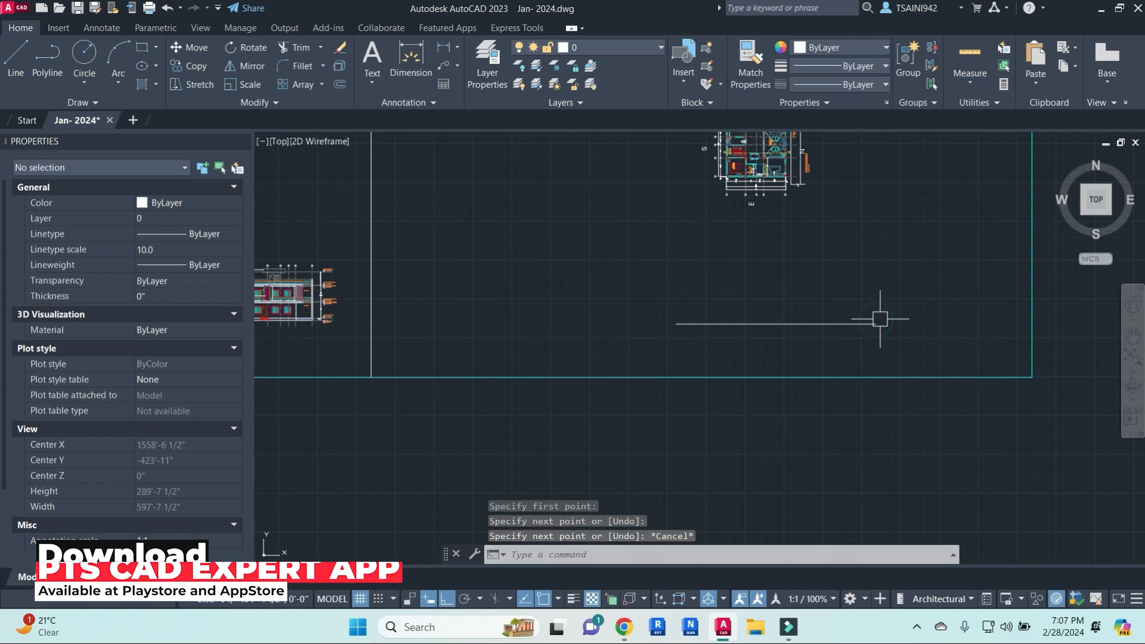
pyautogui.press('Escape')
pyautogui.press('Escape')
pyautogui.press('Escape')
# - Offset the horizontal ground line 1'6" upward
pyautogui.write('o')
pyautogui.press('Return')
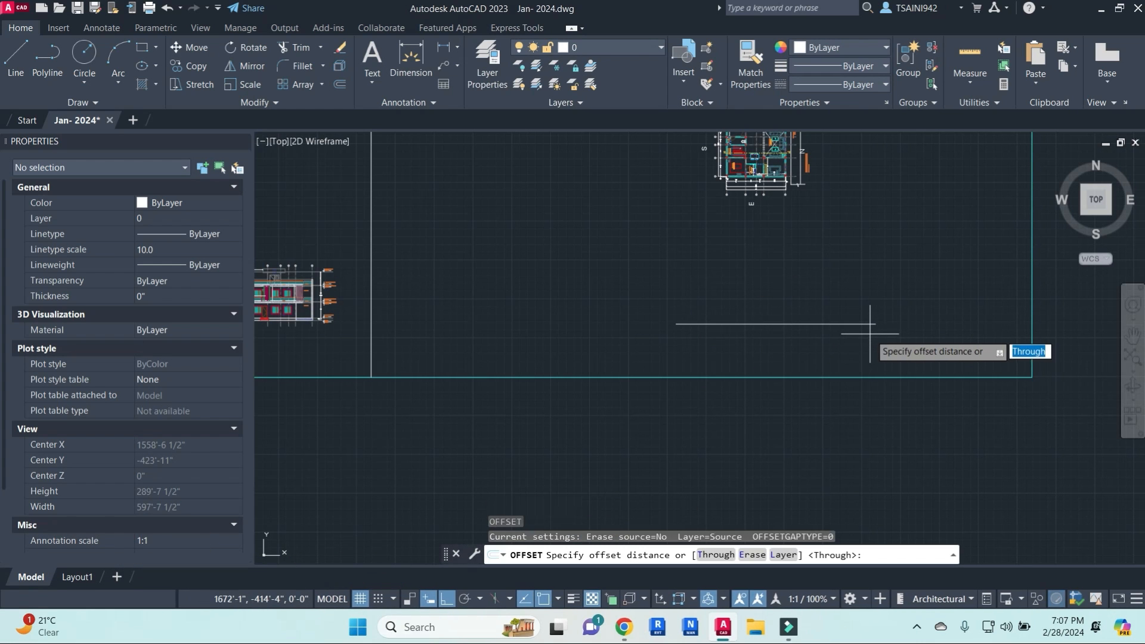
pyautogui.write("1'6")
pyautogui.press('Return')
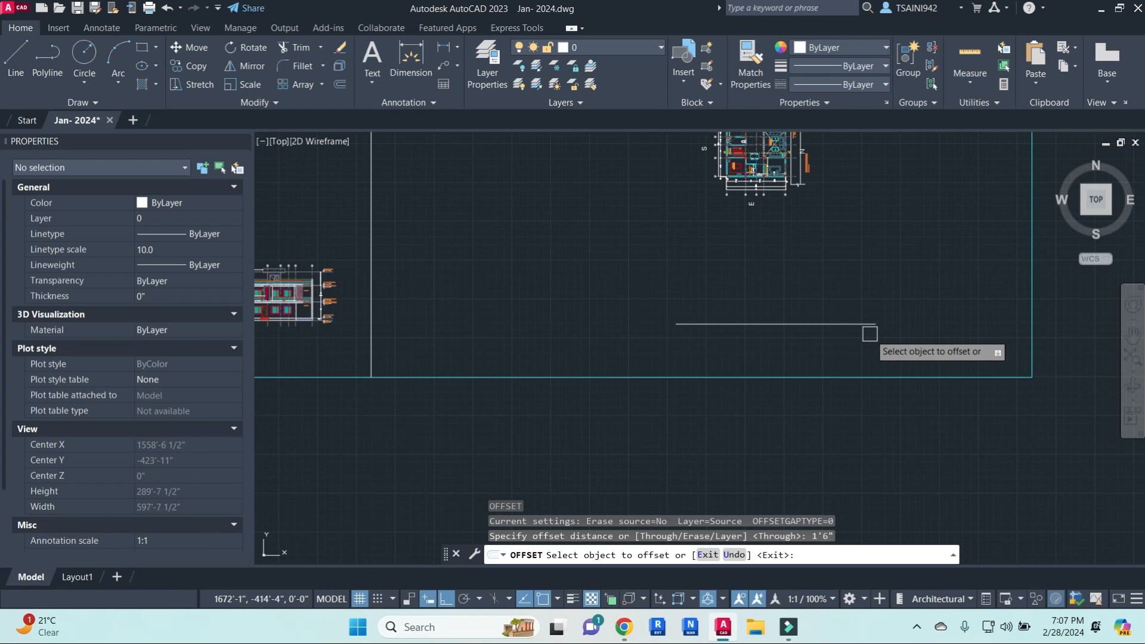
pyautogui.click(869, 325)
pyautogui.click(866, 286)
pyautogui.scroll(10, 783, 165)
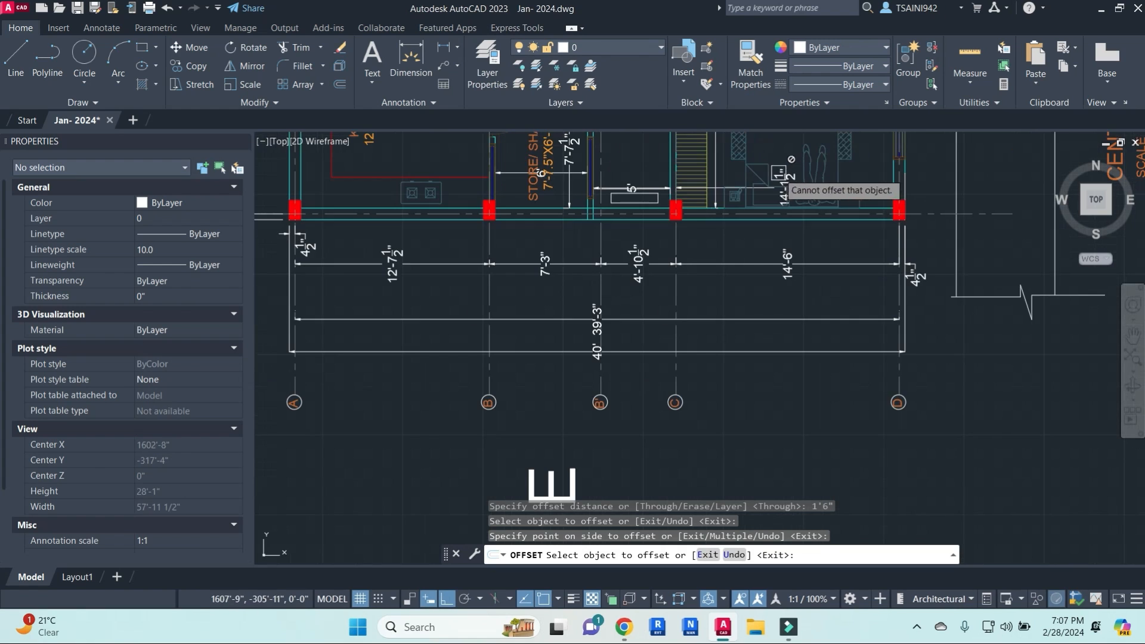
pyautogui.press('Escape')
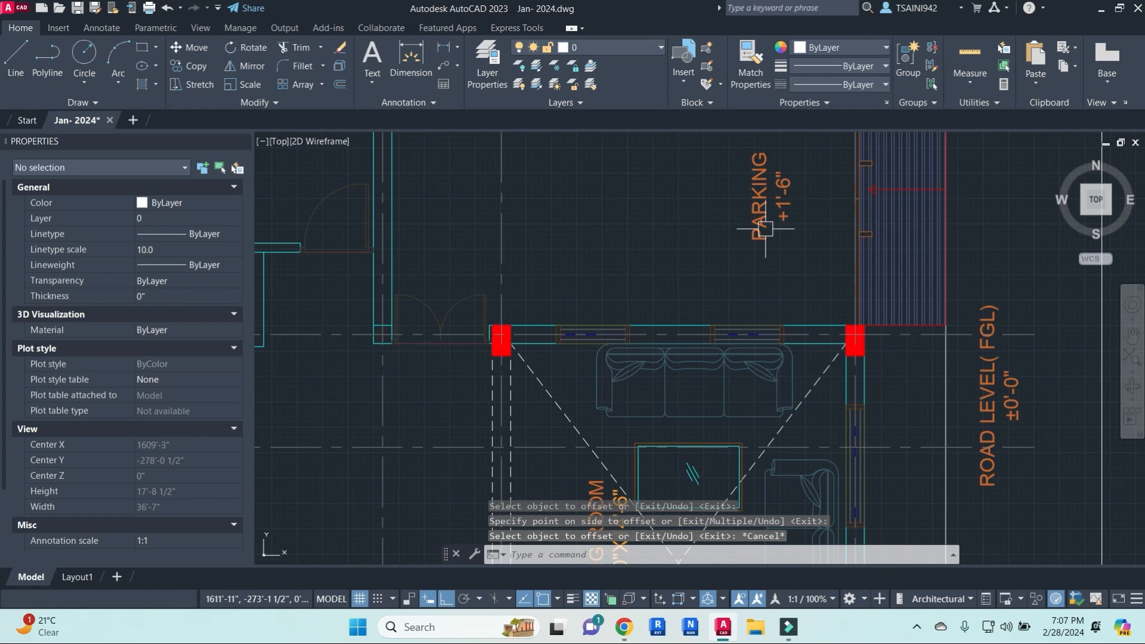
# - Draw a short vertical line downward from the lower horizontal line, near its right end
pyautogui.scroll(-12, 763, 205)
pyautogui.scroll(10, 786, 383)
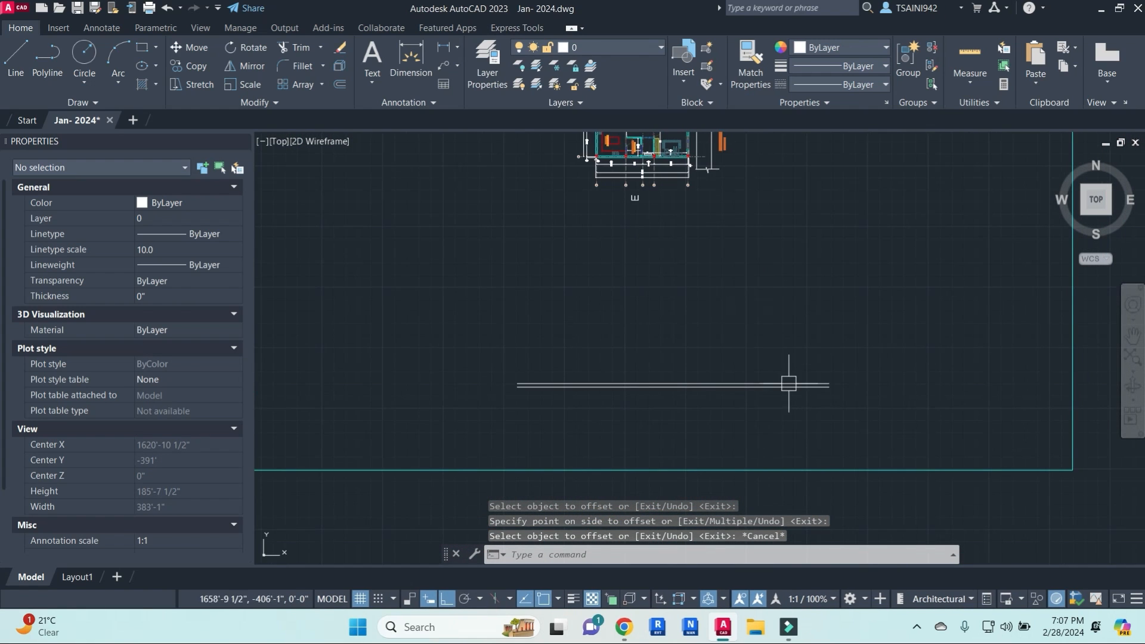
pyautogui.scroll(7, 808, 370)
pyautogui.write('l')
pyautogui.press('Return')
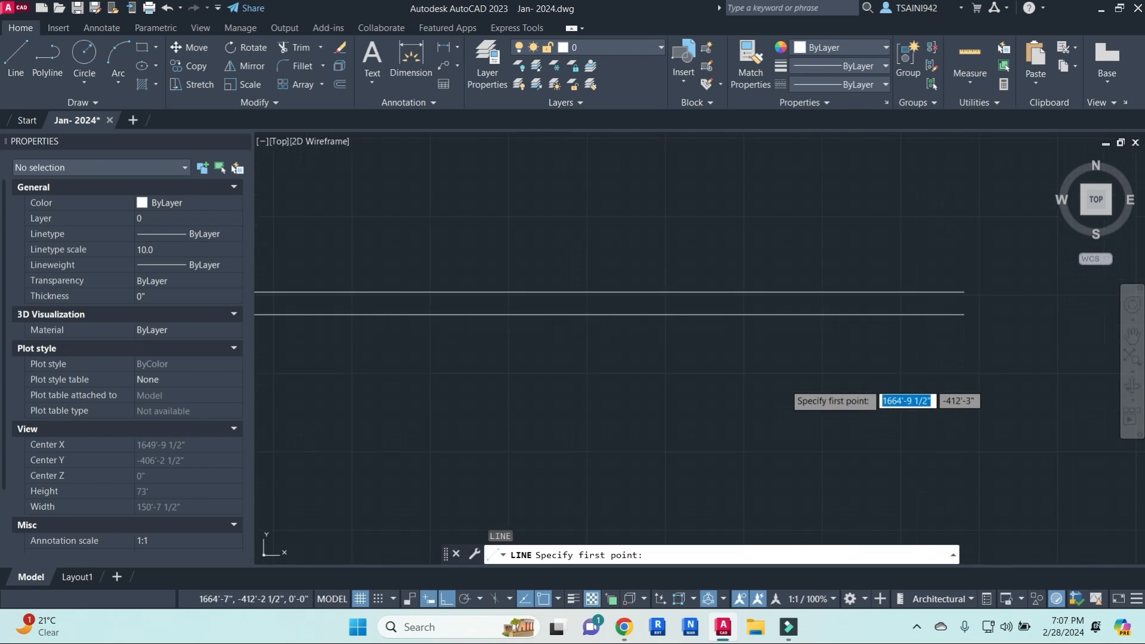
pyautogui.click(797, 314)
pyautogui.press('Escape')
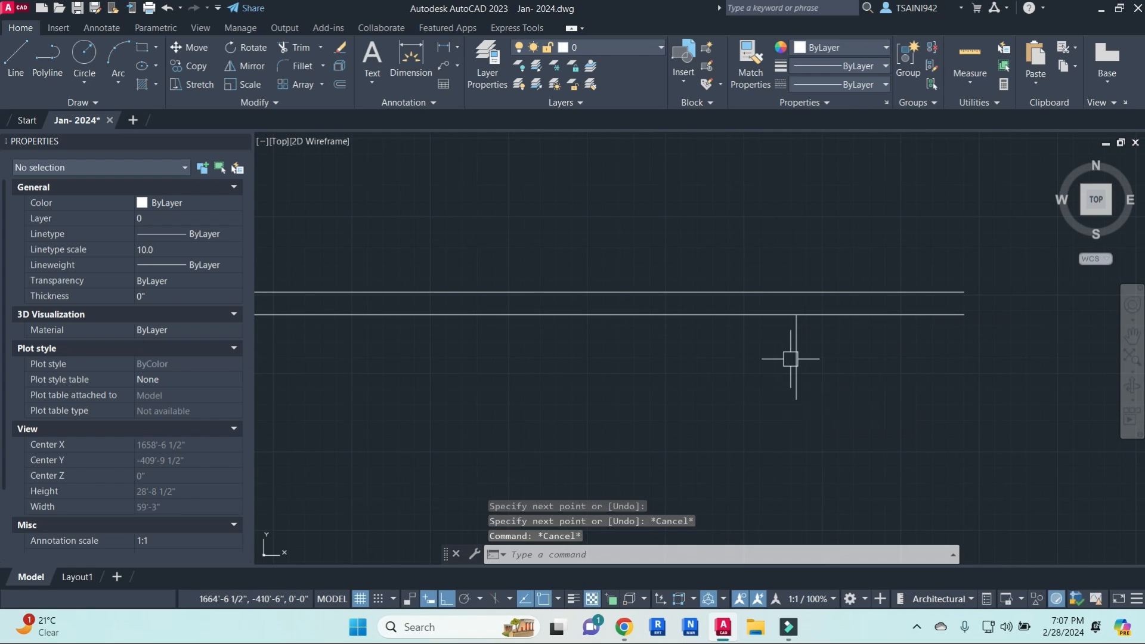
# - With Ortho off, draw a short diagonal down-left from the vertical line's top end, followed by a horizontal line to the right
pyautogui.press('Return')
pyautogui.click(796, 315)
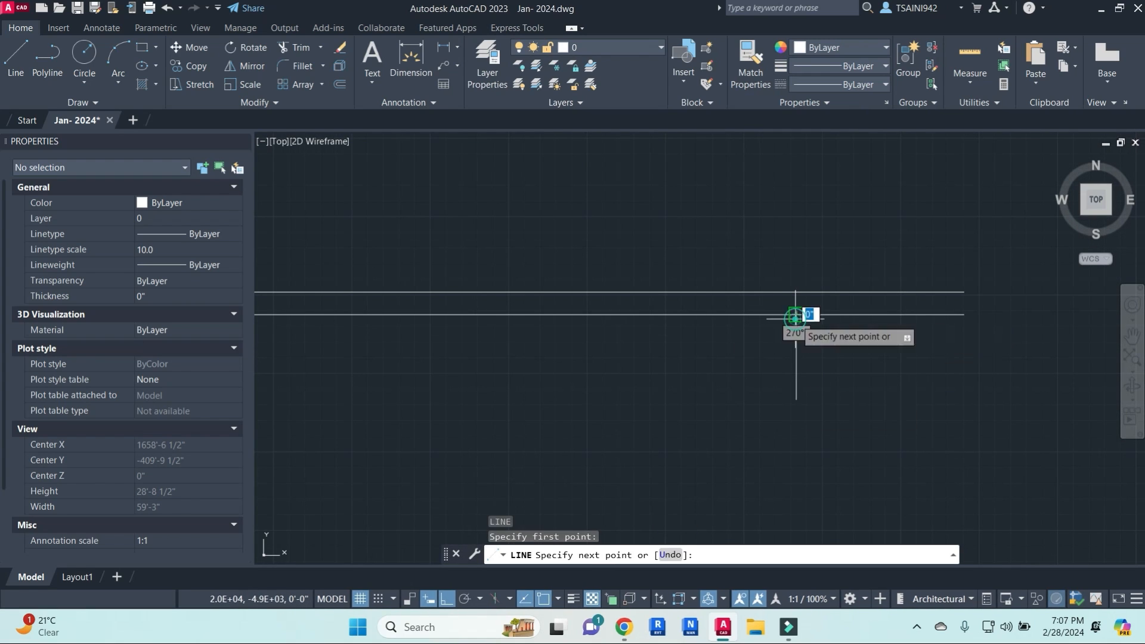
pyautogui.press('F8')
pyautogui.click(763, 348)
pyautogui.click(998, 348)
pyautogui.press('Escape')
pyautogui.press('Escape')
pyautogui.scroll(-3, 860, 379)
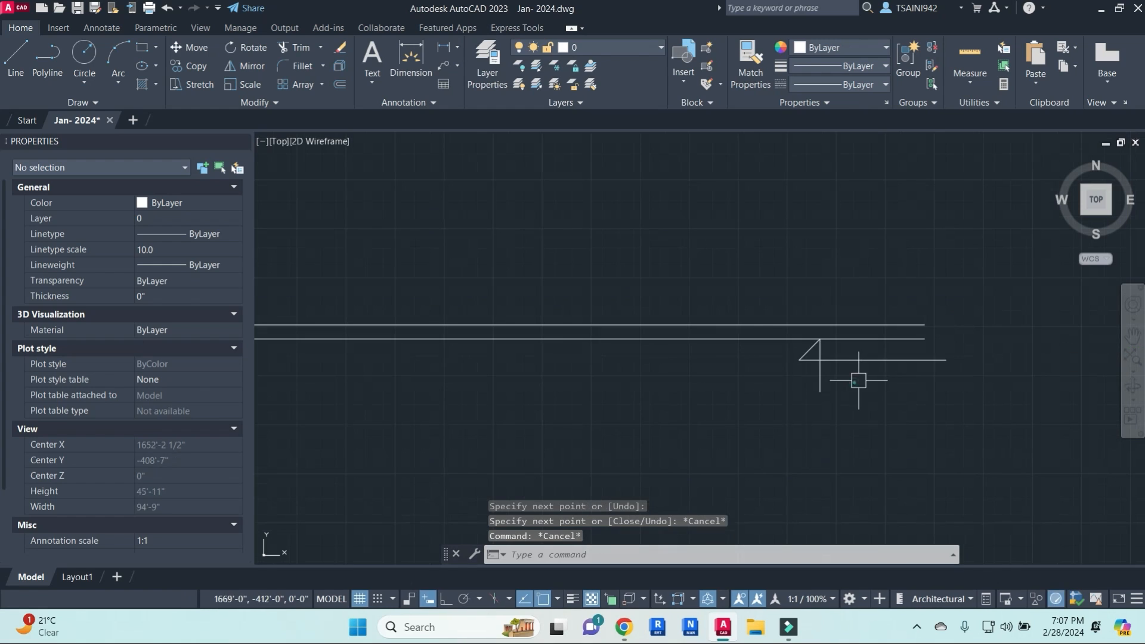
# - Join the vertical, diagonal and horizontal lines of the level marker into one polyline
pyautogui.click(859, 378)
pyautogui.click(745, 338)
pyautogui.press('Escape')
pyautogui.click(840, 385)
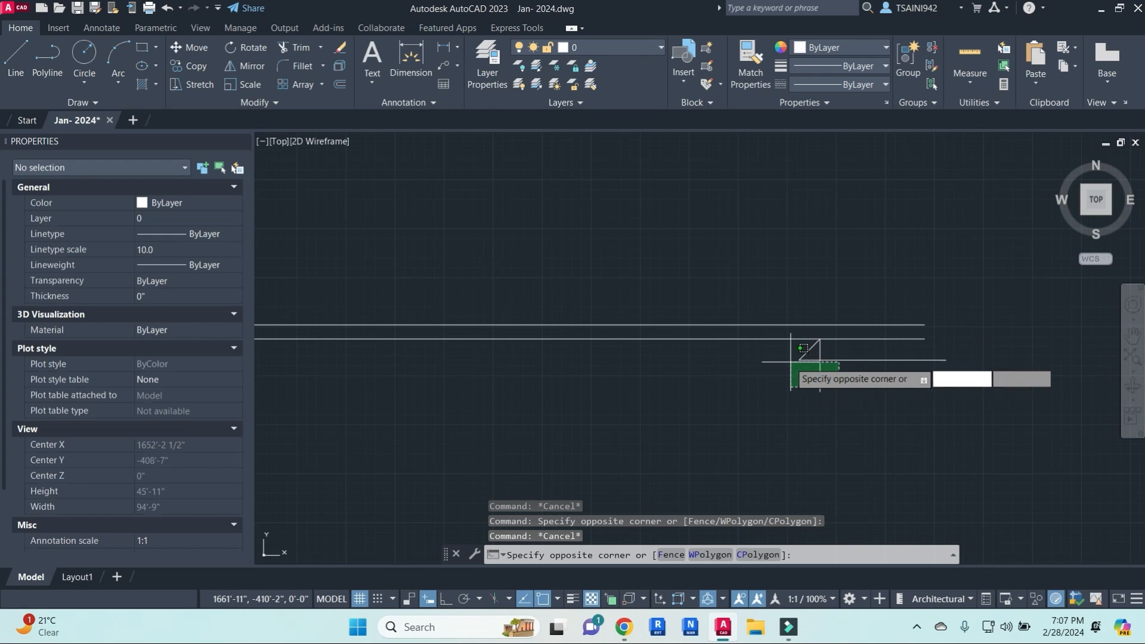
pyautogui.click(776, 352)
pyautogui.write('j')
pyautogui.press('space')
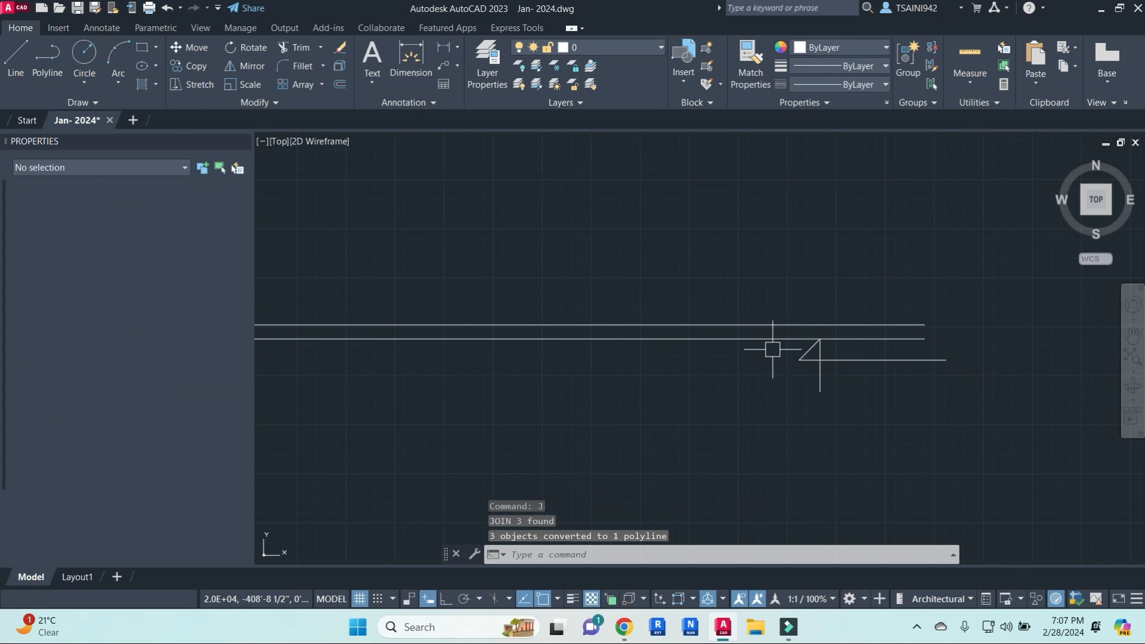
# - Mirror the level marker about a horizontal line midway between the two ground lines, keeping the original
pyautogui.click(844, 360)
pyautogui.press('space')
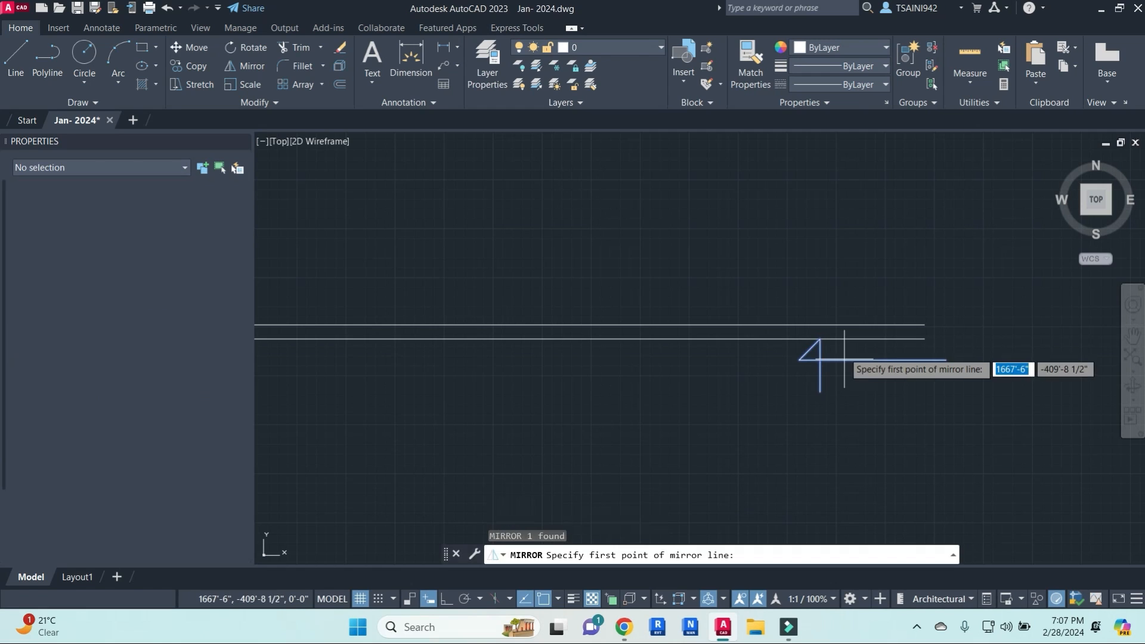
pyautogui.scroll(3, 847, 328)
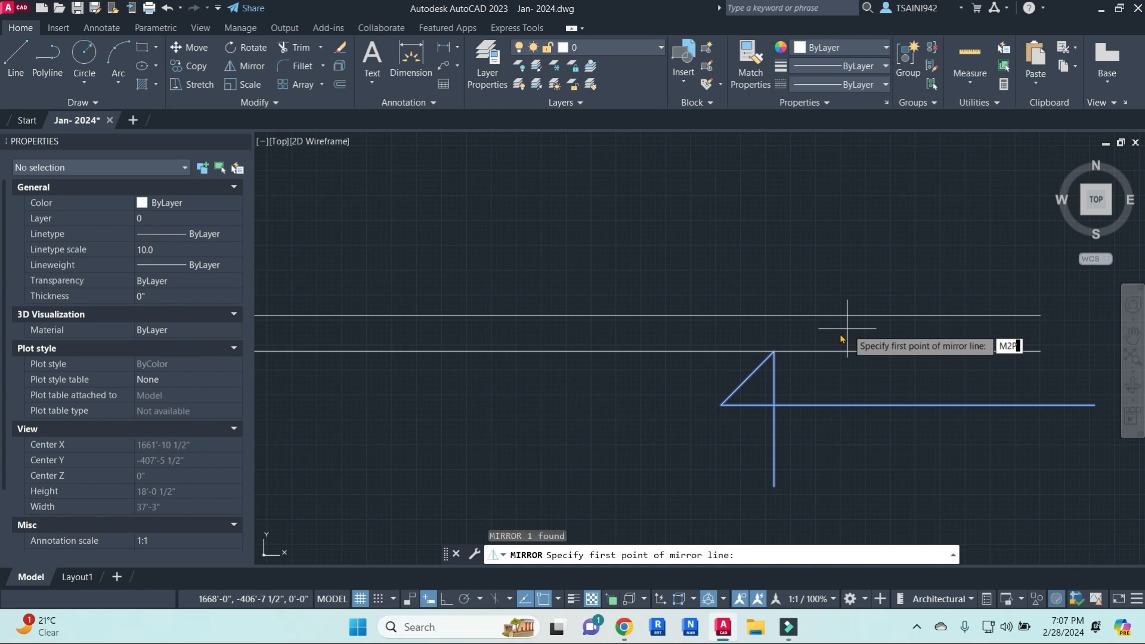
pyautogui.press('Return')
pyautogui.click(843, 350)
pyautogui.click(844, 316)
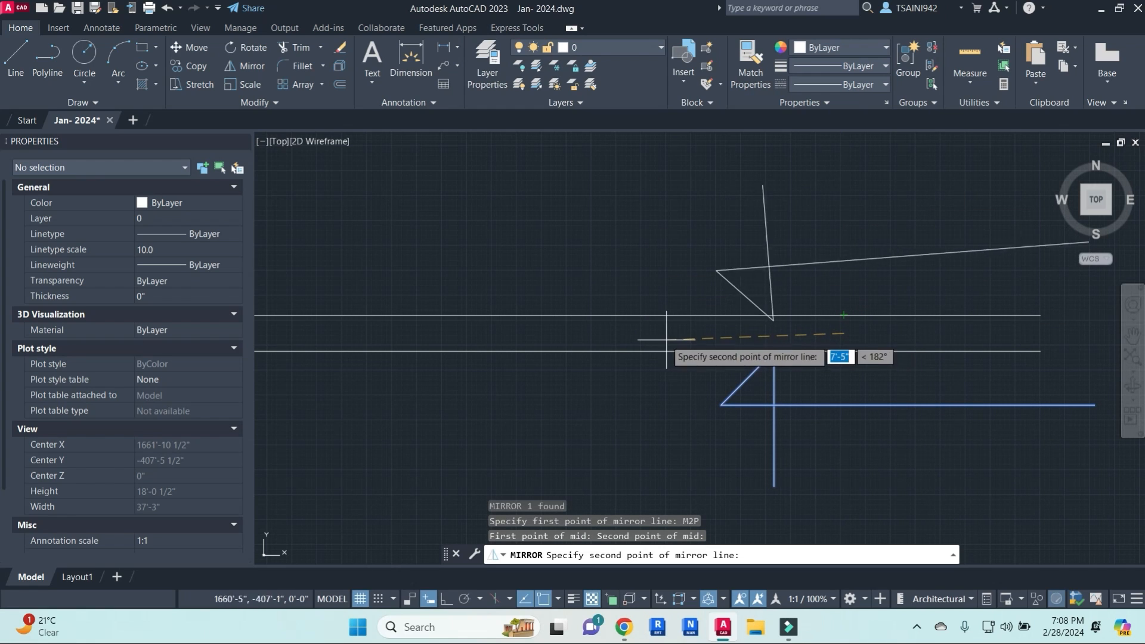
pyautogui.press('F8')
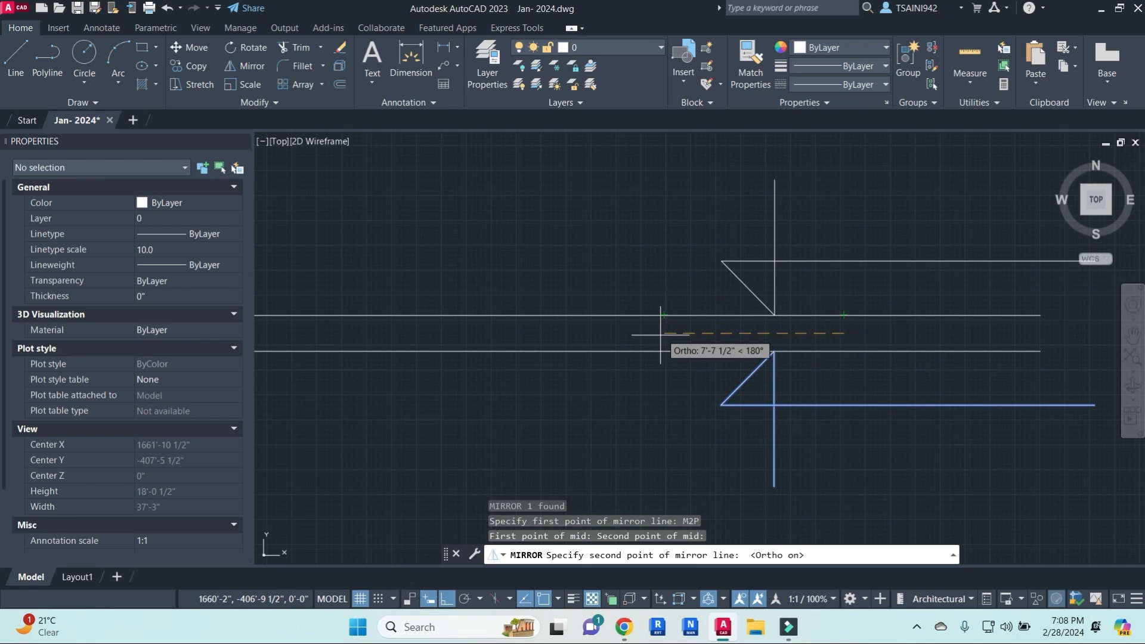
pyautogui.click(656, 386)
pyautogui.scroll(-5, 668, 388)
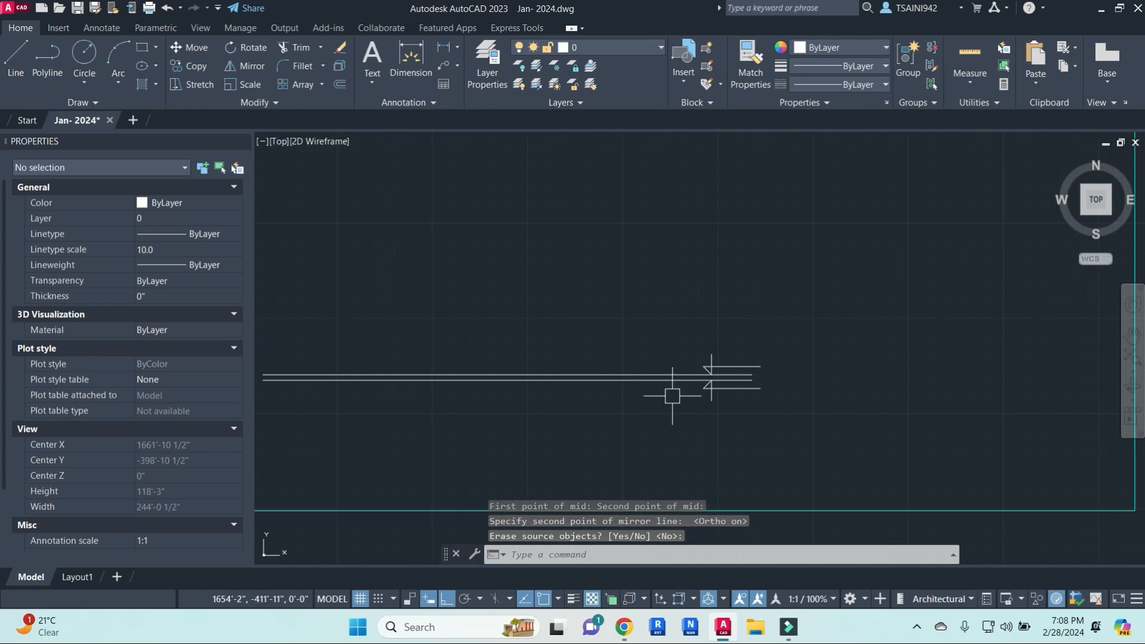
pyautogui.press('Return')
# - Copy the MUMTY T.O.C level label from the elevation and paste it beside the upper level marker
pyautogui.scroll(4, 622, 314)
pyautogui.moveTo(522, 384); pyautogui.dragTo(1025, 299, button='middle')
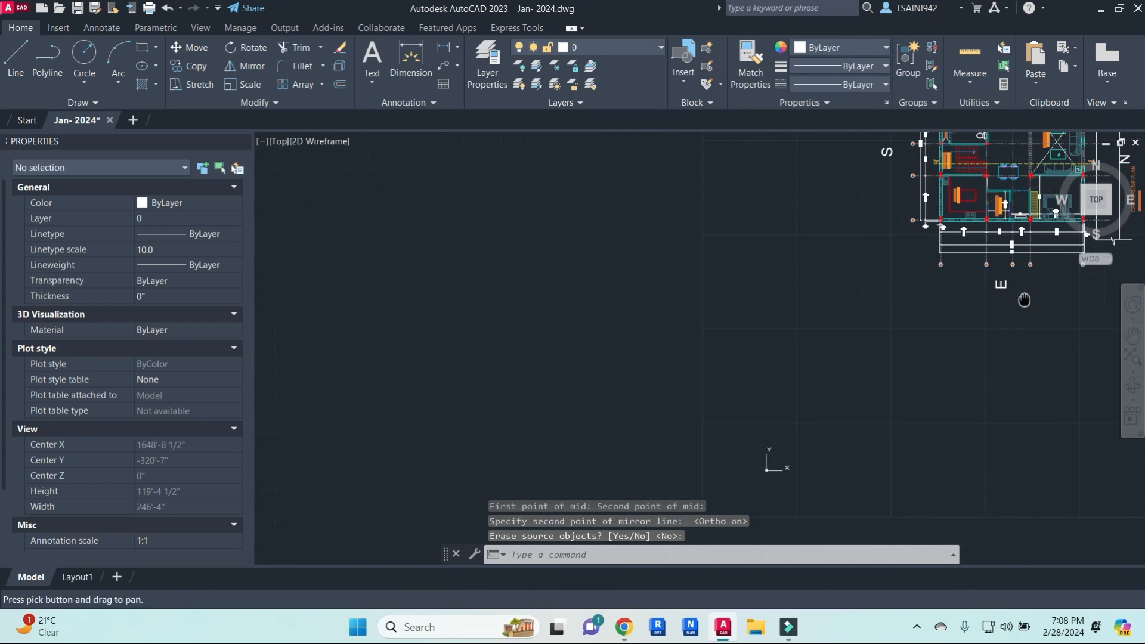
pyautogui.scroll(-4, 510, 446)
pyautogui.moveTo(428, 454); pyautogui.dragTo(655, 355, button='middle')
pyautogui.scroll(5, 526, 334)
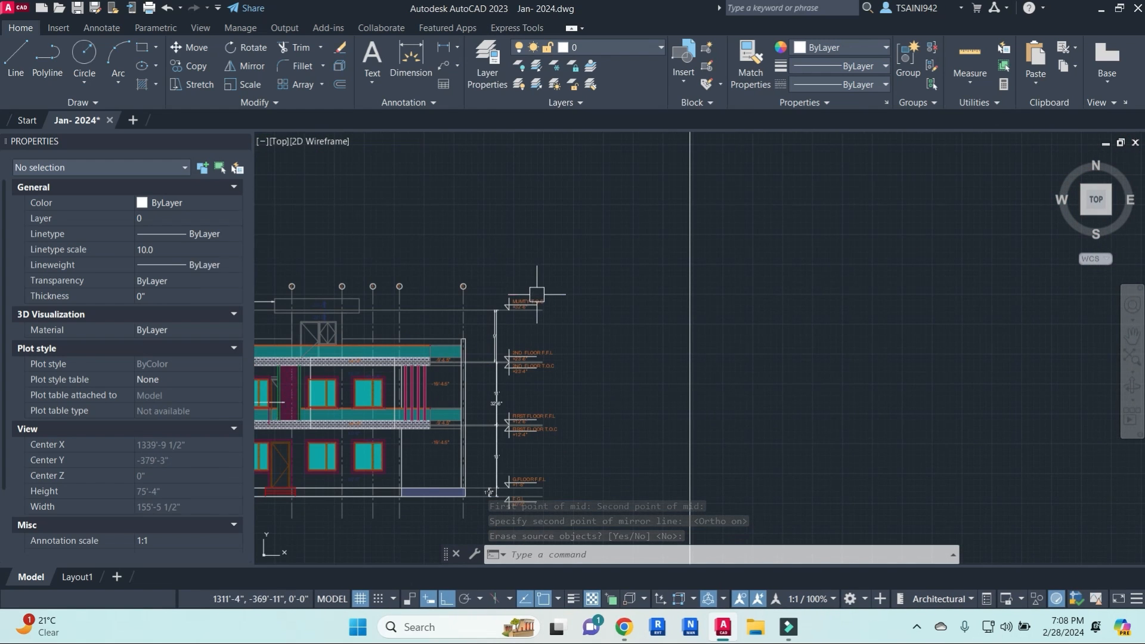
pyautogui.click(537, 297)
pyautogui.hotkey('ctrl', 'c')
pyautogui.hotkey('ctrl', 'v')
pyautogui.scroll(-4, 664, 312)
pyautogui.moveTo(840, 380); pyautogui.dragTo(753, 381, button='middle')
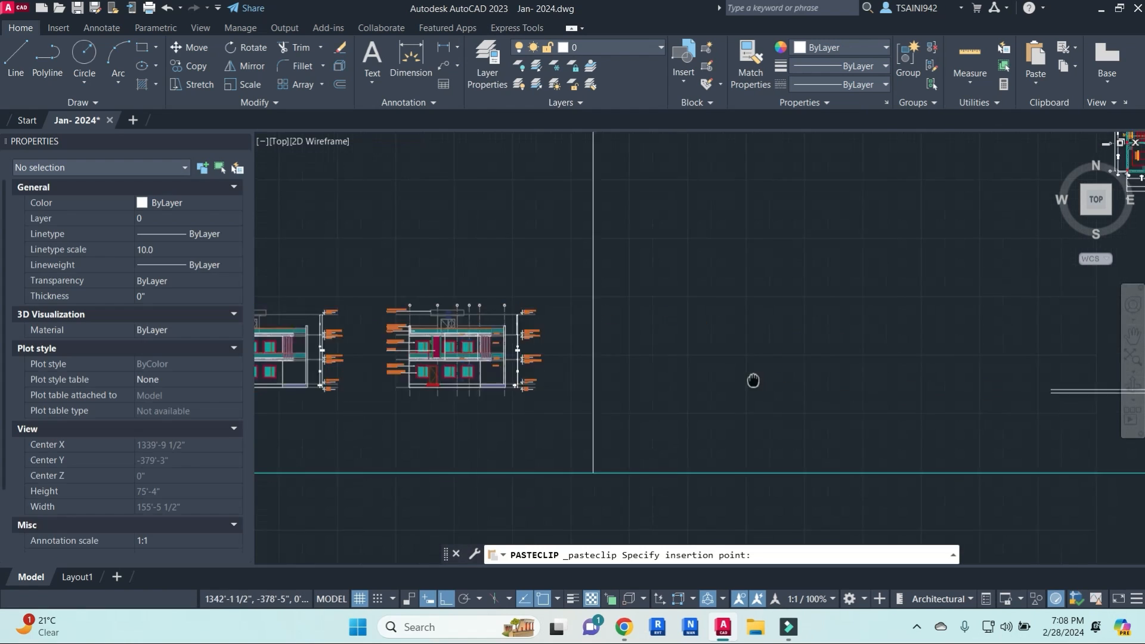
pyautogui.scroll(6, 829, 352)
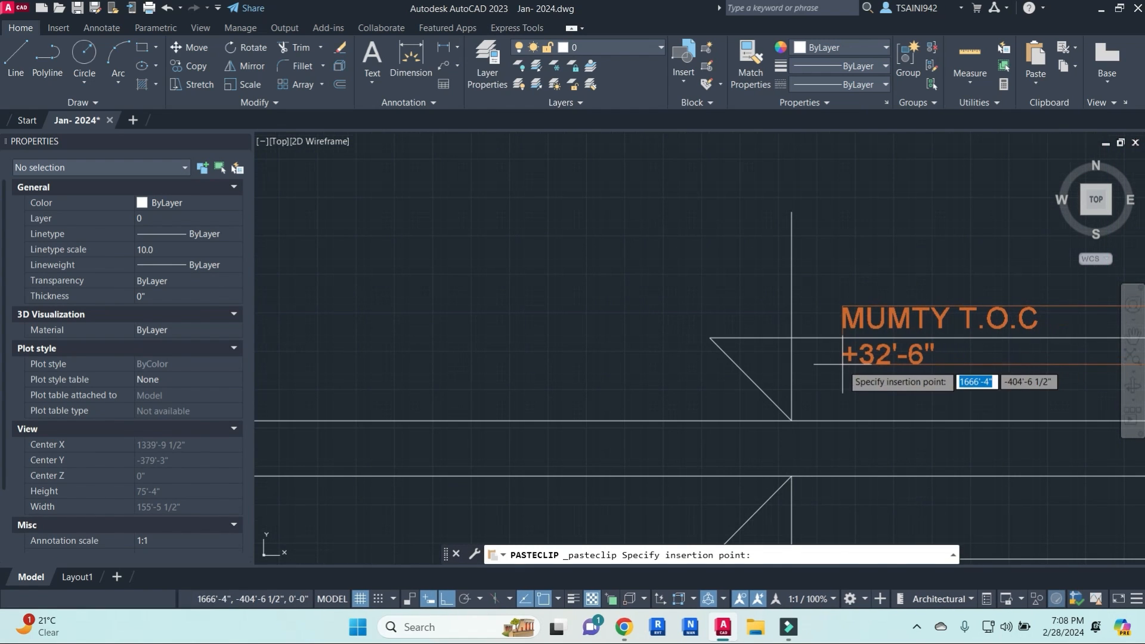
pyautogui.click(836, 364)
# - Change the pasted level label to "GROUDN FLOOR F.F.L" with 1'-6" on the second line
pyautogui.doubleClick(915, 322)
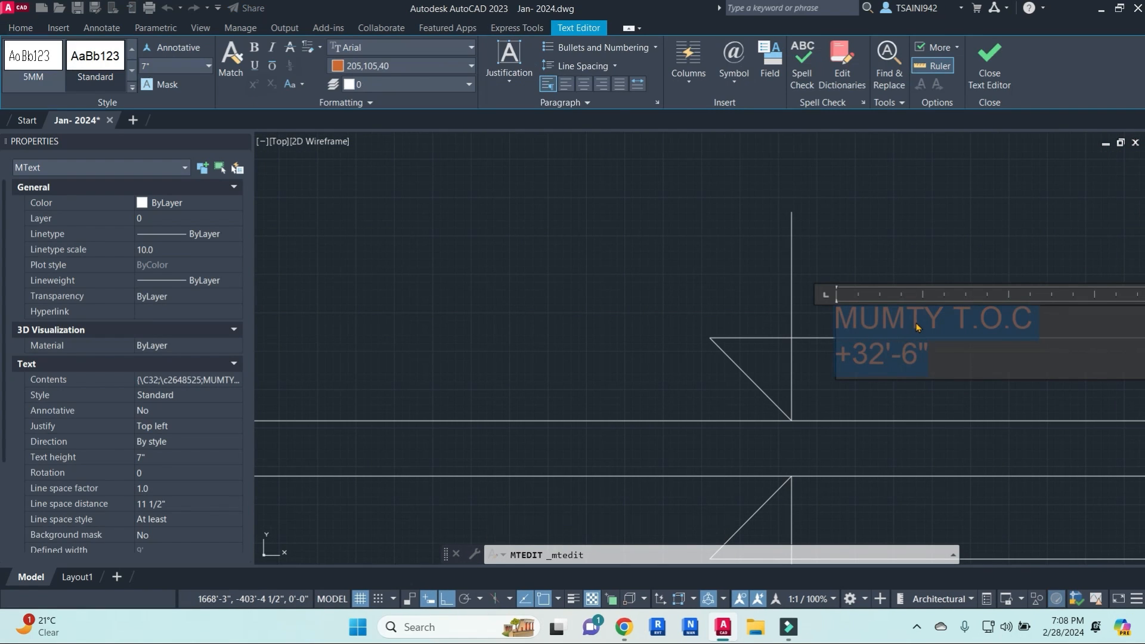
pyautogui.write('GROUDN FLO')
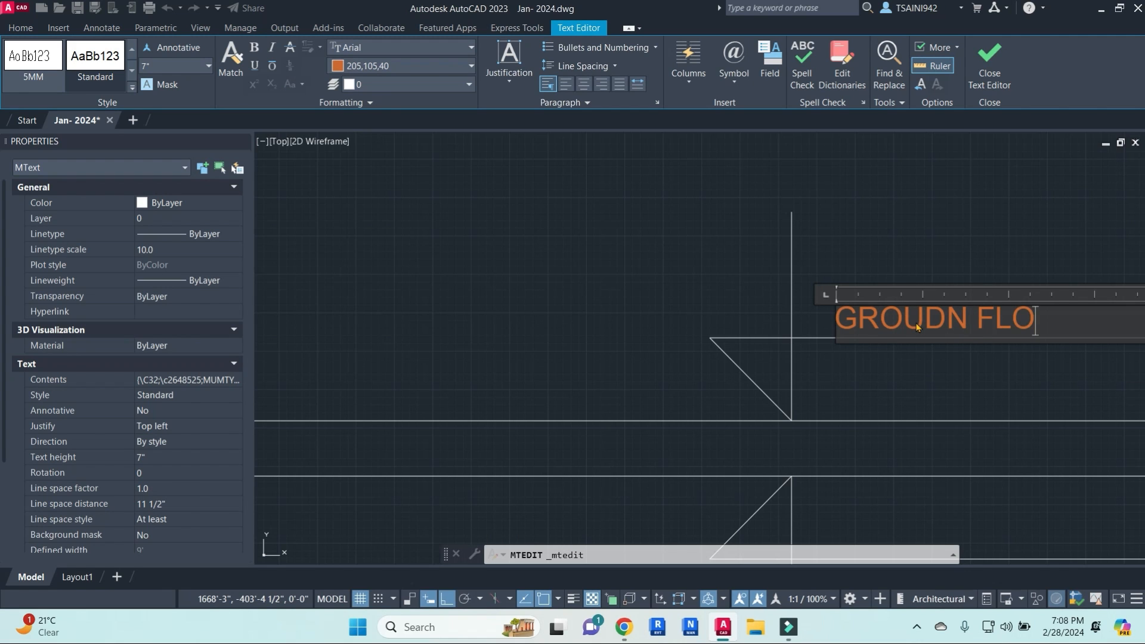
pyautogui.write('OR F.F.L')
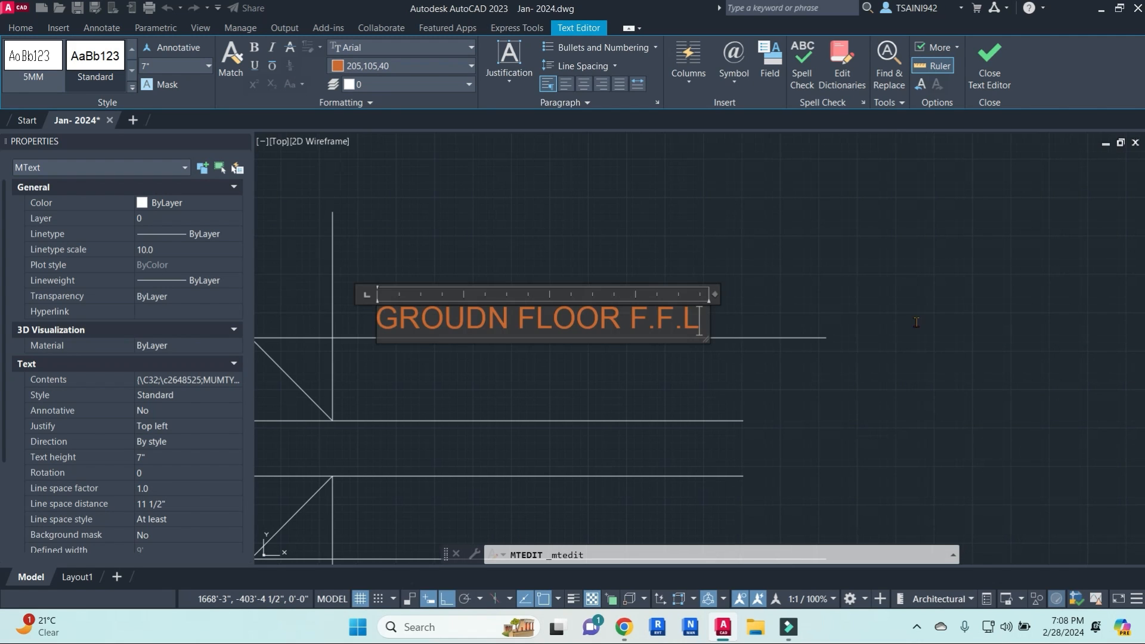
pyautogui.click(793, 281)
pyautogui.scroll(-3, 769, 280)
pyautogui.doubleClick(723, 301)
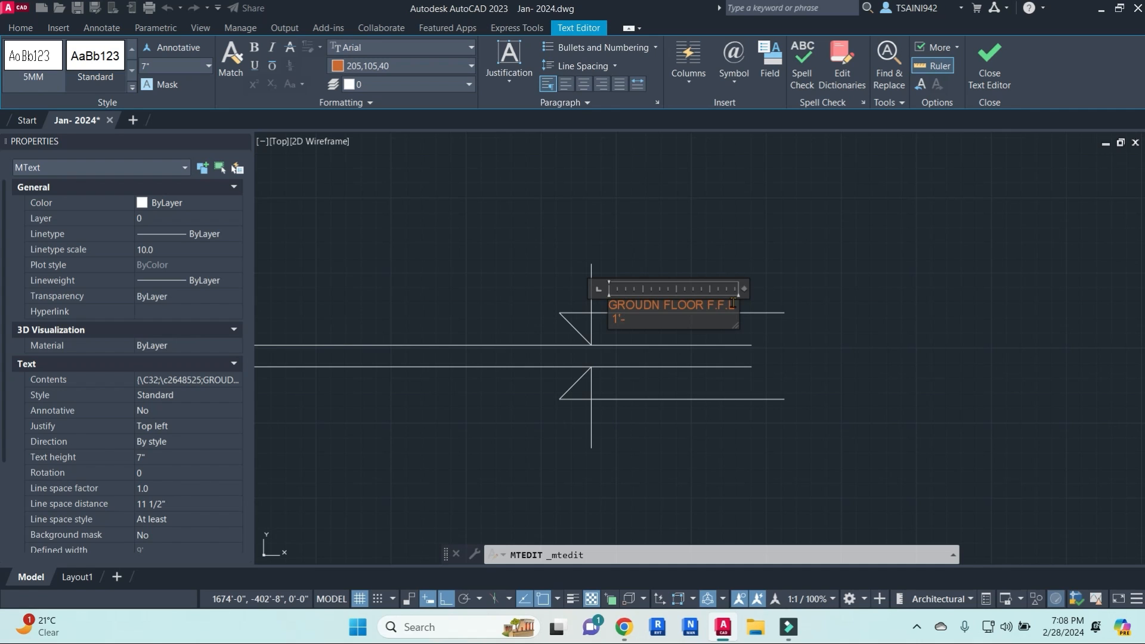
pyautogui.click(768, 319)
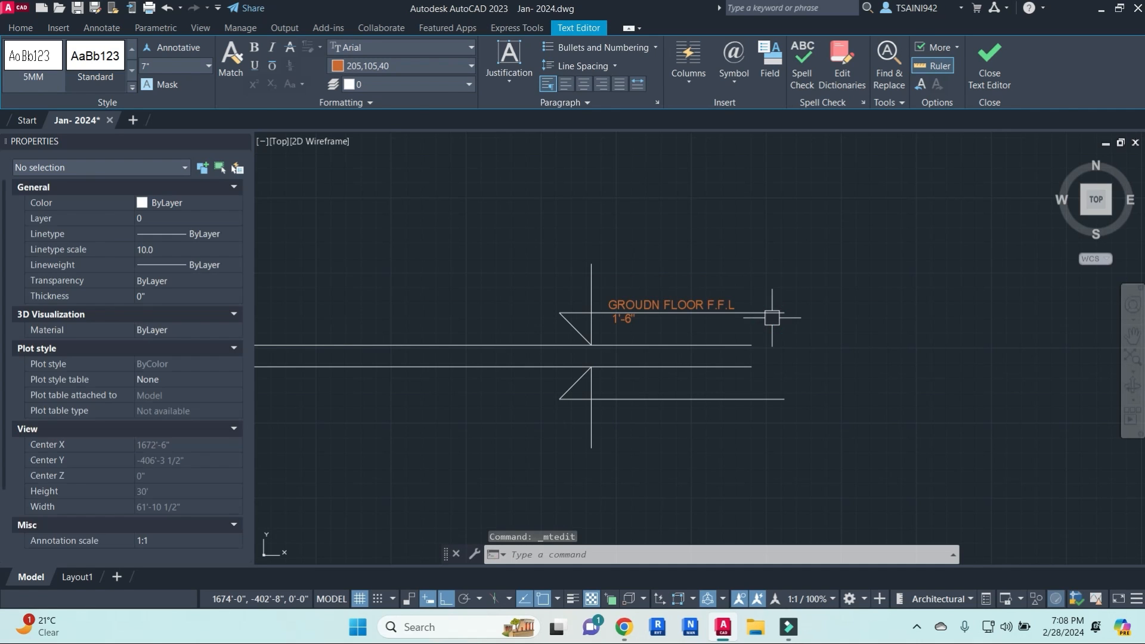
pyautogui.click(659, 302)
pyautogui.write('co')
pyautogui.press('Return')
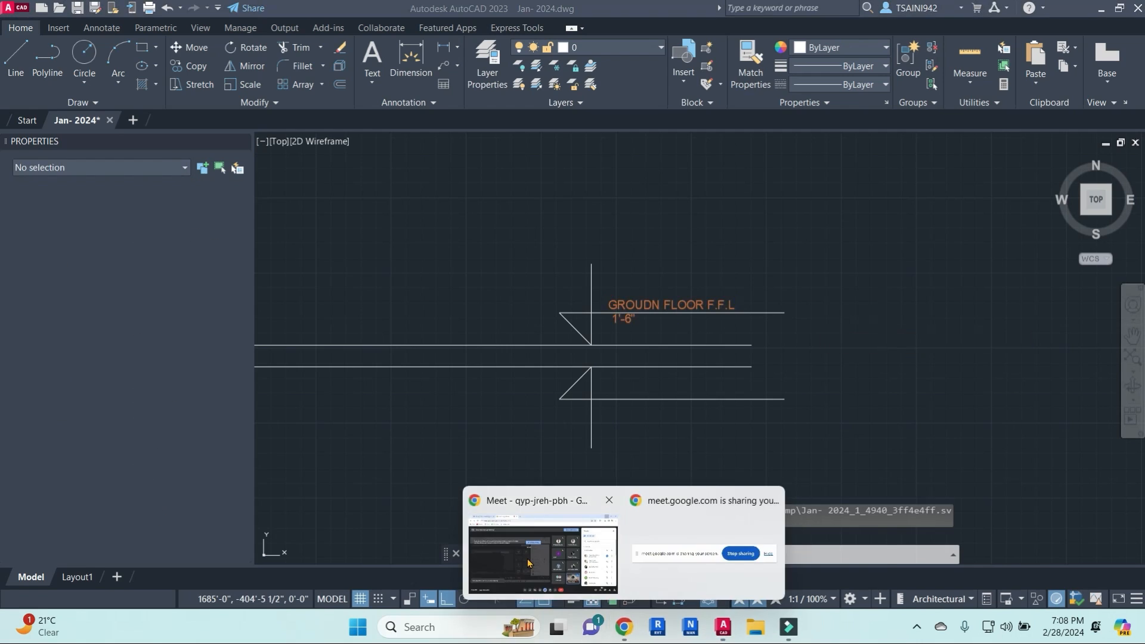
pyautogui.click(540, 512)
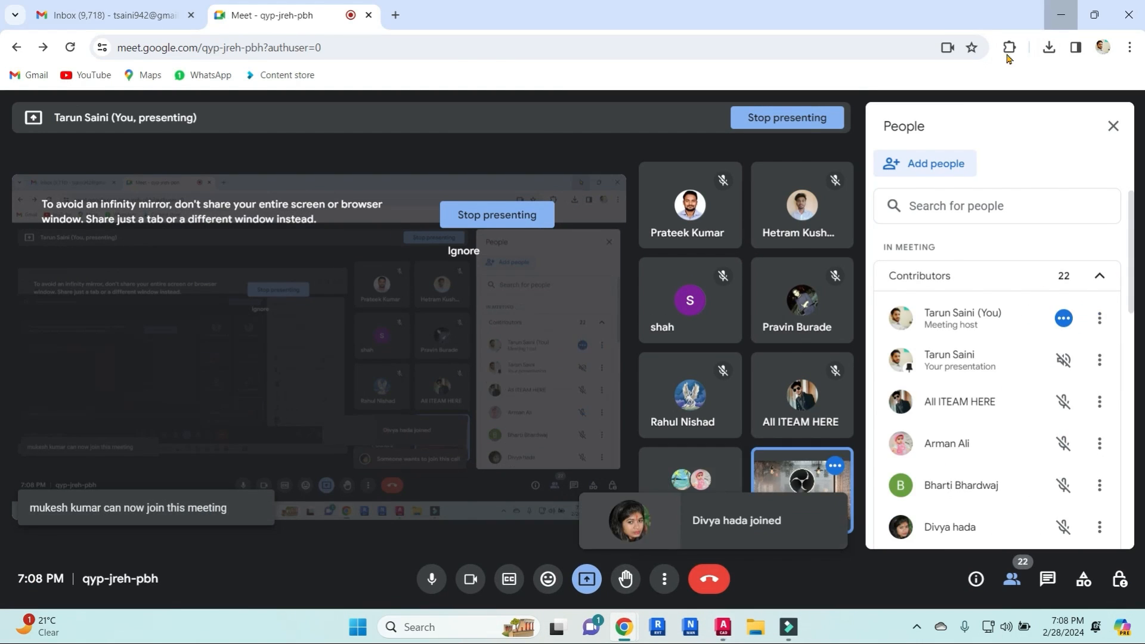
pyautogui.hotkey('alt', 'Tab')
# - Copy the ground floor level label about 6'-0 1/2" straight down to the lower level marker
pyautogui.click(717, 294)
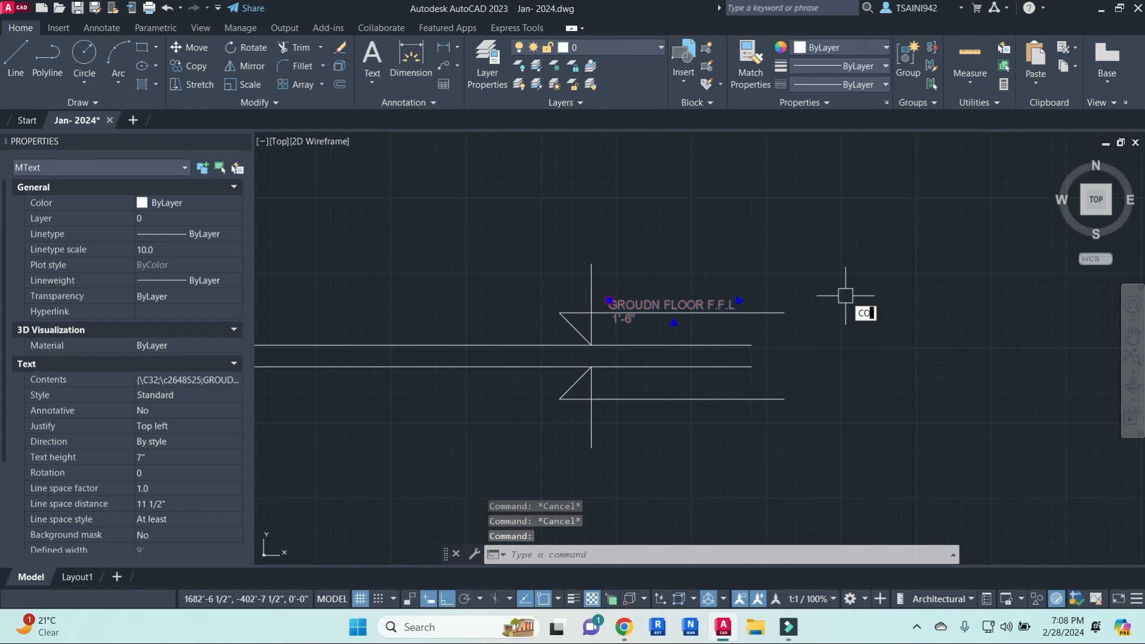
pyautogui.write('co')
pyautogui.press('Return')
pyautogui.click(882, 276)
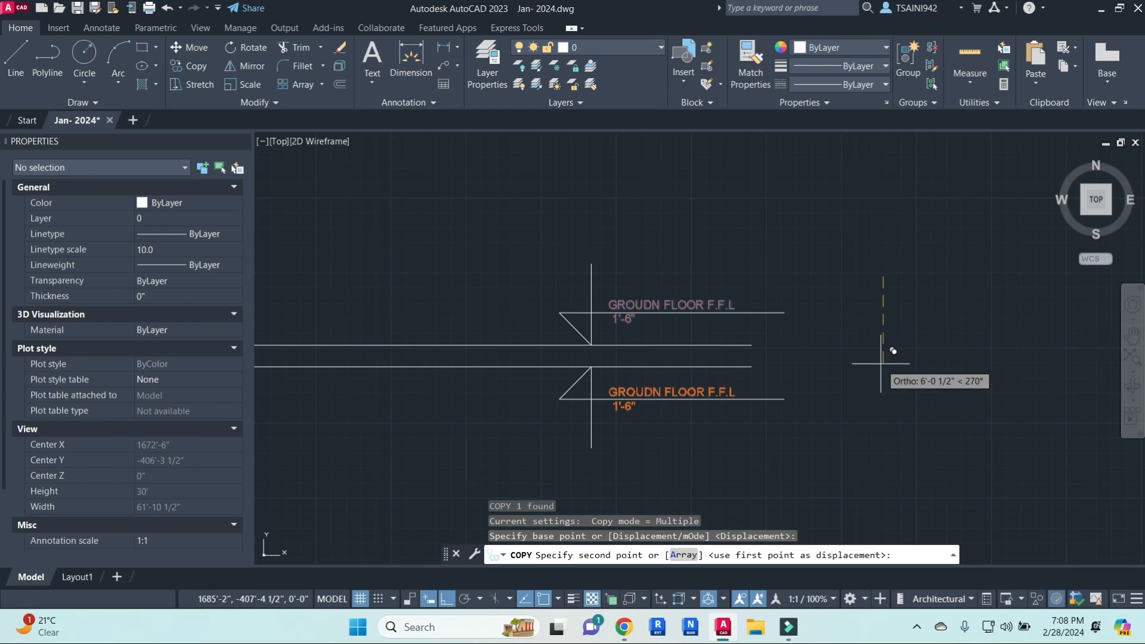
pyautogui.click(882, 363)
pyautogui.press('Escape')
# - Change the lower level label to "F.G.L" with 0'-0" below it, and correct the upper label to "GROUND FLOOR F.F.L"
pyautogui.doubleClick(660, 392)
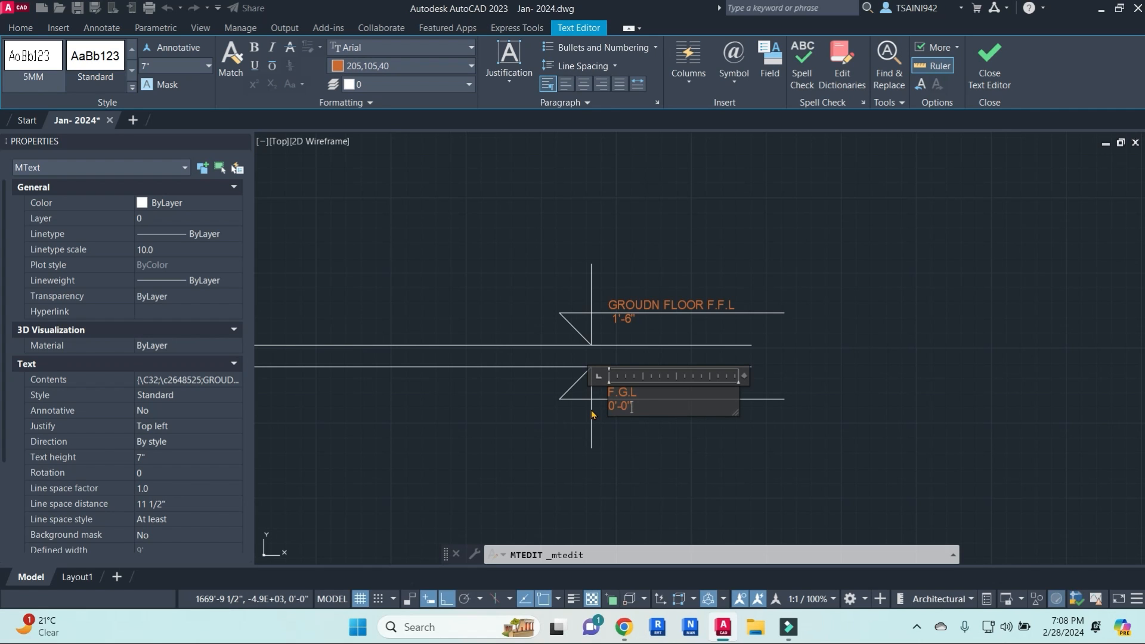
pyautogui.press('Escape')
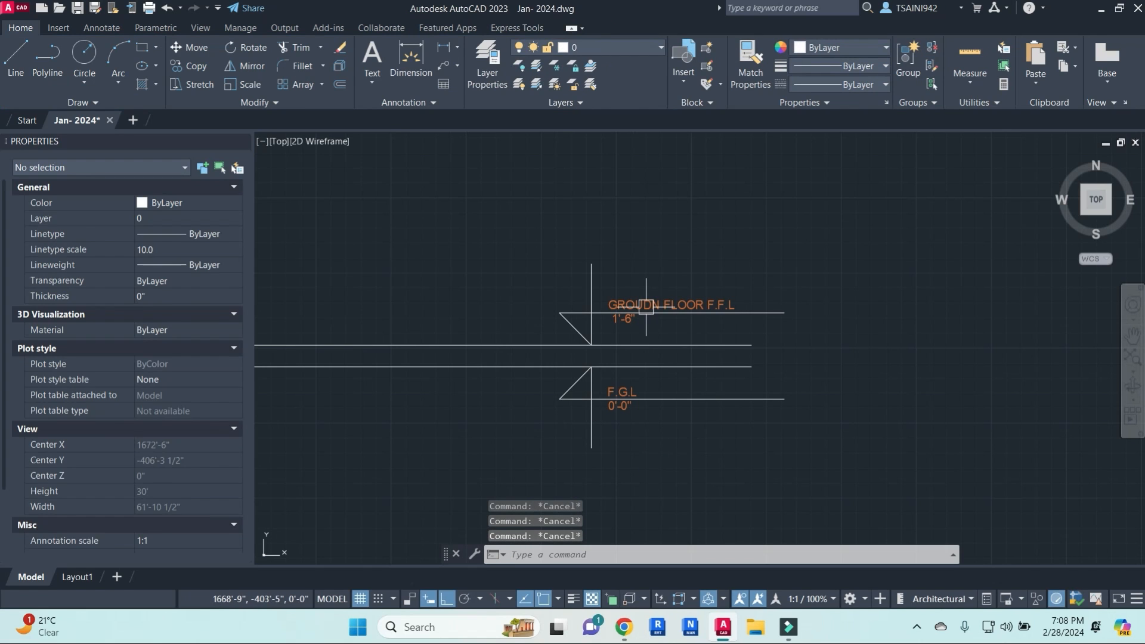
pyautogui.doubleClick(646, 308)
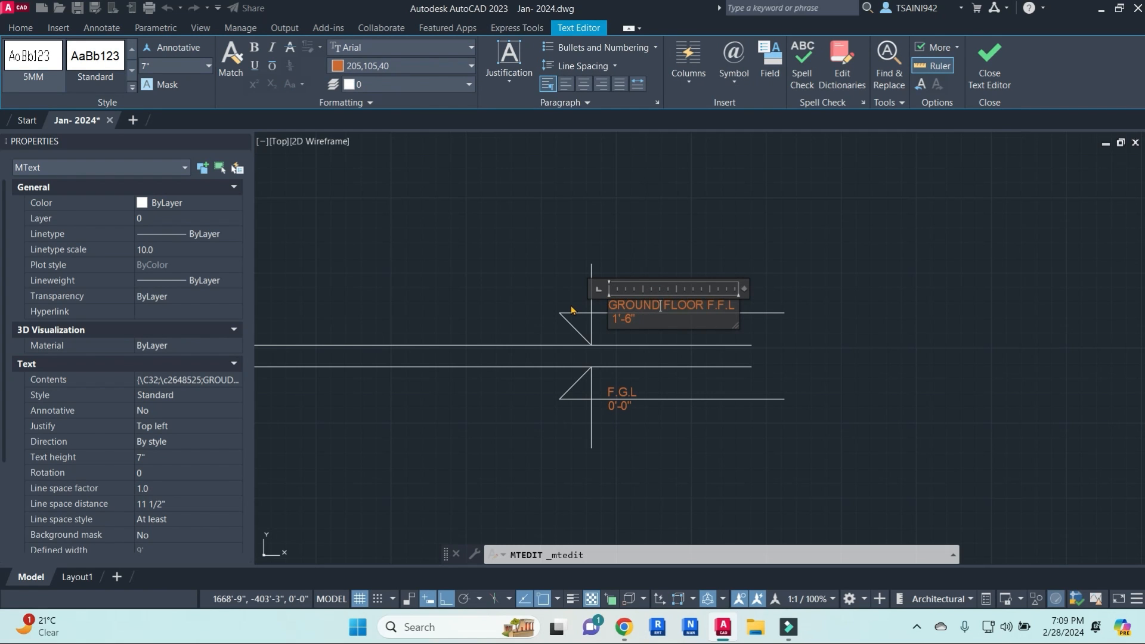
pyautogui.click(793, 377)
# - Copy all level lines, markers and labels of the rightmost elevation into the section area below the rotated plan
pyautogui.scroll(-6, 470, 395)
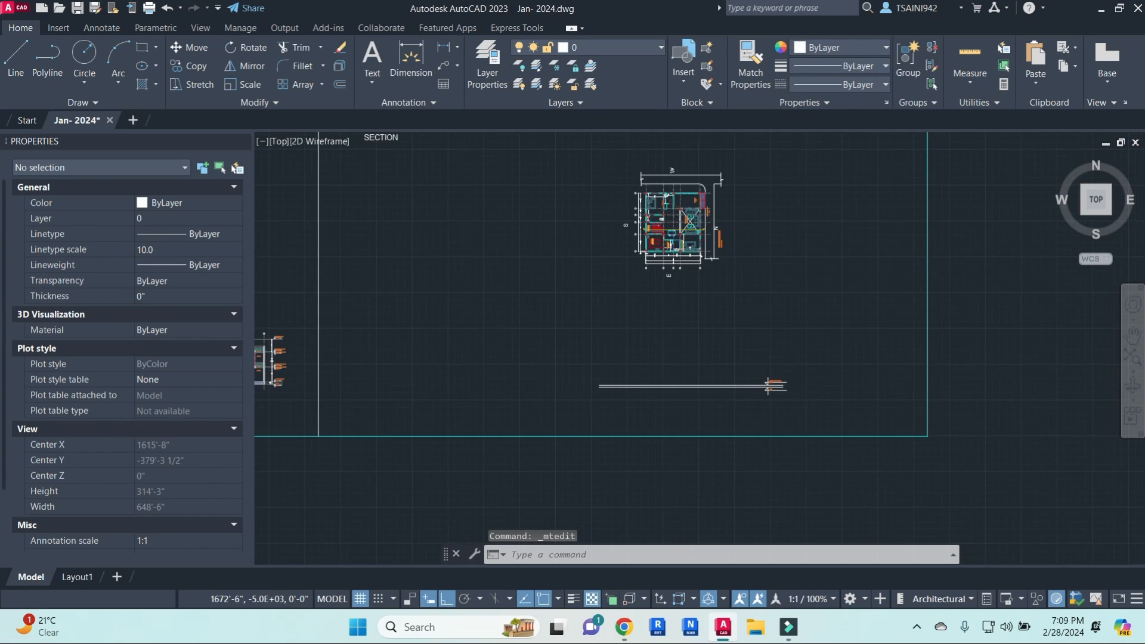
pyautogui.scroll(5, 470, 394)
pyautogui.click(530, 459)
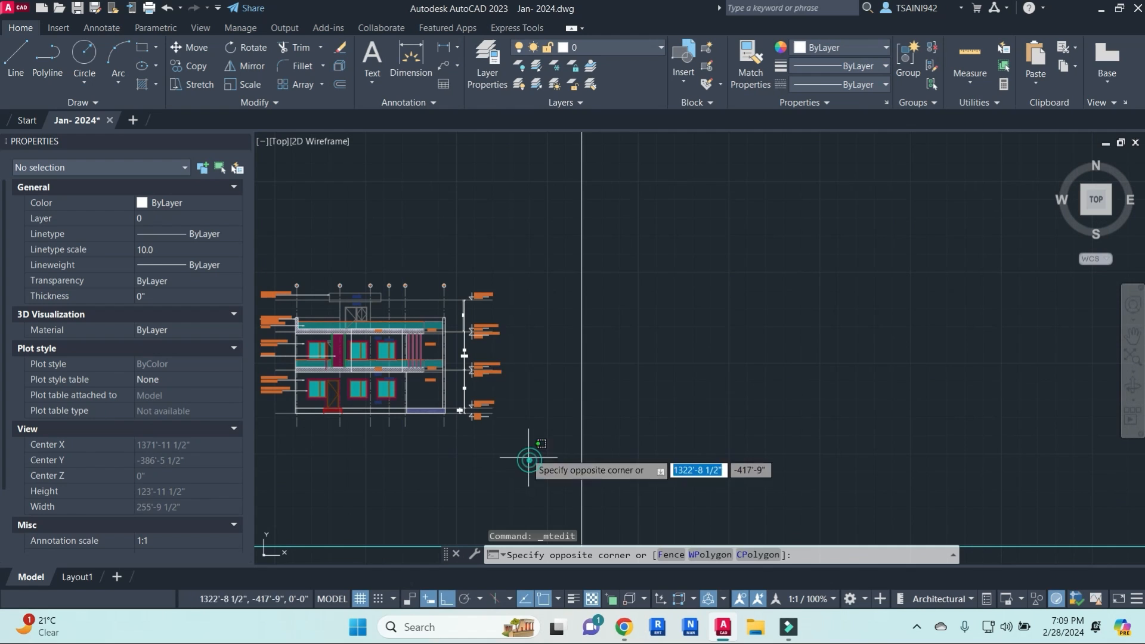
pyautogui.click(468, 275)
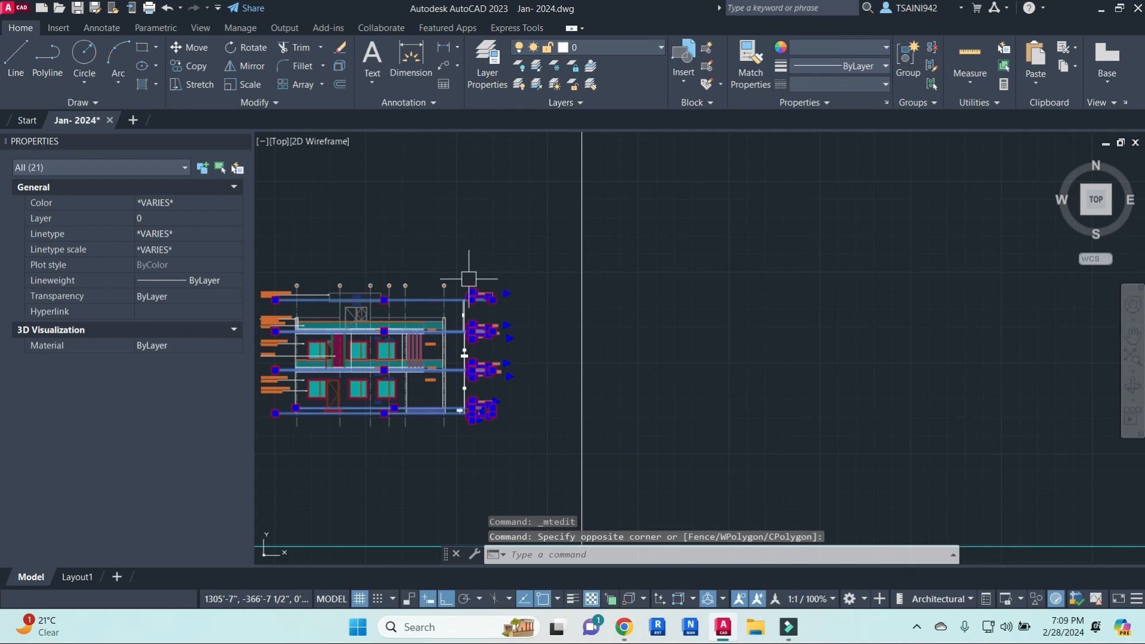
pyautogui.write('co')
pyautogui.press('Return')
pyautogui.scroll(-3, 524, 441)
pyautogui.click(508, 464)
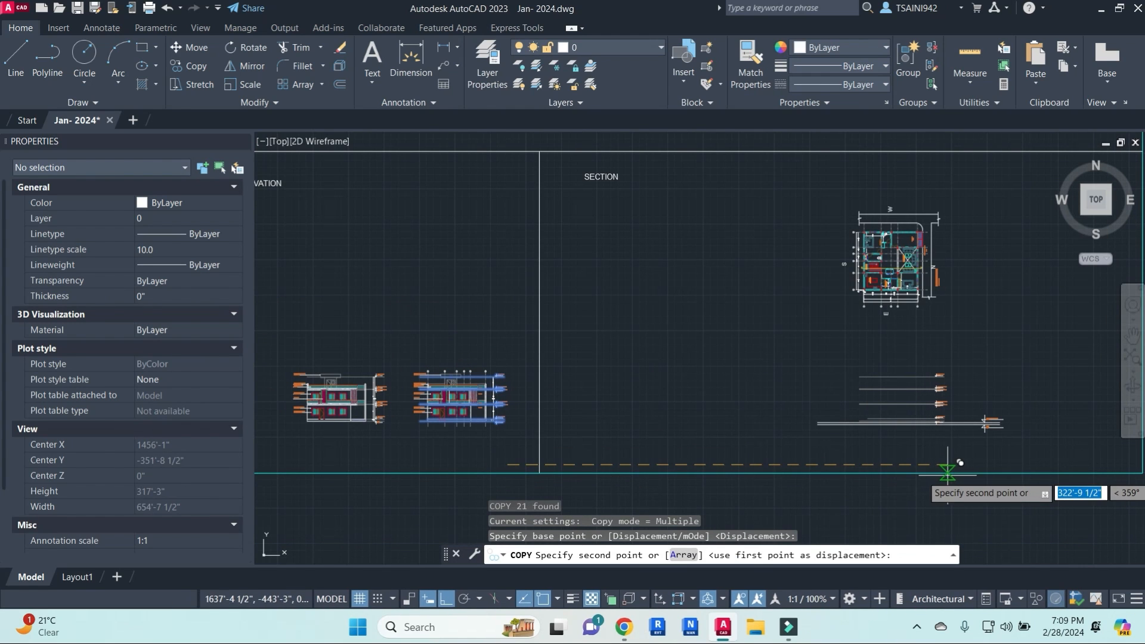
pyautogui.press('Escape')
# - Erase the two hand-drawn horizontal ground and plinth lines near the copied level lines
pyautogui.scroll(3, 918, 459)
pyautogui.moveTo(824, 419)
pyautogui.mouseDown(button='middle')
pyautogui.moveTo(912, 449)
pyautogui.moveTo(780, 418)
pyautogui.mouseUp(button='middle')
pyautogui.click(696, 433)
pyautogui.click(626, 357)
pyautogui.write('e')
pyautogui.press('Return')
pyautogui.moveTo(925, 391); pyautogui.dragTo(787, 420, button='middle')
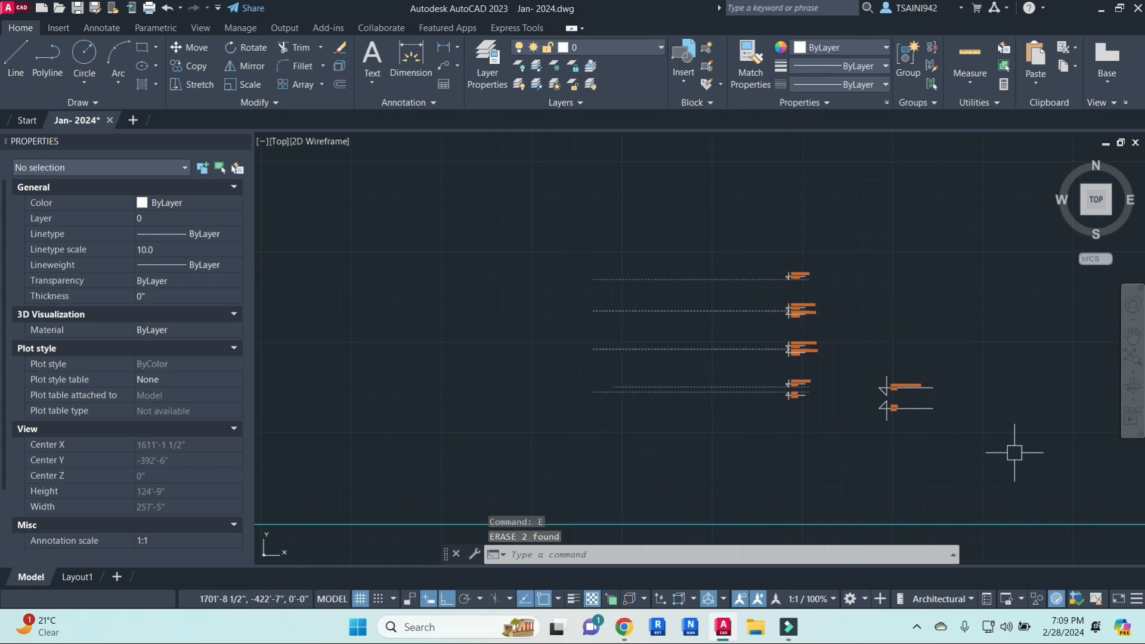
# - Delete the two hand-made level markers and their labels beside the copied levels
pyautogui.click(1036, 460)
pyautogui.click(876, 325)
pyautogui.press('Delete')
pyautogui.press('Escape')
pyautogui.press('Escape')
pyautogui.press('Escape')
# - Stretch the left ends of the two lowest level lines a short distance further left
pyautogui.scroll(4, 596, 420)
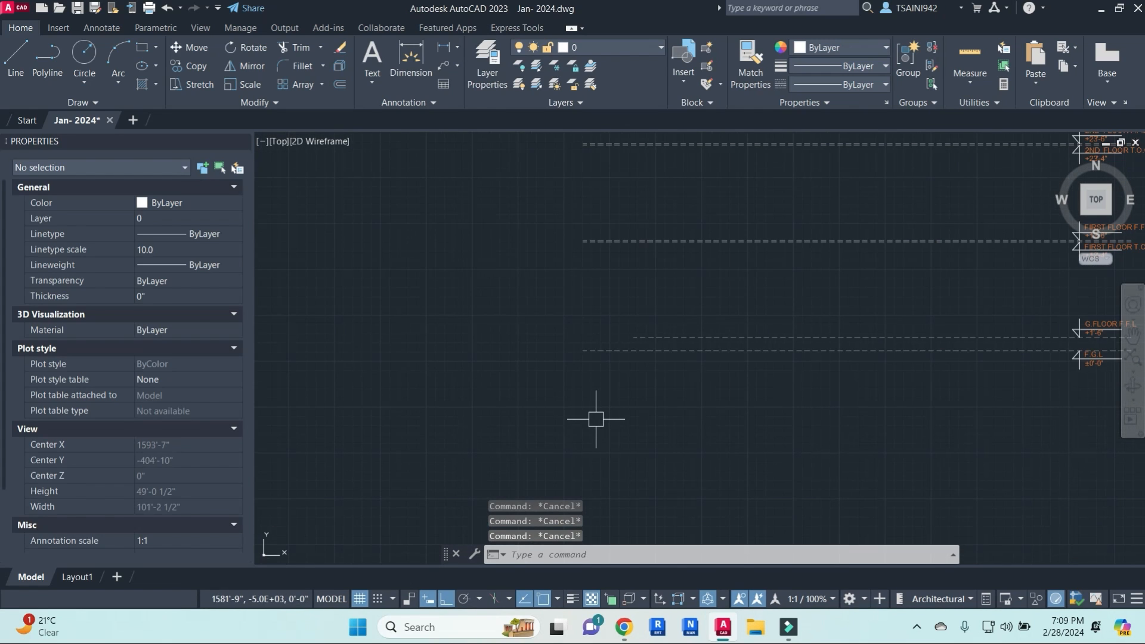
pyautogui.write('s')
pyautogui.press('Return')
pyautogui.click(669, 424)
pyautogui.click(576, 277)
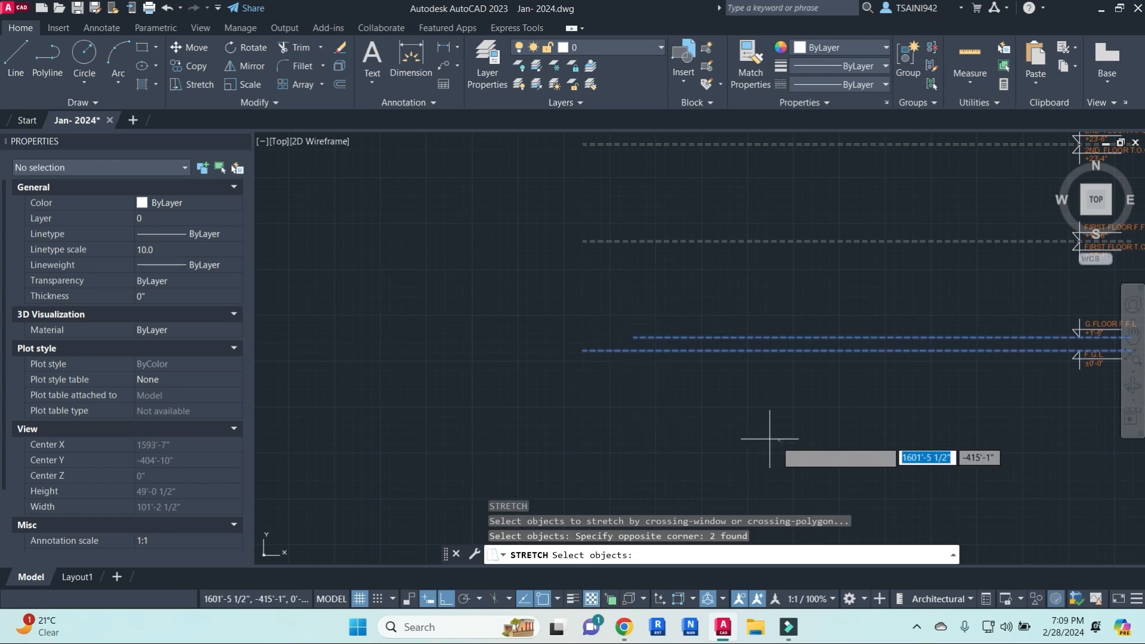
pyautogui.press('Return')
pyautogui.click(779, 442)
pyautogui.click(740, 446)
pyautogui.press('Escape')
# - Draw vertical construction lines through both faces of the living room's north wall where section line A-A crosses it
pyautogui.scroll(-8, 712, 302)
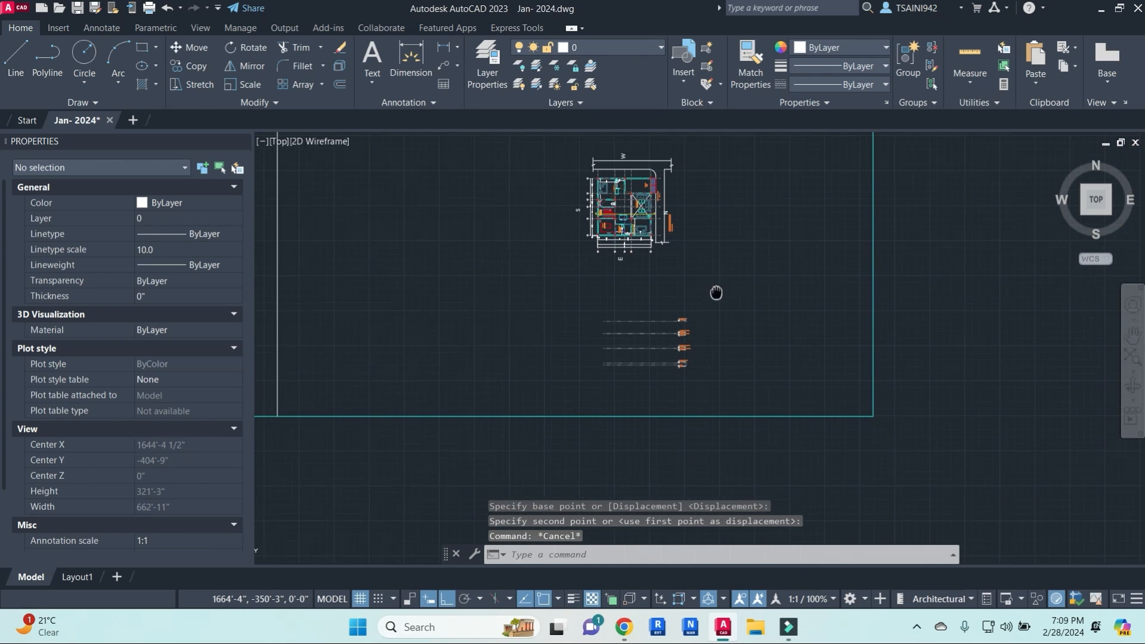
pyautogui.press('Escape')
pyautogui.press('Escape')
pyautogui.write('x')
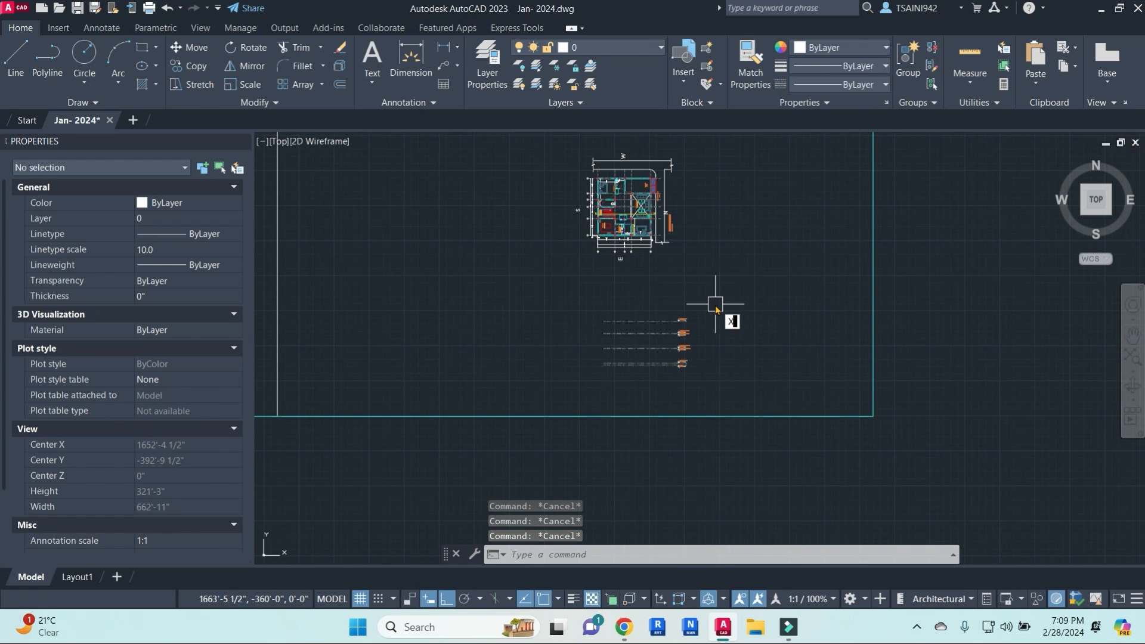
pyautogui.write('l')
pyautogui.press('Return')
pyautogui.write('v')
pyautogui.press('Return')
pyautogui.scroll(2, 626, 197)
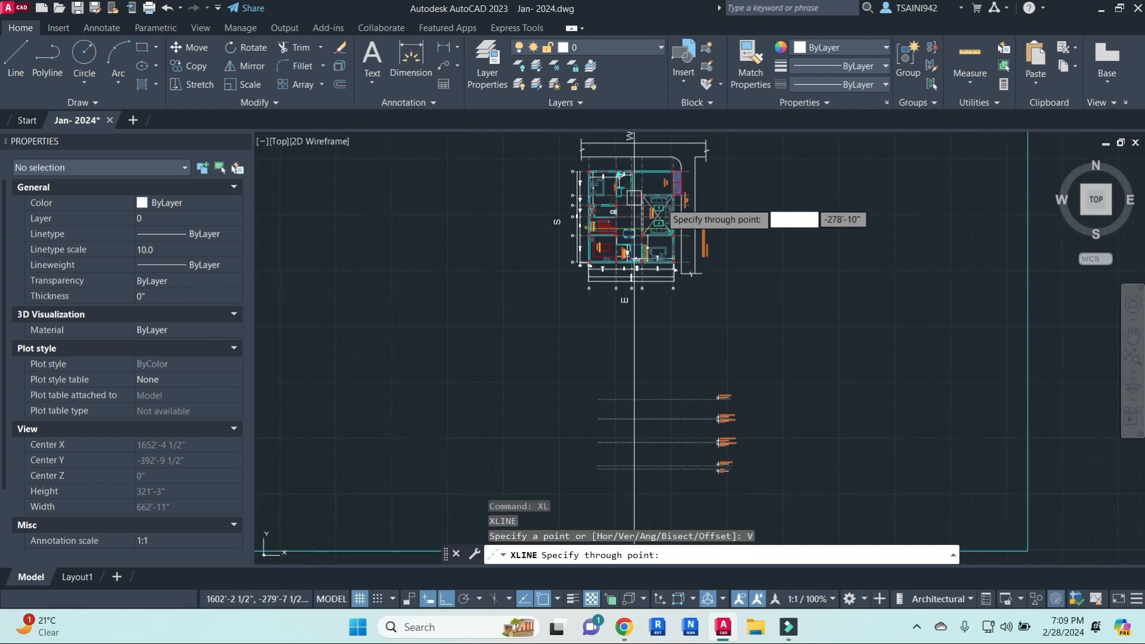
pyautogui.scroll(8, 634, 205)
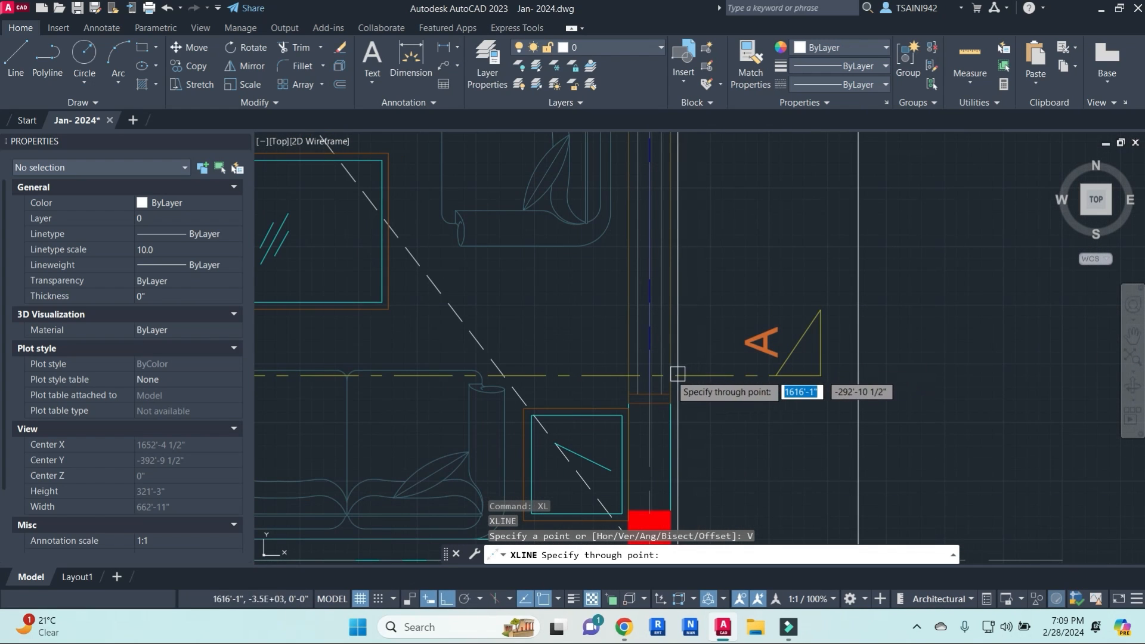
pyautogui.click(671, 377)
pyautogui.click(630, 377)
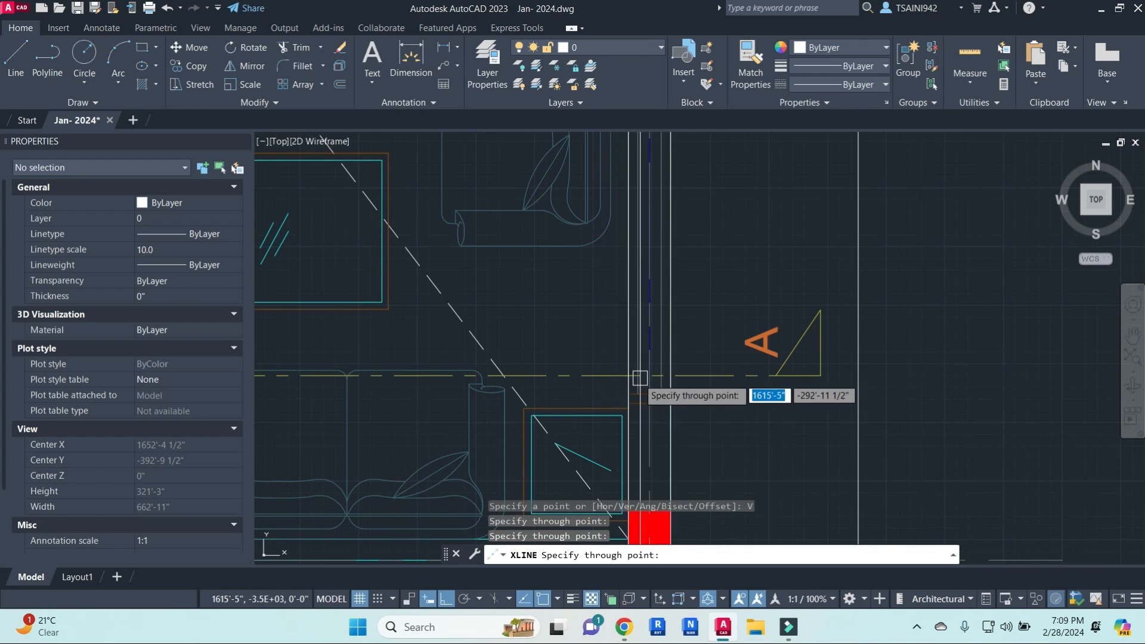
# - Draw vertical construction lines through both faces of the south wall and along the staircase's dining-side edge where section line A-A crosses
pyautogui.scroll(-6, 659, 378)
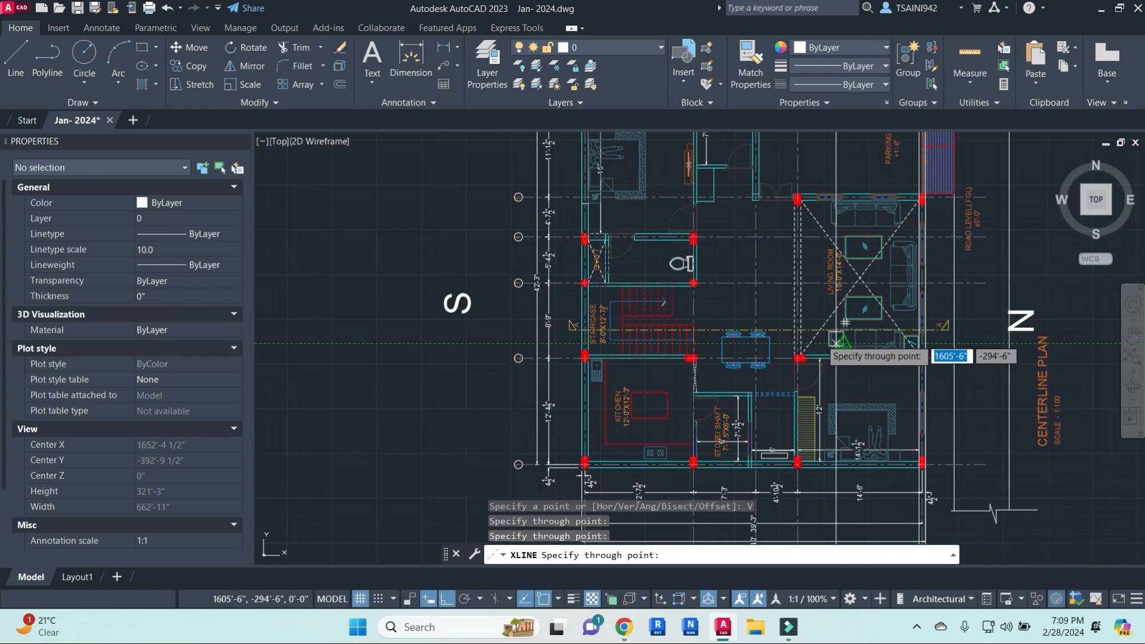
pyautogui.scroll(10, 572, 322)
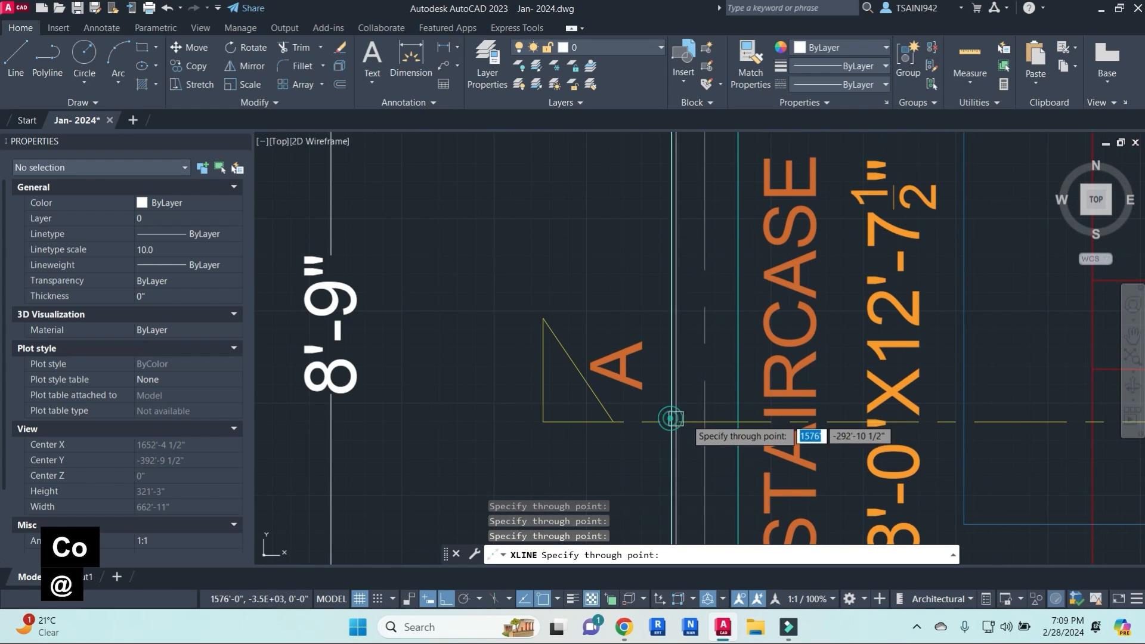
pyautogui.scroll(-5, 671, 419)
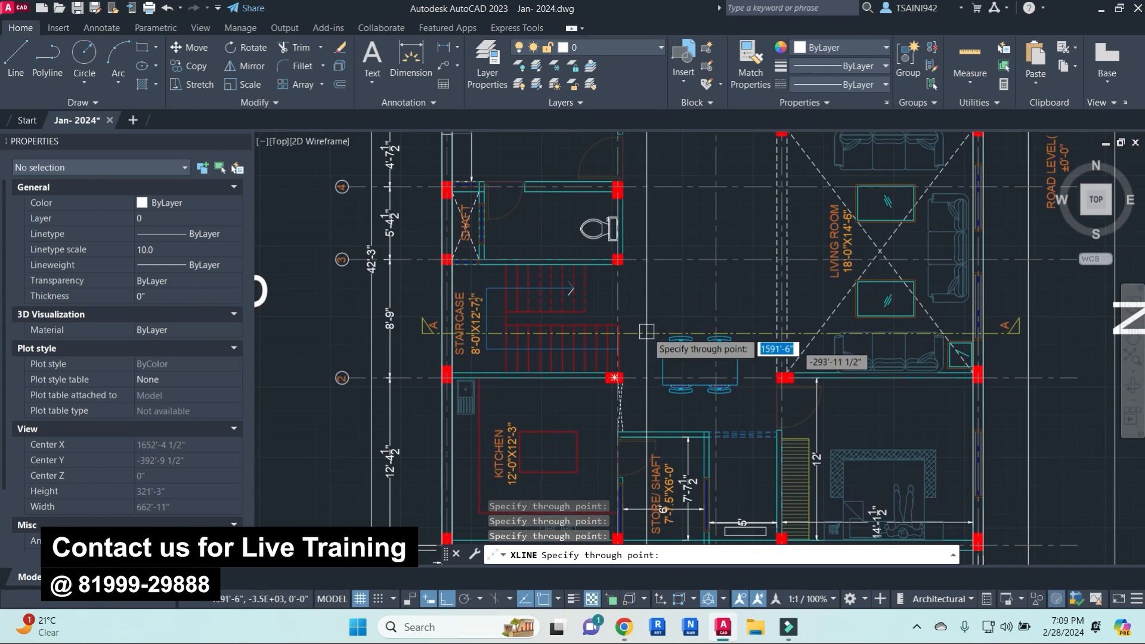
pyautogui.scroll(6, 640, 257)
pyautogui.click(575, 296)
# - Draw vertical construction lines through both edges of the dashed beam between the dining area and the living room
pyautogui.scroll(-6, 692, 321)
pyautogui.moveTo(751, 352); pyautogui.dragTo(650, 329, button='middle')
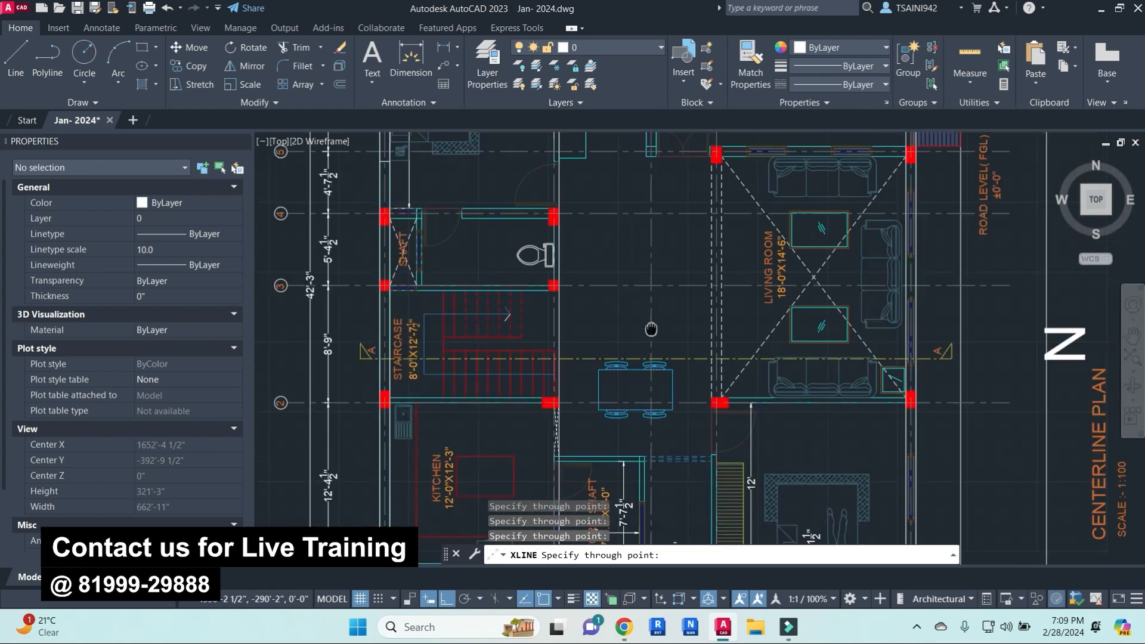
pyautogui.scroll(4, 650, 329)
pyautogui.scroll(-8, 640, 286)
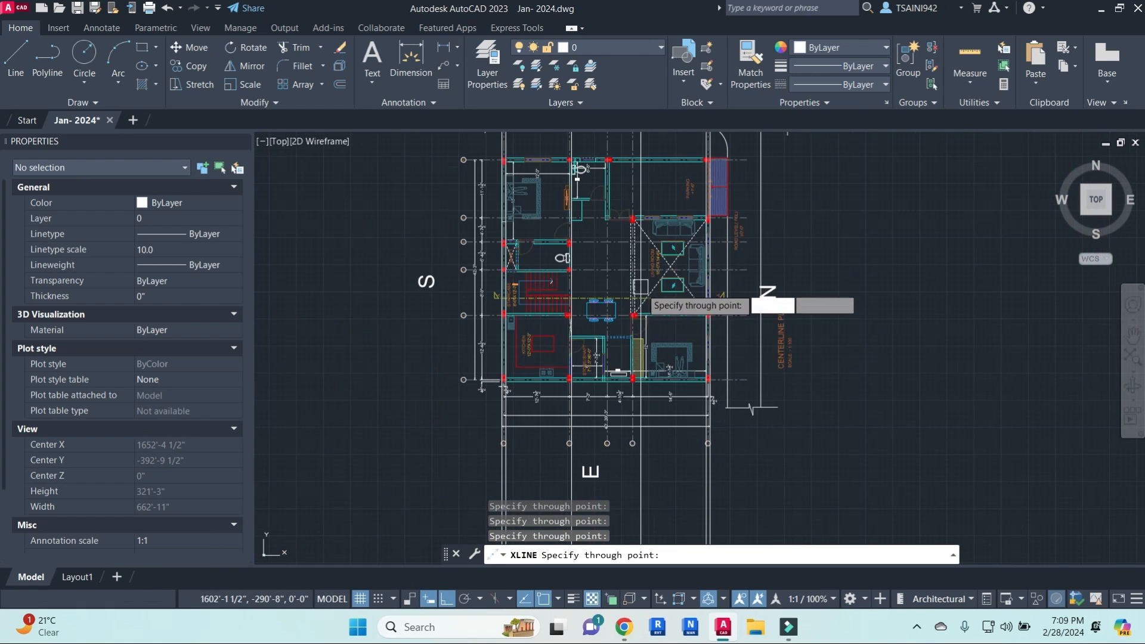
pyautogui.scroll(4, 641, 288)
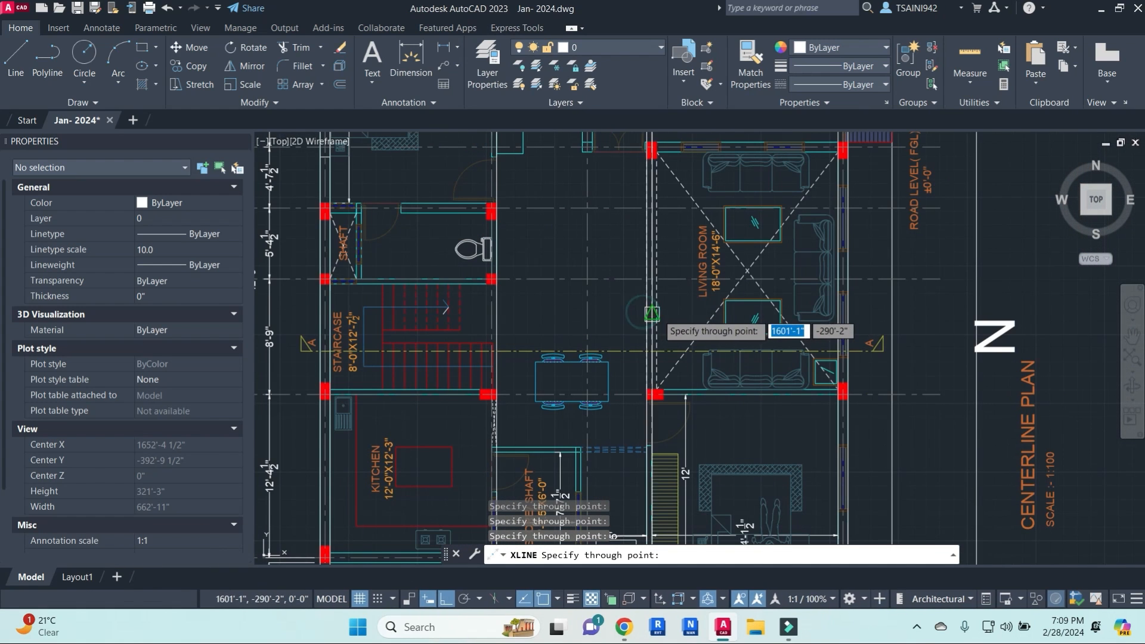
pyautogui.scroll(3, 656, 314)
pyautogui.press('Escape')
pyautogui.press('Escape')
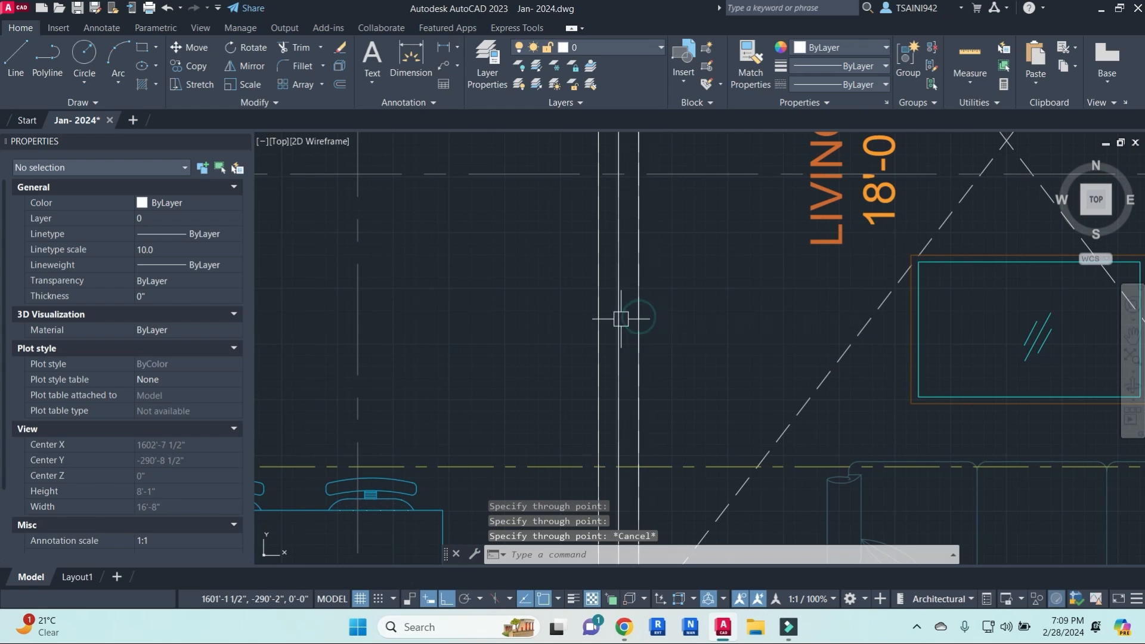
# - Erase the surplus construction line running midway between the two beam-edge lines
pyautogui.click(618, 319)
pyautogui.write('e')
pyautogui.press('Return')
# - Stretch the left ends of all the level lines further left, past the south wall's construction lines
pyautogui.scroll(-5, 650, 323)
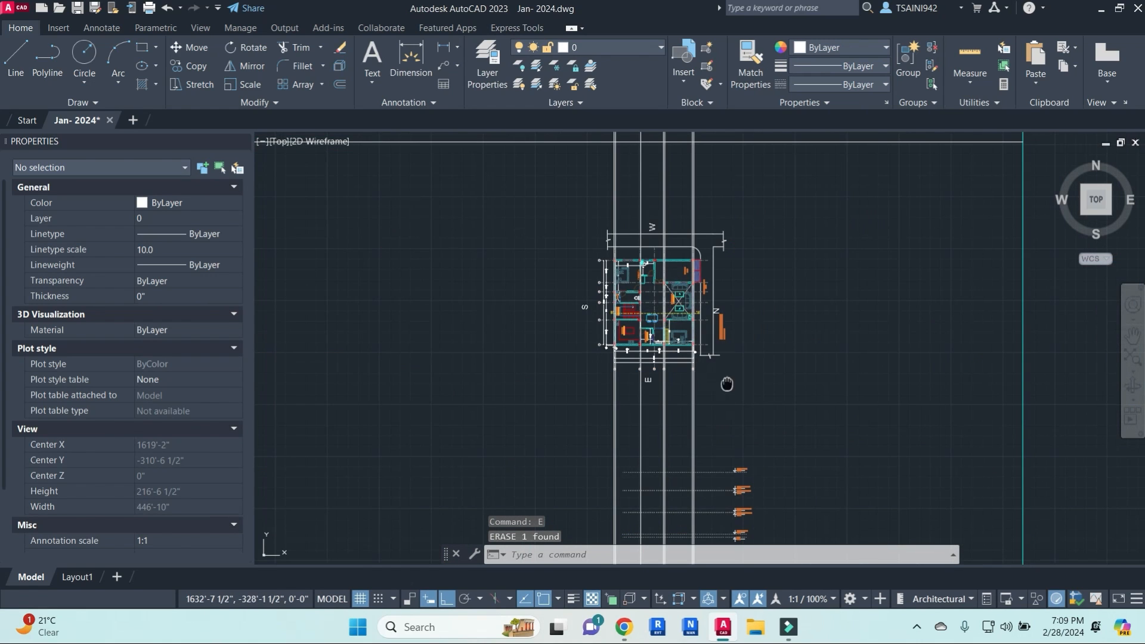
pyautogui.moveTo(726, 384); pyautogui.dragTo(612, 306, button='middle')
pyautogui.scroll(4, 608, 325)
pyautogui.press('Escape')
pyautogui.write('s')
pyautogui.press('Return')
pyautogui.click(579, 384)
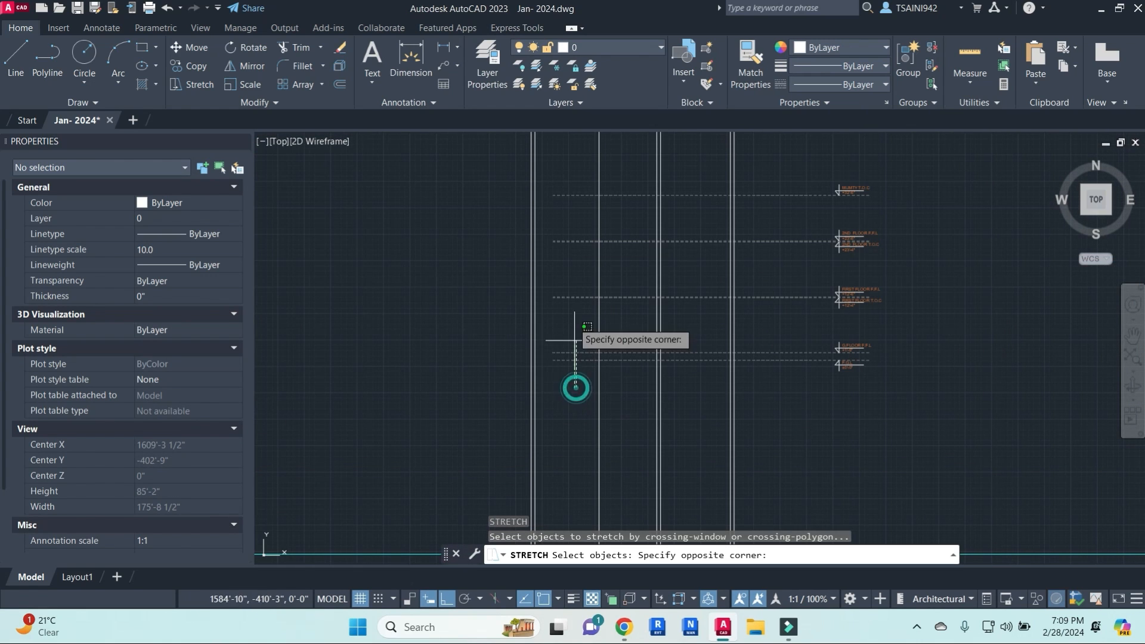
pyautogui.click(487, 175)
pyautogui.keyDown('shift'); pyautogui.click(444, 143); pyautogui.keyUp('shift')
pyautogui.press('Return')
pyautogui.click(447, 275)
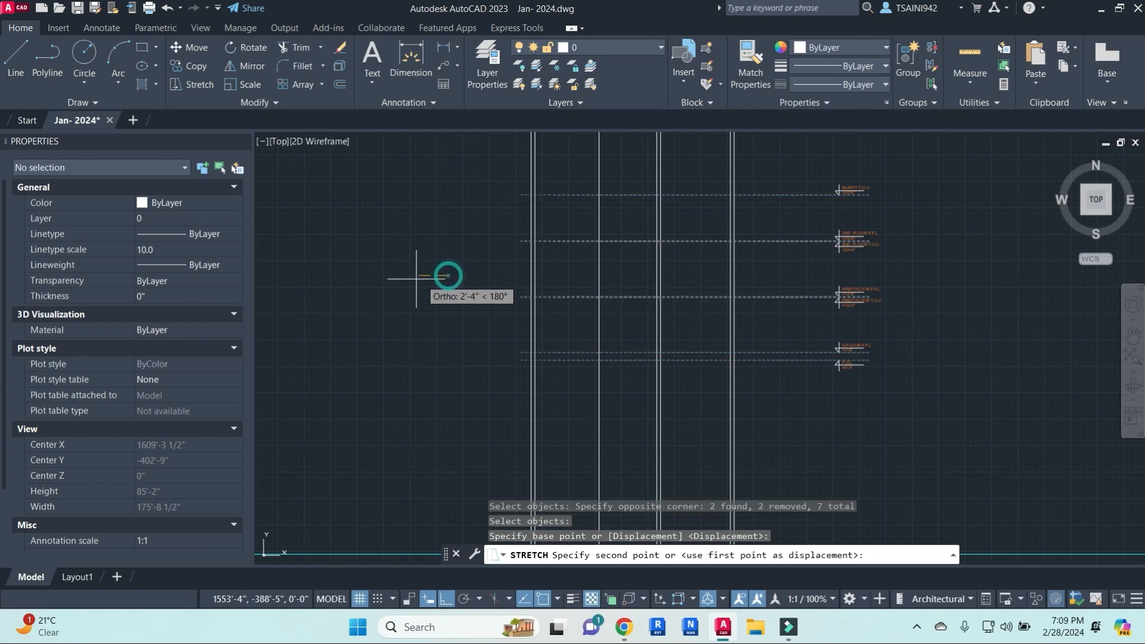
pyautogui.press('Escape')
pyautogui.press('Escape')
# - Switch to the Google Meet window to admit the waiting participants, and return to the AutoCAD drawing
pyautogui.scroll(-4, 602, 277)
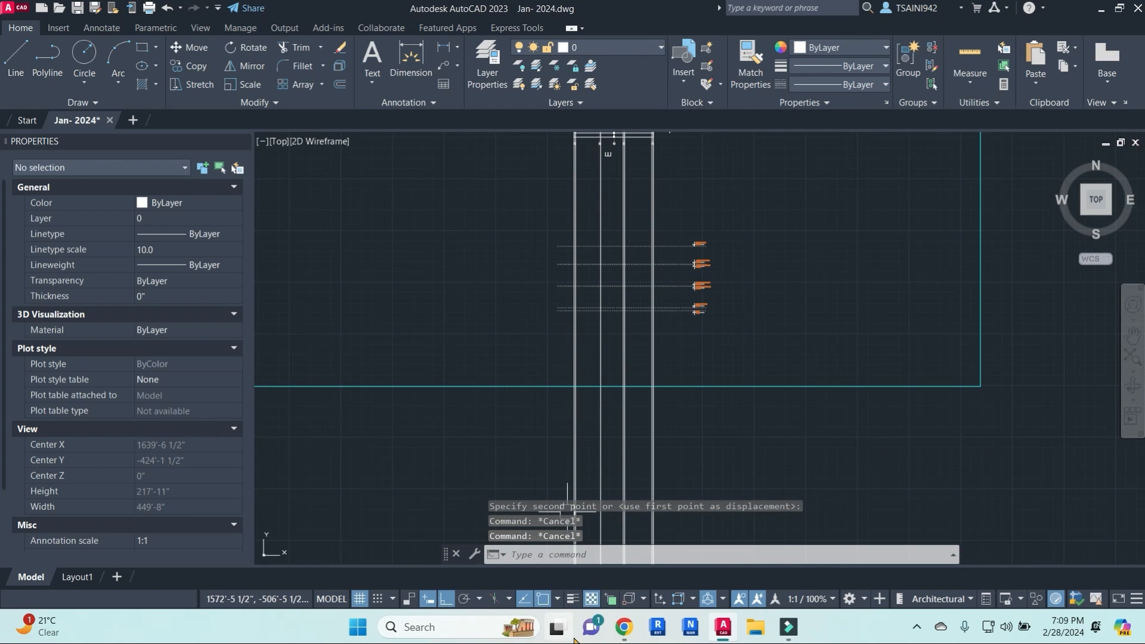
pyautogui.click(566, 540)
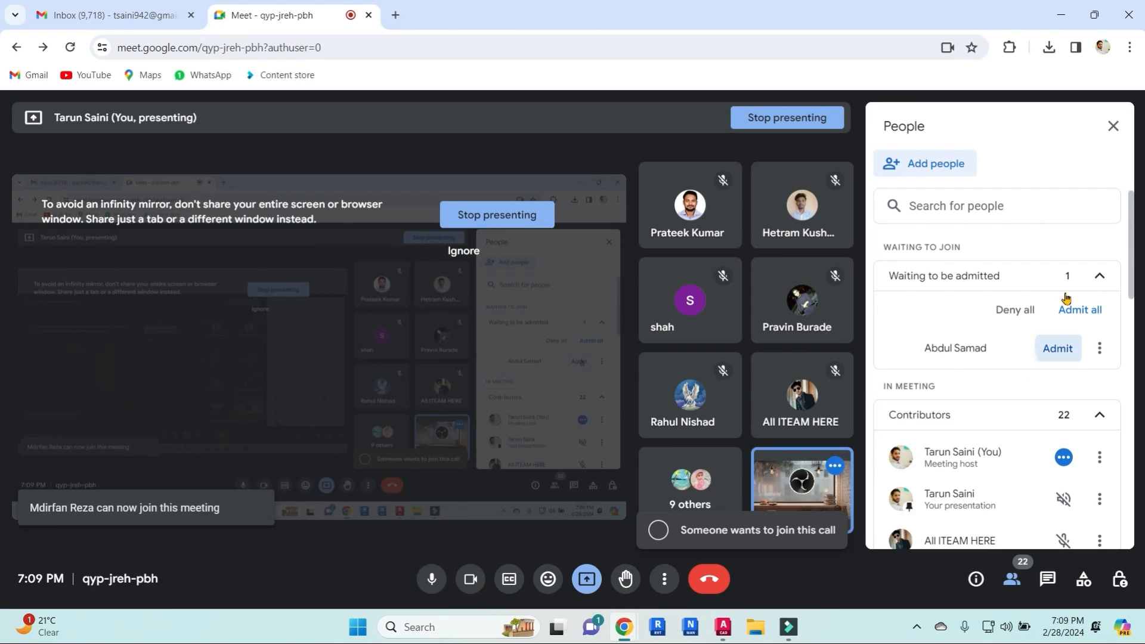
pyautogui.click(1062, 15)
# - Trim the vertical construction lines between the lowest level line and the sheet frame
pyautogui.scroll(-6, 616, 296)
pyautogui.scroll(6, 631, 290)
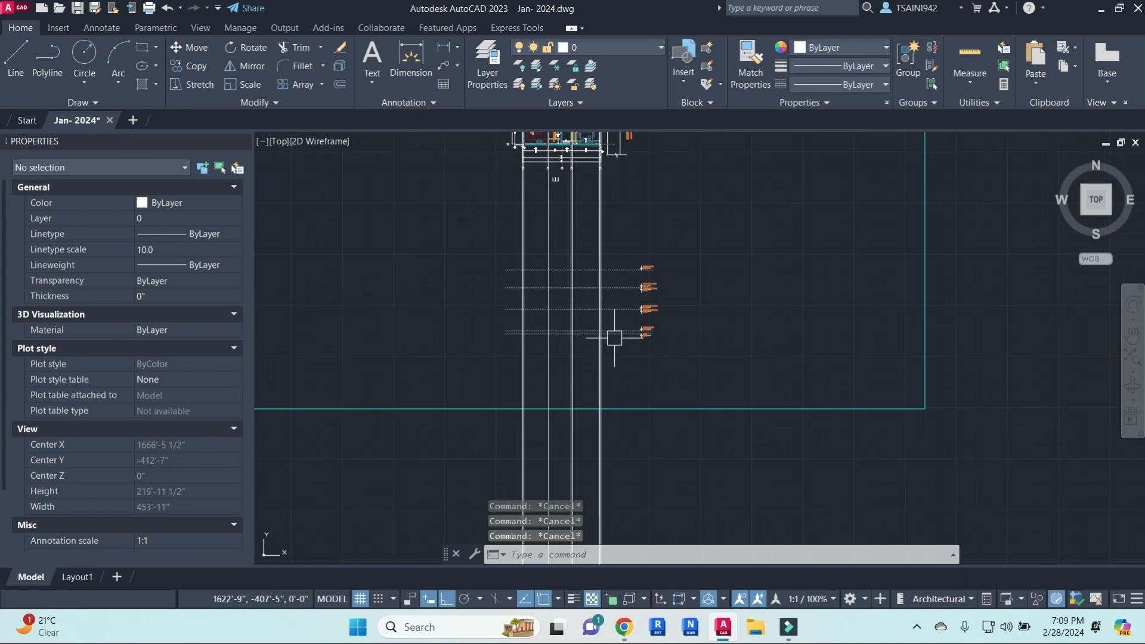
pyautogui.scroll(2, 591, 377)
pyautogui.write('tr')
pyautogui.press('Return')
pyautogui.press('Return')
pyautogui.click(649, 361)
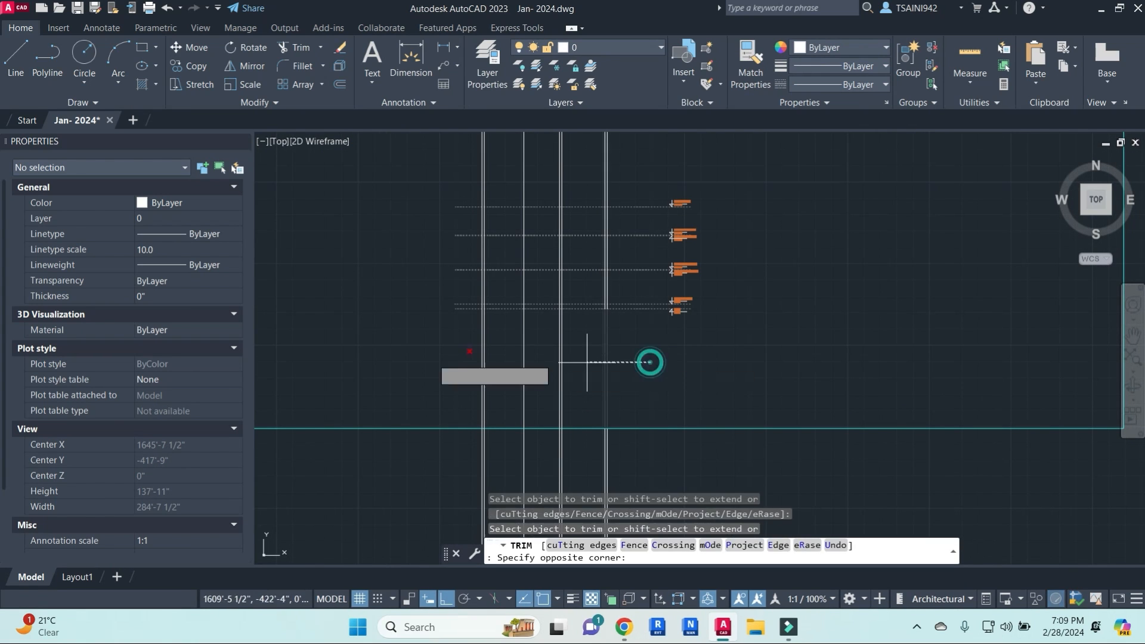
pyautogui.click(386, 353)
pyautogui.scroll(-2, 531, 339)
pyautogui.press('Escape')
pyautogui.press('Escape')
# - Erase the leftover pieces of the vertical construction lines below the sheet frame
pyautogui.click(657, 460)
pyautogui.click(445, 429)
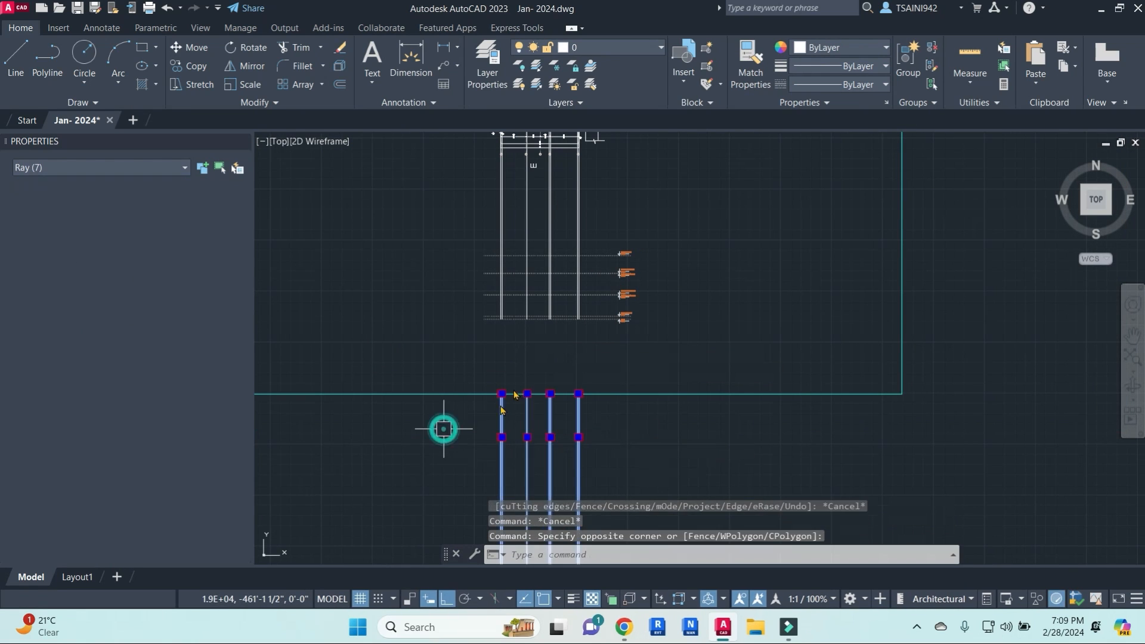
pyautogui.write('e')
pyautogui.press('Return')
pyautogui.scroll(-6, 544, 416)
pyautogui.scroll(8, 582, 334)
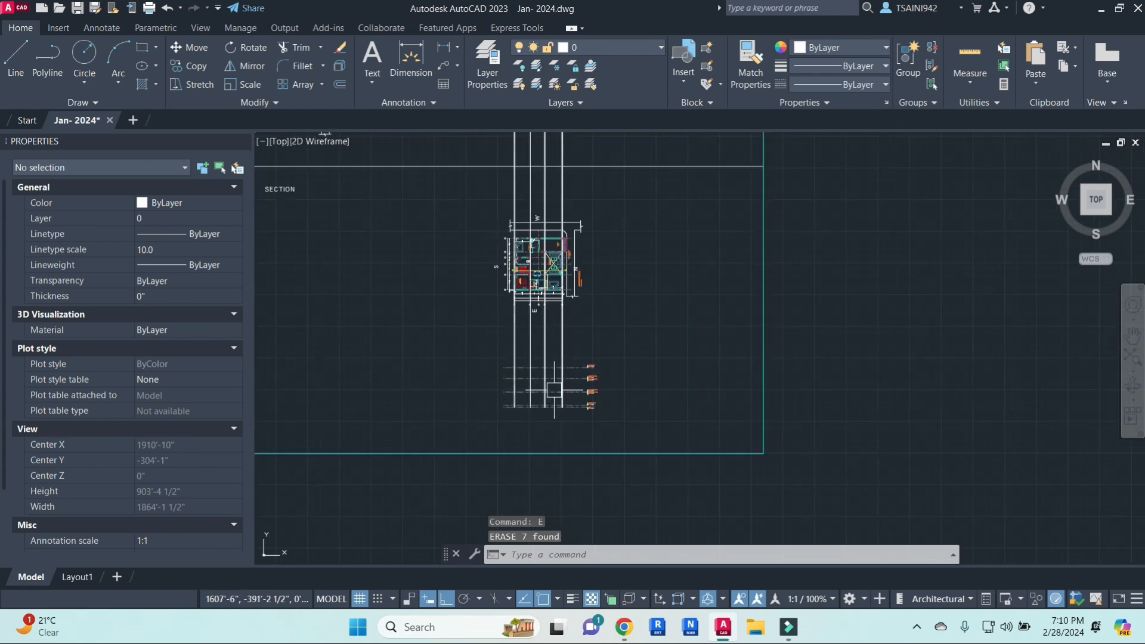
pyautogui.press('Escape')
pyautogui.press('Escape')
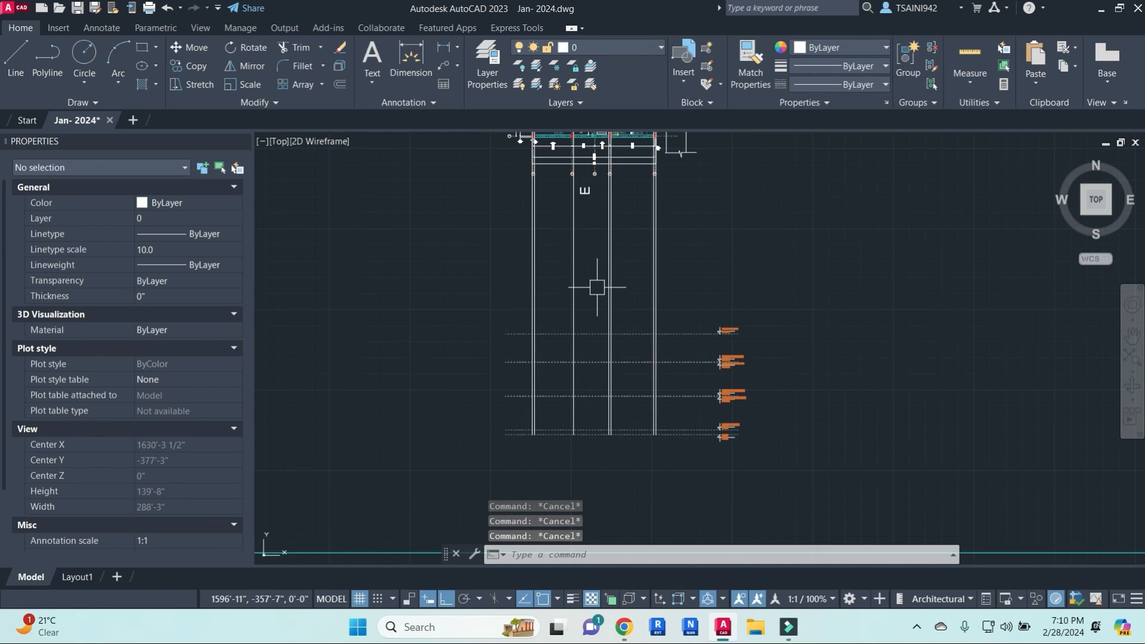
# - Examine where section line A-A cuts the centerline plan, and review the elevations and the projected level and wall lines
pyautogui.moveTo(597, 288); pyautogui.dragTo(638, 460, button='middle')
pyautogui.moveTo(626, 225); pyautogui.dragTo(612, 309, button='middle')
pyautogui.scroll(4, 615, 258)
pyautogui.moveTo(625, 377); pyautogui.dragTo(654, 239, button='middle')
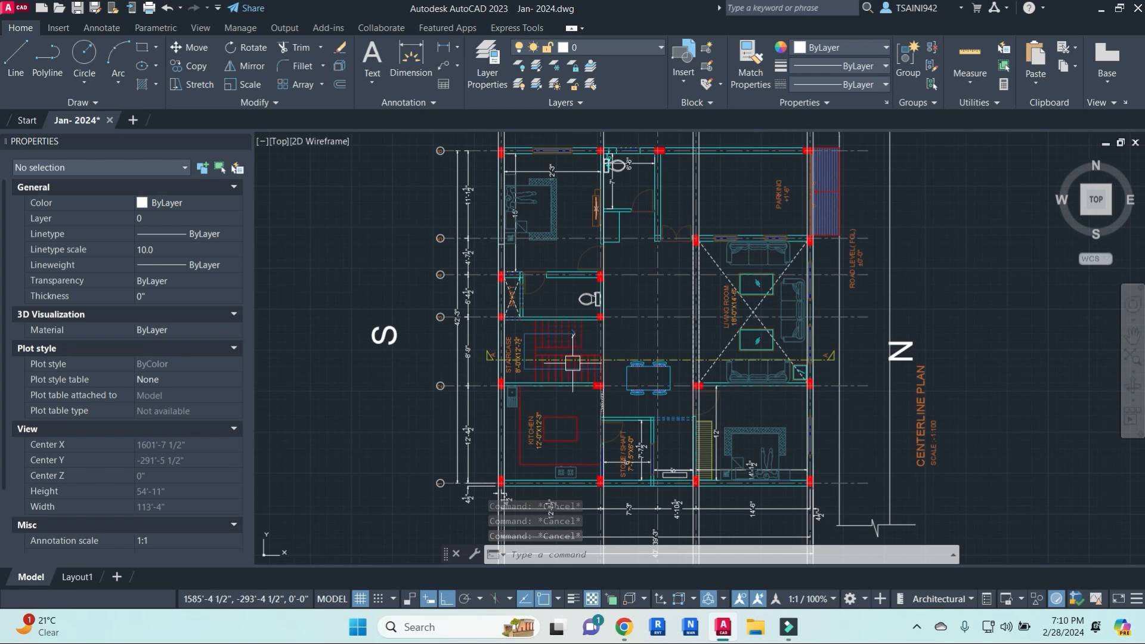
pyautogui.scroll(2, 502, 363)
pyautogui.scroll(-8, 502, 363)
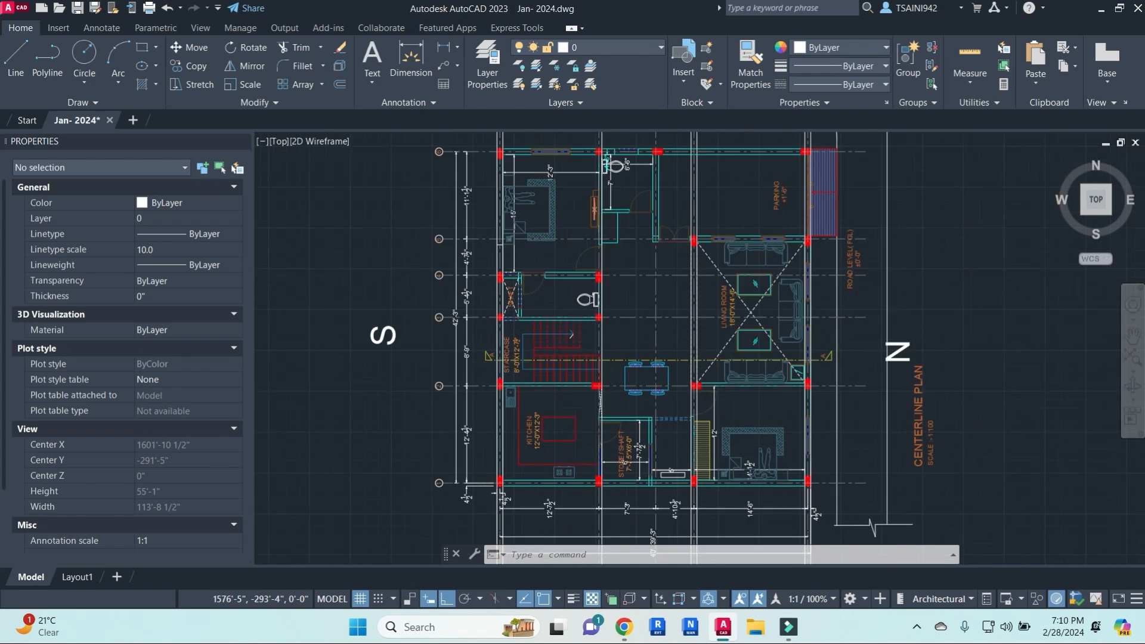
pyautogui.moveTo(529, 411); pyautogui.dragTo(828, 238, button='middle')
pyautogui.scroll(-4, 598, 330)
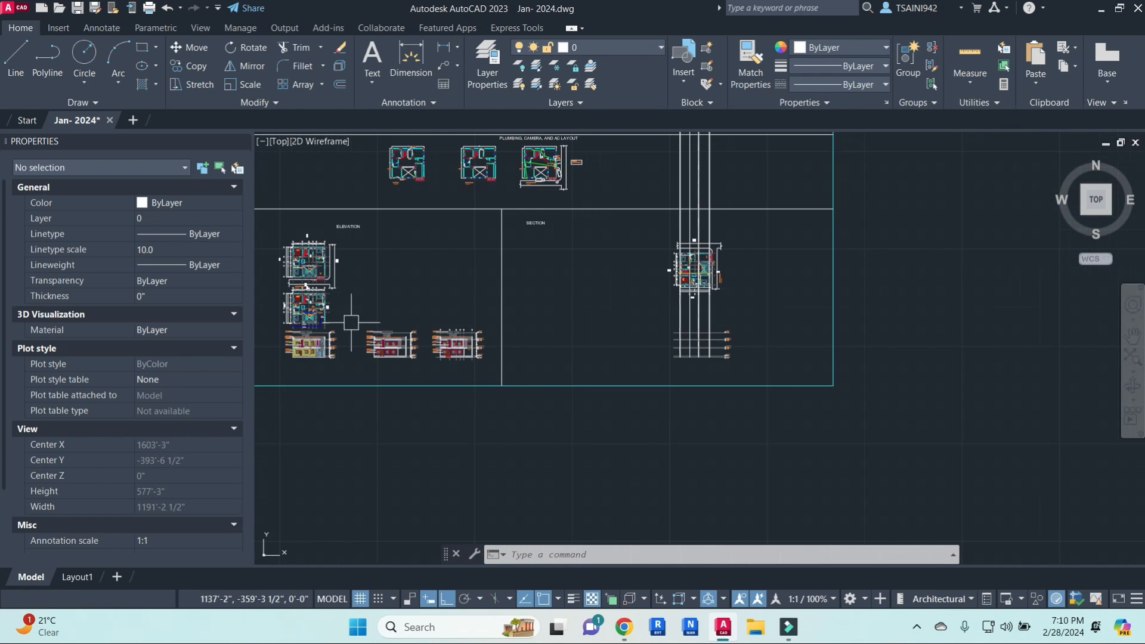
pyautogui.scroll(2, 402, 339)
pyautogui.scroll(-2, 664, 337)
pyautogui.moveTo(851, 345); pyautogui.dragTo(731, 351, button='middle')
pyautogui.scroll(2, 738, 345)
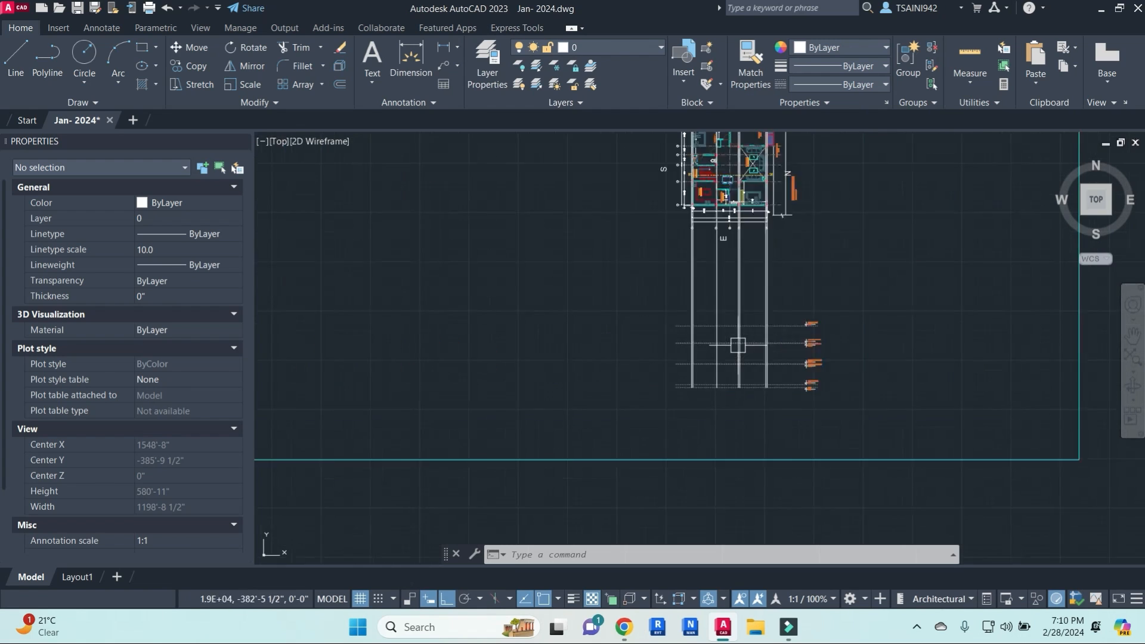
pyautogui.scroll(10, 738, 345)
pyautogui.press('Escape')
pyautogui.press('Escape')
pyautogui.press('Escape')
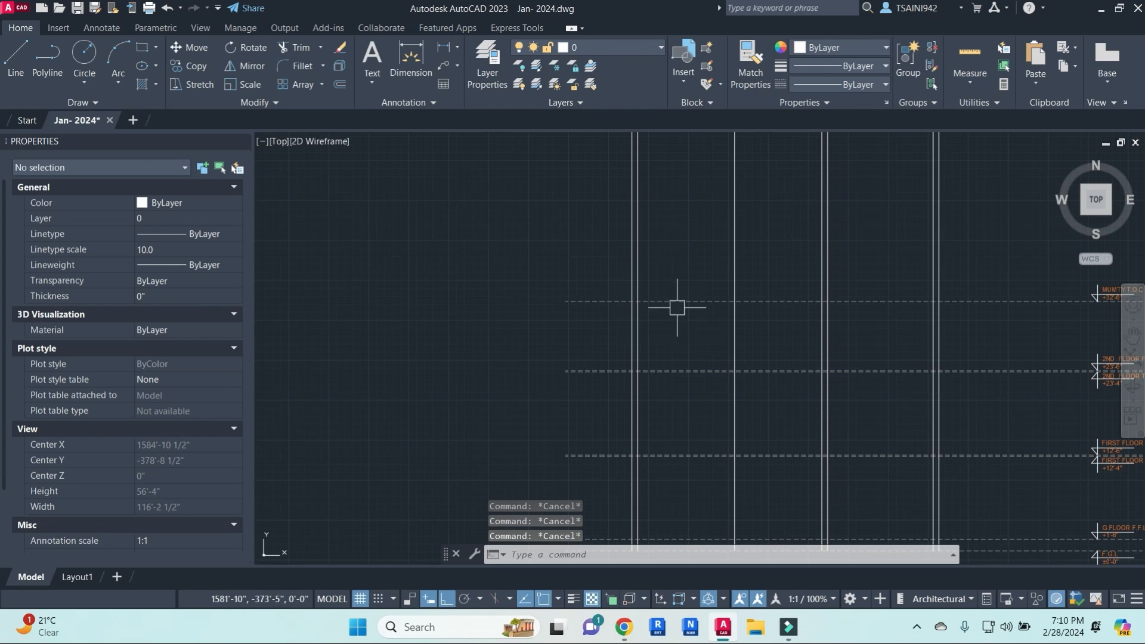
pyautogui.scroll(-8, 677, 308)
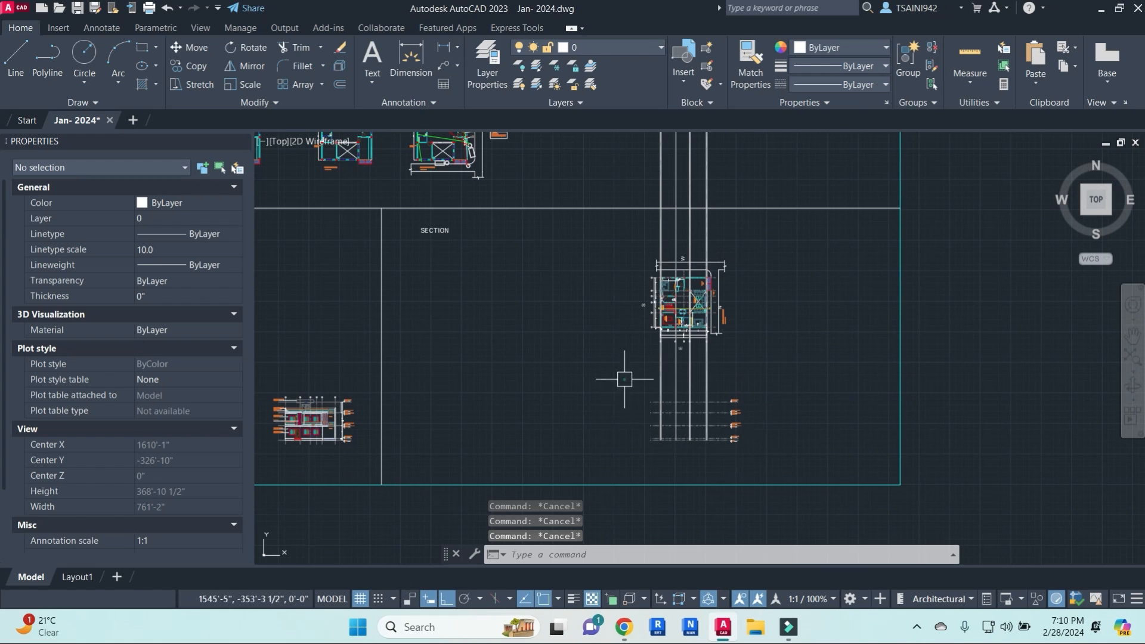
pyautogui.click(624, 379)
pyautogui.press('Escape')
pyautogui.press('Escape')
pyautogui.click(619, 242)
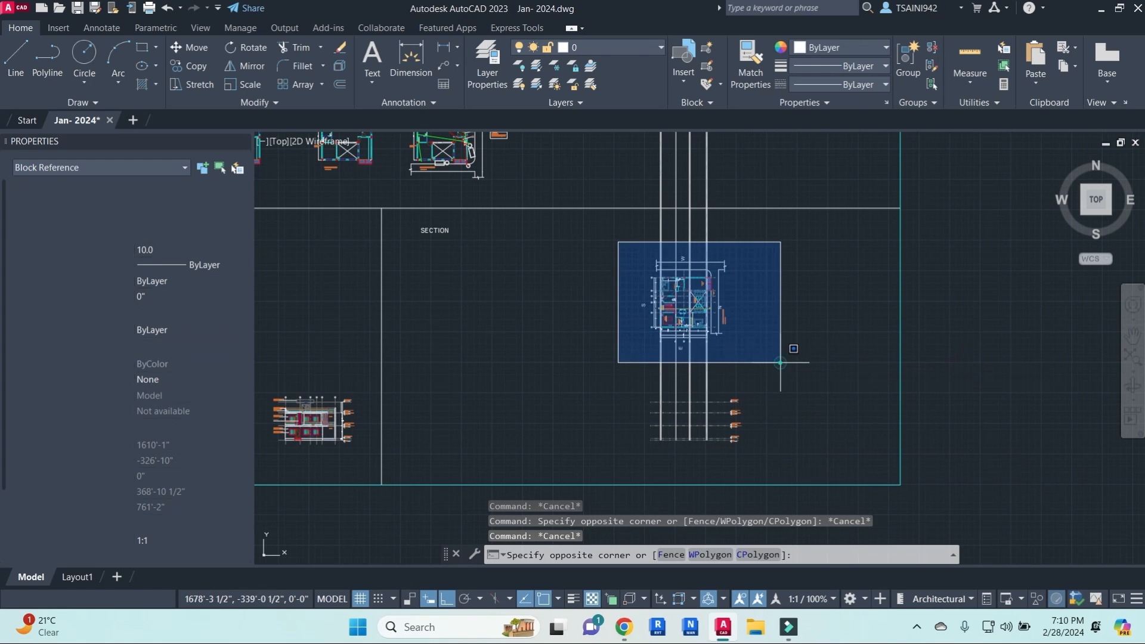
pyautogui.click(781, 362)
pyautogui.write('m')
pyautogui.press('Return')
pyautogui.press('Escape')
pyautogui.press('Escape')
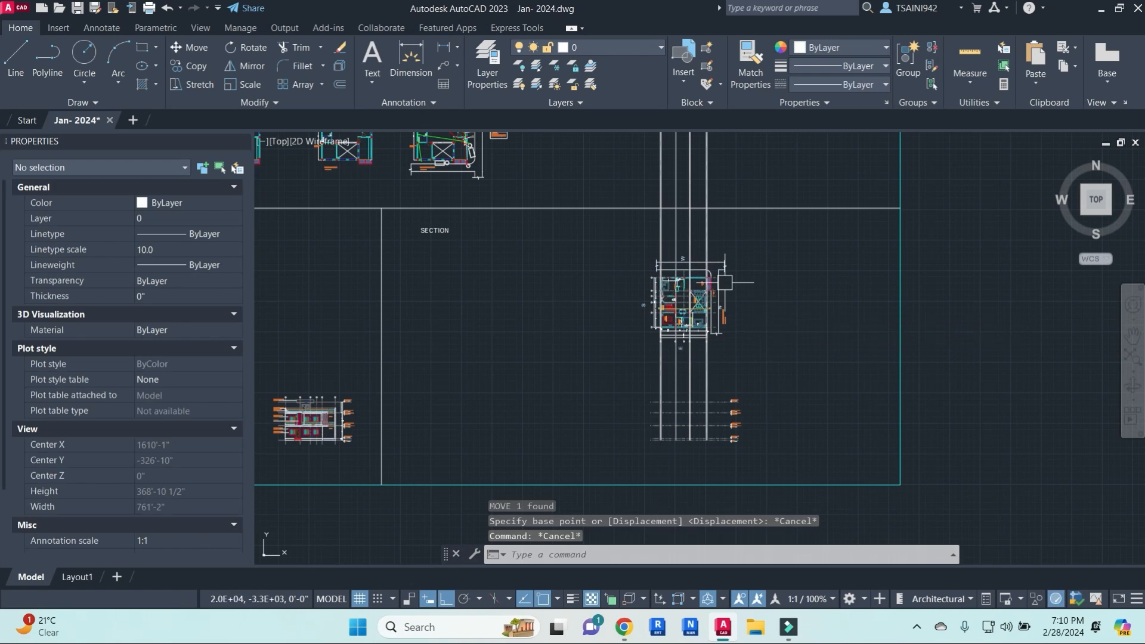
# - Move the centerline plan block straight down, closer to the section's level lines
pyautogui.click(723, 282)
pyautogui.write('m')
pyautogui.press('Return')
pyautogui.click(794, 297)
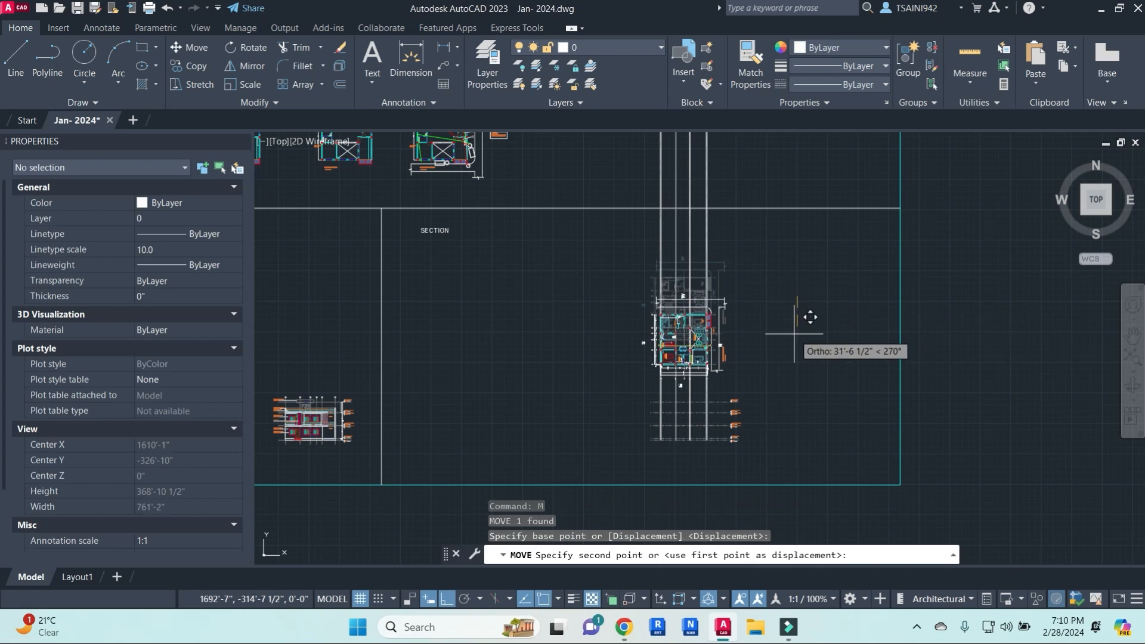
pyautogui.press('Escape')
pyautogui.press('Escape')
pyautogui.scroll(4, 654, 454)
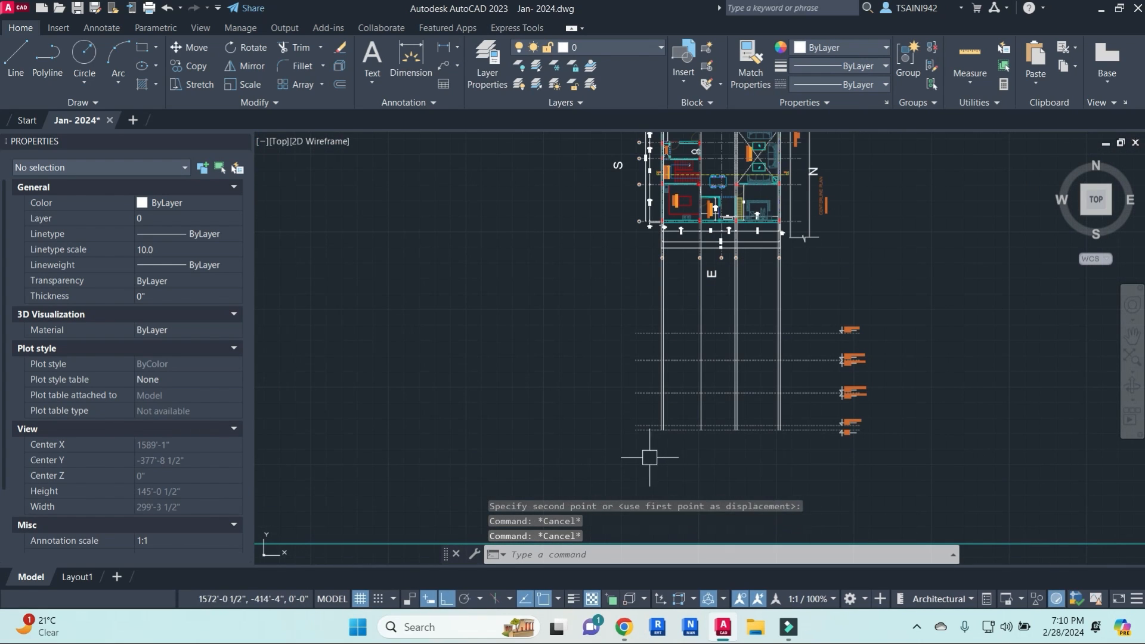
pyautogui.write('s')
pyautogui.press('Return')
pyautogui.click(645, 456)
pyautogui.click(605, 257)
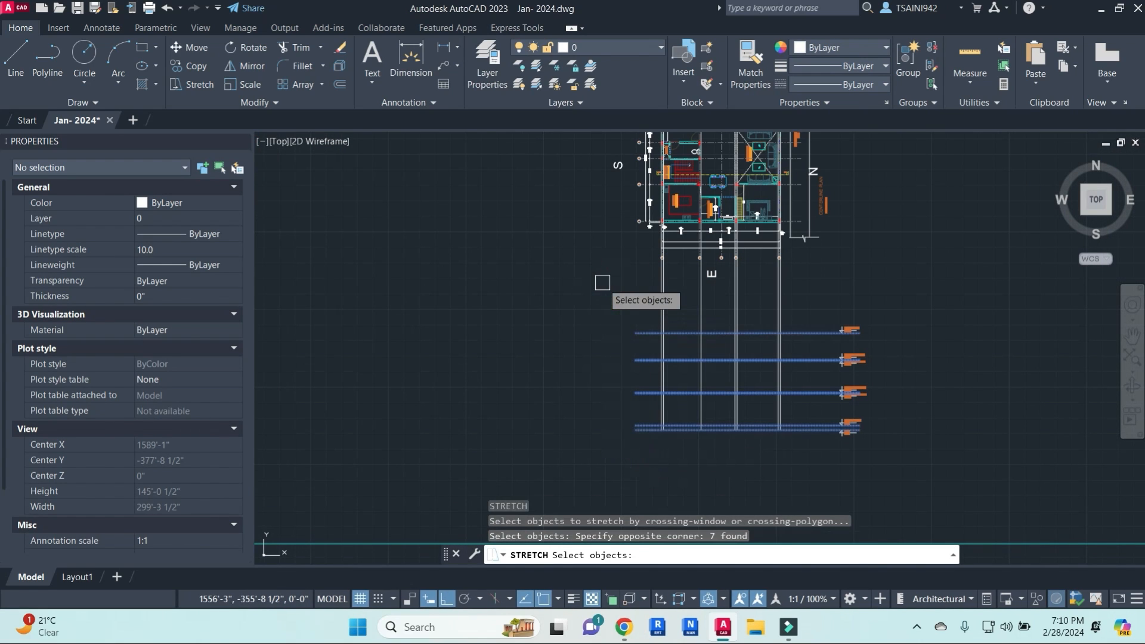
pyautogui.press('Return')
pyautogui.click(606, 277)
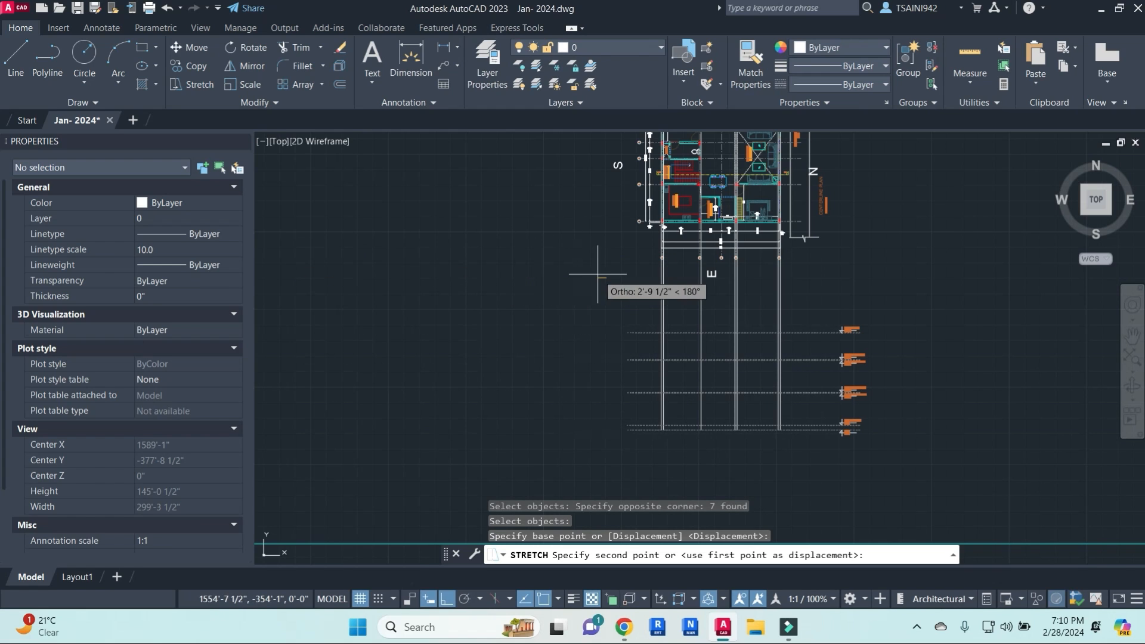
pyautogui.press('Escape')
pyautogui.press('Escape')
pyautogui.press('Escape')
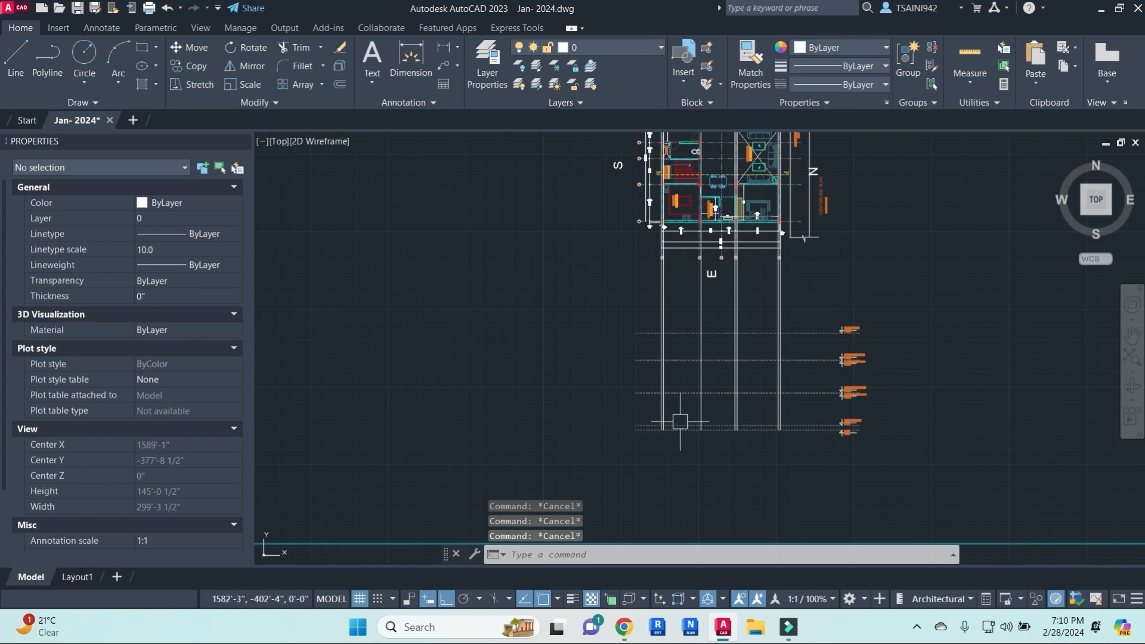
# - Examine the staircase, its surrounding walls and columns, and the projected wall lines where section line A-A cuts the centerline plan
pyautogui.moveTo(698, 319); pyautogui.dragTo(693, 406, button='middle')
pyautogui.scroll(8, 696, 257)
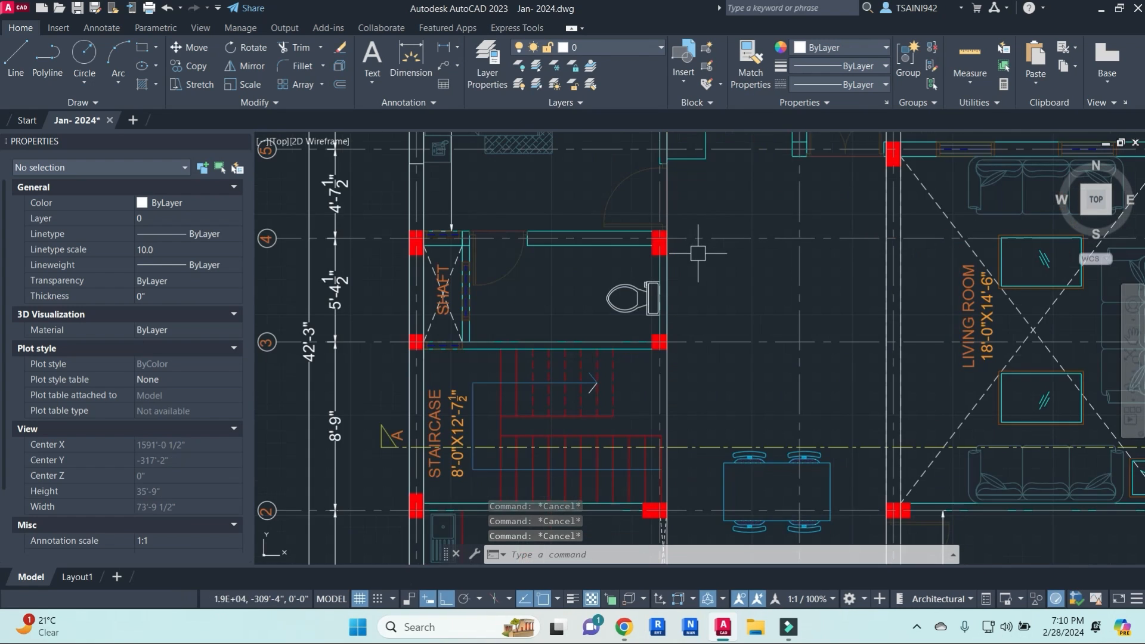
pyautogui.scroll(-5, 664, 246)
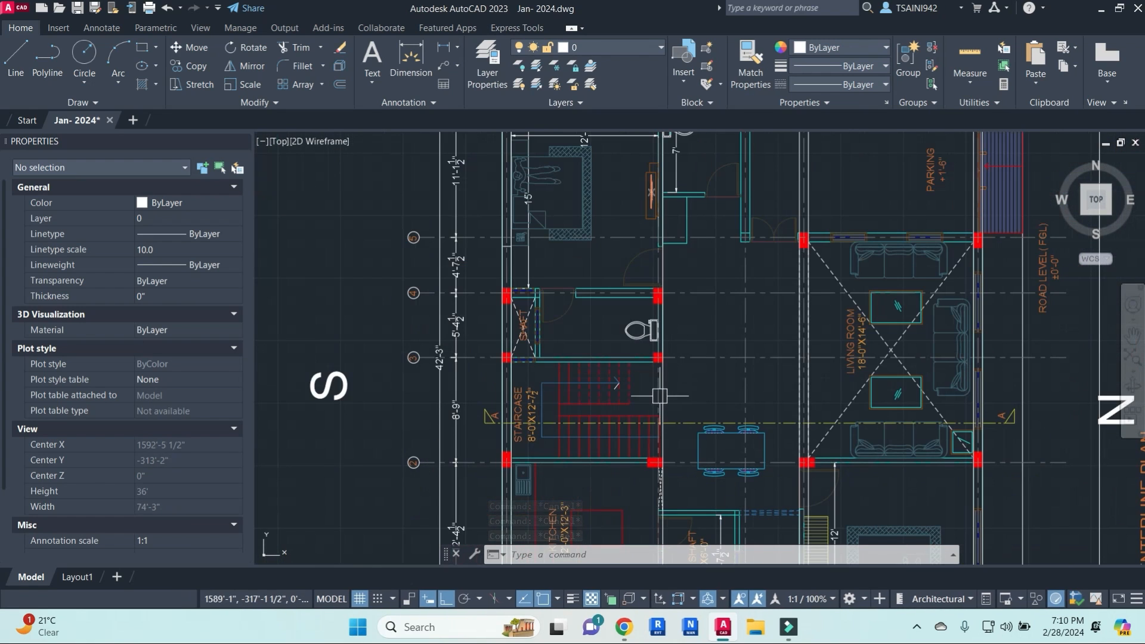
pyautogui.scroll(5, 684, 305)
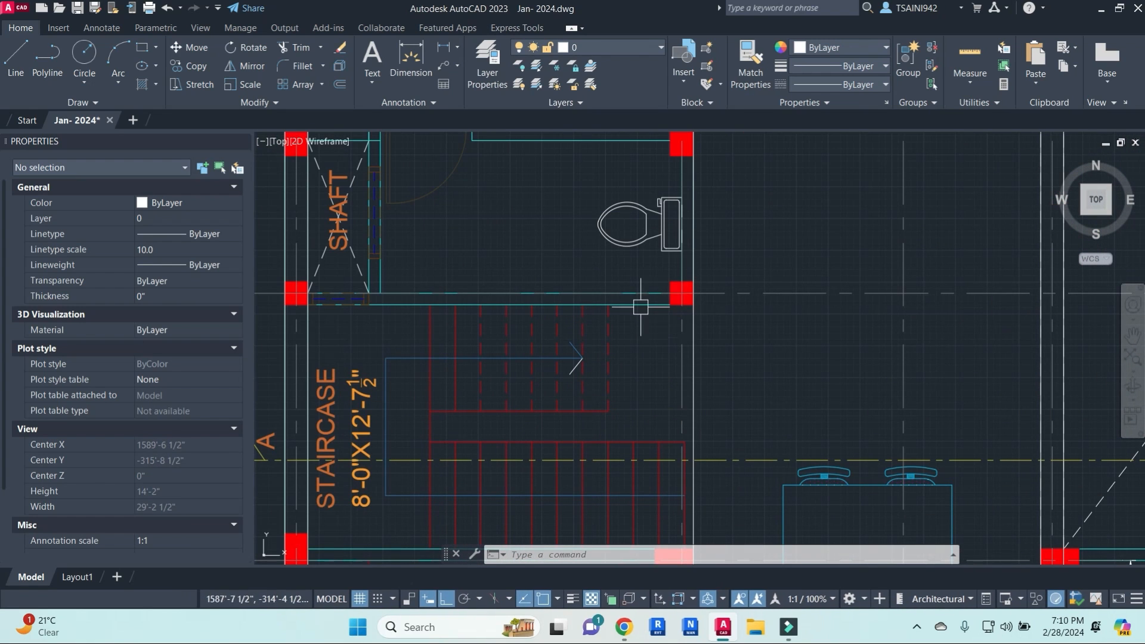
pyautogui.click(698, 322)
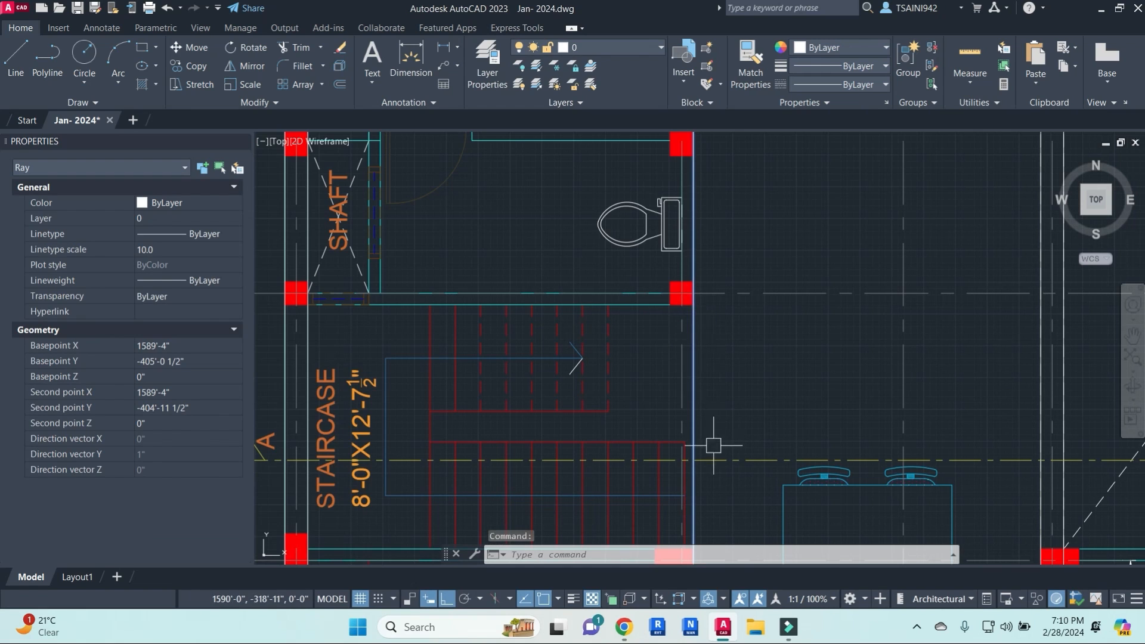
pyautogui.moveTo(713, 445); pyautogui.dragTo(661, 216, button='middle')
pyautogui.moveTo(664, 255); pyautogui.dragTo(689, 313, button='middle')
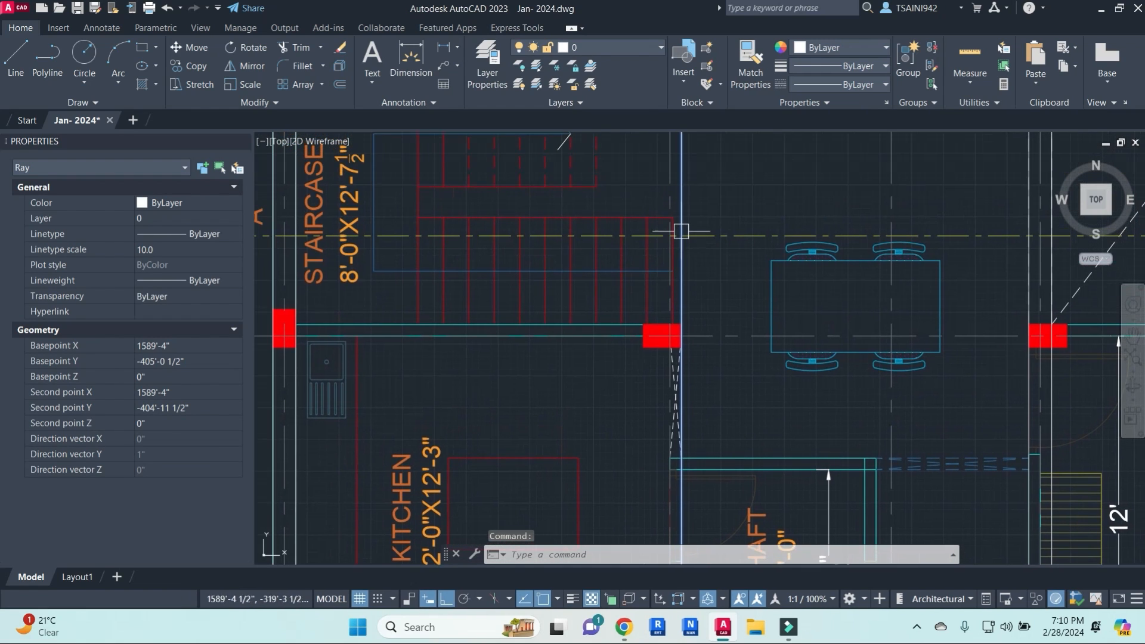
pyautogui.scroll(5, 682, 241)
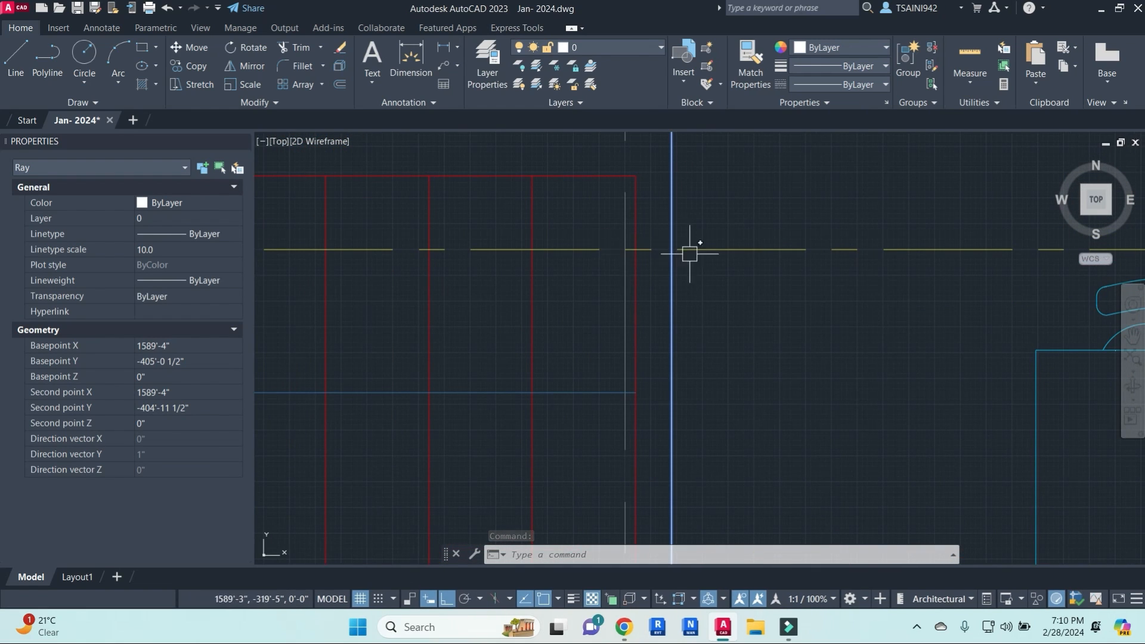
pyautogui.scroll(-4, 681, 252)
pyautogui.moveTo(673, 217); pyautogui.dragTo(688, 446, button='middle')
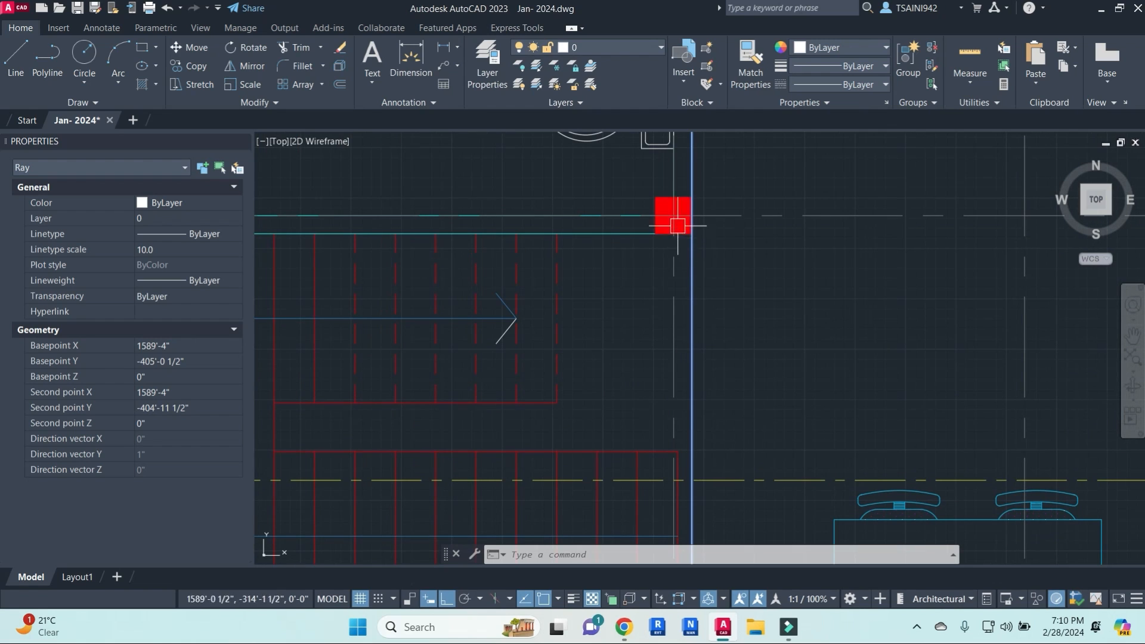
pyautogui.scroll(-6, 682, 232)
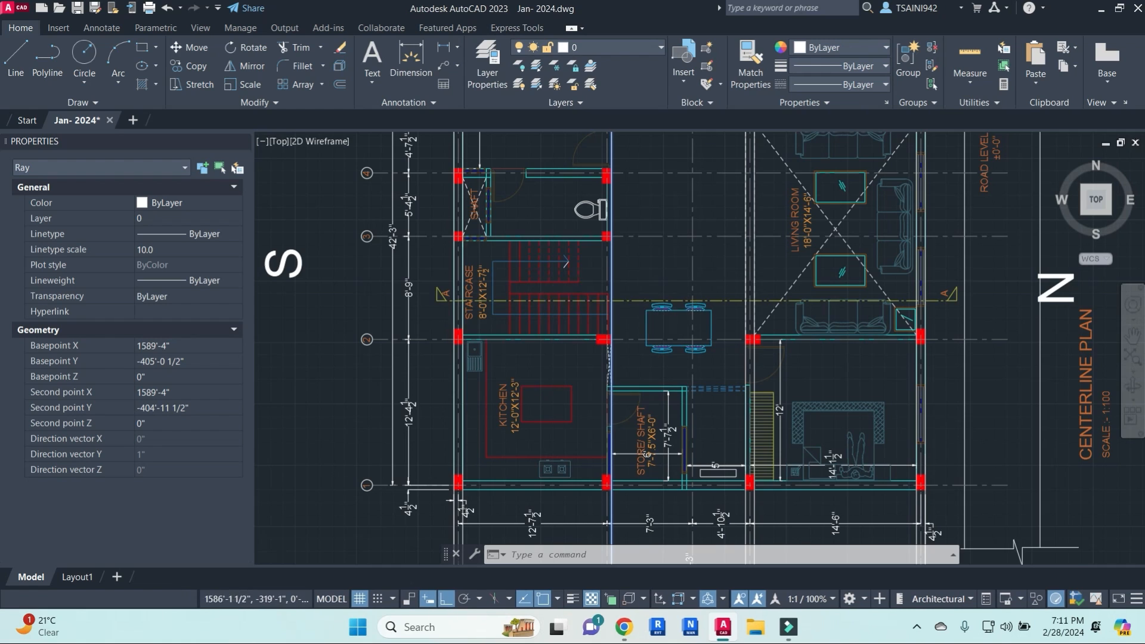
pyautogui.scroll(5, 576, 297)
pyautogui.click(707, 312)
pyautogui.scroll(2, 692, 305)
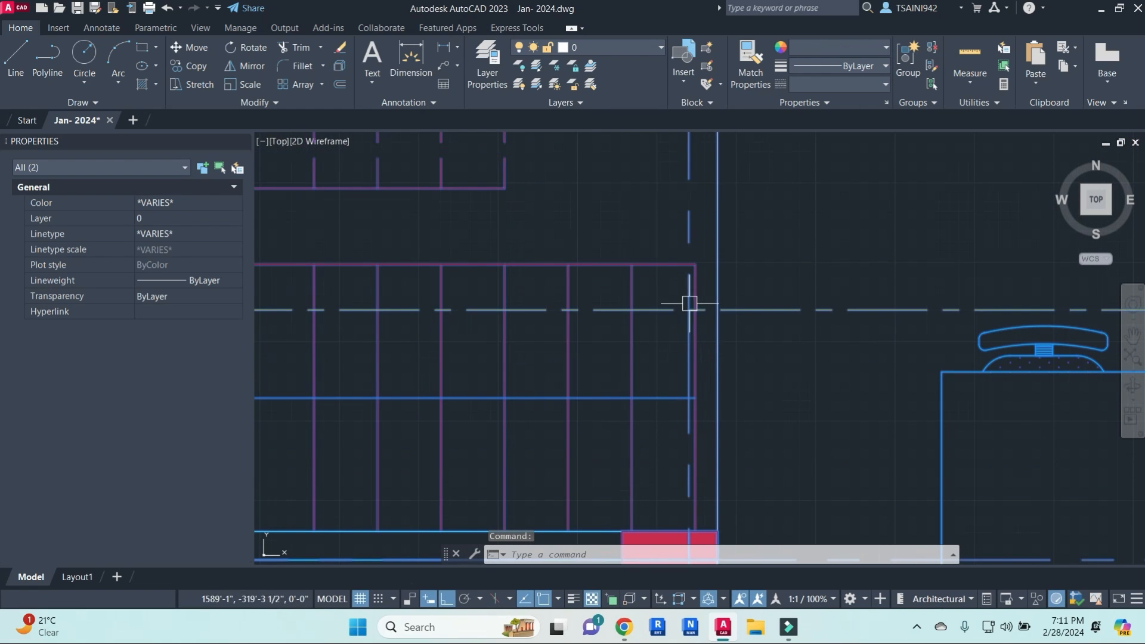
pyautogui.press('Escape')
pyautogui.scroll(-8, 691, 297)
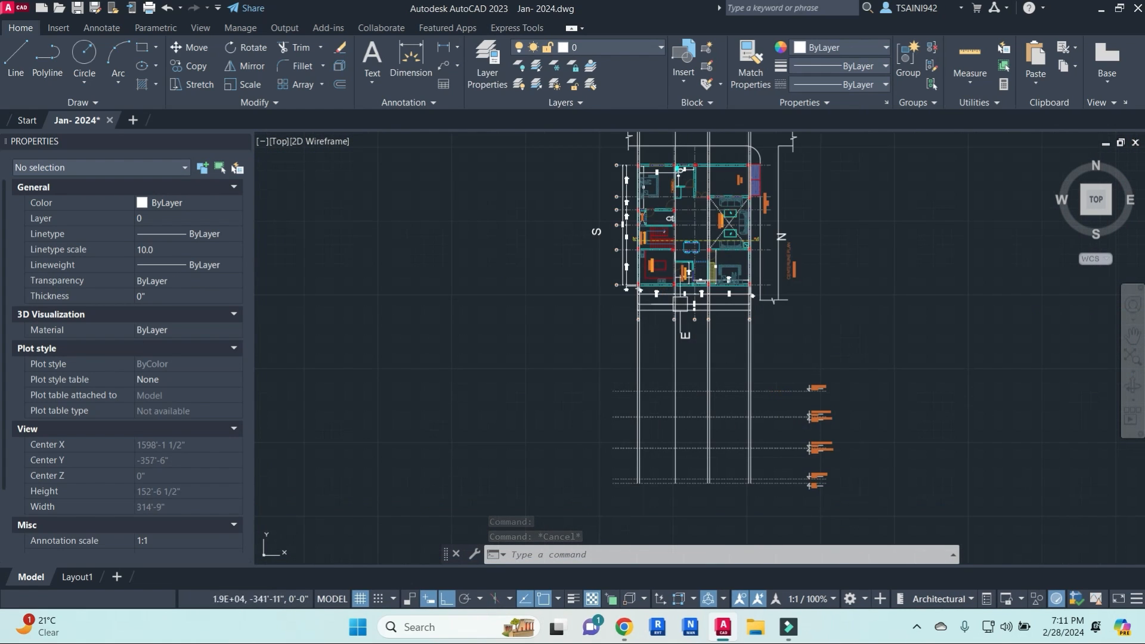
pyautogui.scroll(5, 653, 247)
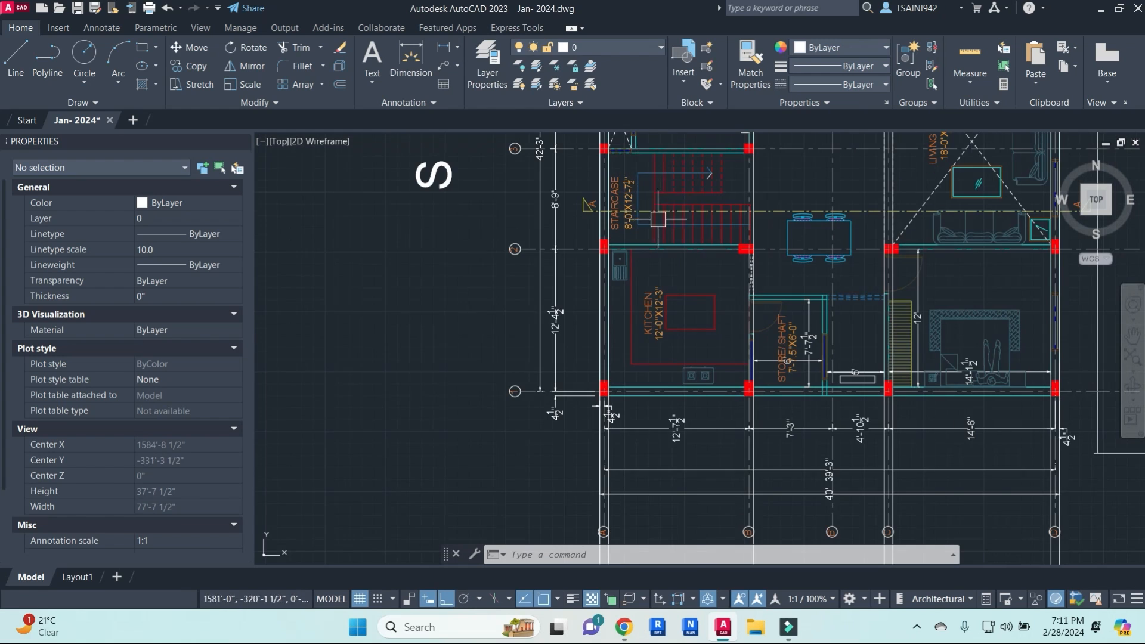
pyautogui.scroll(-6, 658, 219)
pyautogui.scroll(5, 711, 282)
# - Draw a 6" thick mumty slab outline at the MUMTY T.O.C level, from the outer wall's inner face to 3' beyond the next wall line
pyautogui.moveTo(427, 332); pyautogui.dragTo(686, 358, button='middle')
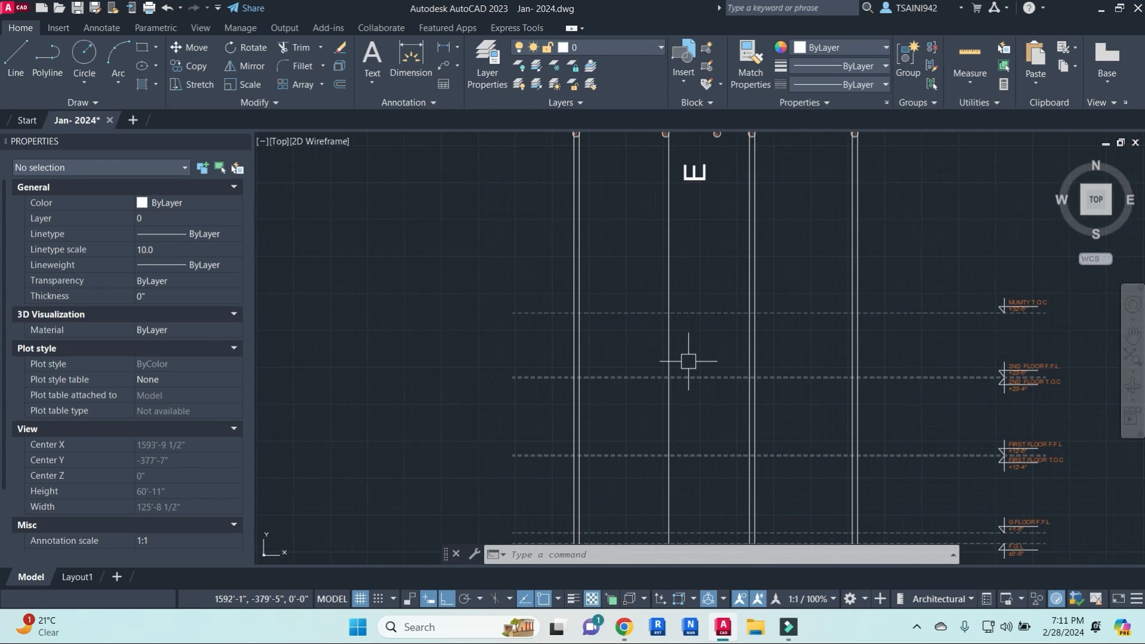
pyautogui.scroll(2, 597, 316)
pyautogui.press('Return')
pyautogui.click(576, 313)
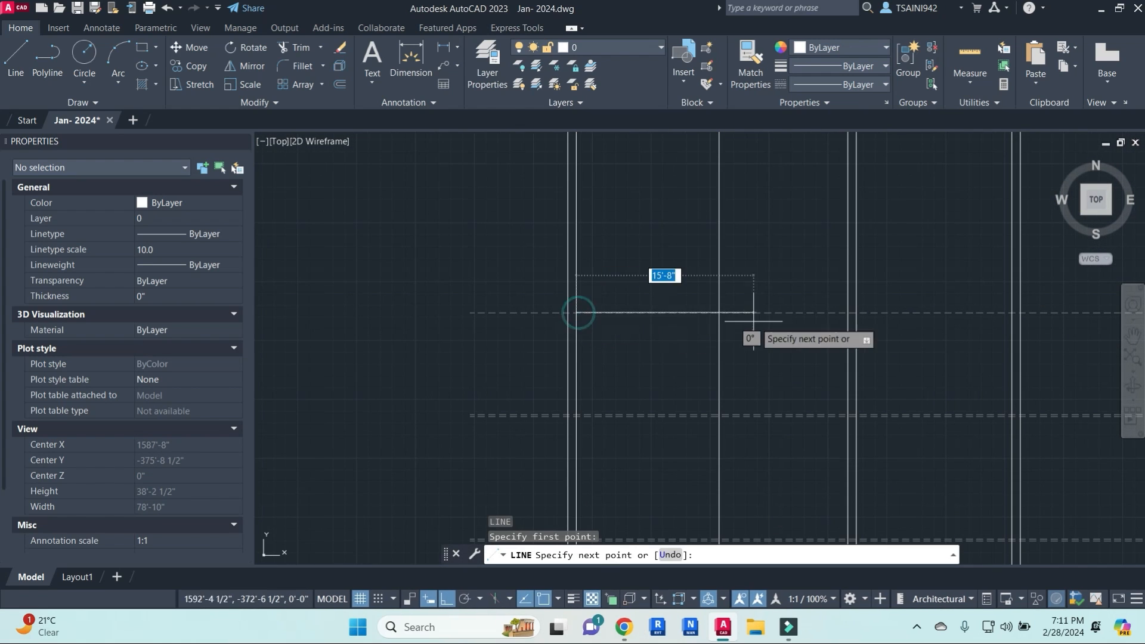
pyautogui.click(719, 312)
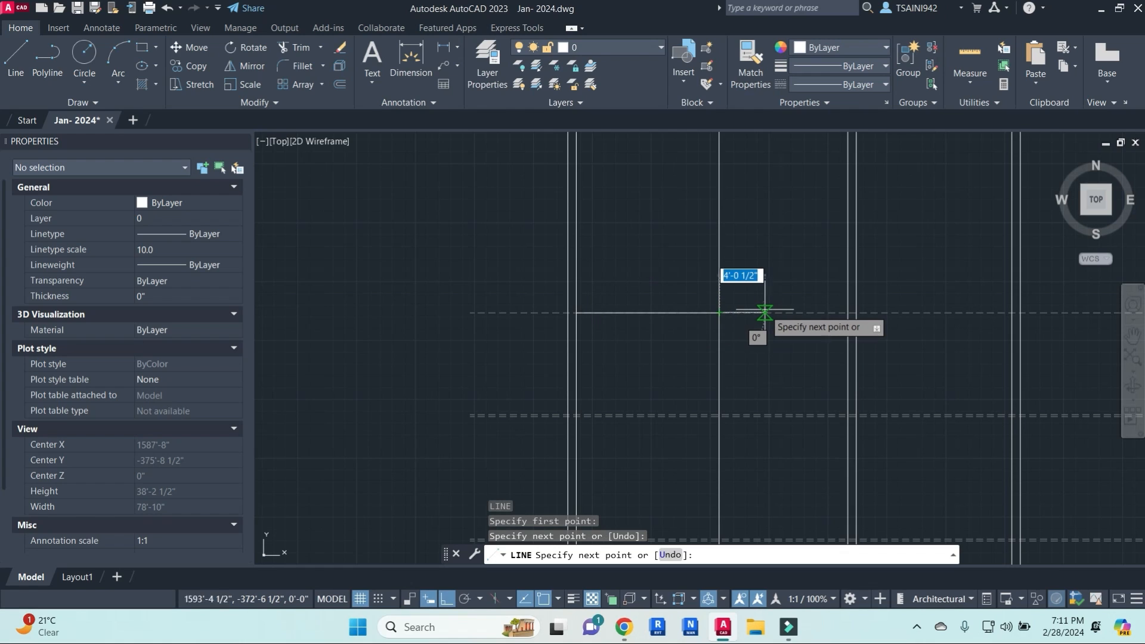
pyautogui.write("3'")
pyautogui.press('Return')
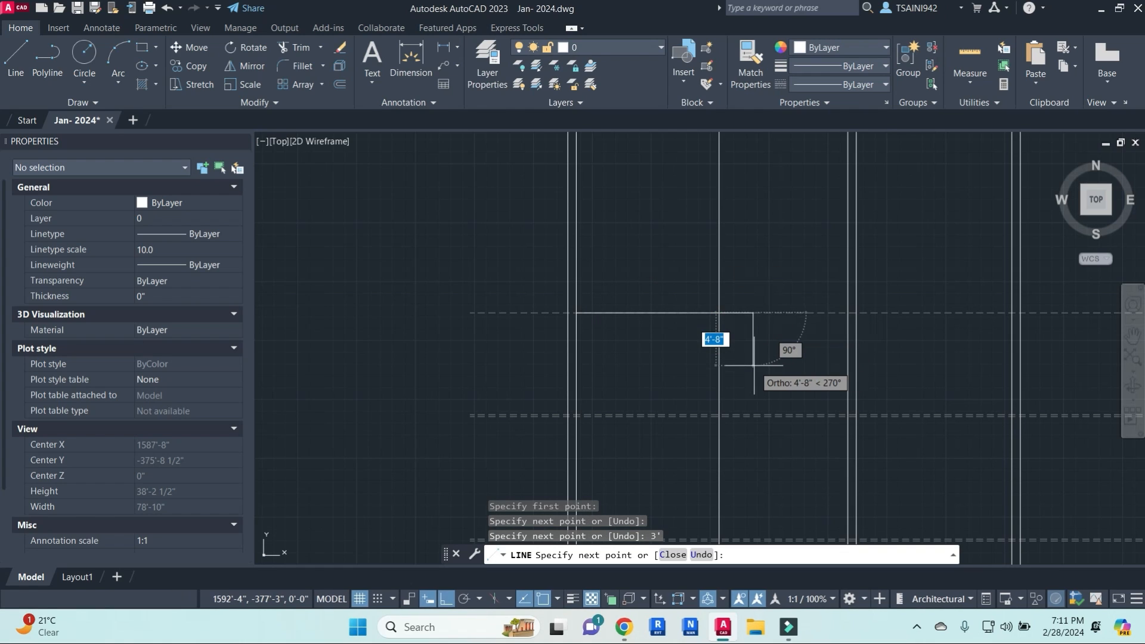
pyautogui.write('6"')
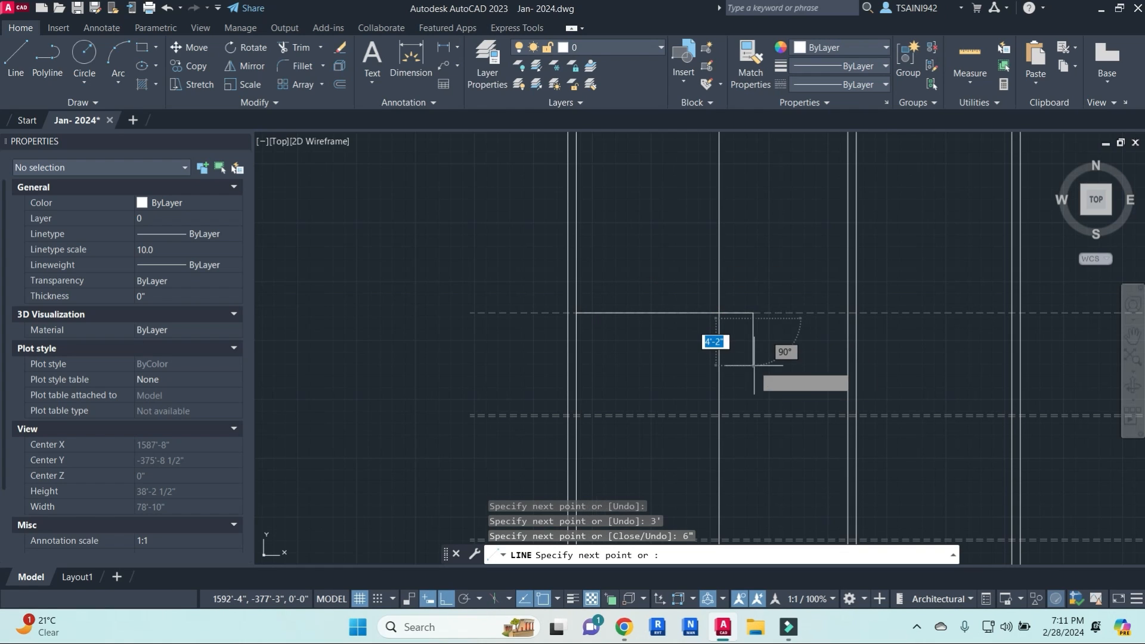
pyautogui.press('Return')
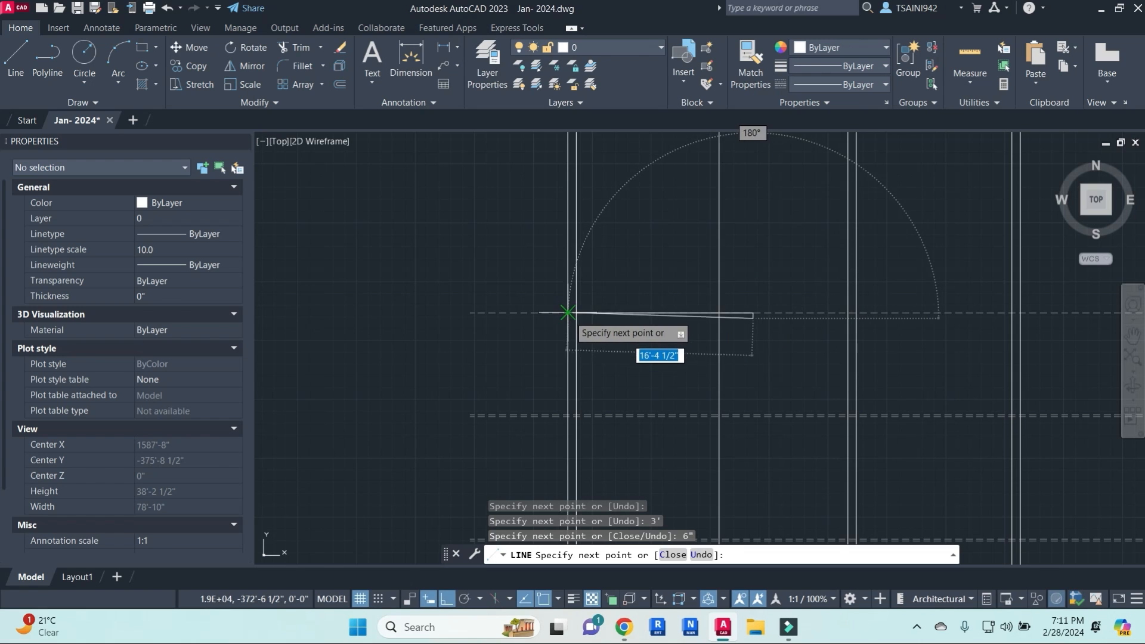
pyautogui.click(576, 318)
pyautogui.press('Escape')
pyautogui.press('Escape')
pyautogui.press('Escape')
pyautogui.press('Escape')
# - Extend the mumty slab's top and bottom lines to the outer face of the staircase's outer wall
pyautogui.scroll(4, 576, 318)
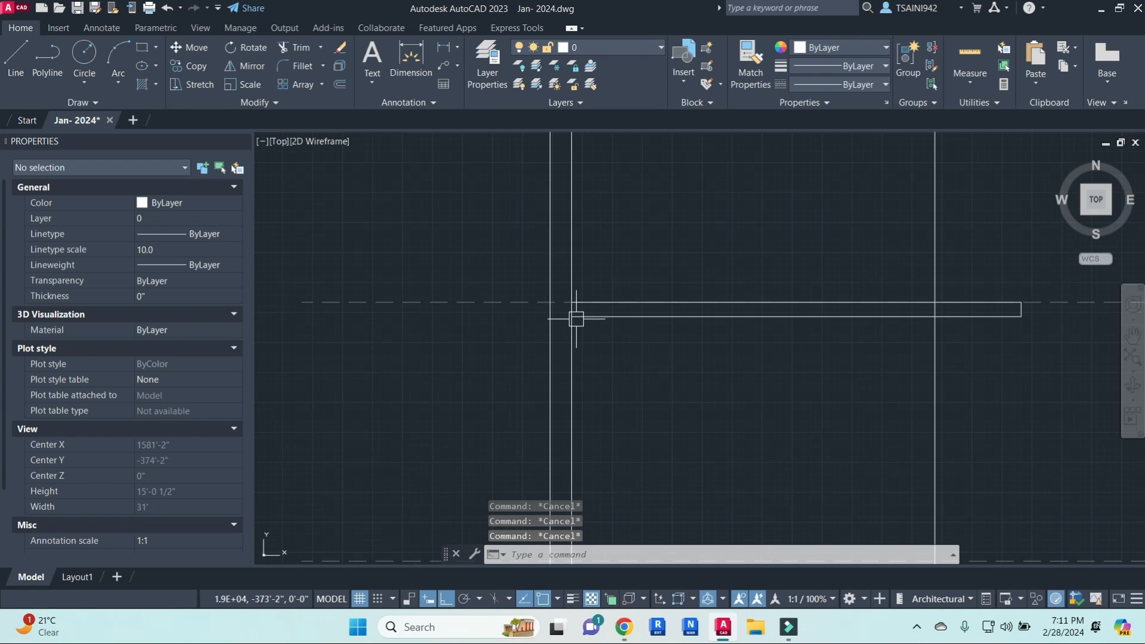
pyautogui.press('Return')
pyautogui.click(547, 340)
pyautogui.press('Return')
pyautogui.click(686, 387)
pyautogui.click(629, 258)
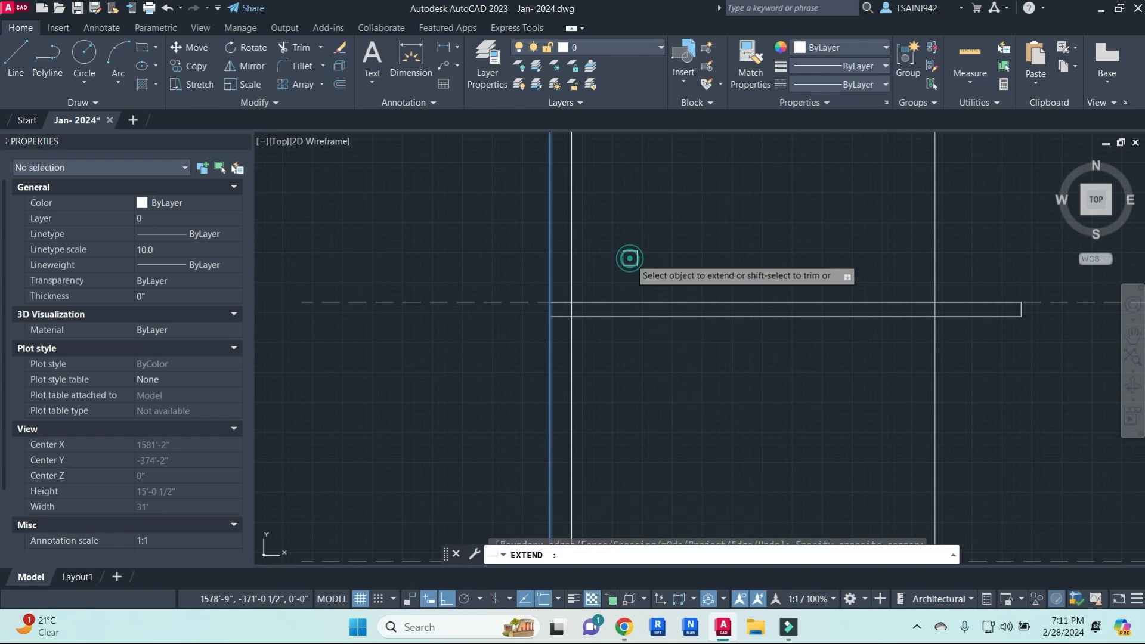
pyautogui.press('Escape')
pyautogui.press('Escape')
# - Trim the outer wall's two lines down to the slab's underside, and extend its outer face line back up to the slab top
pyautogui.click(464, 234)
pyautogui.scroll(4, 620, 310)
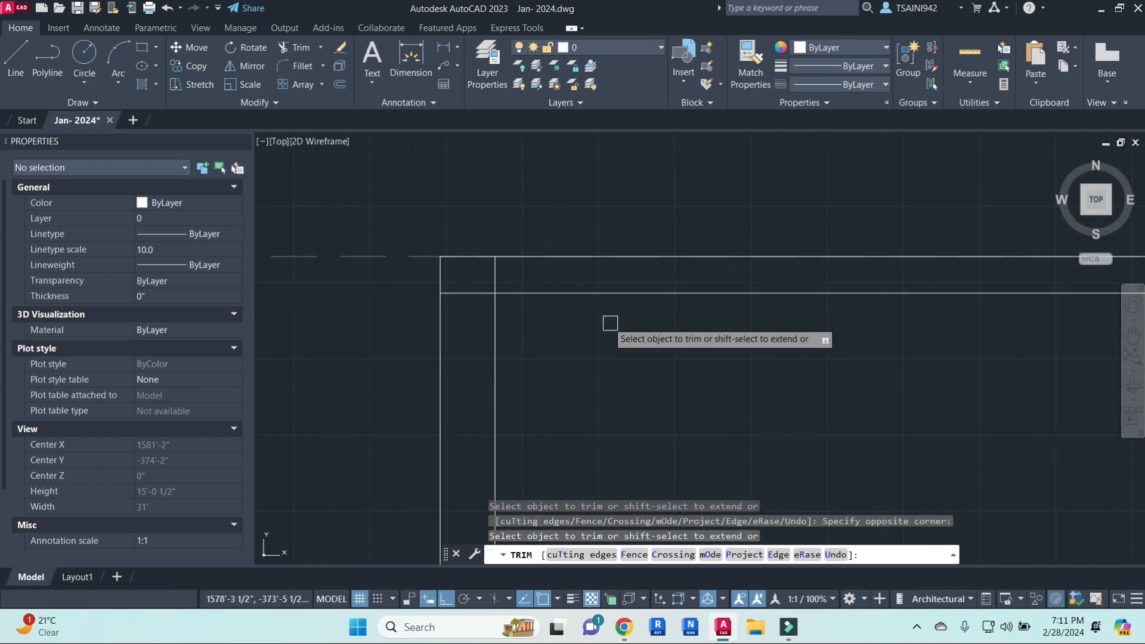
pyautogui.press('Escape')
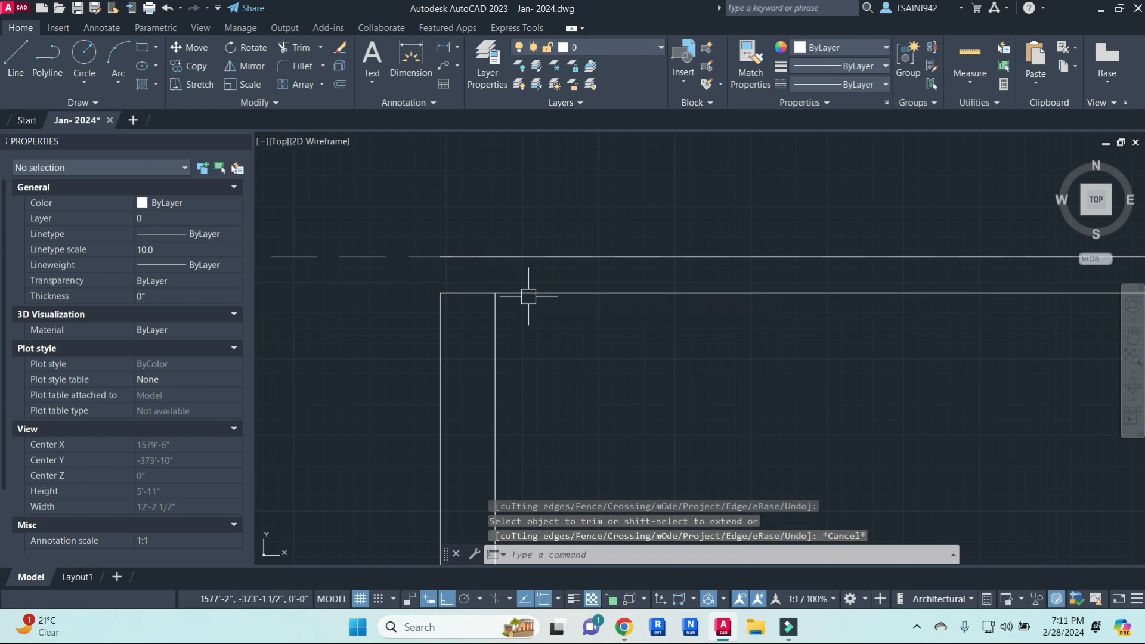
pyautogui.write('ex')
pyautogui.press('Return')
pyautogui.click(489, 257)
pyautogui.press('Return')
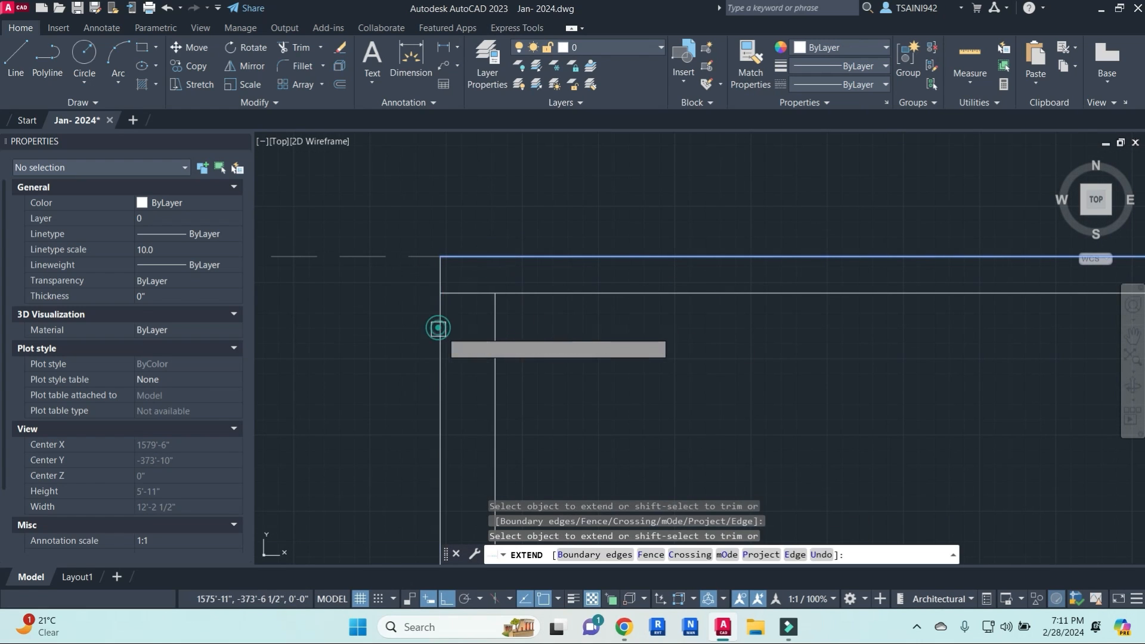
pyautogui.press('Escape')
# - Trim the second wall line within the mumty slab's thickness and erase its leftover piece above the slab
pyautogui.scroll(-8, 741, 370)
pyautogui.write('tr')
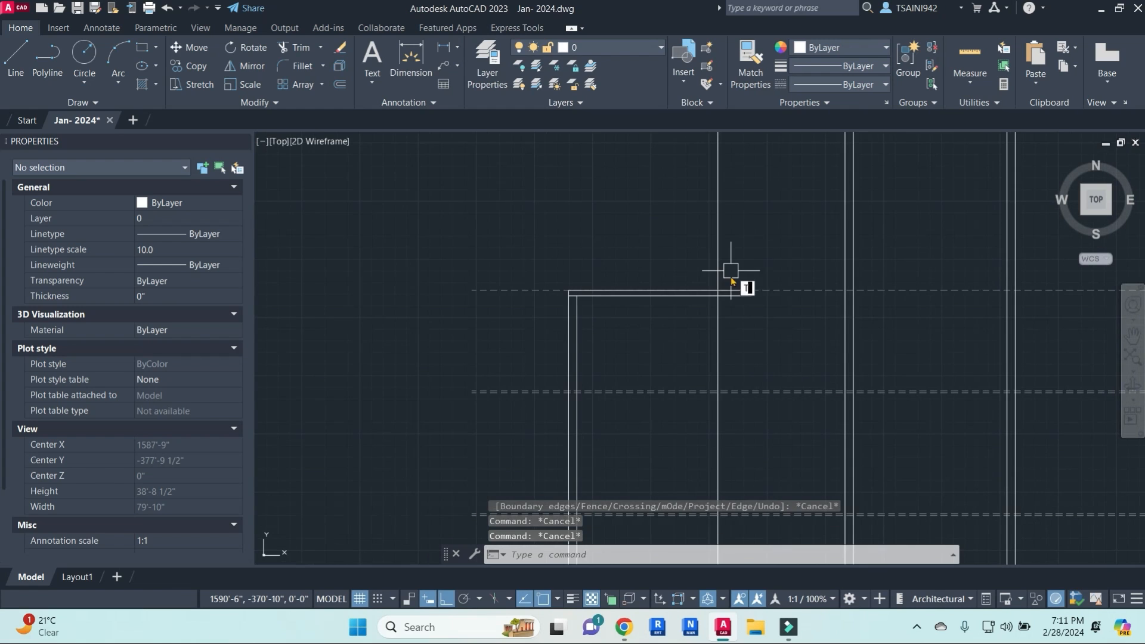
pyautogui.press('Return')
pyautogui.scroll(6, 704, 298)
pyautogui.click(689, 310)
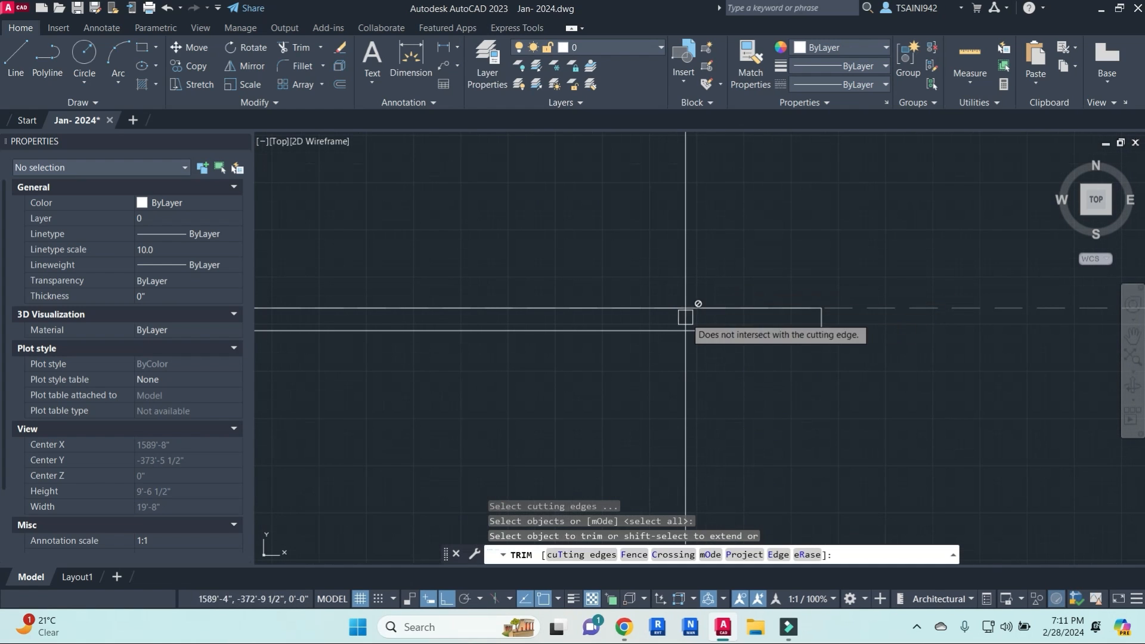
pyautogui.press('Escape')
pyautogui.press('Escape')
pyautogui.click(683, 274)
pyautogui.write('e')
pyautogui.press('Return')
pyautogui.scroll(-2, 717, 274)
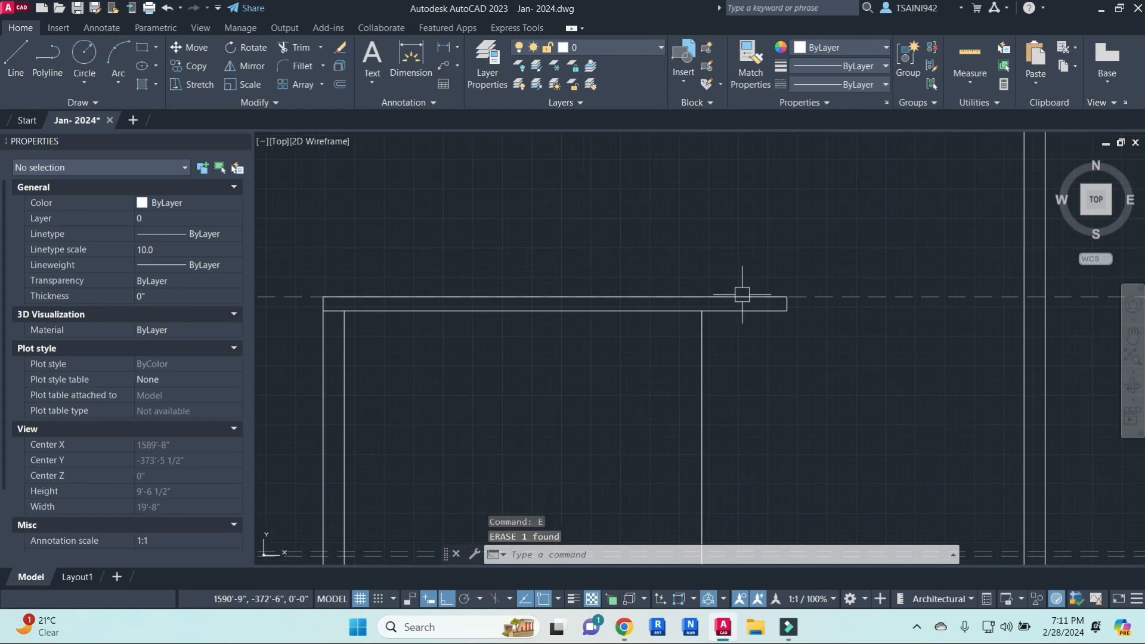
pyautogui.write('l')
pyautogui.press('Return')
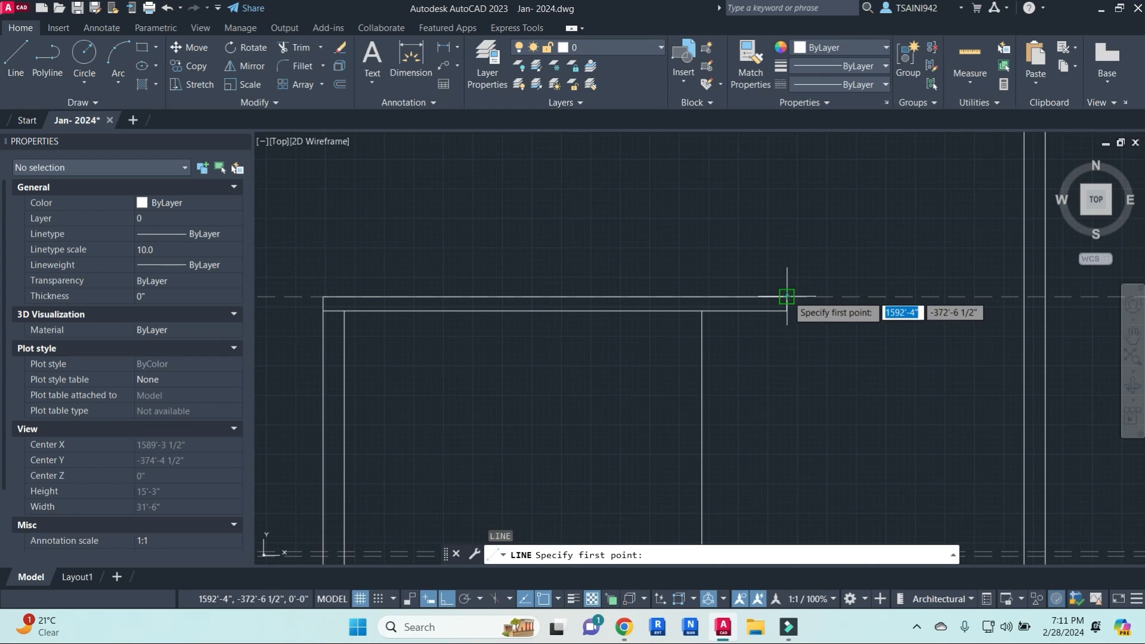
pyautogui.click(787, 296)
pyautogui.scroll(-6, 775, 263)
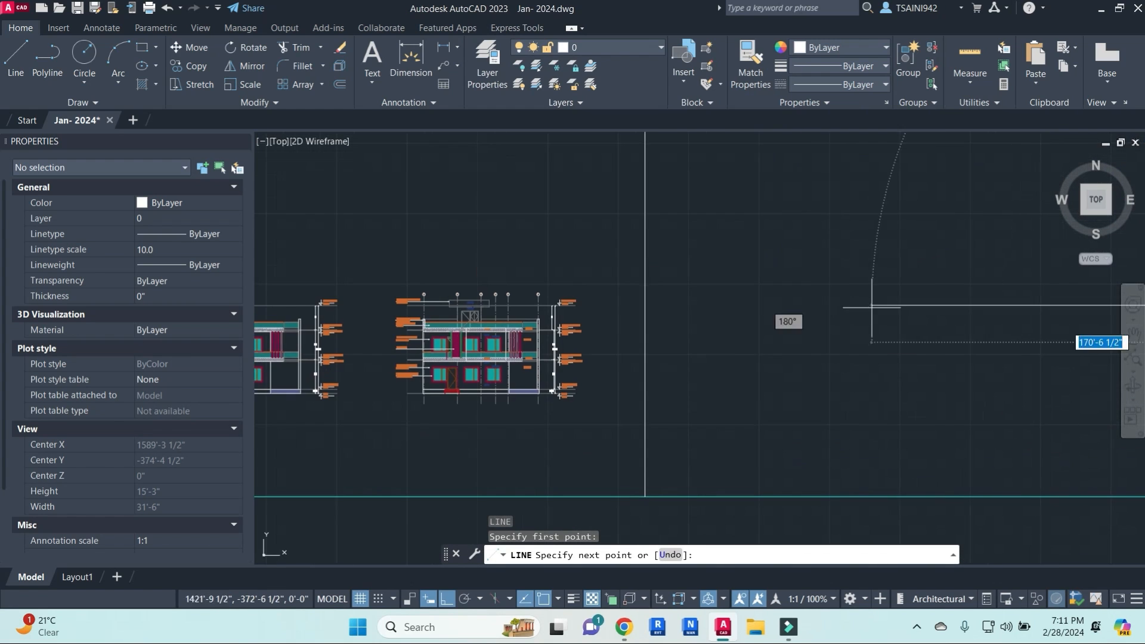
pyautogui.scroll(8, 546, 322)
pyautogui.press('Escape')
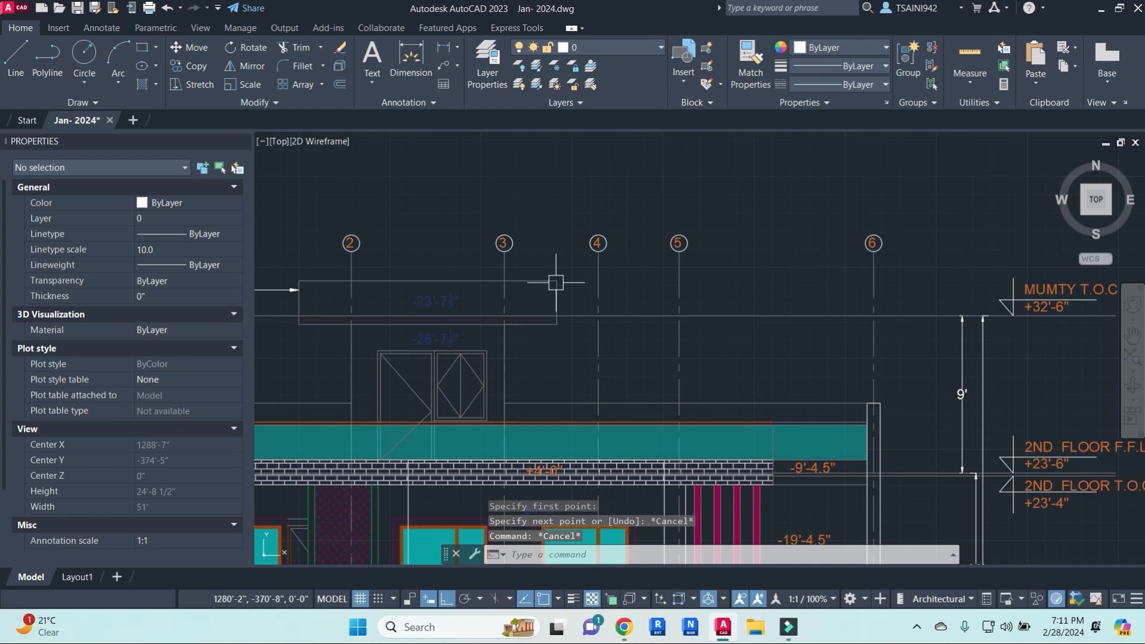
# - Review the staircase along section line A-A in the centerline plan against the mumty outline in the section
pyautogui.scroll(-6, 531, 314)
pyautogui.scroll(-3, 593, 315)
pyautogui.moveTo(1023, 297); pyautogui.dragTo(498, 406, button='middle')
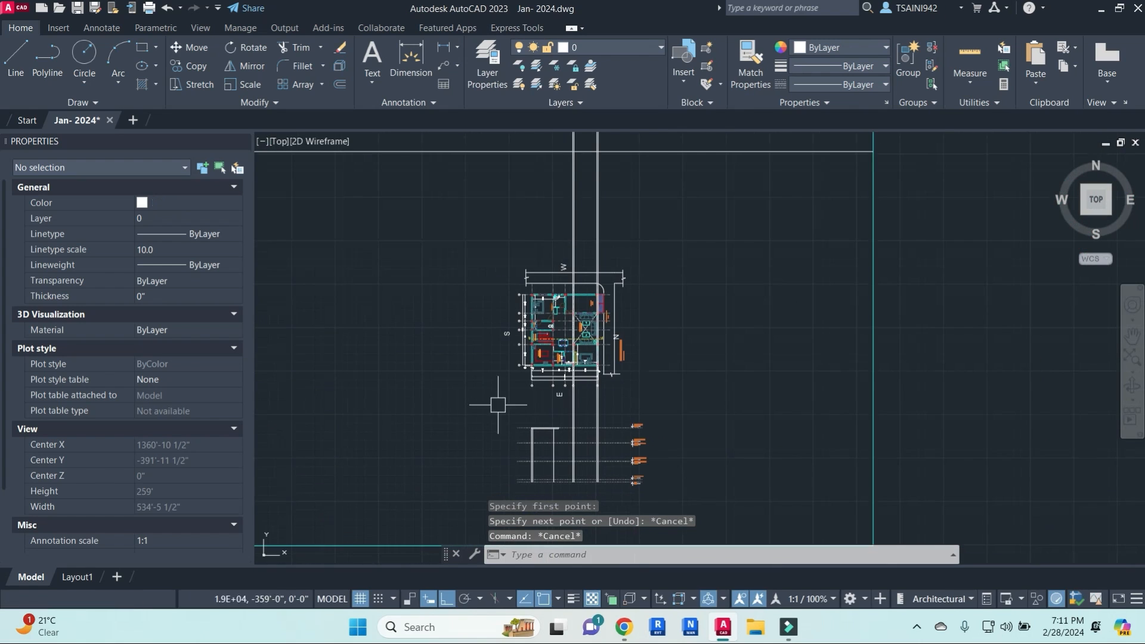
pyautogui.scroll(5, 557, 347)
pyautogui.scroll(6, 430, 319)
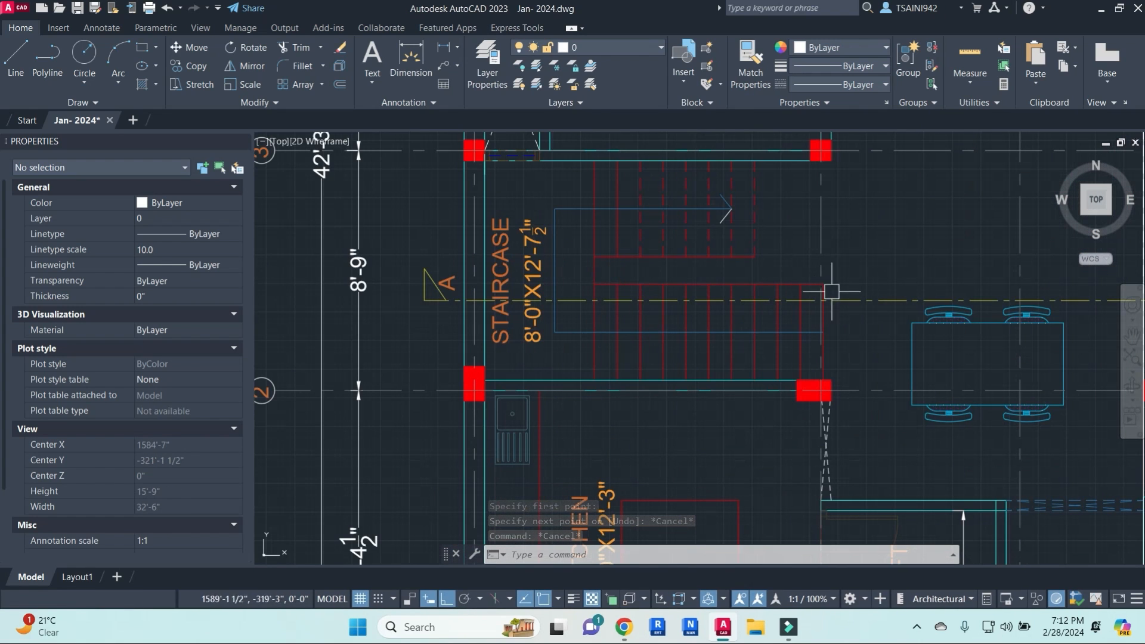
pyautogui.scroll(-6, 820, 318)
pyautogui.scroll(8, 662, 239)
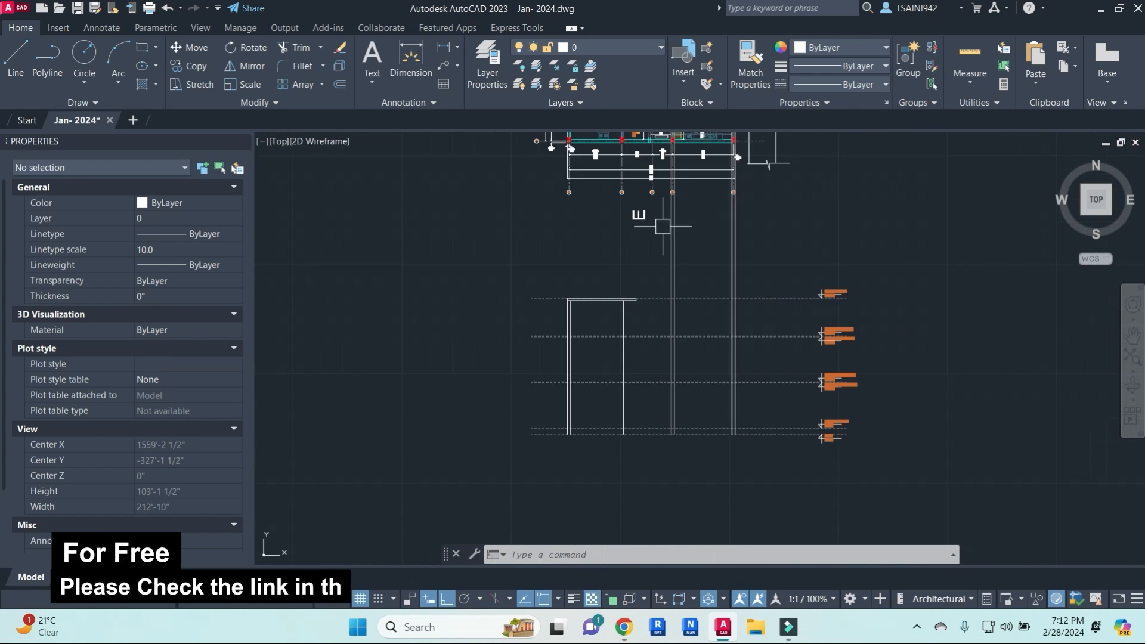
# - Draw a parapet 2' high and 4.5" thick on the mumty slab's projecting right-hand end, closing it down to the slab top
pyautogui.press('Escape')
pyautogui.press('Escape')
pyautogui.write('l')
pyautogui.press('Return')
pyautogui.click(651, 233)
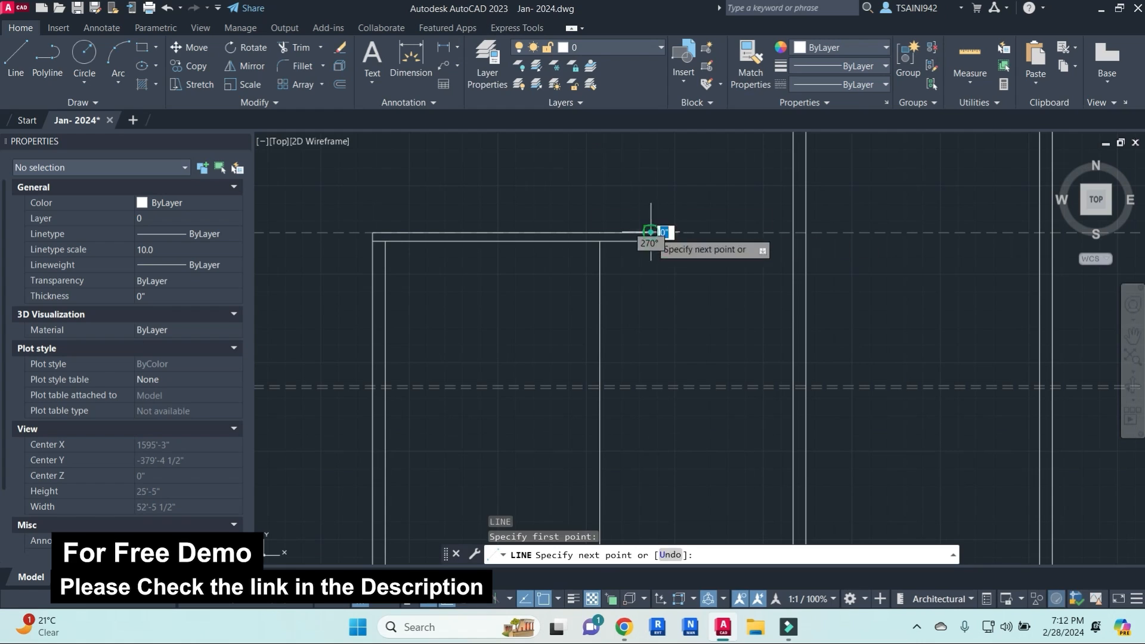
pyautogui.write("2'")
pyautogui.press('Return')
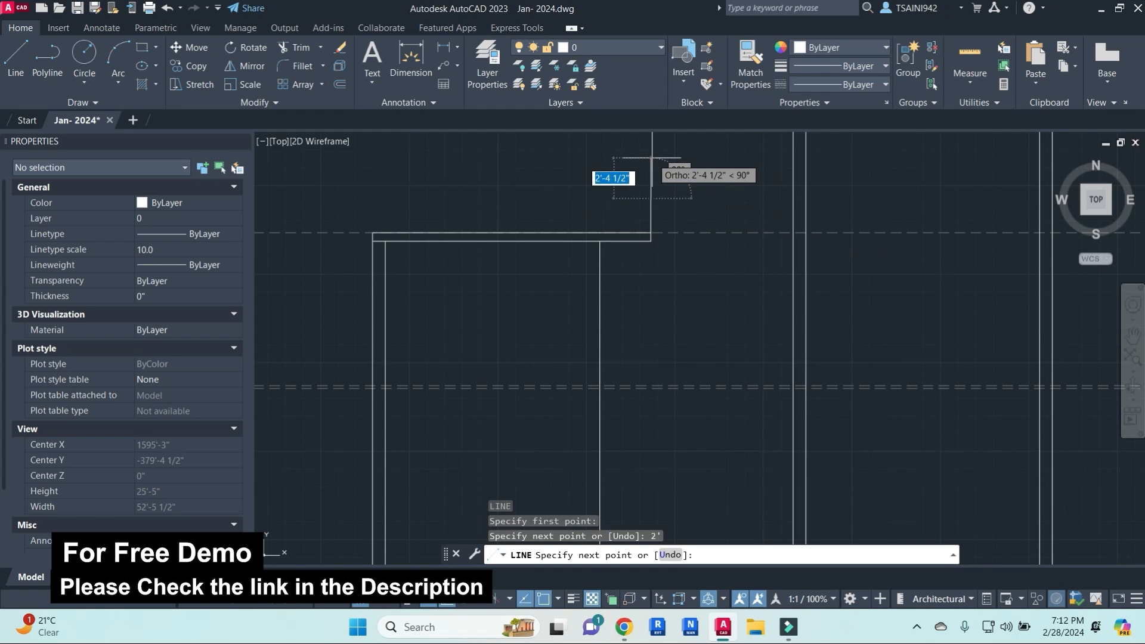
pyautogui.write('11')
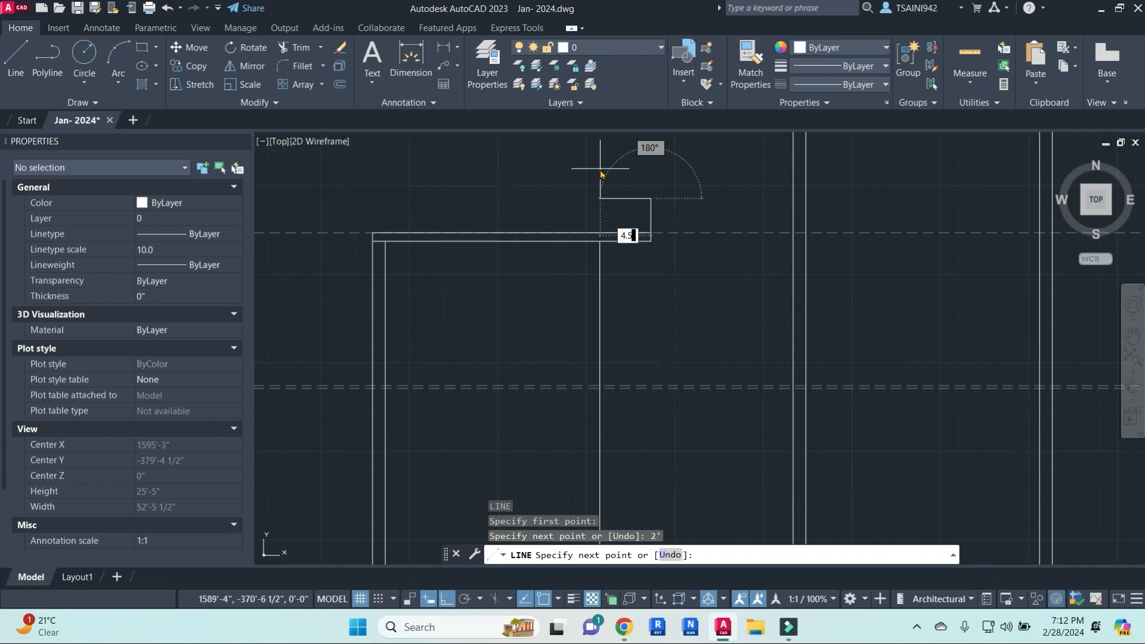
pyautogui.write('"')
pyautogui.press('Return')
pyautogui.scroll(2, 644, 228)
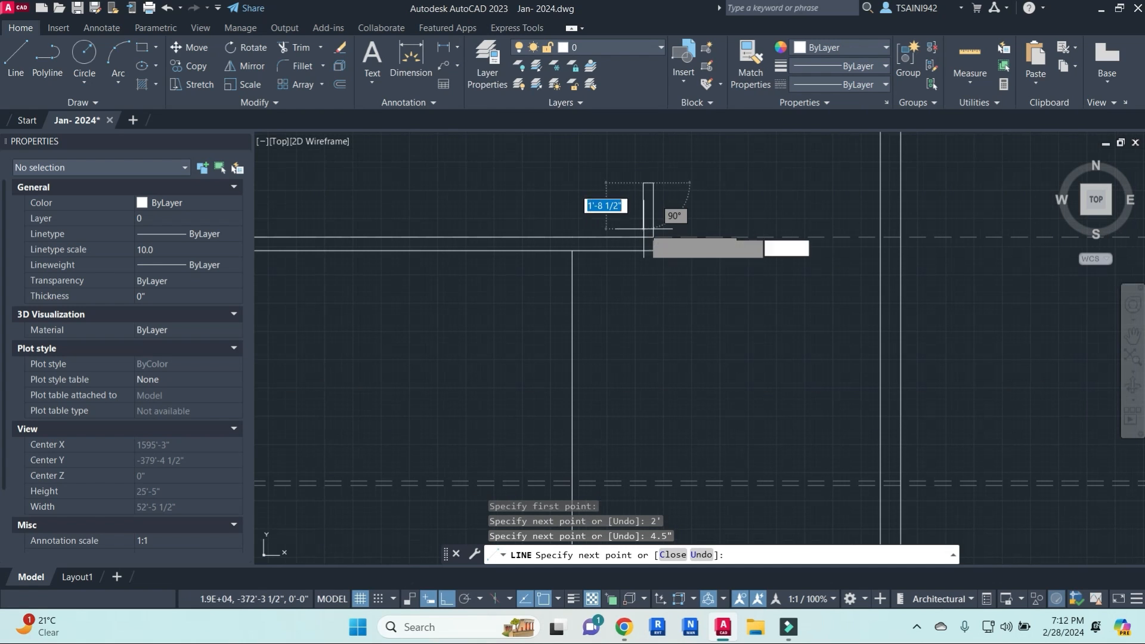
pyautogui.click(644, 237)
pyautogui.press('Escape')
pyautogui.press('Escape')
# - Draw a matching parapet 2' high and 4.5" thick above the outer wall at the slab's left-hand end
pyautogui.press('Return')
pyautogui.scroll(-4, 640, 230)
pyautogui.moveTo(640, 231); pyautogui.dragTo(721, 251, button='middle')
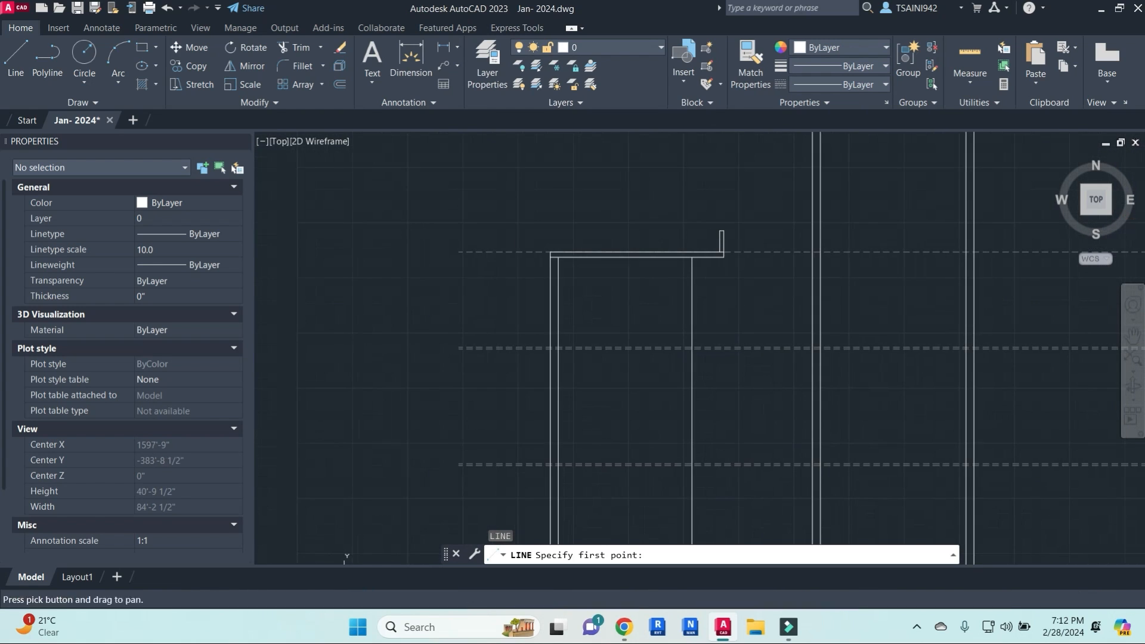
pyautogui.scroll(4, 539, 246)
pyautogui.click(564, 260)
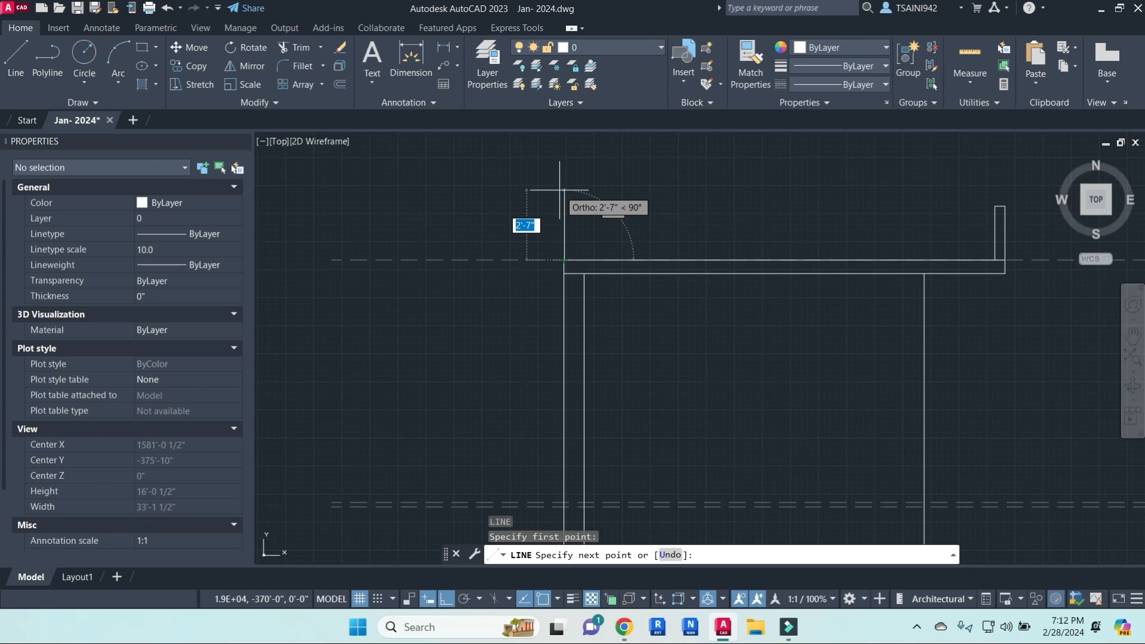
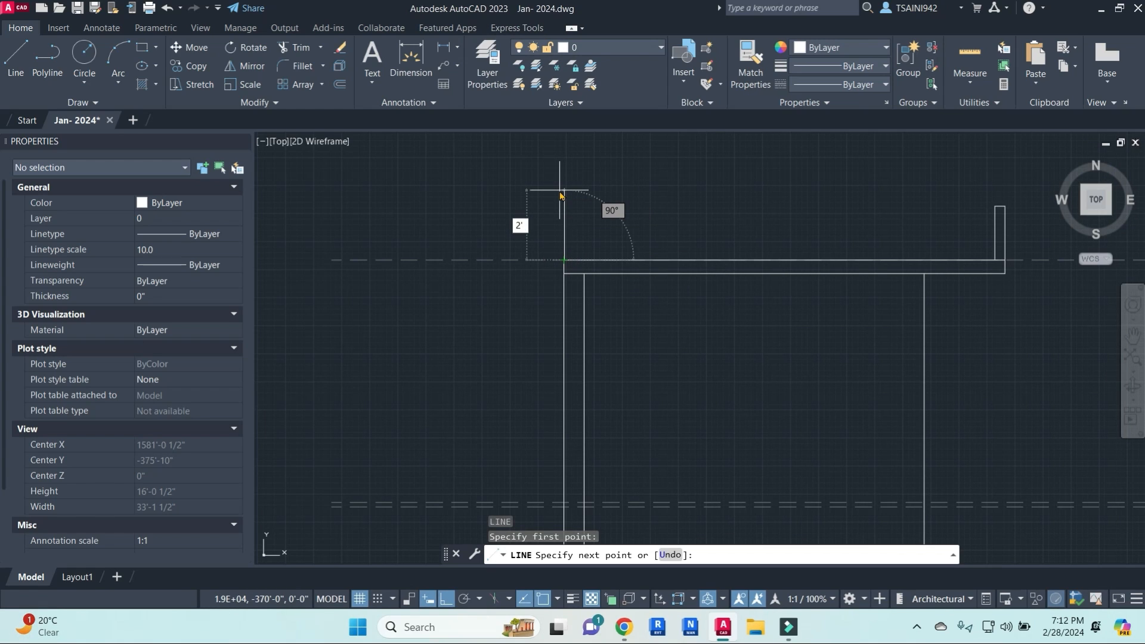
pyautogui.write("2'")
pyautogui.press('Return')
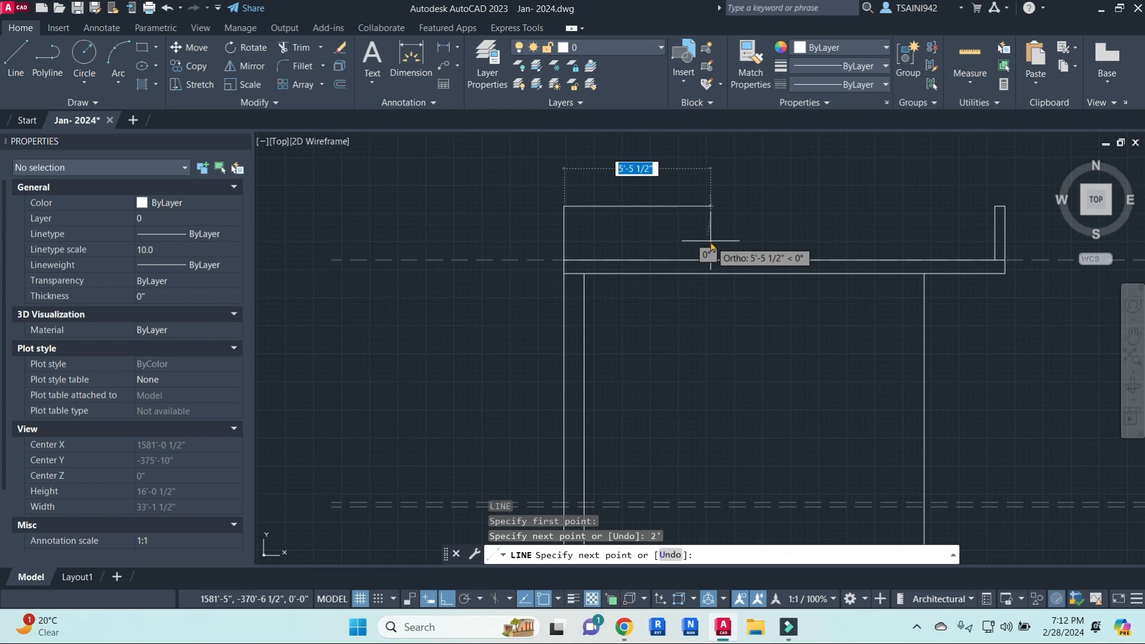
pyautogui.press('Return')
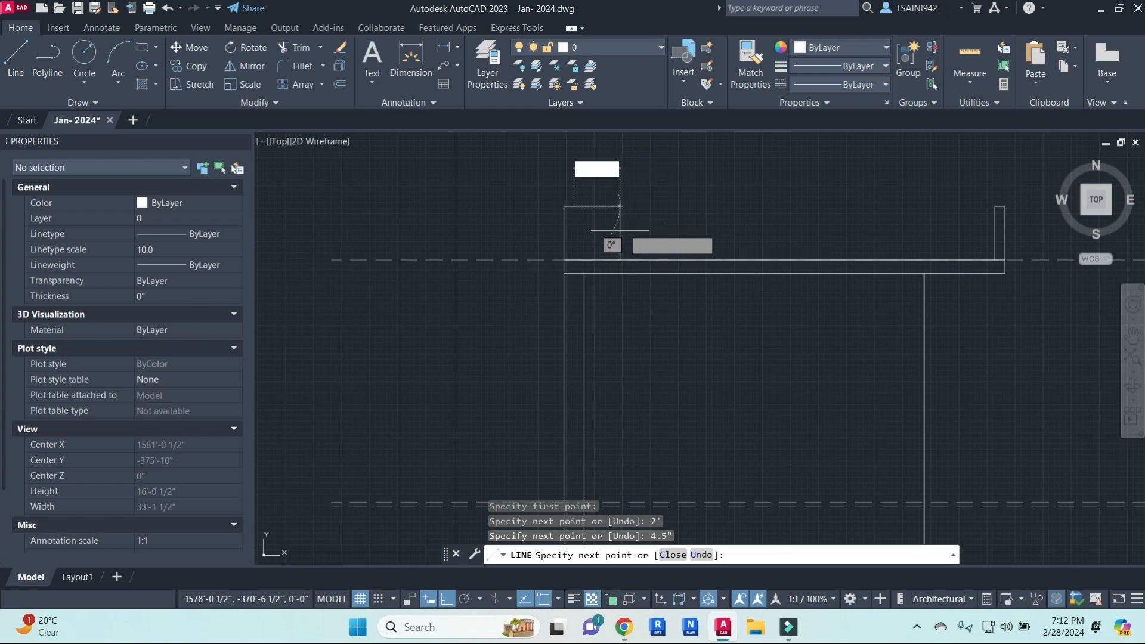
pyautogui.press('Escape')
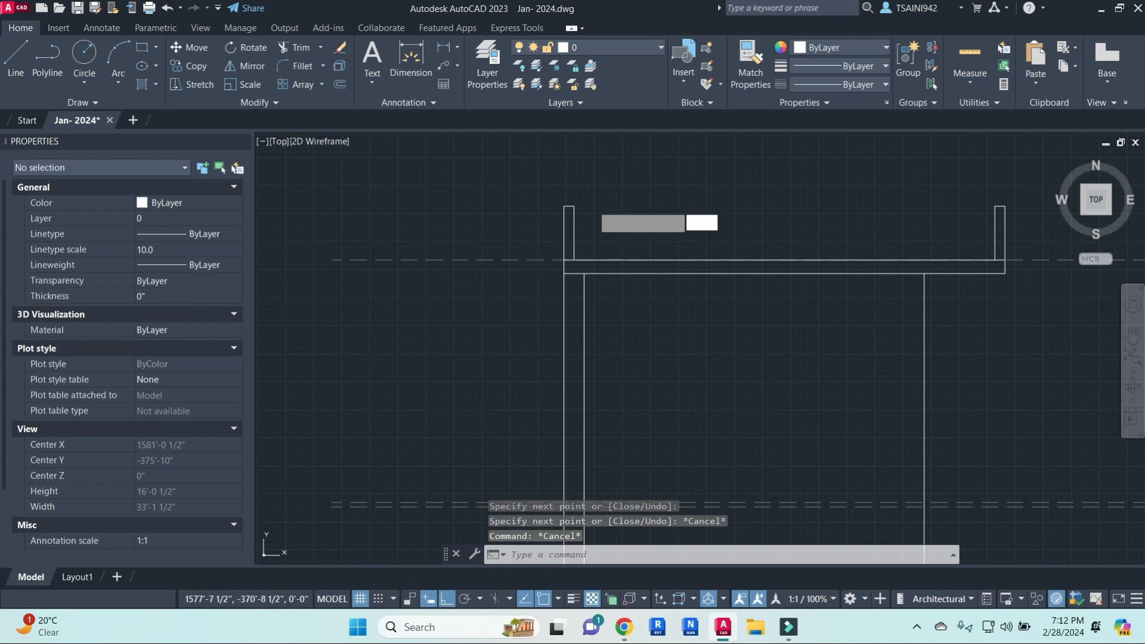
# - Draw a horizontal line joining the inner top corners of the two mumty parapets and colour it grey
pyautogui.press('space')
pyautogui.click(574, 206)
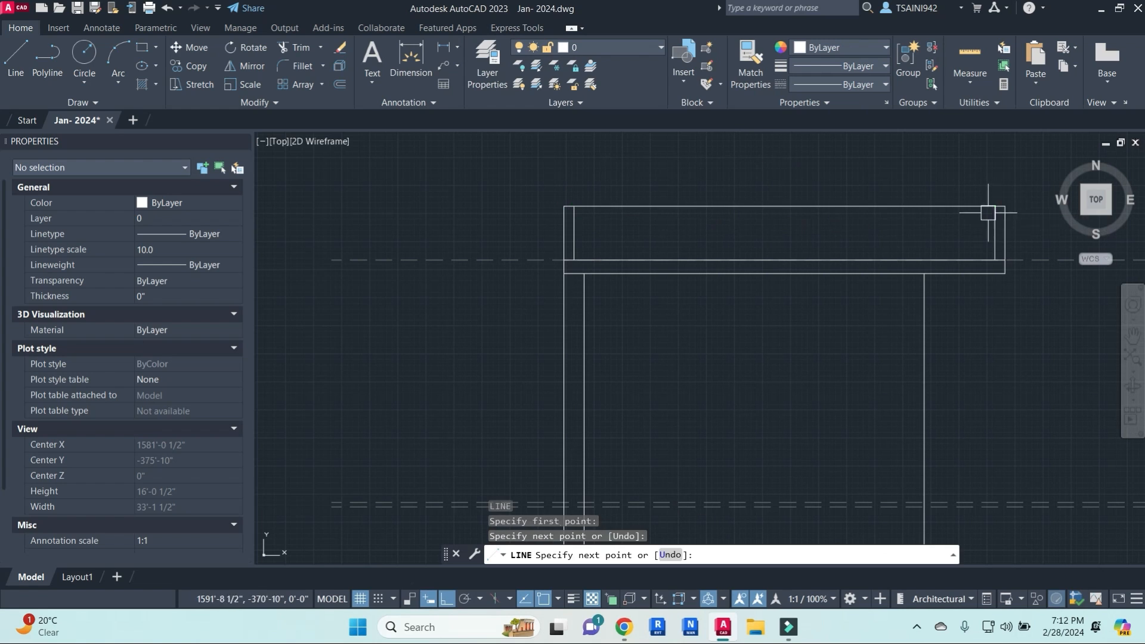
pyautogui.press('Escape')
pyautogui.press('Escape')
pyautogui.click(959, 207)
pyautogui.moveTo(881, 222); pyautogui.dragTo(803, 264, button='middle')
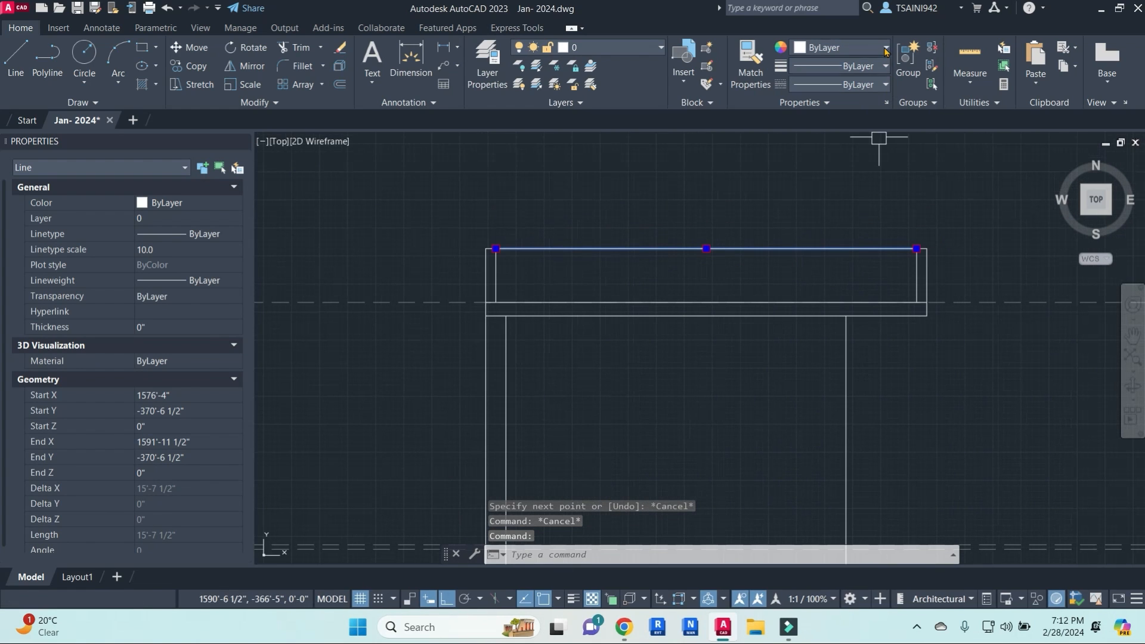
pyautogui.click(886, 48)
pyautogui.click(904, 190)
pyautogui.press('Escape')
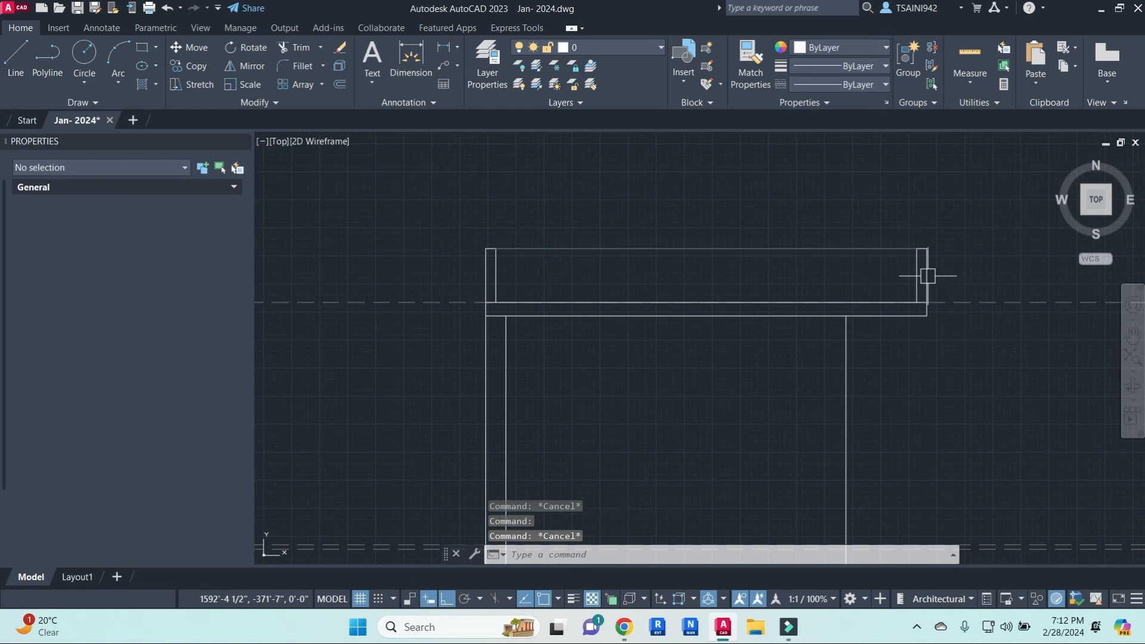
# - Hatch the inside of the right-hand mumty parapet with the ANSI31 pattern
pyautogui.scroll(3, 916, 287)
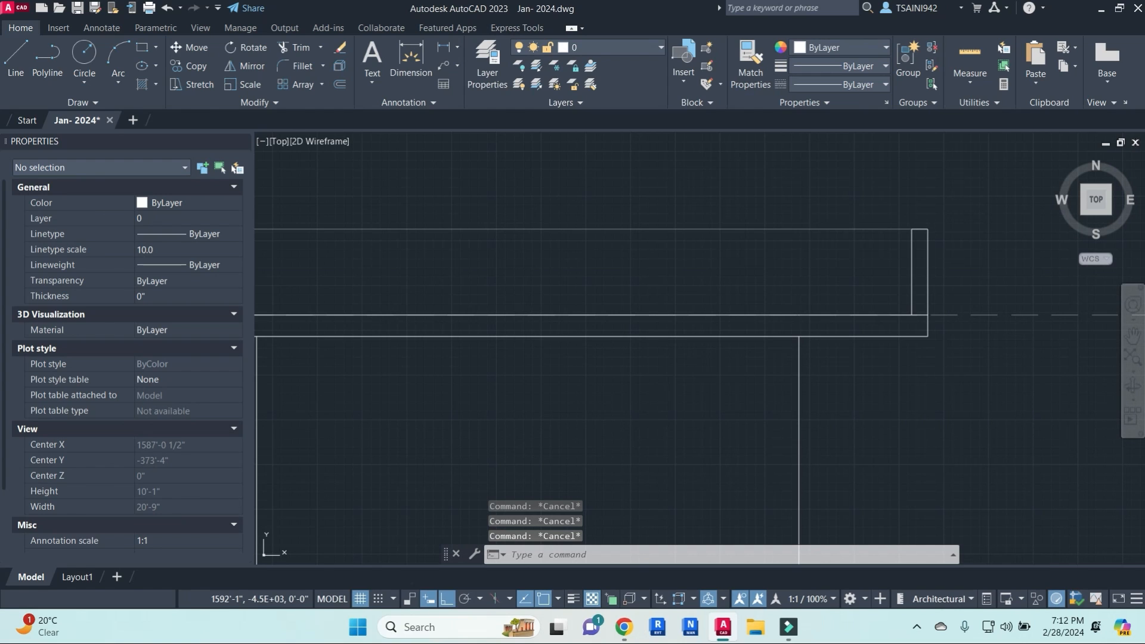
pyautogui.write('h')
pyautogui.press('Return')
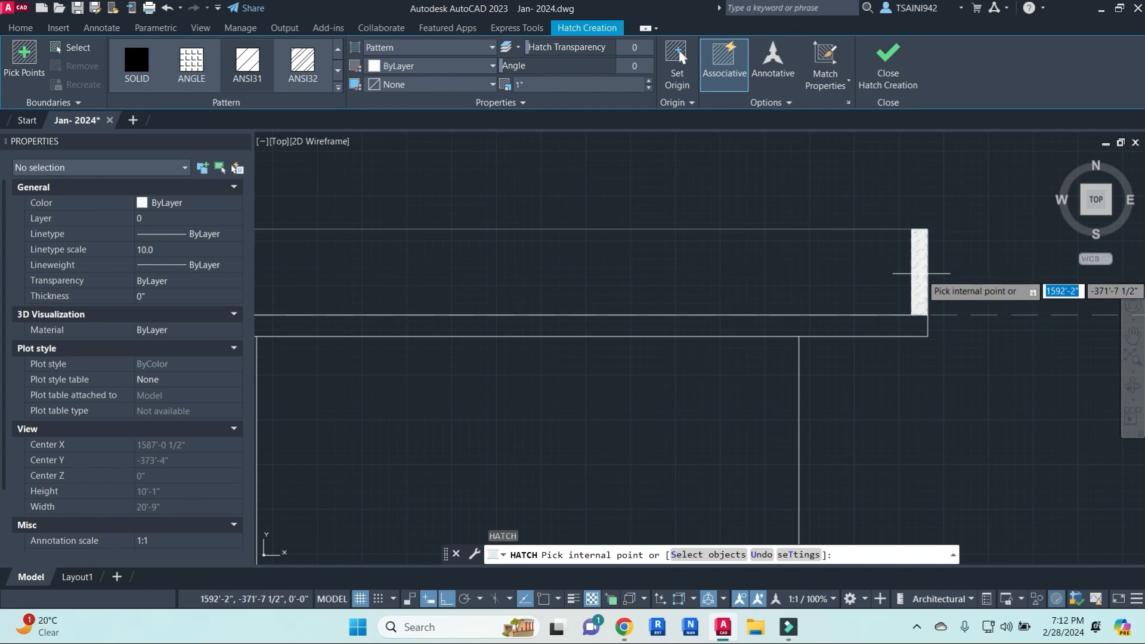
pyautogui.click(921, 273)
pyautogui.rightClick(951, 291)
pyautogui.click(979, 308)
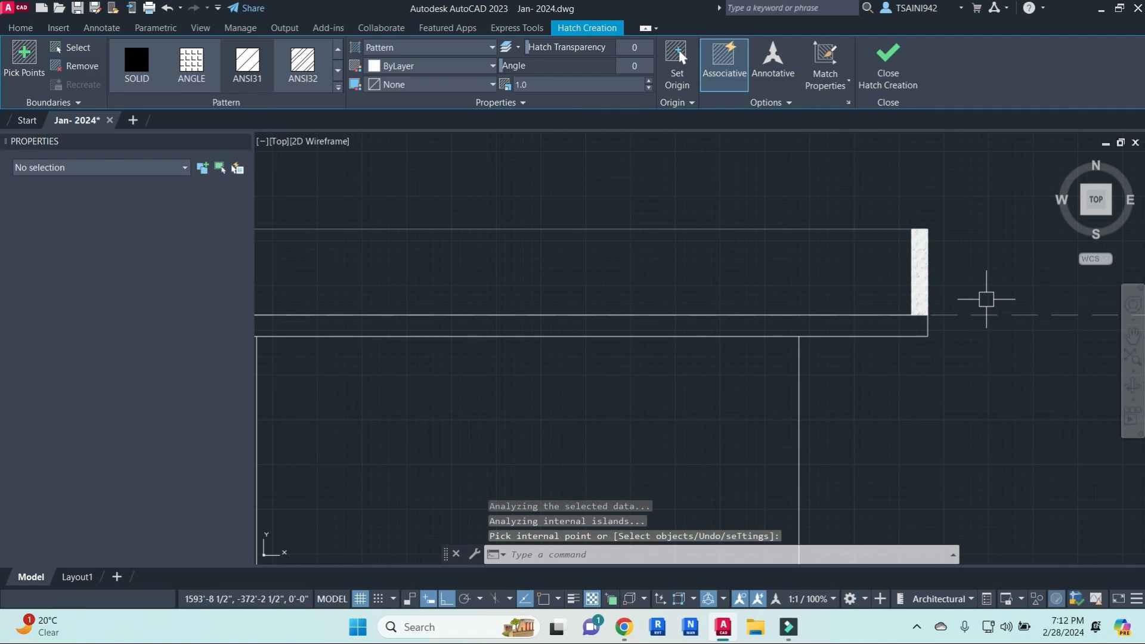
# - Change the right-hand parapet's hatch to the ANSI32 pattern at scale 10
pyautogui.scroll(4, 912, 274)
pyautogui.click(924, 249)
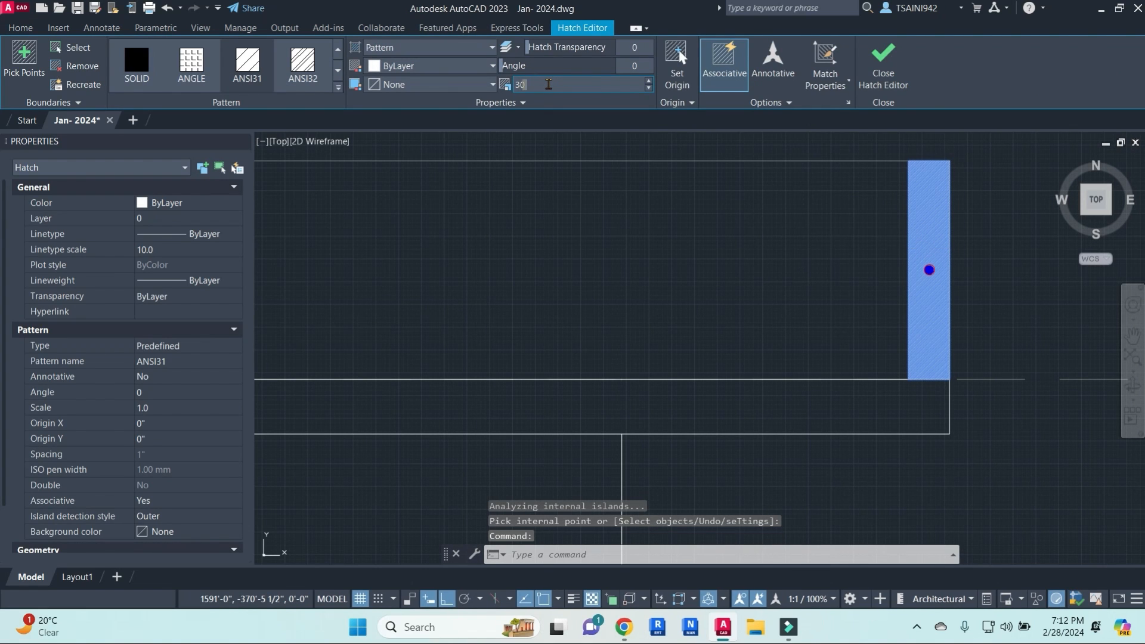
pyautogui.click(548, 84)
pyautogui.write('30')
pyautogui.press('Return')
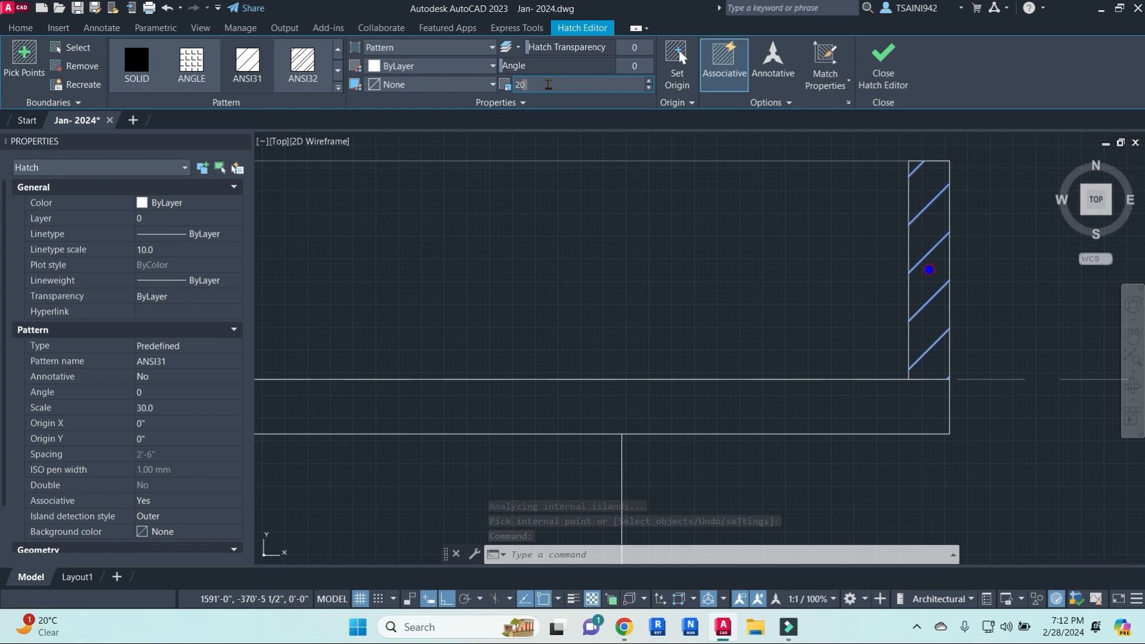
pyautogui.click(303, 63)
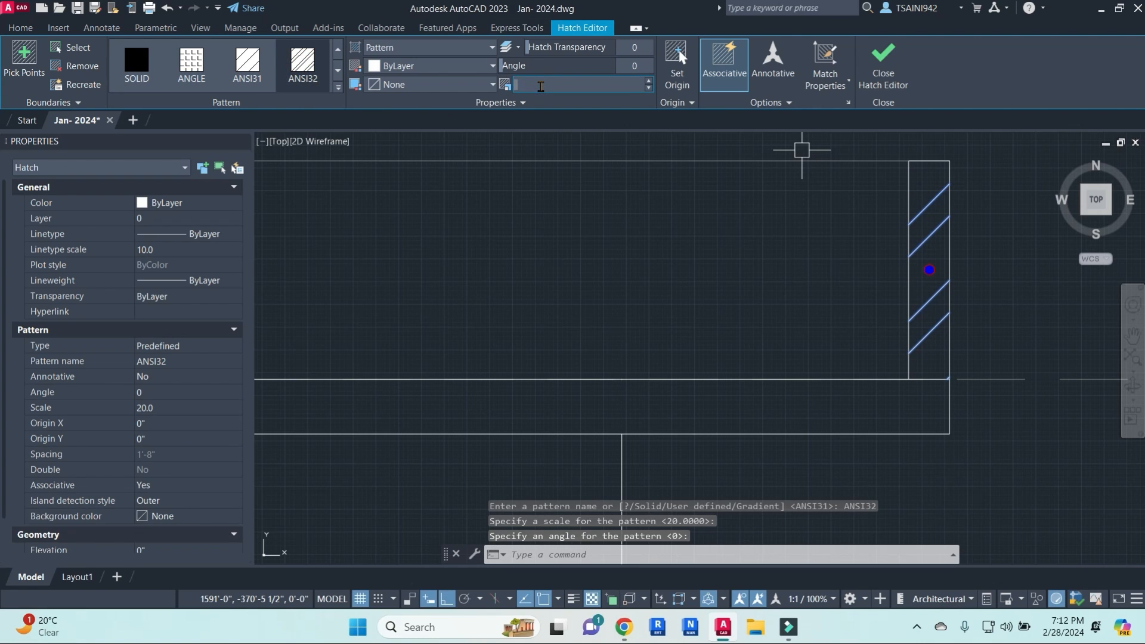
pyautogui.press('Return')
pyautogui.press('Escape')
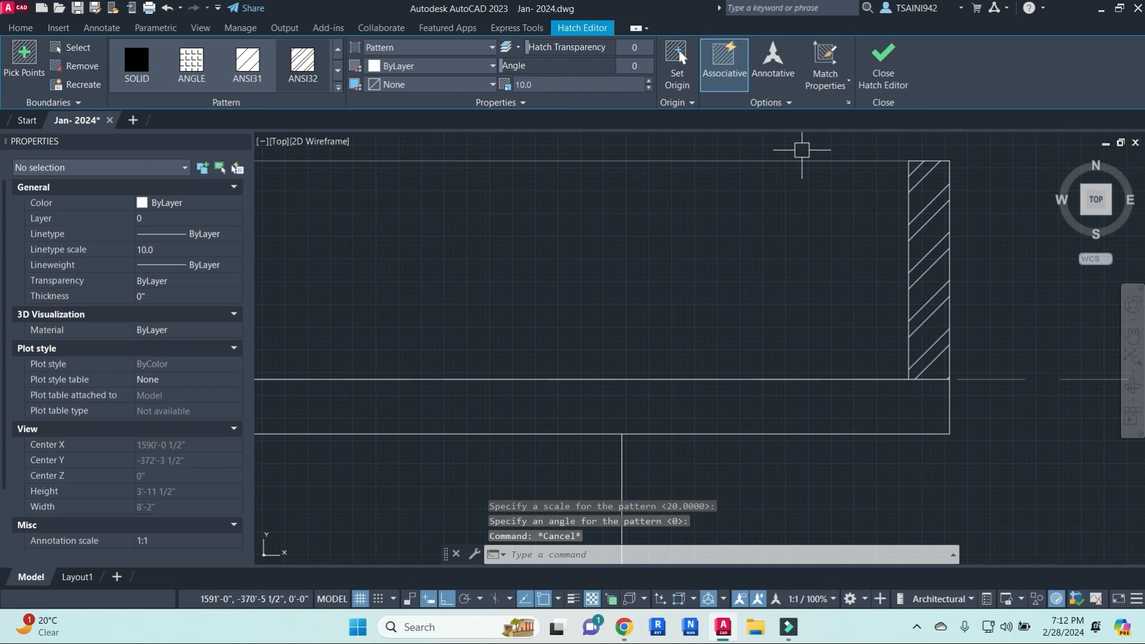
pyautogui.press('Escape')
# - Set the right-hand parapet hatch's colour to grey
pyautogui.scroll(-5, 1015, 239)
pyautogui.scroll(5, 1018, 237)
pyautogui.click(922, 213)
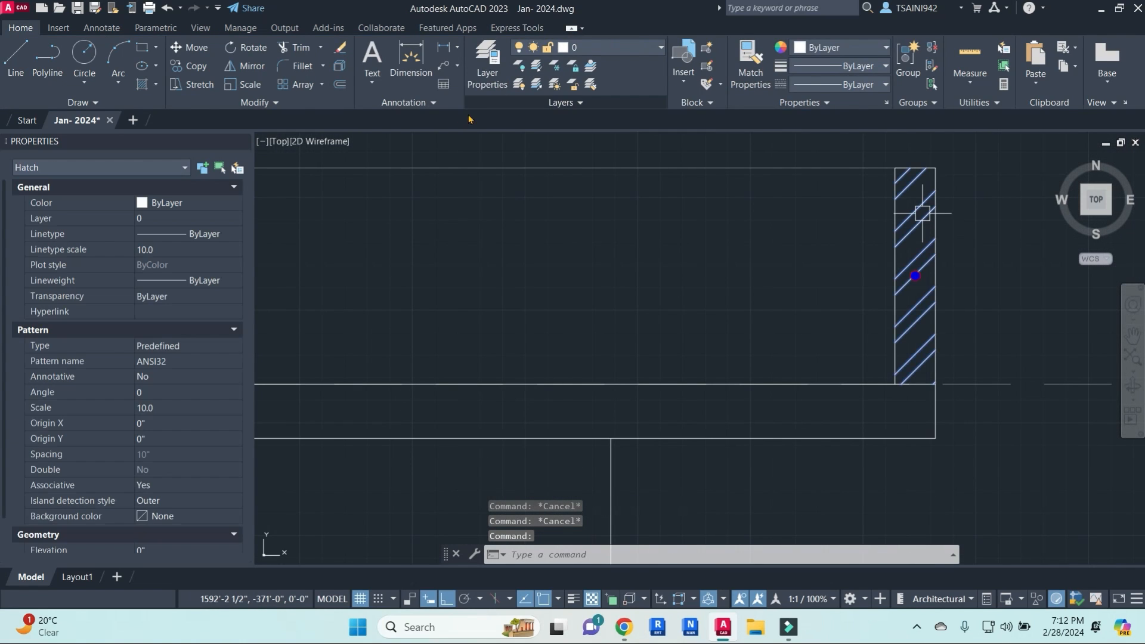
pyautogui.click(432, 67)
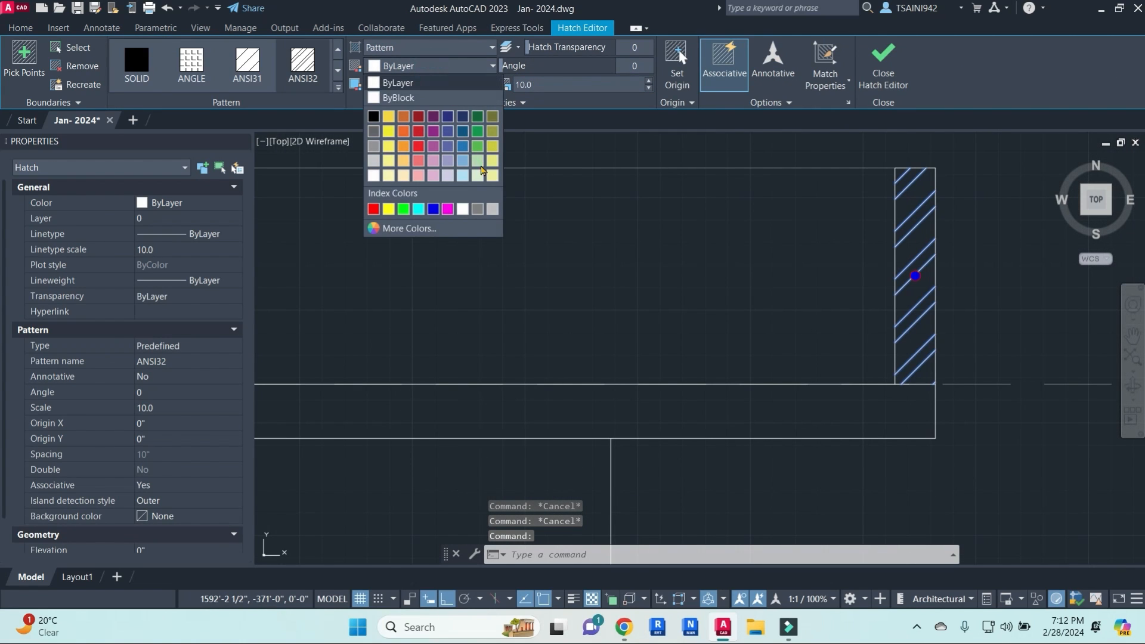
pyautogui.click(479, 209)
pyautogui.press('Escape')
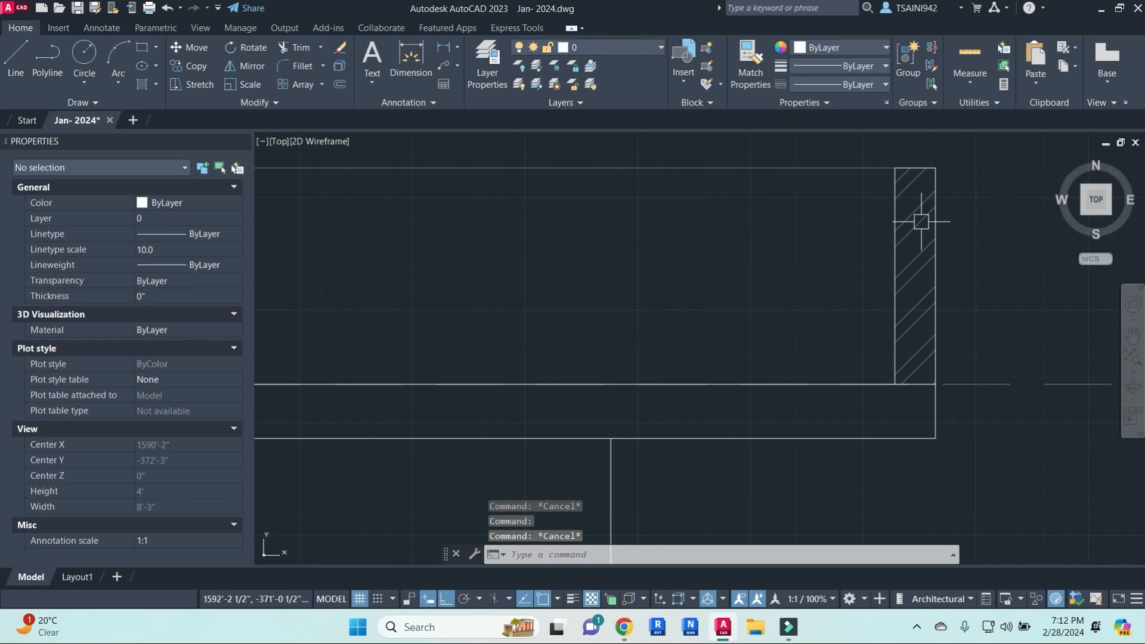
pyautogui.click(911, 205)
pyautogui.scroll(-4, 836, 244)
pyautogui.press('Escape')
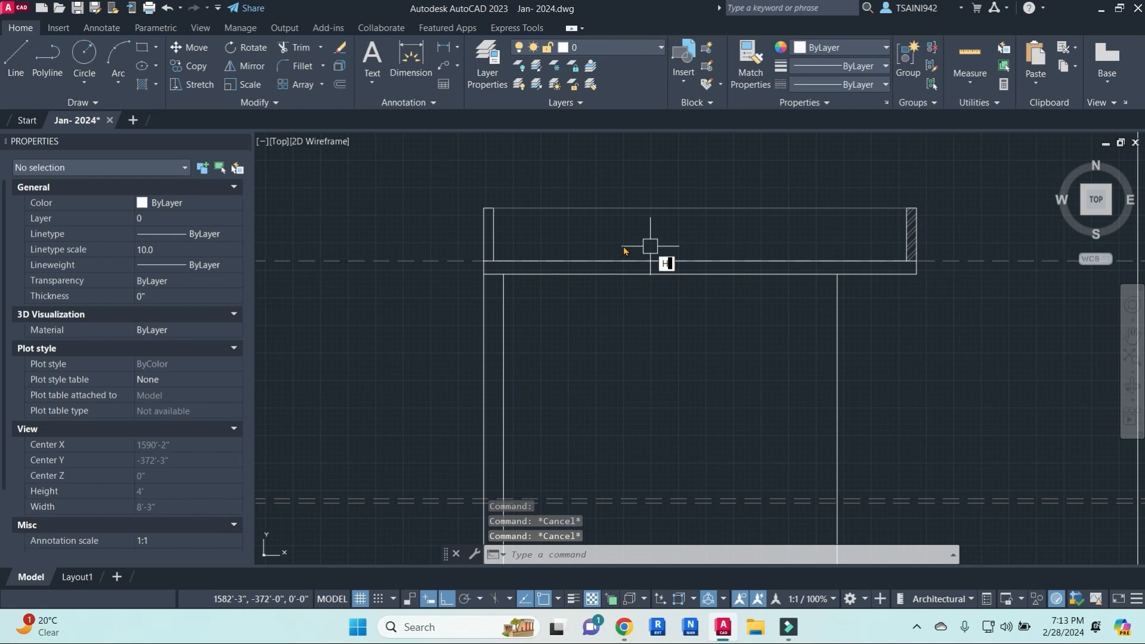
# - Hatch the inside of the left-hand mumty parapet with ANSI31 at scale 20
pyautogui.write('h')
pyautogui.press('Return')
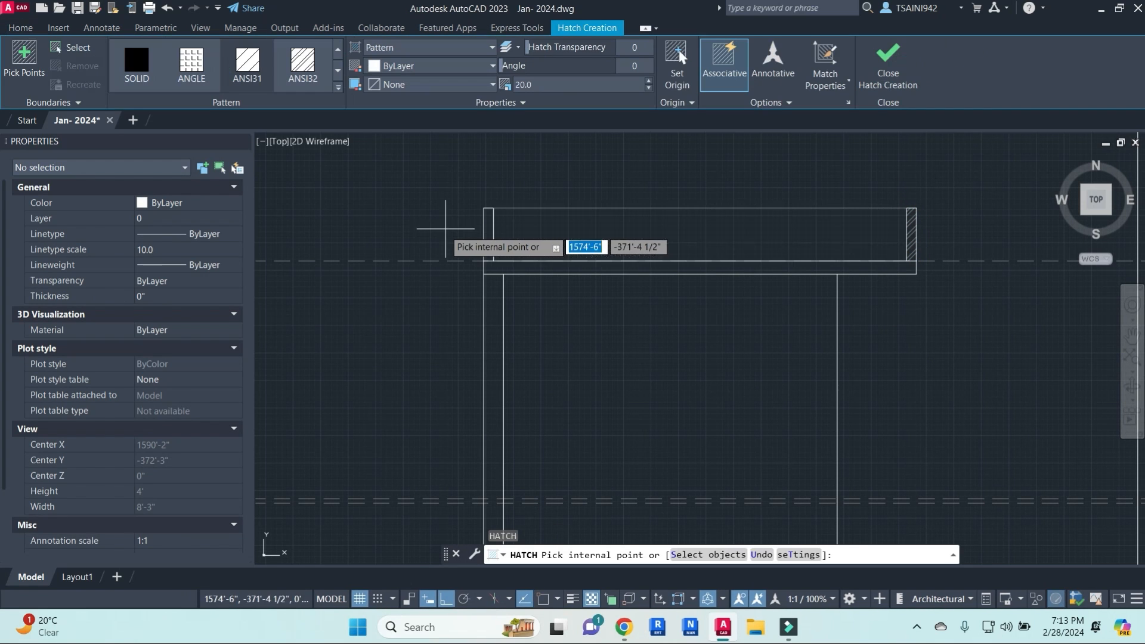
pyautogui.click(488, 225)
pyautogui.rightClick(516, 237)
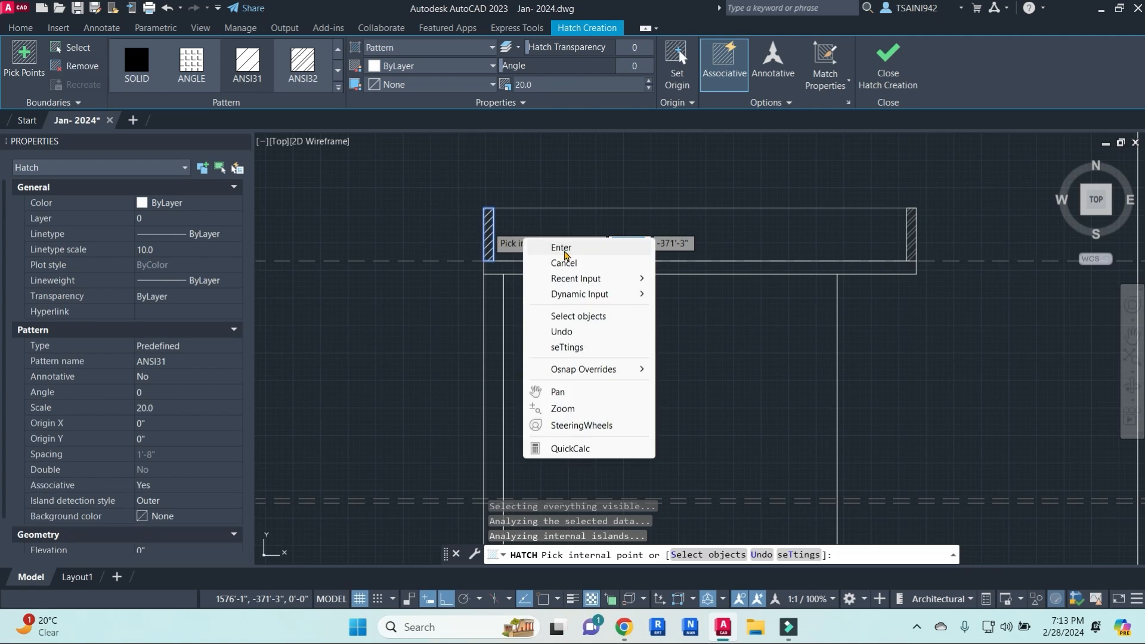
pyautogui.click(564, 255)
pyautogui.press('Escape')
pyautogui.write('a')
pyautogui.press('Return')
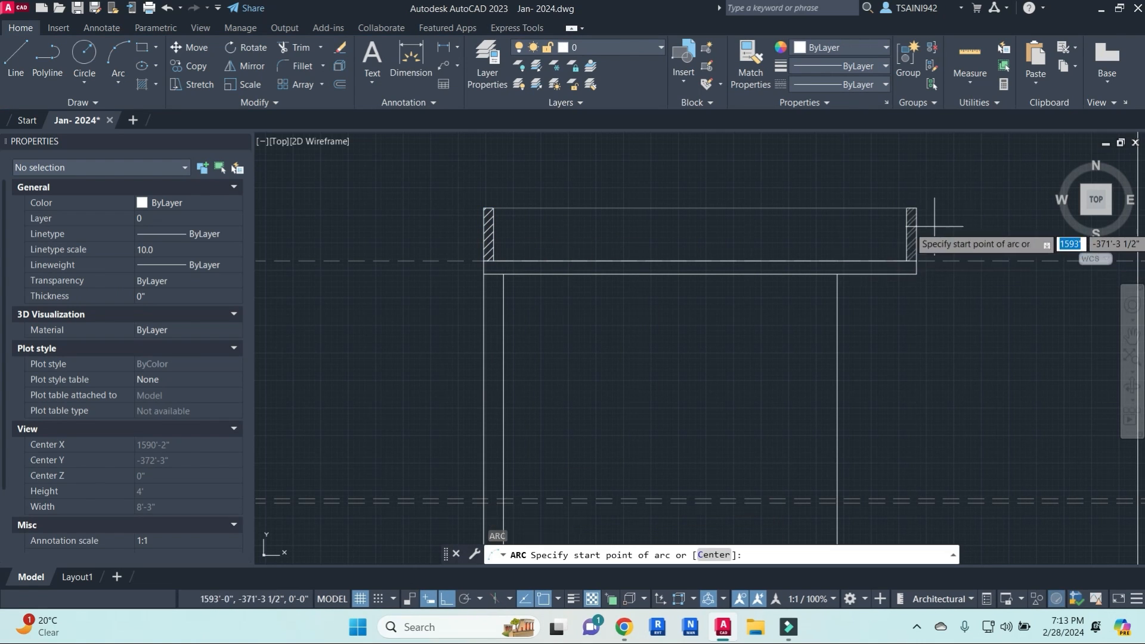
pyautogui.press('Escape')
# - Match the left-hand parapet hatch's properties to those of the right-hand parapet's grey hatch
pyautogui.scroll(2, 917, 227)
pyautogui.press('Escape')
pyautogui.write('ma')
pyautogui.press('Return')
pyautogui.scroll(3, 894, 203)
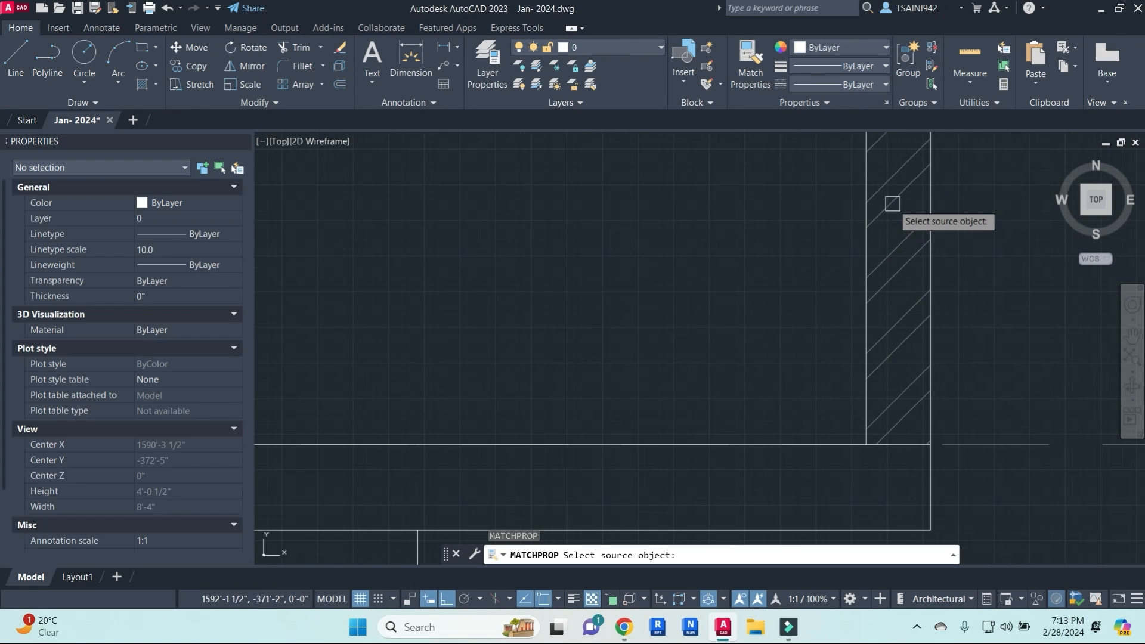
pyautogui.click(892, 199)
pyautogui.scroll(-3, 892, 199)
pyautogui.moveTo(477, 257); pyautogui.dragTo(1016, 282, button='middle')
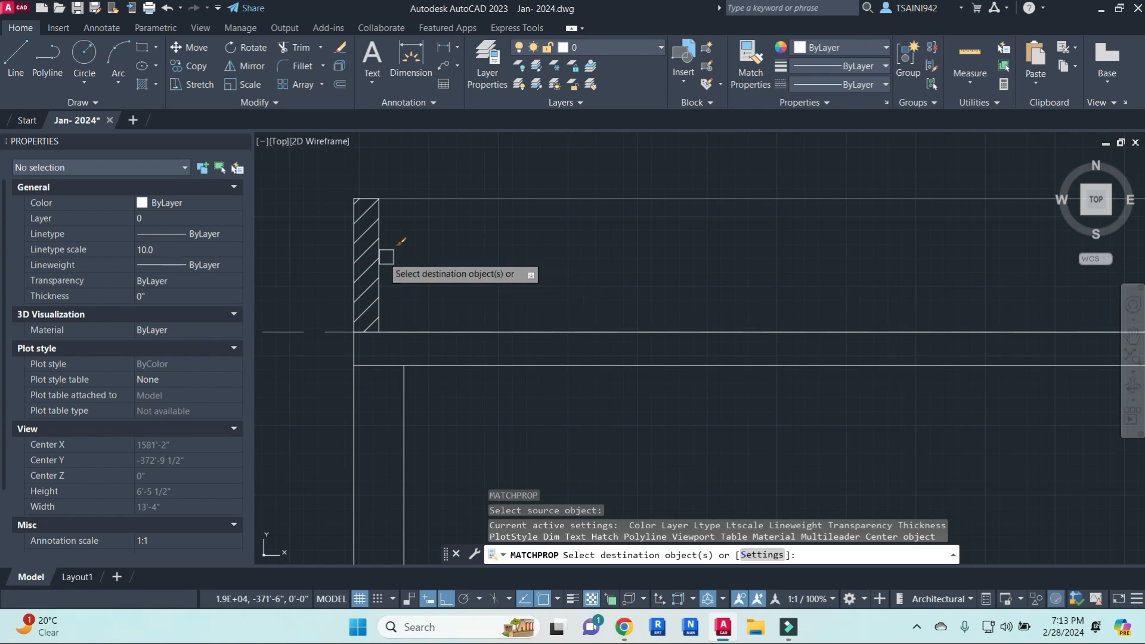
pyautogui.click(367, 252)
pyautogui.scroll(-4, 633, 265)
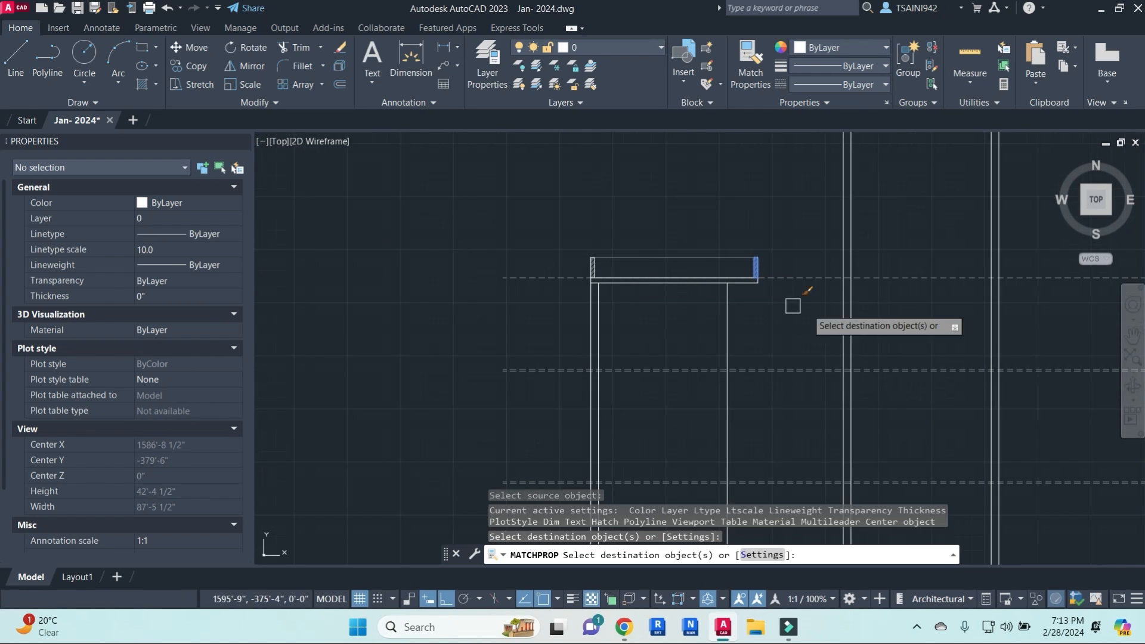
pyautogui.press('Escape')
pyautogui.press('Escape')
pyautogui.press('Escape')
pyautogui.scroll(1, 675, 278)
pyautogui.scroll(2, 668, 281)
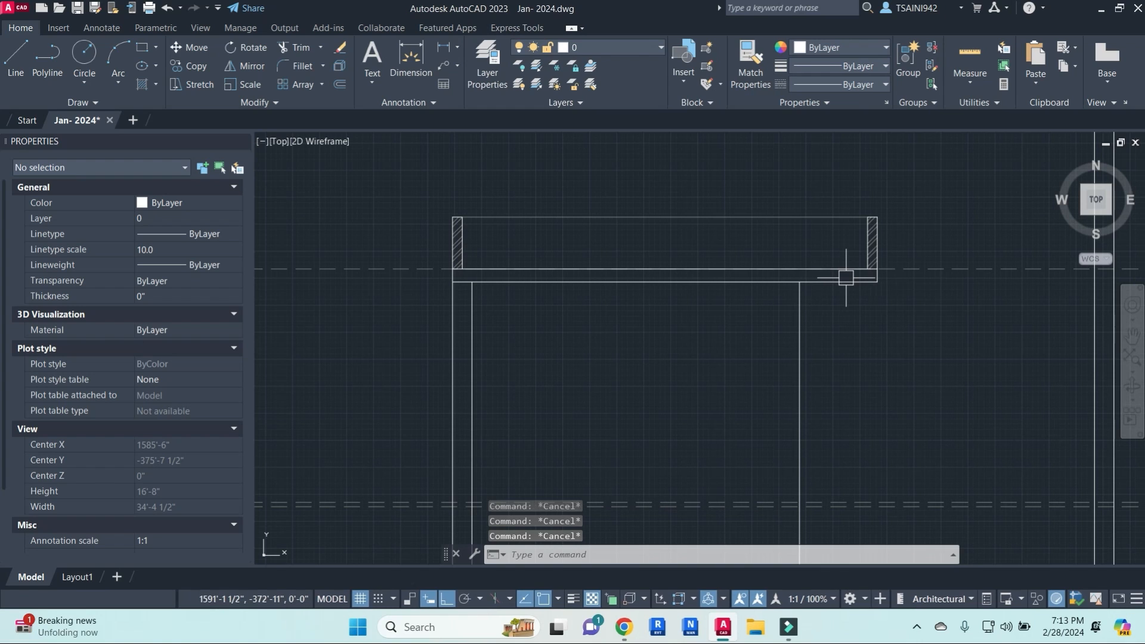
pyautogui.write('o')
pyautogui.press('Return')
pyautogui.press('Escape')
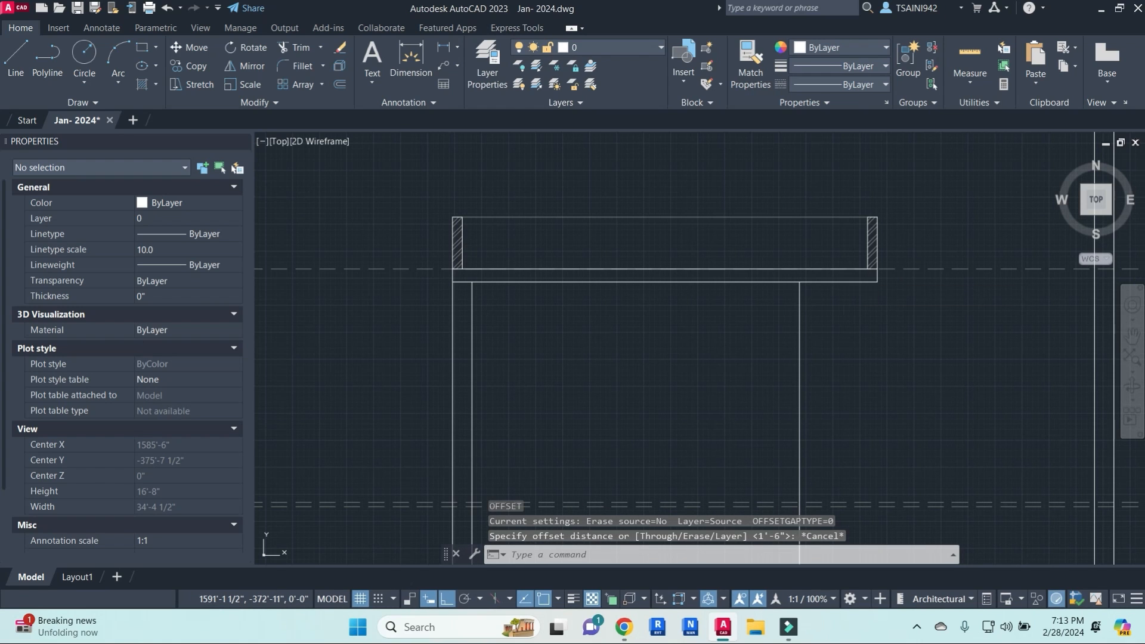
# - Hatch the full length of the mumty slab with ANSI31 at scale 20
pyautogui.write('h')
pyautogui.press('Return')
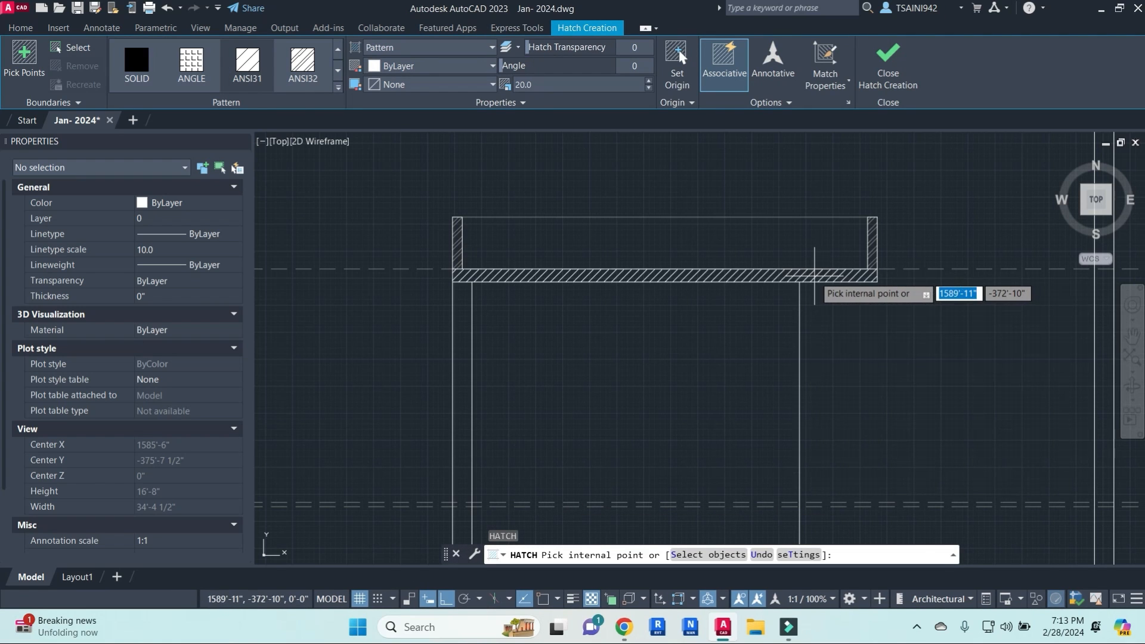
pyautogui.click(814, 275)
pyautogui.rightClick(855, 287)
pyautogui.click(879, 296)
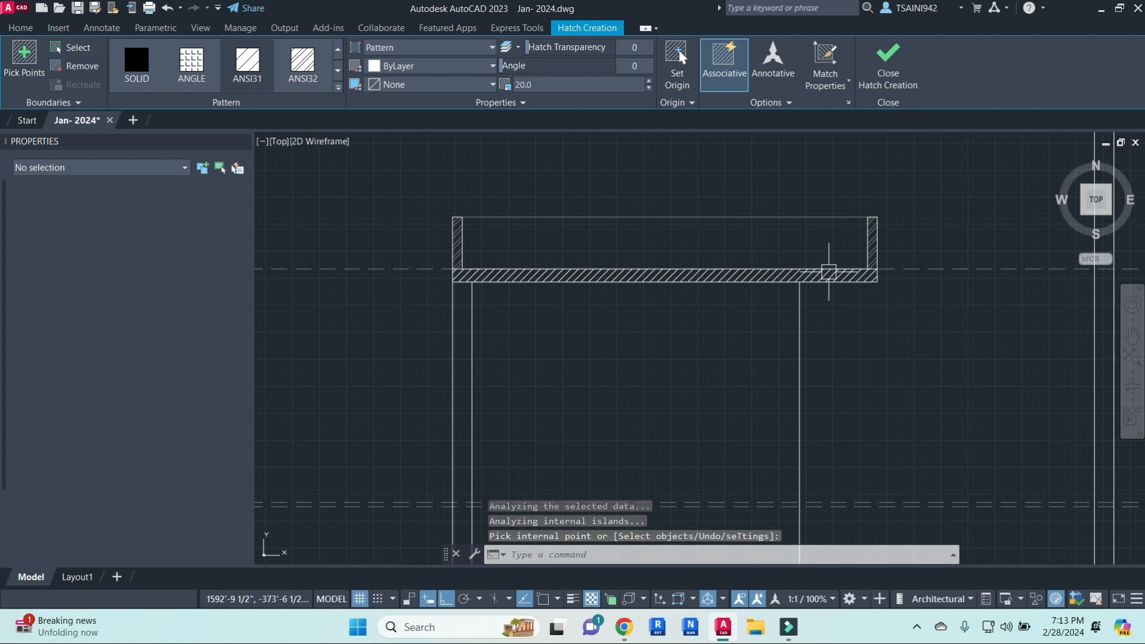
# - Change the mumty slab's hatch pattern to SOLID and its colour to grey 8
pyautogui.scroll(3, 829, 272)
pyautogui.click(806, 281)
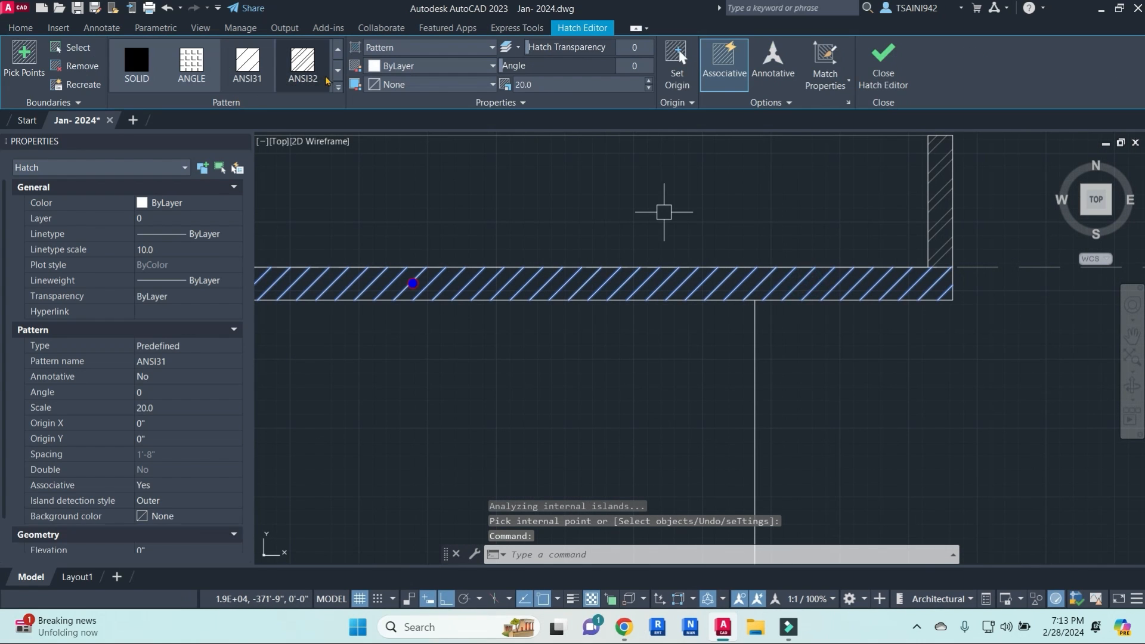
pyautogui.click(335, 87)
pyautogui.click(134, 57)
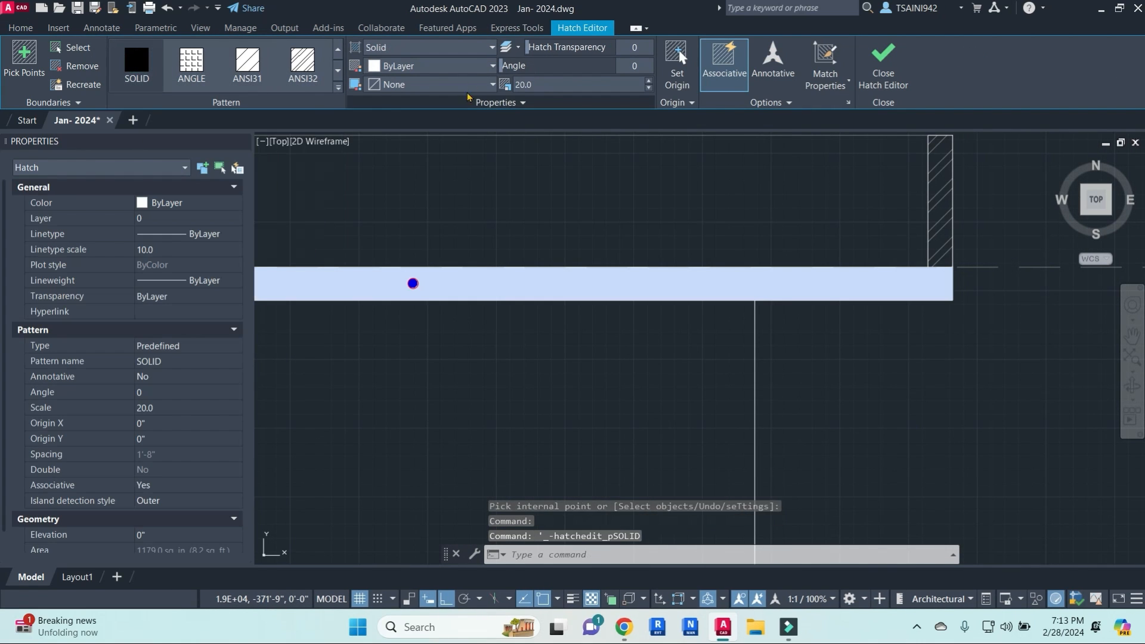
pyautogui.click(476, 67)
pyautogui.click(479, 212)
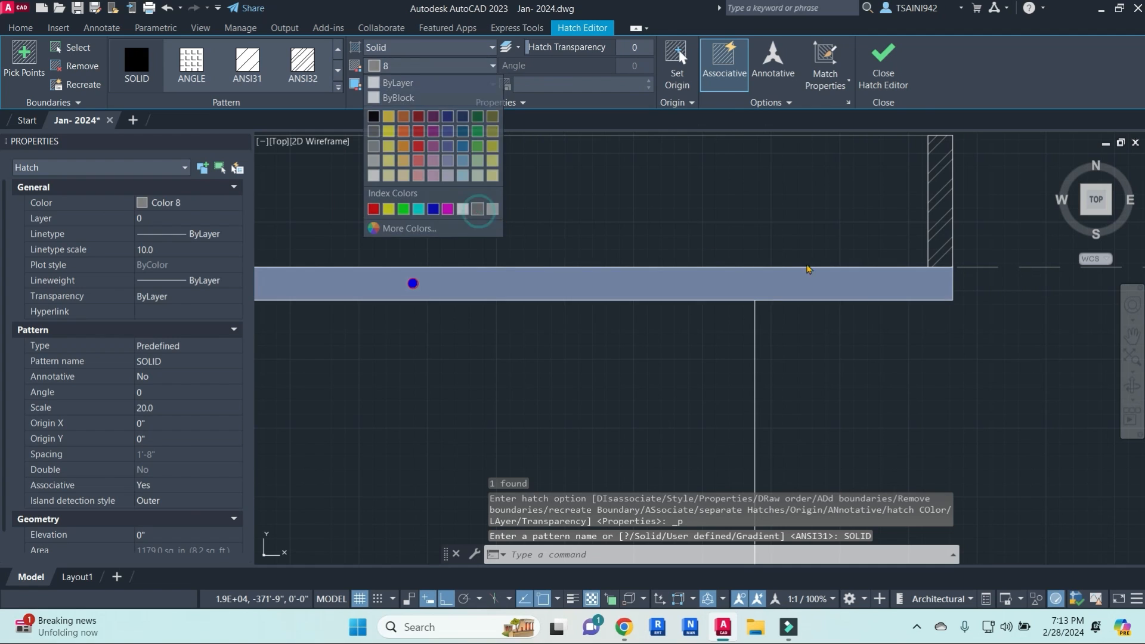
pyautogui.press('Escape')
pyautogui.press('Escape')
pyautogui.scroll(-5, 878, 276)
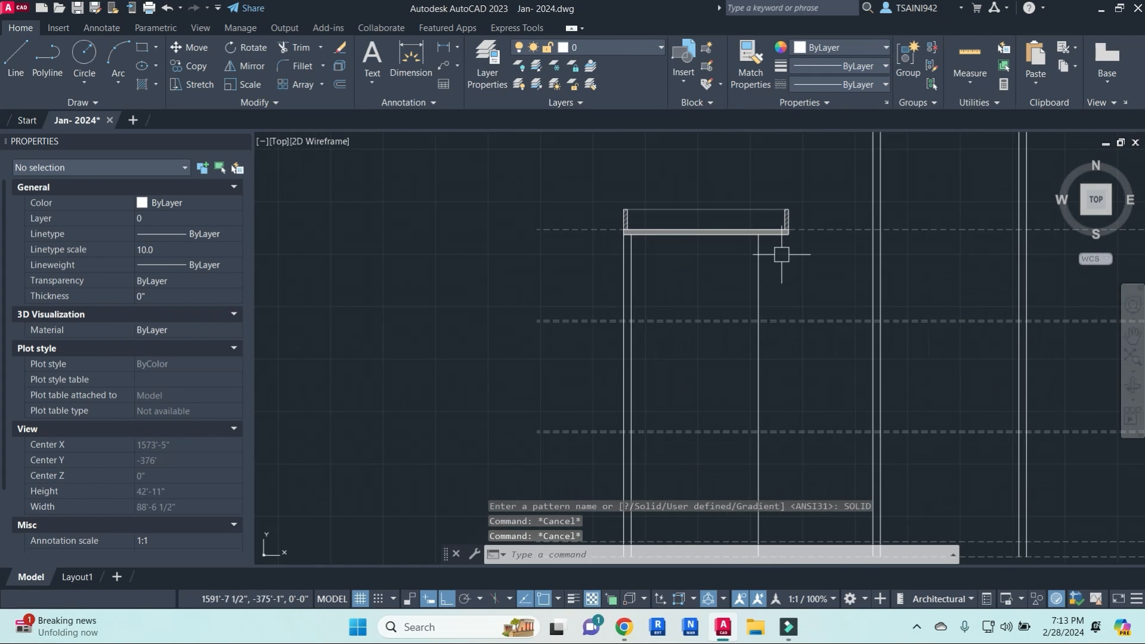
pyautogui.click(768, 233)
pyautogui.click(774, 224)
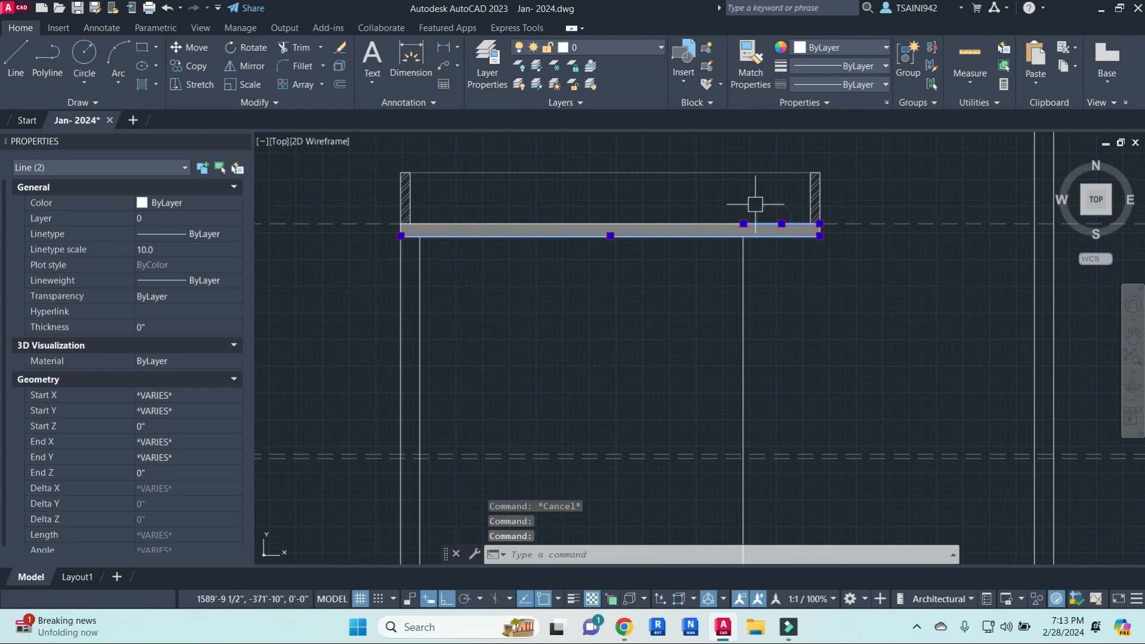
pyautogui.click(672, 217)
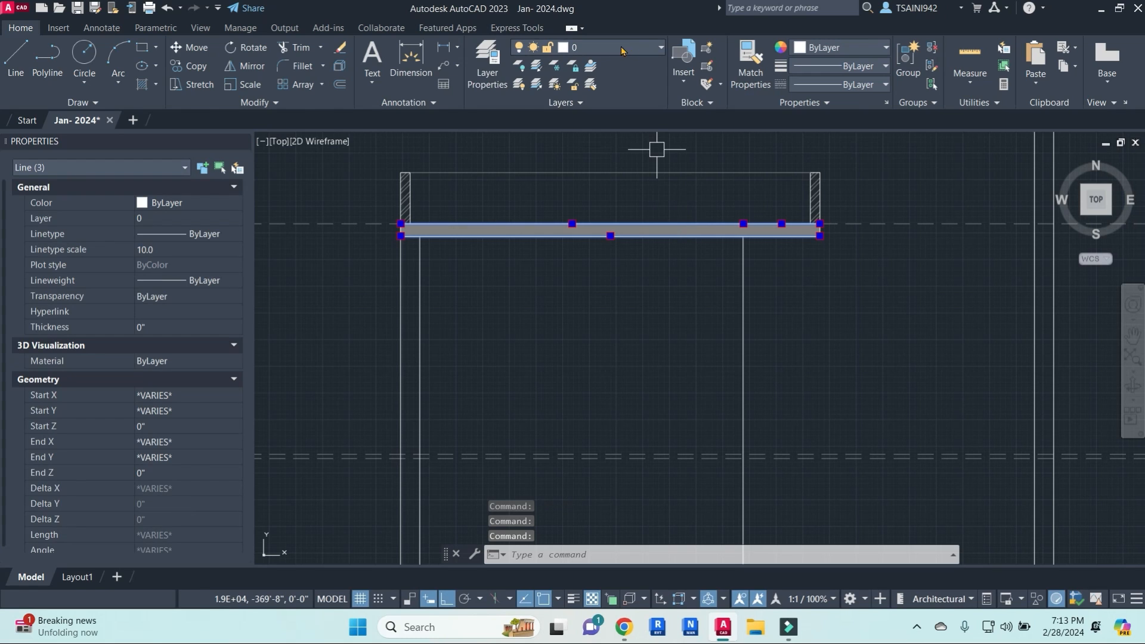
pyautogui.click(651, 50)
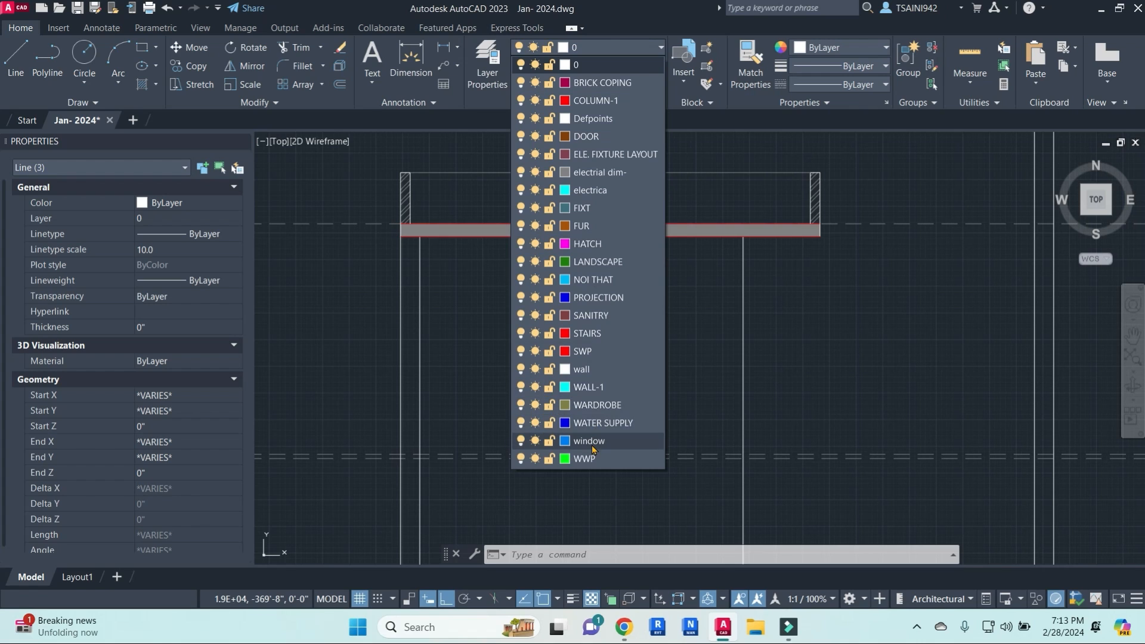
pyautogui.press('Escape')
pyautogui.press('Escape')
# - Create a new layer named SLAB and set its colour to red
pyautogui.click(488, 65)
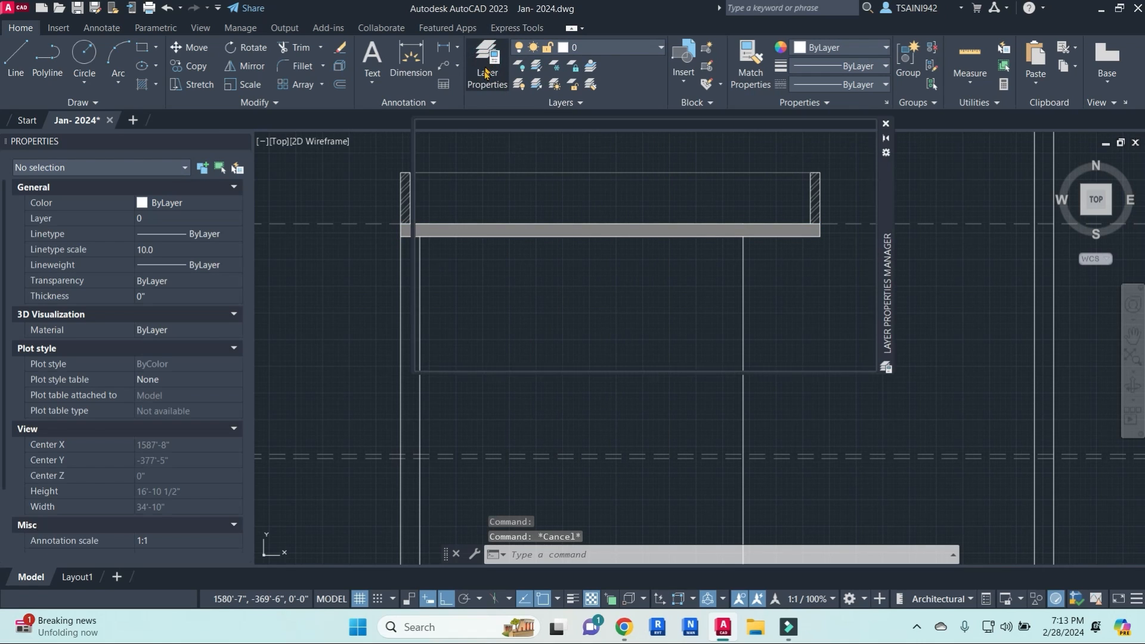
pyautogui.click(498, 149)
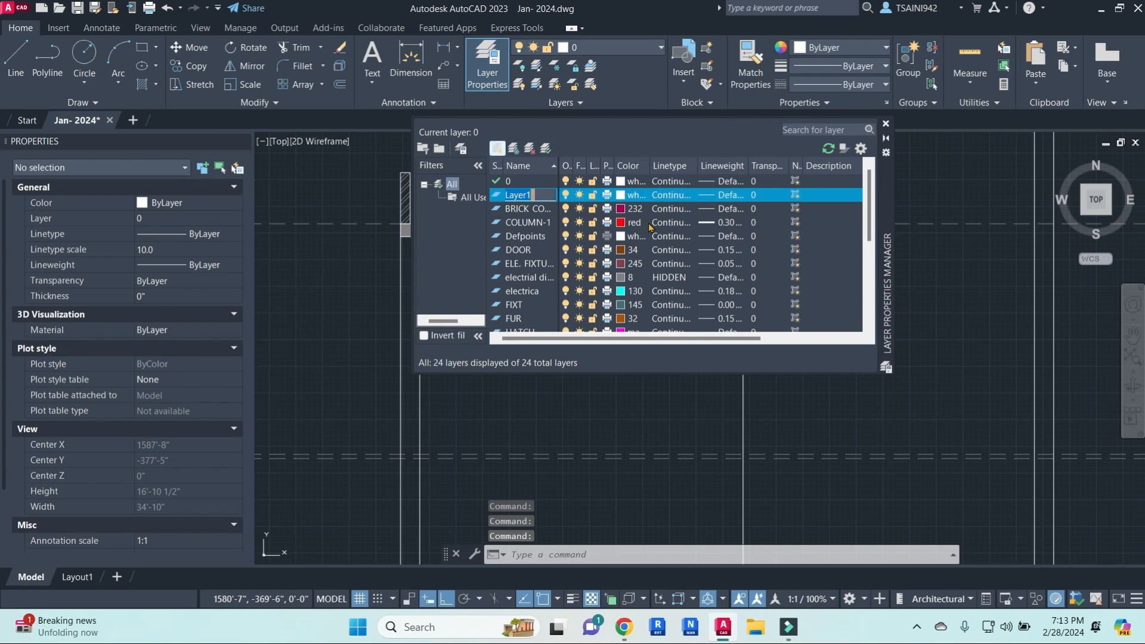
pyautogui.click(621, 195)
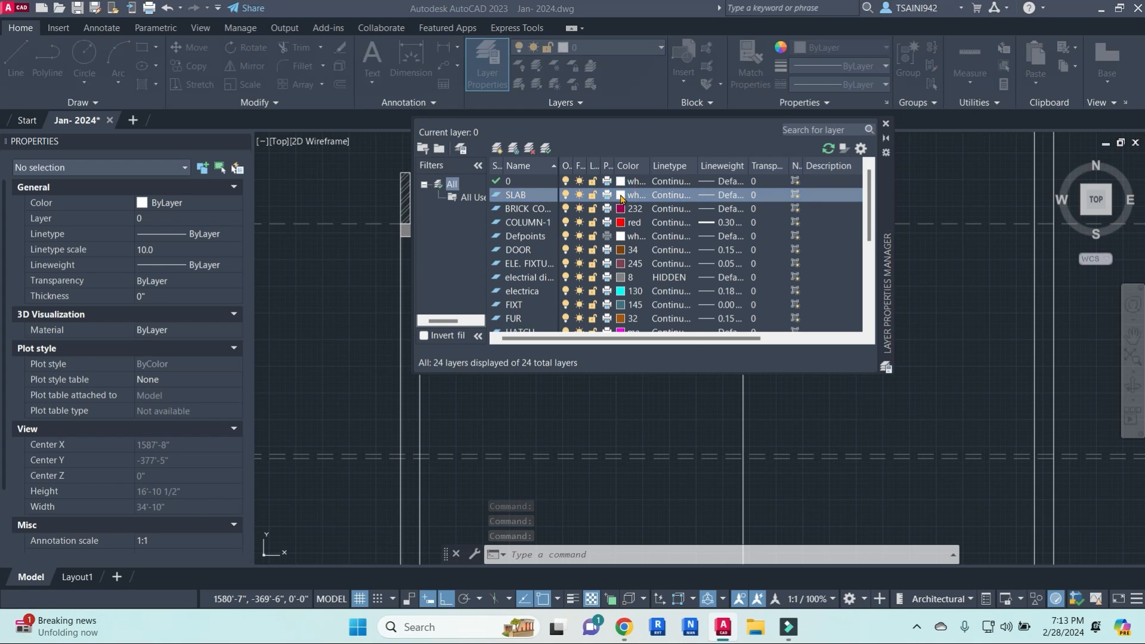
pyautogui.click(571, 433)
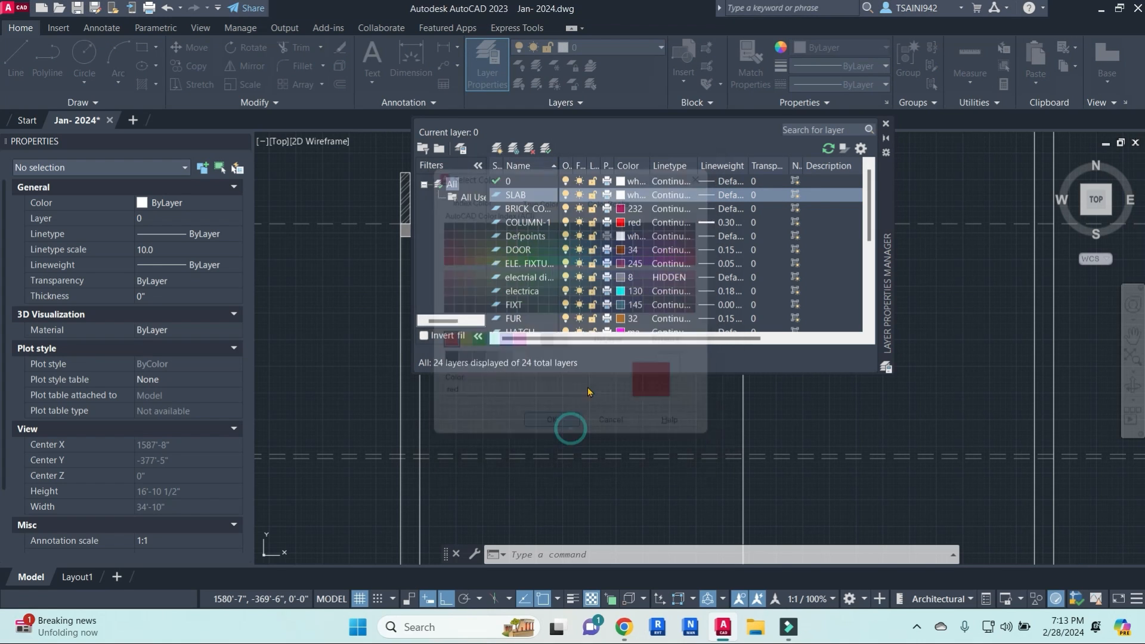
pyautogui.click(887, 122)
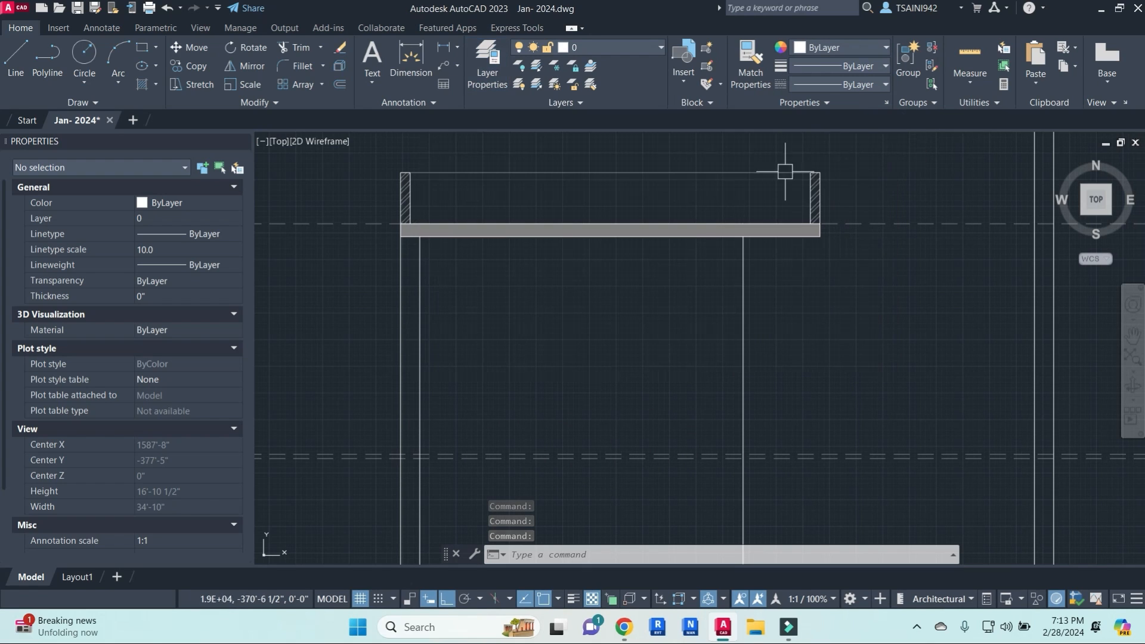
pyautogui.scroll(3, 682, 227)
pyautogui.click(677, 245)
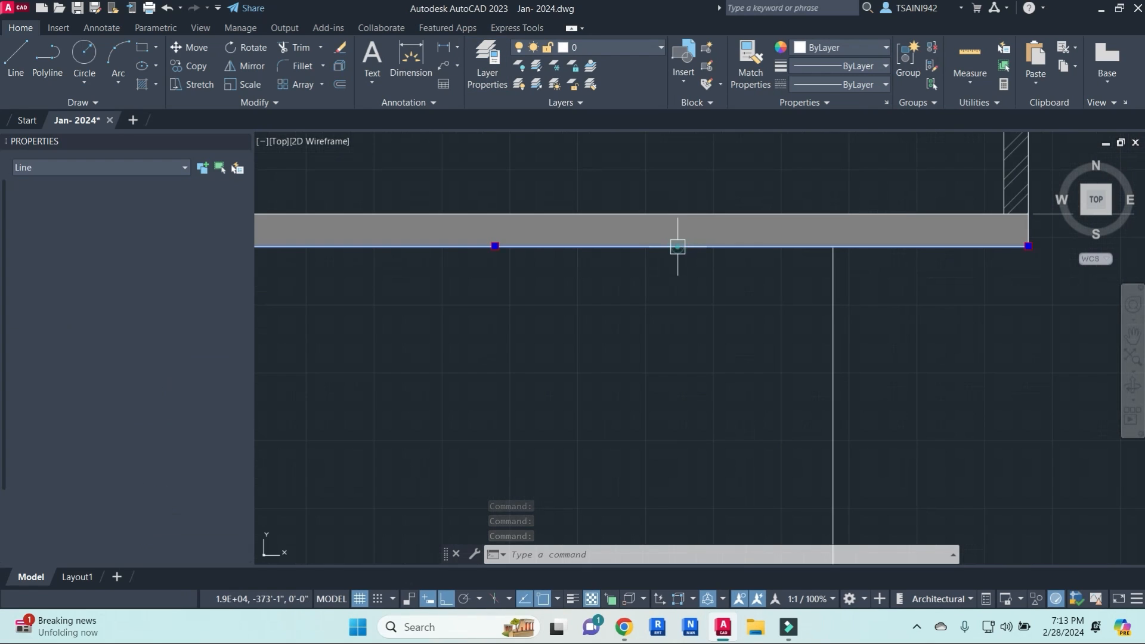
pyautogui.click(700, 210)
pyautogui.click(989, 215)
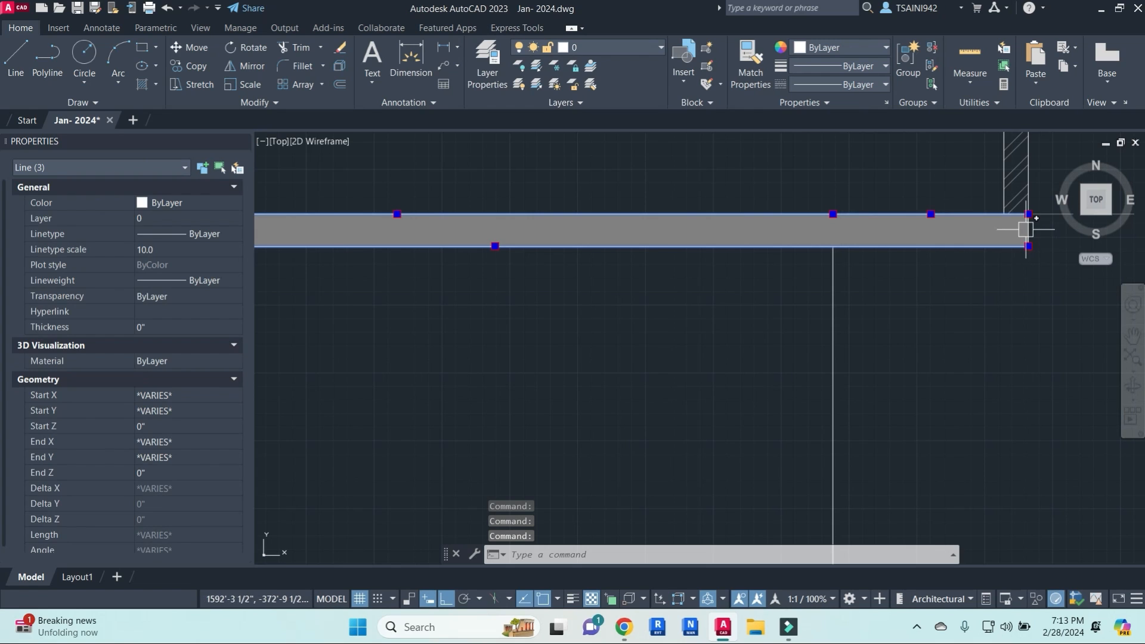
pyautogui.scroll(-3, 955, 231)
pyautogui.scroll(5, 657, 238)
pyautogui.click(740, 185)
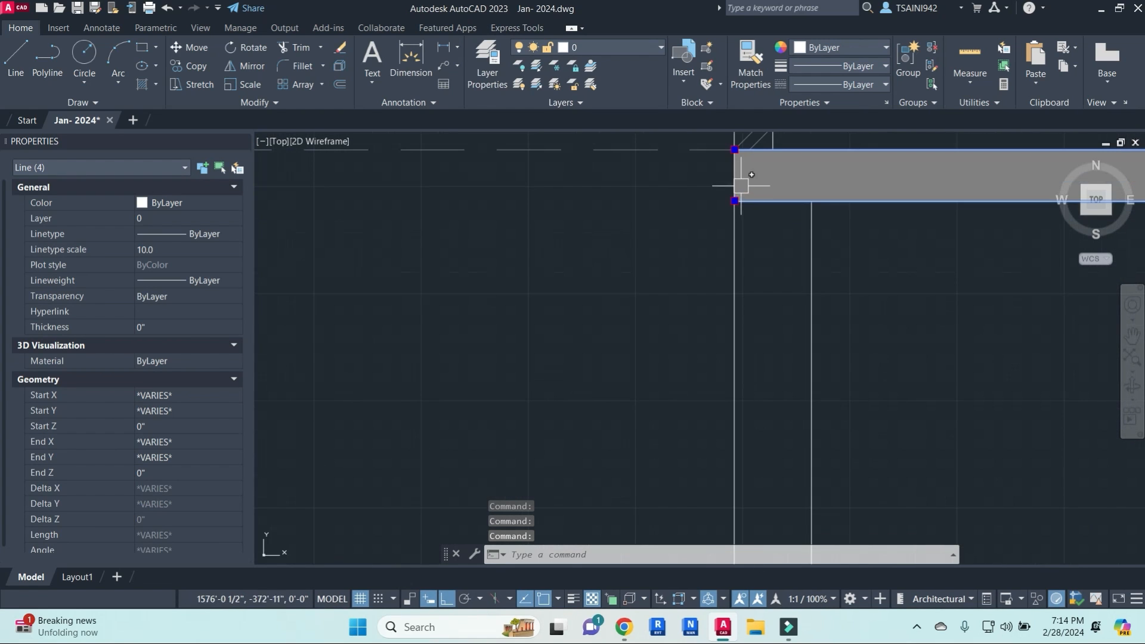
pyautogui.click(734, 179)
pyautogui.scroll(3, 777, 243)
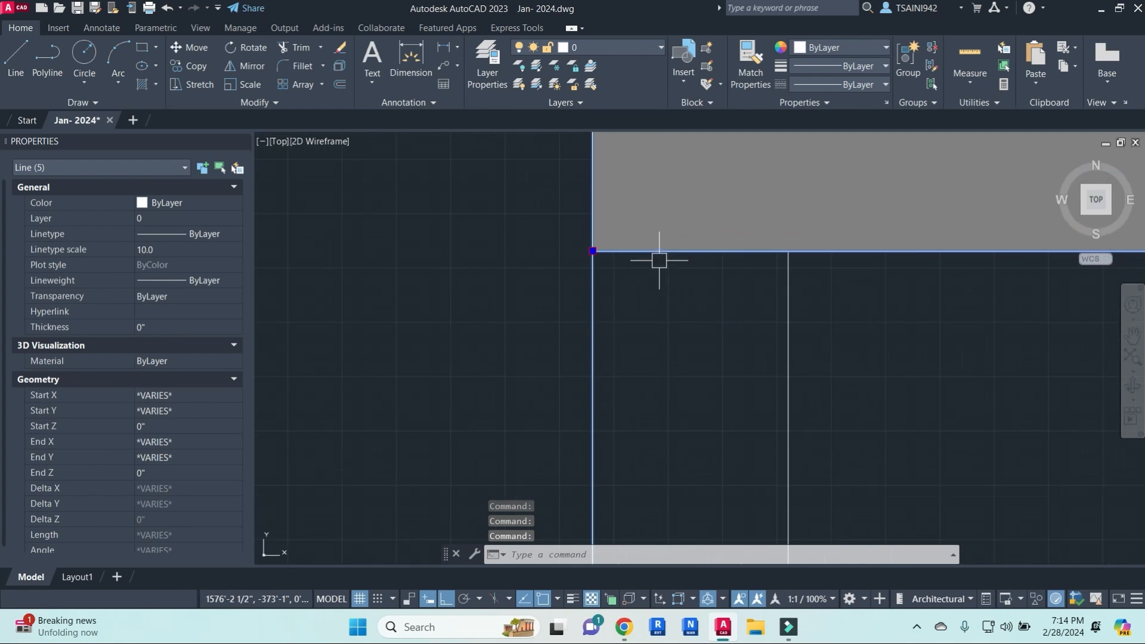
pyautogui.press('Escape')
pyautogui.press('Escape')
pyautogui.press('Escape')
pyautogui.write('tr')
pyautogui.press('Return')
pyautogui.moveTo(603, 263); pyautogui.dragTo(589, 326, button='middle')
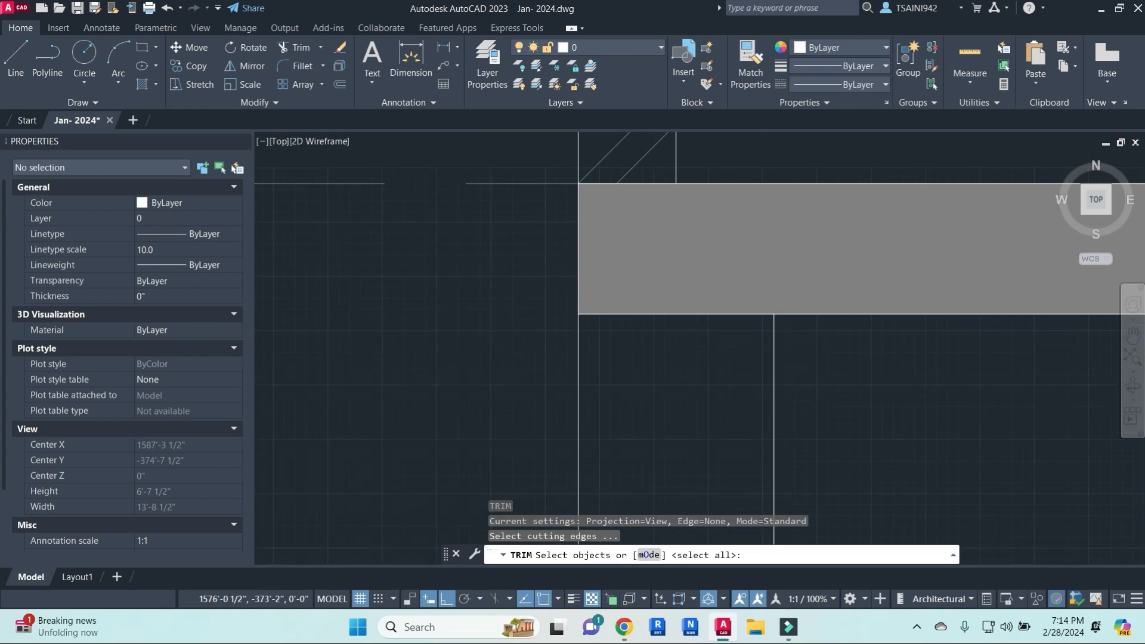
pyautogui.press('Escape')
# - Shorten the outer left wall line so its upper end stops at the underside of the mumty slab
pyautogui.click(578, 352)
pyautogui.click(578, 183)
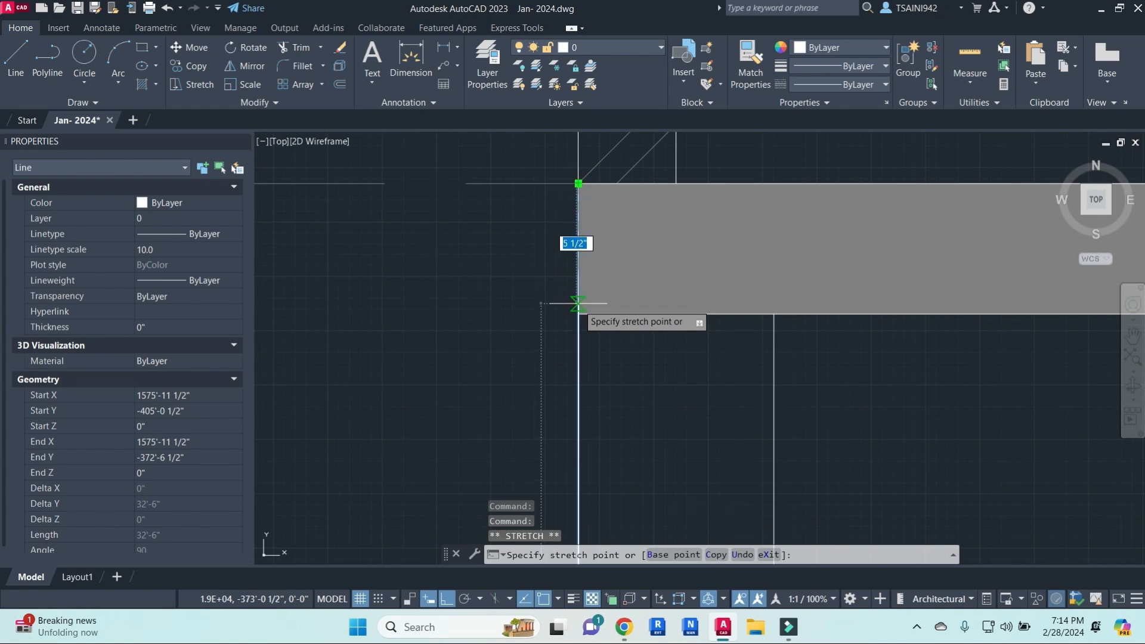
pyautogui.click(578, 313)
pyautogui.press('Escape')
pyautogui.press('Escape')
# - Draw a vertical line closing the left end of the mumty slab from its underside to its top edge
pyautogui.write('l')
pyautogui.press('Return')
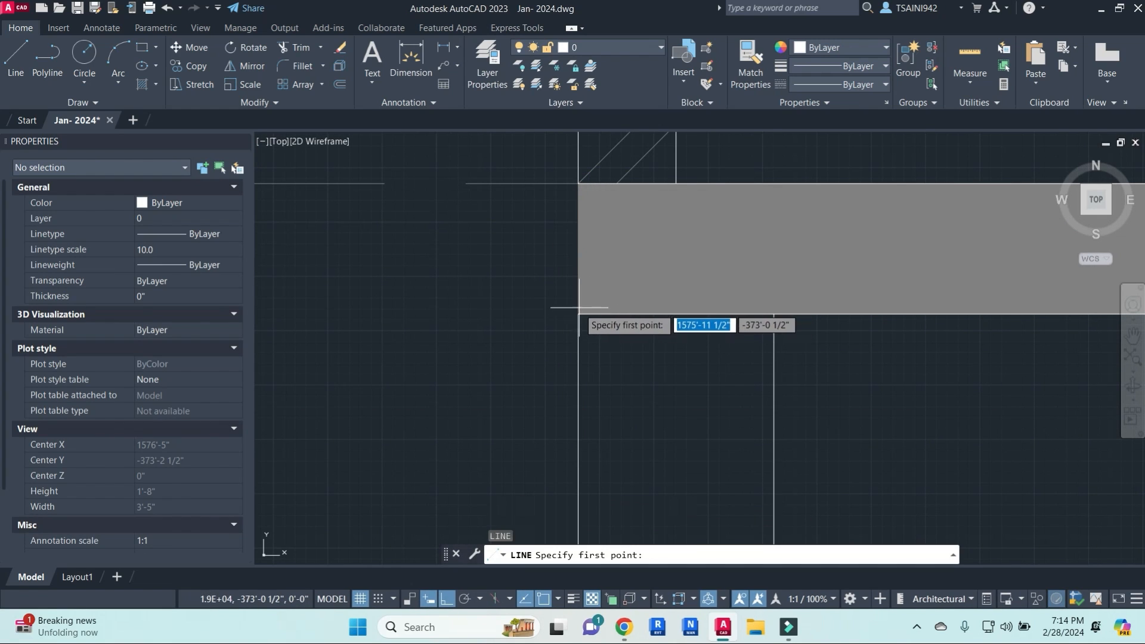
pyautogui.click(578, 313)
pyautogui.click(581, 182)
pyautogui.press('Escape')
pyautogui.press('Escape')
# - Move all the outline lines of the mumty slab onto the SLAB layer
pyautogui.click(578, 211)
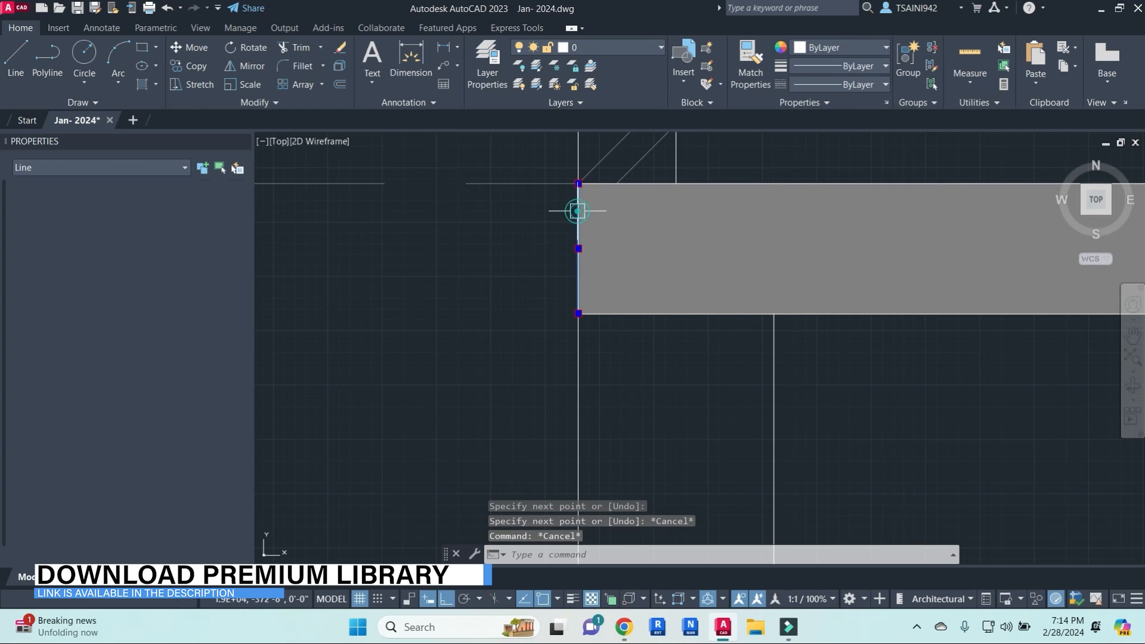
pyautogui.click(714, 181)
pyautogui.click(728, 317)
pyautogui.scroll(-4, 820, 364)
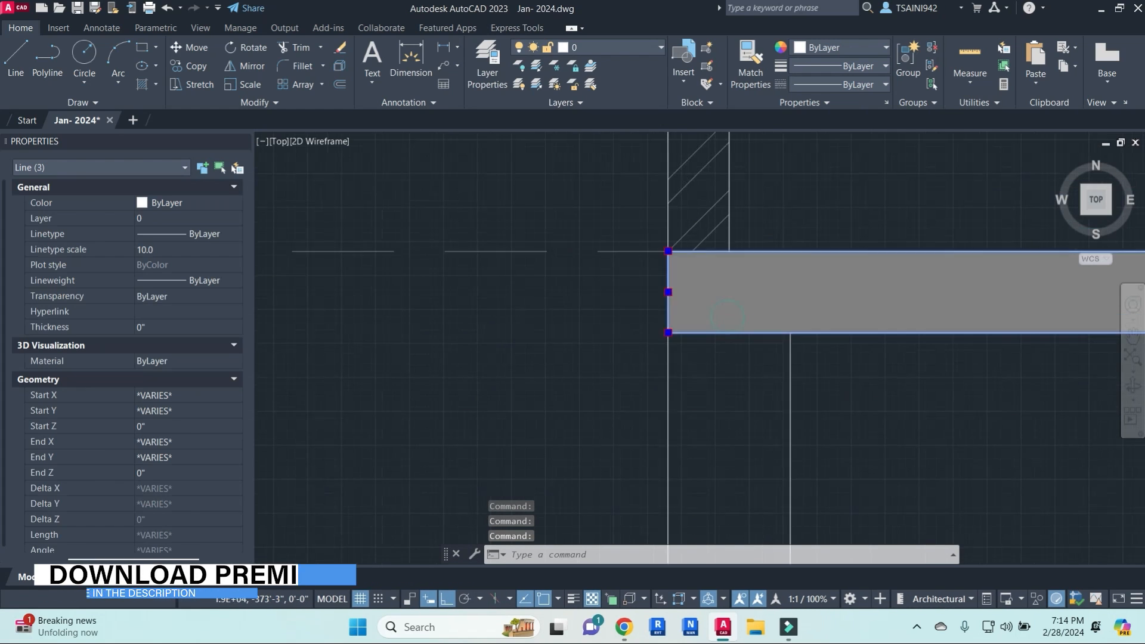
pyautogui.moveTo(920, 396); pyautogui.dragTo(358, 374, button='middle')
pyautogui.moveTo(818, 378)
pyautogui.mouseDown(button='middle')
pyautogui.moveTo(596, 391)
pyautogui.moveTo(108, 366)
pyautogui.mouseUp(button='middle')
pyautogui.moveTo(845, 357); pyautogui.dragTo(519, 381, button='middle')
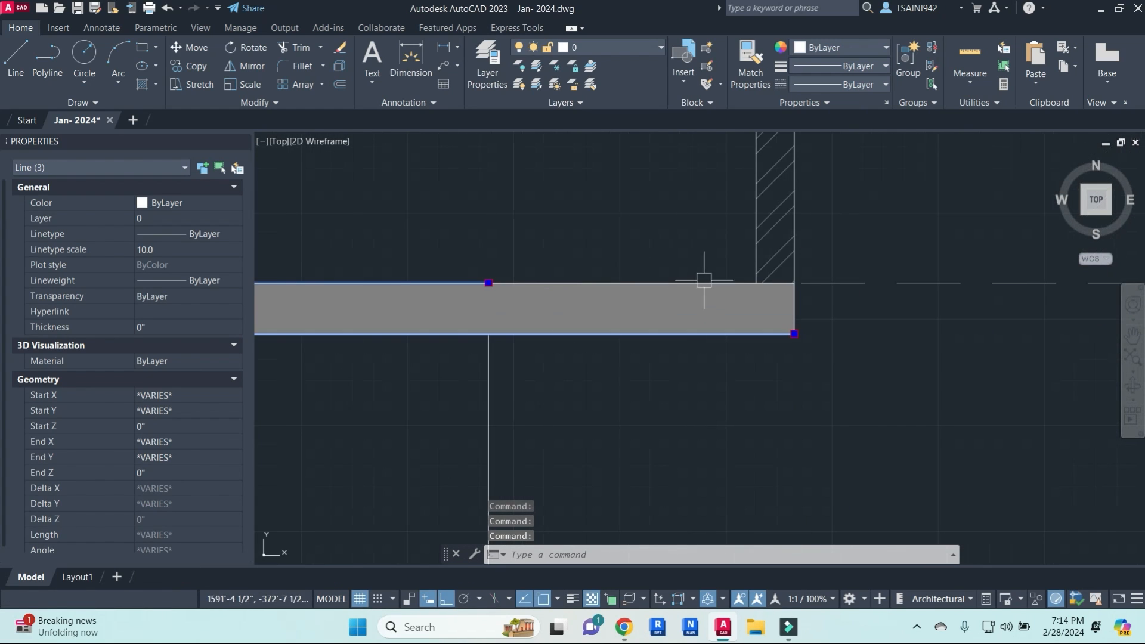
pyautogui.click(716, 279)
pyautogui.click(798, 307)
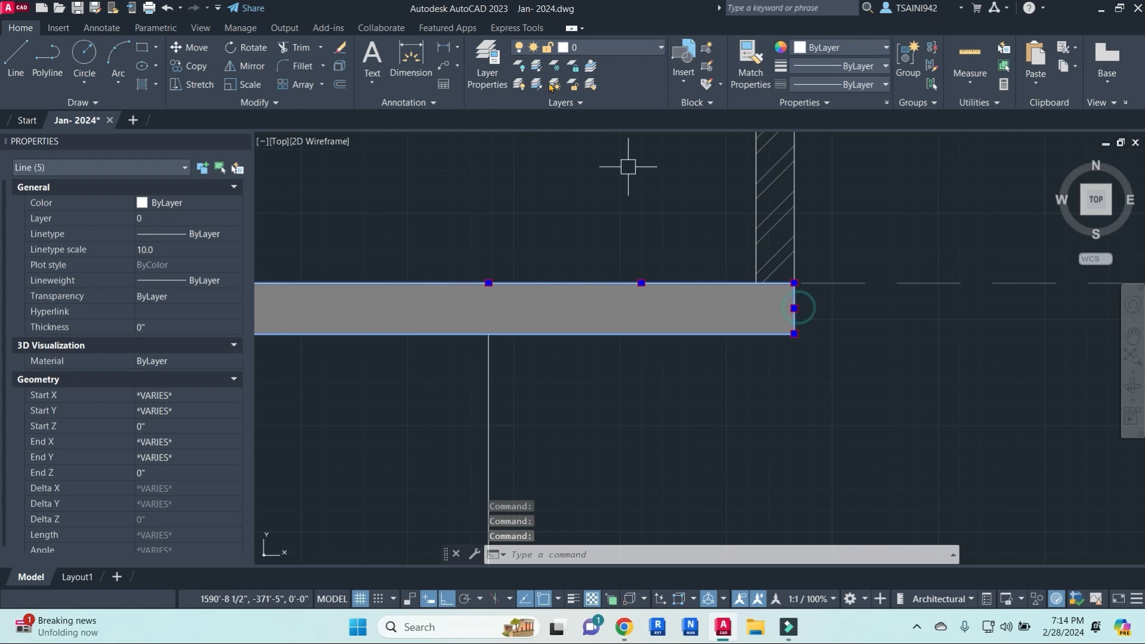
pyautogui.click(602, 47)
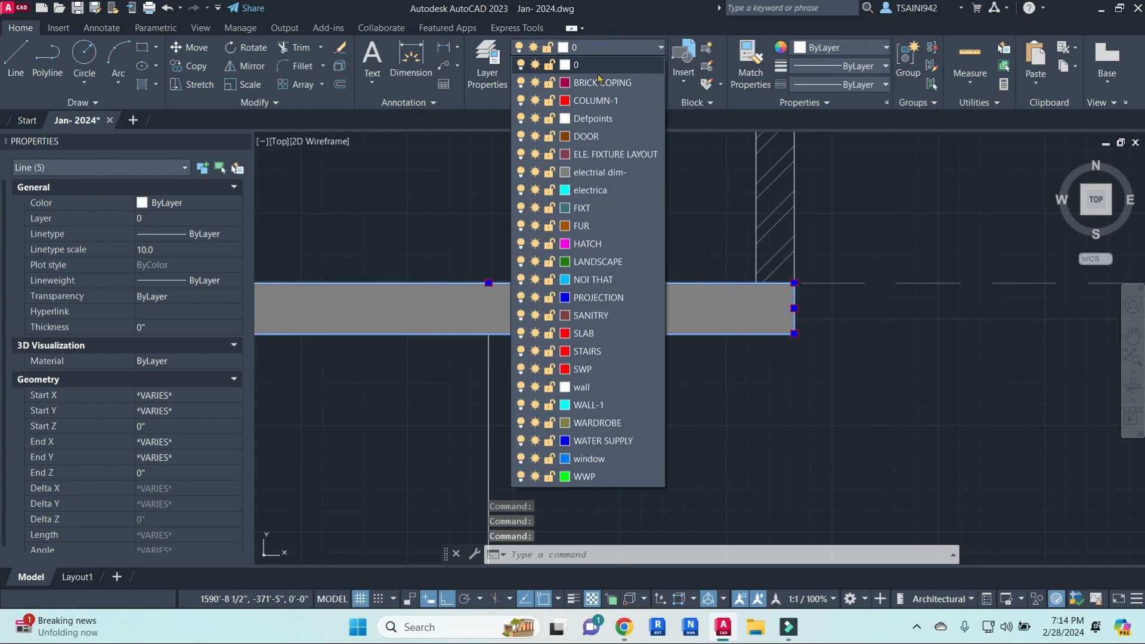
pyautogui.click(607, 333)
pyautogui.press('Escape')
# - In the plan, draw a line down from the lower-left corner of the column beside the staircase, ending with a short horizontal segment to the right
pyautogui.scroll(-4, 690, 333)
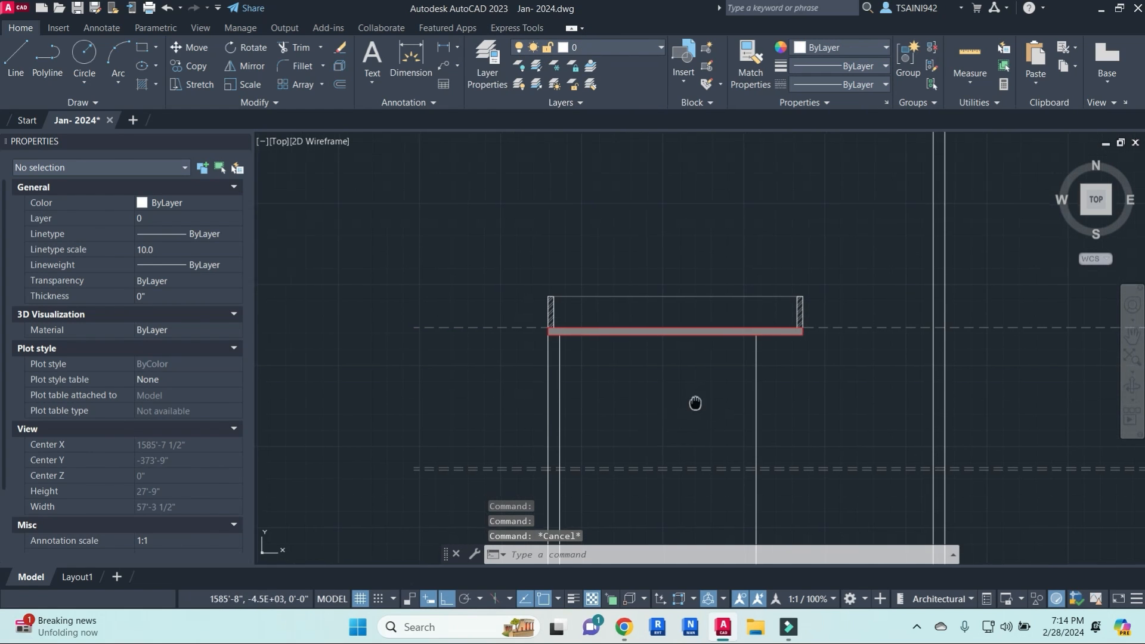
pyautogui.moveTo(695, 403); pyautogui.dragTo(635, 317, button='middle')
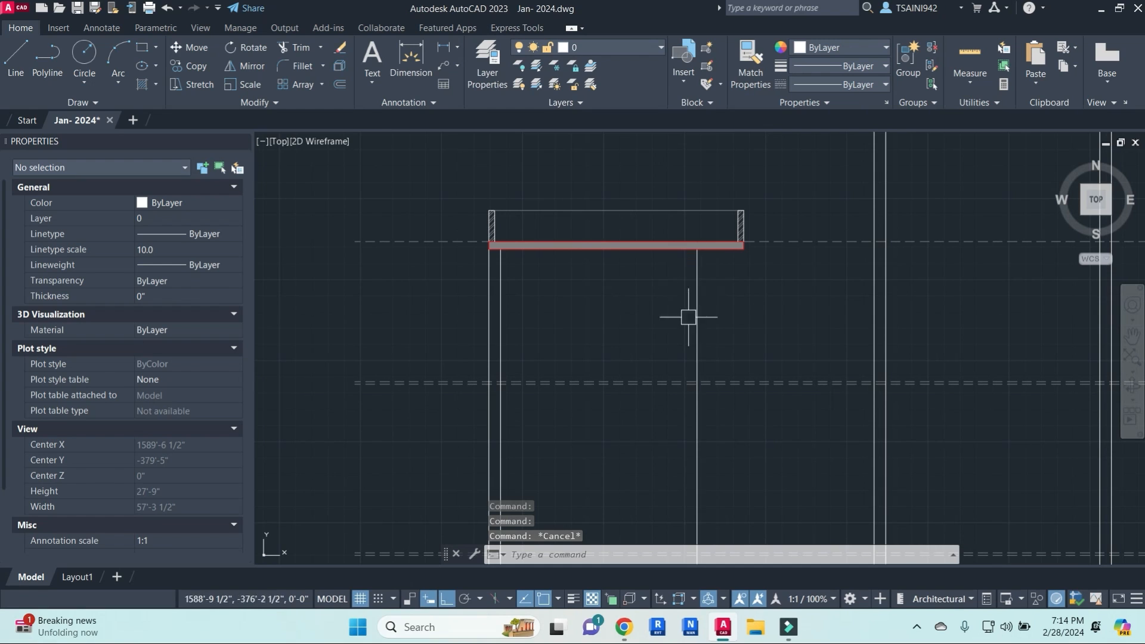
pyautogui.scroll(-6, 678, 282)
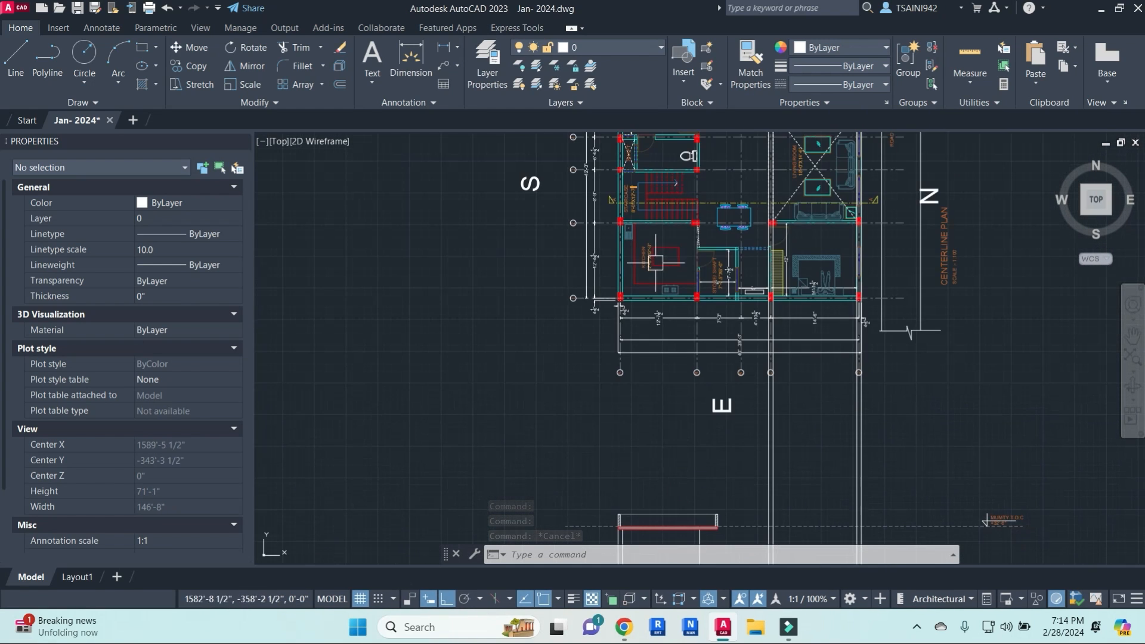
pyautogui.scroll(4, 691, 232)
pyautogui.scroll(4, 692, 231)
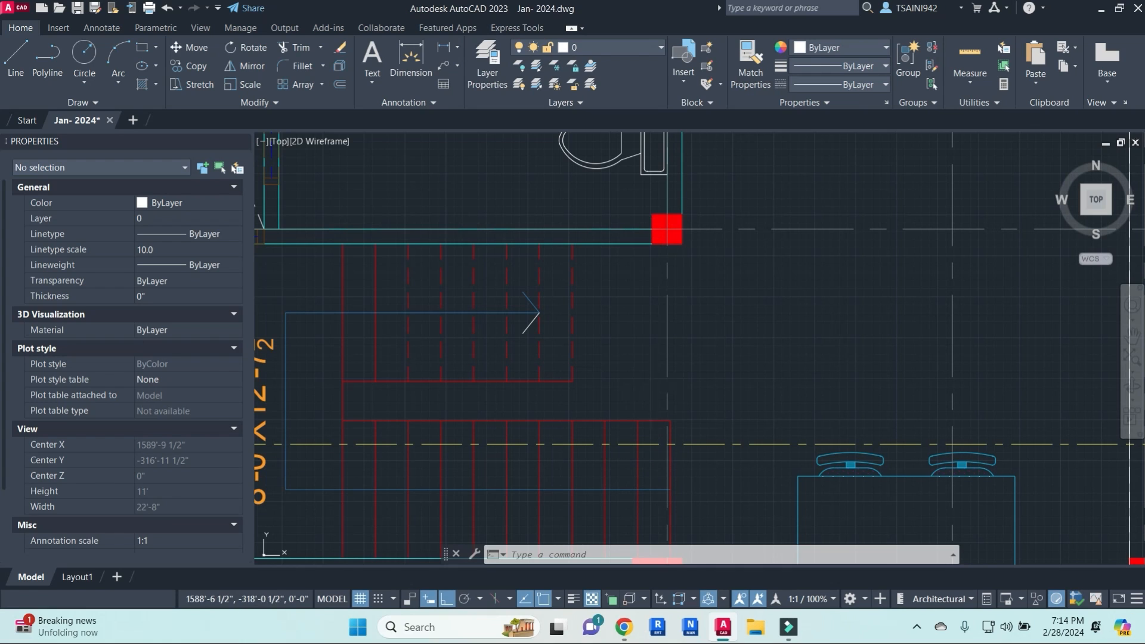
pyautogui.press('Escape')
pyautogui.press('Escape')
pyautogui.press('Escape')
pyautogui.press('Return')
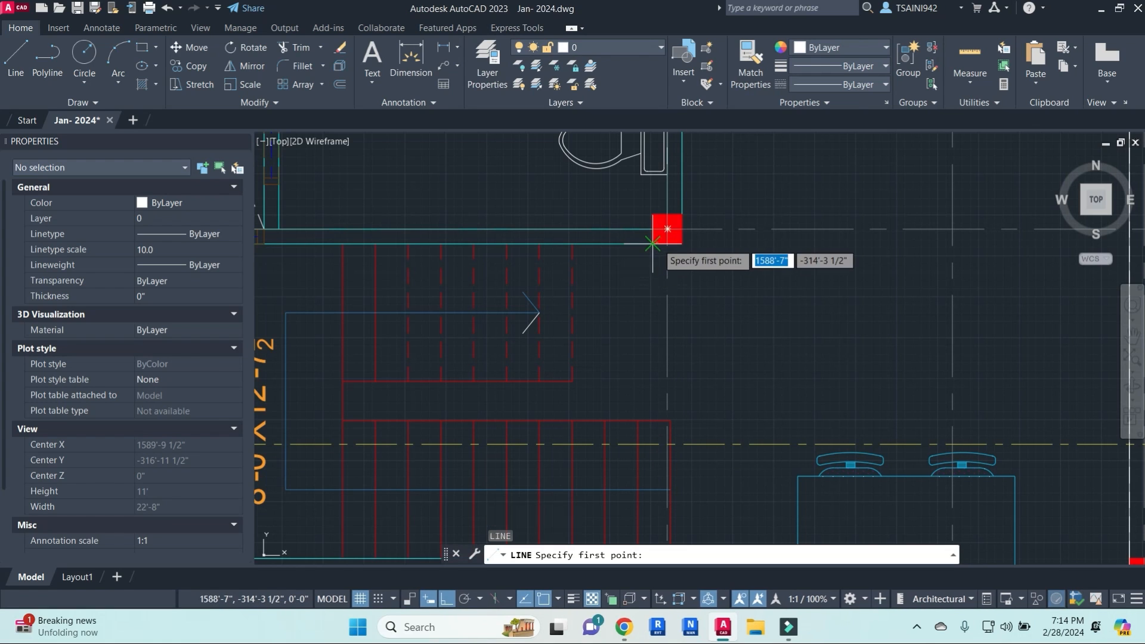
pyautogui.click(668, 229)
pyautogui.click(653, 380)
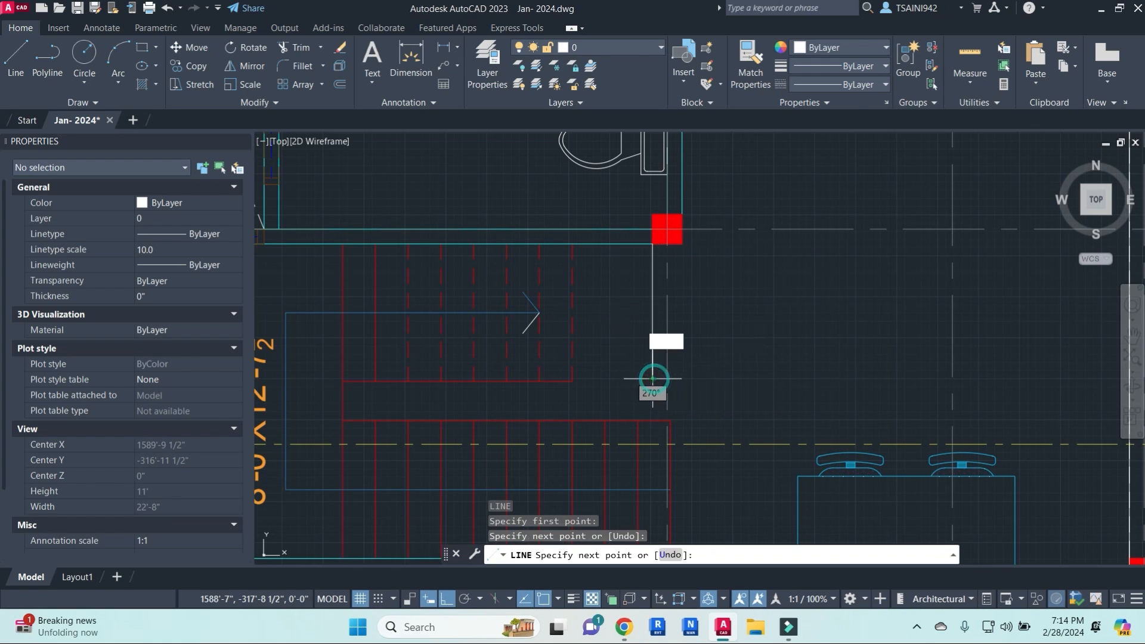
pyautogui.click(680, 380)
pyautogui.press('Escape')
pyautogui.scroll(-8, 700, 330)
pyautogui.scroll(-3, 699, 329)
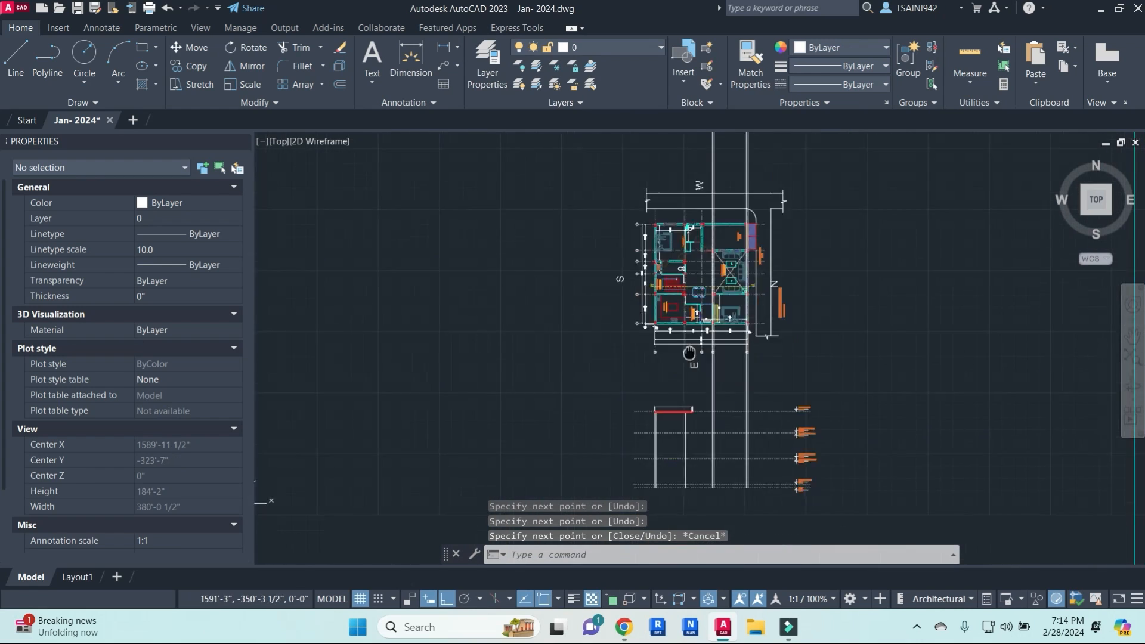
# - Offset the right-hand mumty wall line 9 inches inward to give the wall its thickness
pyautogui.scroll(10, 680, 316)
pyautogui.press('Escape')
pyautogui.press('Escape')
pyautogui.press('Escape')
pyautogui.write('o')
pyautogui.press('Return')
pyautogui.write('9')
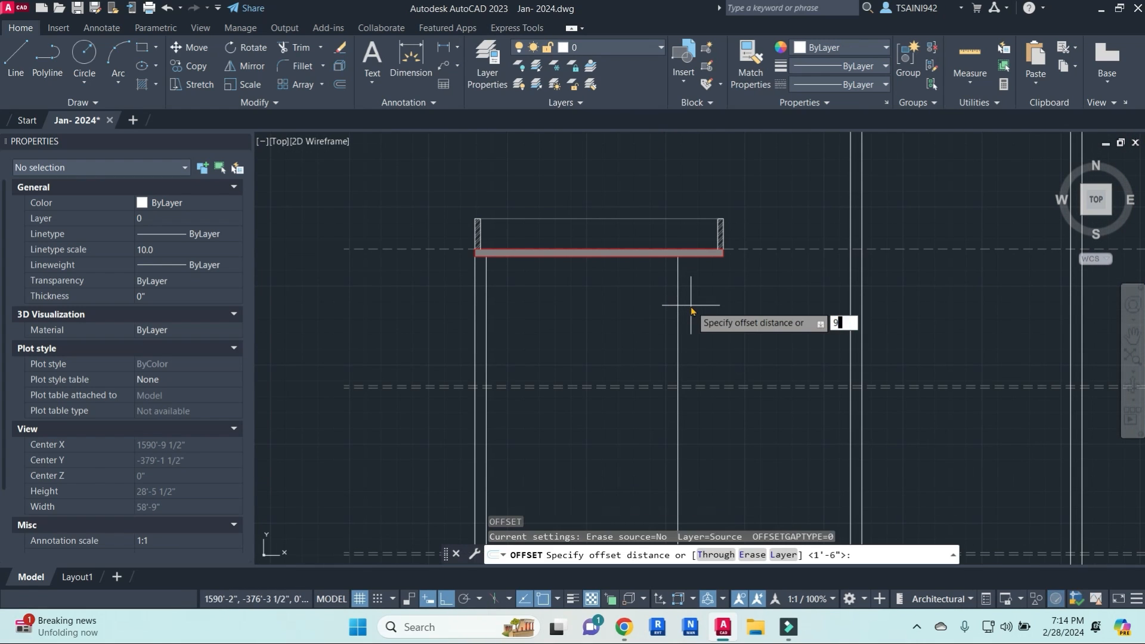
pyautogui.press('Return')
pyautogui.click(678, 289)
pyautogui.click(613, 302)
pyautogui.press('Escape')
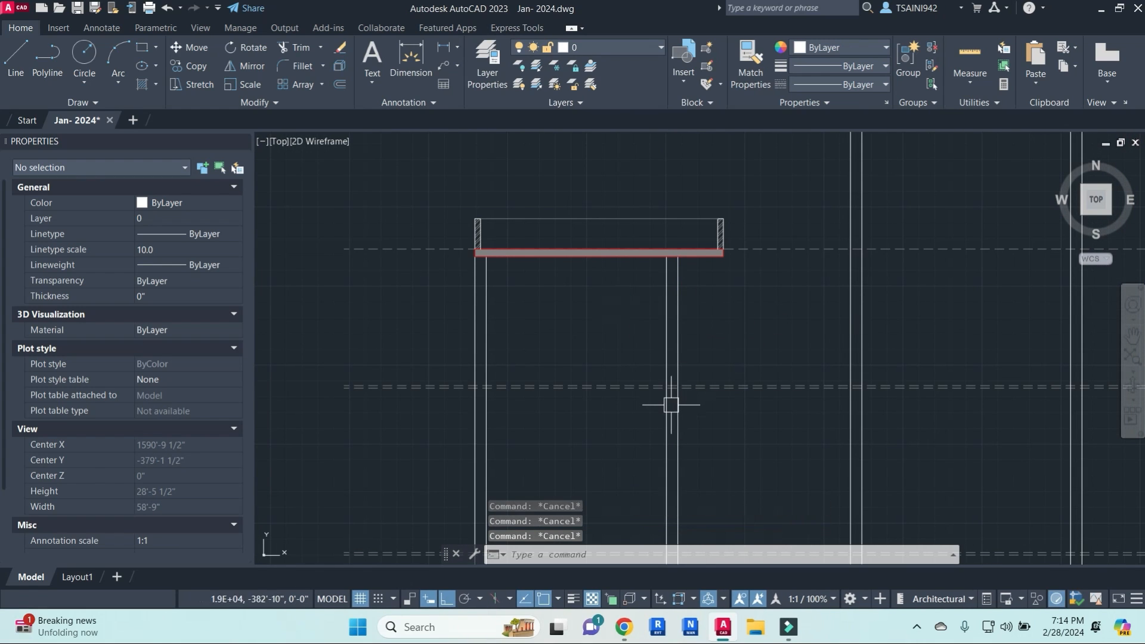
# - Trim the inner line of the right-hand mumty wall below the lower dashed line of the level beneath the mumty
pyautogui.write('tr')
pyautogui.press('Return')
pyautogui.press('Return')
pyautogui.scroll(5, 662, 399)
pyautogui.press('Escape')
pyautogui.press('Escape')
pyautogui.press('Escape')
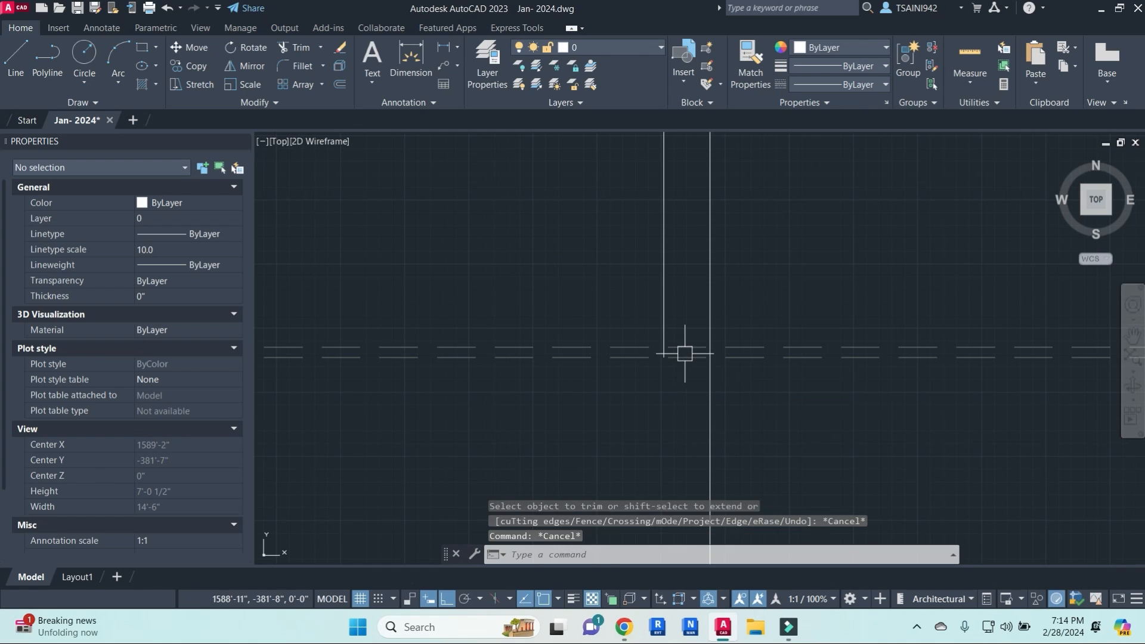
# - Draw a horizontal line closing the bottom of the right-hand mumty wall along the lower dashed level line
pyautogui.write('l')
pyautogui.press('Return')
pyautogui.click(709, 358)
pyautogui.click(664, 358)
pyautogui.press('Escape')
pyautogui.scroll(-3, 812, 286)
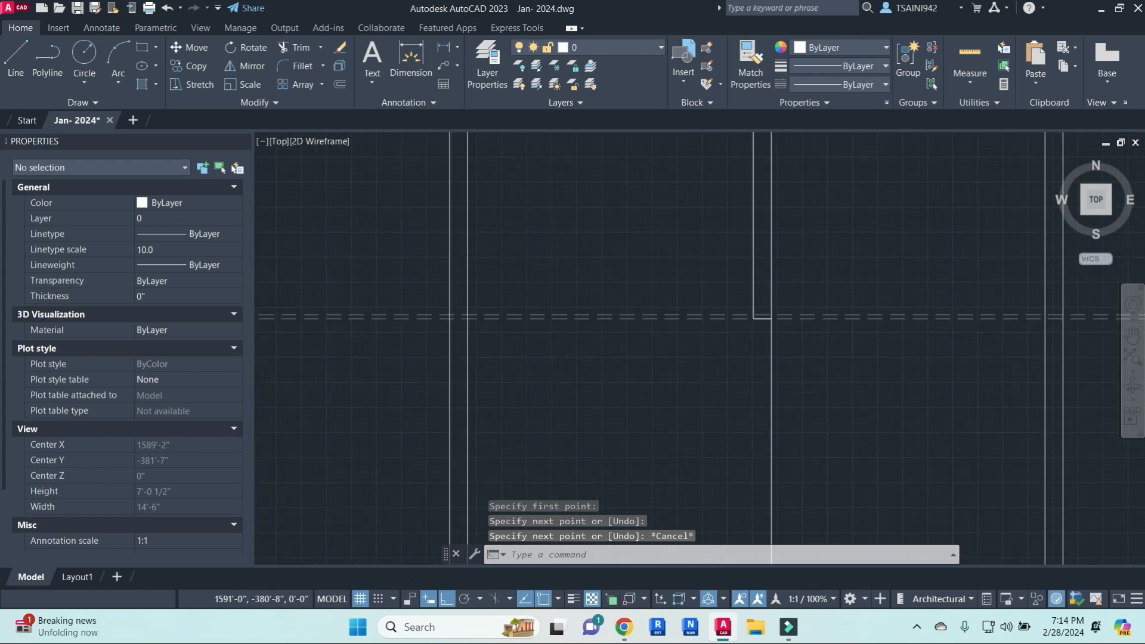
# - Hatch the closed right-hand mumty wall below the roof slab with the ANSI31 pattern at scale 20
pyautogui.moveTo(814, 235)
pyautogui.mouseDown(button='middle')
pyautogui.moveTo(790, 365)
pyautogui.moveTo(679, 303)
pyautogui.mouseUp(button='middle')
pyautogui.press('Escape')
pyautogui.press('Escape')
pyautogui.press('Escape')
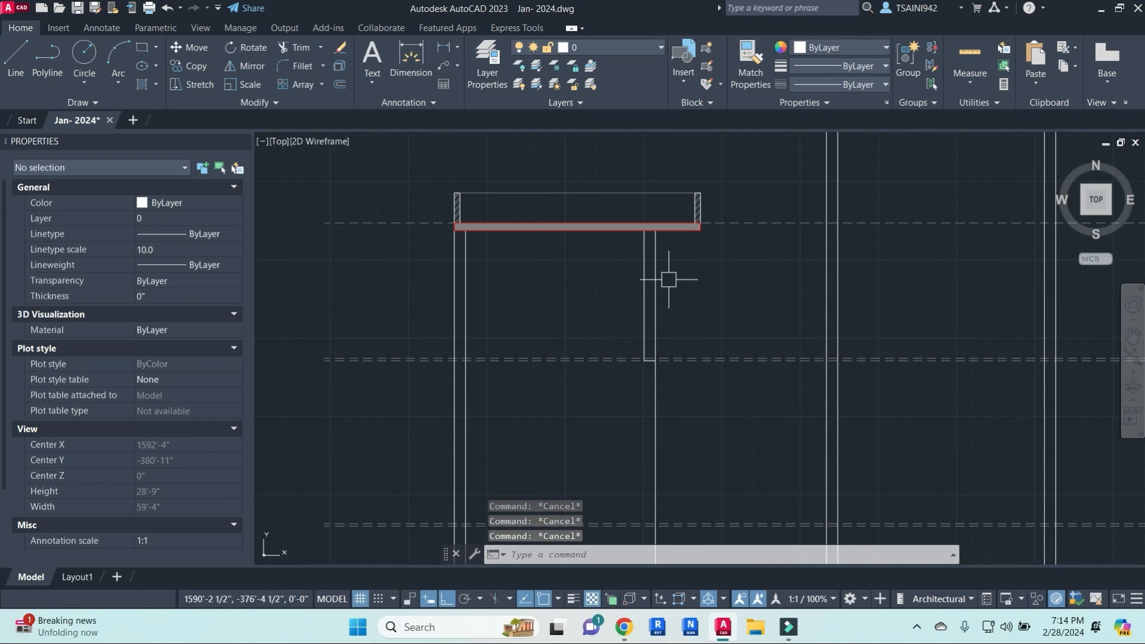
pyautogui.write('h')
pyautogui.press('Return')
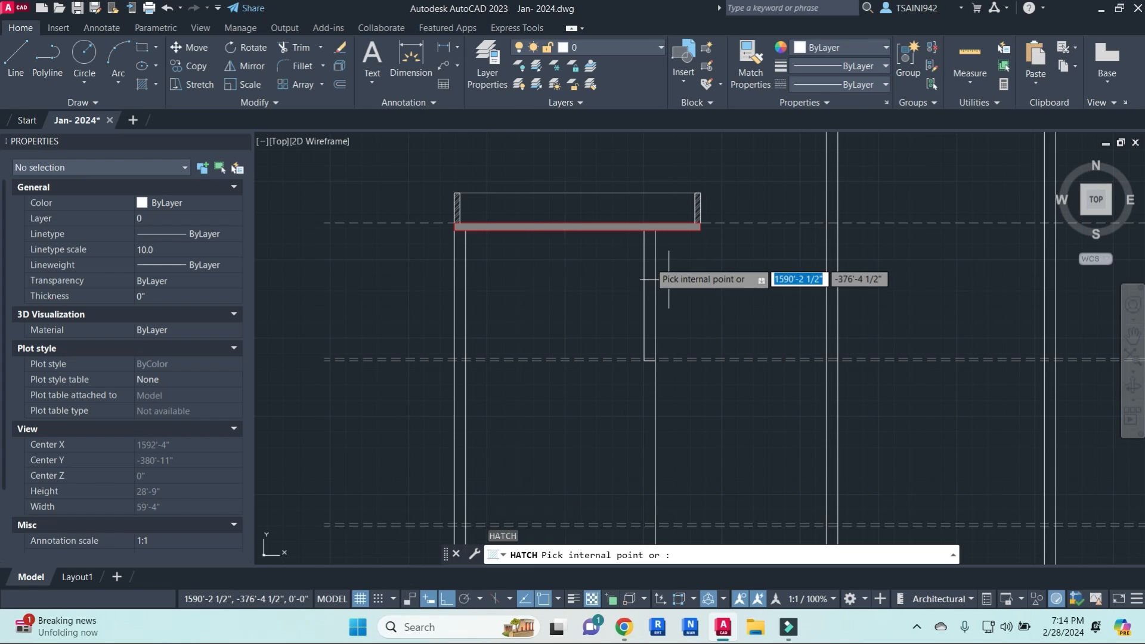
pyautogui.click(651, 274)
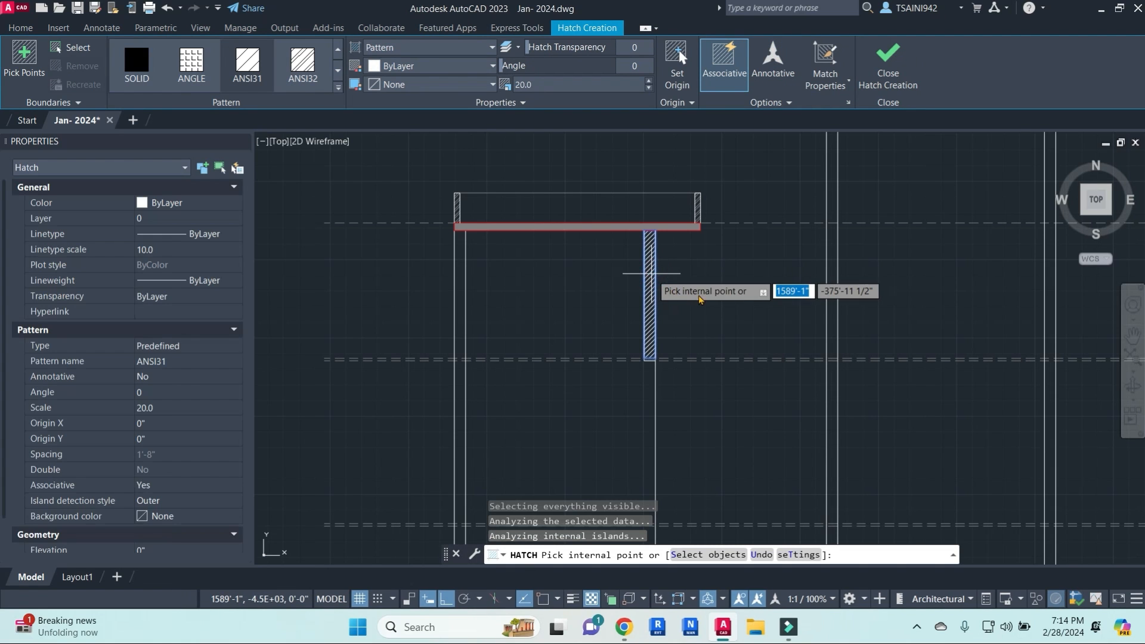
pyautogui.rightClick(733, 300)
pyautogui.click(772, 320)
pyautogui.press('Escape')
# - Match the properties of the right-hand parapet's hatch onto the hatch of the mumty wall below the slab
pyautogui.write('ma')
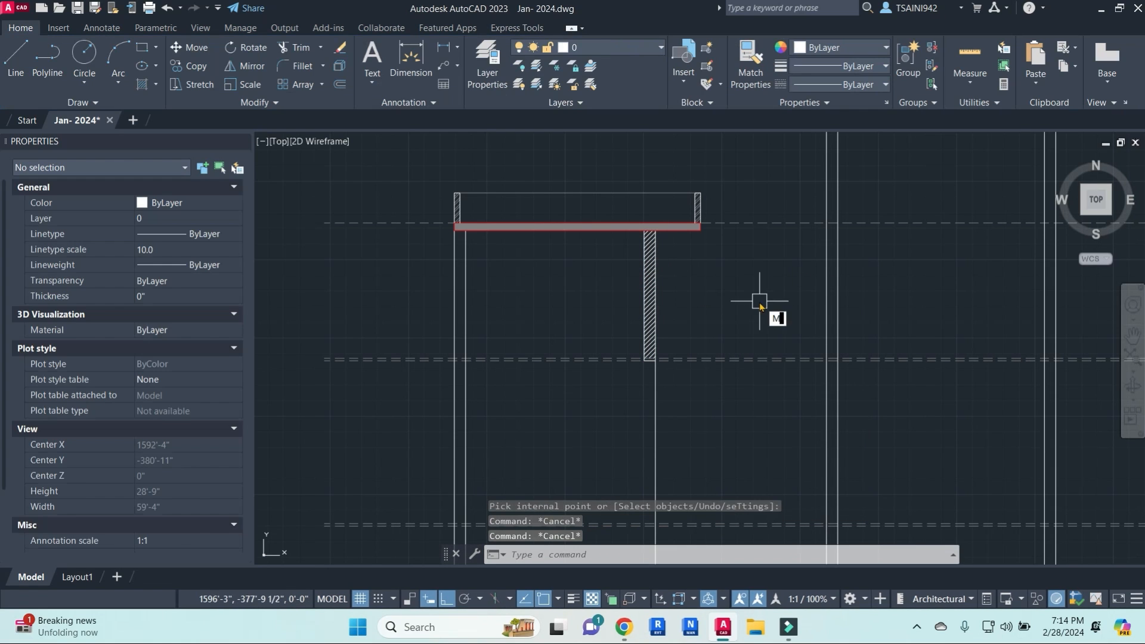
pyautogui.press('Return')
pyautogui.scroll(10, 684, 184)
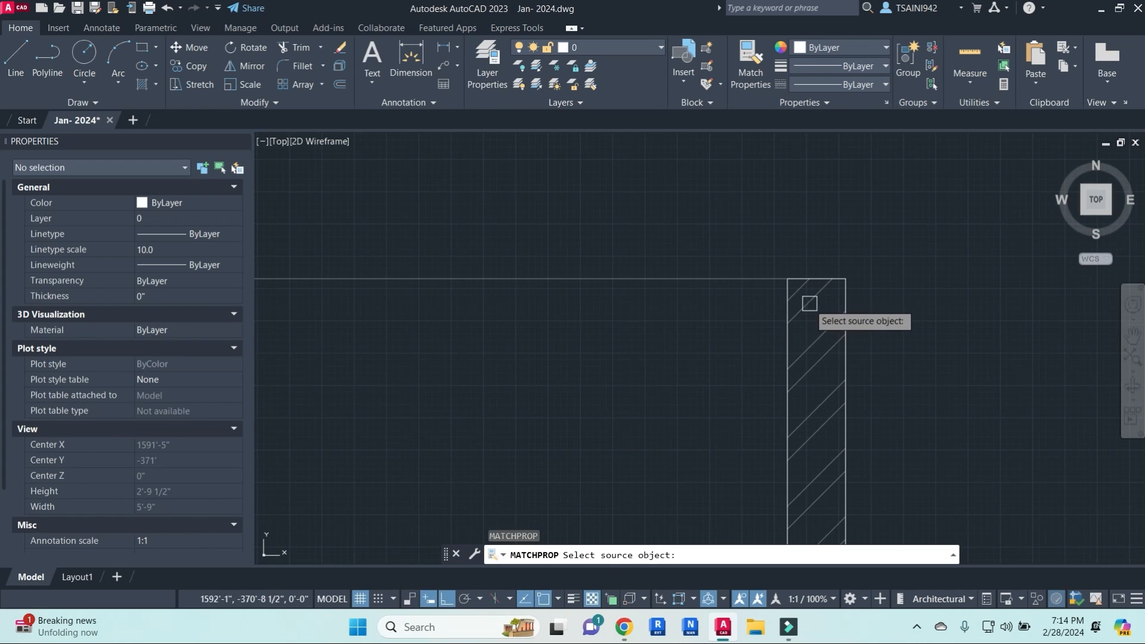
pyautogui.click(809, 304)
pyautogui.scroll(-5, 775, 310)
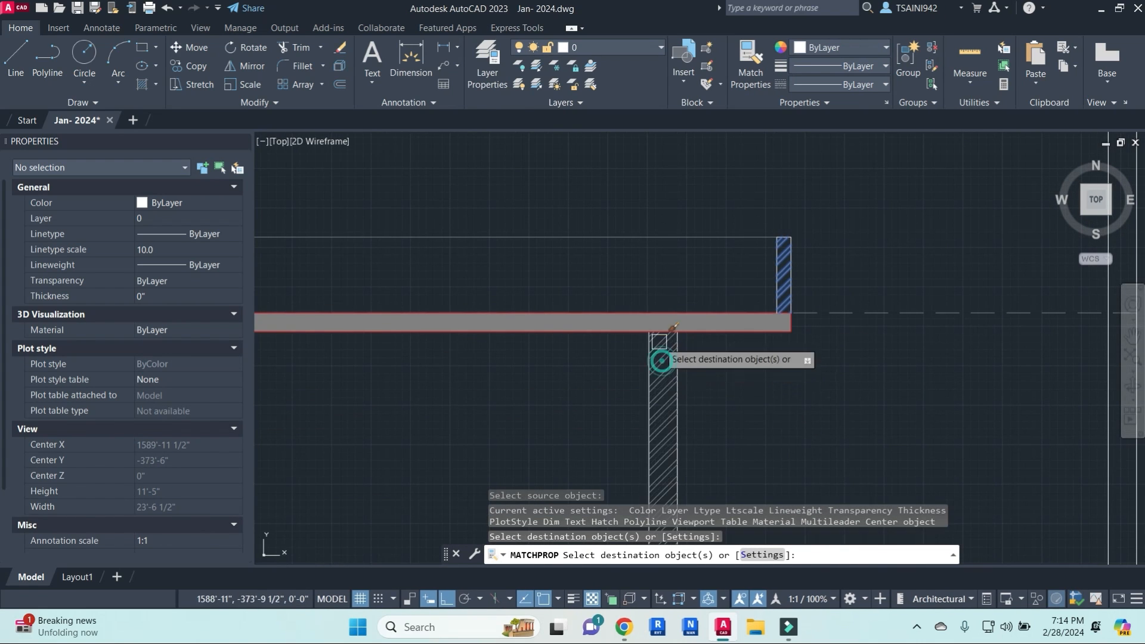
pyautogui.scroll(-4, 659, 342)
pyautogui.moveTo(465, 360); pyautogui.dragTo(490, 280, button='middle')
pyautogui.press('Escape')
pyautogui.press('Escape')
pyautogui.press('Escape')
pyautogui.moveTo(594, 288); pyautogui.dragTo(605, 288, button='middle')
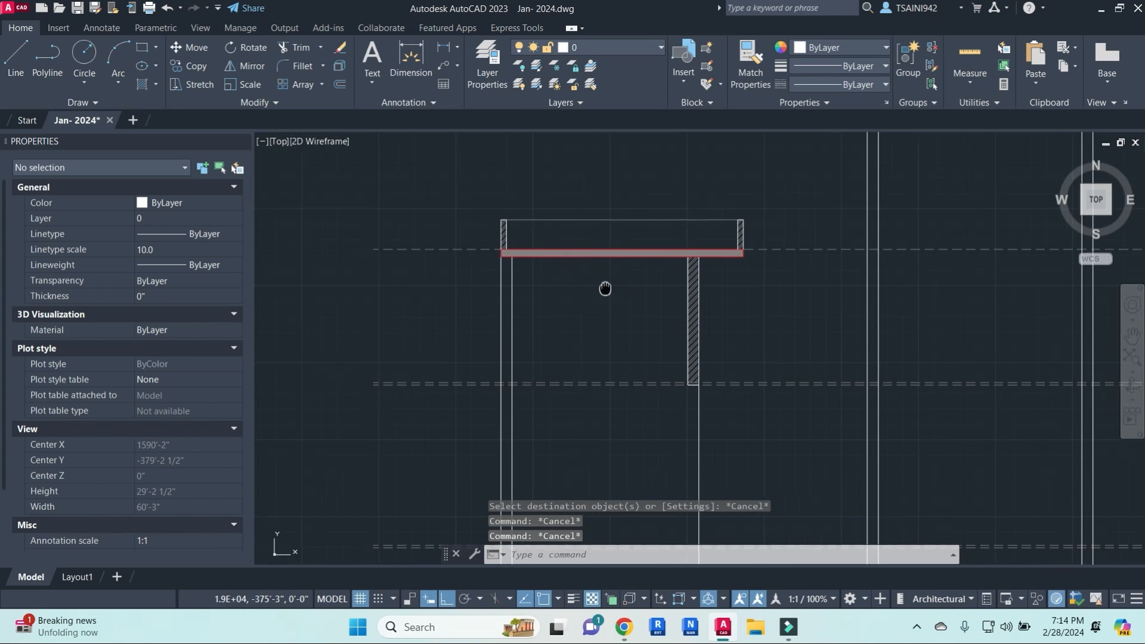
# - Compare the staircase area along section line A-A in the centerline plan with the mumty section below it
pyautogui.scroll(-6, 605, 289)
pyautogui.scroll(4, 615, 246)
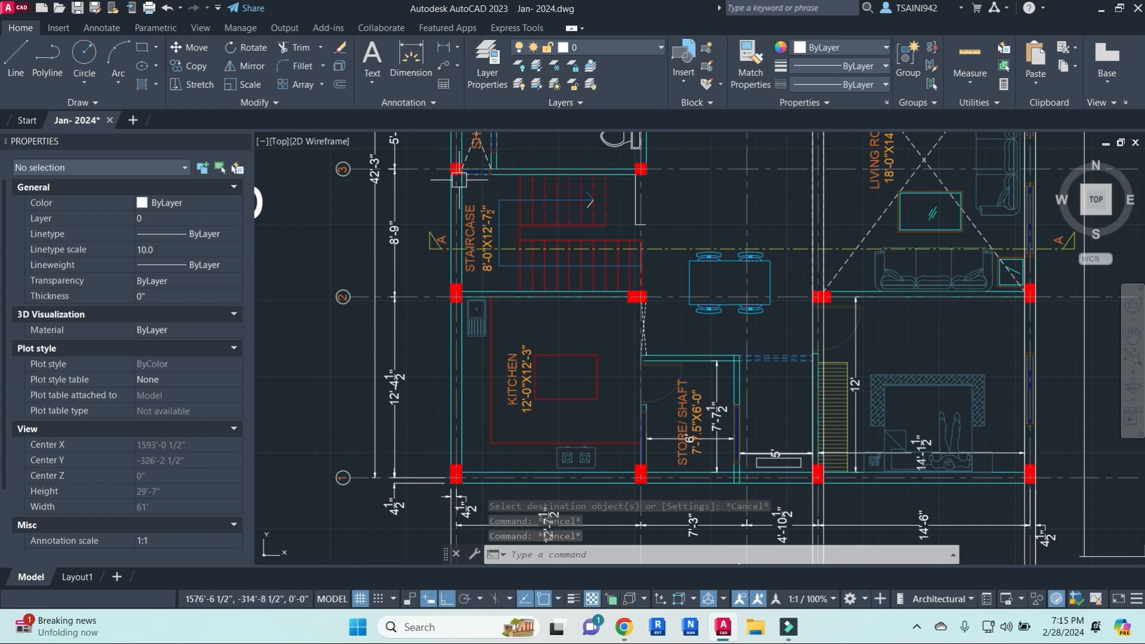
pyautogui.scroll(-3, 640, 316)
pyautogui.moveTo(647, 501); pyautogui.dragTo(656, 366, button='middle')
pyautogui.scroll(1, 646, 347)
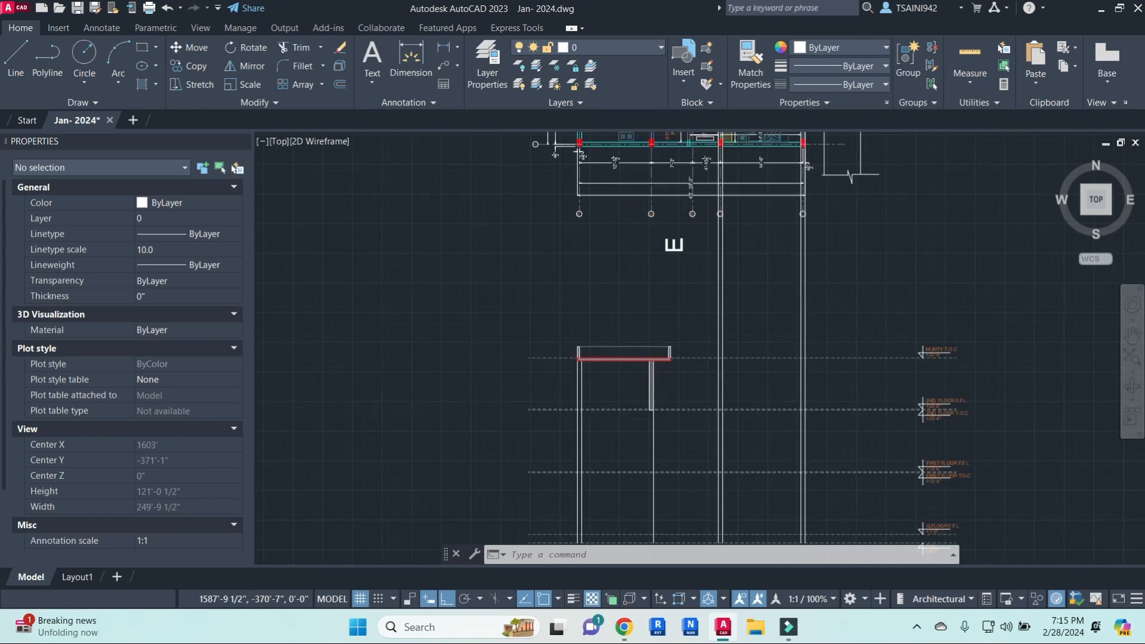
pyautogui.scroll(6, 622, 389)
pyautogui.press('Escape')
pyautogui.press('Escape')
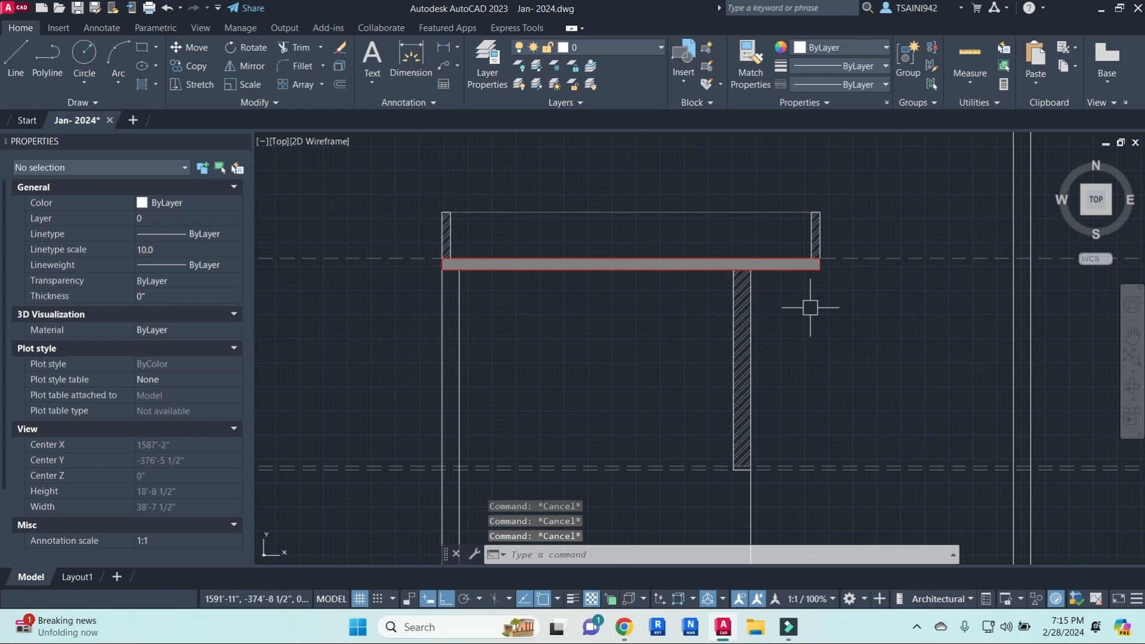
pyautogui.moveTo(810, 307); pyautogui.dragTo(797, 311, button='middle')
# - Check the beam sizes in the structure drawings, including the first floor beam layouts and the tie beam layout
pyautogui.scroll(-10, 796, 310)
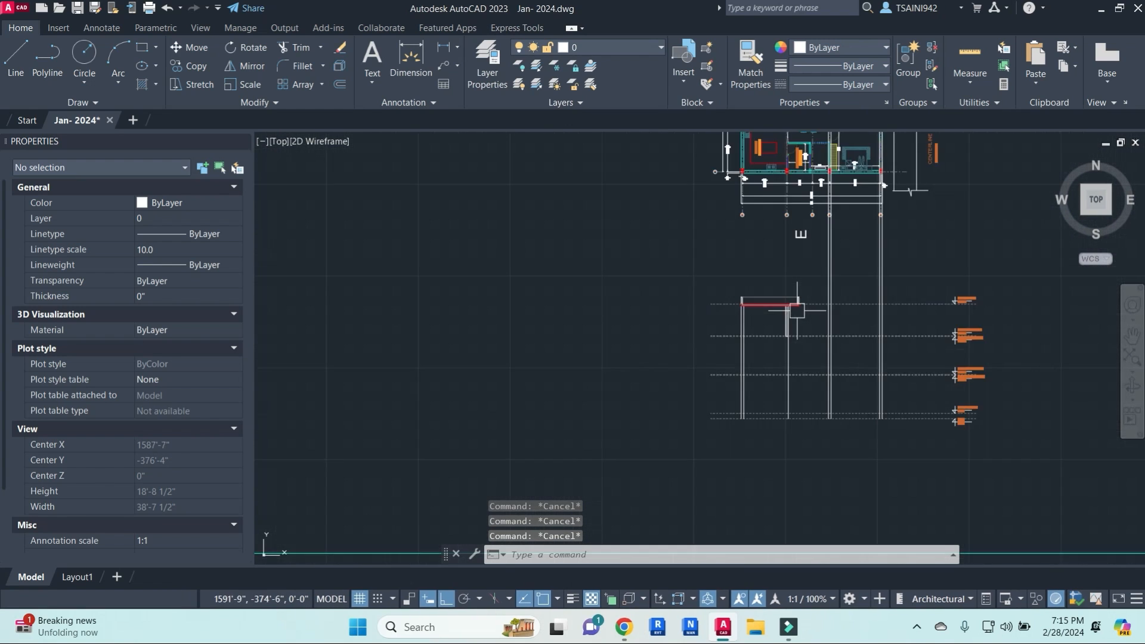
pyautogui.scroll(-3, 552, 321)
pyautogui.scroll(12, 714, 334)
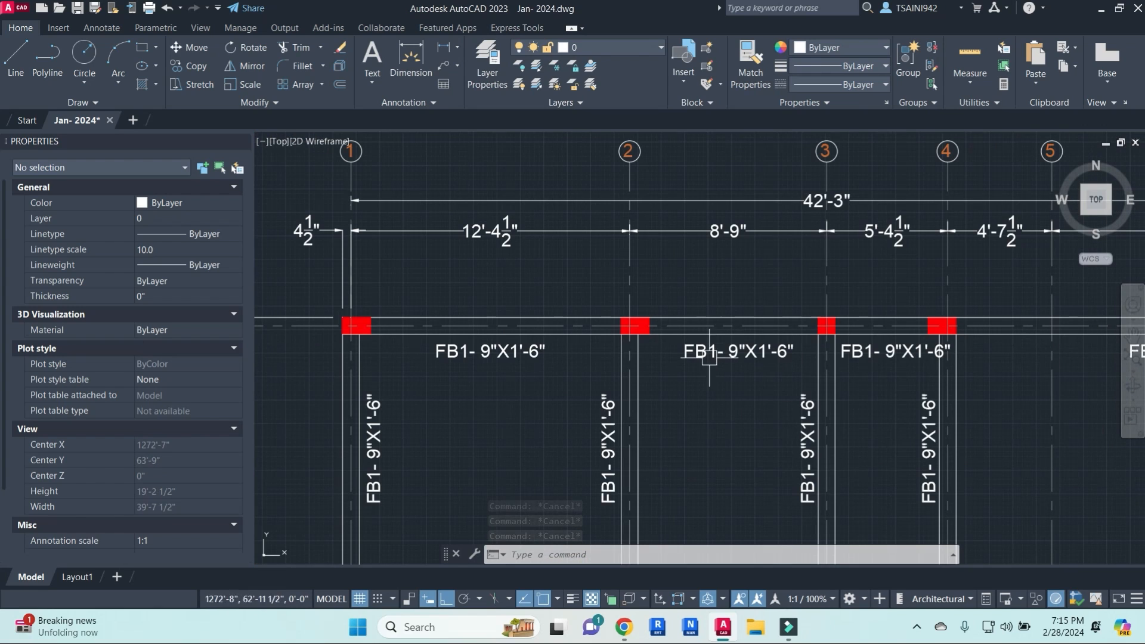
pyautogui.moveTo(784, 356)
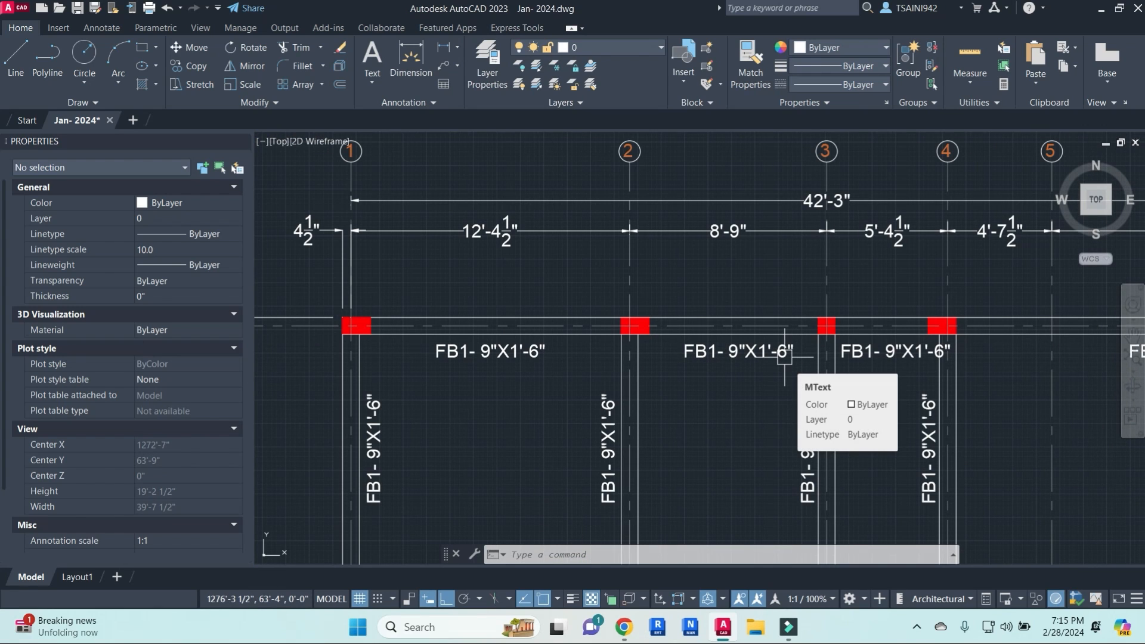
pyautogui.scroll(-4, 784, 356)
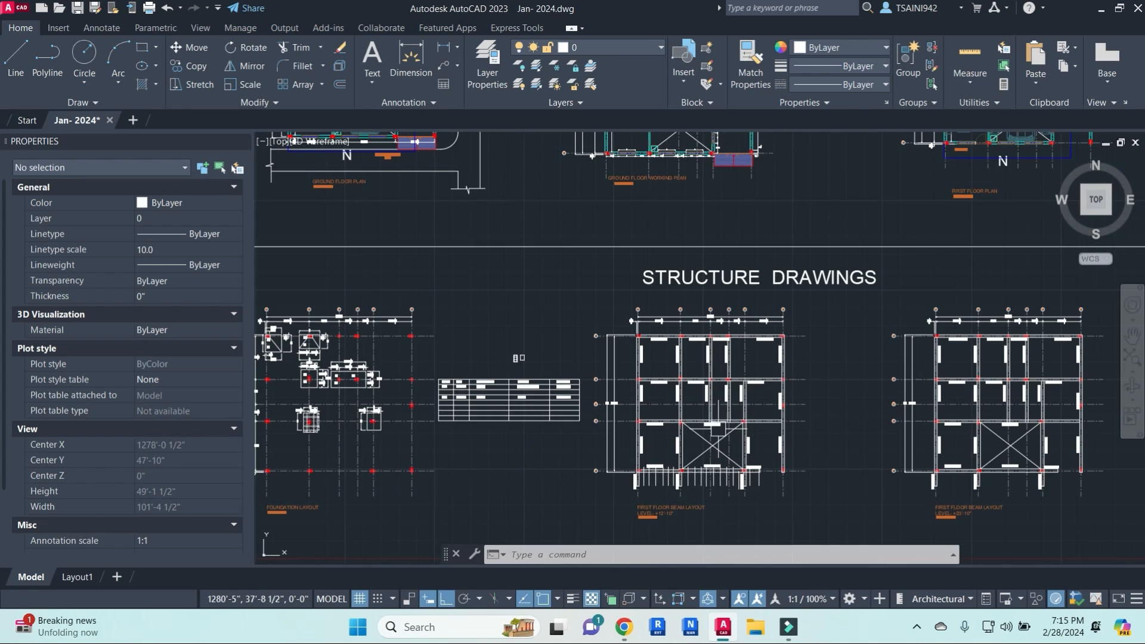
pyautogui.scroll(2, 693, 516)
pyautogui.moveTo(772, 323); pyautogui.dragTo(330, 285, button='middle')
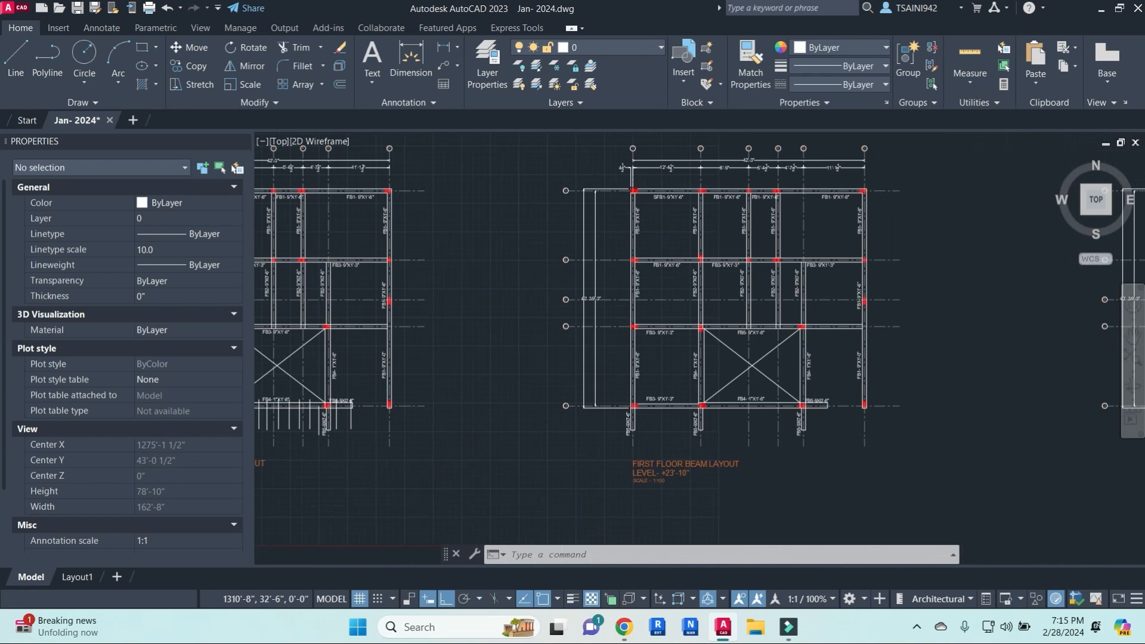
pyautogui.moveTo(712, 465); pyautogui.dragTo(377, 421, button='middle')
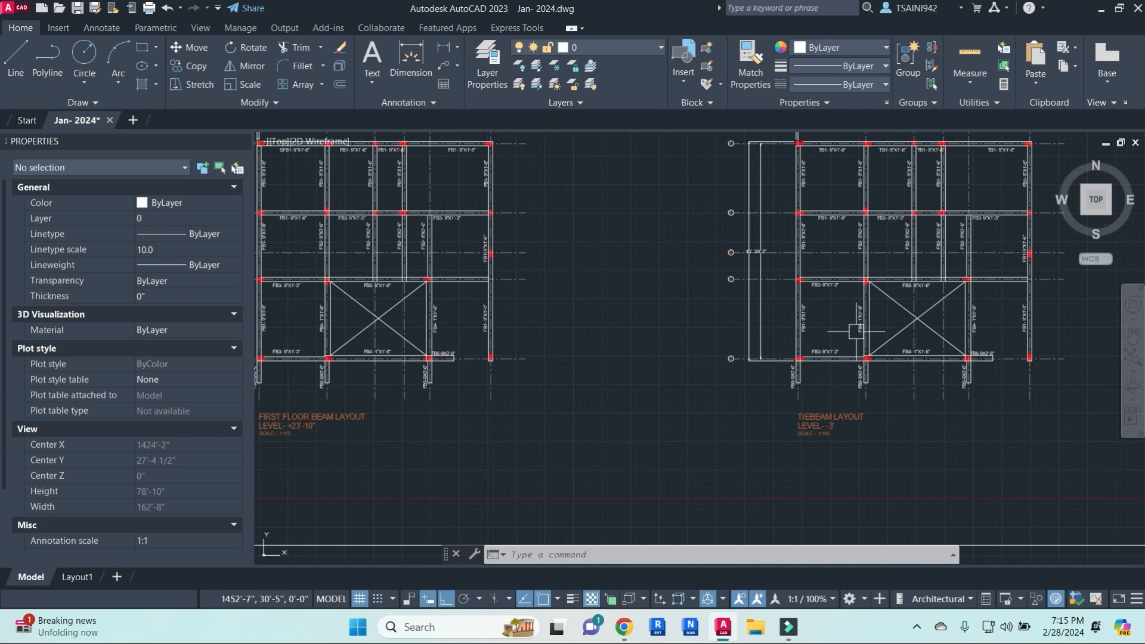
pyautogui.moveTo(857, 331); pyautogui.dragTo(835, 419, button='middle')
pyautogui.scroll(-2, 1040, 325)
pyautogui.moveTo(1052, 336); pyautogui.dragTo(492, 362, button='middle')
pyautogui.moveTo(302, 380); pyautogui.dragTo(815, 377, button='middle')
pyautogui.scroll(-3, 611, 403)
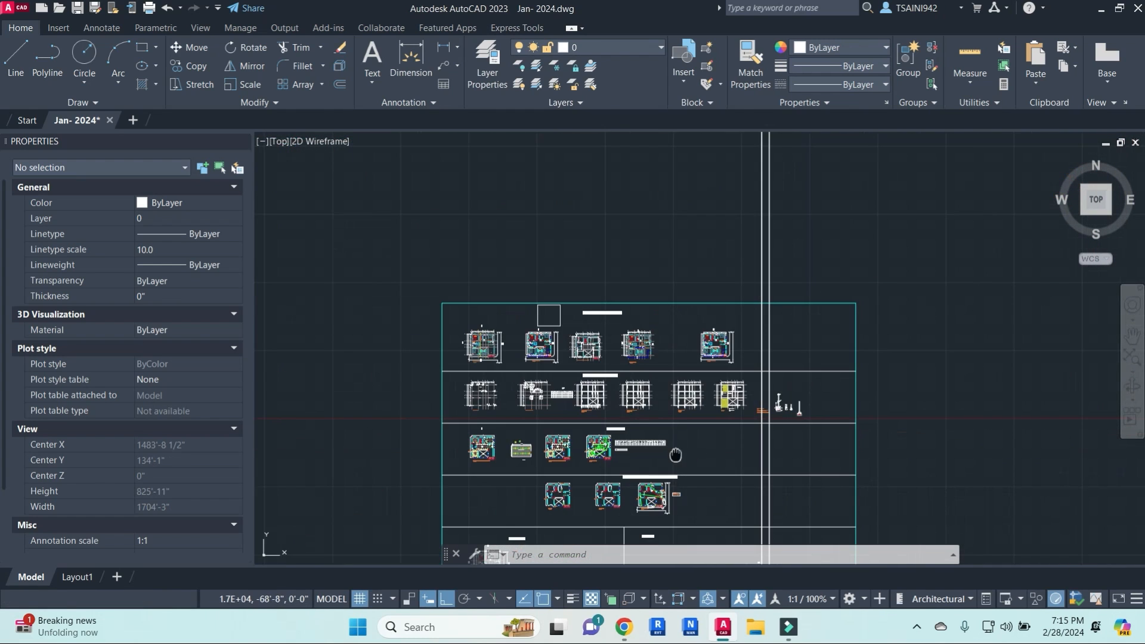
pyautogui.scroll(5, 713, 417)
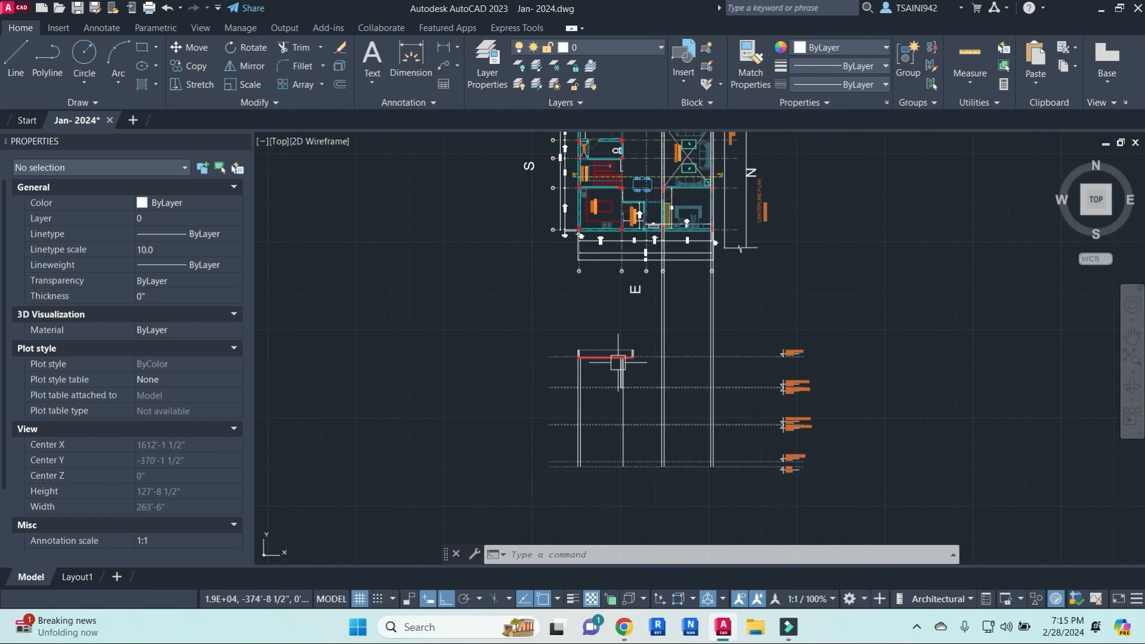
pyautogui.scroll(4, 618, 363)
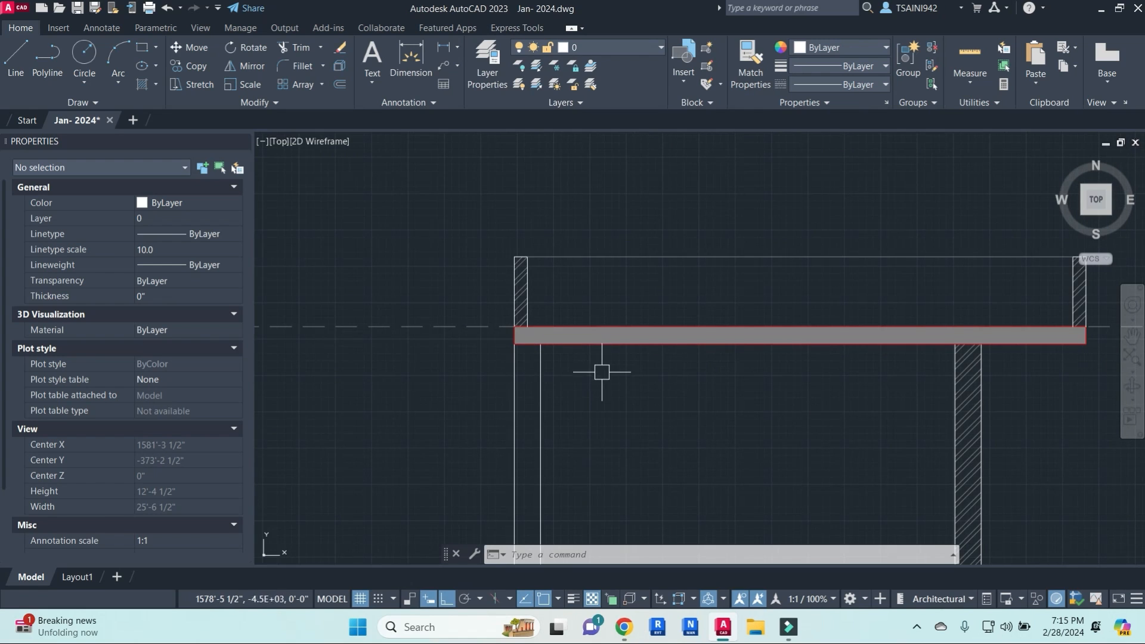
pyautogui.moveTo(602, 372); pyautogui.dragTo(591, 331, button='middle')
pyautogui.press('Escape')
pyautogui.press('Escape')
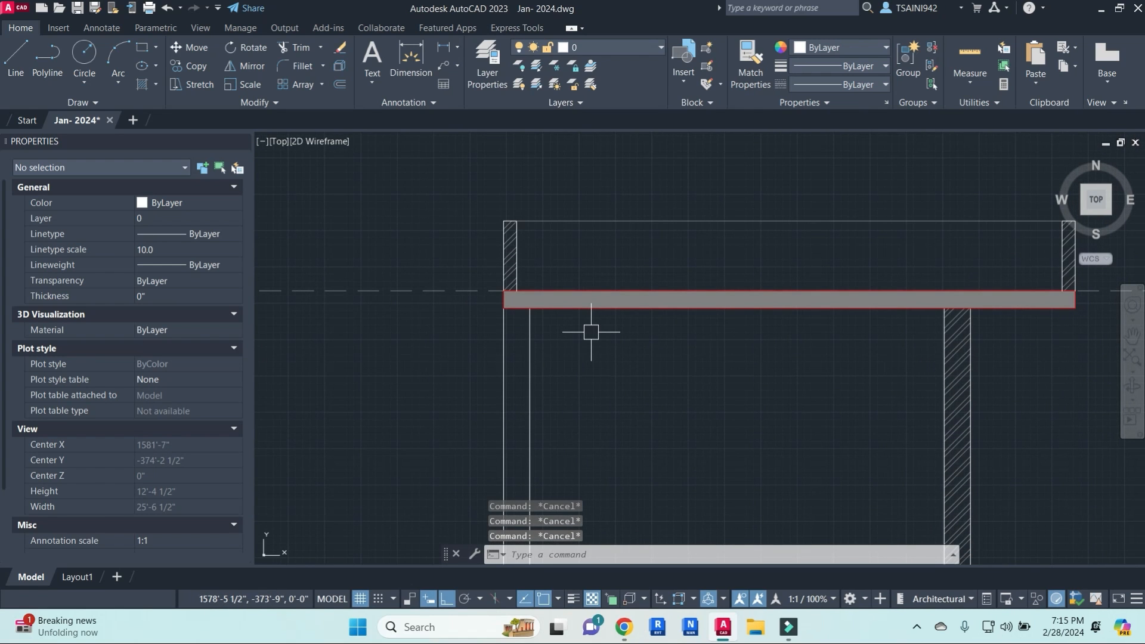
pyautogui.click(557, 540)
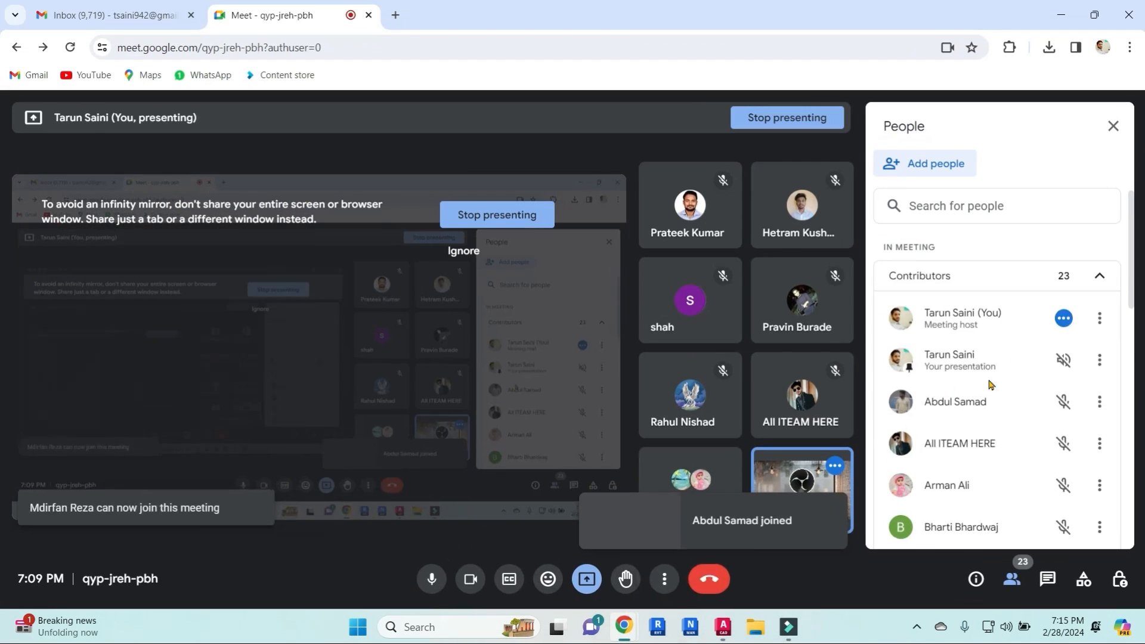
pyautogui.click(1060, 14)
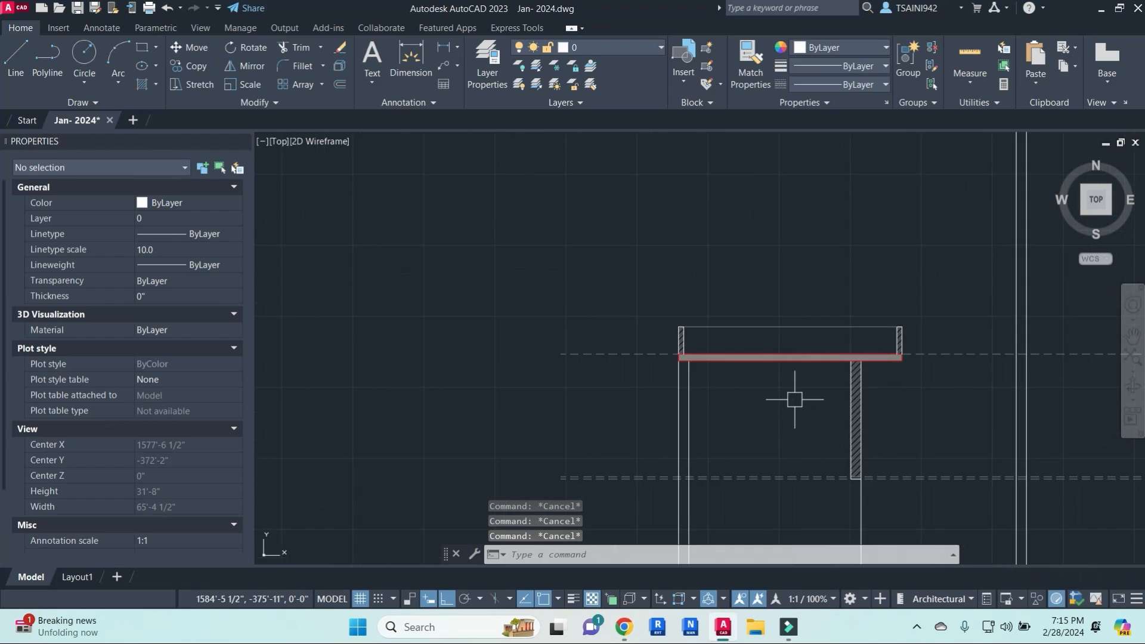
# - Draw a closed polyline rectangle 9 inches wide and 1 foot high beside the right-hand mumty wall, below the slab
pyautogui.moveTo(798, 396); pyautogui.dragTo(642, 356, button='middle')
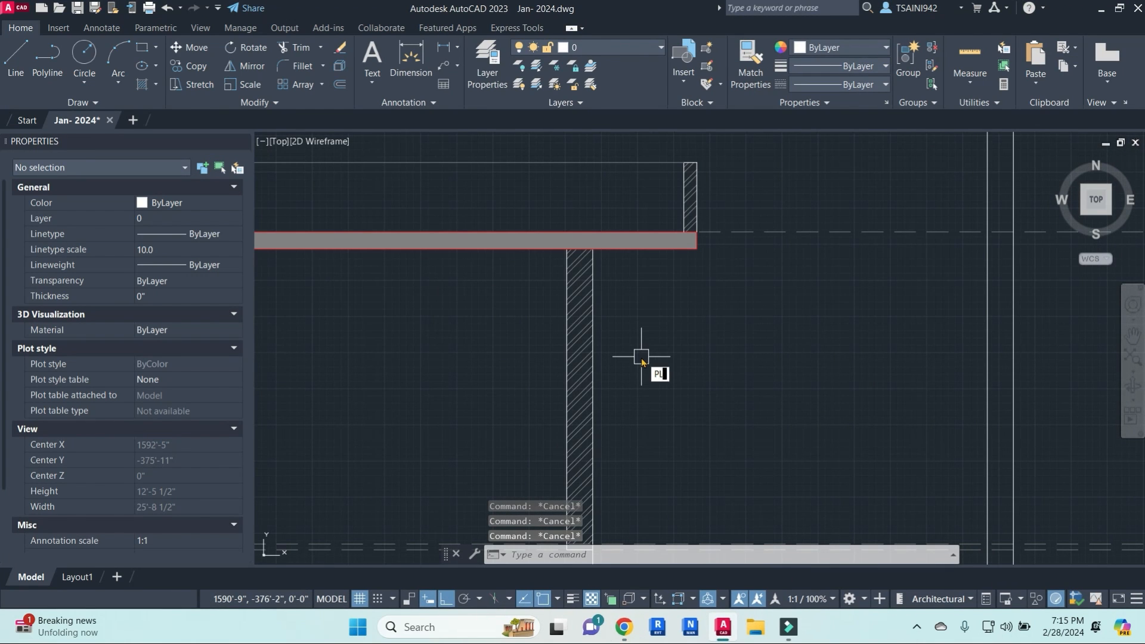
pyautogui.press('Return')
pyautogui.click(706, 320)
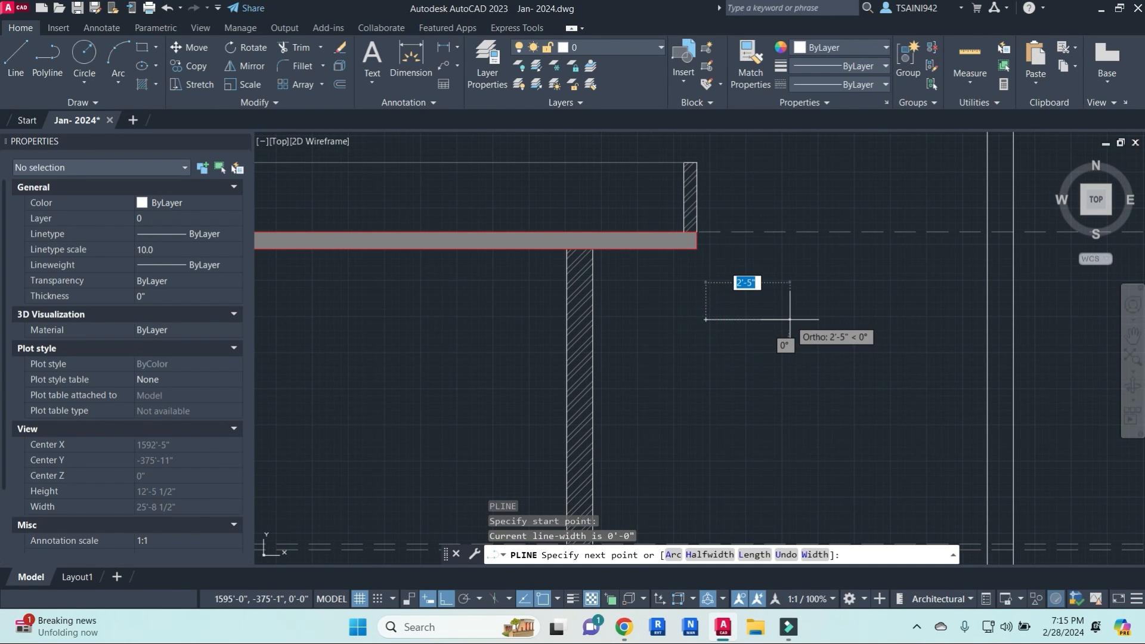
pyautogui.write('9"')
pyautogui.press('Return')
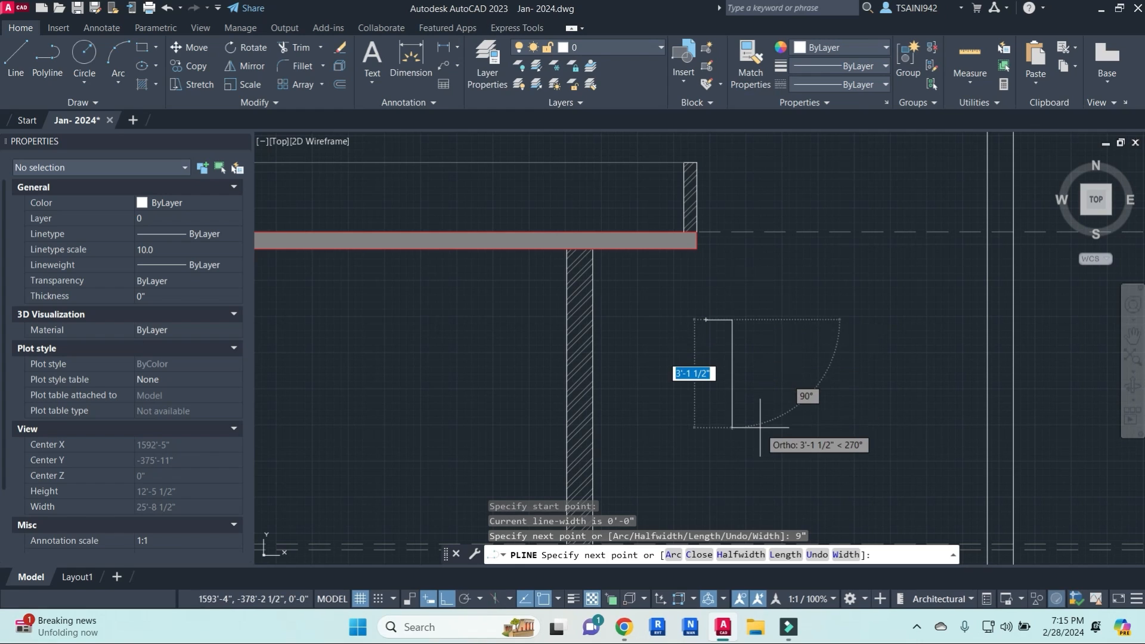
pyautogui.write("1'")
pyautogui.press('Return')
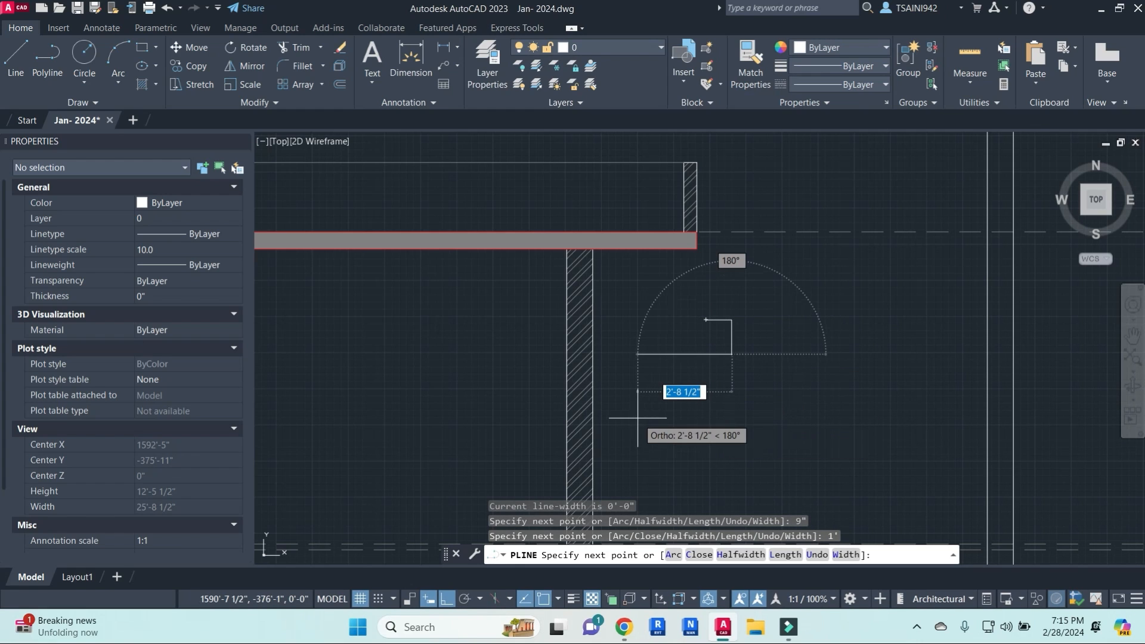
pyautogui.write('9"')
pyautogui.press('Return')
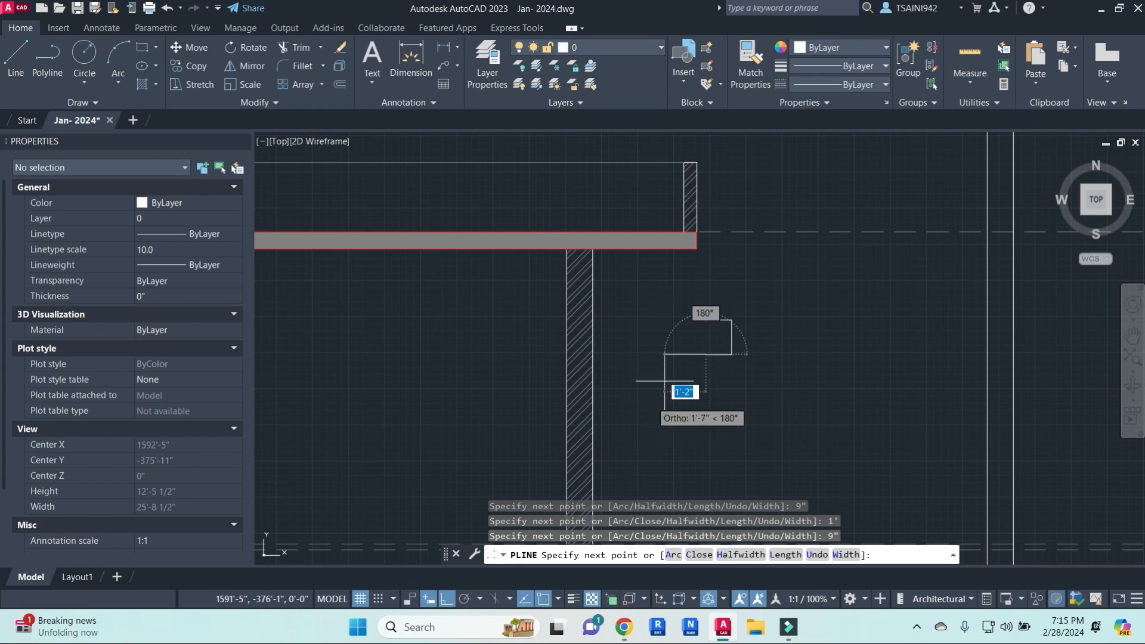
pyautogui.click(706, 320)
pyautogui.press('Escape')
pyautogui.press('Escape')
pyautogui.press('Escape')
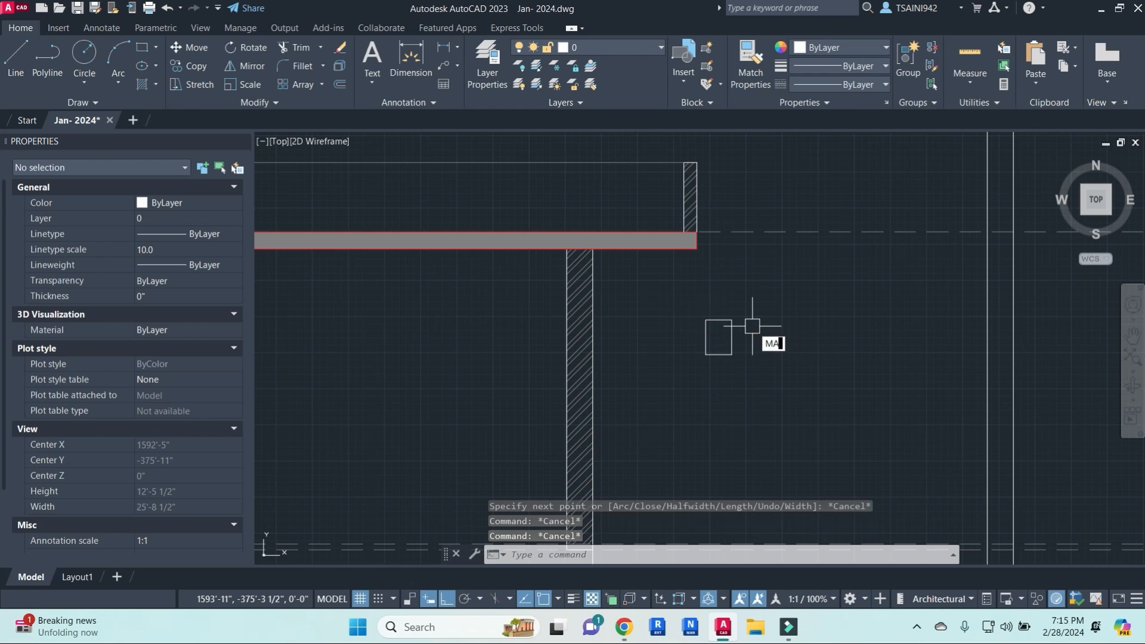
# - Match the properties of the mumty slab outline onto the 9-inch by 1-foot rectangle
pyautogui.write('MA')
pyautogui.press('Return')
pyautogui.click(676, 249)
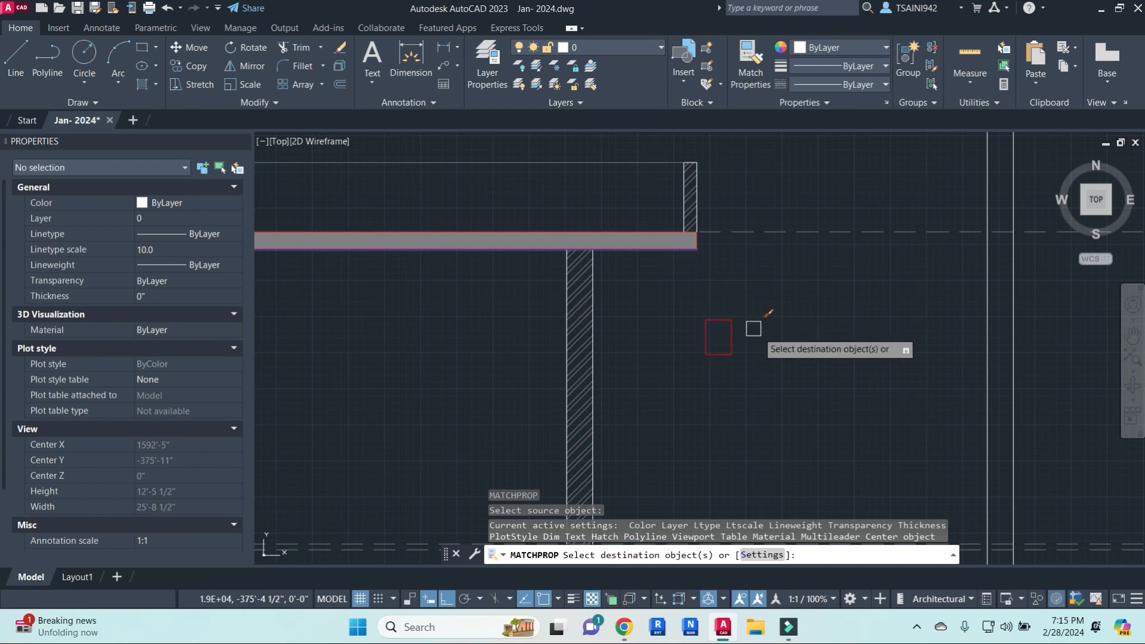
pyautogui.click(757, 388)
pyautogui.click(664, 294)
pyautogui.press('Escape')
pyautogui.press('Escape')
pyautogui.click(730, 329)
pyautogui.press('Escape')
pyautogui.press('Escape')
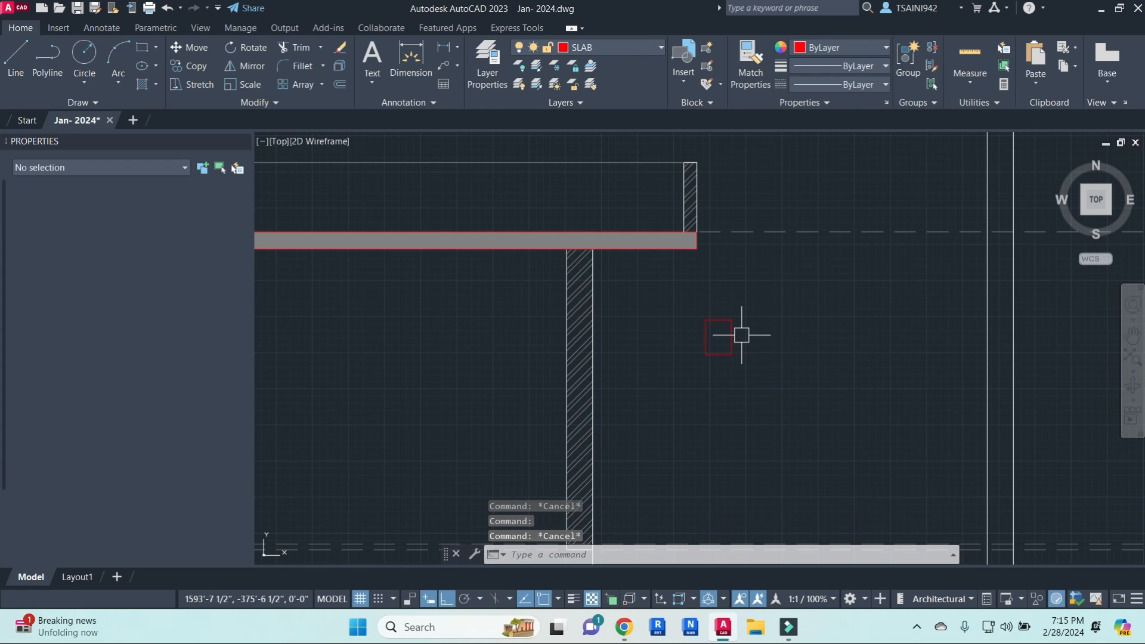
# - Hatch the inside of the small red rectangle beside the right-hand mumty wall
pyautogui.write('H')
pyautogui.press('Return')
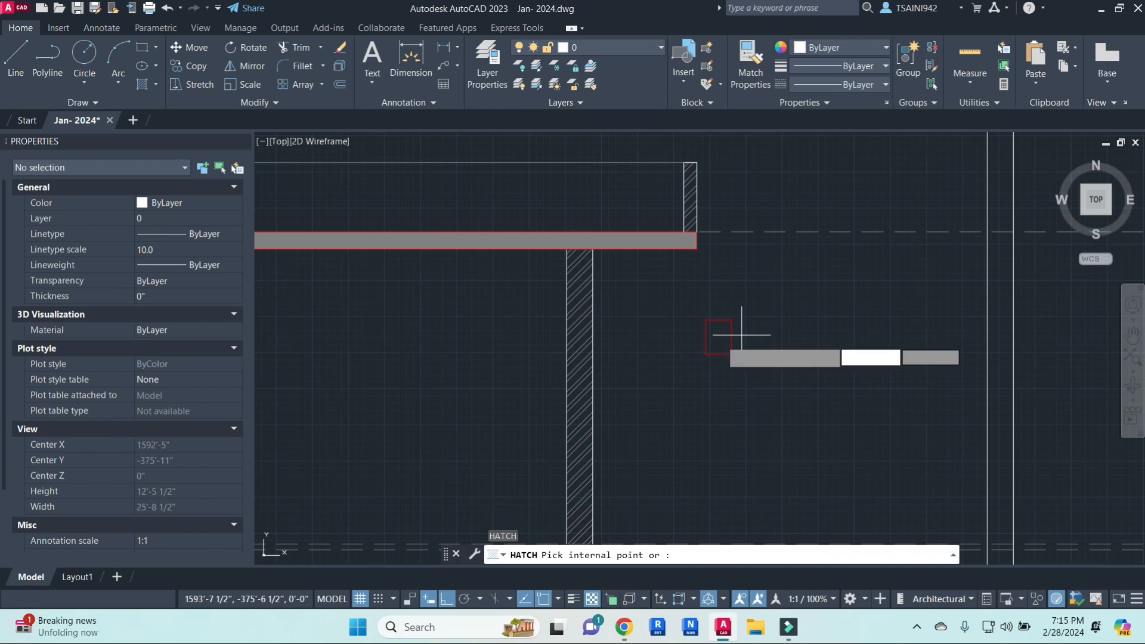
# - Hatch the small red rectangle beside the hatched wall with the ANSI31 pattern at scale 20
pyautogui.click(719, 339)
pyautogui.rightClick(756, 356)
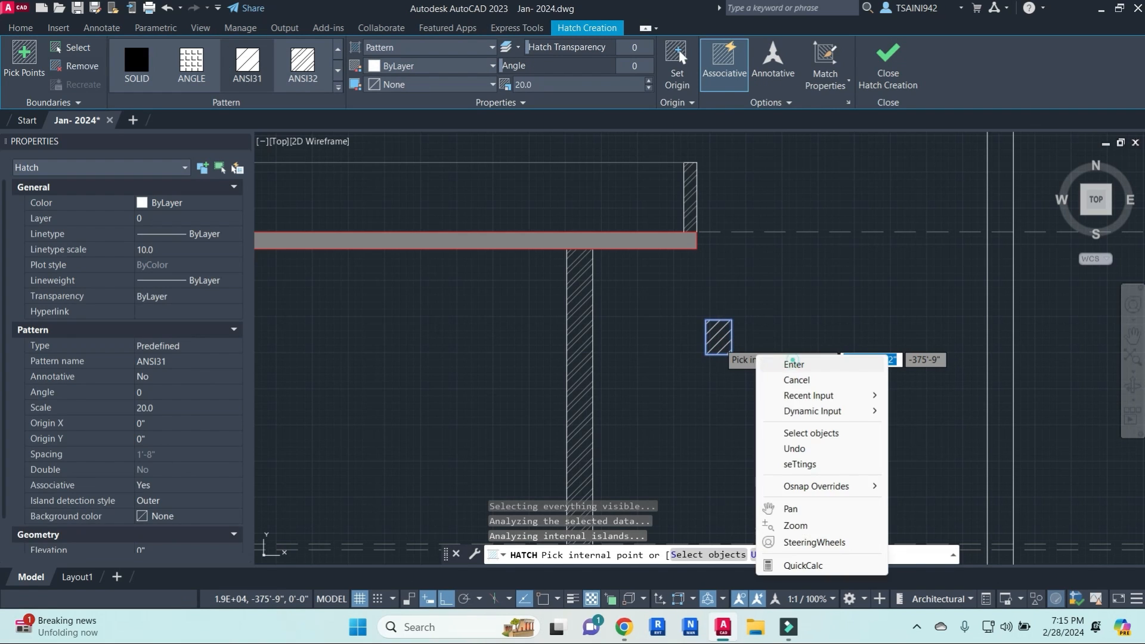
pyautogui.click(789, 364)
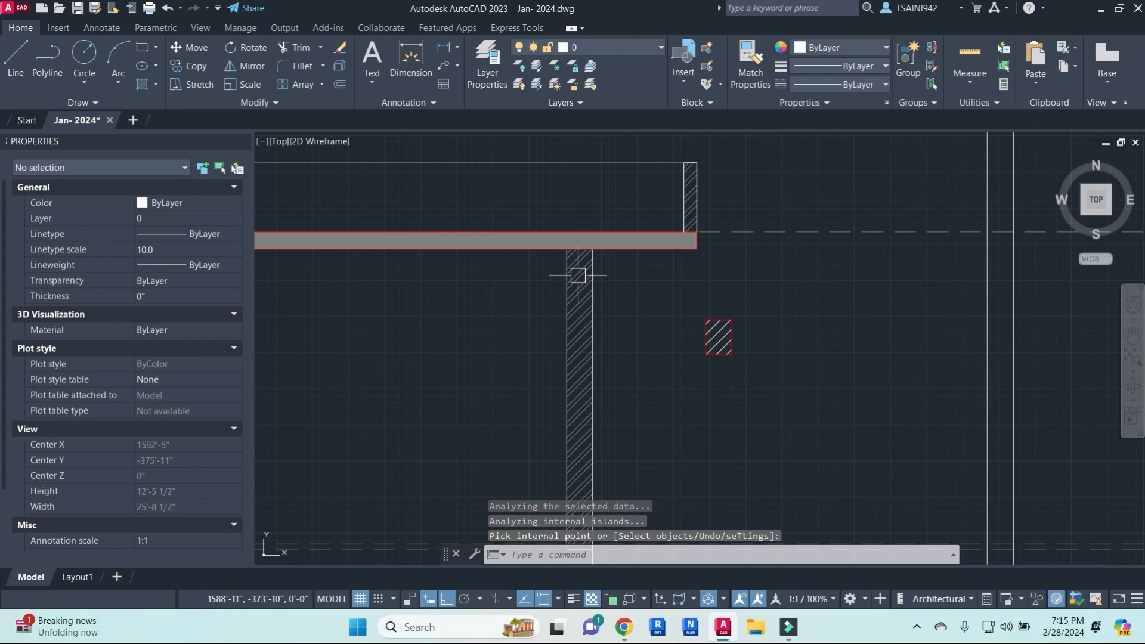
pyautogui.press('Escape')
pyautogui.press('Escape')
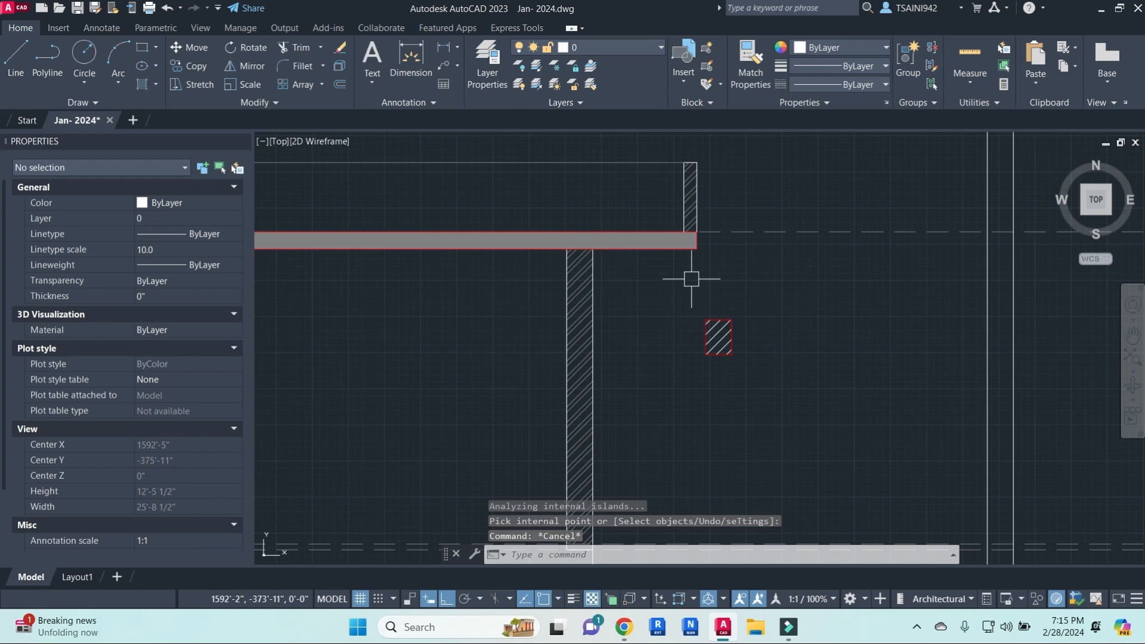
# - Match the small rectangle's hatch properties to the slab's solid grey hatch
pyautogui.write('MA')
pyautogui.press('Return')
pyautogui.scroll(4, 644, 237)
pyautogui.click(649, 245)
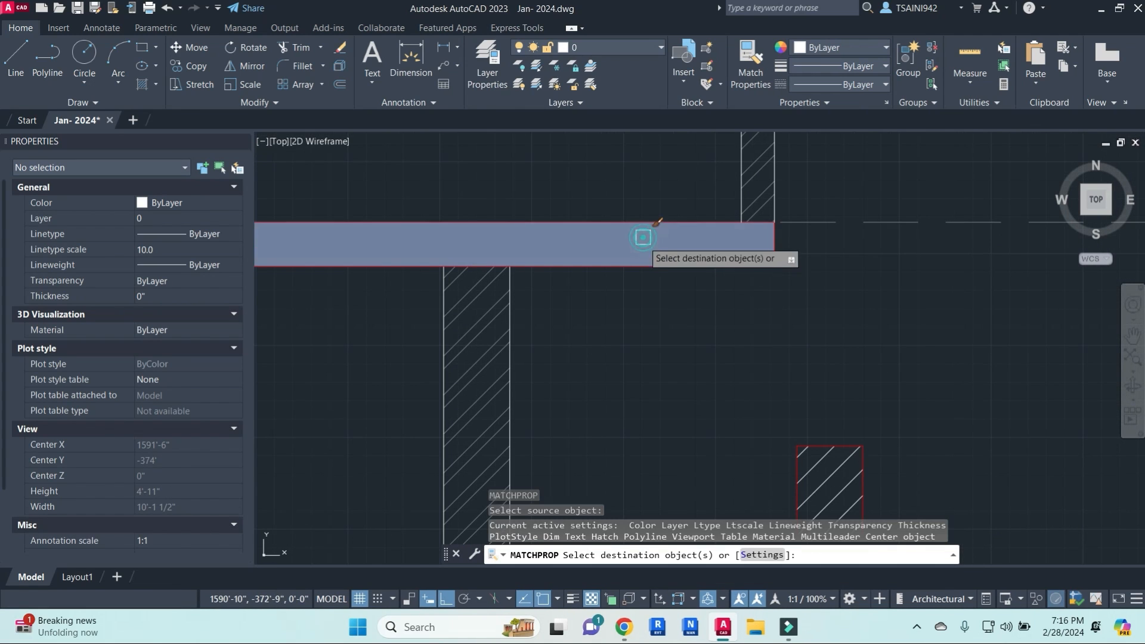
pyautogui.scroll(-4, 831, 468)
pyautogui.scroll(4, 811, 417)
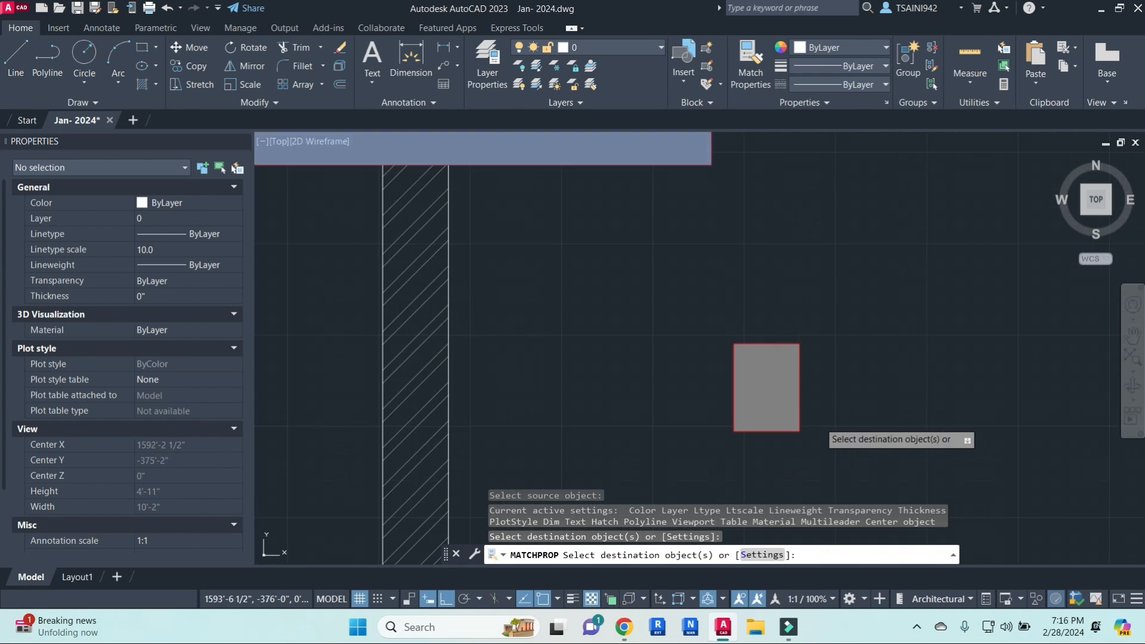
pyautogui.press('Escape')
pyautogui.click(843, 456)
pyautogui.click(775, 345)
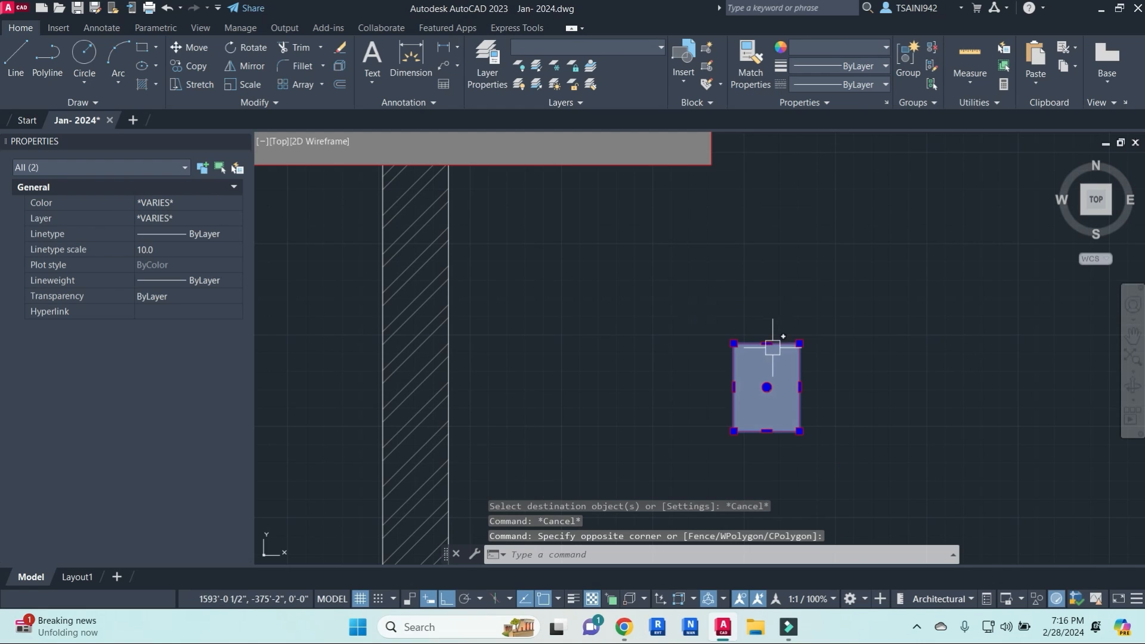
pyautogui.hotkey('ctrl', 'shift', 'c')
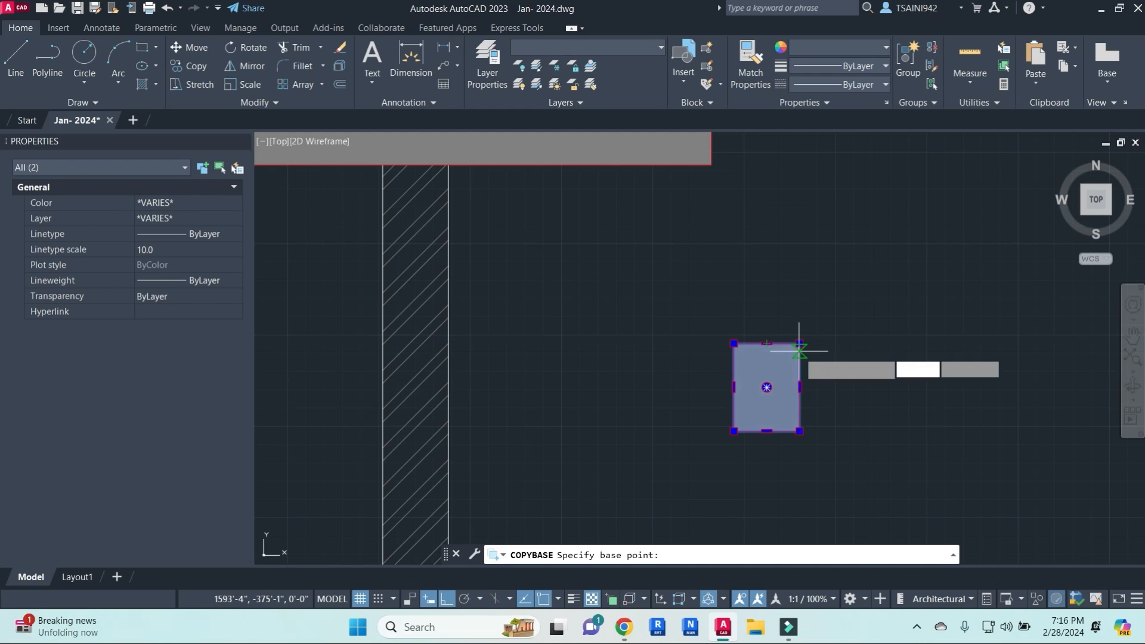
pyautogui.press('Escape')
pyautogui.press('Escape')
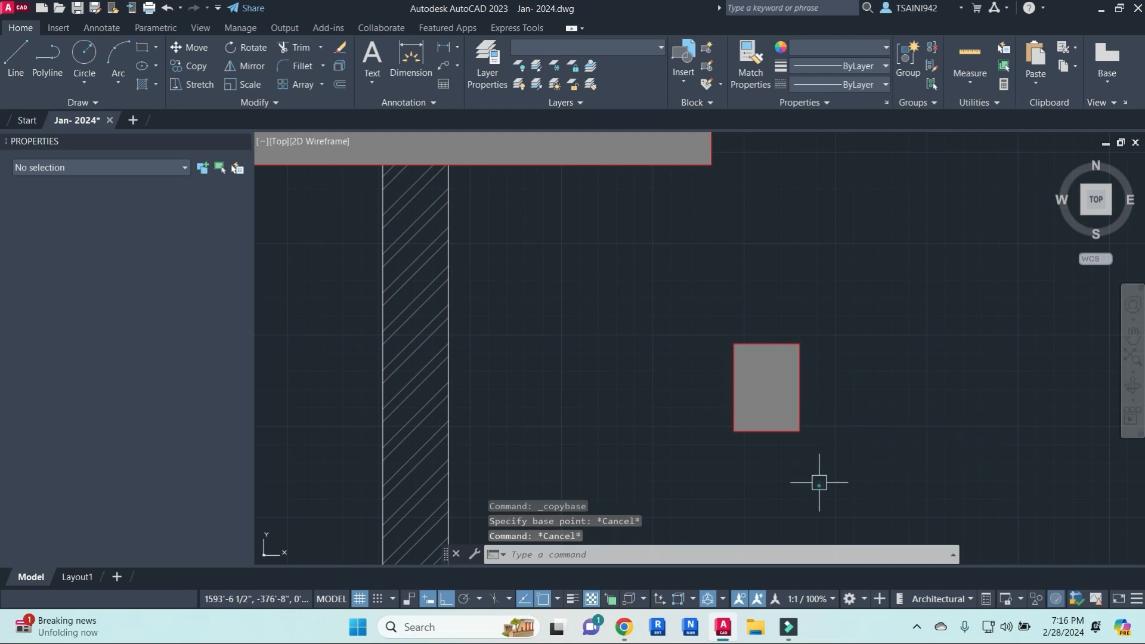
pyautogui.click(819, 485)
pyautogui.click(691, 331)
pyautogui.press('Escape')
pyautogui.press('Escape')
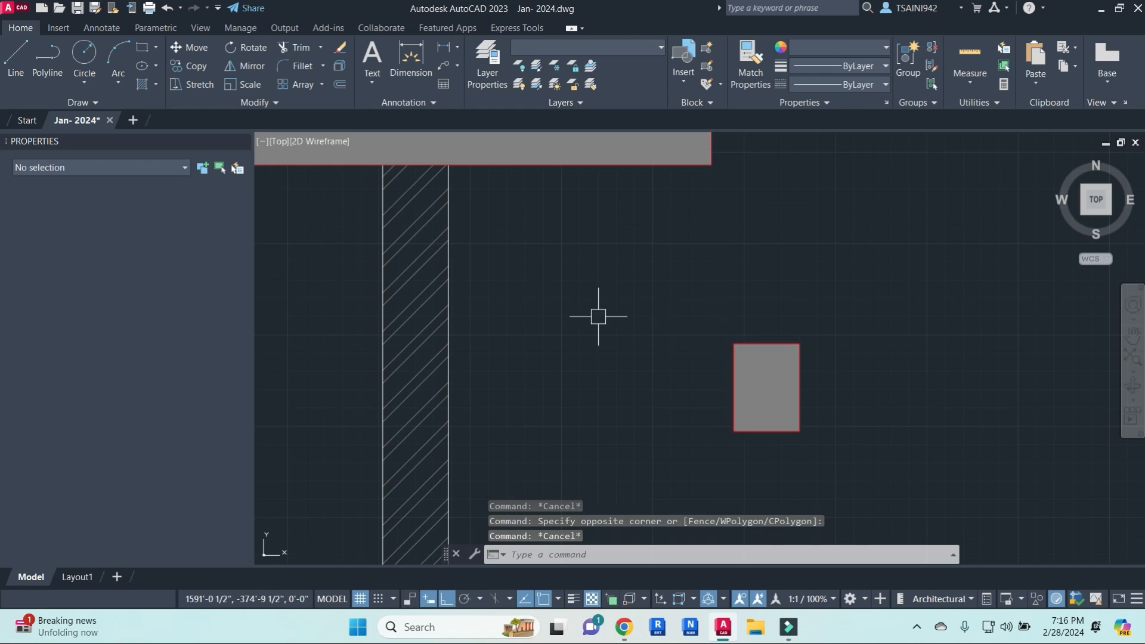
# - Draw a short vertical guide line up from the hatched wall's outer left corner into the slab
pyautogui.moveTo(517, 284); pyautogui.dragTo(651, 362, button='middle')
pyautogui.write('l')
pyautogui.press('Return')
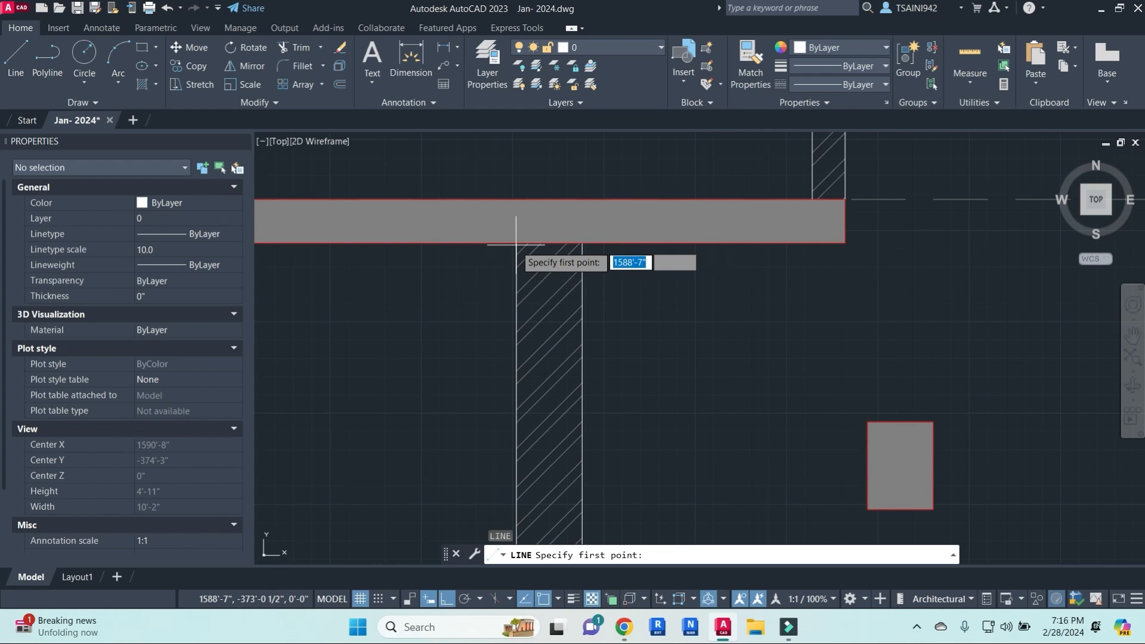
pyautogui.click(513, 212)
pyautogui.press('Escape')
pyautogui.press('Escape')
# - Extend the guide line up to the slab's top edge
pyautogui.write('ex')
pyautogui.press('Return')
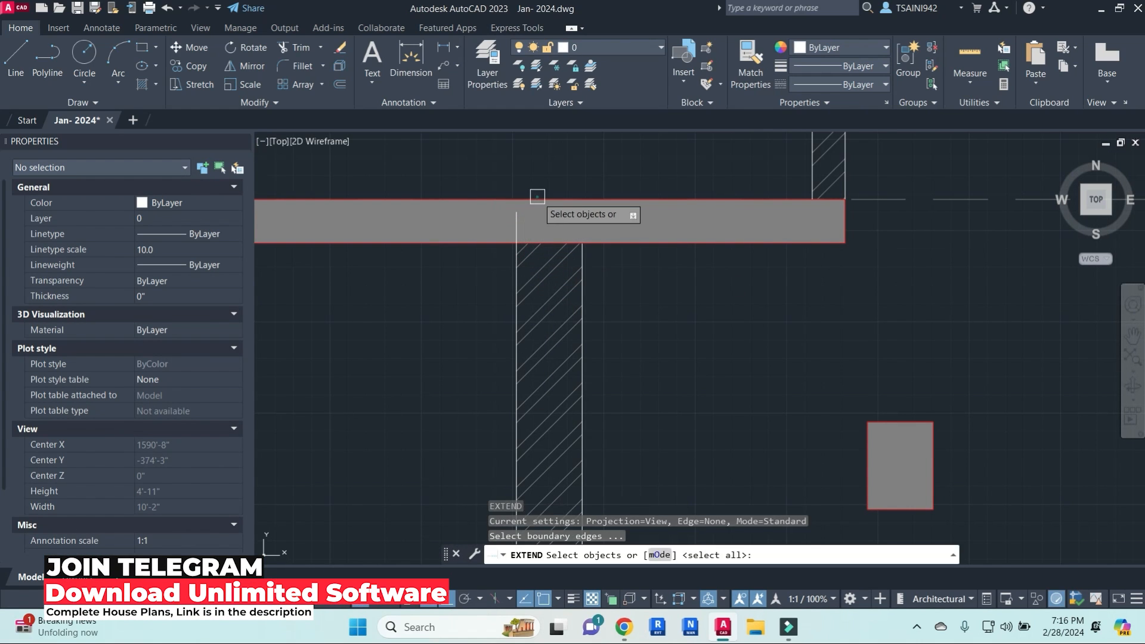
pyautogui.click(533, 200)
pyautogui.press('Return')
pyautogui.press('Escape')
pyautogui.press('Escape')
# - Convert the small rectangle and its hatch into a block named MUMMTY BEAM with its base point at the upper-left corner
pyautogui.click(845, 388)
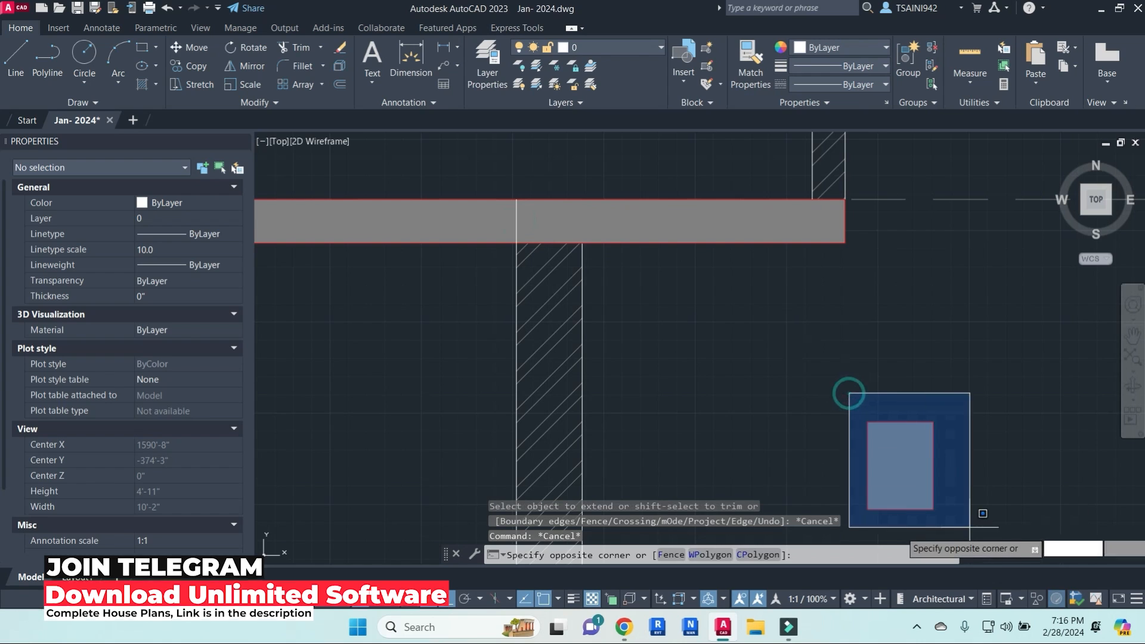
pyautogui.click(999, 514)
pyautogui.moveTo(979, 461); pyautogui.dragTo(921, 392, button='middle')
pyautogui.write('b')
pyautogui.press('Return')
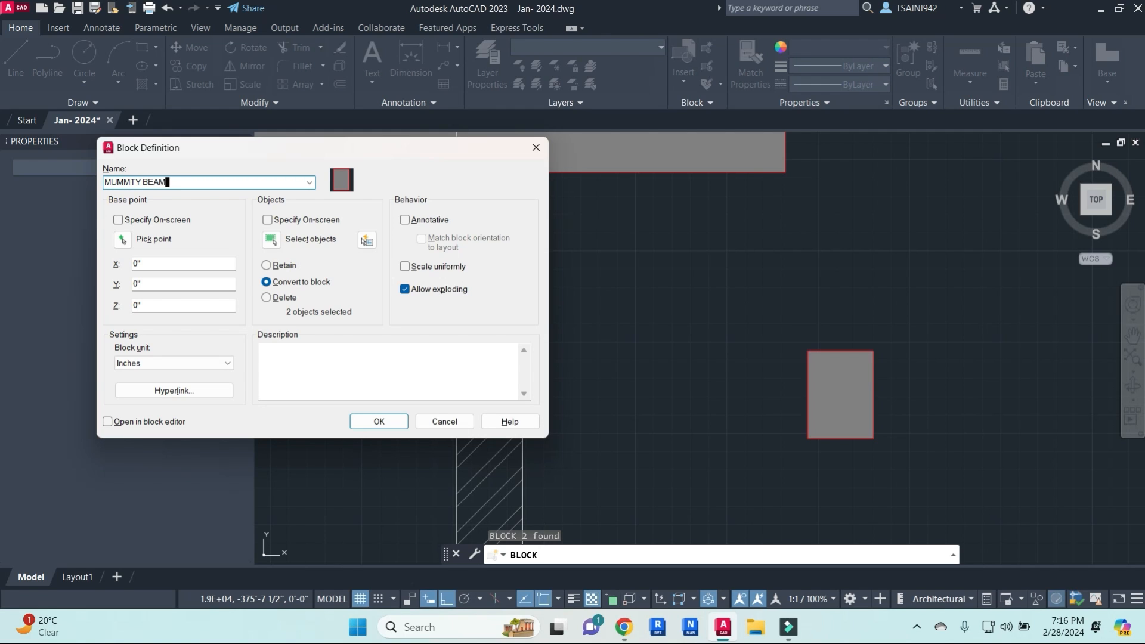
pyautogui.click(123, 240)
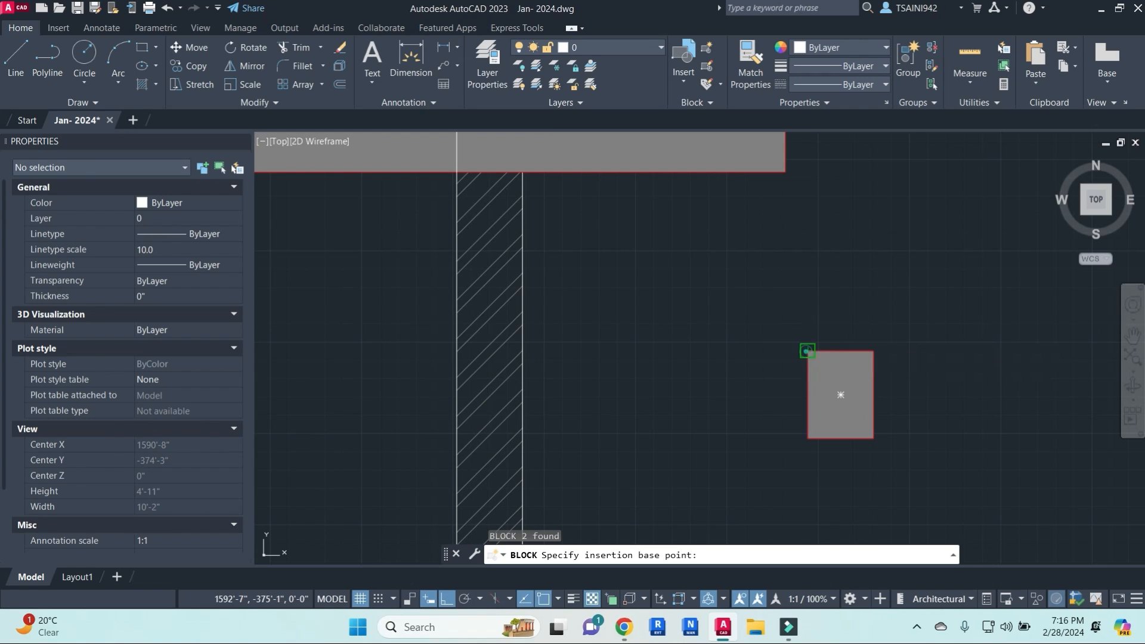
pyautogui.click(807, 351)
pyautogui.click(379, 421)
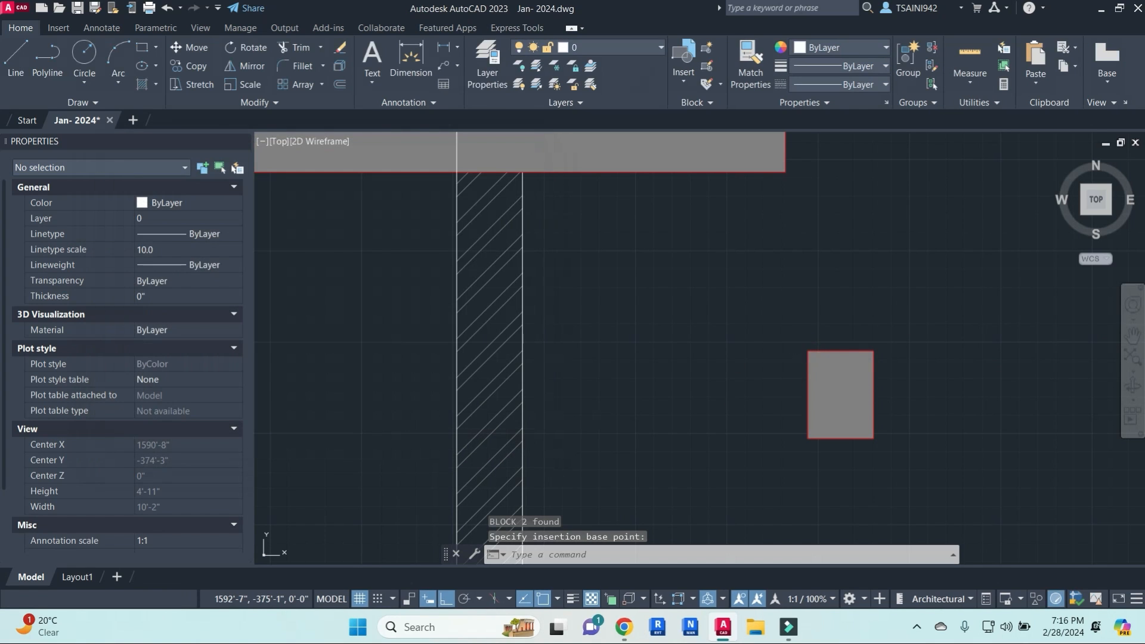
# - Move the MUMMTY BEAM block by its upper-left corner to the guide line's end on the slab's top edge
pyautogui.click(837, 351)
pyautogui.write('m')
pyautogui.press('Return')
pyautogui.click(804, 353)
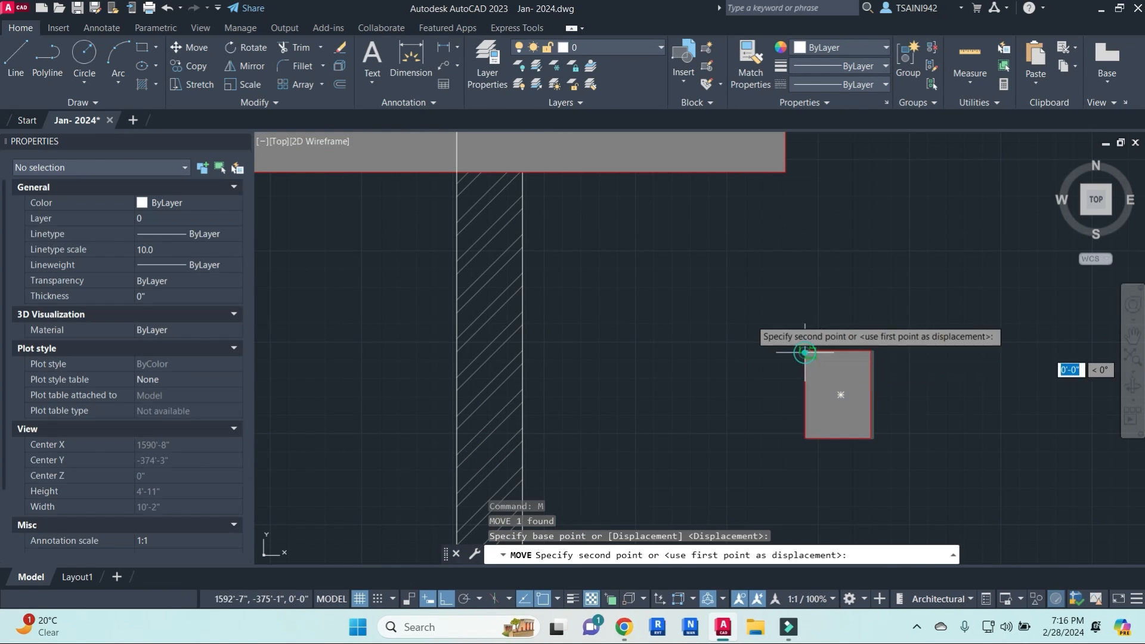
pyautogui.moveTo(805, 352); pyautogui.dragTo(836, 456, button='middle')
pyautogui.click(488, 237)
pyautogui.press('Escape')
pyautogui.press('Escape')
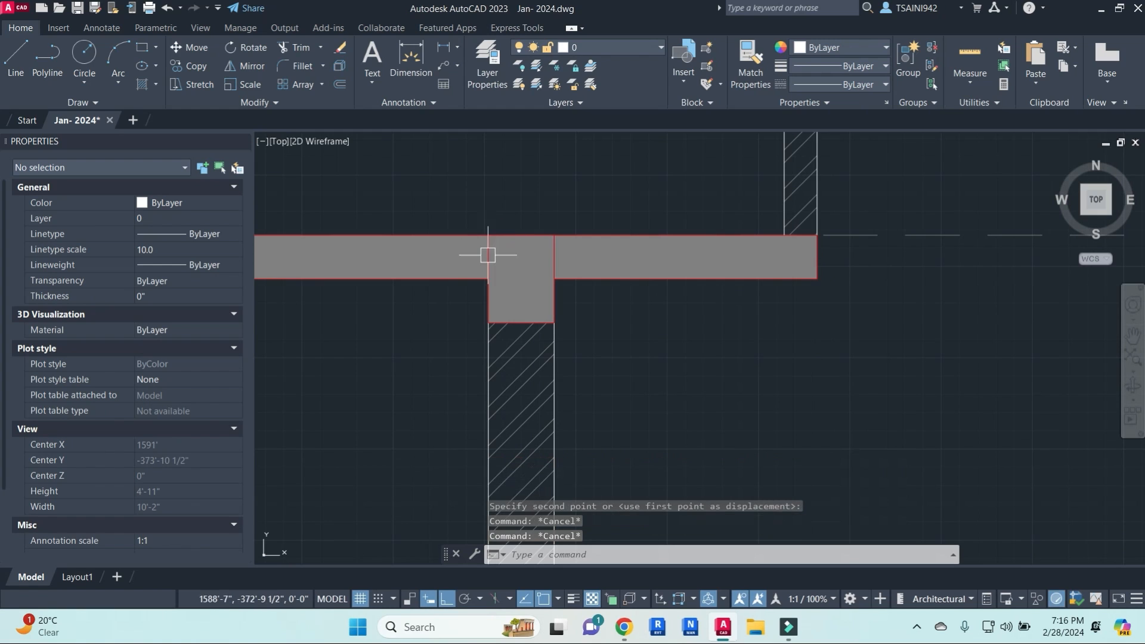
# - Erase the vertical guide line behind the beam block
pyautogui.click(471, 226)
pyautogui.click(504, 305)
pyautogui.write('e')
pyautogui.press('Return')
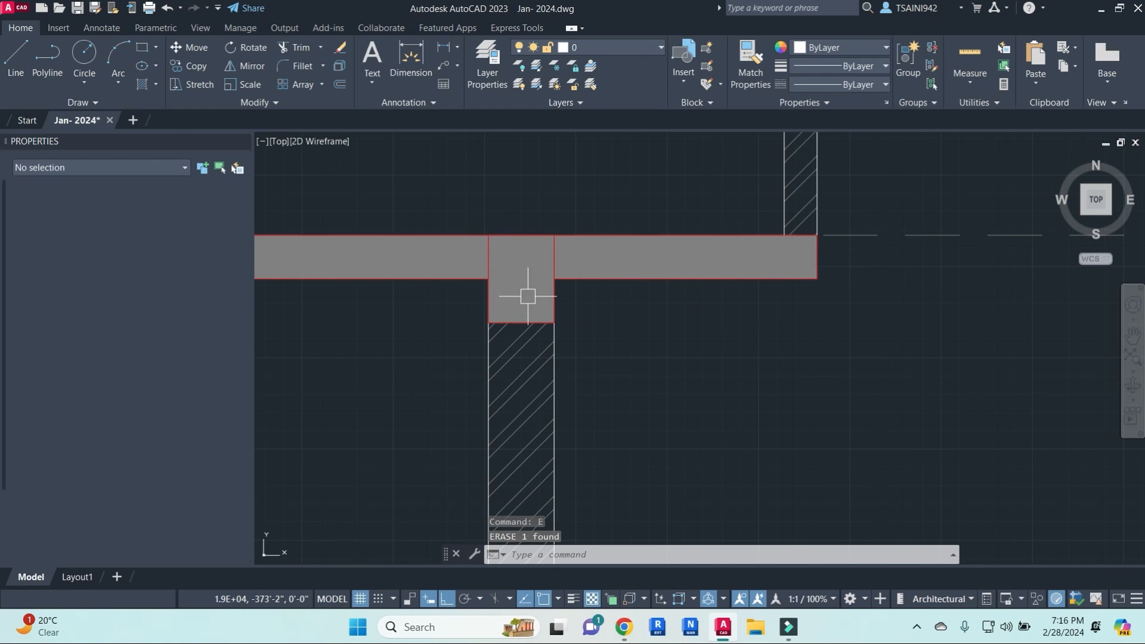
# - Copy the beam block from the hatched wall onto the top of the wall at the slab's left end
pyautogui.scroll(-3, 528, 296)
pyautogui.scroll(3, 662, 311)
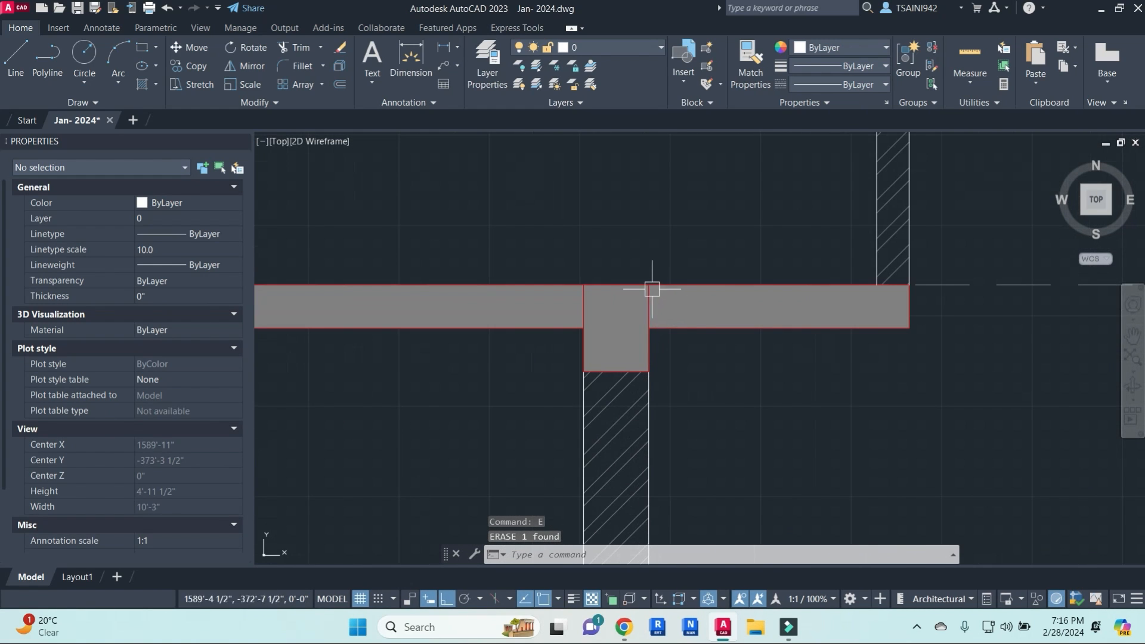
pyautogui.click(636, 368)
pyautogui.write('co')
pyautogui.press('Return')
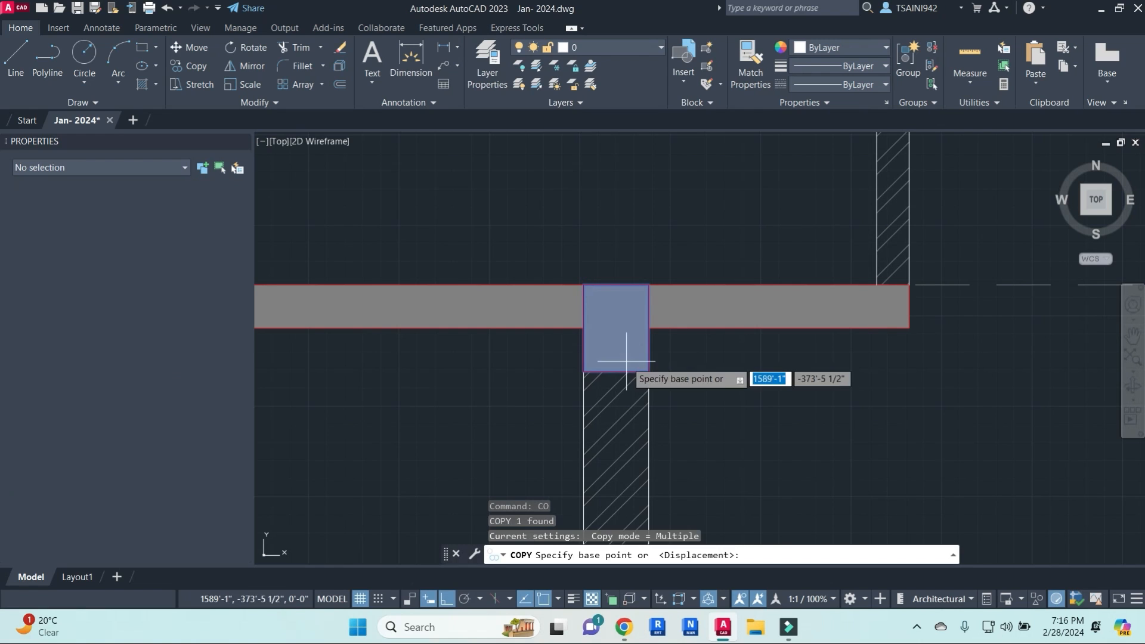
pyautogui.scroll(-2, 587, 385)
pyautogui.click(586, 378)
pyautogui.scroll(-2, 537, 377)
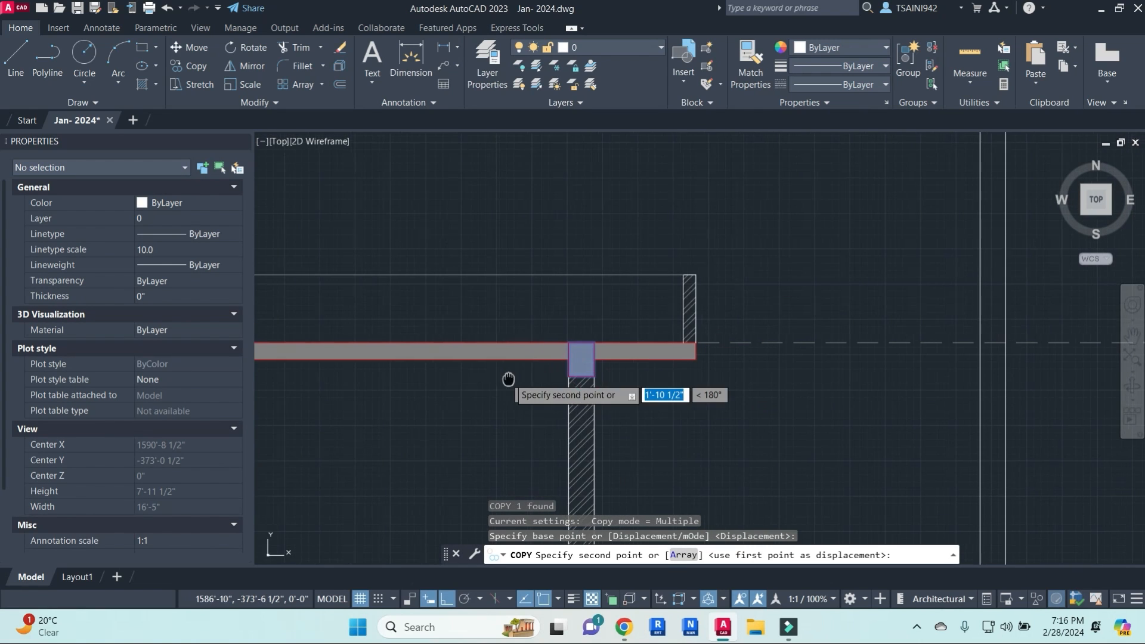
pyautogui.moveTo(508, 378); pyautogui.dragTo(841, 365, button='middle')
pyautogui.click(470, 365)
pyautogui.press('Escape')
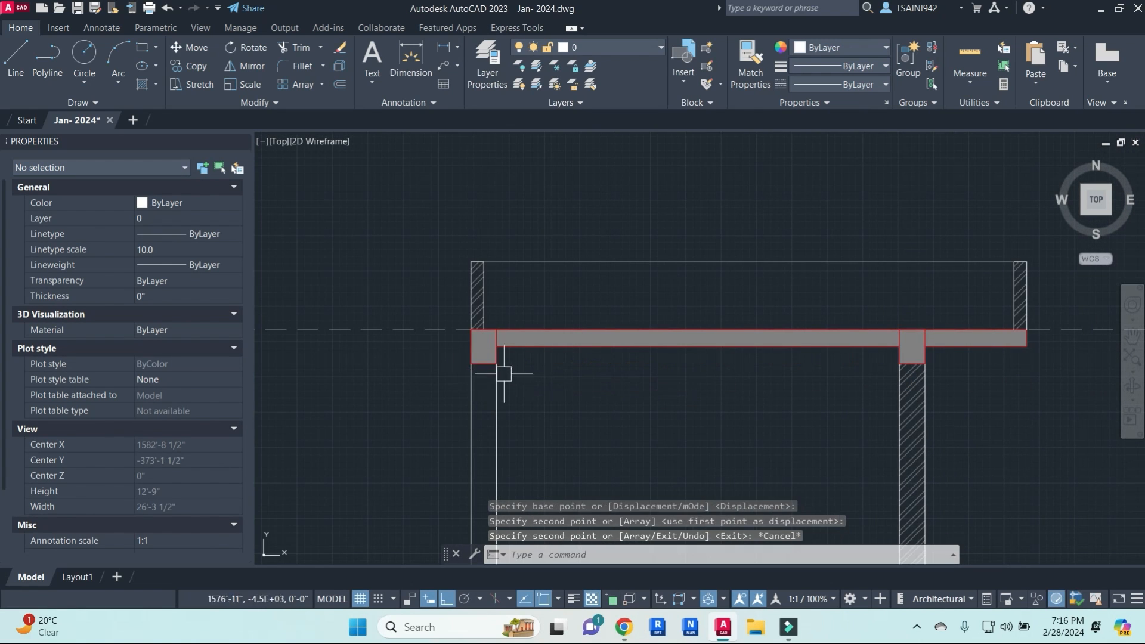
pyautogui.press('Escape')
# - Explode the copied beam block at the slab's left end
pyautogui.scroll(2, 501, 350)
pyautogui.scroll(-4, 516, 353)
pyautogui.moveTo(532, 346); pyautogui.dragTo(520, 343, button='middle')
pyautogui.scroll(8, 511, 344)
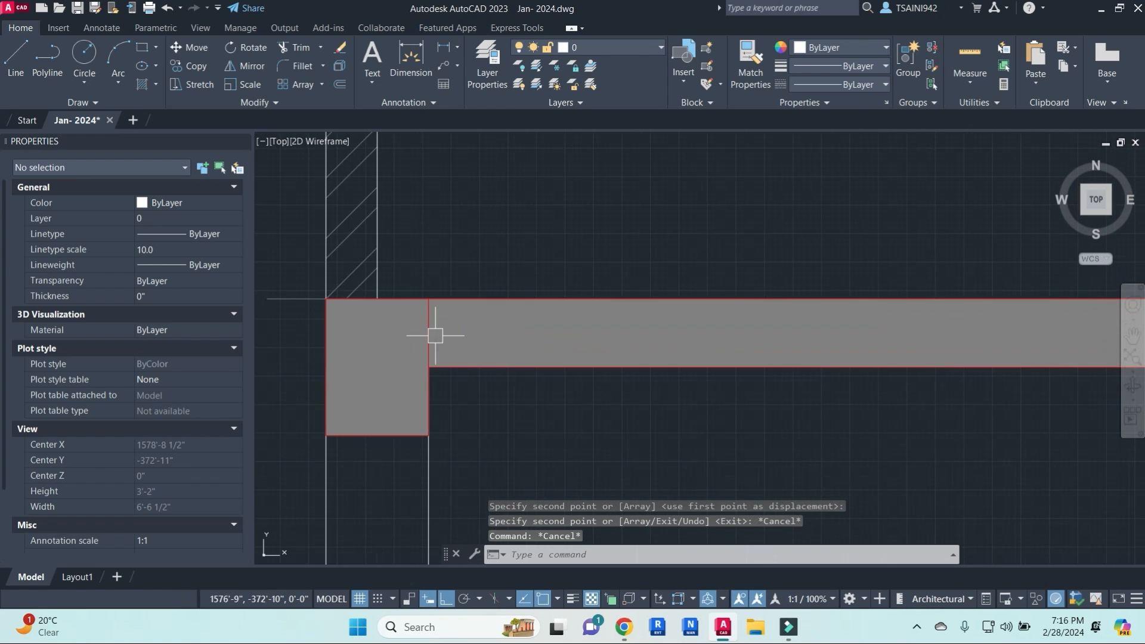
pyautogui.click(430, 325)
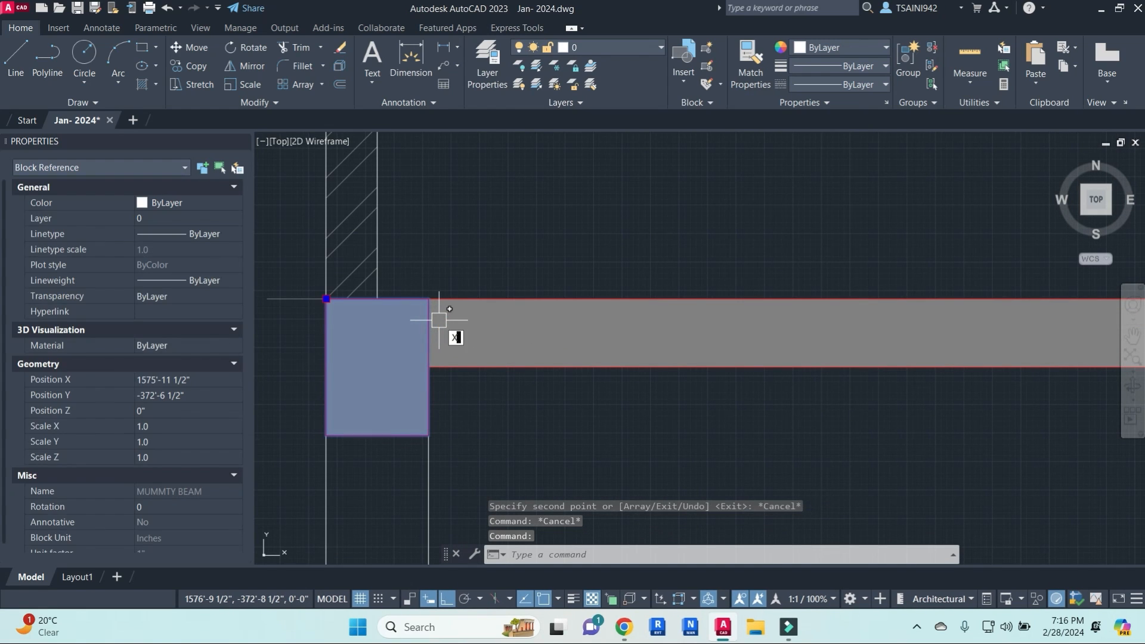
pyautogui.write('x')
pyautogui.press('Return')
# - Trim the overlapping beam and slab edges where the left beam meets the slab
pyautogui.write('tr')
pyautogui.press('Return')
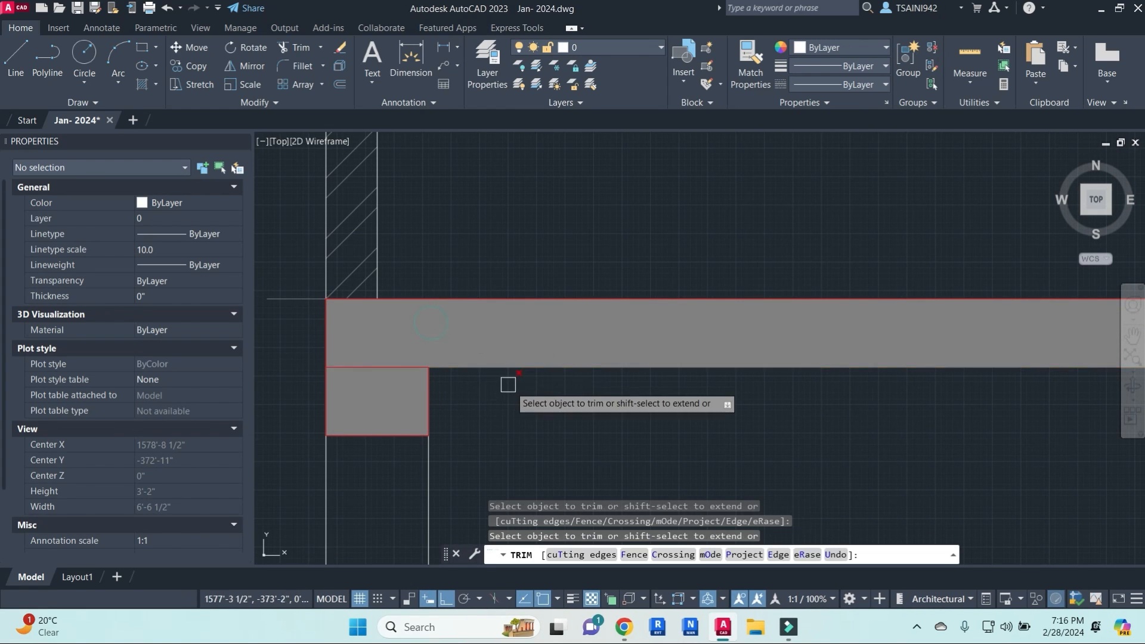
pyautogui.scroll(-6, 501, 387)
pyautogui.click(484, 383)
pyautogui.scroll(8, 488, 386)
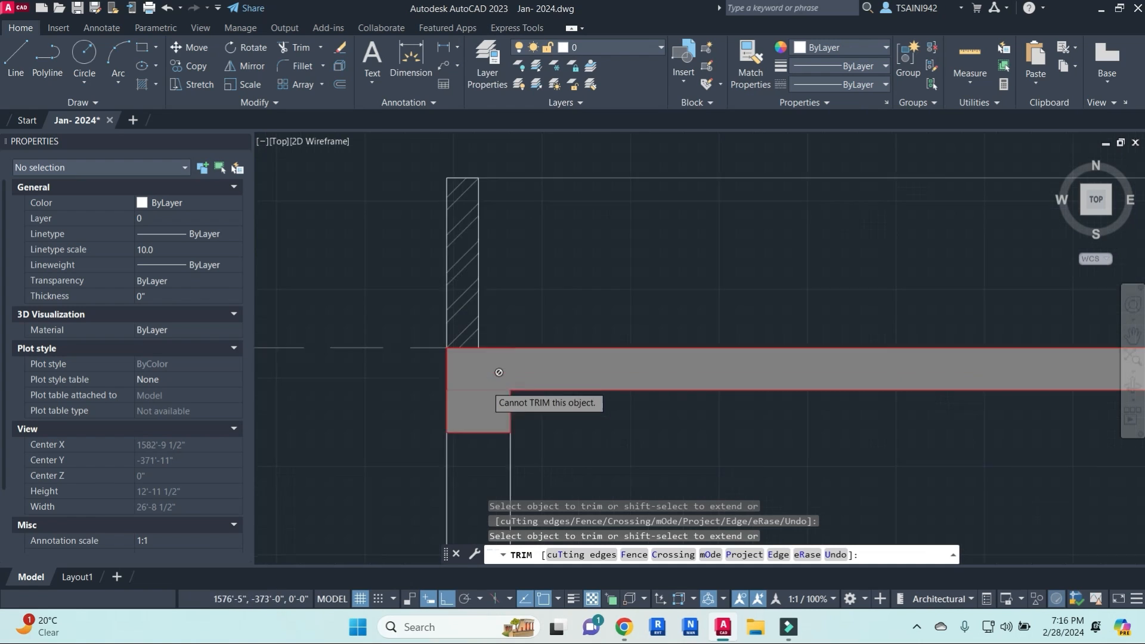
pyautogui.scroll(-5, 568, 405)
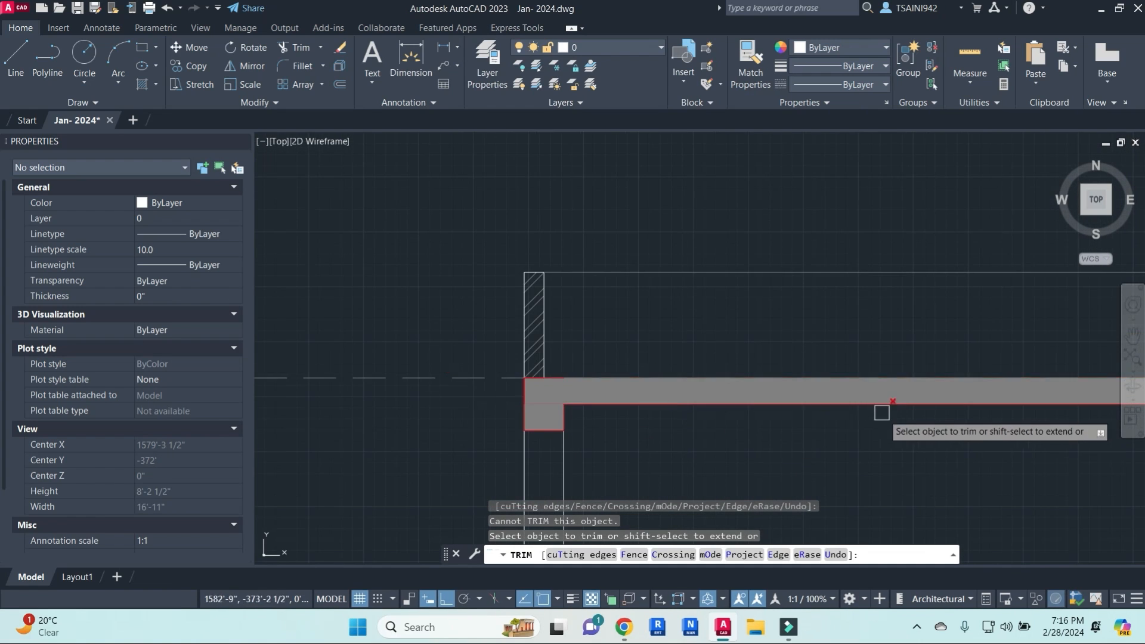
pyautogui.scroll(-2, 879, 406)
pyautogui.scroll(8, 1032, 394)
pyautogui.press('Escape')
pyautogui.press('Escape')
pyautogui.click(967, 401)
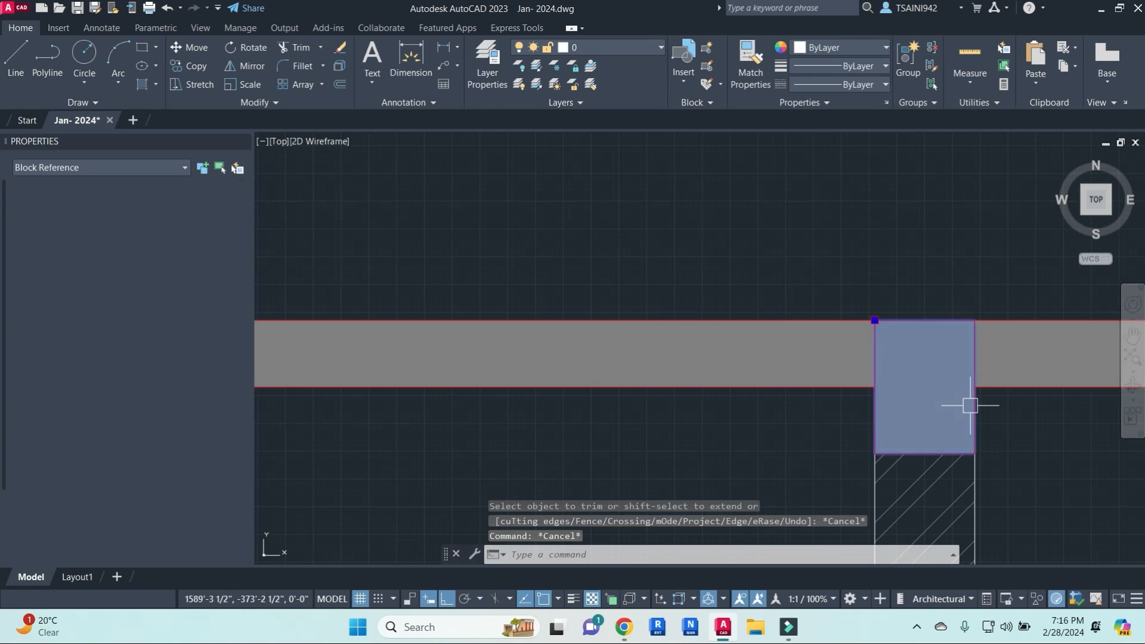
pyautogui.scroll(-2, 990, 418)
pyautogui.moveTo(1018, 435); pyautogui.dragTo(587, 341, button='middle')
pyautogui.write('co')
pyautogui.press('Return')
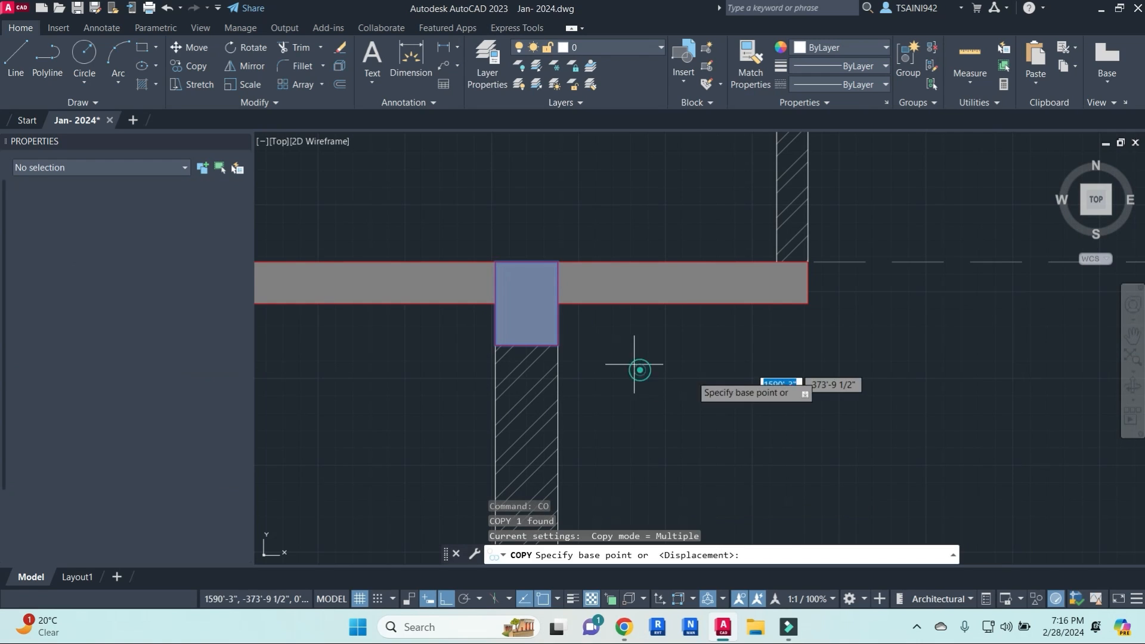
pyautogui.click(638, 368)
pyautogui.press('Escape')
pyautogui.press('Escape')
pyautogui.press('Escape')
pyautogui.press('Escape')
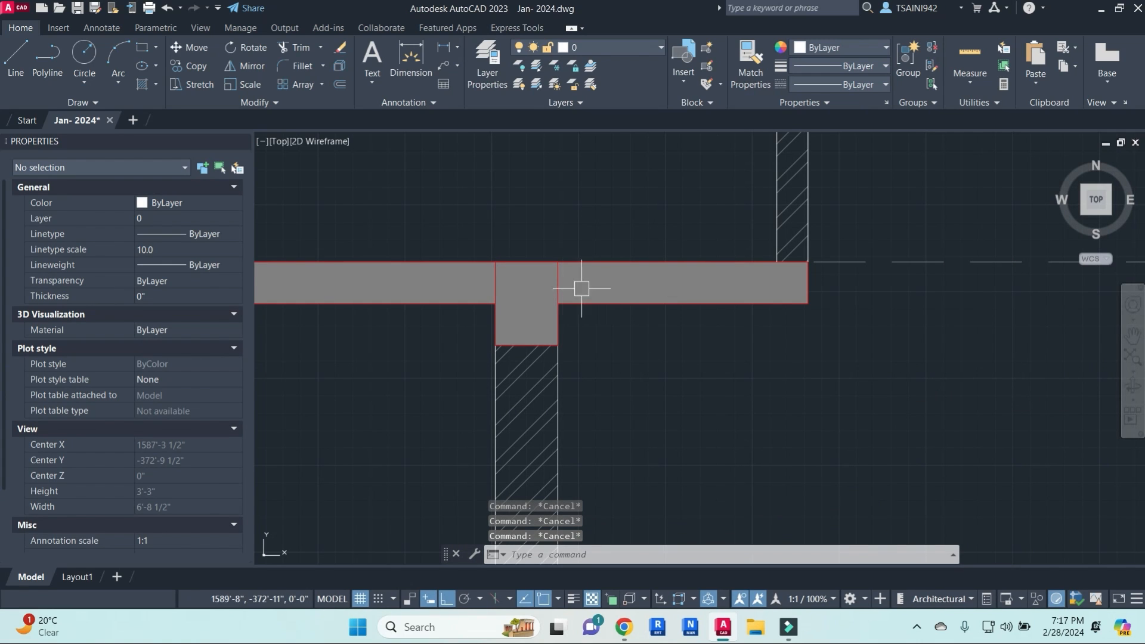
# - Explode the beam block above the hatched wall
pyautogui.click(553, 281)
pyautogui.write('x')
pyautogui.press('Return')
pyautogui.press('Escape')
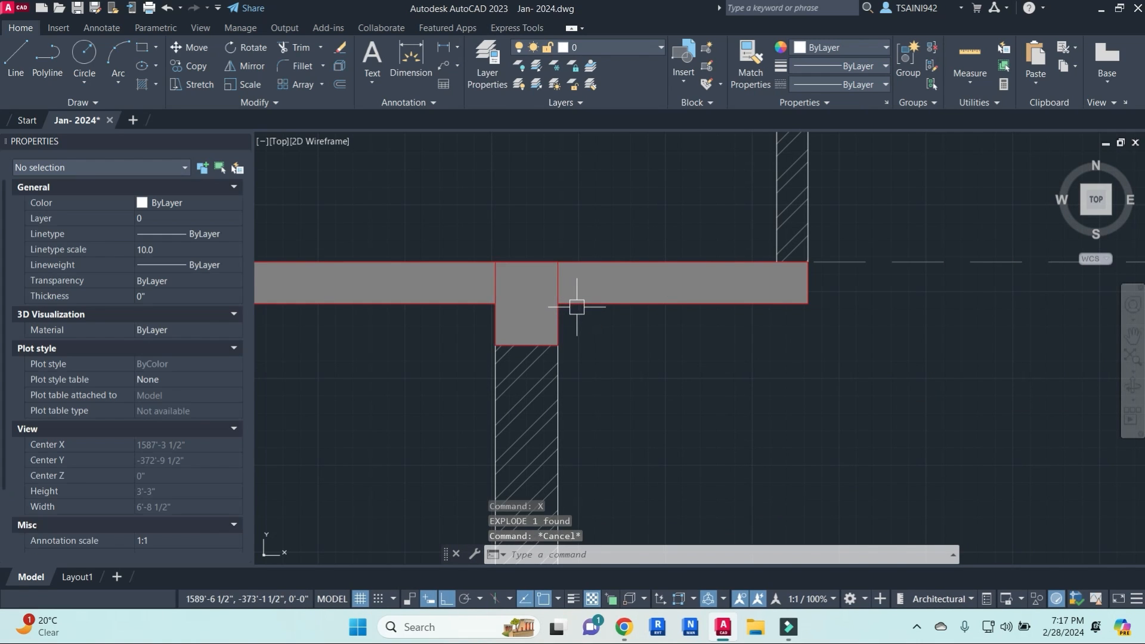
# - Trim both vertical edges of the beam above the hatched wall where they cross the slab
pyautogui.write('tr')
pyautogui.press('Return')
pyautogui.press('Return')
pyautogui.click(558, 279)
pyautogui.click(494, 281)
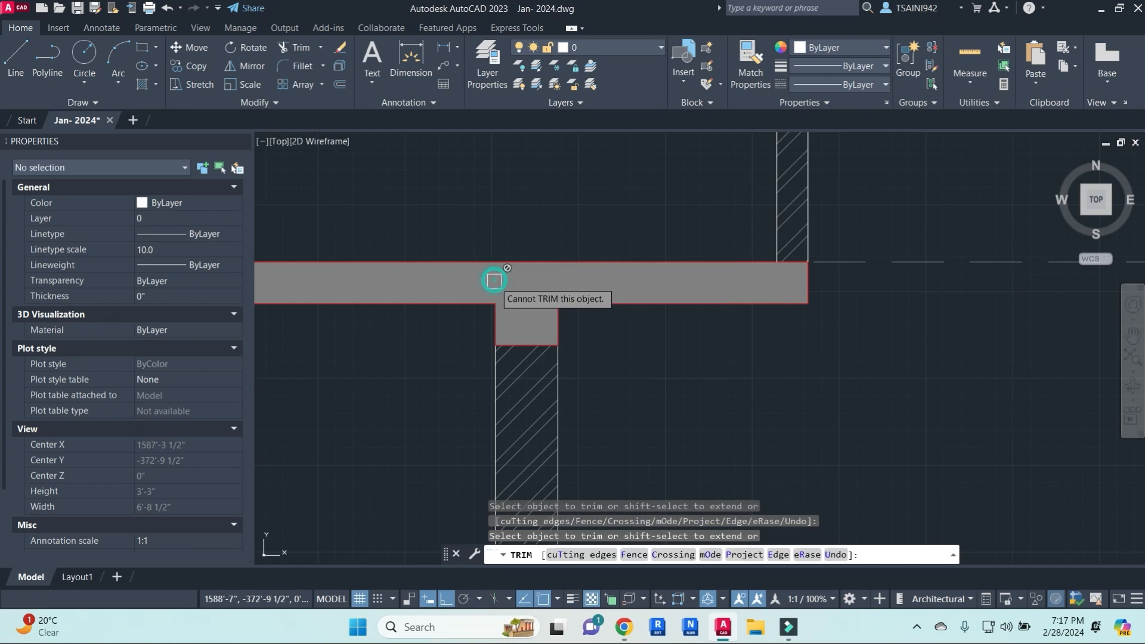
pyautogui.click(524, 261)
pyautogui.press('Escape')
# - Erase the leftover top segment of the beam outline above the hatched wall
pyautogui.click(524, 261)
pyautogui.write('e')
pyautogui.press('Return')
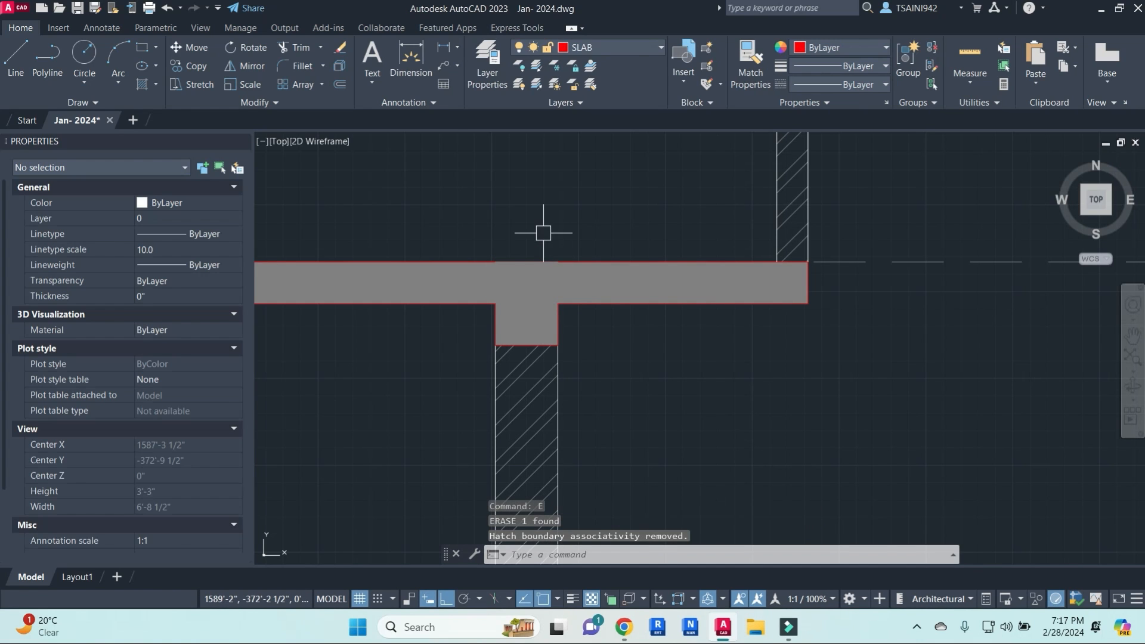
# - Send the solid hatch of the beam above the hatched wall to the back of the draw order
pyautogui.scroll(-6, 567, 331)
pyautogui.moveTo(622, 358); pyautogui.dragTo(723, 327, button='middle')
pyautogui.scroll(4, 657, 285)
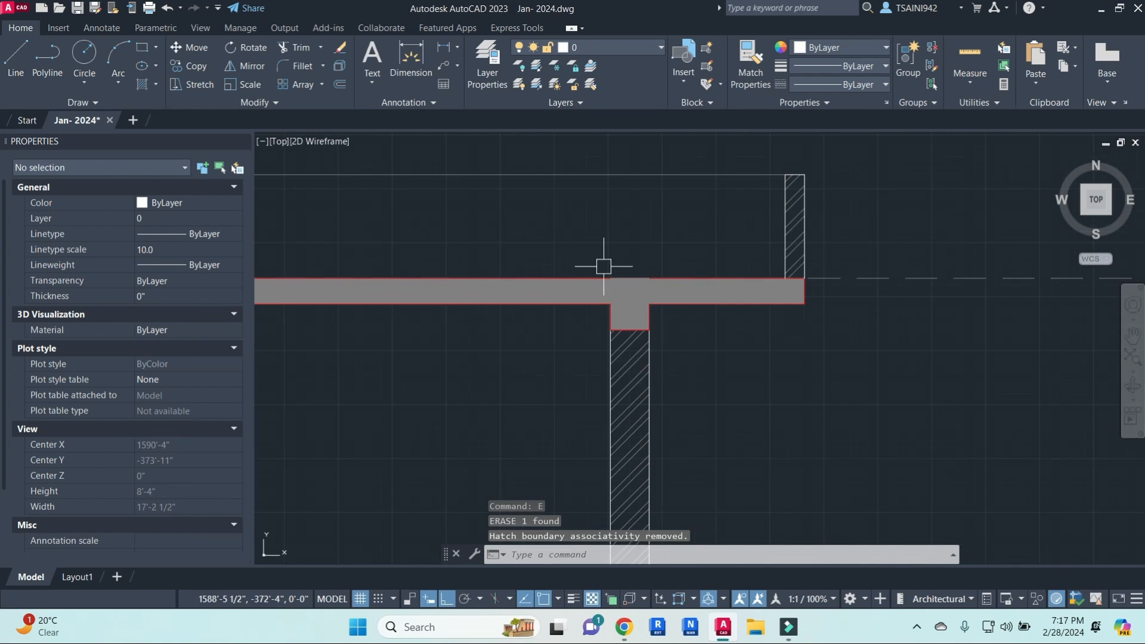
pyautogui.click(588, 247)
pyautogui.click(689, 284)
pyautogui.press('Escape')
pyautogui.click(650, 291)
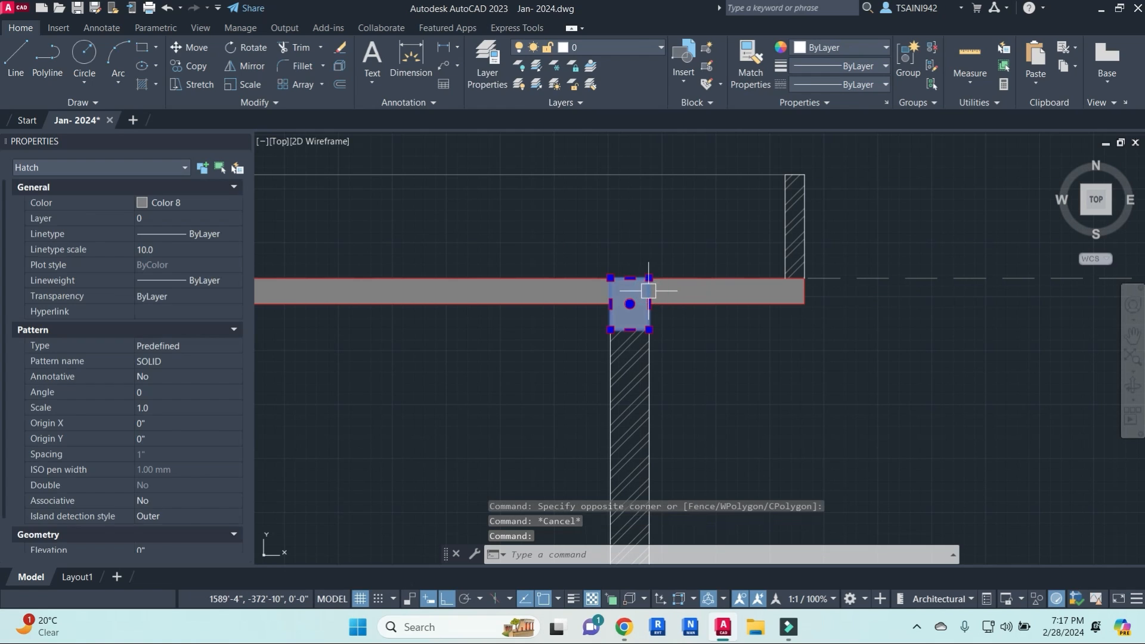
pyautogui.write('dr')
pyautogui.press('Return')
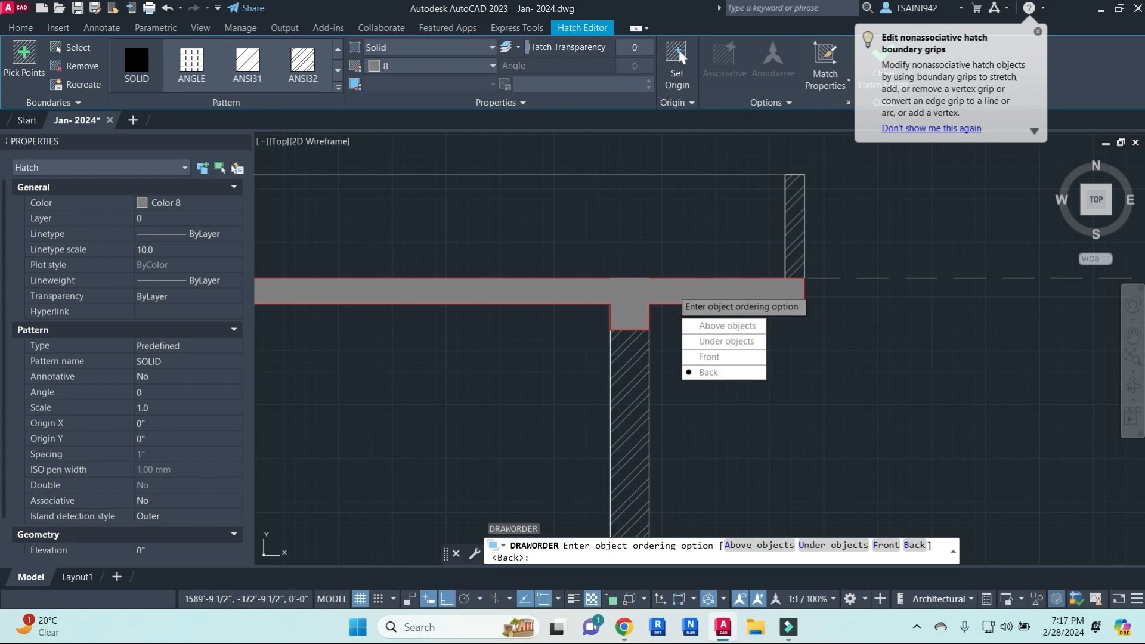
pyautogui.write('b')
pyautogui.press('Return')
pyautogui.press('Escape')
# - Trim the slab's lower edge across the beam above the hatched wall and erase the leftover segment
pyautogui.click(634, 303)
pyautogui.scroll(3, 644, 303)
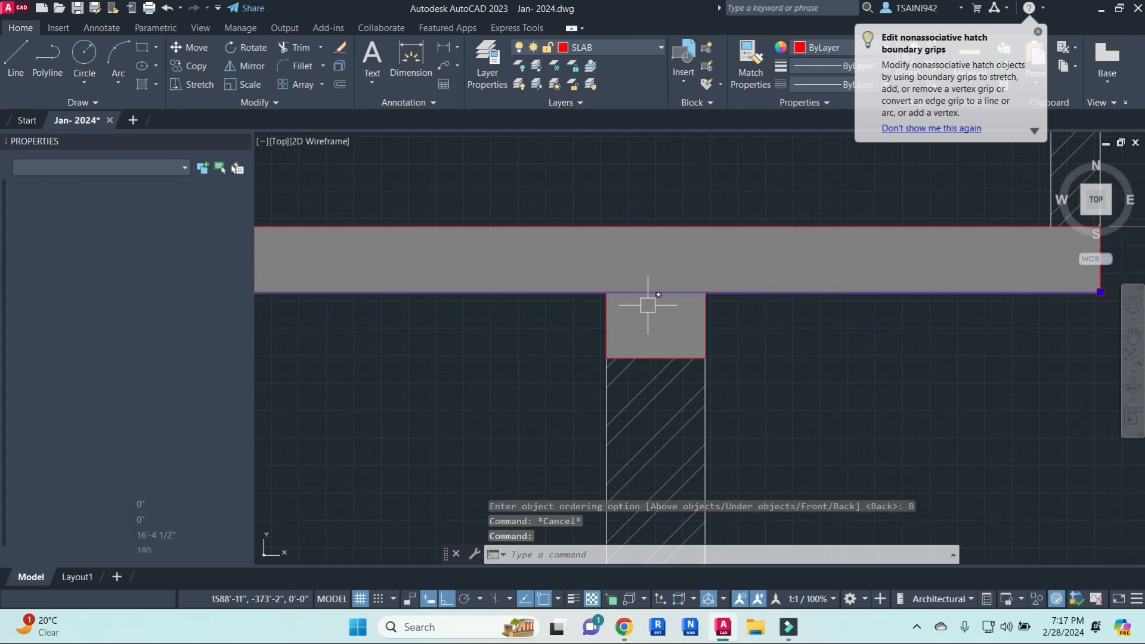
pyautogui.press('Escape')
pyautogui.write('tr')
pyautogui.press('Return')
pyautogui.click(657, 291)
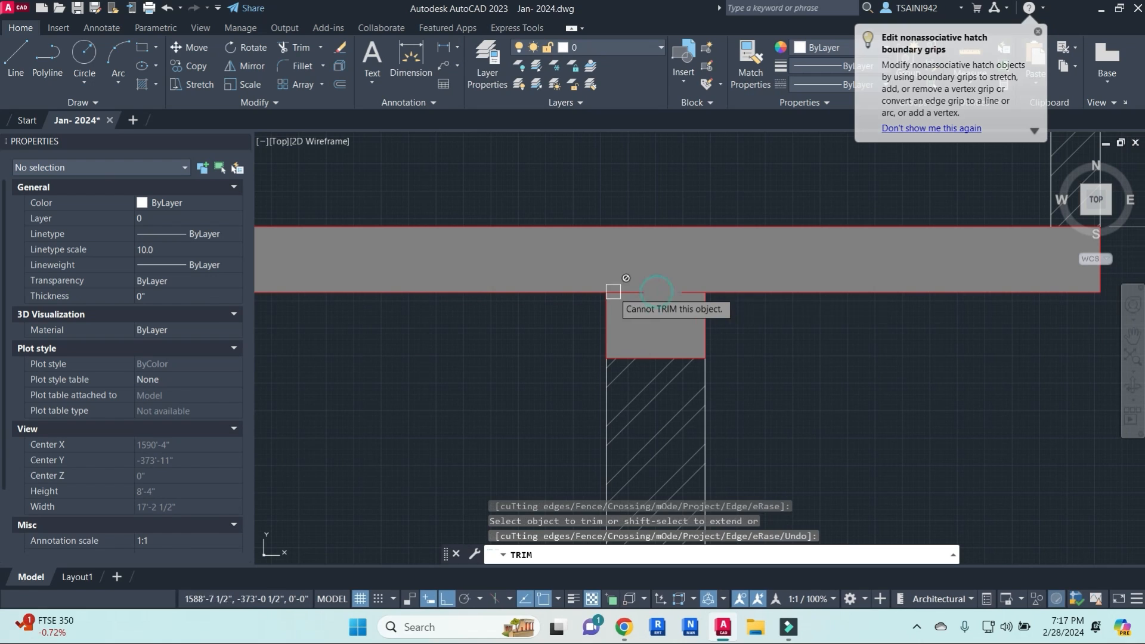
pyautogui.click(623, 291)
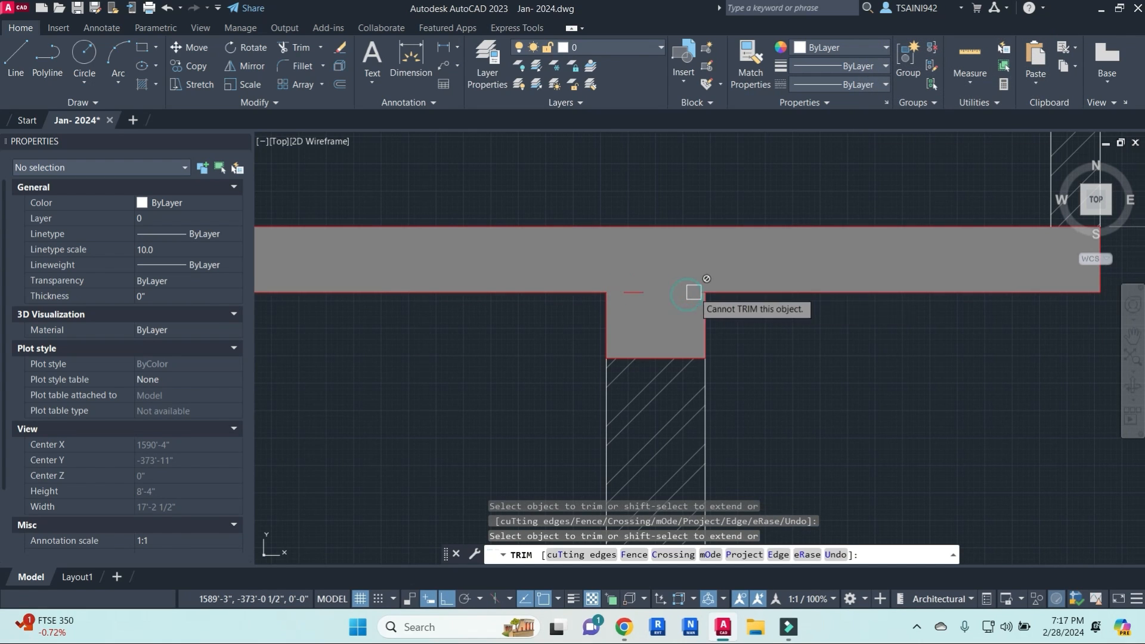
pyautogui.press('Escape')
pyautogui.click(636, 292)
pyautogui.write('e')
pyautogui.press('Return')
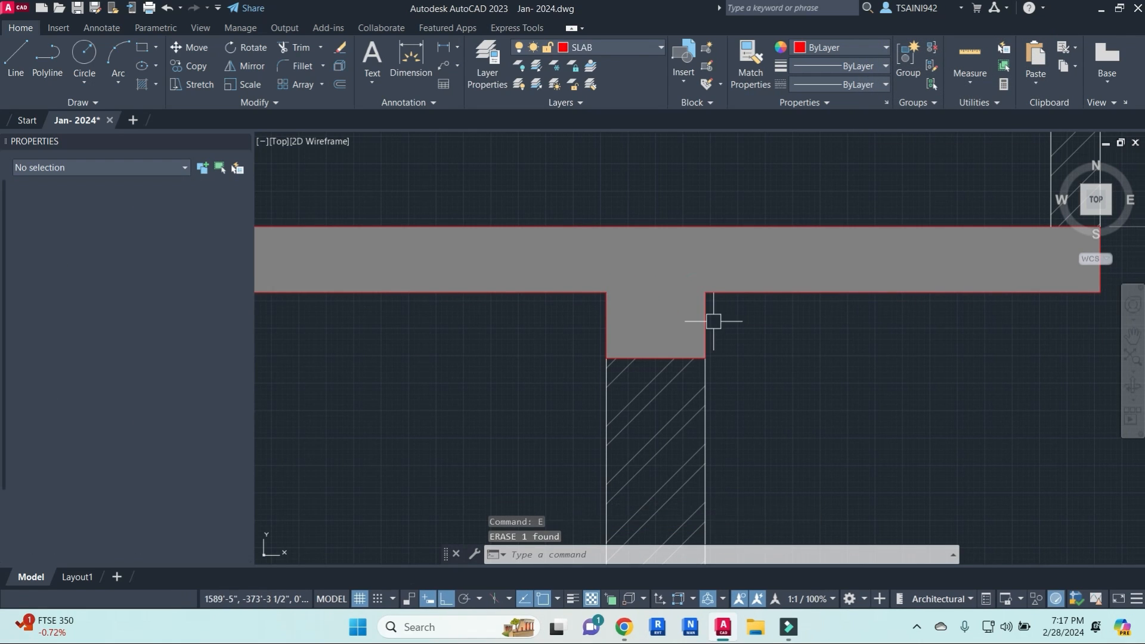
pyautogui.scroll(-10, 713, 321)
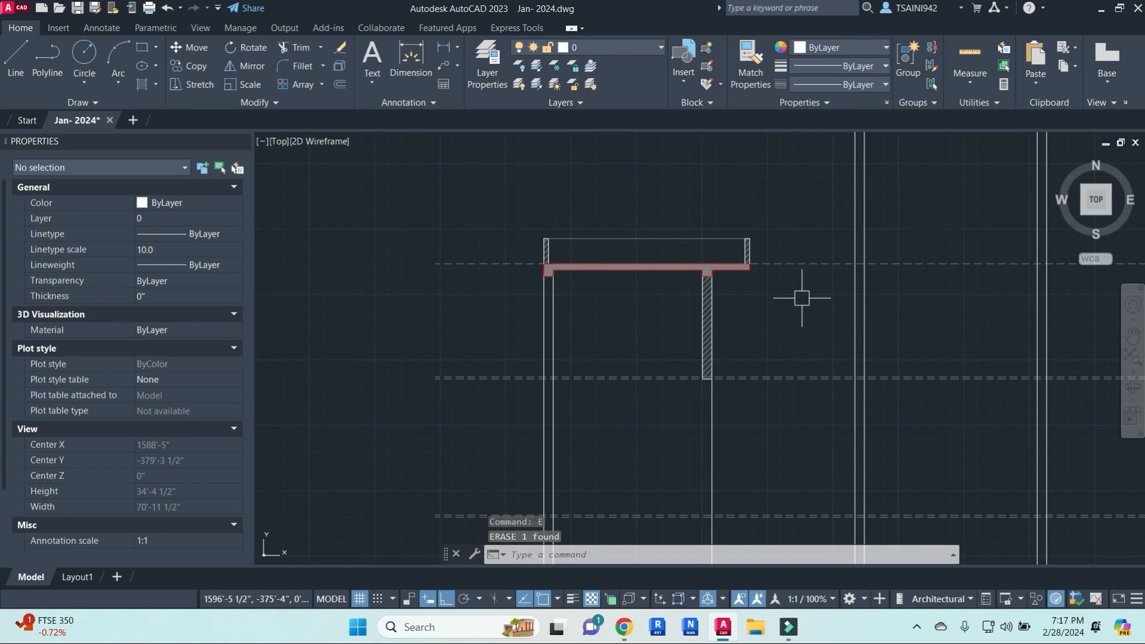
pyautogui.scroll(4, 749, 263)
pyautogui.scroll(-4, 757, 263)
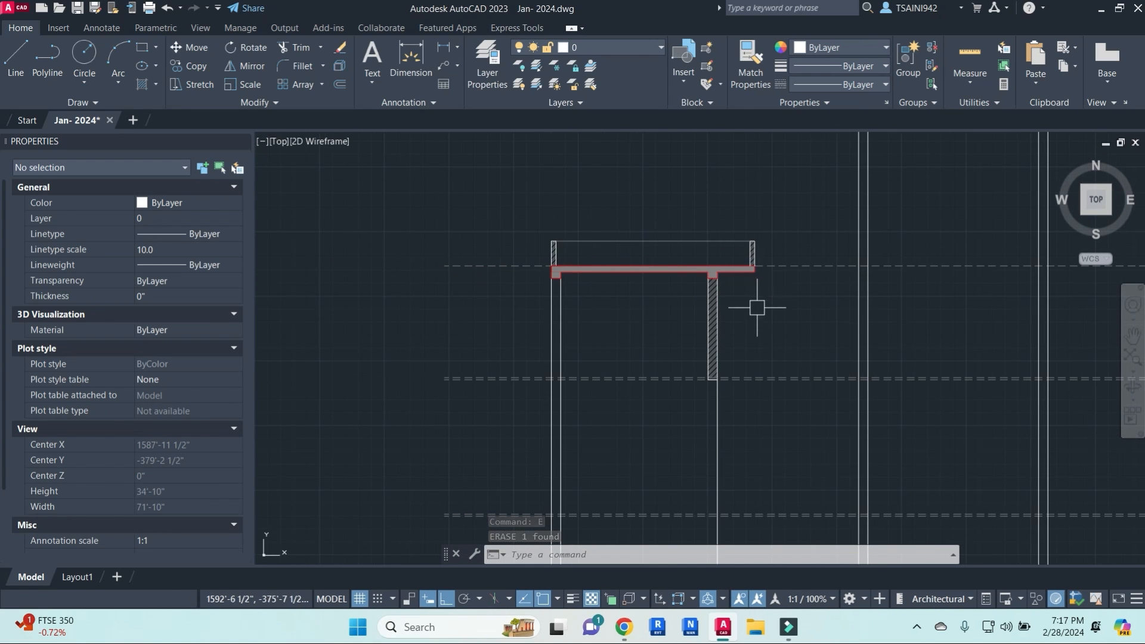
pyautogui.scroll(-4, 757, 310)
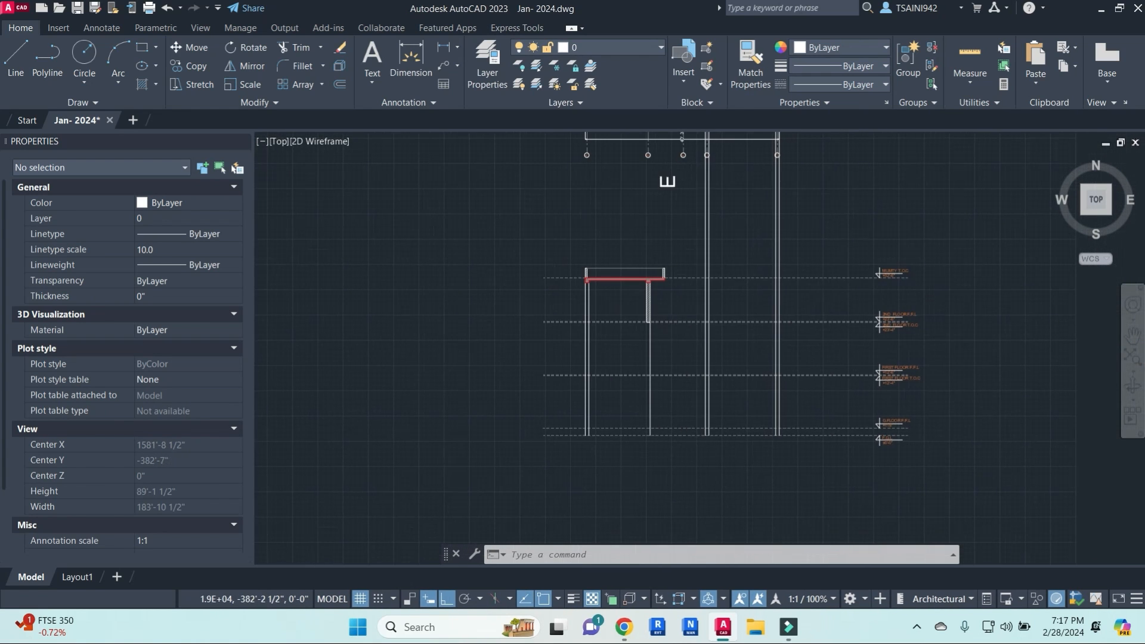
pyautogui.scroll(4, 643, 316)
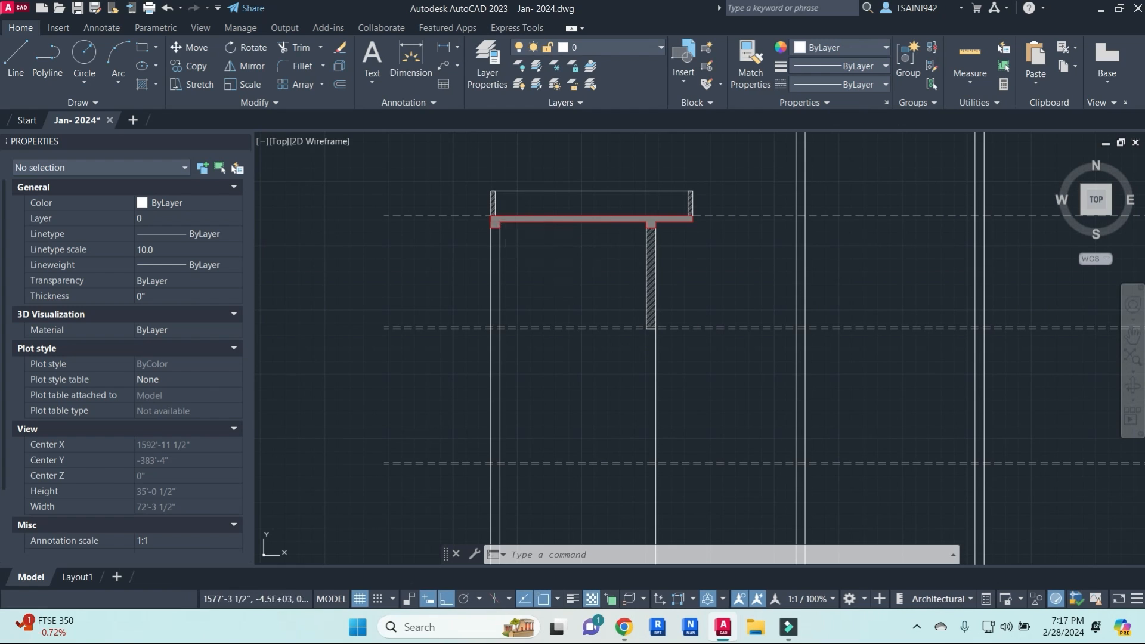
pyautogui.press('Escape')
pyautogui.press('Escape')
pyautogui.scroll(4, 496, 213)
pyautogui.press('Escape')
pyautogui.scroll(-4, 611, 354)
# - Draw a horizontal line about 40' long at the 2nd floor T.O.C. level, spanning between the section's outermost wall lines
pyautogui.moveTo(650, 372); pyautogui.dragTo(500, 299, button='middle')
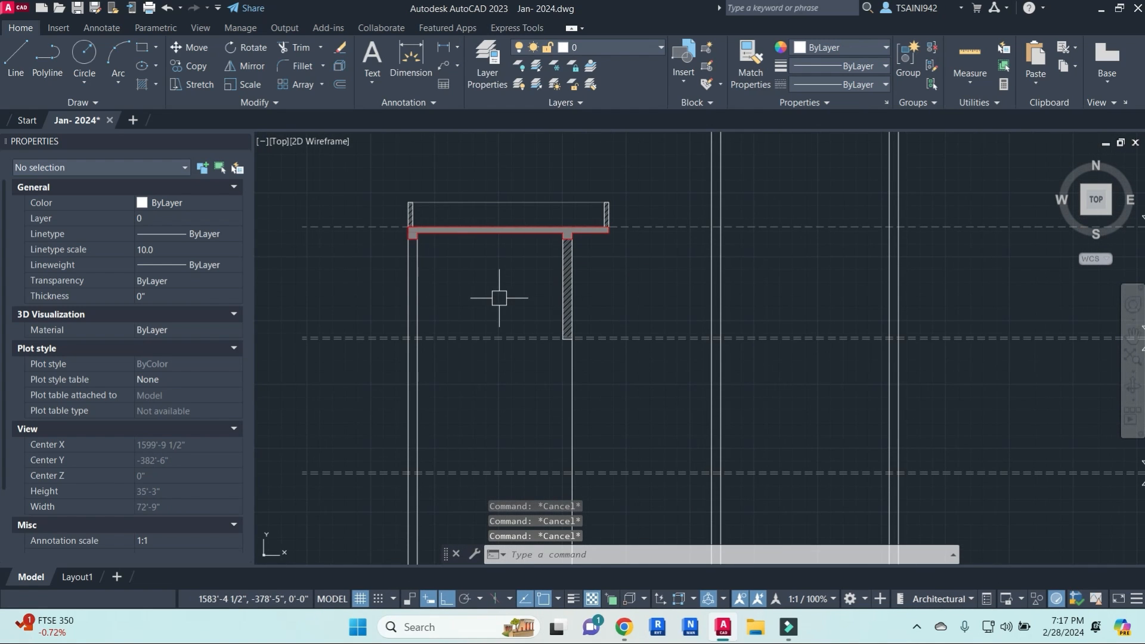
pyautogui.write('l')
pyautogui.press('Return')
pyautogui.scroll(4, 407, 332)
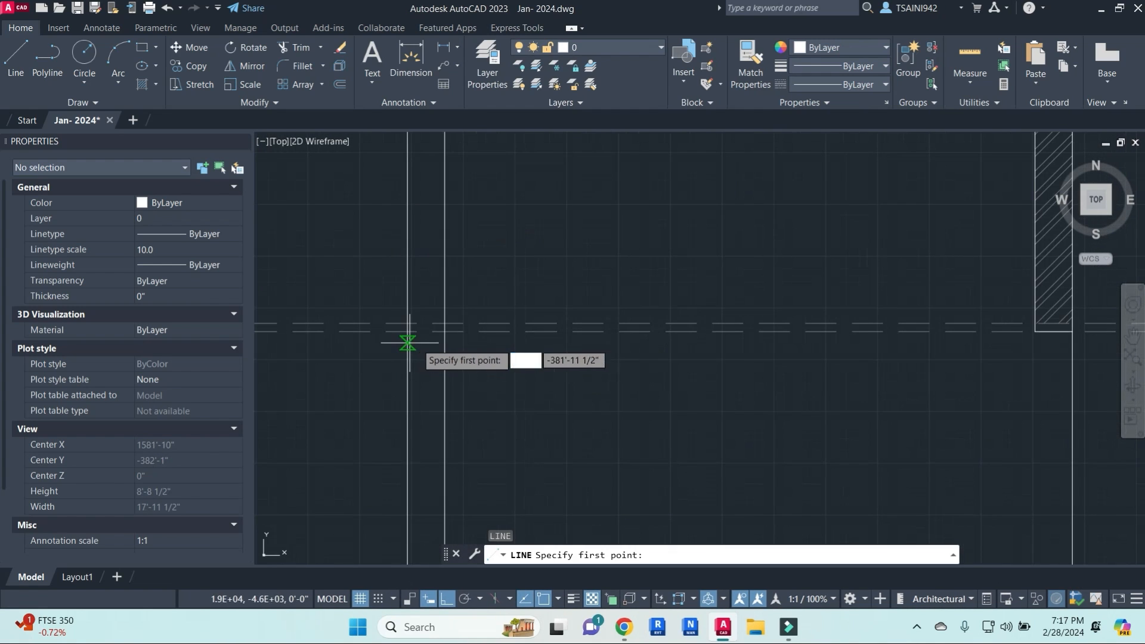
pyautogui.click(408, 332)
pyautogui.scroll(-4, 693, 327)
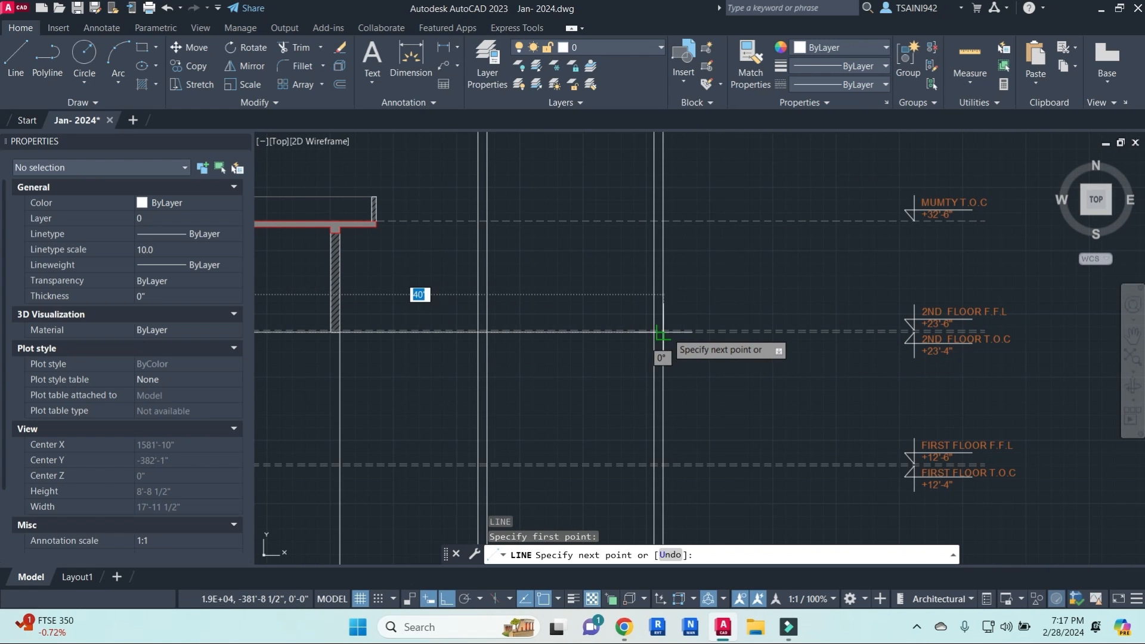
pyautogui.press('Escape')
# - Offset the 2nd floor T.O.C. line 6" downward to form the slab's underside
pyautogui.scroll(-7, 691, 348)
pyautogui.write('o')
pyautogui.press('Return')
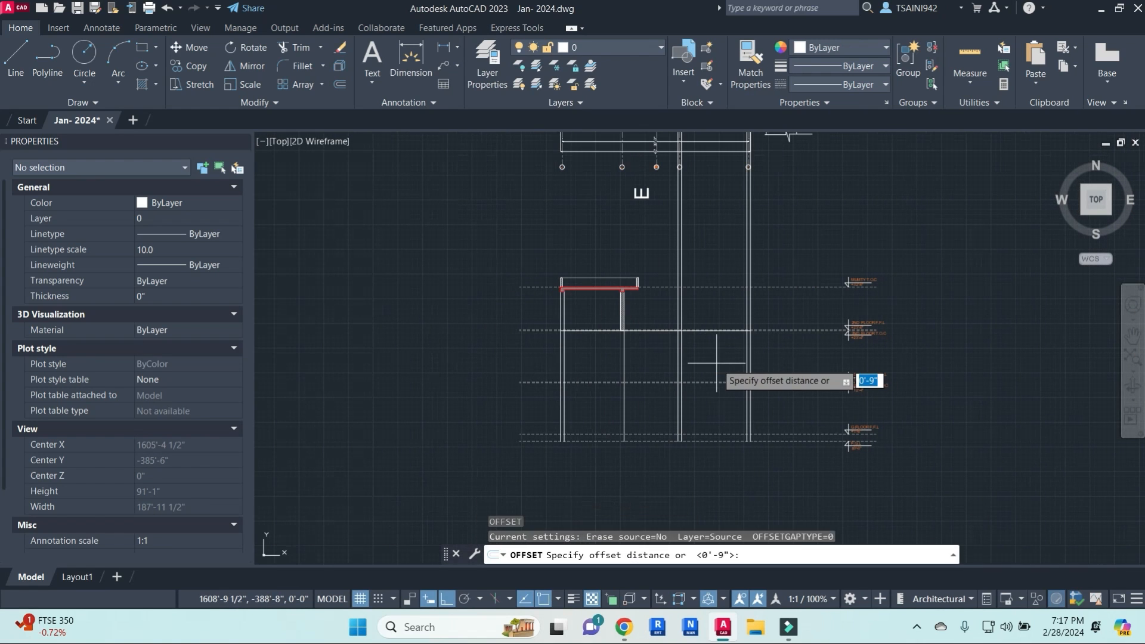
pyautogui.write('6"')
pyautogui.press('Return')
pyautogui.scroll(5, 712, 334)
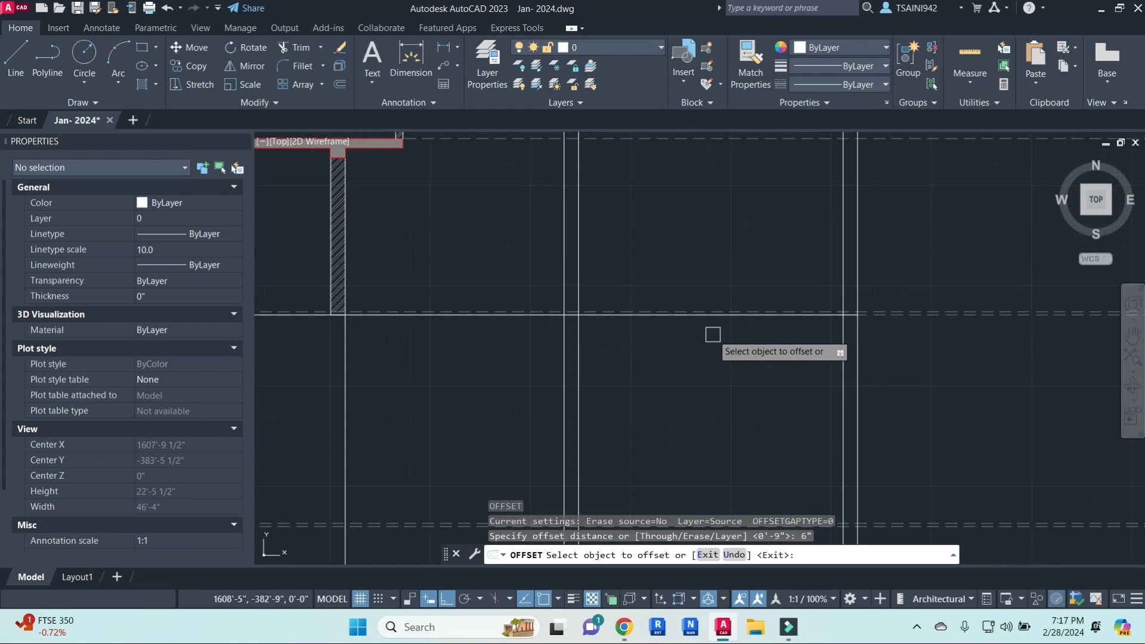
pyautogui.scroll(-5, 700, 388)
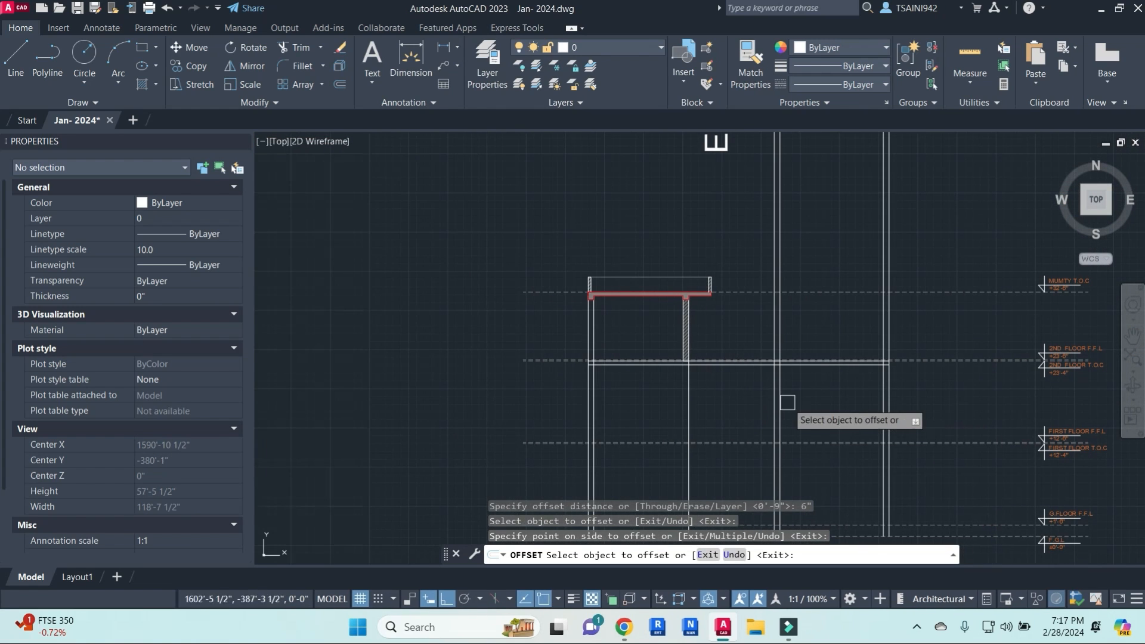
pyautogui.press('Escape')
pyautogui.press('Escape')
pyautogui.press('Escape')
# - Offset the 2nd floor slab's top line 2" upward for the floor finish
pyautogui.scroll(4, 717, 365)
pyautogui.press('Escape')
pyautogui.write('o')
pyautogui.press('Return')
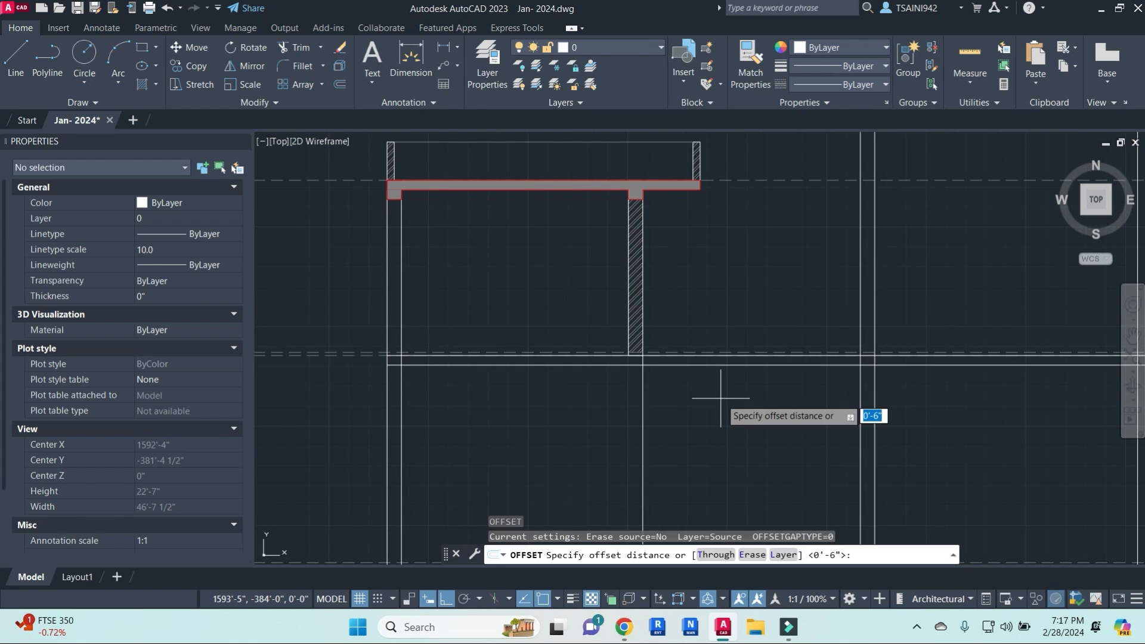
pyautogui.press('Return')
pyautogui.scroll(6, 770, 354)
pyautogui.click(755, 363)
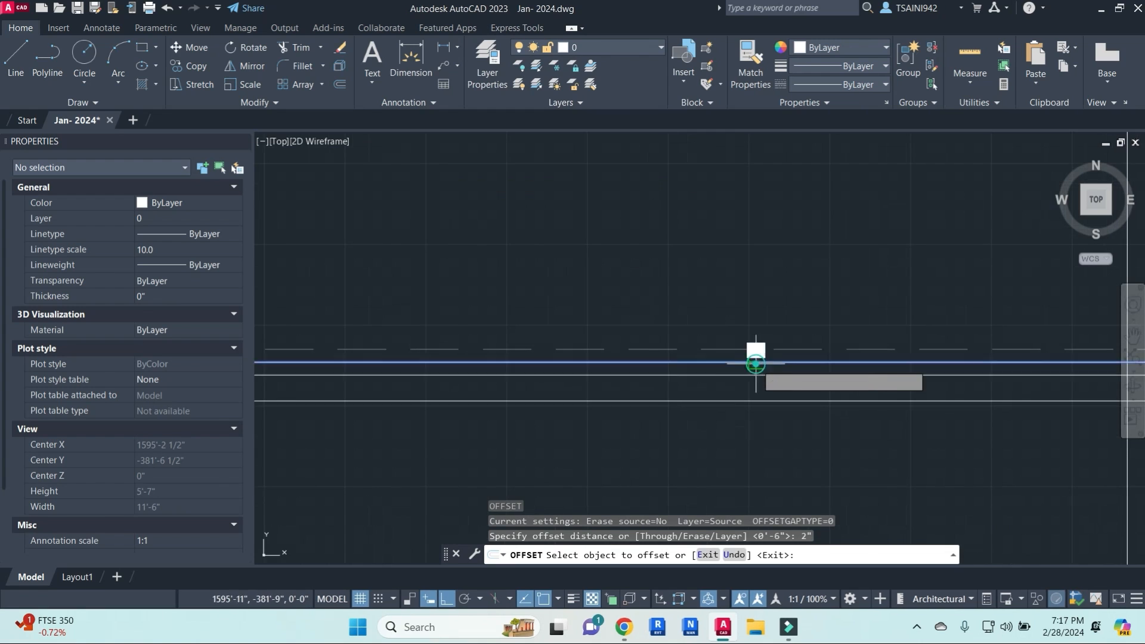
pyautogui.click(754, 285)
pyautogui.scroll(-4, 774, 279)
pyautogui.scroll(5, 683, 293)
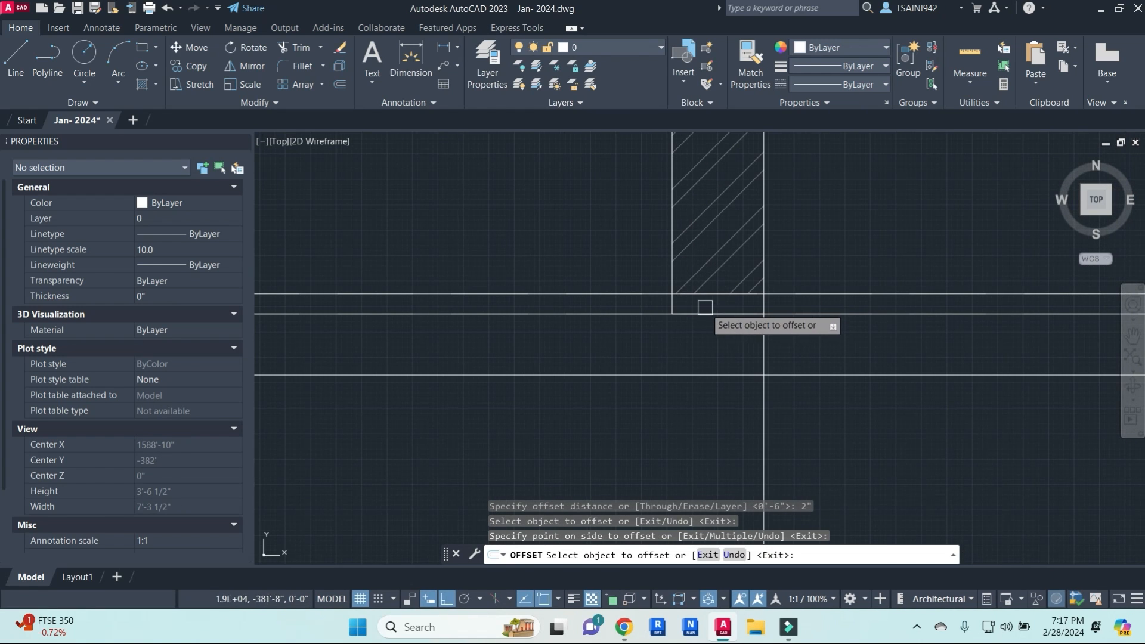
pyautogui.press('Escape')
pyautogui.press('Escape')
pyautogui.press('Escape')
# - Make the mumty wall hatch non-associative and stretch its lower edge 2" down to the 2nd floor slab's top line
pyautogui.click(710, 262)
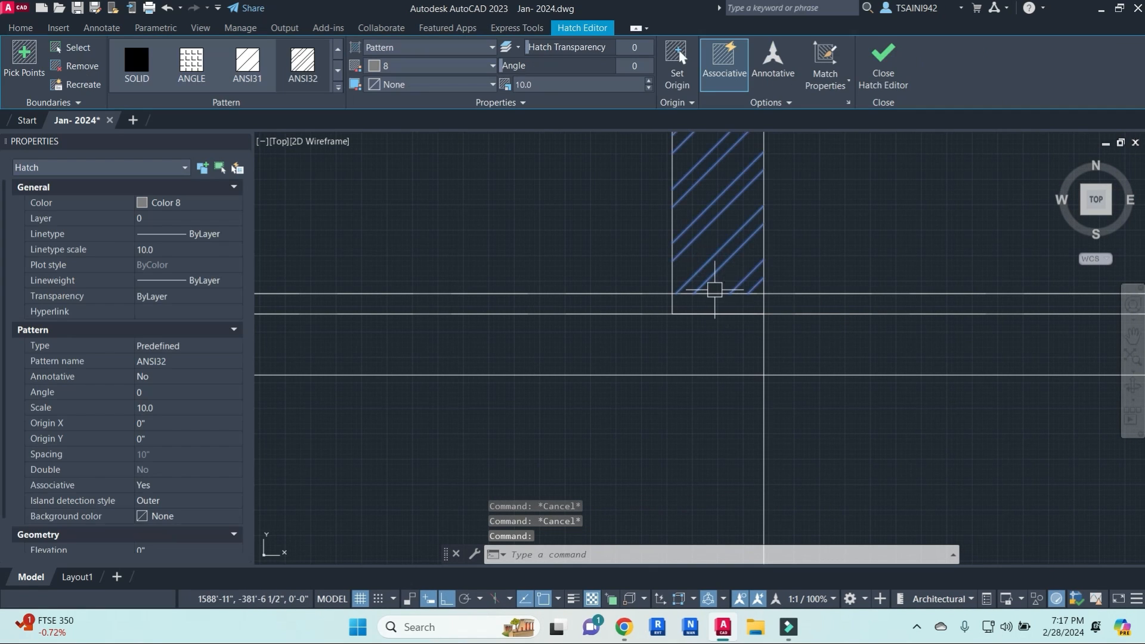
pyautogui.scroll(-4, 729, 269)
pyautogui.scroll(-4, 730, 251)
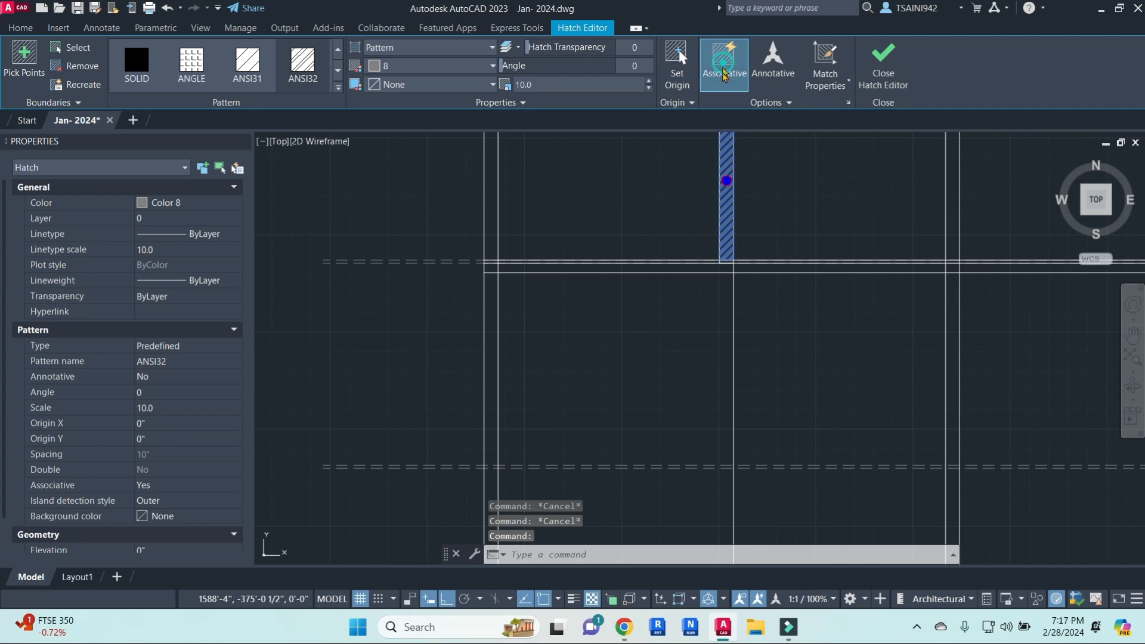
pyautogui.click(723, 73)
pyautogui.scroll(4, 733, 248)
pyautogui.click(717, 281)
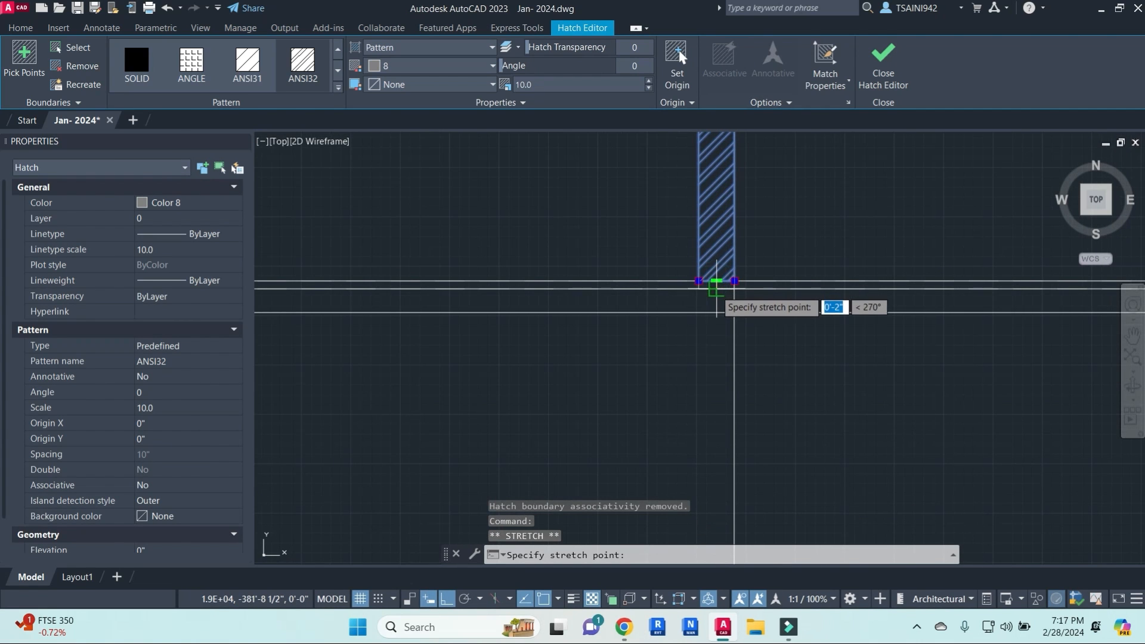
pyautogui.press('Escape')
pyautogui.press('Escape')
pyautogui.press('Escape')
# - Trim the floor finish line inside the hatched wall and erase the leftover segment there
pyautogui.scroll(4, 724, 286)
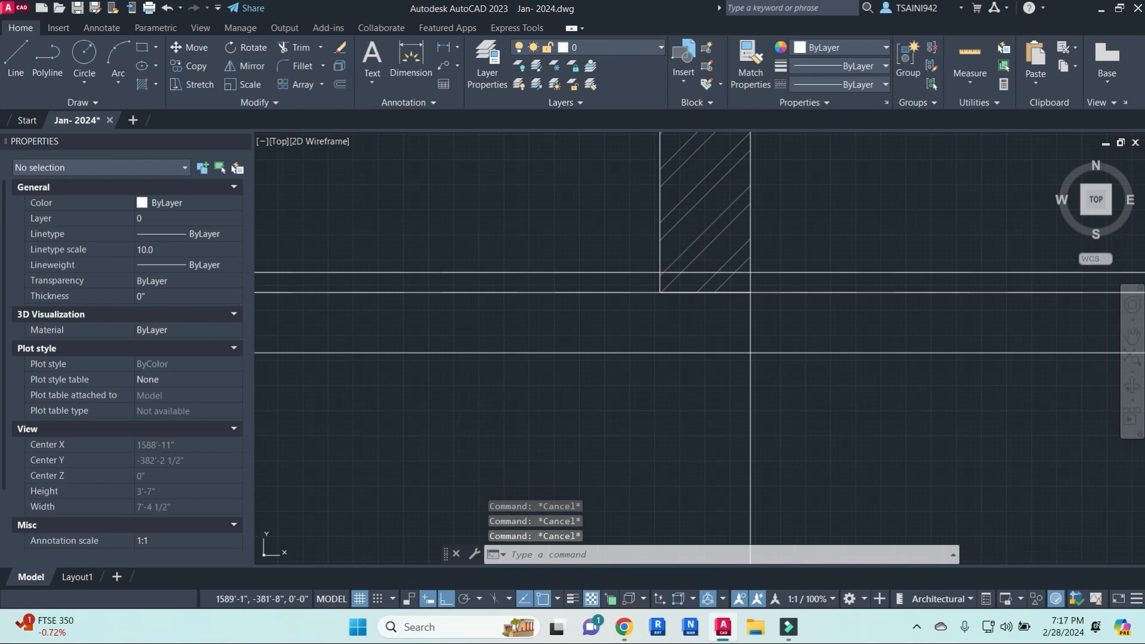
pyautogui.scroll(4, 696, 275)
pyautogui.write('tr')
pyautogui.press('Return')
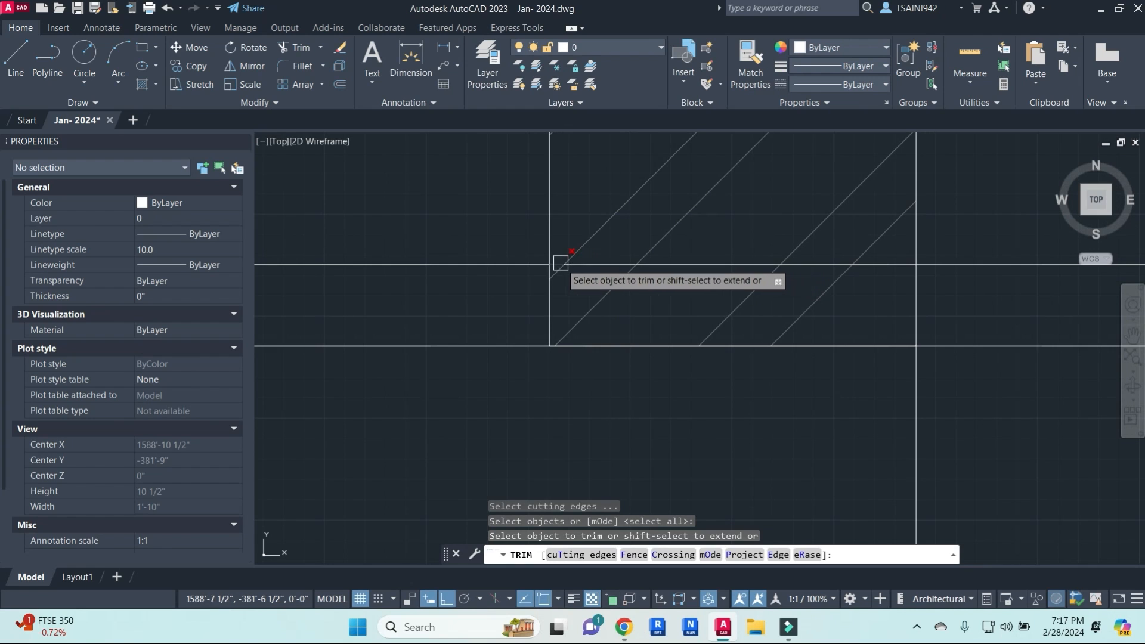
pyautogui.click(900, 263)
pyautogui.press('Escape')
pyautogui.press('Escape')
pyautogui.click(825, 263)
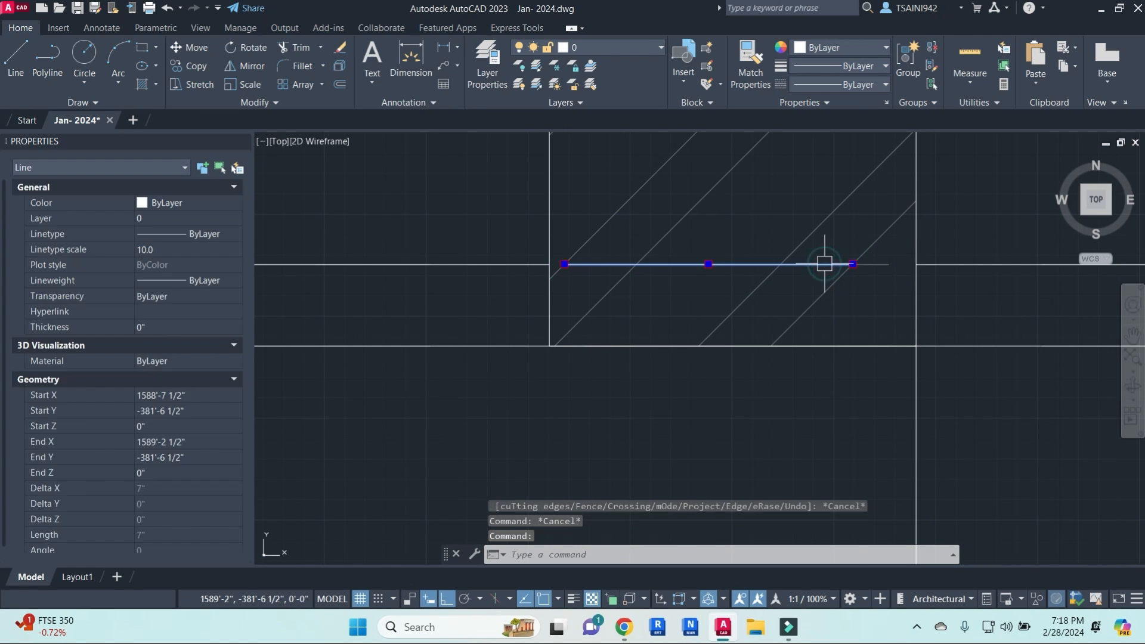
pyautogui.write('e')
pyautogui.press('Return')
pyautogui.scroll(-5, 834, 276)
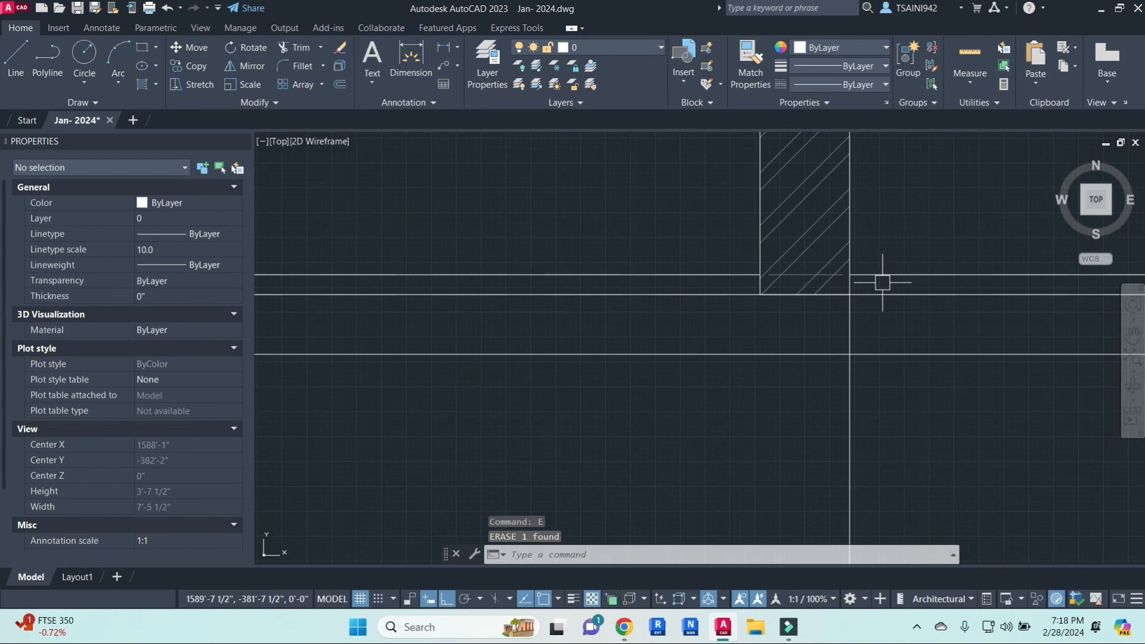
# - Change the color of both floor finish lines beside the hatched wall to pale green
pyautogui.scroll(-6, 728, 293)
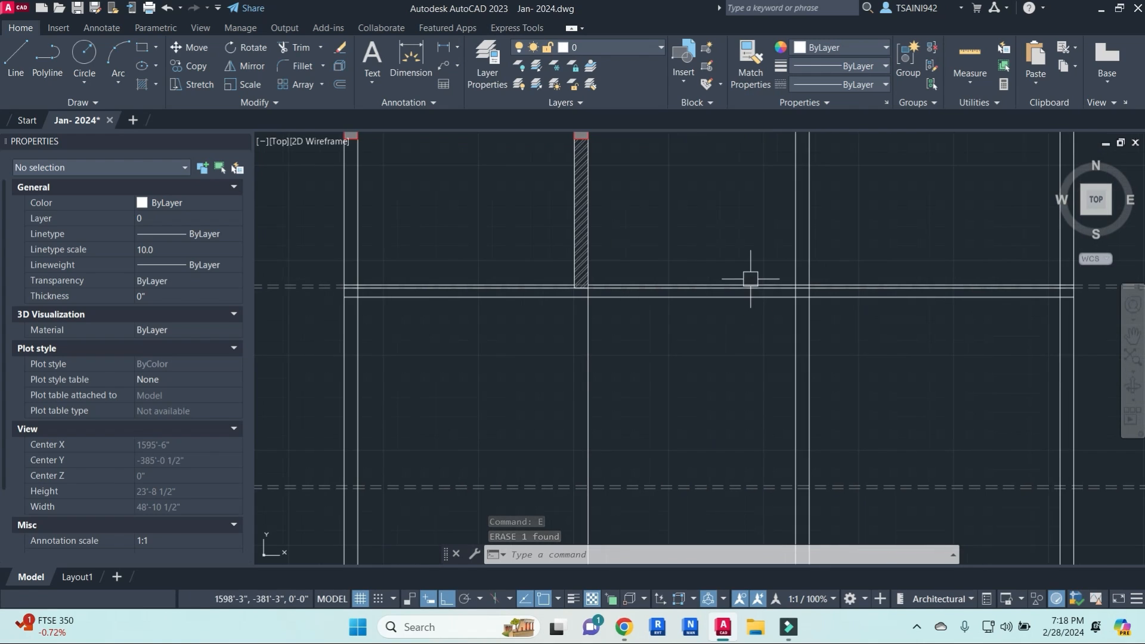
pyautogui.click(750, 280)
pyautogui.click(465, 285)
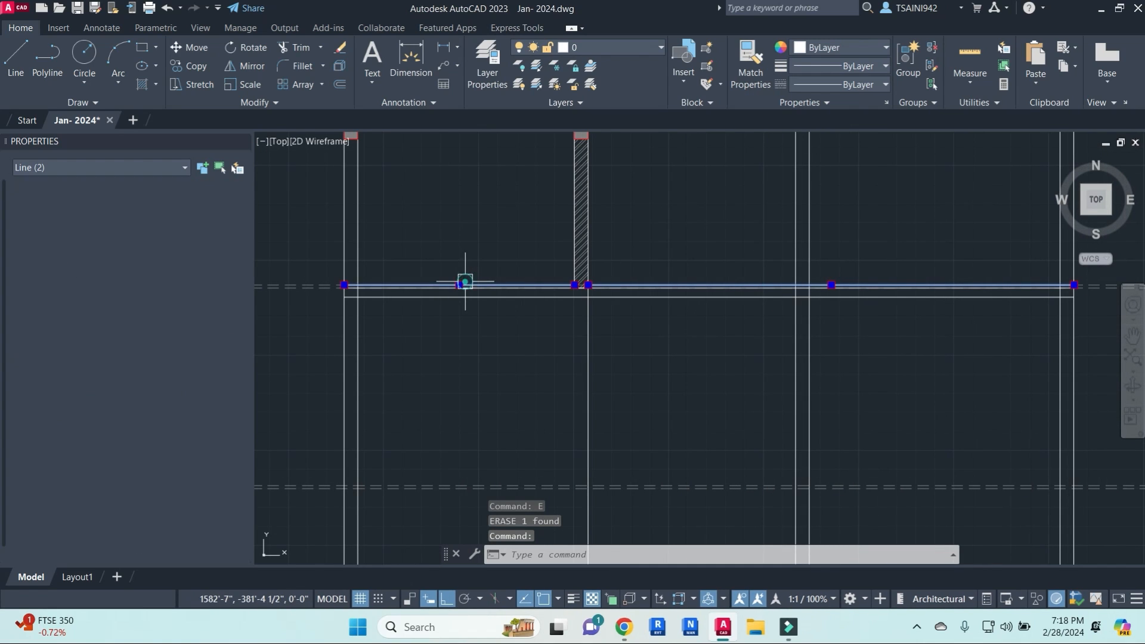
pyautogui.click(834, 49)
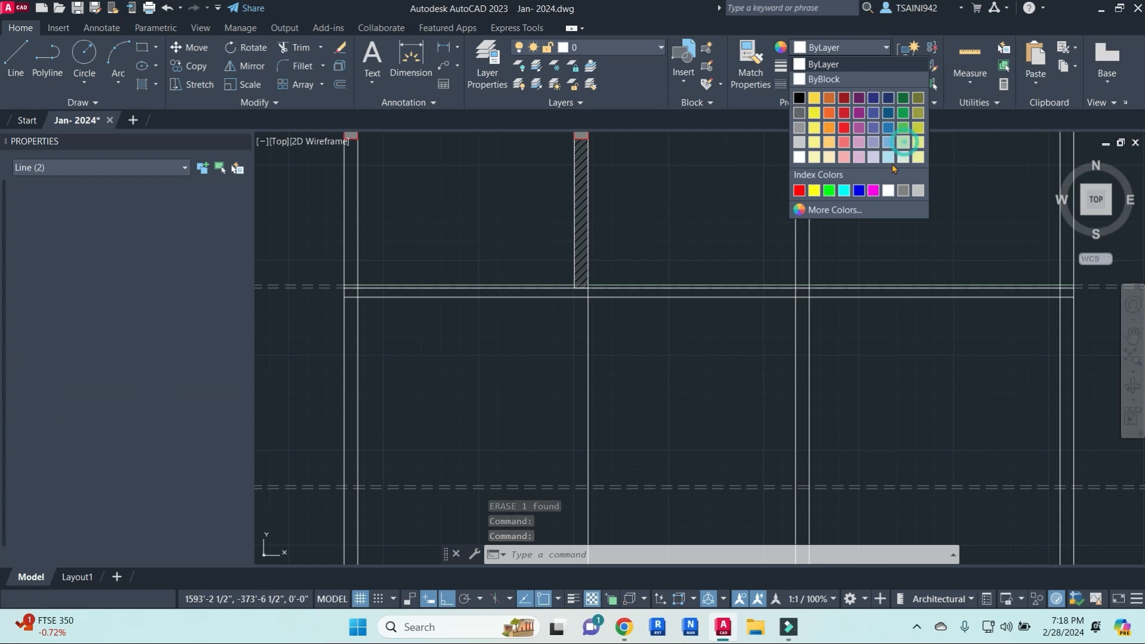
pyautogui.click(905, 147)
pyautogui.press('Escape')
pyautogui.press('Escape')
pyautogui.press('Escape')
pyautogui.scroll(4, 808, 288)
pyautogui.scroll(-3, 802, 292)
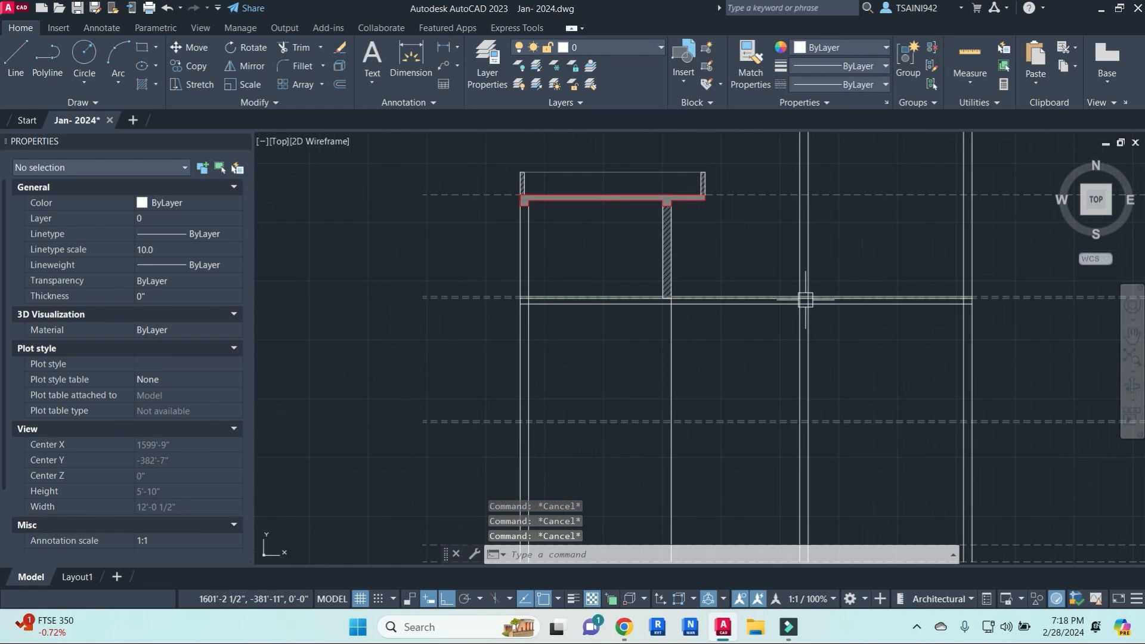
pyautogui.scroll(2, 666, 202)
pyautogui.click(667, 204)
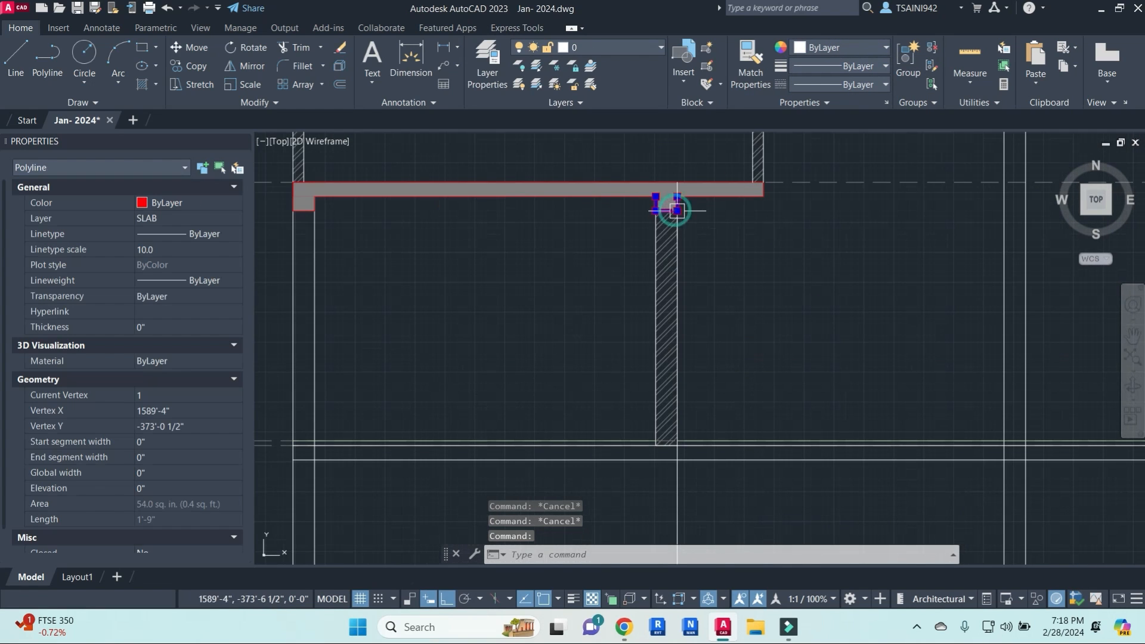
pyautogui.scroll(-3, 793, 255)
pyautogui.moveTo(889, 273); pyautogui.dragTo(823, 269, button='middle')
pyautogui.press('Escape')
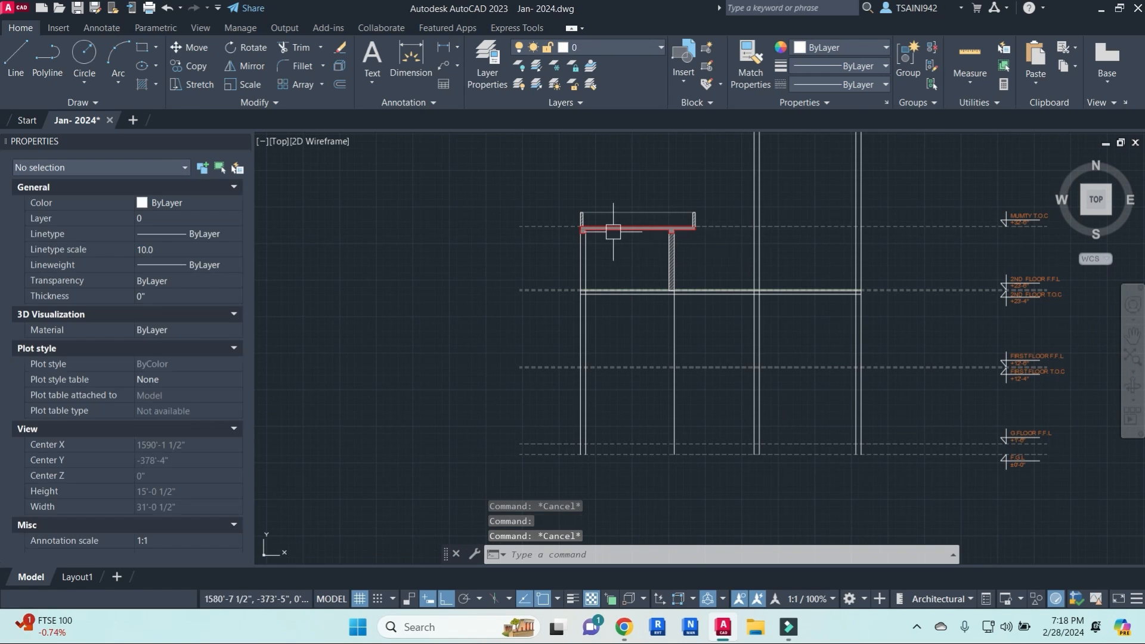
# - Insert the MUMMTY BEAM block in the empty space beside the section and explode it
pyautogui.write('INSERT')
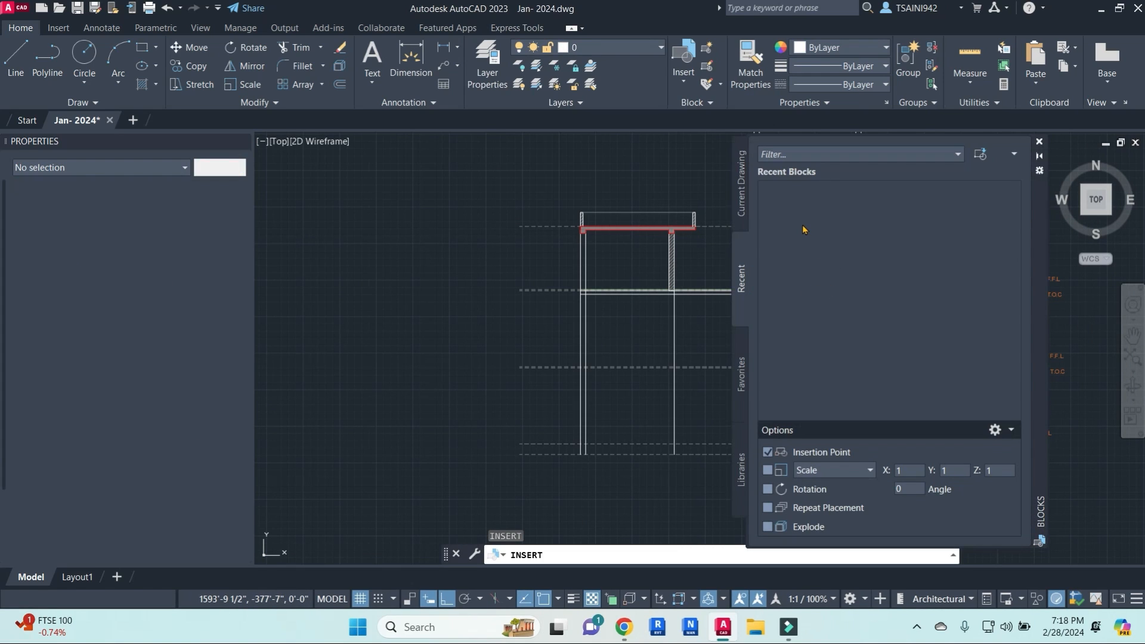
pyautogui.click(793, 214)
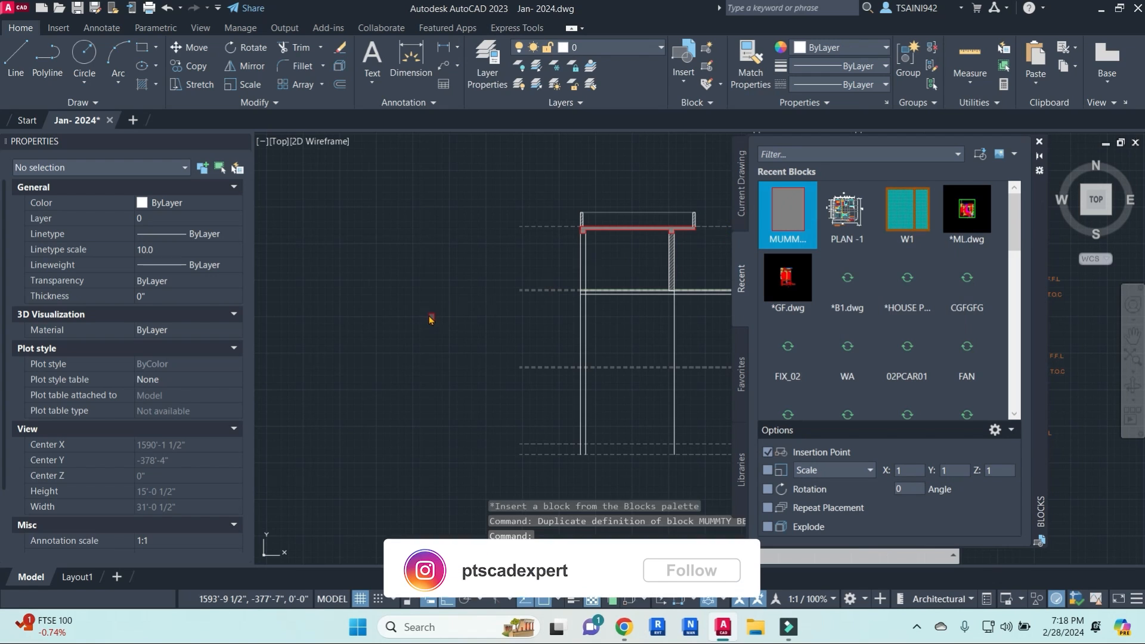
pyautogui.scroll(2, 430, 317)
pyautogui.click(1039, 142)
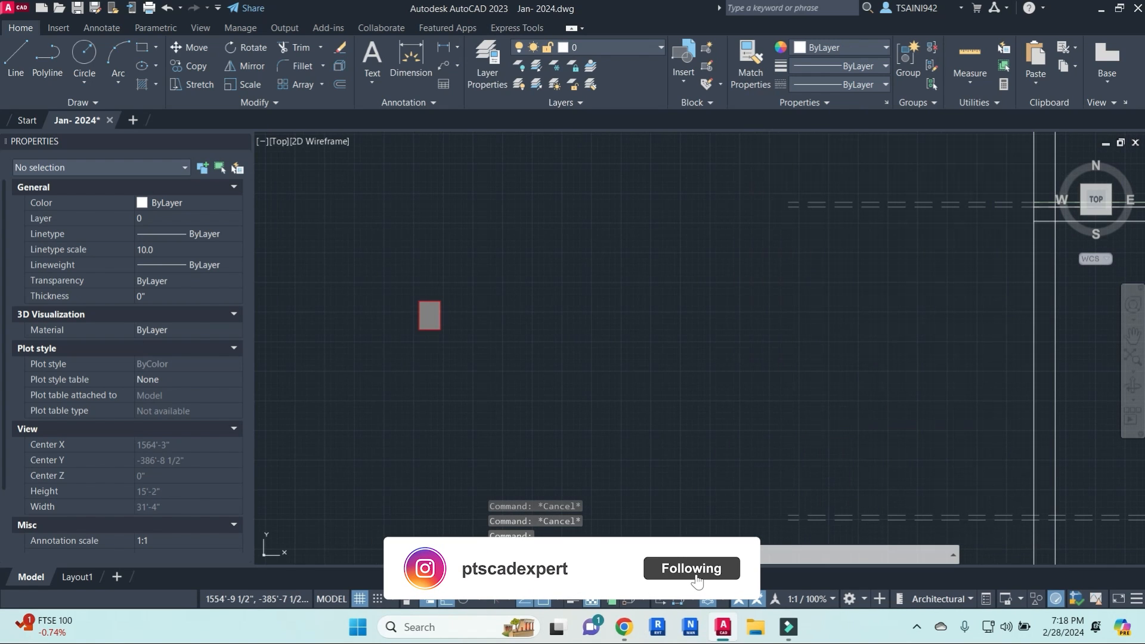
pyautogui.click(438, 325)
pyautogui.scroll(-5, 527, 330)
pyautogui.moveTo(614, 340); pyautogui.dragTo(506, 321, button='middle')
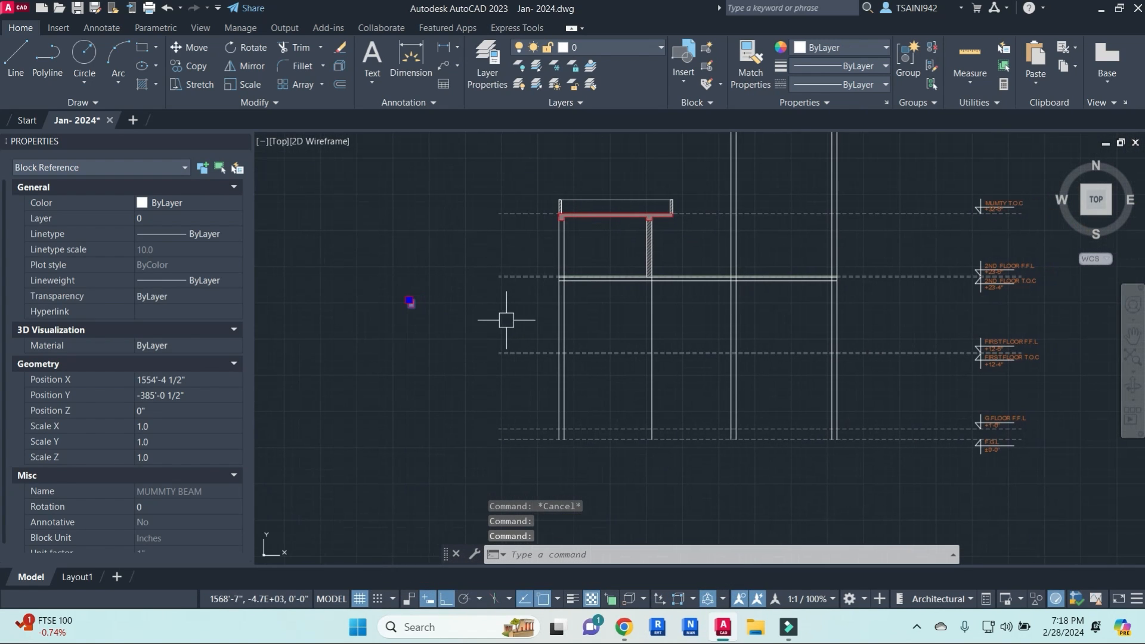
pyautogui.write('x')
pyautogui.press('Return')
# - Stretch the lower edge of the exploded beam outline and its hatch 6" downward
pyautogui.scroll(6, 413, 315)
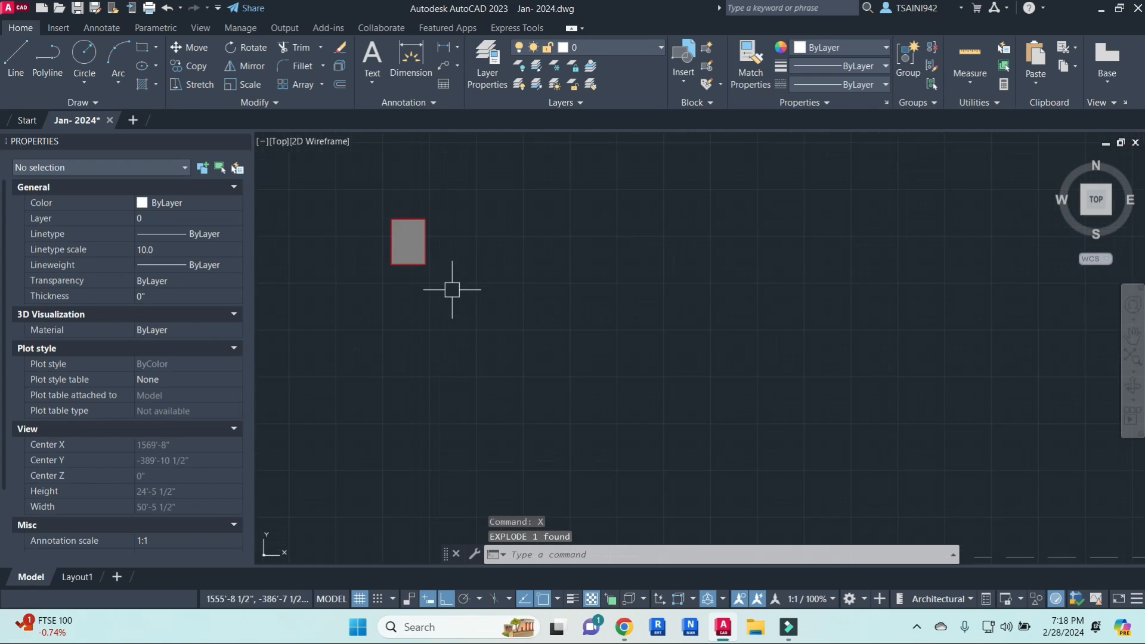
pyautogui.press('Escape')
pyautogui.press('Escape')
pyautogui.write('s')
pyautogui.press('Return')
pyautogui.click(473, 288)
pyautogui.click(327, 253)
pyautogui.press('Return')
pyautogui.click(570, 263)
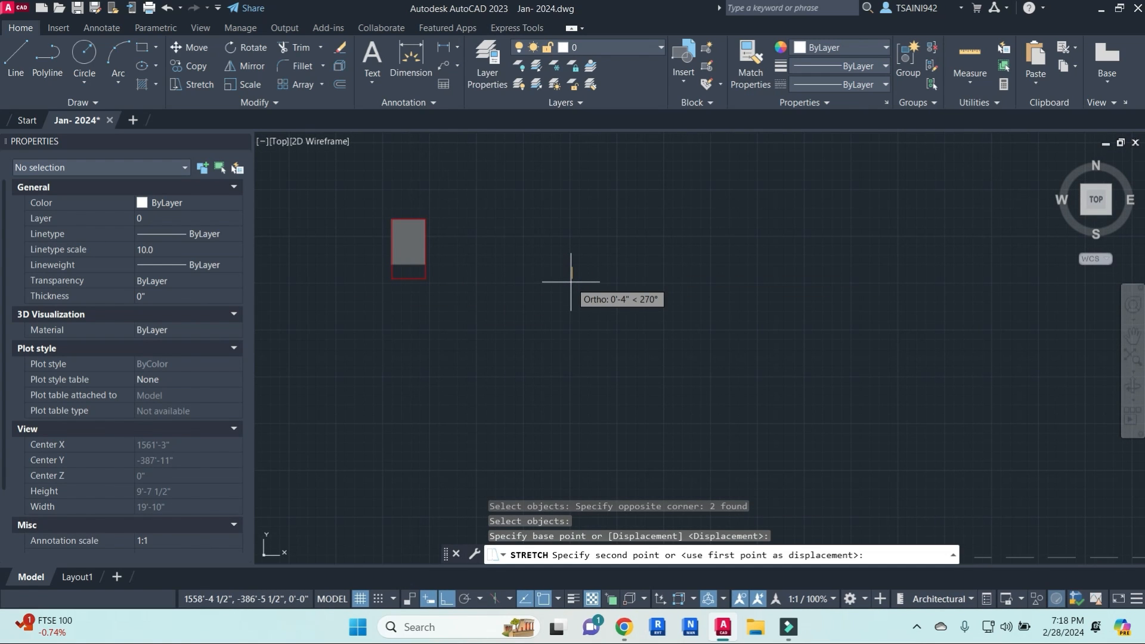
pyautogui.write('6"')
pyautogui.press('Return')
pyautogui.press('Escape')
pyautogui.press('Escape')
pyautogui.press('Escape')
pyautogui.click(499, 318)
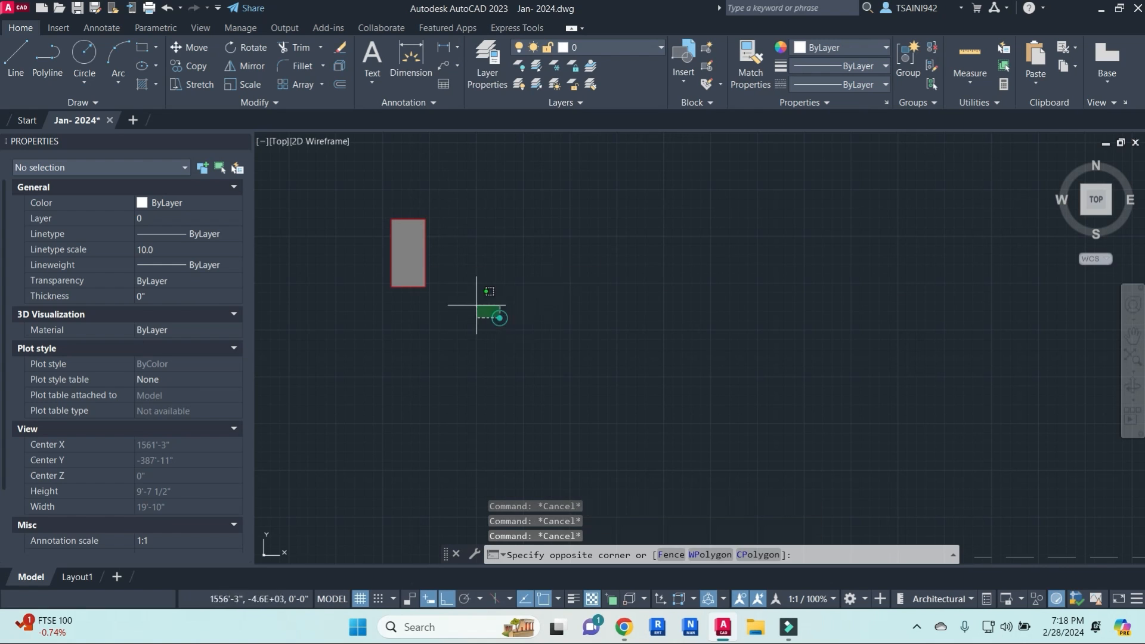
pyautogui.click(345, 174)
pyautogui.moveTo(633, 625)
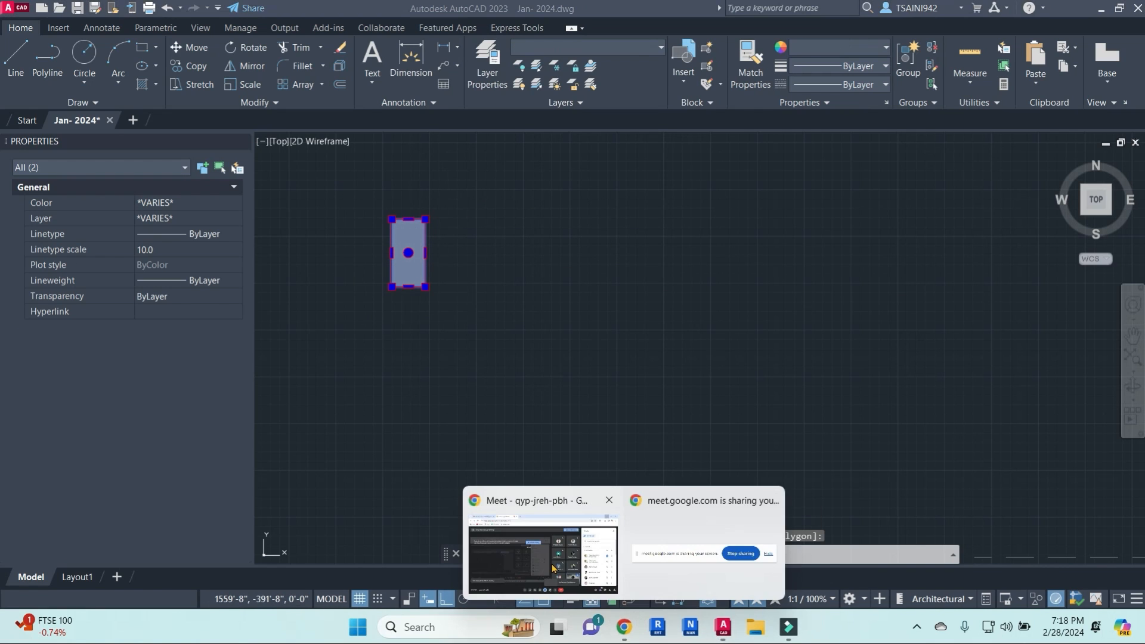
pyautogui.click(547, 504)
pyautogui.click(1062, 14)
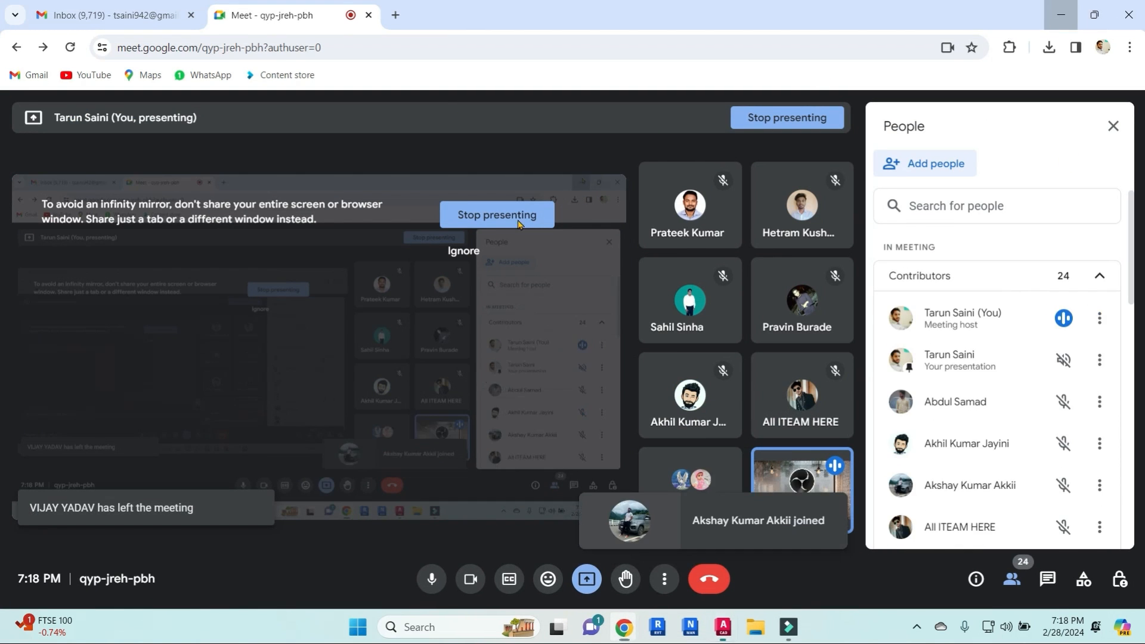
# - Copy the deepened beam by its upper-left corner and paste it as a block in the outer staircase wall at the 2nd floor slab's top line
pyautogui.click(481, 352)
pyautogui.click(370, 187)
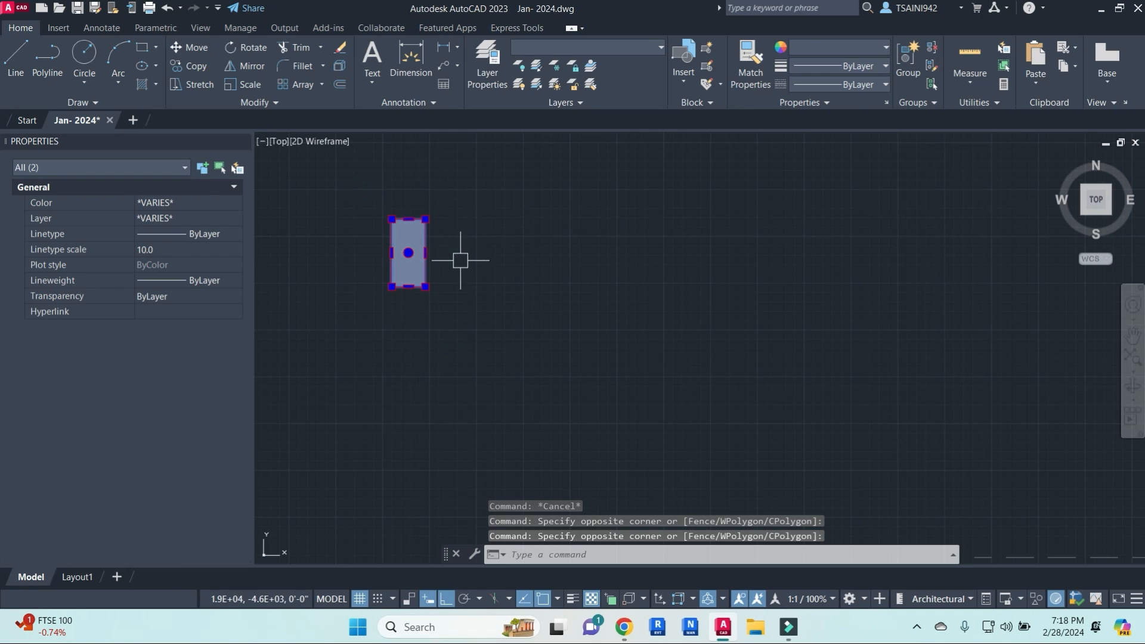
pyautogui.hotkey('ctrl', 'shift', 'c')
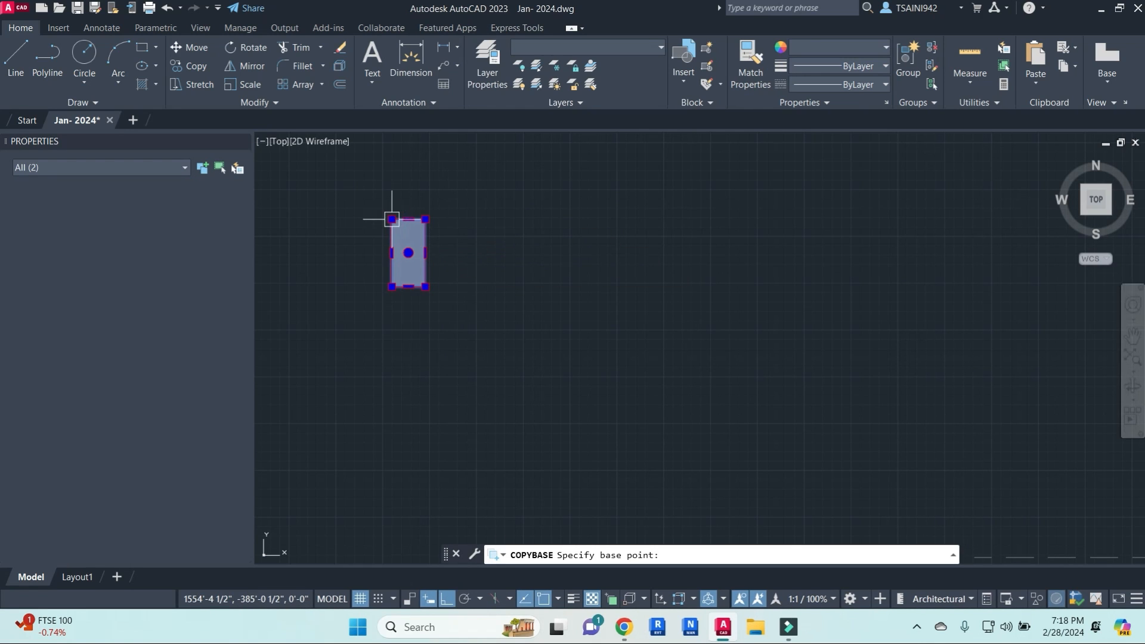
pyautogui.click(391, 220)
pyautogui.hotkey('ctrl', 'shift', 'v')
pyautogui.scroll(-3, 597, 280)
pyautogui.scroll(8, 939, 312)
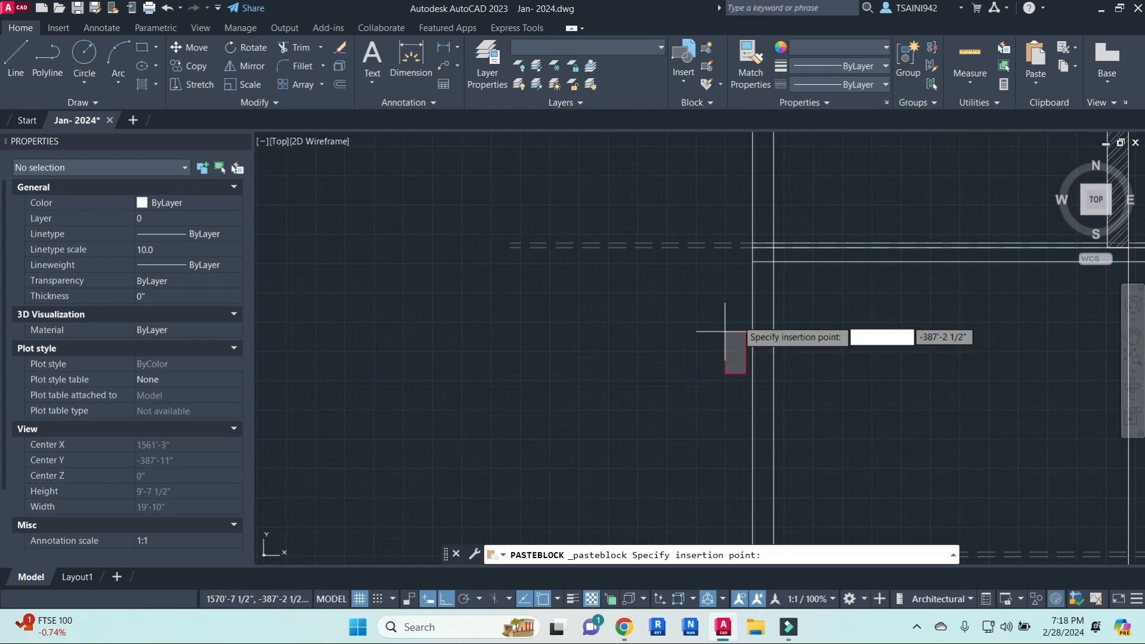
pyautogui.click(649, 204)
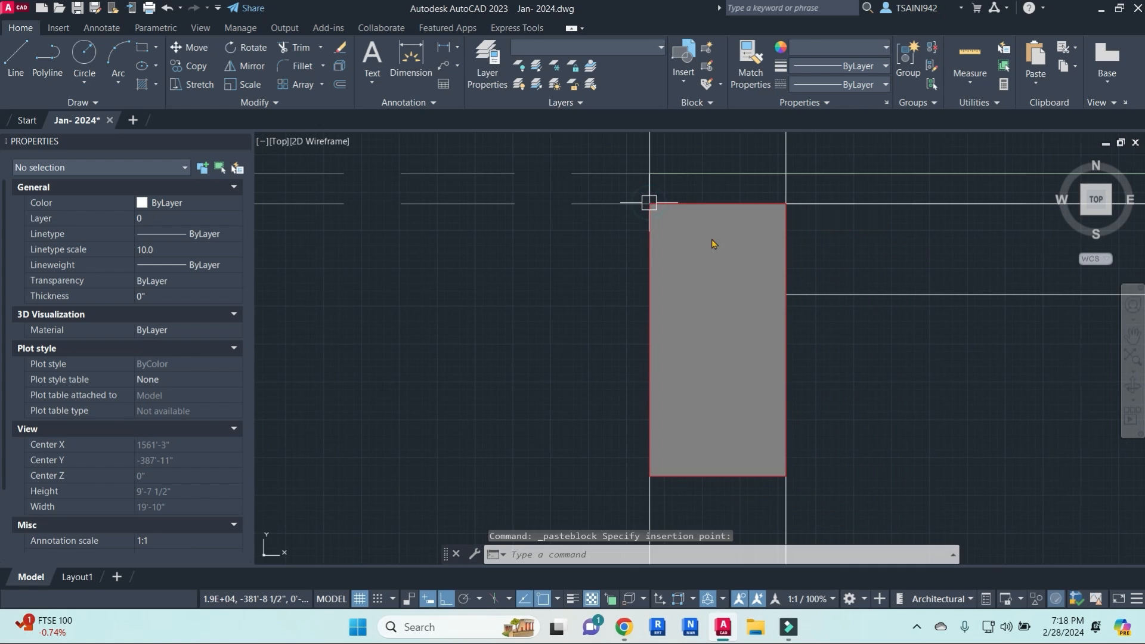
pyautogui.scroll(-3, 633, 357)
pyautogui.press('Escape')
pyautogui.press('Escape')
# - Try to move the beam block up so its top meets the floor finish line, and undo the move
pyautogui.scroll(2, 698, 287)
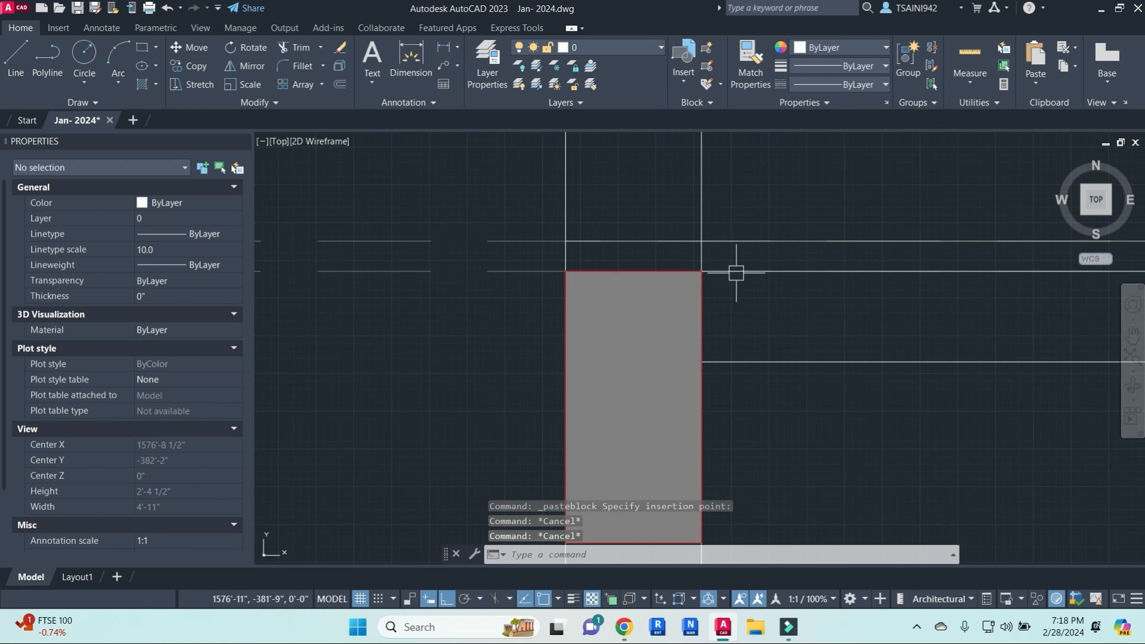
pyautogui.click(704, 285)
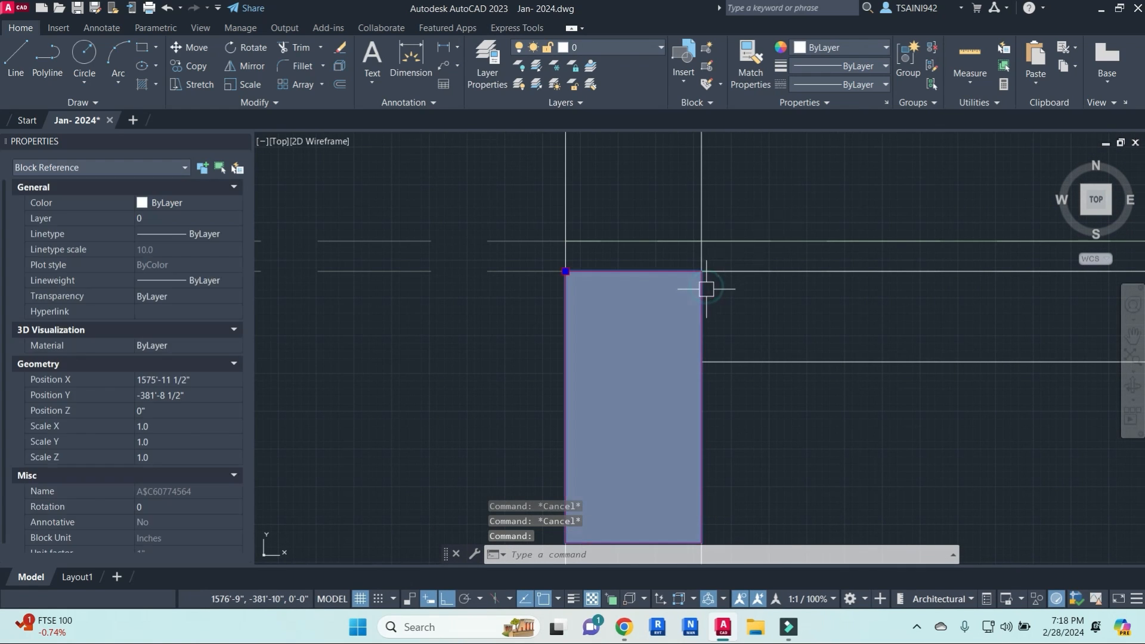
pyautogui.write('m')
pyautogui.press('Return')
pyautogui.click(702, 272)
pyautogui.click(695, 237)
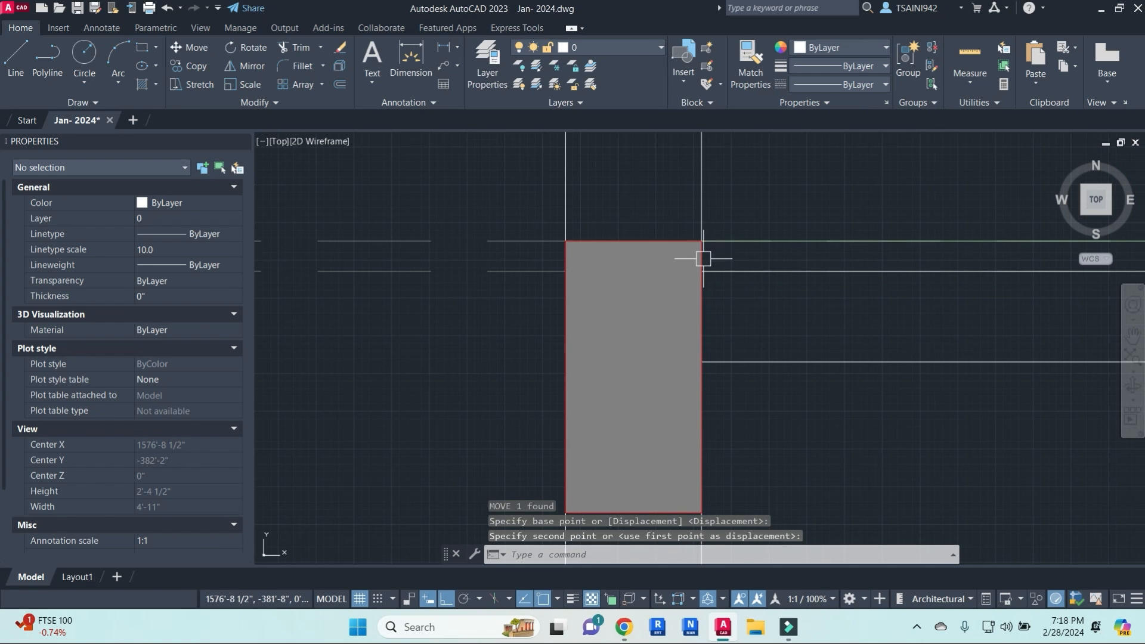
pyautogui.hotkey('ctrl', 'z')
# - Copy the beam block by its upper-right corner to the slab's top line directly under the hatched mumty wall
pyautogui.scroll(-4, 693, 300)
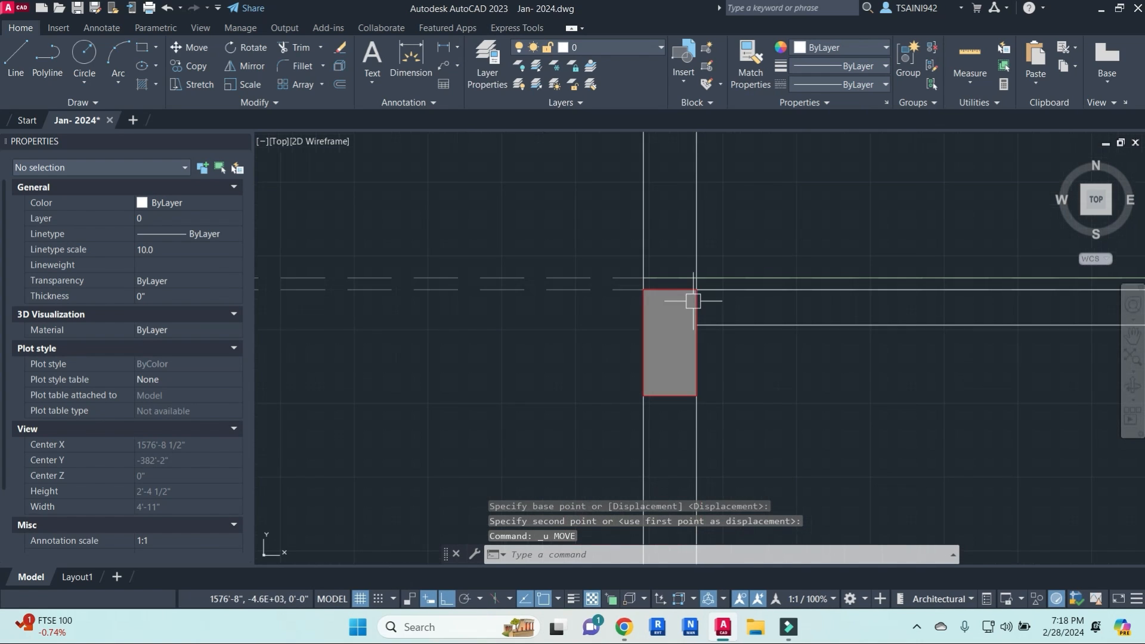
pyautogui.click(695, 310)
pyautogui.scroll(-3, 716, 346)
pyautogui.moveTo(772, 376); pyautogui.dragTo(589, 355, button='middle')
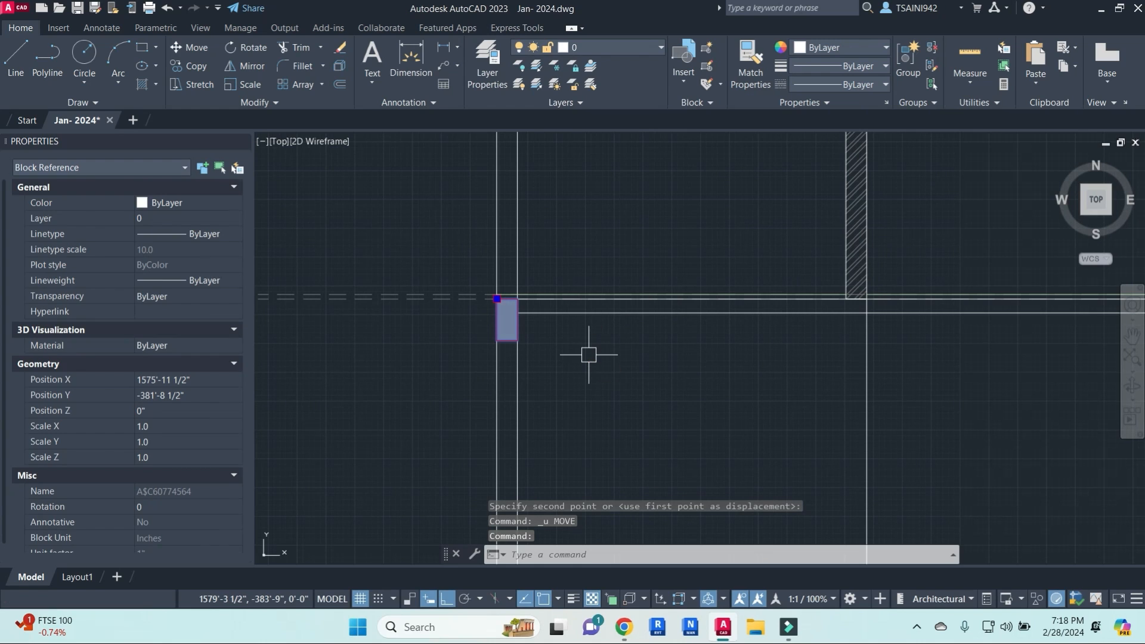
pyautogui.write('co')
pyautogui.press('Return')
pyautogui.scroll(2, 537, 296)
pyautogui.click(482, 302)
pyautogui.scroll(-4, 655, 314)
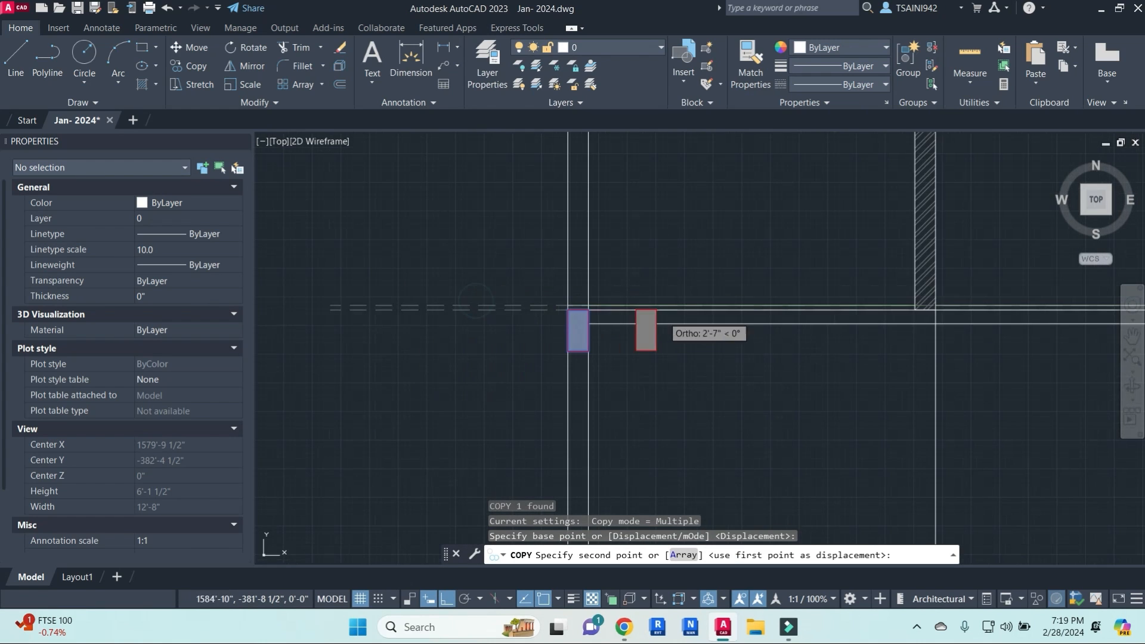
pyautogui.moveTo(659, 316); pyautogui.dragTo(434, 321, button='middle')
pyautogui.scroll(4, 700, 313)
pyautogui.click(726, 308)
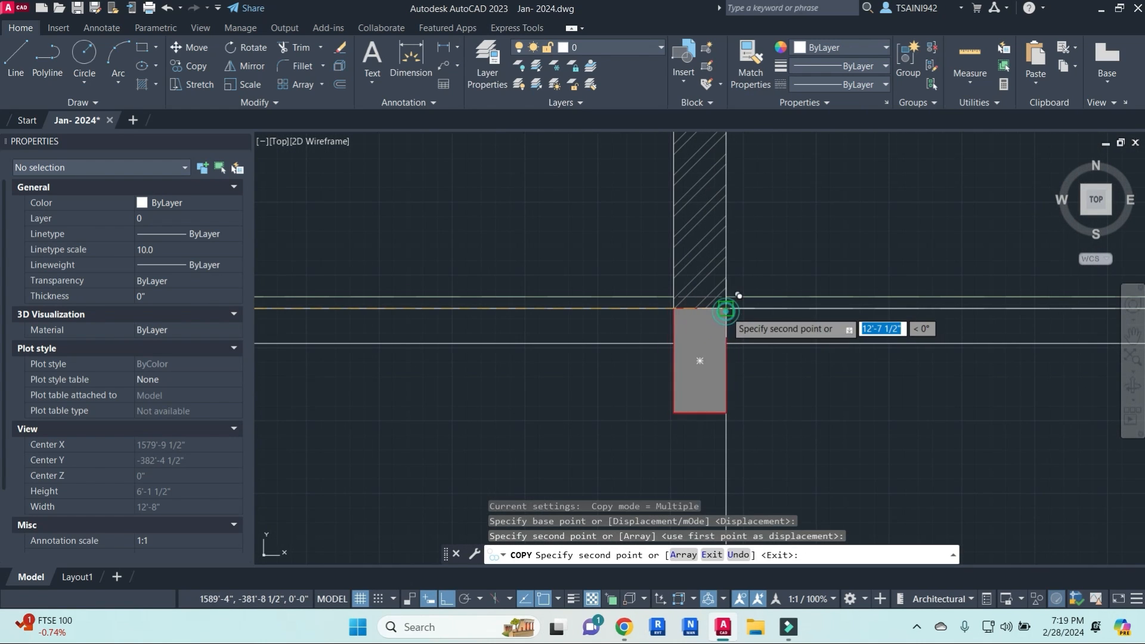
# - Place two more copies of the beam block at the slab's top line in the two remaining double-line walls
pyautogui.scroll(-3, 729, 325)
pyautogui.scroll(4, 859, 312)
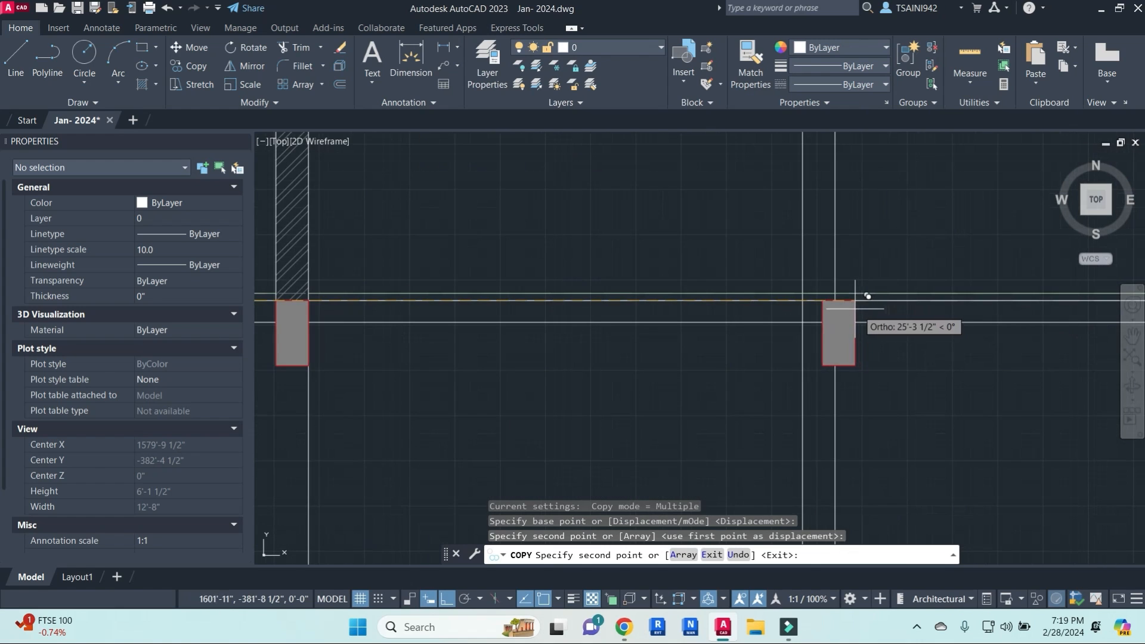
pyautogui.click(835, 309)
pyautogui.scroll(-4, 835, 309)
pyautogui.moveTo(909, 325); pyautogui.dragTo(618, 325, button='middle')
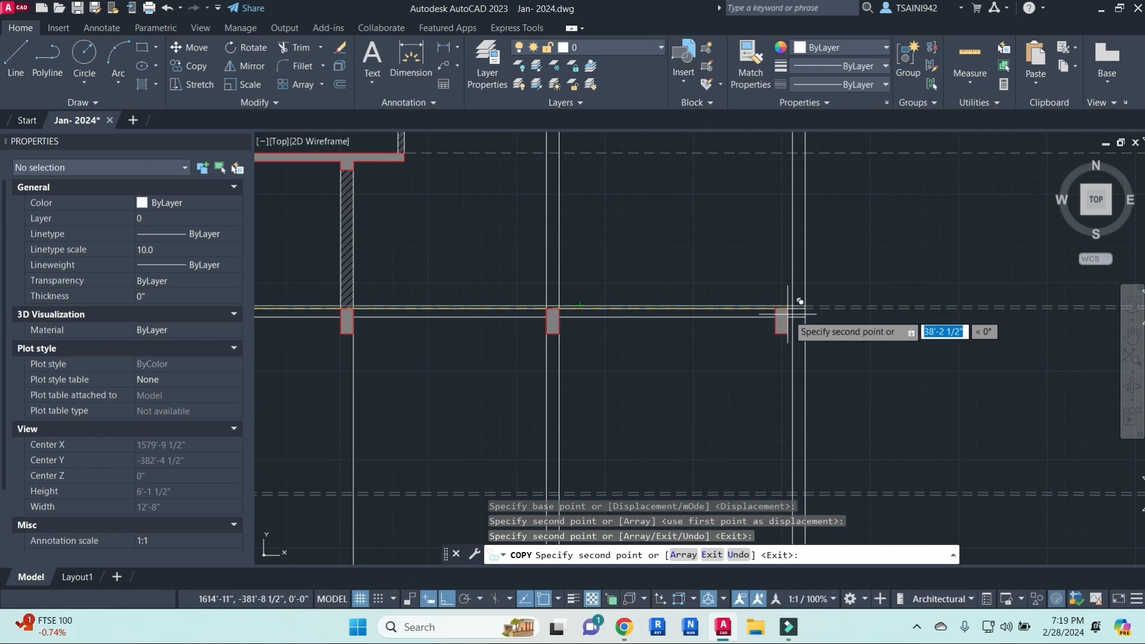
pyautogui.scroll(2, 816, 294)
pyautogui.press('Escape')
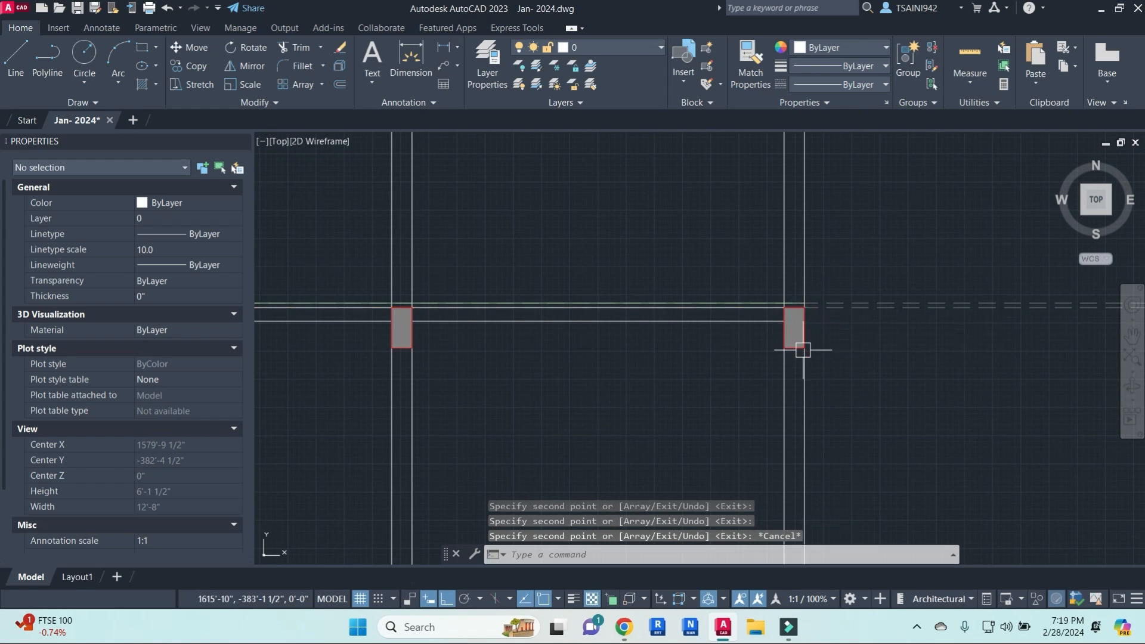
# - Check the floor beam sizes around the staircase in the framing plan against the section line in the centerline plan
pyautogui.scroll(-5, 718, 370)
pyautogui.scroll(6, 724, 251)
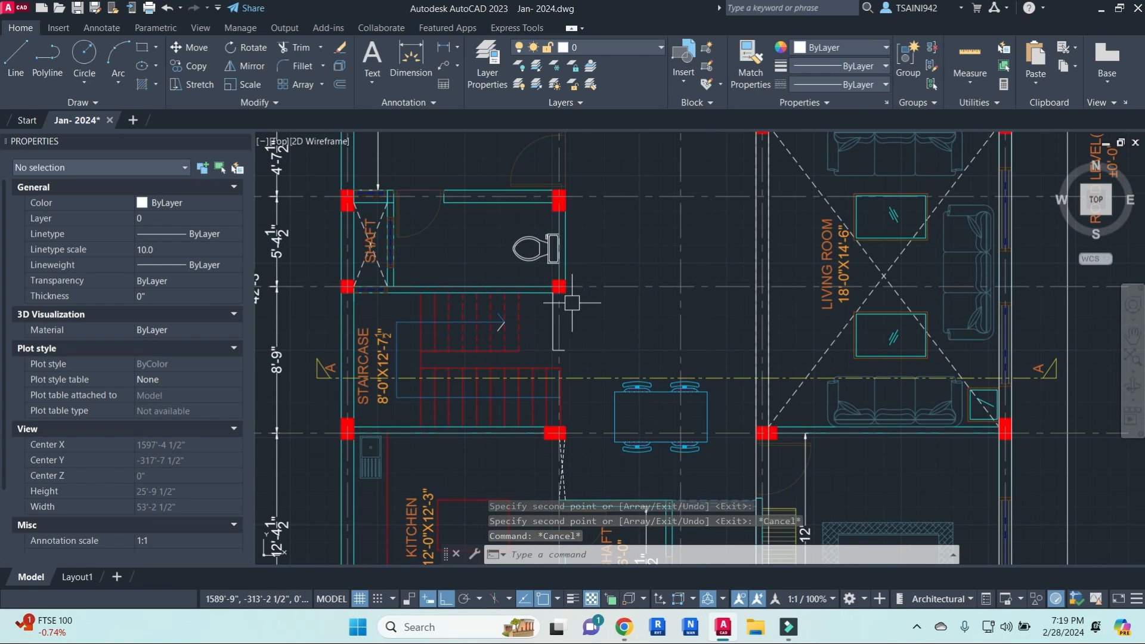
pyautogui.scroll(-5, 562, 373)
pyautogui.scroll(-4, 519, 251)
pyautogui.moveTo(512, 234); pyautogui.dragTo(743, 421, button='middle')
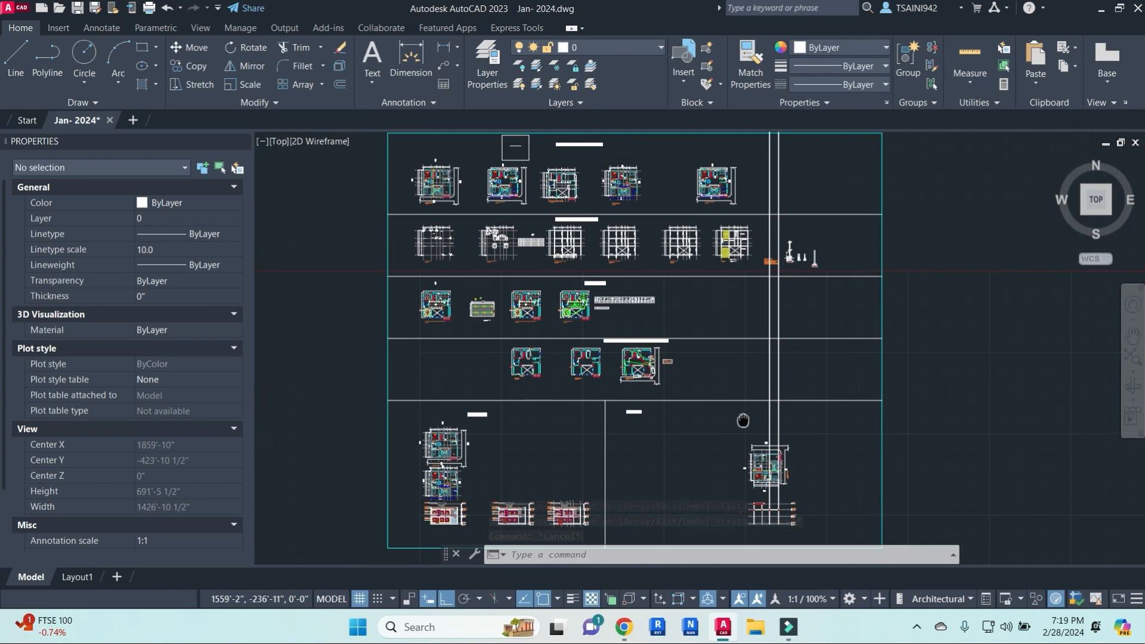
pyautogui.scroll(8, 640, 259)
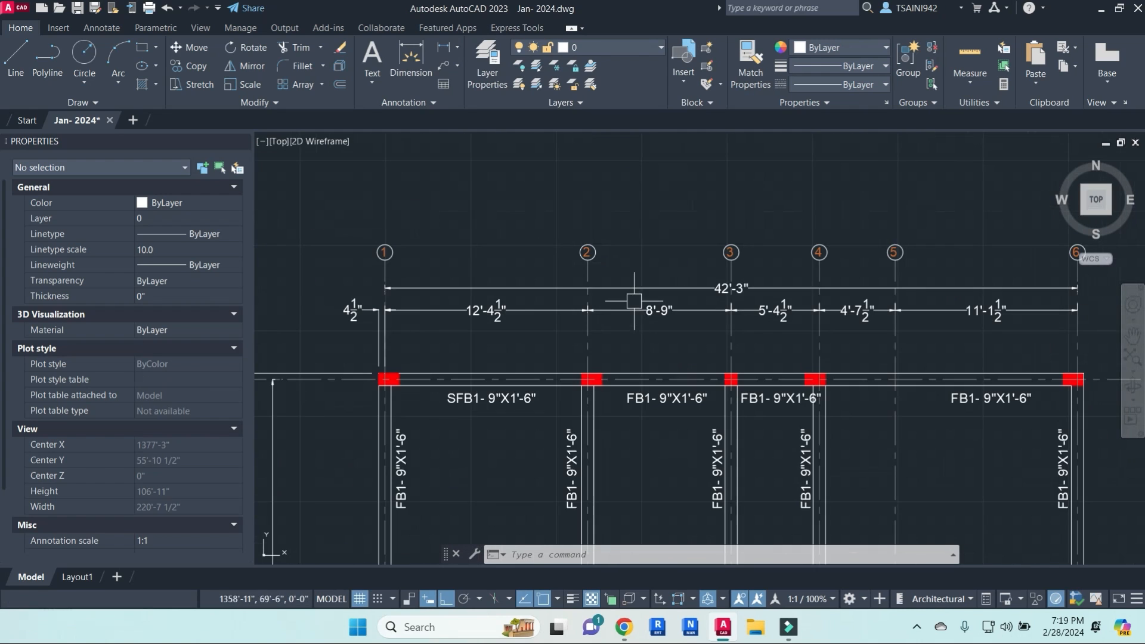
pyautogui.moveTo(679, 419); pyautogui.dragTo(620, 177, button='middle')
pyautogui.scroll(4, 605, 378)
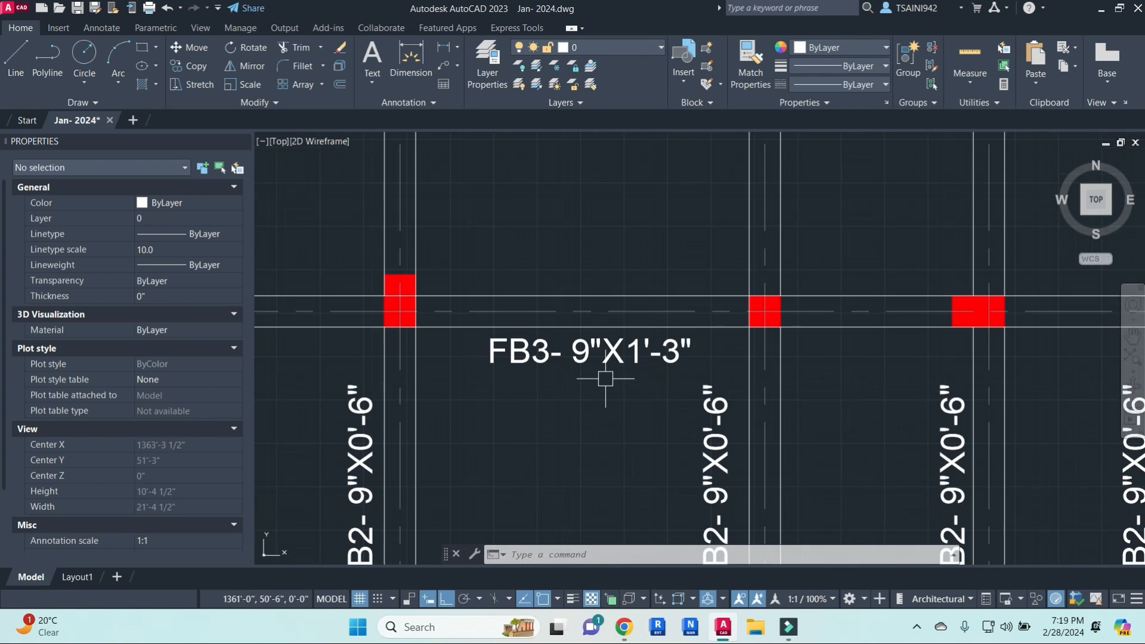
pyautogui.scroll(-4, 644, 360)
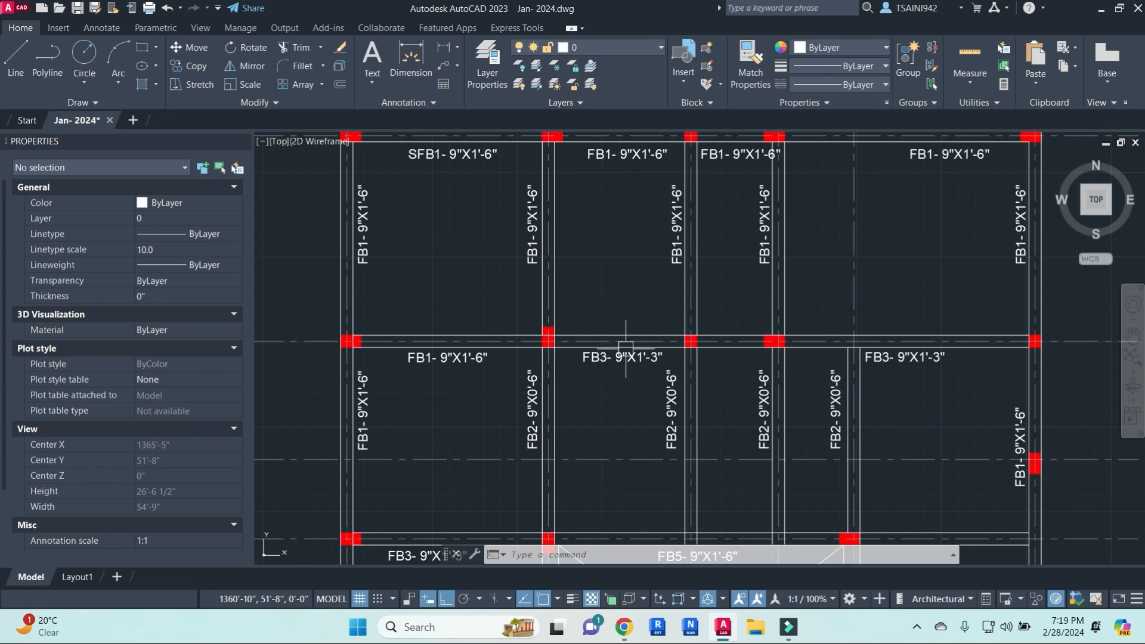
pyautogui.scroll(-2, 601, 352)
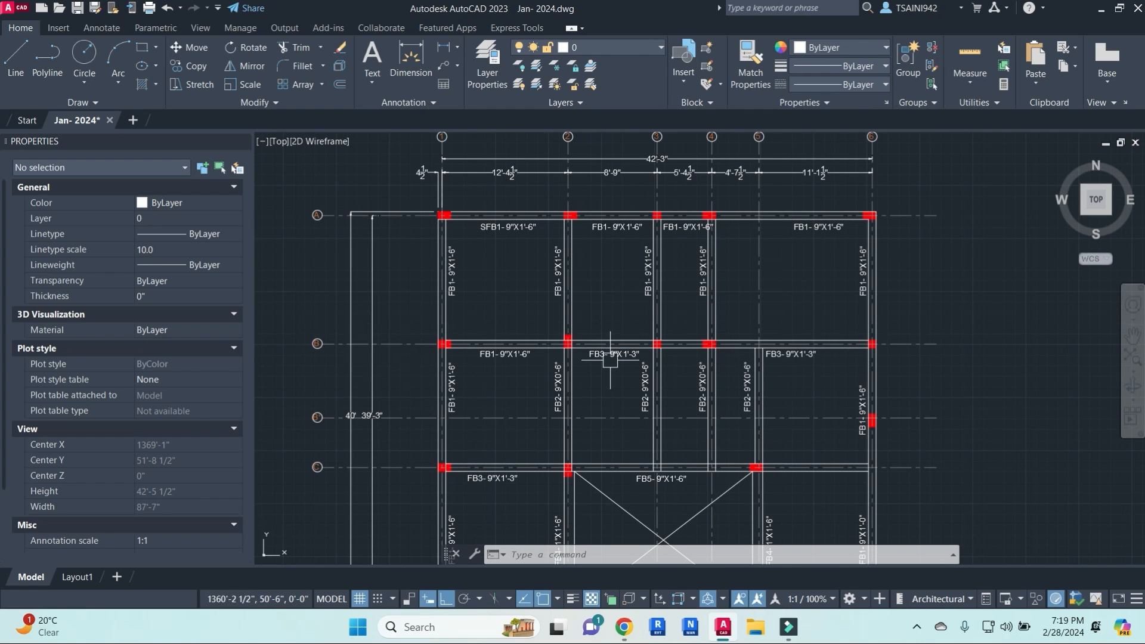
pyautogui.scroll(-6, 645, 404)
pyautogui.moveTo(741, 424); pyautogui.dragTo(631, 143, button='middle')
pyautogui.scroll(2, 669, 346)
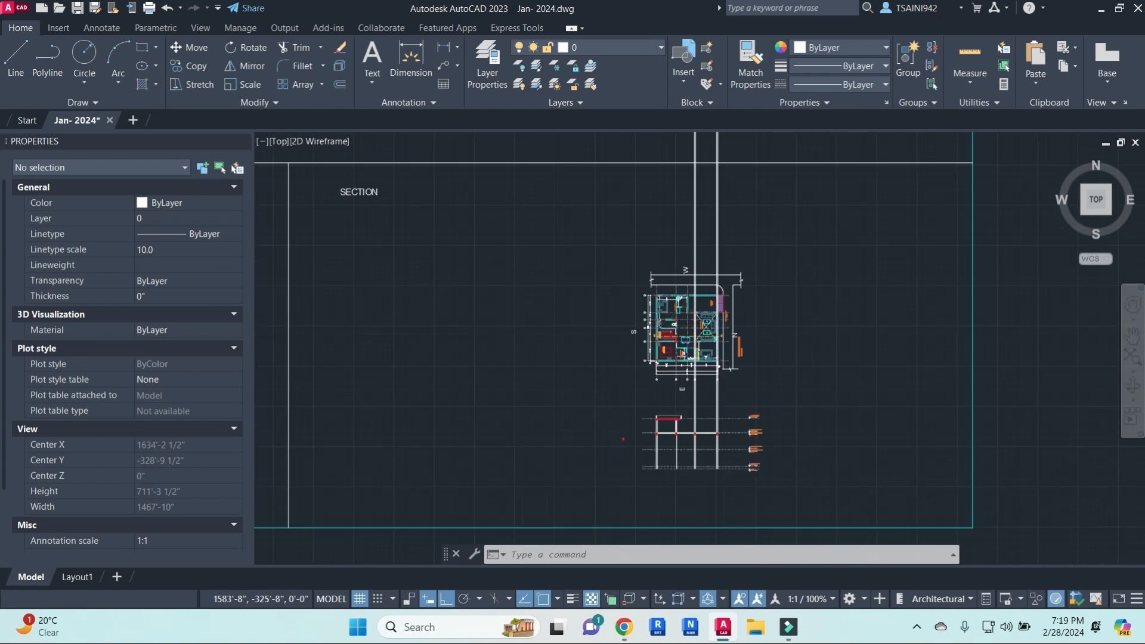
pyautogui.scroll(12, 681, 287)
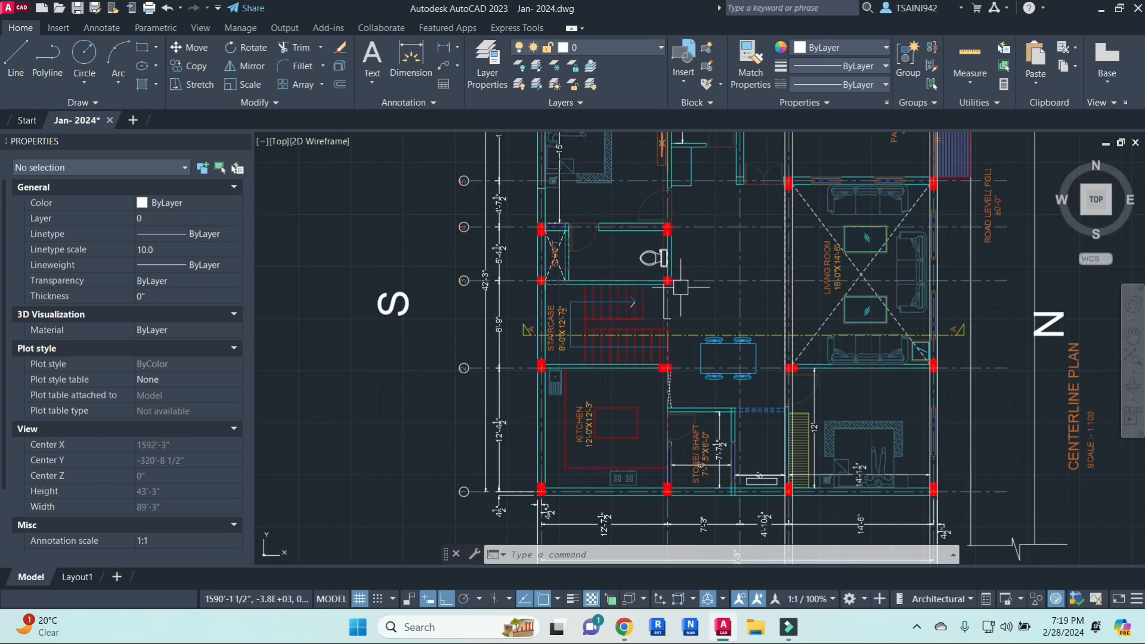
pyautogui.moveTo(710, 490); pyautogui.dragTo(709, 397, button='middle')
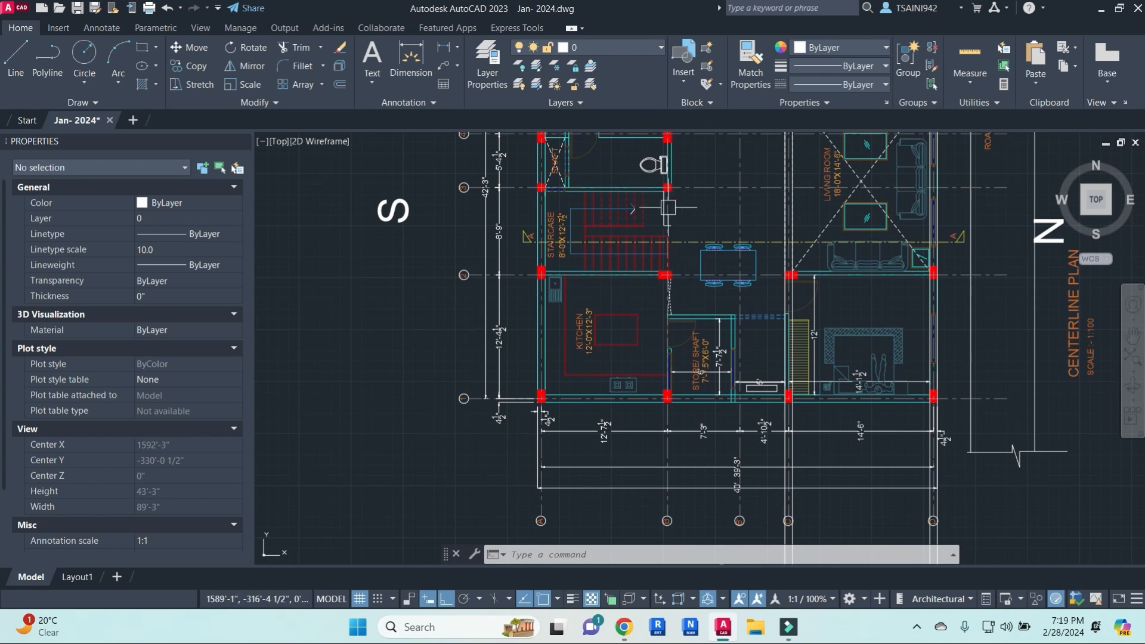
# - Explode the beam block under the hatched mumty wall at the 2nd floor slab
pyautogui.scroll(-4, 678, 417)
pyautogui.moveTo(698, 482); pyautogui.dragTo(686, 332, button='middle')
pyautogui.scroll(8, 667, 445)
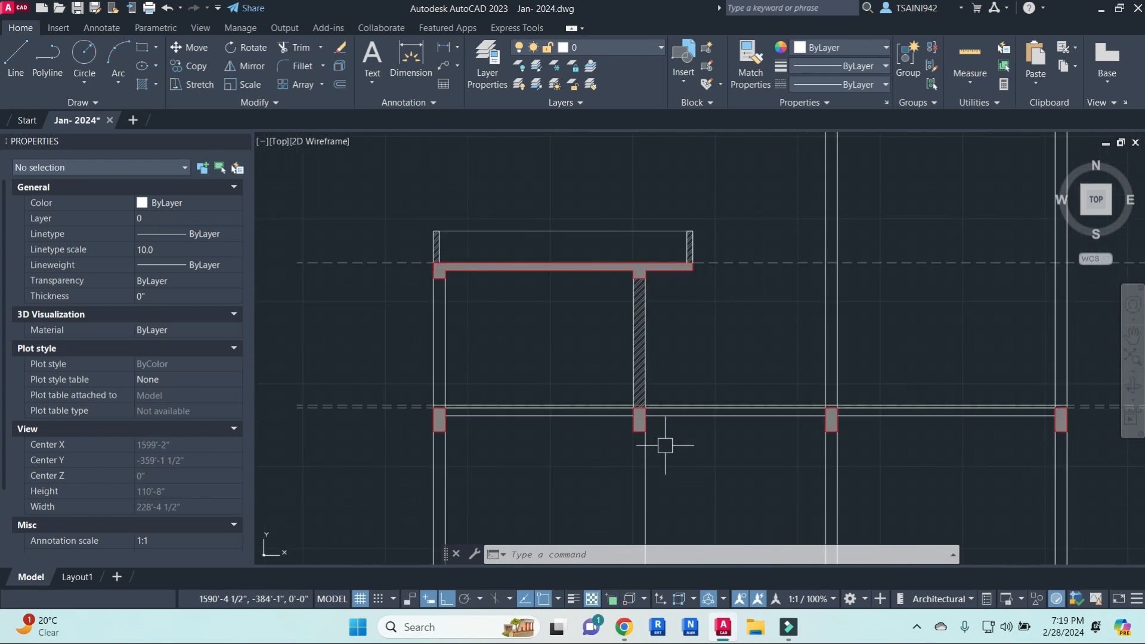
pyautogui.press('Escape')
pyautogui.press('Escape')
pyautogui.click(619, 420)
pyautogui.scroll(2, 621, 427)
pyautogui.write('X')
pyautogui.press('Return')
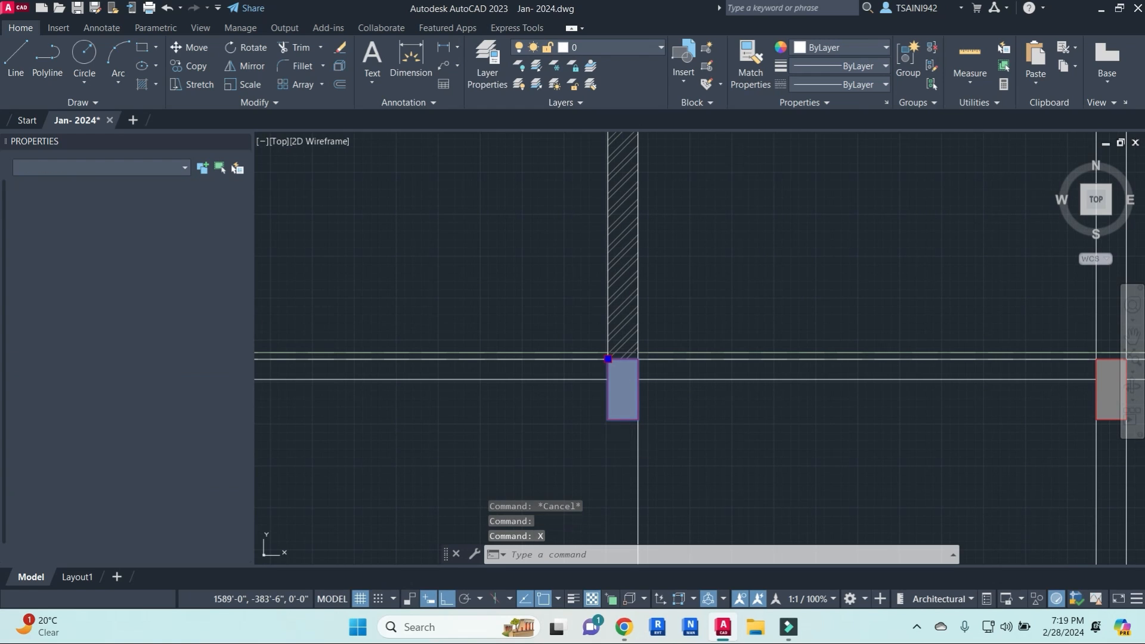
# - Stretch the bottom edge of the exploded beam under the hatched wall upward by 3"
pyautogui.write('s')
pyautogui.press('Return')
pyautogui.click(671, 442)
pyautogui.click(577, 409)
pyautogui.press('Return')
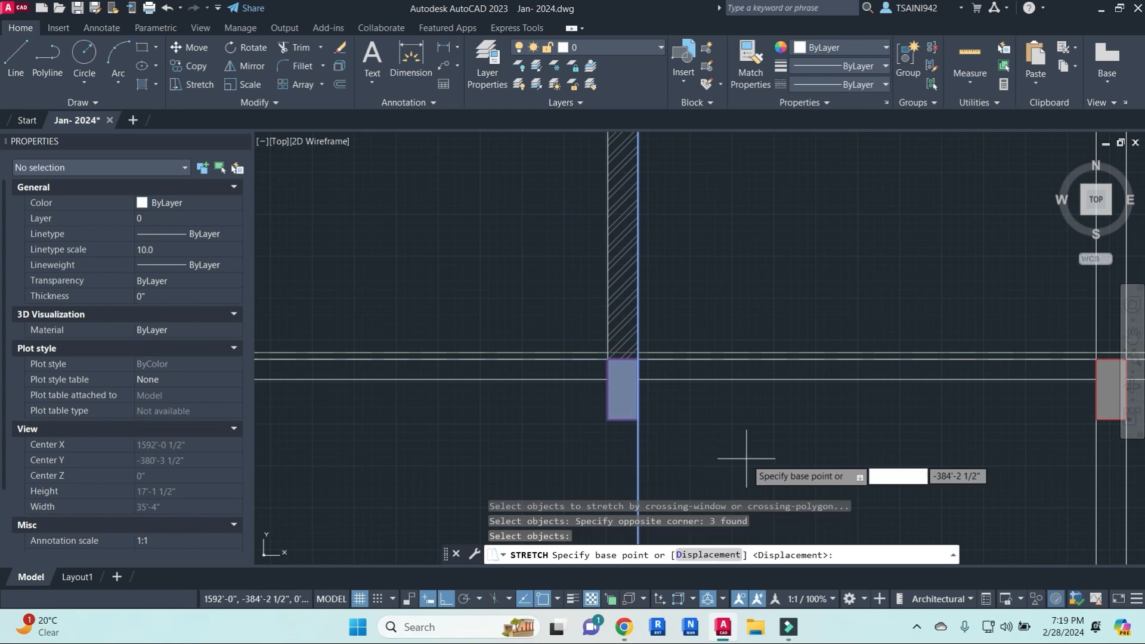
pyautogui.click(746, 454)
pyautogui.write('3"')
pyautogui.press('Return')
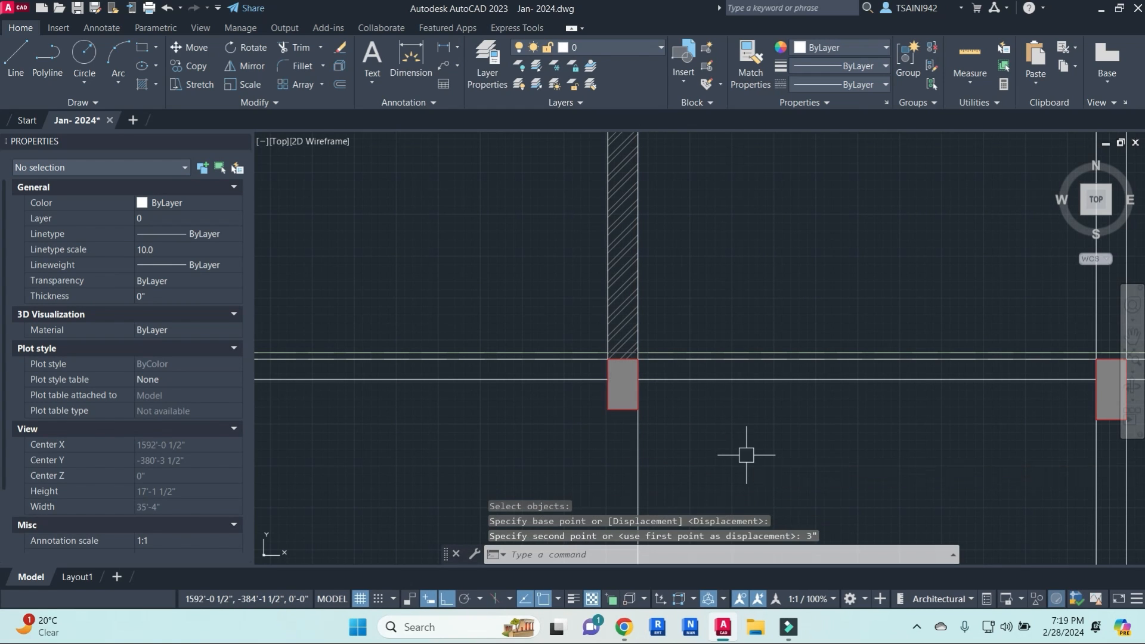
# - Measure the heights of the beam under the hatched wall and the neighbouring beam under the double-line wall
pyautogui.press('Escape')
pyautogui.press('Escape')
pyautogui.write('DIMLI')
pyautogui.press('Return')
pyautogui.click(638, 358)
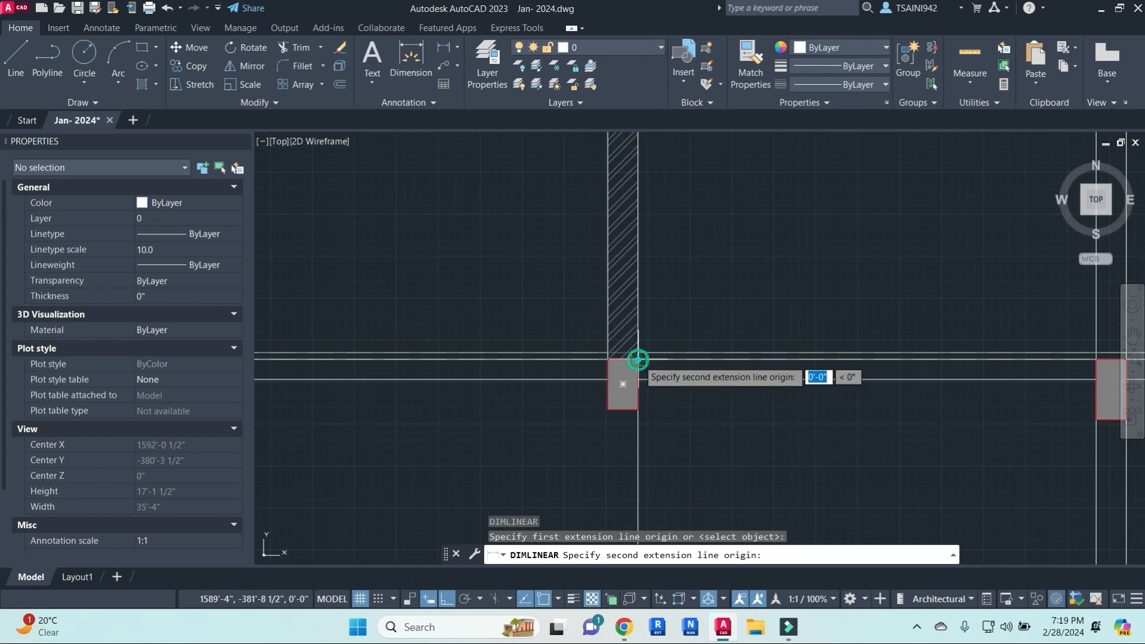
pyautogui.click(640, 410)
pyautogui.press('Escape')
pyautogui.moveTo(971, 422); pyautogui.dragTo(695, 414, button='middle')
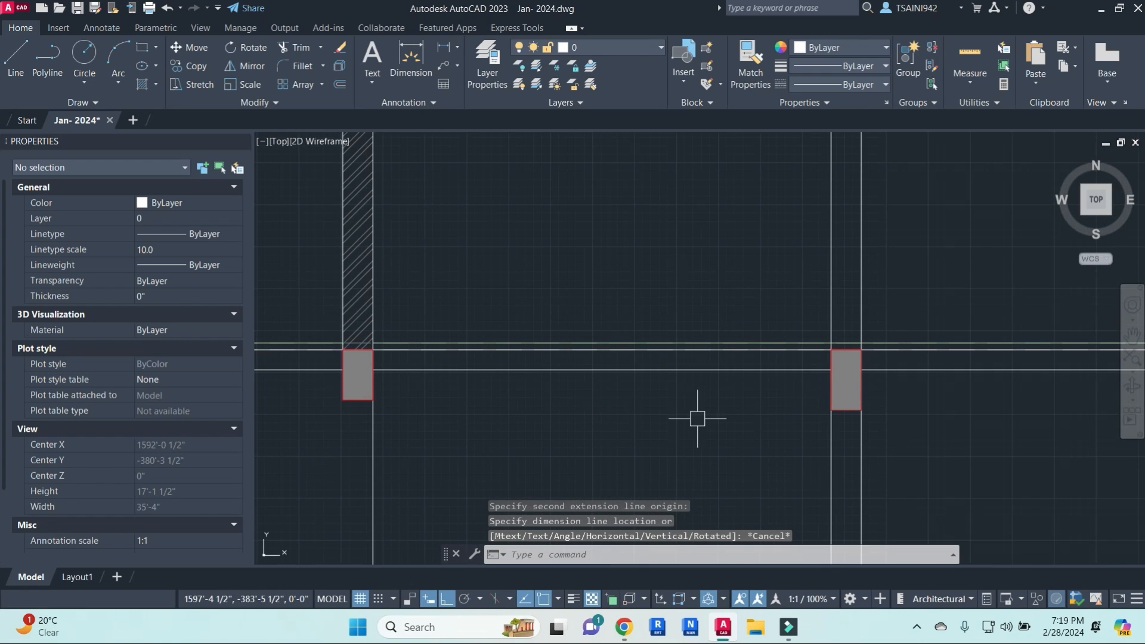
pyautogui.press('Return')
pyautogui.click(831, 409)
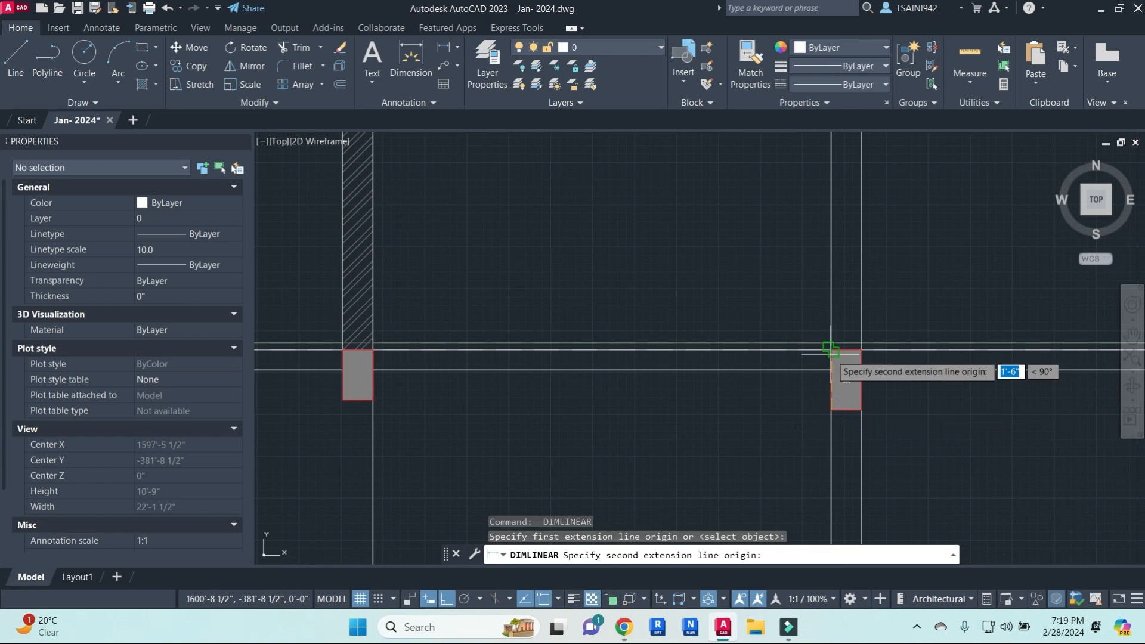
pyautogui.click(831, 350)
pyautogui.press('Escape')
pyautogui.scroll(-3, 754, 391)
pyautogui.scroll(2, 665, 388)
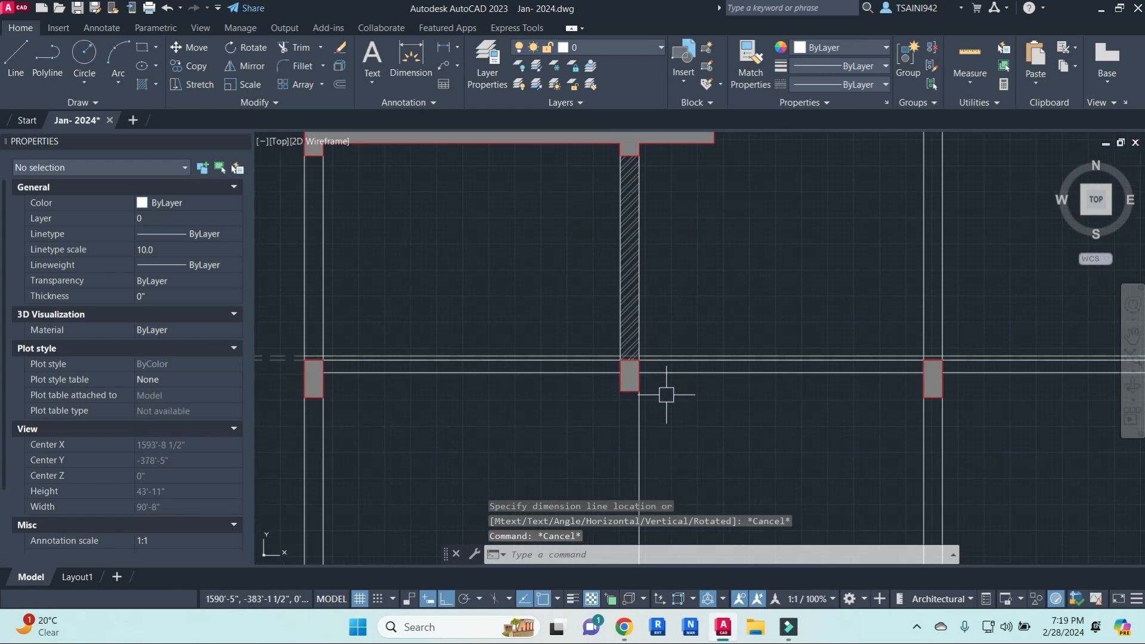
pyautogui.press('Escape')
pyautogui.write('REC')
pyautogui.press('Return')
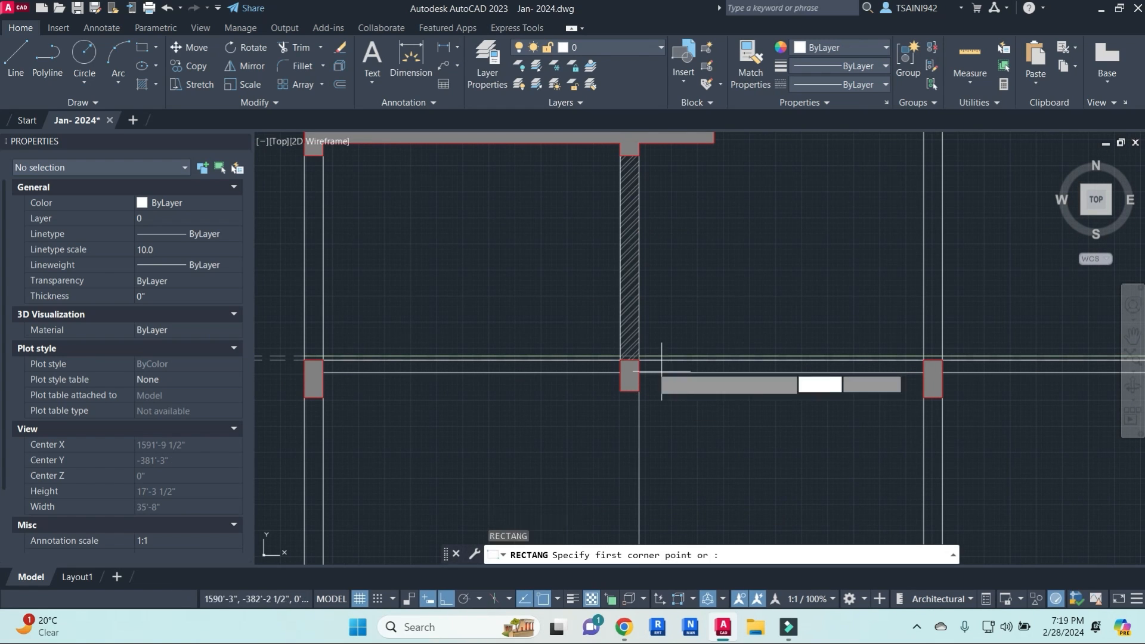
pyautogui.click(638, 360)
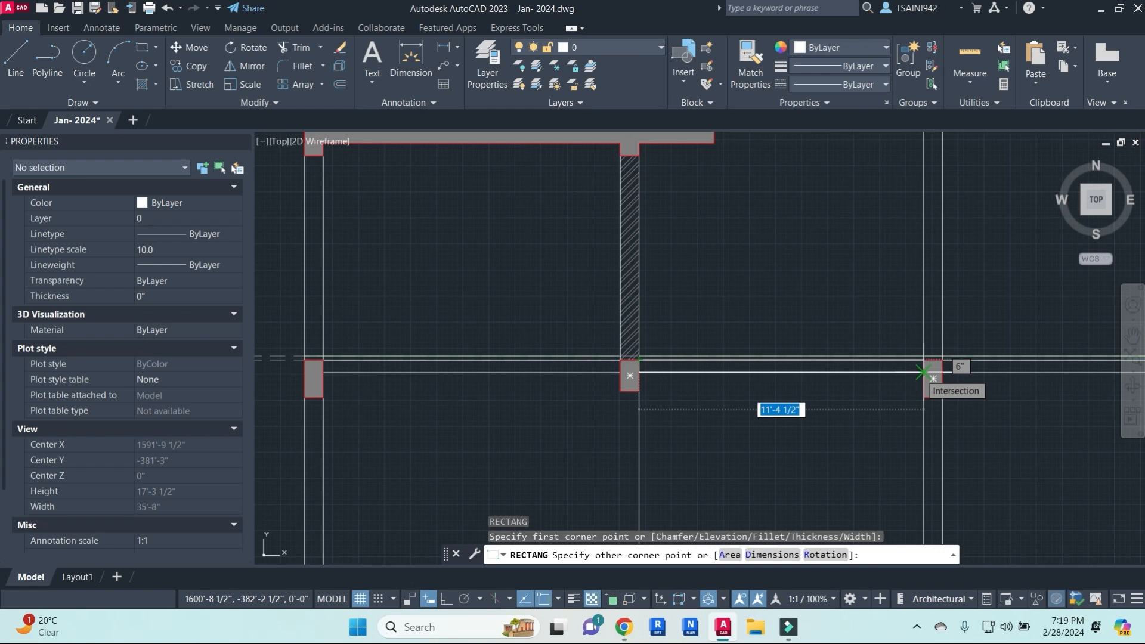
pyautogui.press('Escape')
# - Examine the centerline plan around the section line and the bedroom and living room walls for beams visible beyond the cut
pyautogui.scroll(-3, 799, 401)
pyautogui.scroll(1, 767, 403)
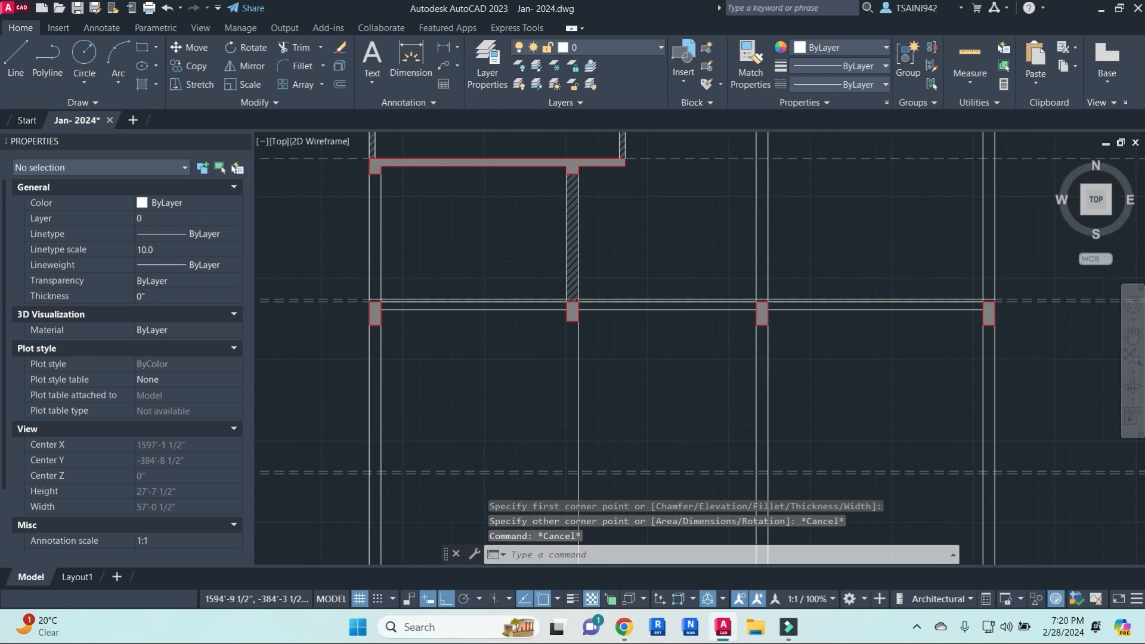
pyautogui.scroll(-5, 657, 281)
pyautogui.scroll(8, 658, 281)
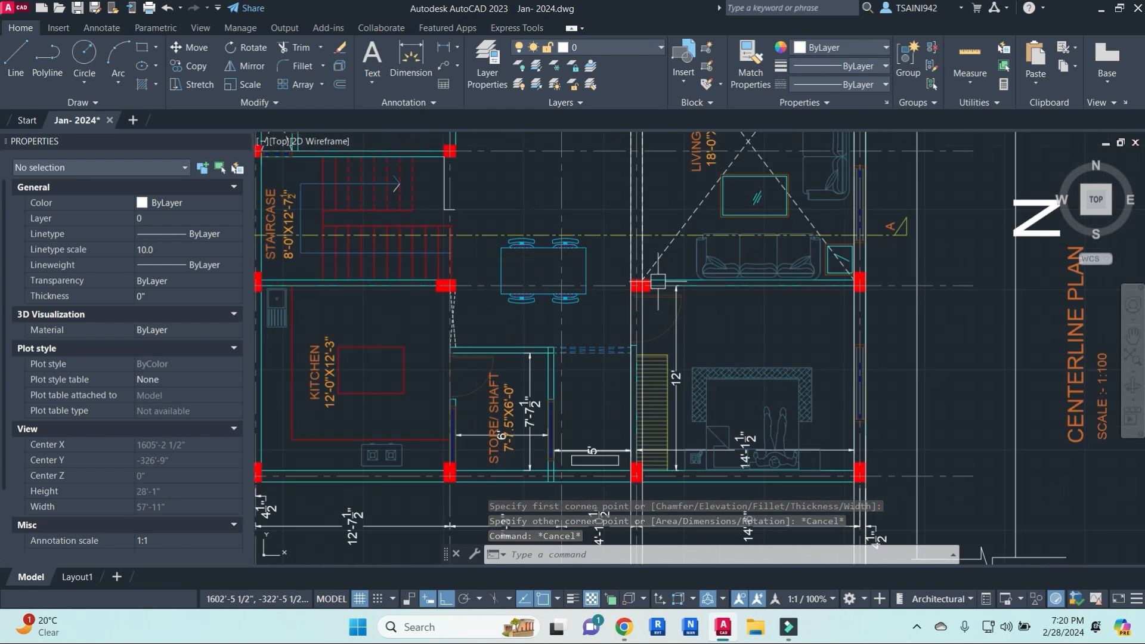
pyautogui.scroll(-5, 657, 281)
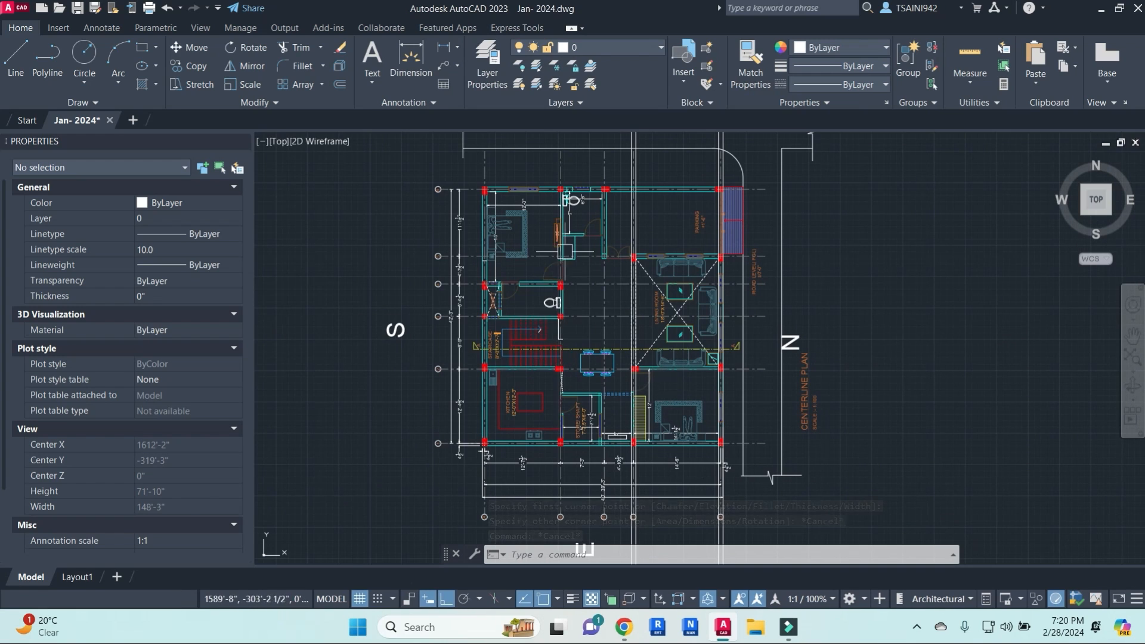
pyautogui.scroll(4, 687, 263)
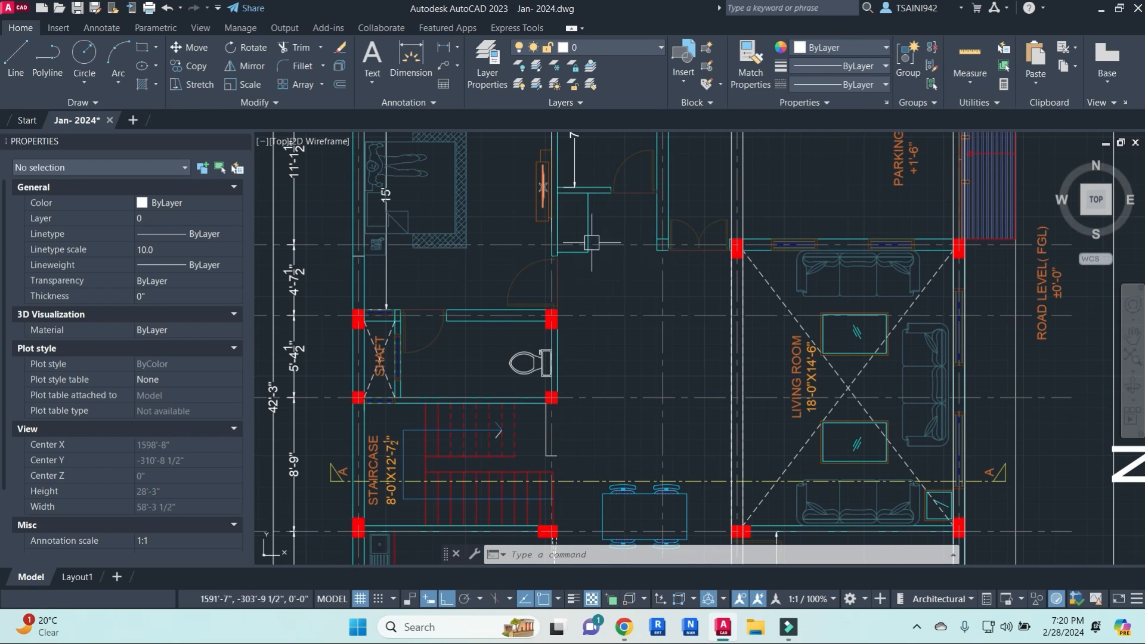
pyautogui.scroll(-5, 592, 242)
pyautogui.moveTo(713, 424); pyautogui.dragTo(728, 262, button='middle')
pyautogui.scroll(3, 678, 456)
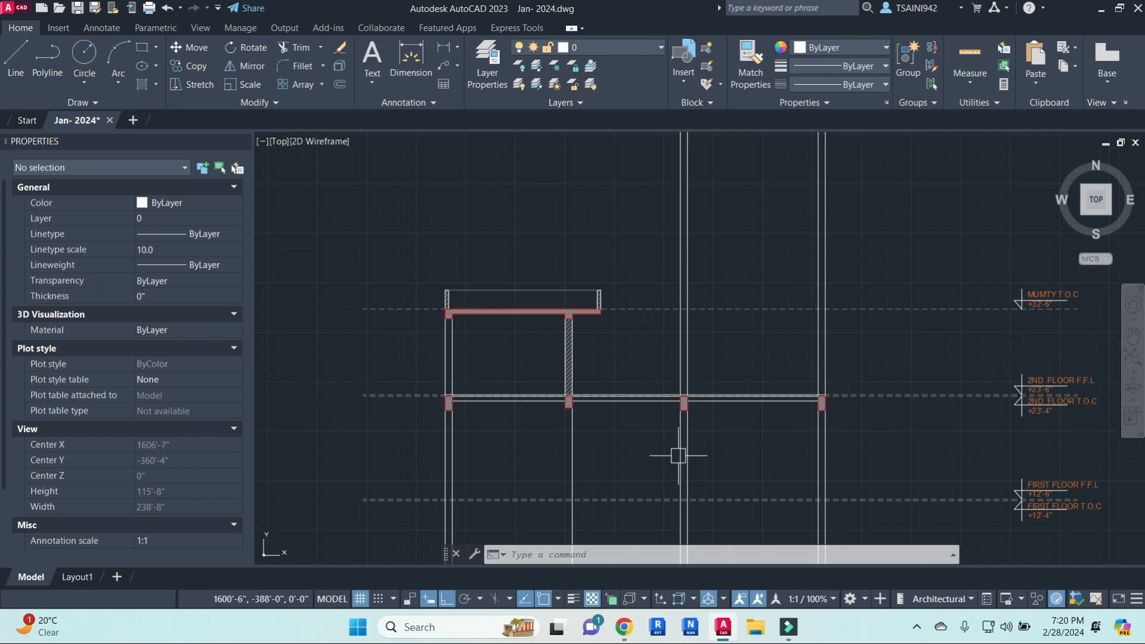
# - Draw a horizontal line 11'-4 1/2" long from the third beam's lower corner to the wall line below the hatched mumty wall
pyautogui.press('Escape')
pyautogui.press('Escape')
pyautogui.moveTo(703, 455); pyautogui.dragTo(718, 404, button='middle')
pyautogui.press('Return')
pyautogui.scroll(3, 704, 364)
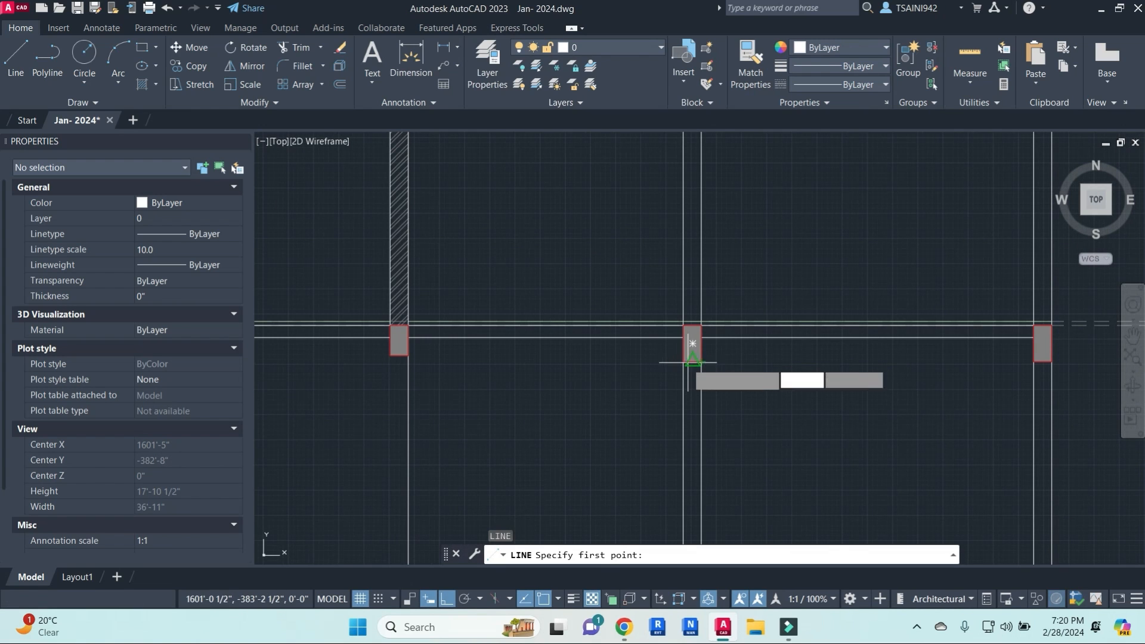
pyautogui.click(684, 361)
pyautogui.scroll(4, 404, 363)
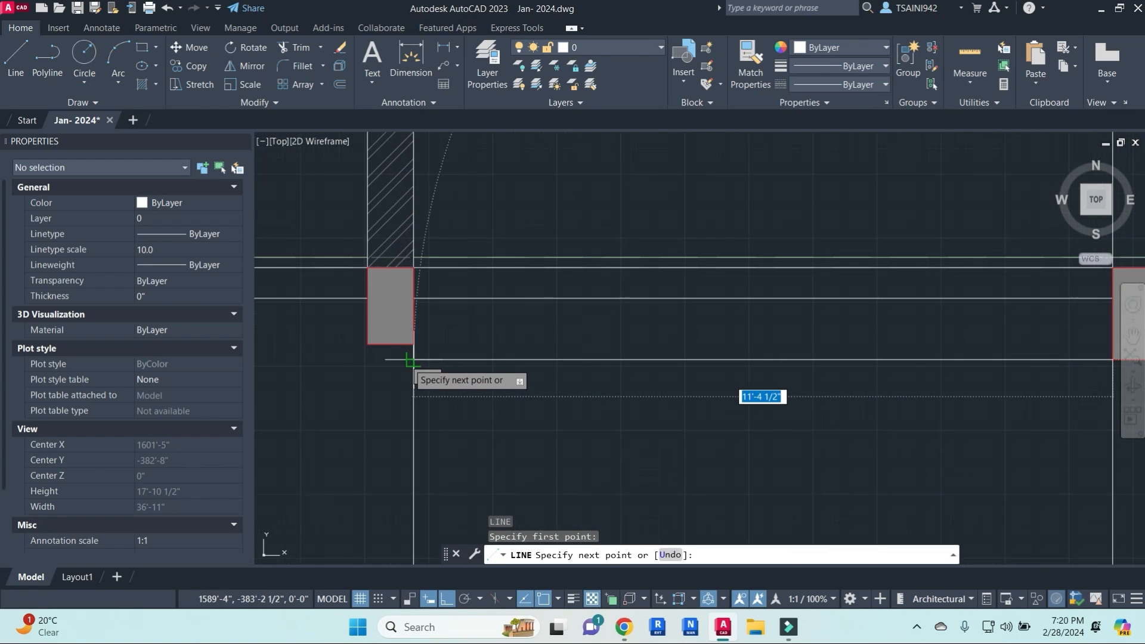
pyautogui.press('Escape')
pyautogui.press('Escape')
pyautogui.press('Escape')
pyautogui.scroll(-6, 650, 433)
pyautogui.moveTo(649, 433); pyautogui.dragTo(652, 347, button='middle')
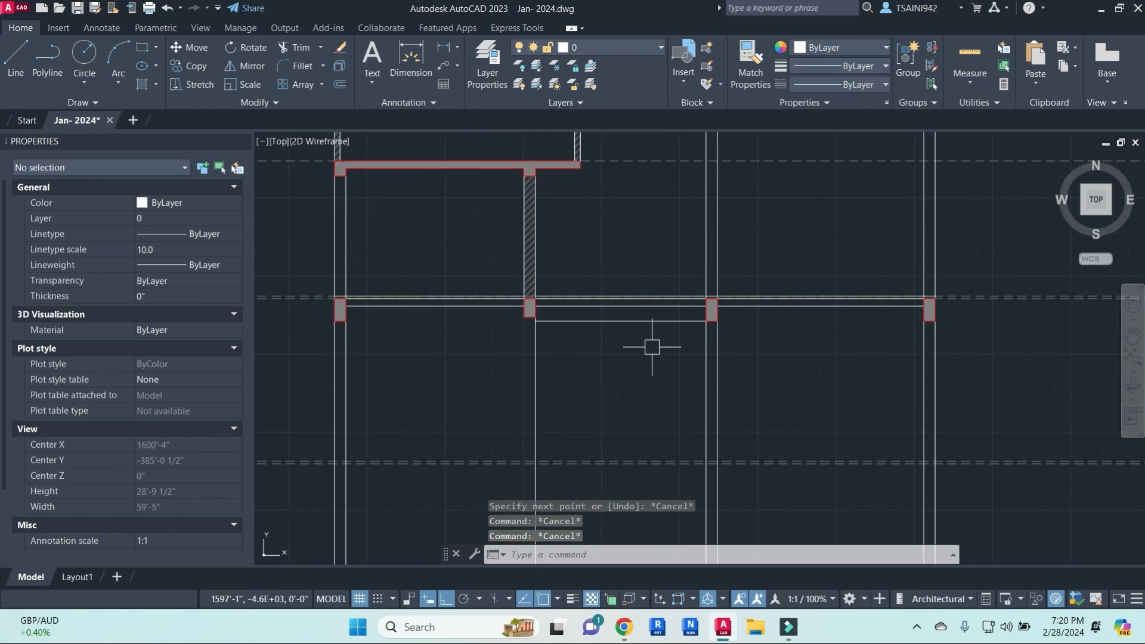
# - Trim away the middle double wall lines between the 2nd floor slab and the mumty level line
pyautogui.scroll(2, 526, 324)
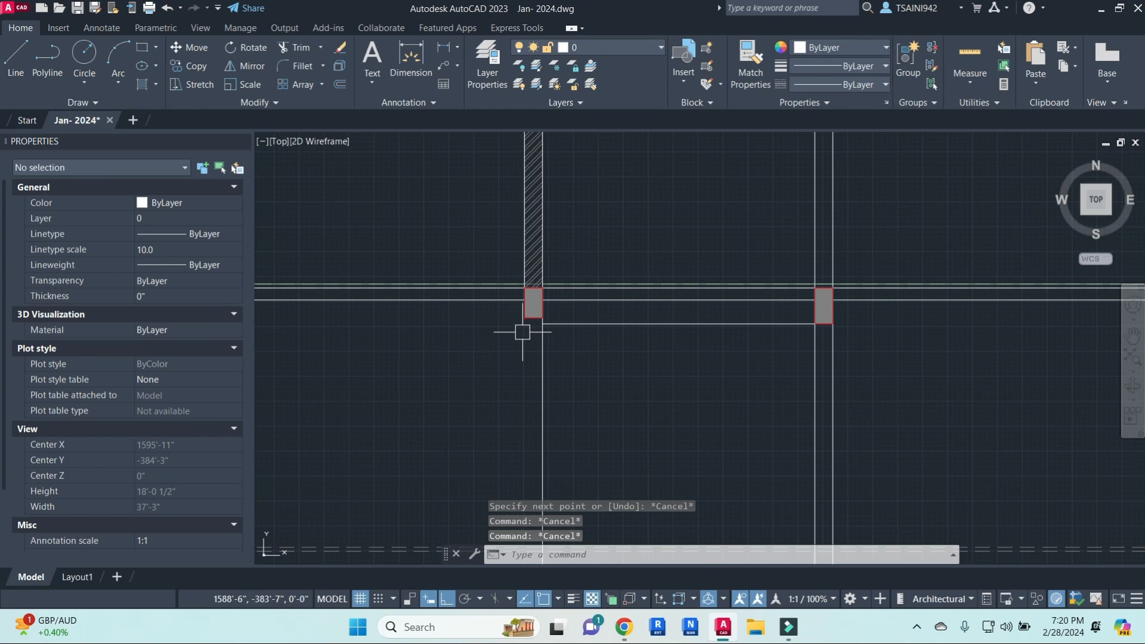
pyautogui.moveTo(477, 374); pyautogui.dragTo(700, 385, button='middle')
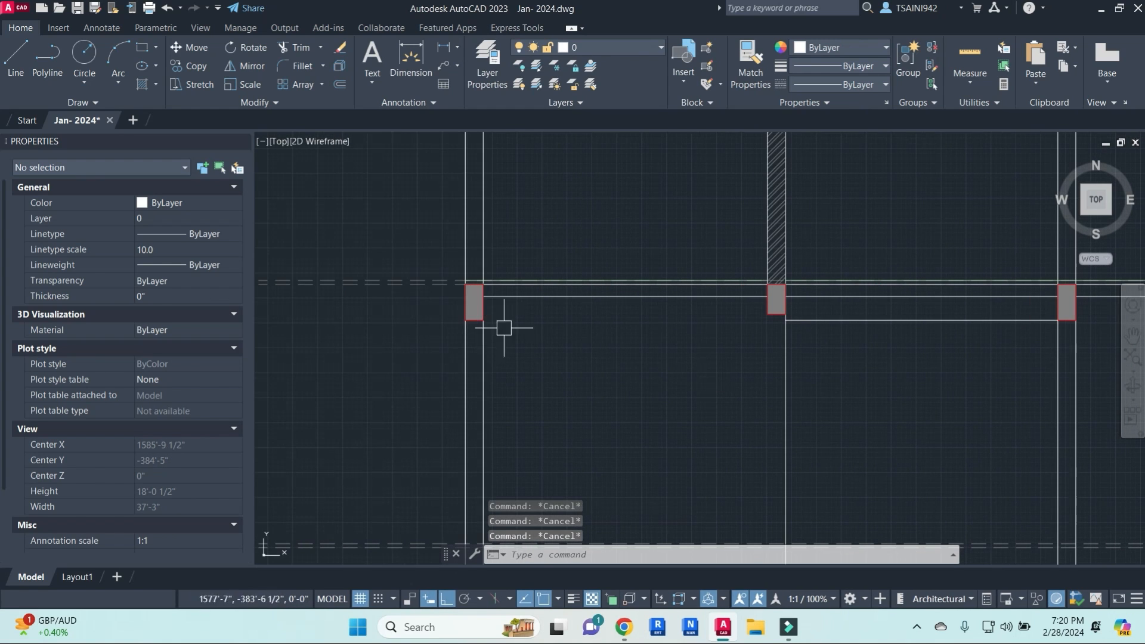
pyautogui.scroll(-2, 518, 326)
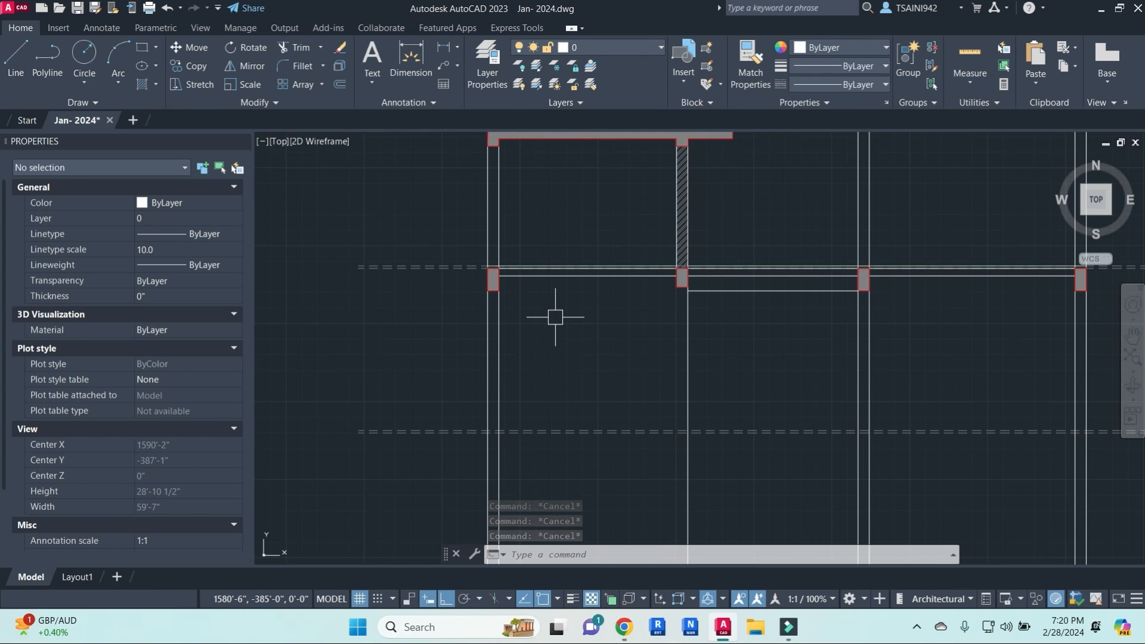
pyautogui.scroll(-3, 596, 328)
pyautogui.scroll(3, 698, 325)
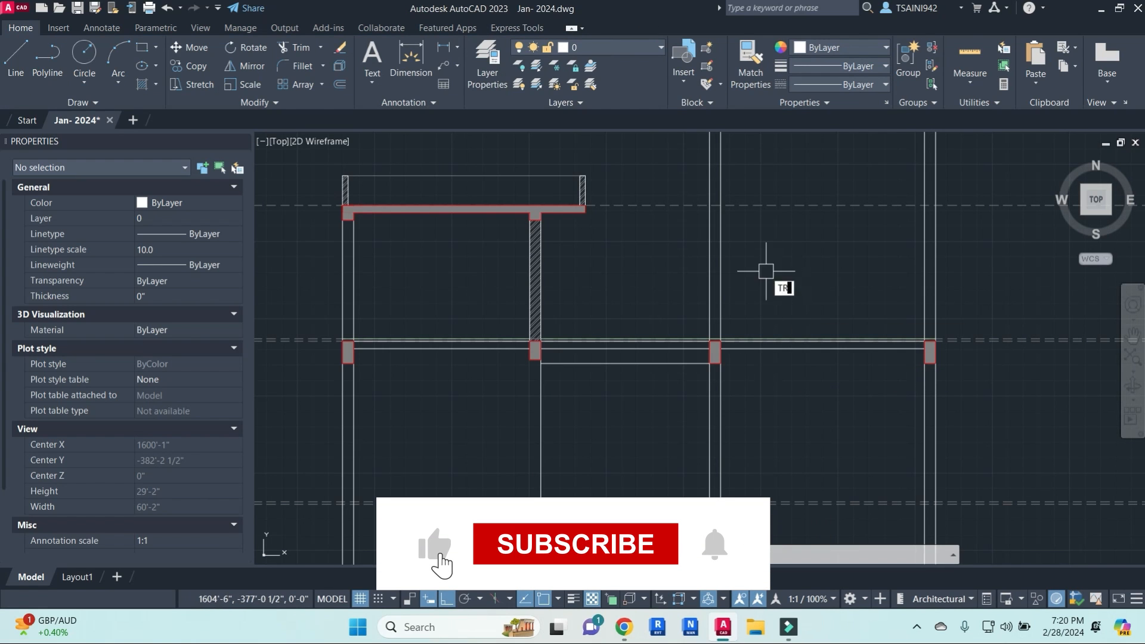
pyautogui.press('Return')
pyautogui.click(768, 291)
pyautogui.click(639, 260)
pyautogui.press('Escape')
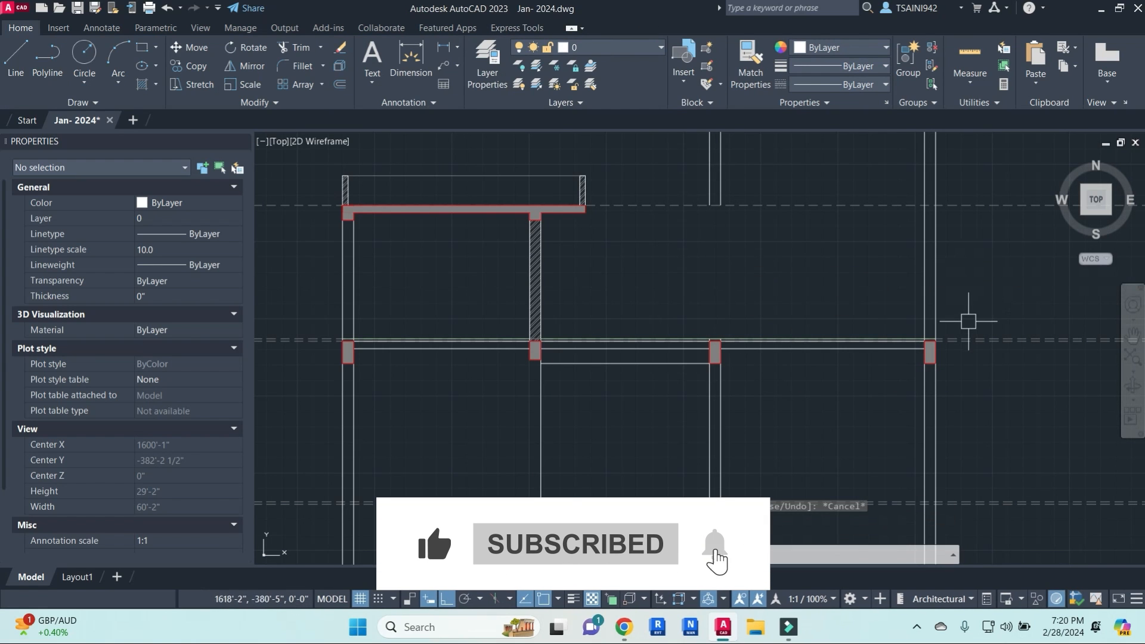
# - Offset the 2nd floor finish level line upward by 4' for the parapet top at the outer wall
pyautogui.scroll(5, 969, 321)
pyautogui.write('o')
pyautogui.press('Return')
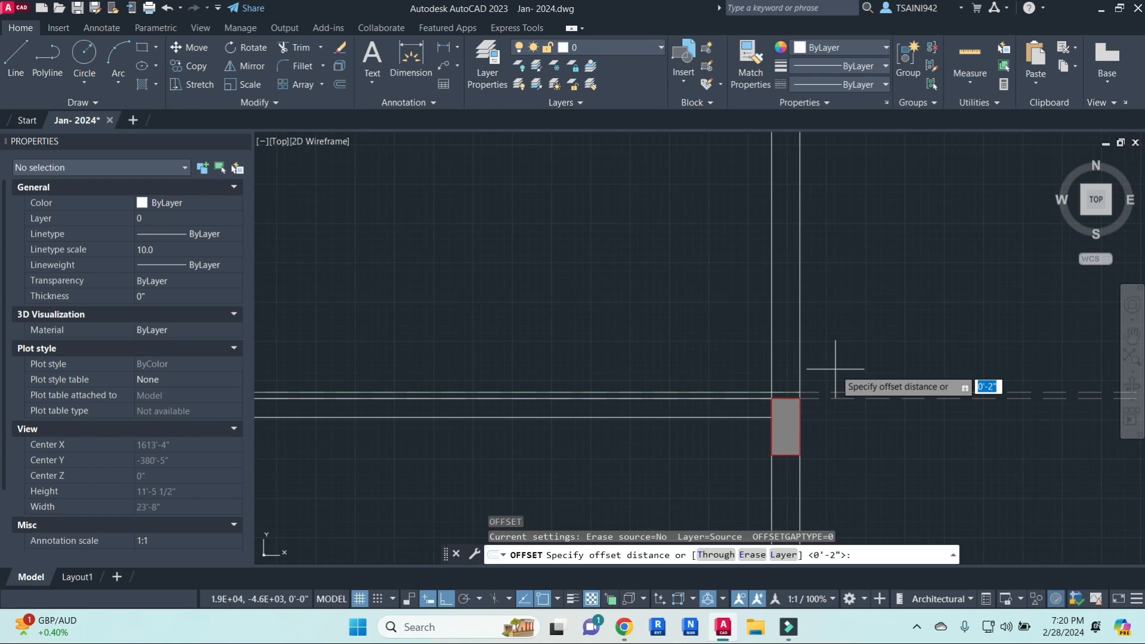
pyautogui.write("4'")
pyautogui.press('Return')
pyautogui.click(853, 394)
pyautogui.click(862, 307)
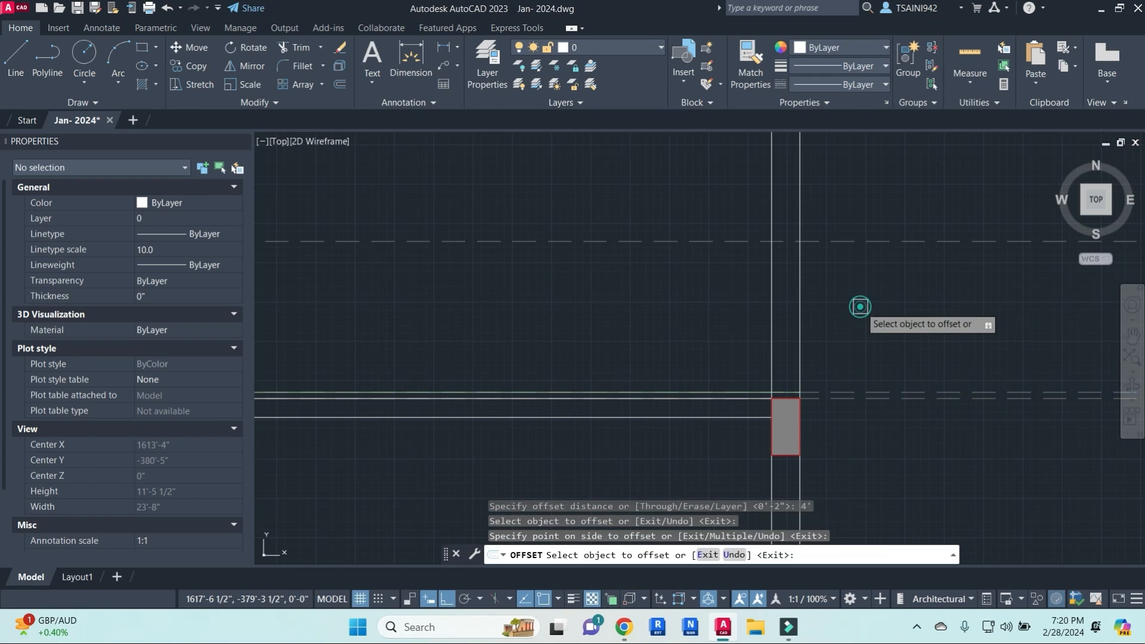
pyautogui.press('Escape')
# - Fillet the offset line with both outer wall lines to close the top of the parapet
pyautogui.write('f')
pyautogui.press('Return')
pyautogui.click(800, 264)
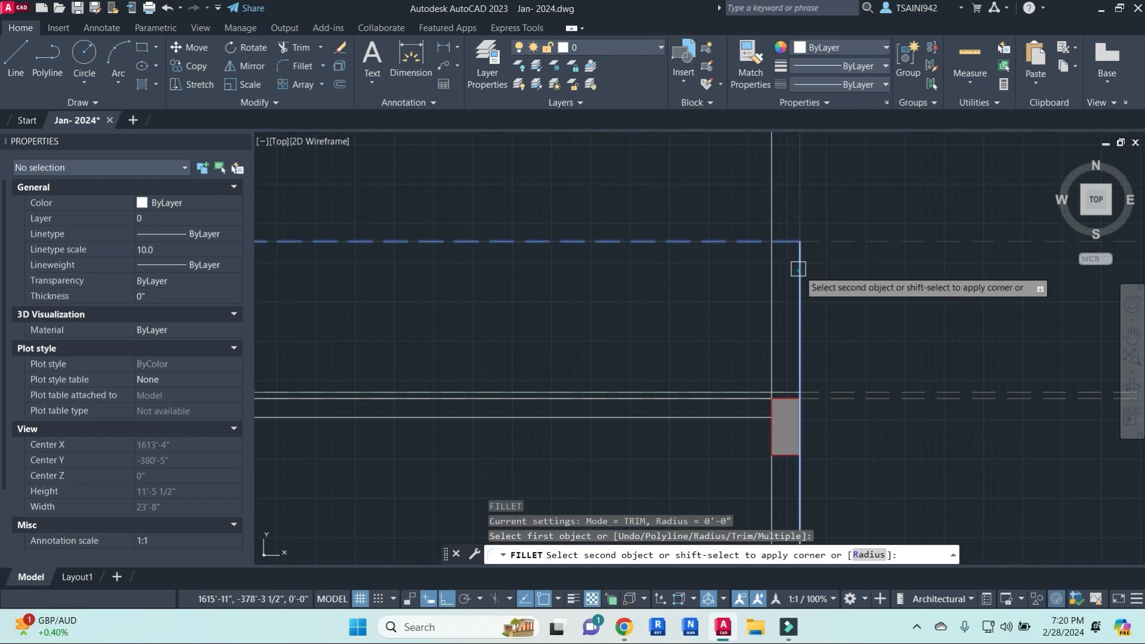
pyautogui.click(786, 242)
pyautogui.press('Return')
pyautogui.click(783, 242)
pyautogui.press('Escape')
pyautogui.press('Escape')
pyautogui.press('Escape')
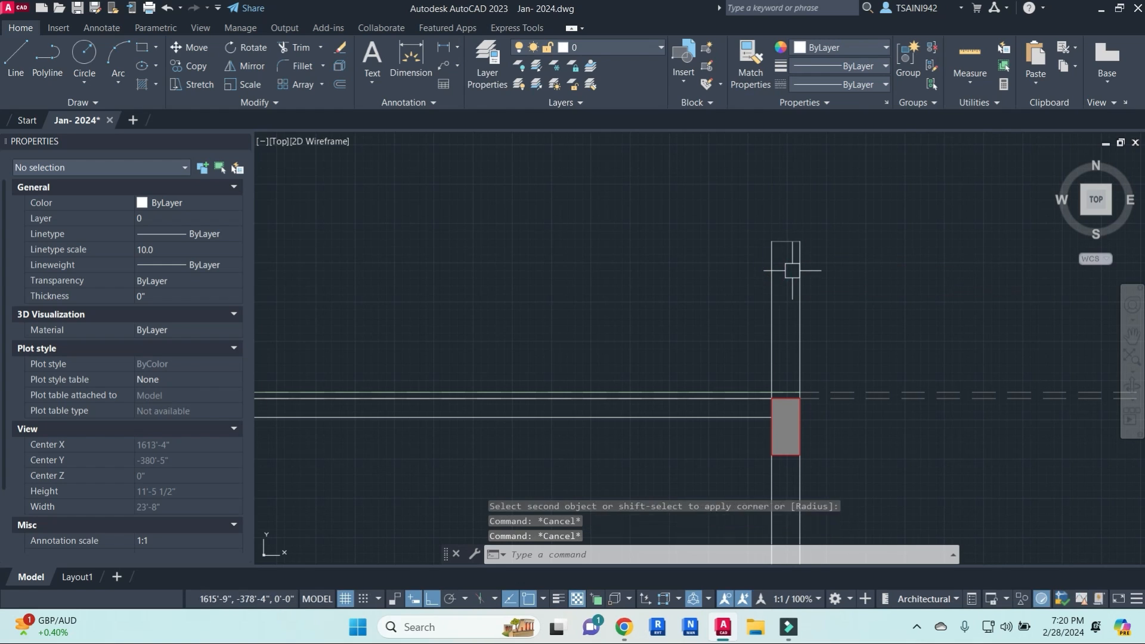
# - Match the parapet's dashed top line to the properties of the outer wall line
pyautogui.write('MA')
pyautogui.press('Return')
pyautogui.click(801, 292)
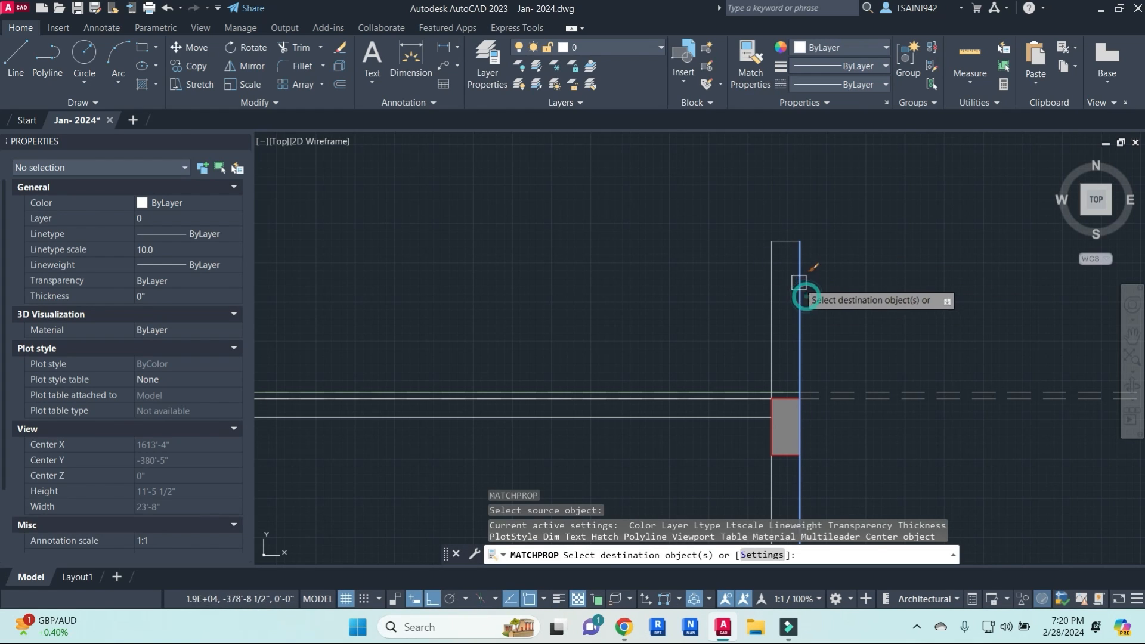
pyautogui.click(794, 257)
pyautogui.click(841, 286)
pyautogui.press('Escape')
pyautogui.press('Escape')
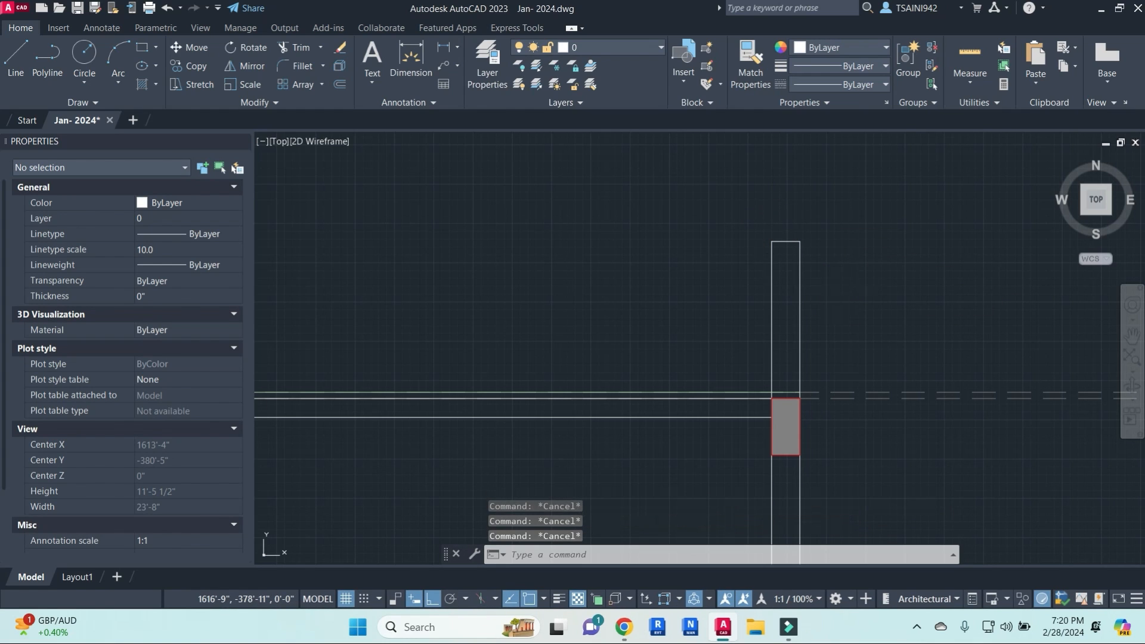
pyautogui.write('h')
pyautogui.press('Return')
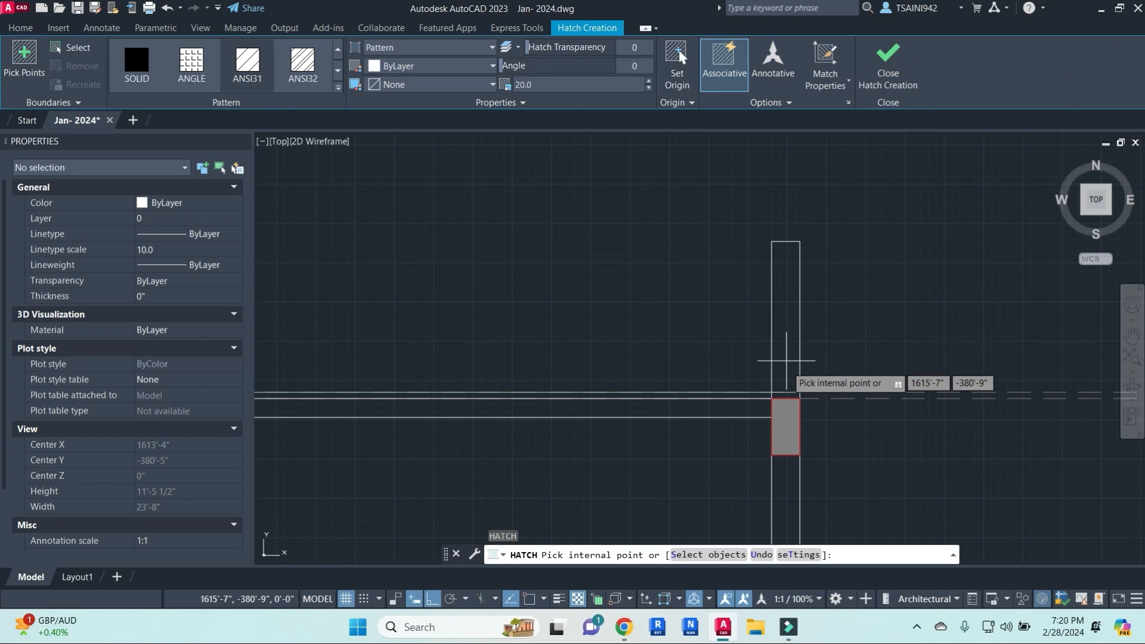
pyautogui.press('Escape')
pyautogui.scroll(2, 789, 401)
pyautogui.press('Escape')
# - Trim the slab's floor finish line back to the inner face of the parapet wall
pyautogui.click(783, 391)
pyautogui.press('Escape')
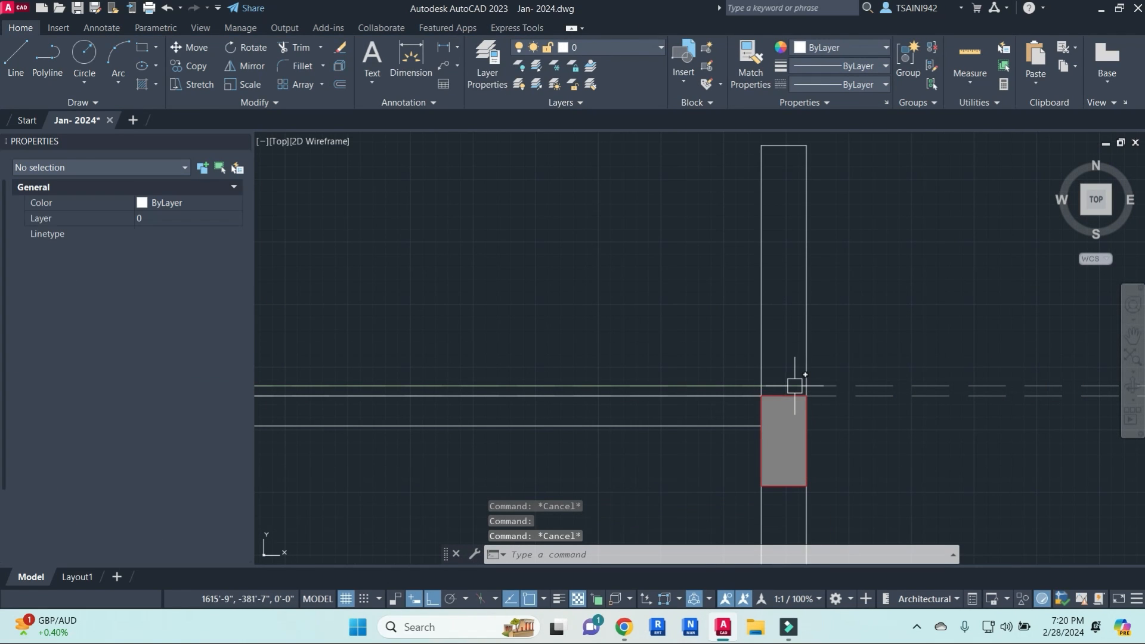
pyautogui.write('tr')
pyautogui.press('Return')
pyautogui.press('Escape')
pyautogui.press('Escape')
pyautogui.press('Escape')
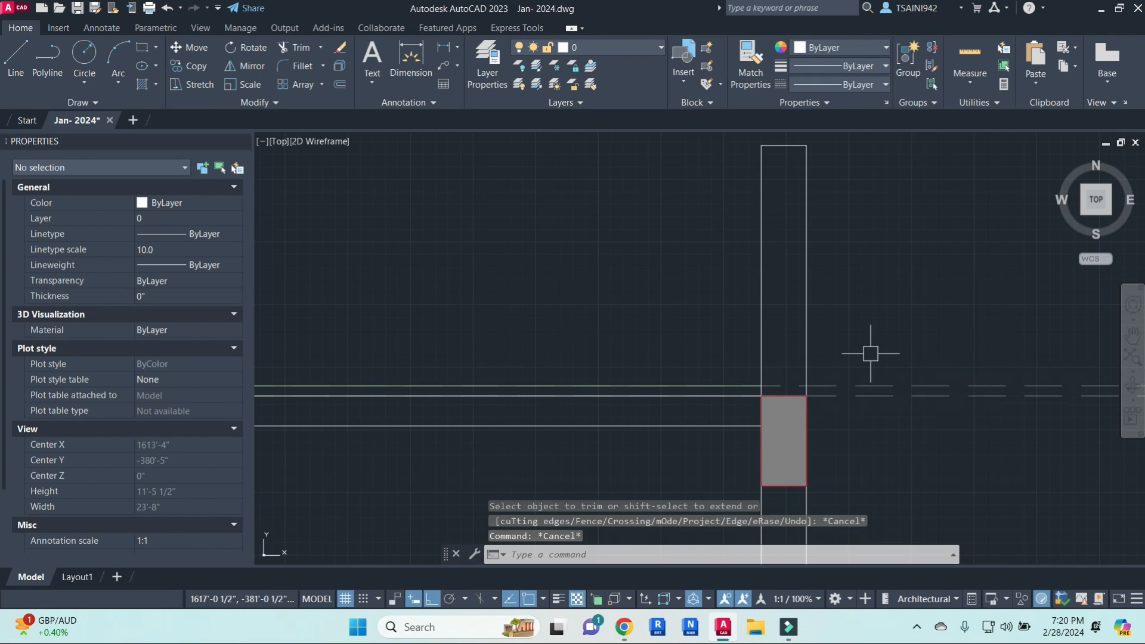
# - Hatch the inside of the parapet wall above the outer beam with the ANSI31 pattern
pyautogui.write('h')
pyautogui.press('Return')
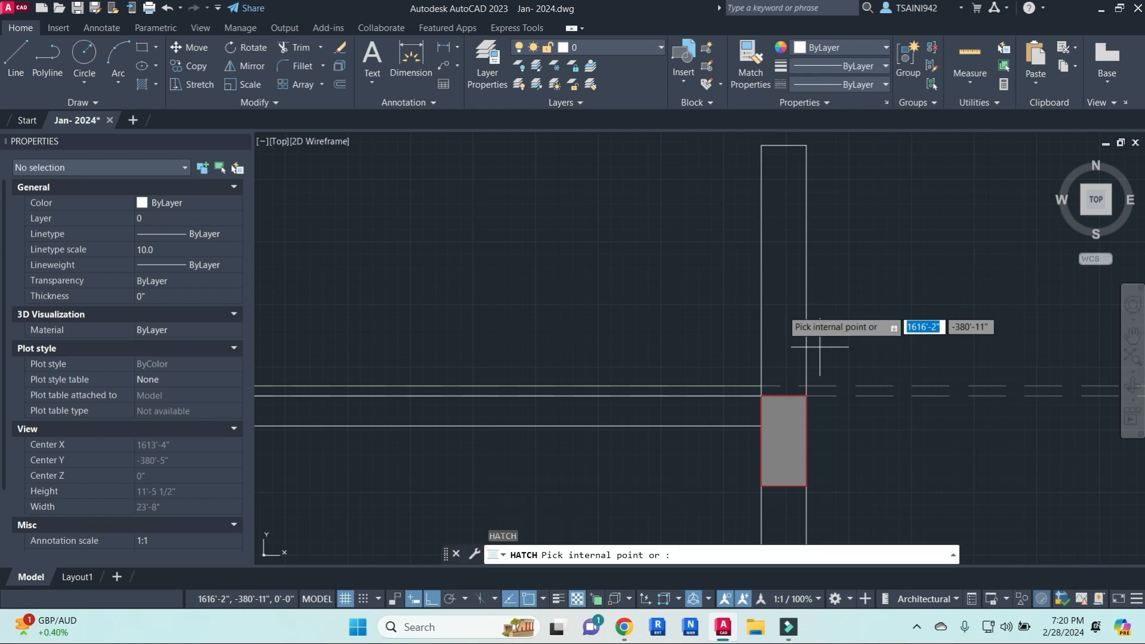
pyautogui.click(780, 275)
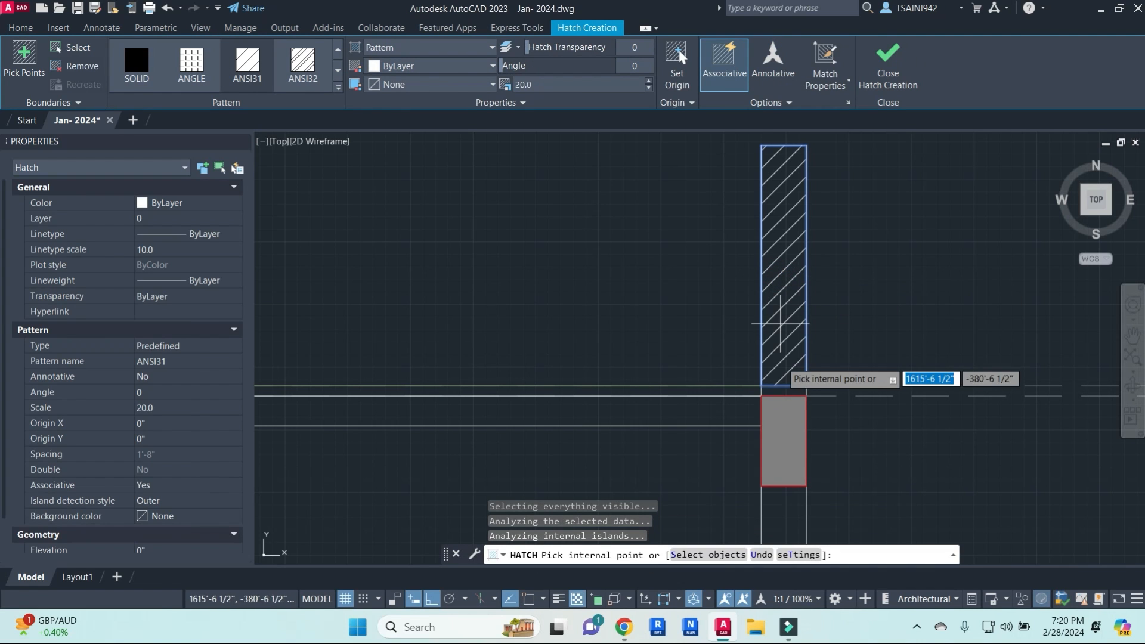
pyautogui.rightClick(821, 420)
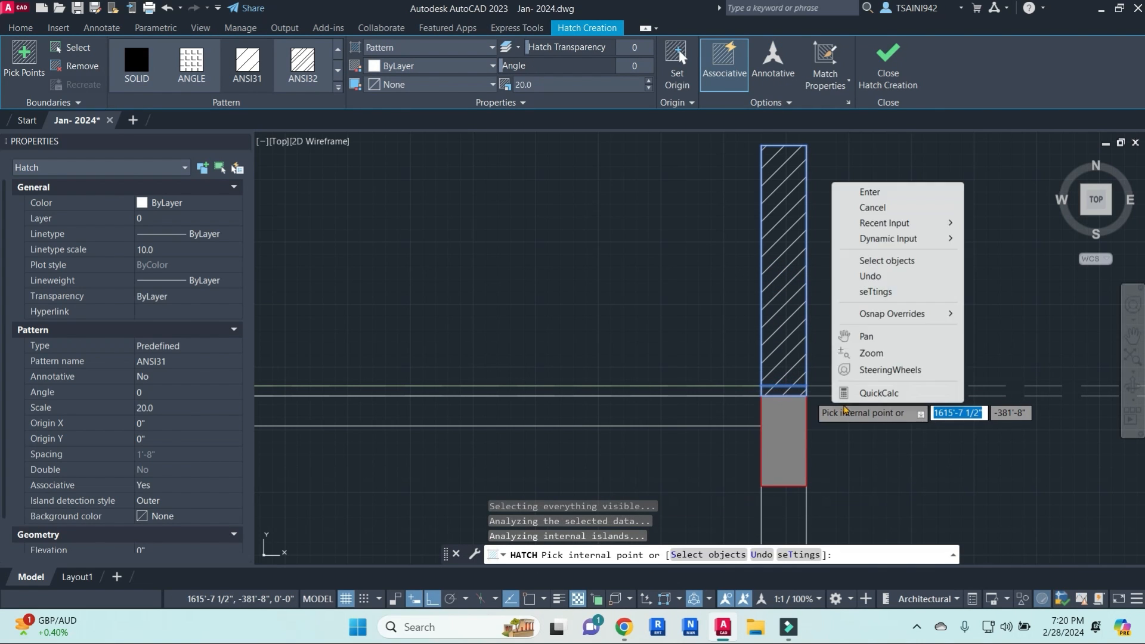
pyautogui.click(895, 190)
pyautogui.press('Escape')
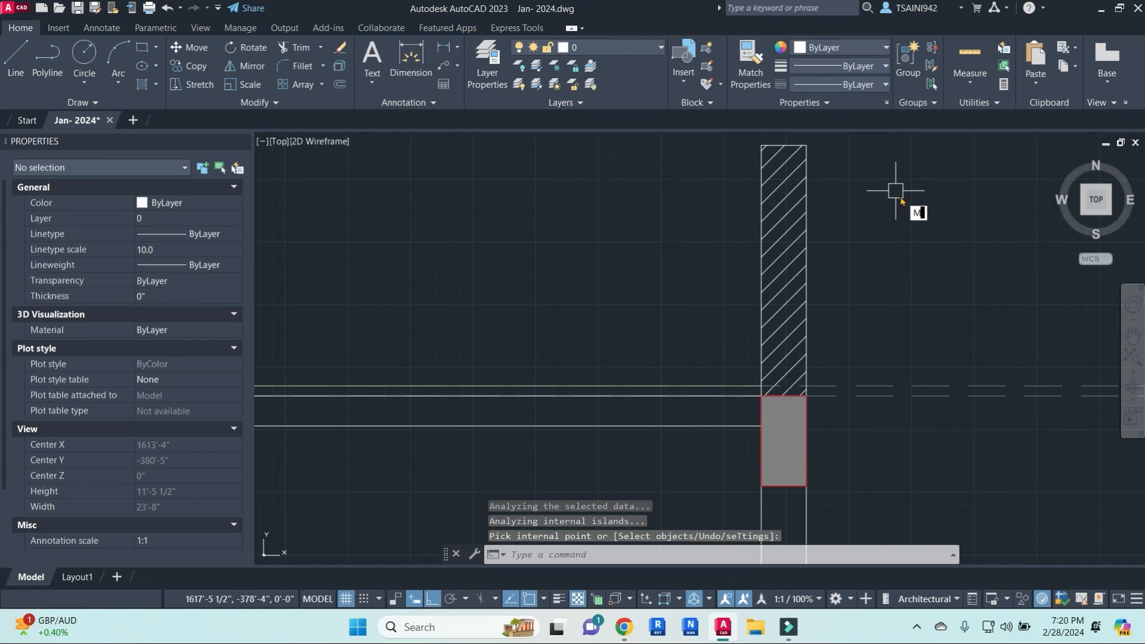
pyautogui.press('Return')
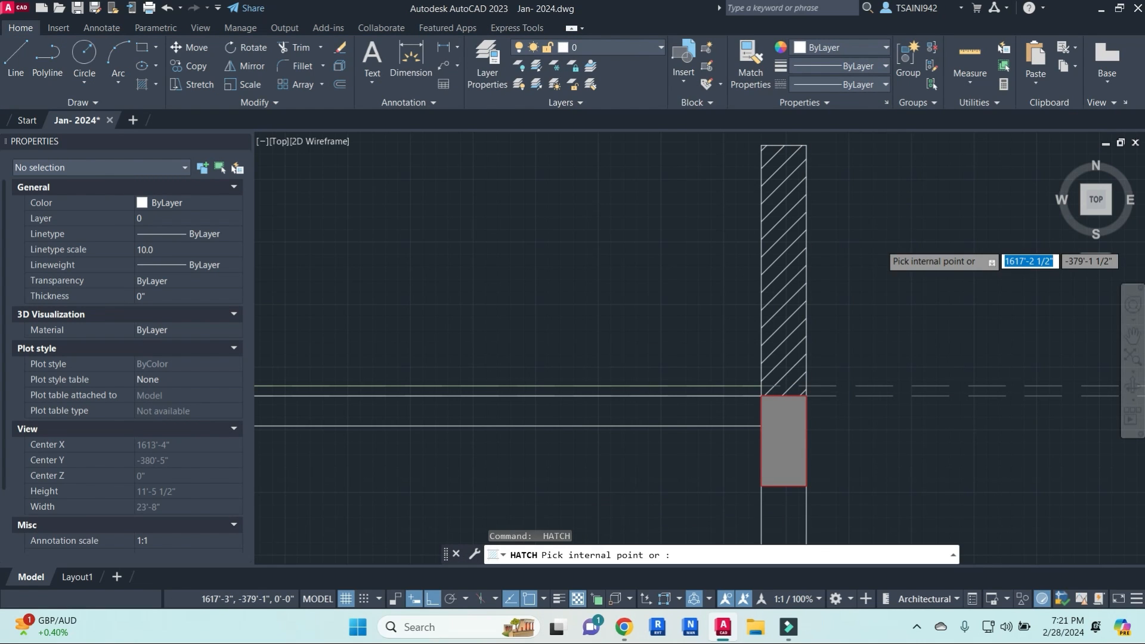
pyautogui.scroll(-3, 883, 250)
pyautogui.press('Escape')
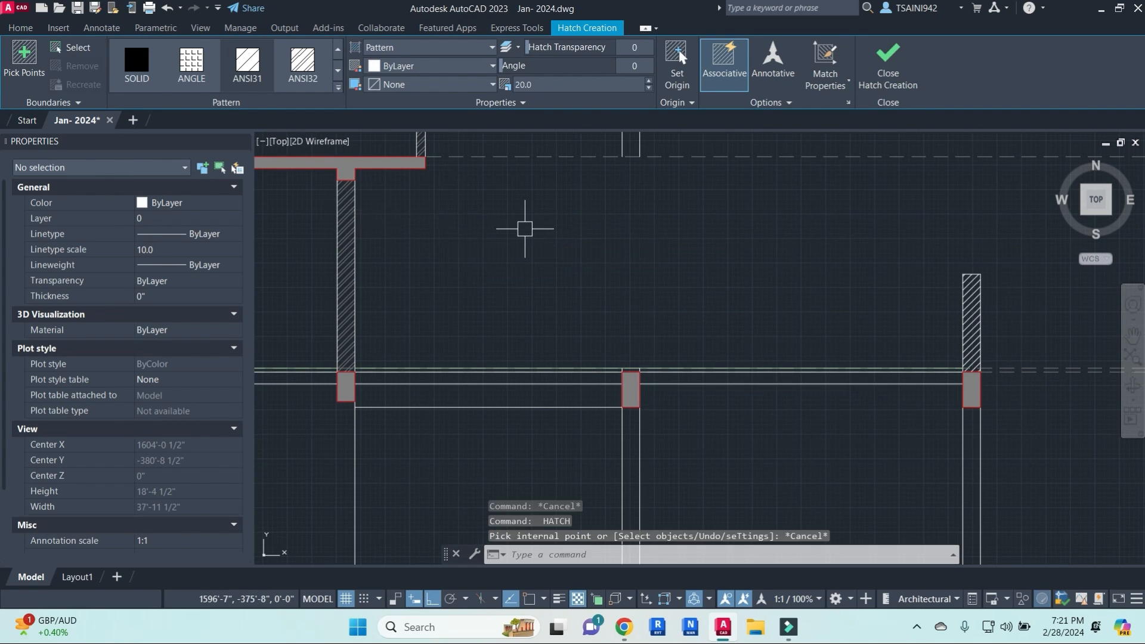
# - Match the parapet wall's hatch to the properties of the mumty wall's hatch
pyautogui.write('ma')
pyautogui.press('Return')
pyautogui.scroll(3, 316, 249)
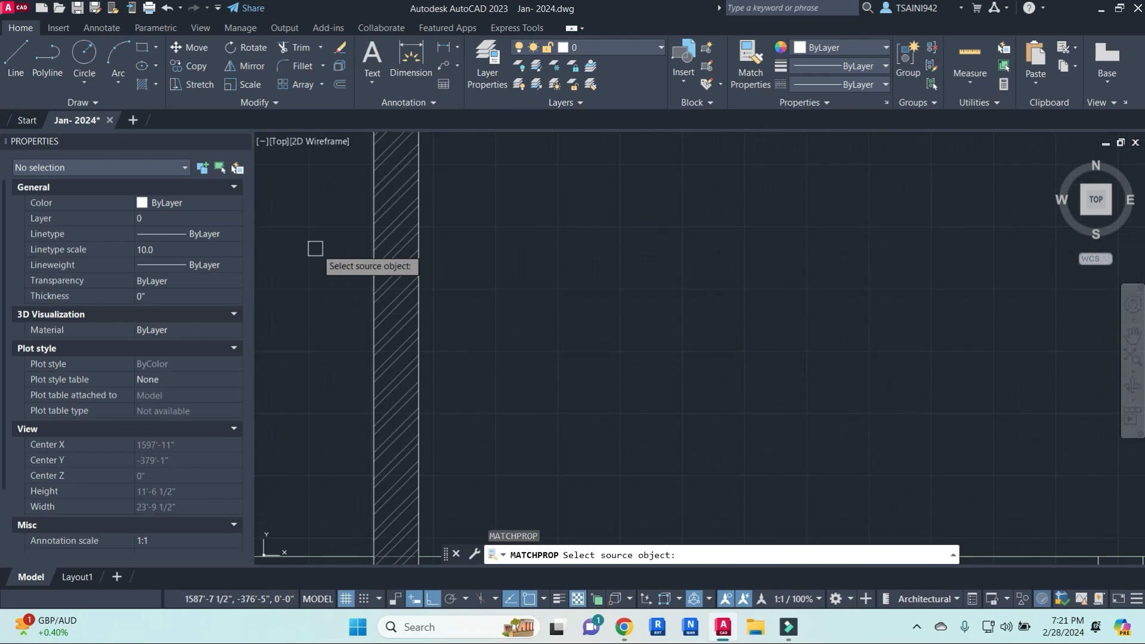
pyautogui.click(395, 199)
pyautogui.scroll(-5, 706, 318)
pyautogui.moveTo(1013, 337); pyautogui.dragTo(661, 302, button='middle')
pyautogui.scroll(5, 661, 302)
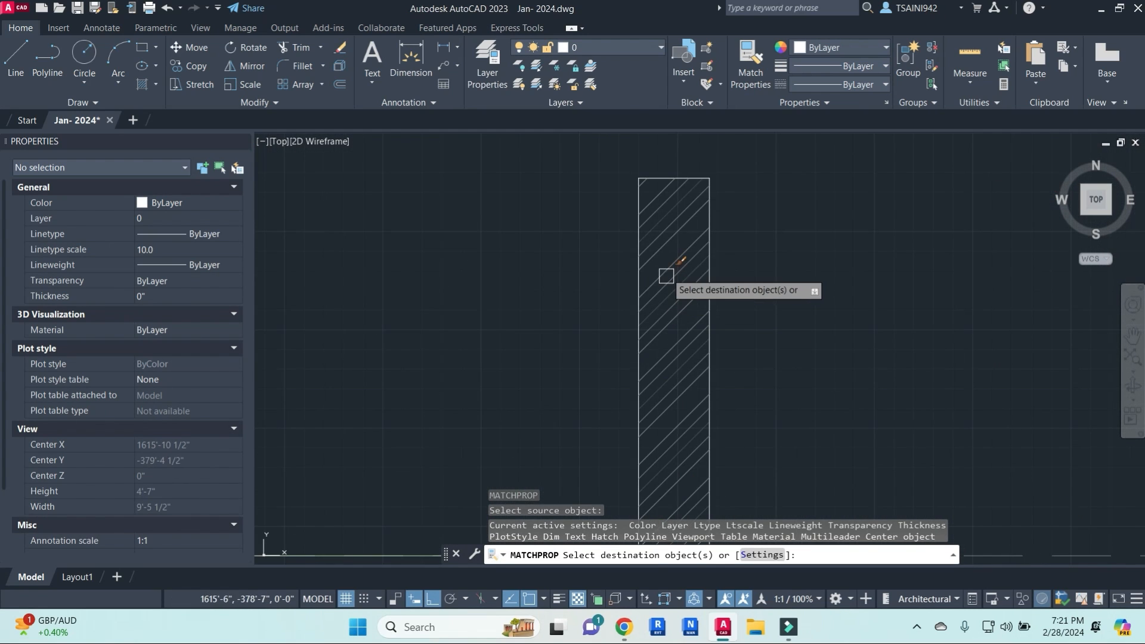
pyautogui.click(668, 279)
pyautogui.scroll(-5, 694, 288)
pyautogui.moveTo(550, 252); pyautogui.dragTo(690, 485, button='middle')
pyautogui.press('Escape')
pyautogui.press('Escape')
# - Erase the two leftover vertical rays between the plan and the section
pyautogui.click(702, 336)
pyautogui.click(535, 305)
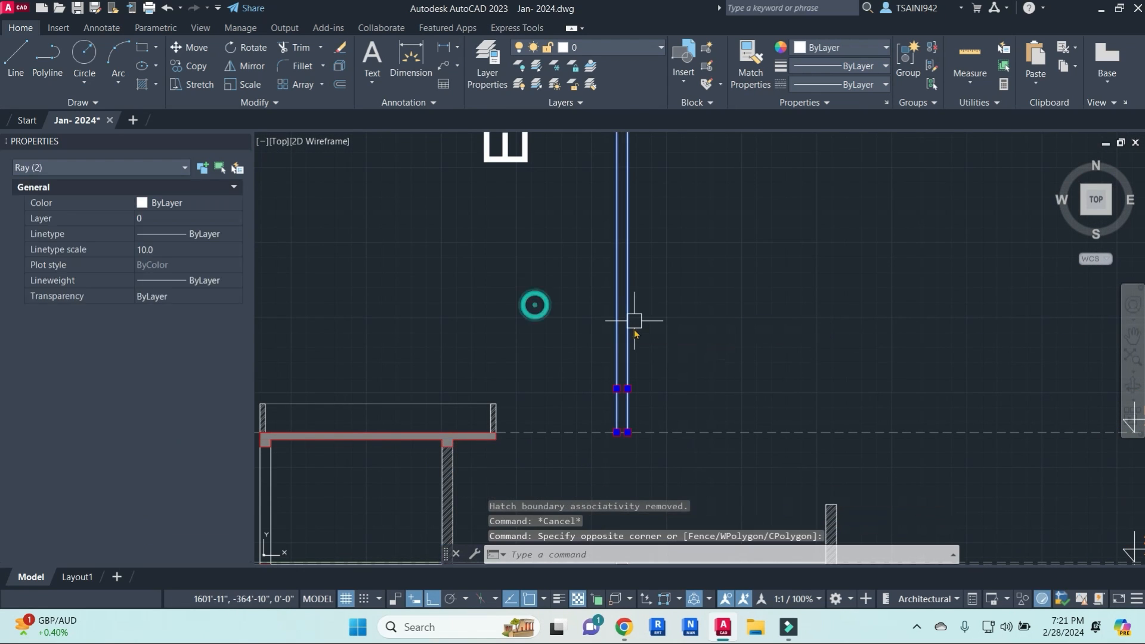
pyautogui.write('e')
pyautogui.press('Return')
# - Examine the centerline plan and the first floor beam layout for the beam positions and sizes along the section
pyautogui.scroll(-3, 634, 326)
pyautogui.moveTo(634, 447); pyautogui.dragTo(689, 252, button='middle')
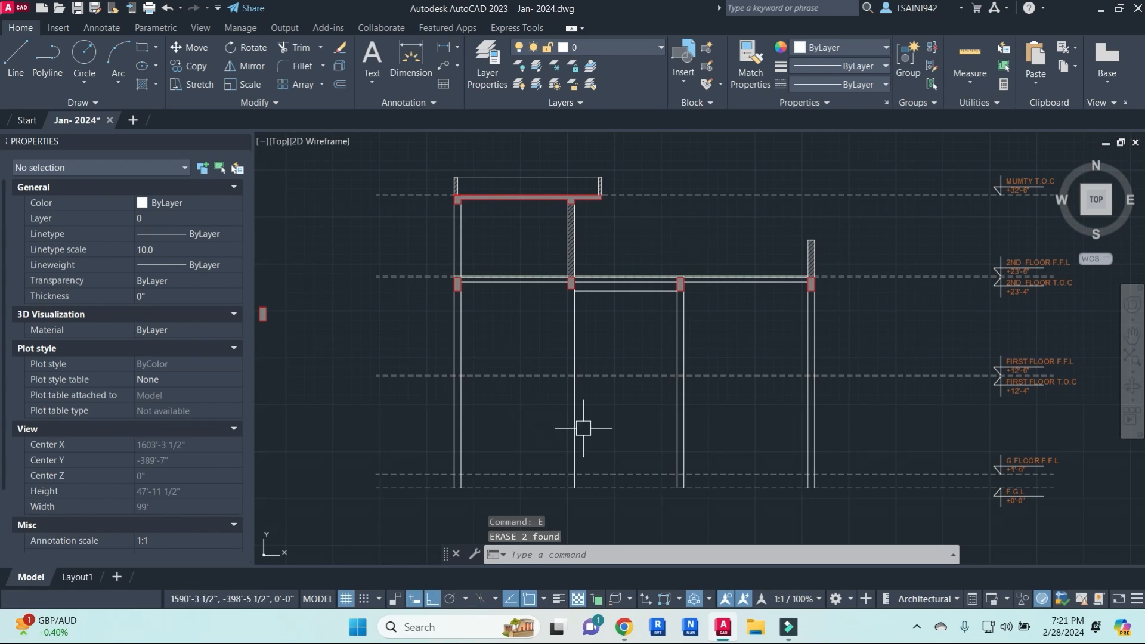
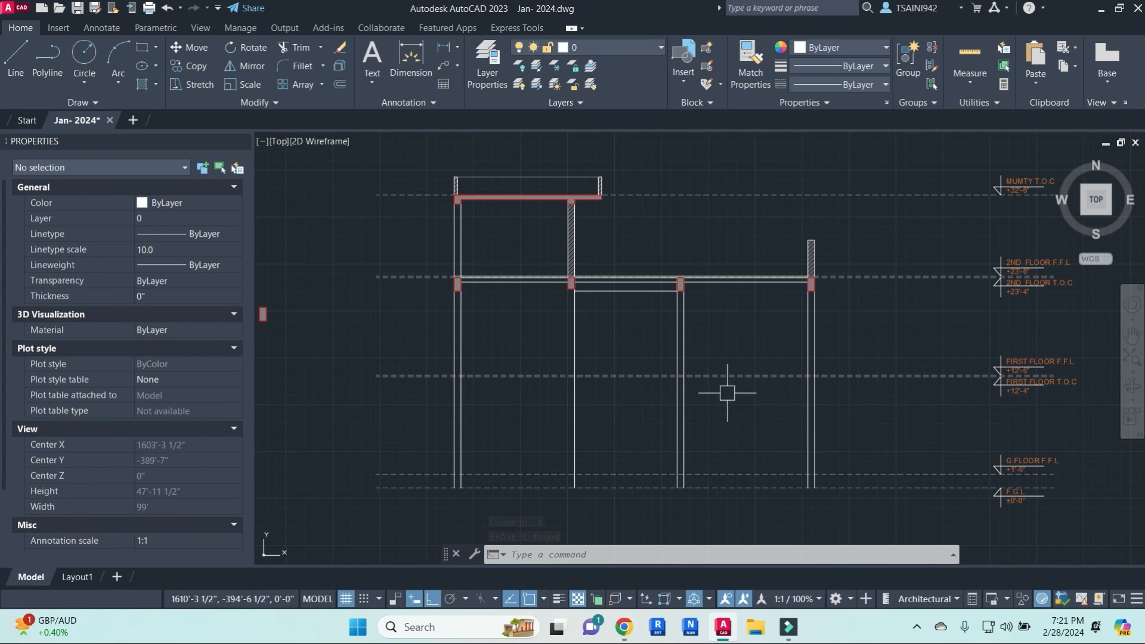
pyautogui.scroll(-5, 739, 357)
pyautogui.moveTo(725, 256); pyautogui.dragTo(718, 358, button='middle')
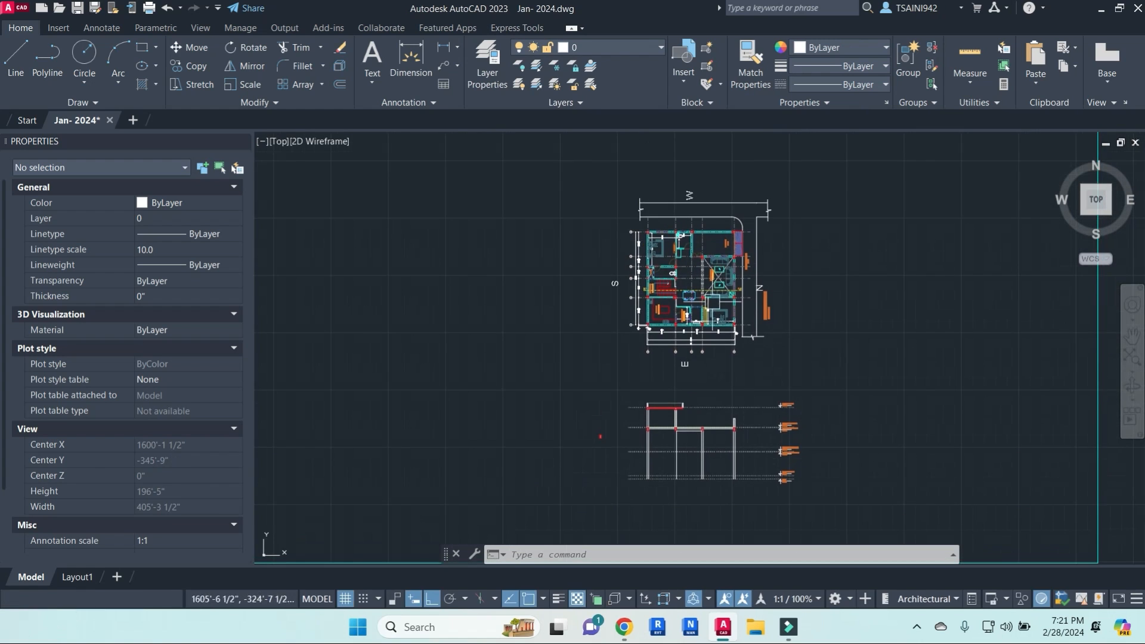
pyautogui.scroll(5, 713, 290)
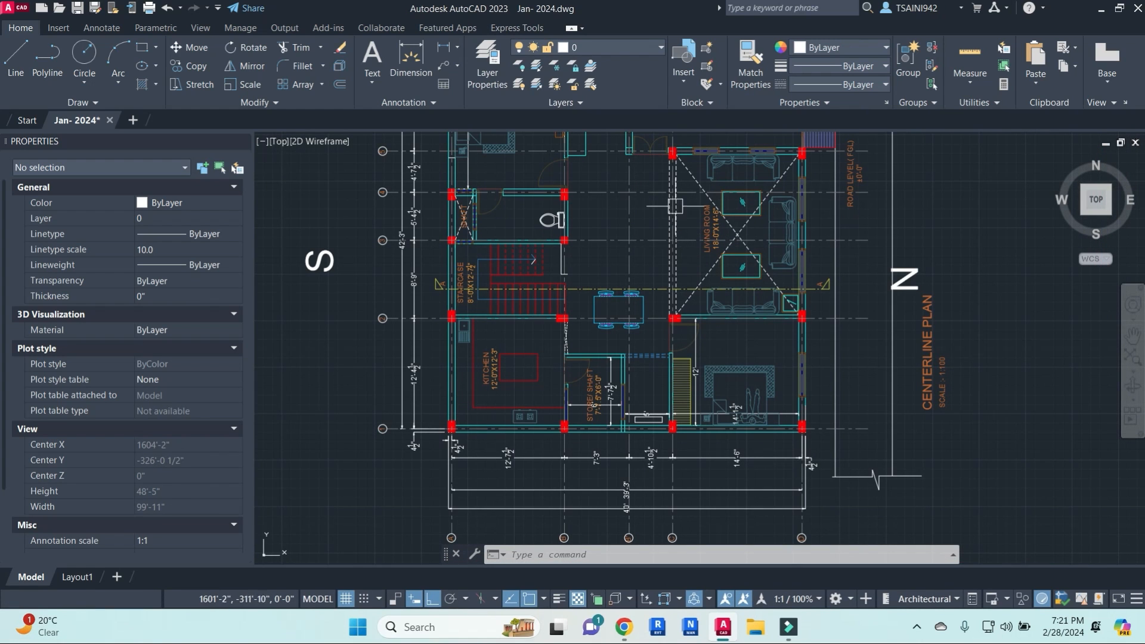
pyautogui.scroll(-4, 675, 245)
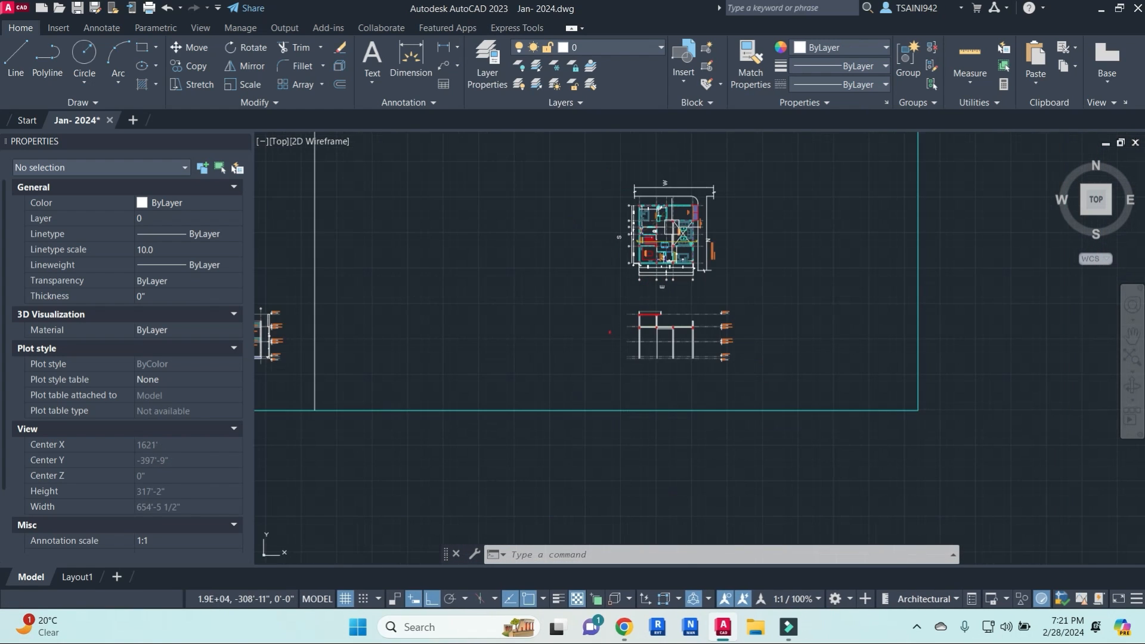
pyautogui.scroll(3, 663, 360)
pyautogui.scroll(4, 664, 358)
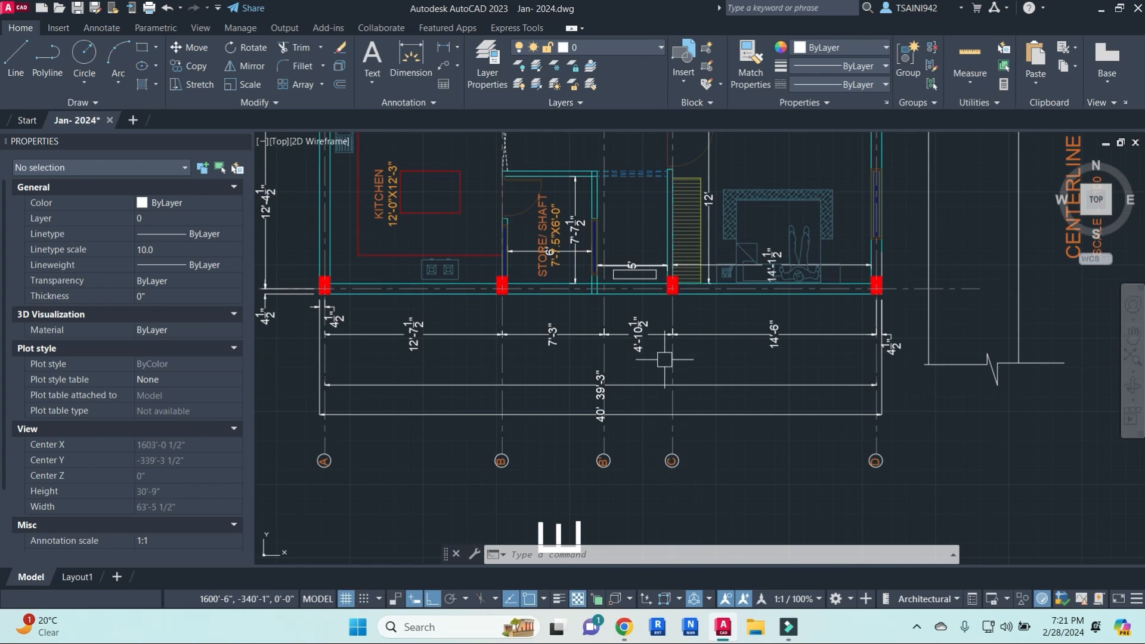
pyautogui.scroll(-14, 667, 322)
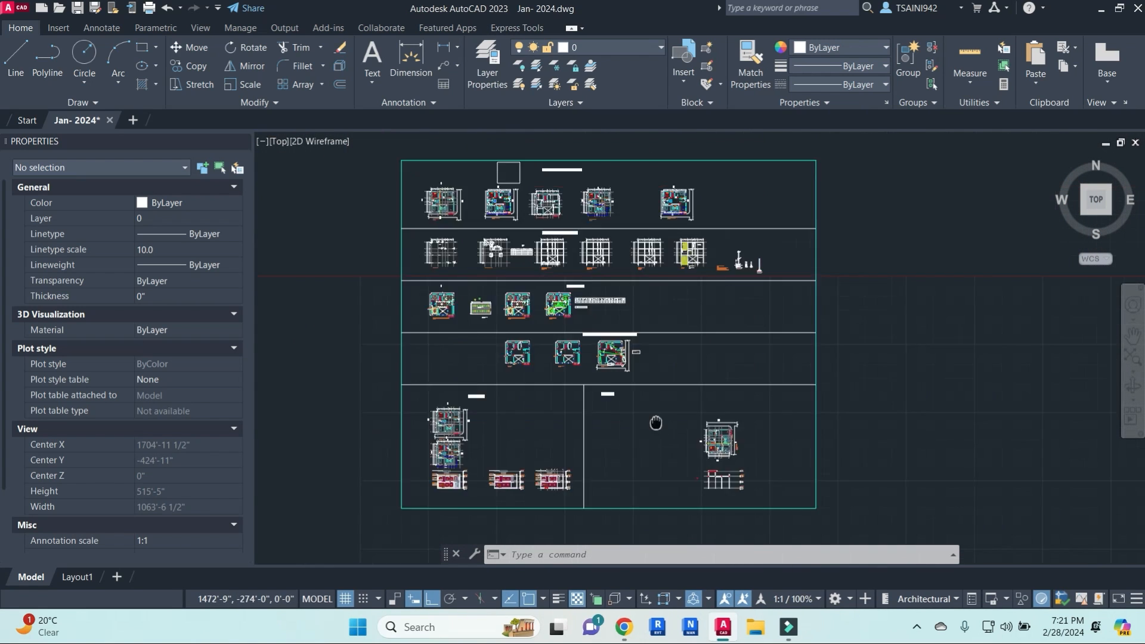
pyautogui.scroll(10, 662, 343)
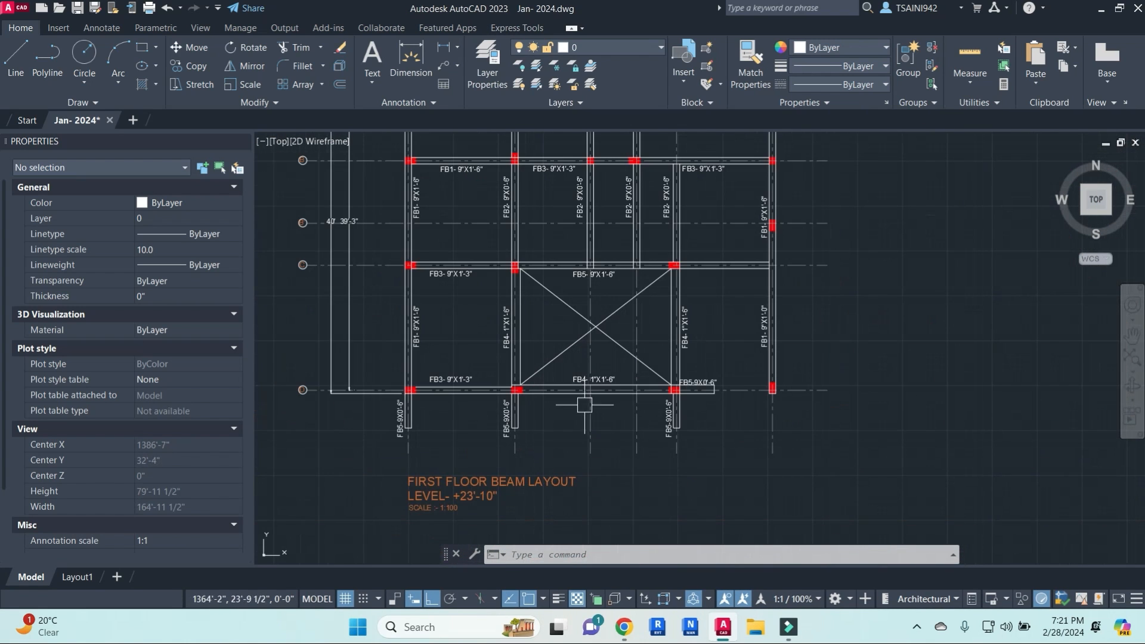
pyautogui.moveTo(649, 332); pyautogui.dragTo(643, 501, button='middle')
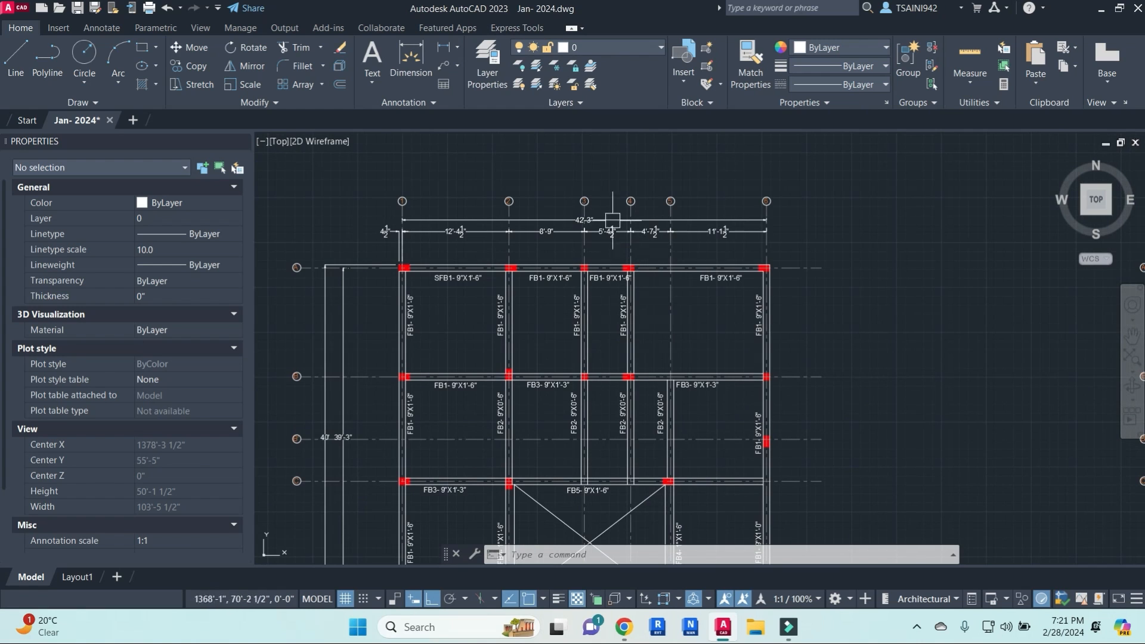
pyautogui.moveTo(586, 426); pyautogui.dragTo(646, 305, button='middle')
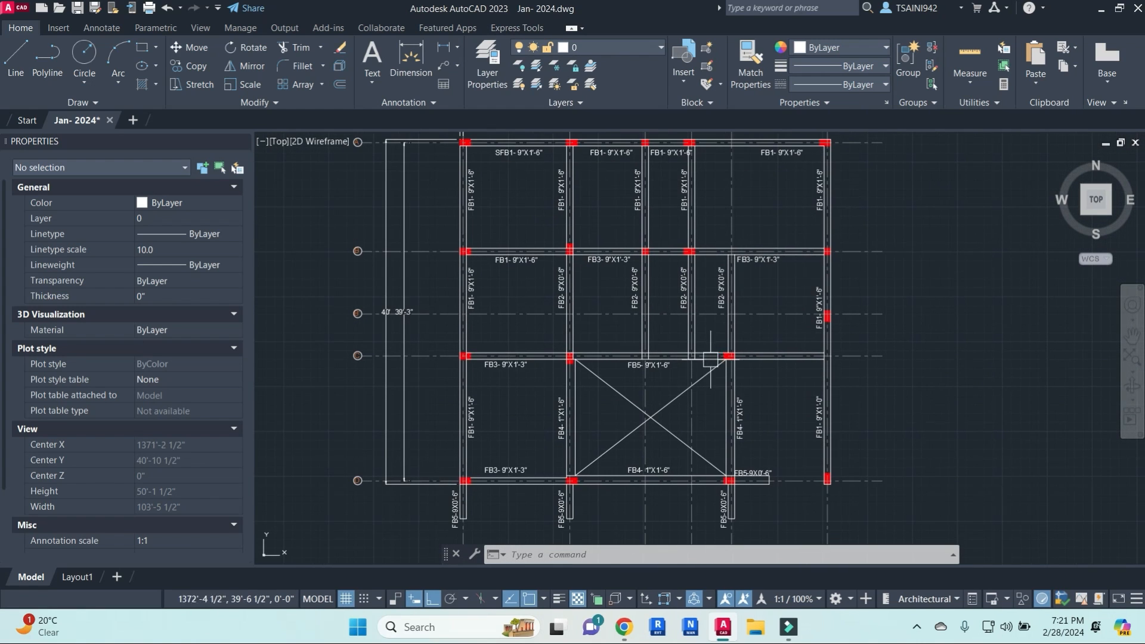
pyautogui.scroll(4, 656, 362)
pyautogui.scroll(-10, 700, 378)
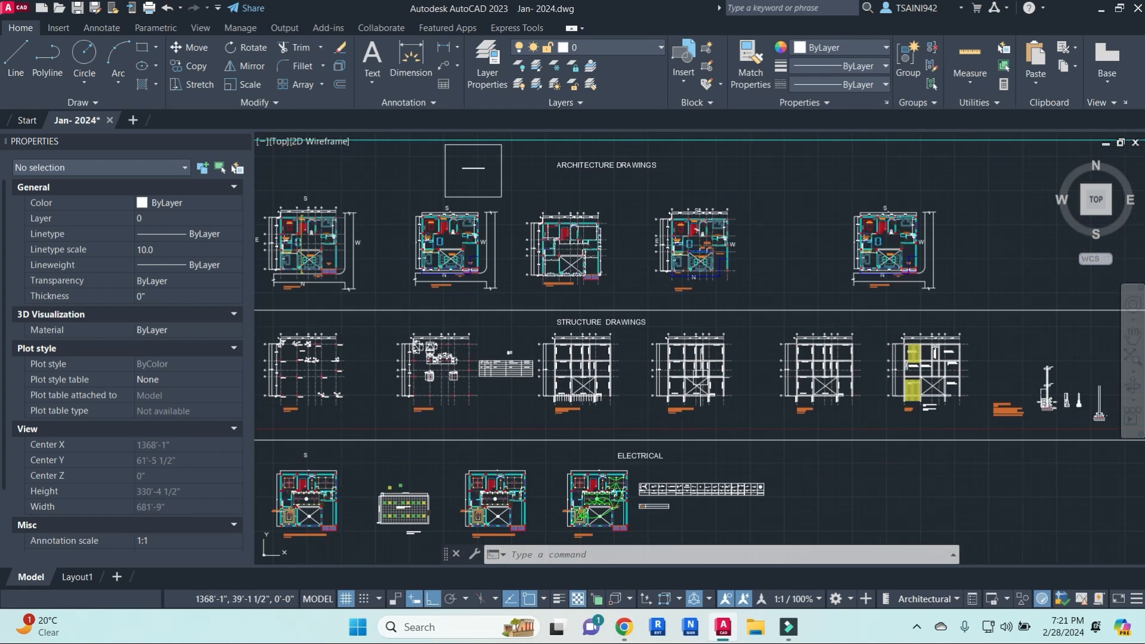
pyautogui.moveTo(807, 473); pyautogui.dragTo(687, 294, button='middle')
pyautogui.scroll(12, 711, 332)
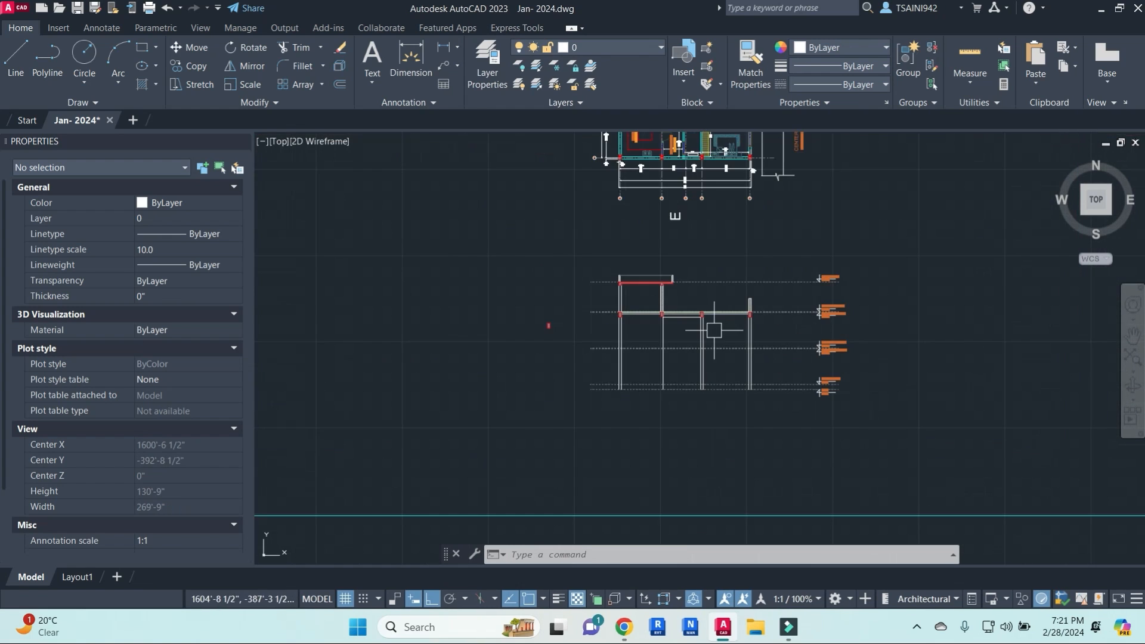
pyautogui.scroll(2, 678, 261)
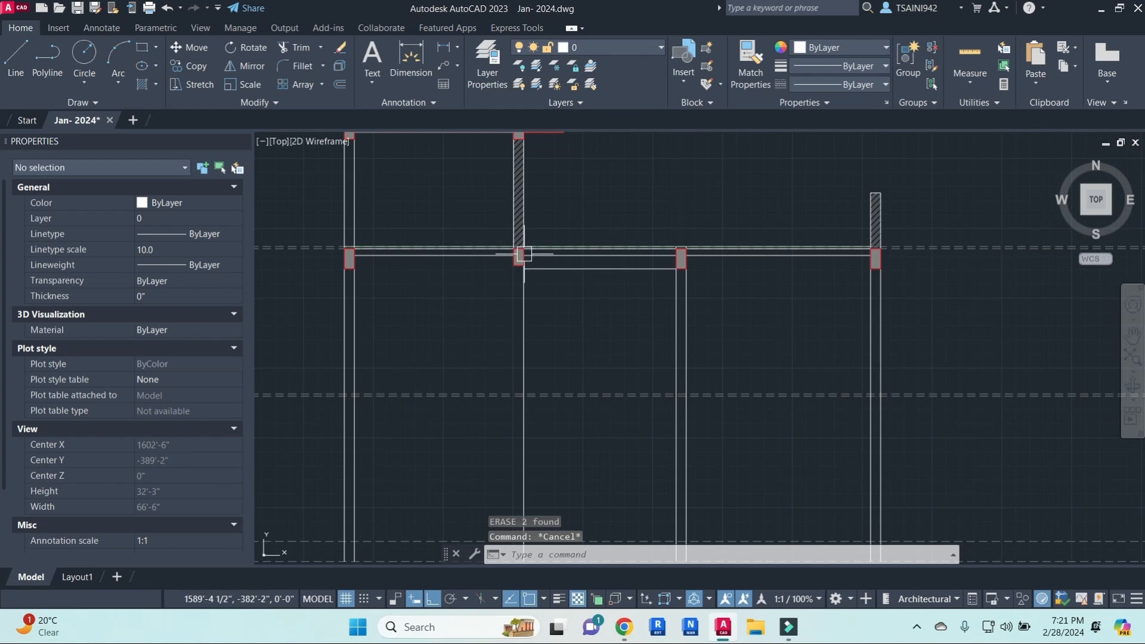
pyautogui.click(486, 237)
pyautogui.click(727, 289)
pyautogui.press('Escape')
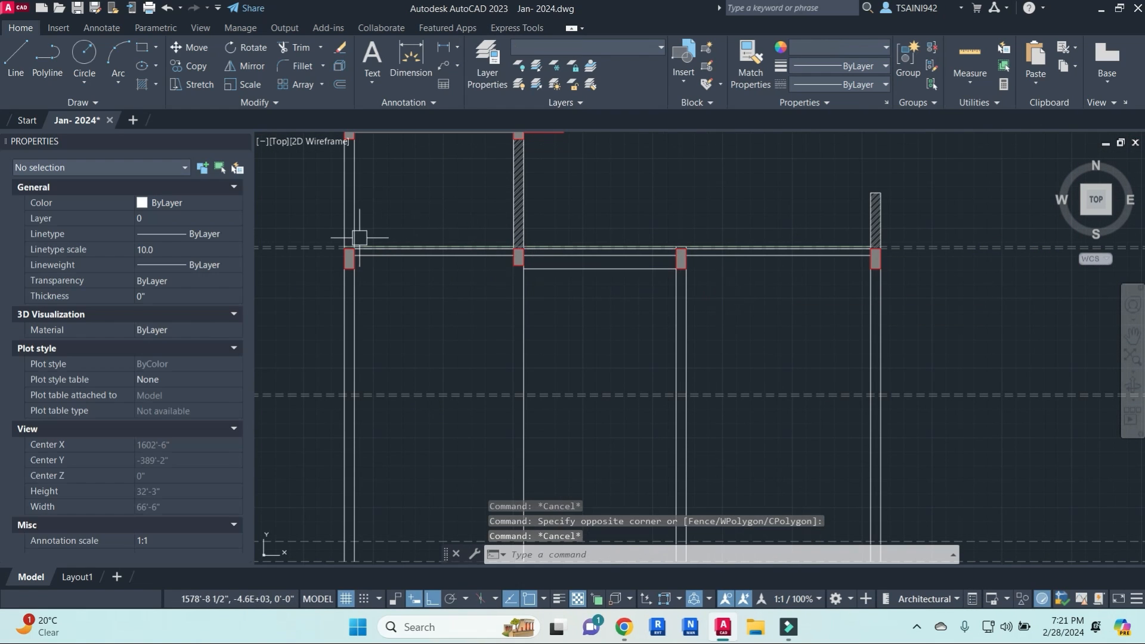
pyautogui.press('Escape')
pyautogui.press('Escape')
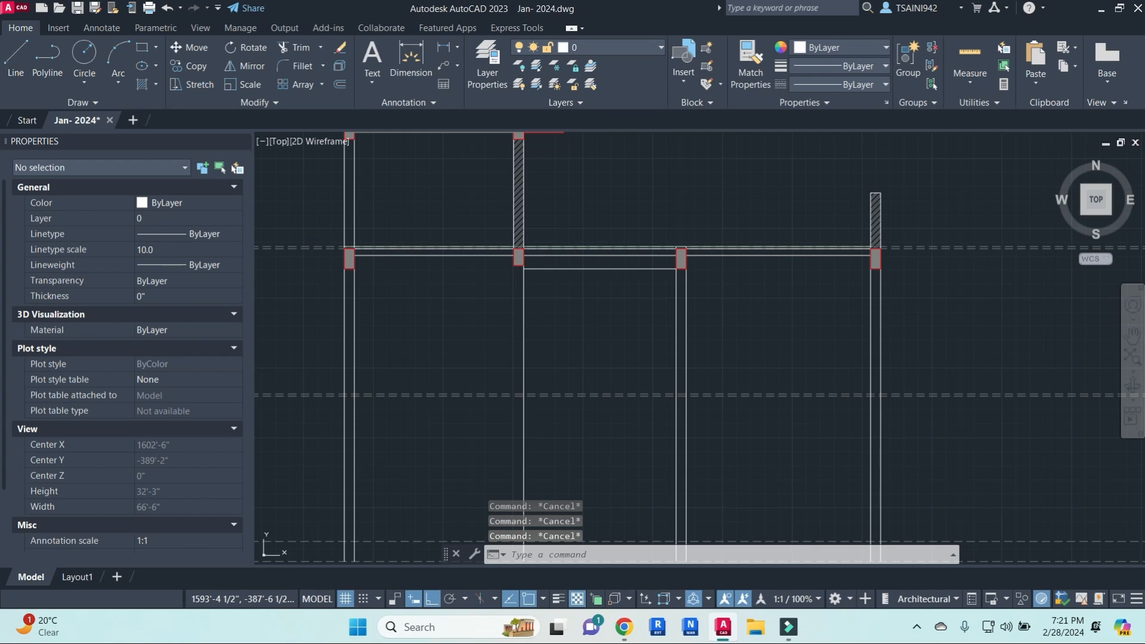
# - Hatch the 2nd floor slab in all three bays between the beams with the ANSI31 pattern
pyautogui.write('h')
pyautogui.press('Return')
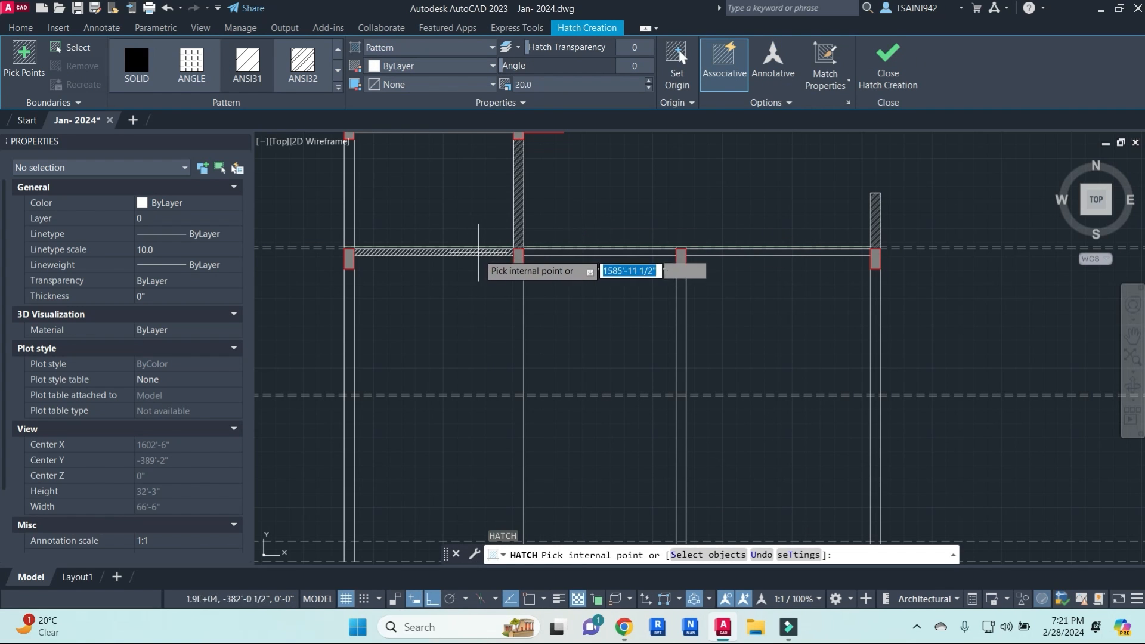
pyautogui.click(478, 251)
pyautogui.click(538, 252)
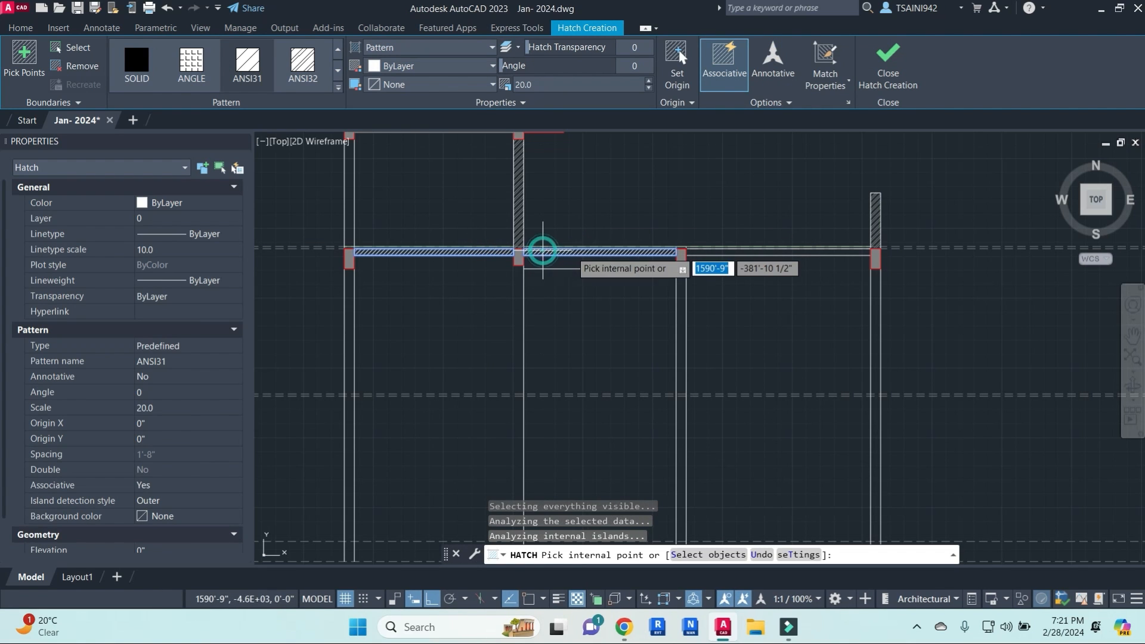
pyautogui.rightClick(740, 252)
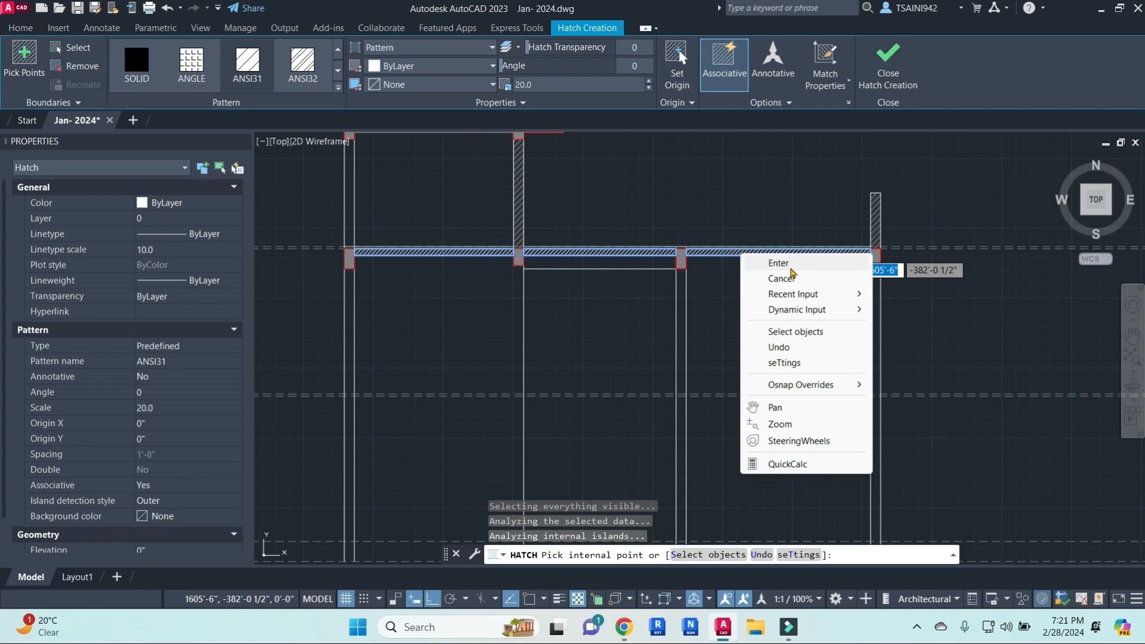
pyautogui.click(794, 273)
pyautogui.press('Escape')
# - Match the 2nd floor slab's hatch to the solid grey fill of the mumty slab
pyautogui.write('ma')
pyautogui.press('Return')
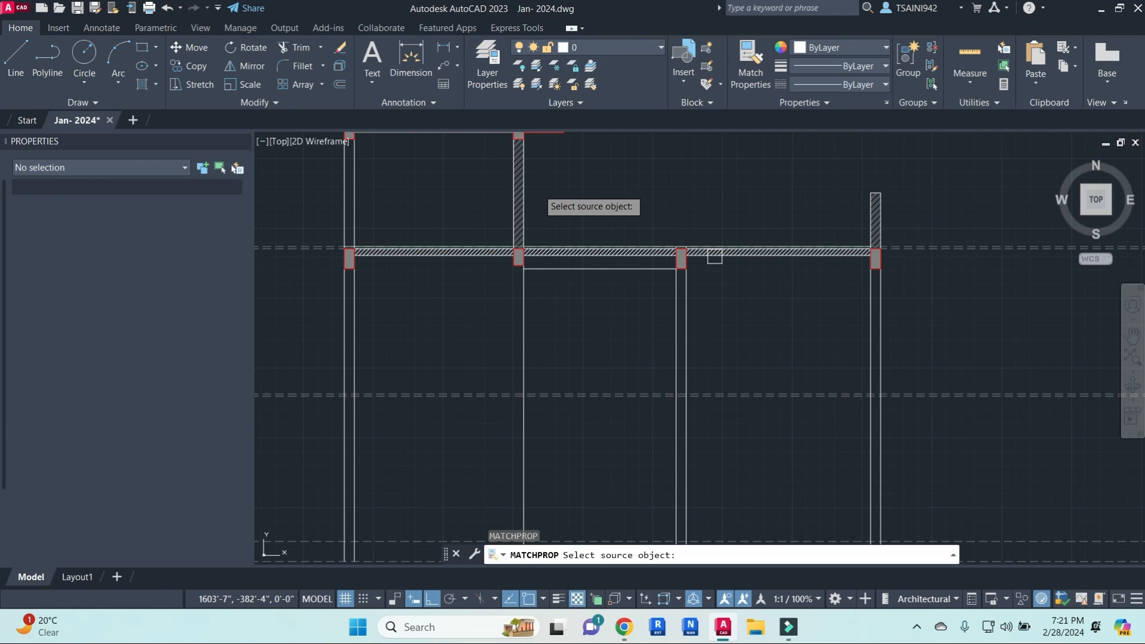
pyautogui.scroll(8, 606, 327)
pyautogui.click(591, 307)
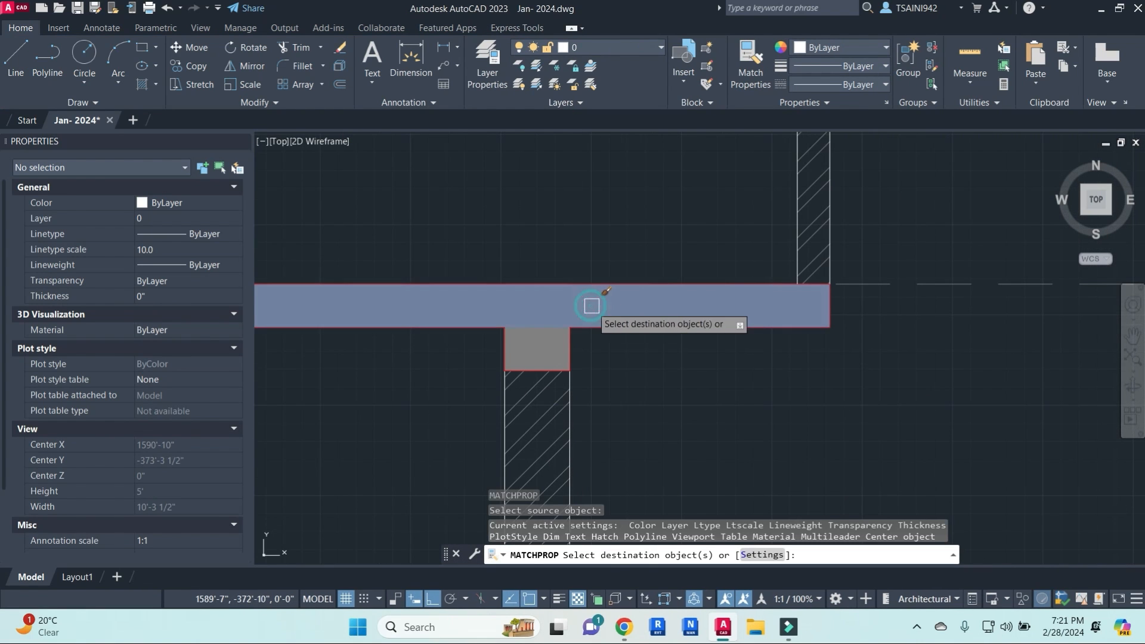
pyautogui.scroll(-2, 623, 350)
pyautogui.moveTo(695, 416); pyautogui.dragTo(659, 135, button='middle')
pyautogui.moveTo(591, 409); pyautogui.dragTo(597, 182, button='middle')
pyautogui.click(465, 306)
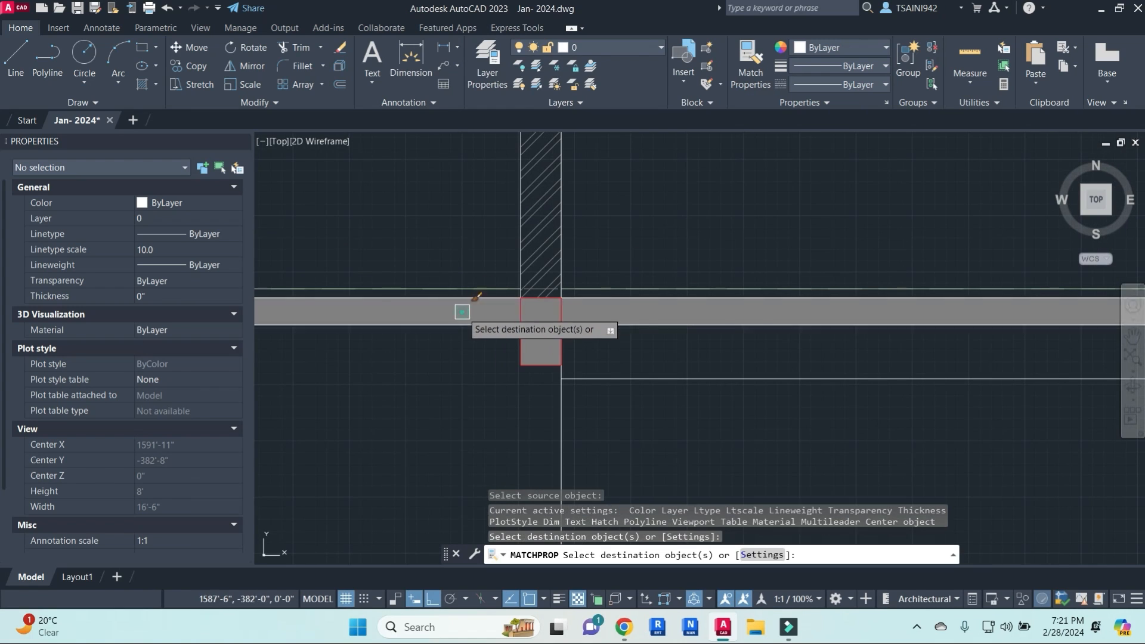
pyautogui.scroll(-3, 621, 309)
pyautogui.press('Escape')
pyautogui.press('Escape')
pyautogui.press('Escape')
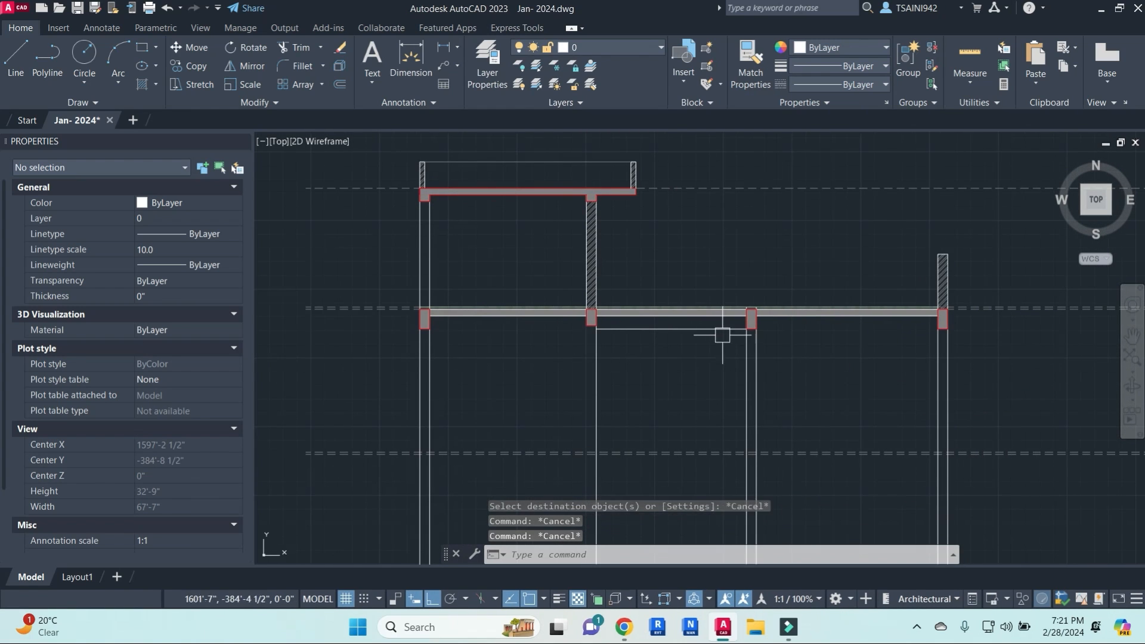
# - Match the 2nd floor slab's top and bottom lines to the red outline of the mumty slab
pyautogui.scroll(2, 665, 322)
pyautogui.press('Return')
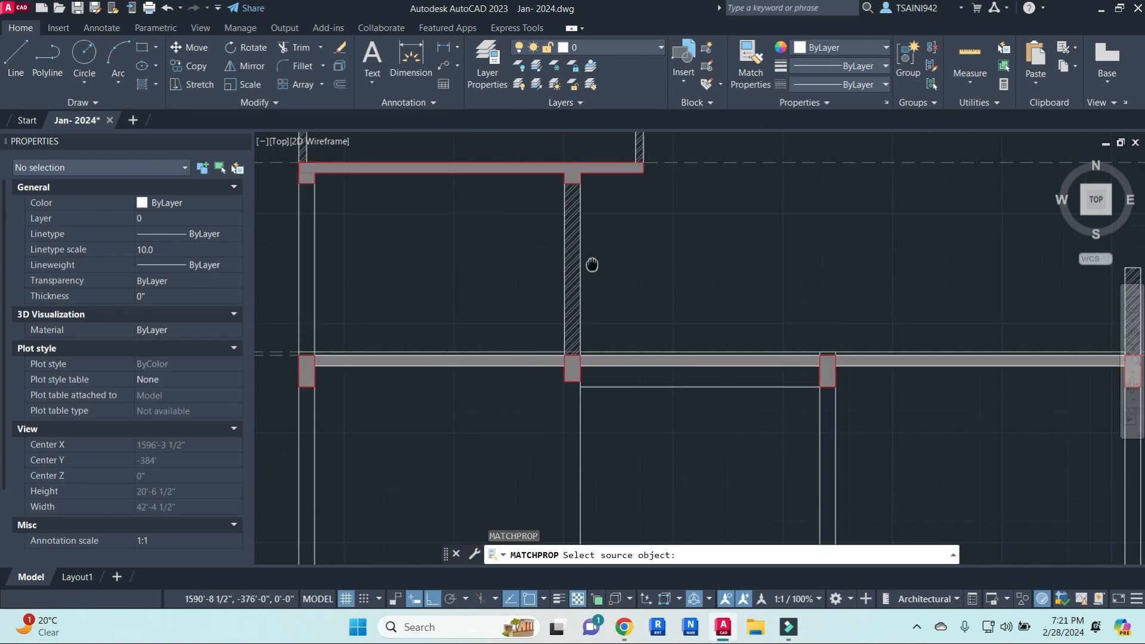
pyautogui.scroll(4, 592, 263)
pyautogui.click(586, 272)
pyautogui.scroll(-4, 584, 338)
pyautogui.moveTo(597, 407); pyautogui.dragTo(601, 274, button='middle')
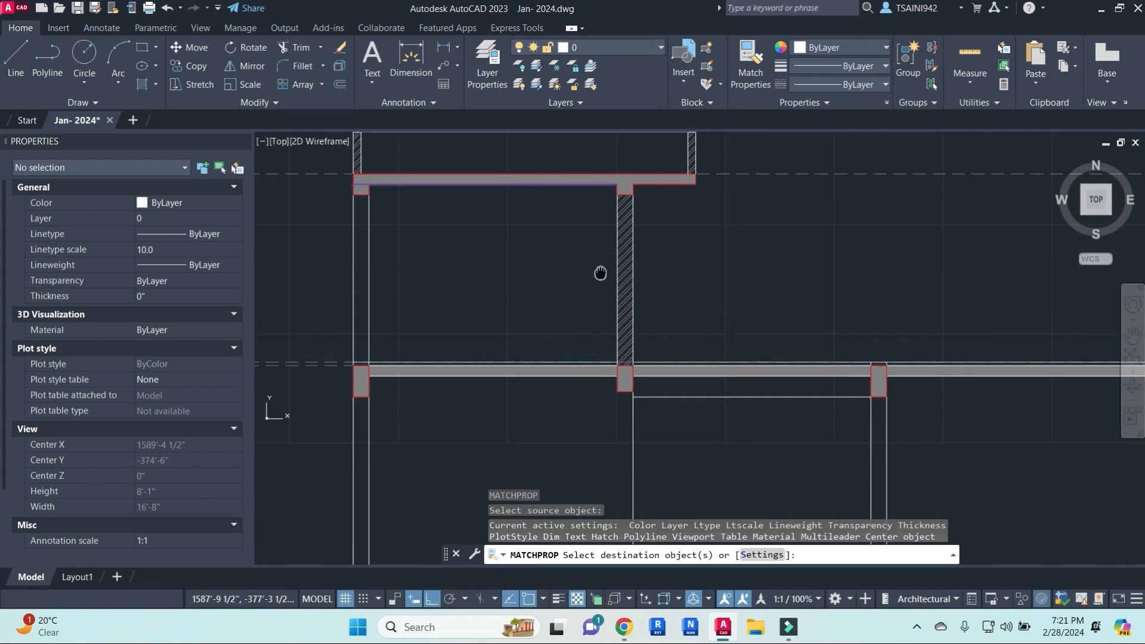
pyautogui.scroll(2, 577, 378)
pyautogui.scroll(6, 573, 359)
pyautogui.click(572, 361)
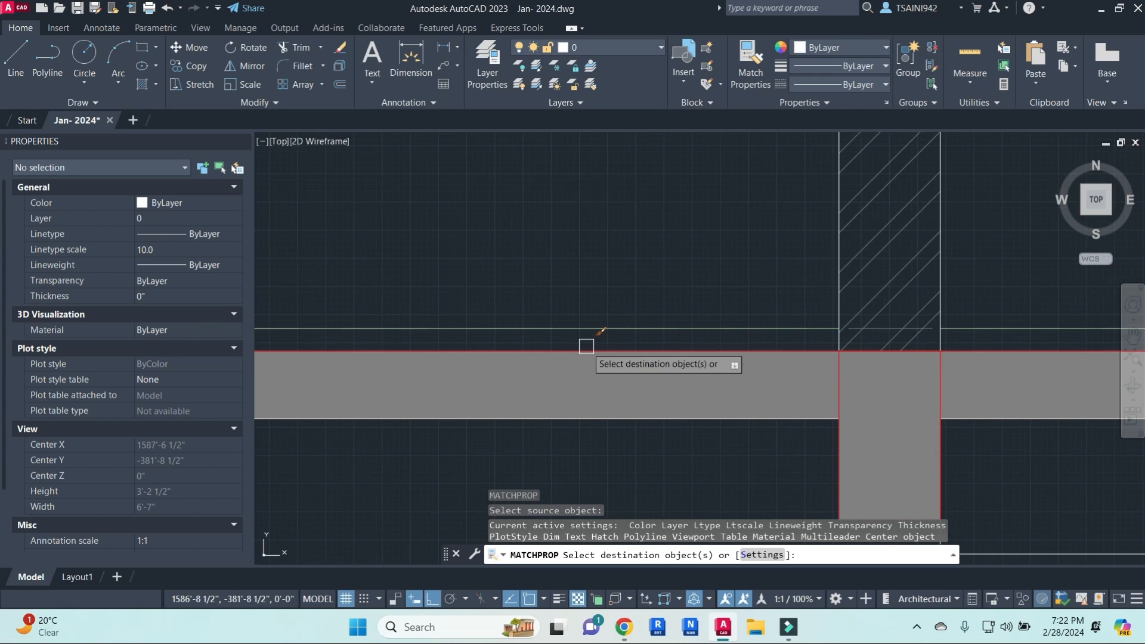
pyautogui.click(583, 424)
pyautogui.scroll(-3, 798, 422)
pyautogui.moveTo(949, 450); pyautogui.dragTo(462, 346, button='middle')
pyautogui.scroll(-2, 674, 349)
pyautogui.scroll(3, 722, 343)
pyautogui.press('Escape')
pyautogui.press('Escape')
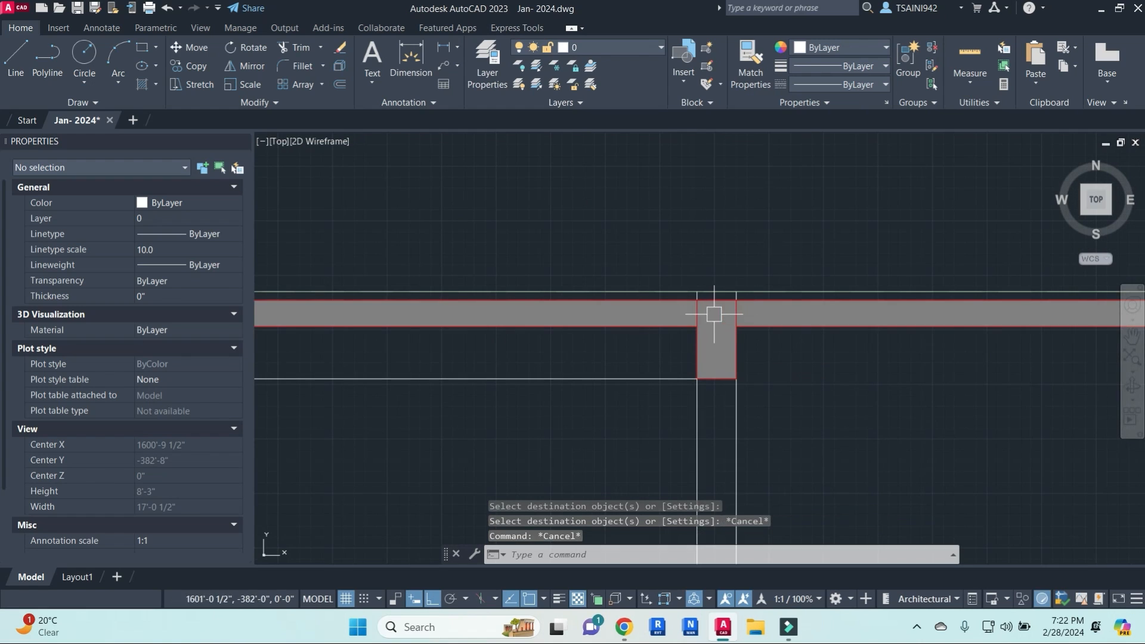
# - Shorten the left vertical line at the third beam so it ends at the 2nd floor slab's top edge
pyautogui.scroll(6, 696, 296)
pyautogui.click(684, 296)
pyautogui.click(683, 282)
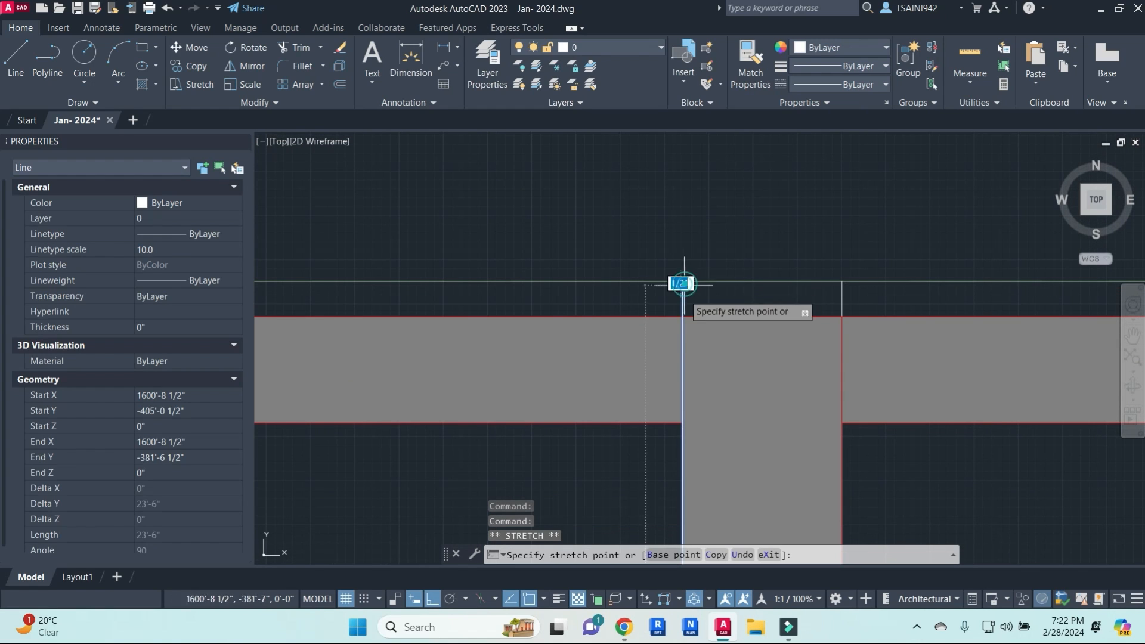
pyautogui.click(683, 316)
pyautogui.press('Escape')
pyautogui.press('Escape')
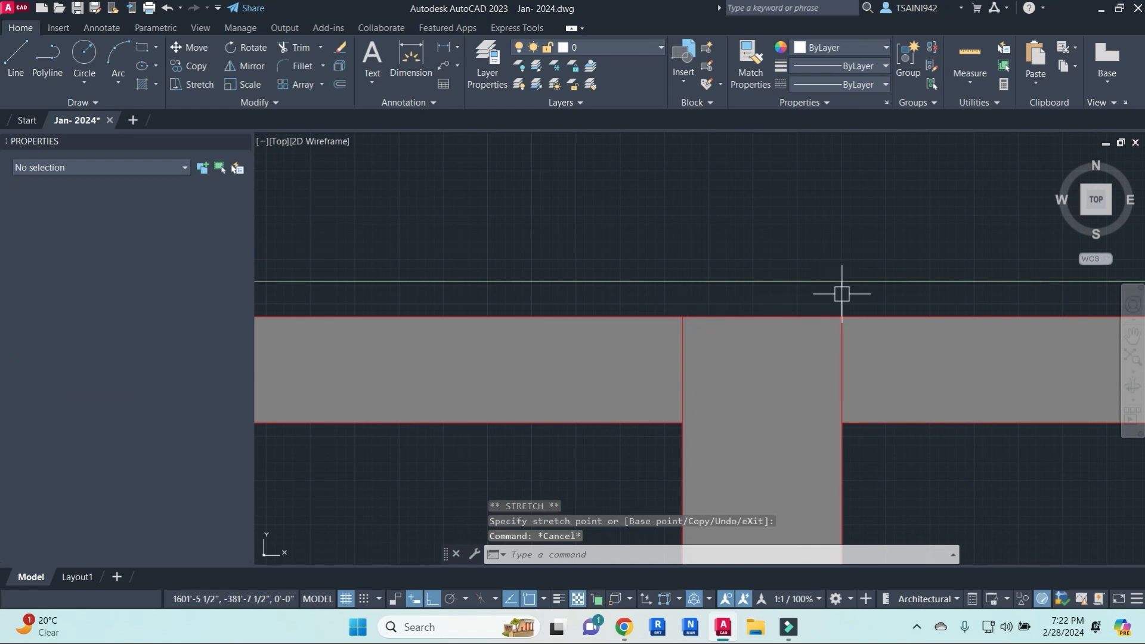
# - Trim the part of the right vertical line at the third beam that projects above the 2nd floor slab
pyautogui.write('tr')
pyautogui.press('Return')
pyautogui.click(869, 300)
pyautogui.click(718, 299)
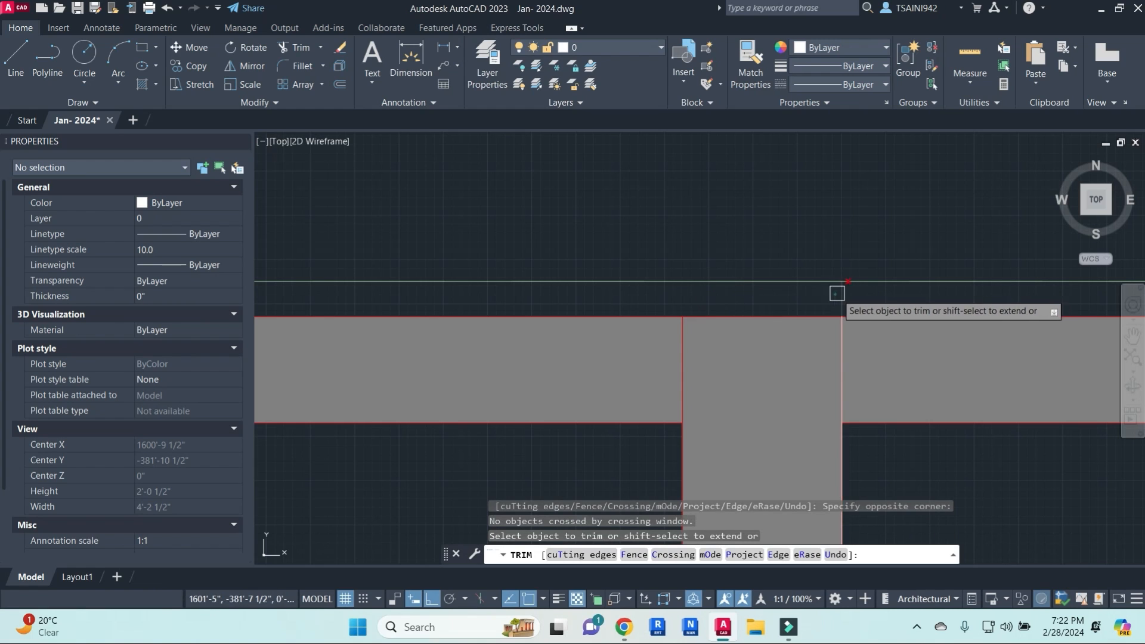
pyautogui.scroll(-10, 704, 294)
pyautogui.press('Escape')
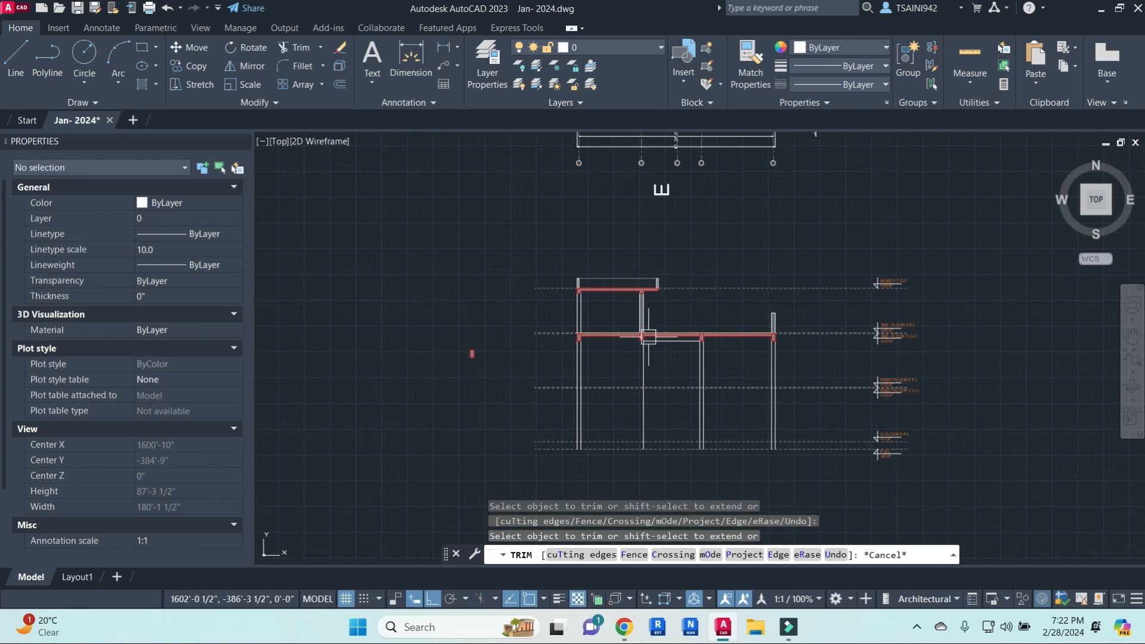
# - Copy the 2nd floor slab, its beams and floor lines straight down 11'-0" from the 2nd floor F.F.L to the first floor F.F.L
pyautogui.scroll(4, 648, 337)
pyautogui.click(451, 313)
pyautogui.click(1023, 393)
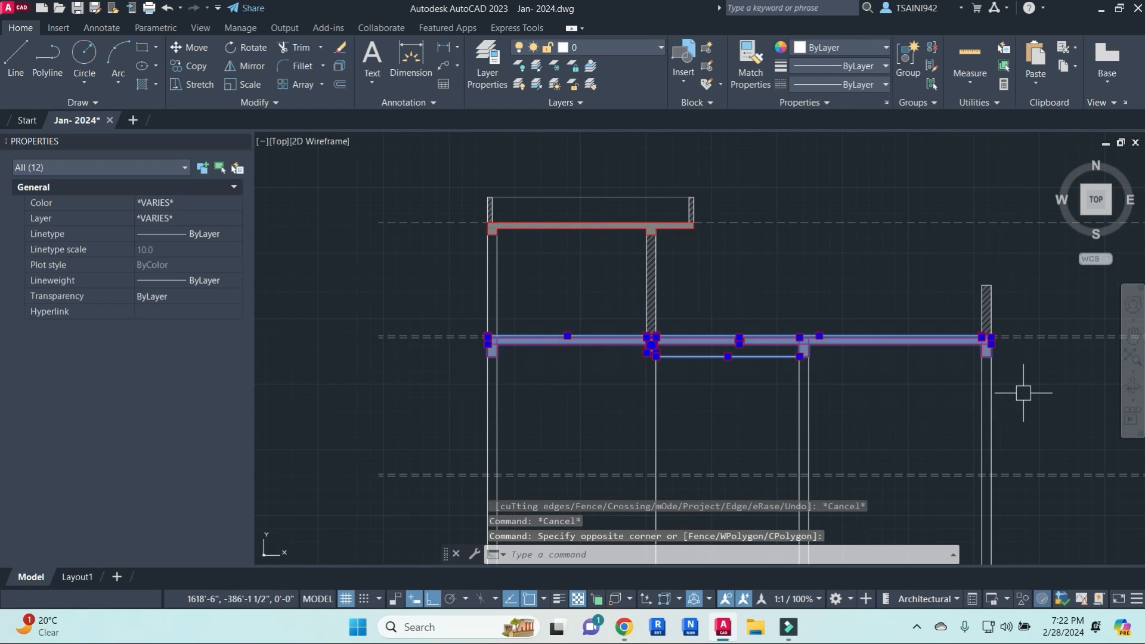
pyautogui.write('co')
pyautogui.press('Return')
pyautogui.scroll(5, 846, 357)
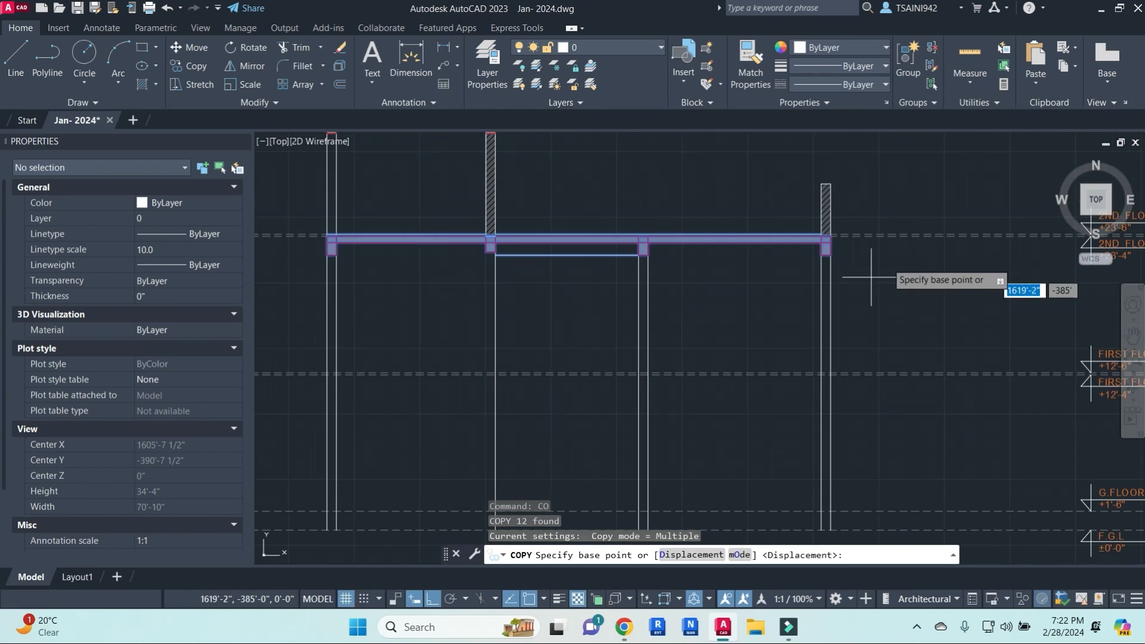
pyautogui.scroll(4, 775, 212)
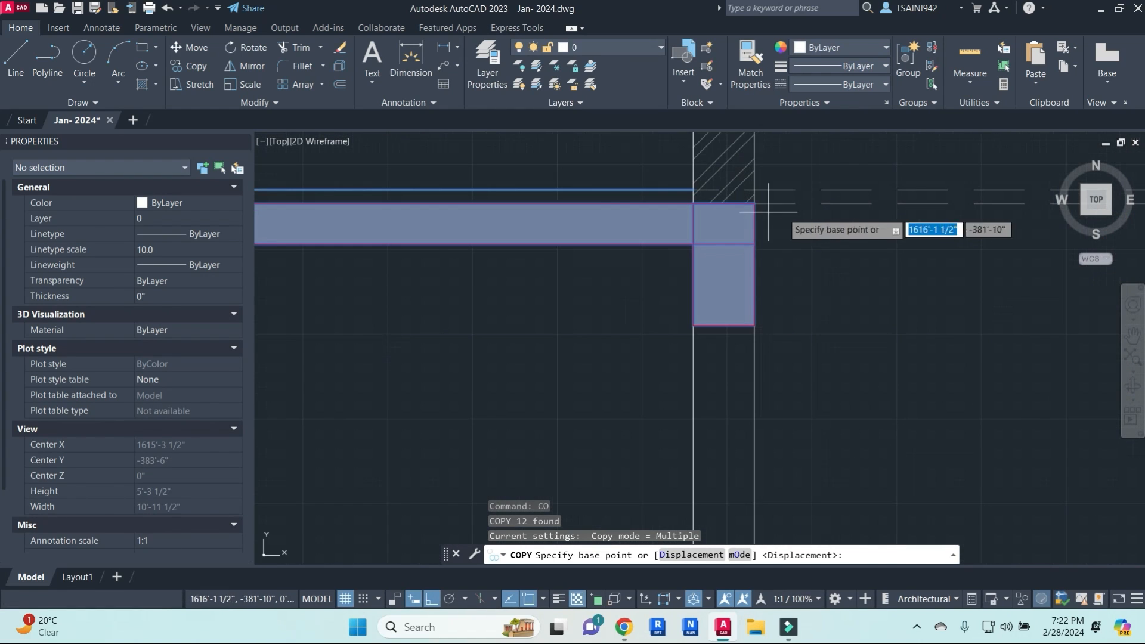
pyautogui.click(842, 190)
pyautogui.scroll(-4, 808, 175)
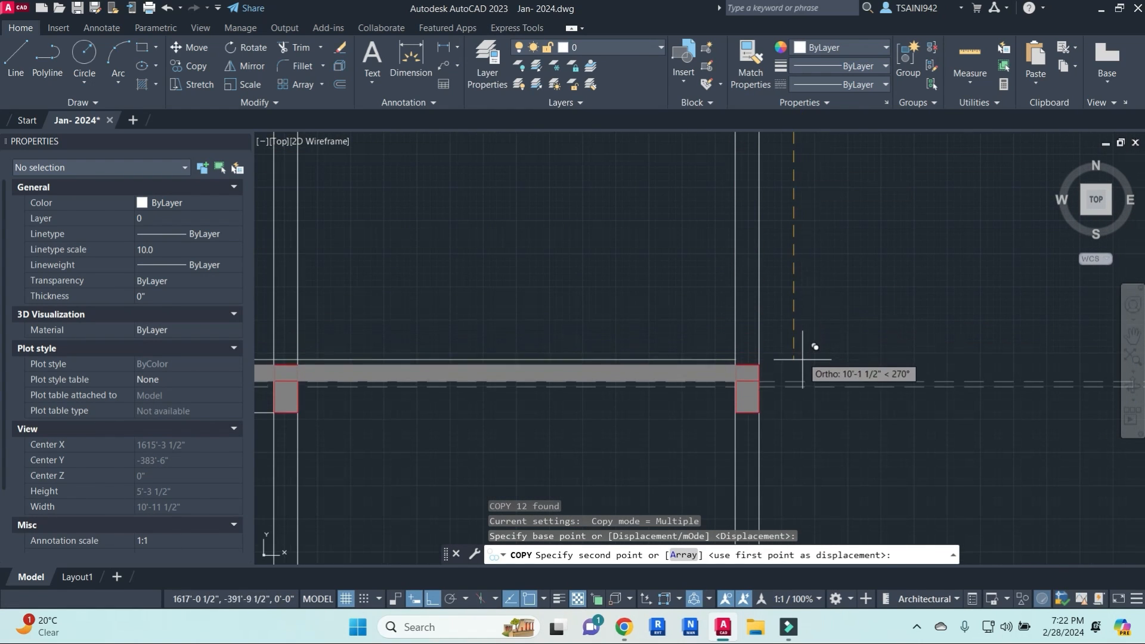
pyautogui.scroll(4, 797, 382)
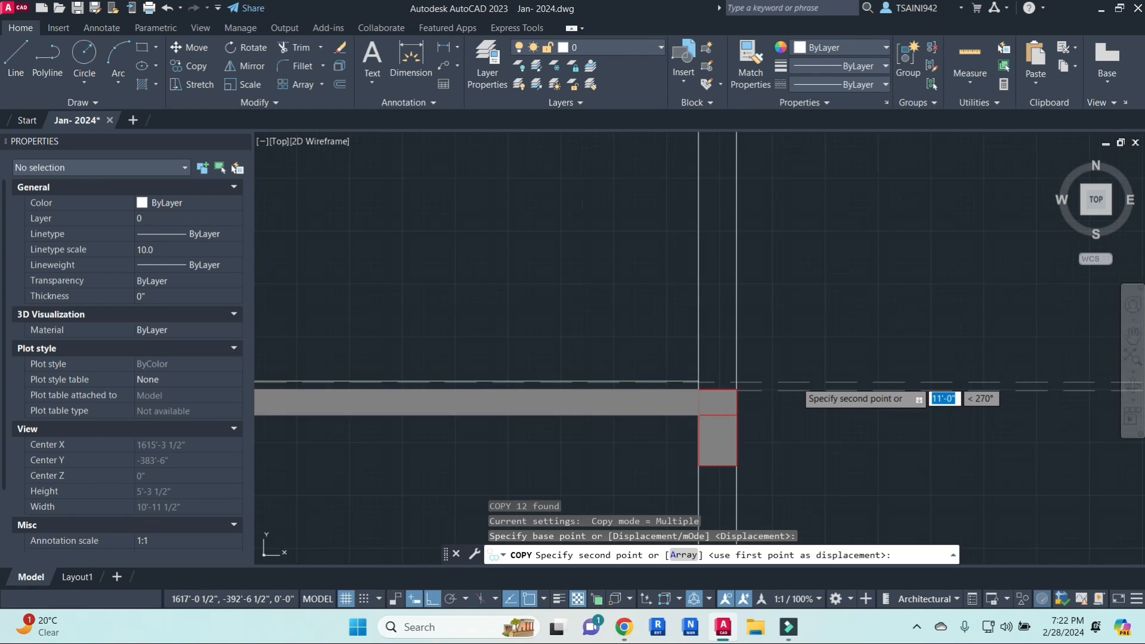
pyautogui.click(789, 385)
pyautogui.press('Escape')
# - Examine the section and the centerline plan above it for which bays have a first floor slab
pyautogui.scroll(-4, 725, 311)
pyautogui.scroll(-5, 660, 334)
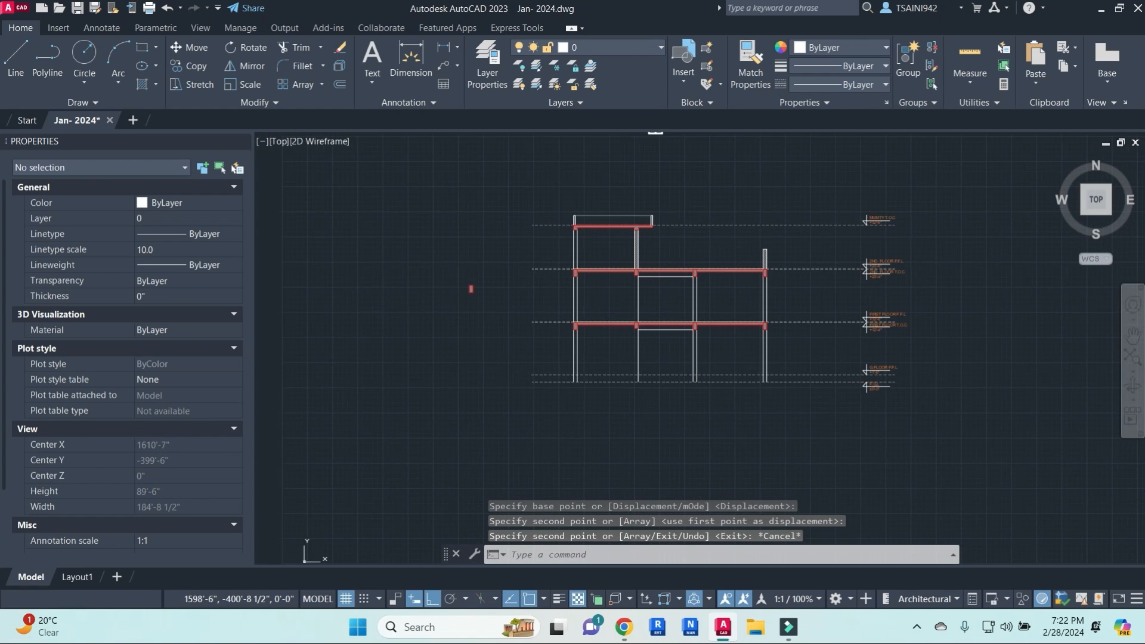
pyautogui.scroll(3, 734, 333)
pyautogui.scroll(-4, 699, 284)
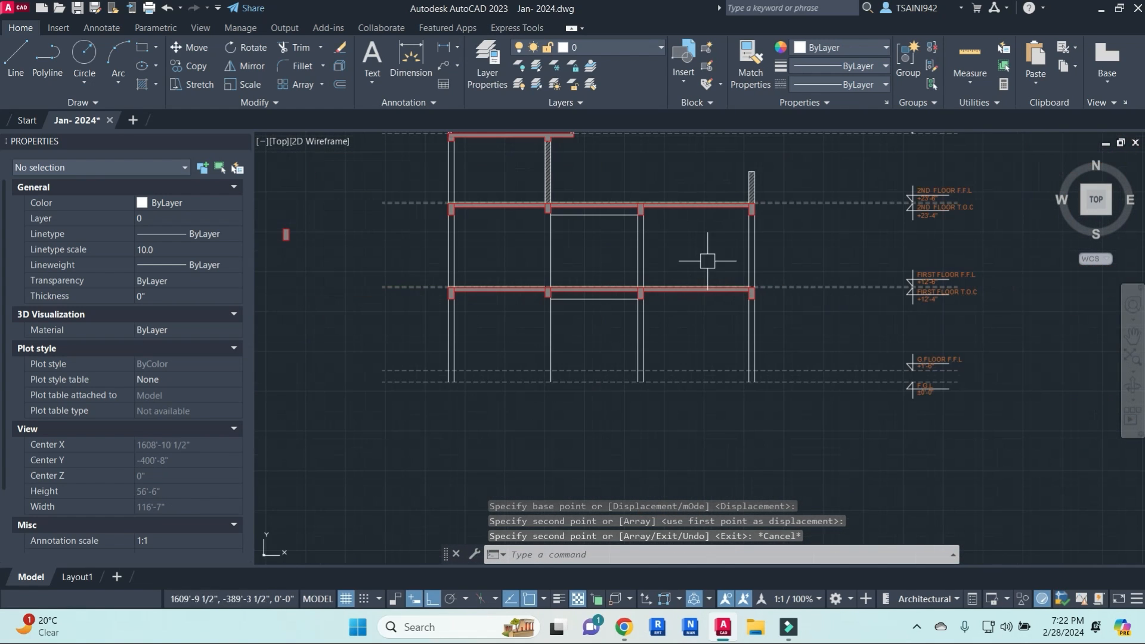
pyautogui.scroll(-4, 687, 307)
pyautogui.moveTo(704, 286); pyautogui.dragTo(706, 467, button='middle')
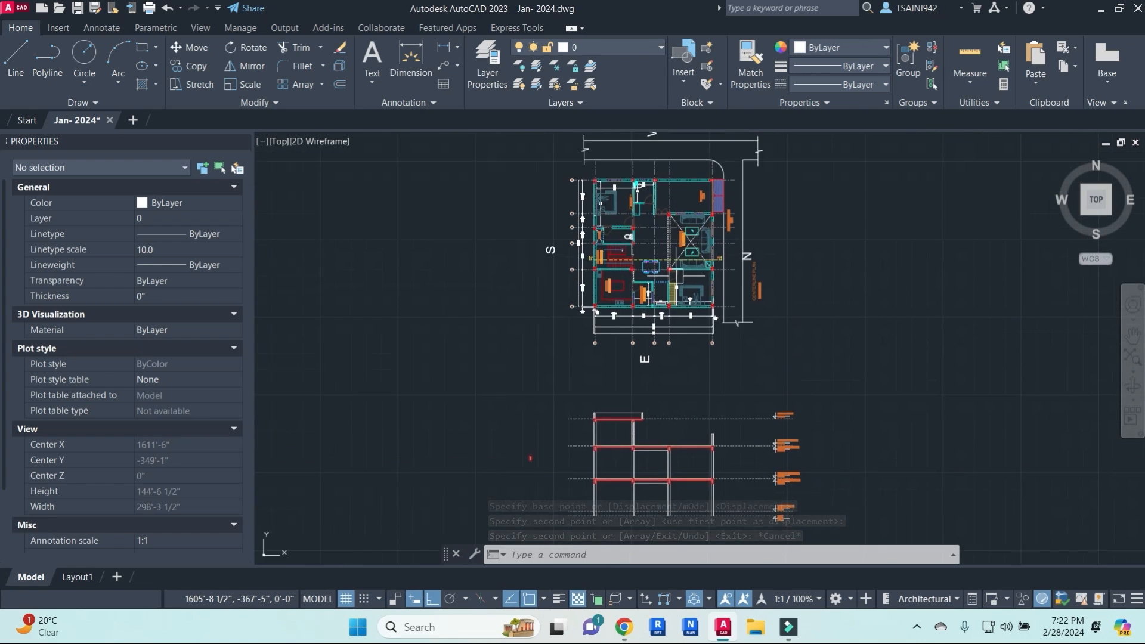
pyautogui.scroll(4, 683, 233)
pyautogui.scroll(-4, 707, 337)
pyautogui.moveTo(726, 522); pyautogui.dragTo(664, 363, button='middle')
pyautogui.scroll(10, 640, 388)
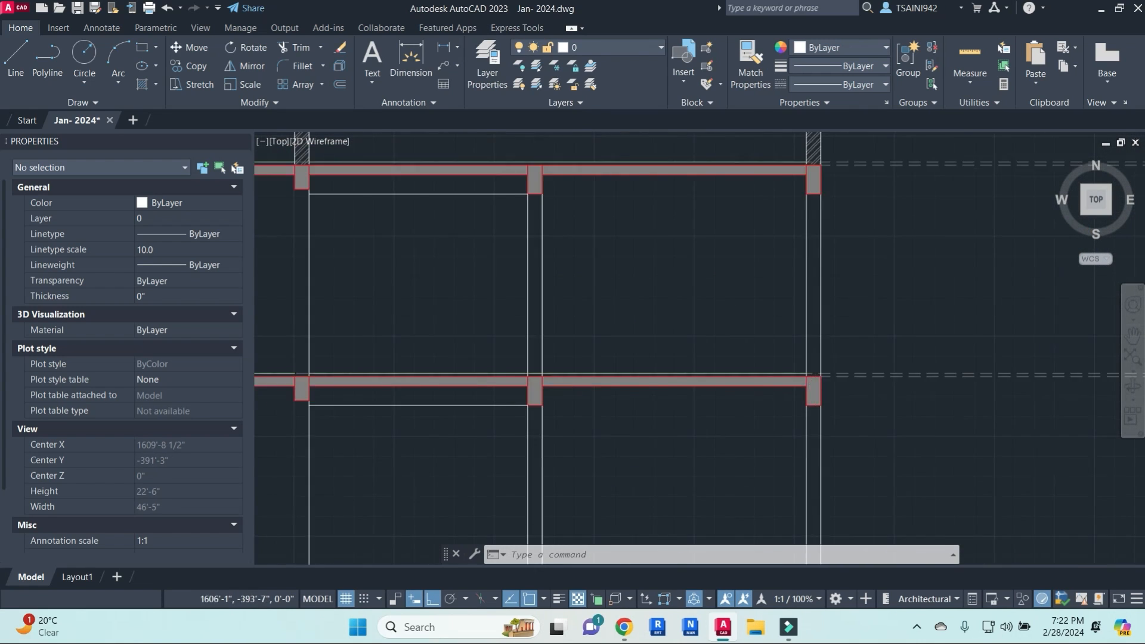
pyautogui.press('Escape')
pyautogui.press('Escape')
pyautogui.press('Escape')
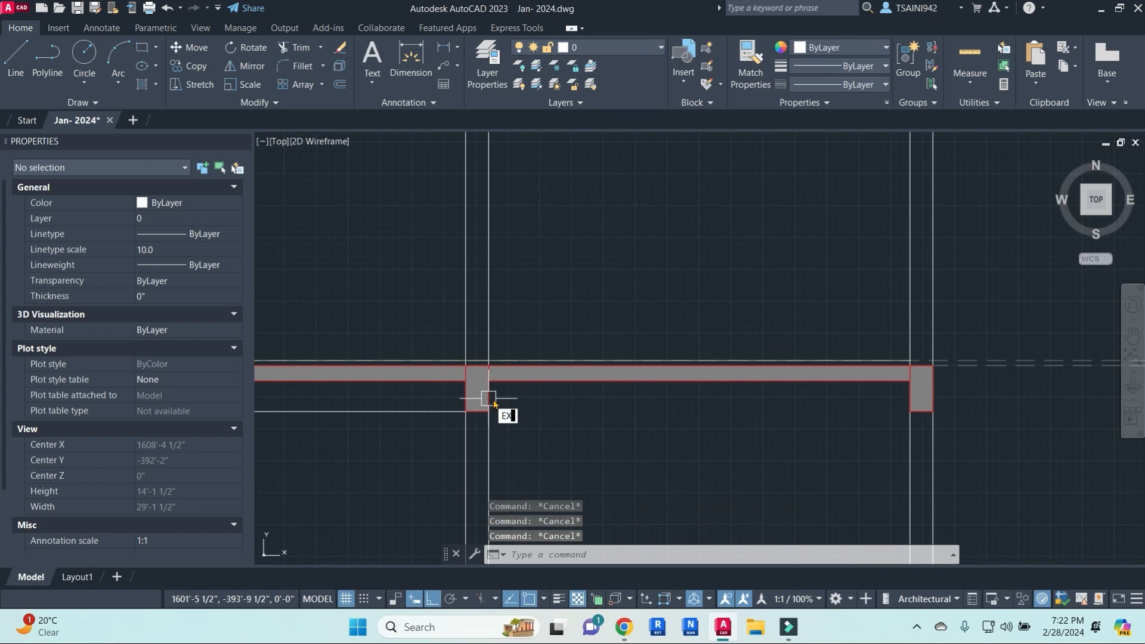
pyautogui.press('Return')
pyautogui.click(487, 335)
pyautogui.press('Return')
pyautogui.click(530, 380)
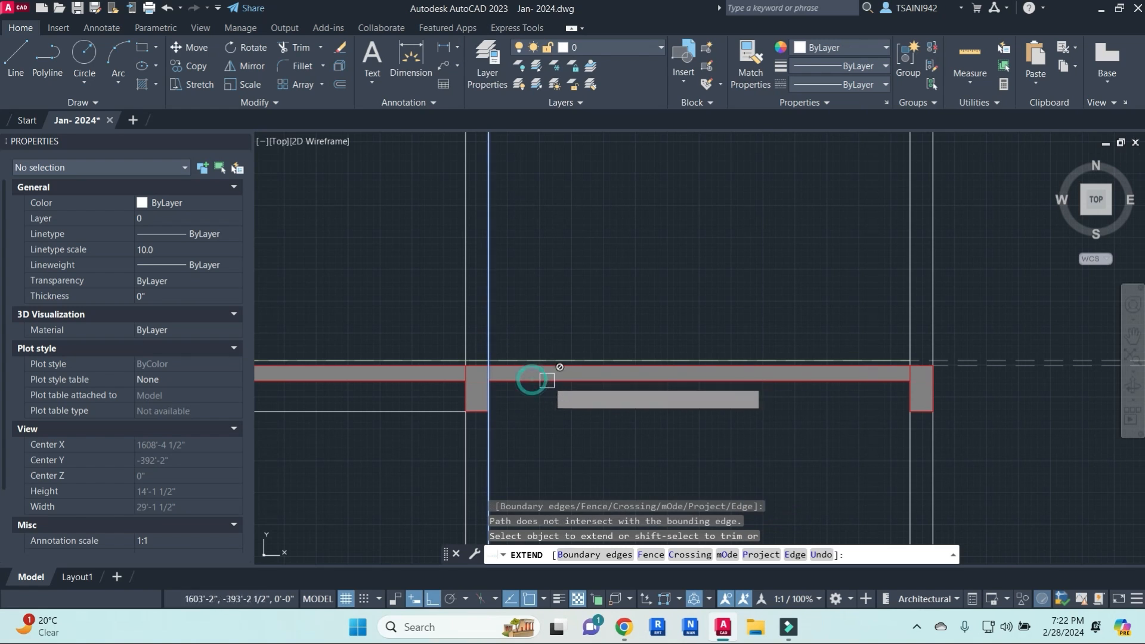
pyautogui.scroll(2, 549, 377)
pyautogui.click(620, 377)
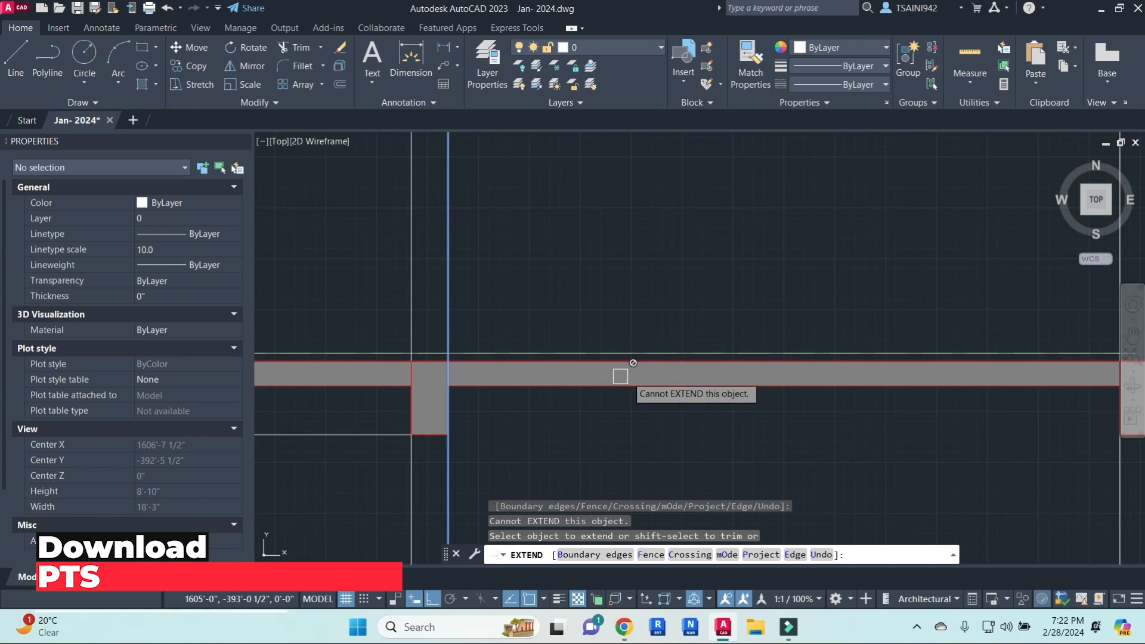
pyautogui.moveTo(620, 376); pyautogui.dragTo(530, 364, button='middle')
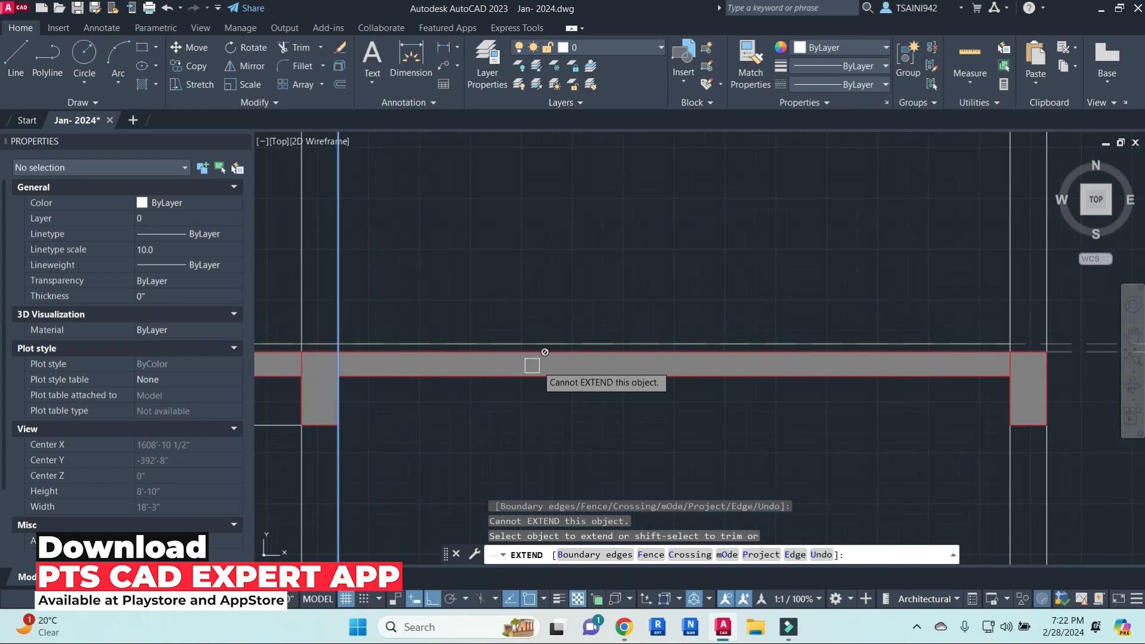
pyautogui.press('Escape')
pyautogui.click(636, 361)
pyautogui.press('Escape')
pyautogui.press('Escape')
pyautogui.click(866, 360)
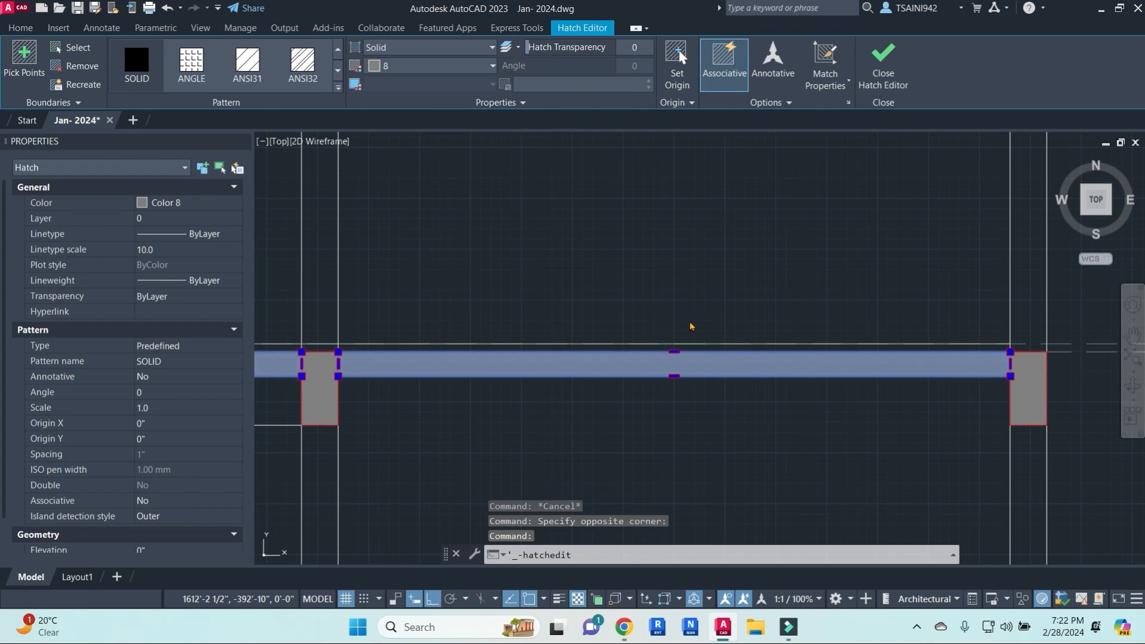
pyautogui.press('Escape')
# - Trim away the first floor slab's fill and outlines in the last bay, using the third beam's outer line as cutting edge
pyautogui.write('tr')
pyautogui.press('Return')
pyautogui.click(339, 302)
pyautogui.press('Return')
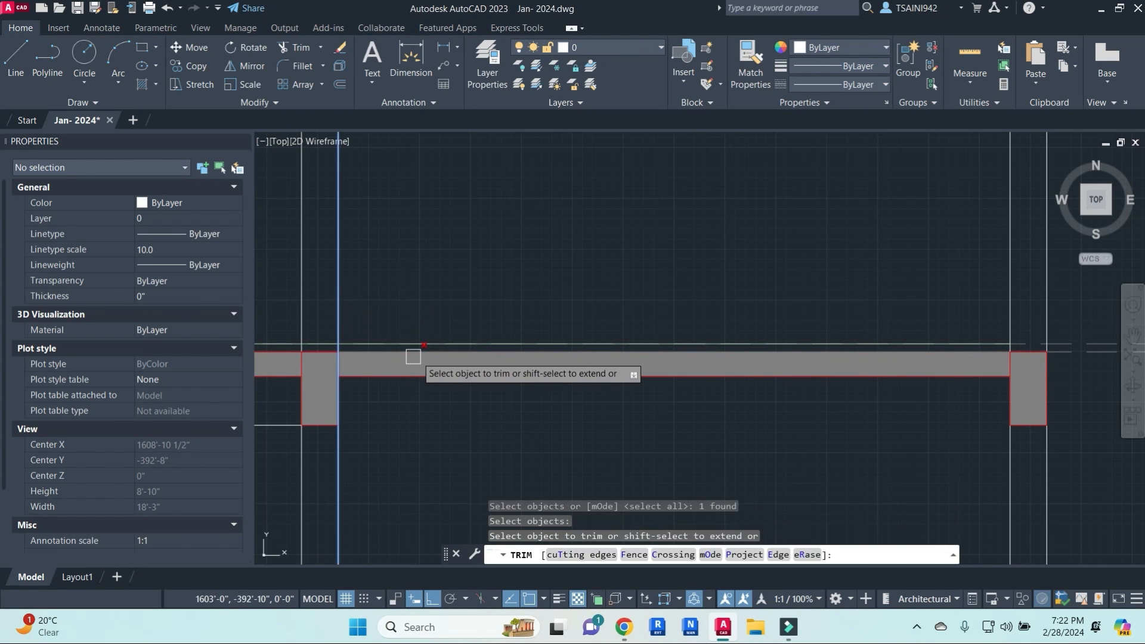
pyautogui.click(418, 358)
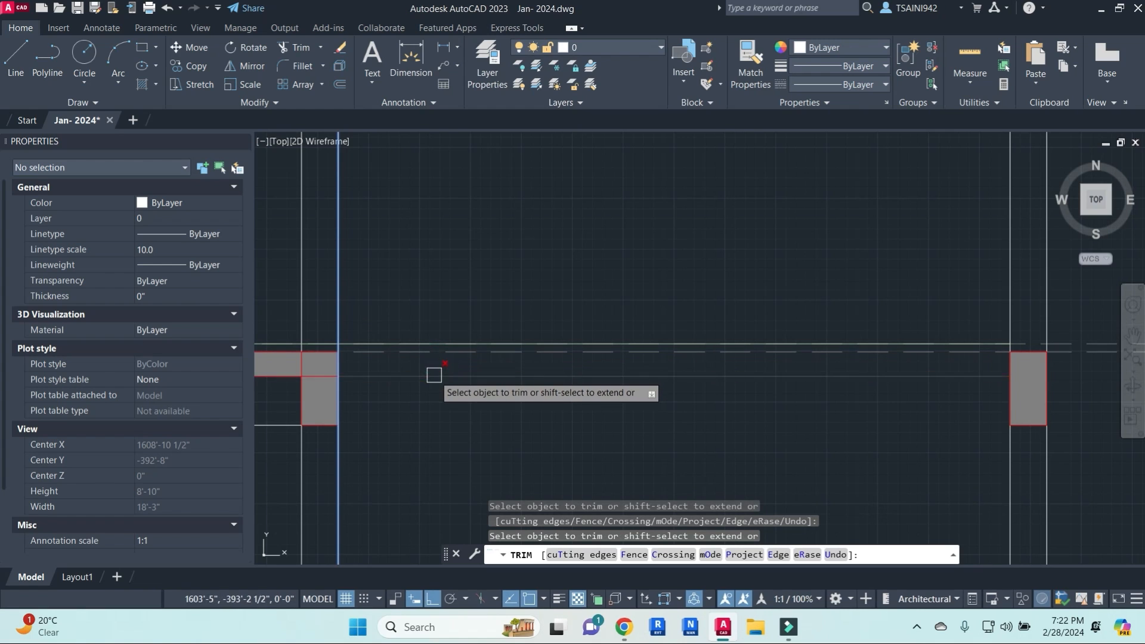
pyautogui.click(432, 375)
# - Examine the living room along section line A-A in the centerline plan and compare it with the section's open bay
pyautogui.scroll(-4, 978, 388)
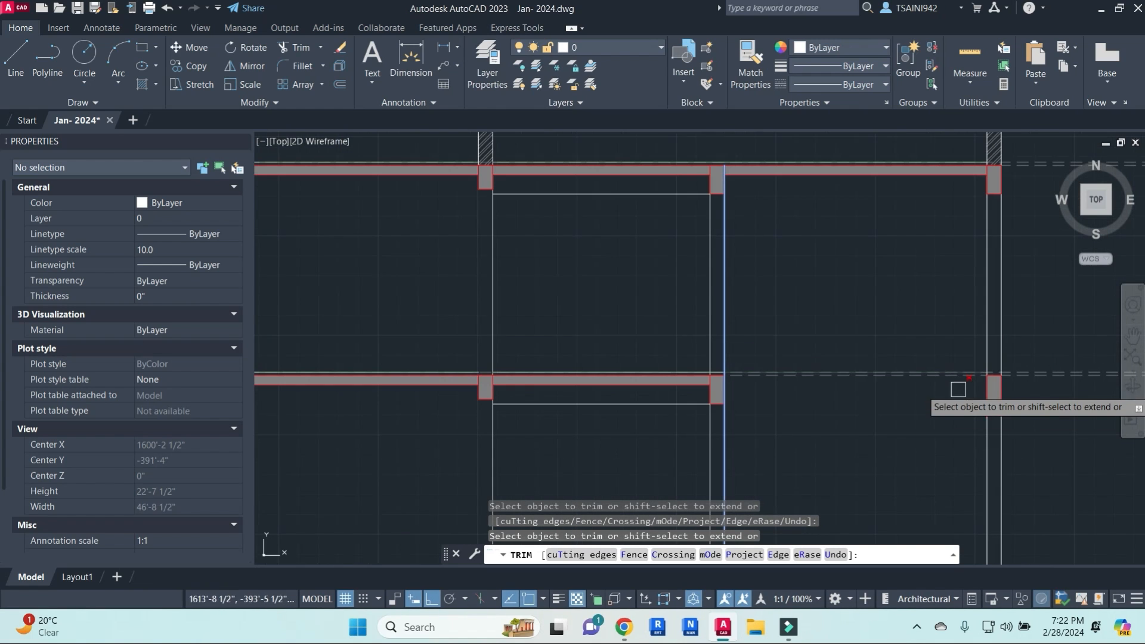
pyautogui.scroll(-10, 982, 378)
pyautogui.scroll(8, 916, 356)
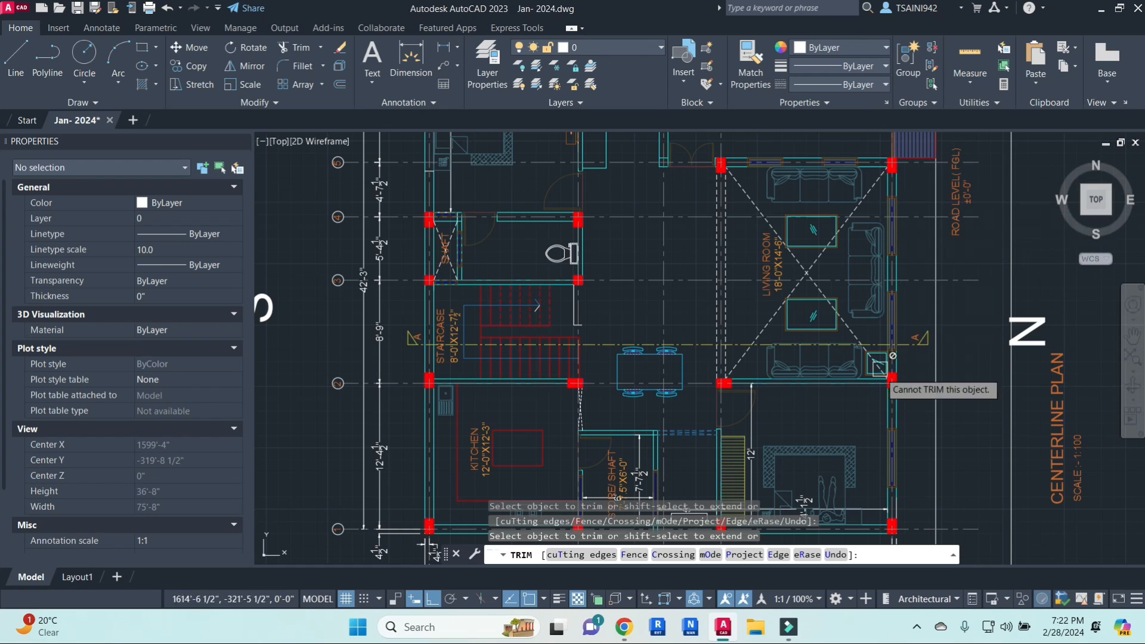
pyautogui.scroll(-8, 740, 333)
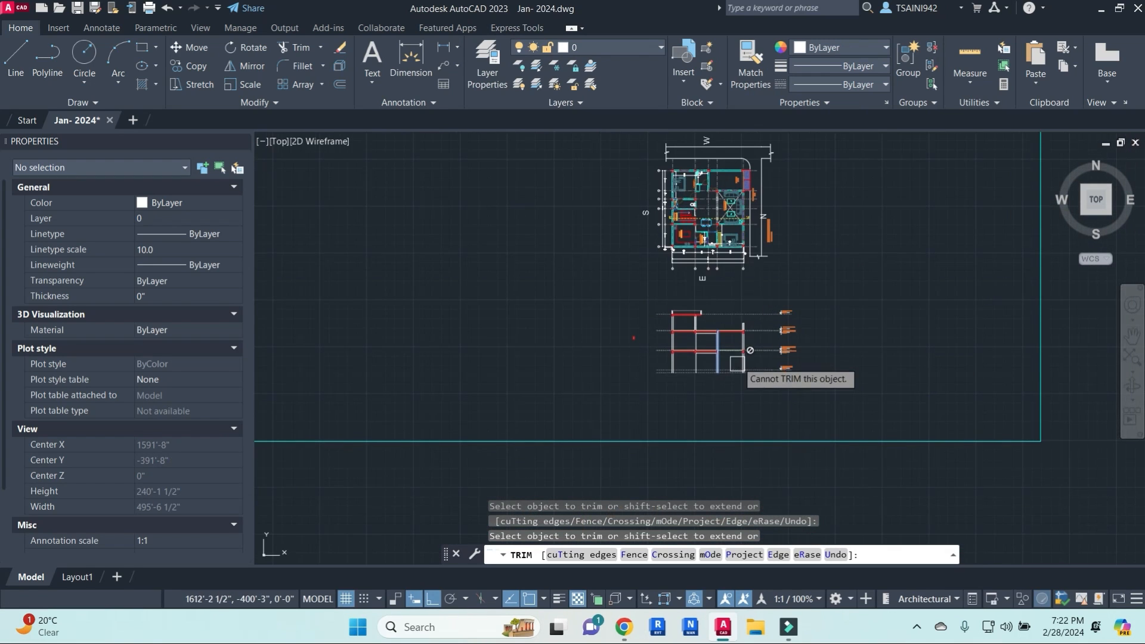
pyautogui.scroll(8, 752, 355)
pyautogui.press('Escape')
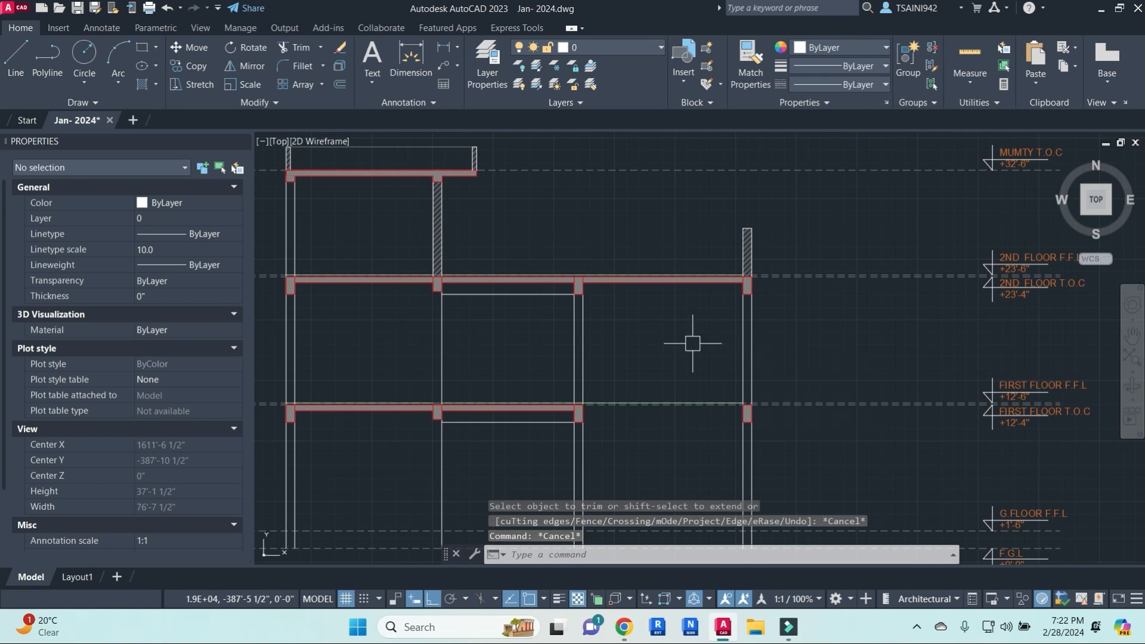
pyautogui.moveTo(638, 339)
pyautogui.mouseDown(button='middle')
pyautogui.moveTo(685, 294)
pyautogui.moveTo(658, 274)
pyautogui.mouseUp(button='middle')
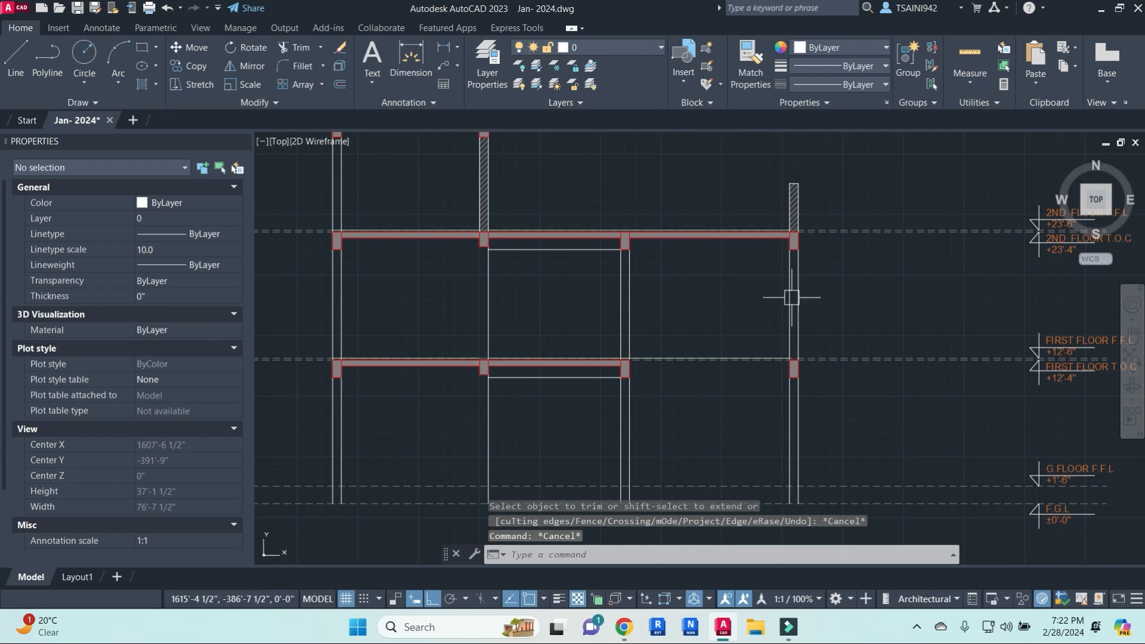
pyautogui.press('Escape')
pyautogui.press('Escape')
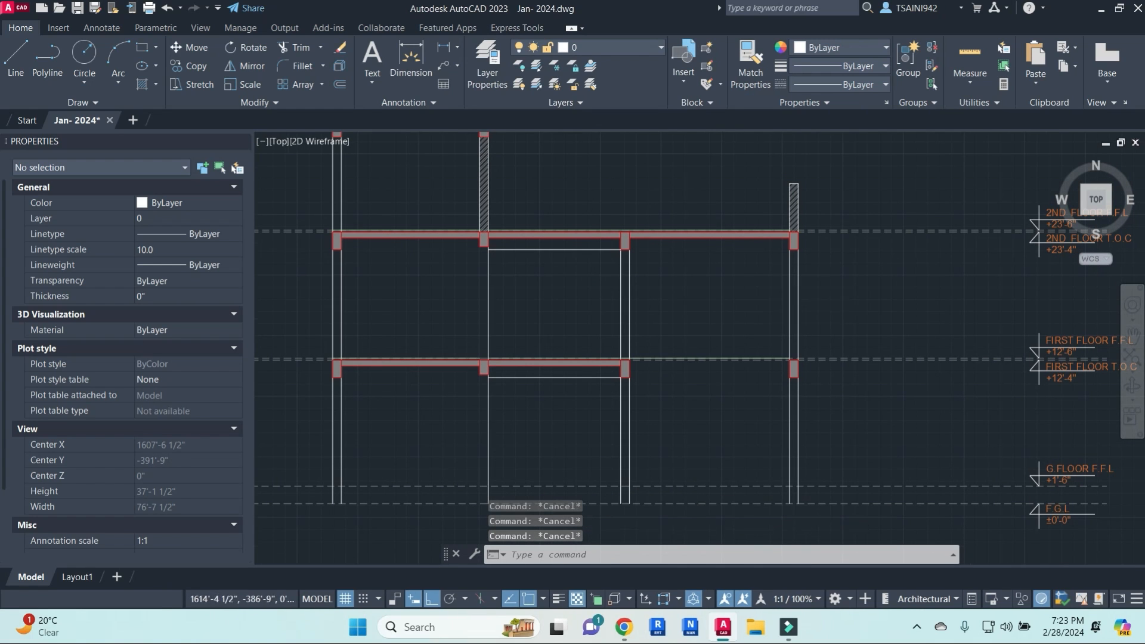
# - Measure the sill height from the ground floor line to the bottom of the middle ground floor window in the elevation
pyautogui.scroll(-12, 787, 316)
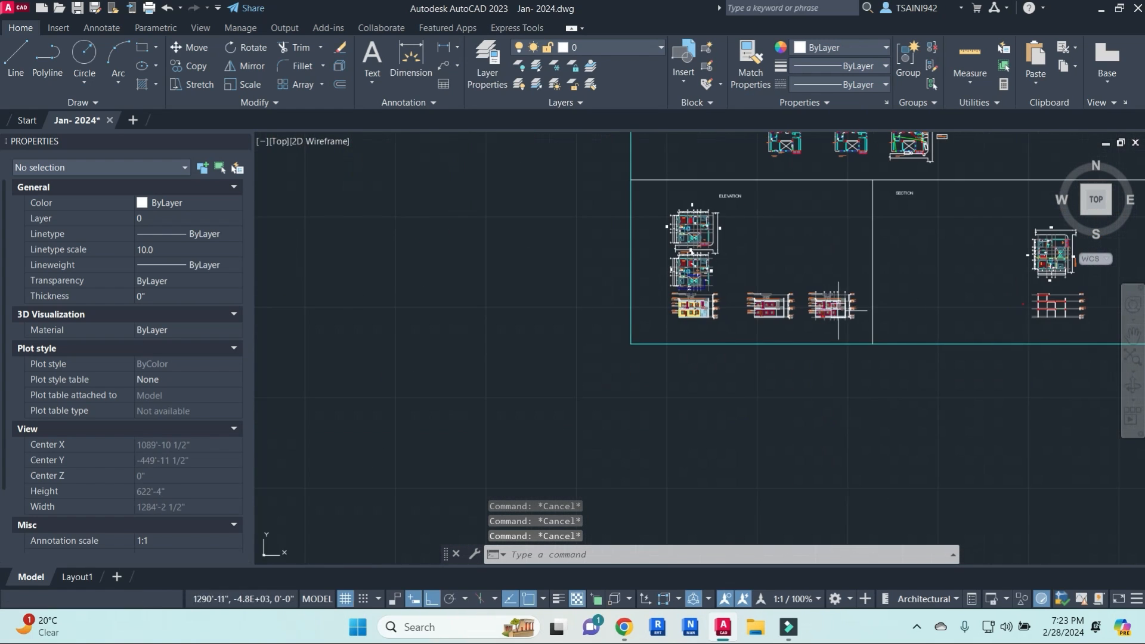
pyautogui.scroll(8, 839, 306)
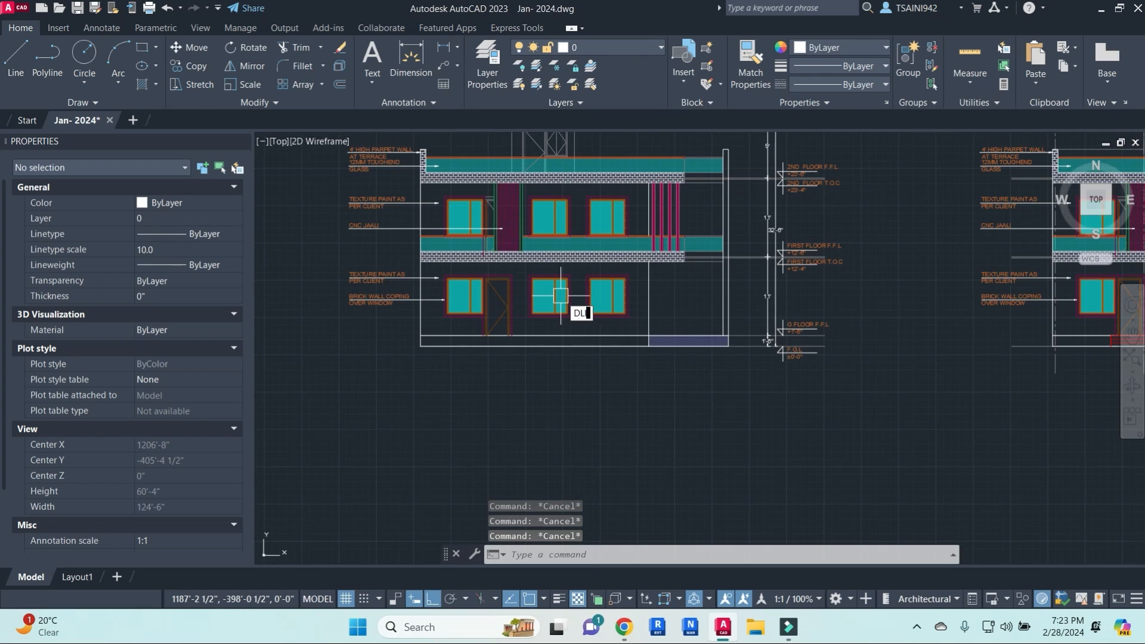
pyautogui.write('I')
pyautogui.press('Return')
pyautogui.scroll(4, 559, 310)
pyautogui.click(582, 302)
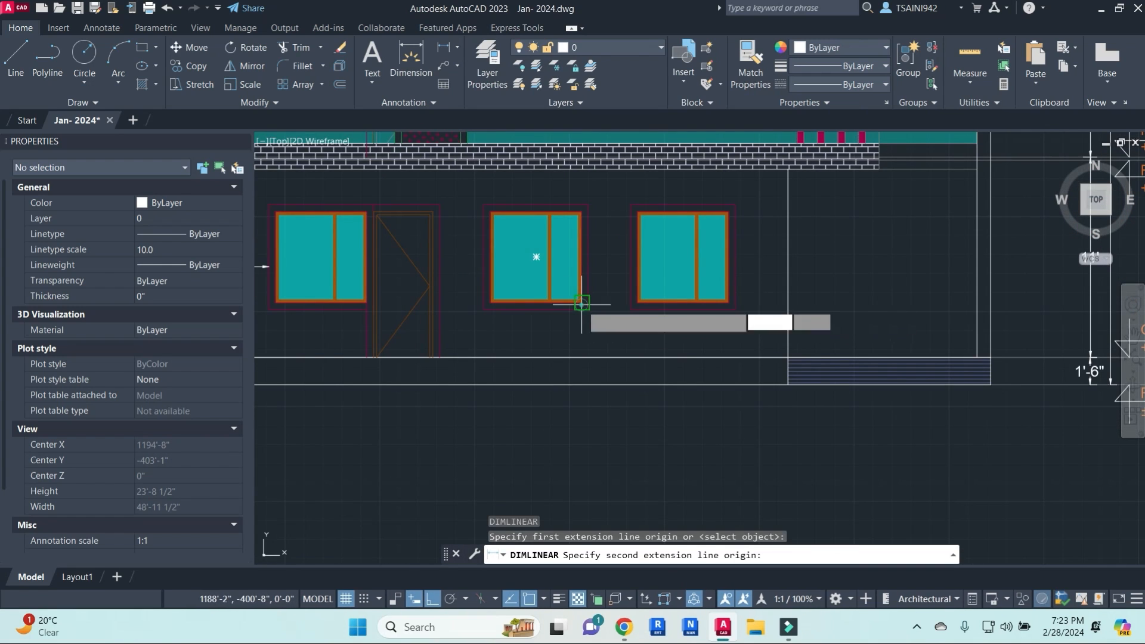
pyautogui.click(580, 359)
pyautogui.scroll(4, 582, 358)
pyautogui.press('Escape')
pyautogui.press('Escape')
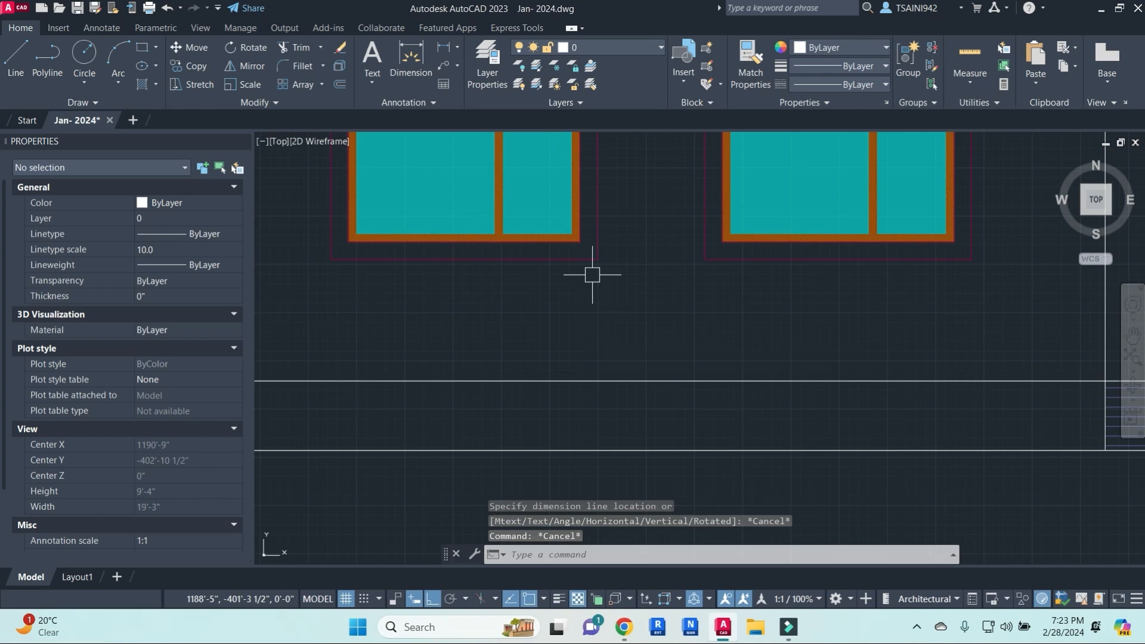
# - Measure the height of the middle ground floor window in the elevation
pyautogui.write('DIMLI')
pyautogui.press('Return')
pyautogui.click(579, 242)
pyautogui.moveTo(593, 275); pyautogui.dragTo(586, 491, button='middle')
pyautogui.click(573, 227)
pyautogui.press('Escape')
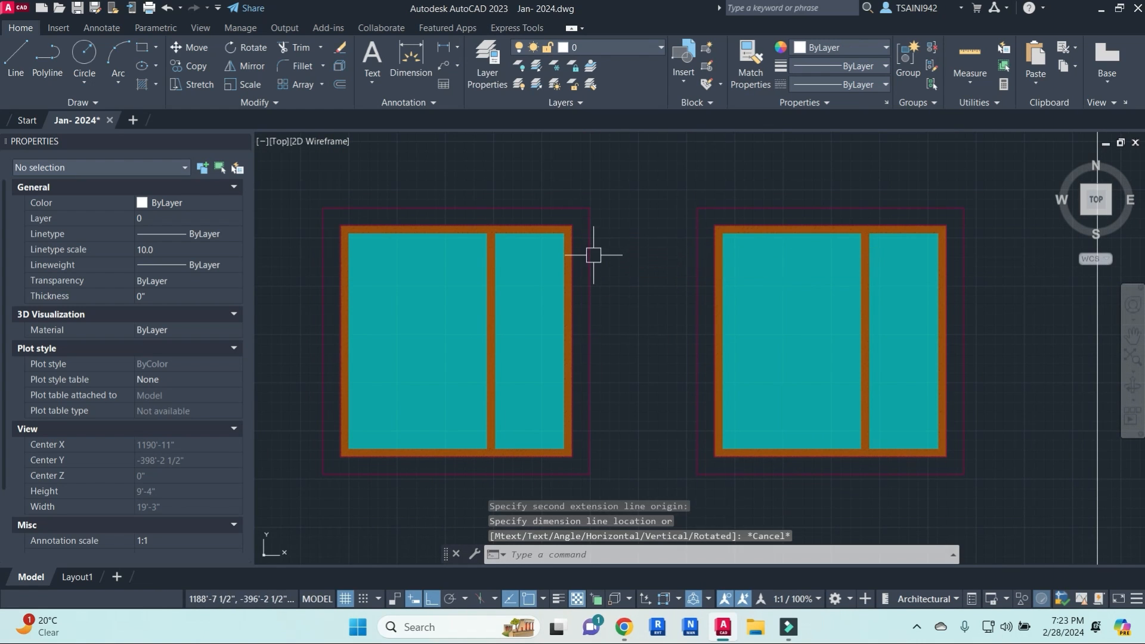
# - Offset the first floor F.F.L line upward by 3' in the section to set the window's sill level
pyautogui.scroll(-8, 592, 256)
pyautogui.scroll(-8, 592, 256)
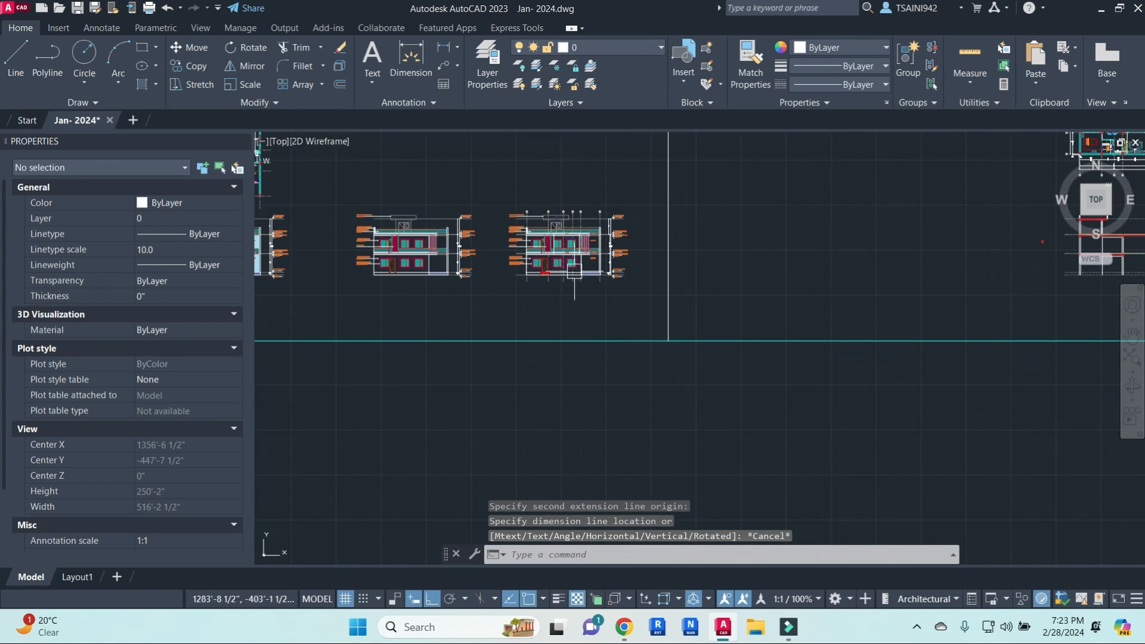
pyautogui.moveTo(687, 287); pyautogui.dragTo(271, 354, button='middle')
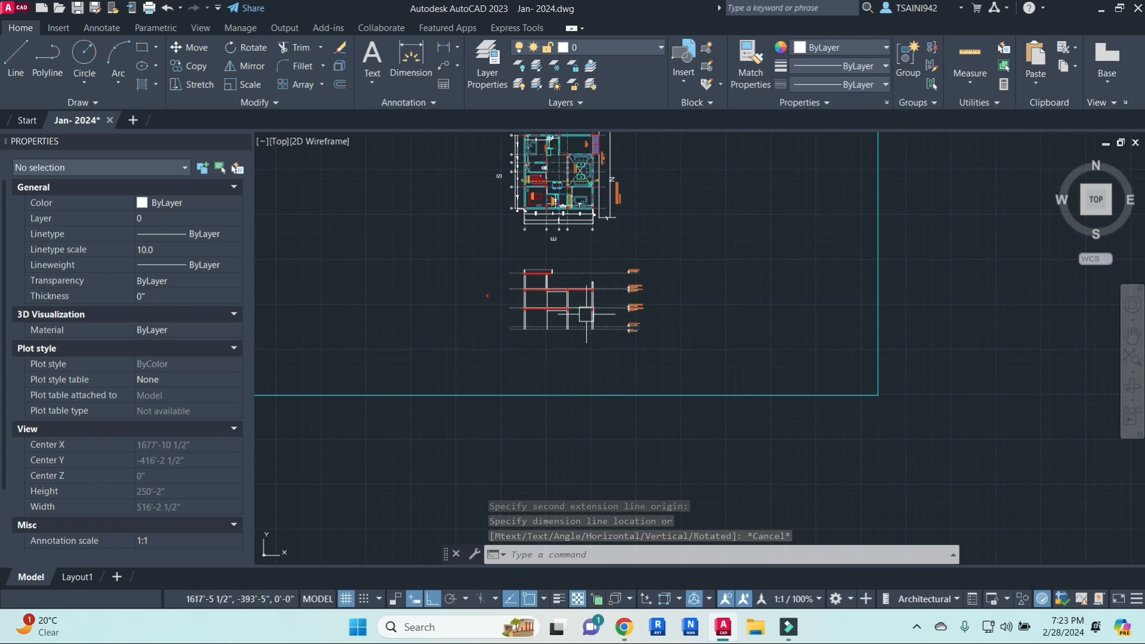
pyautogui.scroll(10, 586, 313)
pyautogui.press('Escape')
pyautogui.press('Escape')
pyautogui.write('o')
pyautogui.press('Return')
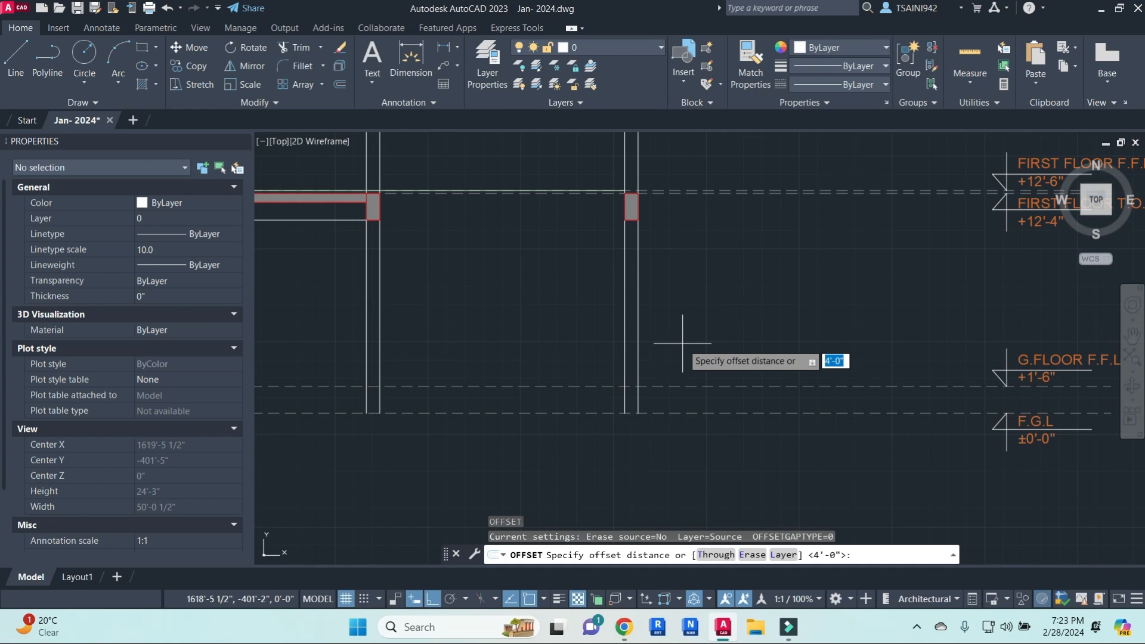
pyautogui.write("3'")
pyautogui.press('Return')
pyautogui.moveTo(682, 340); pyautogui.dragTo(688, 493, button='middle')
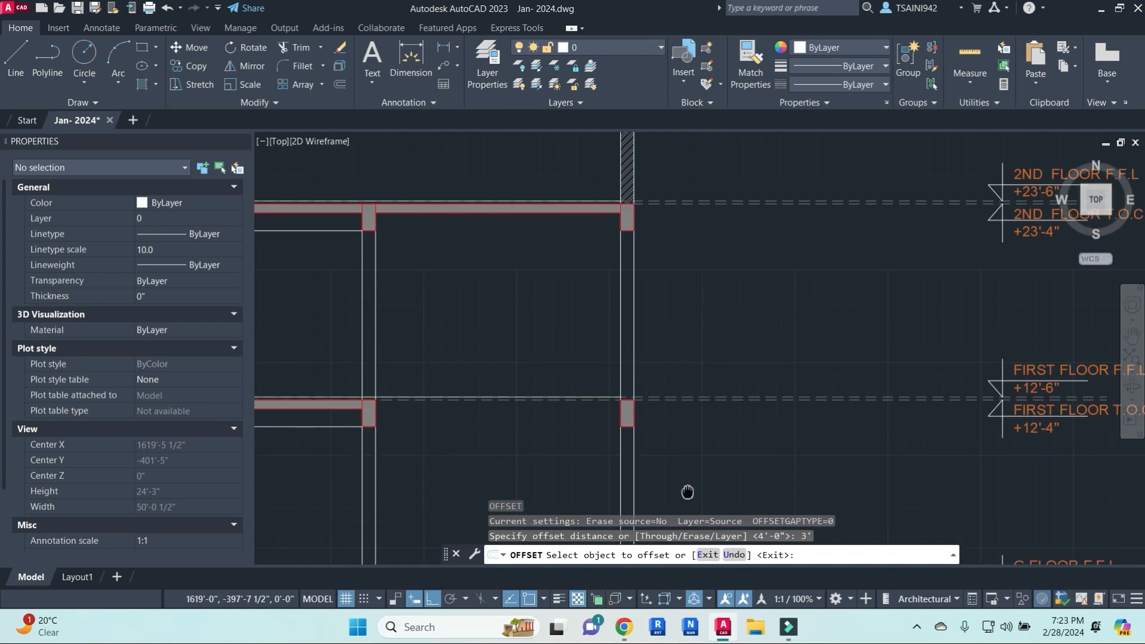
pyautogui.scroll(5, 660, 401)
pyautogui.click(659, 404)
pyautogui.click(652, 235)
pyautogui.scroll(-3, 673, 370)
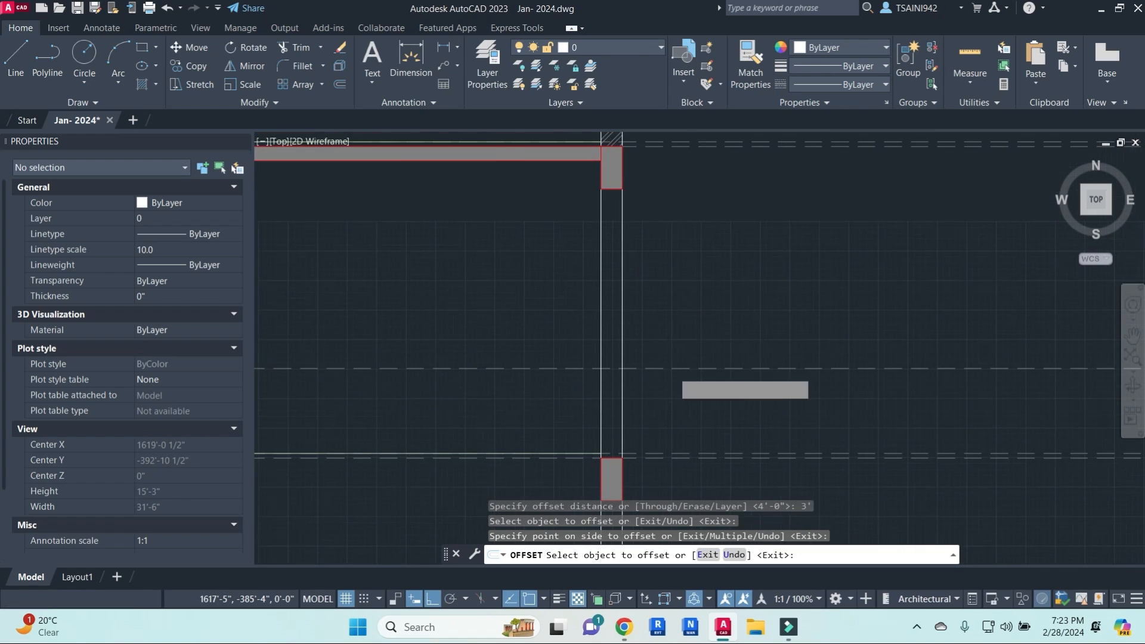
# - Offset the sill level line upward by 5' to set the window's head level
pyautogui.press('Escape')
pyautogui.press('Escape')
pyautogui.write('o')
pyautogui.press('Return')
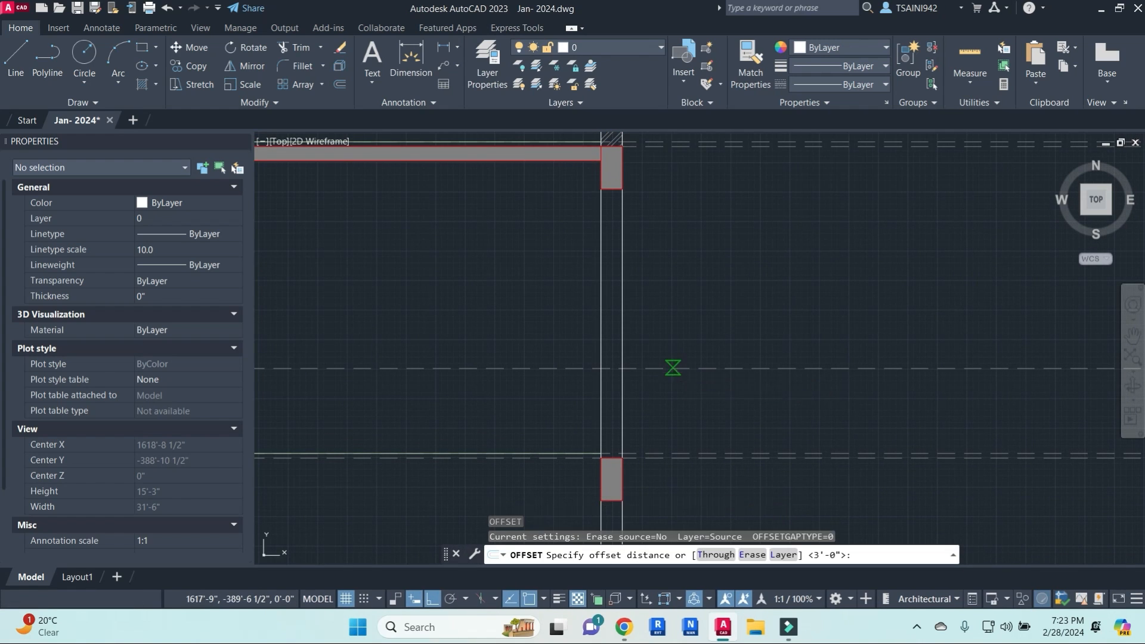
pyautogui.press('Return')
pyautogui.click(685, 369)
pyautogui.click(696, 254)
pyautogui.press('Escape')
pyautogui.press('Escape')
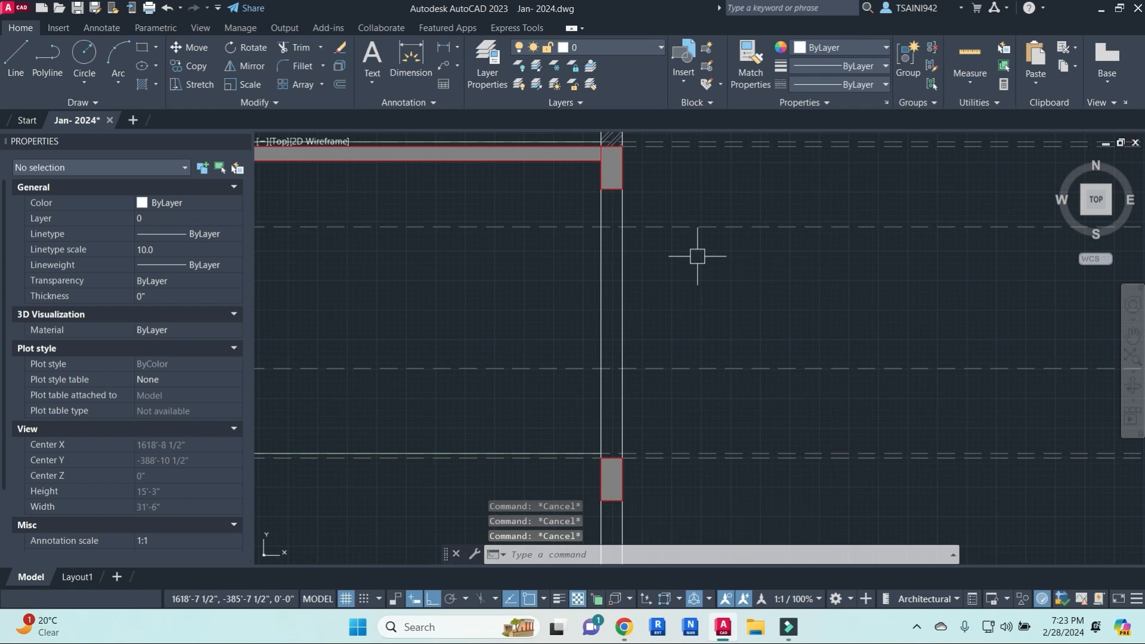
# - Trim the sill and head level lines on both sides so they remain only within the outer wall's thickness
pyautogui.write('tr')
pyautogui.press('Return')
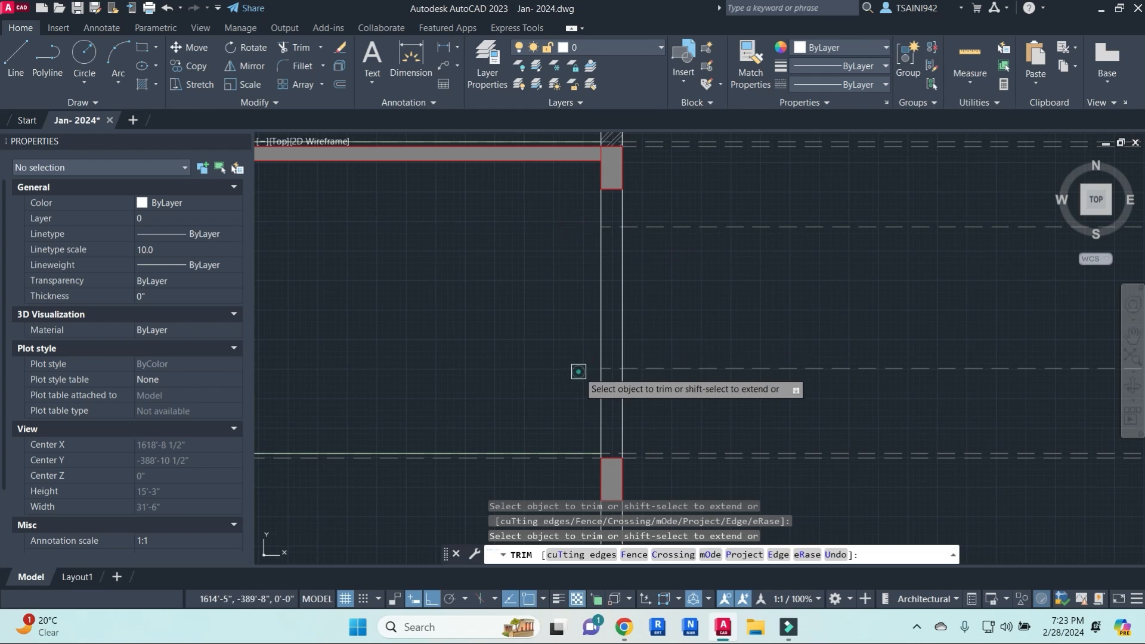
pyautogui.click(672, 225)
pyautogui.click(678, 369)
pyautogui.scroll(-3, 724, 345)
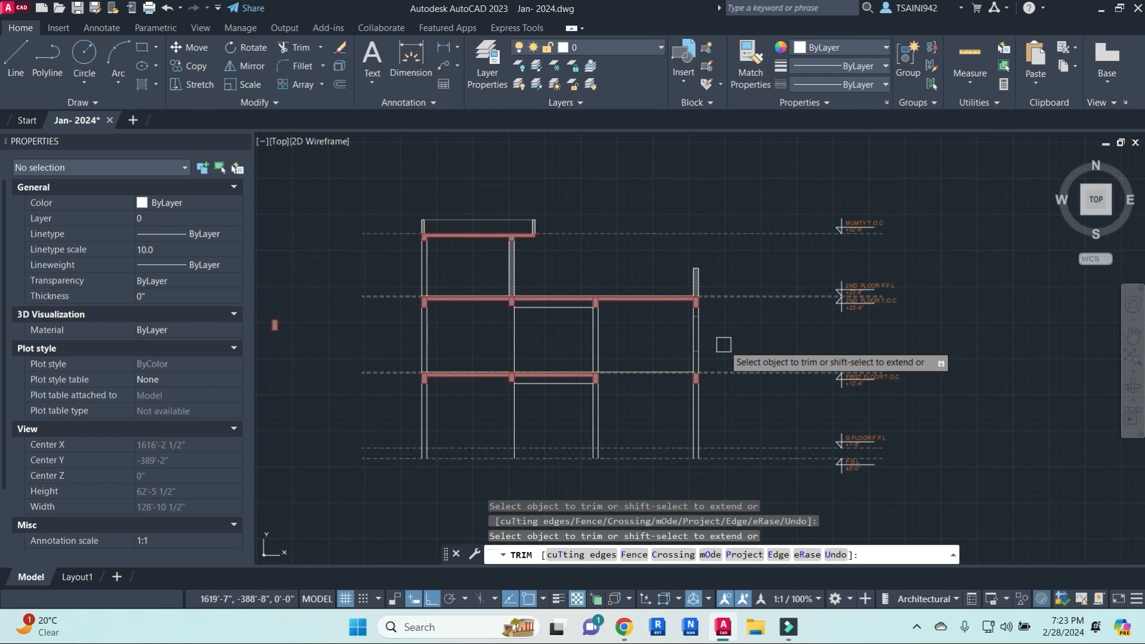
pyautogui.scroll(3, 690, 334)
pyautogui.press('Escape')
pyautogui.press('Escape')
pyautogui.press('Escape')
pyautogui.scroll(5, 710, 273)
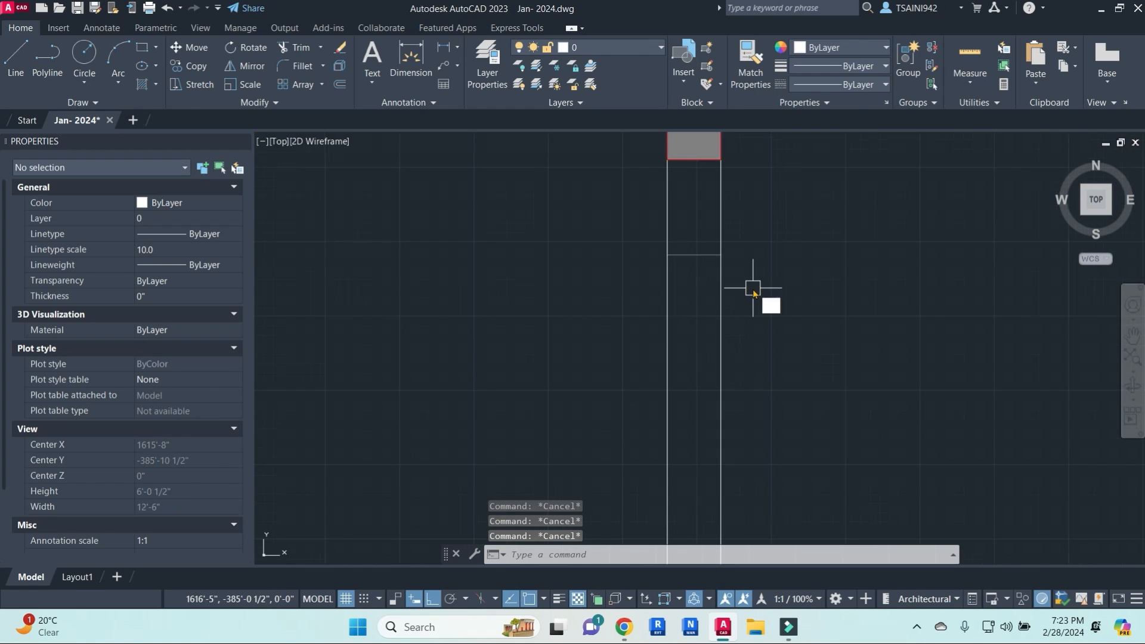
pyautogui.write('m')
pyautogui.press('Return')
pyautogui.press('Escape')
# - Assign the window's sill and head lines in the outer wall to the window layer
pyautogui.click(634, 240)
pyautogui.scroll(-4, 749, 427)
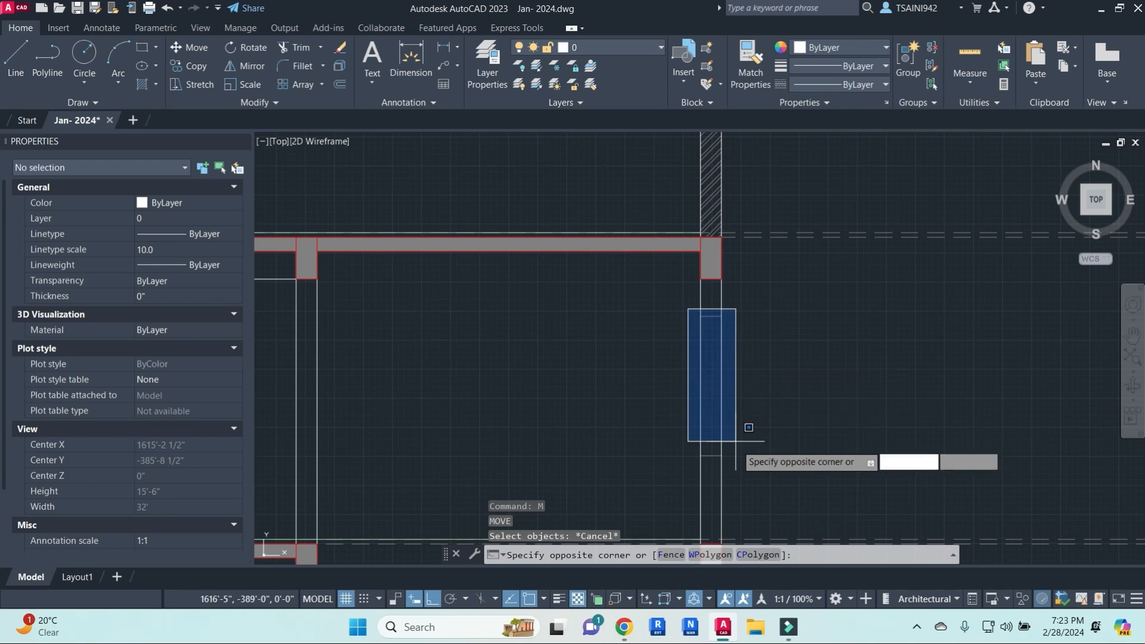
pyautogui.click(741, 460)
pyautogui.click(635, 53)
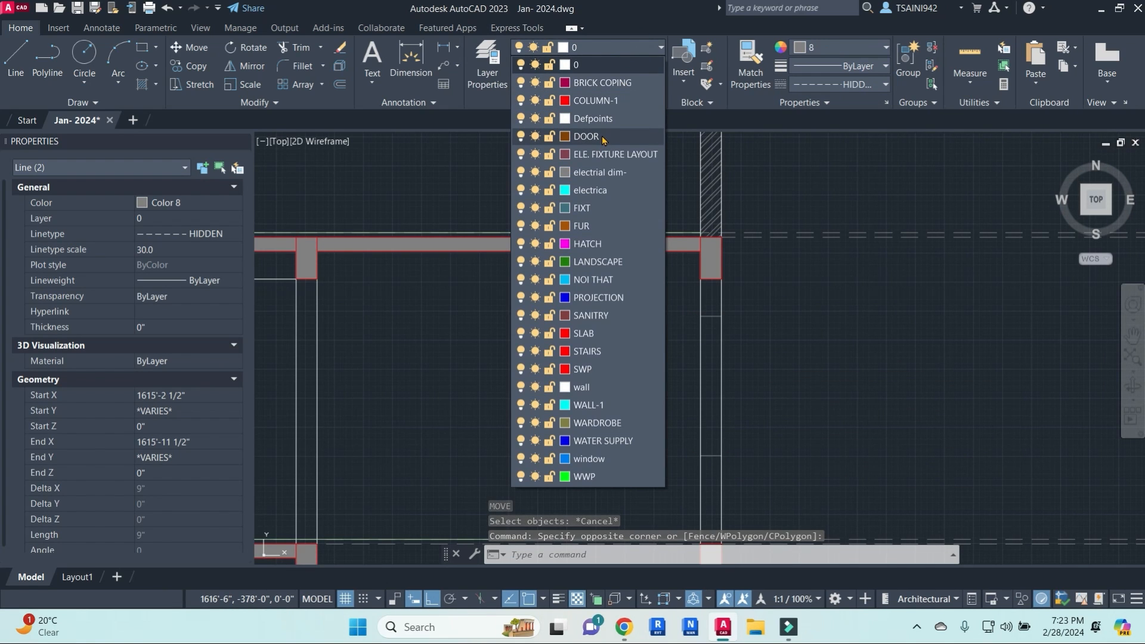
pyautogui.click(586, 137)
pyautogui.click(654, 49)
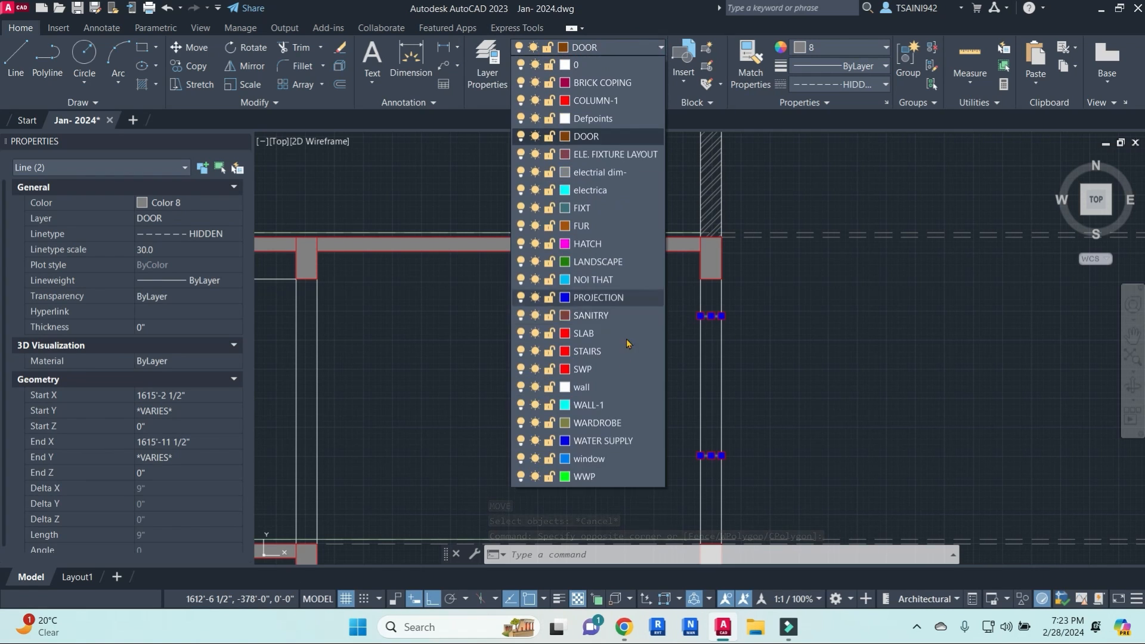
pyautogui.click(589, 458)
pyautogui.scroll(3, 735, 385)
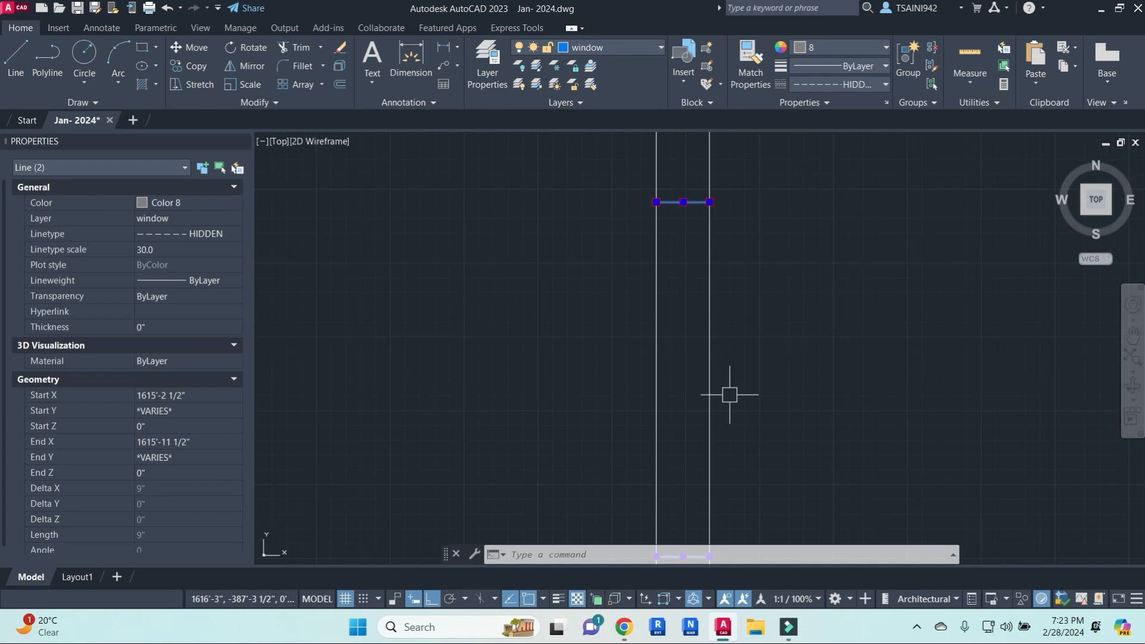
pyautogui.press('Escape')
pyautogui.press('Escape')
# - Set the colour of the window's sill and head lines to ByLayer
pyautogui.click(653, 264)
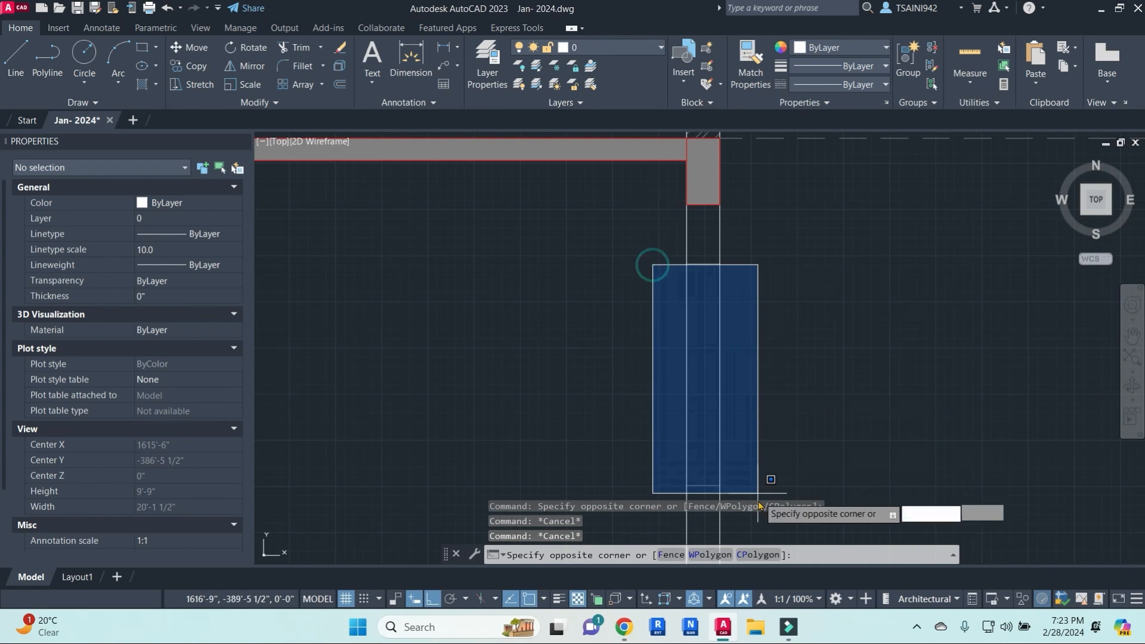
pyautogui.click(771, 485)
pyautogui.click(647, 238)
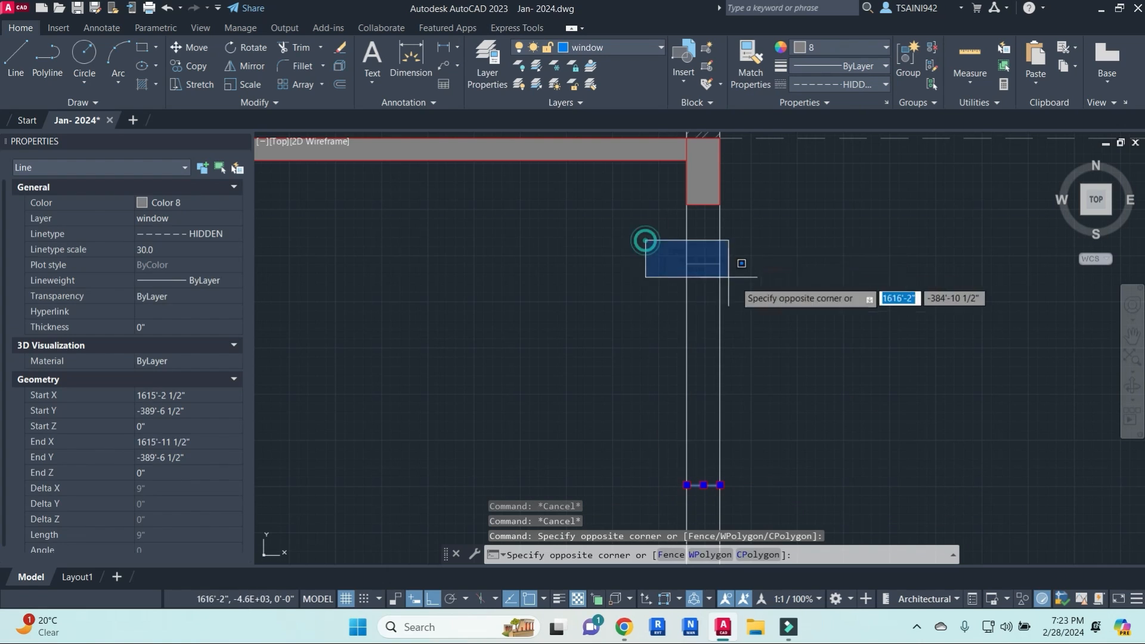
pyautogui.click(769, 301)
pyautogui.click(865, 47)
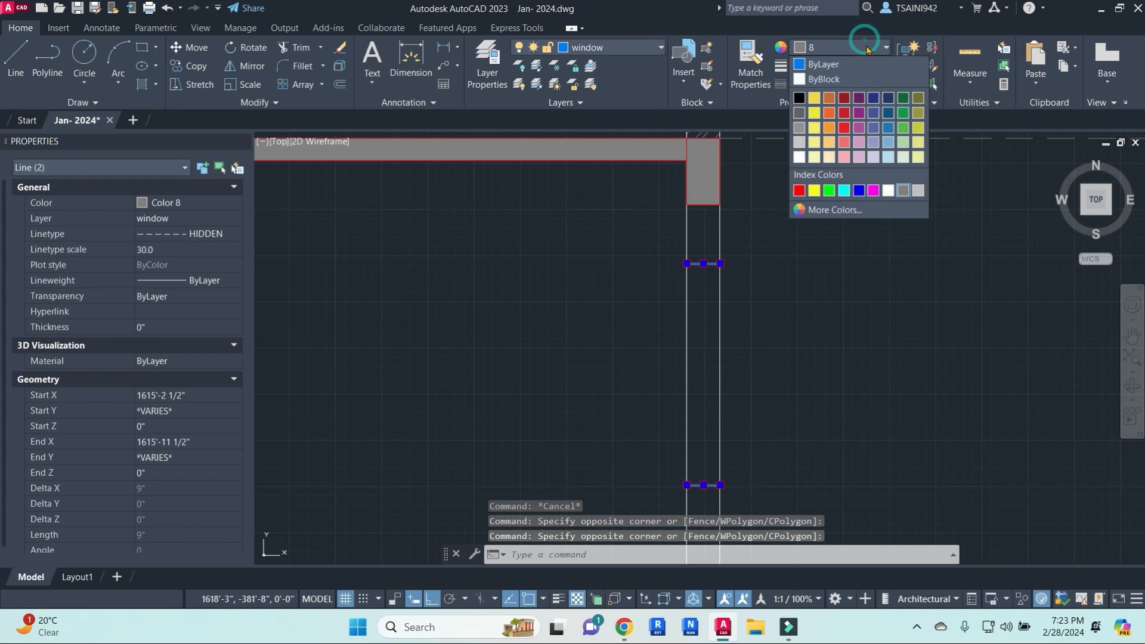
pyautogui.click(826, 64)
pyautogui.press('Escape')
pyautogui.press('Escape')
pyautogui.moveTo(752, 344); pyautogui.dragTo(739, 286, button='middle')
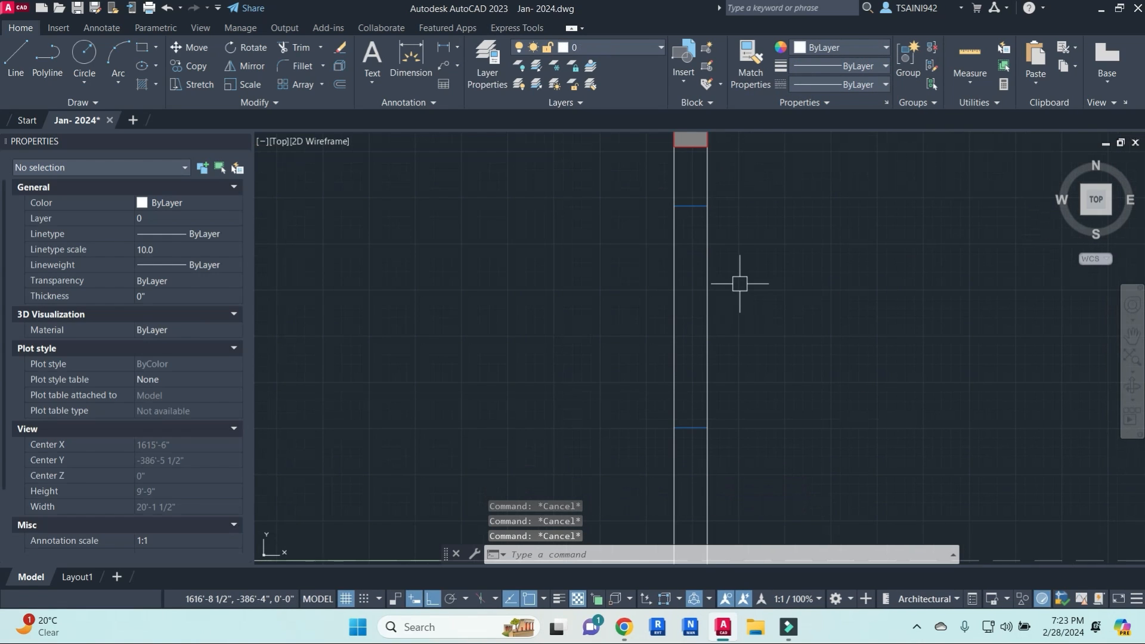
pyautogui.write('l')
pyautogui.press('Return')
pyautogui.press('Escape')
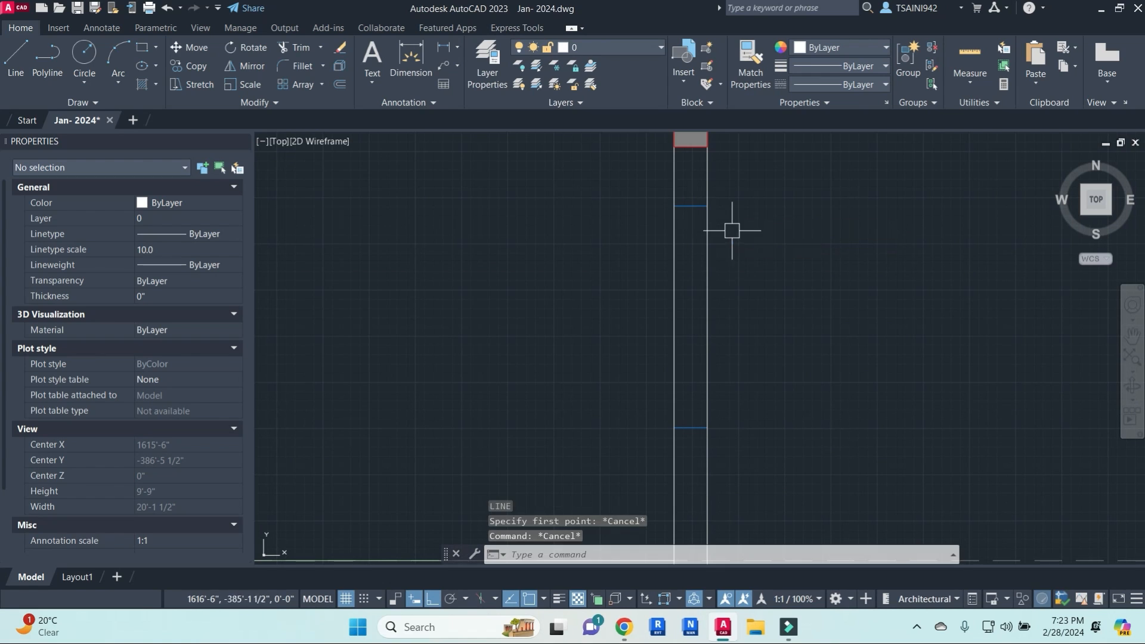
# - Offset the window's head line downward and its sill line upward by 2" to form the frame
pyautogui.write('o')
pyautogui.press('Return')
pyautogui.write('2')
pyautogui.press('Return')
pyautogui.click(690, 206)
pyautogui.click(695, 266)
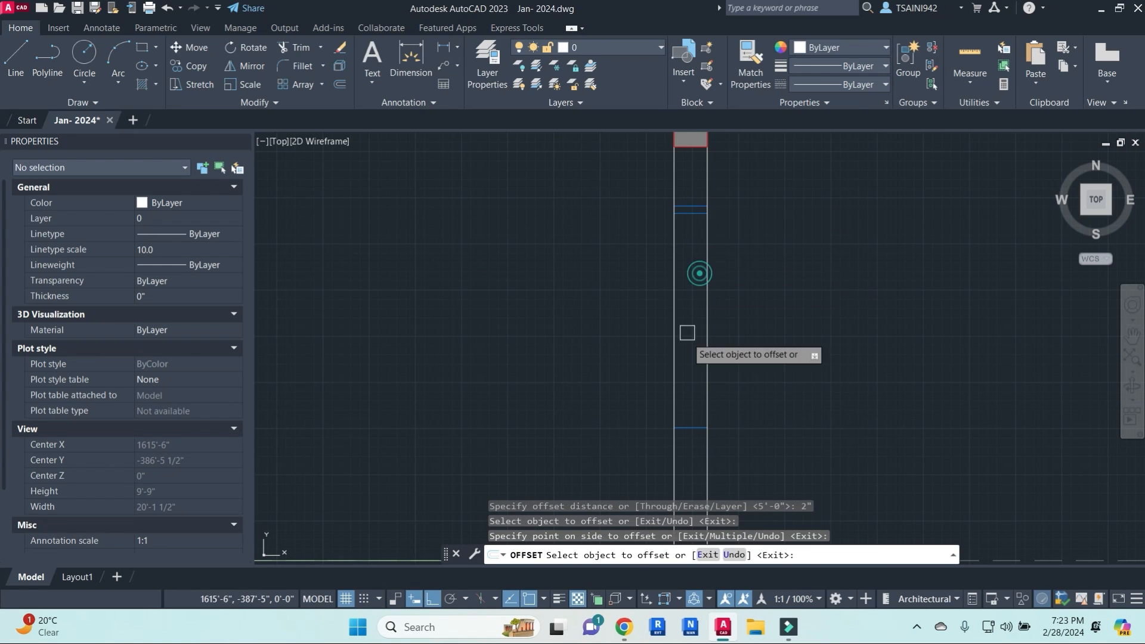
pyautogui.click(689, 427)
pyautogui.press('Escape')
pyautogui.press('Escape')
pyautogui.press('Escape')
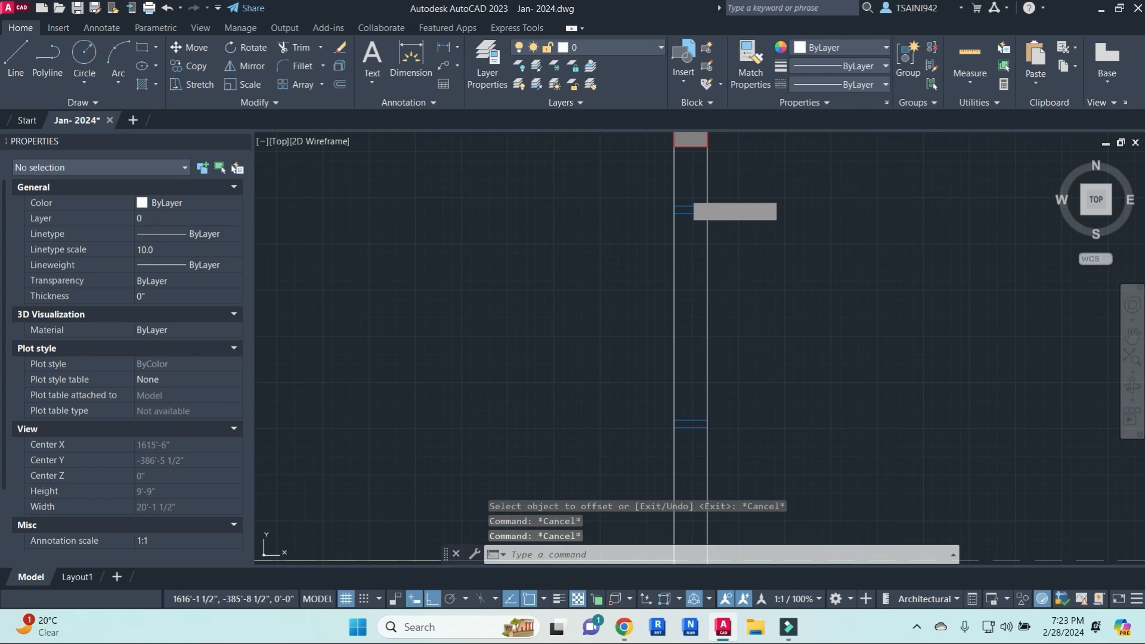
# - Draw a vertical glass line between the midpoints of the window's inner head and sill frame lines
pyautogui.write('l')
pyautogui.press('Return')
pyautogui.click(691, 213)
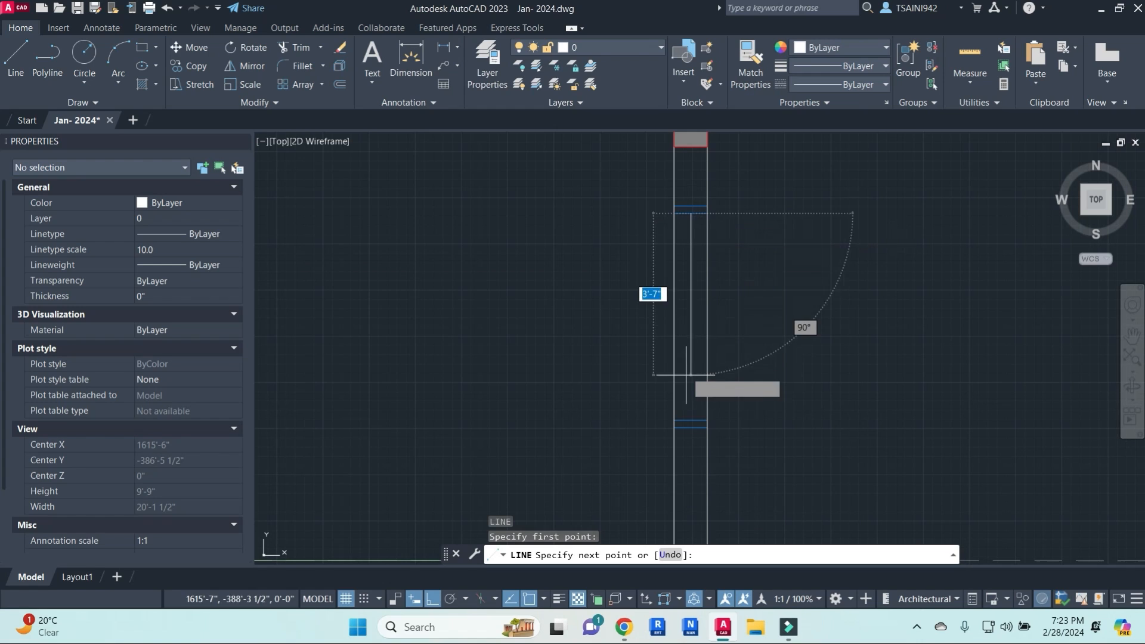
pyautogui.click(691, 420)
pyautogui.press('Escape')
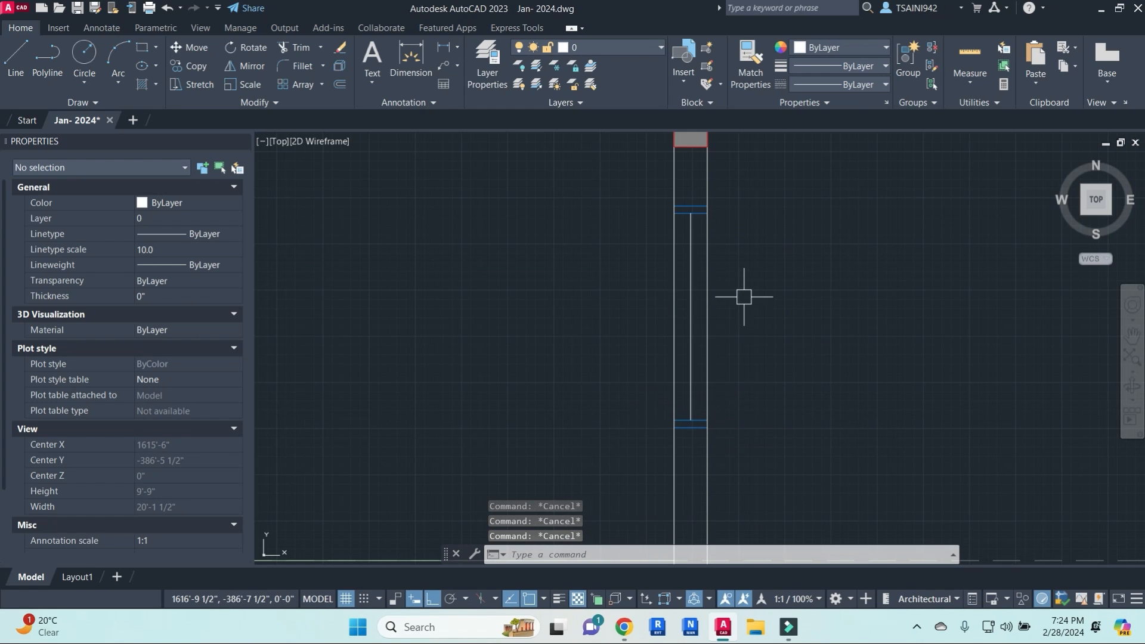
# - Offset the window's vertical glass line by 2" to both sides
pyautogui.write('o')
pyautogui.press('Return')
pyautogui.write('2')
pyautogui.press('Return')
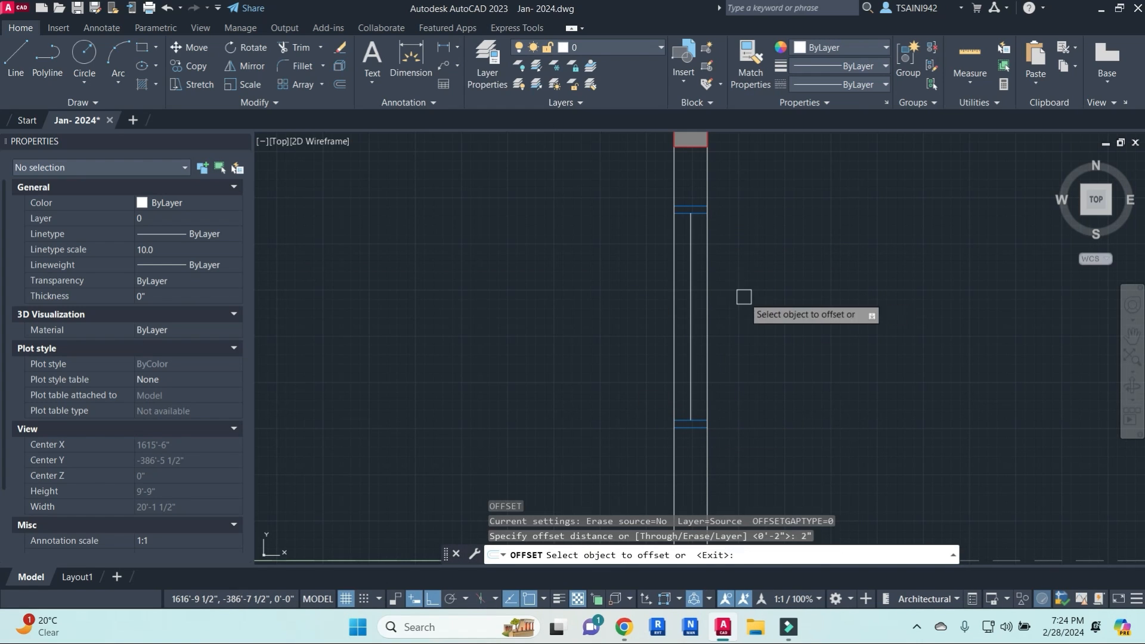
pyautogui.scroll(2, 700, 271)
pyautogui.click(684, 310)
pyautogui.click(759, 309)
pyautogui.click(686, 311)
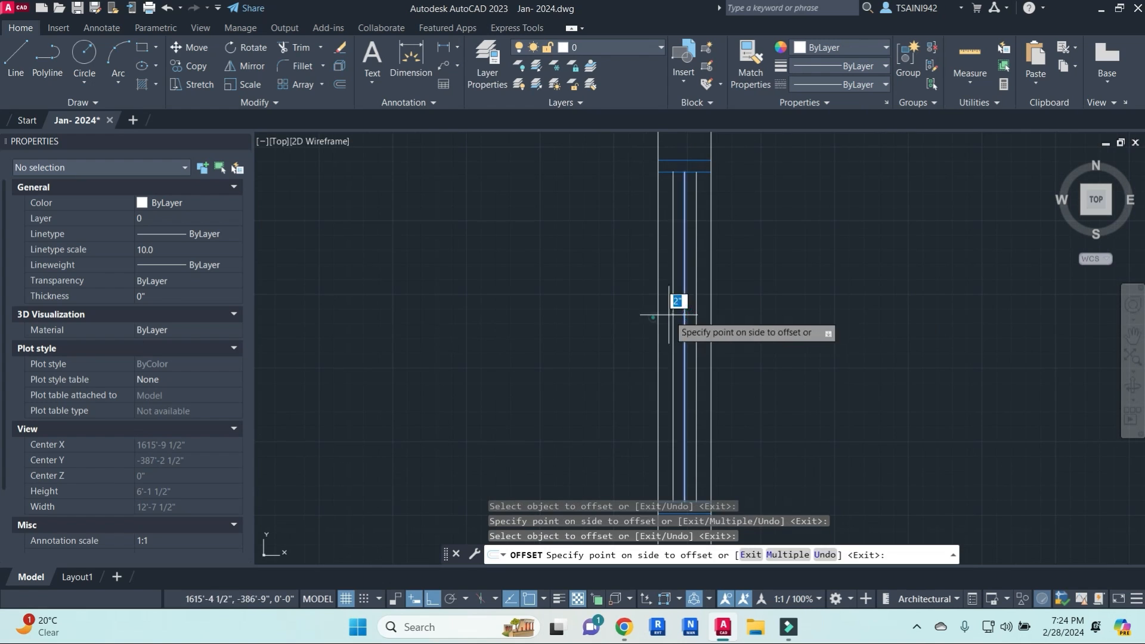
pyautogui.click(668, 316)
pyautogui.press('Escape')
pyautogui.press('Escape')
# - Set the colour of the two offset vertical lines beside the glass line to colour 8
pyautogui.click(696, 308)
pyautogui.click(670, 308)
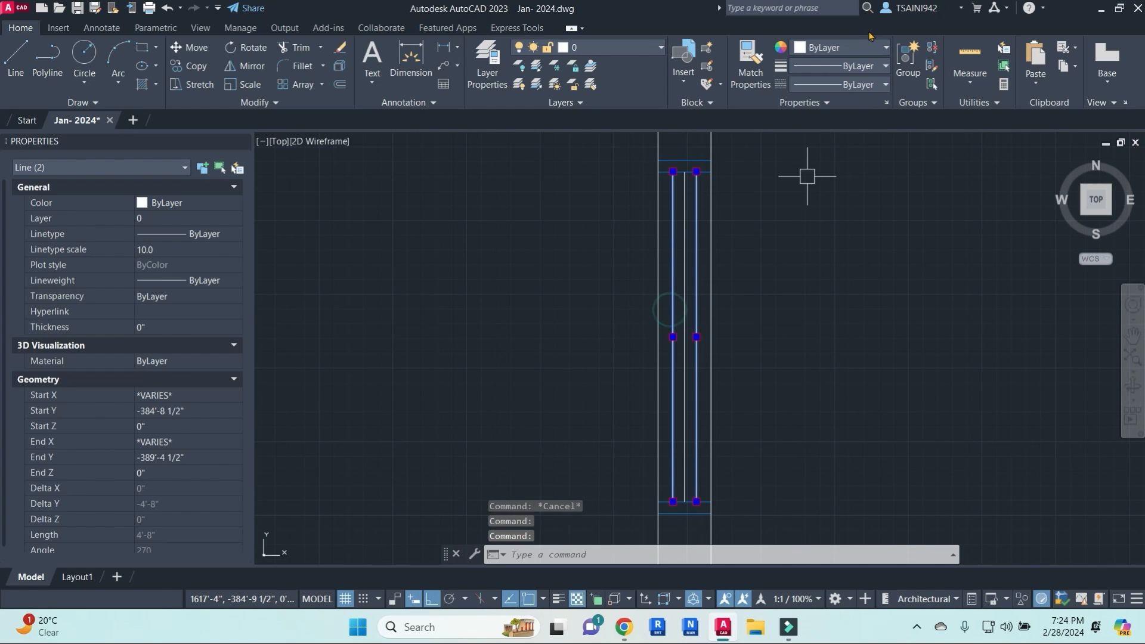
pyautogui.click(905, 186)
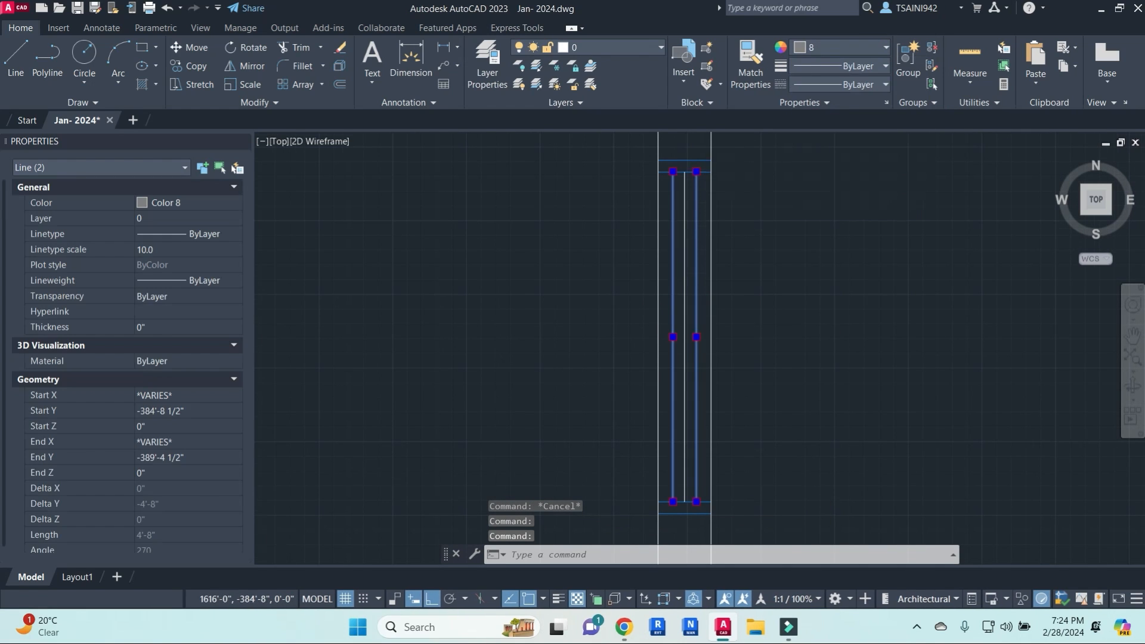
pyautogui.scroll(1, 714, 166)
pyautogui.press('Escape')
pyautogui.click(579, 149)
pyautogui.press('Escape')
# - Set the middle glass line to Cyan with a 0.30 mm lineweight and turn on the lineweight display
pyautogui.click(673, 225)
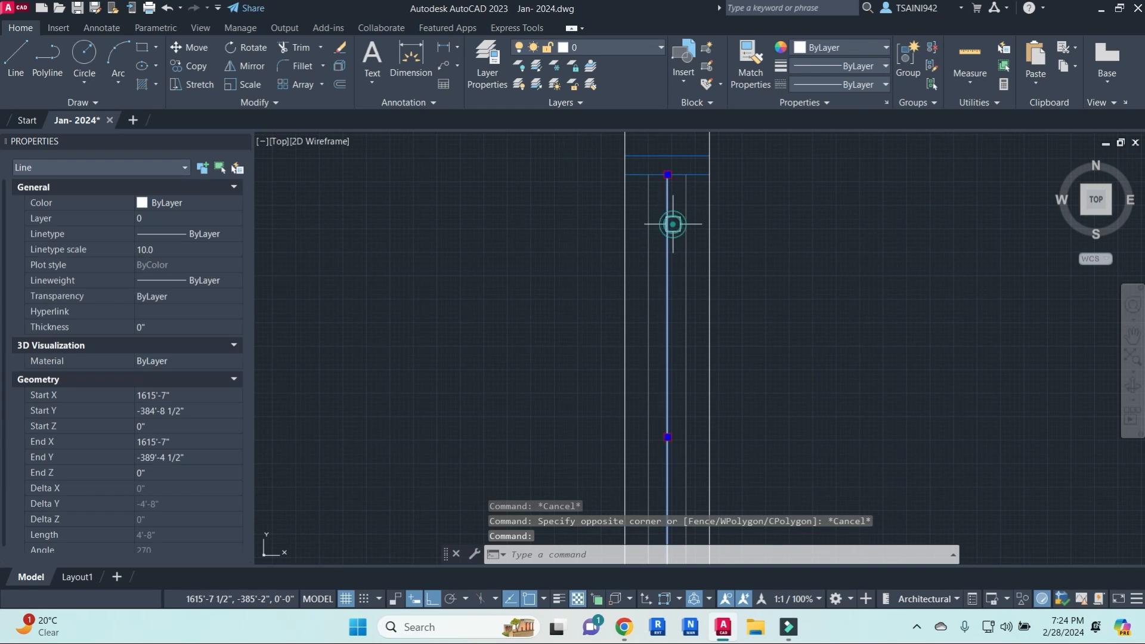
pyautogui.click(855, 48)
pyautogui.click(844, 192)
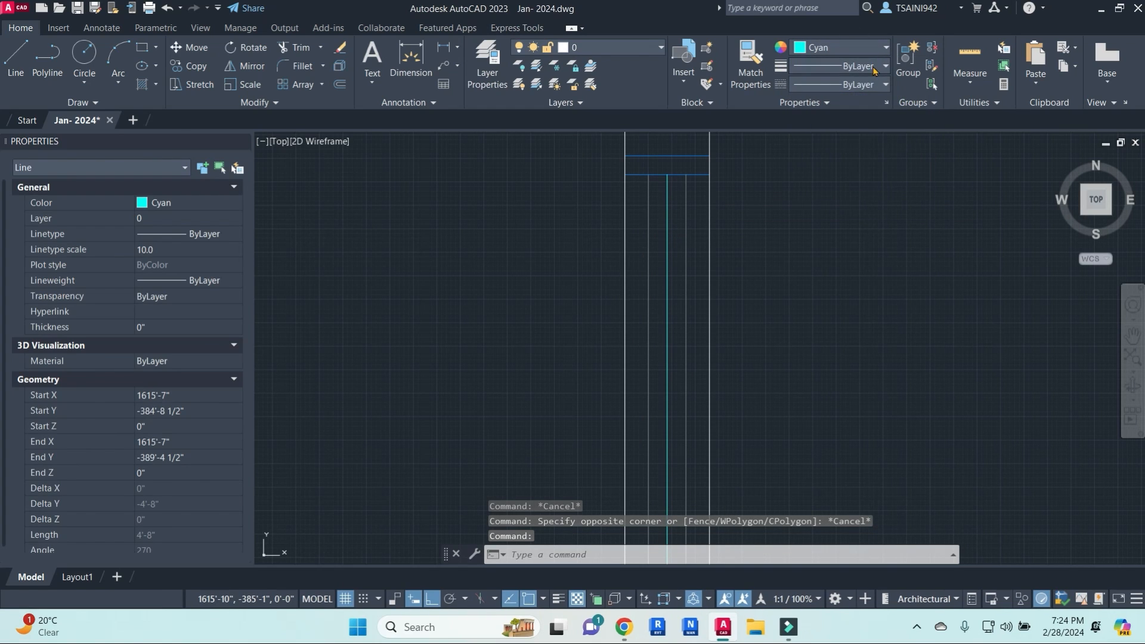
pyautogui.click(873, 66)
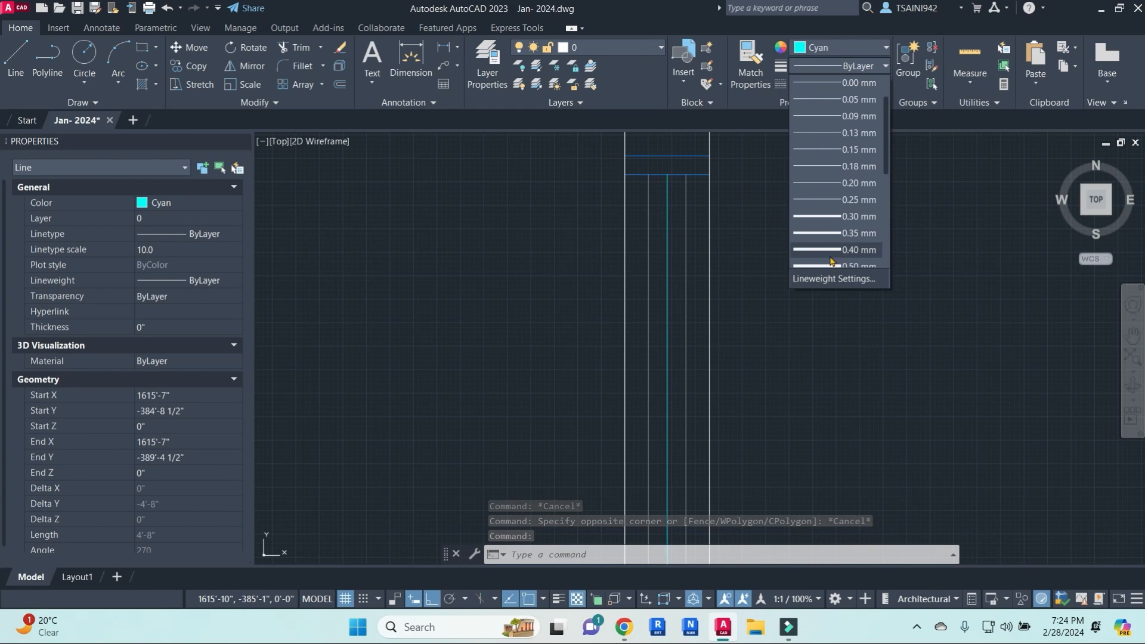
pyautogui.click(827, 217)
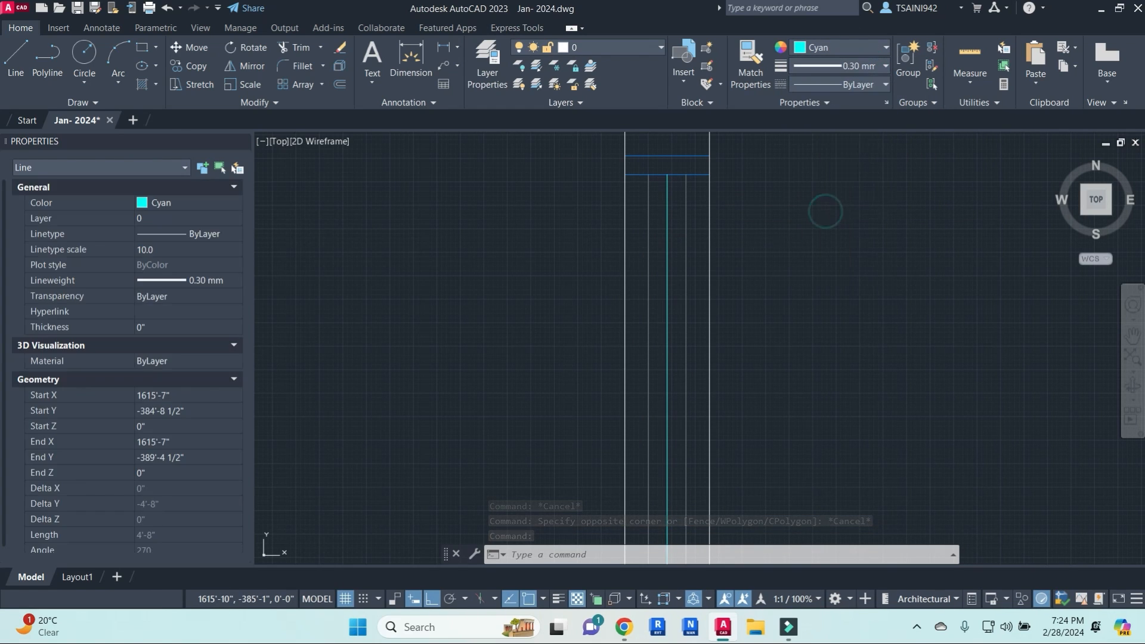
pyautogui.click(560, 602)
pyautogui.press('Escape')
pyautogui.press('Escape')
pyautogui.press('Escape')
pyautogui.scroll(-4, 659, 206)
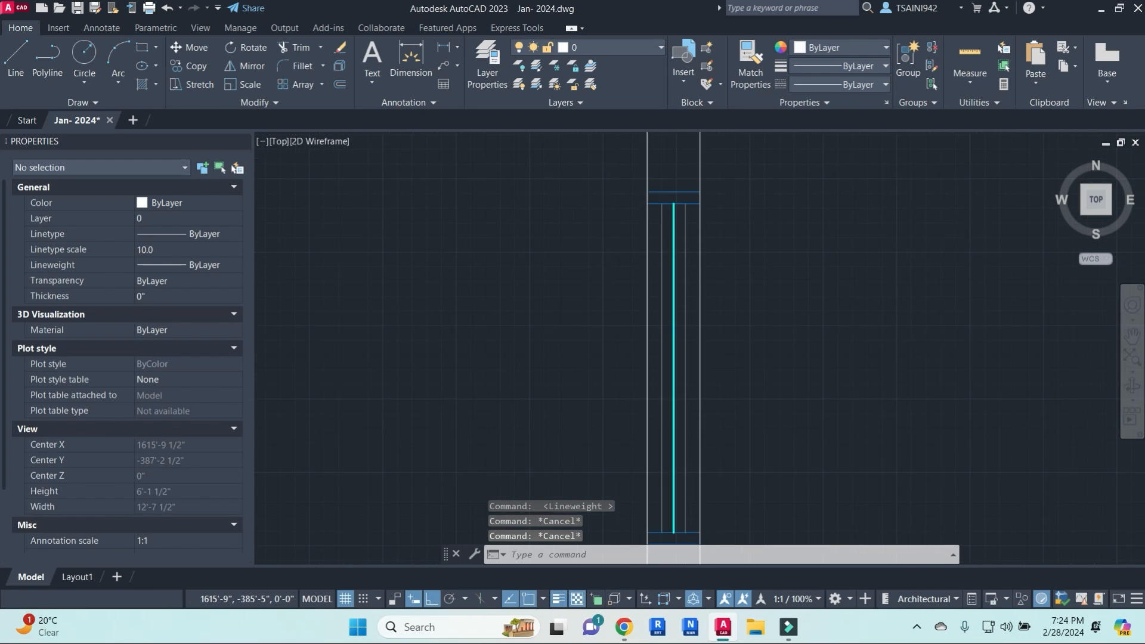
# - Convert the window's seven lines into a block named W1S, with its base point where the outer wall face meets the first floor level
pyautogui.click(649, 221)
pyautogui.click(756, 396)
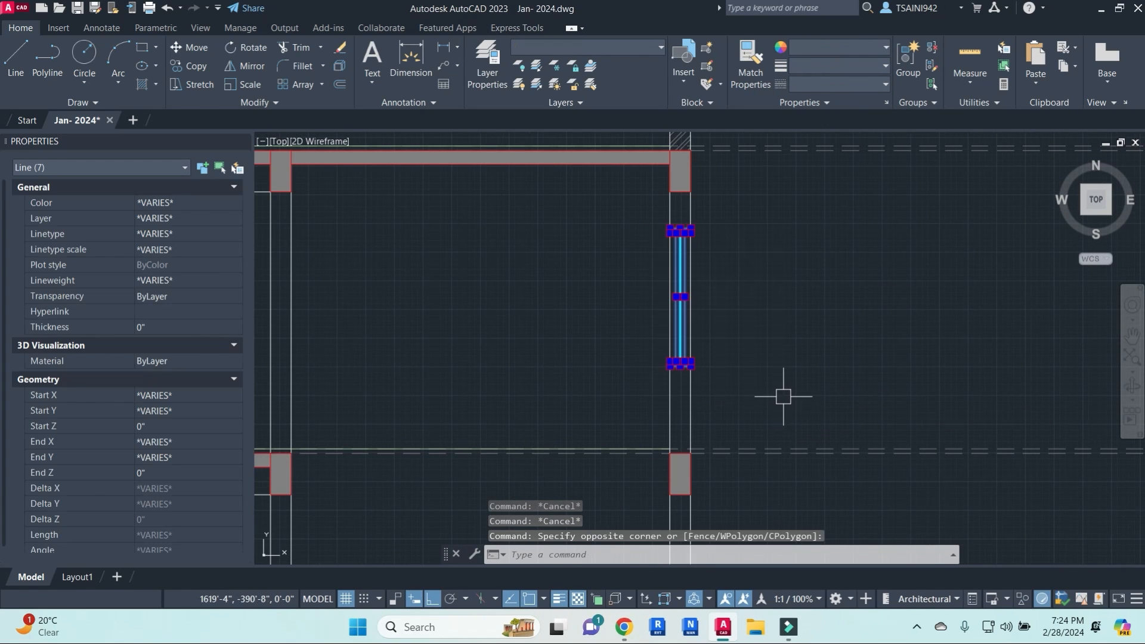
pyautogui.write('b')
pyautogui.press('Return')
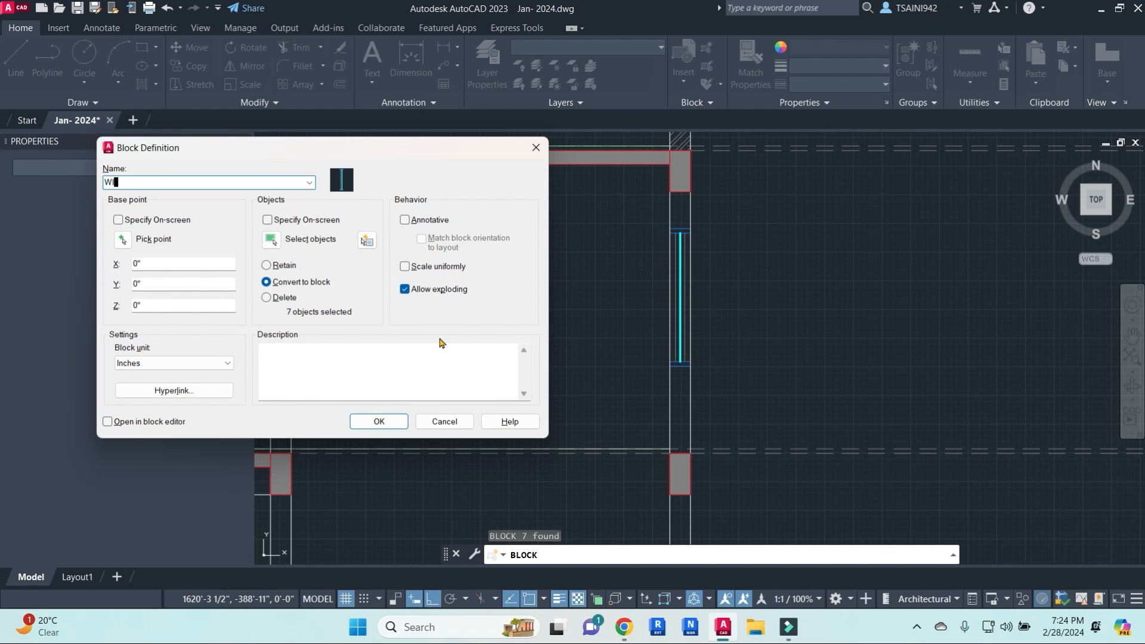
pyautogui.click(124, 240)
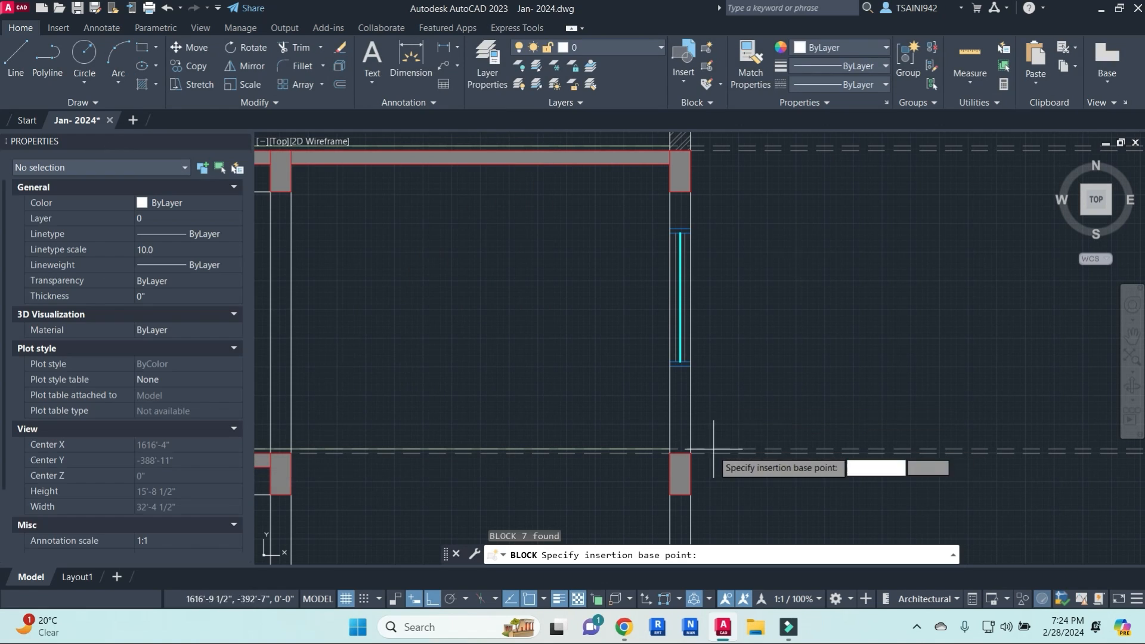
pyautogui.click(691, 448)
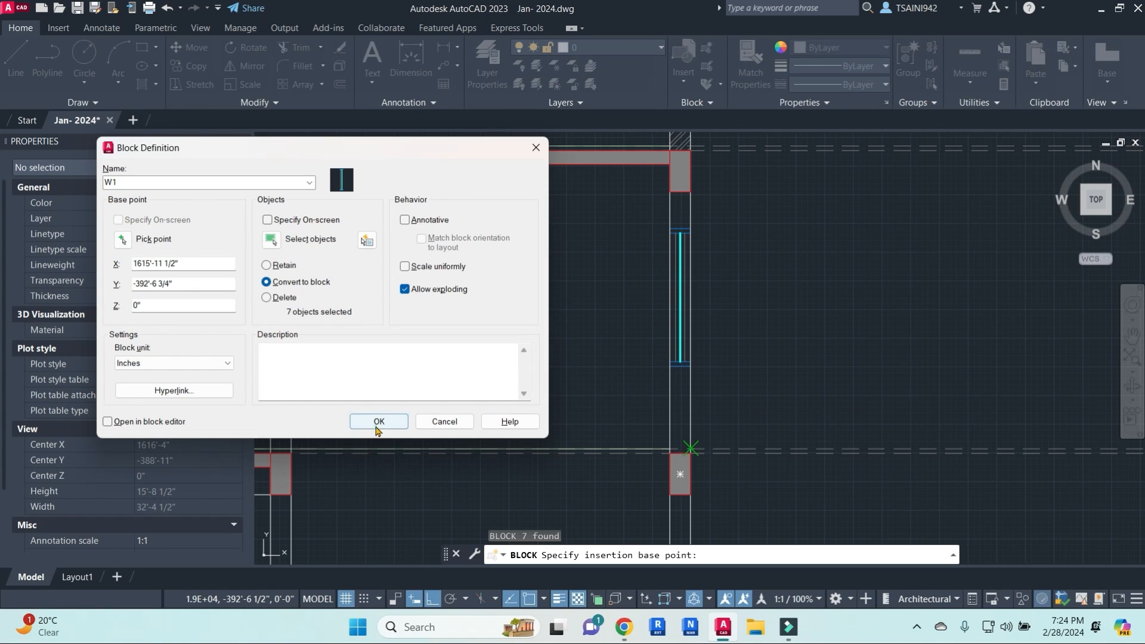
pyautogui.click(378, 423)
pyautogui.press('Escape')
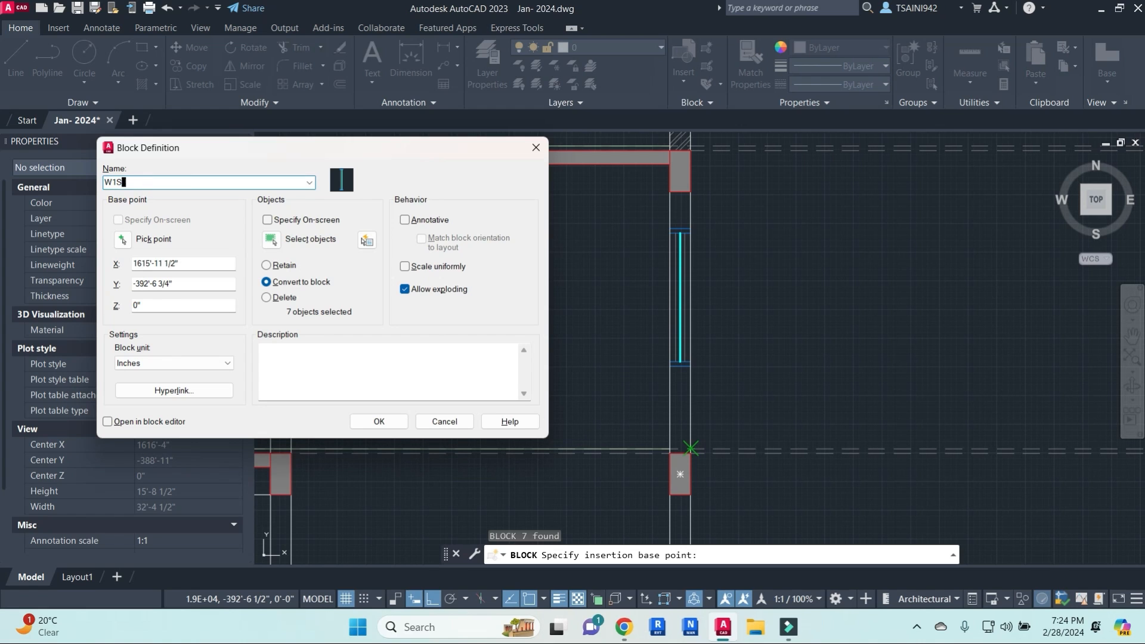
pyautogui.click(382, 422)
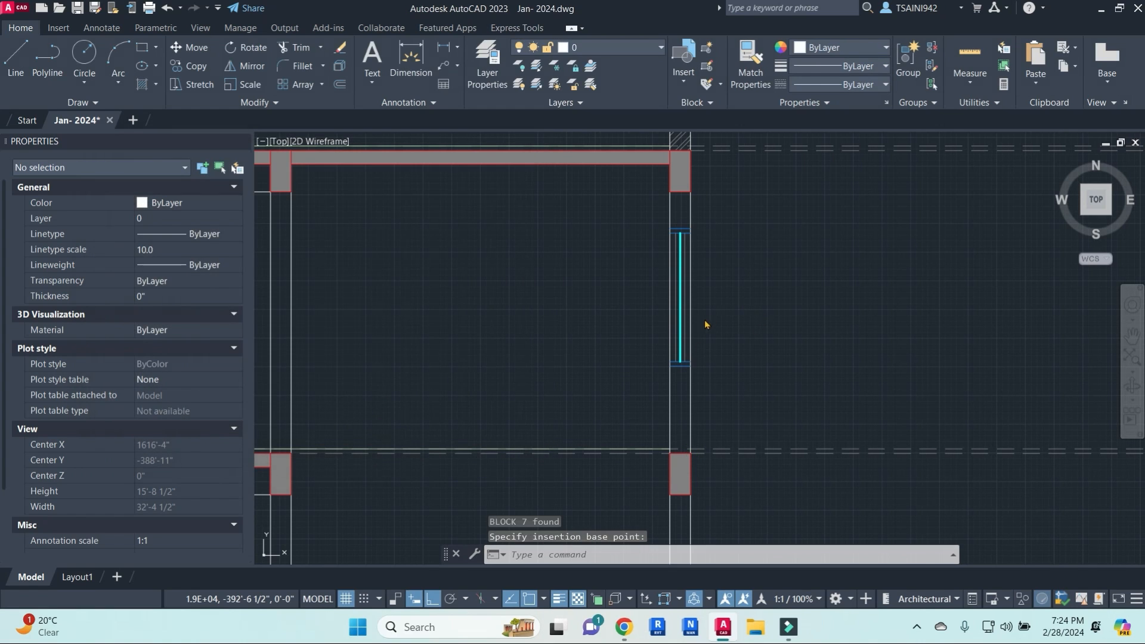
# - Copy the window block straight down the outer wall from the first floor F.F.L. to the ground floor F.F.L
pyautogui.write('co')
pyautogui.press('Return')
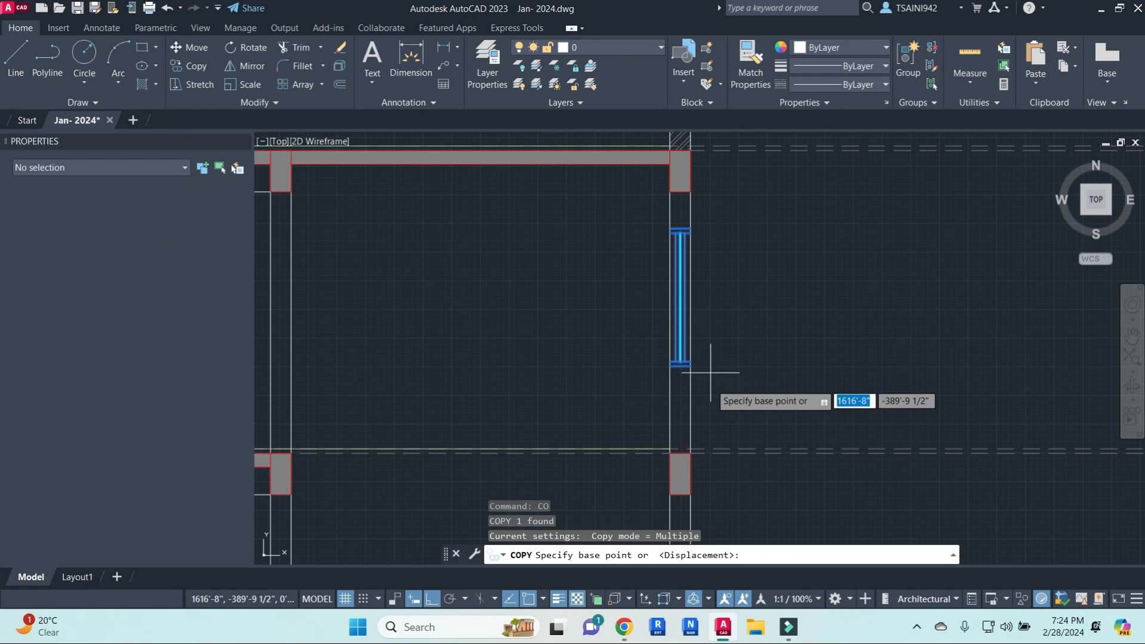
pyautogui.click(747, 448)
pyautogui.scroll(-3, 742, 471)
pyautogui.scroll(5, 741, 330)
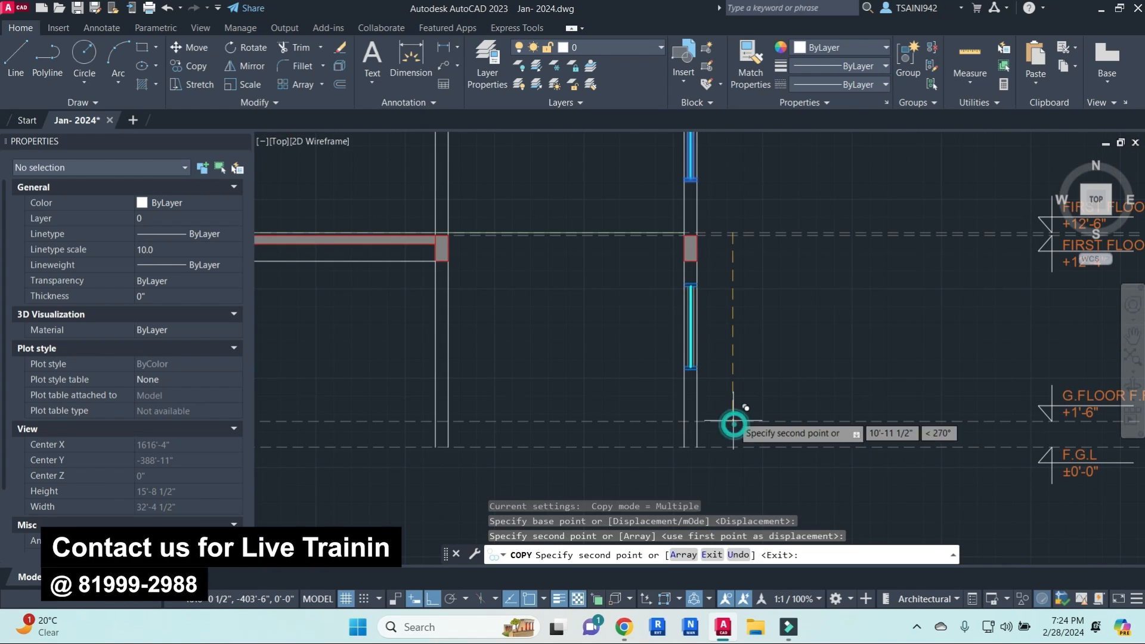
pyautogui.press('Escape')
pyautogui.press('Escape')
pyautogui.press('Escape')
# - Dimension the sill heights of the ground and first floor windows above their finished floor levels
pyautogui.scroll(2, 695, 382)
pyautogui.press('Return')
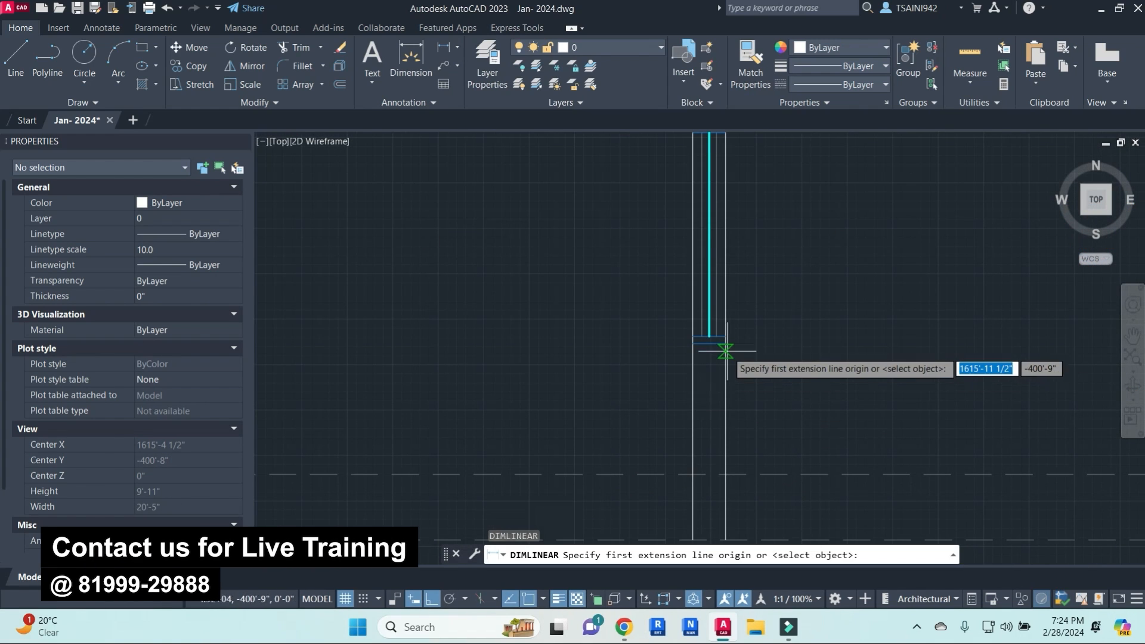
pyautogui.click(726, 343)
pyautogui.click(726, 474)
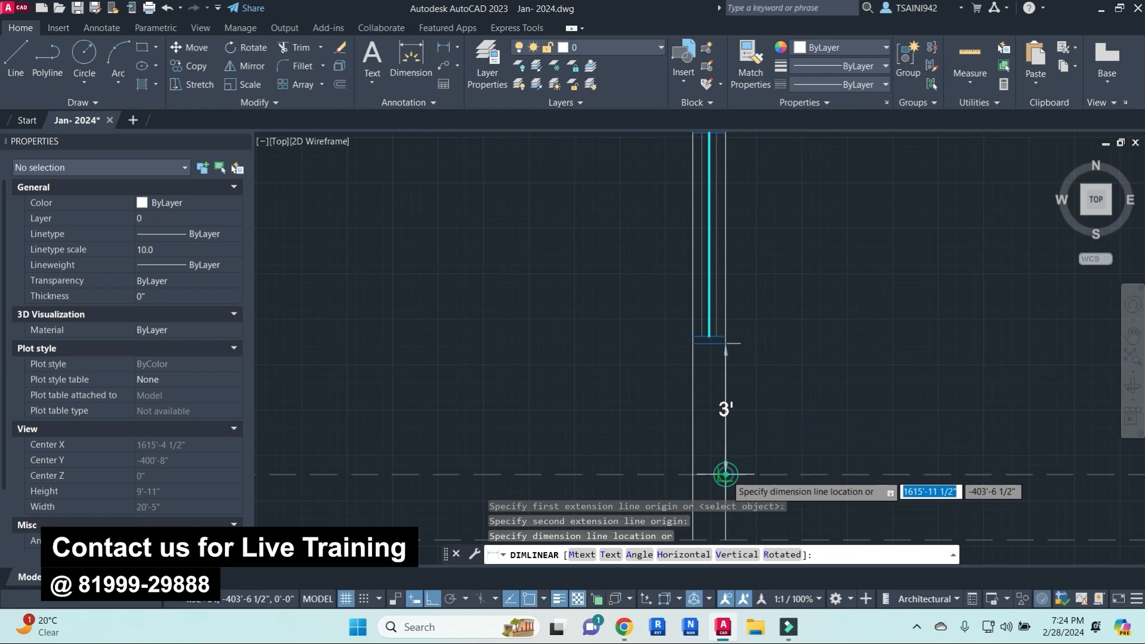
pyautogui.click(767, 409)
pyautogui.scroll(-2, 780, 310)
pyautogui.moveTo(785, 274); pyautogui.dragTo(763, 457, button='middle')
pyautogui.press('Return')
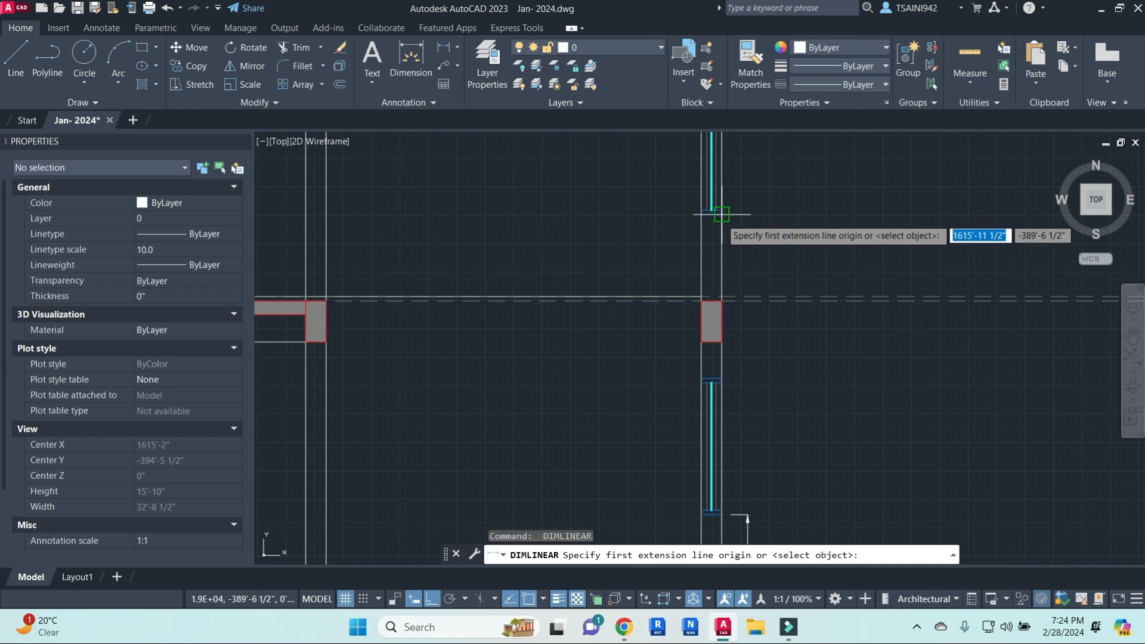
pyautogui.click(724, 214)
pyautogui.click(721, 297)
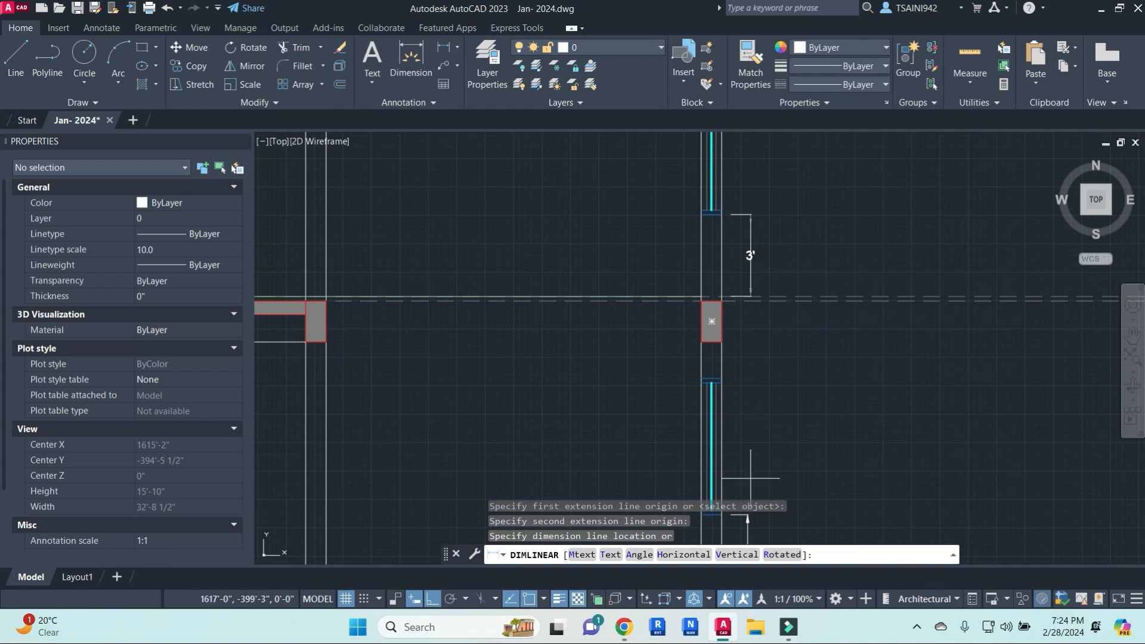
pyautogui.click(747, 535)
pyautogui.press('Escape')
pyautogui.press('Escape')
# - Erase the two sill height dimensions beside the outer wall
pyautogui.scroll(-4, 792, 317)
pyautogui.click(775, 289)
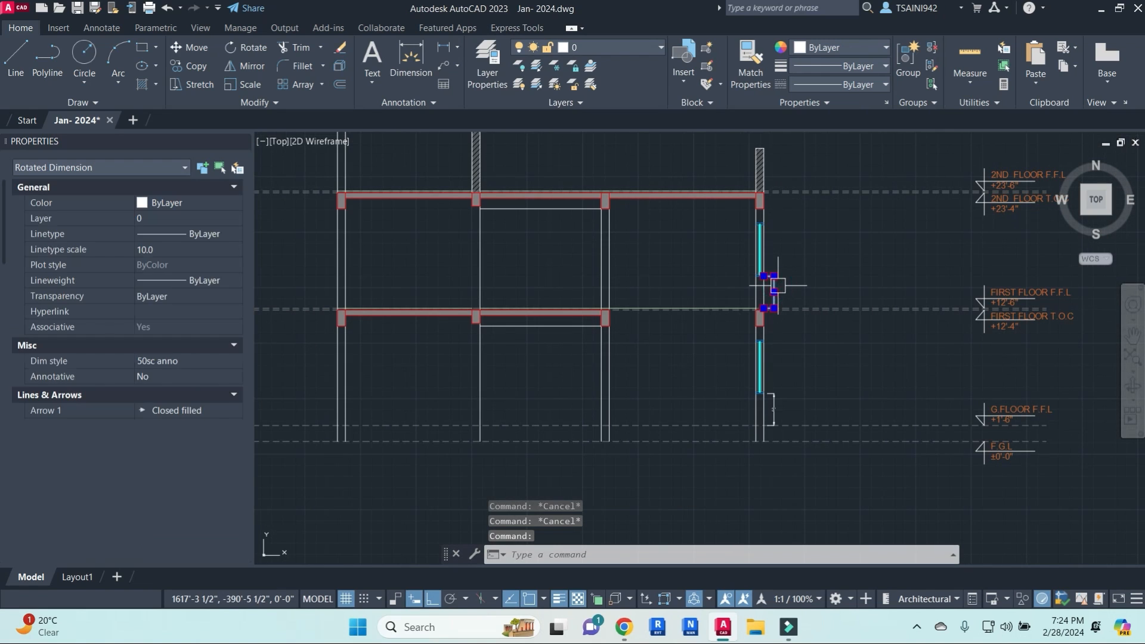
pyautogui.click(776, 406)
pyautogui.write('e')
pyautogui.press('Return')
pyautogui.scroll(-2, 782, 343)
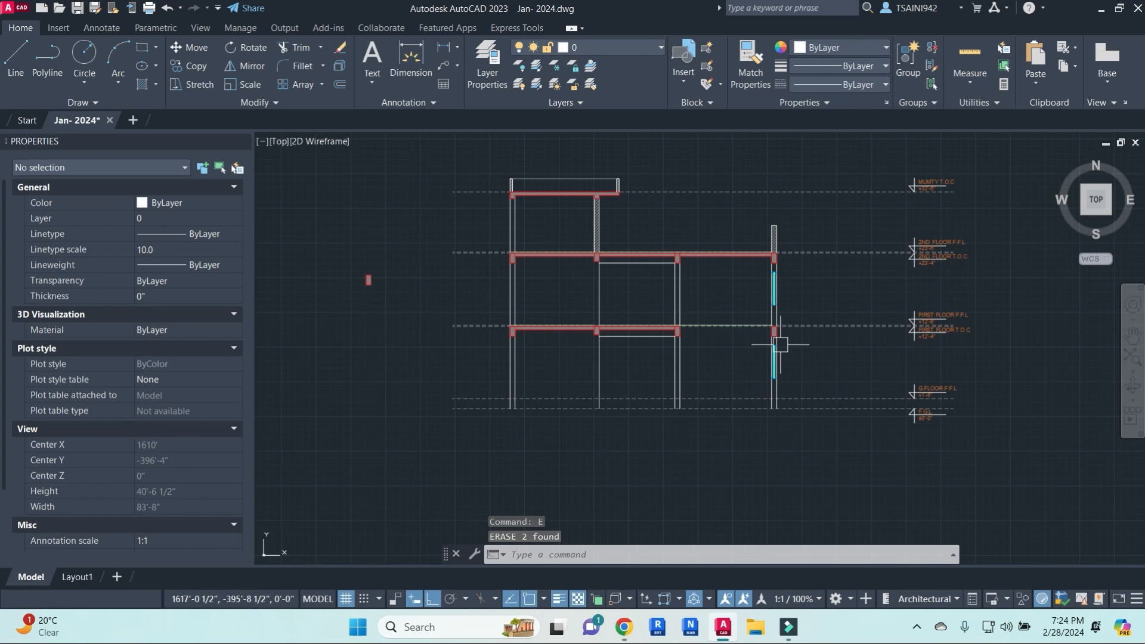
pyautogui.scroll(2, 741, 307)
pyautogui.scroll(2, 696, 225)
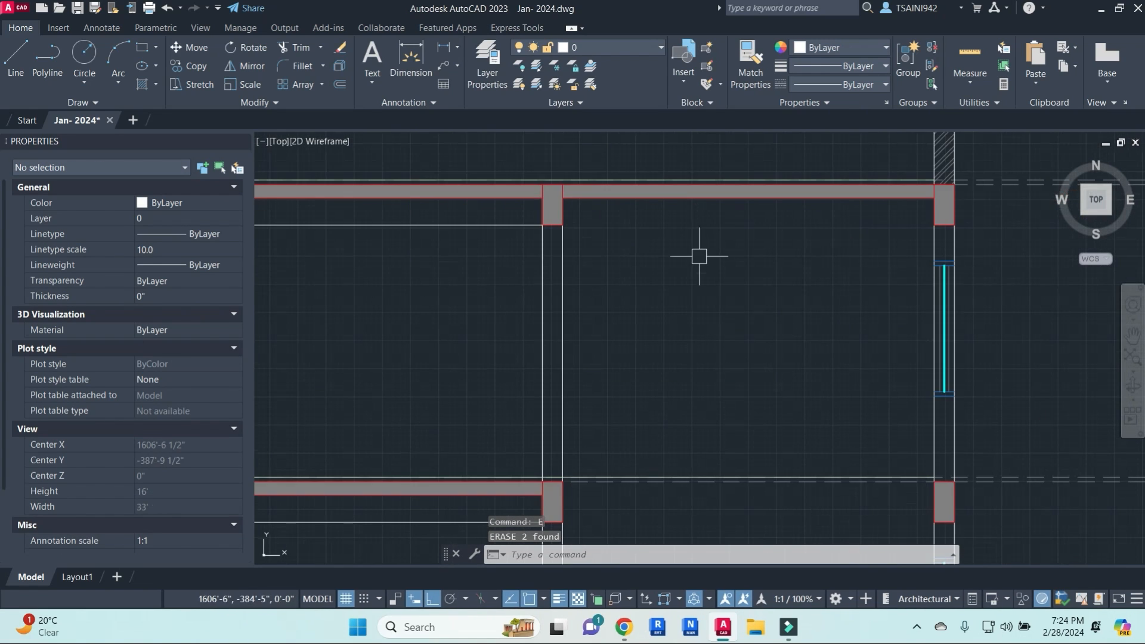
pyautogui.moveTo(698, 354); pyautogui.dragTo(730, 258, button='middle')
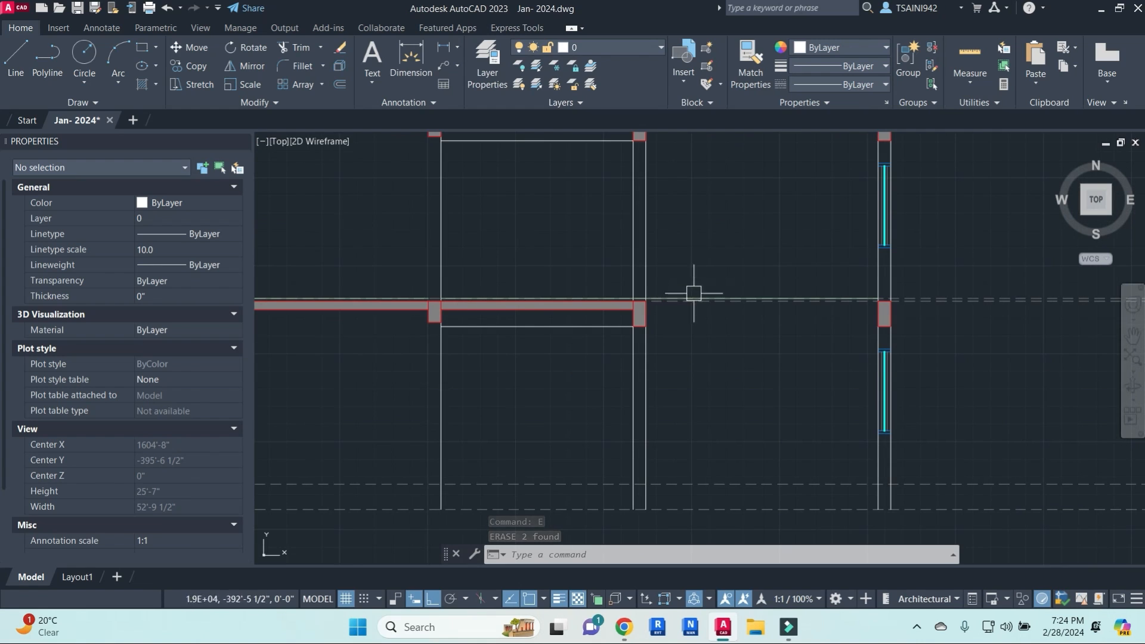
pyautogui.scroll(-3, 701, 284)
pyautogui.press('Escape')
pyautogui.press('Escape')
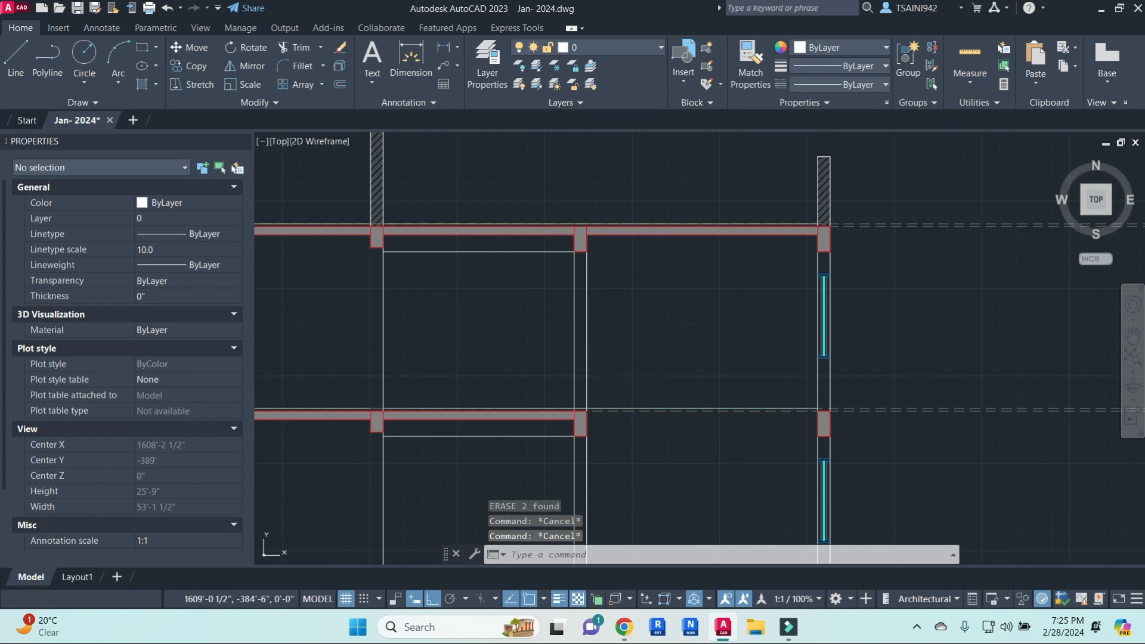
# - Sketch a vertical line down from the second floor slab's underside in the open bay and continue it into an open box
pyautogui.write('l')
pyautogui.press('Return')
pyautogui.scroll(2, 685, 234)
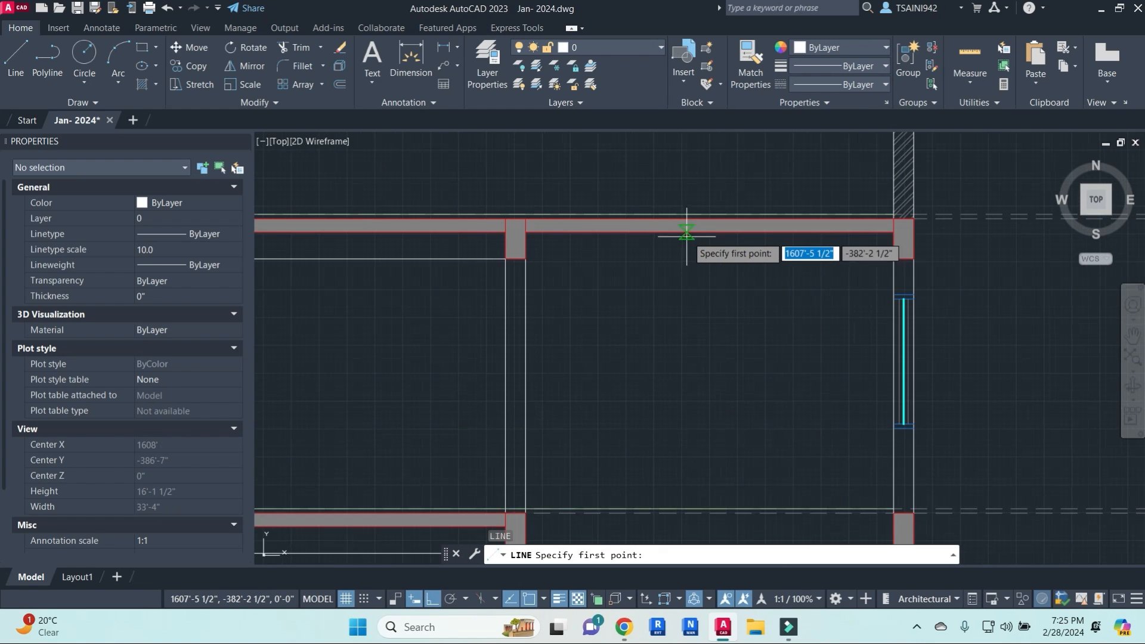
pyautogui.click(701, 233)
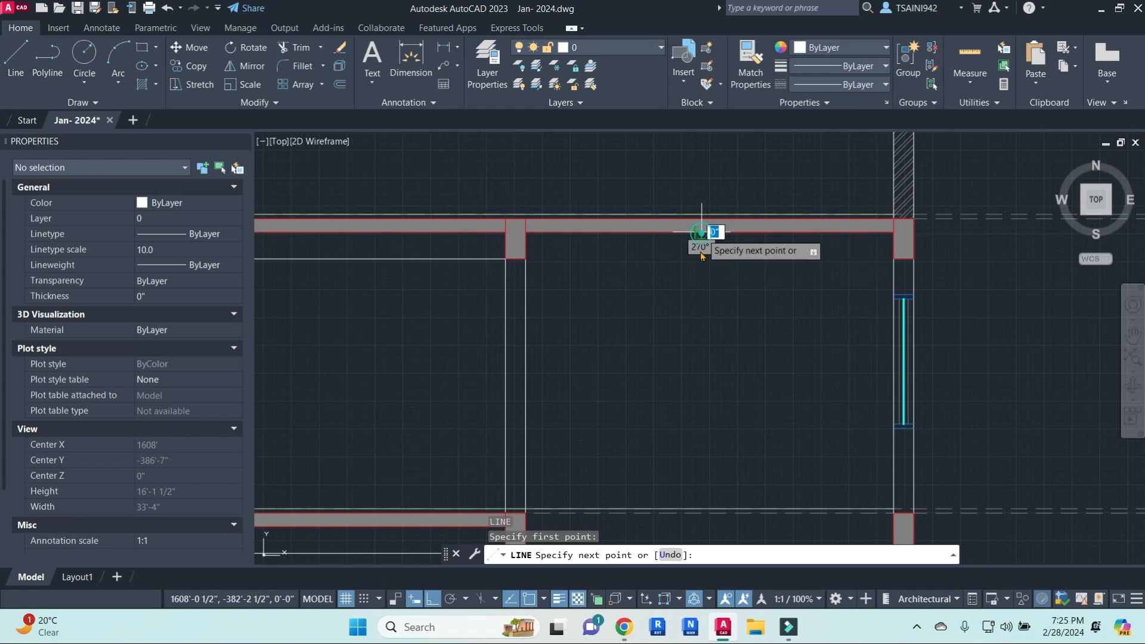
pyautogui.click(701, 317)
pyautogui.click(659, 317)
pyautogui.click(660, 383)
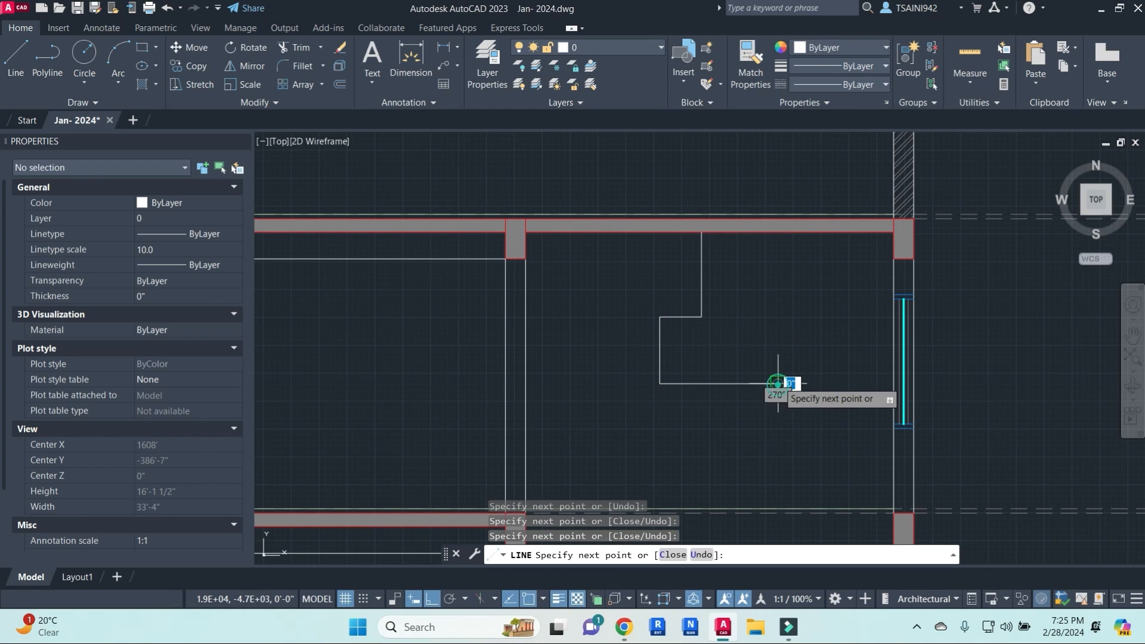
pyautogui.click(778, 384)
pyautogui.click(778, 324)
pyautogui.click(702, 324)
pyautogui.press('Escape')
pyautogui.press('Escape')
pyautogui.press('Escape')
pyautogui.press('Escape')
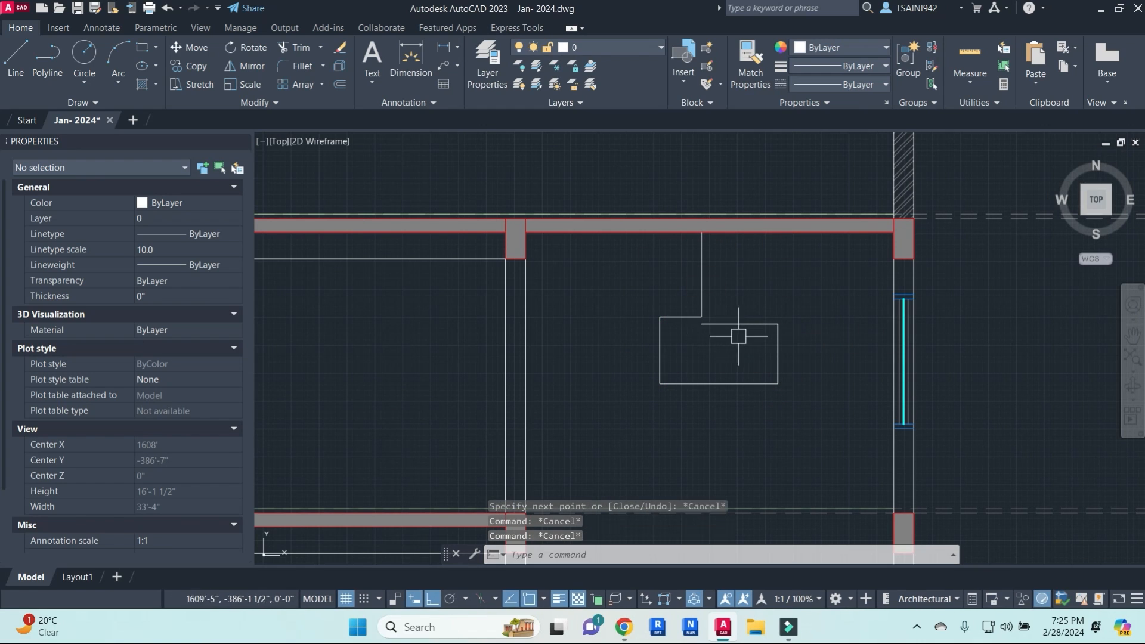
# - Erase the six sketched lines under the second floor slab in the open bay
pyautogui.click(817, 433)
pyautogui.click(660, 301)
pyautogui.write('e')
pyautogui.press('Return')
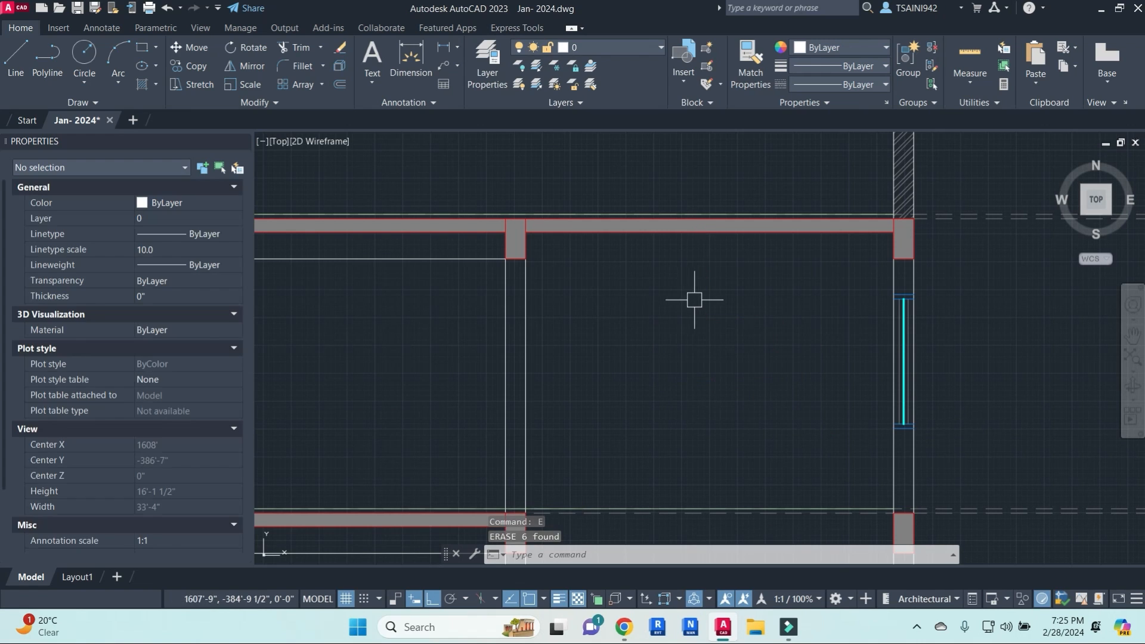
# - Draw a horizontal ground line about 51'-9 1/2" long along the F.G.L. level, extending past both outer walls
pyautogui.scroll(-2, 715, 287)
pyautogui.moveTo(820, 288); pyautogui.dragTo(821, 282, button='middle')
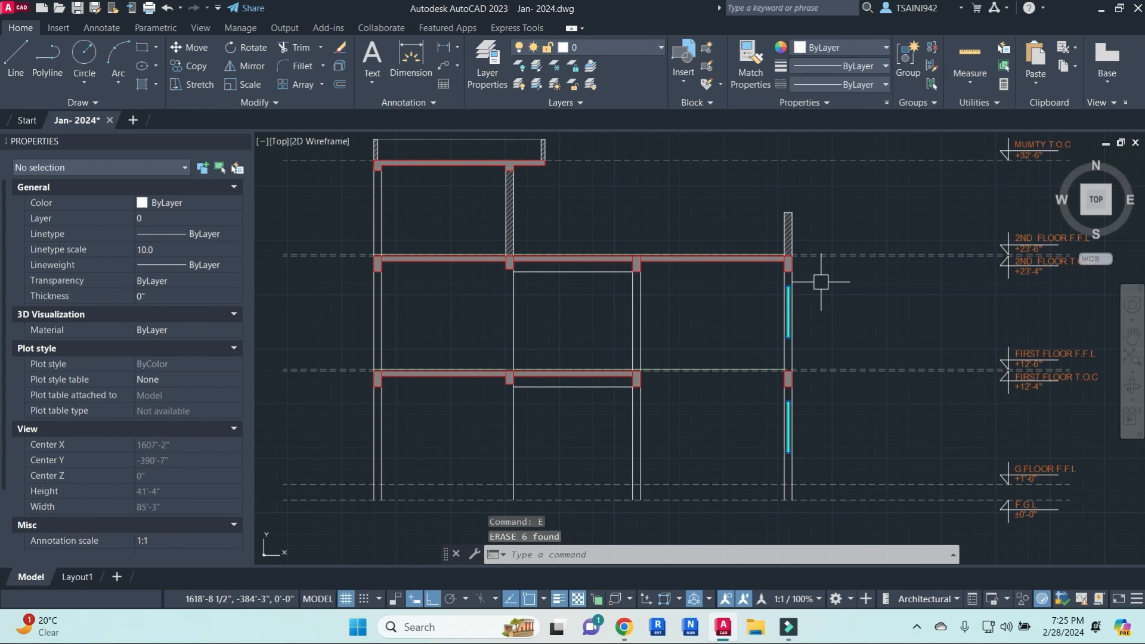
pyautogui.moveTo(688, 443)
pyautogui.mouseDown(button='middle')
pyautogui.moveTo(702, 375)
pyautogui.moveTo(687, 330)
pyautogui.moveTo(699, 275)
pyautogui.mouseUp(button='middle')
pyautogui.press('Escape')
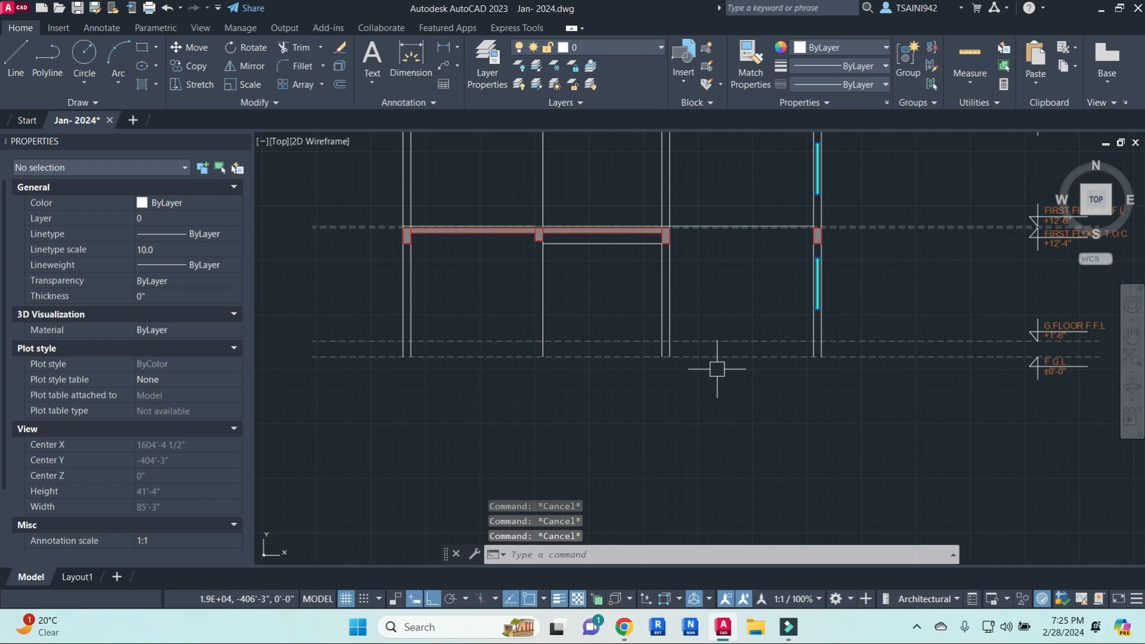
pyautogui.write('l')
pyautogui.press('Return')
pyautogui.click(357, 356)
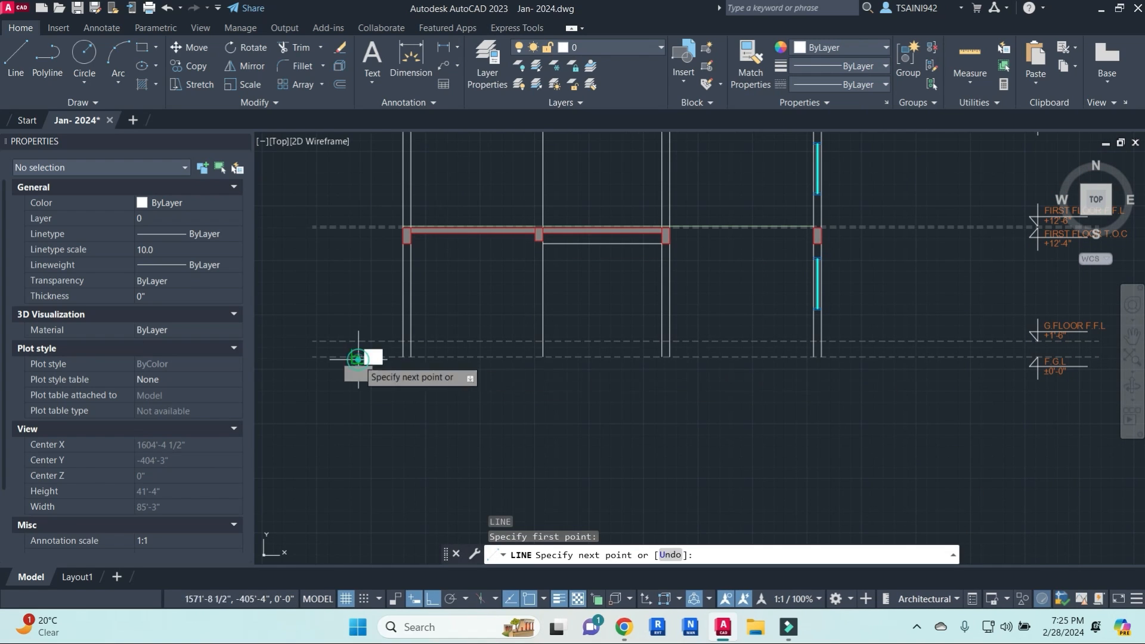
pyautogui.click(901, 357)
pyautogui.press('Escape')
pyautogui.press('Escape')
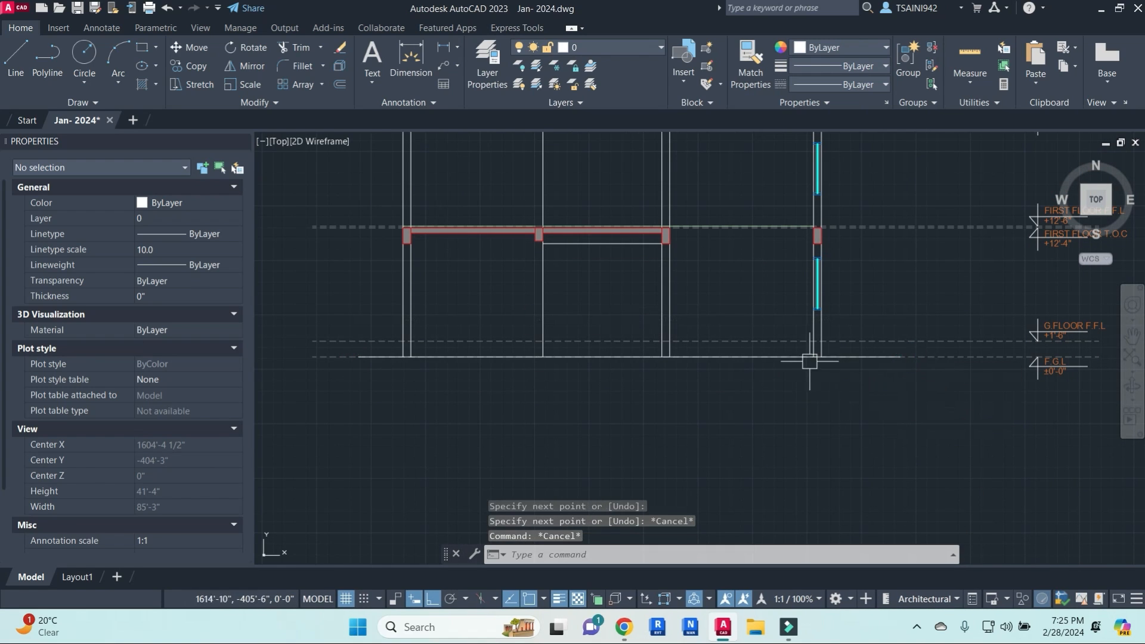
# - Set the ground line's colour to Magenta and its lineweight to 0.30 mm
pyautogui.click(795, 358)
pyautogui.click(840, 49)
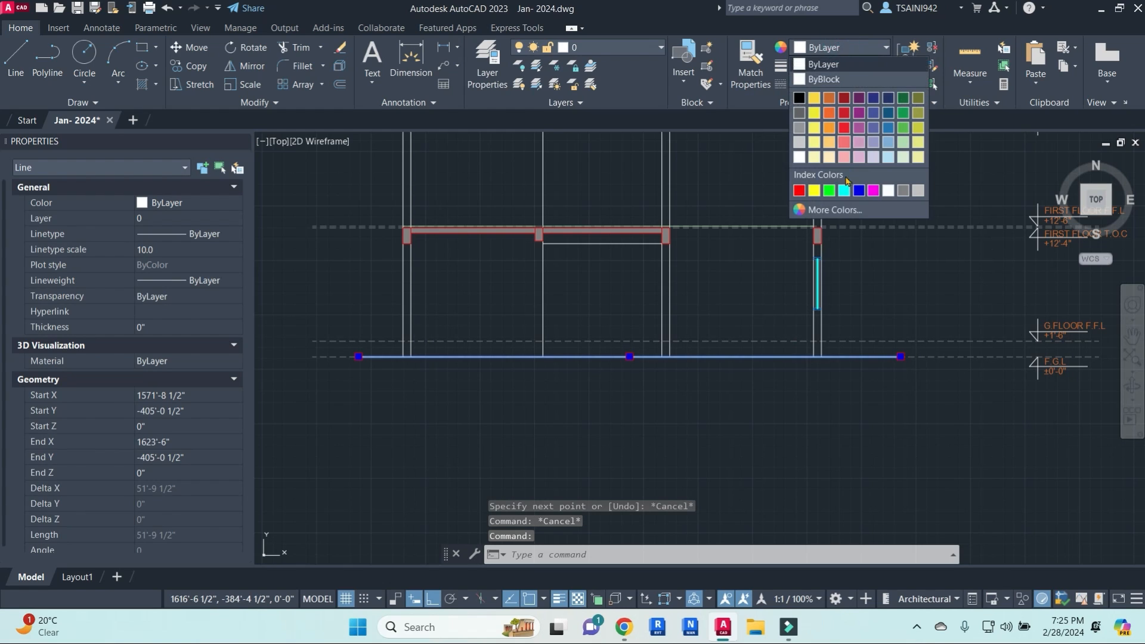
pyautogui.click(873, 191)
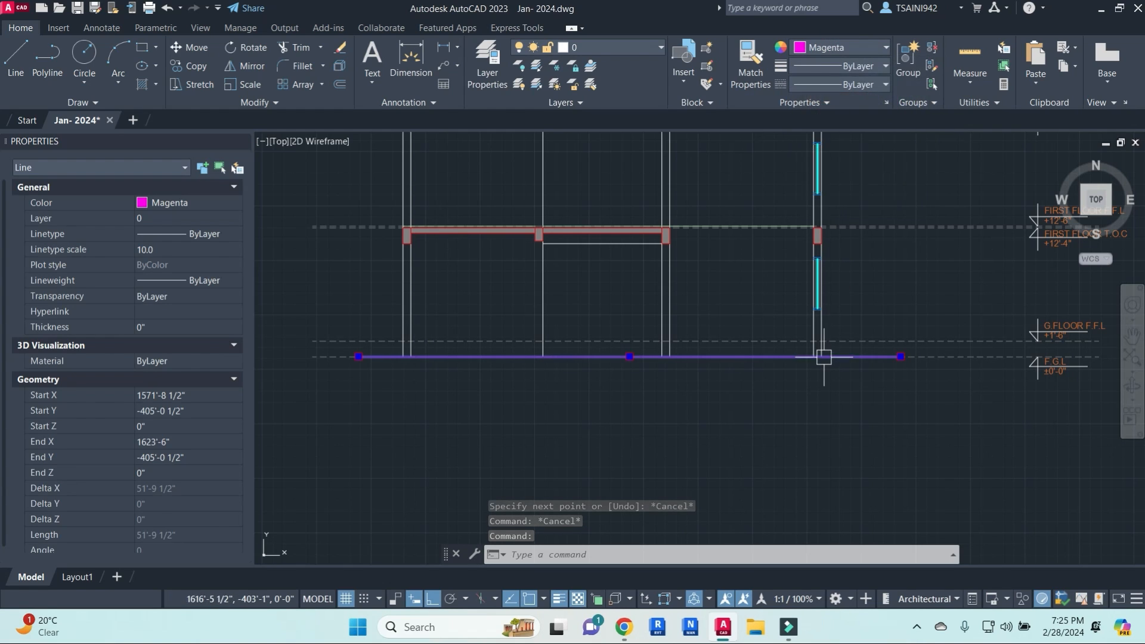
pyautogui.click(880, 49)
pyautogui.click(877, 65)
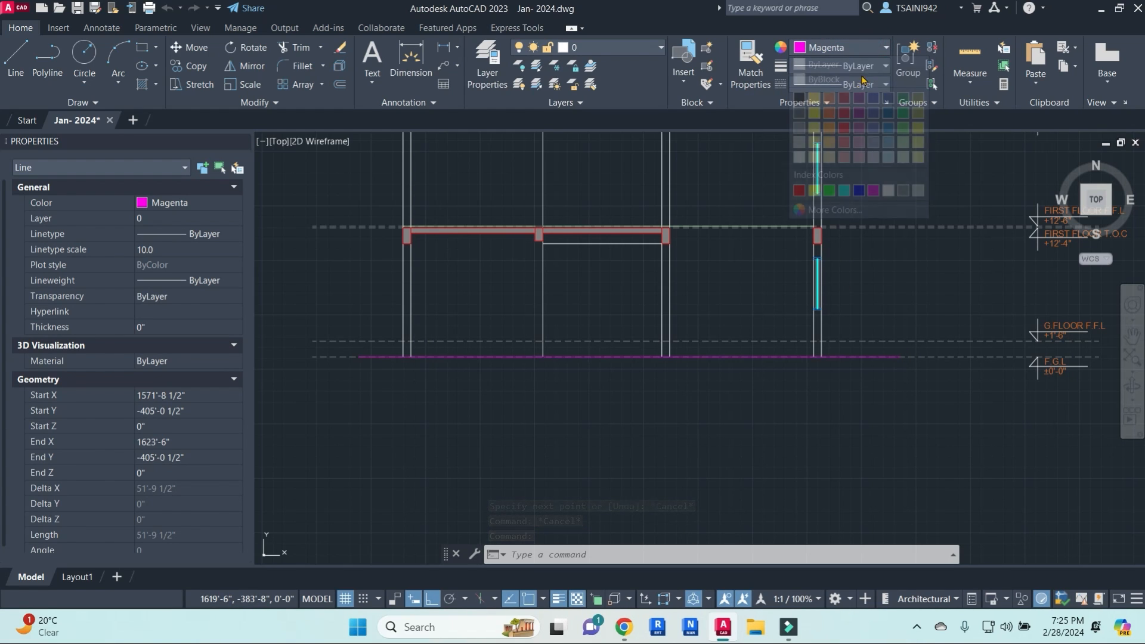
pyautogui.click(877, 65)
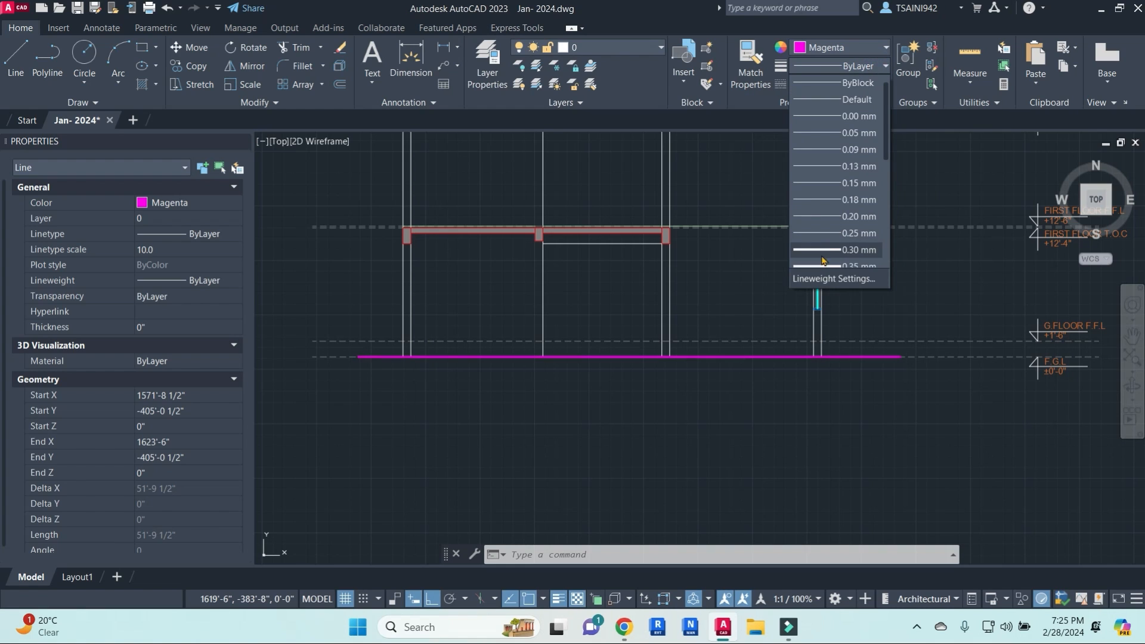
pyautogui.click(822, 255)
pyautogui.press('Escape')
# - Draw a three-sided outline about 2'-8 1/2" deep below the ground line, reaching beyond both outer walls
pyautogui.scroll(-3, 776, 346)
pyautogui.scroll(3, 780, 334)
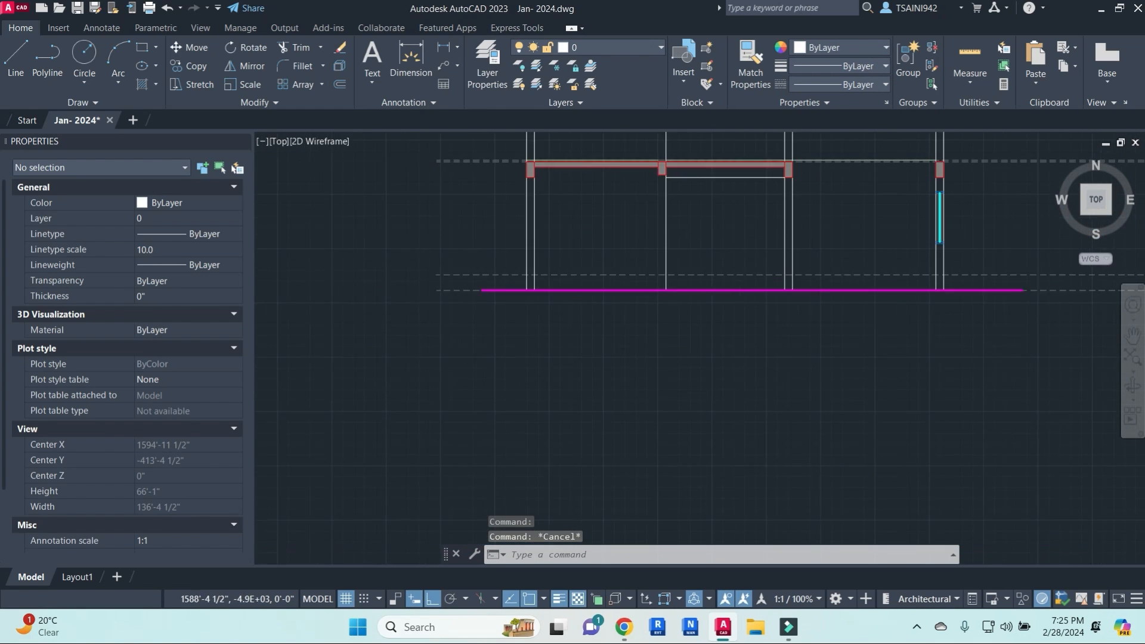
pyautogui.scroll(1, 655, 302)
pyautogui.scroll(-2, 413, 334)
pyautogui.moveTo(444, 338); pyautogui.dragTo(477, 266, button='middle')
pyautogui.press('Escape')
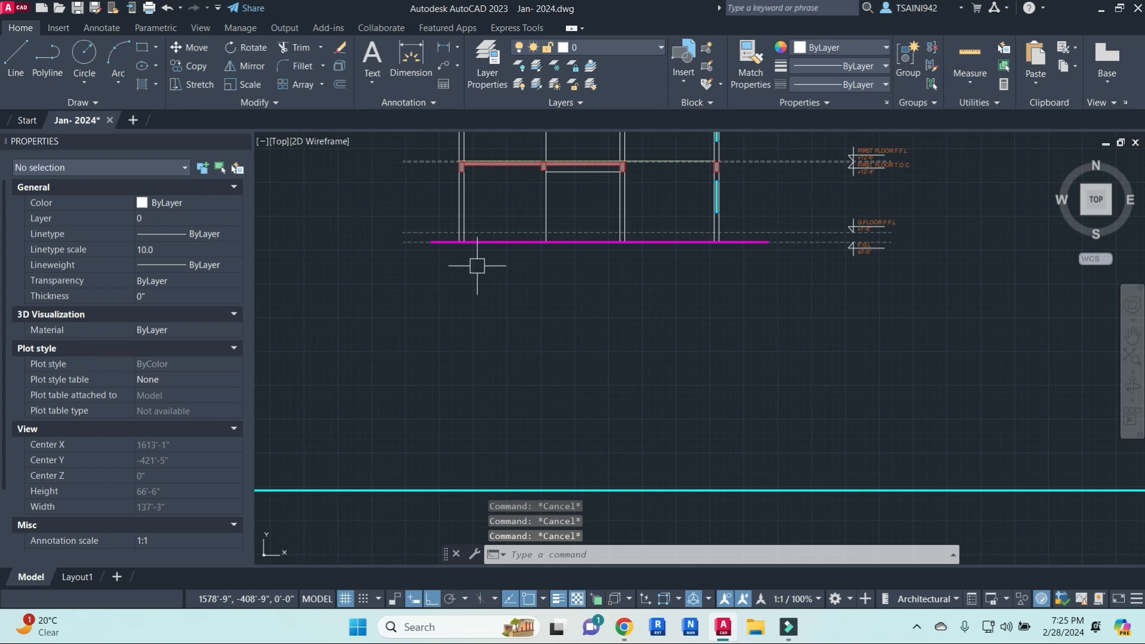
pyautogui.press('l')
pyautogui.press('Return')
pyautogui.scroll(3, 448, 242)
pyautogui.click(439, 242)
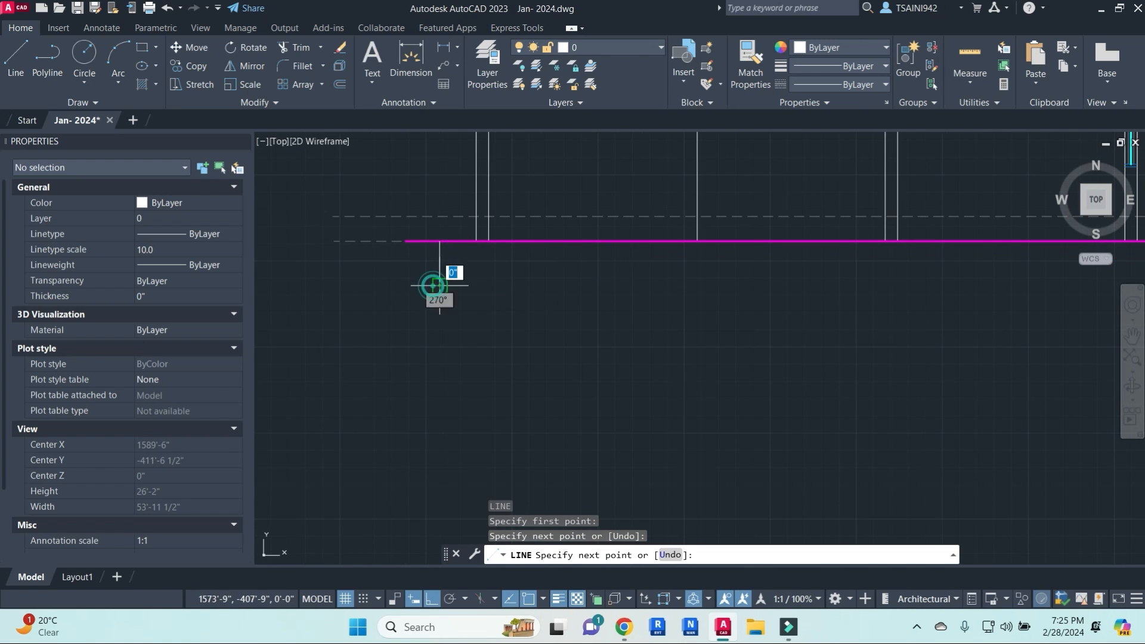
pyautogui.scroll(-2, 817, 299)
pyautogui.scroll(1, 935, 297)
pyautogui.click(987, 292)
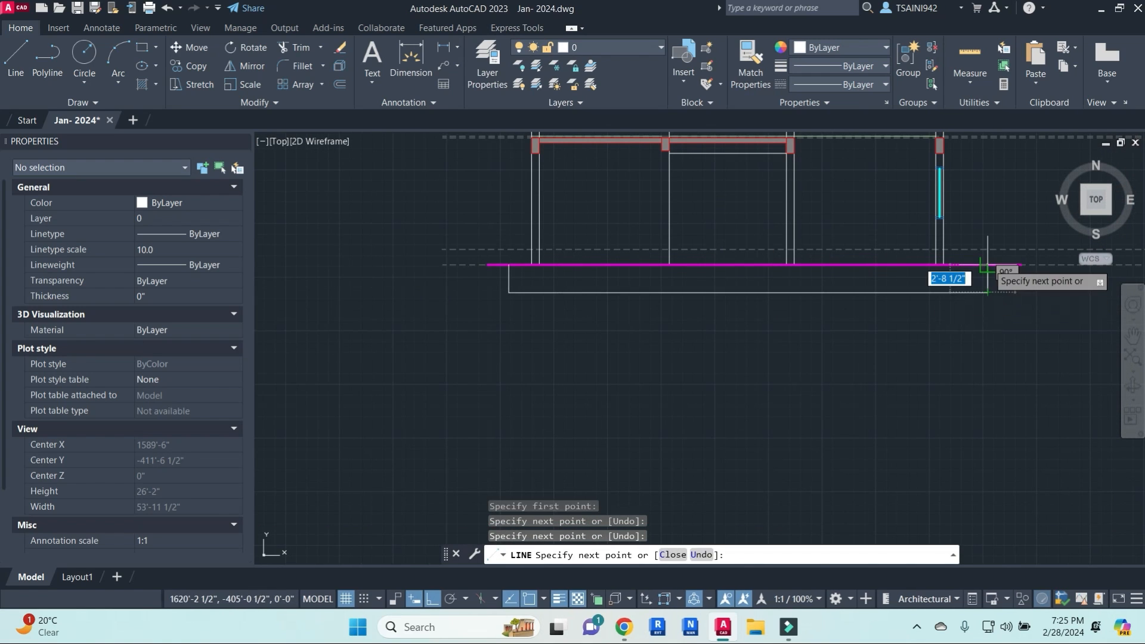
pyautogui.click(988, 265)
pyautogui.press('Escape')
# - Join the three lines of the earth outline below the ground line into one object
pyautogui.click(1061, 358)
pyautogui.click(447, 285)
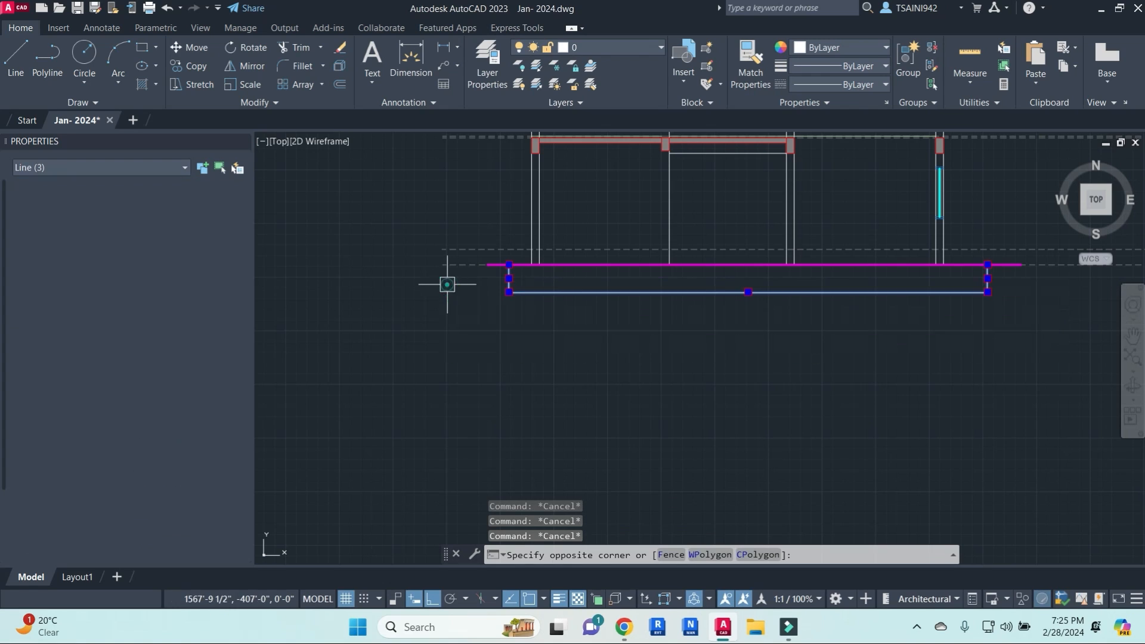
pyautogui.write('j')
pyautogui.press('Return')
# - Draw a line along the ground level from the earth outline's upper-left corner to the inner face of the left outer wall
pyautogui.scroll(2, 543, 256)
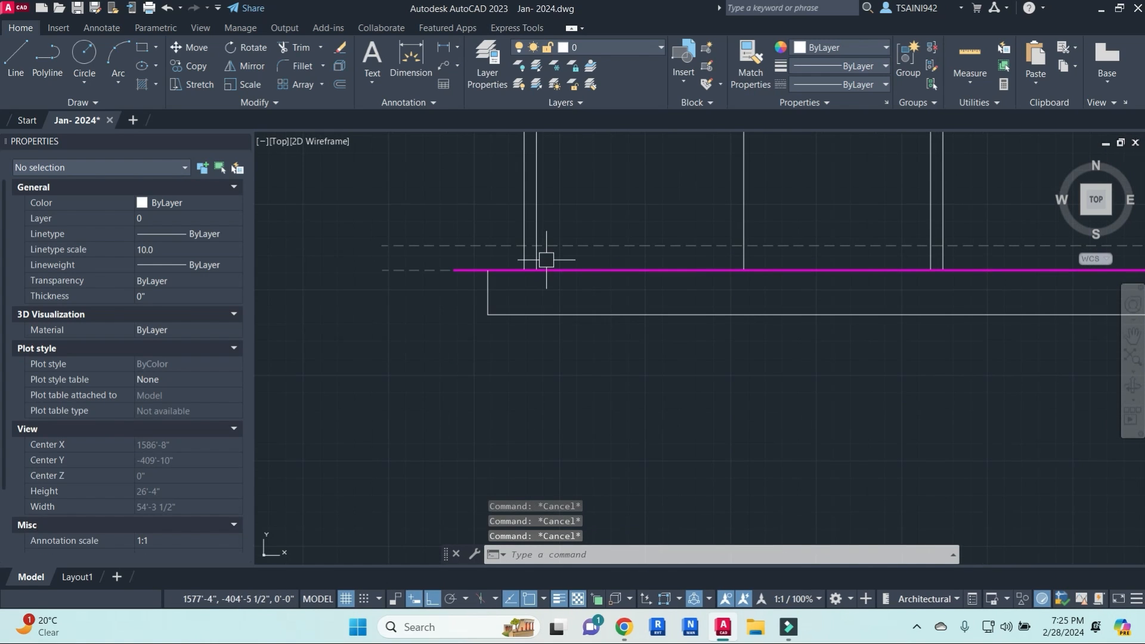
pyautogui.write('l')
pyautogui.press('Return')
pyautogui.click(489, 273)
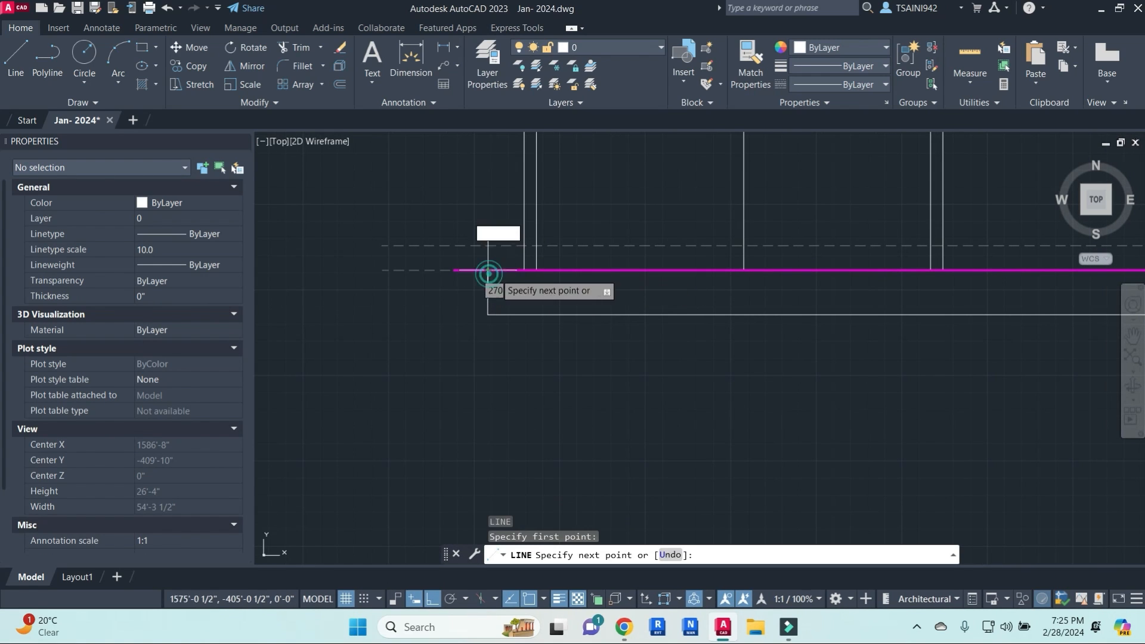
pyautogui.click(536, 271)
pyautogui.scroll(4, 535, 247)
pyautogui.press('Escape')
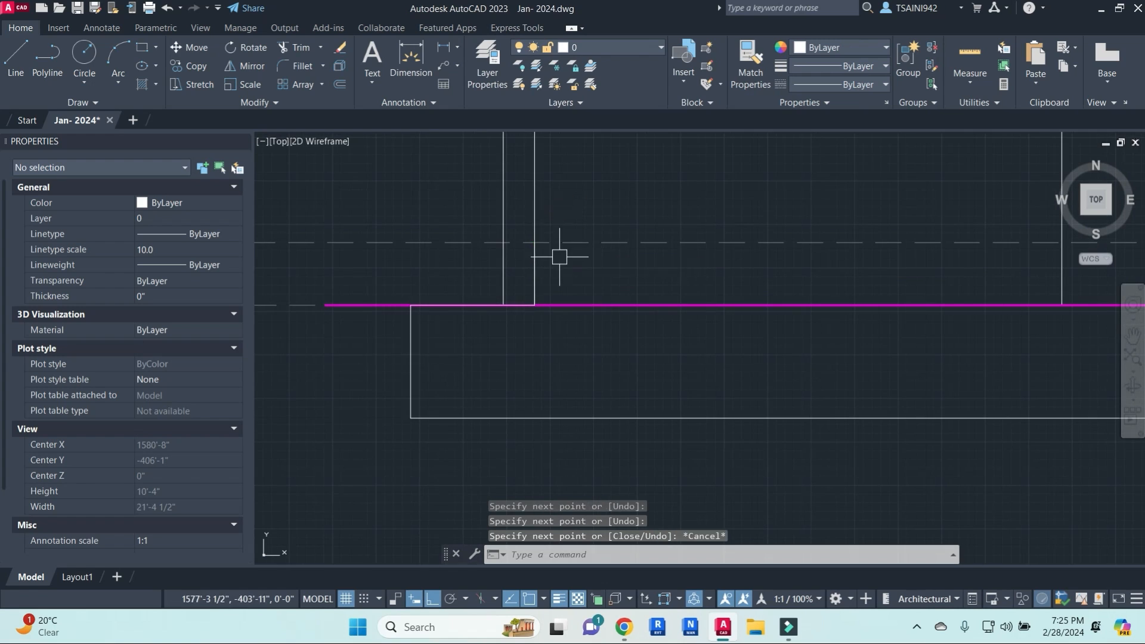
# - Offset the G.FLOOR F.F.L level line 2" downward
pyautogui.scroll(-4, 559, 256)
pyautogui.moveTo(559, 256); pyautogui.dragTo(423, 266, button='middle')
pyautogui.press('Escape')
pyautogui.press('Escape')
pyautogui.write('o')
pyautogui.press('Return')
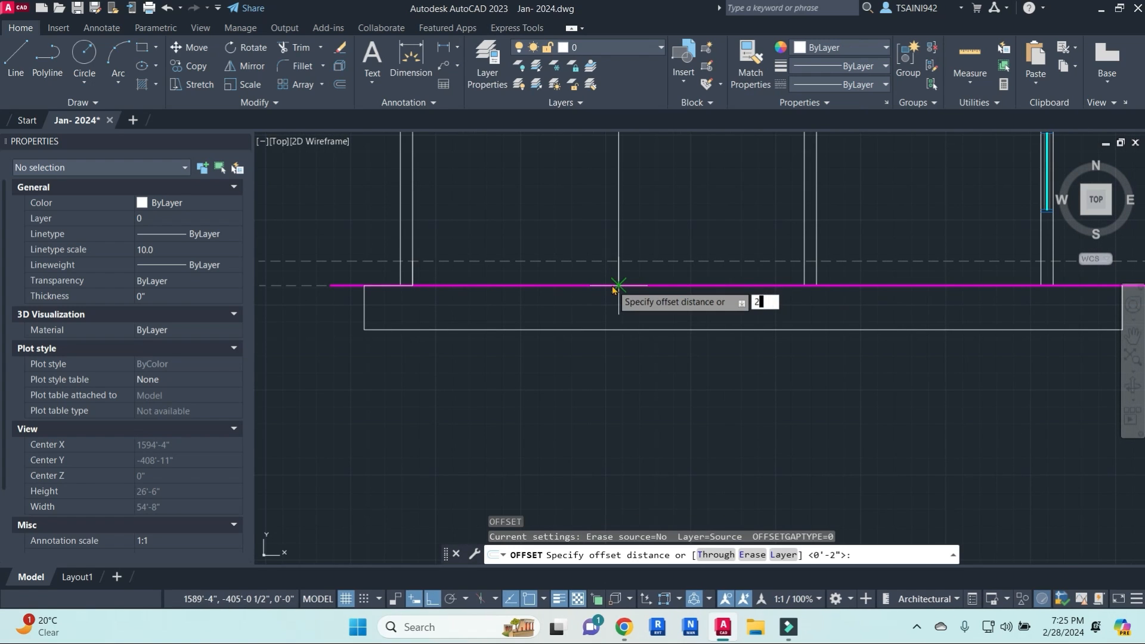
pyautogui.write('2')
pyautogui.press('Return')
pyautogui.click(612, 284)
pyautogui.click(589, 262)
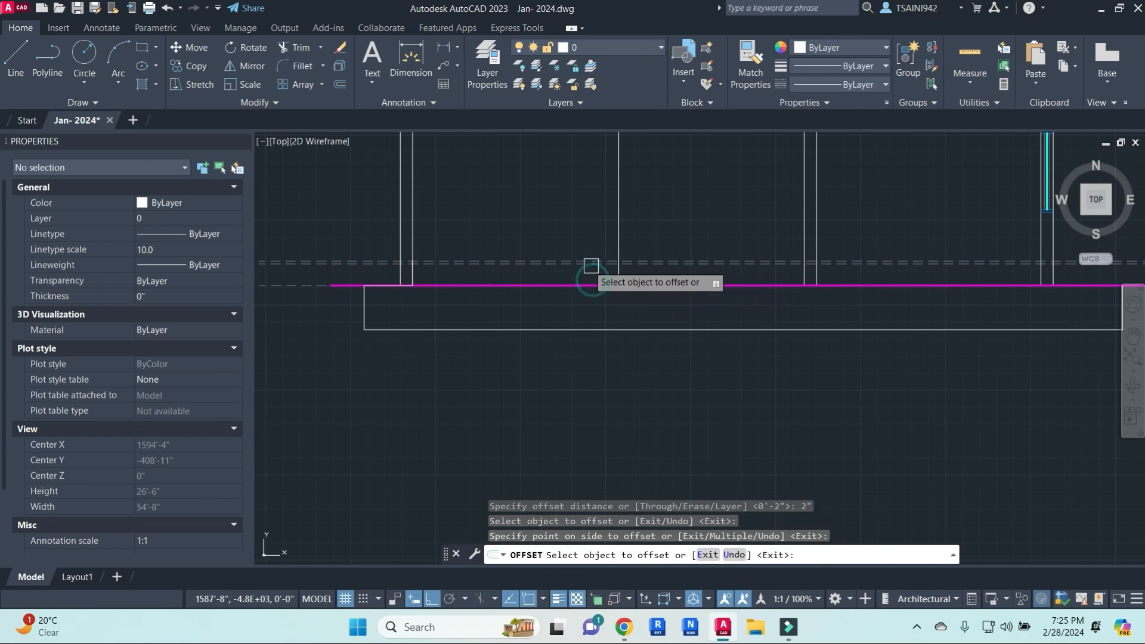
# - Offset the new line under the ground floor level 4" downward for the slab's underside
pyautogui.press('Escape')
pyautogui.press('Escape')
pyautogui.press('Return')
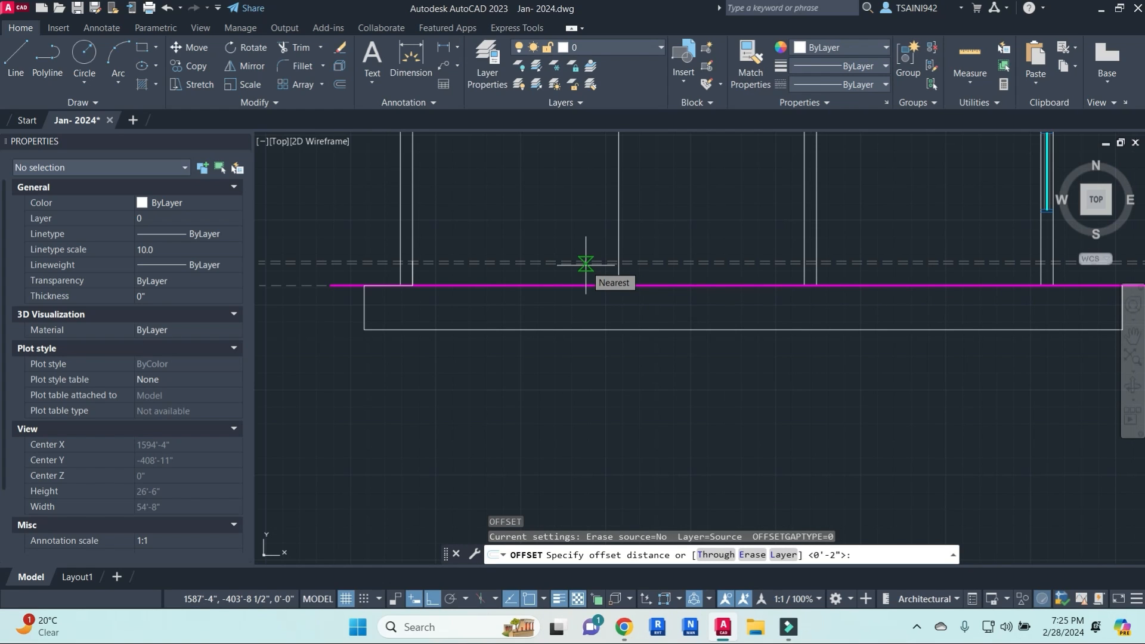
pyautogui.press('Return')
pyautogui.scroll(2, 586, 265)
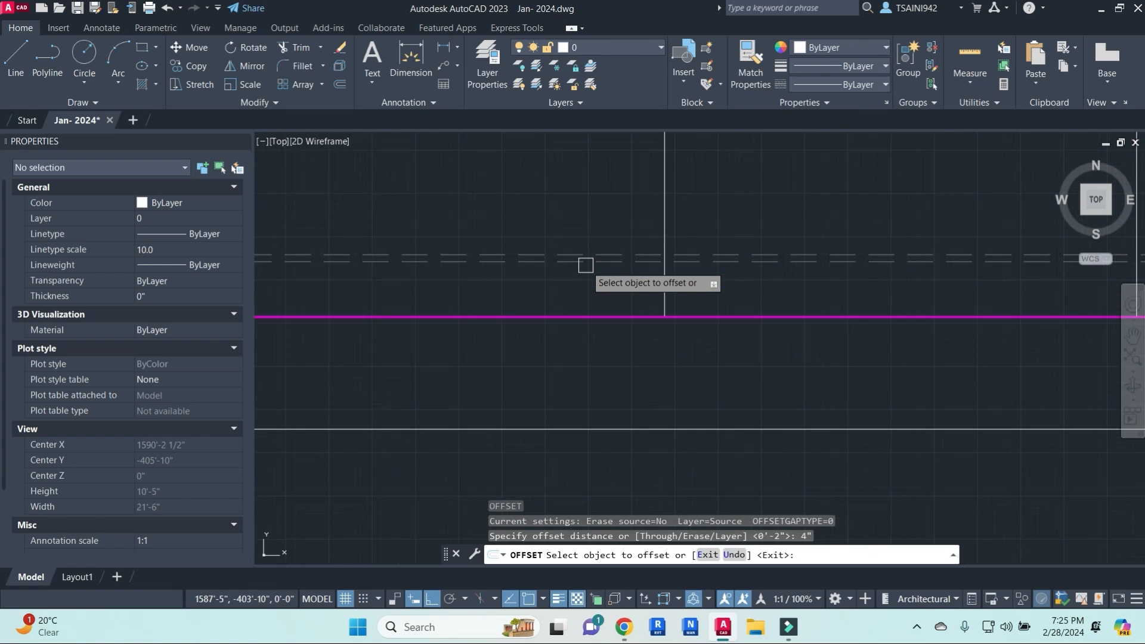
pyautogui.press('Escape')
pyautogui.press('Escape')
pyautogui.press('Escape')
# - Trim the two ground floor slab lines where they extend beyond the outer faces of both outer walls
pyautogui.moveTo(410, 280); pyautogui.dragTo(707, 293, button='middle')
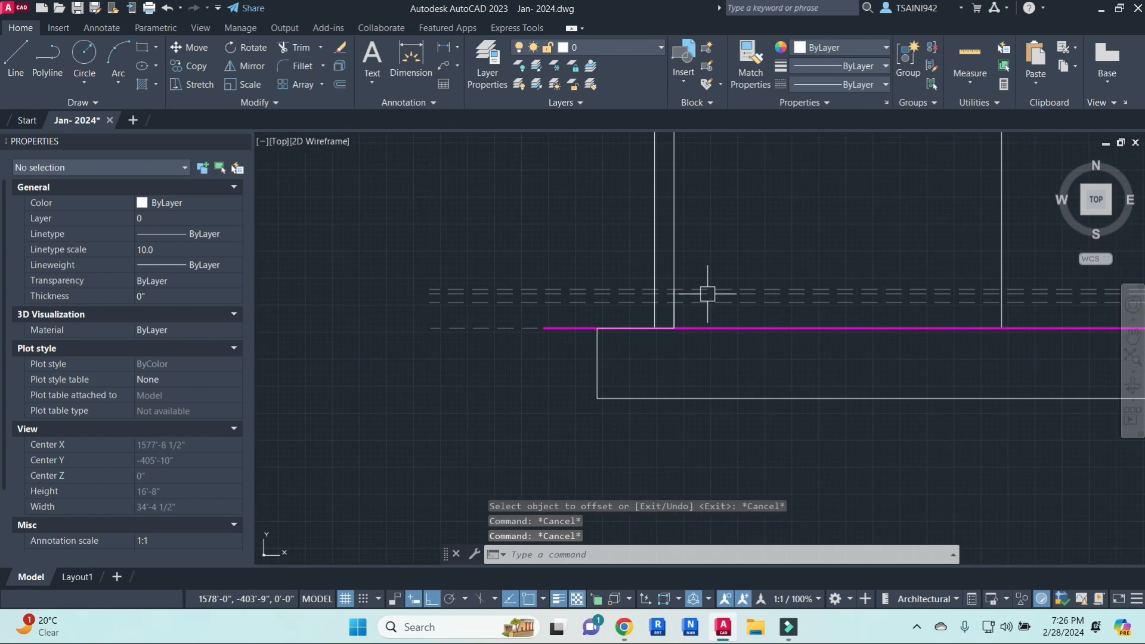
pyautogui.write('tr')
pyautogui.press('Return')
pyautogui.press('Return')
pyautogui.click(646, 291)
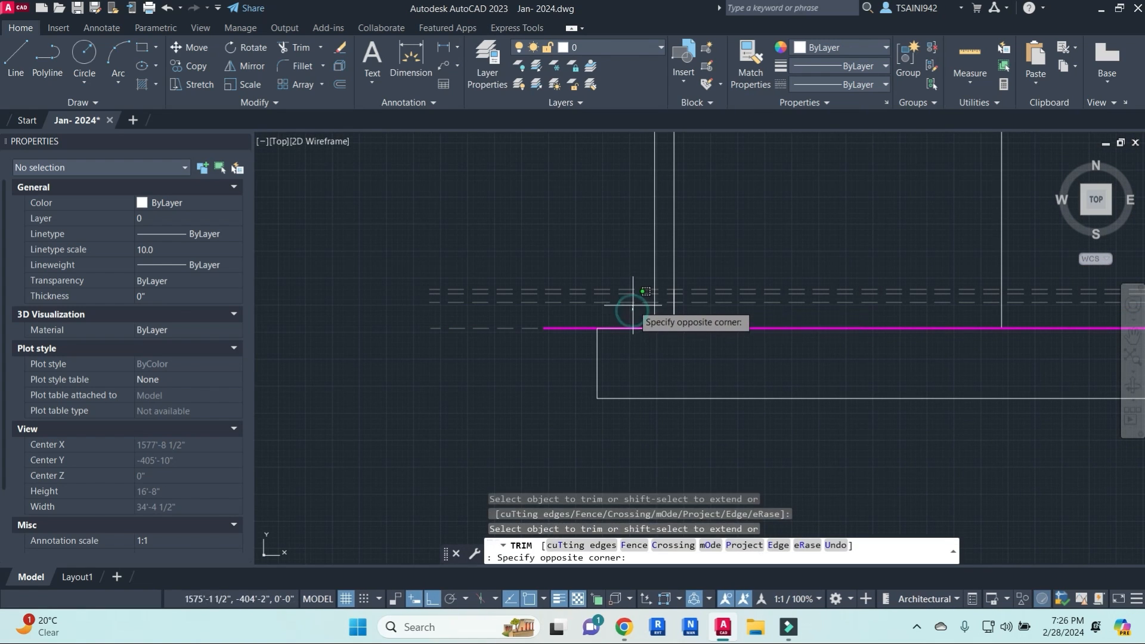
pyautogui.click(613, 301)
pyautogui.scroll(-4, 850, 302)
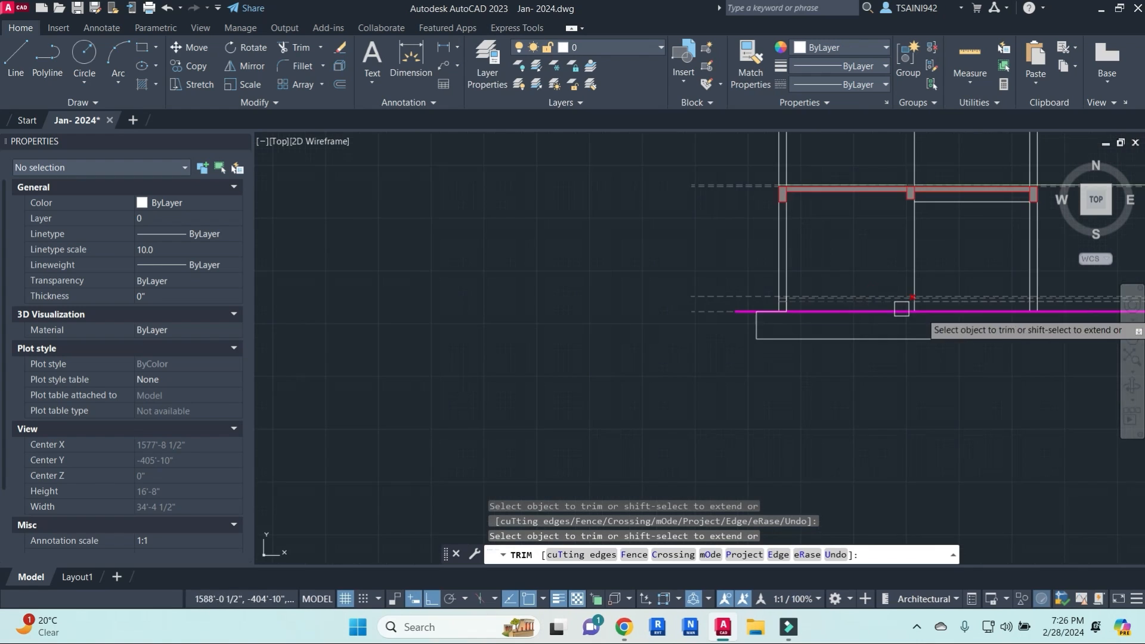
pyautogui.moveTo(943, 316); pyautogui.dragTo(514, 306, button='middle')
pyautogui.scroll(2, 708, 303)
pyautogui.click(829, 287)
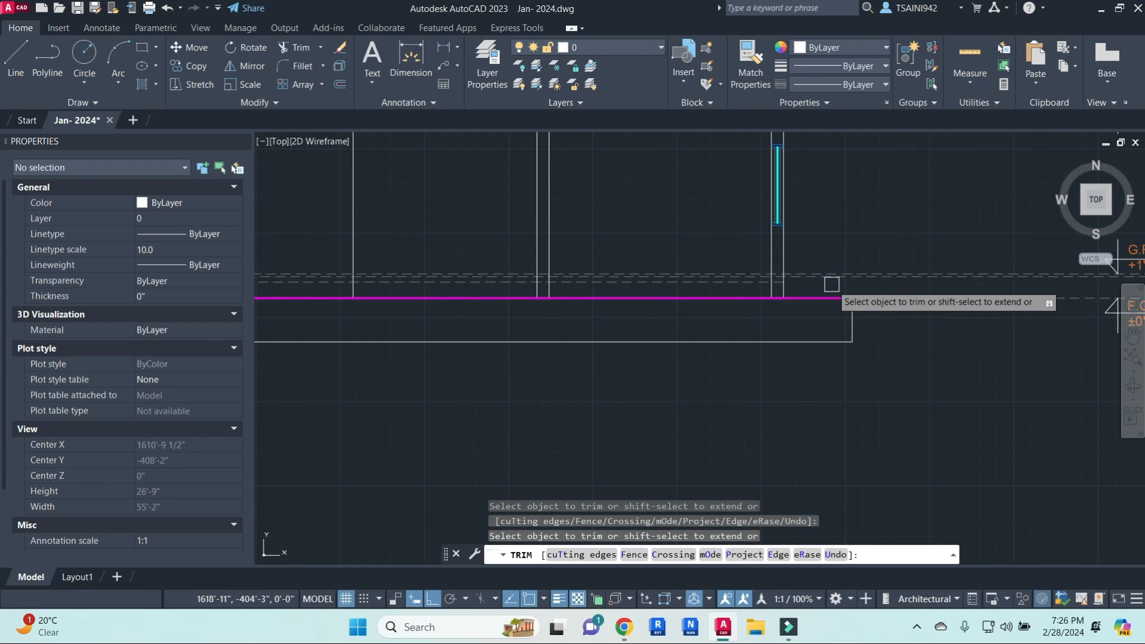
pyautogui.scroll(-4, 867, 286)
pyautogui.press('Escape')
pyautogui.press('Escape')
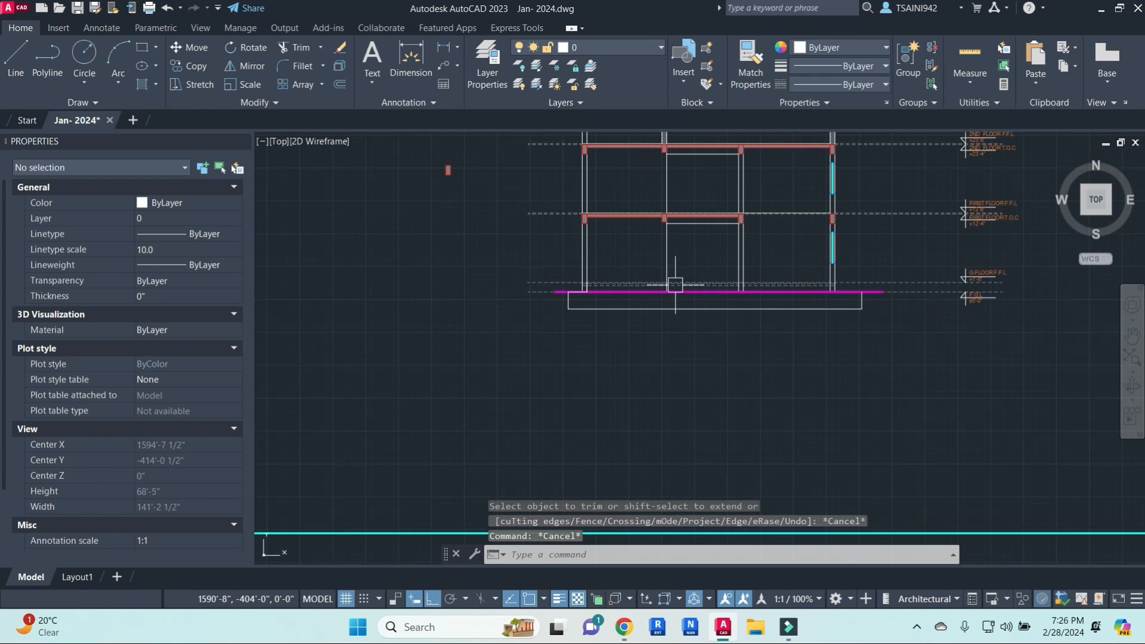
# - Match the two ground floor slab lines to the properties of the first floor slab's red outline
pyautogui.scroll(4, 665, 285)
pyautogui.moveTo(753, 284)
pyautogui.mouseDown(button='middle')
pyautogui.moveTo(686, 248)
pyautogui.moveTo(673, 392)
pyautogui.mouseUp(button='middle')
pyautogui.press('Escape')
pyautogui.press('Escape')
pyautogui.press('Return')
pyautogui.scroll(3, 616, 228)
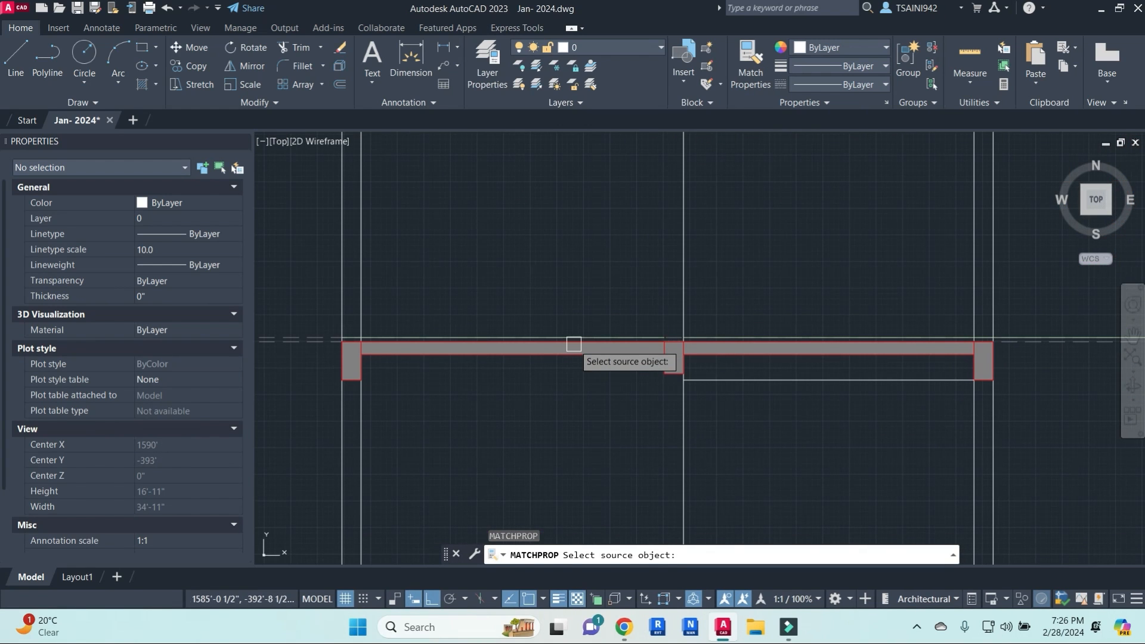
pyautogui.click(573, 344)
pyautogui.scroll(-4, 609, 405)
pyautogui.scroll(5, 611, 357)
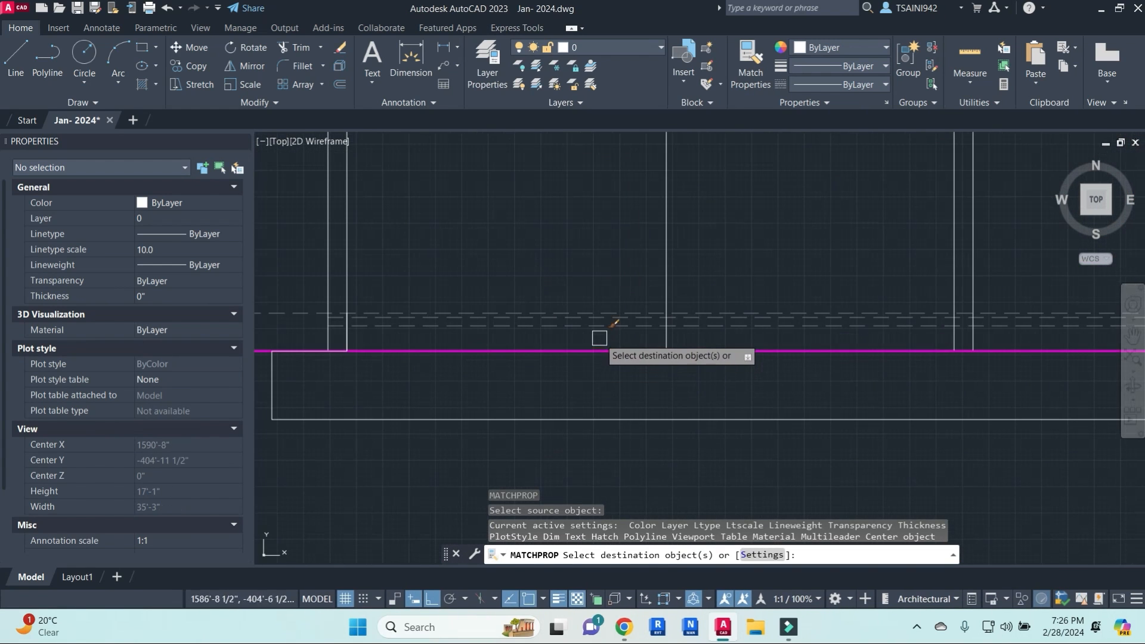
pyautogui.click(608, 329)
pyautogui.scroll(4, 610, 327)
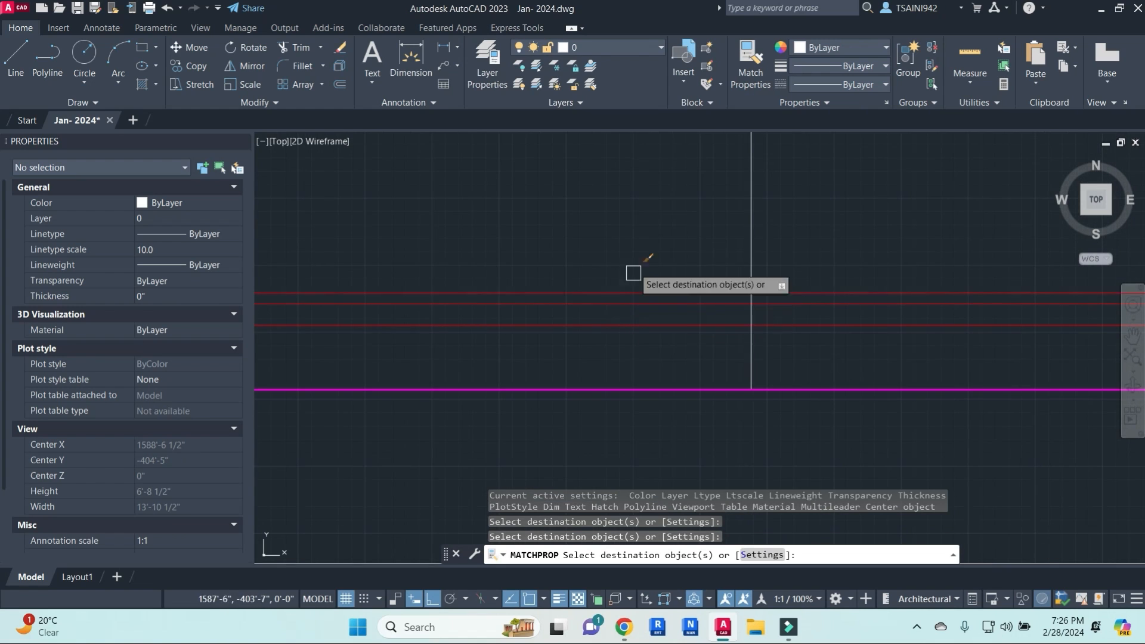
pyautogui.scroll(-4, 637, 244)
# - Match the G.FLOOR F.F.L level line to the properties of the first floor's finish line
pyautogui.press('Escape')
pyautogui.write('MA')
pyautogui.press('Return')
pyautogui.scroll(-3, 637, 220)
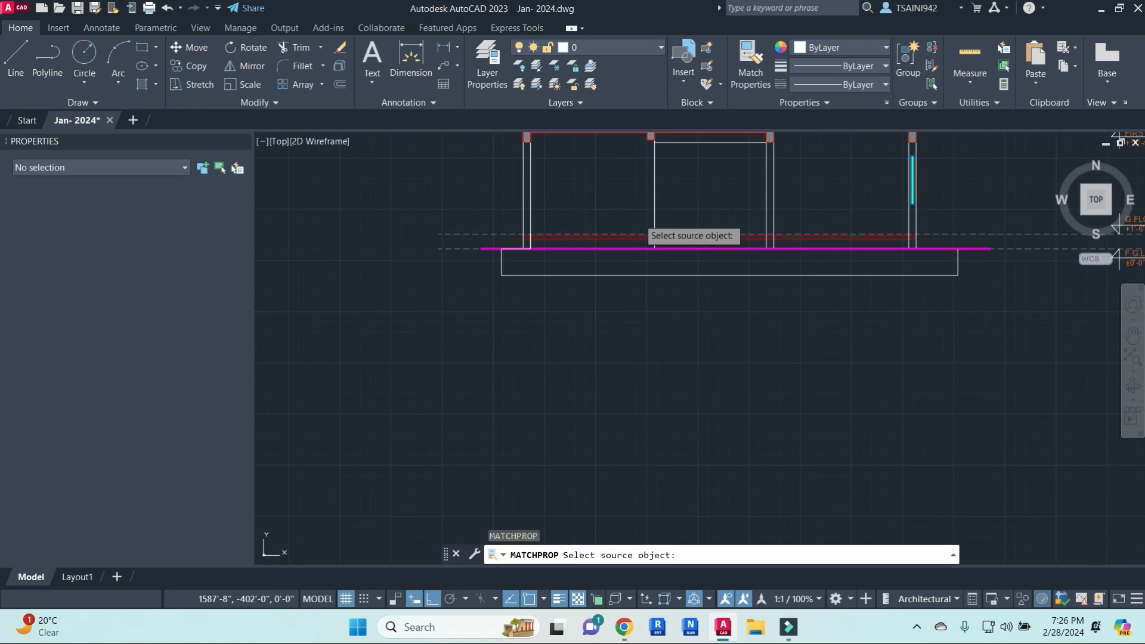
pyautogui.scroll(6, 630, 304)
pyautogui.click(662, 286)
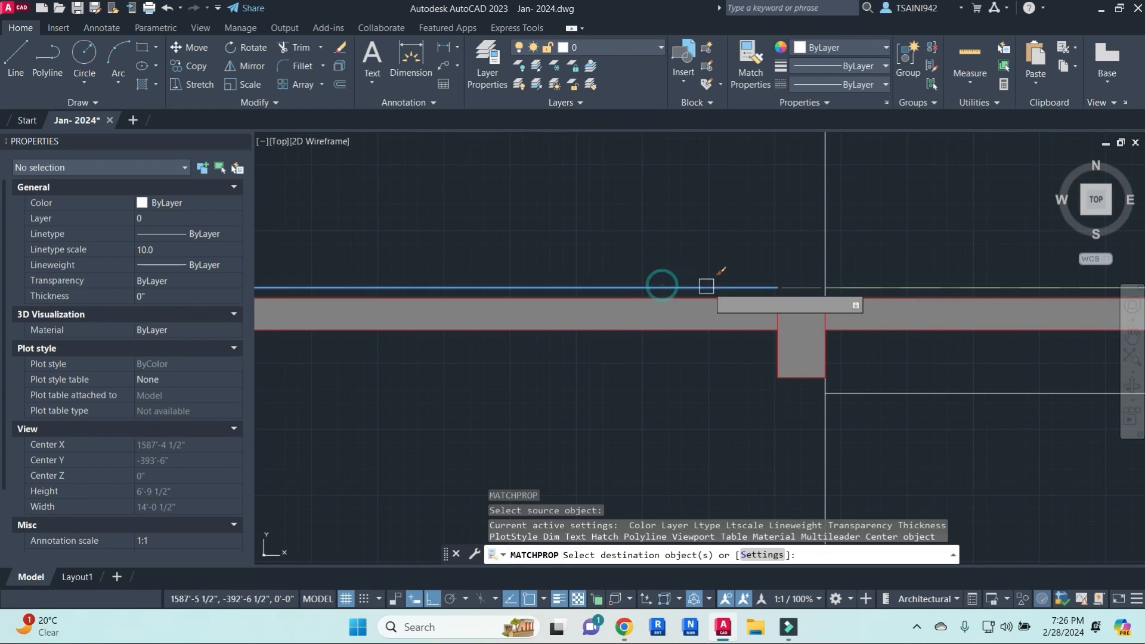
pyautogui.scroll(-4, 663, 289)
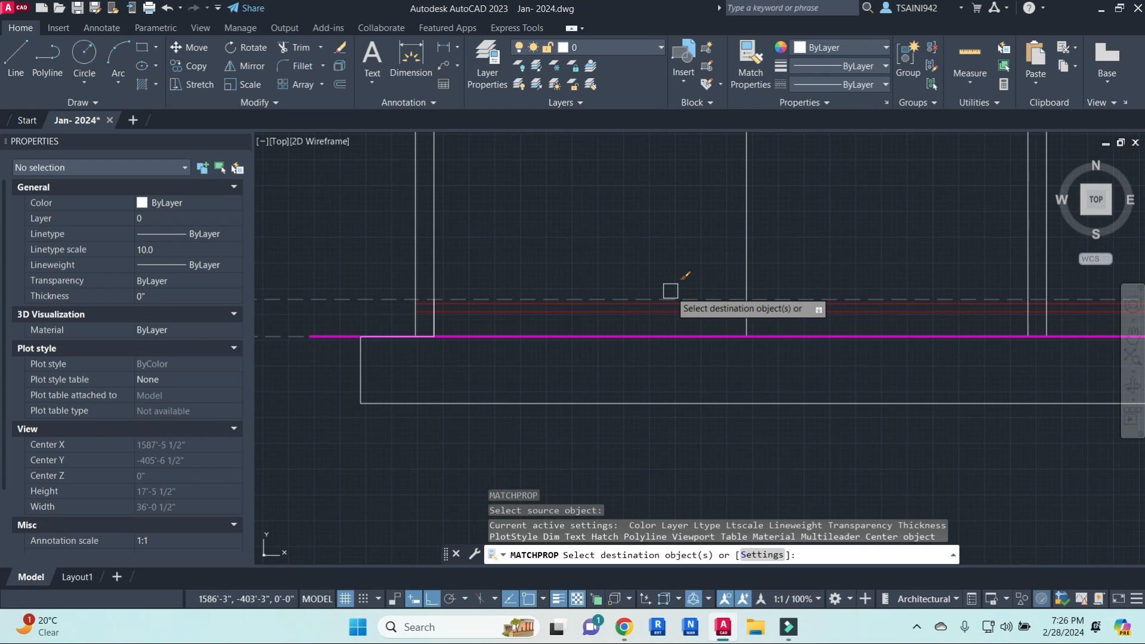
pyautogui.scroll(-4, 657, 255)
pyautogui.scroll(4, 618, 259)
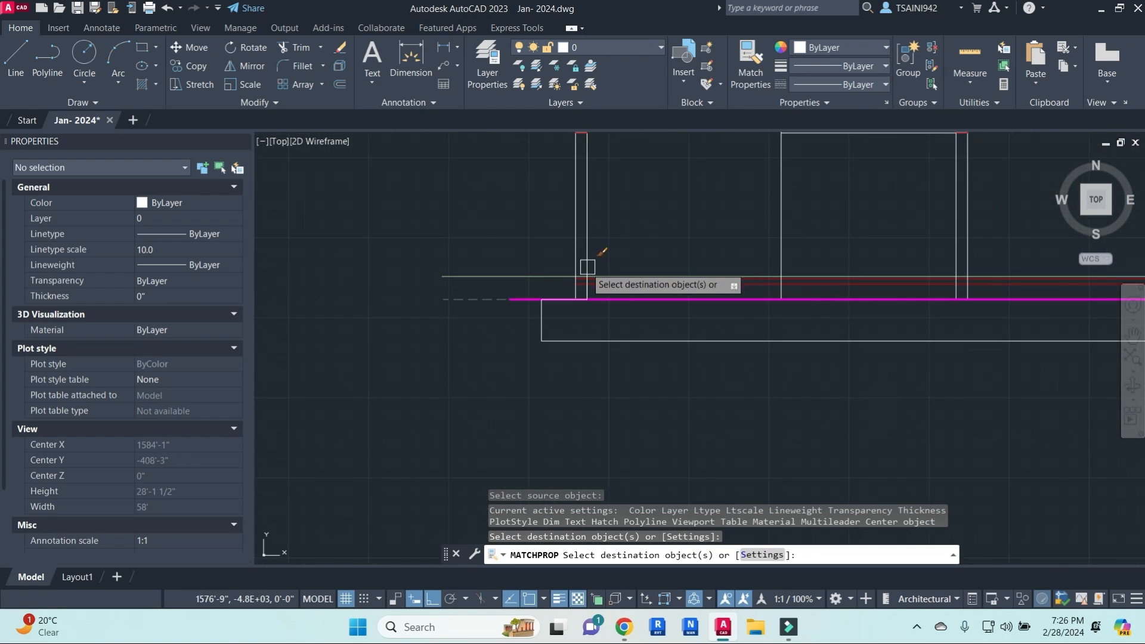
pyautogui.scroll(-4, 775, 288)
pyautogui.press('Escape')
# - Try shortening the G.FLOOR F.F.L level line from its right end, and undo the stretch
pyautogui.scroll(5, 997, 298)
pyautogui.click(999, 295)
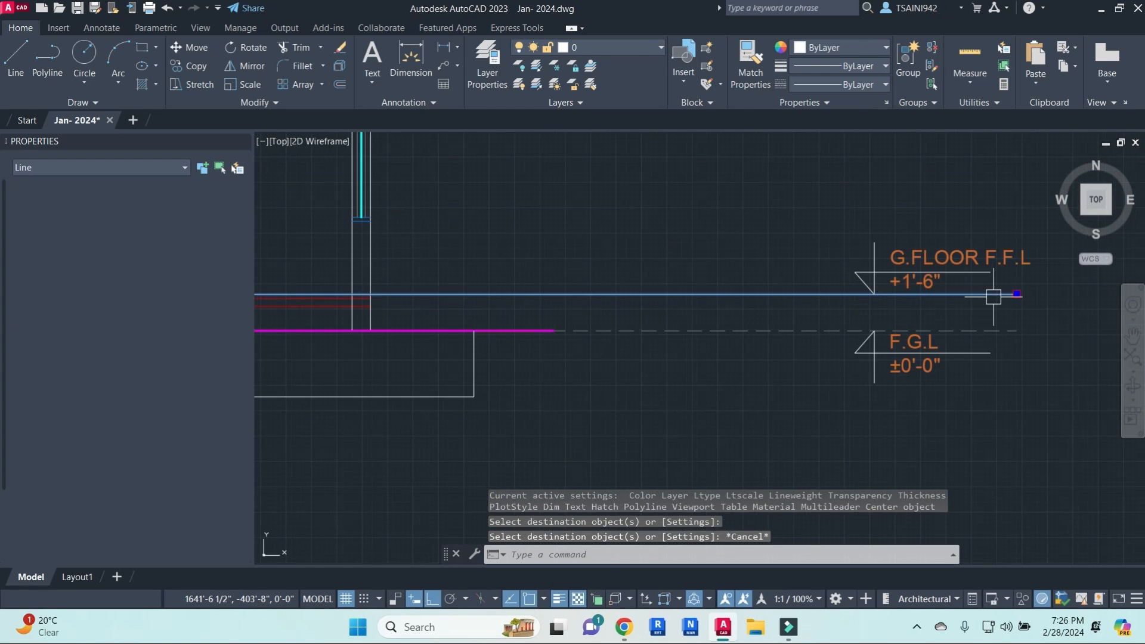
pyautogui.click(1016, 294)
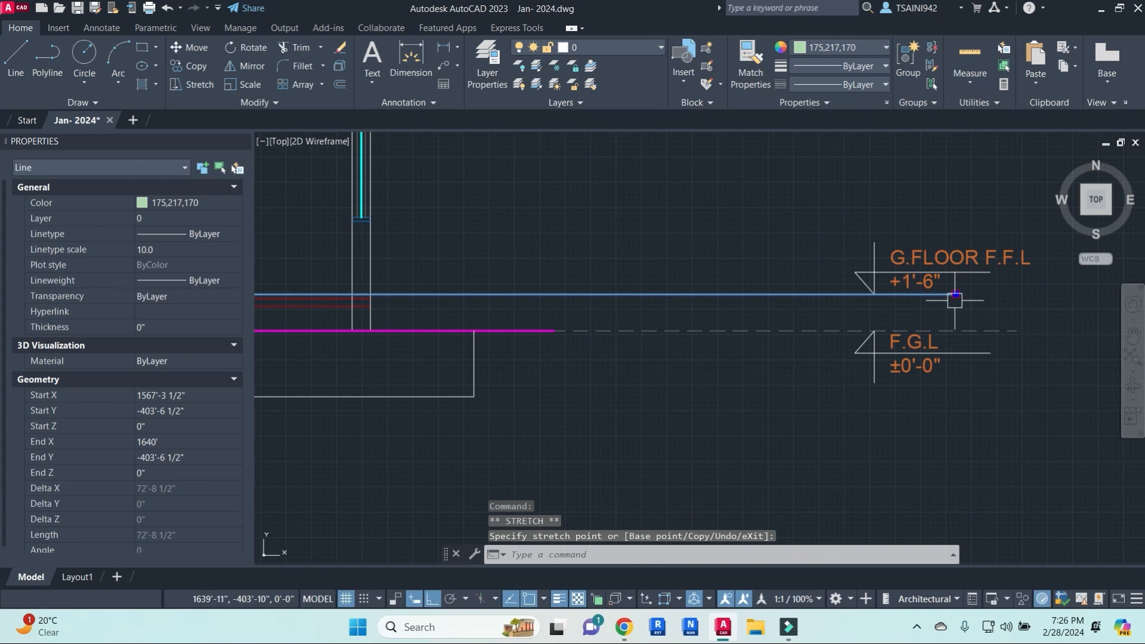
pyautogui.hotkey('ctrl', 'z')
pyautogui.press('Escape')
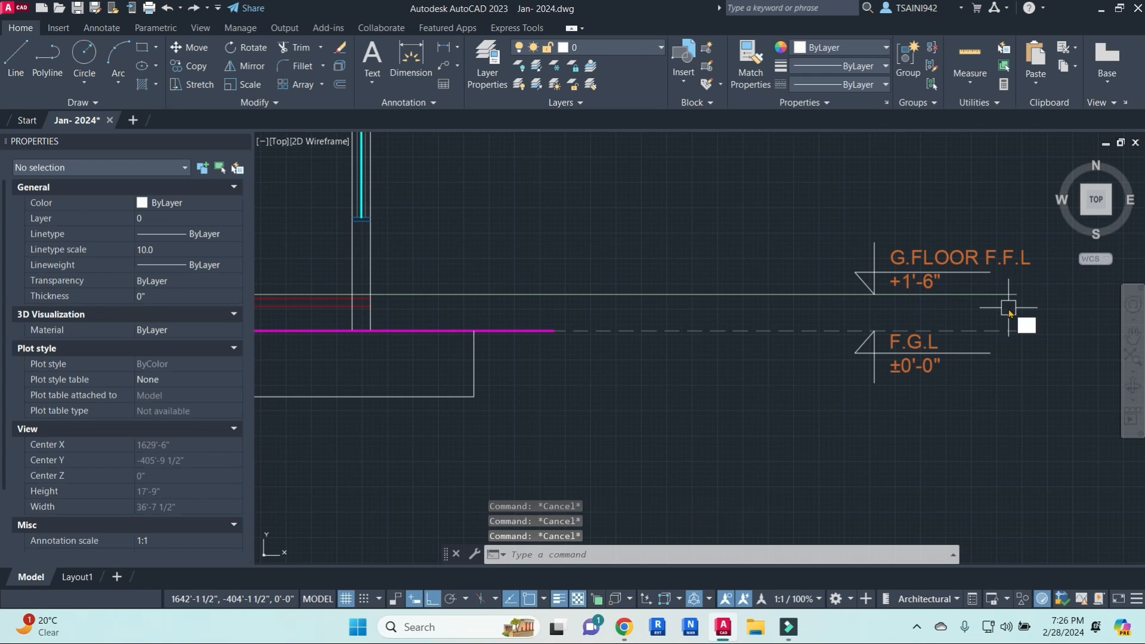
# - Match the G.FLOOR F.F.L level line to the dashed F.G.L level line
pyautogui.write('ma')
pyautogui.press('Return')
pyautogui.click(1006, 331)
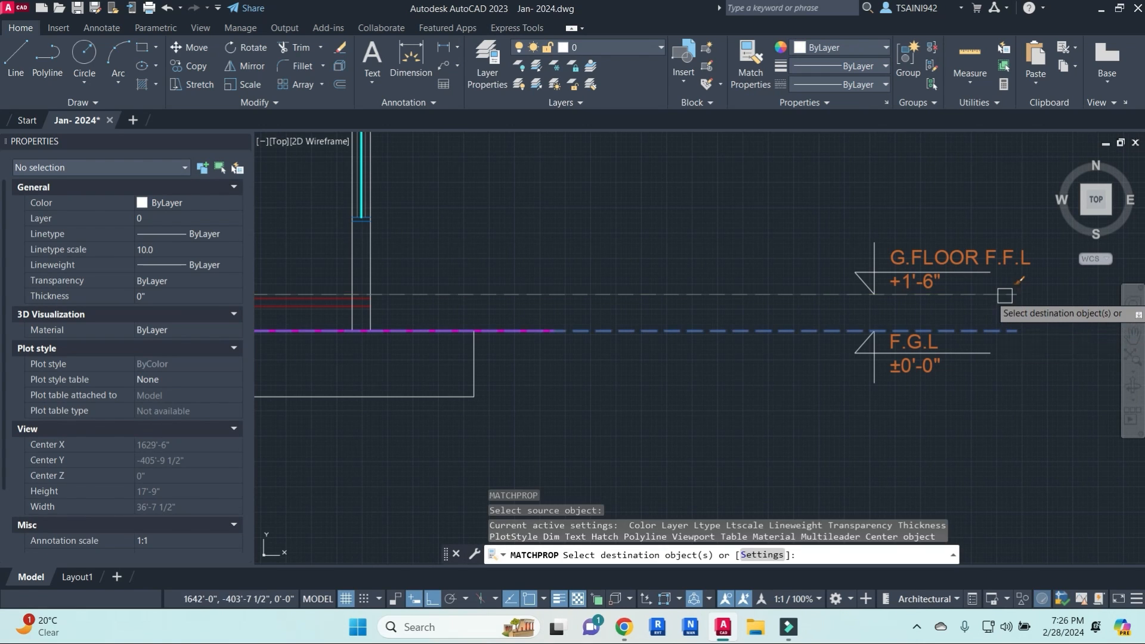
pyautogui.scroll(-3, 1005, 294)
pyautogui.press('Escape')
pyautogui.press('Escape')
pyautogui.press('Escape')
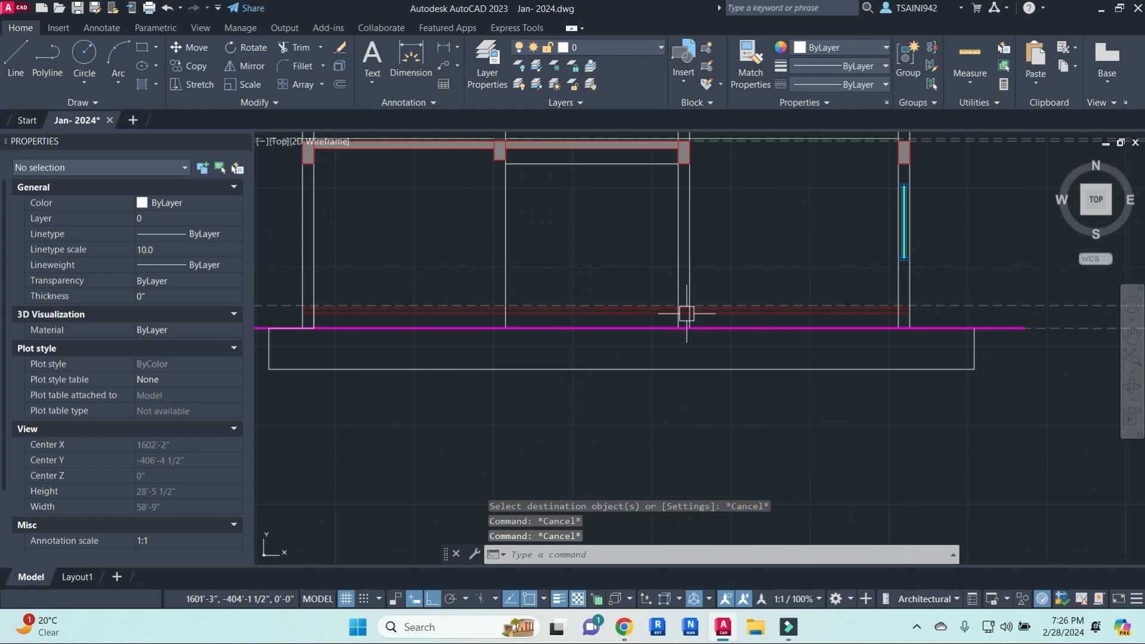
# - Offset the top line of the ground floor slab 2" upward to make a separate floor finish line
pyautogui.write('o')
pyautogui.press('Return')
pyautogui.write('2')
pyautogui.press('Return')
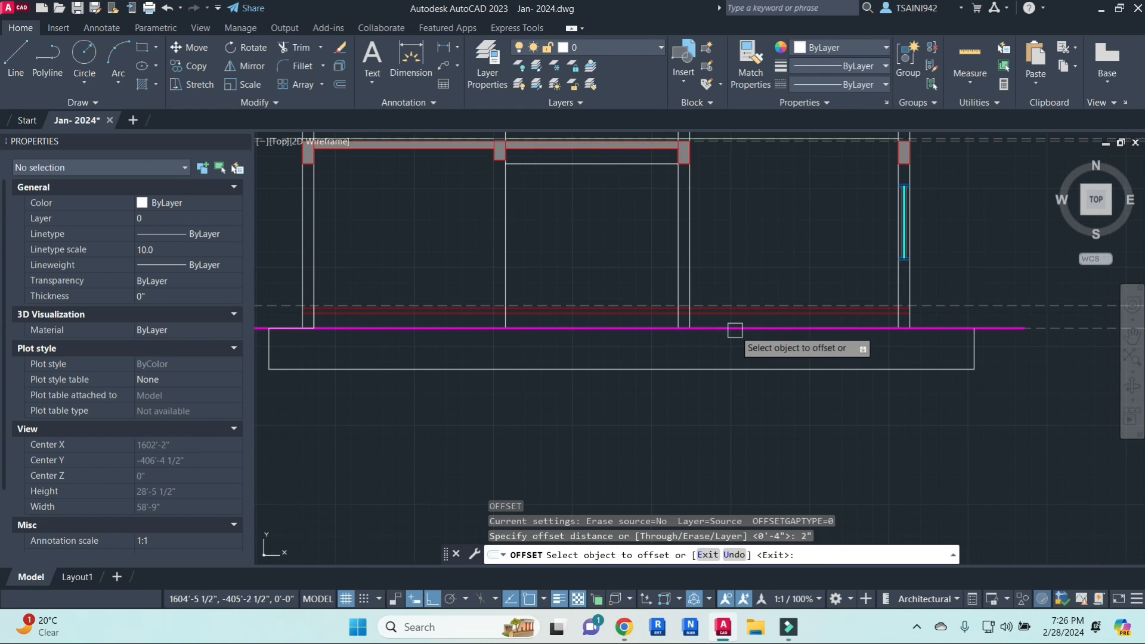
pyautogui.scroll(4, 782, 297)
pyautogui.click(786, 326)
pyautogui.click(806, 258)
pyautogui.press('Escape')
pyautogui.press('Escape')
pyautogui.press('Escape')
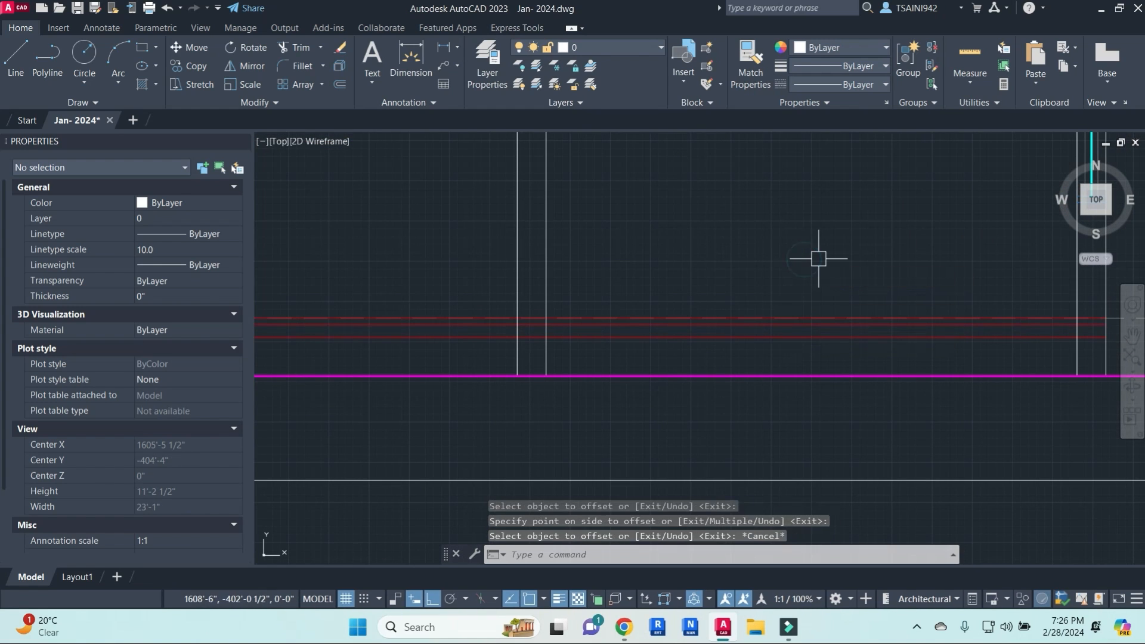
# - Match the new ground floor finish line to the properties of the first floor's finish line
pyautogui.write('ma')
pyautogui.press('Return')
pyautogui.scroll(-2, 817, 262)
pyautogui.scroll(5, 755, 302)
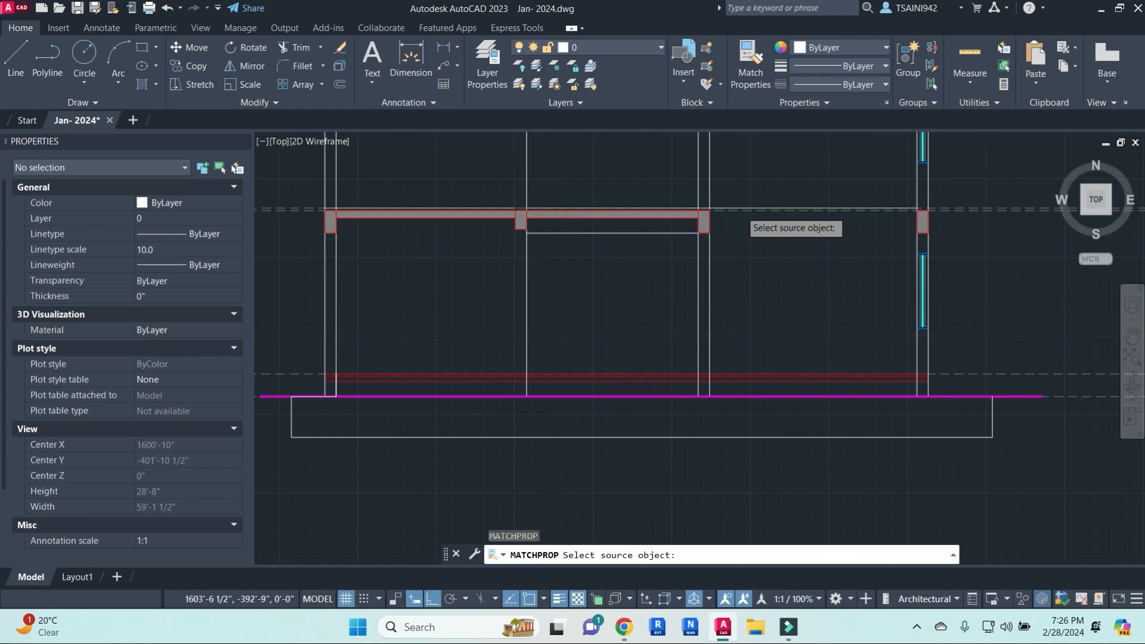
pyautogui.click(766, 202)
pyautogui.scroll(-3, 795, 345)
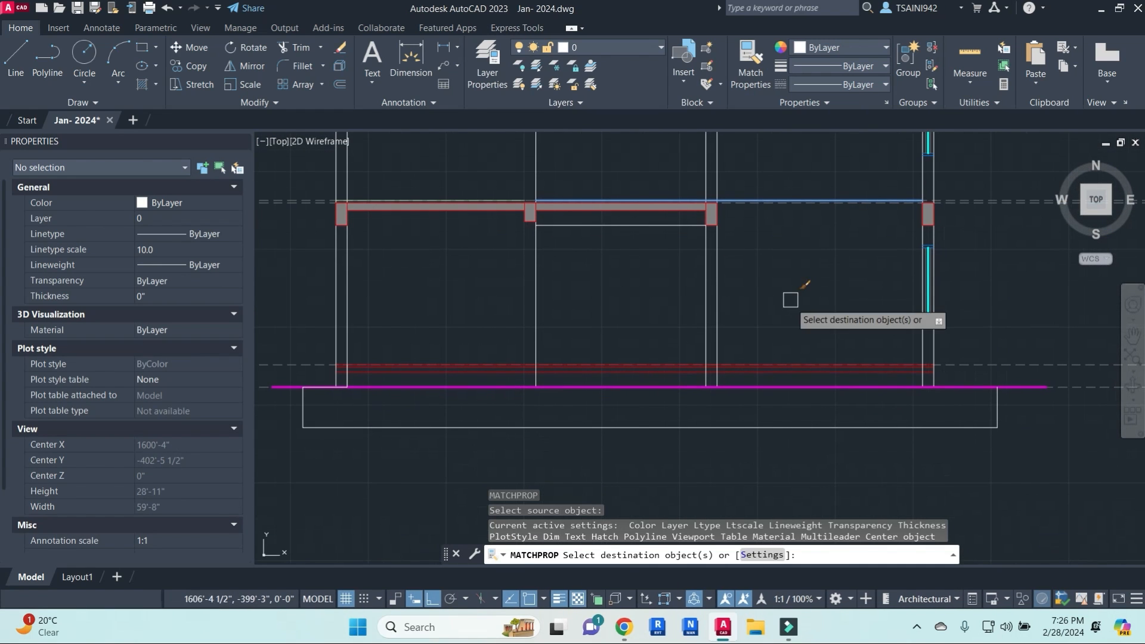
pyautogui.click(782, 359)
pyautogui.scroll(2, 873, 200)
pyautogui.press('Escape')
pyautogui.press('Escape')
pyautogui.press('Escape')
pyautogui.press('Escape')
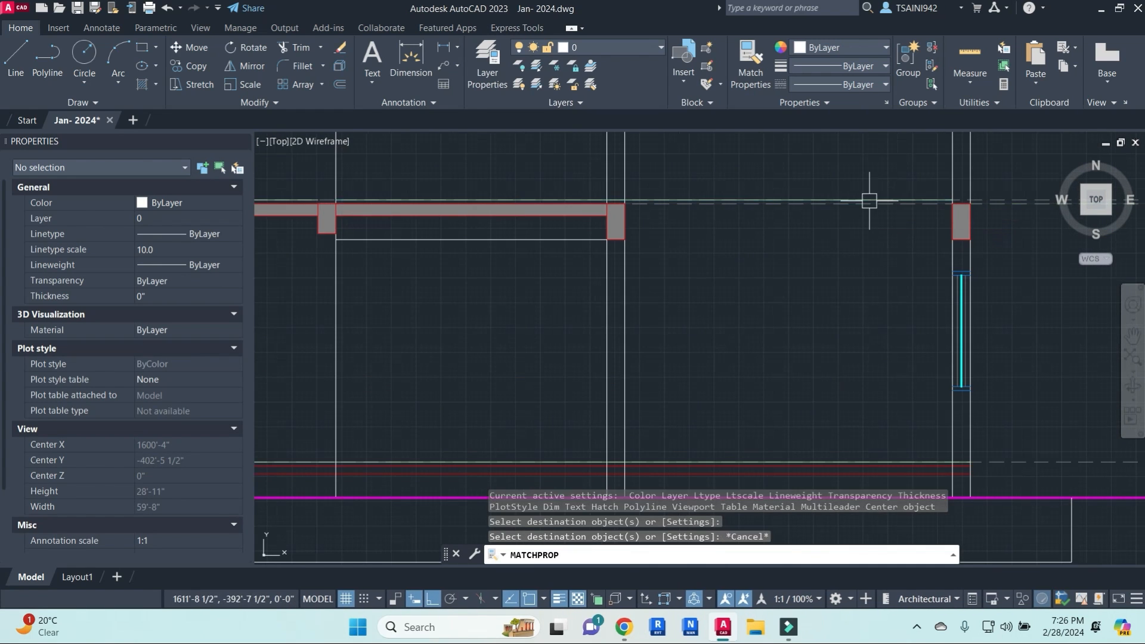
# - Trim the first floor finish line out of the open bay between the interior wall and the right outer wall
pyautogui.write('tr')
pyautogui.press('Return')
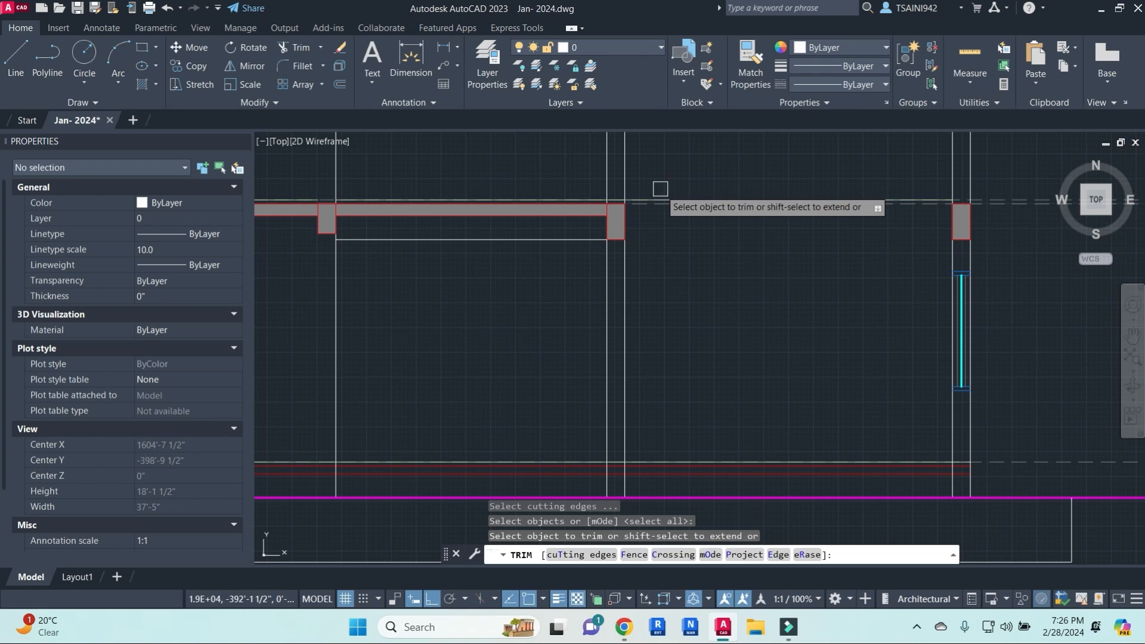
pyautogui.click(662, 197)
pyautogui.scroll(-8, 843, 249)
pyautogui.scroll(3, 815, 256)
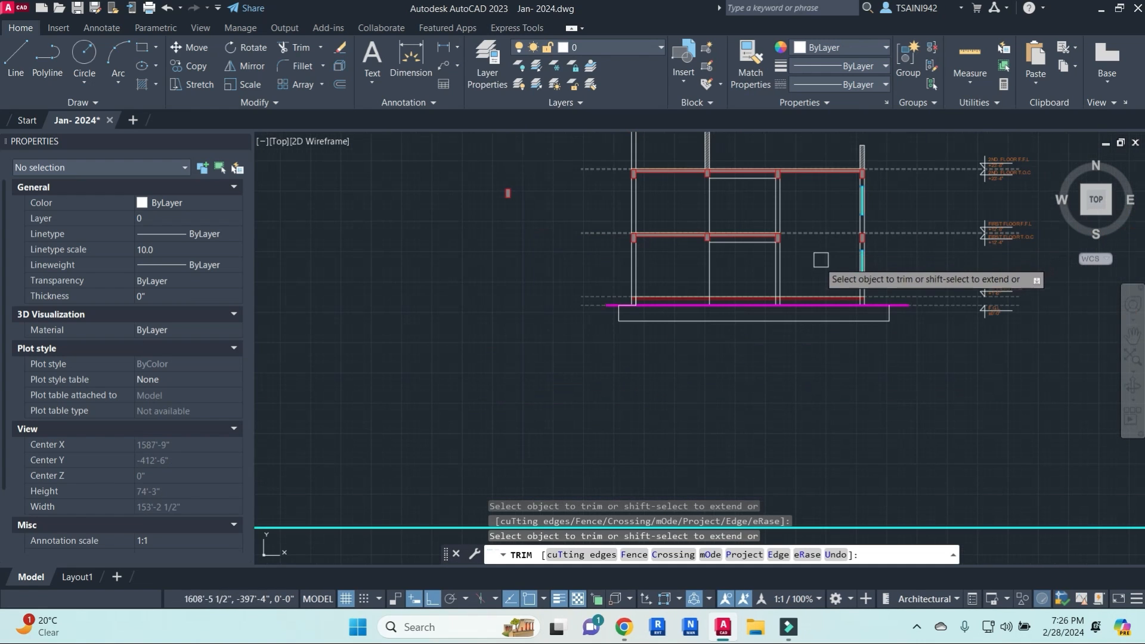
pyautogui.scroll(1, 787, 281)
pyautogui.scroll(-1, 802, 273)
pyautogui.press('Escape')
pyautogui.press('Escape')
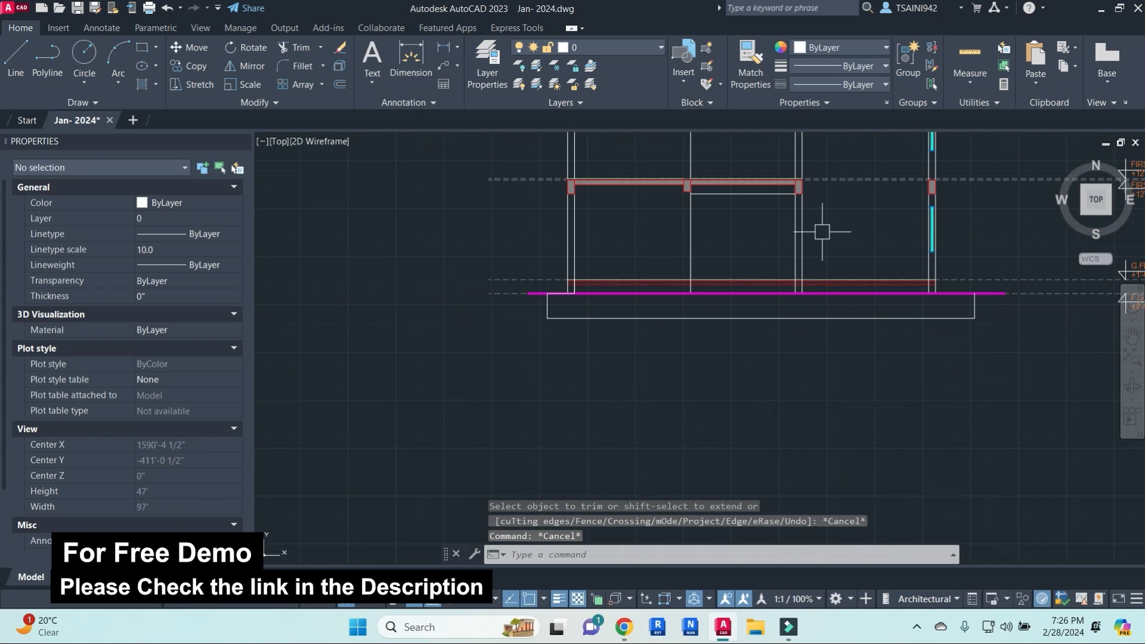
pyautogui.scroll(-7, 851, 243)
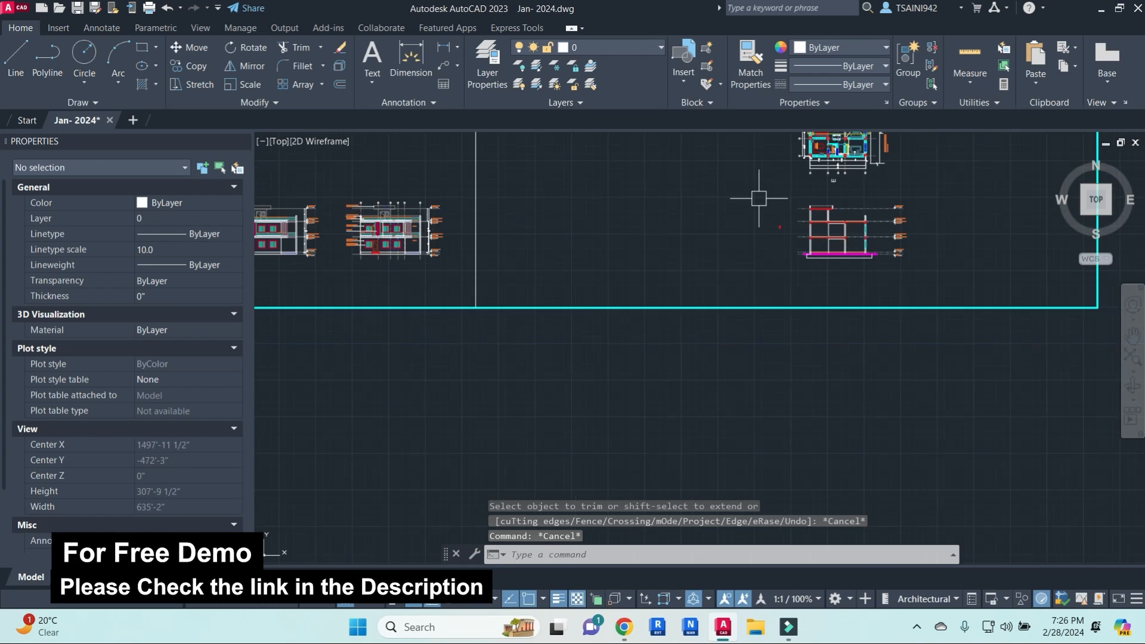
pyautogui.moveTo(693, 293); pyautogui.dragTo(887, 498, button='middle')
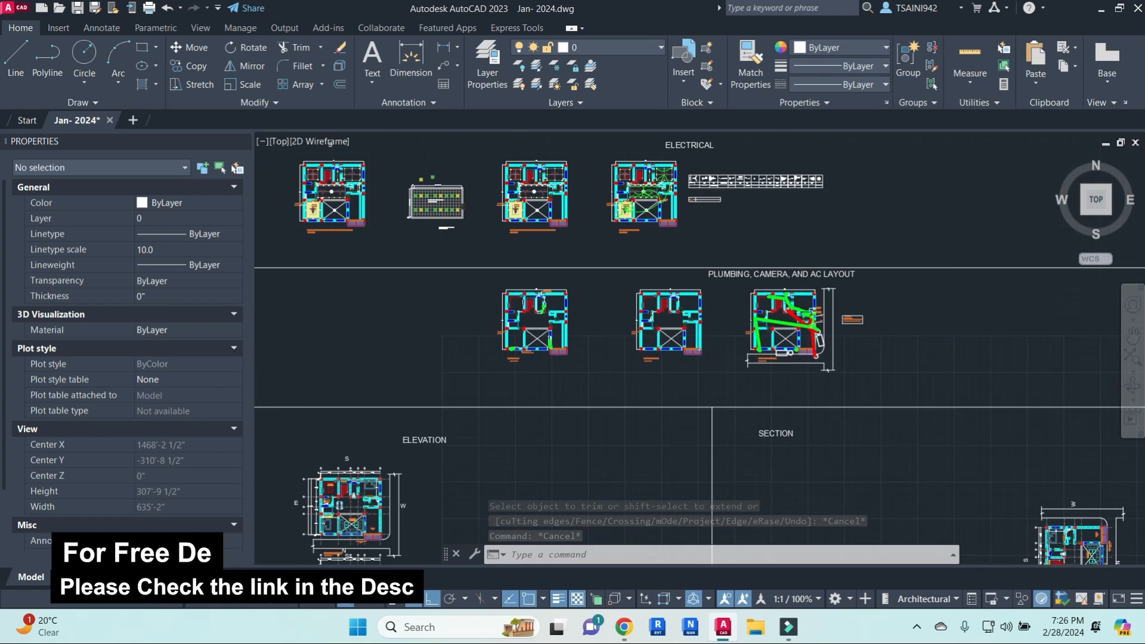
# - Examine the tie beam layout and the neighbouring beam layouts for levels and beam sizes, and return to the building section
pyautogui.press('Escape')
pyautogui.press('Escape')
pyautogui.moveTo(695, 245); pyautogui.dragTo(735, 323, button='middle')
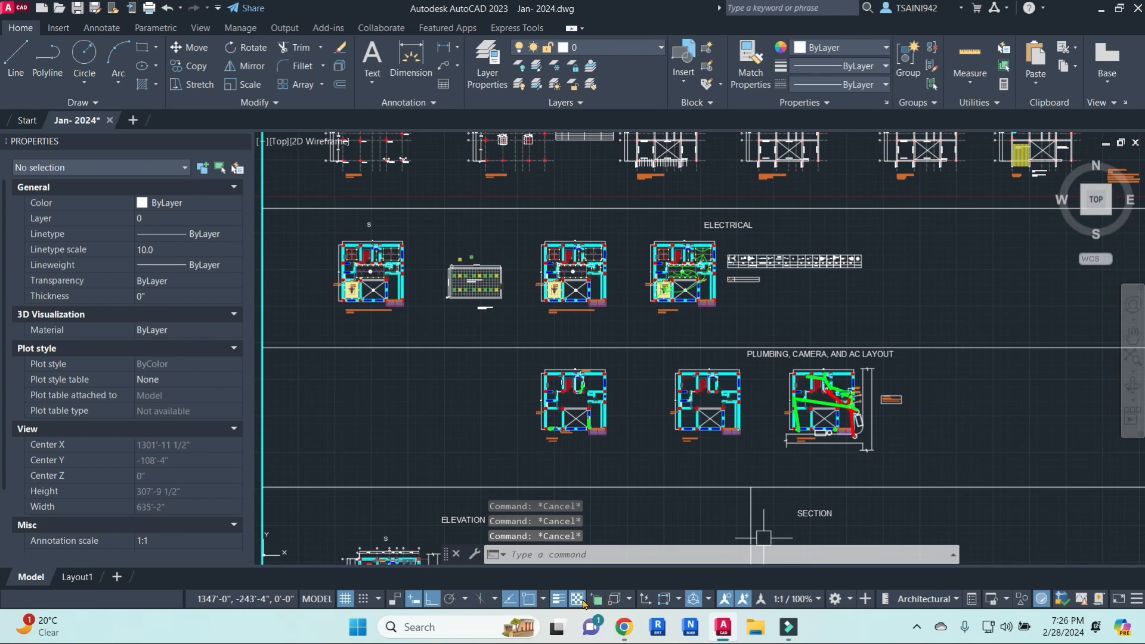
pyautogui.scroll(-2, 832, 411)
pyautogui.moveTo(832, 412); pyautogui.dragTo(831, 346, button='middle')
pyautogui.scroll(8, 875, 271)
pyautogui.moveTo(360, 335); pyautogui.dragTo(800, 335, button='middle')
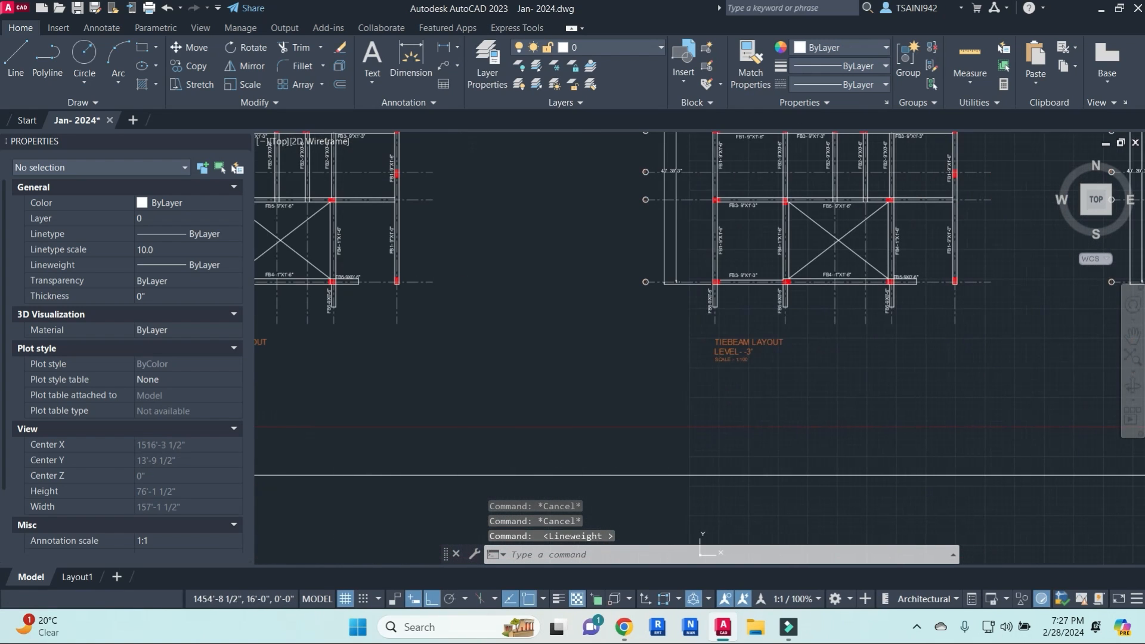
pyautogui.scroll(4, 740, 351)
pyautogui.moveTo(791, 257); pyautogui.dragTo(749, 276, button='middle')
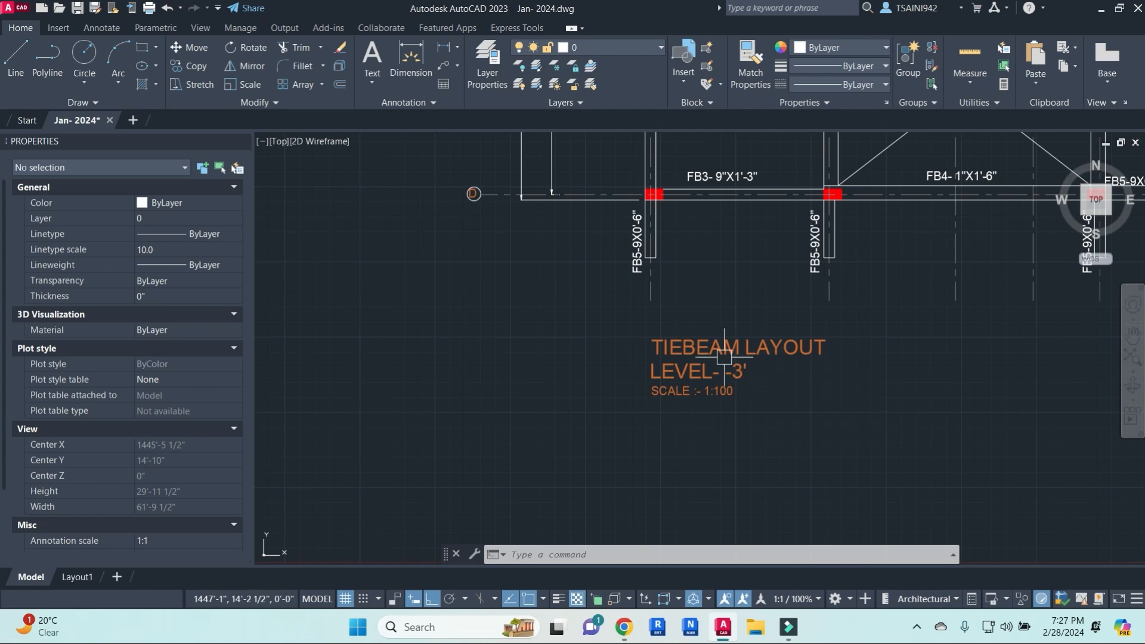
pyautogui.scroll(-6, 724, 357)
pyautogui.scroll(6, 731, 367)
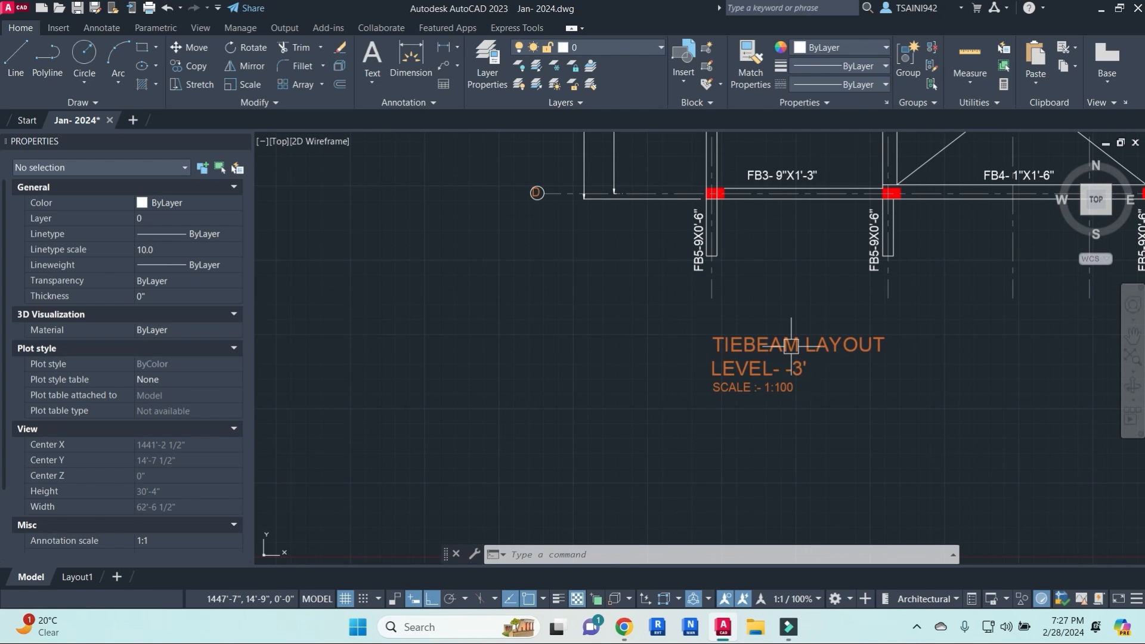
pyautogui.moveTo(815, 275); pyautogui.dragTo(505, 351, button='middle')
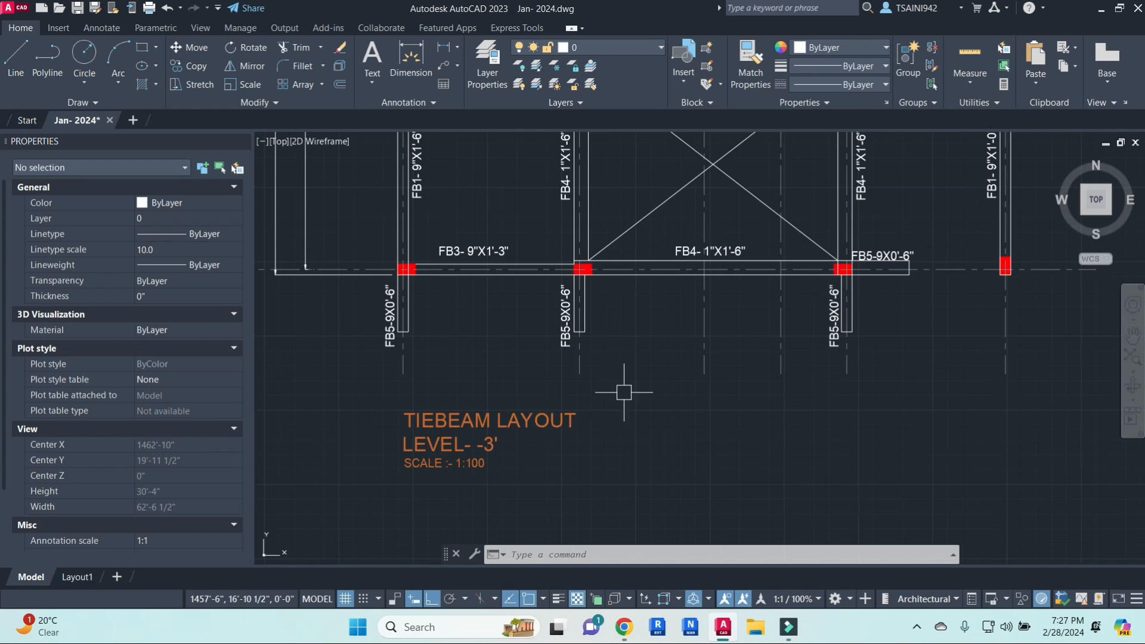
pyautogui.scroll(-7, 844, 409)
pyautogui.scroll(5, 971, 389)
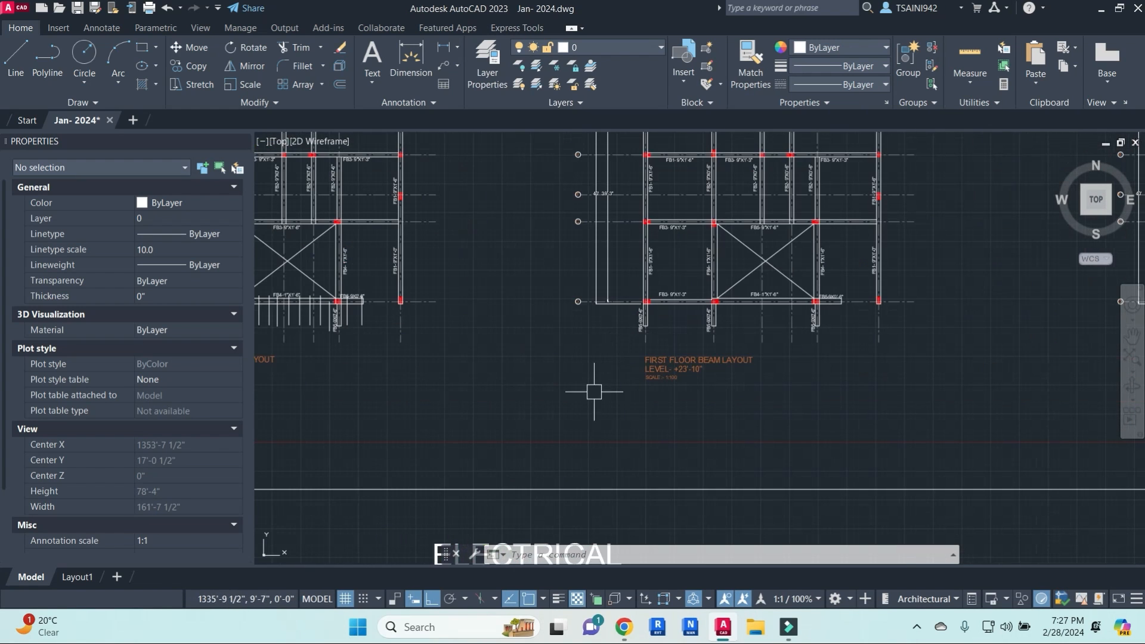
pyautogui.moveTo(594, 392); pyautogui.dragTo(941, 383, button='middle')
pyautogui.moveTo(518, 383); pyautogui.dragTo(896, 353, button='middle')
pyautogui.moveTo(416, 343)
pyautogui.mouseDown(button='middle')
pyautogui.moveTo(845, 342)
pyautogui.moveTo(284, 324)
pyautogui.mouseUp(button='middle')
pyautogui.moveTo(834, 332); pyautogui.dragTo(520, 349, button='middle')
pyautogui.moveTo(774, 345); pyautogui.dragTo(628, 351, button='middle')
pyautogui.moveTo(970, 359); pyautogui.dragTo(441, 362, button='middle')
pyautogui.moveTo(806, 392); pyautogui.dragTo(423, 369, button='middle')
pyautogui.scroll(-6, 423, 368)
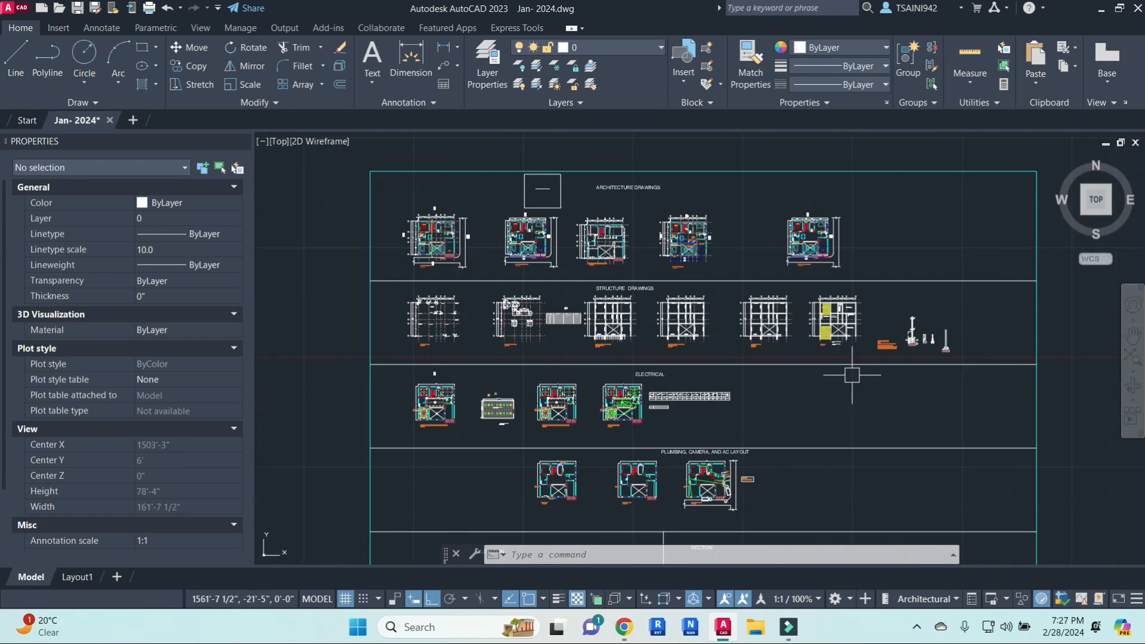
pyautogui.scroll(4, 729, 374)
pyautogui.scroll(12, 728, 373)
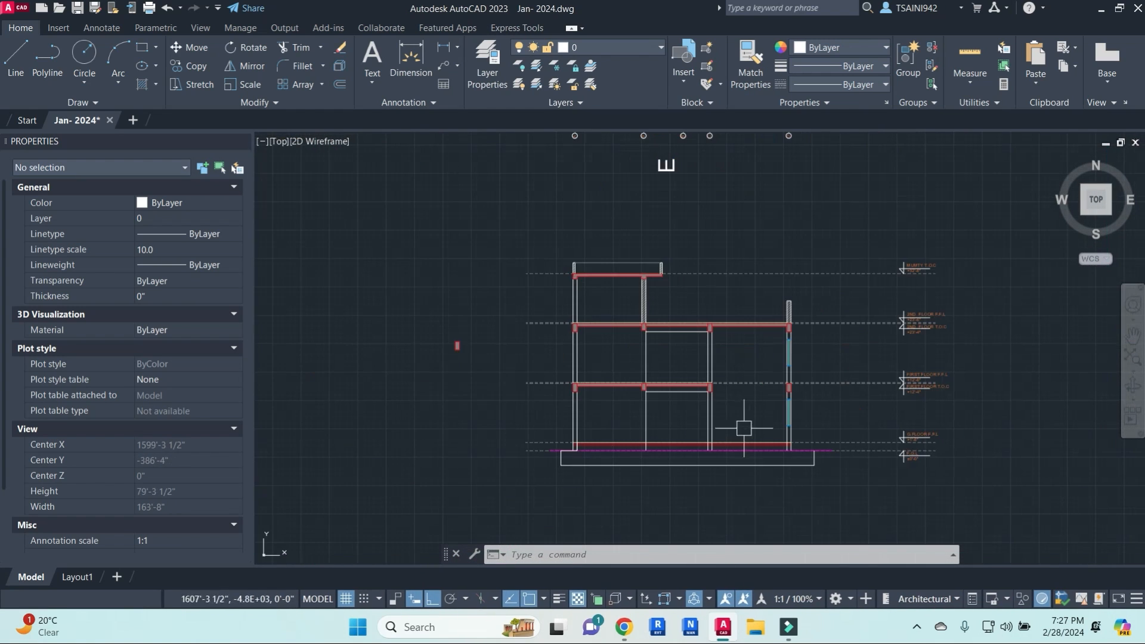
pyautogui.scroll(-4, 831, 314)
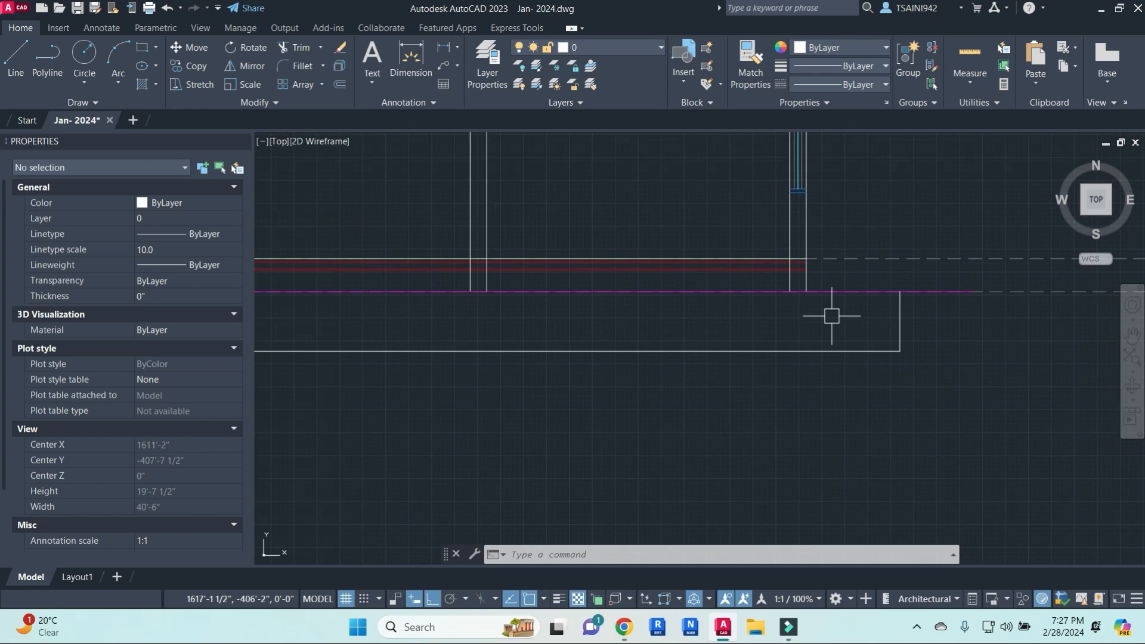
# - Try offsetting the dashed F.G.L level line 3" downward as a tie beam reference, and erase the offset copy
pyautogui.write('3')
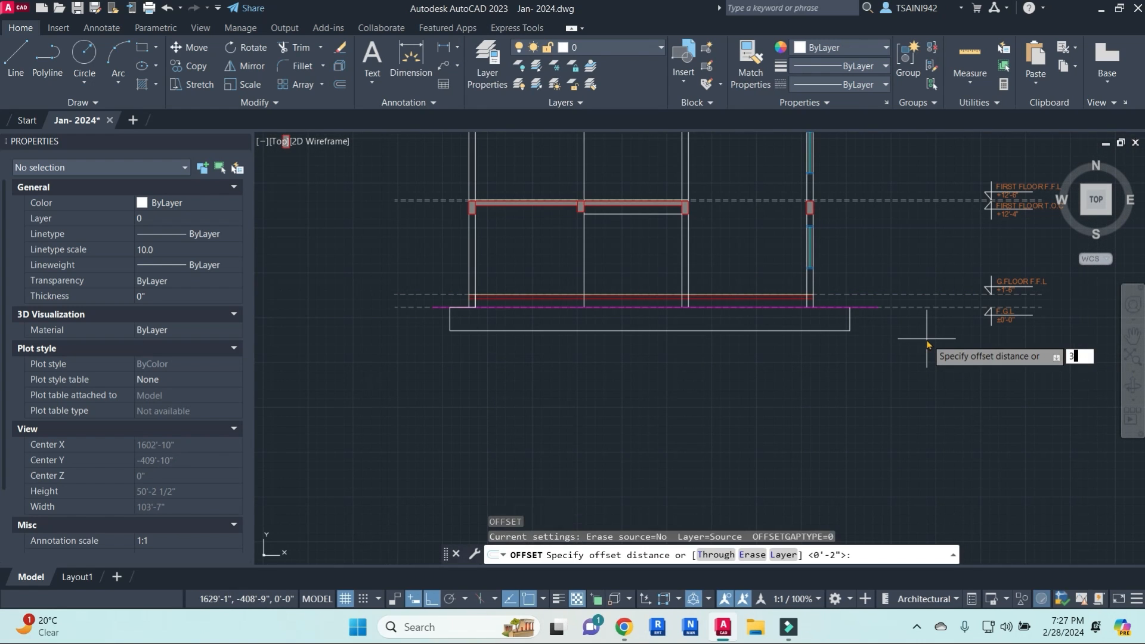
pyautogui.press('Return')
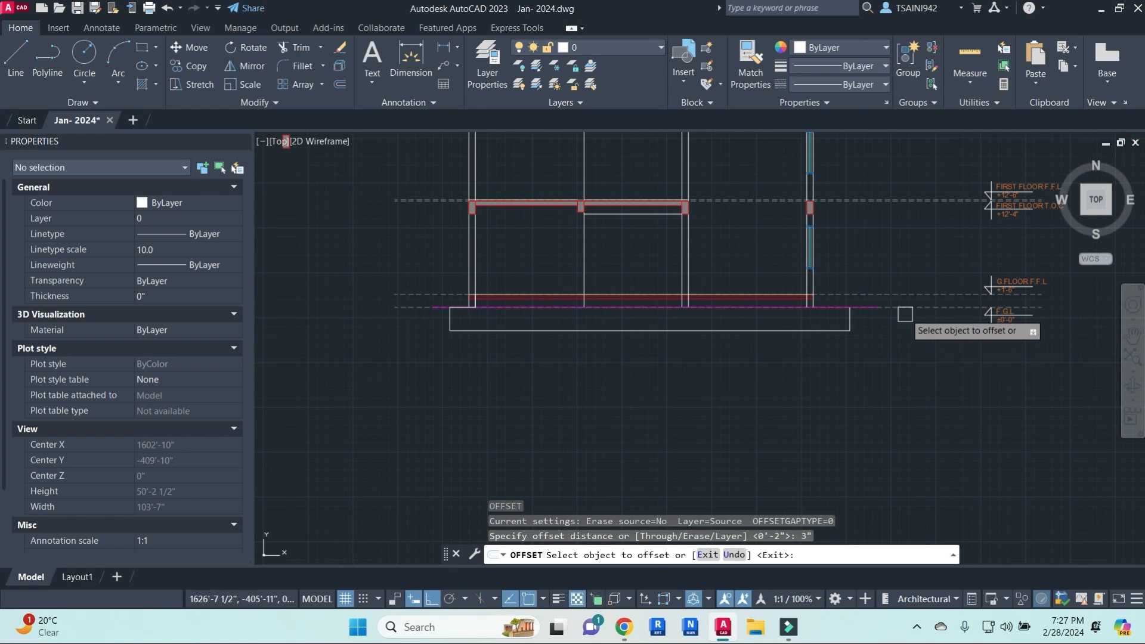
pyautogui.click(903, 309)
pyautogui.click(903, 348)
pyautogui.scroll(6, 821, 311)
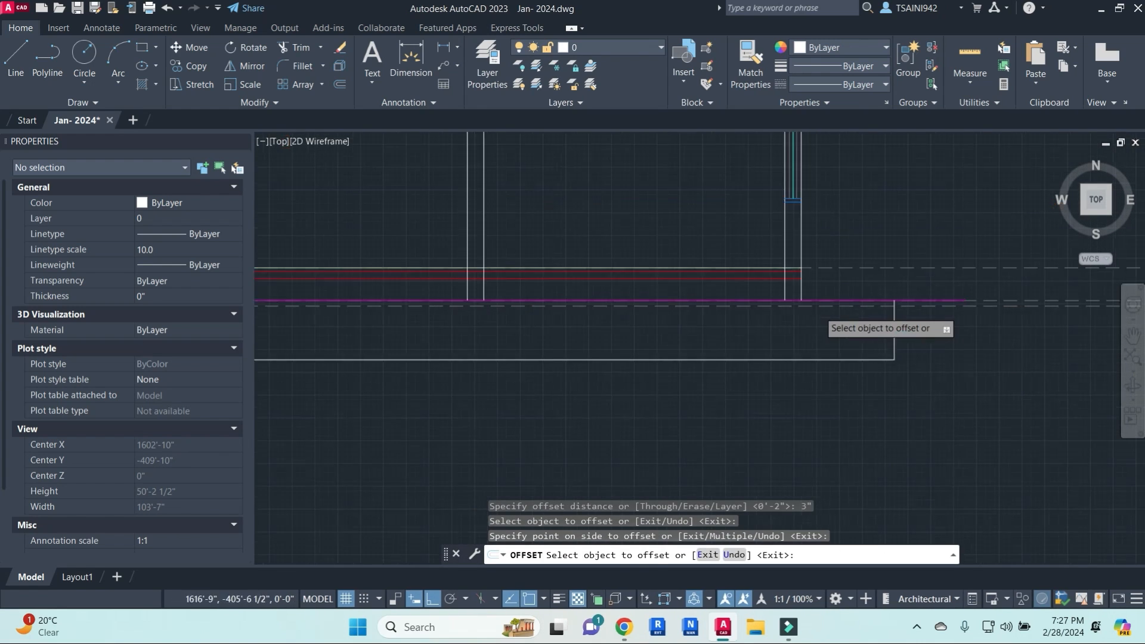
pyautogui.press('Escape')
pyautogui.click(823, 302)
pyautogui.write('e')
pyautogui.press('Return')
# - Offset the magenta ground line 3" upward to make a reference line for the top of the tie beams
pyautogui.scroll(-6, 829, 311)
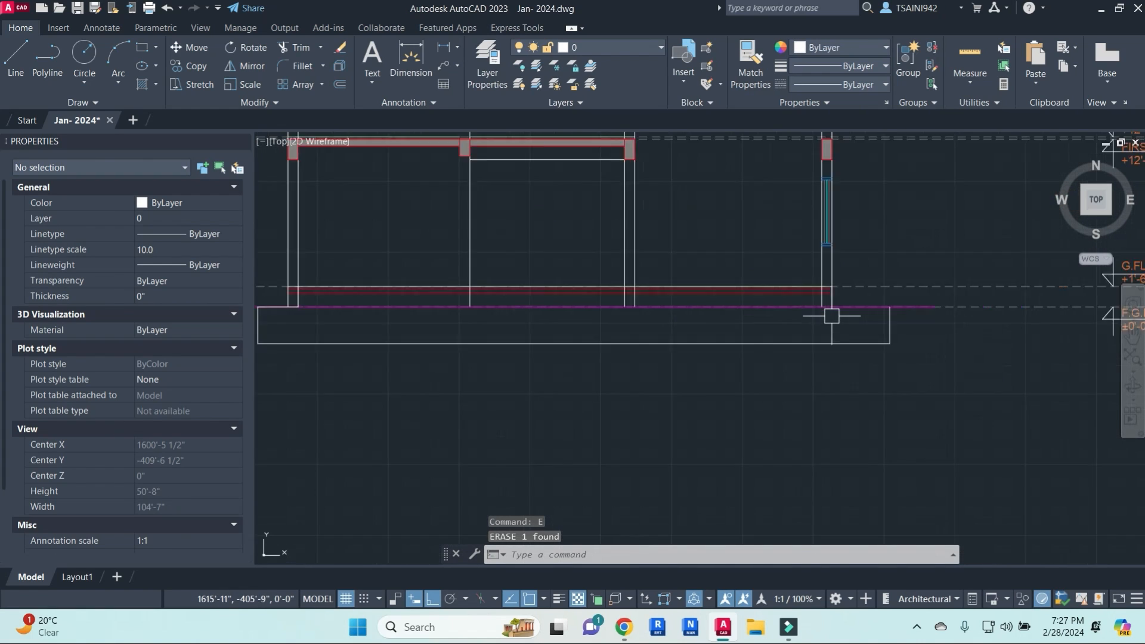
pyautogui.scroll(4, 832, 316)
pyautogui.scroll(-2, 841, 325)
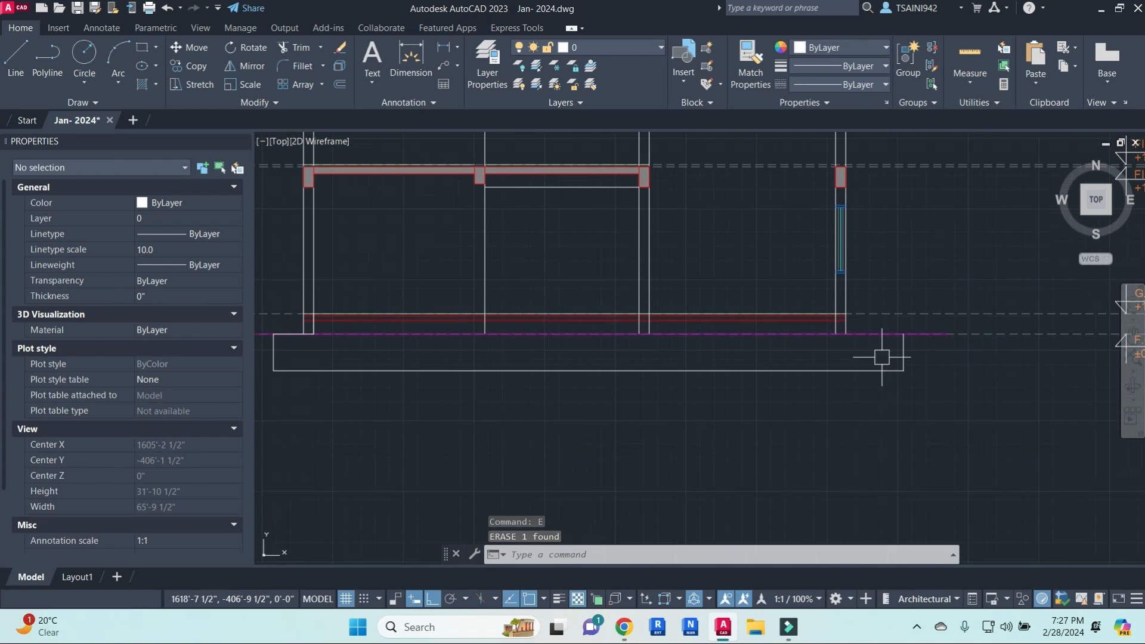
pyautogui.scroll(2, 862, 331)
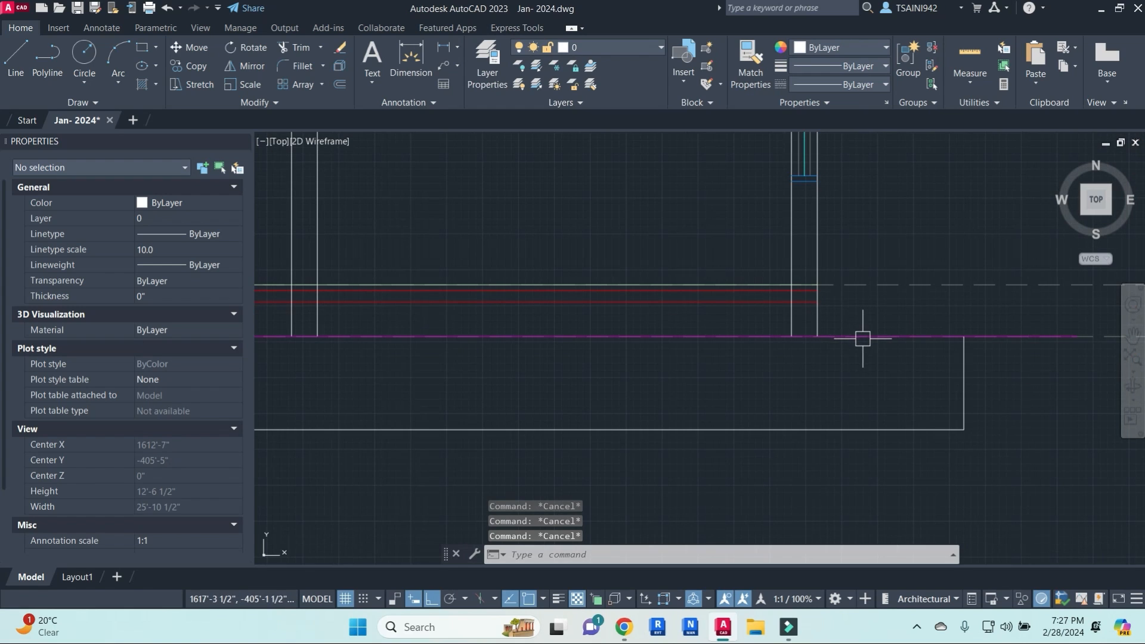
pyautogui.write('o')
pyautogui.press('Return')
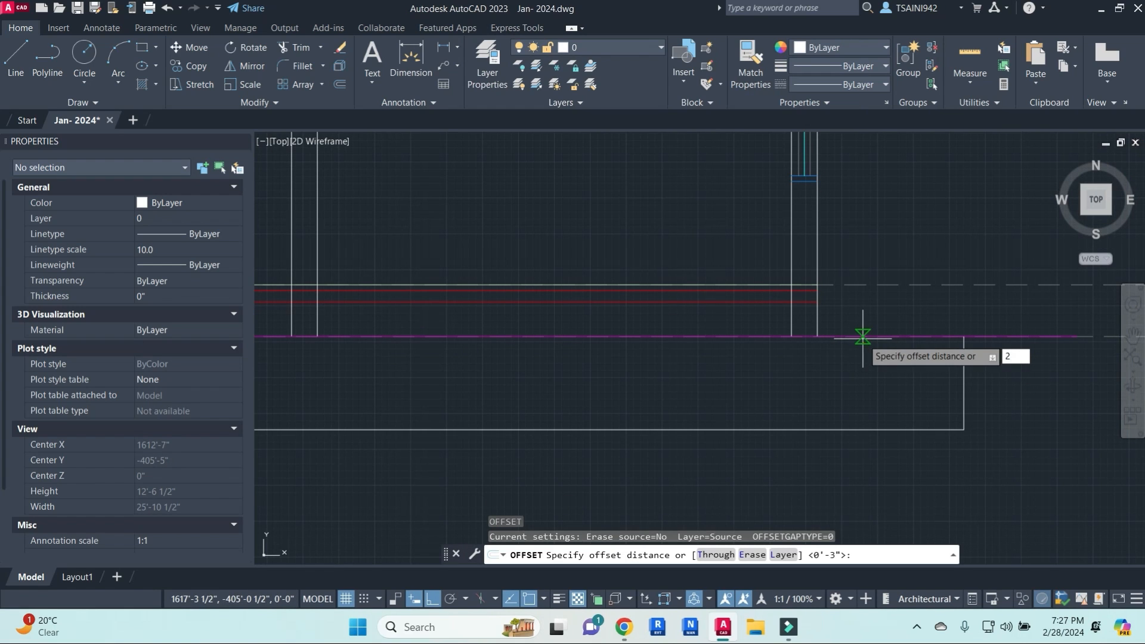
pyautogui.press('Escape')
pyautogui.press('Escape')
pyautogui.press('Return')
pyautogui.write('3')
pyautogui.press('Return')
pyautogui.press('Escape')
pyautogui.press('Escape')
pyautogui.press('Escape')
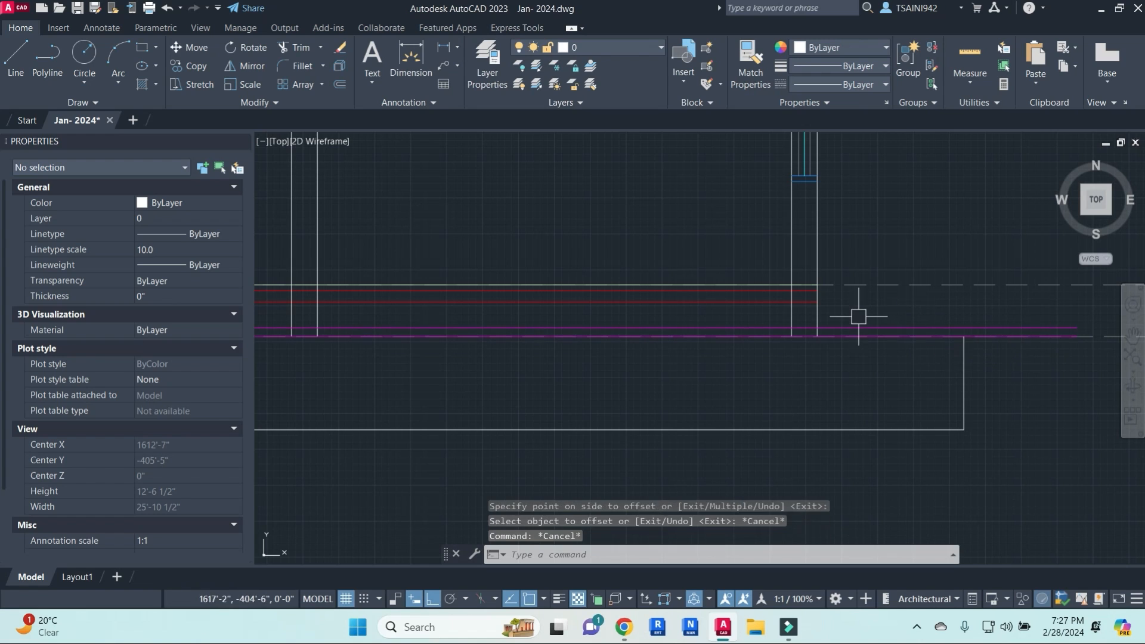
# - Copy the first-floor beam block at the right outer wall into the empty space right of the section
pyautogui.scroll(-6, 847, 250)
pyautogui.scroll(2, 825, 256)
pyautogui.click(805, 275)
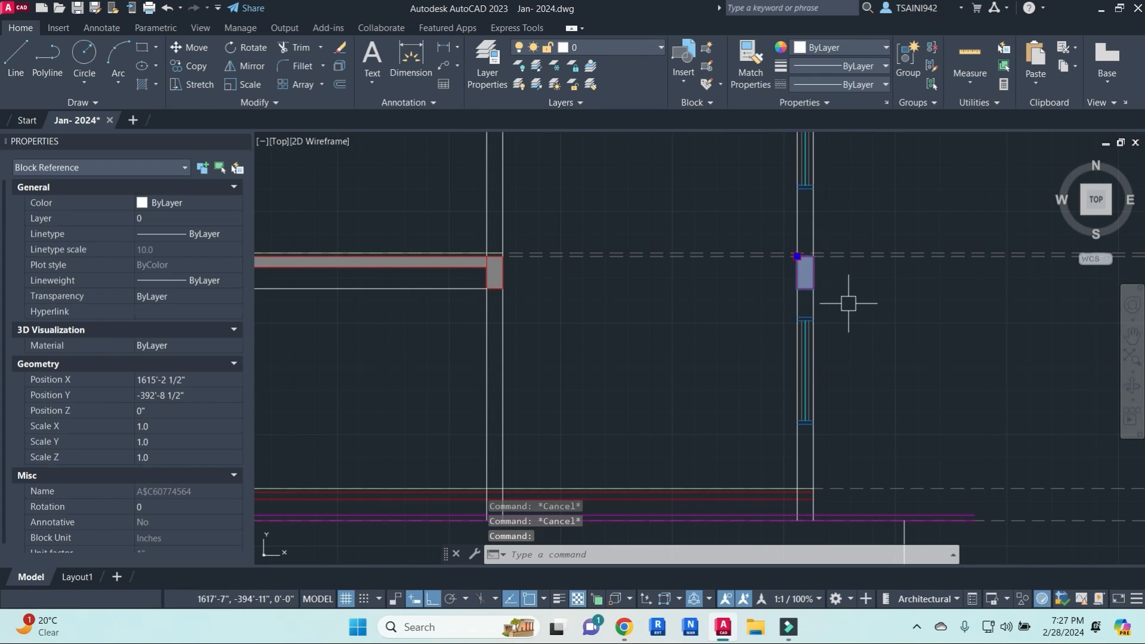
pyautogui.write('co')
pyautogui.press('Return')
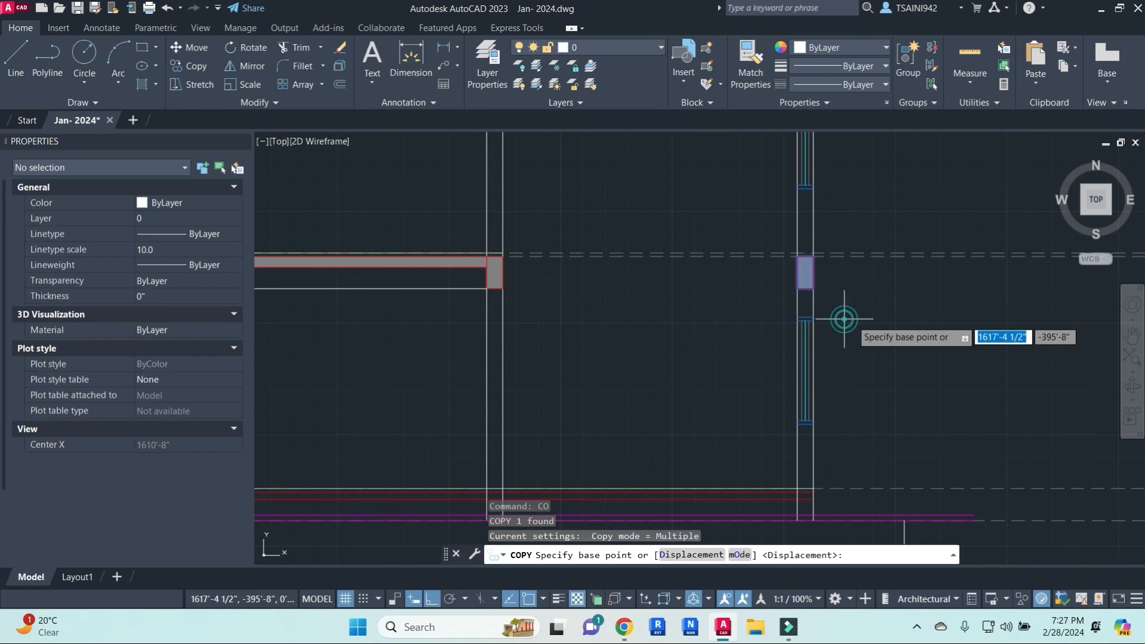
pyautogui.click(844, 320)
pyautogui.click(1004, 333)
pyautogui.press('Escape')
# - Explode the copied beam block beside the section into separate outline and hatch
pyautogui.click(972, 282)
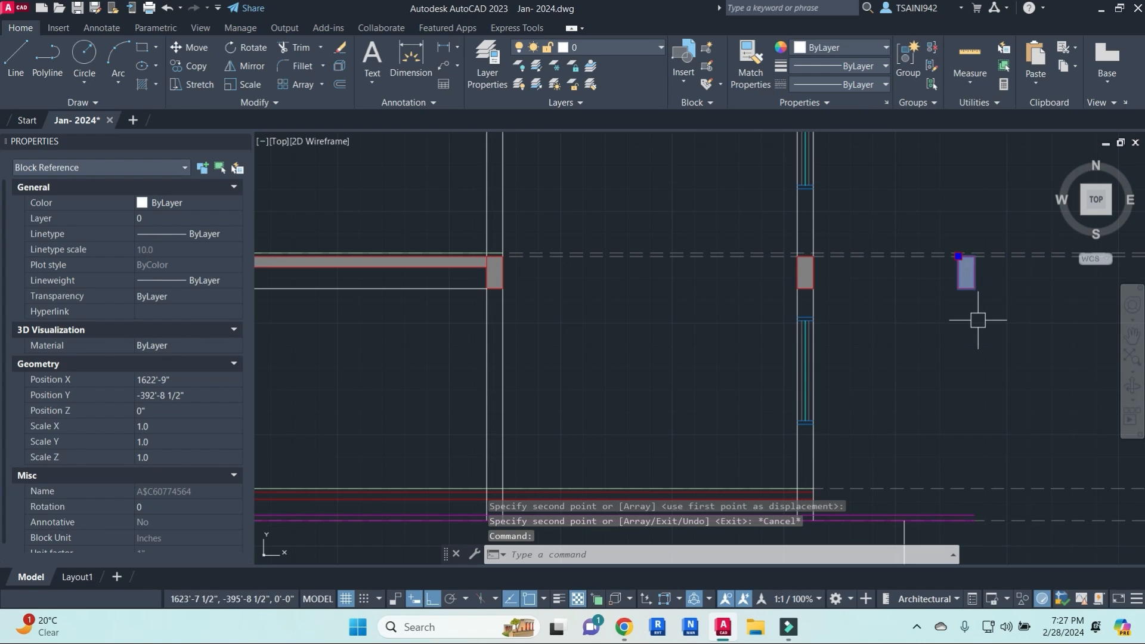
pyautogui.press('Escape')
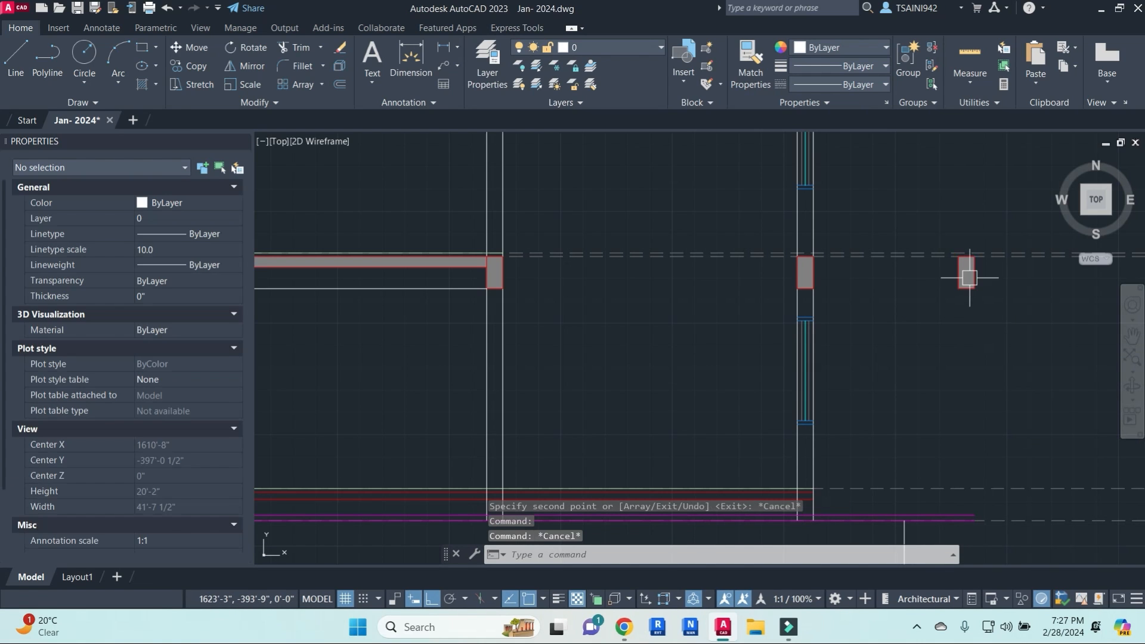
pyautogui.click(970, 280)
pyautogui.write('x')
pyautogui.press('Return')
pyautogui.scroll(2, 974, 291)
pyautogui.press('Escape')
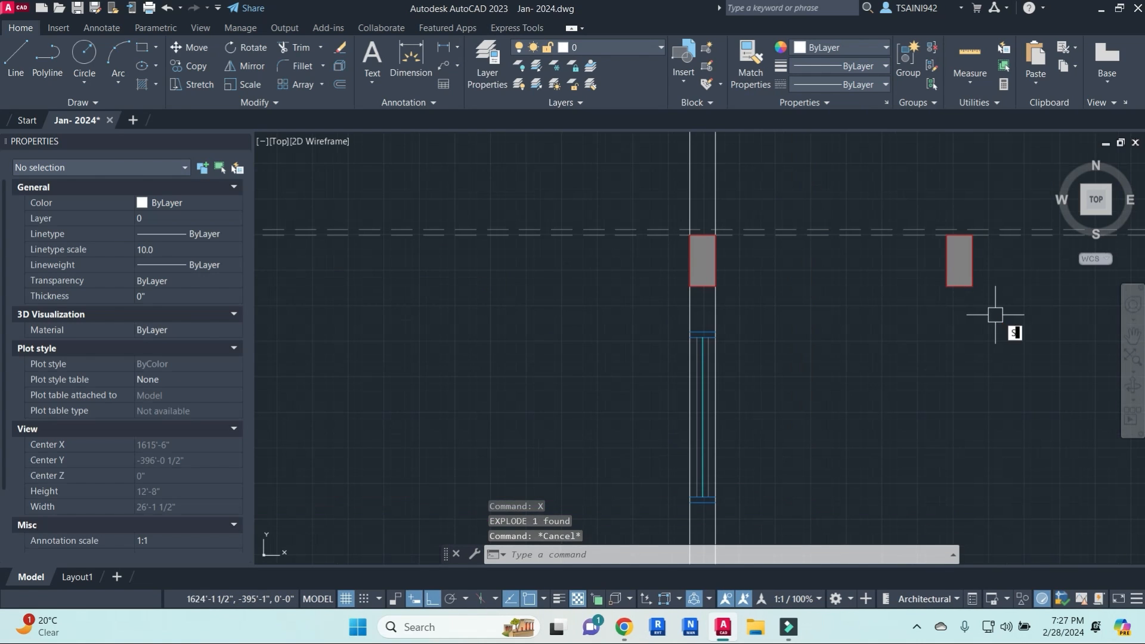
# - Stretch the bottom edge of the exploded beam 3" upward to reduce its depth
pyautogui.write('s')
pyautogui.press('Return')
pyautogui.click(1000, 317)
pyautogui.click(922, 273)
pyautogui.press('Return')
pyautogui.click(913, 373)
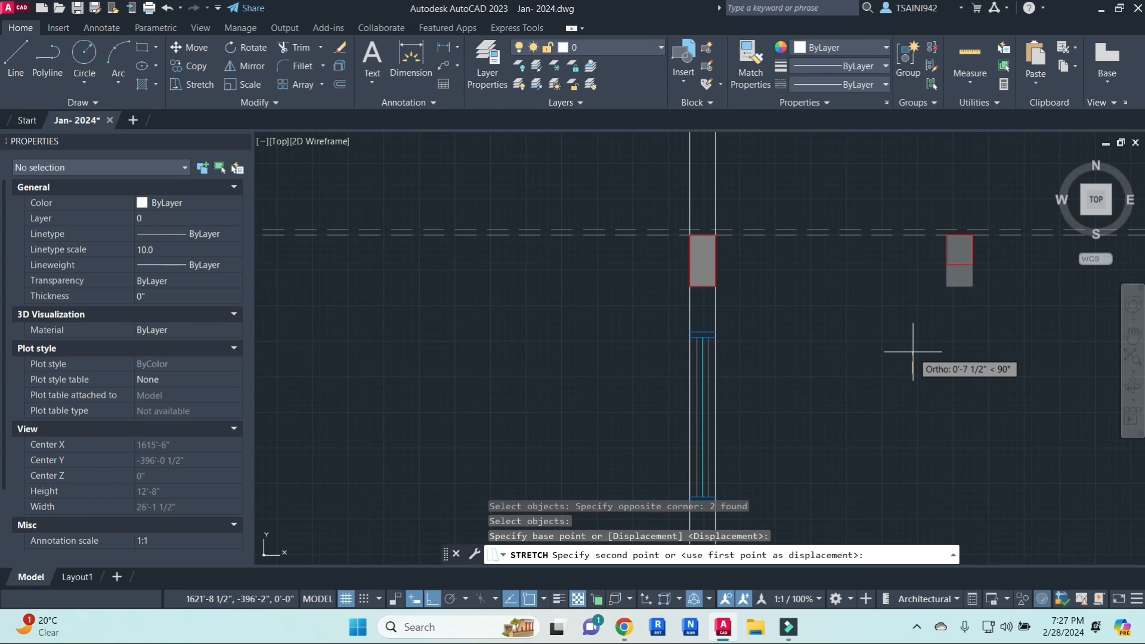
pyautogui.write('3"')
pyautogui.press('Return')
pyautogui.press('Escape')
pyautogui.press('Escape')
# - Copy the shortened beam from its top-right corner and paste it as a block under the right outer wall, on the offset reference line
pyautogui.click(932, 187)
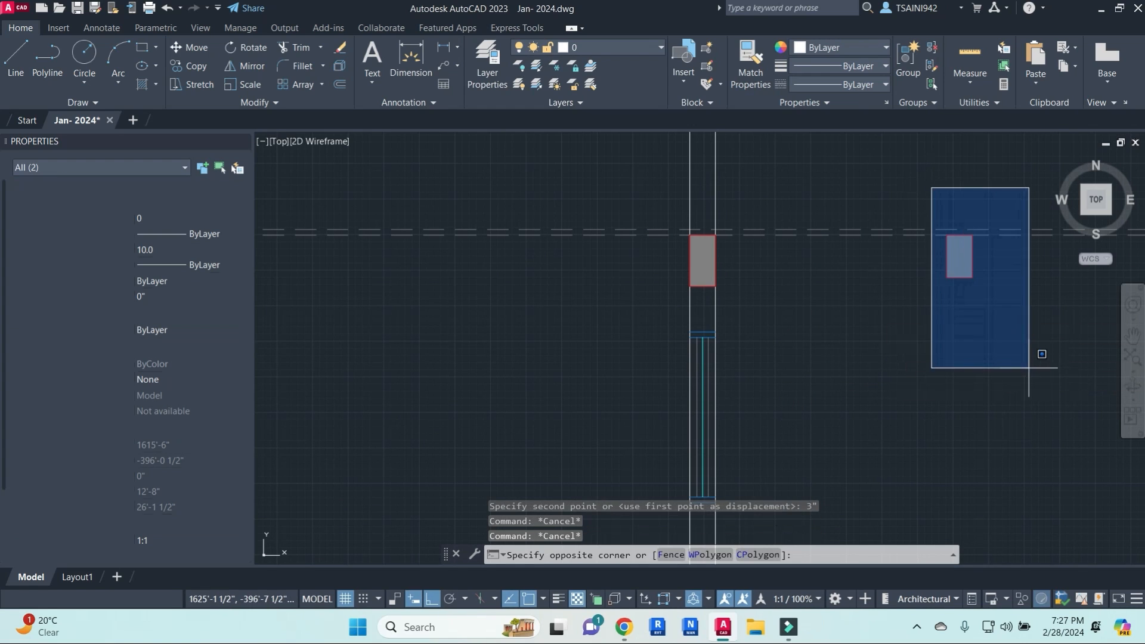
pyautogui.click(1028, 368)
pyautogui.hotkey('ctrl', 'shift', 'c')
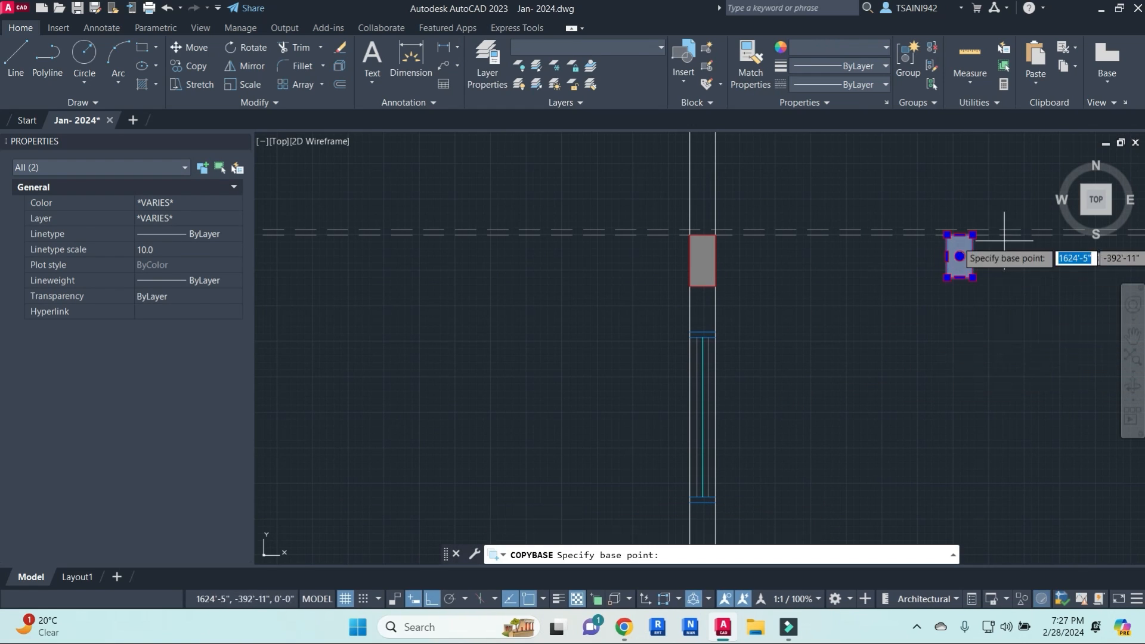
pyautogui.click(972, 234)
pyautogui.hotkey('ctrl', 'shift', 'v')
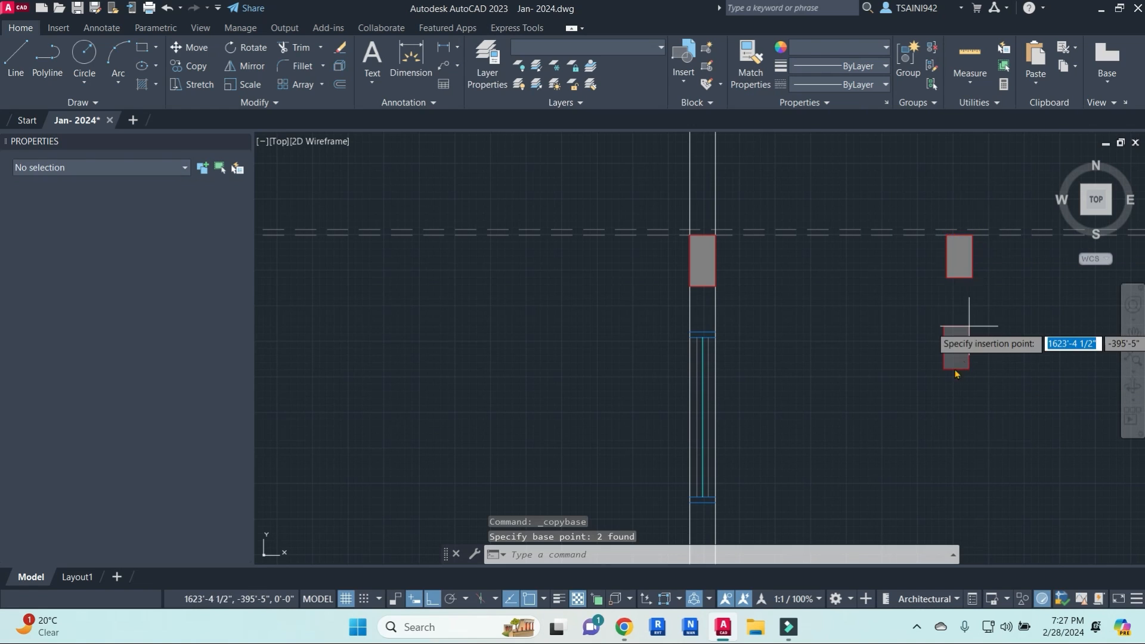
pyautogui.scroll(-2, 940, 382)
pyautogui.scroll(5, 807, 366)
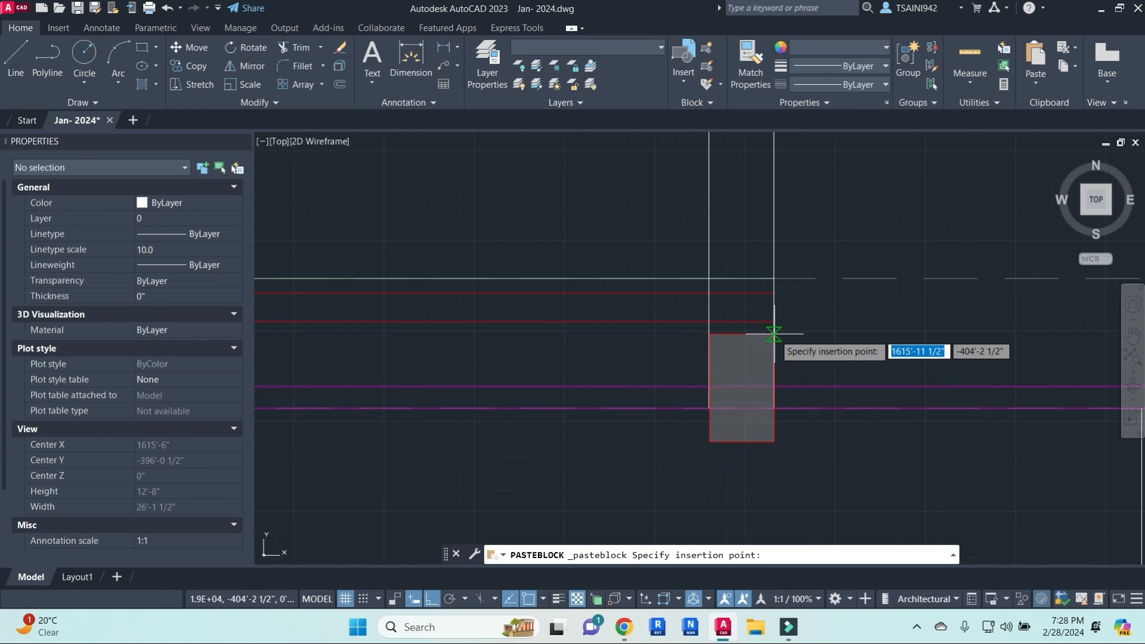
pyautogui.click(774, 387)
# - Copy the tie beam block along the reference line to the base of both interior walls and the left outer wall
pyautogui.click(773, 445)
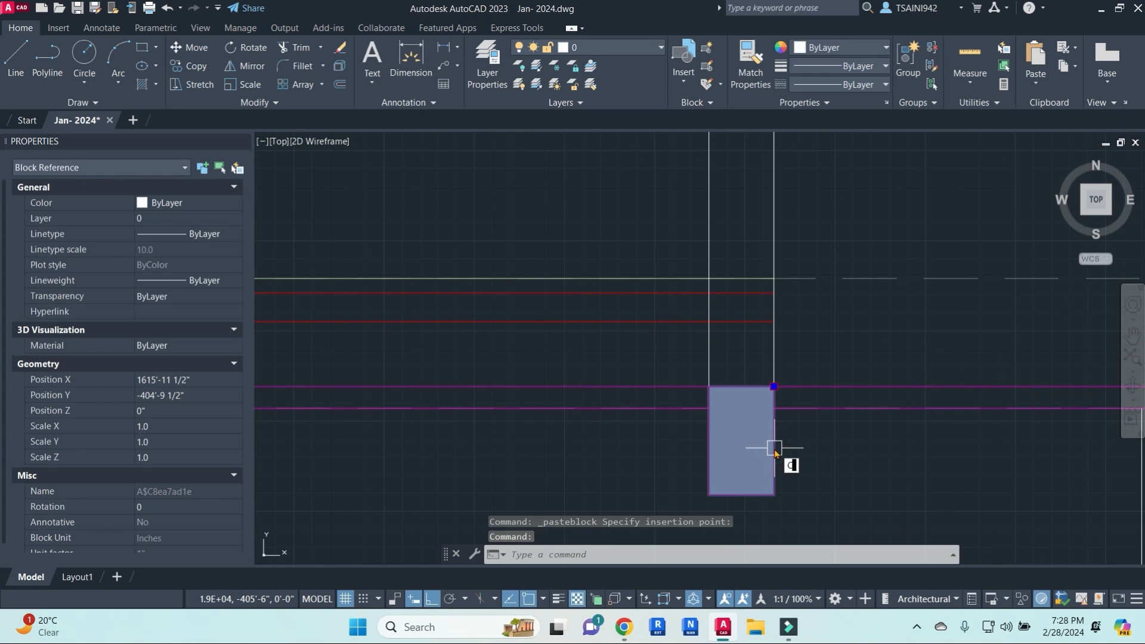
pyautogui.write('co')
pyautogui.press('Return')
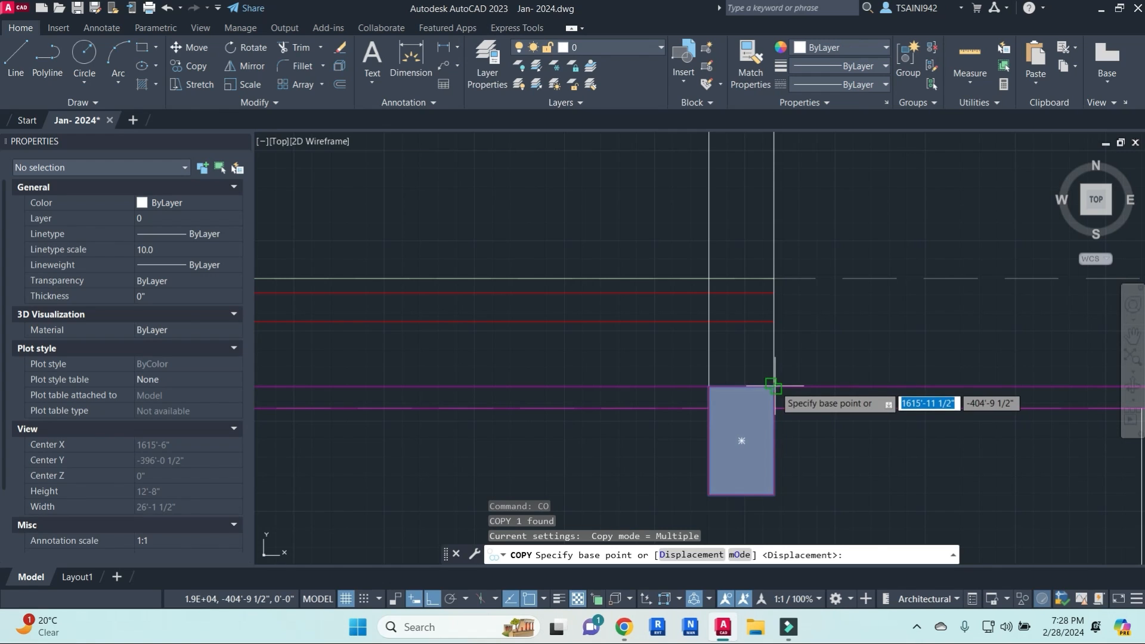
pyautogui.click(773, 386)
pyautogui.scroll(-5, 774, 386)
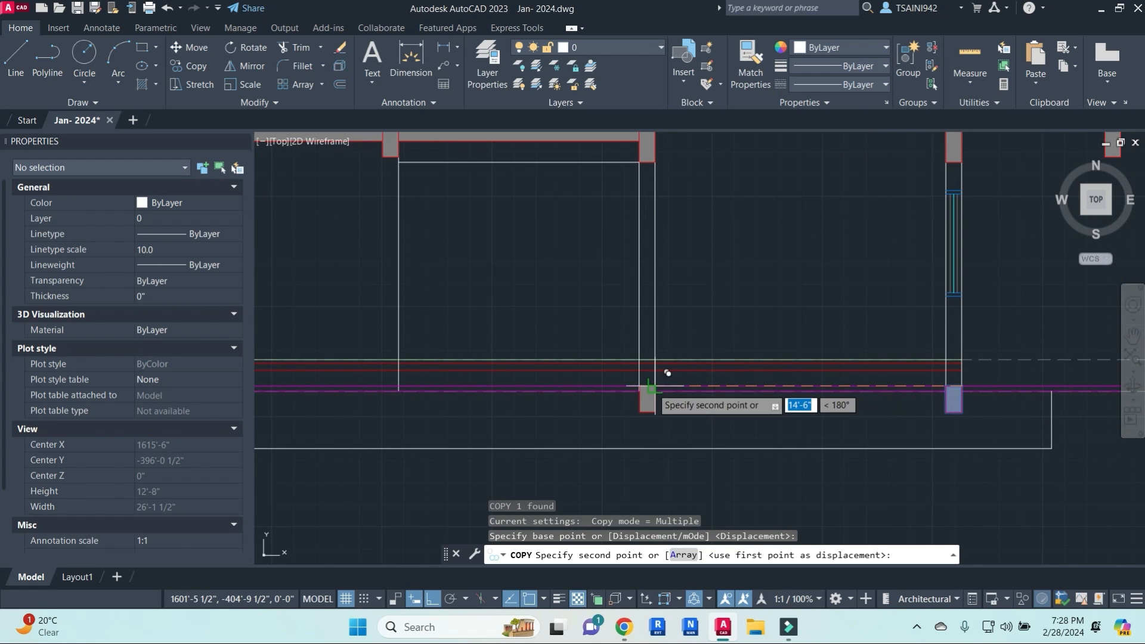
pyautogui.click(650, 387)
pyautogui.click(714, 387)
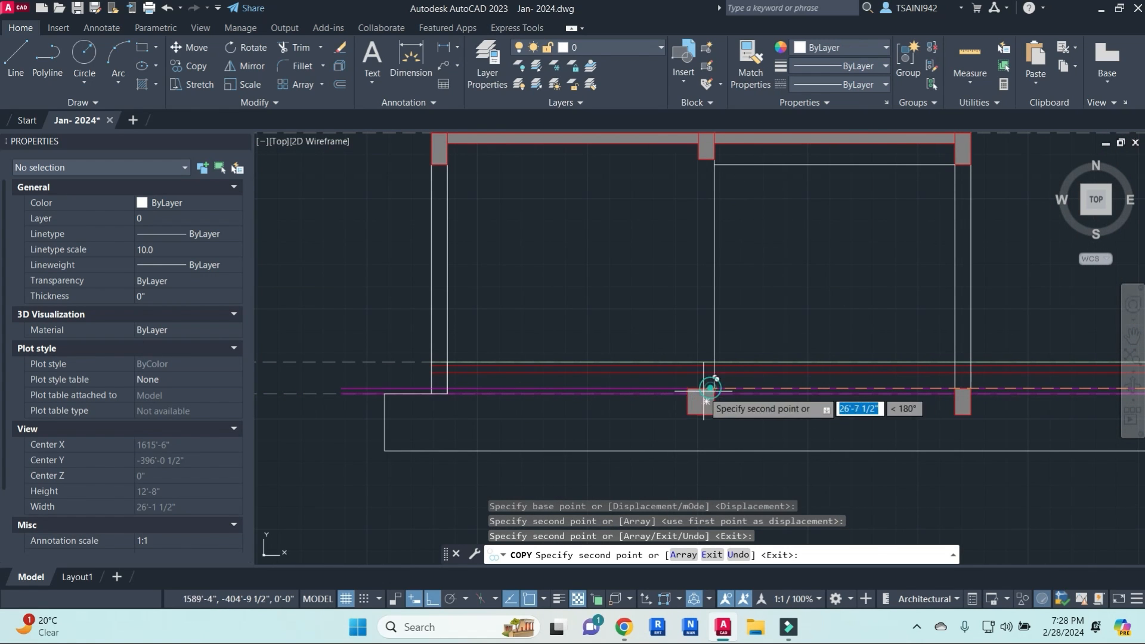
pyautogui.click(447, 389)
pyautogui.press('Escape')
# - Erase the magenta reference line that runs along the tops of the tie beams
pyautogui.scroll(-2, 497, 402)
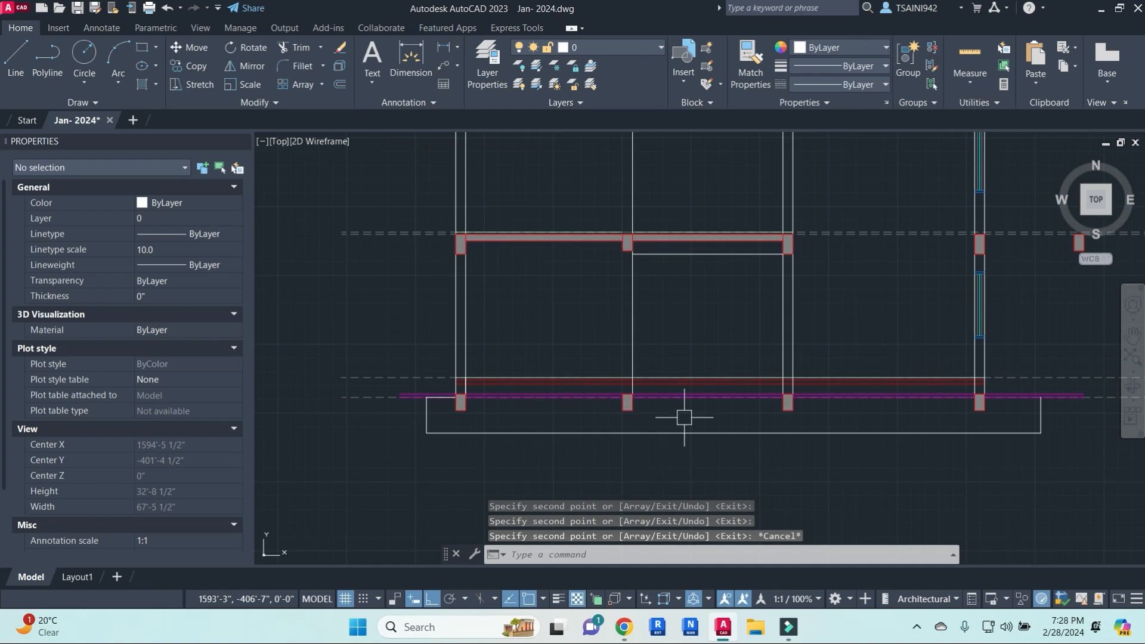
pyautogui.moveTo(675, 411); pyautogui.dragTo(598, 385, button='middle')
pyautogui.scroll(2, 472, 371)
pyautogui.scroll(-2, 456, 373)
pyautogui.press('Escape')
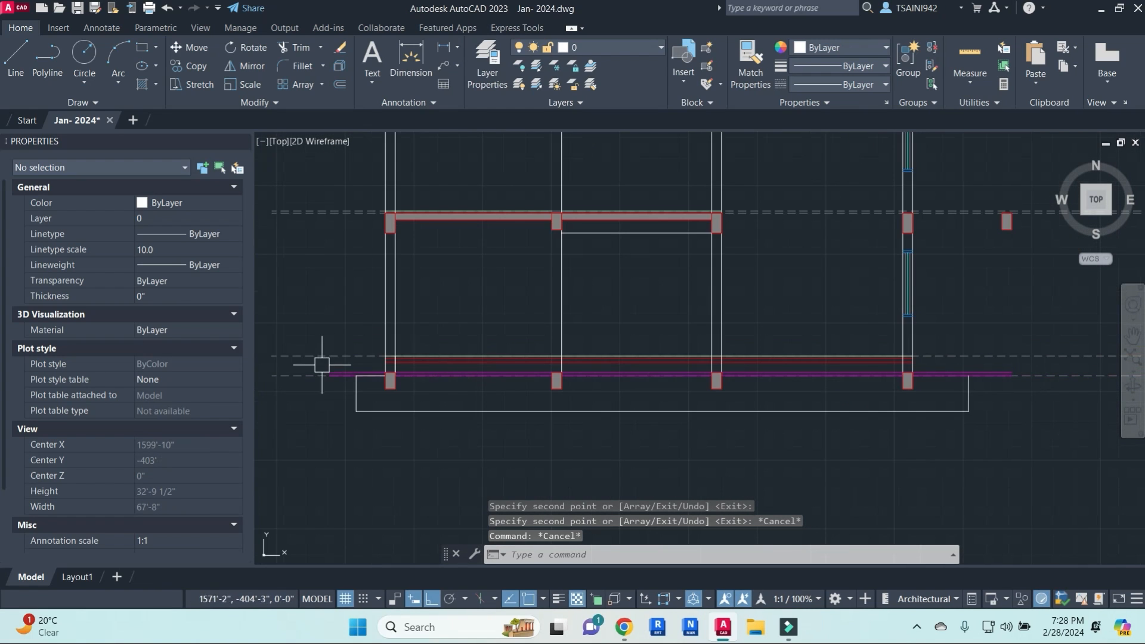
pyautogui.scroll(4, 333, 367)
pyautogui.press('Escape')
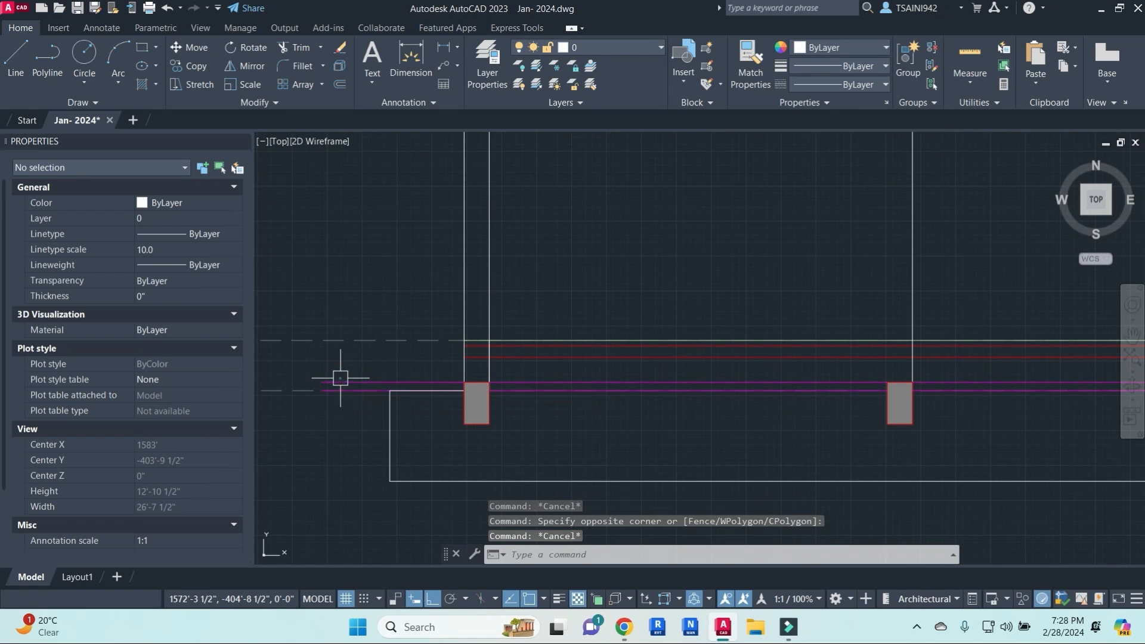
pyautogui.click(379, 382)
pyautogui.write('E')
pyautogui.press('Return')
pyautogui.scroll(-1, 516, 373)
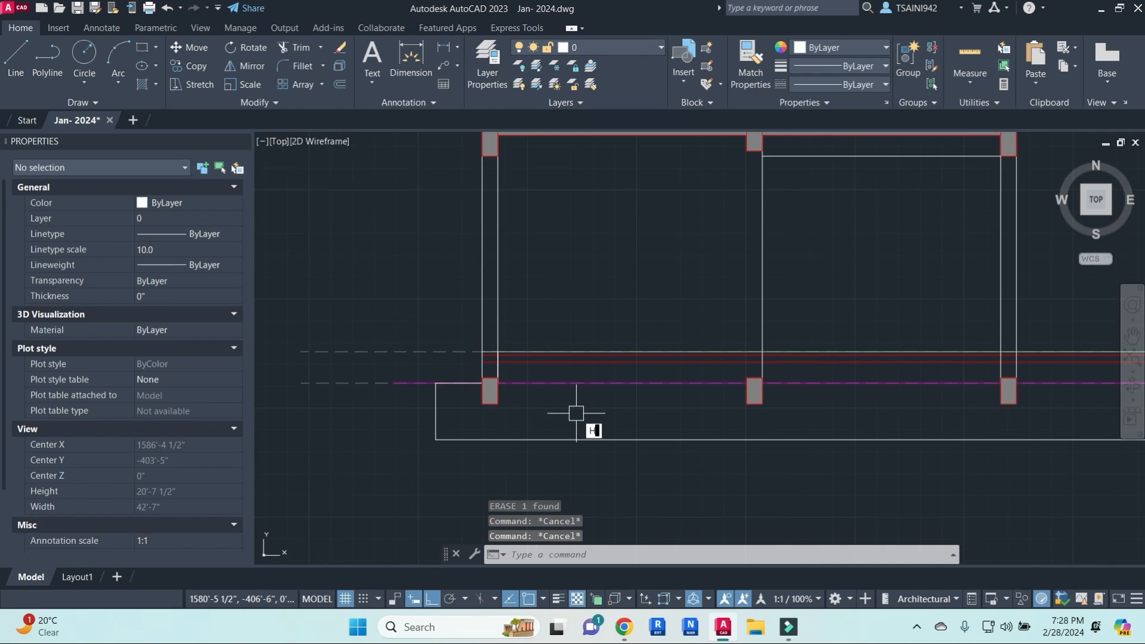
# - Hatch the three filling bays under the ground floor slab and the rectangular strip below them with ANSI31 at scale 20
pyautogui.scroll(-3, 801, 403)
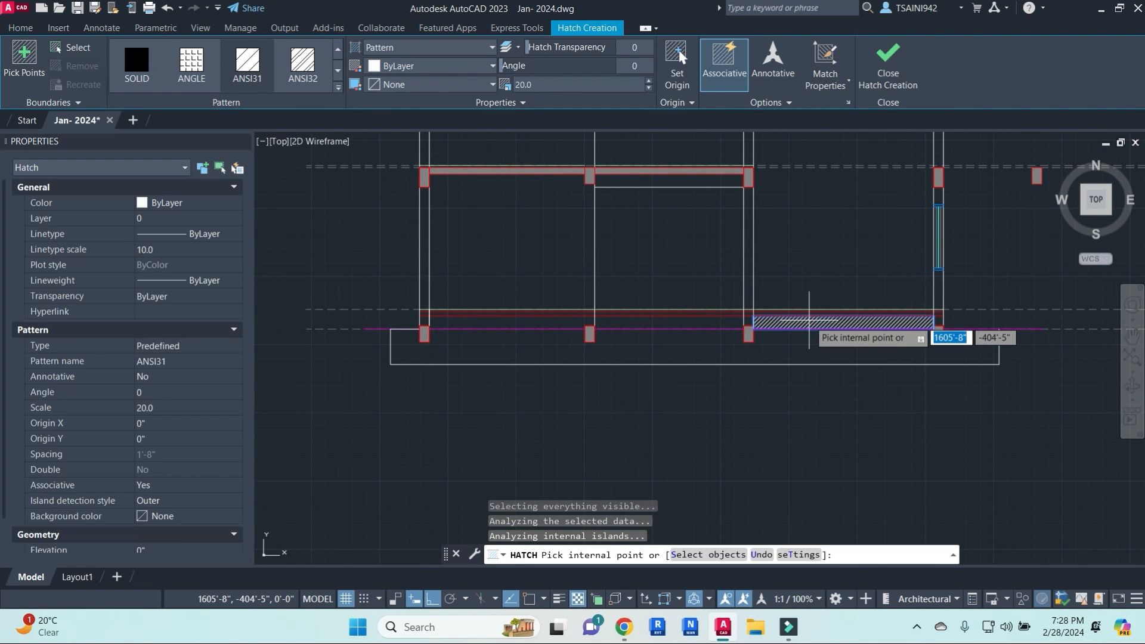
pyautogui.click(710, 322)
pyautogui.click(552, 327)
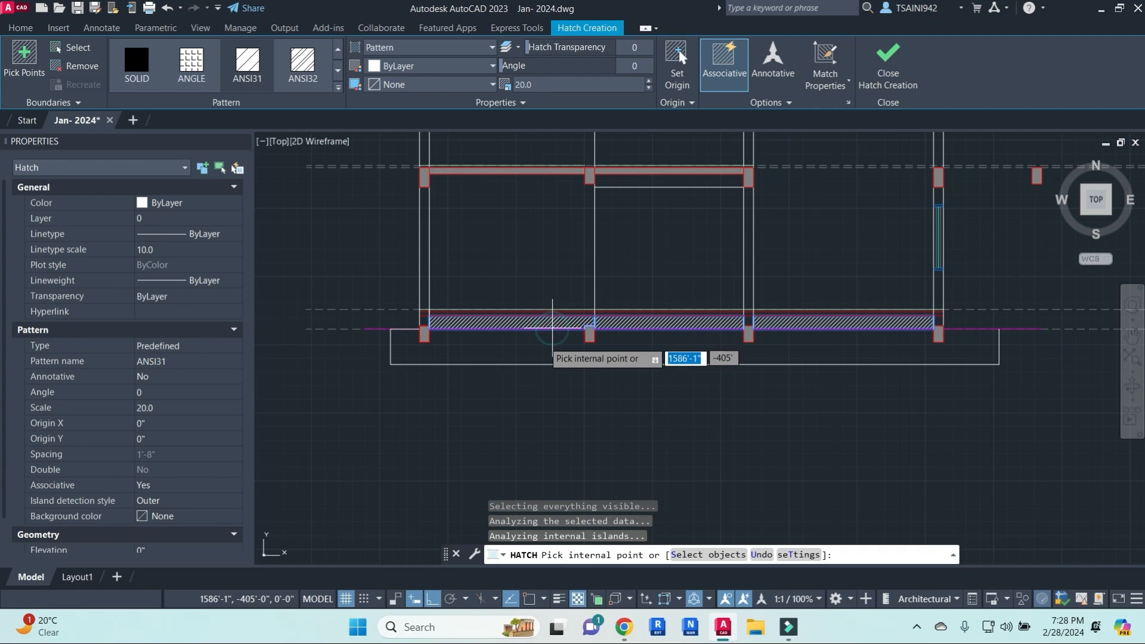
pyautogui.click(542, 348)
pyautogui.rightClick(701, 350)
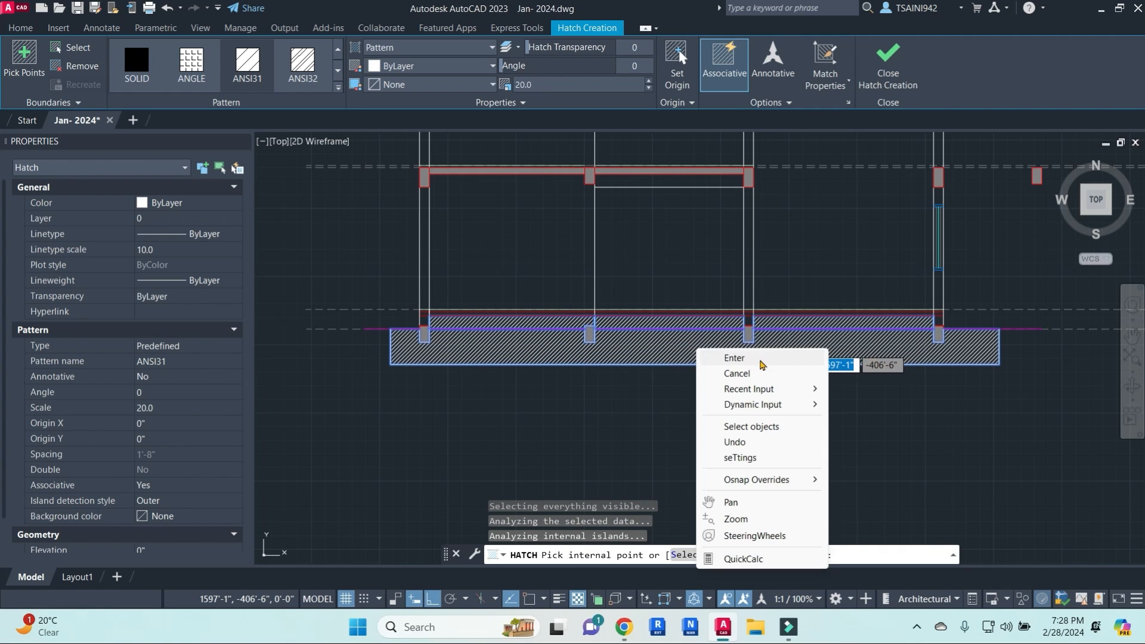
pyautogui.click(760, 358)
pyautogui.press('Escape')
pyautogui.press('Escape')
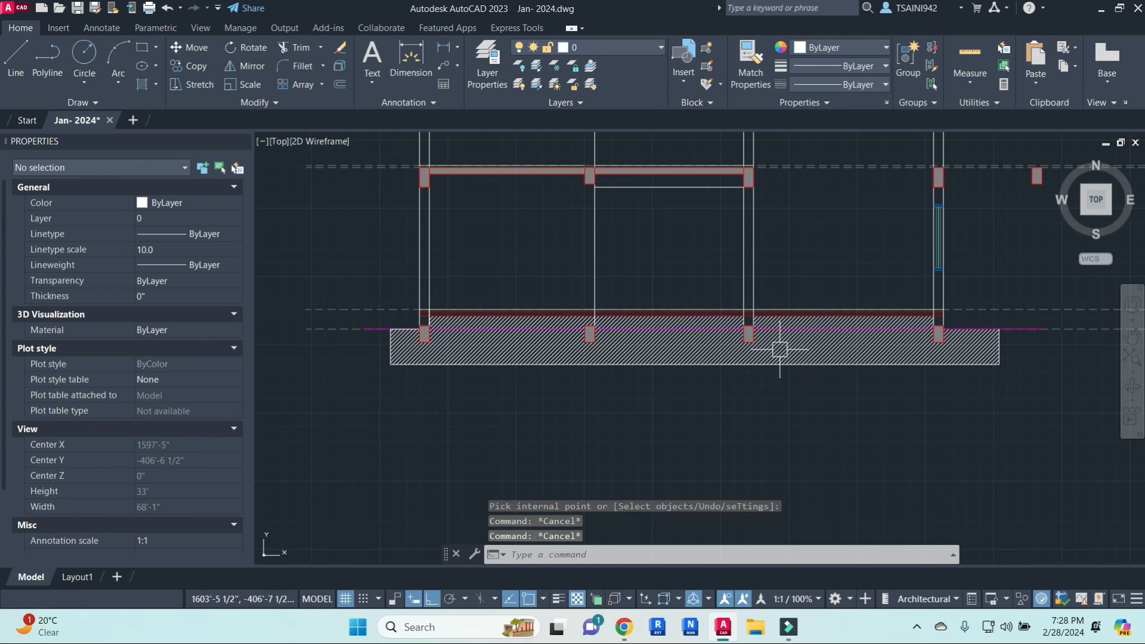
# - Change the foundation hatch's pattern to AR-PARQ1 and set its scale to 1
pyautogui.click(791, 343)
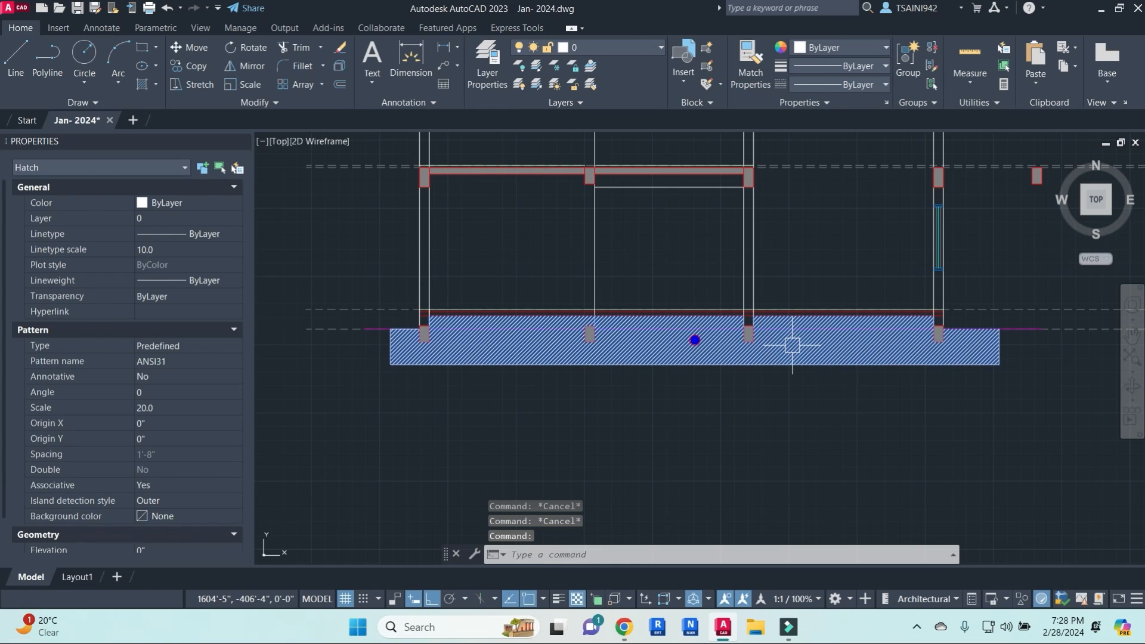
pyautogui.click(338, 90)
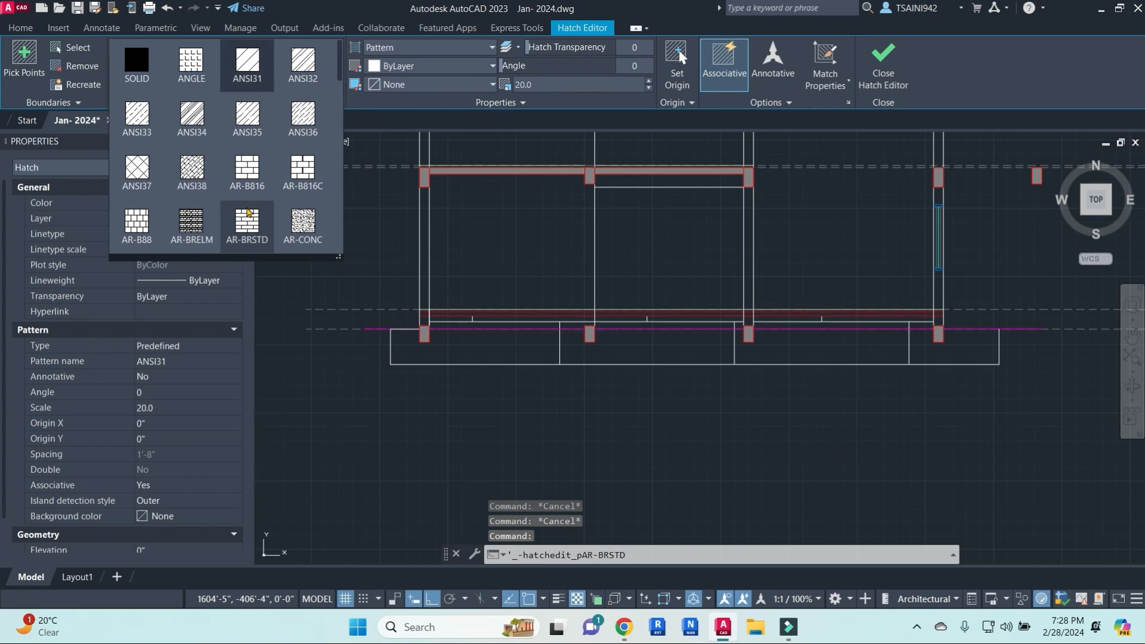
pyautogui.scroll(-1, 192, 172)
pyautogui.click(192, 171)
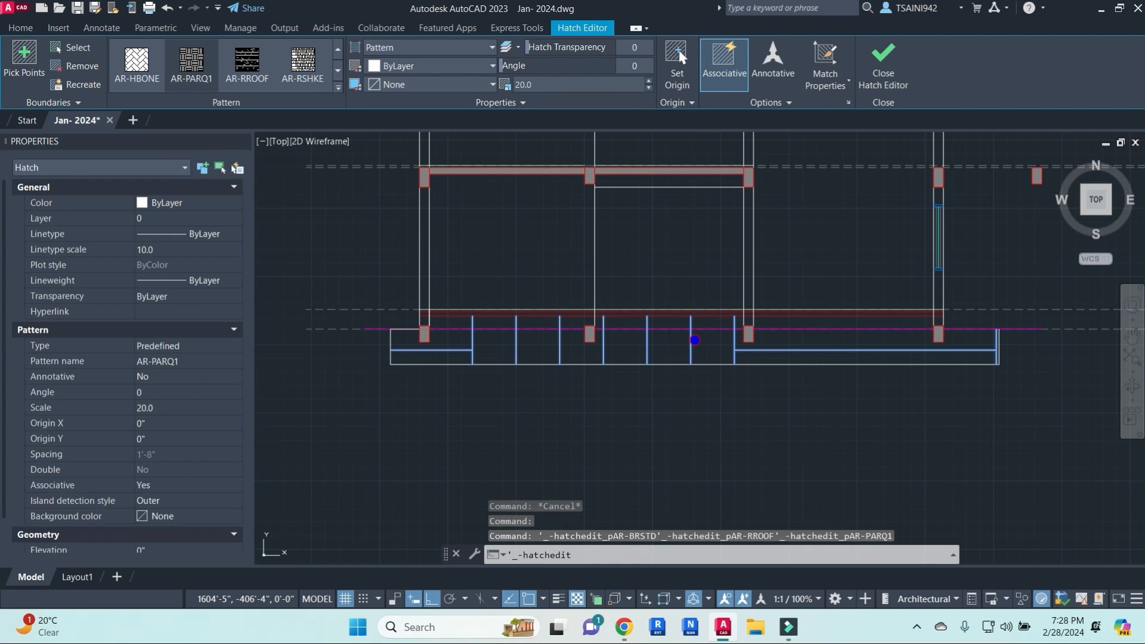
pyautogui.click(554, 86)
pyautogui.write('1')
pyautogui.press('Return')
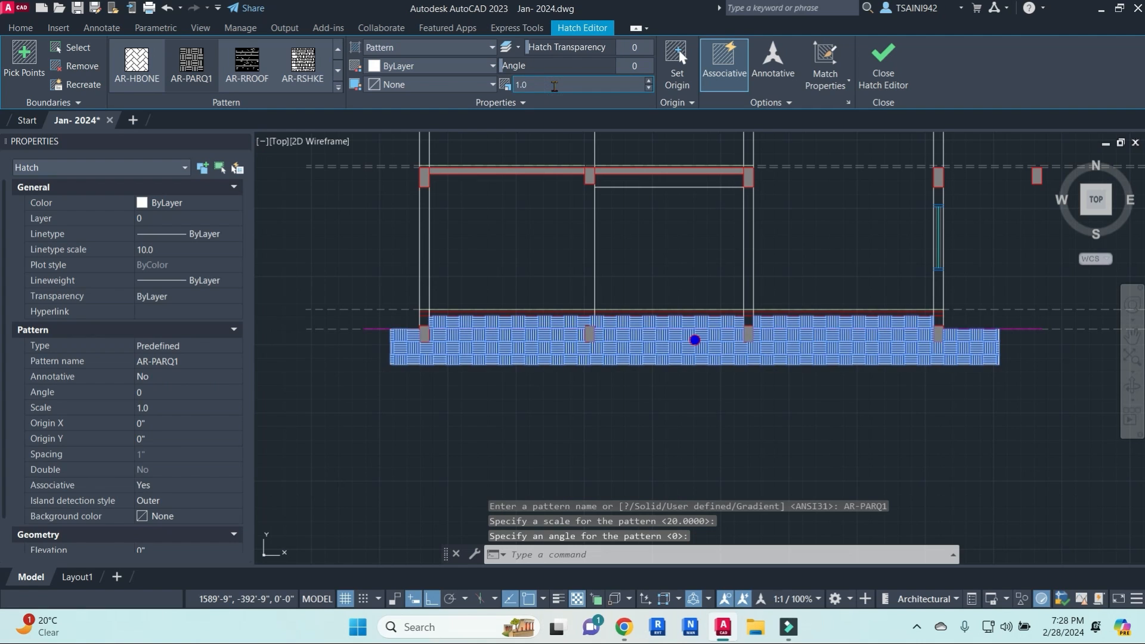
pyautogui.press('Escape')
# - Set the colour of the foundation hatch to the grey index colour
pyautogui.click(664, 340)
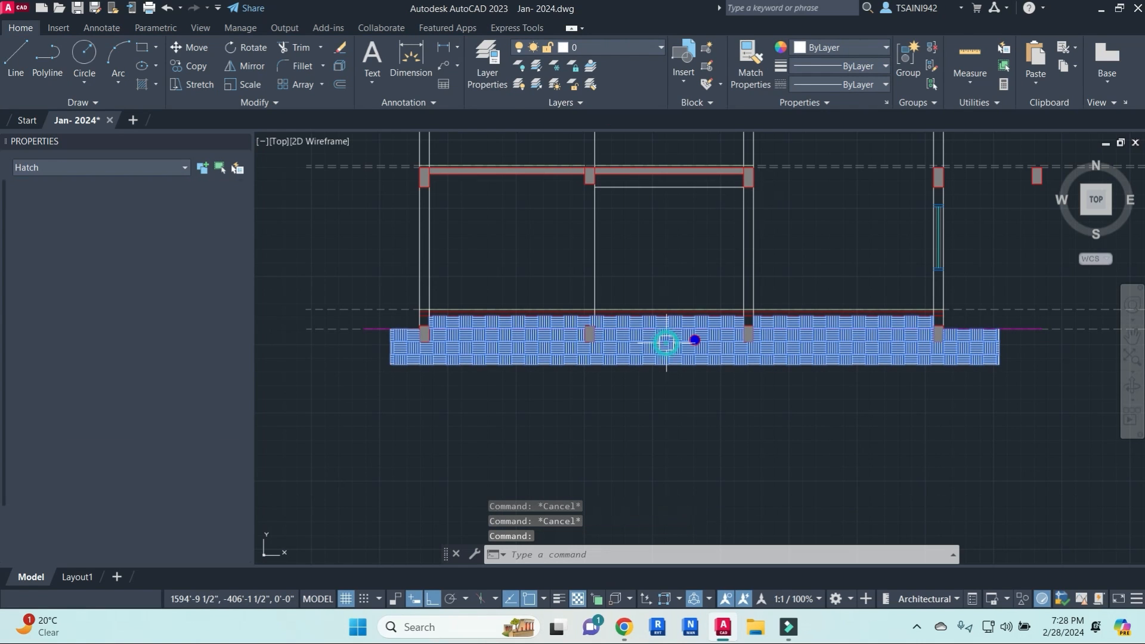
pyautogui.click(857, 52)
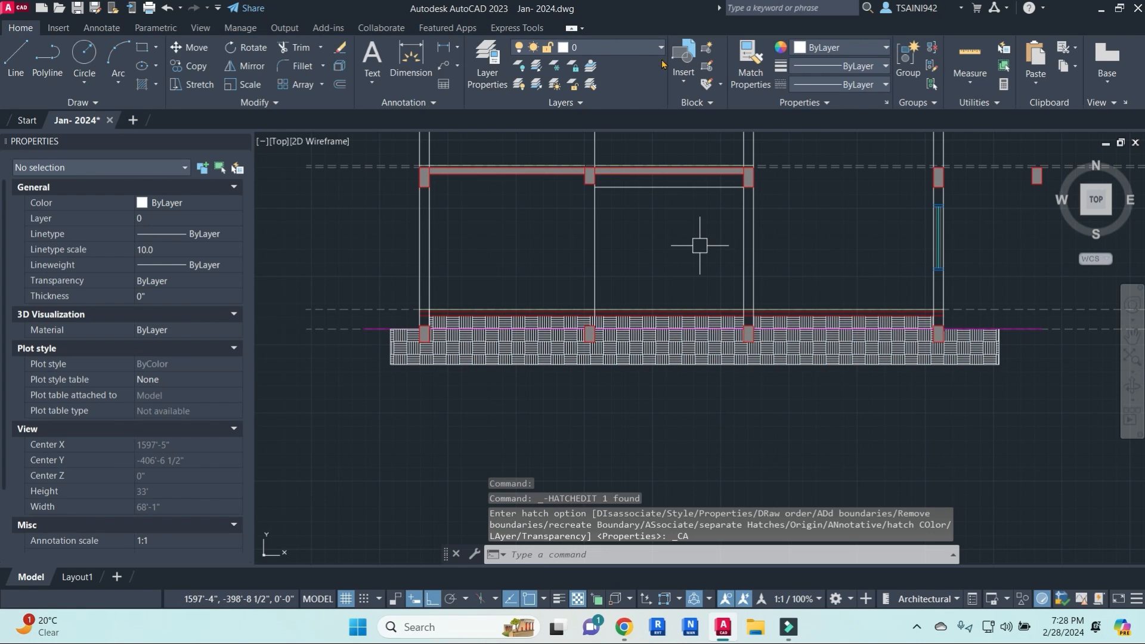
pyautogui.click(664, 347)
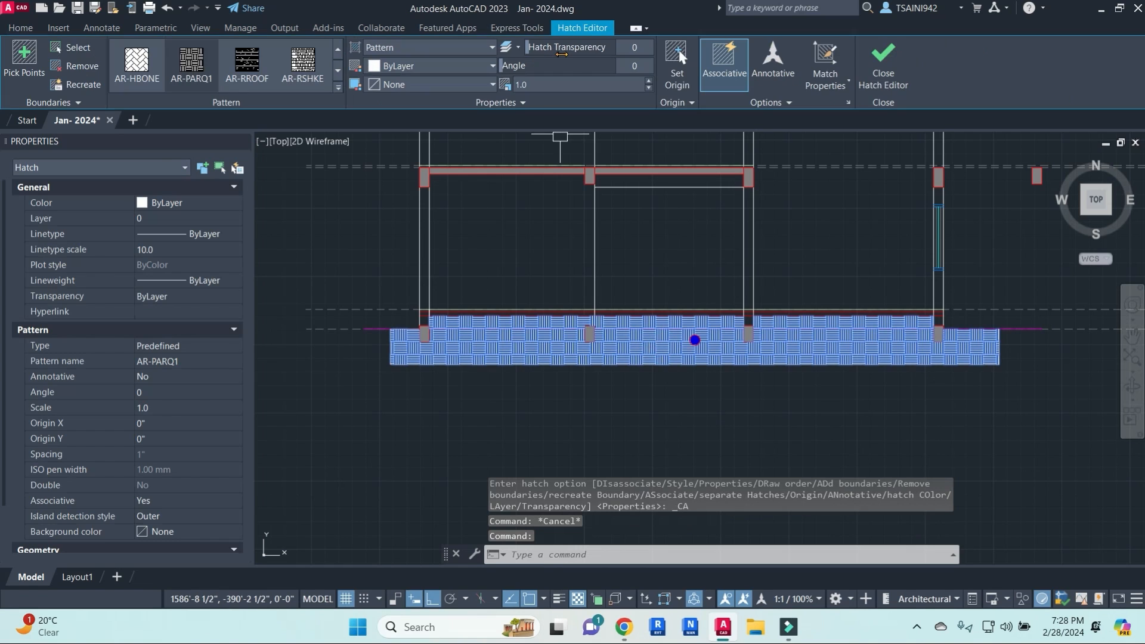
pyautogui.click(411, 66)
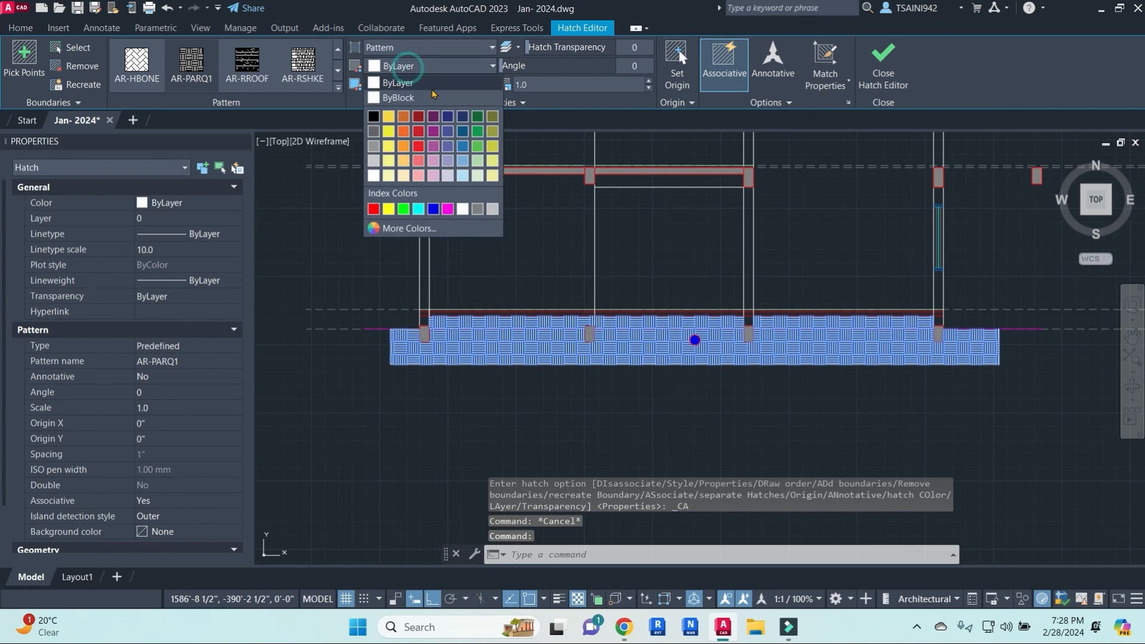
pyautogui.click(476, 210)
pyautogui.press('Escape')
pyautogui.scroll(6, 667, 323)
pyautogui.press('Escape')
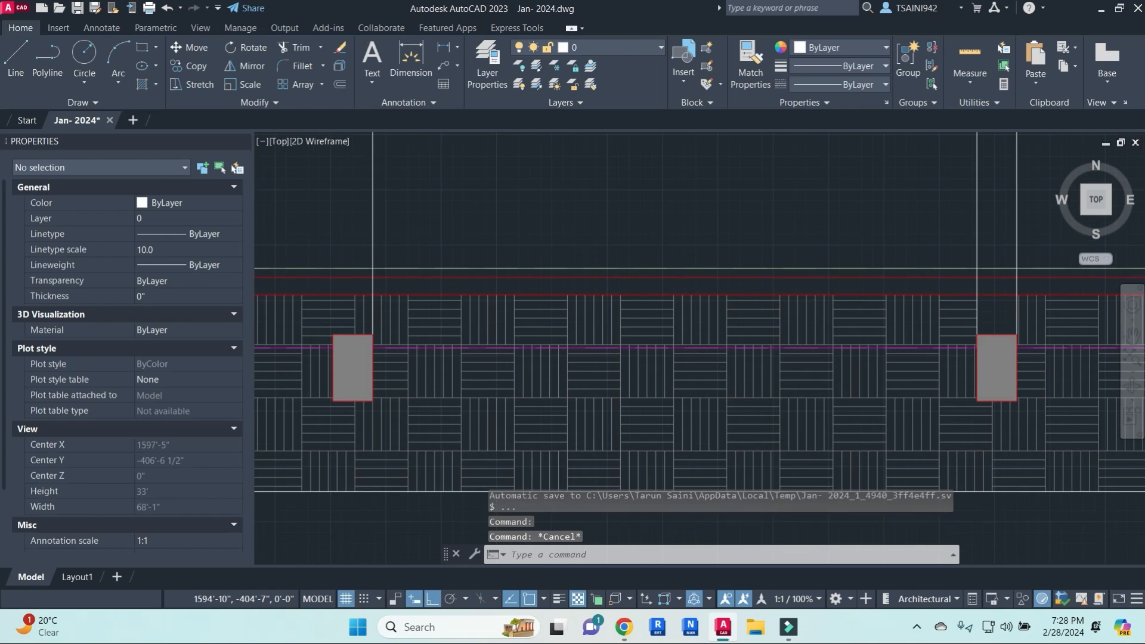
# - Erase the magenta line running along ground level through the hatched foundation
pyautogui.scroll(-2, 656, 321)
pyautogui.scroll(-2, 439, 348)
pyautogui.moveTo(1005, 352); pyautogui.dragTo(740, 300, button='middle')
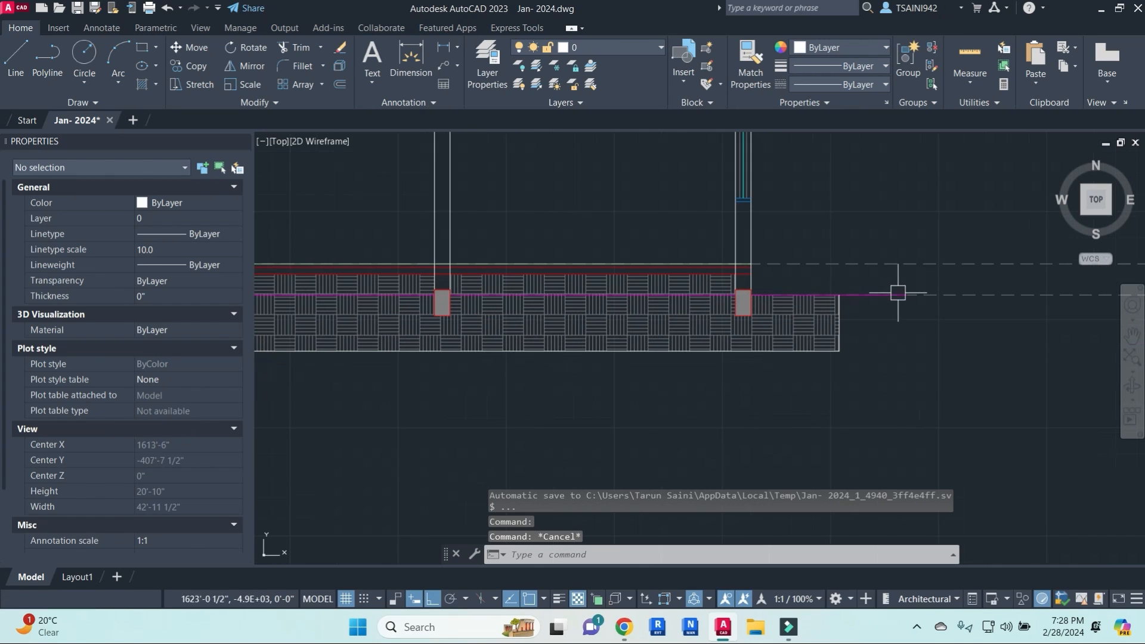
pyautogui.click(880, 294)
pyautogui.write('e')
pyautogui.press('Return')
pyautogui.scroll(-4, 876, 317)
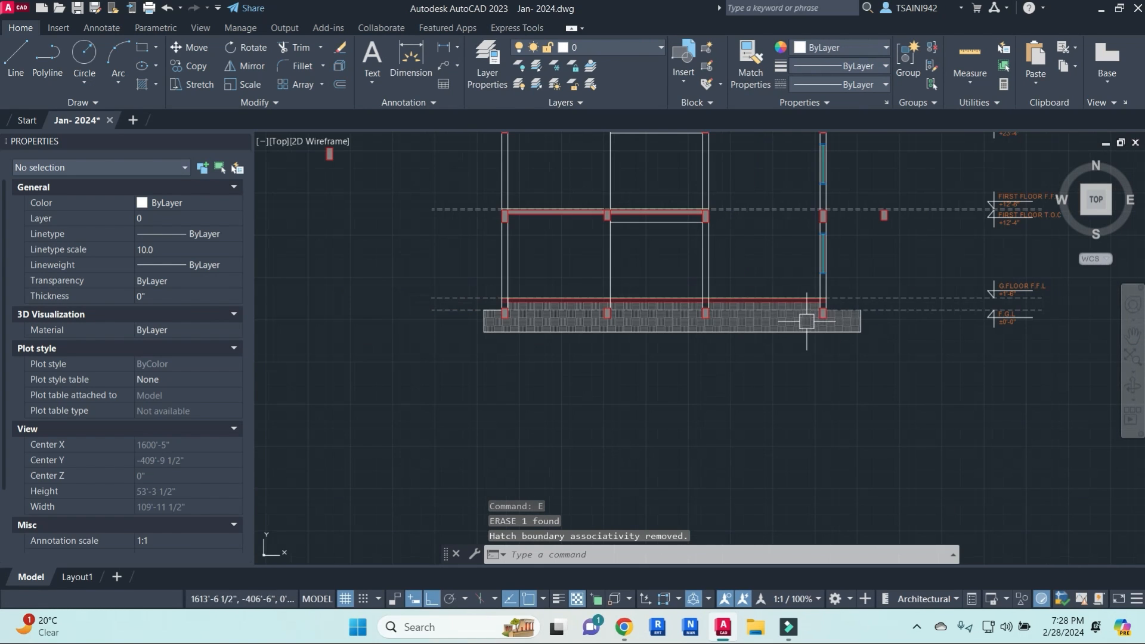
pyautogui.moveTo(714, 324); pyautogui.dragTo(760, 347, button='middle')
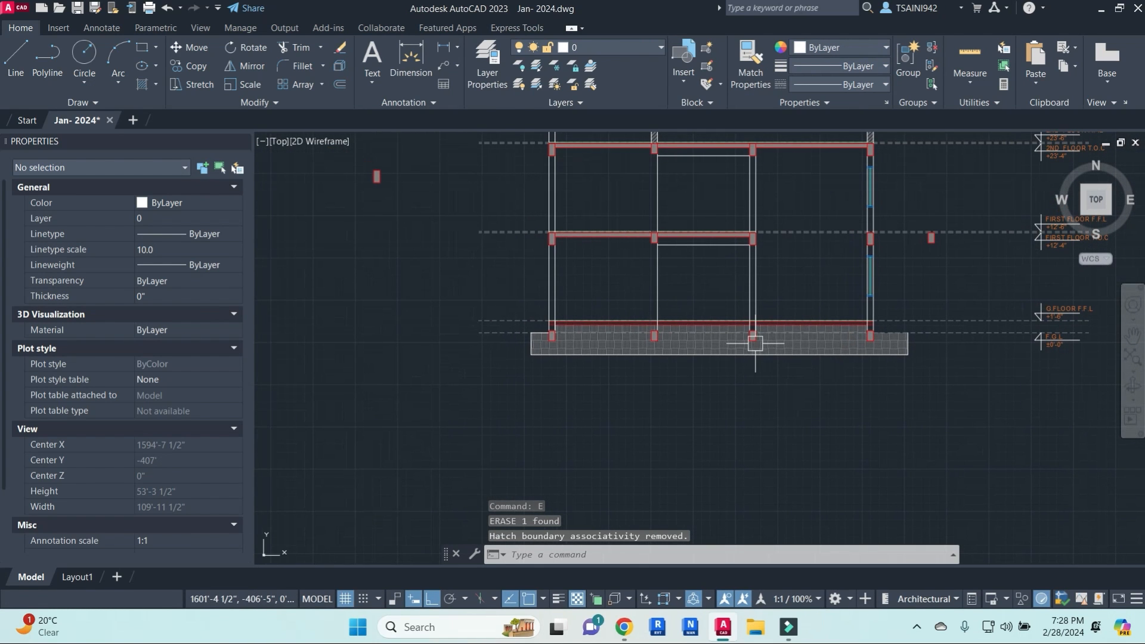
pyautogui.scroll(4, 882, 326)
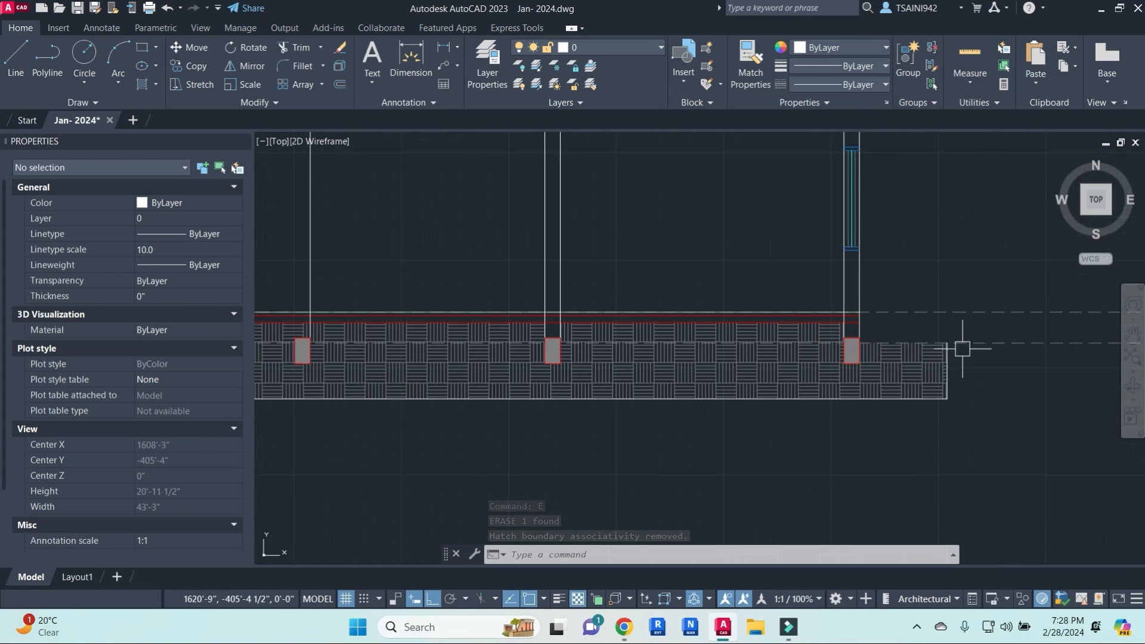
pyautogui.click(949, 370)
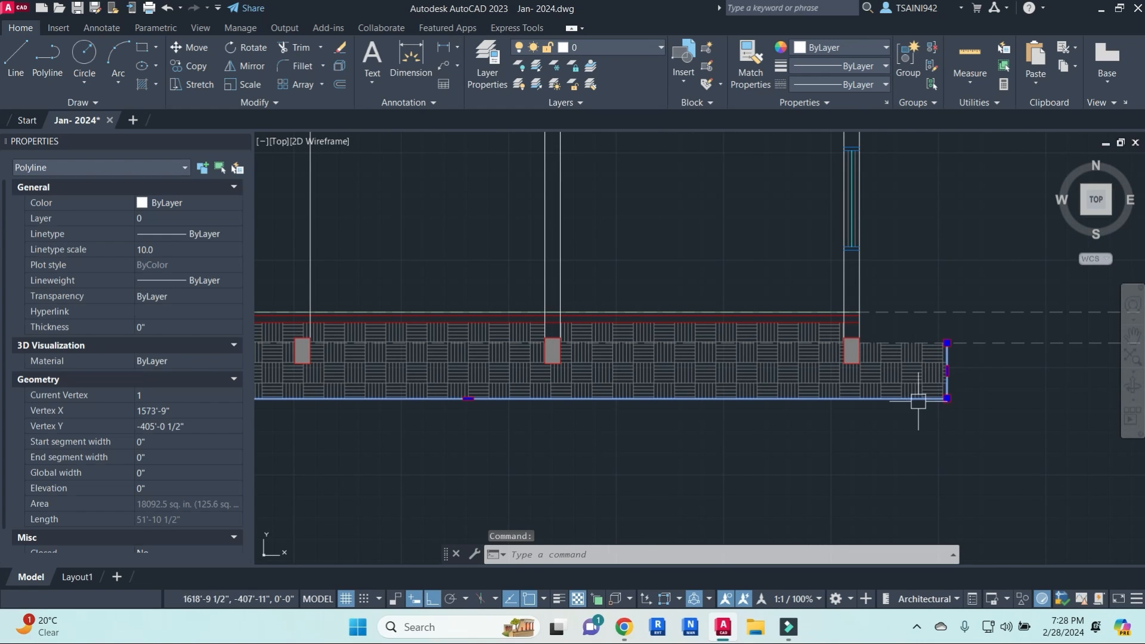
pyautogui.moveTo(962, 385); pyautogui.dragTo(787, 376, button='middle')
pyautogui.press('Escape')
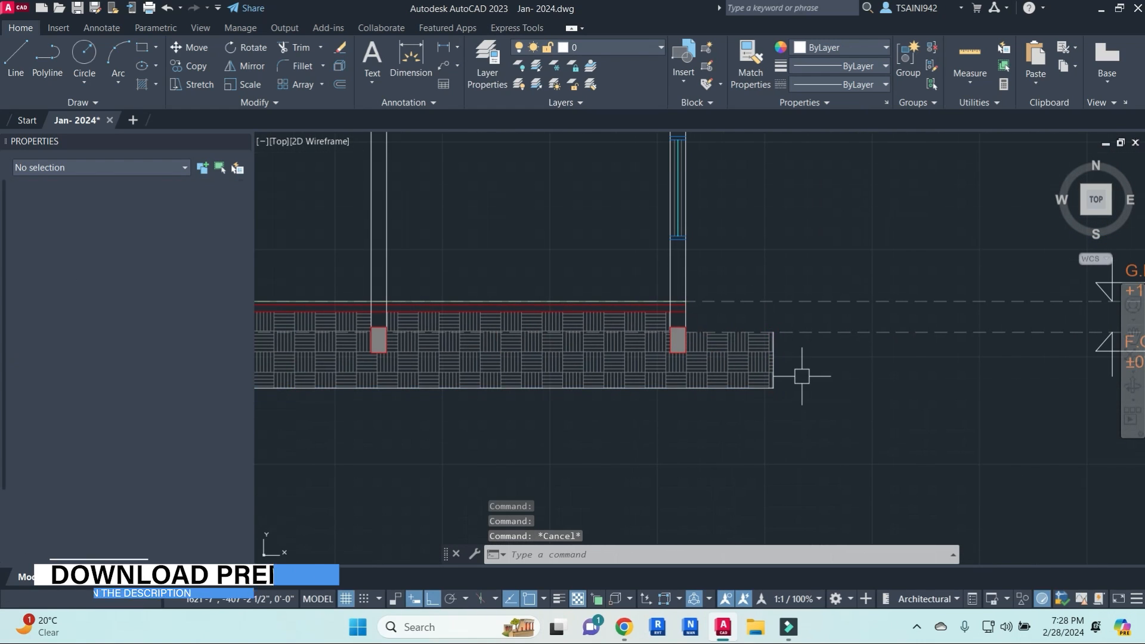
pyautogui.press('Escape')
# - Draw a sloping line about 1'-3" long down from the dashed ground level line, just right of the hatched foundation
pyautogui.scroll(2, 800, 346)
pyautogui.write('l')
pyautogui.press('Return')
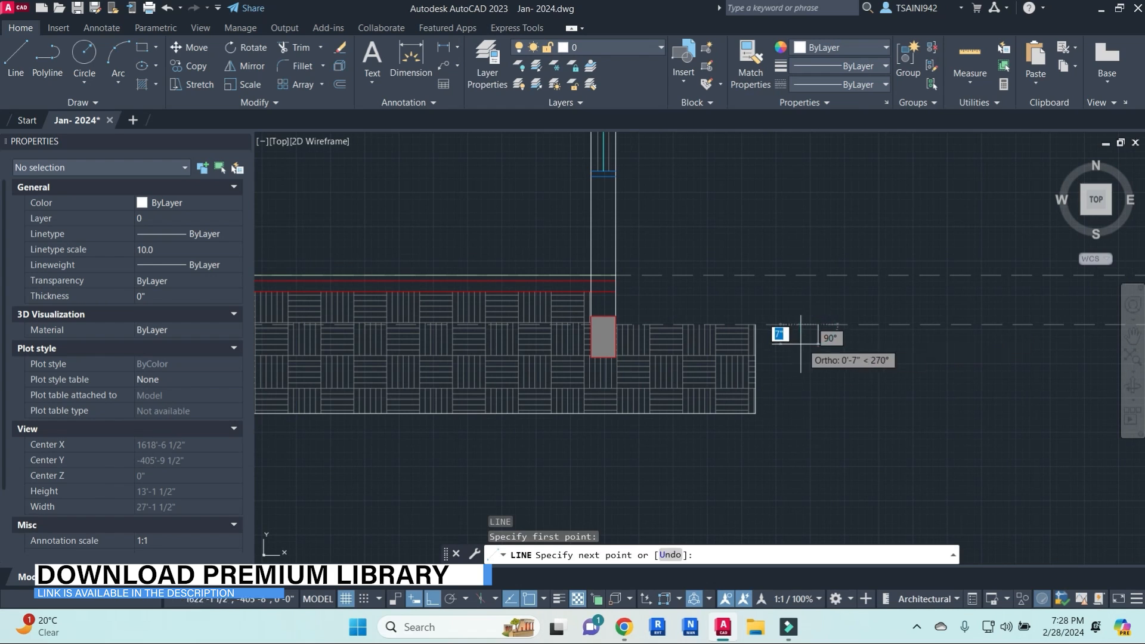
pyautogui.click(782, 347)
pyautogui.press('Escape')
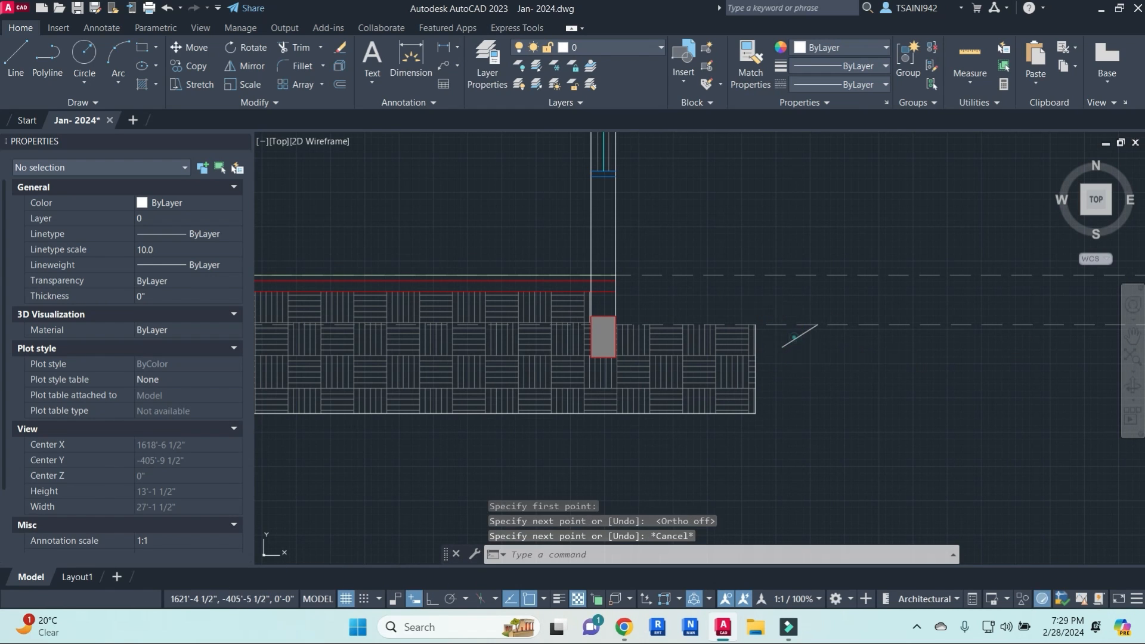
# - Mirror the sloping line about a vertical axis through its upper end, keeping the original, to form a peak
pyautogui.click(800, 335)
pyautogui.write('mi')
pyautogui.press('Return')
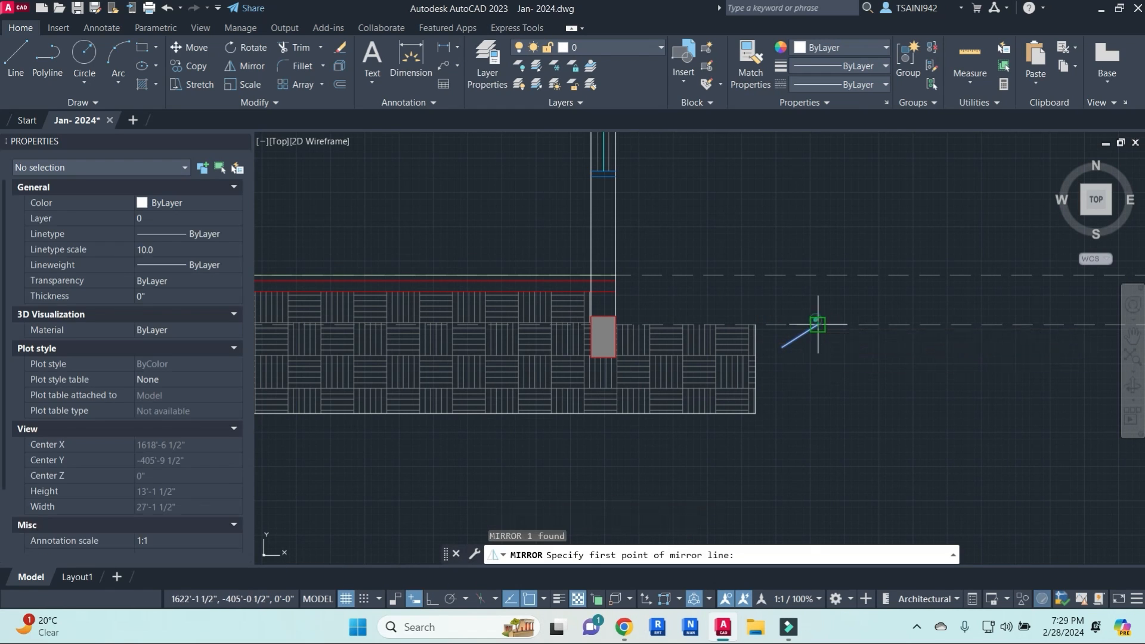
pyautogui.click(816, 371)
pyautogui.press('Return')
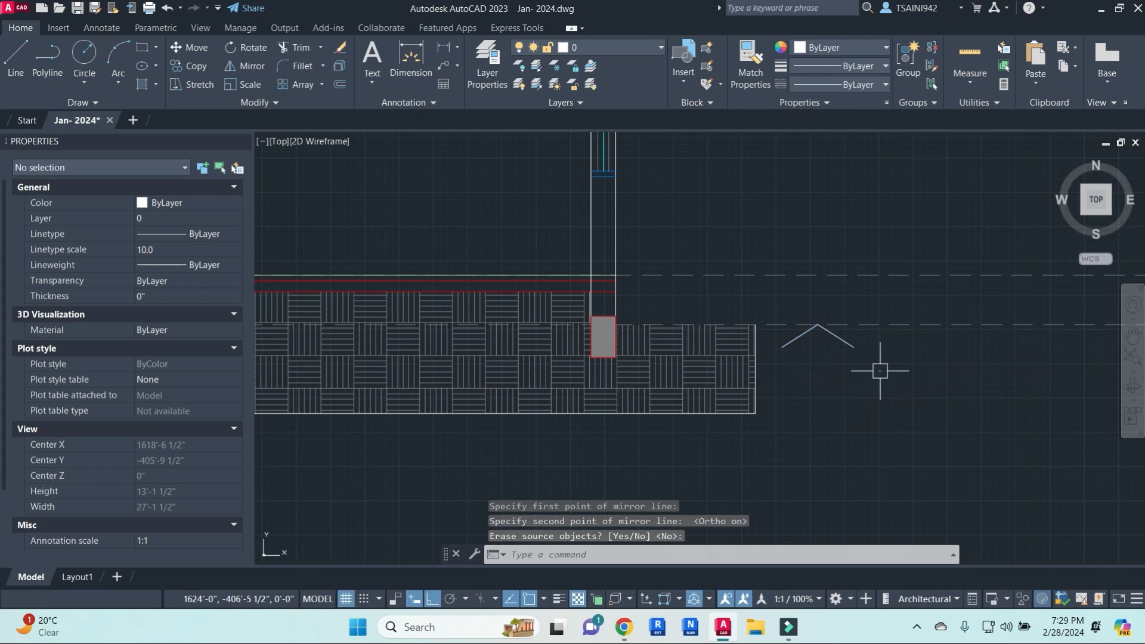
# - Copy the two-line peak twice to the right along the ground level so the three peaks overlap
pyautogui.click(812, 371)
pyautogui.write('co')
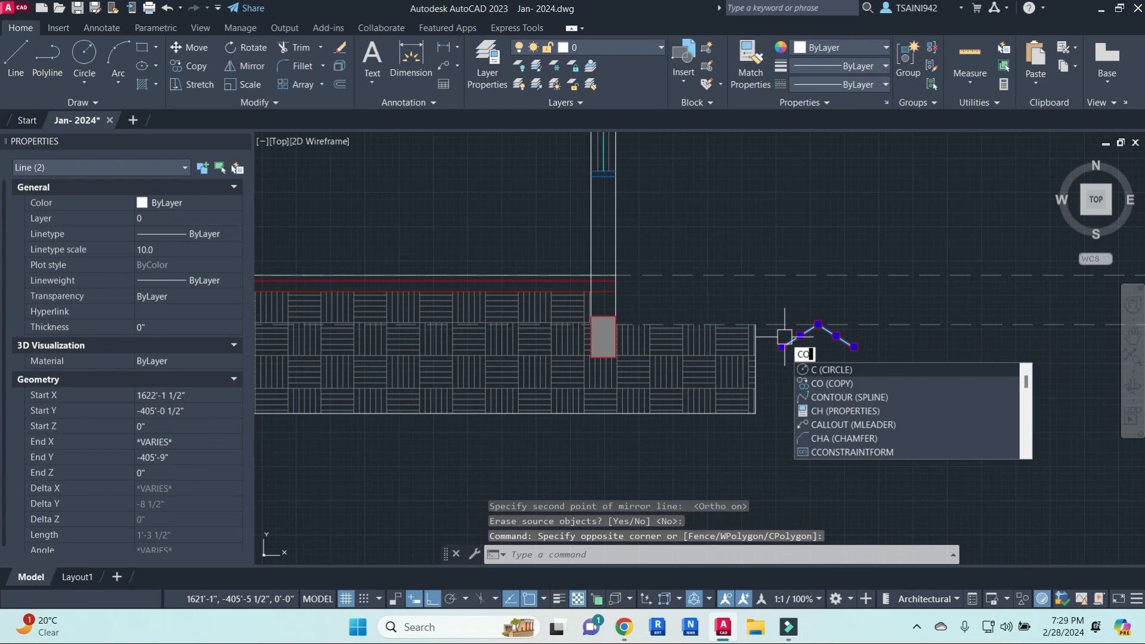
pyautogui.press('Return')
pyautogui.click(818, 325)
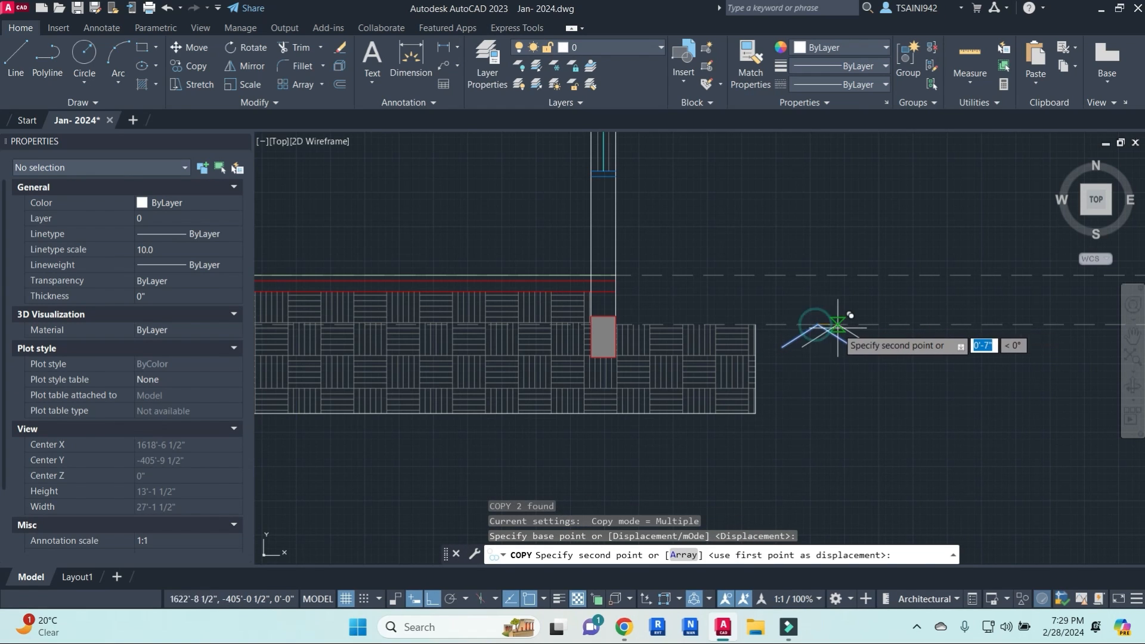
pyautogui.click(870, 325)
pyautogui.press('Escape')
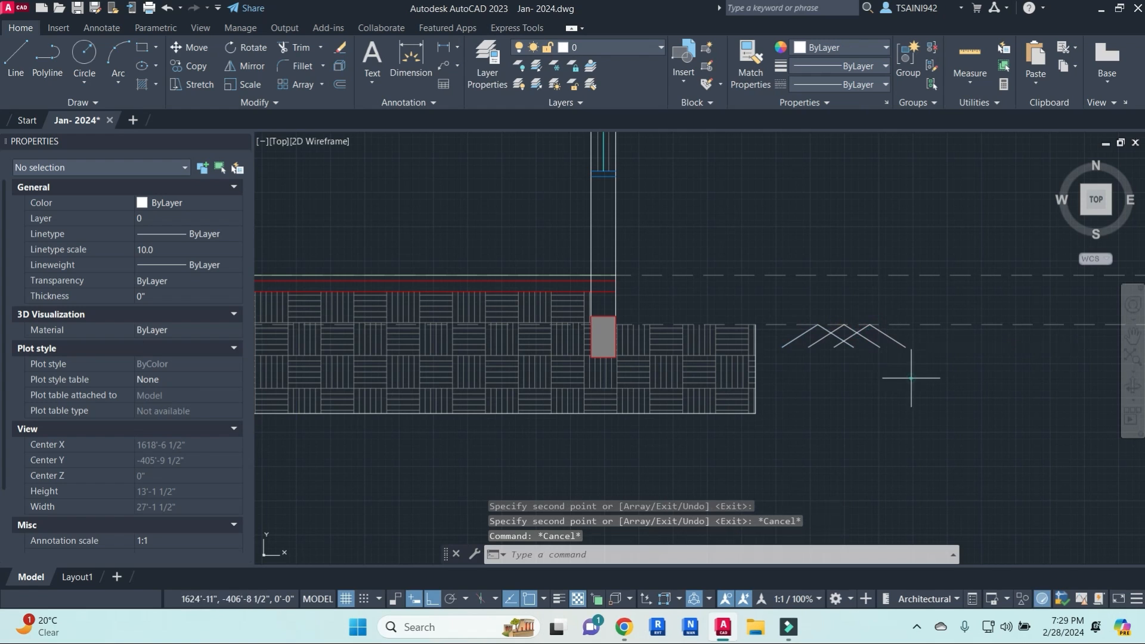
# - Copy the complete three-peak ground symbol to the ground level line just outside the foundation's left end
pyautogui.click(780, 339)
pyautogui.press('Return')
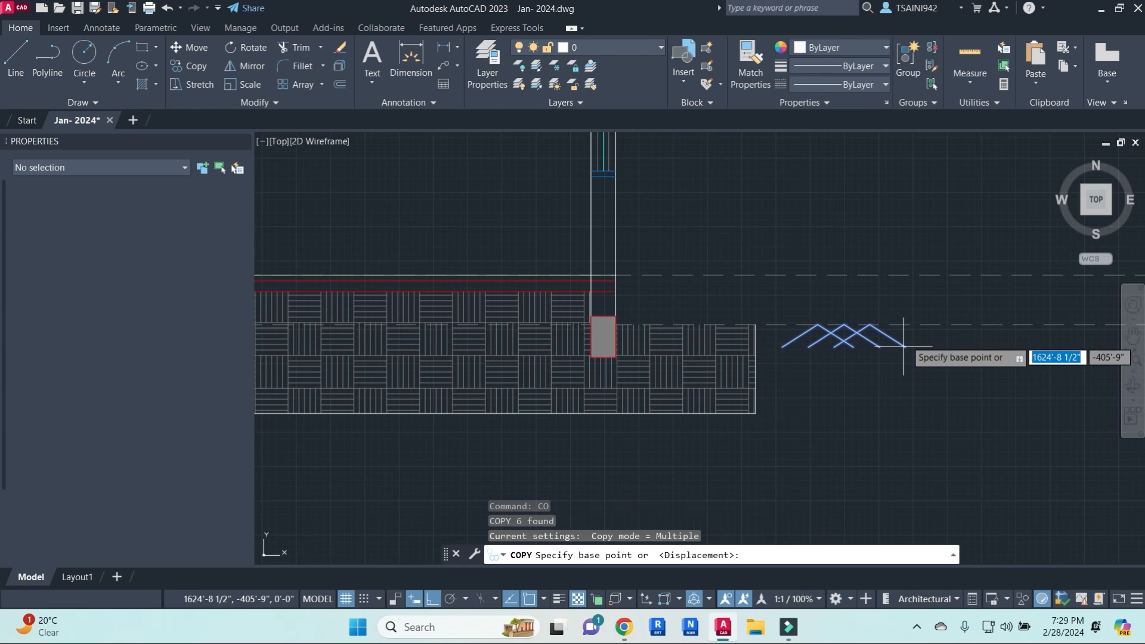
pyautogui.click(905, 347)
pyautogui.scroll(-6, 825, 338)
pyautogui.moveTo(684, 334); pyautogui.dragTo(983, 335, button='middle')
pyautogui.scroll(3, 801, 337)
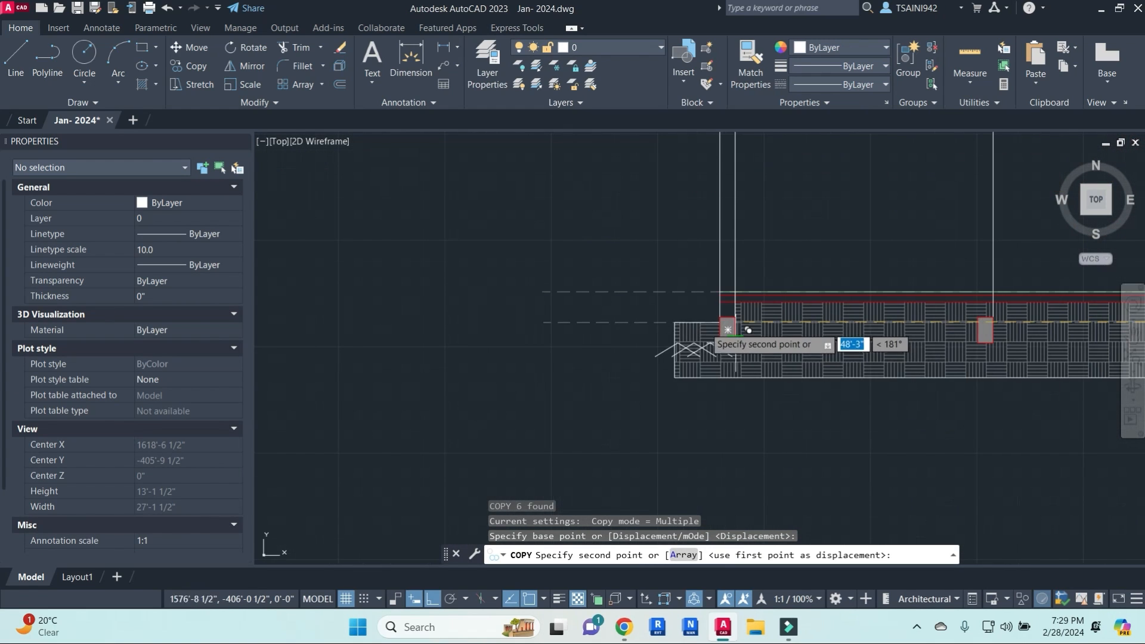
pyautogui.click(662, 314)
pyautogui.press('Escape')
# - Trim the red ground floor slab lines where they cross the leftmost wall above its footing beam
pyautogui.scroll(-5, 663, 322)
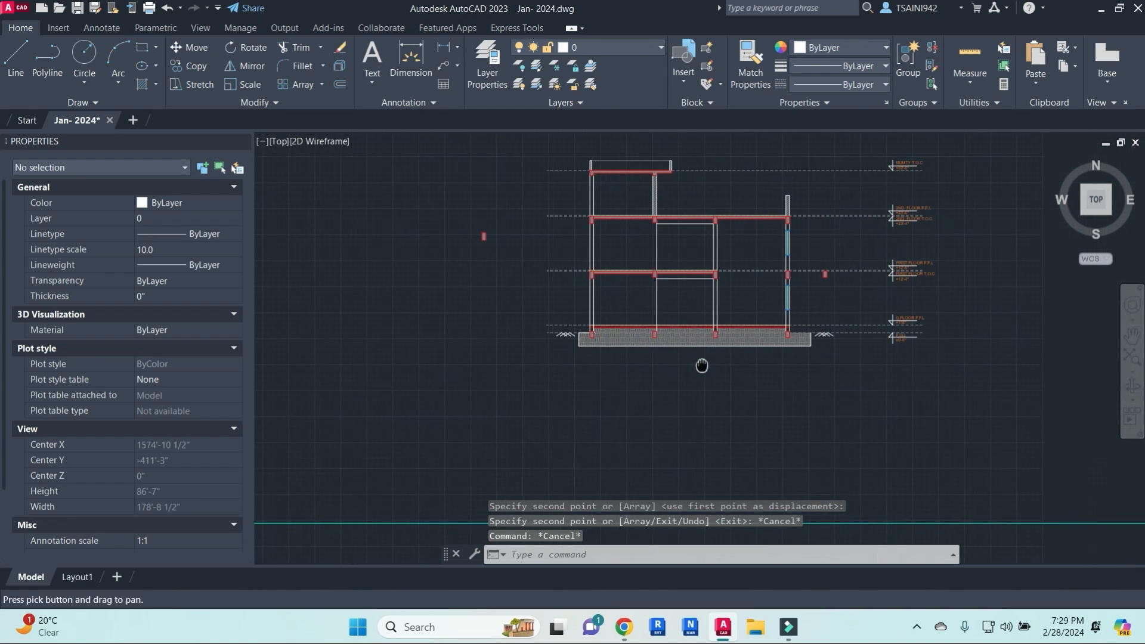
pyautogui.scroll(6, 605, 273)
pyautogui.press('Escape')
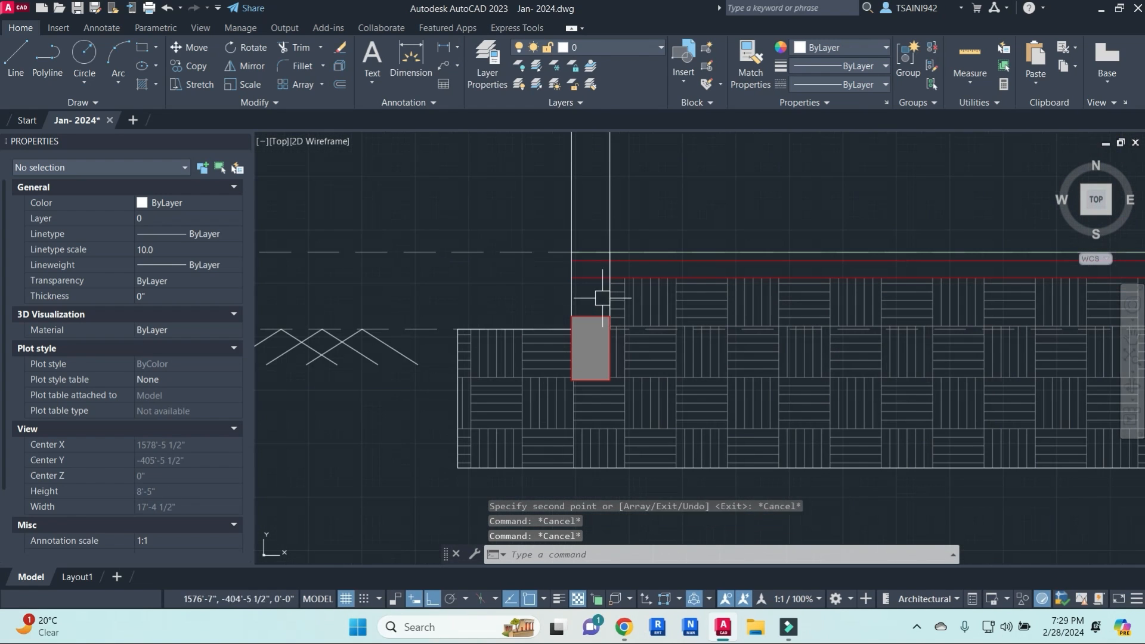
pyautogui.scroll(-5, 652, 284)
pyautogui.scroll(7, 619, 323)
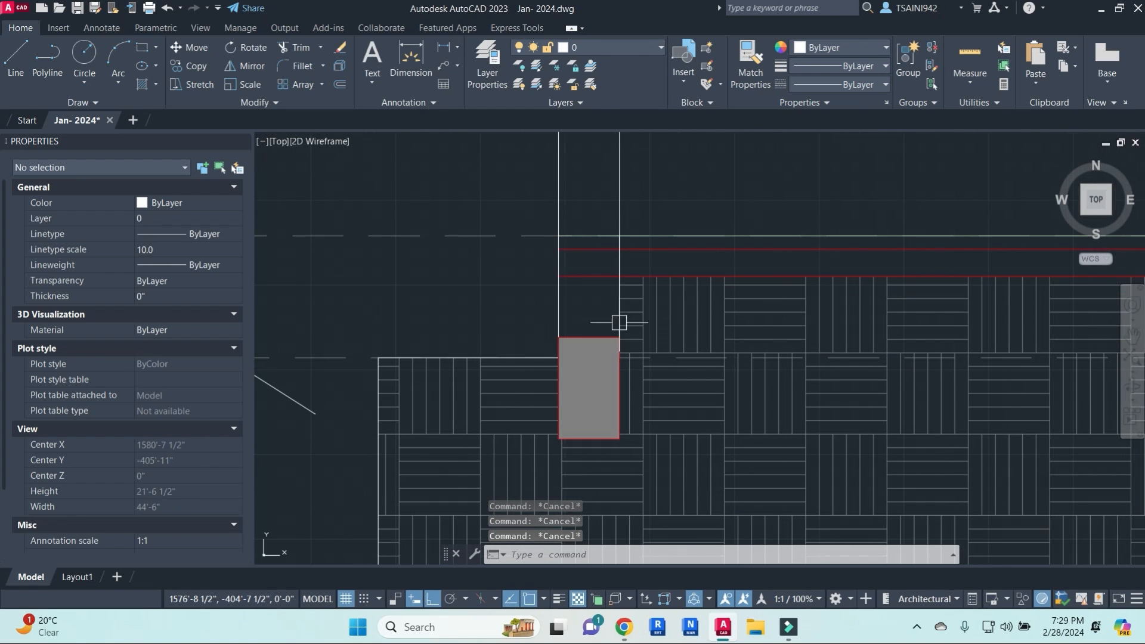
pyautogui.write('tr')
pyautogui.press('Return')
pyautogui.press('Return')
pyautogui.click(588, 274)
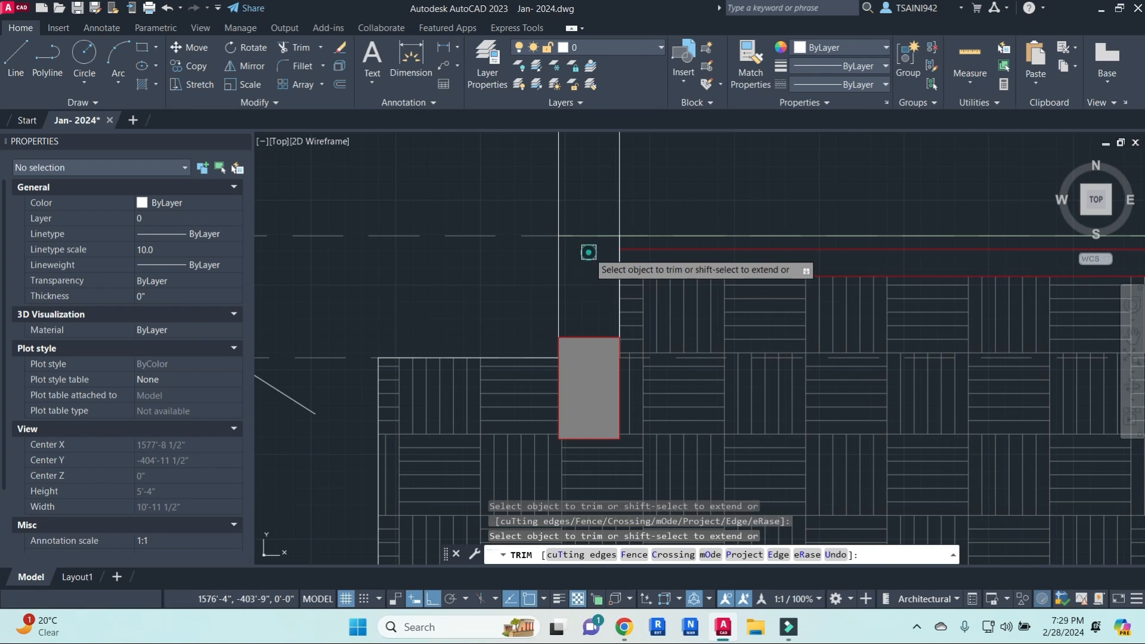
pyautogui.click(587, 252)
# - Trim the ground floor slab lines crossing the interior double-line wall above its footing beam
pyautogui.scroll(-8, 623, 256)
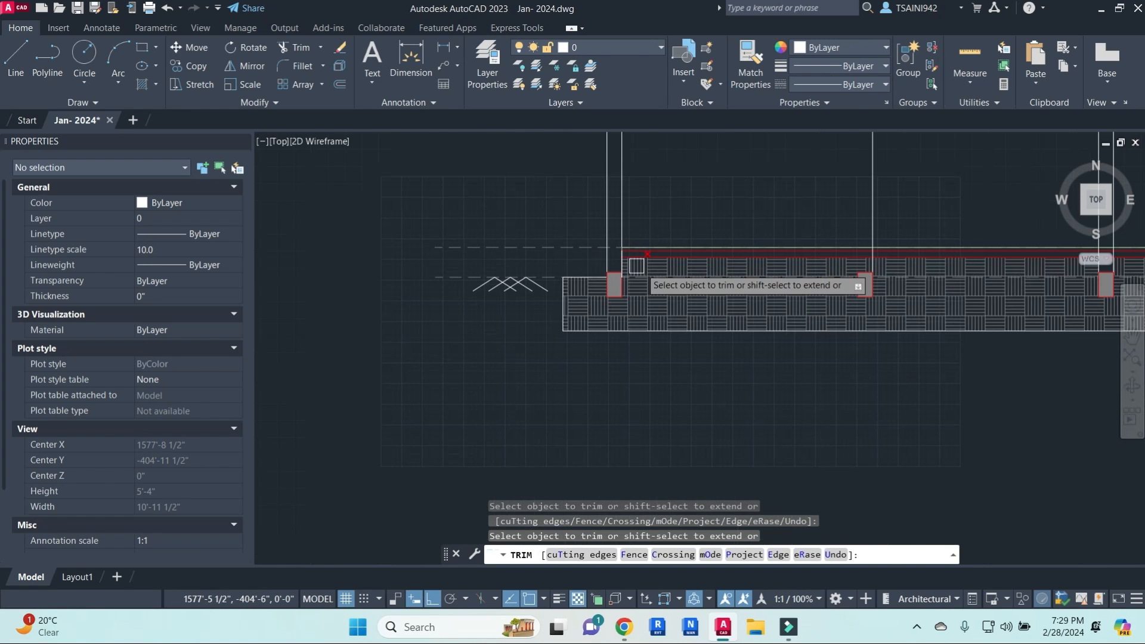
pyautogui.scroll(6, 666, 293)
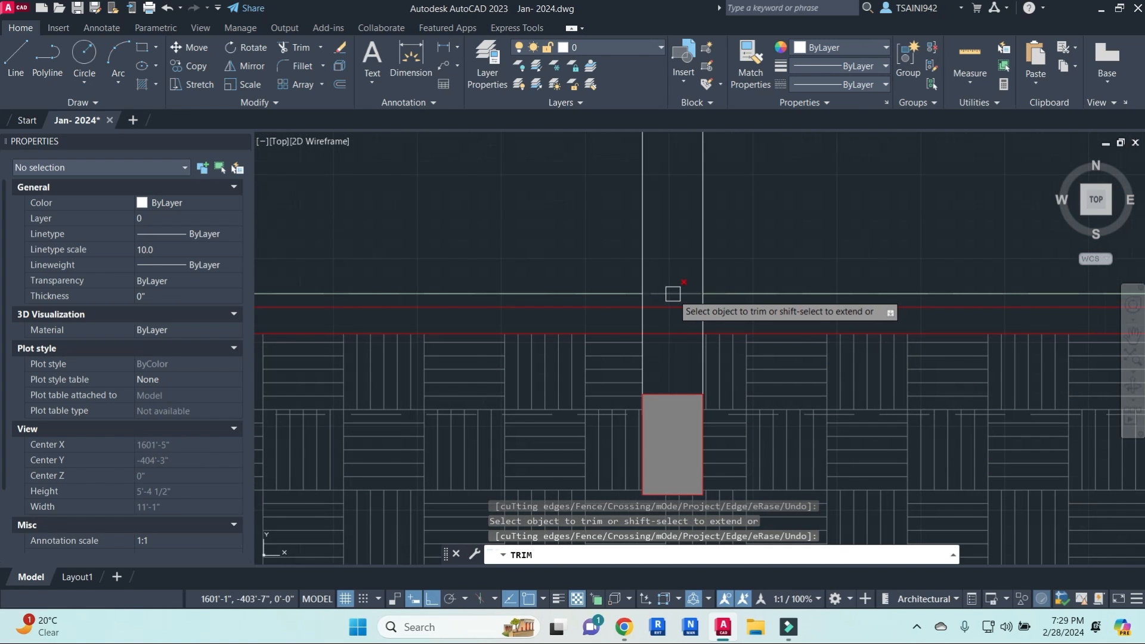
pyautogui.click(673, 306)
pyautogui.scroll(-2, 715, 346)
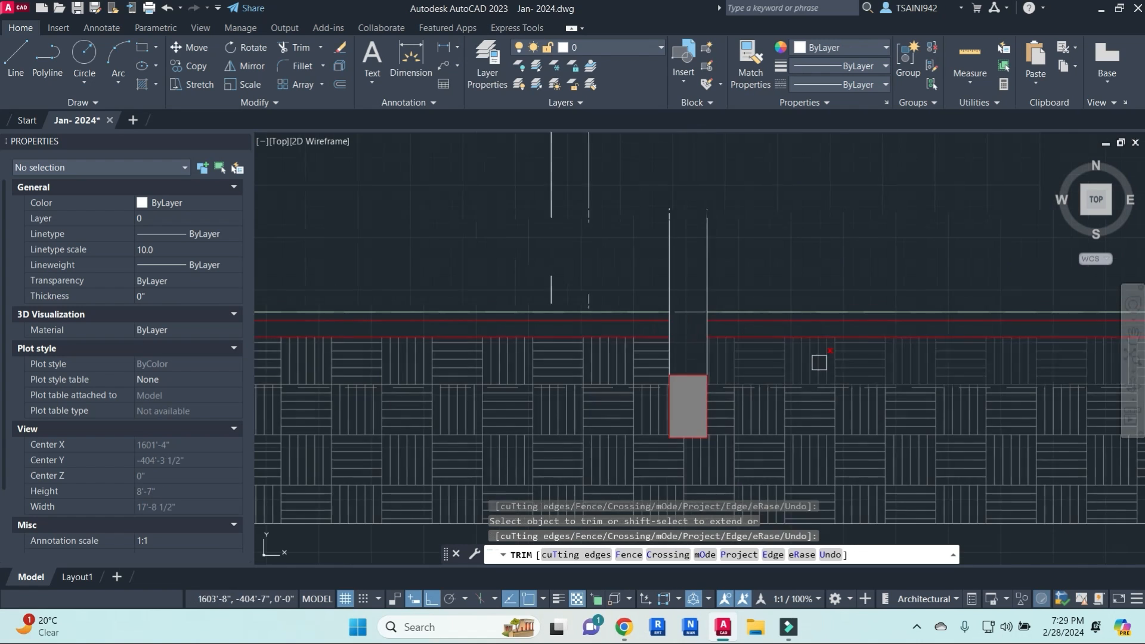
# - Trim the red ground floor slab lines at the rightmost wall above its footing beam and end the trimming
pyautogui.moveTo(818, 362); pyautogui.dragTo(400, 364, button='middle')
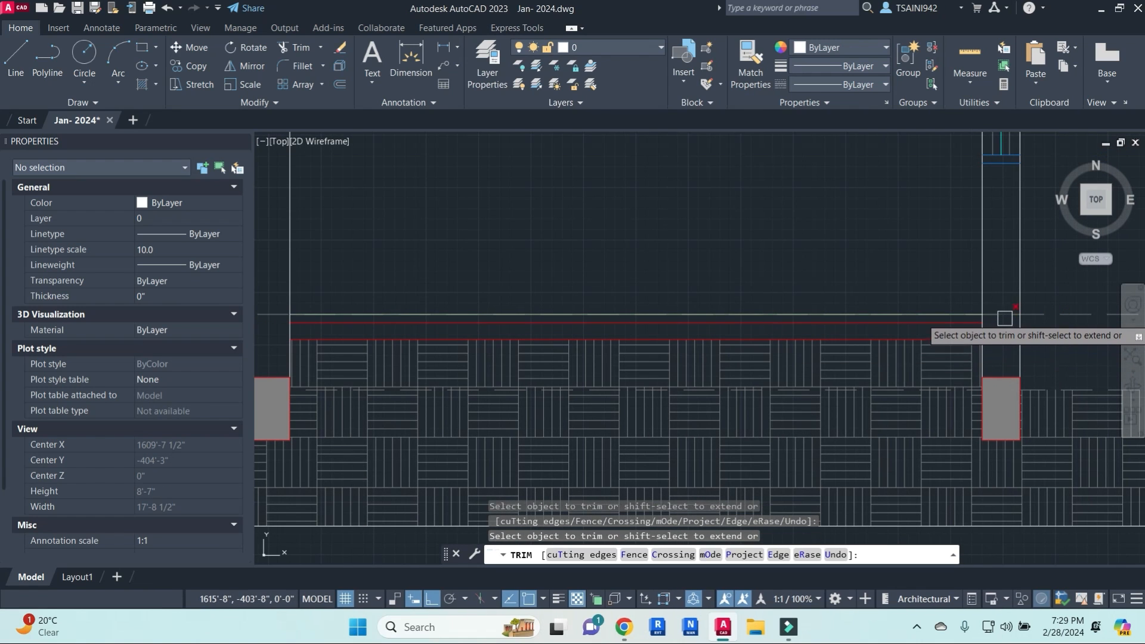
pyautogui.scroll(-5, 920, 352)
pyautogui.press('Escape')
pyautogui.scroll(3, 658, 301)
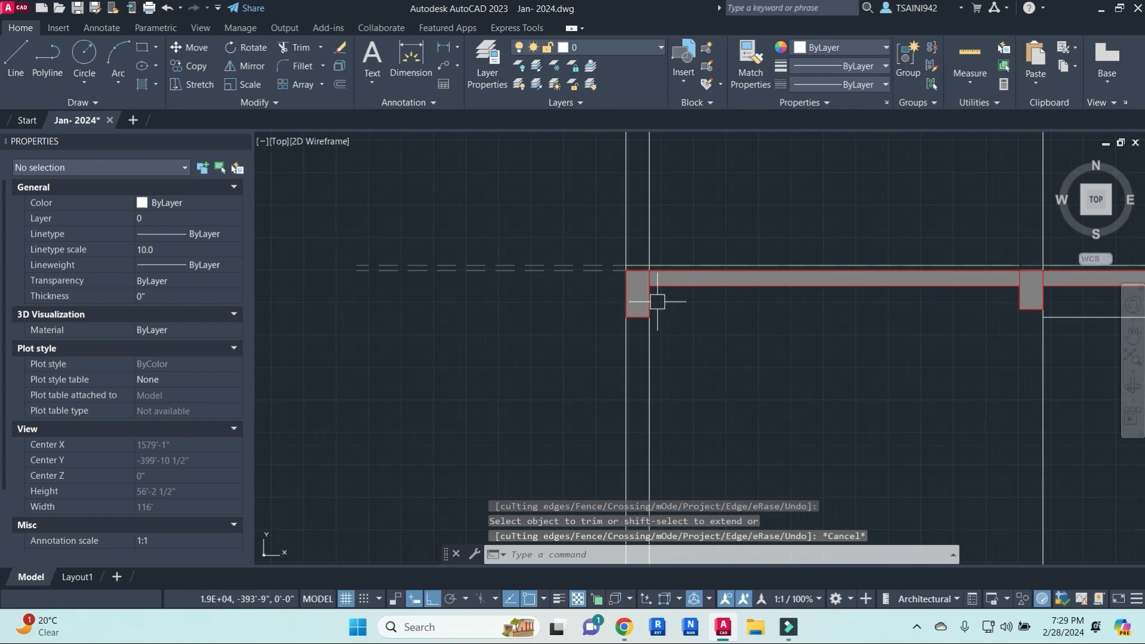
pyautogui.scroll(-4, 668, 251)
pyautogui.press('Escape')
pyautogui.press('Escape')
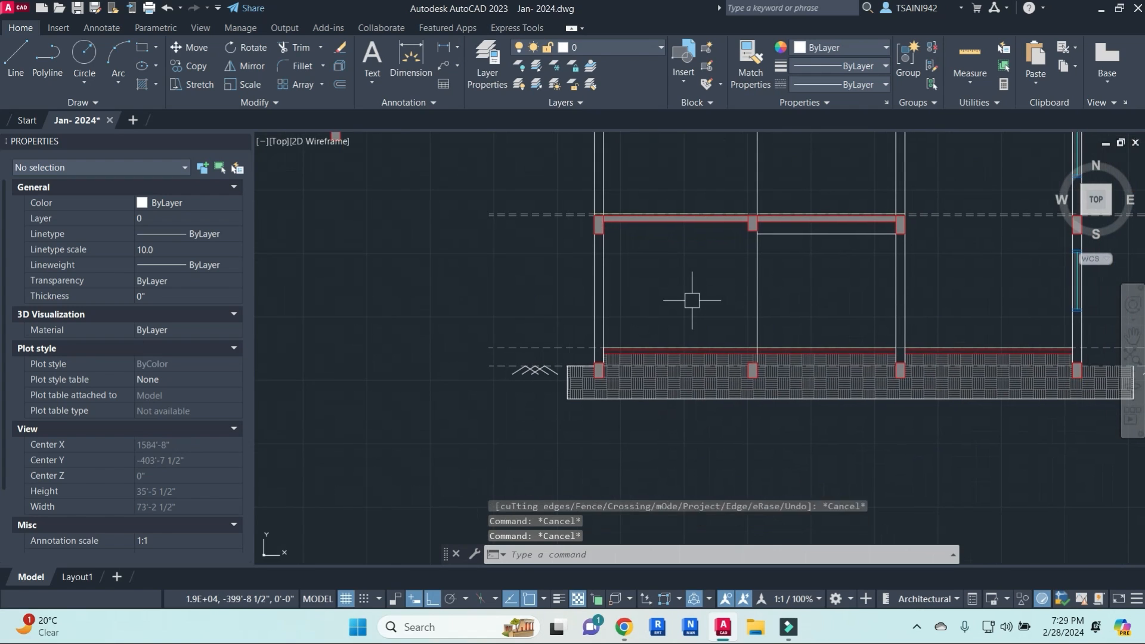
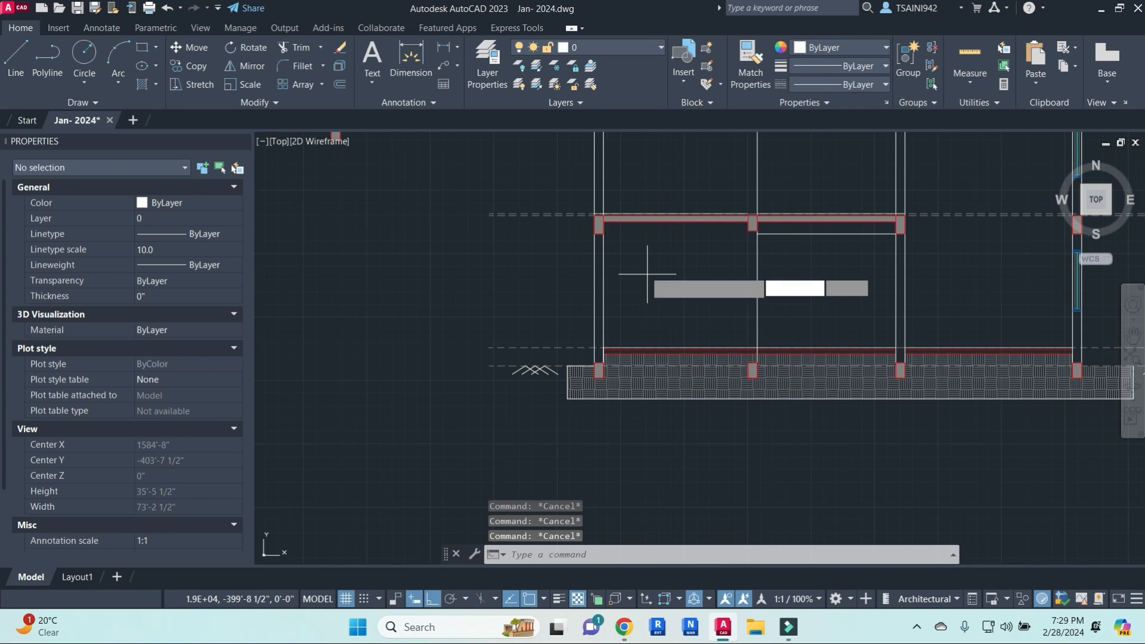
# - Hatch the leftmost wall on every storey with the ANSI31 pattern at scale 20, including the strips beside the floor finish
pyautogui.write('h')
pyautogui.press('Return')
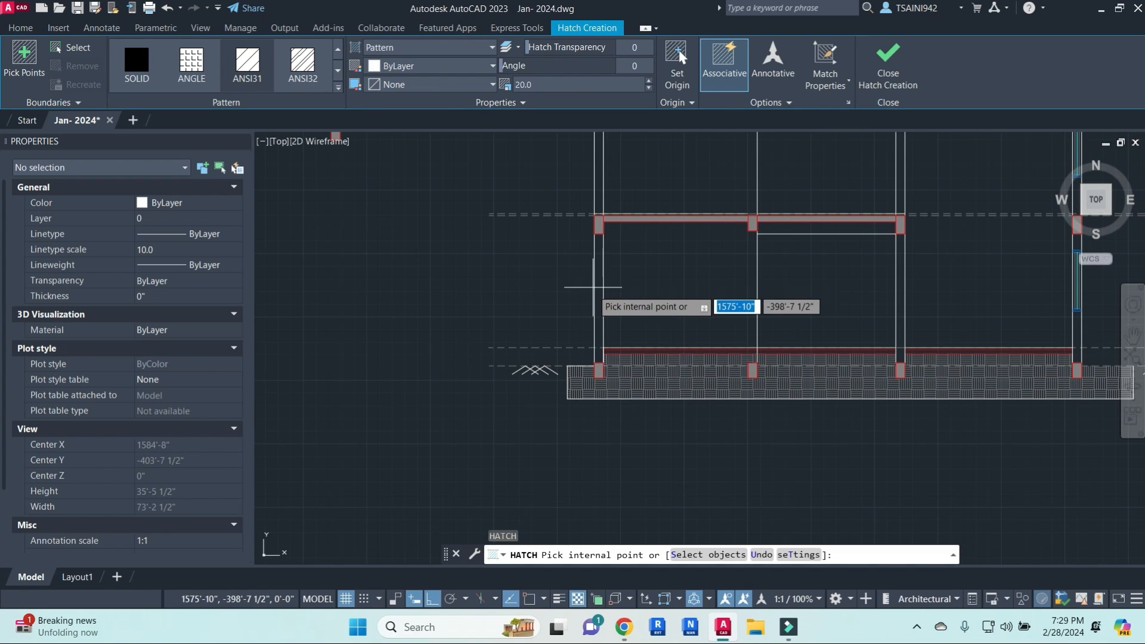
pyautogui.click(600, 290)
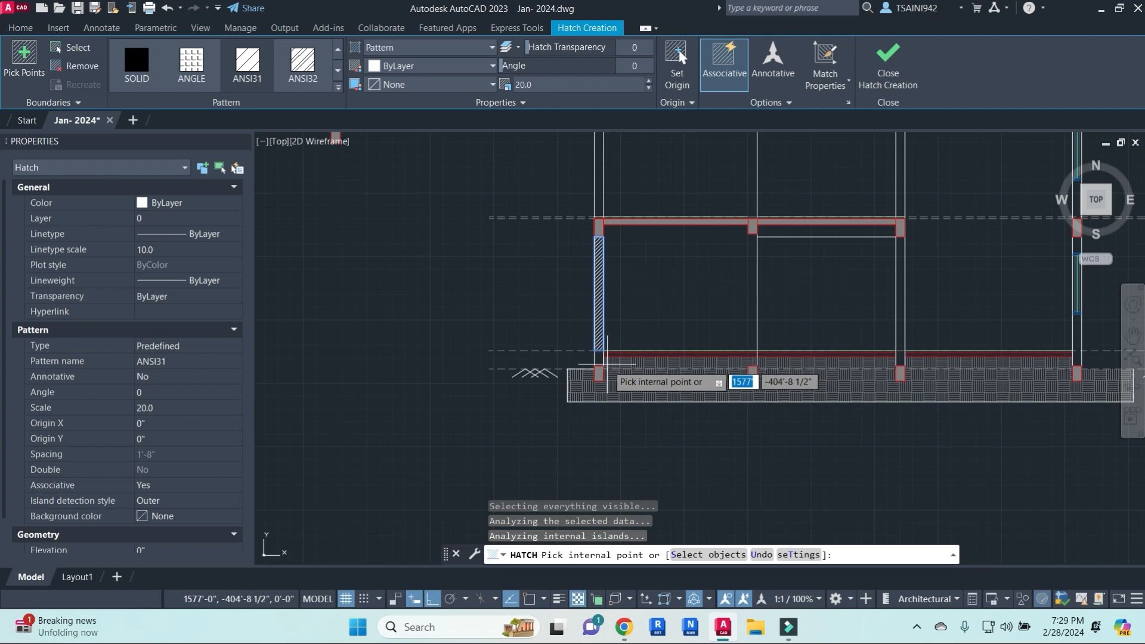
pyautogui.moveTo(607, 282); pyautogui.dragTo(607, 344, button='middle')
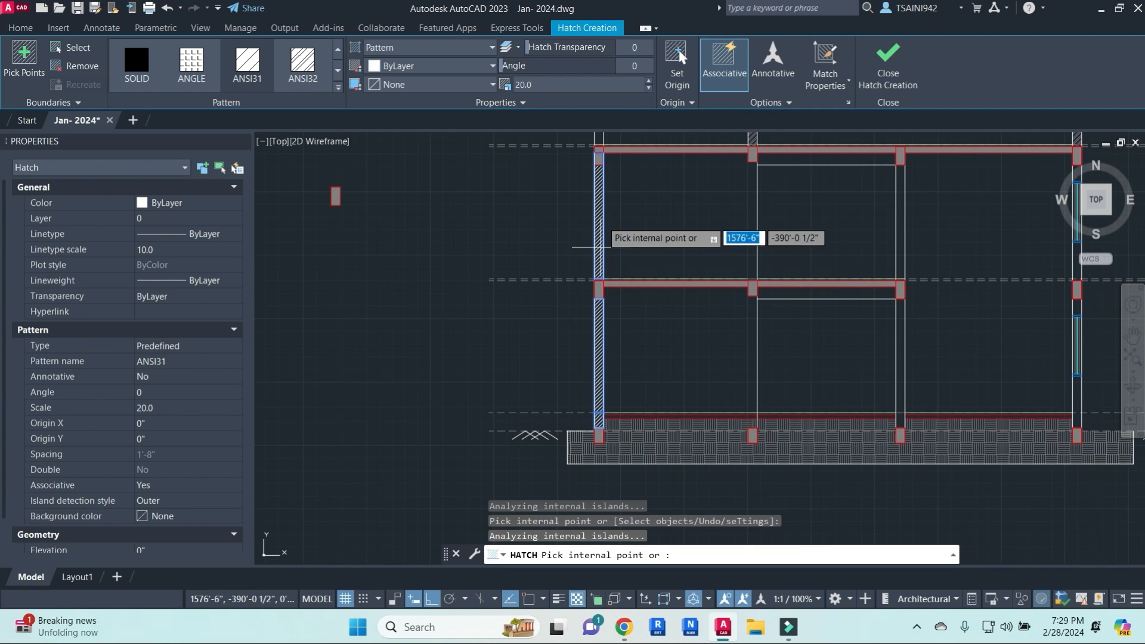
pyautogui.moveTo(596, 143); pyautogui.dragTo(594, 255, button='middle')
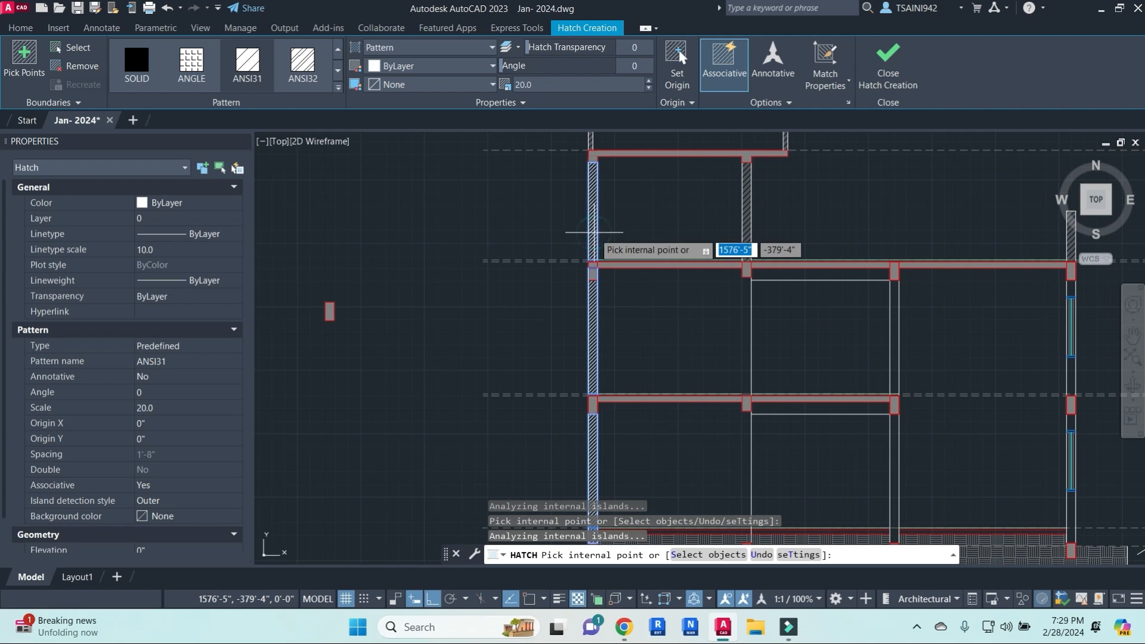
pyautogui.scroll(10, 590, 394)
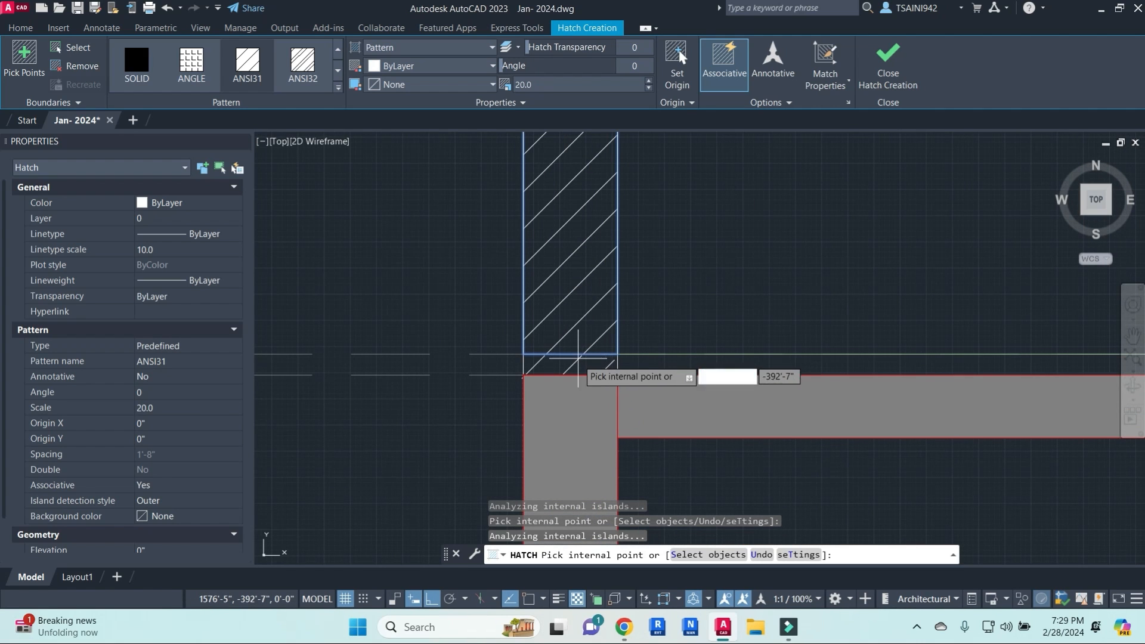
pyautogui.scroll(-8, 579, 340)
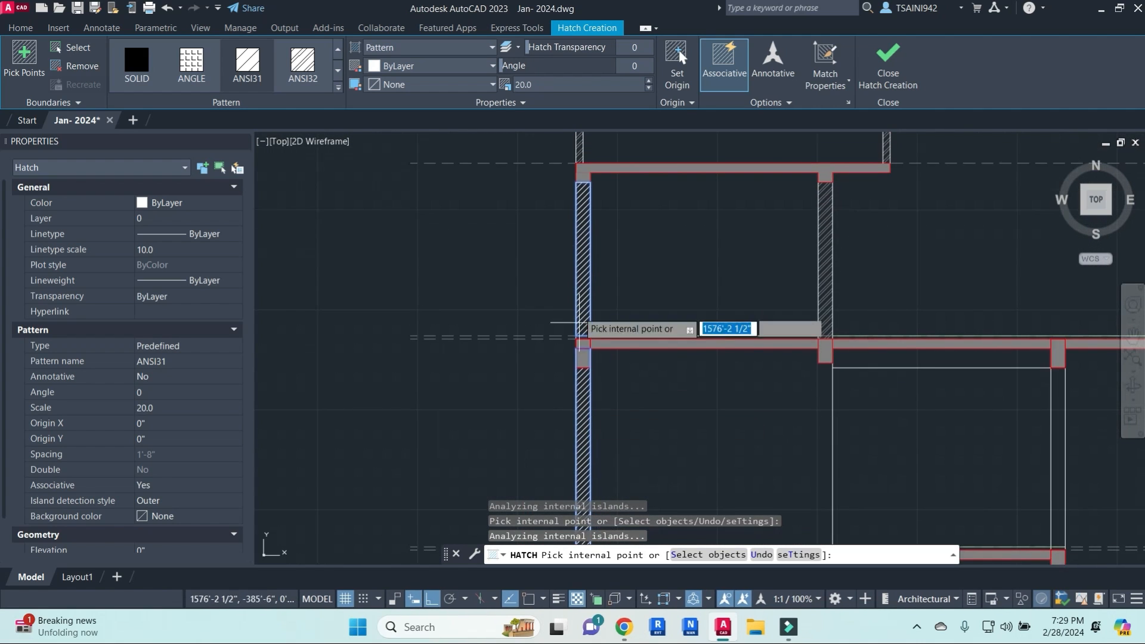
pyautogui.scroll(8, 583, 338)
pyautogui.scroll(-8, 582, 345)
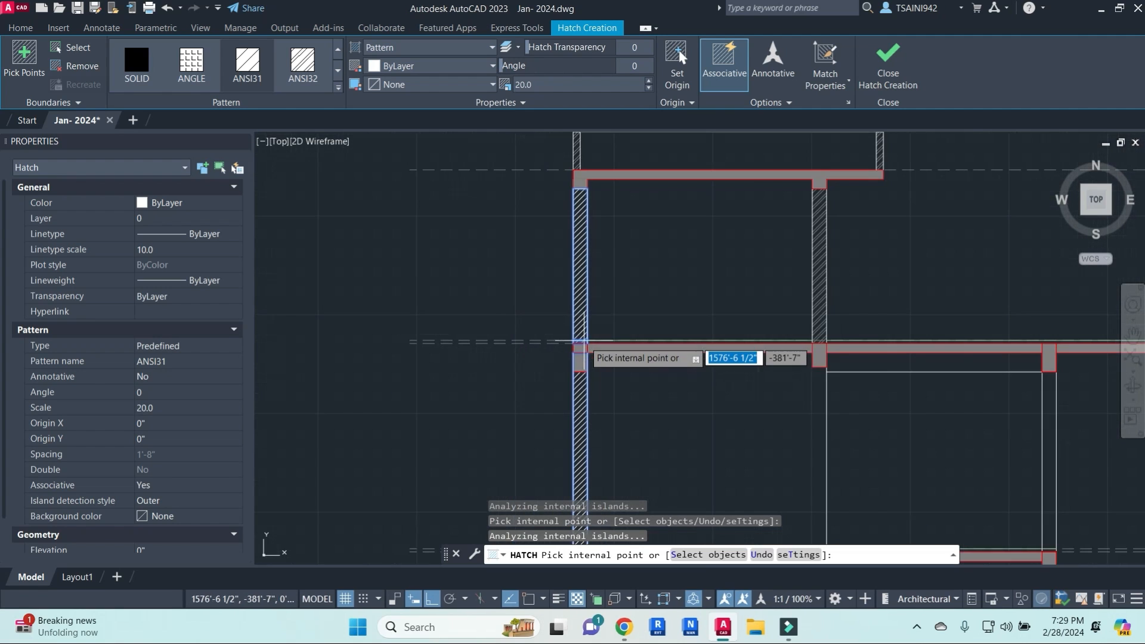
pyautogui.rightClick(668, 312)
pyautogui.click(709, 323)
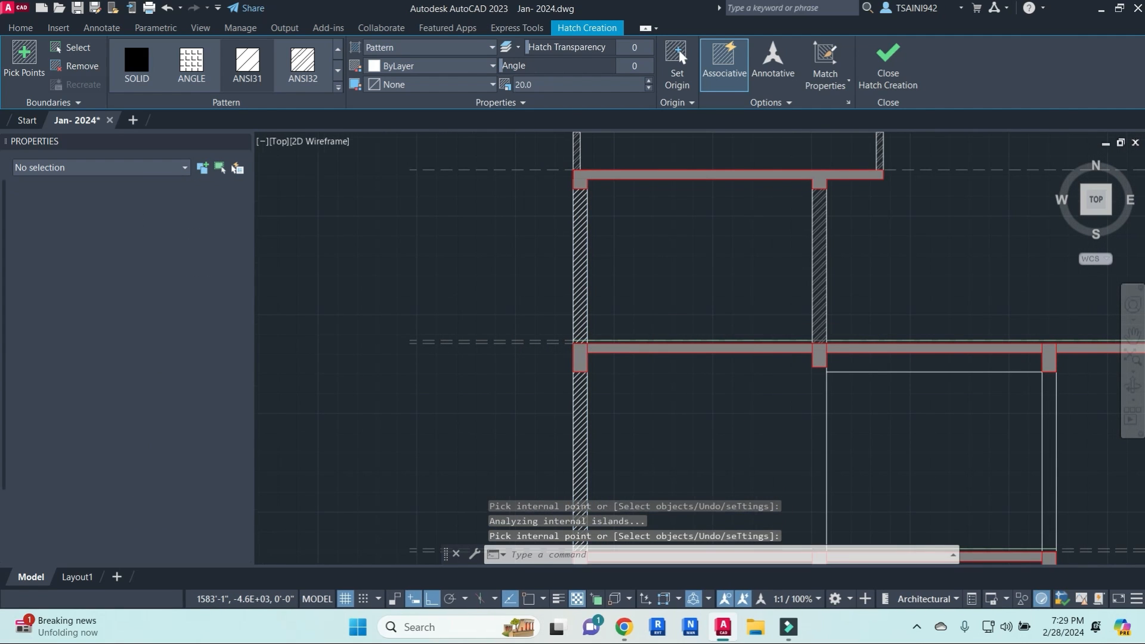
# - Match the leftmost wall's new hatches to the properties of the existing hatch in the top-storey interior wall
pyautogui.scroll(-4, 658, 302)
pyautogui.press('Escape')
pyautogui.press('Escape')
pyautogui.write('MA')
pyautogui.press('Return')
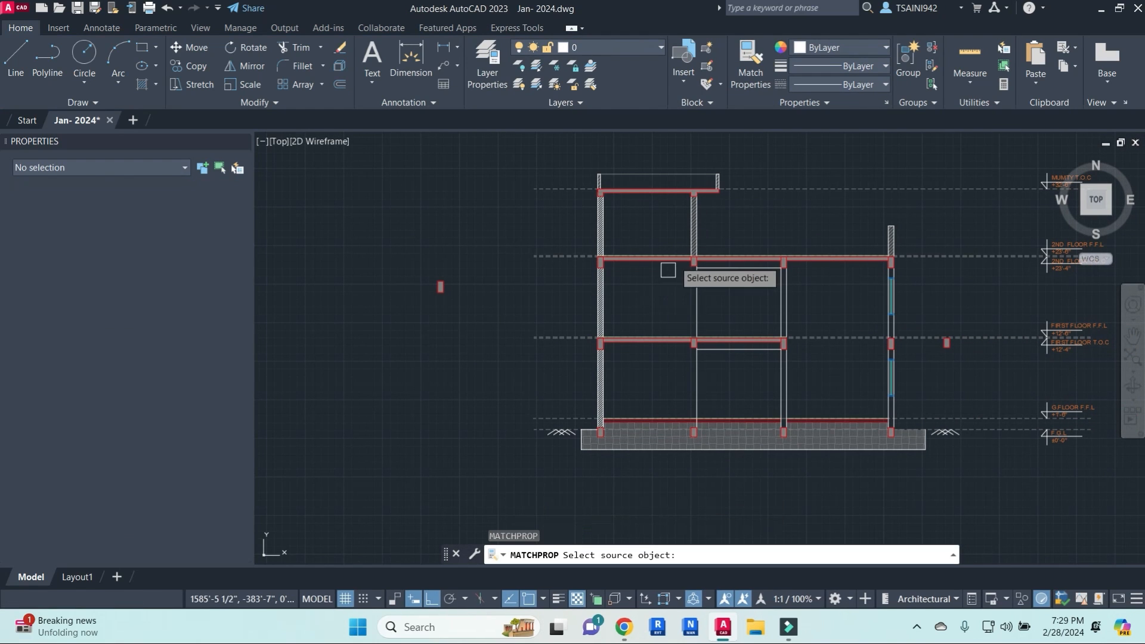
pyautogui.scroll(10, 665, 266)
pyautogui.click(628, 211)
pyautogui.scroll(-4, 537, 256)
pyautogui.scroll(-10, 874, 271)
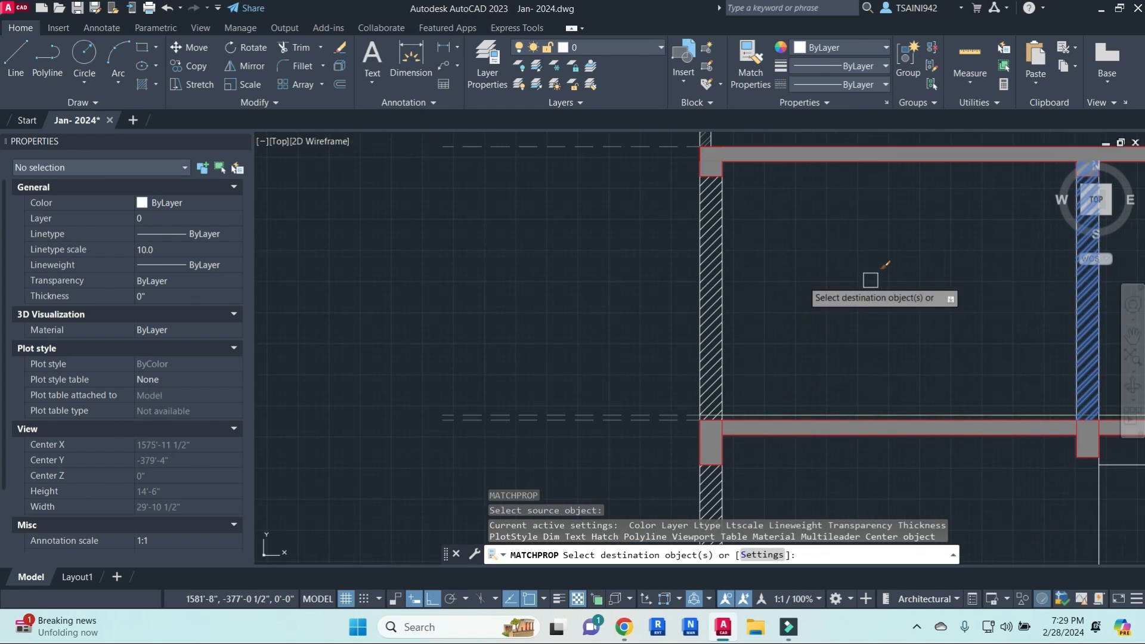
pyautogui.moveTo(847, 366); pyautogui.dragTo(658, 223, button='middle')
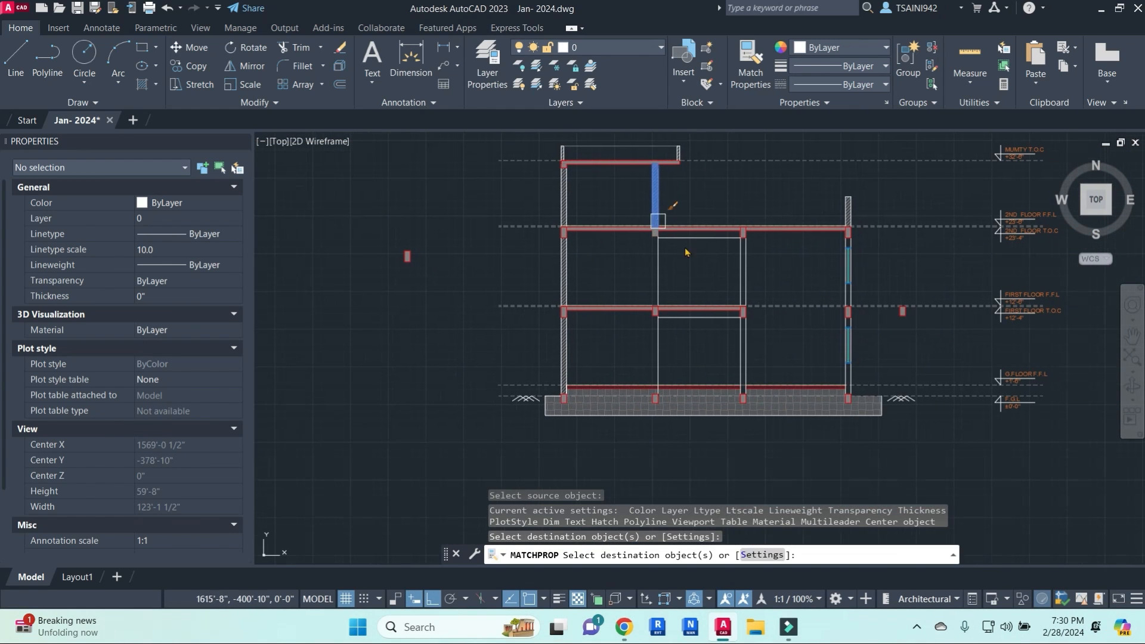
pyautogui.press('Escape')
pyautogui.press('Escape')
pyautogui.press('Escape')
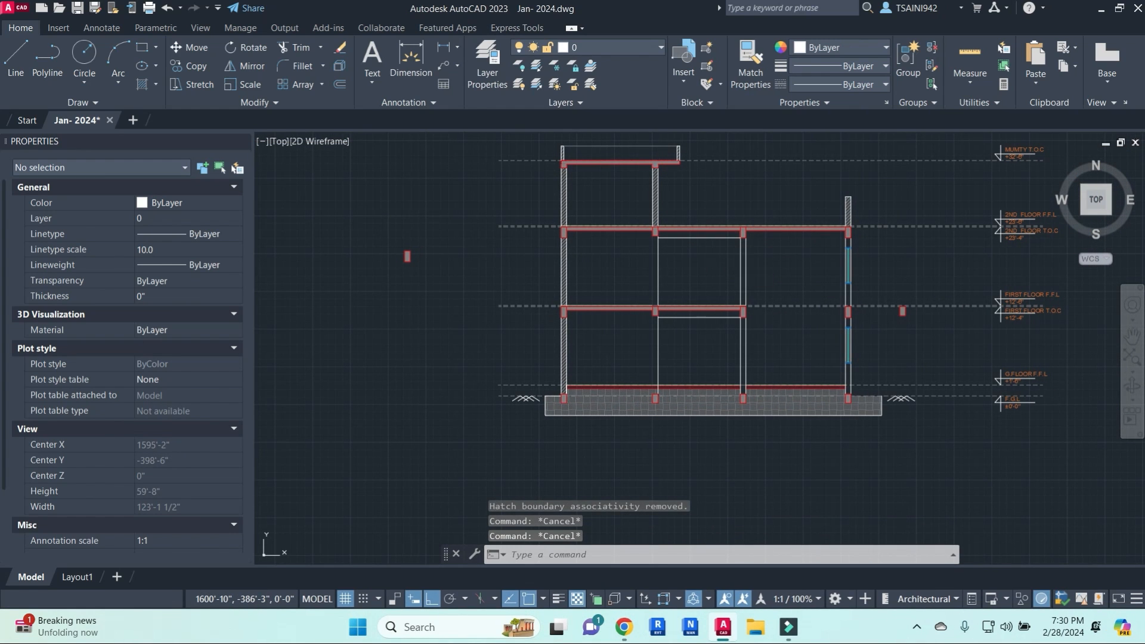
# - Hatch the interior double-line wall on the ground and first floors with ANSI31 at scale 20, down to its footing beam
pyautogui.write('H')
pyautogui.press('Return')
pyautogui.click(743, 271)
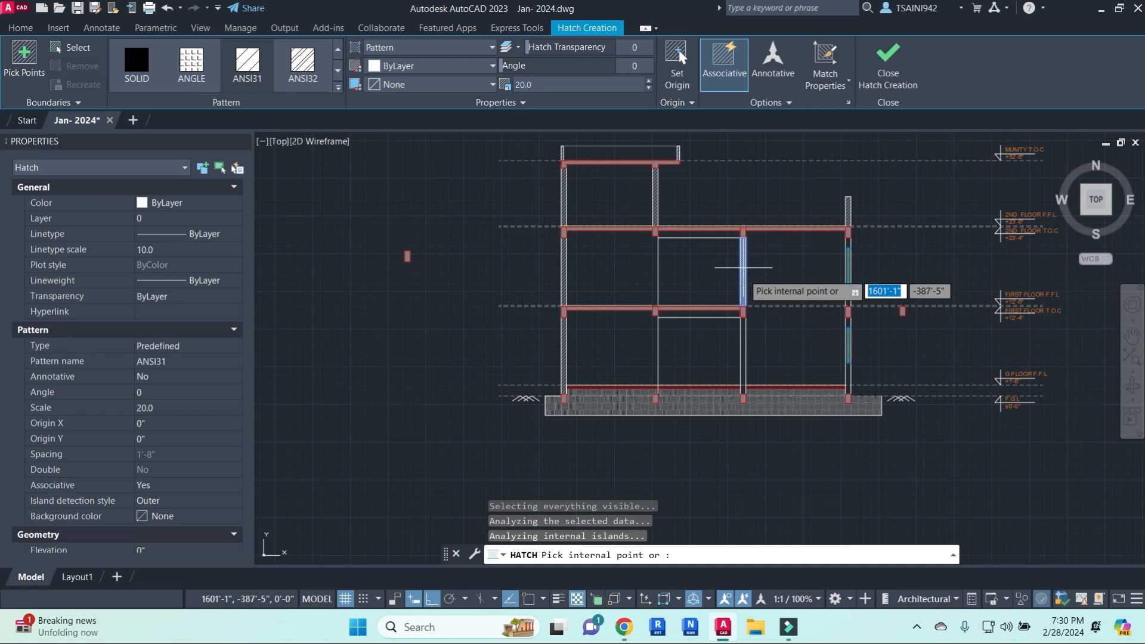
pyautogui.scroll(2, 742, 313)
pyautogui.scroll(10, 743, 313)
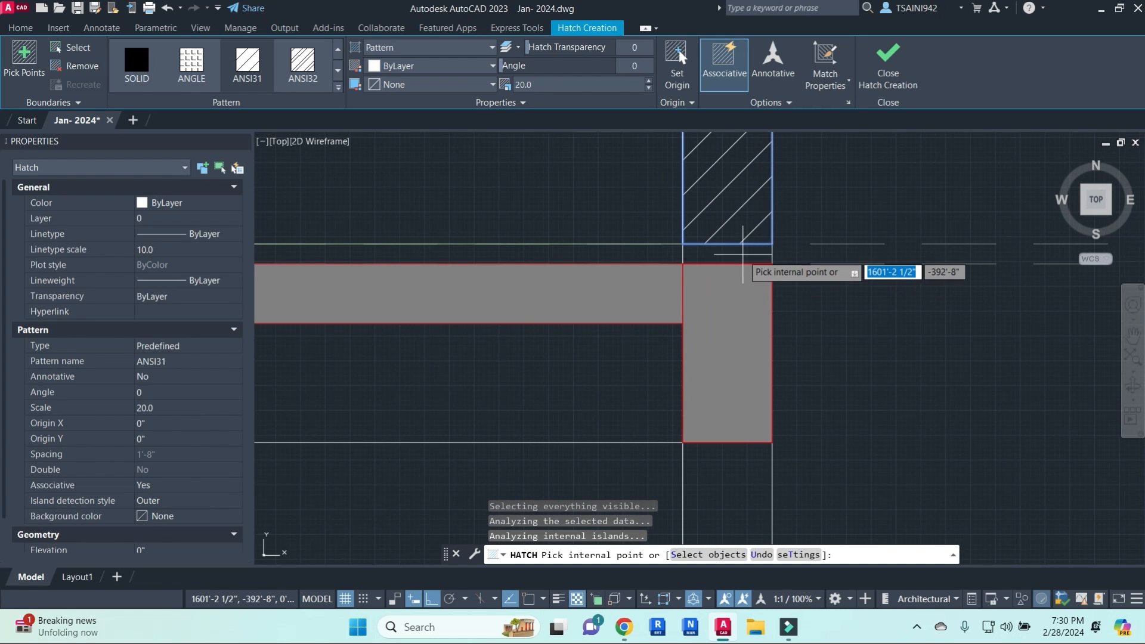
pyautogui.scroll(-12, 742, 388)
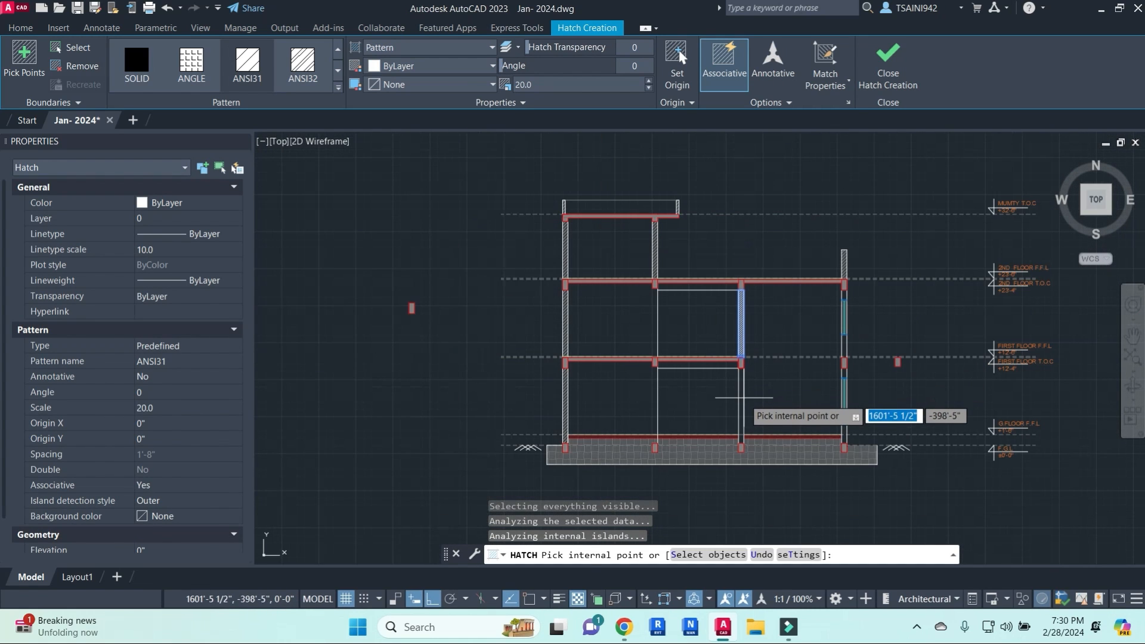
pyautogui.scroll(6, 743, 405)
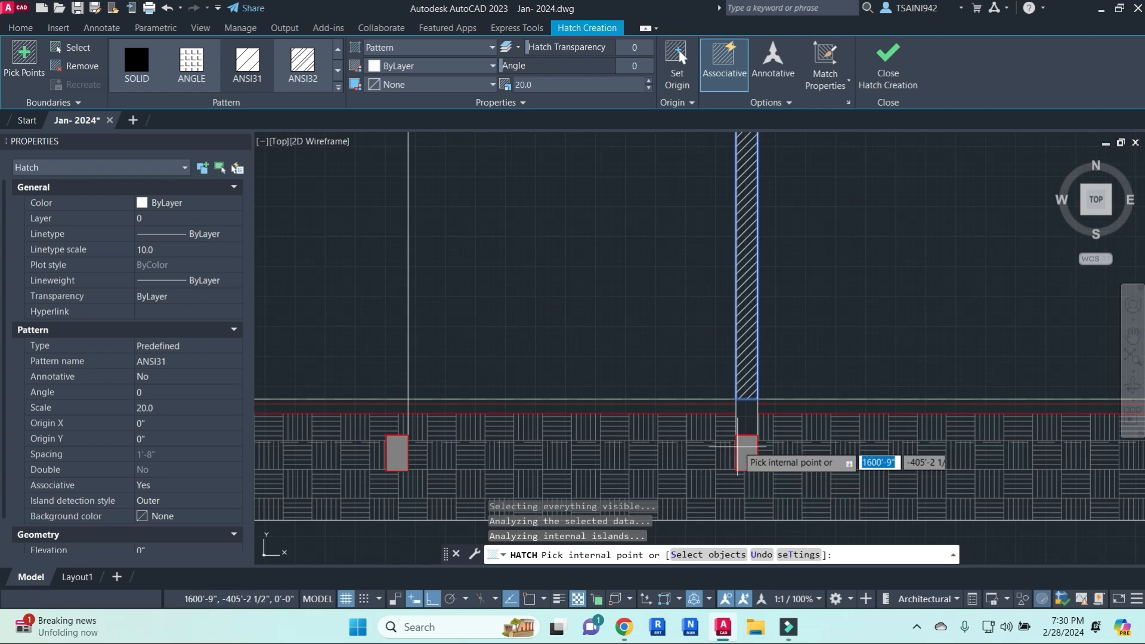
pyautogui.scroll(-6, 746, 398)
pyautogui.rightClick(822, 309)
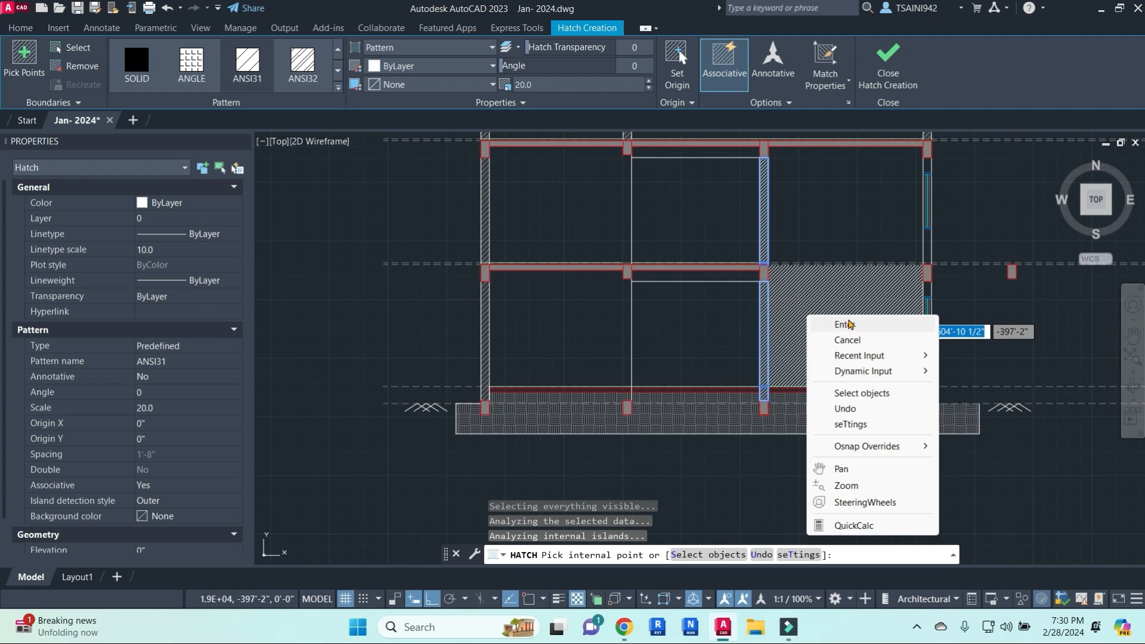
pyautogui.click(844, 319)
# - Hatch the rightmost wall below and above the ground floor window with ANSI31 at scale 20
pyautogui.moveTo(847, 317); pyautogui.dragTo(753, 307, button='middle')
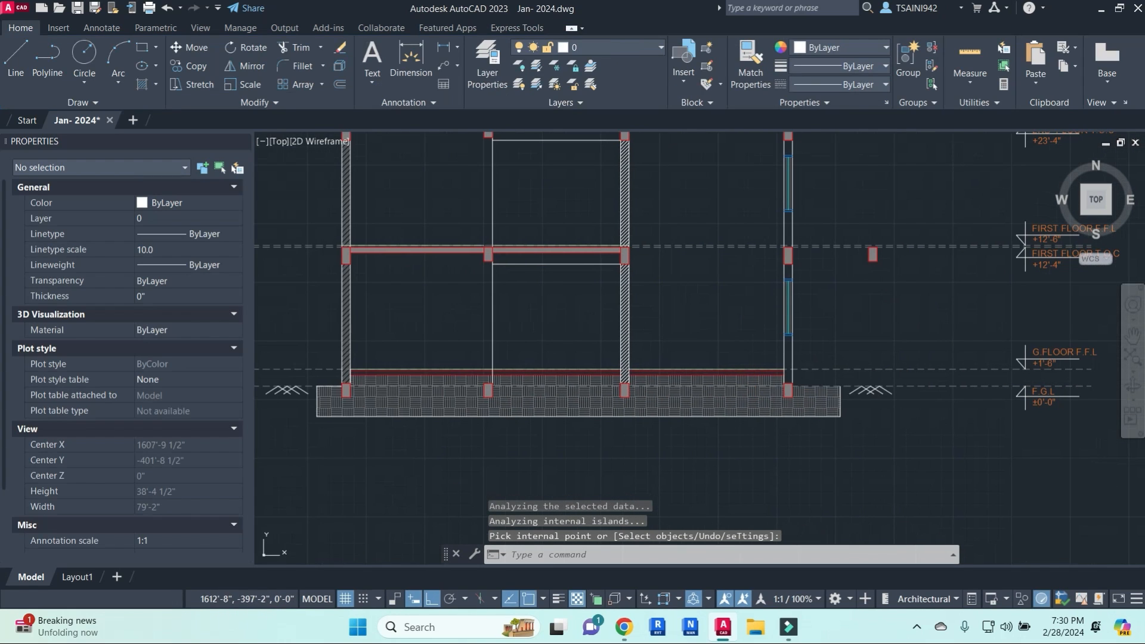
pyautogui.press('Return')
pyautogui.scroll(5, 795, 393)
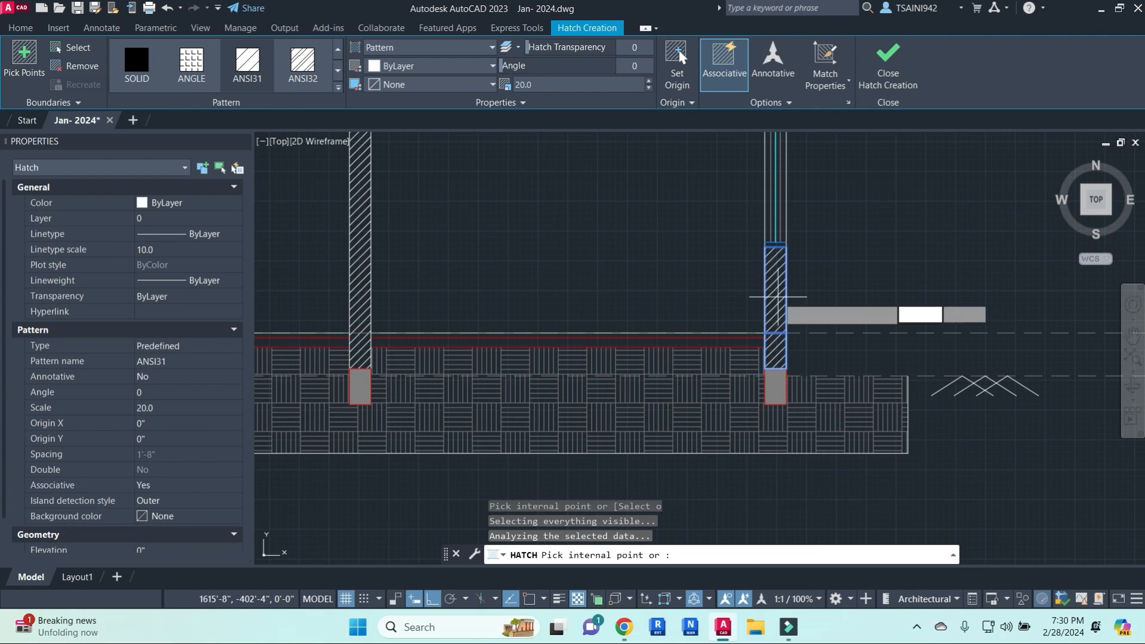
pyautogui.scroll(-5, 779, 269)
pyautogui.scroll(8, 778, 250)
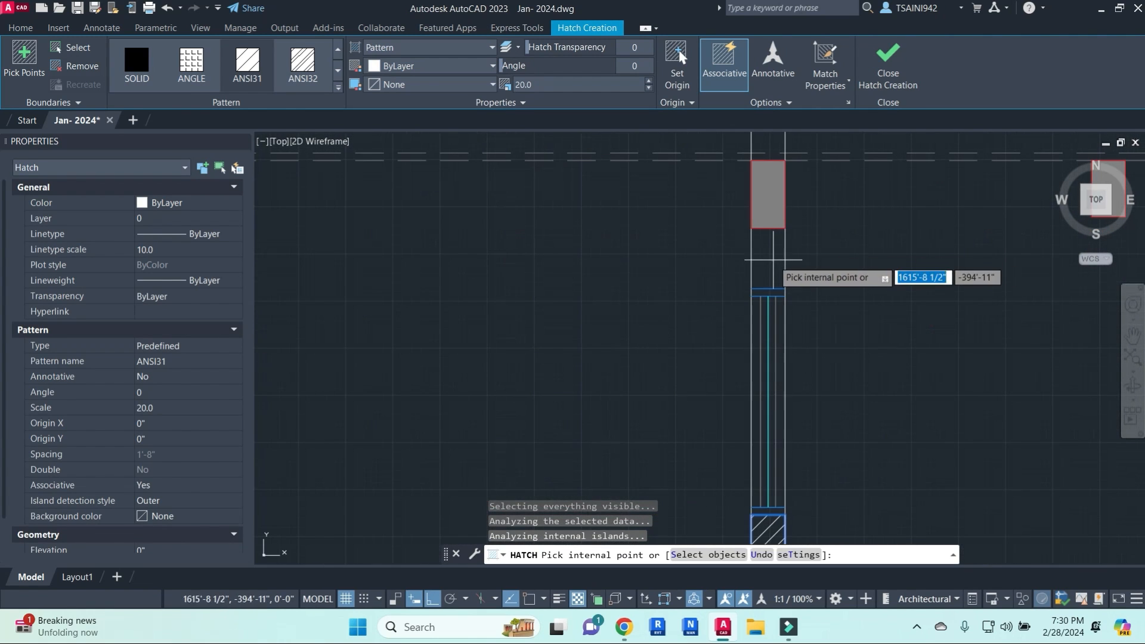
pyautogui.rightClick(773, 260)
pyautogui.click(823, 271)
# - Hatch the rightmost wall below and above the first floor window with ANSI31 at scale 20
pyautogui.scroll(-2, 802, 267)
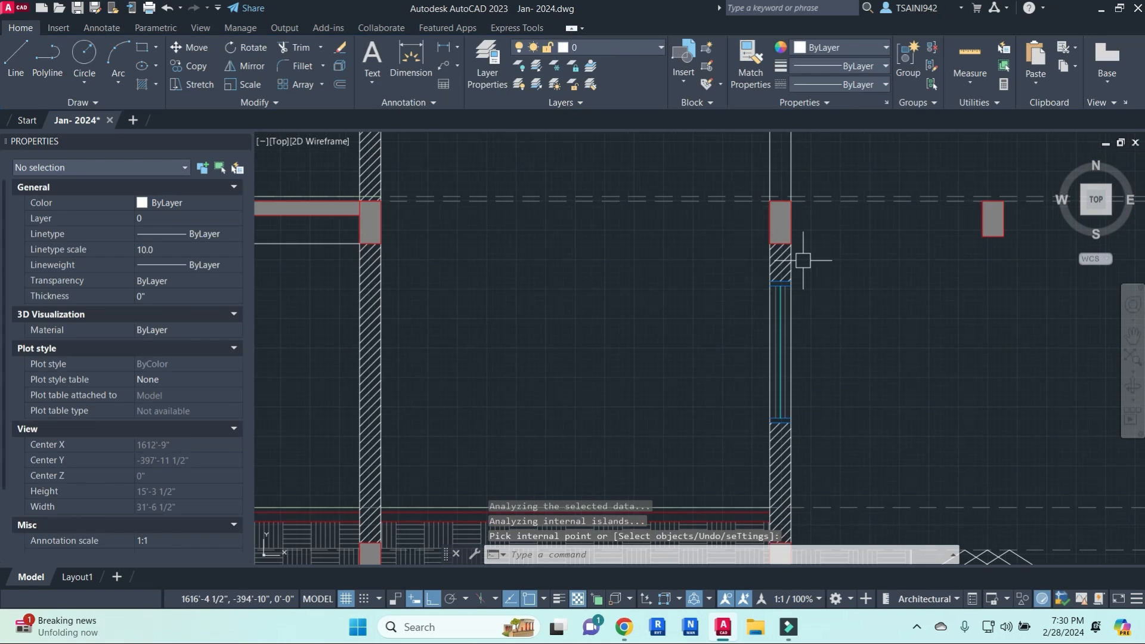
pyautogui.write('h')
pyautogui.press('Return')
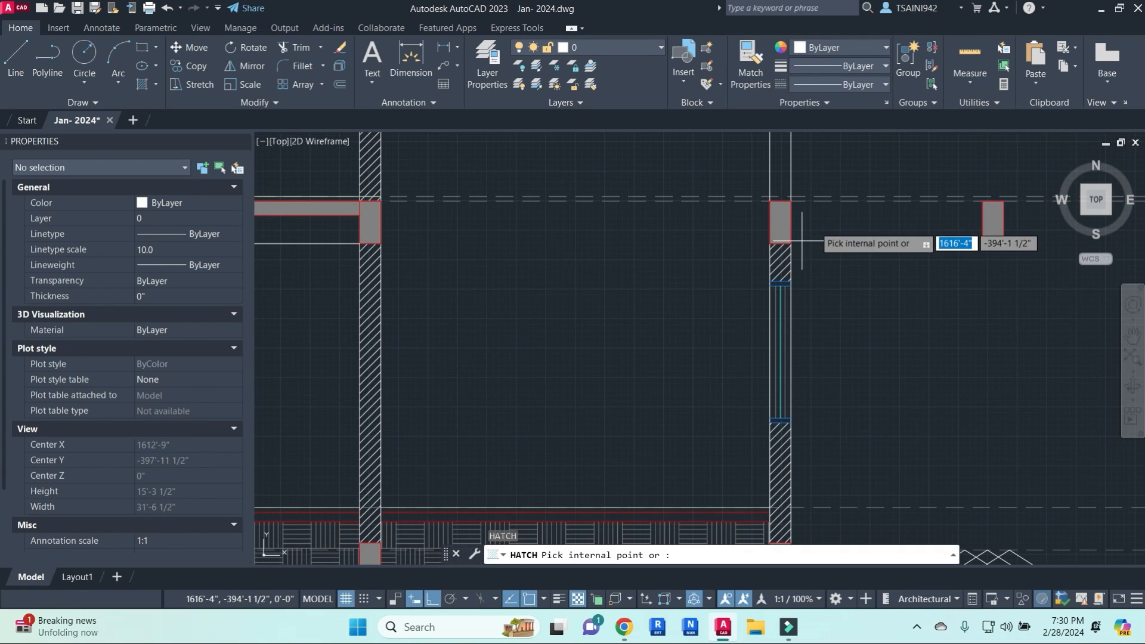
pyautogui.moveTo(814, 229)
pyautogui.mouseDown(button='middle')
pyautogui.moveTo(813, 317)
pyautogui.moveTo(793, 353)
pyautogui.mouseUp(button='middle')
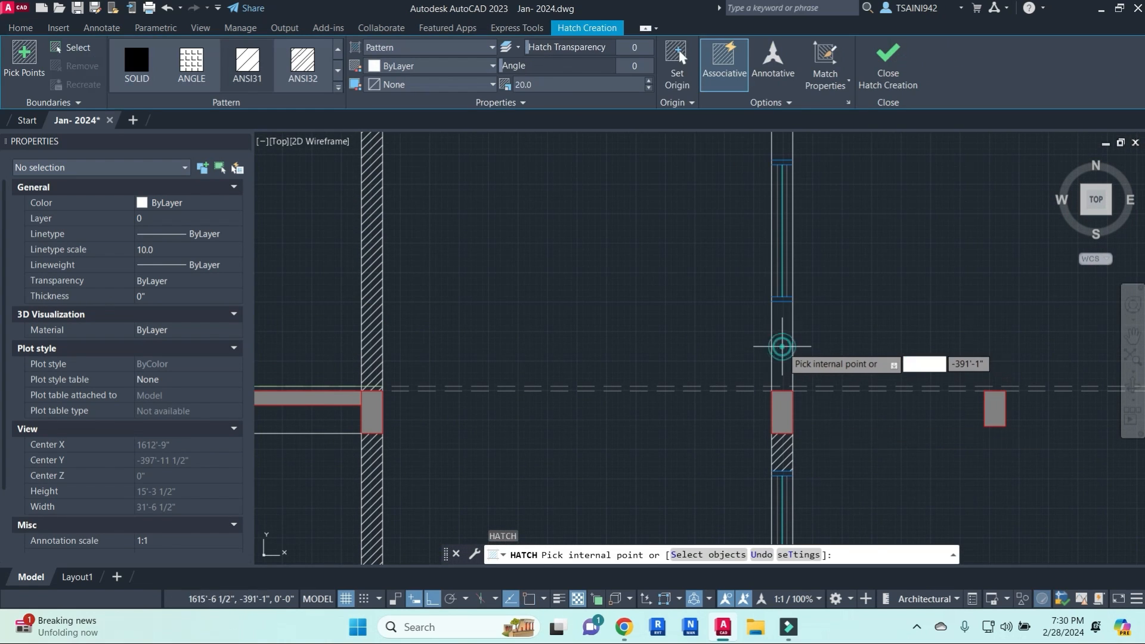
pyautogui.click(782, 347)
pyautogui.scroll(10, 783, 388)
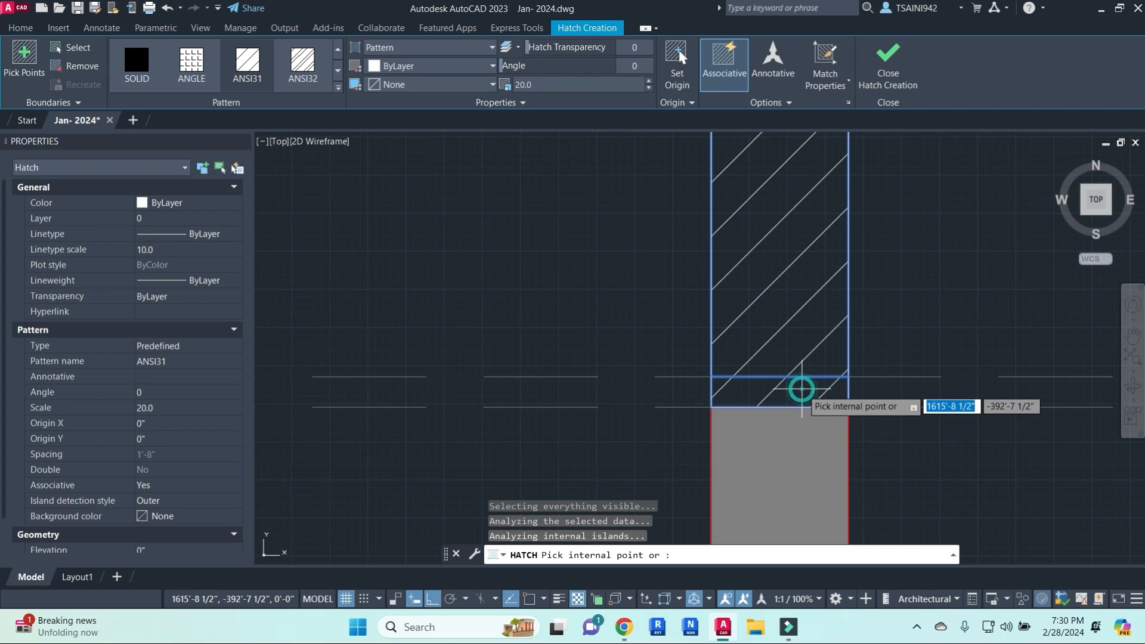
pyautogui.scroll(-10, 803, 388)
pyautogui.moveTo(807, 233); pyautogui.dragTo(815, 376, button='middle')
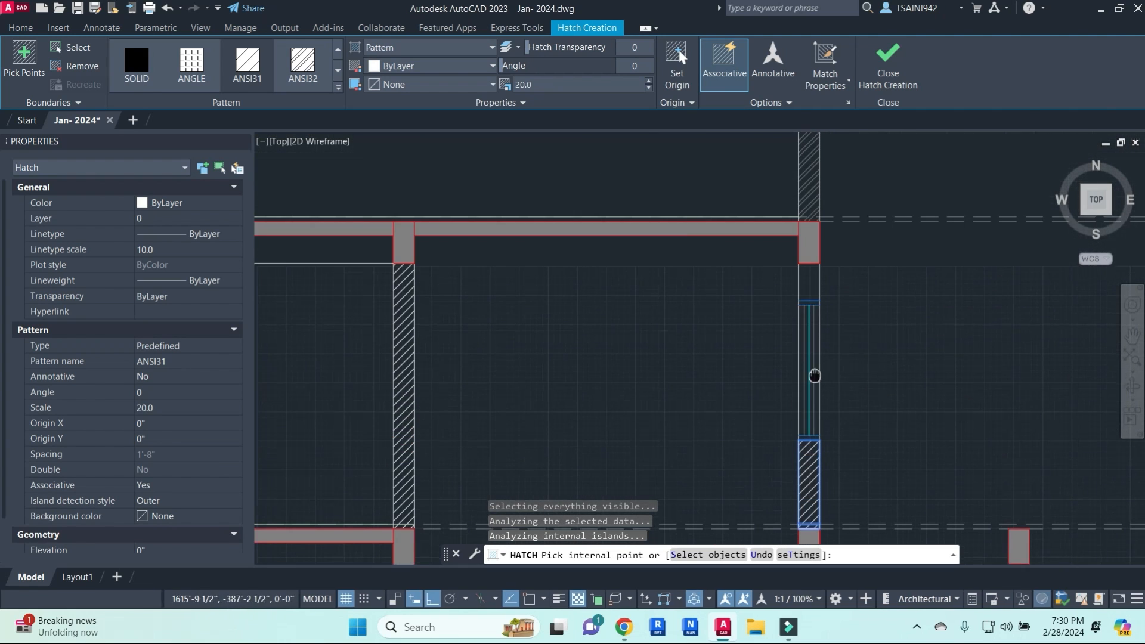
pyautogui.click(812, 280)
pyautogui.rightClick(863, 295)
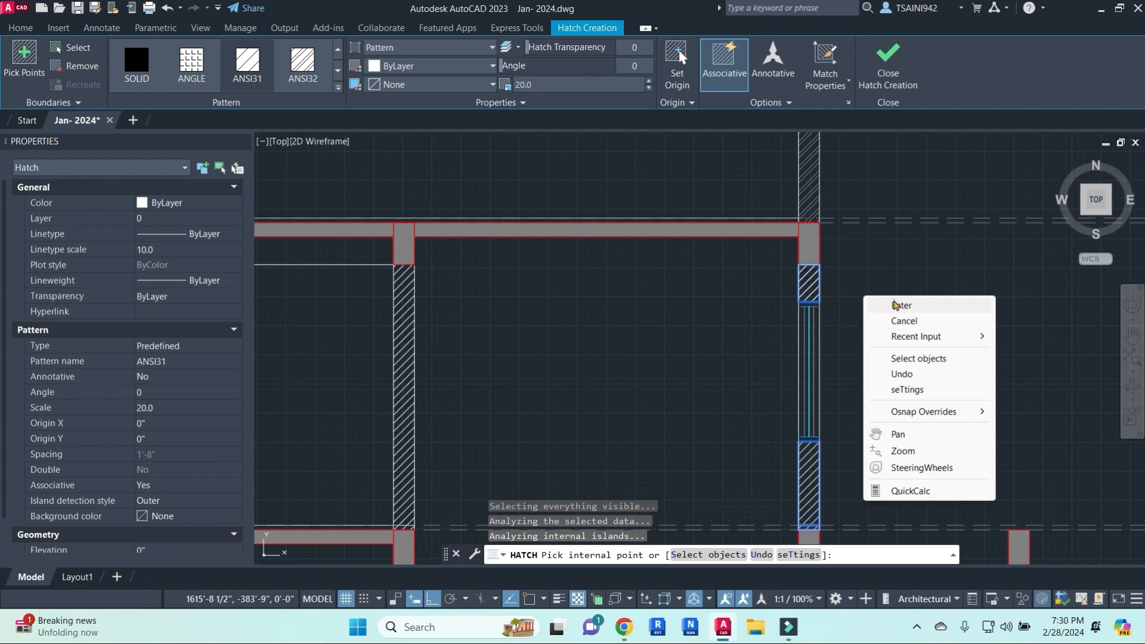
pyautogui.click(893, 301)
pyautogui.press('Escape')
pyautogui.press('Escape')
pyautogui.write('a')
pyautogui.press('Return')
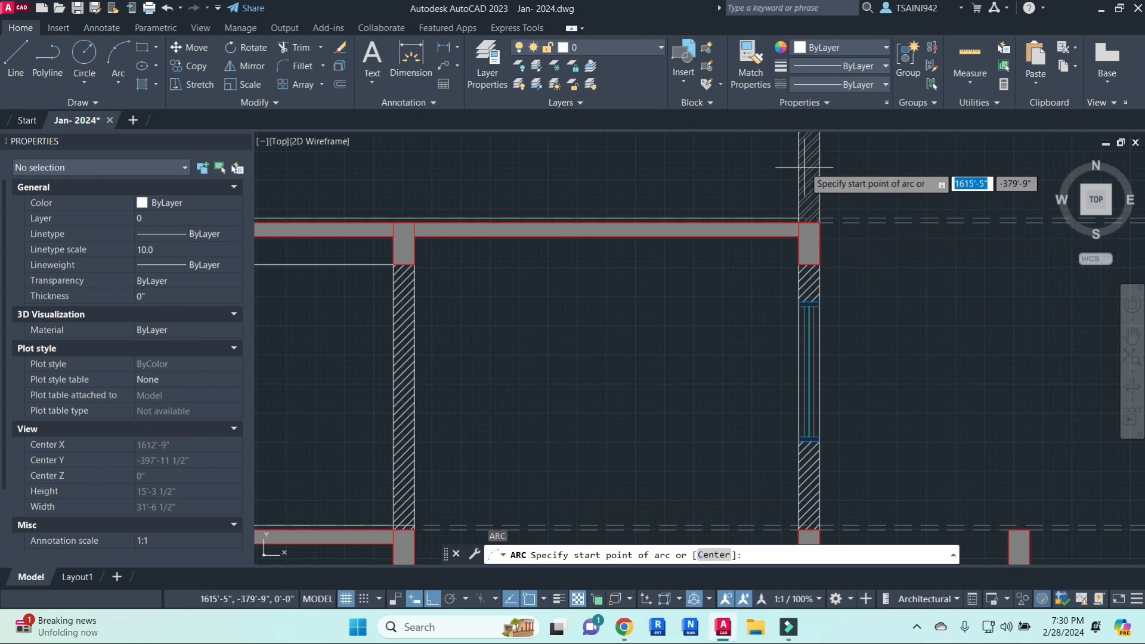
pyautogui.scroll(5, 807, 166)
pyautogui.press('Escape')
# - Match the new hatches in the rightmost and interior walls on the lower floors to the properties of the rightmost wall's parapet hatch
pyautogui.write('ma')
pyautogui.press('Return')
pyautogui.click(810, 179)
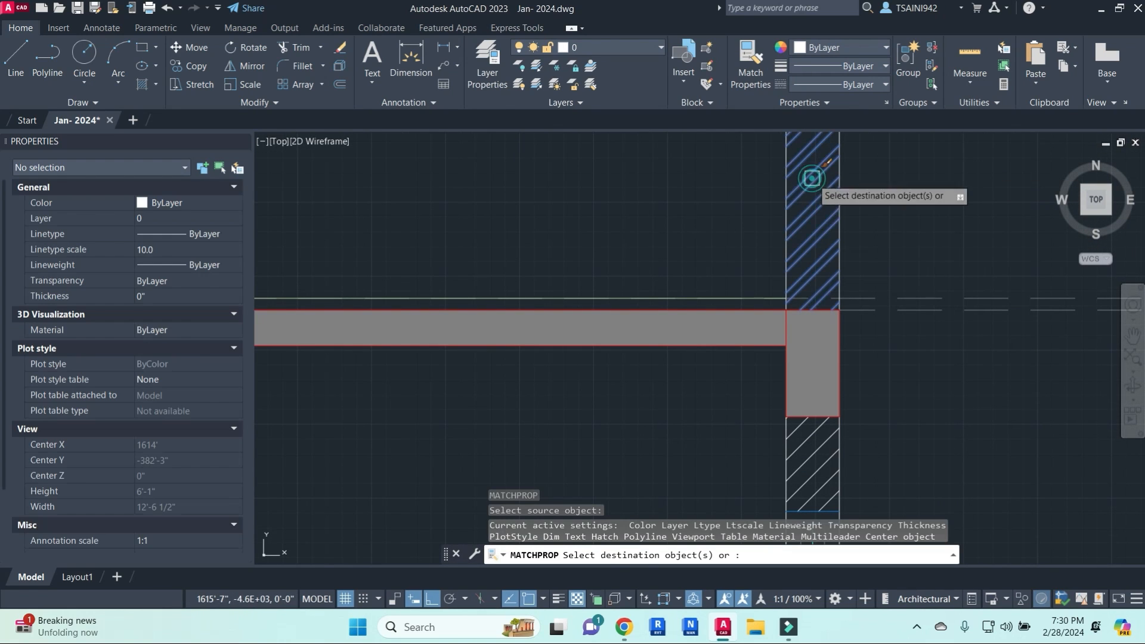
pyautogui.scroll(-5, 807, 424)
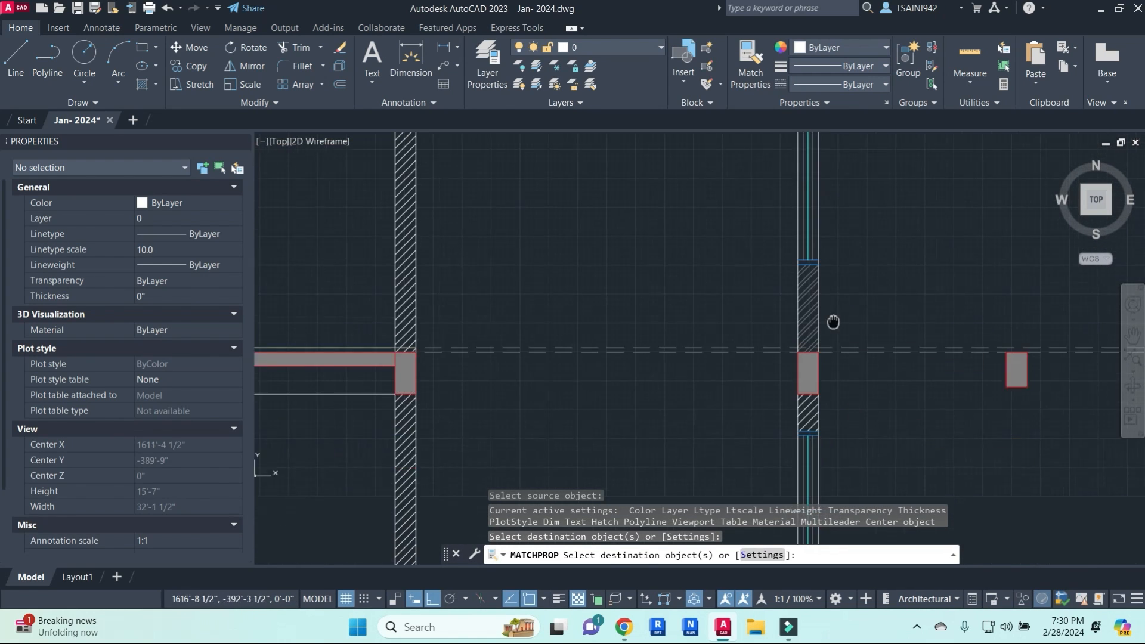
pyautogui.click(793, 358)
pyautogui.click(388, 372)
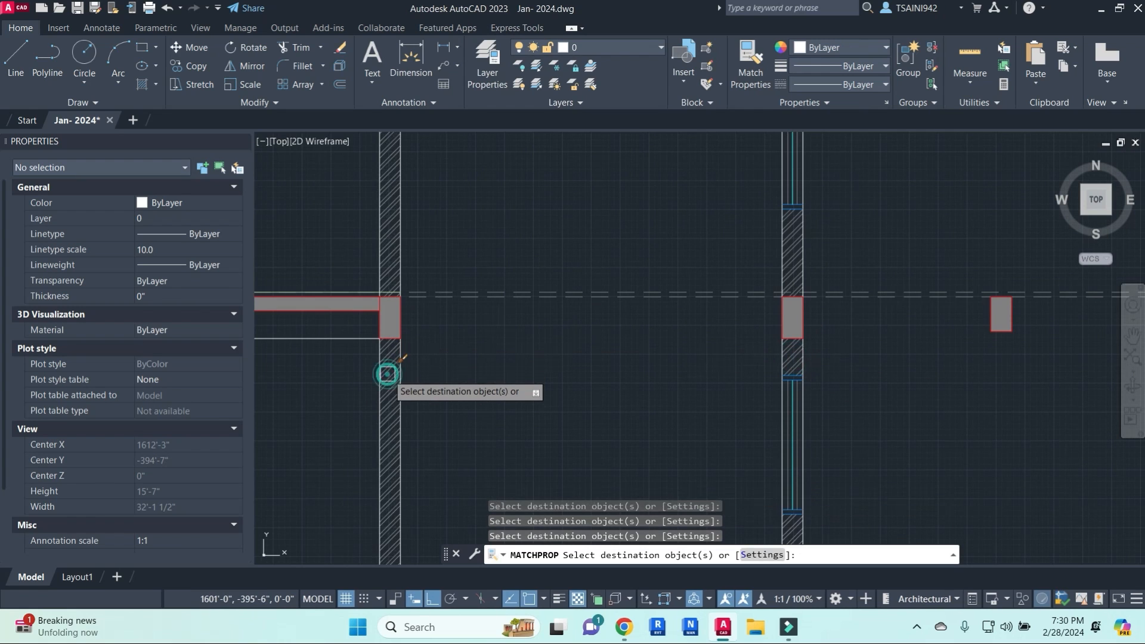
pyautogui.scroll(-10, 477, 299)
pyautogui.moveTo(451, 348); pyautogui.dragTo(570, 349, button='middle')
pyautogui.scroll(6, 573, 322)
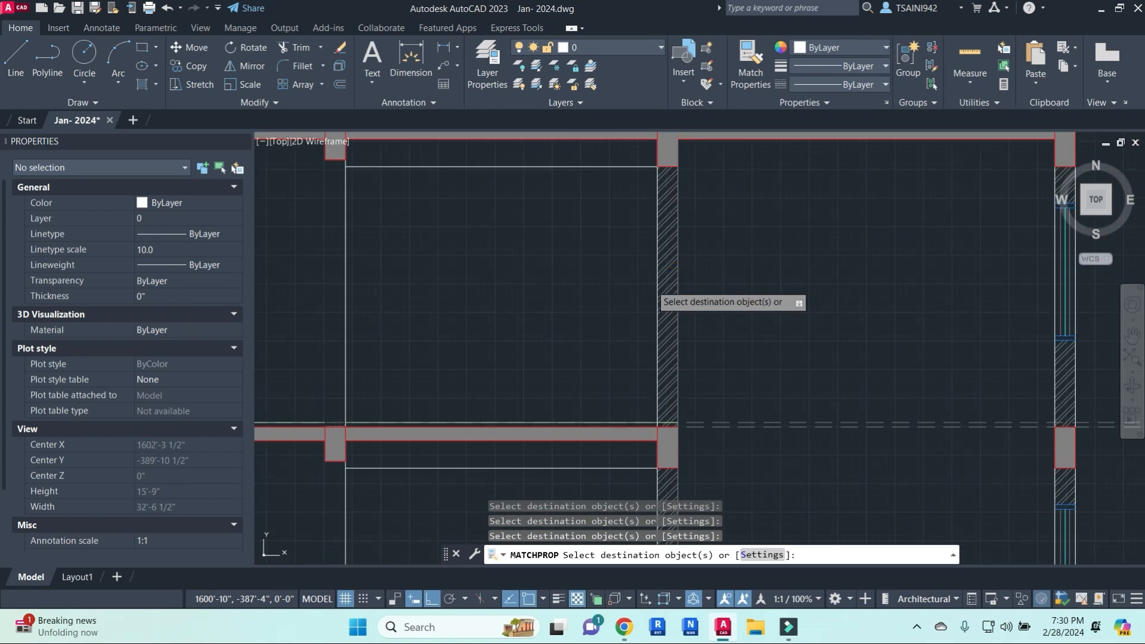
pyautogui.scroll(-6, 660, 299)
pyautogui.scroll(5, 626, 339)
pyautogui.scroll(-8, 656, 322)
pyautogui.press('Escape')
pyautogui.press('Escape')
pyautogui.press('Escape')
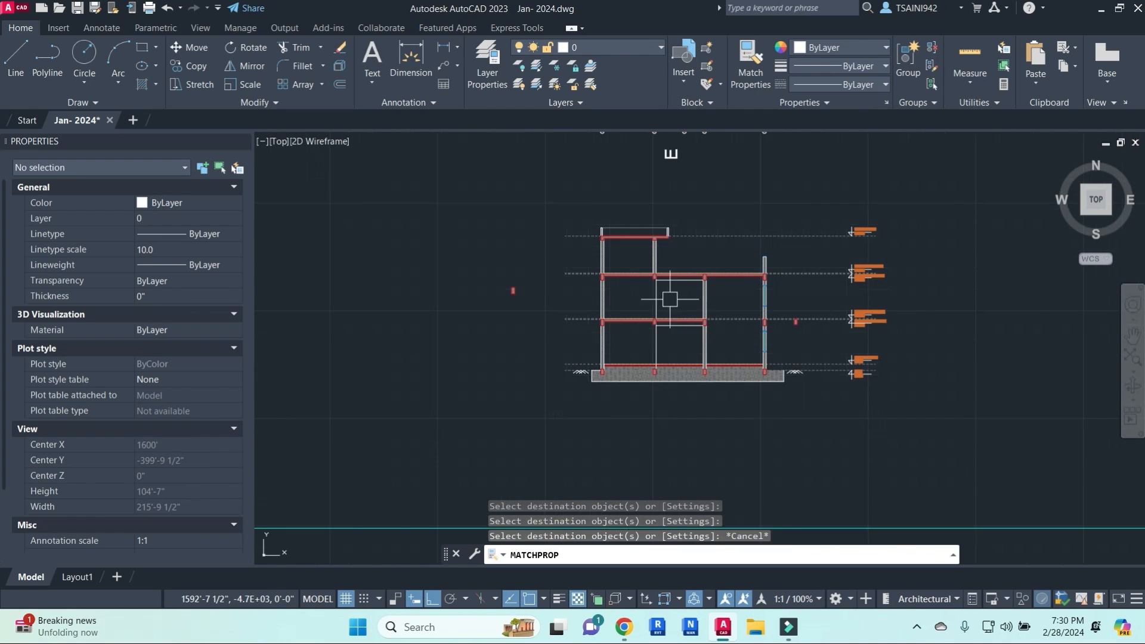
# - Erase the stray hatched beam rectangle standing just outside the rightmost wall at first floor level
pyautogui.scroll(2, 717, 322)
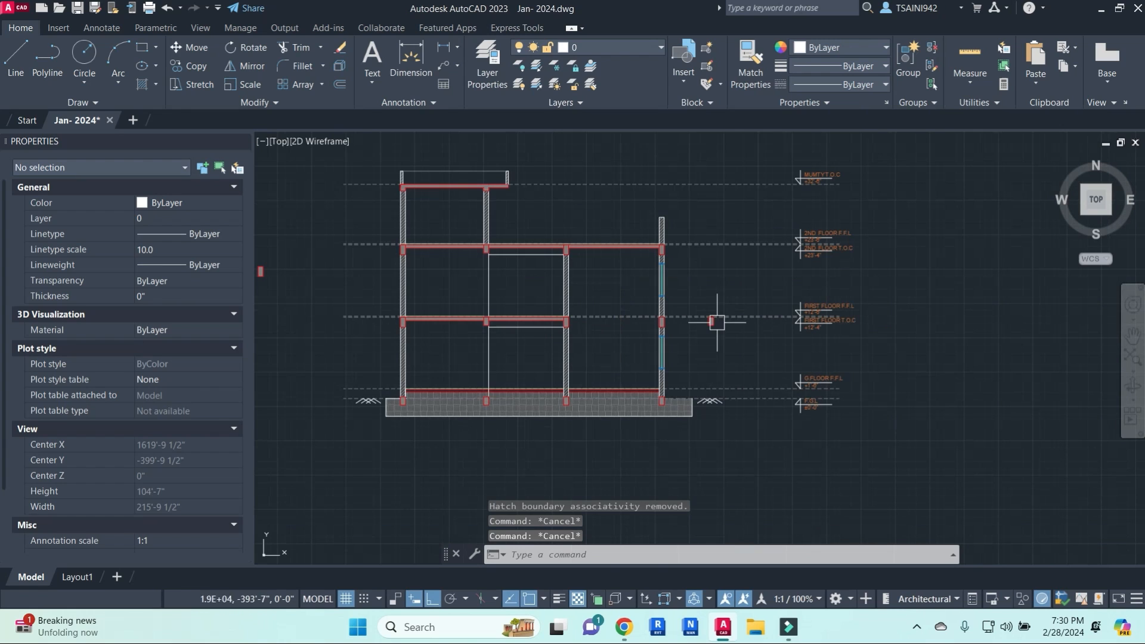
pyautogui.click(697, 293)
pyautogui.click(738, 347)
pyautogui.write('E')
pyautogui.press('Return')
pyautogui.moveTo(538, 219); pyautogui.dragTo(621, 279, button='middle')
pyautogui.moveTo(821, 328); pyautogui.dragTo(673, 312, button='middle')
pyautogui.press('Escape')
pyautogui.write('D')
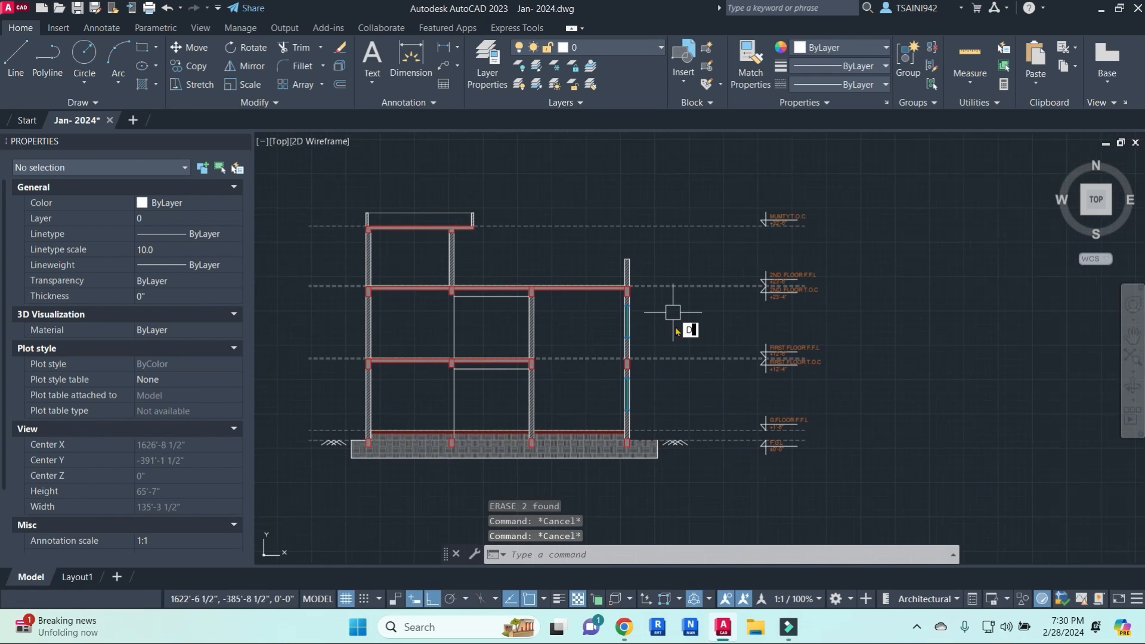
pyautogui.write('IMLI')
pyautogui.press('Return')
pyautogui.scroll(4, 715, 462)
pyautogui.click(693, 407)
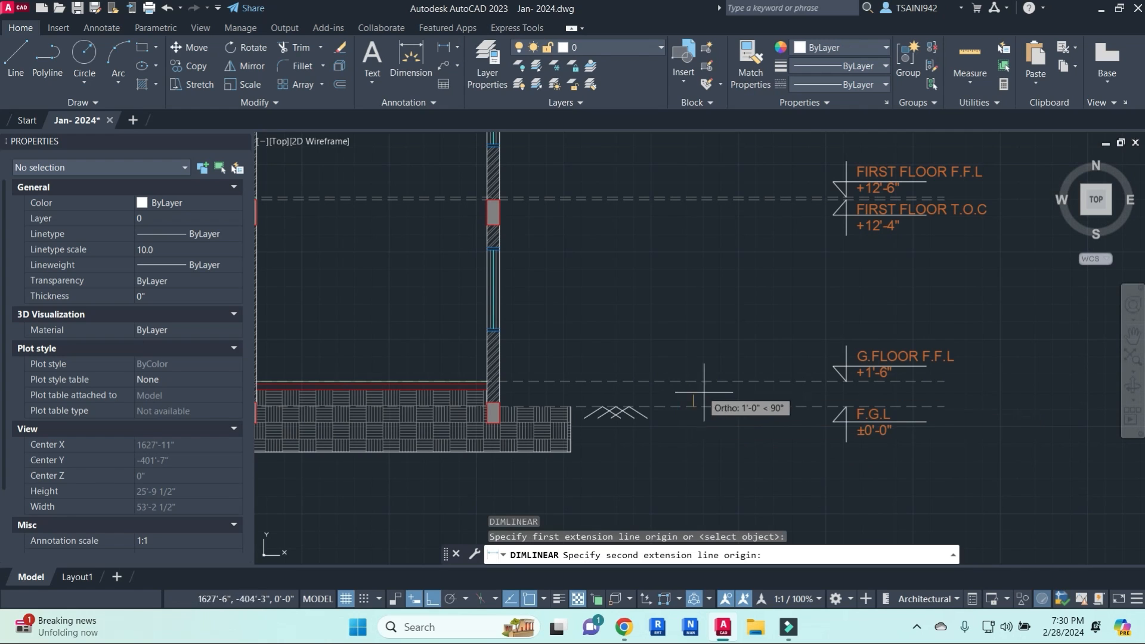
pyautogui.scroll(-4, 703, 393)
pyautogui.press('Escape')
# - Stretch all the level markers and the ends of their dashed level lines closer to the building
pyautogui.write('s')
pyautogui.press('Return')
pyautogui.click(888, 438)
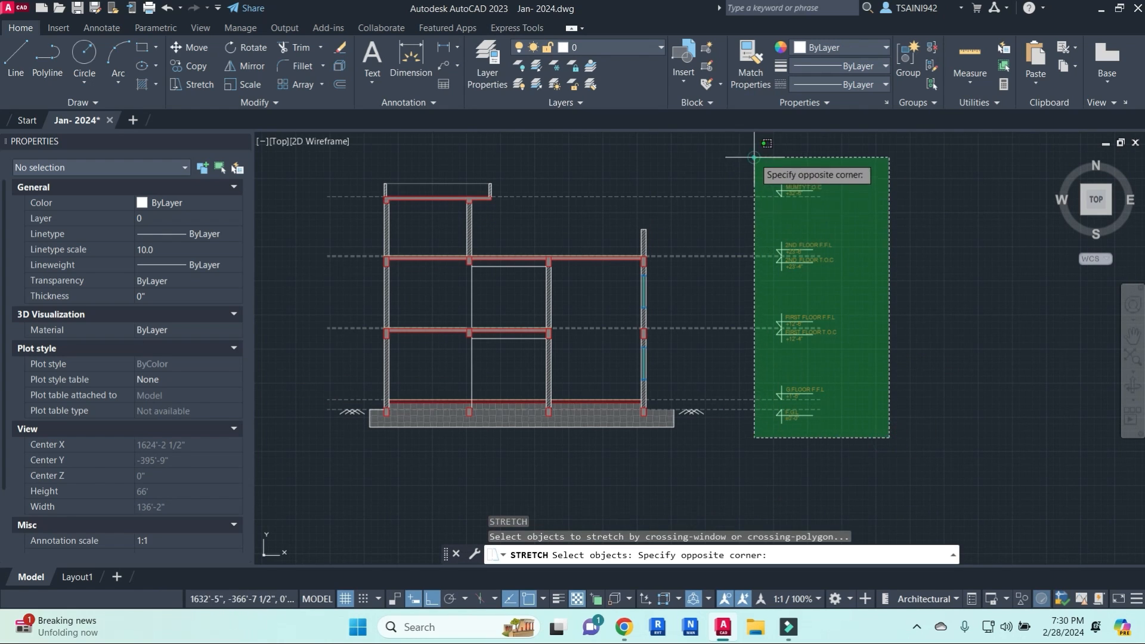
pyautogui.click(755, 157)
pyautogui.press('Return')
pyautogui.click(1006, 479)
pyautogui.press('Escape')
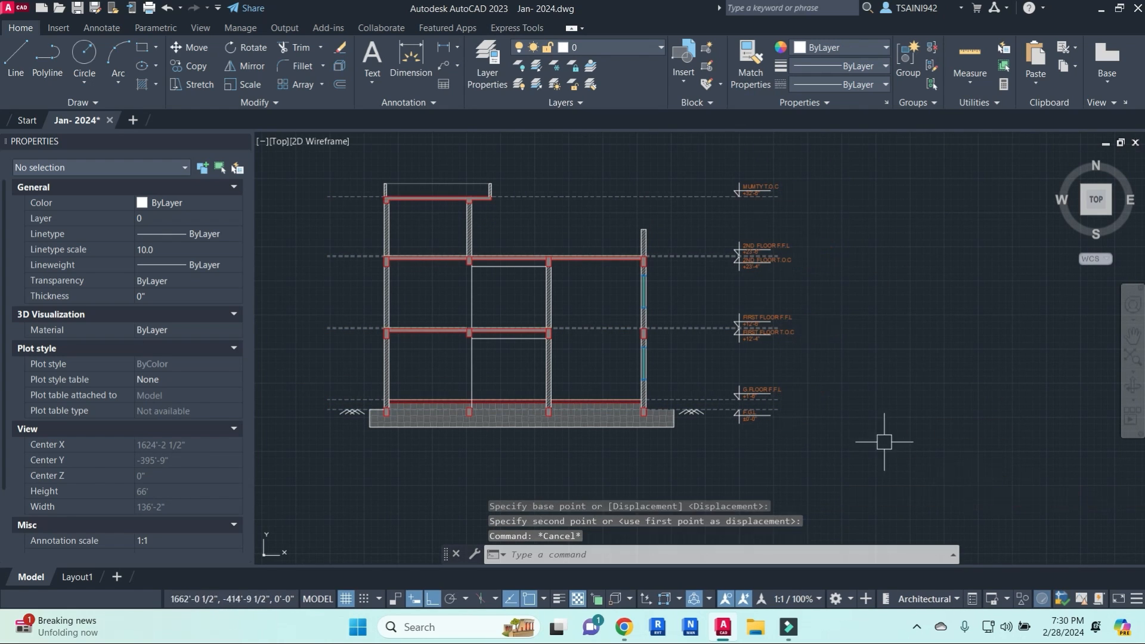
# - Add a vertical linear dimension from the F.G.L line to the G.FLOOR F.F.L line, between the building and the level markers
pyautogui.write('dli')
pyautogui.press('Return')
pyautogui.scroll(4, 721, 414)
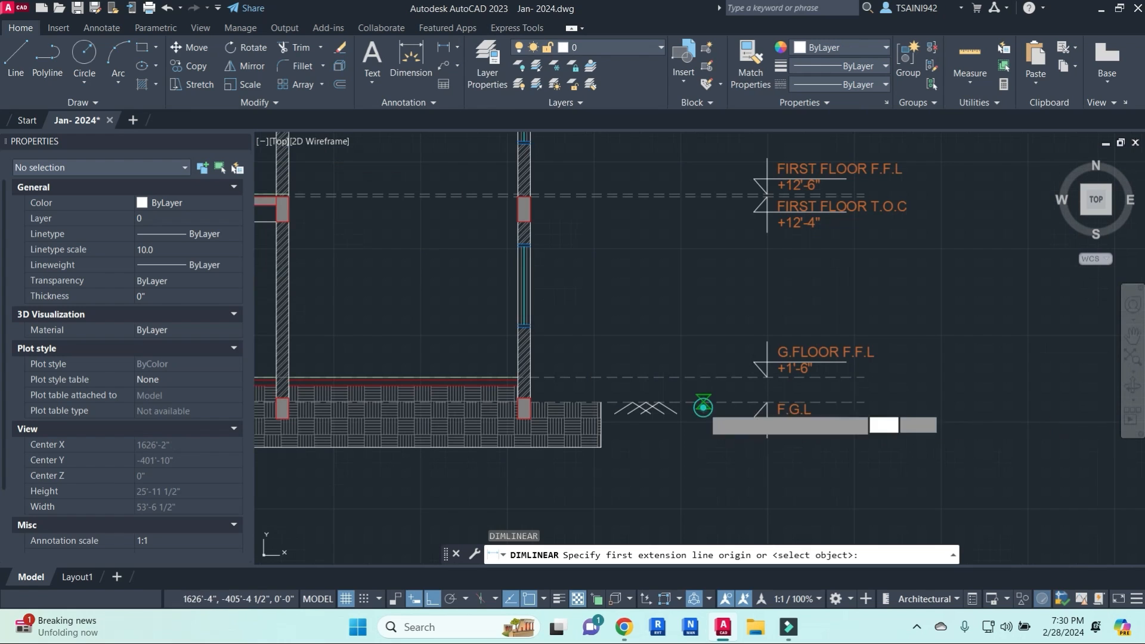
pyautogui.click(703, 403)
pyautogui.click(702, 377)
pyautogui.scroll(4, 702, 382)
pyautogui.click(699, 391)
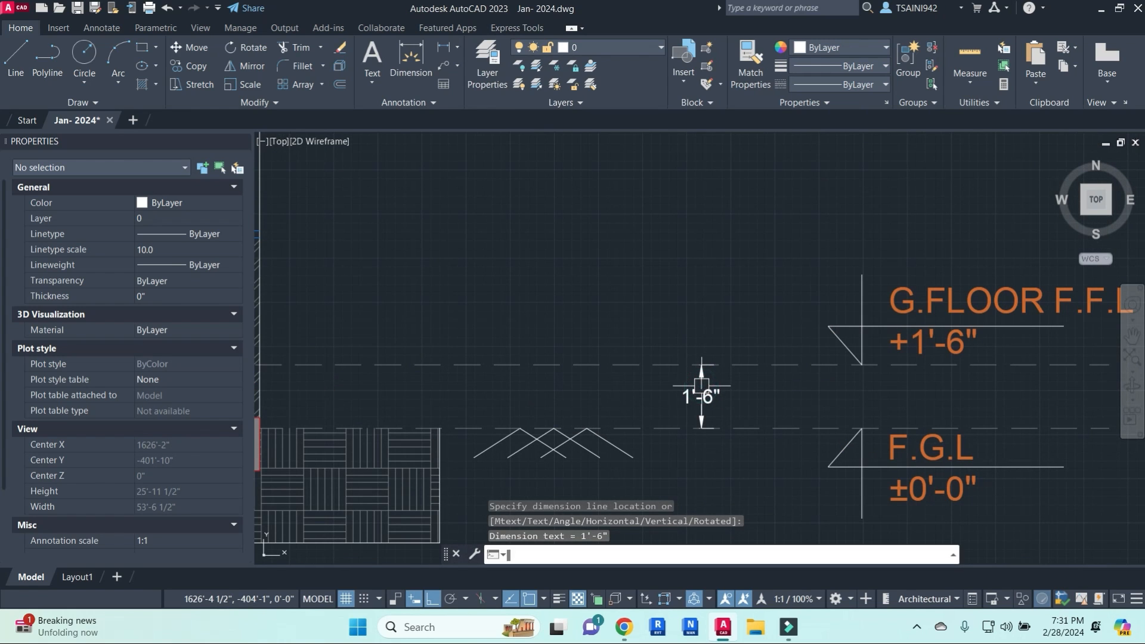
pyautogui.press('Return')
pyautogui.click(702, 364)
pyautogui.scroll(-4, 703, 293)
pyautogui.press('Escape')
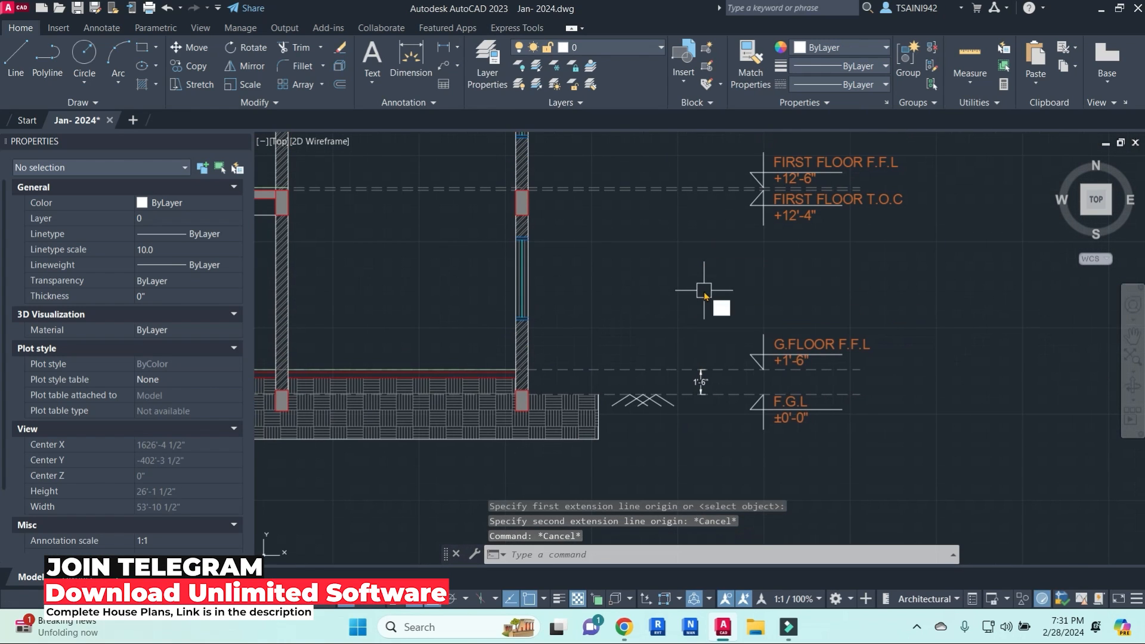
# - Continue the dimension chain upward to the FIRST FLOOR F.F.L, 2ND FLOOR F.F.L and MUMTY T.O.C lines
pyautogui.write('DIMCO')
pyautogui.press('Return')
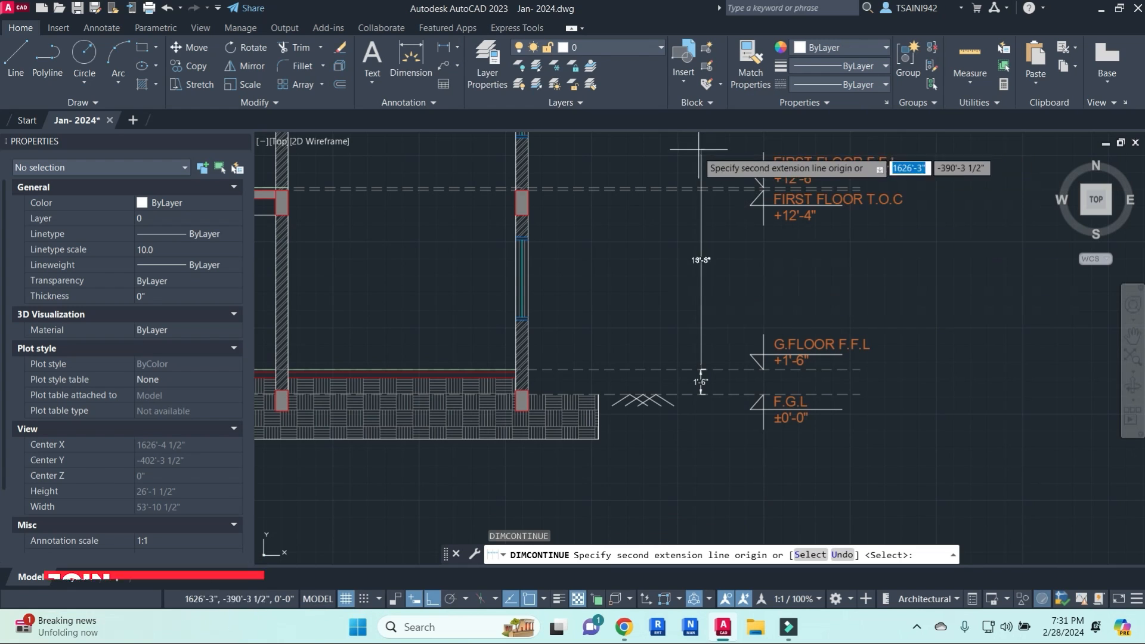
pyautogui.scroll(5, 715, 182)
pyautogui.click(719, 232)
pyautogui.scroll(-4, 719, 232)
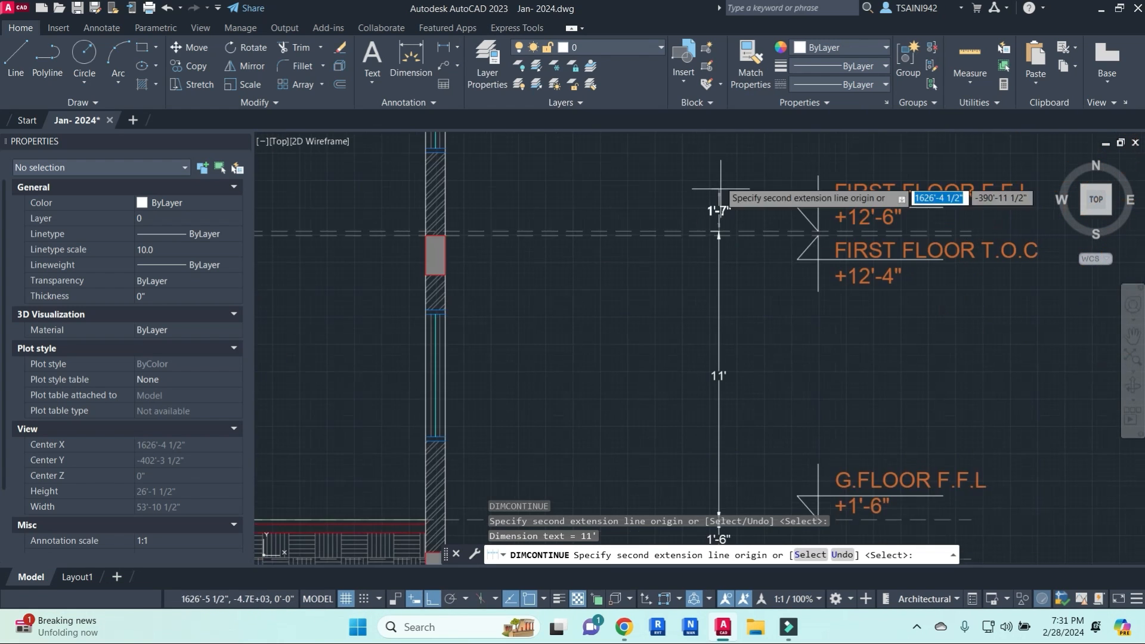
pyautogui.moveTo(719, 184); pyautogui.dragTo(719, 389, button='middle')
pyautogui.moveTo(718, 250); pyautogui.dragTo(718, 353, button='middle')
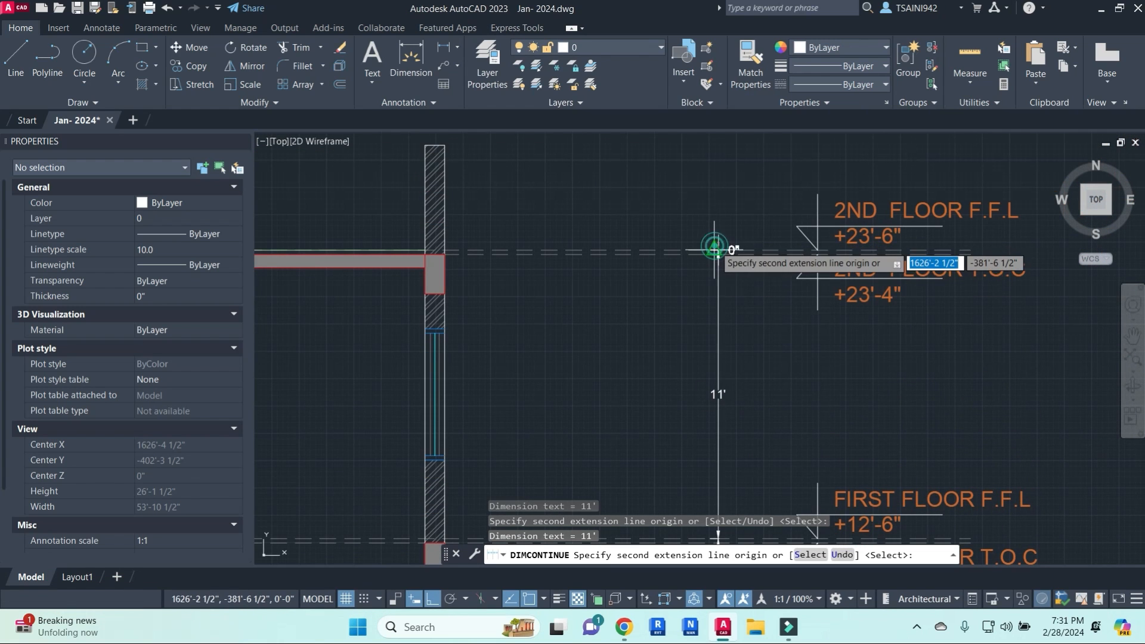
pyautogui.moveTo(719, 250); pyautogui.dragTo(718, 406, button='middle')
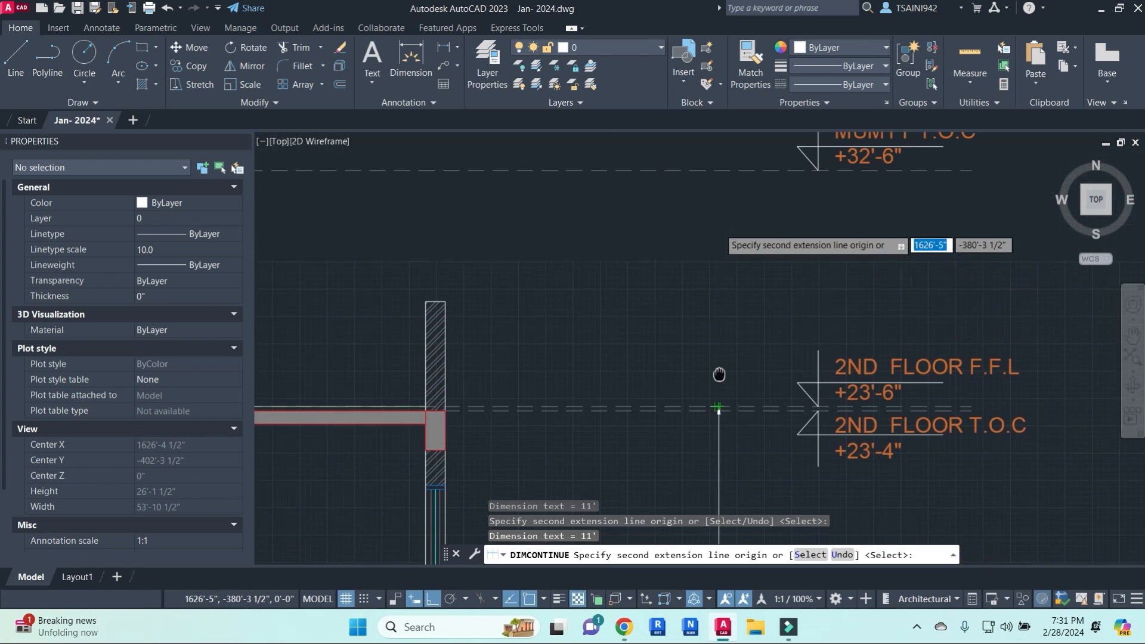
pyautogui.click(719, 173)
pyautogui.press('Escape')
pyautogui.scroll(-4, 746, 249)
pyautogui.press('Escape')
pyautogui.press('Escape')
pyautogui.press('Escape')
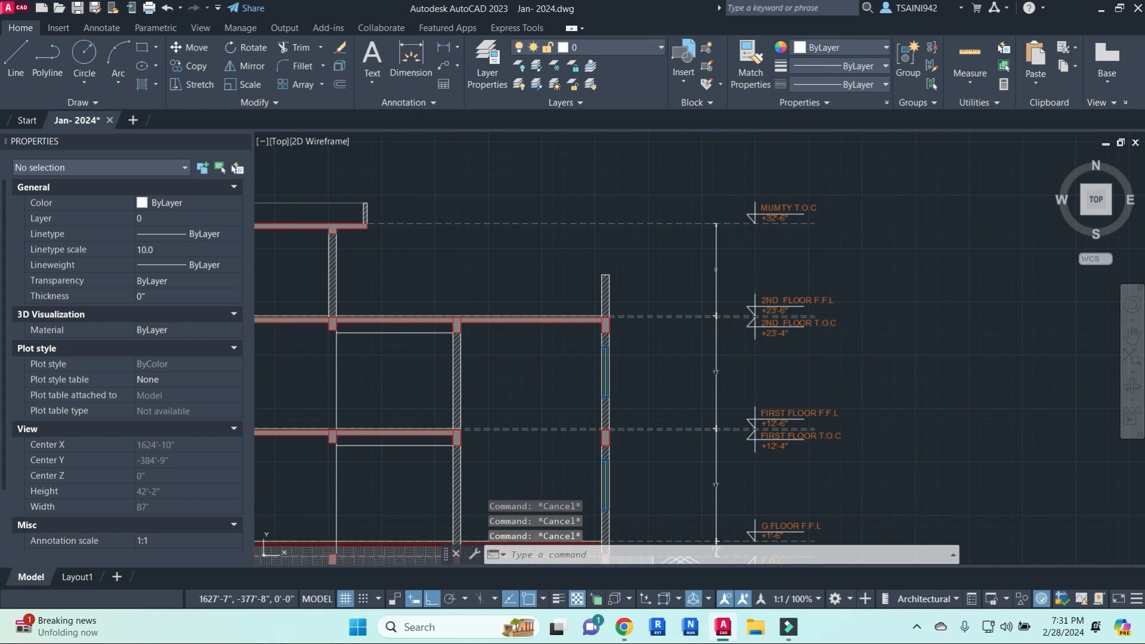
# - Add an overall linear dimension from the MUMTY T.O.C line down to the F.G.L line, between the floor dimensions and the level markers
pyautogui.write('dli')
pyautogui.press('Return')
pyautogui.click(735, 223)
pyautogui.moveTo(733, 454); pyautogui.dragTo(720, 297, button='middle')
pyautogui.scroll(4, 729, 398)
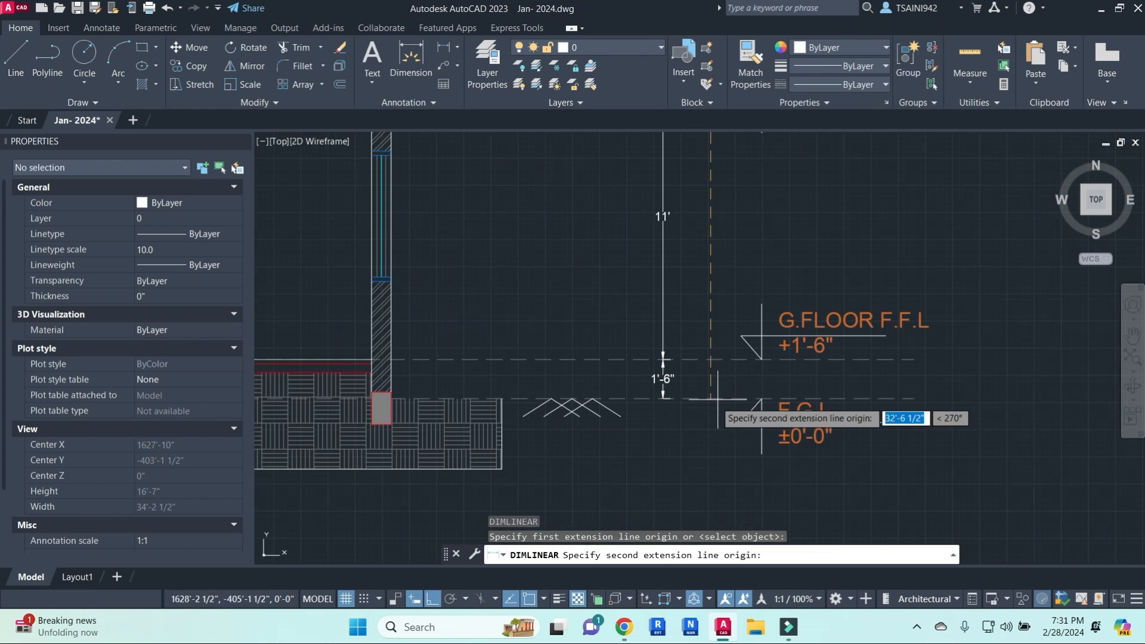
pyautogui.click(717, 399)
pyautogui.click(701, 324)
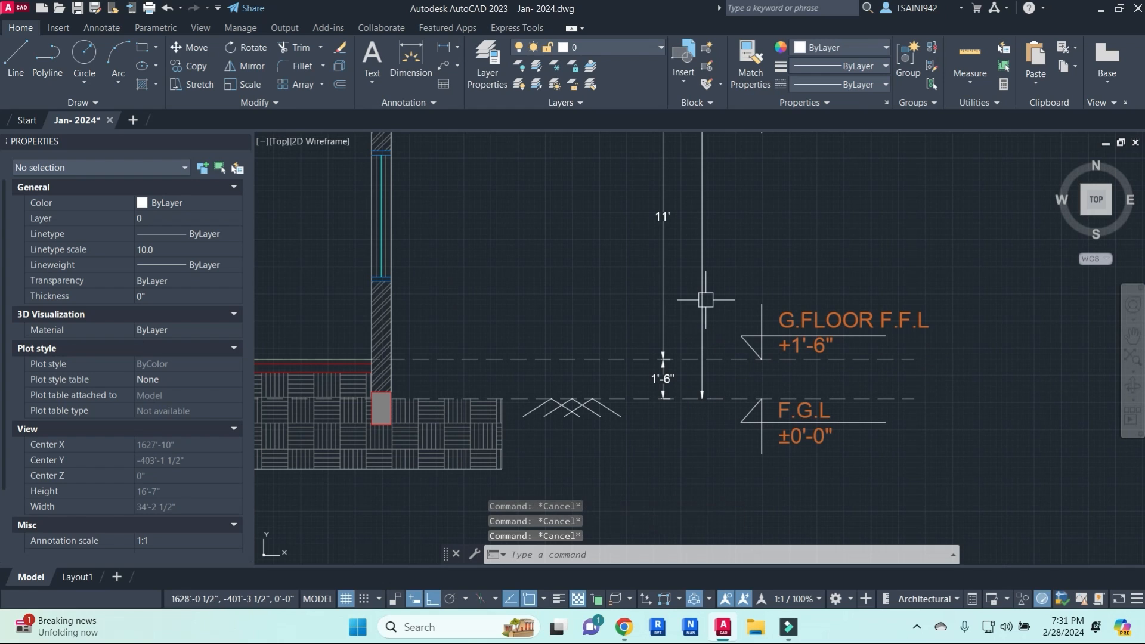
pyautogui.press('Return')
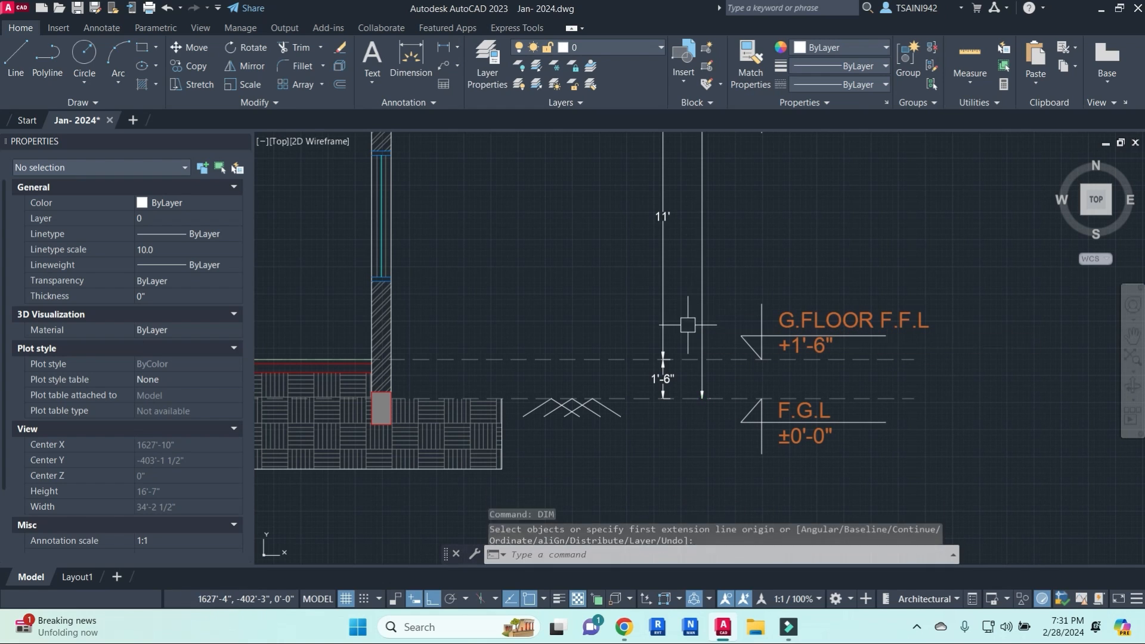
pyautogui.press('Escape')
pyautogui.press('Escape')
pyautogui.press('Escape')
pyautogui.write('dli')
pyautogui.press('Return')
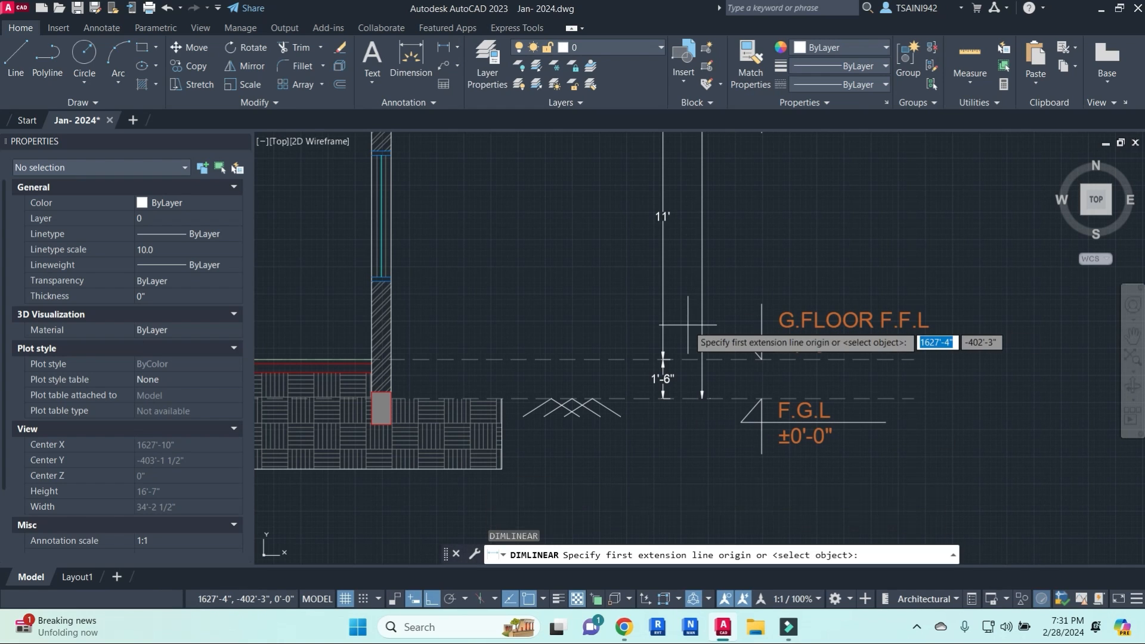
pyautogui.scroll(4, 632, 394)
pyautogui.click(625, 406)
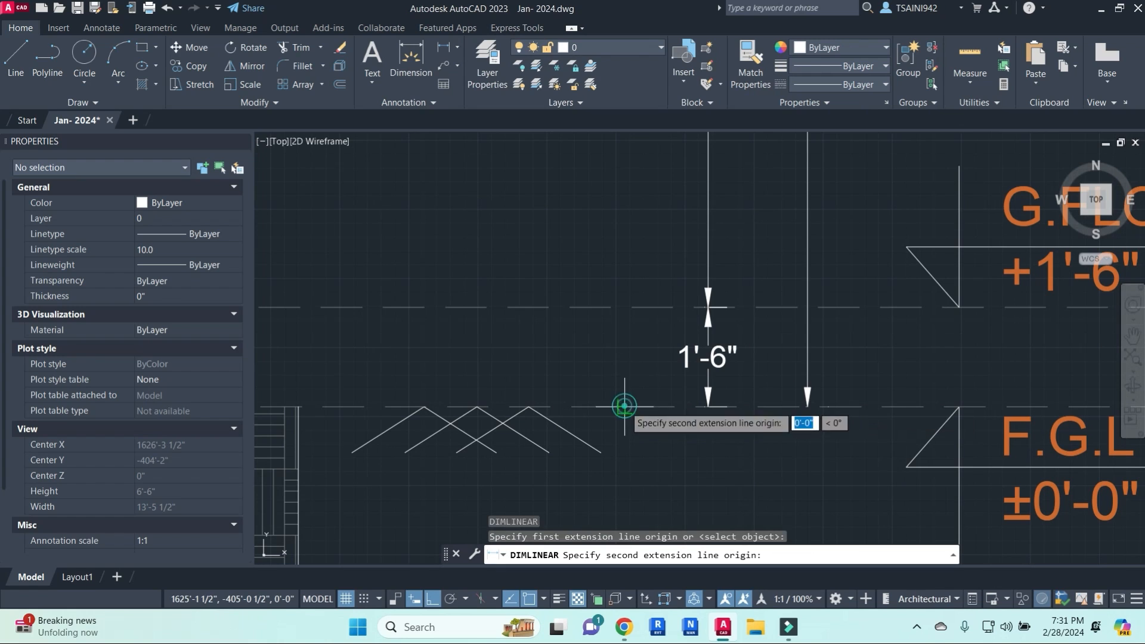
pyautogui.scroll(-2, 625, 330)
pyautogui.moveTo(613, 338); pyautogui.dragTo(866, 339, button='middle')
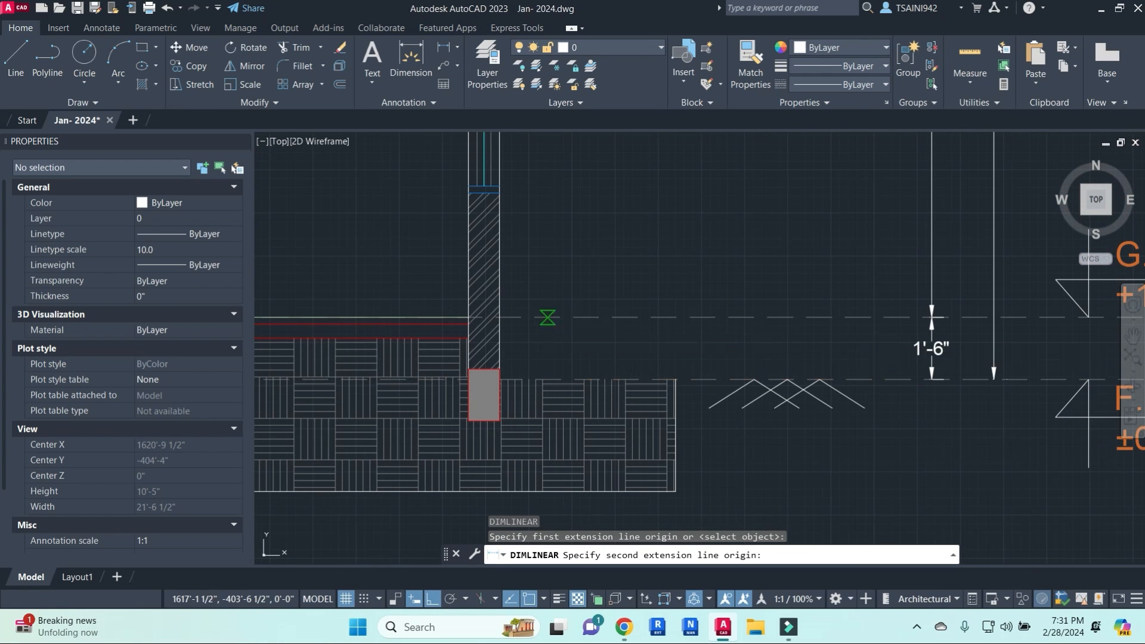
pyautogui.press('Escape')
pyautogui.press('Escape')
pyautogui.press('Escape')
pyautogui.press('Escape')
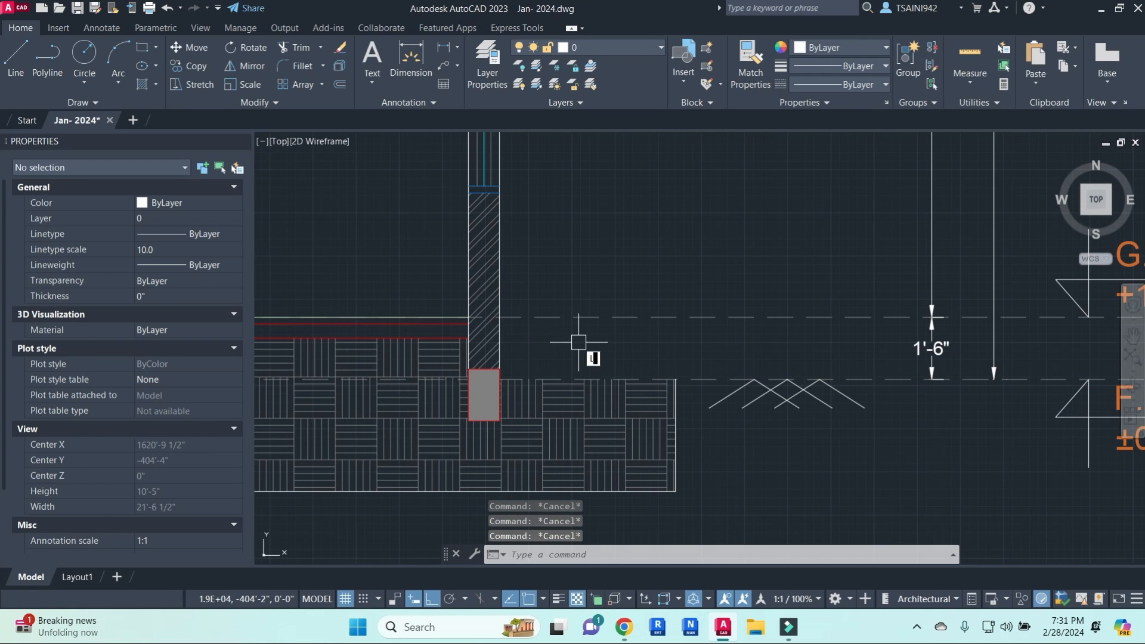
pyautogui.press('Return')
pyautogui.press('Escape')
# - Offset the dashed G.FLOOR F.F.L line 2" downward
pyautogui.write('o')
pyautogui.press('Return')
pyautogui.write('2')
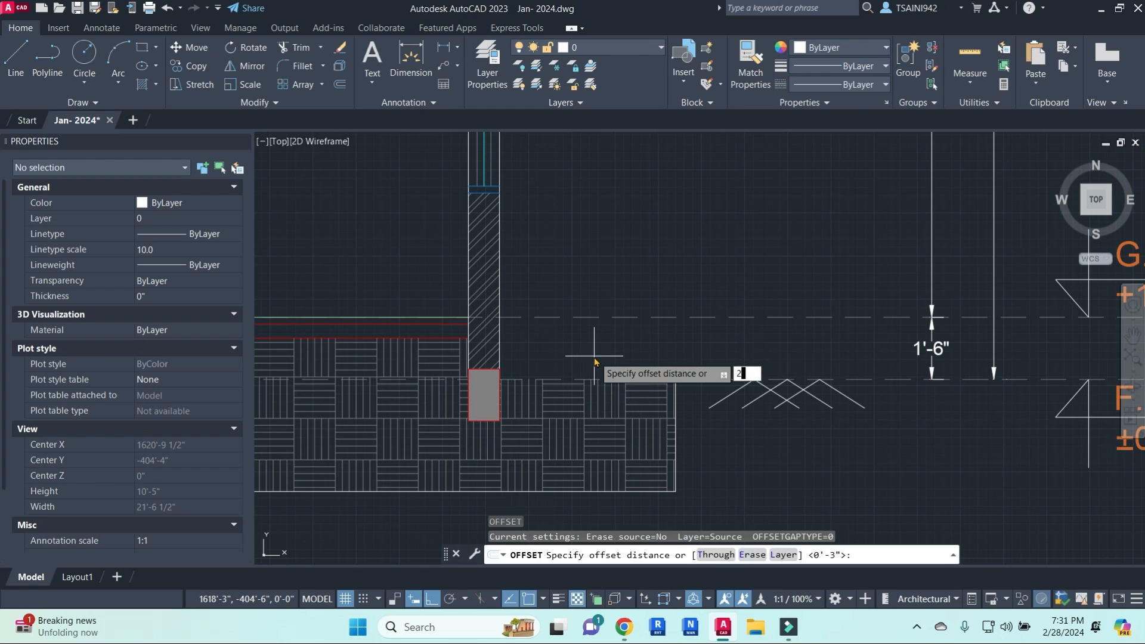
pyautogui.press('Return')
pyautogui.click(724, 318)
pyautogui.click(731, 349)
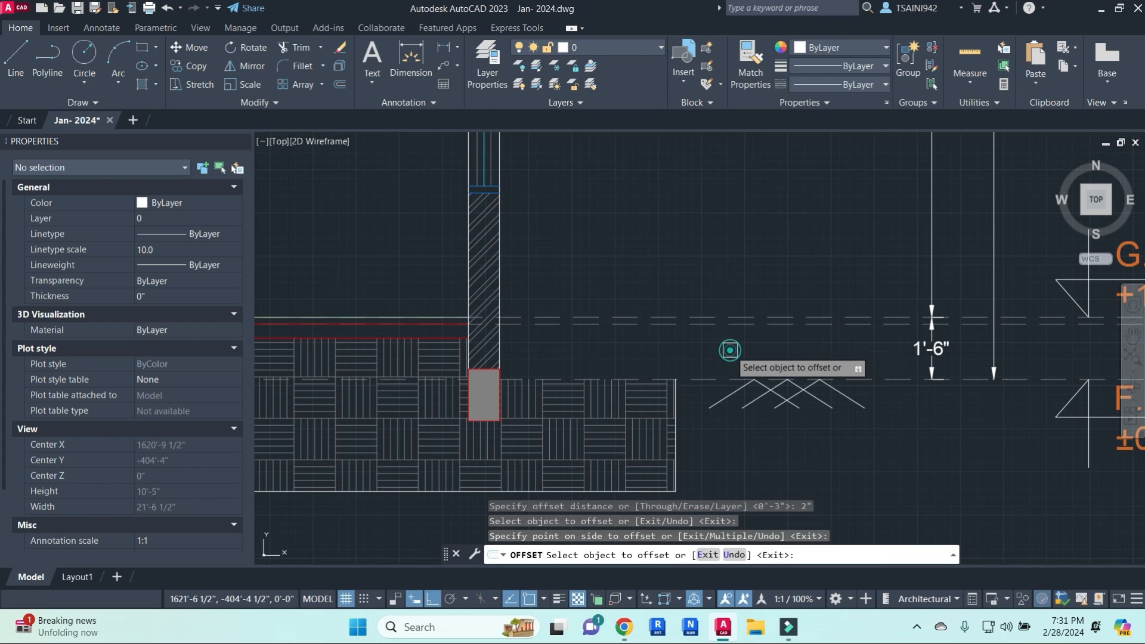
pyautogui.press('Escape')
pyautogui.press('Escape')
# - Add a linear dimension from the F.G.L line to the offset line below G.FLOOR F.F.L, on the building side of the existing chain
pyautogui.press('Return')
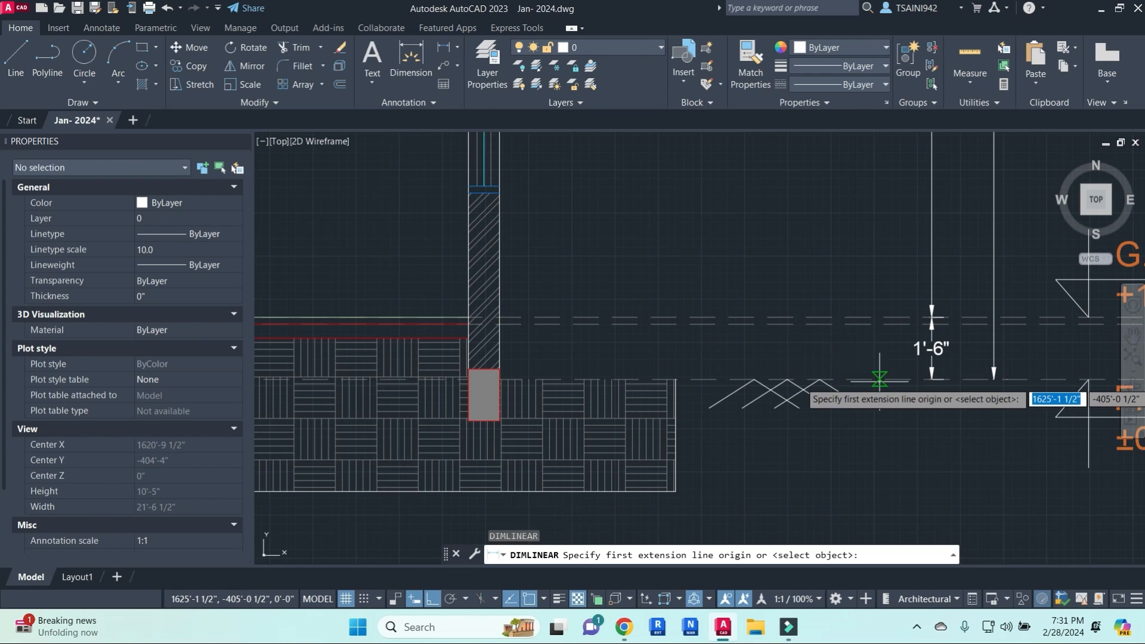
pyautogui.click(880, 380)
pyautogui.click(879, 324)
pyautogui.scroll(-3, 876, 228)
pyautogui.moveTo(877, 228); pyautogui.dragTo(875, 301, button='middle')
pyautogui.click(871, 297)
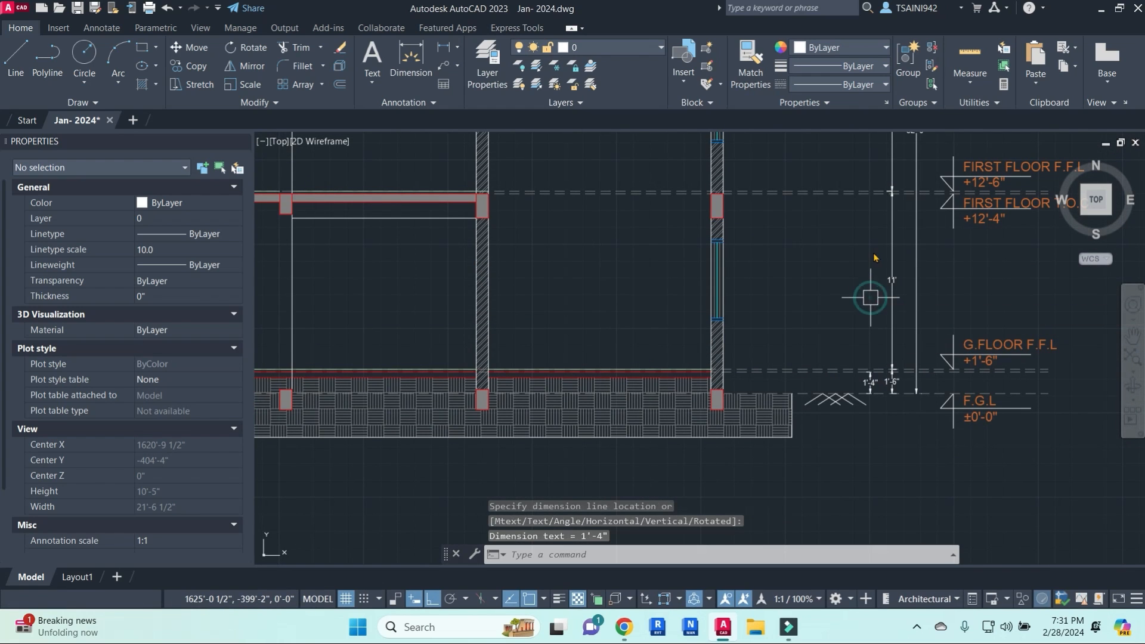
# - Continue this inner dimension chain upward to the FIRST FLOOR T.O.C, 2ND FLOOR T.O.C and MUMTY T.O.C lines
pyautogui.write('DIMC')
pyautogui.press('Return')
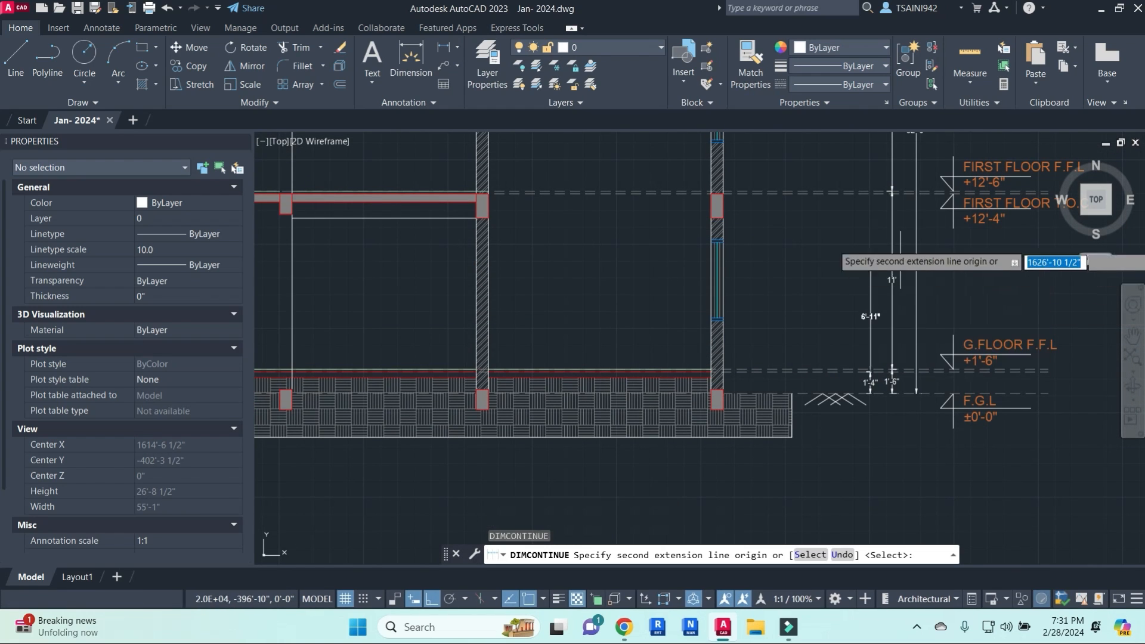
pyautogui.scroll(5, 872, 192)
pyautogui.scroll(-2, 863, 196)
pyautogui.moveTo(863, 197); pyautogui.dragTo(863, 418, button='middle')
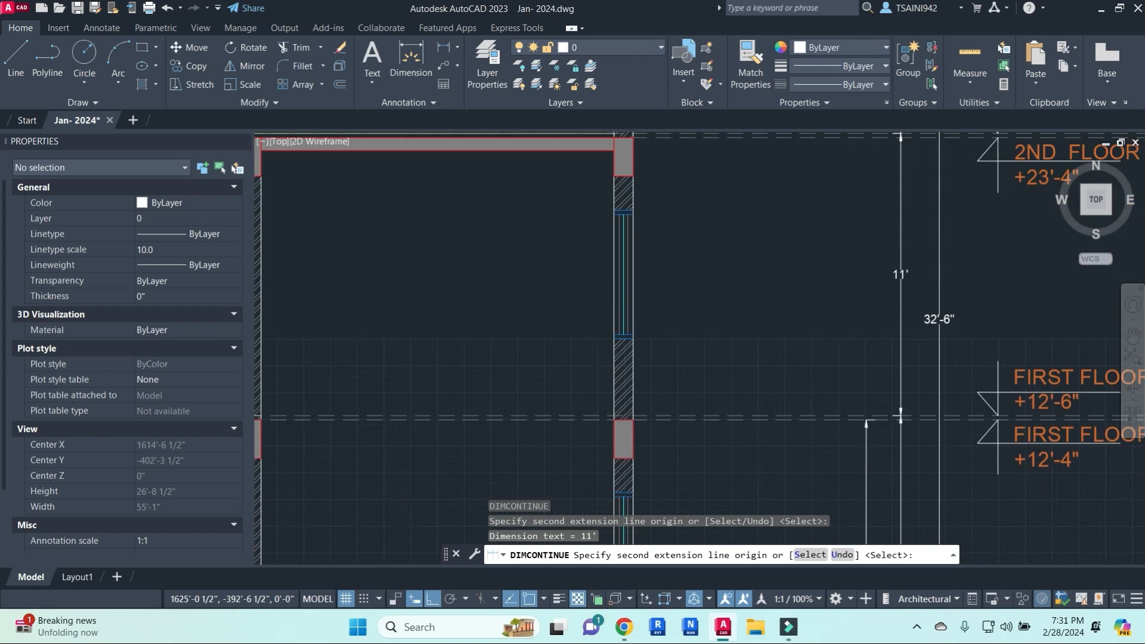
pyautogui.moveTo(869, 224); pyautogui.dragTo(869, 345, button='middle')
pyautogui.click(862, 260)
pyautogui.moveTo(862, 259); pyautogui.dragTo(862, 464, button='middle')
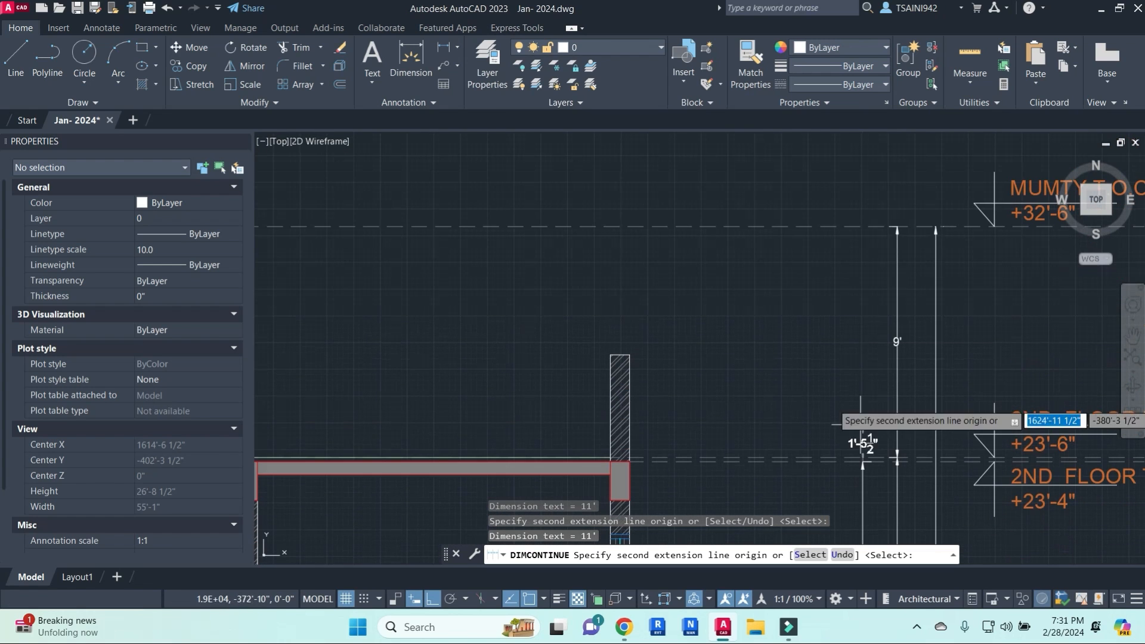
pyautogui.press('Escape')
pyautogui.press('Escape')
pyautogui.press('Escape')
pyautogui.scroll(-2, 728, 370)
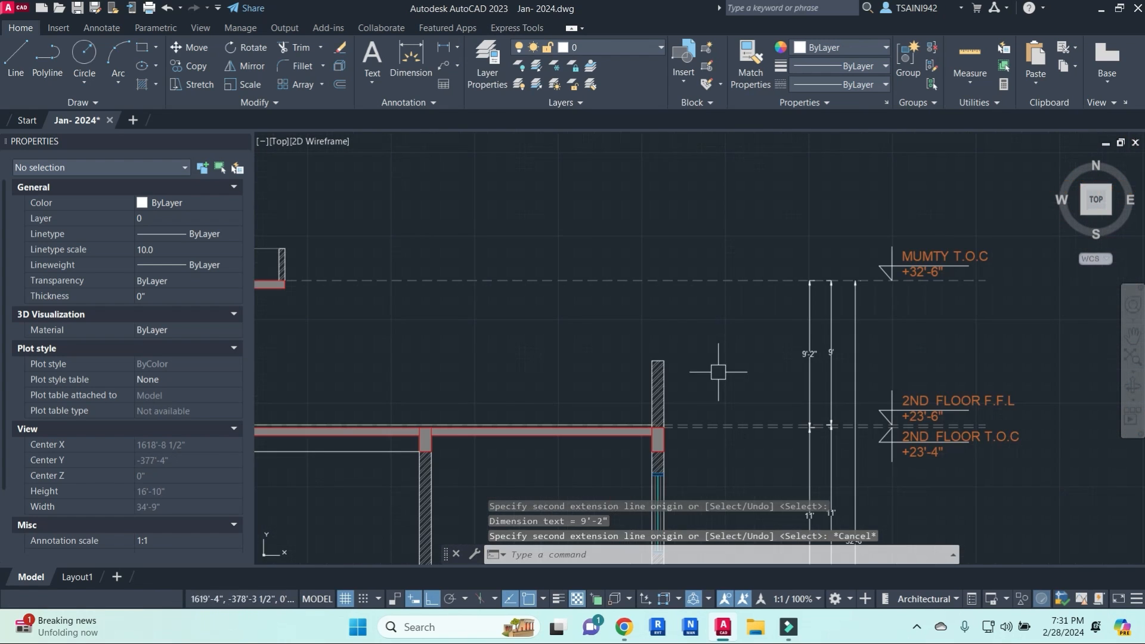
# - Add a linear dimension for the roof parapet's height, from its top down to the 2ND FLOOR F.F.L line, beside the parapet's outer face
pyautogui.write('dli')
pyautogui.press('Return')
pyautogui.click(664, 360)
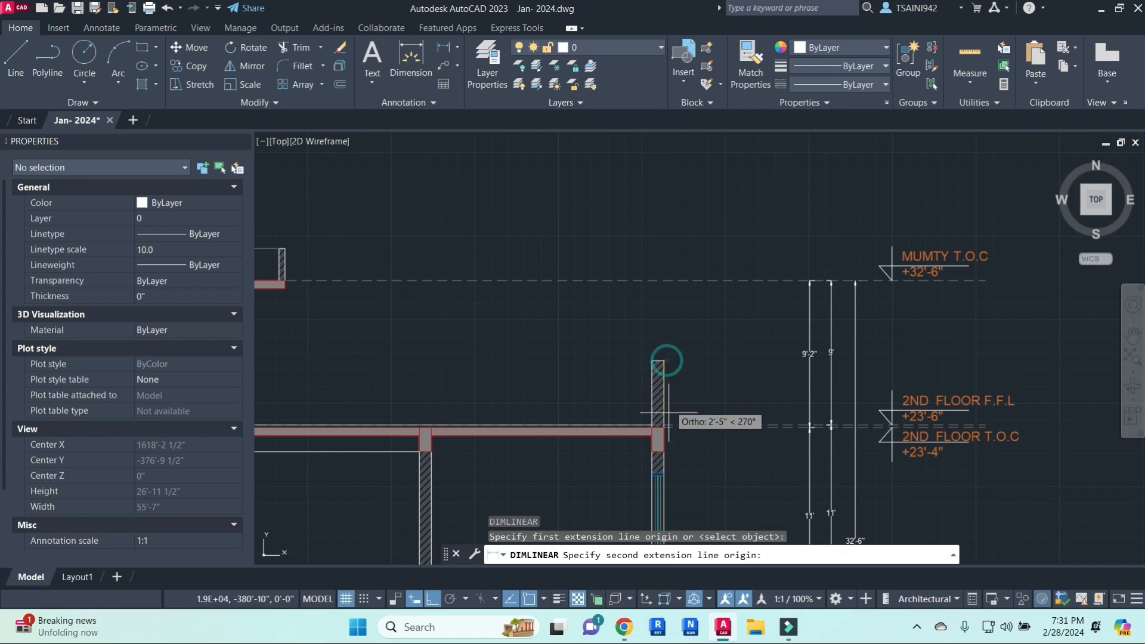
pyautogui.scroll(4, 666, 419)
pyautogui.click(659, 433)
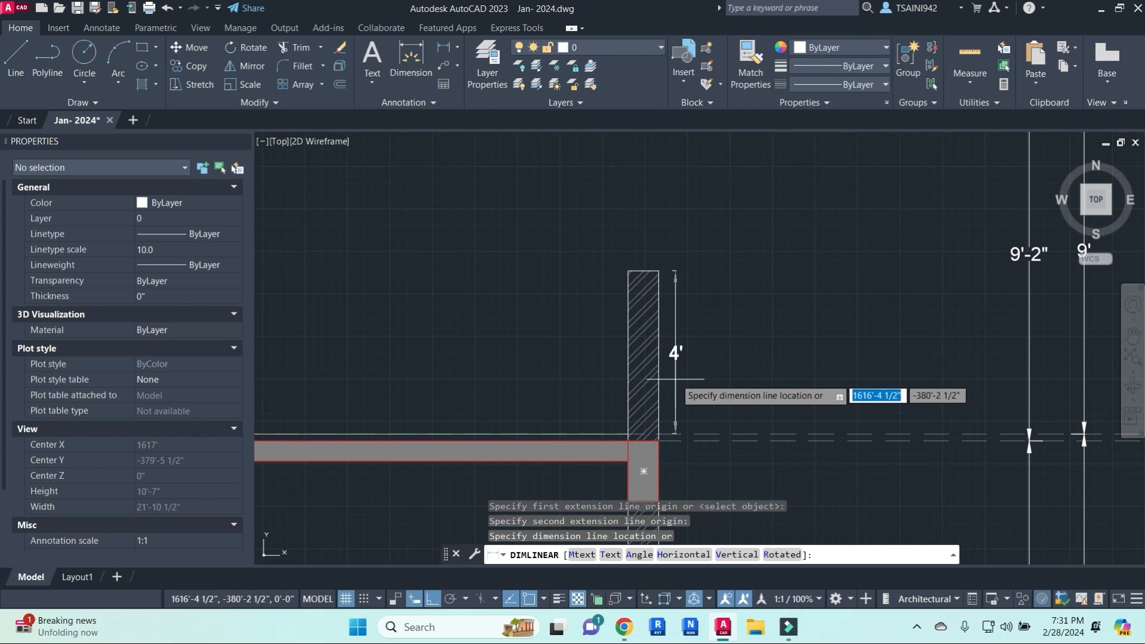
pyautogui.scroll(-5, 716, 322)
pyautogui.moveTo(549, 347)
pyautogui.mouseDown(button='middle')
pyautogui.moveTo(796, 323)
pyautogui.moveTo(753, 327)
pyautogui.mouseUp(button='middle')
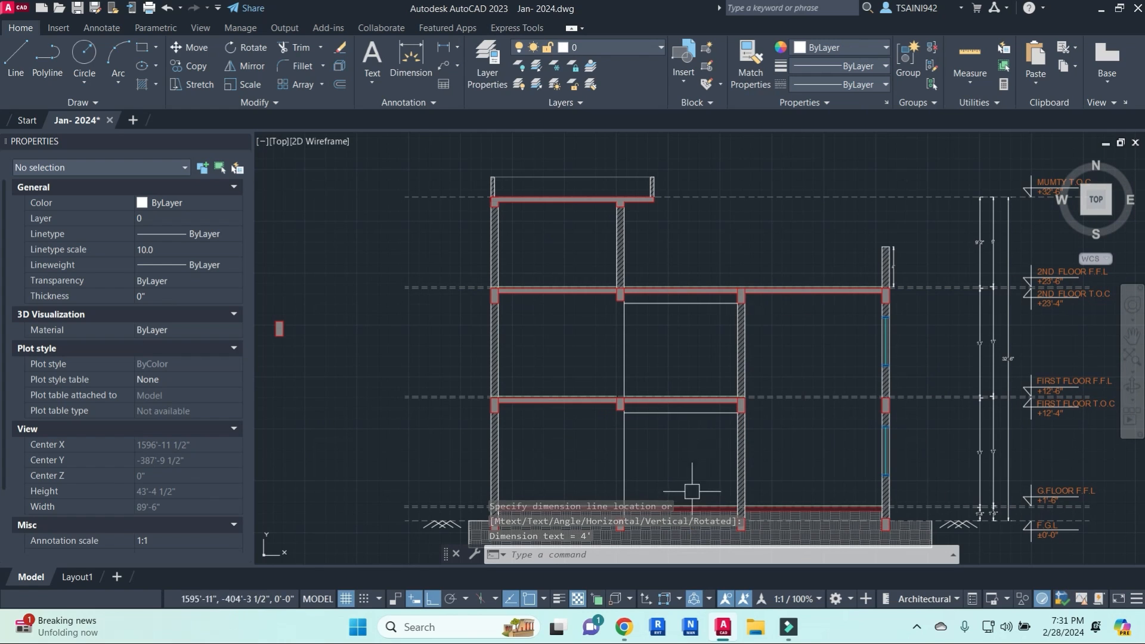
pyautogui.press('Return')
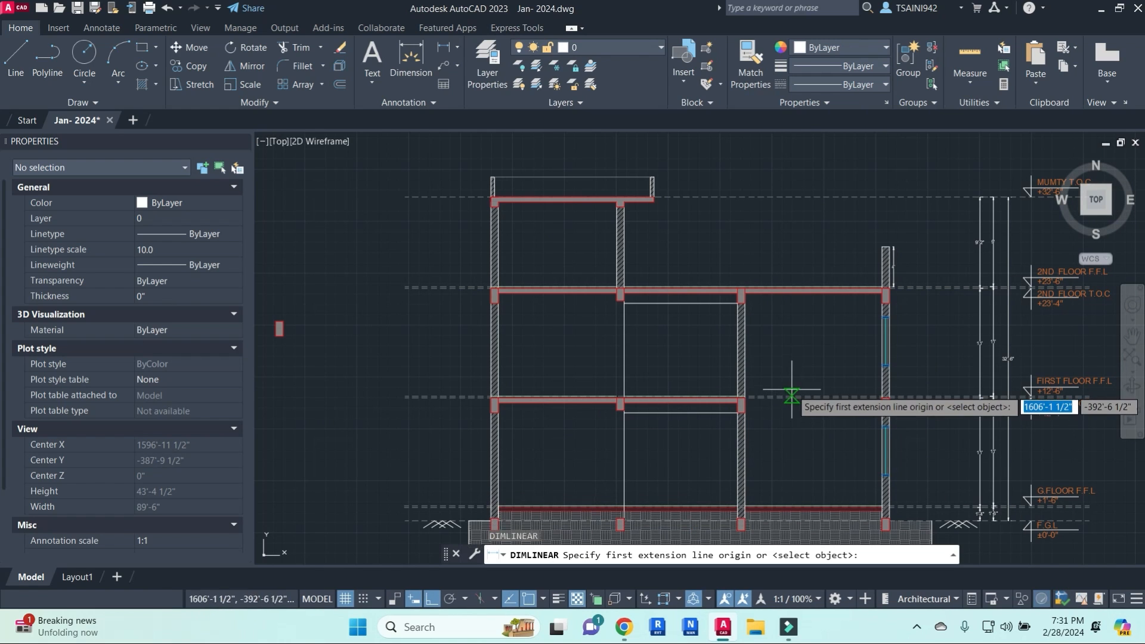
pyautogui.moveTo(651, 431); pyautogui.dragTo(662, 401, button='middle')
pyautogui.press('Escape')
# - Draw a small circle on section line A-A in the floor plan, between the staircase and the dining table
pyautogui.scroll(-5, 662, 401)
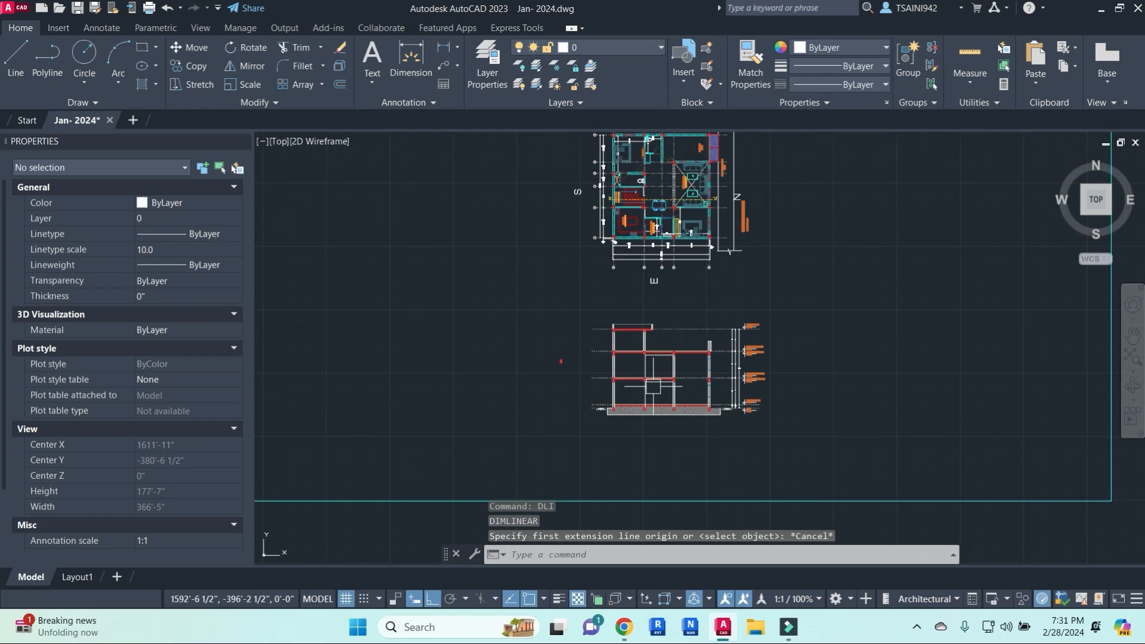
pyautogui.scroll(5, 672, 298)
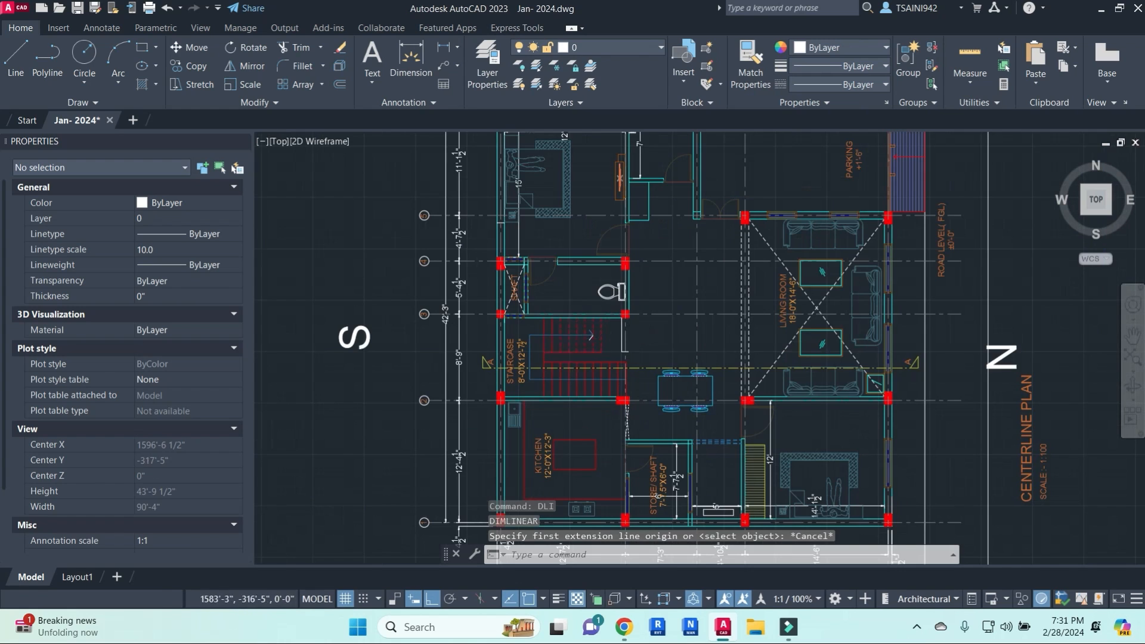
pyautogui.scroll(3, 571, 339)
pyautogui.press('Escape')
pyautogui.press('Escape')
pyautogui.scroll(-2, 752, 342)
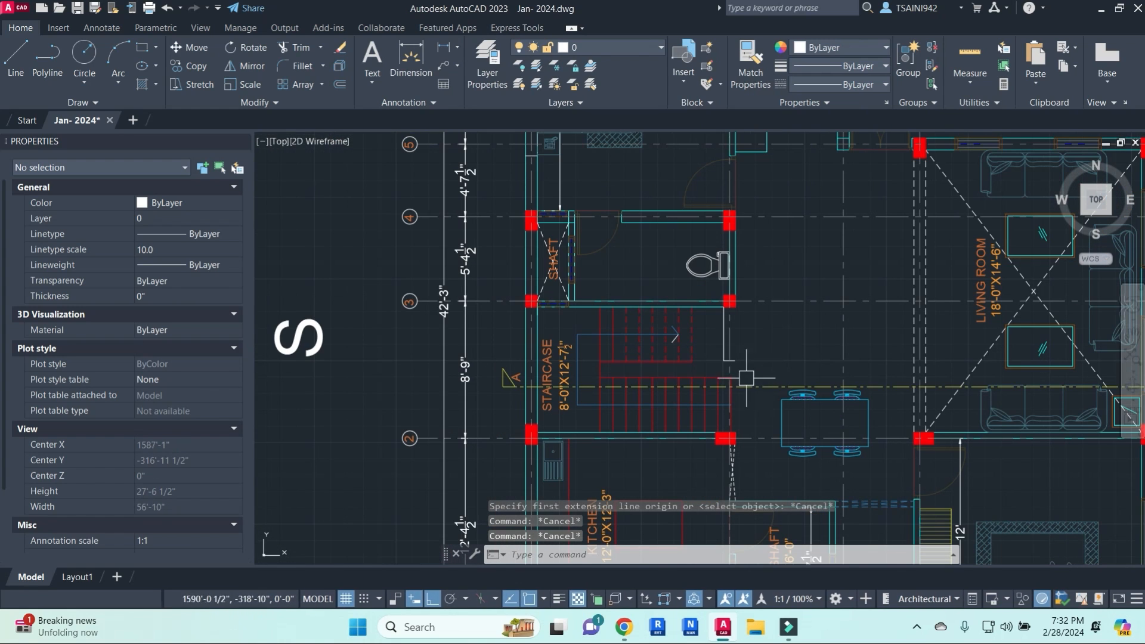
pyautogui.write('c')
pyautogui.press('Return')
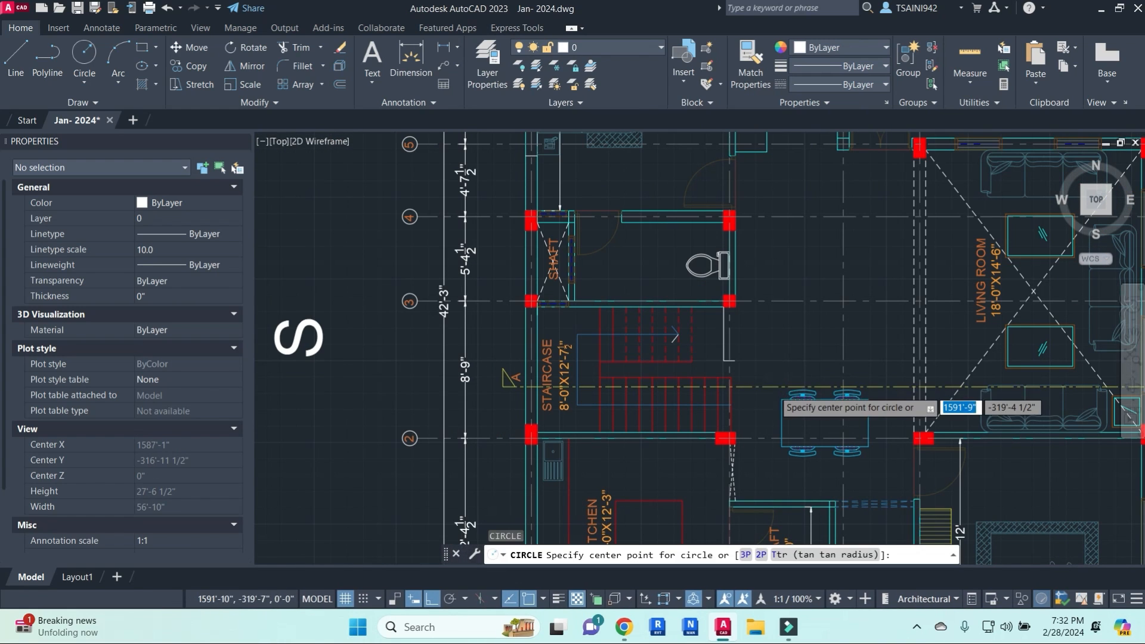
pyautogui.scroll(2, 774, 389)
pyautogui.click(771, 385)
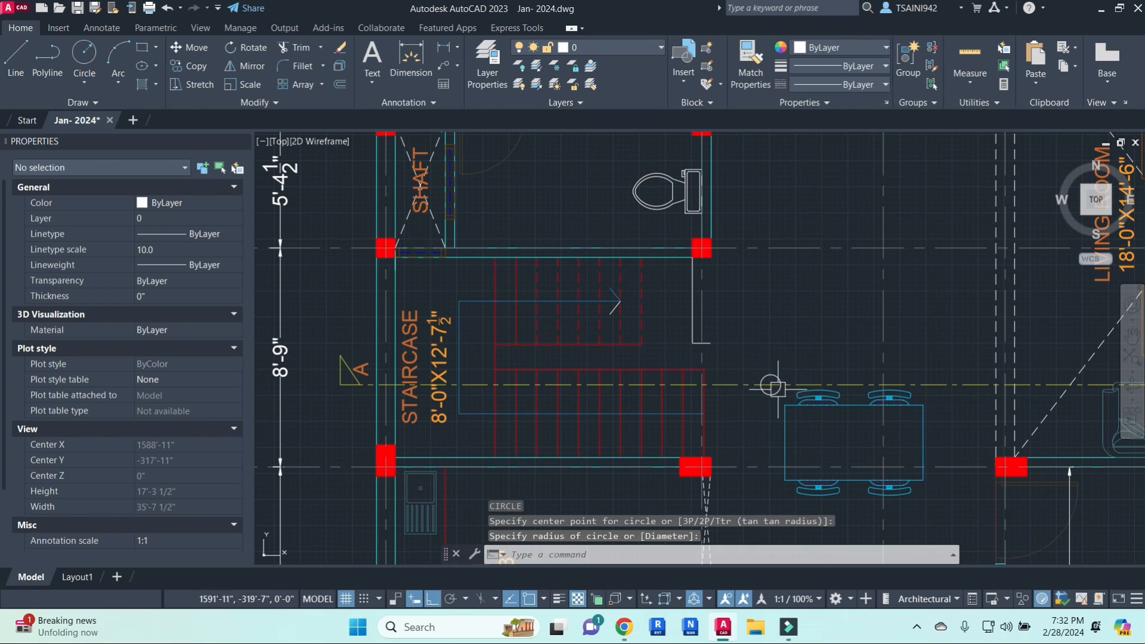
# - Examine the floor plan on the parking side of section line A-A for windows, doors and walls seen beyond the cut
pyautogui.scroll(-3, 778, 387)
pyautogui.moveTo(722, 143); pyautogui.dragTo(672, 250, button='middle')
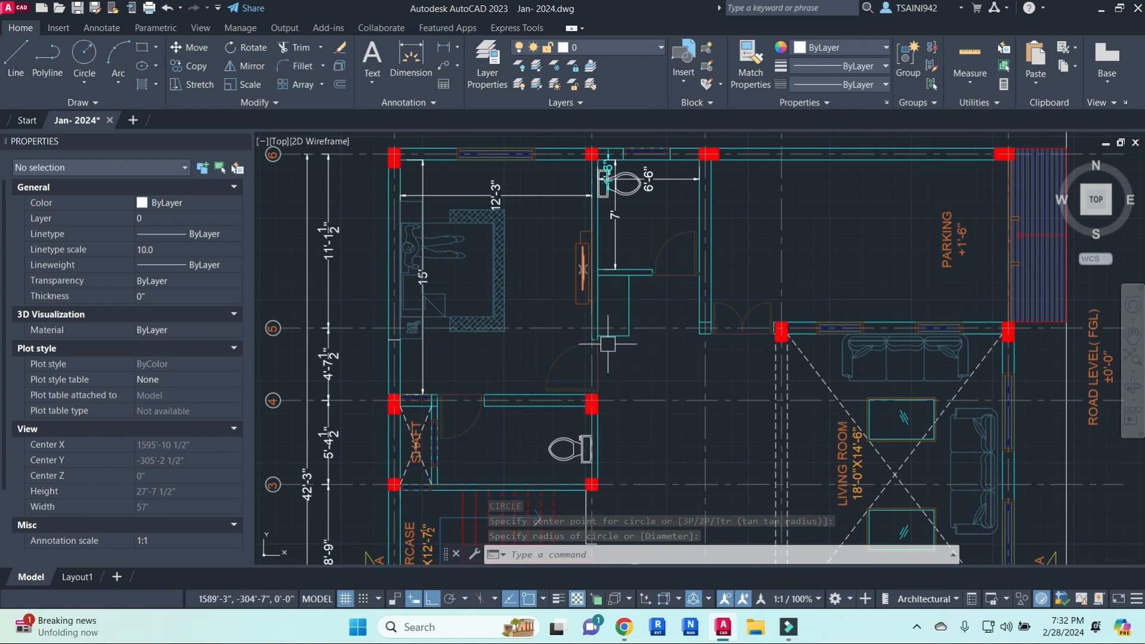
pyautogui.moveTo(874, 380); pyautogui.dragTo(735, 358, button='middle')
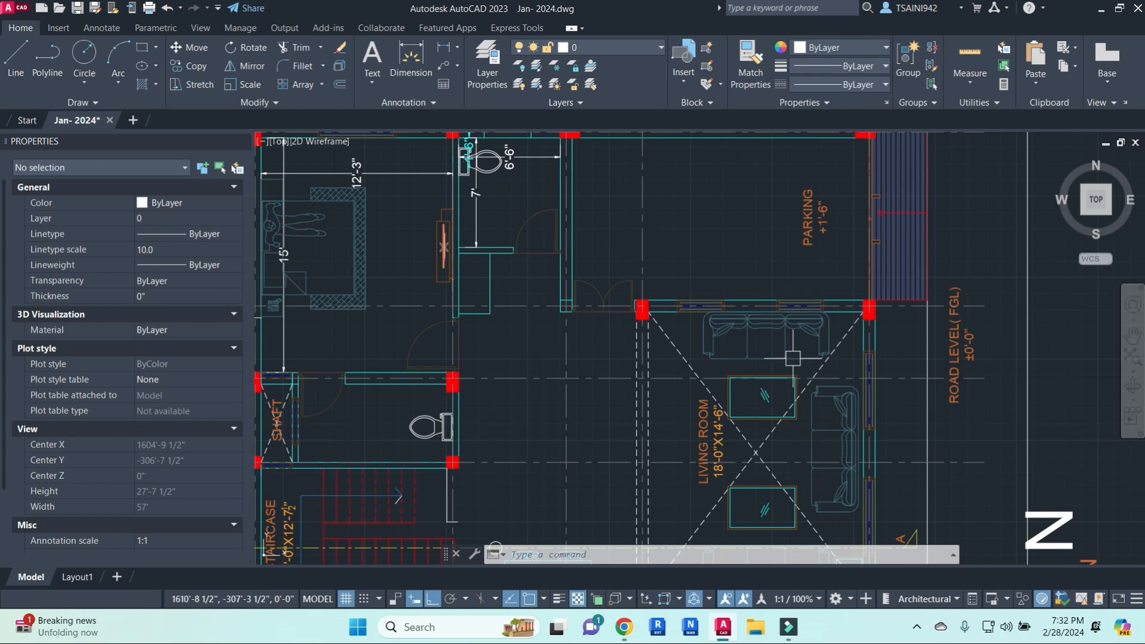
pyautogui.moveTo(792, 358); pyautogui.dragTo(766, 216, button='middle')
pyautogui.scroll(-3, 692, 303)
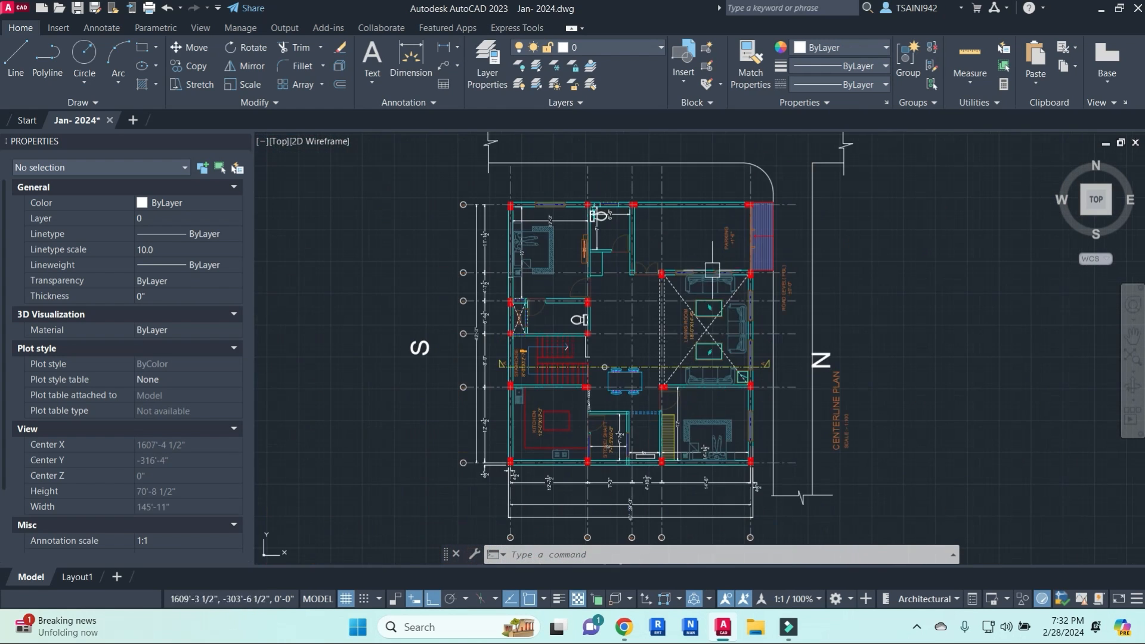
pyautogui.scroll(4, 728, 359)
pyautogui.scroll(-2, 735, 360)
pyautogui.moveTo(736, 360); pyautogui.dragTo(751, 404, button='middle')
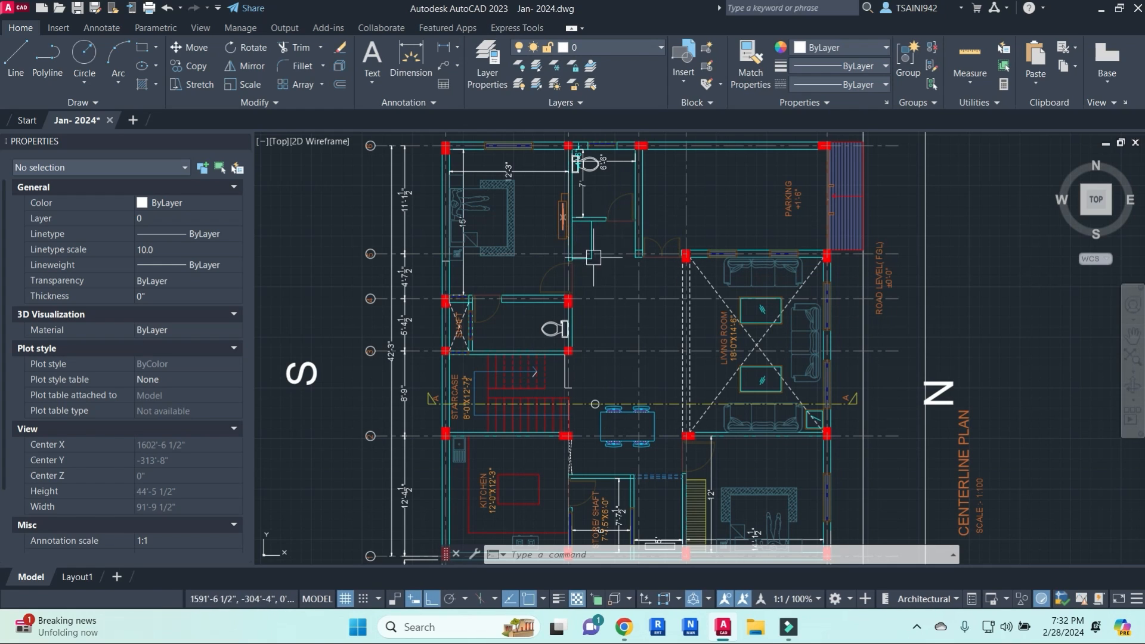
pyautogui.scroll(-6, 622, 329)
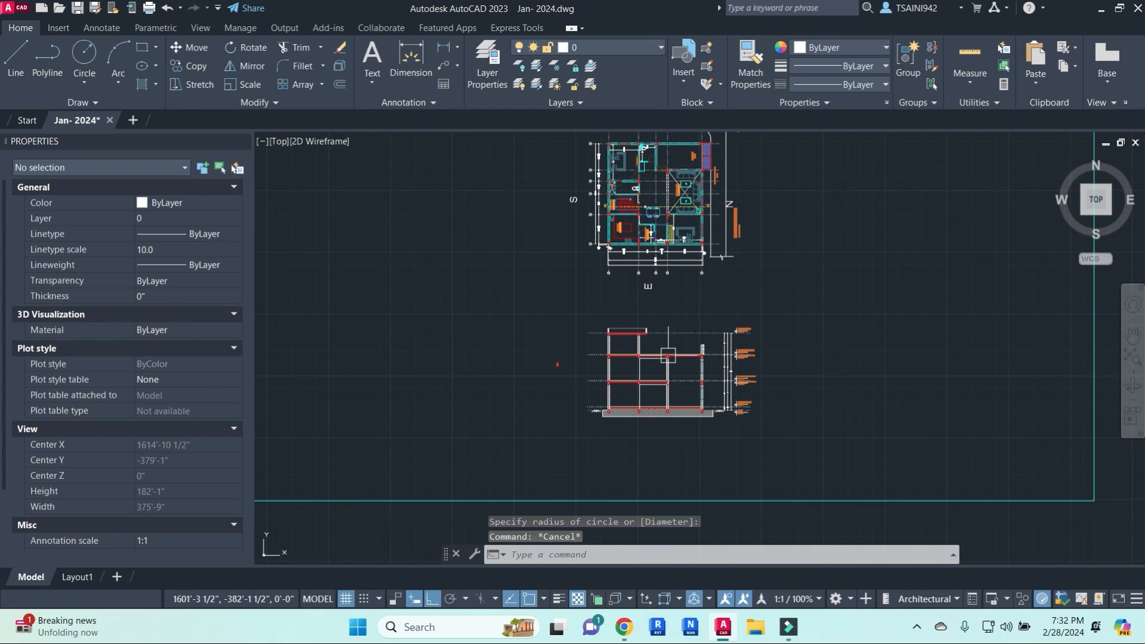
pyautogui.press('Escape')
pyautogui.press('Escape')
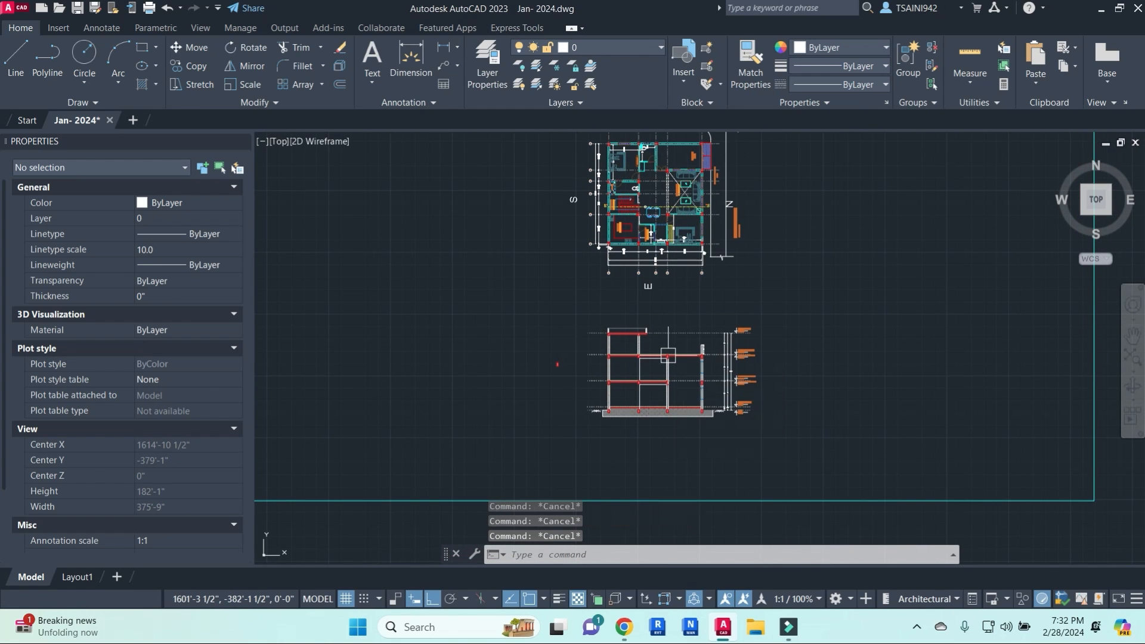
# - Project vertical construction lines through both edges of the two windows in the living room wall facing the parking
pyautogui.write('XL')
pyautogui.press('Return')
pyautogui.write('V')
pyautogui.press('Return')
pyautogui.moveTo(674, 299); pyautogui.dragTo(663, 381, button='middle')
pyautogui.scroll(10, 685, 276)
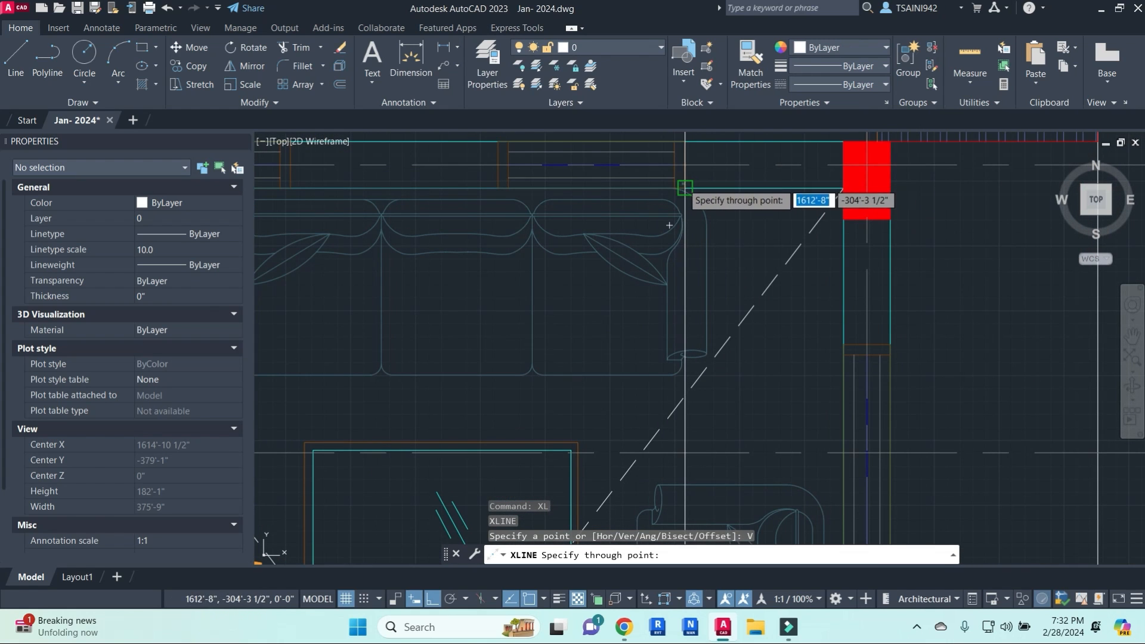
pyautogui.click(685, 187)
pyautogui.click(499, 187)
pyautogui.moveTo(409, 230); pyautogui.dragTo(758, 330, button='middle')
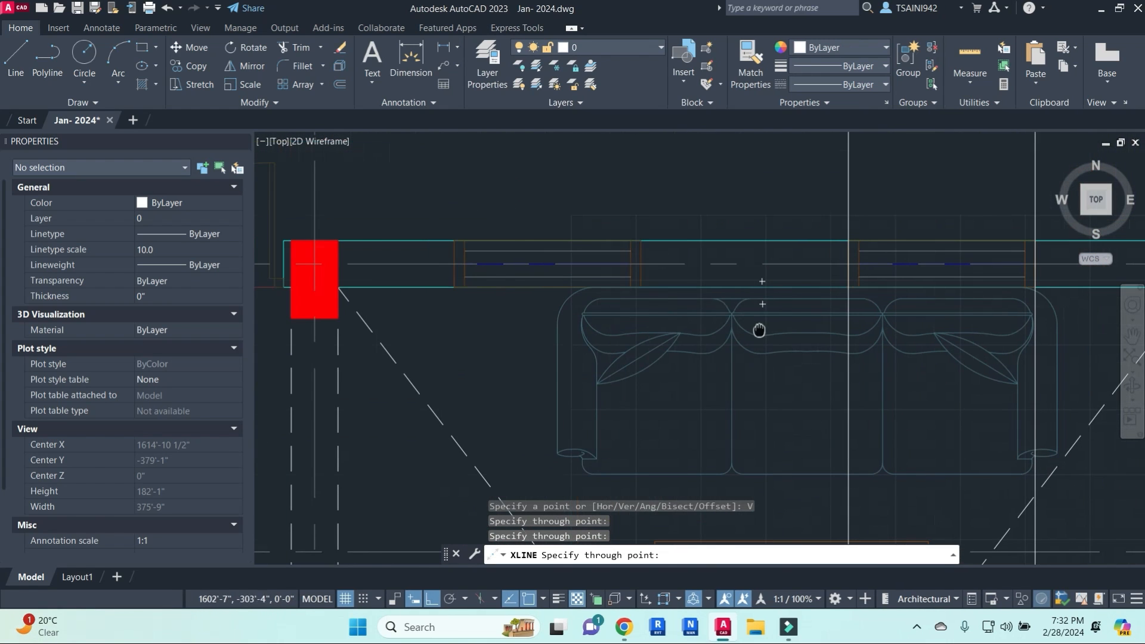
pyautogui.click(641, 287)
pyautogui.click(454, 287)
# - Project vertical construction lines through both jambs of the main double door and of the toilet door
pyautogui.moveTo(282, 320); pyautogui.dragTo(744, 321, button='middle')
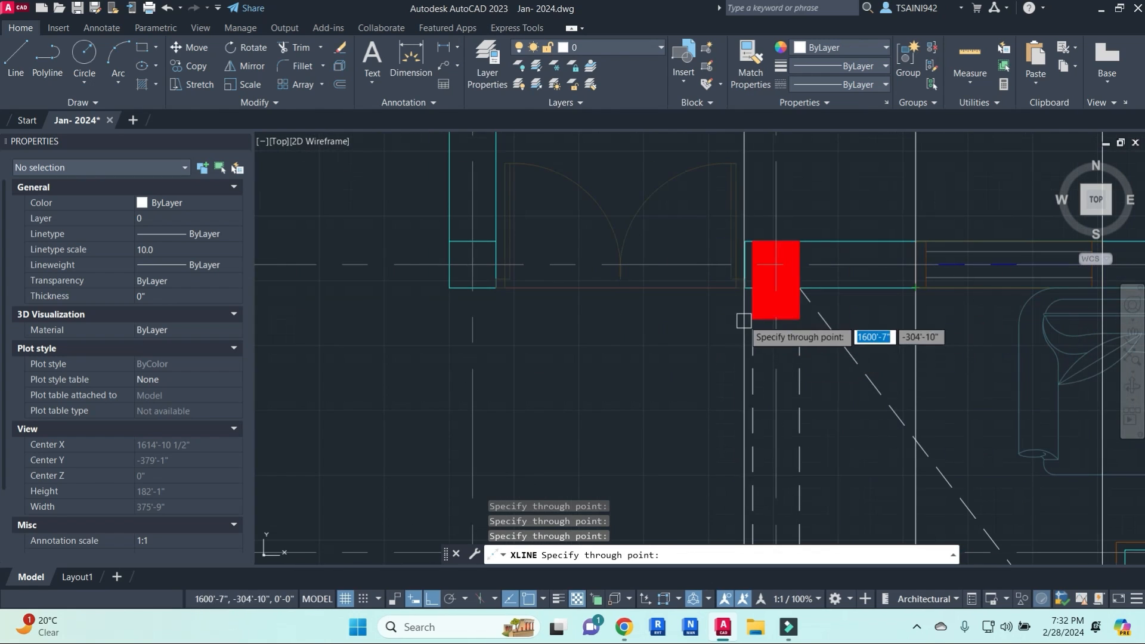
pyautogui.click(745, 288)
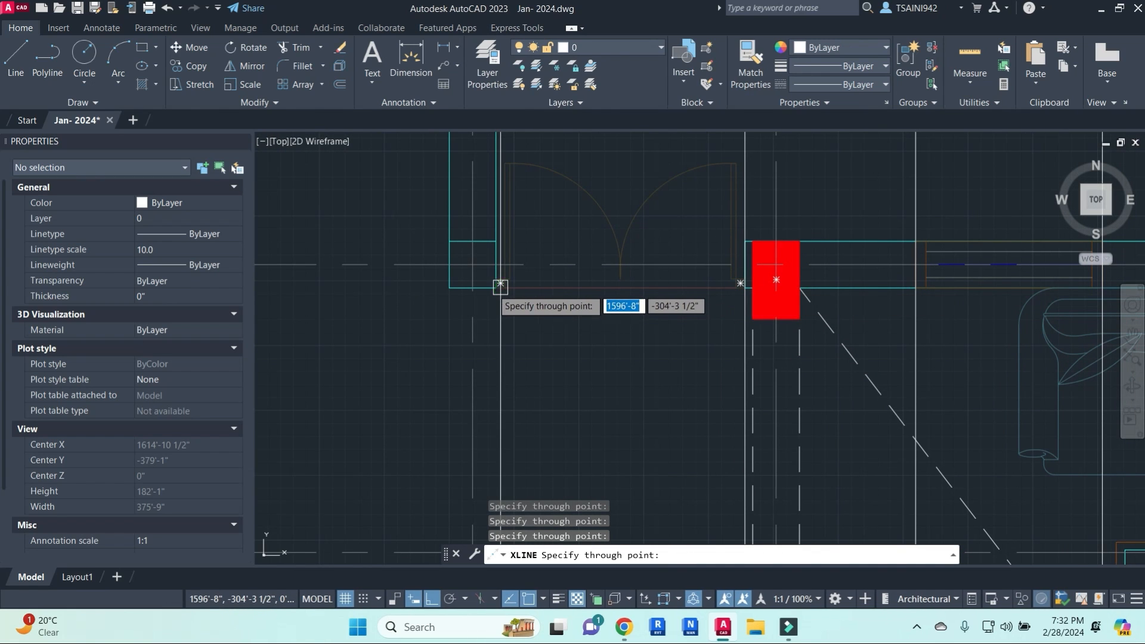
pyautogui.click(496, 289)
pyautogui.scroll(-2, 637, 361)
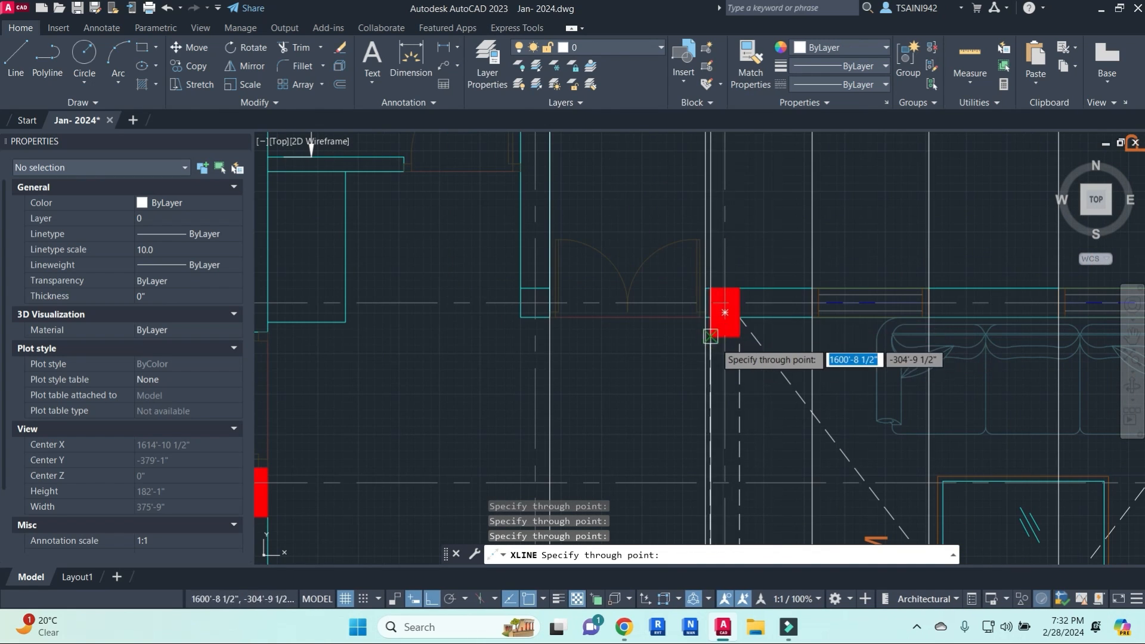
pyautogui.scroll(-4, 710, 339)
pyautogui.moveTo(647, 354)
pyautogui.mouseDown(button='middle')
pyautogui.moveTo(645, 370)
pyautogui.moveTo(787, 376)
pyautogui.mouseUp(button='middle')
pyautogui.scroll(1, 698, 331)
pyautogui.scroll(3, 823, 273)
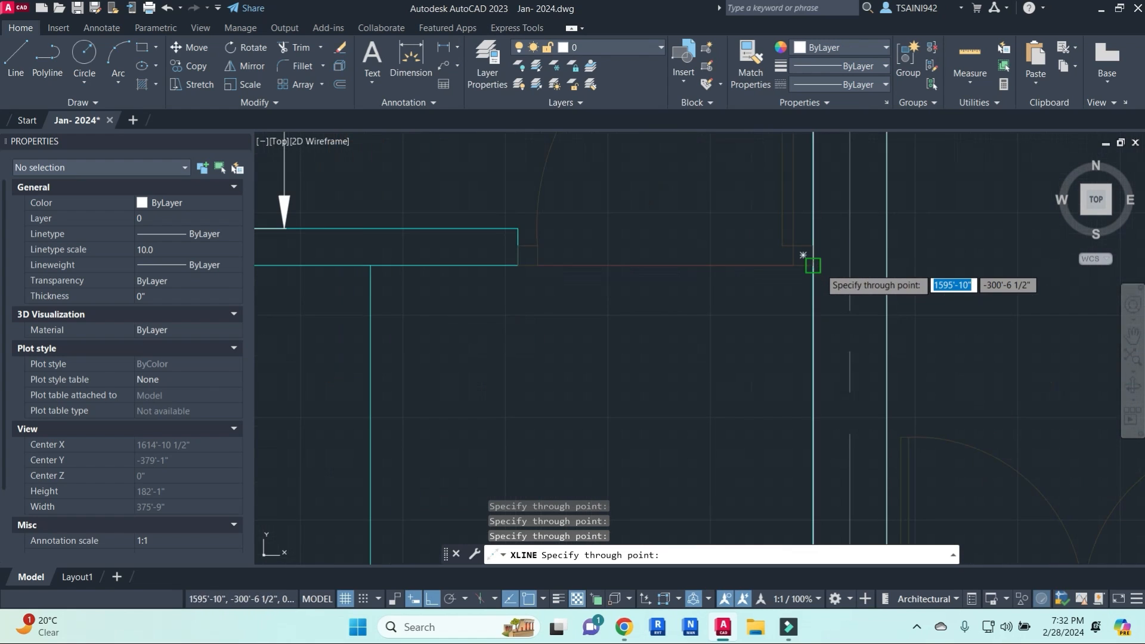
pyautogui.scroll(-6, 518, 265)
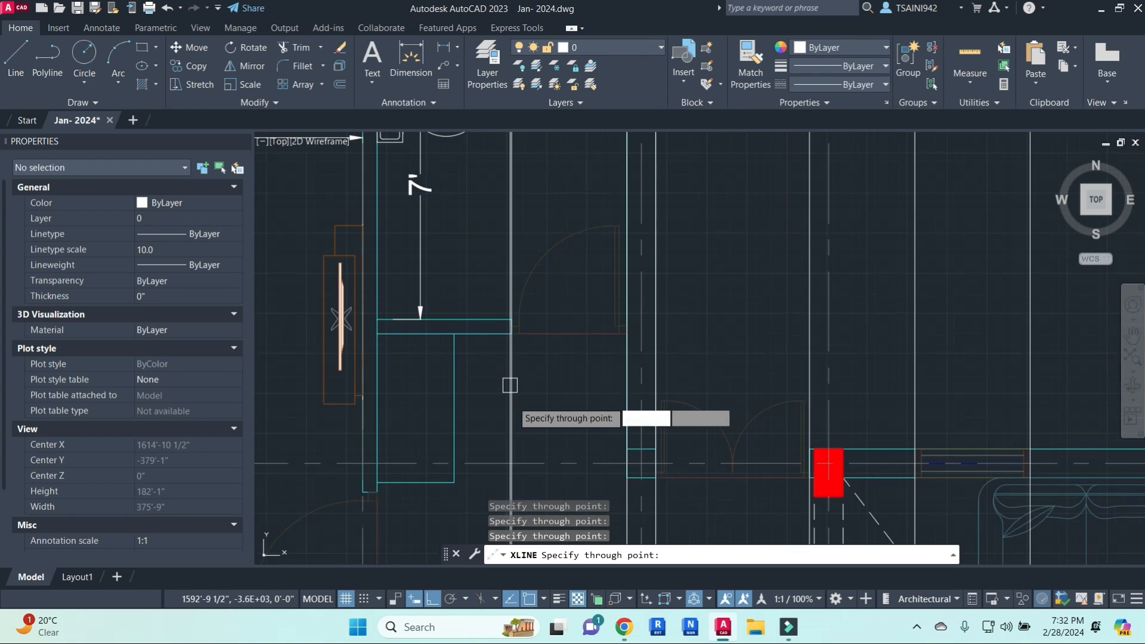
pyautogui.press('Escape')
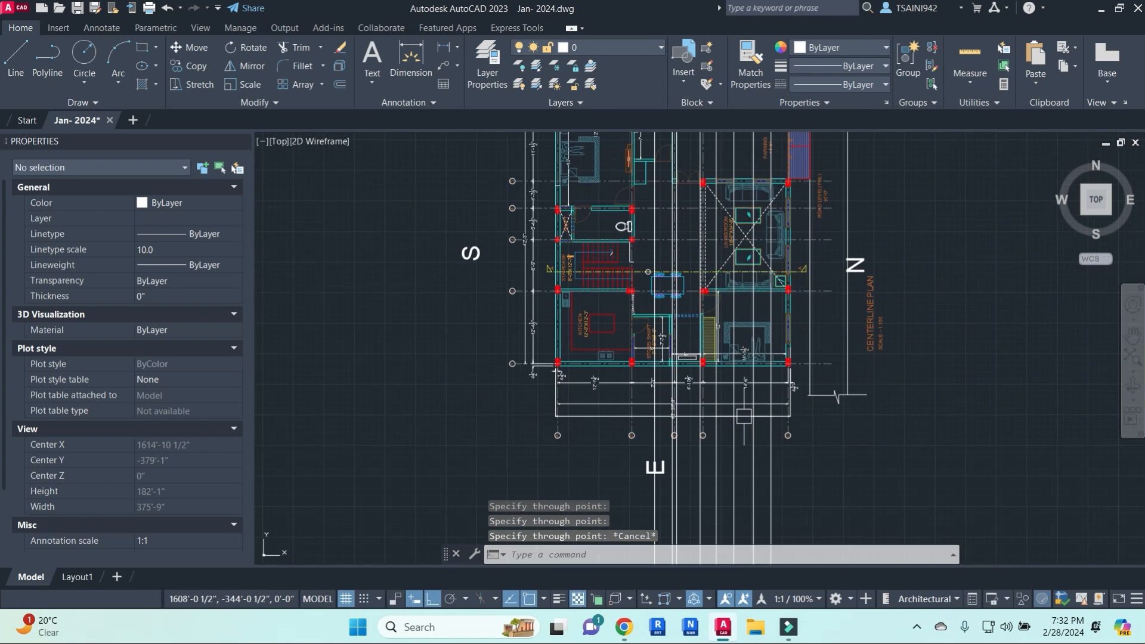
# - Offset the dashed G.FLOOR F.F.L line 3' upward in the section to mark the window sill
pyautogui.moveTo(743, 417); pyautogui.dragTo(720, 294, button='middle')
pyautogui.moveTo(739, 494); pyautogui.dragTo(735, 257, button='middle')
pyautogui.scroll(4, 738, 394)
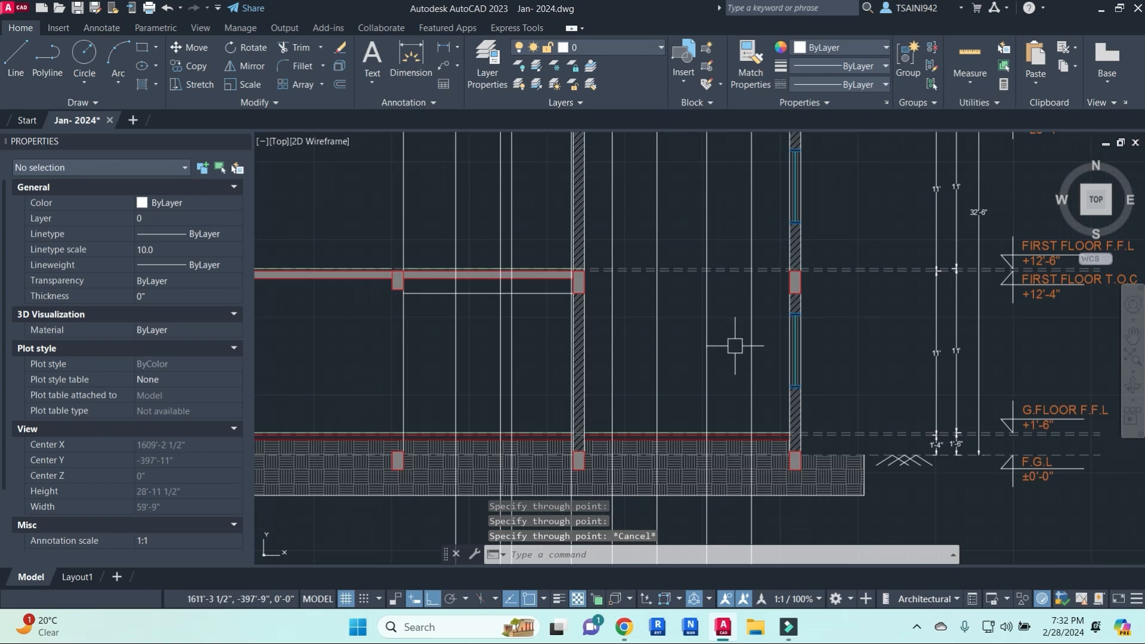
pyautogui.scroll(-2, 742, 378)
pyautogui.press('Escape')
pyautogui.scroll(2, 750, 396)
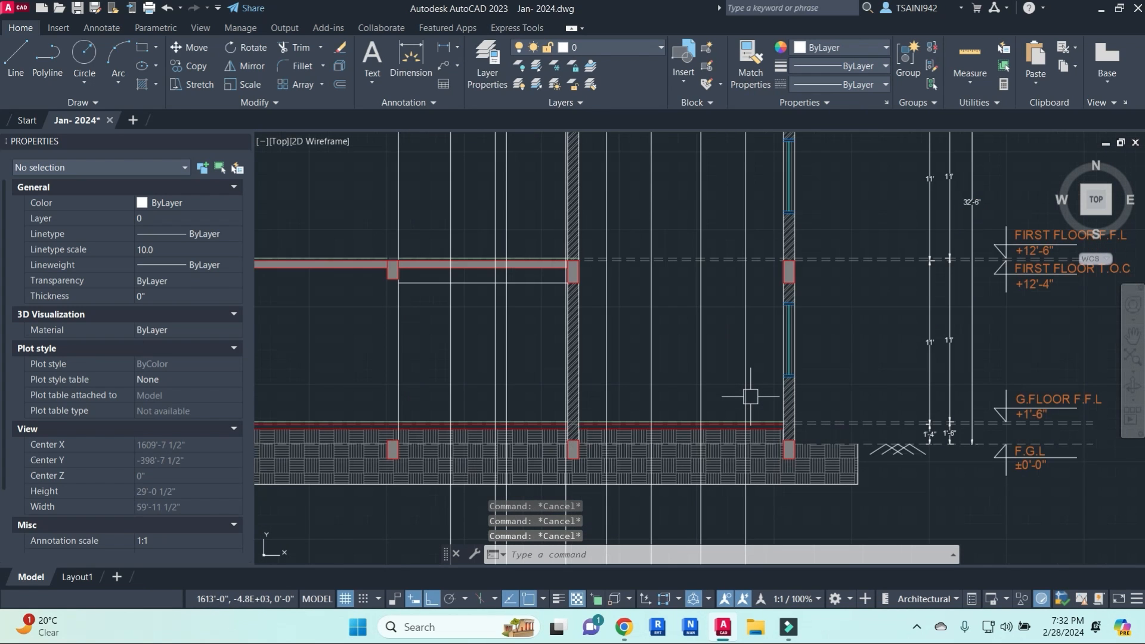
pyautogui.write('o')
pyautogui.press('Return')
pyautogui.write('3')
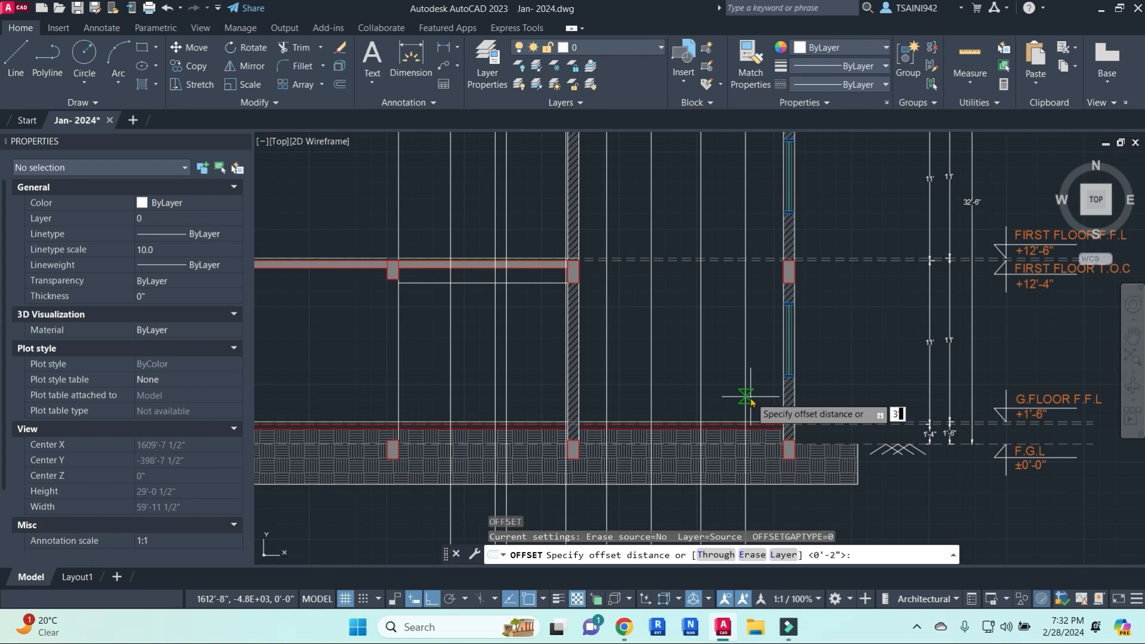
pyautogui.write("'")
pyautogui.press('Return')
pyautogui.scroll(4, 730, 422)
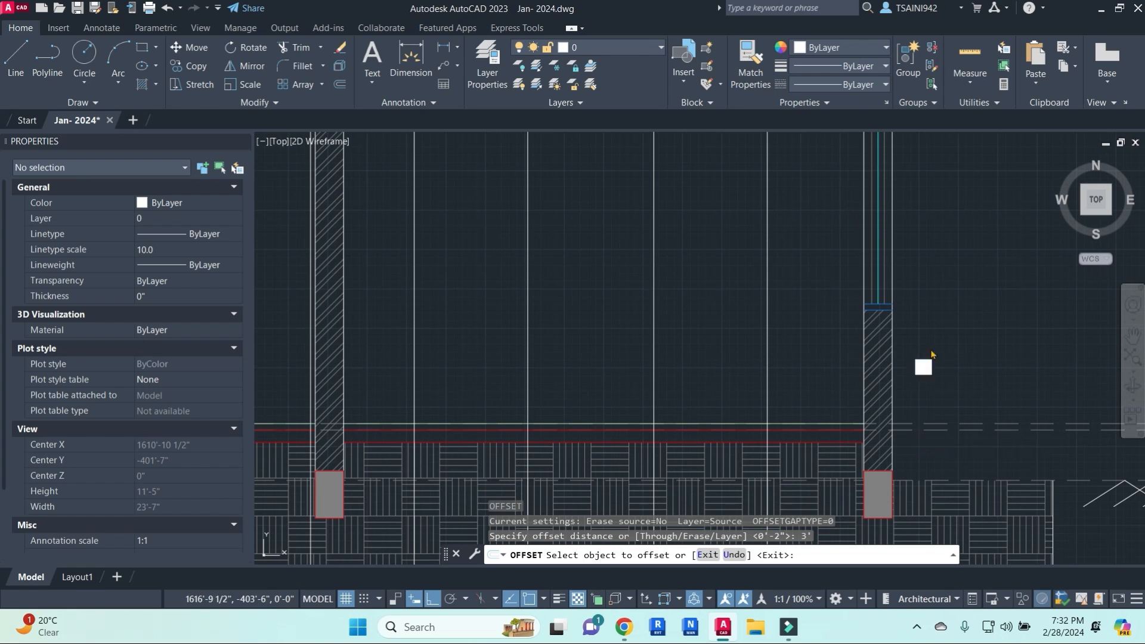
pyautogui.scroll(-2, 778, 426)
pyautogui.press('Escape')
pyautogui.press('Escape')
pyautogui.press('Escape')
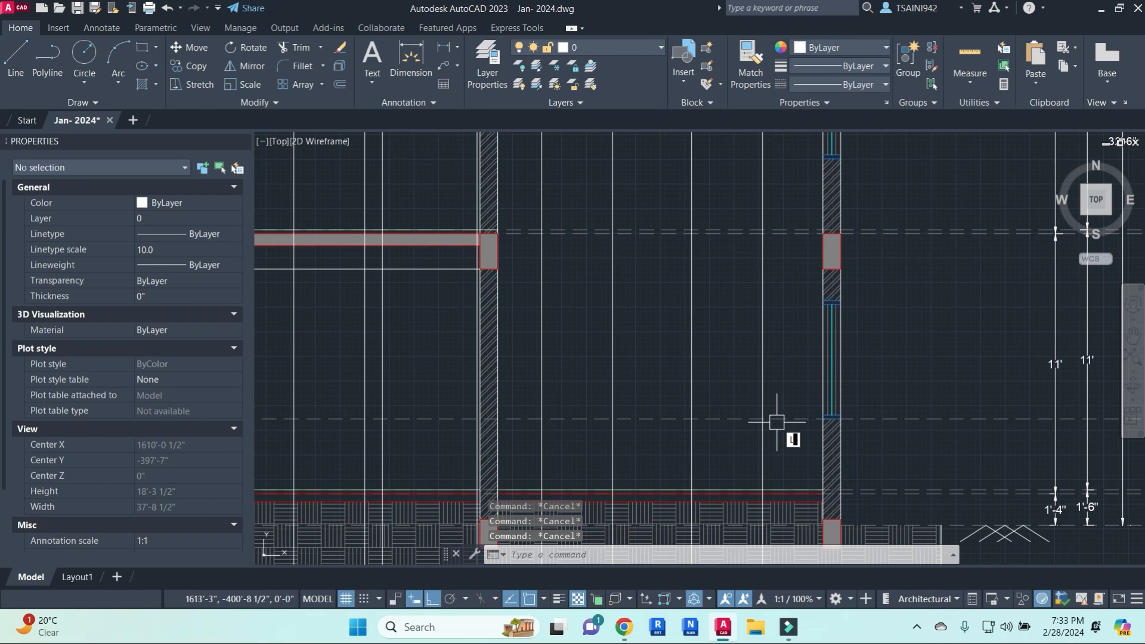
# - Offset the dashed sill line 5' upward to mark the window head
pyautogui.press('Return')
pyautogui.write("5'")
pyautogui.press('Return')
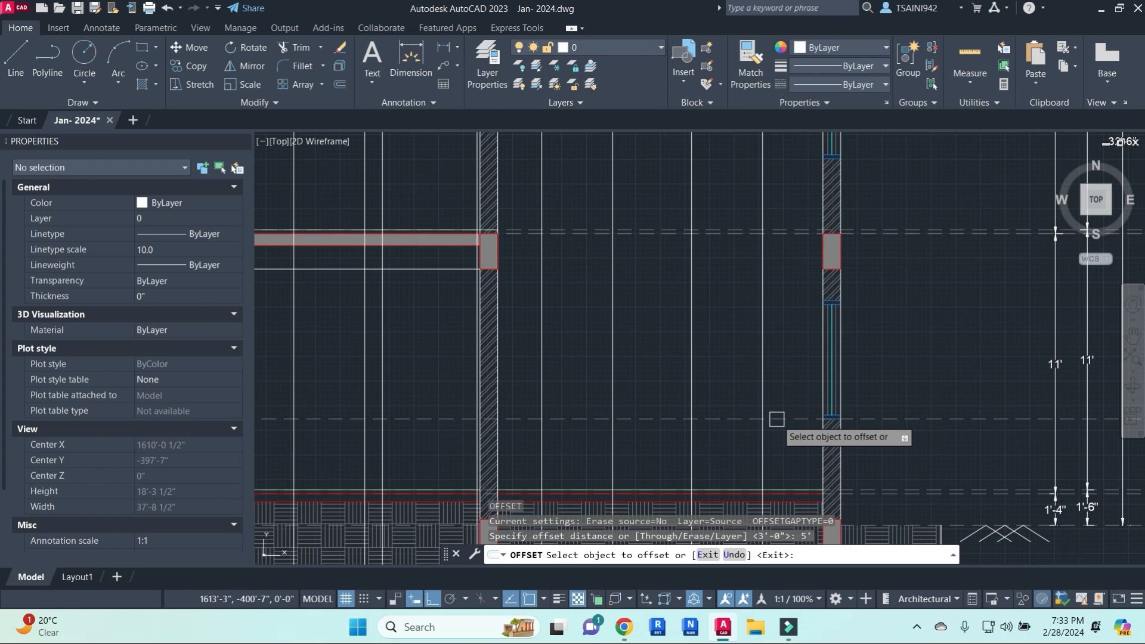
pyautogui.click(782, 418)
pyautogui.click(788, 306)
pyautogui.press('Escape')
pyautogui.press('Escape')
# - Fillet the sill and head lines with the two construction lines nearest the outer wall into a closed window rectangle
pyautogui.write('f')
pyautogui.press('Return')
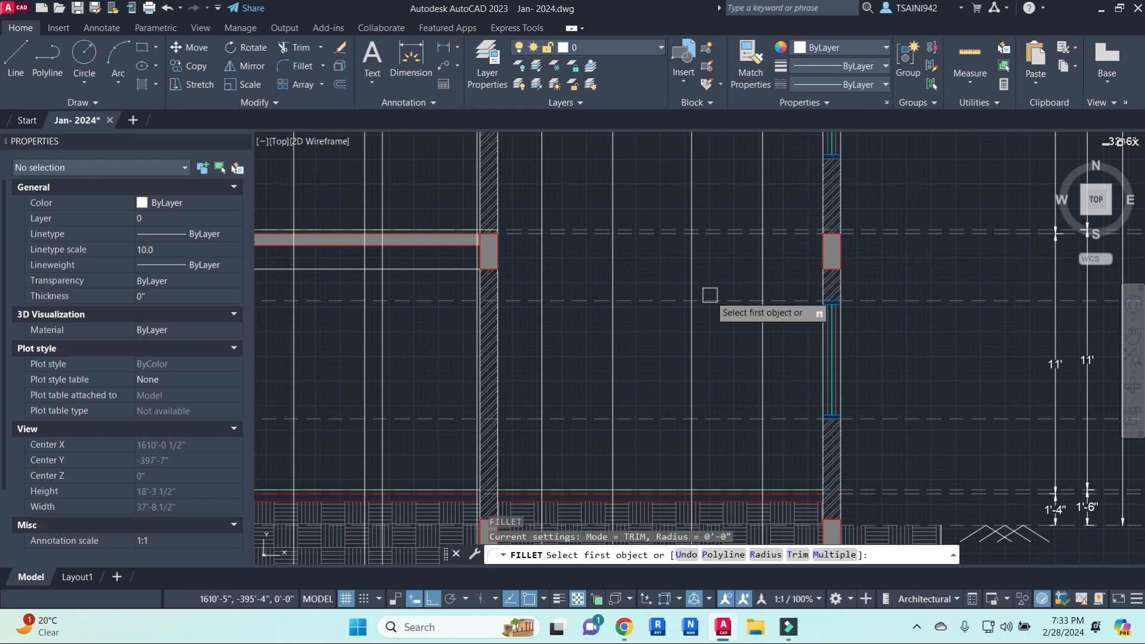
pyautogui.click(709, 301)
pyautogui.click(691, 329)
pyautogui.press('Return')
pyautogui.click(730, 301)
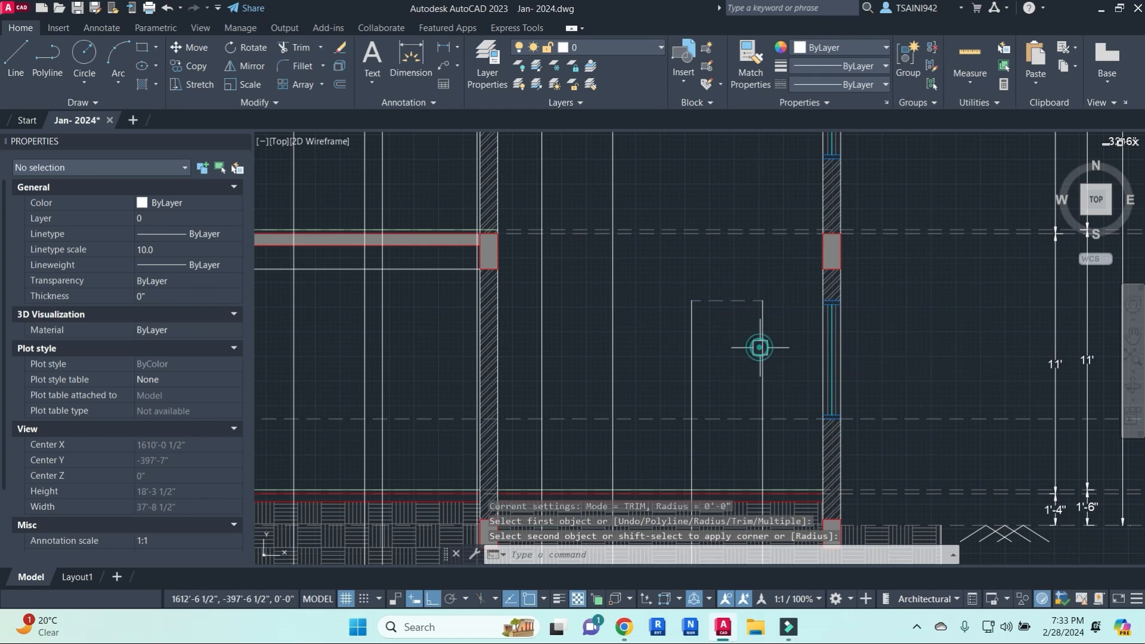
pyautogui.click(741, 420)
pyautogui.press('Return')
pyautogui.click(718, 419)
pyautogui.click(688, 398)
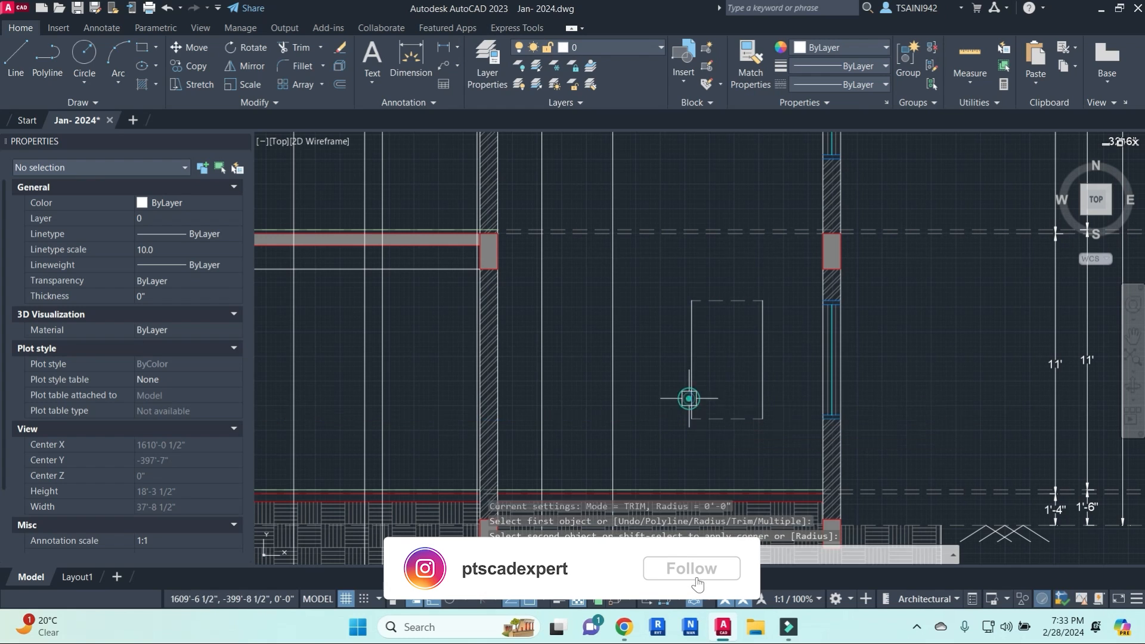
# - Match the window rectangle's dashed sill and head lines to the properties of its solid vertical edge
pyautogui.press('Escape')
pyautogui.press('Escape')
pyautogui.press('Escape')
pyautogui.write('ma')
pyautogui.press('Return')
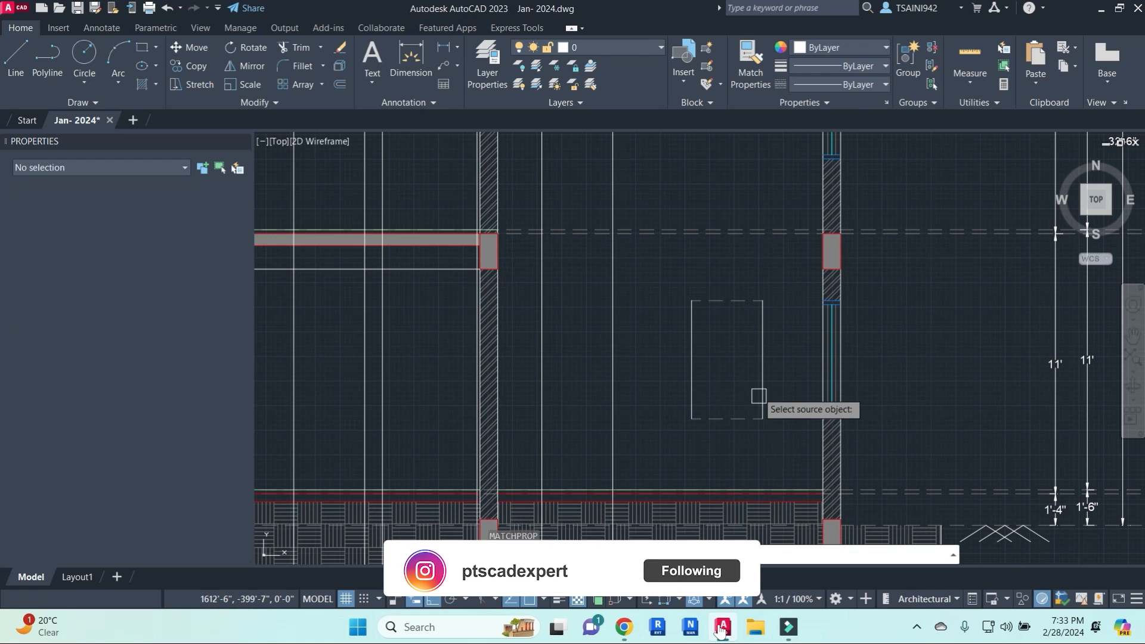
pyautogui.click(762, 382)
pyautogui.press('Escape')
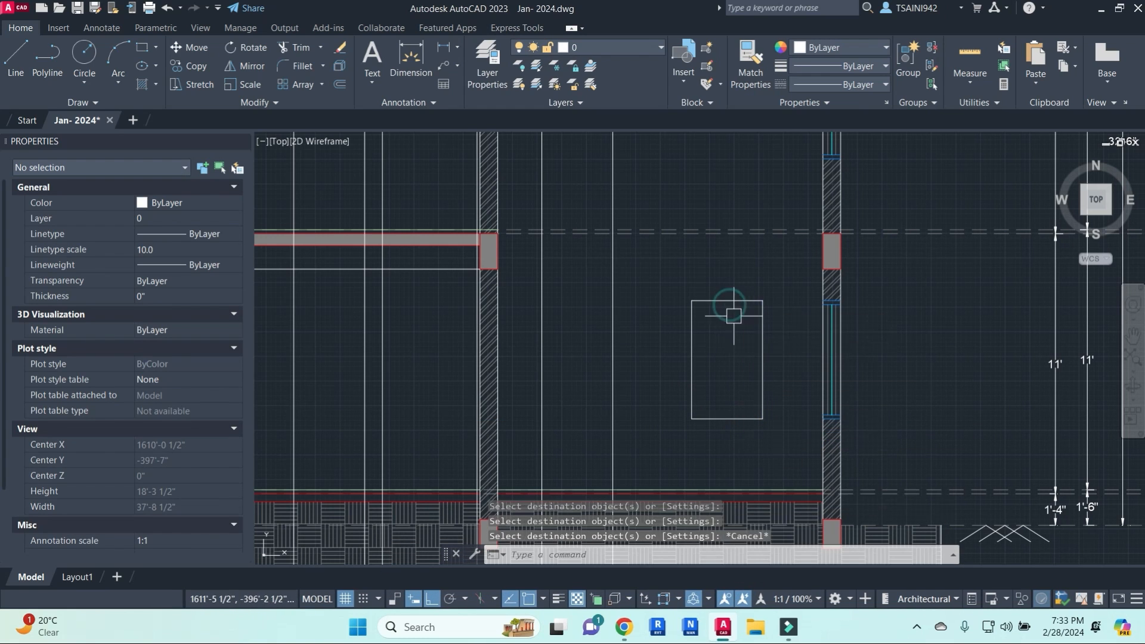
# - Copy the ground-floor window nearest the vertical fins in the elevation, including its outer surround line
pyautogui.click(836, 314)
pyautogui.scroll(-6, 524, 384)
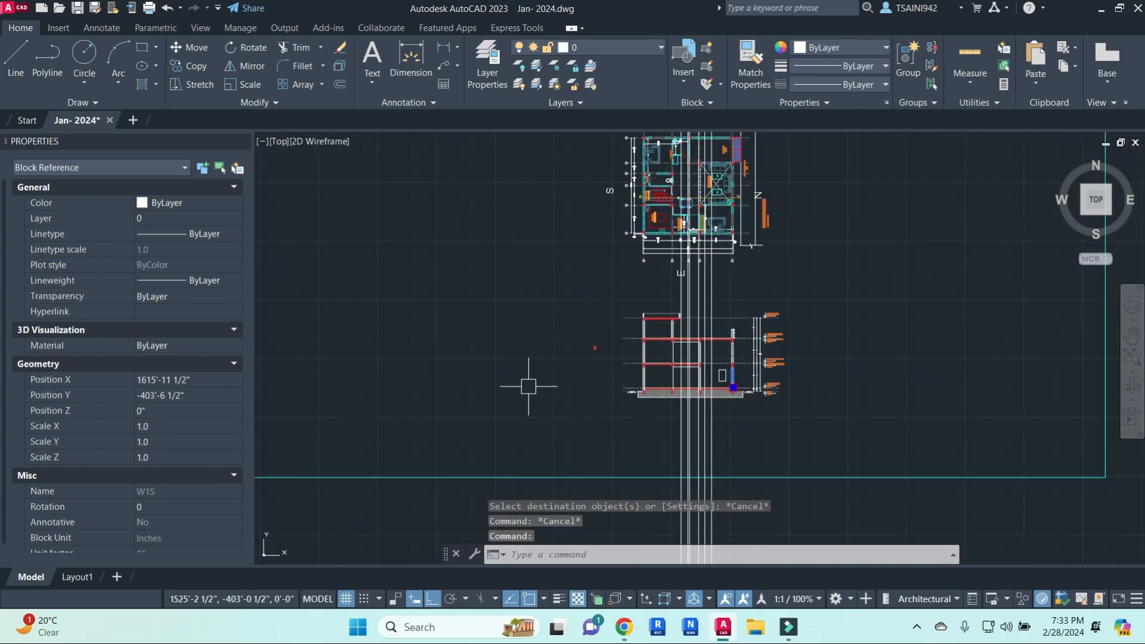
pyautogui.press('Escape')
pyautogui.scroll(6, 543, 379)
pyautogui.scroll(2, 543, 379)
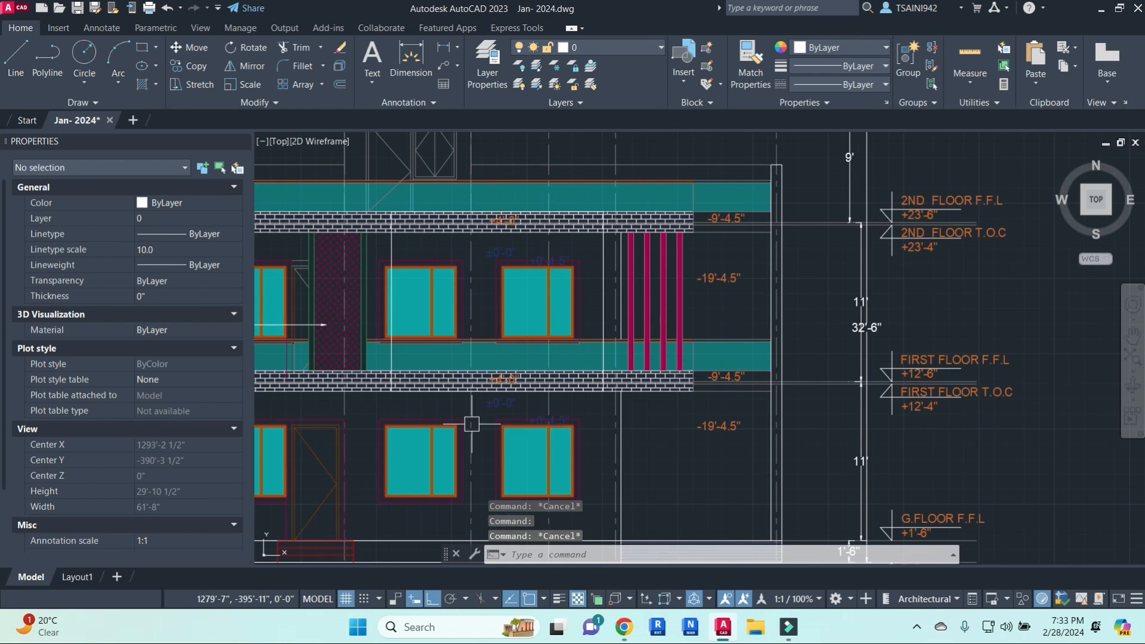
pyautogui.moveTo(547, 448); pyautogui.dragTo(513, 333, button='middle')
pyautogui.scroll(2, 513, 333)
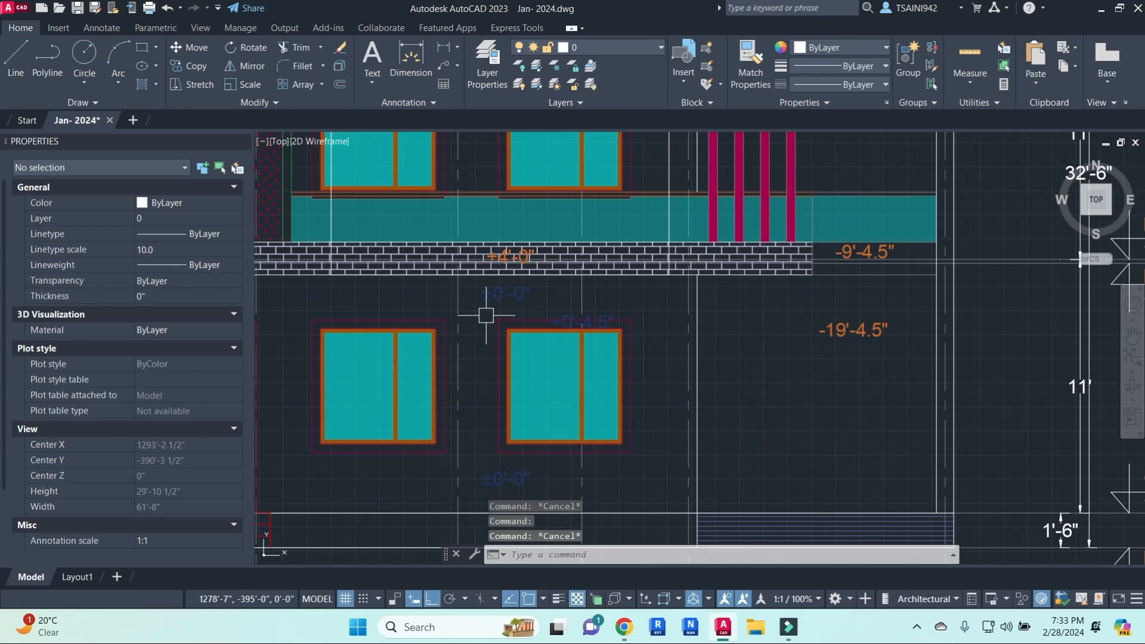
pyautogui.click(486, 312)
pyautogui.click(660, 463)
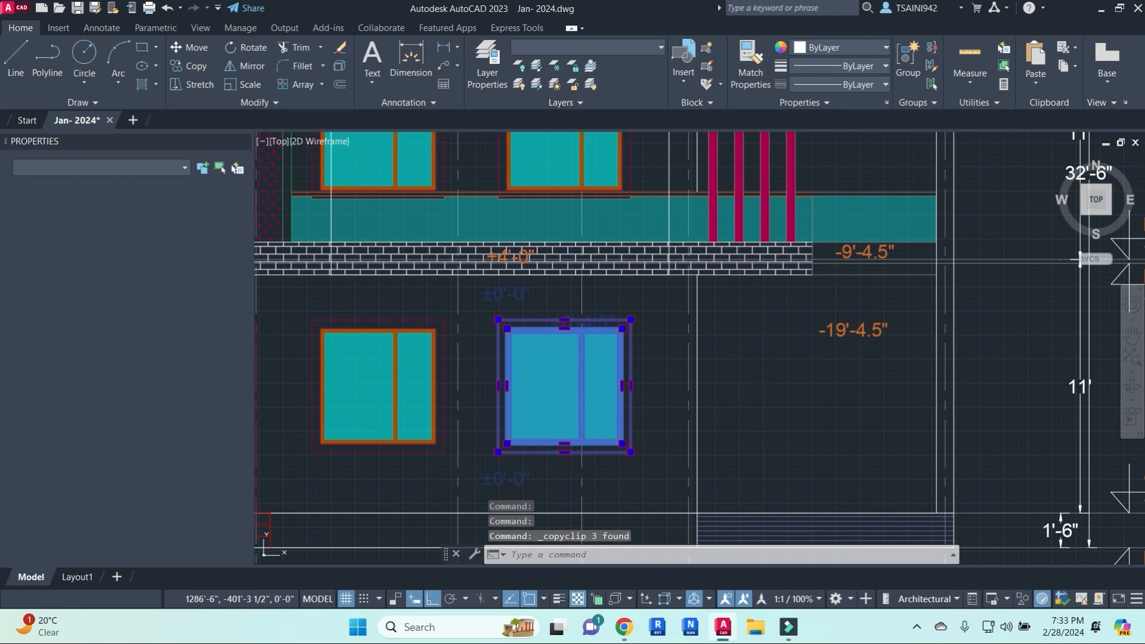
# - Paste the copied elevation window in the empty space beyond the section's level marks and explode its block
pyautogui.hotkey('ctrl', 'v')
pyautogui.scroll(-8, 719, 440)
pyautogui.moveTo(957, 435); pyautogui.dragTo(392, 427, button='middle')
pyautogui.moveTo(626, 430); pyautogui.dragTo(286, 409, button='middle')
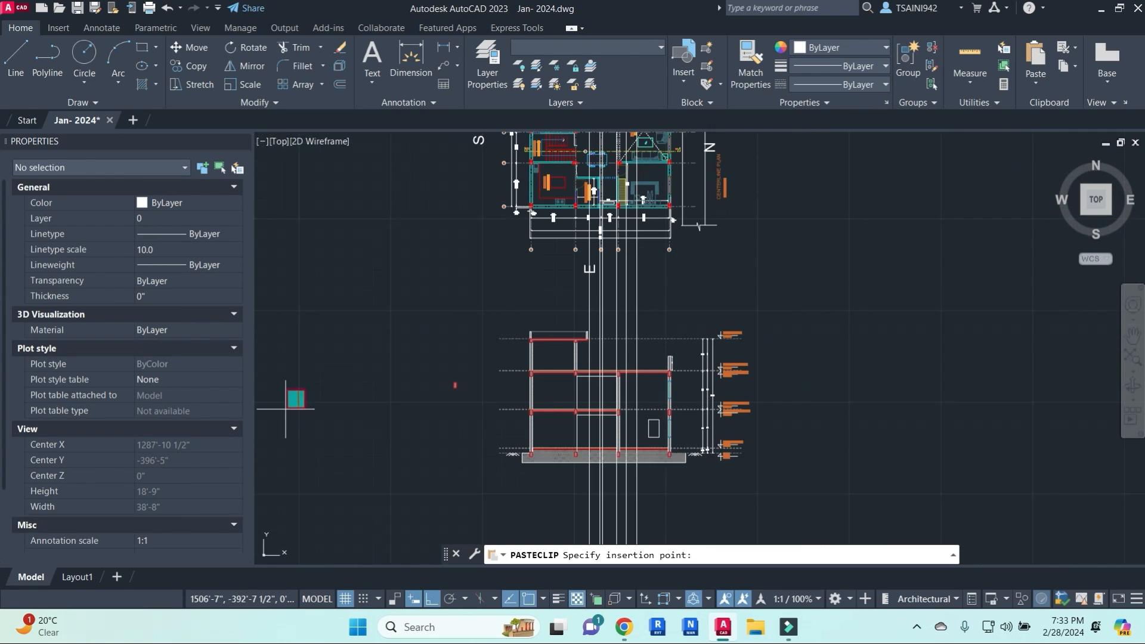
pyautogui.scroll(6, 657, 411)
pyautogui.click(883, 405)
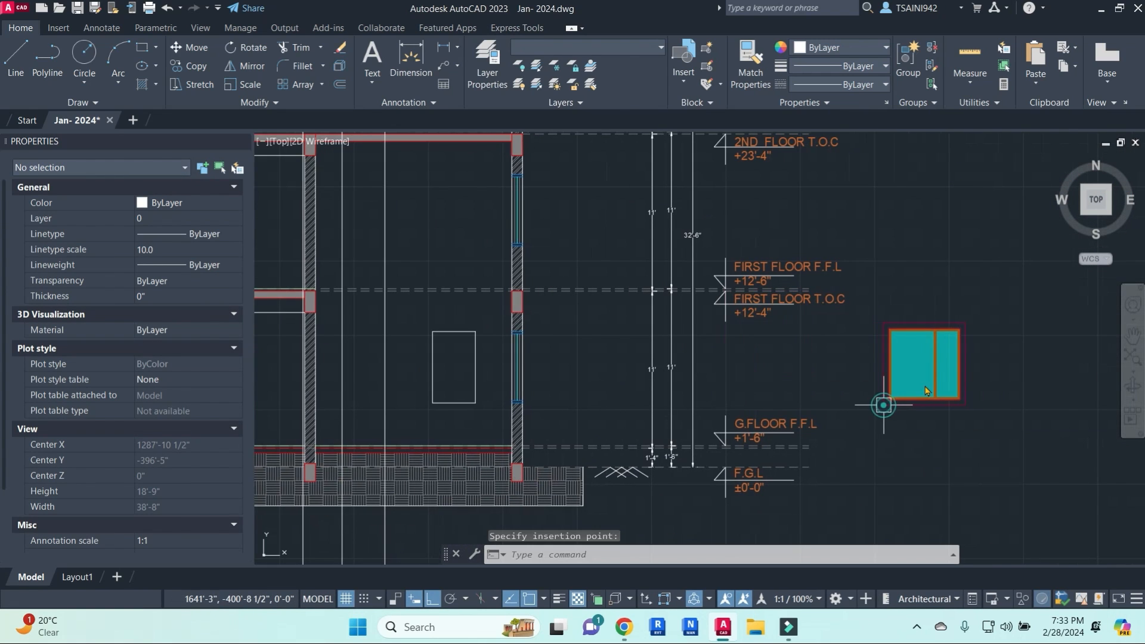
pyautogui.click(936, 353)
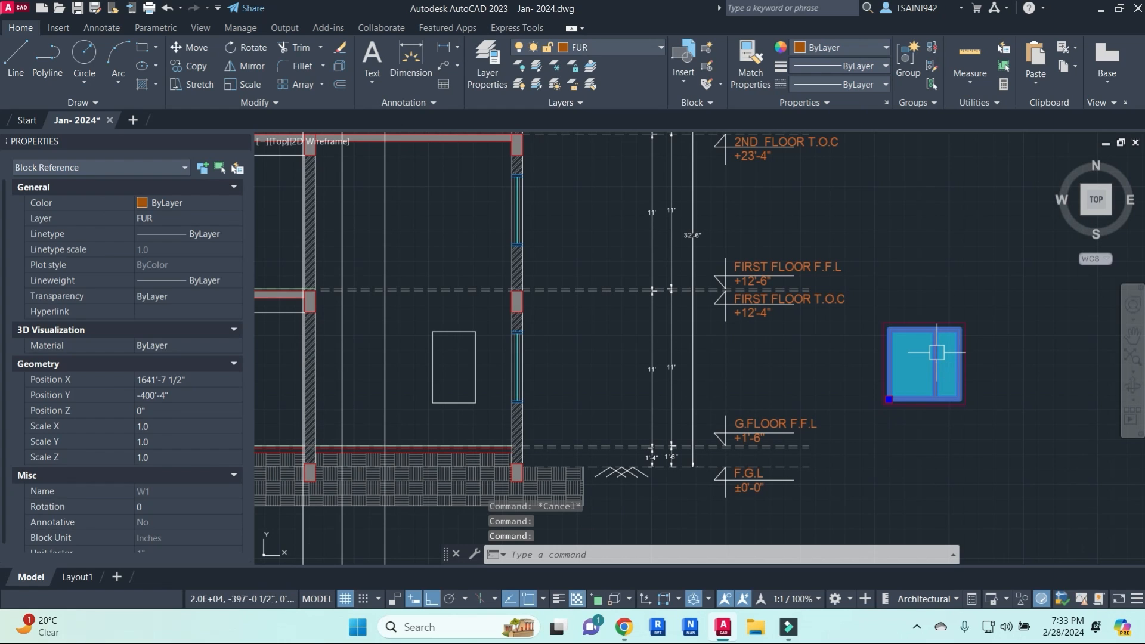
pyautogui.press('Escape')
pyautogui.moveTo(624, 627)
pyautogui.click(578, 519)
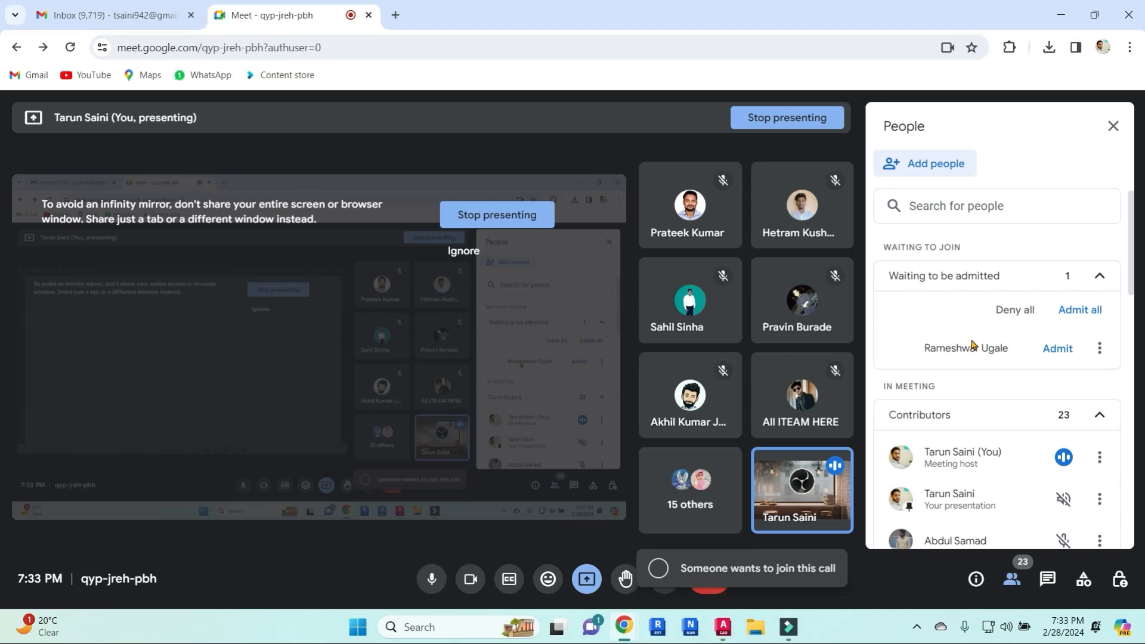
pyautogui.click(1061, 15)
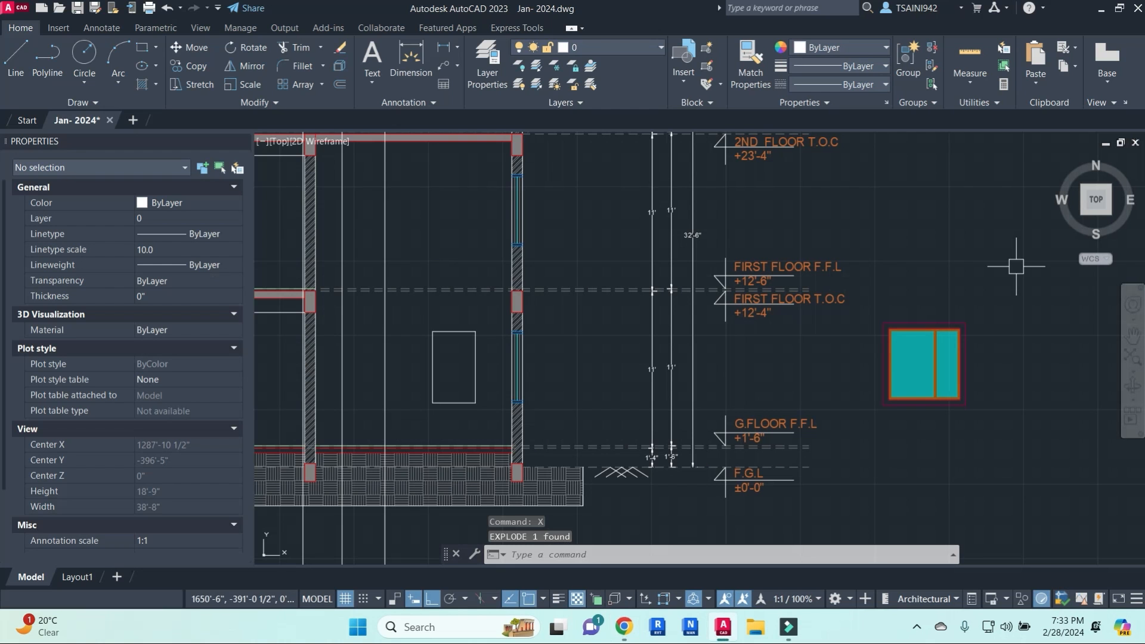
# - Match the section's ground-floor window rectangle to the properties of the pasted window's outer surround line
pyautogui.write('MA')
pyautogui.press('Return')
pyautogui.scroll(6, 964, 367)
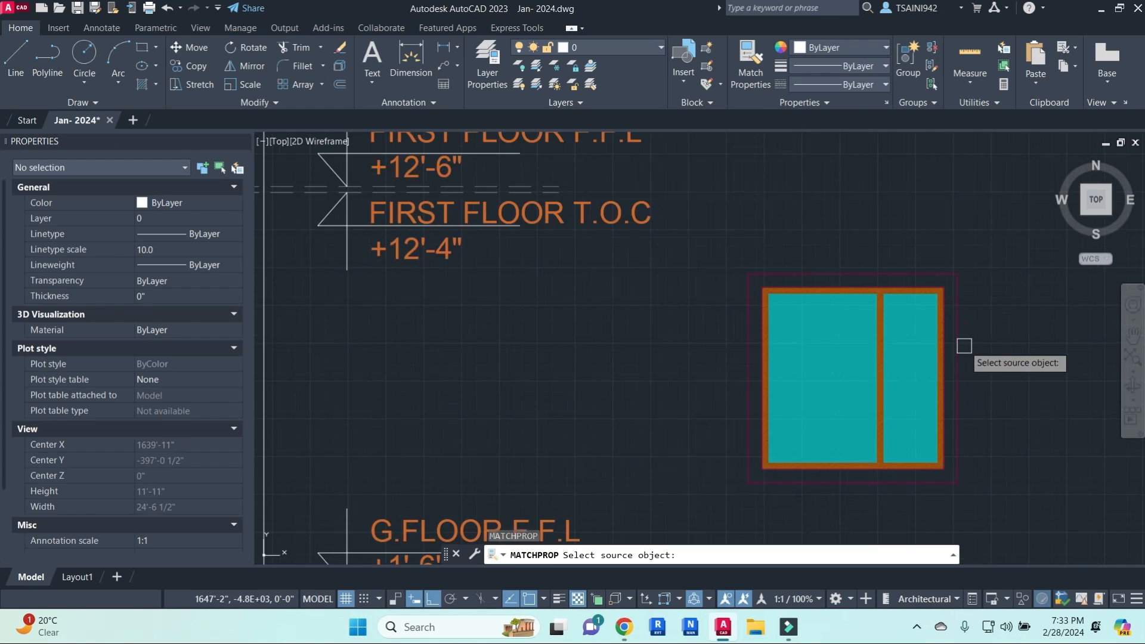
pyautogui.scroll(-4, 914, 375)
pyautogui.moveTo(642, 385); pyautogui.dragTo(1047, 310, button='middle')
pyautogui.scroll(-4, 448, 397)
pyautogui.moveTo(441, 408); pyautogui.dragTo(797, 410, button='middle')
pyautogui.click(678, 432)
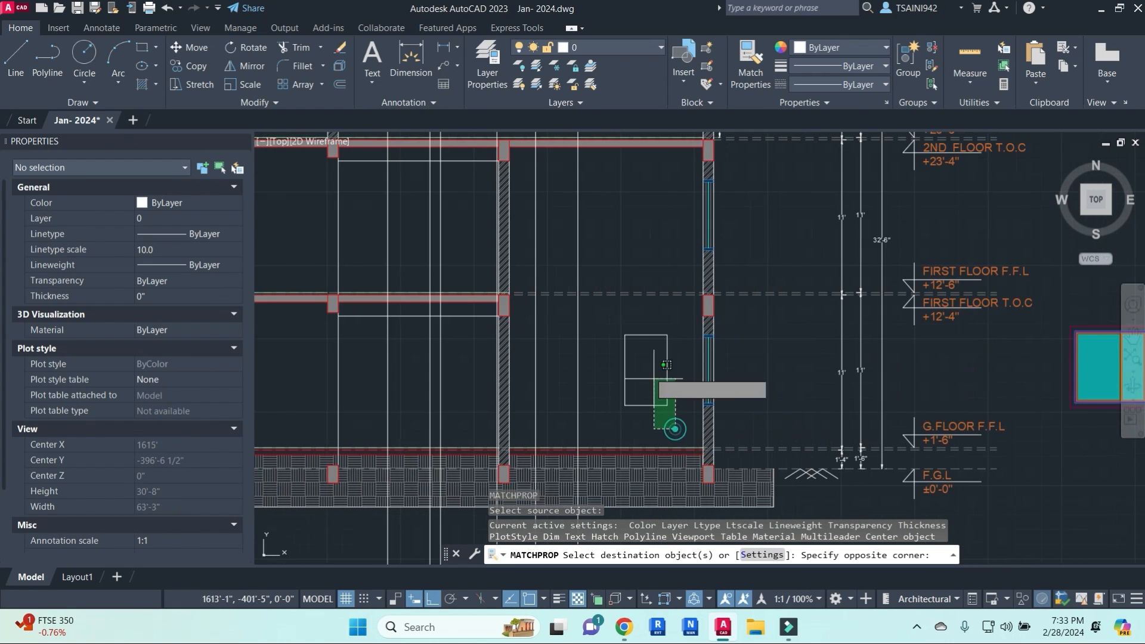
pyautogui.click(593, 299)
pyautogui.press('Return')
# - Offset the four edges of the section's window rectangle 2" inward to form the frame
pyautogui.write('o')
pyautogui.press('Return')
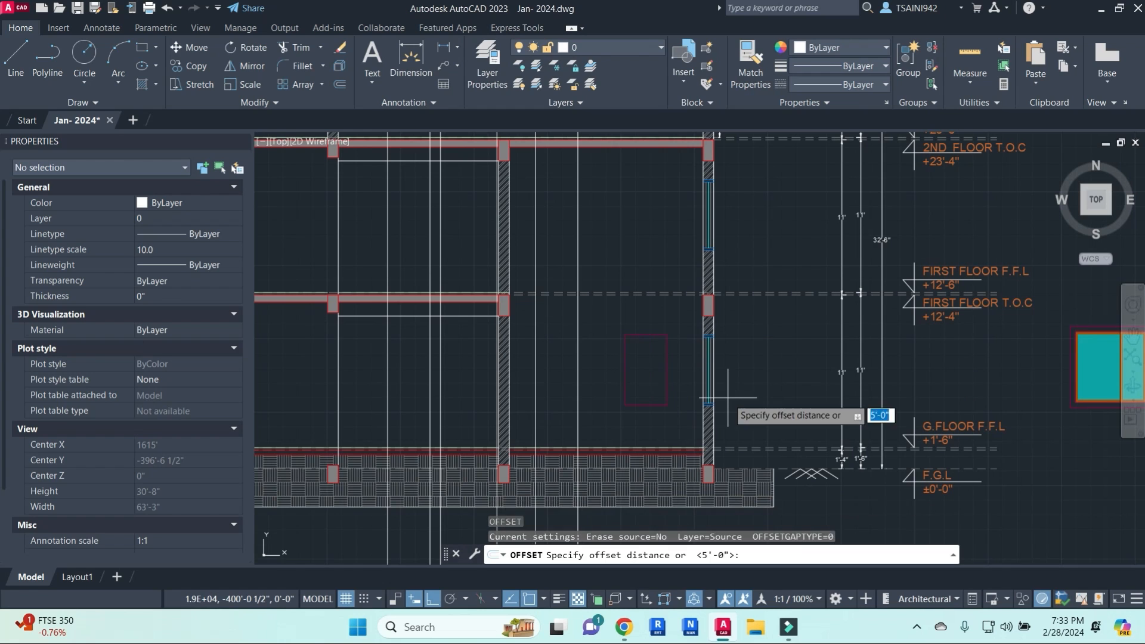
pyautogui.press('Return')
pyautogui.click(647, 335)
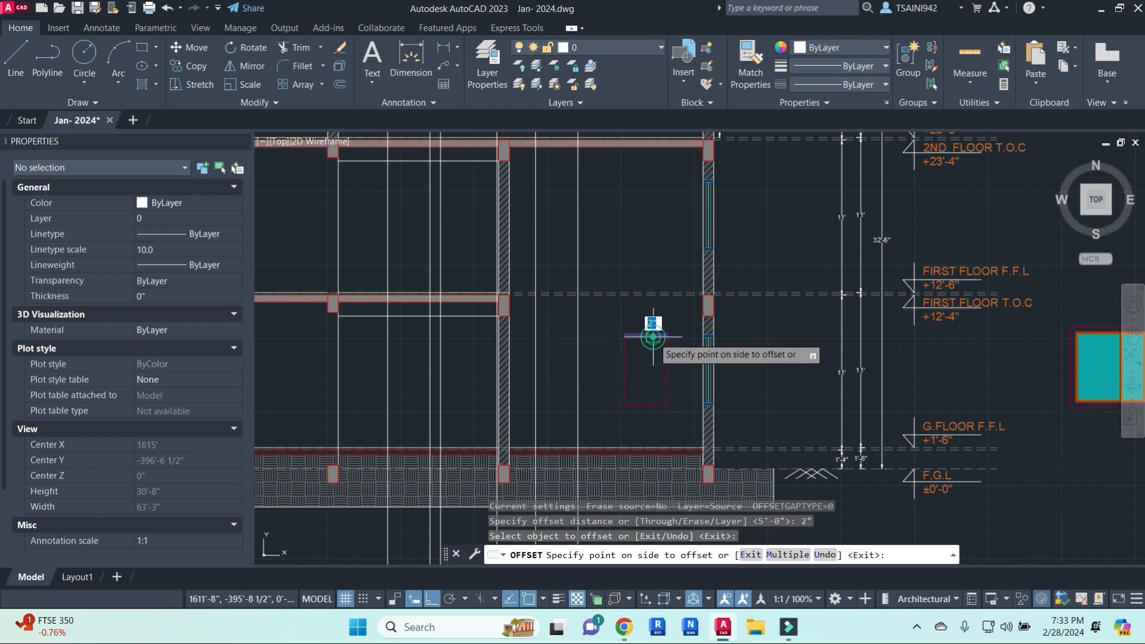
pyautogui.click(662, 385)
pyautogui.click(627, 382)
pyautogui.click(632, 368)
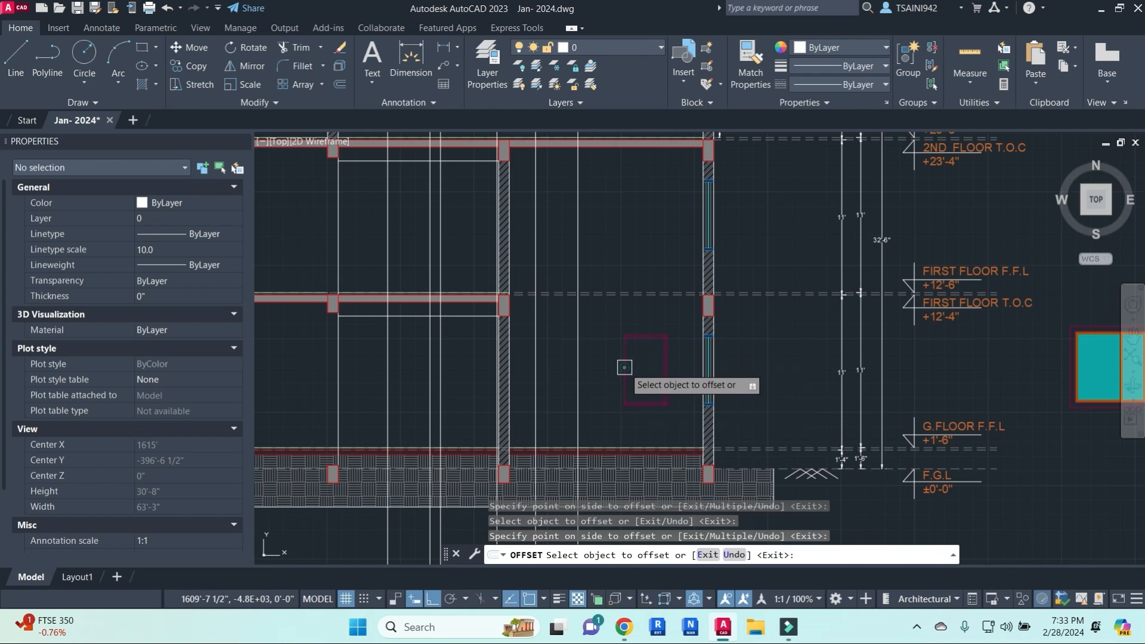
pyautogui.click(625, 374)
pyautogui.press('Escape')
# - Fillet the two upper corners of the inner frame lines with zero radius
pyautogui.scroll(5, 638, 349)
pyautogui.write('f')
pyautogui.press('Return')
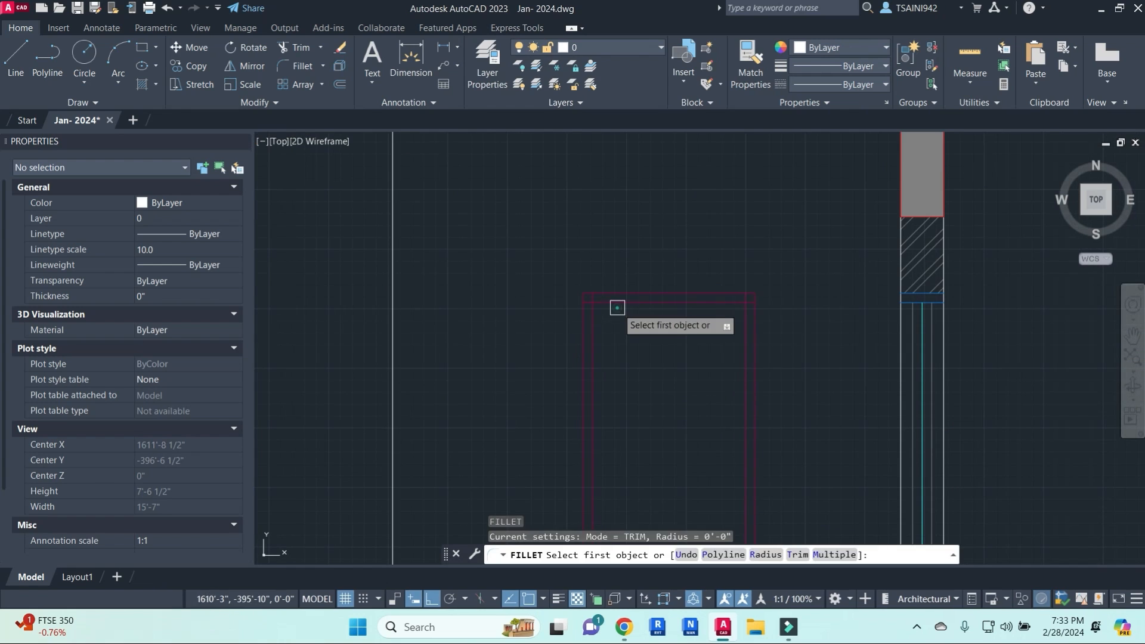
pyautogui.click(616, 306)
pyautogui.click(595, 335)
pyautogui.press('Return')
pyautogui.click(709, 303)
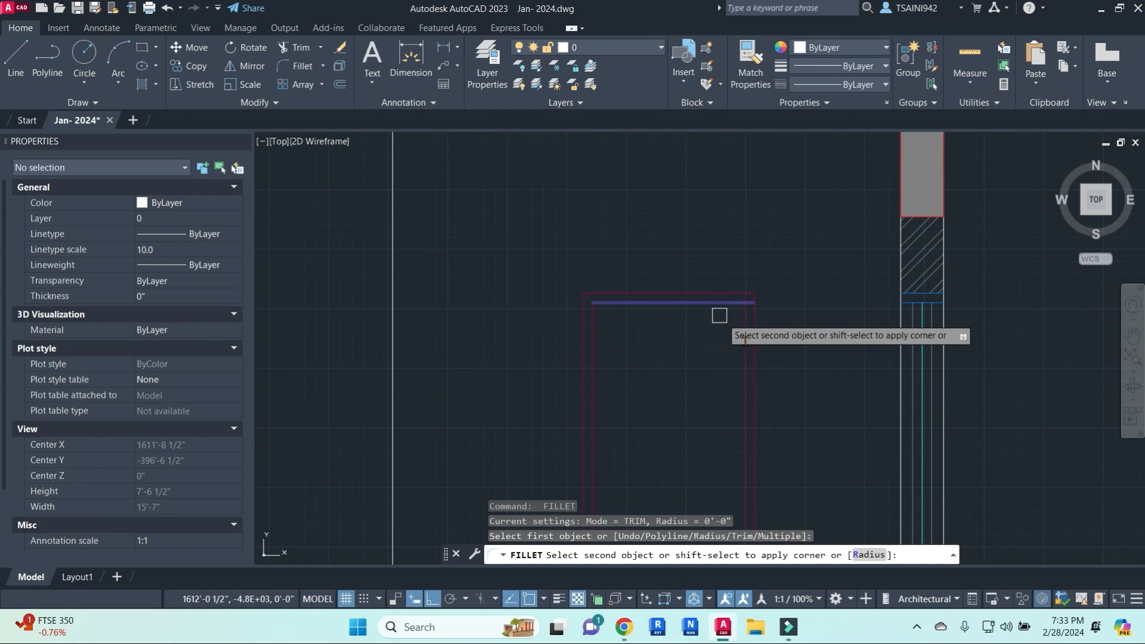
pyautogui.click(745, 355)
pyautogui.press('Return')
# - Fillet the two lower corners of the inner frame lines using the Multiple option
pyautogui.moveTo(740, 445); pyautogui.dragTo(732, 339, button='middle')
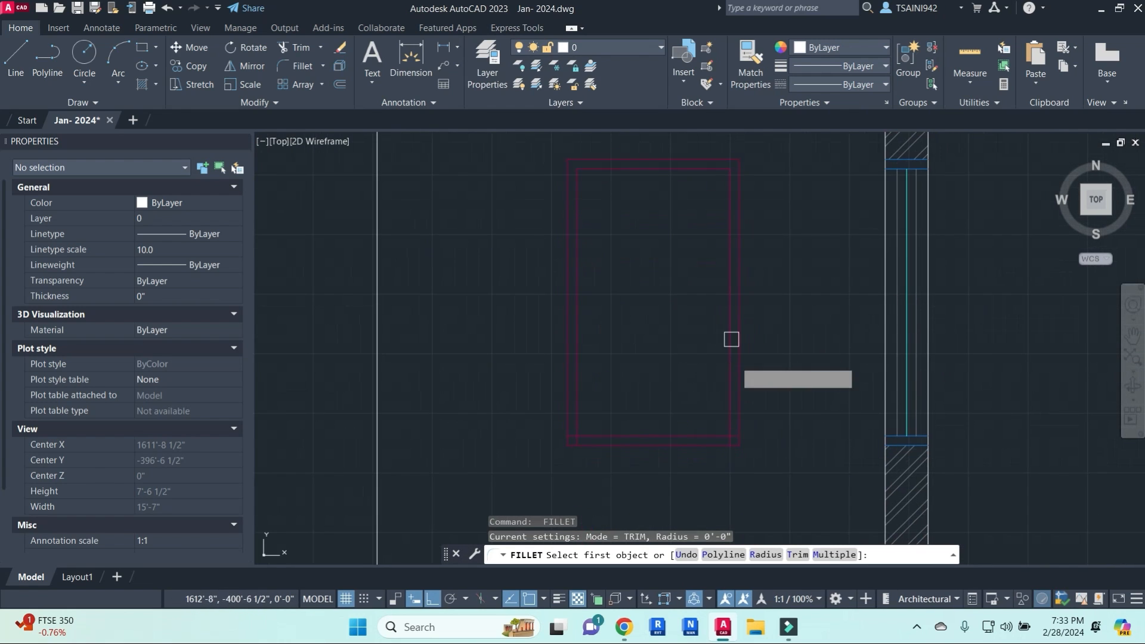
pyautogui.write('m')
pyautogui.press('Return')
pyautogui.click(730, 396)
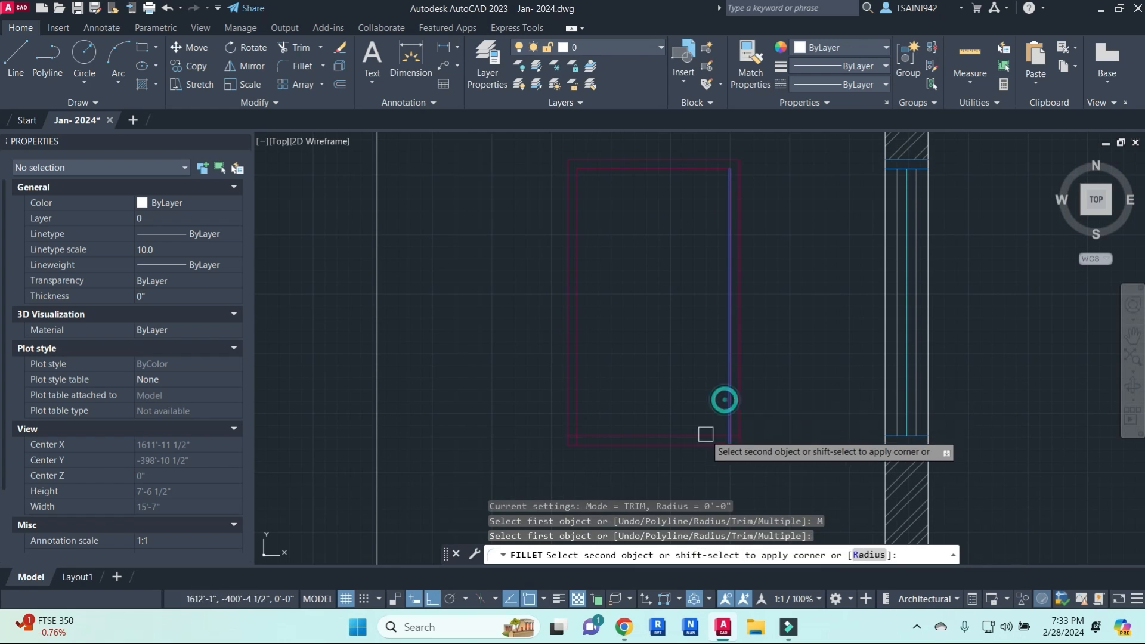
pyautogui.click(702, 436)
pyautogui.click(578, 421)
pyautogui.click(594, 435)
pyautogui.scroll(-4, 625, 385)
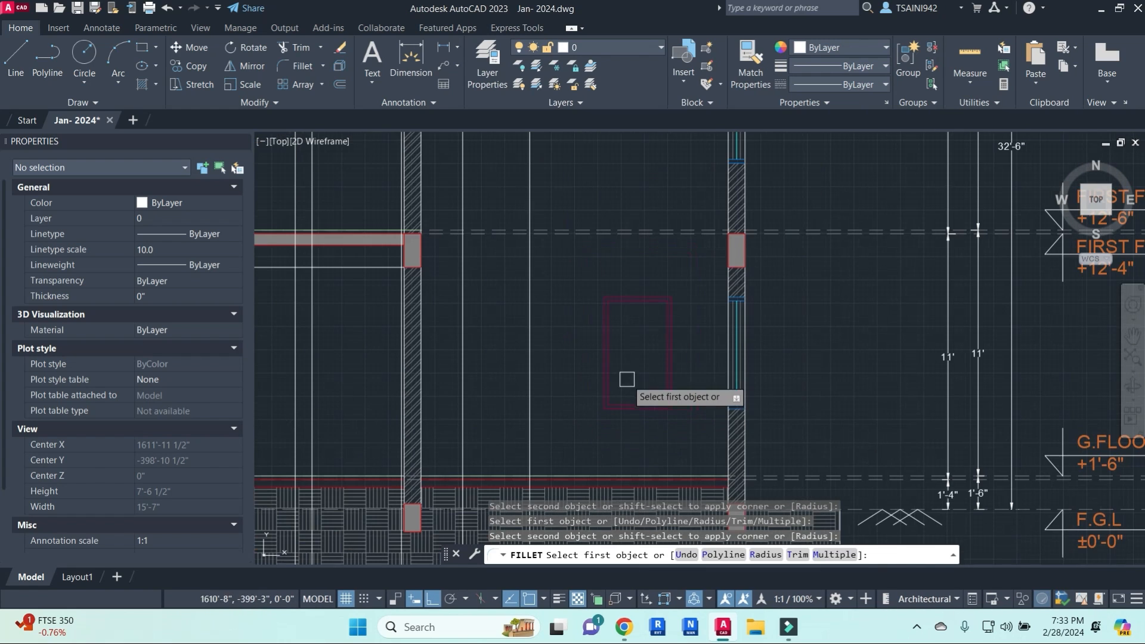
pyautogui.press('Escape')
pyautogui.click(582, 278)
pyautogui.click(721, 430)
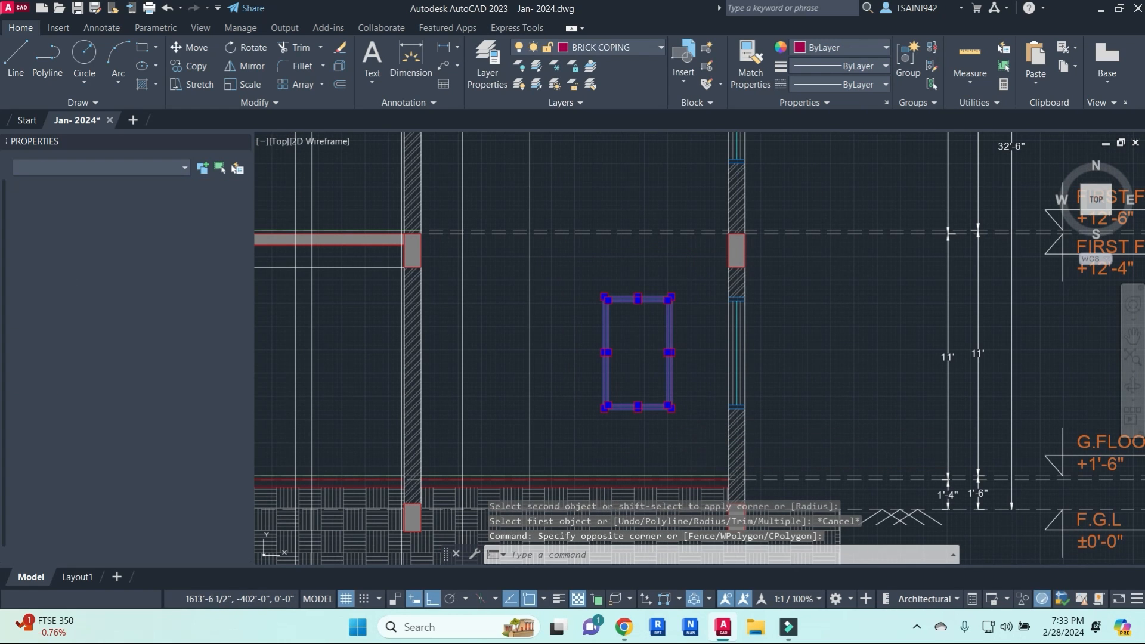
pyautogui.scroll(-3, 710, 431)
pyautogui.write('h')
pyautogui.press('Return')
pyautogui.press('Escape')
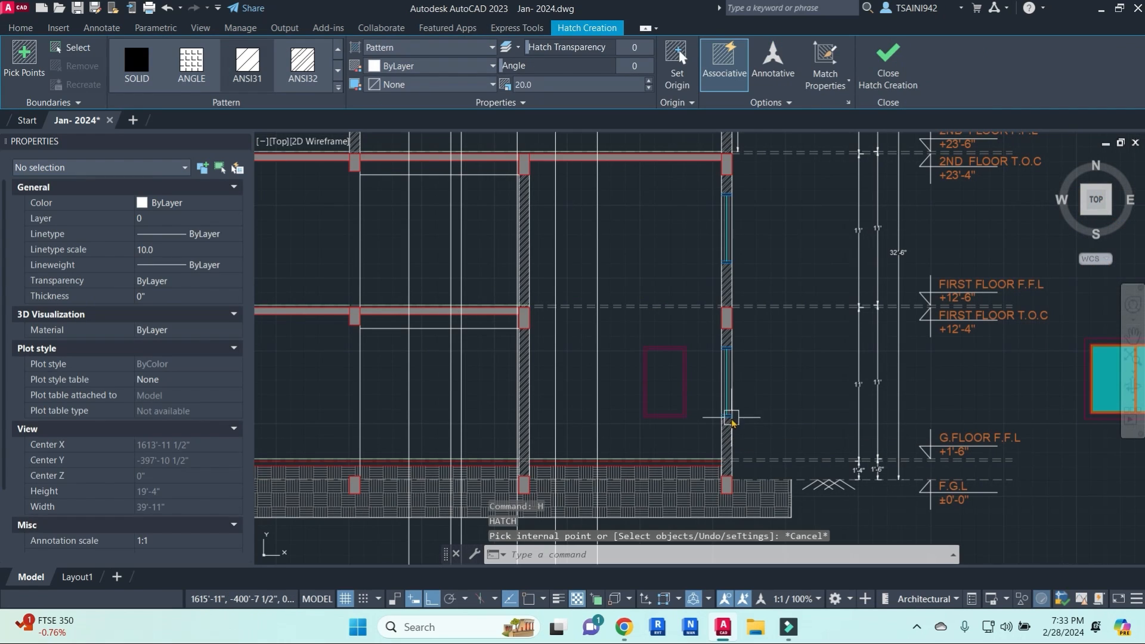
# - Hatch the frame band between the window's outer and inner rectangles
pyautogui.press('Return')
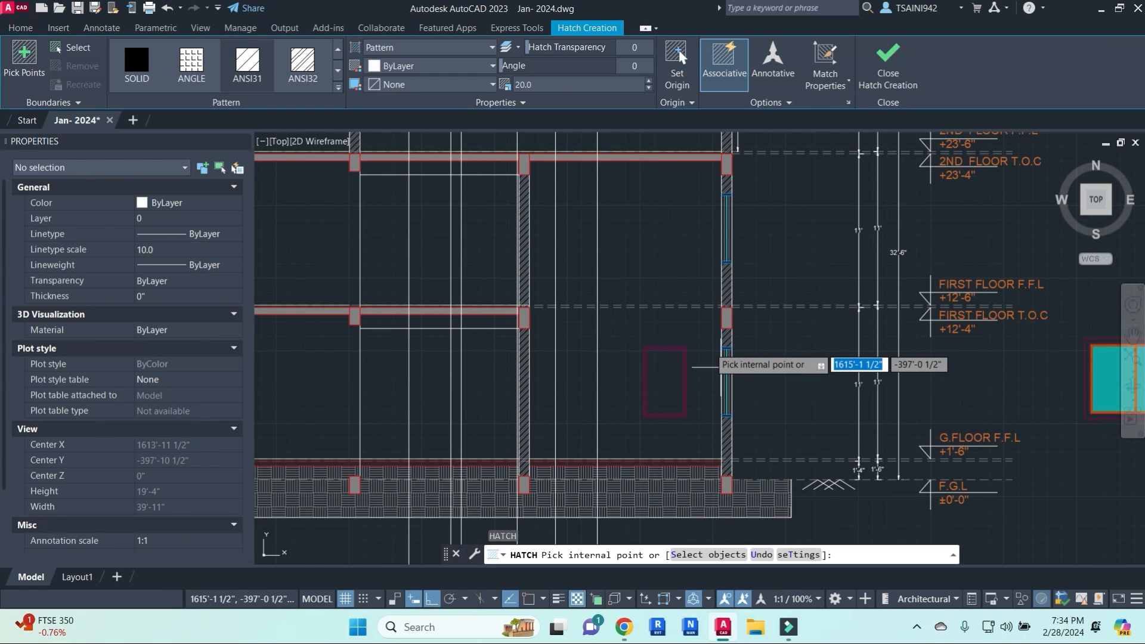
pyautogui.scroll(2, 681, 350)
pyautogui.click(682, 350)
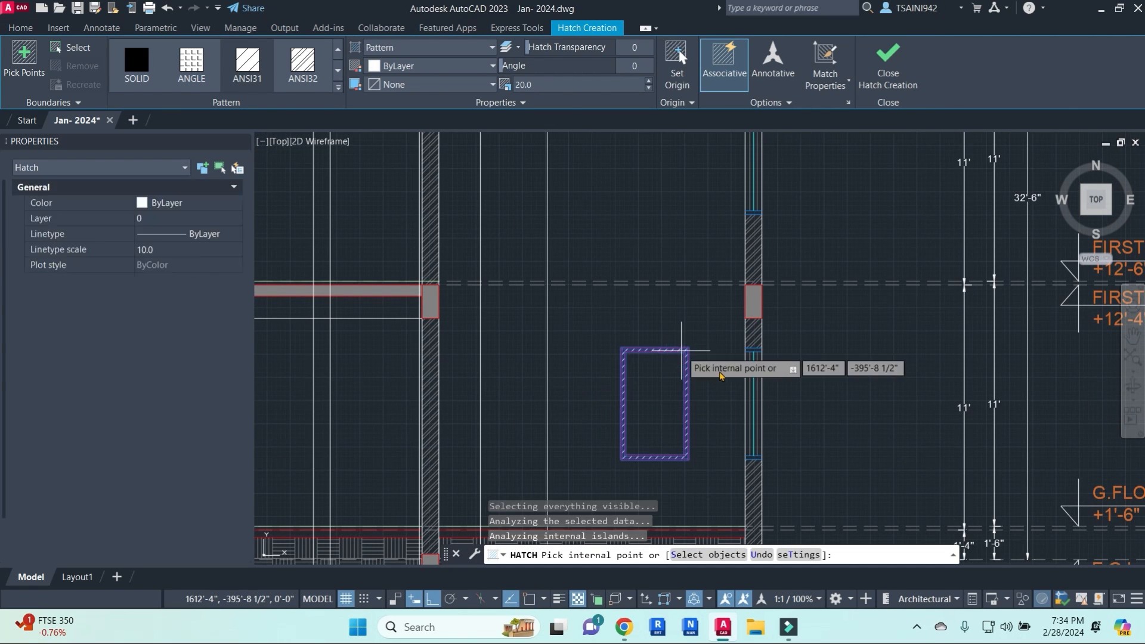
pyautogui.press('Escape')
# - Match the frame band's hatch to the orange frame fill of the pasted elevation window
pyautogui.write('m')
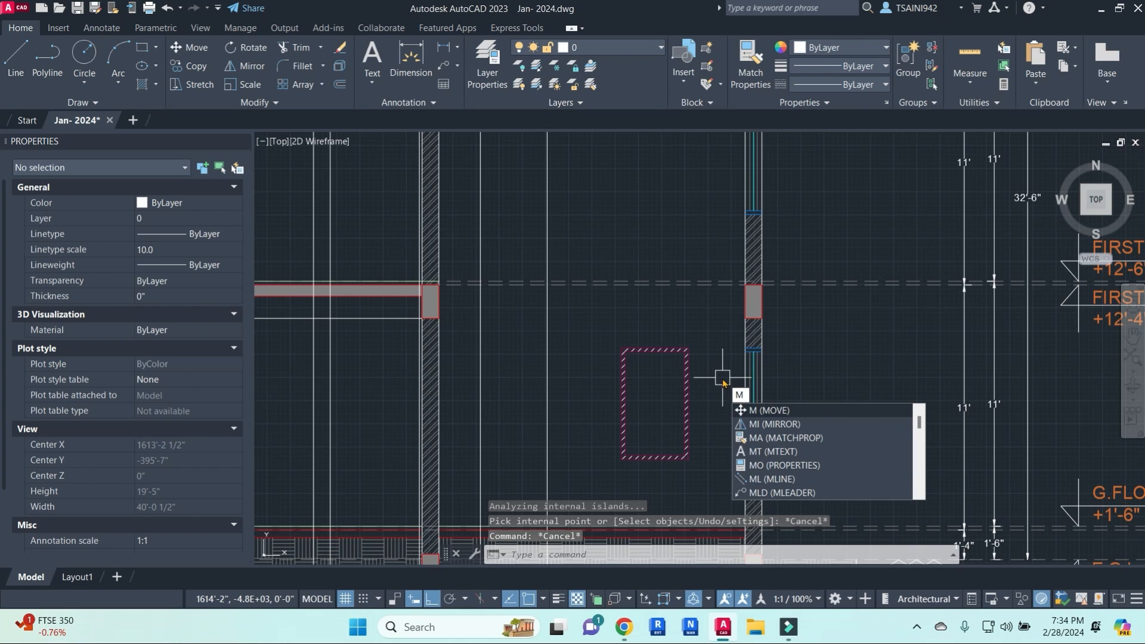
pyautogui.write('a')
pyautogui.press('Return')
pyautogui.moveTo(931, 405); pyautogui.dragTo(604, 393, button='middle')
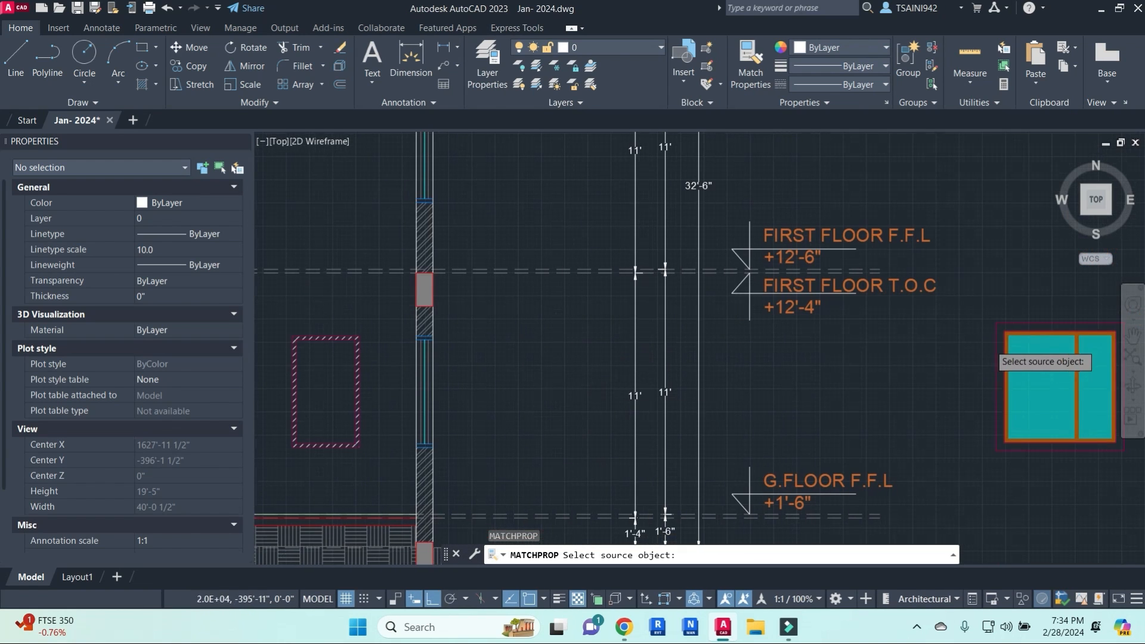
pyautogui.scroll(8, 996, 341)
pyautogui.click(1066, 290)
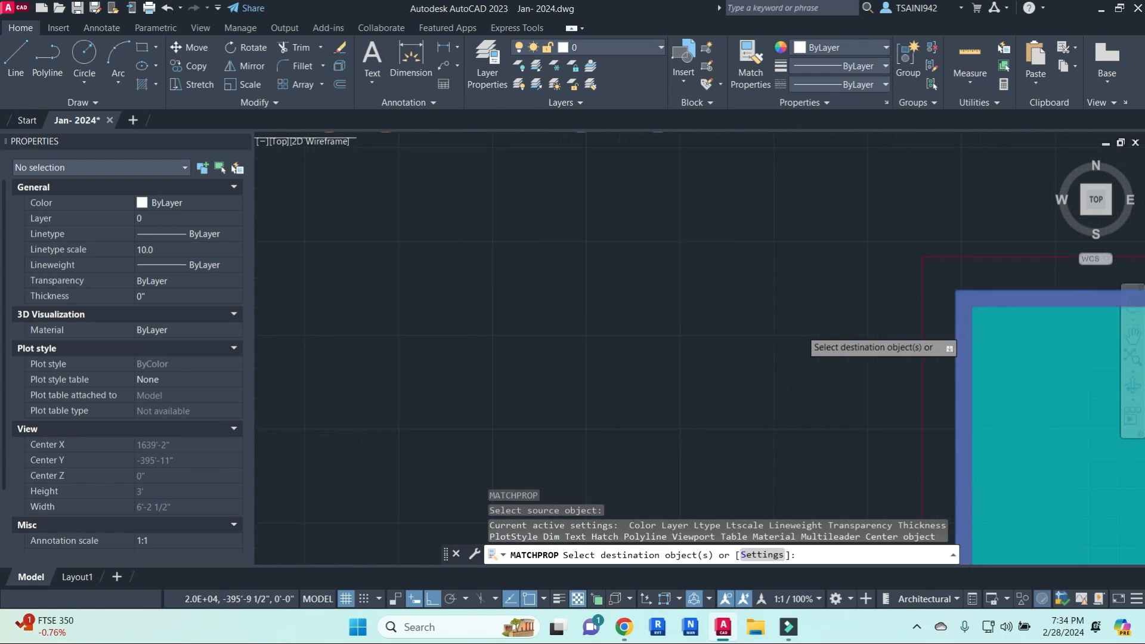
pyautogui.scroll(-6, 800, 332)
pyautogui.scroll(4, 477, 322)
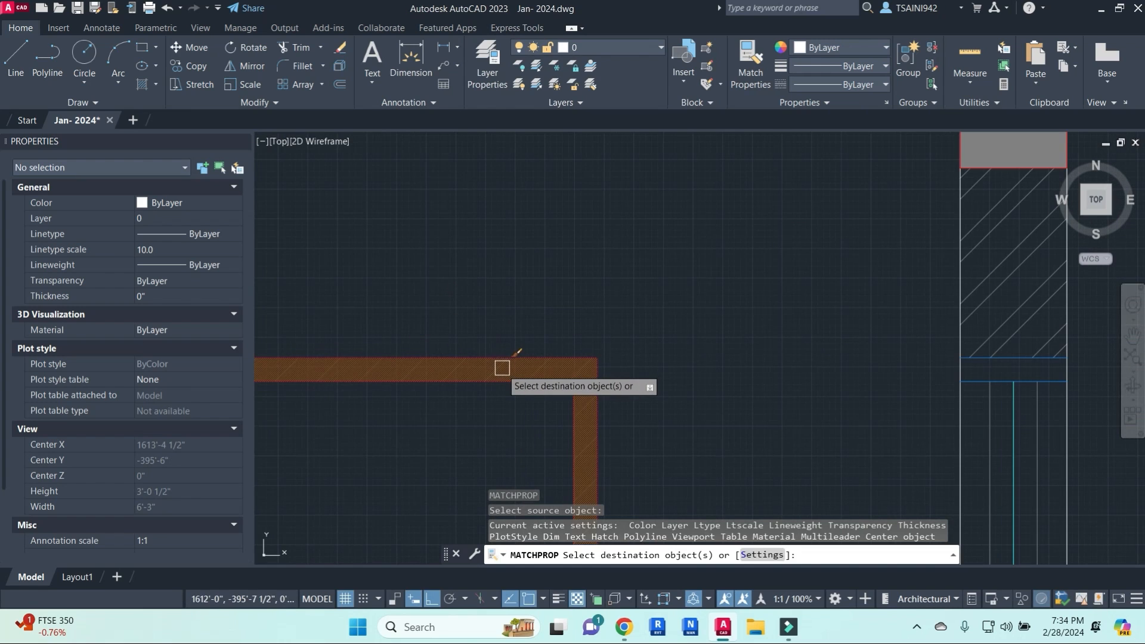
pyautogui.scroll(-6, 501, 364)
pyautogui.moveTo(706, 408); pyautogui.dragTo(679, 379, button='middle')
pyautogui.press('Escape')
pyautogui.press('Escape')
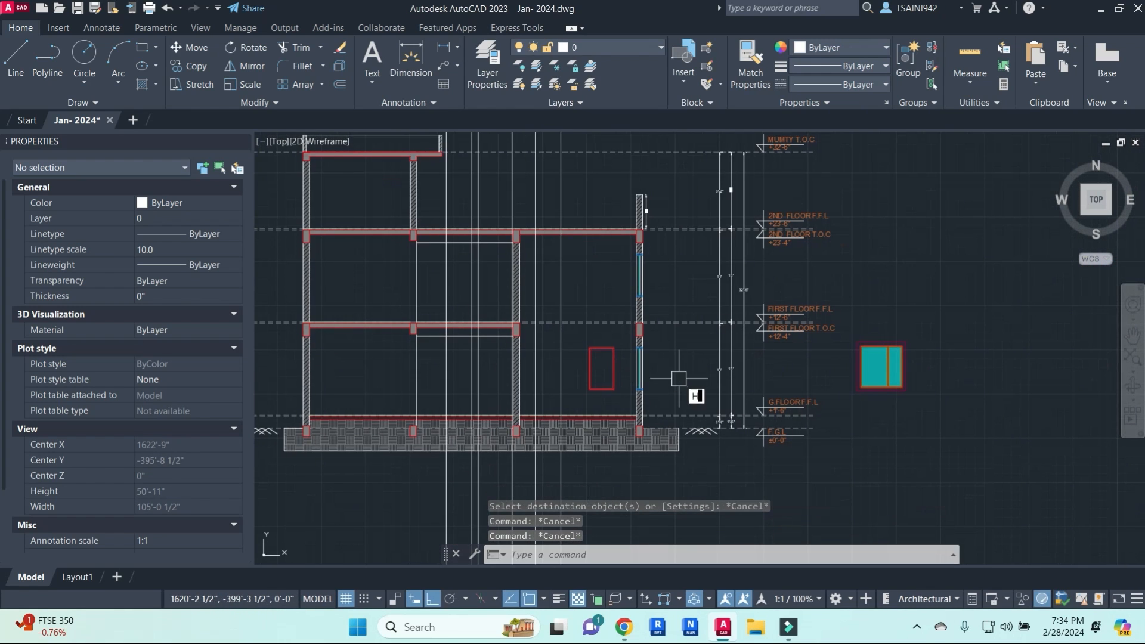
# - Hatch the glass area inside the window's inner frame rectangle
pyautogui.write('h')
pyautogui.press('Return')
pyautogui.scroll(2, 572, 368)
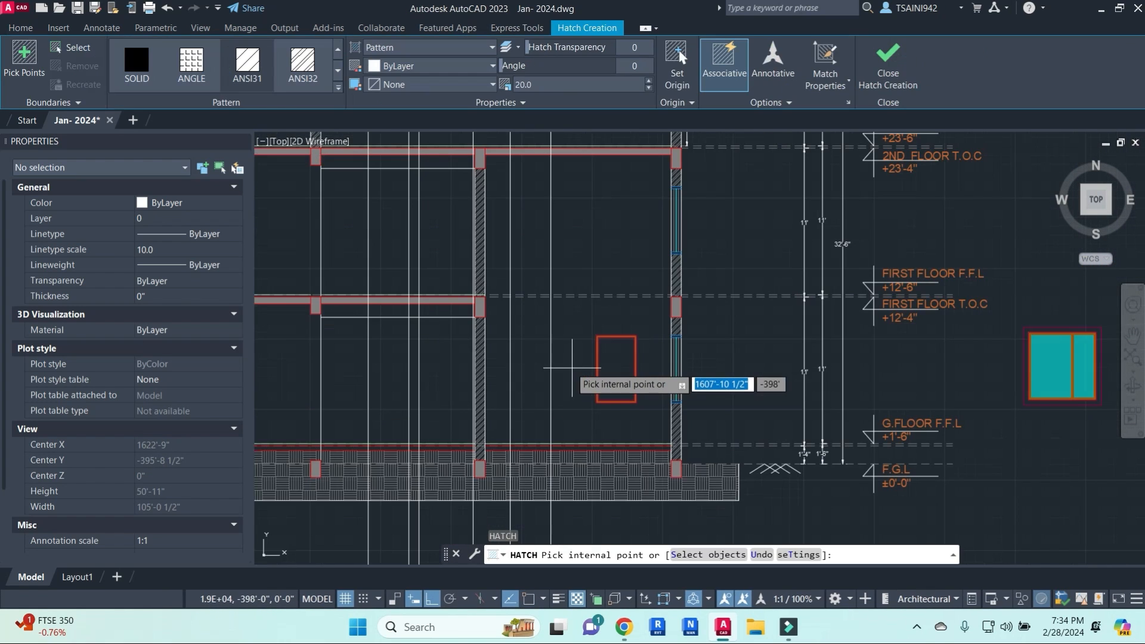
pyautogui.click(610, 365)
pyautogui.rightClick(619, 369)
pyautogui.click(650, 376)
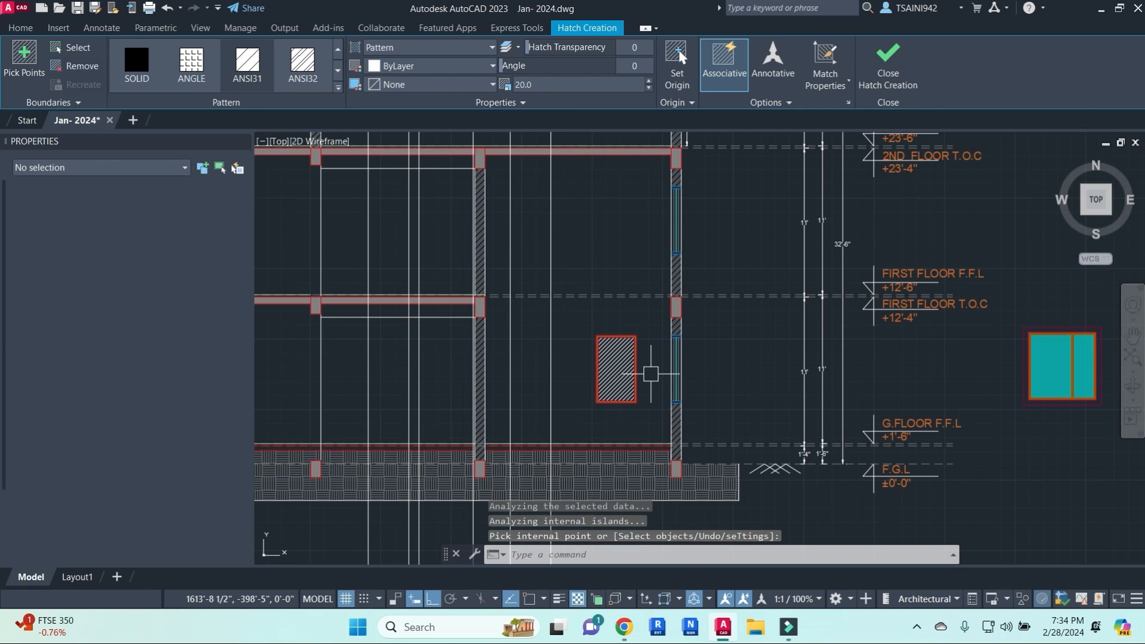
pyautogui.press('Escape')
# - Match the glass area's hatch to the cyan glass fill of the pasted elevation window
pyautogui.write('ma')
pyautogui.press('Return')
pyautogui.click(1048, 363)
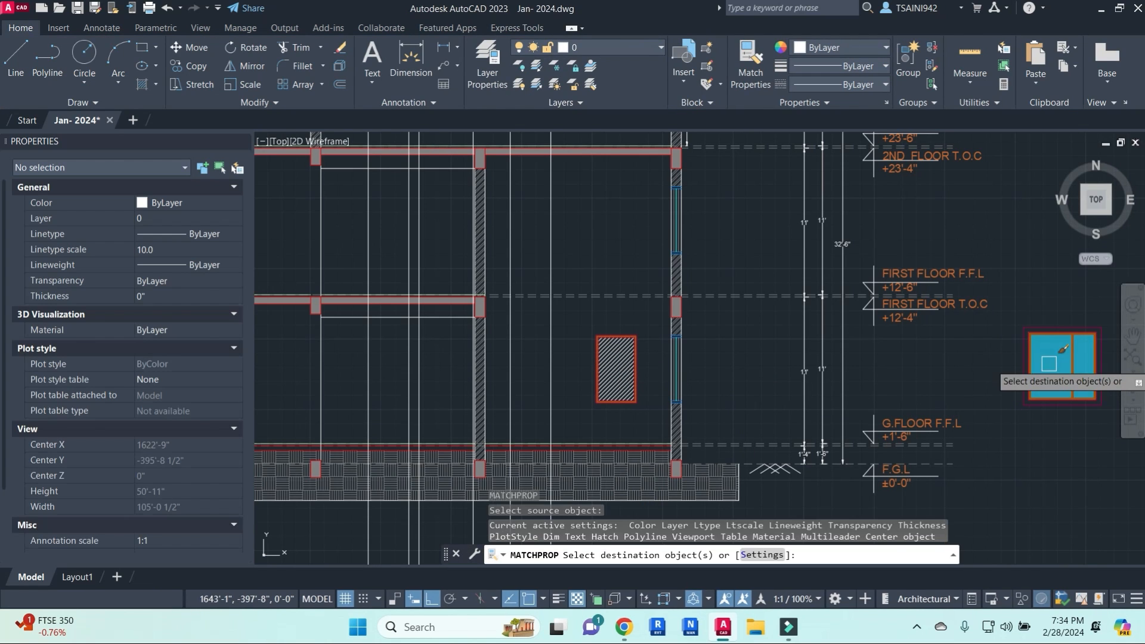
pyautogui.click(621, 366)
pyautogui.press('Escape')
pyautogui.press('Escape')
# - Copy the hatched window from its lower-left corner and paste it as a block between the two vertical projection lines beside it
pyautogui.click(637, 408)
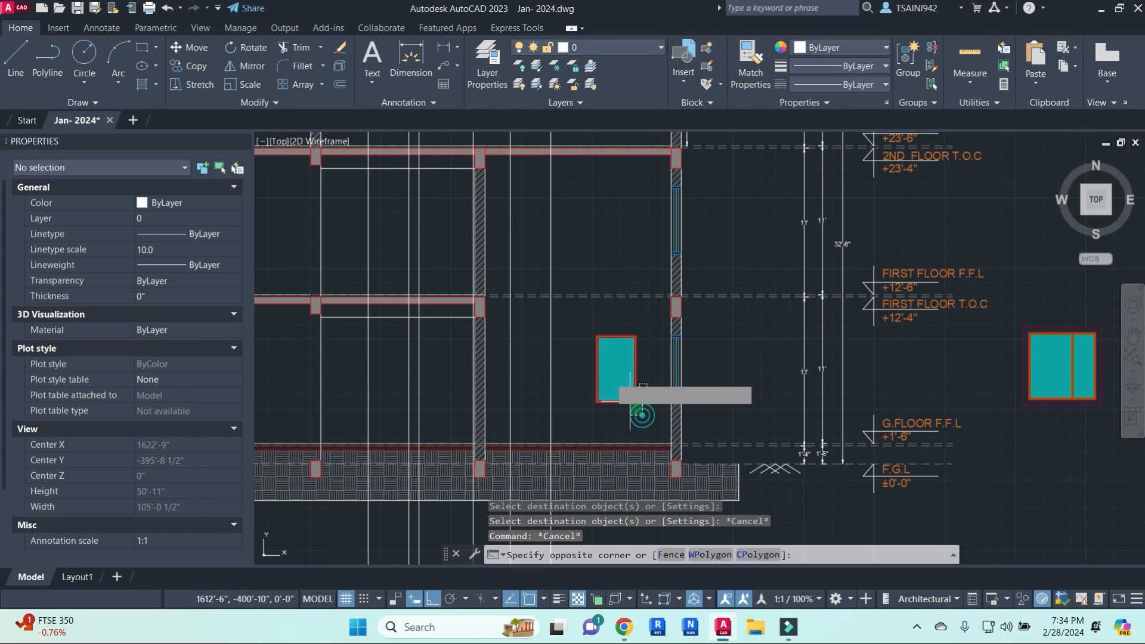
pyautogui.click(569, 325)
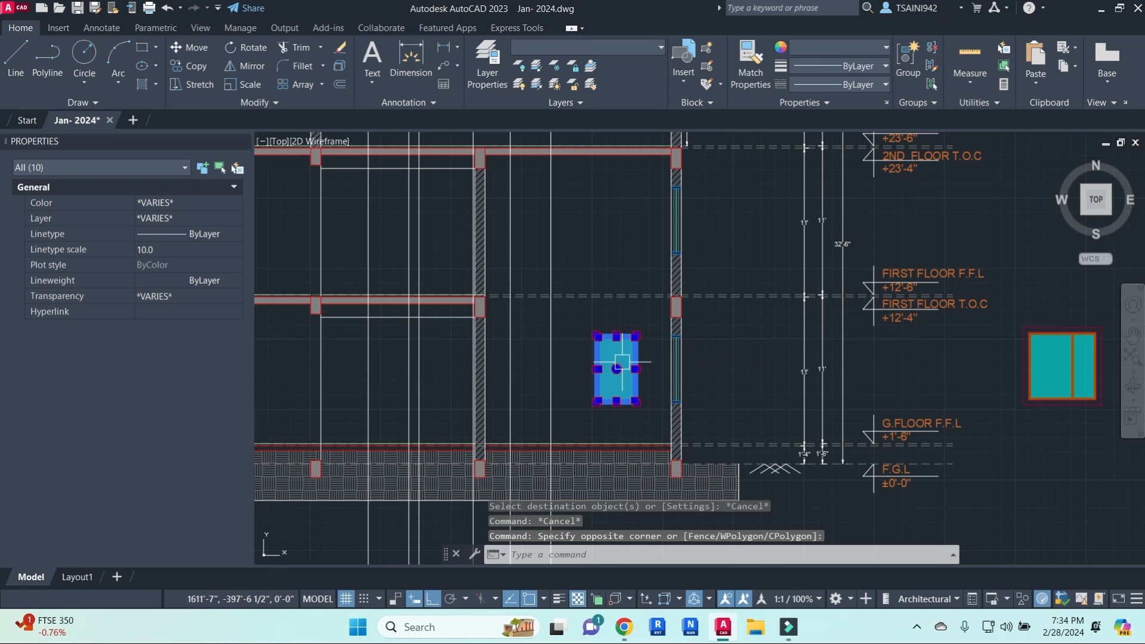
pyautogui.hotkey('ctrl', 'shift', 'c')
pyautogui.scroll(5, 596, 402)
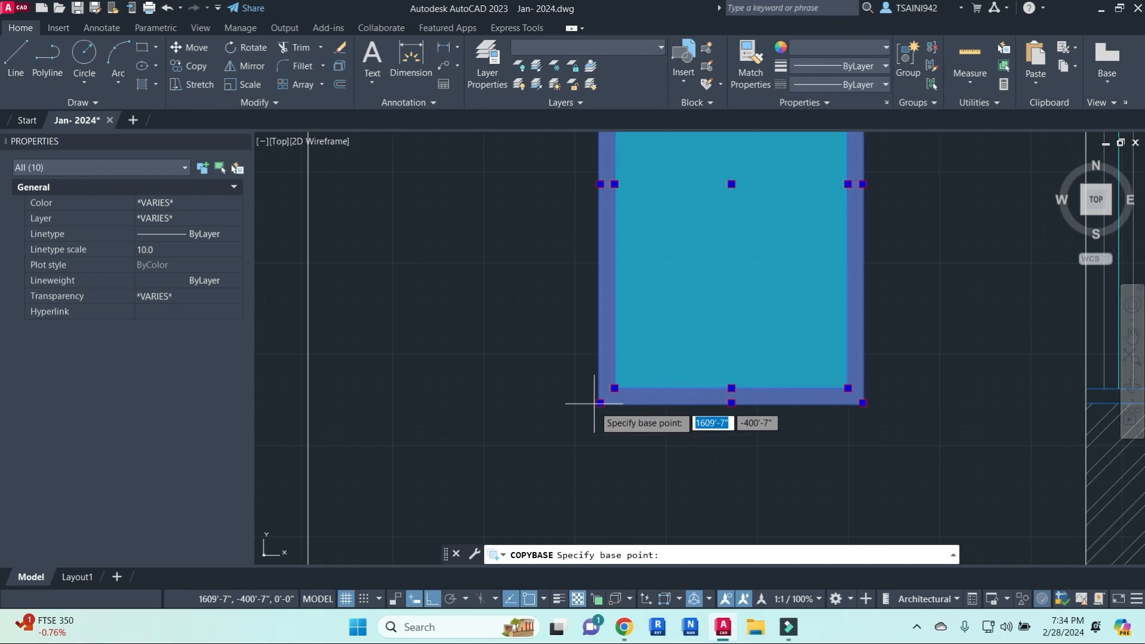
pyautogui.click(600, 400)
pyautogui.hotkey('ctrl', 'shift', 'v')
pyautogui.scroll(-4, 587, 425)
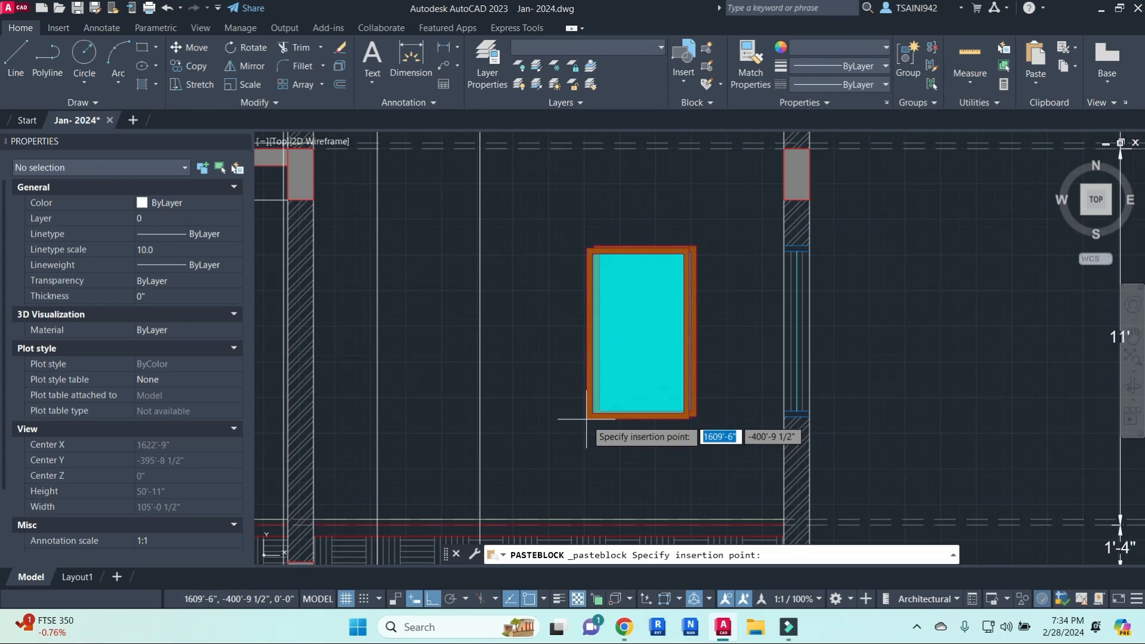
pyautogui.press('Escape')
pyautogui.press('Escape')
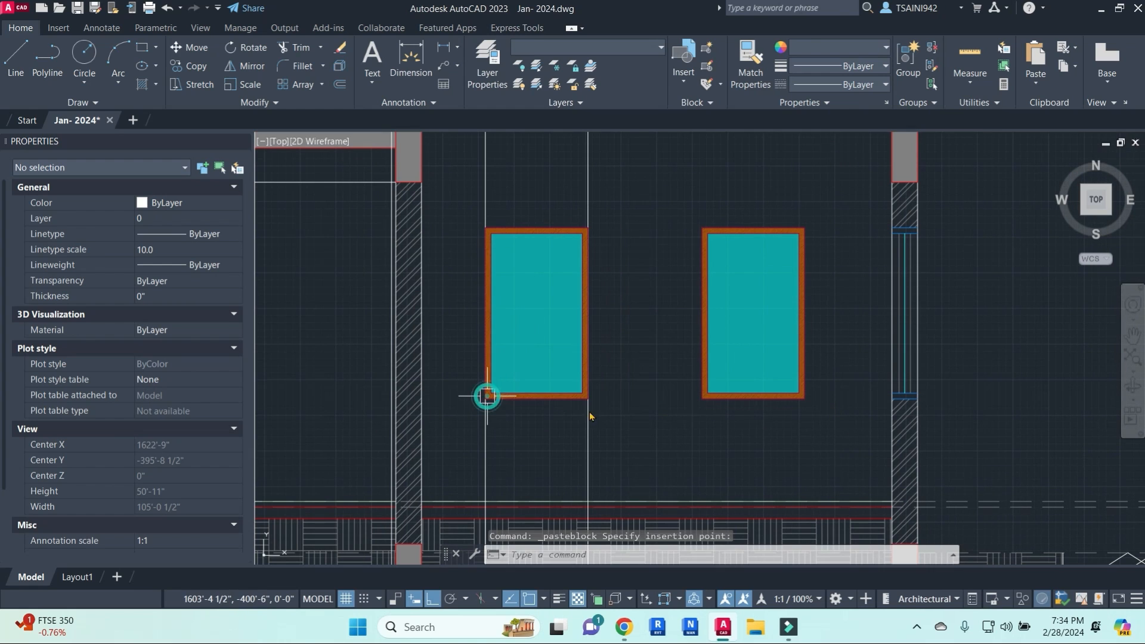
# - Draw a horizontal construction line along the original window's bottom edge to check the pasted window's alignment
pyautogui.write('xl')
pyautogui.press('Return')
pyautogui.write('h')
pyautogui.press('Return')
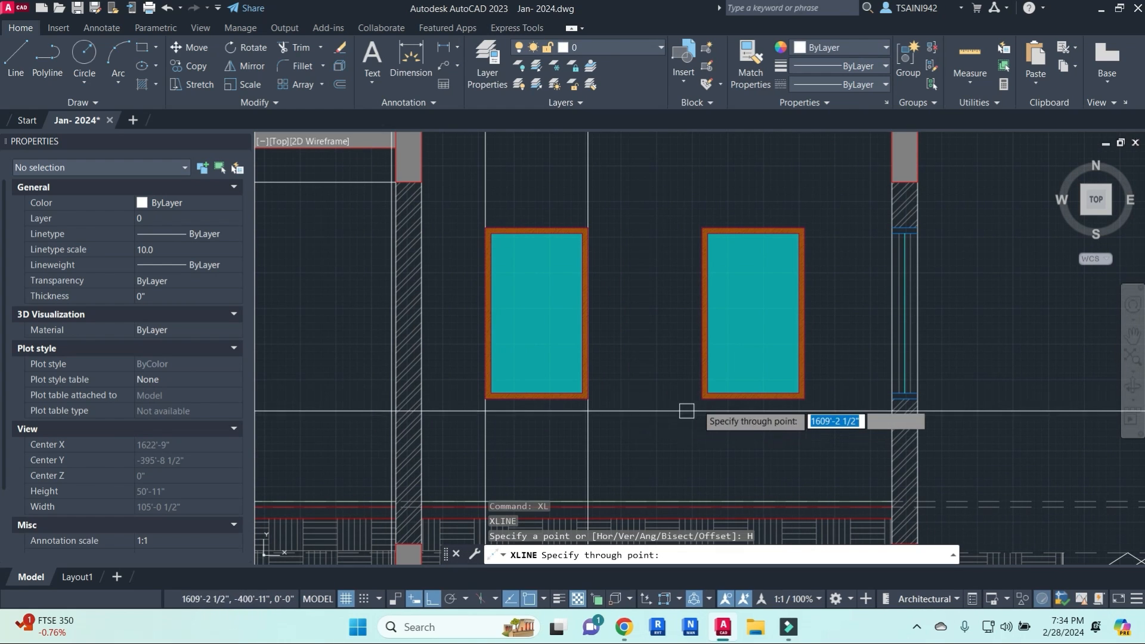
pyautogui.scroll(10, 555, 400)
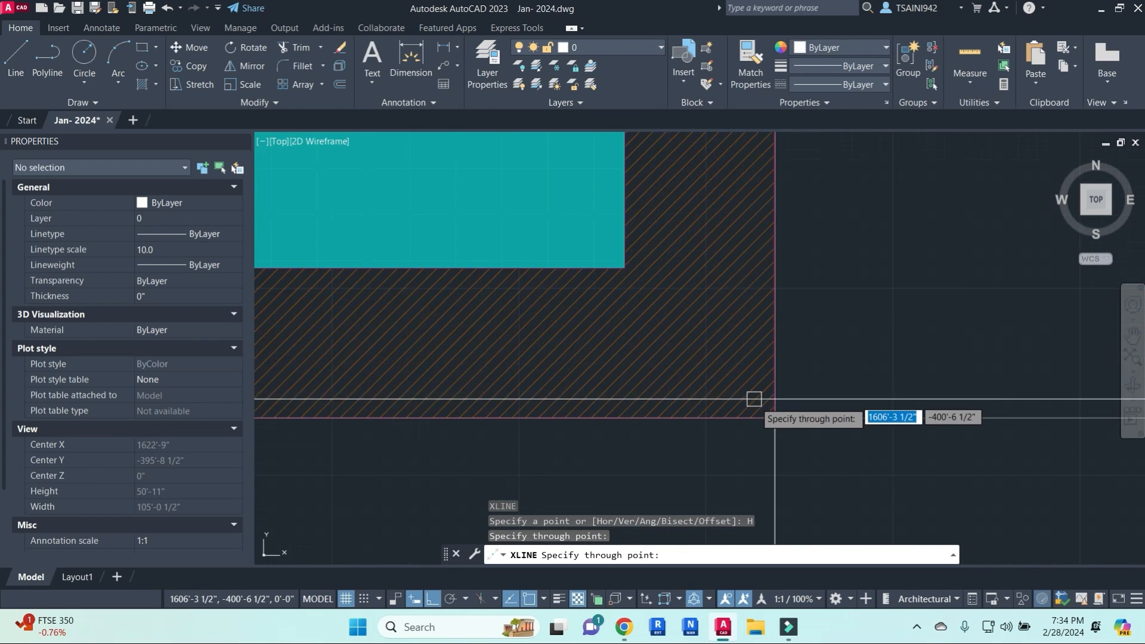
pyautogui.scroll(7, 764, 401)
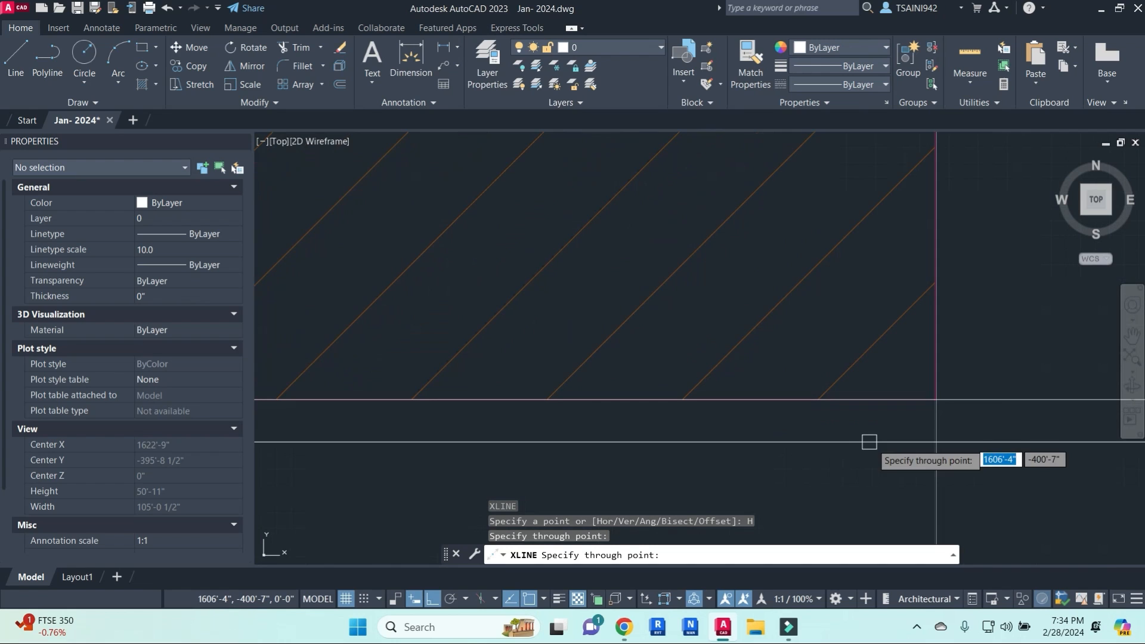
pyautogui.scroll(-7, 901, 405)
pyautogui.click(907, 402)
pyautogui.press('Escape')
pyautogui.scroll(2, 884, 374)
pyautogui.click(884, 374)
pyautogui.scroll(5, 925, 414)
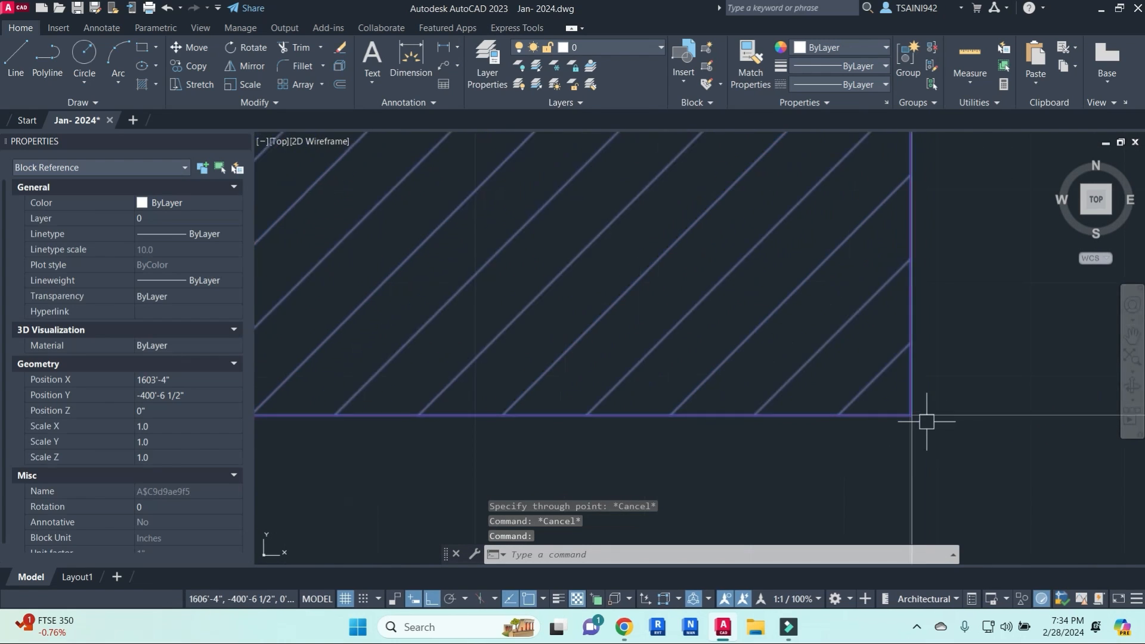
pyautogui.scroll(-5, 756, 411)
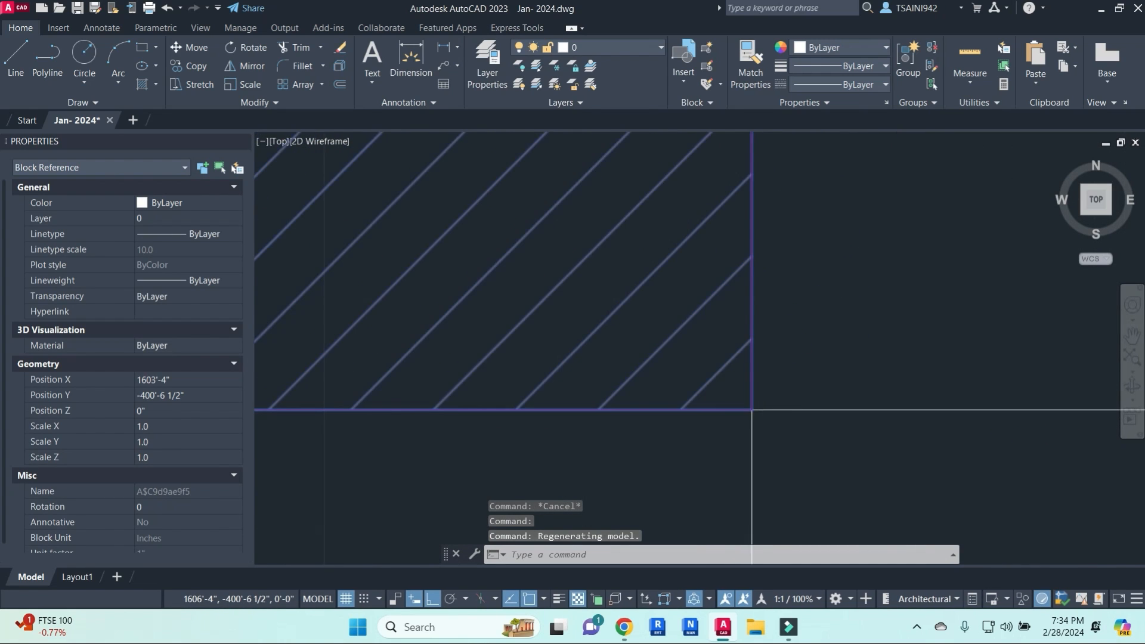
# - Erase the horizontal construction line and the two vertical projection lines running along the pasted window's sides
pyautogui.press('Escape')
pyautogui.click(869, 357)
pyautogui.click(859, 473)
pyautogui.scroll(-6, 859, 473)
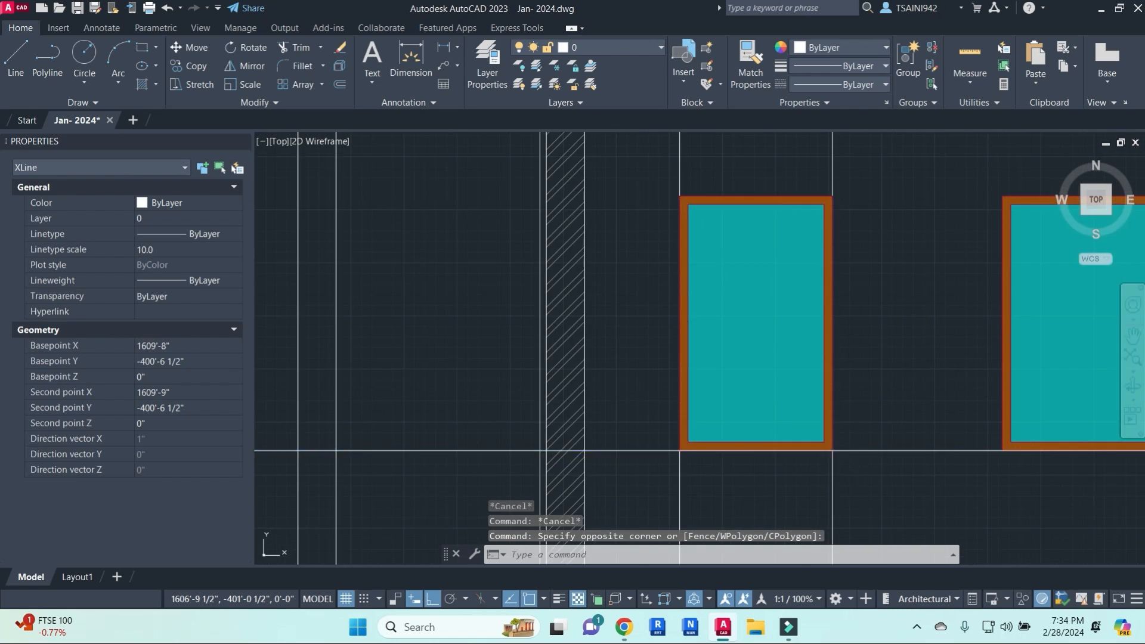
pyautogui.click(960, 481)
pyautogui.click(770, 478)
pyautogui.moveTo(887, 471); pyautogui.dragTo(714, 399, button='middle')
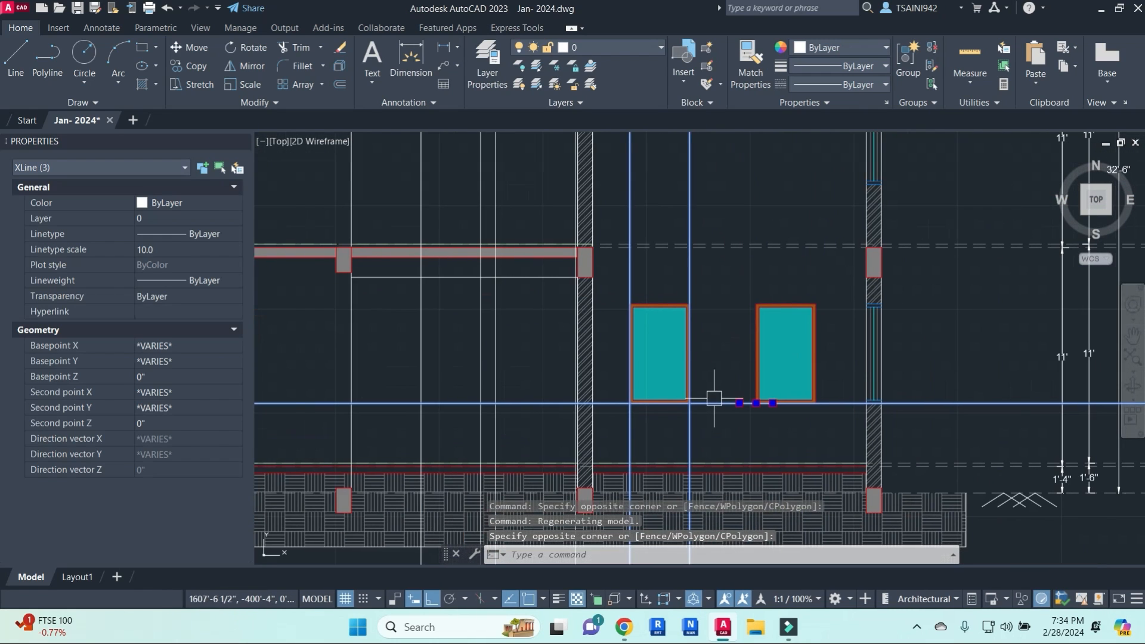
pyautogui.write('E')
pyautogui.press('Return')
# - Copy both ground-floor windows up one storey, from the ground floor F.F.L. line to the first floor F.F.L. line
pyautogui.click(617, 288)
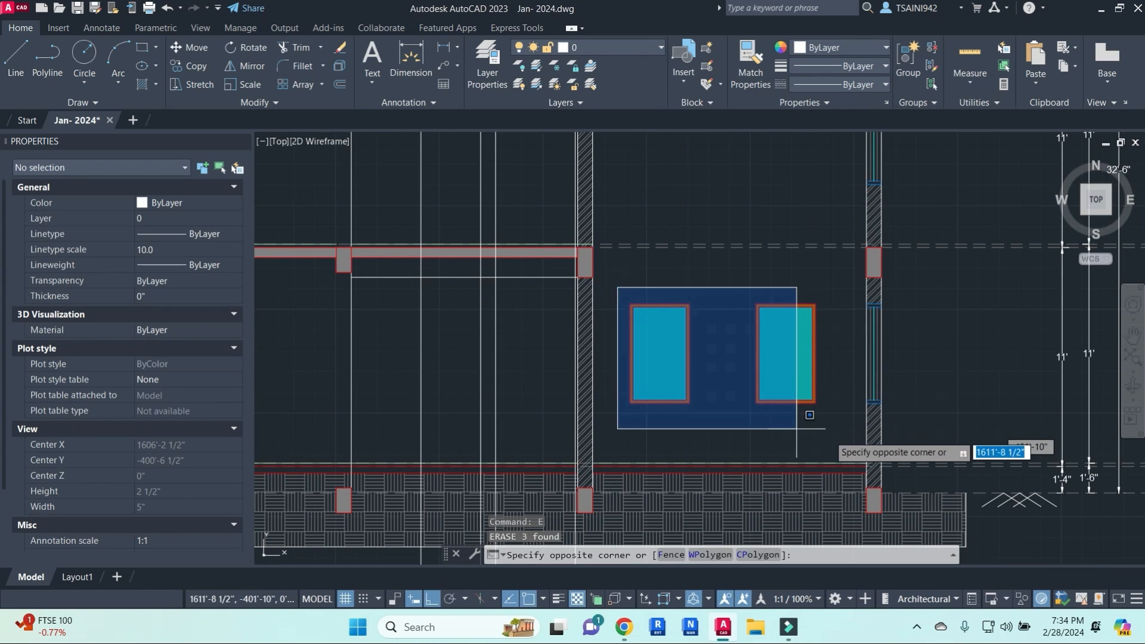
pyautogui.click(838, 434)
pyautogui.scroll(-4, 797, 358)
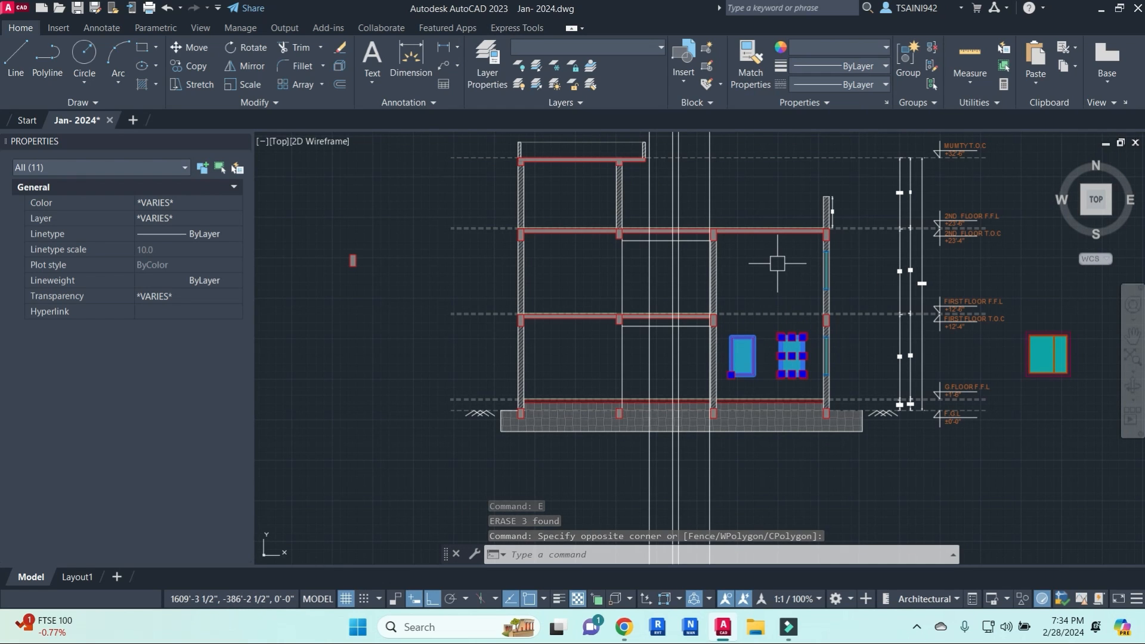
pyautogui.write('co')
pyautogui.press('Return')
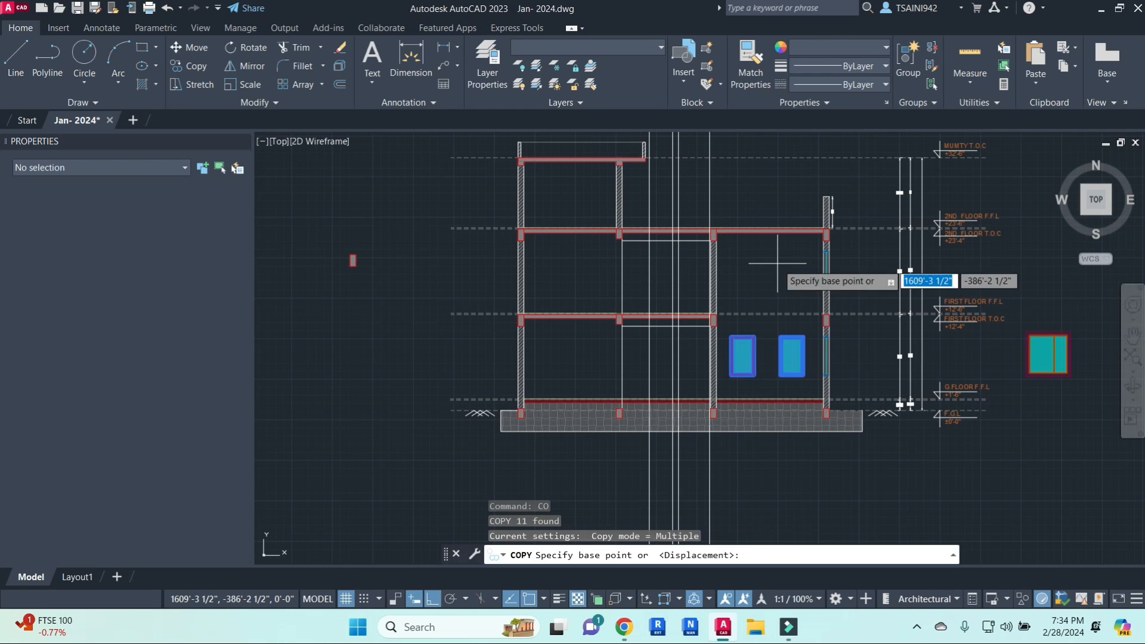
pyautogui.scroll(2, 838, 361)
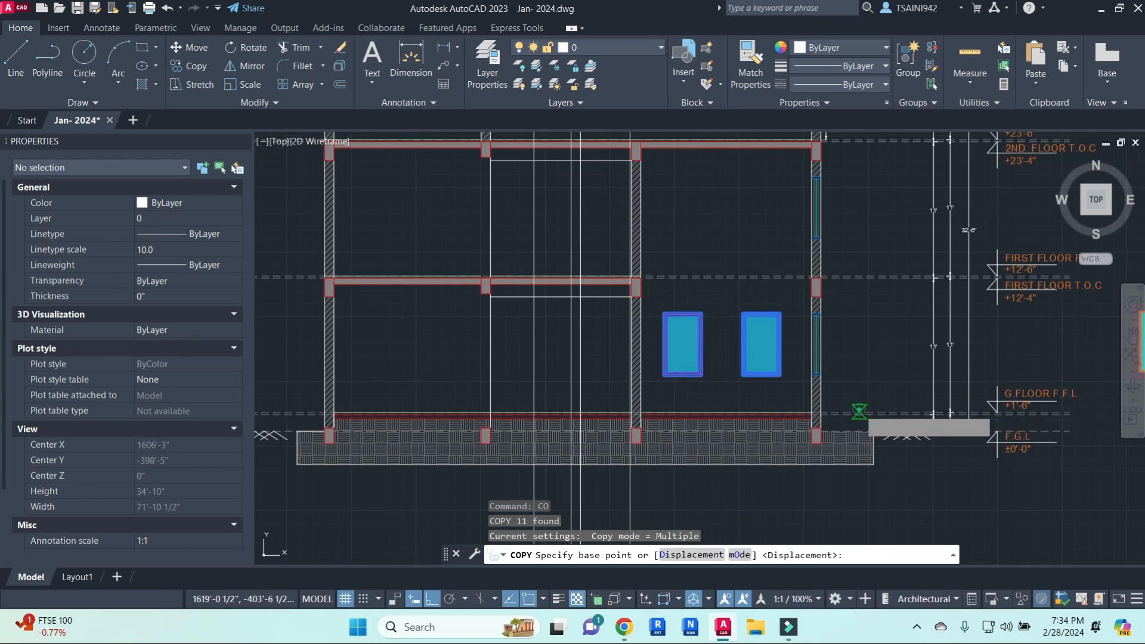
pyautogui.click(859, 411)
pyautogui.click(859, 278)
pyautogui.press('Escape')
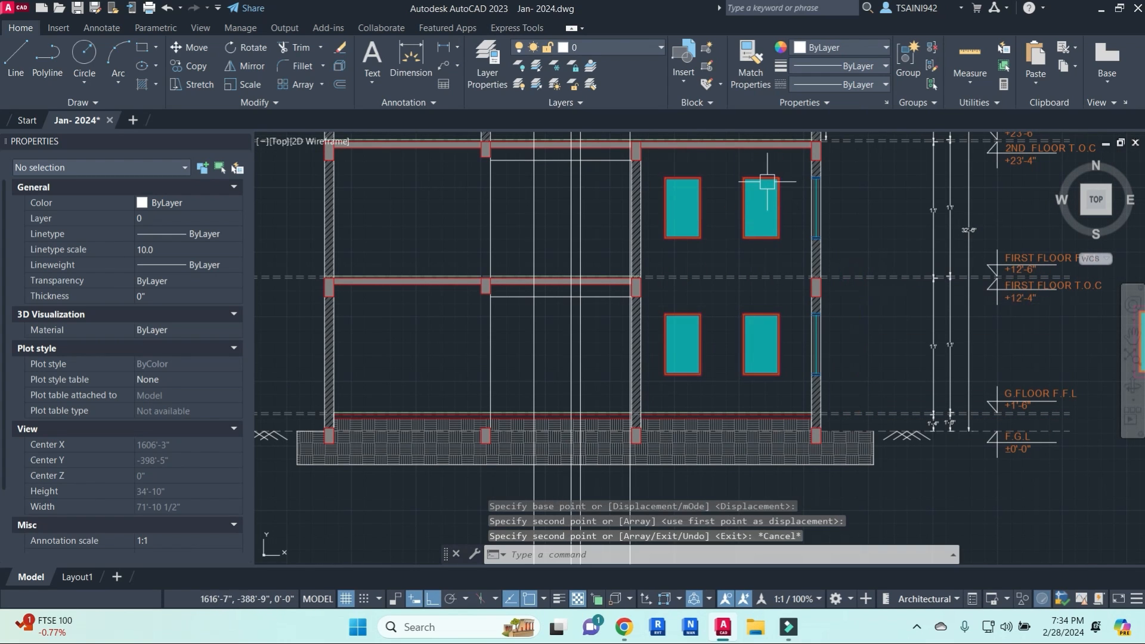
# - Draw a horizontal construction line through the first-floor cut window's head to check the copied windows' alignment
pyautogui.scroll(5, 755, 184)
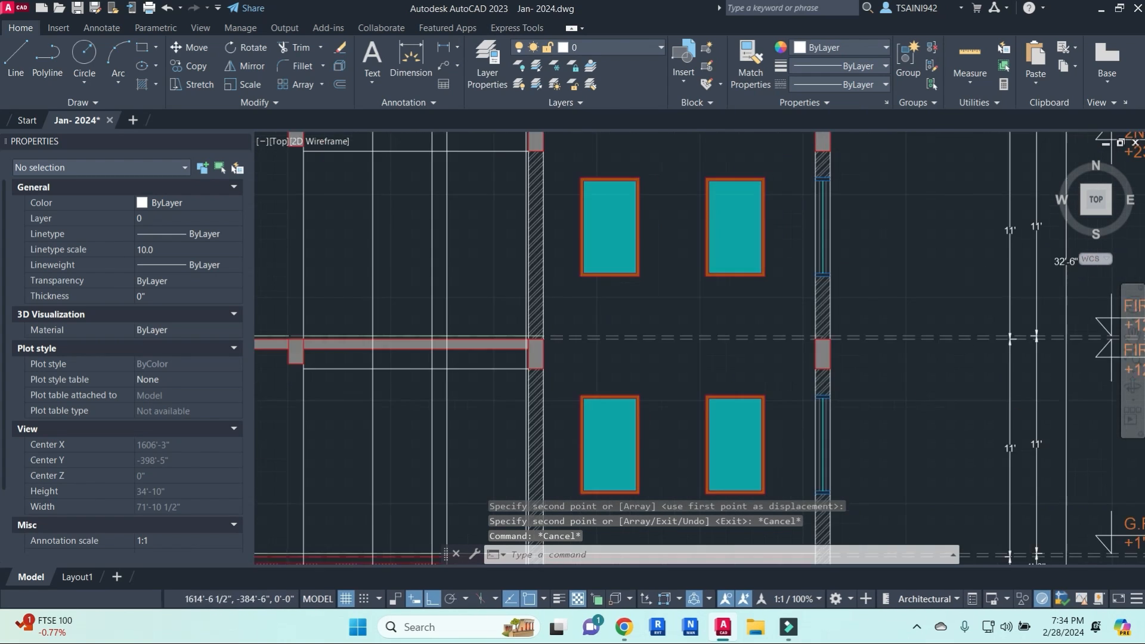
pyautogui.write('xl')
pyautogui.press('Return')
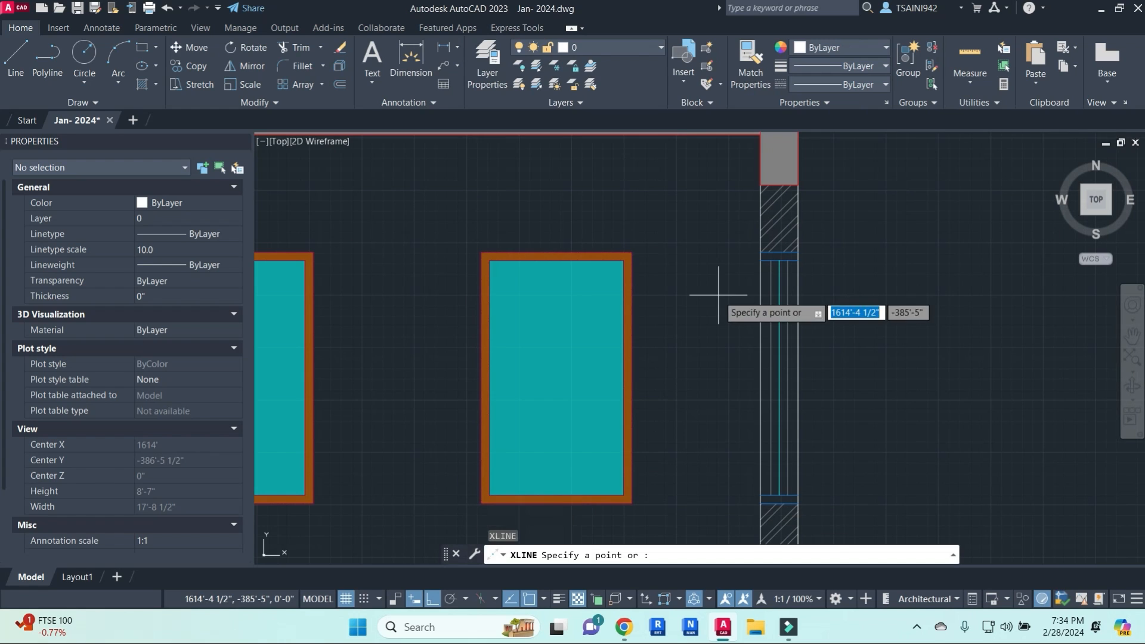
pyautogui.write('v')
pyautogui.press('Return')
pyautogui.write('xl')
pyautogui.press('Return')
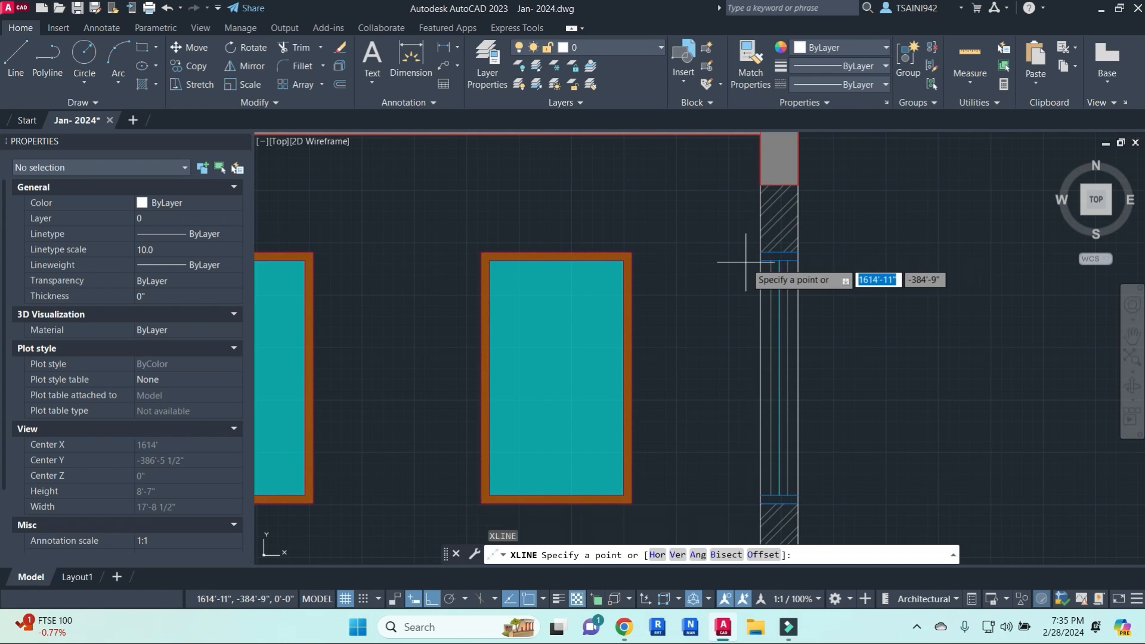
pyautogui.write('h')
pyautogui.press('Return')
pyautogui.scroll(2, 746, 259)
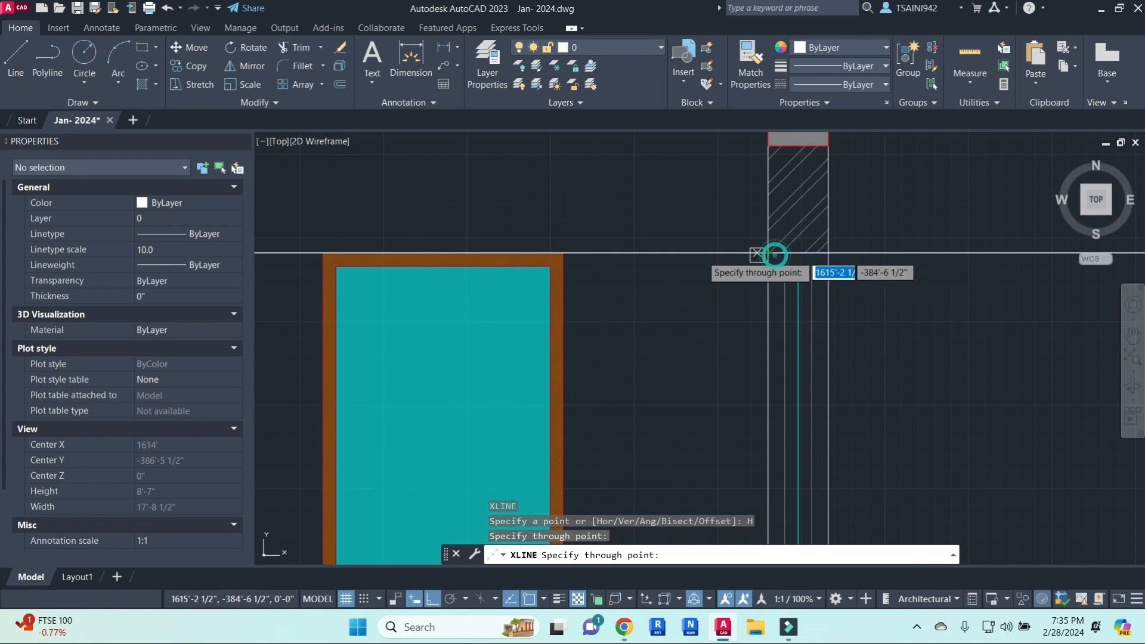
pyautogui.scroll(-3, 507, 235)
pyautogui.press('Escape')
# - Erase the horizontal construction line at the first-floor window head
pyautogui.scroll(3, 679, 256)
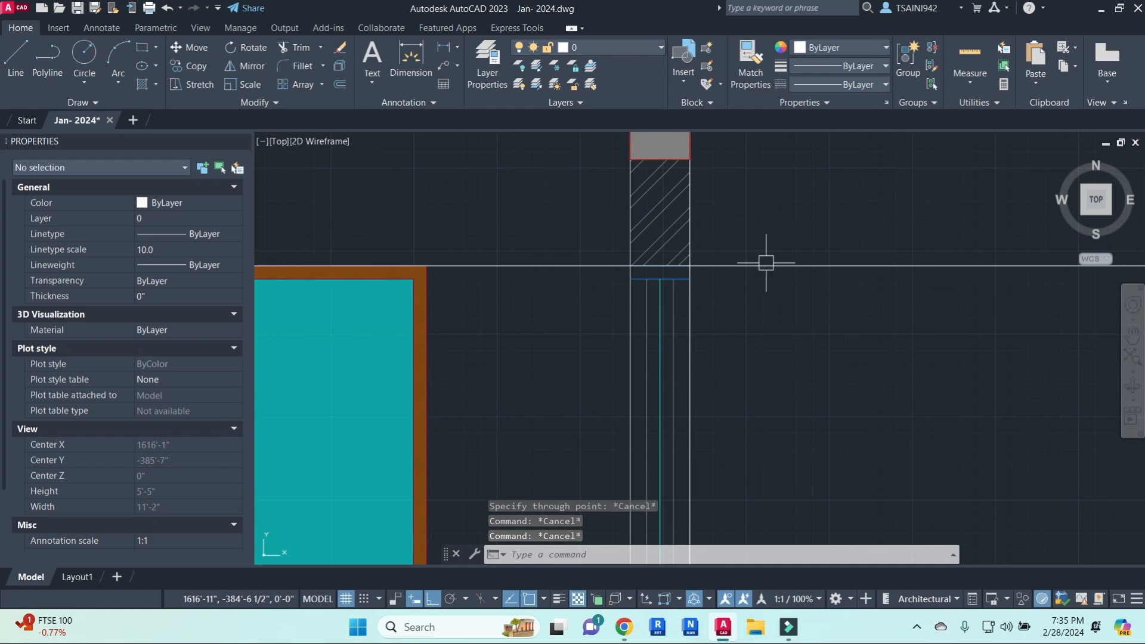
pyautogui.click(765, 265)
pyautogui.write('e')
pyautogui.press('Return')
pyautogui.scroll(-3, 757, 265)
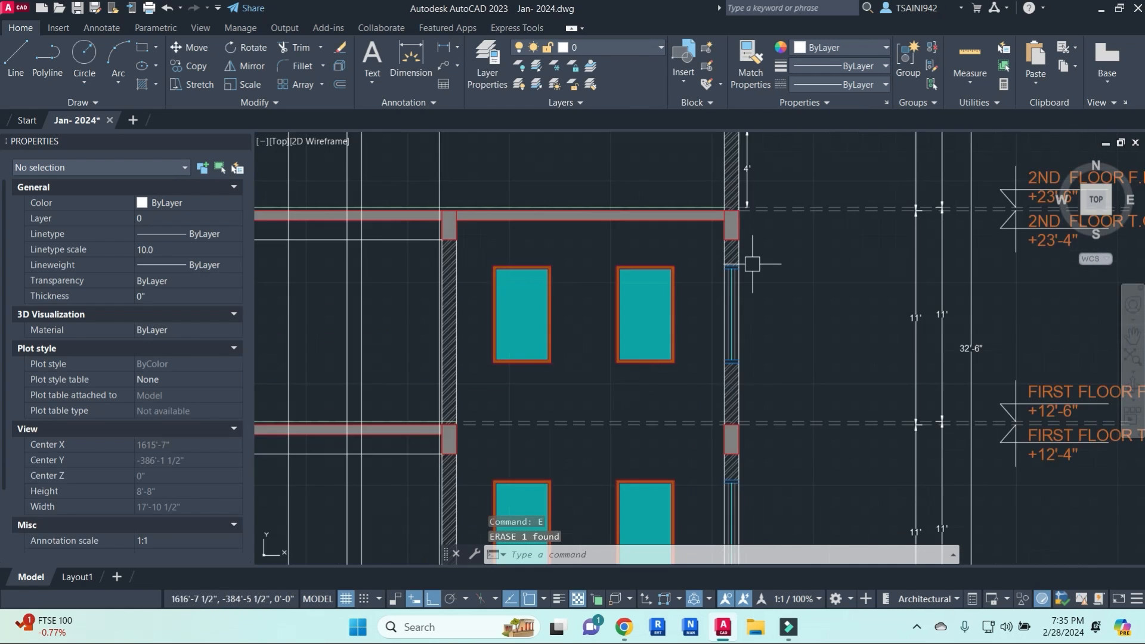
# - Measure the double-door opening between its vertical projection lines in the floor plan with a temporary linear dimension
pyautogui.scroll(-2, 752, 265)
pyautogui.moveTo(591, 352); pyautogui.dragTo(668, 332, button='middle')
pyautogui.moveTo(611, 408); pyautogui.dragTo(618, 337, button='middle')
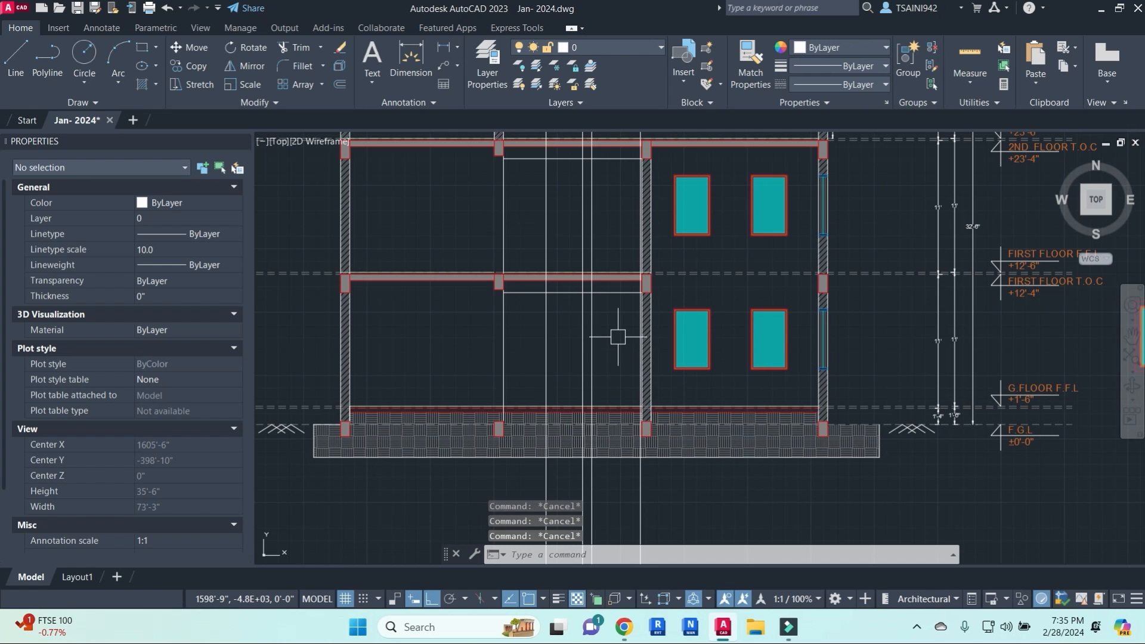
pyautogui.scroll(-3, 623, 351)
pyautogui.moveTo(621, 203); pyautogui.dragTo(646, 470, button='middle')
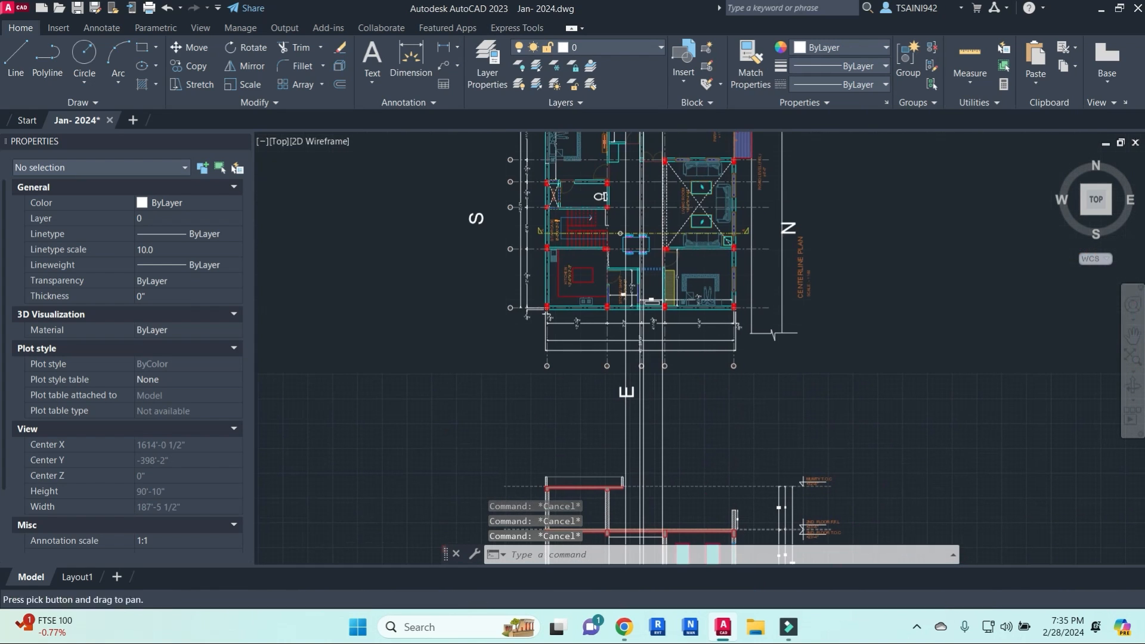
pyautogui.moveTo(643, 149); pyautogui.dragTo(657, 294, button='middle')
pyautogui.scroll(5, 657, 294)
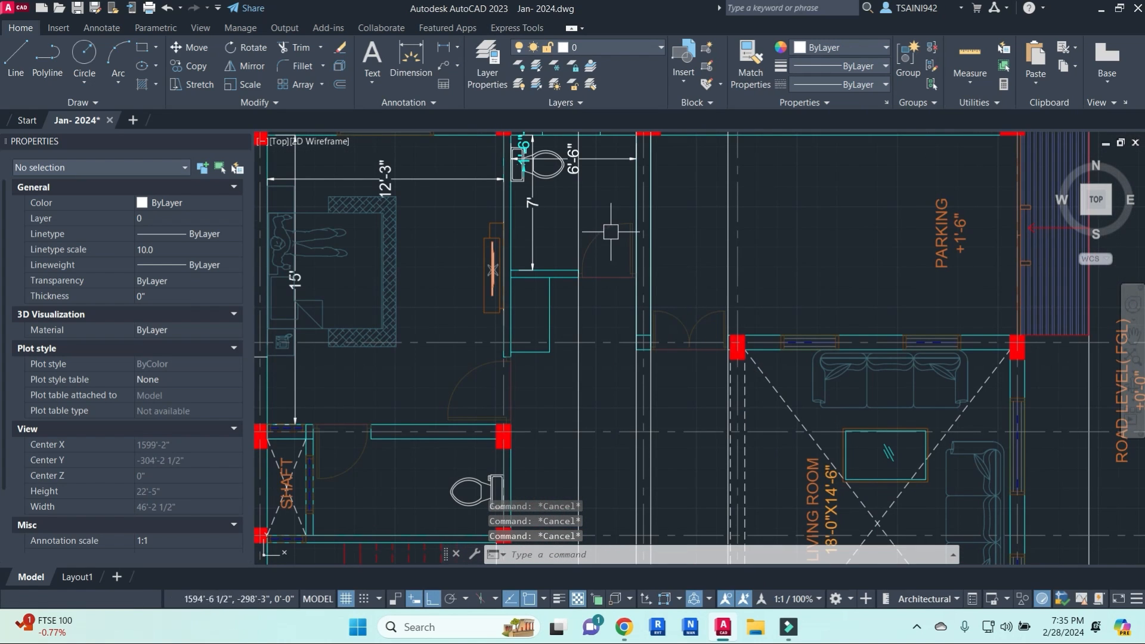
pyautogui.press('Return')
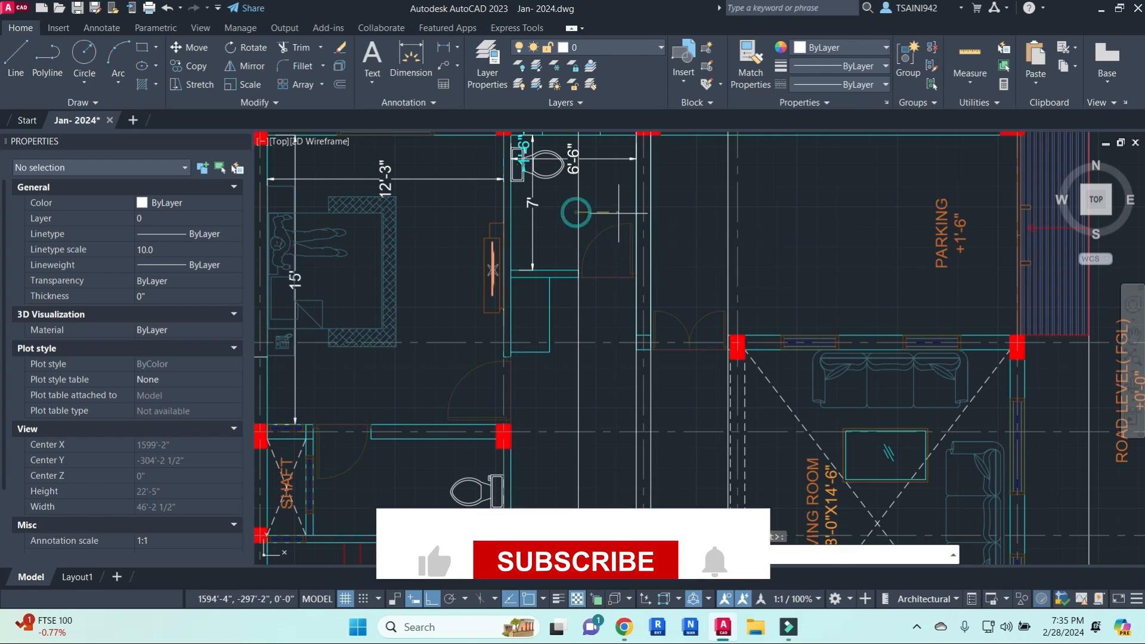
pyautogui.press('Escape')
pyautogui.scroll(-2, 655, 349)
pyautogui.scroll(6, 678, 346)
pyautogui.press('Return')
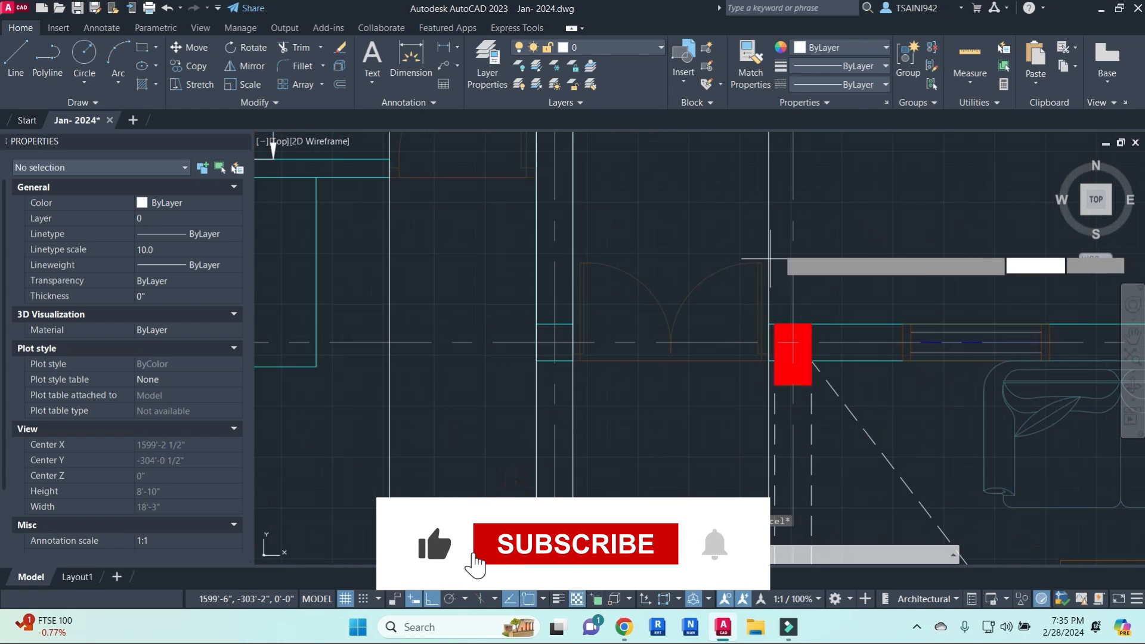
pyautogui.click(772, 221)
pyautogui.press('Escape')
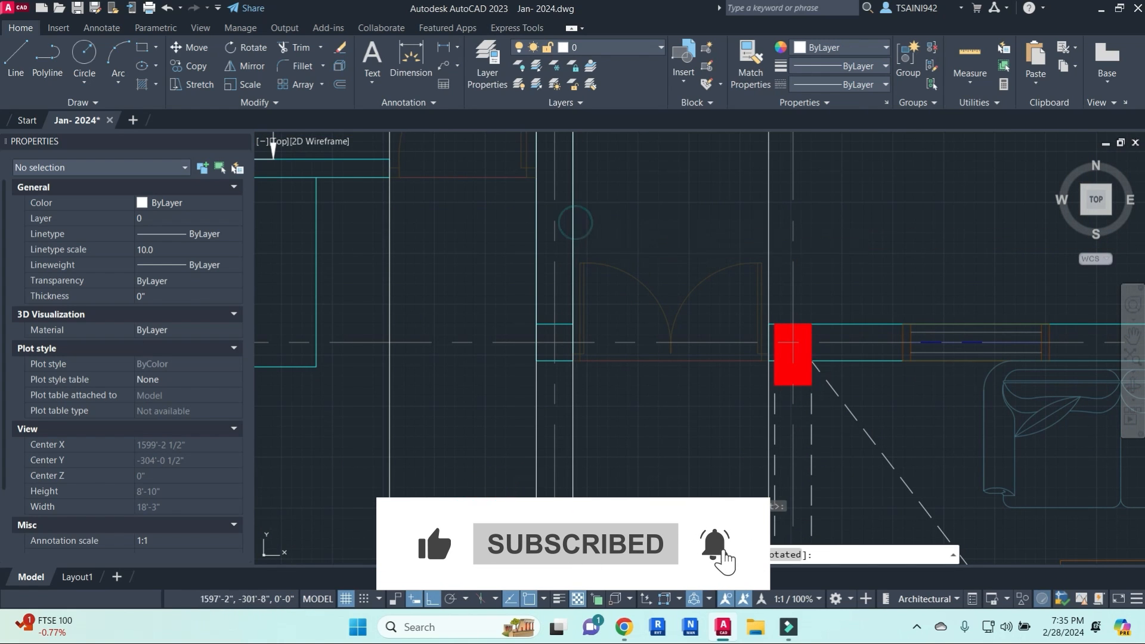
# - Offset the ground floor's finished floor line 8' upward in the section to mark the door head
pyautogui.scroll(-12, 680, 257)
pyautogui.scroll(12, 665, 385)
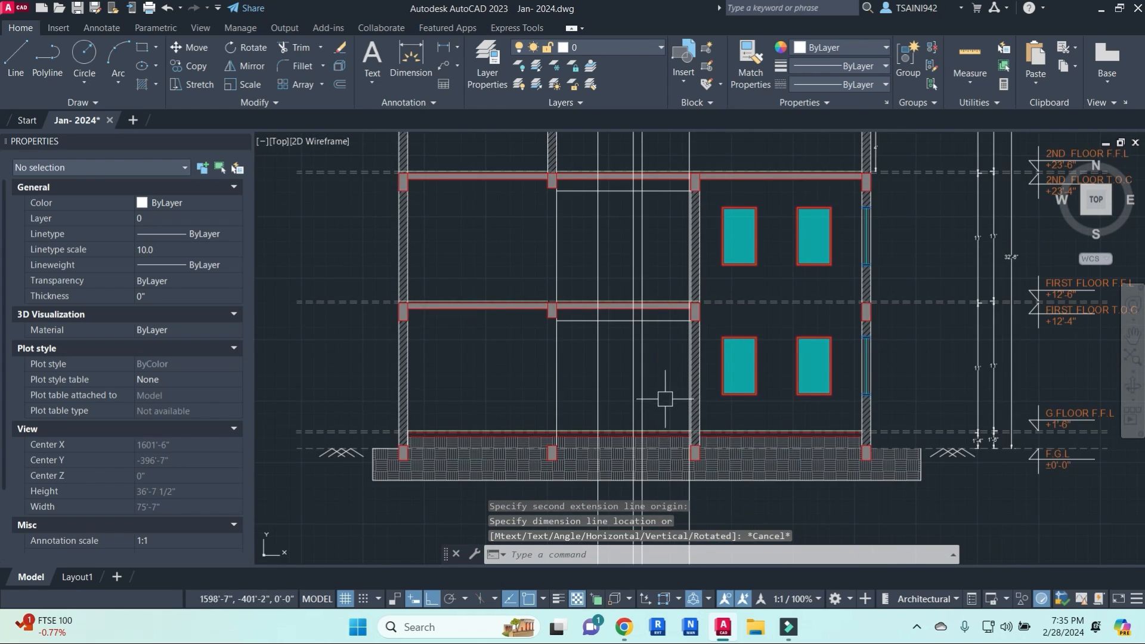
pyautogui.press('Escape')
pyautogui.write('o')
pyautogui.press('Return')
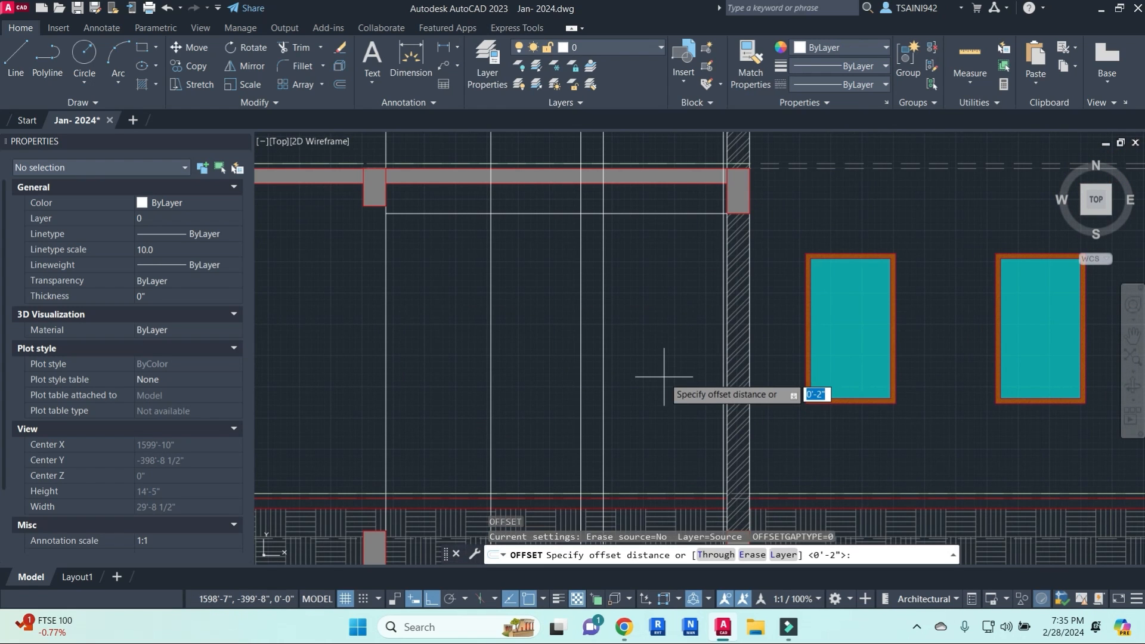
pyautogui.write("8'")
pyautogui.press('Return')
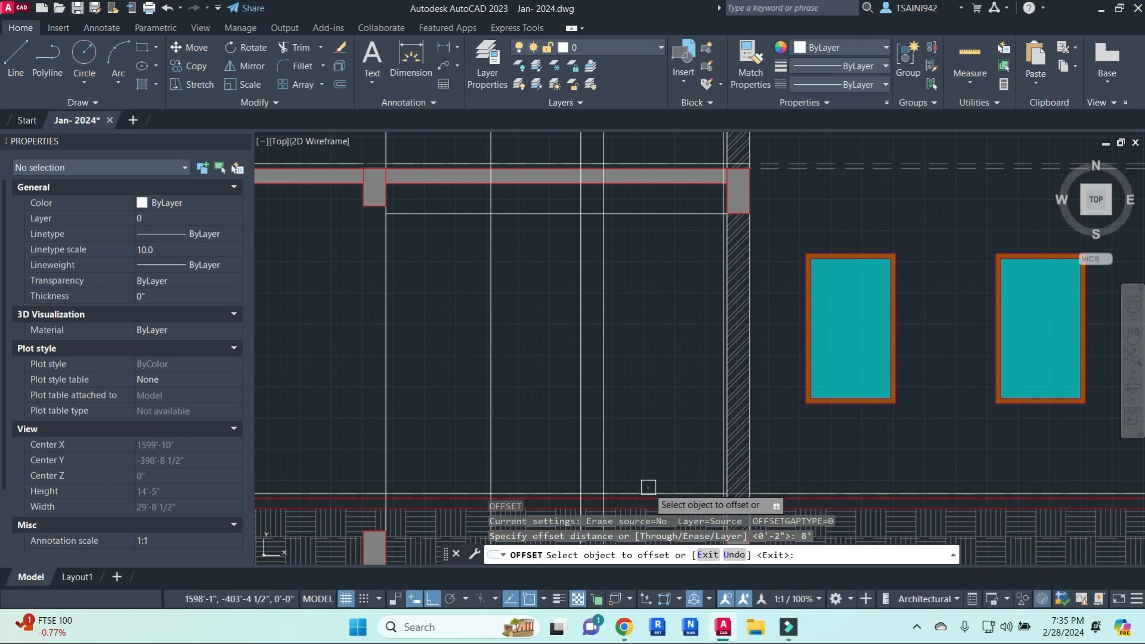
pyautogui.press('Escape')
# - Fillet the door-head line with the two vertical projection lines of the door nearest the middle wall, using zero radius
pyautogui.write('f')
pyautogui.press('Return')
pyautogui.click(631, 252)
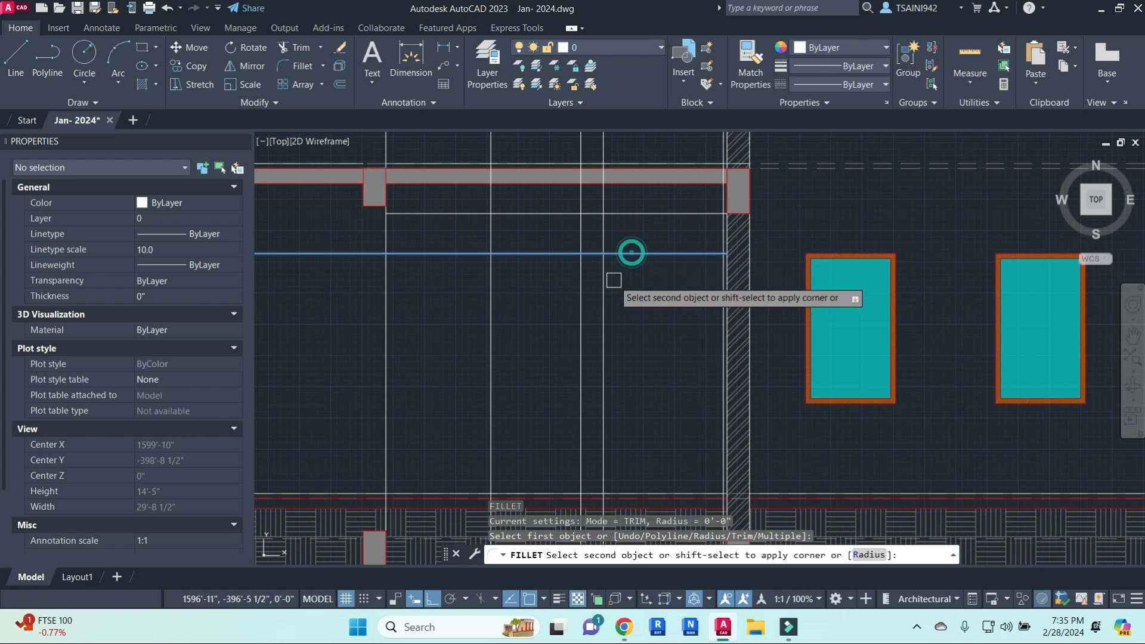
pyautogui.click(603, 294)
pyautogui.press('Return')
pyautogui.click(708, 258)
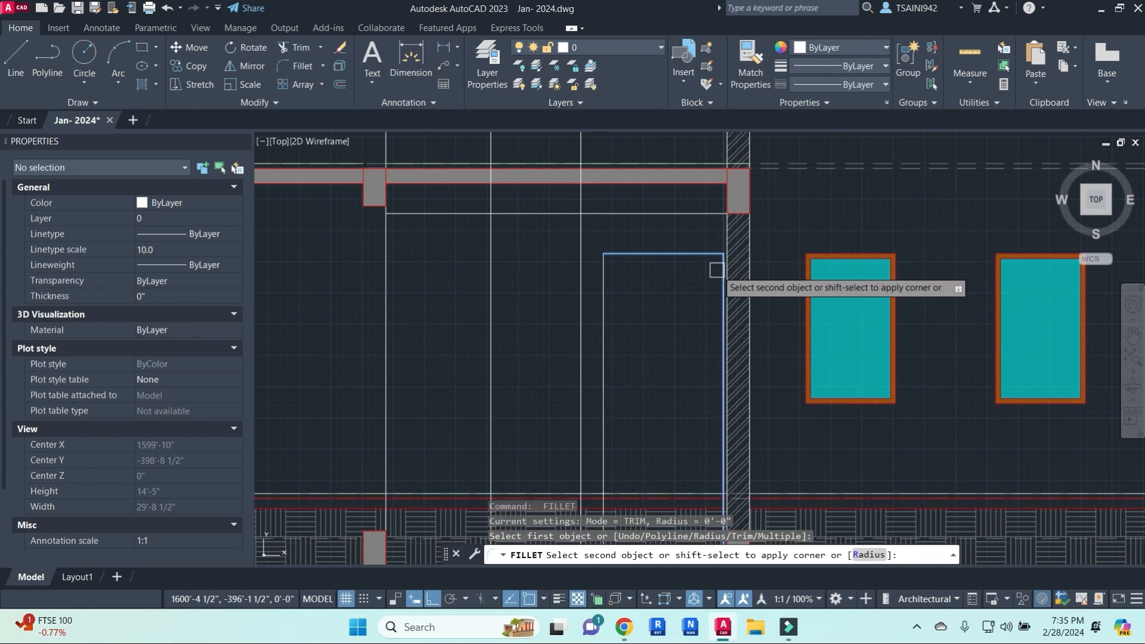
pyautogui.press('Escape')
pyautogui.scroll(5, 696, 347)
pyautogui.press('Escape')
pyautogui.press('Escape')
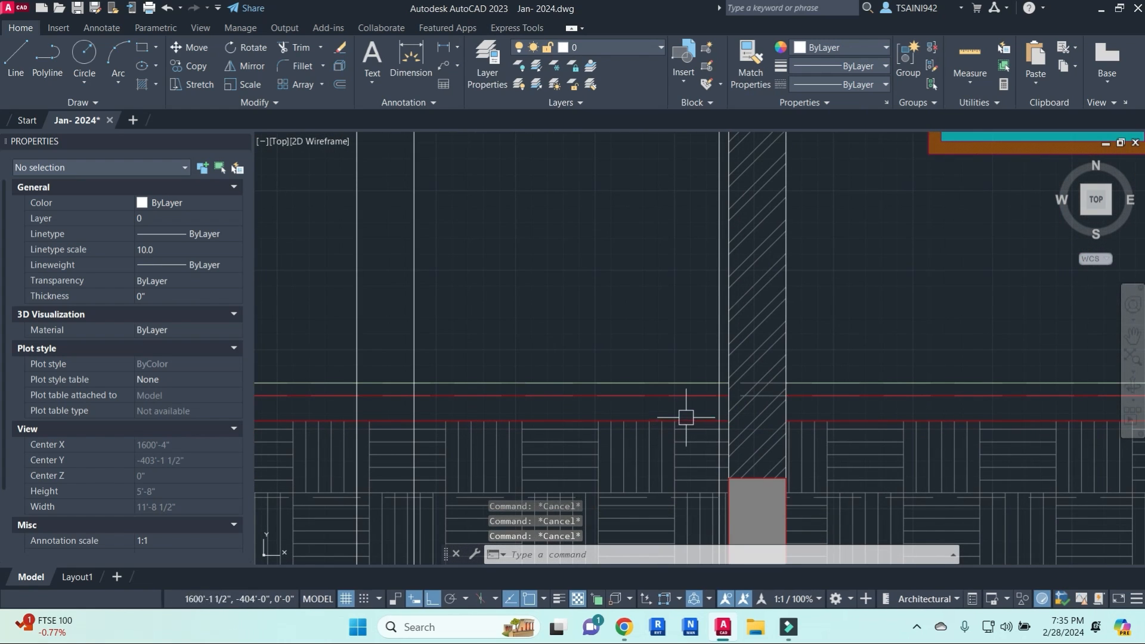
# - Trim the two double-door projection lines below the ground floor's finished floor line, through the floor layers in the section
pyautogui.write('tr')
pyautogui.press('Return')
pyautogui.press('Return')
pyautogui.scroll(3, 711, 390)
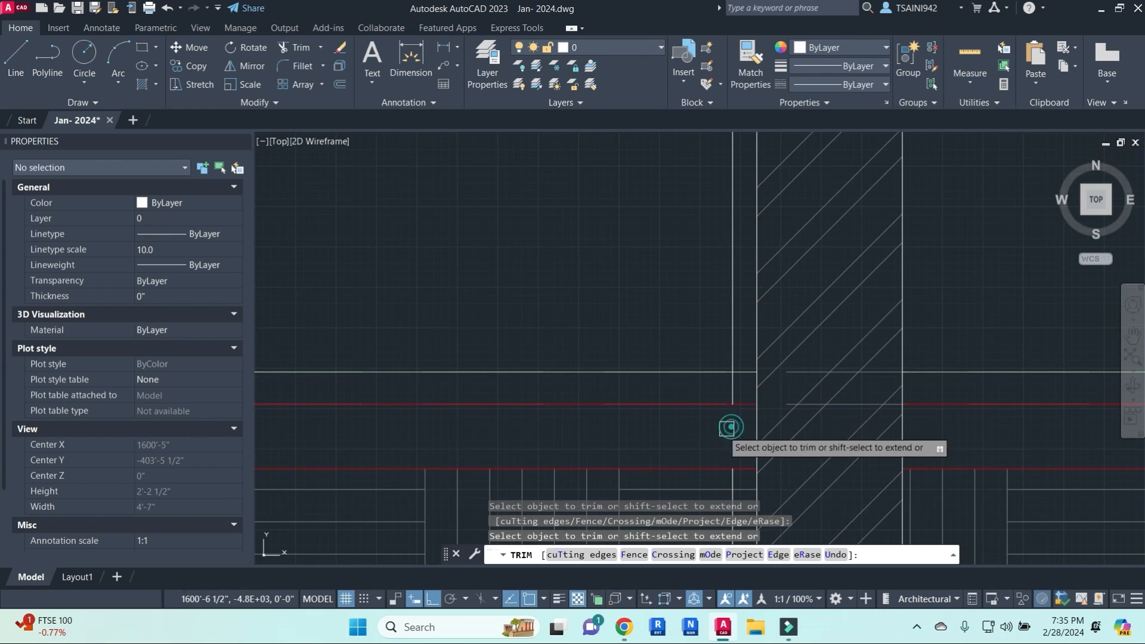
pyautogui.scroll(-3, 662, 437)
pyautogui.press('Escape')
pyautogui.scroll(2, 387, 419)
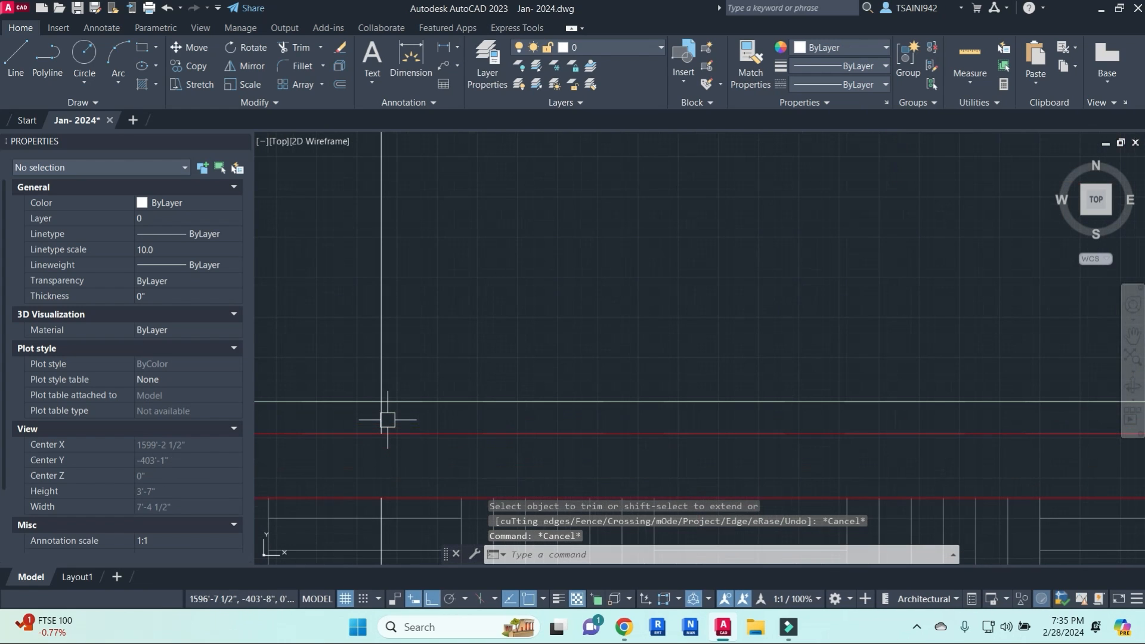
pyautogui.press('Escape')
pyautogui.press('Escape')
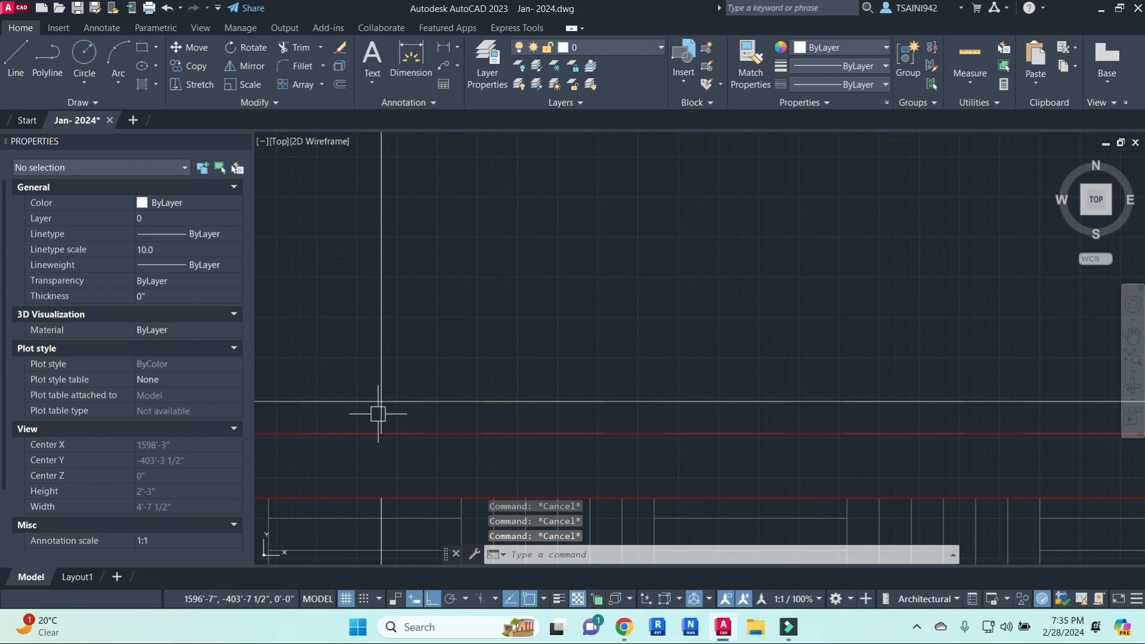
pyautogui.press('Return')
pyautogui.press('Return')
pyautogui.click(379, 414)
pyautogui.moveTo(1043, 428); pyautogui.dragTo(603, 410, button='middle')
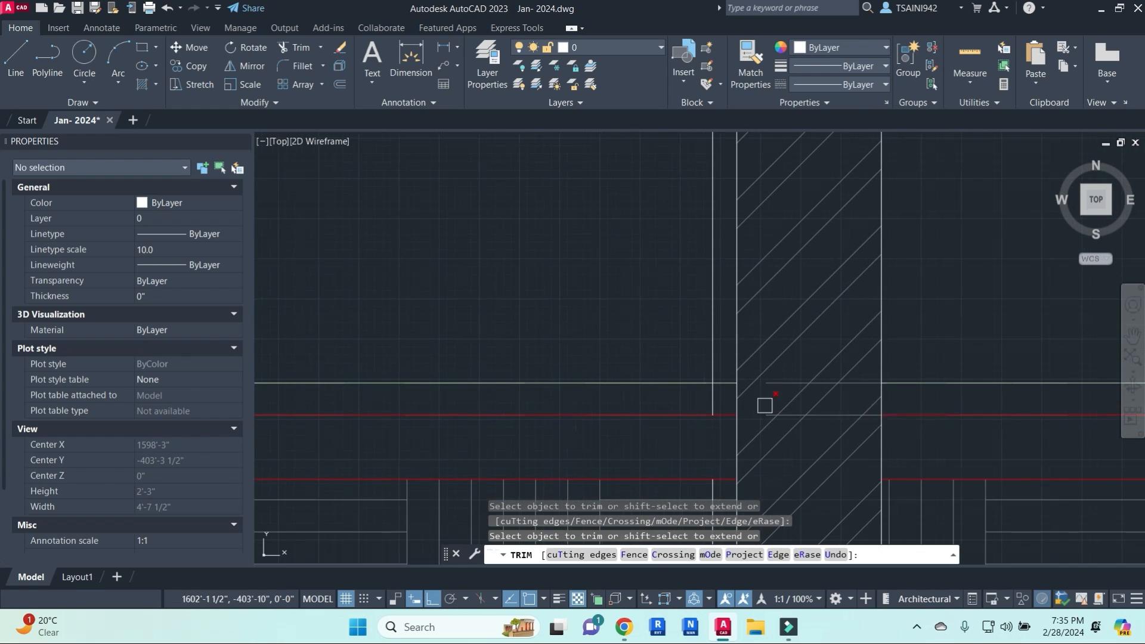
pyautogui.scroll(-6, 713, 396)
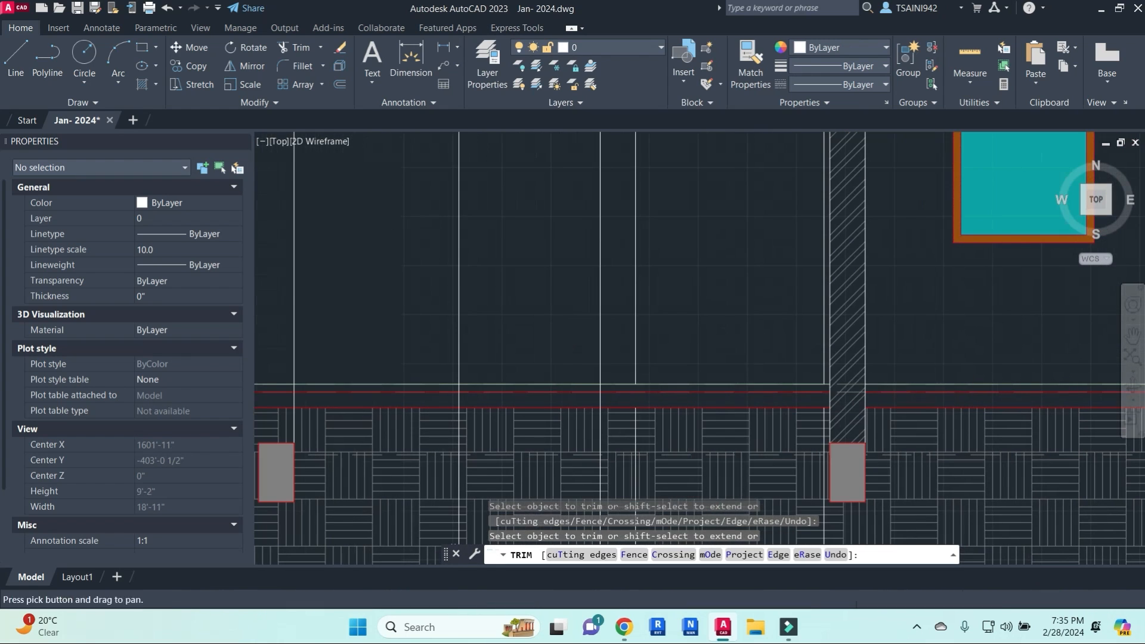
pyautogui.press('Escape')
pyautogui.press('Escape')
pyautogui.press('Escape')
# - Erase the two leftover door projection lines running down through the ground below the floor
pyautogui.click(635, 427)
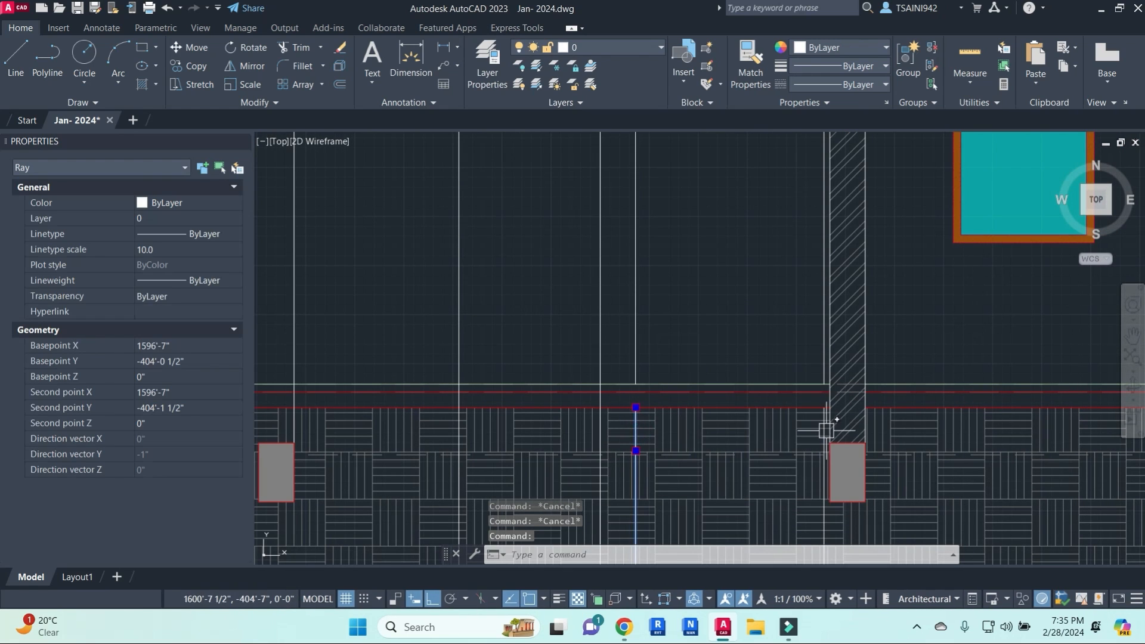
pyautogui.click(817, 423)
pyautogui.write('E')
pyautogui.press('Return')
pyautogui.scroll(-5, 724, 422)
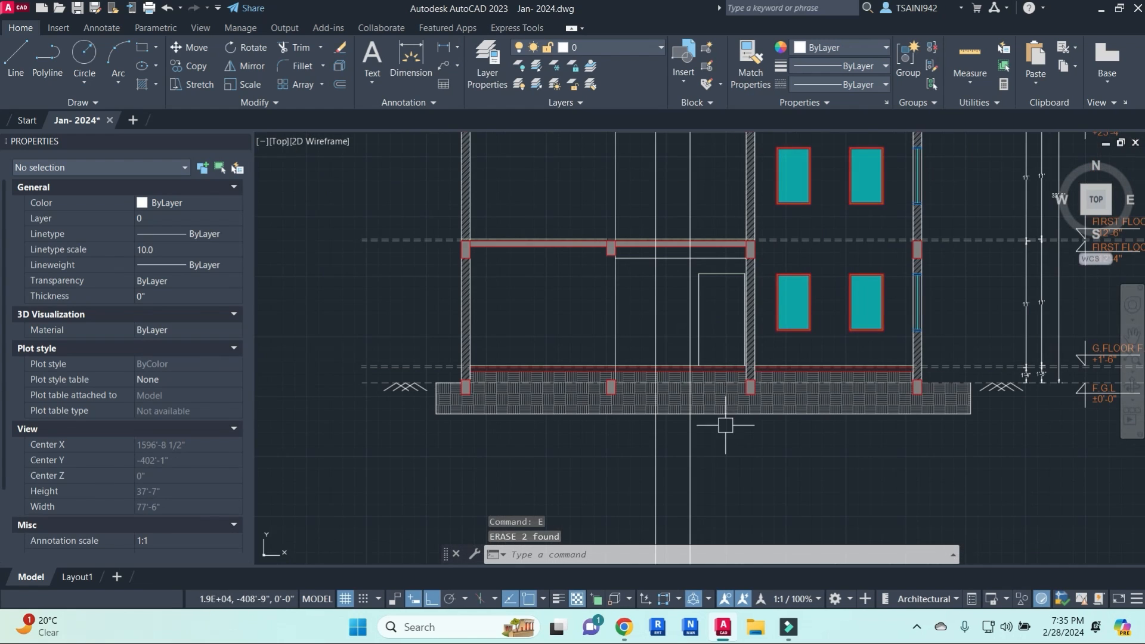
# - Join the door's head line and its two jamb lines into a single polyline
pyautogui.scroll(4, 718, 407)
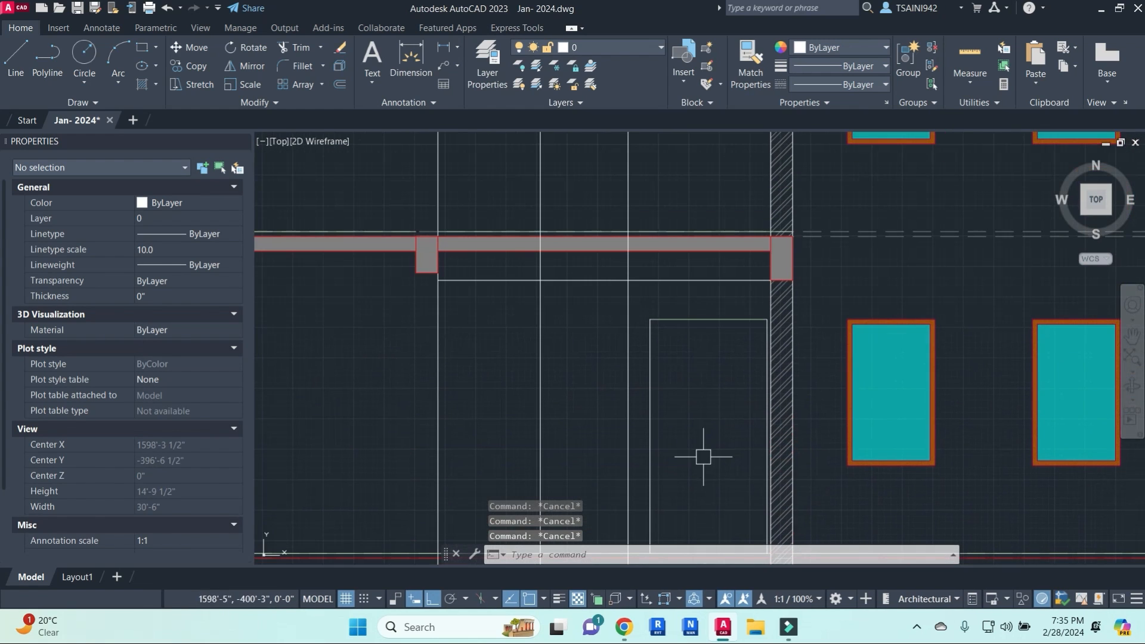
pyautogui.click(685, 376)
pyautogui.click(645, 317)
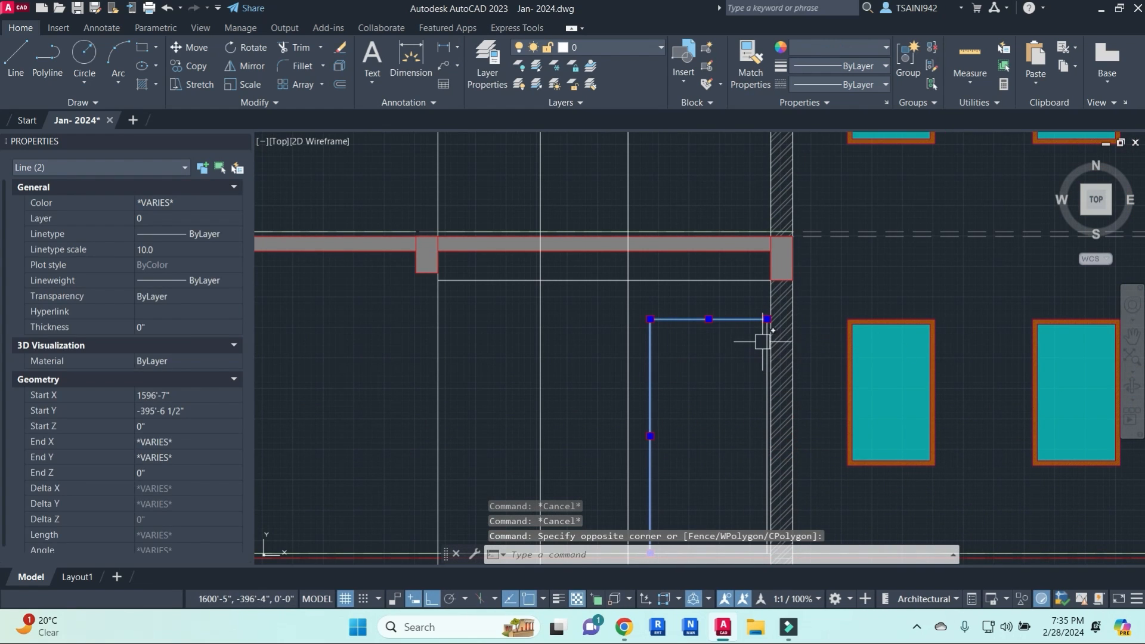
pyautogui.click(726, 353)
pyautogui.press('Escape')
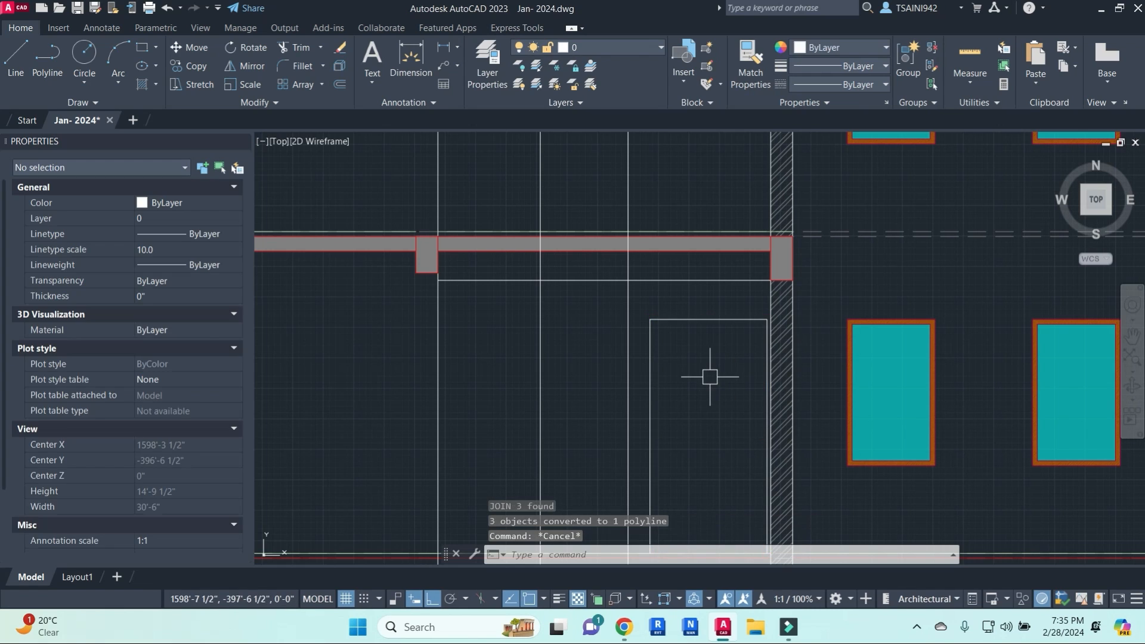
# - Offset the door outline 2" inward to form the door frame
pyautogui.moveTo(706, 375); pyautogui.dragTo(692, 264, button='middle')
pyautogui.click(699, 252)
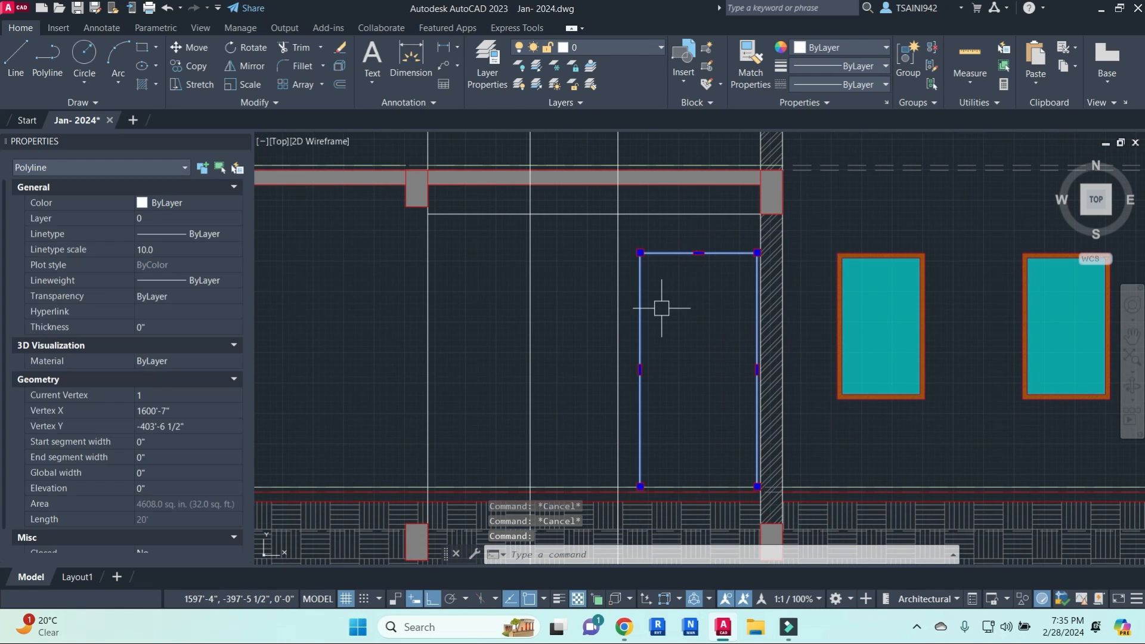
pyautogui.press('Escape')
pyautogui.write('o')
pyautogui.press('Return')
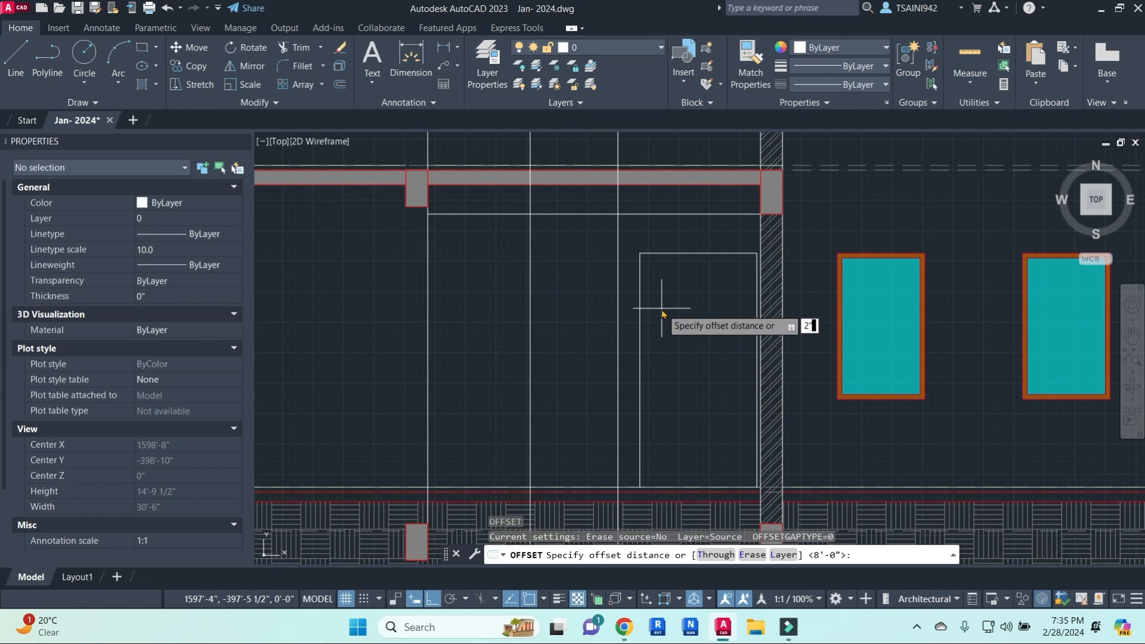
pyautogui.press('Return')
pyautogui.click(692, 258)
pyautogui.click(691, 335)
pyautogui.moveTo(696, 364); pyautogui.dragTo(695, 335, button='middle')
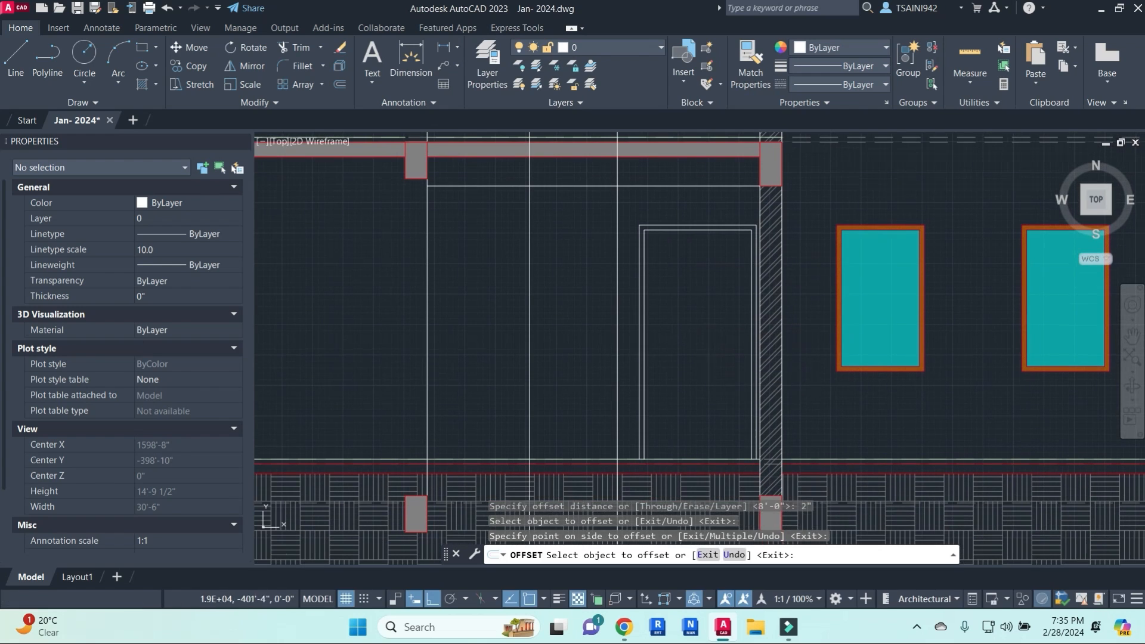
pyautogui.press('Escape')
pyautogui.press('Escape')
pyautogui.press('Escape')
# - Draw a vertical centre line from the midpoint of the inner frame's head down to the floor line, dividing the door into two leaves
pyautogui.write('l')
pyautogui.press('Return')
pyautogui.click(697, 229)
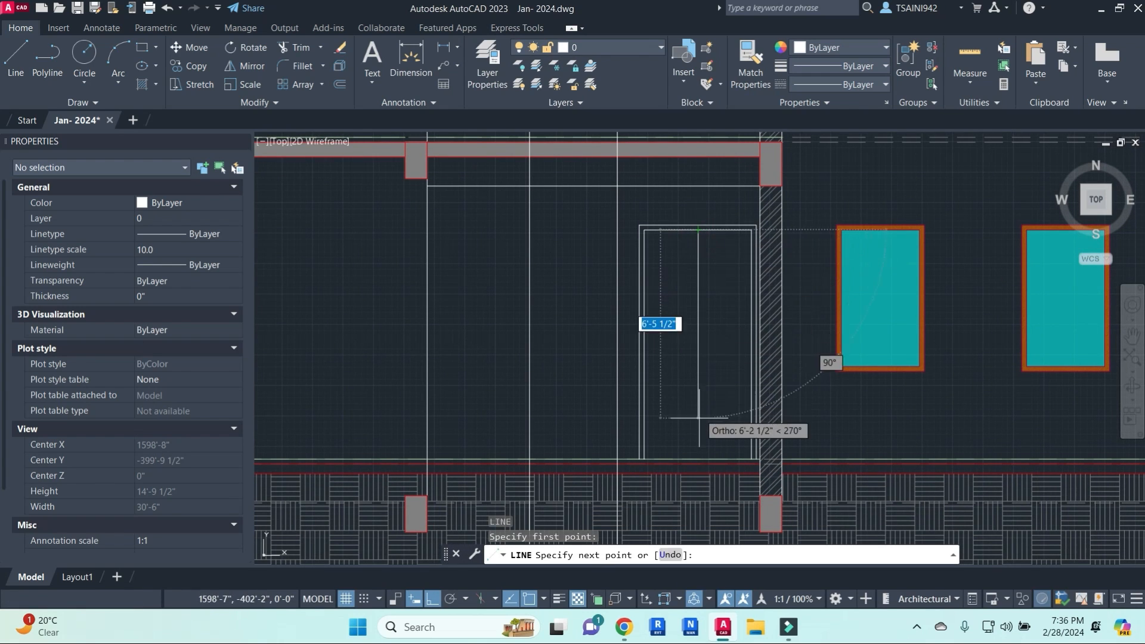
pyautogui.press('Escape')
pyautogui.press('Escape')
pyautogui.press('Escape')
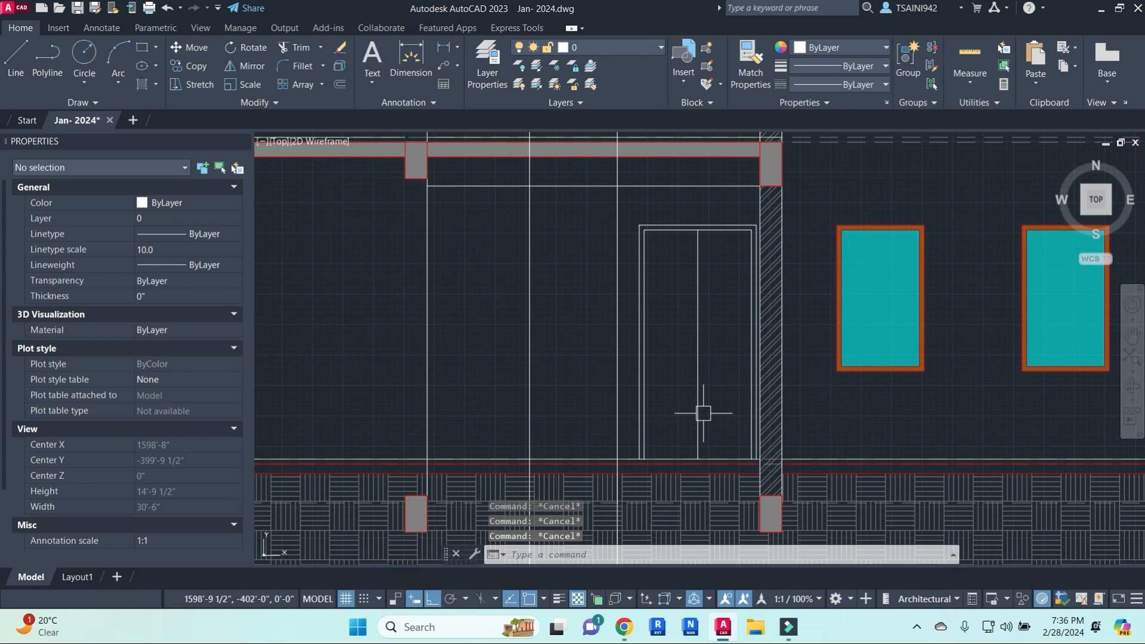
pyautogui.write('h')
pyautogui.press('Return')
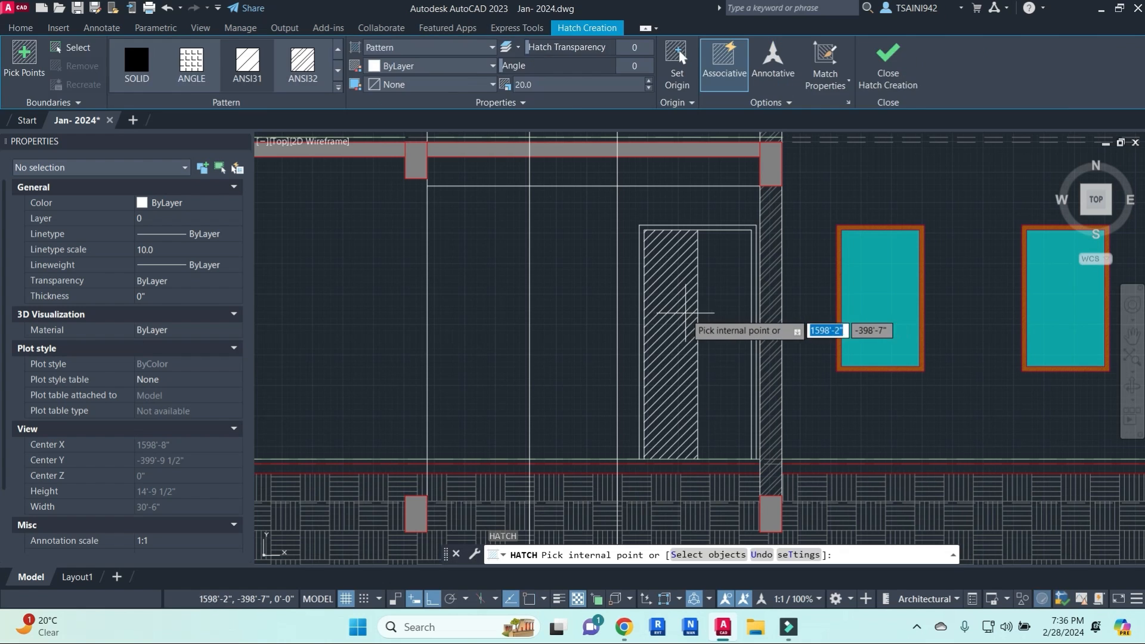
pyautogui.press('Escape')
# - Draw the left leaf's swing lines from the centre line's top to the inner jamb's midpoint and down to the centre line's base
pyautogui.write('l')
pyautogui.press('Return')
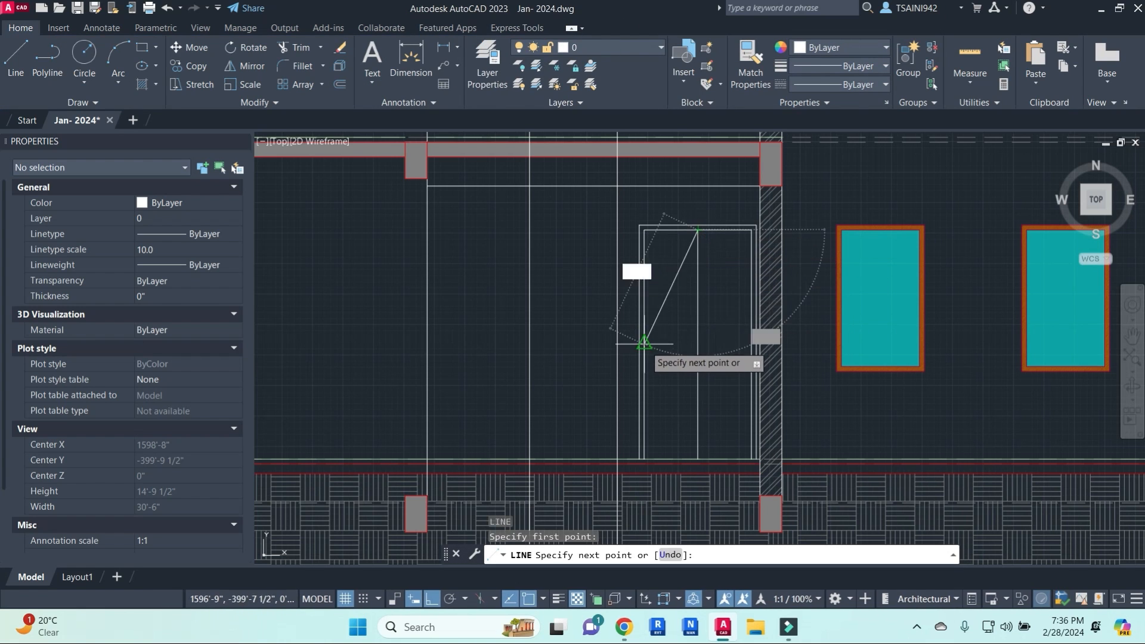
pyautogui.click(644, 344)
pyautogui.click(697, 458)
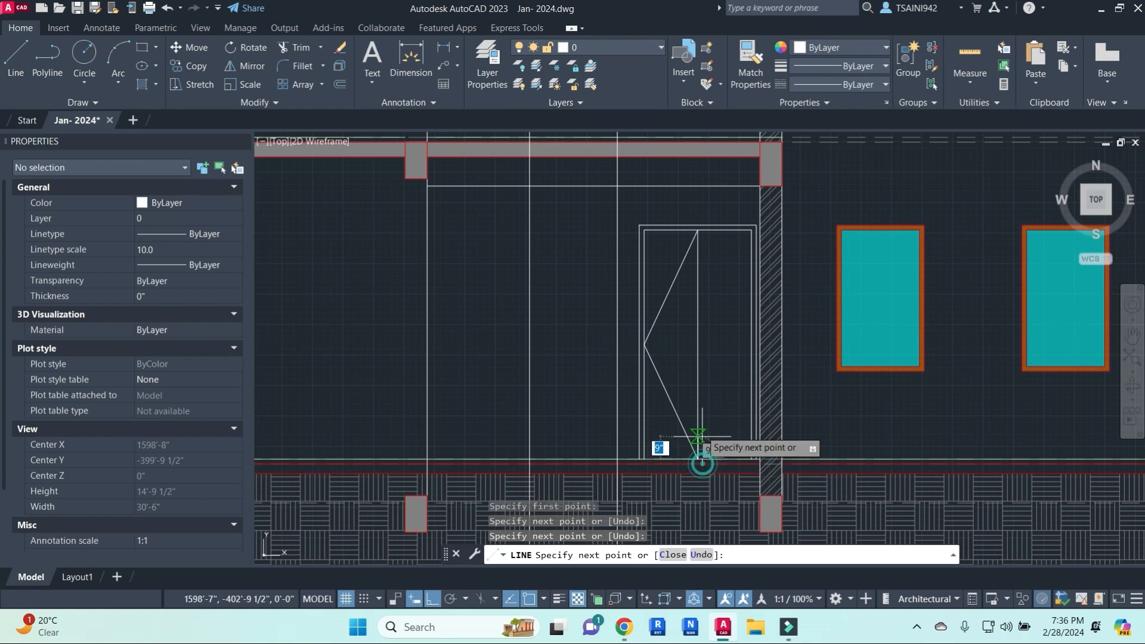
pyautogui.press('Escape')
# - Join the left leaf's two swing lines into one polyline
pyautogui.click(661, 307)
pyautogui.click(664, 383)
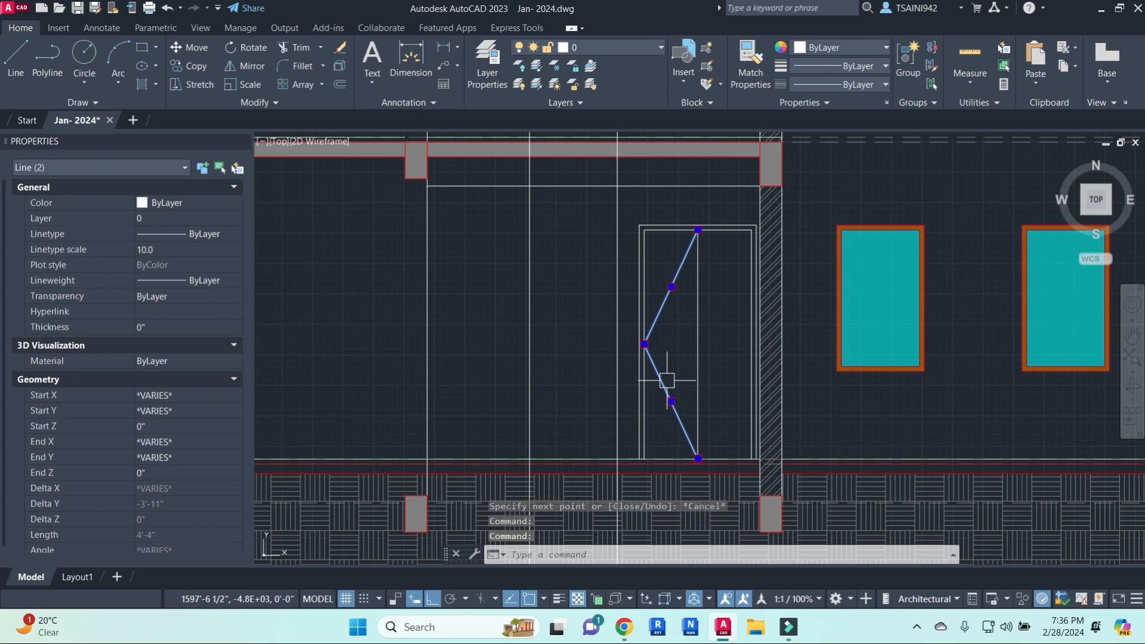
pyautogui.write('j')
pyautogui.press('Return')
# - Mirror the swing polyline about the door's centre line onto the right leaf, keeping the original
pyautogui.click(669, 299)
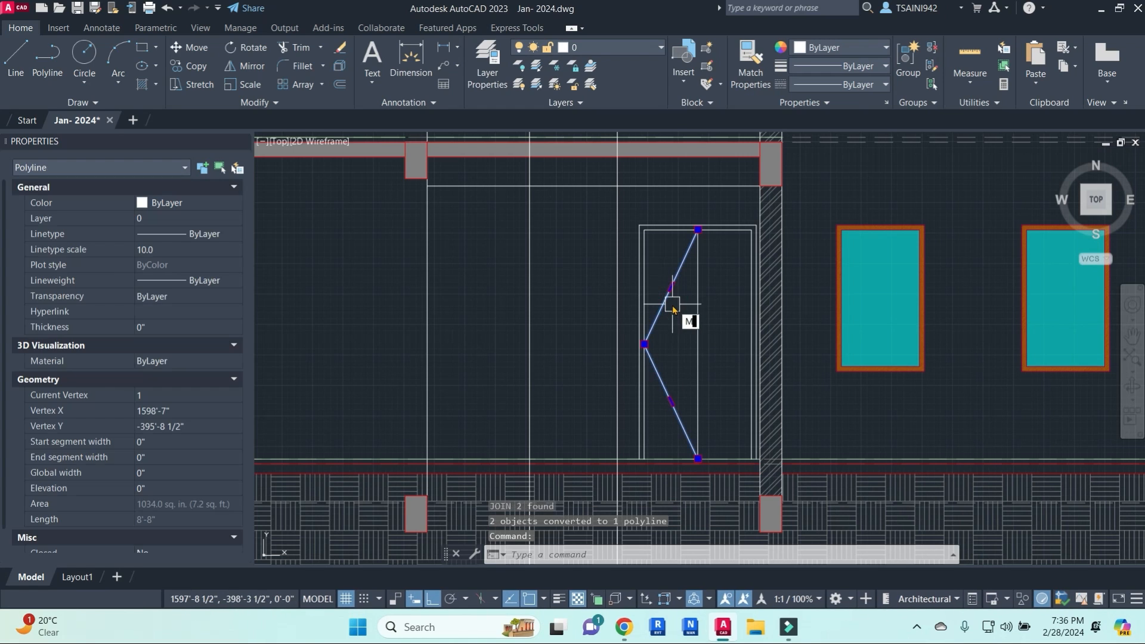
pyautogui.write('mi')
pyautogui.press('Return')
pyautogui.click(698, 230)
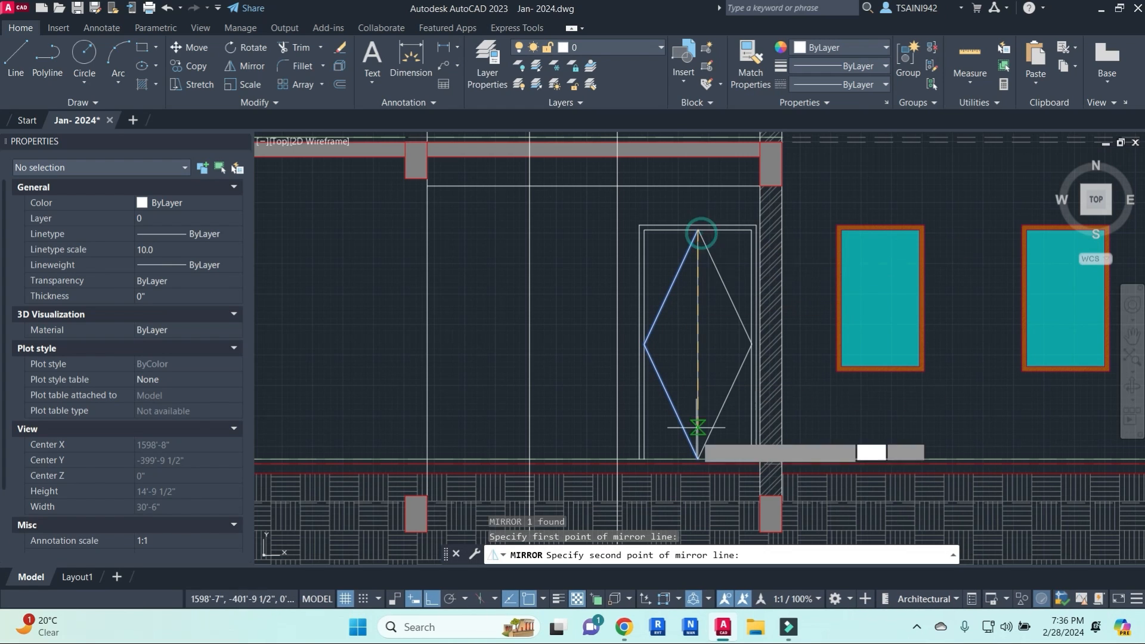
pyautogui.click(698, 458)
pyautogui.press('Return')
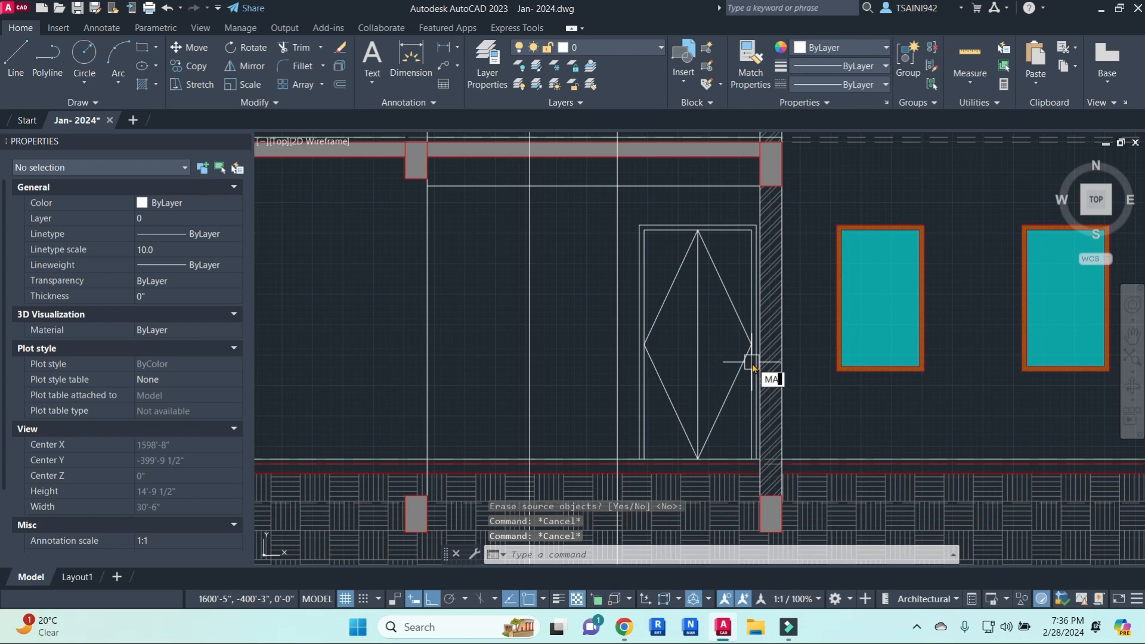
# - Match the two door frame outlines to the properties of the elevation window's outer frame line
pyautogui.write('ma')
pyautogui.press('Return')
pyautogui.scroll(-5, 847, 375)
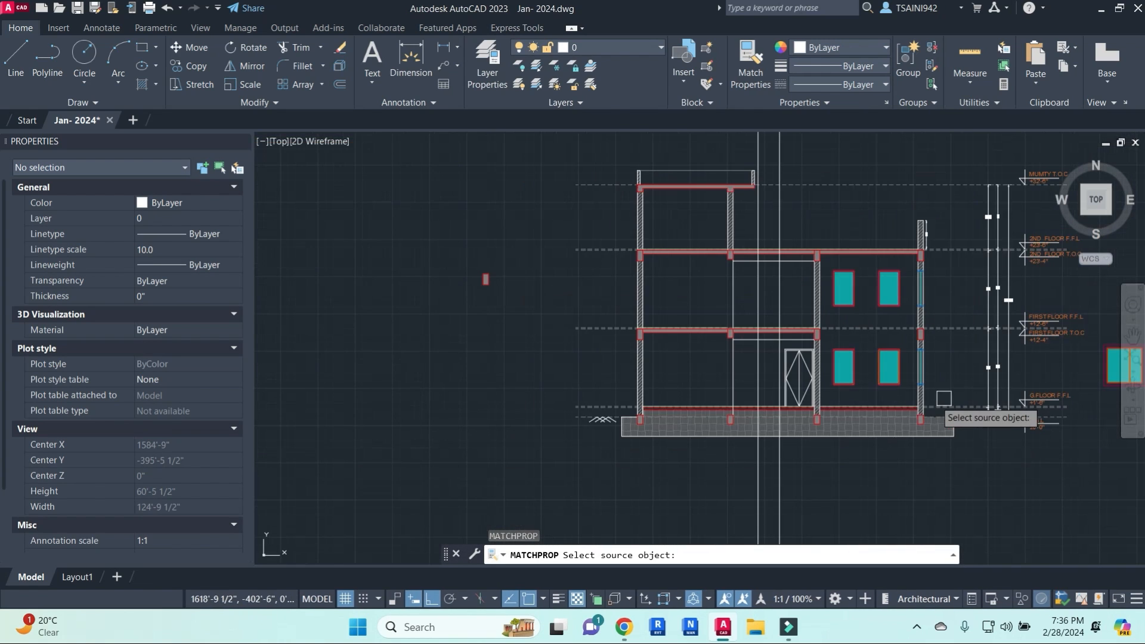
pyautogui.scroll(8, 888, 367)
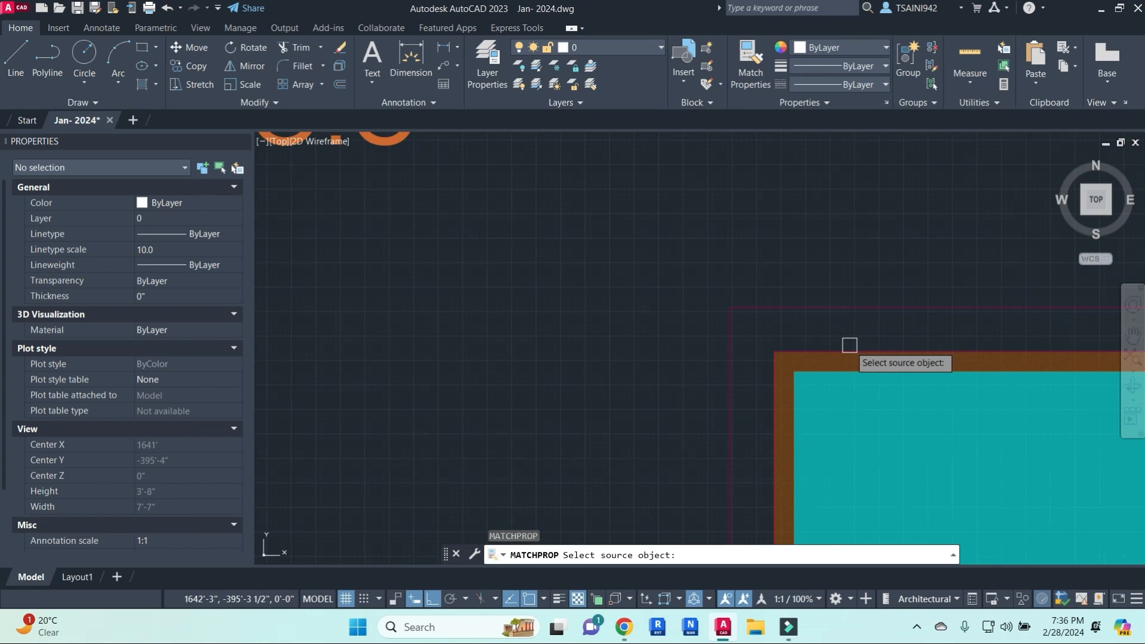
pyautogui.click(849, 357)
pyautogui.scroll(-4, 843, 320)
pyautogui.scroll(6, 645, 310)
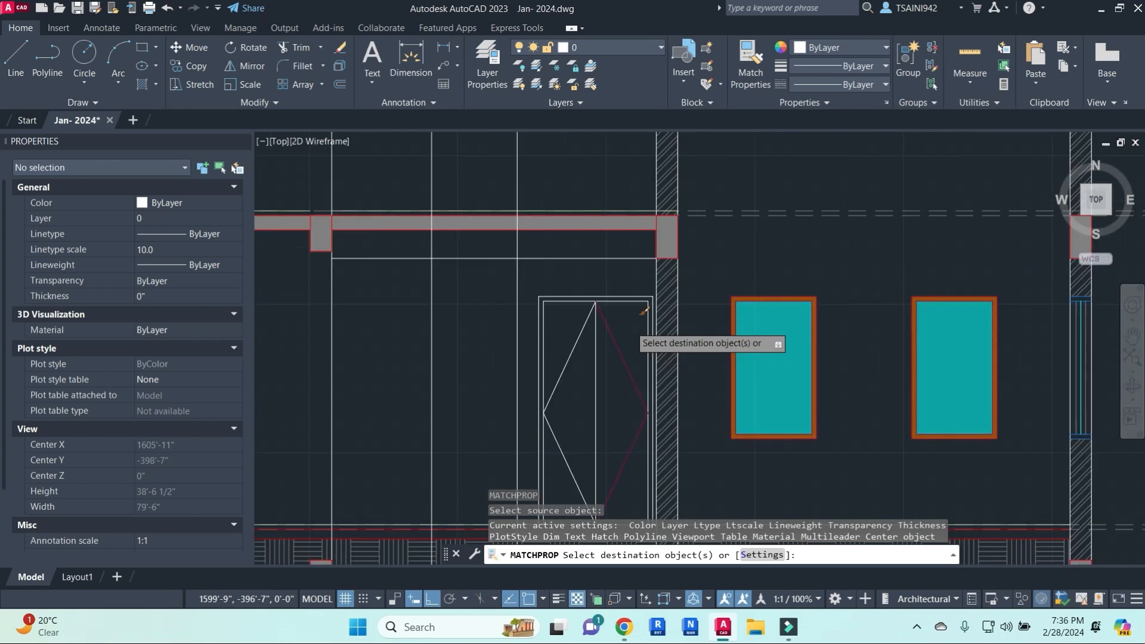
pyautogui.click(645, 310)
pyautogui.click(603, 260)
pyautogui.scroll(-3, 594, 358)
pyautogui.scroll(2, 606, 309)
pyautogui.press('Escape')
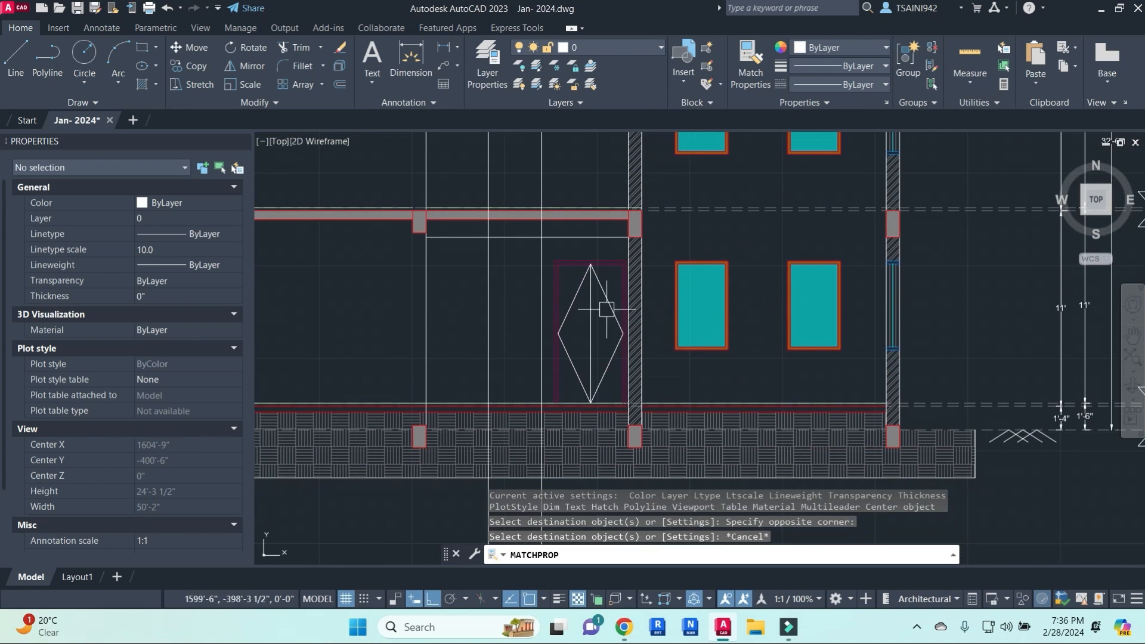
# - Set both door swing polylines to colour 8 and the HIDDEN linetype
pyautogui.click(605, 294)
pyautogui.click(578, 286)
pyautogui.click(836, 56)
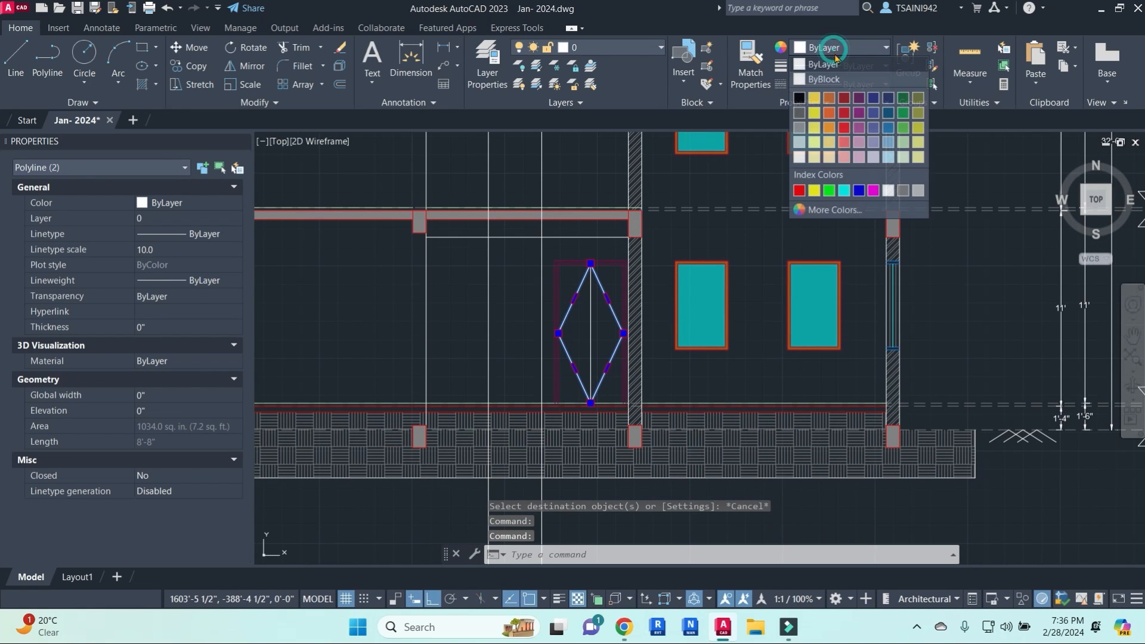
pyautogui.click(905, 189)
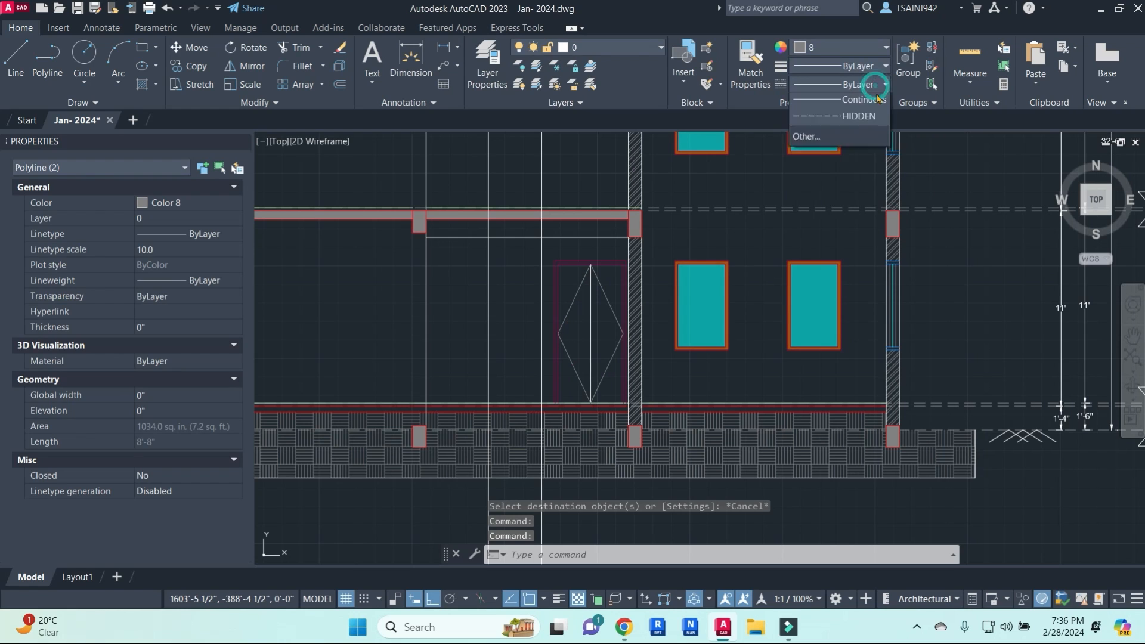
pyautogui.click(830, 169)
pyautogui.press('Escape')
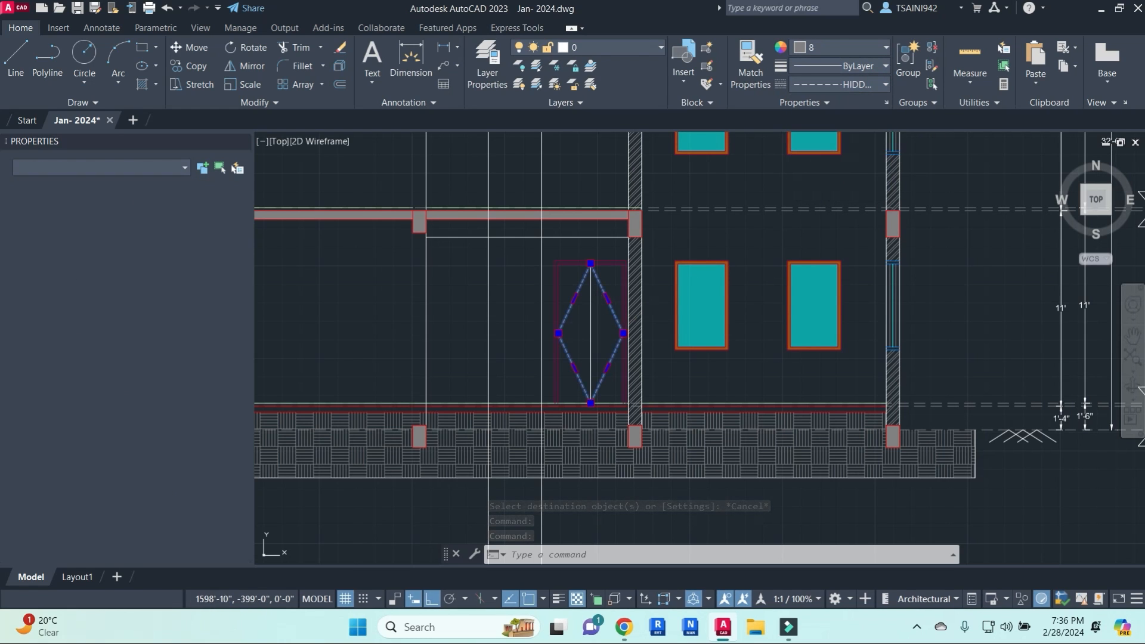
# - Match the door's vertical centre line to the properties of the door frame
pyautogui.press('Return')
pyautogui.scroll(4, 590, 298)
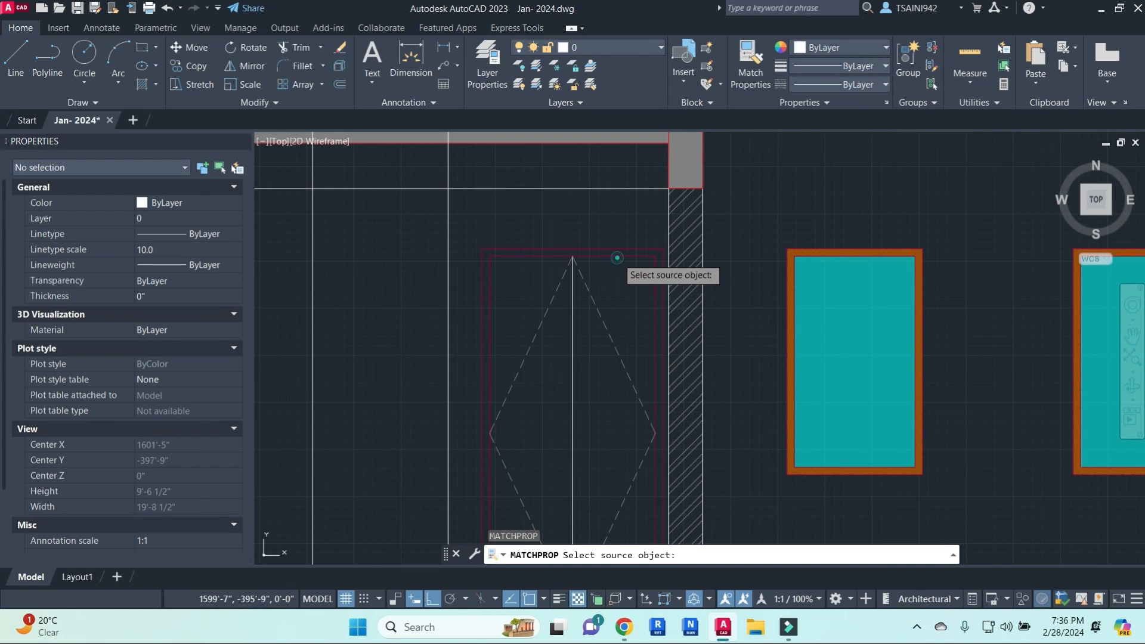
pyautogui.click(617, 257)
pyautogui.scroll(-4, 585, 346)
pyautogui.press('Escape')
pyautogui.press('Escape')
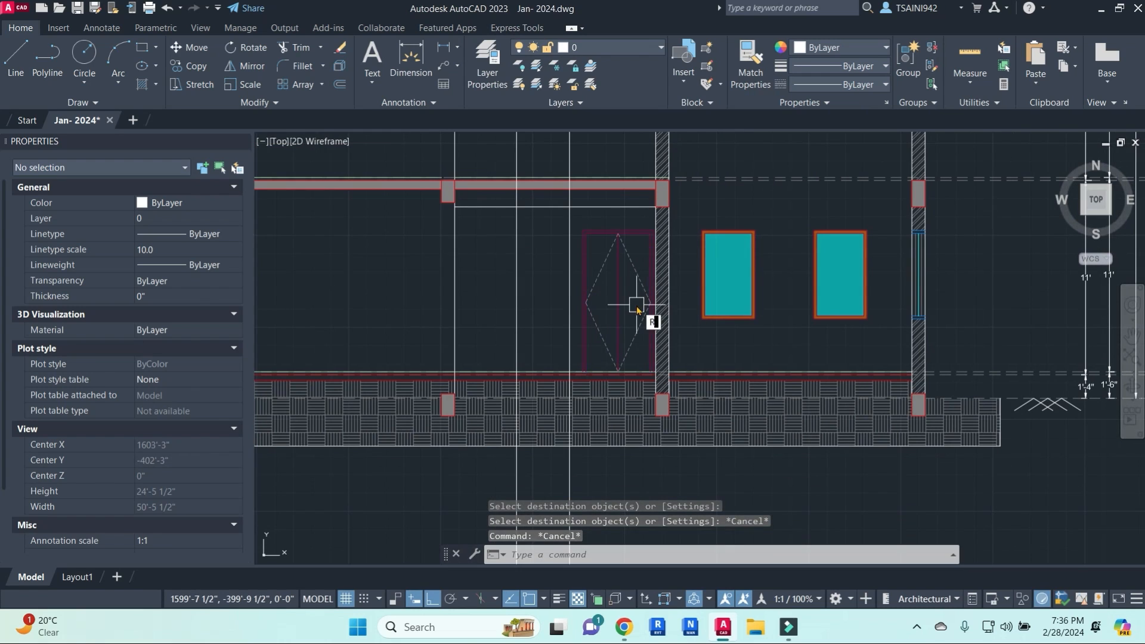
# - Draw a tall, narrow rectangular panel in the upper part of the door's left leaf
pyautogui.scroll(6, 569, 264)
pyautogui.write('rec')
pyautogui.press('Return')
pyautogui.click(673, 190)
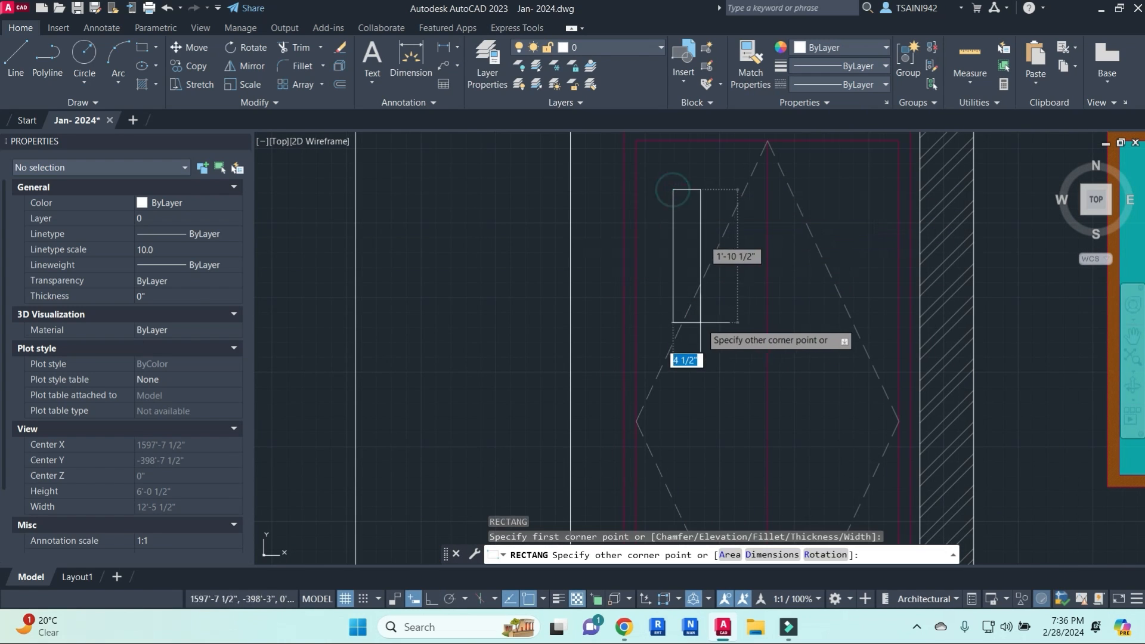
pyautogui.click(735, 357)
pyautogui.click(734, 325)
pyautogui.press('Escape')
pyautogui.press('Escape')
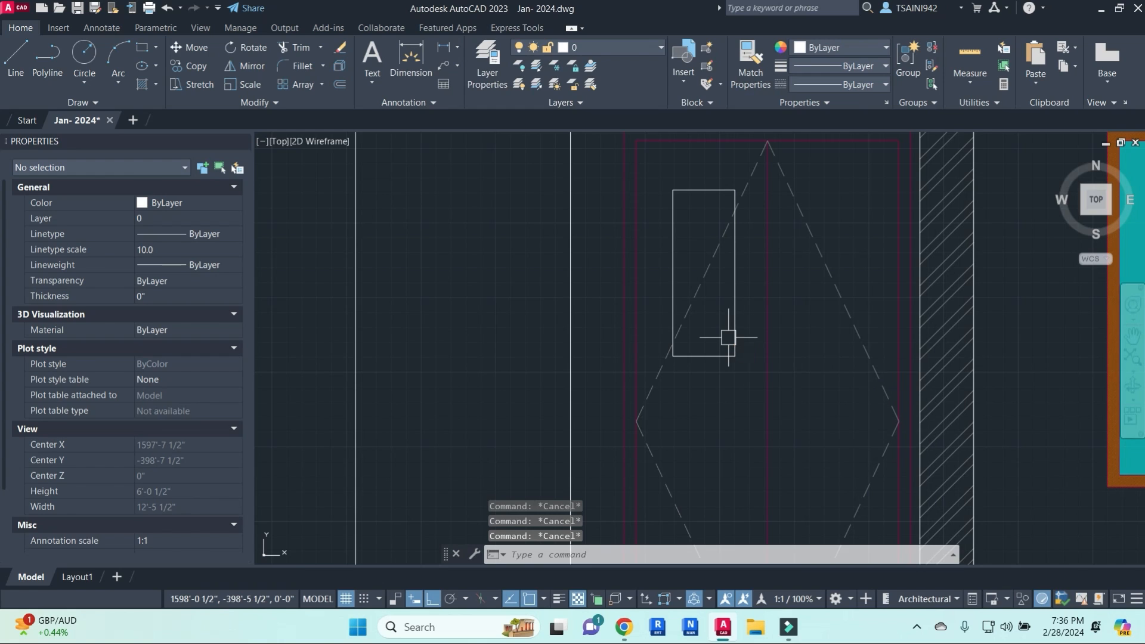
# - Offset the left leaf's panel rectangle 2" outward to form its border
pyautogui.write('o')
pyautogui.press('Return')
pyautogui.write('2')
pyautogui.press('Return')
pyautogui.click(733, 336)
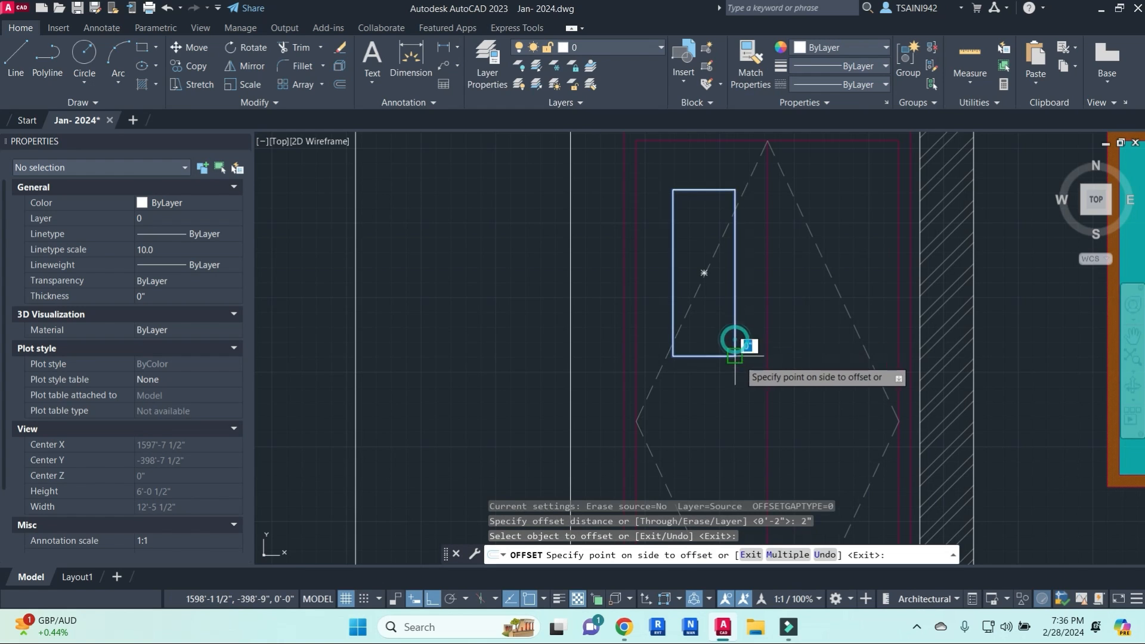
pyautogui.click(744, 382)
pyautogui.press('Escape')
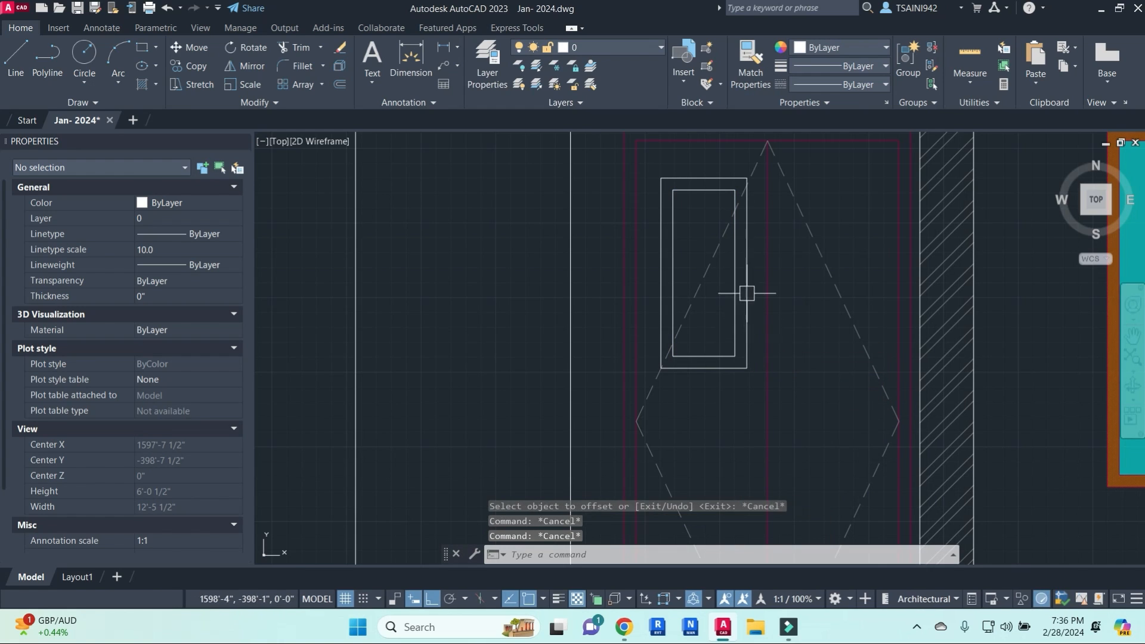
# - Draw a horizontal line across the inner panel rectangle of the left door leaf, just below its upper edge
pyautogui.write('l')
pyautogui.press('Return')
pyautogui.click(678, 210)
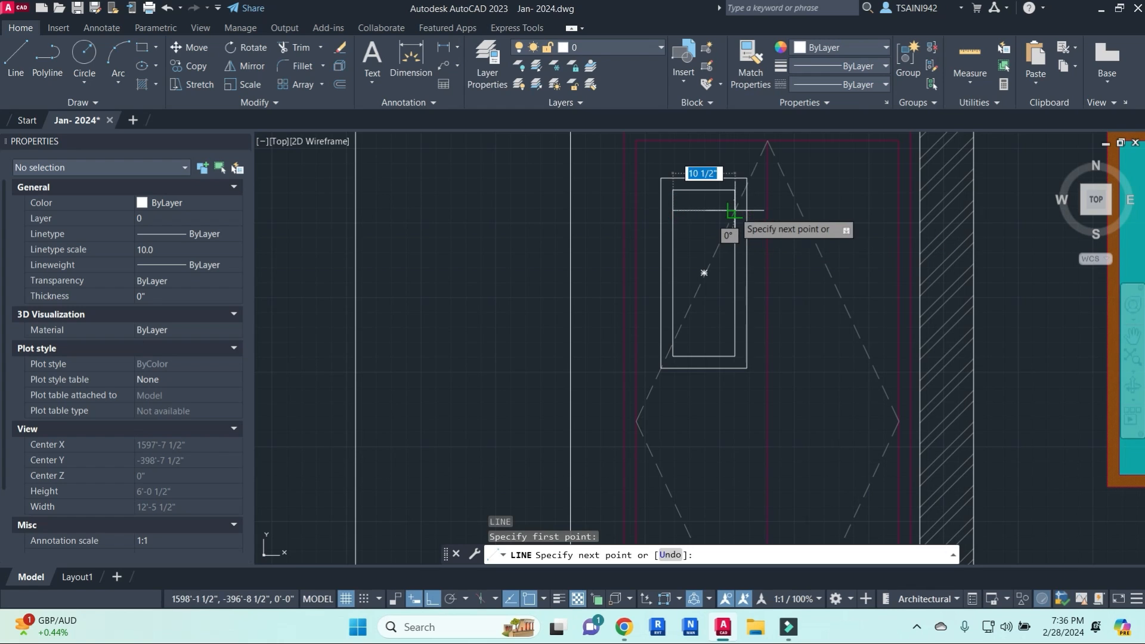
pyautogui.click(733, 213)
pyautogui.press('Escape')
# - Offset the horizontal line in the door panel 1" downward to form a slat
pyautogui.write('o')
pyautogui.press('Return')
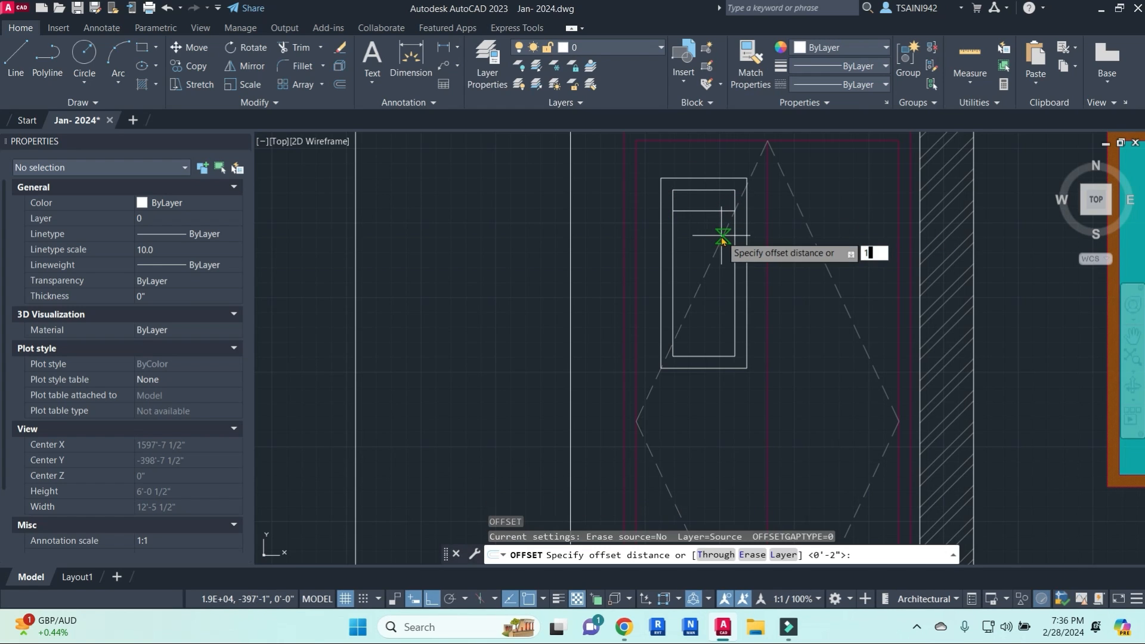
pyautogui.write('1')
pyautogui.press('Return')
pyautogui.click(711, 211)
pyautogui.click(702, 245)
pyautogui.press('Escape')
pyautogui.press('Escape')
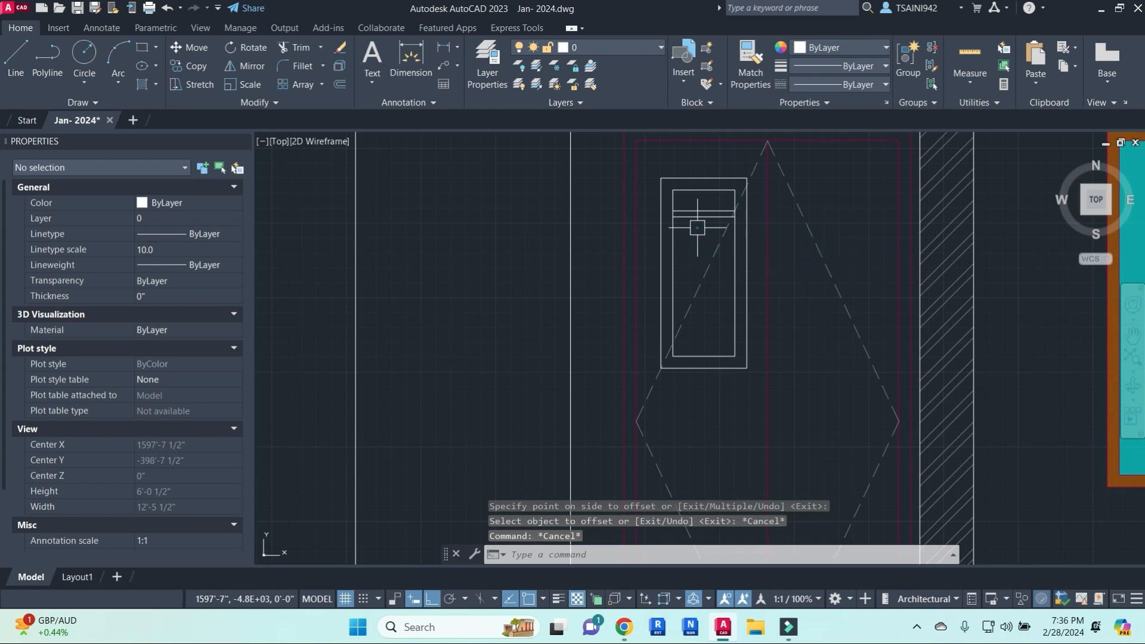
# - Copy the slat's two lines four times down the inner panel at roughly even spacing
pyautogui.click(697, 226)
pyautogui.click(688, 205)
pyautogui.write('c')
pyautogui.press('Return')
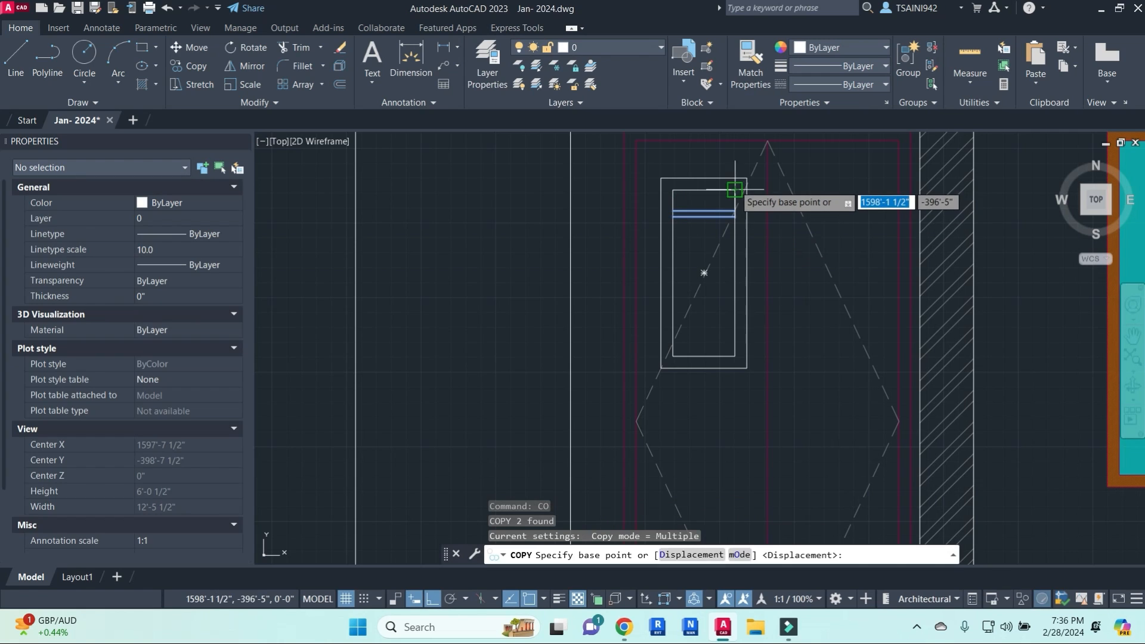
pyautogui.click(734, 200)
pyautogui.click(734, 216)
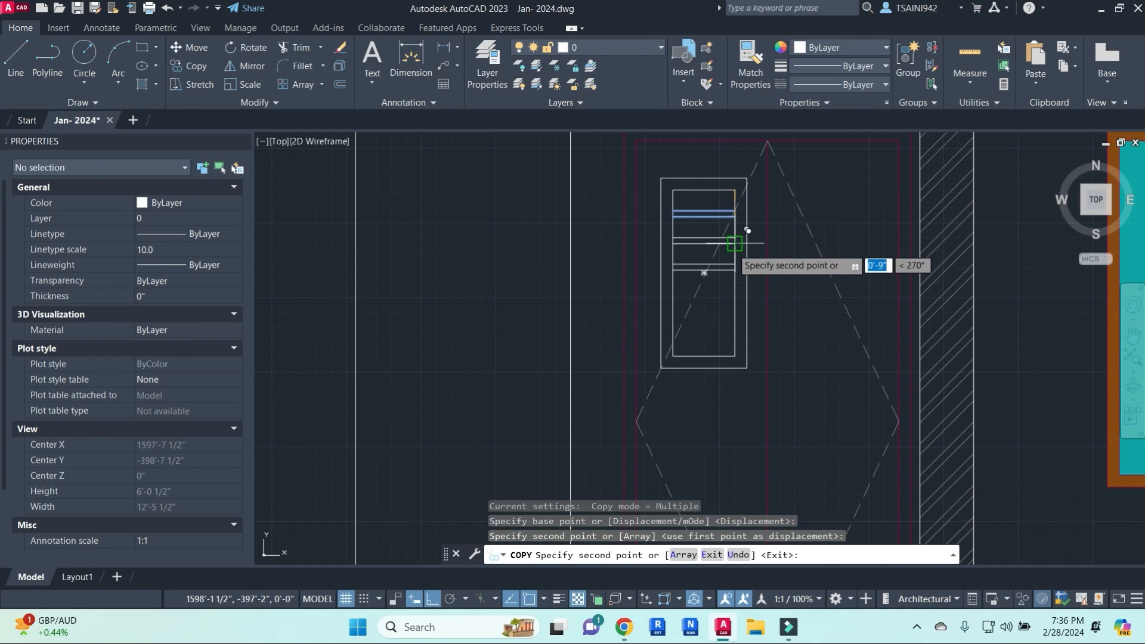
pyautogui.click(735, 244)
pyautogui.click(735, 273)
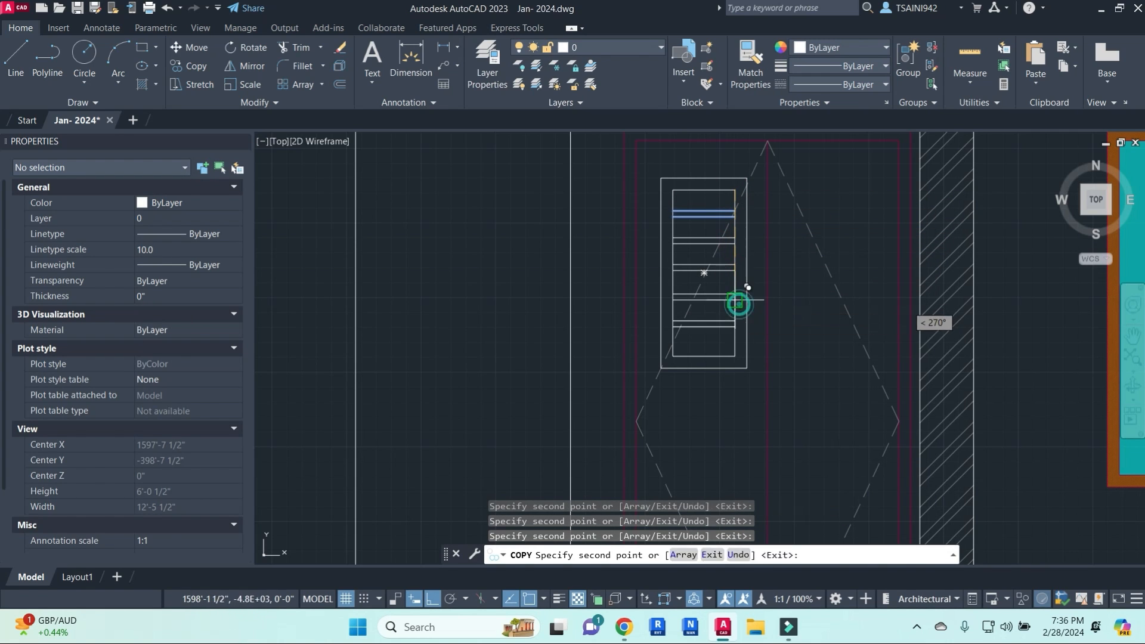
pyautogui.press('Escape')
pyautogui.press('Escape')
# - Set the colour of the whole slatted panel and its border to blue 39,118,187
pyautogui.click(652, 163)
pyautogui.click(767, 402)
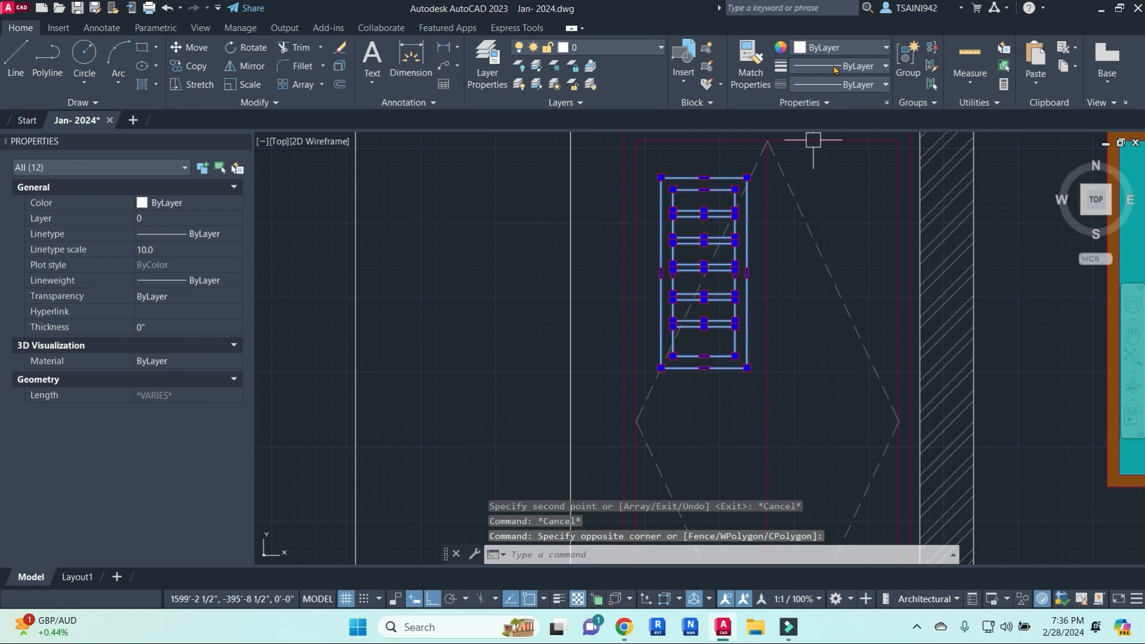
pyautogui.click(869, 48)
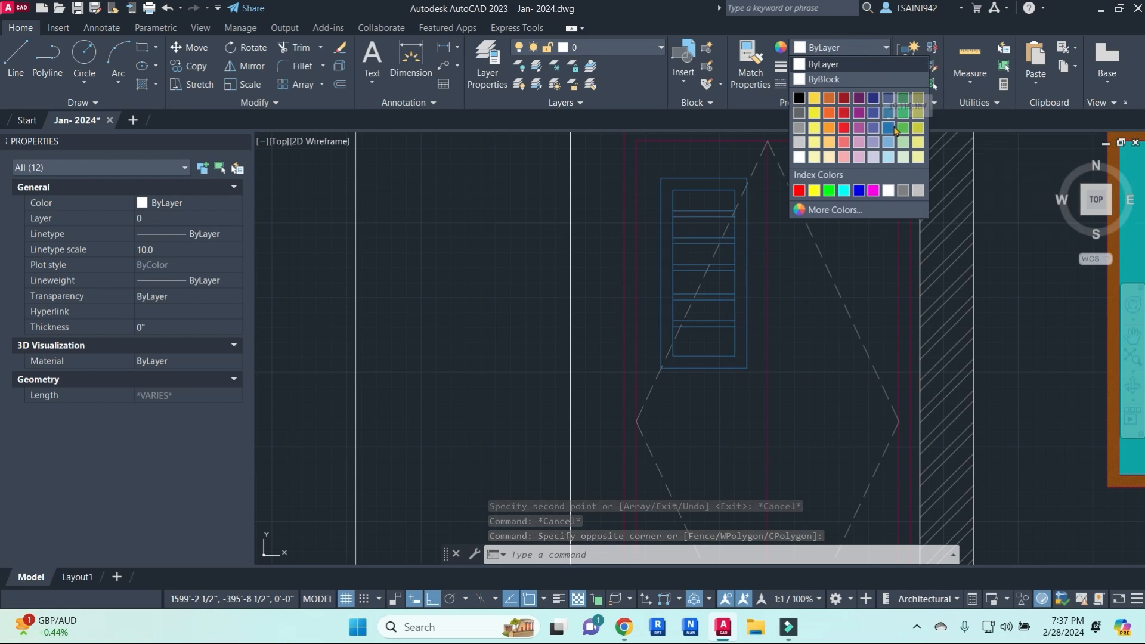
pyautogui.click(890, 134)
pyautogui.press('Escape')
pyautogui.press('Escape')
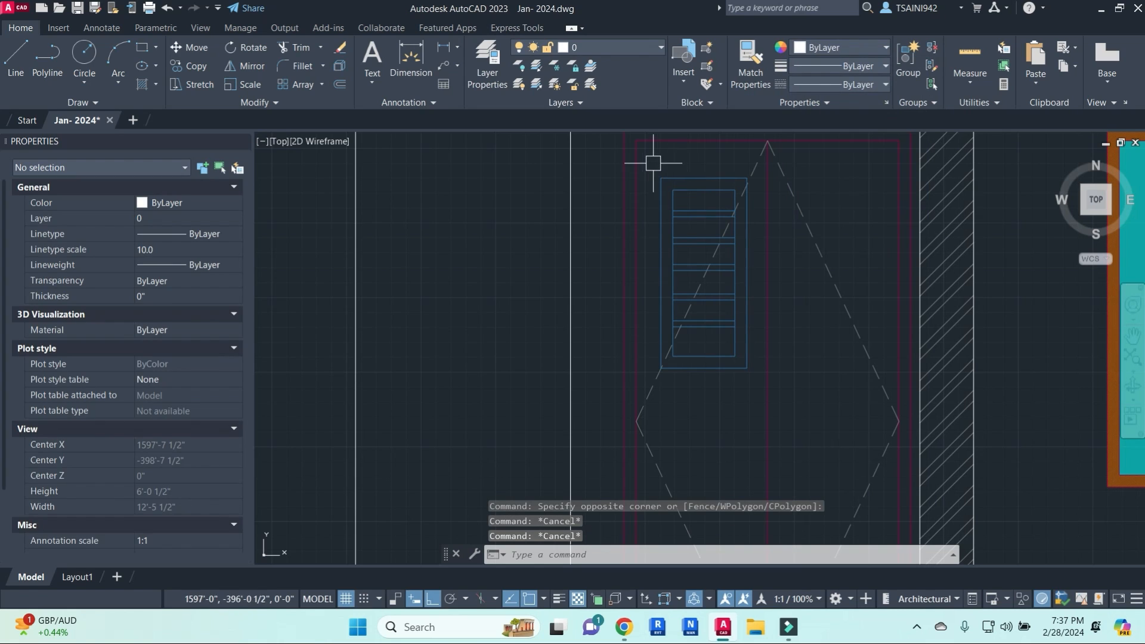
pyautogui.click(653, 163)
pyautogui.click(754, 387)
pyautogui.write('mi')
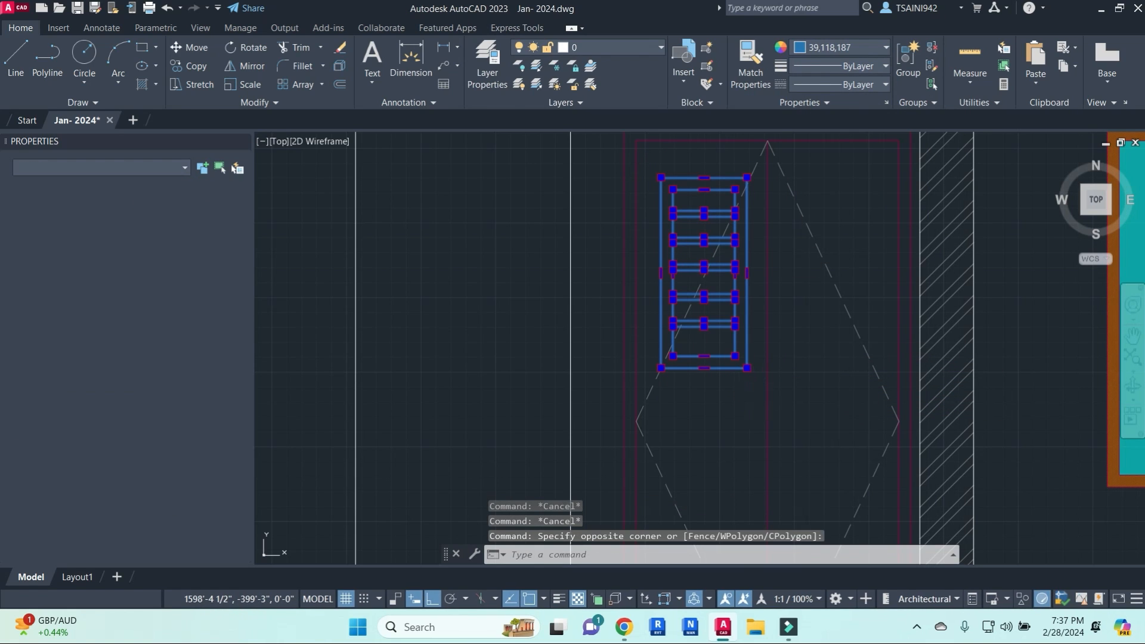
pyautogui.press('Return')
pyautogui.click(767, 372)
pyautogui.press('Escape')
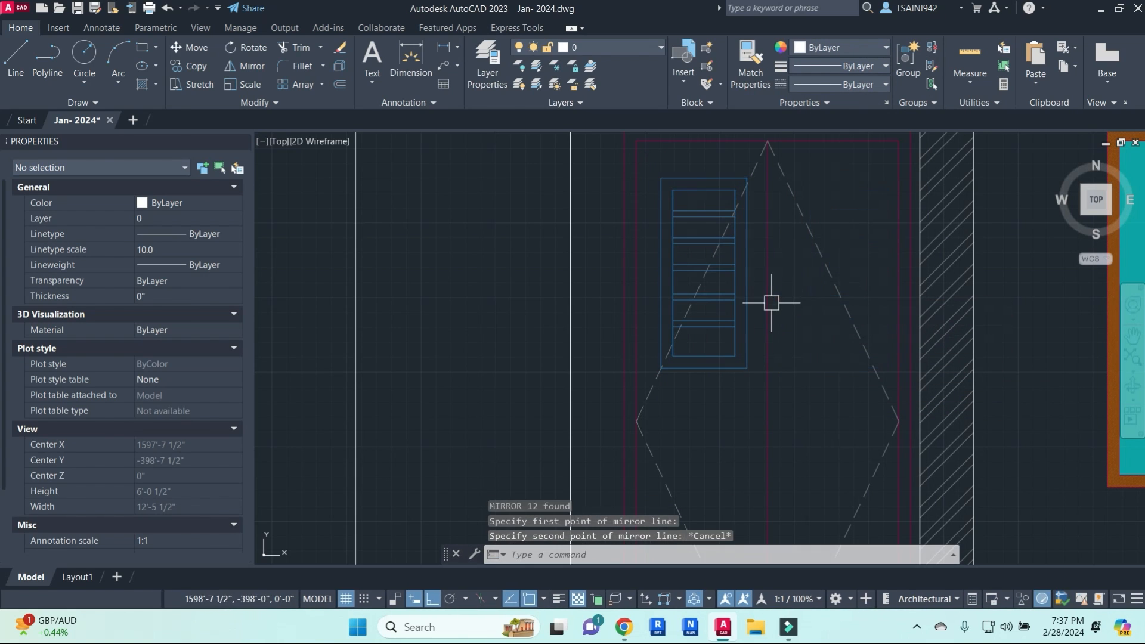
# - Mirror the slatted panel about the door's vertical centre line onto the right leaf, keeping the original
pyautogui.click(660, 183)
pyautogui.click(754, 409)
pyautogui.write('mi')
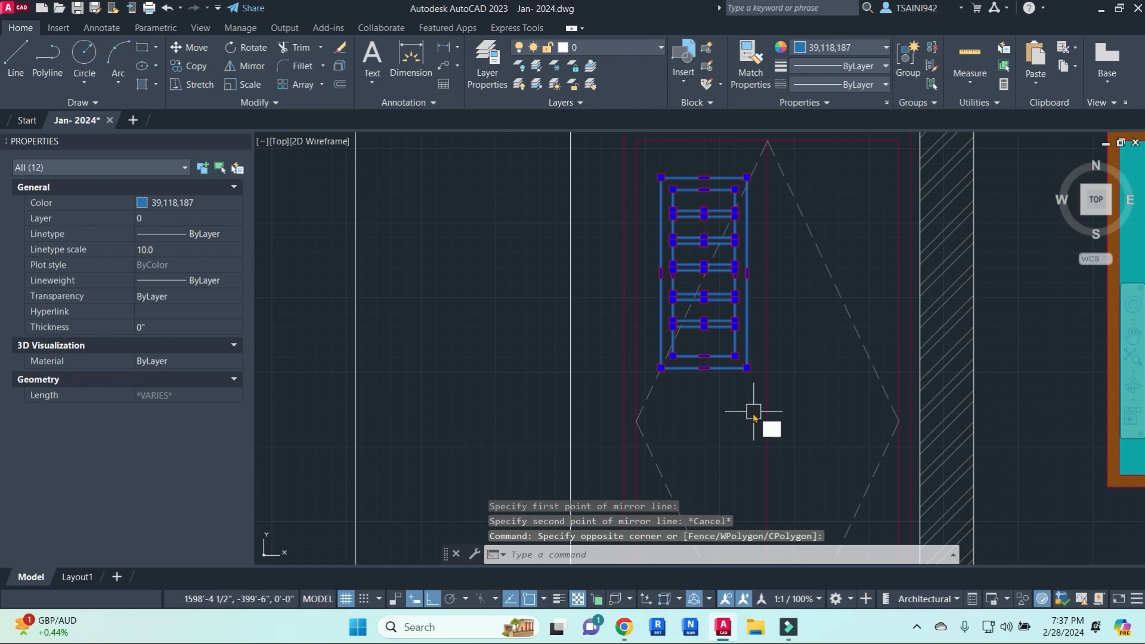
pyautogui.press('Return')
pyautogui.click(763, 387)
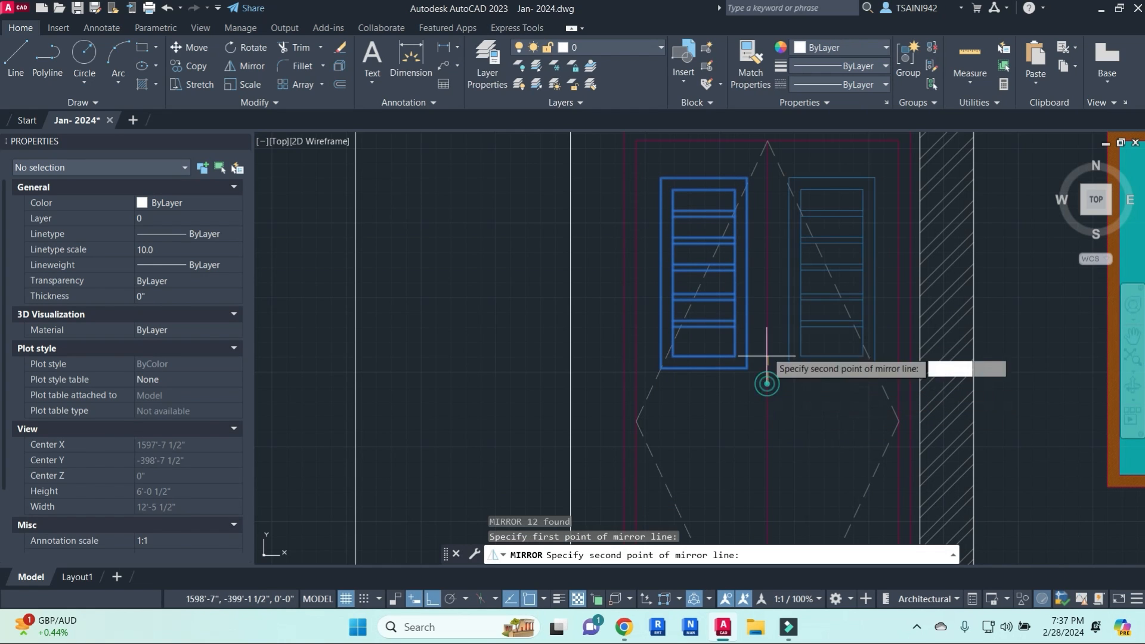
pyautogui.click(764, 283)
pyautogui.press('Return')
# - Mirror both upper slatted panels about the door's horizontal mid-height line into the lower half, keeping the originals
pyautogui.click(654, 162)
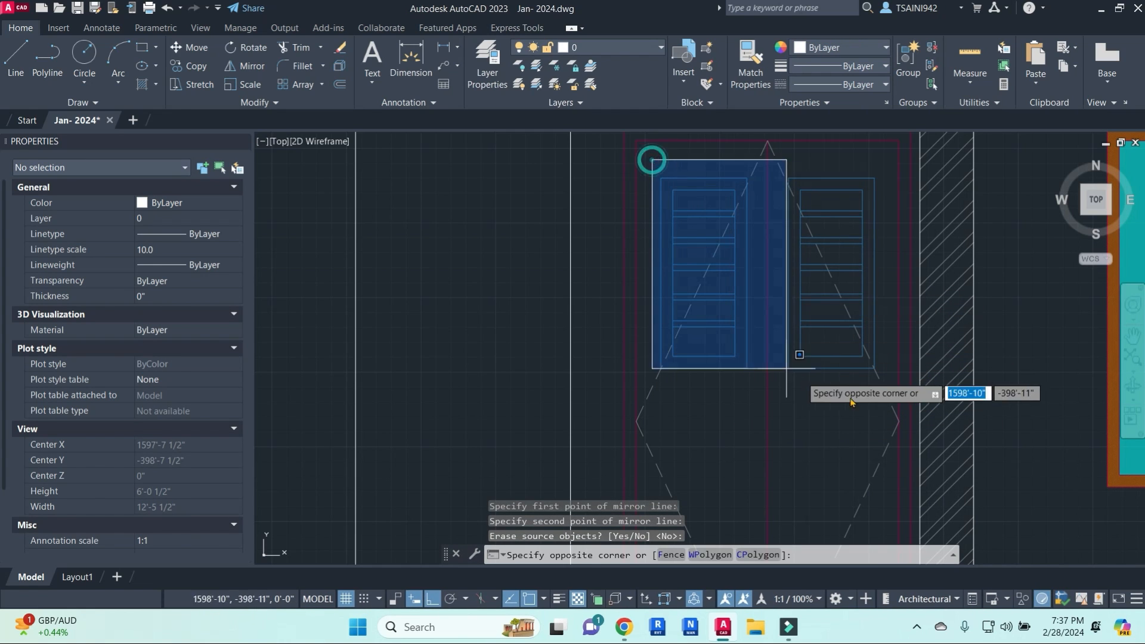
pyautogui.click(908, 402)
pyautogui.scroll(-5, 830, 404)
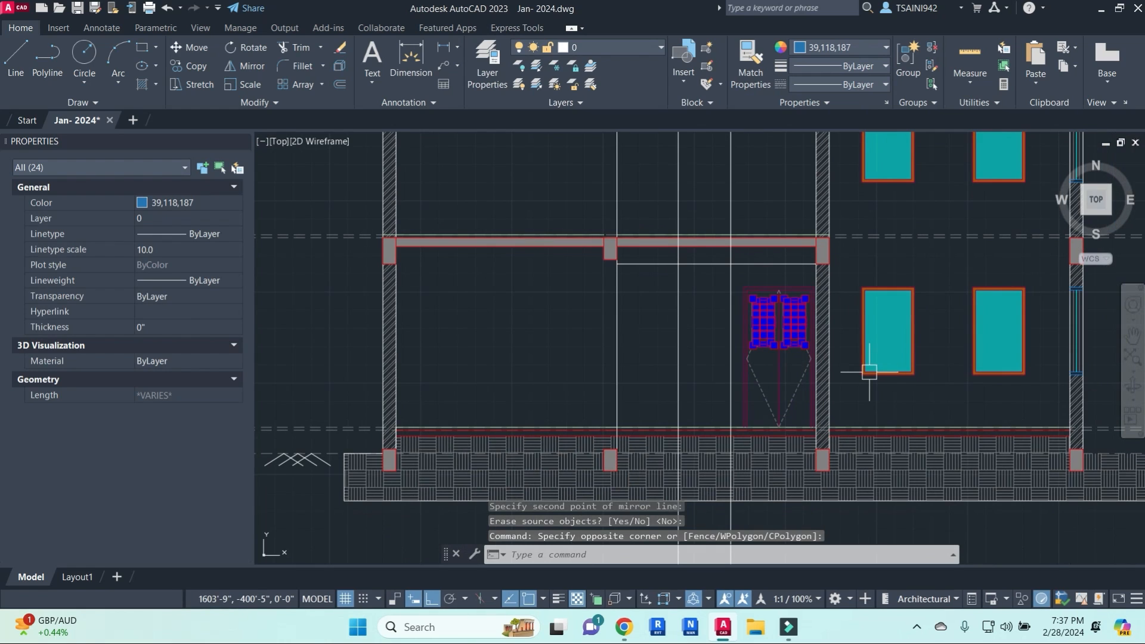
pyautogui.write('mi')
pyautogui.press('Return')
pyautogui.scroll(5, 811, 352)
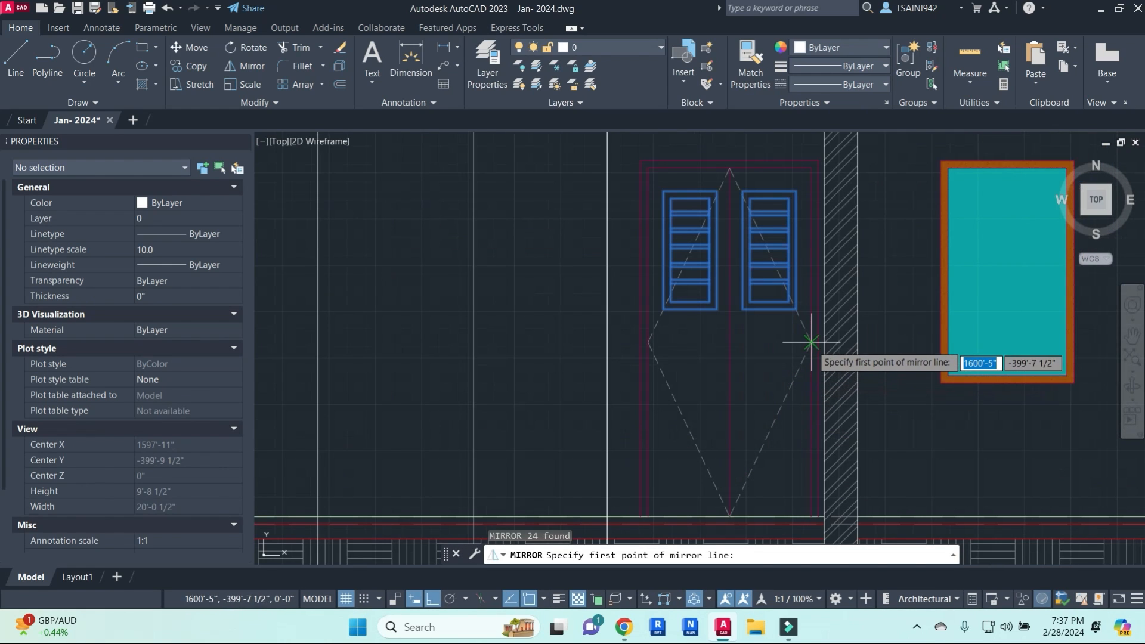
pyautogui.click(812, 343)
pyautogui.click(649, 342)
pyautogui.press('Return')
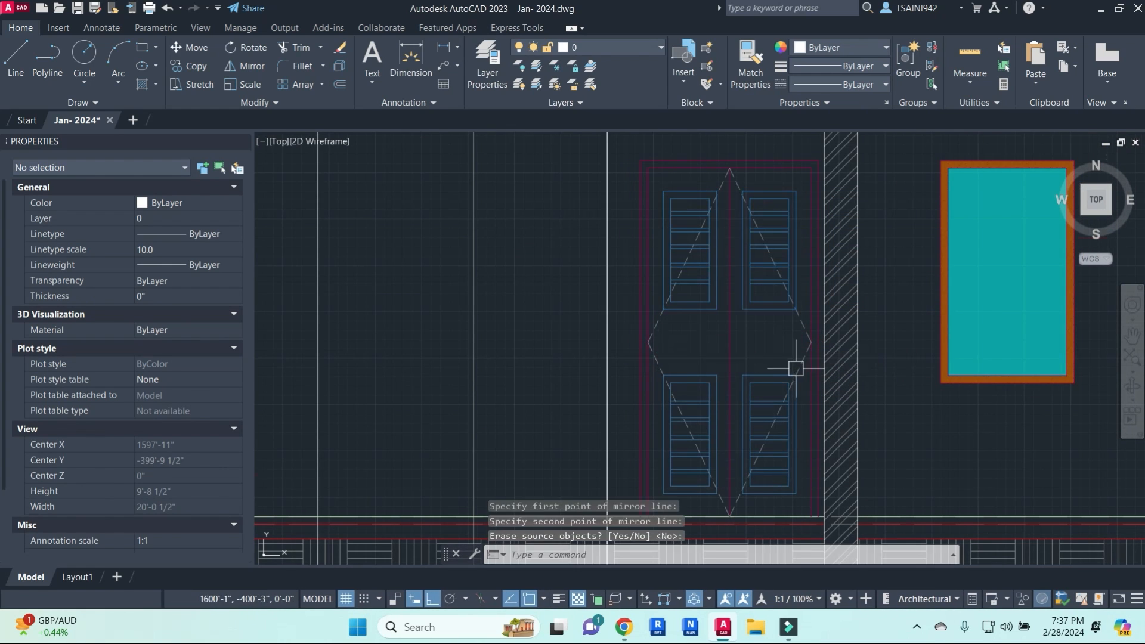
# - Draw a horizontal line from the double door's upper left frame corner leftward past the two vertical construction lines
pyautogui.scroll(-4, 796, 369)
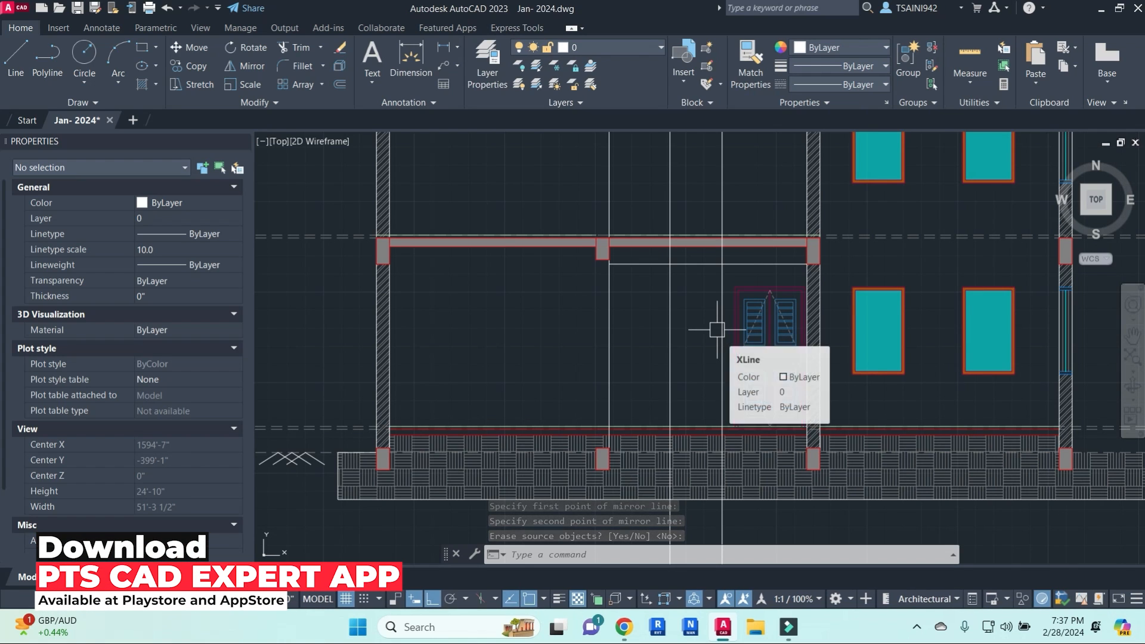
pyautogui.scroll(-2, 717, 329)
pyautogui.scroll(1, 717, 329)
pyautogui.press('Escape')
pyautogui.press('Escape')
pyautogui.press('Escape')
pyautogui.scroll(3, 706, 286)
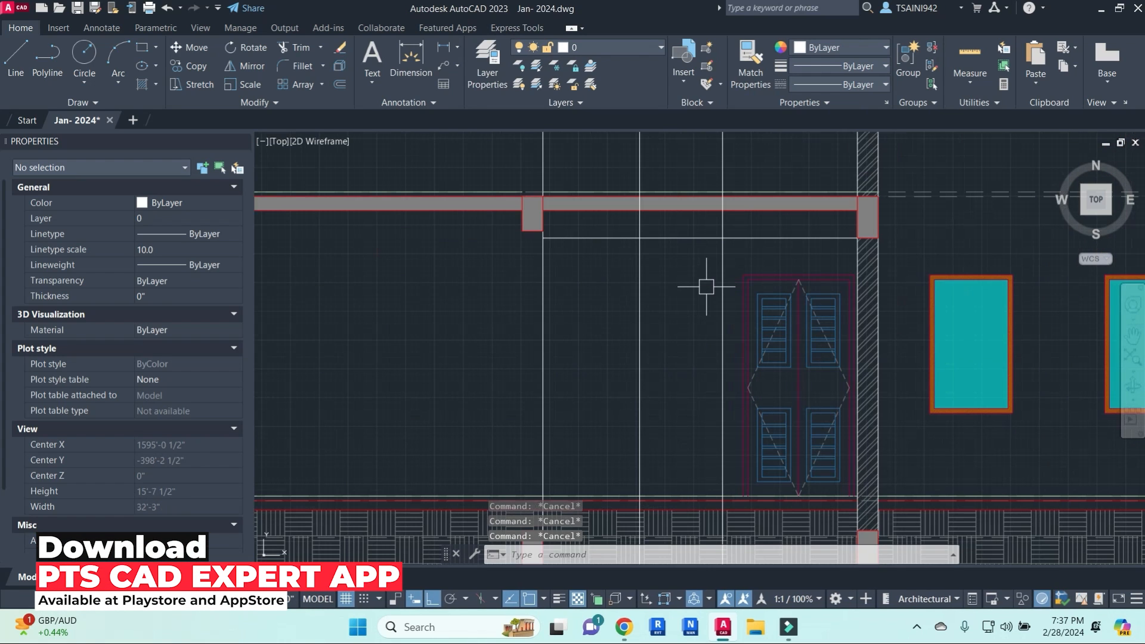
pyautogui.press('l')
pyautogui.press('Return')
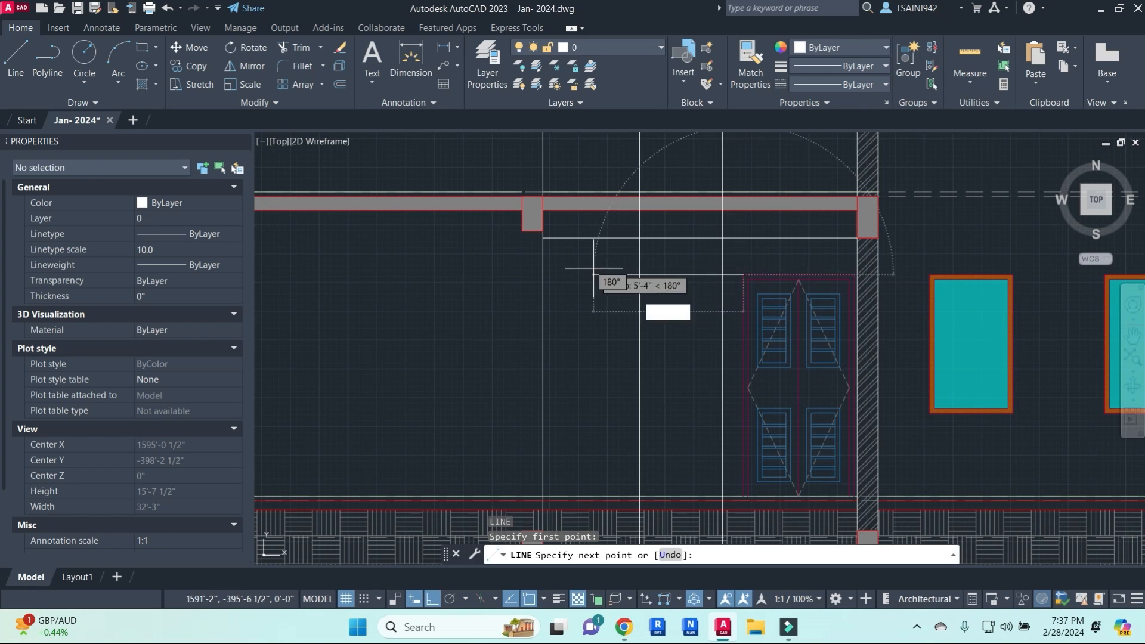
pyautogui.press('Escape')
# - Fillet the head-height line with both vertical construction lines at radius 0 to form the adjacent door's upper corners
pyautogui.press('f')
pyautogui.press('Return')
pyautogui.click(686, 274)
pyautogui.click(639, 302)
pyautogui.press('Return')
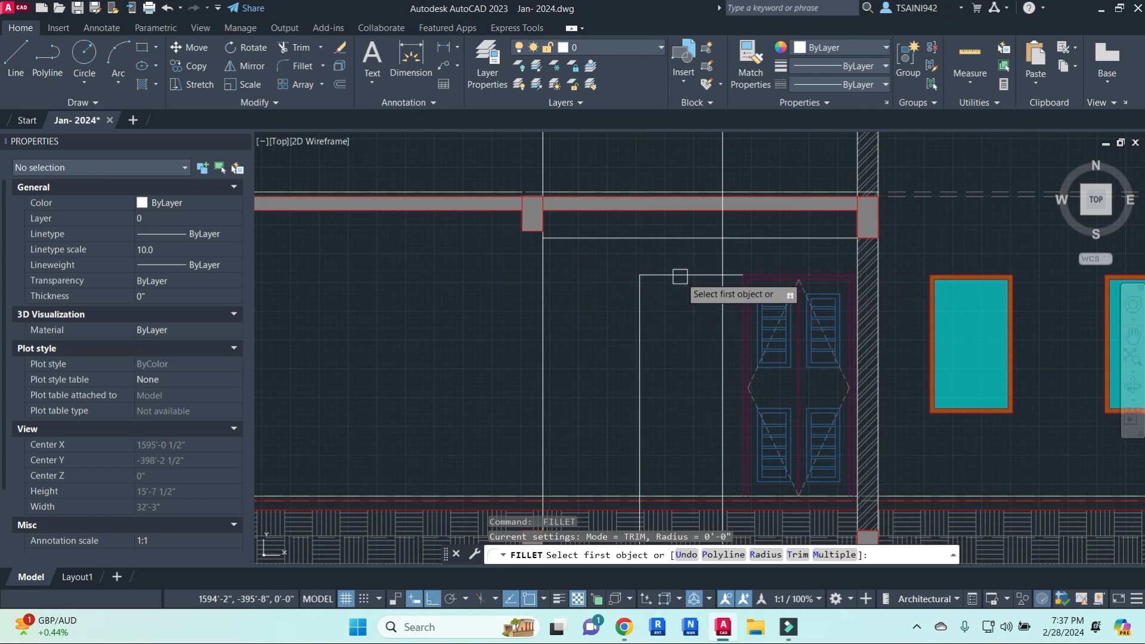
pyautogui.click(688, 275)
pyautogui.click(719, 322)
pyautogui.moveTo(718, 494); pyautogui.dragTo(695, 407, button='middle')
pyautogui.press('Escape')
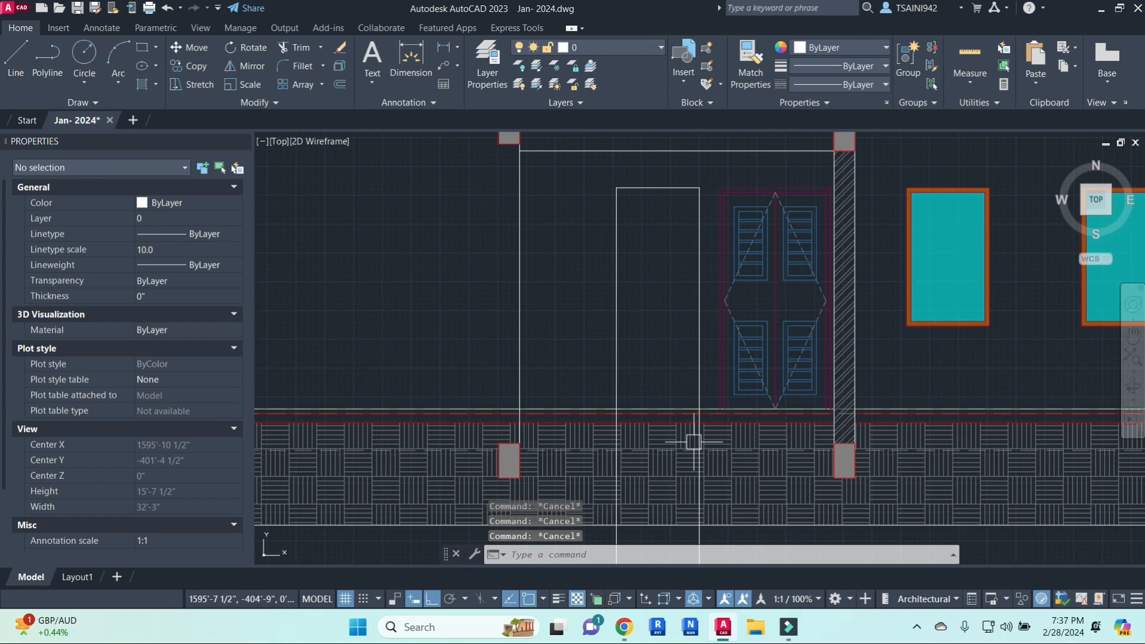
# - Trim the new door's two vertical lines just below the floor line
pyautogui.write('tr')
pyautogui.press('Return')
pyautogui.press('Return')
pyautogui.scroll(5, 693, 411)
pyautogui.click(757, 410)
pyautogui.click(785, 414)
pyautogui.scroll(-1, 504, 421)
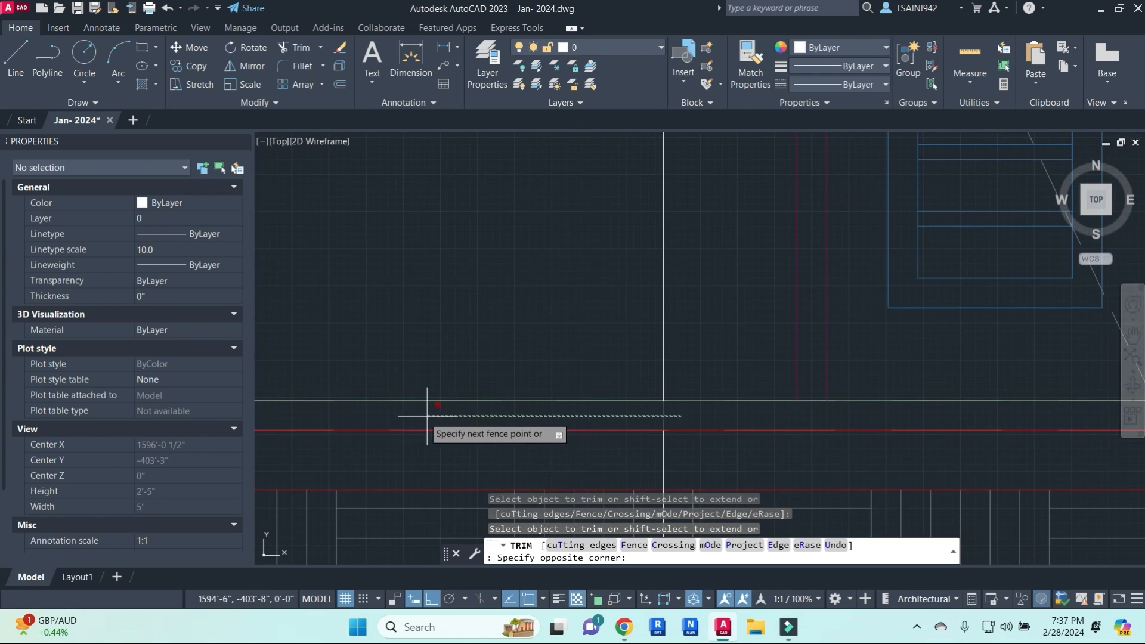
pyautogui.scroll(-4, 358, 416)
pyautogui.moveTo(350, 417); pyautogui.dragTo(600, 388, button='middle')
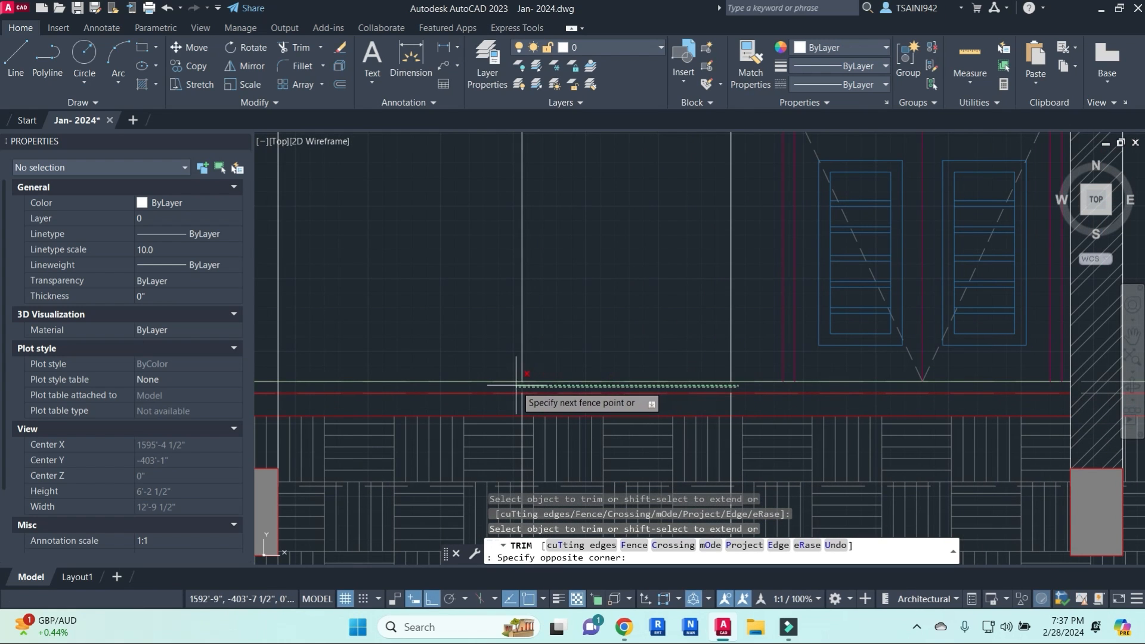
pyautogui.press('Escape')
# - Delete the two leftover vertical rays running down from the floor below the new door
pyautogui.click(757, 403)
pyautogui.click(500, 404)
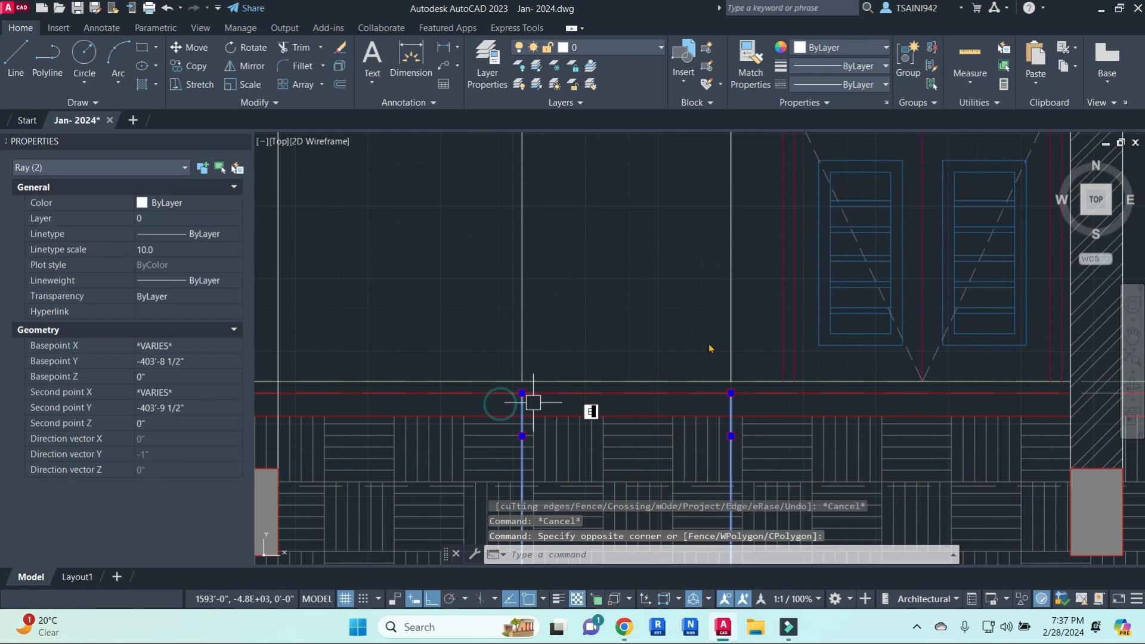
pyautogui.press('Delete')
# - Offset the new door's head line and both side lines 2" inward for the frame
pyautogui.scroll(-2, 686, 322)
pyautogui.moveTo(676, 296); pyautogui.dragTo(652, 377, button='middle')
pyautogui.write('o')
pyautogui.press('Return')
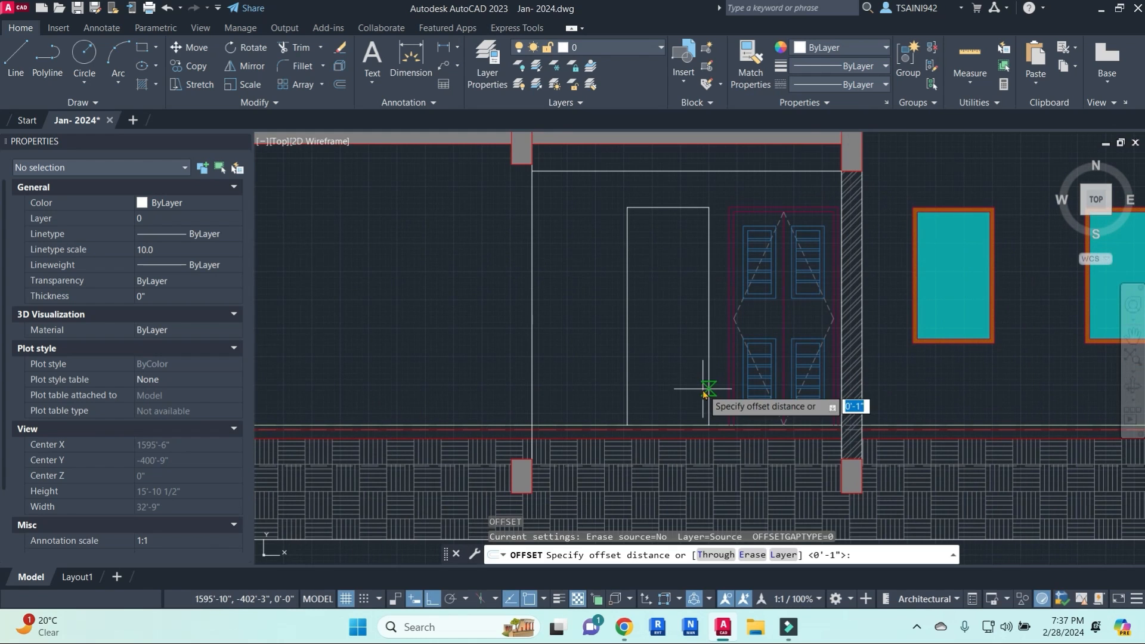
pyautogui.press('Return')
pyautogui.click(680, 209)
pyautogui.click(680, 291)
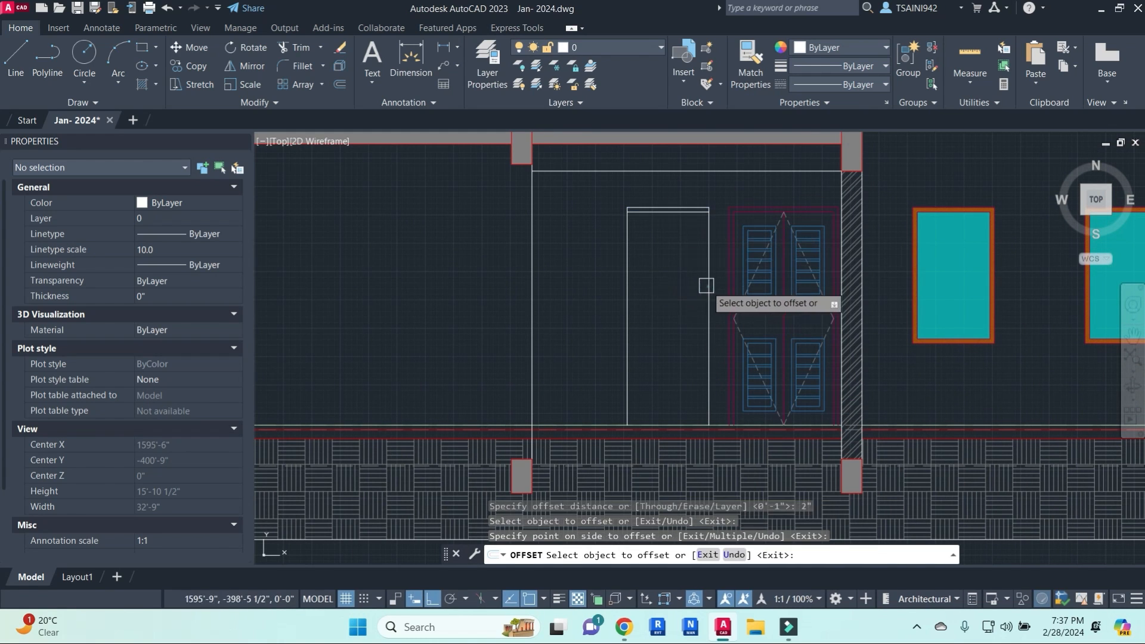
pyautogui.click(708, 285)
pyautogui.click(664, 294)
pyautogui.click(629, 302)
pyautogui.click(650, 307)
pyautogui.press('Escape')
pyautogui.press('Escape')
pyautogui.press('Escape')
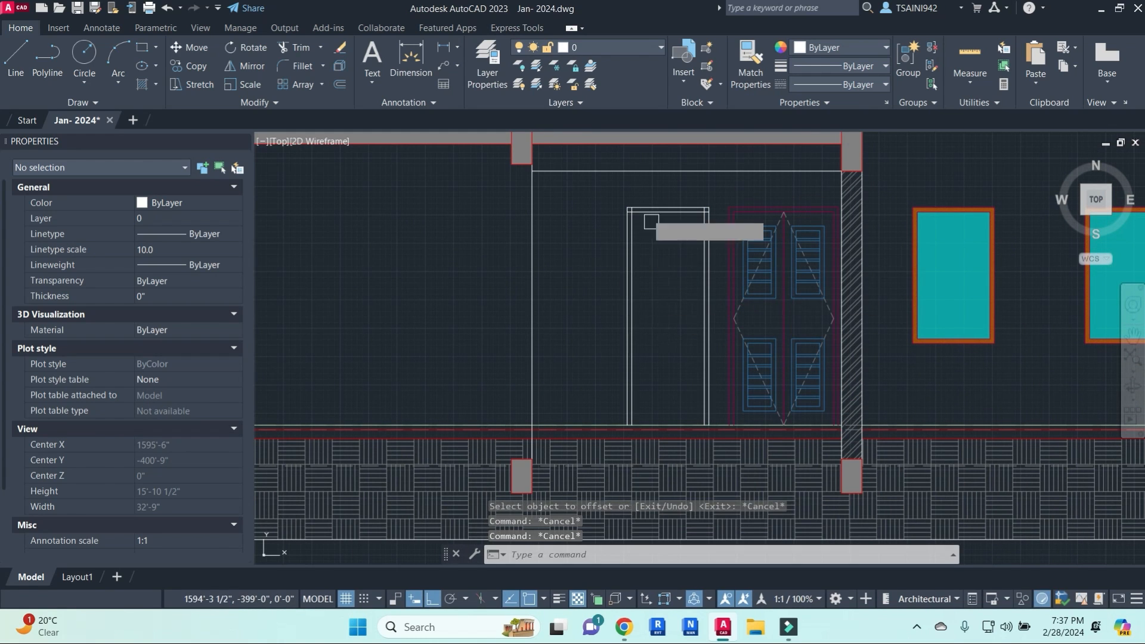
# - Fillet the two upper corners of the new door's inner frame lines at radius 0
pyautogui.write('f')
pyautogui.press('Return')
pyautogui.click(647, 215)
pyautogui.click(635, 238)
pyautogui.press('Return')
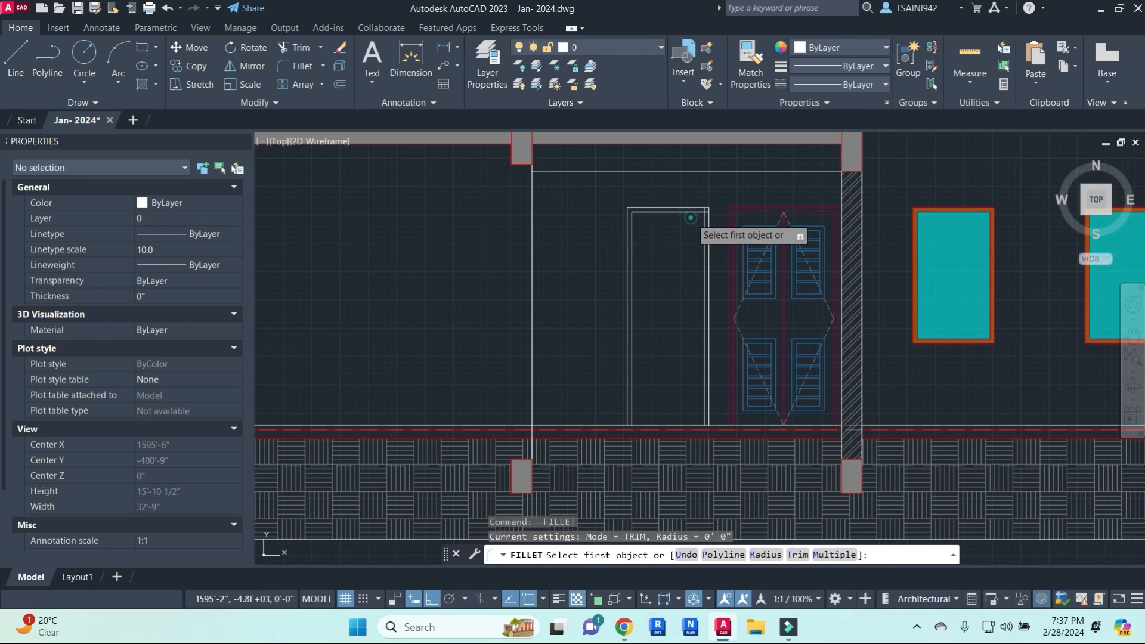
pyautogui.click(705, 239)
pyautogui.press('Escape')
pyautogui.press('Escape')
# - Match all of the new door's frame lines to the properties of the double door's frame
pyautogui.write('MA')
pyautogui.press('Return')
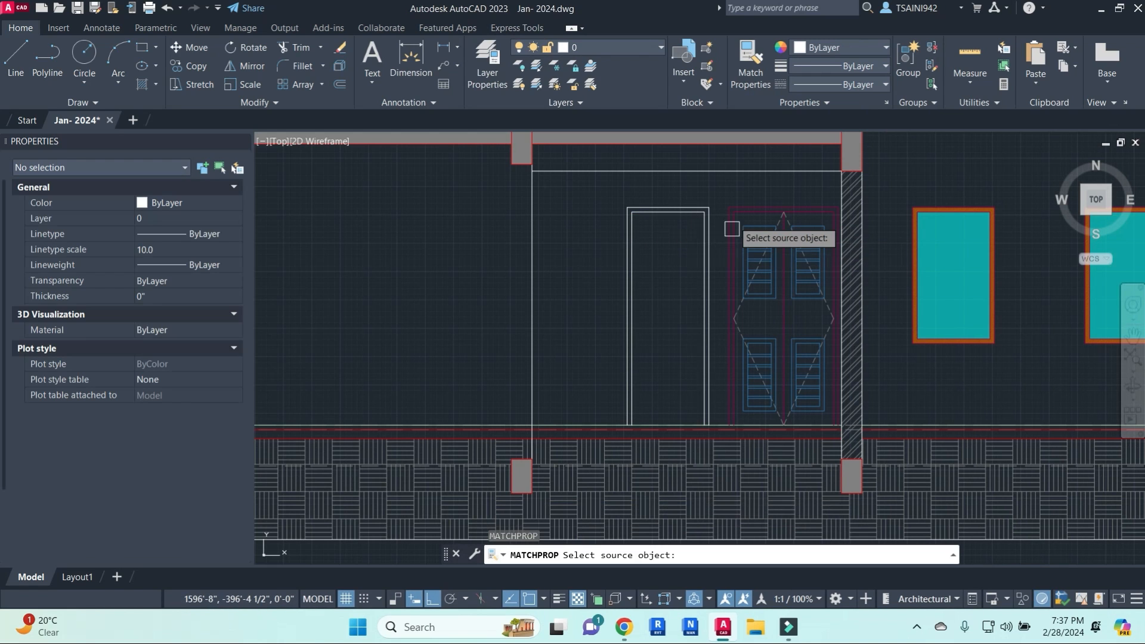
pyautogui.scroll(2, 733, 227)
pyautogui.click(734, 206)
pyautogui.click(708, 256)
pyautogui.click(528, 185)
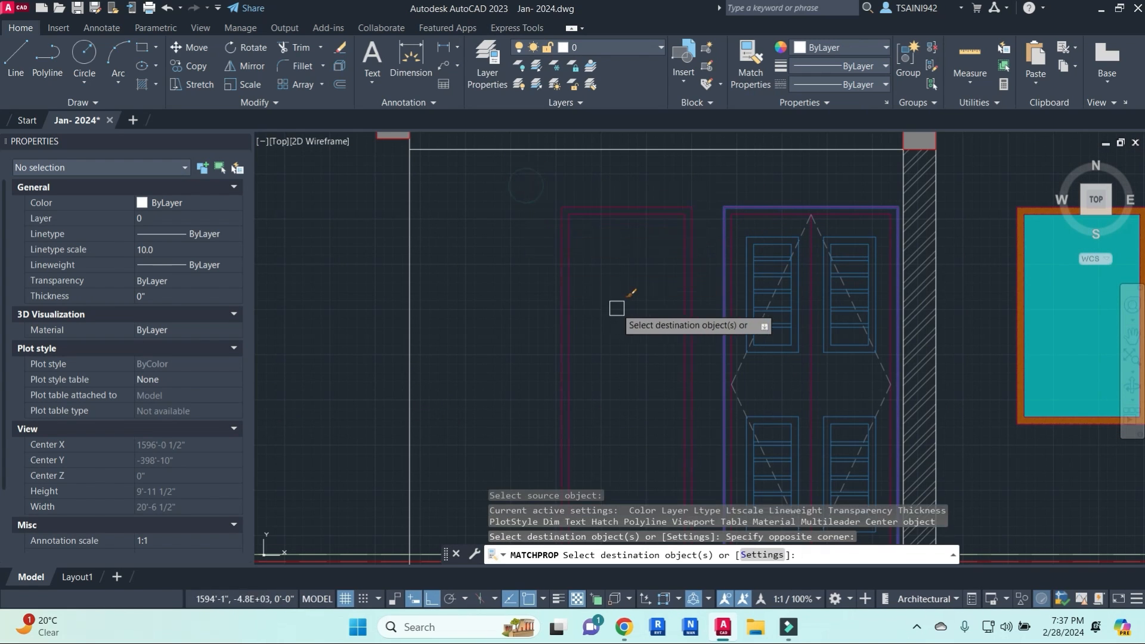
pyautogui.scroll(-4, 614, 274)
pyautogui.press('Escape')
# - Draw the single door's swing lines from the upper left inner corner to the right jamb's midpoint and back to the lower left corner
pyautogui.write('l')
pyautogui.press('Return')
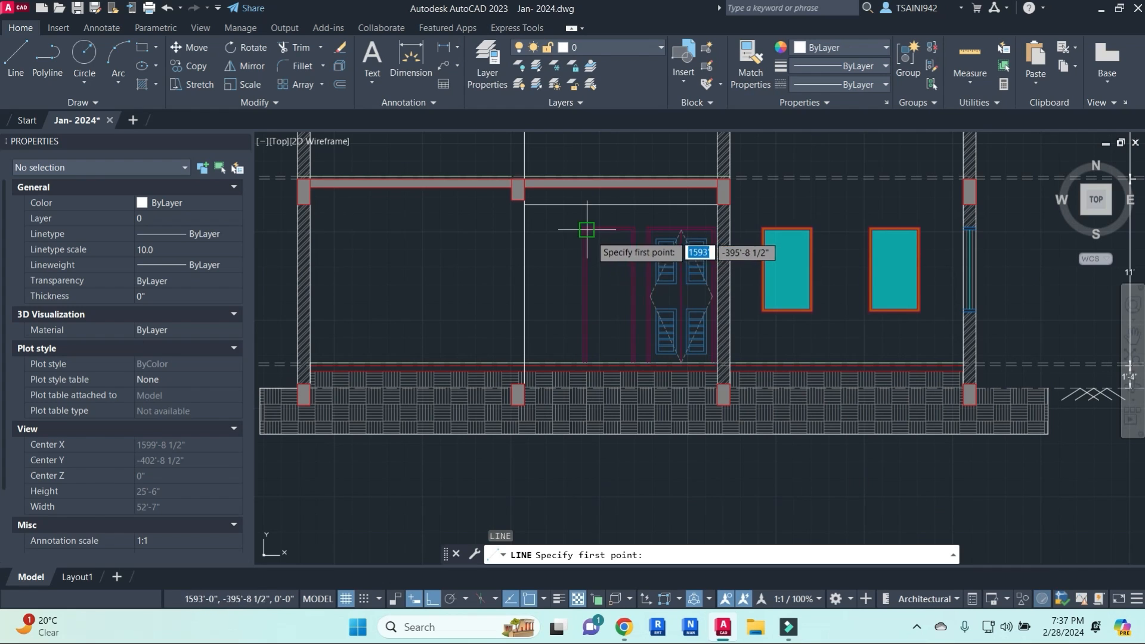
pyautogui.click(590, 234)
pyautogui.click(630, 293)
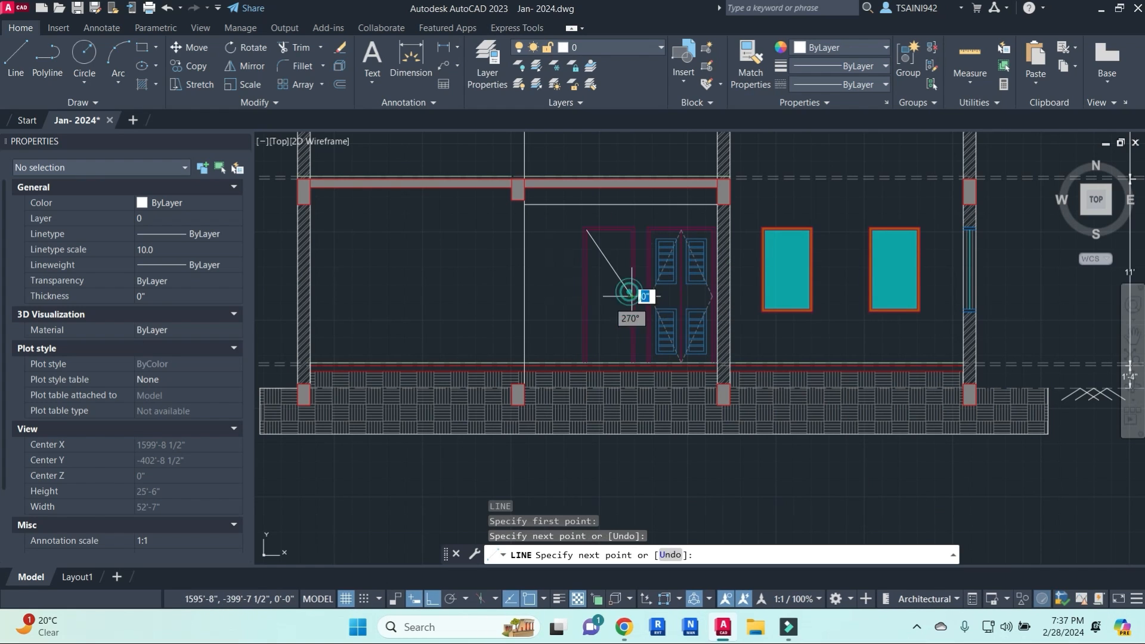
pyautogui.click(587, 362)
pyautogui.press('Escape')
# - Match the single door's two swing lines to the dashed properties of the double door's swing lines
pyautogui.write('MA')
pyautogui.press('Return')
pyautogui.scroll(4, 656, 294)
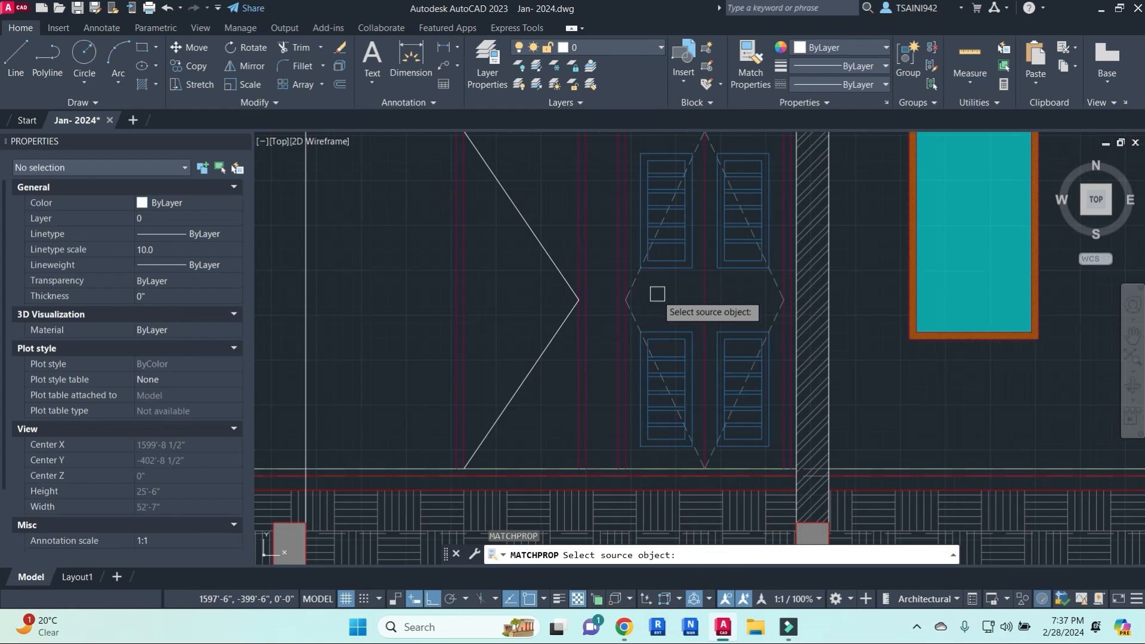
pyautogui.click(633, 281)
pyautogui.click(554, 264)
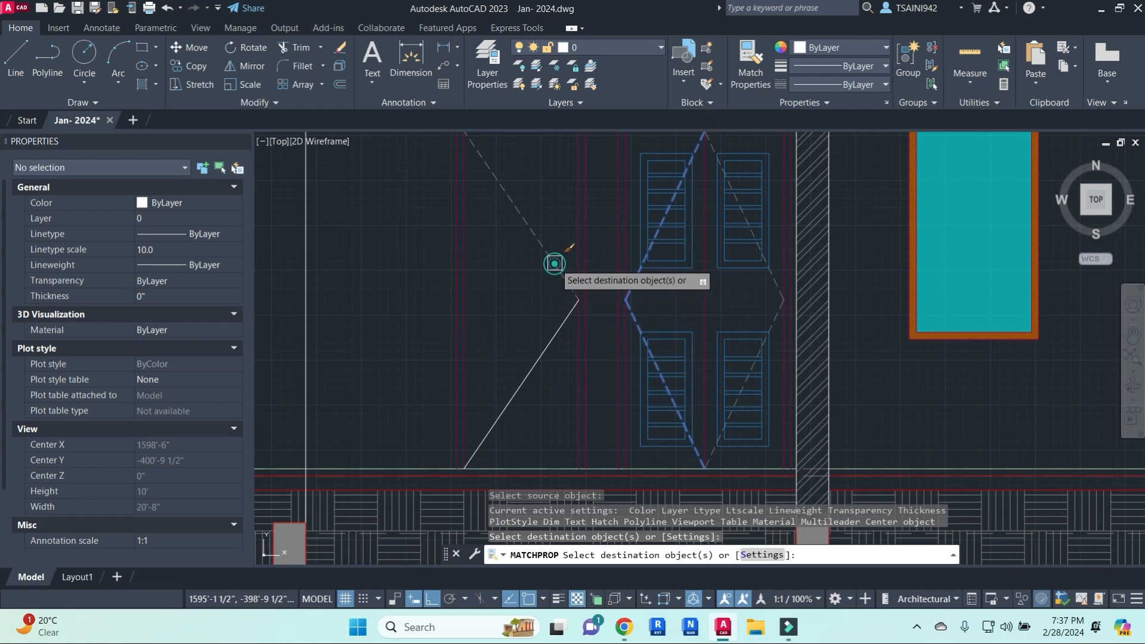
pyautogui.click(557, 329)
pyautogui.scroll(-5, 584, 322)
pyautogui.scroll(-2, 656, 298)
pyautogui.press('Escape')
pyautogui.press('Escape')
pyautogui.press('Escape')
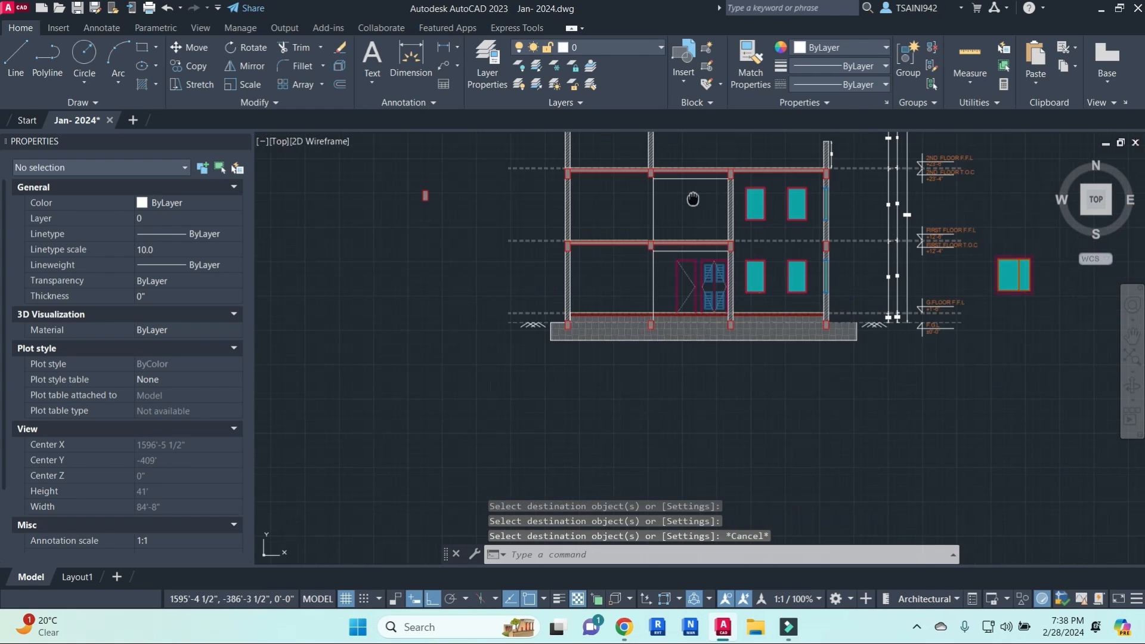
# - Project the washbasin counter's front edge from the floor plan down to the section with a vertical construction line
pyautogui.write('XL')
pyautogui.press('Return')
pyautogui.write('V')
pyautogui.press('Return')
pyautogui.scroll(-7, 634, 327)
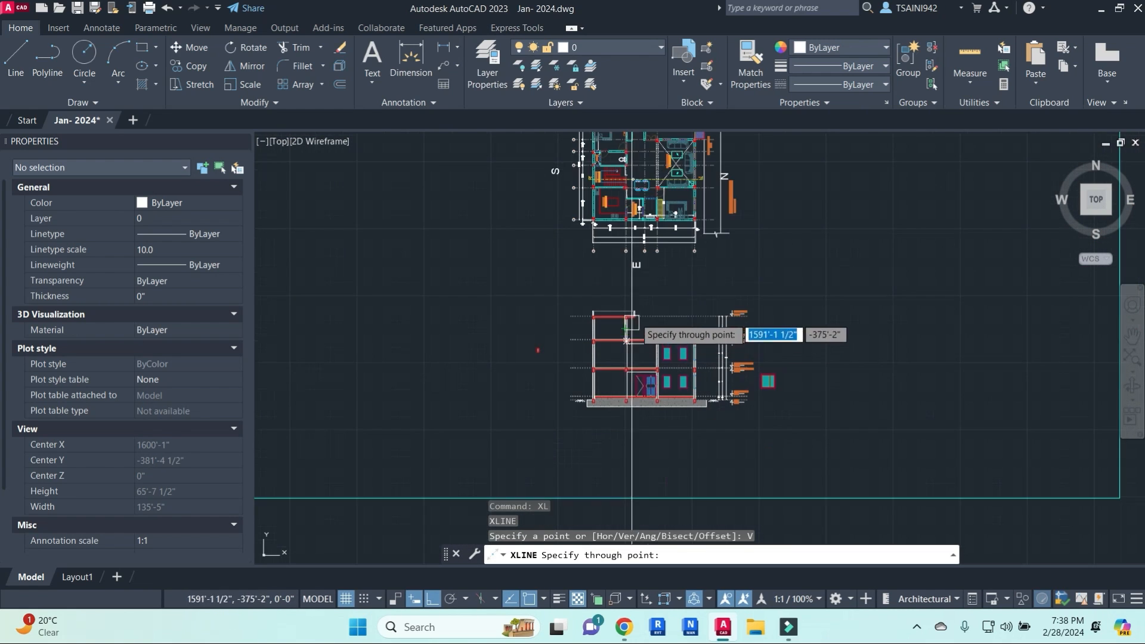
pyautogui.scroll(8, 634, 269)
pyautogui.scroll(2, 634, 248)
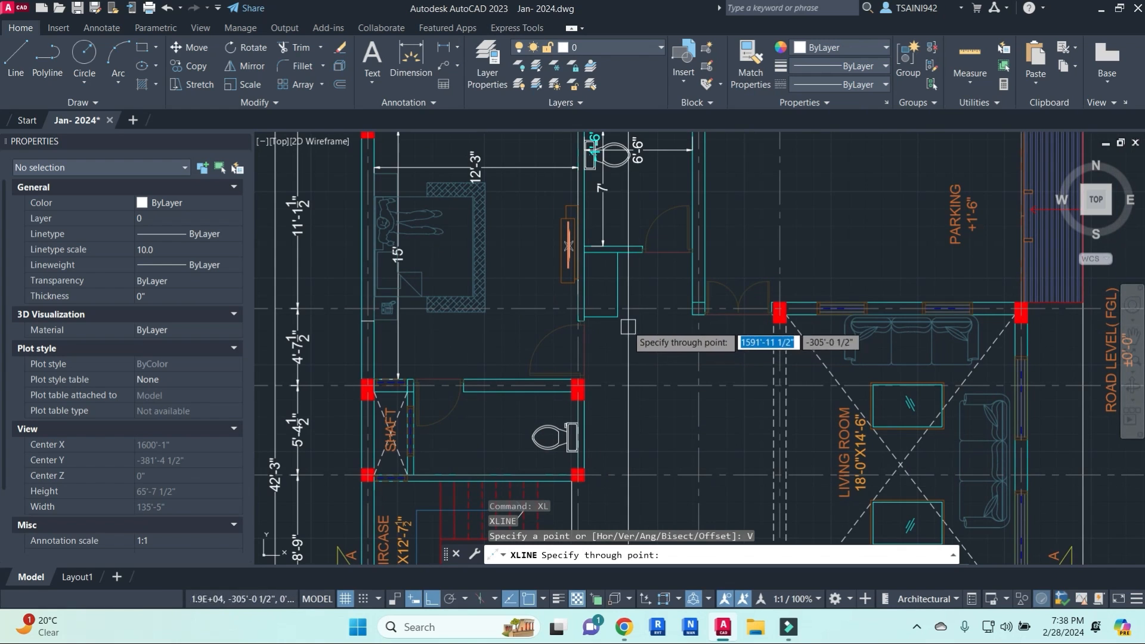
pyautogui.scroll(-5, 641, 359)
pyautogui.scroll(8, 641, 418)
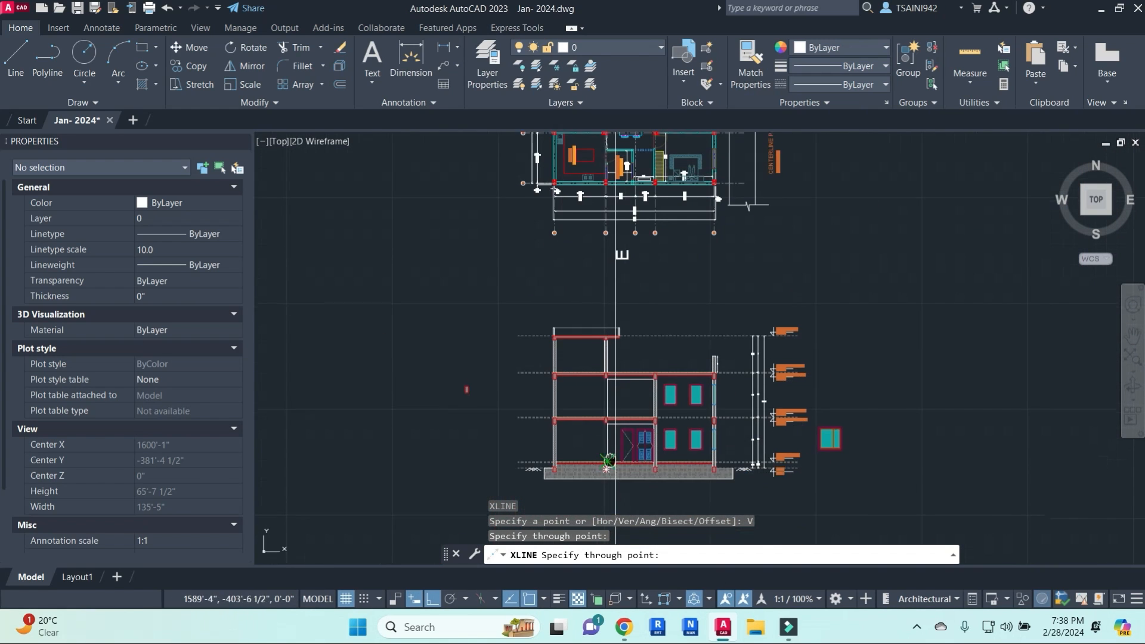
pyautogui.press('Escape')
pyautogui.press('Escape')
pyautogui.press('Escape')
# - Offset the ground floor line 2'6" upward for the top of the washbasin counter
pyautogui.write('O')
pyautogui.press('Return')
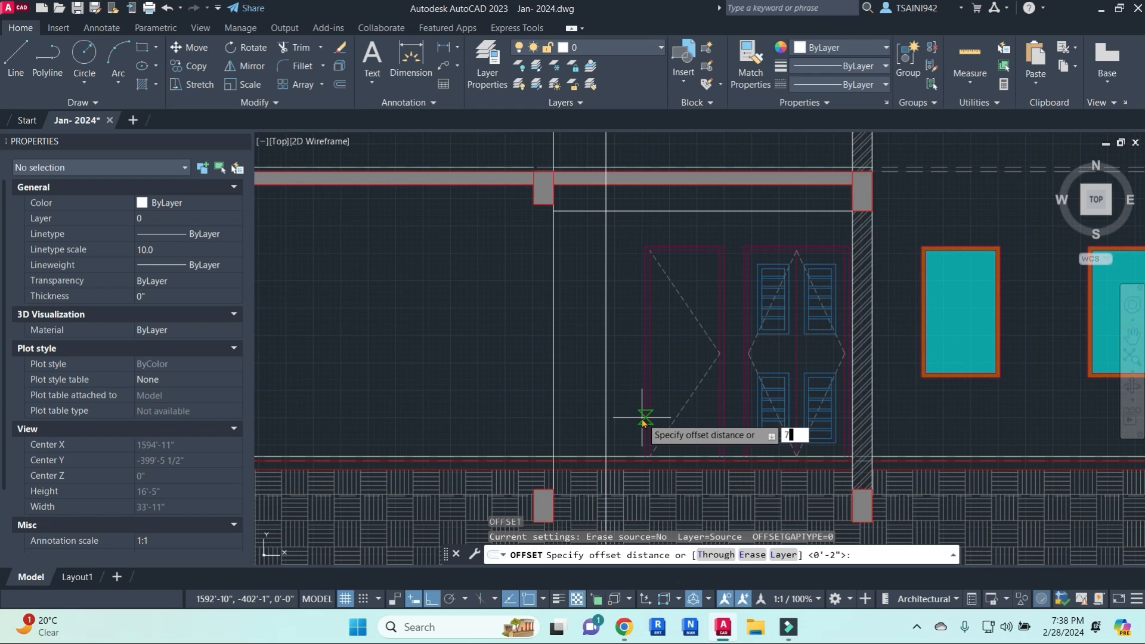
pyautogui.press('Escape')
pyautogui.press('Escape')
pyautogui.press('Return')
pyautogui.write('2\'6"')
pyautogui.press('Return')
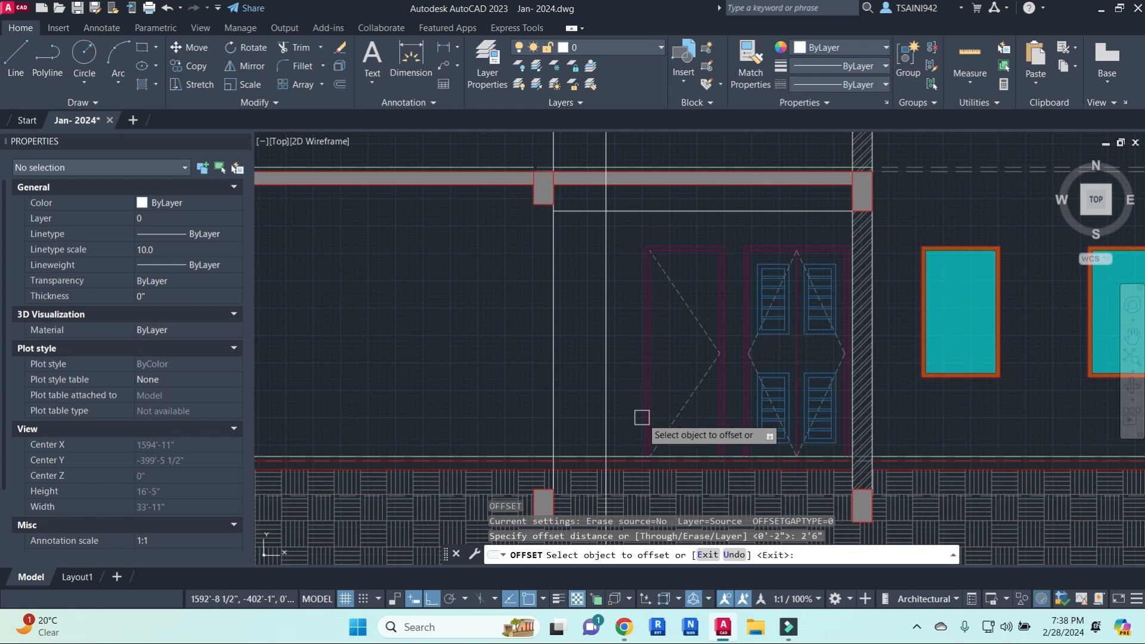
pyautogui.click(578, 452)
pyautogui.click(580, 379)
pyautogui.press('Escape')
pyautogui.press('Escape')
pyautogui.press('Escape')
# - Fillet the counter's top line and front edge line into a sharp corner at radius 0
pyautogui.write('f')
pyautogui.press('Return')
pyautogui.click(588, 391)
pyautogui.click(606, 404)
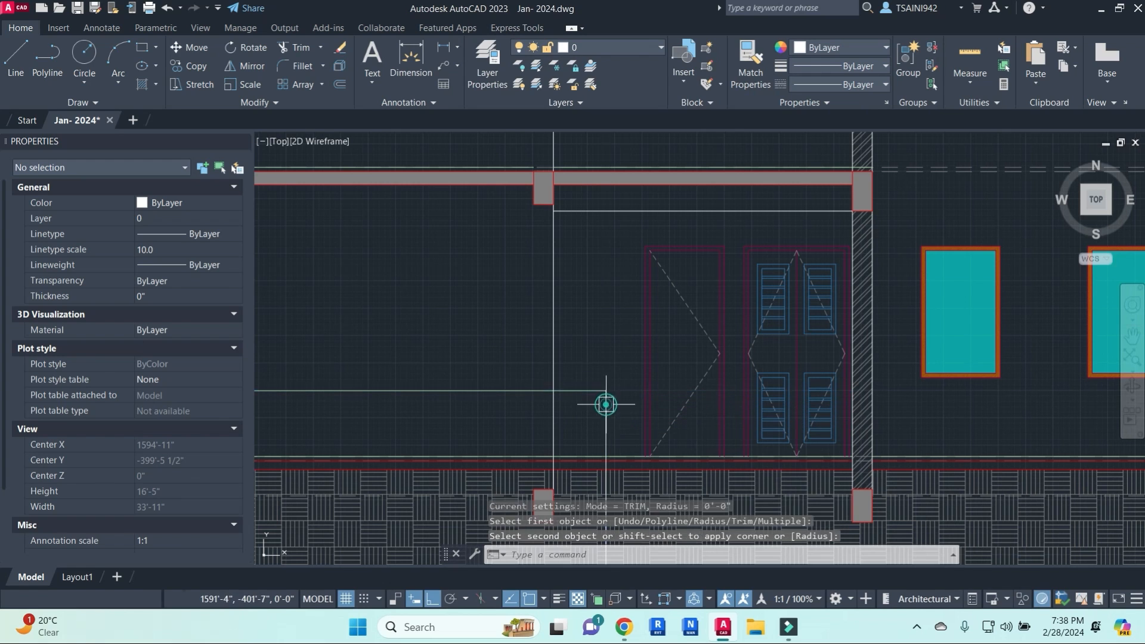
pyautogui.press('Escape')
pyautogui.press('Escape')
# - Trim the counter's outline at the wall line and floor line, and erase the leftover line below the floor
pyautogui.write('tr')
pyautogui.press('Return')
pyautogui.scroll(5, 597, 457)
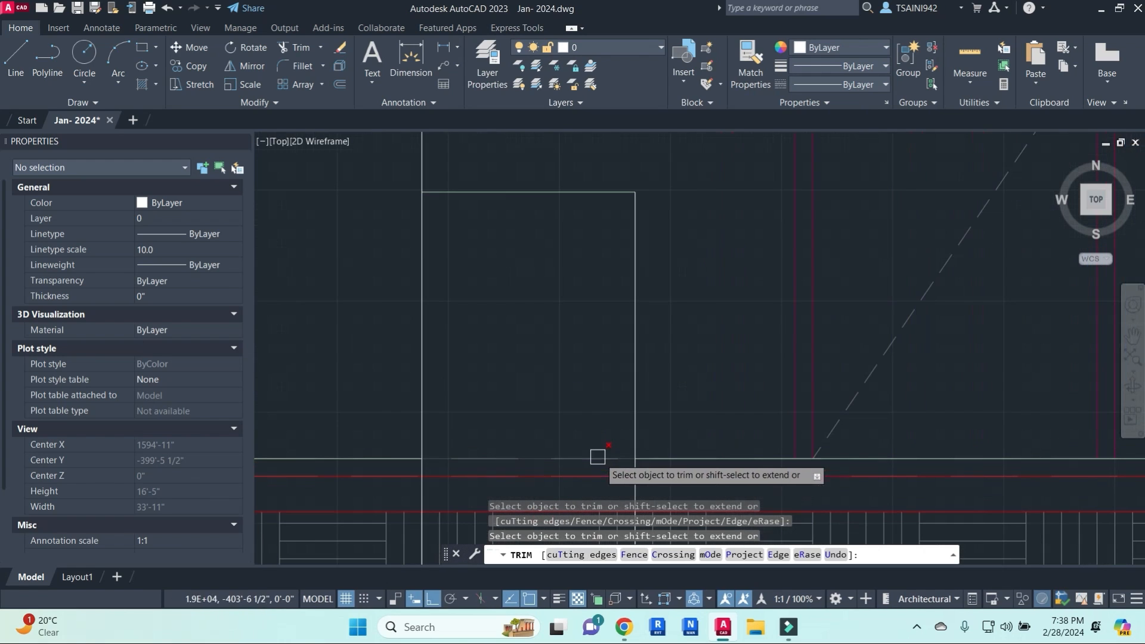
pyautogui.click(636, 490)
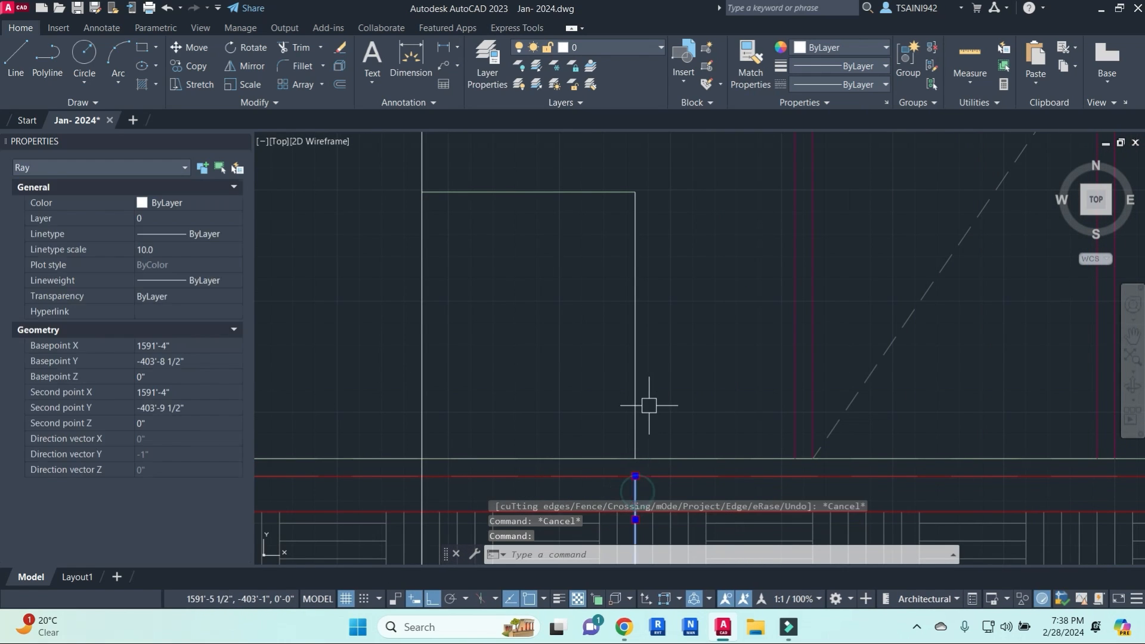
pyautogui.write('e')
pyautogui.press('Return')
pyautogui.scroll(-4, 656, 304)
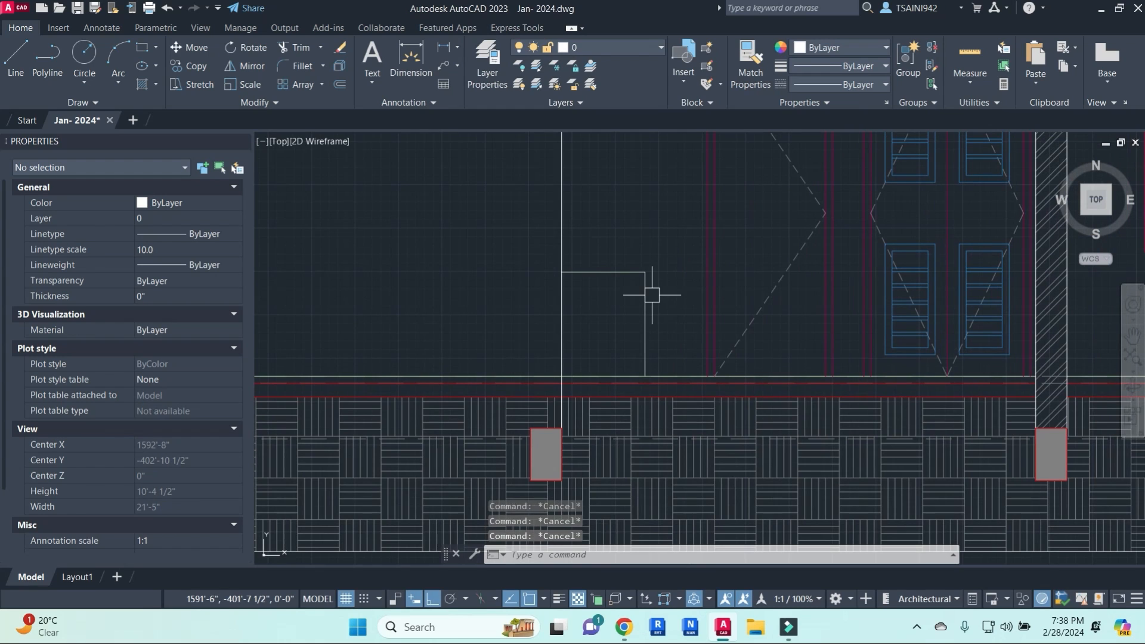
# - Draw a basin rectangle about 1'-2" wide and 6" high on top of the counter
pyautogui.write('rec')
pyautogui.press('Return')
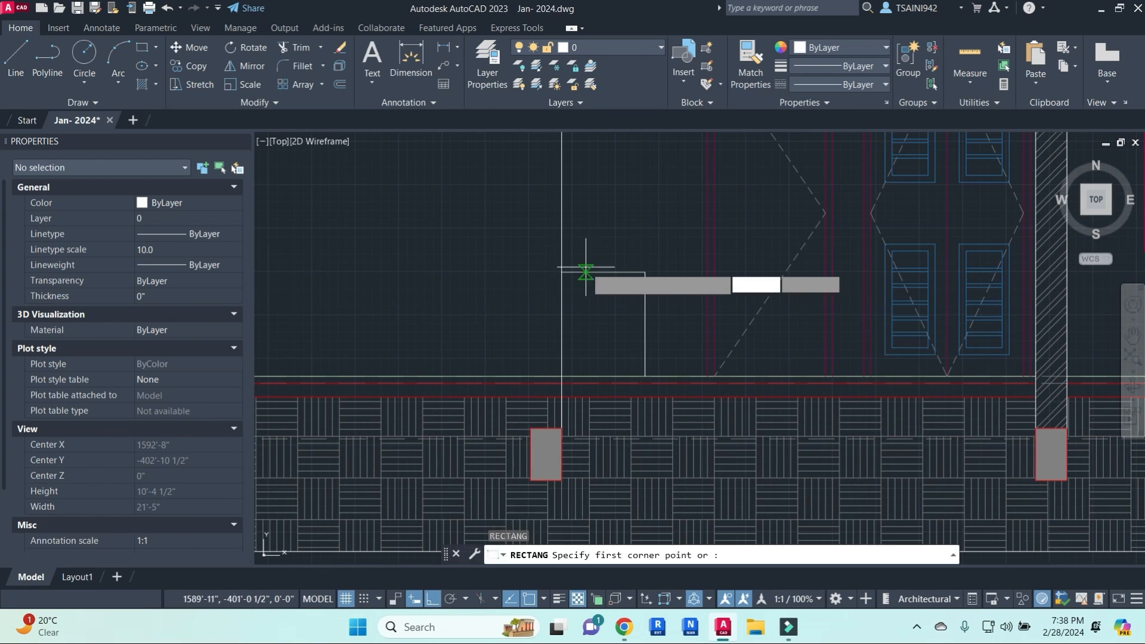
pyautogui.scroll(3, 588, 268)
pyautogui.click(578, 278)
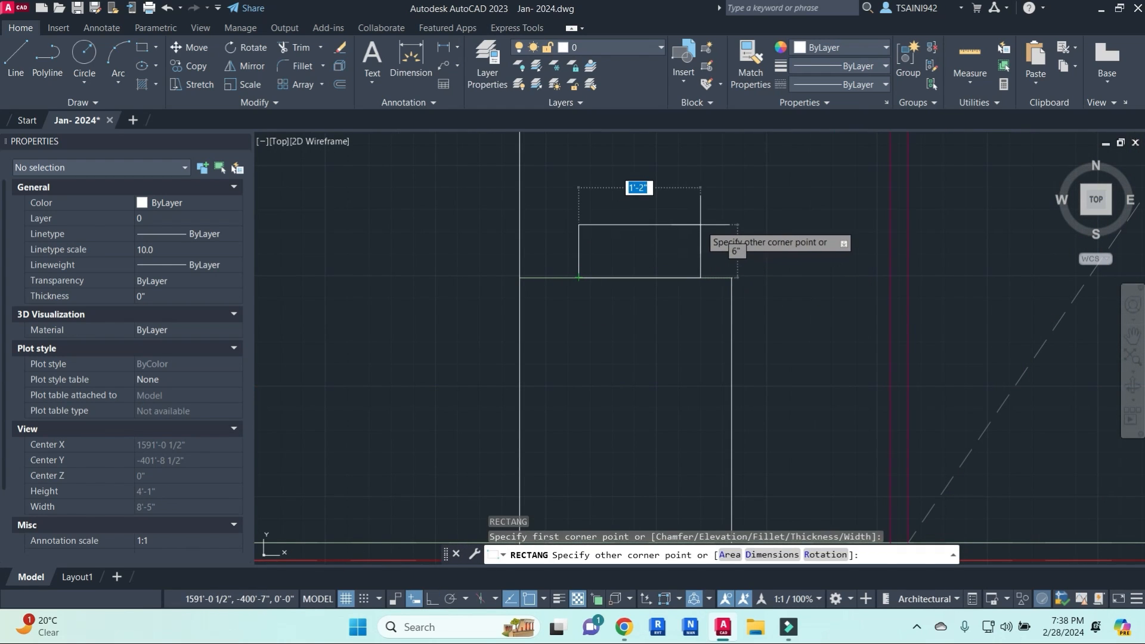
pyautogui.click(700, 226)
# - Draw the tap's thin horizontal arm with lines starting and ending at the wall line above the basin
pyautogui.write('l')
pyautogui.press('Return')
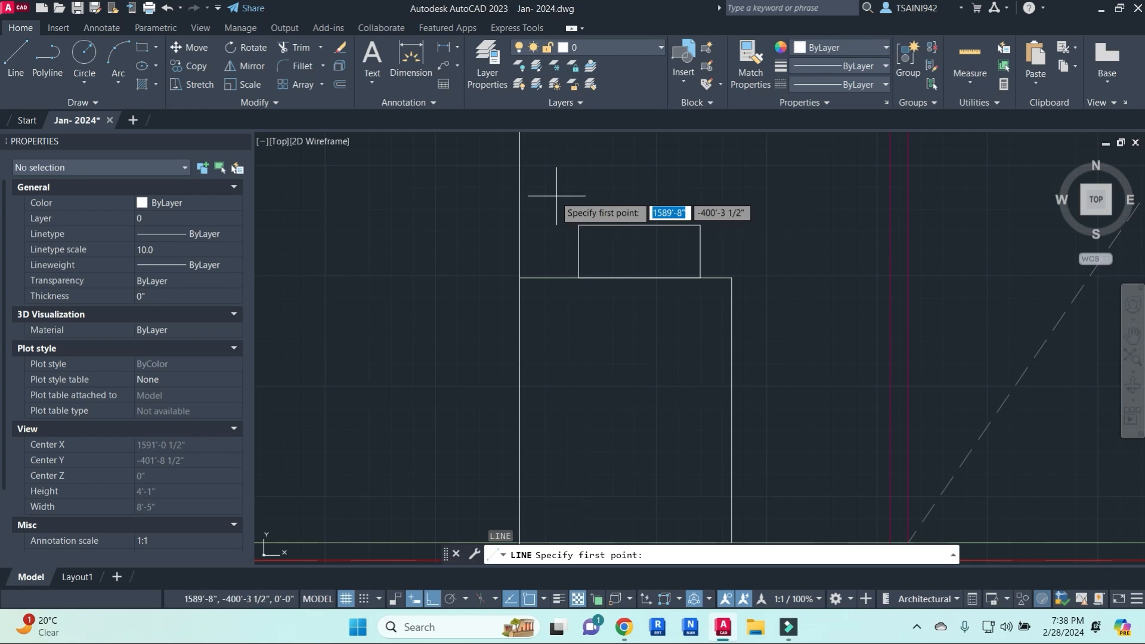
pyautogui.click(521, 185)
pyautogui.scroll(3, 623, 185)
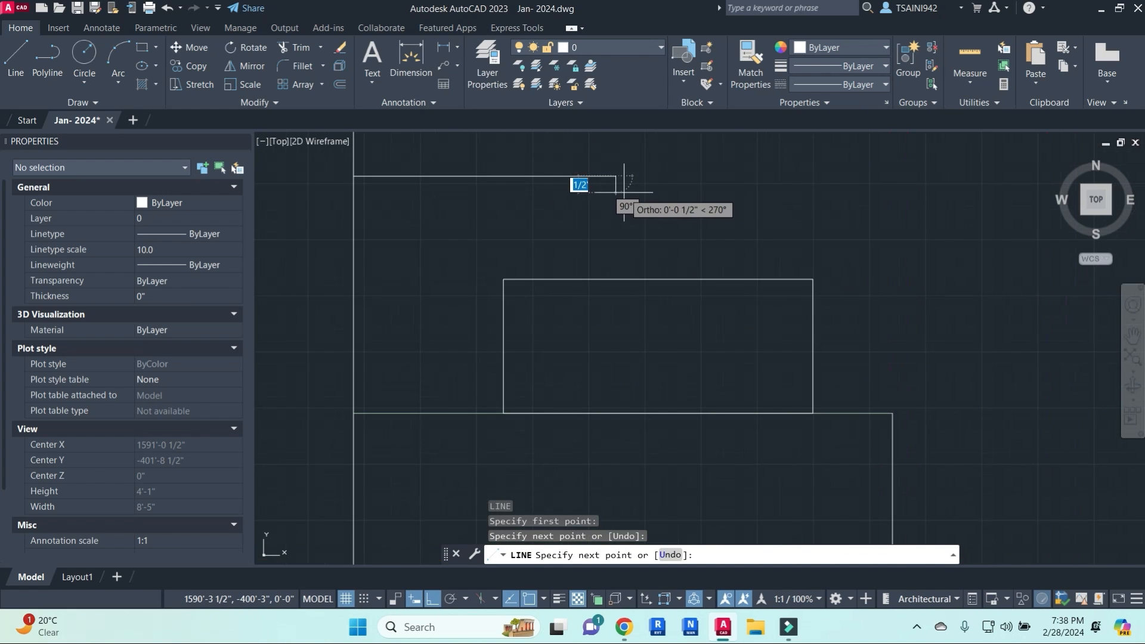
pyautogui.click(622, 186)
pyautogui.click(623, 192)
pyautogui.press('Escape')
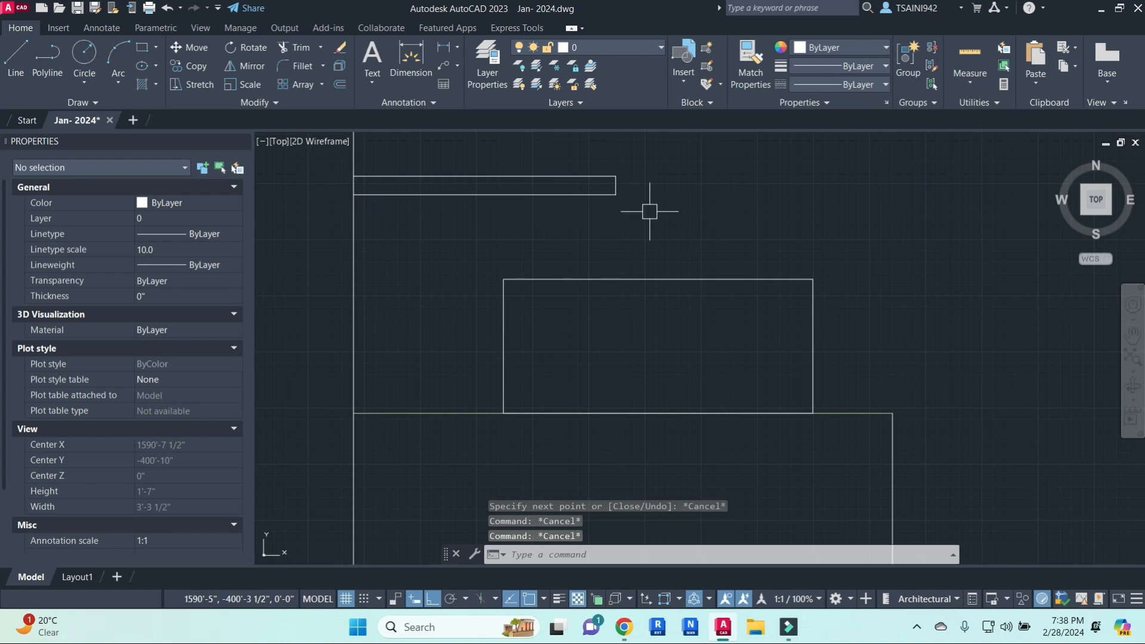
pyautogui.moveTo(652, 210); pyautogui.dragTo(678, 268, button='middle')
pyautogui.write('c')
pyautogui.press('Return')
pyautogui.scroll(2, 586, 251)
pyautogui.click(584, 253)
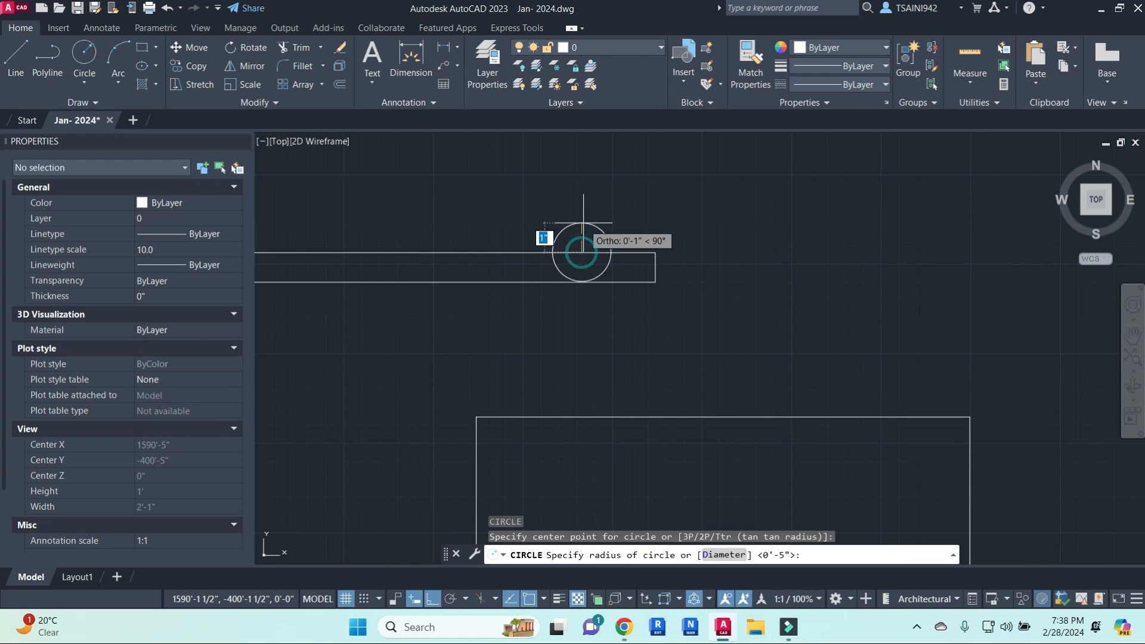
pyautogui.press('Escape')
pyautogui.press('Escape')
pyautogui.press('Escape')
# - Draw the tap's spout about 1" long with three lines hanging below the free end of the arm
pyautogui.write('l')
pyautogui.press('Return')
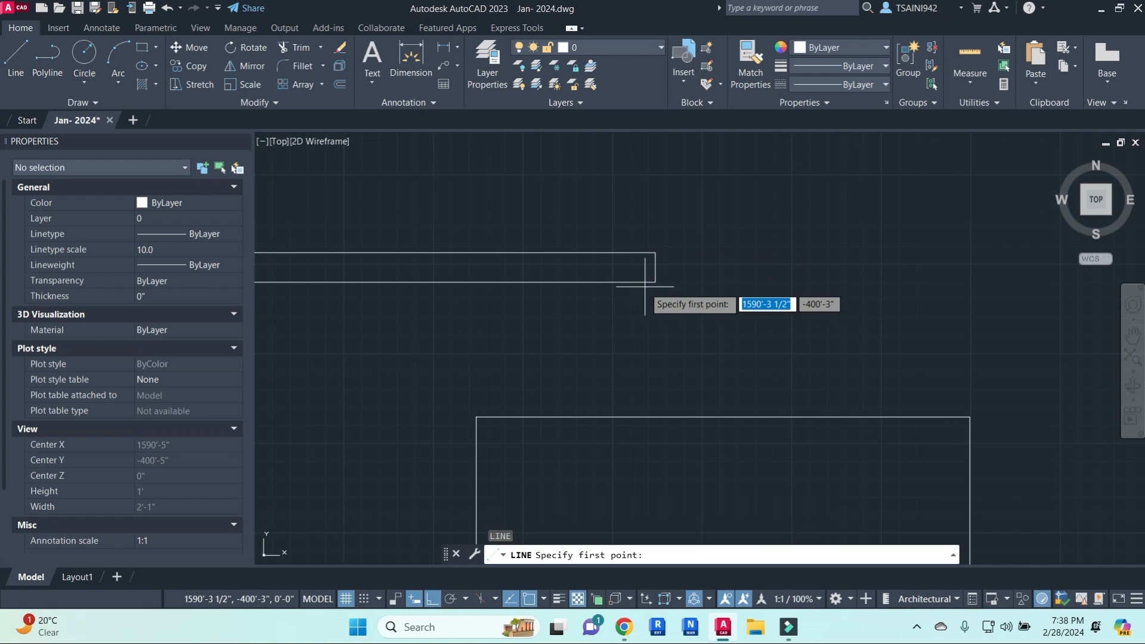
pyautogui.click(643, 283)
pyautogui.click(643, 317)
pyautogui.click(610, 317)
pyautogui.click(610, 283)
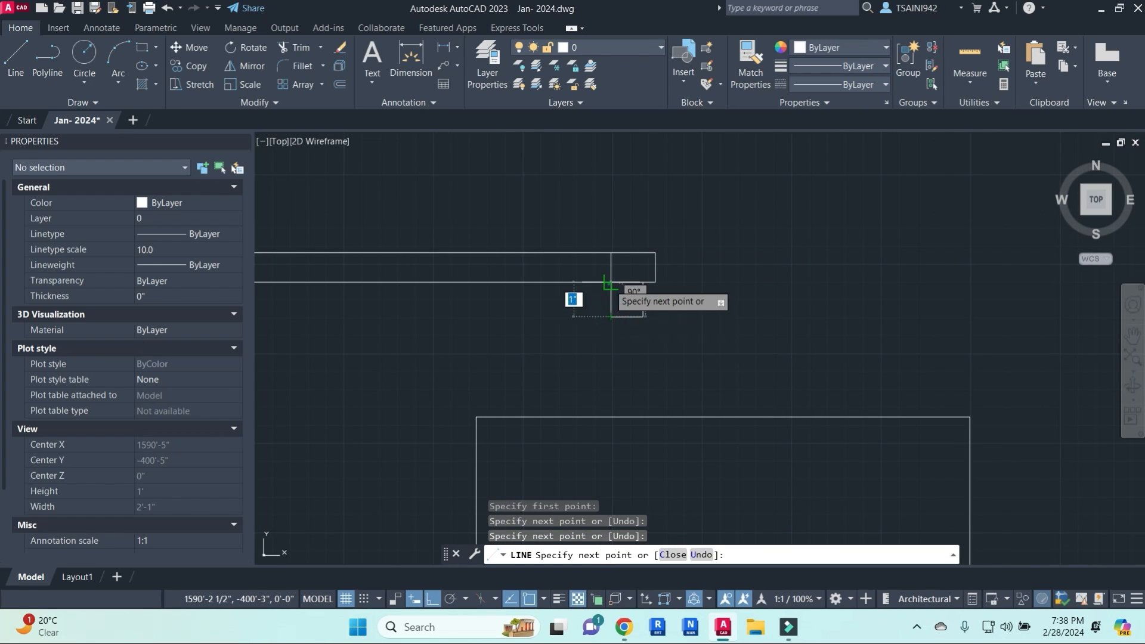
pyautogui.press('Escape')
# - Draw a circle centred on the midpoint of the spout's lower edge, reaching its side corners
pyautogui.write('c')
pyautogui.press('Return')
pyautogui.click(626, 317)
pyautogui.scroll(6, 626, 316)
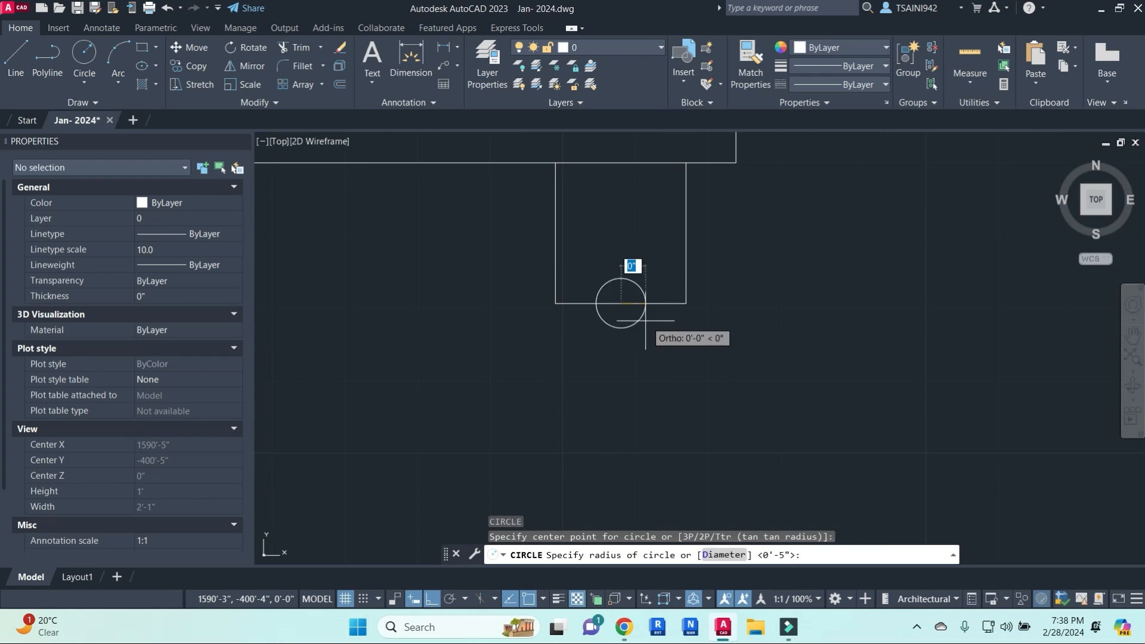
pyautogui.click(643, 317)
pyautogui.press('Escape')
pyautogui.press('Escape')
pyautogui.press('Escape')
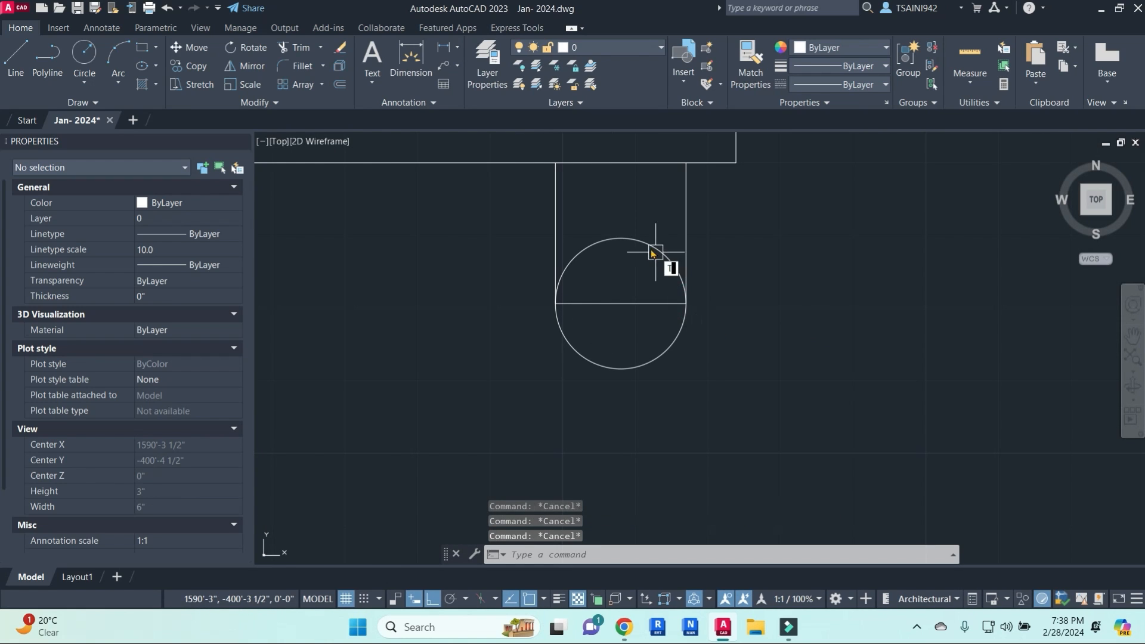
# - Trim away the upper half of the circle to leave a rounded spout tip
pyautogui.write('tr')
pyautogui.press('Return')
pyautogui.click(634, 239)
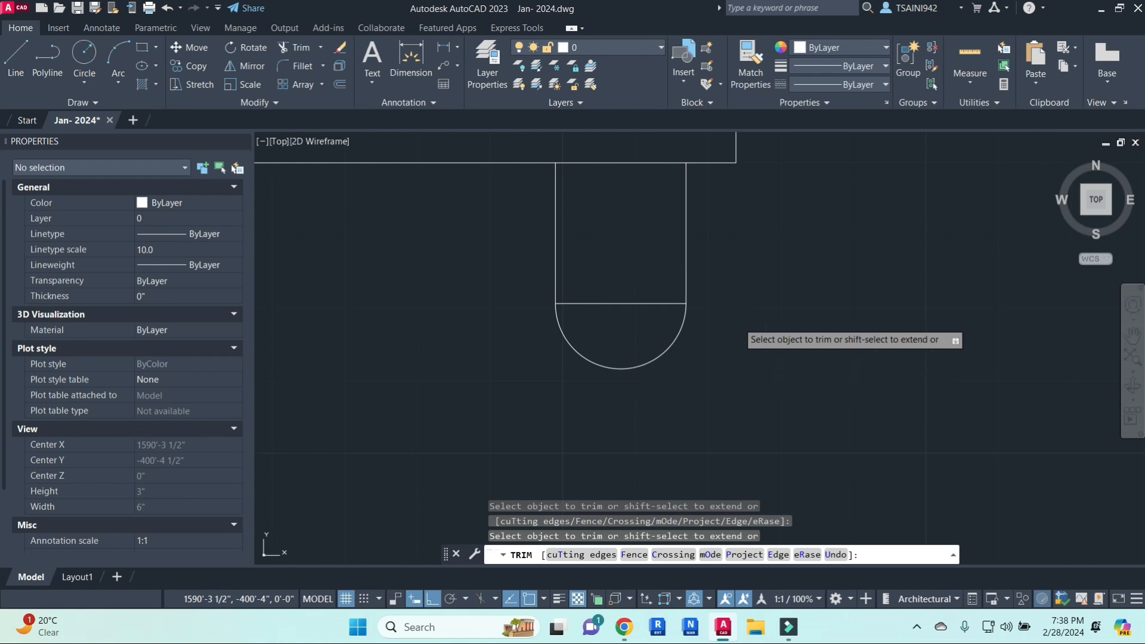
pyautogui.scroll(-5, 754, 343)
pyautogui.press('Escape')
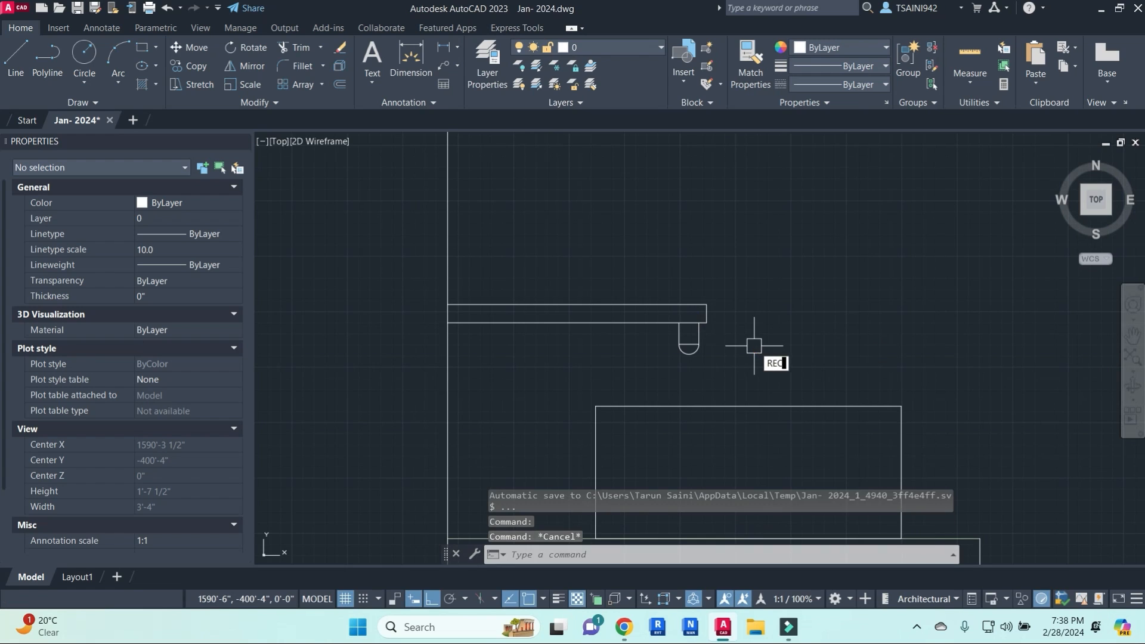
# - Draw a narrow upright rectangle on top of the tap's arm as the handle stem and stretch it wider
pyautogui.write('rec')
pyautogui.press('Return')
pyautogui.click(654, 305)
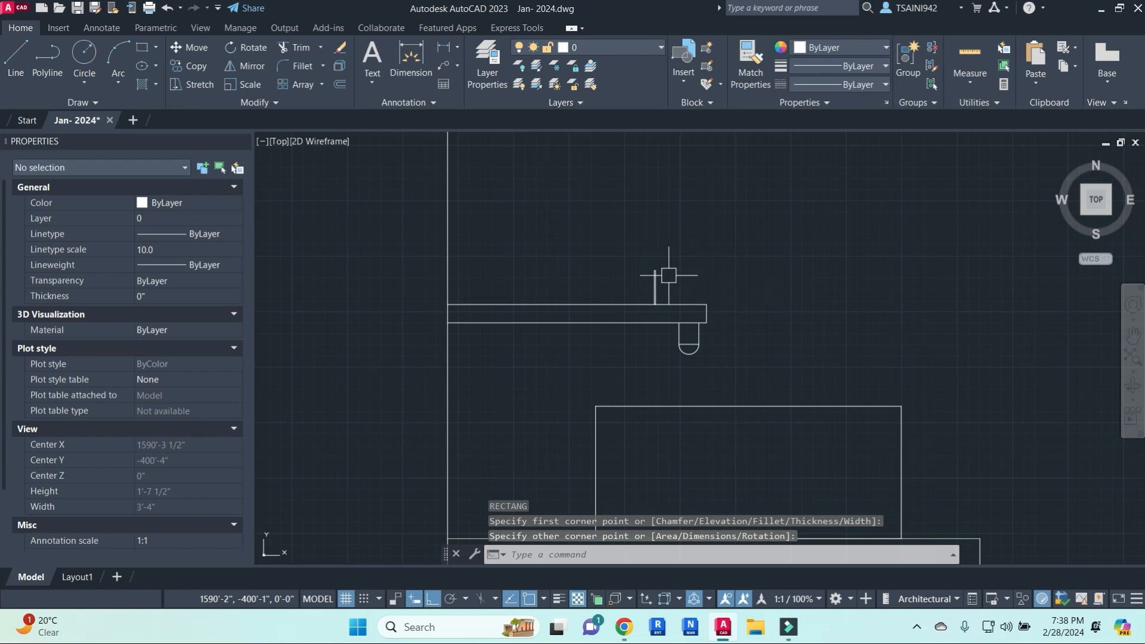
pyautogui.click(655, 271)
pyautogui.scroll(2, 656, 281)
pyautogui.click(654, 286)
pyautogui.click(655, 287)
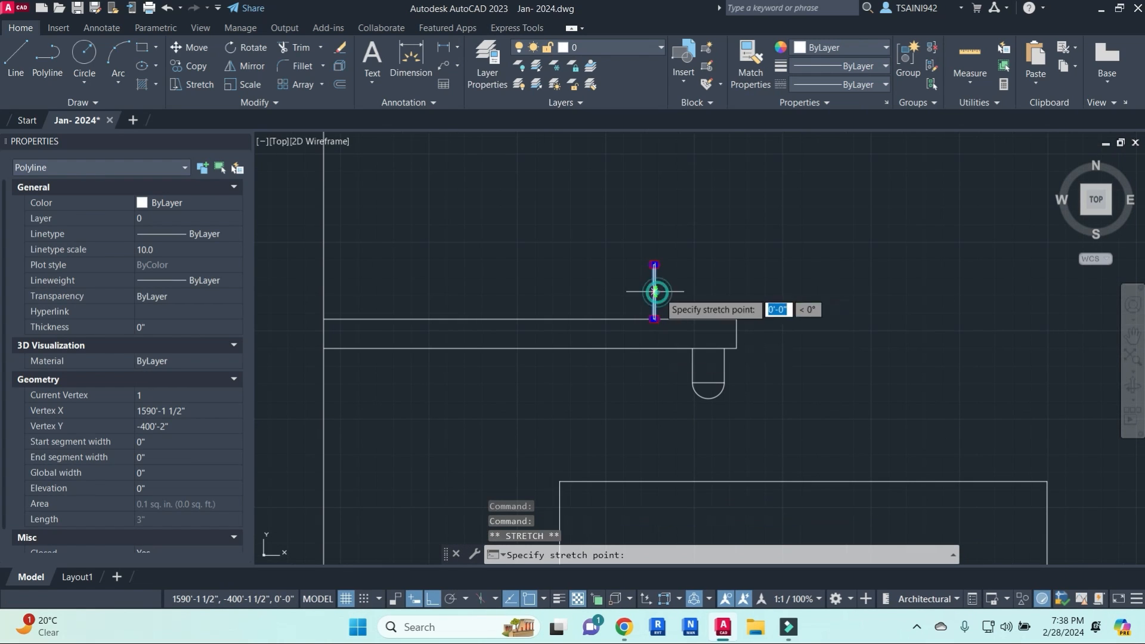
pyautogui.press('Escape')
pyautogui.press('Escape')
pyautogui.press('Escape')
pyautogui.scroll(-2, 733, 292)
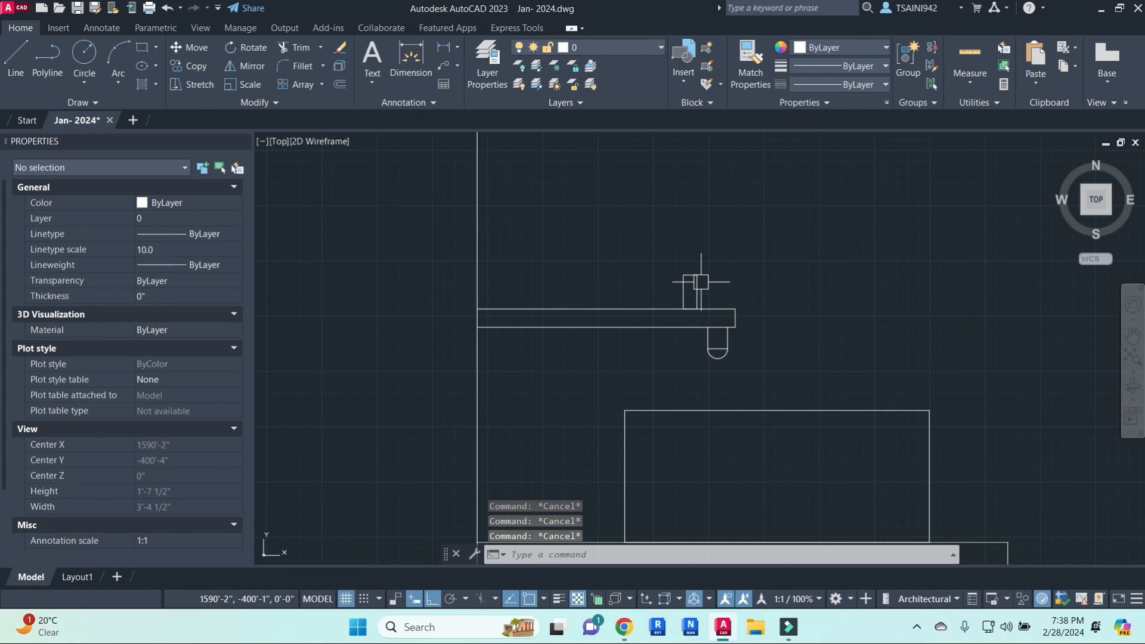
pyautogui.scroll(3, 693, 272)
pyautogui.write('c')
pyautogui.press('Return')
pyautogui.click(622, 240)
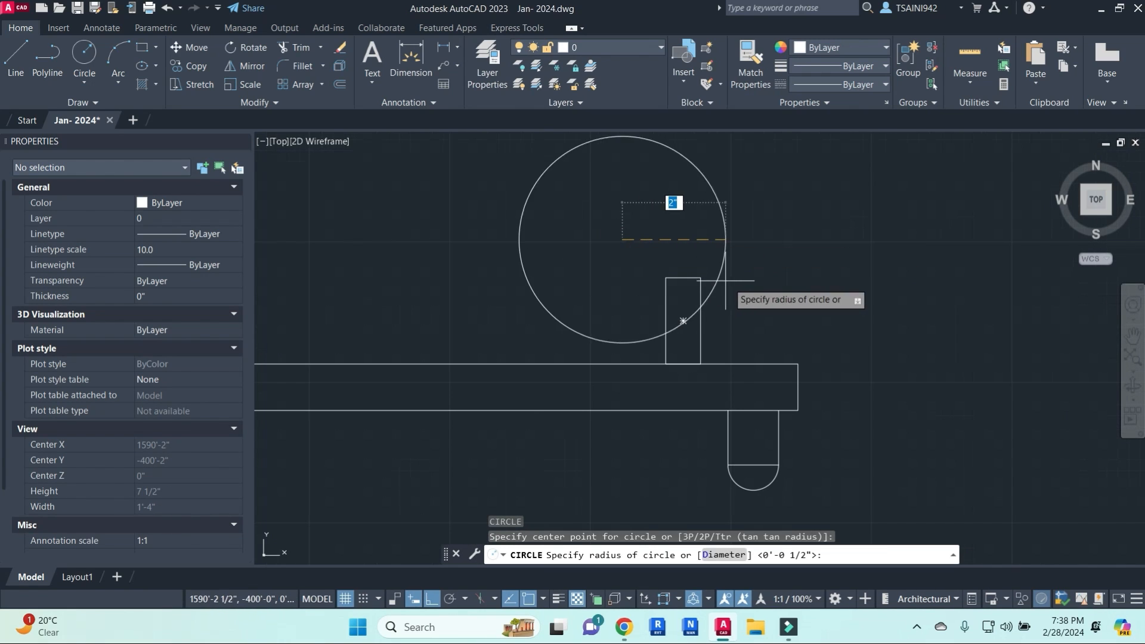
pyautogui.press('Escape')
pyautogui.press('Escape')
pyautogui.write('cc')
pyautogui.press('Return')
pyautogui.press('Escape')
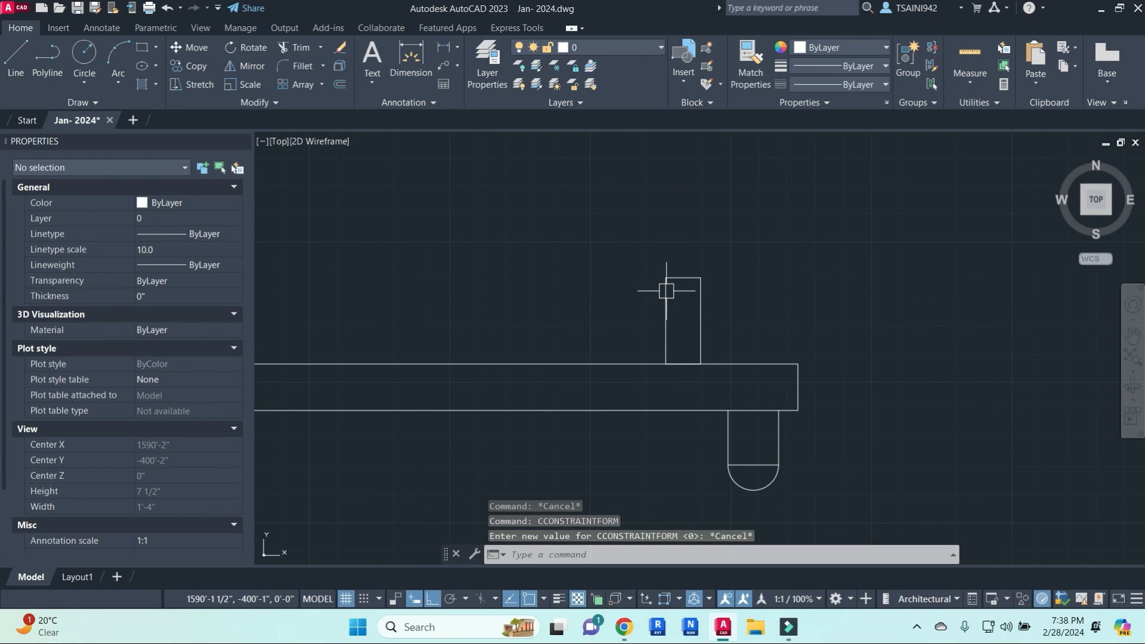
# - Draw a rectangle about 2" wide and 1/2" high across the top of the stem as the tap's handle
pyautogui.write('REC')
pyautogui.press('Return')
pyautogui.click(632, 252)
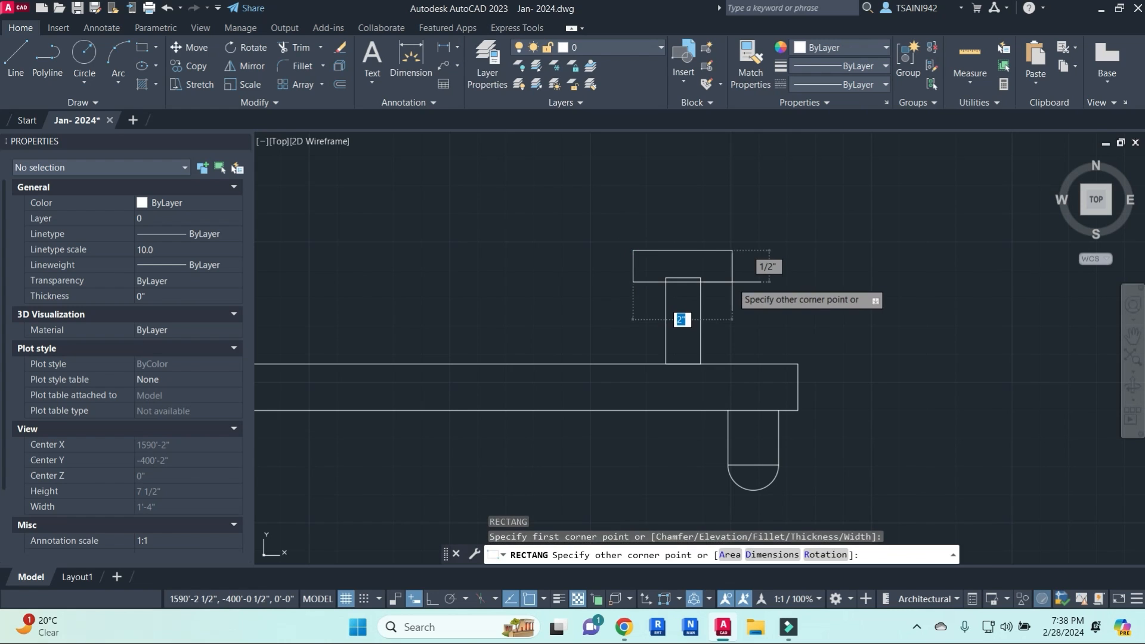
pyautogui.click(732, 282)
pyautogui.press('Escape')
# - Trim the stem's lines where they overlap the tap's handle
pyautogui.write('tr')
pyautogui.press('Return')
pyautogui.scroll(2, 709, 279)
pyautogui.press('Return')
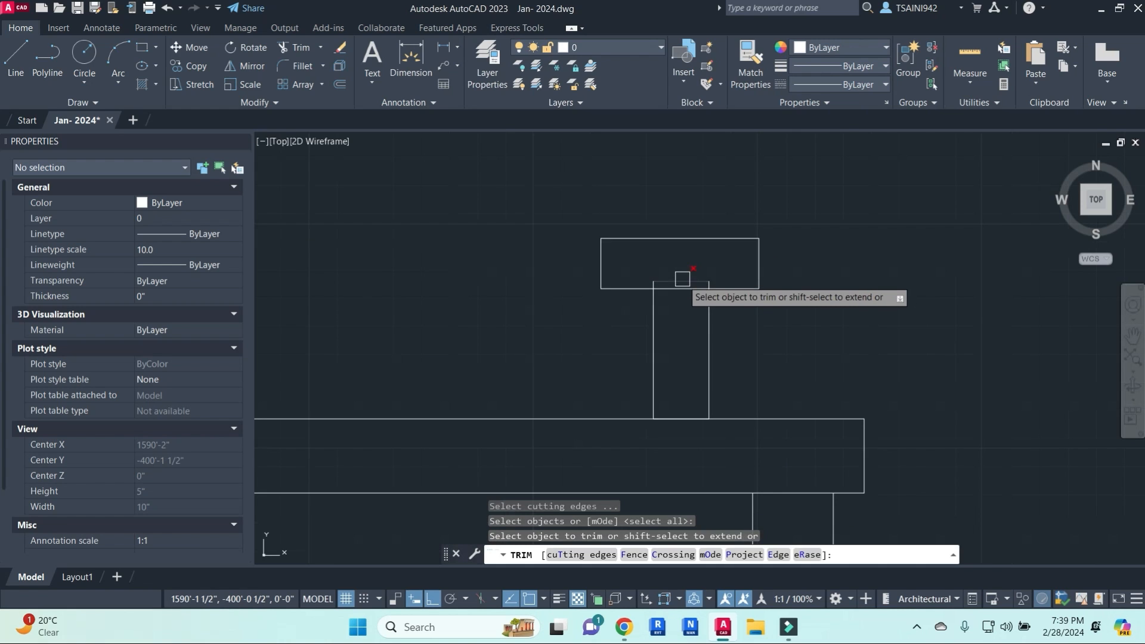
pyautogui.scroll(-8, 721, 293)
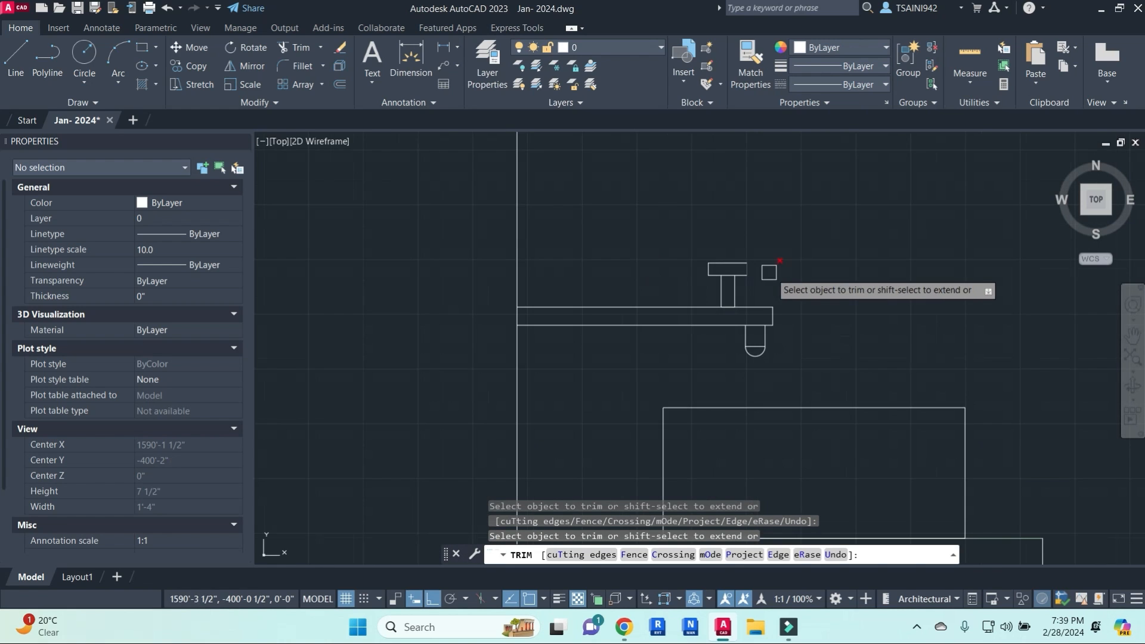
pyautogui.press('Escape')
# - Change the color of the washbasin and the tap above the counter to a medium blue
pyautogui.scroll(-4, 686, 275)
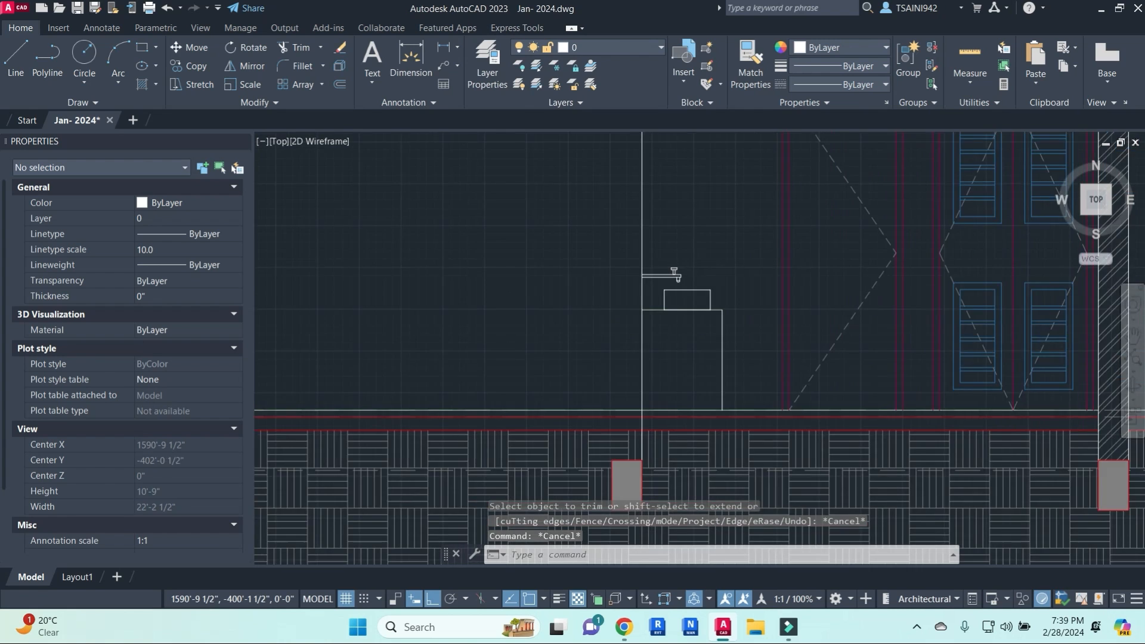
pyautogui.scroll(6, 734, 288)
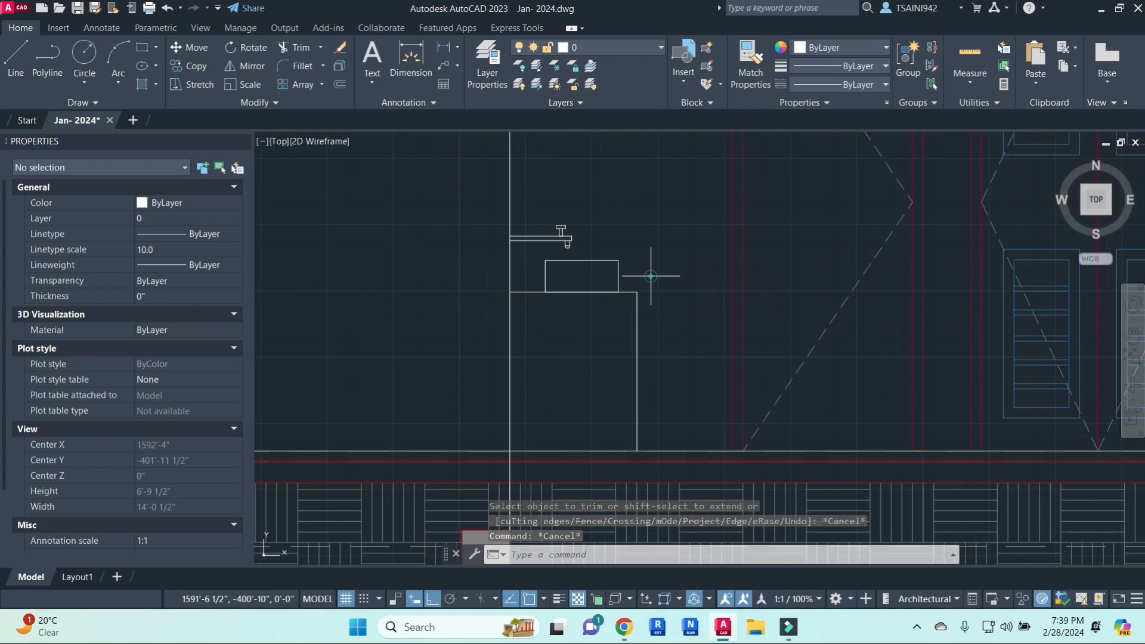
pyautogui.click(656, 274)
pyautogui.click(540, 182)
pyautogui.click(843, 48)
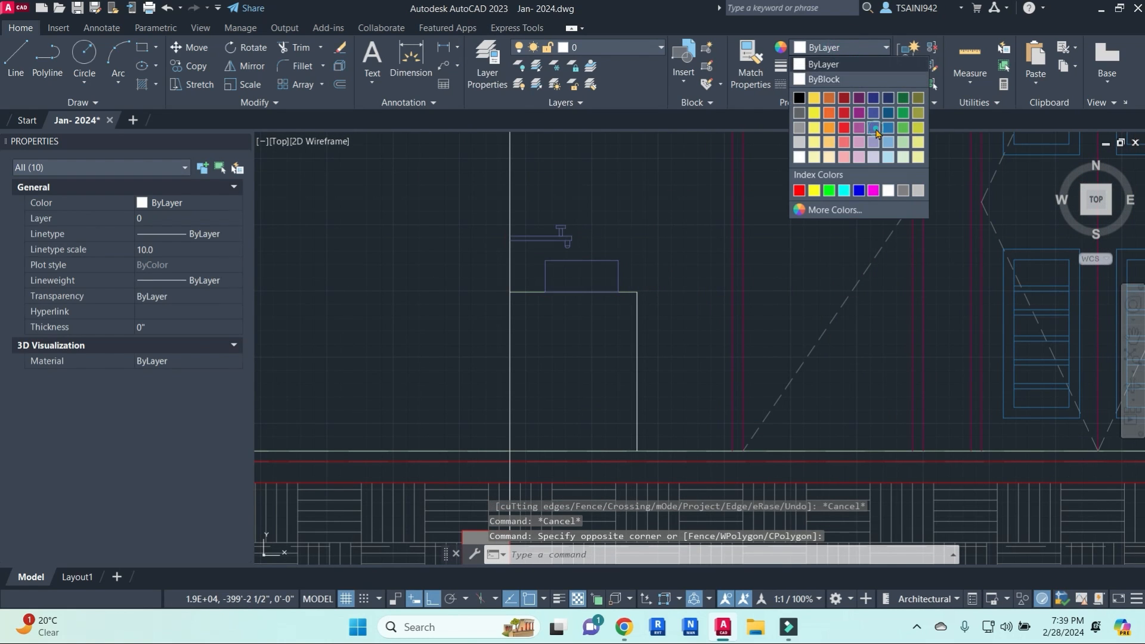
pyautogui.click(875, 129)
pyautogui.scroll(-5, 840, 210)
pyautogui.press('Escape')
pyautogui.press('Escape')
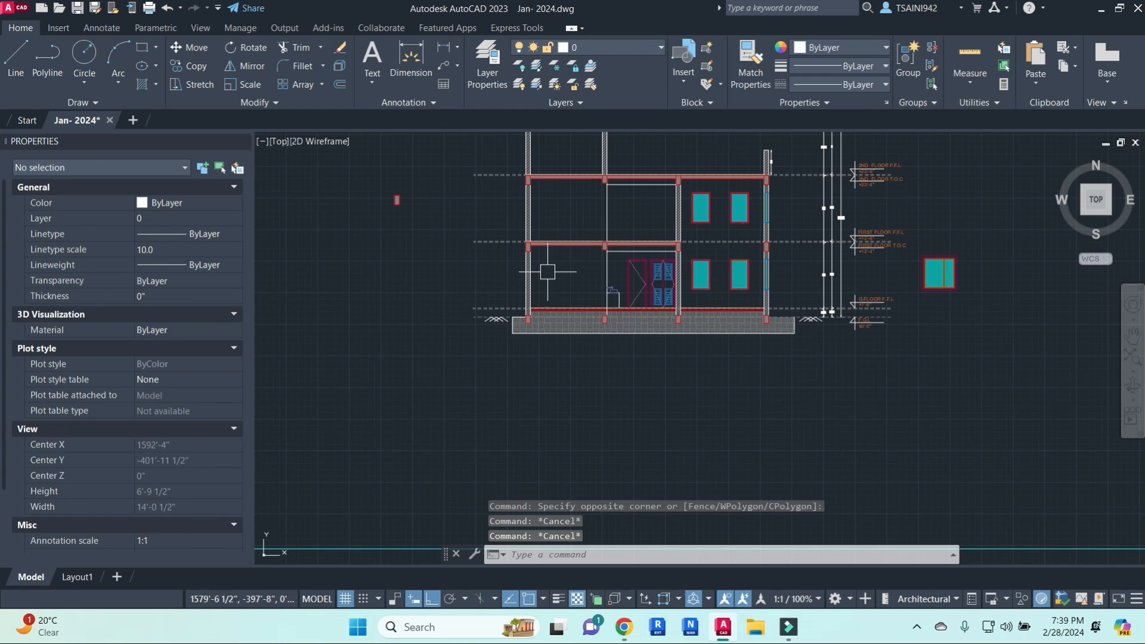
pyautogui.scroll(5, 582, 289)
pyautogui.scroll(-5, 665, 239)
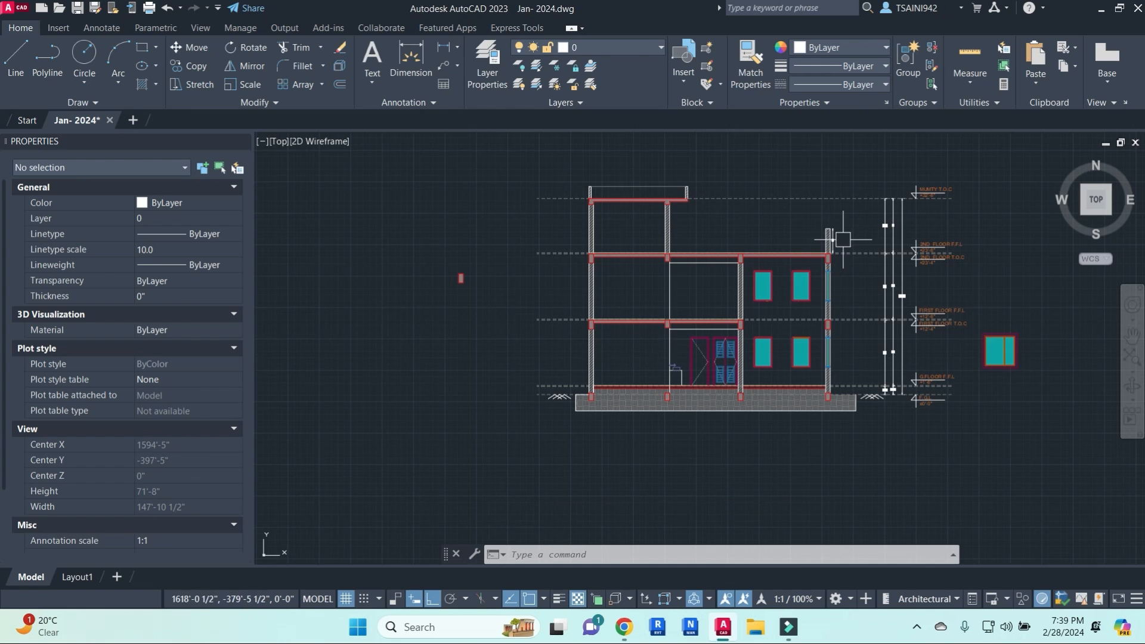
pyautogui.moveTo(852, 314); pyautogui.dragTo(821, 259, button='middle')
pyautogui.press('Escape')
pyautogui.press('Escape')
pyautogui.press('Escape')
pyautogui.write('dli')
pyautogui.press('Return')
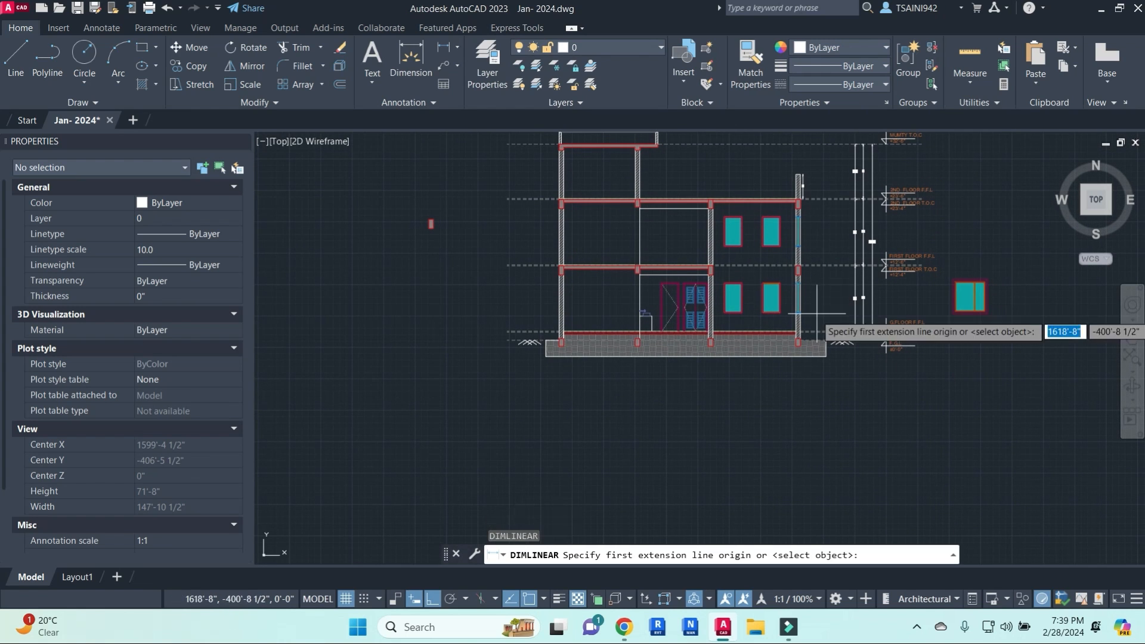
pyautogui.scroll(5, 817, 313)
pyautogui.scroll(-4, 776, 310)
pyautogui.scroll(3, 835, 340)
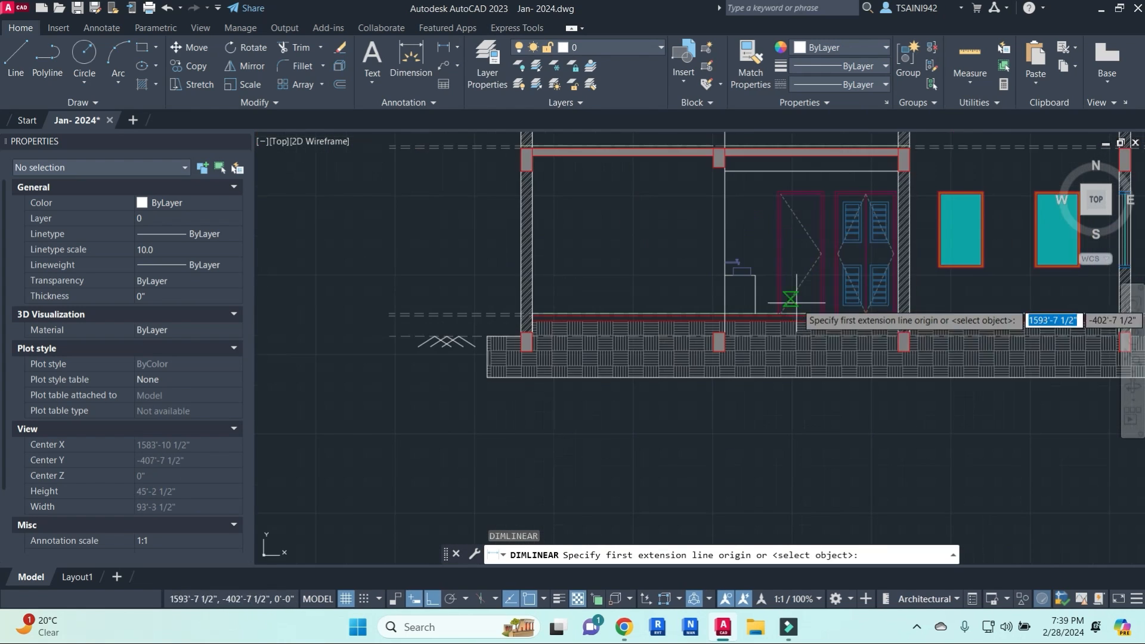
pyautogui.scroll(-3, 716, 322)
pyautogui.scroll(3, 660, 340)
pyautogui.press('Escape')
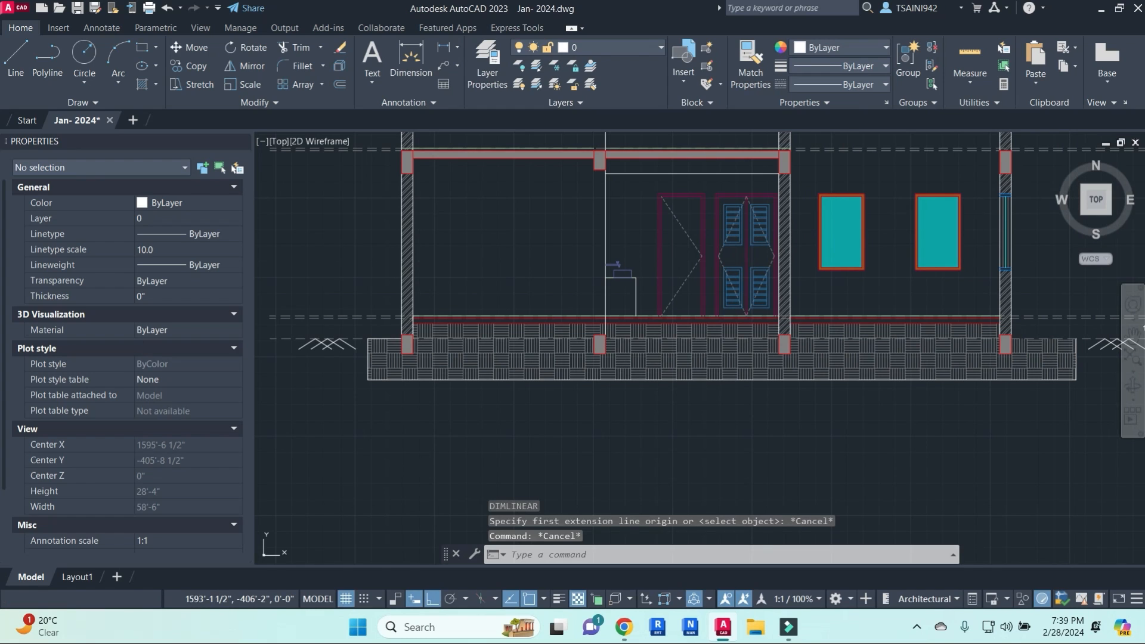
# - Hatch the thin band between the red lines beneath the ground floor with ANSI31 at scale 20, across the full section
pyautogui.write('h')
pyautogui.press('Return')
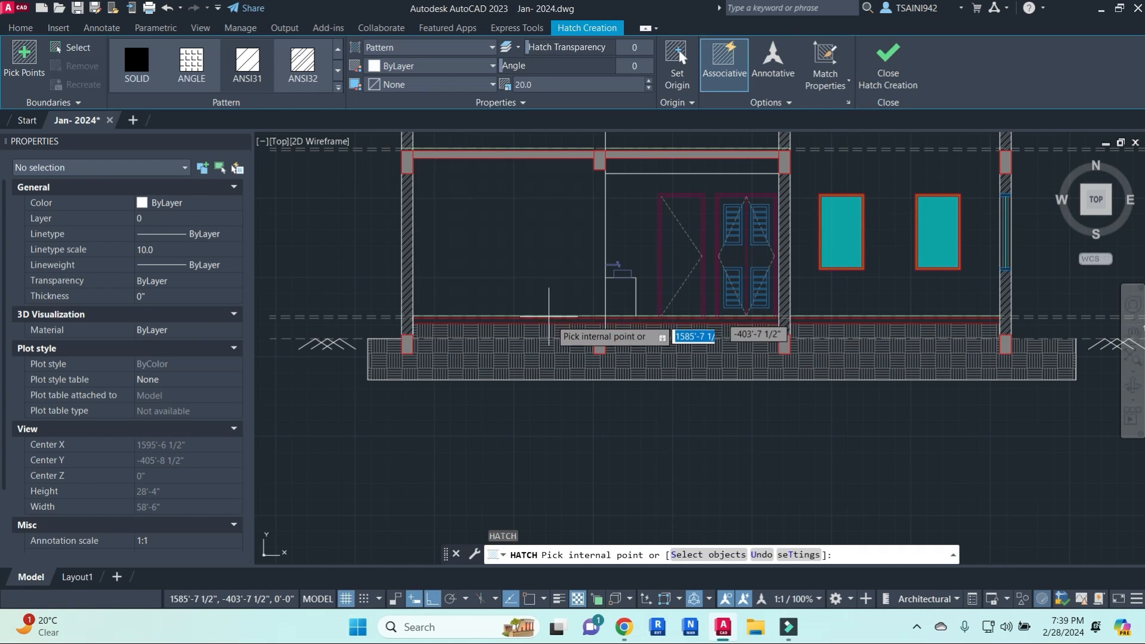
pyautogui.click(553, 320)
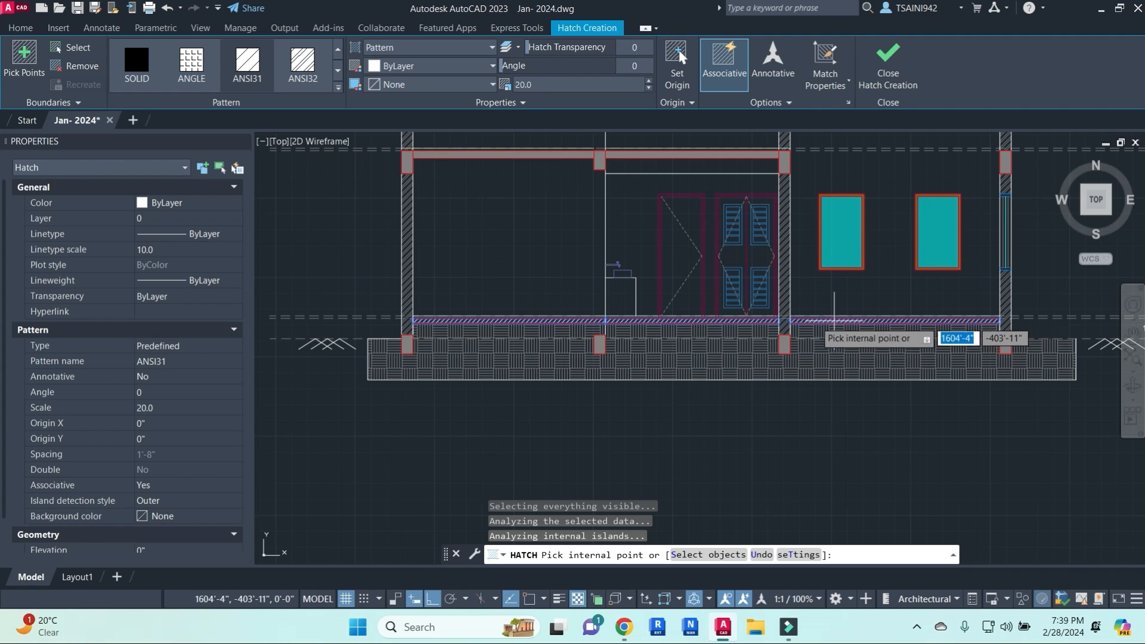
pyautogui.rightClick(805, 294)
pyautogui.click(839, 301)
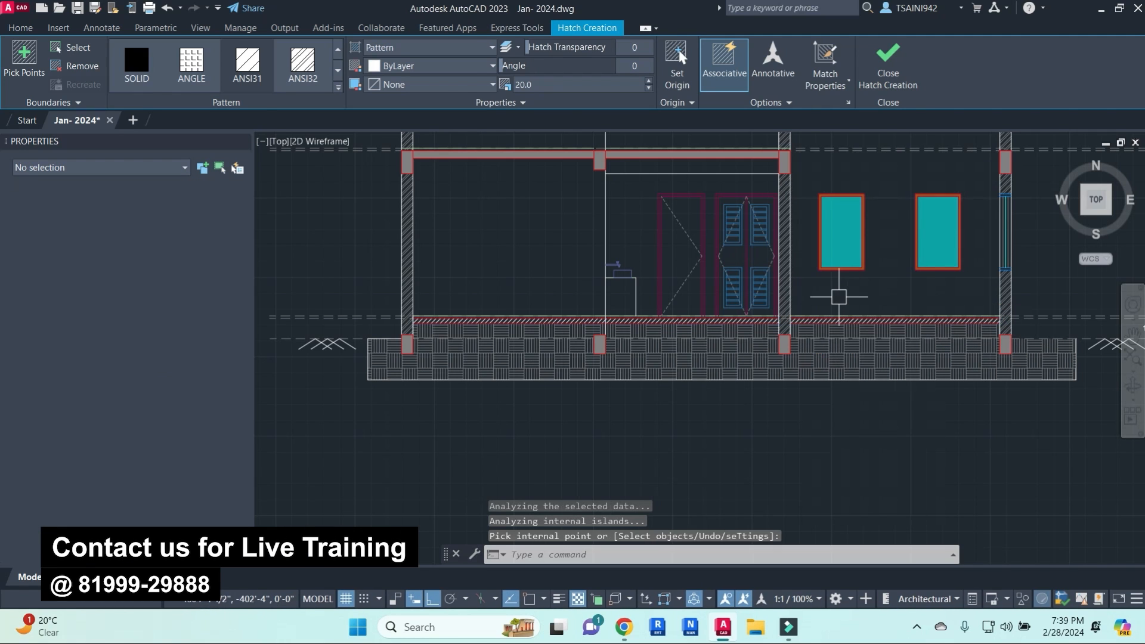
# - Change the ground-floor band's hatch pattern to AR-CONC and set its scale to 1
pyautogui.scroll(6, 839, 296)
pyautogui.click(826, 300)
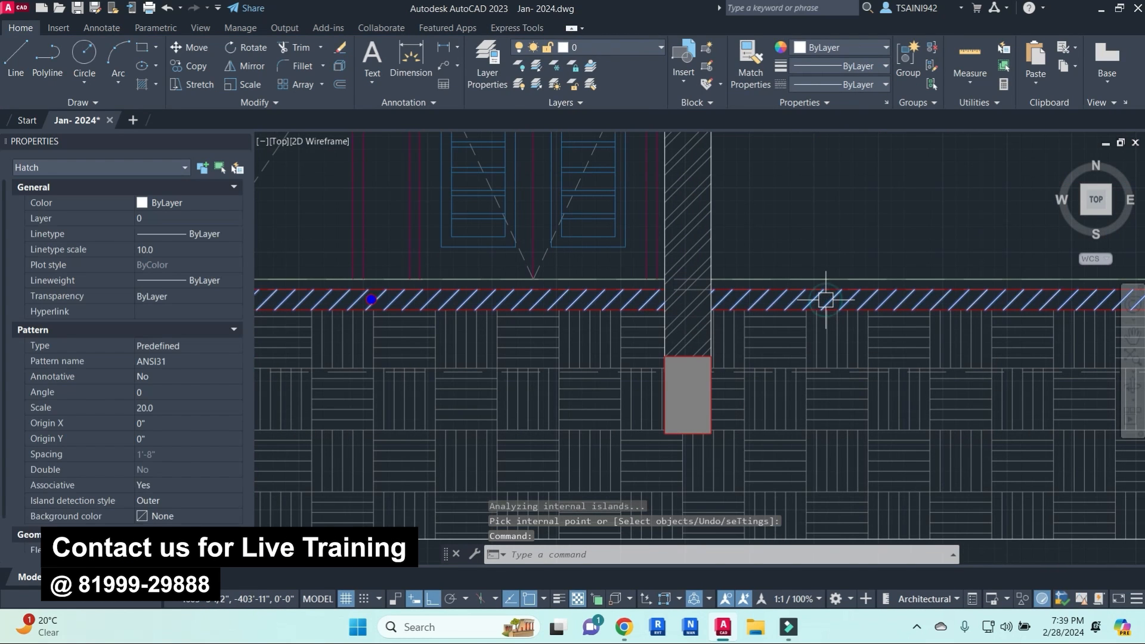
pyautogui.click(341, 88)
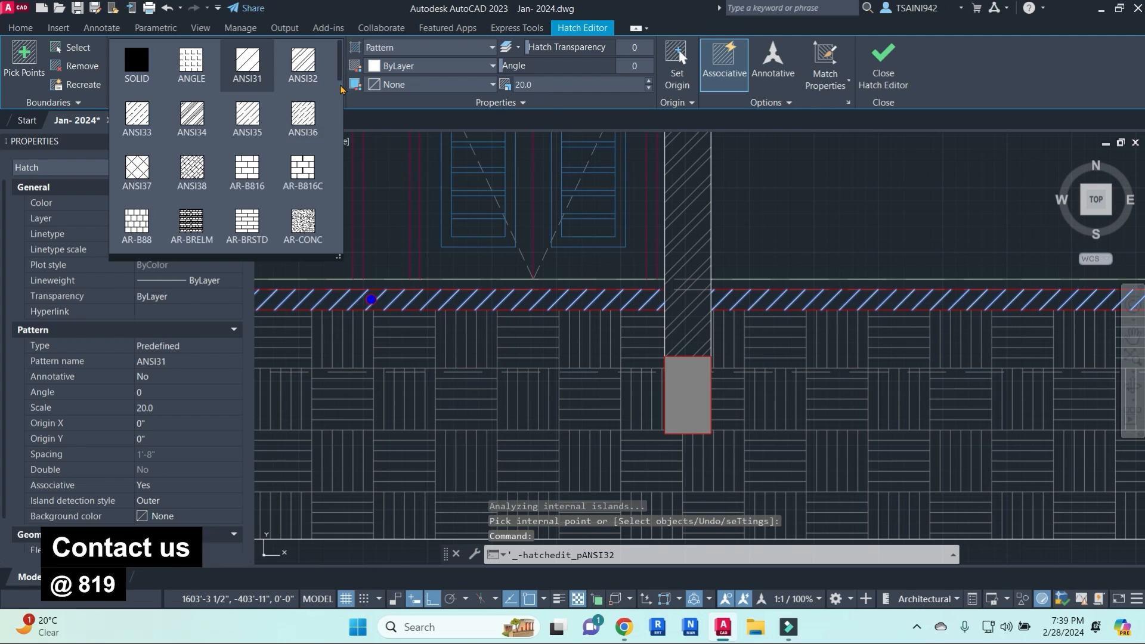
pyautogui.click(303, 170)
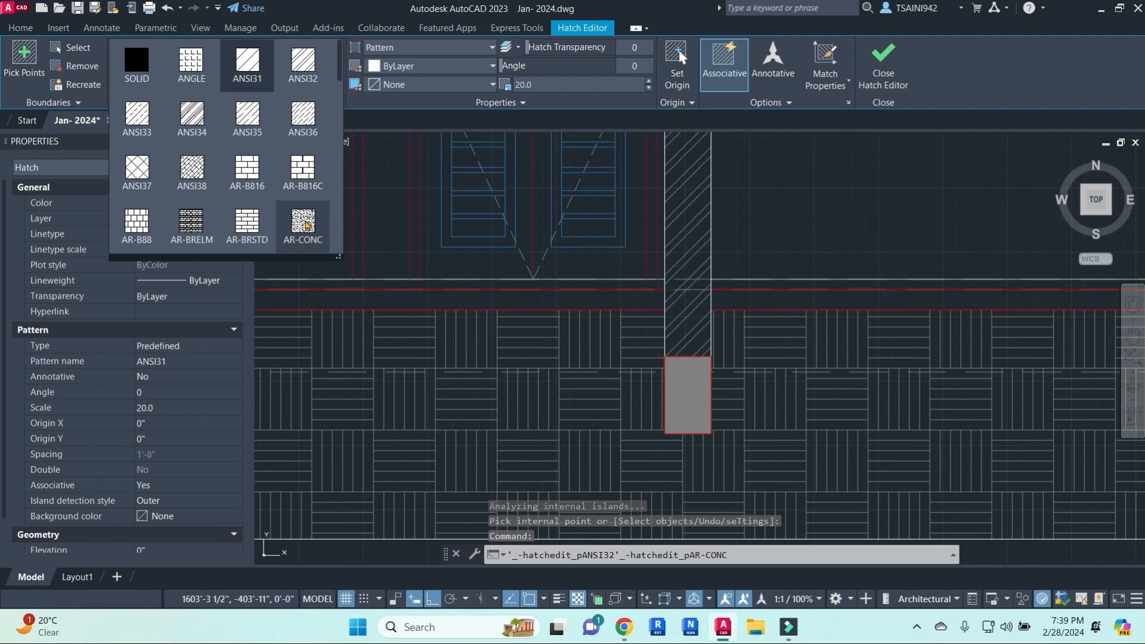
pyautogui.click(542, 86)
pyautogui.write('1')
pyautogui.press('Escape')
pyautogui.press('Escape')
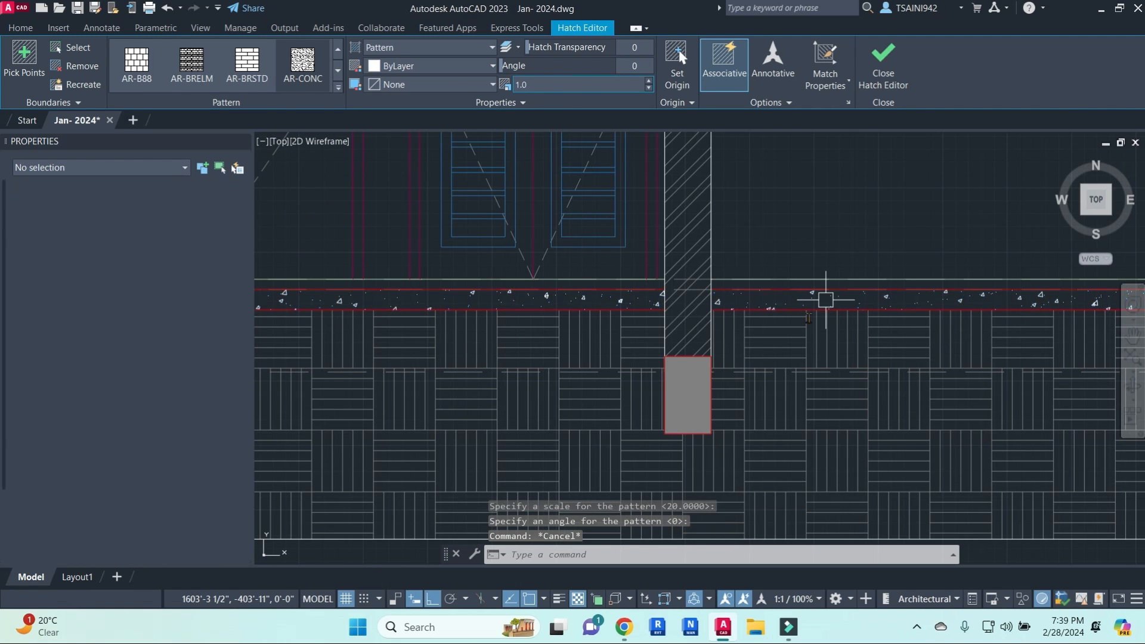
pyautogui.scroll(-2, 808, 311)
pyautogui.scroll(-4, 806, 302)
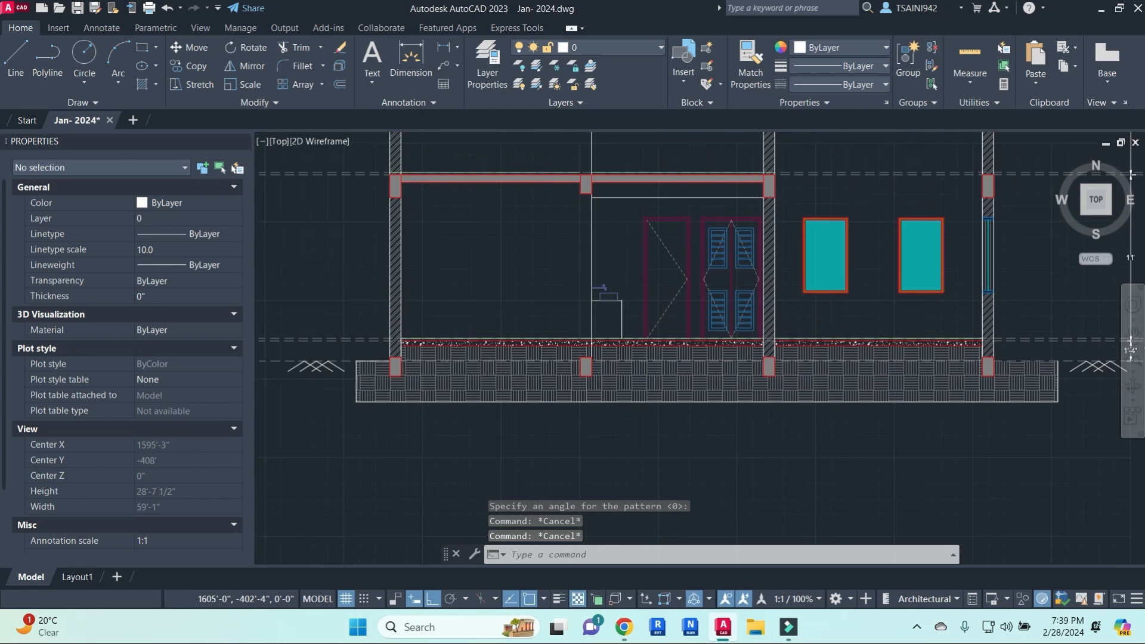
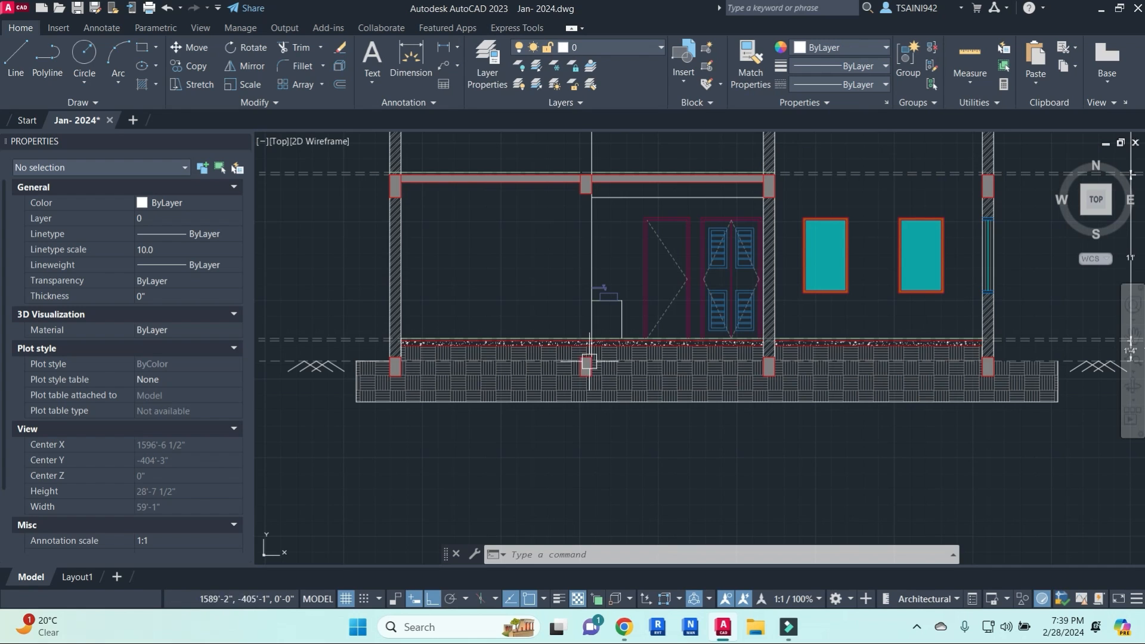
# - Add a vertical linear dimension between the windows, from the underside of the second-floor slab down to the ground-floor level
pyautogui.scroll(-2, 919, 343)
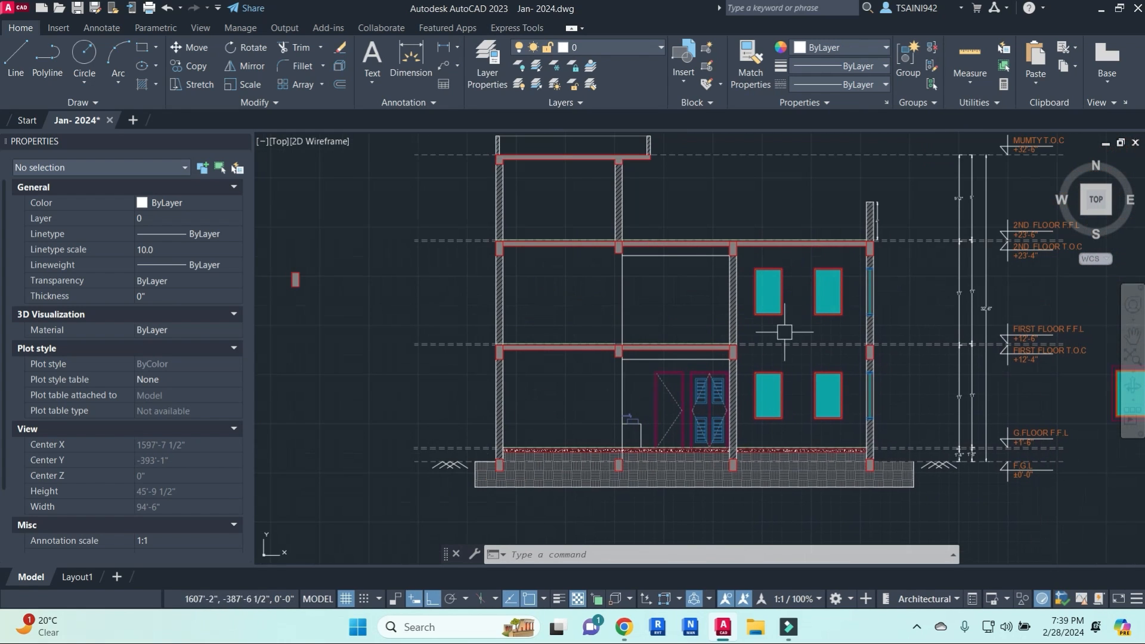
pyautogui.press('Escape')
pyautogui.press('Return')
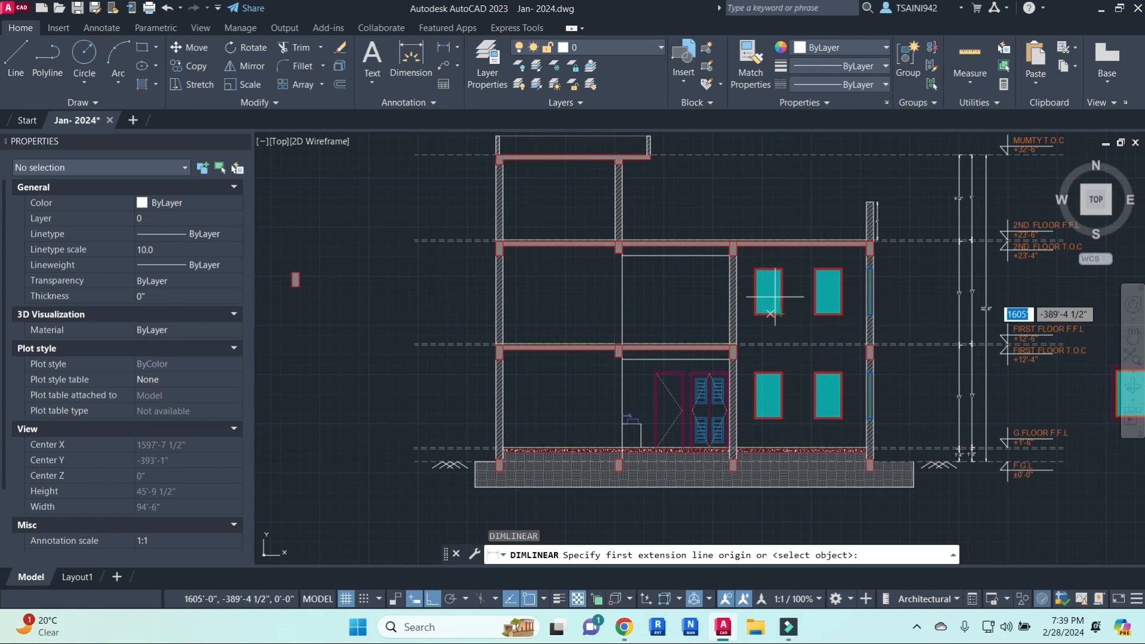
pyautogui.scroll(4, 794, 256)
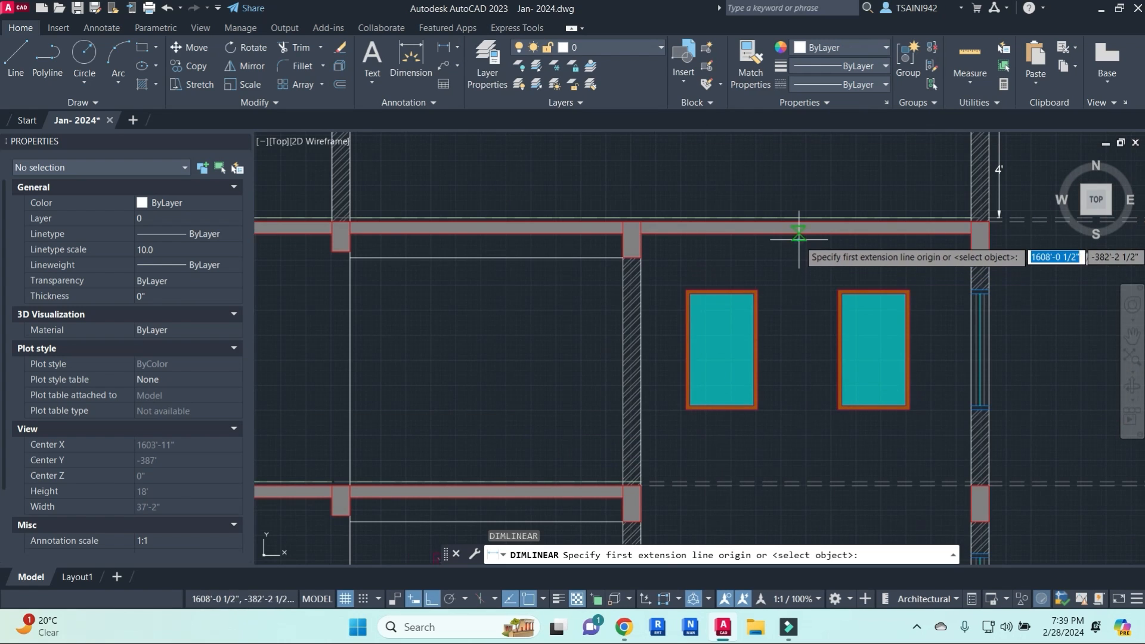
pyautogui.click(800, 225)
pyautogui.scroll(-2, 843, 358)
pyautogui.moveTo(793, 391); pyautogui.dragTo(775, 273, button='middle')
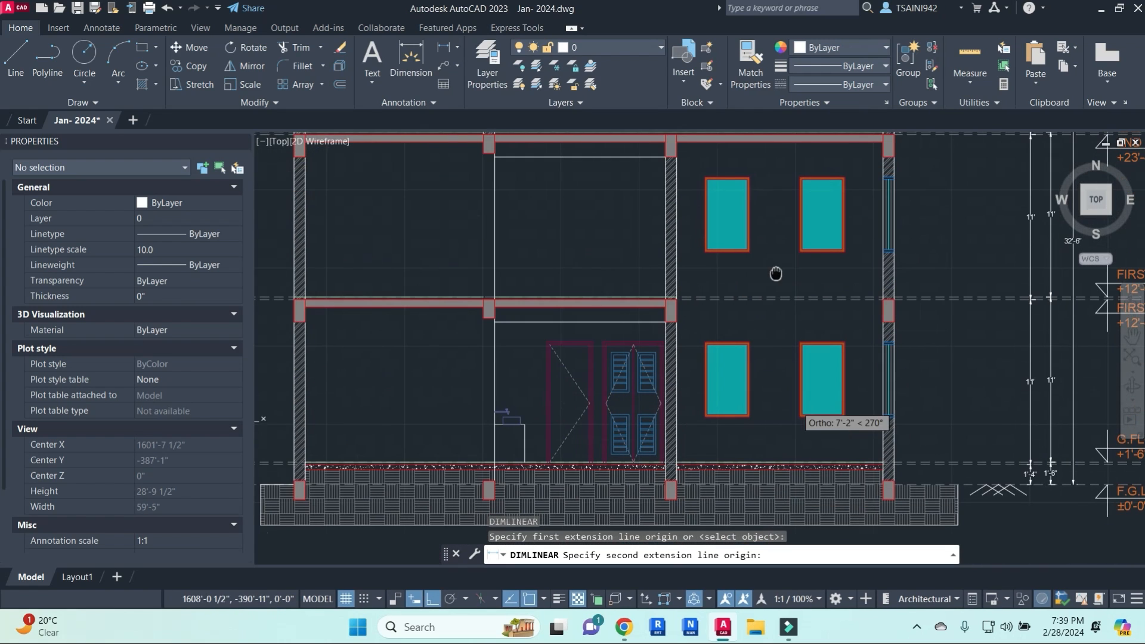
pyautogui.click(776, 461)
pyautogui.click(776, 379)
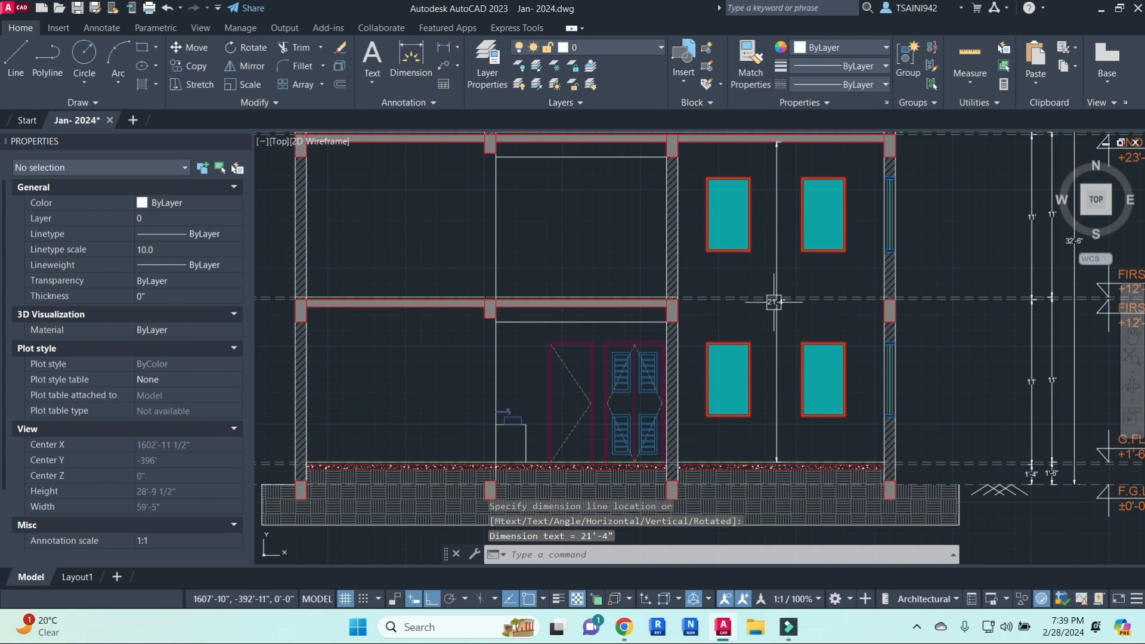
# - Add the line "CLEAR HEIGHT" below the value in the new vertical dimension's text, widening its text box to fit
pyautogui.scroll(3, 773, 301)
pyautogui.doubleClick(775, 304)
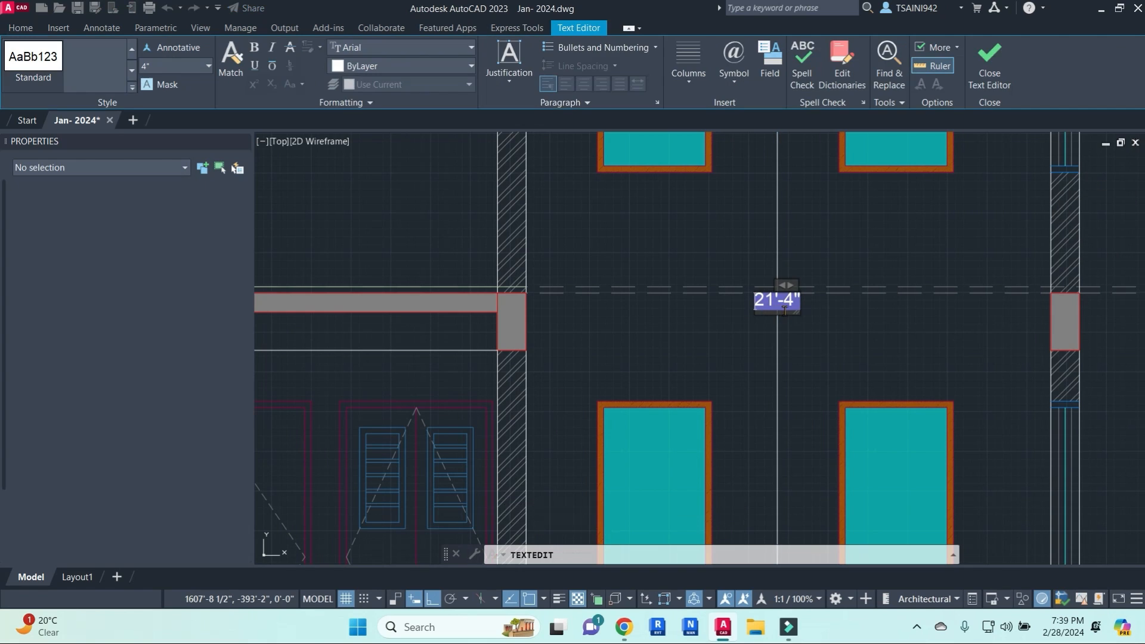
pyautogui.moveTo(798, 312); pyautogui.dragTo(904, 281)
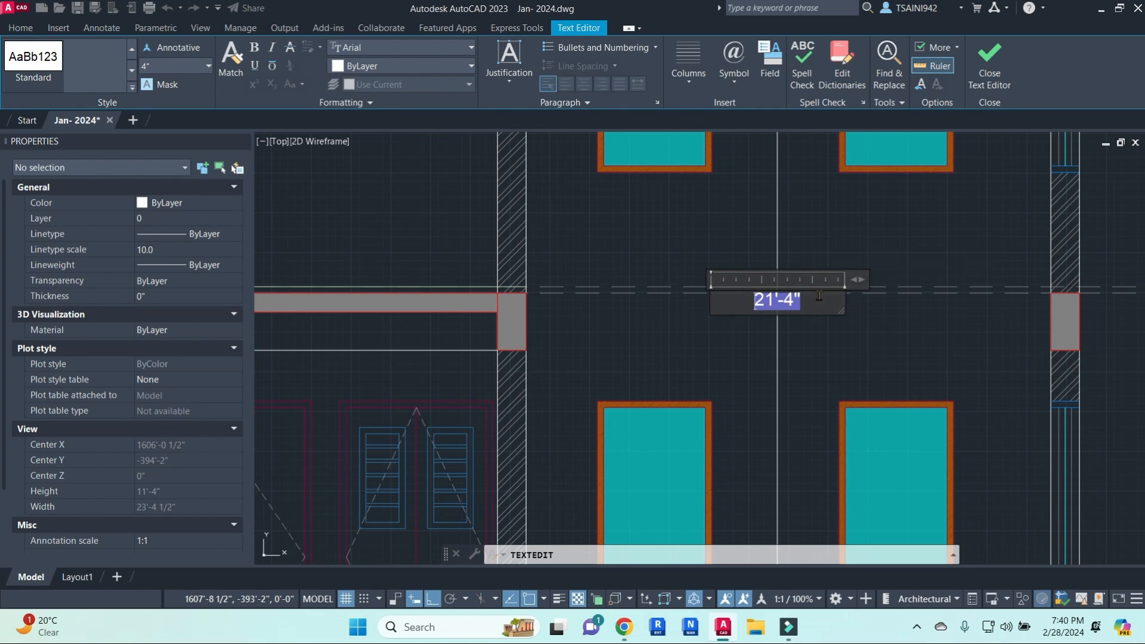
pyautogui.click(810, 238)
pyautogui.press('Escape')
pyautogui.press('Escape')
# - Set the clear-height dimension's text height to 7" and its text rotation to 90
pyautogui.click(808, 316)
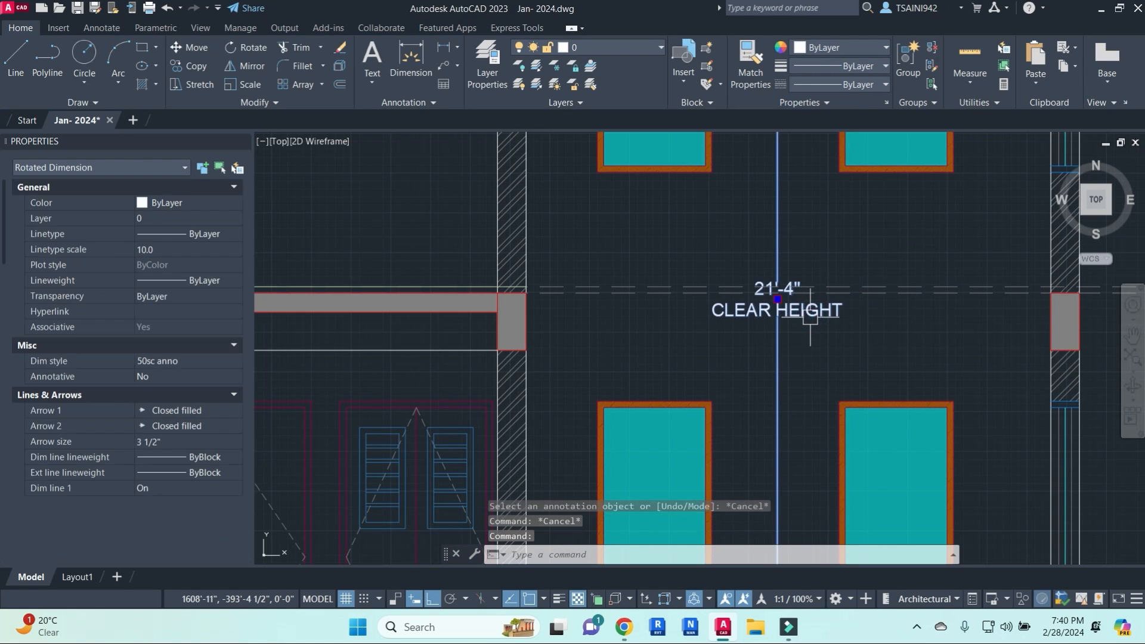
pyautogui.scroll(-8, 177, 469)
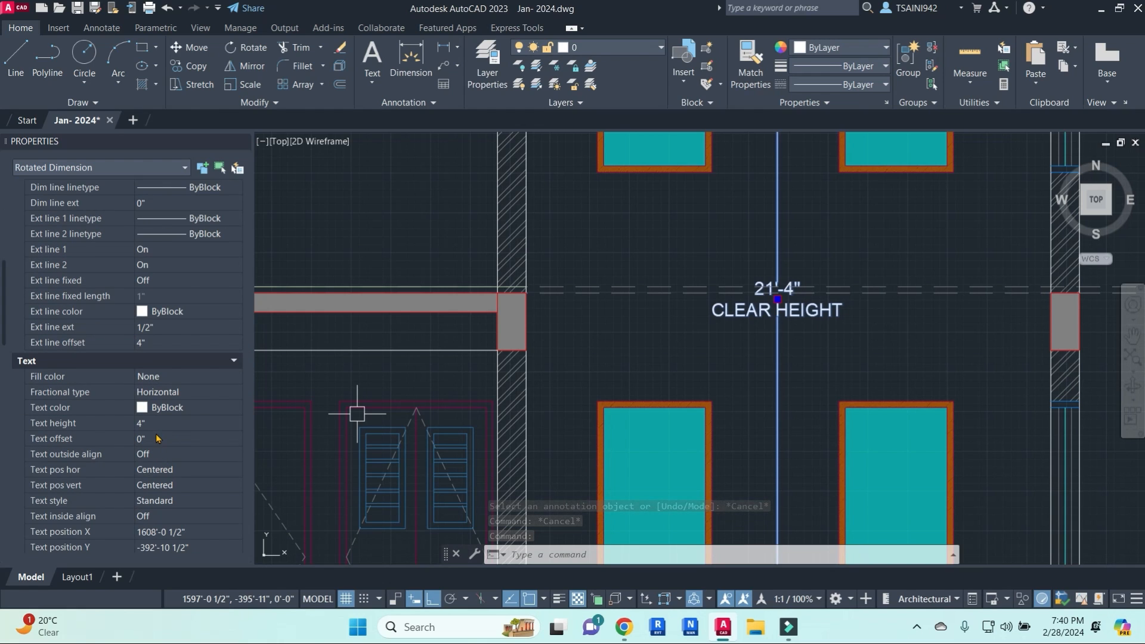
pyautogui.scroll(-2, 158, 439)
pyautogui.click(168, 345)
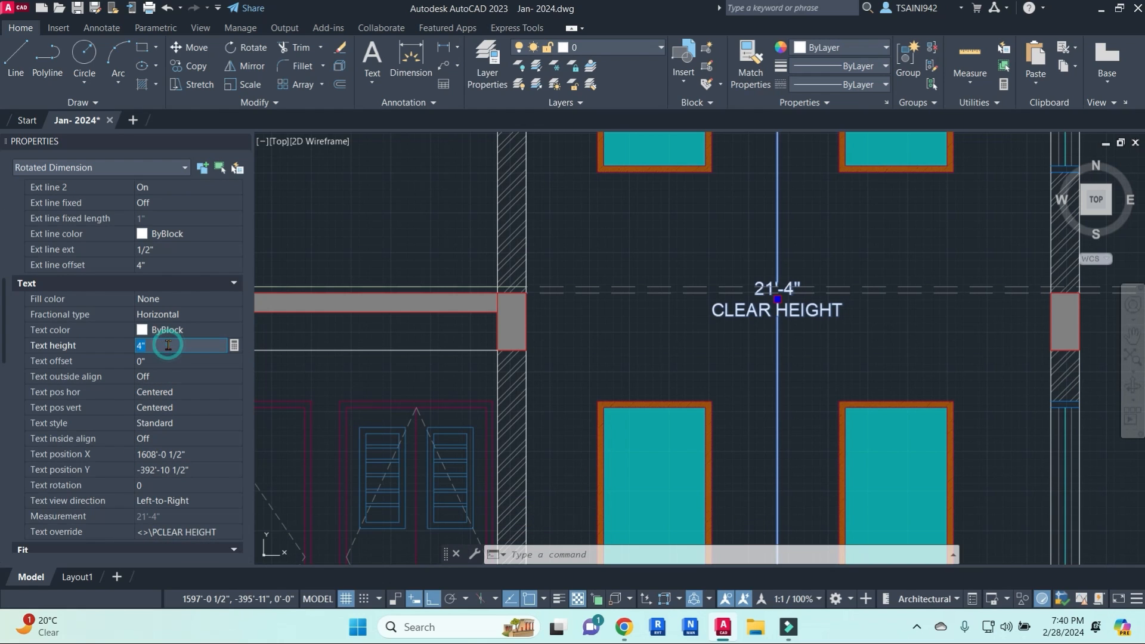
pyautogui.press('Tab')
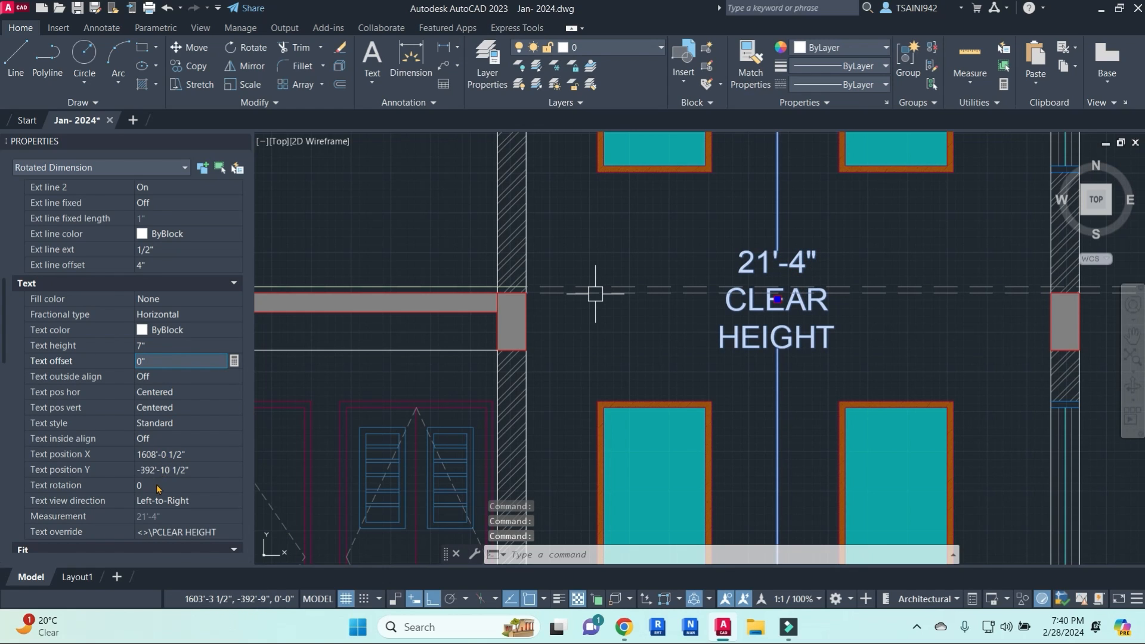
pyautogui.write('90')
pyautogui.press('Return')
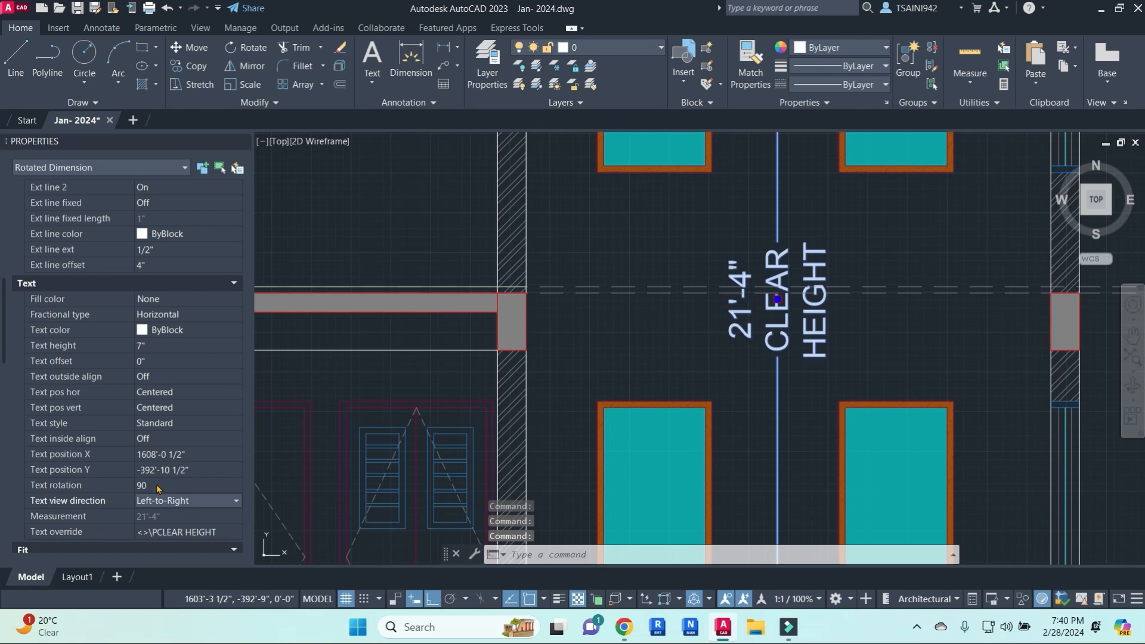
pyautogui.press('Escape')
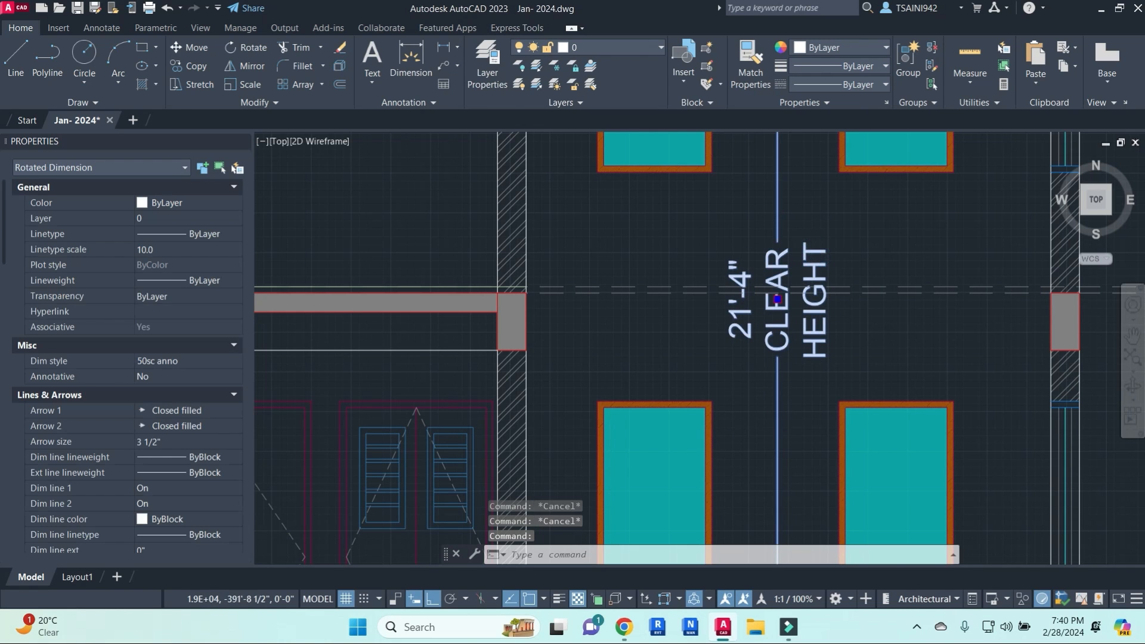
# - Widen the clear-height dimension's text box so that "CLEAR HEIGHT" fits on a single line
pyautogui.scroll(-1, 802, 273)
pyautogui.moveTo(802, 274); pyautogui.dragTo(791, 362, button='middle')
pyautogui.doubleClick(792, 362)
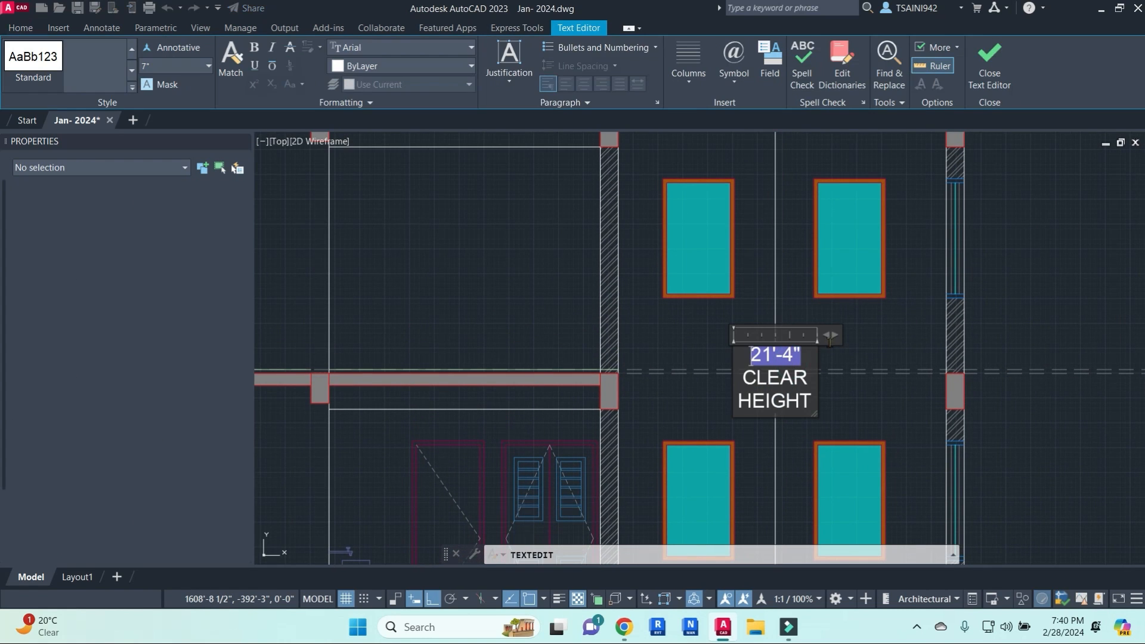
pyautogui.moveTo(830, 335); pyautogui.dragTo(999, 336)
pyautogui.click(850, 290)
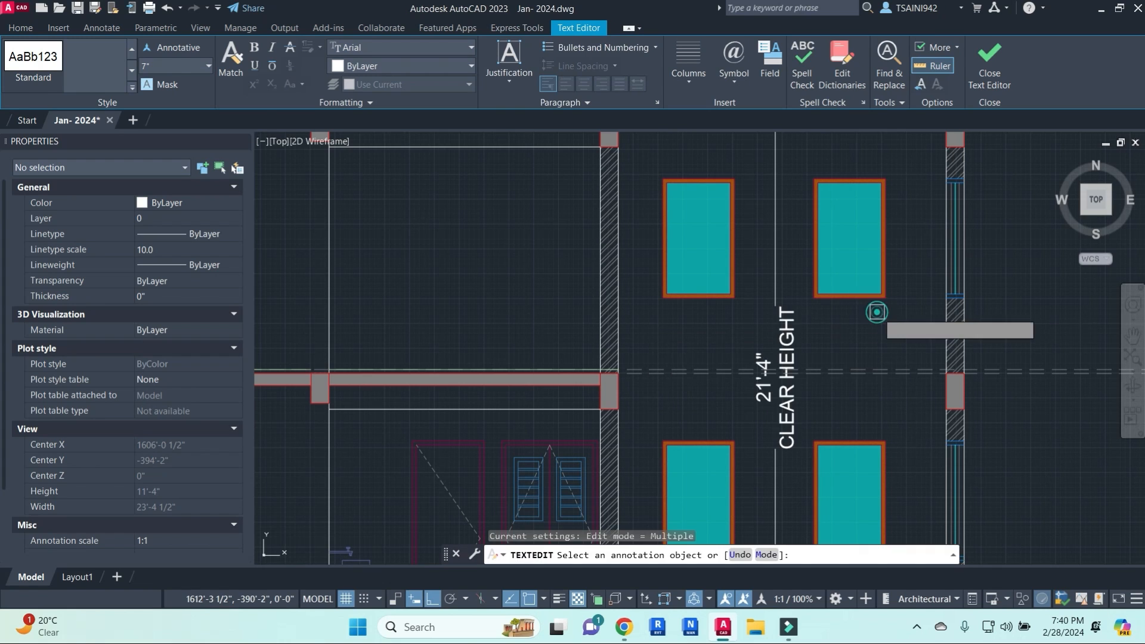
# - Leave text editing and make pts 100a the current dimension style
pyautogui.press('Escape')
pyautogui.scroll(-2, 804, 262)
pyautogui.moveTo(804, 262); pyautogui.dragTo(805, 250, button='middle')
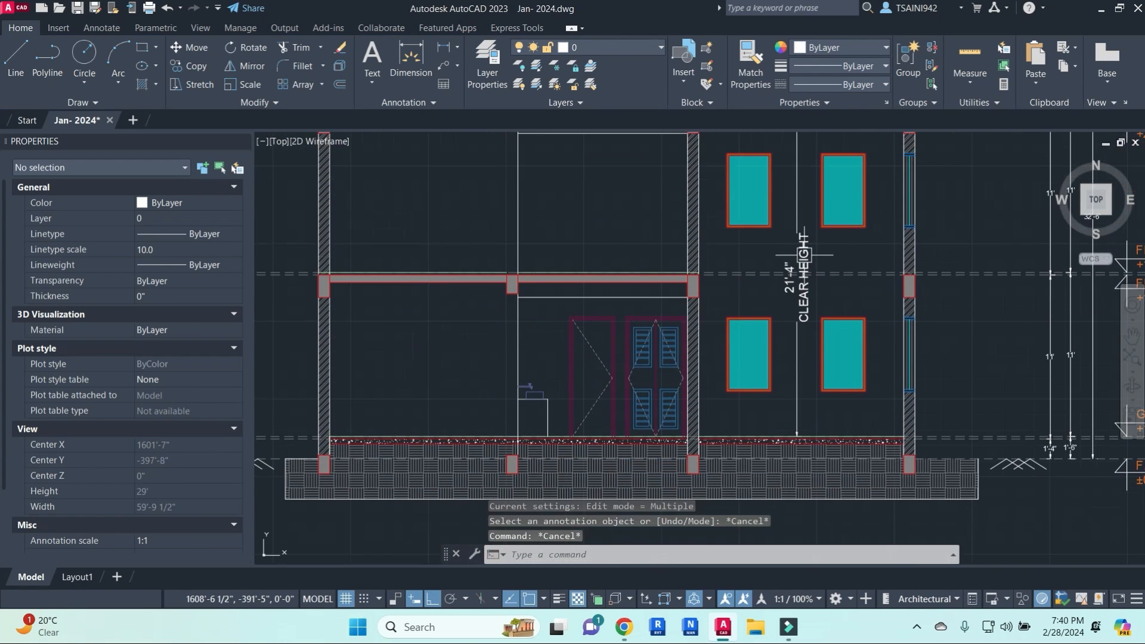
pyautogui.press('Escape')
pyautogui.press('Escape')
pyautogui.write('d')
pyautogui.press('Return')
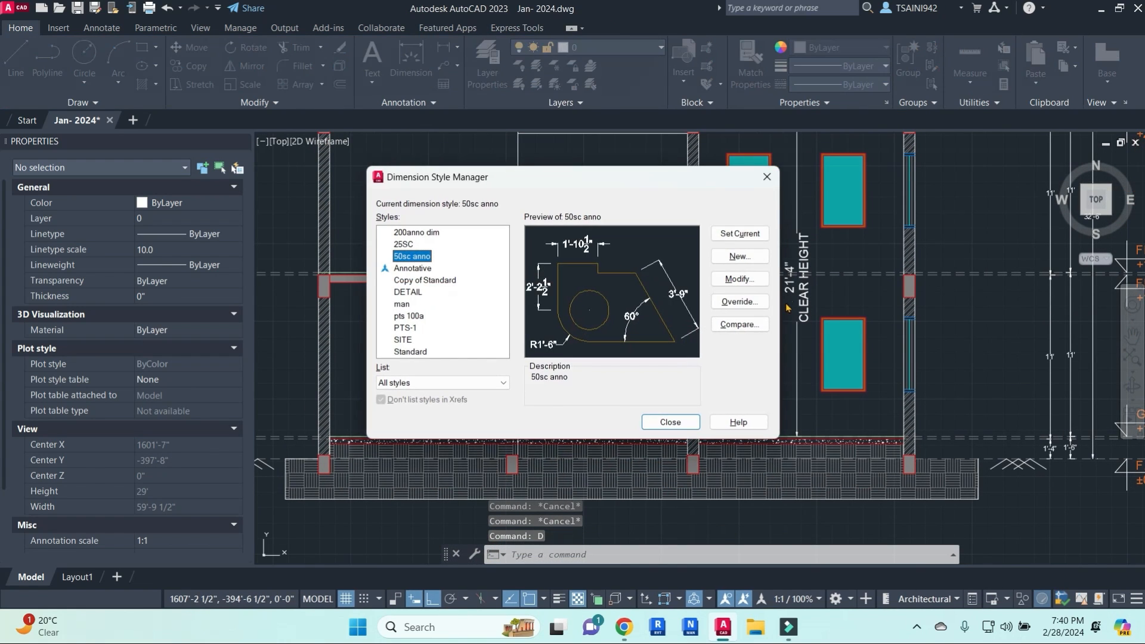
pyautogui.click(415, 314)
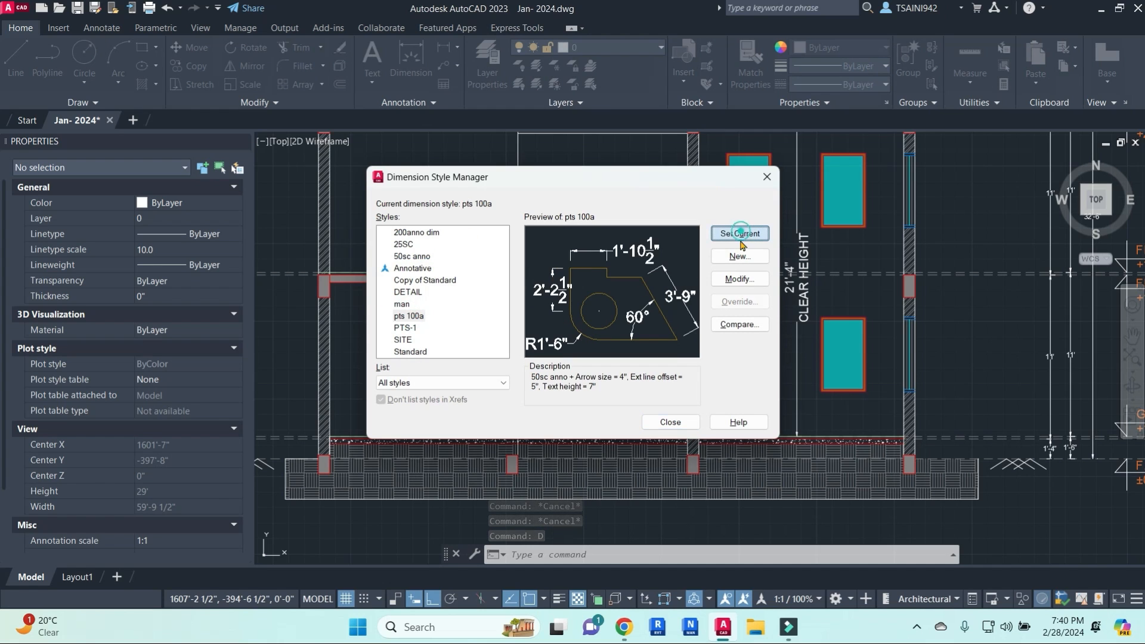
pyautogui.click(670, 422)
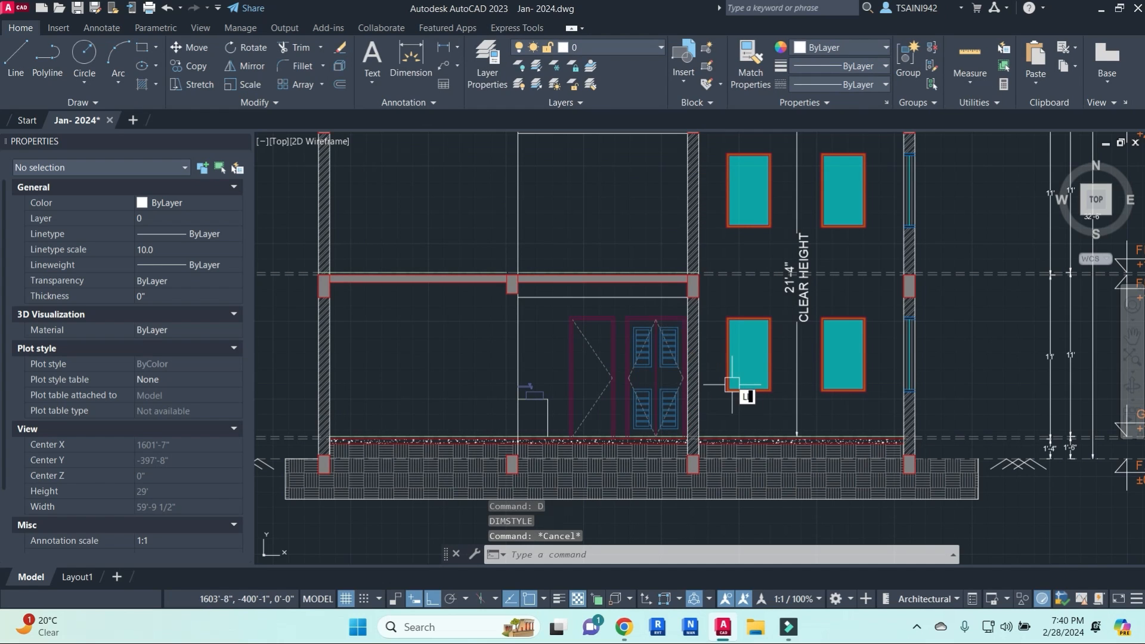
# - Add a vertical linear dimension in the first-floor room from the underside of the upper slab to the floor finish line
pyautogui.press('Return')
pyautogui.moveTo(615, 190); pyautogui.dragTo(660, 307, button='middle')
pyautogui.press('Escape')
pyautogui.press('Escape')
pyautogui.write('DLI')
pyautogui.press('Return')
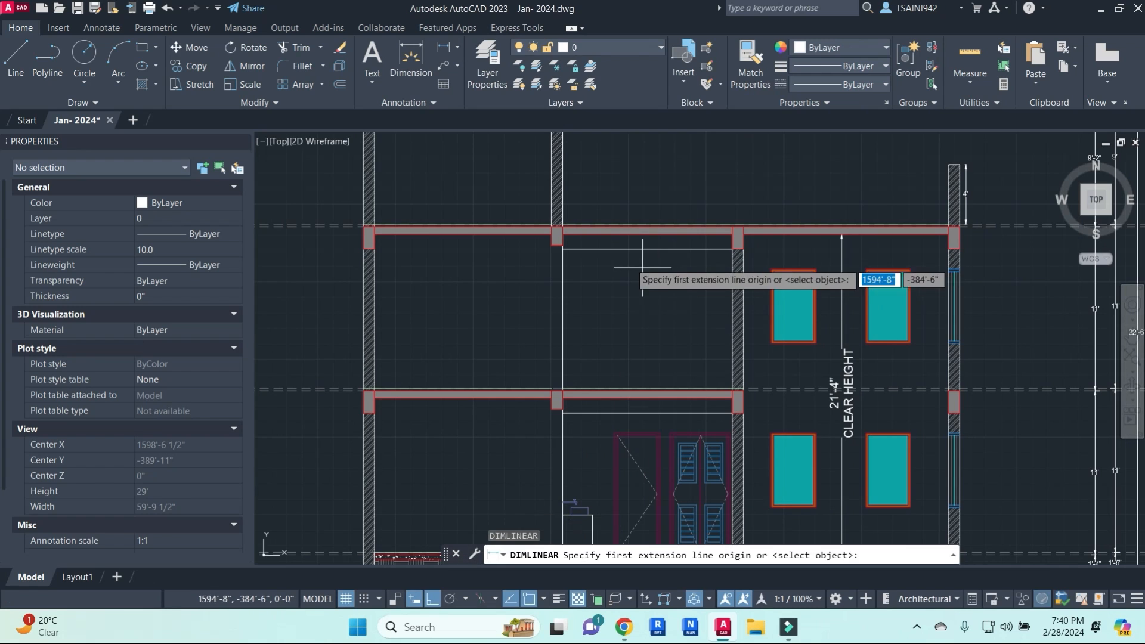
pyautogui.scroll(2, 633, 244)
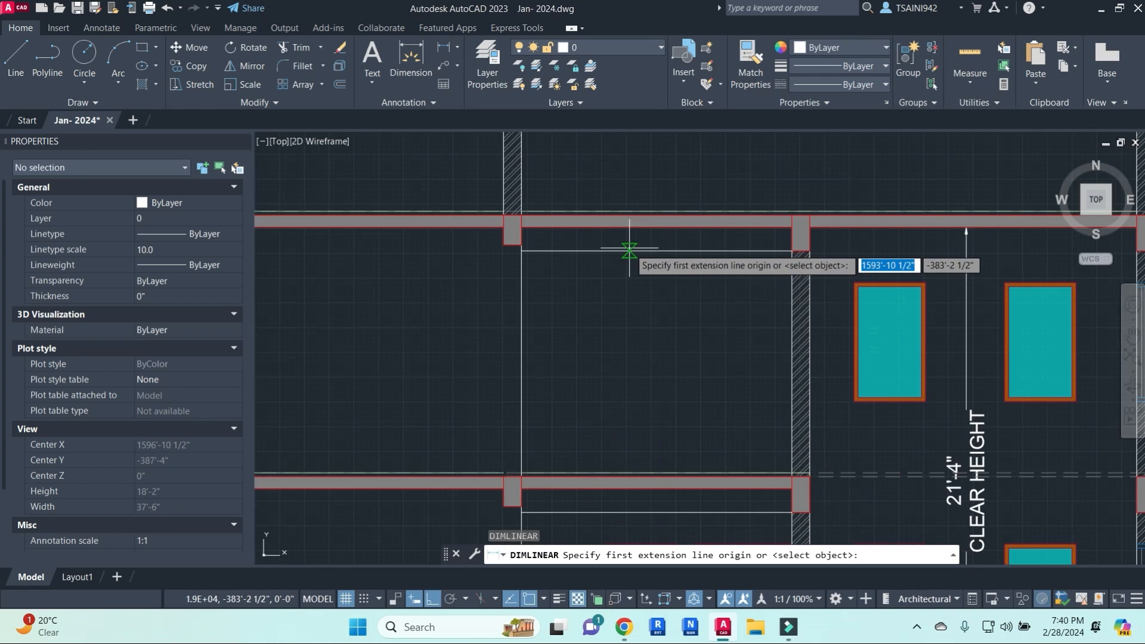
pyautogui.click(576, 227)
pyautogui.click(580, 473)
pyautogui.click(581, 404)
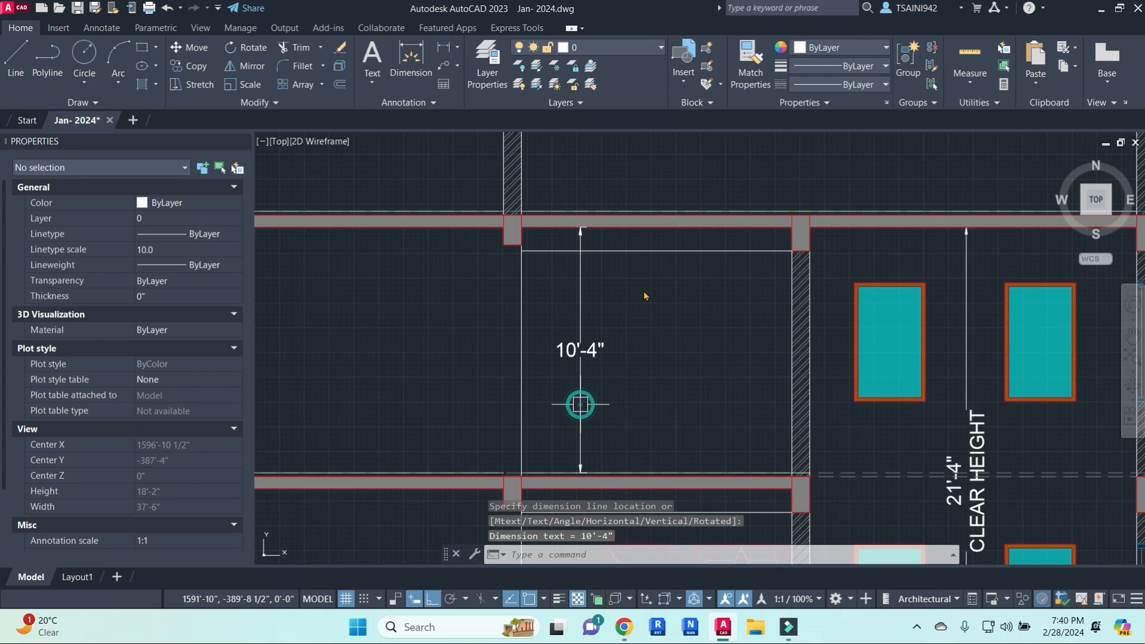
# - Add a second vertical linear dimension in the first-floor room, from the ceiling line below the beam to the floor finish line
pyautogui.press('Return')
pyautogui.click(674, 251)
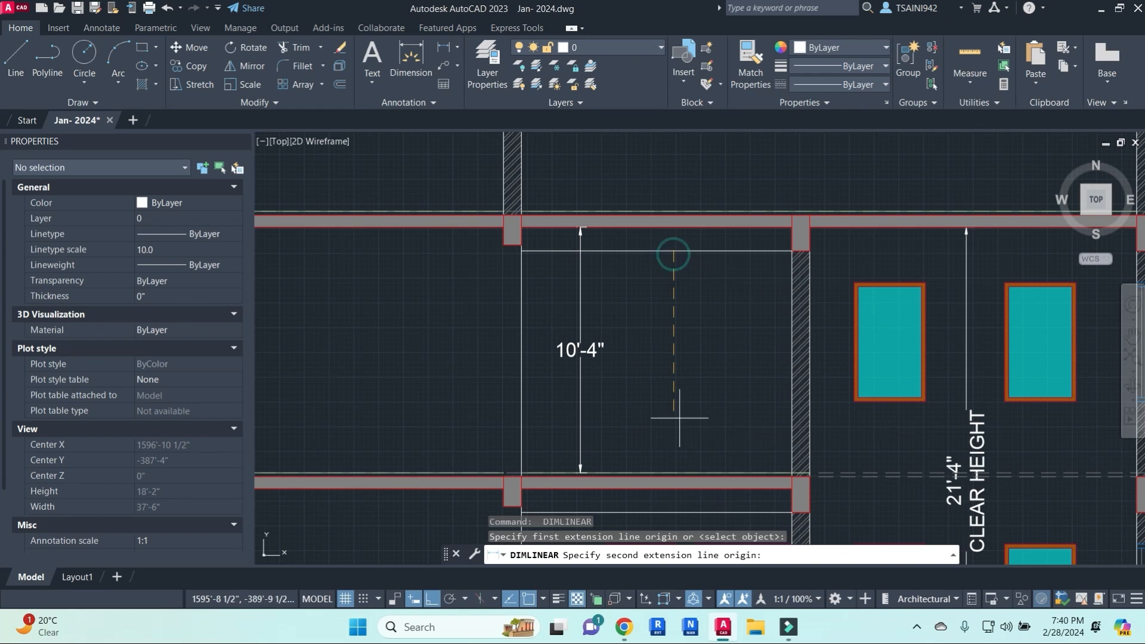
pyautogui.click(673, 473)
pyautogui.click(674, 425)
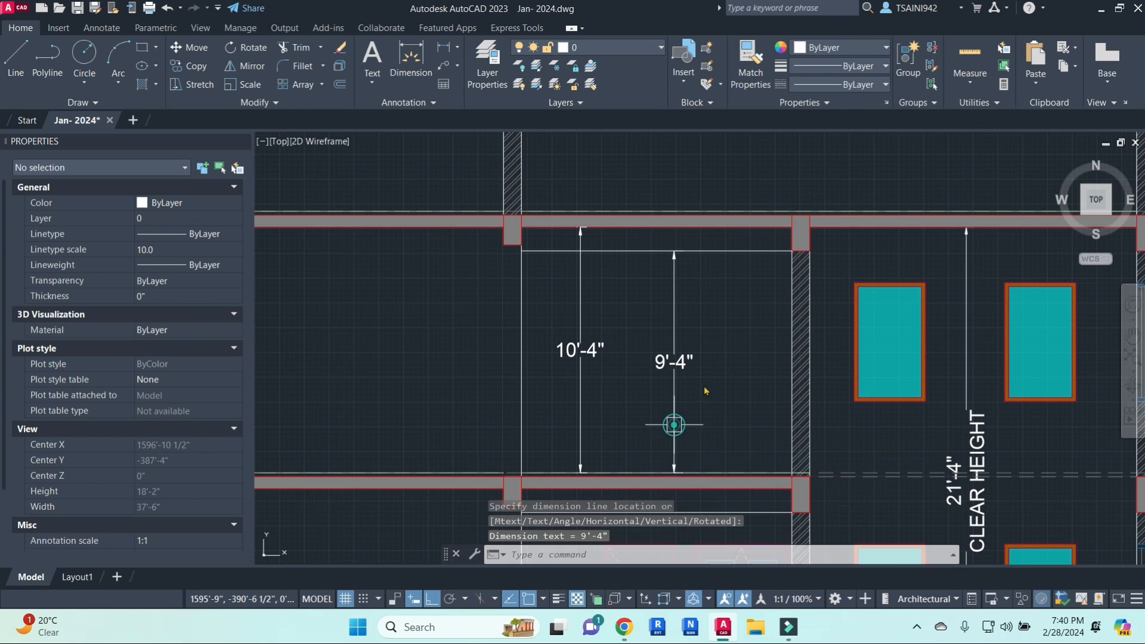
# - Append a second text line reading "C. HEIGHT" to the dimension measured from the ceiling line
pyautogui.press('Escape')
pyautogui.click(681, 361)
pyautogui.doubleClick(682, 361)
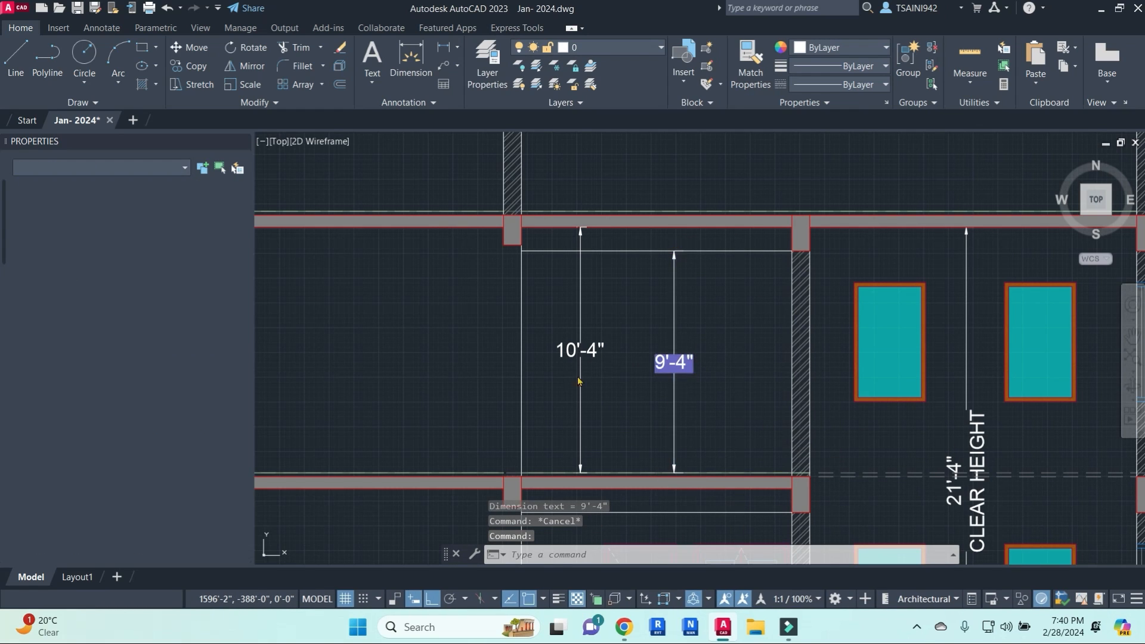
pyautogui.moveTo(689, 352); pyautogui.dragTo(726, 361)
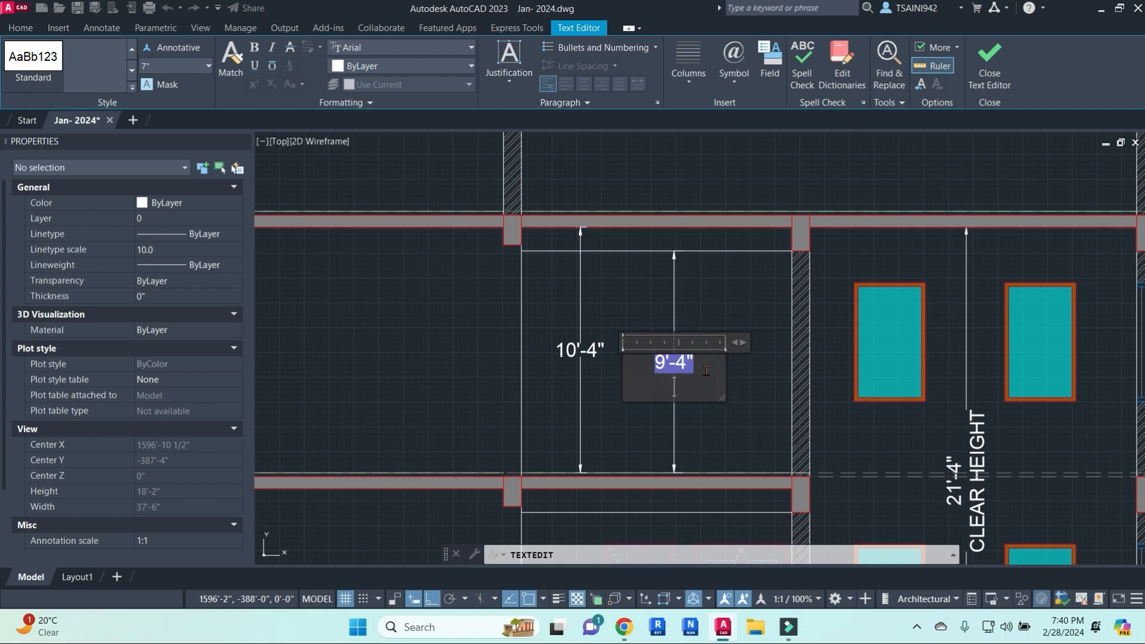
pyautogui.press('Return')
pyautogui.write('C. HEIGHT')
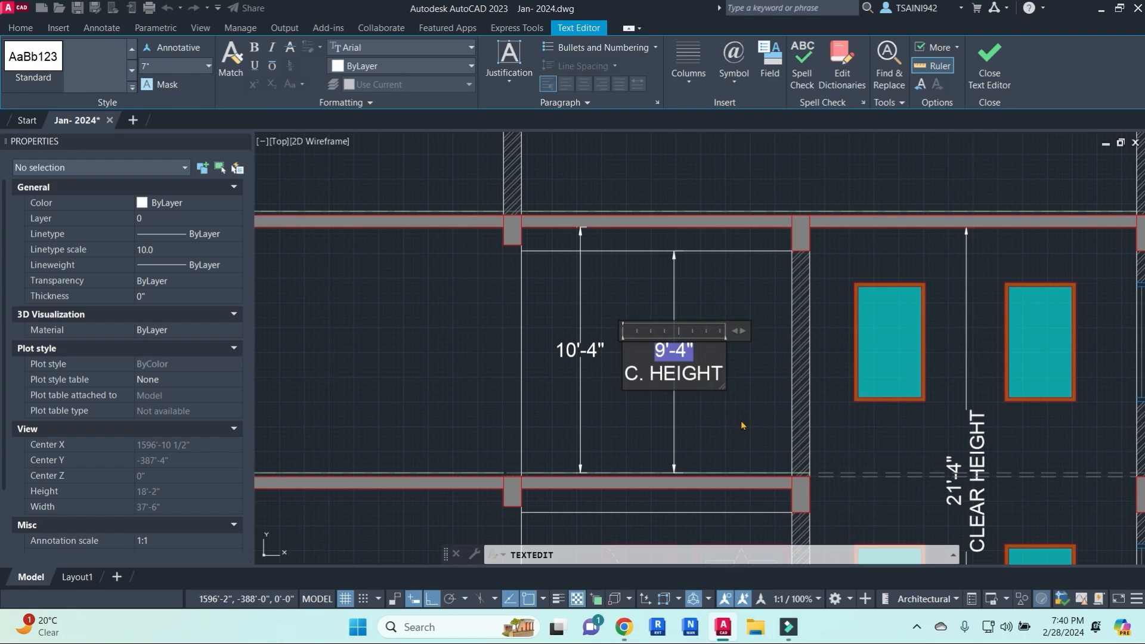
pyautogui.click(743, 426)
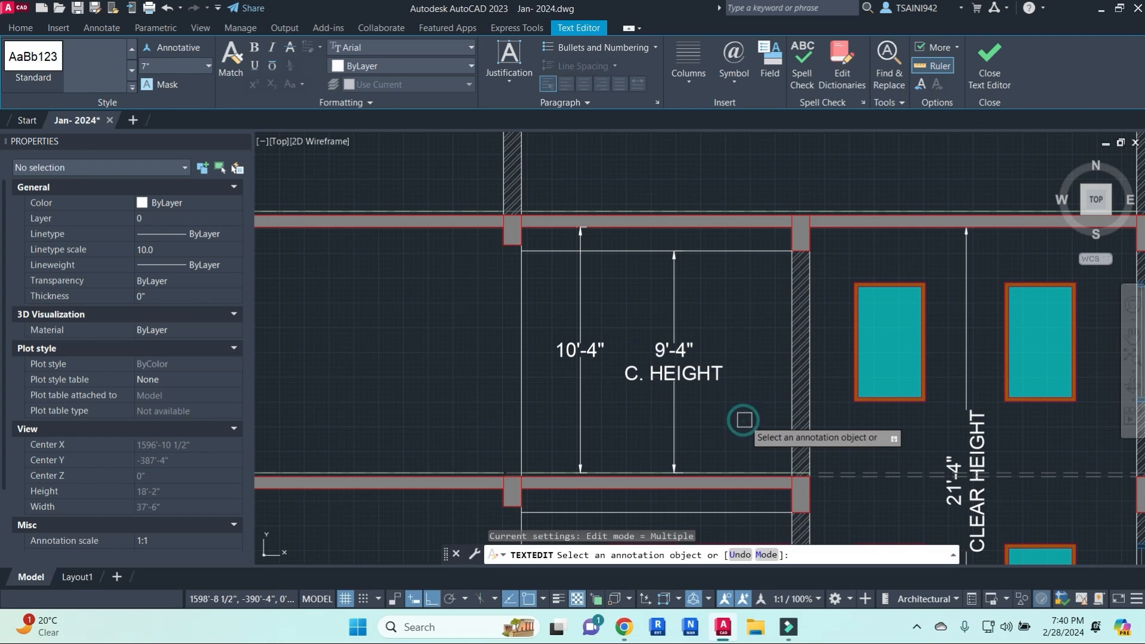
pyautogui.press('Escape')
pyautogui.press('Escape')
pyautogui.press('Escape')
# - Append "CLEAR HEIGHT" below the value of the slab-to-floor dimension and widen its text frame so the words fit on one line
pyautogui.click(603, 350)
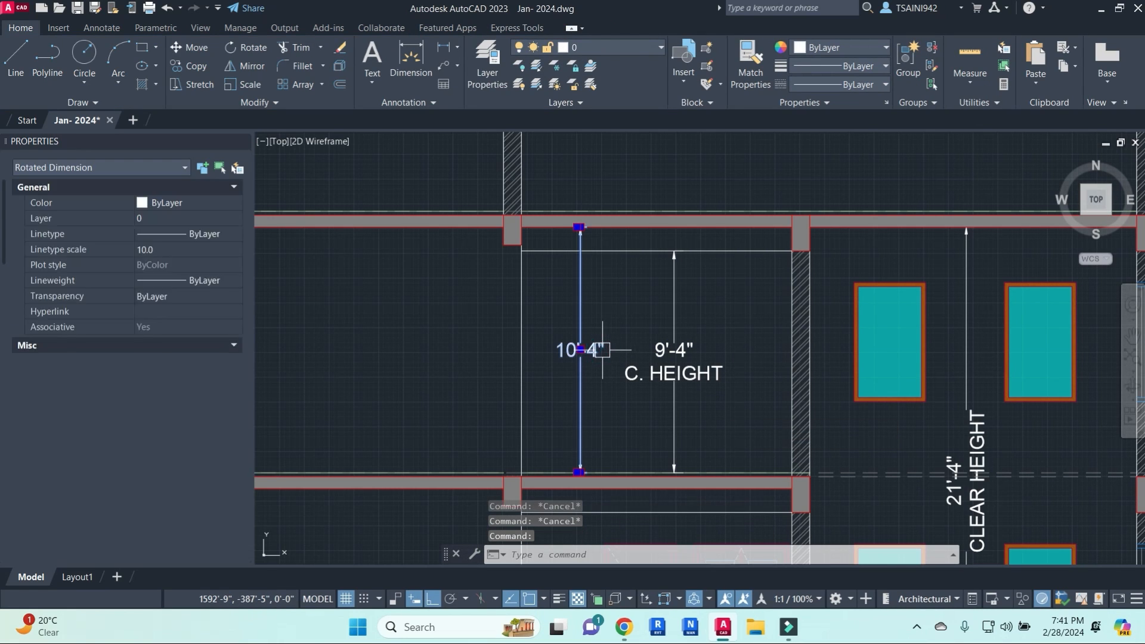
pyautogui.doubleClick(599, 349)
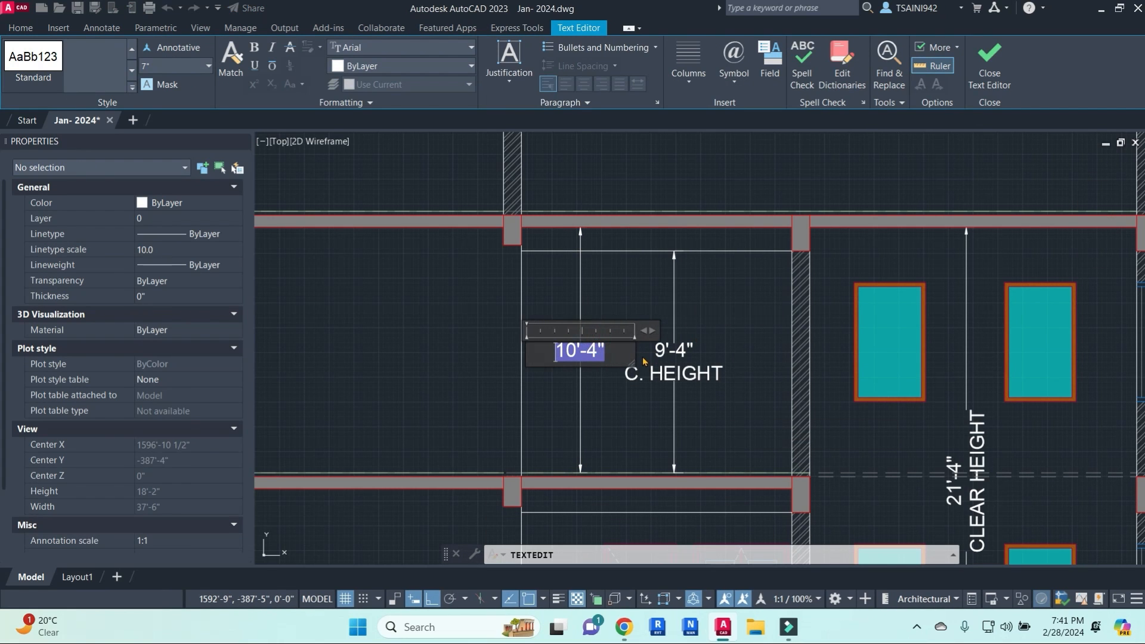
pyautogui.write('C')
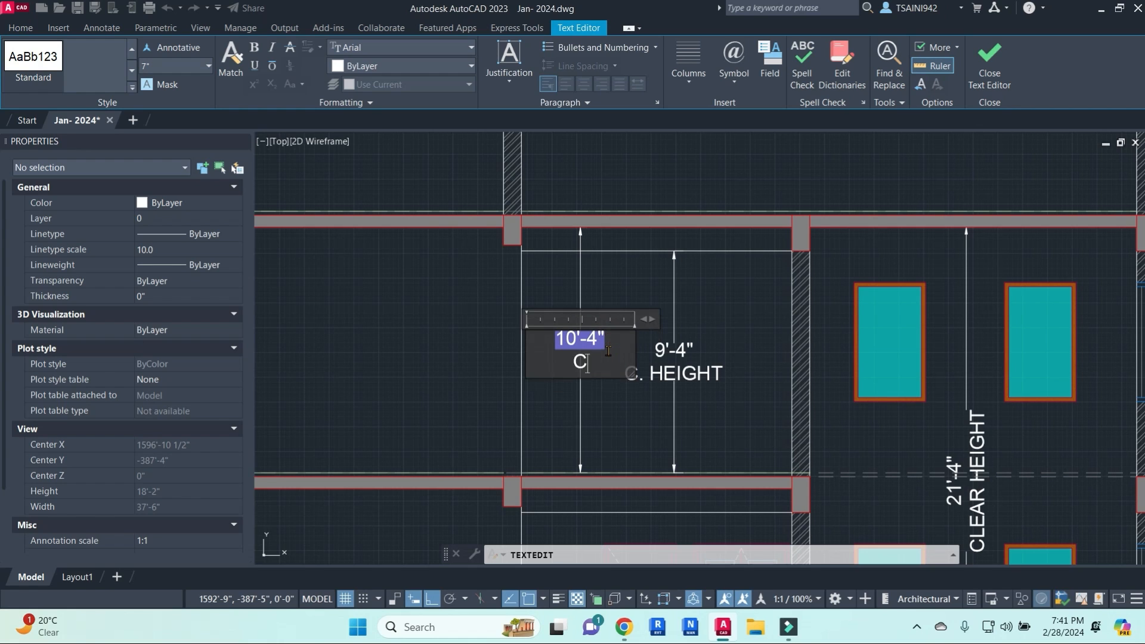
pyautogui.write('LEAR HEIGHT')
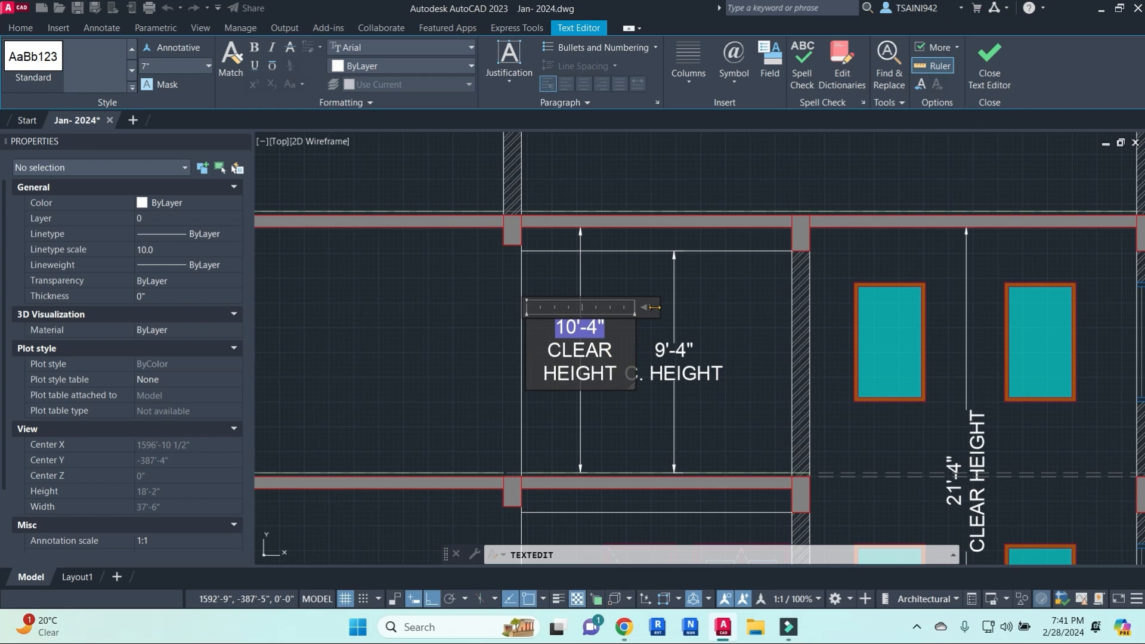
pyautogui.moveTo(655, 307); pyautogui.dragTo(656, 305)
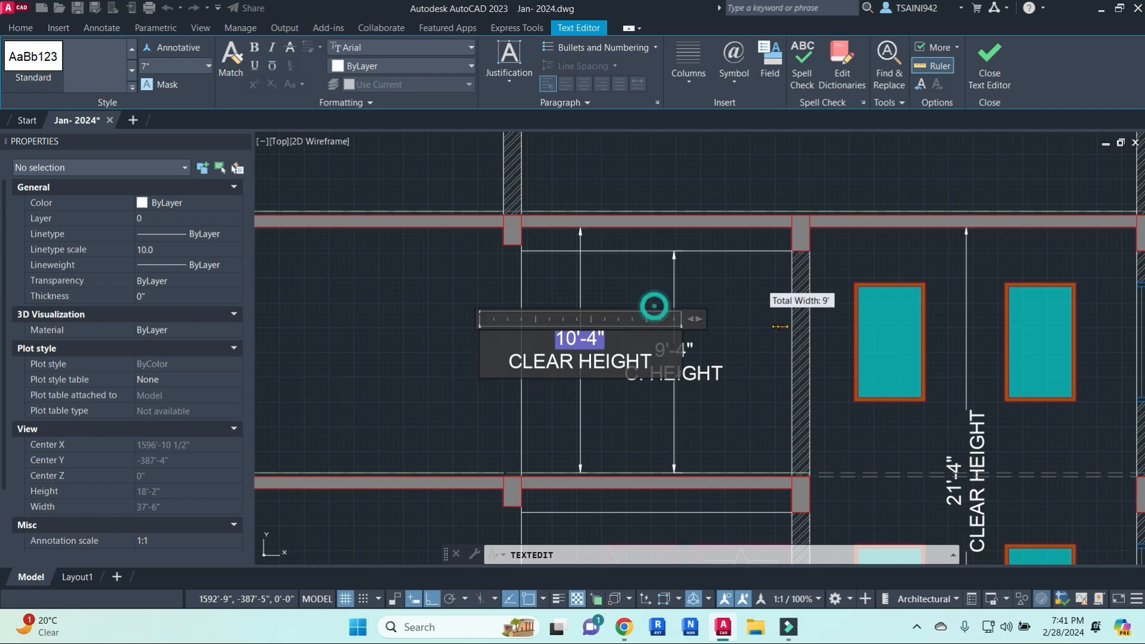
pyautogui.click(757, 388)
pyautogui.press('Escape')
# - Match the properties of the double-height CLEAR HEIGHT dimension onto the two new first-floor dimensions
pyautogui.write('ma')
pyautogui.press('Return')
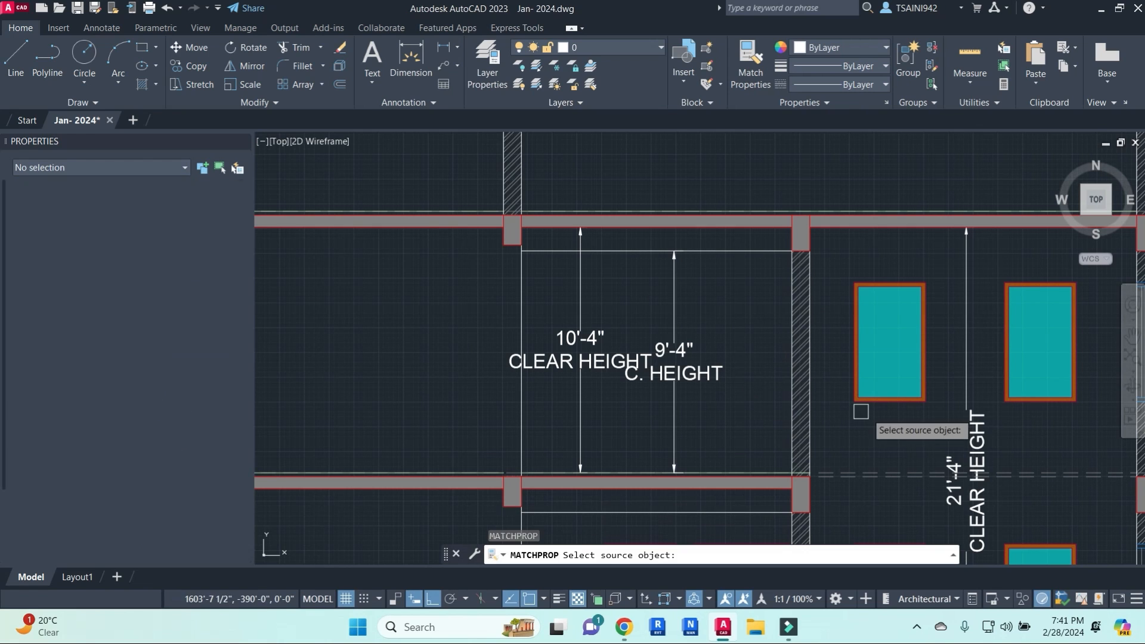
pyautogui.click(983, 431)
pyautogui.click(707, 371)
pyautogui.click(631, 361)
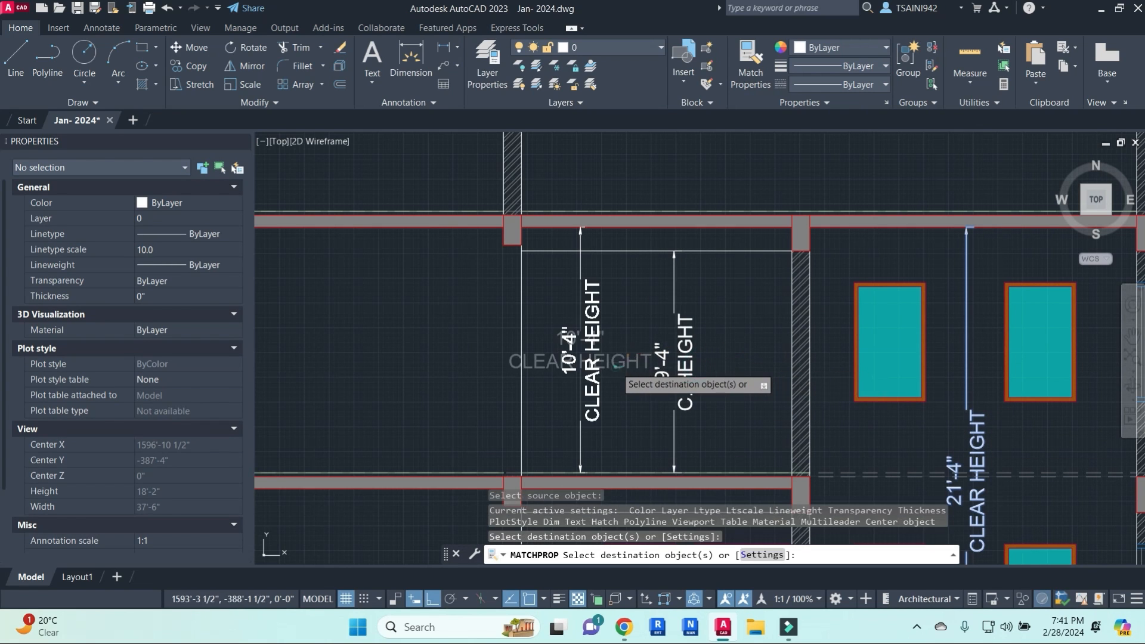
pyautogui.press('Escape')
pyautogui.scroll(-2, 643, 399)
pyautogui.moveTo(644, 399); pyautogui.dragTo(682, 317, button='middle')
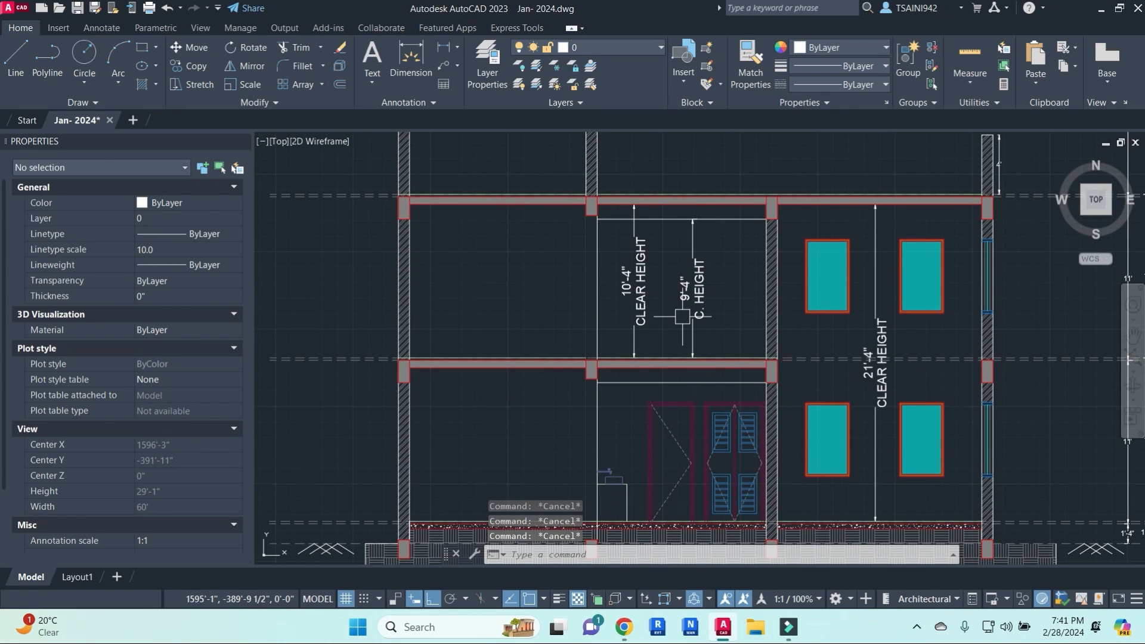
pyautogui.write('ma')
pyautogui.press('Return')
pyautogui.click(692, 262)
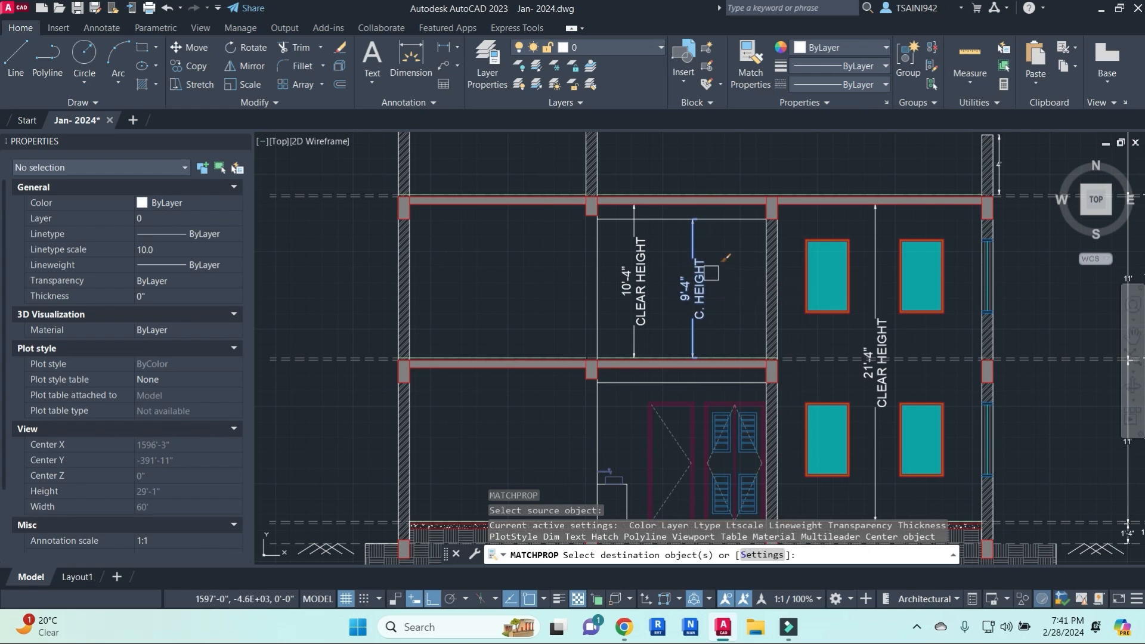
pyautogui.press('Escape')
pyautogui.moveTo(753, 282); pyautogui.dragTo(875, 260, button='middle')
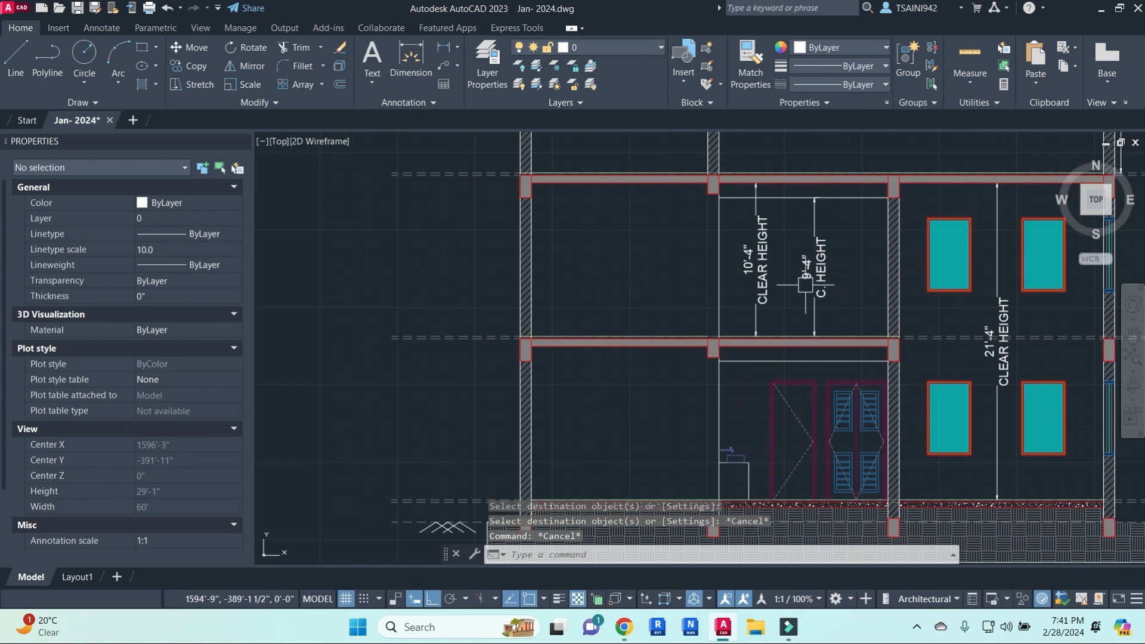
pyautogui.press('Escape')
pyautogui.press('Escape')
pyautogui.write('li')
pyautogui.press('Return')
pyautogui.moveTo(644, 387); pyautogui.dragTo(664, 352, button='middle')
pyautogui.press('Escape')
pyautogui.press('Escape')
pyautogui.write('d')
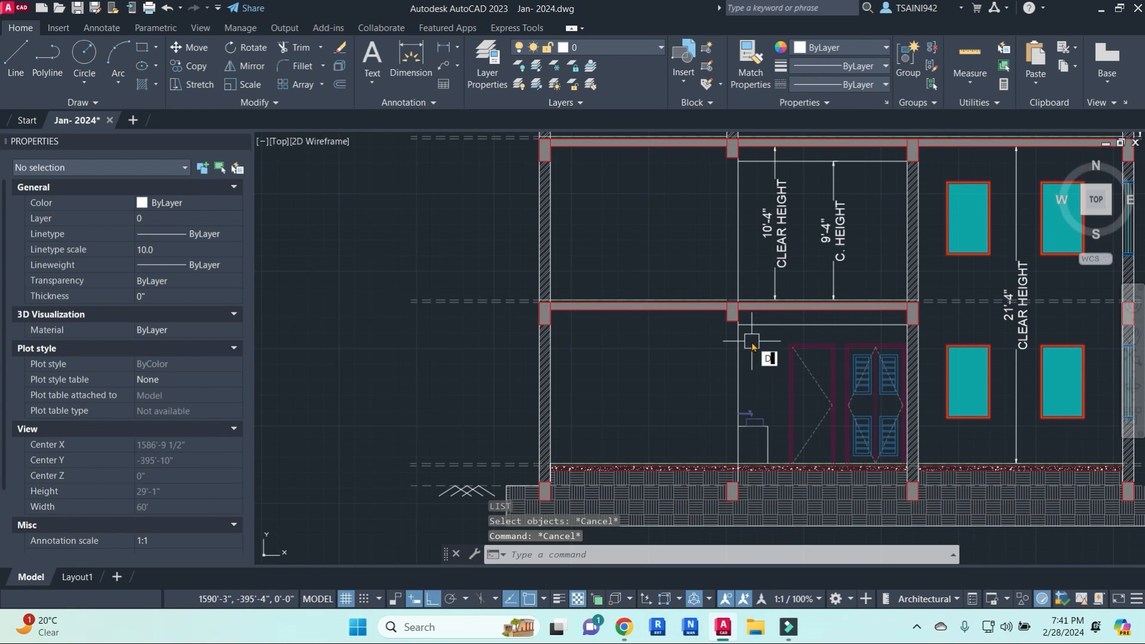
pyautogui.write('li')
pyautogui.press('Return')
pyautogui.scroll(2, 761, 325)
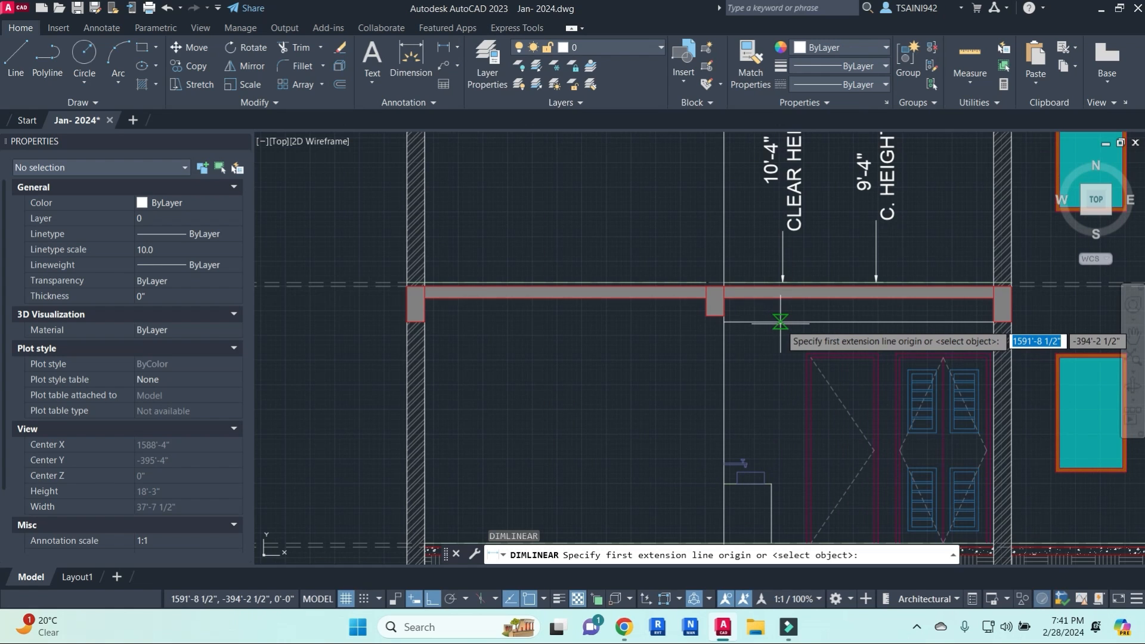
pyautogui.scroll(-5, 780, 322)
pyautogui.scroll(5, 780, 325)
pyautogui.press('Escape')
# - Examine the centerline plan around the lobby between the bedroom, toilet and living room, and return to the building section
pyautogui.scroll(-5, 787, 316)
pyautogui.moveTo(757, 270); pyautogui.dragTo(751, 532, button='middle')
pyautogui.scroll(8, 754, 260)
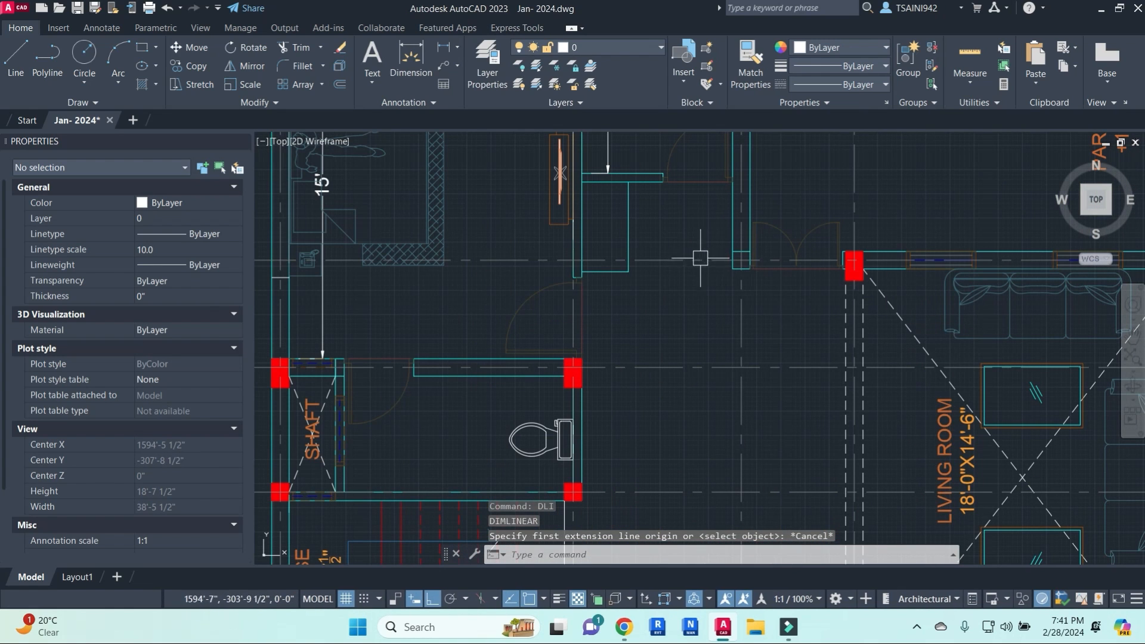
pyautogui.scroll(-4, 721, 303)
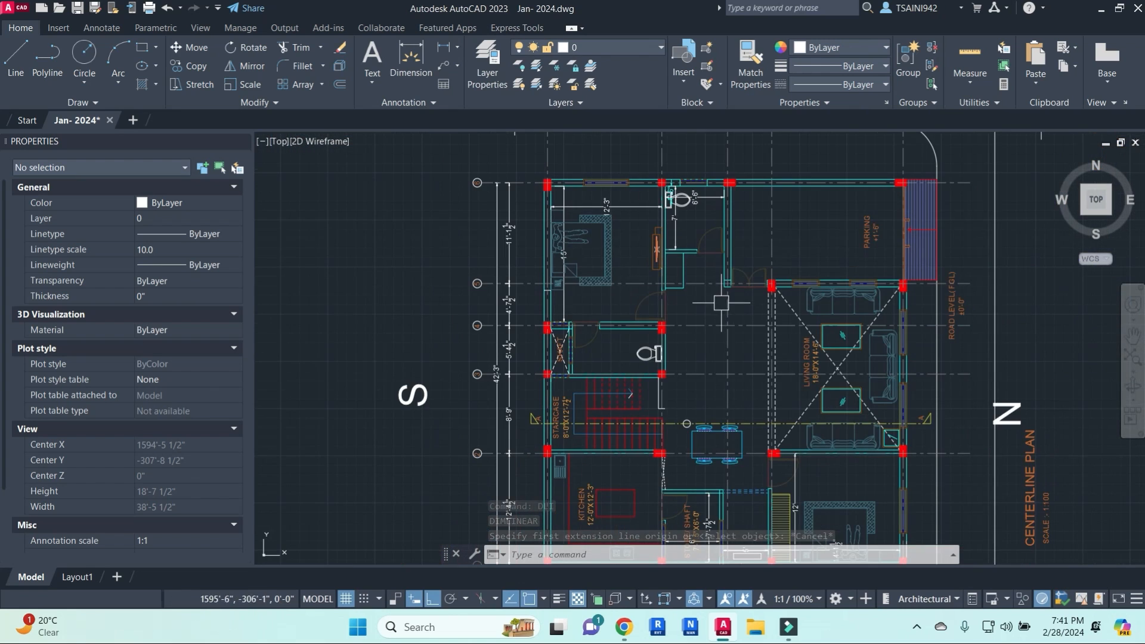
pyautogui.scroll(6, 735, 284)
pyautogui.scroll(-4, 713, 292)
pyautogui.scroll(-6, 725, 336)
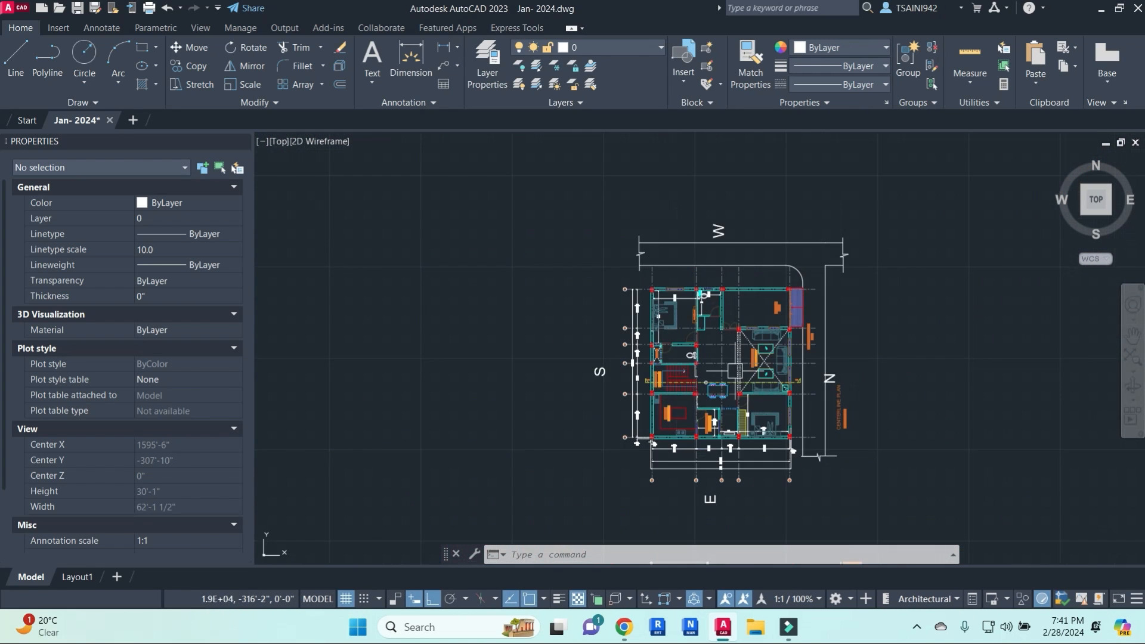
pyautogui.moveTo(744, 419); pyautogui.dragTo(744, 335, button='middle')
pyautogui.moveTo(721, 488); pyautogui.dragTo(687, 292, button='middle')
pyautogui.scroll(5, 680, 365)
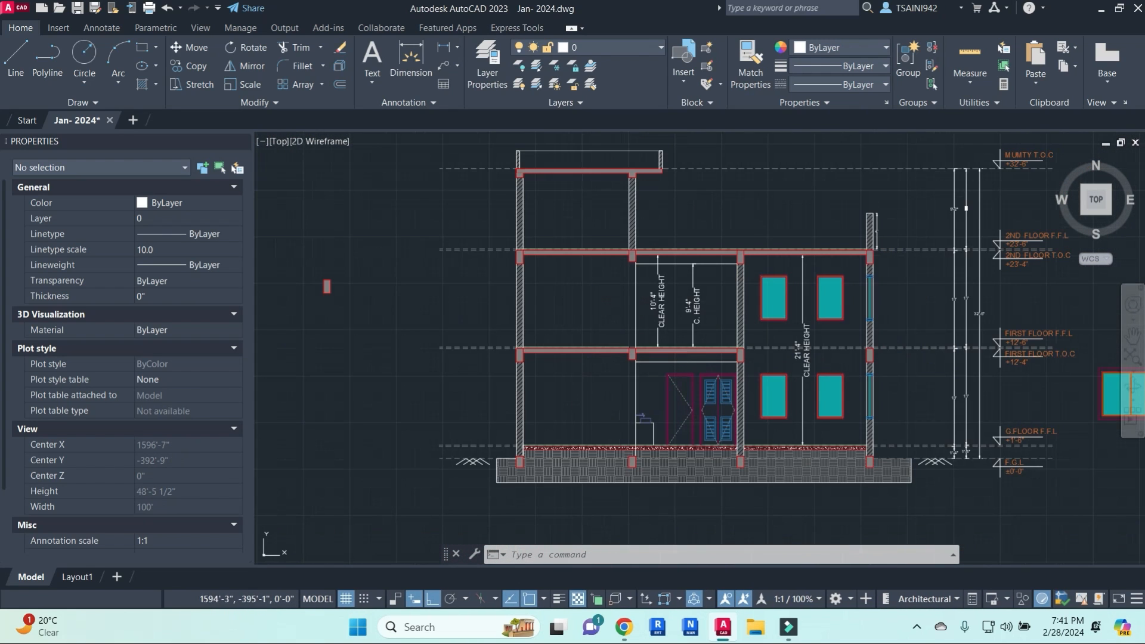
# - Draw a vertical construction line through the upper-left corner of the ground-floor double door frame in the section
pyautogui.press('Escape')
pyautogui.press('Escape')
pyautogui.write('xl')
pyautogui.press('Return')
pyautogui.write('v')
pyautogui.press('Return')
pyautogui.scroll(4, 701, 373)
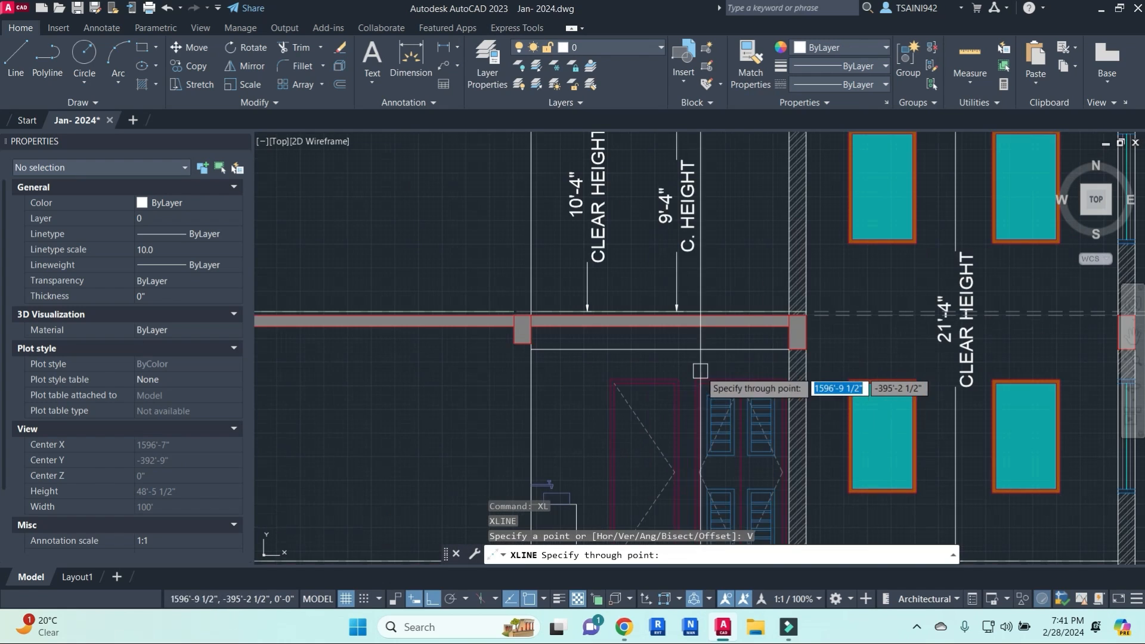
pyautogui.click(696, 378)
pyautogui.press('Return')
# - Trim the ground-floor ceiling line above the double door, between the vertical construction line and the wall
pyautogui.write('tr')
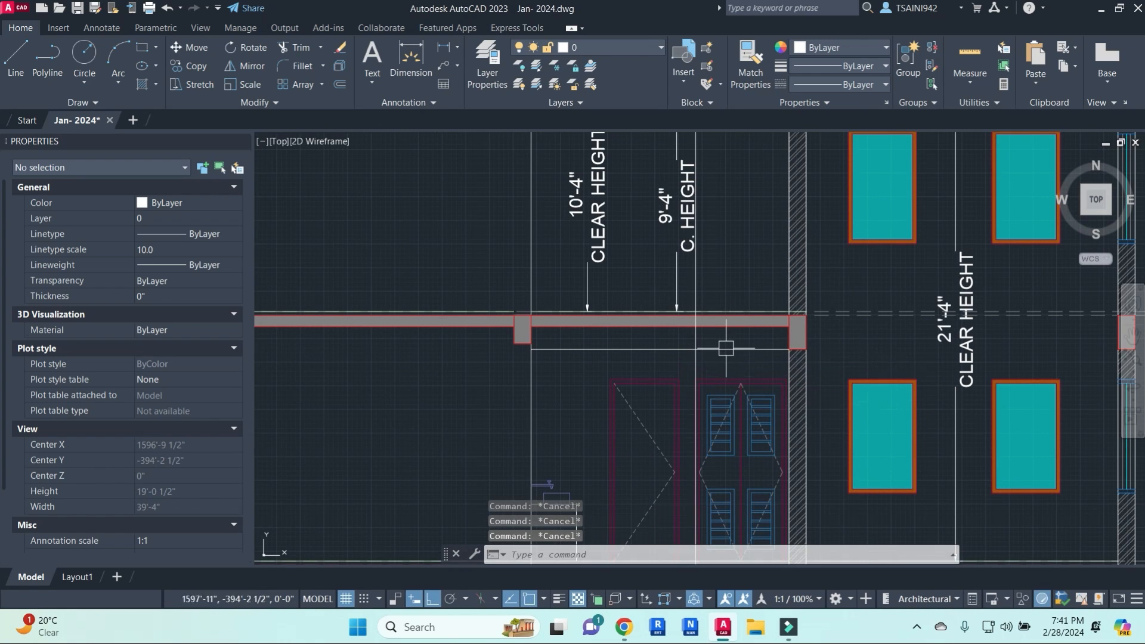
pyautogui.press('Return')
pyautogui.press('Return')
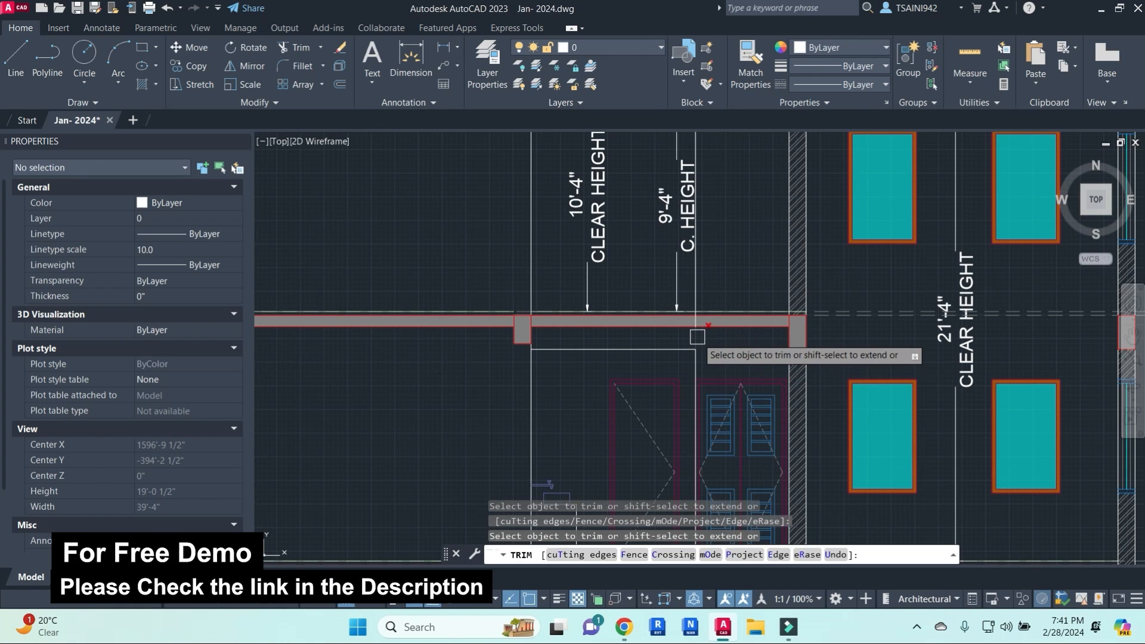
pyautogui.press('Escape')
pyautogui.press('Escape')
pyautogui.press('Escape')
# - Trim away the part of the vertical construction line that crosses the first-floor slab above the double door
pyautogui.write('tr')
pyautogui.press('space')
pyautogui.press('space')
pyautogui.scroll(5, 699, 327)
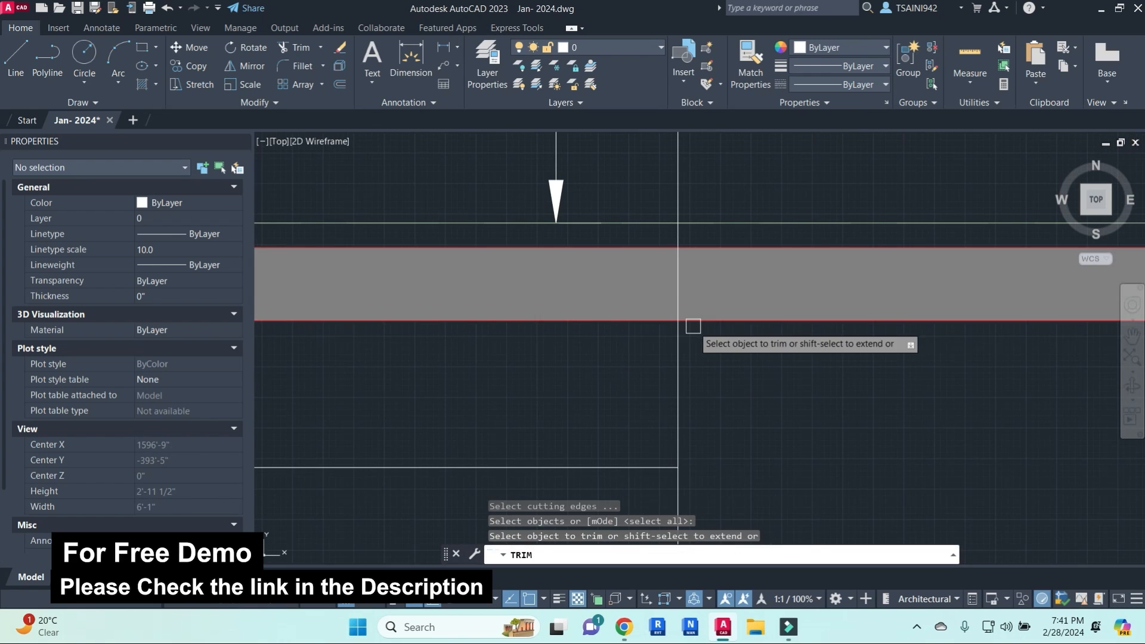
pyautogui.click(680, 292)
pyautogui.scroll(-5, 677, 235)
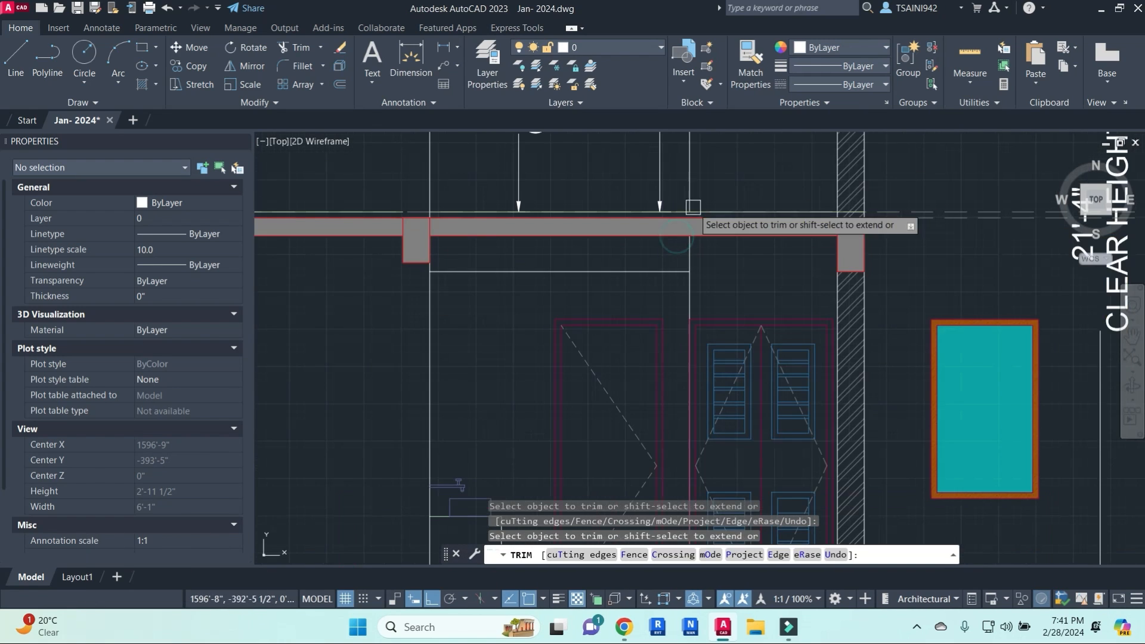
# - Trim the vertical construction line at the roof slab and erase its leftover portion above the roof
pyautogui.scroll(2, 667, 227)
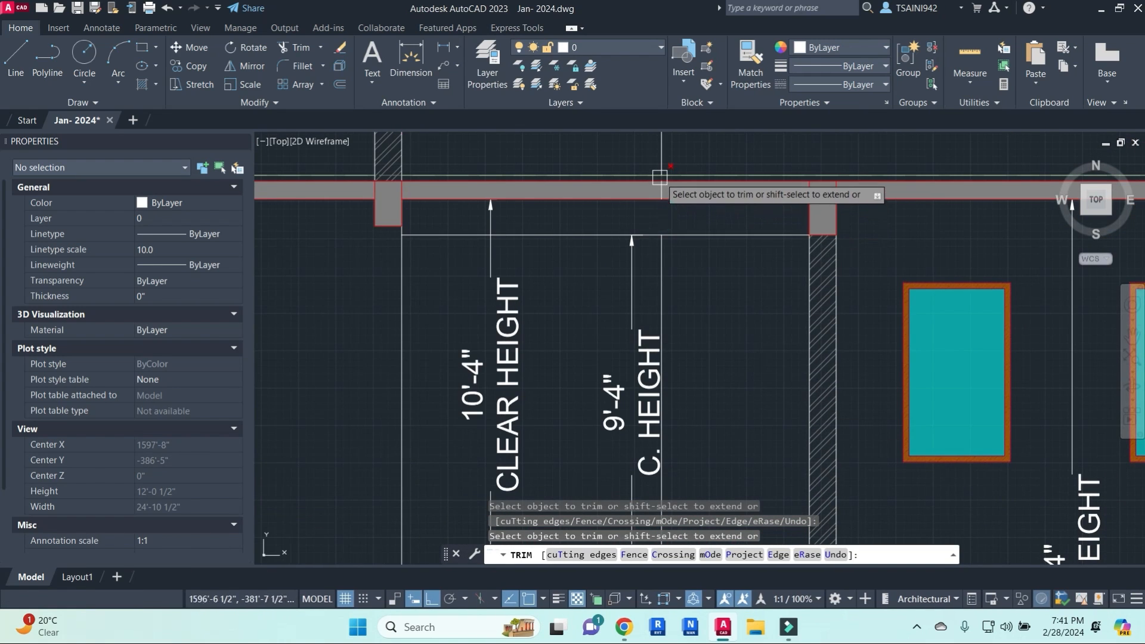
pyautogui.scroll(4, 660, 191)
pyautogui.press('Escape')
pyautogui.press('Escape')
pyautogui.scroll(-4, 668, 227)
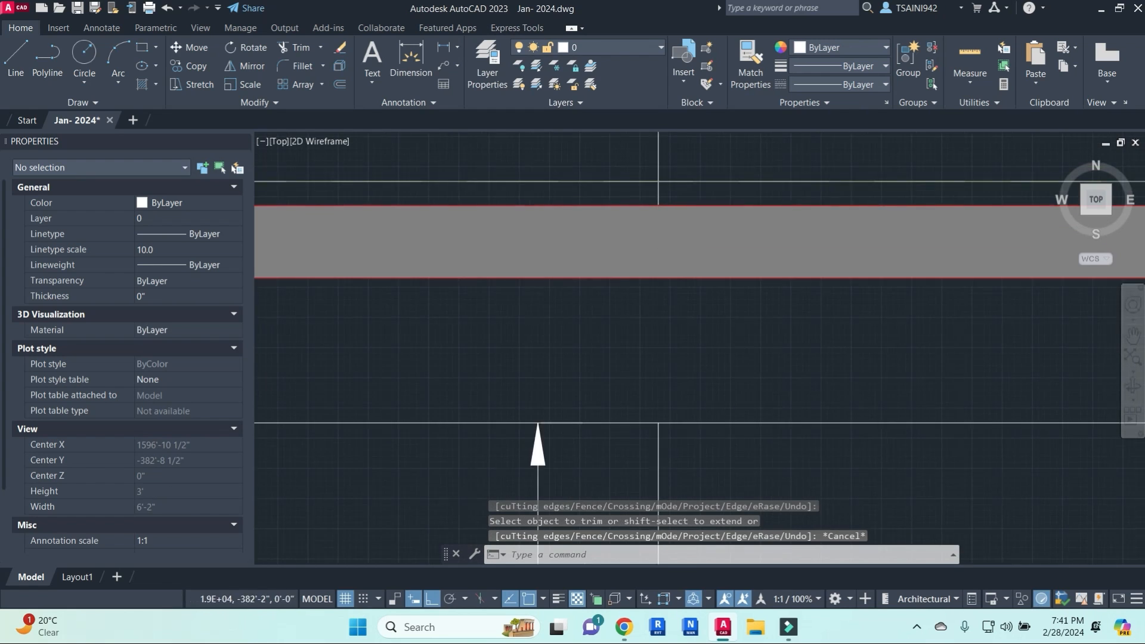
pyautogui.click(668, 227)
pyautogui.write('E')
pyautogui.press('Return')
pyautogui.scroll(-5, 707, 298)
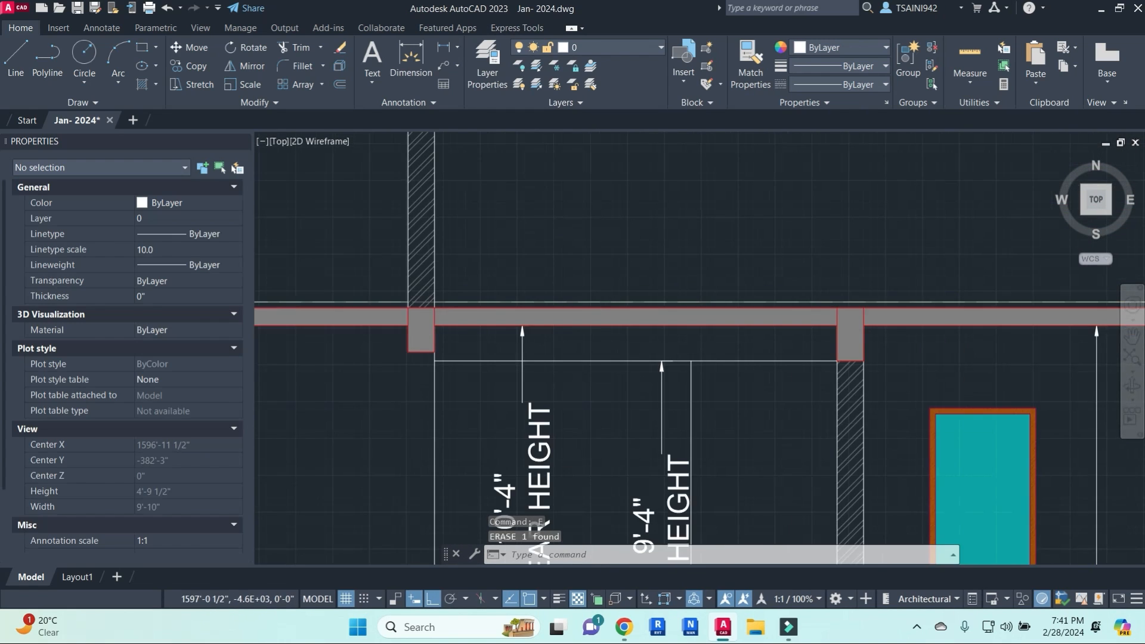
# - Extend the first-floor vertical wall edge line up to the underside of the roof slab
pyautogui.click(734, 238)
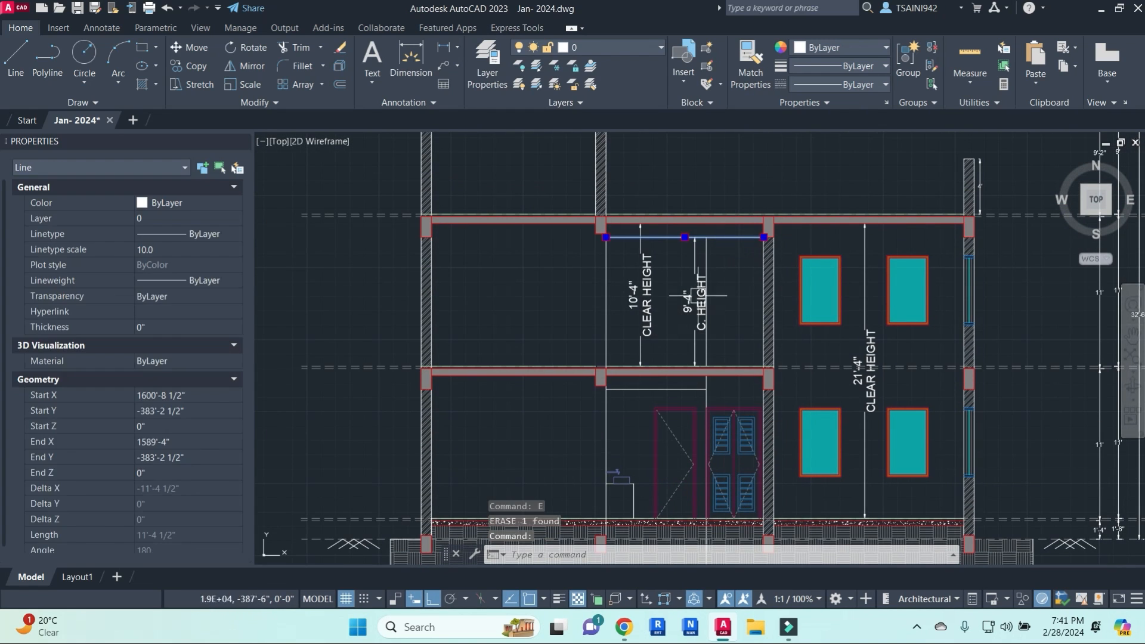
pyautogui.press('Escape')
pyautogui.press('Escape')
pyautogui.write('E')
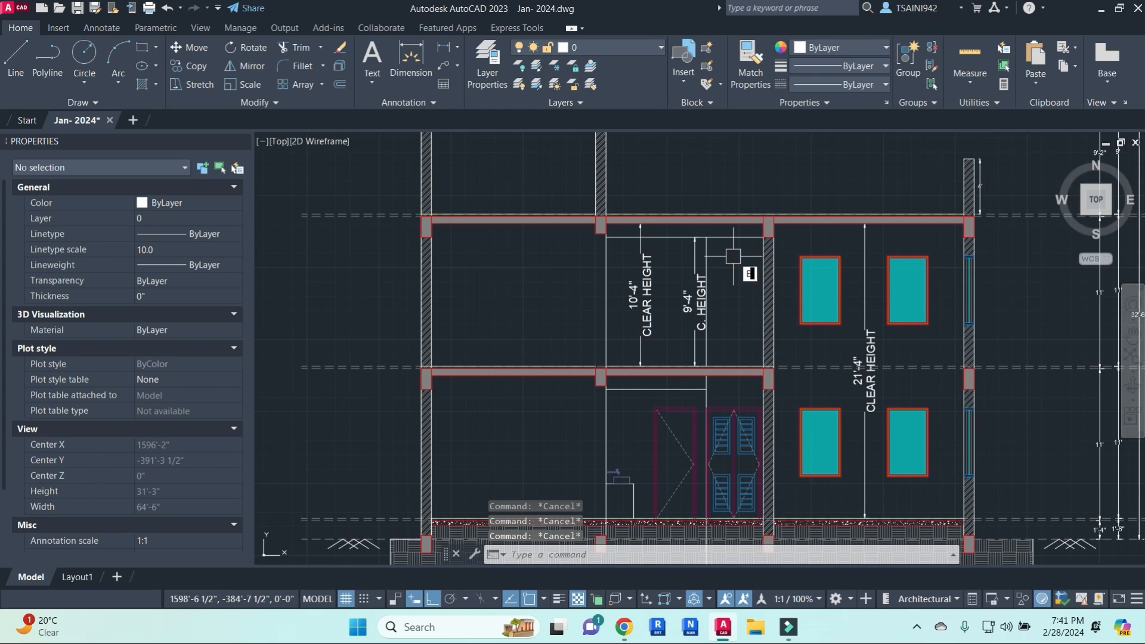
pyautogui.write('x')
pyautogui.press('Return')
pyautogui.click(727, 228)
pyautogui.press('Return')
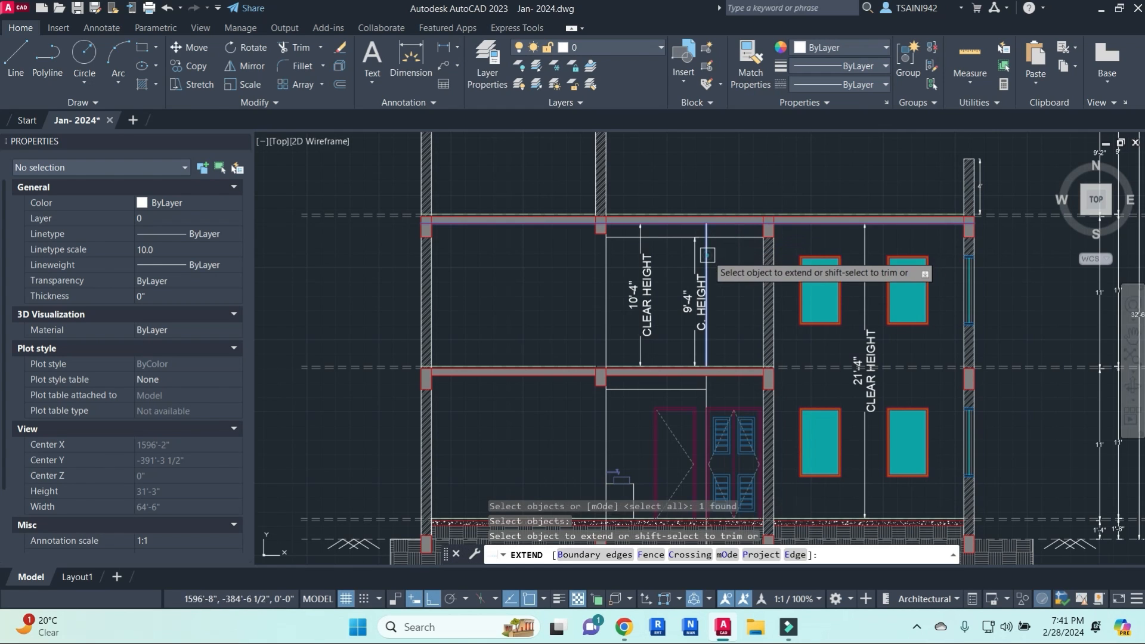
pyautogui.press('Escape')
# - Trim the first-floor ceiling line between the vertical wall edge line and the hatched wall beside the double-height space
pyautogui.write('tr')
pyautogui.press('Return')
pyautogui.press('Return')
pyautogui.click(735, 239)
pyautogui.press('Escape')
pyautogui.press('Escape')
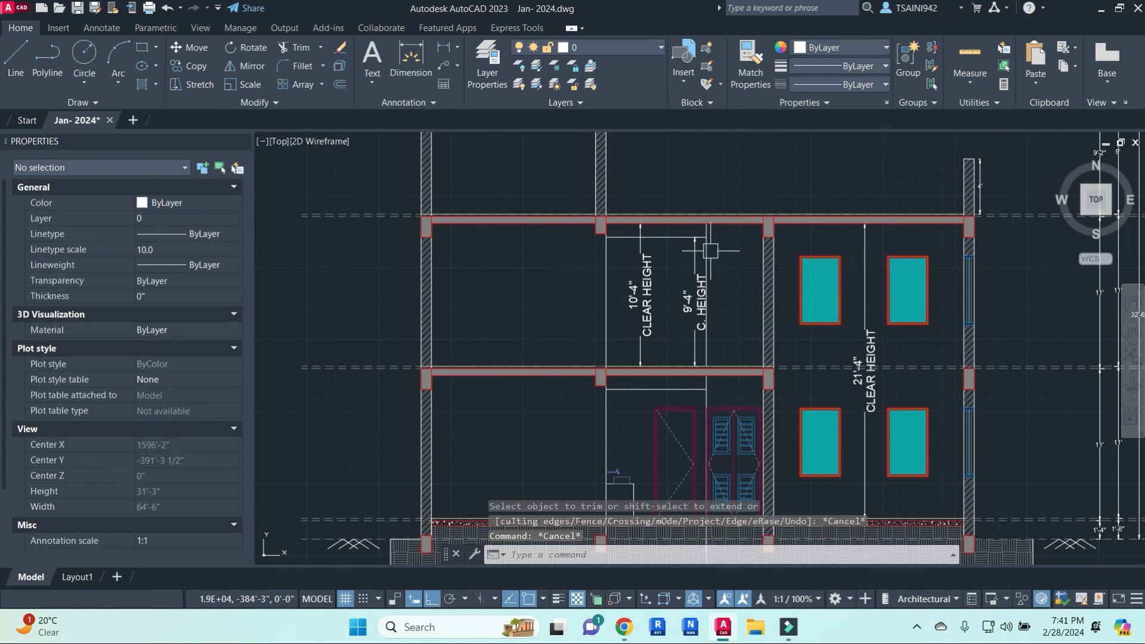
# - Change the color of both ceiling lines and the vertical wall edge lines on both floors to grey
pyautogui.click(708, 251)
pyautogui.click(666, 239)
pyautogui.click(664, 389)
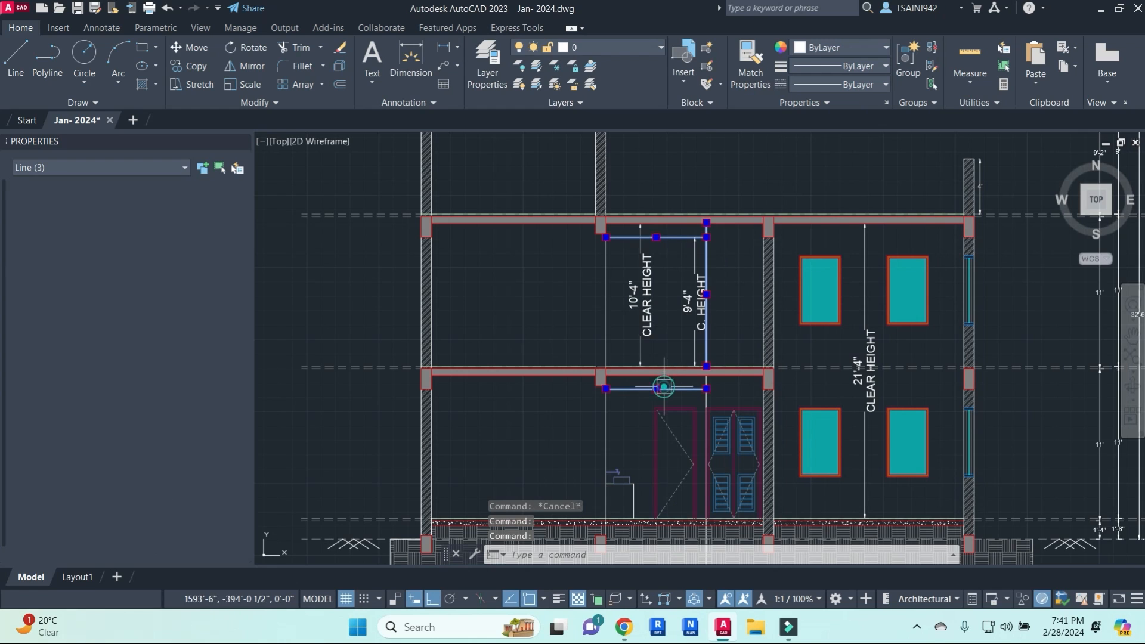
pyautogui.scroll(2, 710, 400)
pyautogui.click(703, 398)
pyautogui.click(860, 47)
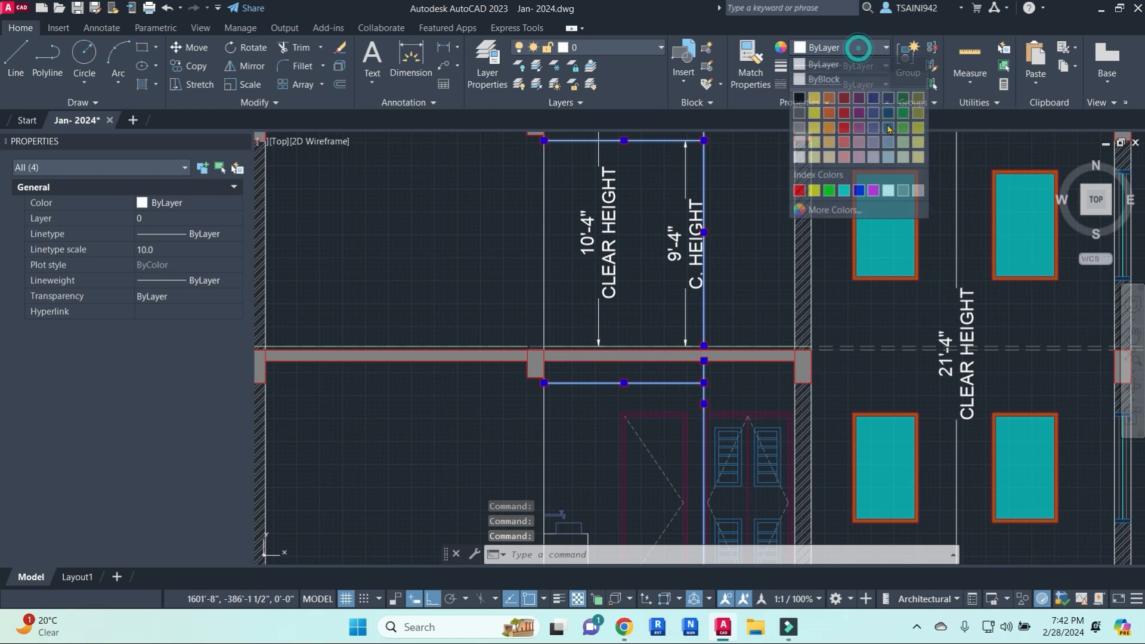
pyautogui.click(904, 191)
pyautogui.press('Escape')
pyautogui.scroll(-4, 770, 369)
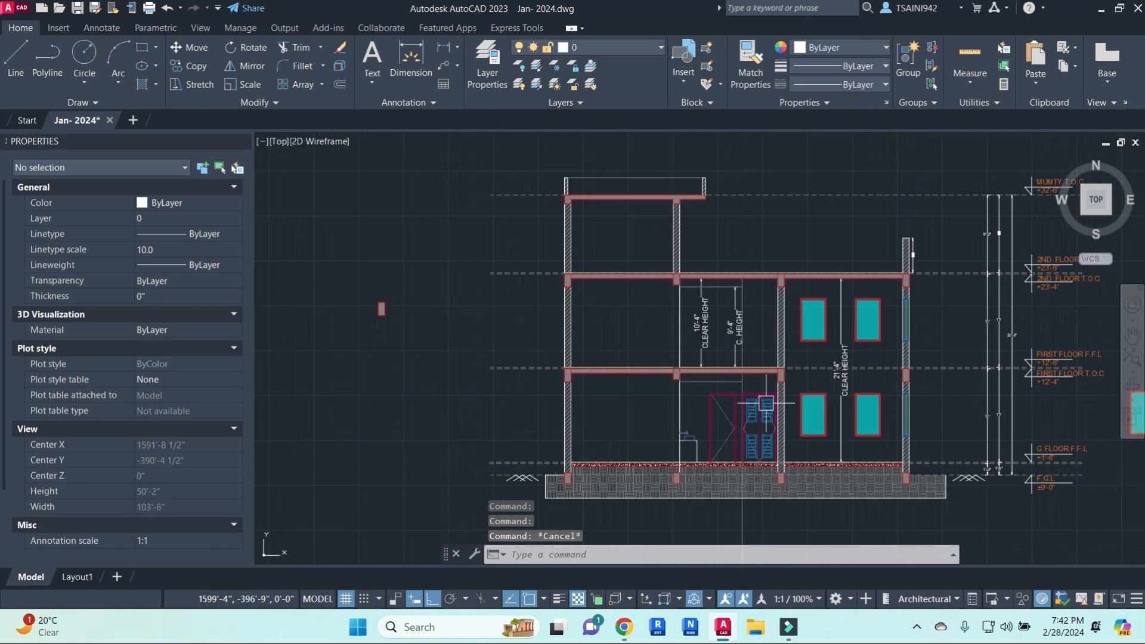
# - Trim the vertical wall edge line at the ground-floor level and erase its remainder below the floor
pyautogui.scroll(4, 722, 371)
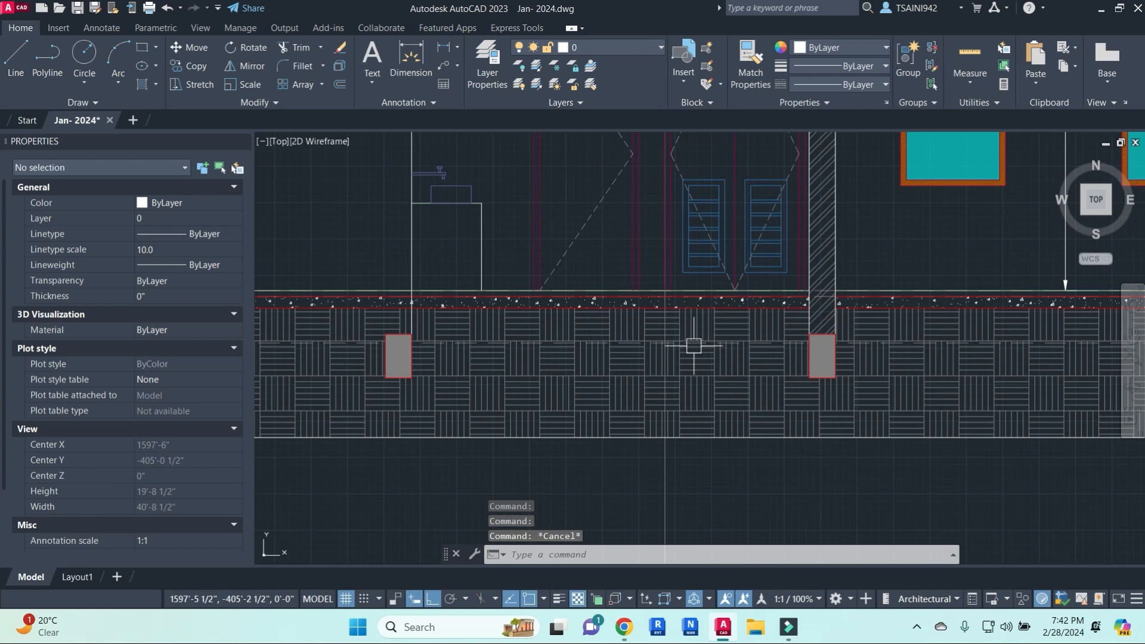
pyautogui.write('tr')
pyautogui.press('Return')
pyautogui.press('Return')
pyautogui.scroll(10, 662, 302)
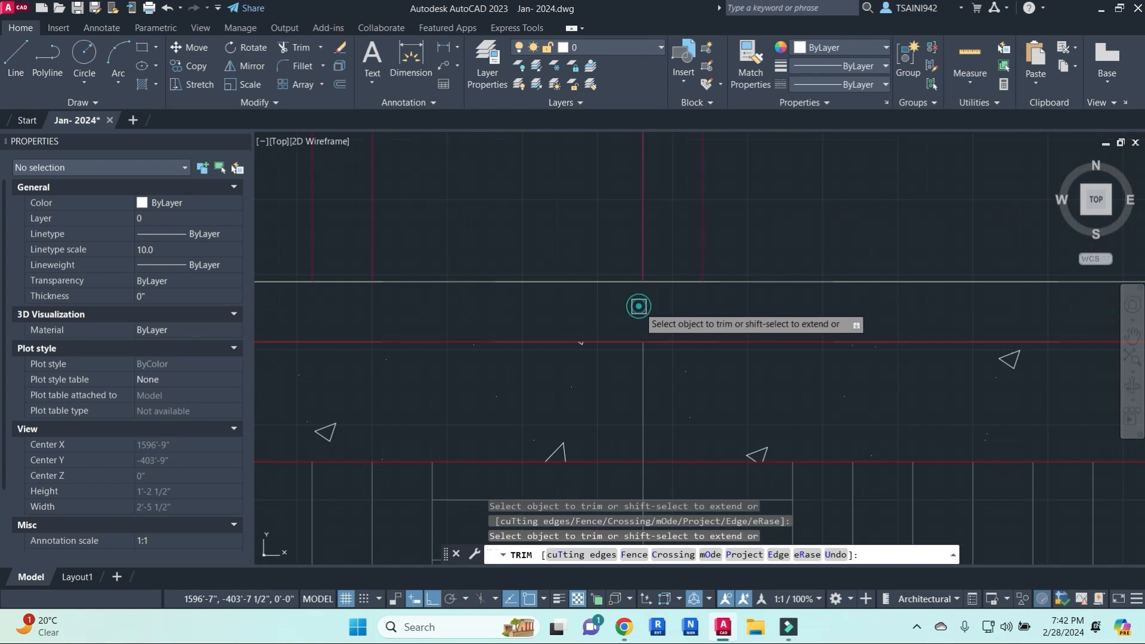
pyautogui.press('Escape')
pyautogui.click(641, 380)
pyautogui.write('e')
pyautogui.press('Return')
pyautogui.scroll(-15, 642, 380)
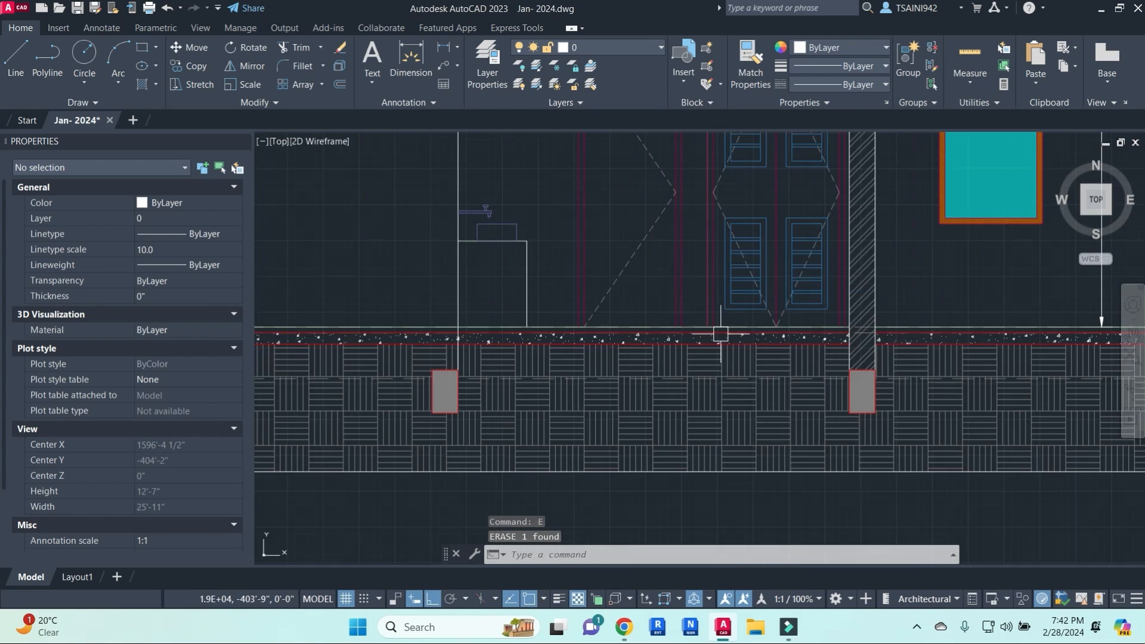
# - Examine the building section and the centerline plan, and return to the section at the first-floor slab level
pyautogui.moveTo(723, 332)
pyautogui.mouseDown(button='middle')
pyautogui.moveTo(811, 316)
pyautogui.moveTo(752, 426)
pyautogui.mouseUp(button='middle')
pyautogui.scroll(-2, 854, 328)
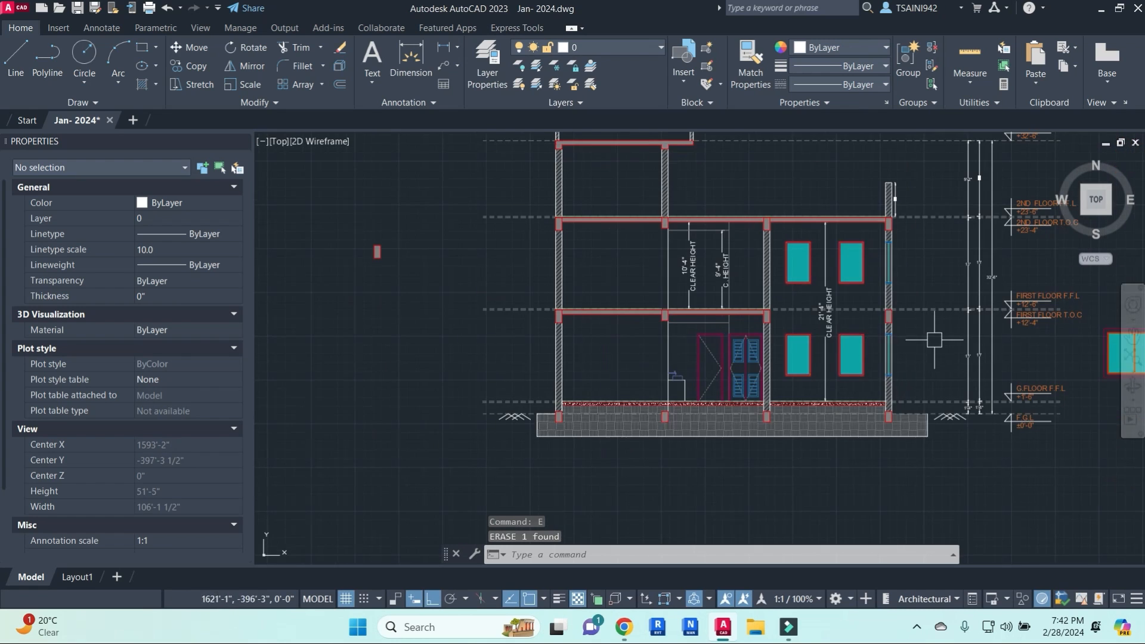
pyautogui.scroll(5, 793, 316)
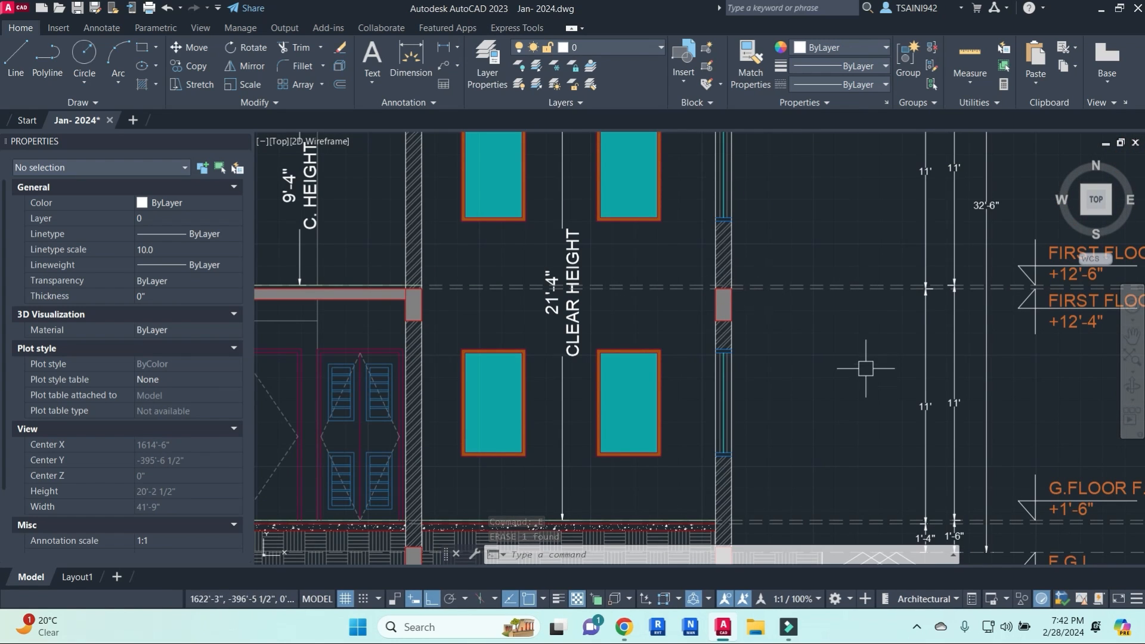
pyautogui.scroll(-4, 865, 368)
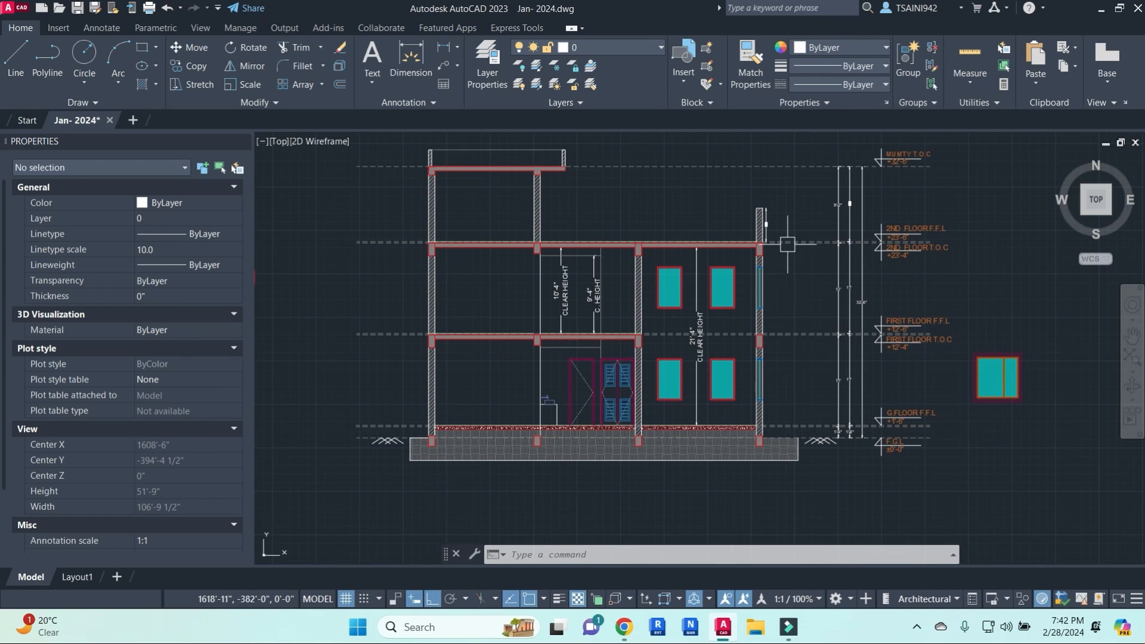
pyautogui.scroll(2, 787, 244)
pyautogui.scroll(-5, 779, 241)
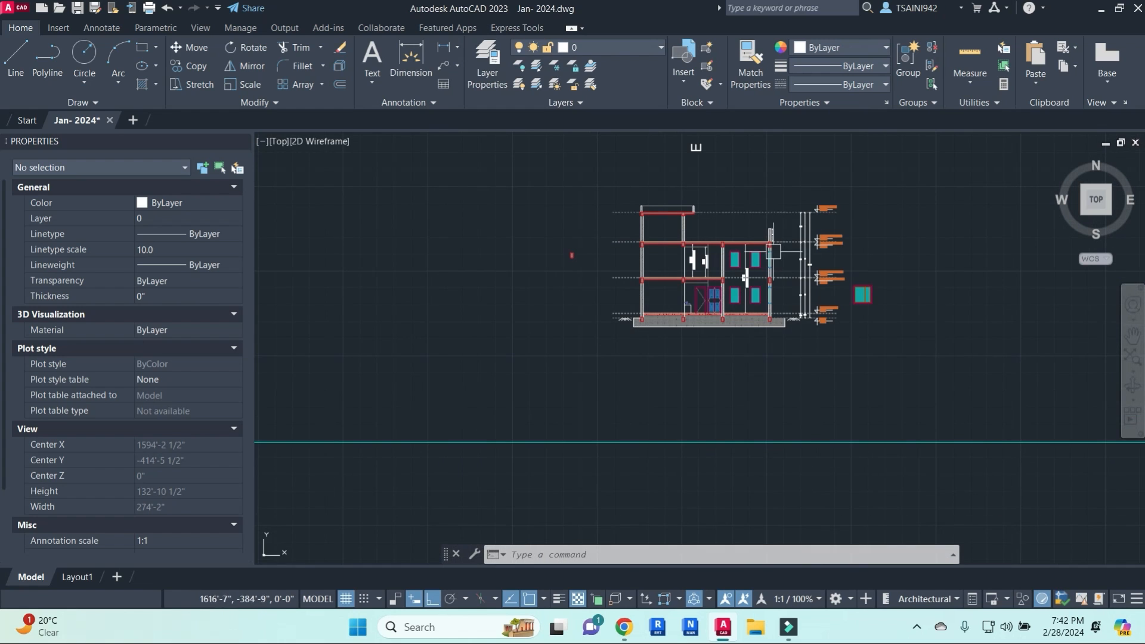
pyautogui.scroll(2, 712, 281)
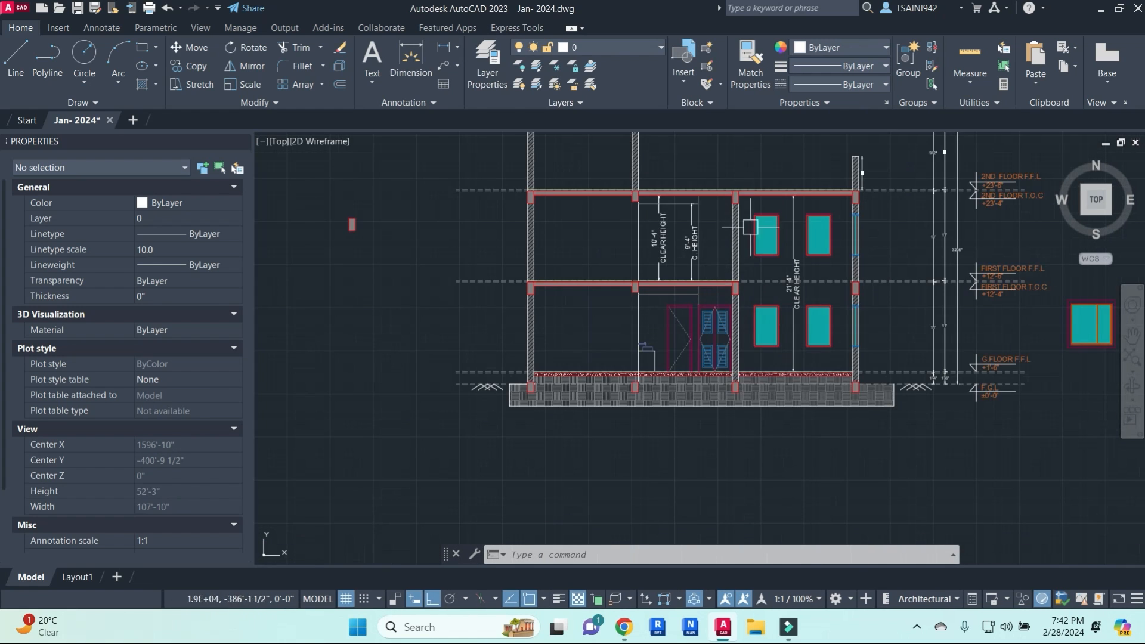
pyautogui.scroll(-4, 746, 197)
pyautogui.scroll(6, 662, 325)
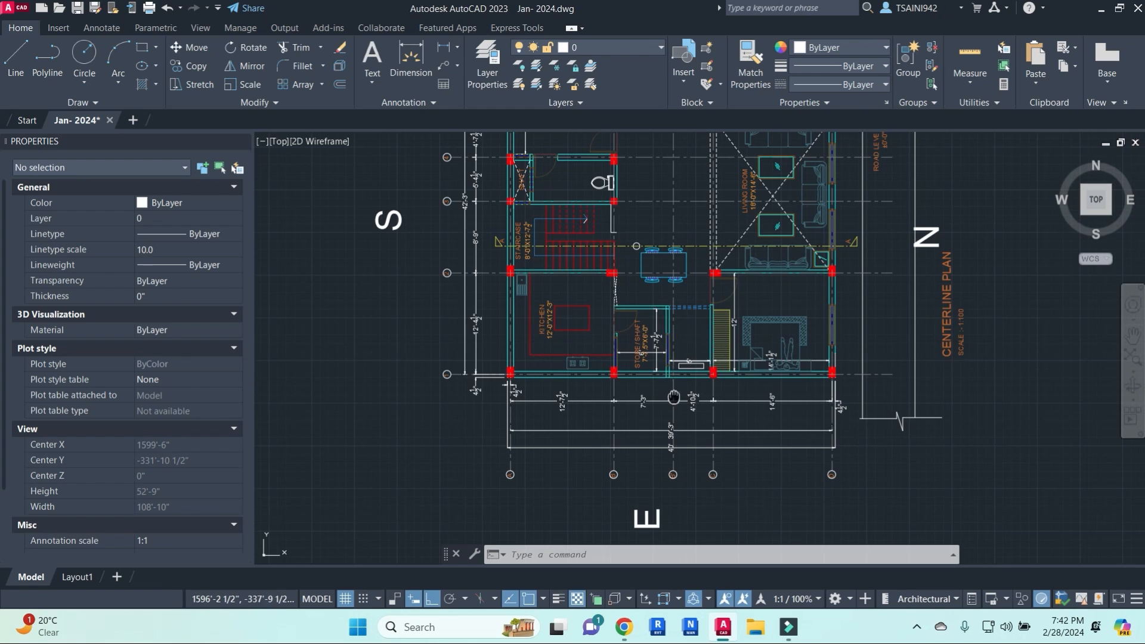
pyautogui.moveTo(673, 397); pyautogui.dragTo(675, 308, button='middle')
pyautogui.scroll(-8, 674, 380)
pyautogui.moveTo(716, 418); pyautogui.dragTo(694, 259, button='middle')
pyautogui.scroll(6, 665, 268)
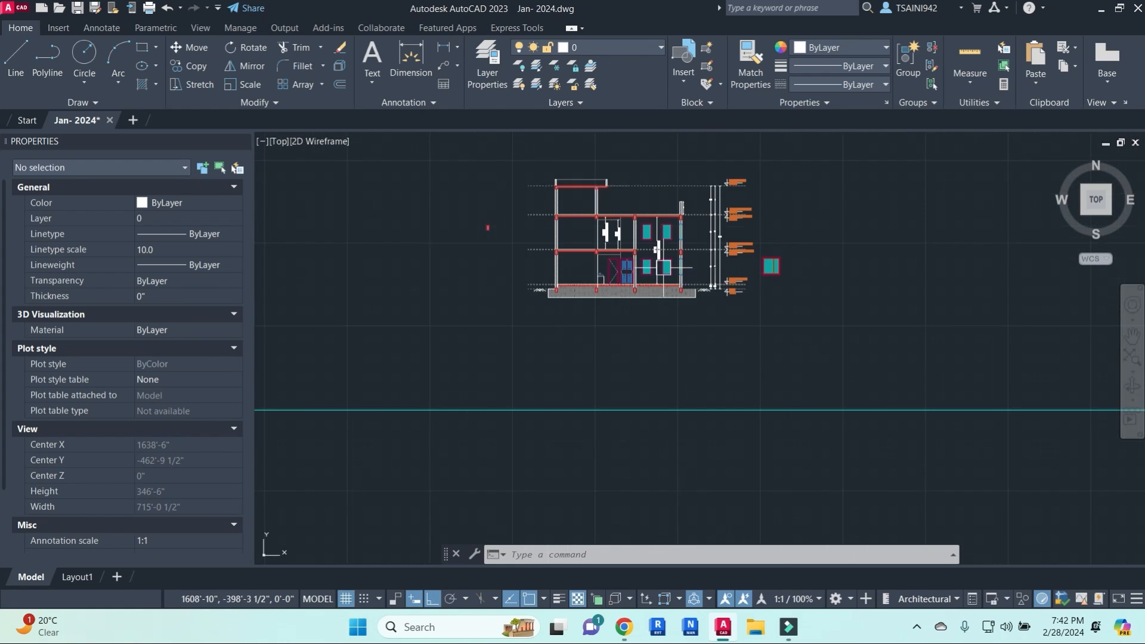
pyautogui.scroll(4, 687, 246)
pyautogui.scroll(4, 573, 259)
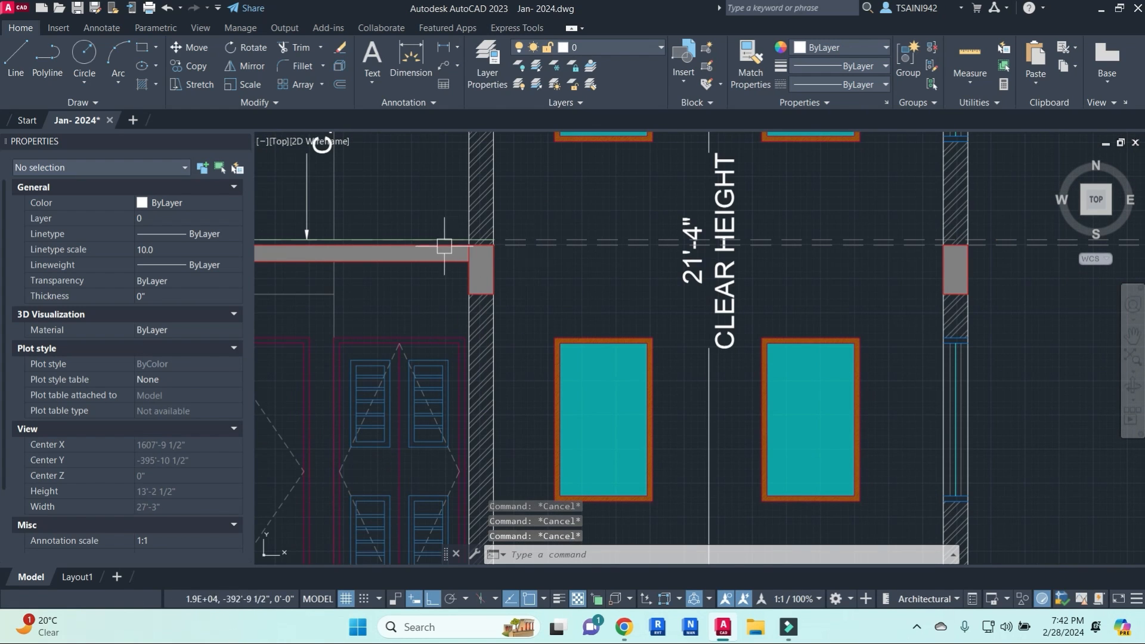
pyautogui.click(432, 262)
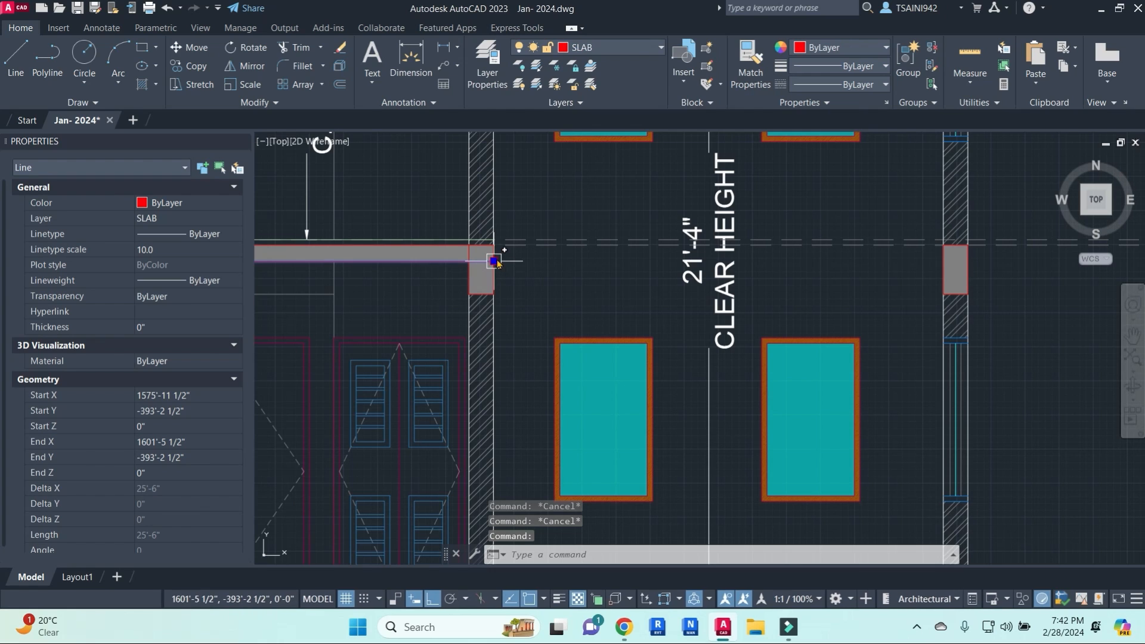
pyautogui.press('Escape')
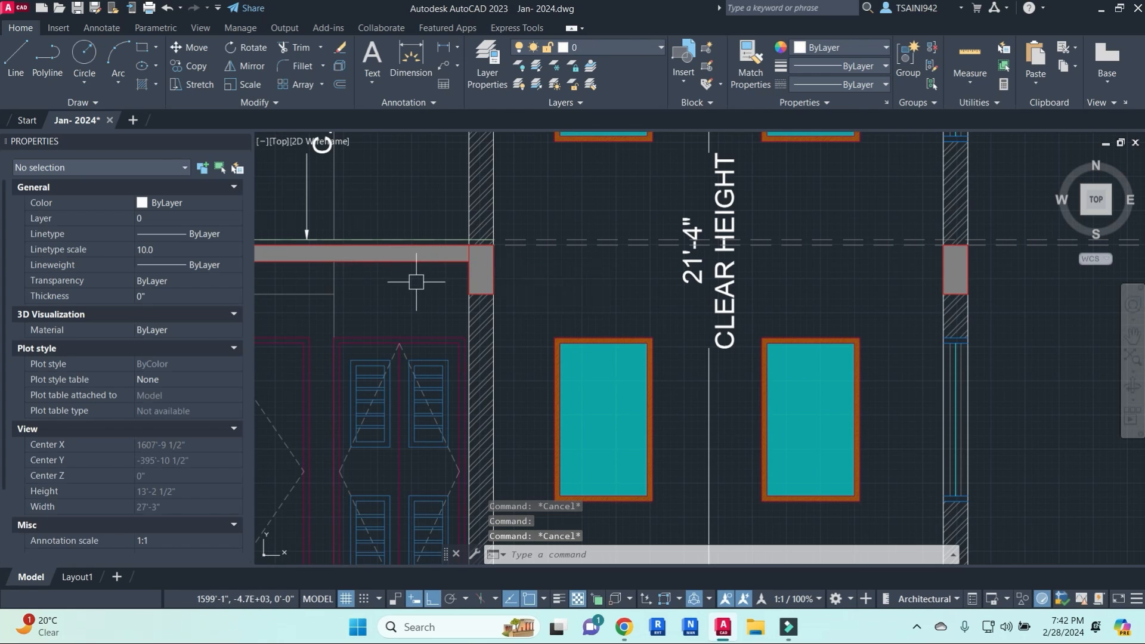
pyautogui.click(433, 285)
pyautogui.press('Escape')
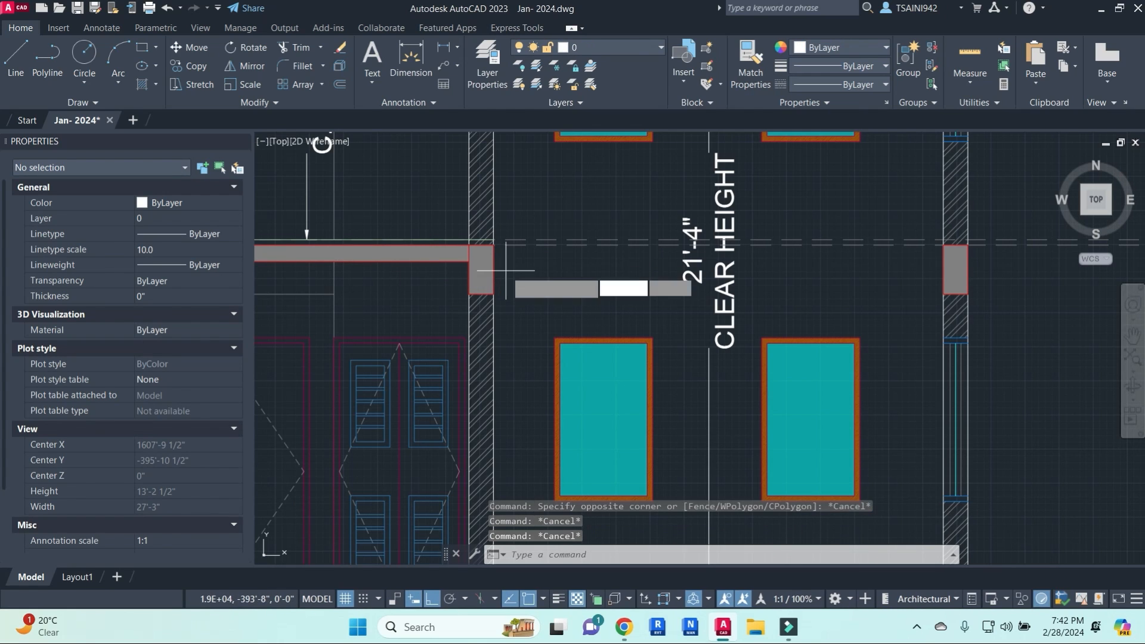
pyautogui.write('l')
pyautogui.press('Return')
pyautogui.press('Escape')
# - Draw horizontal construction lines through the first-floor slab's underside, its top and the finished floor level
pyautogui.write('xl')
pyautogui.press('Return')
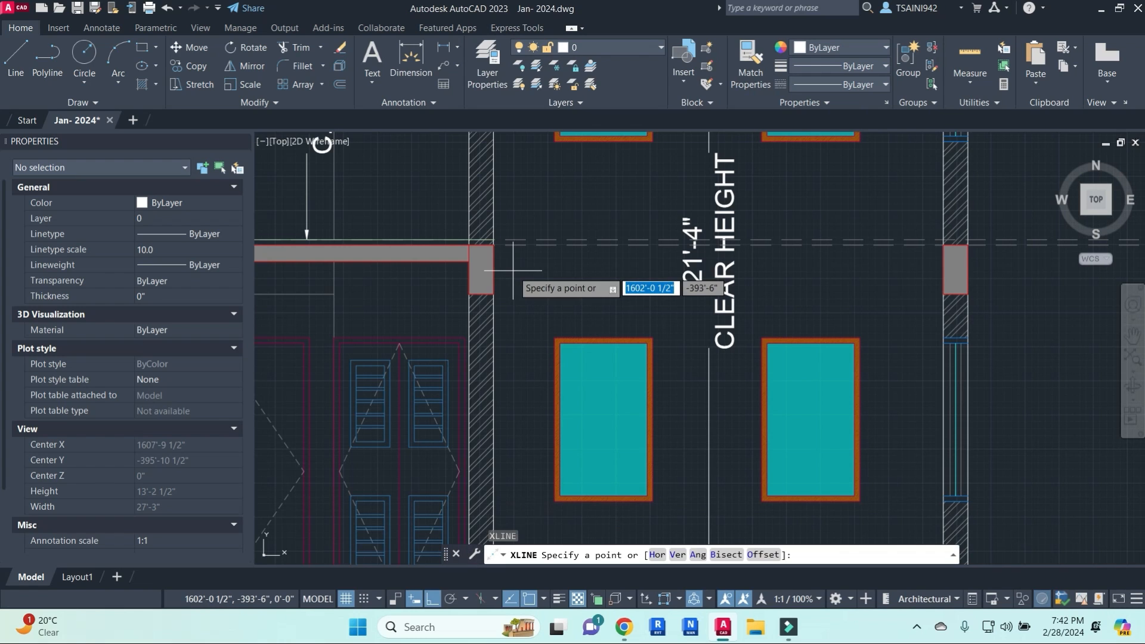
pyautogui.write('h')
pyautogui.press('Return')
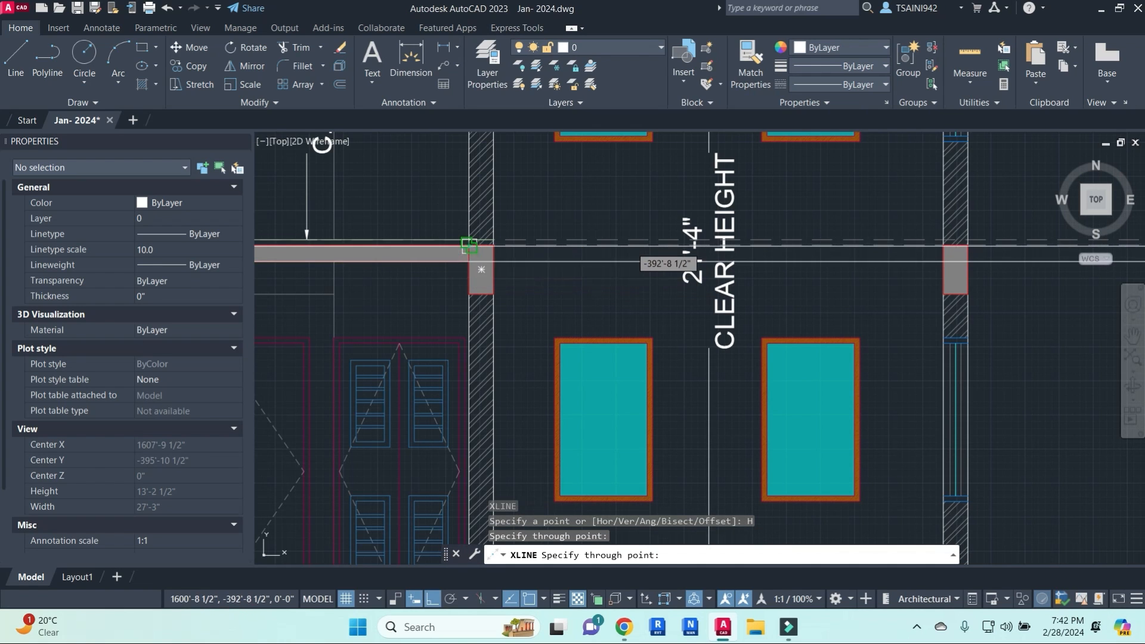
pyautogui.click(469, 245)
pyautogui.scroll(6, 469, 245)
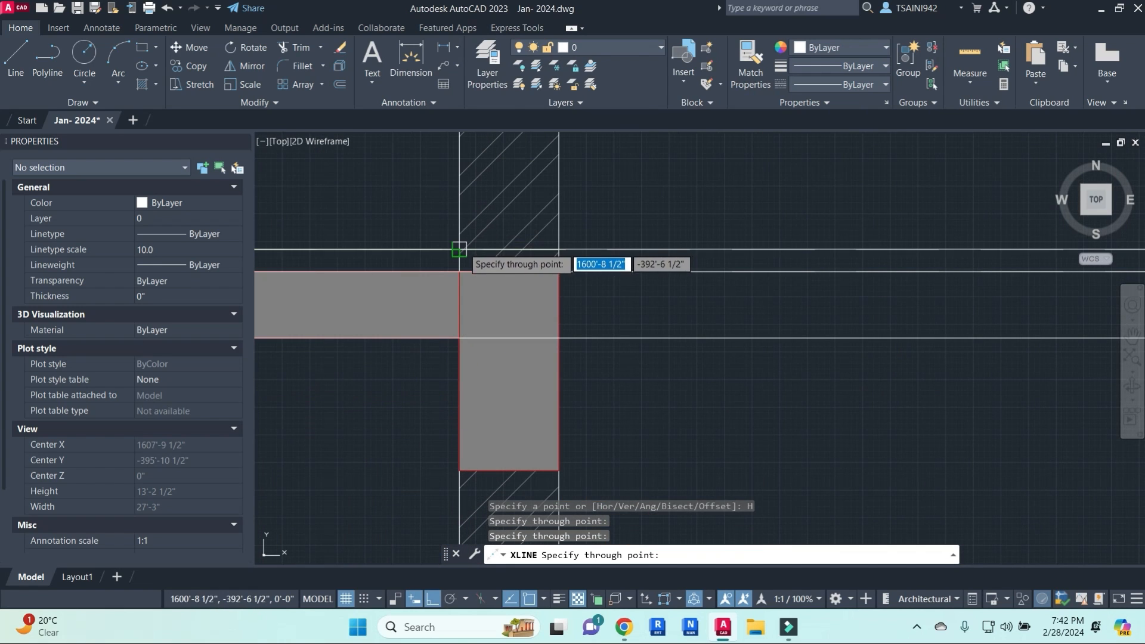
pyautogui.press('Escape')
# - Draw a slab outline projecting 4' outward from the outer wall's face, matching the first-floor slab's thickness
pyautogui.scroll(-4, 632, 319)
pyautogui.moveTo(888, 361); pyautogui.dragTo(537, 303, button='middle')
pyautogui.moveTo(929, 331); pyautogui.dragTo(653, 331, button='middle')
pyautogui.press('Escape')
pyautogui.press('Escape')
pyautogui.press('Escape')
pyautogui.write('l')
pyautogui.press('Return')
pyautogui.click(728, 270)
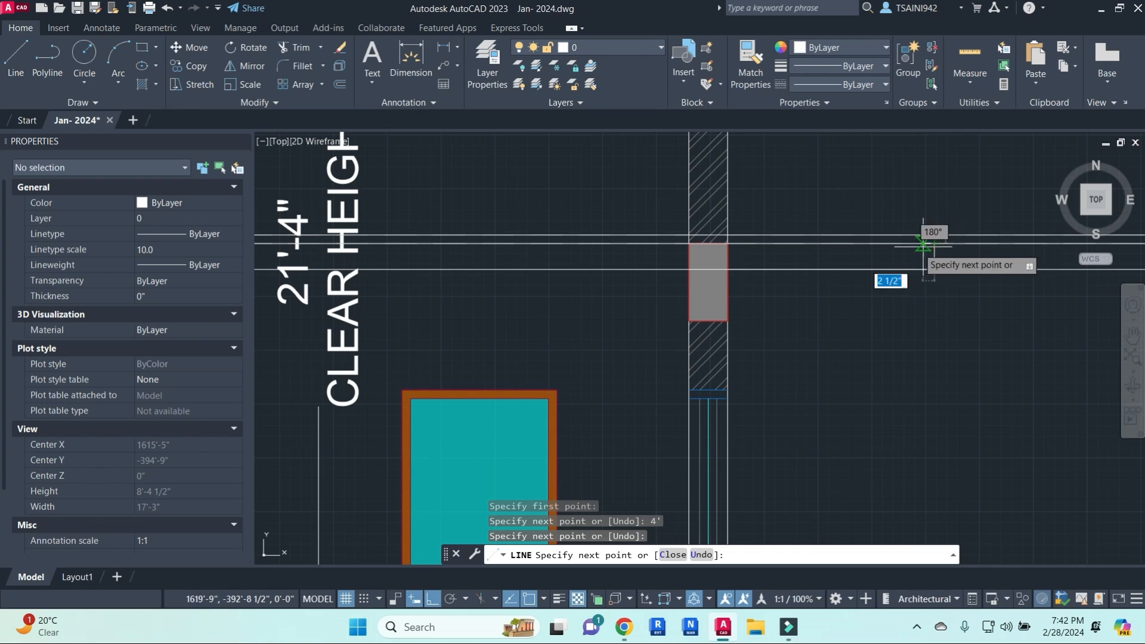
pyautogui.press('Escape')
# - Erase the three horizontal construction lines at the first-floor slab level
pyautogui.click(669, 262)
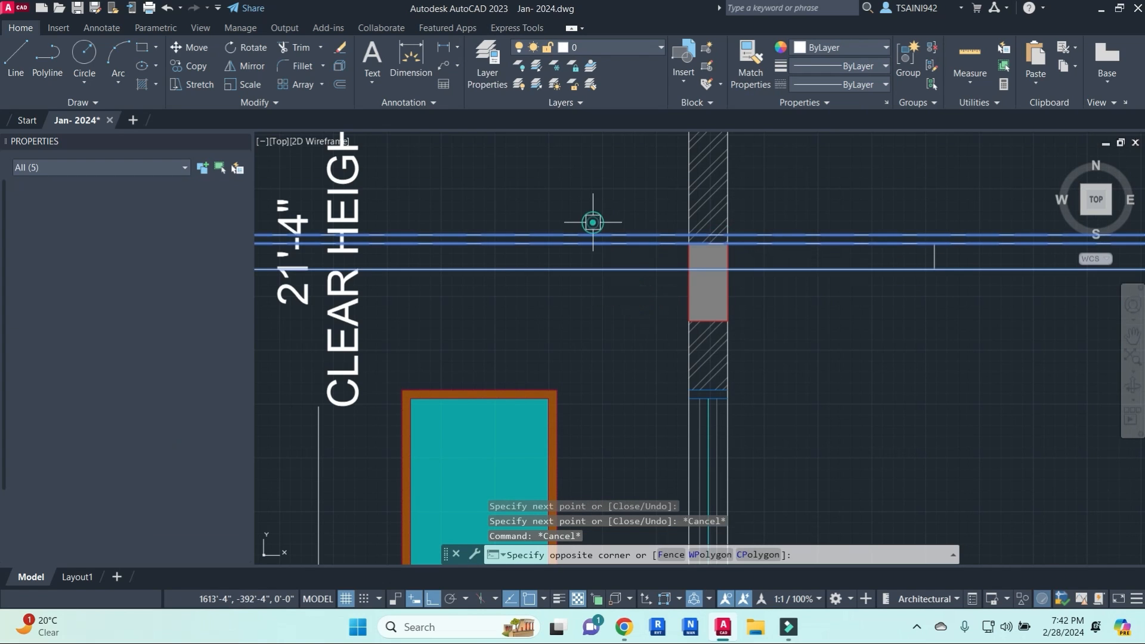
pyautogui.press('Escape')
pyautogui.click(640, 271)
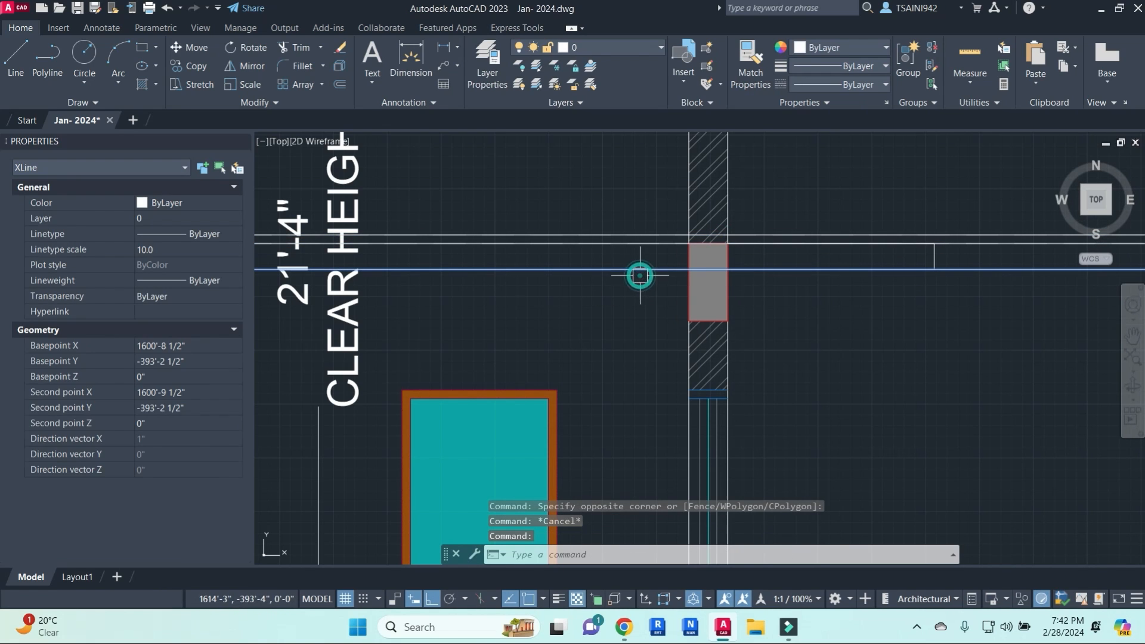
pyautogui.click(640, 244)
pyautogui.click(644, 235)
pyautogui.write('e')
pyautogui.press('Return')
pyautogui.scroll(-4, 851, 300)
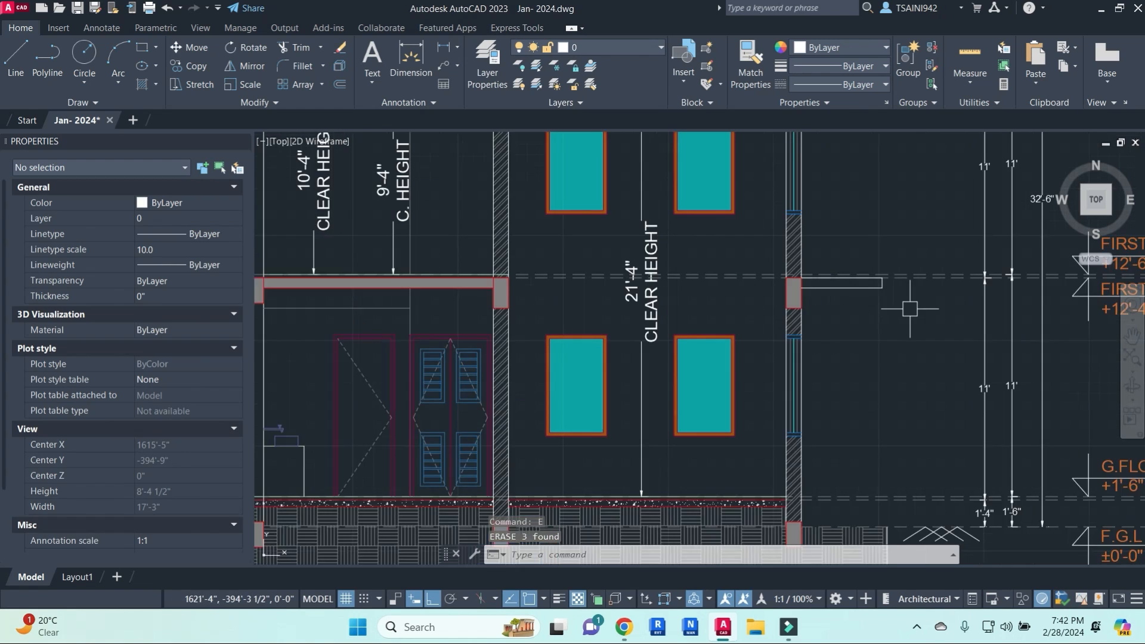
pyautogui.press('Escape')
# - Draw the floor finish outline above the projecting slab, from its outer top corner up to finished floor level and back to the wall
pyautogui.moveTo(909, 308); pyautogui.dragTo(845, 321, button='middle')
pyautogui.scroll(3, 814, 297)
pyautogui.write('l')
pyautogui.press('Return')
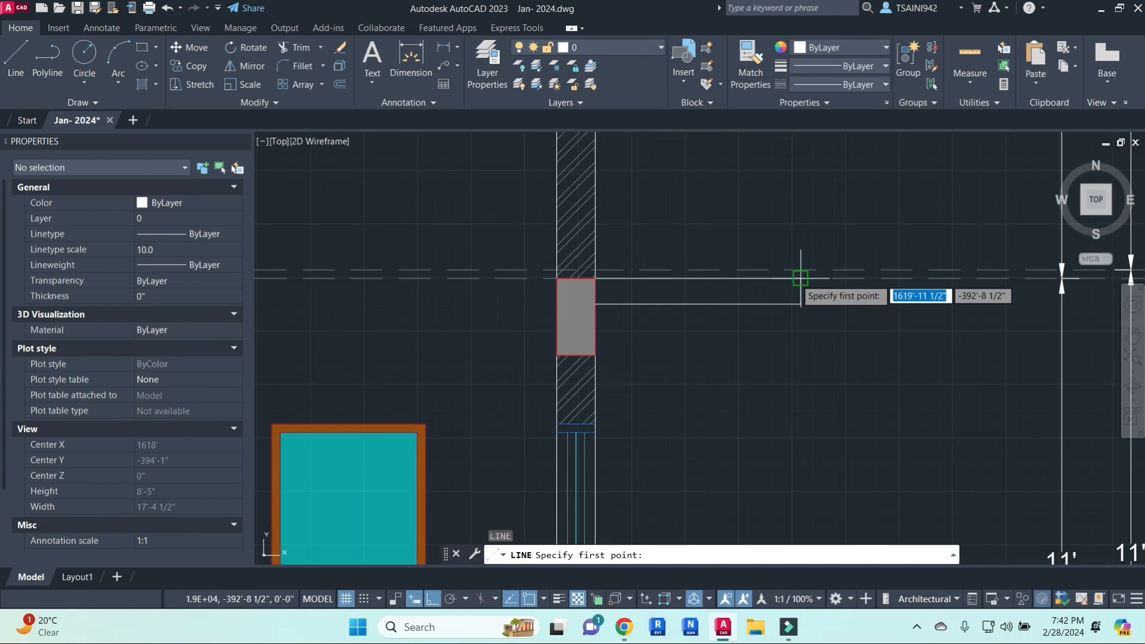
pyautogui.click(798, 276)
pyautogui.click(795, 266)
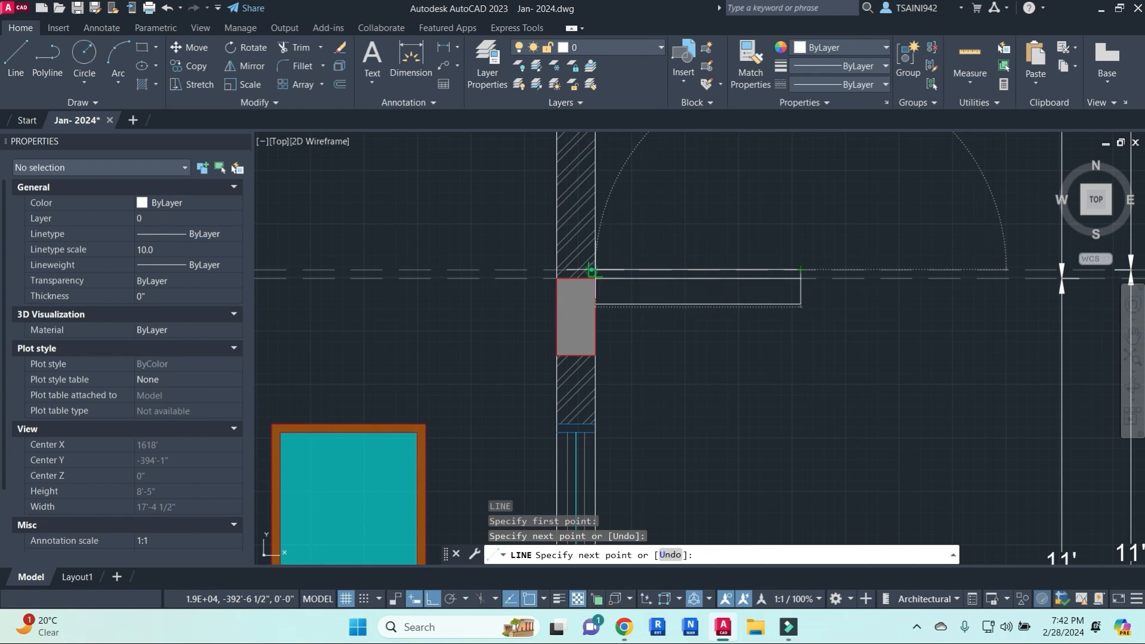
pyautogui.click(592, 271)
pyautogui.press('Escape')
pyautogui.scroll(-4, 799, 322)
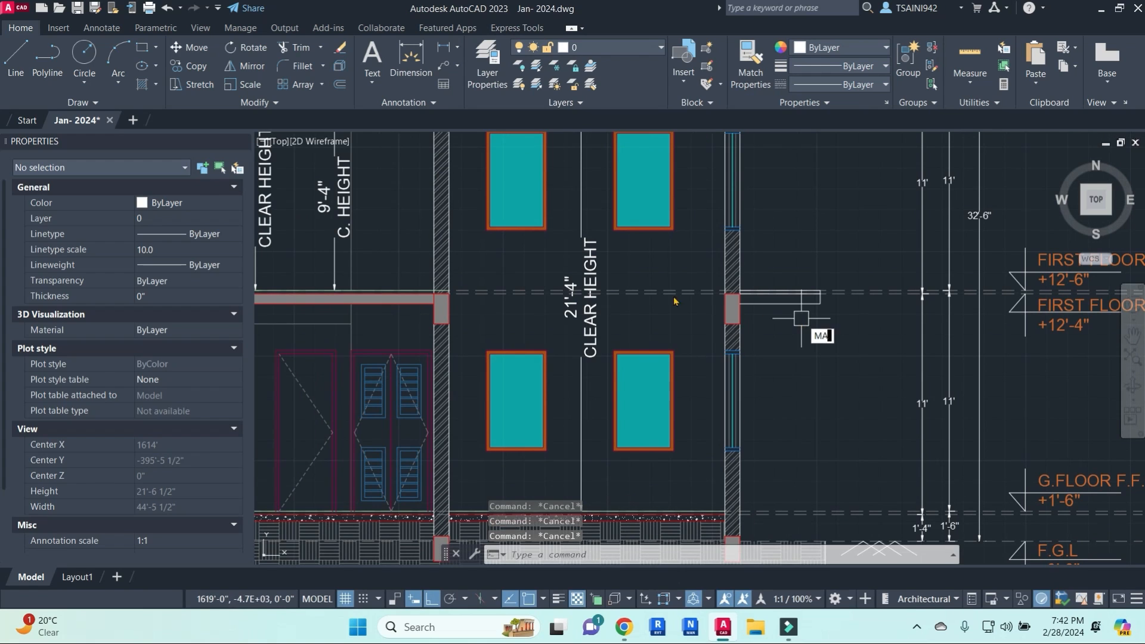
# - Match the projecting slab's outline lines to the properties of the existing first-floor slab outline
pyautogui.write('MA')
pyautogui.press('Return')
pyautogui.click(421, 299)
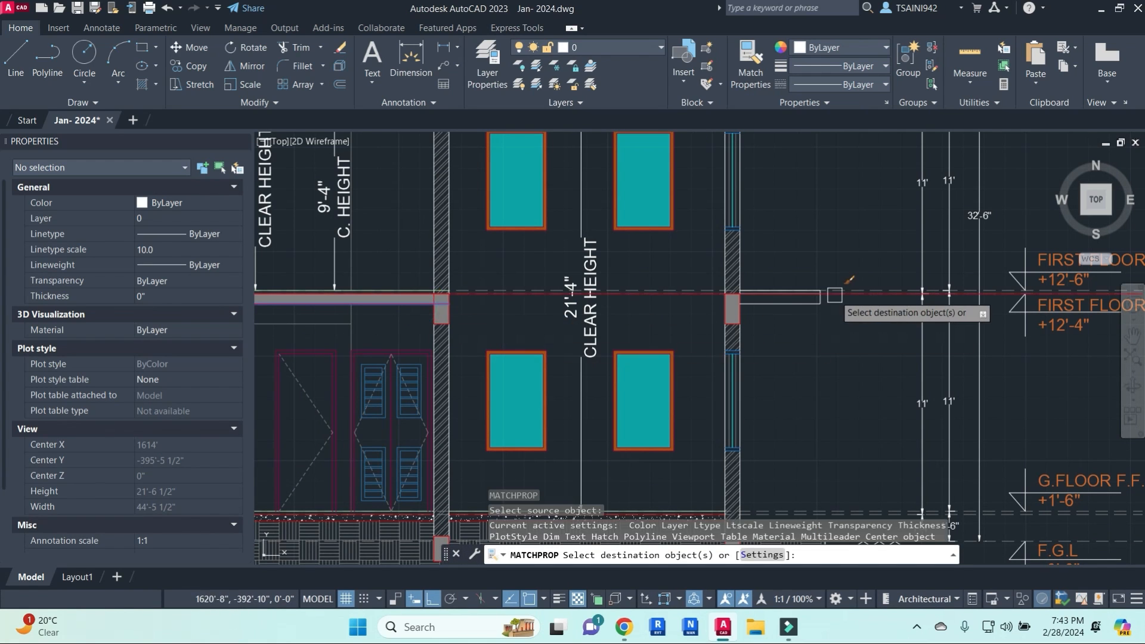
pyautogui.scroll(2, 834, 295)
pyautogui.click(793, 313)
pyautogui.scroll(4, 814, 302)
pyautogui.click(811, 300)
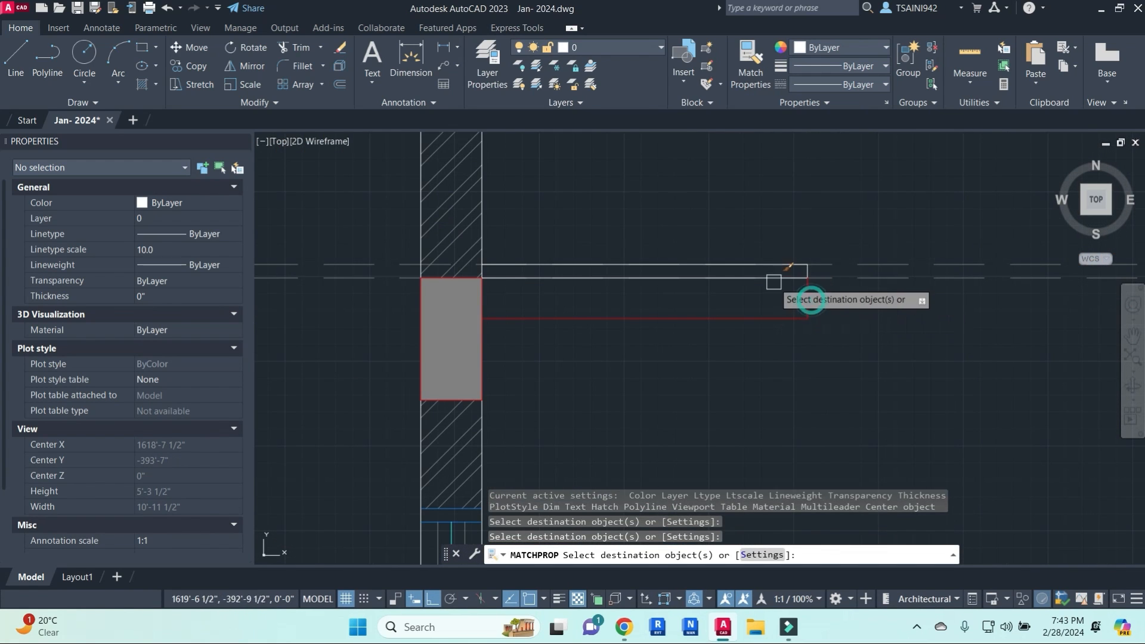
pyautogui.click(775, 282)
pyautogui.press('Escape')
pyautogui.press('Escape')
pyautogui.press('Escape')
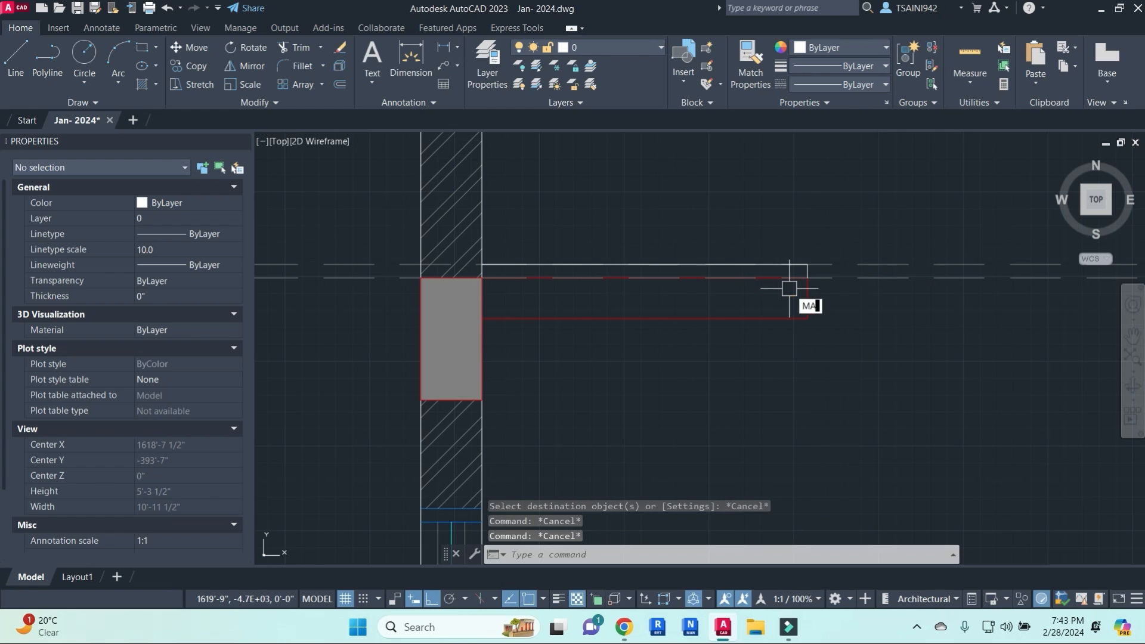
# - Match the floor finish lines above the projecting slab to the properties of the existing first-floor finish line
pyautogui.press('space')
pyautogui.scroll(-4, 587, 316)
pyautogui.moveTo(439, 310)
pyautogui.mouseDown(button='middle')
pyautogui.moveTo(907, 337)
pyautogui.moveTo(473, 355)
pyautogui.mouseUp(button='middle')
pyautogui.click(511, 317)
pyautogui.click(614, 328)
pyautogui.scroll(4, 641, 330)
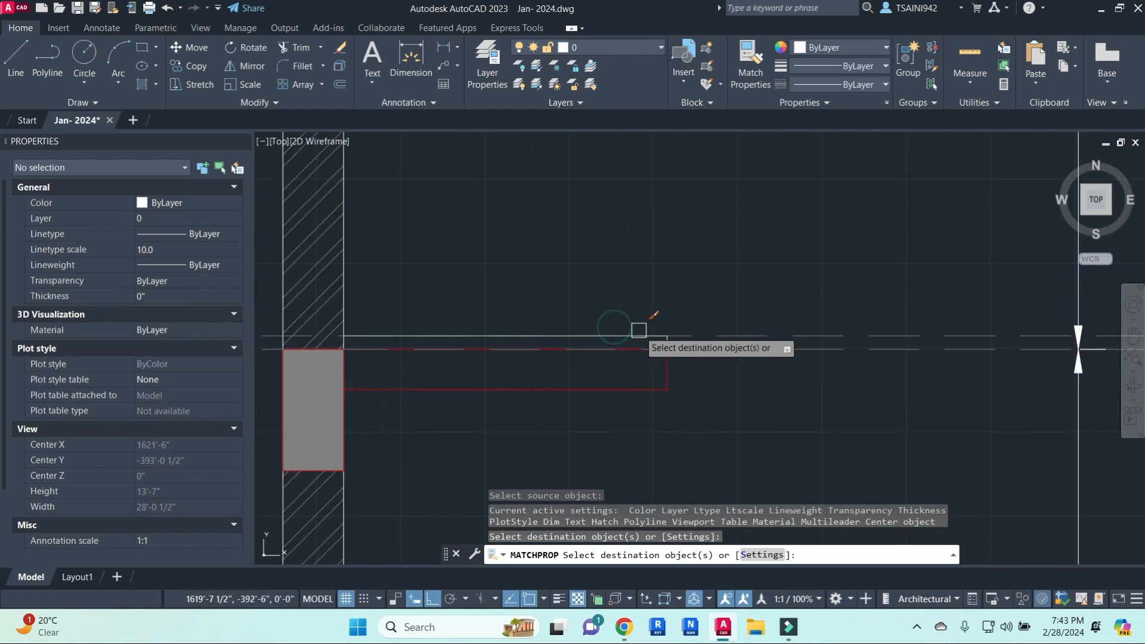
pyautogui.click(706, 355)
pyautogui.scroll(-3, 680, 271)
pyautogui.press('Escape')
pyautogui.press('Escape')
pyautogui.press('Escape')
pyautogui.press('Escape')
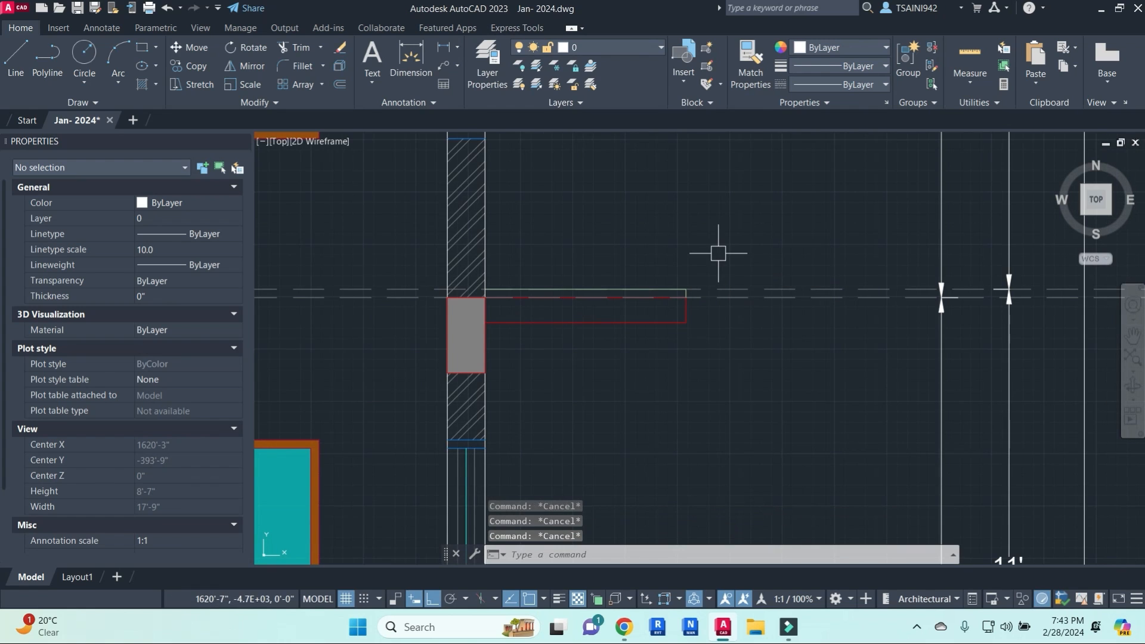
# - Draw a parapet at the projecting slab's outer end, rising 1' above the floor finish, 4.5" wide, and closing down to the slab top
pyautogui.write('l')
pyautogui.press('Return')
pyautogui.click(686, 289)
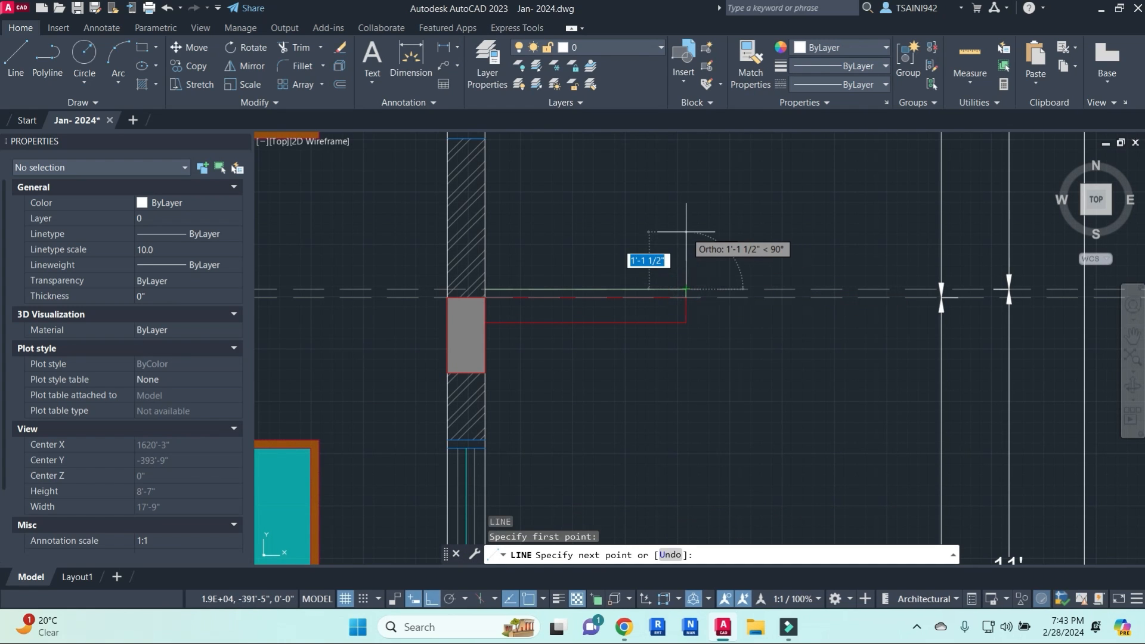
pyautogui.scroll(-10, 686, 231)
pyautogui.scroll(4, 590, 228)
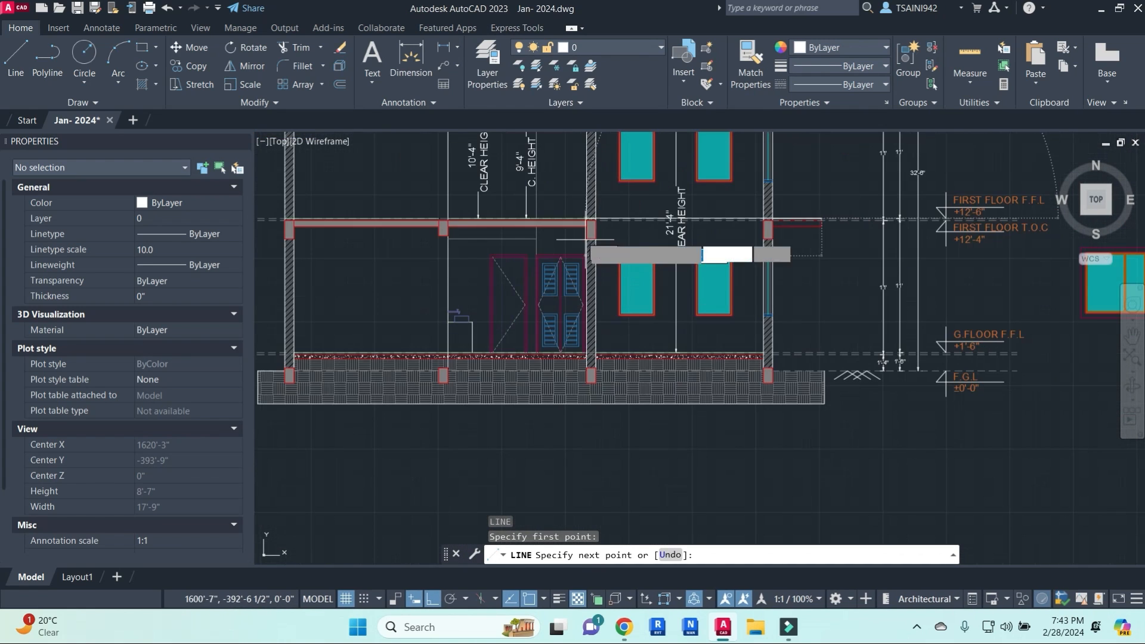
pyautogui.moveTo(957, 219); pyautogui.dragTo(899, 299, button='middle')
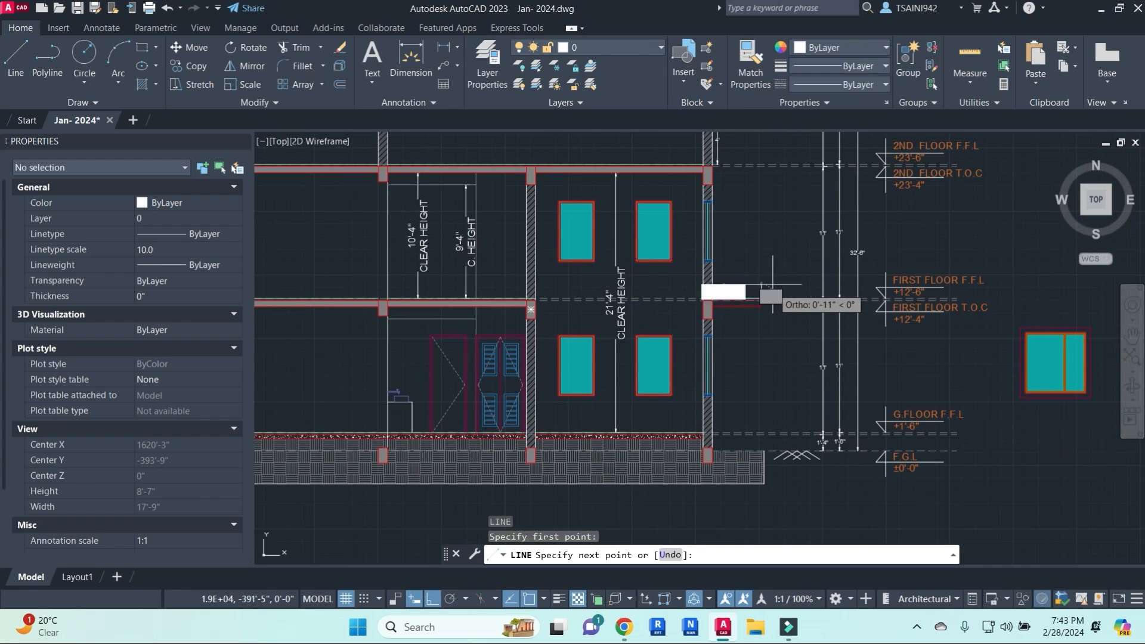
pyautogui.scroll(4, 773, 285)
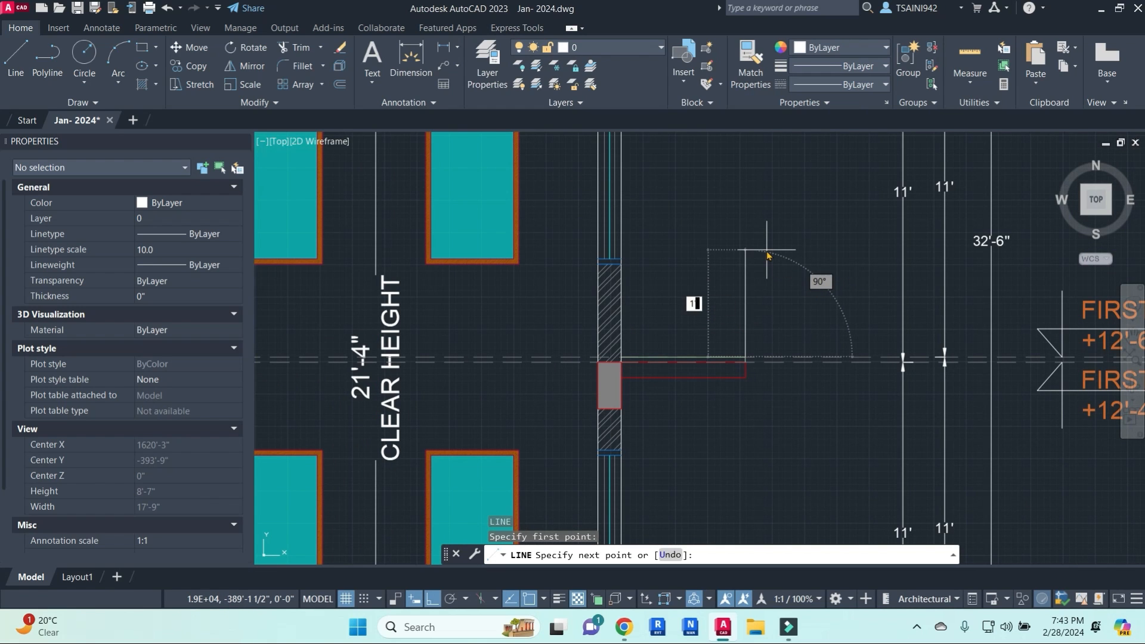
pyautogui.write('\'-5 1/2"')
pyautogui.press('Return')
pyautogui.scroll(4, 735, 332)
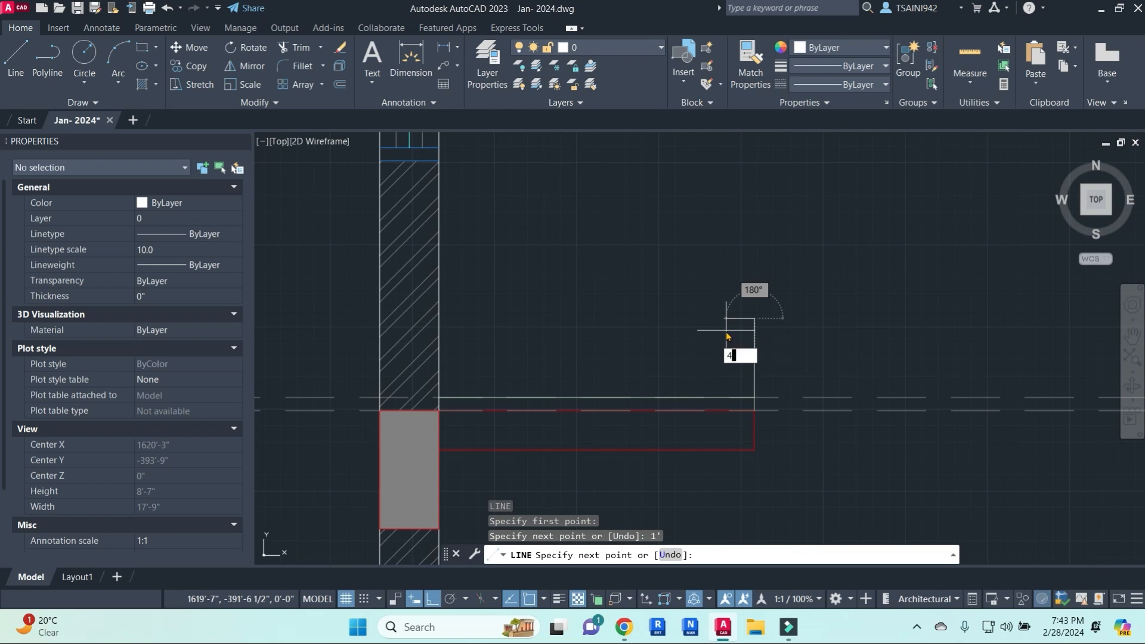
pyautogui.press('Return')
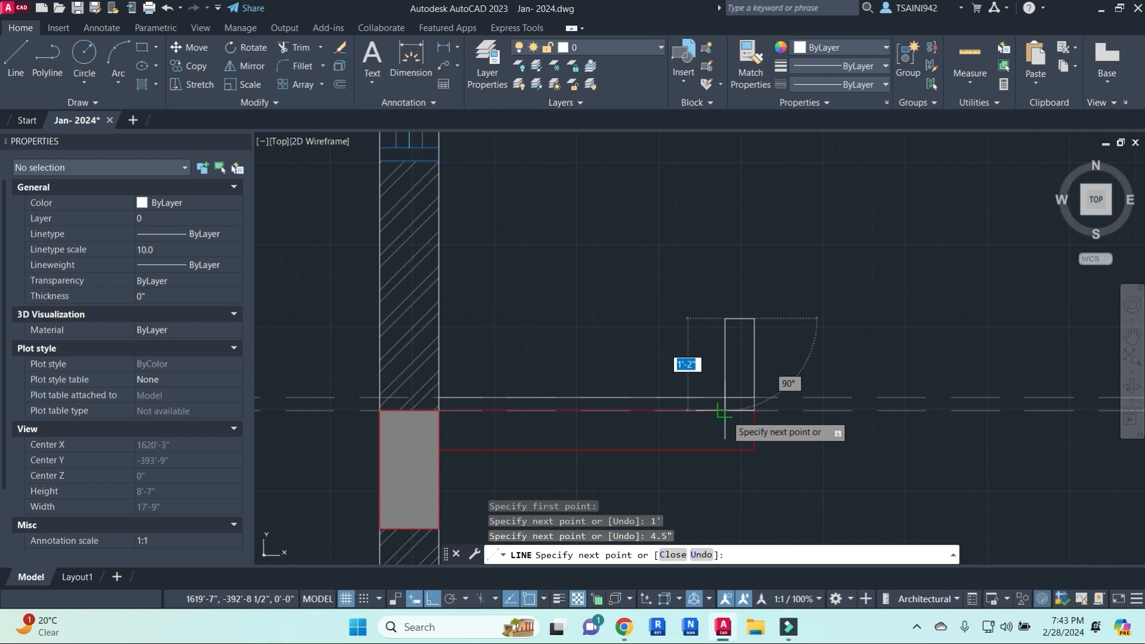
pyautogui.click(724, 410)
pyautogui.press('Escape')
pyautogui.press('Escape')
pyautogui.press('Escape')
pyautogui.press('Escape')
# - Trim the floor finish line where it crosses the parapet
pyautogui.write('tr')
pyautogui.press('Return')
pyautogui.press('Return')
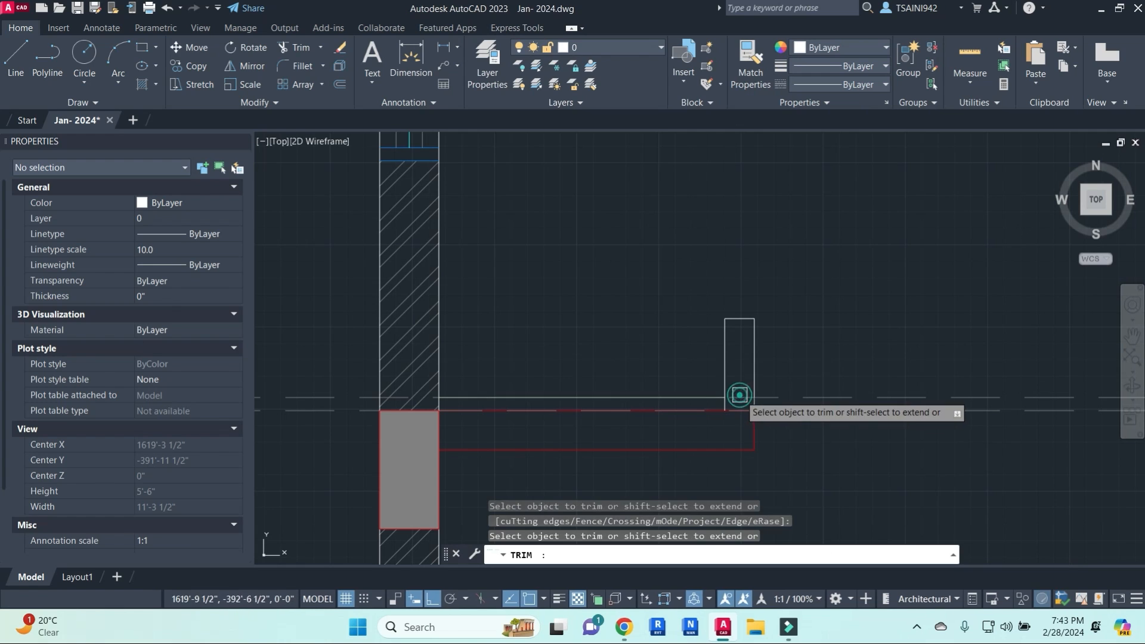
pyautogui.press('Escape')
pyautogui.scroll(-2, 779, 344)
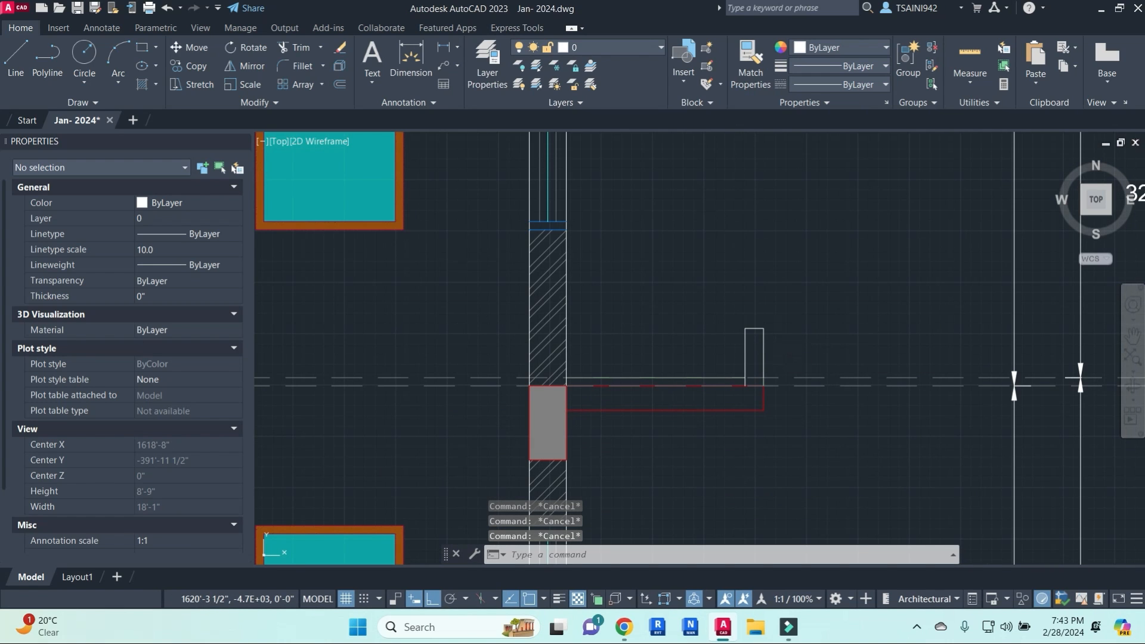
# - Hatch the interior of the parapet at the projecting slab's outer end
pyautogui.write('h')
pyautogui.press('Return')
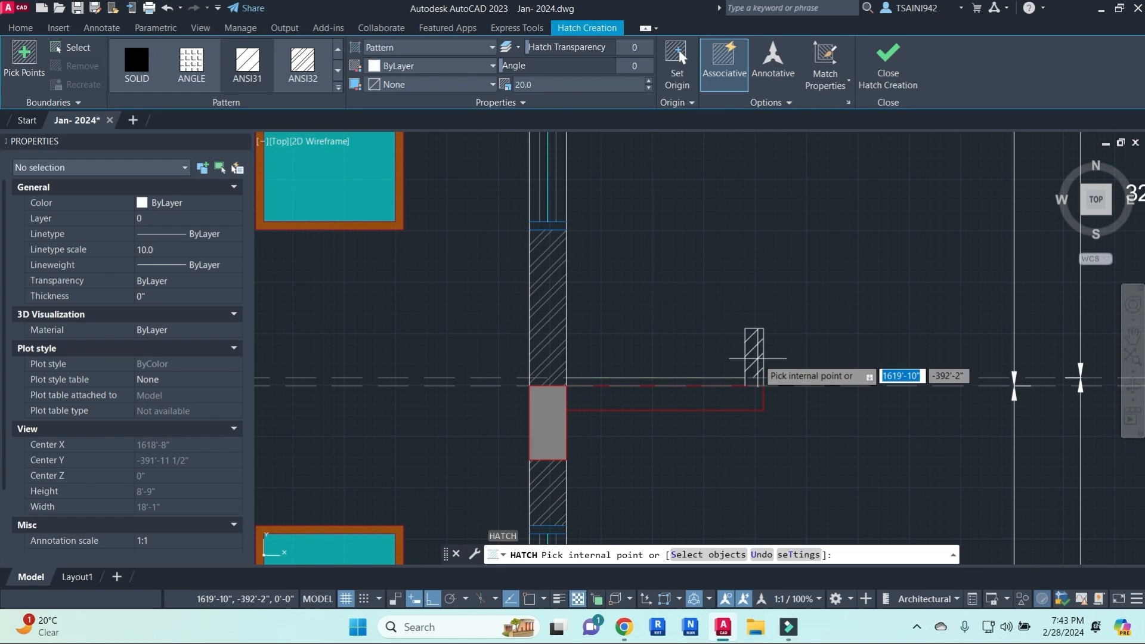
pyautogui.click(755, 358)
pyautogui.rightClick(939, 367)
pyautogui.click(972, 386)
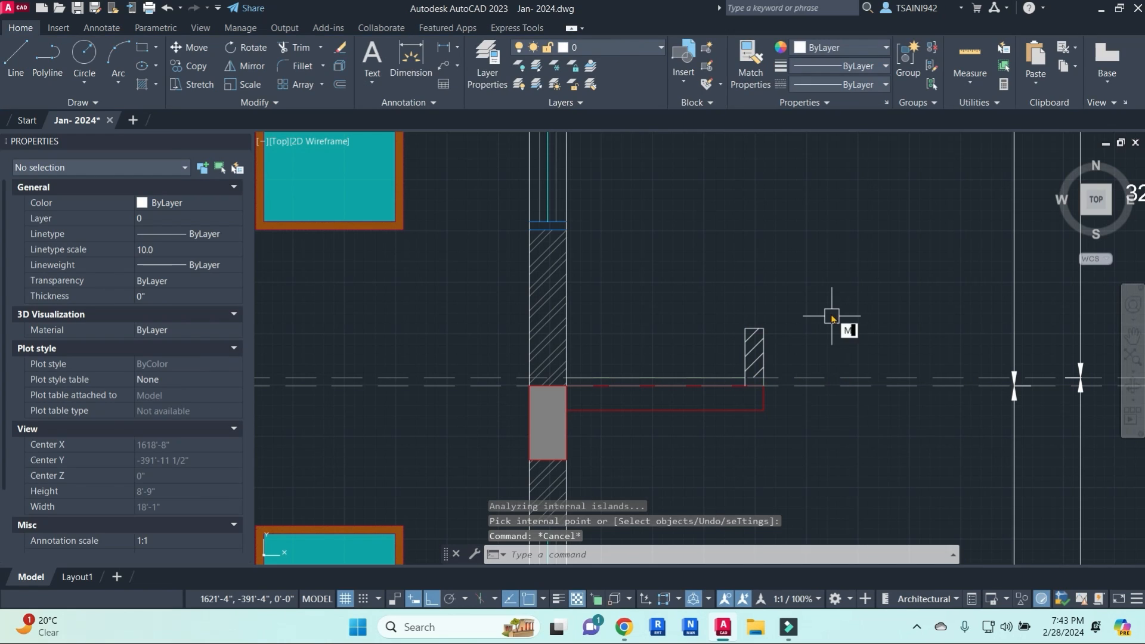
pyautogui.write('a')
pyautogui.press('Return')
pyautogui.press('Escape')
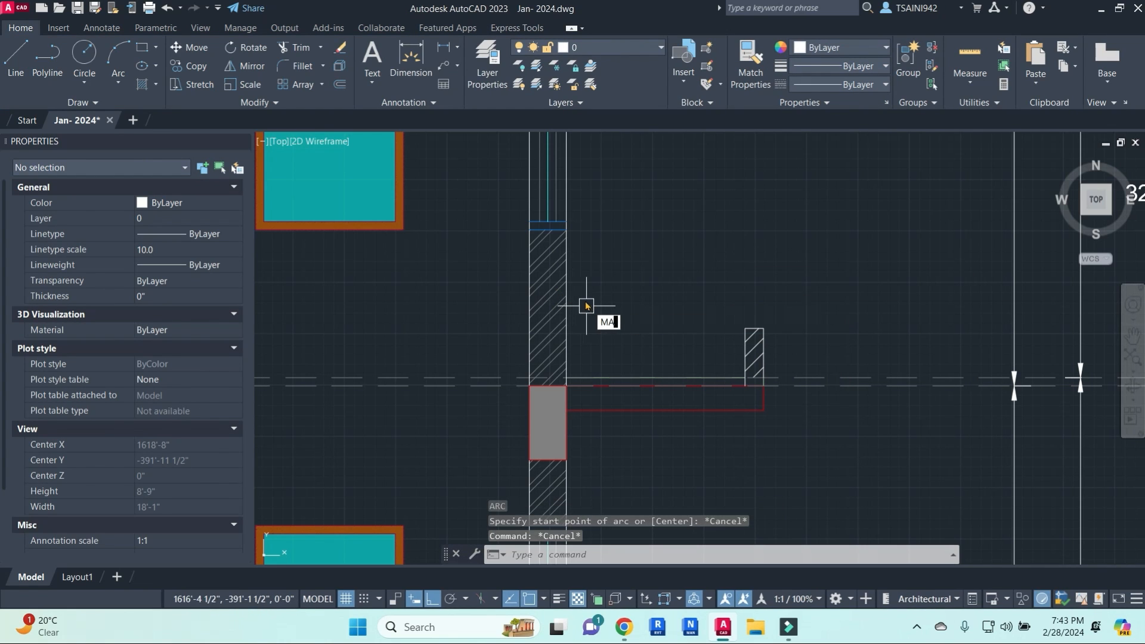
# - Match the parapet's hatch to the properties of the outer wall's hatch
pyautogui.write('MA')
pyautogui.press('Return')
pyautogui.click(559, 301)
pyautogui.scroll(2, 749, 347)
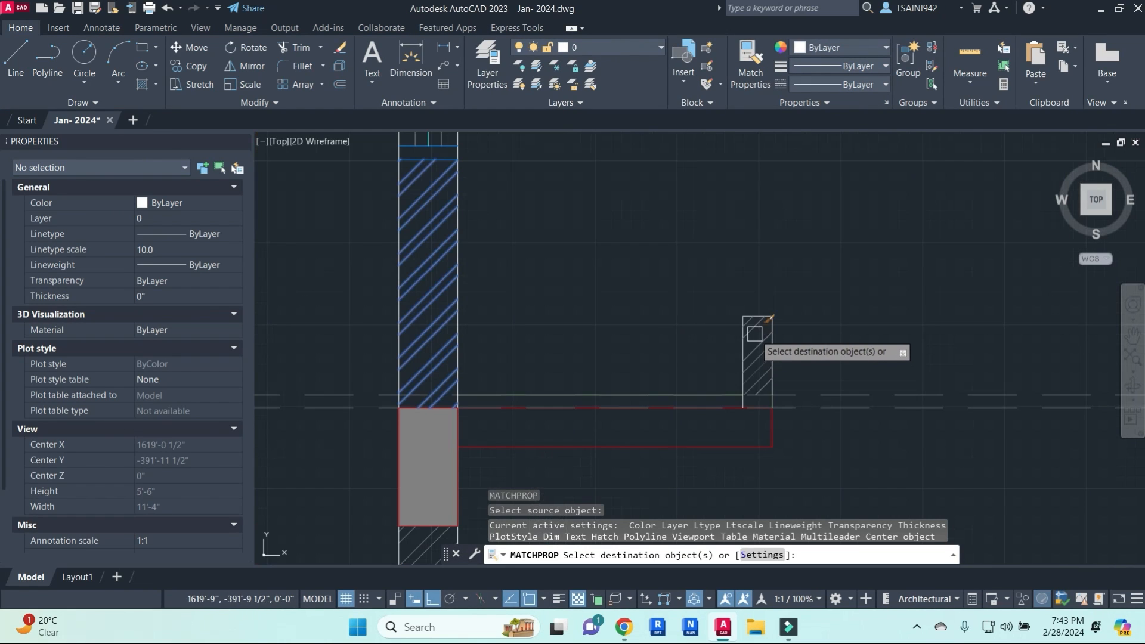
pyautogui.click(754, 332)
pyautogui.scroll(-4, 756, 332)
pyautogui.moveTo(779, 334)
pyautogui.mouseDown(button='middle')
pyautogui.moveTo(805, 325)
pyautogui.moveTo(776, 279)
pyautogui.mouseUp(button='middle')
pyautogui.press('Escape')
pyautogui.press('Escape')
pyautogui.press('Escape')
pyautogui.press('Escape')
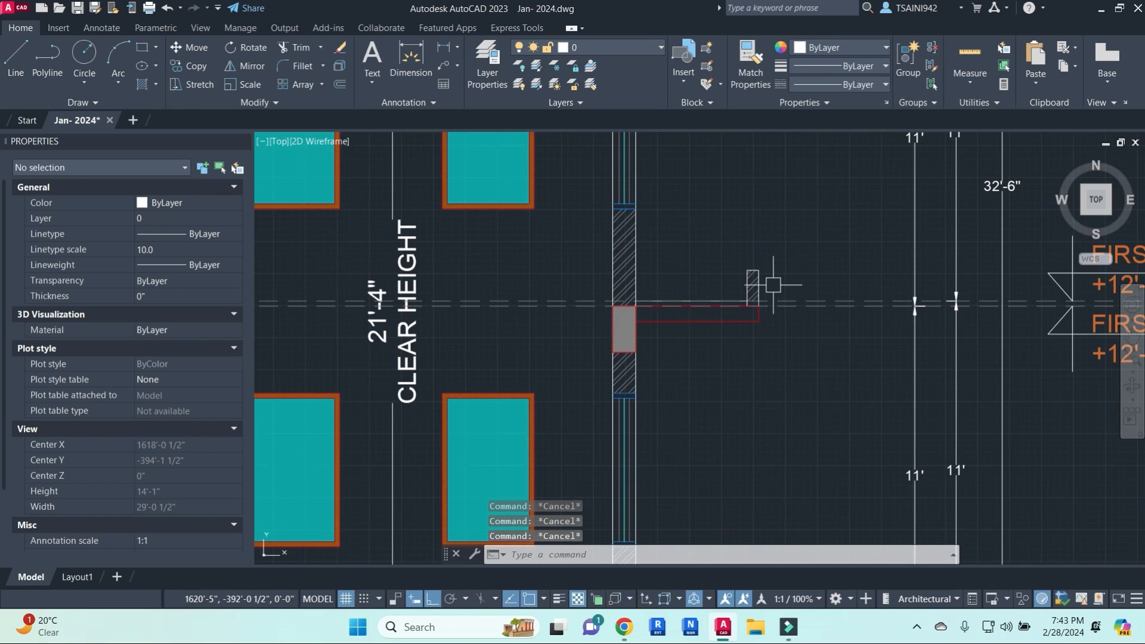
# - Draw a vertical railing line 1'6" high from the midpoint of the parapet's top edge
pyautogui.write('l')
pyautogui.press('Return')
pyautogui.scroll(4, 752, 272)
pyautogui.click(750, 264)
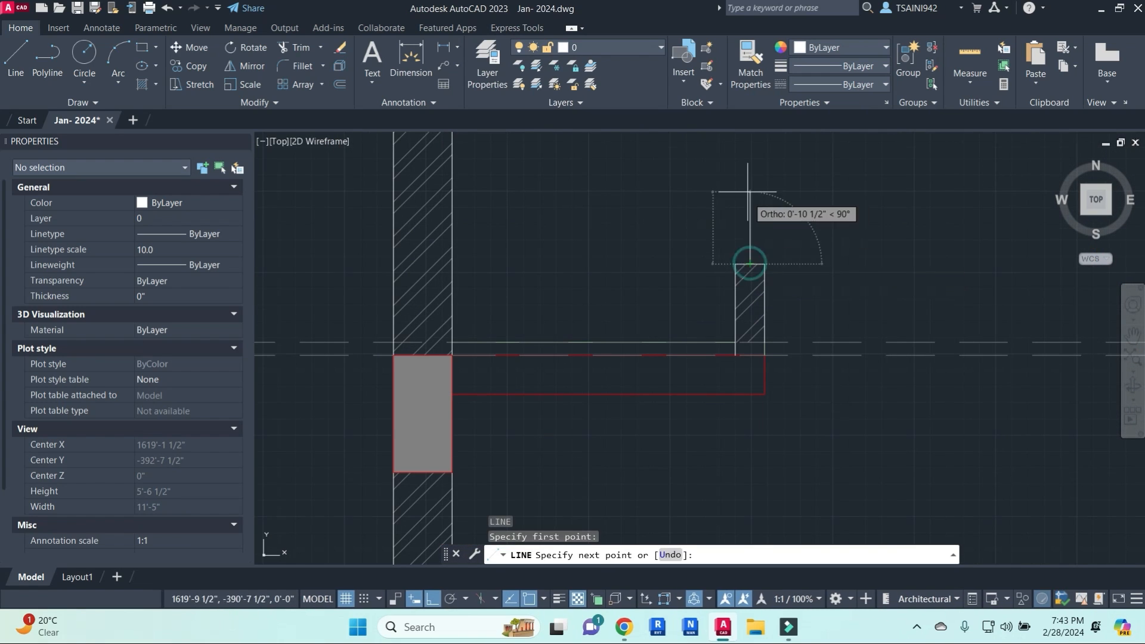
pyautogui.moveTo(749, 192); pyautogui.dragTo(748, 254, button='middle')
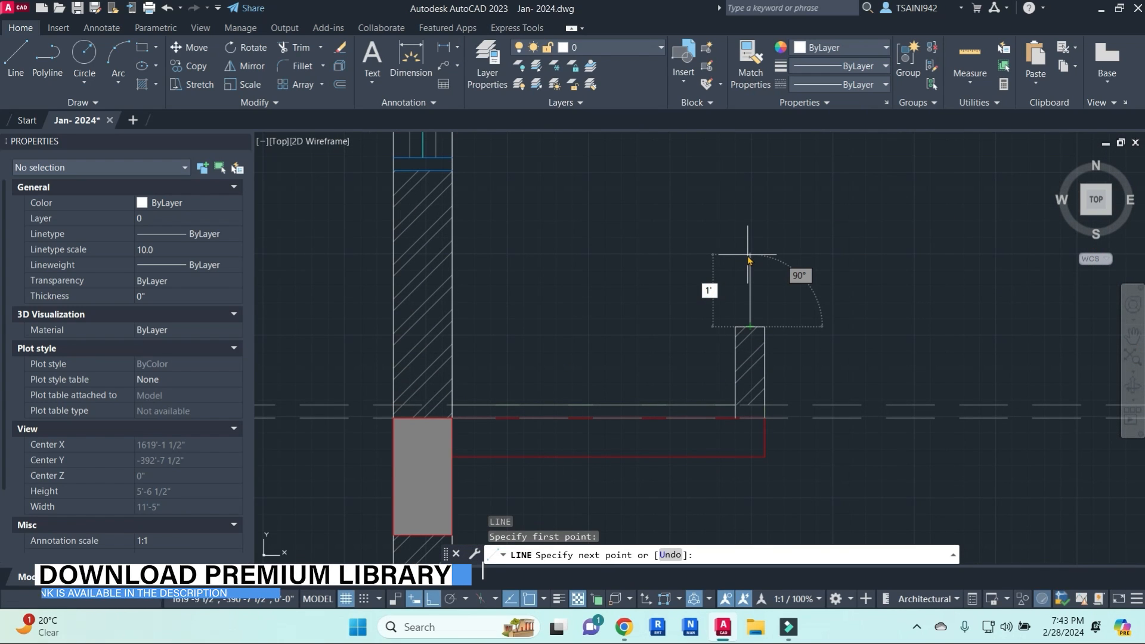
pyautogui.write("1'6")
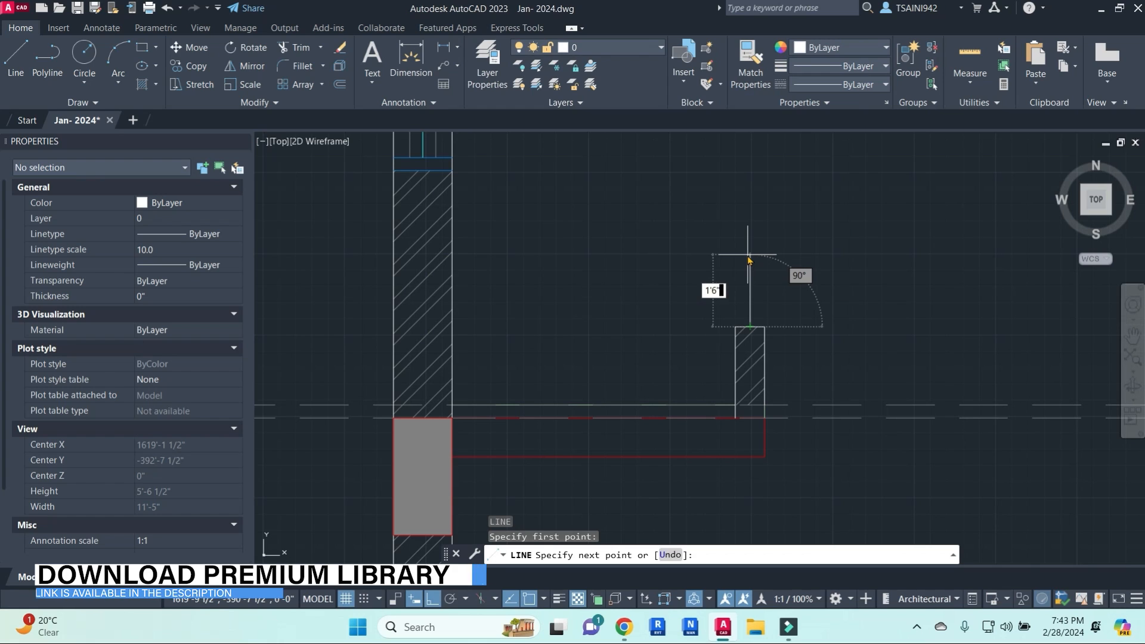
pyautogui.press('Return')
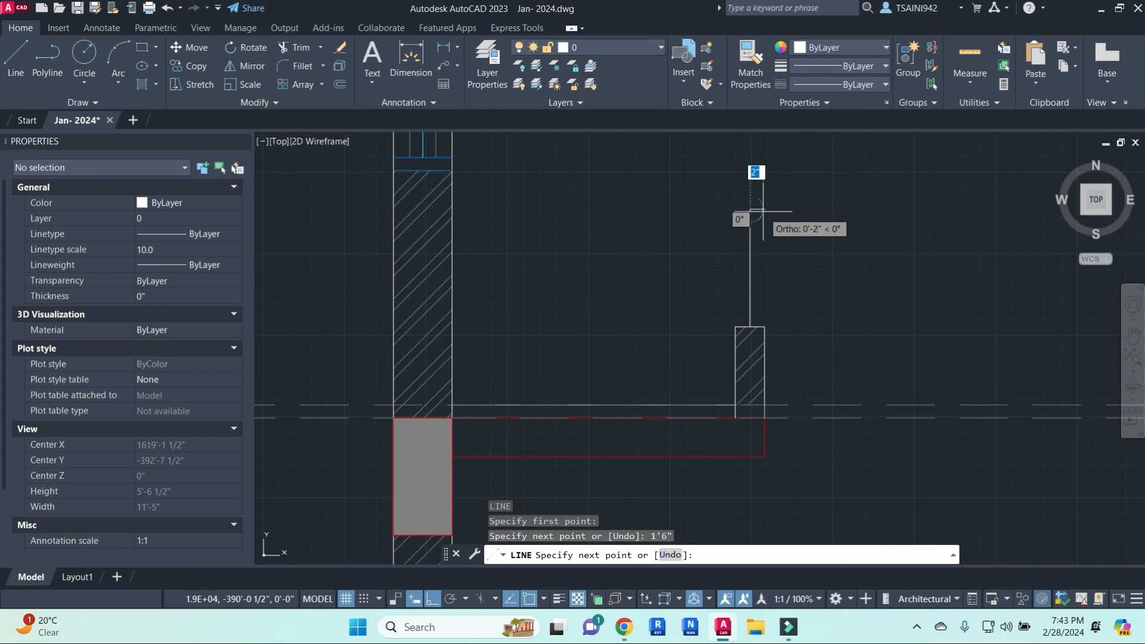
pyautogui.press('Escape')
# - Color the vertical railing line cyan and set its lineweight to 0.30 mm
pyautogui.click(750, 254)
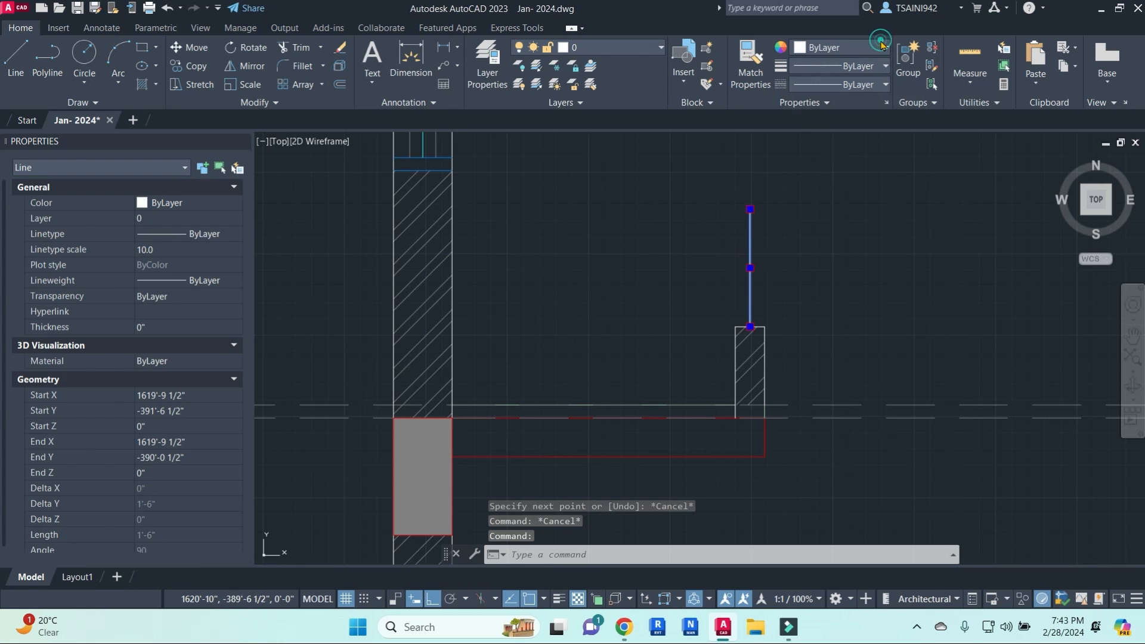
pyautogui.click(883, 44)
pyautogui.click(844, 188)
pyautogui.click(858, 66)
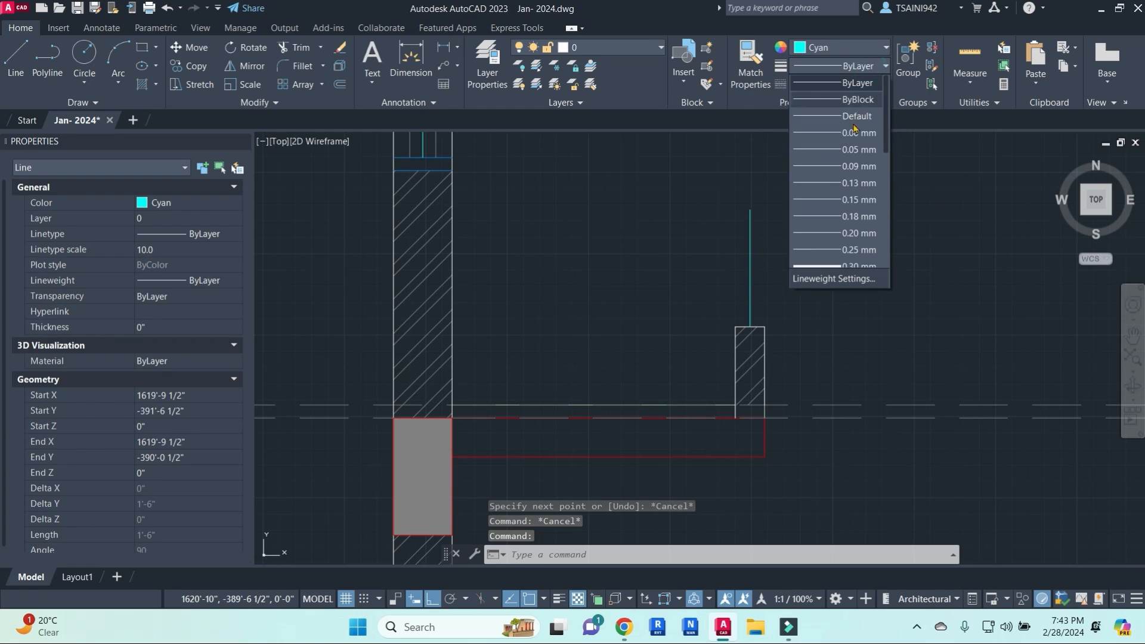
pyautogui.scroll(-2, 830, 265)
pyautogui.click(828, 262)
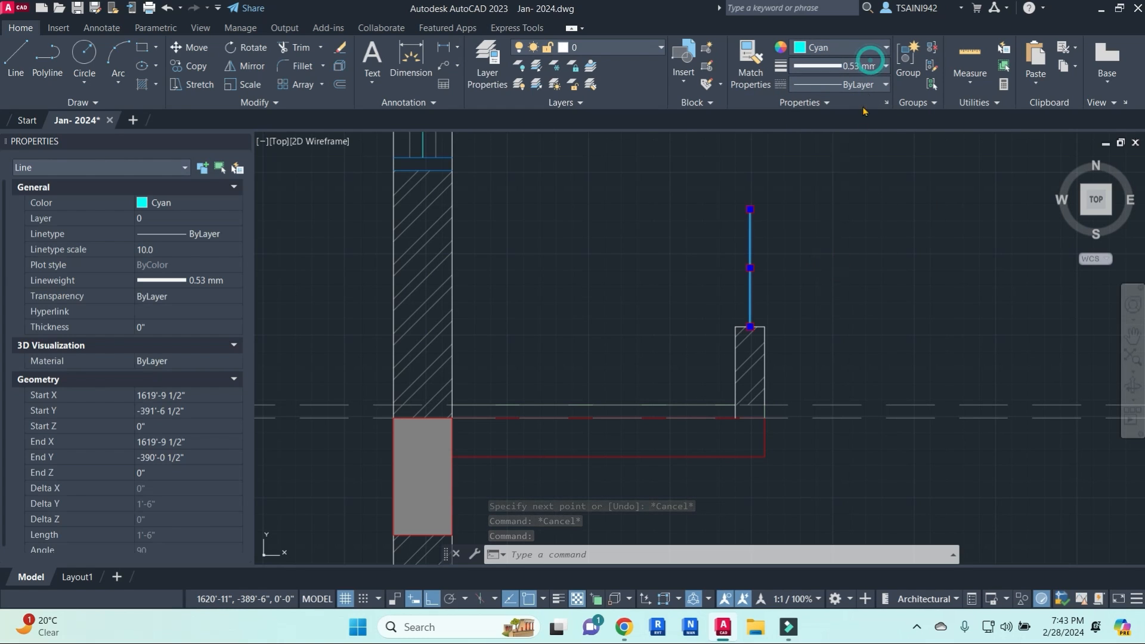
pyautogui.click(871, 64)
pyautogui.scroll(5, 832, 114)
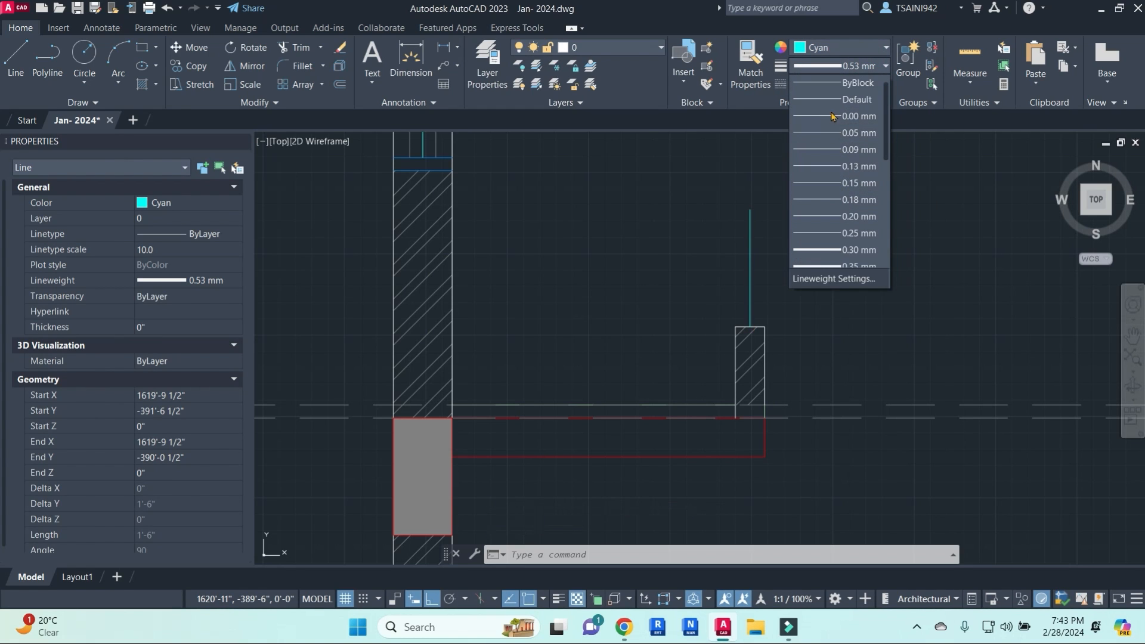
pyautogui.click(826, 250)
pyautogui.press('Escape')
pyautogui.press('Escape')
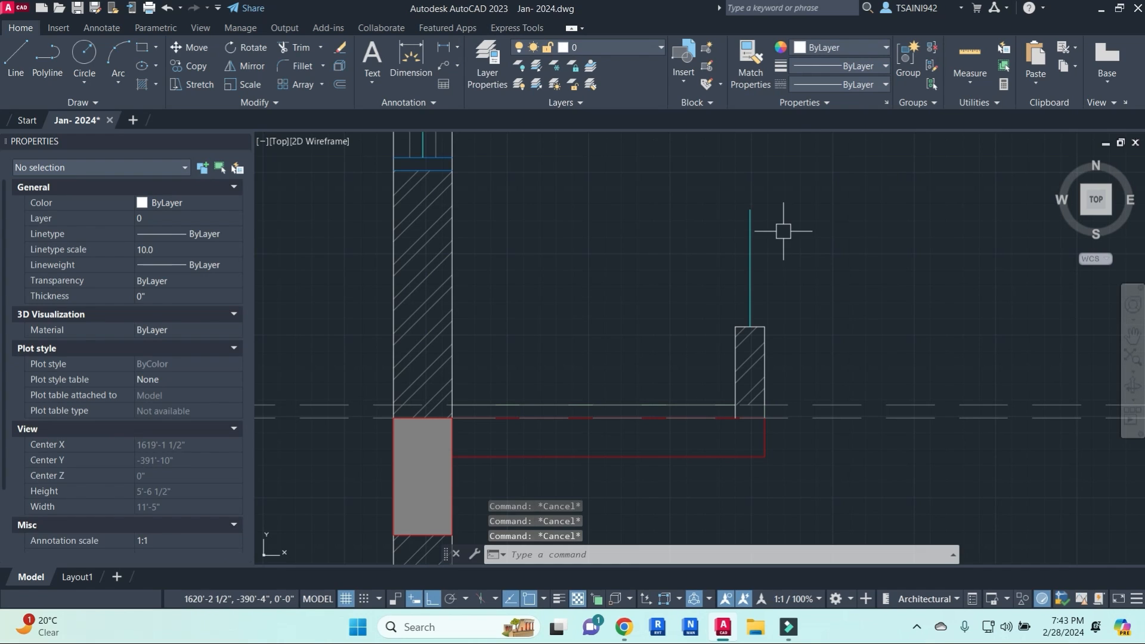
# - Draw a 1" horizontal line outward to one side from the top end of the vertical railing line
pyautogui.press('l')
pyautogui.press('Return')
pyautogui.scroll(3, 746, 225)
pyautogui.click(747, 194)
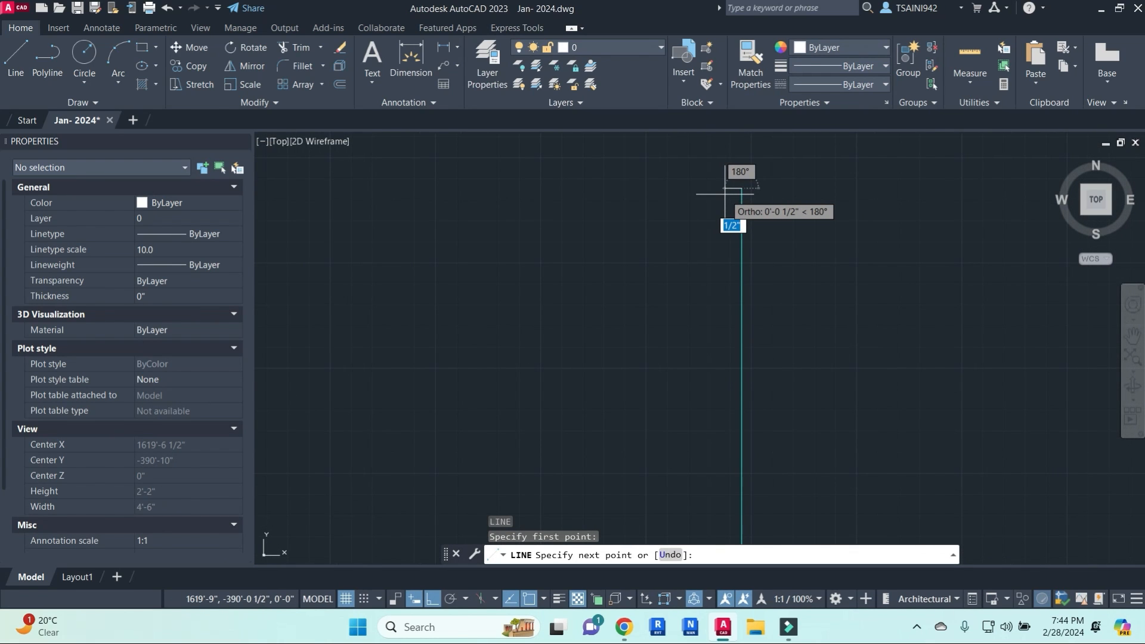
pyautogui.write('1')
pyautogui.press('Return')
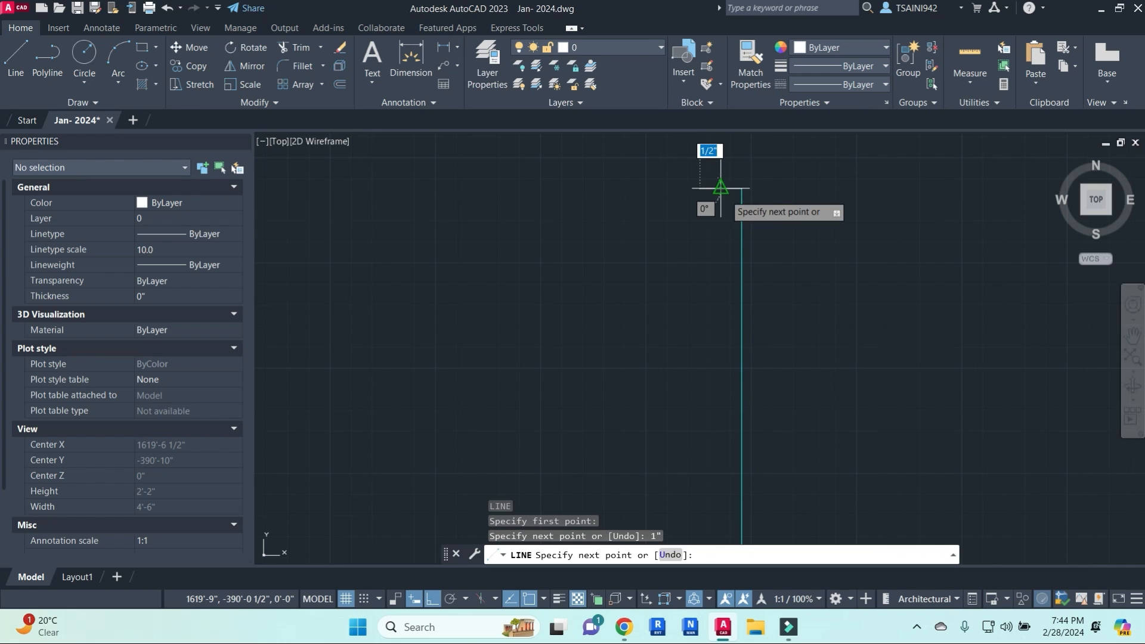
pyautogui.moveTo(708, 182); pyautogui.dragTo(713, 278, button='middle')
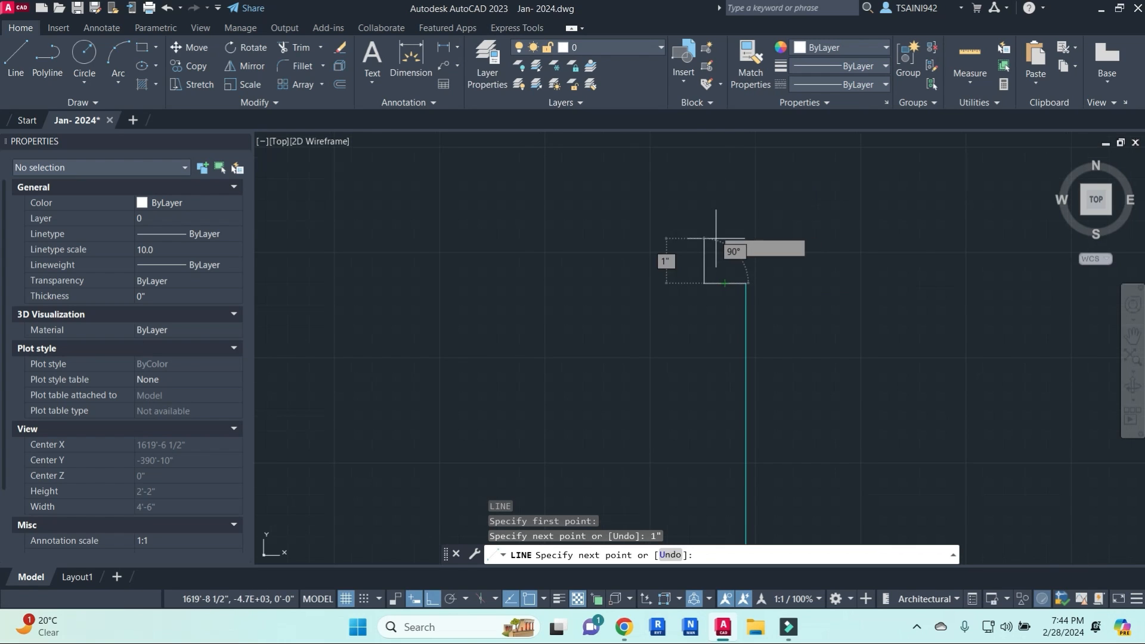
pyautogui.press('Escape')
pyautogui.press('Escape')
# - Move the short horizontal line by its midpoint so that it is centered on the top of the railing line
pyautogui.click(724, 283)
pyautogui.press('m')
pyautogui.press('Return')
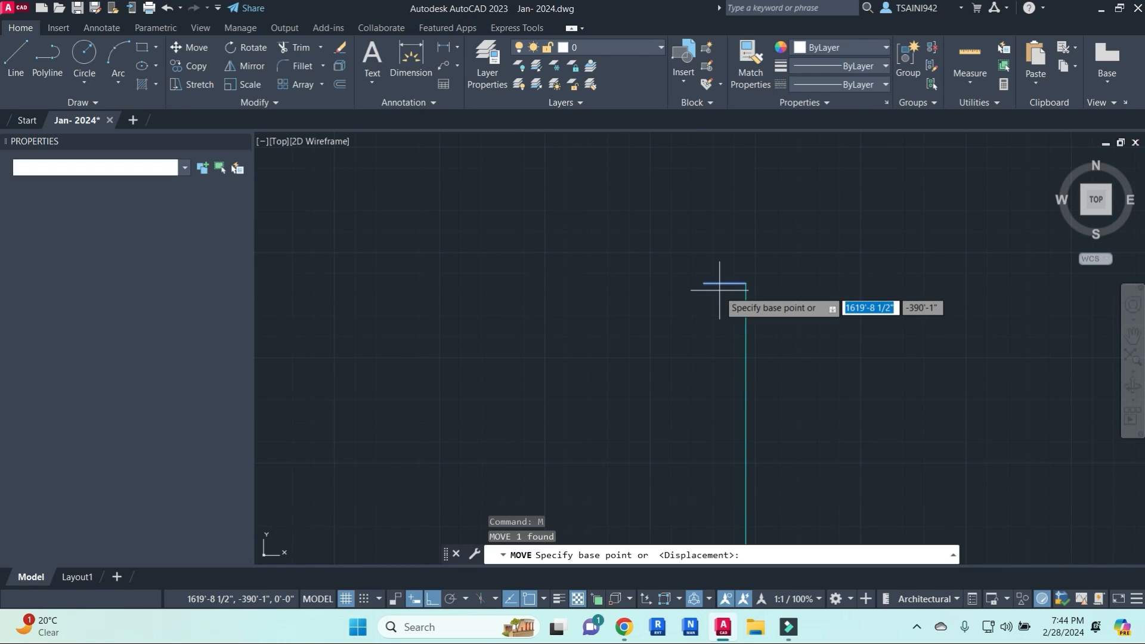
pyautogui.click(725, 284)
pyautogui.press('Escape')
pyautogui.press('Escape')
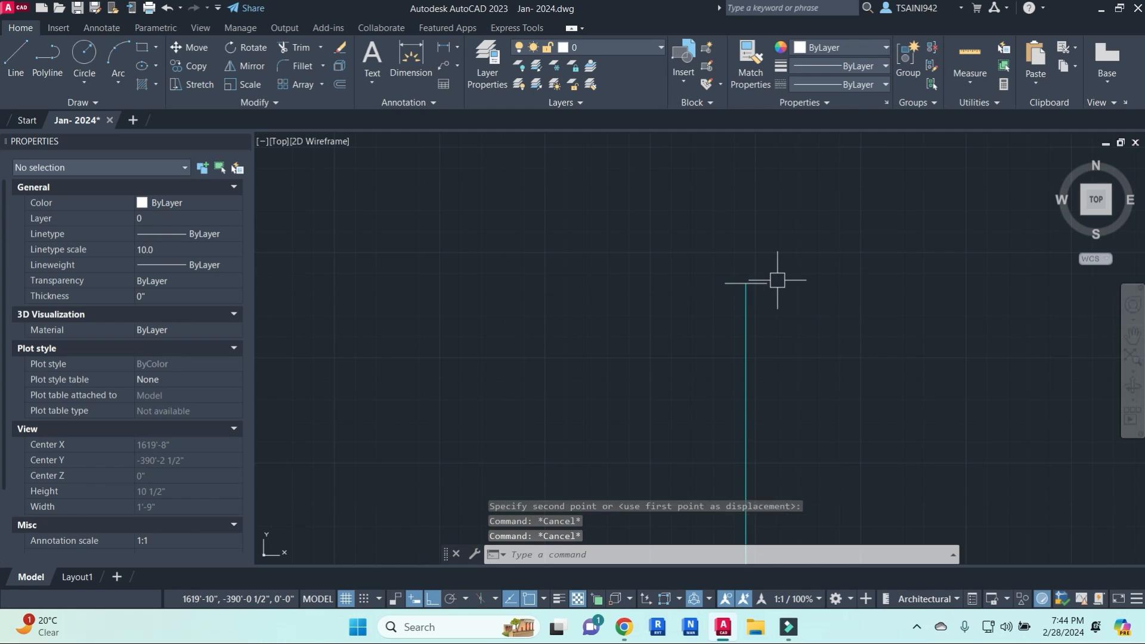
# - Draw a 1" vertical line up from the short horizontal line's outer end, then a horizontal line back toward the wall
pyautogui.press('Return')
pyautogui.click(764, 283)
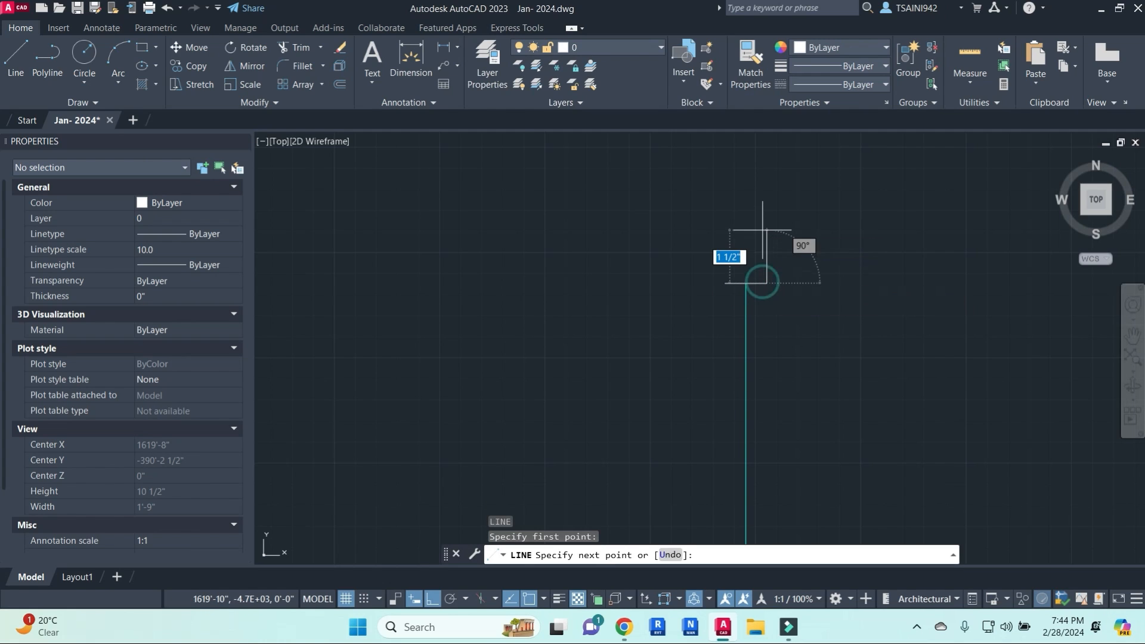
pyautogui.write('1"')
pyautogui.press('Return')
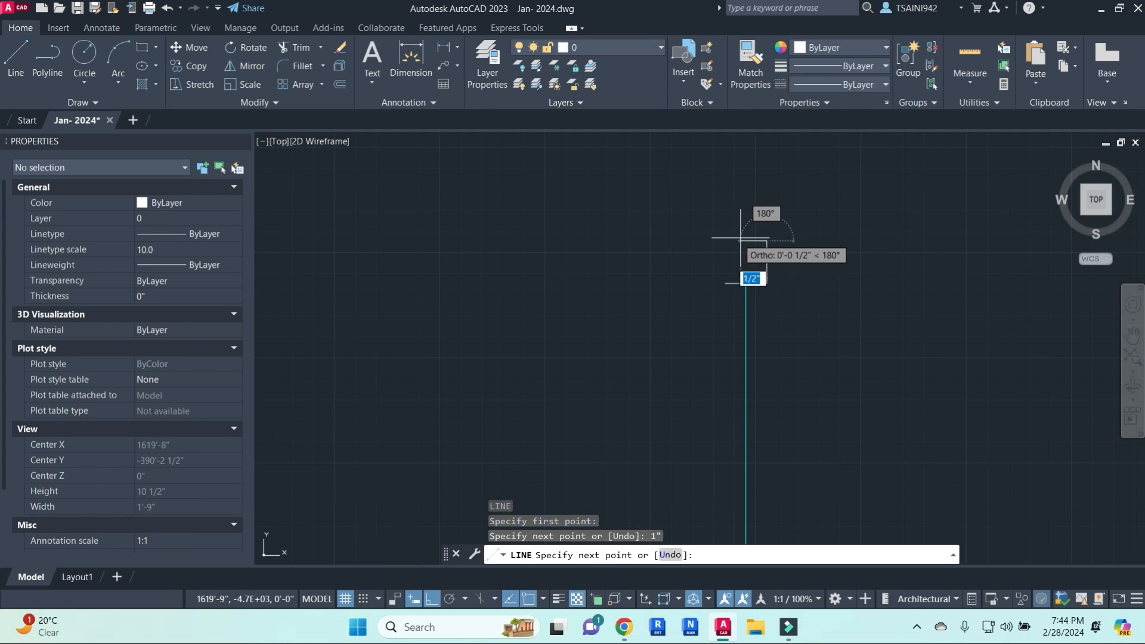
pyautogui.click(722, 240)
pyautogui.press('Escape')
pyautogui.press('Escape')
# - Close the handrail square with a vertical line on its wall side and clean up its upper corner with Fillet
pyautogui.press('Return')
pyautogui.click(726, 283)
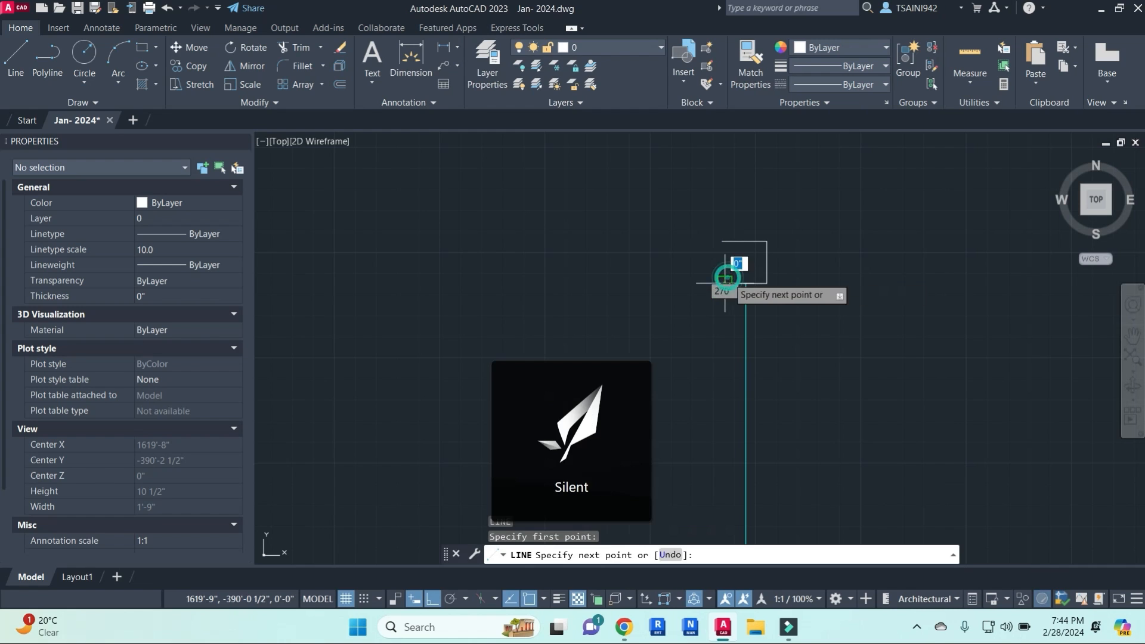
pyautogui.press('Escape')
pyautogui.write('f')
pyautogui.press('Return')
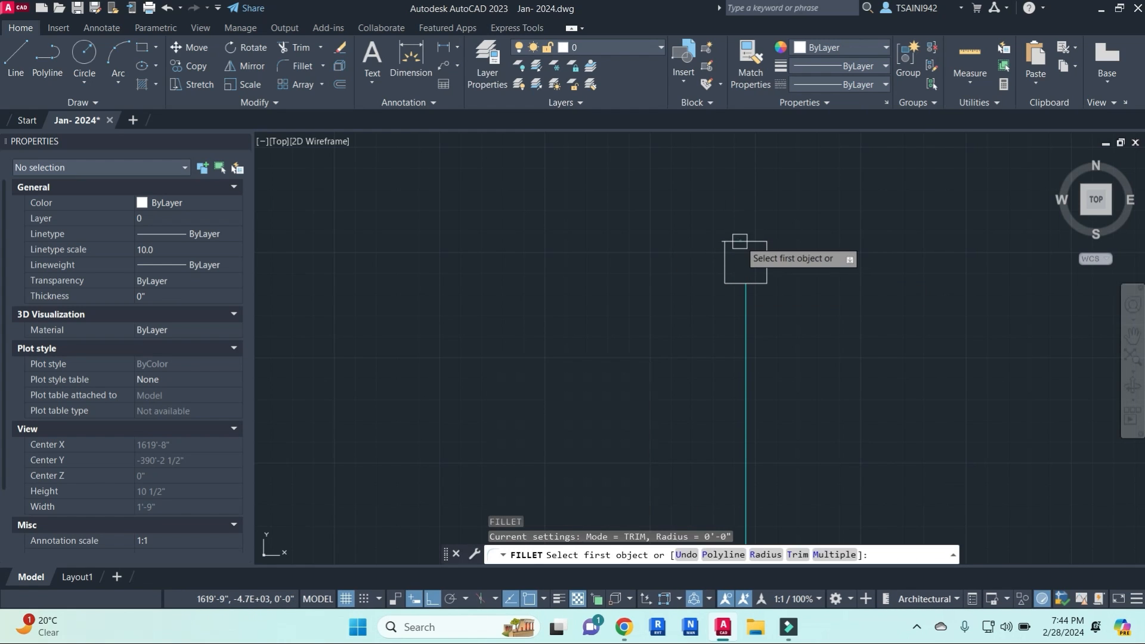
pyautogui.click(728, 256)
pyautogui.press('Escape')
pyautogui.press('Escape')
pyautogui.press('Escape')
# - Draw a vertical line from the handrail square's lower wall-side corner down to the parapet's top edge
pyautogui.scroll(-5, 757, 275)
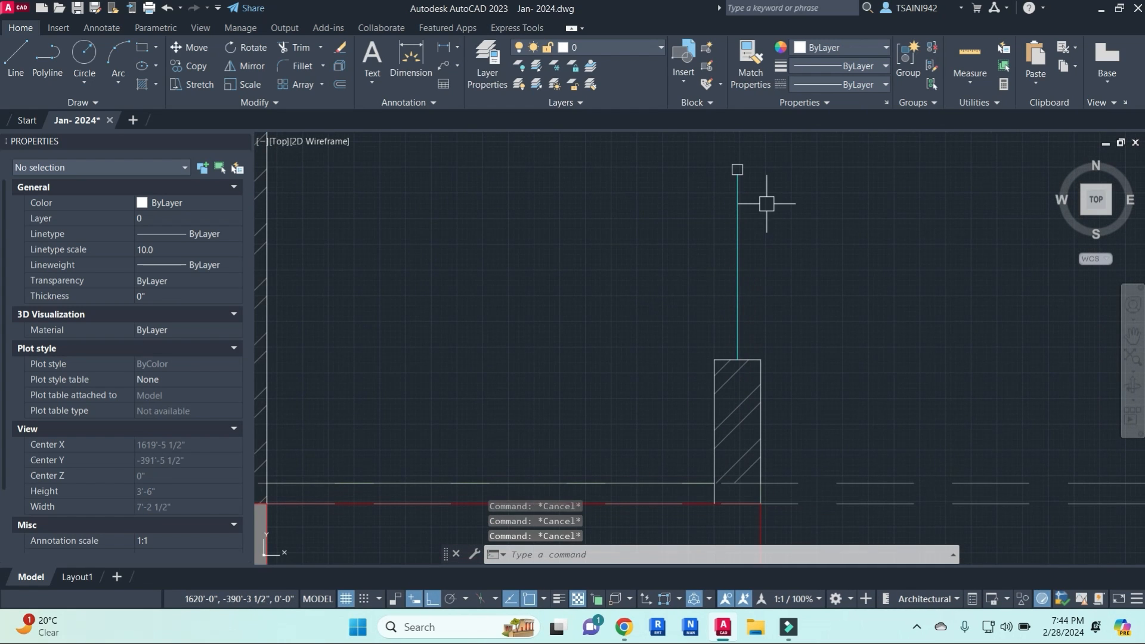
pyautogui.write('l')
pyautogui.press('Return')
pyautogui.click(734, 174)
pyautogui.scroll(4, 732, 352)
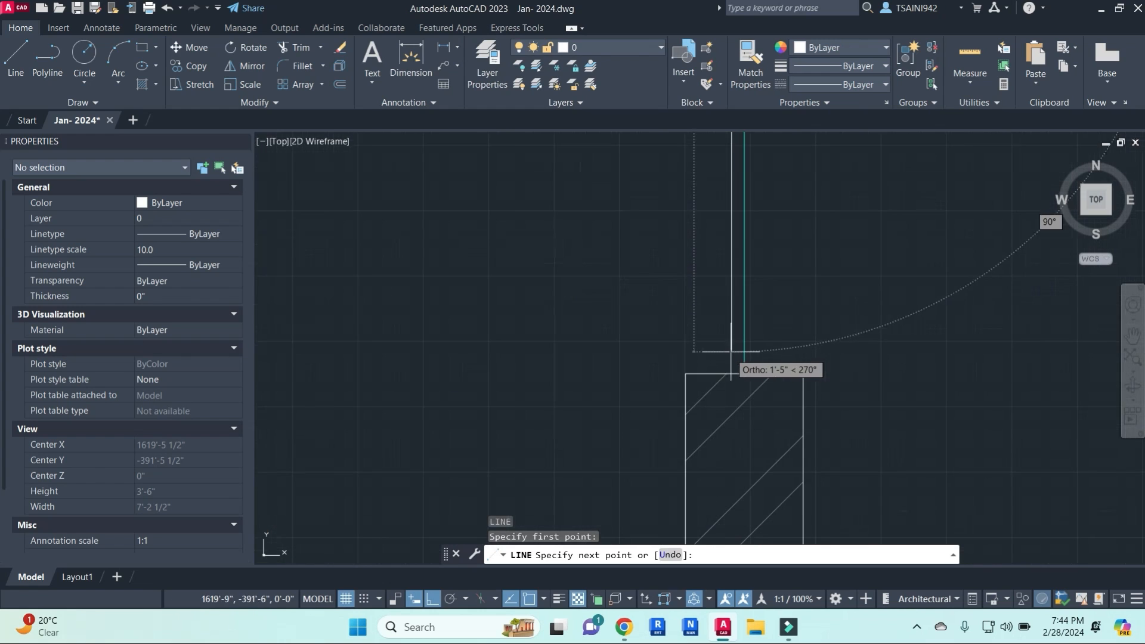
pyautogui.click(728, 374)
pyautogui.press('Escape')
pyautogui.click(729, 322)
pyautogui.write('m')
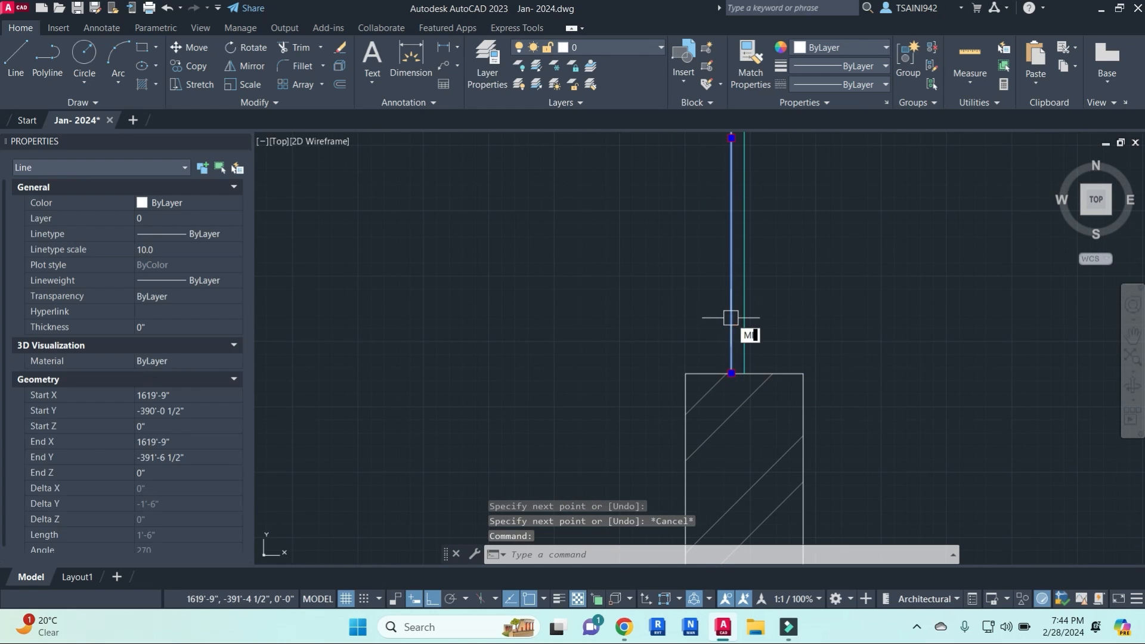
pyautogui.write('i')
pyautogui.press('Return')
pyautogui.scroll(-2, 716, 417)
pyautogui.click(733, 393)
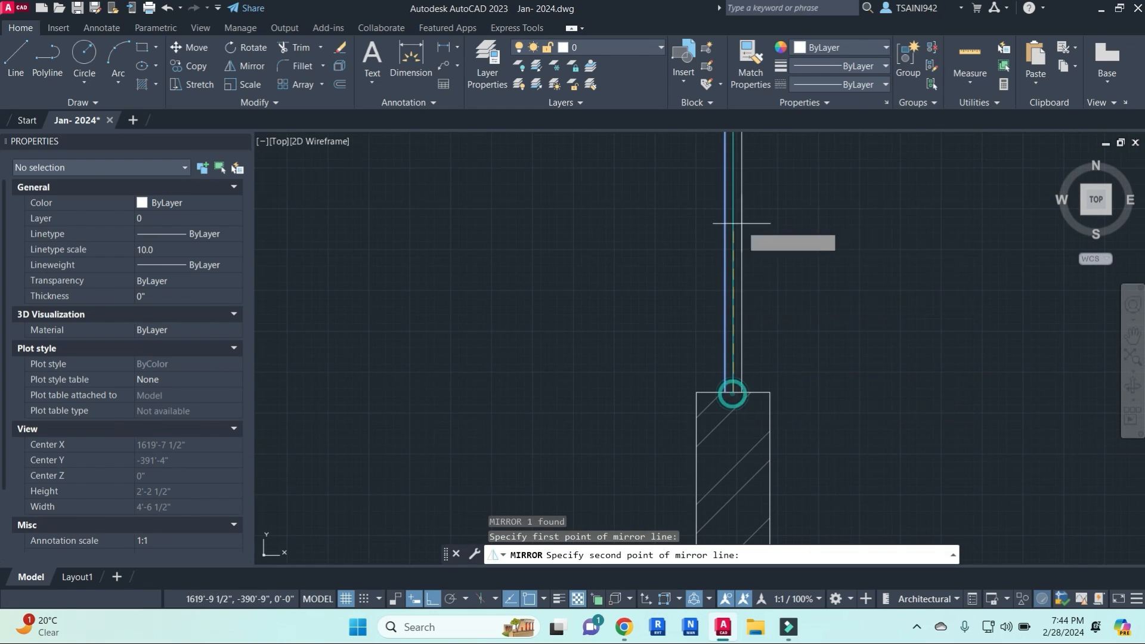
pyautogui.moveTo(742, 140); pyautogui.dragTo(735, 247, button='middle')
pyautogui.click(726, 208)
pyautogui.press('Escape')
pyautogui.press('Escape')
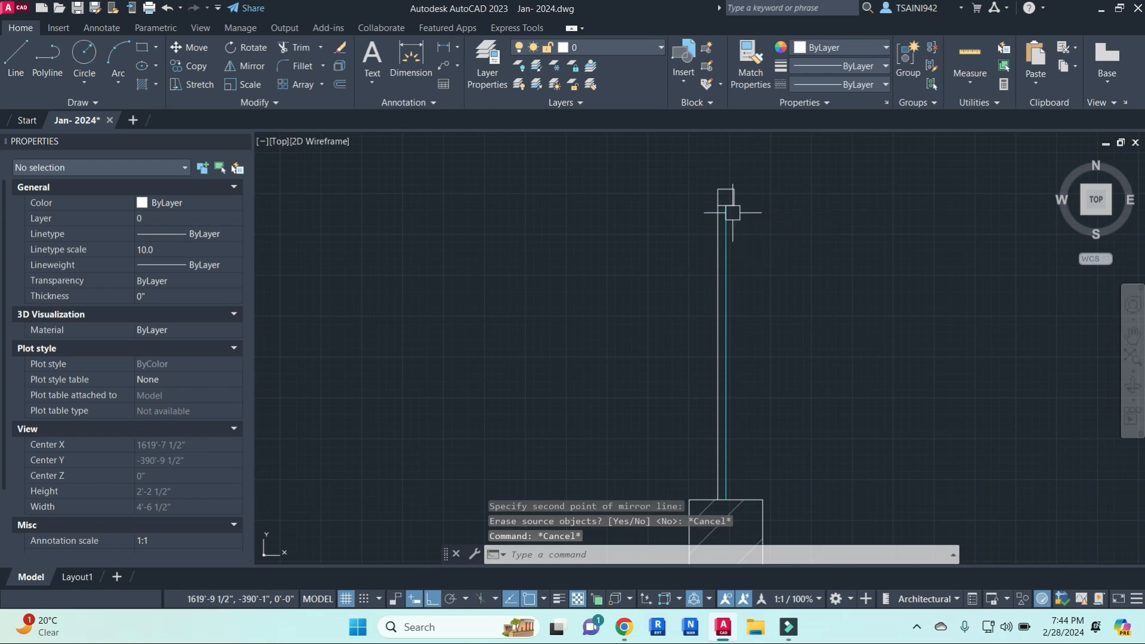
# - Mirror the white vertical railing line about the cyan center line, keeping the source line
pyautogui.click(715, 241)
pyautogui.write('m')
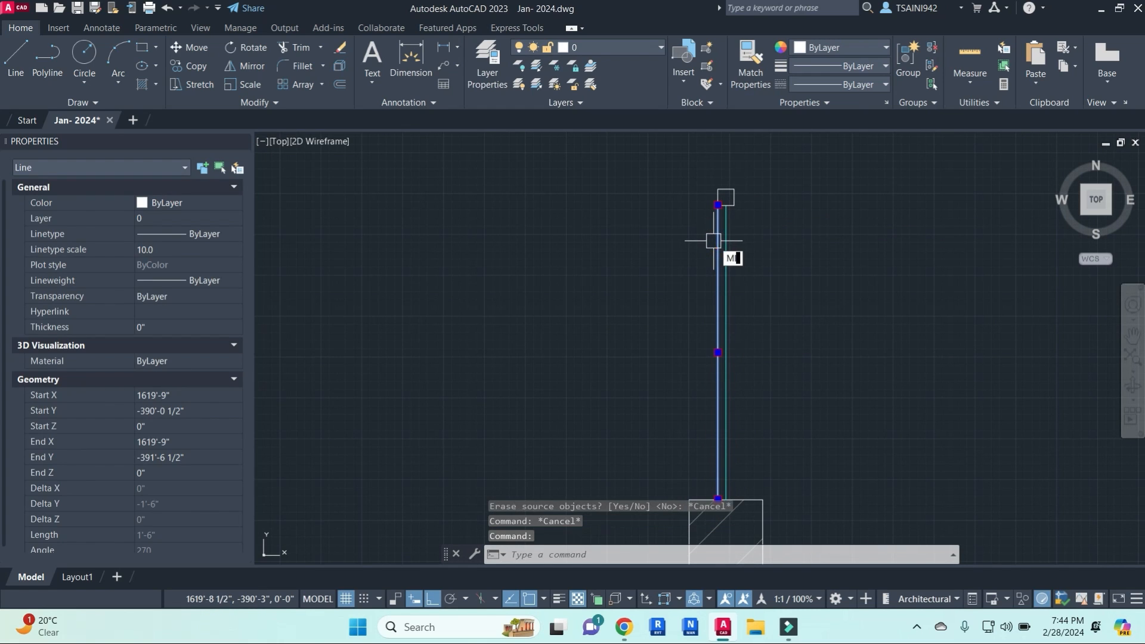
pyautogui.write('i')
pyautogui.press('Return')
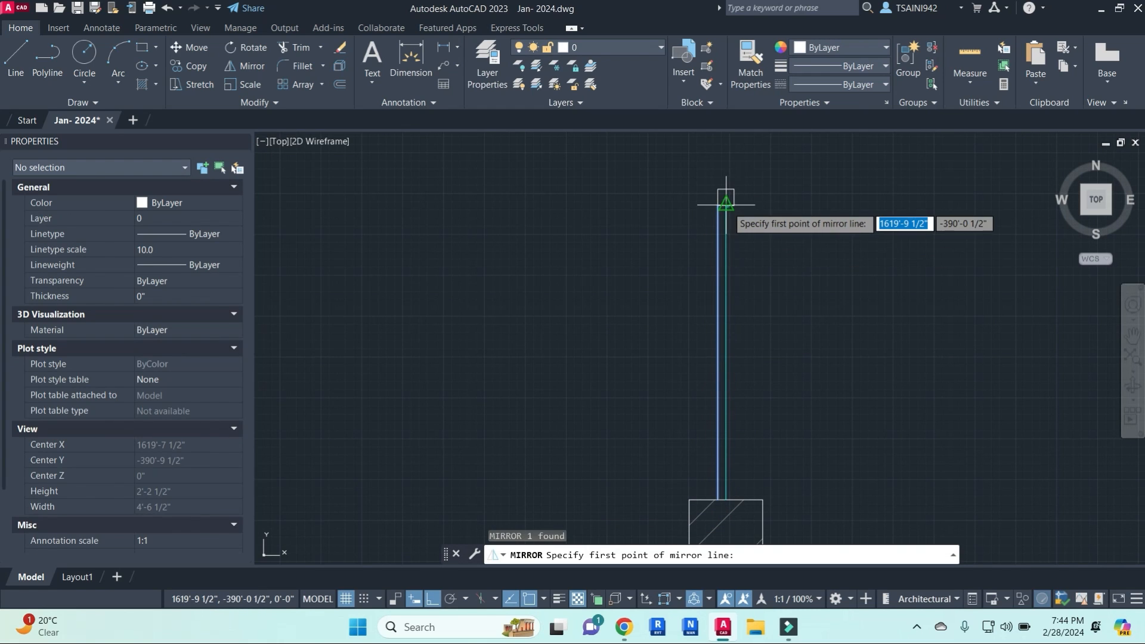
pyautogui.click(726, 204)
pyautogui.click(726, 499)
pyautogui.press('Return')
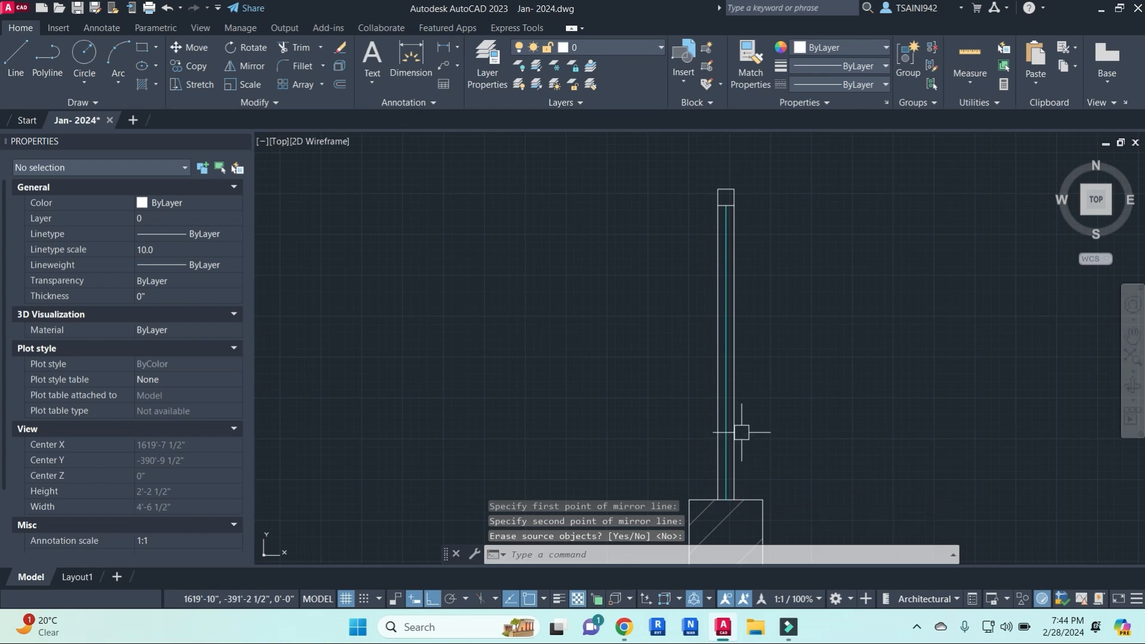
# - Set the color of the two outer vertical railing lines to Color 8
pyautogui.click(736, 414)
pyautogui.click(715, 393)
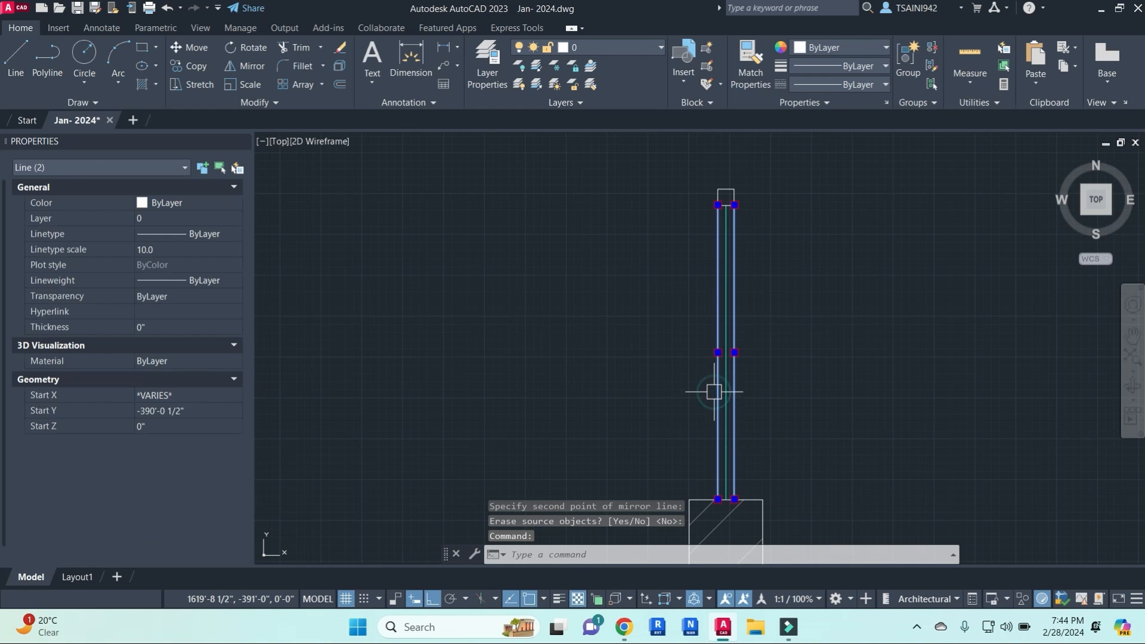
pyautogui.click(871, 48)
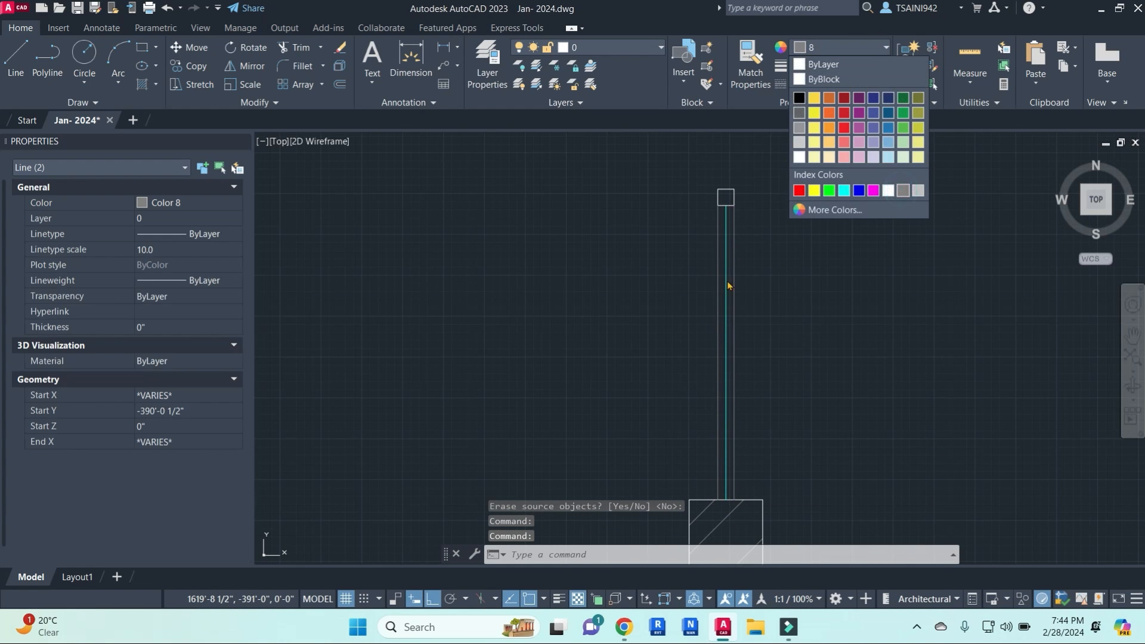
pyautogui.click(903, 190)
pyautogui.scroll(-8, 746, 269)
pyautogui.press('Escape')
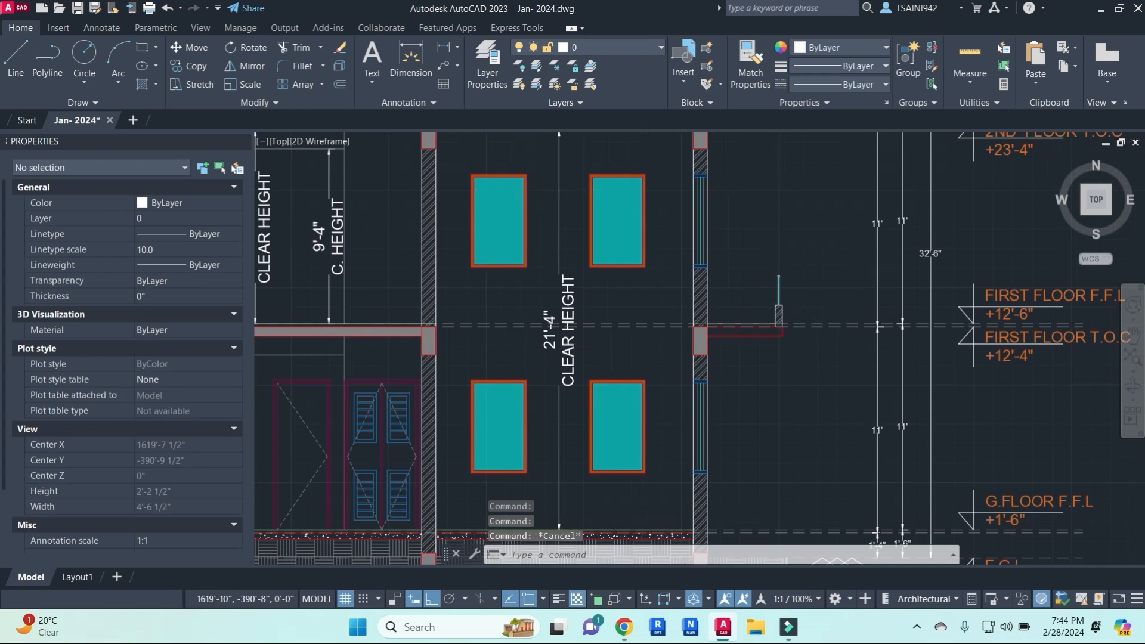
# - Draw a horizontal line from the handrail square's upper wall-side corner to the face of the hatched wall
pyautogui.scroll(6, 781, 289)
pyautogui.write('l')
pyautogui.press('Return')
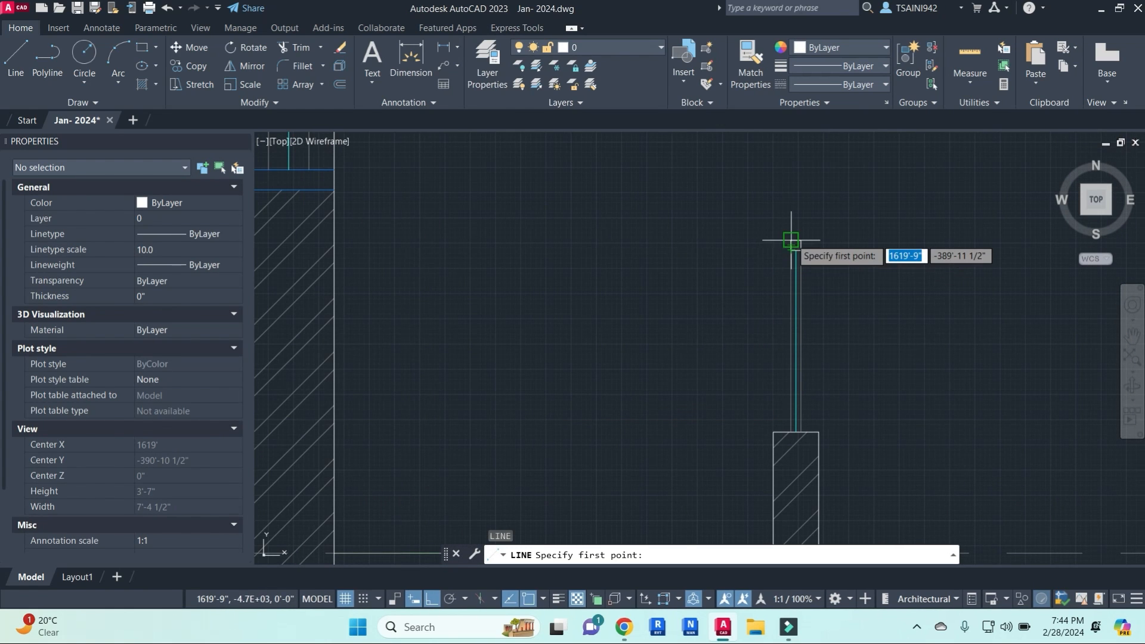
pyautogui.click(791, 240)
pyautogui.click(332, 241)
pyautogui.press('Escape')
pyautogui.press('Escape')
pyautogui.press('Escape')
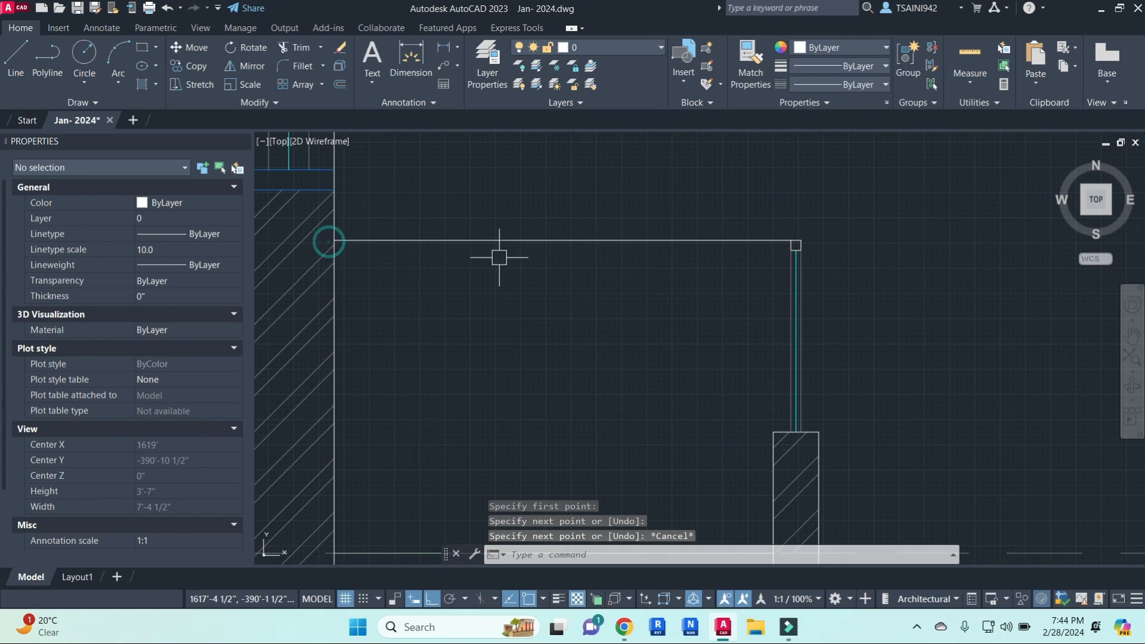
# - Draw a second horizontal handrail line from the square's lower wall-side corner to the wall face
pyautogui.scroll(-4, 692, 286)
pyautogui.scroll(4, 739, 252)
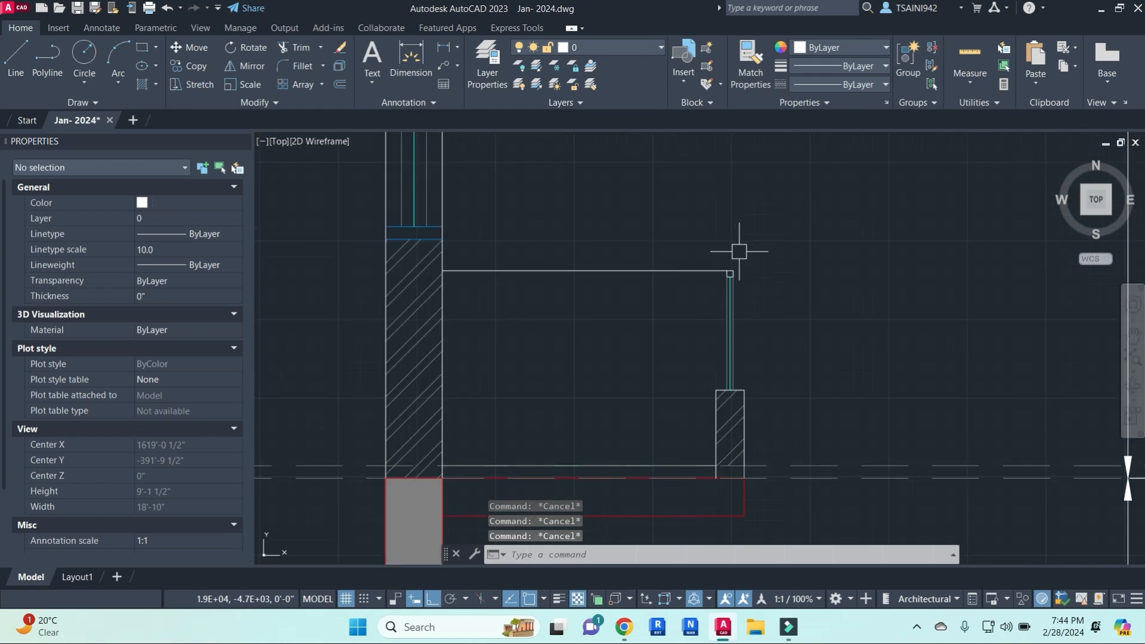
pyautogui.write('l')
pyautogui.press('Return')
pyautogui.click(719, 287)
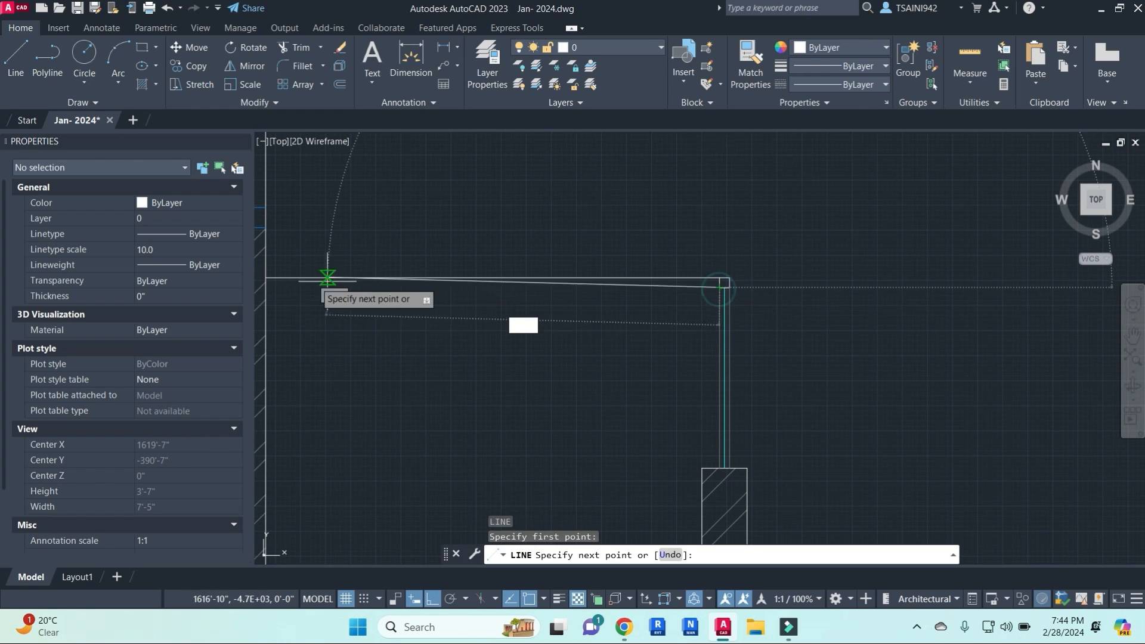
pyautogui.press('Escape')
pyautogui.press('Escape')
pyautogui.press('Escape')
pyautogui.moveTo(475, 354); pyautogui.dragTo(603, 316, button='middle')
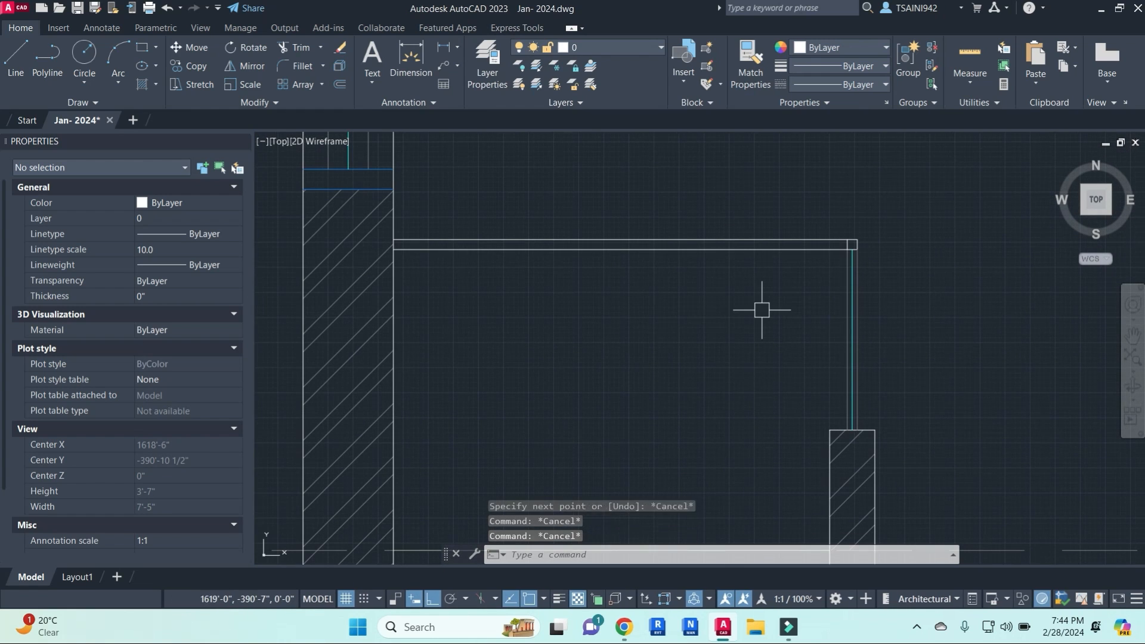
# - Match the properties of the gray vertical railing line to the two horizontal handrail lines
pyautogui.write('ma')
pyautogui.press('Return')
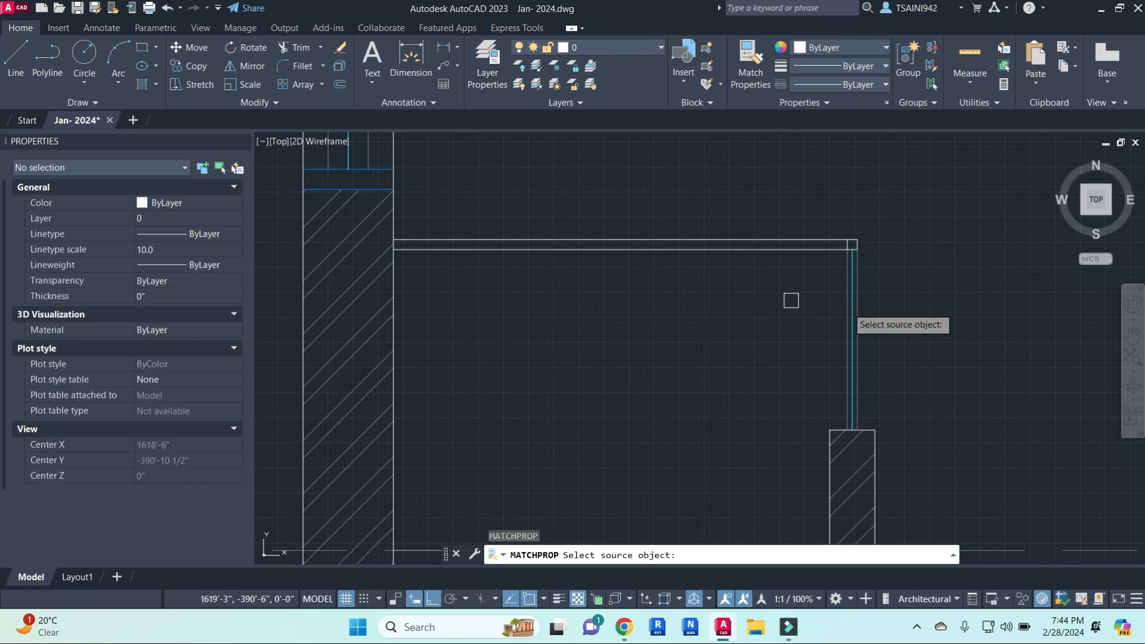
pyautogui.click(861, 303)
pyautogui.click(795, 309)
pyautogui.click(744, 219)
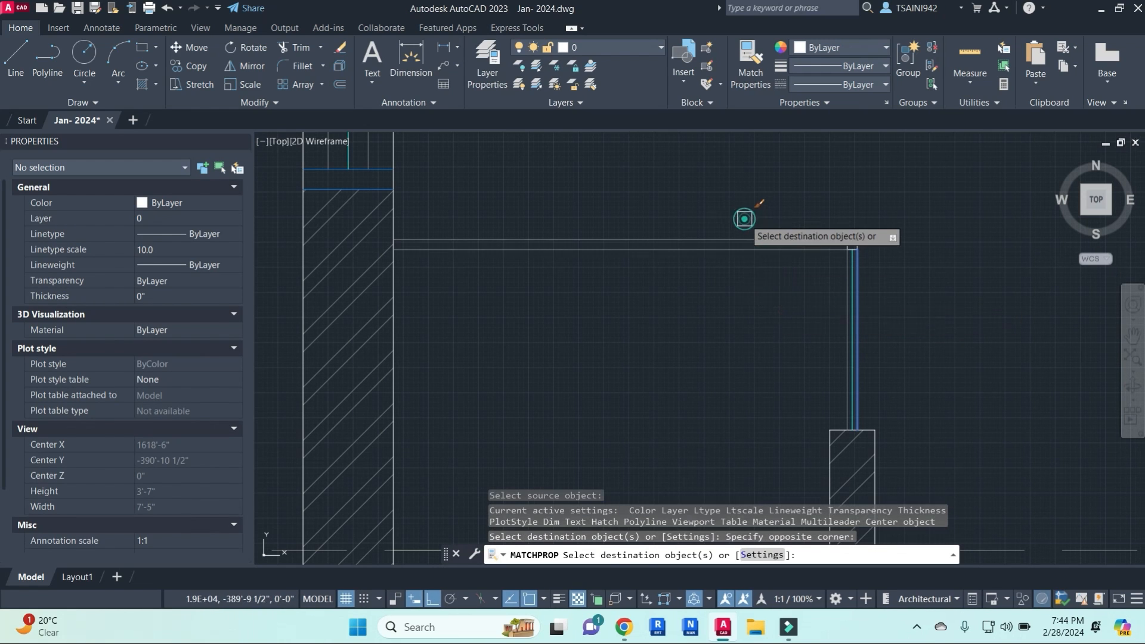
pyautogui.moveTo(901, 260); pyautogui.dragTo(867, 256, button='middle')
pyautogui.press('Escape')
pyautogui.press('Escape')
pyautogui.press('Escape')
# - Draw a horizontal line from the parapet's upper inner corner to the wall face
pyautogui.scroll(-3, 665, 301)
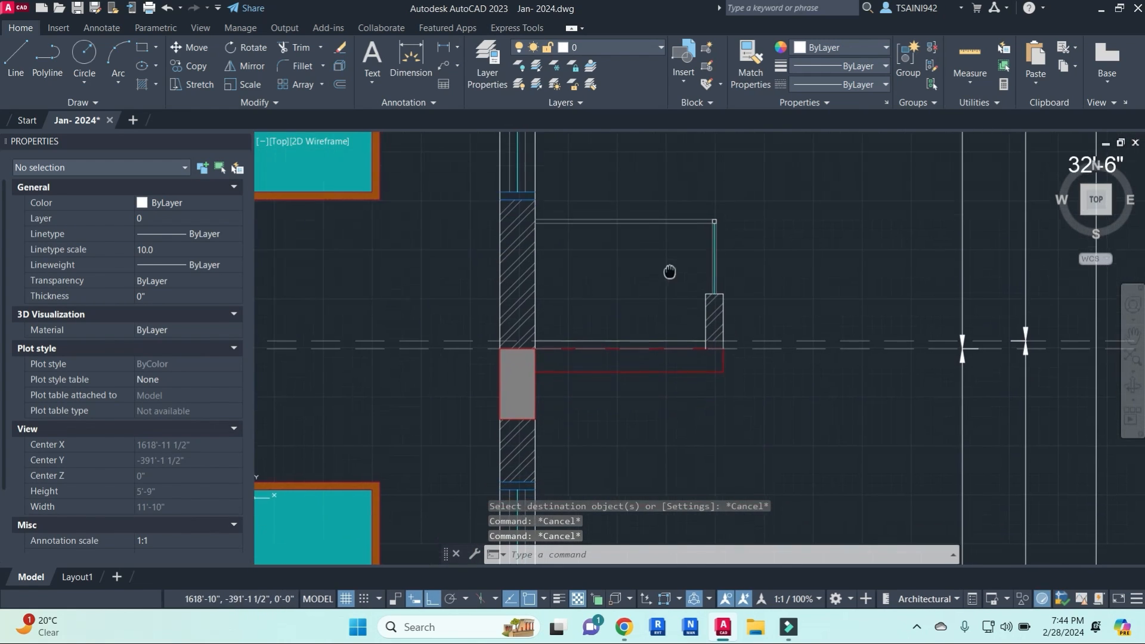
pyautogui.scroll(2, 702, 305)
pyautogui.write('l')
pyautogui.press('Return')
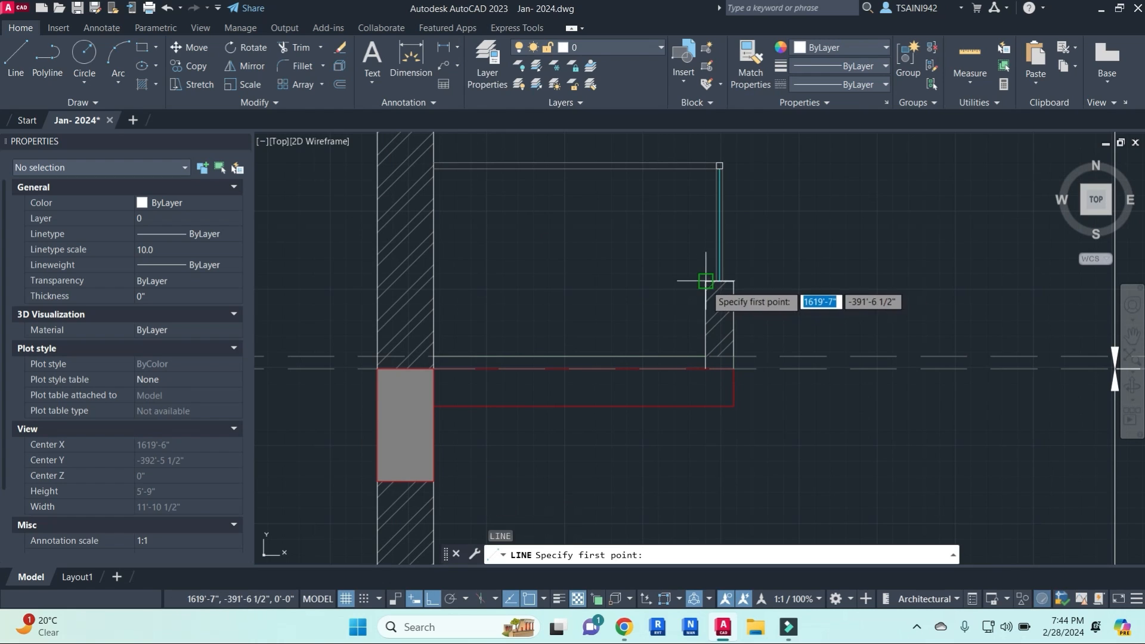
pyautogui.click(706, 281)
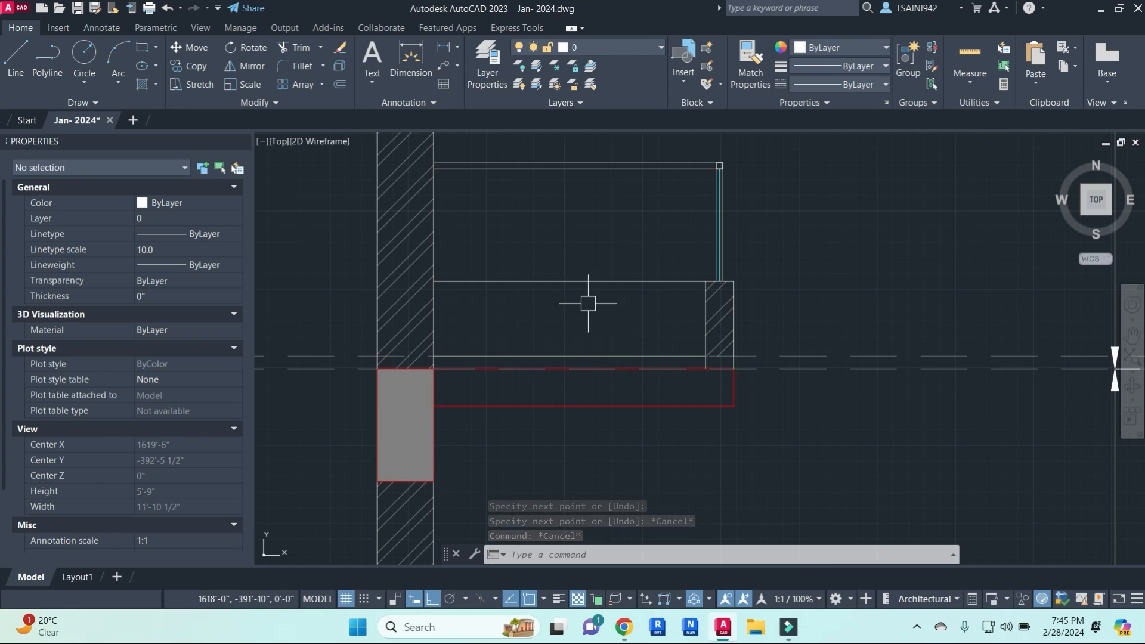
pyautogui.scroll(-5, 588, 303)
pyautogui.scroll(3, 579, 340)
pyautogui.press('Escape')
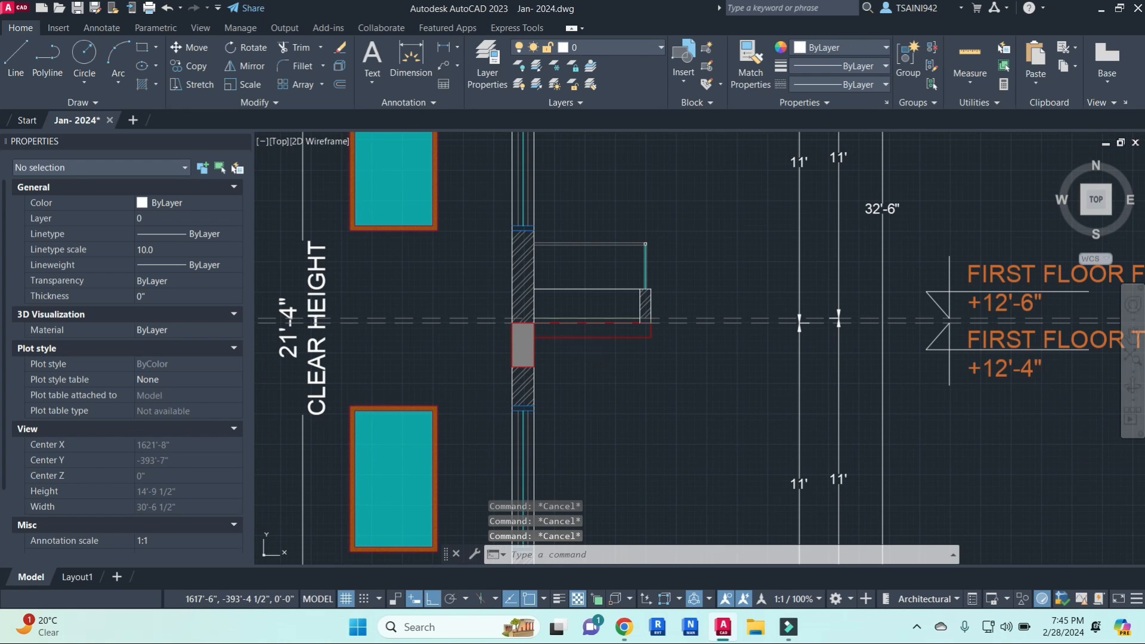
# - Hatch the interior of the projecting first-floor slab
pyautogui.write('h')
pyautogui.press('Return')
pyautogui.click(575, 330)
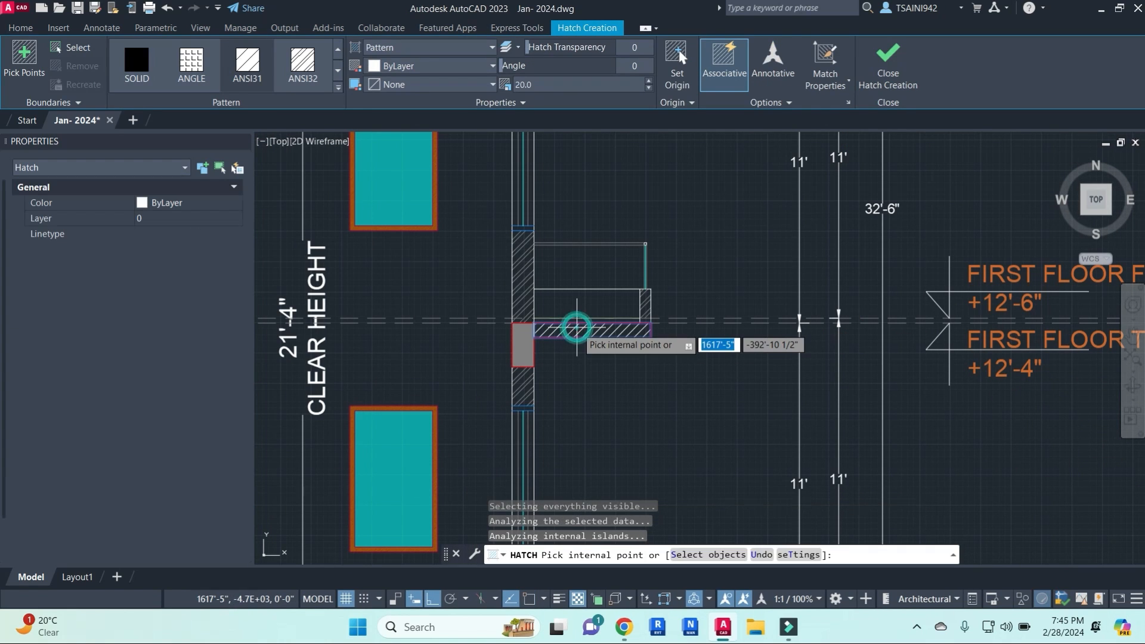
pyautogui.rightClick(642, 346)
pyautogui.click(667, 347)
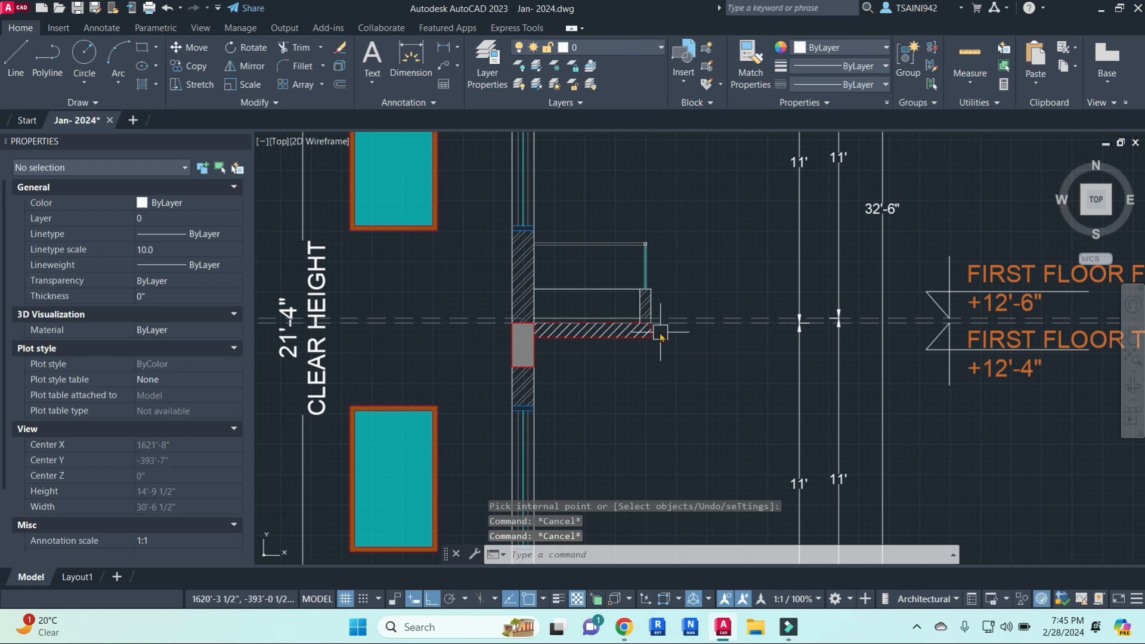
pyautogui.write('a')
pyautogui.press('Return')
pyautogui.scroll(-4, 596, 346)
pyautogui.scroll(6, 506, 334)
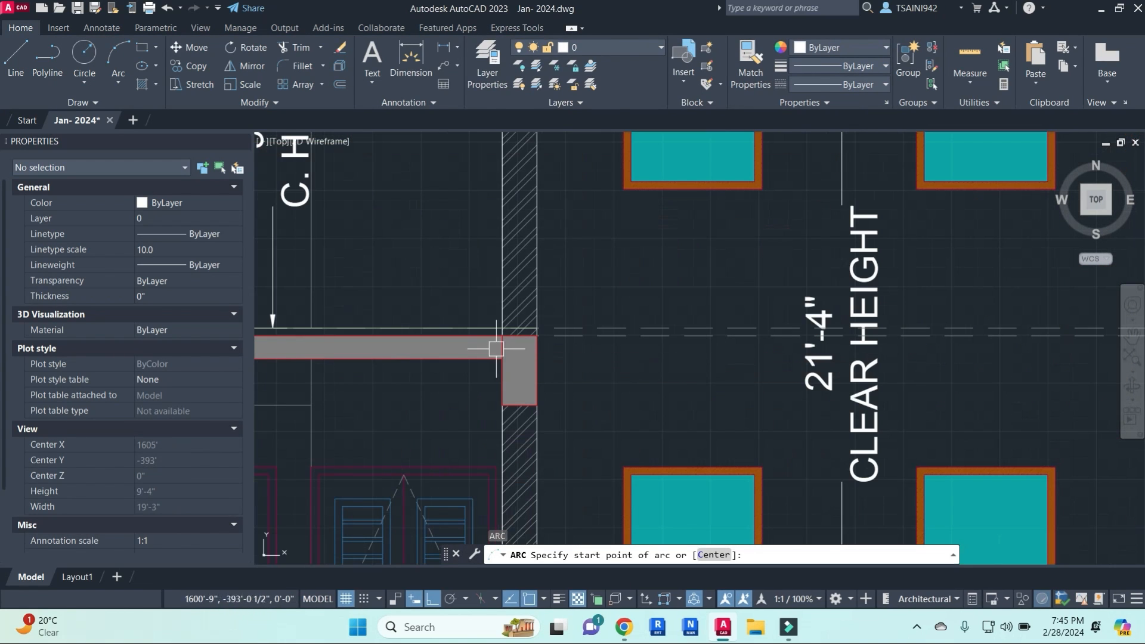
pyautogui.press('Escape')
# - Match the existing first-floor slab's solid gray hatch properties to the hatch of the projecting slab
pyautogui.write('ma')
pyautogui.press('Return')
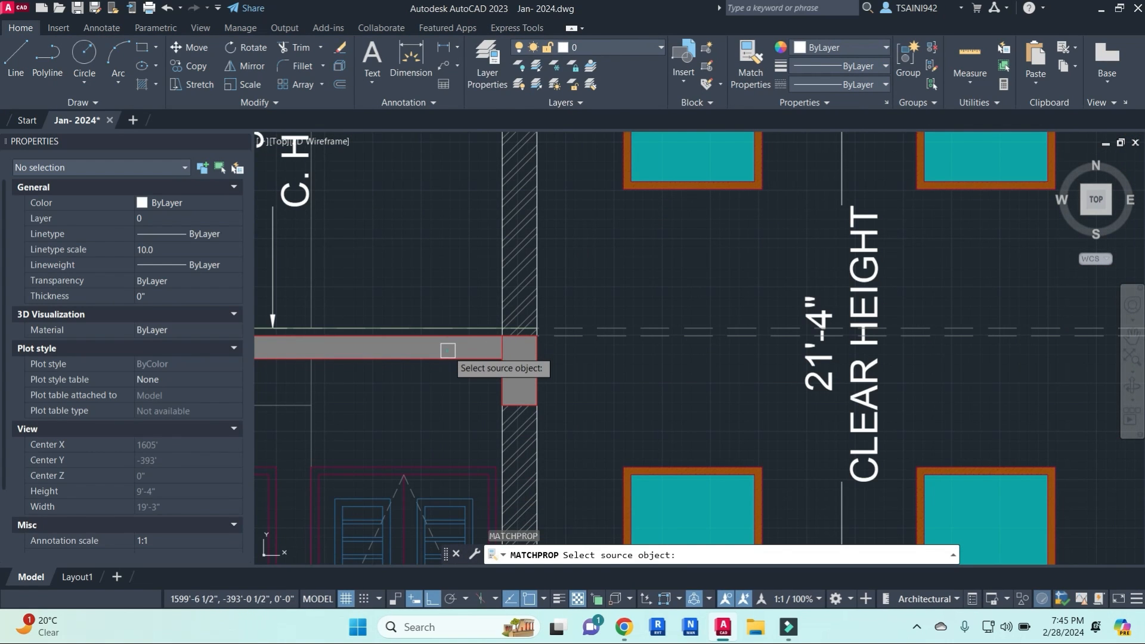
pyautogui.click(459, 349)
pyautogui.scroll(-4, 757, 352)
pyautogui.scroll(6, 734, 363)
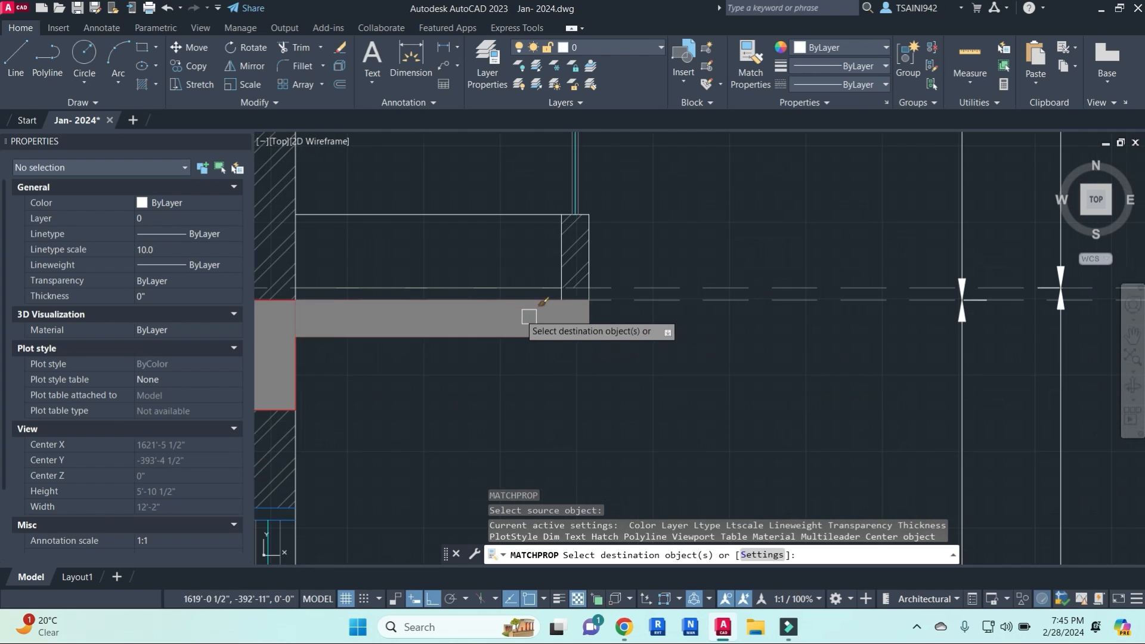
pyautogui.scroll(-2, 596, 311)
pyautogui.scroll(-1, 606, 328)
pyautogui.moveTo(611, 337); pyautogui.dragTo(716, 379, button='middle')
pyautogui.press('Escape')
pyautogui.press('Escape')
# - Copy the projecting first-floor slab, parapet, railing and floor finish straight up 11' to the second-floor slab level
pyautogui.moveTo(644, 311); pyautogui.dragTo(680, 382, button='middle')
pyautogui.scroll(5, 680, 383)
pyautogui.scroll(1, 622, 355)
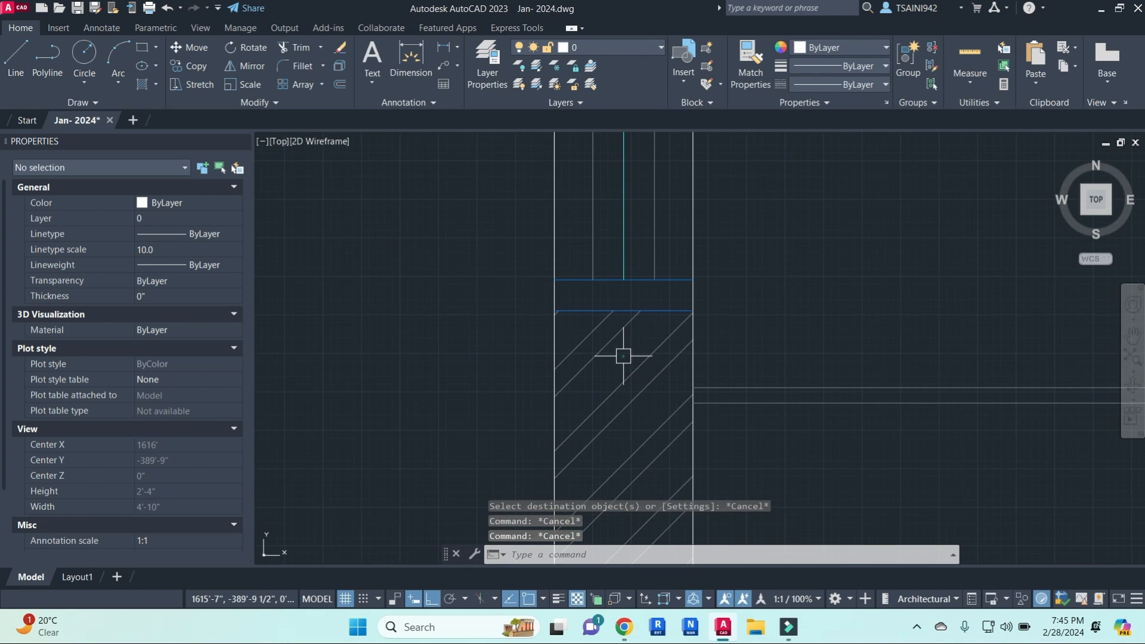
pyautogui.click(622, 355)
pyautogui.scroll(-3, 759, 386)
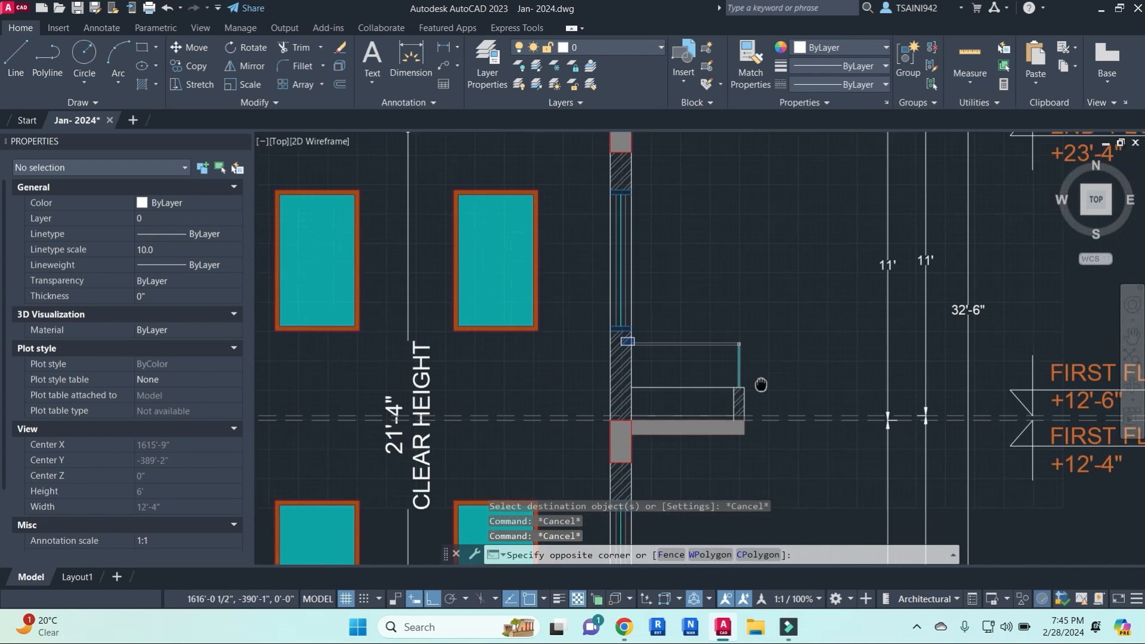
pyautogui.click(763, 435)
pyautogui.write('co')
pyautogui.press('Return')
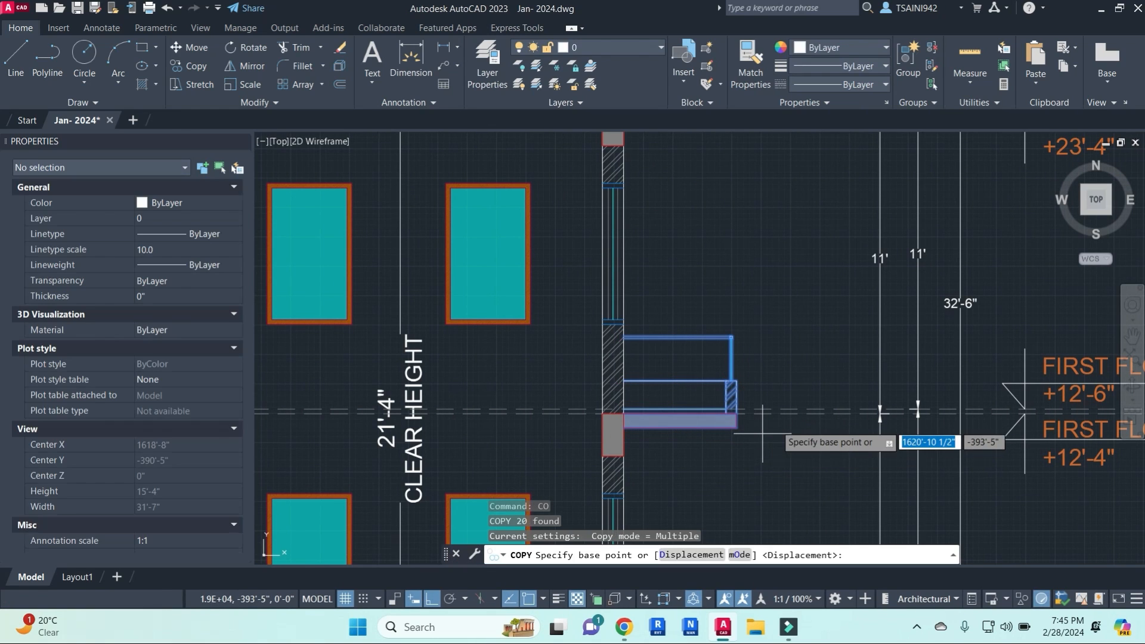
pyautogui.click(799, 415)
pyautogui.scroll(-2, 804, 358)
pyautogui.moveTo(802, 251); pyautogui.dragTo(801, 361, button='middle')
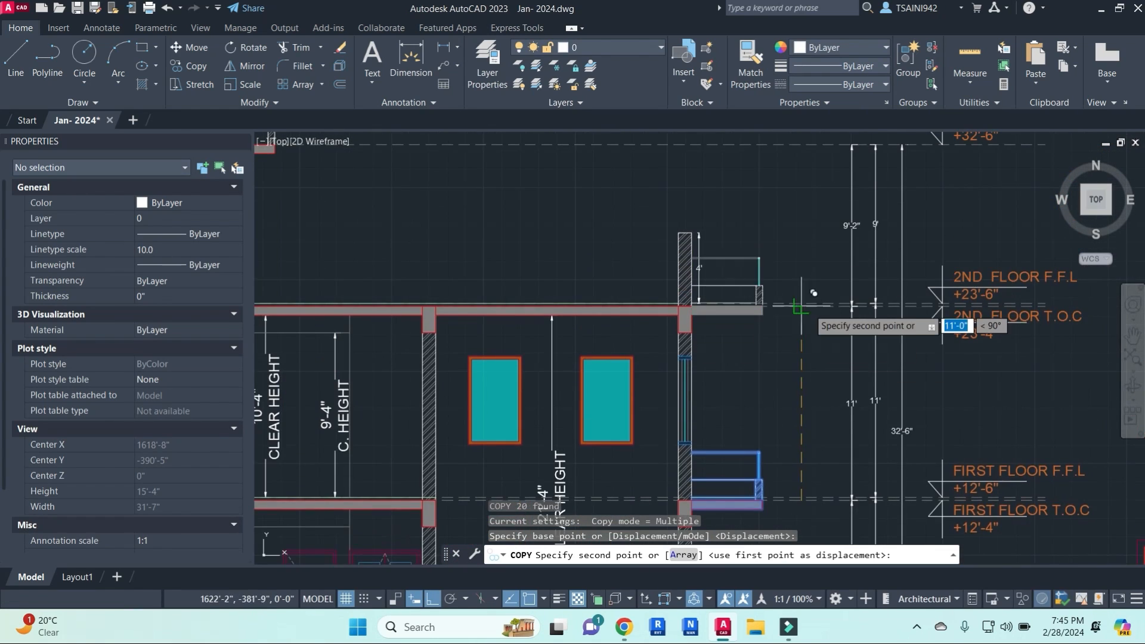
pyautogui.scroll(6, 804, 305)
pyautogui.moveTo(796, 299)
pyautogui.mouseDown(button='middle')
pyautogui.moveTo(790, 330)
pyautogui.moveTo(776, 297)
pyautogui.mouseUp(button='middle')
pyautogui.click(776, 297)
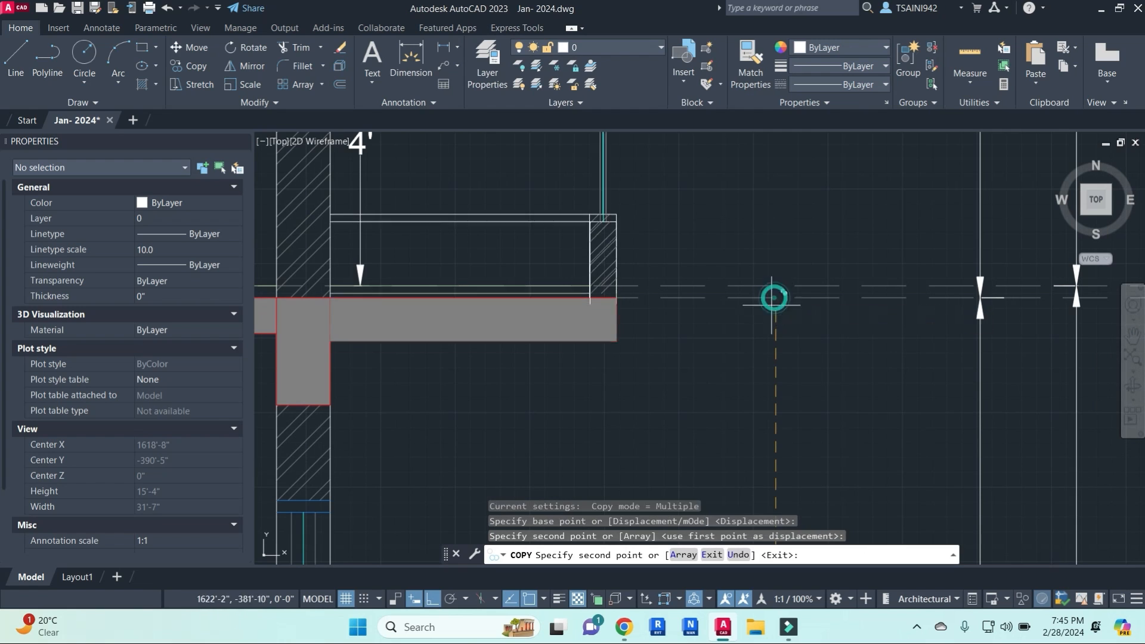
pyautogui.press('Escape')
pyautogui.press('Escape')
pyautogui.press('Escape')
# - Erase the hatch and top line of the parapet wall standing above the second-floor slab at the exterior wall
pyautogui.scroll(-2, 772, 297)
pyautogui.scroll(1, 715, 271)
pyautogui.click(705, 253)
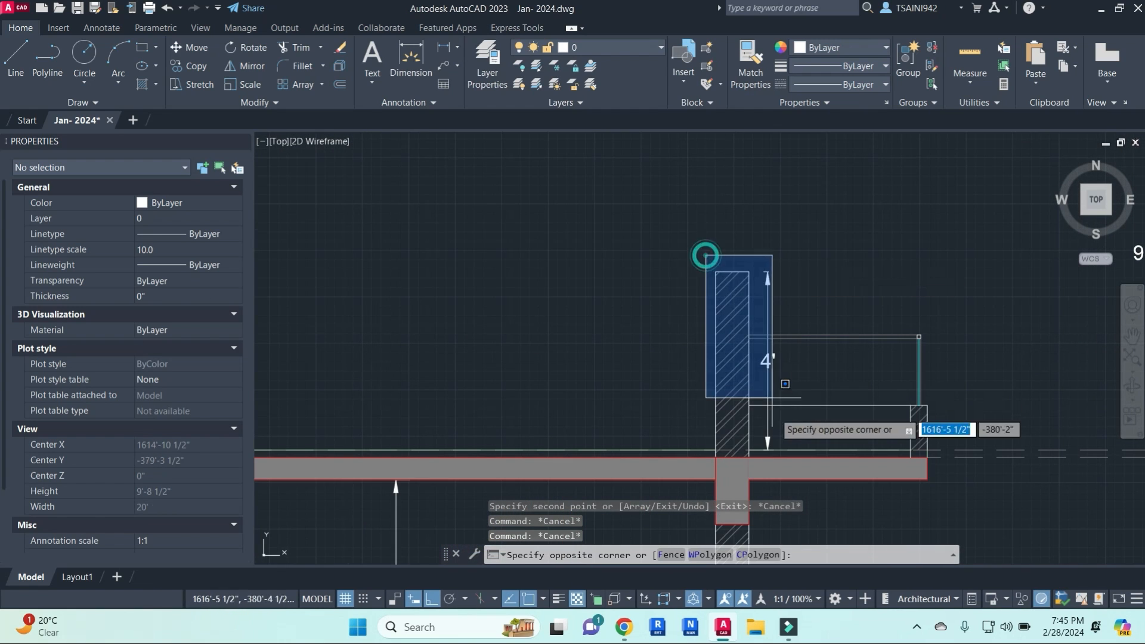
pyautogui.click(766, 478)
pyautogui.write('e')
pyautogui.press('Return')
pyautogui.scroll(-1, 759, 440)
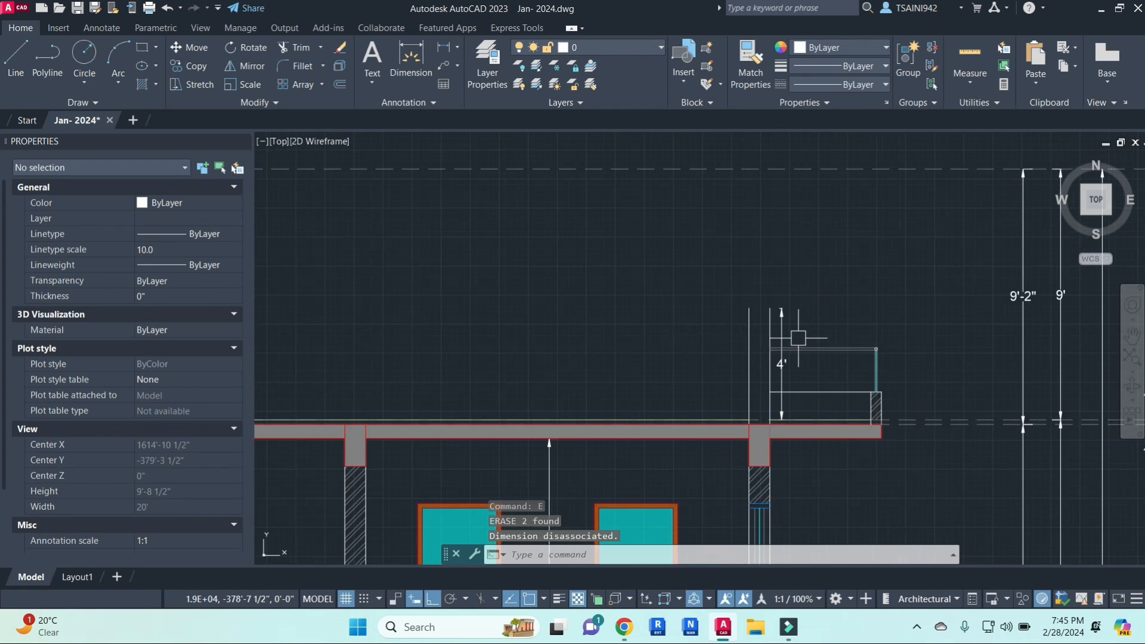
pyautogui.scroll(1, 768, 333)
pyautogui.press('Escape')
pyautogui.click(767, 331)
pyautogui.press('Escape')
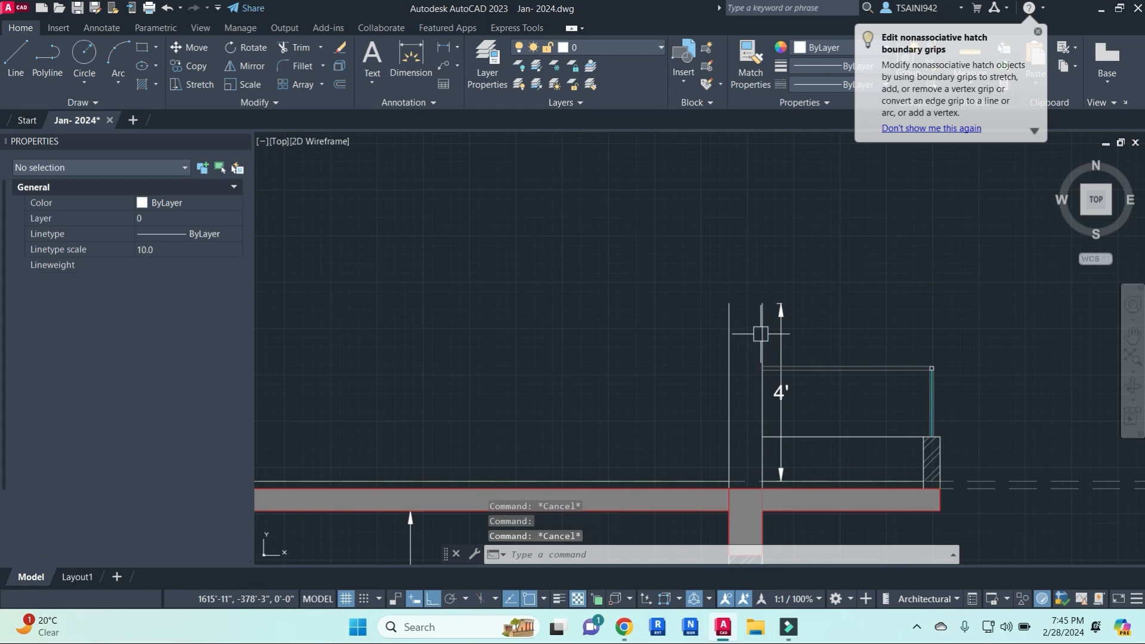
pyautogui.write('tr')
pyautogui.press('Return')
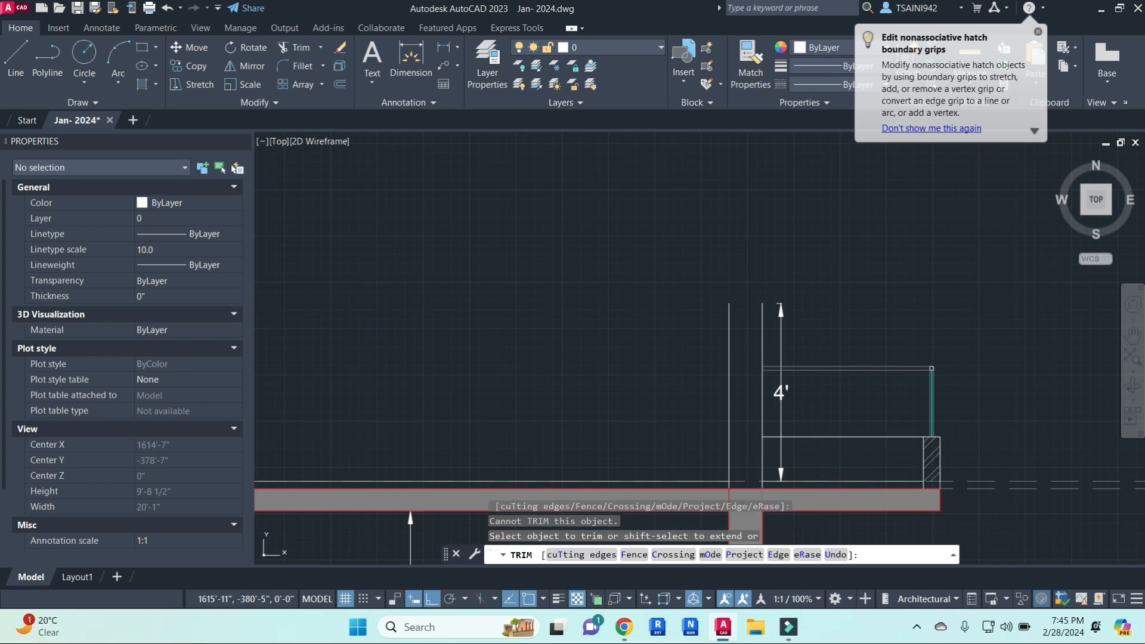
pyautogui.press('Escape')
# - Trim the outer wall line above the second floor, using the projecting slab's underside as the cutting edge
pyautogui.moveTo(766, 343); pyautogui.dragTo(745, 254, button='middle')
pyautogui.write('tr')
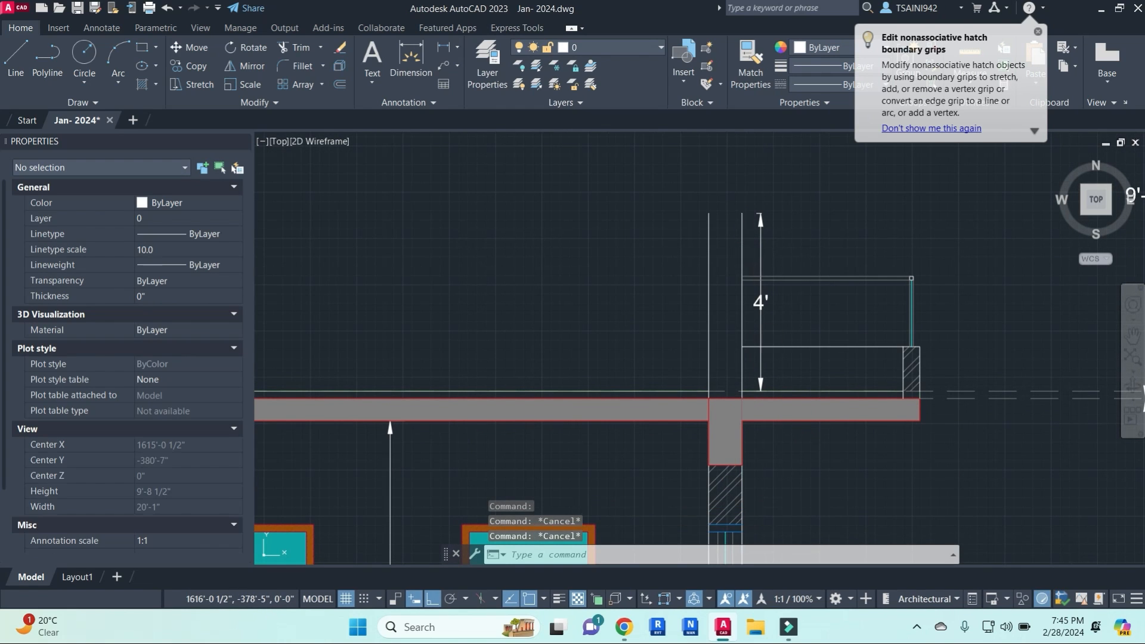
pyautogui.press('Return')
pyautogui.click(760, 422)
pyautogui.press('Return')
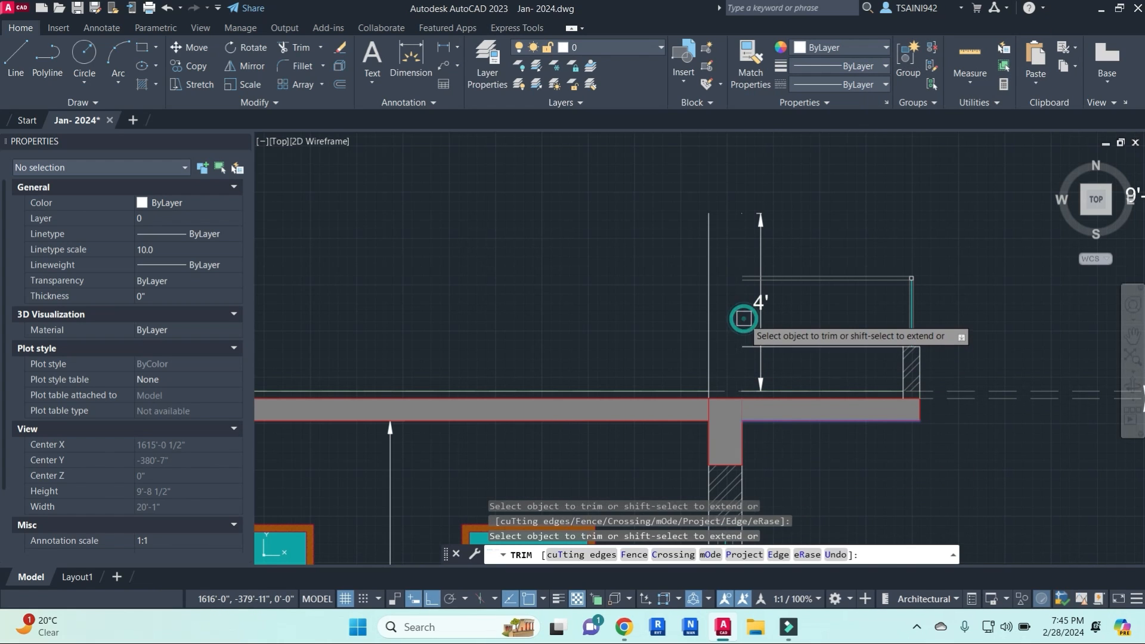
pyautogui.press('Escape')
# - Trim the remaining inner wall line above the second floor, using the main slab's underside as the cutting edge
pyautogui.press('Return')
pyautogui.click(695, 421)
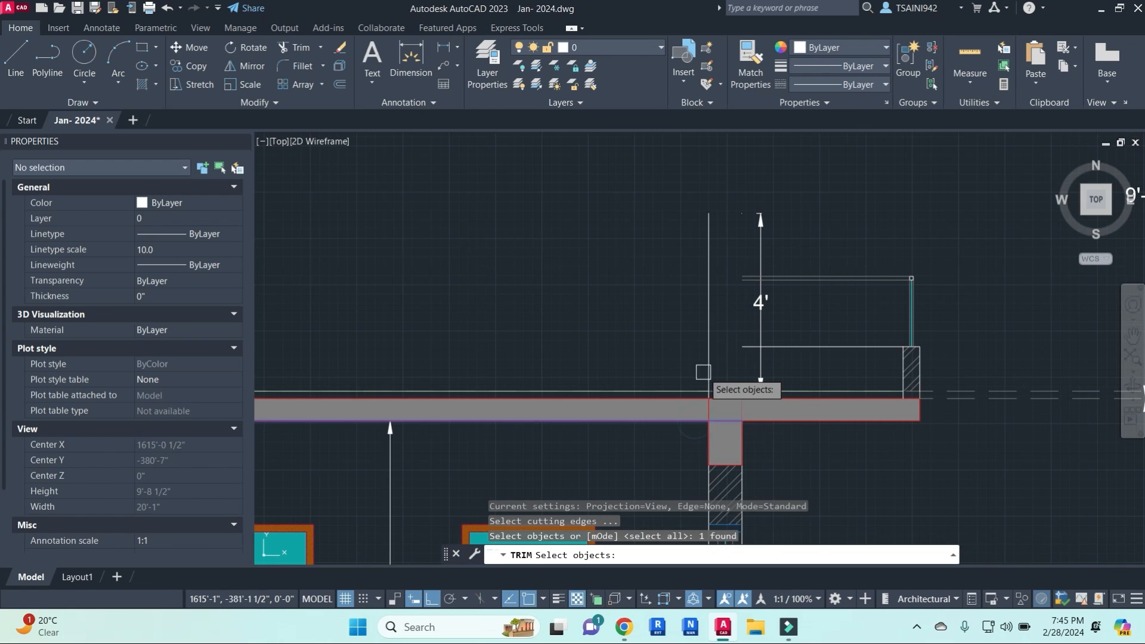
pyautogui.press('Return')
pyautogui.click(709, 320)
pyautogui.scroll(-6, 704, 295)
pyautogui.press('Escape')
pyautogui.press('Escape')
pyautogui.press('Escape')
pyautogui.press('Escape')
pyautogui.scroll(5, 713, 293)
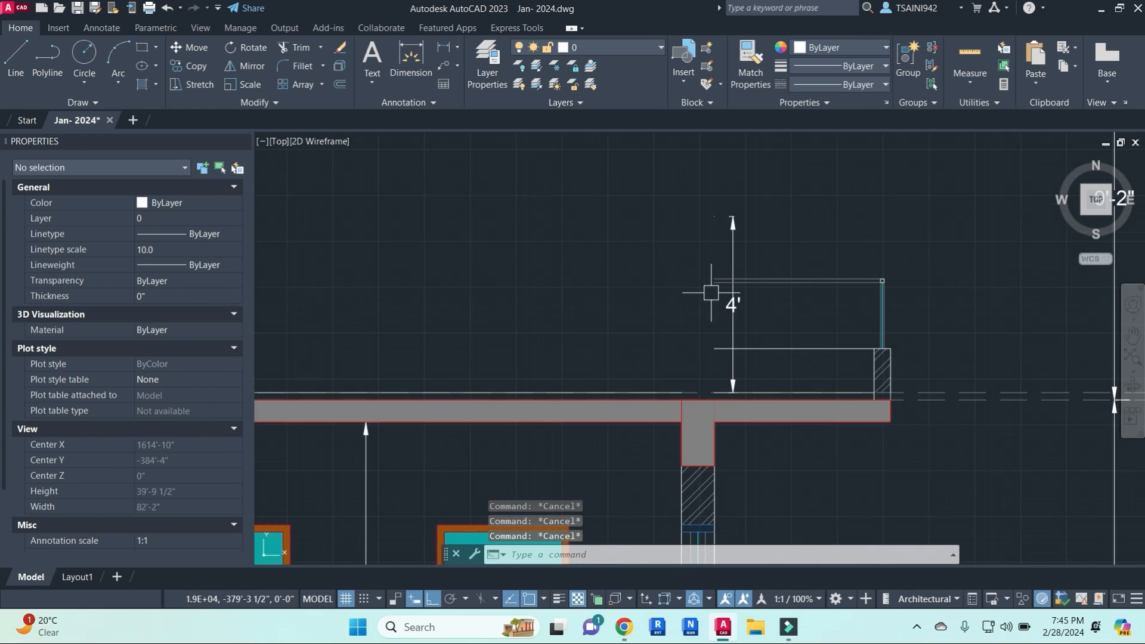
pyautogui.write('o')
pyautogui.press('Return')
pyautogui.click(715, 280)
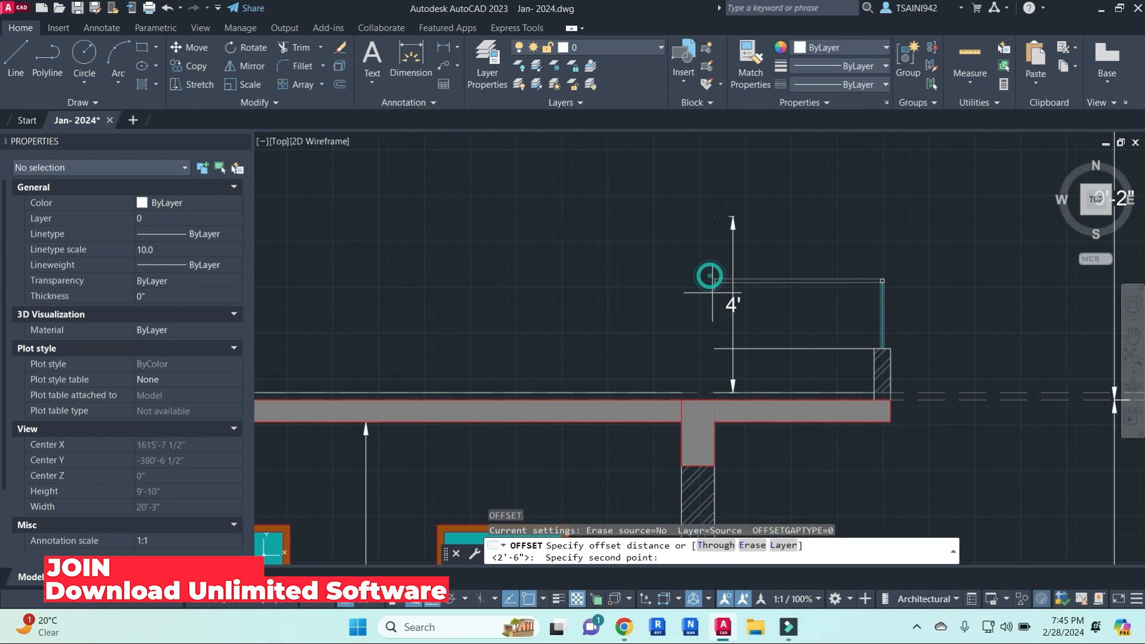
pyautogui.click(714, 400)
pyautogui.press('Escape')
pyautogui.press('Escape')
pyautogui.press('Escape')
pyautogui.press('Escape')
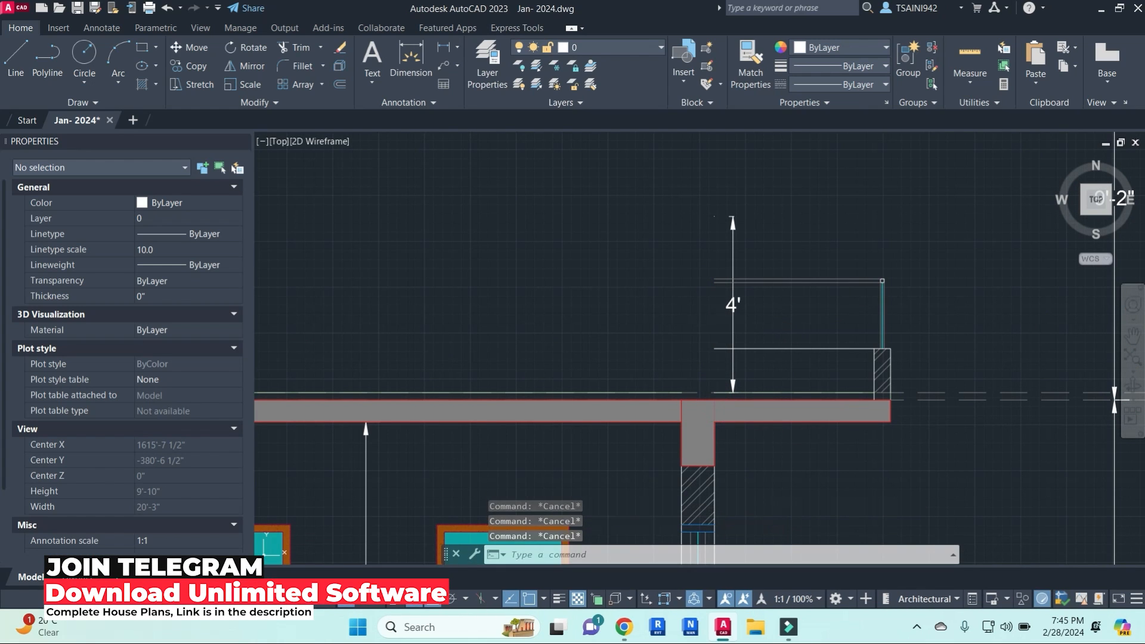
# - Draw a vertical line from the inner end of the second-floor handrail down to the floor finish
pyautogui.write('l')
pyautogui.press('Return')
pyautogui.click(714, 280)
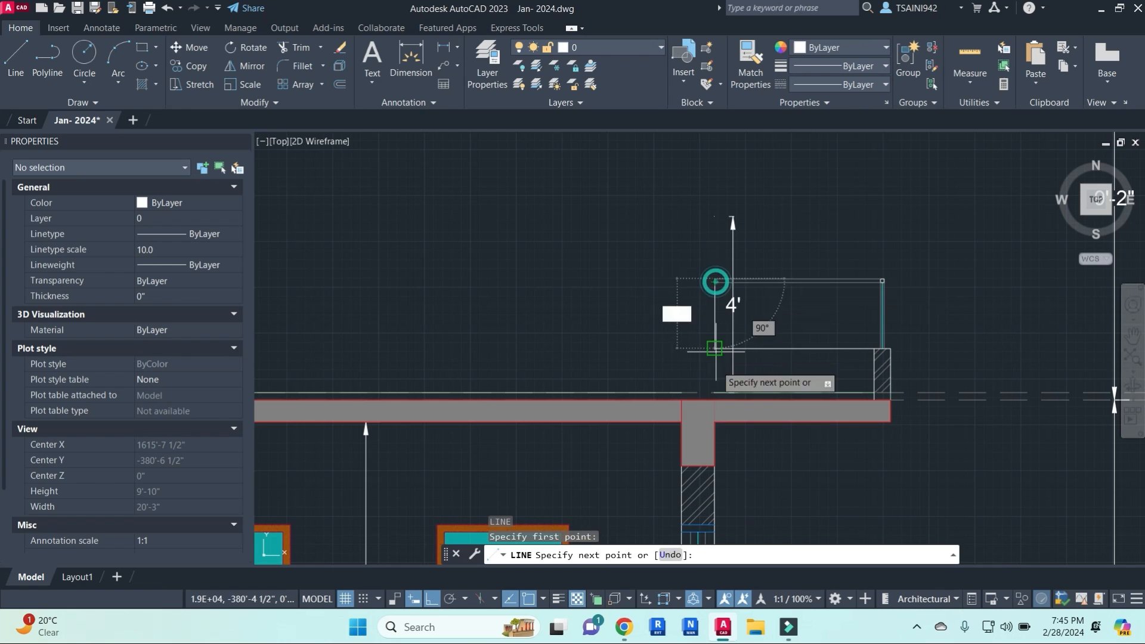
pyautogui.click(714, 394)
pyautogui.press('Escape')
pyautogui.press('Escape')
# - Draw a horizontal line about 26'-7 1/2" long from the handrail's inner end to the upper stair-room wall face
pyautogui.write('l')
pyautogui.press('Return')
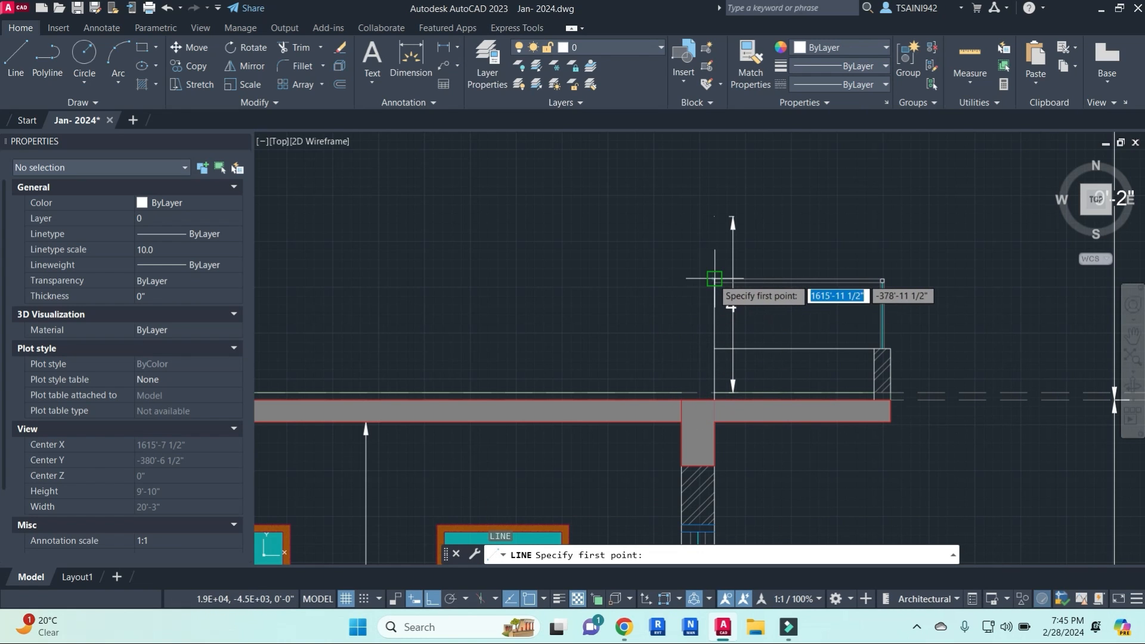
pyautogui.click(715, 278)
pyautogui.scroll(-2, 582, 271)
pyautogui.moveTo(291, 263); pyautogui.dragTo(749, 281, button='middle')
pyautogui.scroll(-2, 504, 265)
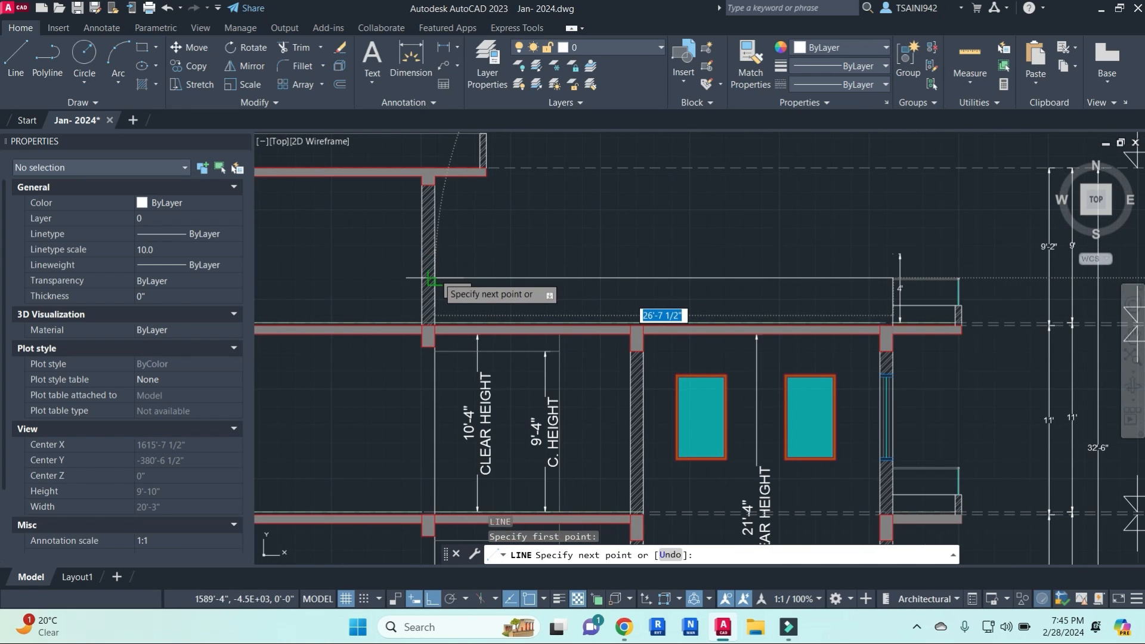
pyautogui.press('Escape')
# - Examine the floor plan around the staircase and dining area, and compare it with the upper and lower parts of the section
pyautogui.scroll(-3, 792, 245)
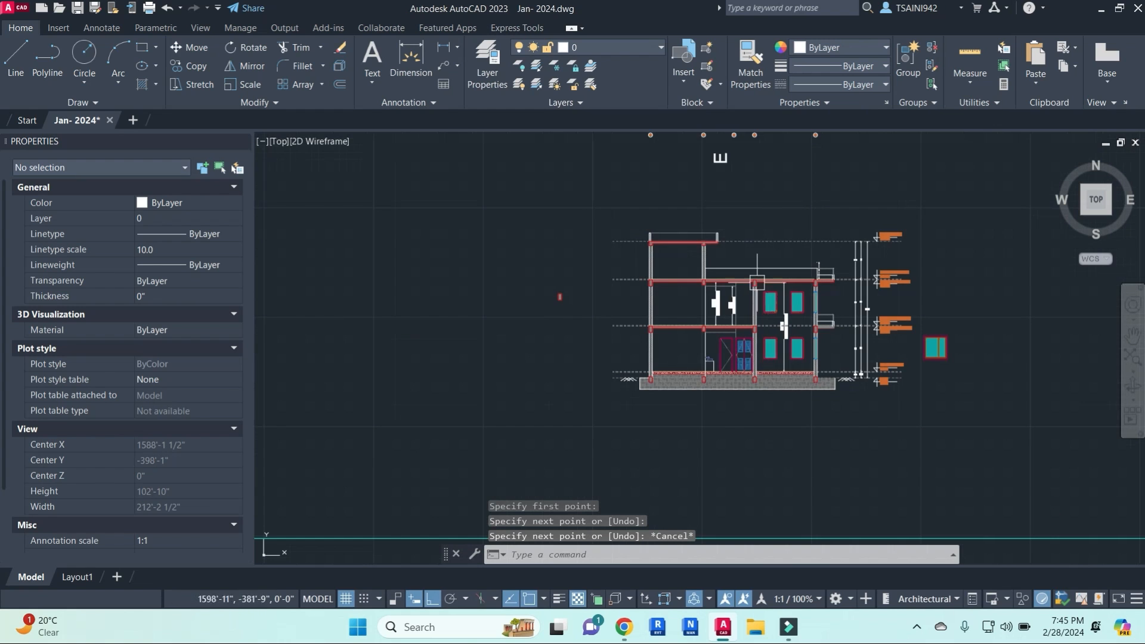
pyautogui.scroll(-3, 744, 277)
pyautogui.moveTo(653, 269); pyautogui.dragTo(833, 340, button='middle')
pyautogui.moveTo(334, 305); pyautogui.dragTo(539, 307, button='middle')
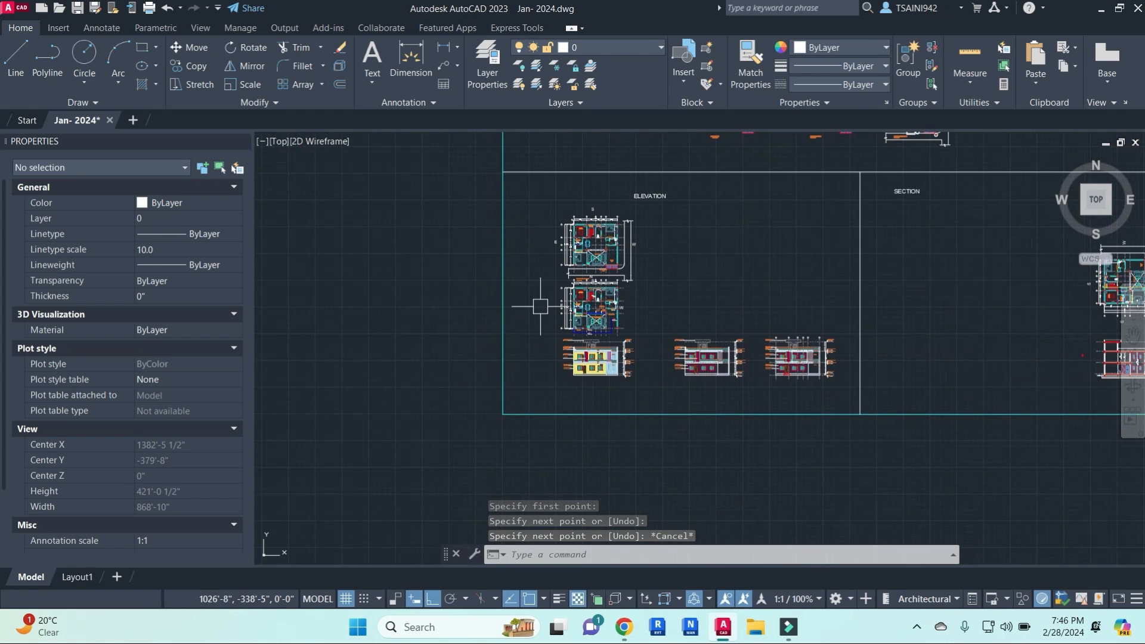
pyautogui.moveTo(738, 326); pyautogui.dragTo(665, 330, button='middle')
pyautogui.moveTo(1051, 344); pyautogui.dragTo(749, 348, button='middle')
pyautogui.scroll(5, 758, 294)
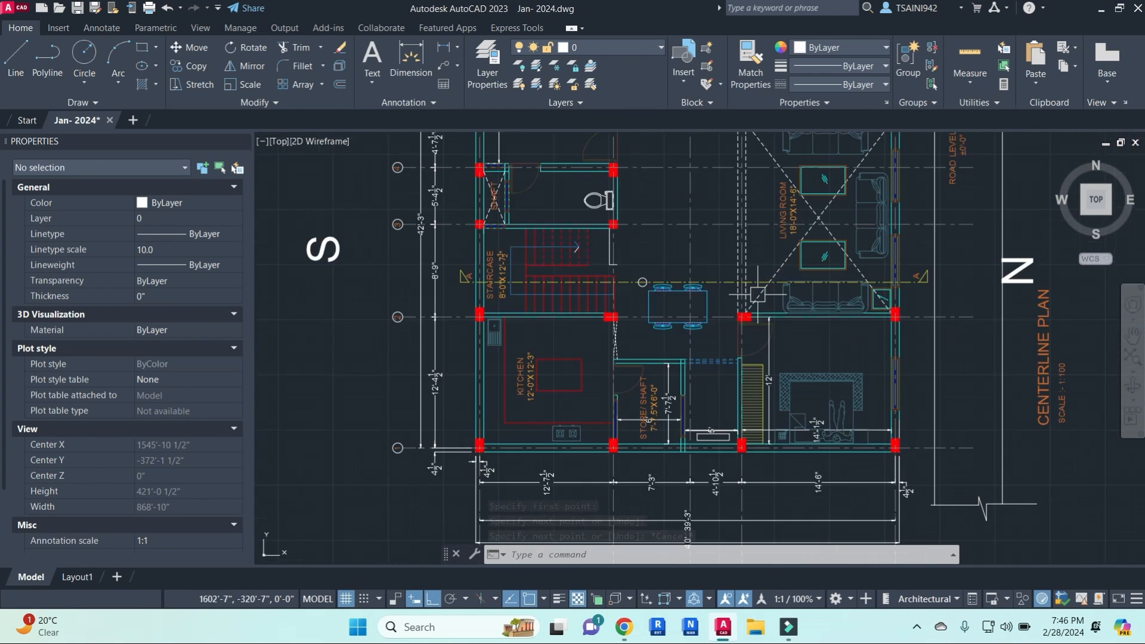
pyautogui.scroll(4, 632, 264)
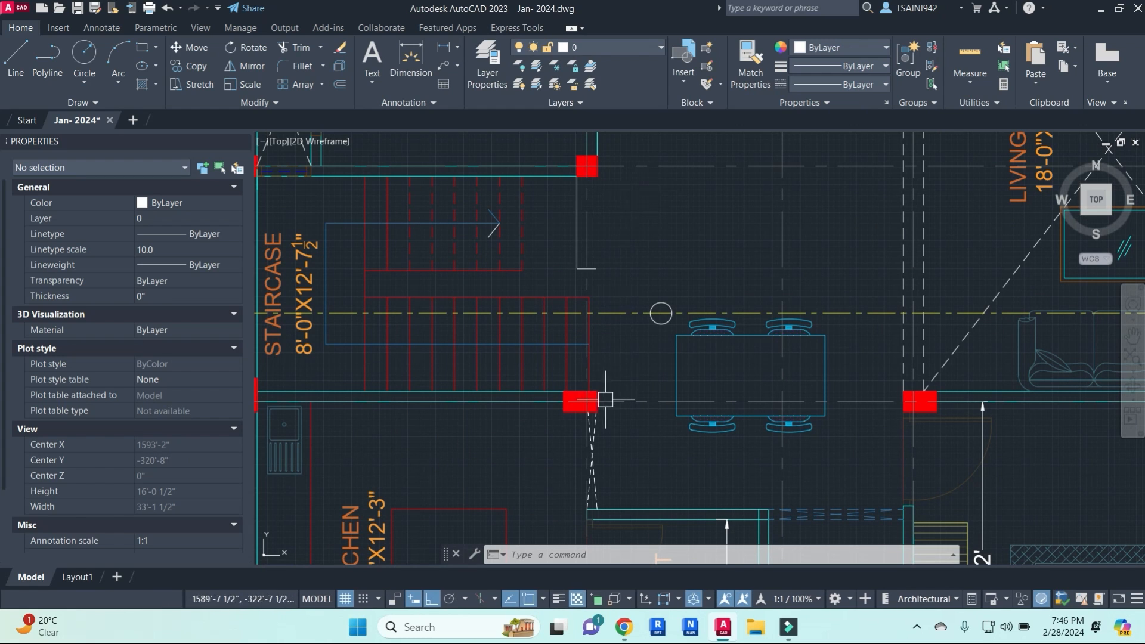
pyautogui.scroll(-8, 606, 399)
pyautogui.moveTo(760, 381); pyautogui.dragTo(759, 271, button='middle')
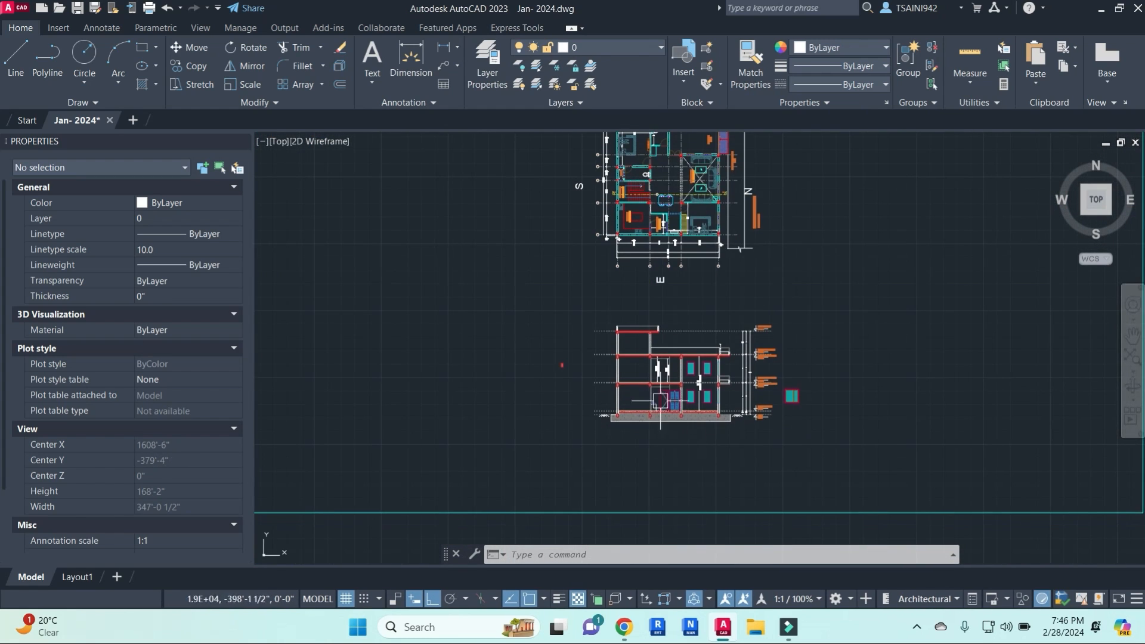
pyautogui.scroll(6, 638, 346)
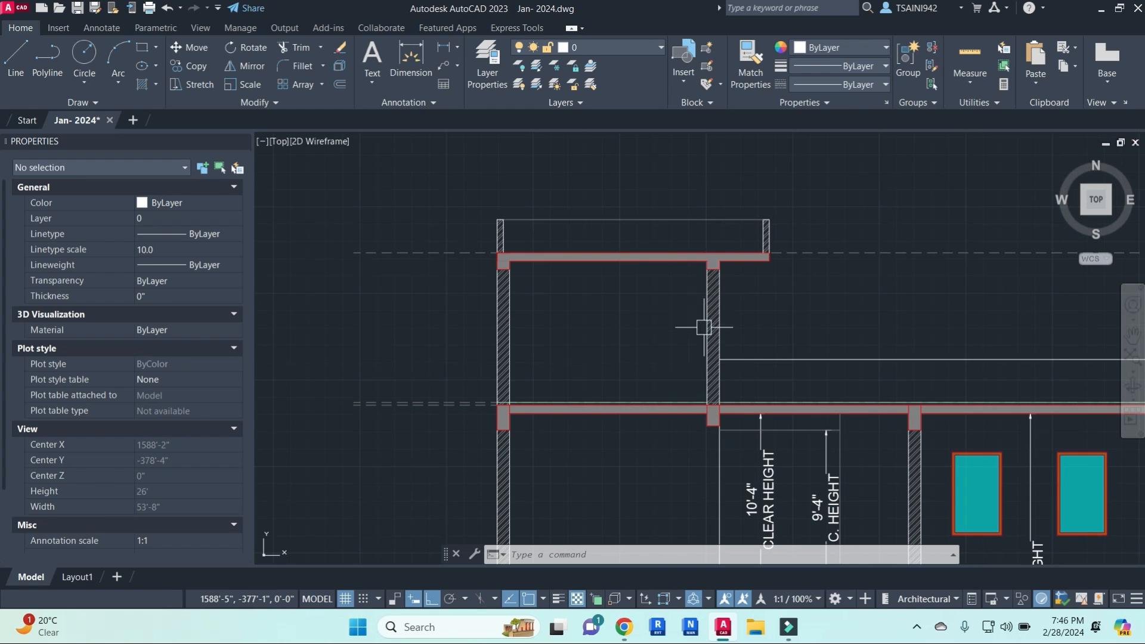
pyautogui.scroll(-4, 707, 332)
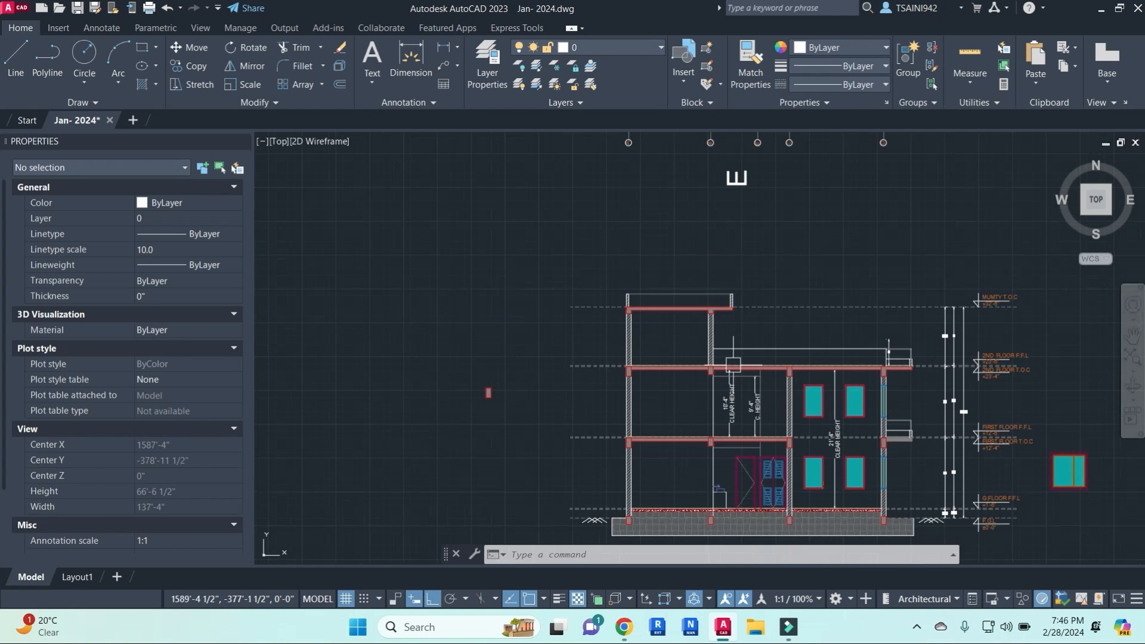
pyautogui.moveTo(774, 388); pyautogui.dragTo(673, 253, button='middle')
pyautogui.scroll(4, 825, 280)
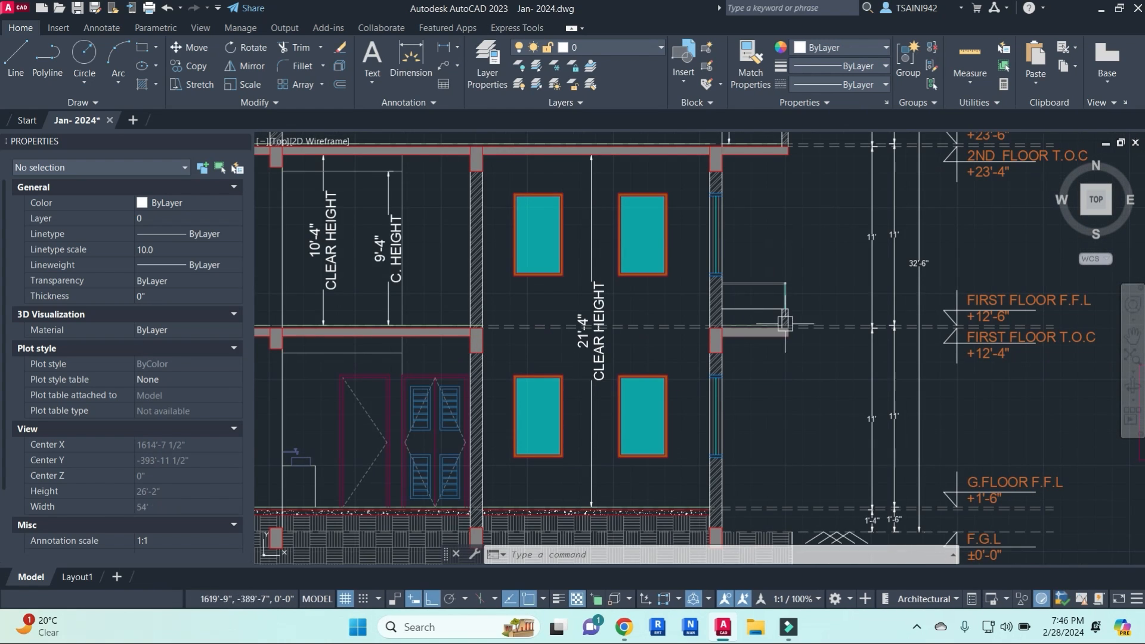
# - Draw a ramp outline sloping from the exterior wall at ground-floor finish level to ground level about 5'-2" out, and back to the wall
pyautogui.scroll(2, 768, 373)
pyautogui.press('Escape')
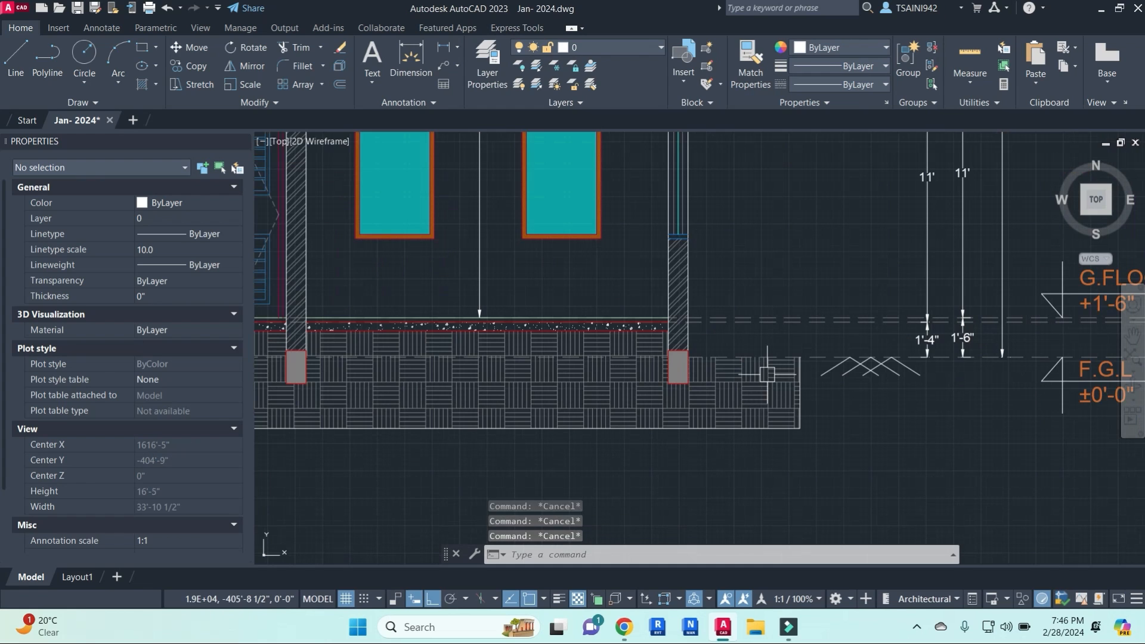
pyautogui.write('l')
pyautogui.press('Return')
pyautogui.click(687, 317)
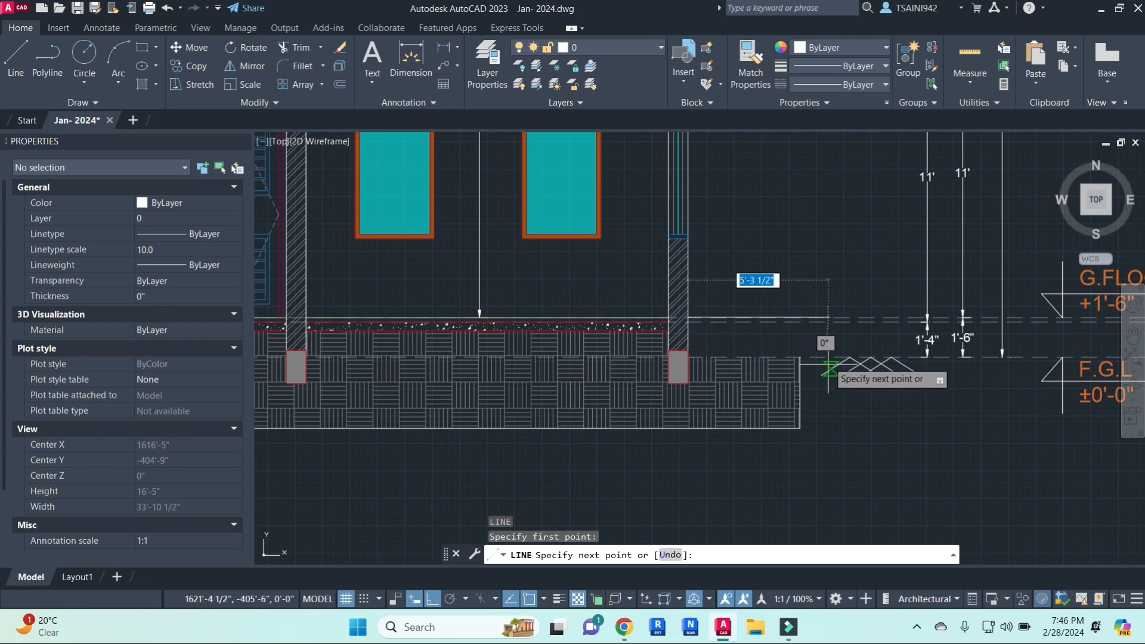
pyautogui.click(825, 357)
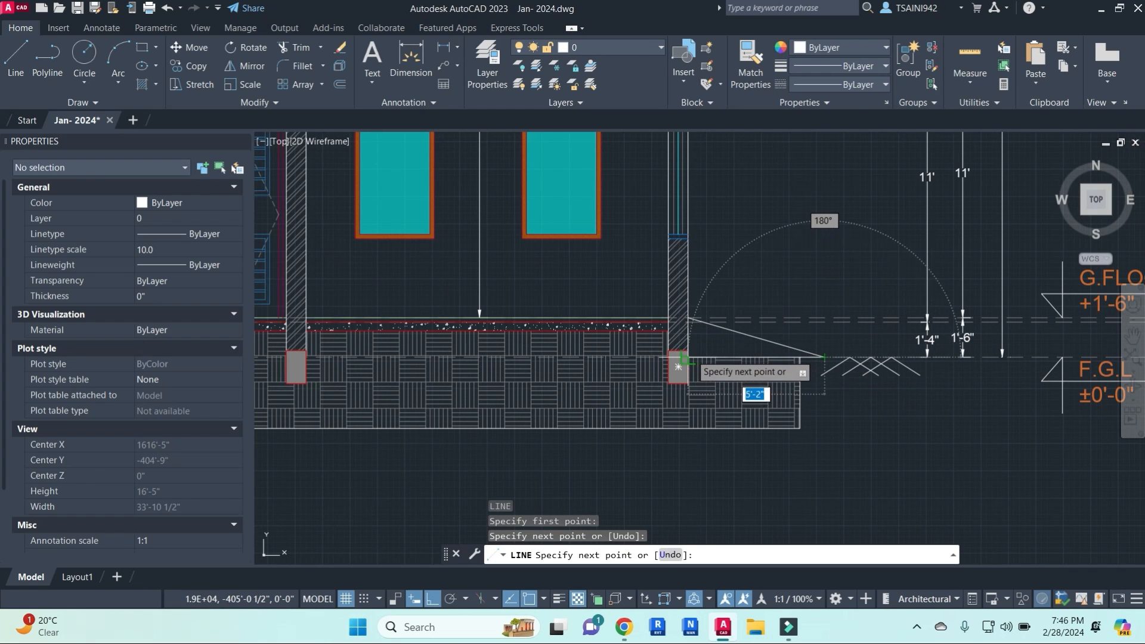
pyautogui.click(688, 357)
pyautogui.press('Escape')
pyautogui.press('Escape')
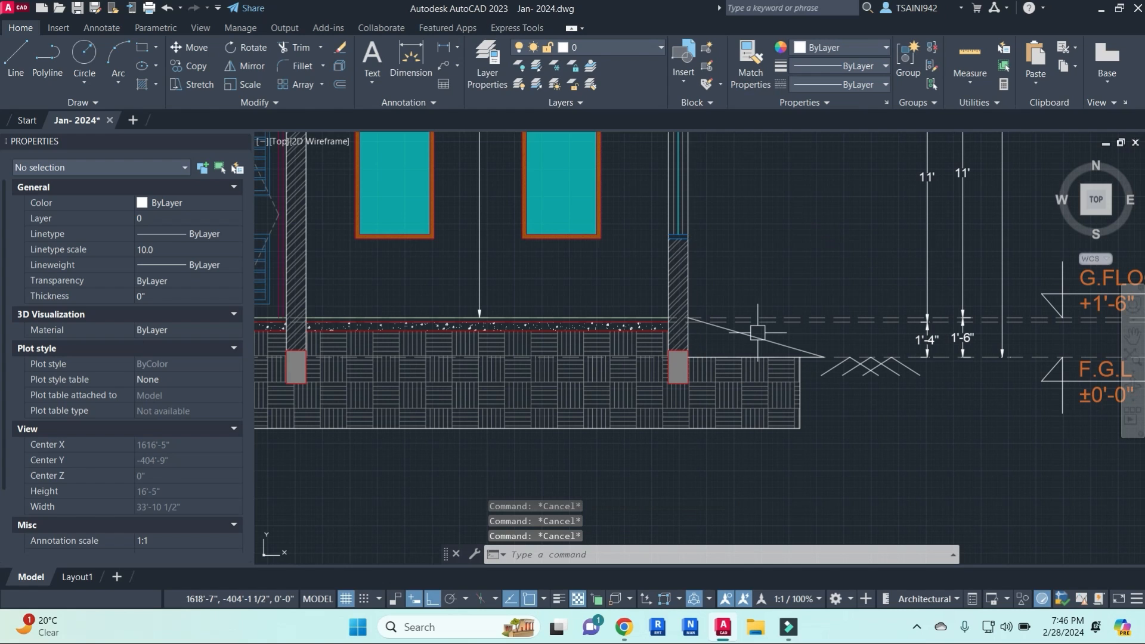
pyautogui.click(763, 344)
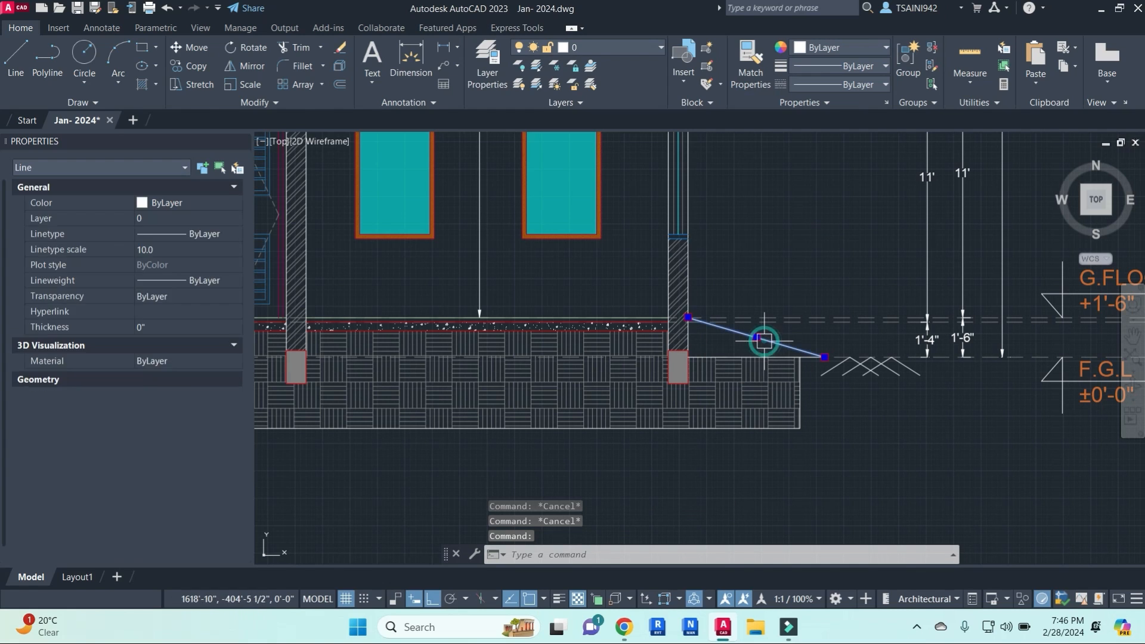
pyautogui.press('Escape')
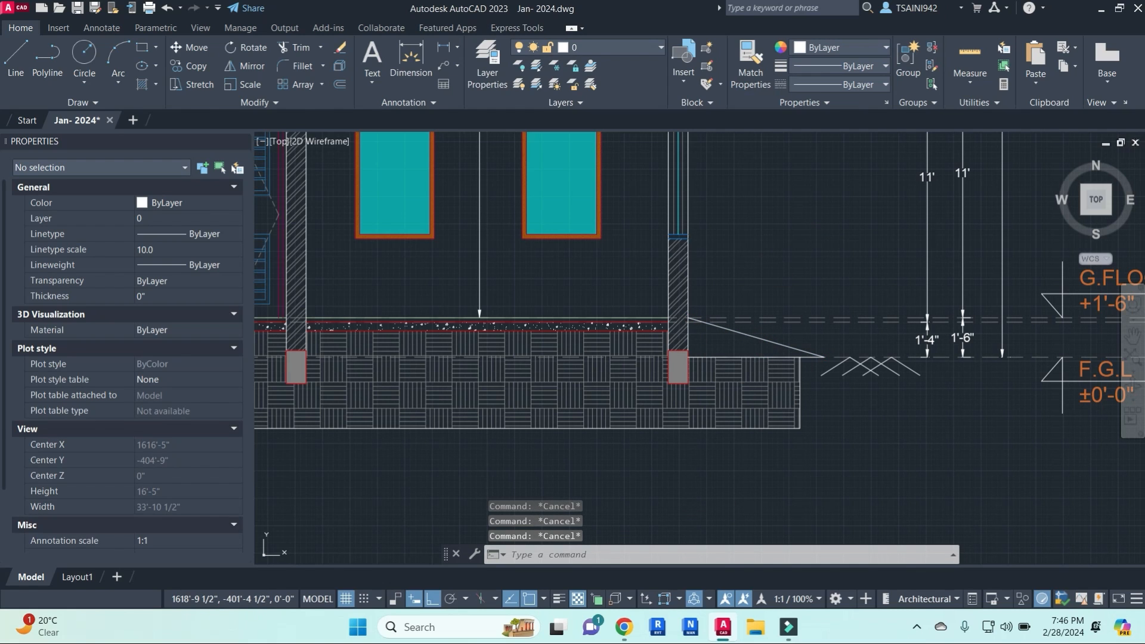
# - Hatch the triangular ramp area outside the exterior wall and set its hatch pattern to SOLID
pyautogui.write('h')
pyautogui.press('Return')
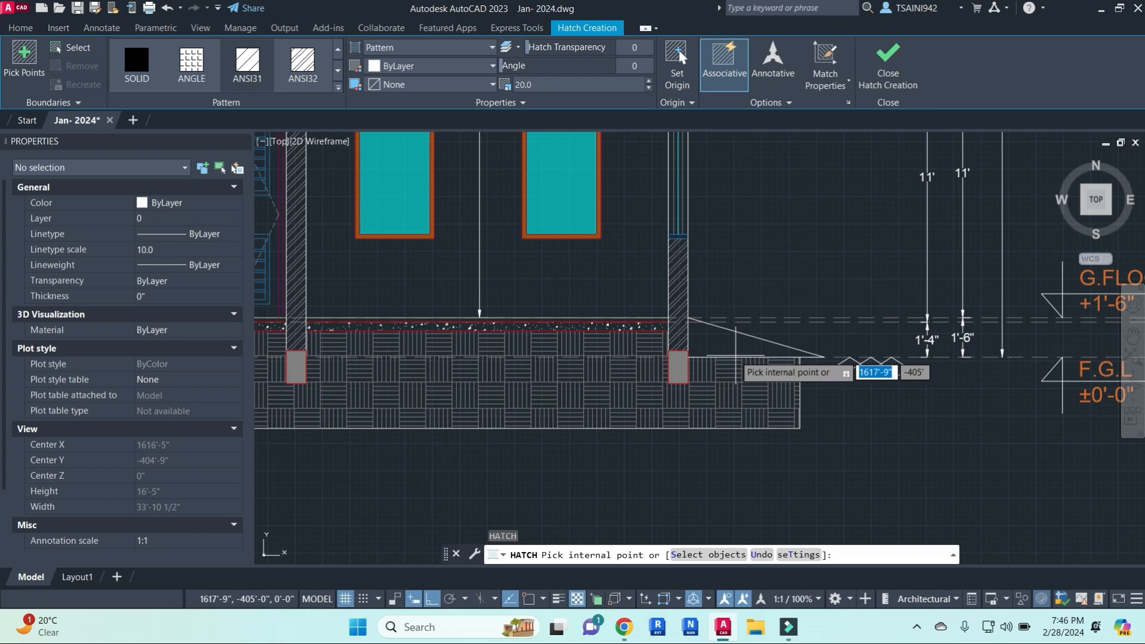
pyautogui.click(738, 349)
pyautogui.rightClick(809, 365)
pyautogui.click(810, 362)
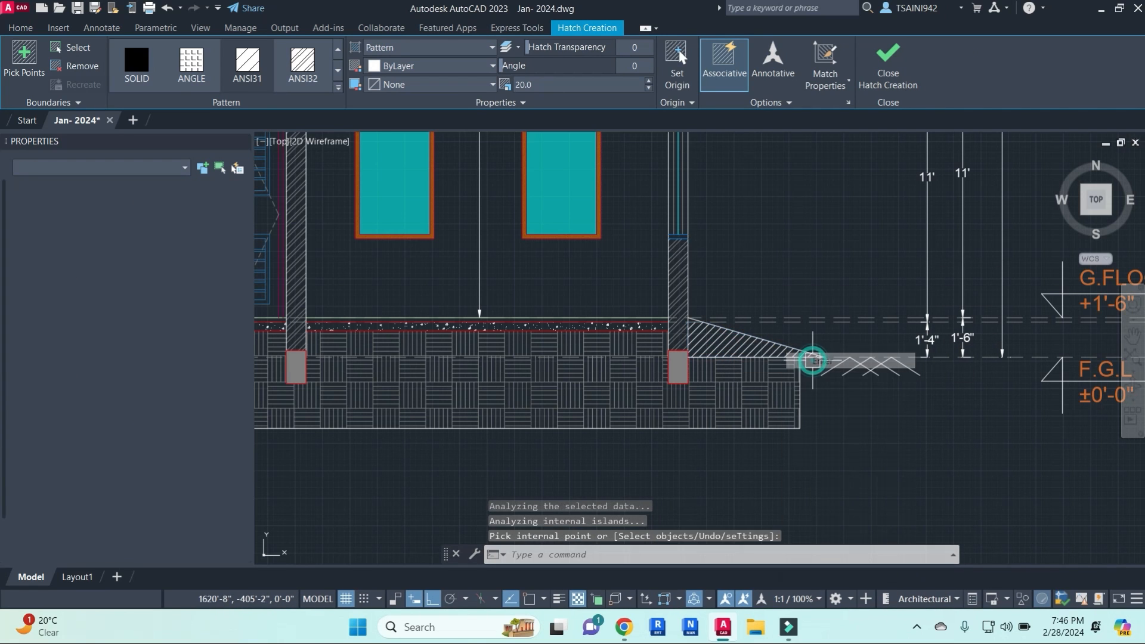
pyautogui.click(764, 337)
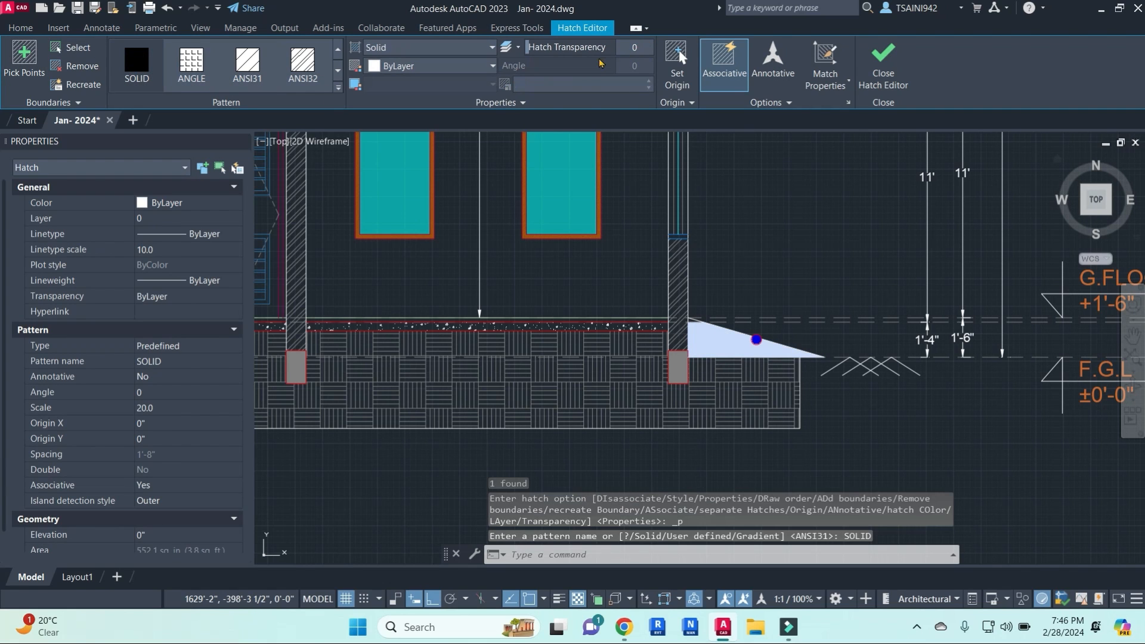
# - Set the ramp hatch's colour to 206,204,230 and finish editing the hatch
pyautogui.click(408, 67)
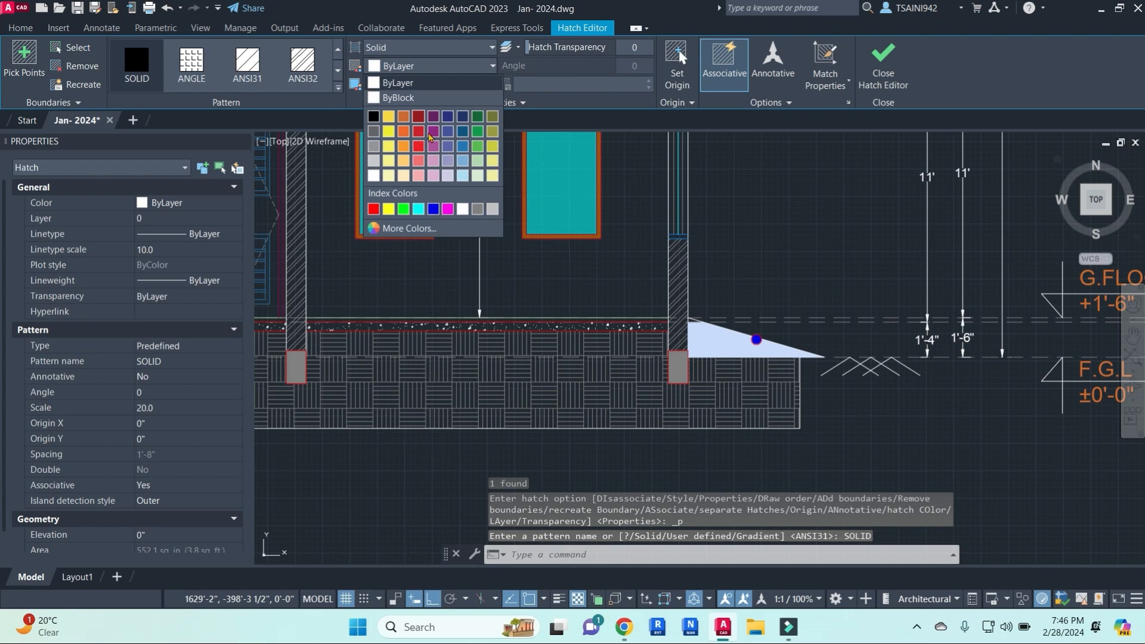
pyautogui.click(451, 178)
pyautogui.scroll(-5, 770, 263)
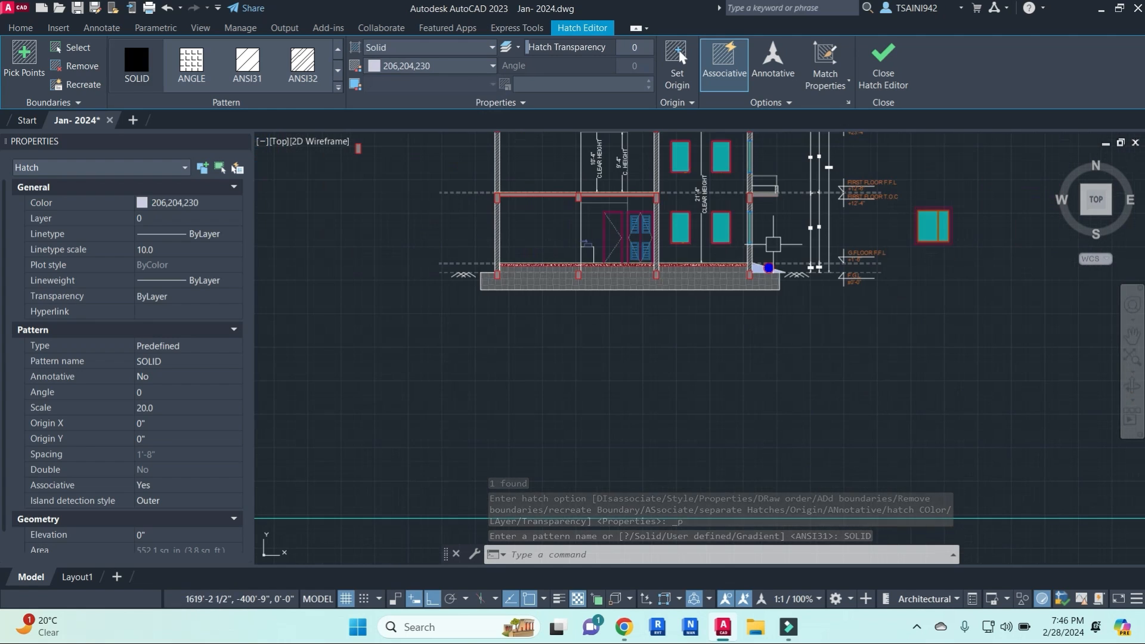
pyautogui.press('Escape')
pyautogui.scroll(-2, 788, 256)
pyautogui.moveTo(787, 257); pyautogui.dragTo(823, 339, button='middle')
pyautogui.press('Escape')
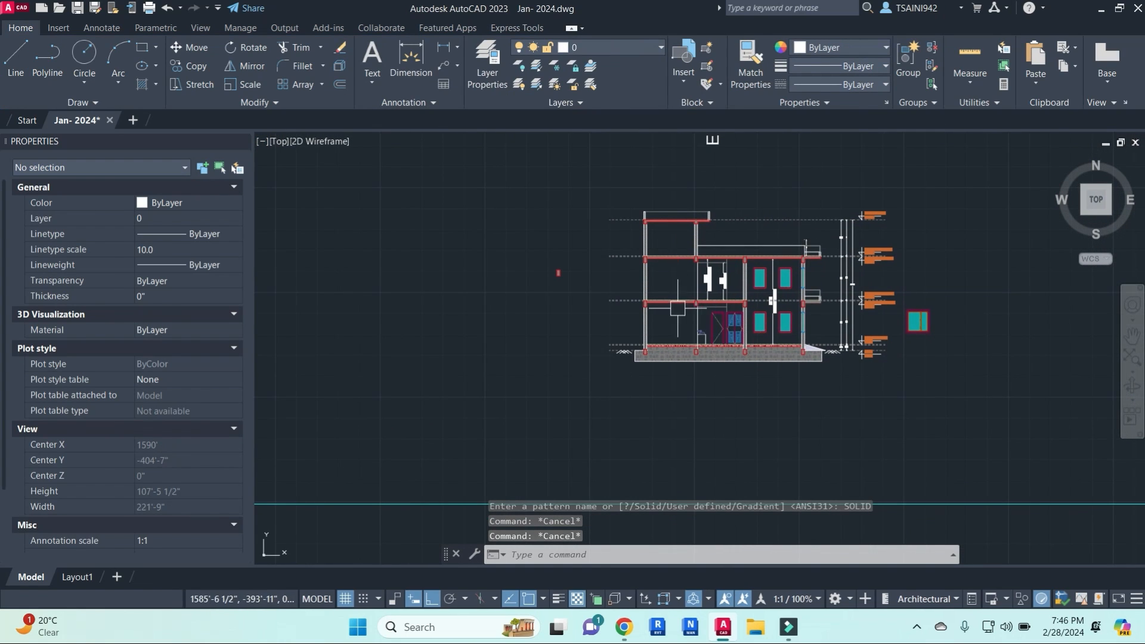
# - Examine the section's second-floor parapet, projecting slabs, level marks and exterior wall windows down to the ground-floor ramp
pyautogui.scroll(4, 678, 308)
pyautogui.moveTo(840, 275); pyautogui.dragTo(669, 371, button='middle')
pyautogui.scroll(4, 668, 322)
pyautogui.moveTo(645, 160); pyautogui.dragTo(568, 263, button='middle')
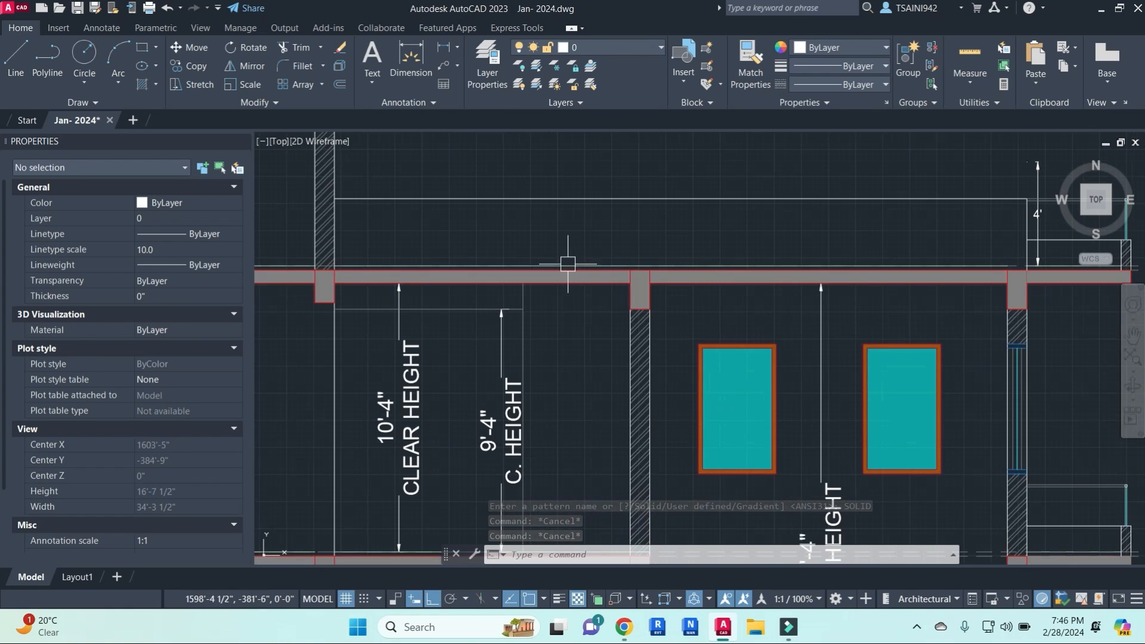
pyautogui.moveTo(816, 272); pyautogui.dragTo(343, 290, button='middle')
pyautogui.moveTo(819, 314); pyautogui.dragTo(464, 262, button='middle')
pyautogui.moveTo(682, 270); pyautogui.dragTo(839, 307, button='middle')
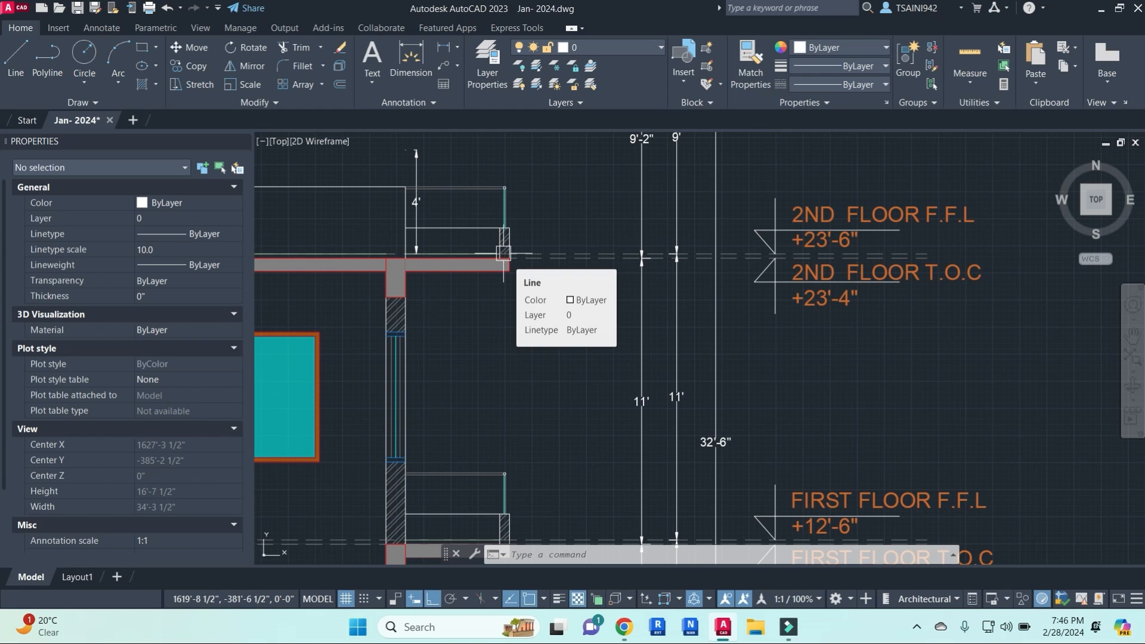
pyautogui.scroll(-2, 571, 356)
pyautogui.moveTo(565, 389); pyautogui.dragTo(759, 263, button='middle')
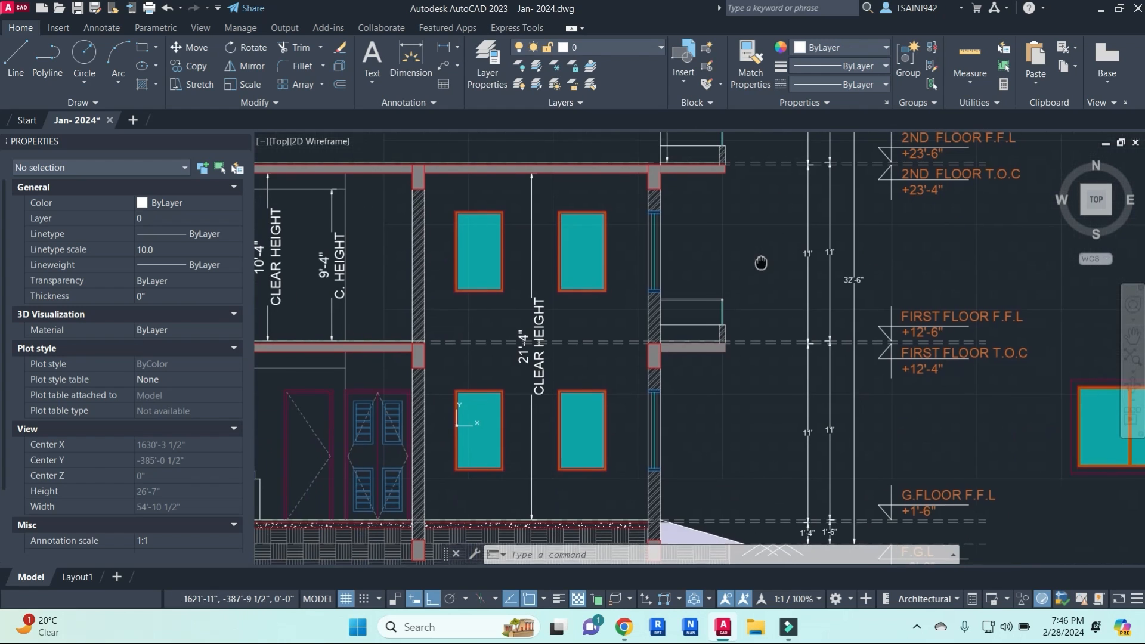
pyautogui.moveTo(624, 404); pyautogui.dragTo(646, 368, button='middle')
pyautogui.write('LIST')
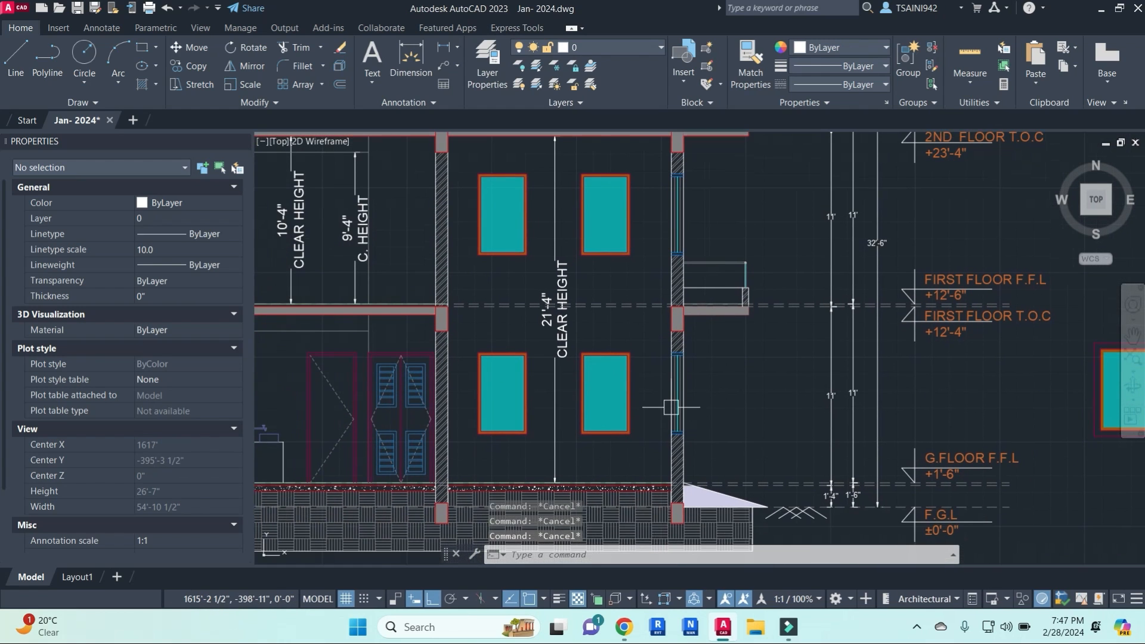
pyautogui.press('Return')
pyautogui.press('Escape')
pyautogui.press('Escape')
# - Add a vertical linear dimension outside the exterior wall from the ground-floor finish level to the ground-floor window sill
pyautogui.write('dli')
pyautogui.press('Return')
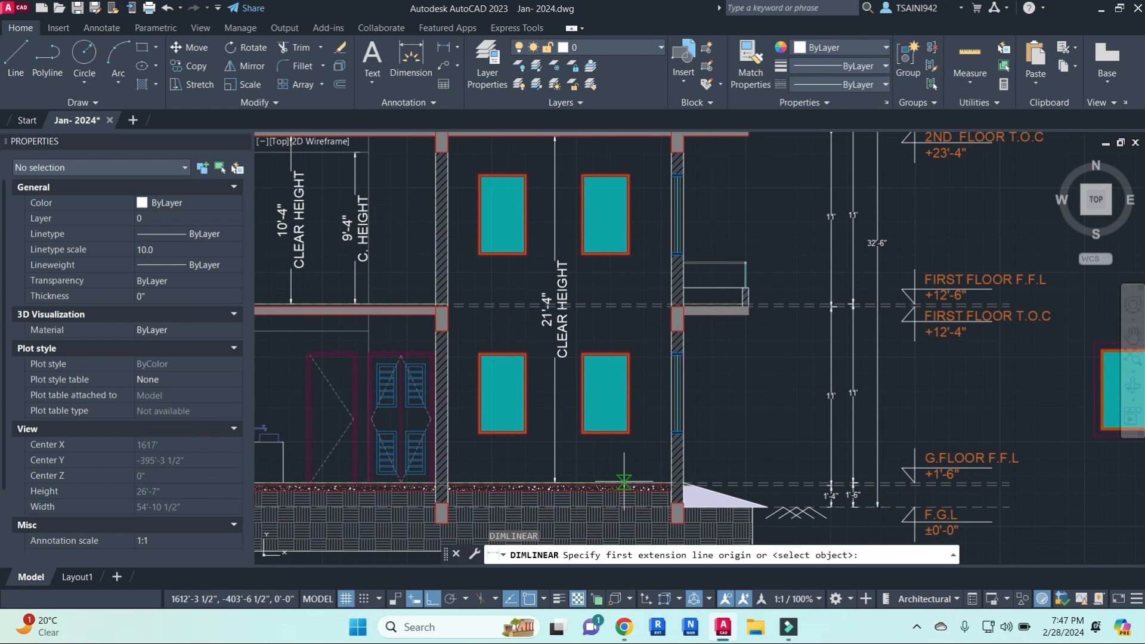
pyautogui.scroll(2, 625, 481)
pyautogui.click(720, 482)
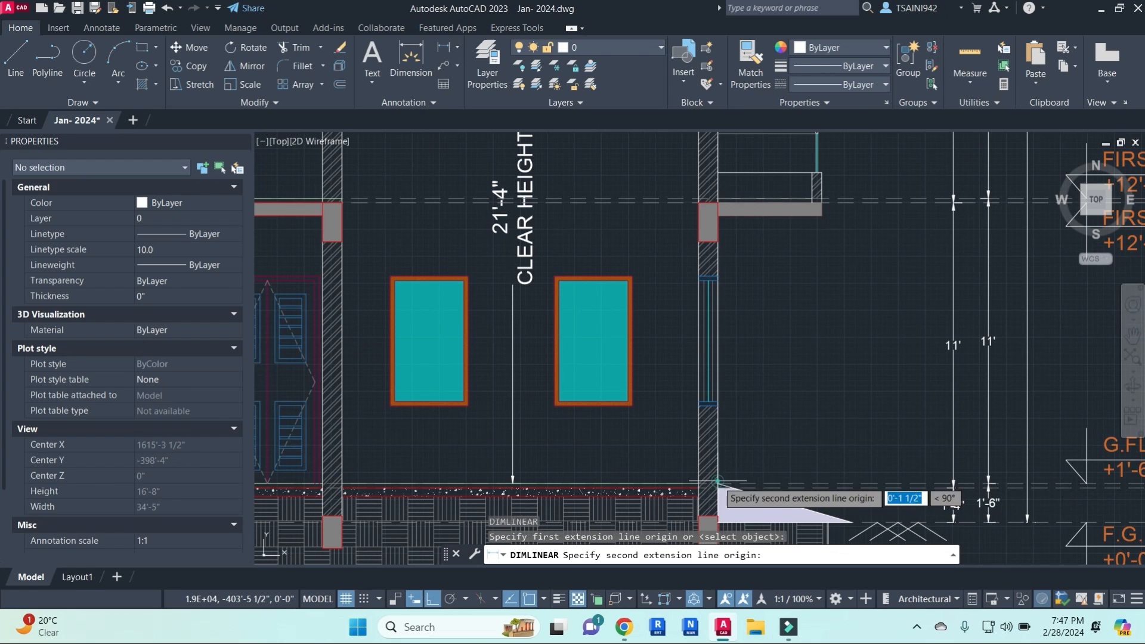
pyautogui.click(716, 406)
pyautogui.click(740, 407)
# - Dimension the ground-floor exterior wall window's height, aligned with the sill-height dimension below it
pyautogui.press('Return')
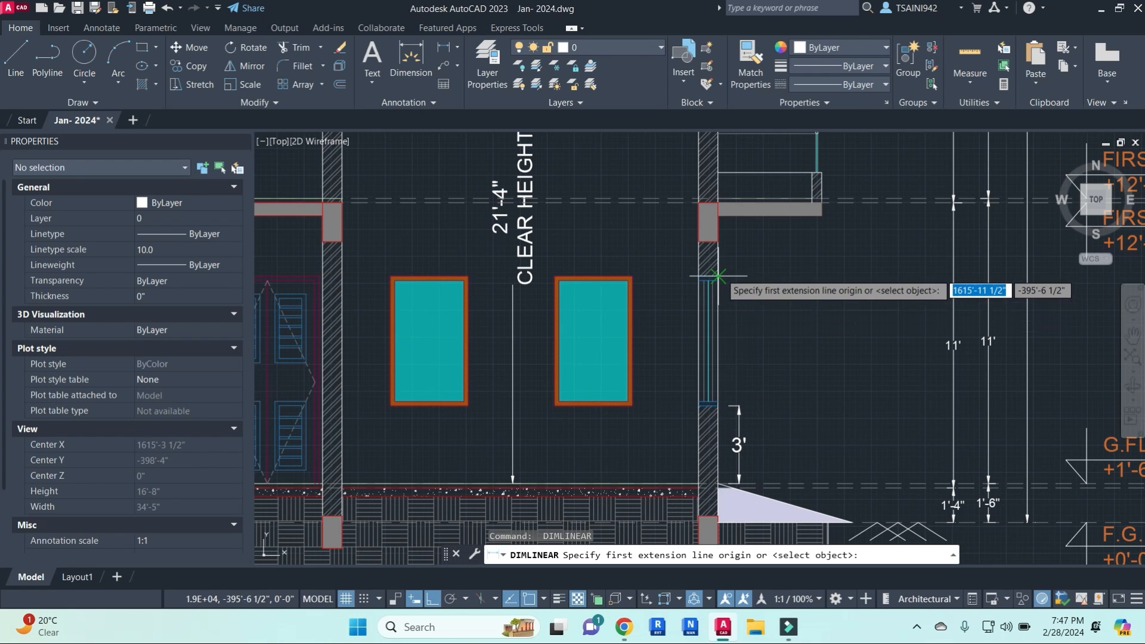
pyautogui.click(718, 278)
pyautogui.click(716, 406)
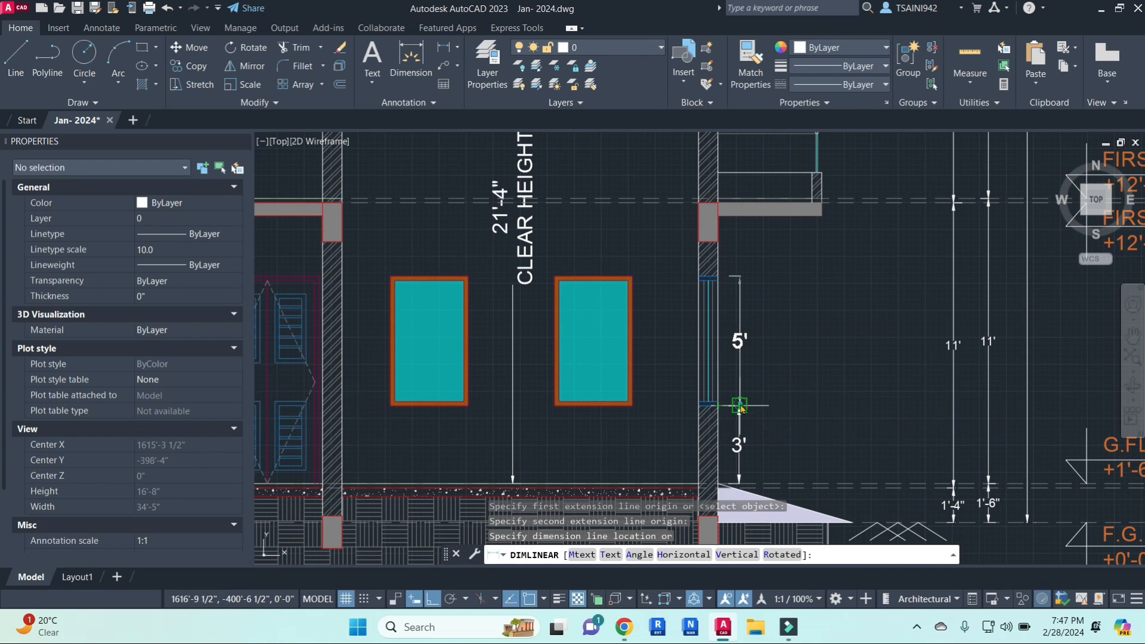
pyautogui.click(739, 405)
# - Add a vertical dimension from the first-floor finish level to the sill of the first-floor exterior wall window
pyautogui.scroll(-2, 781, 319)
pyautogui.moveTo(770, 276)
pyautogui.mouseDown(button='middle')
pyautogui.moveTo(766, 438)
pyautogui.moveTo(746, 381)
pyautogui.mouseUp(button='middle')
pyautogui.scroll(4, 744, 288)
pyautogui.press('Return')
pyautogui.click(726, 343)
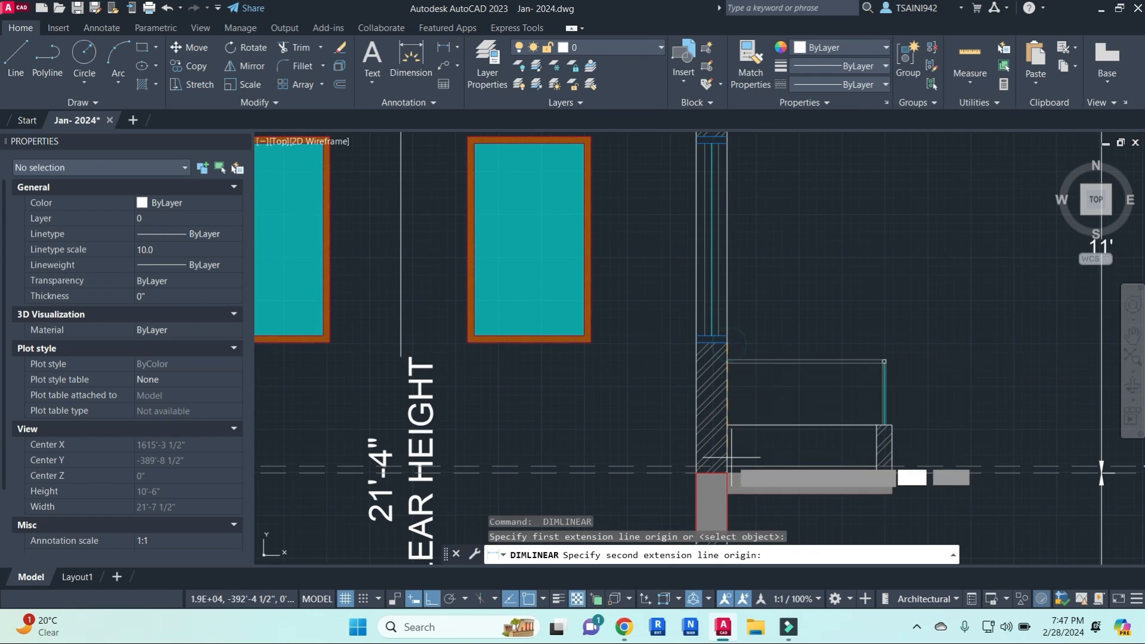
pyautogui.click(723, 466)
pyautogui.click(758, 412)
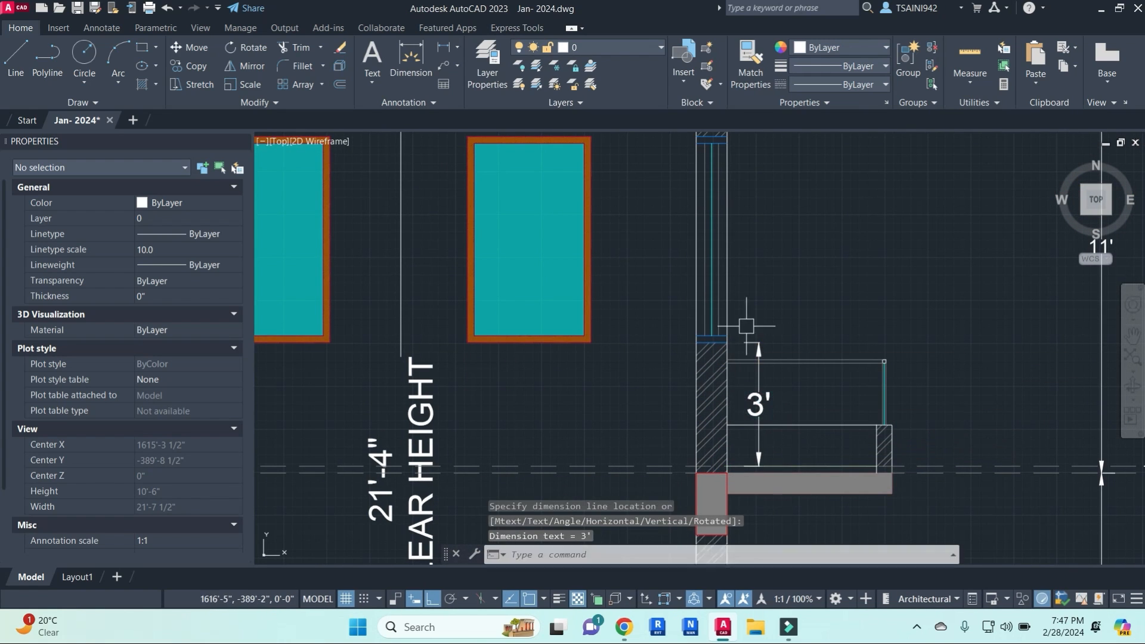
# - Dimension the height of the first-floor exterior wall window, aligned with the sill-height dimension beneath it
pyautogui.press('Return')
pyautogui.click(727, 340)
pyautogui.moveTo(728, 334); pyautogui.dragTo(702, 448, button='middle')
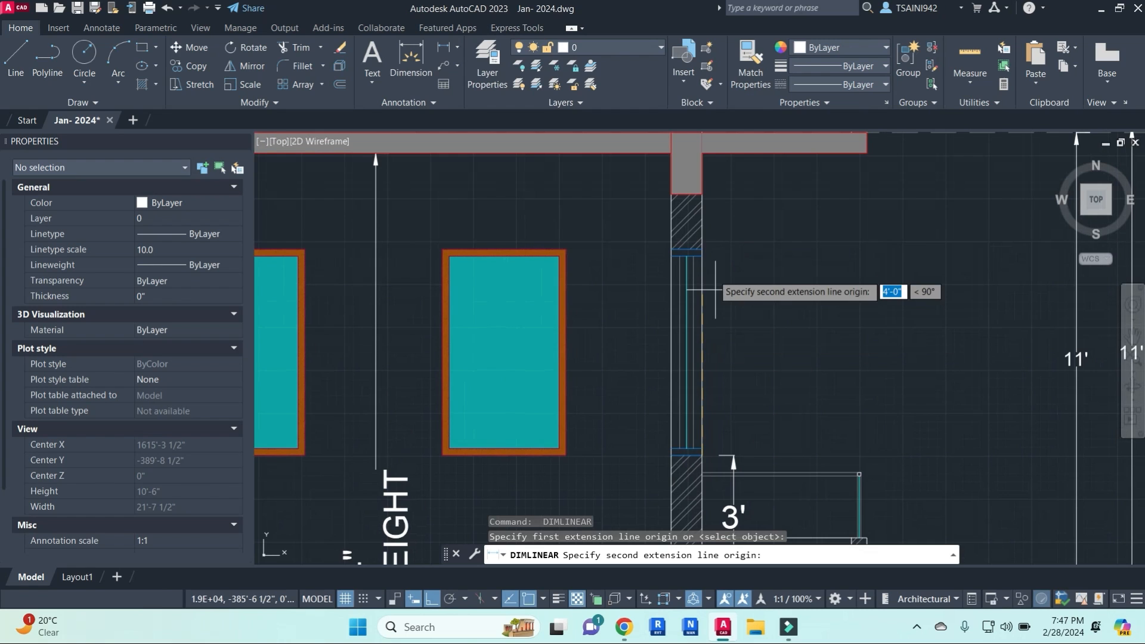
pyautogui.click(701, 247)
pyautogui.scroll(6, 733, 469)
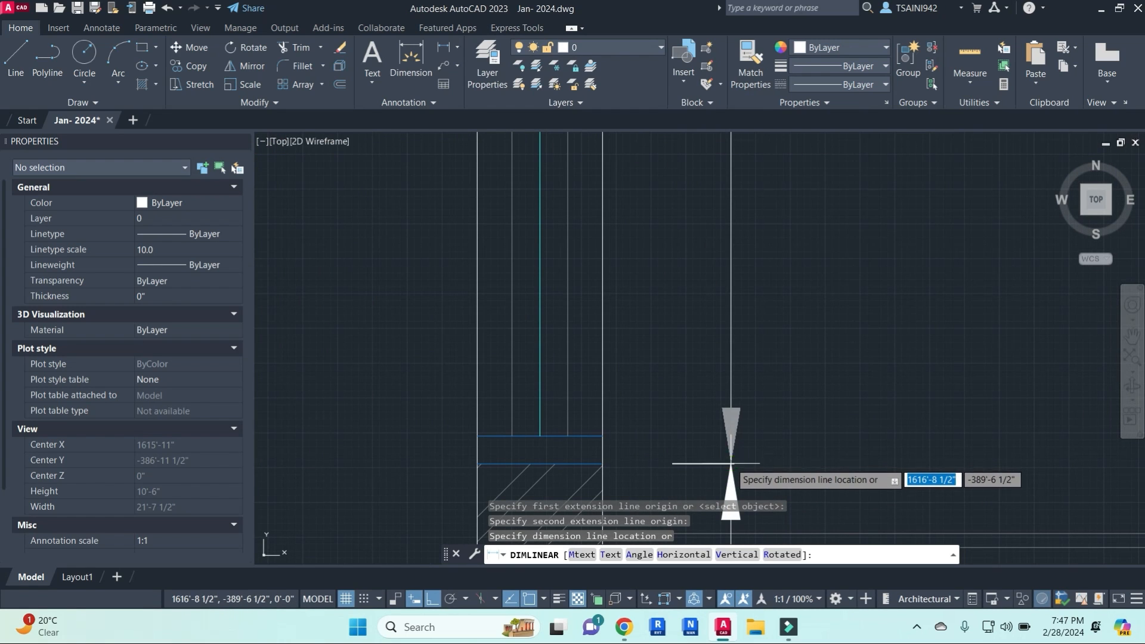
pyautogui.click(730, 463)
pyautogui.scroll(-4, 730, 463)
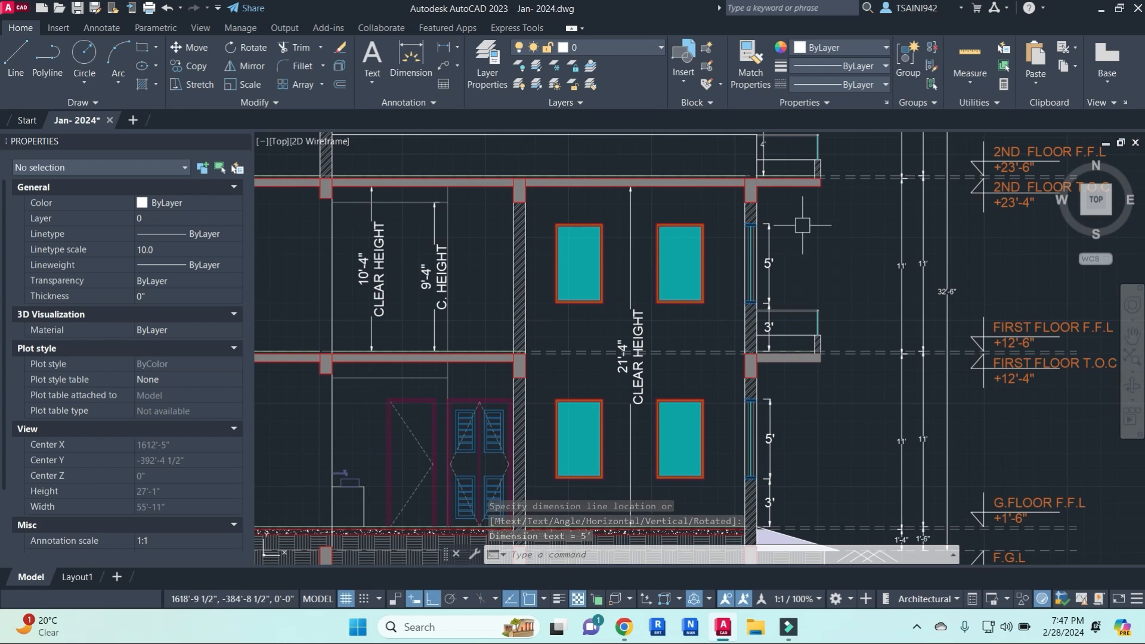
pyautogui.press('Escape')
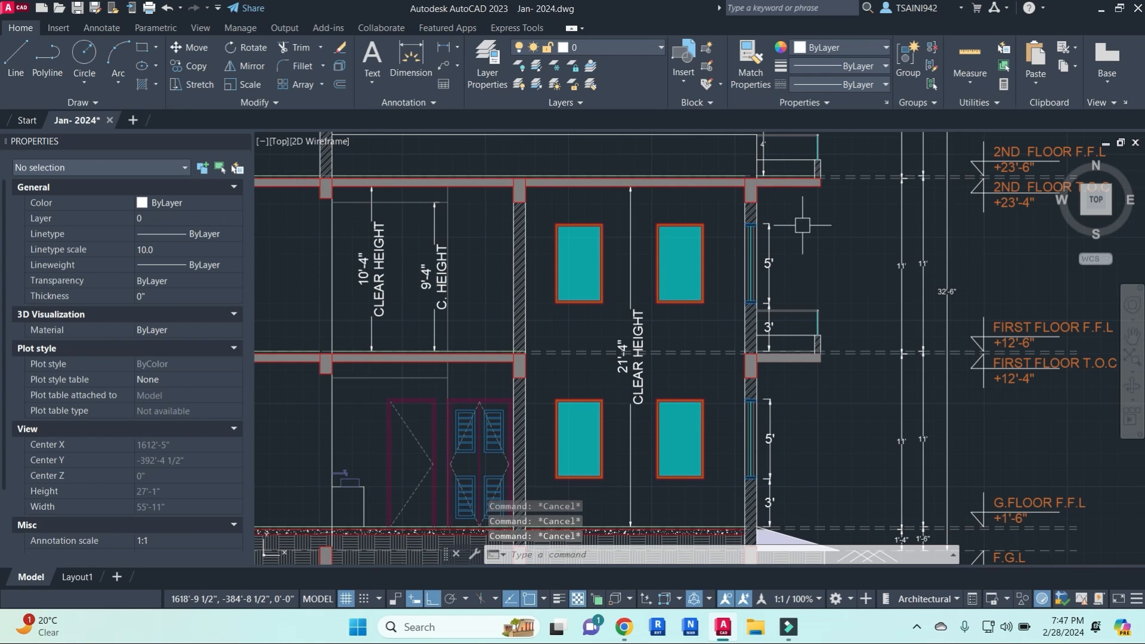
# - Examine the ground-floor plan around the living room's road-side wall and its two windows
pyautogui.scroll(-6, 781, 231)
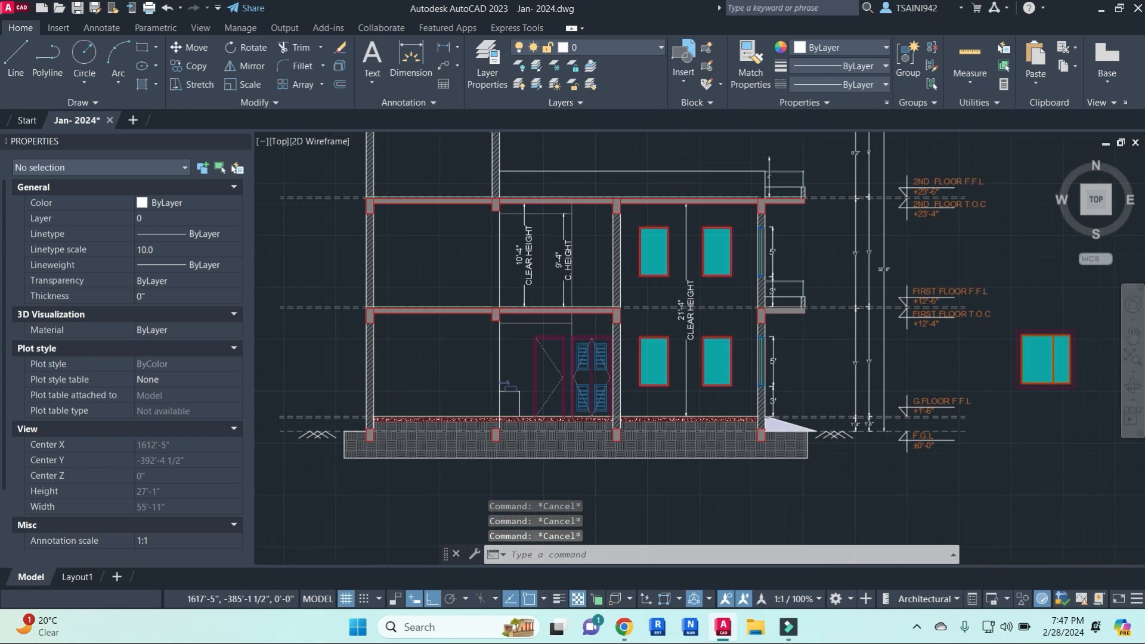
pyautogui.moveTo(487, 305)
pyautogui.mouseDown(button='middle')
pyautogui.moveTo(747, 326)
pyautogui.moveTo(707, 371)
pyautogui.mouseUp(button='middle')
pyautogui.moveTo(480, 280); pyautogui.dragTo(919, 293, button='middle')
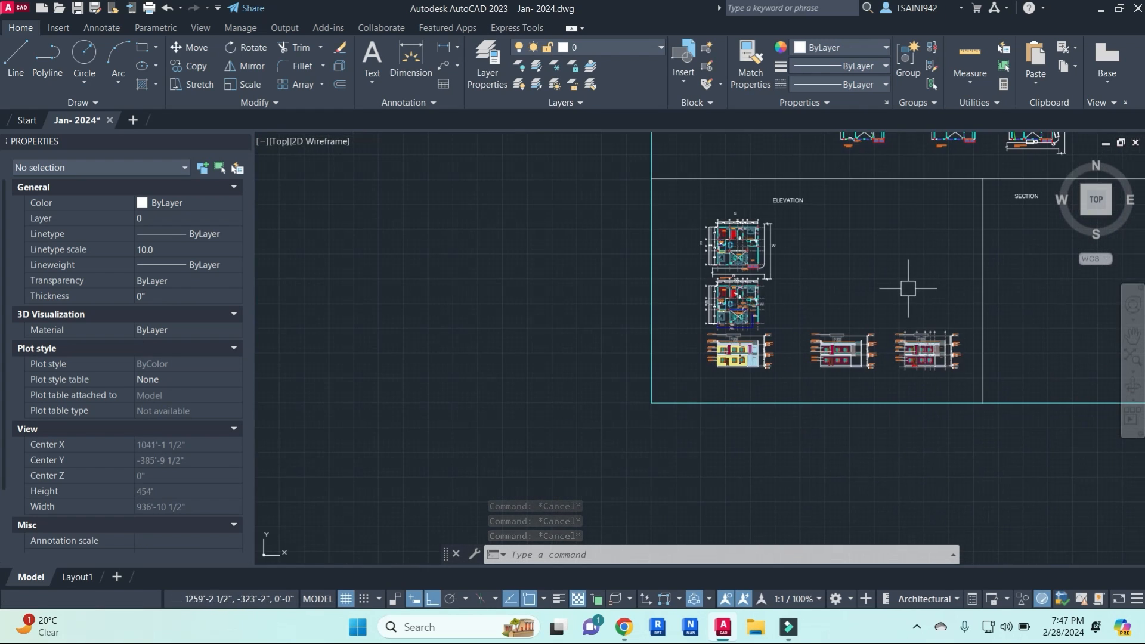
pyautogui.scroll(6, 744, 237)
pyautogui.scroll(2, 795, 287)
pyautogui.scroll(2, 787, 287)
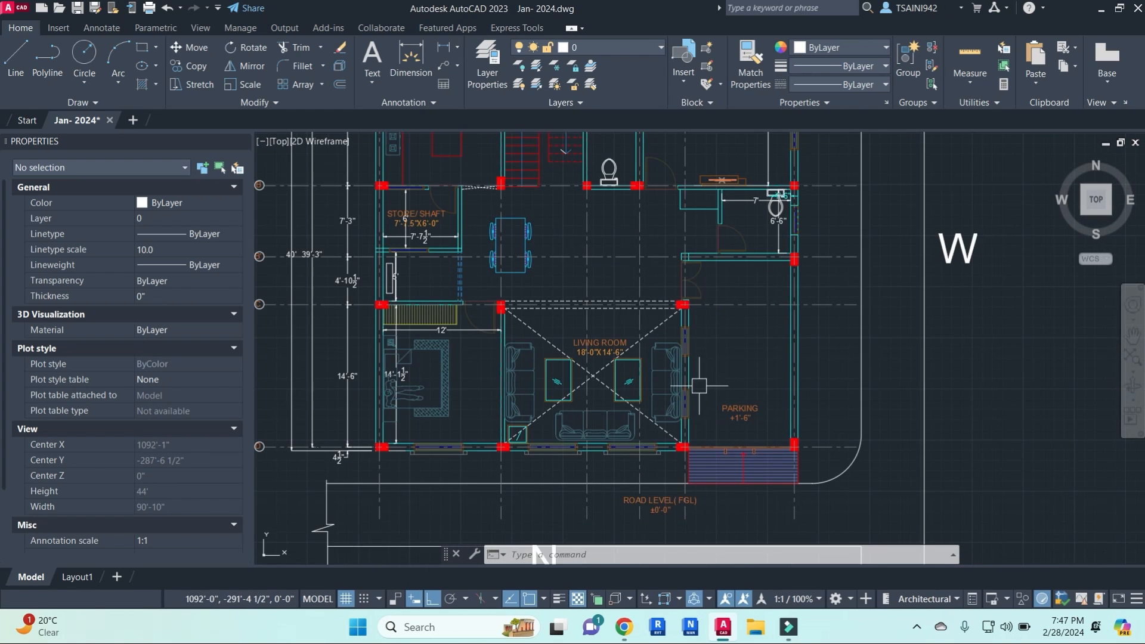
pyautogui.scroll(-1, 699, 385)
pyautogui.scroll(5, 762, 312)
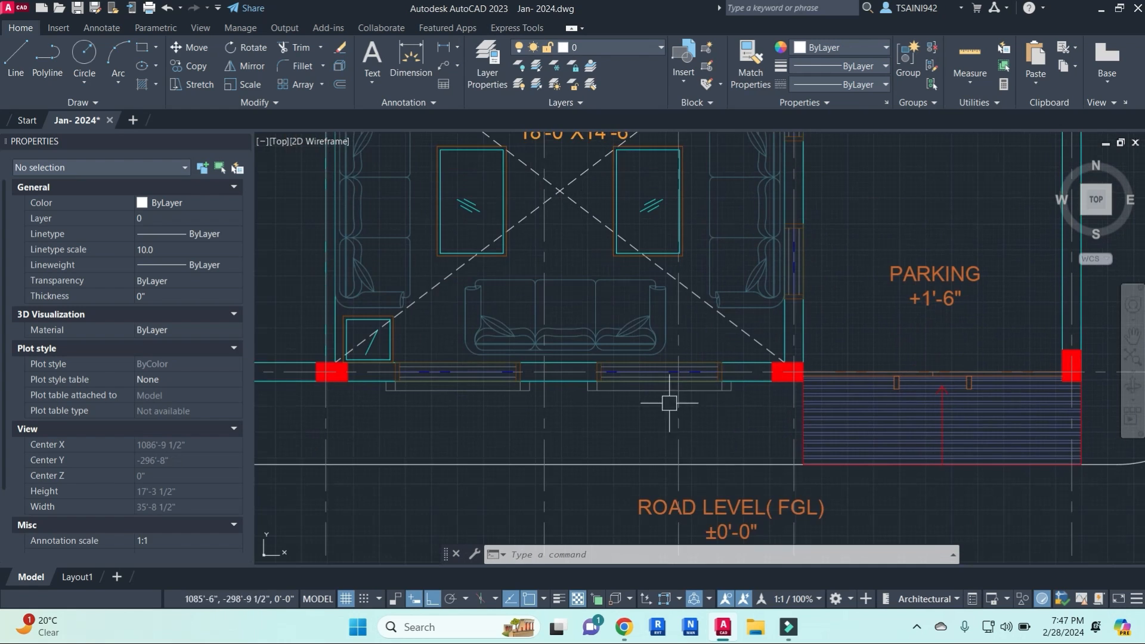
pyautogui.scroll(2, 686, 334)
pyautogui.press('Escape')
pyautogui.press('Escape')
pyautogui.press('Escape')
pyautogui.press('l')
pyautogui.press('Return')
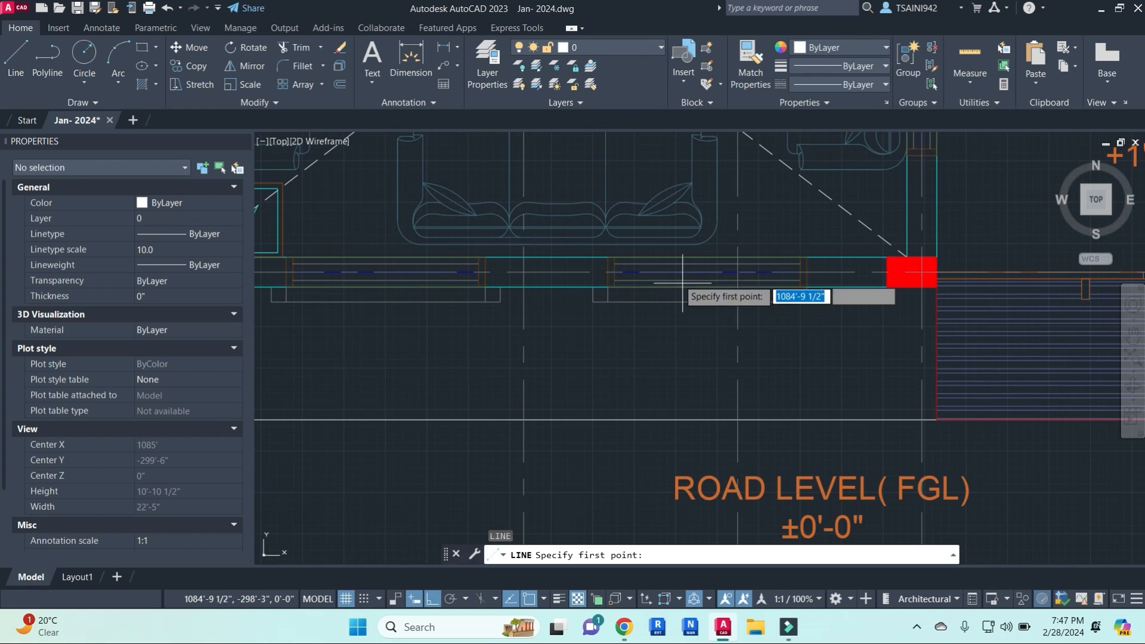
pyautogui.scroll(4, 601, 244)
pyautogui.click(591, 250)
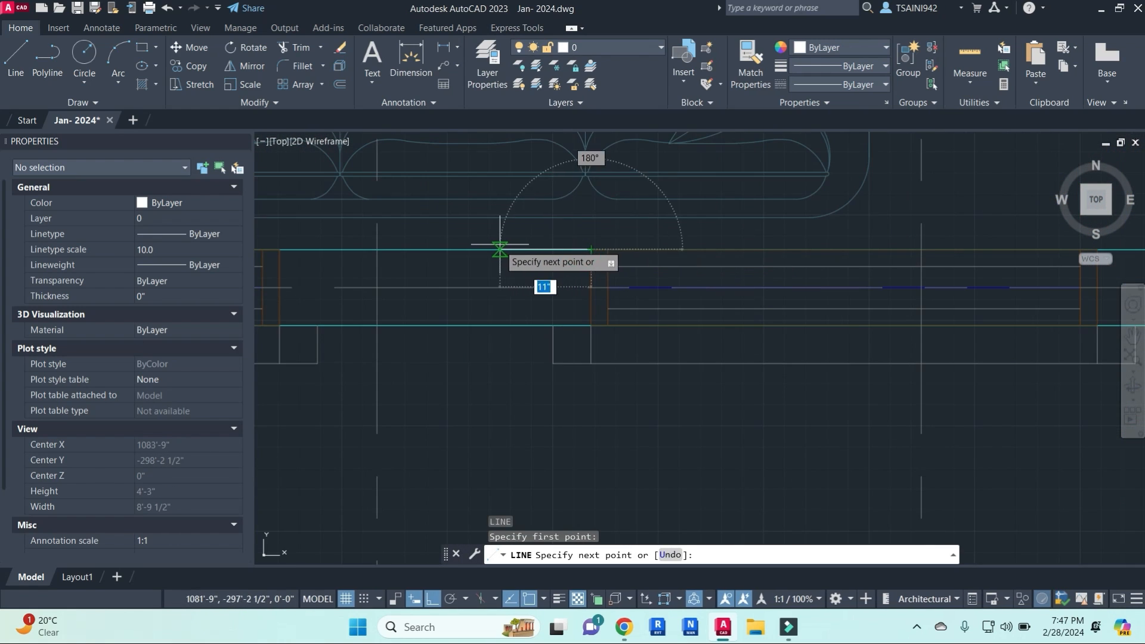
pyautogui.scroll(-4, 504, 249)
pyautogui.press('Escape')
# - Draw a rectangle over the living room's road-side wall between its two columns and erase it
pyautogui.write('rec')
pyautogui.press('Return')
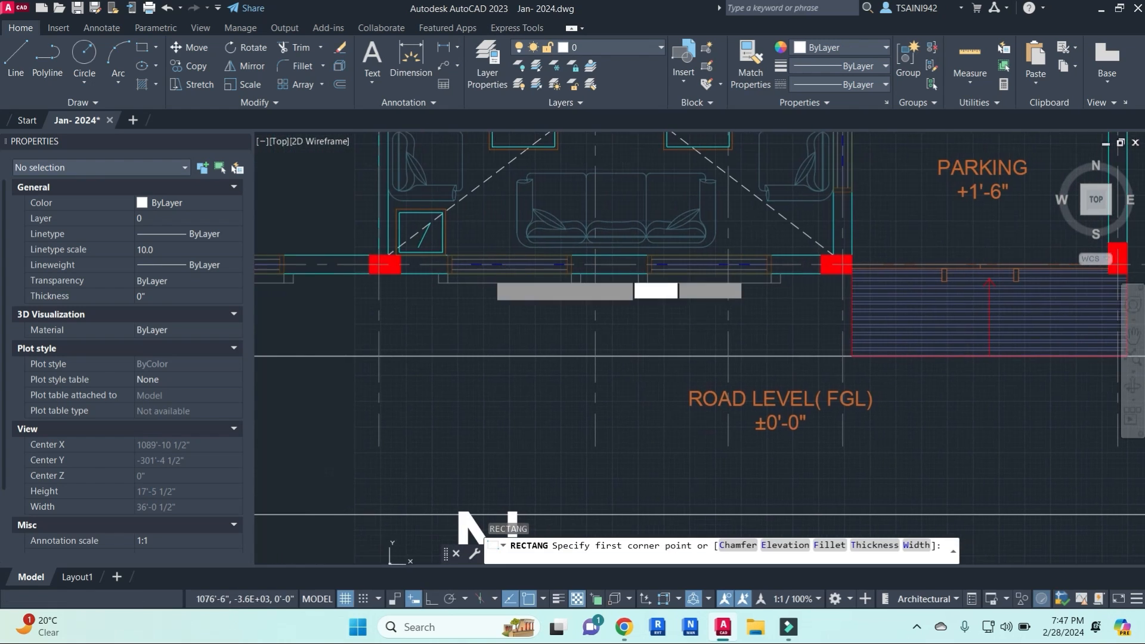
pyautogui.scroll(4, 438, 258)
pyautogui.click(345, 256)
pyautogui.scroll(-2, 715, 311)
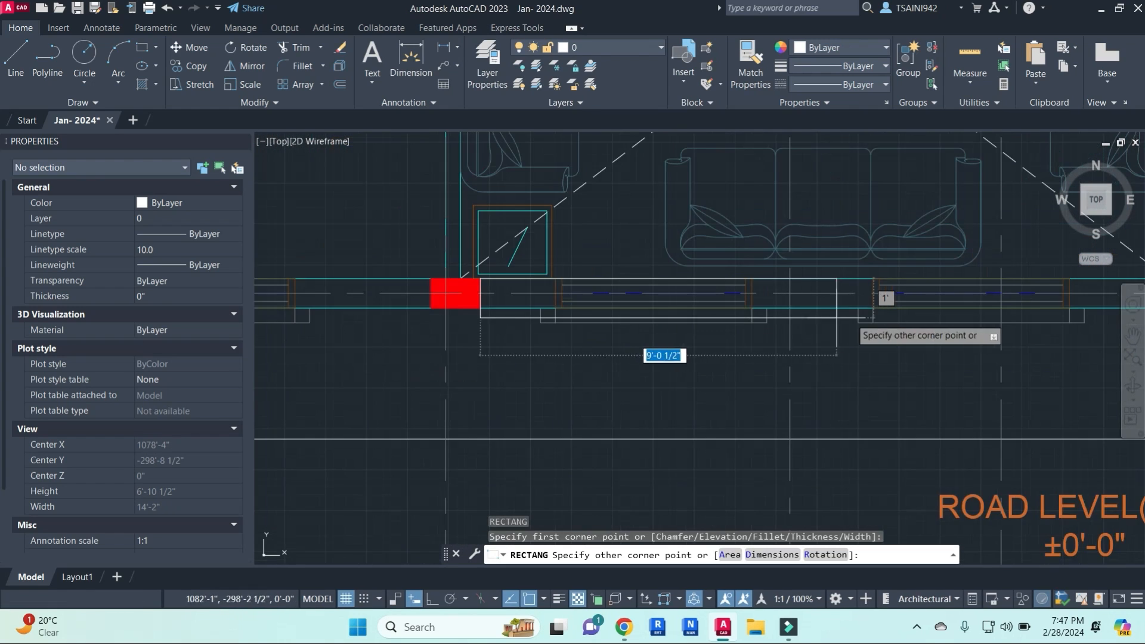
pyautogui.moveTo(903, 325); pyautogui.dragTo(757, 307, button='middle')
pyautogui.scroll(-2, 764, 303)
pyautogui.click(911, 292)
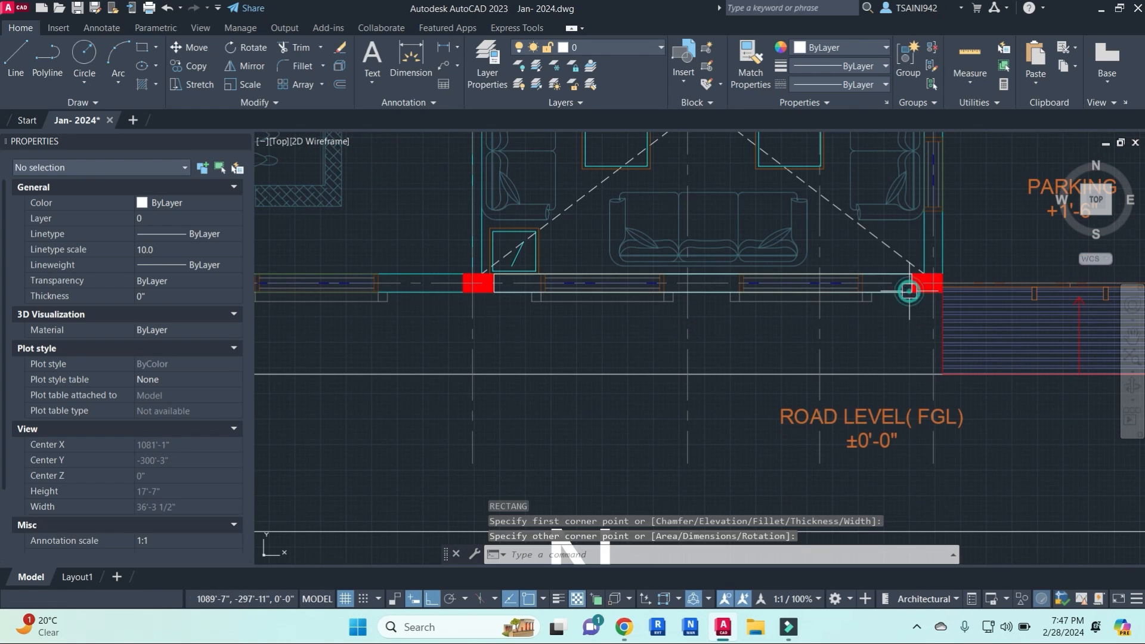
pyautogui.click(883, 275)
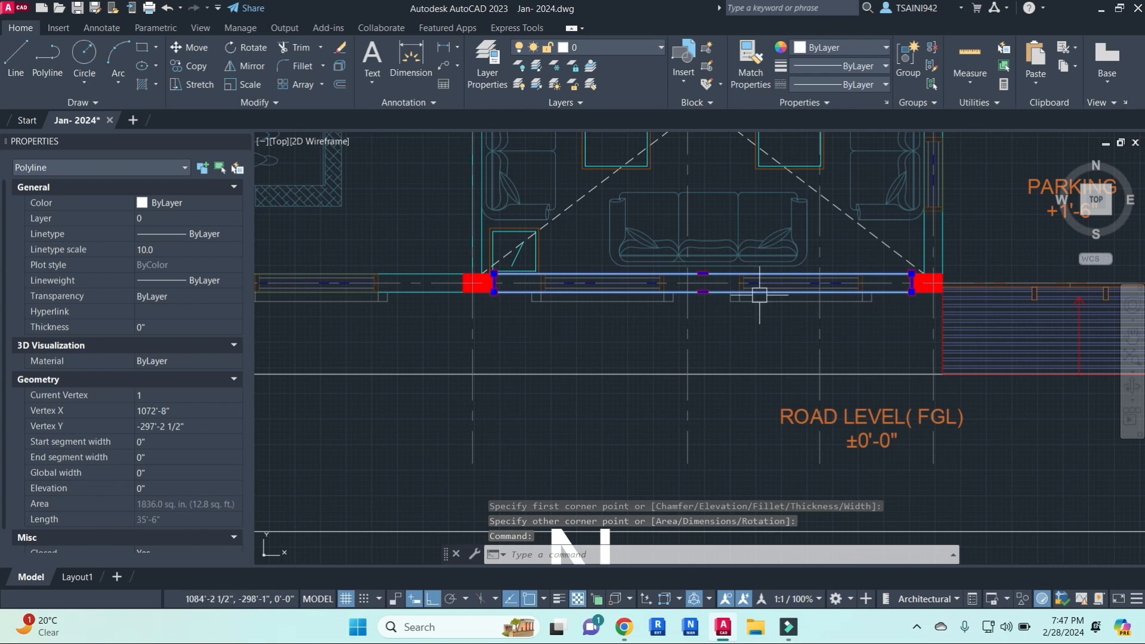
pyautogui.write('e')
pyautogui.press('Return')
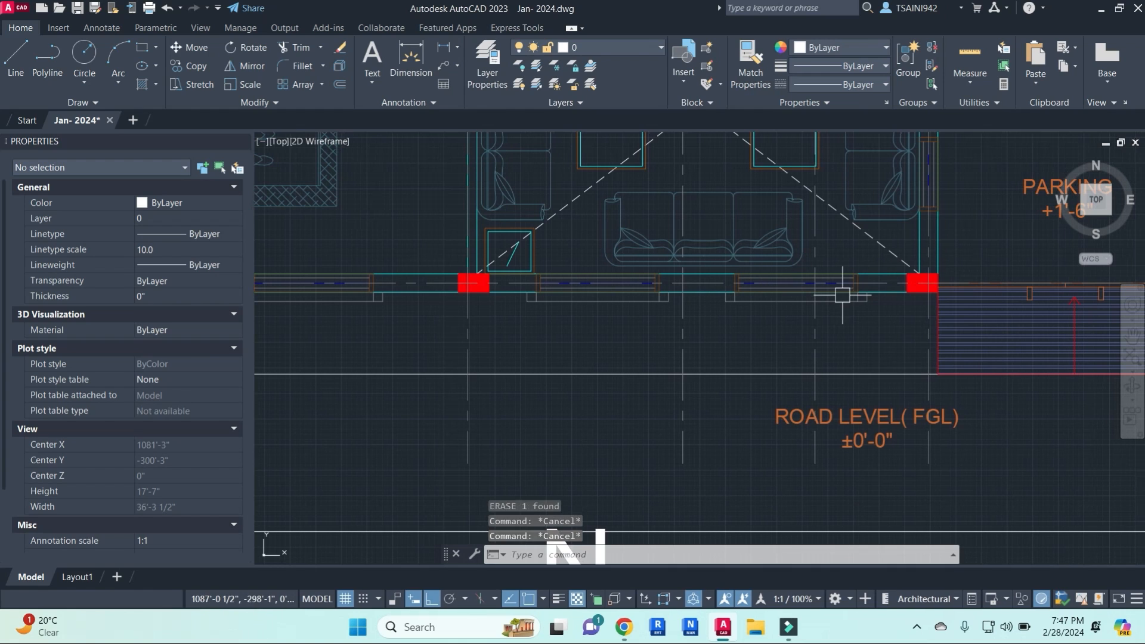
# - Draw lines from the living room's parking-side window jamb 1' along the wall's inner face, then across the wall to its outer face
pyautogui.write('l')
pyautogui.press('Return')
pyautogui.scroll(2, 853, 282)
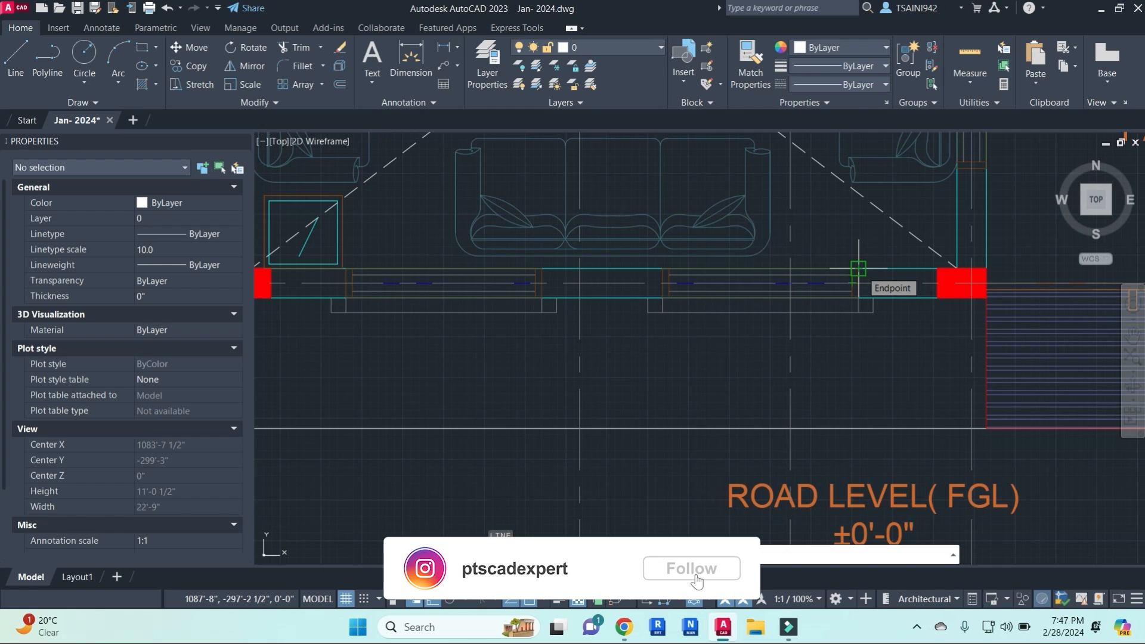
pyautogui.click(858, 269)
pyautogui.scroll(2, 898, 266)
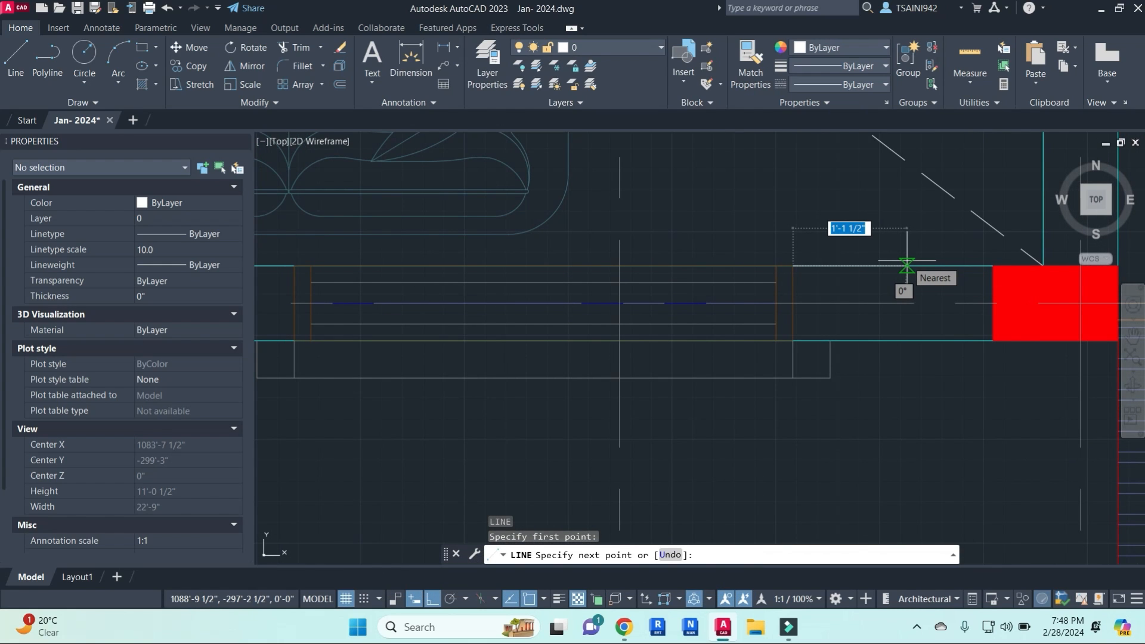
pyautogui.write("1'")
pyautogui.press('Return')
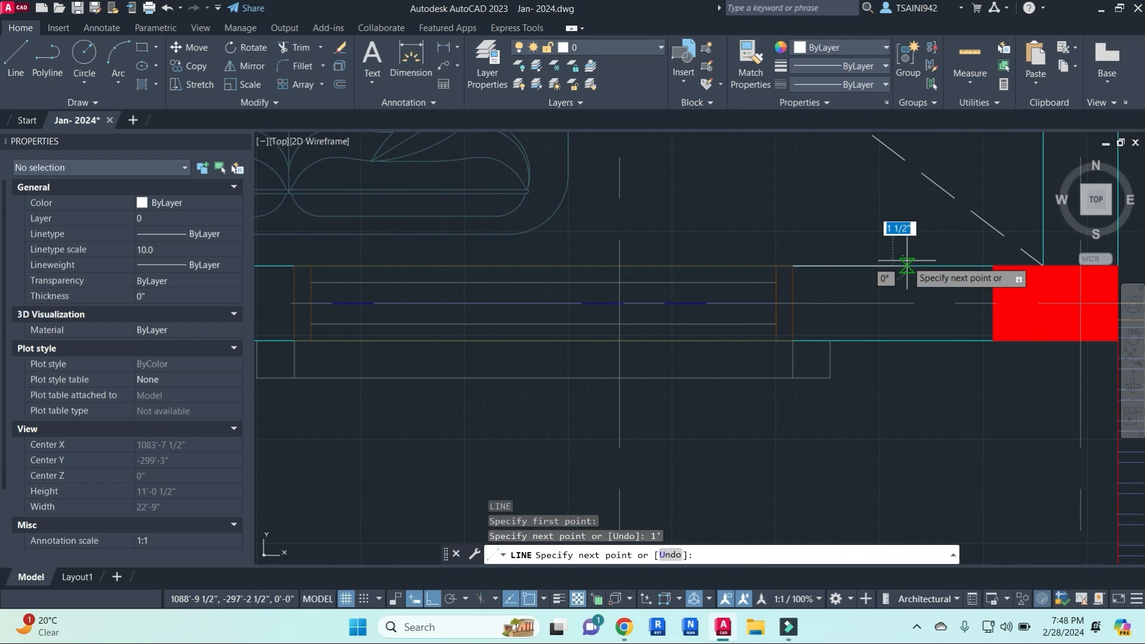
pyautogui.click(893, 339)
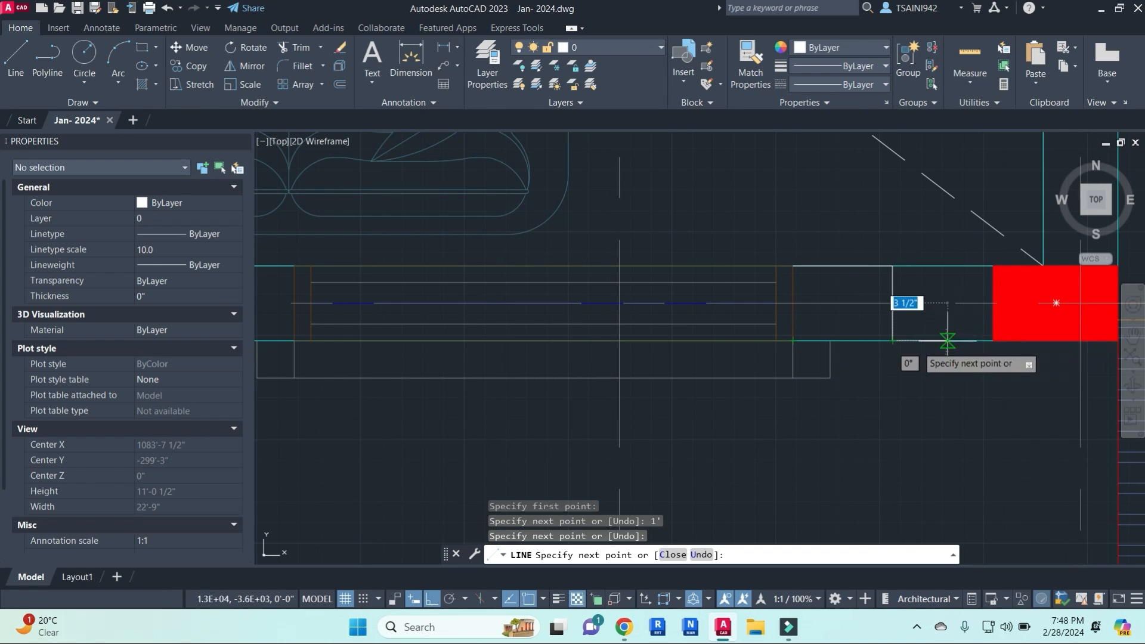
# - Continue the window outline along the outer wall face to 1' beyond the opposite jamb, then across the wall and back along the inner face
pyautogui.moveTo(727, 342); pyautogui.dragTo(852, 320, button='middle')
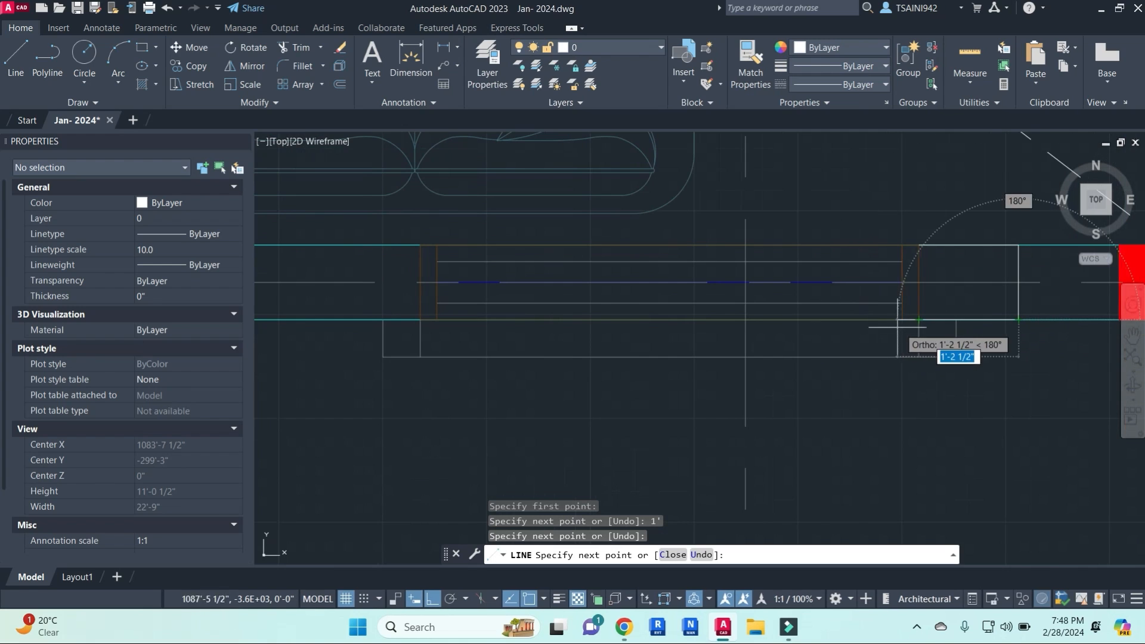
pyautogui.click(421, 320)
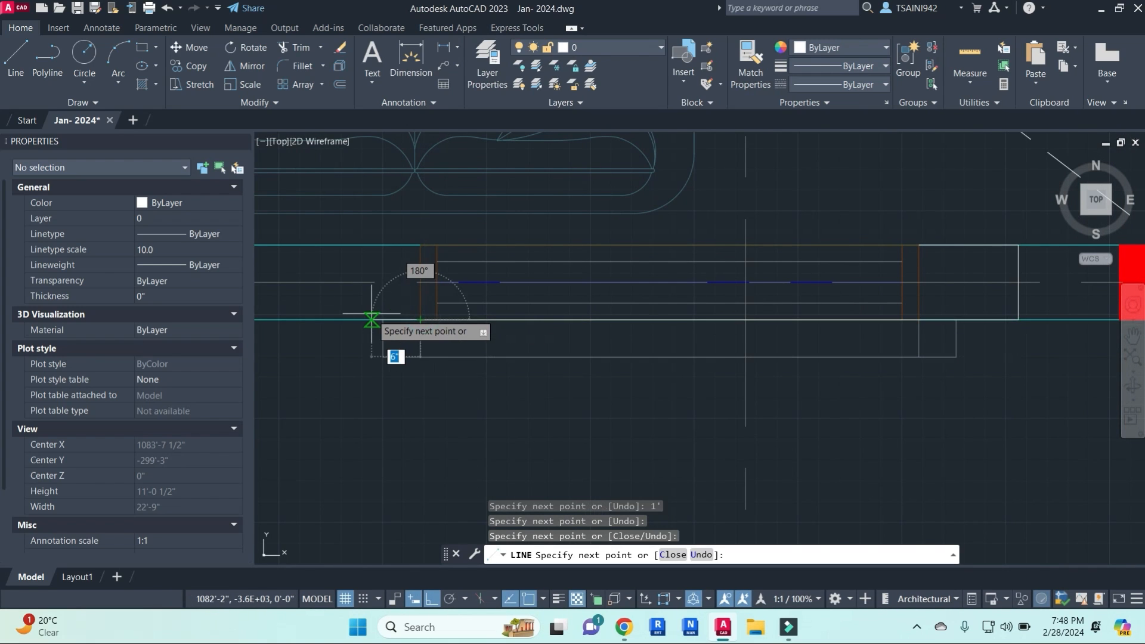
pyautogui.write("1'")
pyautogui.press('Return')
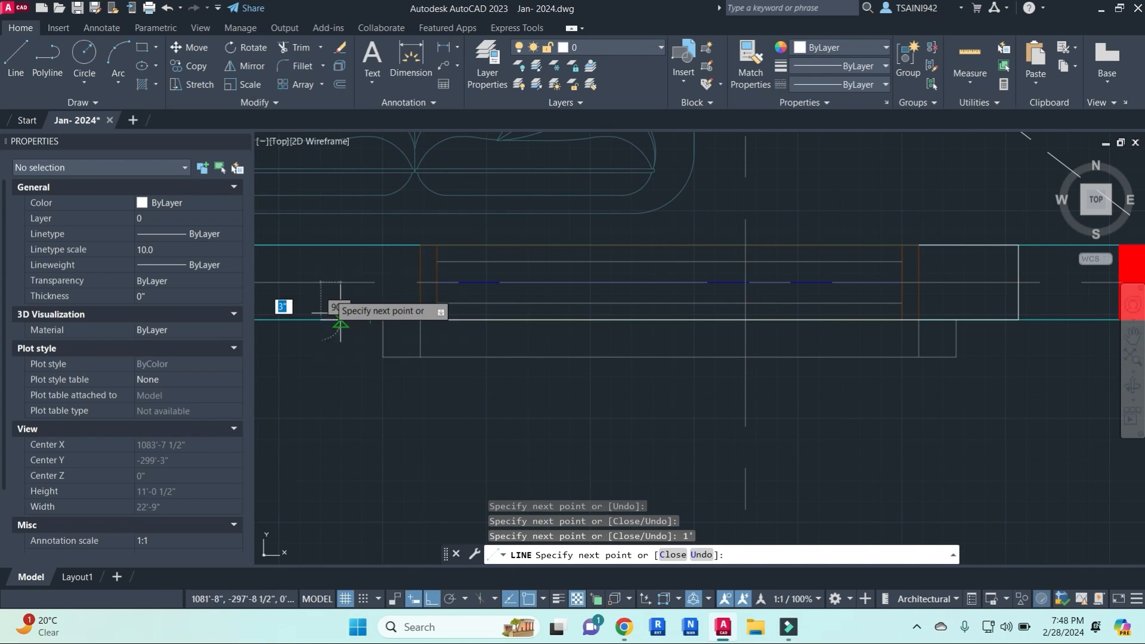
pyautogui.click(320, 245)
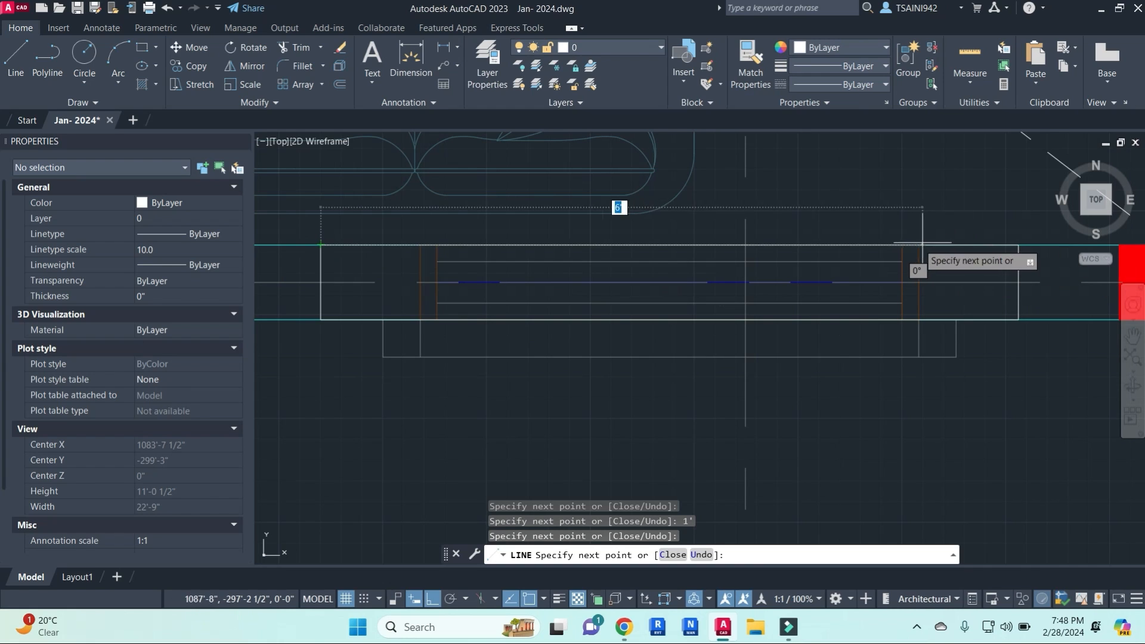
pyautogui.press('Escape')
pyautogui.press('Escape')
# - Join the outline's two end edges, two inner-face segments and long outer-face segment into one polyline, and select it
pyautogui.click(982, 245)
pyautogui.click(1017, 278)
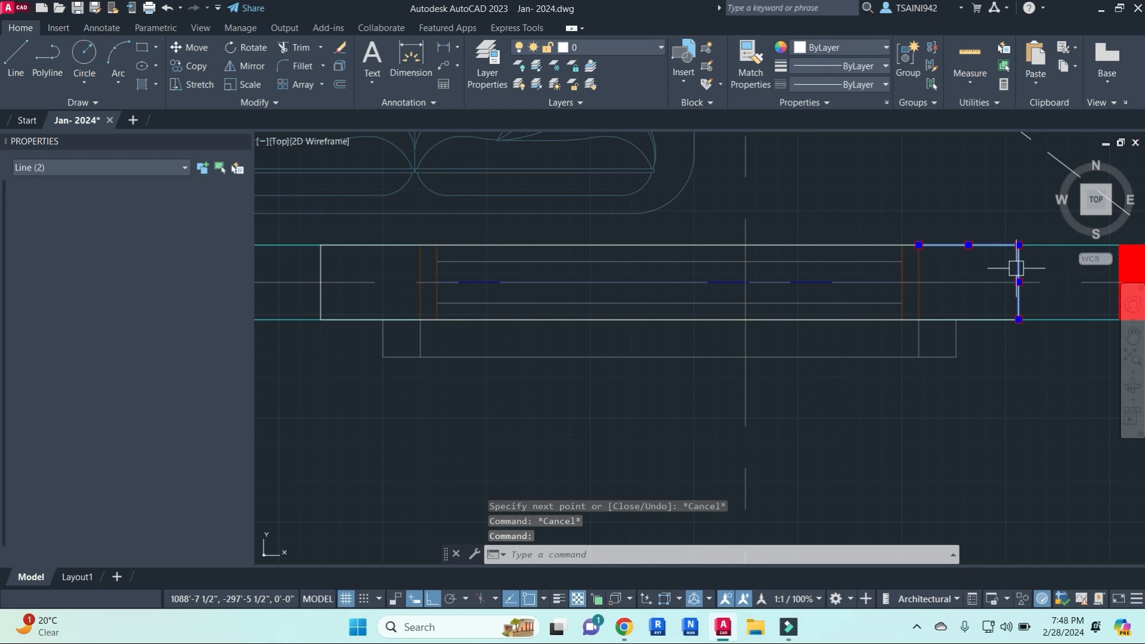
pyautogui.click(978, 320)
pyautogui.click(872, 245)
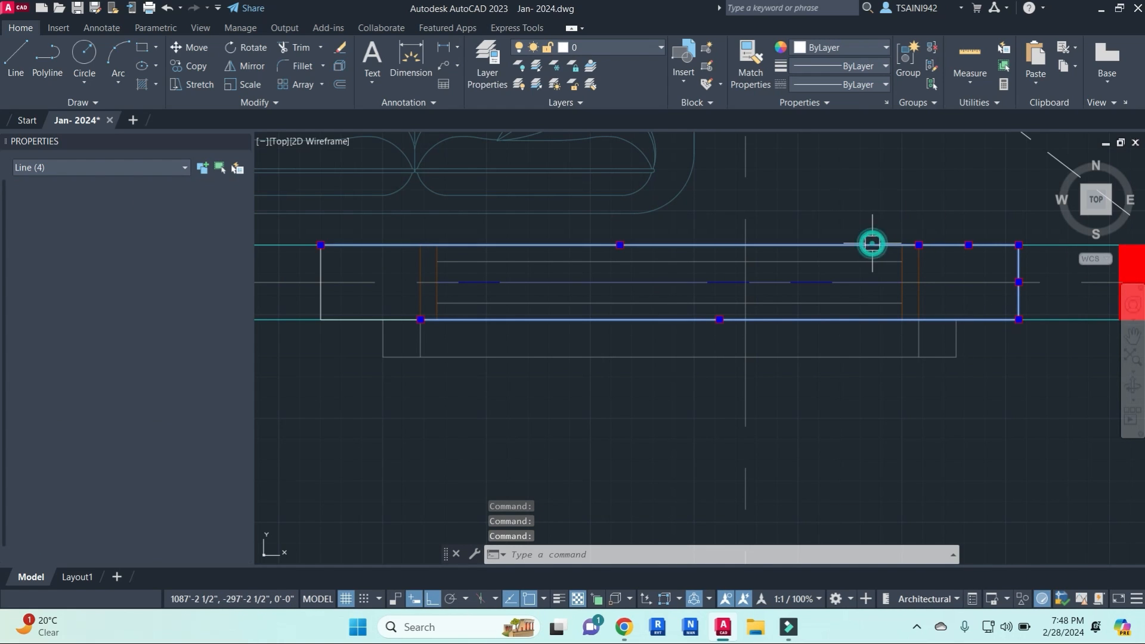
pyautogui.click(324, 263)
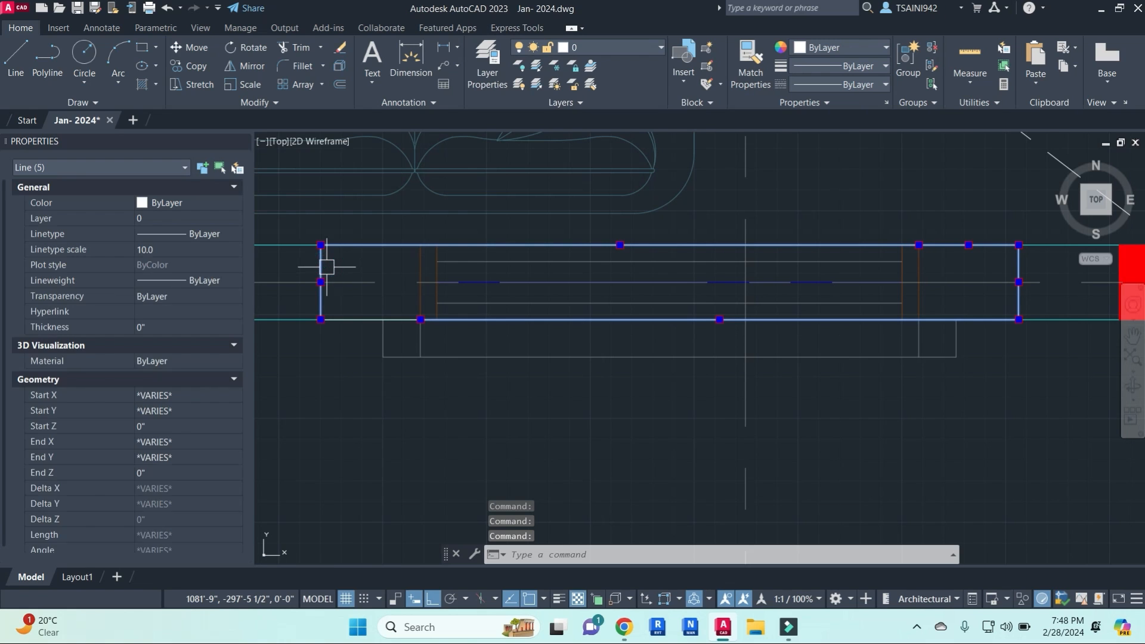
pyautogui.write('j')
pyautogui.press('Return')
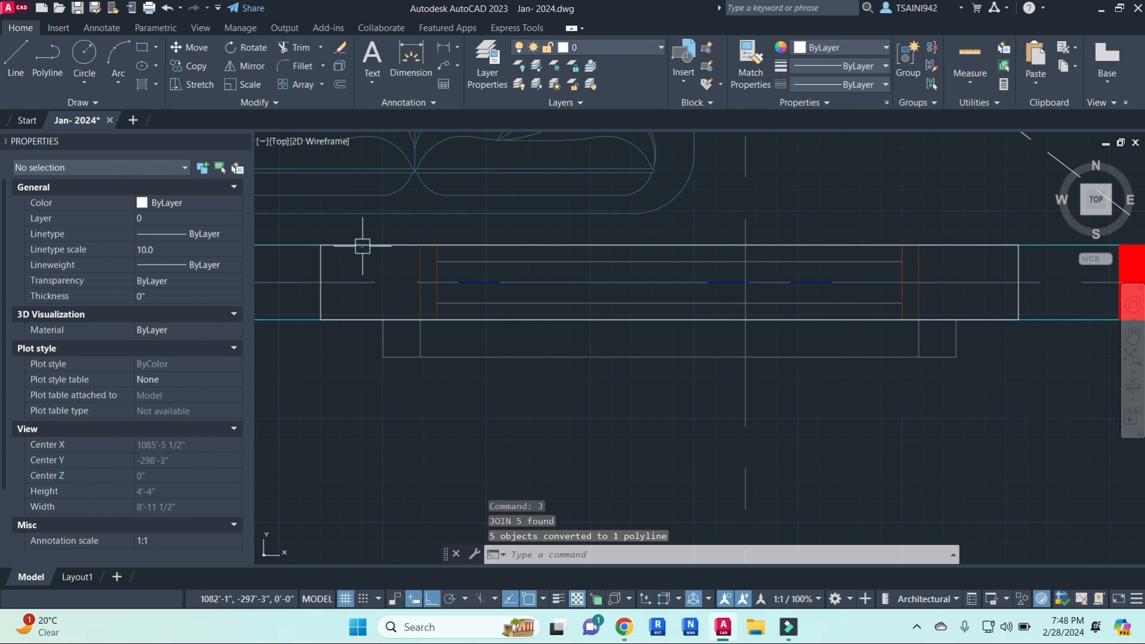
pyautogui.click(362, 245)
# - In the building section, draw a closed 4" high lintel outline across the exterior wall directly above the first-floor window
pyautogui.scroll(-5, 525, 311)
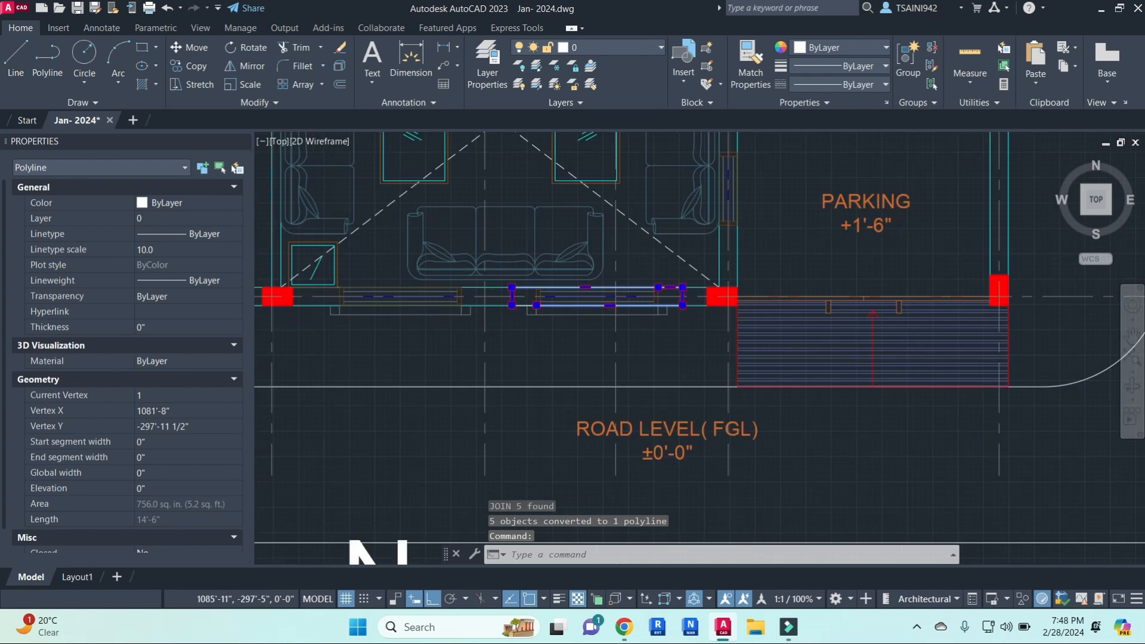
pyautogui.scroll(-6, 630, 302)
pyautogui.moveTo(977, 391); pyautogui.dragTo(621, 251, button='middle')
pyautogui.scroll(-5, 648, 312)
pyautogui.moveTo(772, 433); pyautogui.dragTo(727, 273, button='middle')
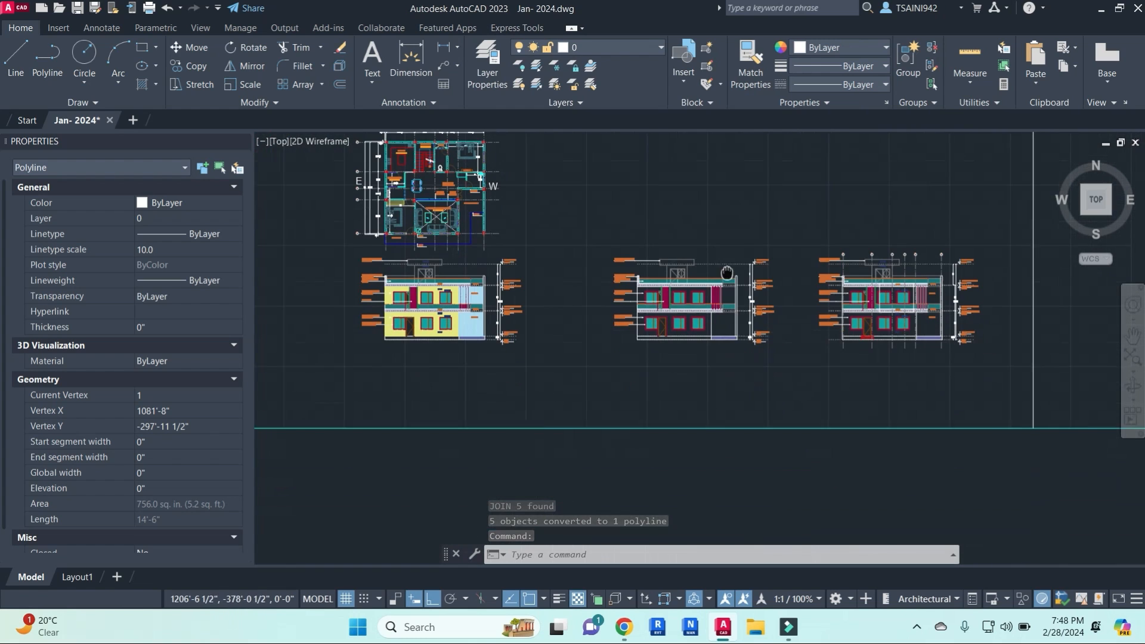
pyautogui.moveTo(984, 355); pyautogui.dragTo(875, 333, button='middle')
pyautogui.scroll(5, 838, 261)
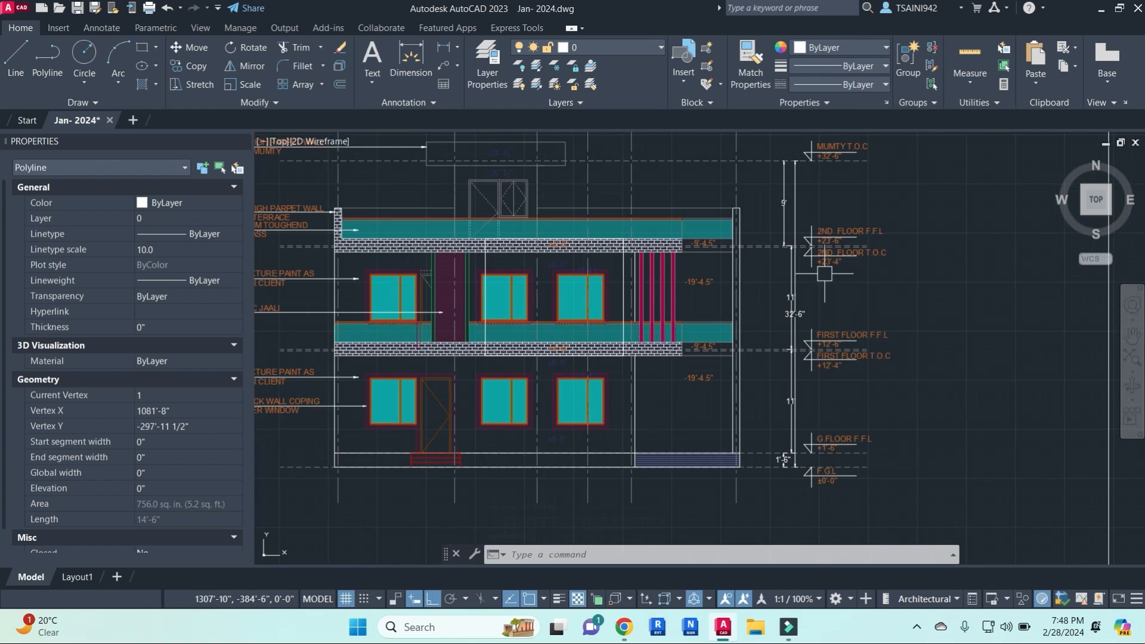
pyautogui.moveTo(641, 338)
pyautogui.mouseDown(button='middle')
pyautogui.moveTo(918, 341)
pyautogui.moveTo(411, 340)
pyautogui.mouseUp(button='middle')
pyautogui.scroll(-5, 746, 334)
pyautogui.moveTo(1034, 344); pyautogui.dragTo(835, 310, button='middle')
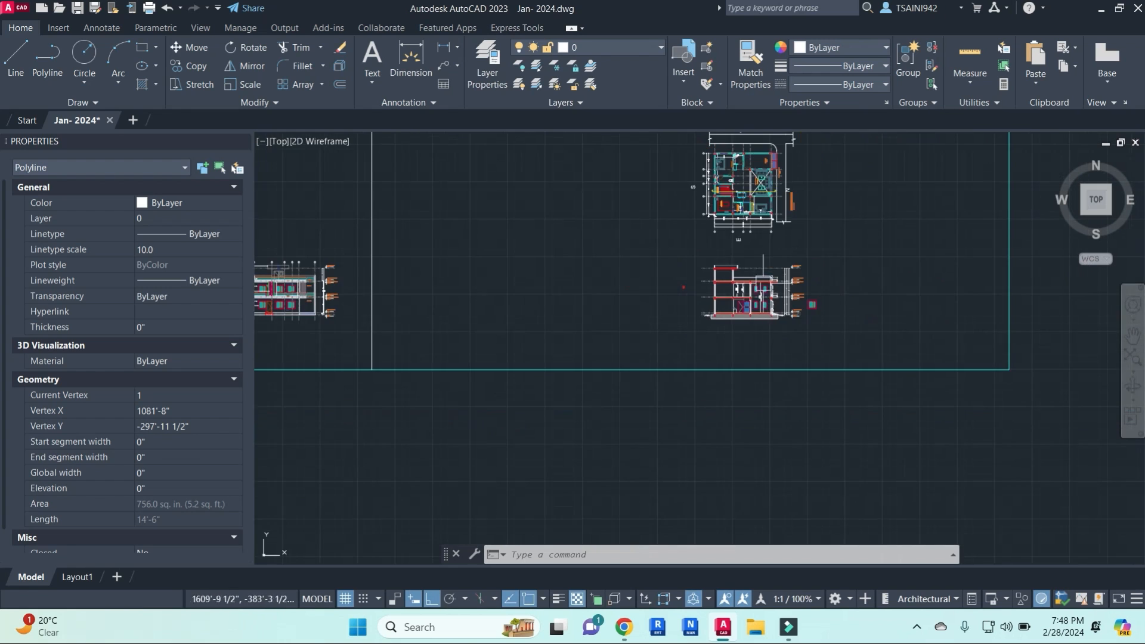
pyautogui.scroll(8, 849, 397)
pyautogui.moveTo(842, 216); pyautogui.dragTo(800, 248, button='middle')
pyautogui.press('Escape')
pyautogui.press('Escape')
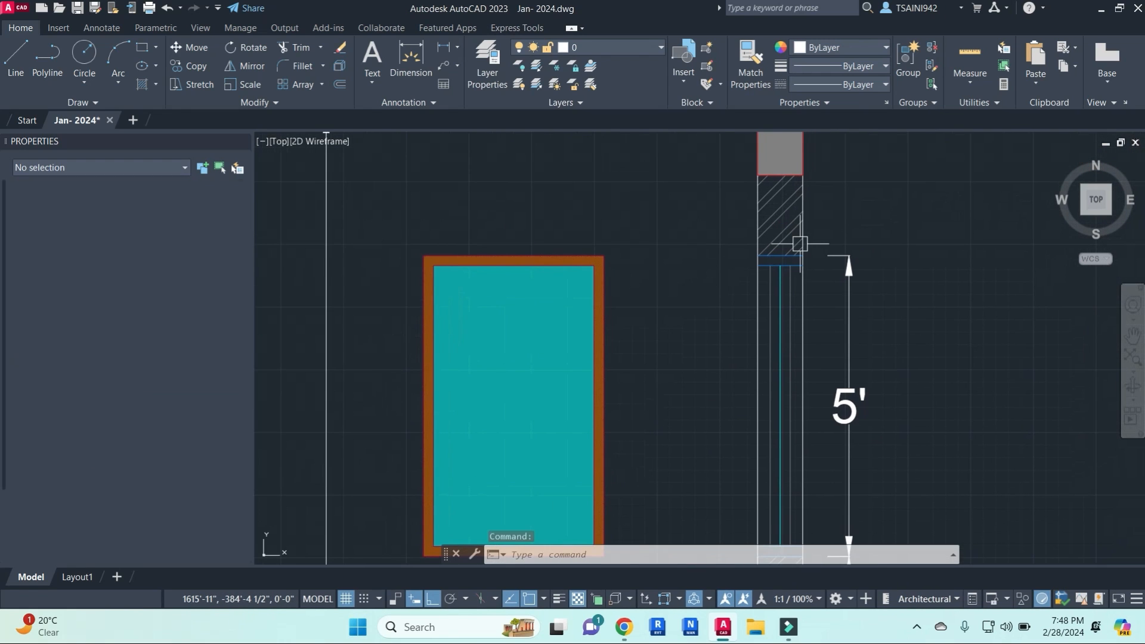
pyautogui.press('space')
pyautogui.scroll(5, 800, 247)
pyautogui.press('Escape')
pyautogui.press('Escape')
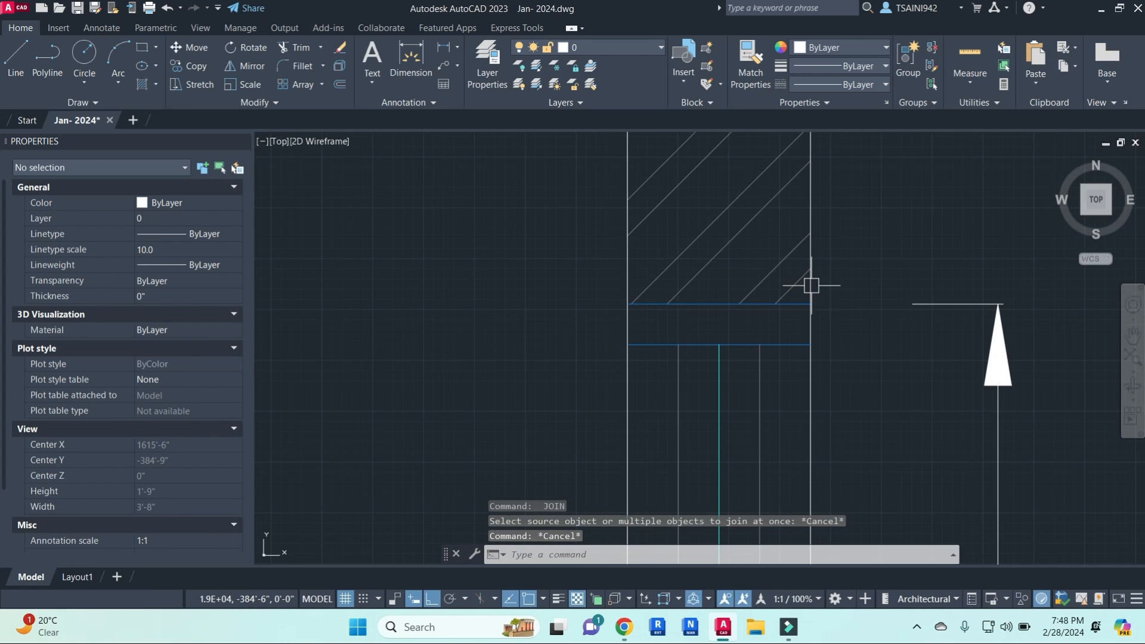
pyautogui.write('l')
pyautogui.press('space')
pyautogui.click(810, 304)
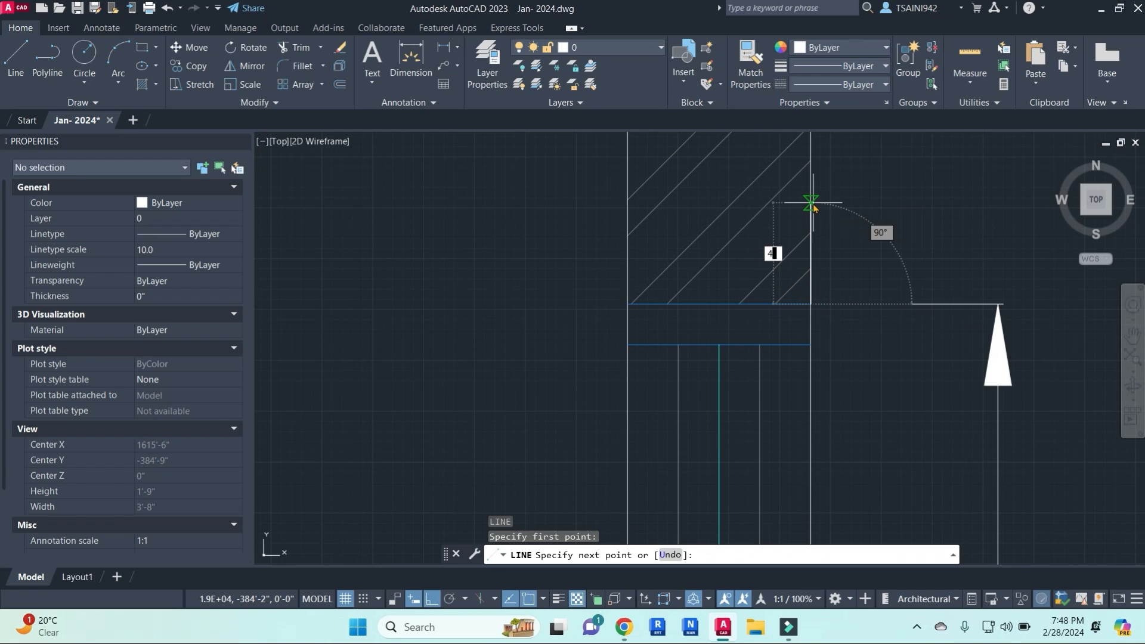
pyautogui.write('4')
pyautogui.press('Return')
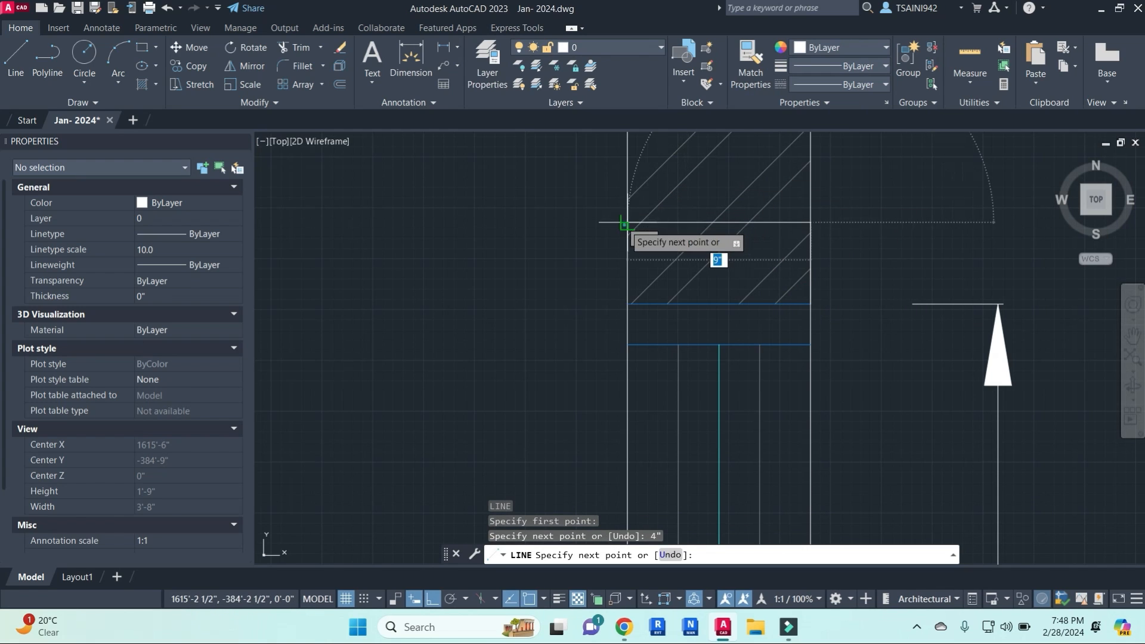
pyautogui.click(627, 290)
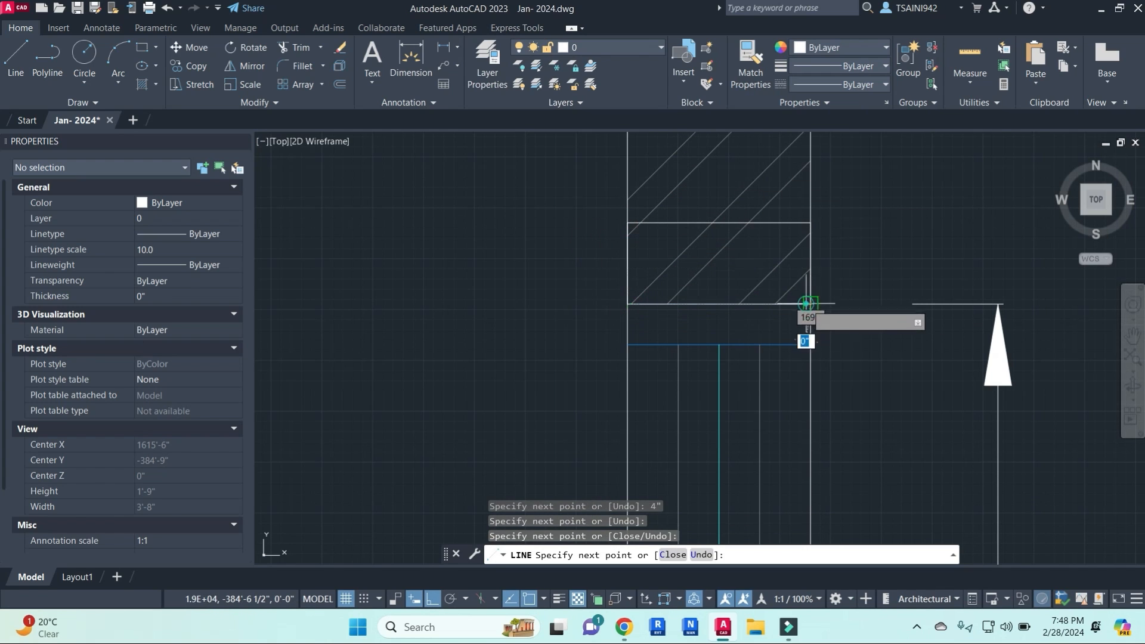
pyautogui.press('Escape')
# - Stretch the wall hatch's lower edge up to the top of the lintel outline above the first-floor window
pyautogui.click(779, 263)
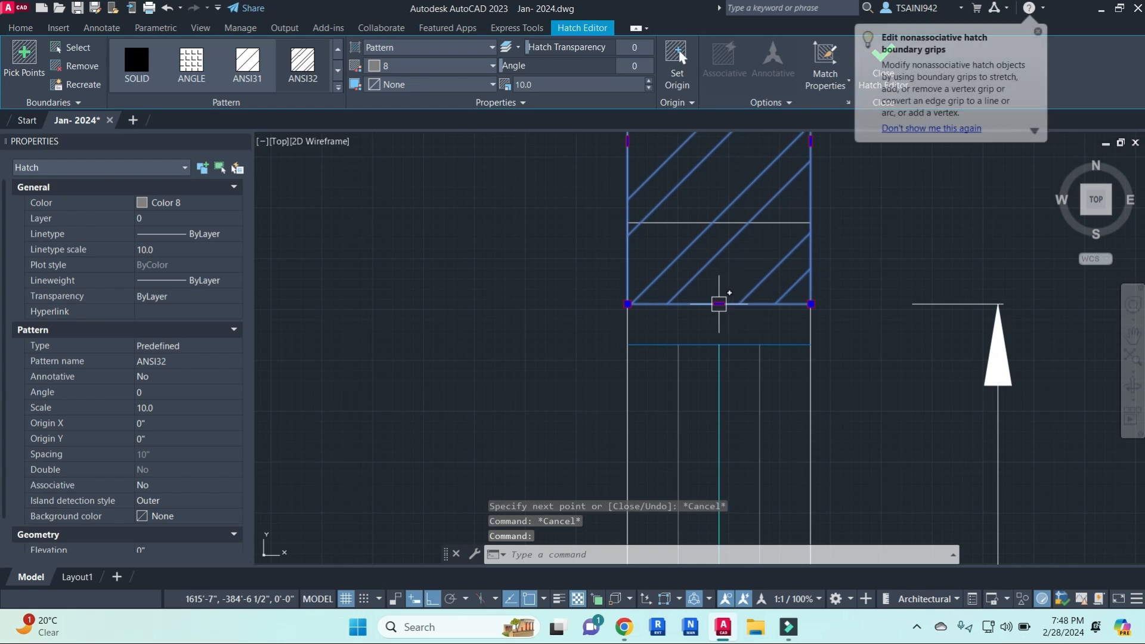
pyautogui.click(718, 304)
pyautogui.press('Escape')
pyautogui.press('Escape')
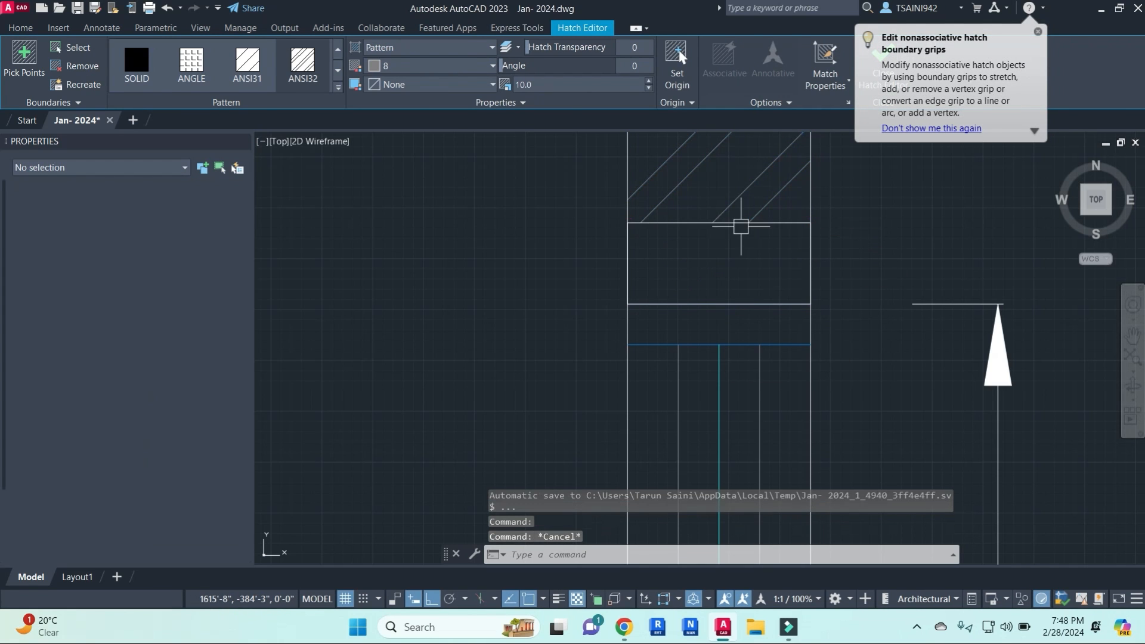
# - Move the four lintel outline lines to the SLAB layer
pyautogui.click(569, 206)
pyautogui.click(836, 315)
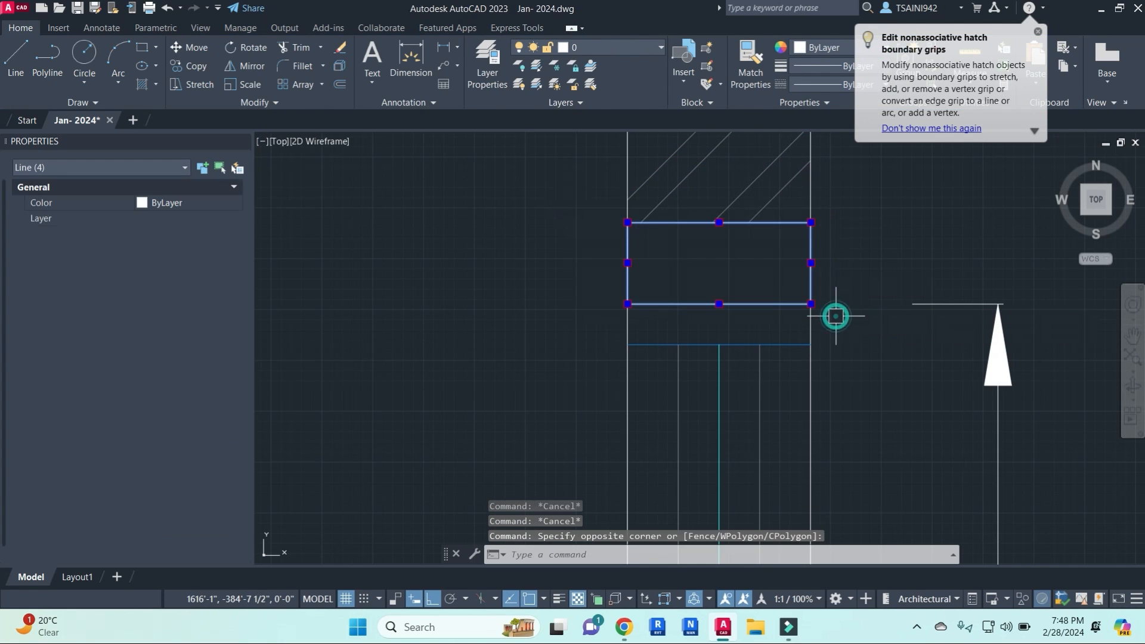
pyautogui.click(626, 47)
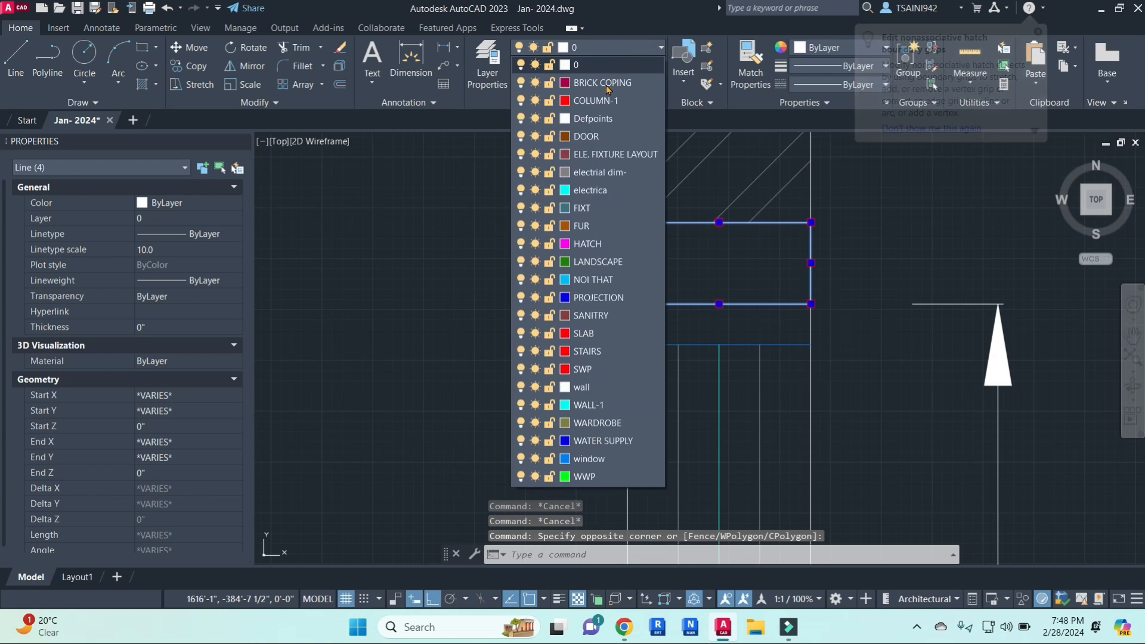
pyautogui.click(588, 333)
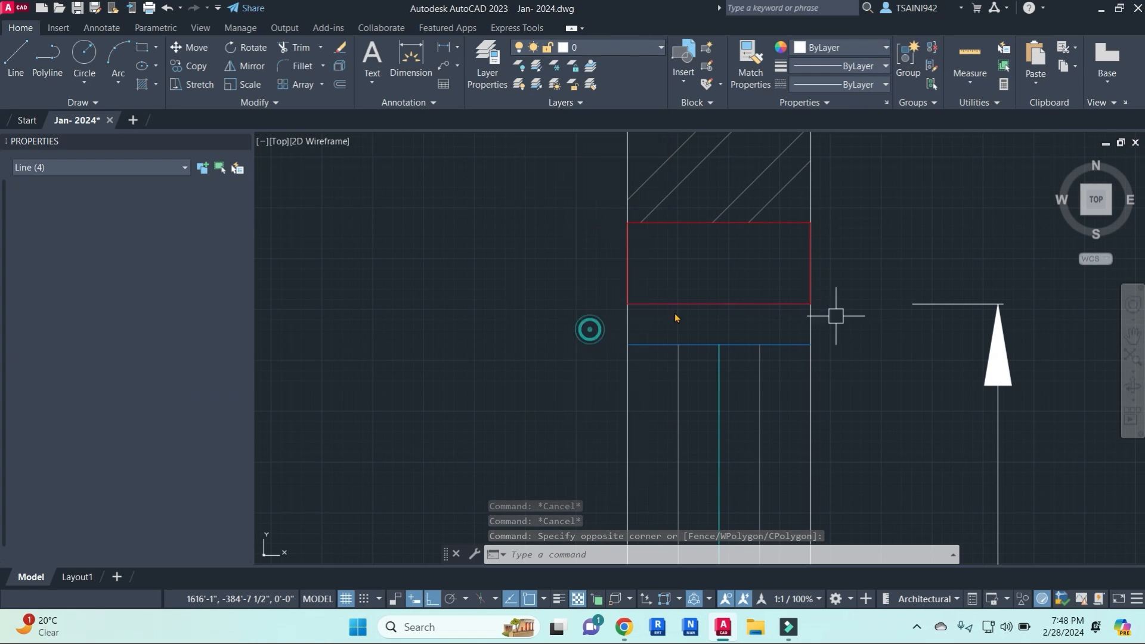
pyautogui.press('Escape')
pyautogui.press('Escape')
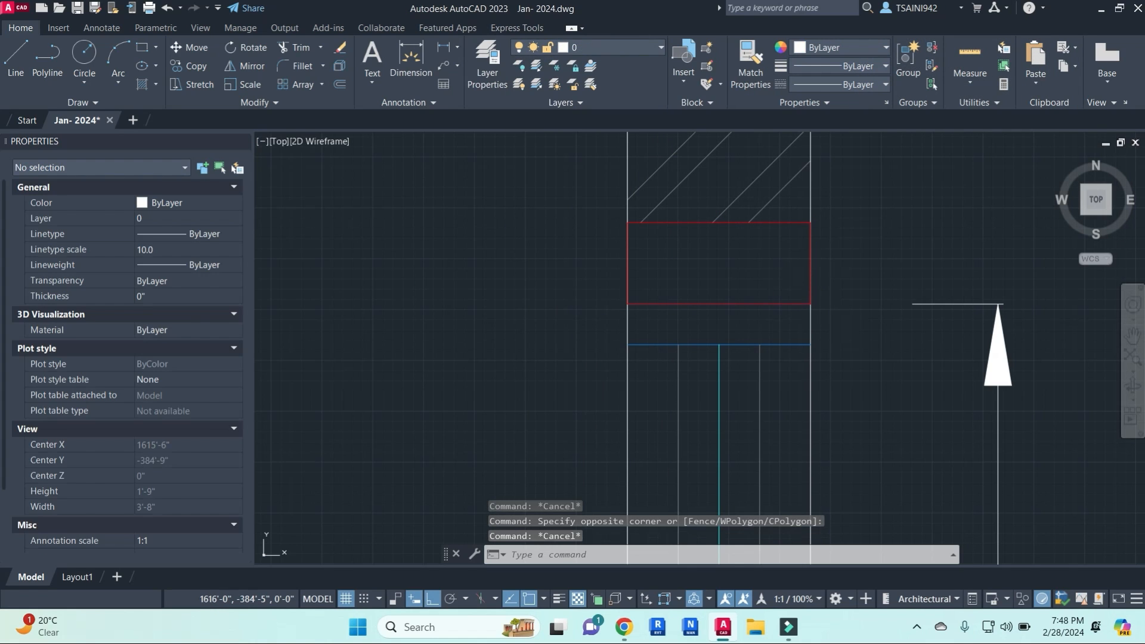
# - Hatch the inside of the lintel outline with the ANSI31 pattern at scale 20
pyautogui.write('h')
pyautogui.press('Return')
pyautogui.click(721, 262)
pyautogui.rightClick(762, 279)
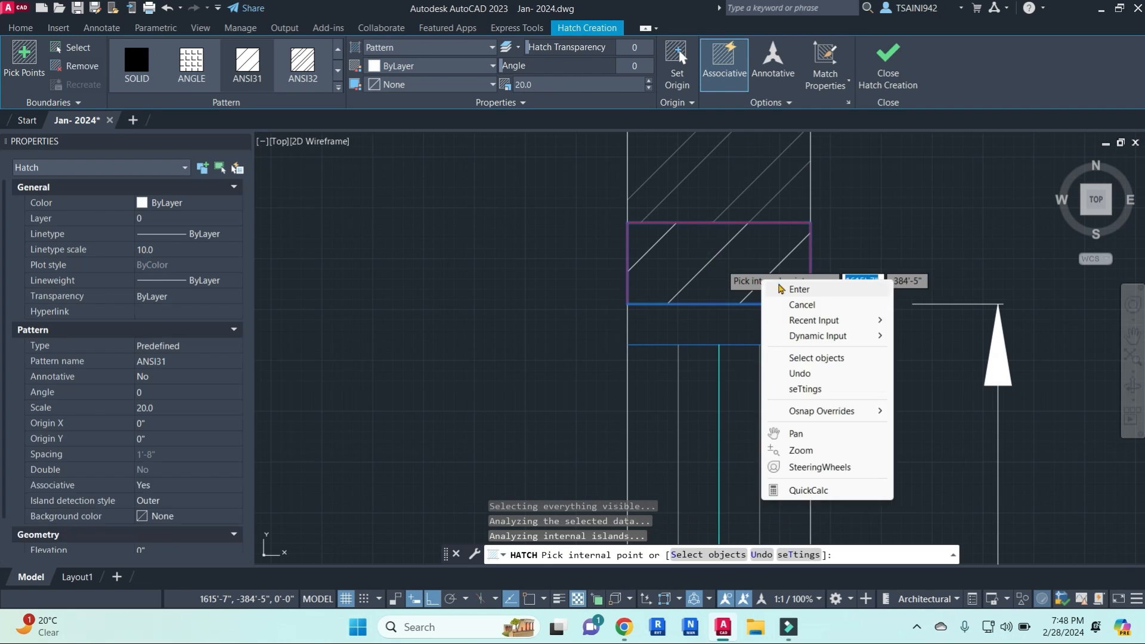
pyautogui.click(781, 283)
# - Match the lintel hatch to the solid grey fill of the slab above the first-floor window
pyautogui.write('ma')
pyautogui.press('Return')
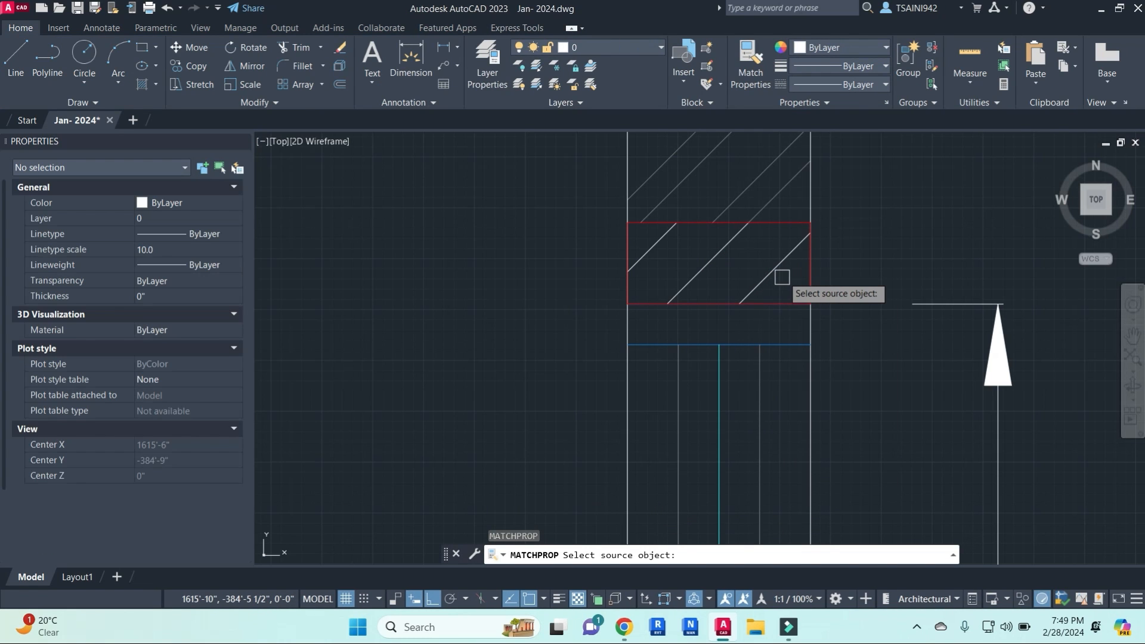
pyautogui.scroll(-2, 779, 276)
pyautogui.scroll(-4, 772, 276)
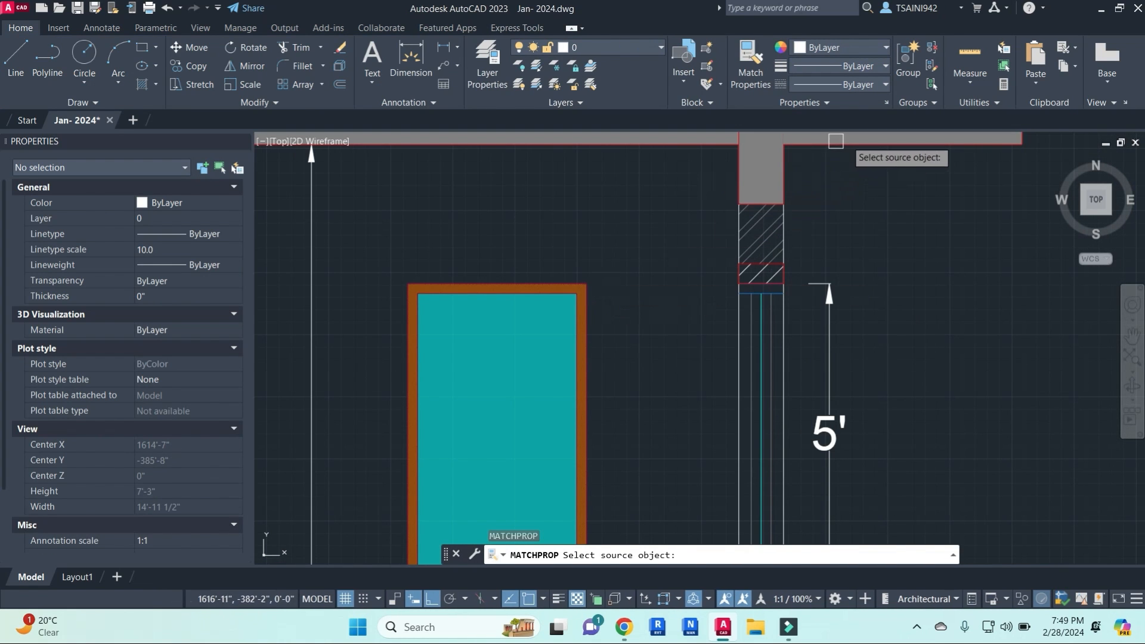
pyautogui.moveTo(836, 141); pyautogui.dragTo(829, 222, button='middle')
pyautogui.click(847, 189)
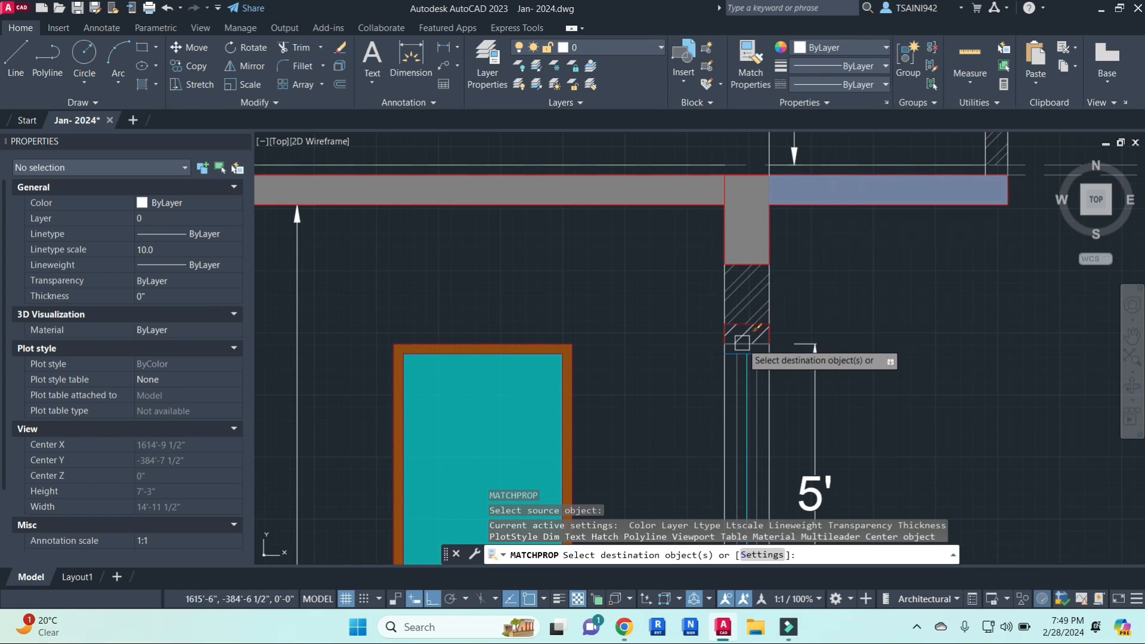
pyautogui.press('Escape')
pyautogui.scroll(4, 747, 334)
pyautogui.press('Escape')
# - Copy the filled lintel and its outline from the first-floor window to directly above the ground-floor window in the same wall
pyautogui.click(620, 269)
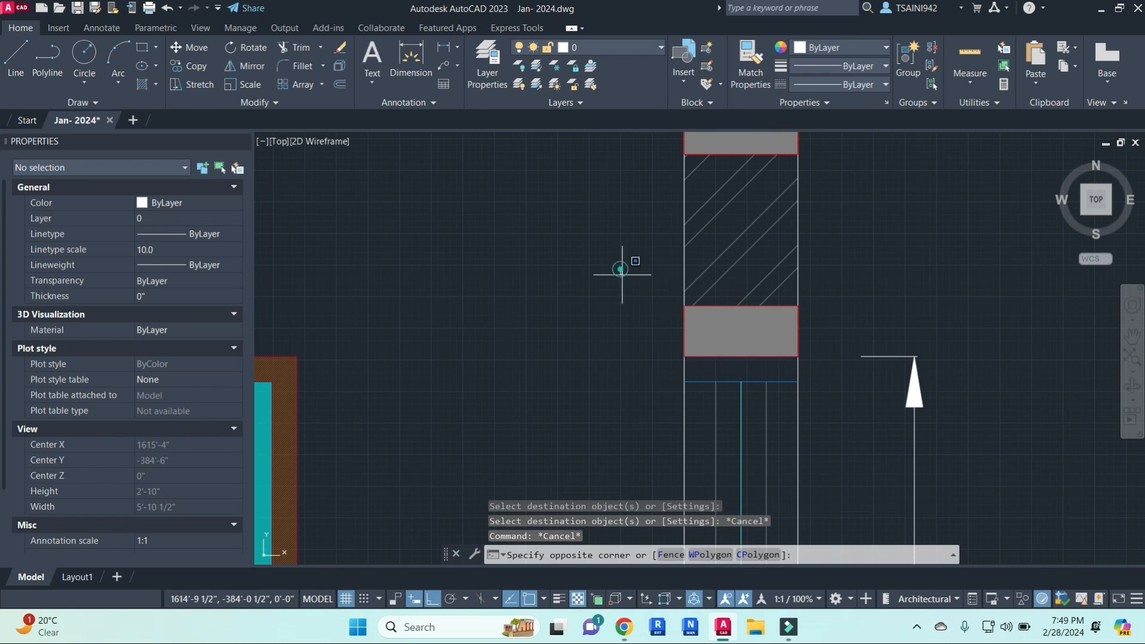
pyautogui.click(816, 361)
pyautogui.write('co')
pyautogui.press('Return')
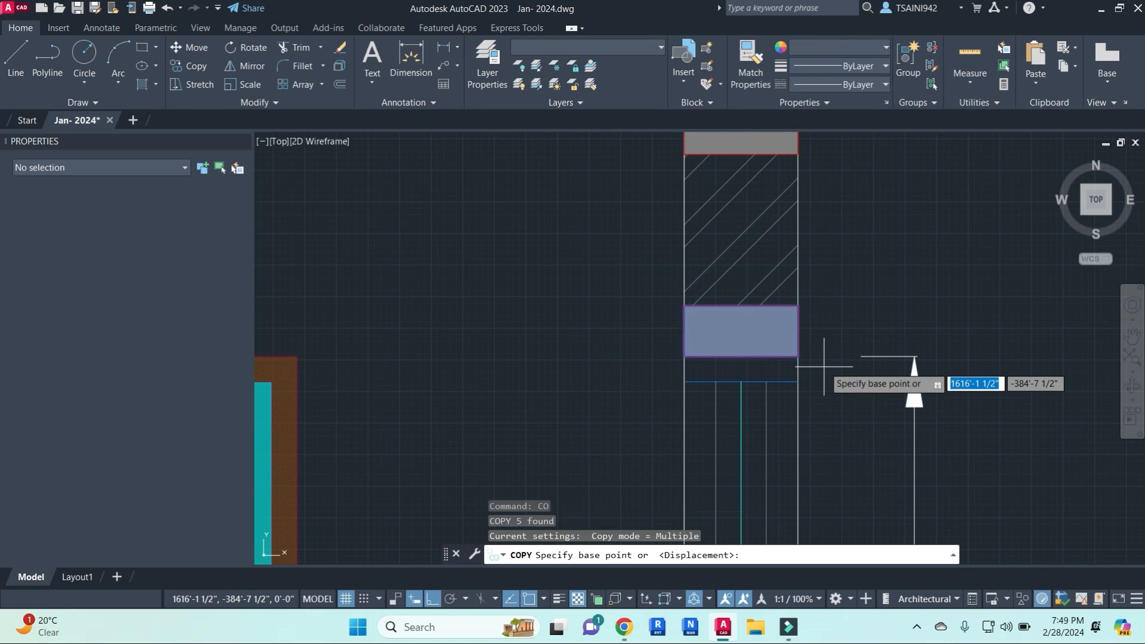
pyautogui.click(798, 357)
pyautogui.scroll(-6, 798, 334)
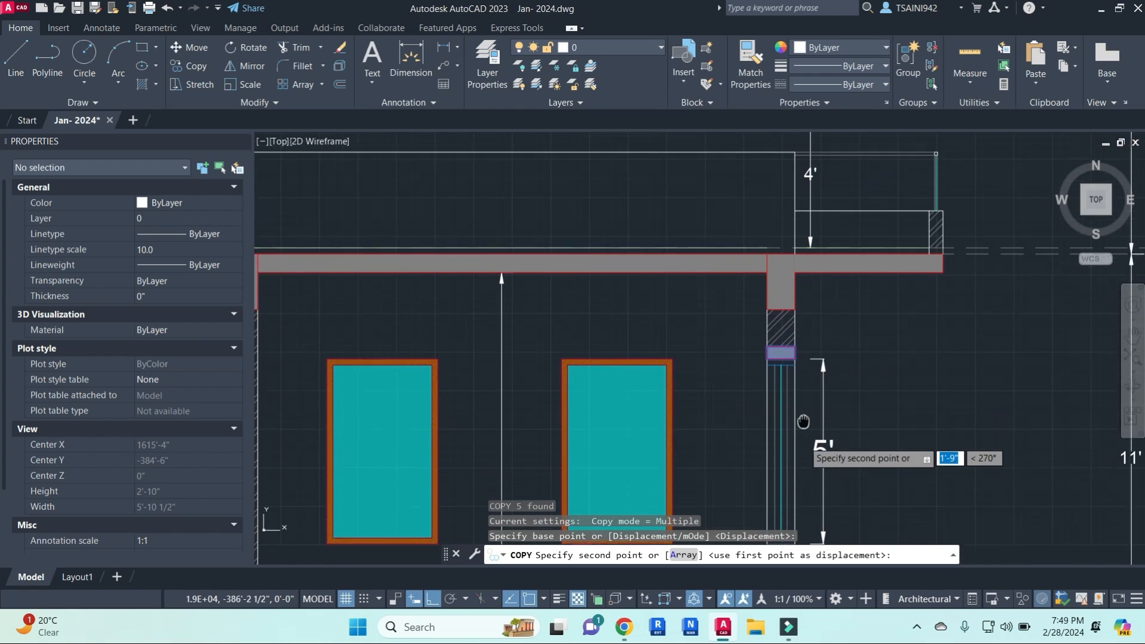
pyautogui.moveTo(776, 379); pyautogui.dragTo(757, 187, button='middle')
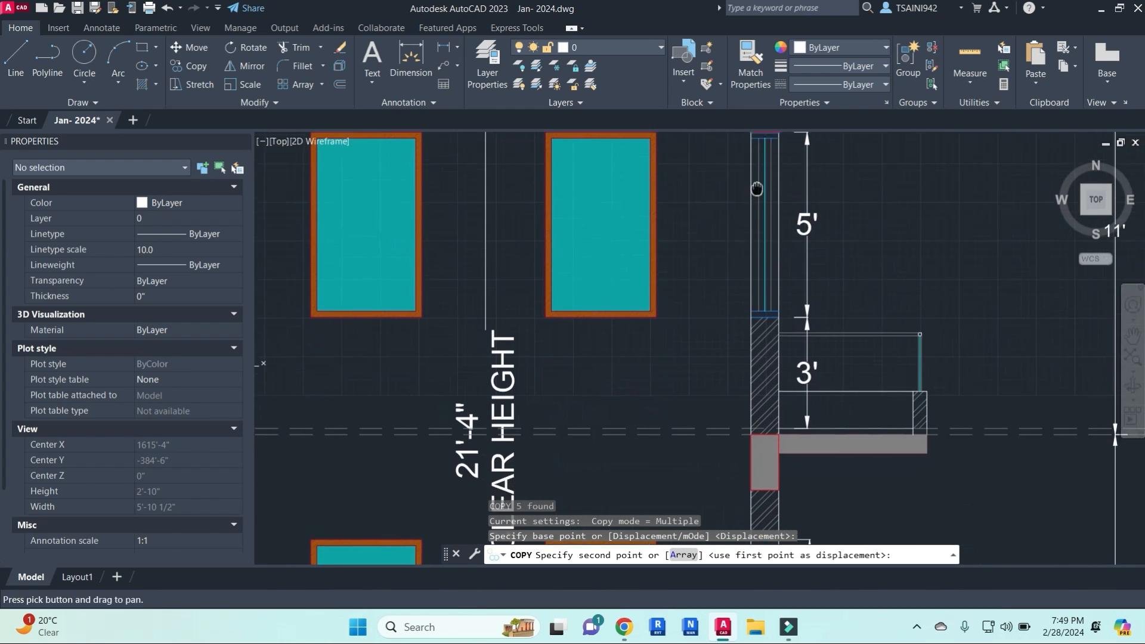
pyautogui.moveTo(789, 413); pyautogui.dragTo(758, 248, button='middle')
pyautogui.moveTo(756, 393); pyautogui.dragTo(757, 306, button='middle')
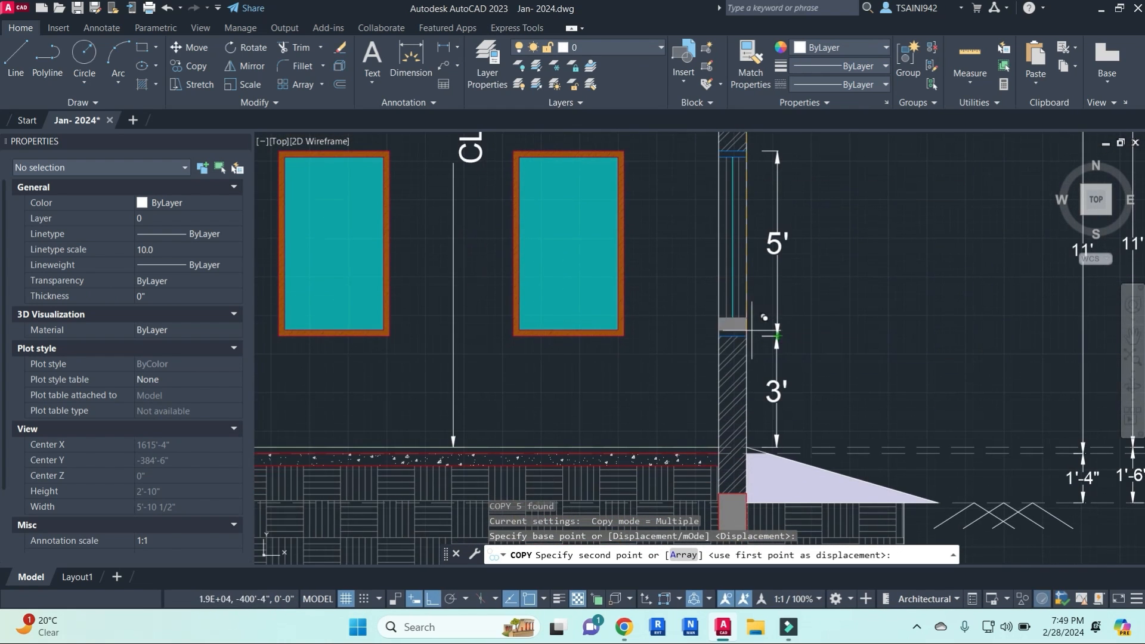
pyautogui.scroll(6, 757, 339)
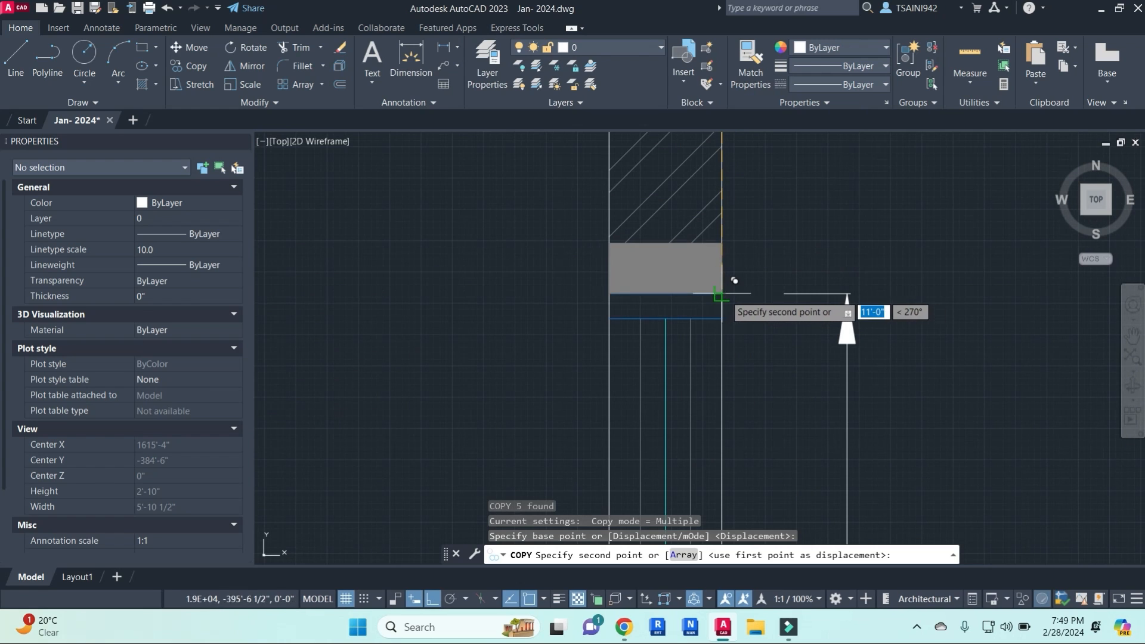
pyautogui.click(722, 294)
pyautogui.press('Escape')
pyautogui.scroll(-4, 769, 216)
pyautogui.moveTo(768, 216); pyautogui.dragTo(759, 302, button='middle')
pyautogui.scroll(4, 735, 252)
pyautogui.press('Escape')
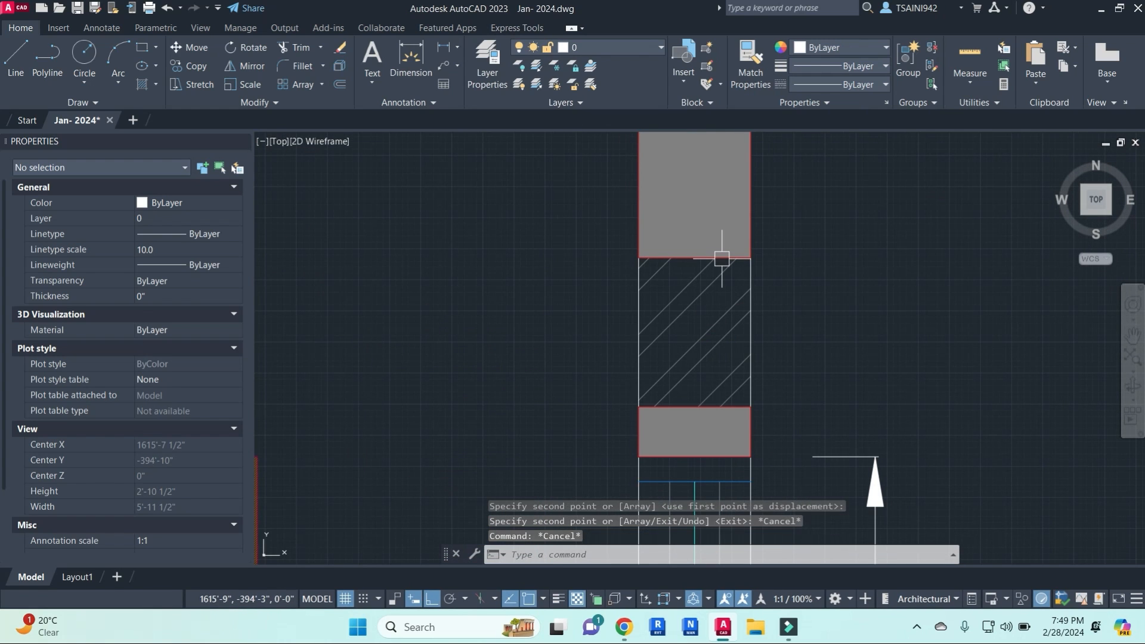
# - Measure the height of the hatched wall between the beam and the lintel above the ground-floor window
pyautogui.write('DIMLI')
pyautogui.press('Return')
pyautogui.click(750, 258)
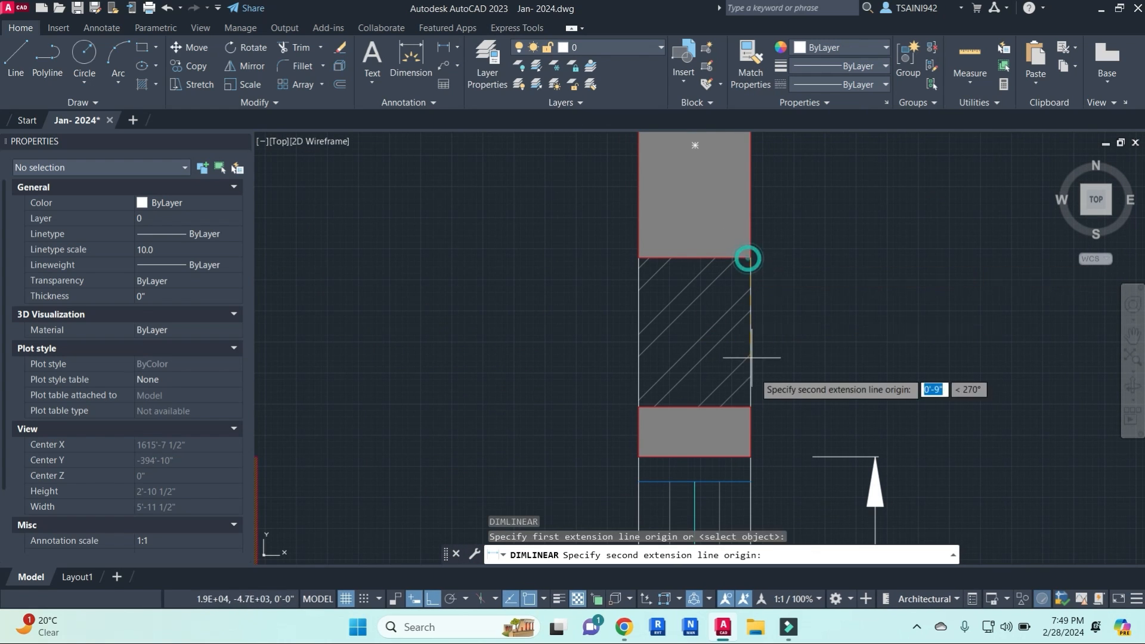
pyautogui.click(750, 407)
pyautogui.scroll(-4, 823, 268)
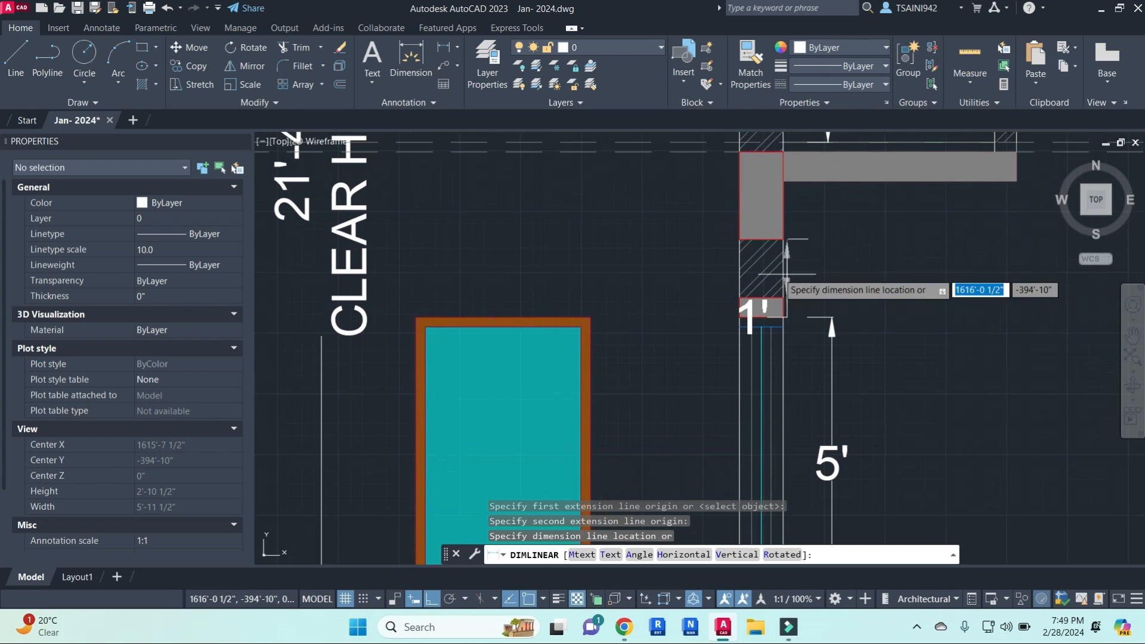
pyautogui.press('Escape')
pyautogui.scroll(4, 778, 250)
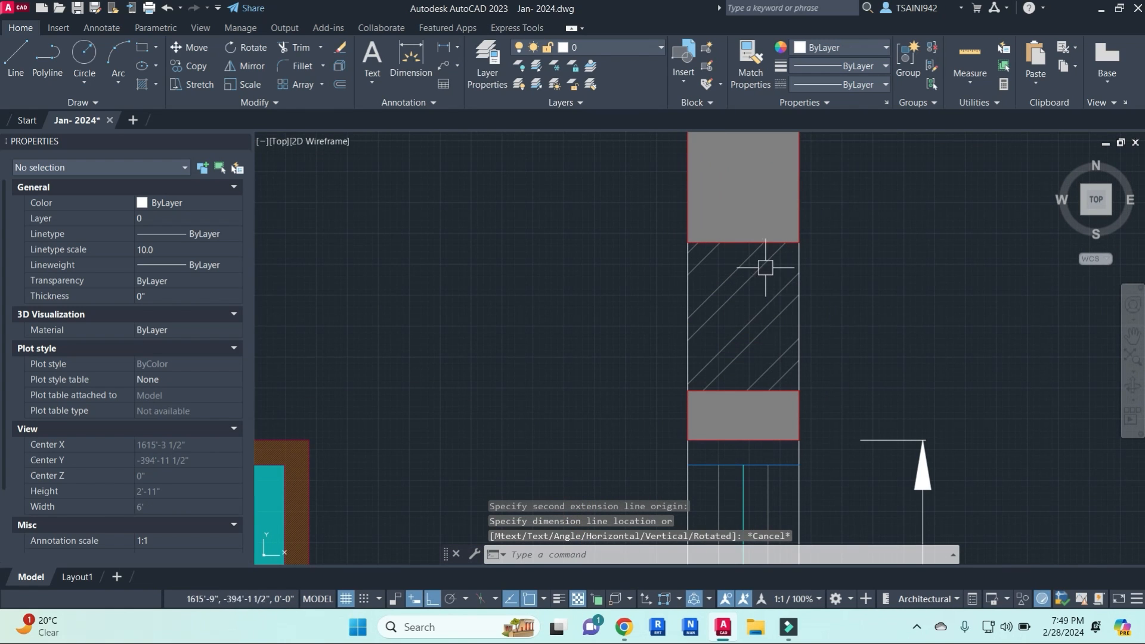
pyautogui.scroll(-4, 768, 313)
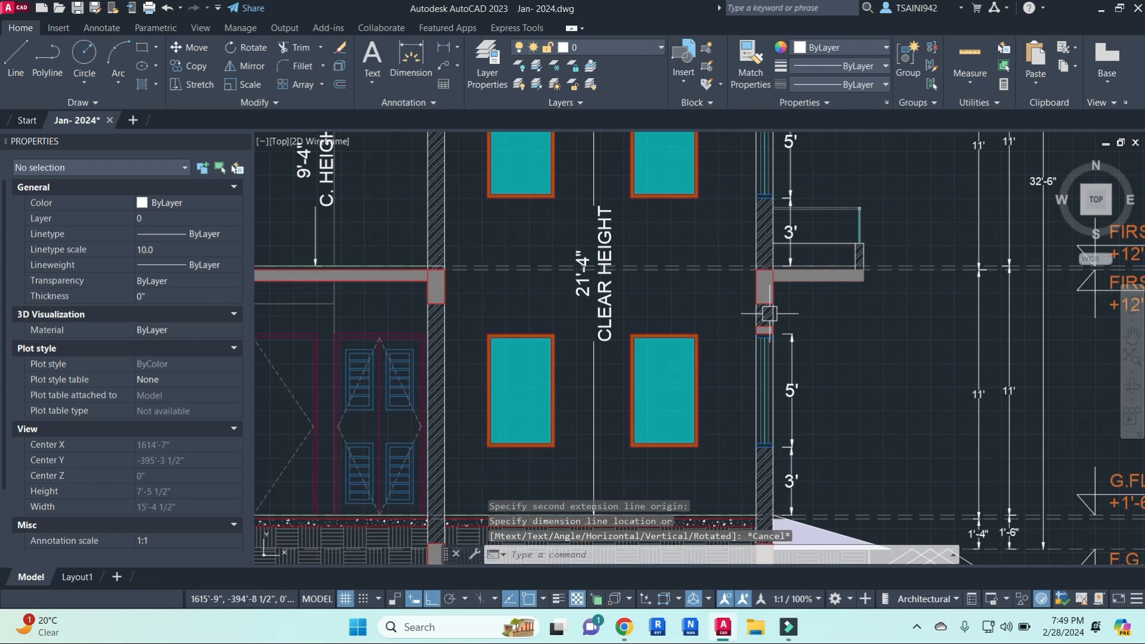
# - Draw a 4.5" by 4.5" projection on the wall's outer face, starting at the lower outer corner of the first-floor window lintel
pyautogui.moveTo(810, 292); pyautogui.dragTo(748, 327, button='middle')
pyautogui.moveTo(763, 257); pyautogui.dragTo(743, 360, button='middle')
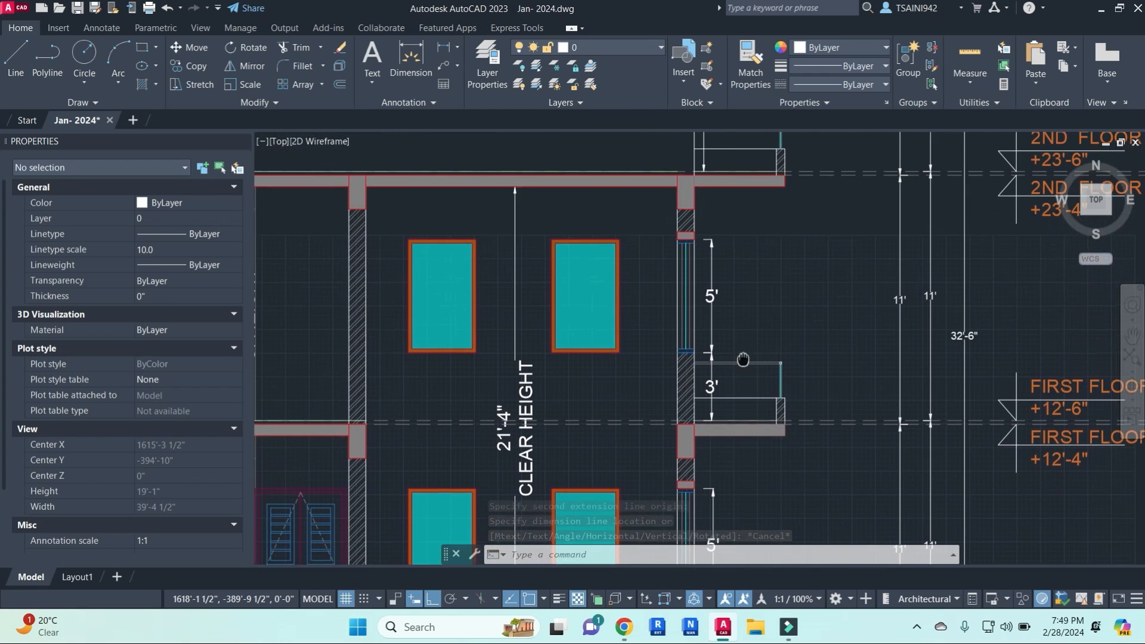
pyautogui.scroll(5, 708, 249)
pyautogui.press('l')
pyautogui.press('Return')
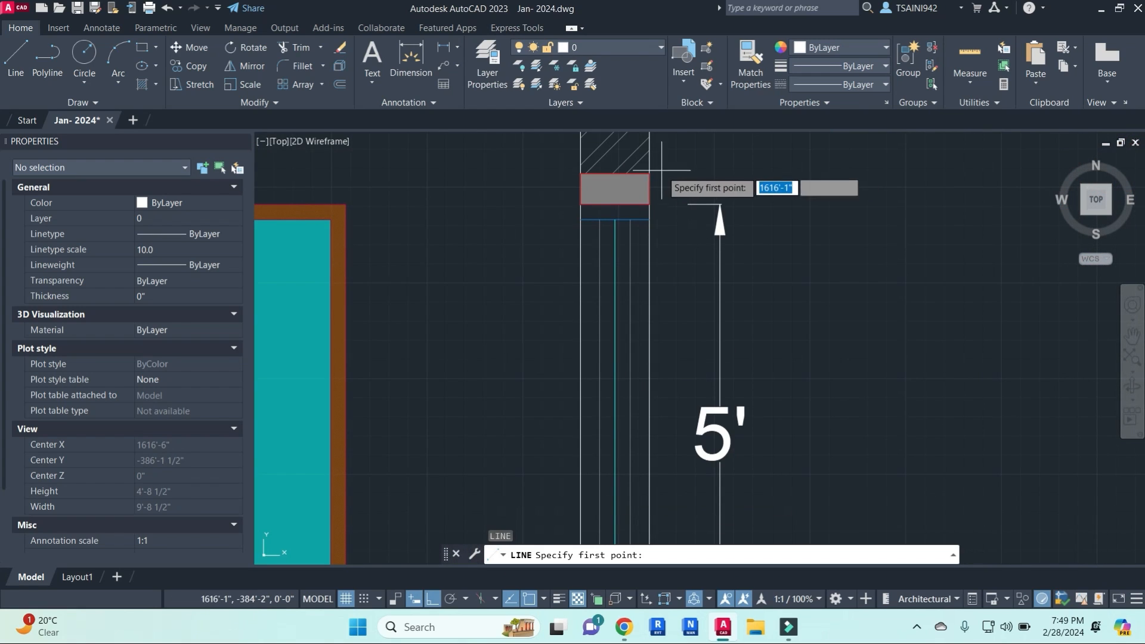
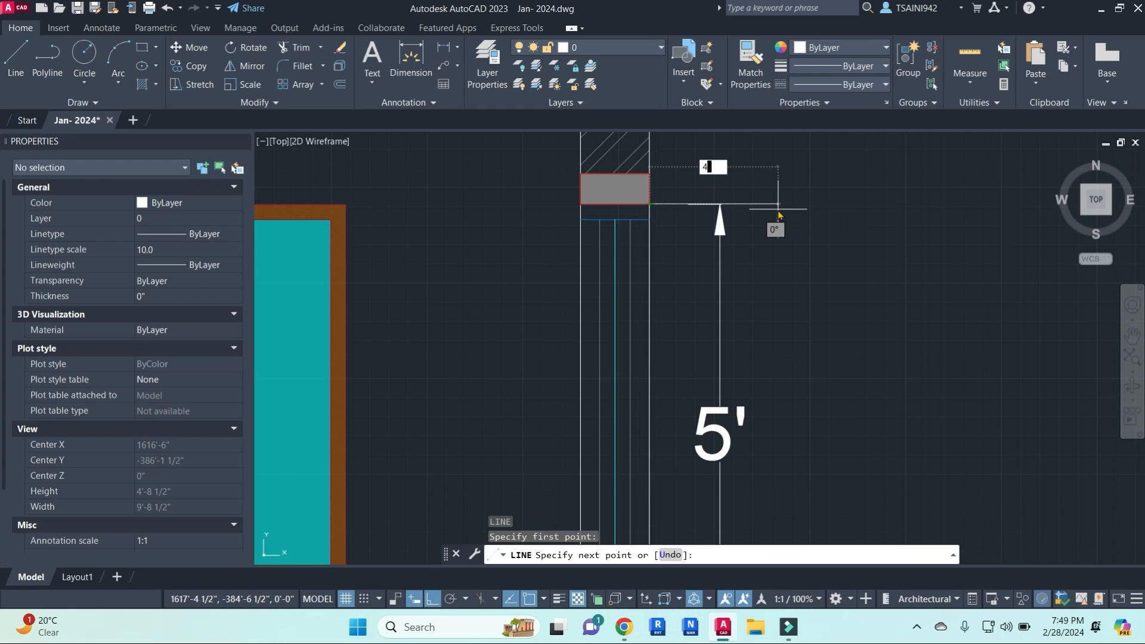
pyautogui.moveTo(706, 179); pyautogui.dragTo(724, 298, button='middle')
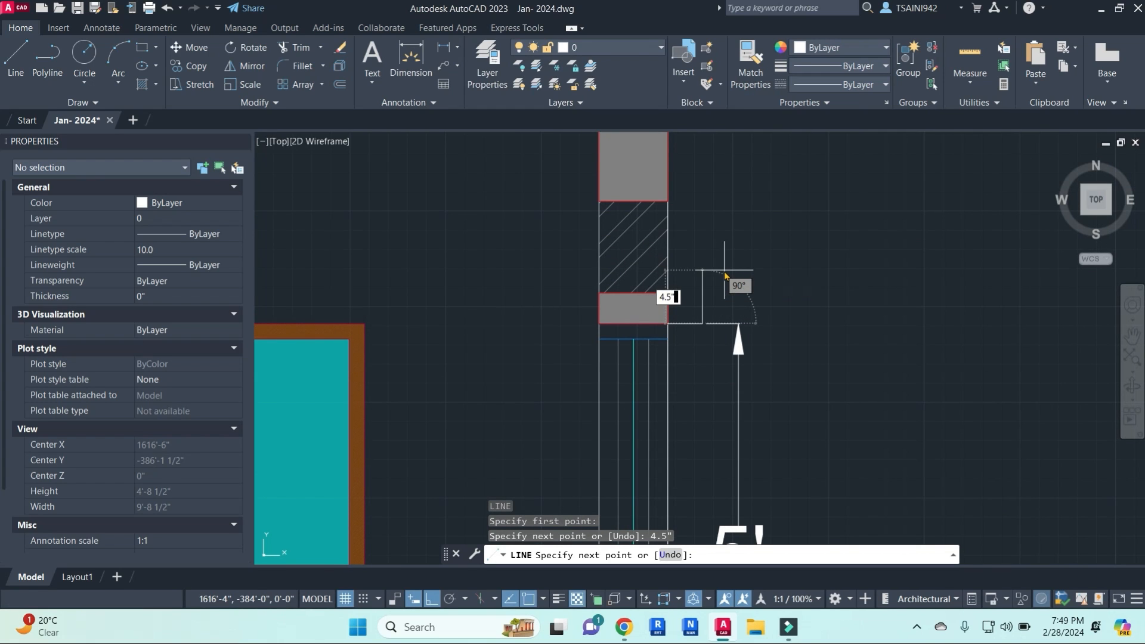
pyautogui.press('Return')
pyautogui.scroll(6, 673, 290)
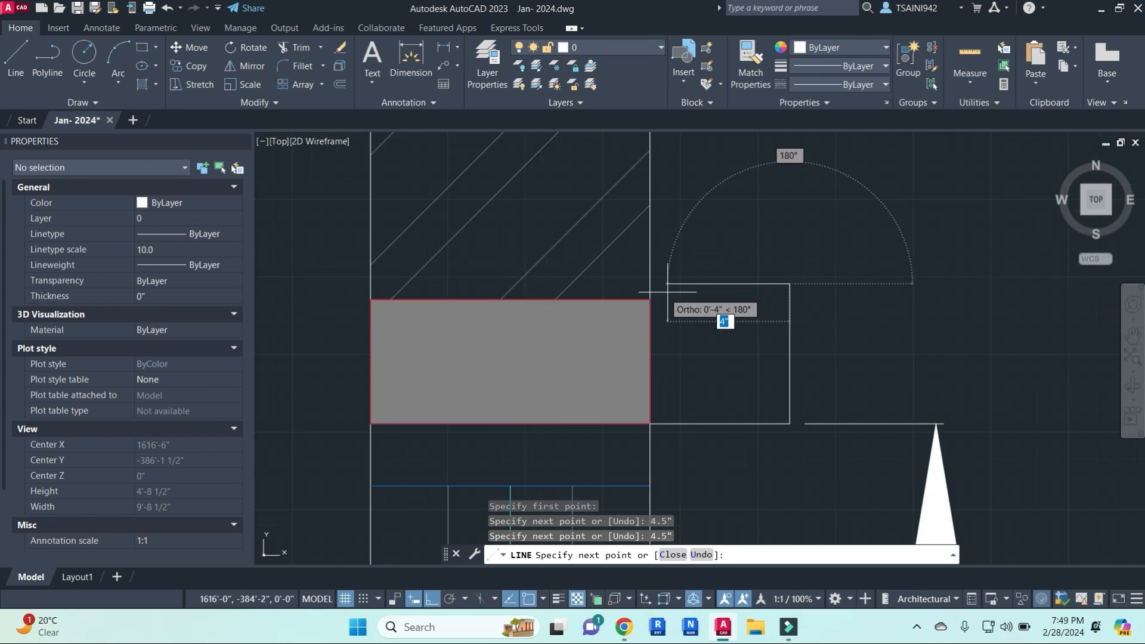
pyautogui.press('Escape')
pyautogui.scroll(-6, 670, 304)
pyautogui.scroll(6, 753, 254)
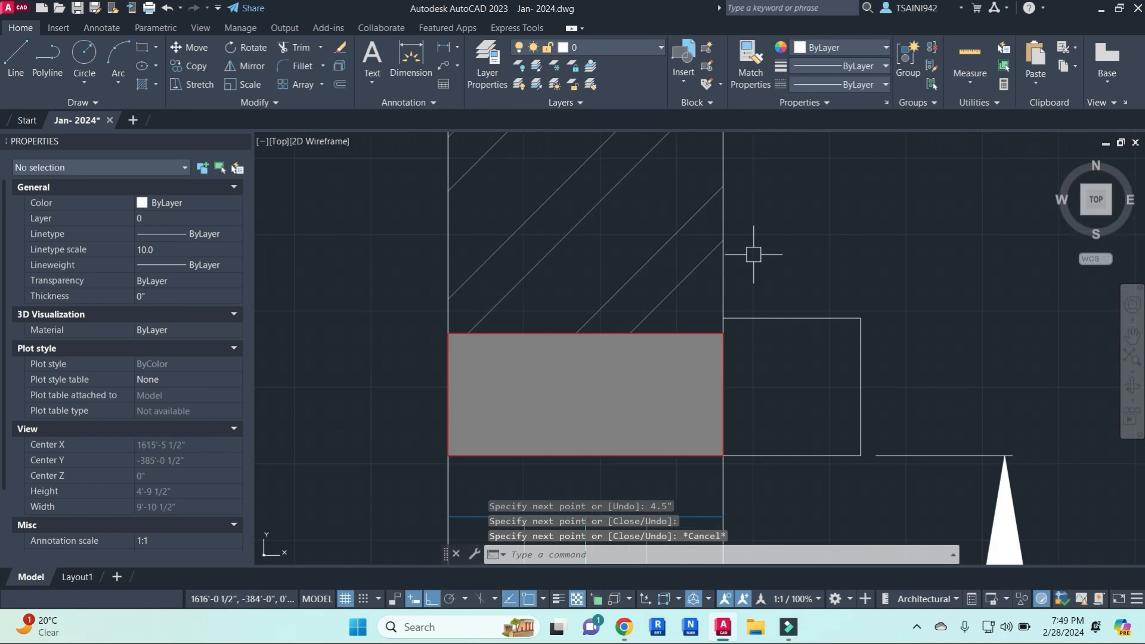
pyautogui.click(686, 287)
pyautogui.press('Escape')
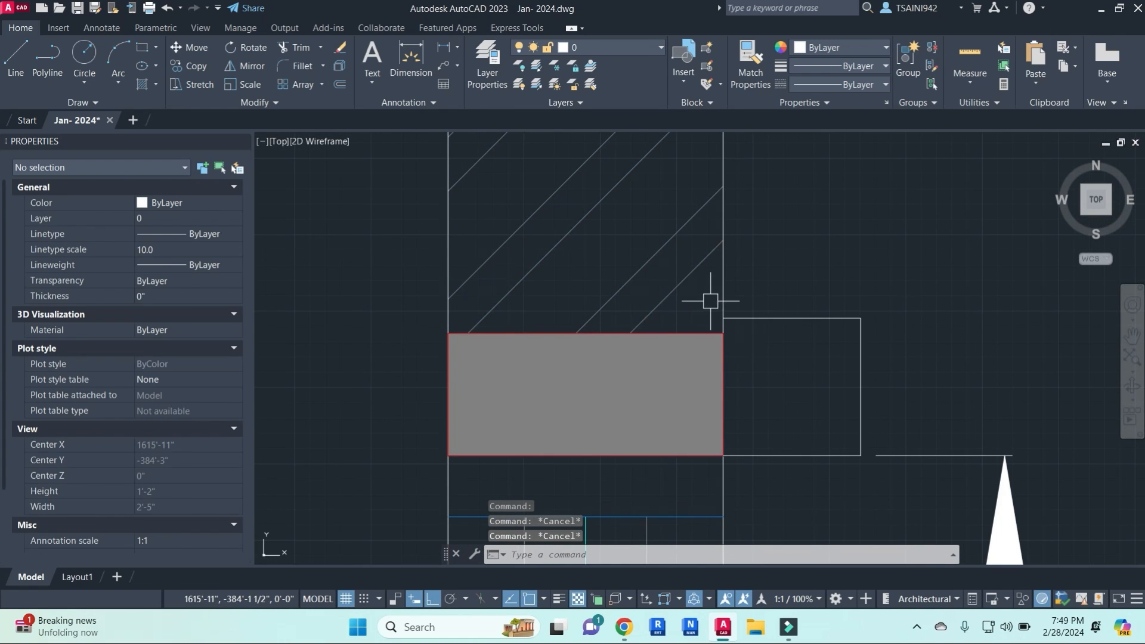
# - Mirror the projection outline about the first-floor window's mid-height to the sill, keeping the original
pyautogui.click(709, 302)
pyautogui.click(879, 477)
pyautogui.scroll(-2, 878, 480)
pyautogui.moveTo(879, 479); pyautogui.dragTo(794, 235, button='middle')
pyautogui.write('mi')
pyautogui.press('Return')
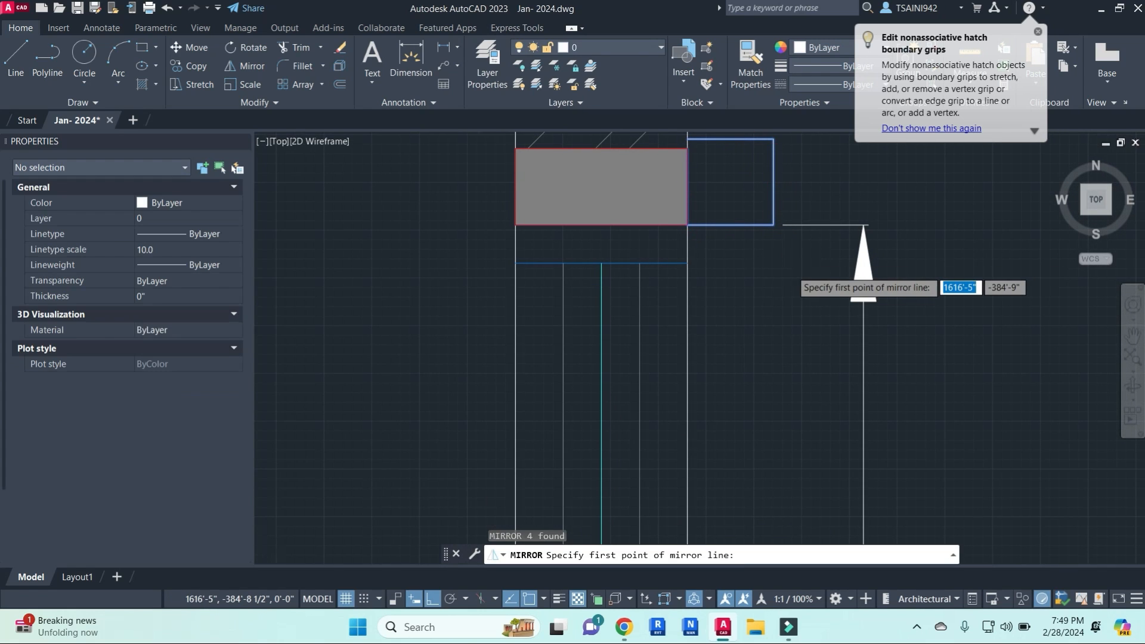
pyautogui.scroll(-4, 790, 297)
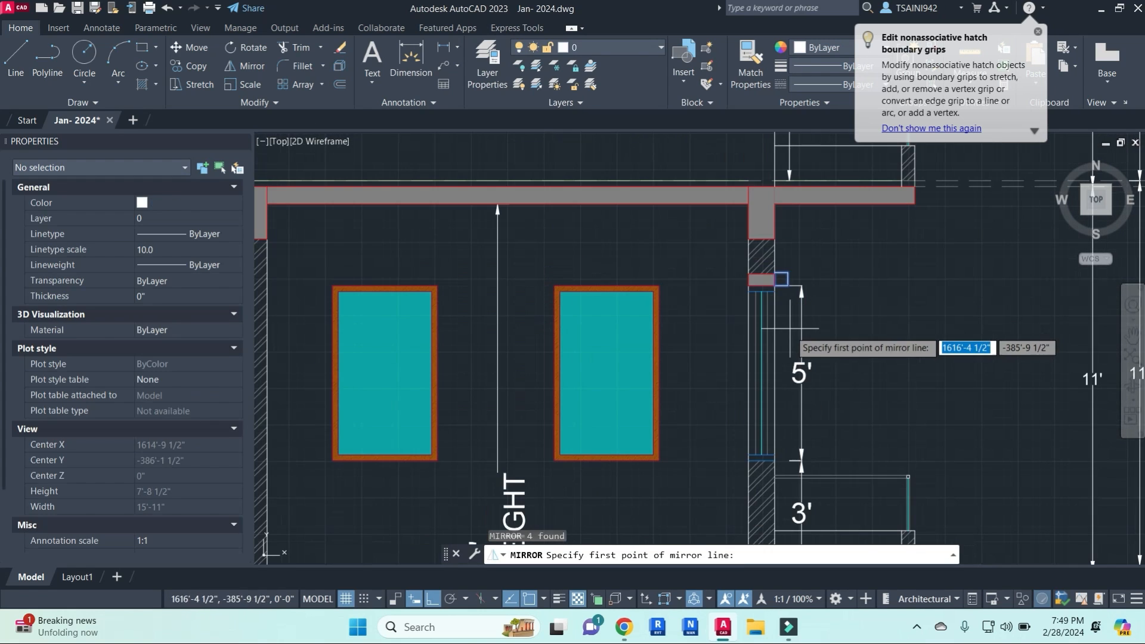
pyautogui.click(767, 374)
pyautogui.click(749, 374)
pyautogui.press('Return')
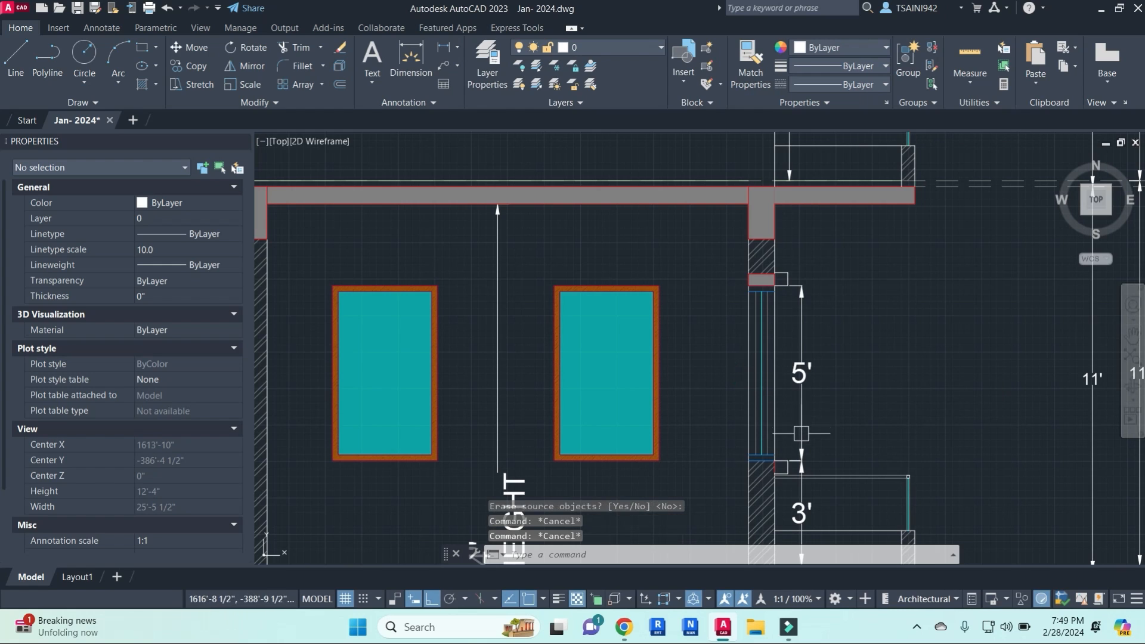
# - Draw a vertical line joining the outer corners of the upper and lower projections, and set its color to grey
pyautogui.write('l')
pyautogui.press('Return')
pyautogui.click(788, 286)
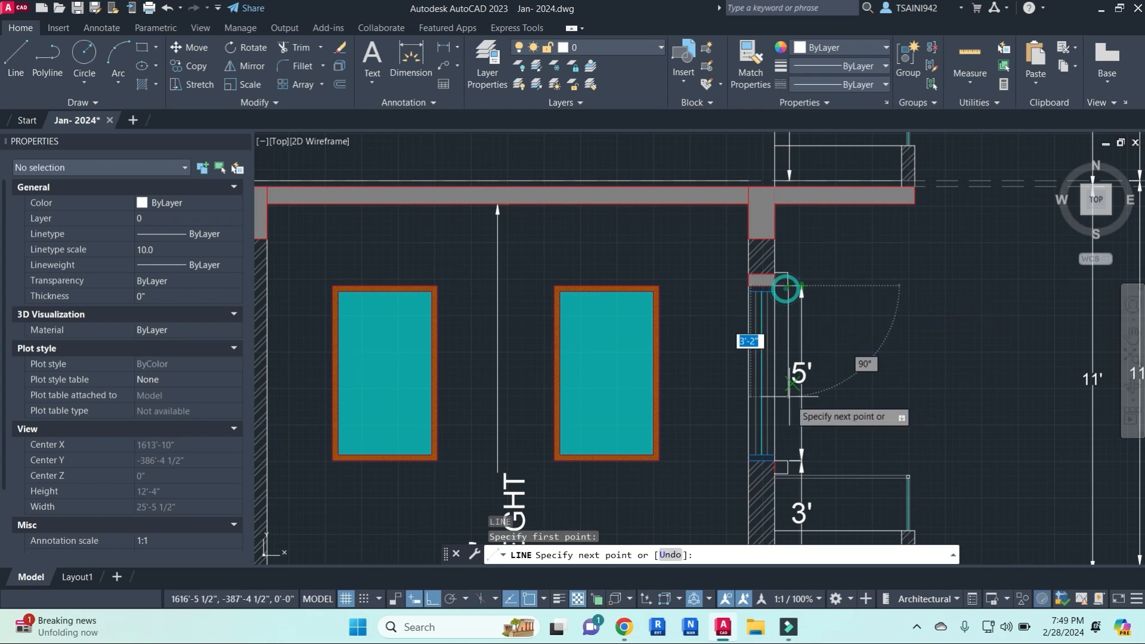
pyautogui.click(788, 460)
pyautogui.press('Escape')
pyautogui.press('Escape')
pyautogui.click(784, 393)
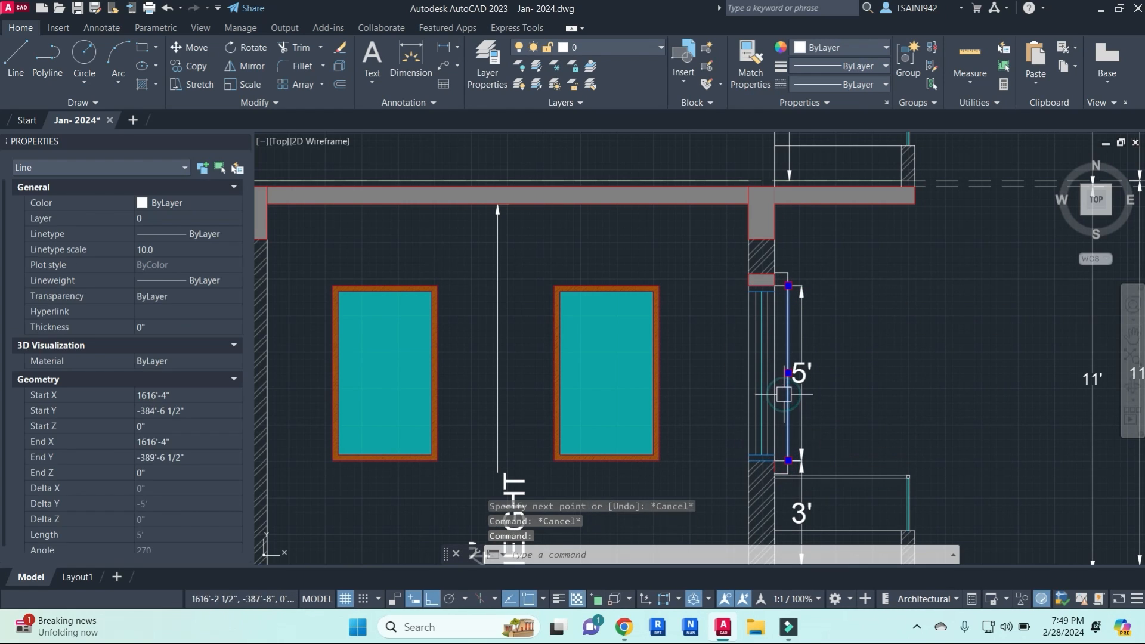
pyautogui.click(856, 53)
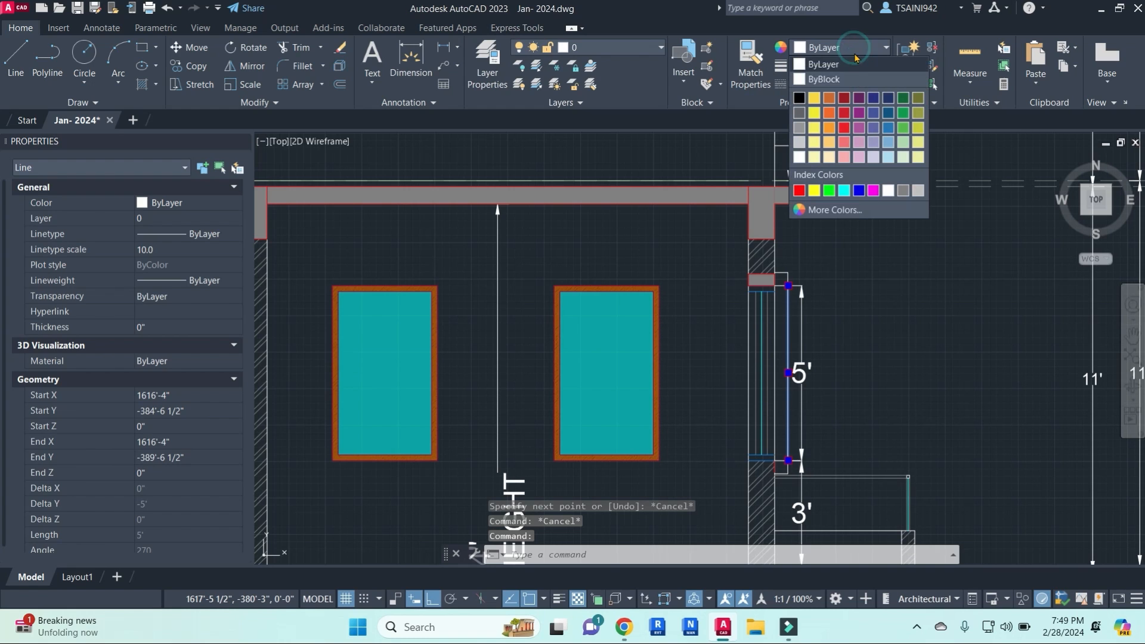
pyautogui.click(904, 191)
pyautogui.press('Escape')
# - Hatch both projections beside the first-floor window with the ANSI31 pattern at scale 20
pyautogui.scroll(4, 782, 284)
pyautogui.write('h')
pyautogui.press('Return')
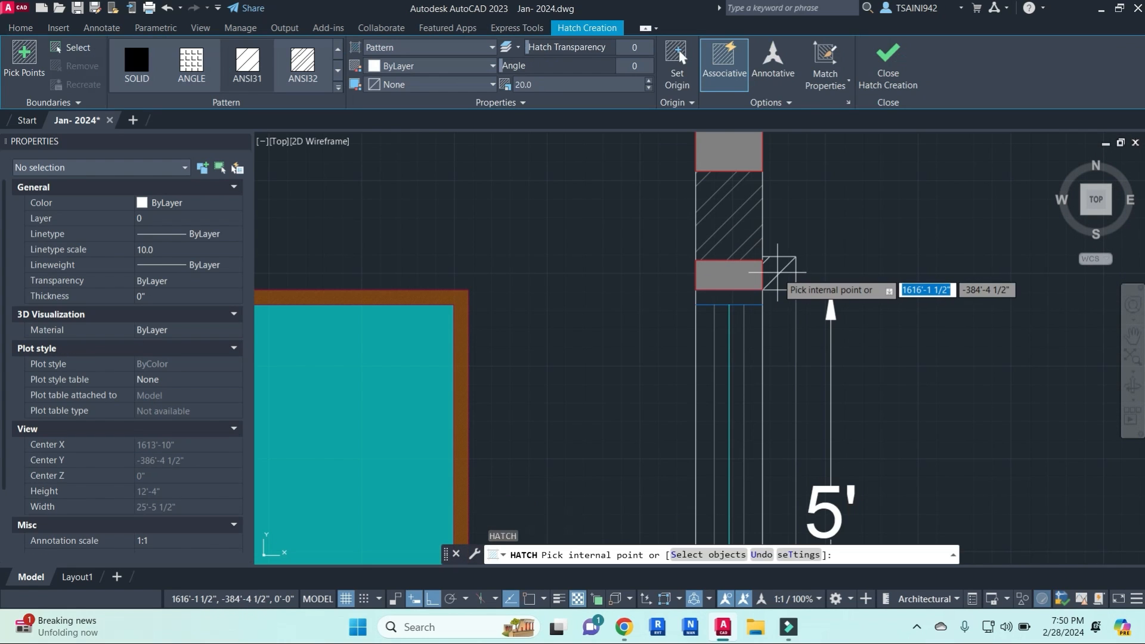
pyautogui.click(777, 272)
pyautogui.scroll(-4, 770, 269)
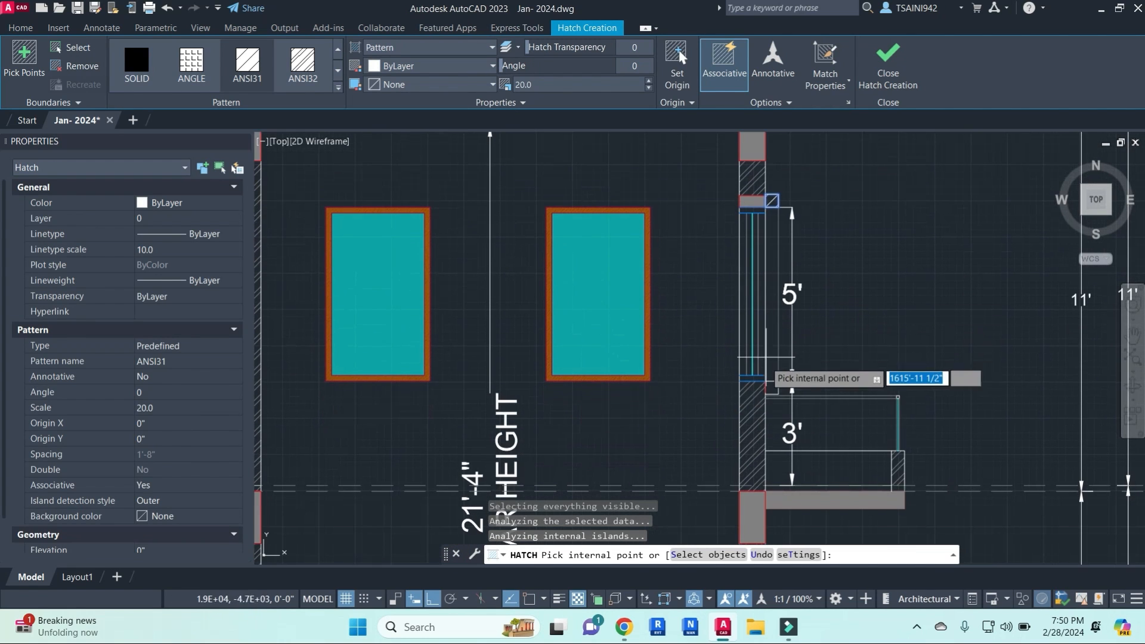
pyautogui.rightClick(772, 389)
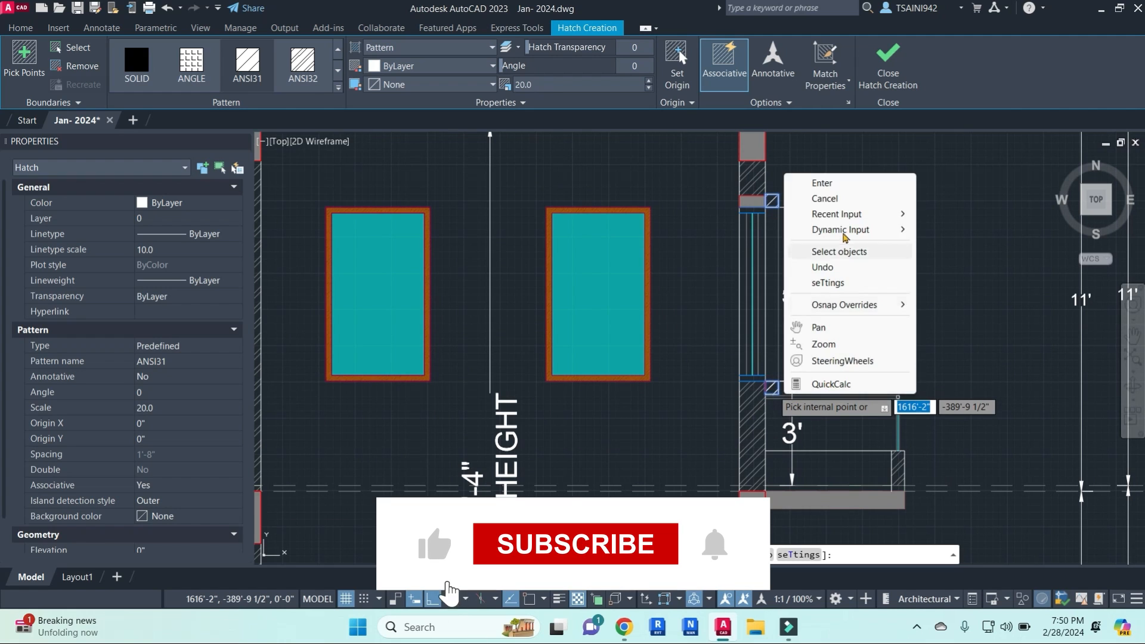
pyautogui.click(861, 184)
pyautogui.write('ma')
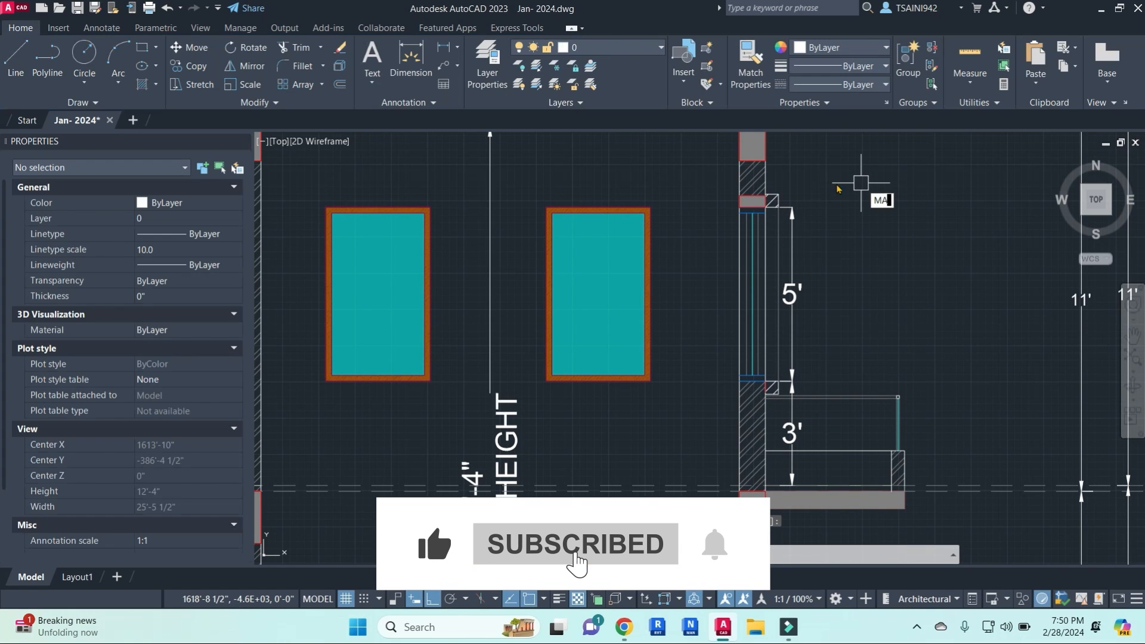
pyautogui.press('Return')
pyautogui.scroll(5, 772, 200)
pyautogui.press('Escape')
pyautogui.press('Escape')
pyautogui.press('Escape')
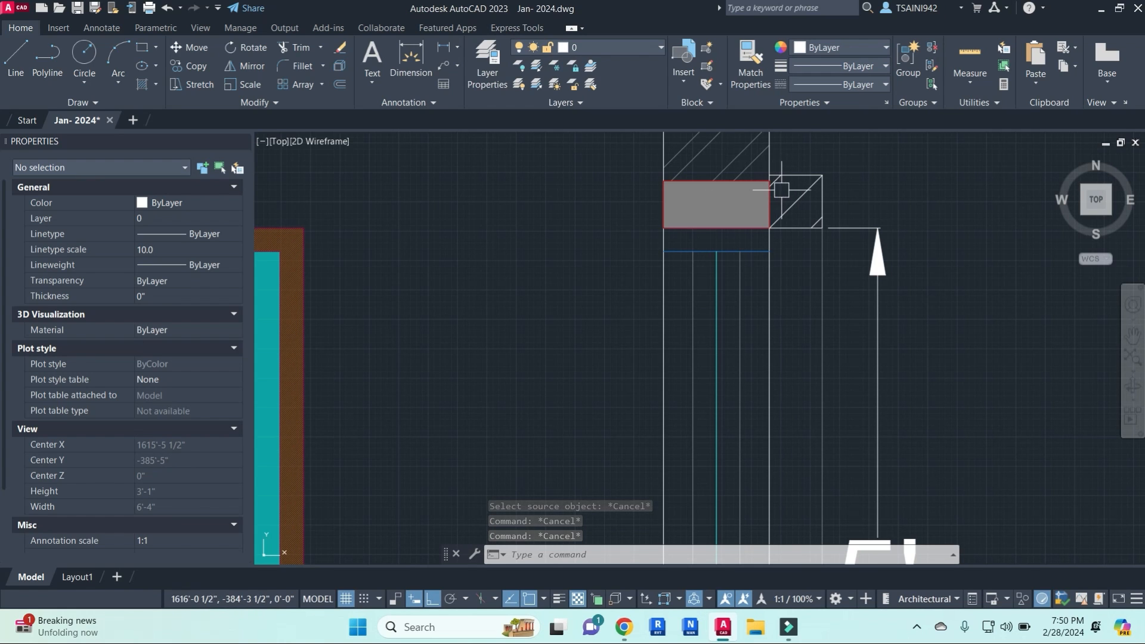
pyautogui.scroll(-5, 812, 191)
pyautogui.scroll(6, 798, 391)
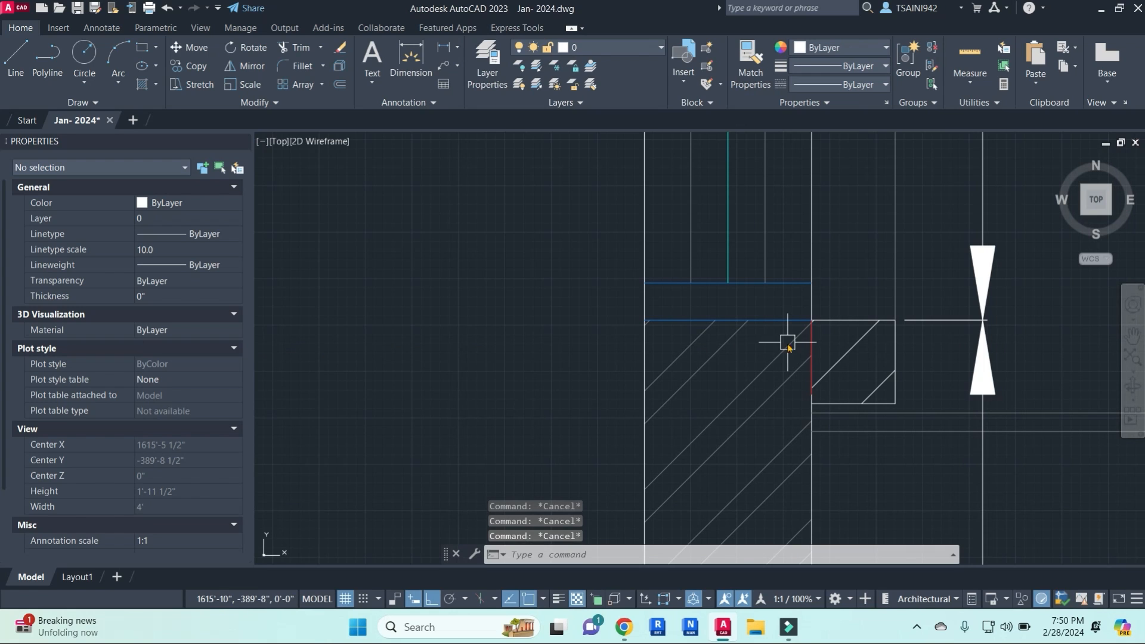
pyautogui.write('l')
pyautogui.press('Return')
pyautogui.press('Escape')
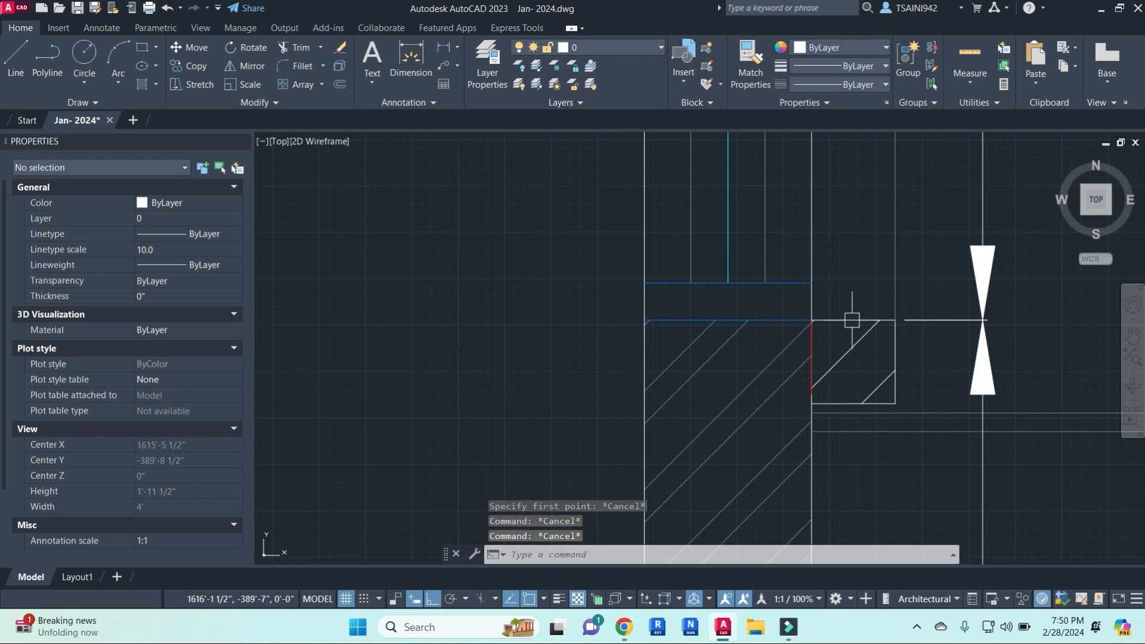
# - Try a rectangle extending the lower projection into the wall hatch below the first-floor window, and erase it
pyautogui.write('rec')
pyautogui.press('Return')
pyautogui.click(895, 321)
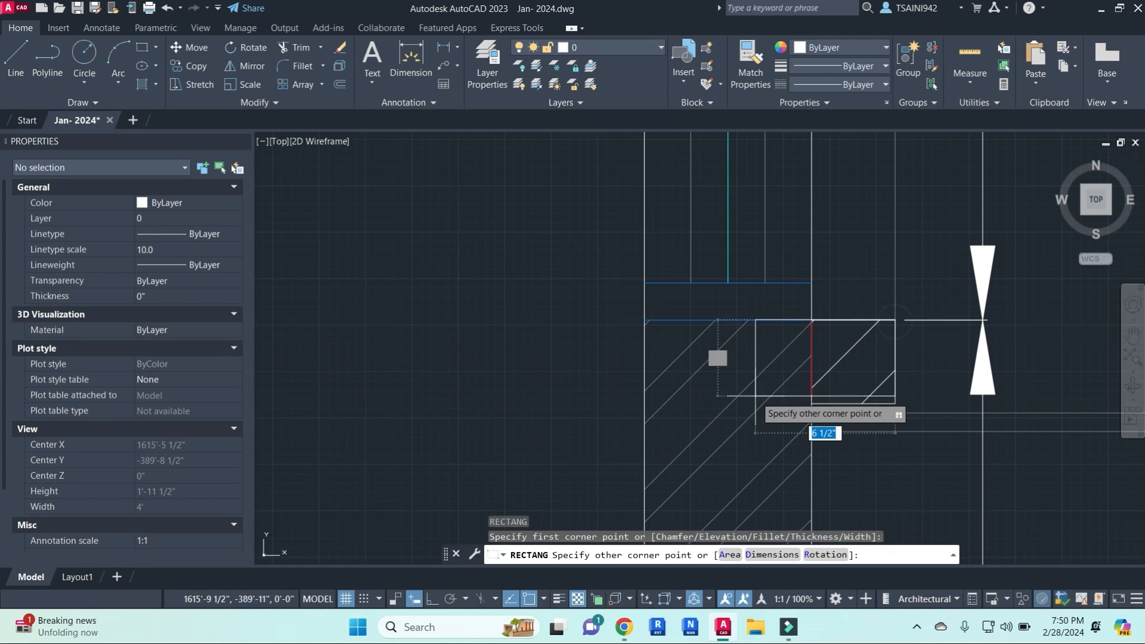
pyautogui.click(709, 406)
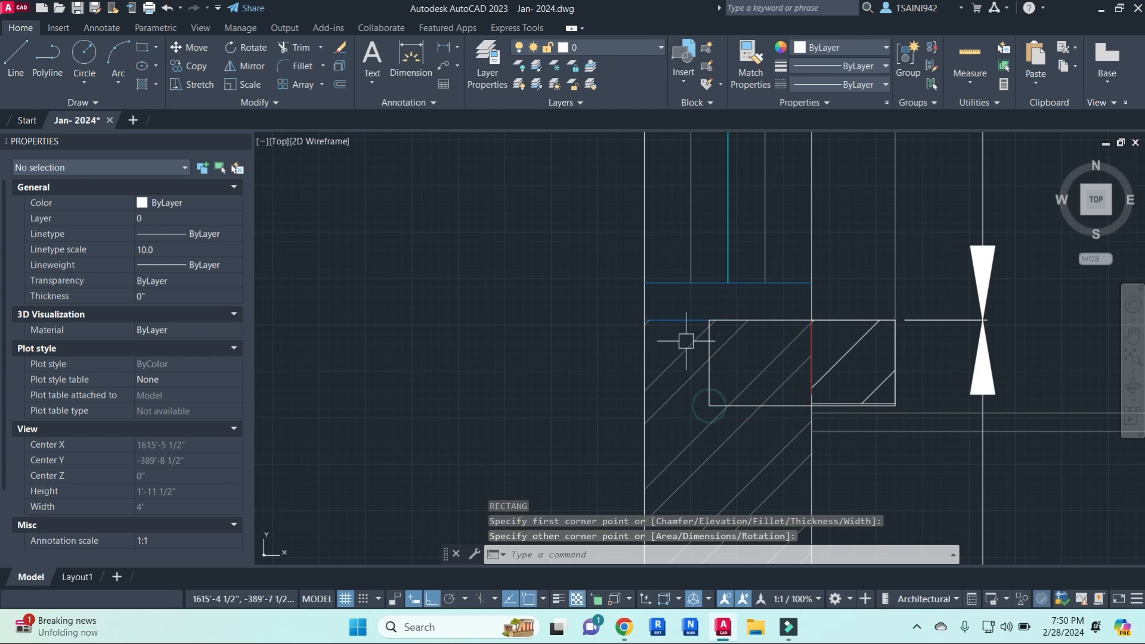
pyautogui.click(709, 378)
pyautogui.write('e')
pyautogui.press('Return')
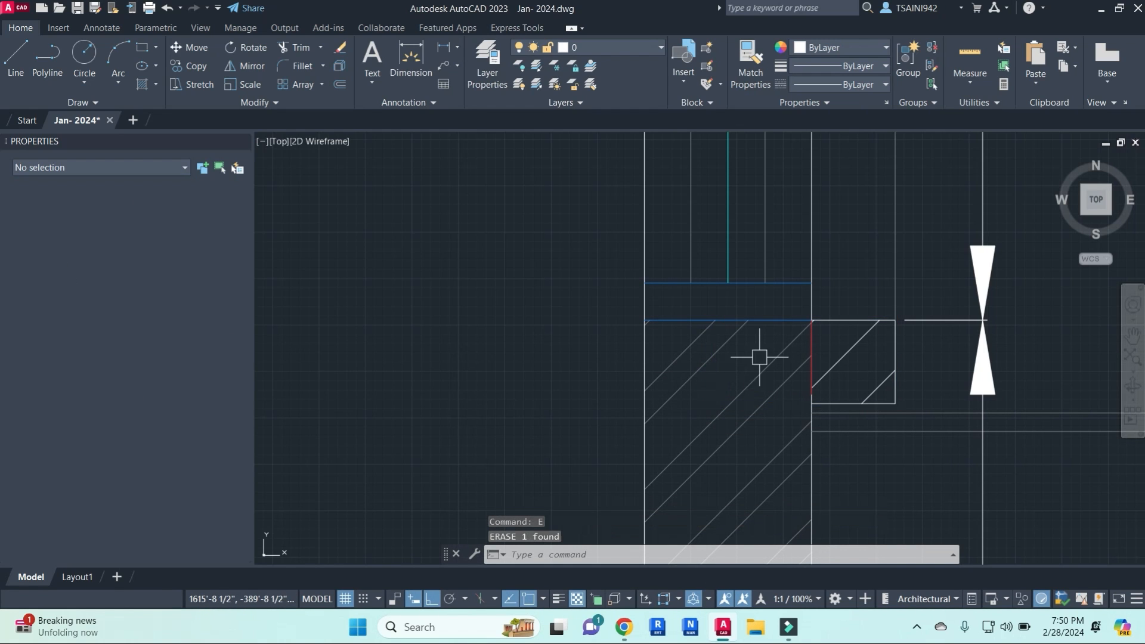
pyautogui.scroll(-4, 776, 337)
pyautogui.scroll(-12, 792, 325)
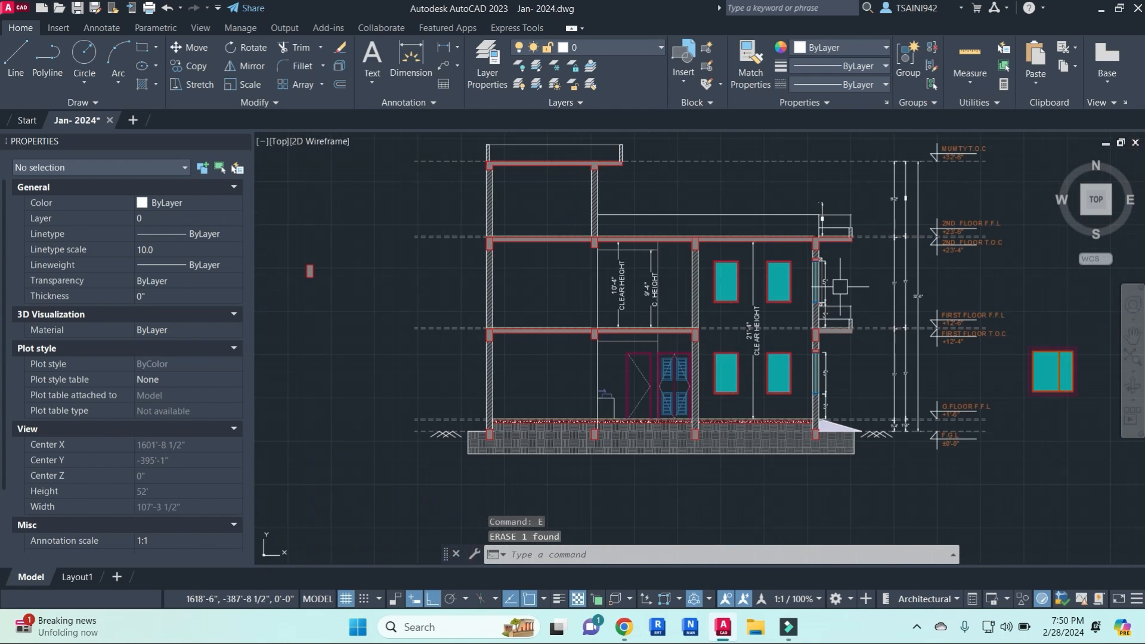
# - Copy both hatched projections and their joining line from the first-floor exterior wall window to the ground-floor window, using the sill corner as base point
pyautogui.scroll(14, 846, 298)
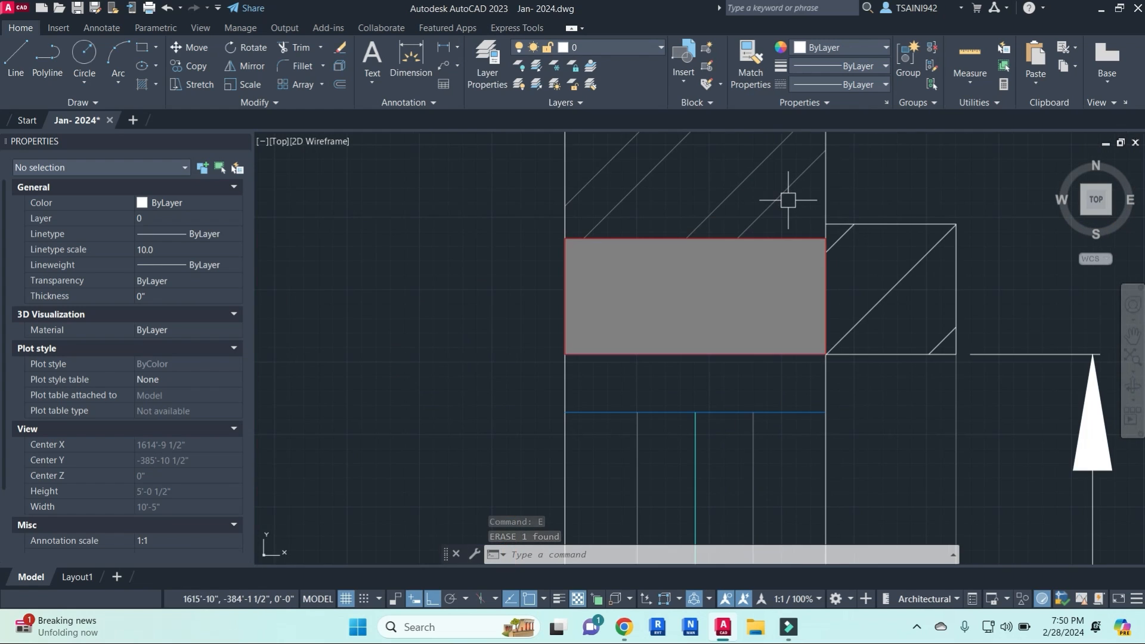
pyautogui.click(794, 210)
pyautogui.scroll(-10, 834, 270)
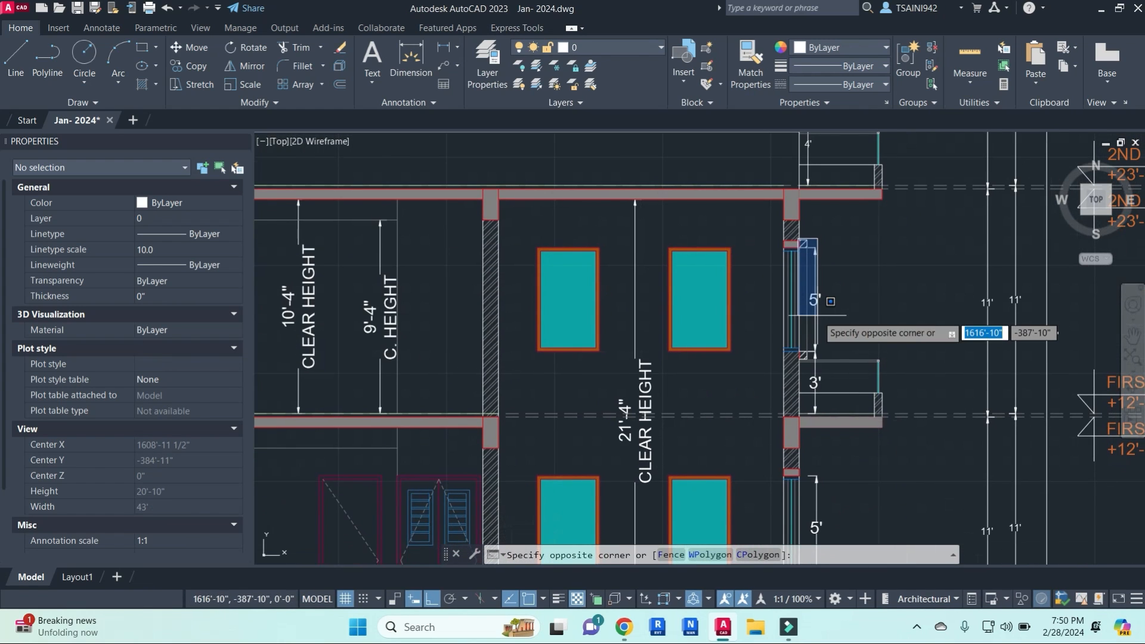
pyautogui.click(825, 353)
pyautogui.write('co')
pyautogui.press('Return')
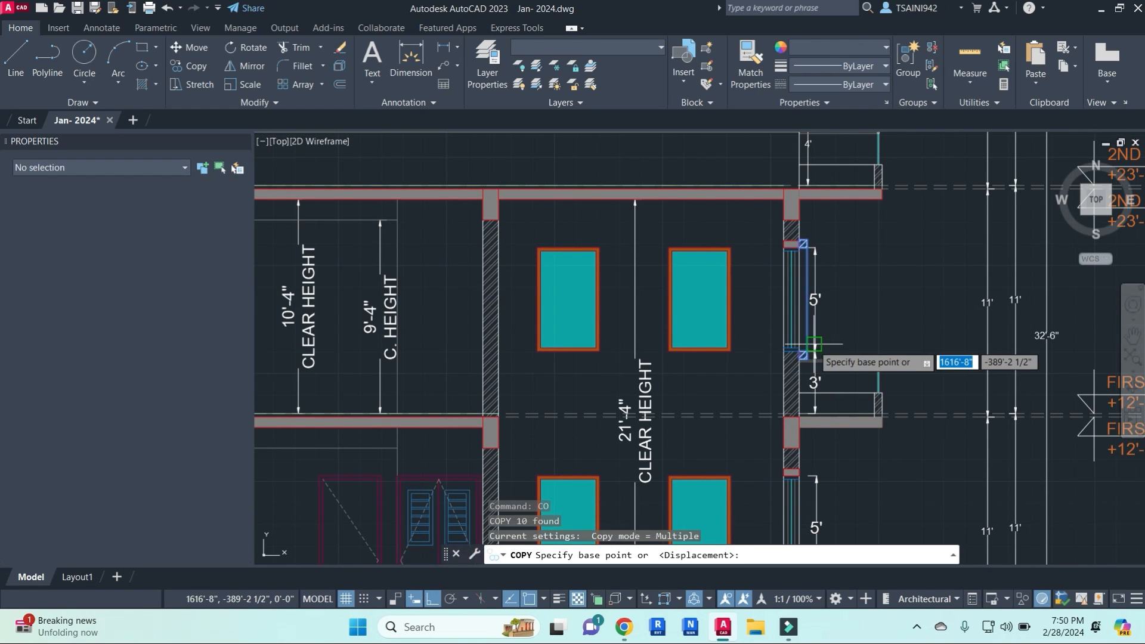
pyautogui.scroll(5, 787, 355)
pyautogui.click(751, 340)
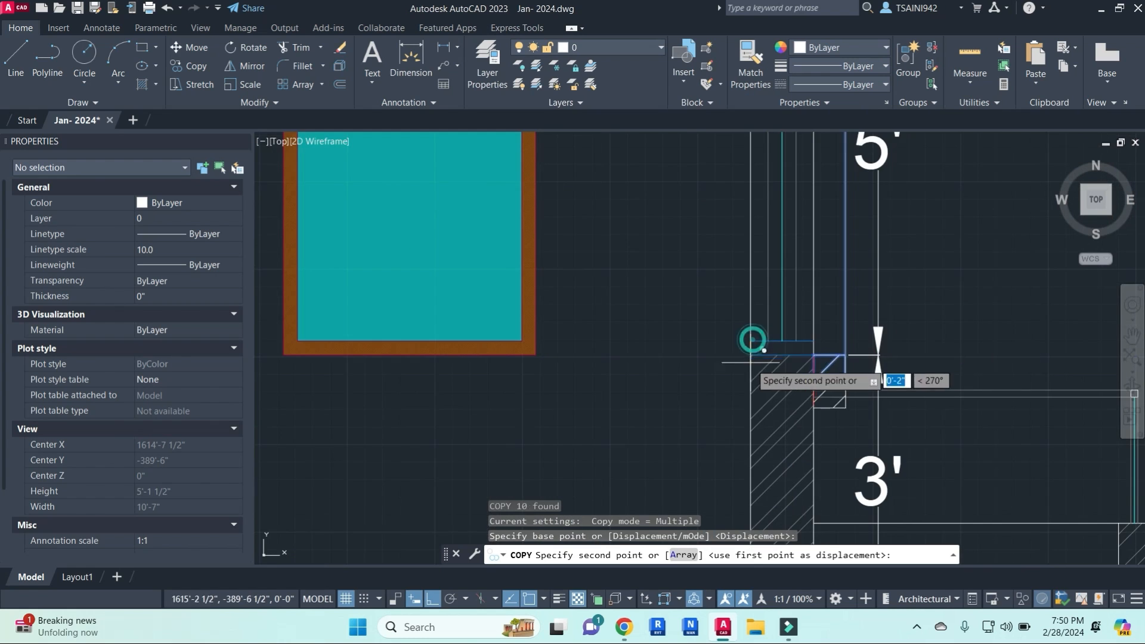
pyautogui.scroll(-5, 752, 337)
pyautogui.scroll(3, 746, 351)
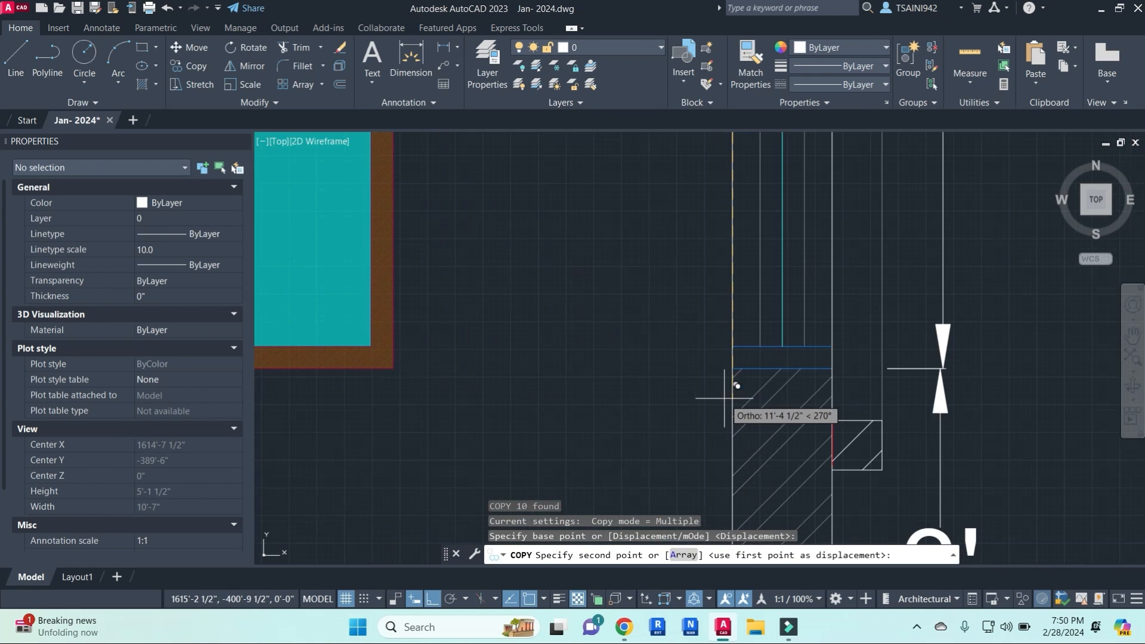
pyautogui.click(733, 371)
pyautogui.press('Escape')
pyautogui.scroll(-3, 734, 370)
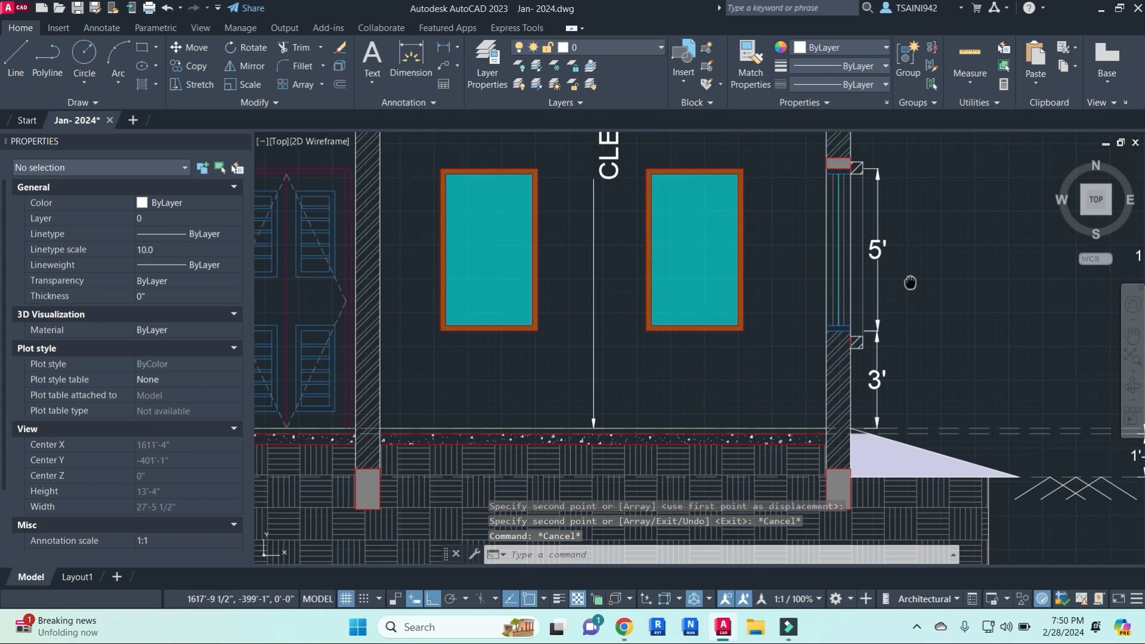
pyautogui.moveTo(911, 283); pyautogui.dragTo(873, 333, button='middle')
pyautogui.scroll(-5, 869, 268)
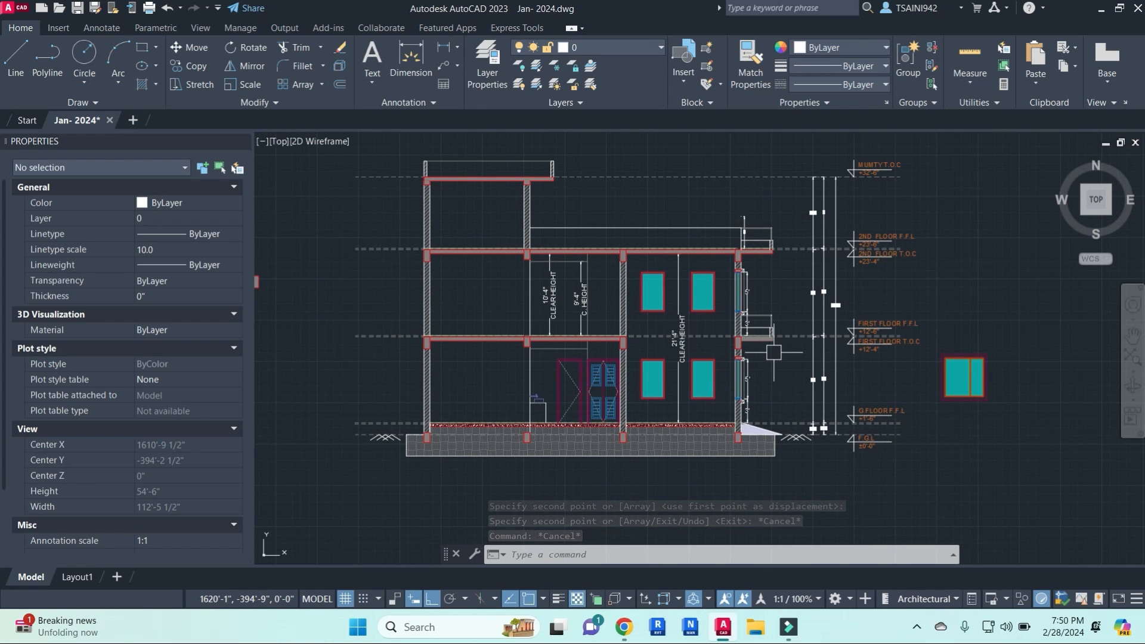
# - Copy the first-floor balcony's hatched parapet and glass railing onto the interior wall above the first-floor beam, aligned with the beam's outer face
pyautogui.scroll(4, 588, 326)
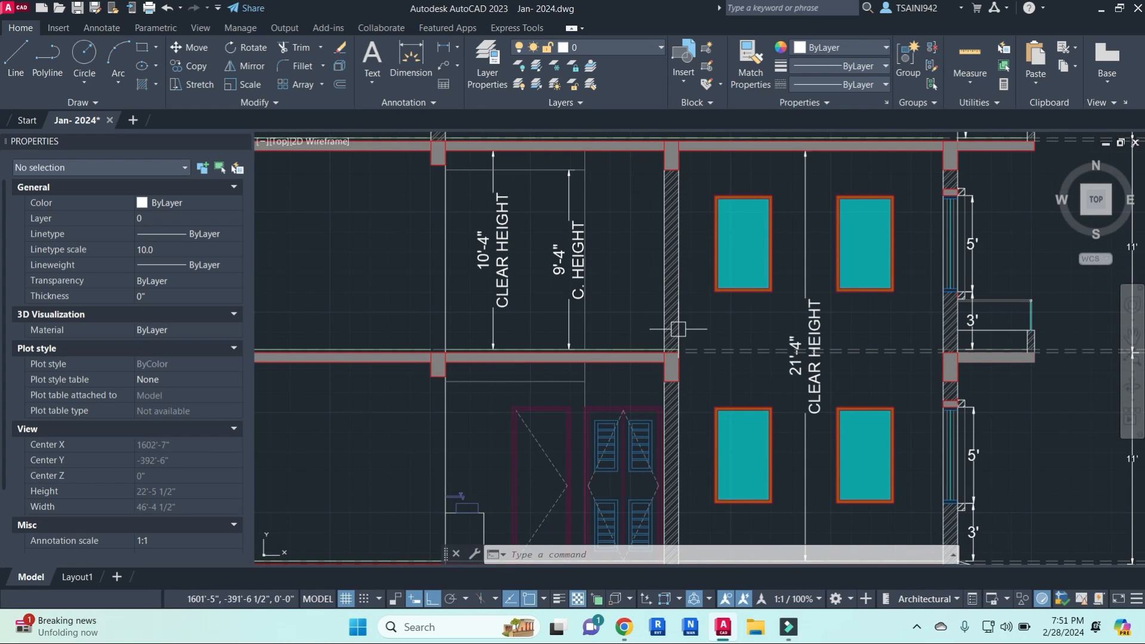
pyautogui.moveTo(935, 356); pyautogui.dragTo(735, 326, button='middle')
pyautogui.scroll(2, 918, 268)
pyautogui.click(803, 221)
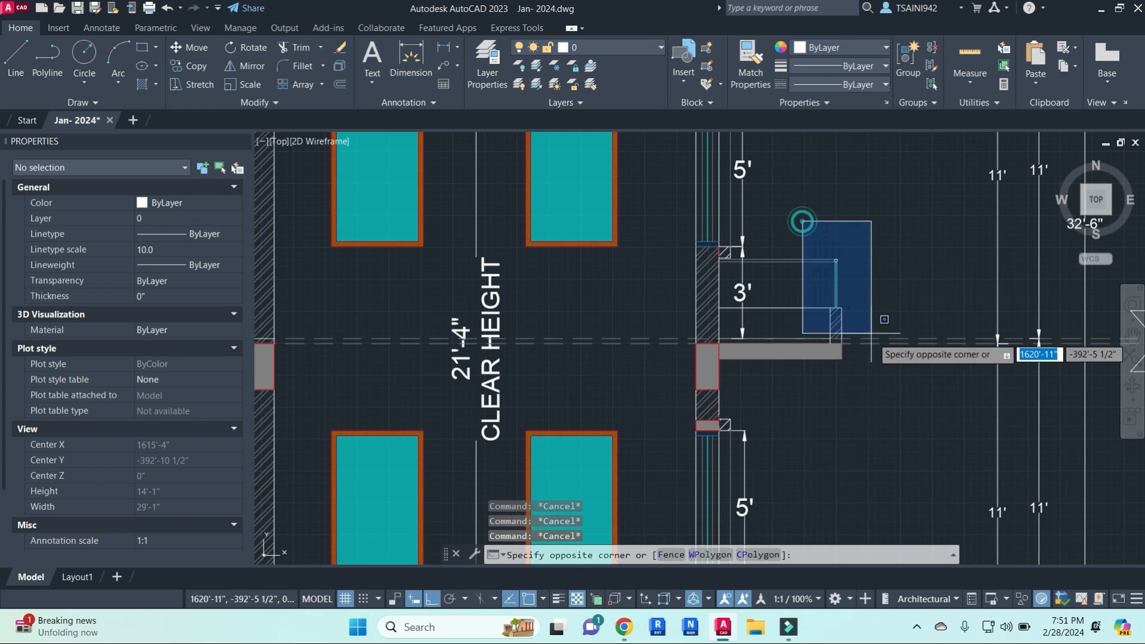
pyautogui.click(870, 352)
pyautogui.write('co')
pyautogui.press('Return')
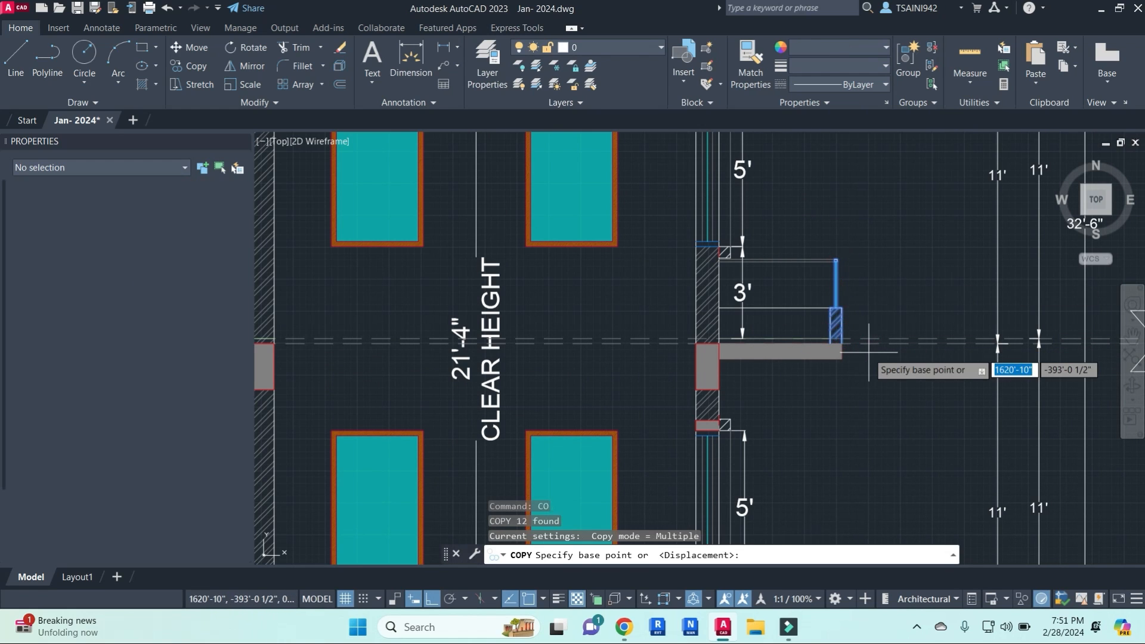
pyautogui.scroll(4, 853, 352)
pyautogui.click(824, 370)
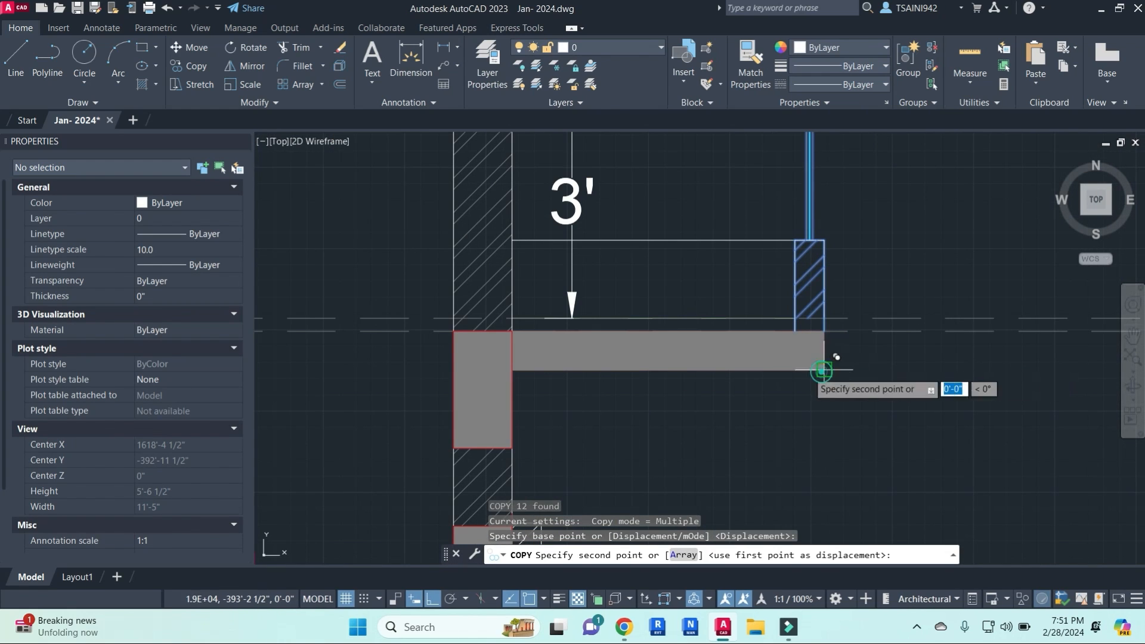
pyautogui.scroll(-5, 823, 370)
pyautogui.scroll(5, 842, 343)
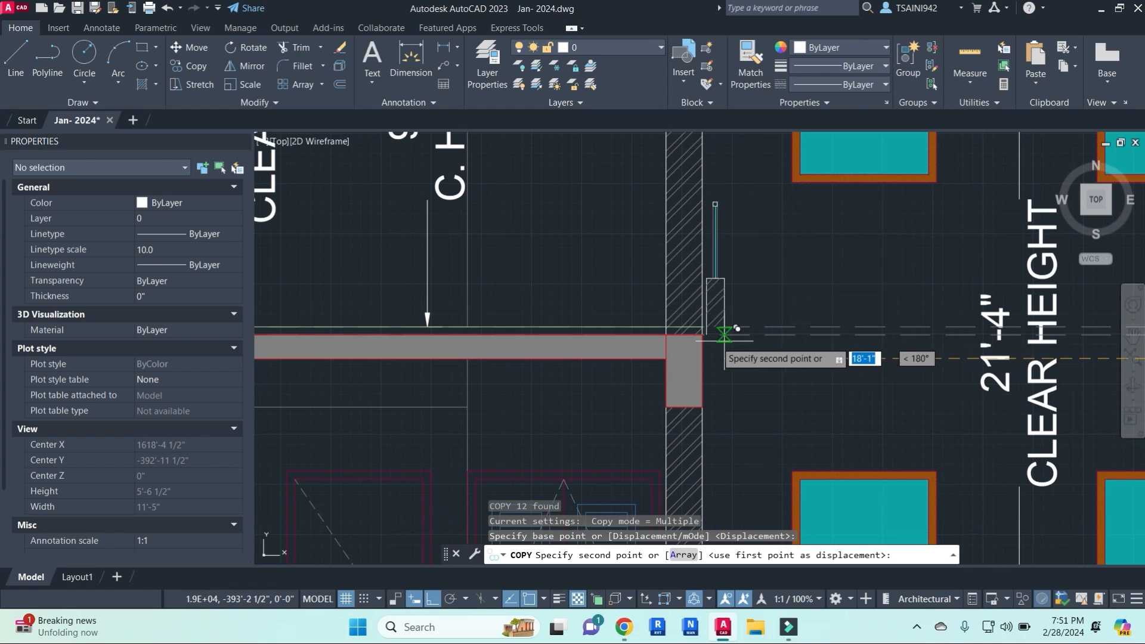
pyautogui.scroll(5, 715, 322)
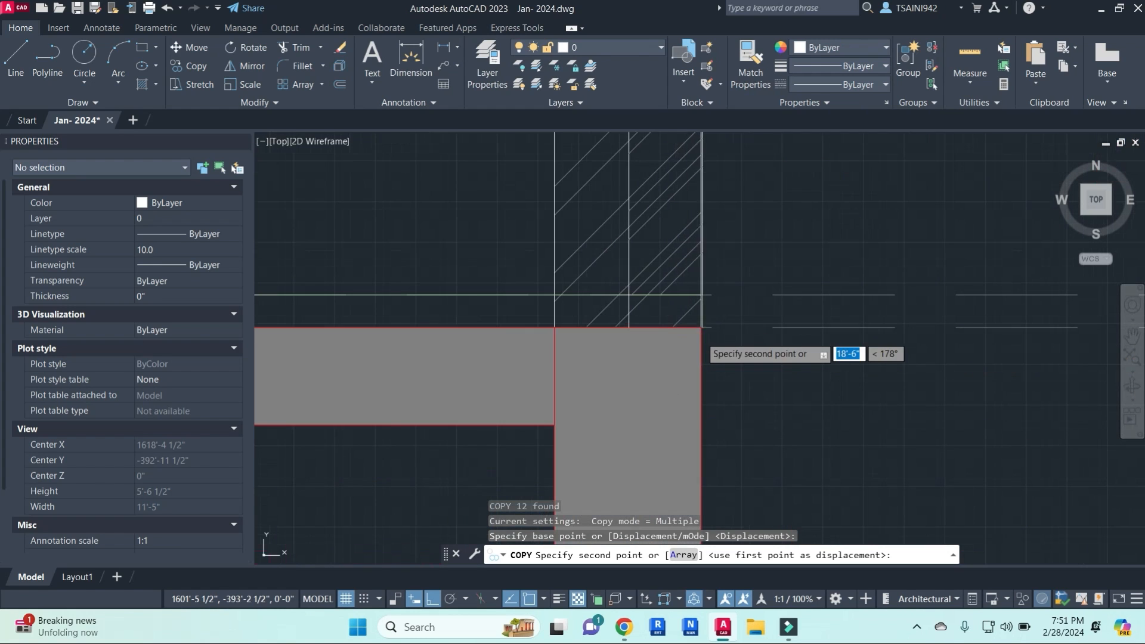
pyautogui.click(713, 314)
pyautogui.press('Escape')
pyautogui.scroll(-5, 715, 280)
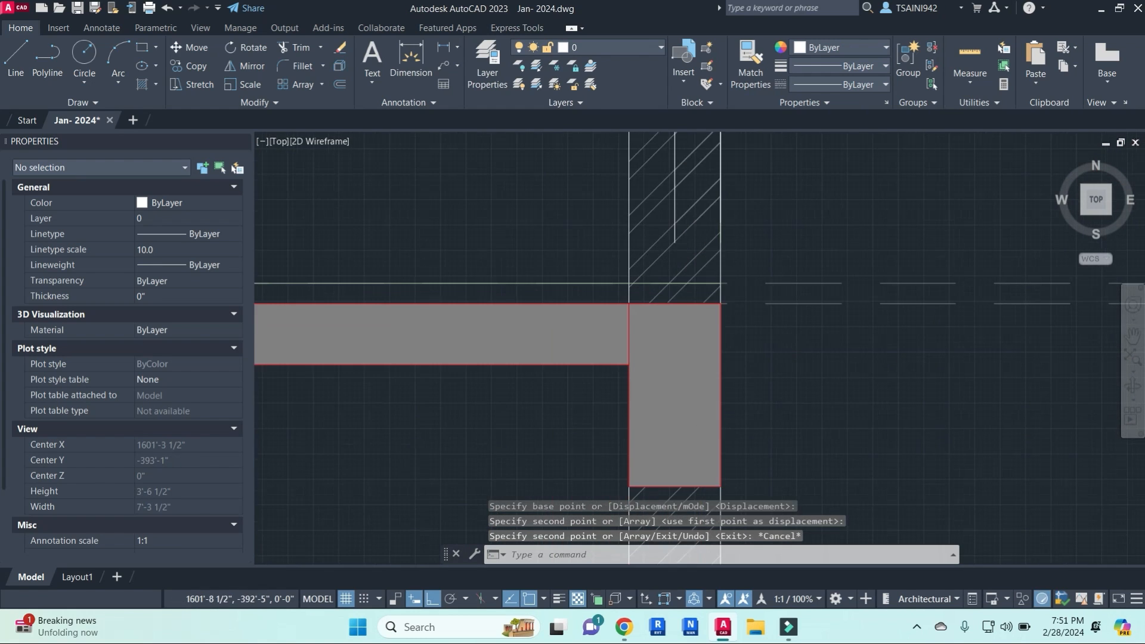
pyautogui.scroll(5, 715, 244)
pyautogui.press('Escape')
pyautogui.press('Escape')
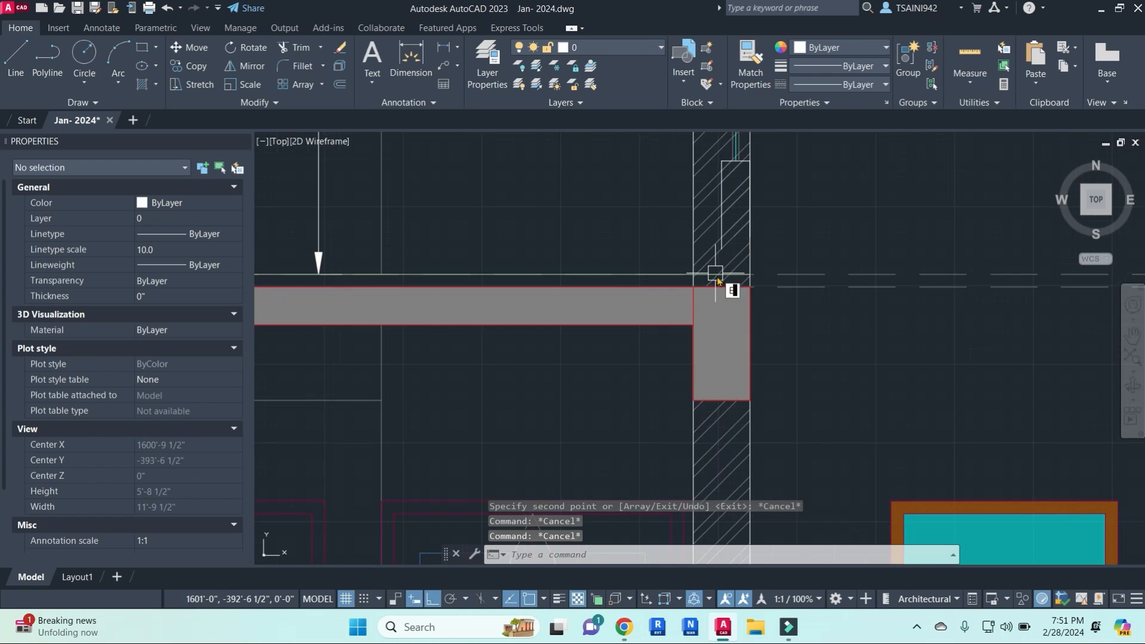
# - Extend the copied parapet's inner line down to the top of the first-floor slab, and erase the copied parapet hatch
pyautogui.write('ex')
pyautogui.press('Return')
pyautogui.click(678, 283)
pyautogui.press('Return')
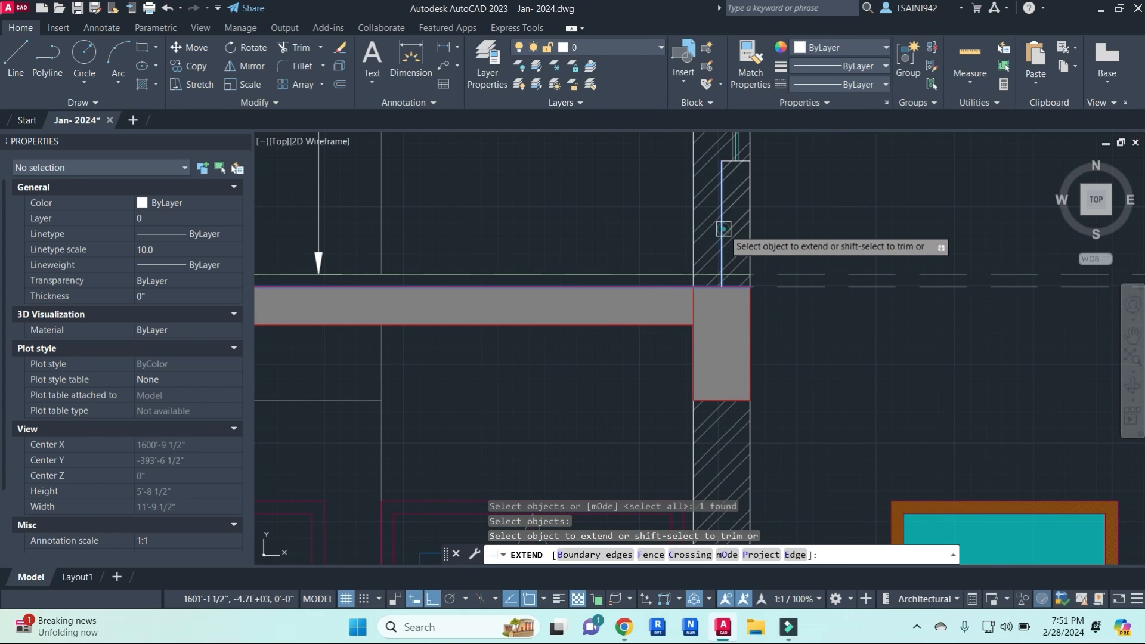
pyautogui.press('Escape')
pyautogui.click(742, 179)
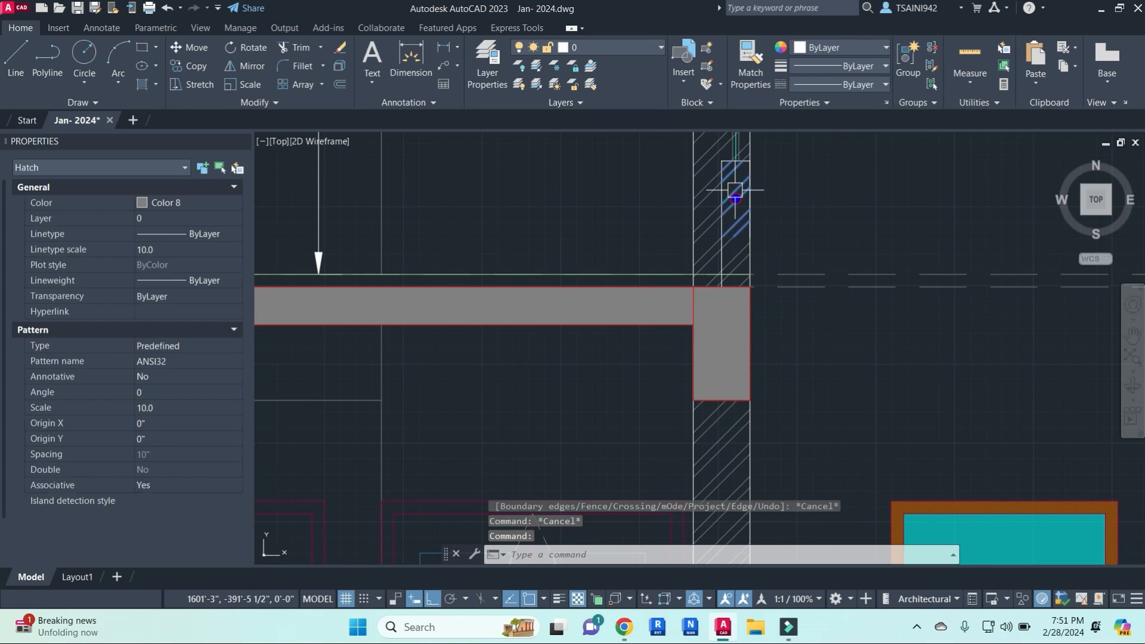
pyautogui.write('e')
pyautogui.press('Return')
# - Trim away the first-floor interior wall's hatch above the finished floor line, around the copied parapet and railing
pyautogui.scroll(-2, 750, 207)
pyautogui.scroll(3, 745, 198)
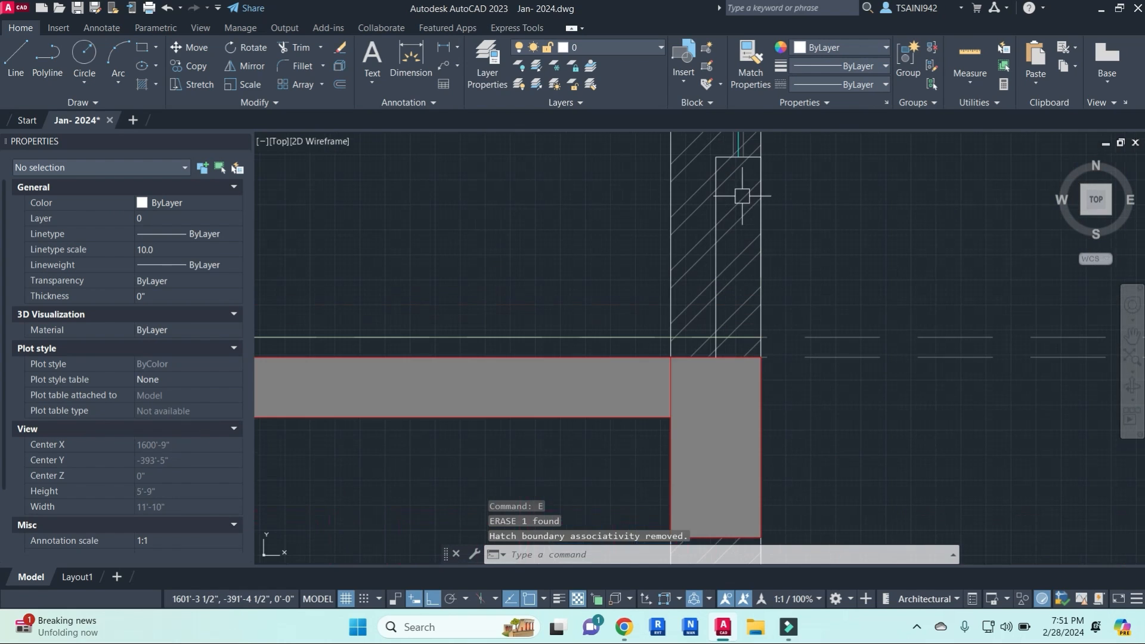
pyautogui.write('tr')
pyautogui.press('Return')
pyautogui.press('Return')
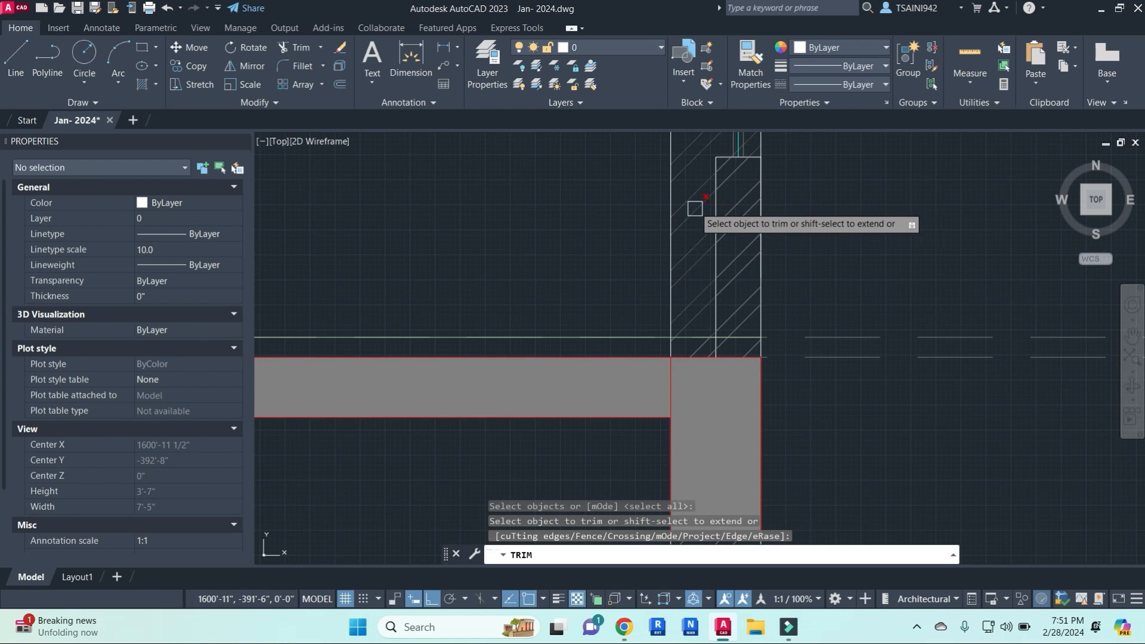
pyautogui.scroll(-3, 694, 205)
pyautogui.moveTo(694, 205); pyautogui.dragTo(693, 328, button='middle')
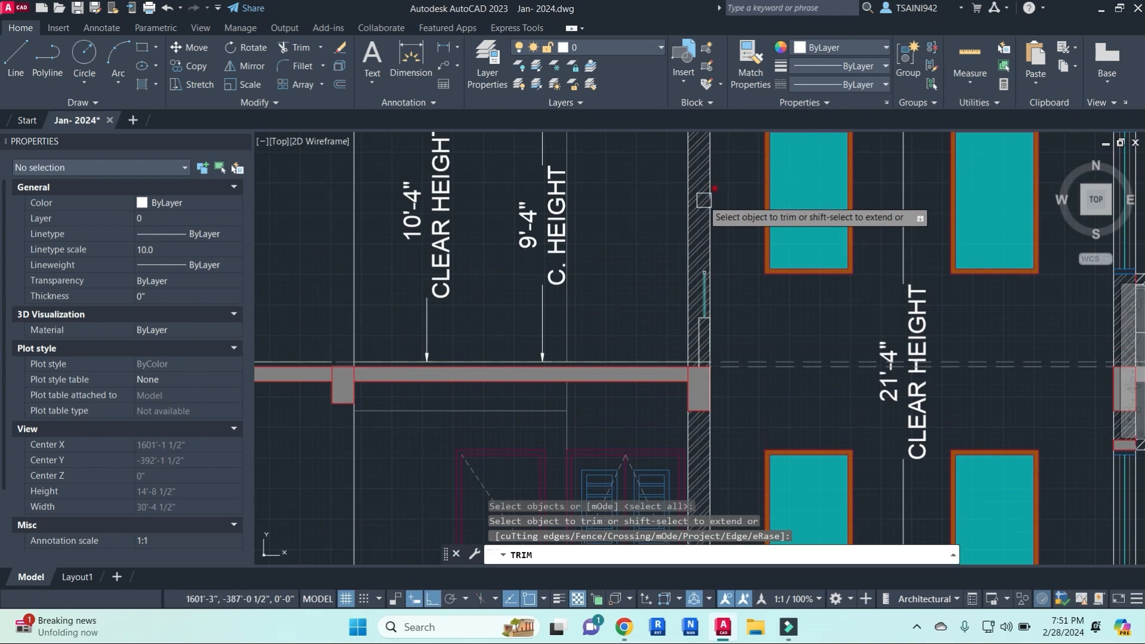
pyautogui.scroll(-1, 703, 200)
pyautogui.moveTo(700, 207); pyautogui.dragTo(697, 270, button='middle')
pyautogui.scroll(2, 697, 268)
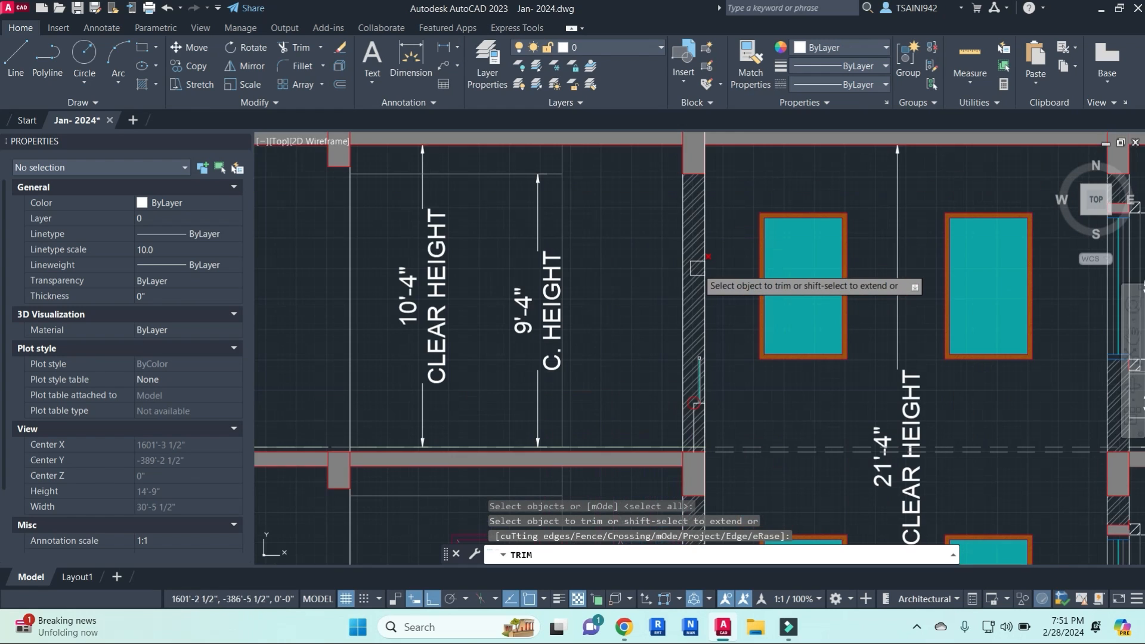
pyautogui.click(694, 258)
pyautogui.scroll(4, 702, 286)
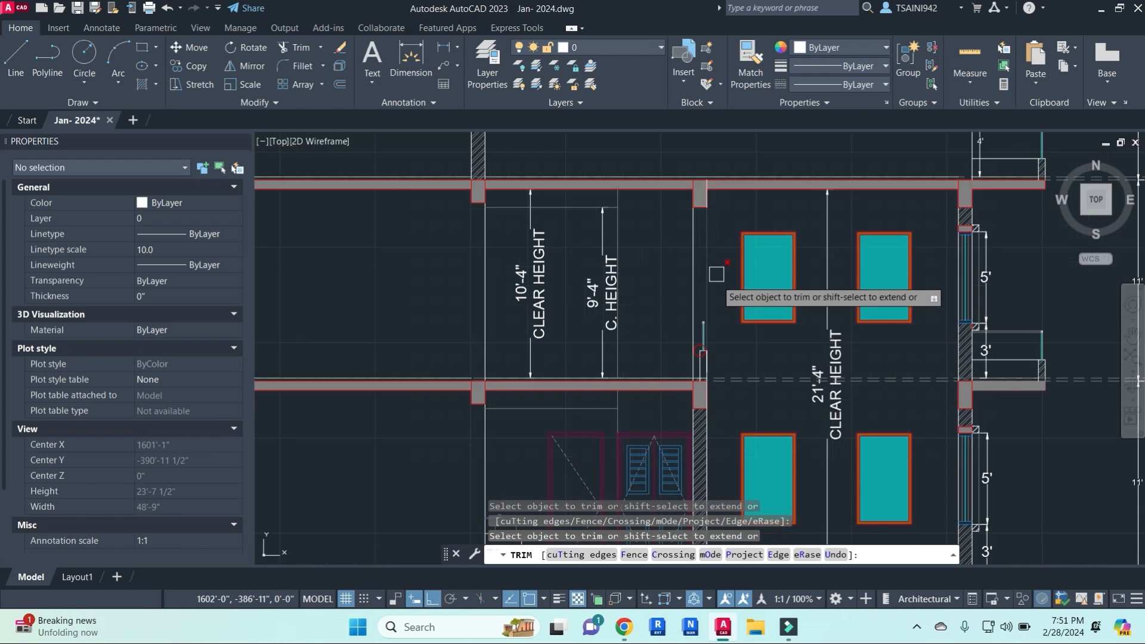
pyautogui.press('Escape')
pyautogui.press('Escape')
pyautogui.press('Escape')
pyautogui.moveTo(699, 316); pyautogui.dragTo(685, 243, button='middle')
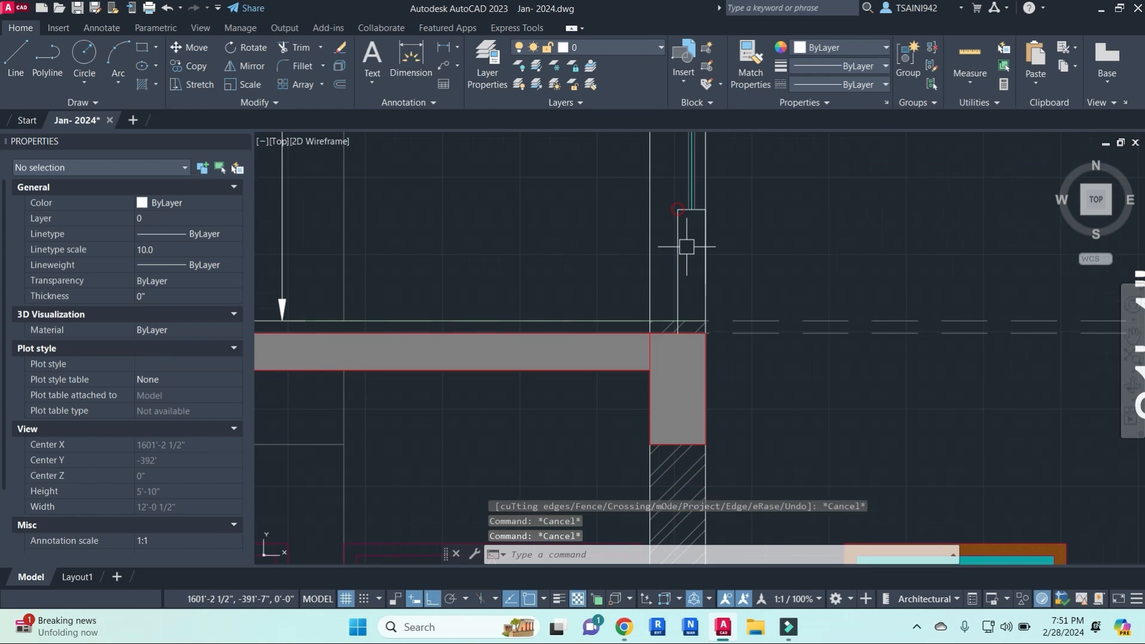
# - Fillet the parapet's top line and inner vertical line into a sharp corner with radius 0
pyautogui.write('f')
pyautogui.press('Return')
pyautogui.scroll(2, 685, 243)
pyautogui.click(676, 185)
pyautogui.click(662, 217)
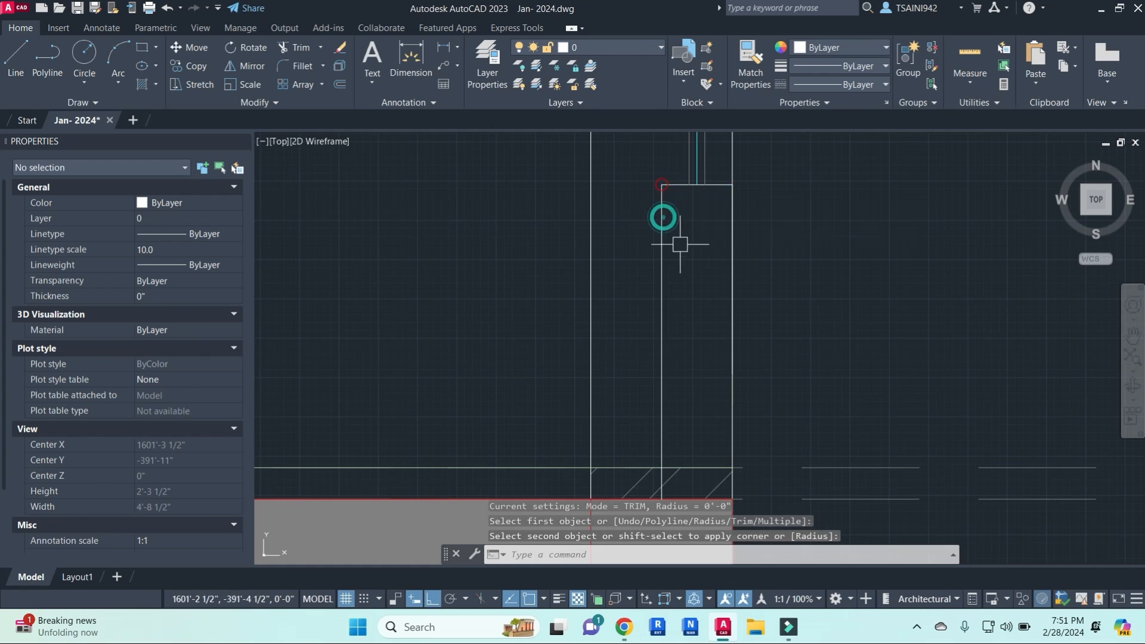
pyautogui.scroll(-2, 693, 262)
pyautogui.moveTo(720, 303); pyautogui.dragTo(720, 287, button='middle')
pyautogui.press('Escape')
# - Stretch the leftover wall hatch up to the parapet's top and in to its inner line so it fills only the parapet
pyautogui.scroll(3, 685, 314)
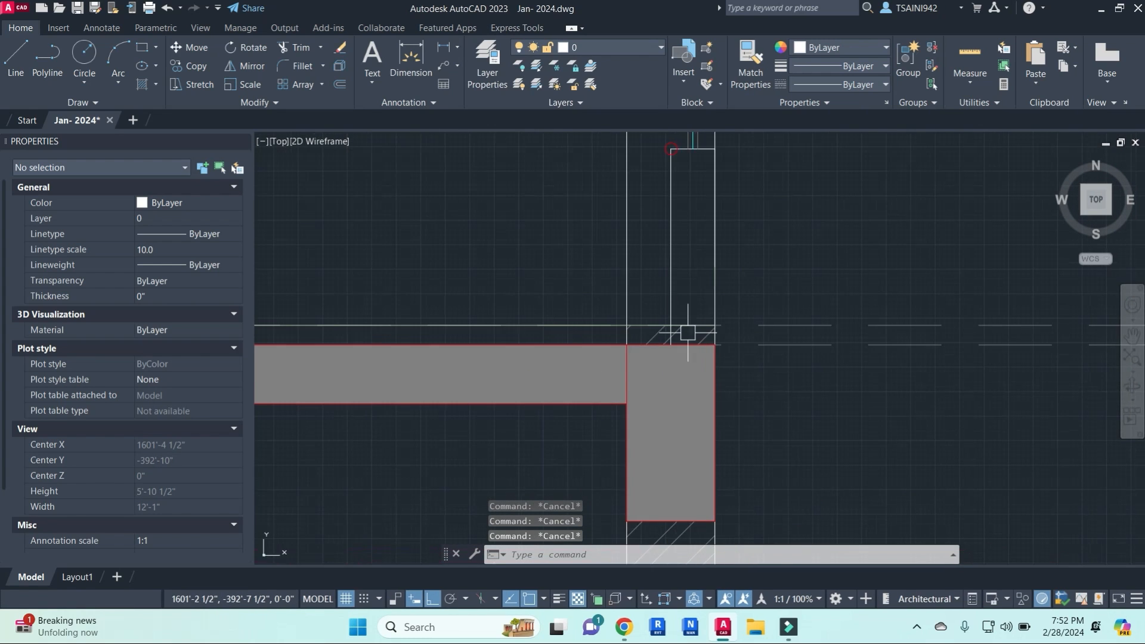
pyautogui.click(663, 327)
pyautogui.click(658, 322)
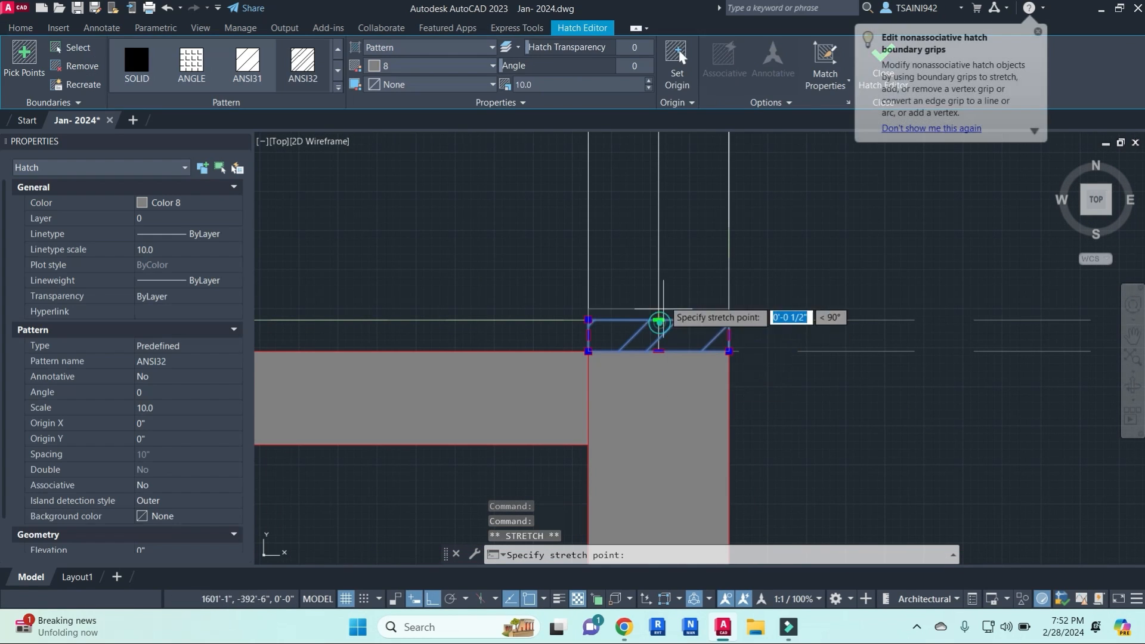
pyautogui.scroll(4, 644, 310)
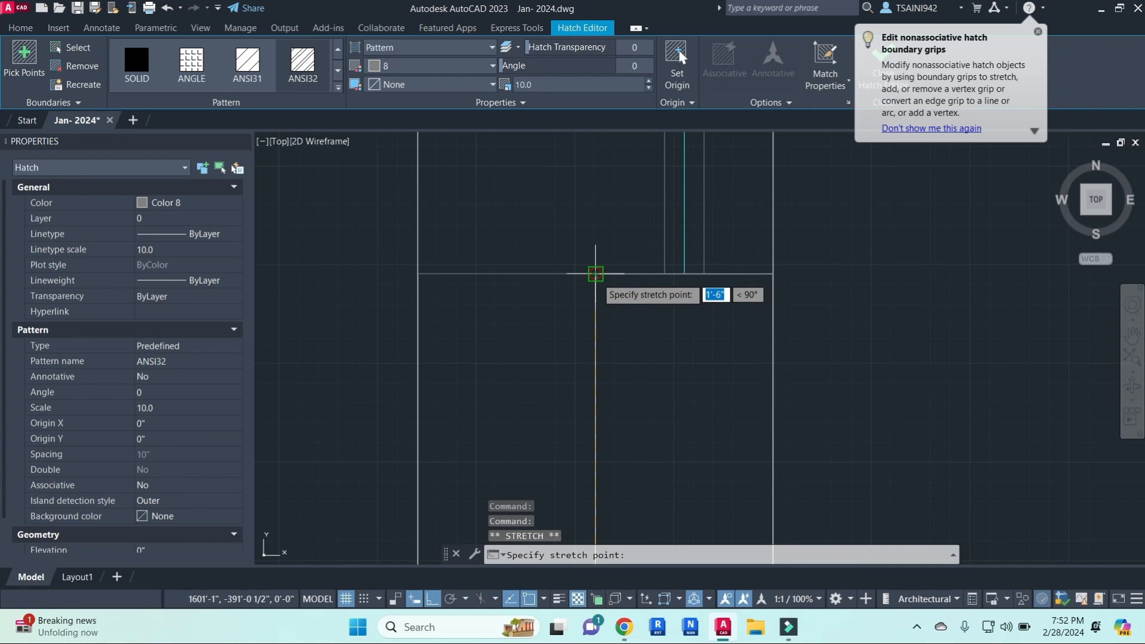
pyautogui.click(596, 273)
pyautogui.scroll(-4, 611, 324)
pyautogui.moveTo(617, 380); pyautogui.dragTo(667, 171, button='middle')
pyautogui.click(582, 244)
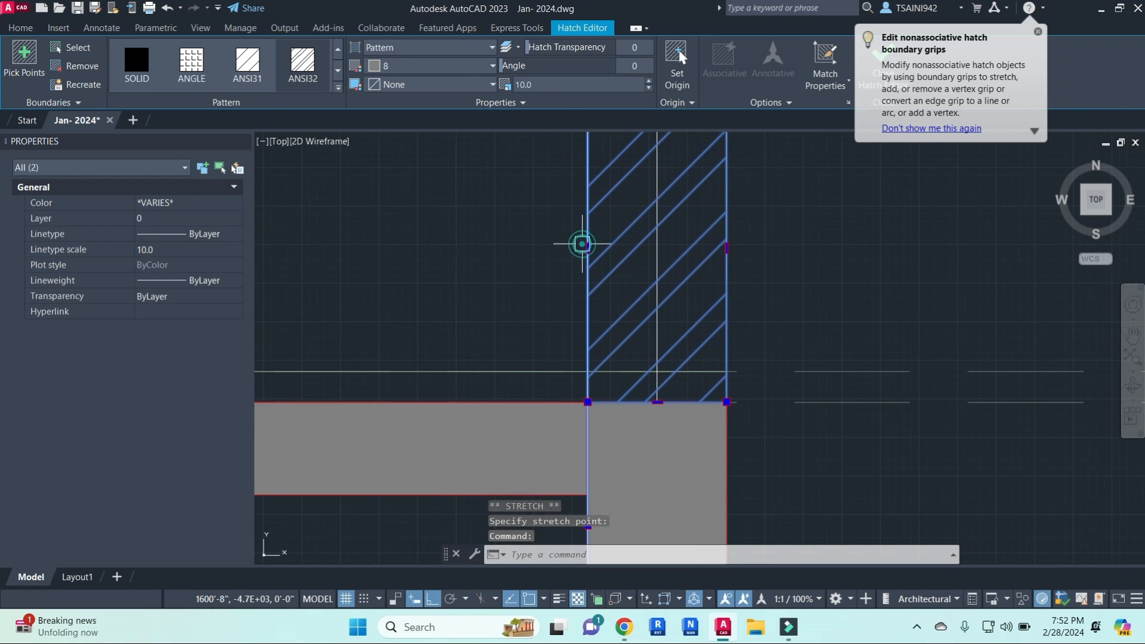
pyautogui.press('Escape')
pyautogui.press('Escape')
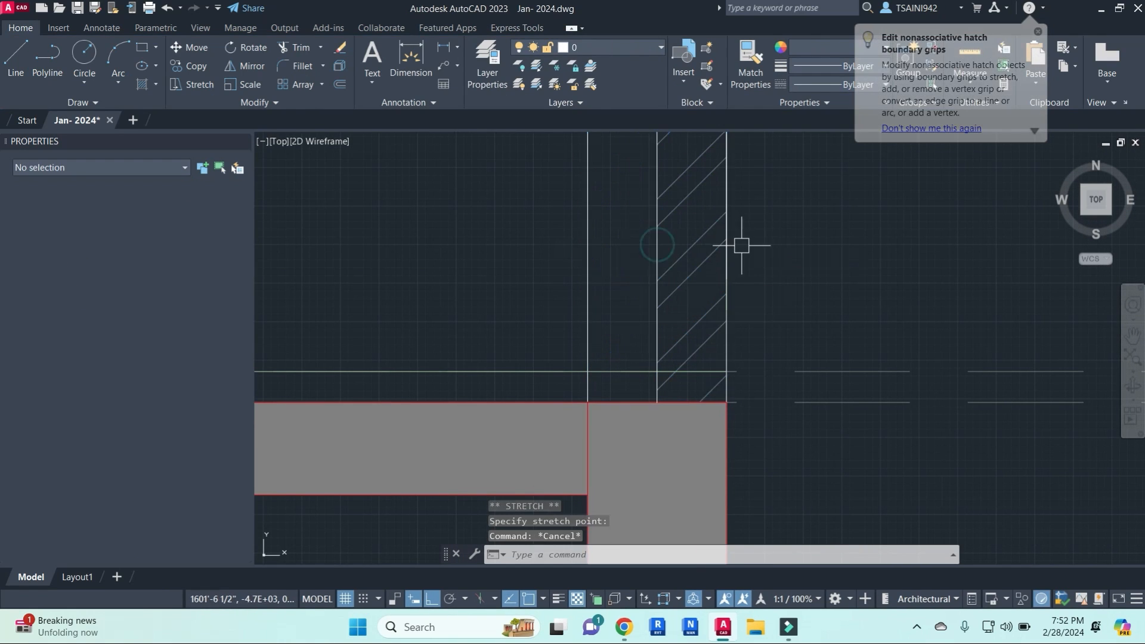
# - Erase the 4' vertical dimension above the second-floor slab beside the exterior wall
pyautogui.scroll(-5, 754, 248)
pyautogui.moveTo(814, 273); pyautogui.dragTo(752, 292, button='middle')
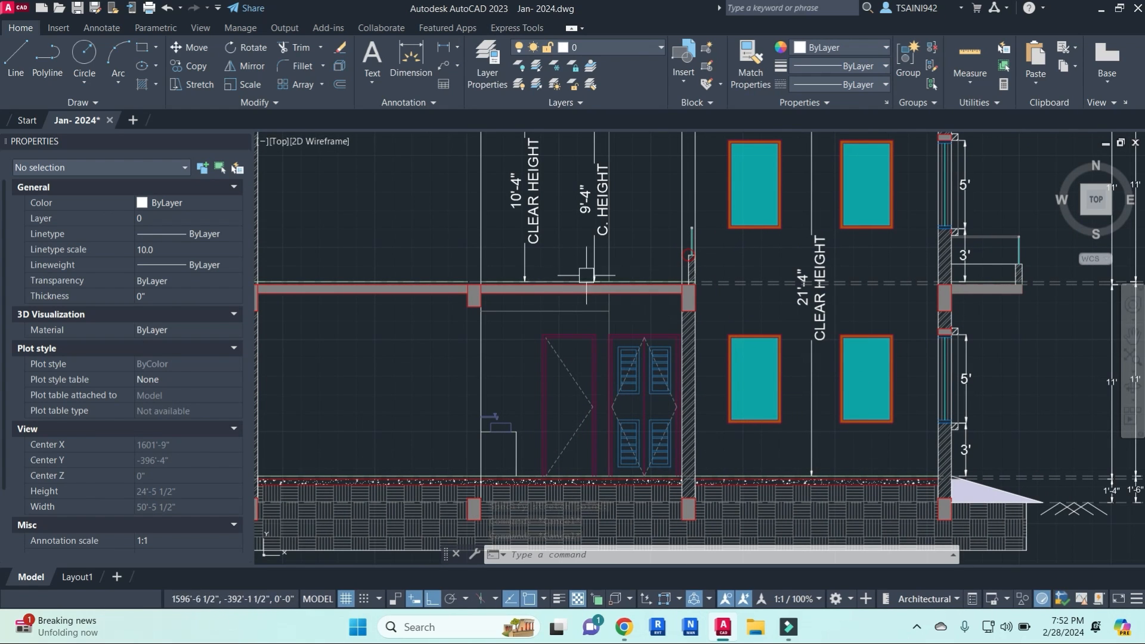
pyautogui.scroll(-4, 858, 247)
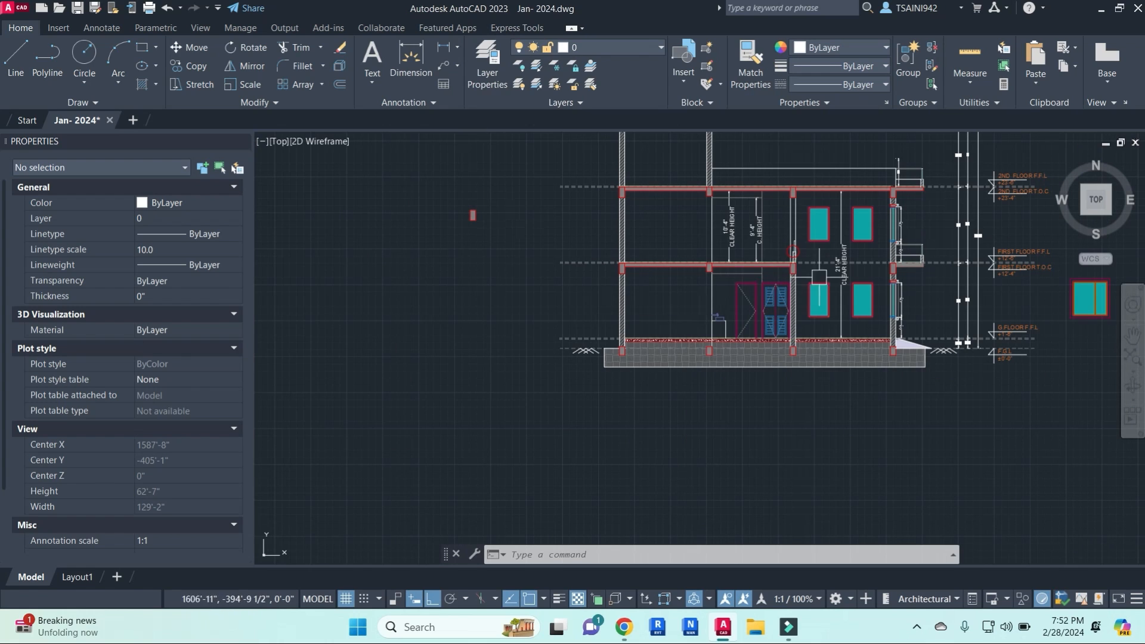
pyautogui.moveTo(816, 291); pyautogui.dragTo(621, 391, button='middle')
pyautogui.click(704, 265)
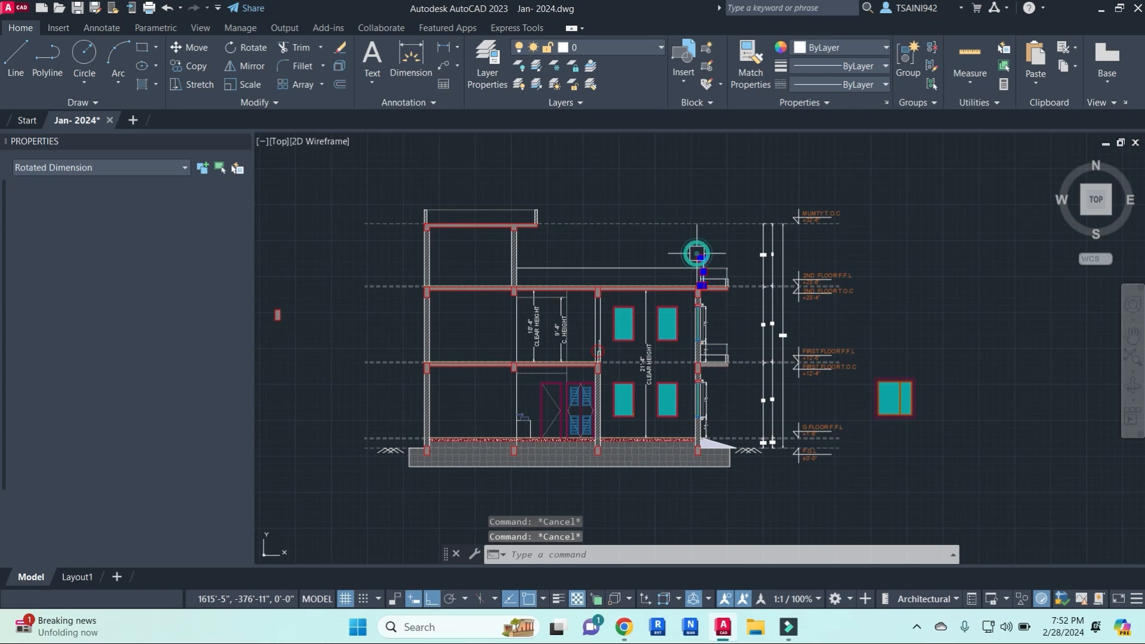
pyautogui.write('e')
pyautogui.press('Return')
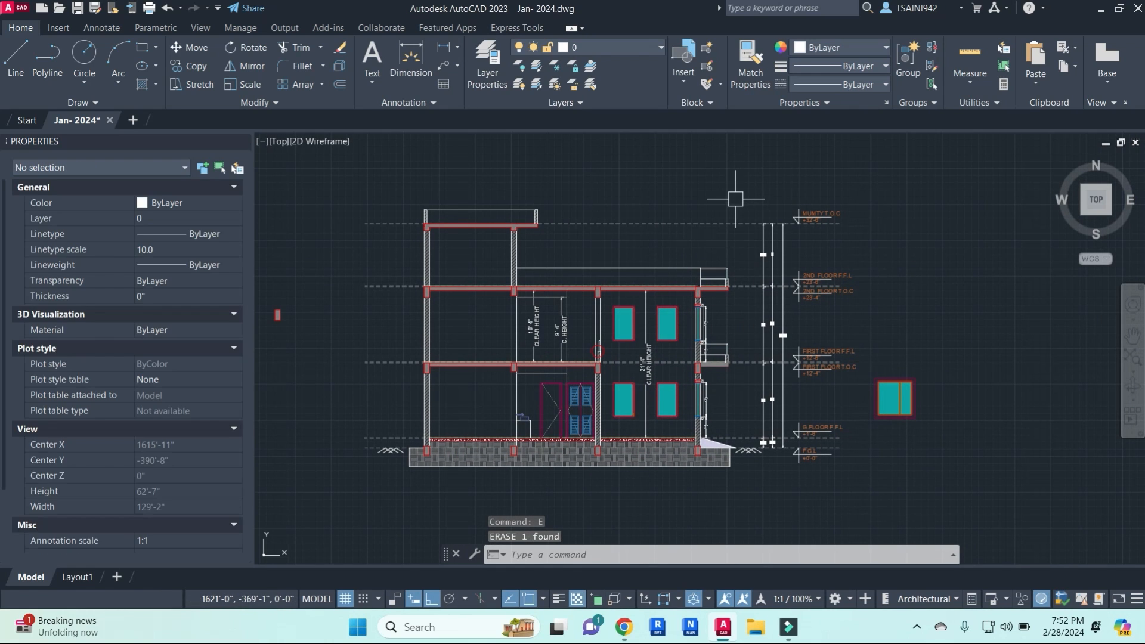
# - Examine the staircase along section line A in the floor plan above the section
pyautogui.scroll(-3, 537, 334)
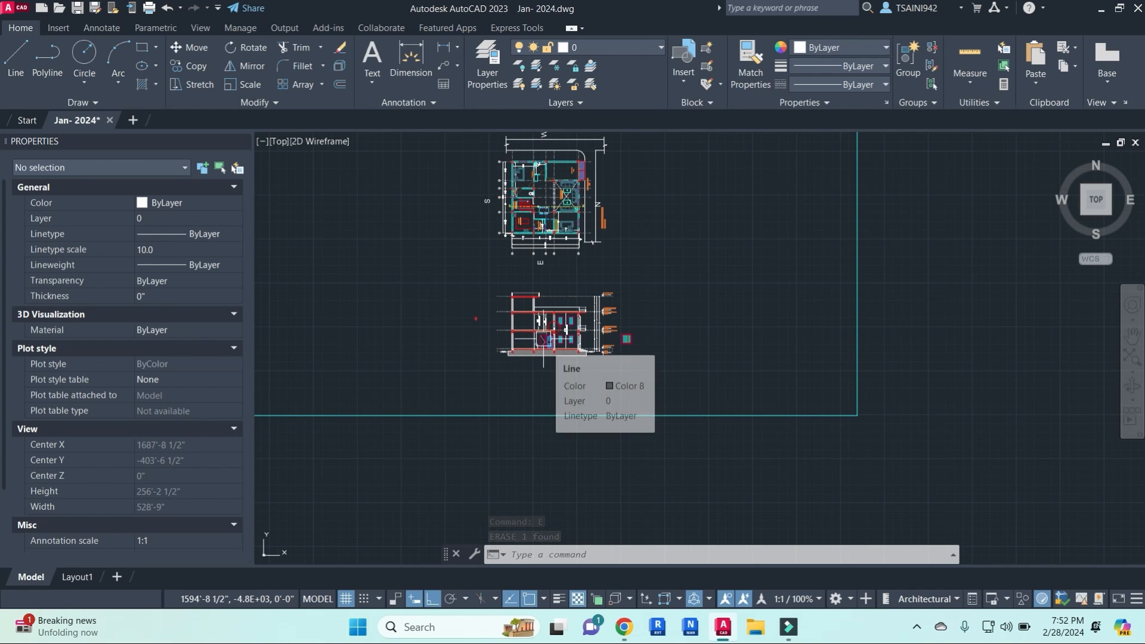
pyautogui.scroll(3, 516, 194)
pyautogui.scroll(4, 527, 216)
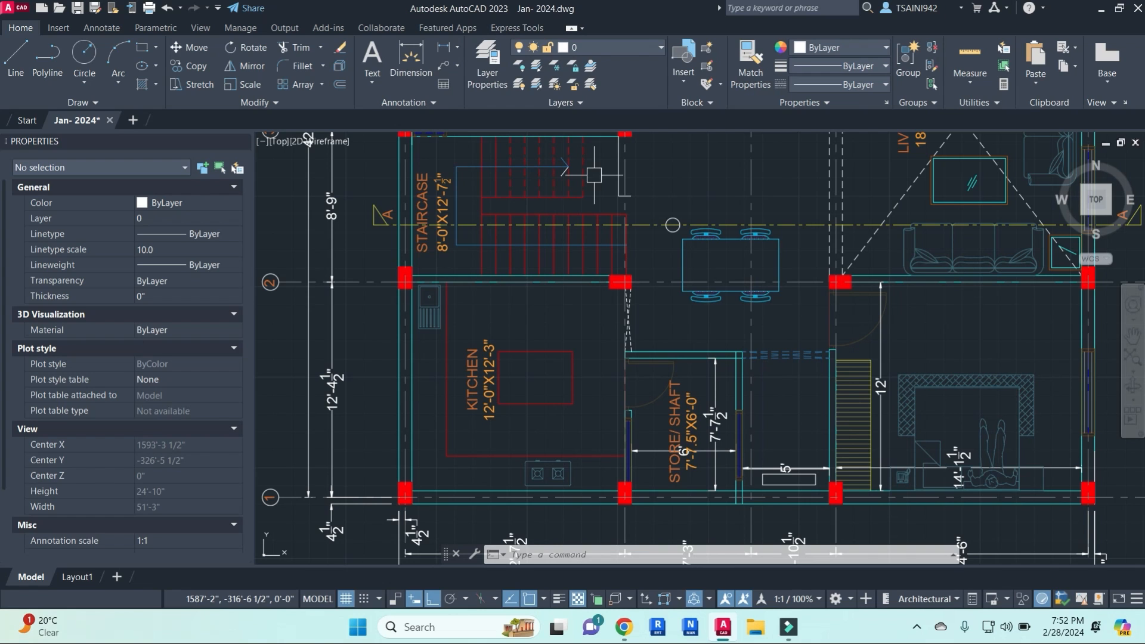
pyautogui.press('Escape')
pyautogui.click(434, 186)
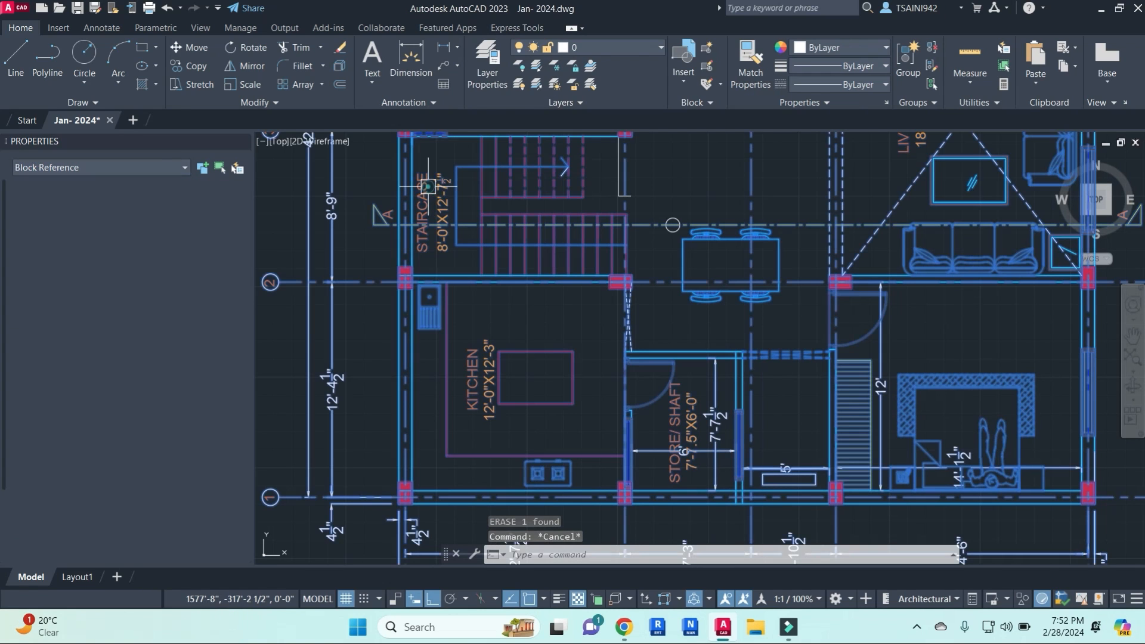
pyautogui.press('Escape')
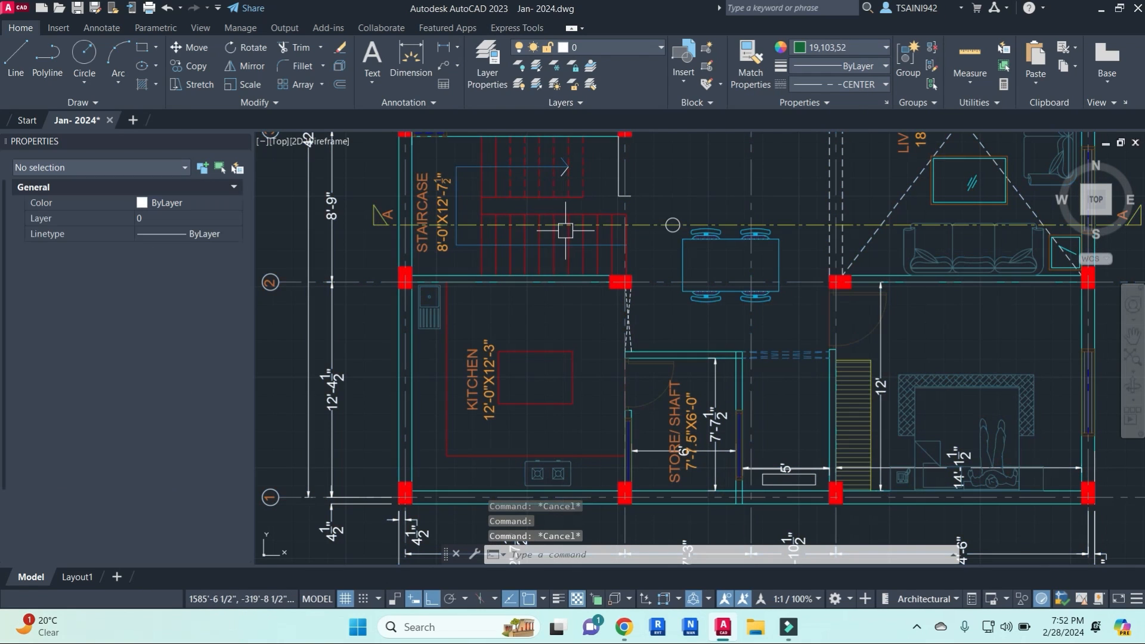
pyautogui.write('l')
pyautogui.press('Return')
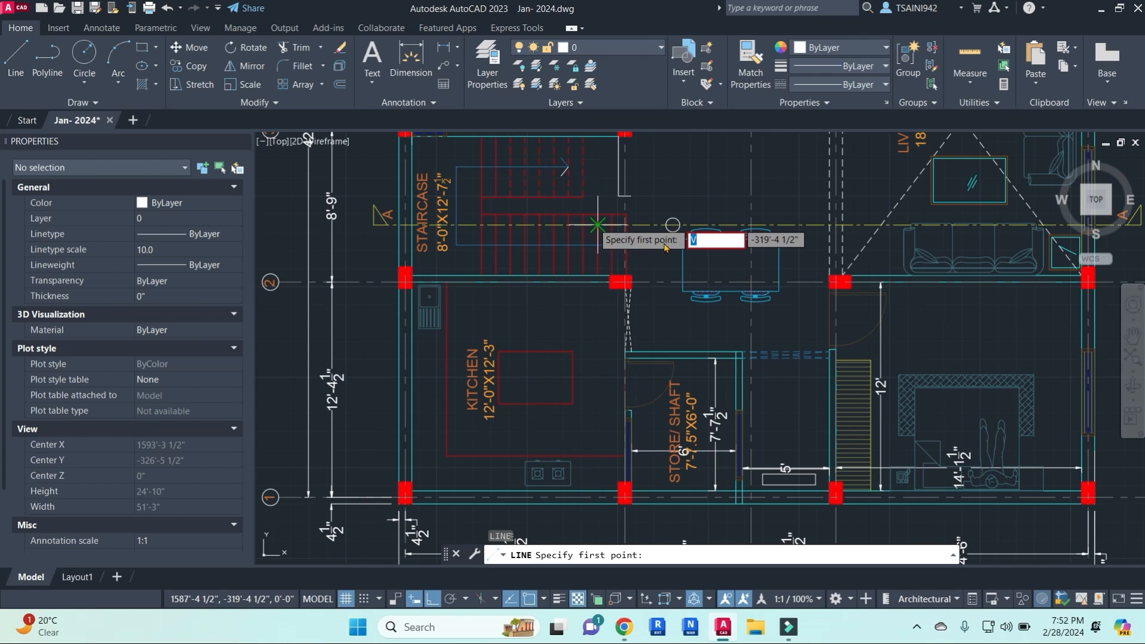
pyautogui.press('Escape')
# - Draw vertical construction lines through the first five riser lines of the plan's lower stair flight, starting at its open end
pyautogui.write('xl')
pyautogui.press('Return')
pyautogui.write('v')
pyautogui.press('Return')
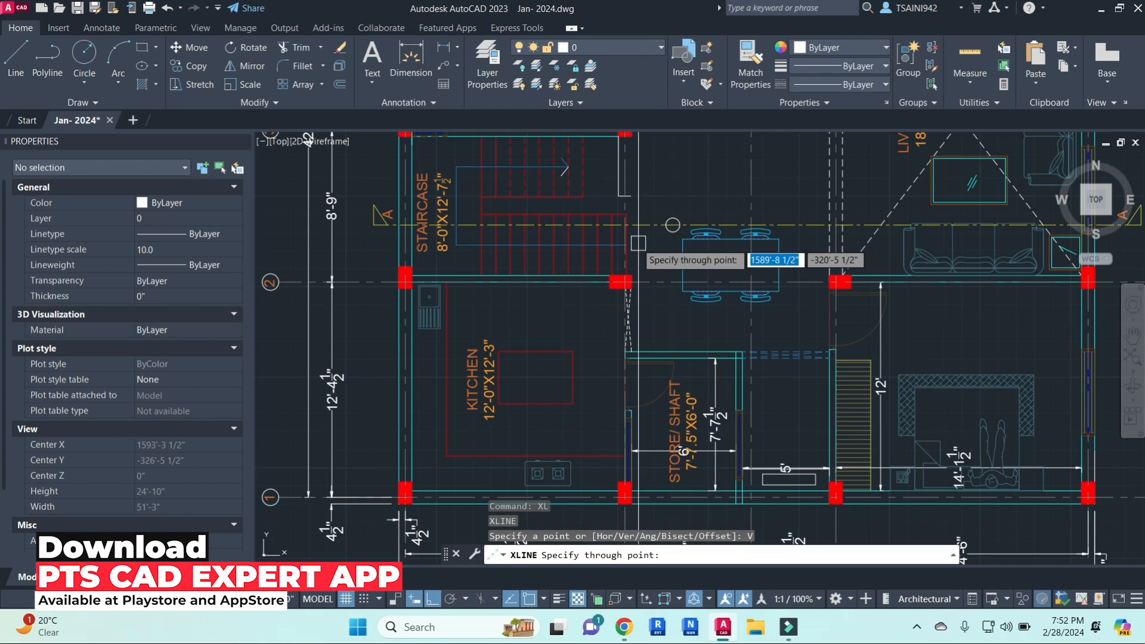
pyautogui.scroll(5, 638, 244)
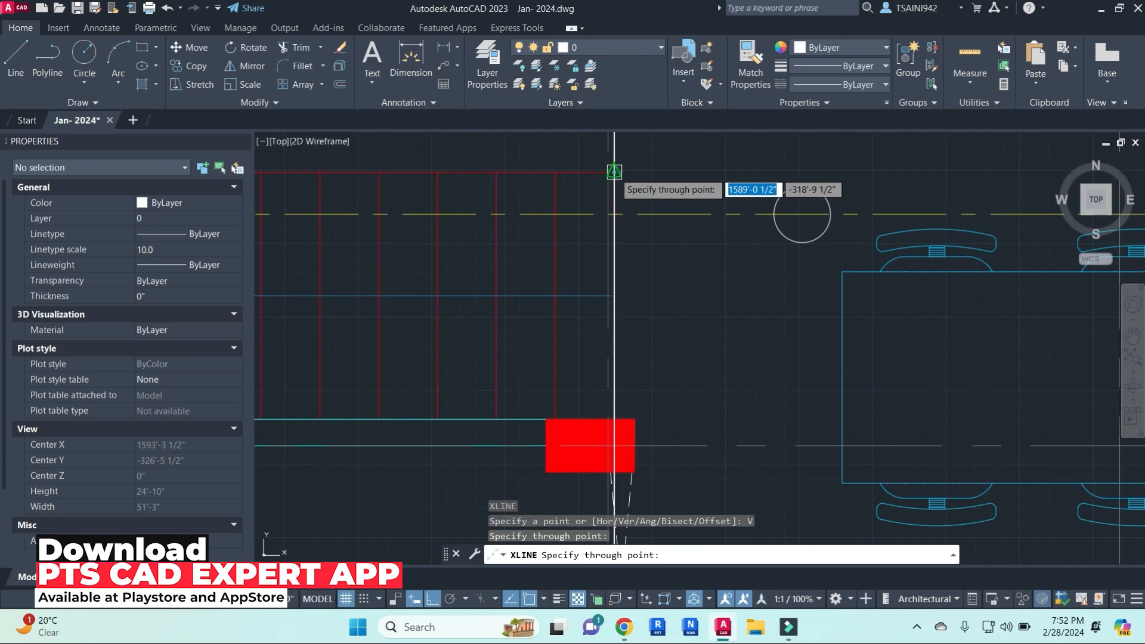
pyautogui.click(555, 170)
pyautogui.moveTo(503, 167); pyautogui.dragTo(681, 243, button='middle')
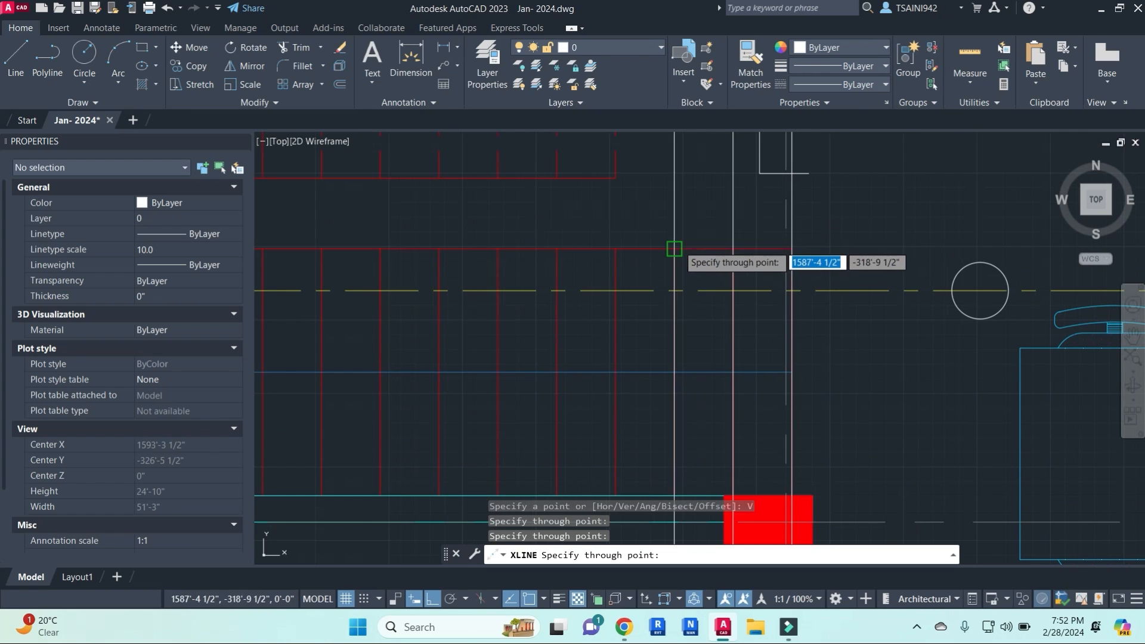
pyautogui.click(615, 248)
pyautogui.scroll(4, 601, 260)
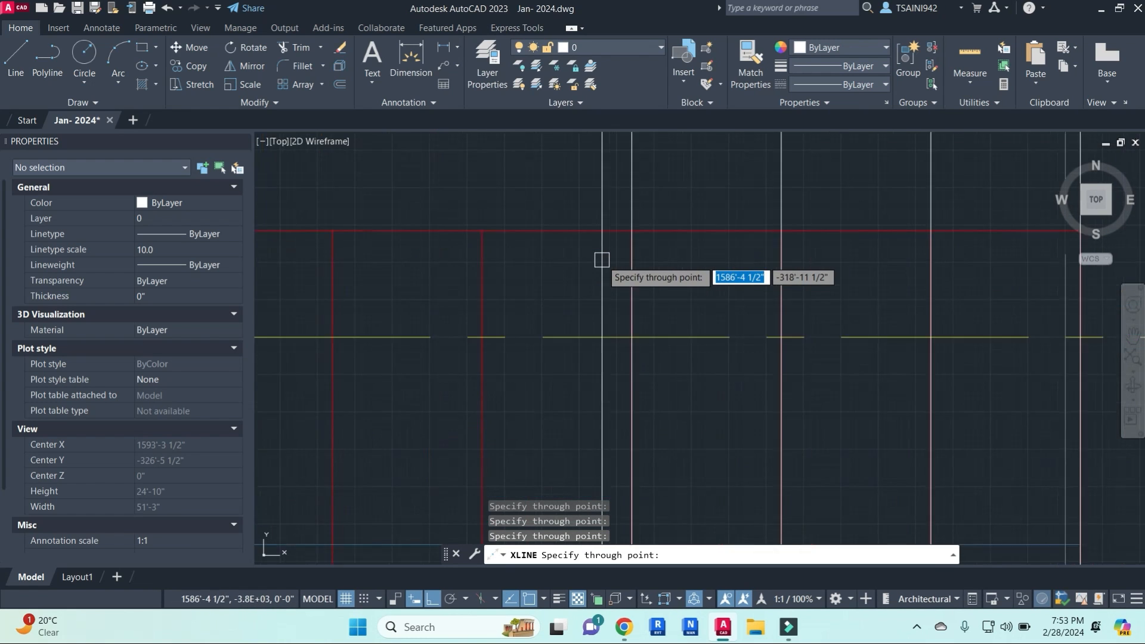
pyautogui.scroll(-3, 609, 258)
pyautogui.click(532, 242)
# - Add vertical construction lines through the flight's remaining six riser lines up to the landing edge, and follow them down through the section
pyautogui.moveTo(478, 264); pyautogui.dragTo(803, 291, button='middle')
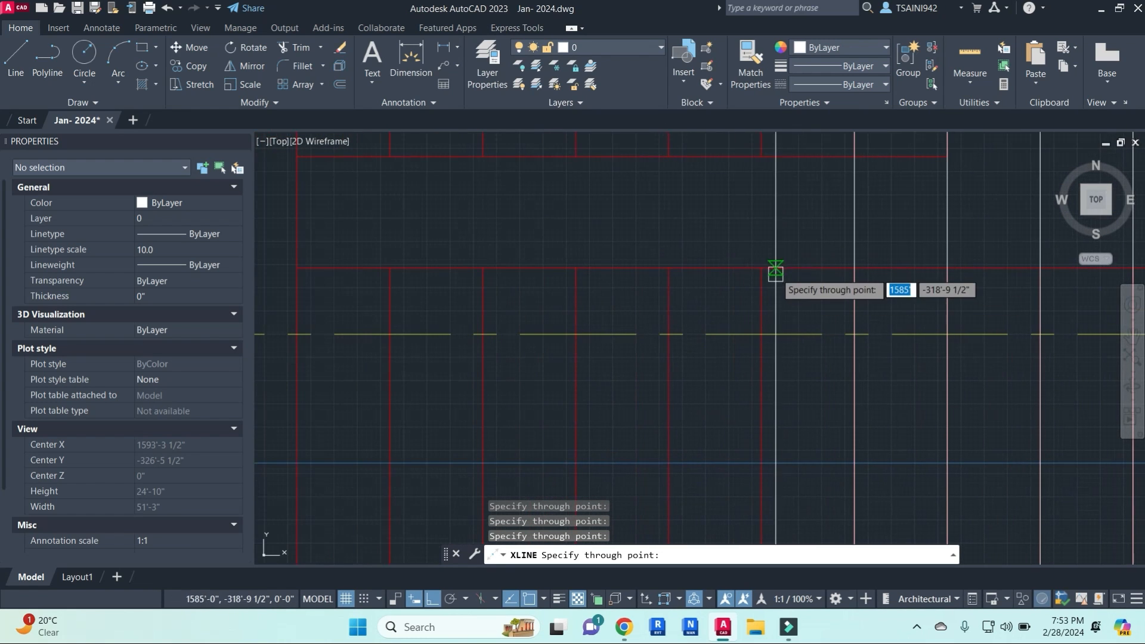
pyautogui.click(762, 268)
pyautogui.click(669, 268)
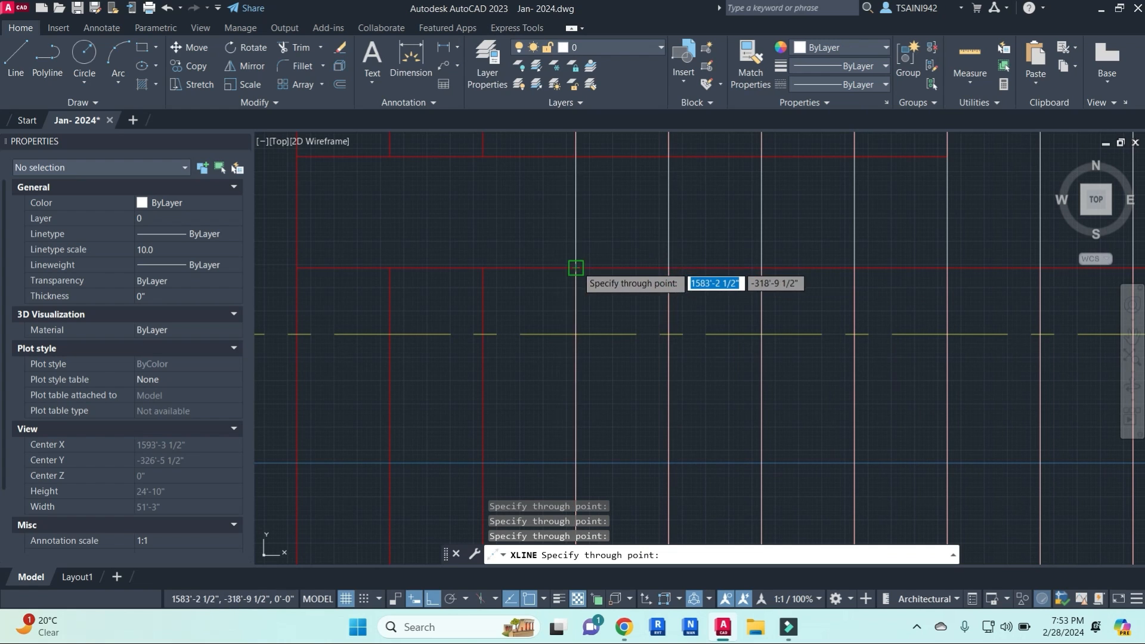
pyautogui.click(576, 268)
pyautogui.click(482, 267)
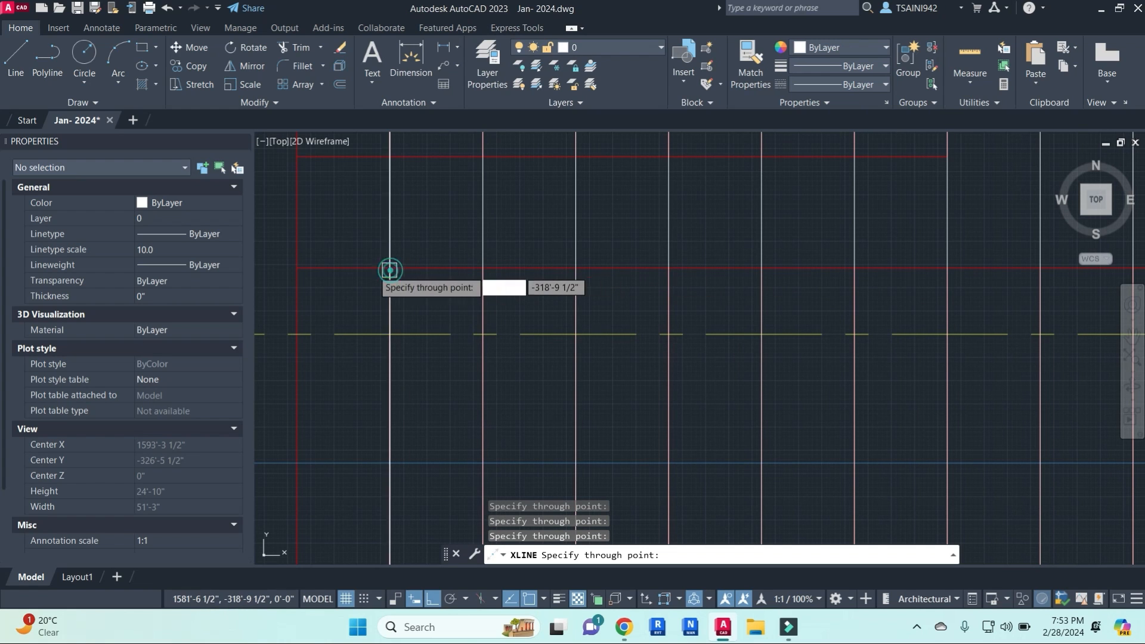
pyautogui.click(390, 268)
pyautogui.click(296, 268)
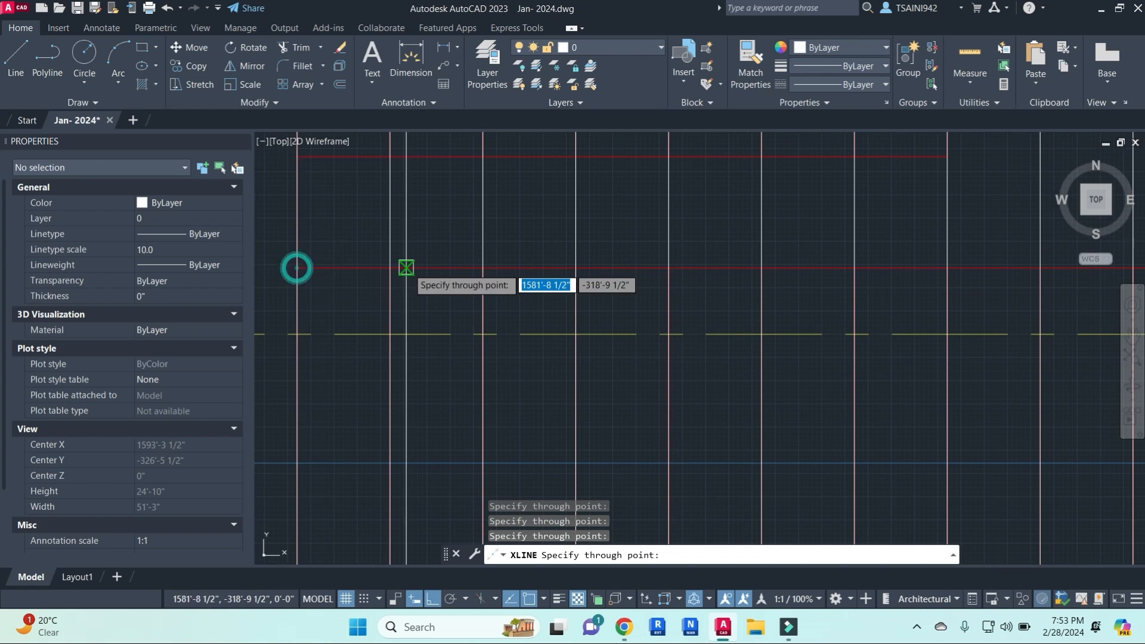
pyautogui.scroll(-6, 410, 278)
pyautogui.moveTo(454, 285); pyautogui.dragTo(608, 234, button='middle')
pyautogui.scroll(-4, 658, 286)
pyautogui.moveTo(708, 343); pyautogui.dragTo(741, 144, button='middle')
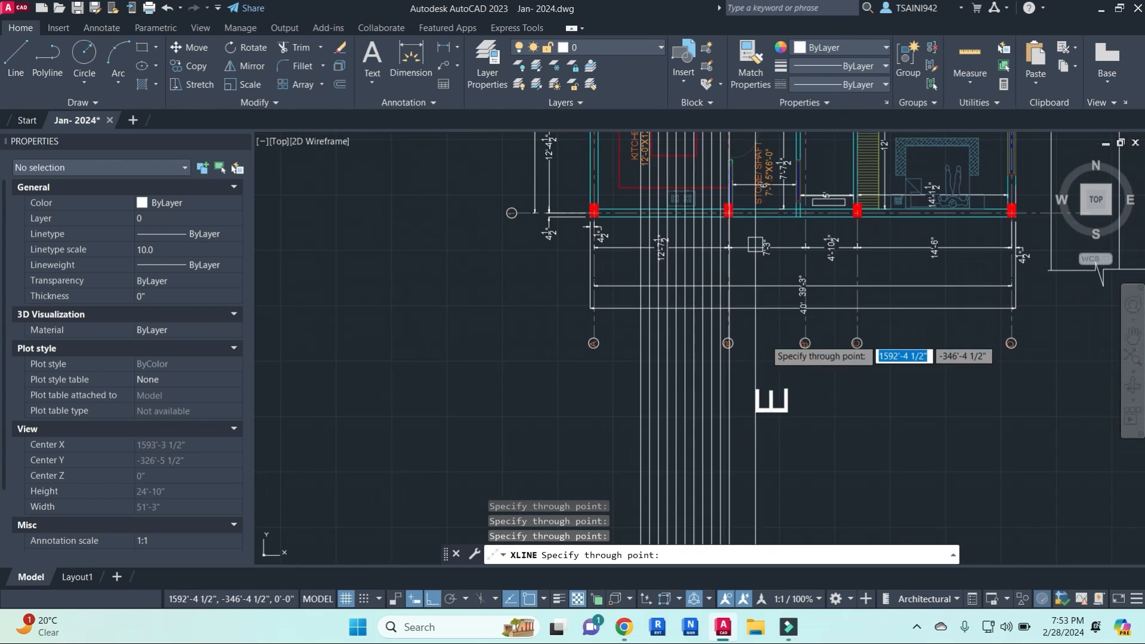
pyautogui.moveTo(755, 245); pyautogui.dragTo(716, 137, button='middle')
pyautogui.moveTo(765, 394); pyautogui.dragTo(761, 234, button='middle')
pyautogui.moveTo(672, 485); pyautogui.dragTo(687, 376, button='middle')
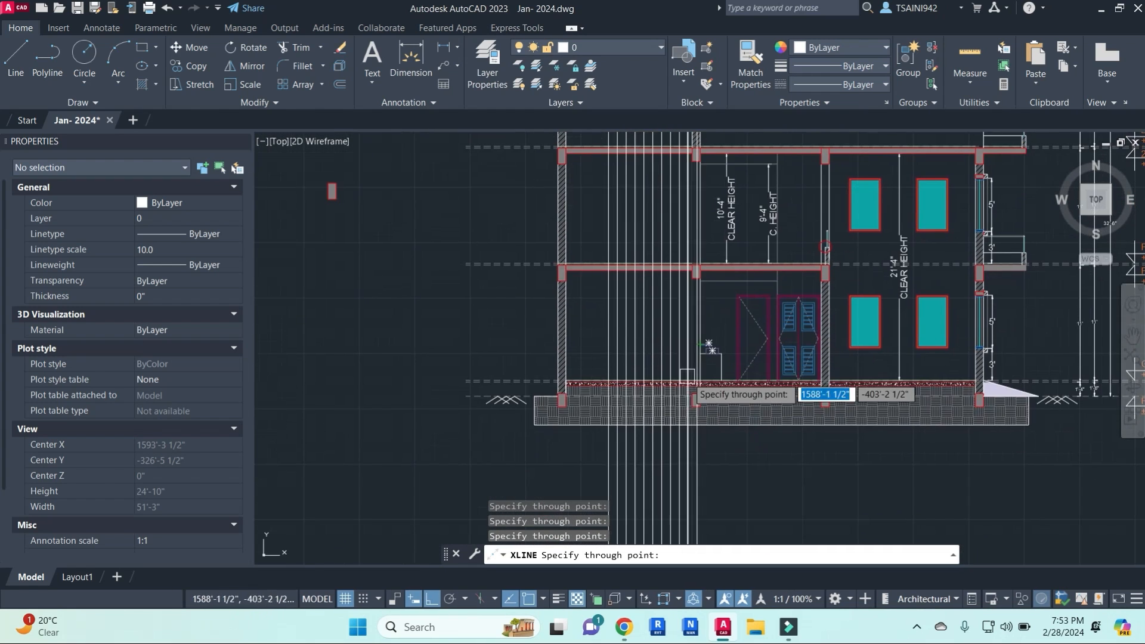
pyautogui.scroll(2, 687, 377)
pyautogui.press('Escape')
pyautogui.press('Escape')
pyautogui.press('Escape')
# - Examine the staircase in the ground-floor plans and the level notes around the cut-out in the first-floor plan
pyautogui.scroll(-4, 722, 292)
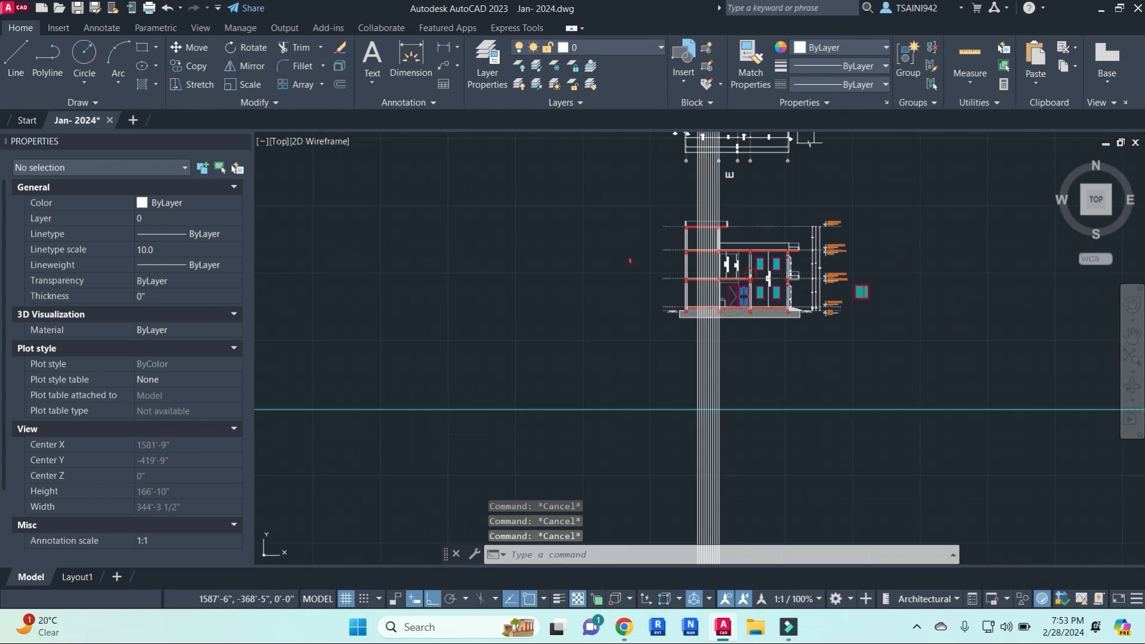
pyautogui.moveTo(715, 215); pyautogui.dragTo(686, 511, button='middle')
pyautogui.scroll(2, 685, 392)
pyautogui.scroll(-6, 671, 376)
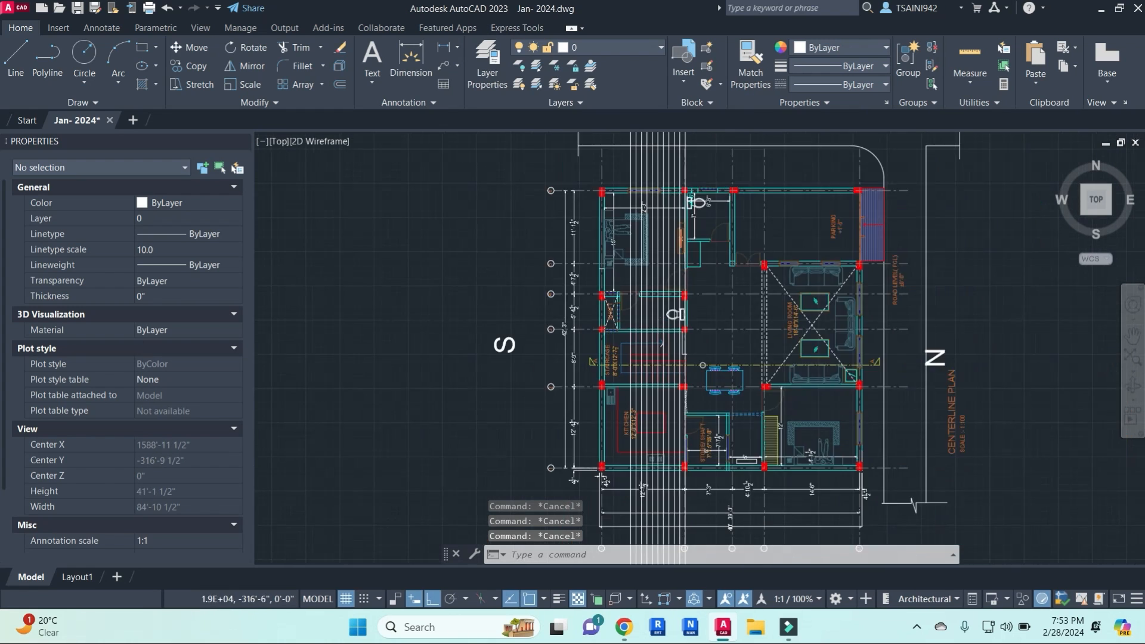
pyautogui.moveTo(671, 376)
pyautogui.mouseDown(button='middle')
pyautogui.moveTo(674, 289)
pyautogui.moveTo(539, 138)
pyautogui.mouseUp(button='middle')
pyautogui.scroll(10, 850, 450)
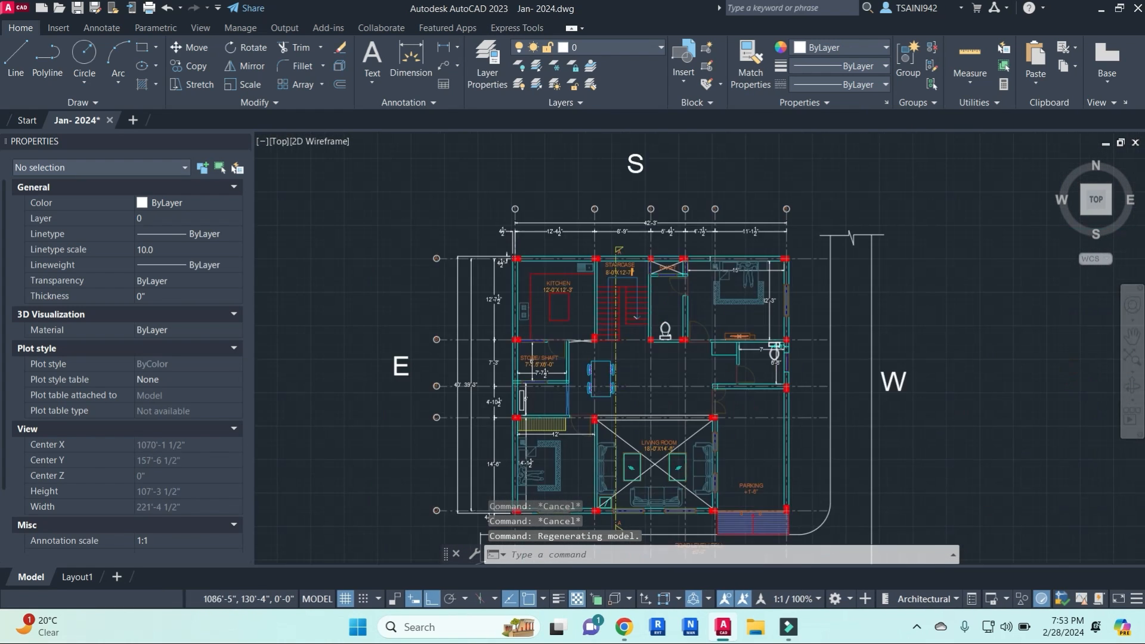
pyautogui.moveTo(481, 326); pyautogui.dragTo(571, 263, button='middle')
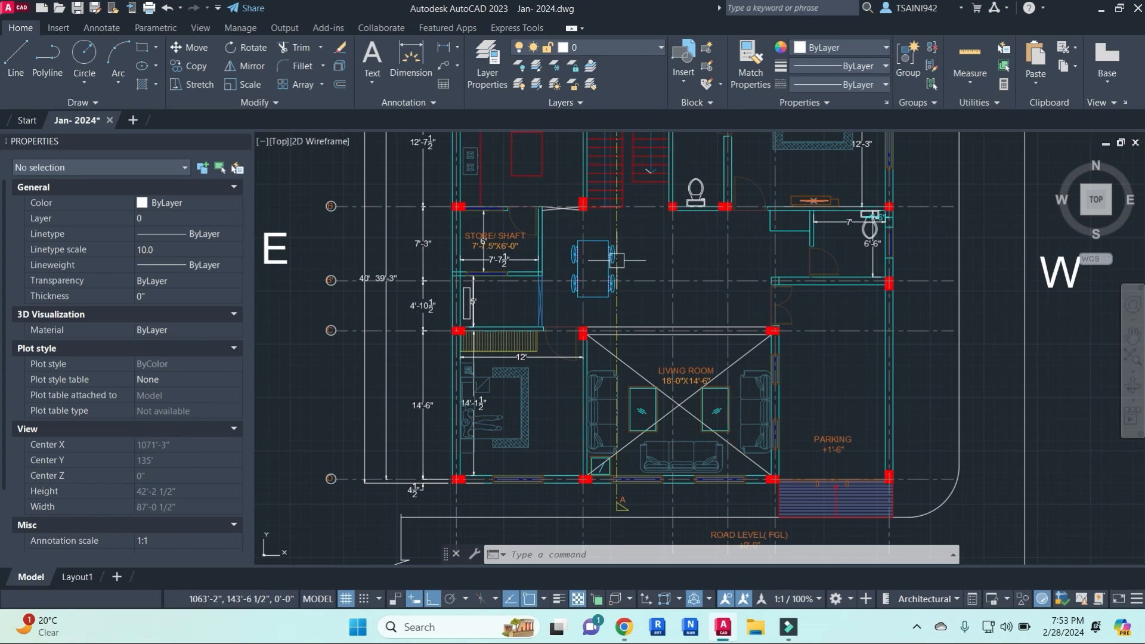
pyautogui.scroll(-8, 581, 312)
pyautogui.scroll(6, 780, 330)
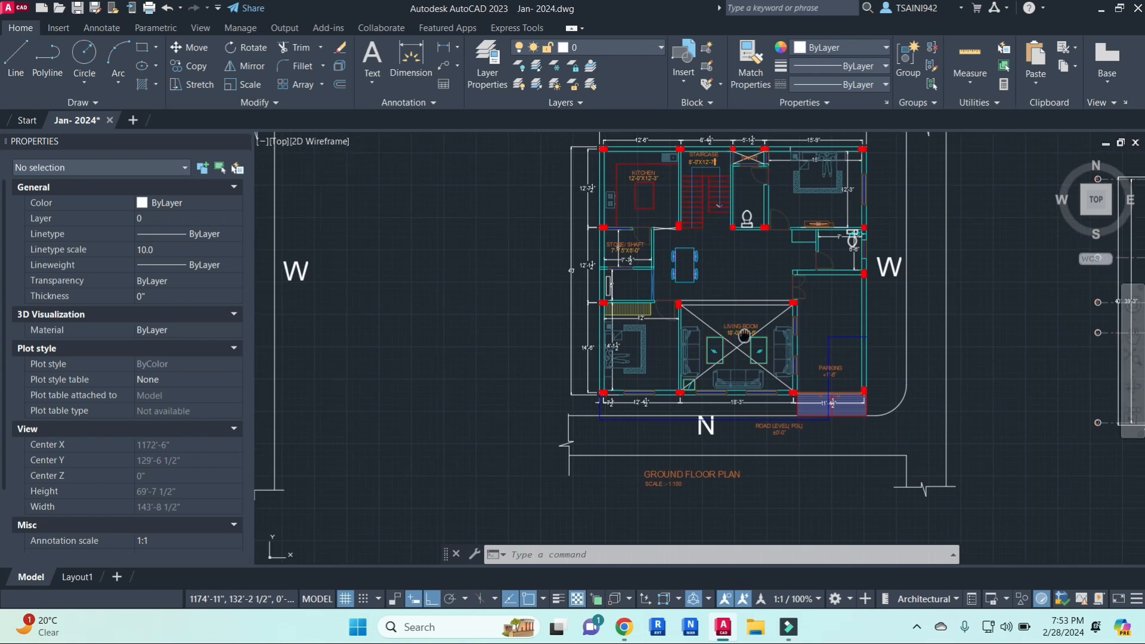
pyautogui.moveTo(686, 328); pyautogui.dragTo(883, 308, button='middle')
pyautogui.moveTo(998, 223); pyautogui.dragTo(183, 186, button='middle')
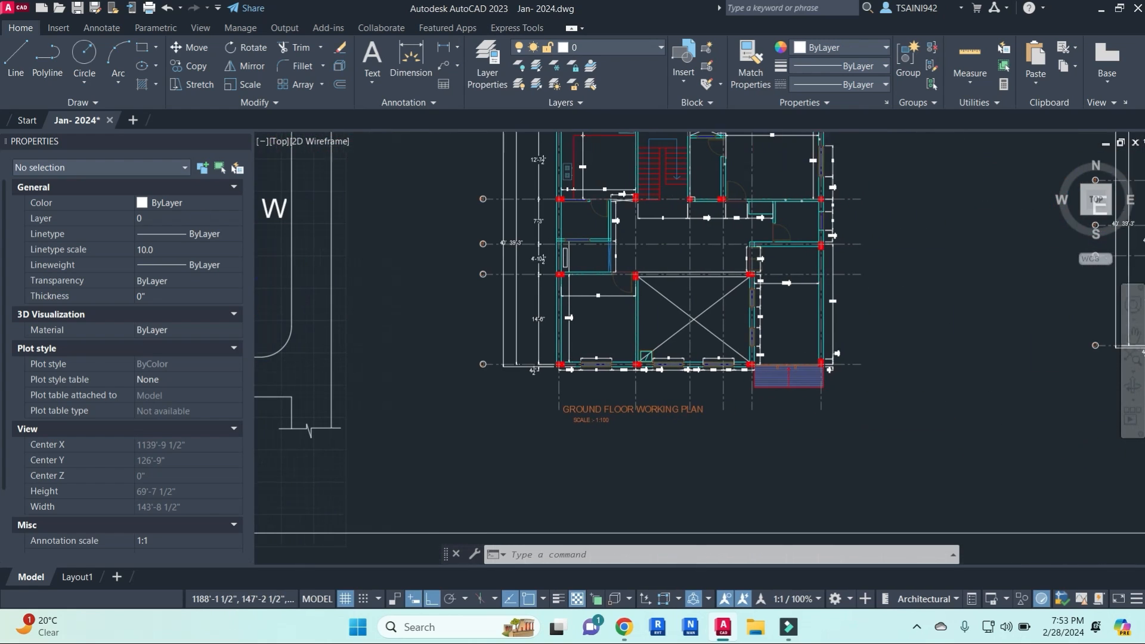
pyautogui.scroll(4, 721, 220)
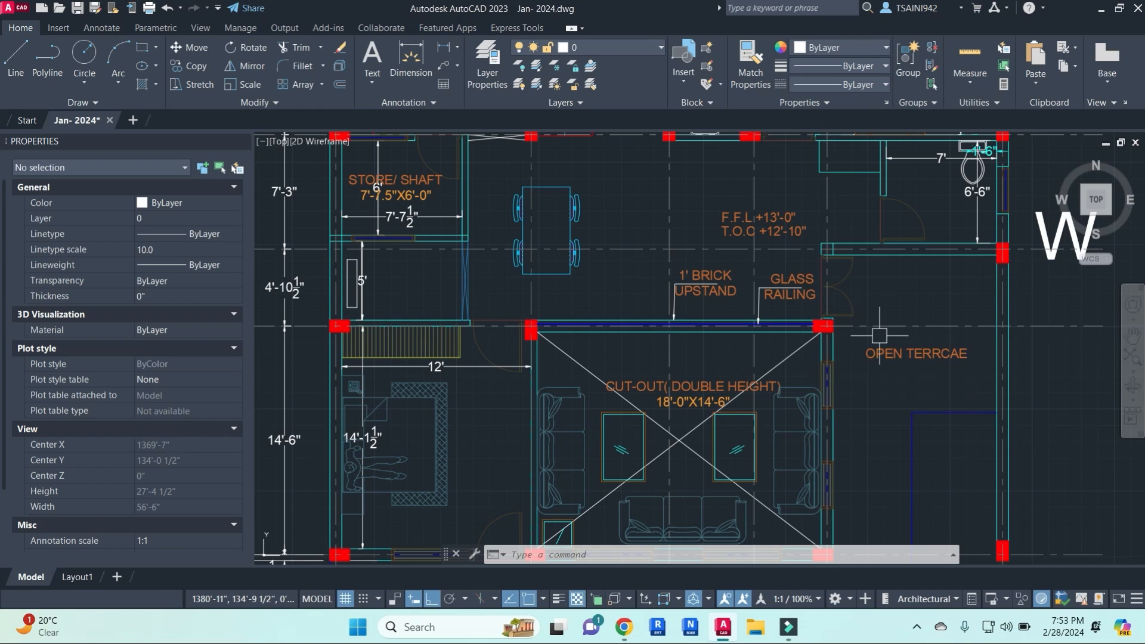
# - Search Windows for Calculator and open it
pyautogui.click(421, 628)
pyautogui.write('13')
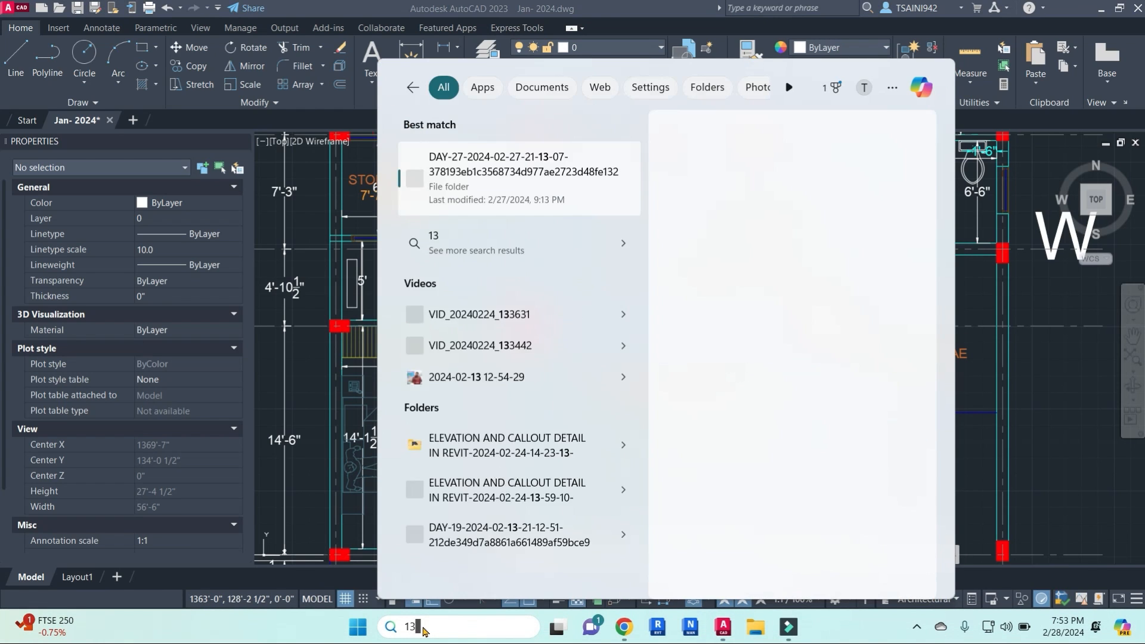
pyautogui.press('BackSpace')
pyautogui.press('BackSpace')
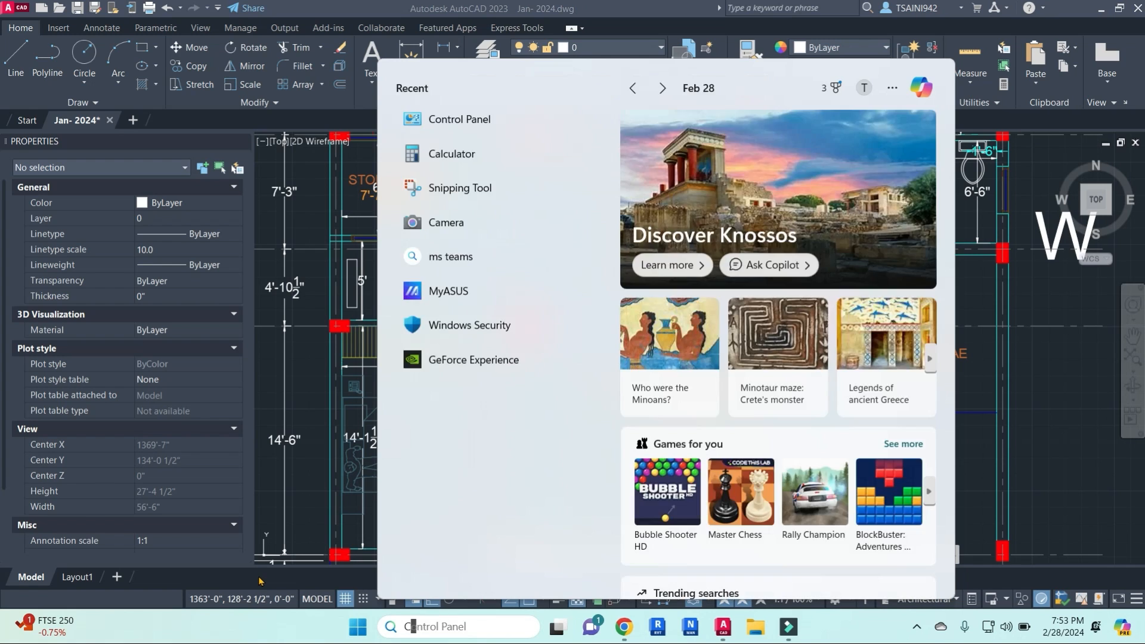
pyautogui.write('CALculator')
pyautogui.click(459, 162)
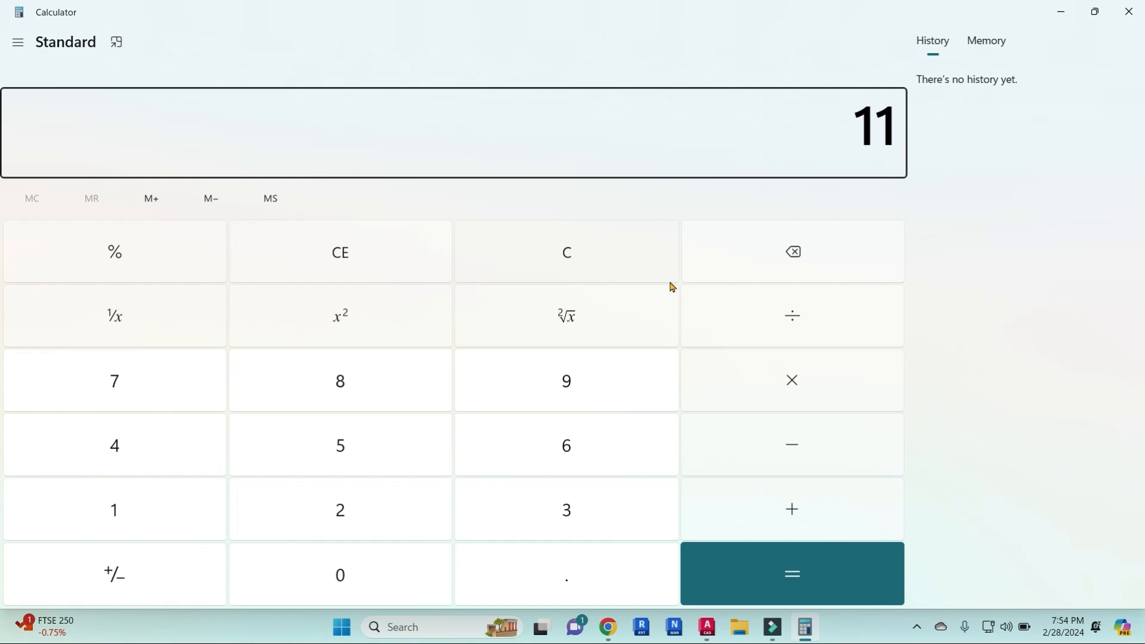
# - Multiply 11.6 by 12 in Calculator to convert the height to inches, and return to the drawing
pyautogui.write('.6')
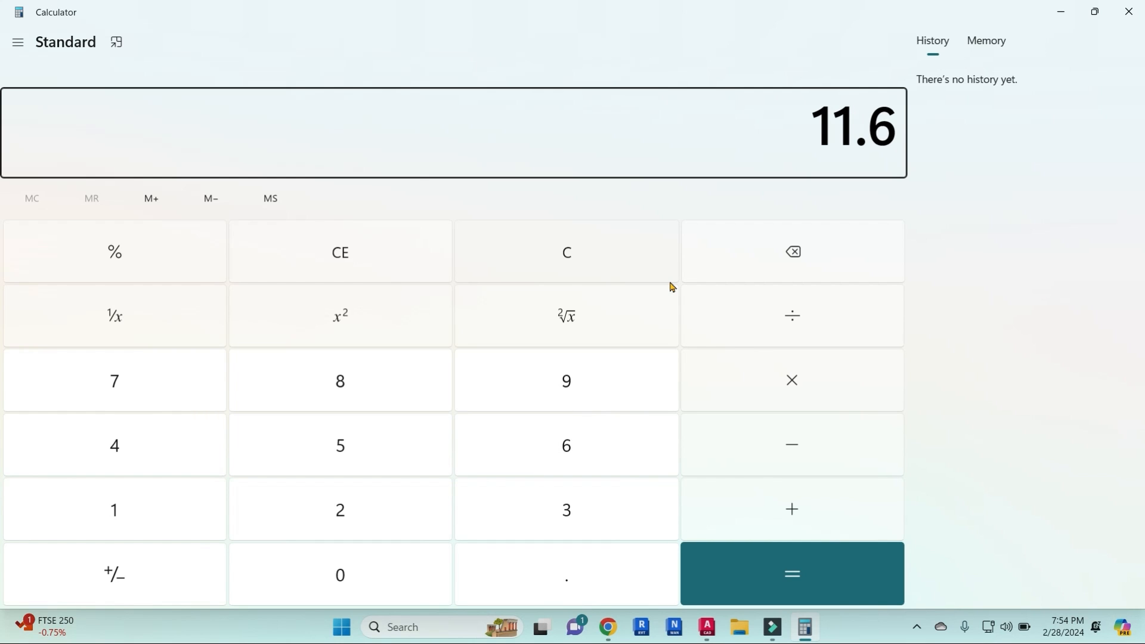
pyautogui.click(796, 392)
pyautogui.click(148, 510)
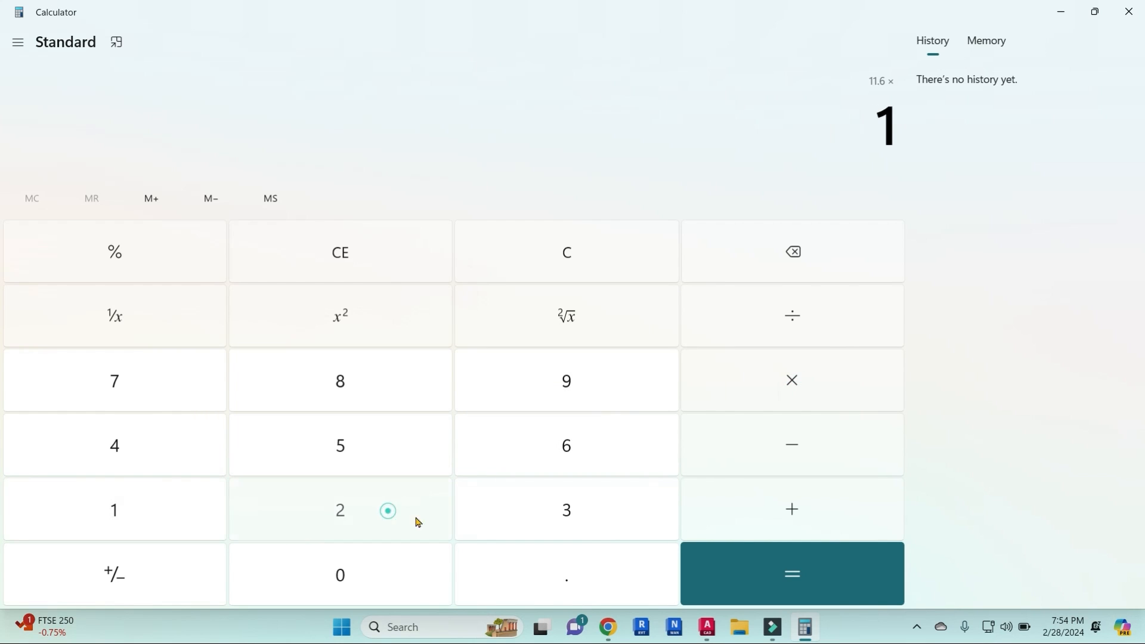
pyautogui.click(386, 512)
pyautogui.click(793, 574)
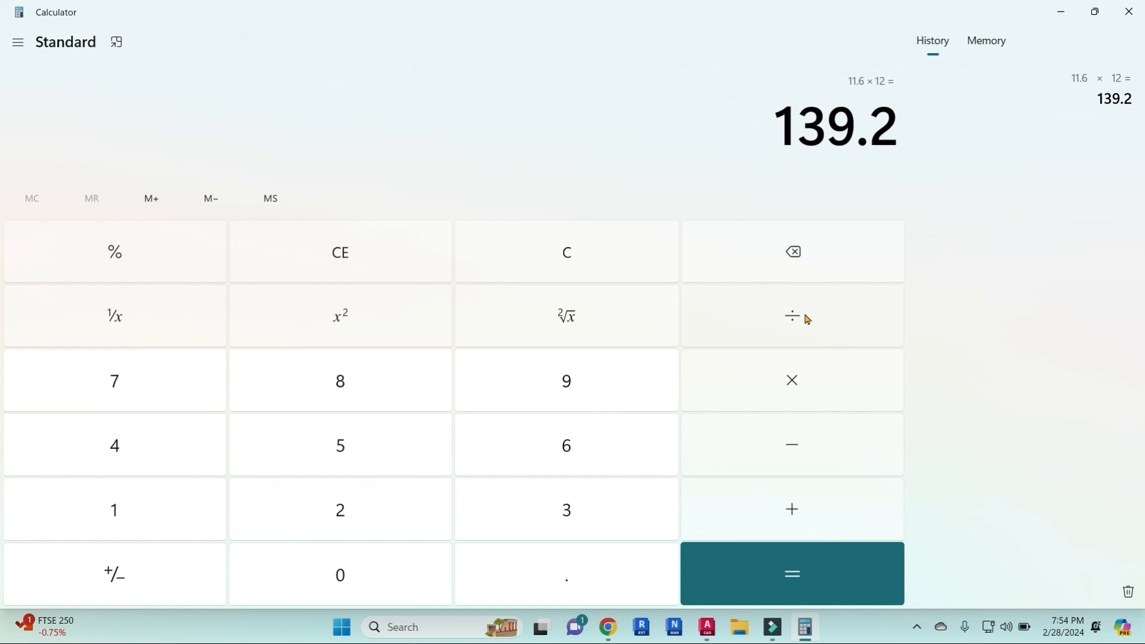
pyautogui.click(1061, 12)
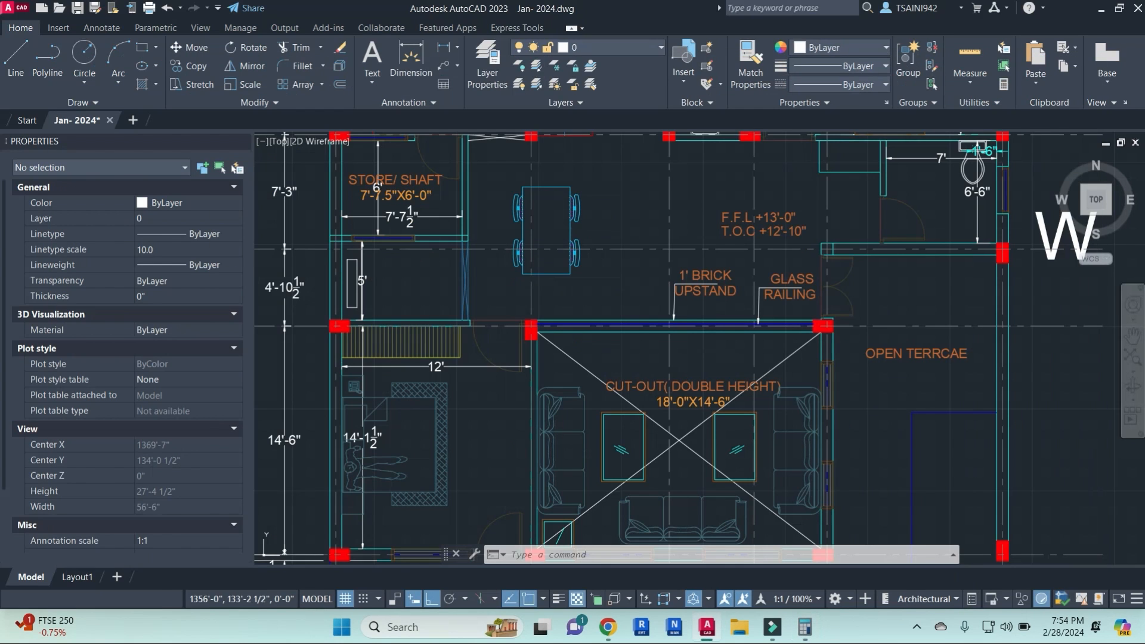
# - Check the staircase in the first-floor plan, and divide the converted height by 19 in Calculator for the riser height
pyautogui.moveTo(633, 187)
pyautogui.mouseDown(button='middle')
pyautogui.moveTo(807, 334)
pyautogui.moveTo(765, 418)
pyautogui.mouseUp(button='middle')
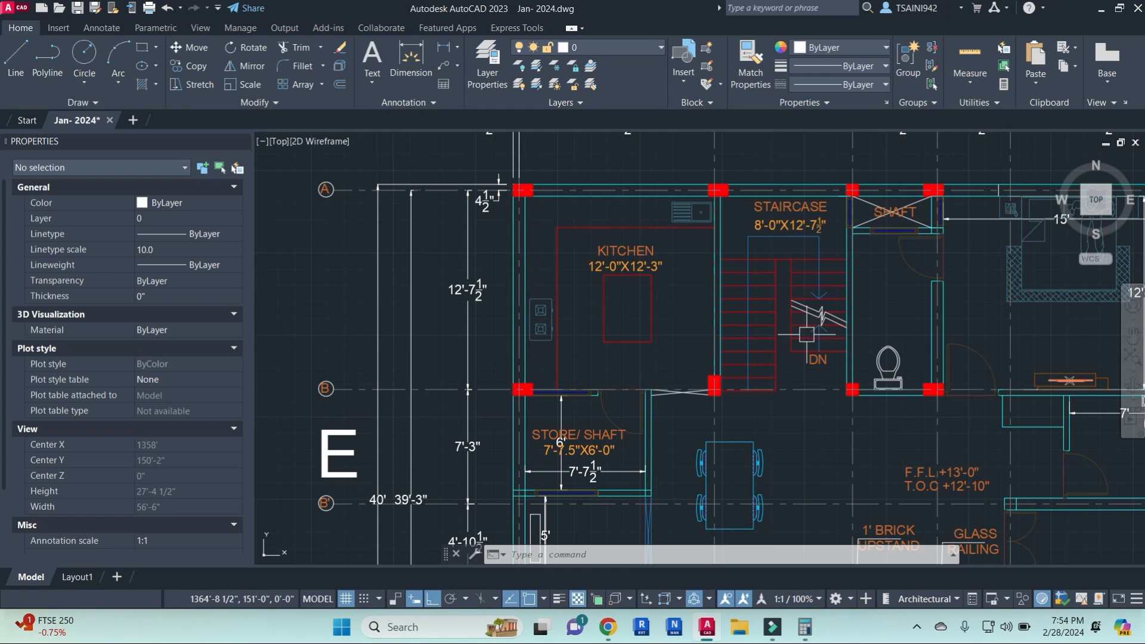
pyautogui.click(1100, 9)
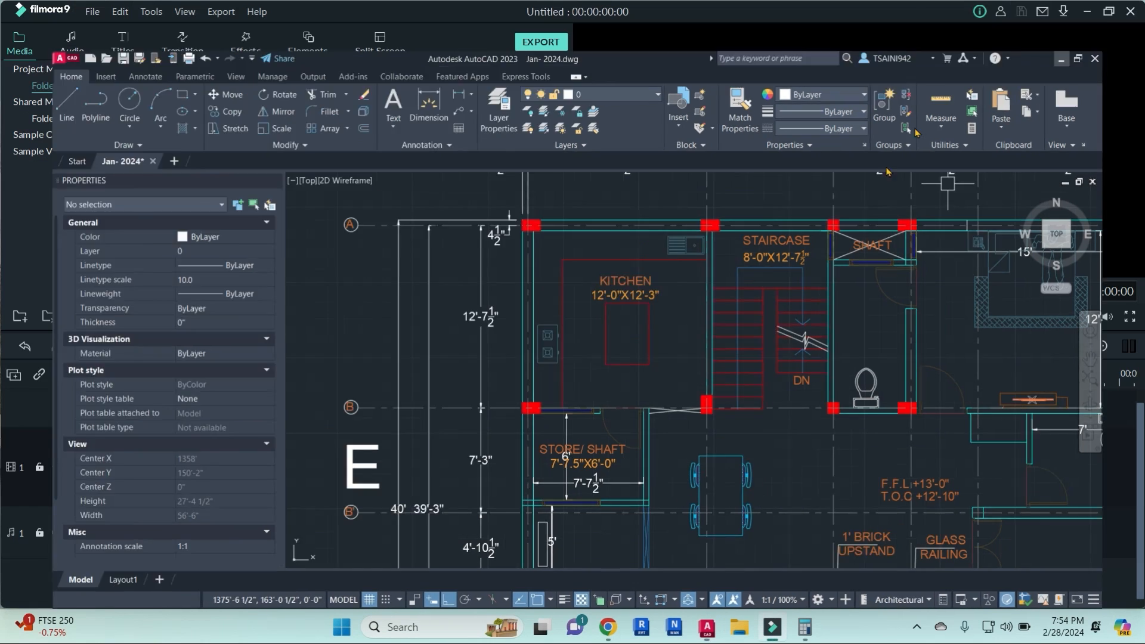
pyautogui.click(805, 627)
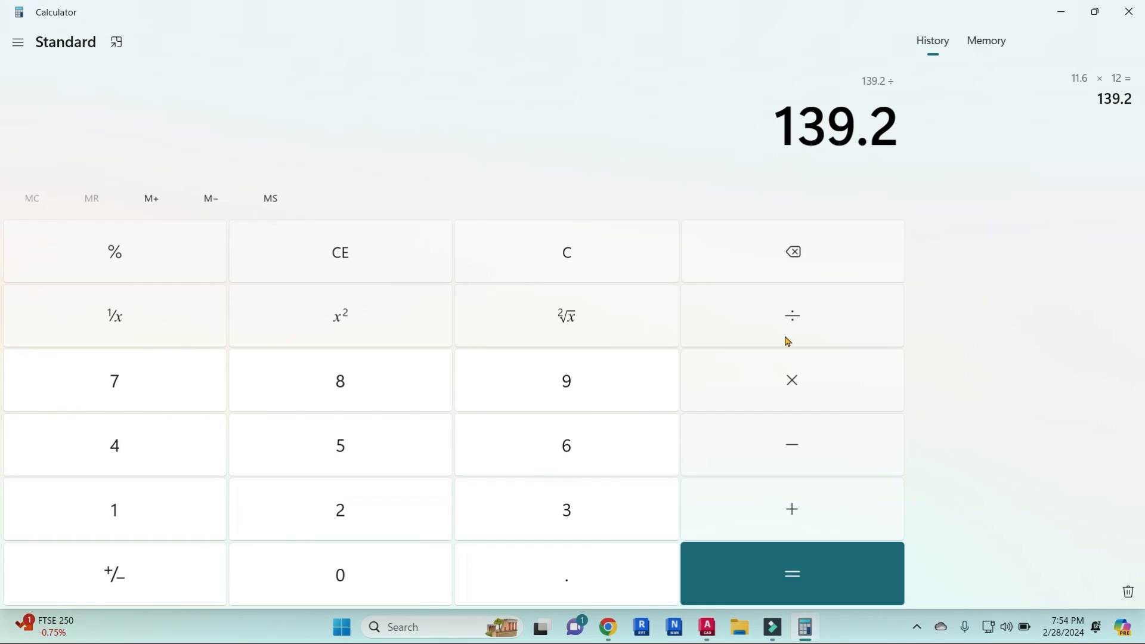
pyautogui.click(148, 528)
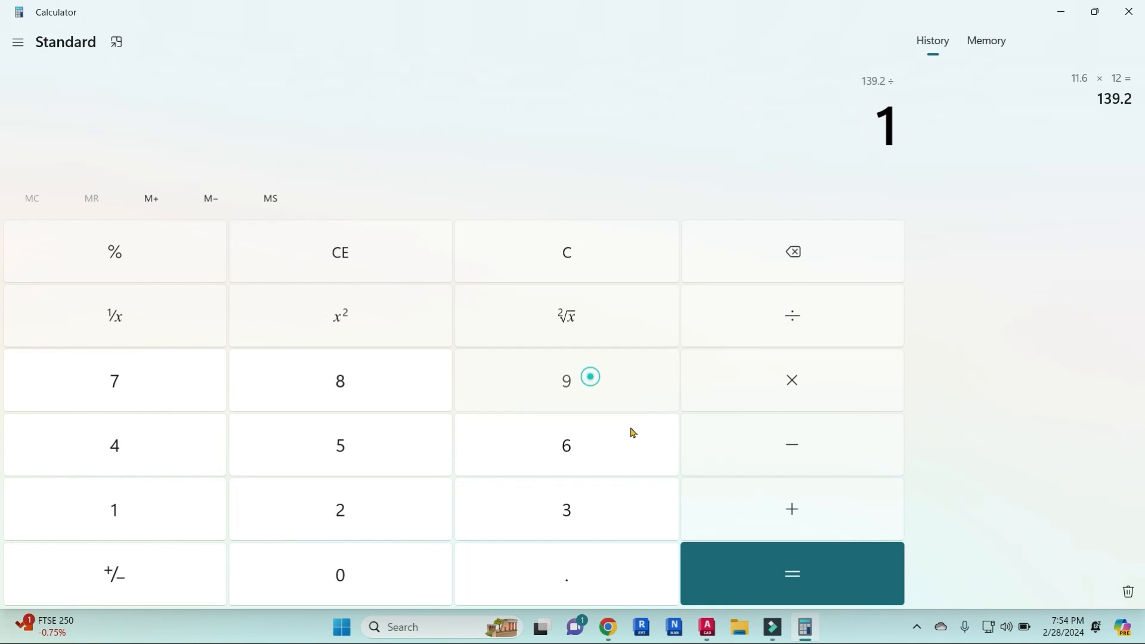
pyautogui.click(590, 379)
pyautogui.click(793, 578)
pyautogui.moveTo(427, 133); pyautogui.dragTo(544, 141)
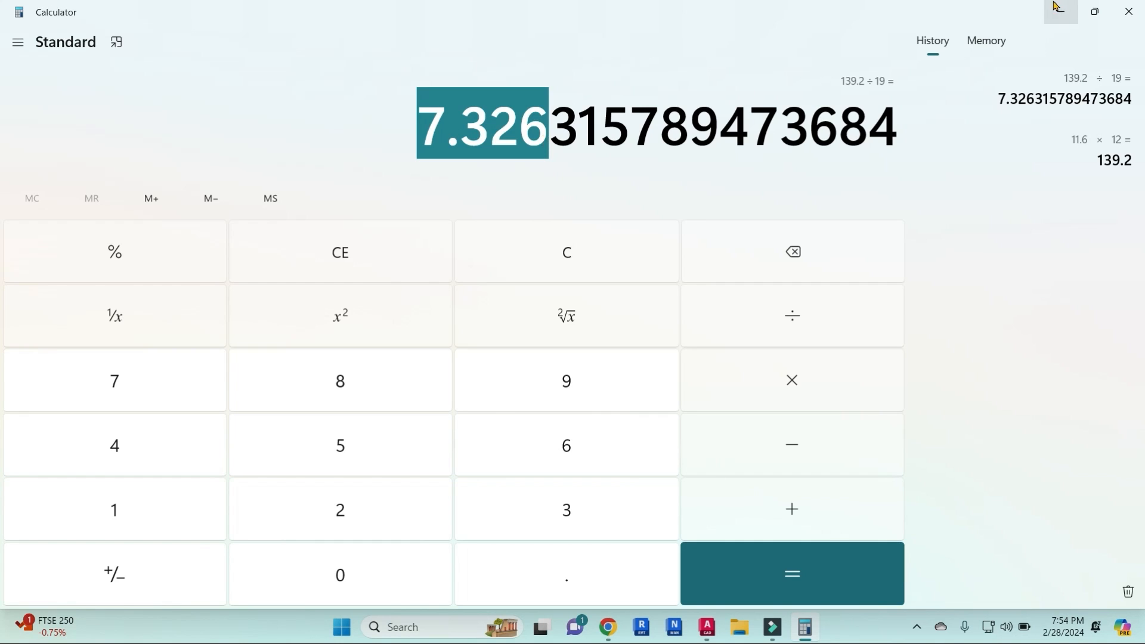
# - Switch back to the Jan- 2024 drawing in AutoCAD and show the overview of all plan sheets
pyautogui.hotkey('alt', 'Tab')
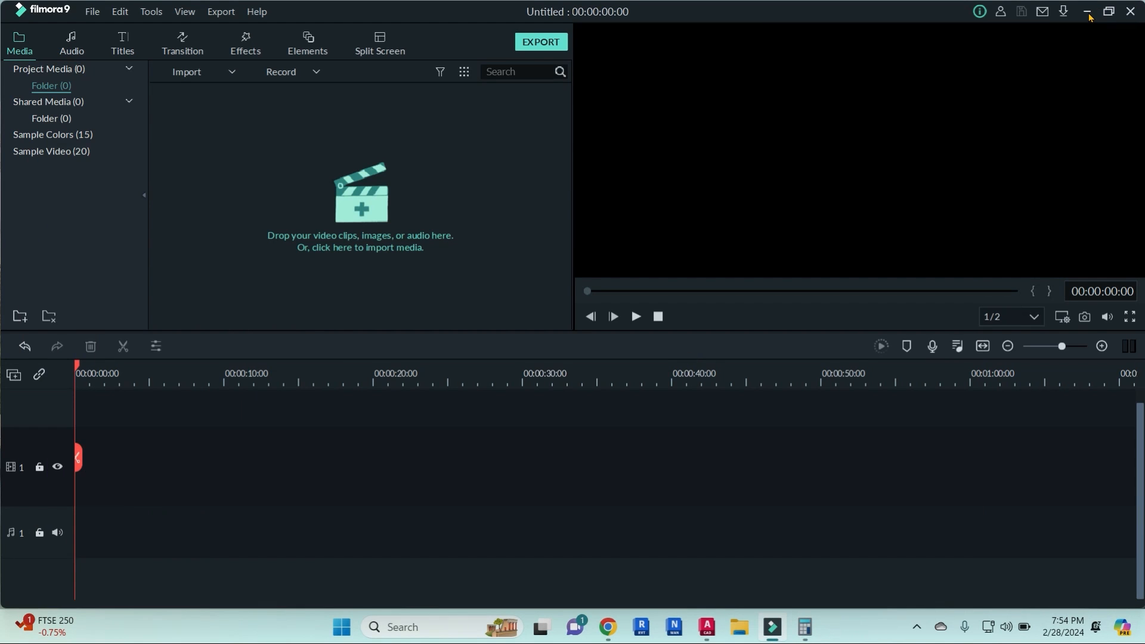
pyautogui.press('super+d')
pyautogui.moveTo(710, 640)
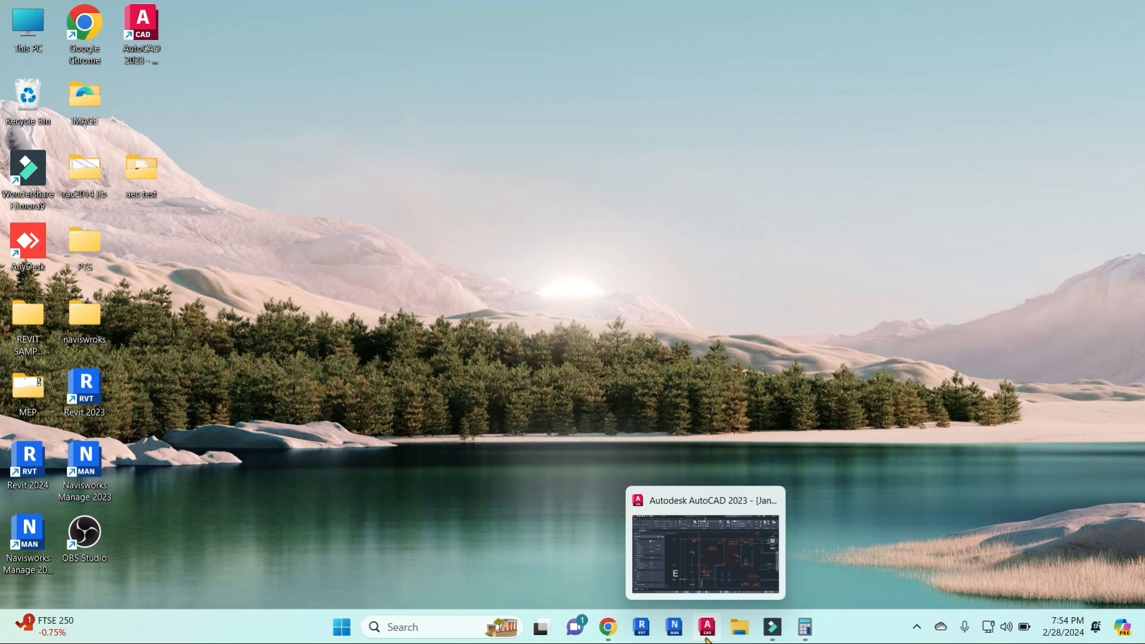
pyautogui.click(704, 636)
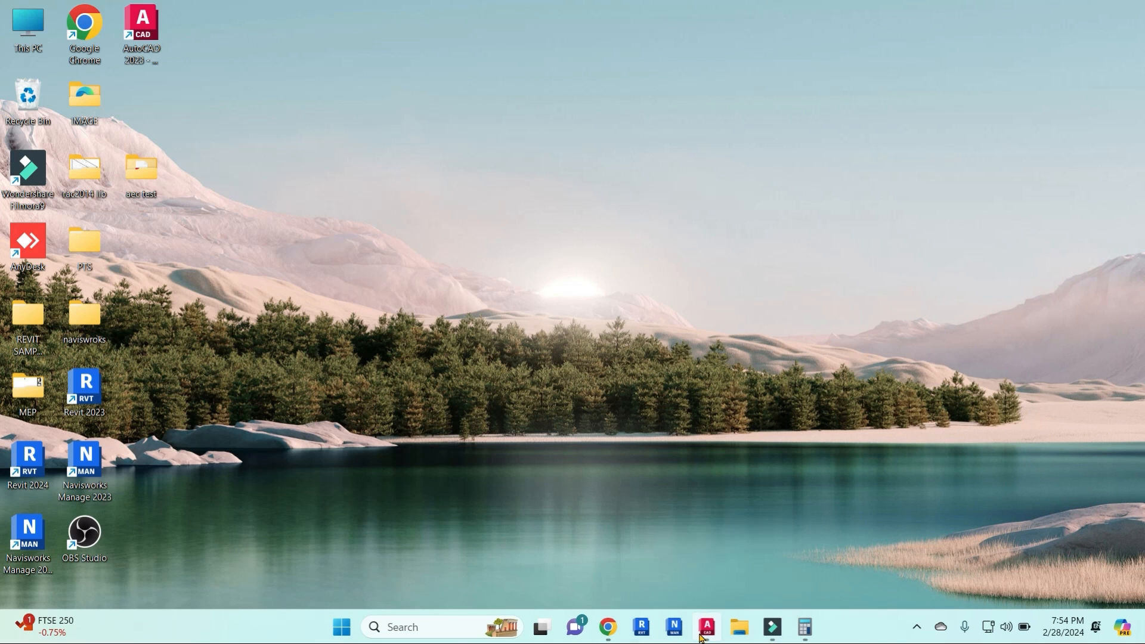
pyautogui.moveTo(819, 428); pyautogui.dragTo(666, 369, button='middle')
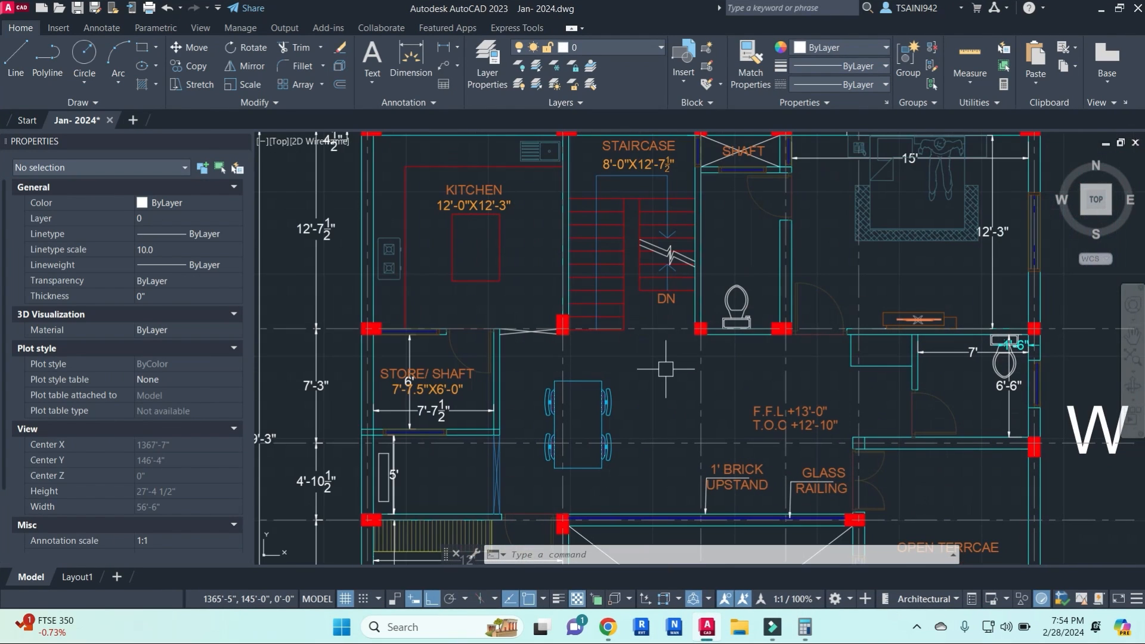
pyautogui.scroll(-15, 665, 369)
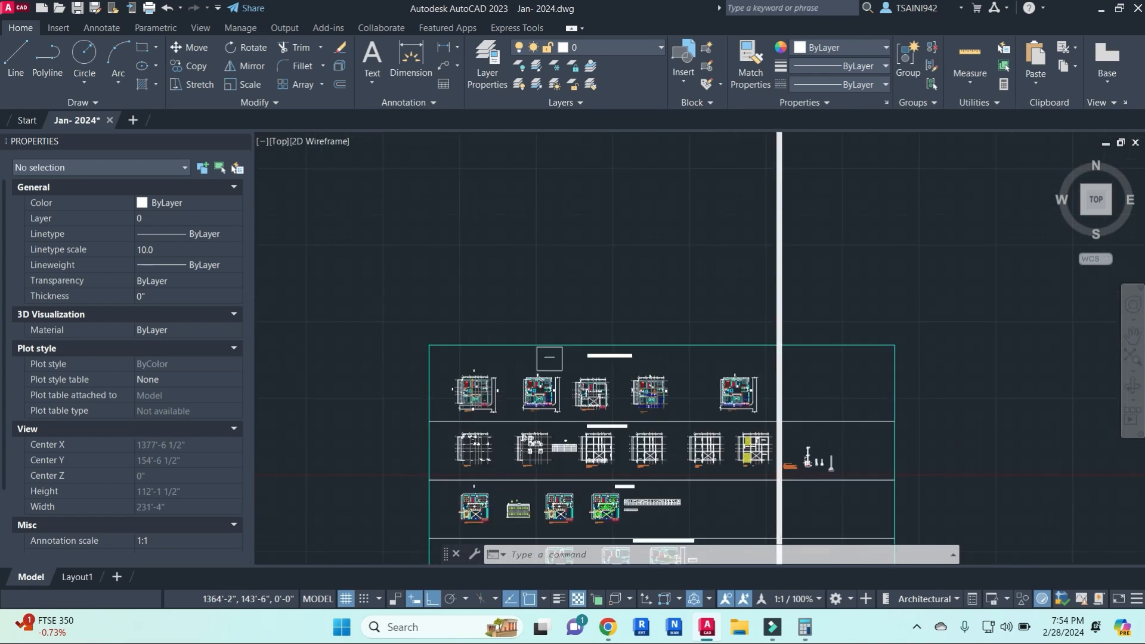
pyautogui.scroll(14, 590, 275)
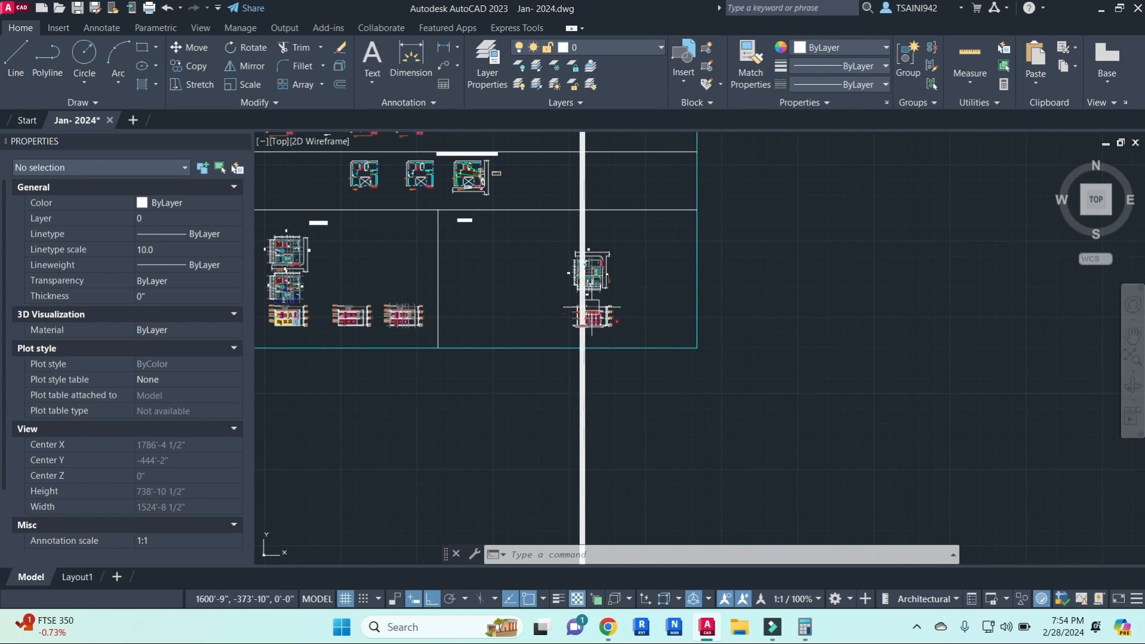
pyautogui.scroll(10, 577, 256)
pyautogui.write('l')
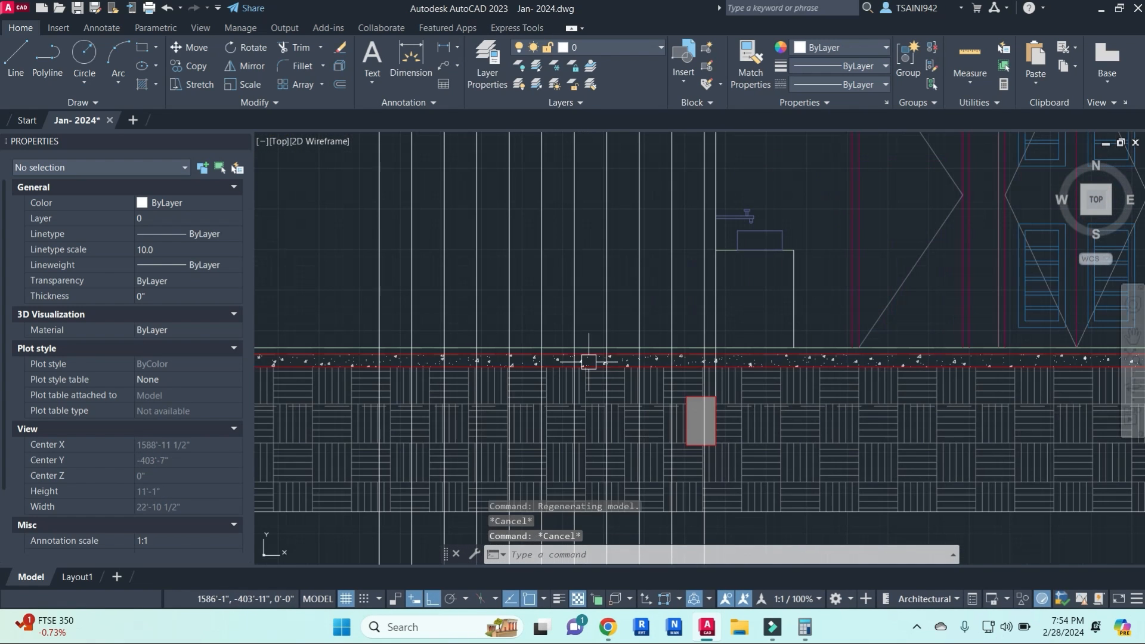
pyautogui.press('Return')
pyautogui.scroll(4, 678, 347)
pyautogui.scroll(-10, 797, 338)
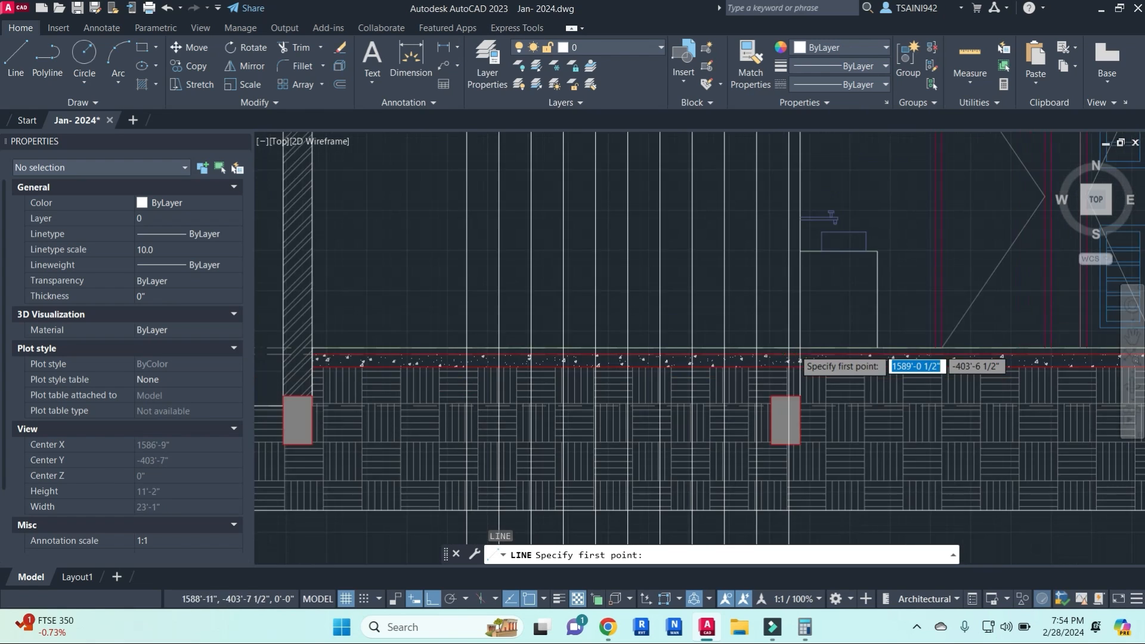
pyautogui.press('Escape')
pyautogui.press('Escape')
# - Change the colour of the vertical line along the middle beam's outer edge in the section to the grey index colour
pyautogui.click(805, 327)
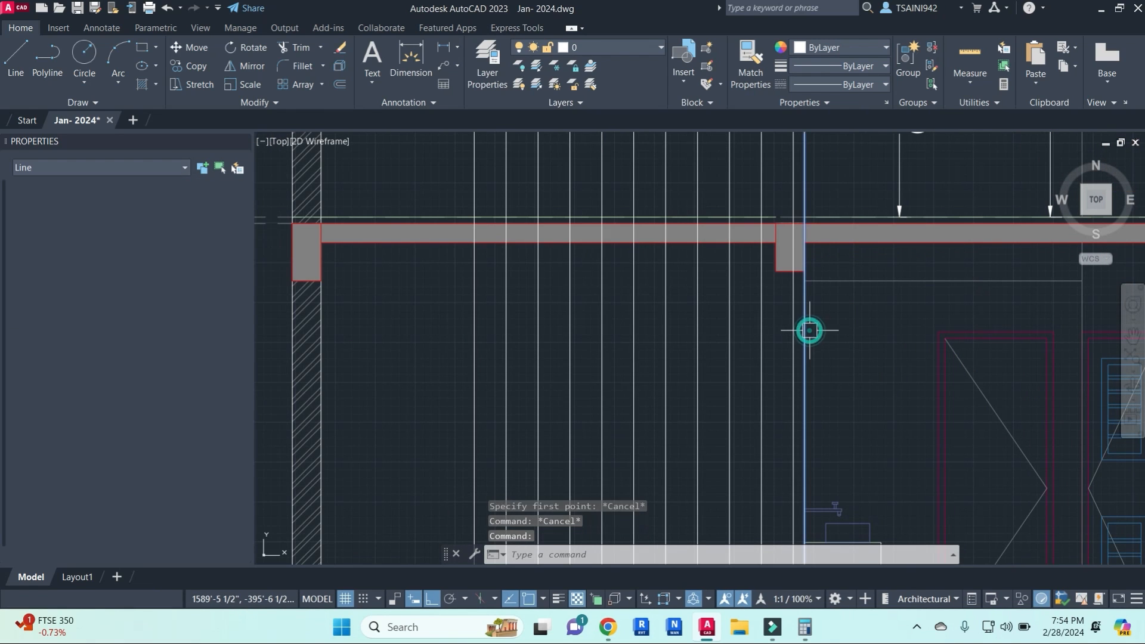
pyautogui.click(864, 48)
pyautogui.click(907, 191)
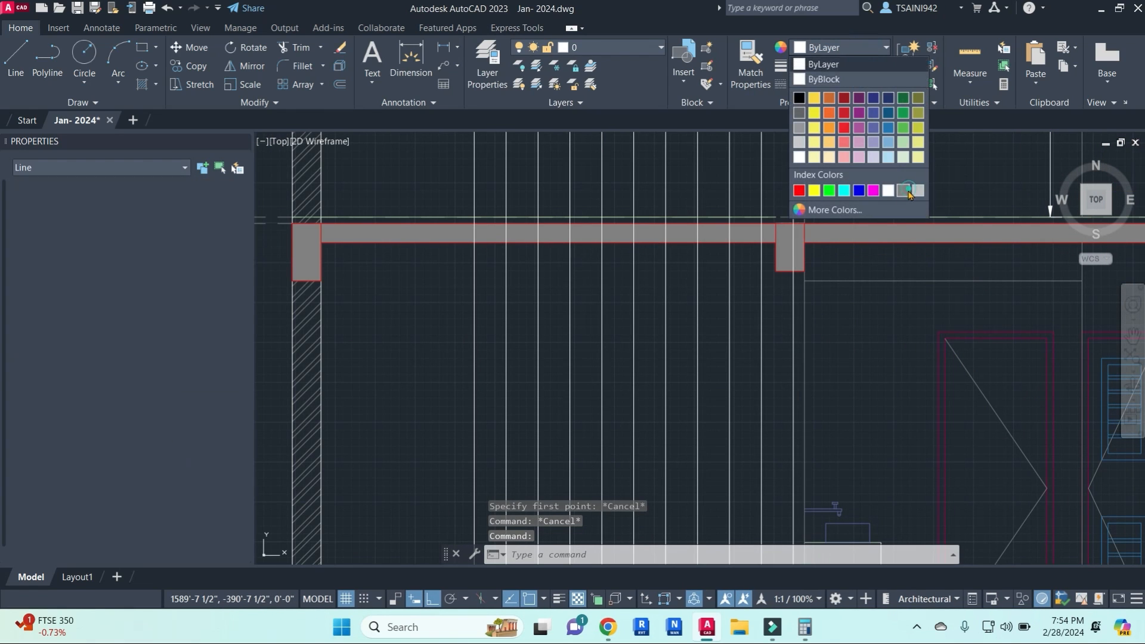
pyautogui.scroll(-5, 826, 327)
pyautogui.press('Escape')
pyautogui.moveTo(810, 331); pyautogui.dragTo(740, 514, button='middle')
pyautogui.press('Escape')
pyautogui.moveTo(733, 170); pyautogui.dragTo(726, 391, button='middle')
pyautogui.scroll(-5, 750, 320)
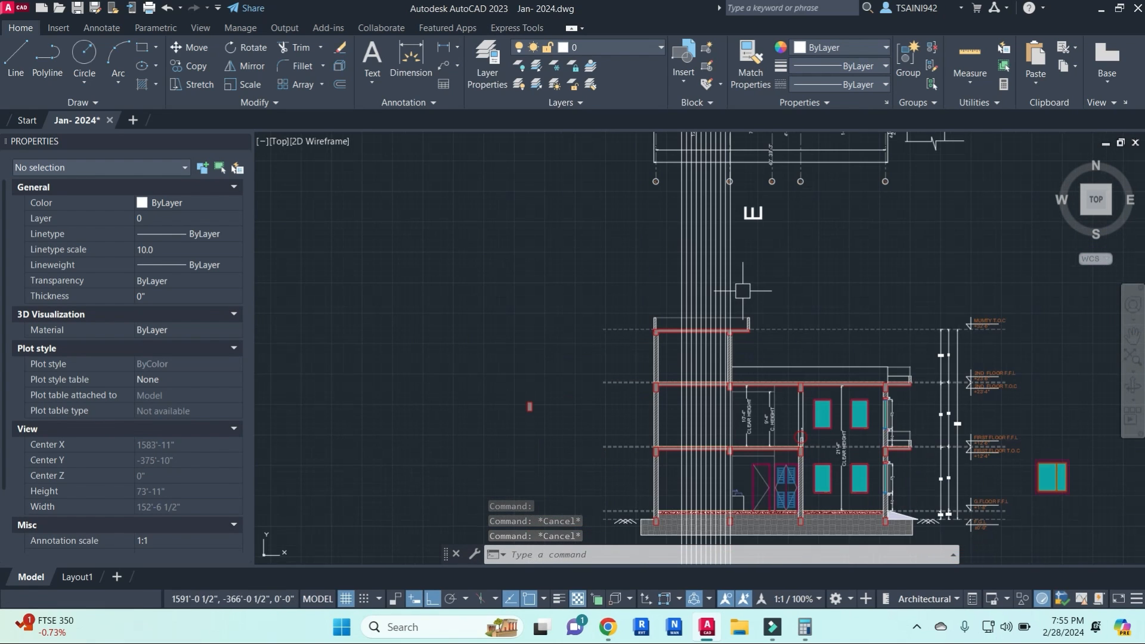
pyautogui.moveTo(745, 453); pyautogui.dragTo(725, 322, button='middle')
pyautogui.scroll(6, 714, 395)
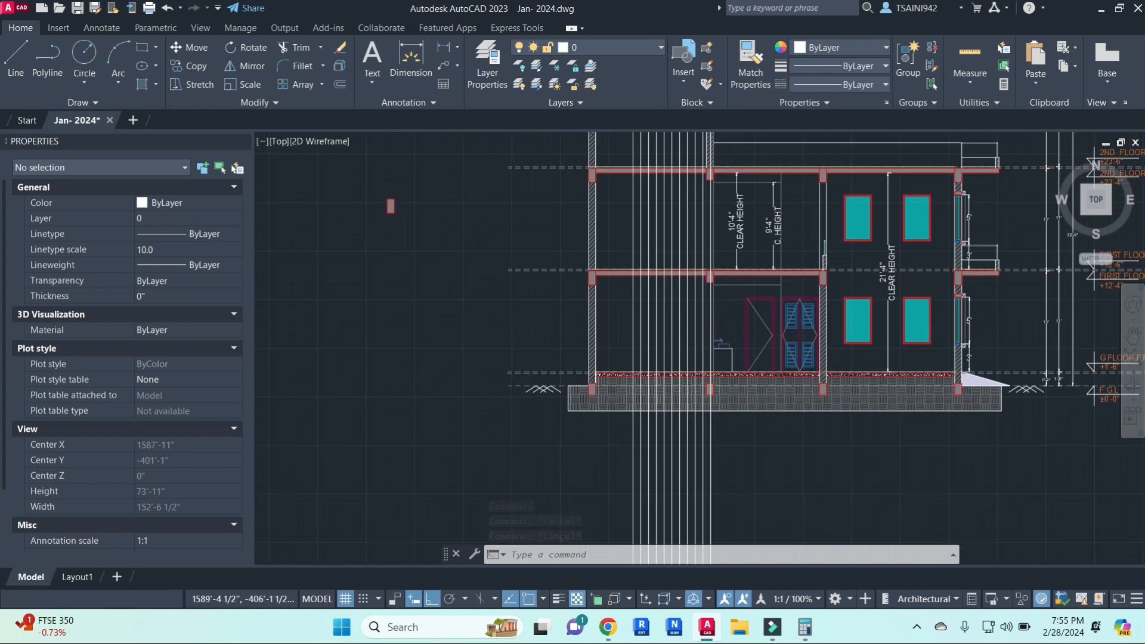
pyautogui.scroll(4, 705, 363)
pyautogui.write('l')
pyautogui.press('Return')
pyautogui.scroll(2, 704, 316)
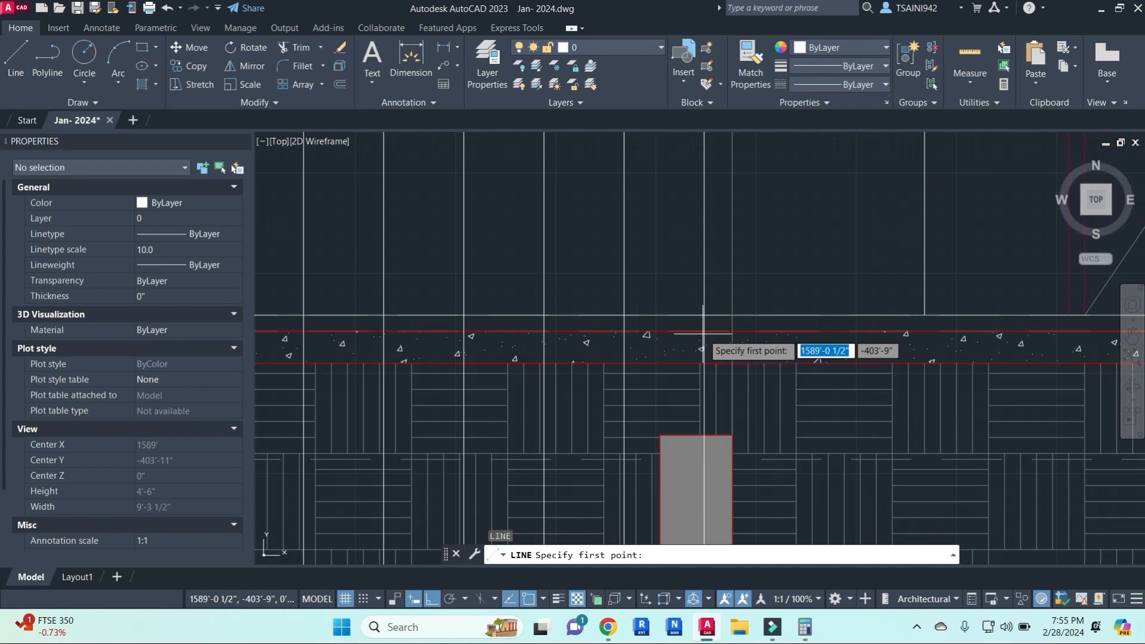
pyautogui.click(704, 315)
pyautogui.press('Escape')
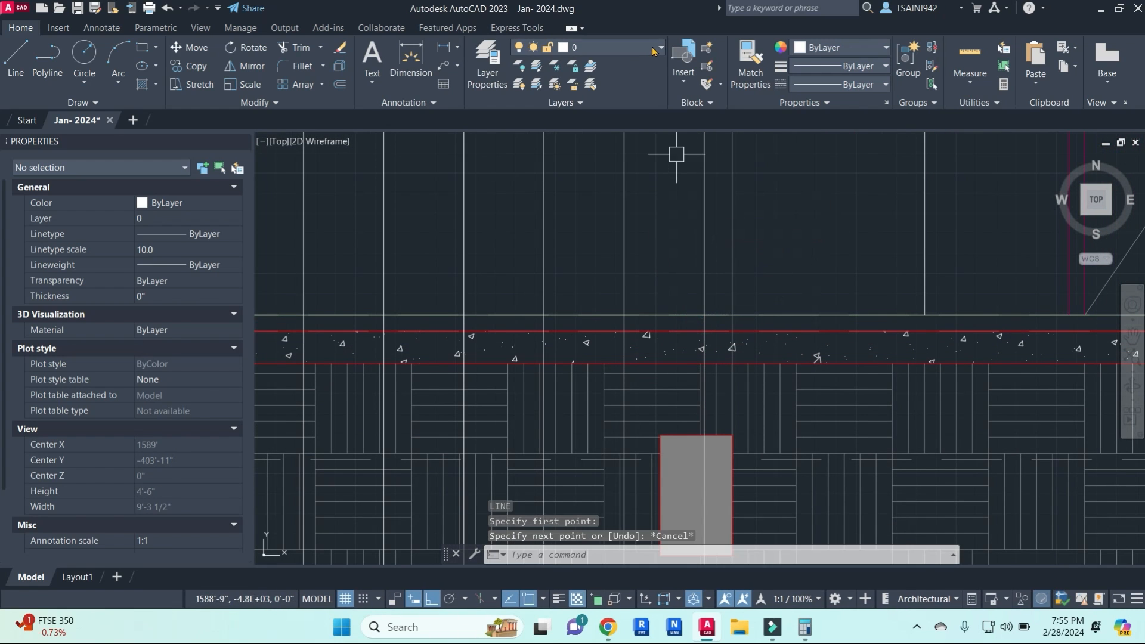
# - Make STAIRS the current layer and draw the first step: a 7.321" riser up from the floor line and a tread to the next construction line
pyautogui.click(654, 50)
pyautogui.scroll(2, 597, 173)
pyautogui.click(590, 351)
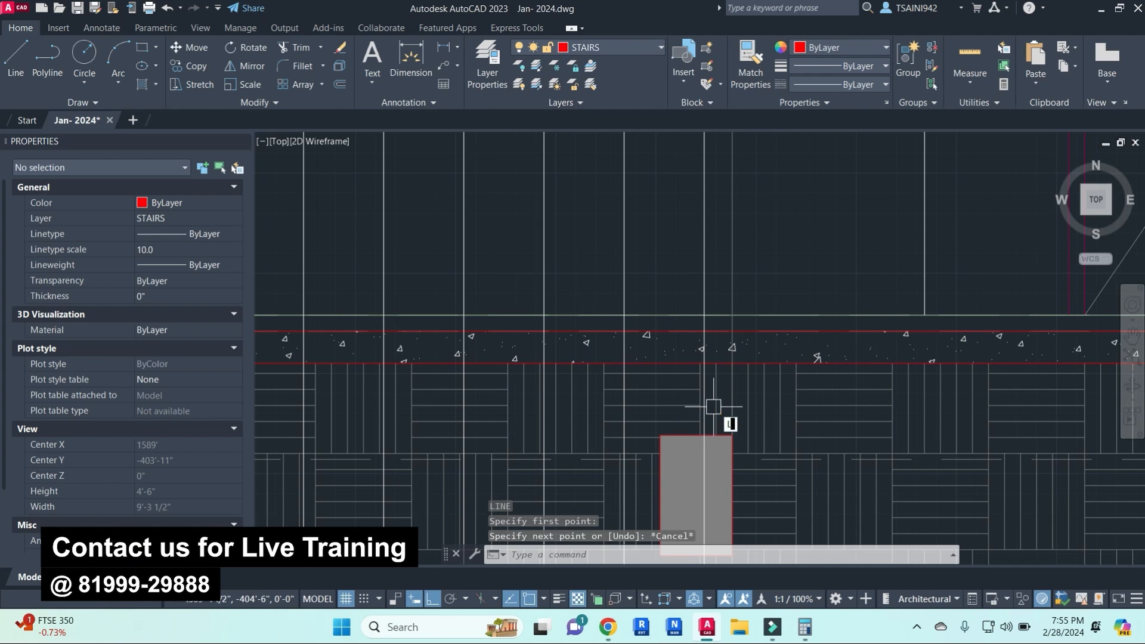
pyautogui.press('Return')
pyautogui.click(704, 313)
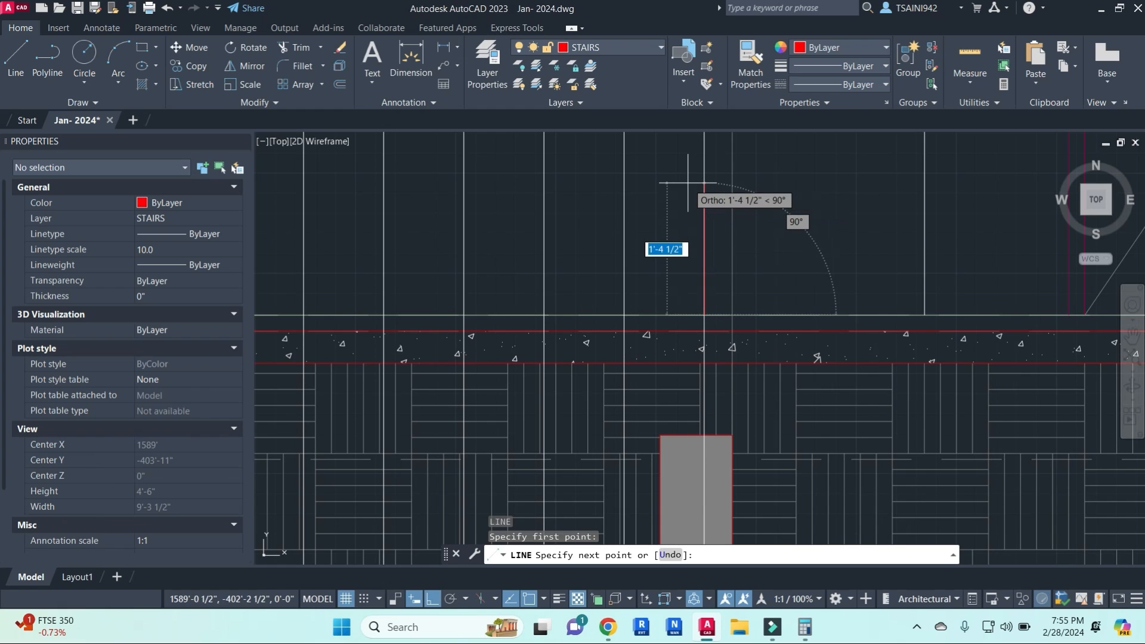
pyautogui.write('7.')
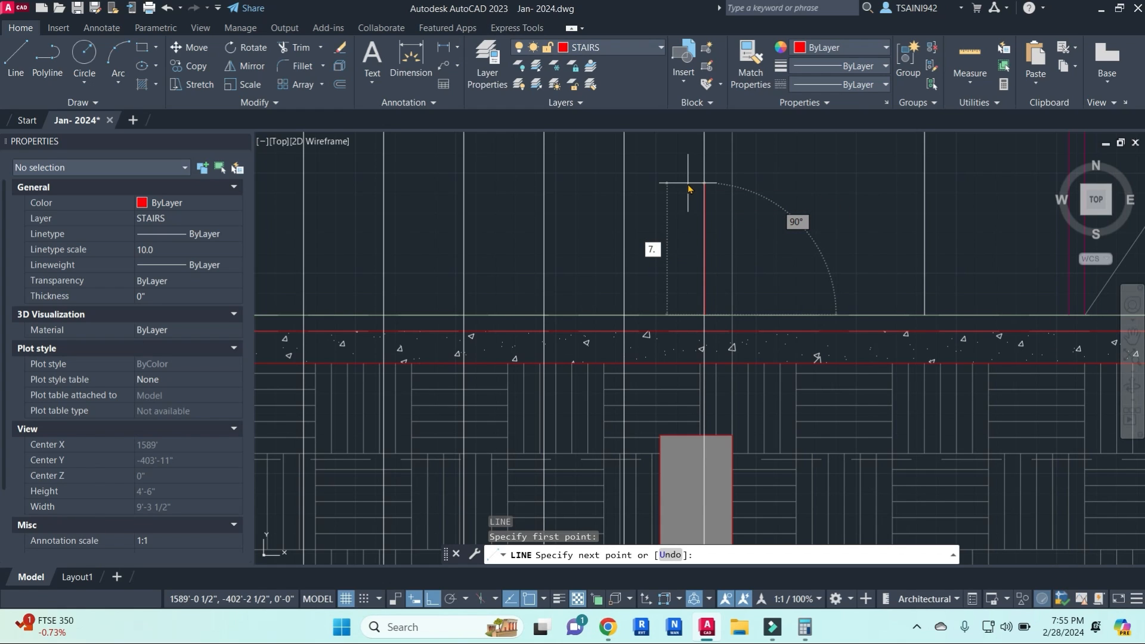
pyautogui.write('321')
pyautogui.press('Return')
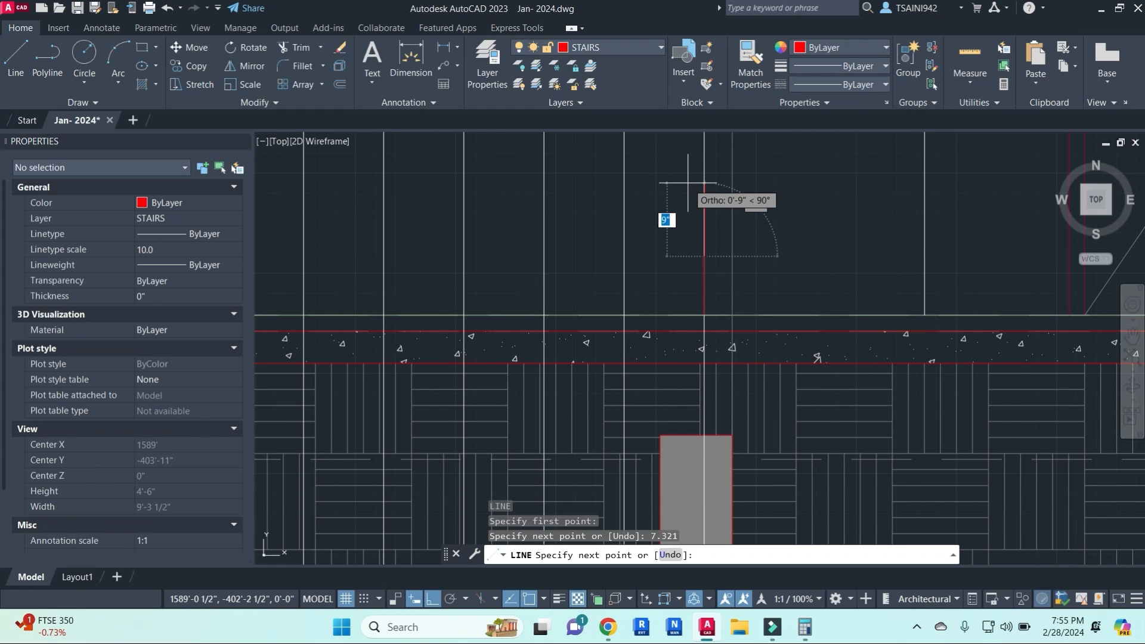
pyautogui.click(625, 256)
pyautogui.press('Escape')
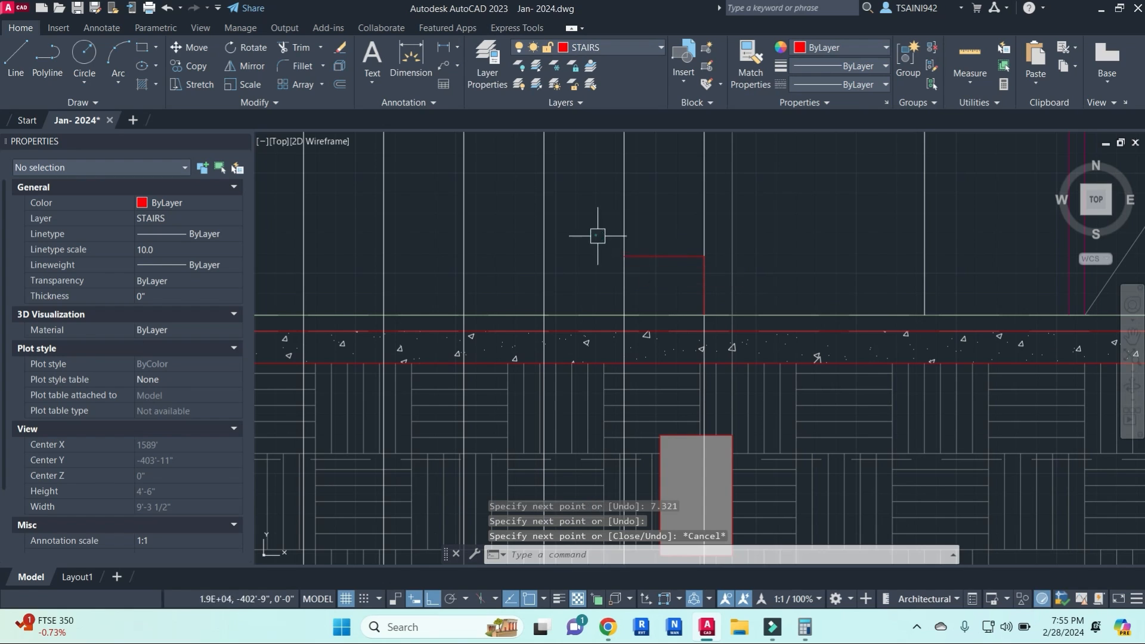
# - Copy the riser and tread end to end from the riser's base, climbing to the last construction line to form a ten-step flight
pyautogui.click(596, 234)
pyautogui.click(718, 325)
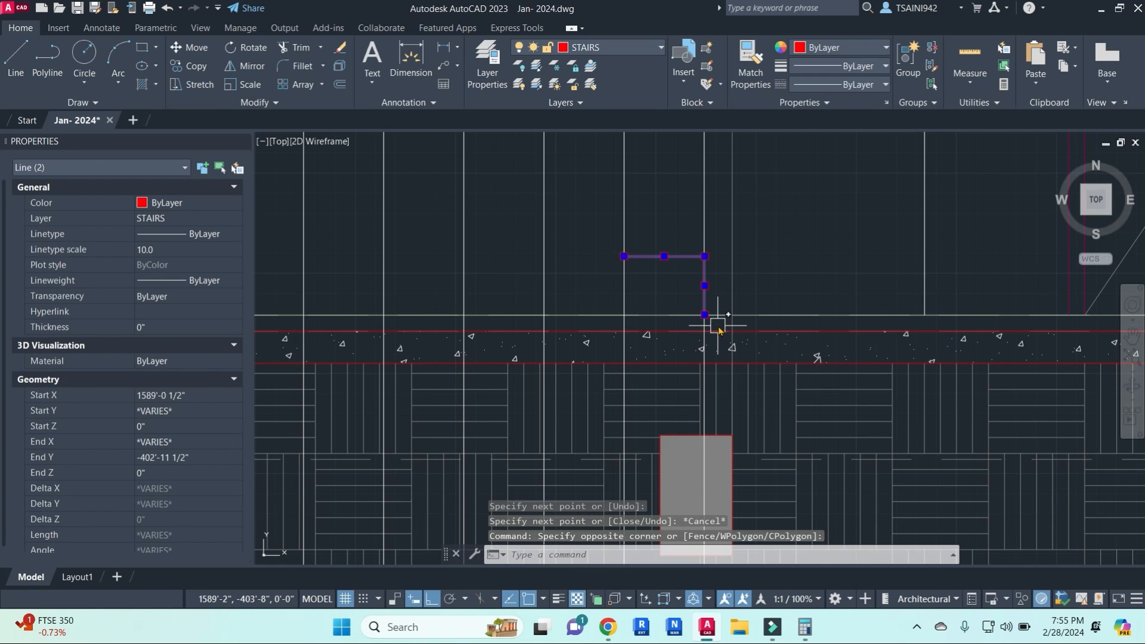
pyautogui.write('co')
pyautogui.press('Return')
pyautogui.click(705, 314)
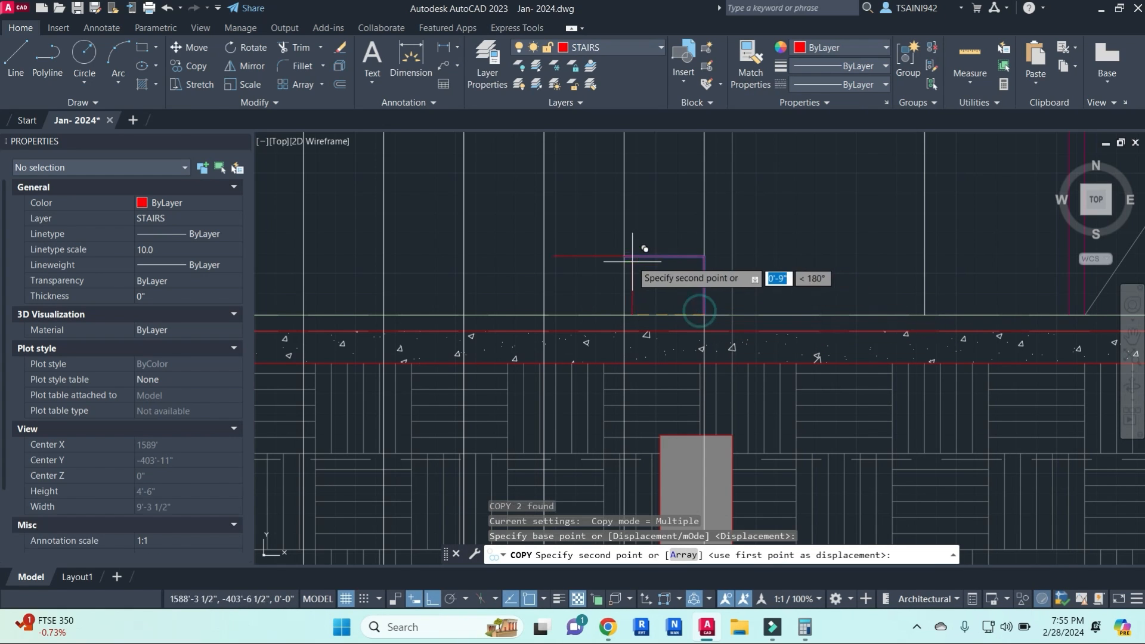
pyautogui.click(624, 257)
pyautogui.moveTo(568, 257); pyautogui.dragTo(708, 399, button='middle')
pyautogui.click(685, 339)
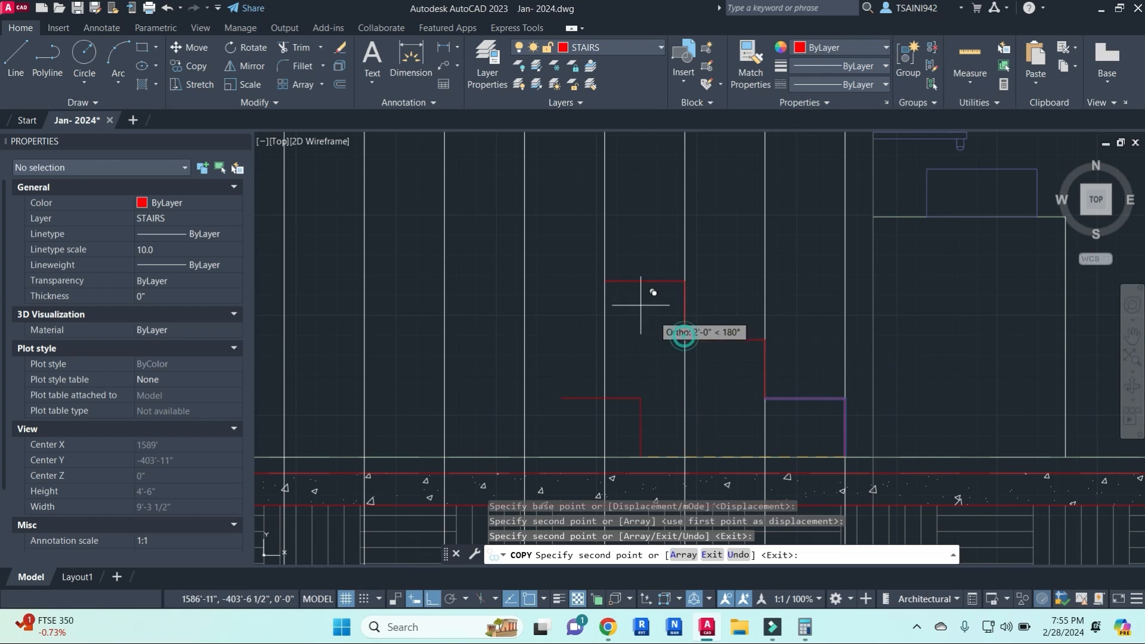
pyautogui.click(605, 281)
pyautogui.moveTo(562, 274); pyautogui.dragTo(685, 399, button='middle')
pyautogui.click(650, 346)
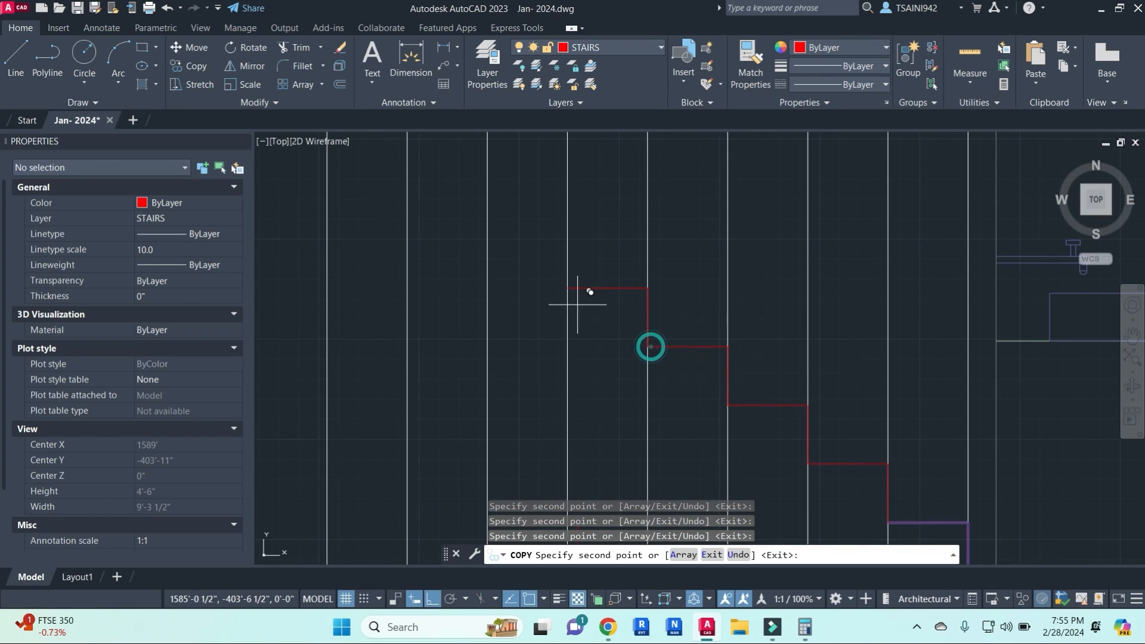
pyautogui.click(567, 288)
pyautogui.moveTo(523, 290); pyautogui.dragTo(683, 394, button='middle')
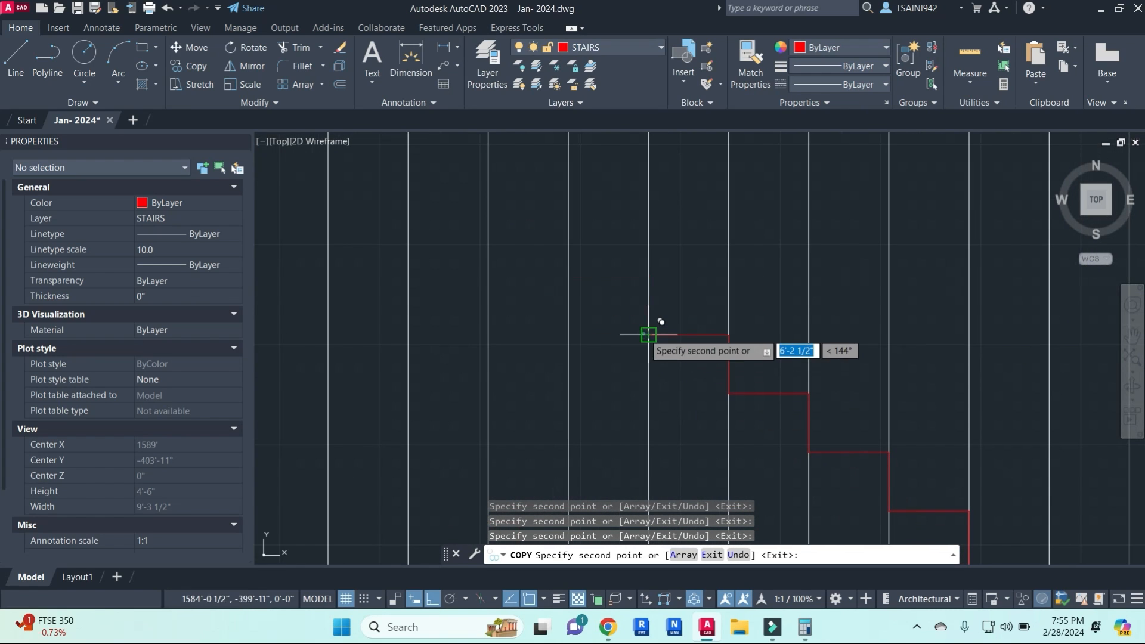
pyautogui.click(649, 335)
pyautogui.click(567, 276)
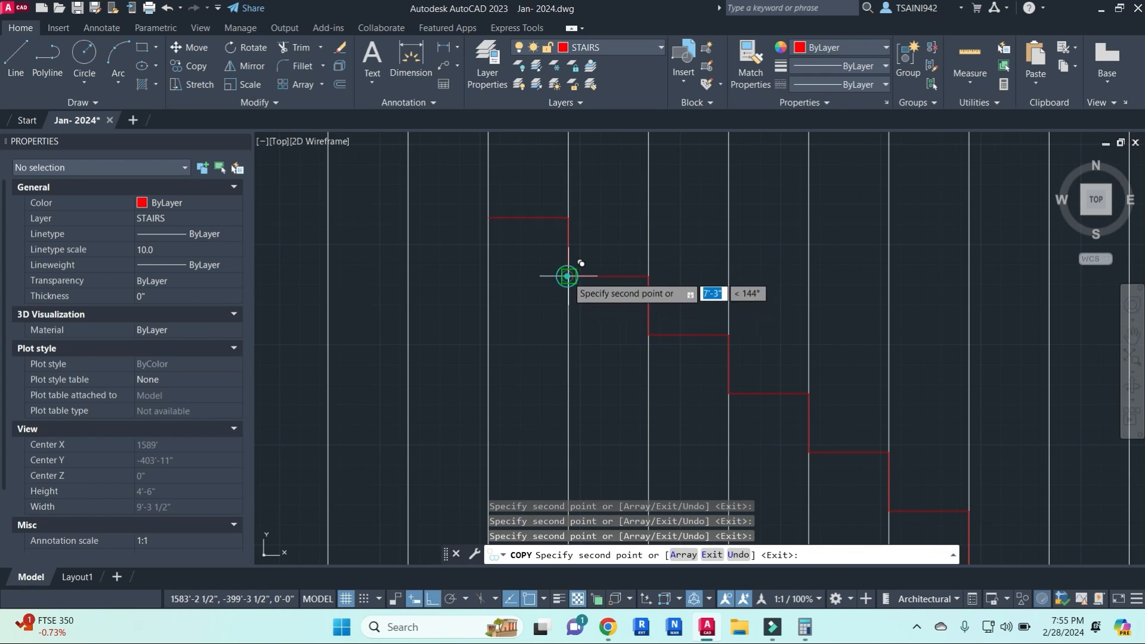
pyautogui.click(488, 218)
pyautogui.moveTo(488, 218); pyautogui.dragTo(532, 303, button='middle')
pyautogui.press('Escape')
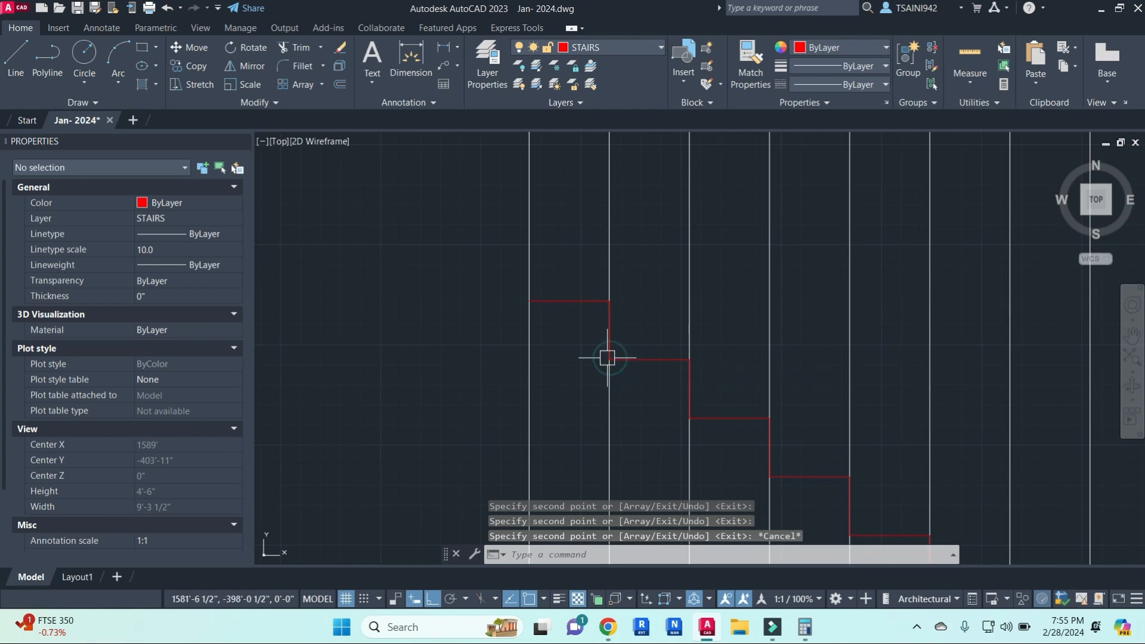
pyautogui.scroll(-5, 607, 358)
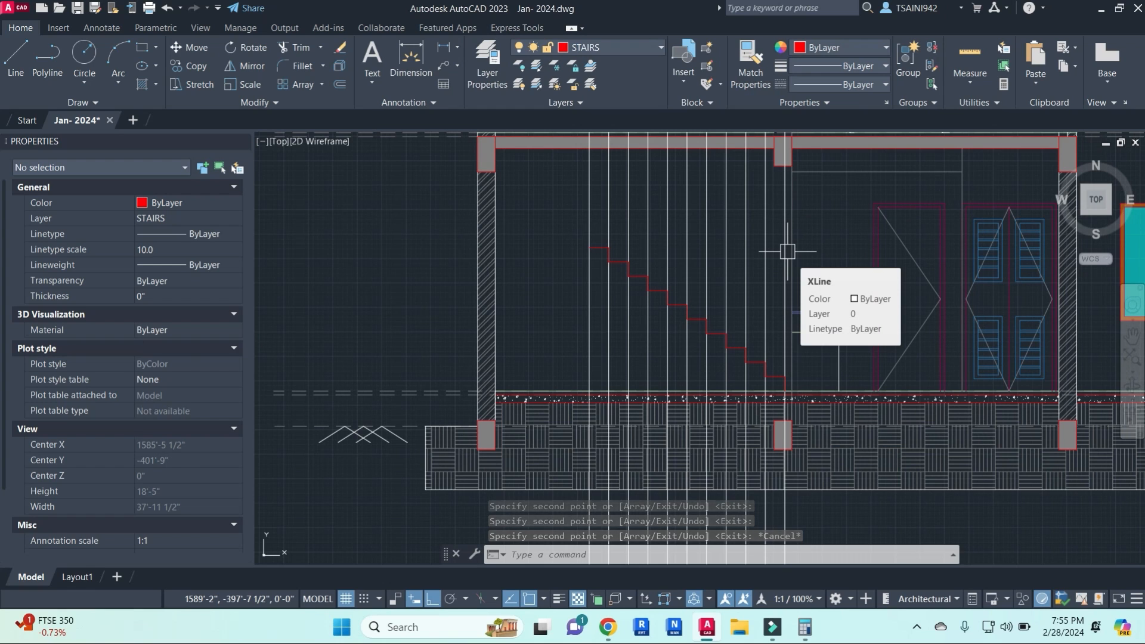
pyautogui.scroll(3, 781, 388)
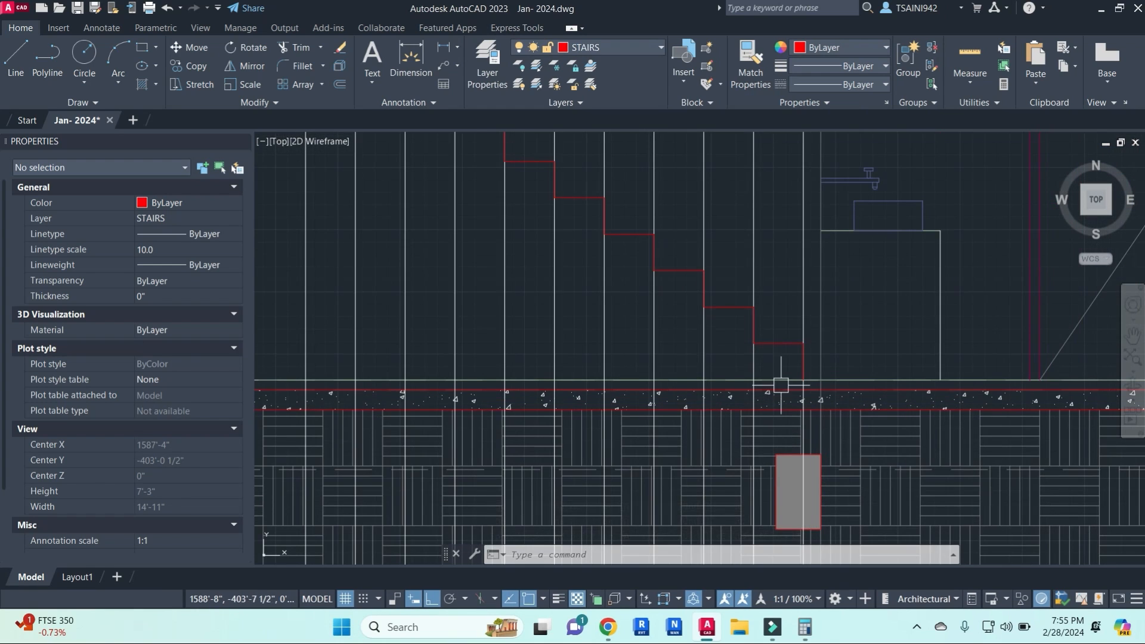
pyautogui.press('Escape')
pyautogui.press('Escape')
pyautogui.write('o')
pyautogui.press('space')
pyautogui.press('Escape')
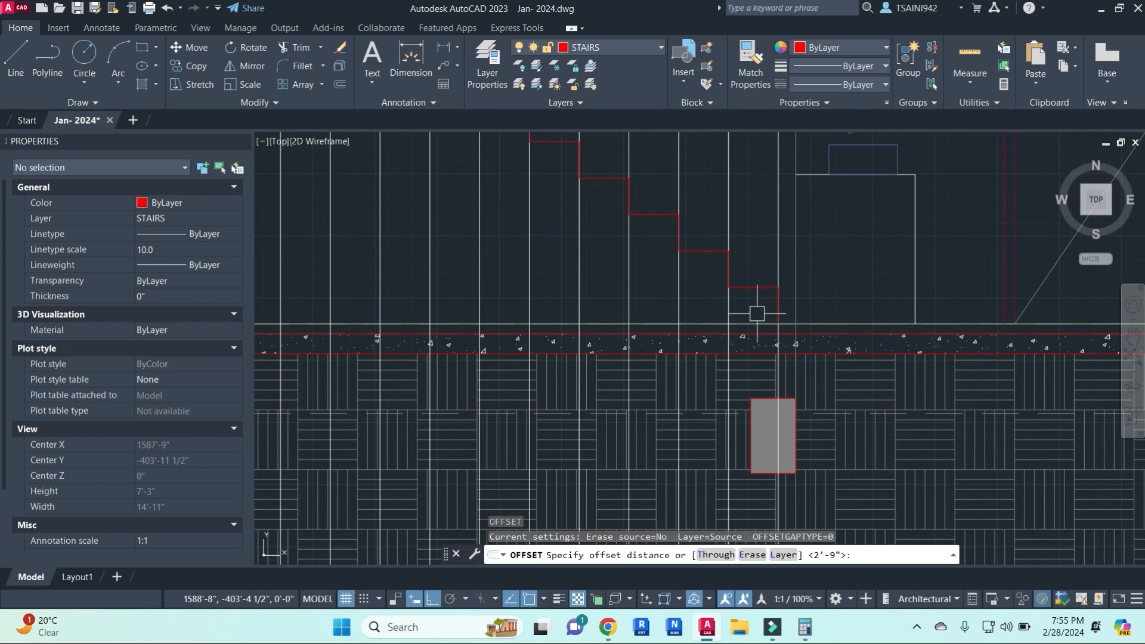
pyautogui.press('Escape')
pyautogui.press('Escape')
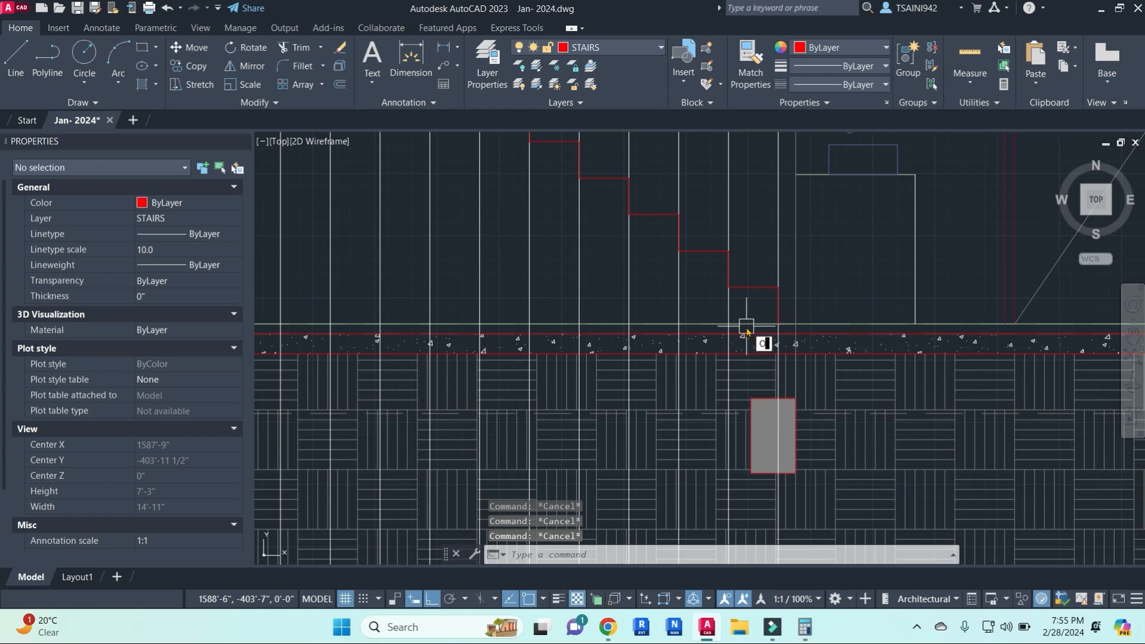
pyautogui.write('o')
pyautogui.press('space')
pyautogui.scroll(3, 775, 316)
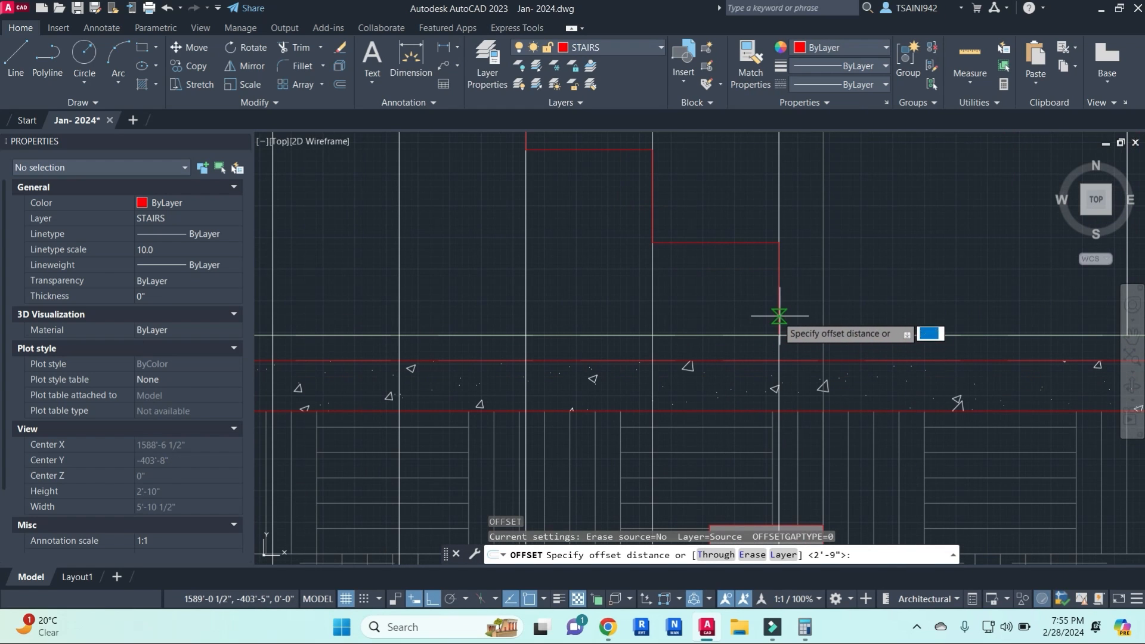
pyautogui.press('Escape')
pyautogui.press('Escape')
pyautogui.press('Escape')
pyautogui.press('Escape')
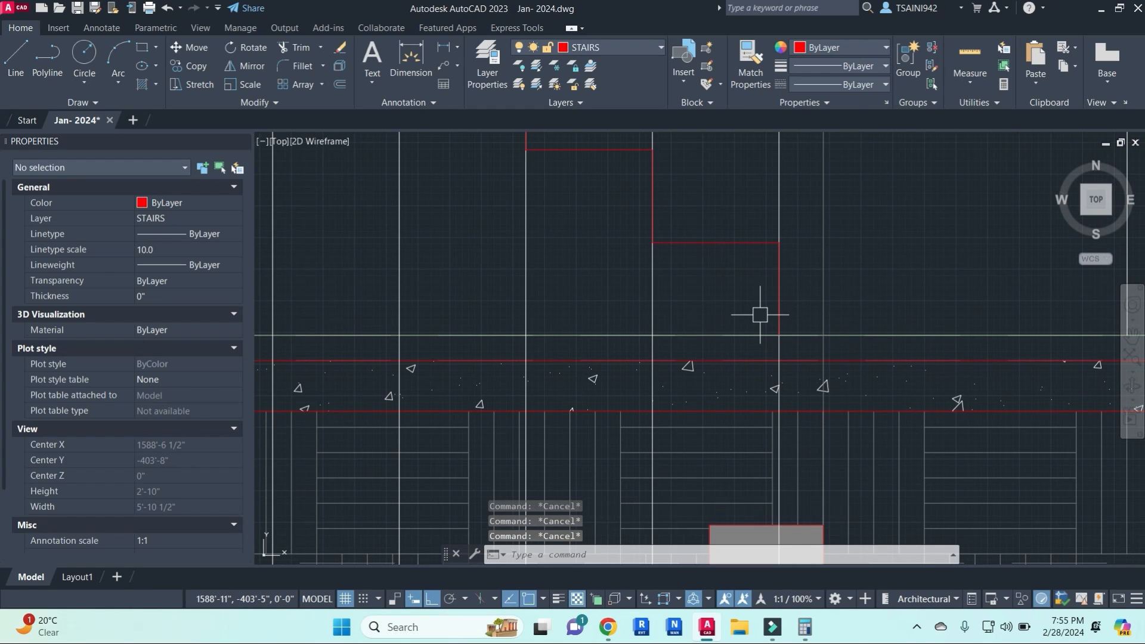
# - Draw a horizontal line along the floor level from the first riser's base to the next construction line
pyautogui.press('space')
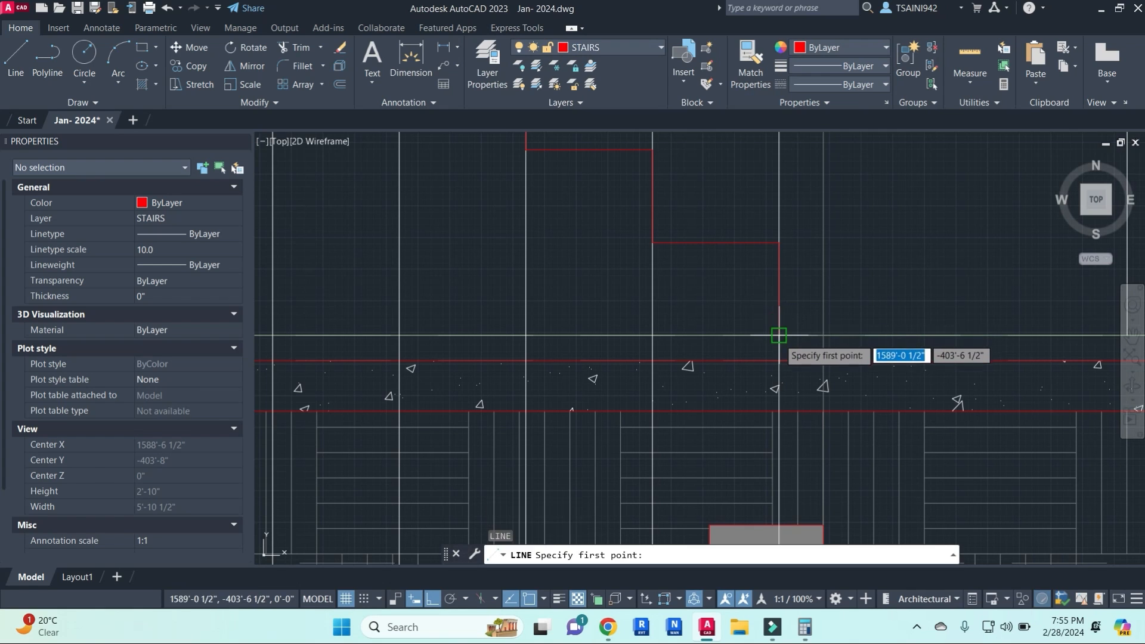
pyautogui.click(779, 335)
pyautogui.press('Escape')
pyautogui.press('Escape')
pyautogui.press('Escape')
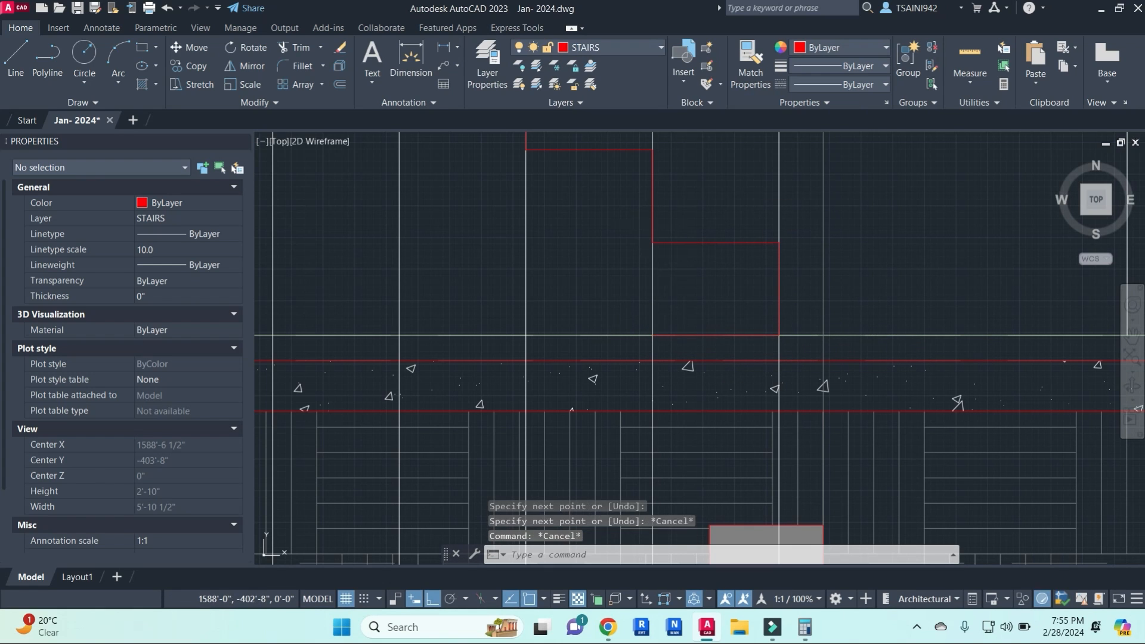
# - Offset the second tread of the stair 4.5" downward
pyautogui.moveTo(609, 245); pyautogui.dragTo(613, 317, button='middle')
pyautogui.write('o')
pyautogui.press('Return')
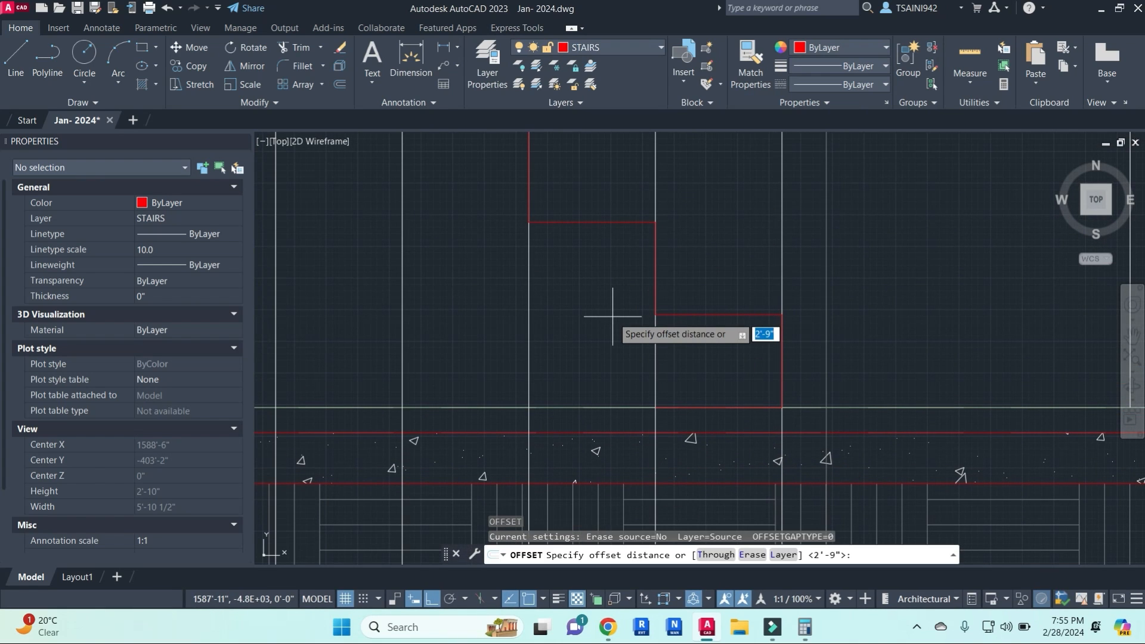
pyautogui.press('Return')
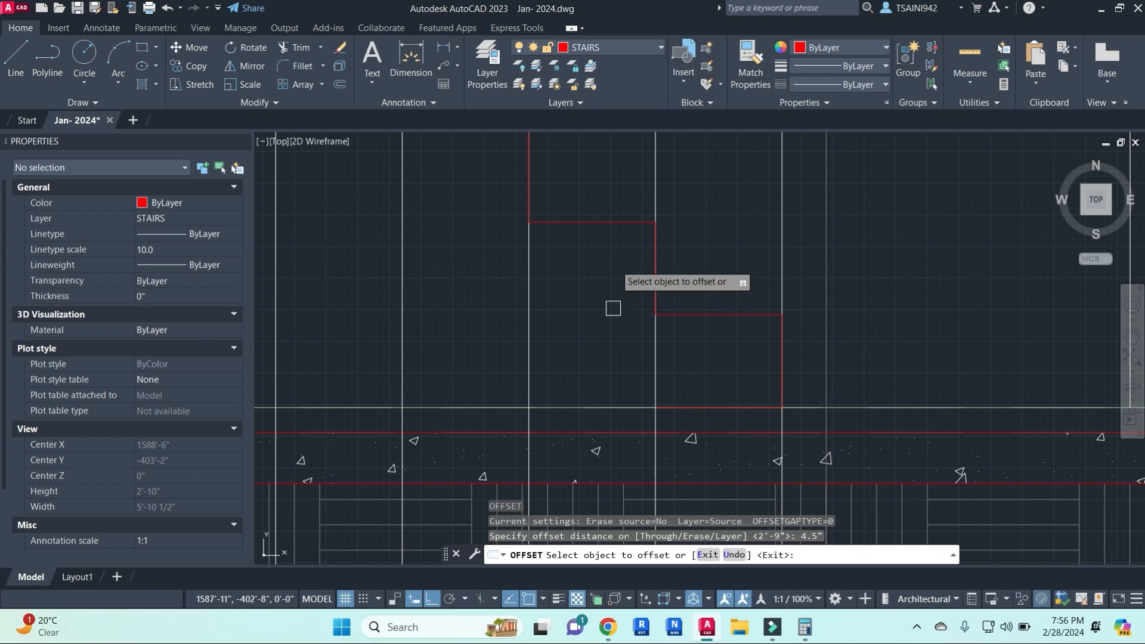
pyautogui.click(614, 223)
pyautogui.click(606, 276)
pyautogui.scroll(-4, 702, 413)
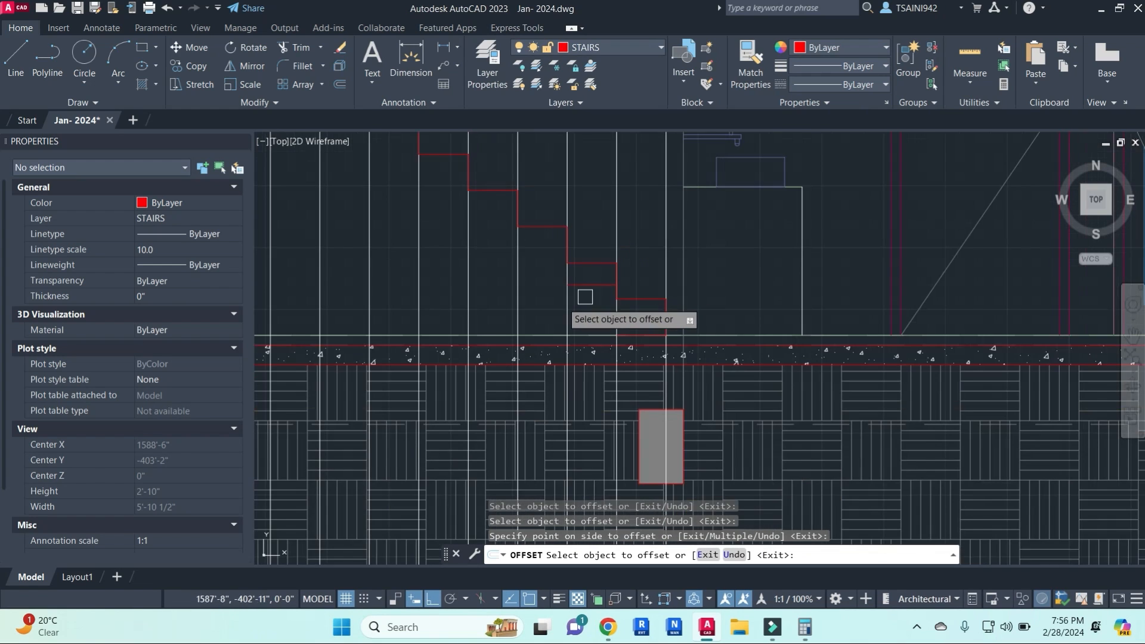
# - Offset the lowest tread of the stair 4.5" downward
pyautogui.click(708, 376)
pyautogui.click(704, 401)
pyautogui.scroll(4, 705, 405)
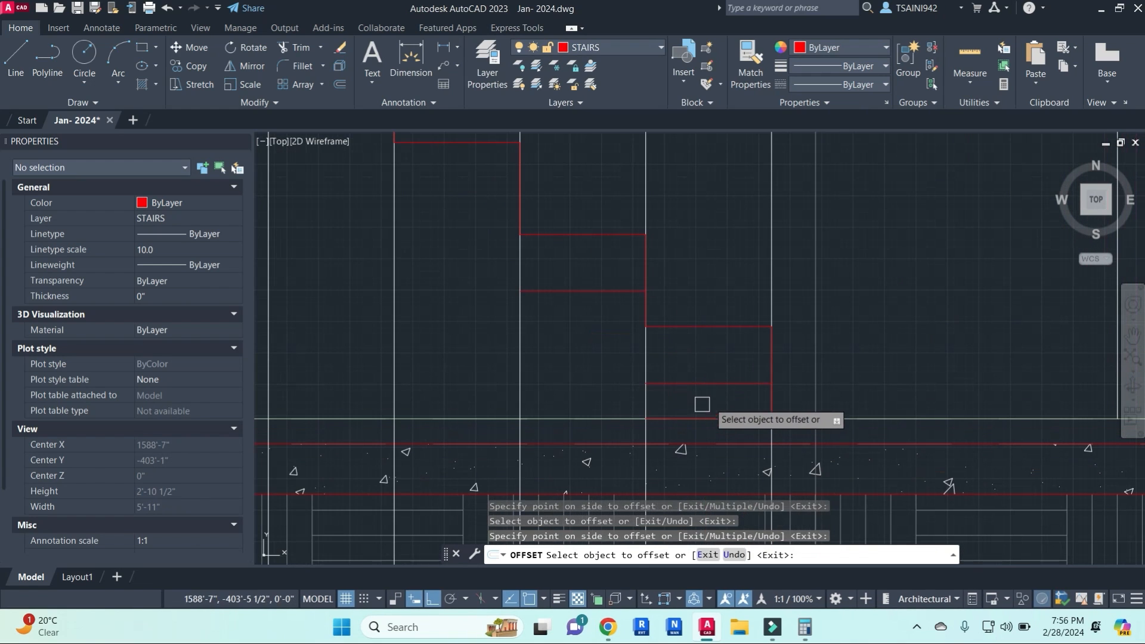
pyautogui.scroll(-2, 759, 400)
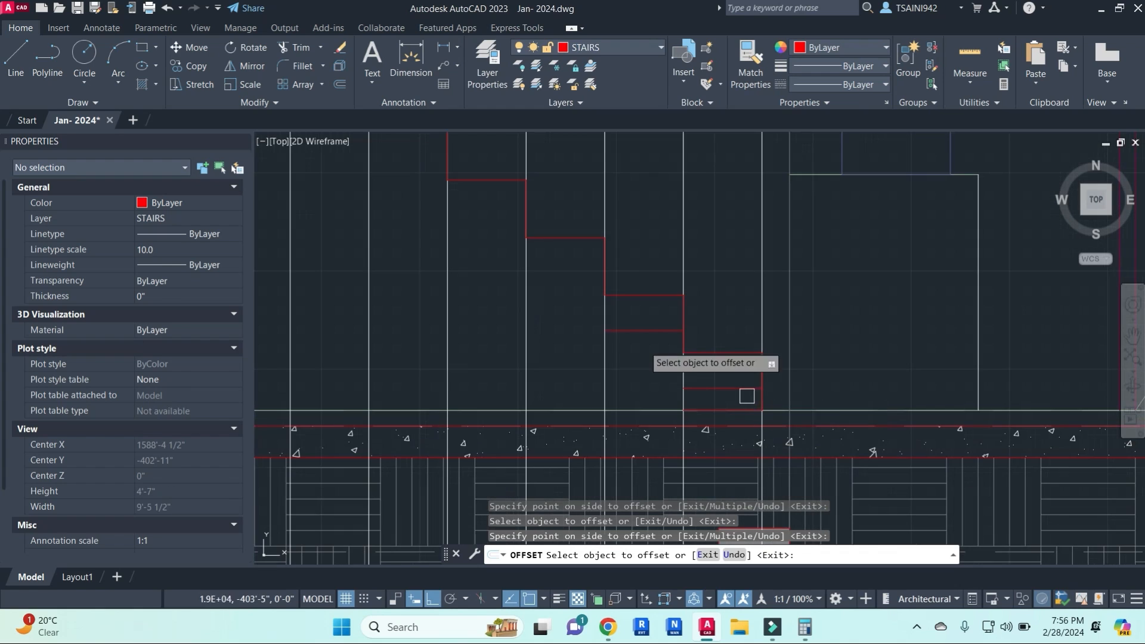
pyautogui.press('Escape')
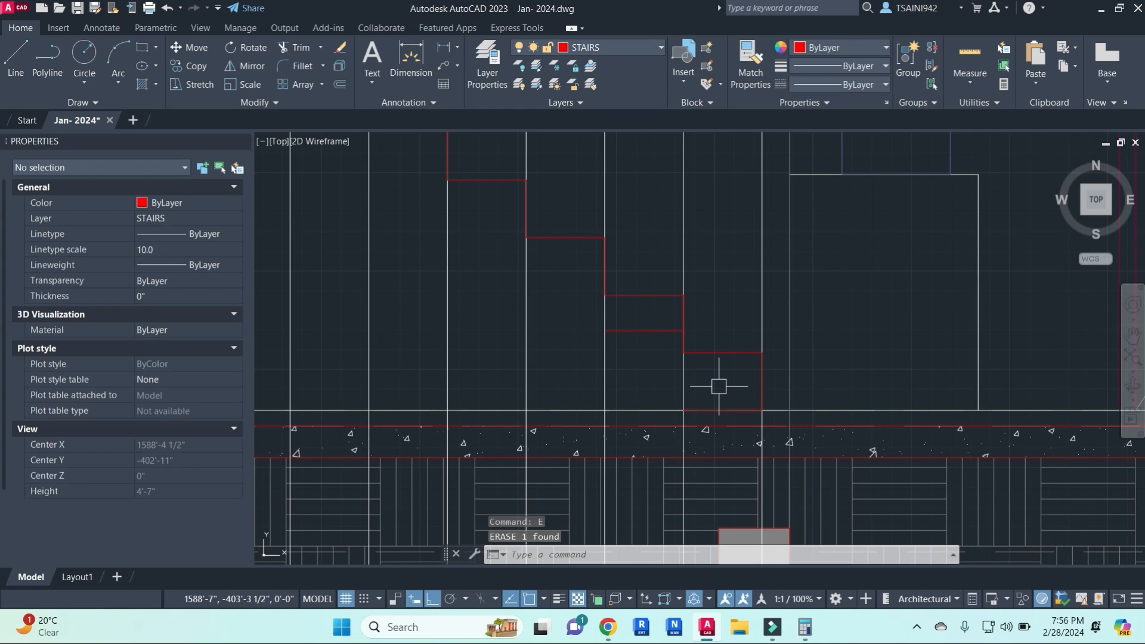
# - Offset the third tread of the stair 4.5" downward and its riser 4.5" inward beneath the flight
pyautogui.press('space')
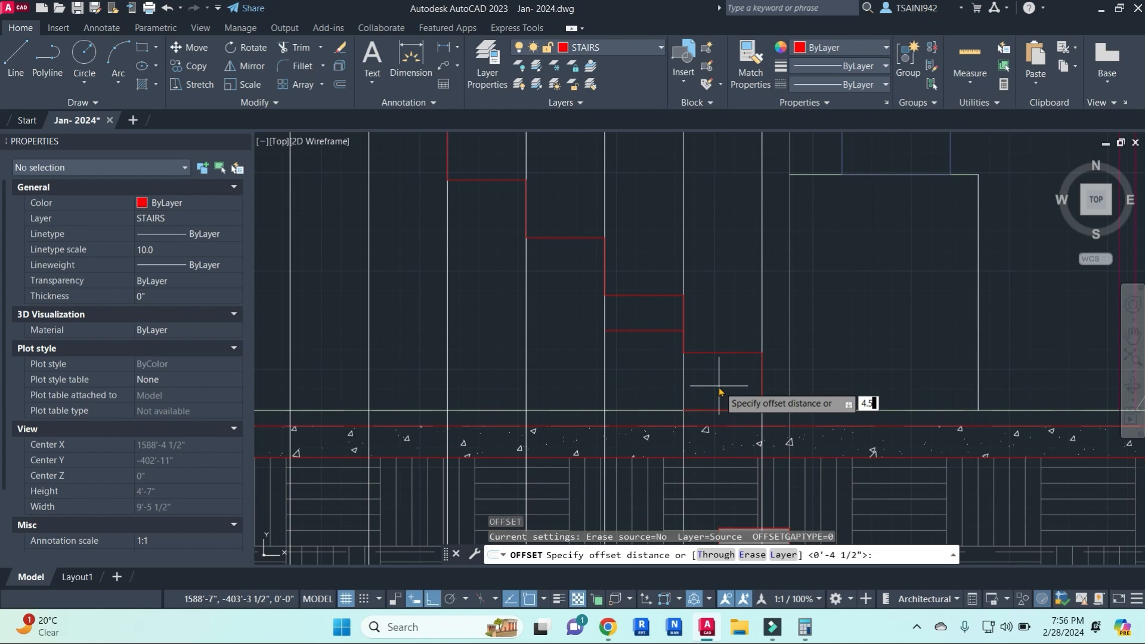
pyautogui.press('Return')
pyautogui.click(573, 238)
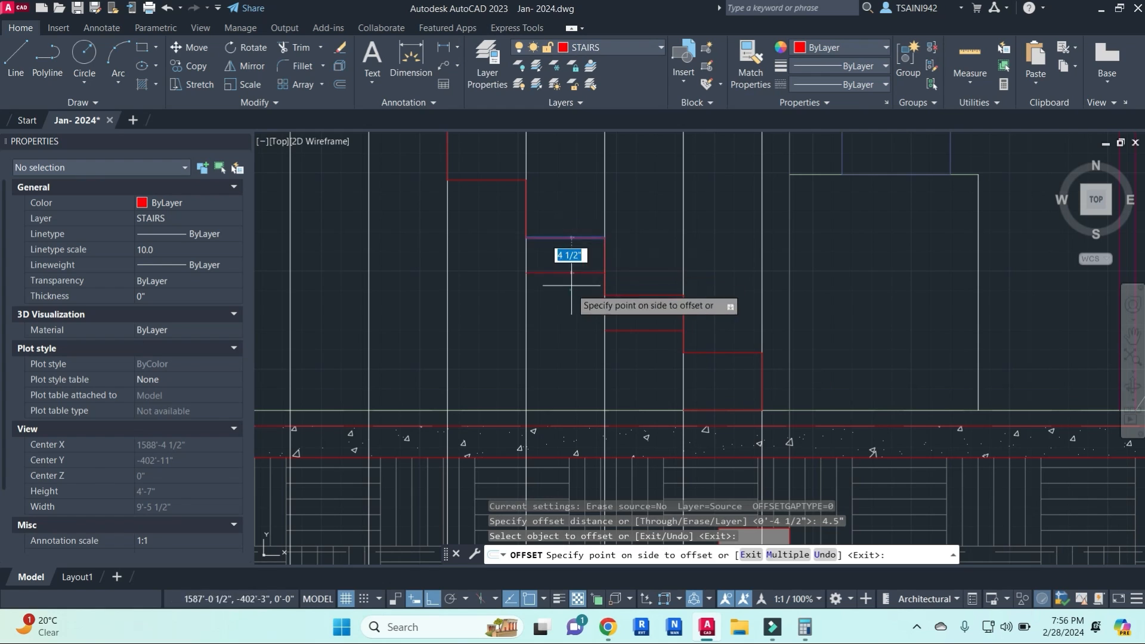
pyautogui.click(591, 294)
pyautogui.click(605, 257)
pyautogui.click(569, 288)
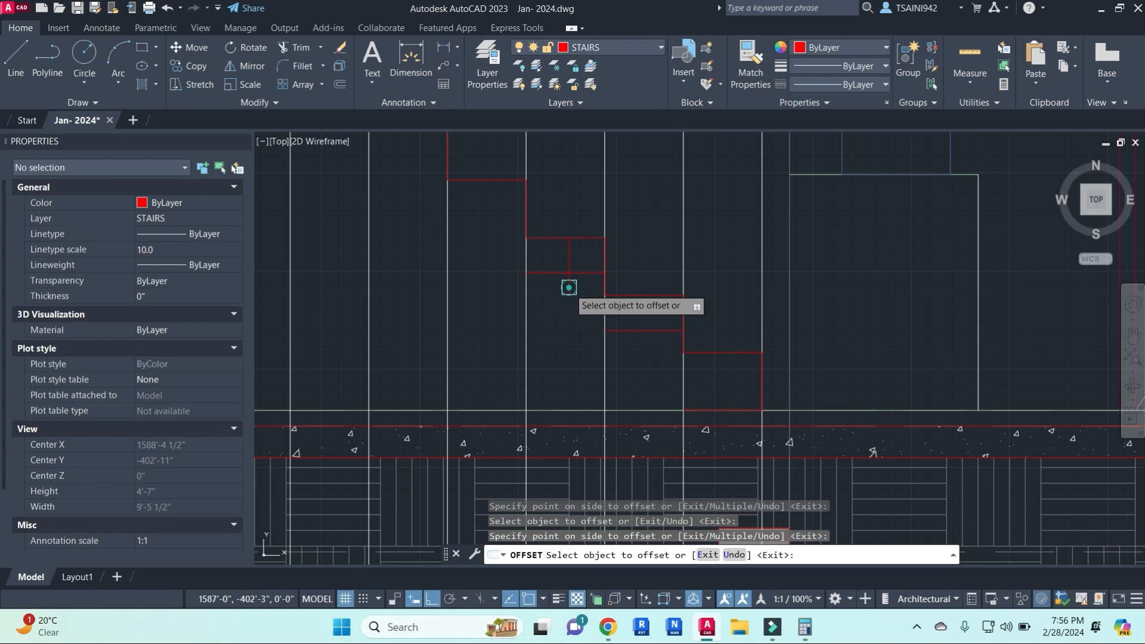
# - Offset the fourth step's riser 4.5" inward and its tread 4.5" downward
pyautogui.click(521, 220)
pyautogui.click(473, 192)
pyautogui.click(471, 180)
pyautogui.click(477, 245)
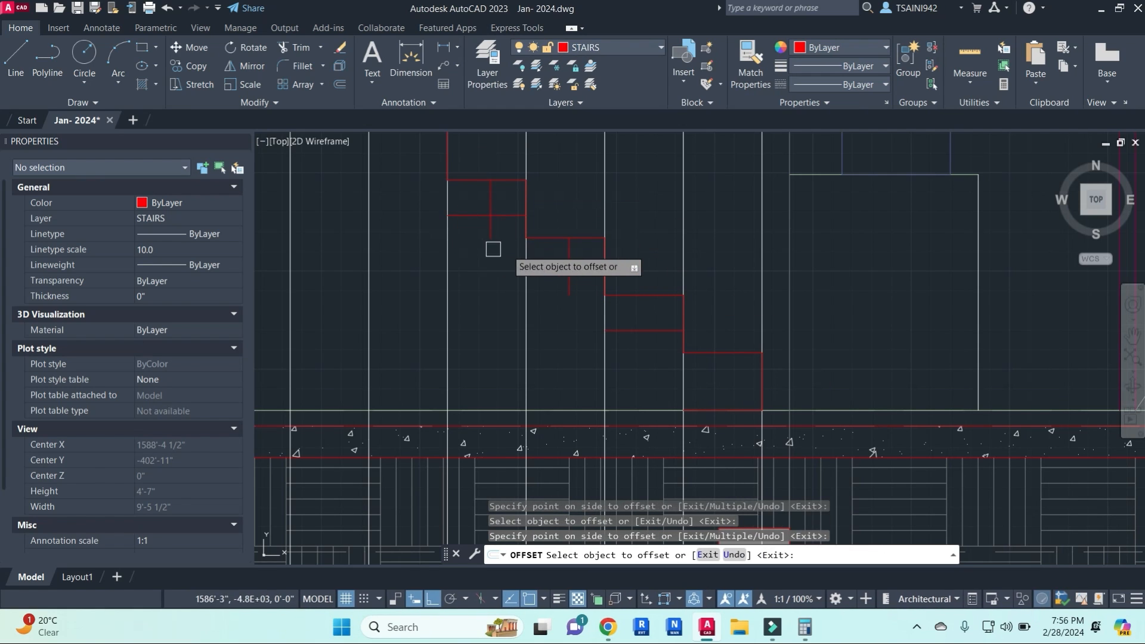
pyautogui.click(600, 282)
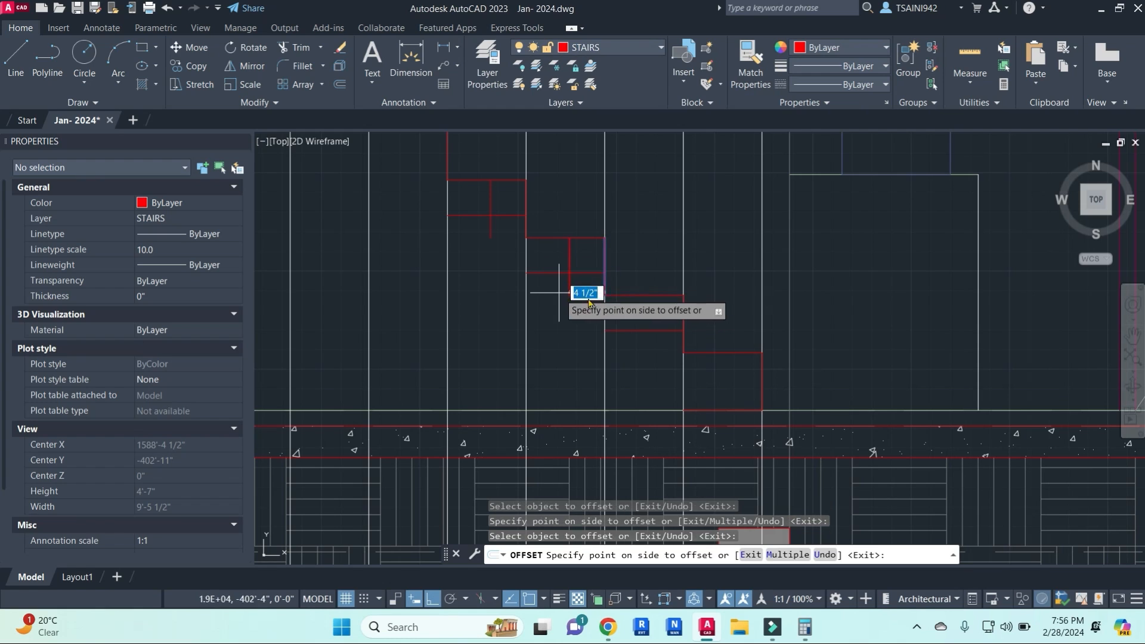
pyautogui.press('Escape')
# - Offset the second step's riser 4.5" inward beneath the flight
pyautogui.write('o')
pyautogui.press('Return')
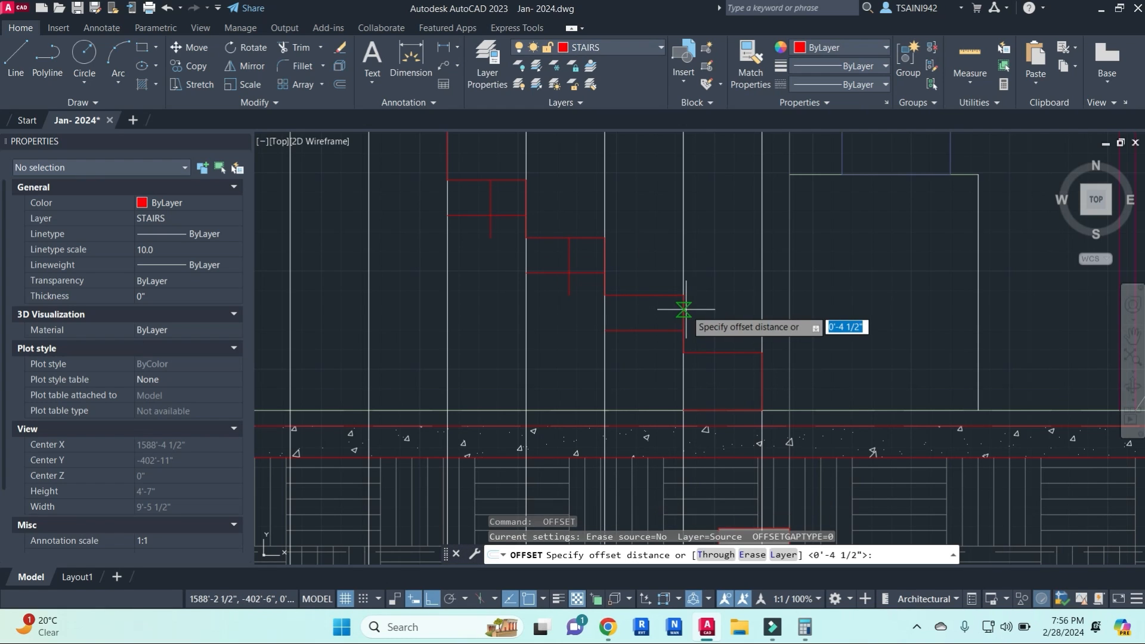
pyautogui.press('Return')
pyautogui.click(684, 313)
pyautogui.click(622, 318)
pyautogui.press('Escape')
pyautogui.press('Escape')
pyautogui.press('Escape')
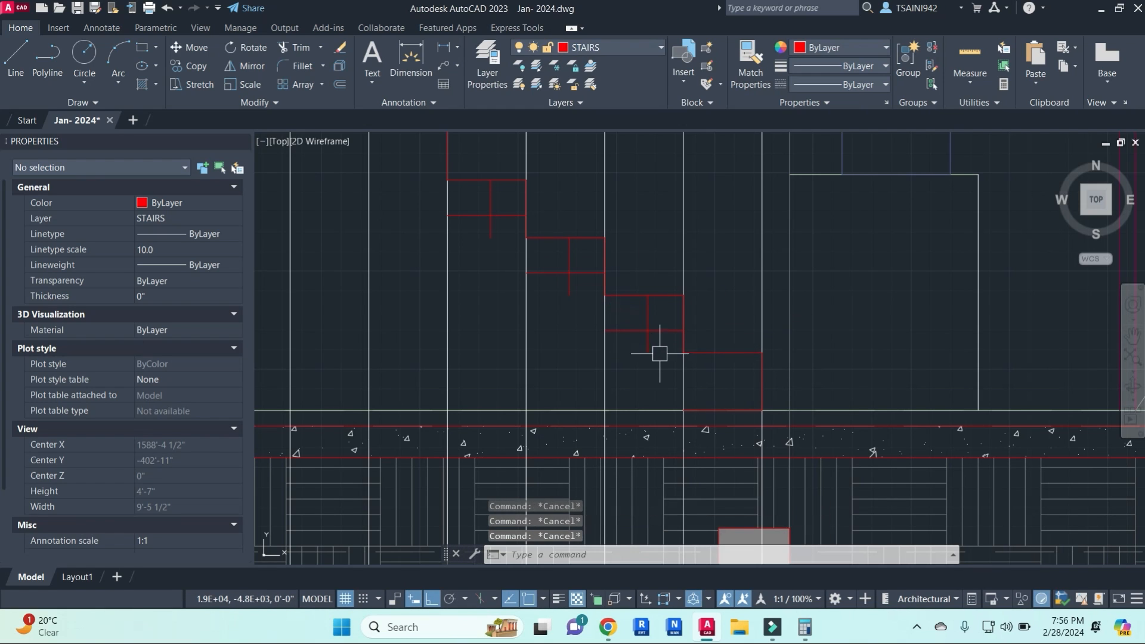
# - Fillet the second step's offset tread and riser lines into a sharp corner
pyautogui.write('f')
pyautogui.press('Return')
pyautogui.click(632, 330)
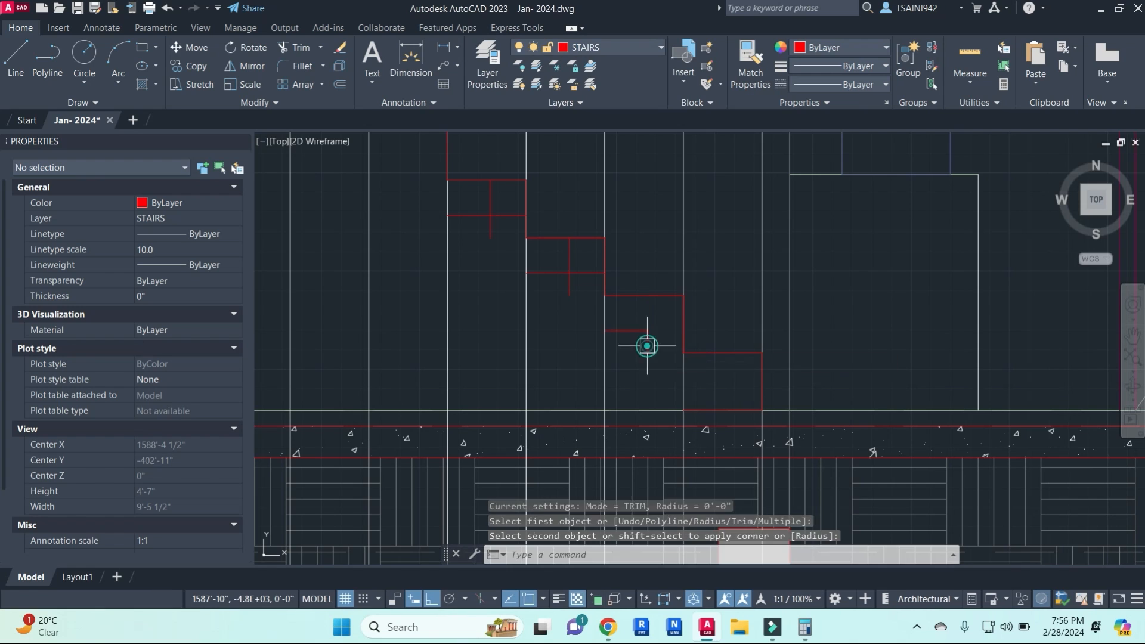
pyautogui.click(647, 346)
pyautogui.press('Escape')
pyautogui.press('Escape')
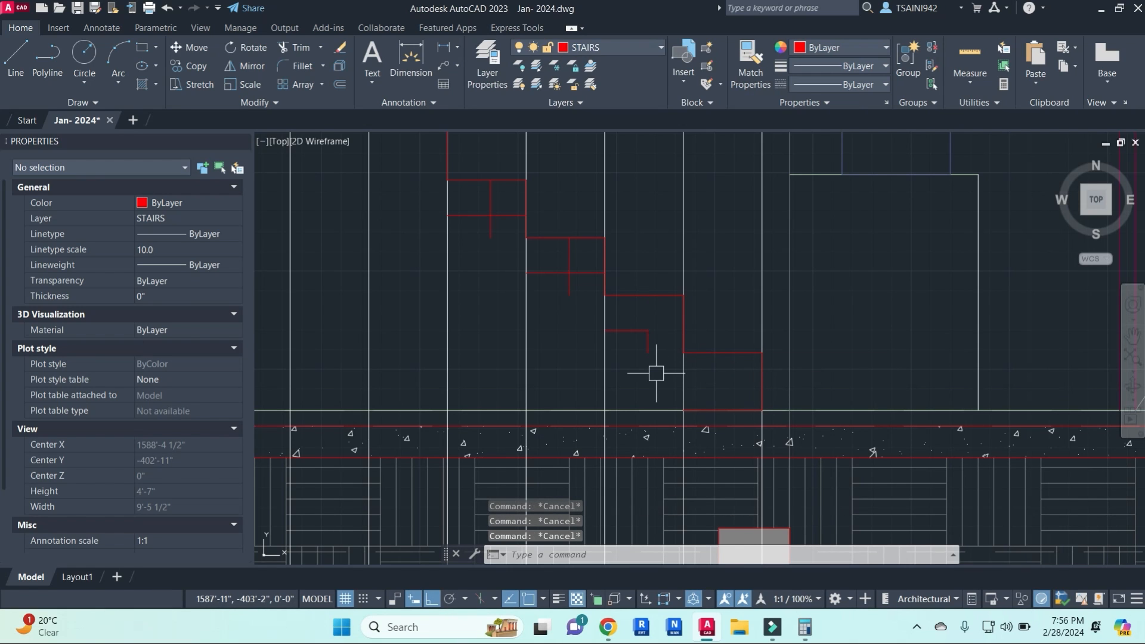
# - Fillet the second step's offset riser with the floor-level line at the base of the stair
pyautogui.write('f')
pyautogui.press('Return')
pyautogui.click(649, 349)
pyautogui.click(710, 411)
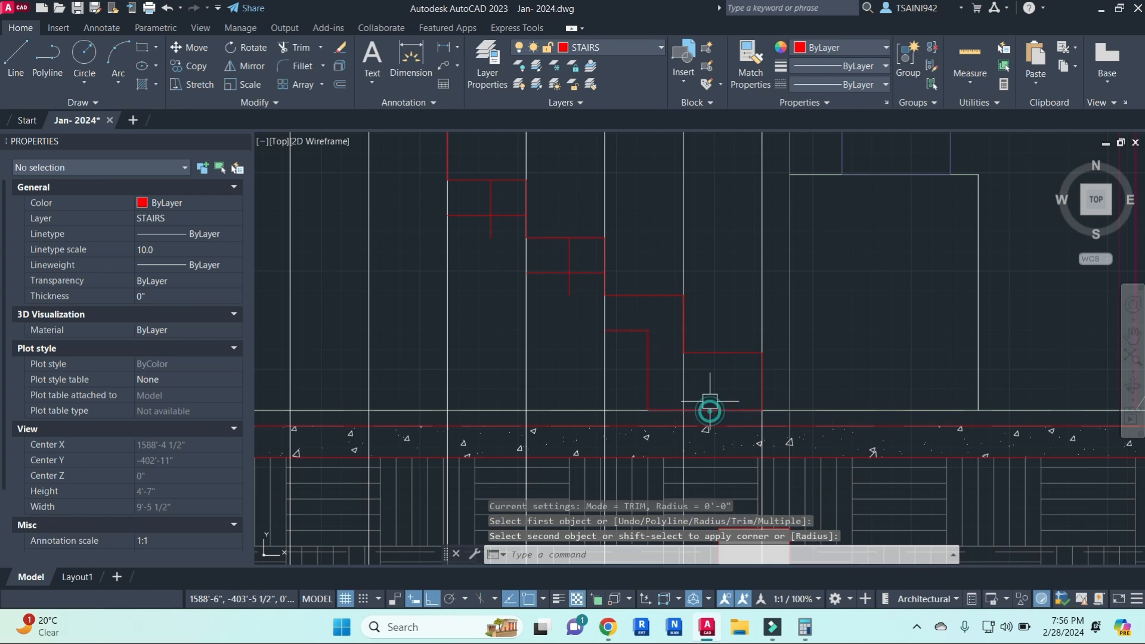
# - Fillet the third step's offset riser with the second step's offset tread line
pyautogui.moveTo(710, 411); pyautogui.dragTo(789, 424, button='middle')
pyautogui.write('f')
pyautogui.press('Return')
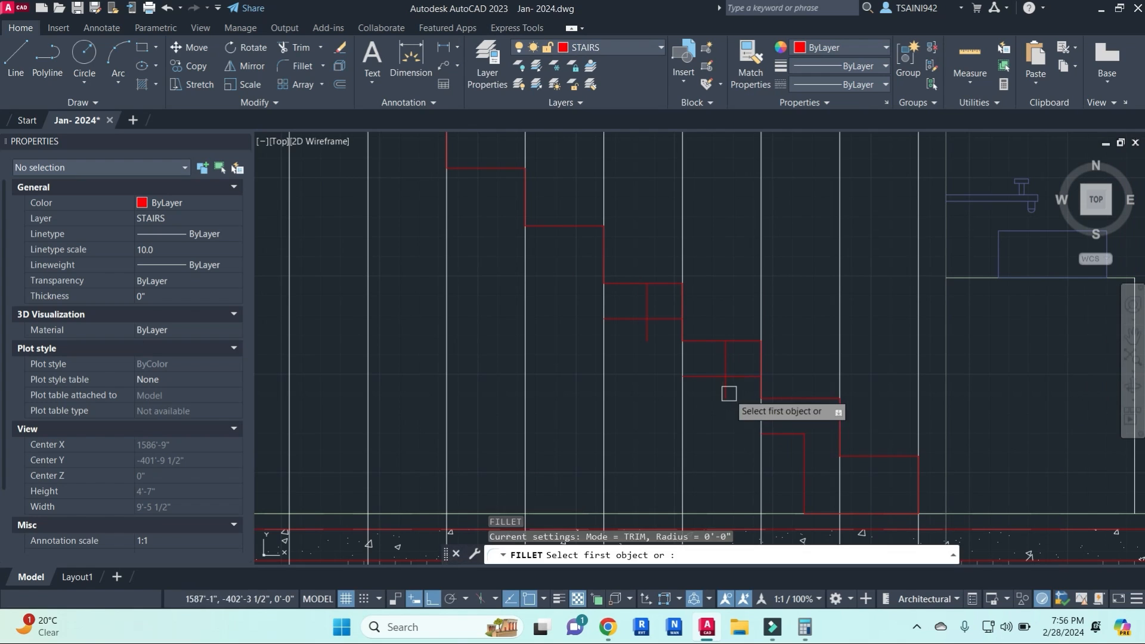
pyautogui.click(726, 378)
pyautogui.click(782, 434)
pyautogui.press('Escape')
pyautogui.press('Escape')
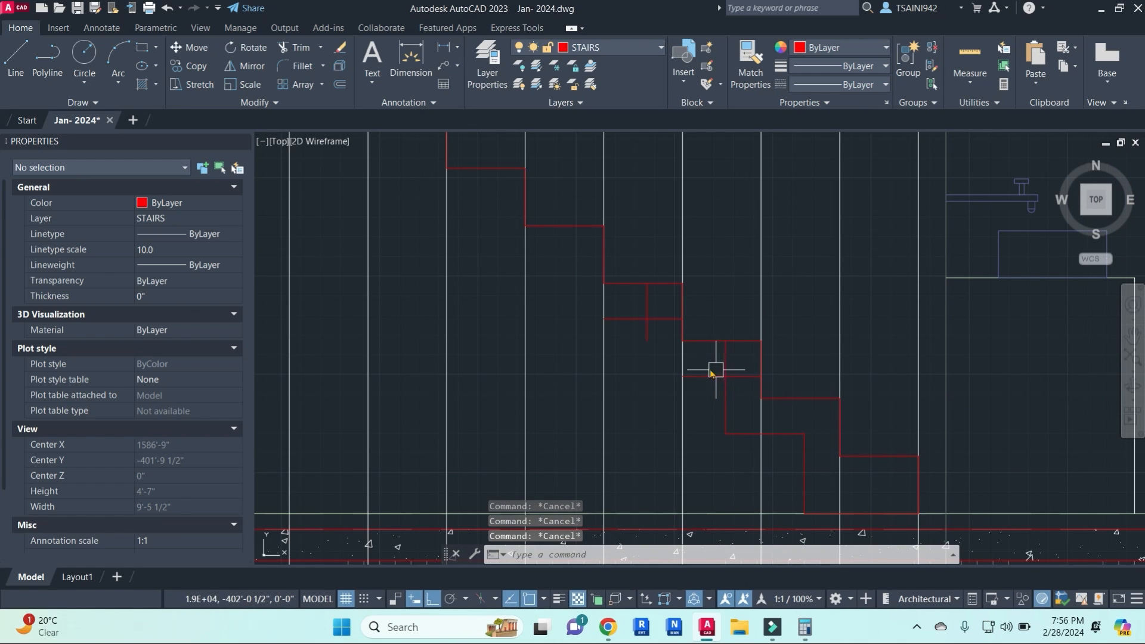
# - Fillet the third step's offset tread and riser lines into a sharp corner
pyautogui.write('f')
pyautogui.press('Return')
pyautogui.click(706, 376)
pyautogui.moveTo(716, 408); pyautogui.dragTo(761, 465, button='middle')
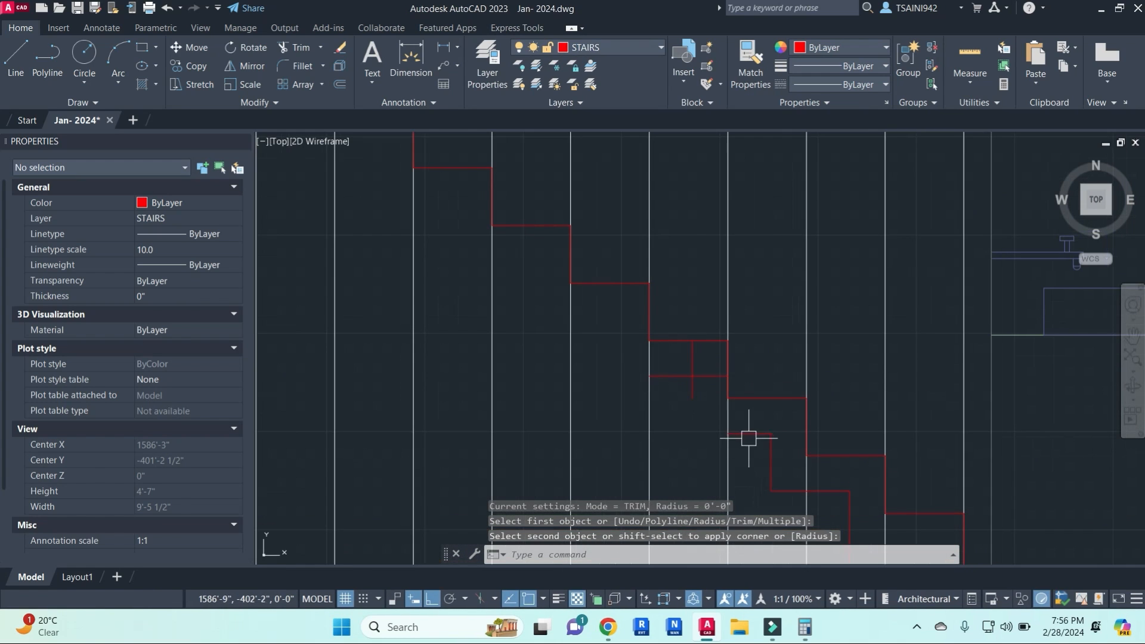
pyautogui.press('Escape')
pyautogui.press('Escape')
pyautogui.press('Escape')
# - Fillet the fourth step's offset tread and riser lines into a sharp corner
pyautogui.write('f')
pyautogui.press('Return')
pyautogui.click(676, 378)
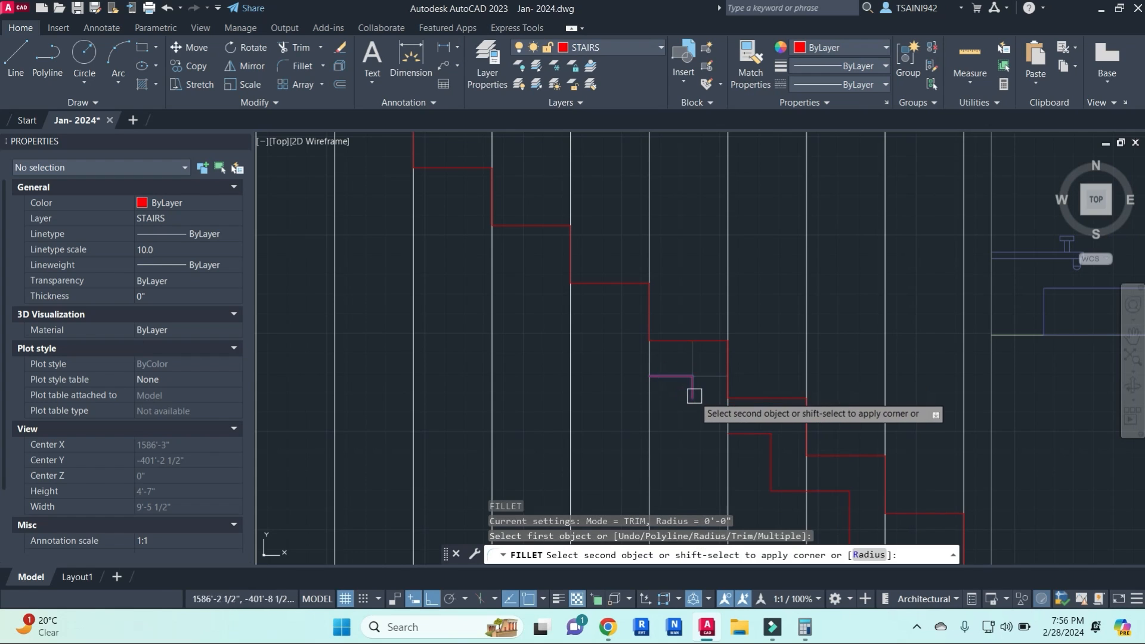
pyautogui.click(693, 393)
pyautogui.press('Escape')
pyautogui.press('Escape')
# - Fillet the fourth step's offset riser with the third step's offset tread line
pyautogui.write('f')
pyautogui.press('Return')
pyautogui.click(692, 391)
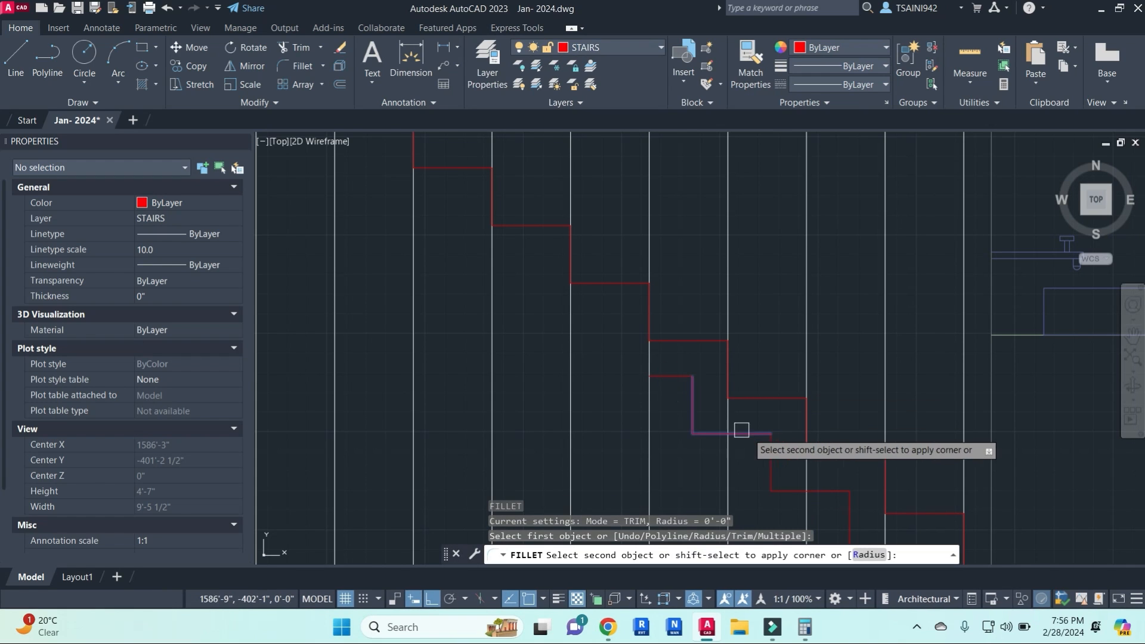
pyautogui.click(741, 432)
pyautogui.press('Escape')
pyautogui.press('Escape')
# - Measure the horizontal and vertical gaps between the steps and their offset lines with linear dimensions, without placing them
pyautogui.write('dli')
pyautogui.press('Return')
pyautogui.click(728, 398)
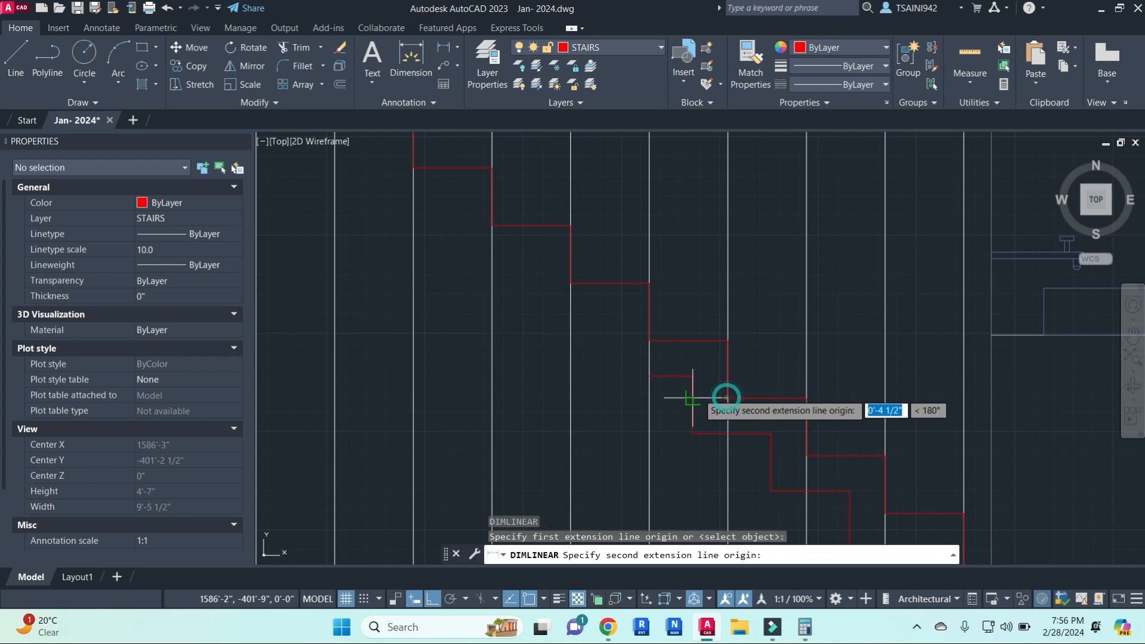
pyautogui.click(693, 398)
pyautogui.press('Escape')
pyautogui.press('Return')
pyautogui.click(749, 402)
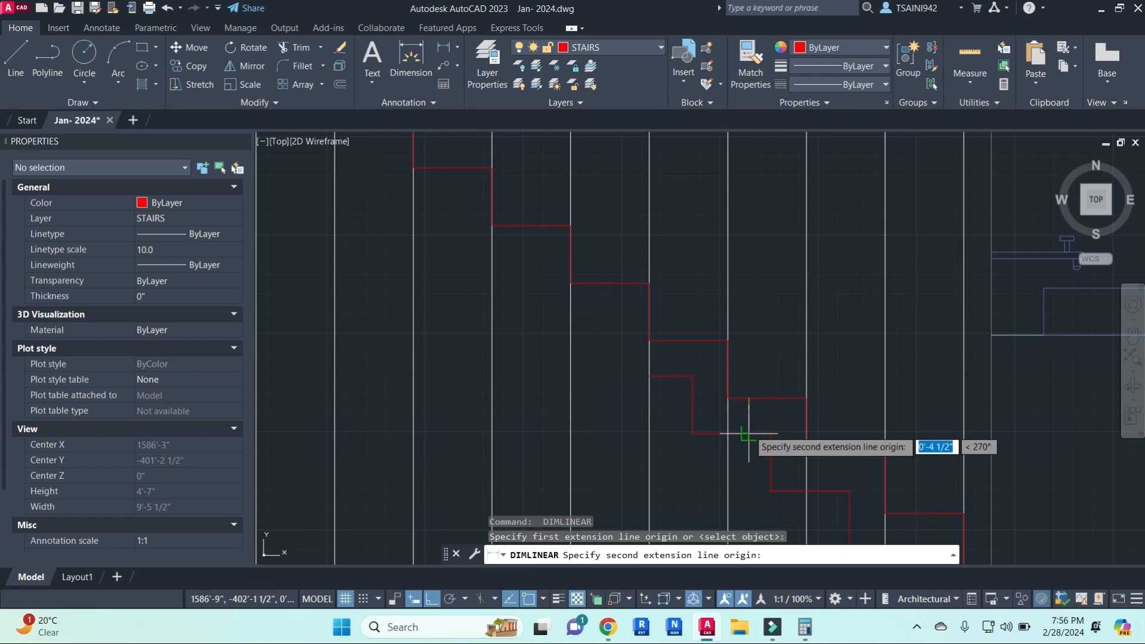
pyautogui.click(749, 434)
pyautogui.press('Escape')
# - Copy the third and fourth steps' four offset lines up the flight every two steps until the top step
pyautogui.moveTo(751, 399); pyautogui.dragTo(754, 317, button='middle')
pyautogui.click(670, 293)
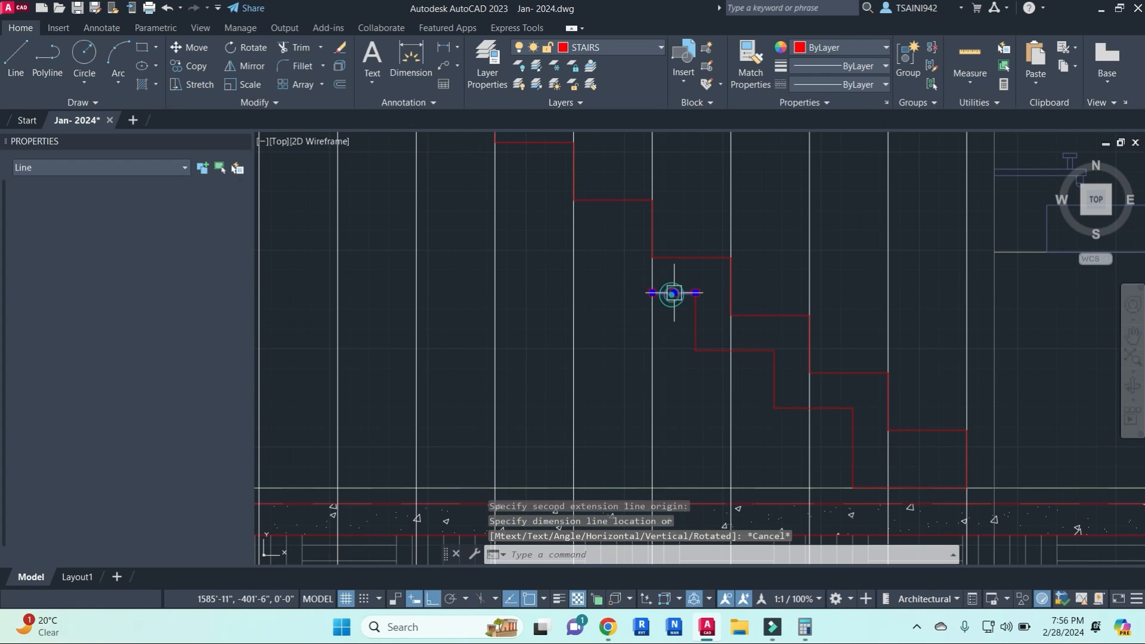
pyautogui.click(696, 325)
pyautogui.click(745, 350)
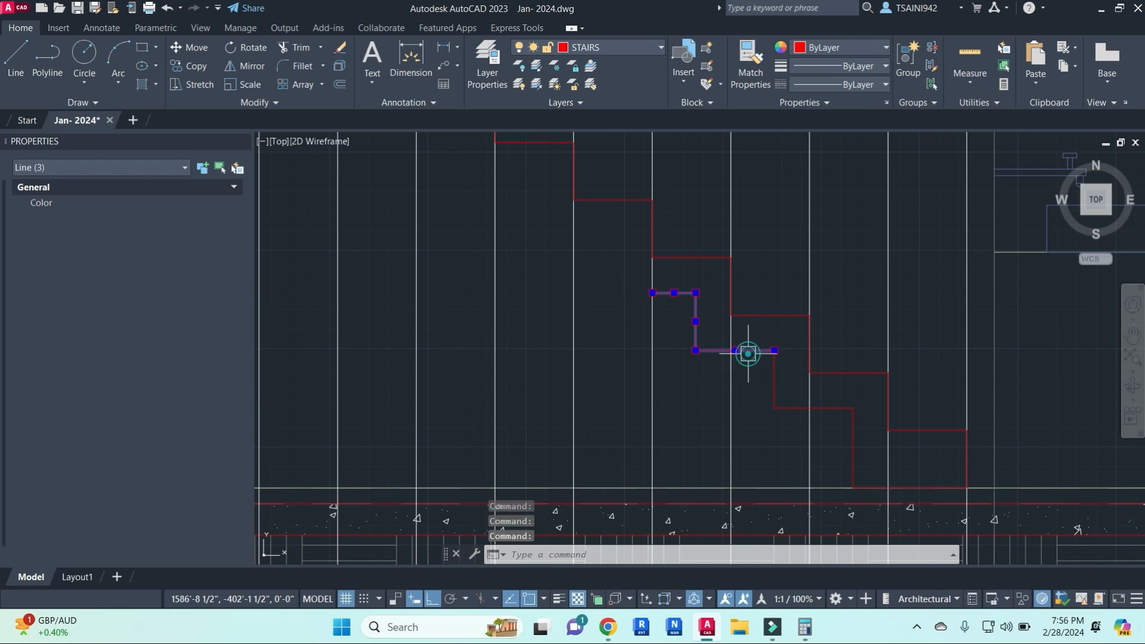
pyautogui.click(773, 382)
pyautogui.write('co')
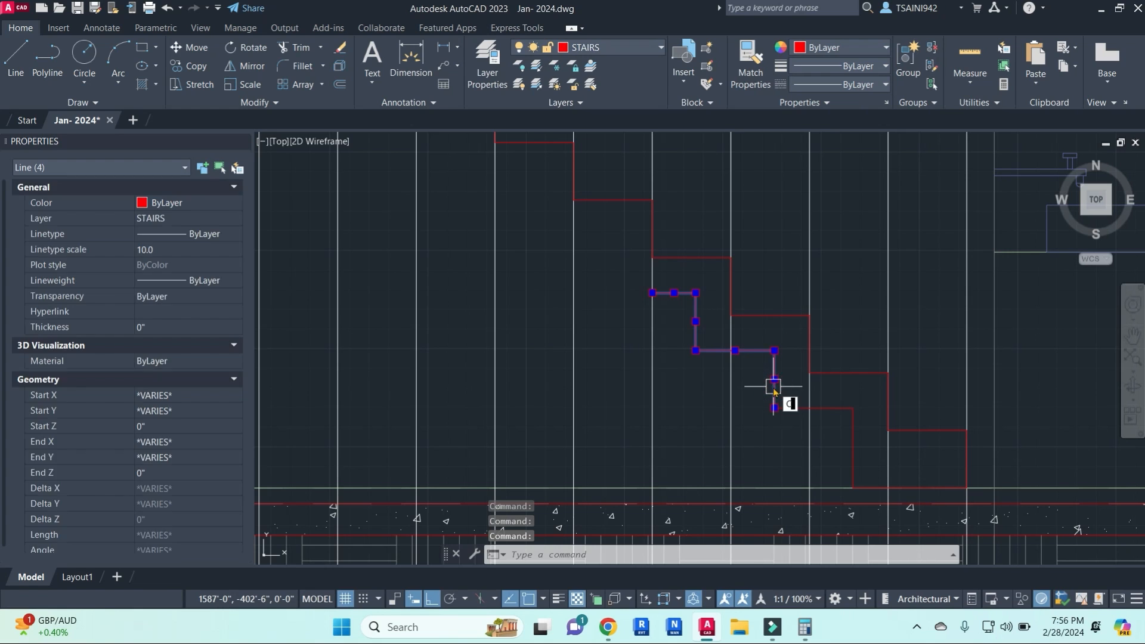
pyautogui.press('Return')
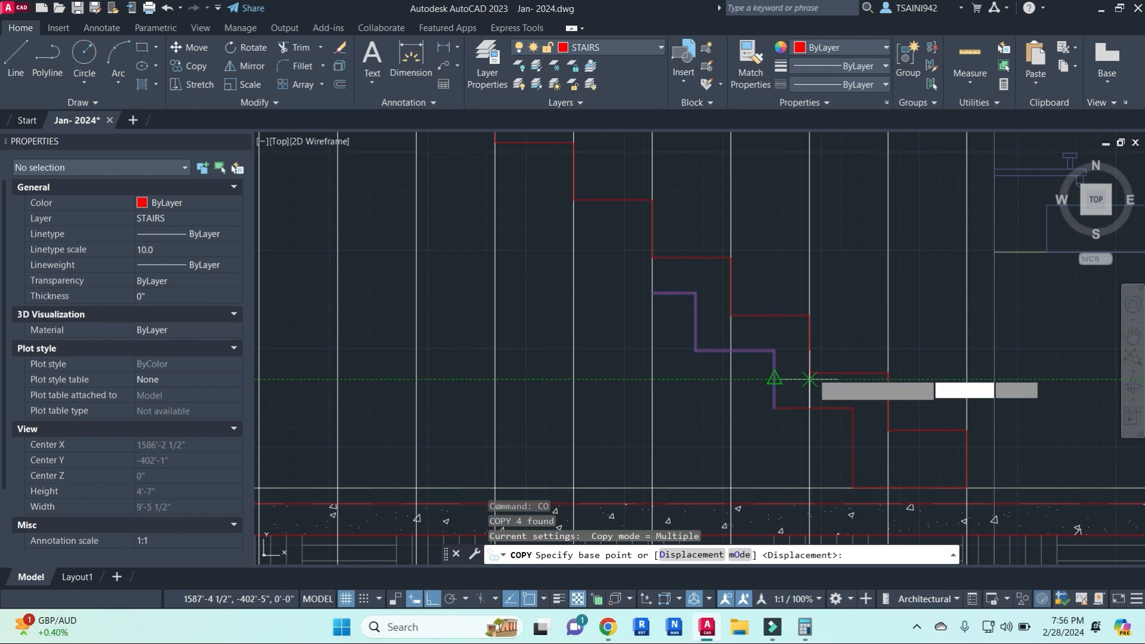
pyautogui.click(809, 373)
pyautogui.click(652, 258)
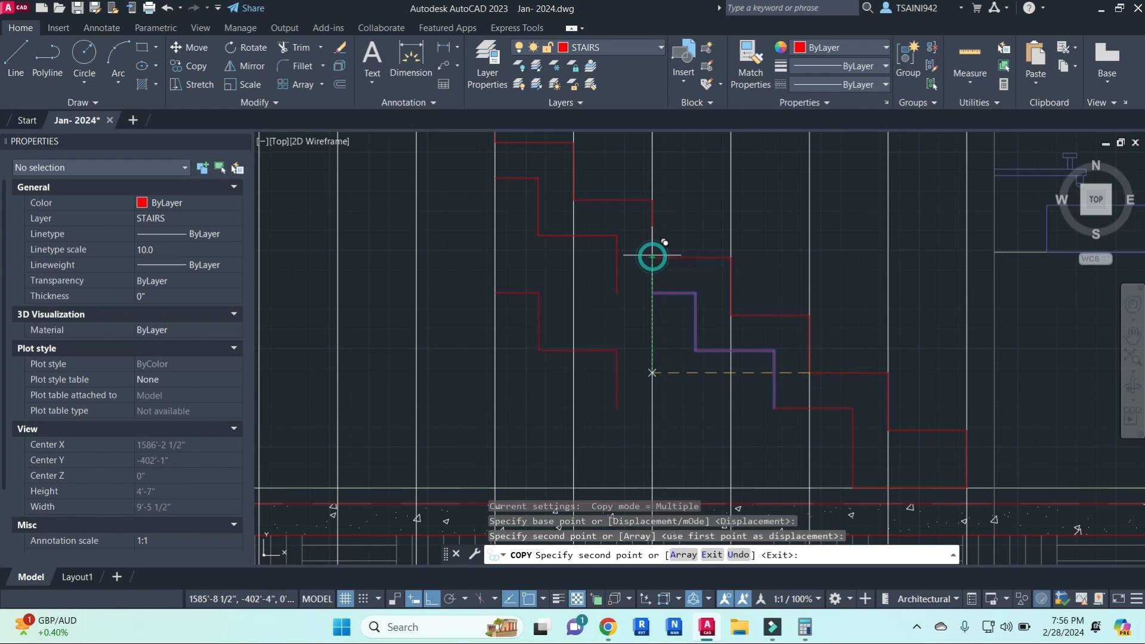
pyautogui.moveTo(654, 255); pyautogui.dragTo(618, 387, button='middle')
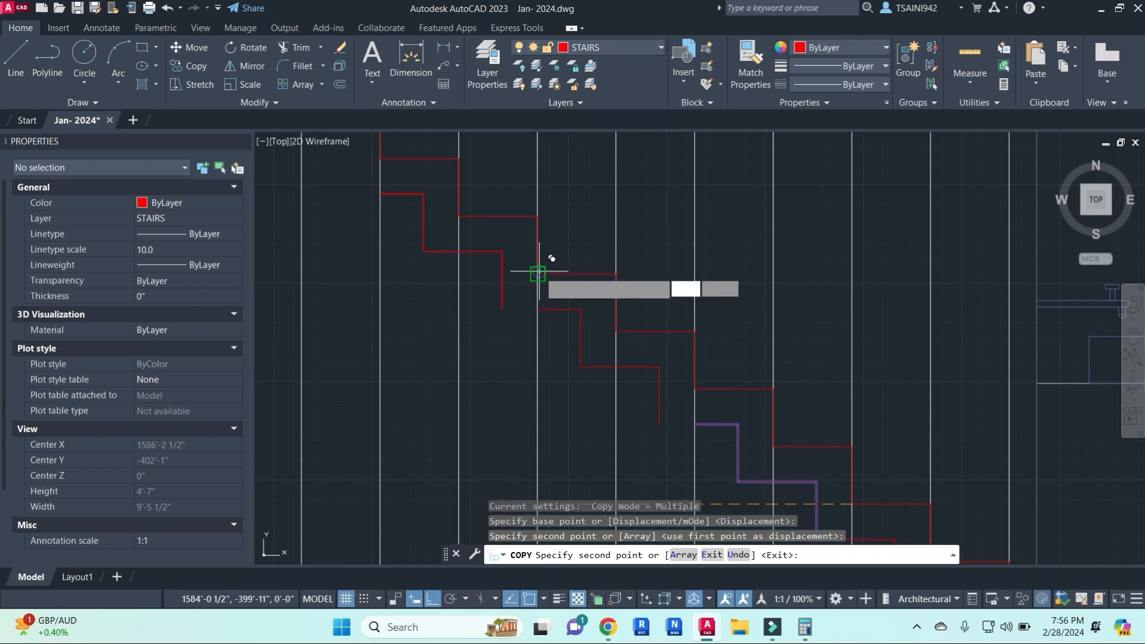
pyautogui.click(539, 271)
pyautogui.moveTo(539, 272)
pyautogui.mouseDown(button='middle')
pyautogui.moveTo(718, 434)
pyautogui.moveTo(755, 444)
pyautogui.mouseUp(button='middle')
pyautogui.press('Escape')
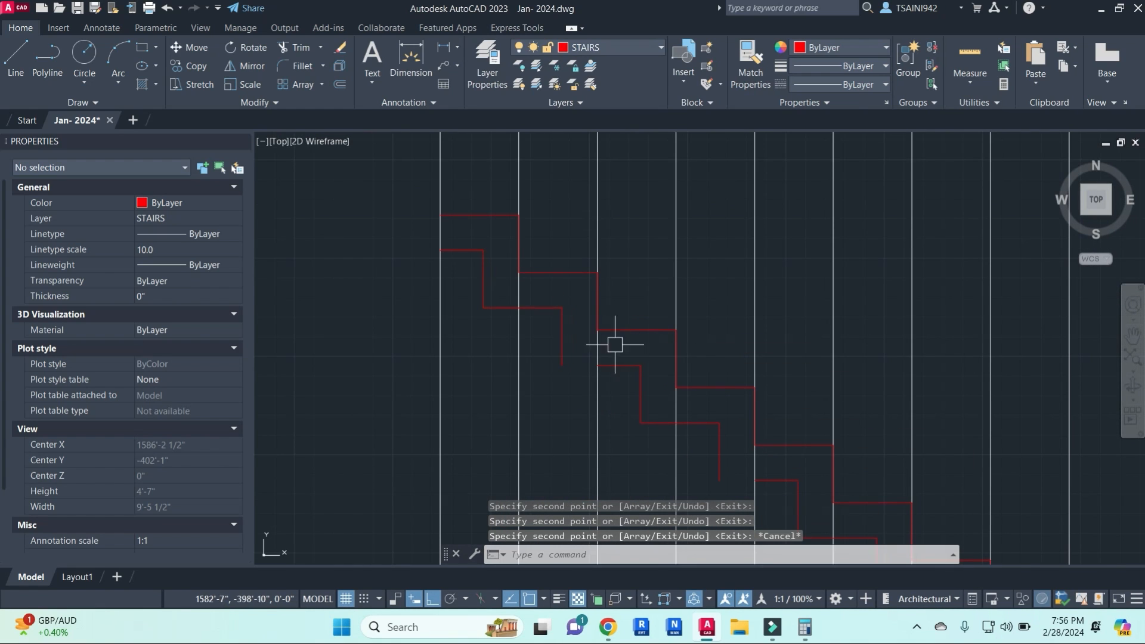
pyautogui.scroll(-3, 628, 360)
pyautogui.click(846, 270)
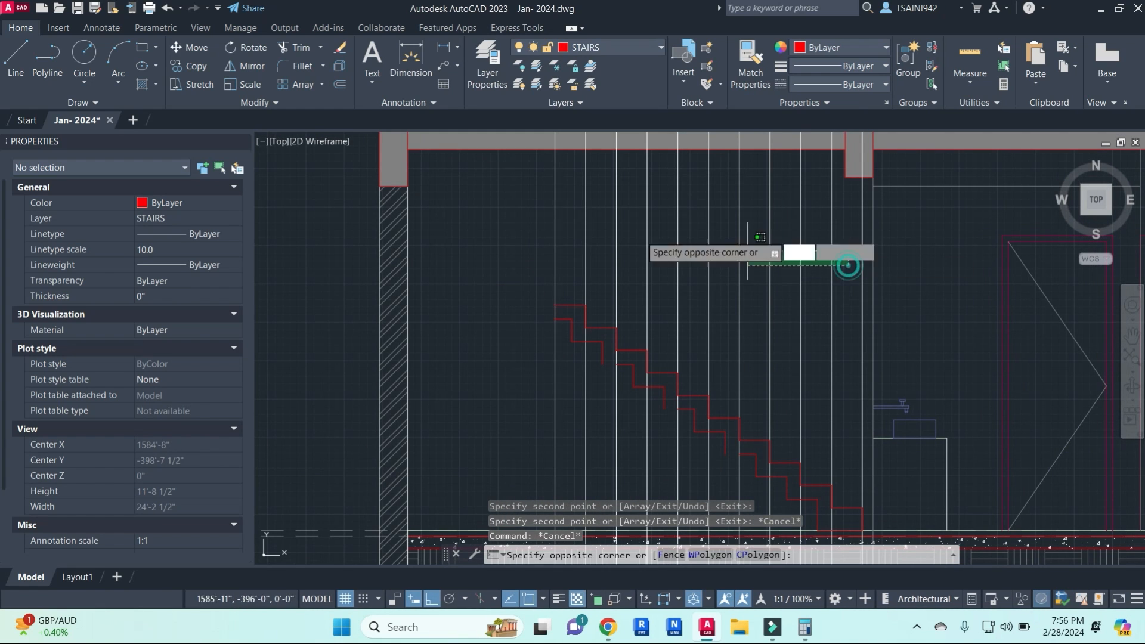
pyautogui.click(520, 225)
pyautogui.press('Escape')
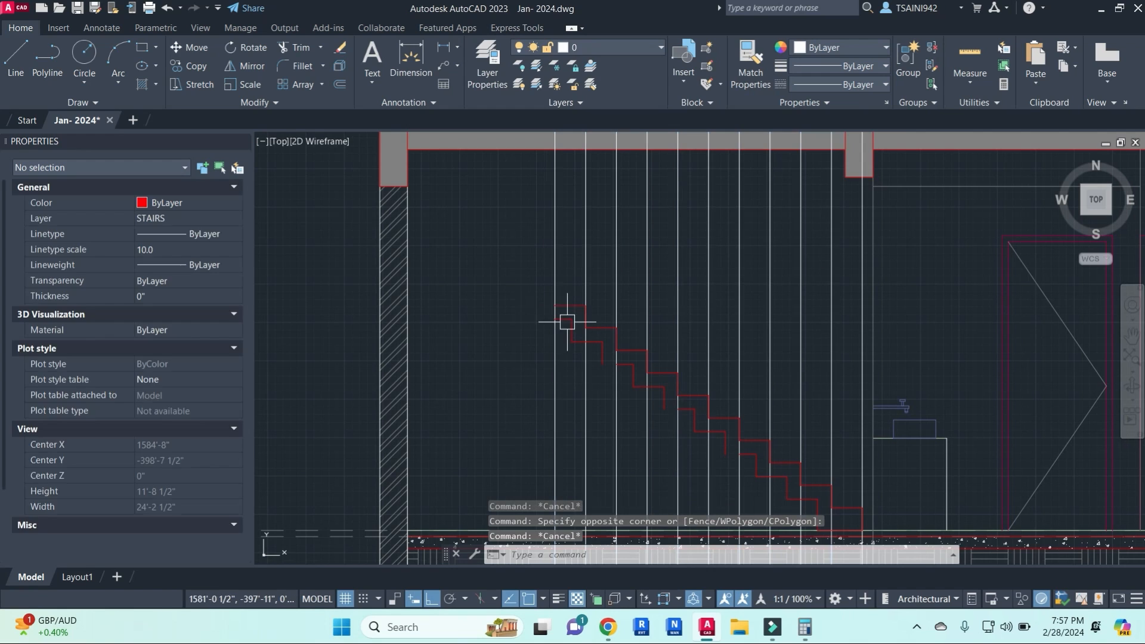
pyautogui.scroll(2, 562, 317)
pyautogui.click(562, 316)
pyautogui.click(572, 337)
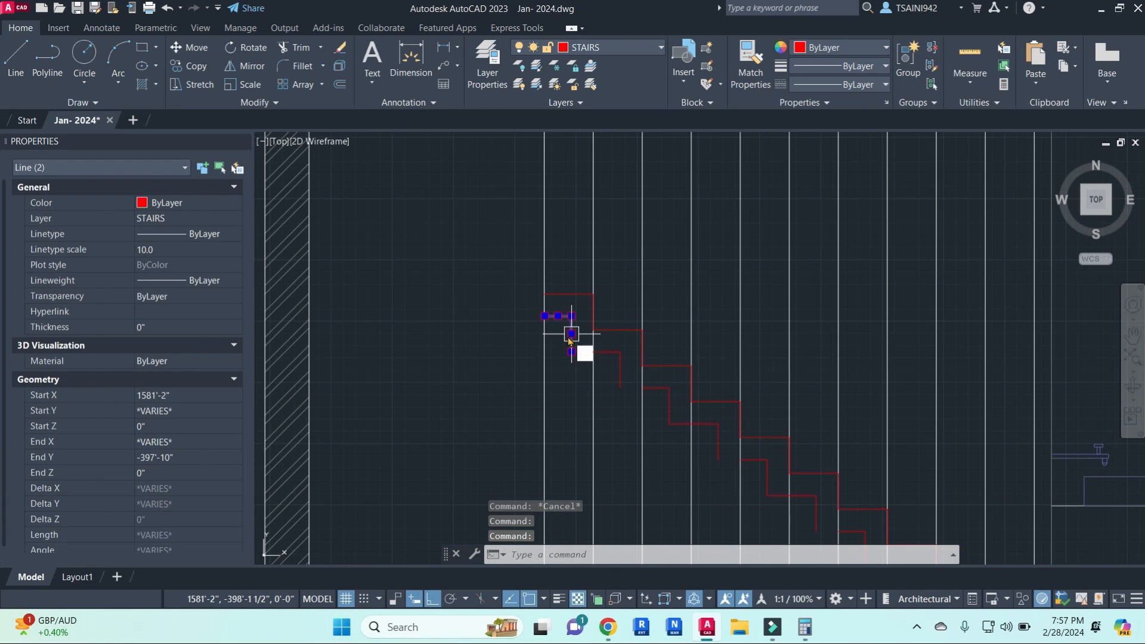
pyautogui.write('CO')
pyautogui.press('Return')
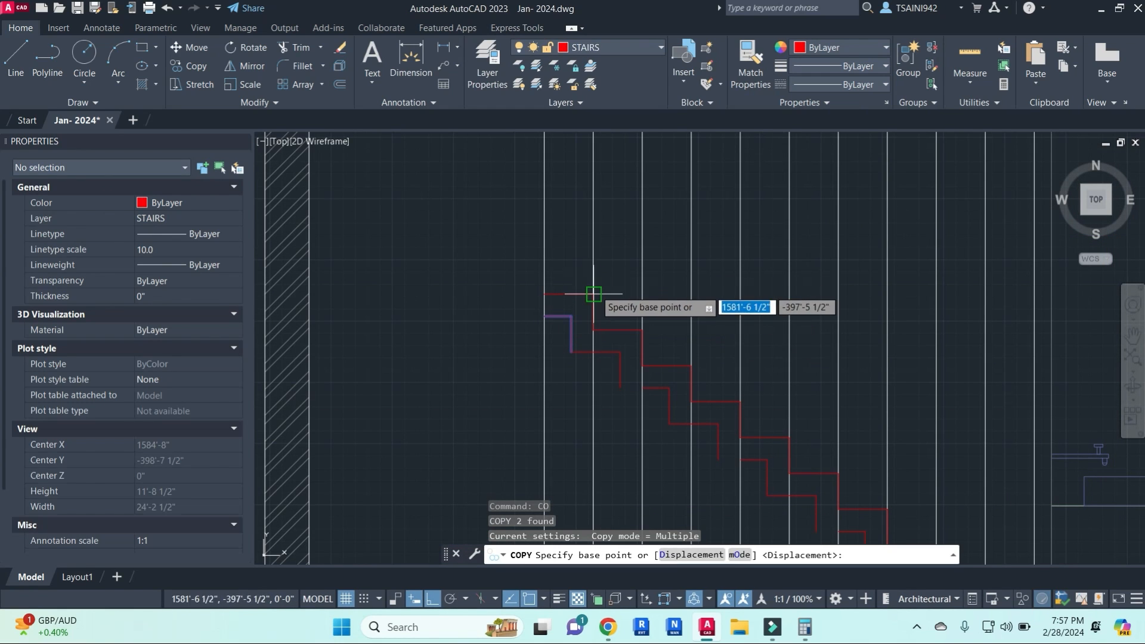
pyautogui.click(593, 294)
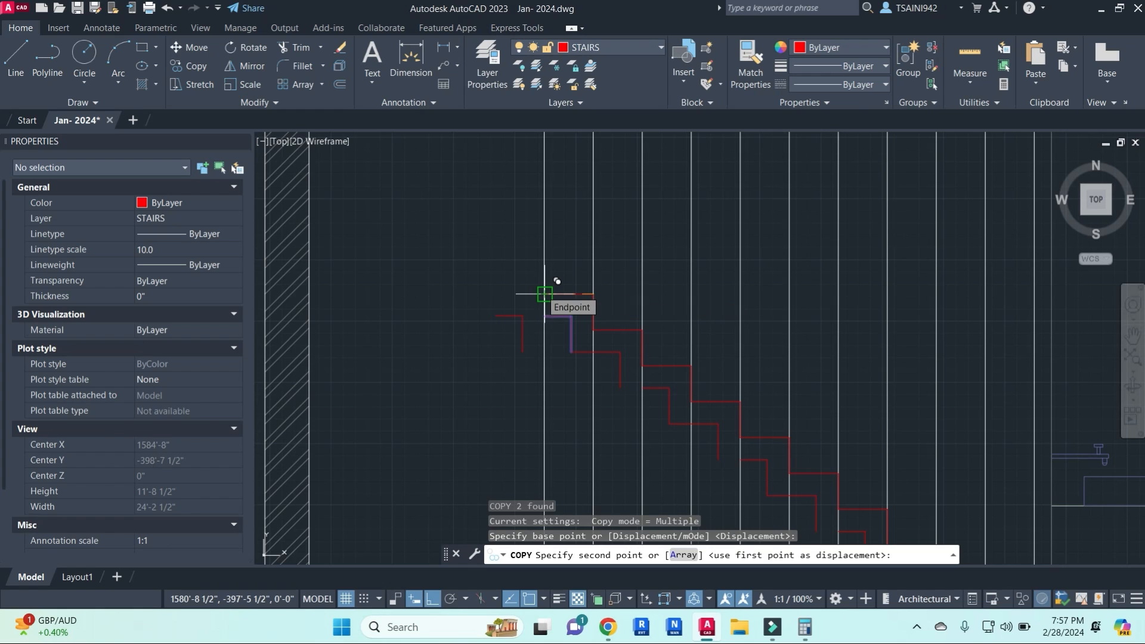
pyautogui.press('Escape')
pyautogui.press('Escape')
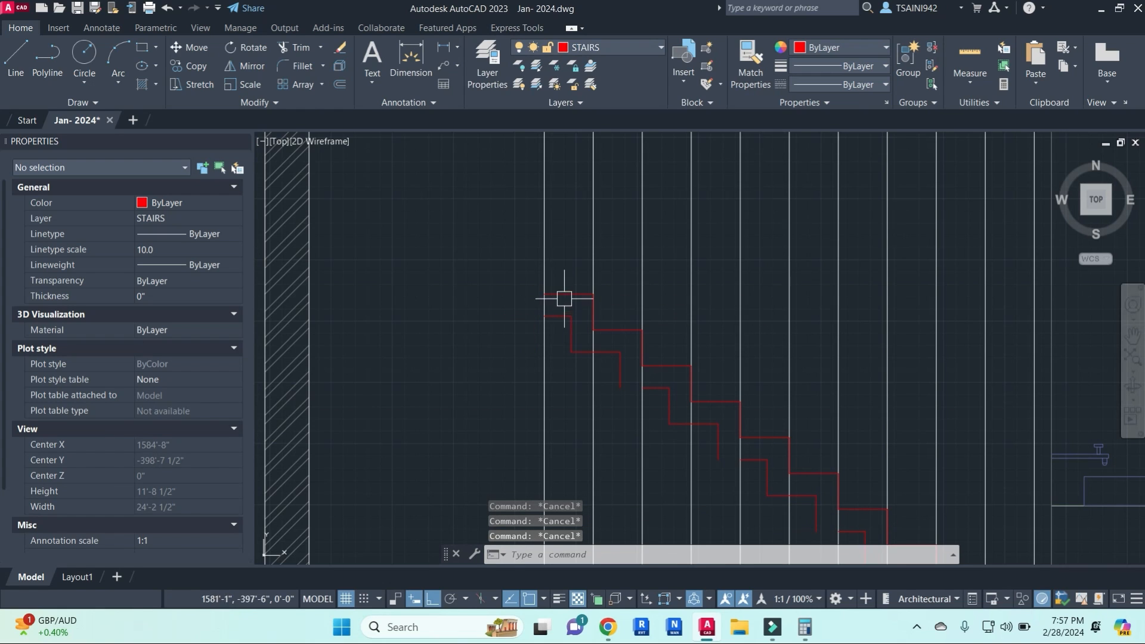
# - Copy the top step's tread, riser and two offset lines one step up, end to end with the flight
pyautogui.click(569, 294)
pyautogui.click(558, 316)
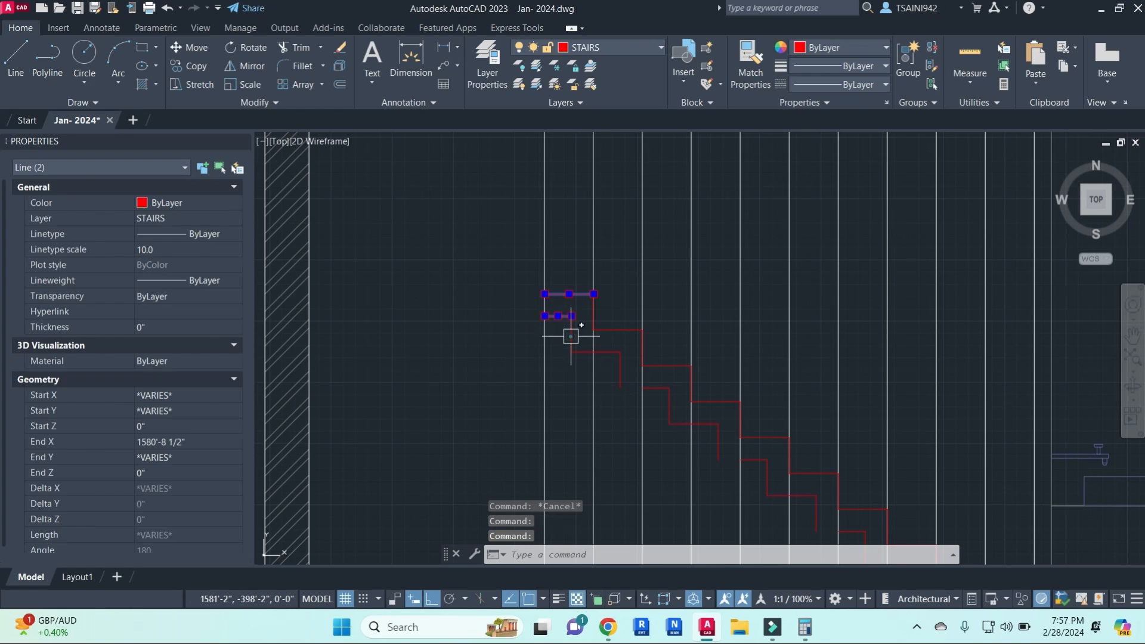
pyautogui.click(571, 336)
pyautogui.click(593, 314)
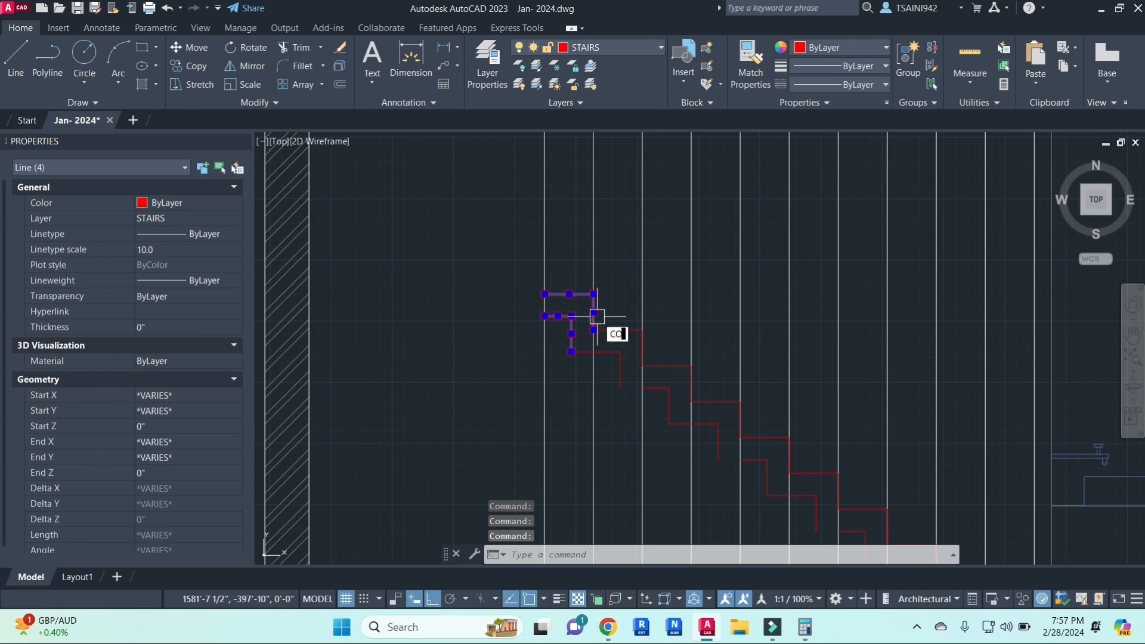
pyautogui.press('Return')
pyautogui.click(594, 330)
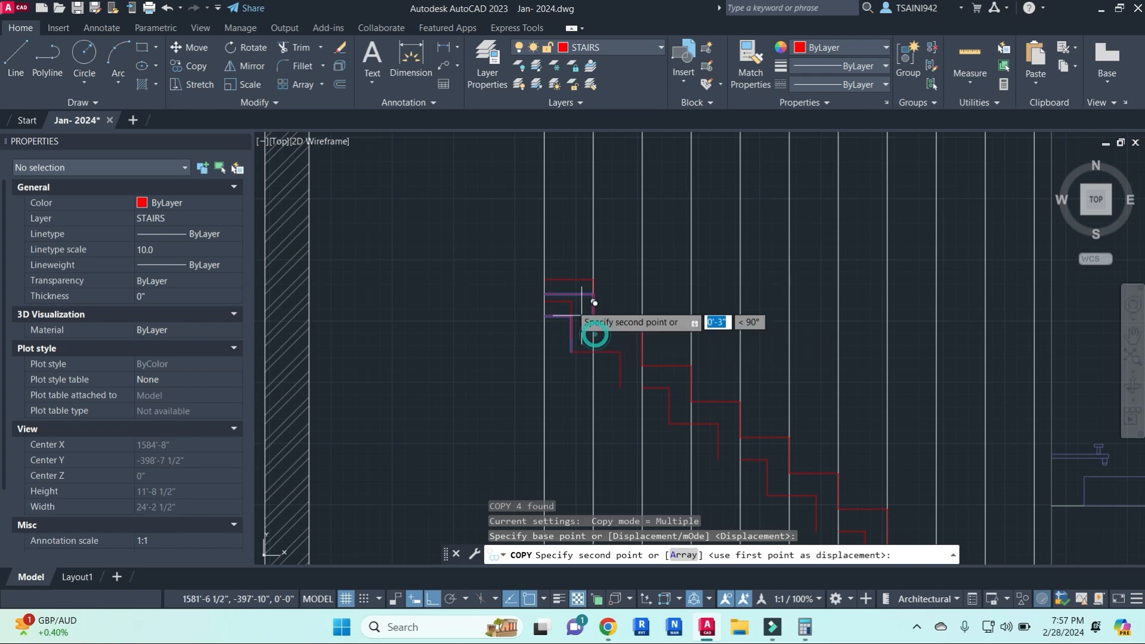
pyautogui.click(544, 294)
pyautogui.press('Escape')
pyautogui.press('Escape')
# - Erase the ten vertical construction lines across the stair flight and the one at its foot
pyautogui.scroll(-2, 699, 264)
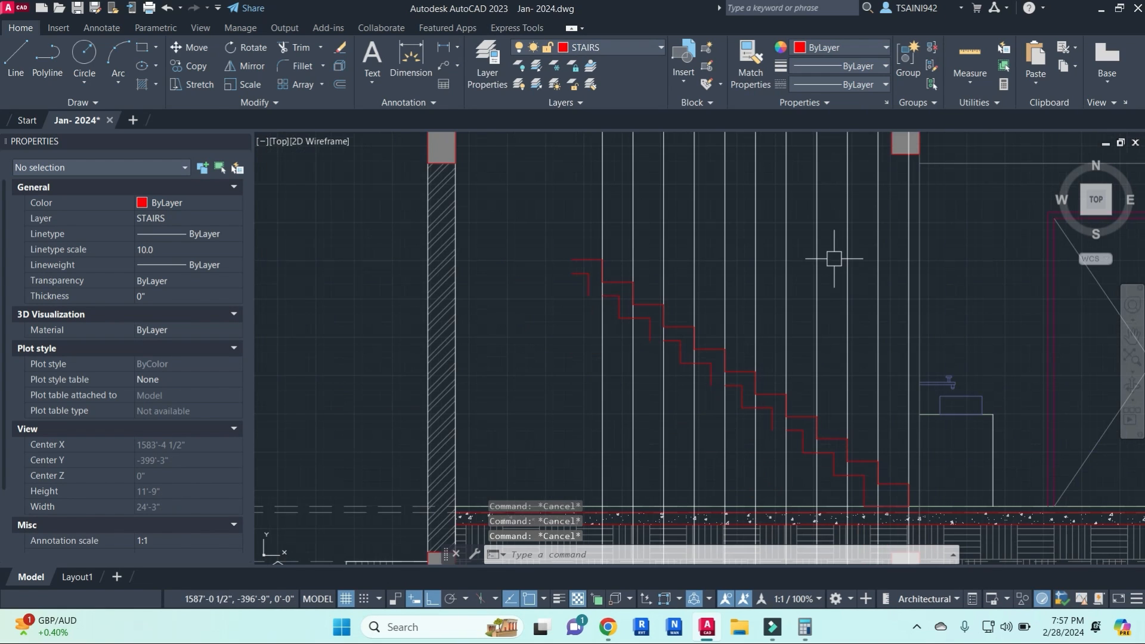
pyautogui.click(892, 216)
pyautogui.click(525, 179)
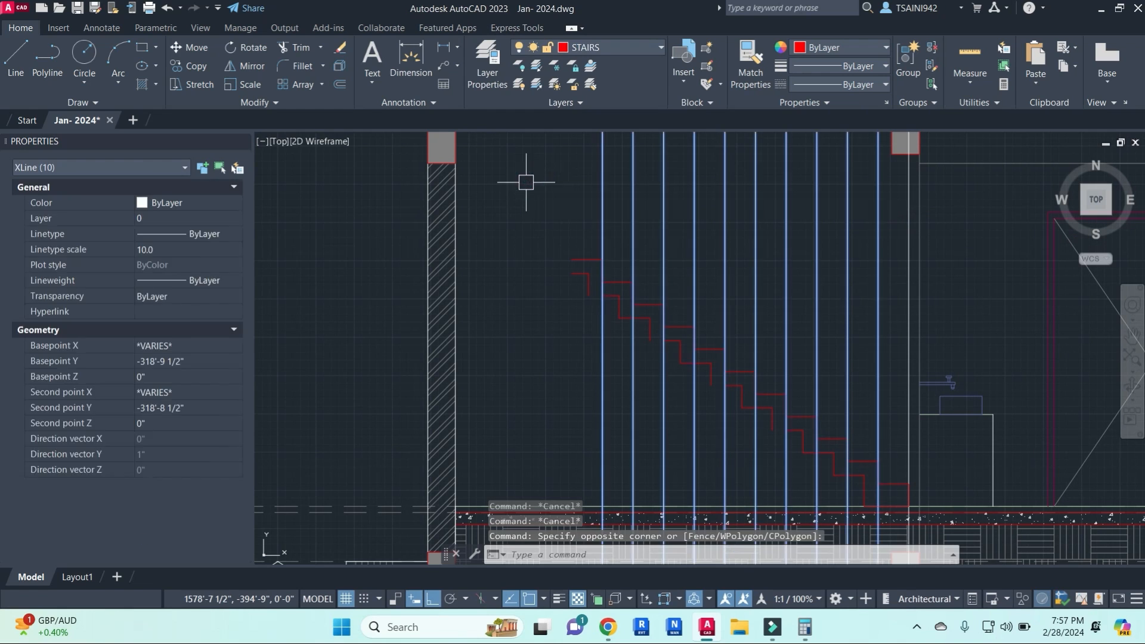
pyautogui.write('E')
pyautogui.press('Return')
pyautogui.click(911, 210)
pyautogui.scroll(-4, 835, 328)
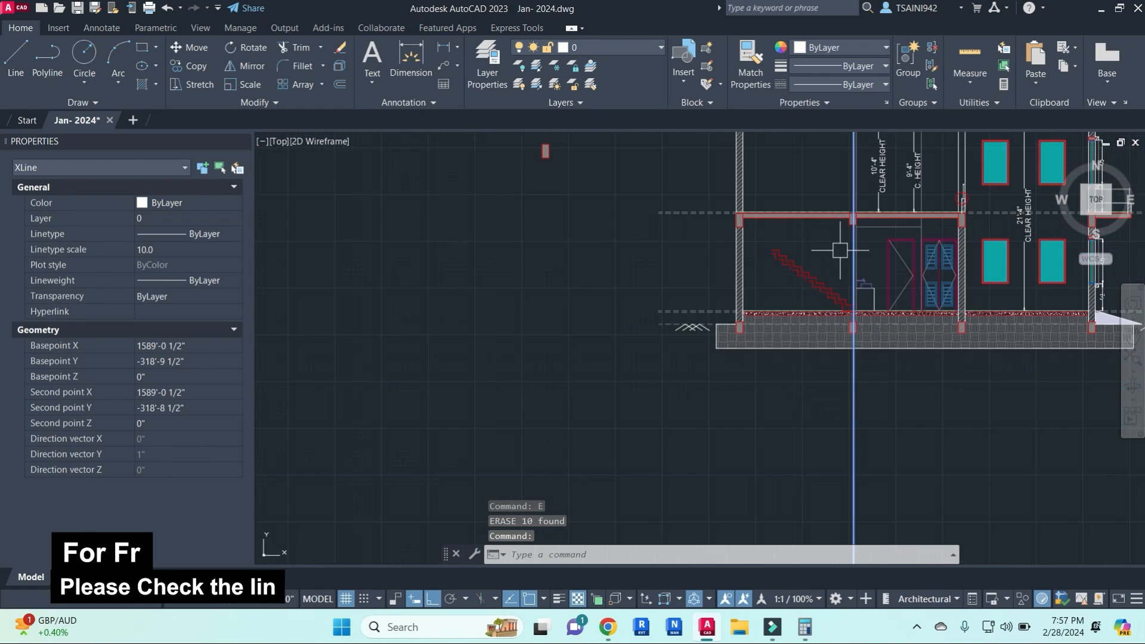
pyautogui.write('E')
pyautogui.press('Return')
# - Fillet the offset riser and tread lines at the two lower gaps in the flight's stepped underside
pyautogui.scroll(5, 724, 385)
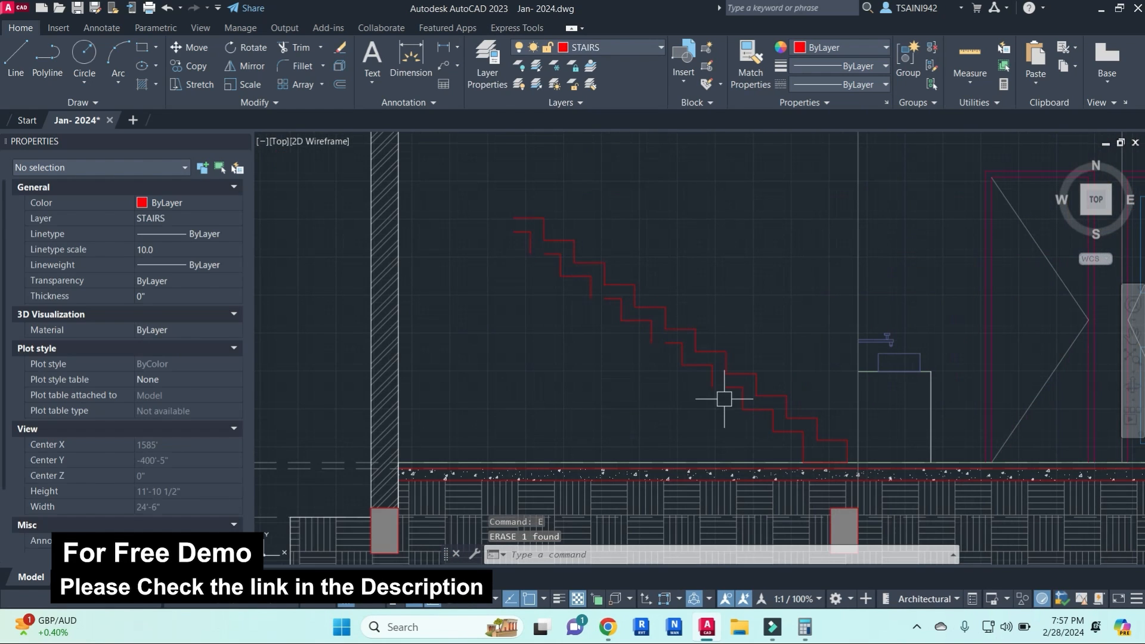
pyautogui.write('F')
pyautogui.press('Return')
pyautogui.scroll(4, 649, 332)
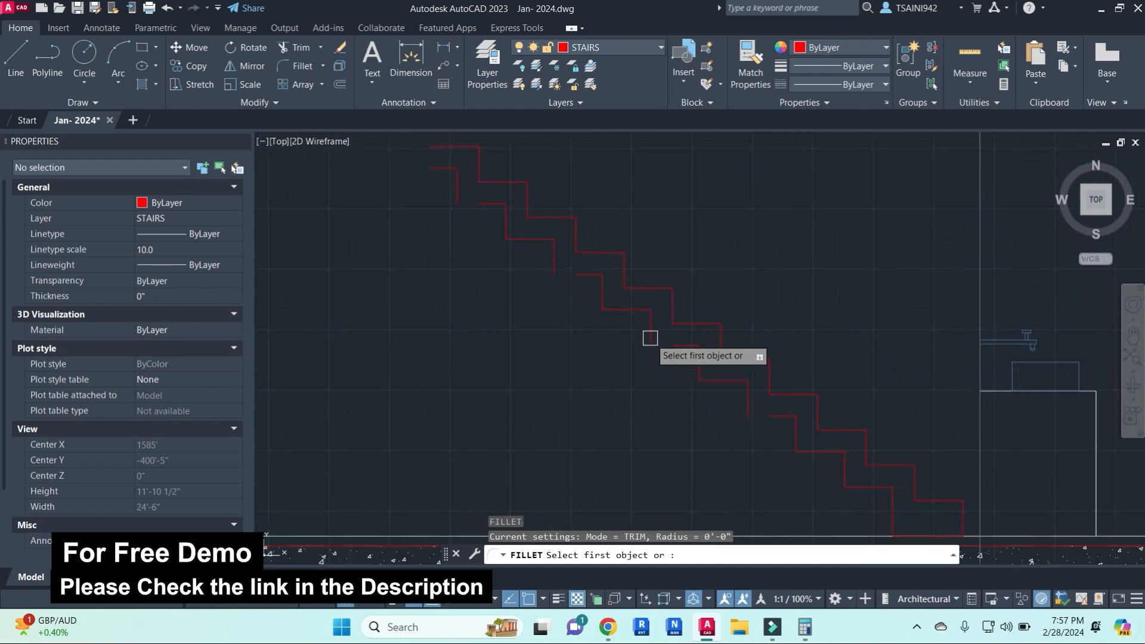
pyautogui.click(650, 325)
pyautogui.scroll(-4, 716, 370)
pyautogui.scroll(2, 741, 396)
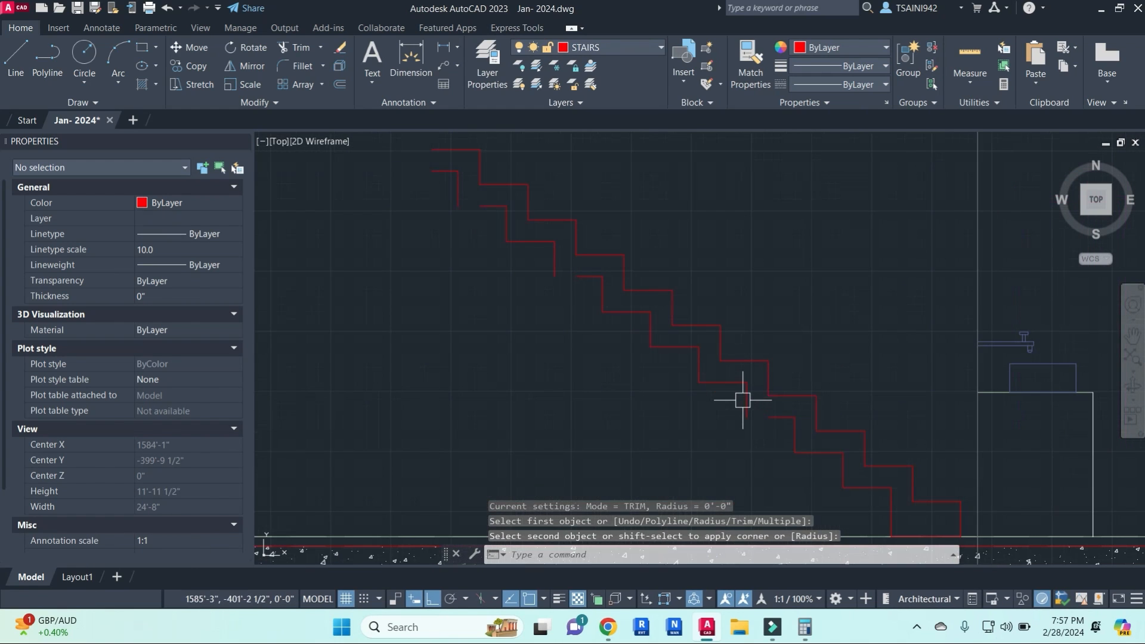
pyautogui.click(770, 417)
pyautogui.scroll(-3, 583, 320)
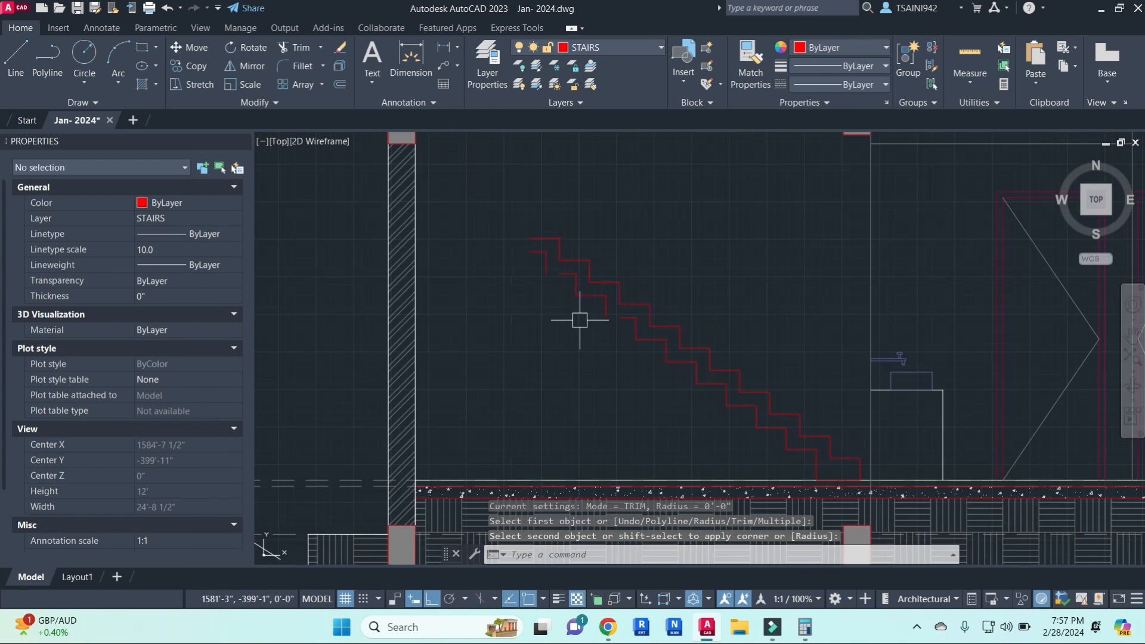
# - Fillet the offset riser and tread lines at the two upper gaps in the flight's stepped underside
pyautogui.scroll(5, 613, 307)
pyautogui.press('Return')
pyautogui.click(637, 306)
pyautogui.click(699, 334)
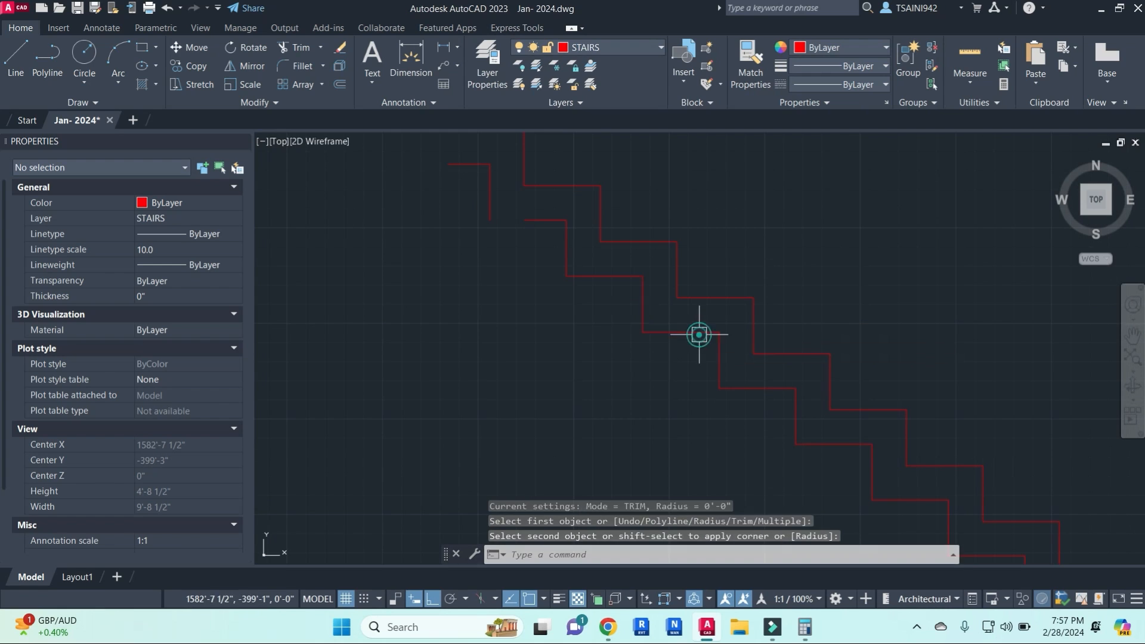
pyautogui.press('Return')
pyautogui.click(493, 198)
pyautogui.click(539, 222)
pyautogui.scroll(-2, 573, 250)
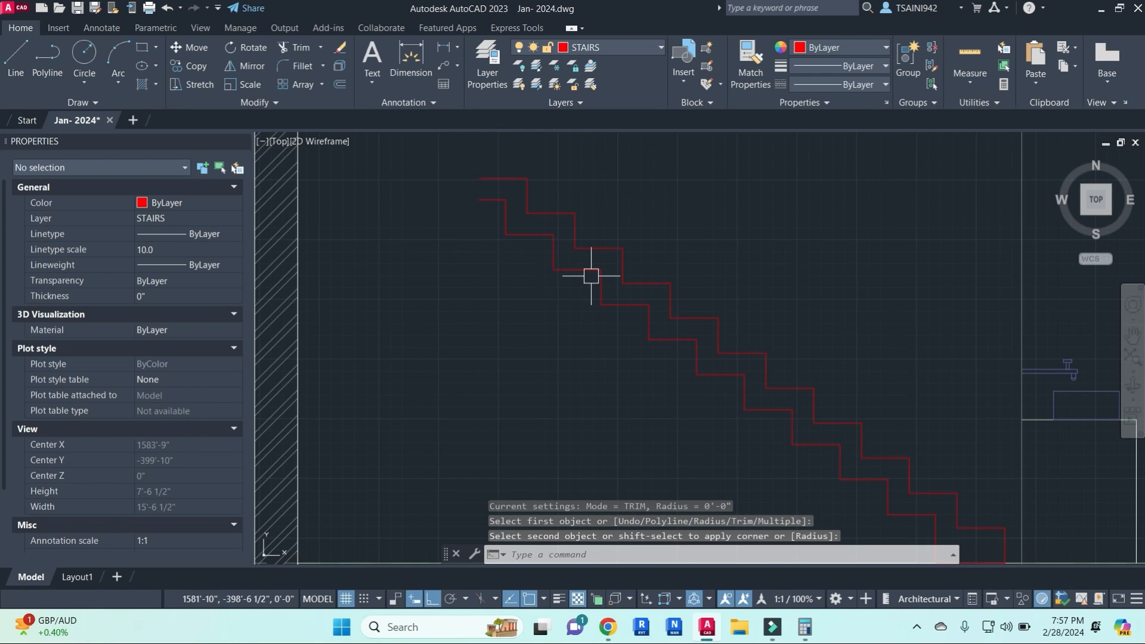
# - Extend the top tread line and its underside line to the inner face of the hatched wall to form the landing
pyautogui.moveTo(566, 226); pyautogui.dragTo(589, 367, button='middle')
pyautogui.press('Escape')
pyautogui.press('Escape')
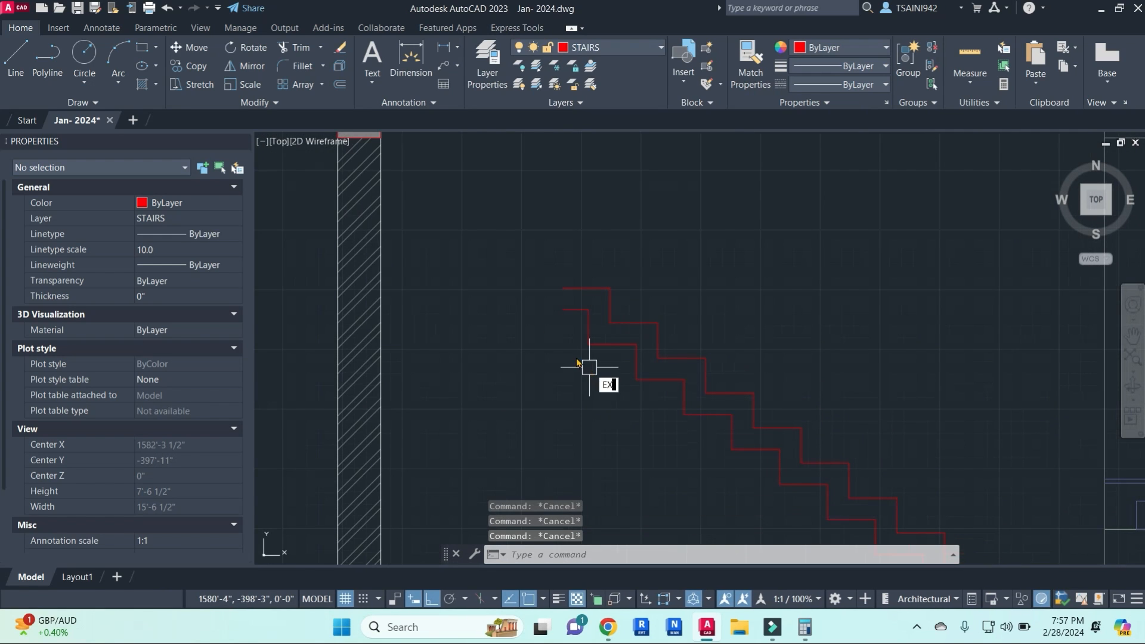
pyautogui.write('EX')
pyautogui.press('Return')
pyautogui.click(384, 325)
pyautogui.press('Return')
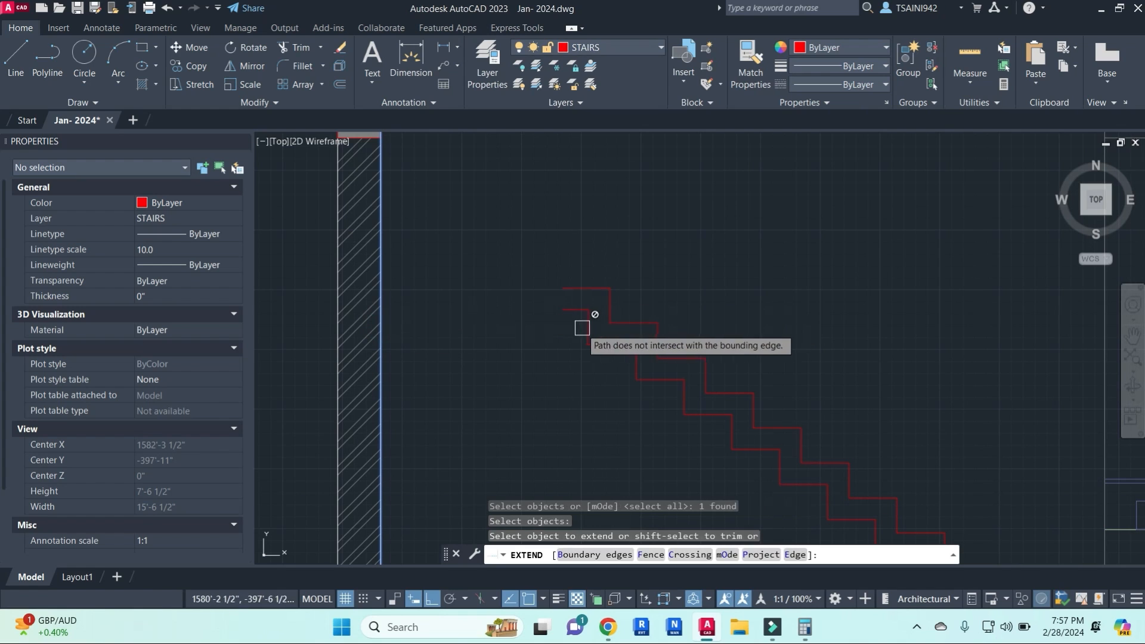
pyautogui.click(583, 328)
pyautogui.click(537, 246)
pyautogui.click(558, 308)
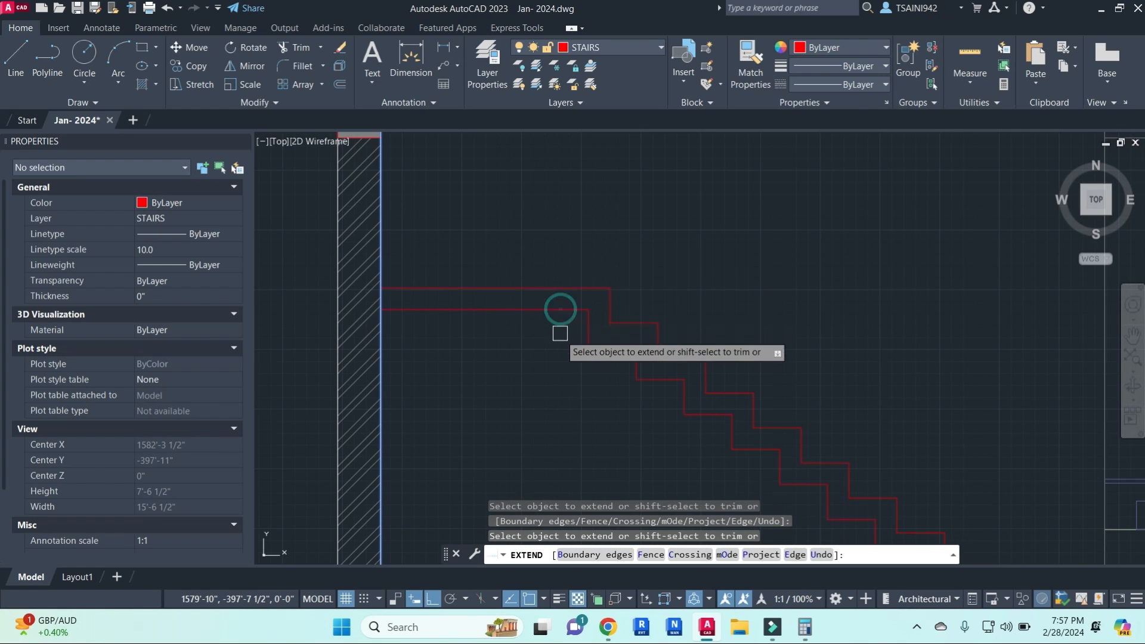
pyautogui.scroll(-3, 557, 324)
pyautogui.press('Escape')
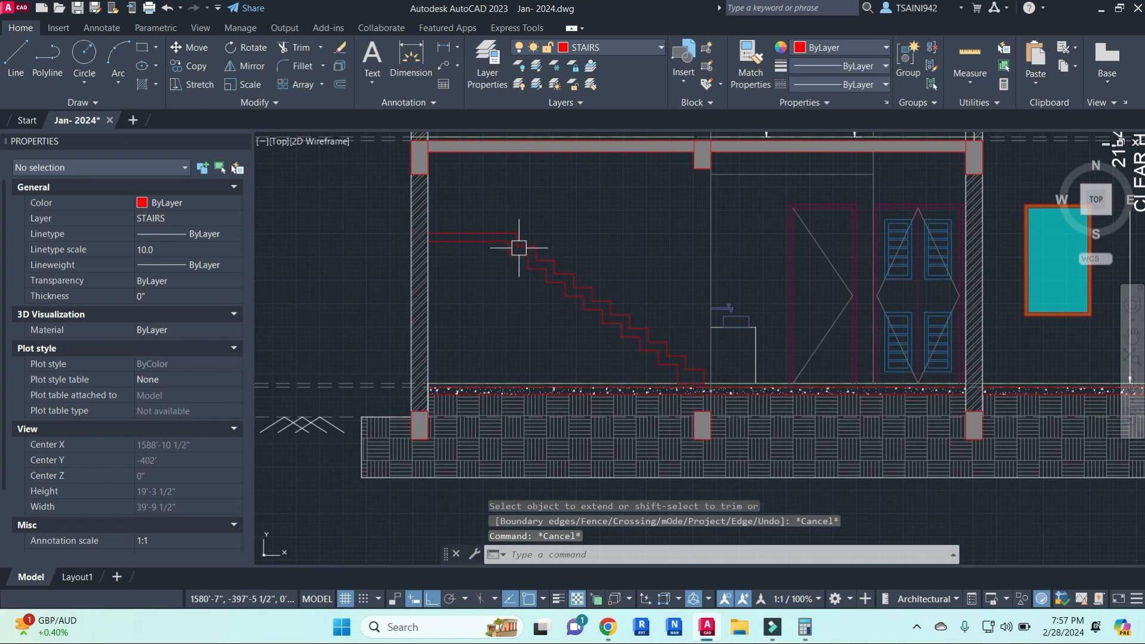
pyautogui.press('Escape')
pyautogui.press('Escape')
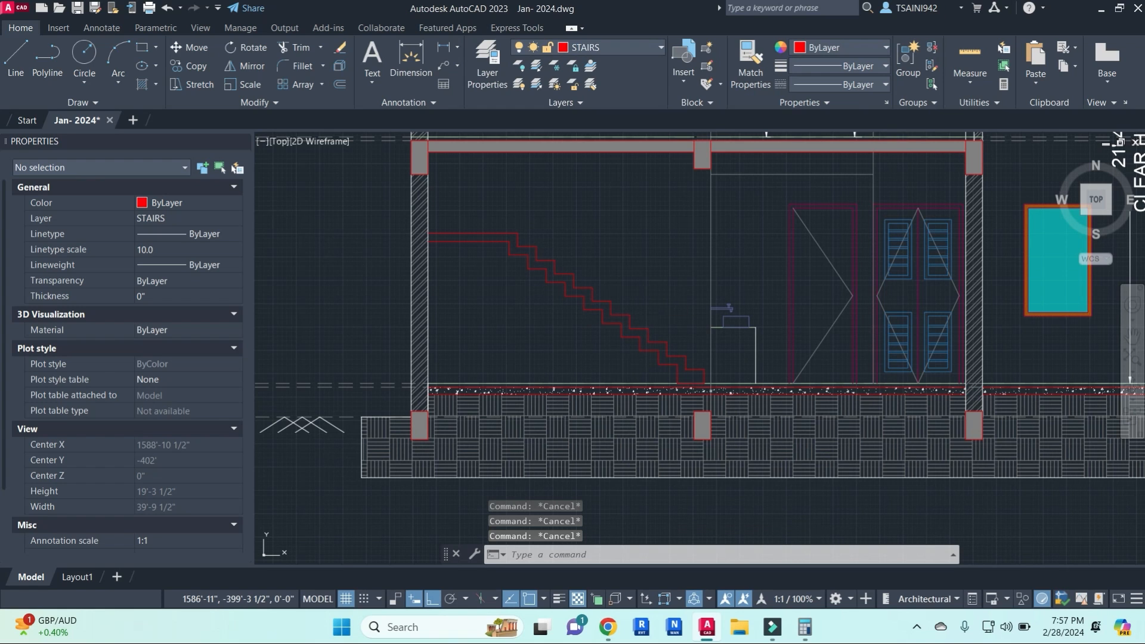
# - Hatch the enclosed area between the stair treads and the stepped underside, including the landing
pyautogui.write('h')
pyautogui.press('Return')
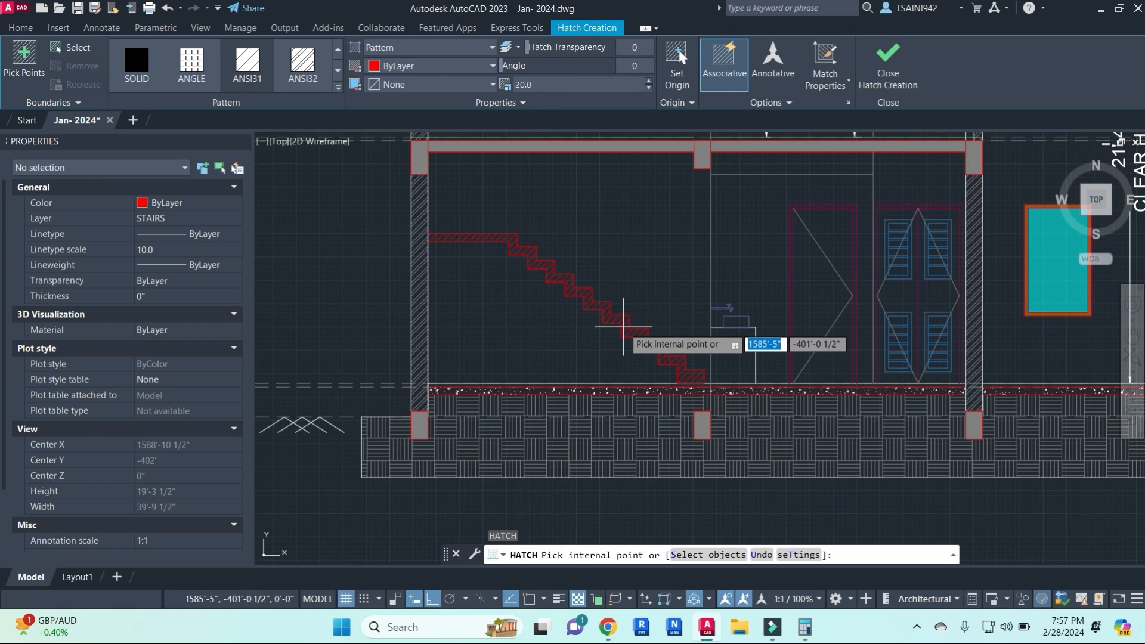
pyautogui.click(623, 326)
pyautogui.rightClick(672, 352)
pyautogui.click(706, 358)
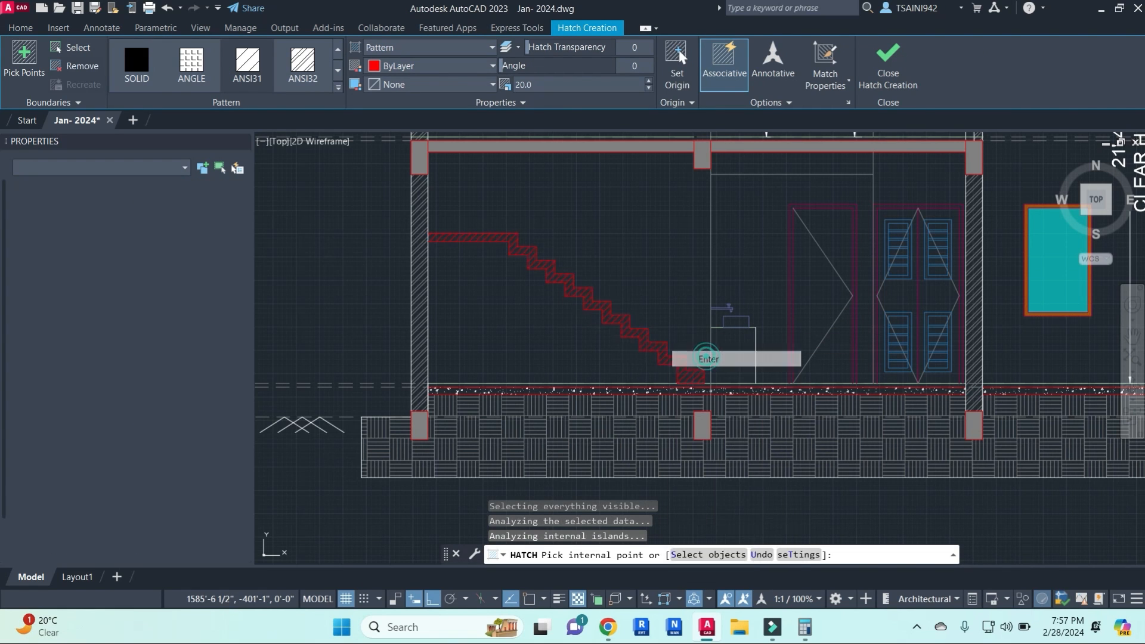
pyautogui.moveTo(619, 187); pyautogui.dragTo(626, 217, button='middle')
pyautogui.press('Escape')
pyautogui.press('Escape')
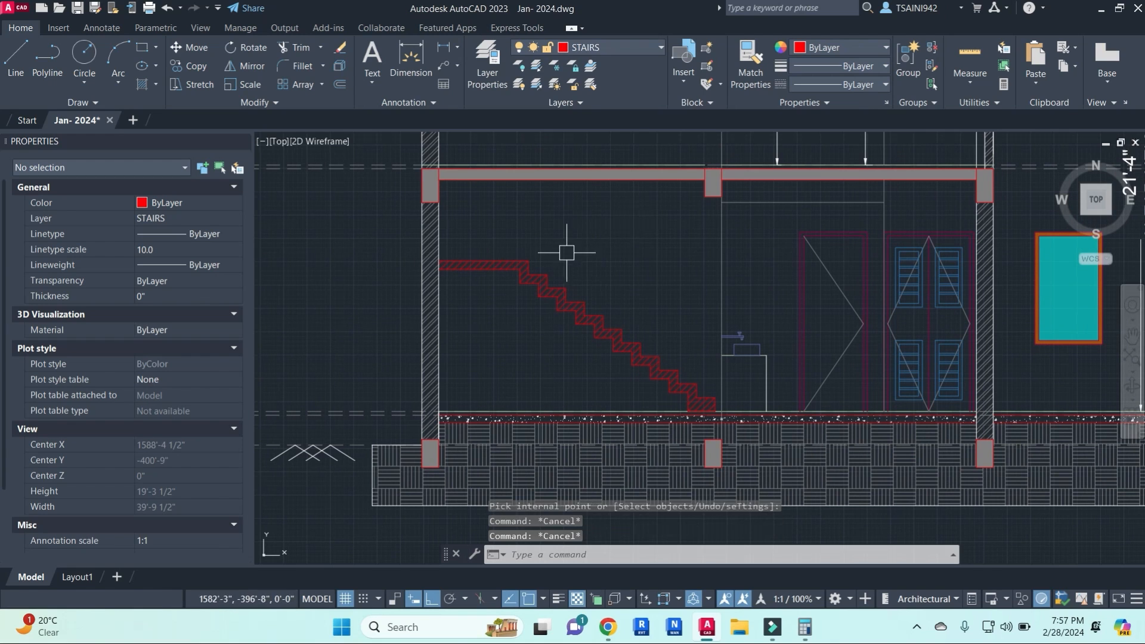
# - Match the stair hatch's properties to the solid grey hatch of the floor slab above
pyautogui.write('ma')
pyautogui.press('Return')
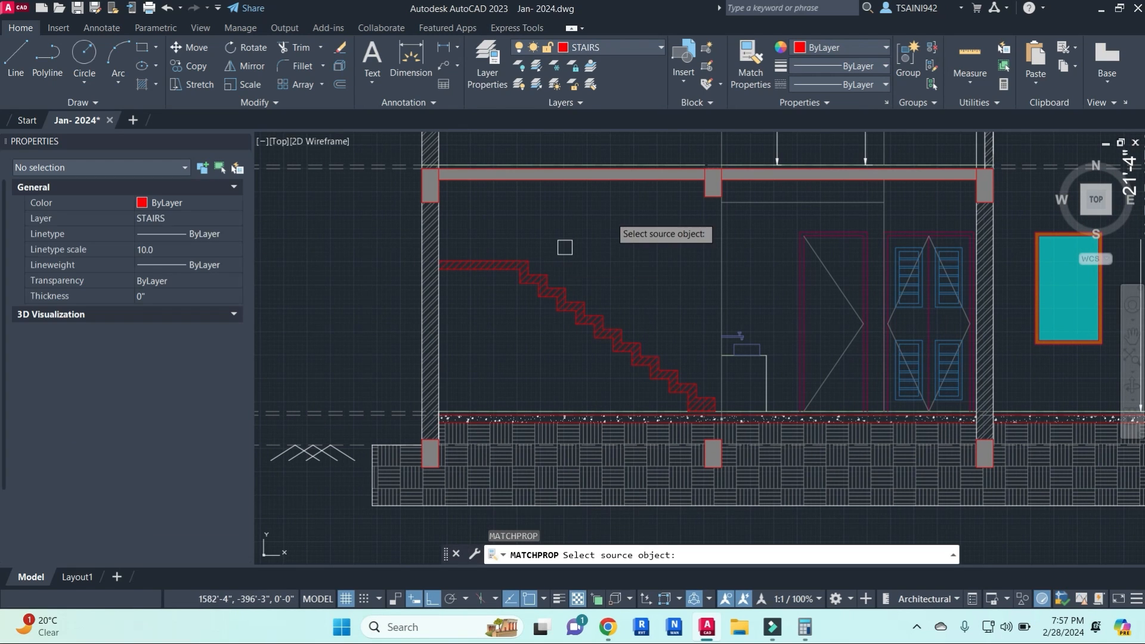
pyautogui.scroll(5, 680, 191)
pyautogui.click(681, 190)
pyautogui.scroll(-5, 626, 288)
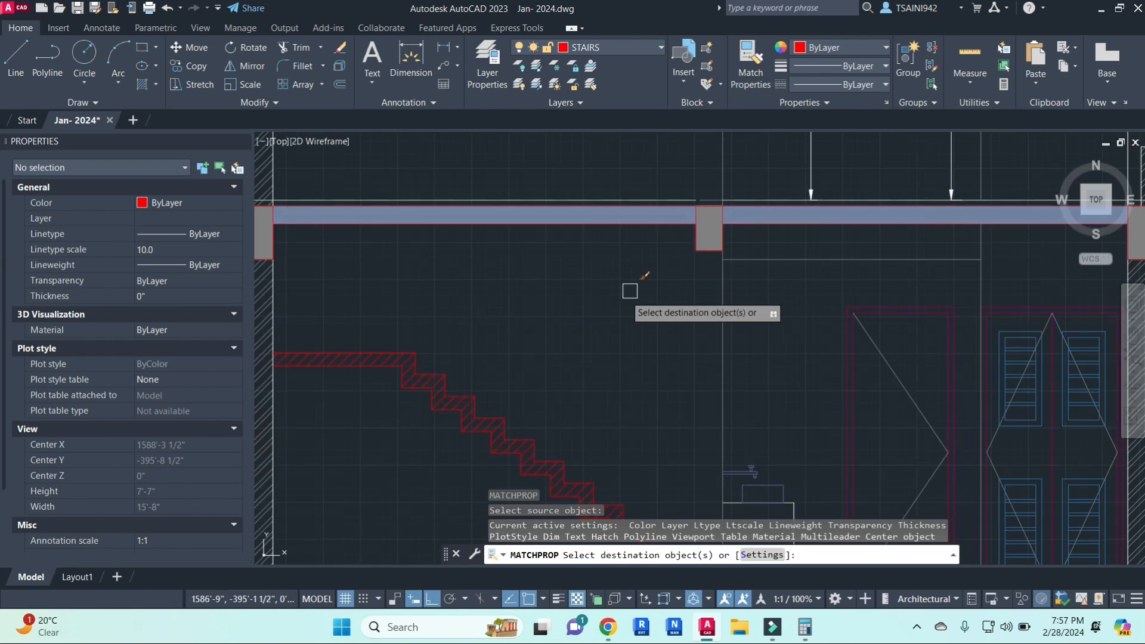
pyautogui.scroll(6, 419, 403)
pyautogui.click(487, 306)
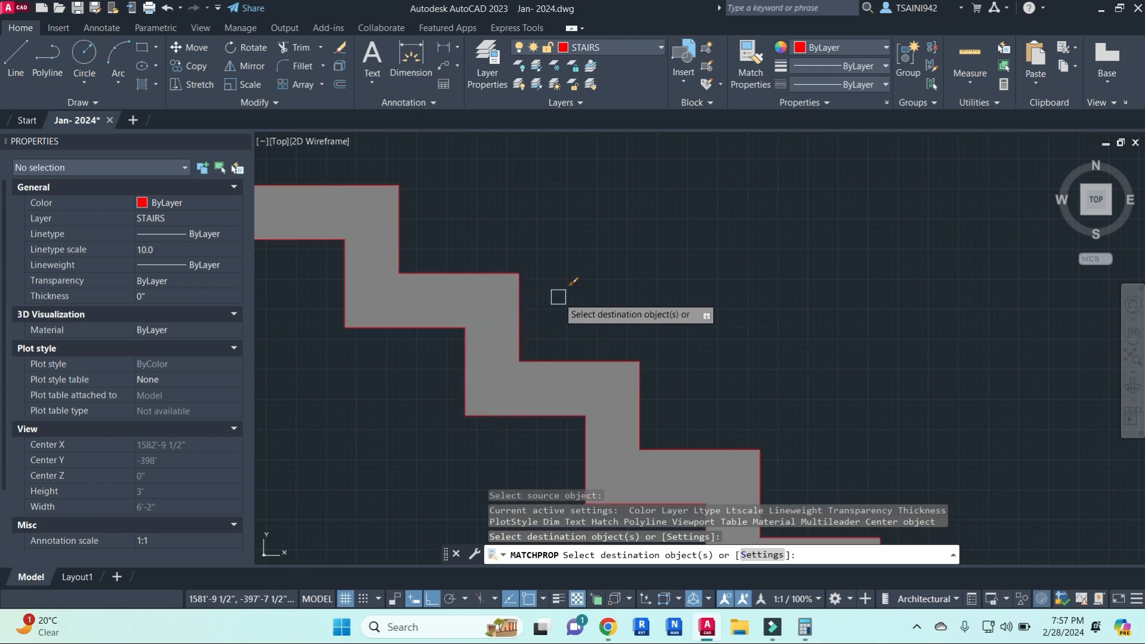
pyautogui.scroll(-5, 683, 278)
pyautogui.press('Escape')
pyautogui.press('Escape')
pyautogui.press('Escape')
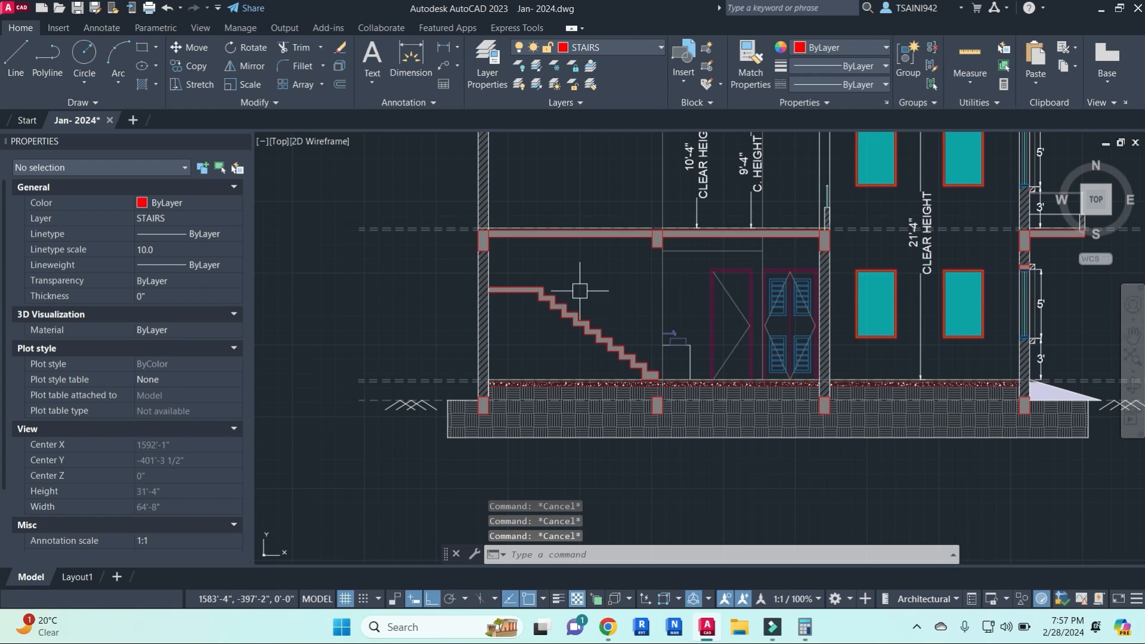
# - Mirror the six tread, riser and underside lines just below the landing about a vertical axis, keeping the originals
pyautogui.scroll(6, 579, 320)
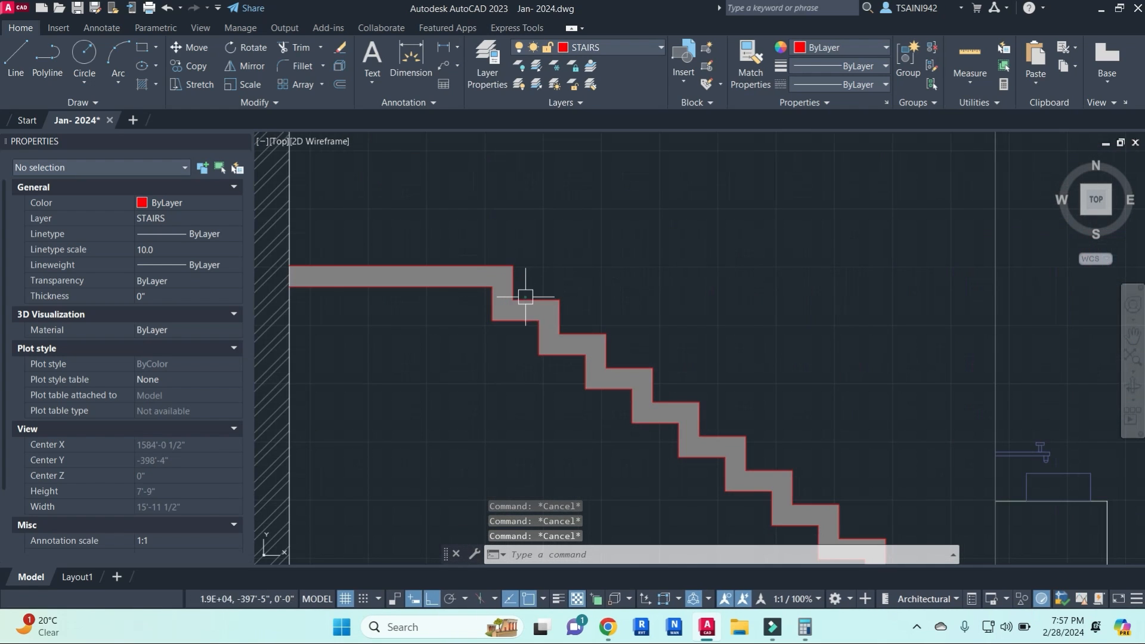
pyautogui.click(525, 296)
pyautogui.click(557, 320)
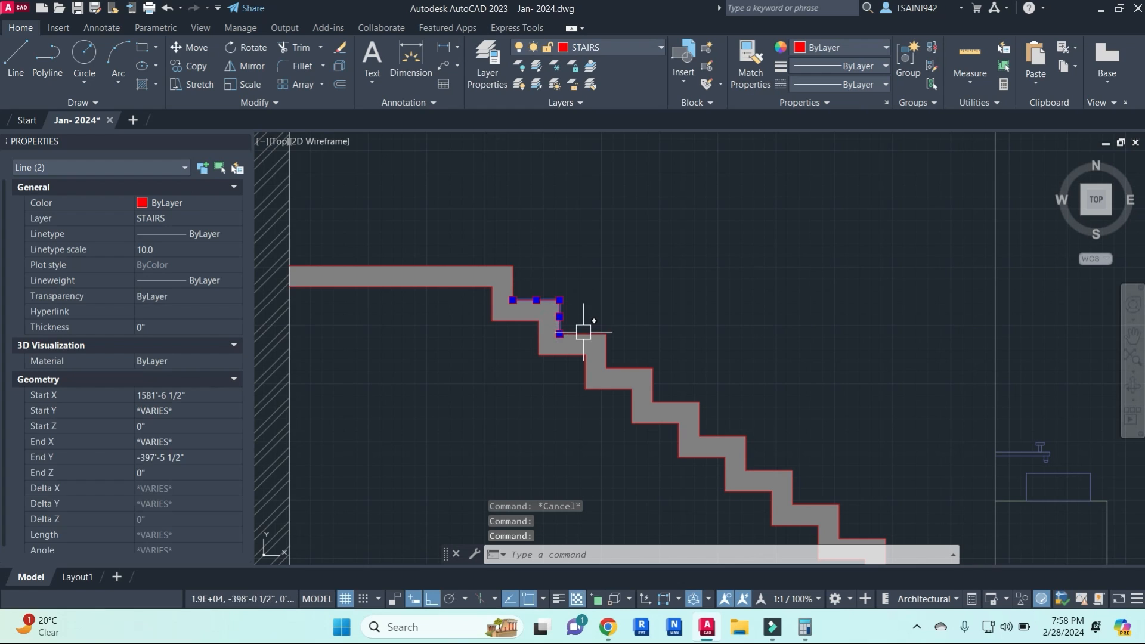
pyautogui.click(510, 323)
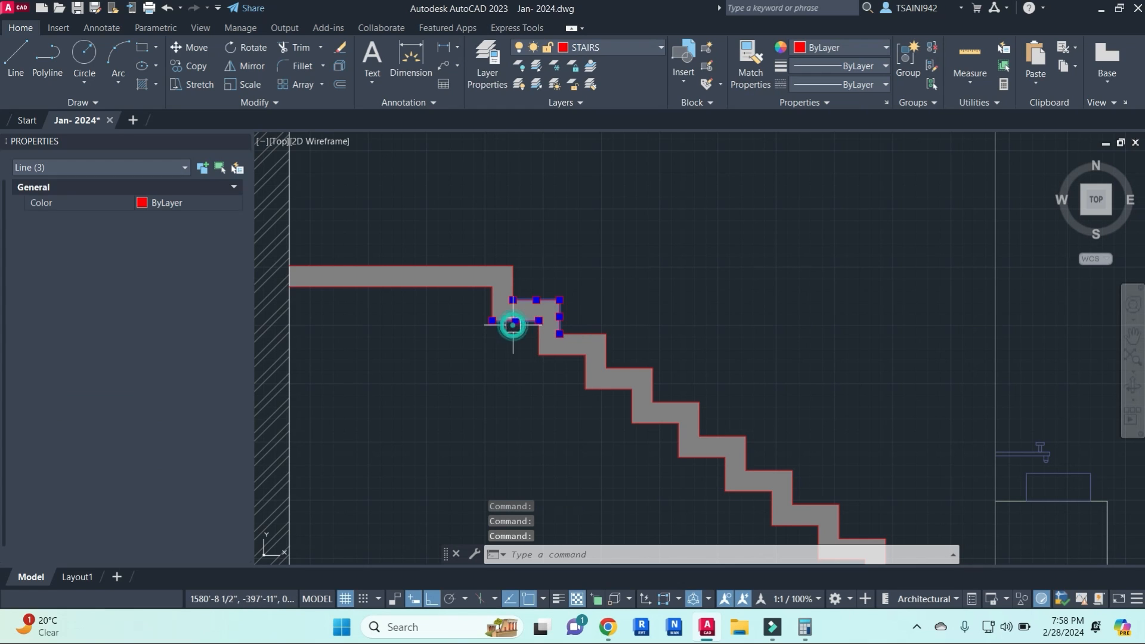
pyautogui.click(537, 349)
pyautogui.click(492, 300)
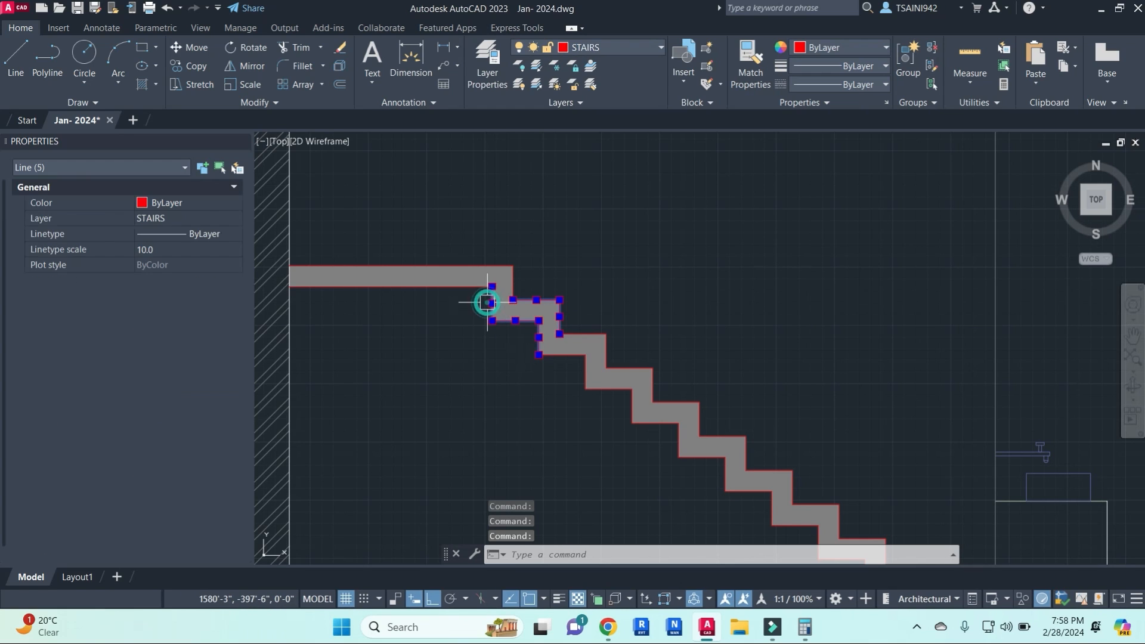
pyautogui.click(512, 281)
pyautogui.write('MI')
pyautogui.press('Return')
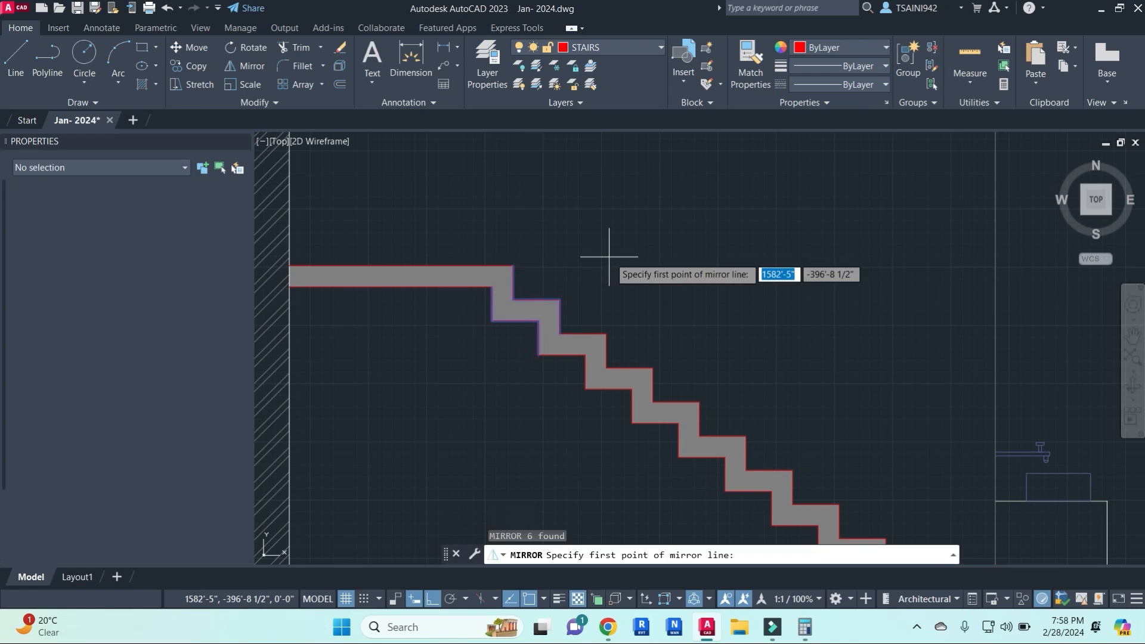
pyautogui.click(608, 274)
pyautogui.click(608, 205)
pyautogui.press('Escape')
# - Move the six mirrored step lines from their lower riser end onto the landing's upper outer corner
pyautogui.click(639, 234)
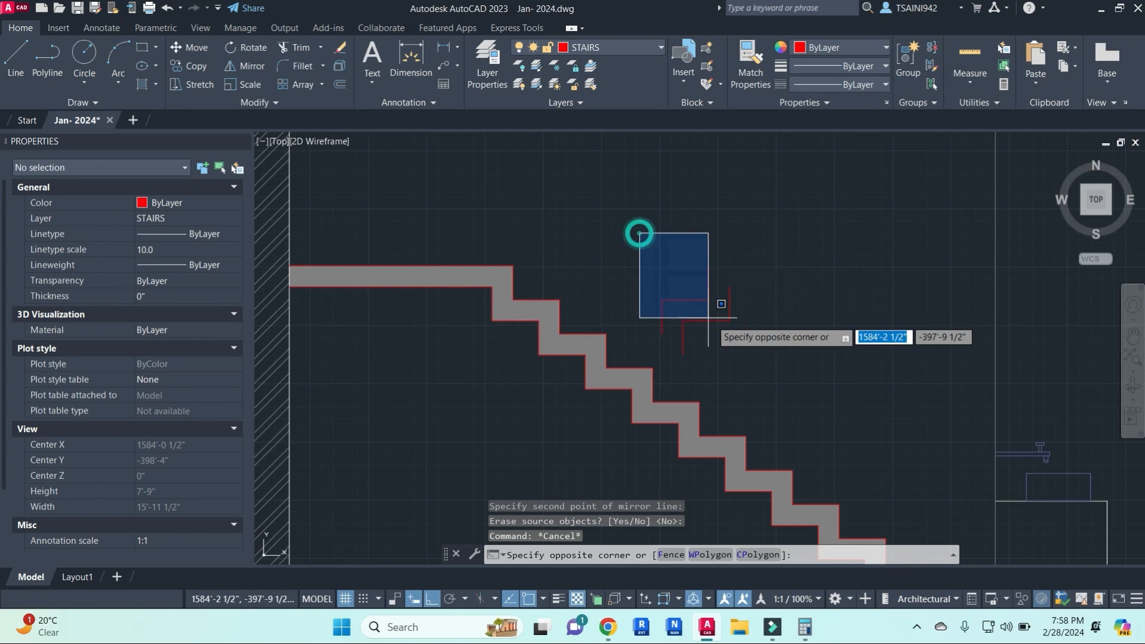
pyautogui.click(748, 362)
pyautogui.write('M')
pyautogui.press('Return')
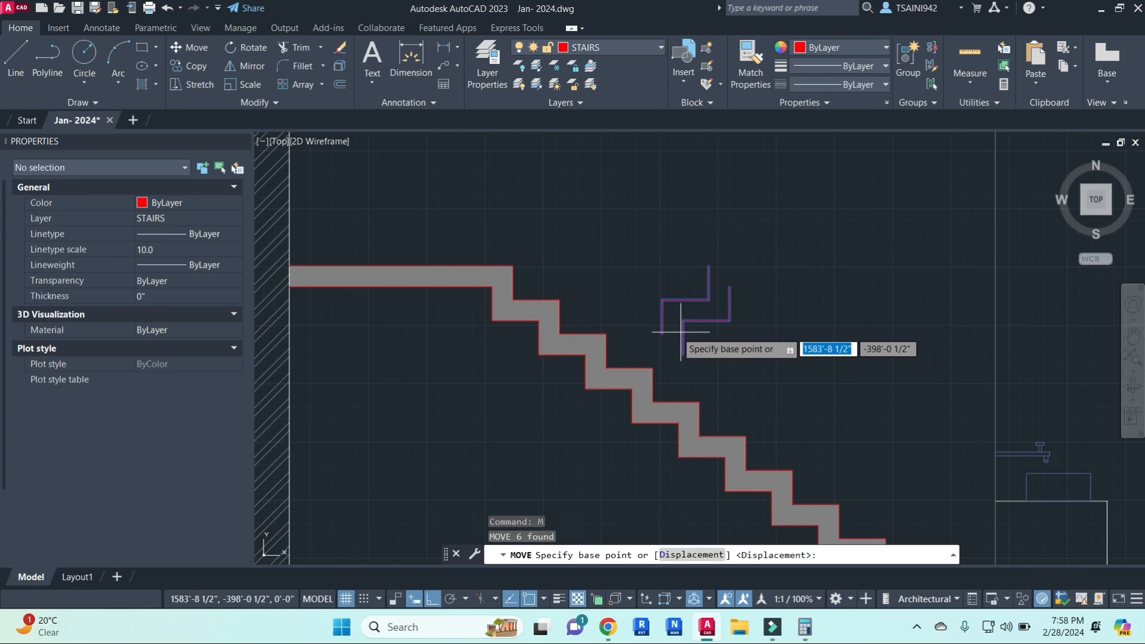
pyautogui.click(662, 332)
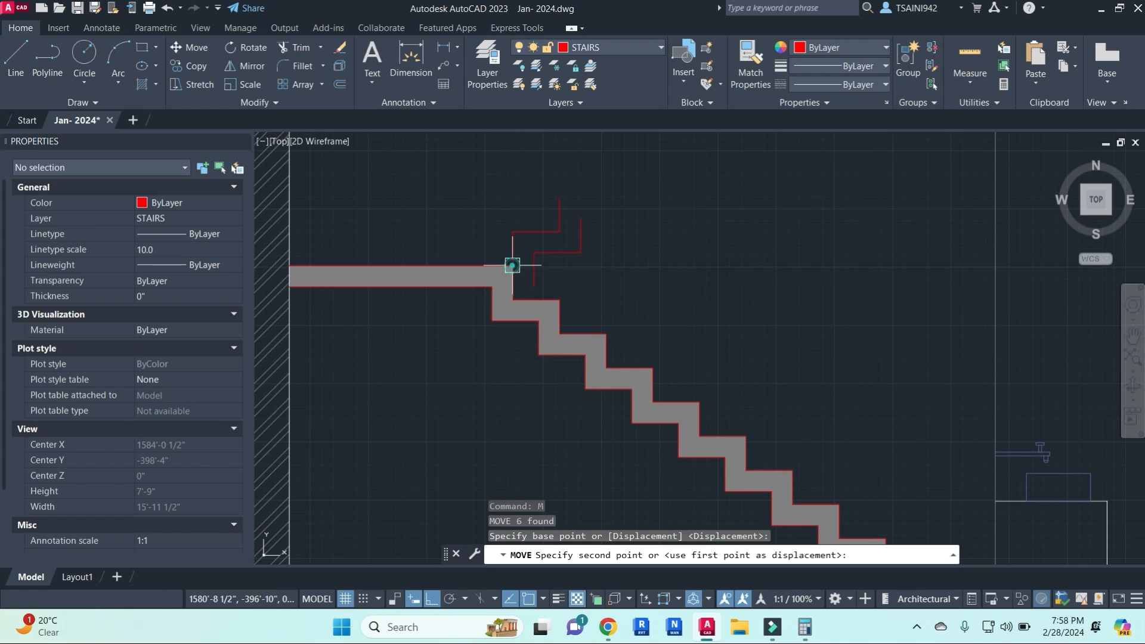
pyautogui.press('Escape')
pyautogui.press('Escape')
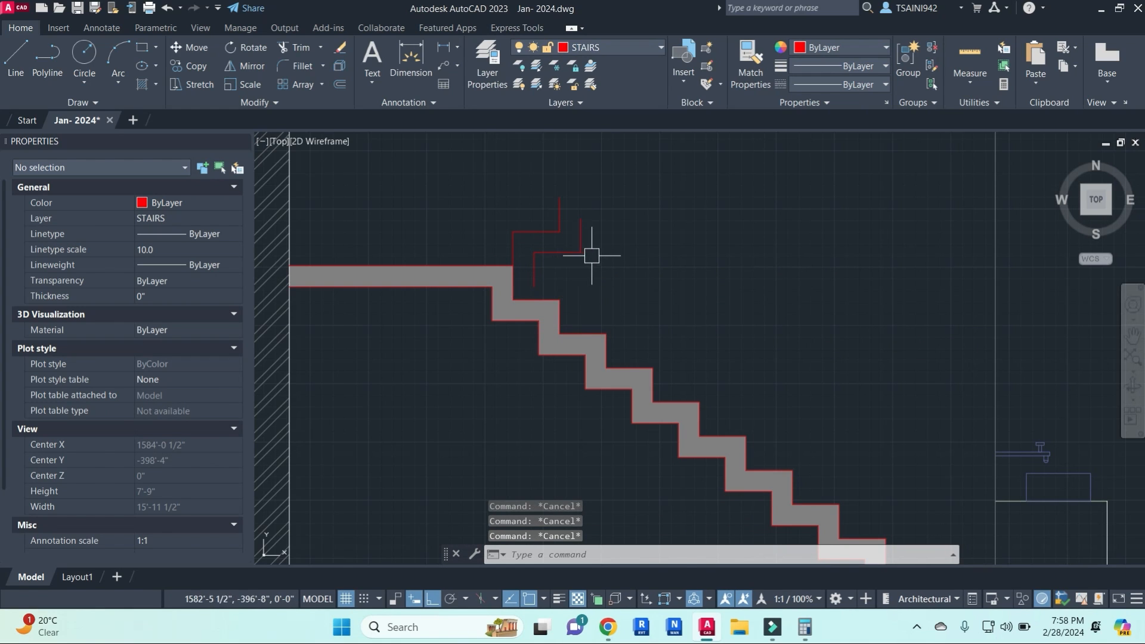
pyautogui.scroll(-3, 592, 255)
pyautogui.scroll(3, 644, 266)
pyautogui.click(593, 310)
pyautogui.click(454, 253)
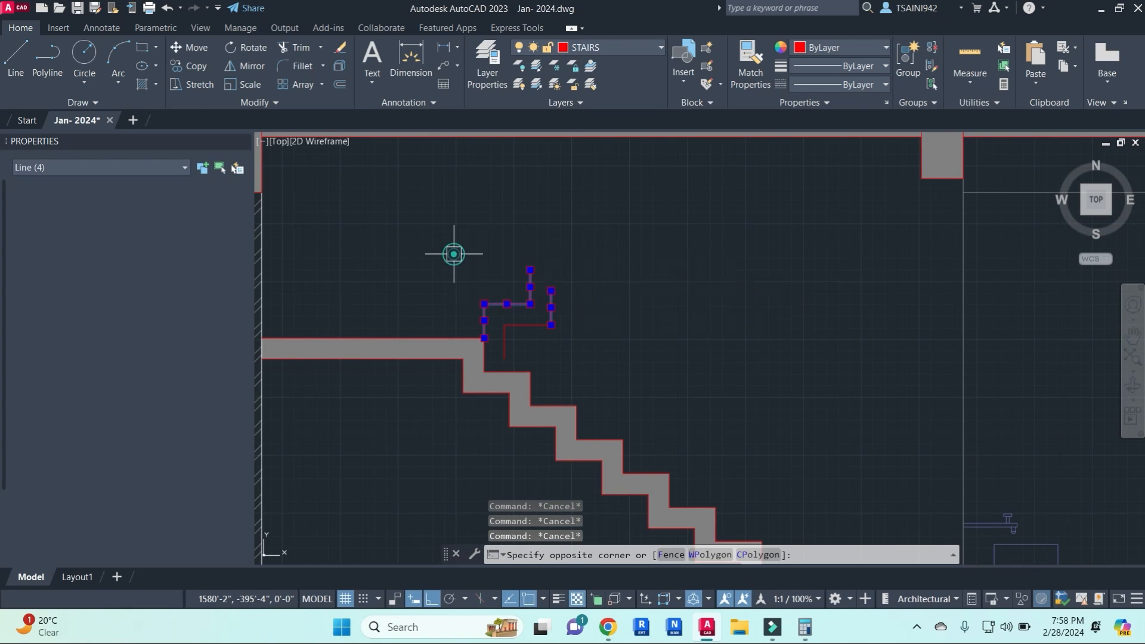
pyautogui.press('Escape')
pyautogui.press('Escape')
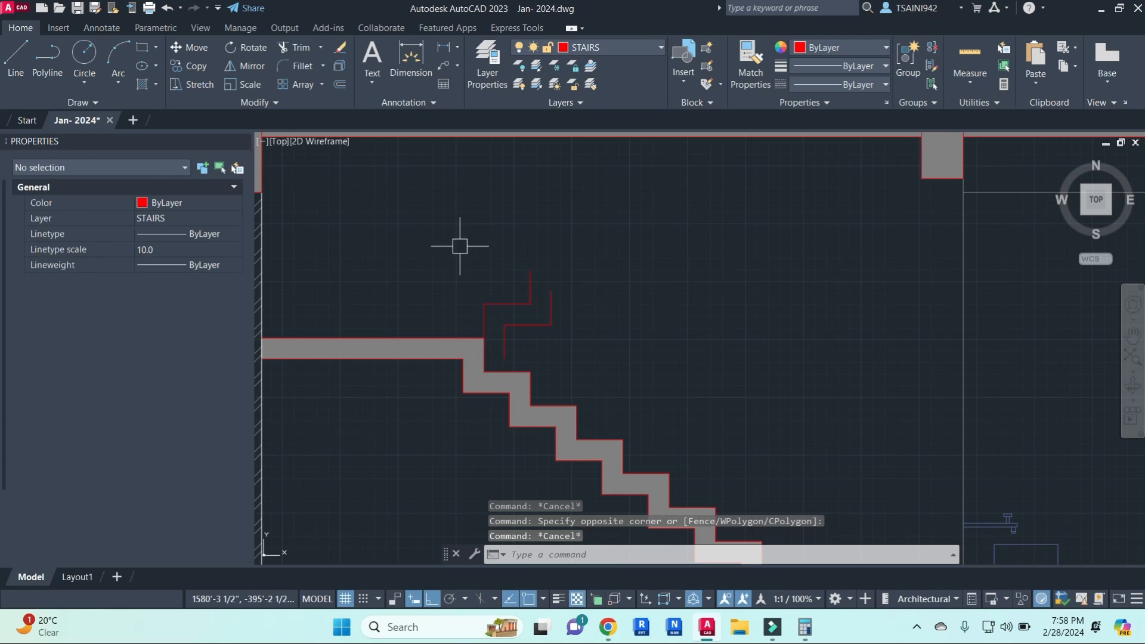
pyautogui.click(455, 248)
pyautogui.click(575, 361)
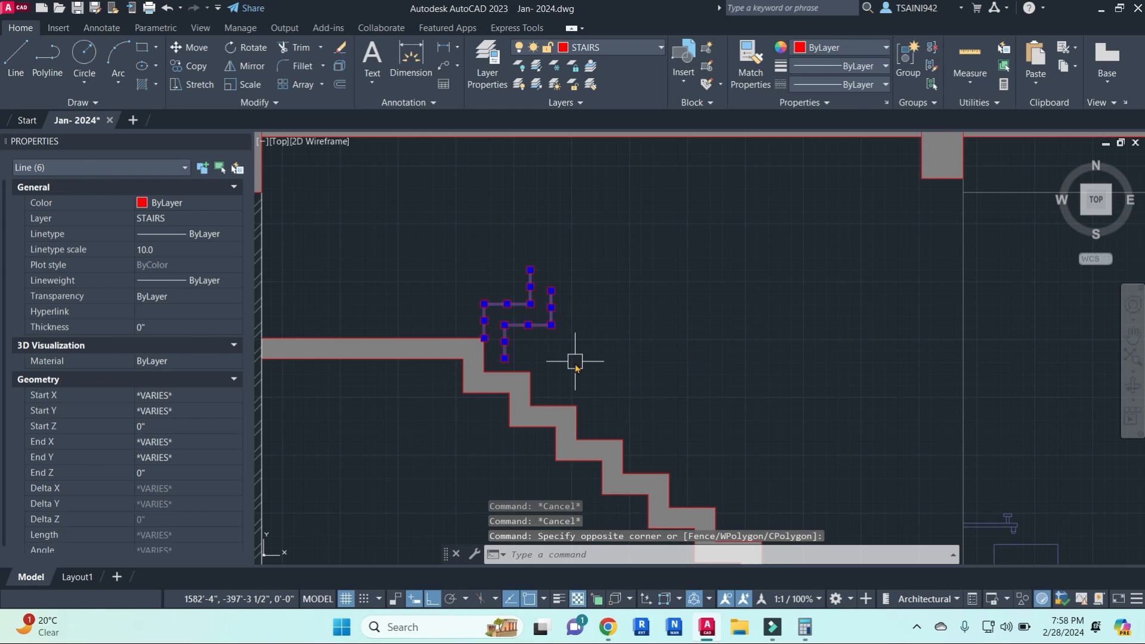
pyautogui.press('Return')
pyautogui.press('Escape')
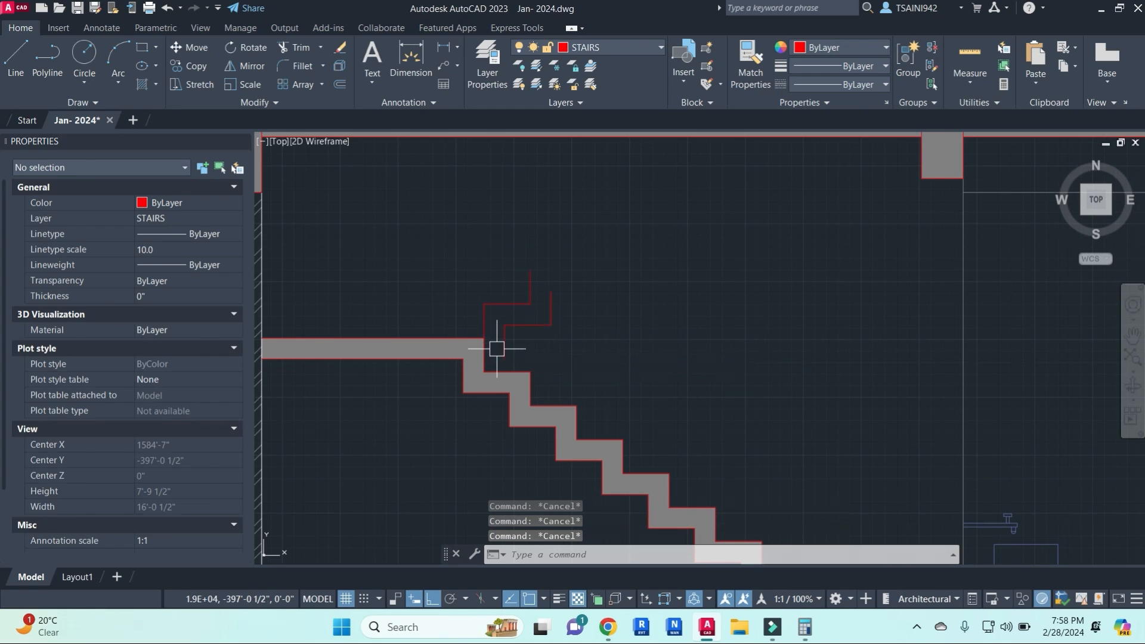
# - Draw a 4 1/2" horizontal line from the landing's upper outer corner to the lower end of the upper flight's underside
pyautogui.write('l')
pyautogui.press('Return')
pyautogui.click(483, 338)
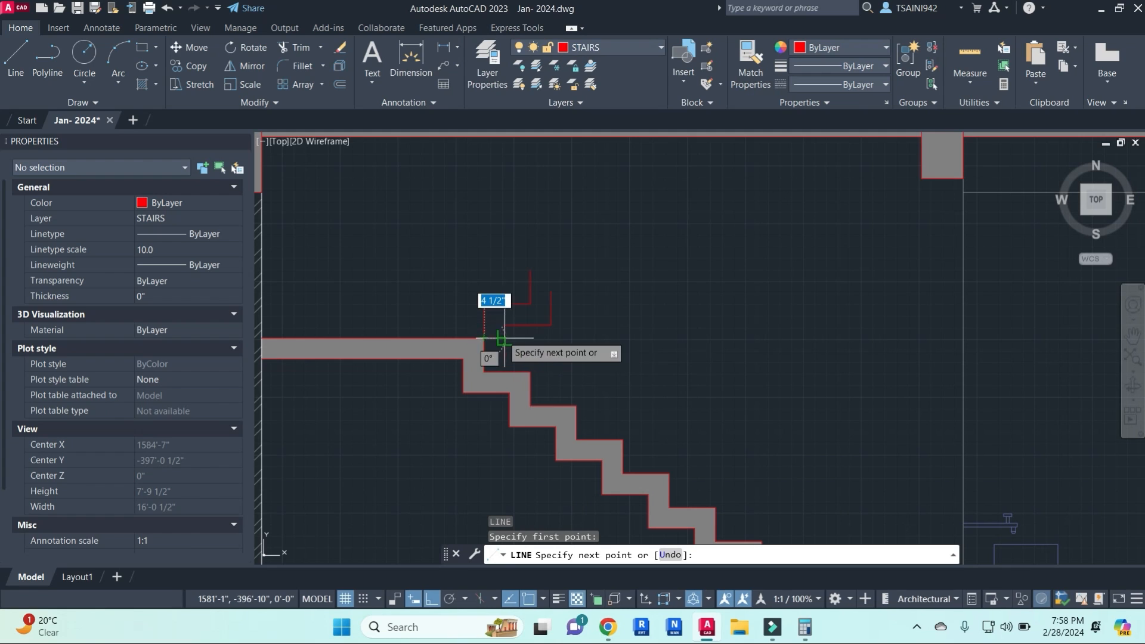
pyautogui.press('Escape')
pyautogui.press('Escape')
pyautogui.write('t')
pyautogui.press('Return')
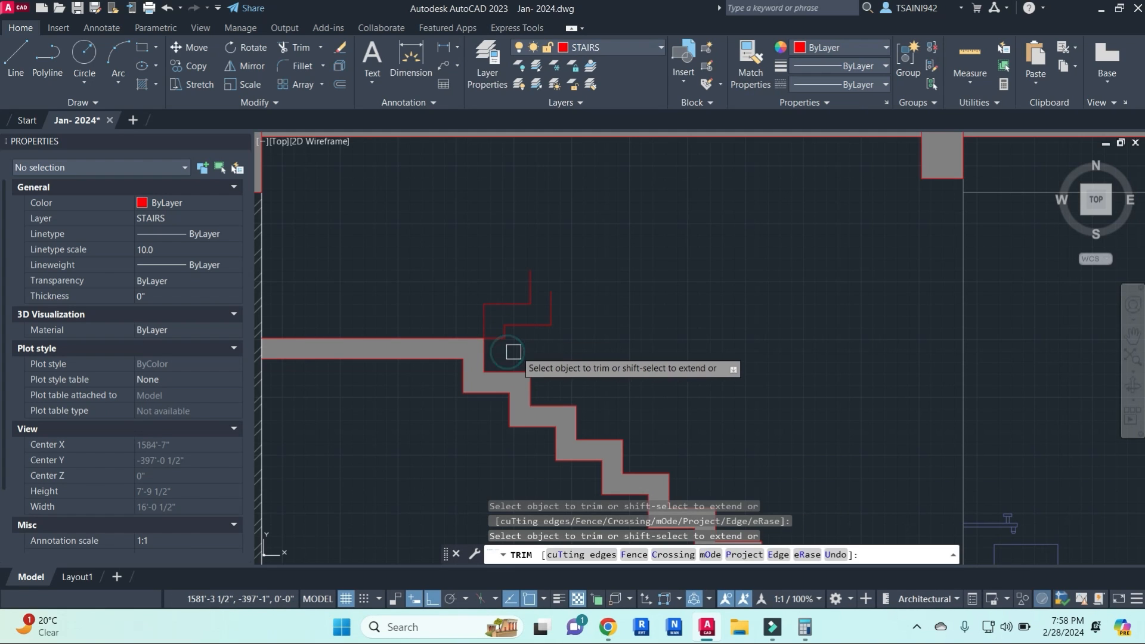
pyautogui.press('Escape')
pyautogui.write('DIMLI')
pyautogui.press('Return')
pyautogui.press('Escape')
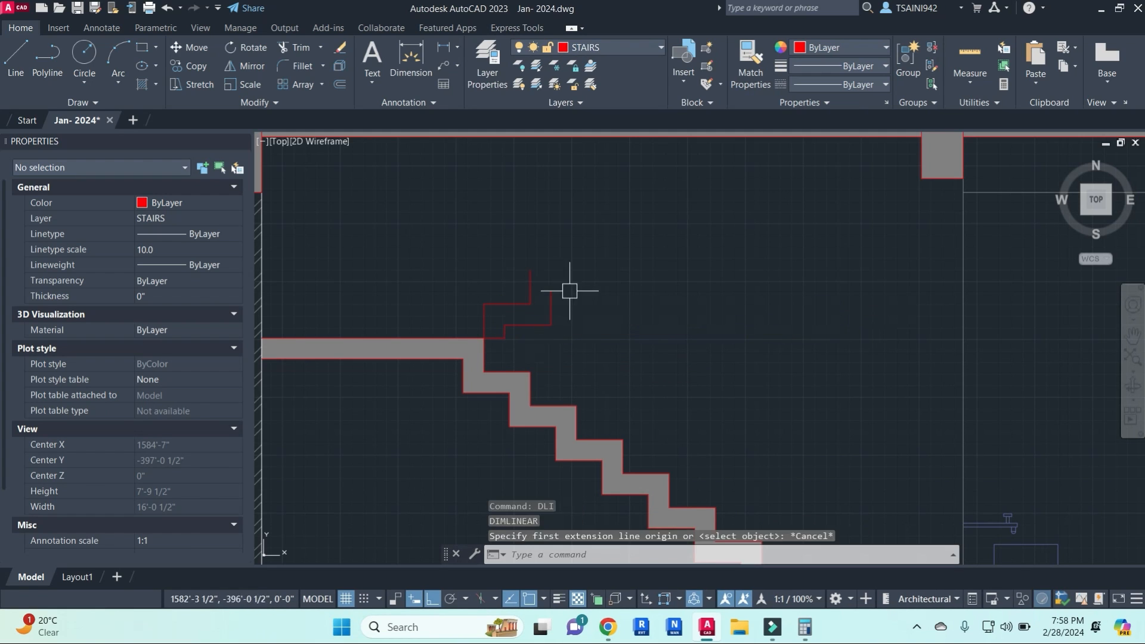
pyautogui.press('Escape')
# - Copy the upper flight's five tread, riser and underside lines four times, stepping end to end up towards the floor slab
pyautogui.click(577, 307)
pyautogui.click(457, 255)
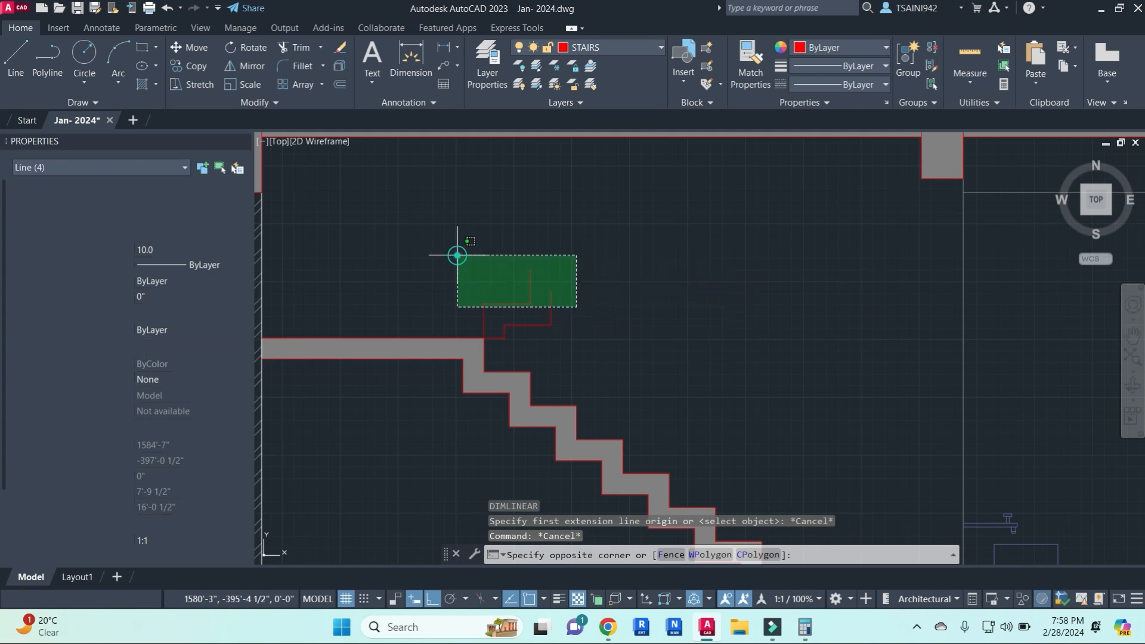
pyautogui.click(528, 325)
pyautogui.write('co')
pyautogui.press('Return')
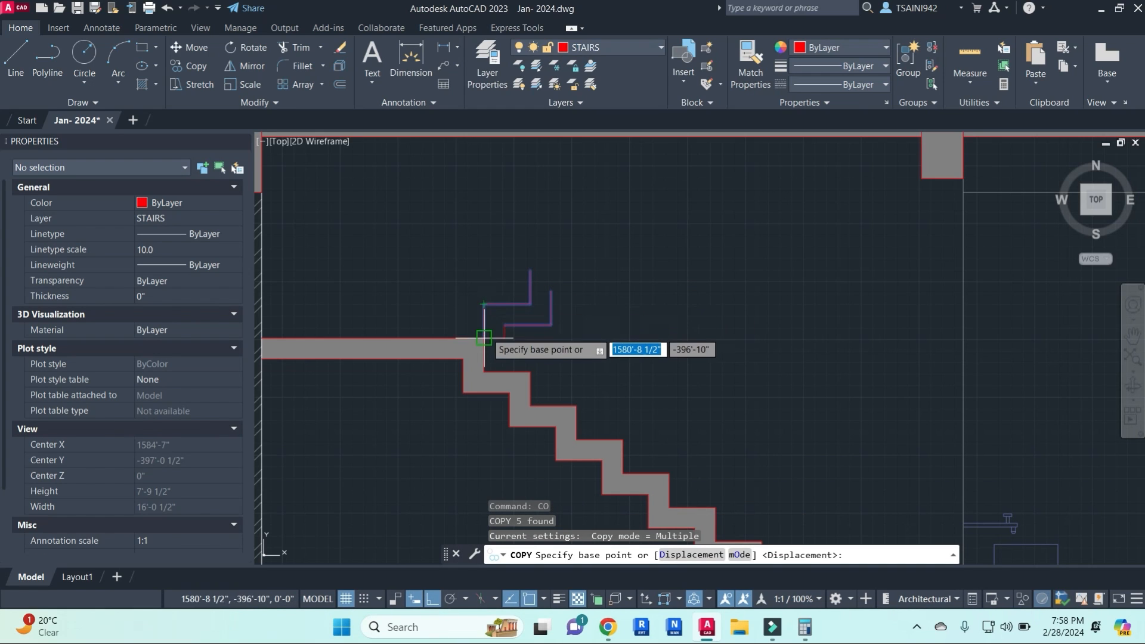
pyautogui.click(484, 304)
pyautogui.click(530, 271)
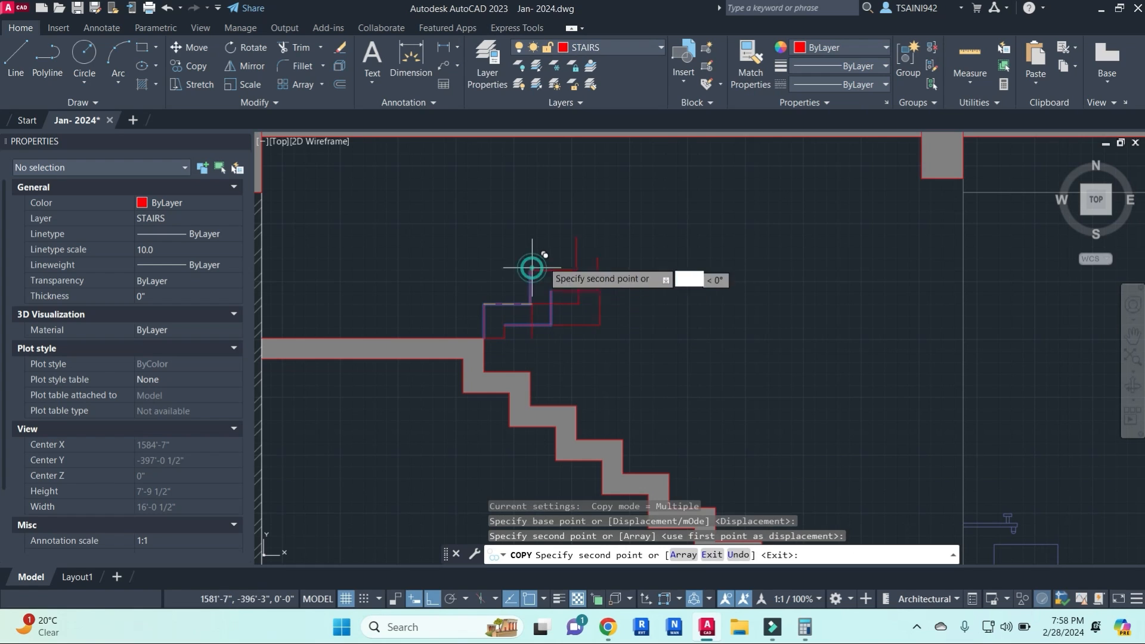
pyautogui.click(577, 235)
pyautogui.click(623, 203)
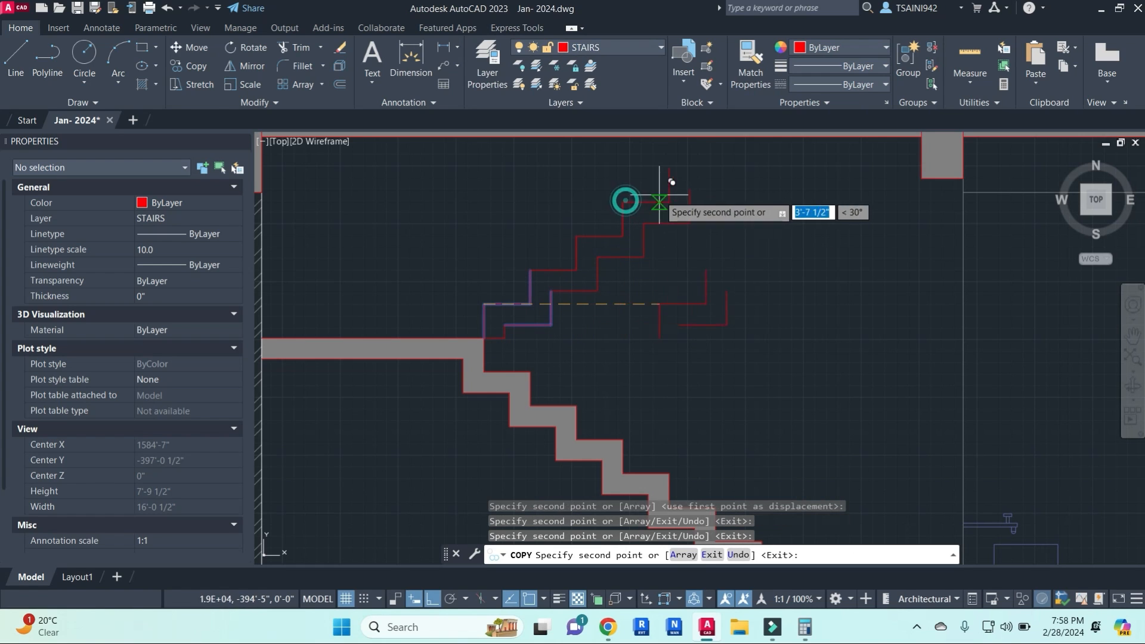
pyautogui.moveTo(668, 174); pyautogui.dragTo(647, 274, button='middle')
pyautogui.click(649, 269)
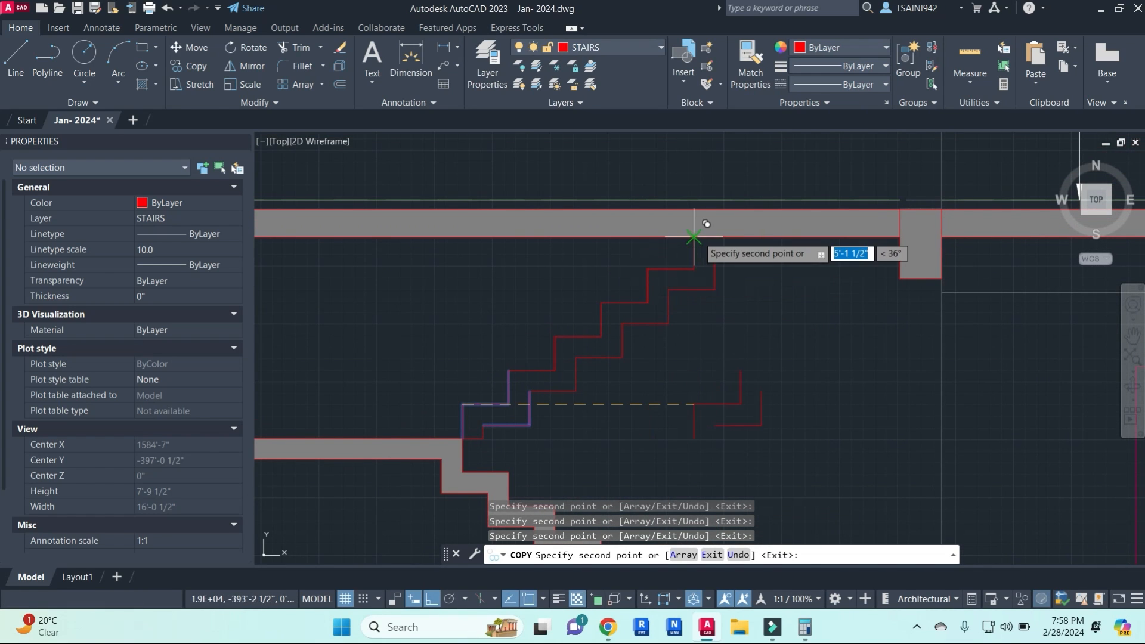
pyautogui.press('Escape')
# - Dimension the vertical distance between the finished floor line above the slab and the top end of the uppermost riser
pyautogui.write('LI')
pyautogui.press('Return')
pyautogui.scroll(4, 698, 229)
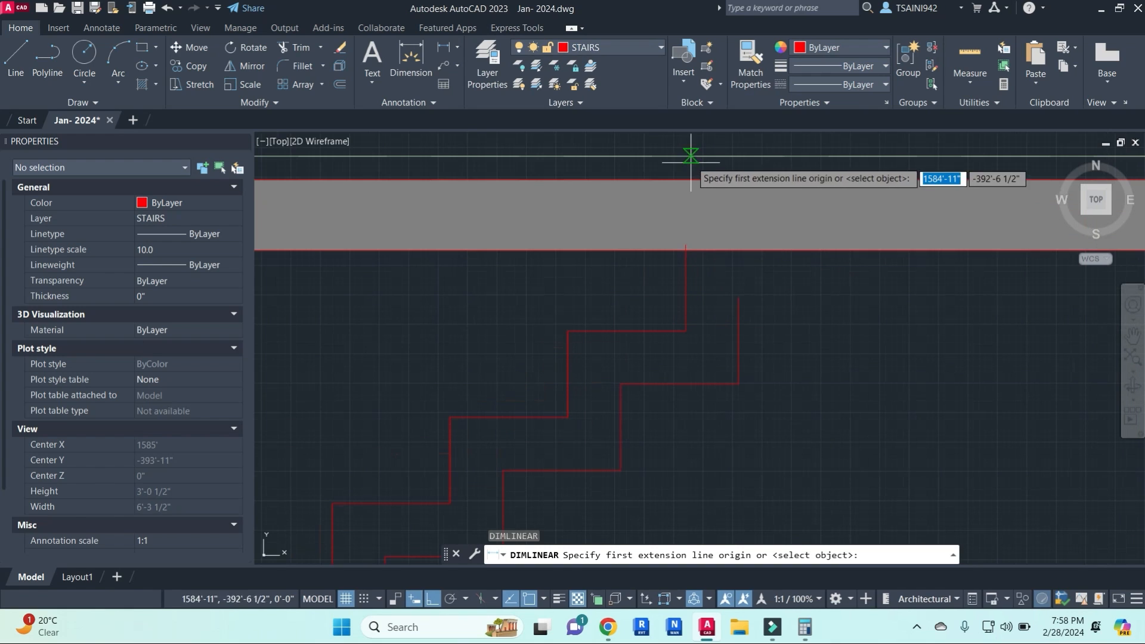
pyautogui.click(685, 158)
pyautogui.click(685, 244)
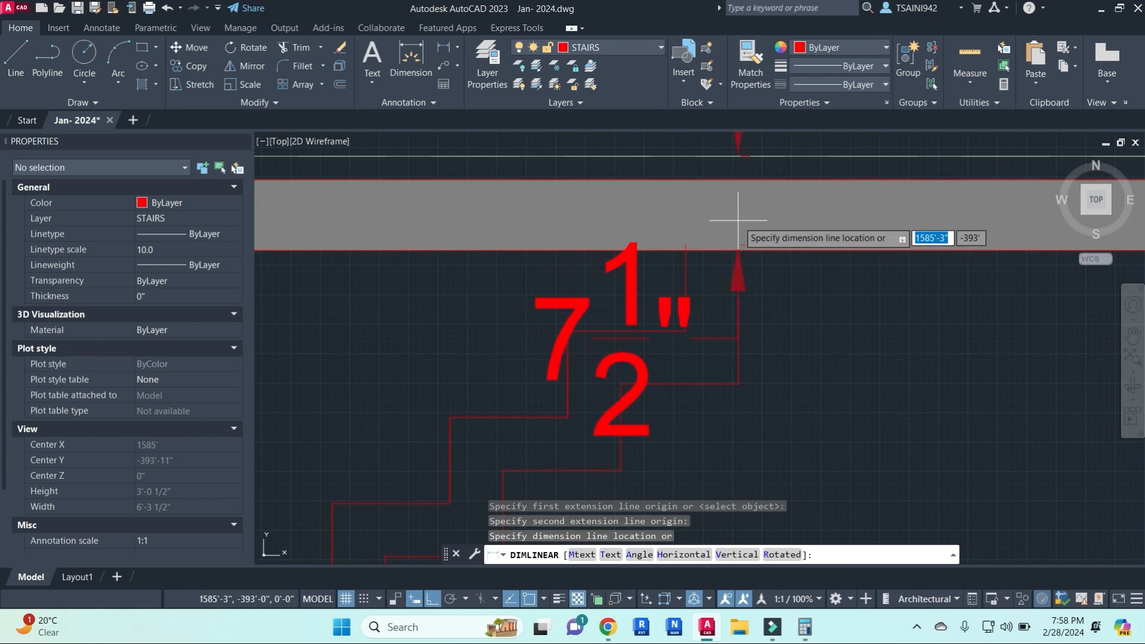
pyautogui.click(854, 279)
pyautogui.press('Escape')
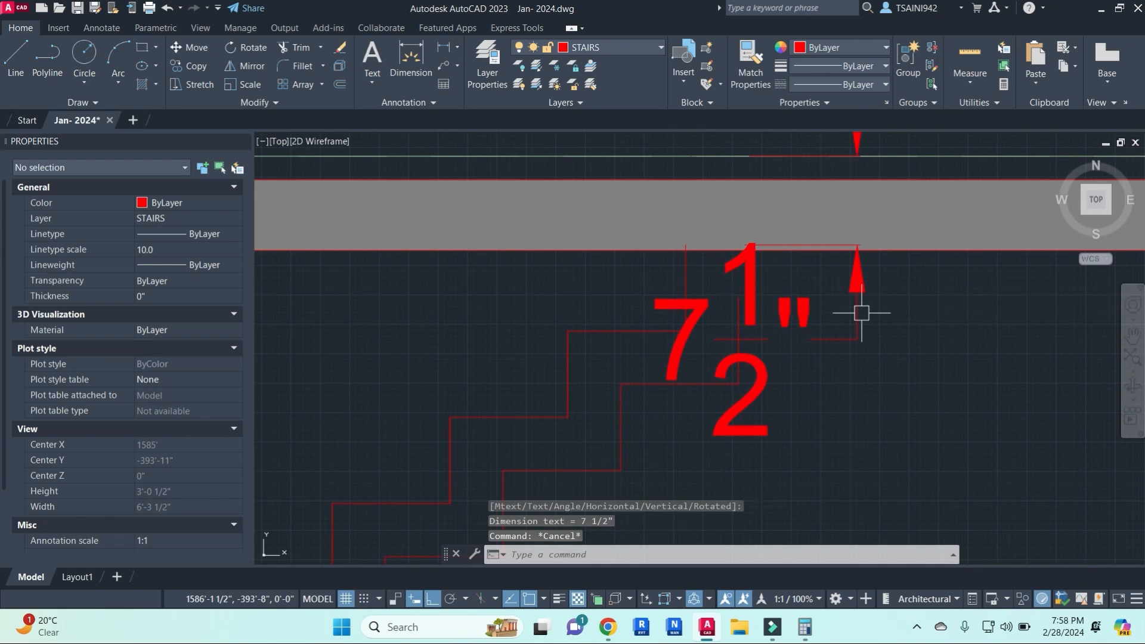
# - Erase the vertical dimension placed beside the top of the upper flight
pyautogui.scroll(-5, 761, 297)
pyautogui.click(775, 304)
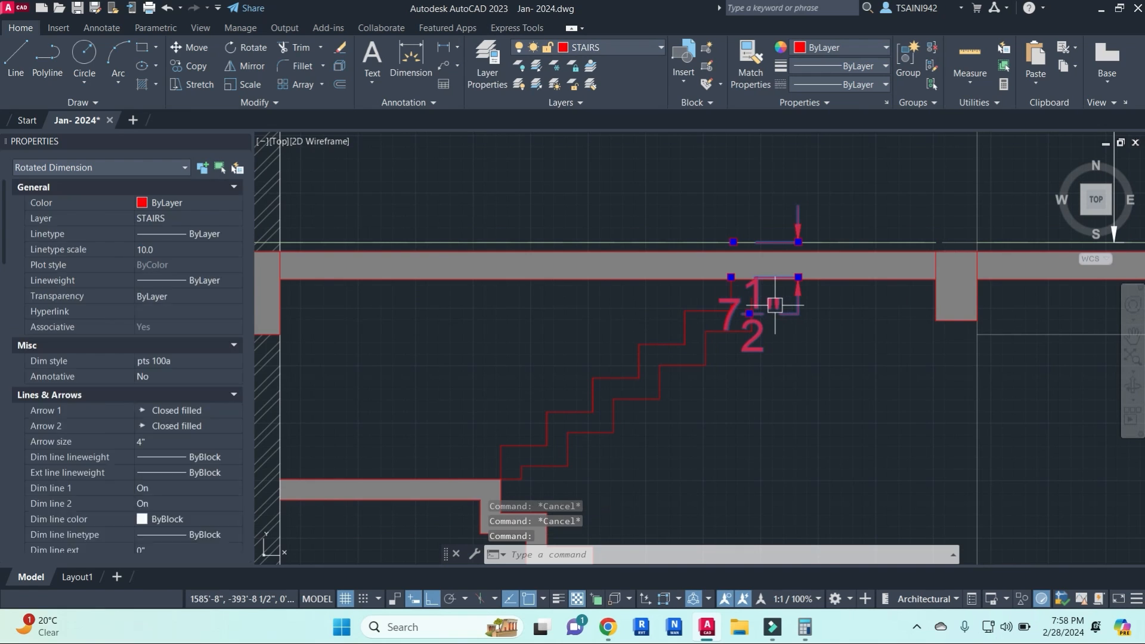
pyautogui.write('E')
pyautogui.press('Return')
pyautogui.scroll(-3, 775, 305)
pyautogui.scroll(2, 739, 292)
pyautogui.press('Escape')
pyautogui.press('Escape')
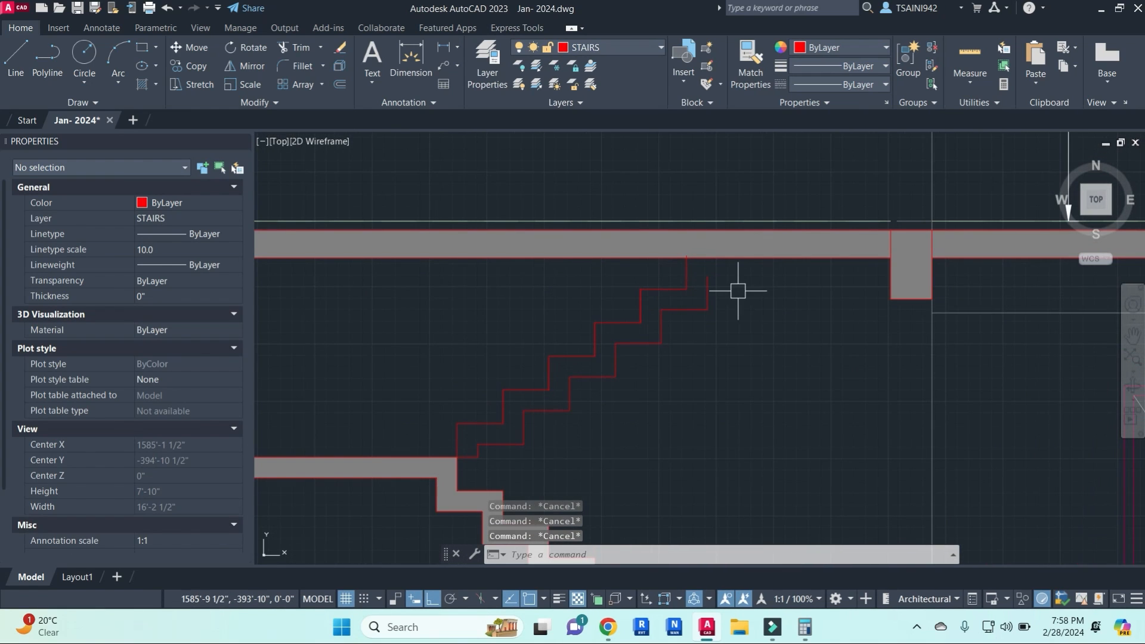
# - Try to extend the uppermost vertical underside line to the bottom edge of the floor slab
pyautogui.write('l')
pyautogui.press('Return')
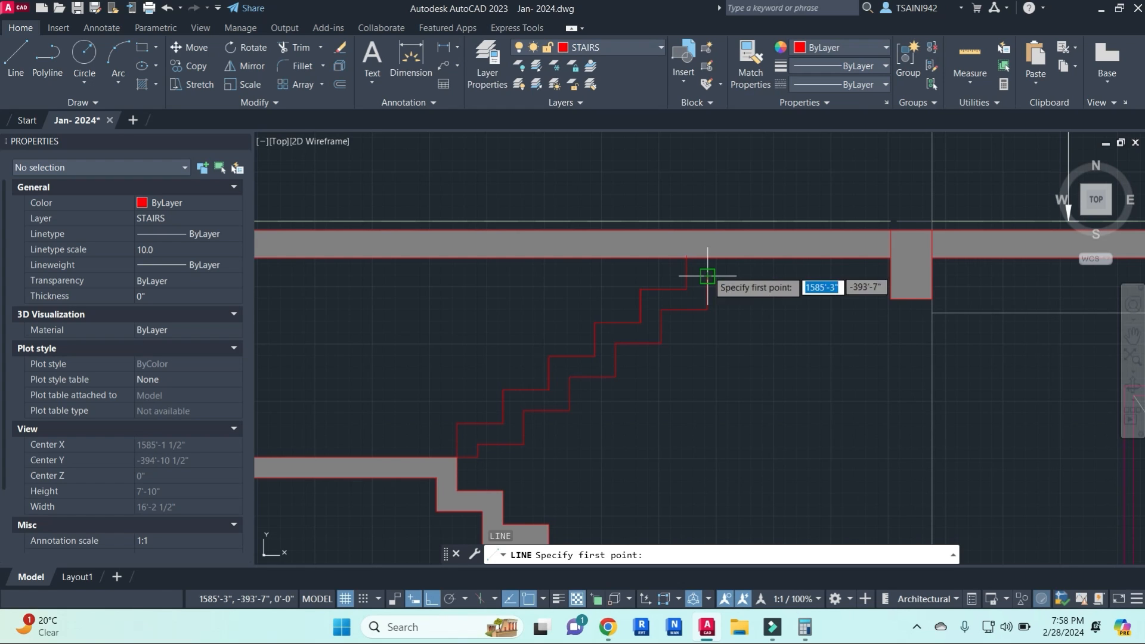
pyautogui.press('Escape')
pyautogui.write('ex')
pyautogui.press('Return')
pyautogui.click(718, 257)
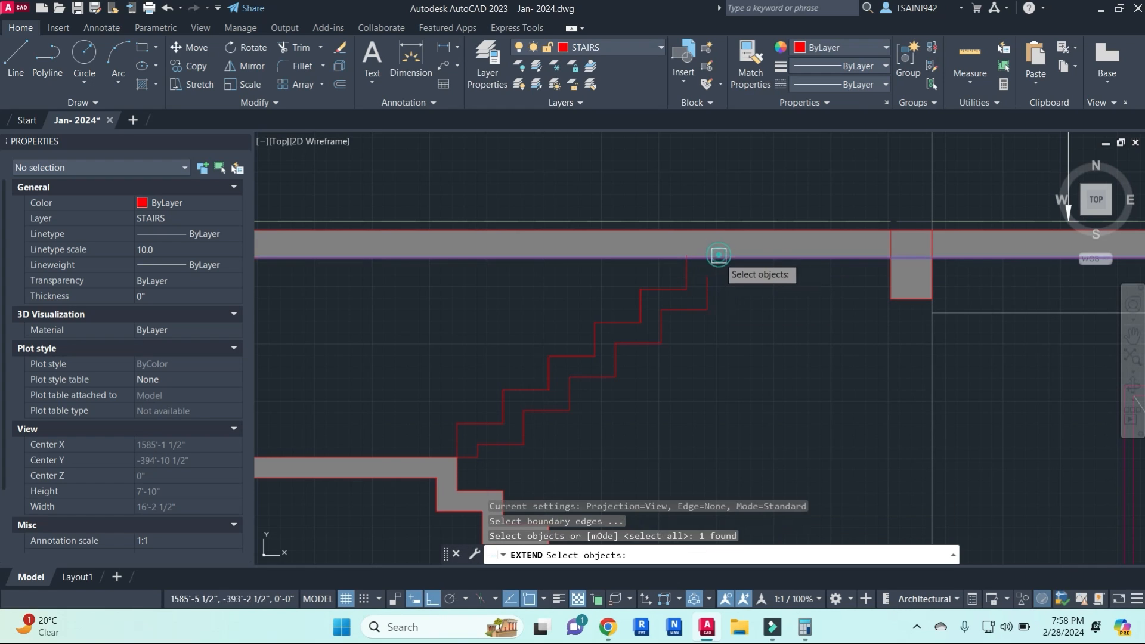
pyautogui.press('Return')
pyautogui.click(706, 289)
pyautogui.press('Escape')
pyautogui.press('Escape')
pyautogui.press('Escape')
# - Extend the upper flight's last vertical underside line up to the floor slab's bottom edge
pyautogui.write('ex')
pyautogui.press('Return')
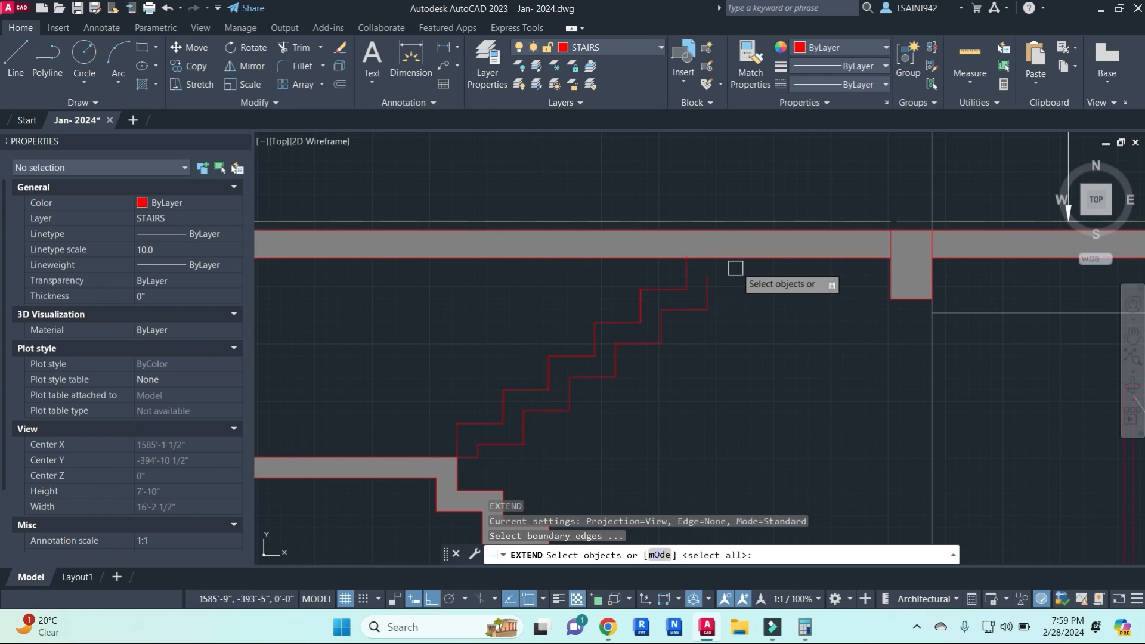
pyautogui.click(736, 264)
pyautogui.press('Return')
pyautogui.click(711, 287)
pyautogui.press('Escape')
pyautogui.press('Escape')
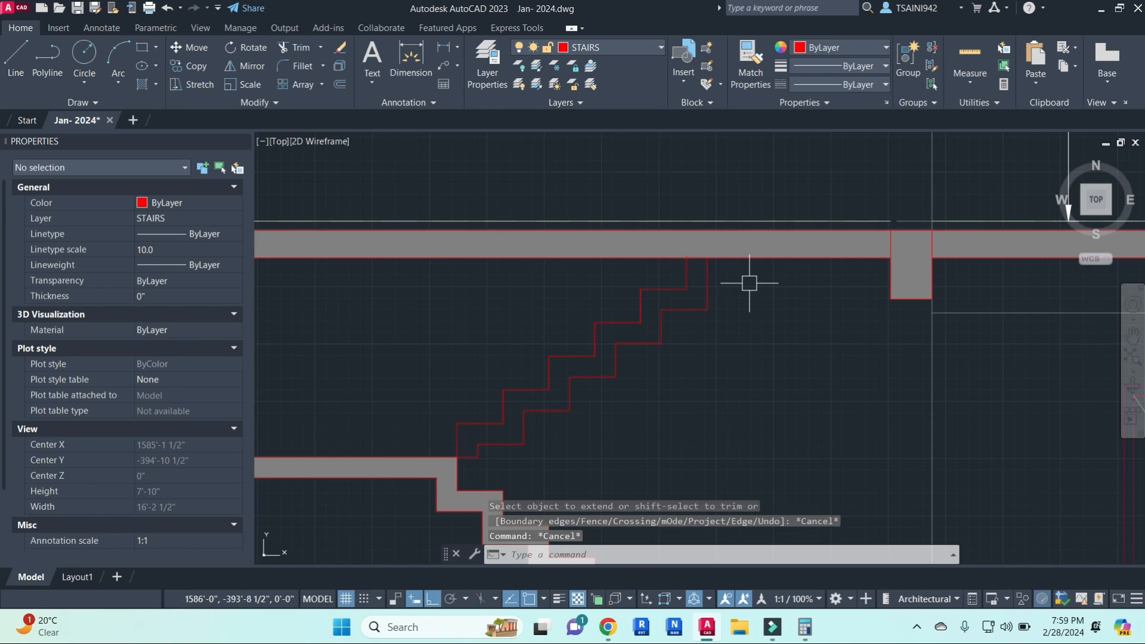
pyautogui.write('l')
pyautogui.press('Return')
pyautogui.click(687, 257)
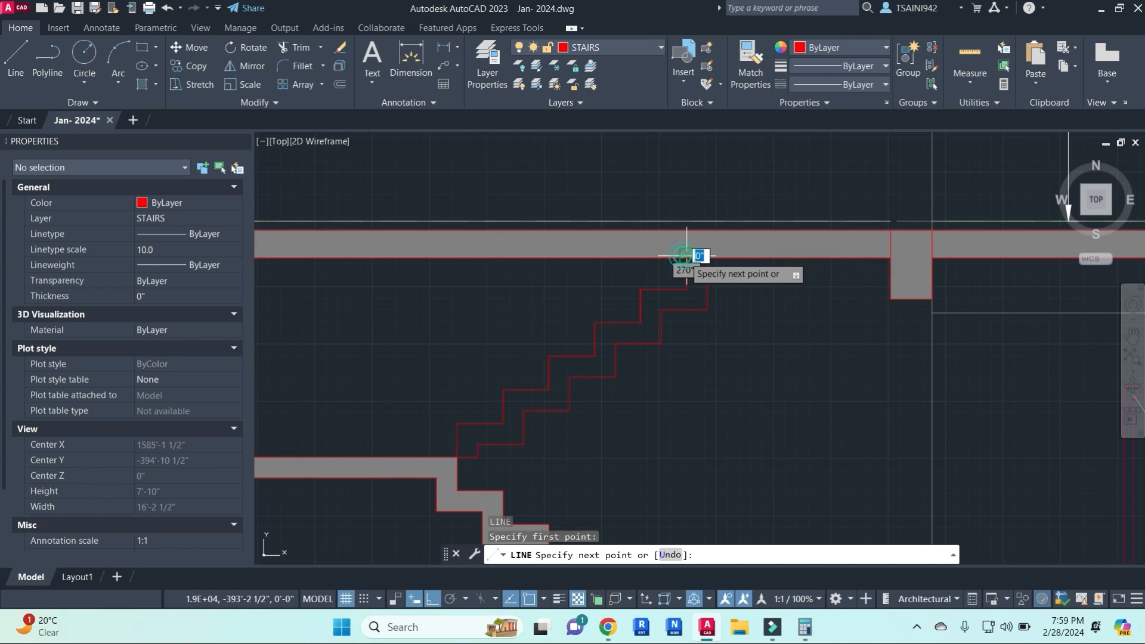
pyautogui.press('Escape')
pyautogui.press('Return')
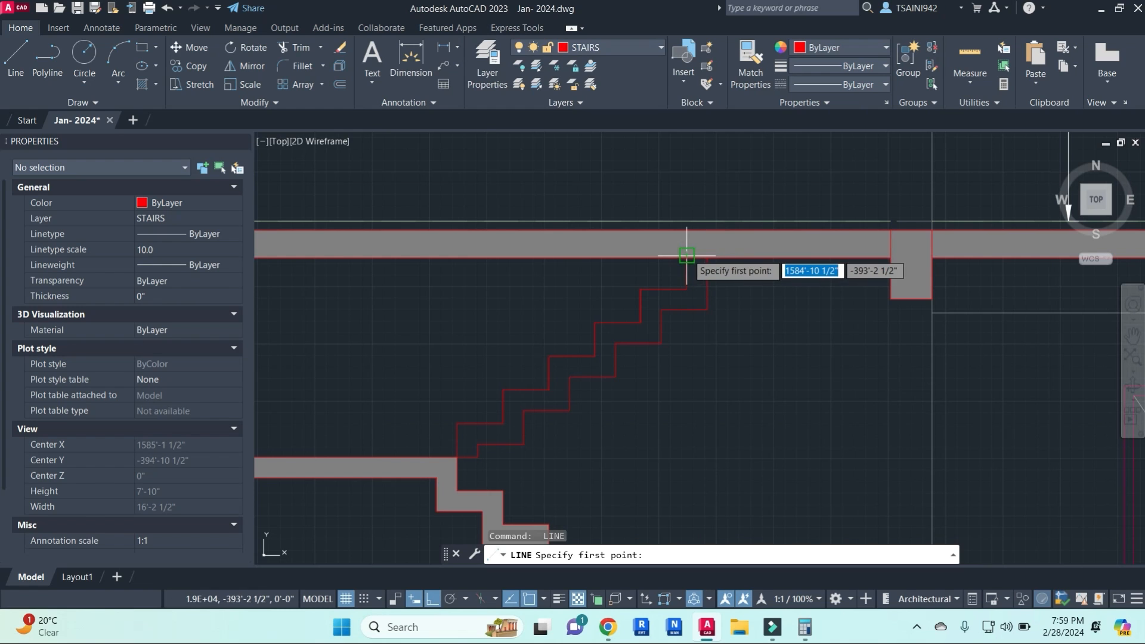
pyautogui.press('Escape')
pyautogui.press('Escape')
# - Erase the short horizontal line between the landing's upper corner and the start of the upper flight's underside
pyautogui.scroll(-5, 689, 322)
pyautogui.scroll(5, 575, 279)
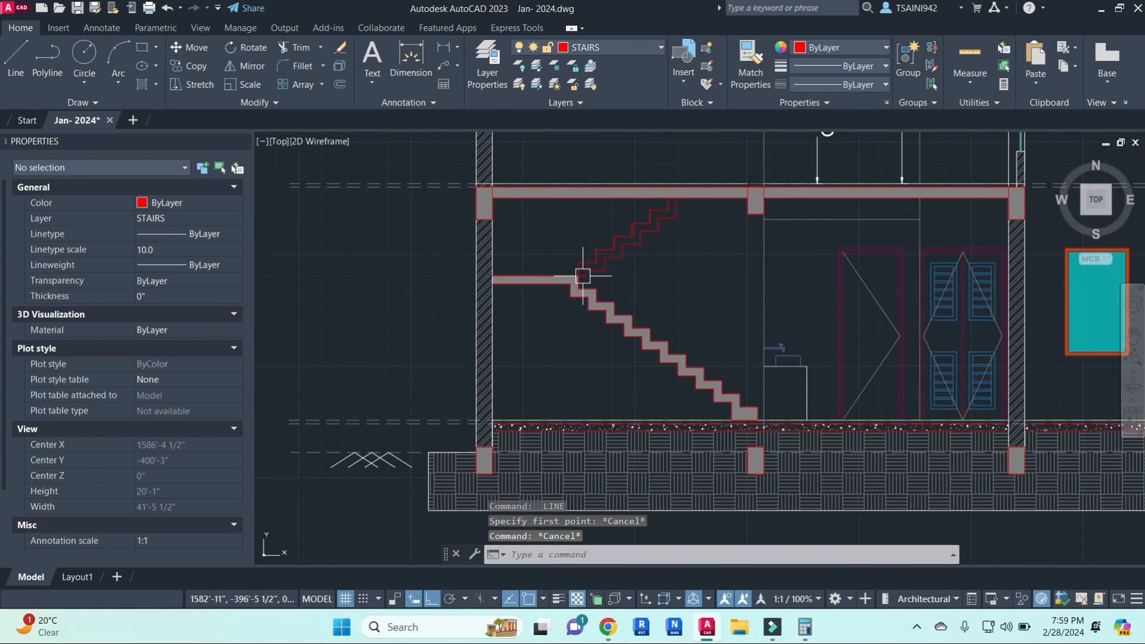
pyautogui.click(612, 261)
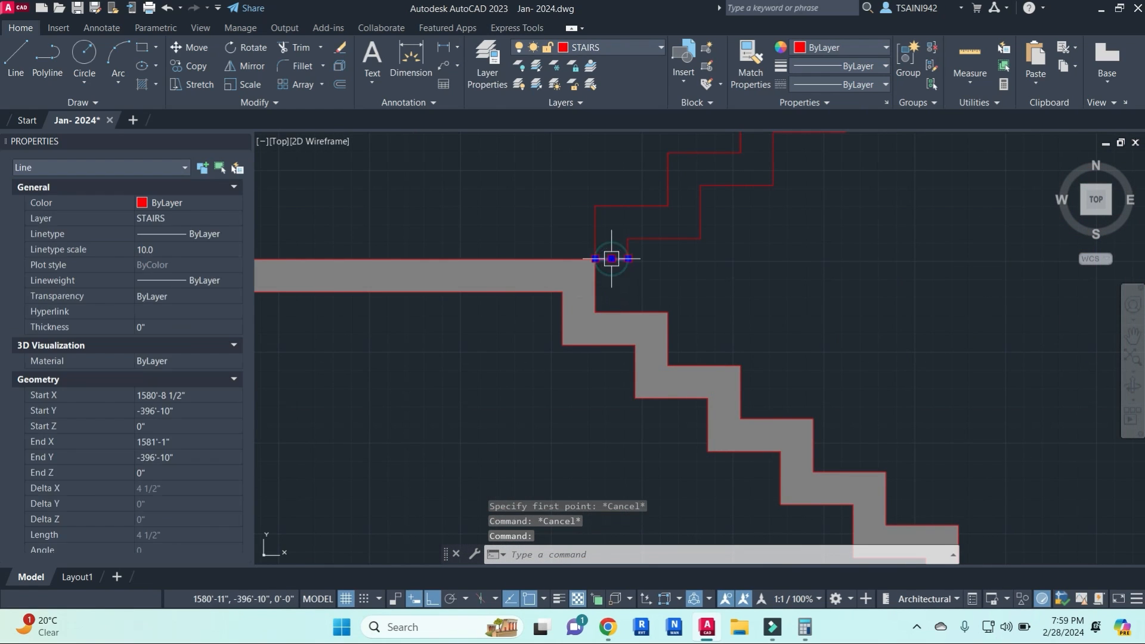
pyautogui.write('e')
pyautogui.press('Return')
pyautogui.press('Escape')
# - Redraw the short horizontal line between the landing's upper corner and the lower end of the upper flight's underside
pyautogui.write('l')
pyautogui.press('Return')
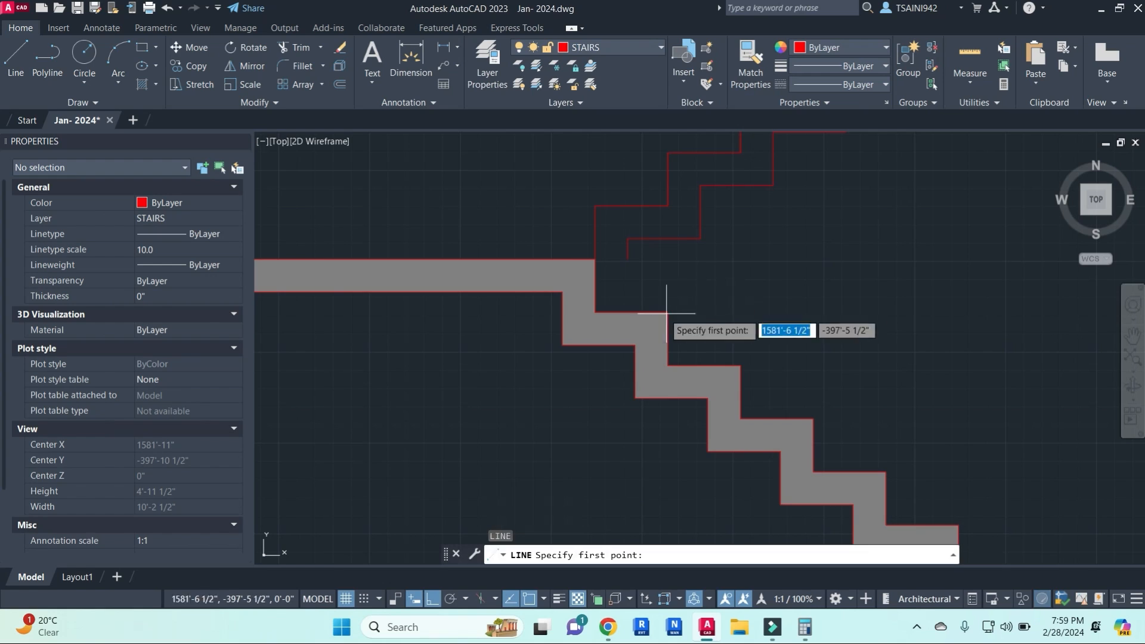
pyautogui.press('Escape')
pyautogui.press('Escape')
pyautogui.write('o')
pyautogui.press('Return')
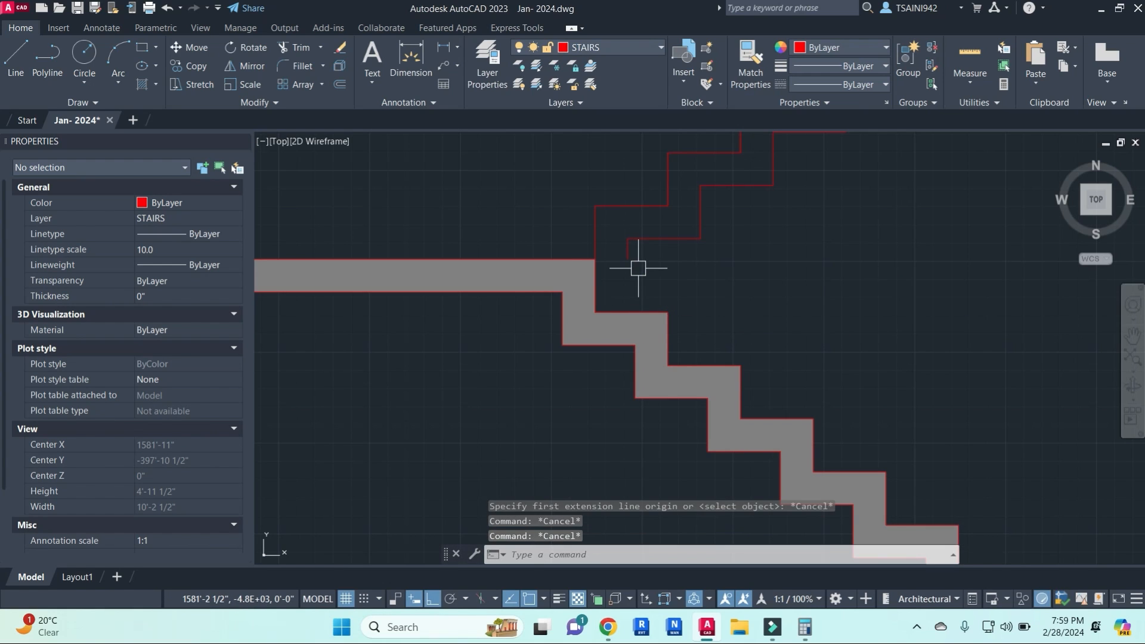
pyautogui.press('Return')
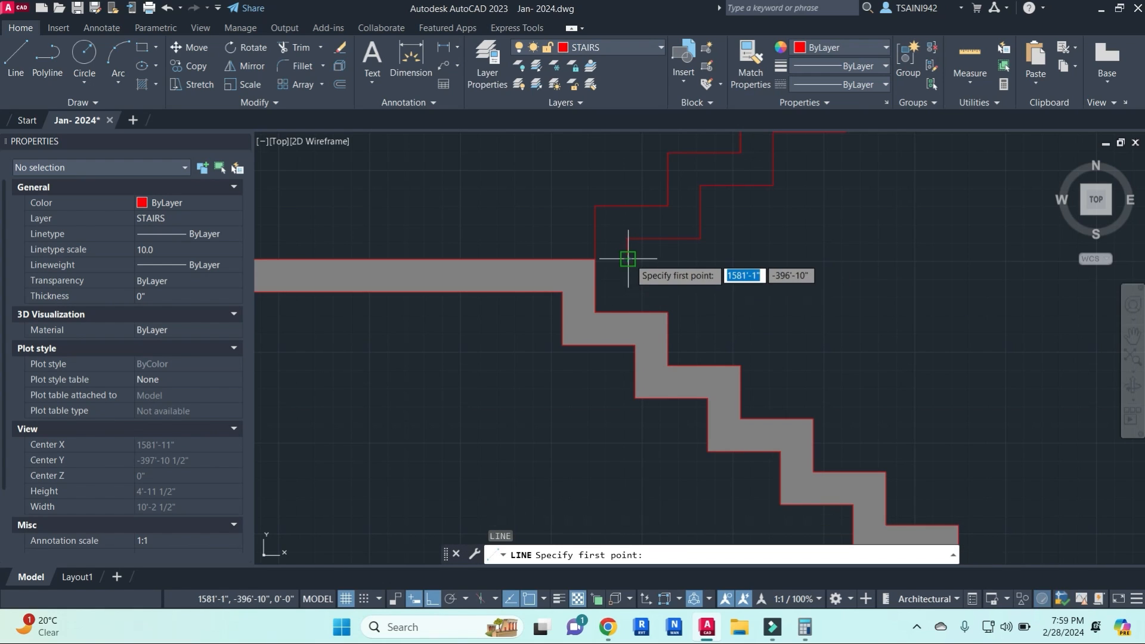
pyautogui.press('Escape')
# - Offset the short horizontal line at the landing corner downwards by 4.5 inches
pyautogui.write('o')
pyautogui.press('Return')
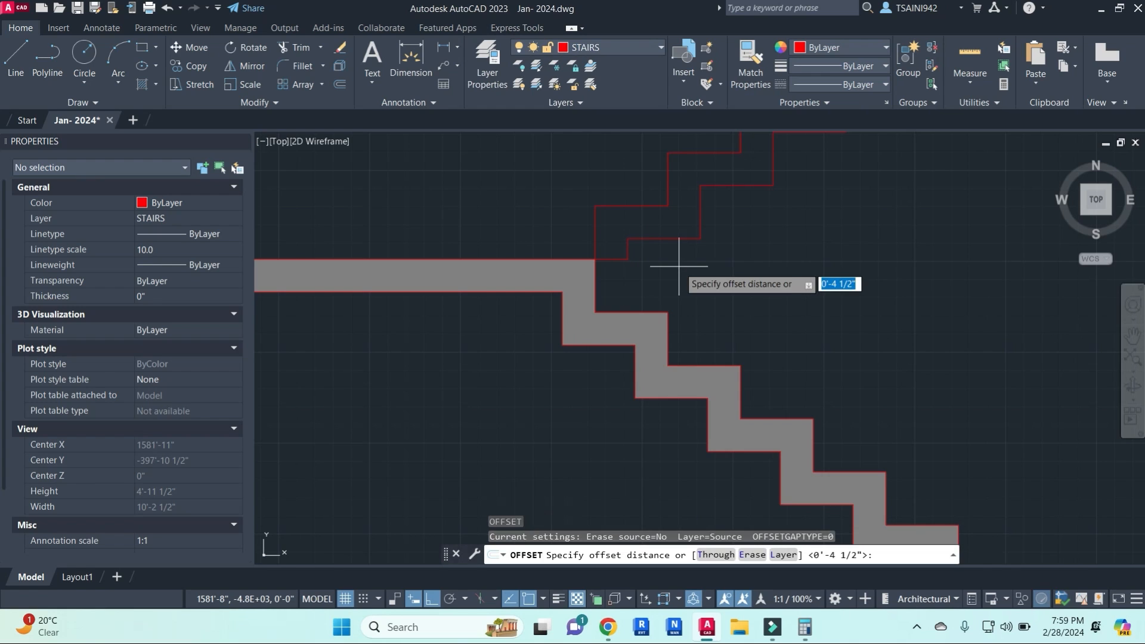
pyautogui.press('Return')
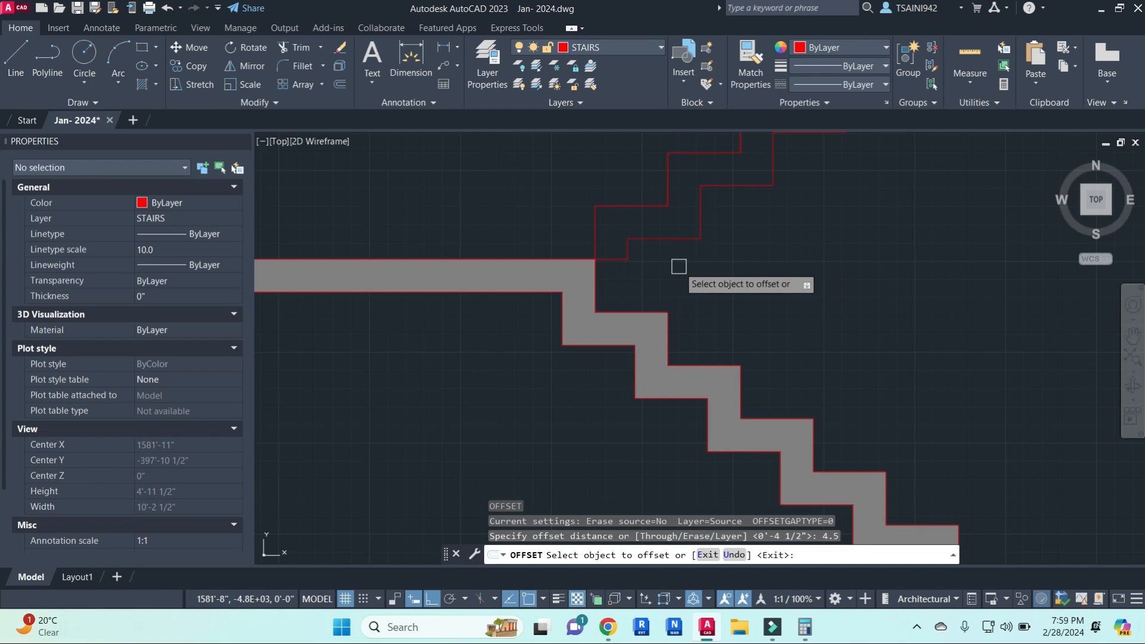
pyautogui.click(618, 262)
pyautogui.click(614, 301)
pyautogui.press('Escape')
pyautogui.press('Escape')
# - Fillet the lowest vertical underside line with the offset line into a sharp corner, and erase the short line above it
pyautogui.write('f')
pyautogui.press('Return')
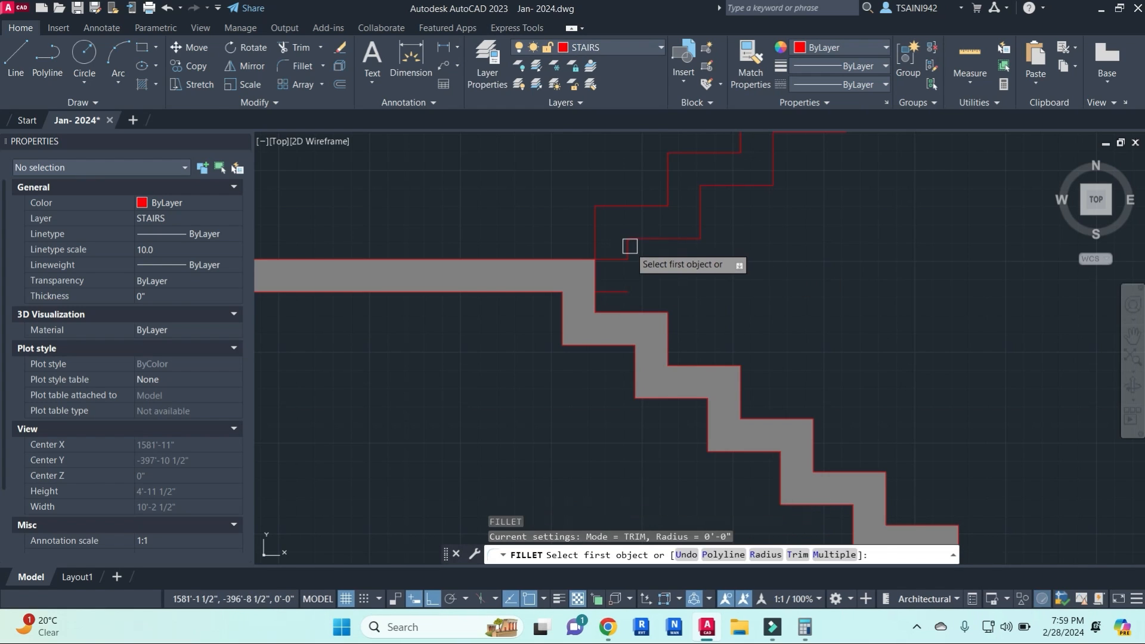
pyautogui.click(626, 247)
pyautogui.click(612, 258)
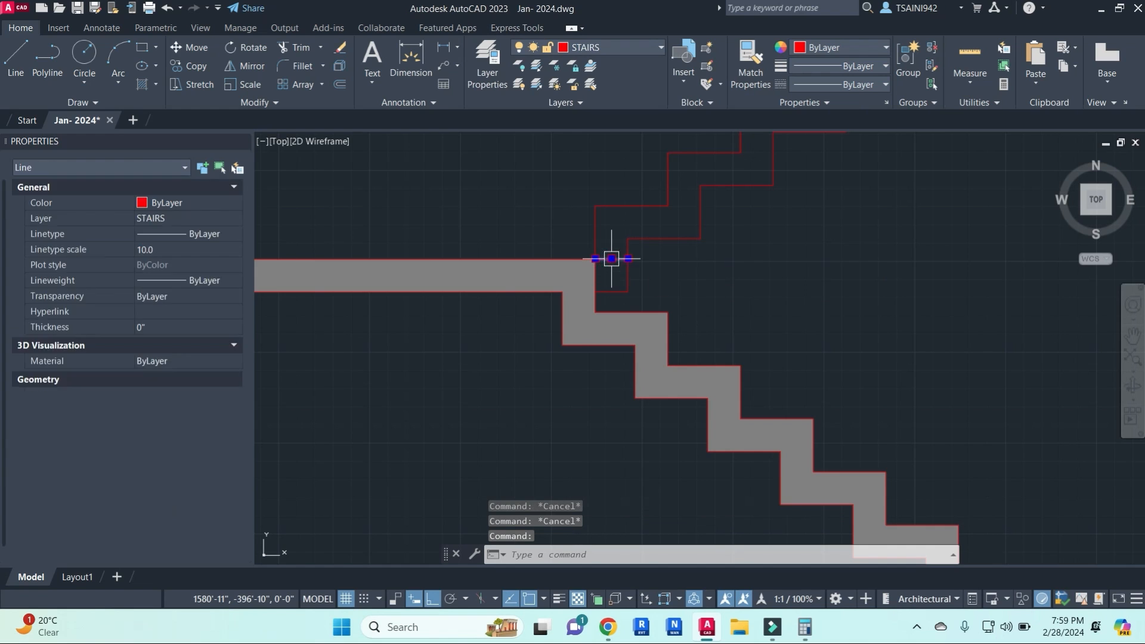
pyautogui.write('e')
pyautogui.press('Return')
pyautogui.scroll(-4, 552, 278)
pyautogui.moveTo(691, 266); pyautogui.dragTo(682, 351, button='middle')
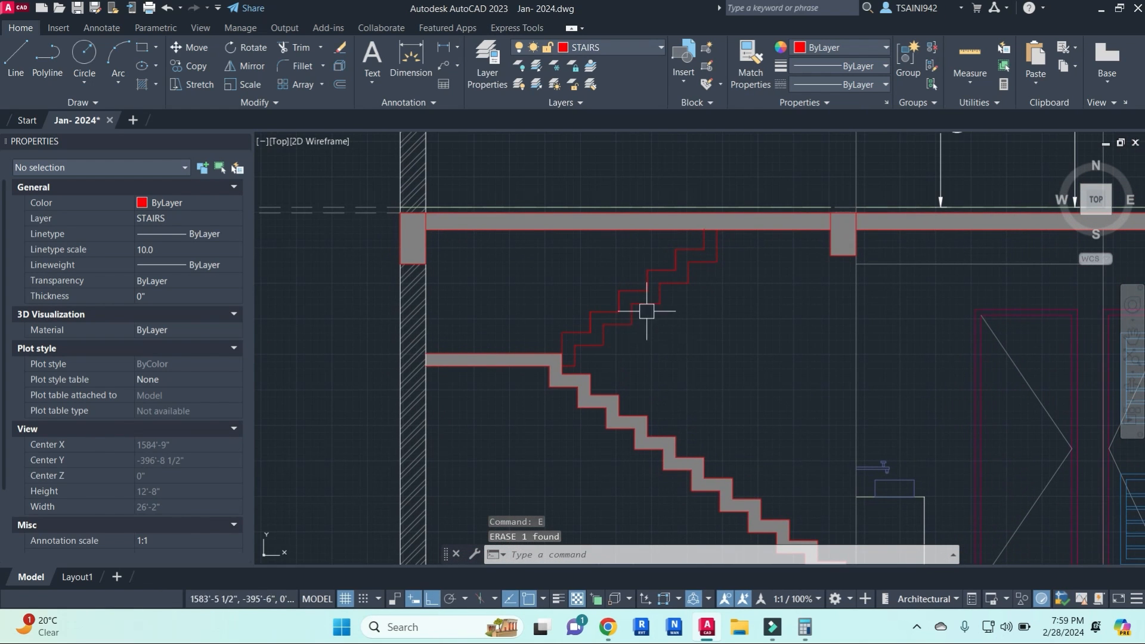
pyautogui.scroll(4, 703, 262)
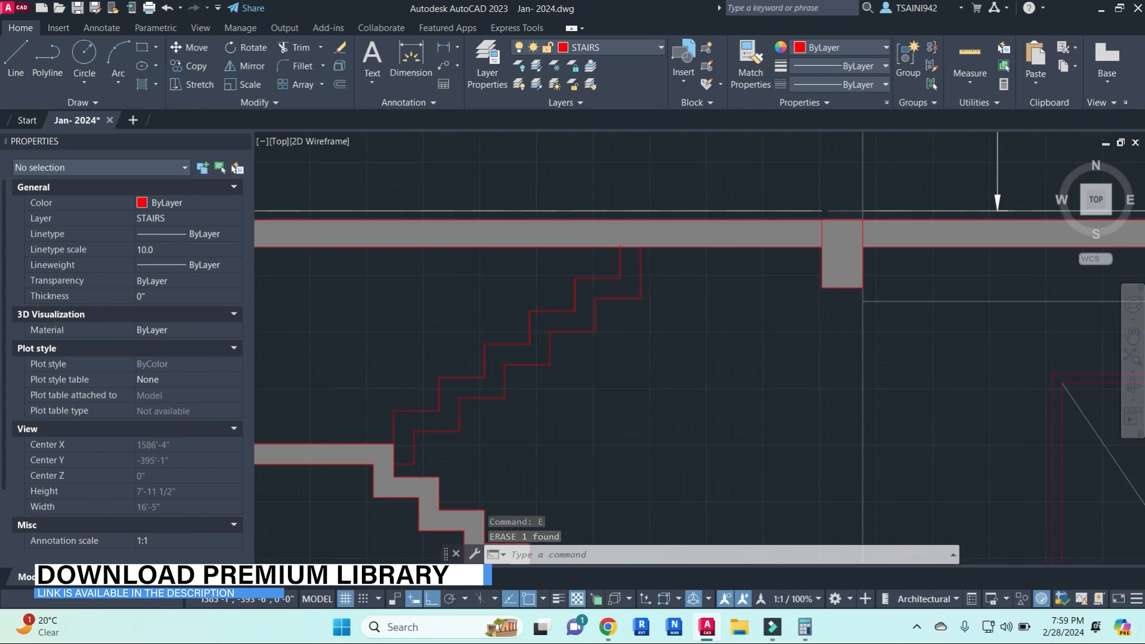
pyautogui.press('Escape')
pyautogui.click(647, 261)
pyautogui.click(527, 248)
pyautogui.press('Escape')
pyautogui.press('Escape')
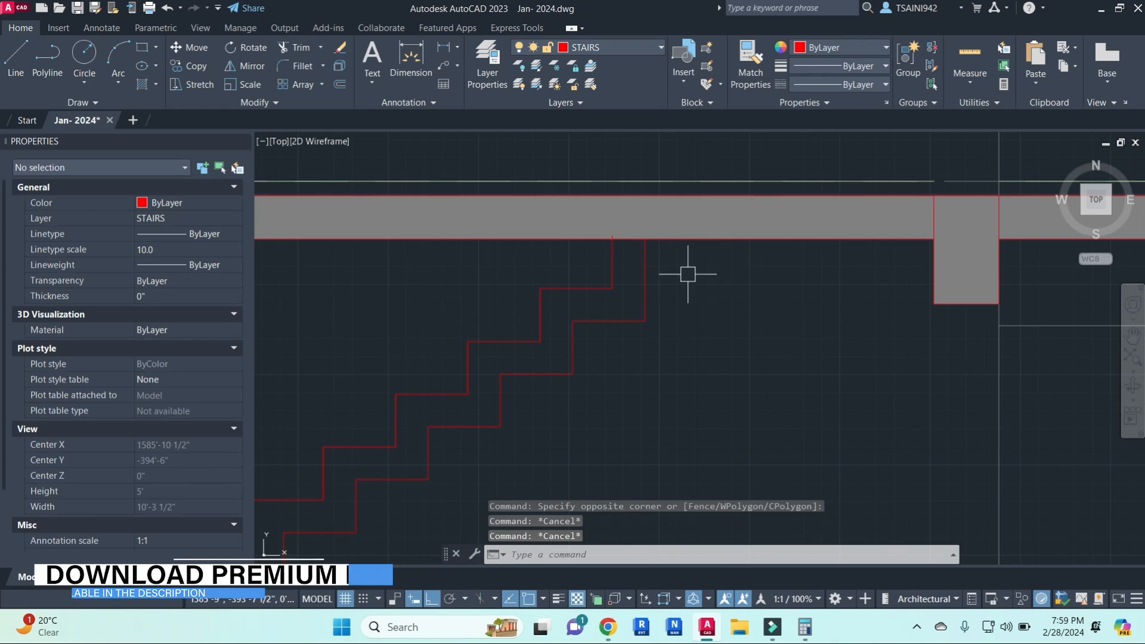
# - Copy the upper flight's top four tread, riser and underside lines one step further up, from the tread's start to the riser's top
pyautogui.click(689, 349)
pyautogui.click(586, 263)
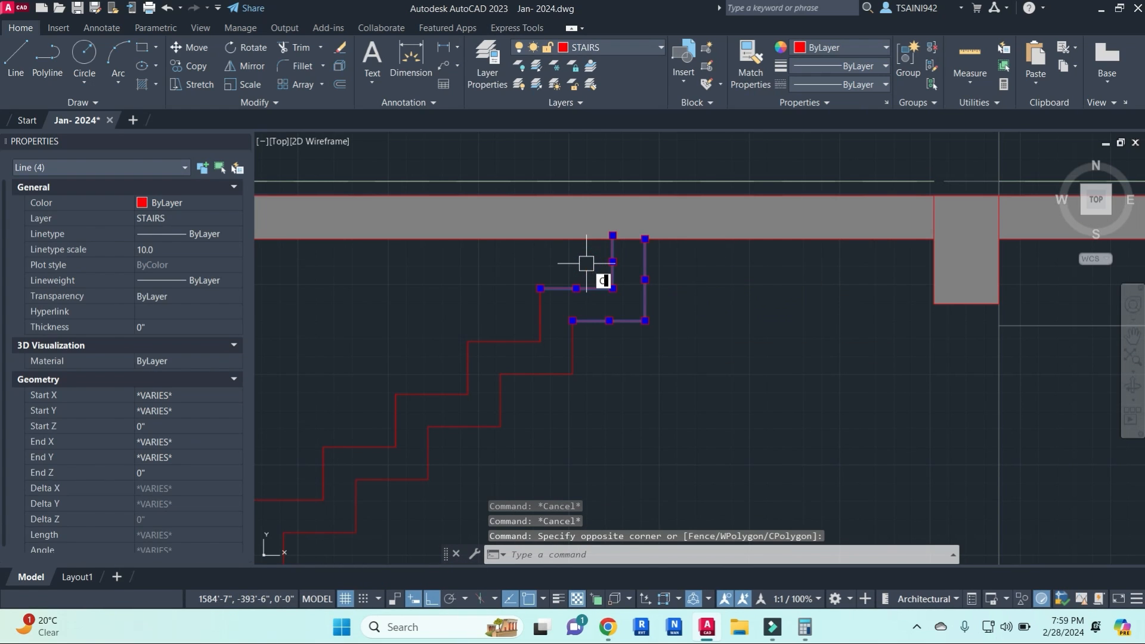
pyautogui.write('co')
pyautogui.press('Return')
pyautogui.click(540, 289)
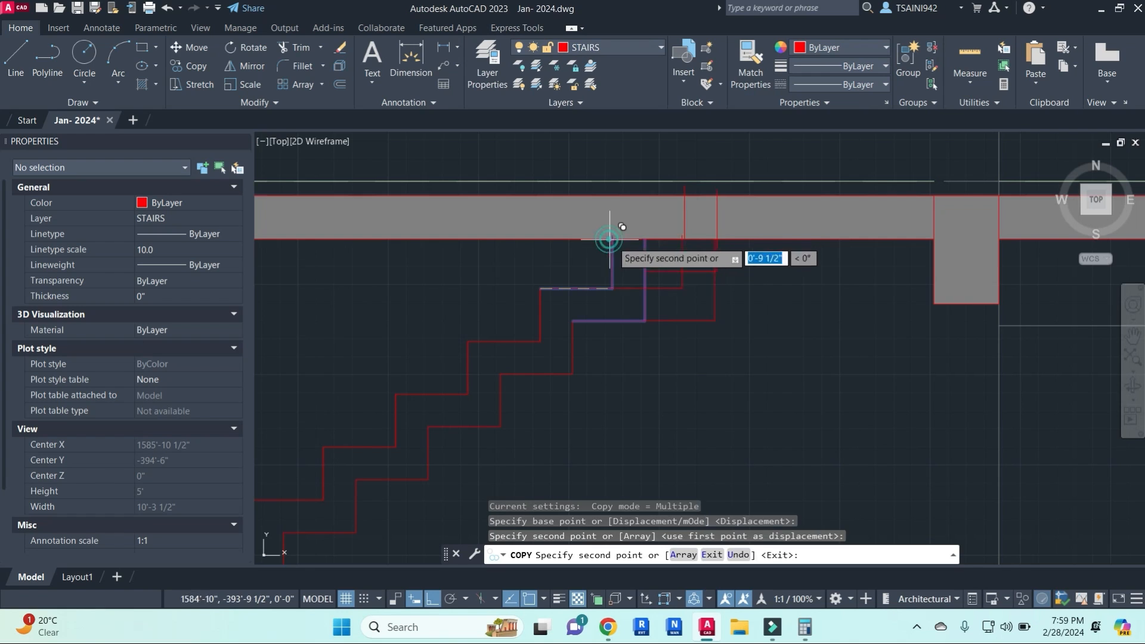
pyautogui.click(613, 237)
pyautogui.press('Escape')
pyautogui.press('Escape')
# - Erase the uppermost copied set of four tread, riser and underside lines that reaches into the floor slab
pyautogui.click(723, 324)
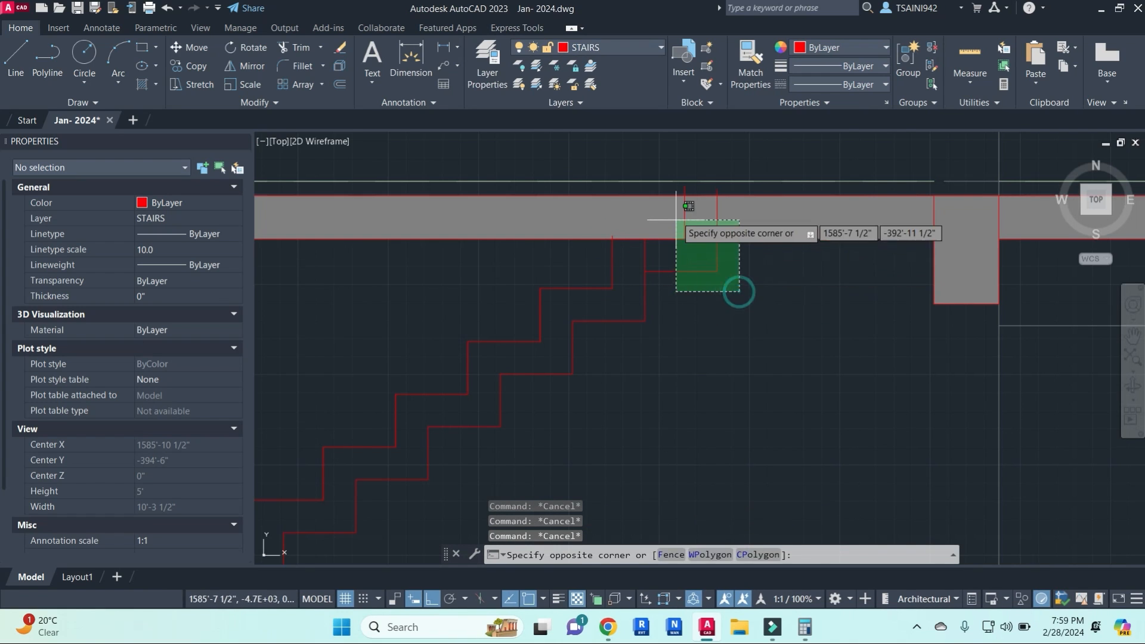
pyautogui.press('Escape')
pyautogui.press('Escape')
pyautogui.click(657, 154)
pyautogui.click(767, 319)
pyautogui.click(739, 293)
pyautogui.click(670, 245)
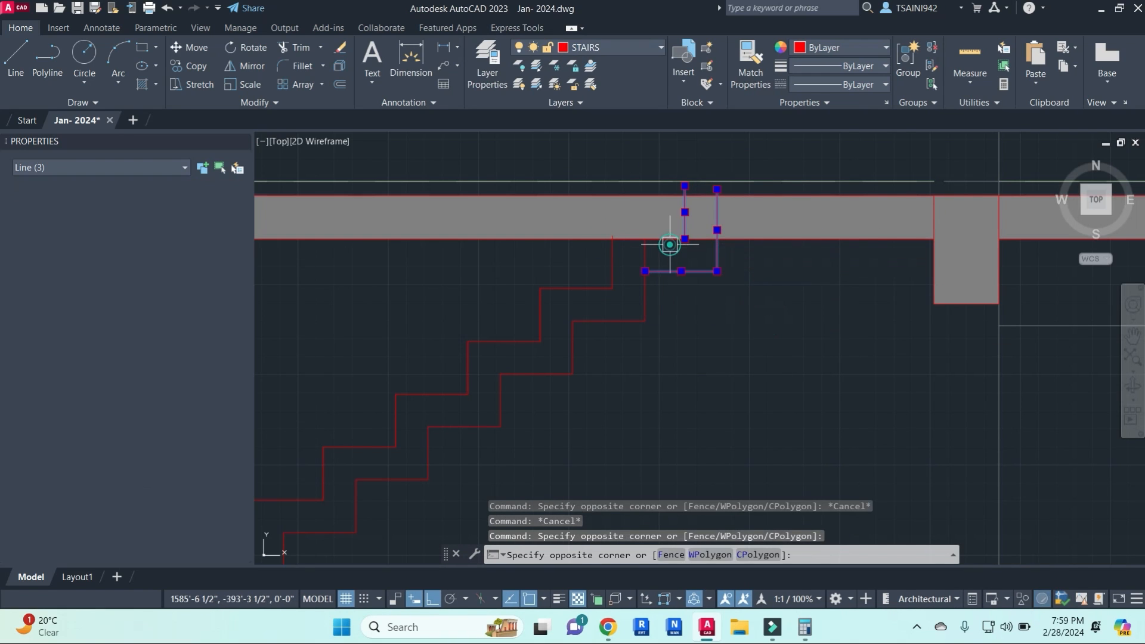
pyautogui.click(666, 241)
pyautogui.write('e')
pyautogui.press('Return')
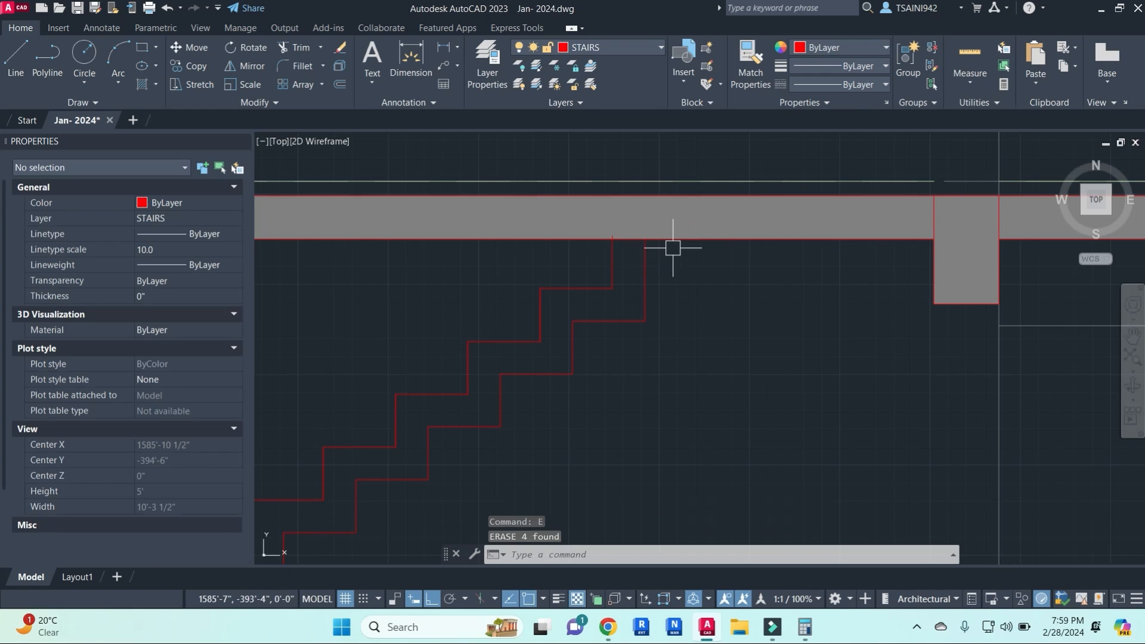
pyautogui.click(518, 273)
pyautogui.click(672, 328)
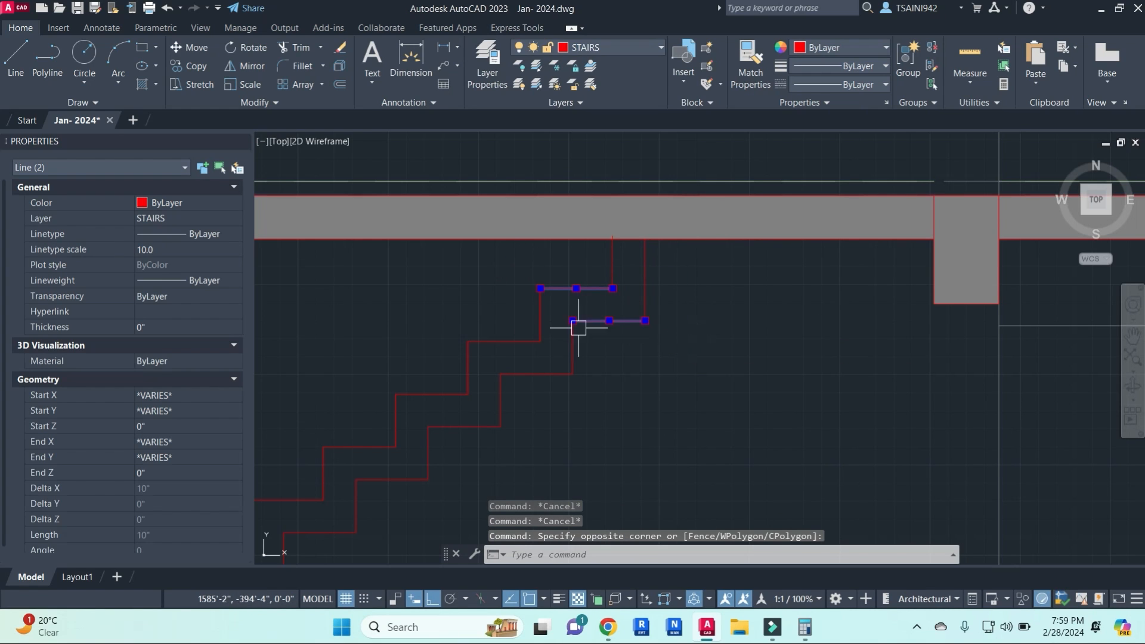
pyautogui.click(538, 309)
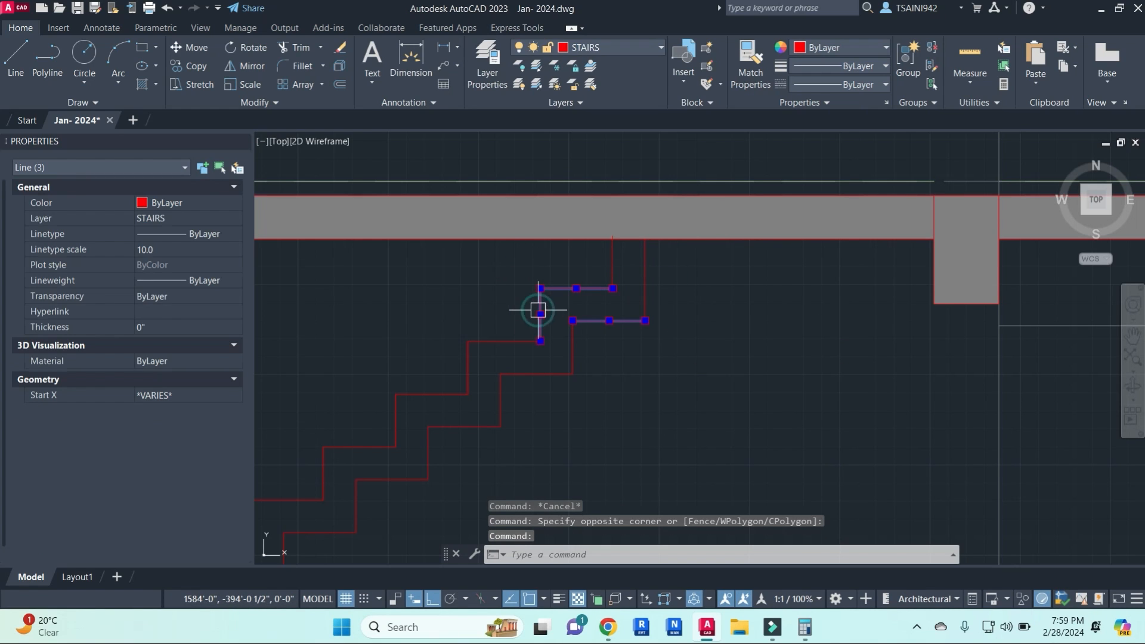
pyautogui.click(573, 337)
pyautogui.write('co')
pyautogui.press('Return')
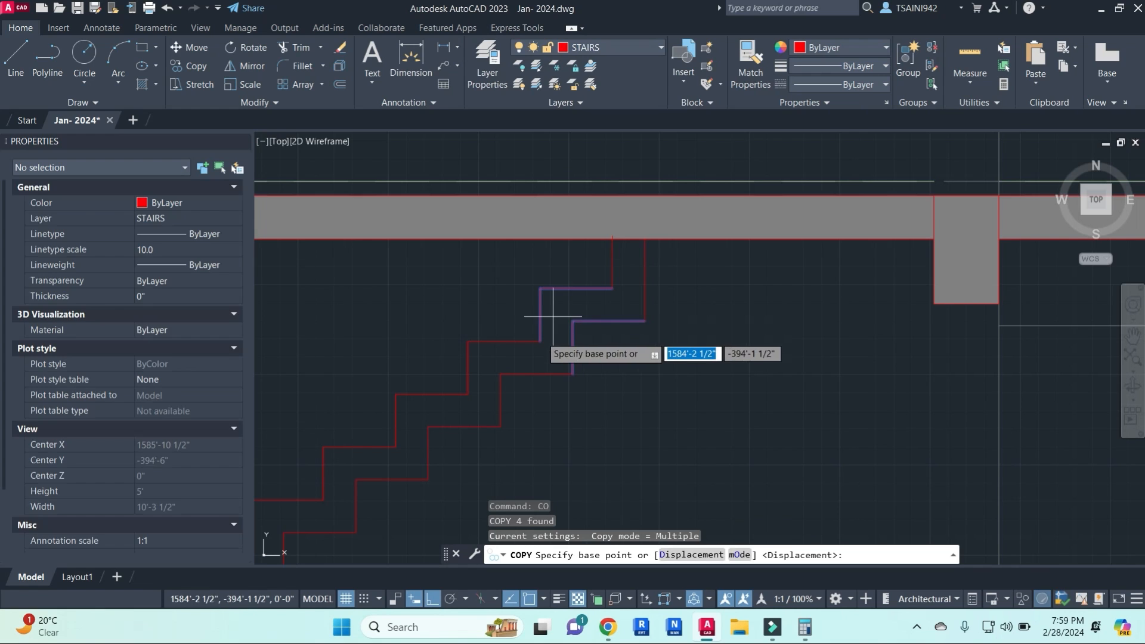
pyautogui.click(540, 342)
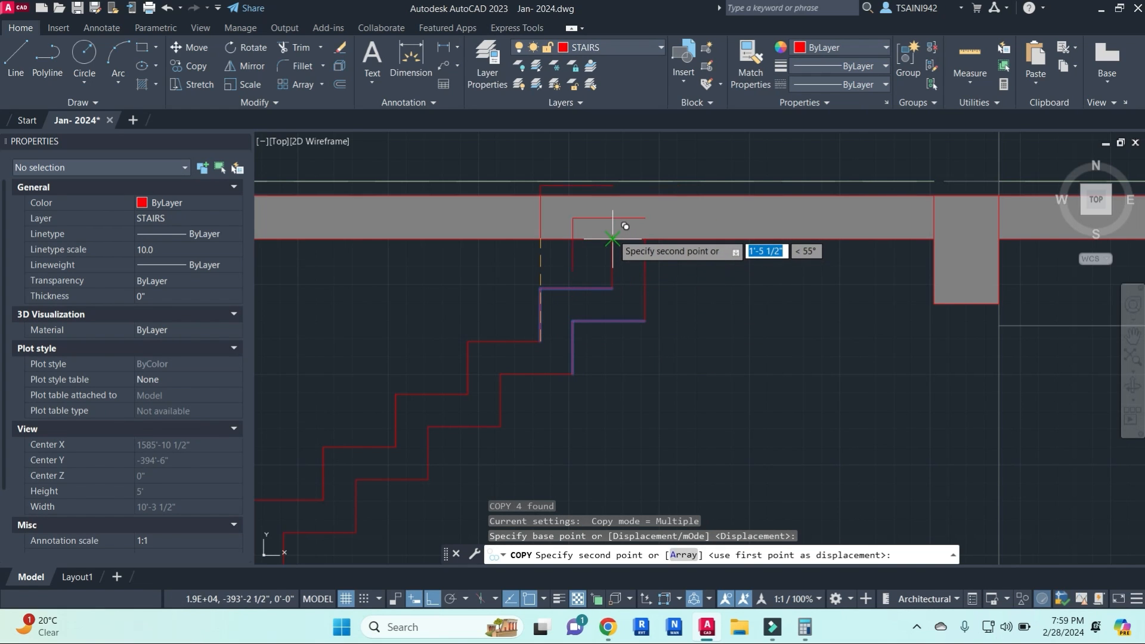
pyautogui.scroll(6, 613, 235)
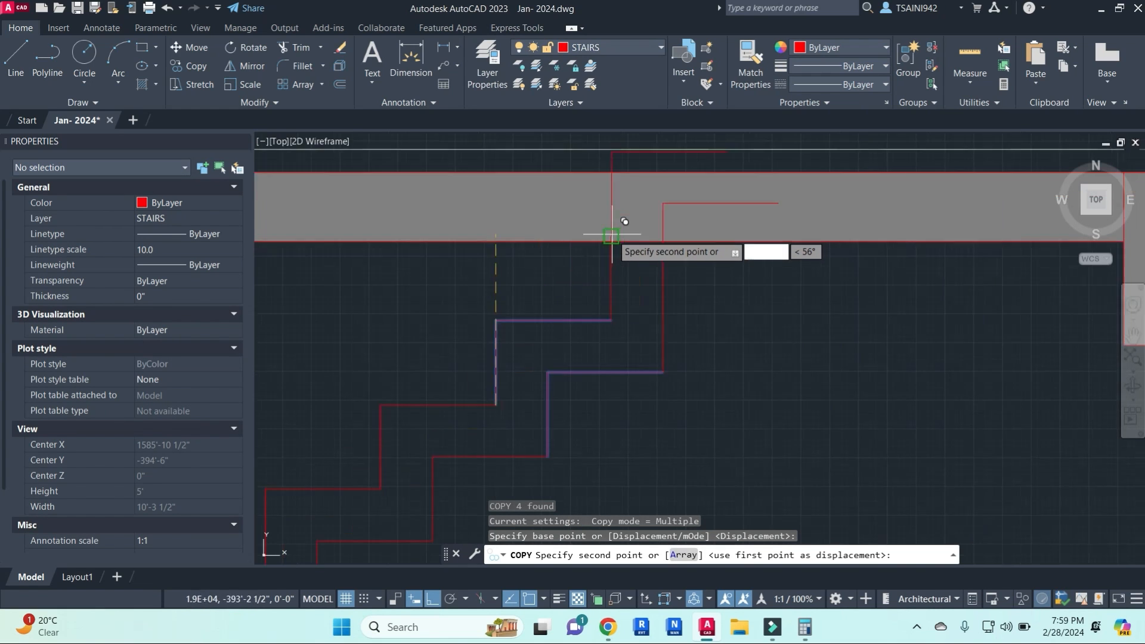
pyautogui.scroll(-4, 608, 238)
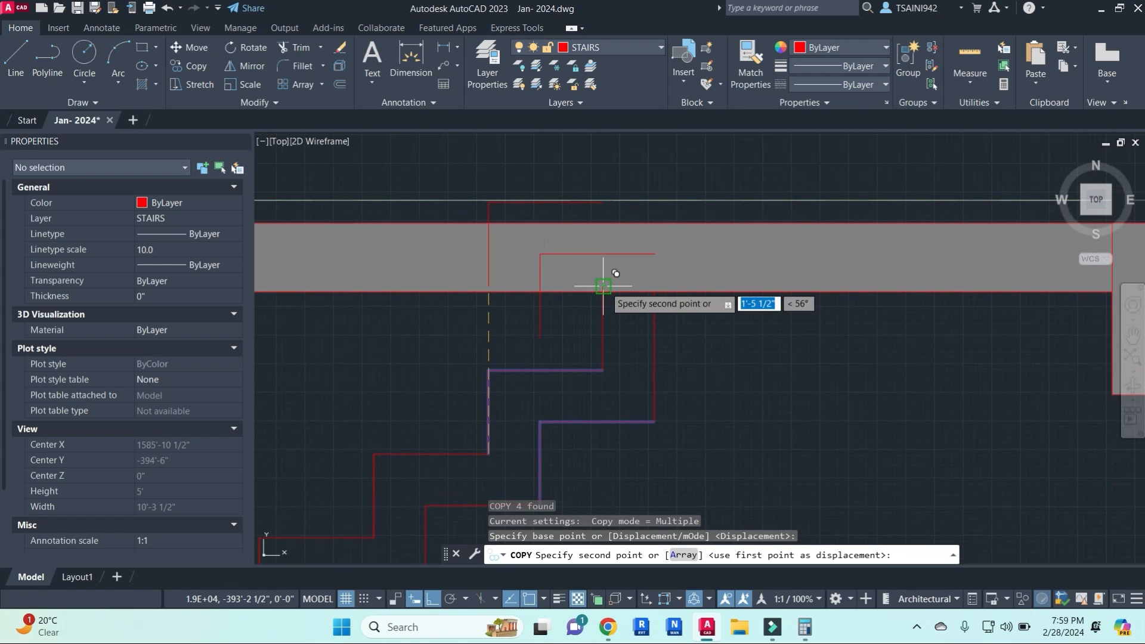
pyautogui.press('Escape')
pyautogui.press('Escape')
pyautogui.press('Escape')
pyautogui.write('l')
pyautogui.press('Return')
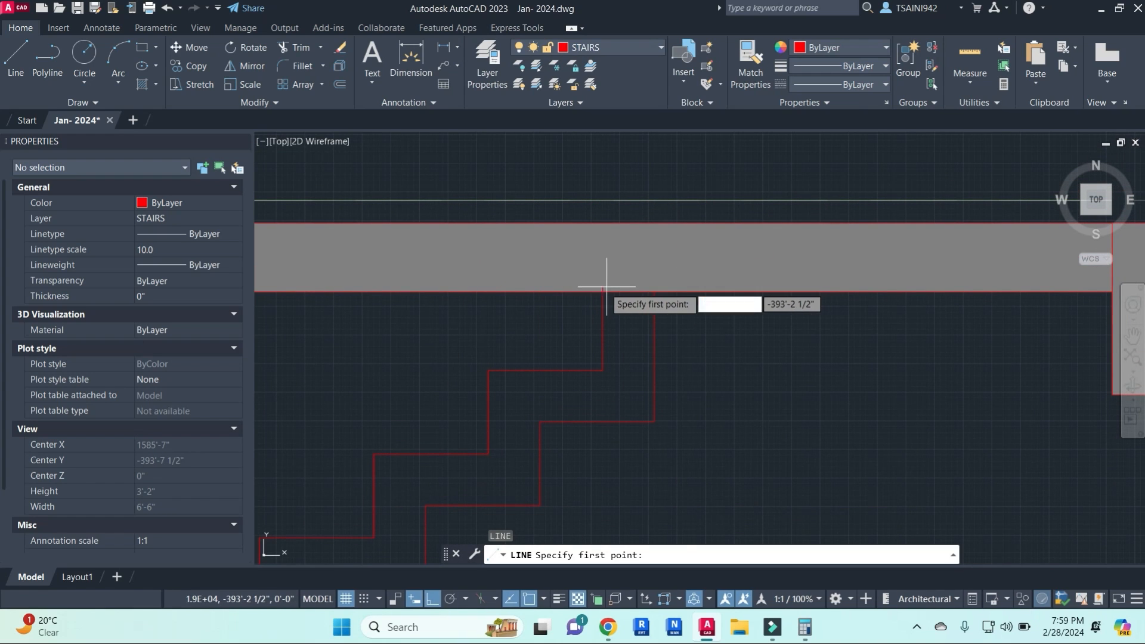
pyautogui.click(603, 286)
pyautogui.press('Escape')
pyautogui.press('Escape')
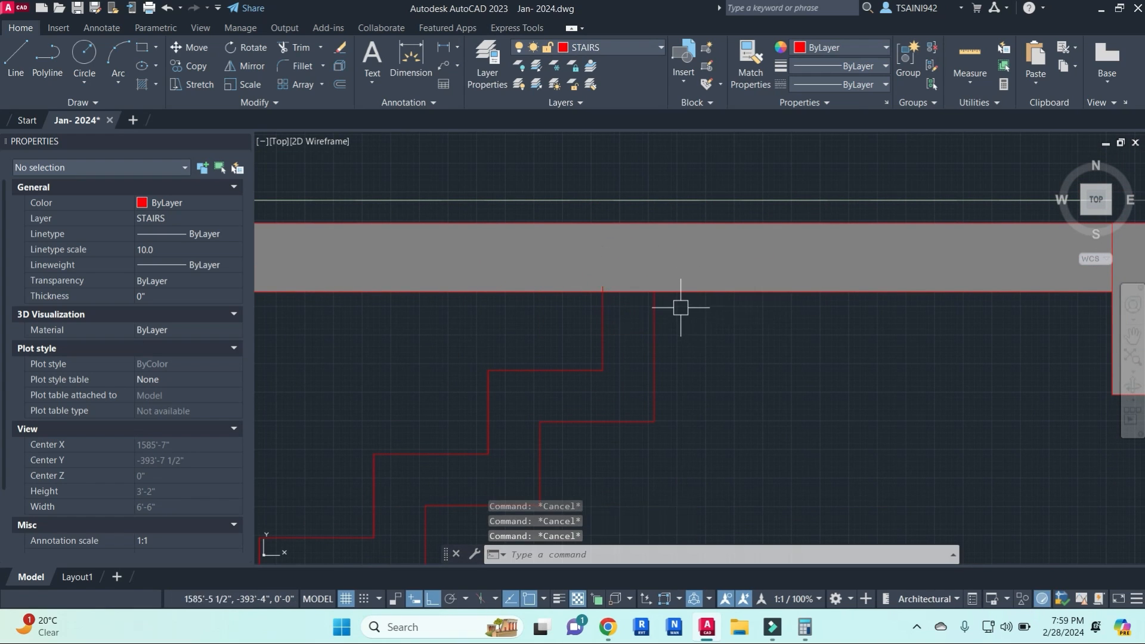
pyautogui.write('l')
pyautogui.press('Return')
pyautogui.click(650, 290)
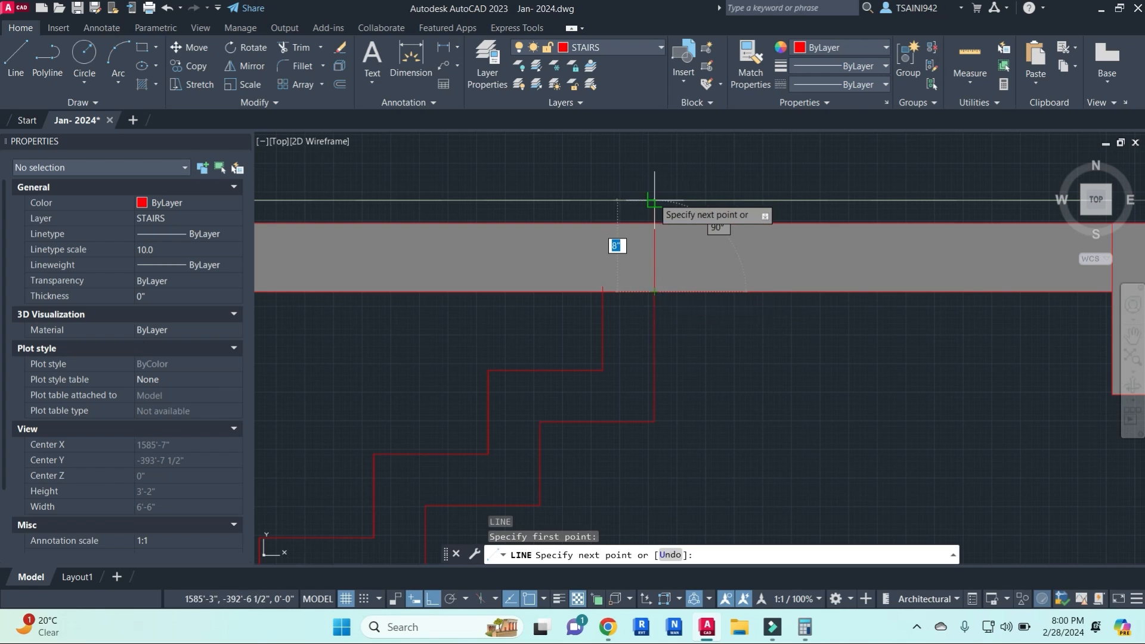
pyautogui.press('Escape')
pyautogui.press('Escape')
# - Offset the upper flight's topmost riser line 10 inches to the right, away from the stairs
pyautogui.write('o')
pyautogui.press('Return')
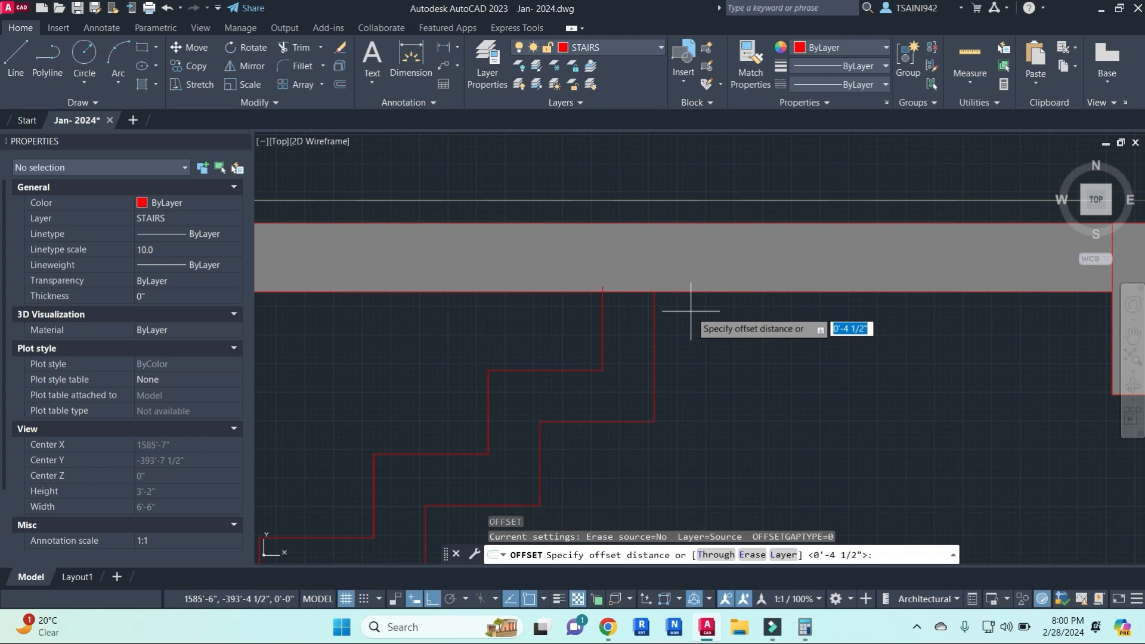
pyautogui.press('Return')
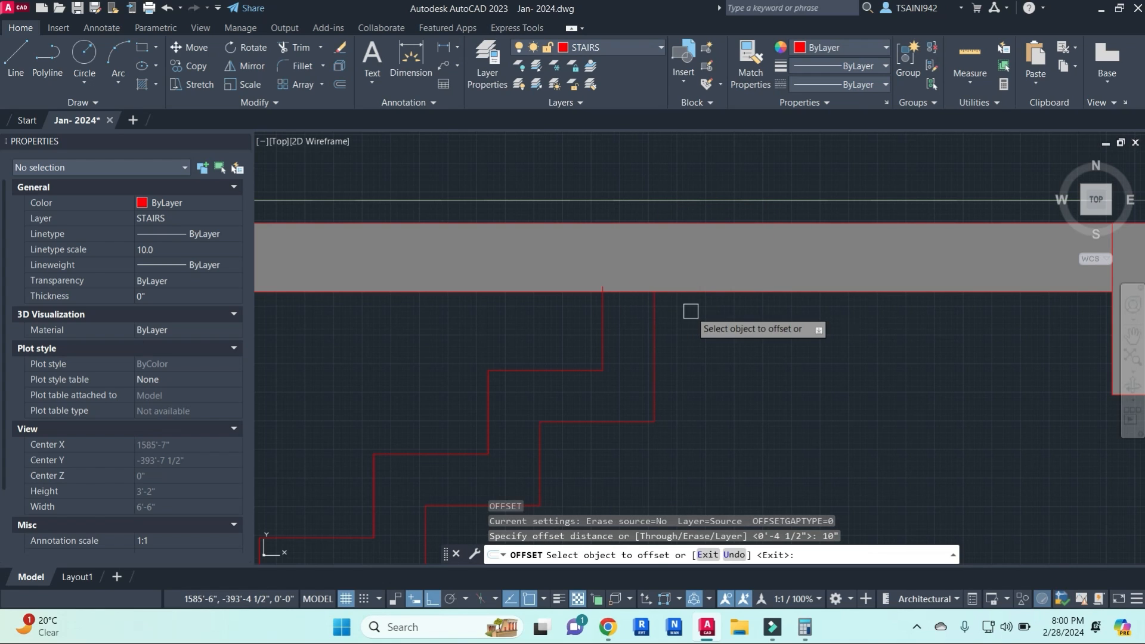
pyautogui.scroll(2, 671, 318)
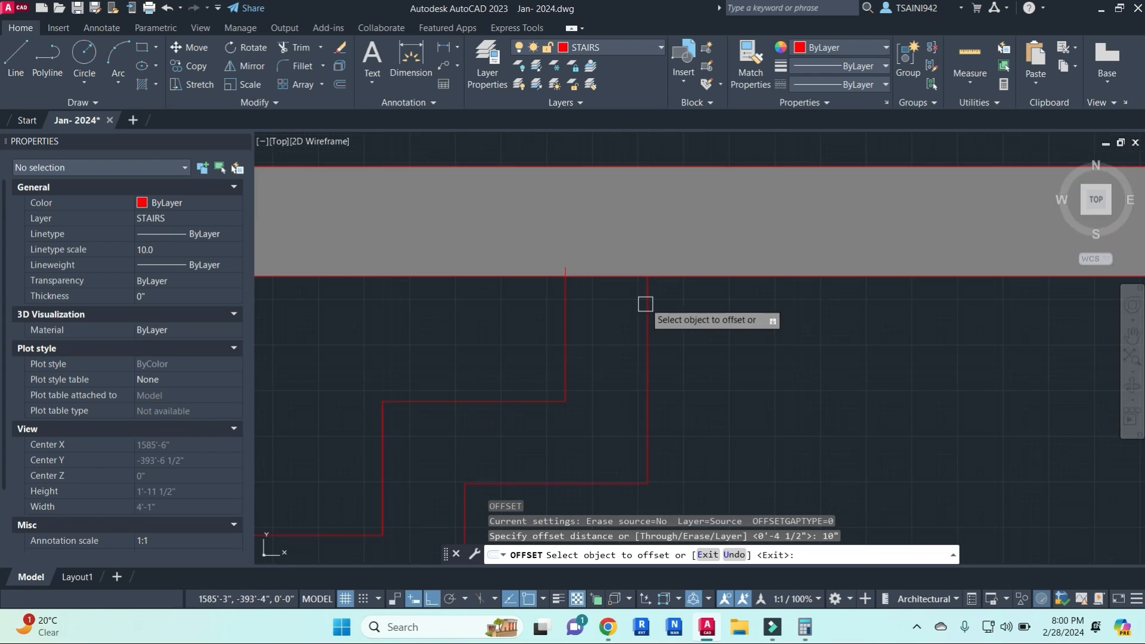
pyautogui.click(568, 296)
pyautogui.click(766, 310)
pyautogui.scroll(-2, 800, 322)
pyautogui.press('Escape')
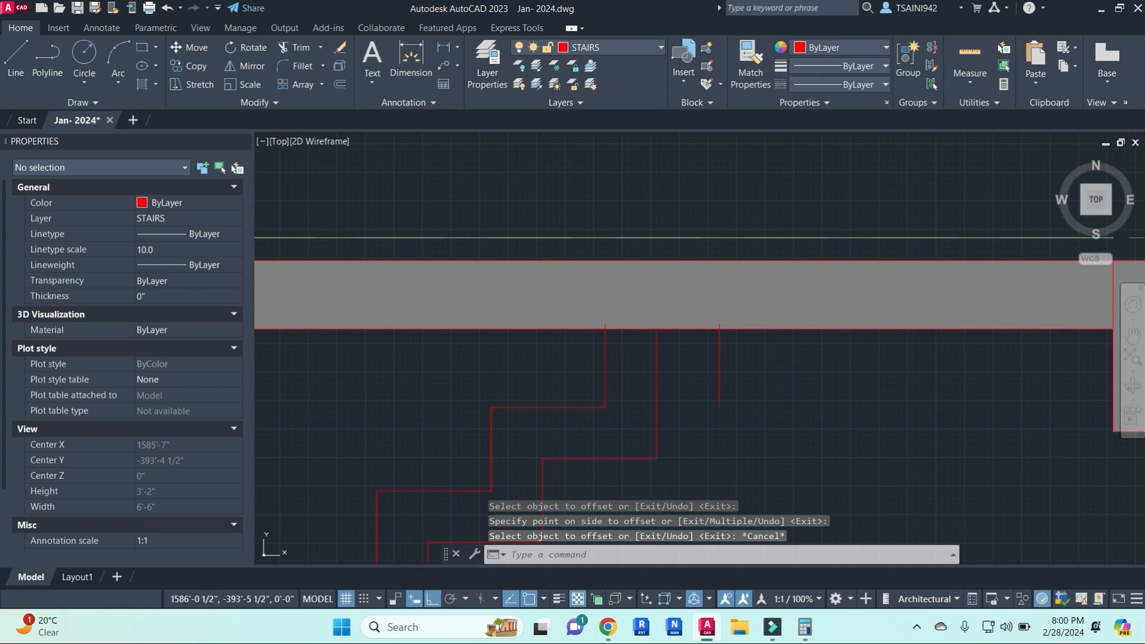
# - Extend the offset vertical line up through the floor slab to the floor finish line
pyautogui.write('ex')
pyautogui.press('Return')
pyautogui.click(758, 238)
pyautogui.press('Return')
pyautogui.click(760, 369)
pyautogui.click(698, 344)
pyautogui.press('Escape')
pyautogui.press('Escape')
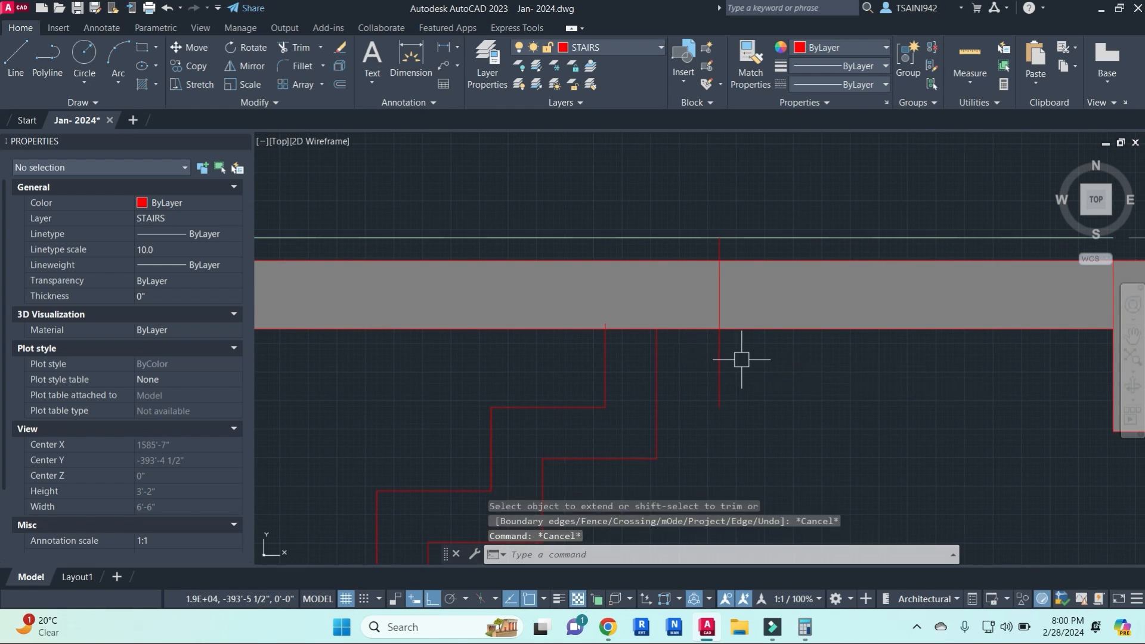
# - Trim the floor slab and floor finish line over the stairwell back to the new vertical line
pyautogui.write('tr')
pyautogui.press('Return')
pyautogui.scroll(-4, 665, 320)
pyautogui.moveTo(692, 343); pyautogui.dragTo(766, 350, button='middle')
pyautogui.press('Return')
pyautogui.click(623, 344)
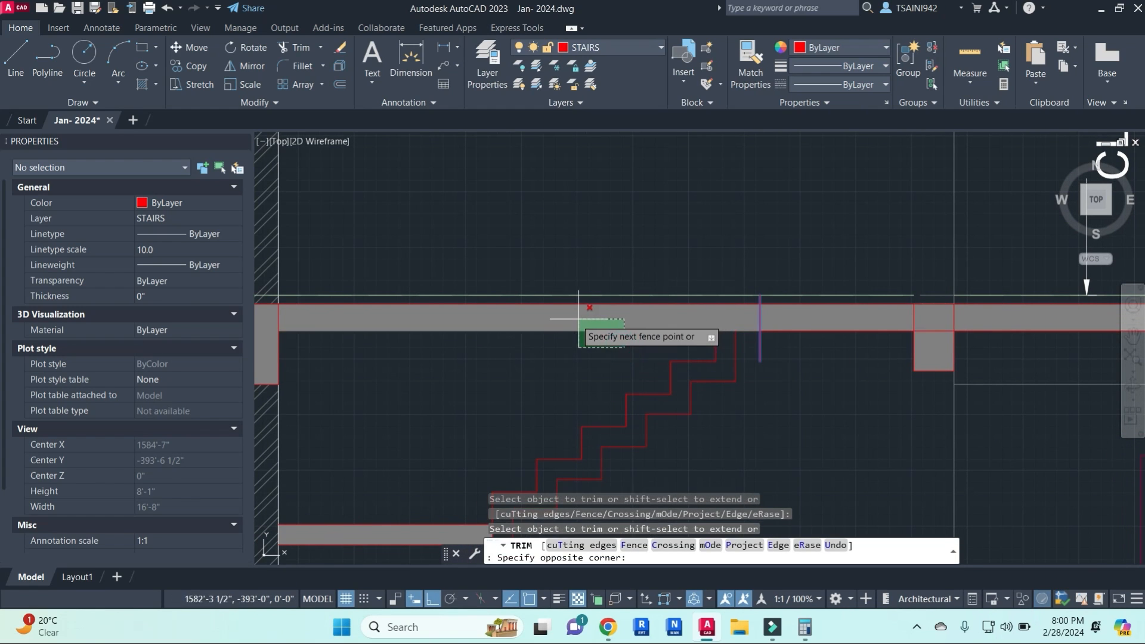
pyautogui.click(578, 319)
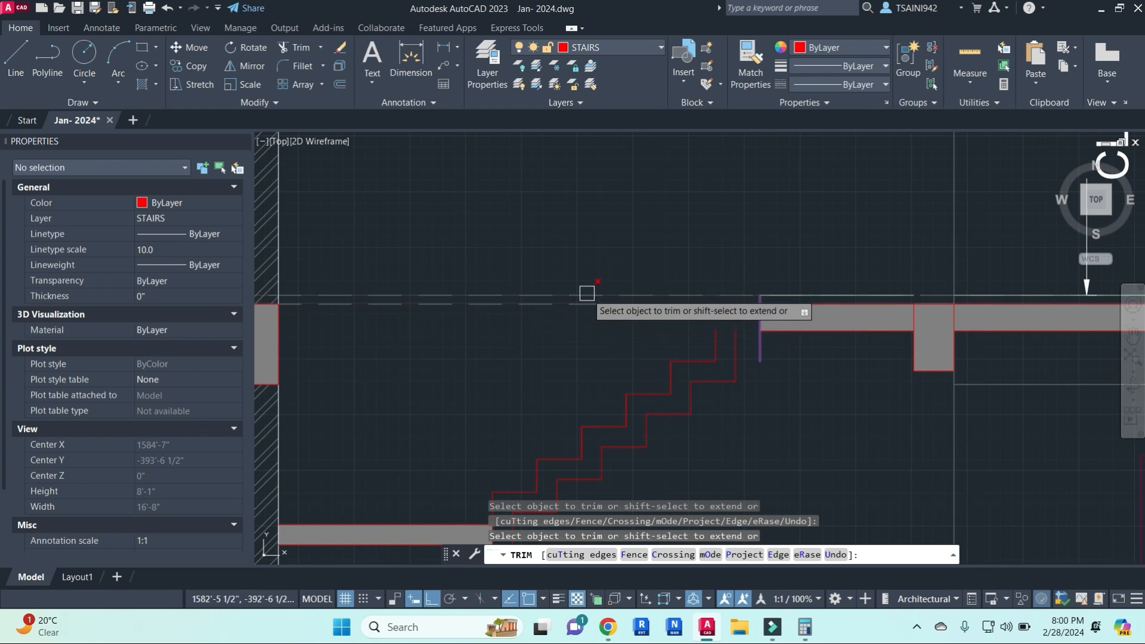
pyautogui.click(753, 343)
pyautogui.press('Escape')
# - Draw a line from the topmost riser's upper end to the slab's lower corner, and erase it
pyautogui.write('l')
pyautogui.press('Return')
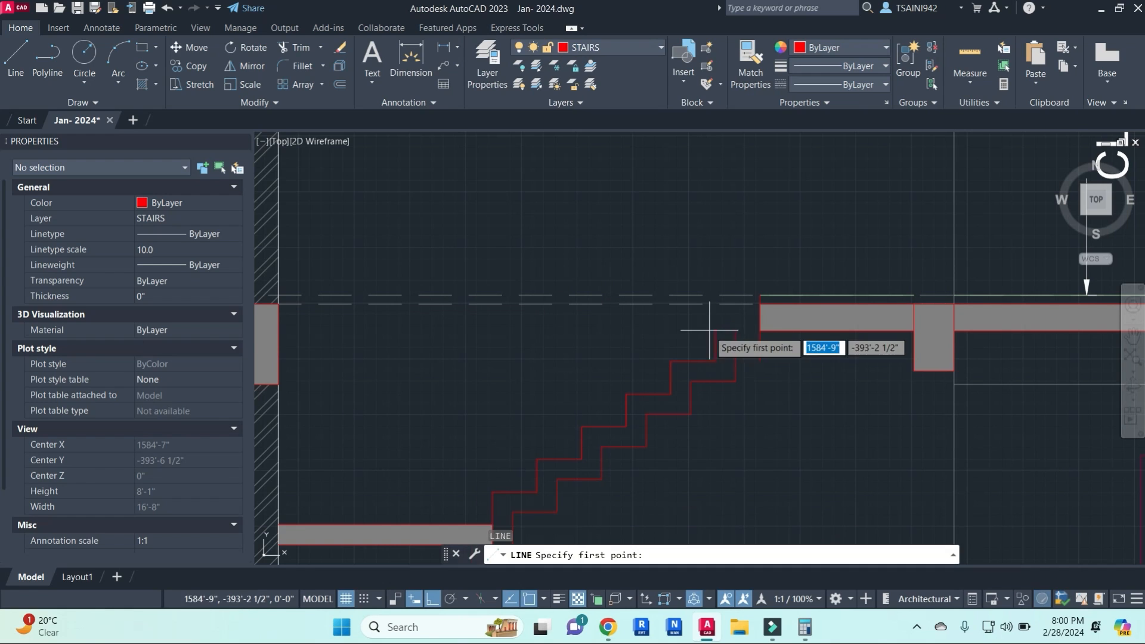
pyautogui.click(760, 330)
pyautogui.press('Escape')
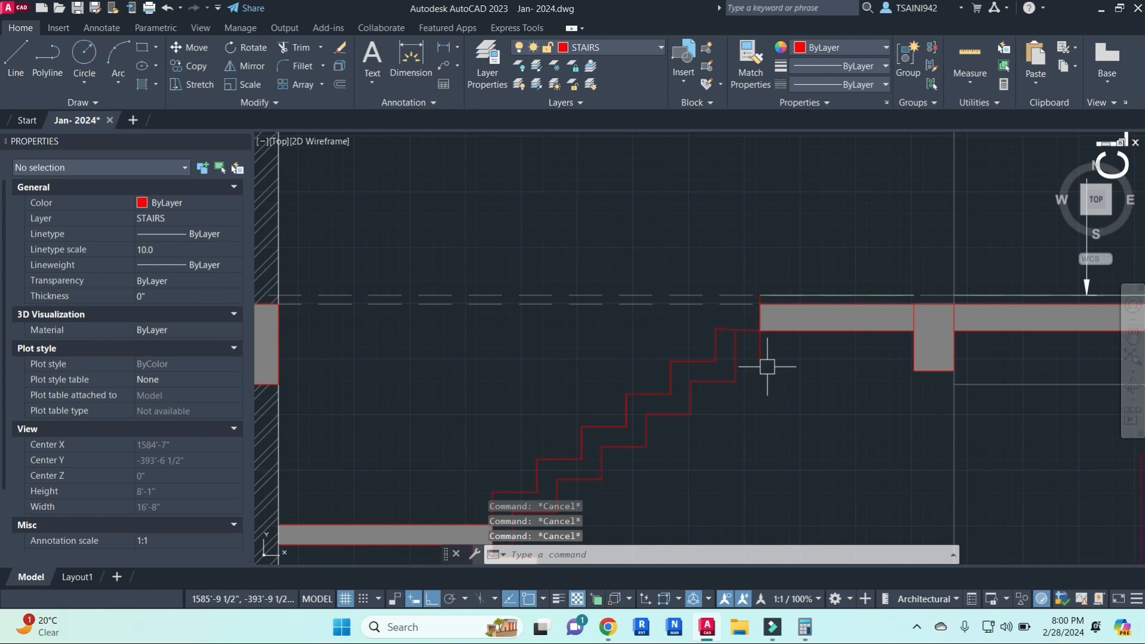
pyautogui.click(747, 325)
pyautogui.press('Delete')
# - Draw a horizontal tread line about 7.5 inches long from the topmost riser's upper end towards the slab
pyautogui.write('l')
pyautogui.press('Return')
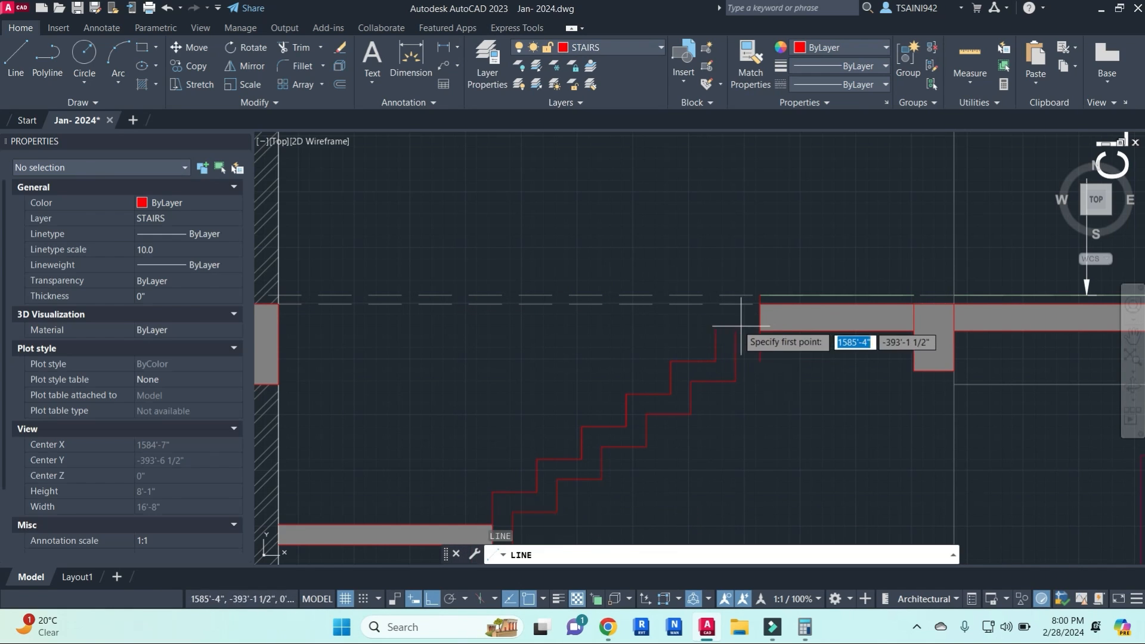
pyautogui.scroll(5, 736, 326)
pyautogui.click(652, 336)
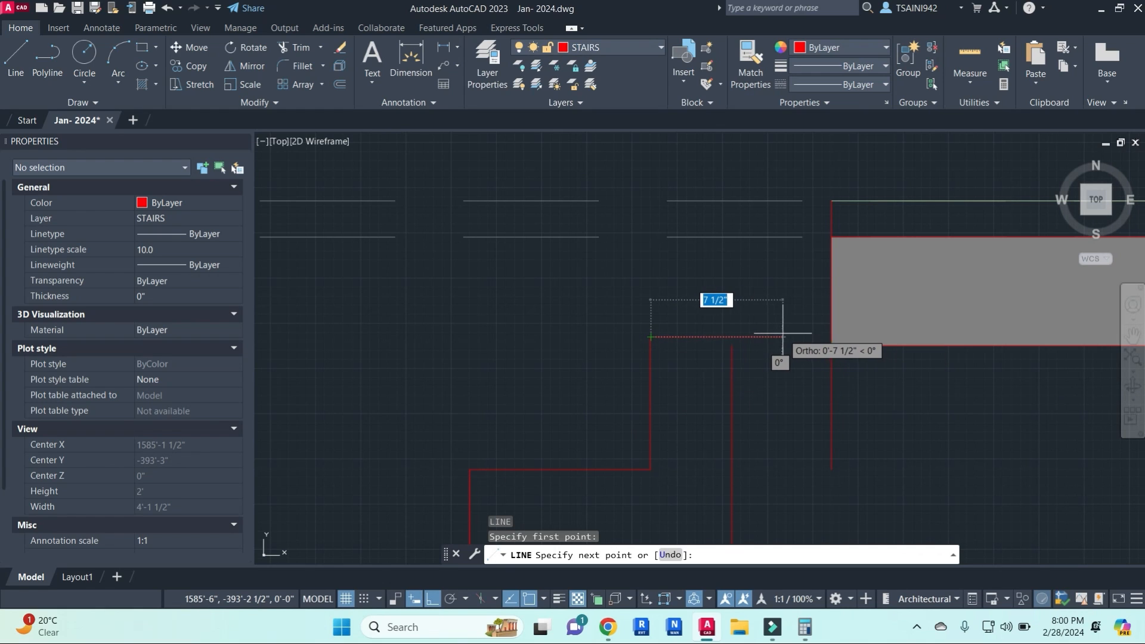
pyautogui.press('Escape')
# - Extend the new top tread line to the vertical line at the slab's edge
pyautogui.write('ex')
pyautogui.press('Return')
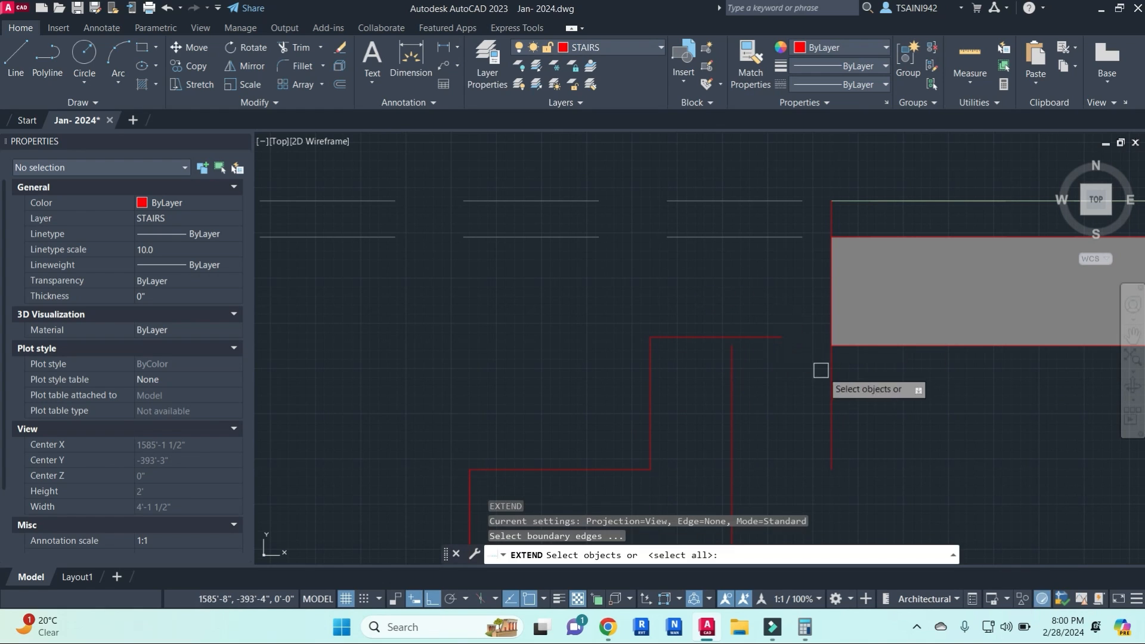
pyautogui.click(830, 381)
pyautogui.press('Return')
pyautogui.click(791, 379)
pyautogui.click(755, 307)
pyautogui.press('Escape')
pyautogui.press('Escape')
pyautogui.press('Escape')
pyautogui.scroll(-2, 766, 352)
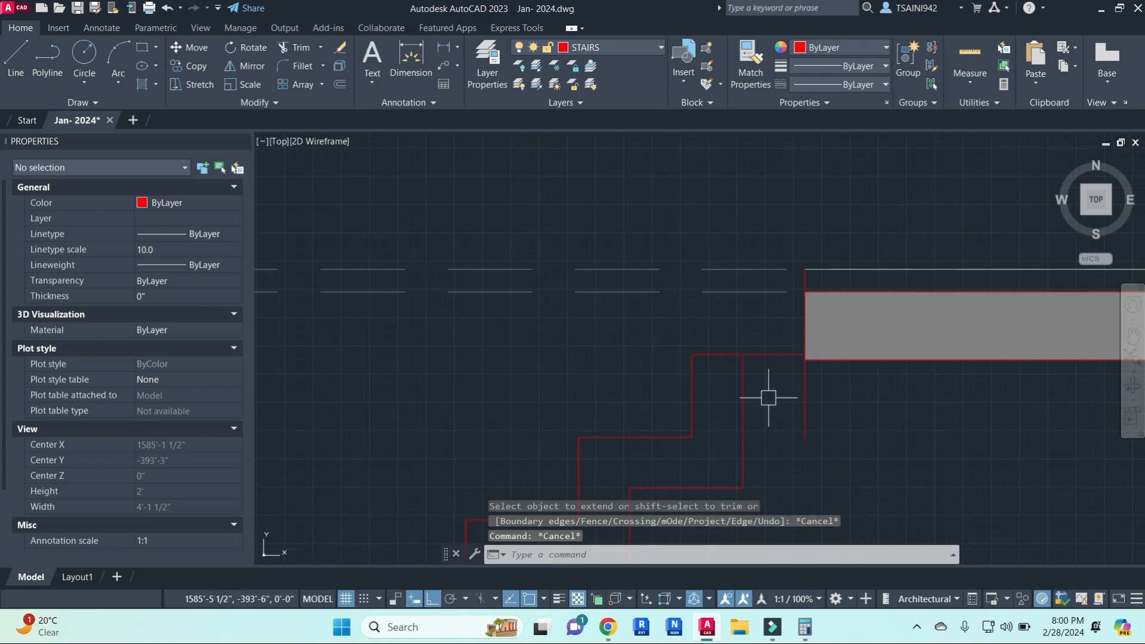
# - Offset the top tread line downwards by 4.5 inches
pyautogui.write('o')
pyautogui.press('Return')
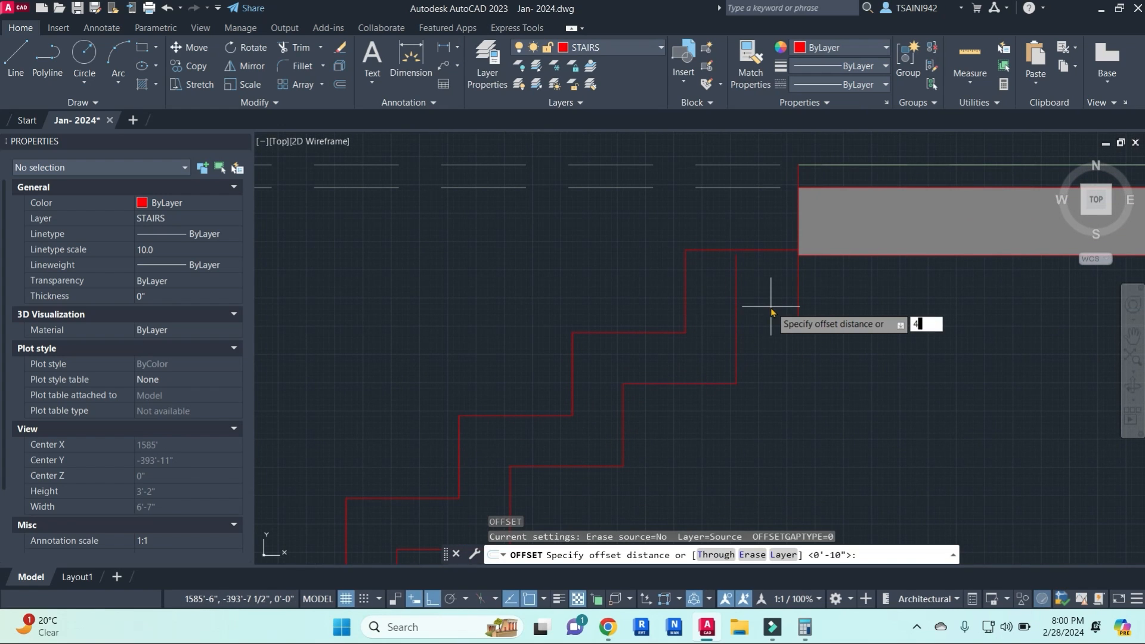
pyautogui.press('Return')
pyautogui.click(769, 251)
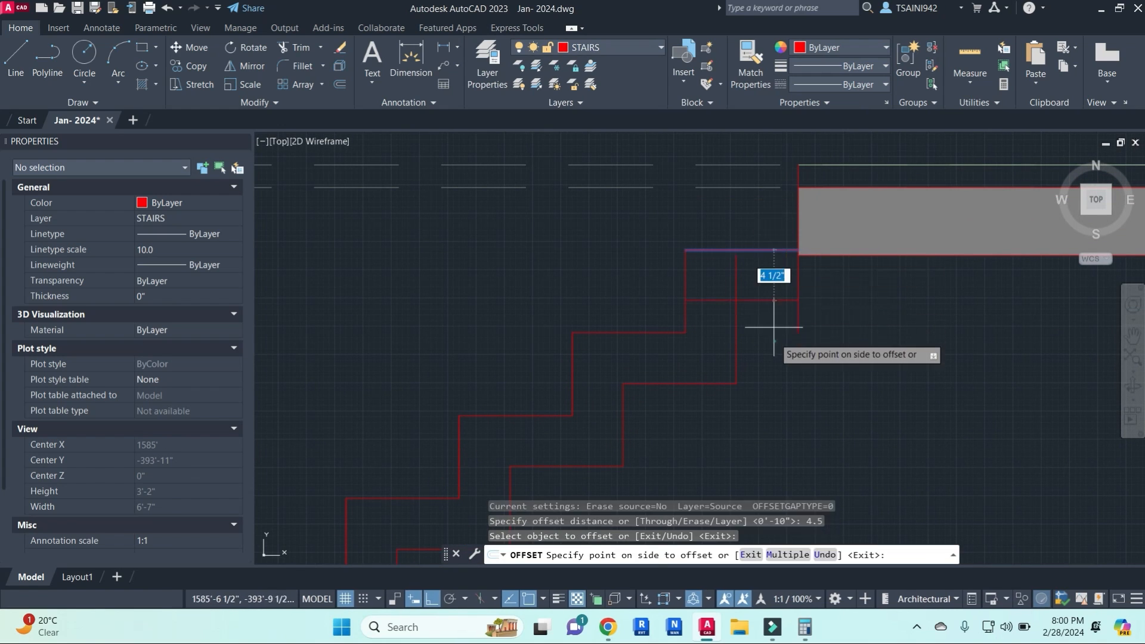
pyautogui.click(769, 328)
pyautogui.press('Escape')
# - Fillet the offset line into sharp corners with the topmost vertical underside line and with the slab-edge line
pyautogui.write('f')
pyautogui.press('Return')
pyautogui.click(762, 301)
pyautogui.click(736, 325)
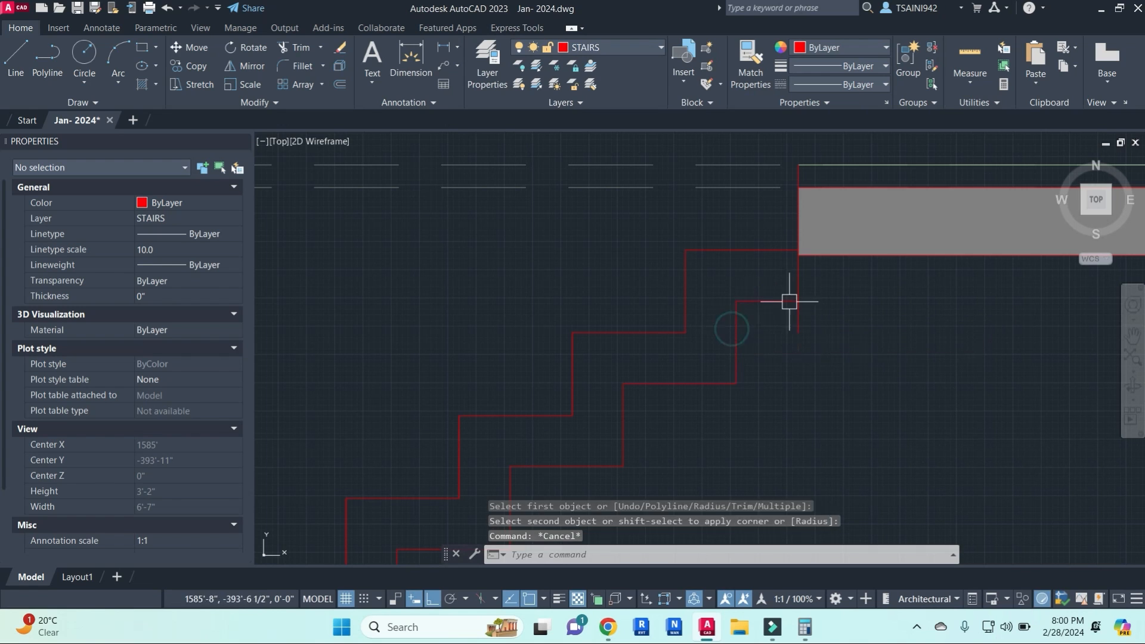
pyautogui.press('Return')
pyautogui.click(784, 301)
pyautogui.click(799, 277)
# - Draw a short vertical line from the floor finish line's end down to the slab's upper corner
pyautogui.scroll(-5, 829, 283)
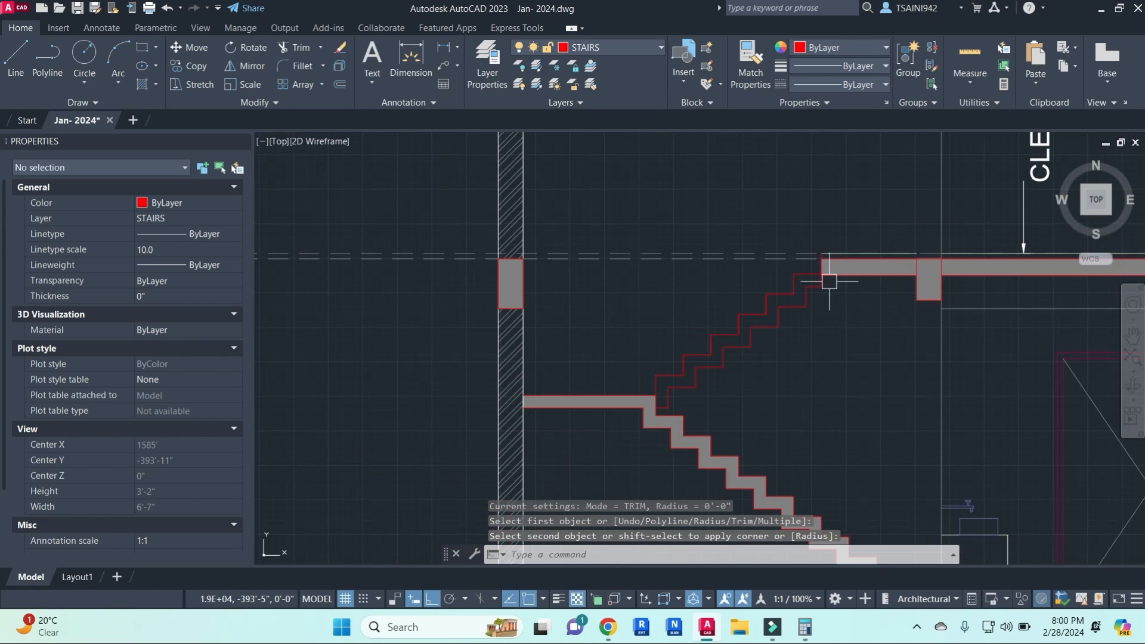
pyautogui.moveTo(853, 319)
pyautogui.mouseDown(button='middle')
pyautogui.moveTo(789, 314)
pyautogui.moveTo(799, 320)
pyautogui.moveTo(772, 281)
pyautogui.mouseUp(button='middle')
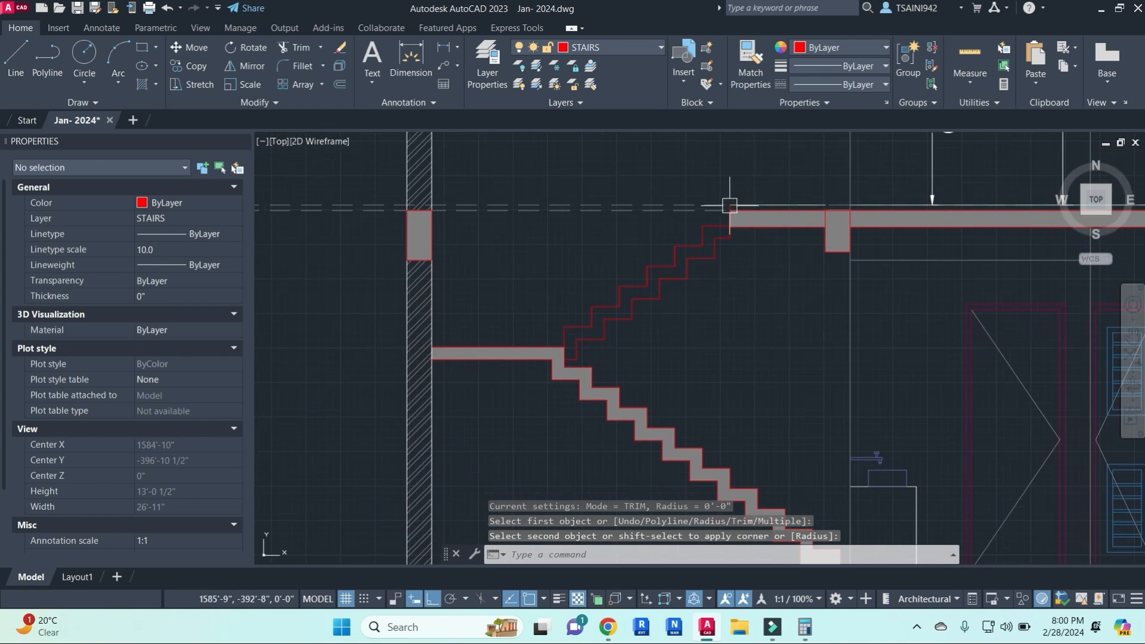
pyautogui.scroll(5, 729, 205)
pyautogui.press('Escape')
pyautogui.write('l')
pyautogui.press('Return')
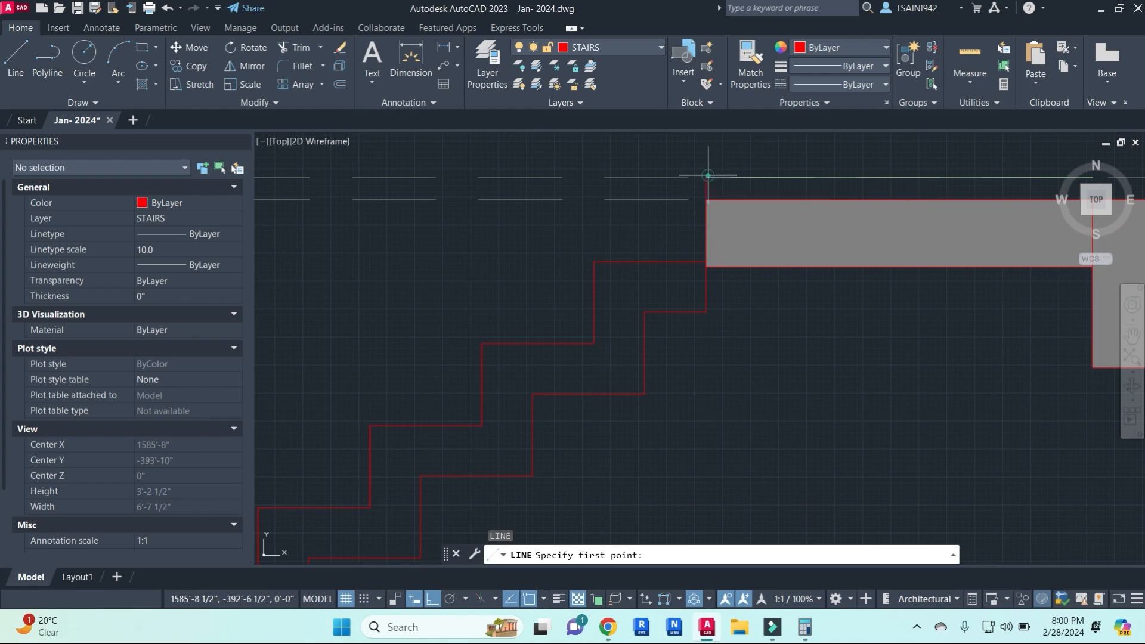
pyautogui.press('Escape')
pyautogui.press('Escape')
pyautogui.press('Escape')
# - Shorten the vertical slab-edge line by stretching its upper end down to the slab's upper corner
pyautogui.click(709, 279)
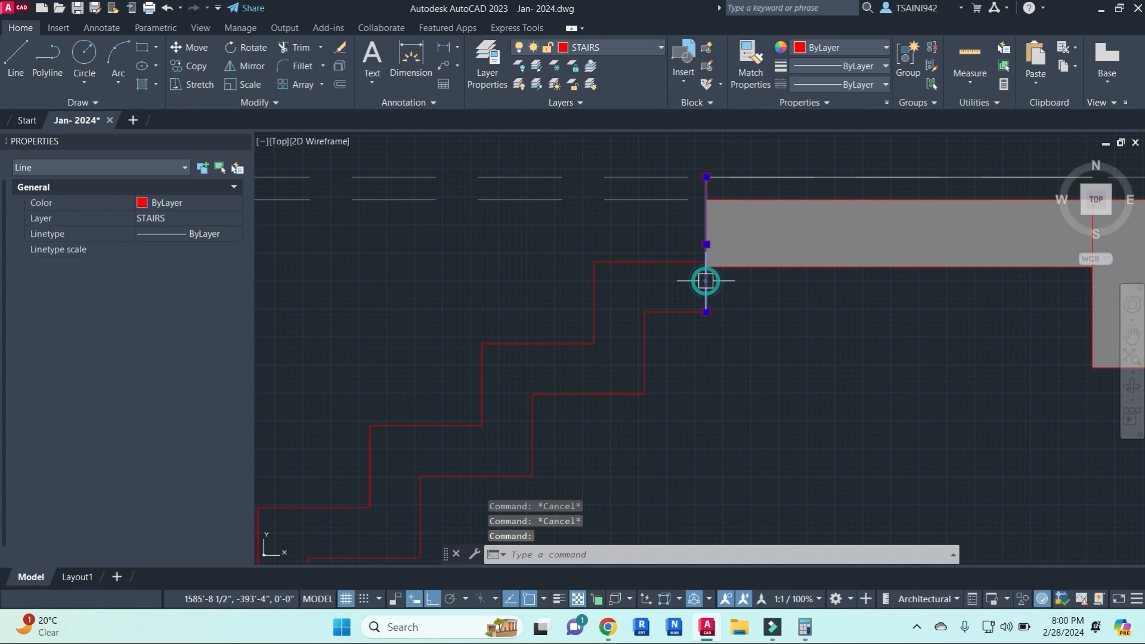
pyautogui.click(706, 177)
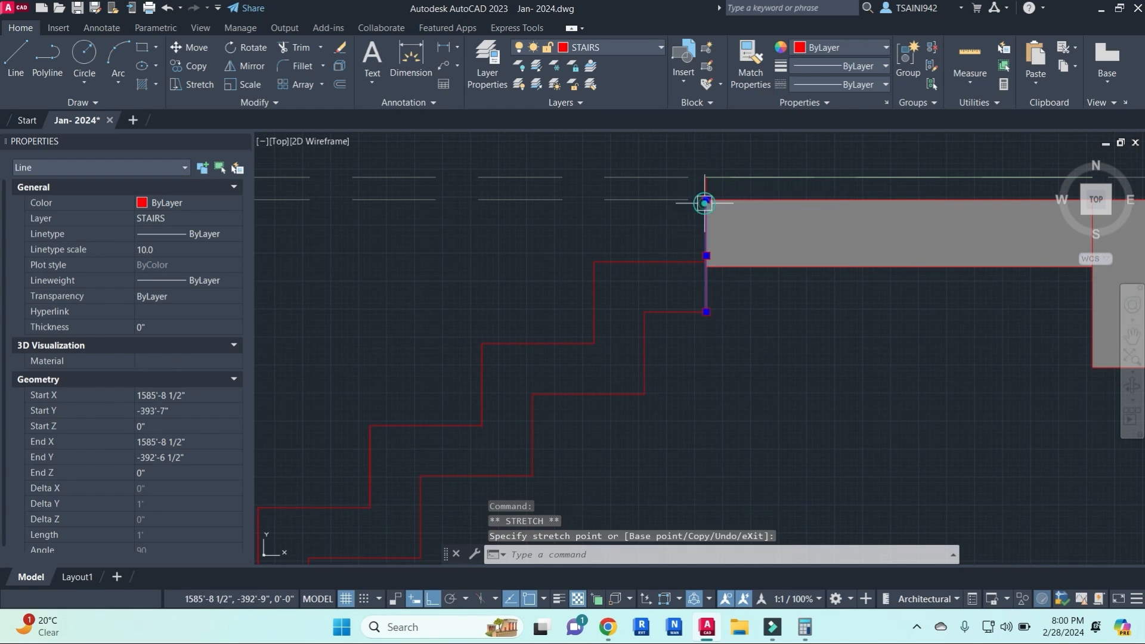
pyautogui.press('Escape')
pyautogui.press('Escape')
# - Match the floor finish line's properties onto the short vertical line at its end
pyautogui.write('ma')
pyautogui.press('Return')
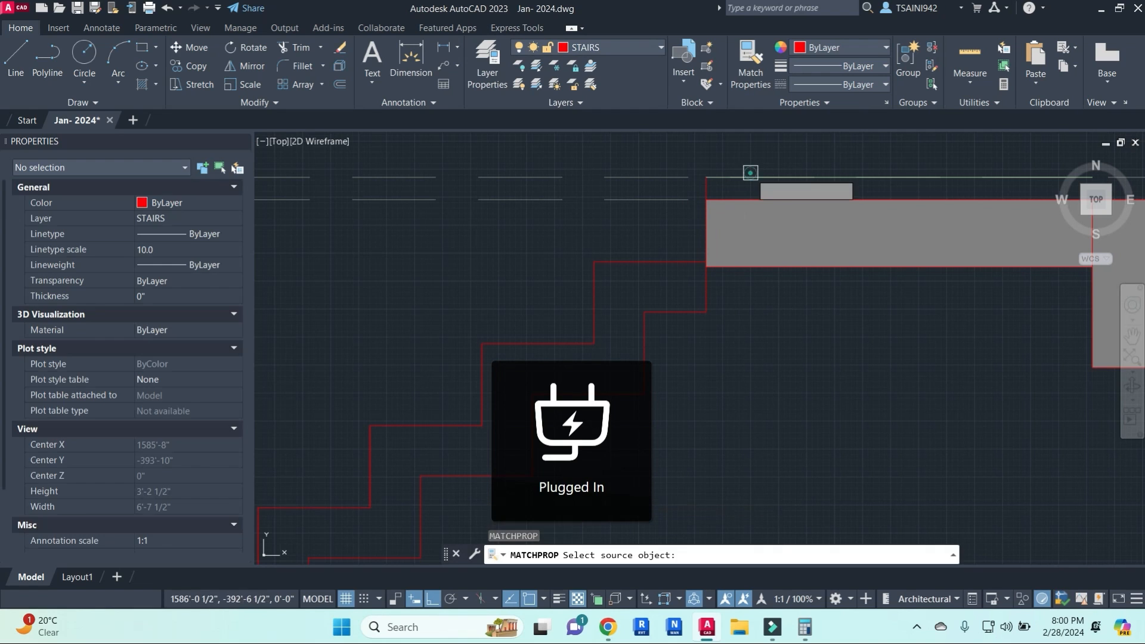
pyautogui.click(715, 178)
pyautogui.scroll(-4, 751, 264)
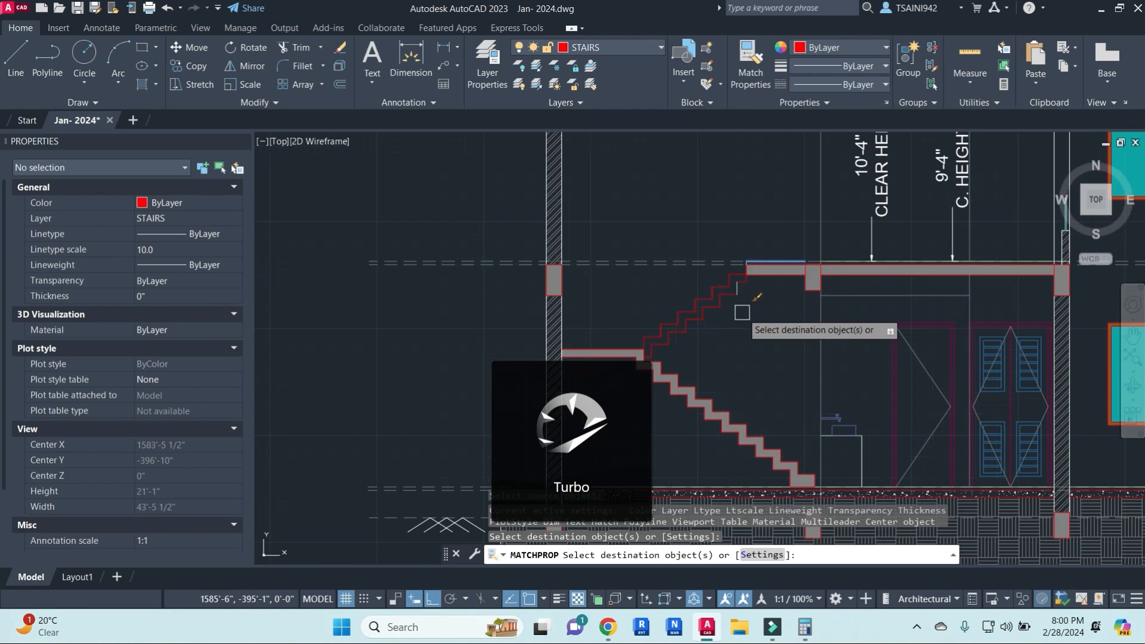
pyautogui.press('Escape')
pyautogui.scroll(-1, 742, 313)
pyautogui.moveTo(742, 312)
pyautogui.mouseDown(button='middle')
pyautogui.moveTo(710, 190)
pyautogui.moveTo(747, 287)
pyautogui.mouseUp(button='middle')
pyautogui.press('Escape')
pyautogui.press('Escape')
pyautogui.press('Escape')
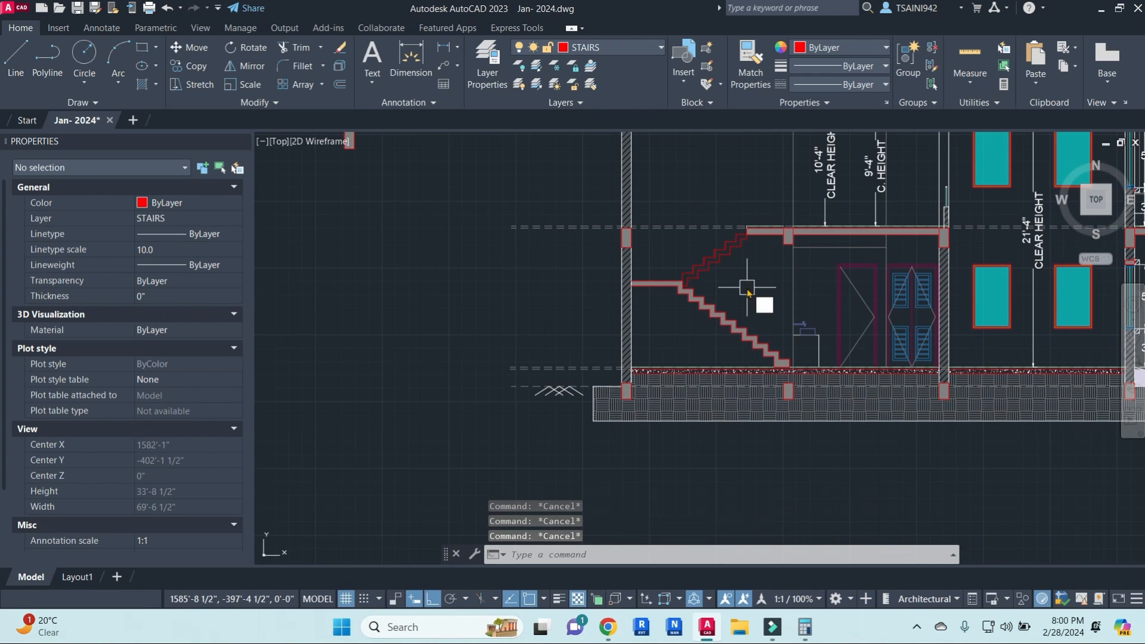
pyautogui.write('dli')
pyautogui.press('Return')
pyautogui.scroll(2, 642, 290)
pyautogui.press('Escape')
pyautogui.press('Escape')
pyautogui.press('Escape')
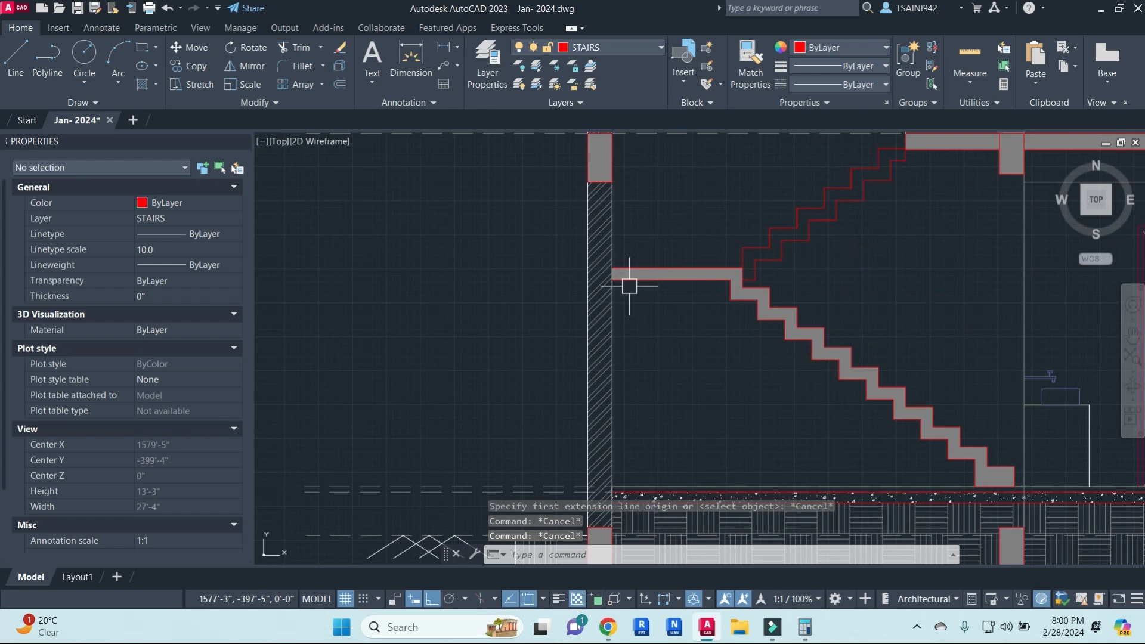
# - Move the beam block in the outer wall down from the floor level so its upper corner meets the landing's upper corner
pyautogui.scroll(-1, 629, 285)
pyautogui.moveTo(634, 298); pyautogui.dragTo(667, 409, button='middle')
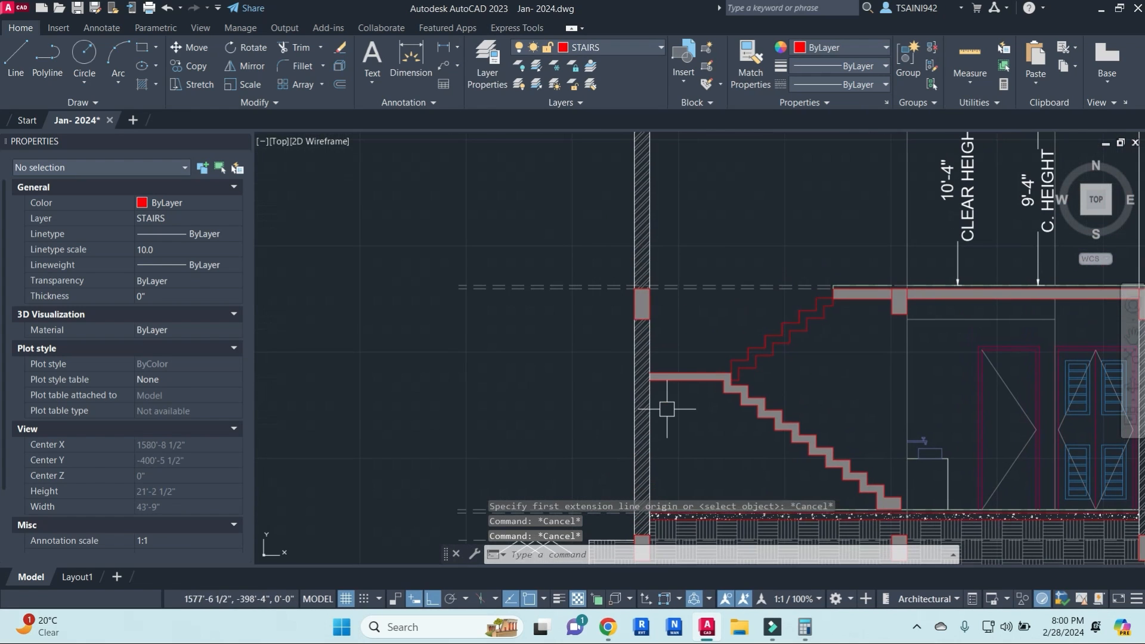
pyautogui.click(643, 319)
pyautogui.write('m')
pyautogui.press('Return')
pyautogui.scroll(2, 650, 298)
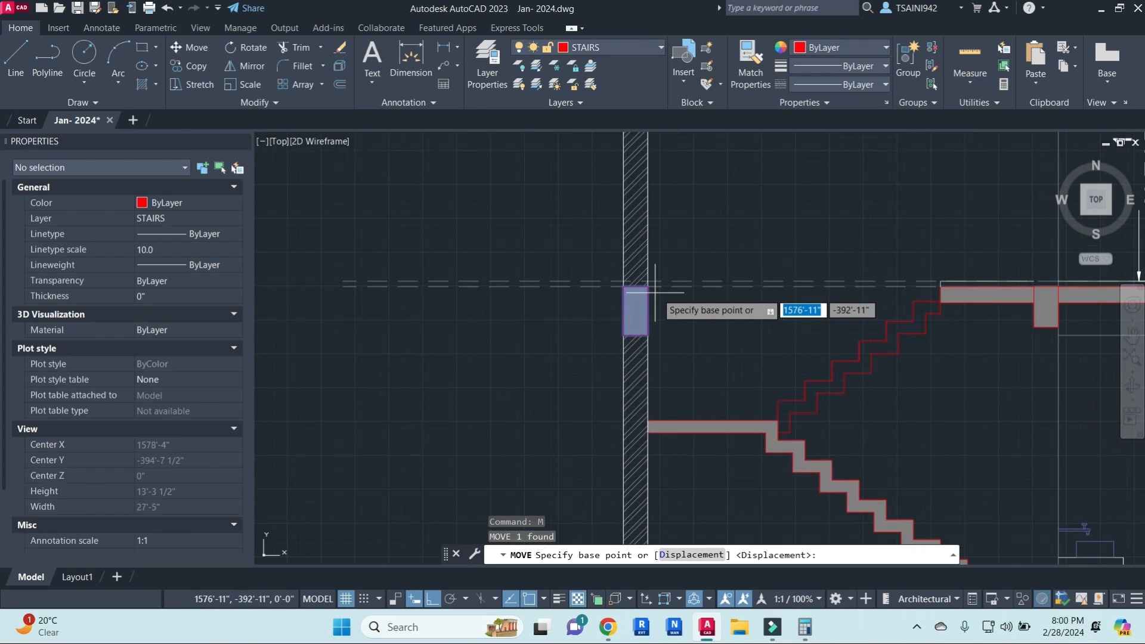
pyautogui.click(647, 286)
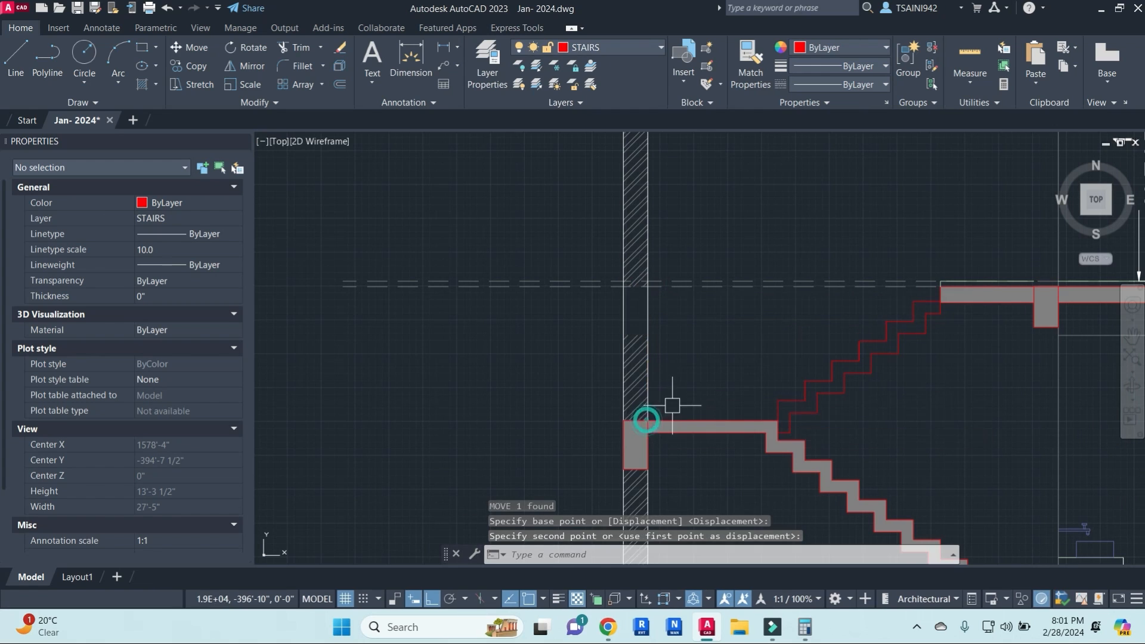
pyautogui.press('Escape')
# - Stretch the outer wall's hatch across the gap left at the beam's former location above the landing
pyautogui.scroll(-5, 667, 349)
pyautogui.scroll(4, 667, 349)
pyautogui.click(654, 342)
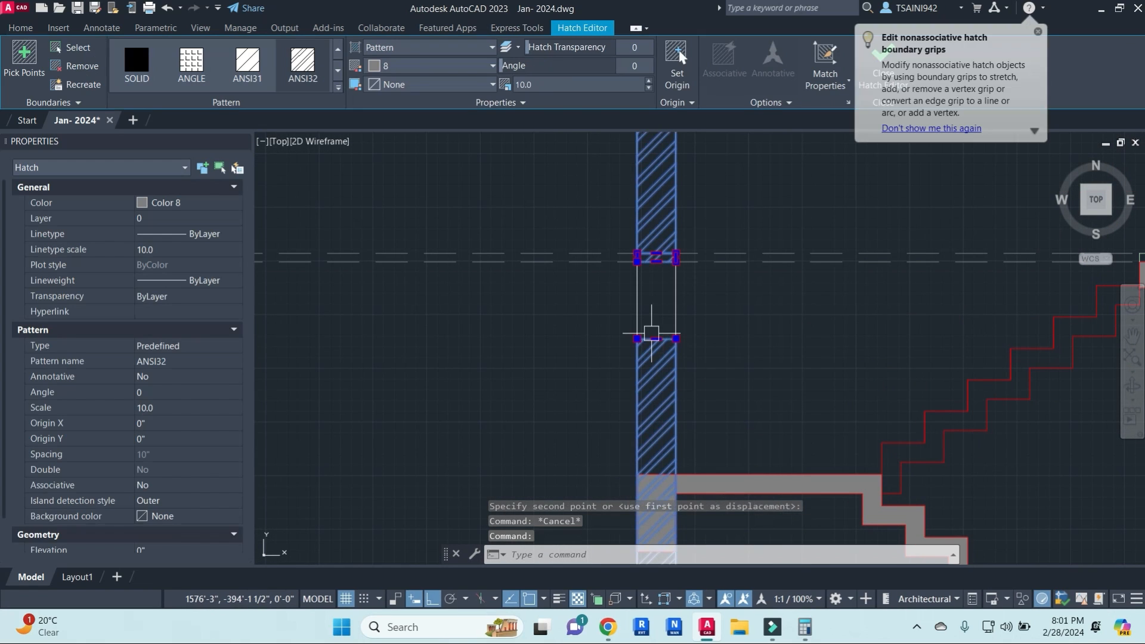
pyautogui.click(656, 256)
pyautogui.press('Escape')
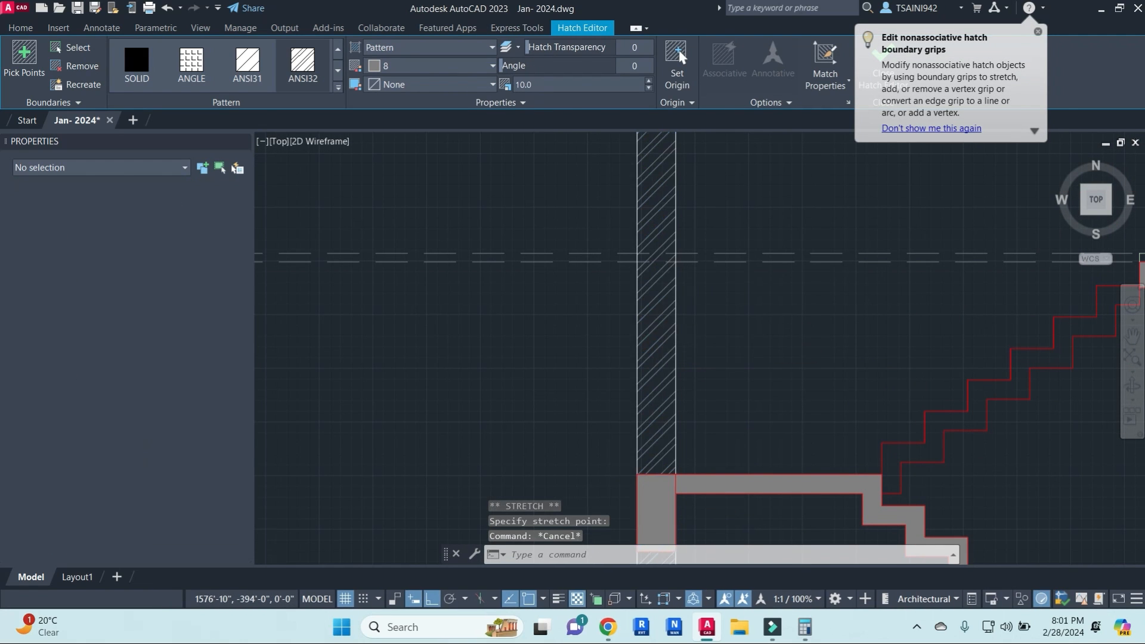
# - Add a vertical linear dimension from the ground floor line to the landing's top, placed outside the outer wall
pyautogui.scroll(-4, 679, 322)
pyautogui.scroll(-5, 668, 404)
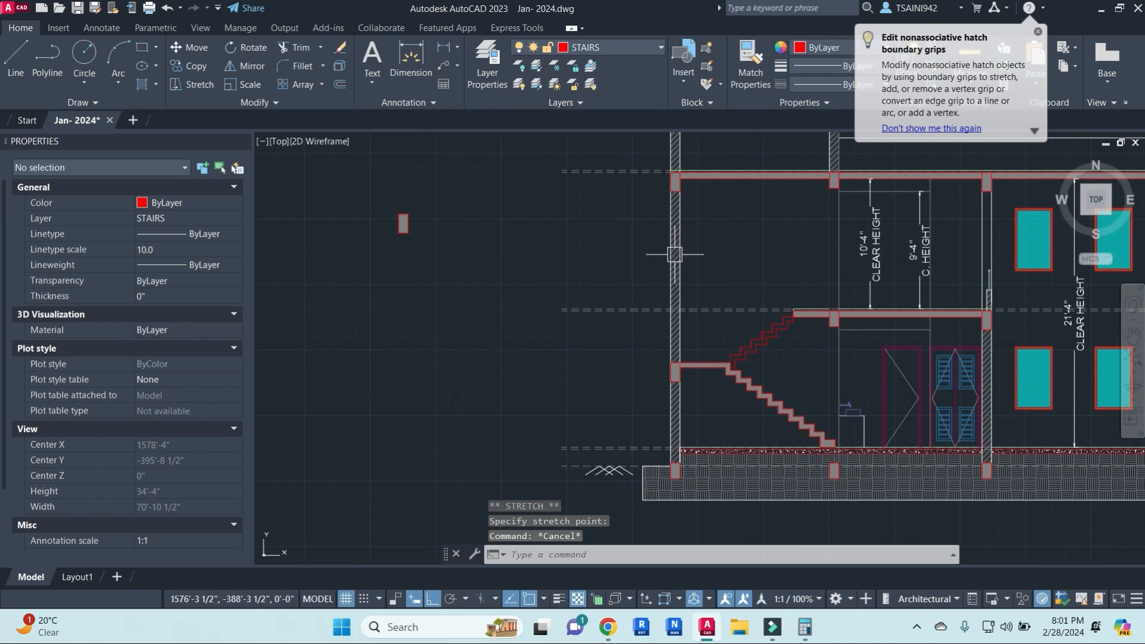
pyautogui.moveTo(677, 243)
pyautogui.mouseDown(button='middle')
pyautogui.moveTo(684, 301)
pyautogui.moveTo(746, 306)
pyautogui.moveTo(690, 252)
pyautogui.mouseUp(button='middle')
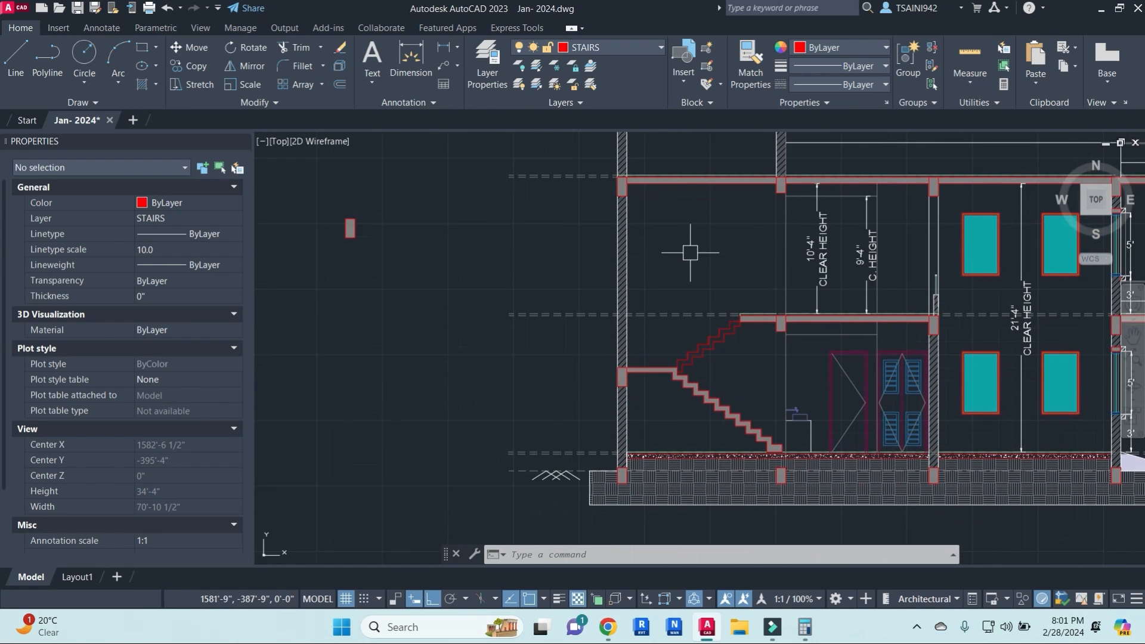
pyautogui.moveTo(731, 334); pyautogui.dragTo(731, 306, button='middle')
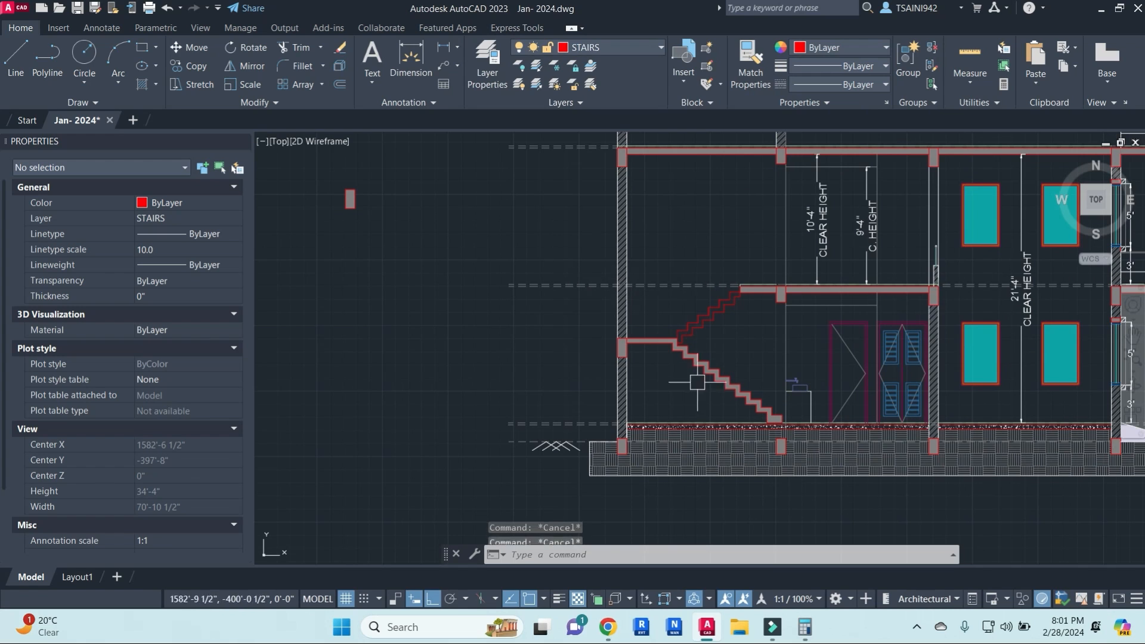
pyautogui.write('LI')
pyautogui.press('Return')
pyautogui.scroll(4, 632, 412)
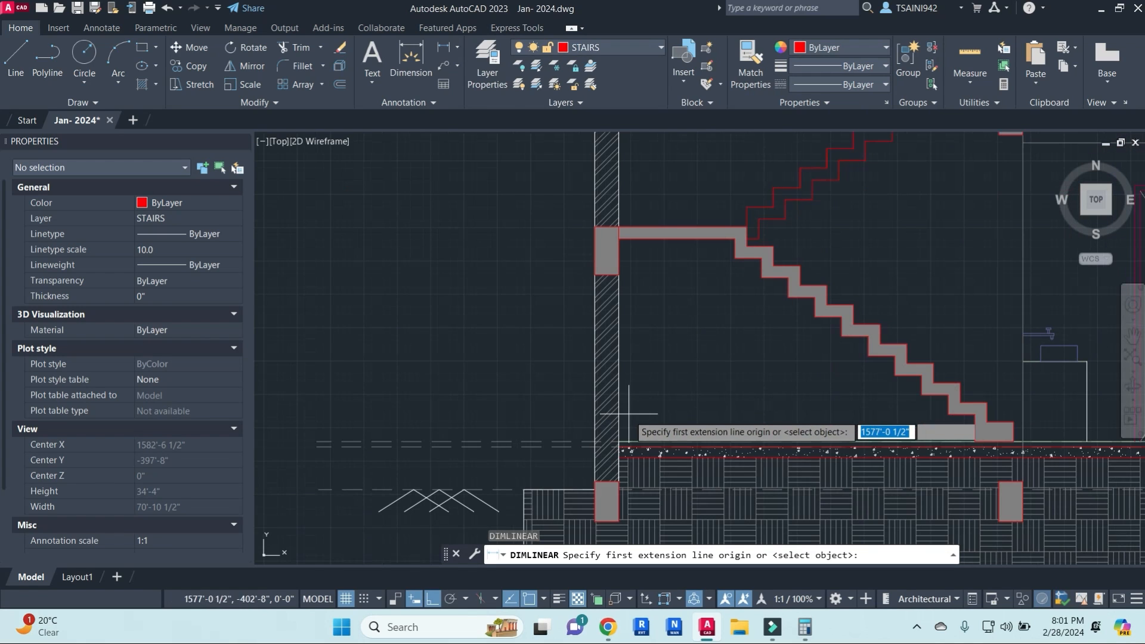
pyautogui.click(617, 442)
pyautogui.click(618, 228)
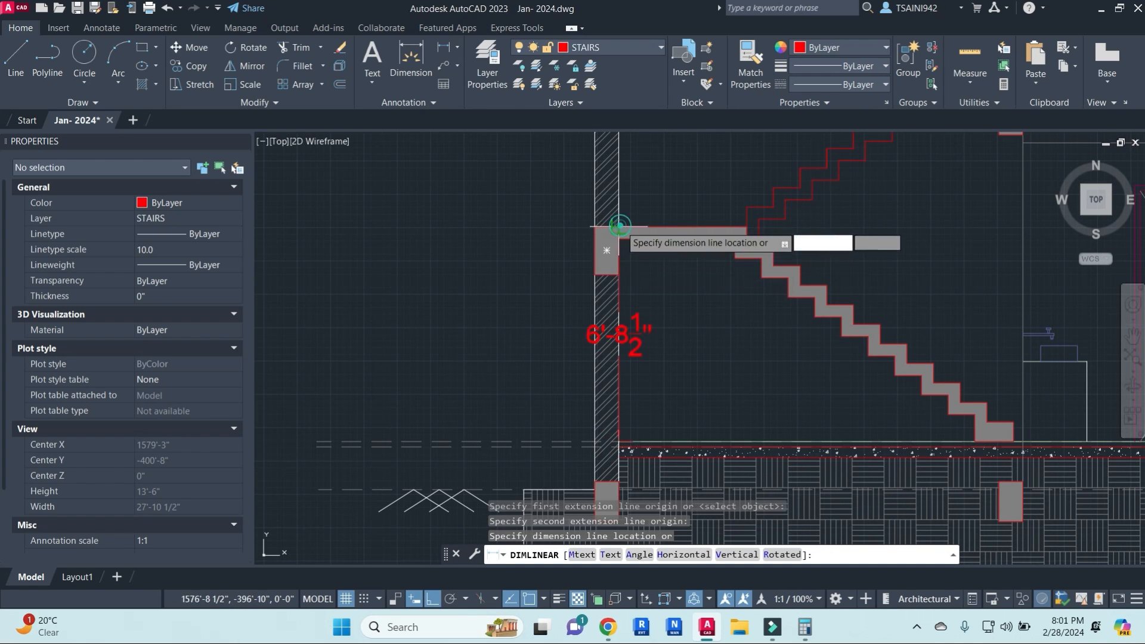
pyautogui.click(537, 271)
pyautogui.moveTo(766, 333); pyautogui.dragTo(634, 277, button='middle')
# - Add a vertical linear dimension to one riser of the lower flight, placed below the stair
pyautogui.write('D')
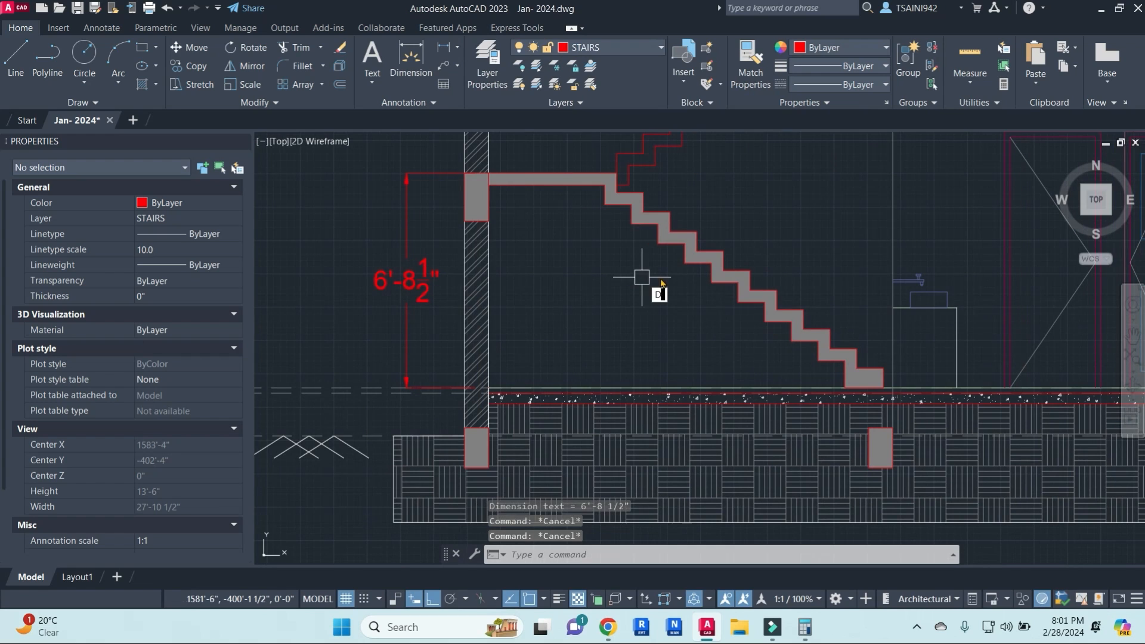
pyautogui.write('IMLI')
pyautogui.press('Return')
pyautogui.scroll(3, 793, 334)
pyautogui.click(796, 335)
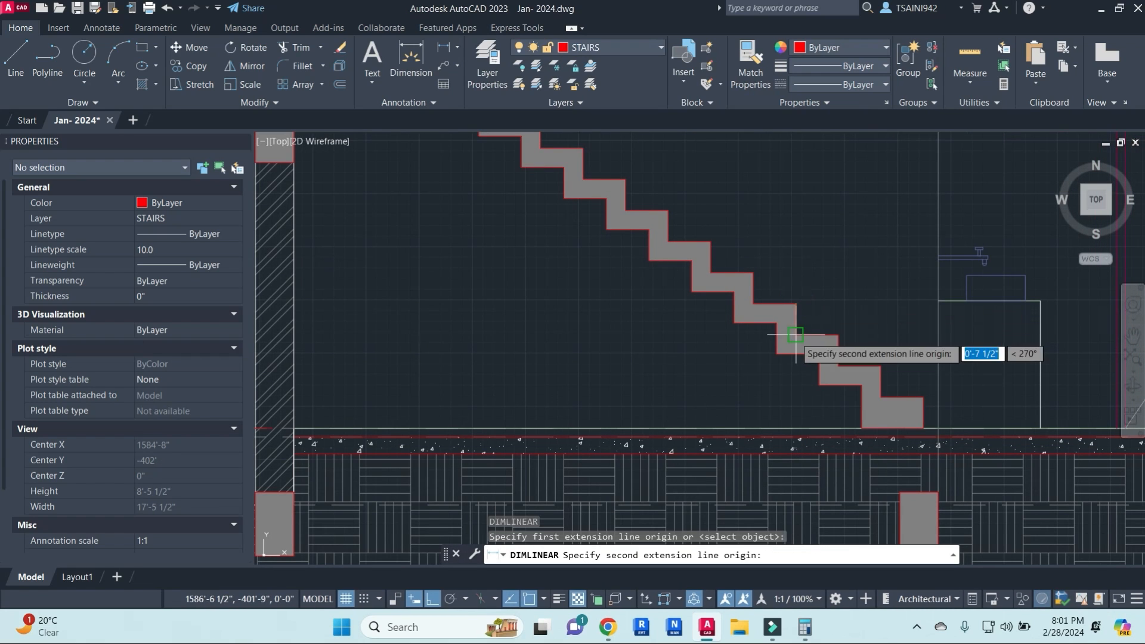
pyautogui.click(796, 335)
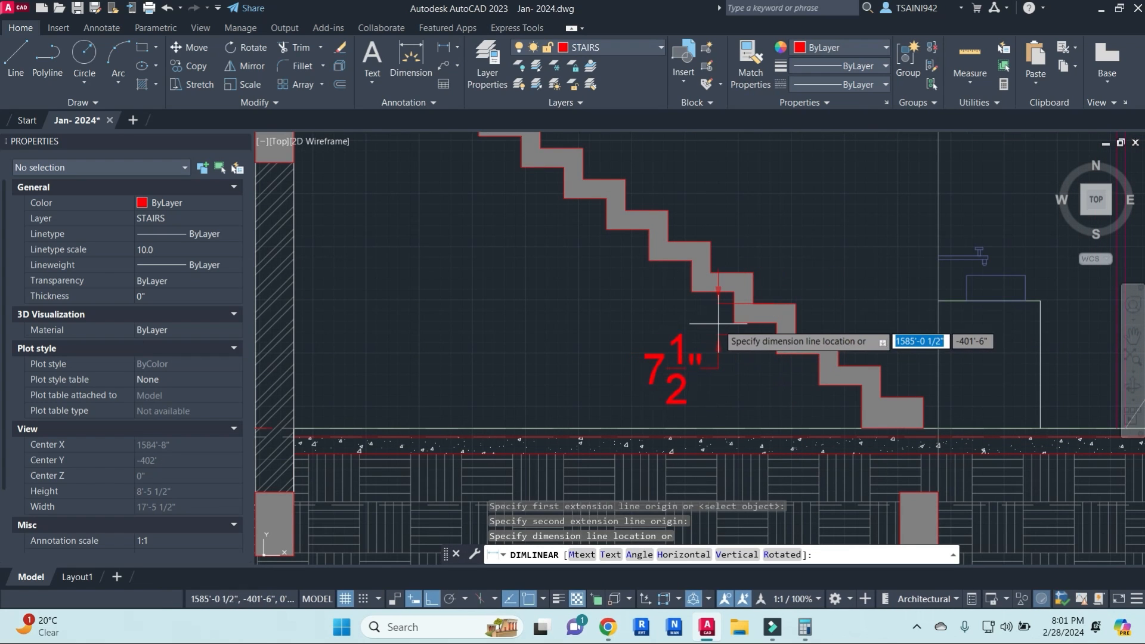
pyautogui.click(718, 324)
# - Add a horizontal linear dimension to one tread of the lower flight, placed above the stair
pyautogui.press('Return')
pyautogui.click(750, 271)
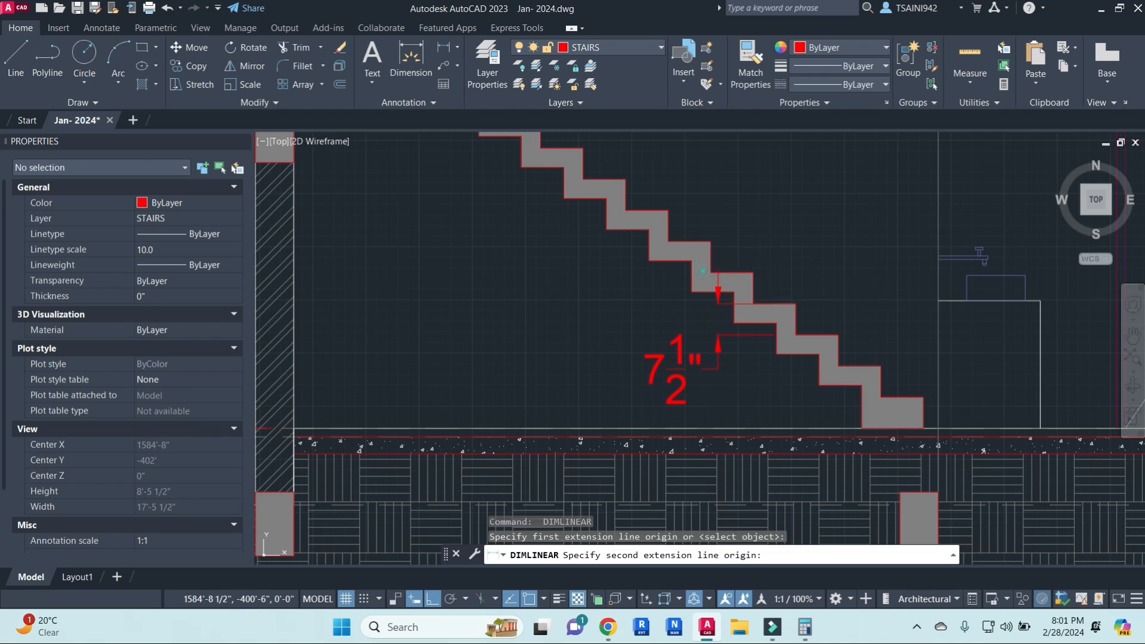
pyautogui.click(704, 272)
pyautogui.press('Escape')
pyautogui.press('Return')
pyautogui.click(710, 271)
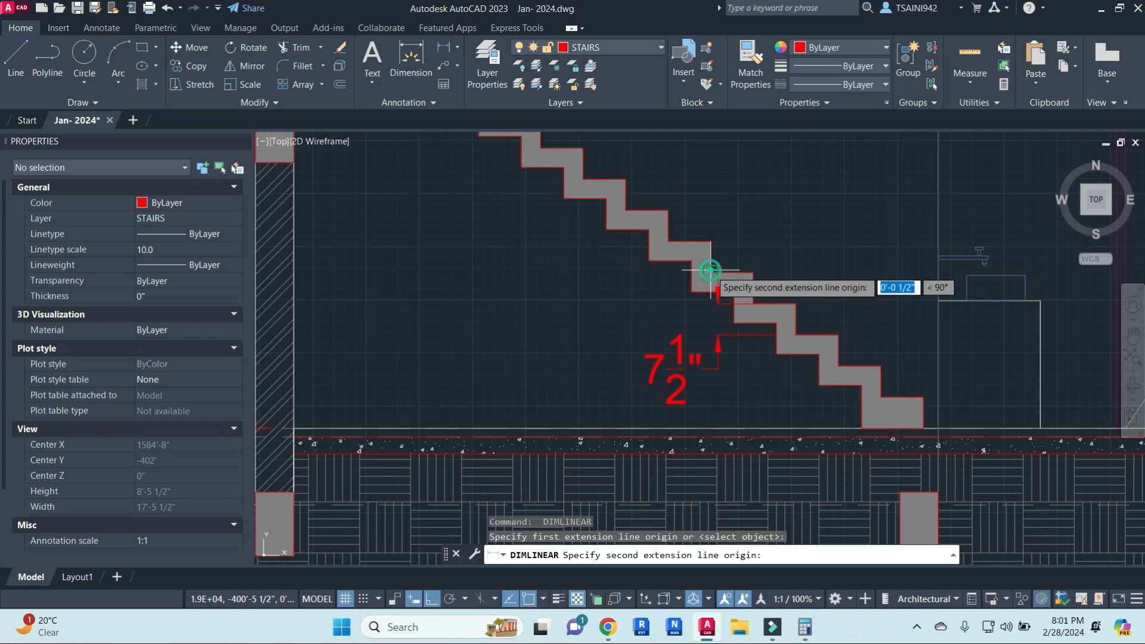
pyautogui.click(748, 273)
pyautogui.click(770, 224)
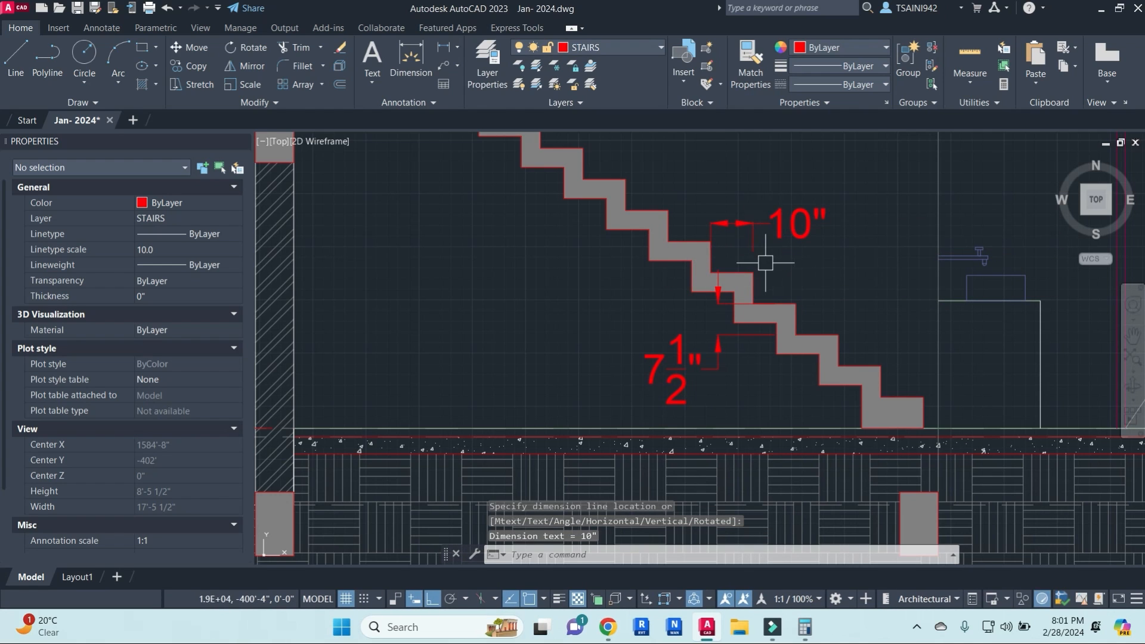
# - Dimension the height from the landing's top to the upper floor finish line, aligned with the landing height dimension
pyautogui.scroll(-4, 877, 319)
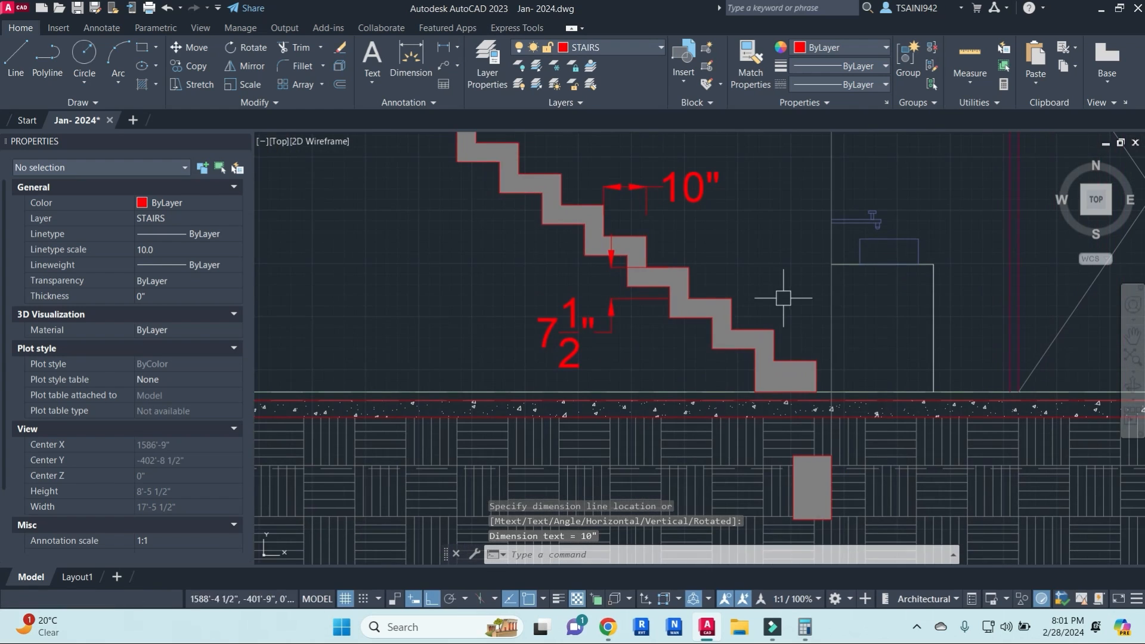
pyautogui.moveTo(656, 250); pyautogui.dragTo(758, 386, button='middle')
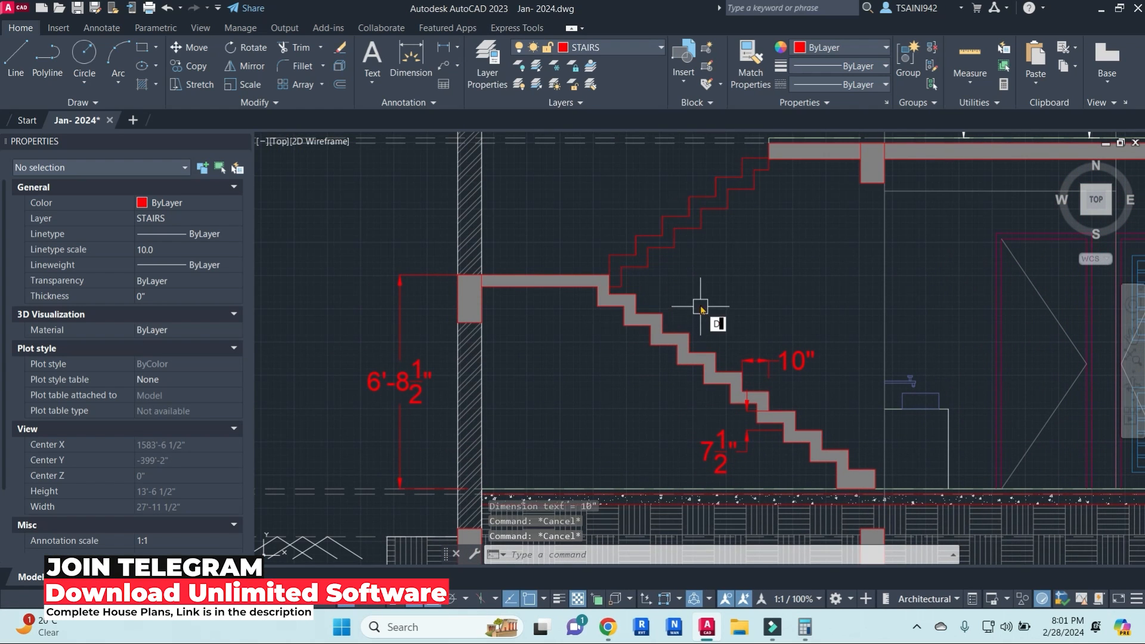
pyautogui.press('Return')
pyautogui.click(482, 274)
pyautogui.moveTo(478, 209); pyautogui.dragTo(472, 319, button='middle')
pyautogui.click(475, 249)
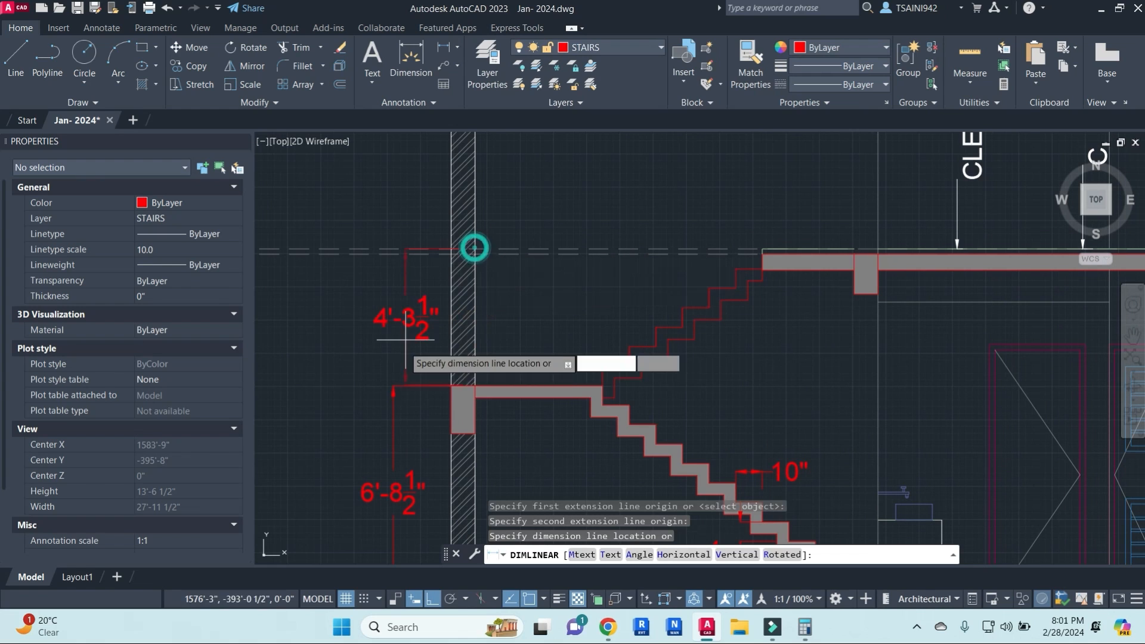
pyautogui.click(394, 412)
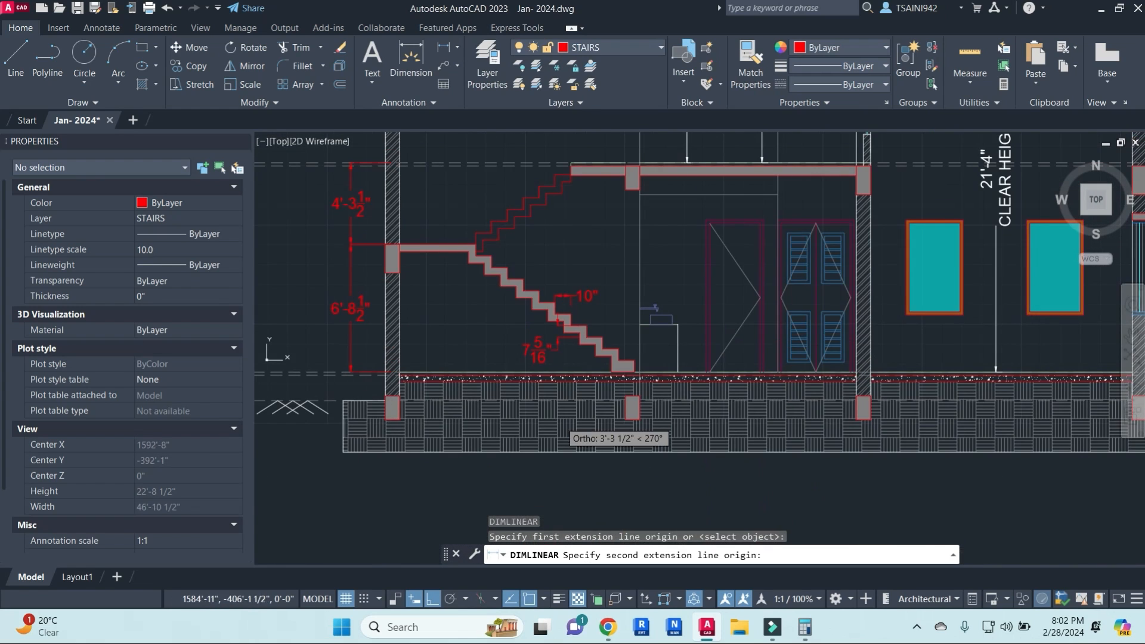
pyautogui.press('Escape')
pyautogui.scroll(8, 575, 173)
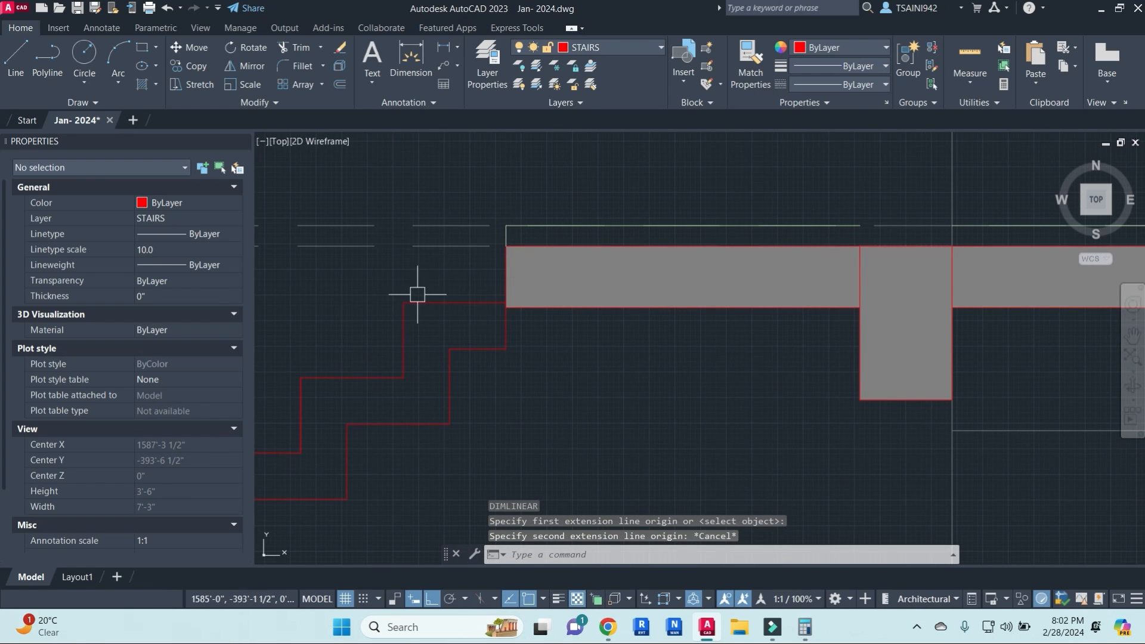
pyautogui.press('Escape')
pyautogui.press('Escape')
pyautogui.press('Escape')
pyautogui.click(373, 285)
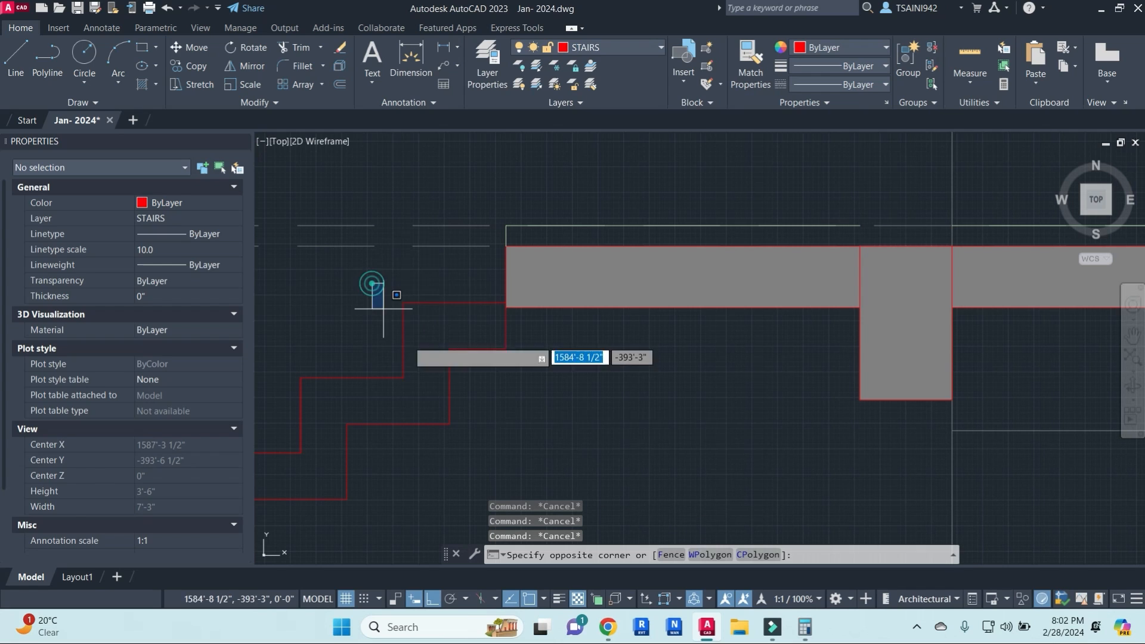
pyautogui.click(538, 451)
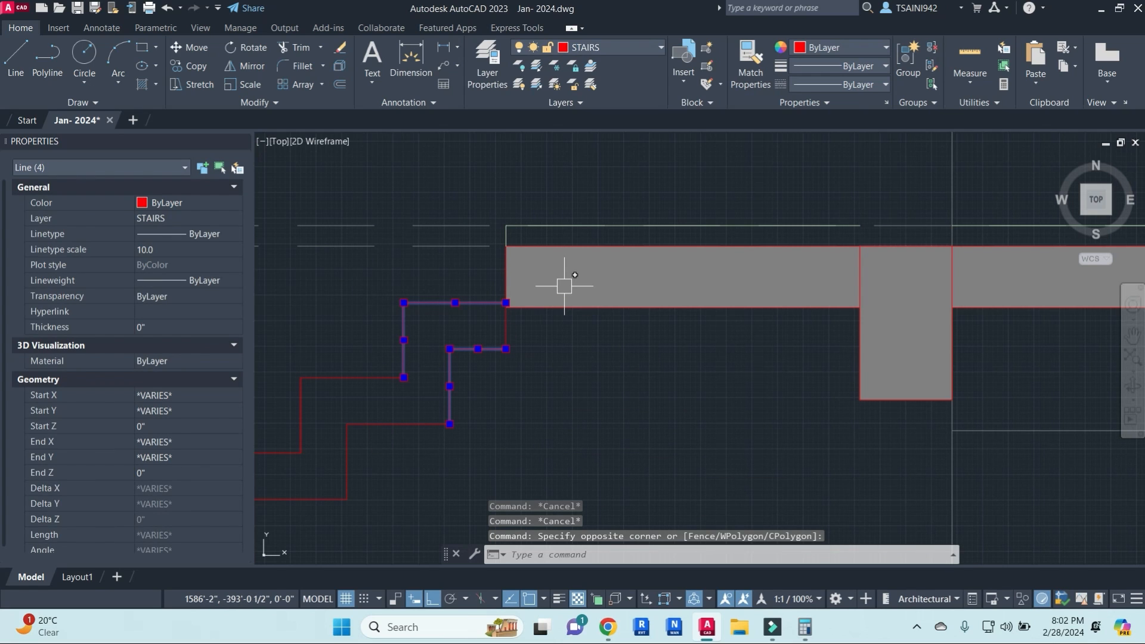
pyautogui.write('co')
pyautogui.press('Return')
pyautogui.click(404, 377)
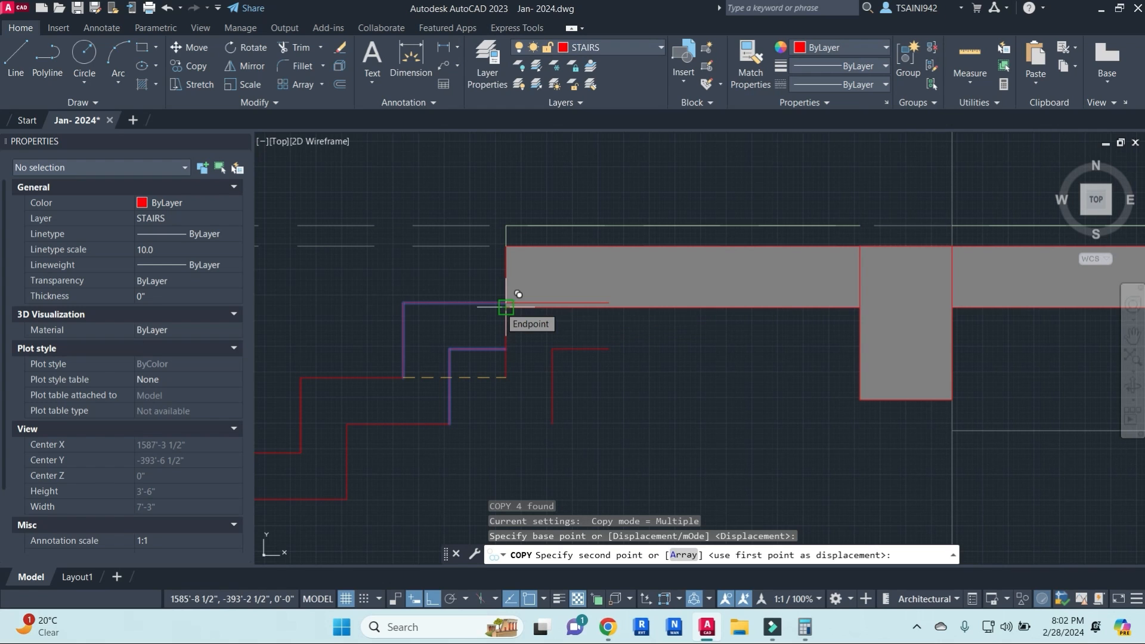
pyautogui.press('Escape')
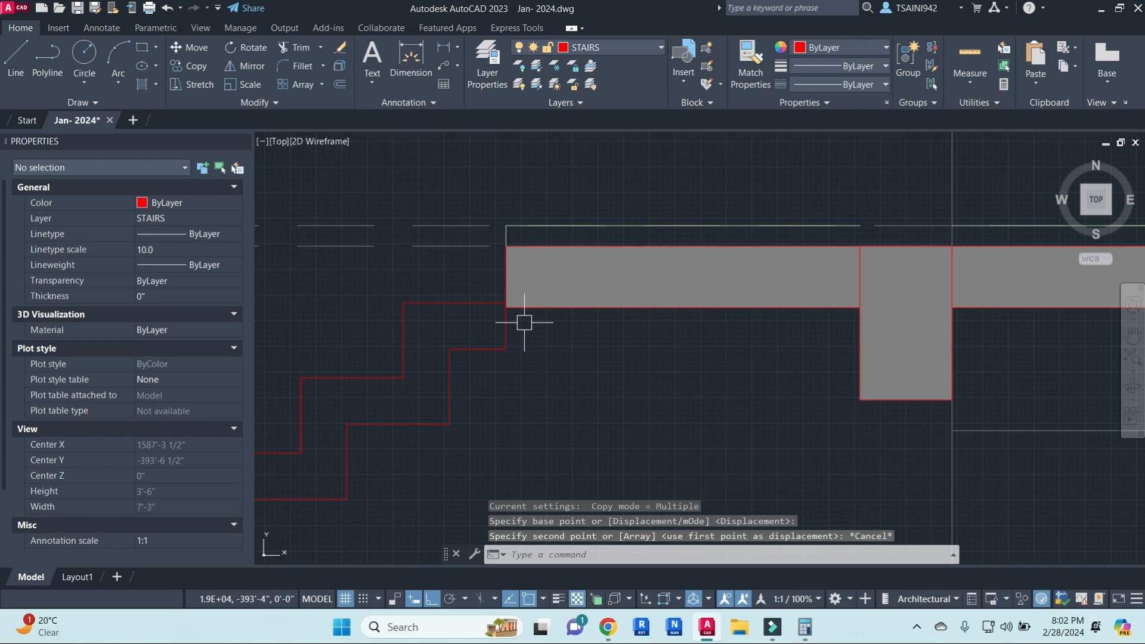
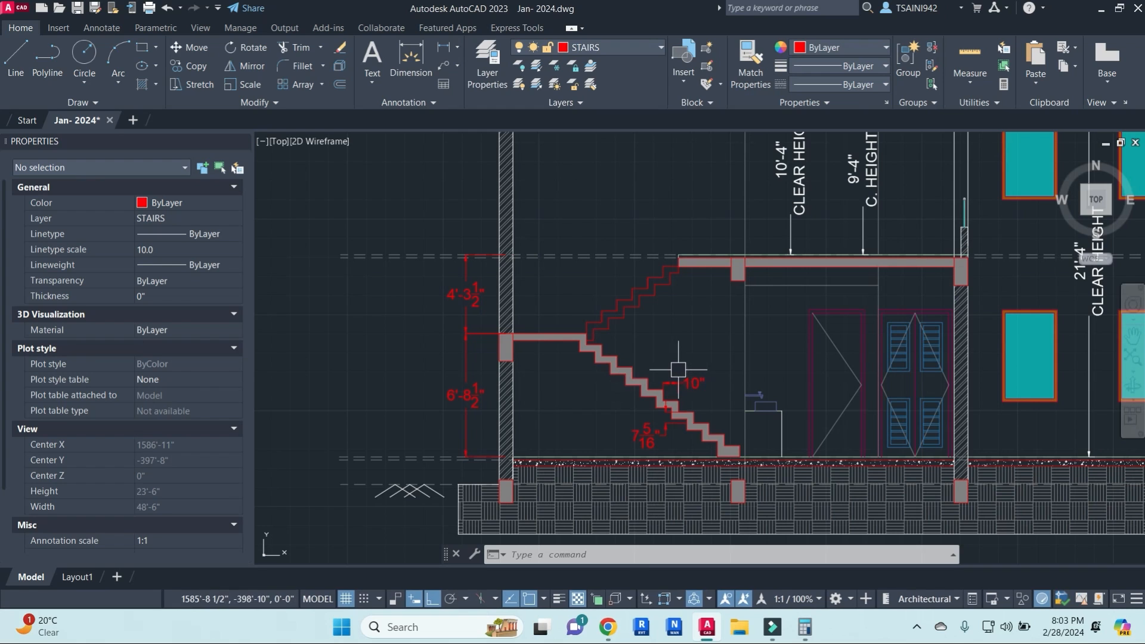
# - Copy the staircase with its landing, beam and dimensions straight up from the bottom step's front corner to the upper floor finish line
pyautogui.click(448, 241)
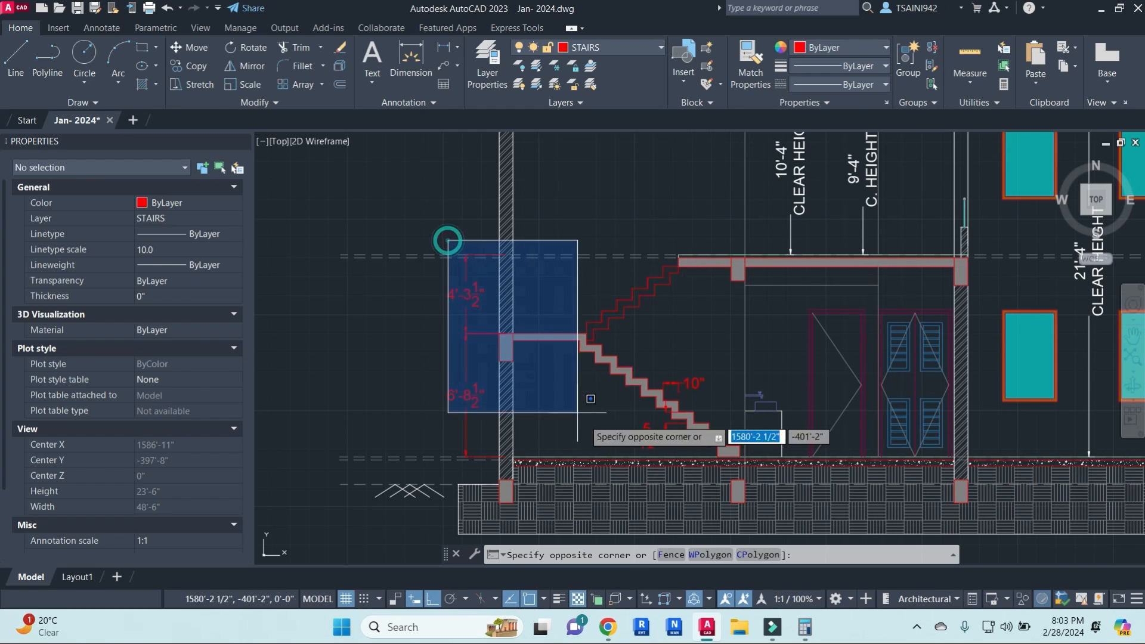
pyautogui.click(742, 464)
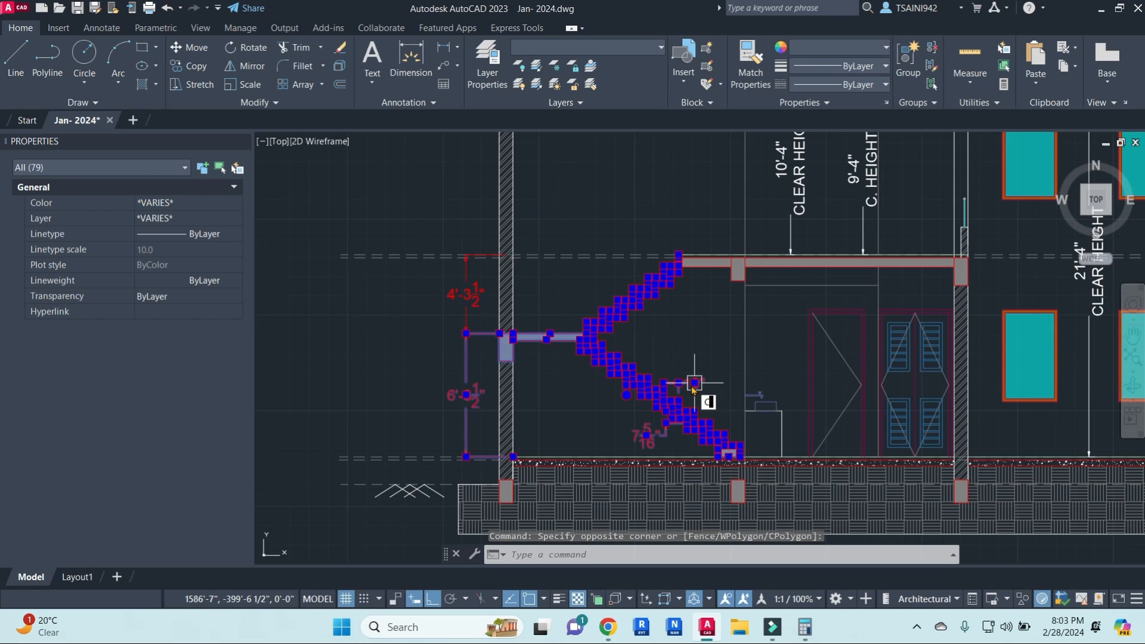
pyautogui.write('co')
pyautogui.press('Return')
pyautogui.scroll(4, 738, 452)
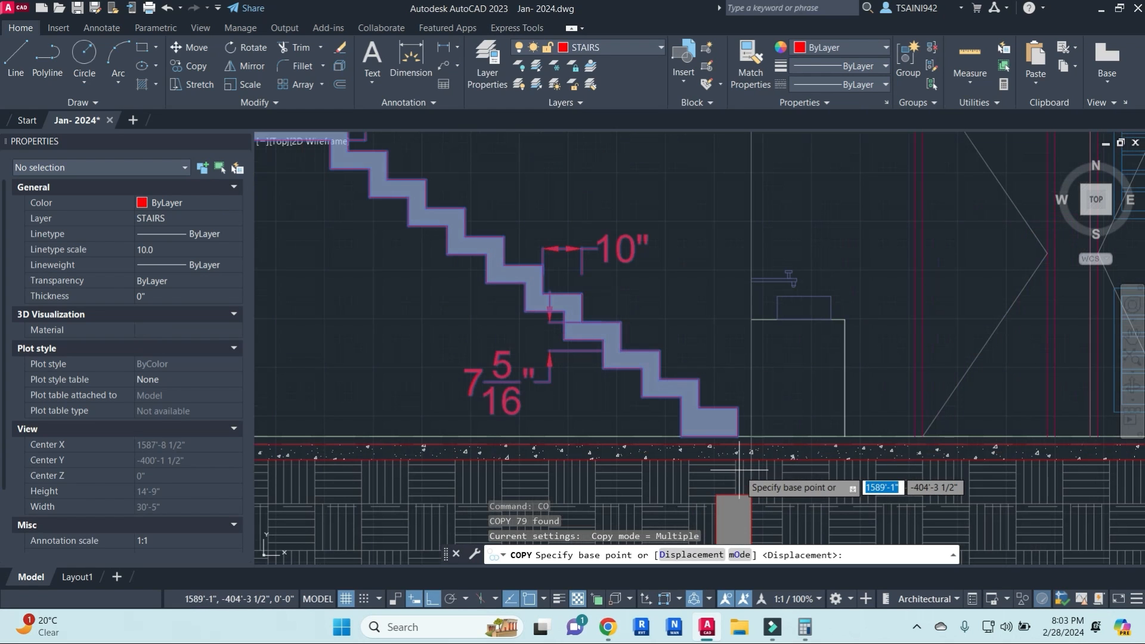
pyautogui.click(738, 436)
pyautogui.scroll(-5, 738, 436)
pyautogui.scroll(5, 728, 417)
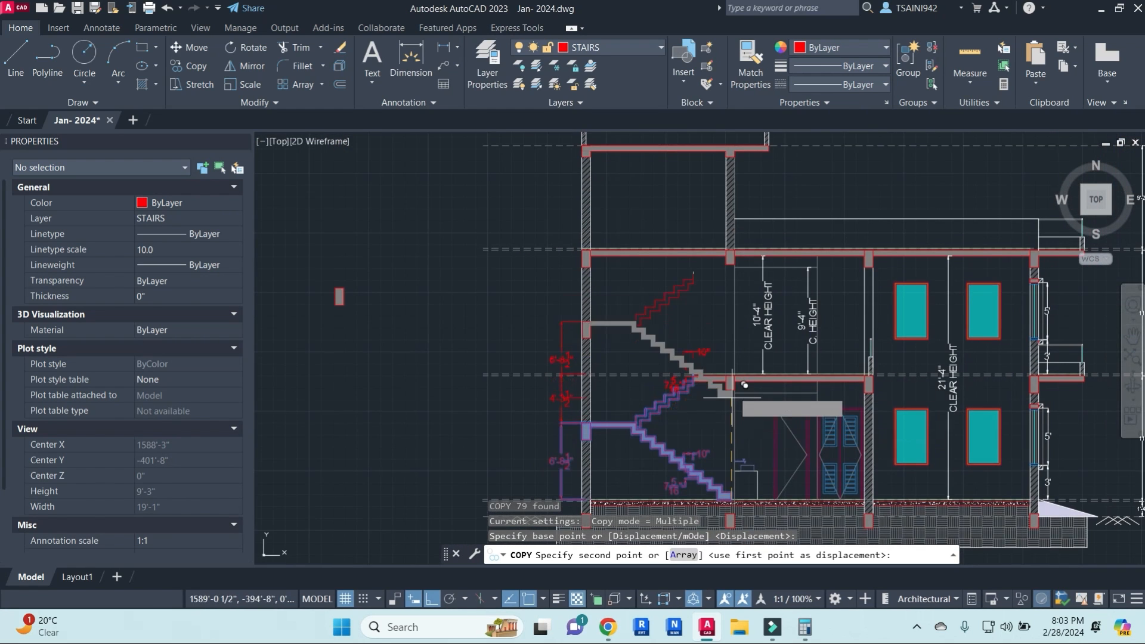
pyautogui.click(722, 383)
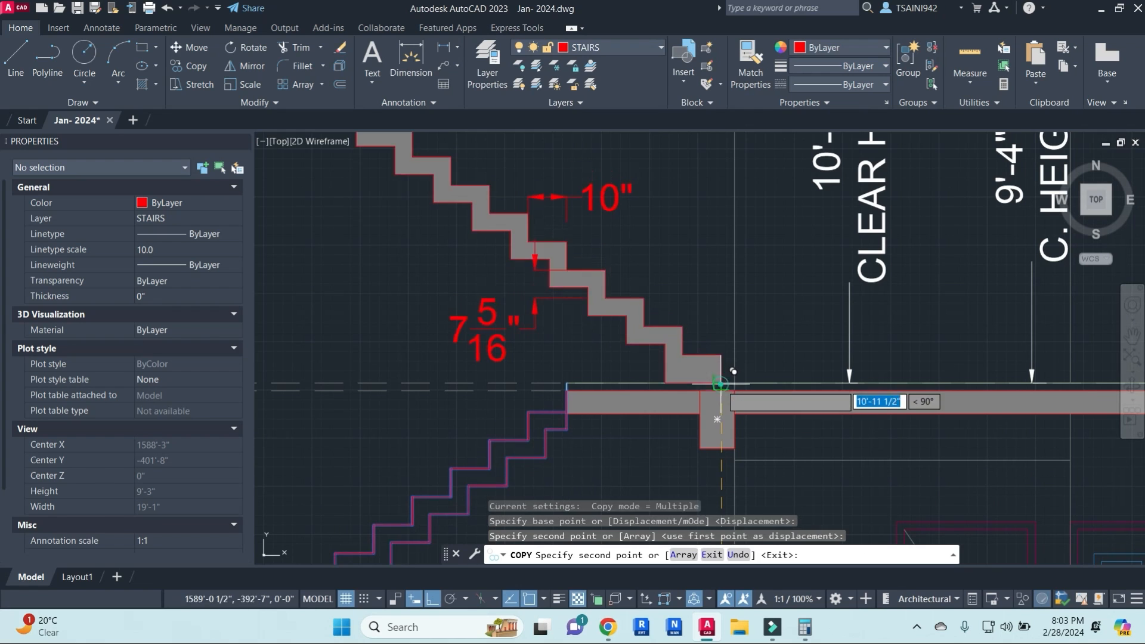
pyautogui.press('Escape')
# - Examine where the copied upper flight meets the slab of the floor above
pyautogui.scroll(-5, 704, 335)
pyautogui.scroll(3, 678, 439)
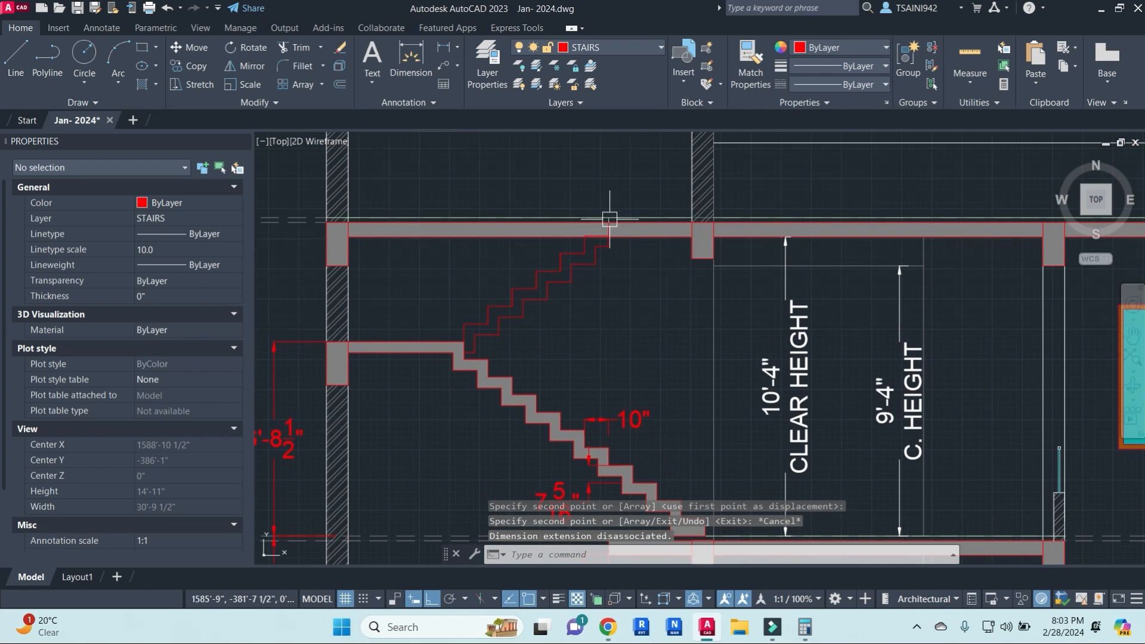
pyautogui.scroll(5, 611, 222)
pyautogui.press('Escape')
pyautogui.press('Escape')
pyautogui.scroll(-5, 593, 270)
pyautogui.moveTo(597, 344); pyautogui.dragTo(762, 365, button='middle')
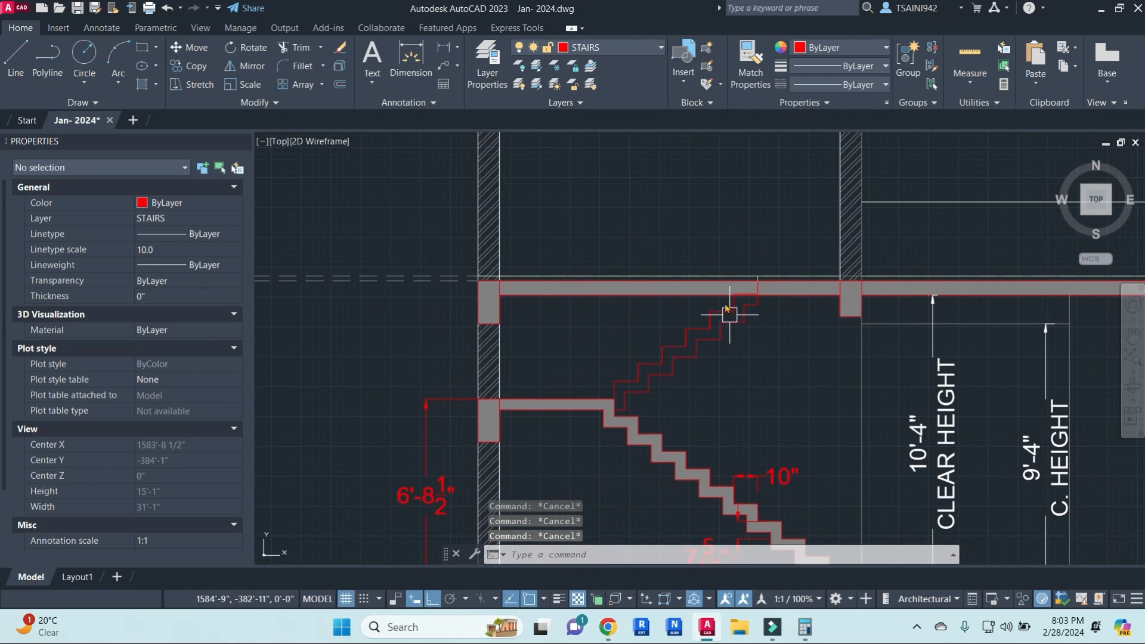
# - Trim the slab above the upper flight back to the top riser line, removing the part over the stairwell
pyautogui.write('tr')
pyautogui.press('Return')
pyautogui.press('Escape')
pyautogui.scroll(4, 756, 297)
pyautogui.press('Return')
pyautogui.click(759, 266)
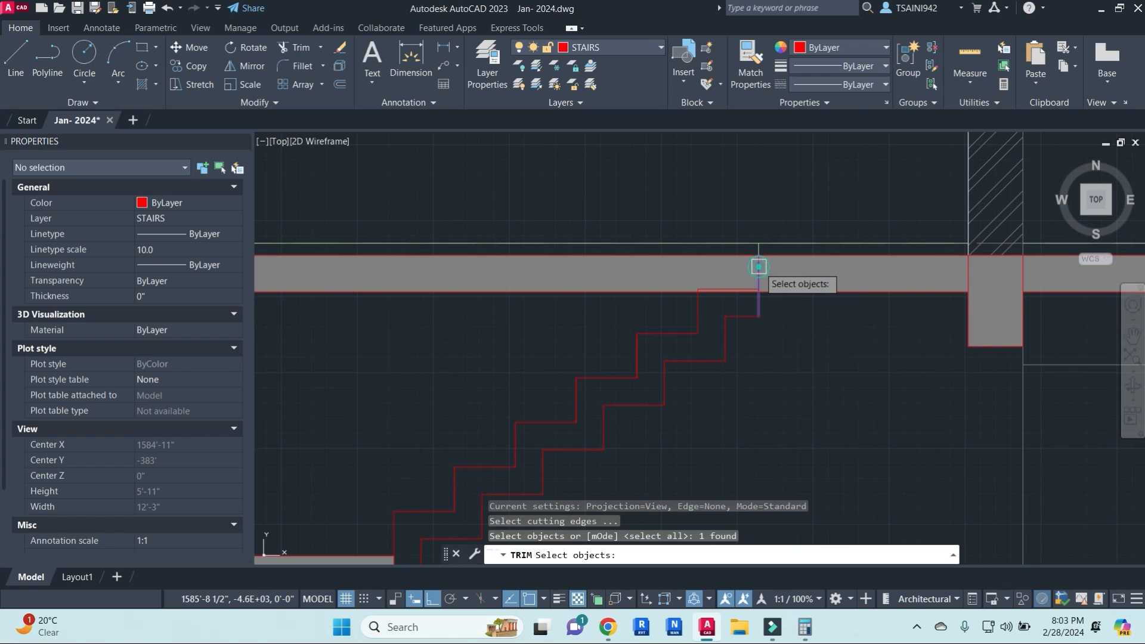
pyautogui.press('Return')
pyautogui.click(641, 289)
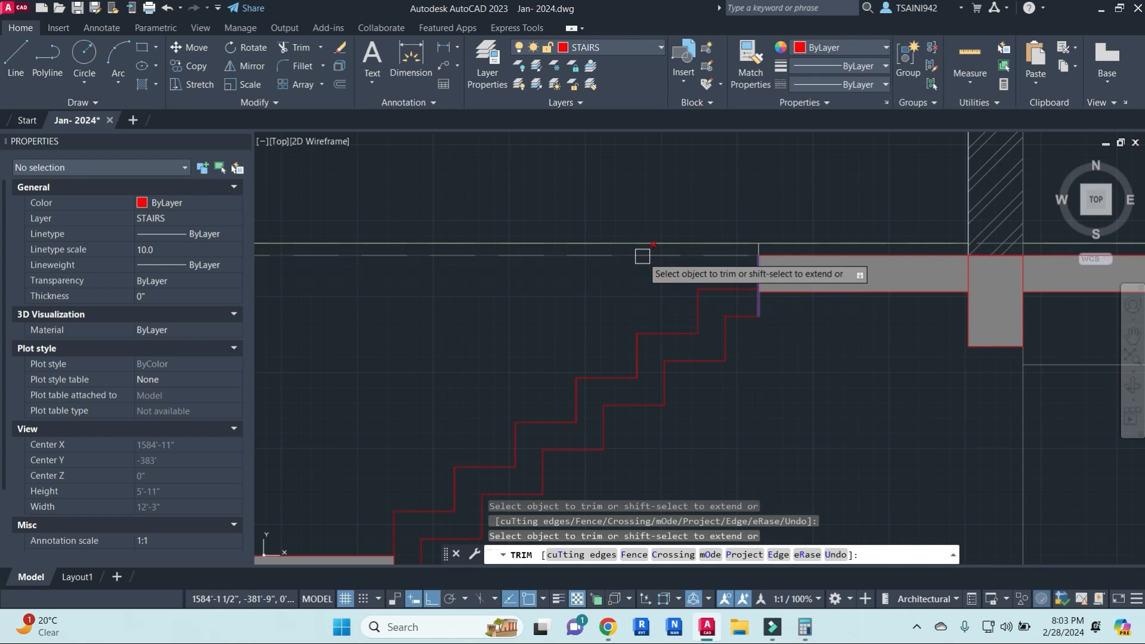
pyautogui.press('Escape')
pyautogui.press('Escape')
# - Trim the second floor finish line over the stairwell back to the short vertical edge at the slab's end
pyautogui.scroll(2, 764, 259)
pyautogui.press('Return')
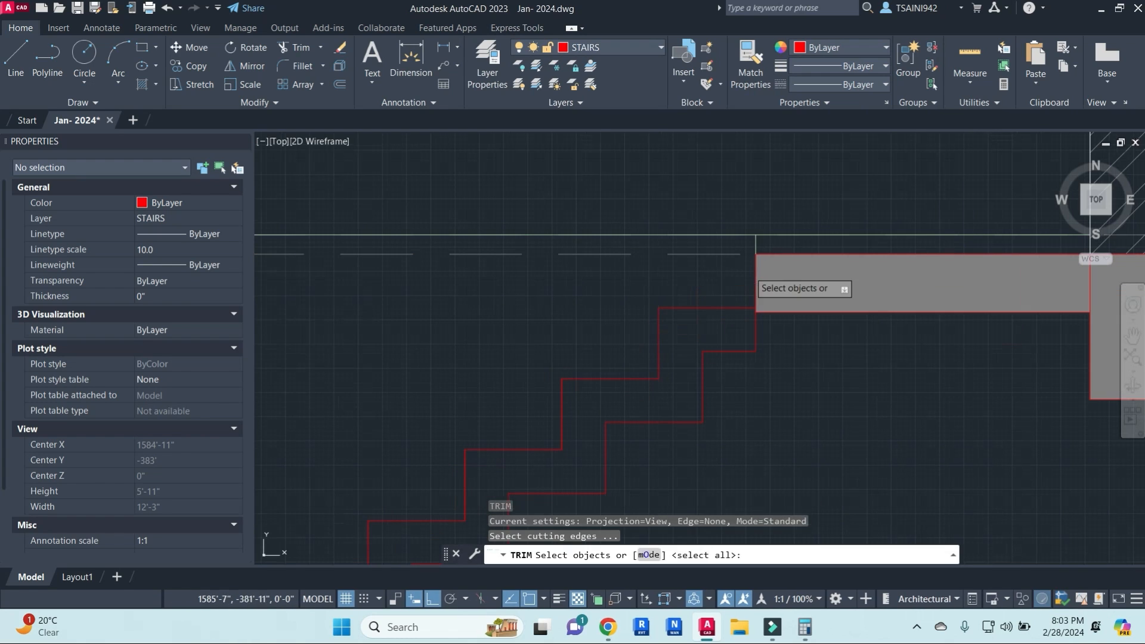
pyautogui.press('Return')
pyautogui.press('Escape')
pyautogui.press('Escape')
pyautogui.press('Return')
pyautogui.scroll(2, 761, 239)
pyautogui.click(749, 250)
pyautogui.scroll(-3, 661, 260)
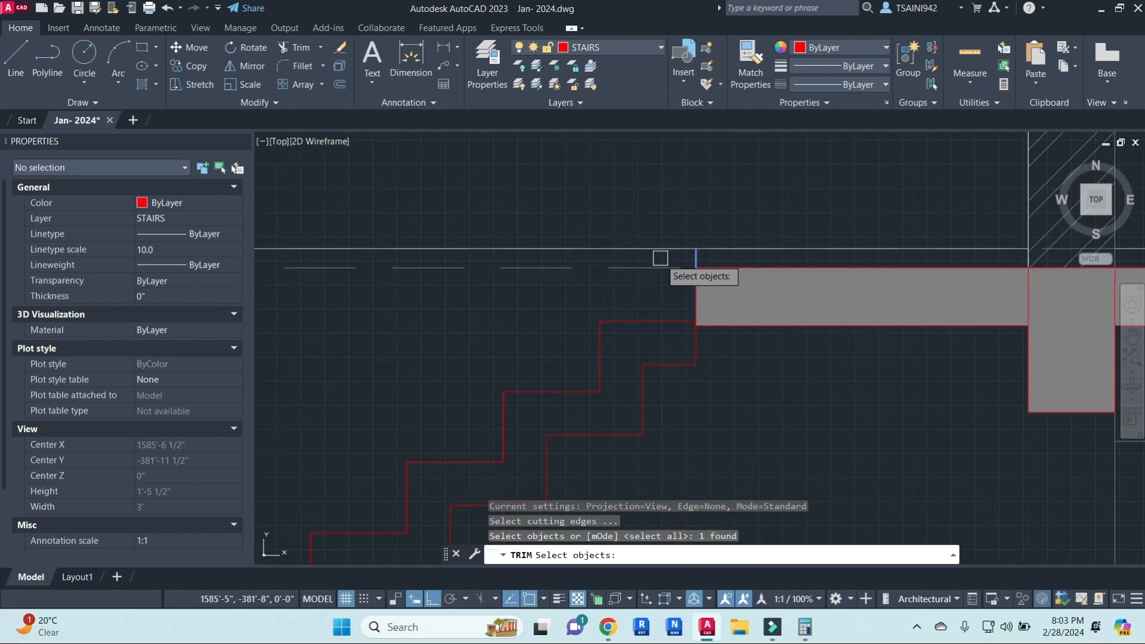
pyautogui.moveTo(613, 310); pyautogui.dragTo(822, 350, button='middle')
pyautogui.scroll(-3, 821, 350)
pyautogui.scroll(2, 686, 334)
pyautogui.press('Return')
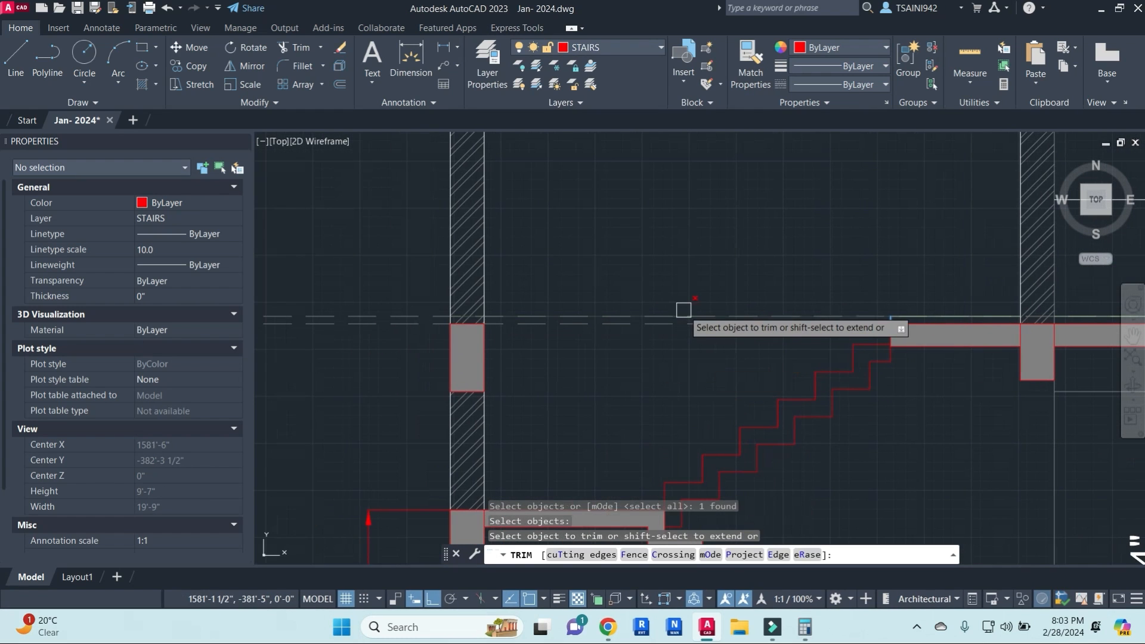
pyautogui.scroll(-5, 684, 309)
pyautogui.press('Escape')
pyautogui.press('Escape')
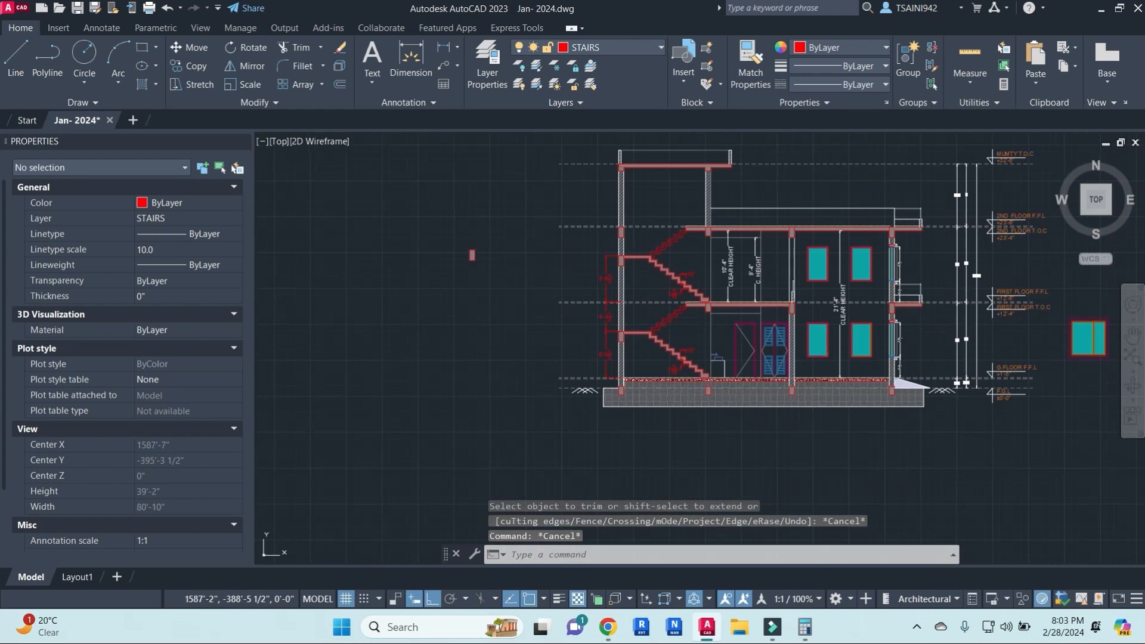
# - Review both floors' staircases in the full building section
pyautogui.moveTo(752, 316); pyautogui.dragTo(678, 317, button='middle')
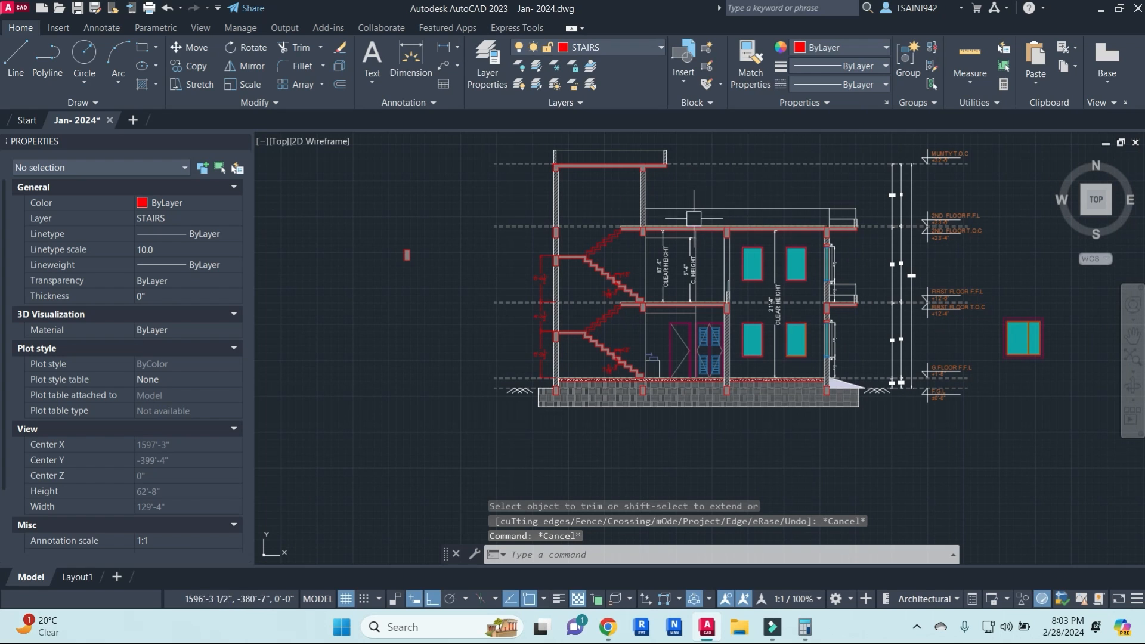
pyautogui.scroll(4, 622, 347)
pyautogui.moveTo(746, 346); pyautogui.dragTo(750, 342, button='middle')
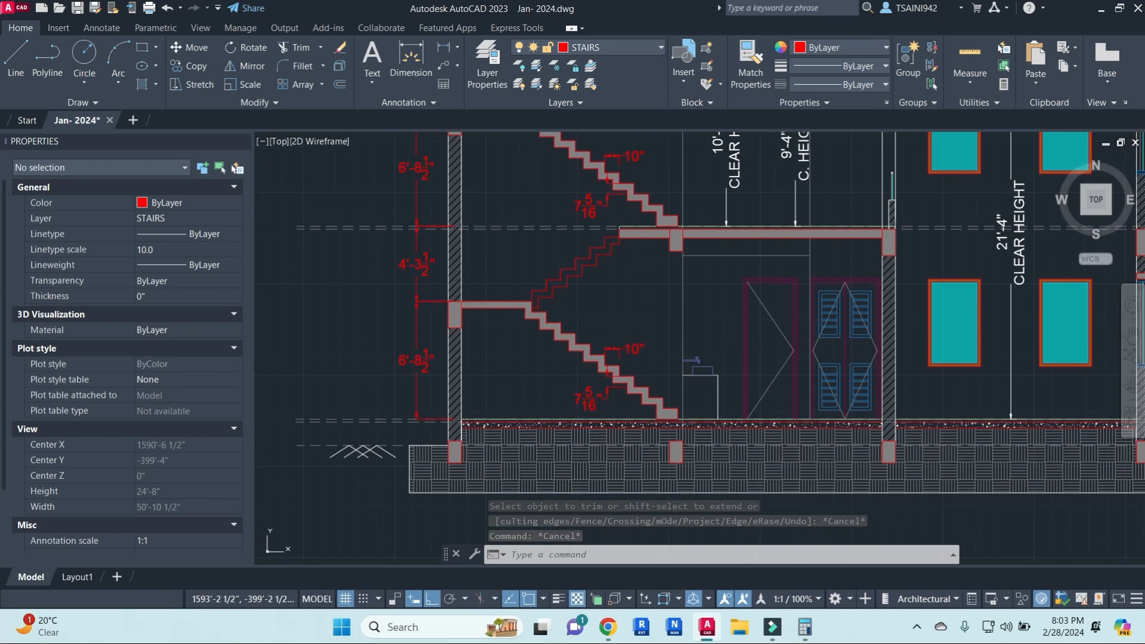
pyautogui.scroll(4, 662, 420)
pyautogui.scroll(-6, 663, 301)
pyautogui.scroll(-4, 637, 296)
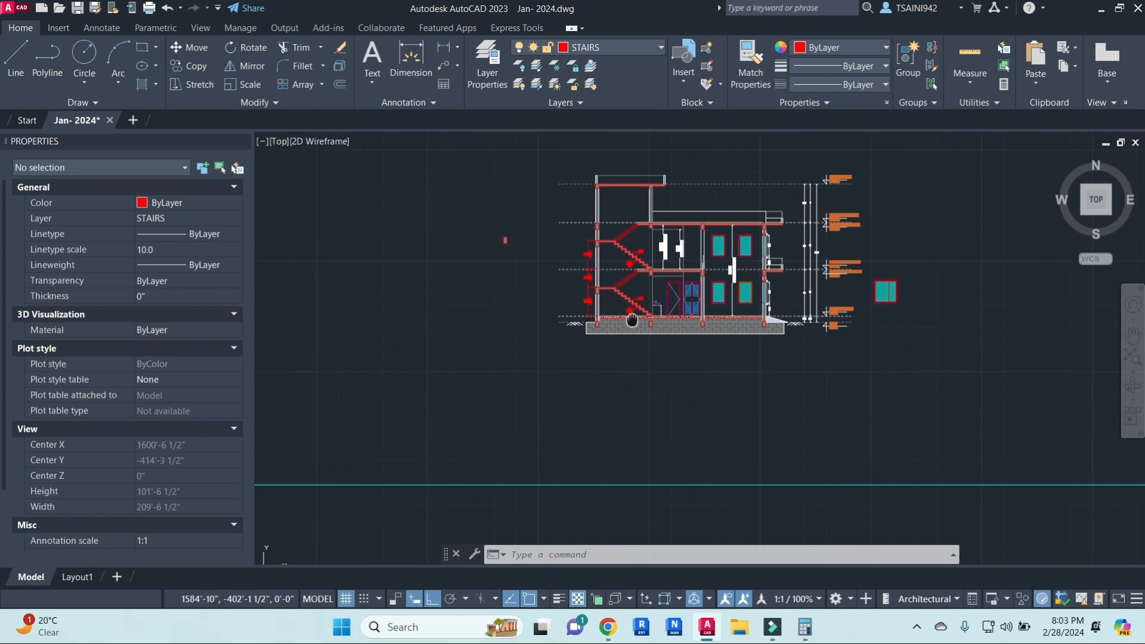
pyautogui.moveTo(632, 320); pyautogui.dragTo(632, 356, button='middle')
# - Copy the entire building section with its dimensions and level marks to the empty area on its right
pyautogui.press('Escape')
pyautogui.press('Escape')
pyautogui.click(529, 192)
pyautogui.click(882, 421)
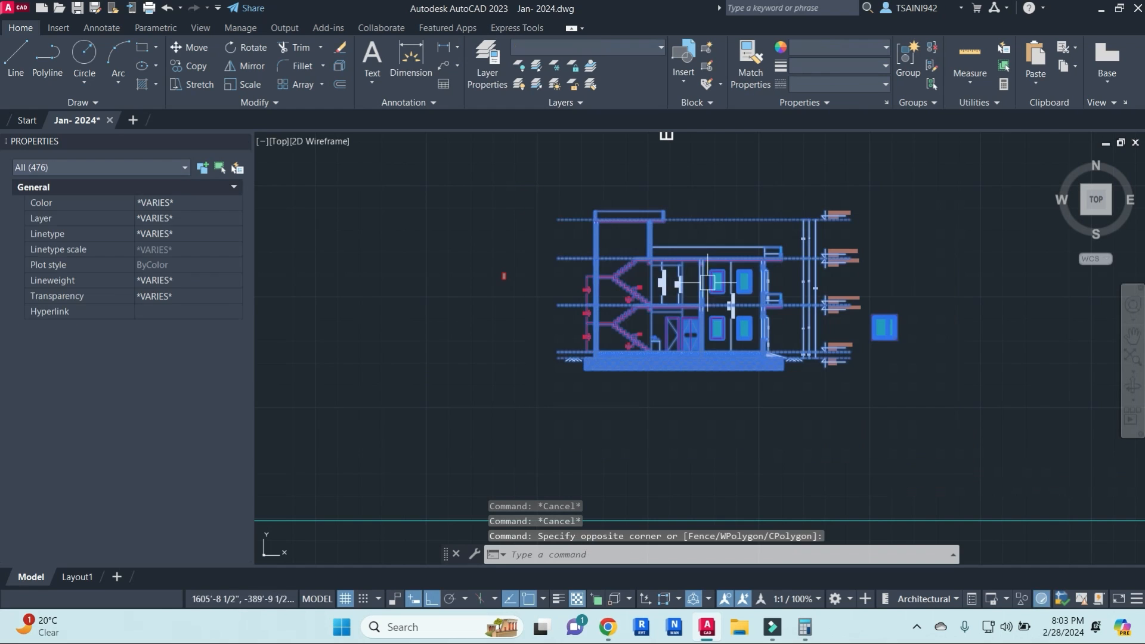
pyautogui.click(544, 197)
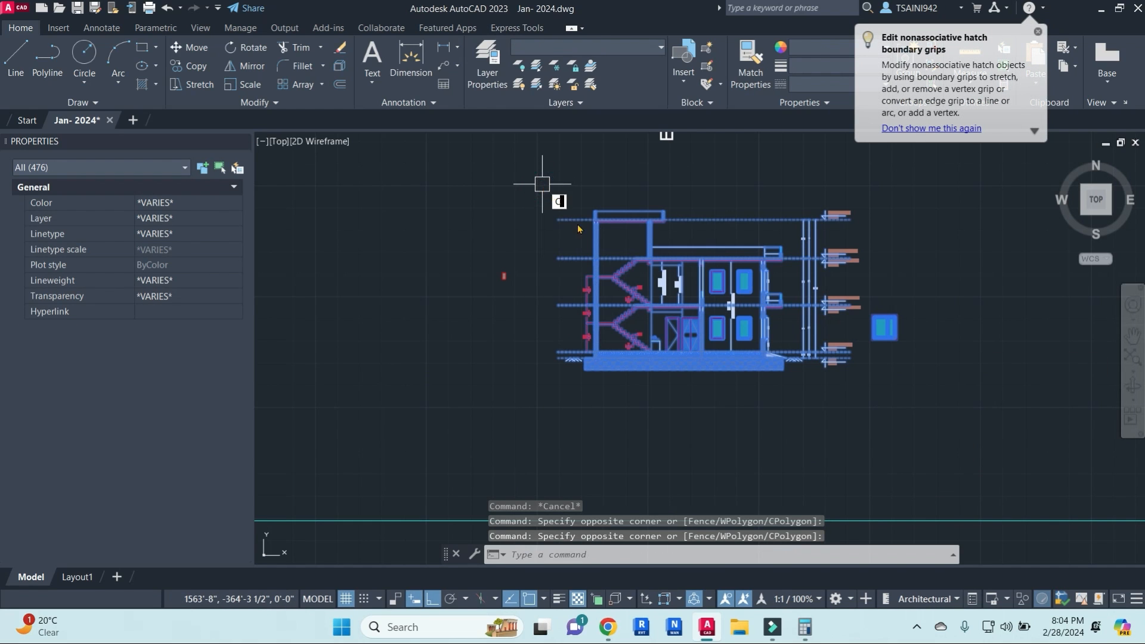
pyautogui.write('CO')
pyautogui.press('Return')
pyautogui.scroll(-2, 754, 401)
pyautogui.click(755, 418)
pyautogui.moveTo(957, 416); pyautogui.dragTo(585, 382, button='middle')
# - Erase the stray window beside the copied section's level marks
pyautogui.scroll(3, 753, 325)
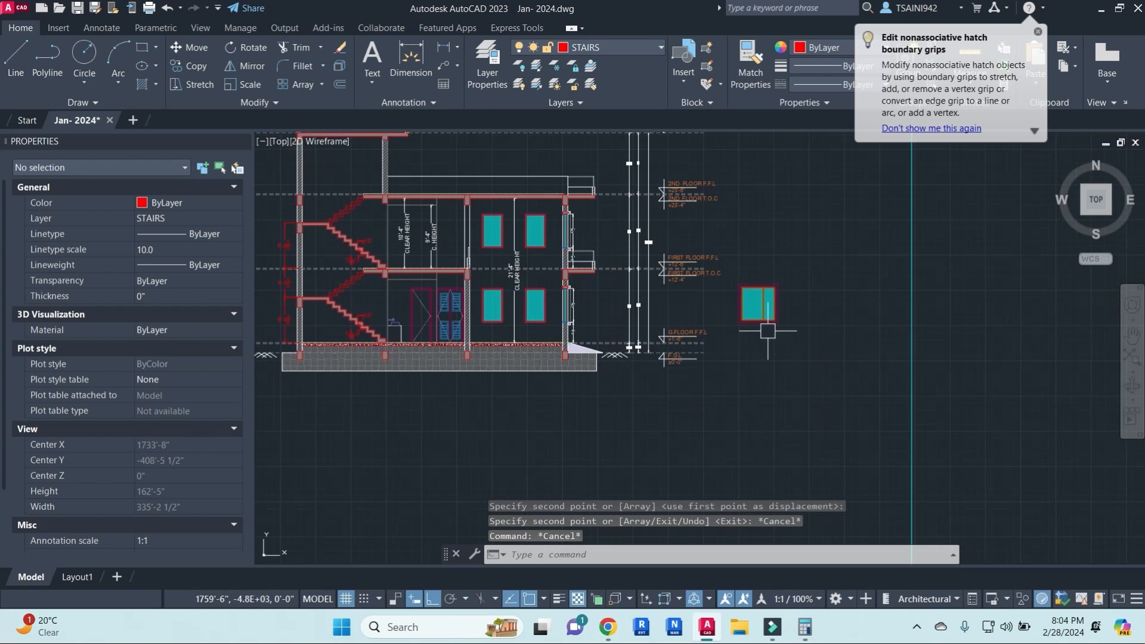
pyautogui.click(797, 340)
pyautogui.click(736, 255)
pyautogui.press('Escape')
pyautogui.press('Escape')
pyautogui.press('Escape')
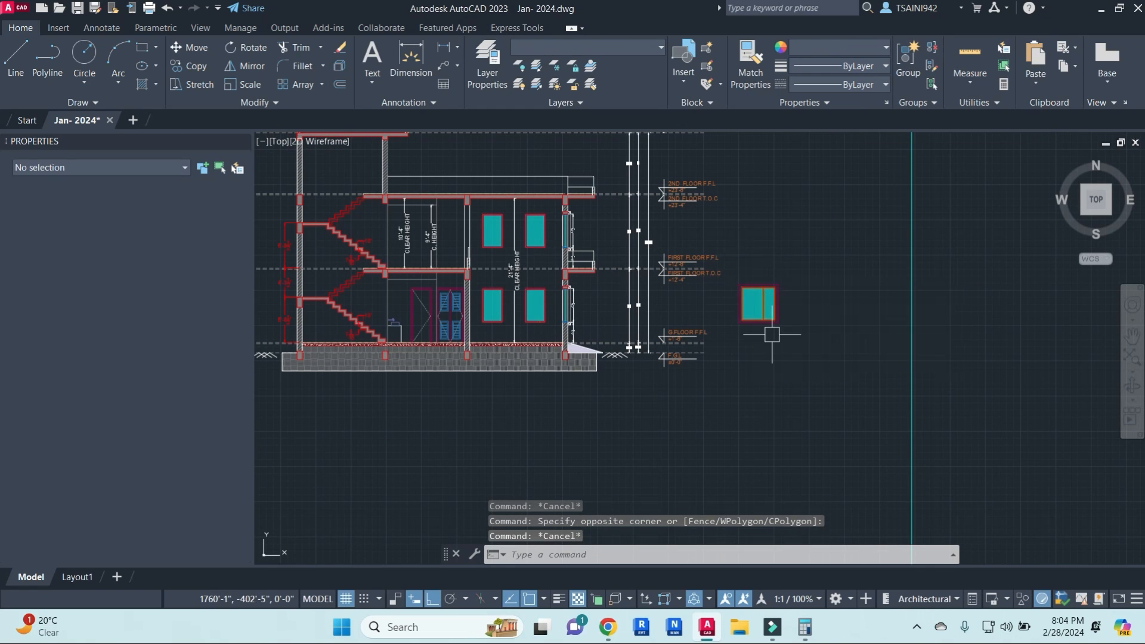
pyautogui.click(812, 385)
pyautogui.click(730, 262)
pyautogui.press('e')
pyautogui.press('Return')
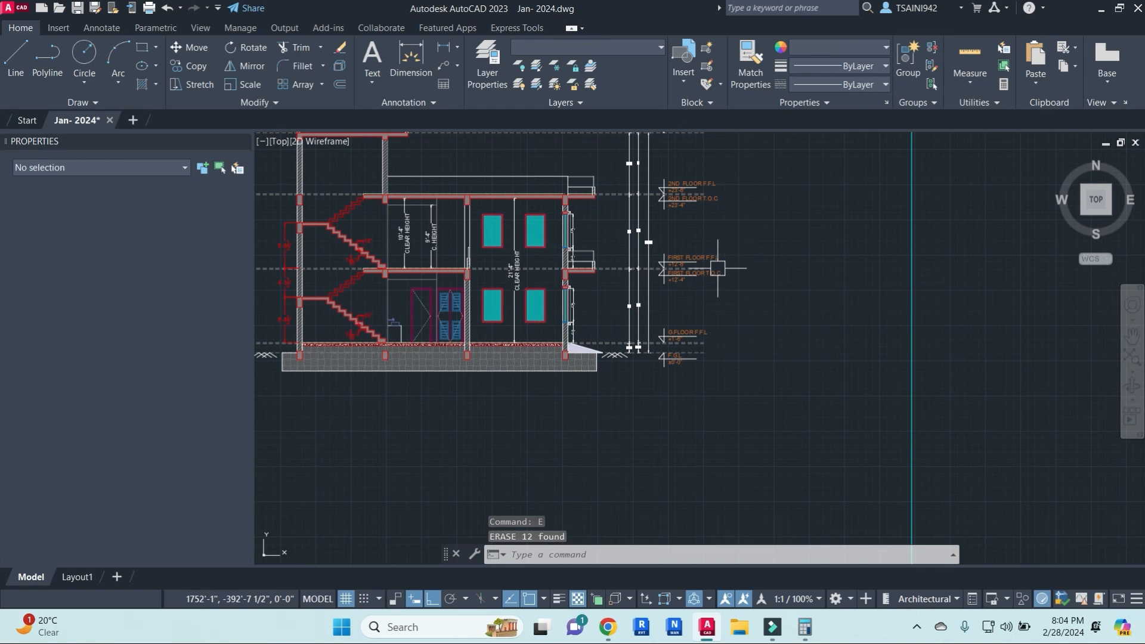
# - Examine the stair flights and landings in the copied section
pyautogui.moveTo(364, 288); pyautogui.dragTo(576, 343, button='middle')
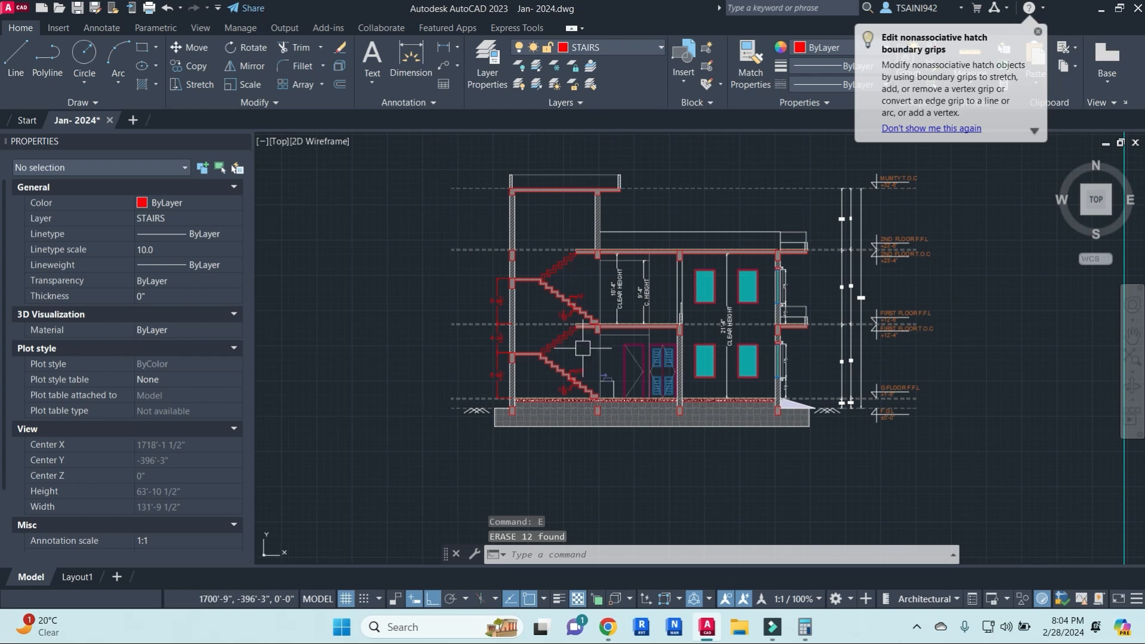
pyautogui.scroll(4, 544, 349)
pyautogui.scroll(-4, 828, 305)
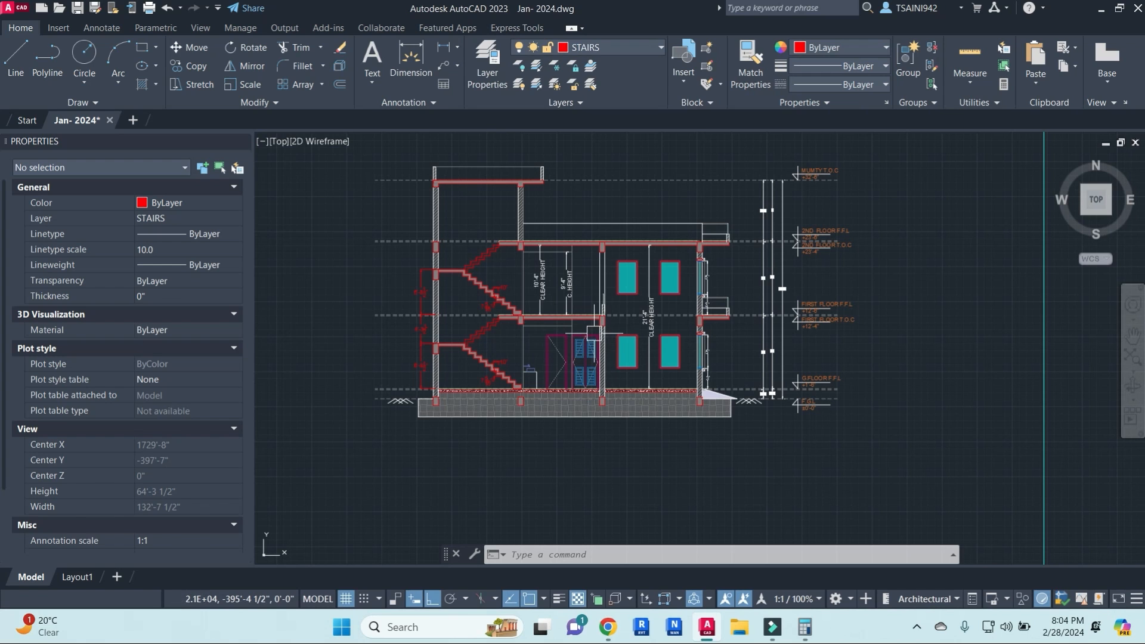
pyautogui.scroll(4, 497, 301)
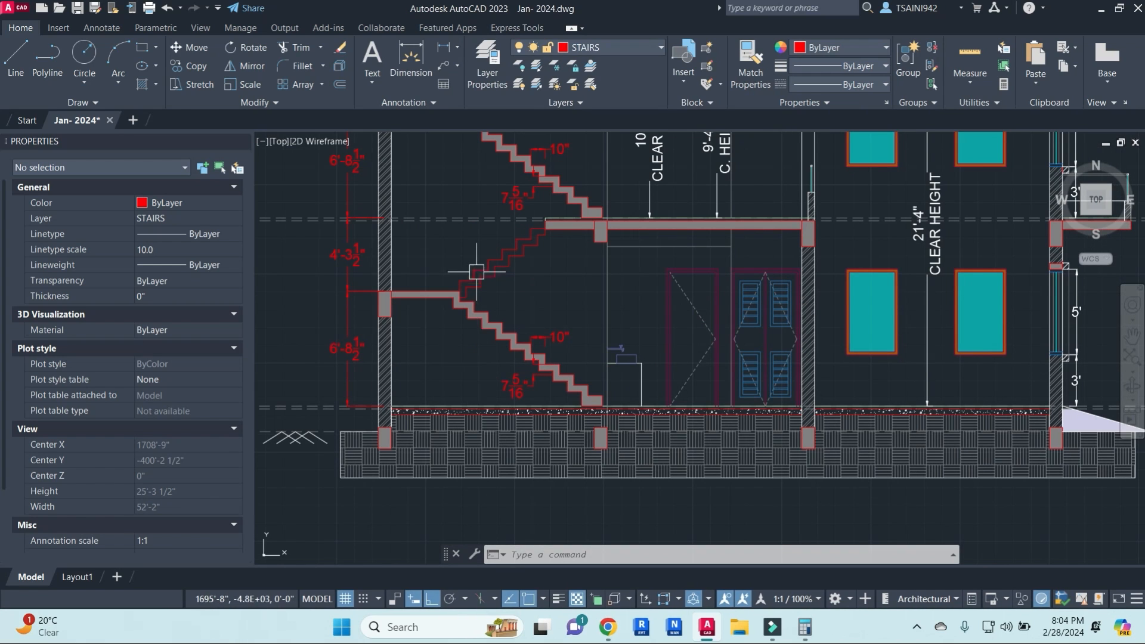
pyautogui.moveTo(477, 272); pyautogui.dragTo(521, 403, button='middle')
pyautogui.scroll(-4, 476, 353)
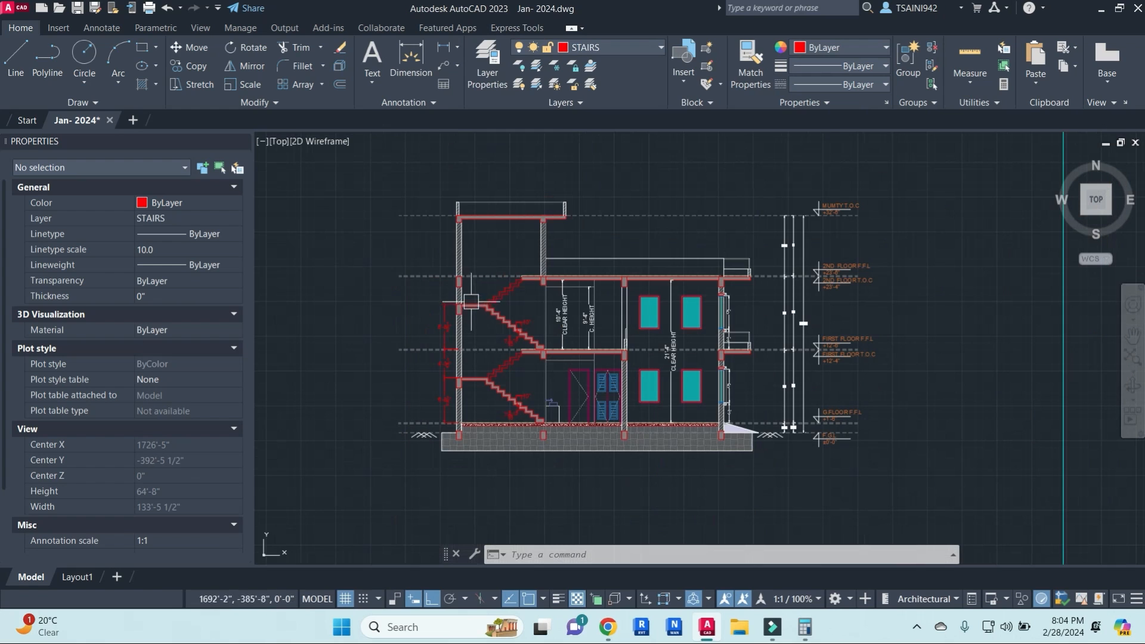
pyautogui.moveTo(471, 302); pyautogui.dragTo(466, 241, button='middle')
pyautogui.scroll(6, 475, 265)
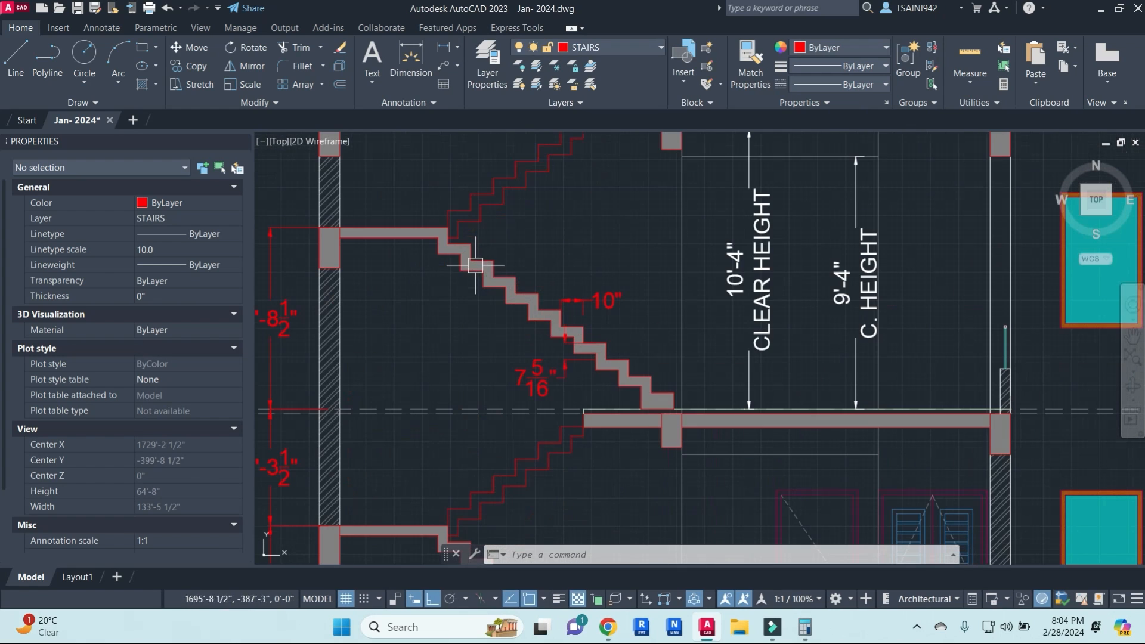
pyautogui.write('l')
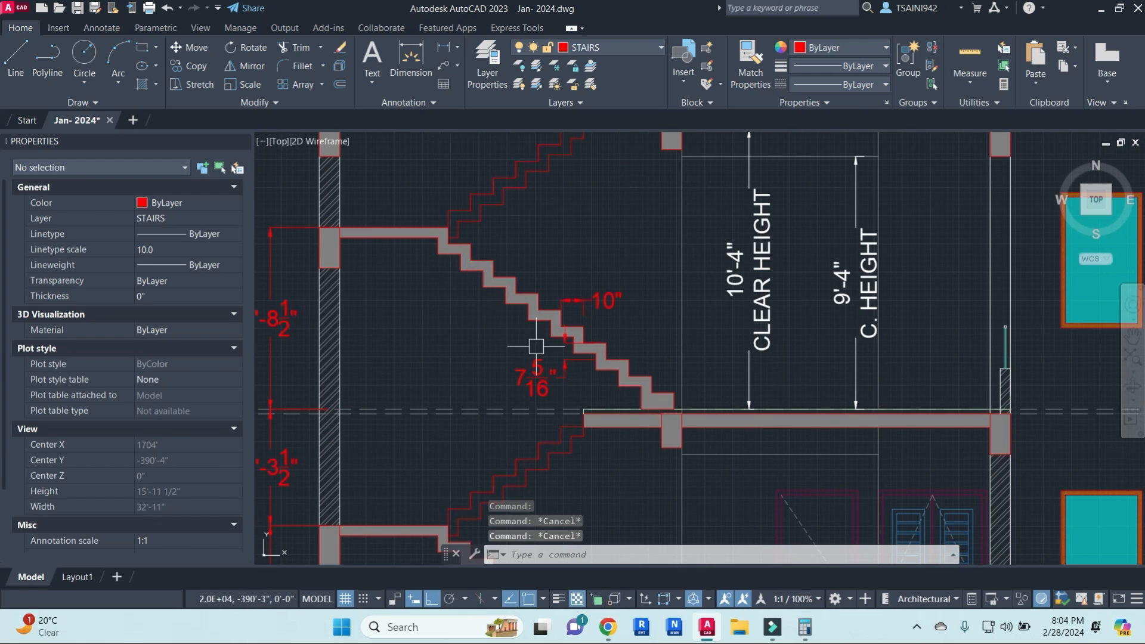
pyautogui.press('Return')
pyautogui.click(438, 238)
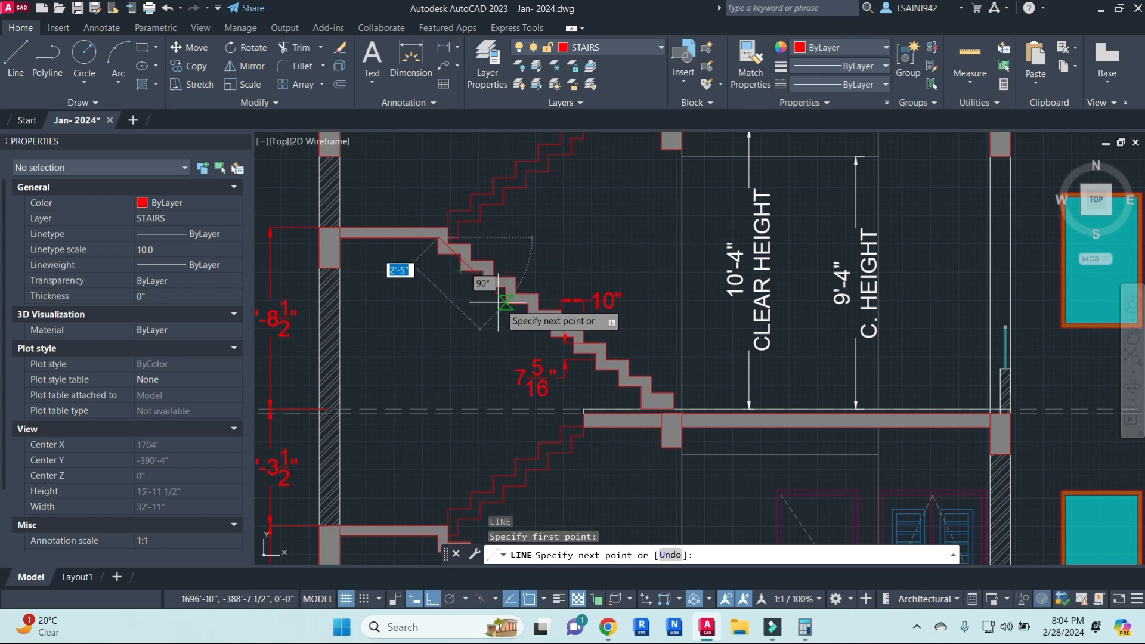
pyautogui.press('Escape')
pyautogui.press('Escape')
# - Draw a sloping line along the inner step corners of the first floor's lower flight, from the landing to the bottom step
pyautogui.write('l')
pyautogui.press('Return')
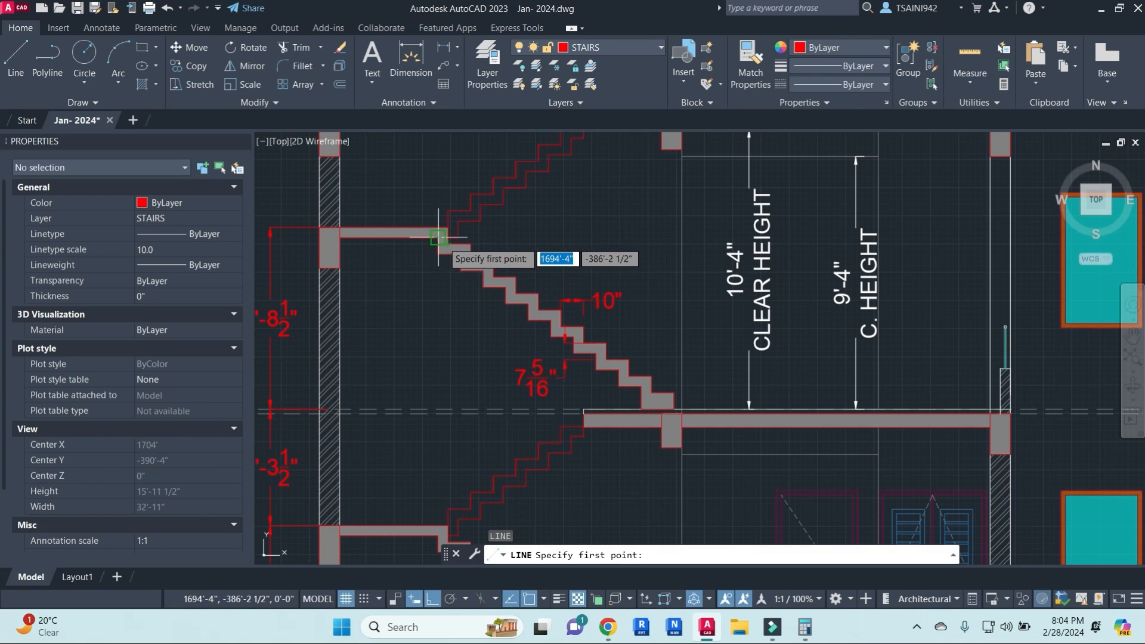
pyautogui.click(448, 245)
pyautogui.scroll(5, 653, 384)
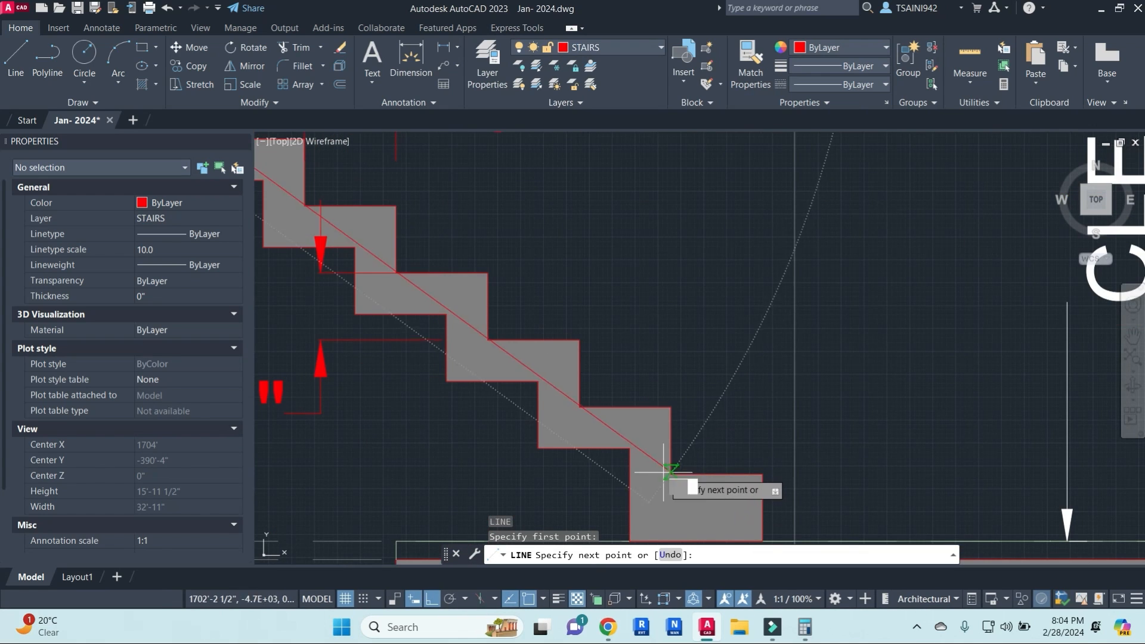
pyautogui.click(672, 474)
pyautogui.press('Escape')
pyautogui.scroll(-3, 798, 334)
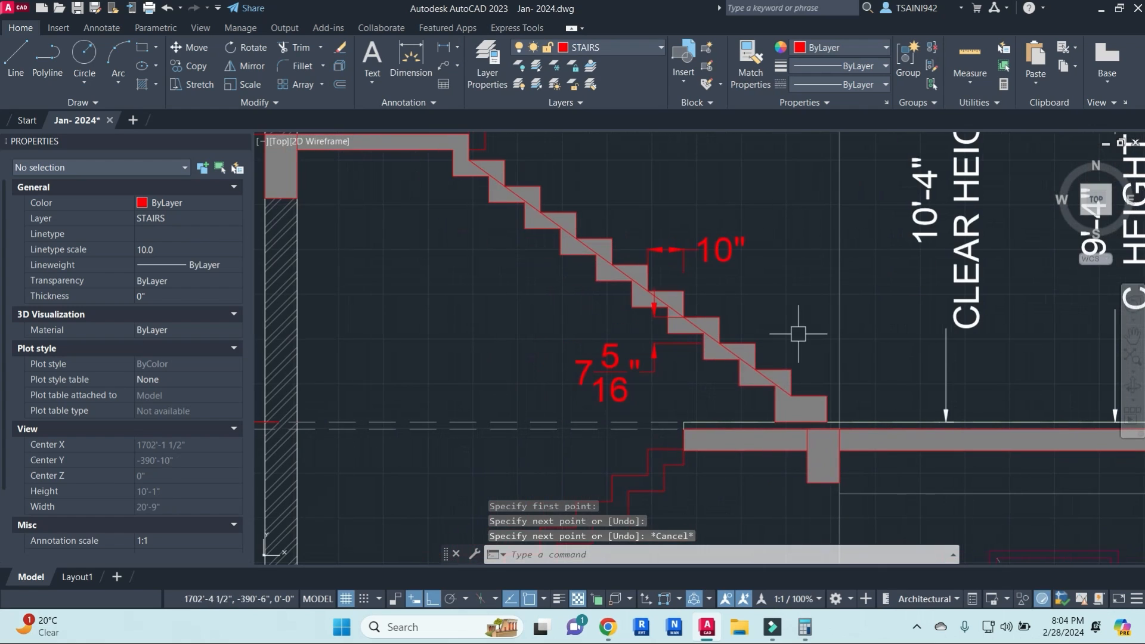
# - Offset the sloping line 4" toward the underside of the flight
pyautogui.press('Return')
pyautogui.write('4')
pyautogui.press('Return')
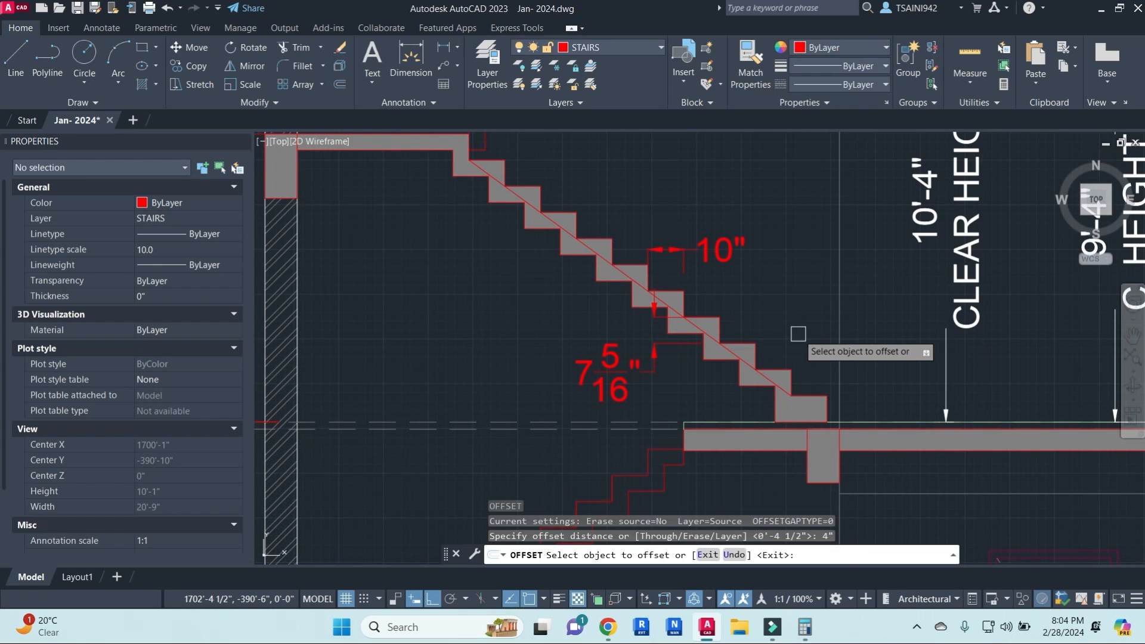
pyautogui.click(699, 331)
pyautogui.click(660, 376)
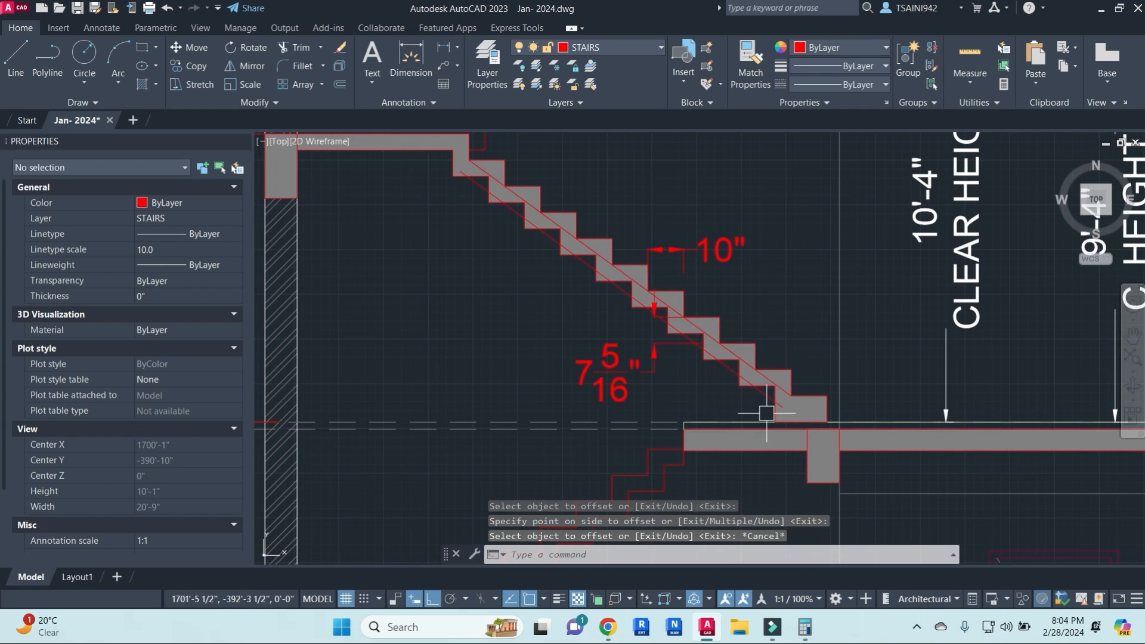
pyautogui.press('Escape')
# - Extend the offset sloping line down to the first floor finish line
pyautogui.write('ex')
pyautogui.press('Return')
pyautogui.press('Return')
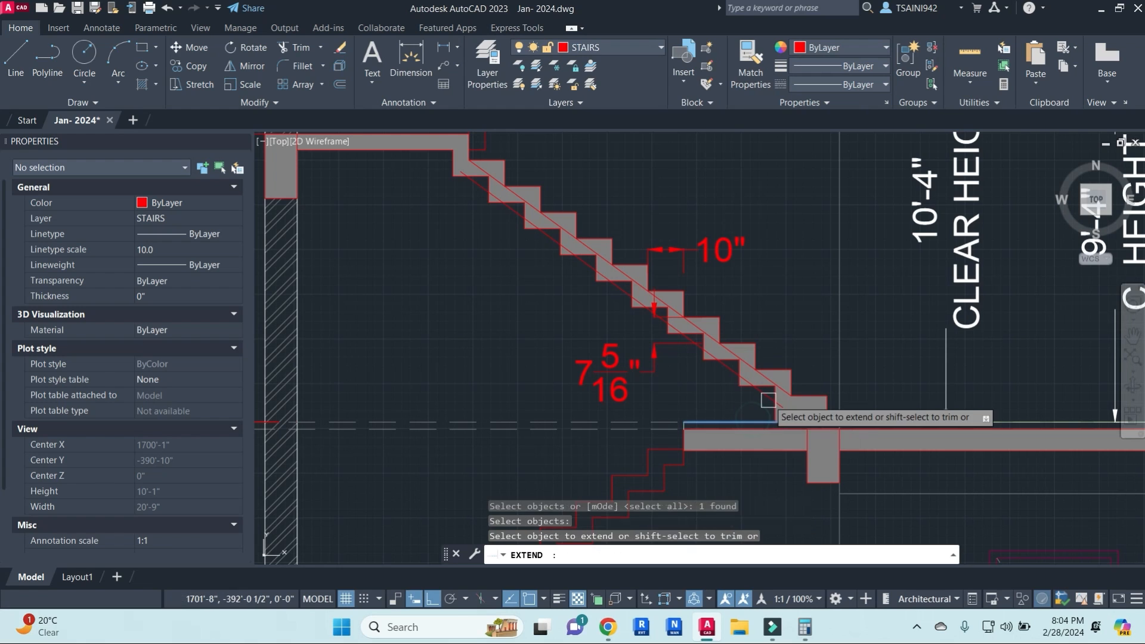
pyautogui.moveTo(761, 401); pyautogui.dragTo(847, 459, button='middle')
pyautogui.press('Escape')
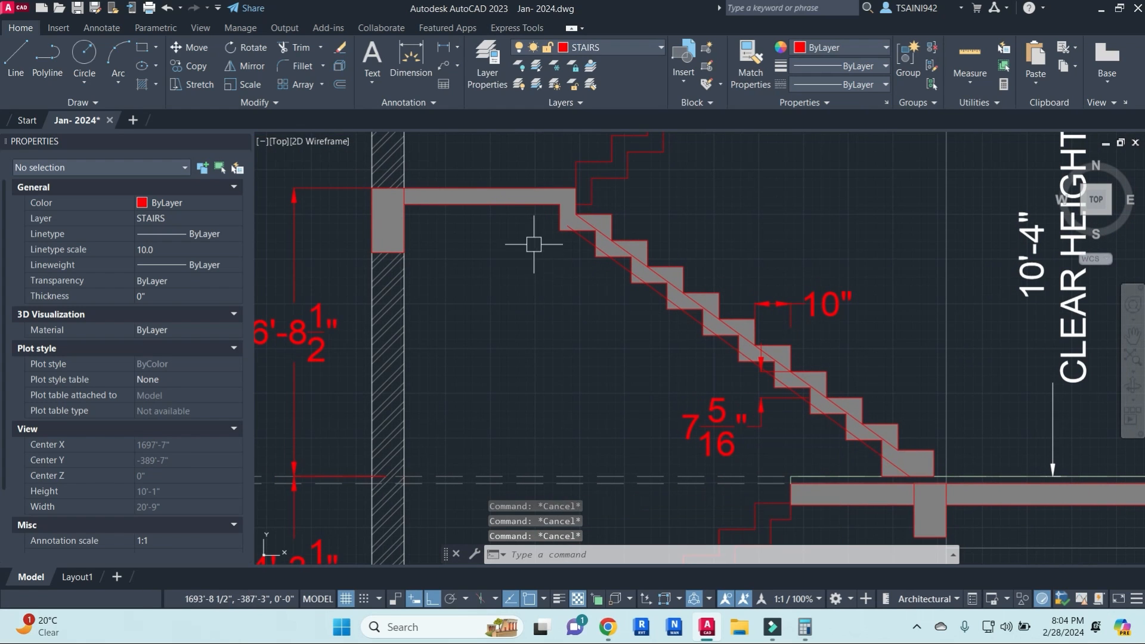
# - Fillet the landing's underside line with the offset sloping line so they meet in a corner
pyautogui.write('f')
pyautogui.press('Return')
pyautogui.click(526, 209)
pyautogui.click(569, 235)
pyautogui.press('Escape')
pyautogui.press('Escape')
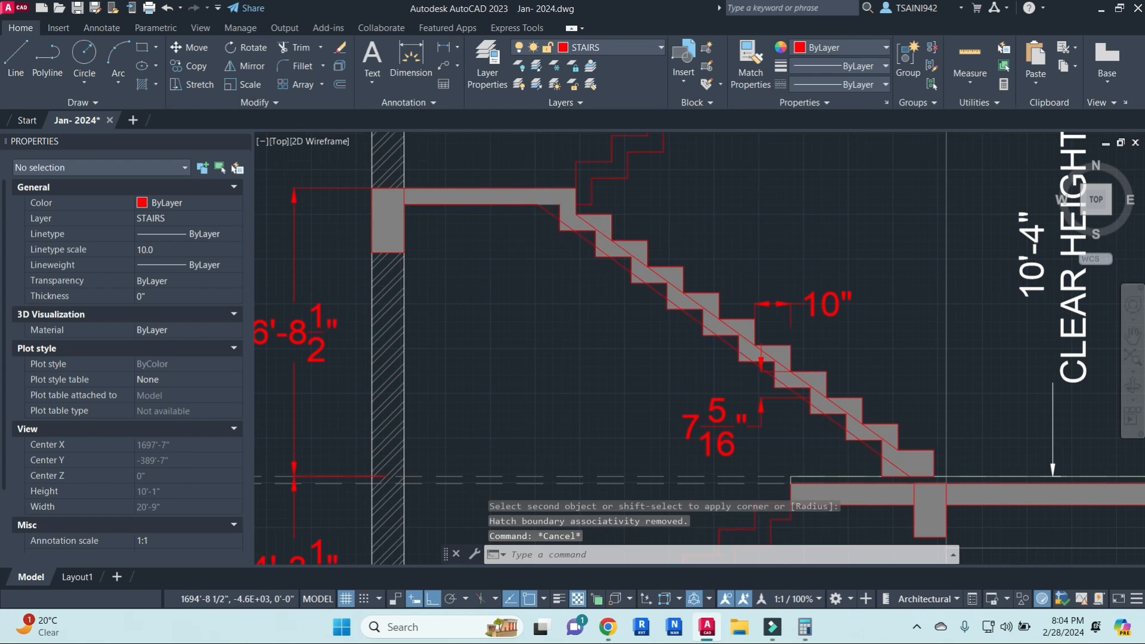
# - Erase the solid hatch filling the first floor's landing and lower flight
pyautogui.scroll(3, 547, 228)
pyautogui.click(555, 195)
pyautogui.write('e')
pyautogui.press('Return')
pyautogui.scroll(-2, 561, 203)
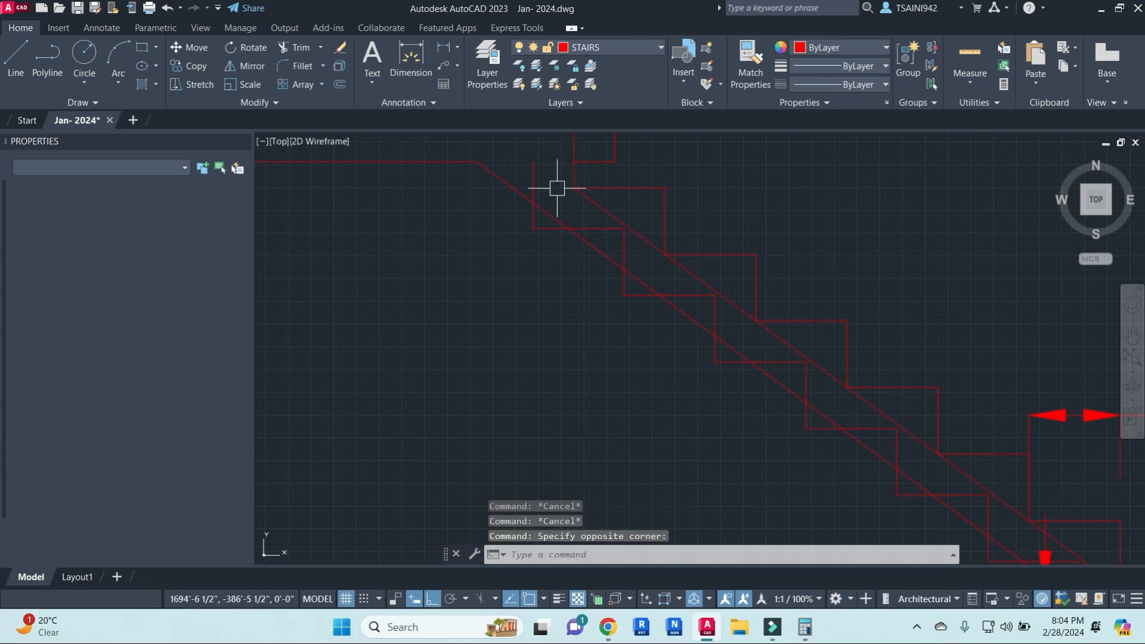
# - Erase the old stepped underside lines of the two steps nearest the landing
pyautogui.click(529, 169)
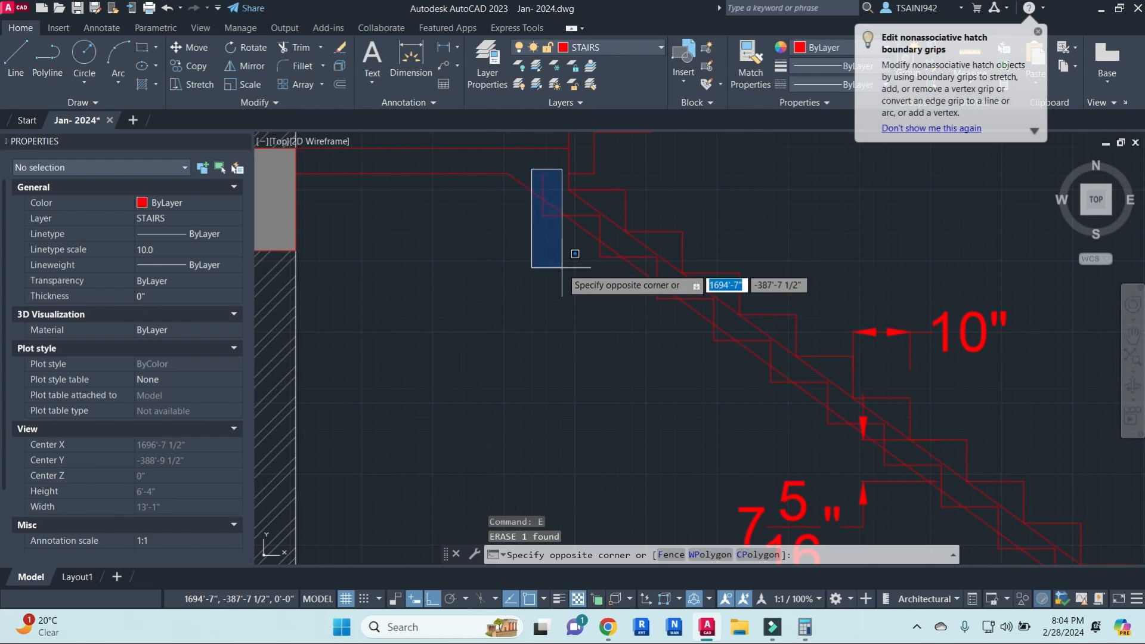
pyautogui.click(567, 255)
pyautogui.scroll(2, 582, 221)
pyautogui.click(582, 214)
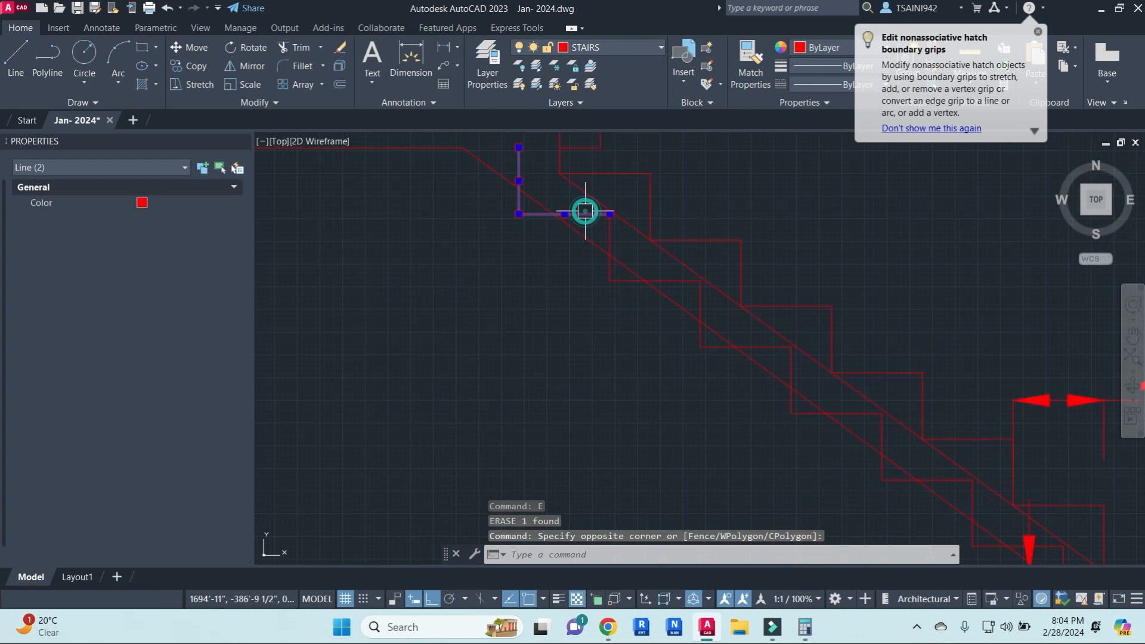
pyautogui.click(609, 240)
pyautogui.click(625, 281)
pyautogui.write('e')
pyautogui.press('Return')
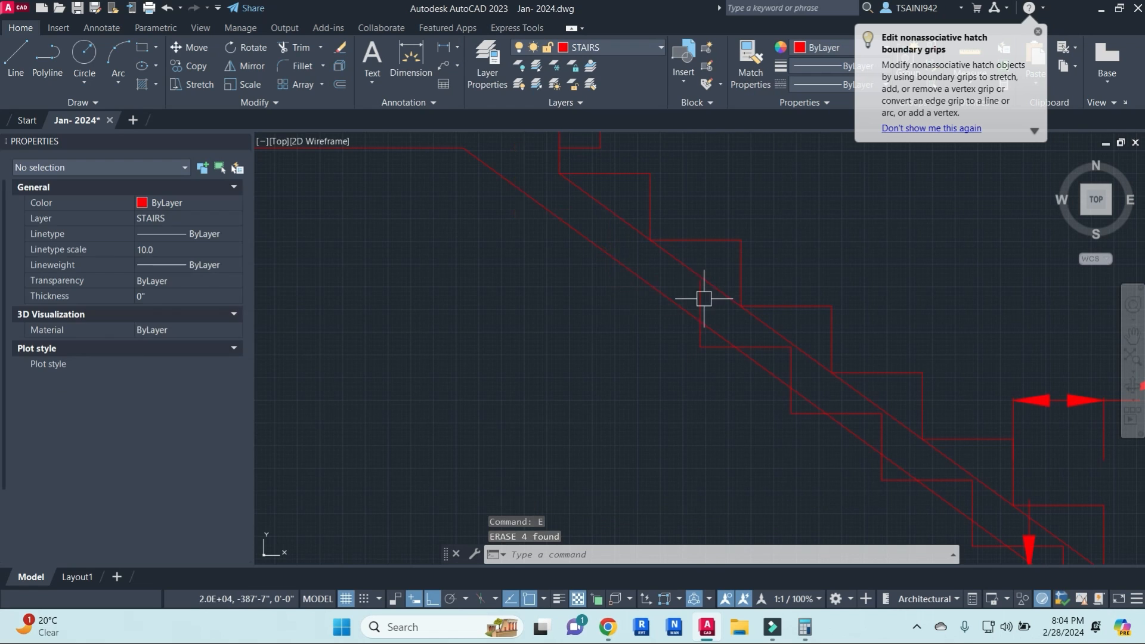
# - Erase the next group of stepped underside lines further down the same flight
pyautogui.click(693, 254)
pyautogui.scroll(-4, 719, 335)
pyautogui.moveTo(749, 344); pyautogui.dragTo(642, 269, button='middle')
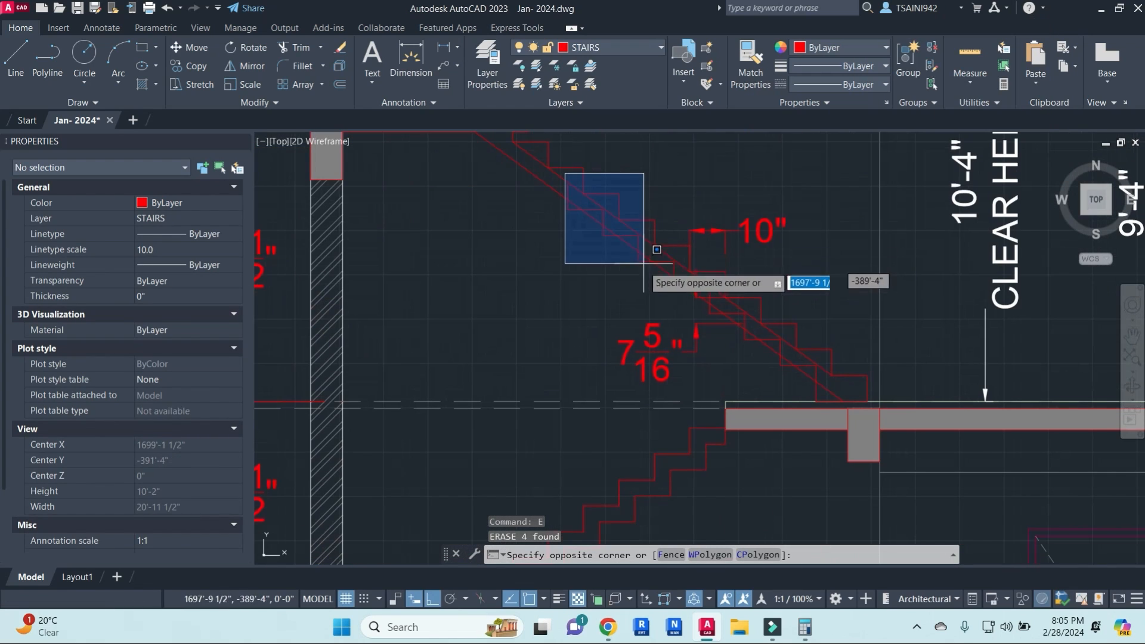
pyautogui.click(608, 269)
pyautogui.write('e')
pyautogui.press('Return')
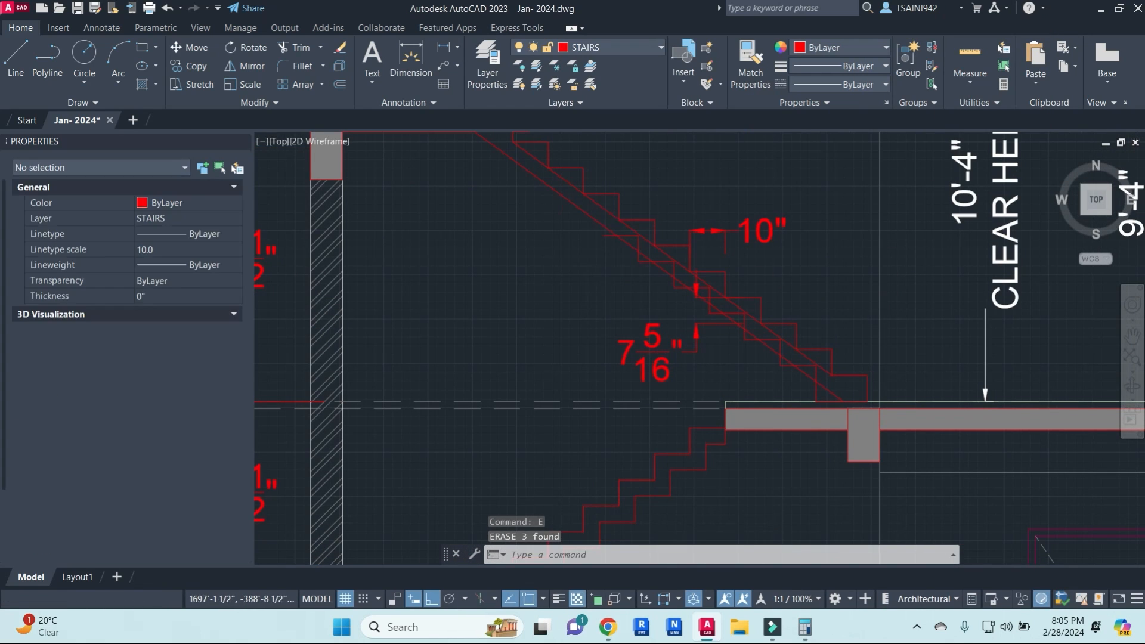
# - Erase the five old stepped underside lines around the middle of the first floor's lower flight
pyautogui.scroll(4, 634, 235)
pyautogui.click(634, 237)
pyautogui.click(669, 263)
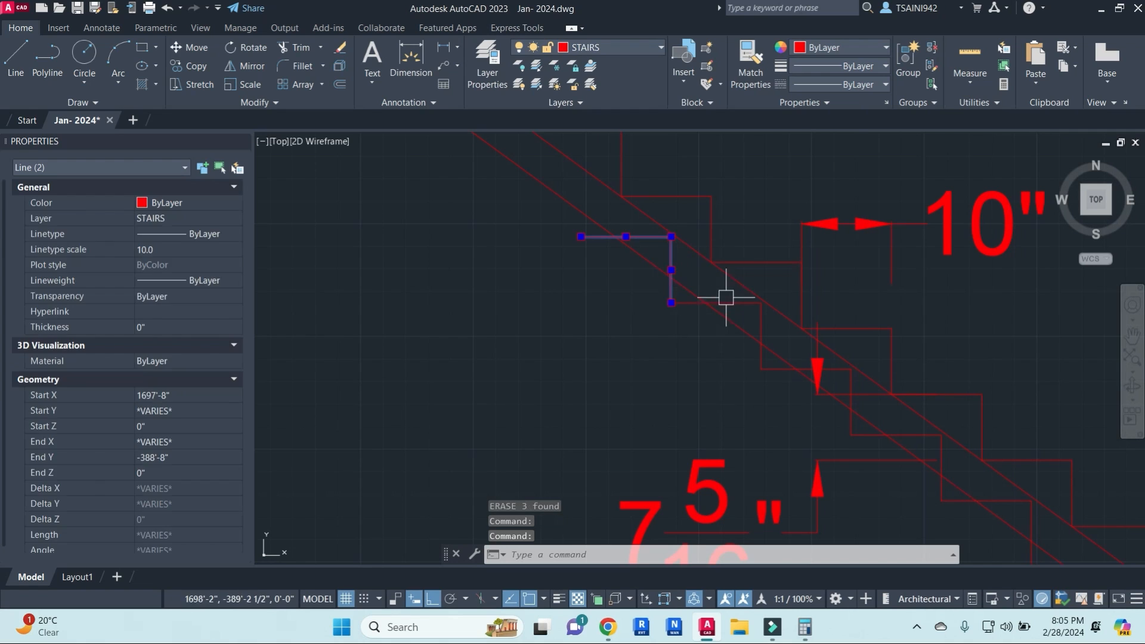
pyautogui.click(766, 322)
pyautogui.click(778, 373)
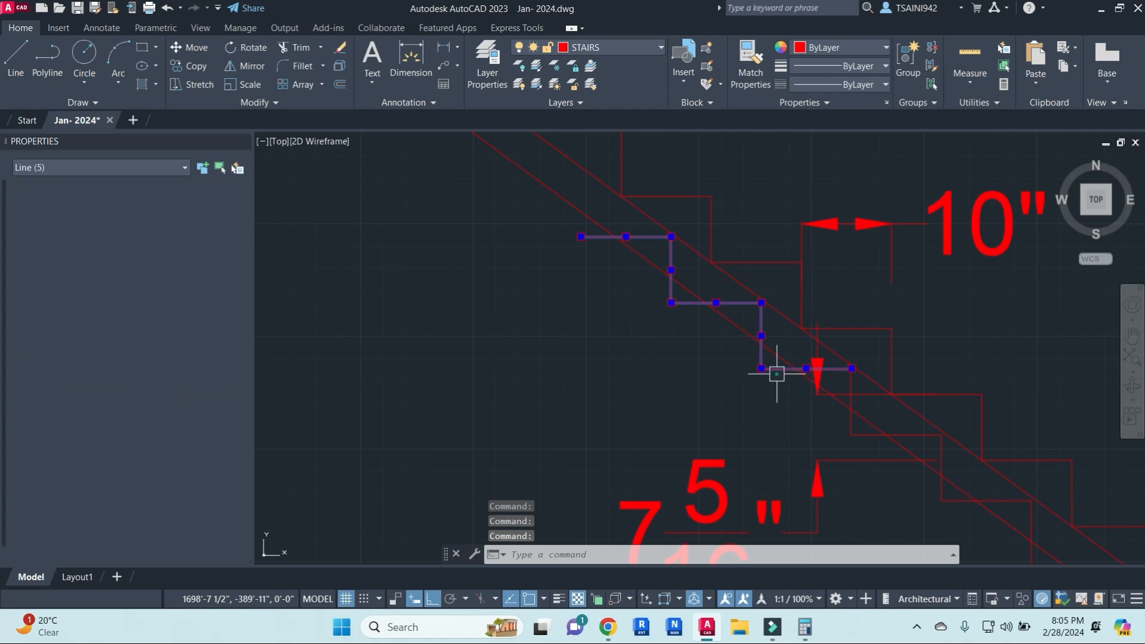
pyautogui.moveTo(820, 394); pyautogui.dragTo(593, 261, button='middle')
pyautogui.write('e')
pyautogui.press('Return')
# - Erase the four stepped underside lines just below the riser dimension on the same flight
pyautogui.click(691, 301)
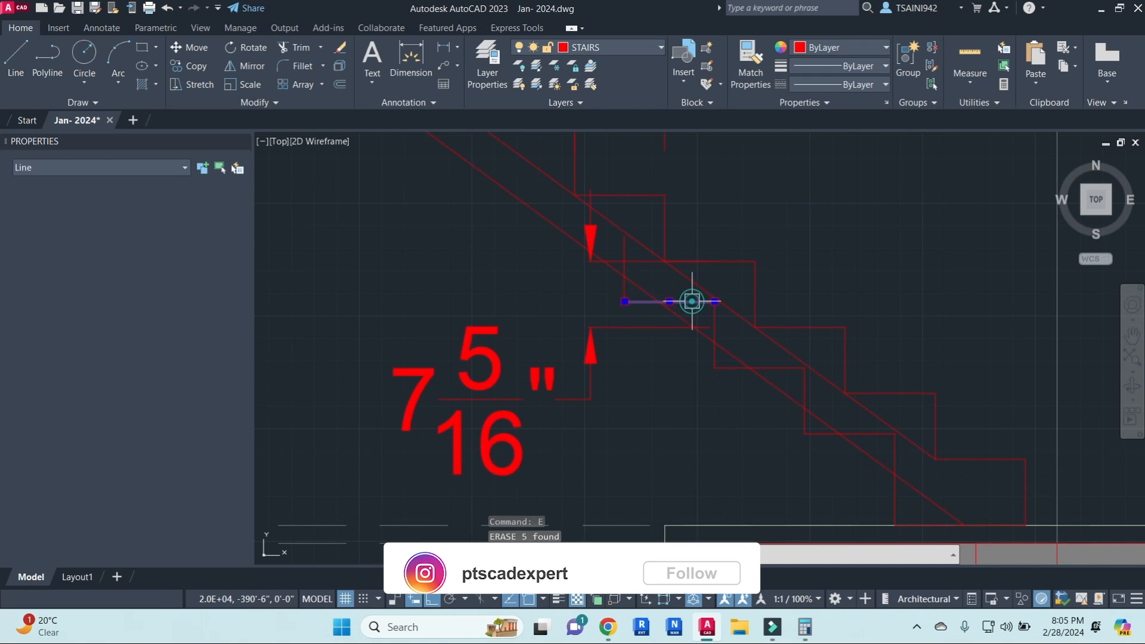
pyautogui.click(619, 287)
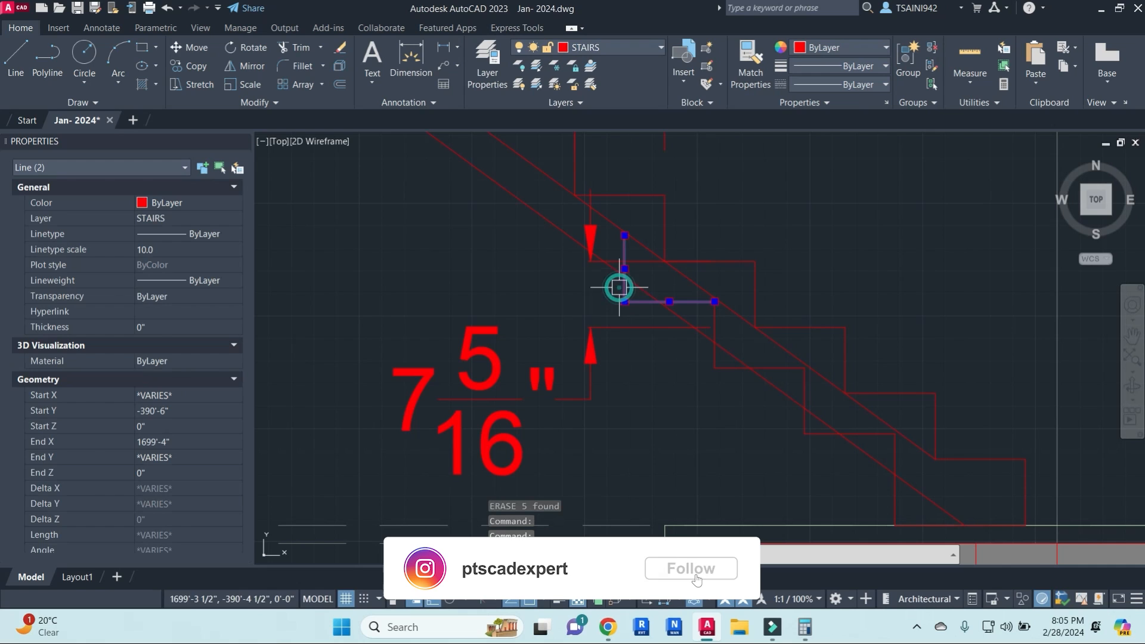
pyautogui.click(715, 325)
pyautogui.click(765, 368)
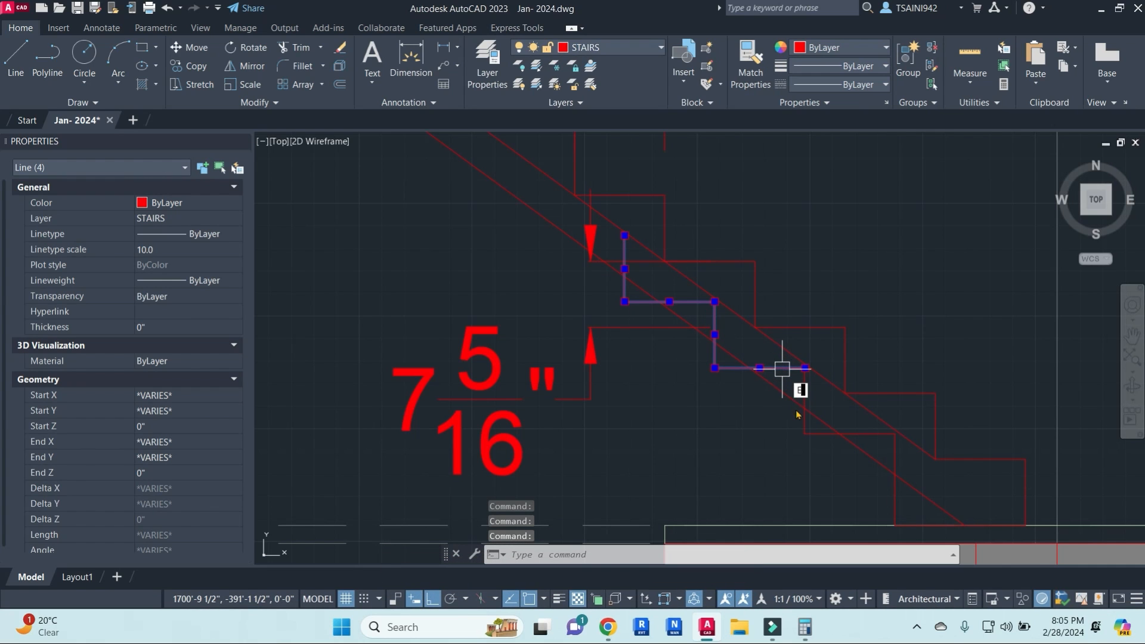
pyautogui.press('Return')
# - Erase the last three stepped underside lines at the foot of the flight near the floor slab
pyautogui.click(804, 391)
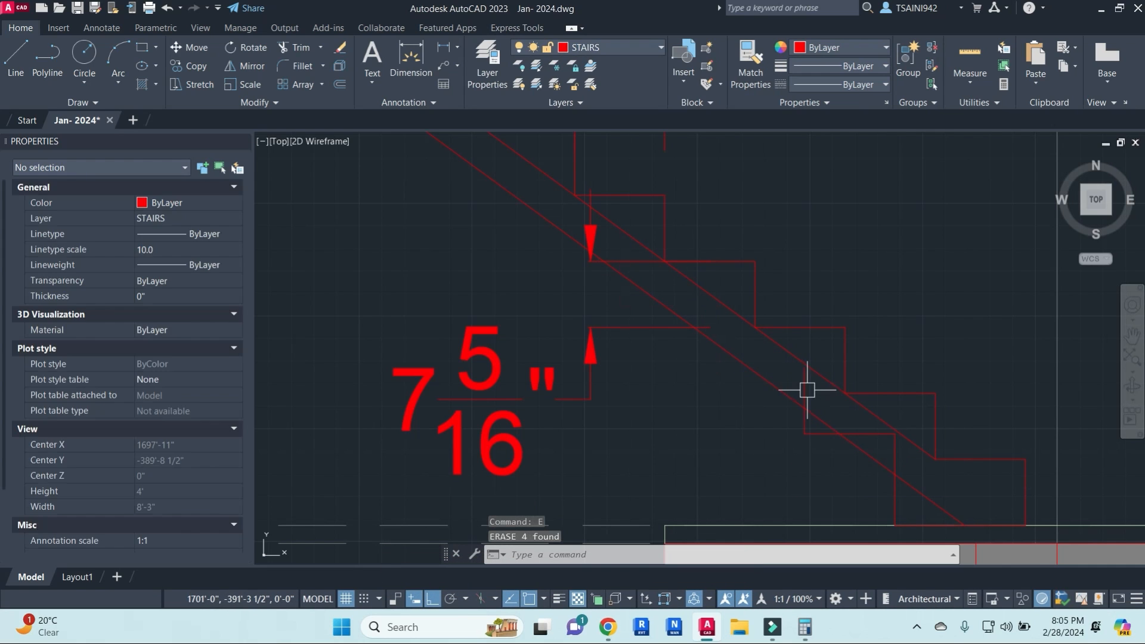
pyautogui.click(866, 433)
pyautogui.click(895, 460)
pyautogui.moveTo(932, 473); pyautogui.dragTo(675, 320, button='middle')
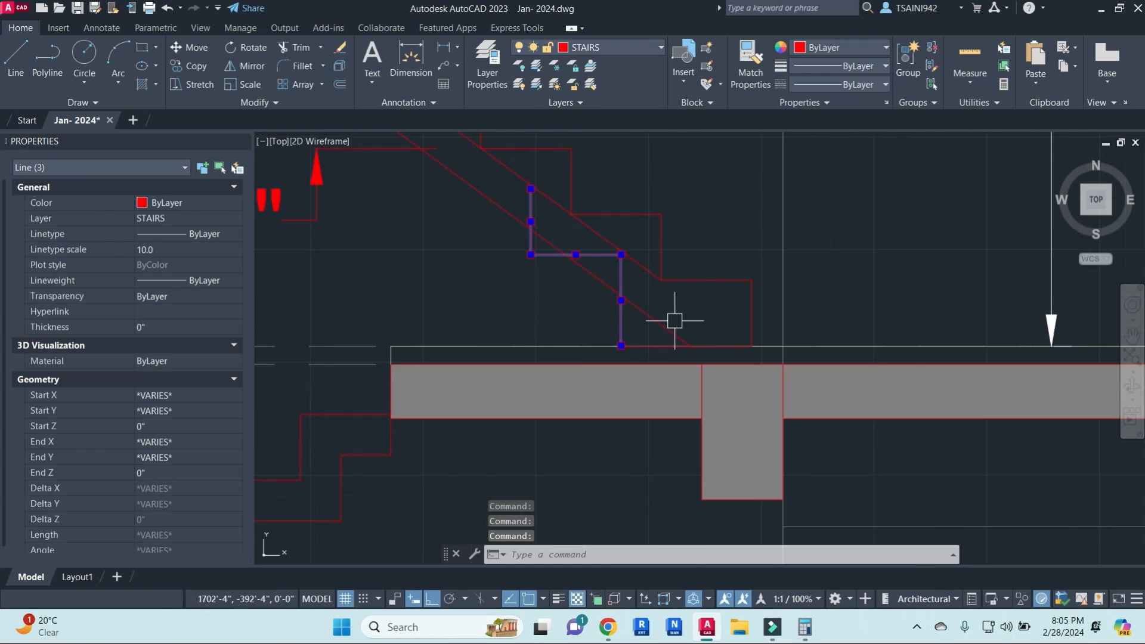
pyautogui.write('e')
pyautogui.press('Return')
pyautogui.scroll(-3, 689, 322)
pyautogui.press('Escape')
pyautogui.press('Escape')
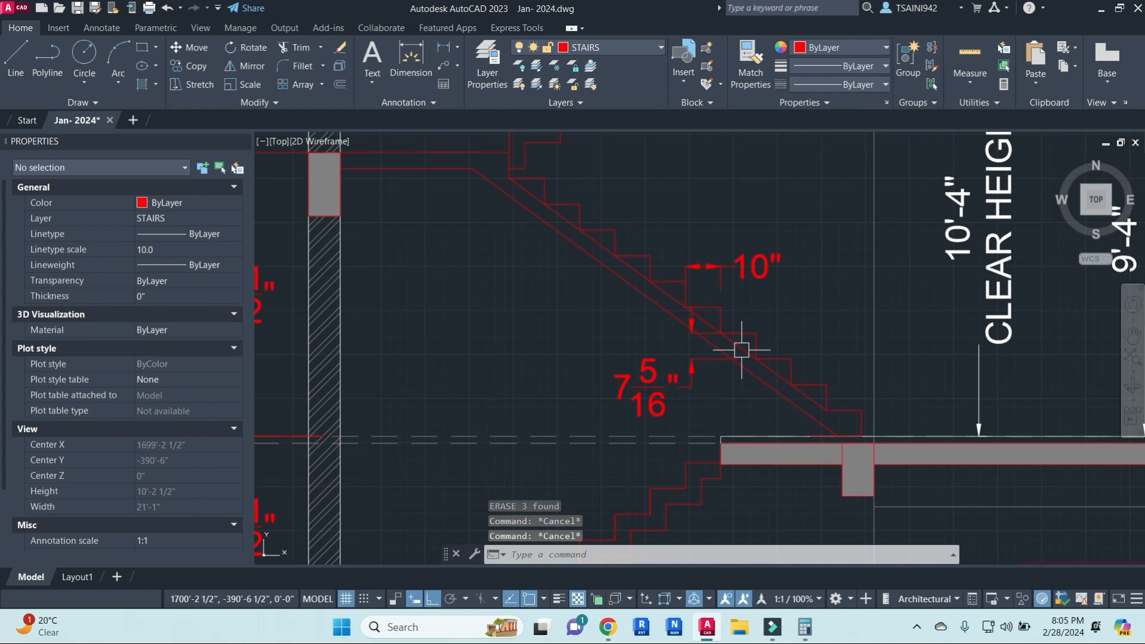
# - Erase the upper sloping construction line that runs along the inner corners of the steps
pyautogui.click(739, 347)
pyautogui.write('e')
pyautogui.press('Return')
pyautogui.scroll(-3, 578, 301)
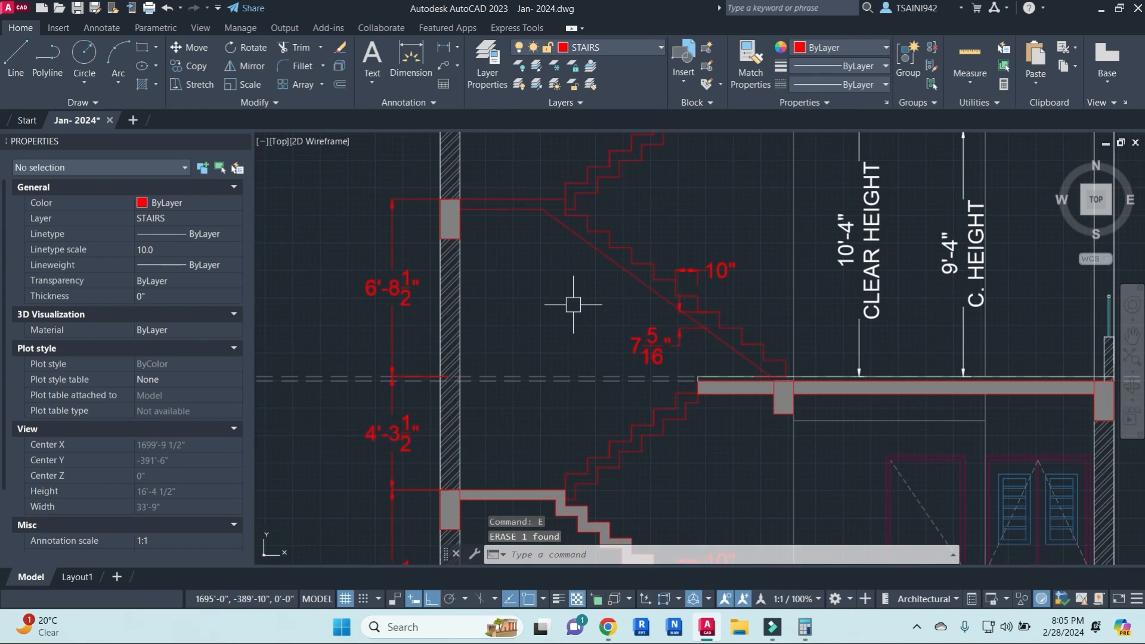
pyautogui.moveTo(578, 301); pyautogui.dragTo(597, 352, button='middle')
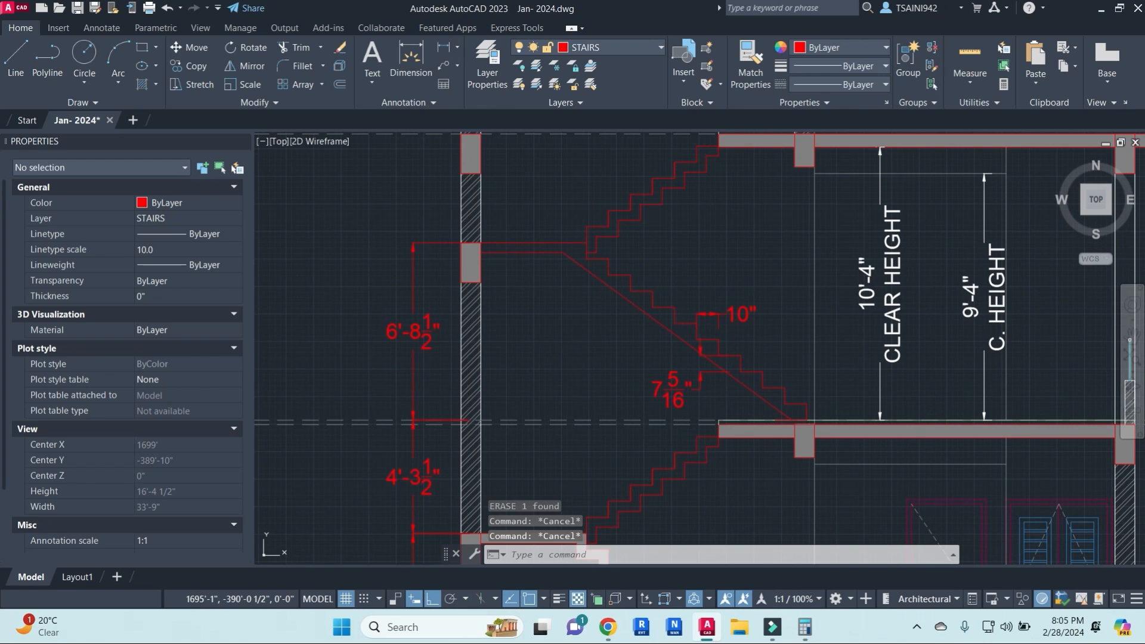
# - Hatch the enclosed area of the first floor's landing and its sloping-underside flight
pyautogui.write('h')
pyautogui.press('Return')
pyautogui.click(625, 285)
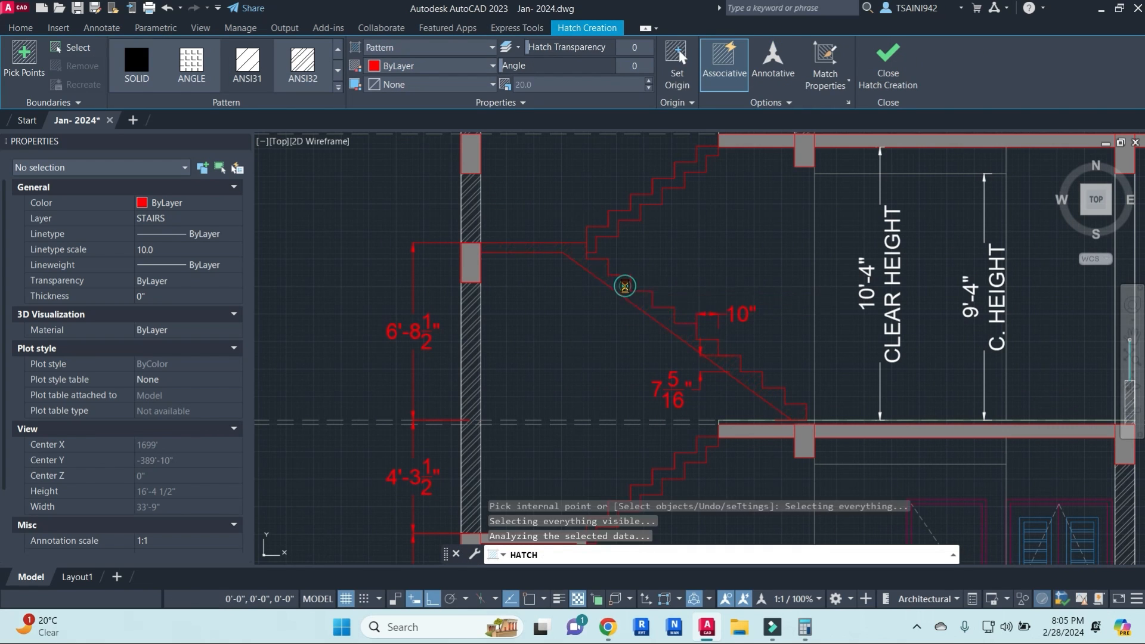
pyautogui.rightClick(660, 292)
pyautogui.click(675, 297)
# - Match the new stair hatch to the solid grey hatch of the floor slab above
pyautogui.write('ma')
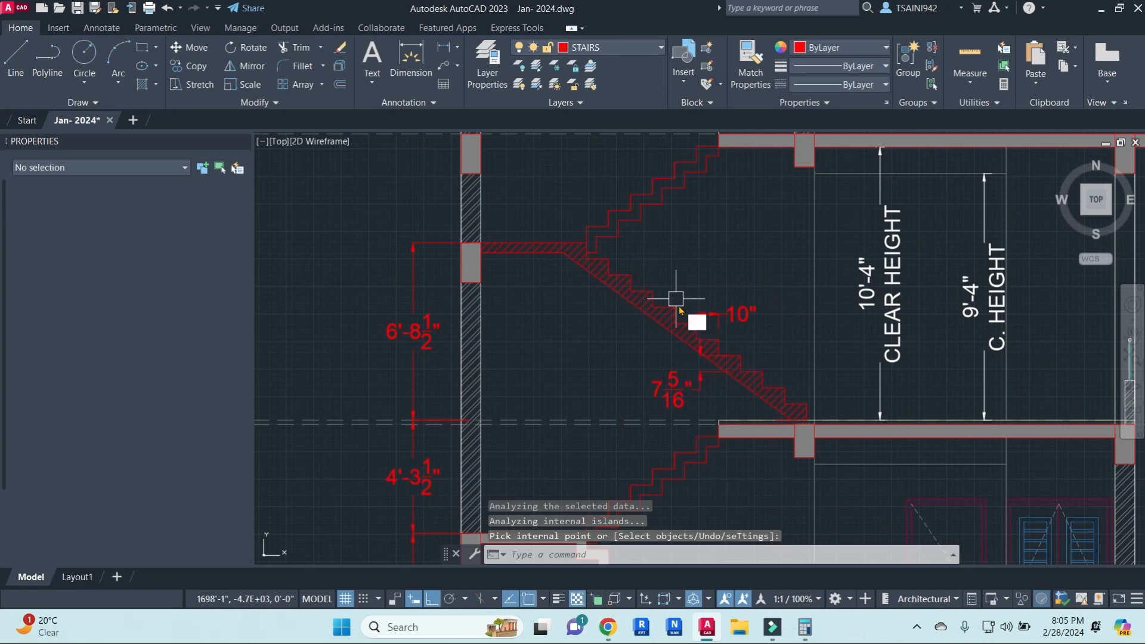
pyautogui.press('Return')
pyautogui.moveTo(740, 216); pyautogui.dragTo(727, 321, button='middle')
pyautogui.scroll(5, 746, 254)
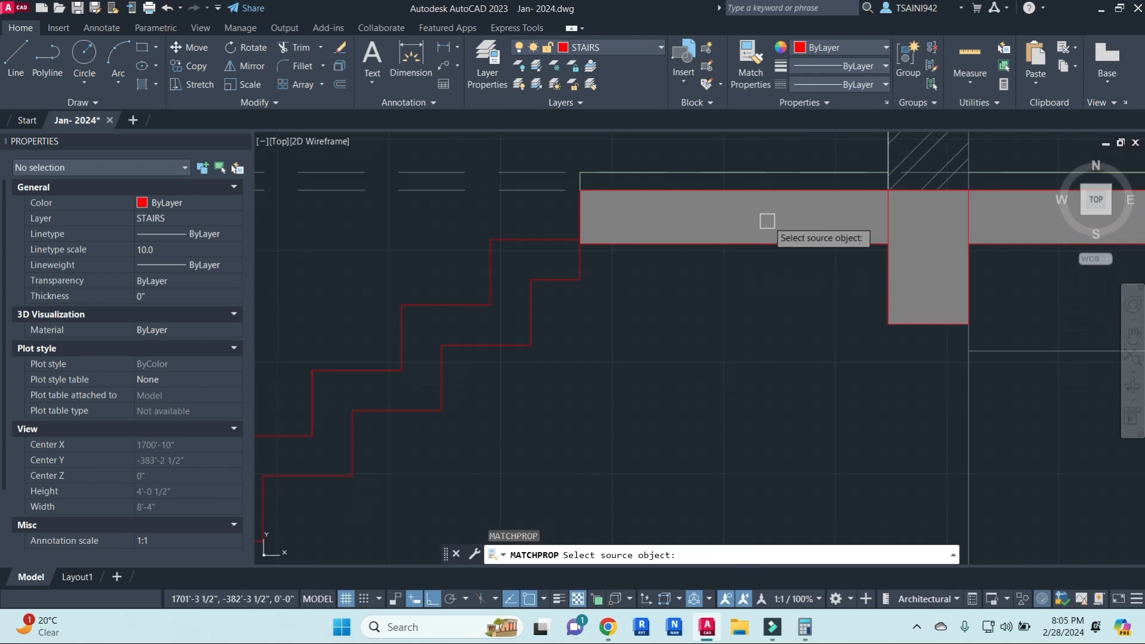
pyautogui.click(752, 234)
pyautogui.scroll(-5, 716, 298)
pyautogui.scroll(3, 672, 276)
pyautogui.click(671, 276)
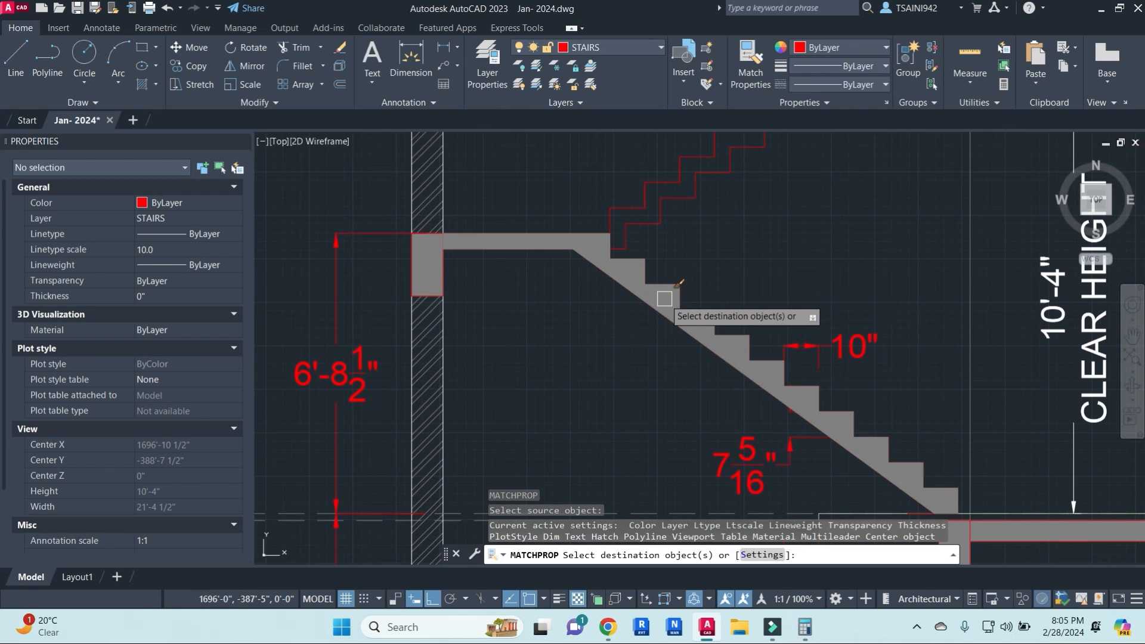
pyautogui.scroll(-2, 805, 237)
pyautogui.press('Escape')
pyautogui.press('Escape')
# - Compare the reworked sloping flight with the stepped-underside stairs in the original section
pyautogui.moveTo(805, 236); pyautogui.dragTo(726, 220, button='middle')
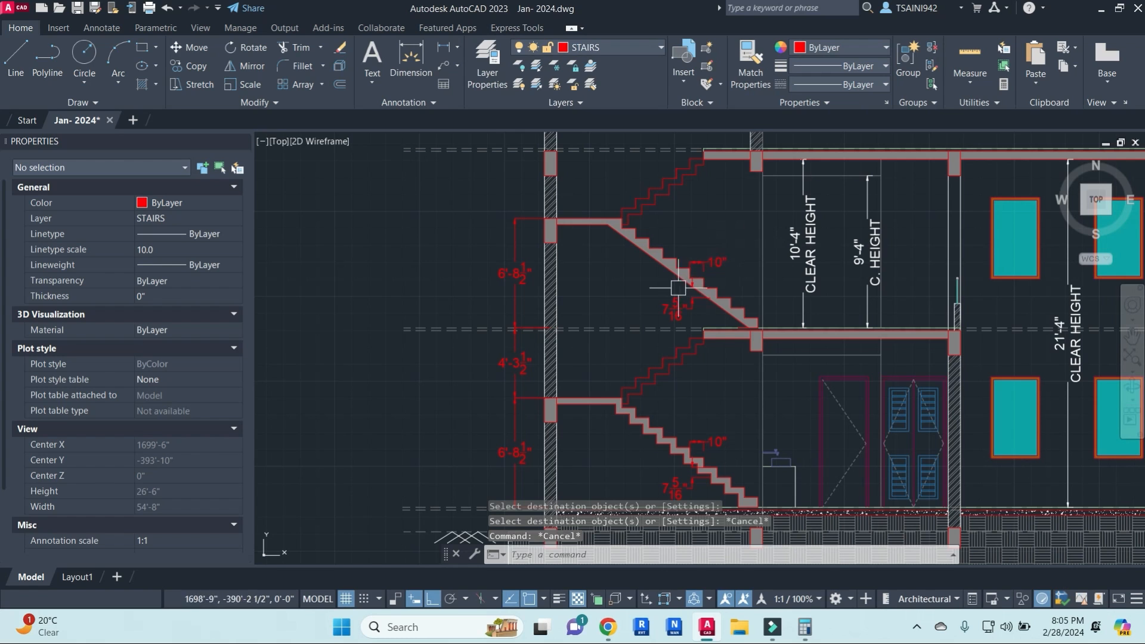
pyautogui.scroll(2, 693, 172)
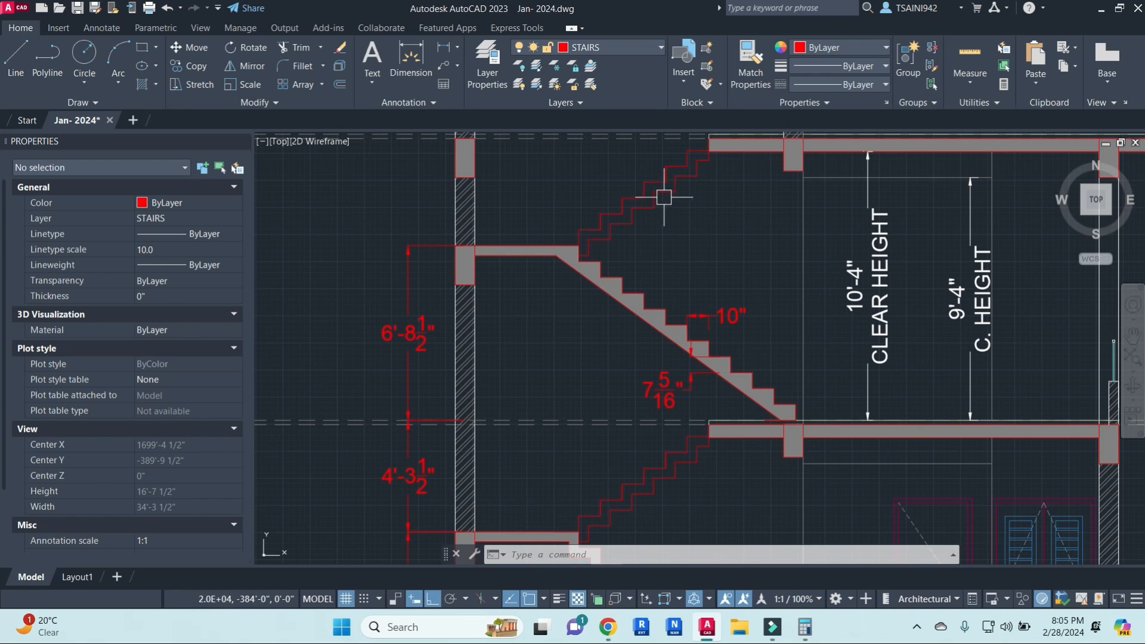
pyautogui.scroll(-3, 664, 197)
pyautogui.moveTo(631, 217); pyautogui.dragTo(818, 340, button='middle')
pyautogui.scroll(-1, 798, 337)
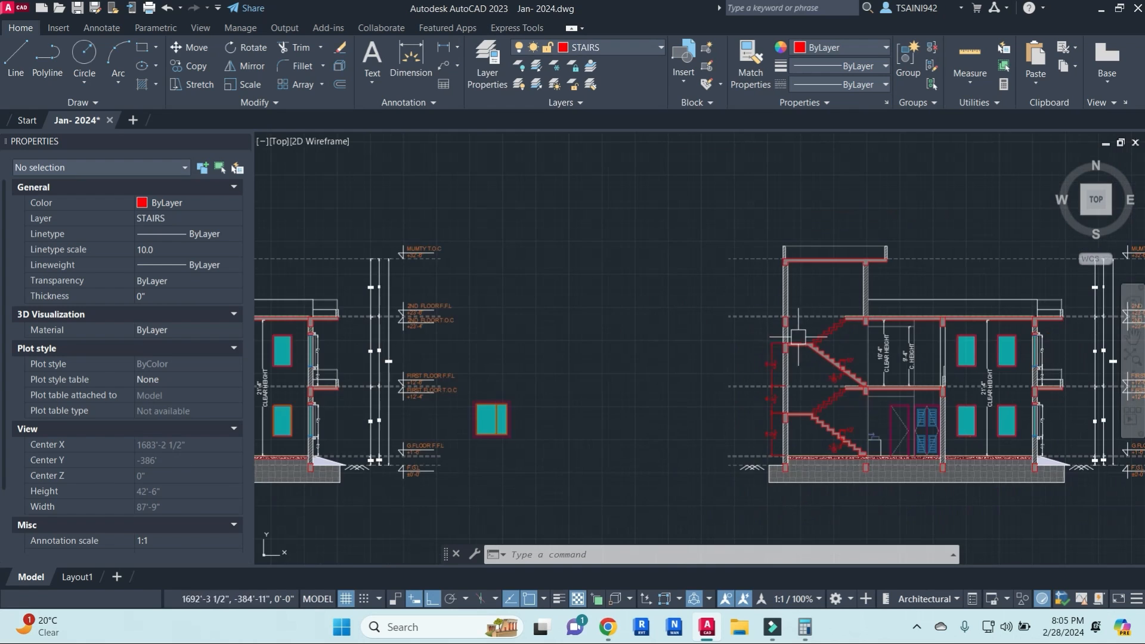
pyautogui.moveTo(658, 365)
pyautogui.mouseDown(button='middle')
pyautogui.moveTo(715, 364)
pyautogui.moveTo(774, 332)
pyautogui.mouseUp(button='middle')
pyautogui.moveTo(435, 300)
pyautogui.mouseDown(button='middle')
pyautogui.moveTo(775, 291)
pyautogui.moveTo(768, 283)
pyautogui.mouseUp(button='middle')
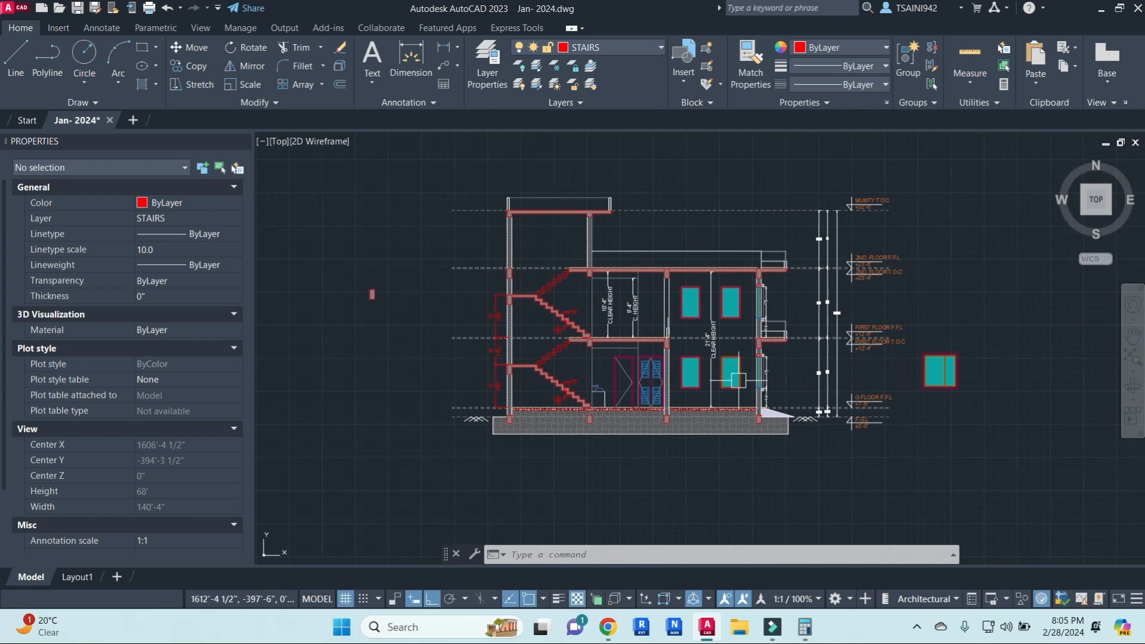
pyautogui.scroll(4, 544, 284)
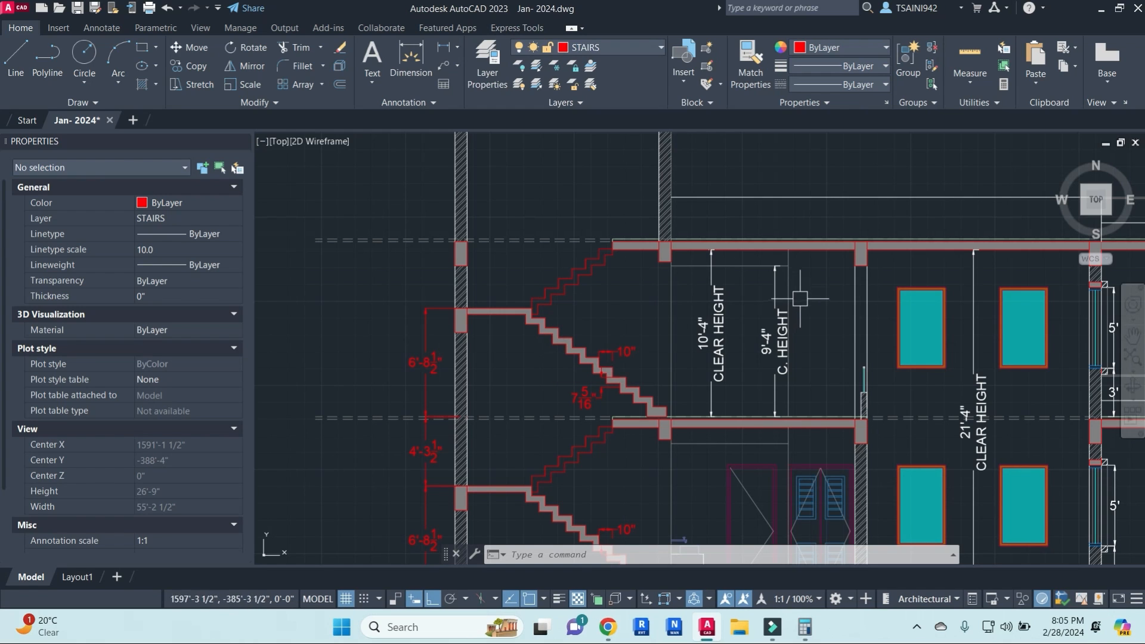
pyautogui.moveTo(824, 422); pyautogui.dragTo(770, 267, button='middle')
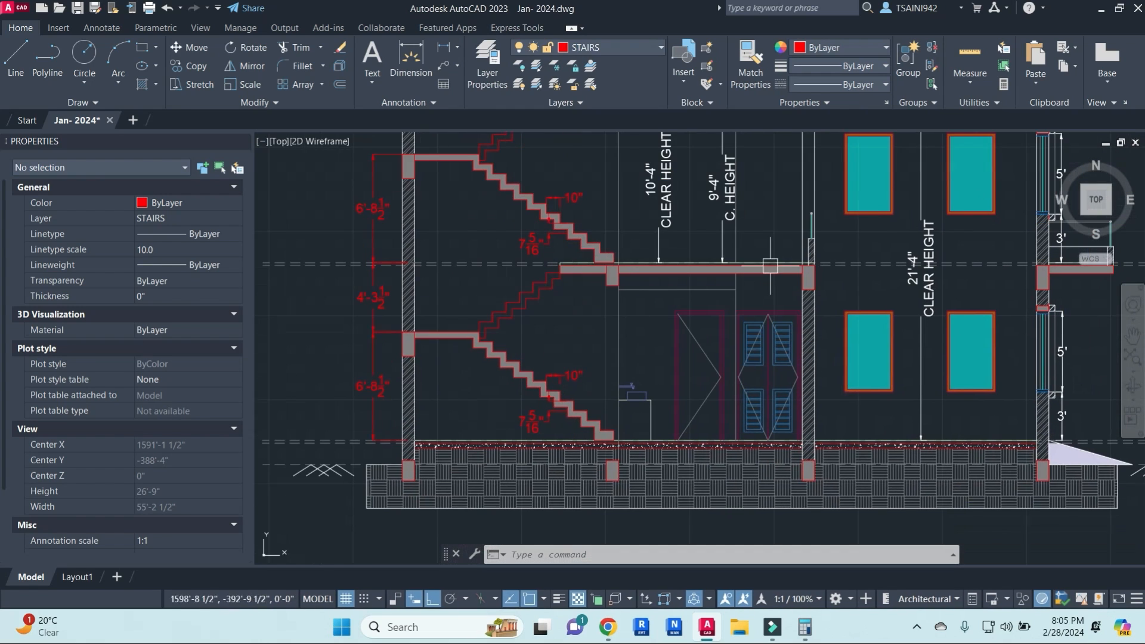
# - Copy the original section's ground-floor doors and washbasin counter, without the stair lines, 11'-0" straight up to the first floor
pyautogui.click(606, 299)
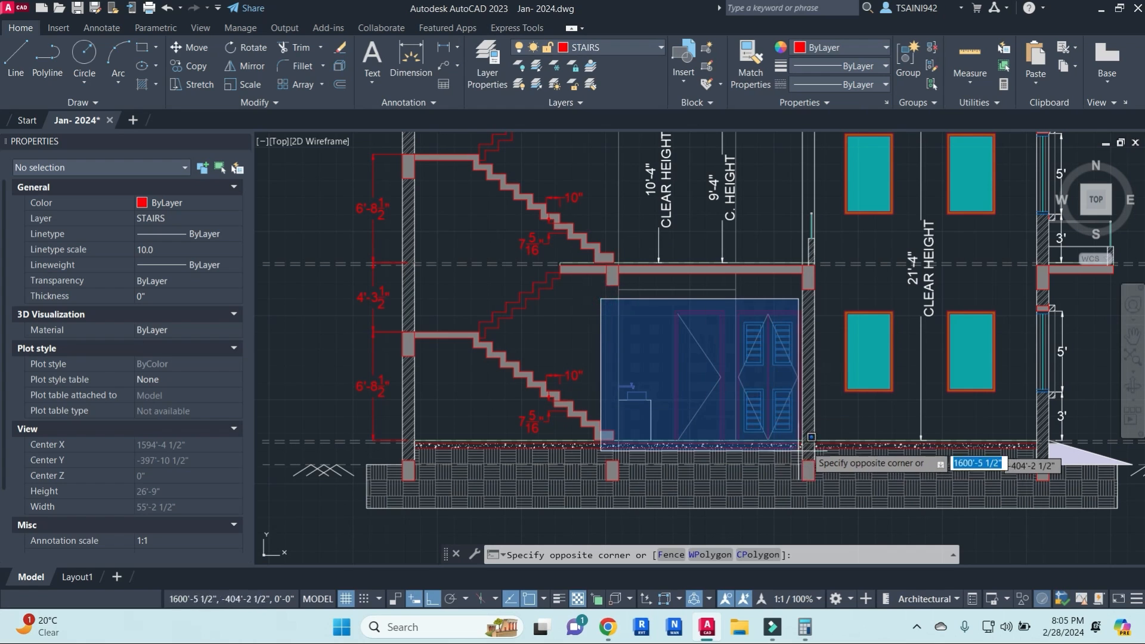
pyautogui.click(839, 476)
pyautogui.scroll(5, 649, 429)
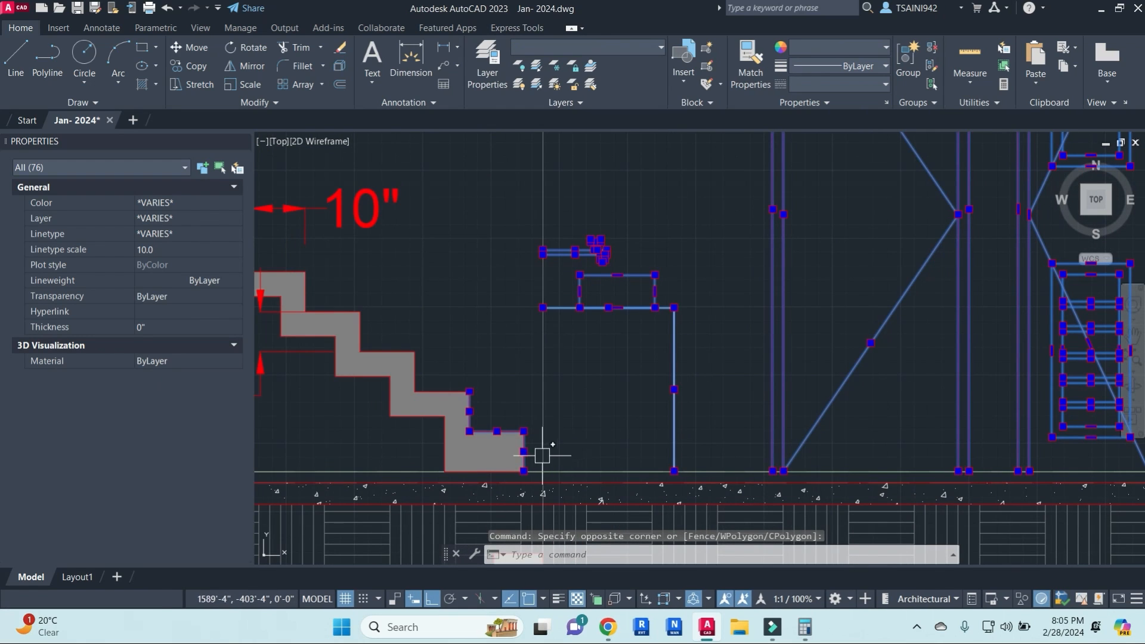
pyautogui.scroll(3, 542, 455)
pyautogui.keyDown('shift'); pyautogui.click(533, 463); pyautogui.keyUp('shift')
pyautogui.keyDown('shift'); pyautogui.click(330, 268); pyautogui.keyUp('shift')
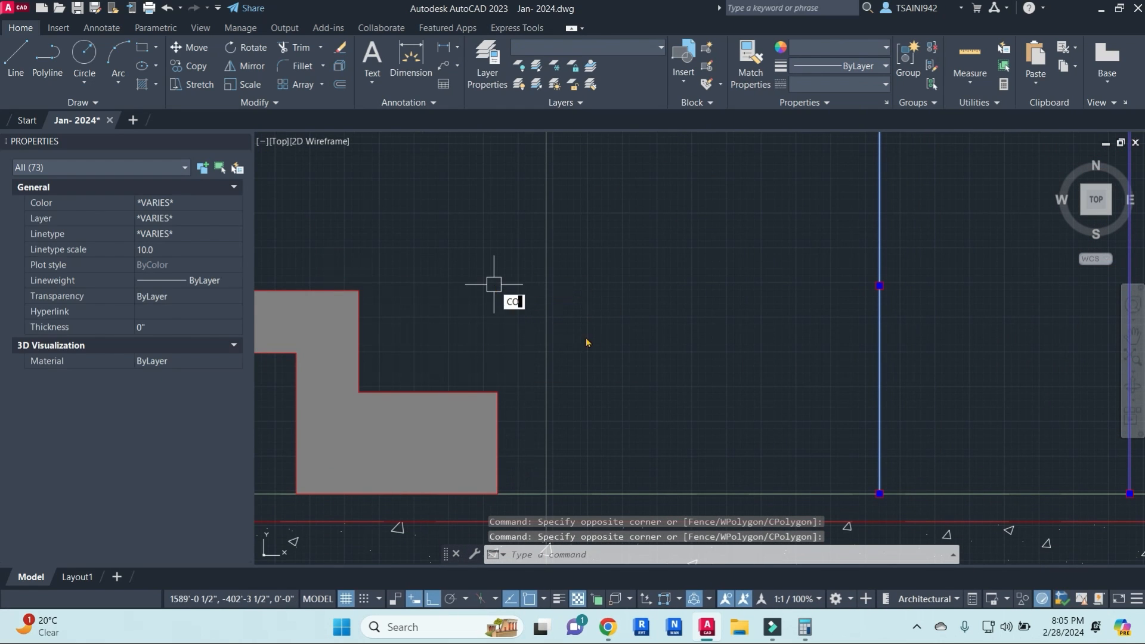
pyautogui.write('CO')
pyautogui.press('Return')
pyautogui.scroll(-3, 612, 346)
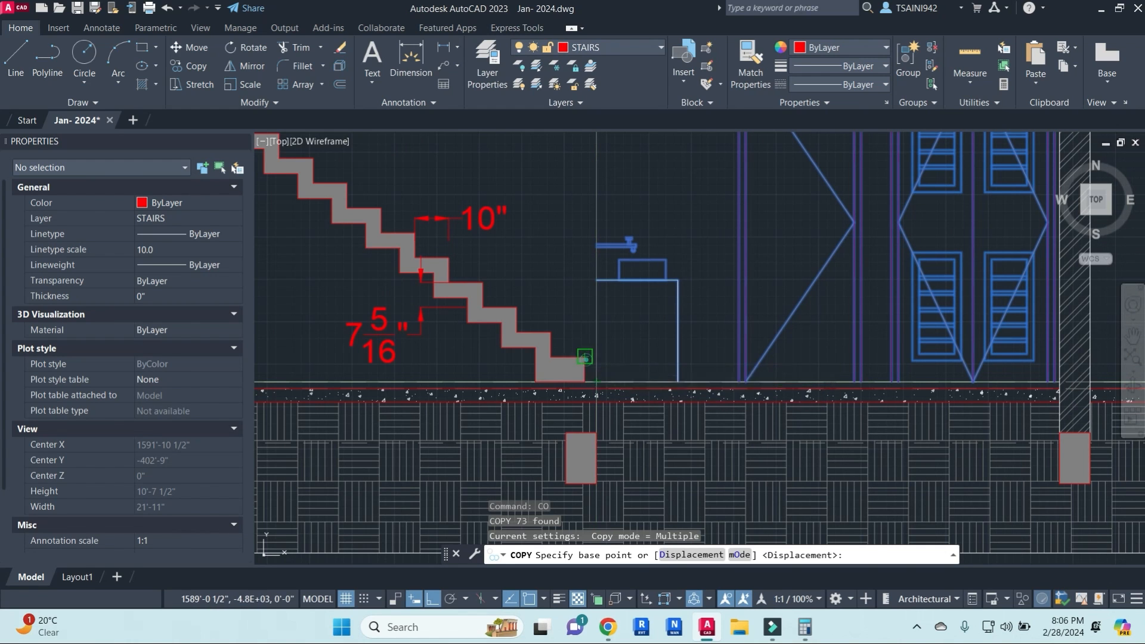
pyautogui.click(585, 357)
pyautogui.scroll(-3, 591, 334)
pyautogui.scroll(6, 596, 250)
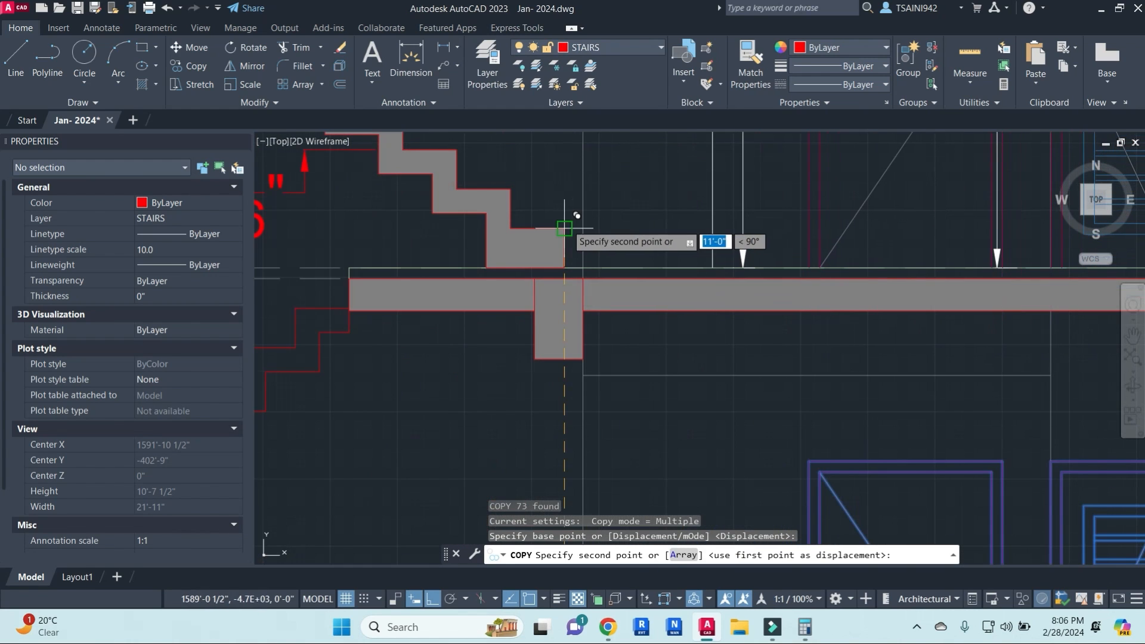
pyautogui.click(564, 228)
pyautogui.press('Escape')
pyautogui.press('Escape')
# - Copy the reworked section's ground-floor doors and washbasin counter up to its first-floor level at the wall line, and save the drawing
pyautogui.scroll(-6, 804, 314)
pyautogui.moveTo(907, 331); pyautogui.dragTo(715, 335, button='middle')
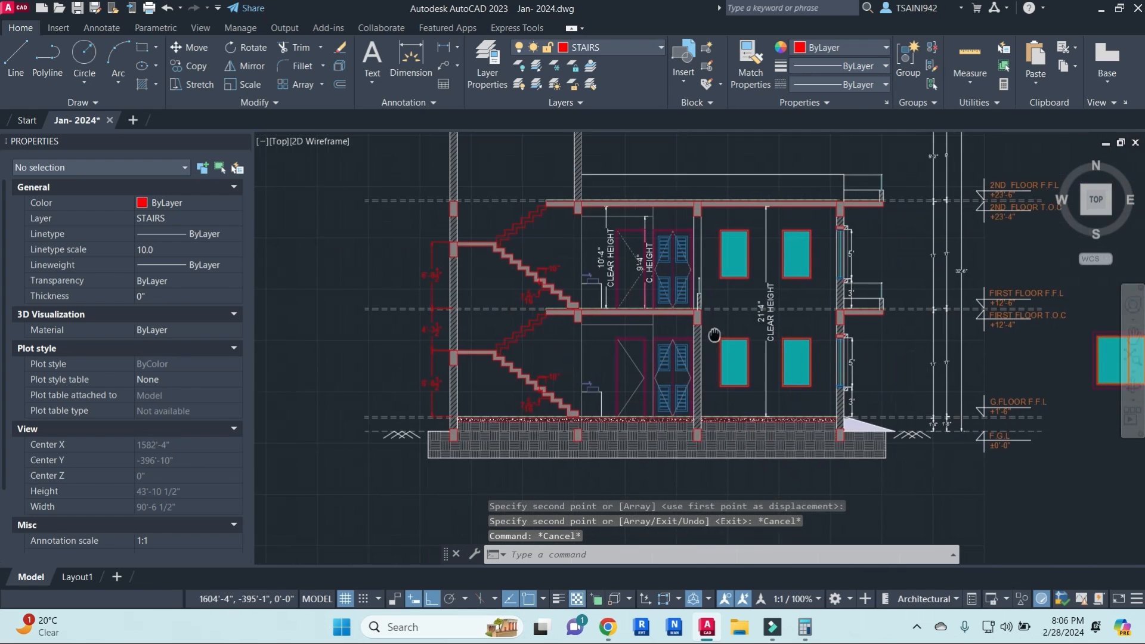
pyautogui.scroll(-4, 714, 335)
pyautogui.moveTo(853, 402); pyautogui.dragTo(548, 407, button='middle')
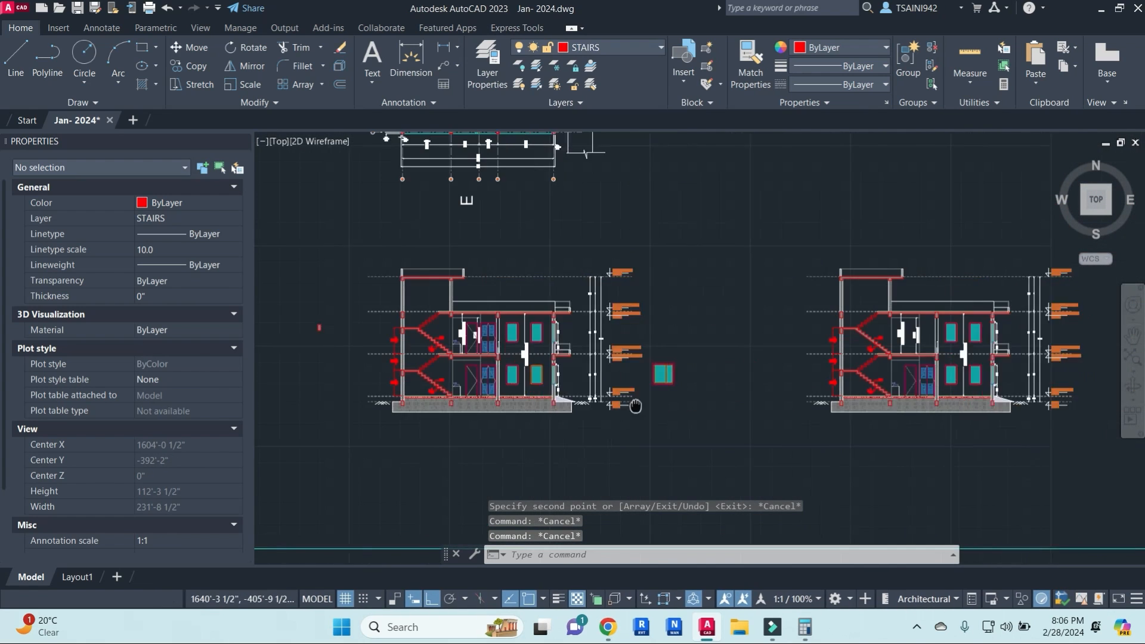
pyautogui.scroll(8, 805, 370)
pyautogui.click(610, 333)
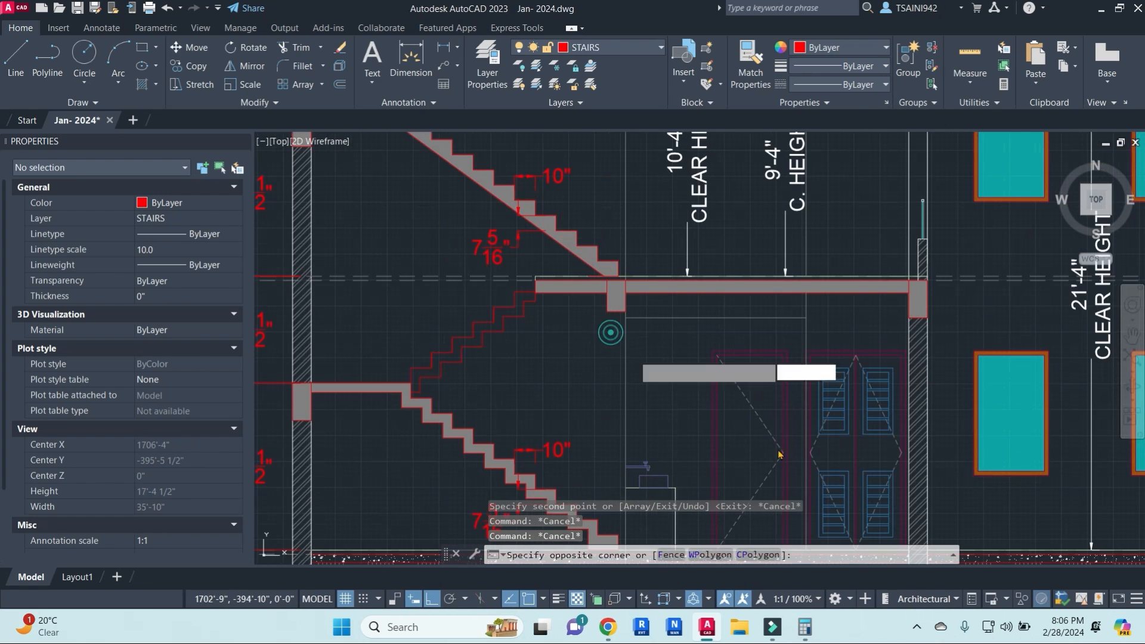
pyautogui.scroll(-2, 796, 467)
pyautogui.moveTo(806, 478); pyautogui.dragTo(760, 370, button='middle')
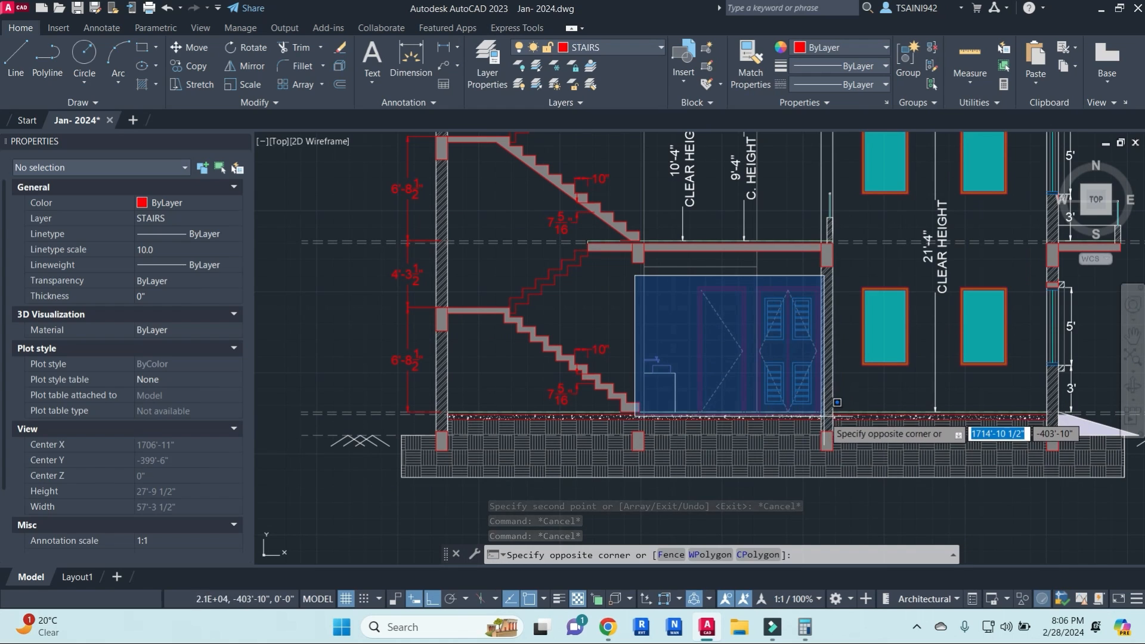
pyautogui.click(832, 408)
pyautogui.scroll(10, 634, 396)
pyautogui.click(622, 400)
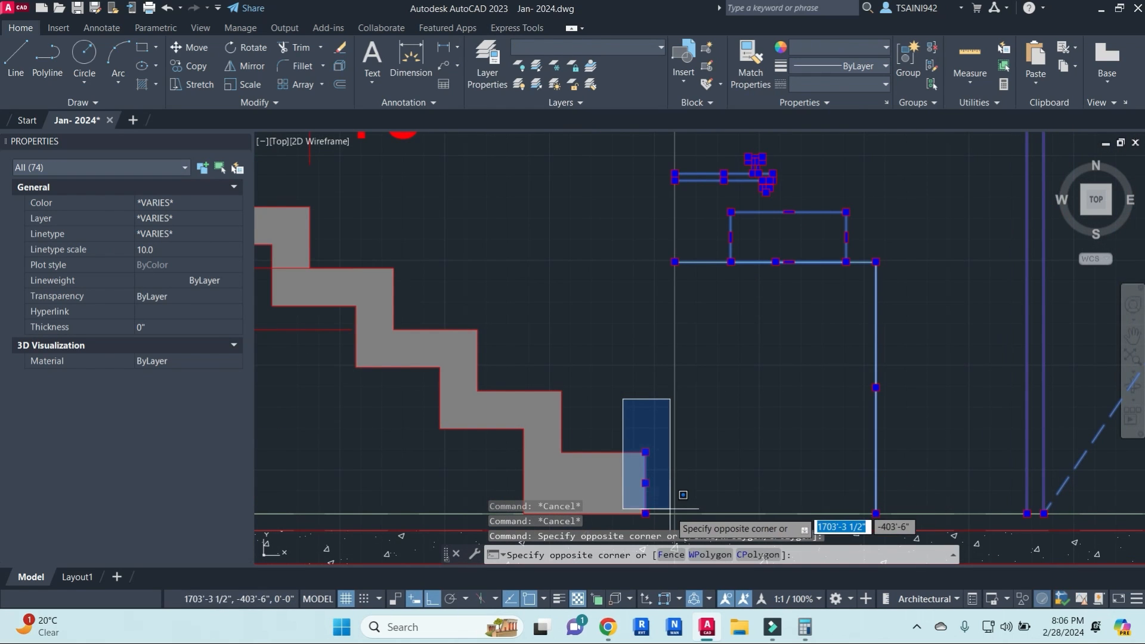
pyautogui.keyDown('shift'); pyautogui.click(677, 480); pyautogui.keyUp('shift')
pyautogui.write('co')
pyautogui.press('Return')
pyautogui.scroll(-2, 713, 412)
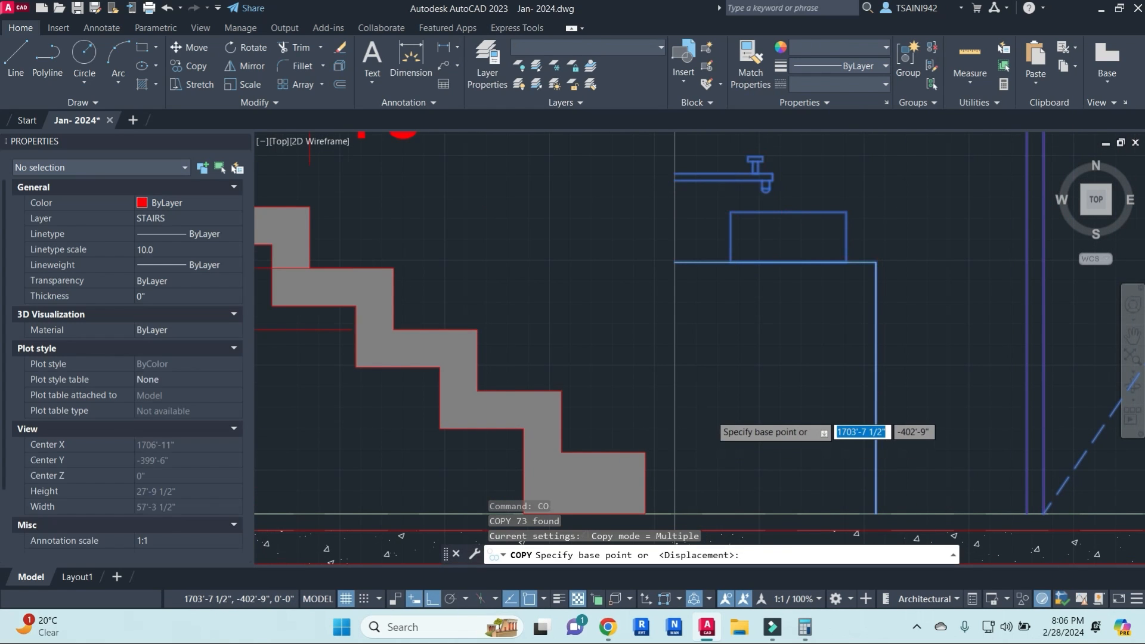
pyautogui.click(688, 475)
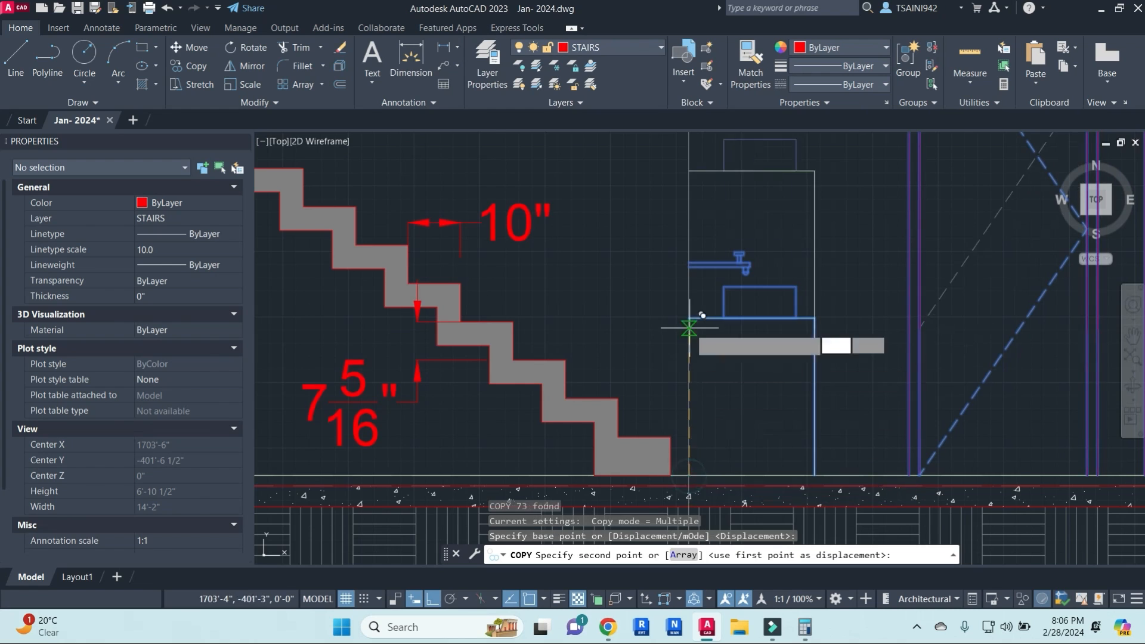
pyautogui.scroll(-5, 708, 327)
pyautogui.scroll(7, 702, 325)
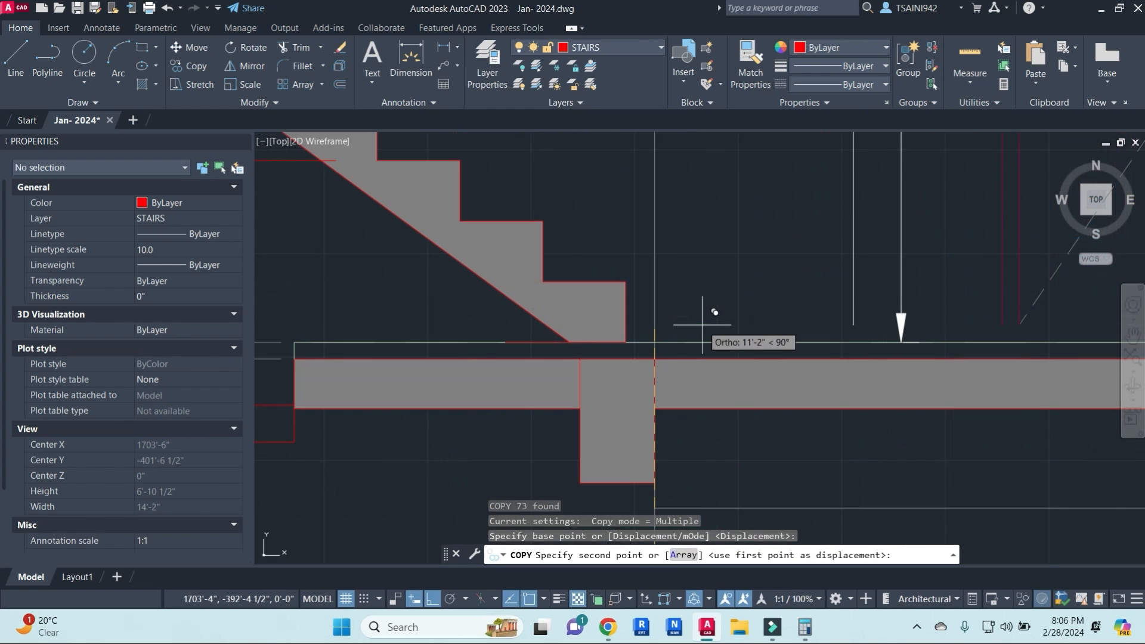
pyautogui.click(653, 344)
pyautogui.press('Escape')
pyautogui.scroll(-6, 716, 308)
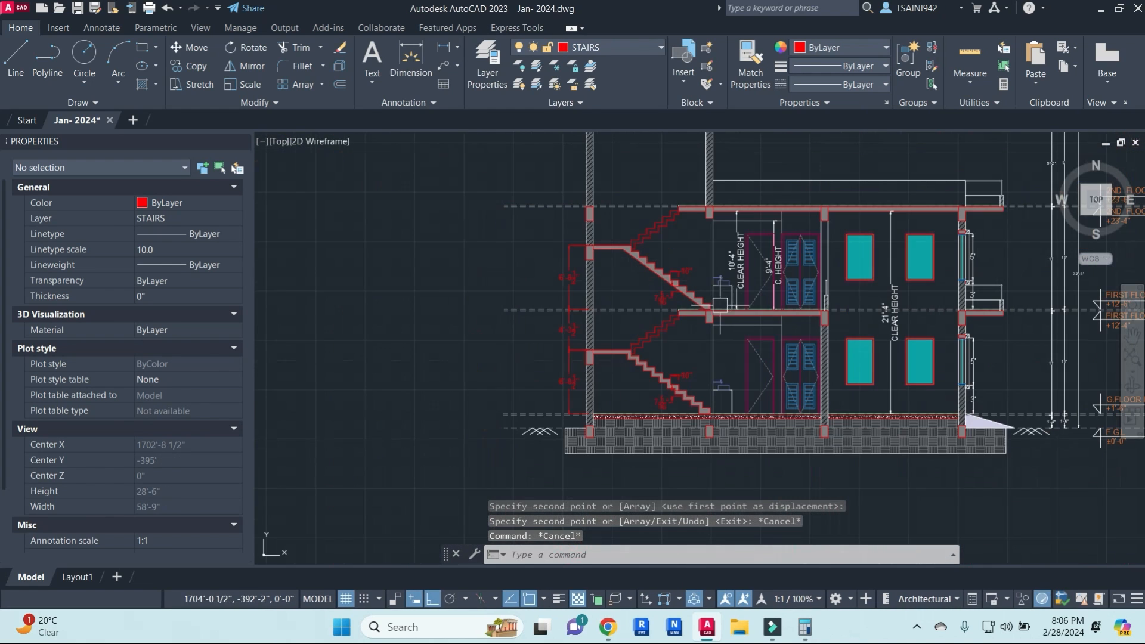
pyautogui.hotkey('ctrl', 's')
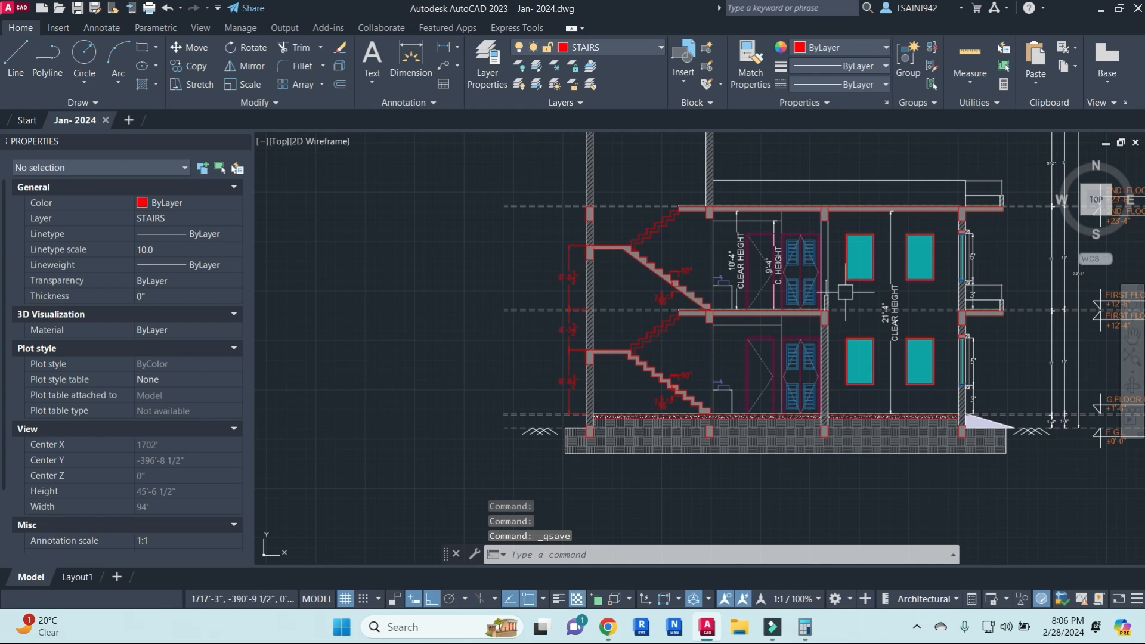
# - Examine the centerline plan's column grid alongside both sections, comparing the walls and columns that the grid lines pass through
pyautogui.scroll(-4, 845, 292)
pyautogui.moveTo(555, 271); pyautogui.dragTo(837, 296, button='middle')
pyautogui.scroll(-2, 774, 315)
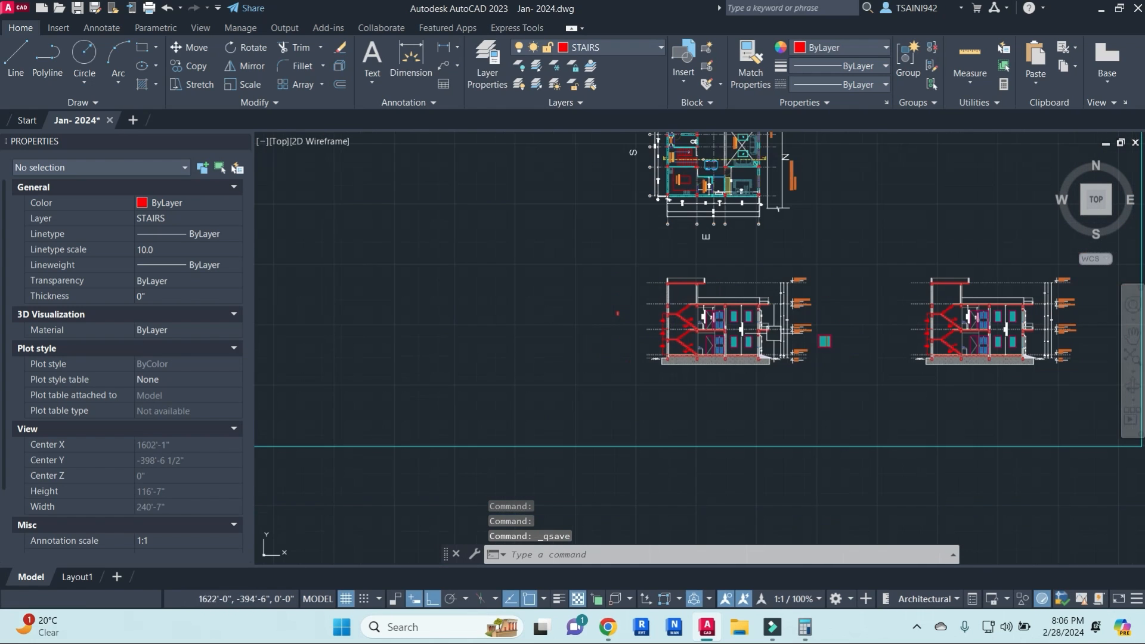
pyautogui.moveTo(1015, 372); pyautogui.dragTo(840, 352, button='middle')
pyautogui.scroll(8, 819, 313)
pyautogui.scroll(-3, 750, 300)
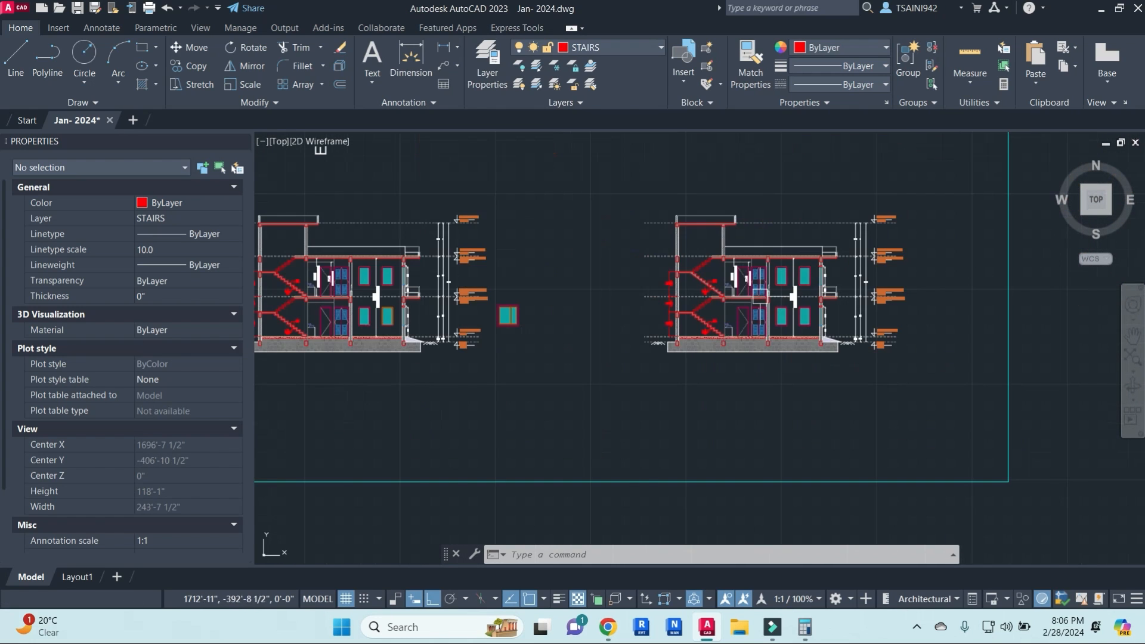
pyautogui.moveTo(765, 261)
pyautogui.mouseDown(button='middle')
pyautogui.moveTo(799, 359)
pyautogui.moveTo(931, 518)
pyautogui.mouseUp(button='middle')
pyautogui.moveTo(498, 333); pyautogui.dragTo(729, 407, button='middle')
pyautogui.scroll(4, 716, 358)
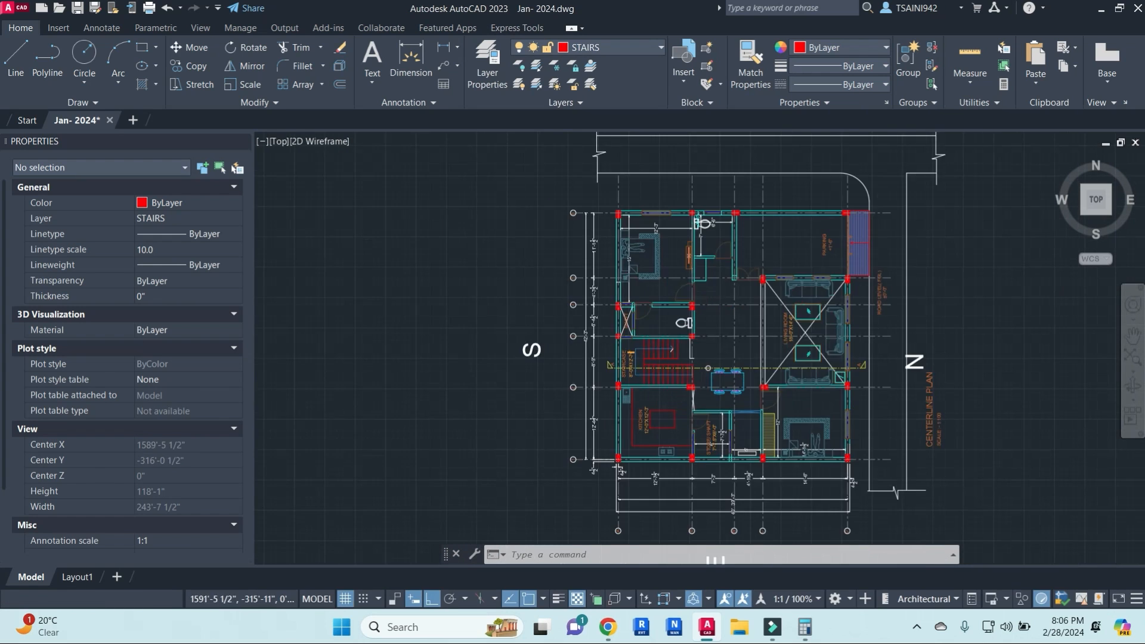
pyautogui.scroll(4, 795, 263)
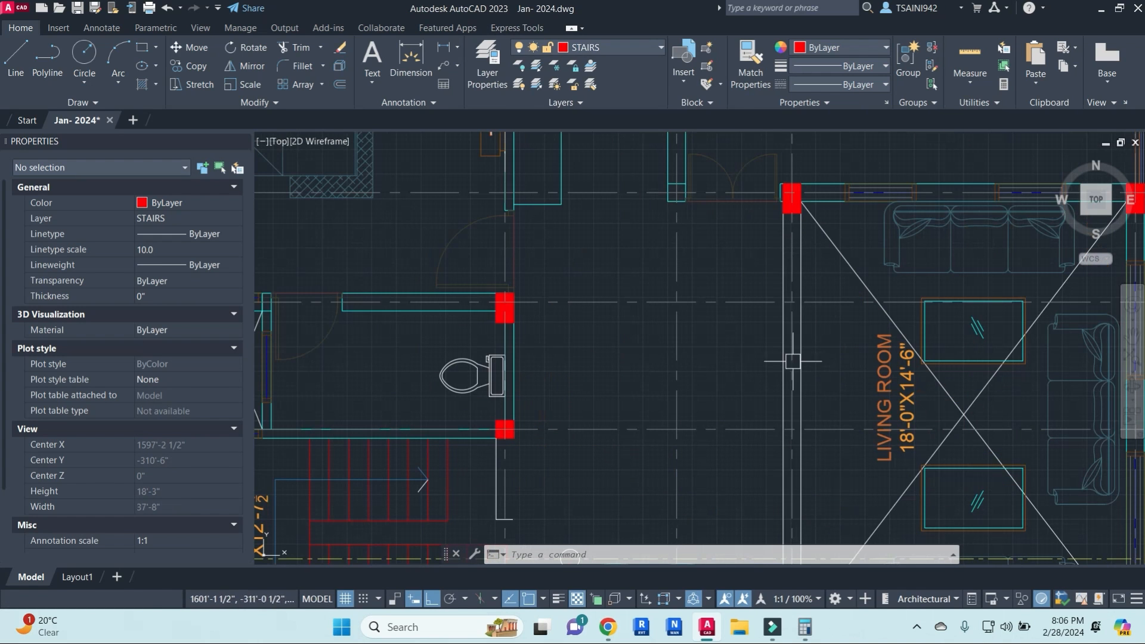
pyautogui.scroll(-6, 793, 393)
pyautogui.moveTo(894, 464); pyautogui.dragTo(833, 387, button='middle')
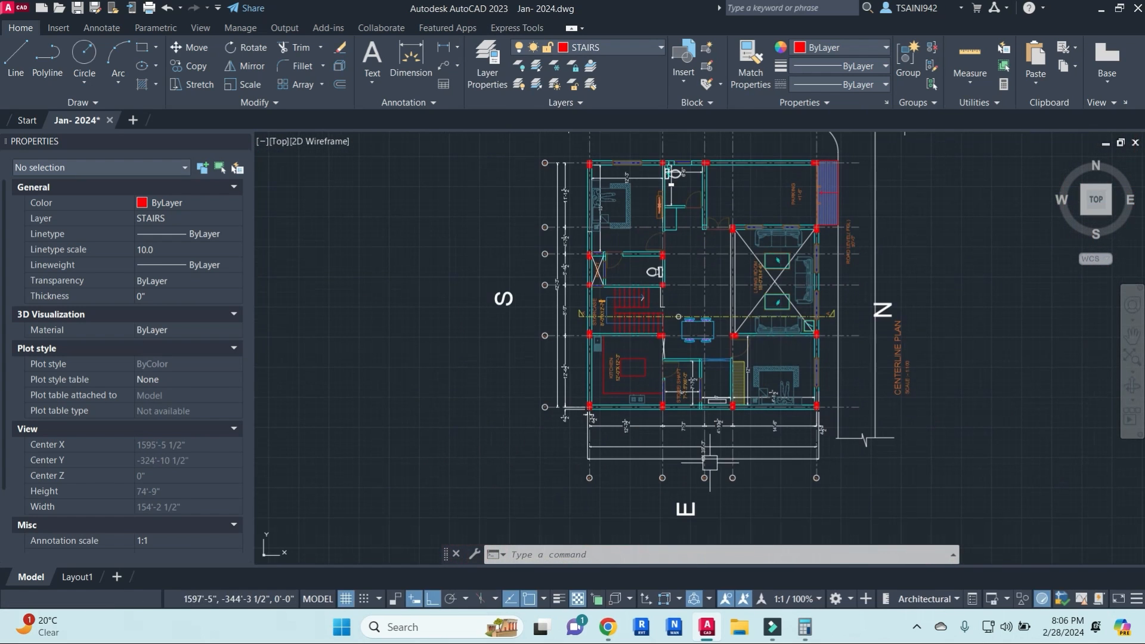
pyautogui.scroll(6, 735, 479)
pyautogui.scroll(-6, 714, 480)
pyautogui.scroll(-2, 714, 478)
pyautogui.moveTo(1064, 521); pyautogui.dragTo(752, 171, button='middle')
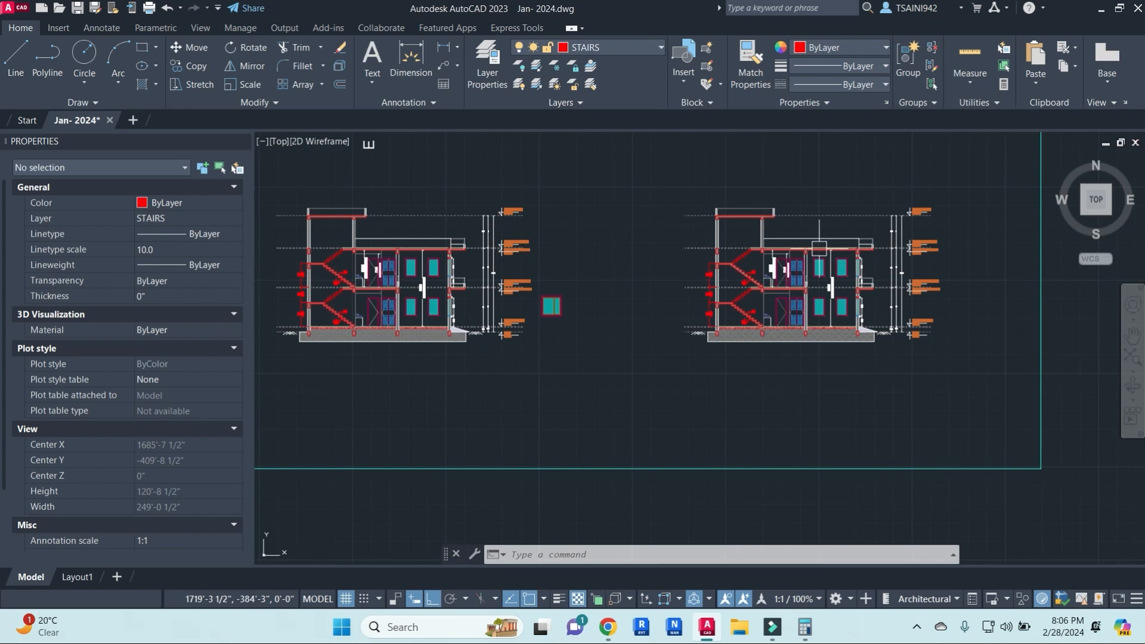
pyautogui.scroll(10, 817, 245)
pyautogui.scroll(-10, 825, 279)
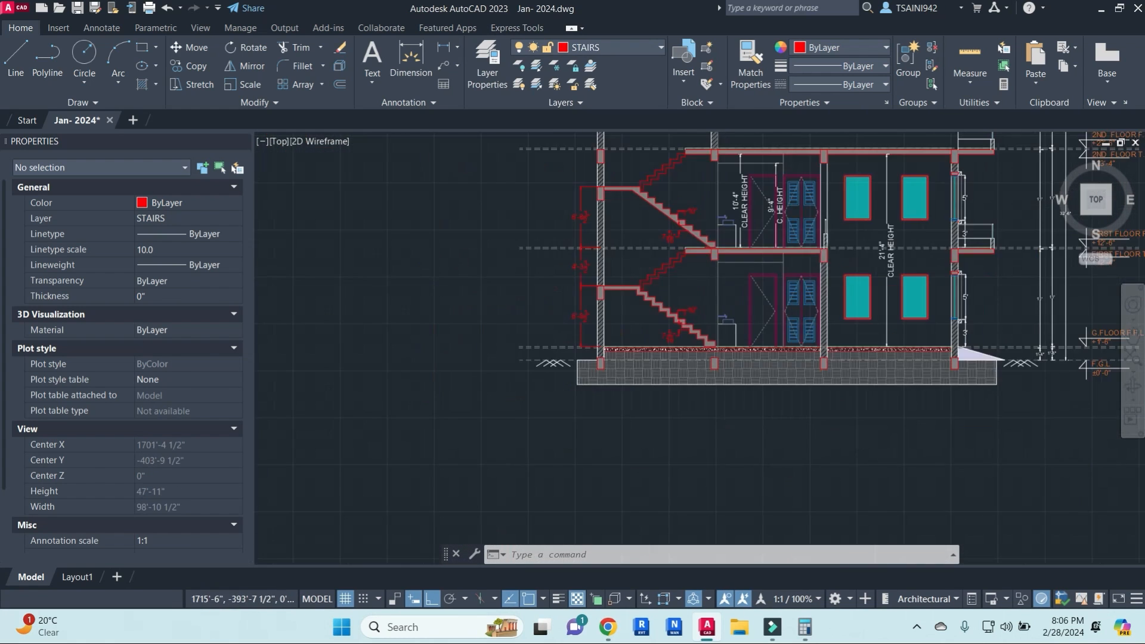
pyautogui.moveTo(825, 279); pyautogui.dragTo(802, 368, button='middle')
pyautogui.scroll(4, 826, 382)
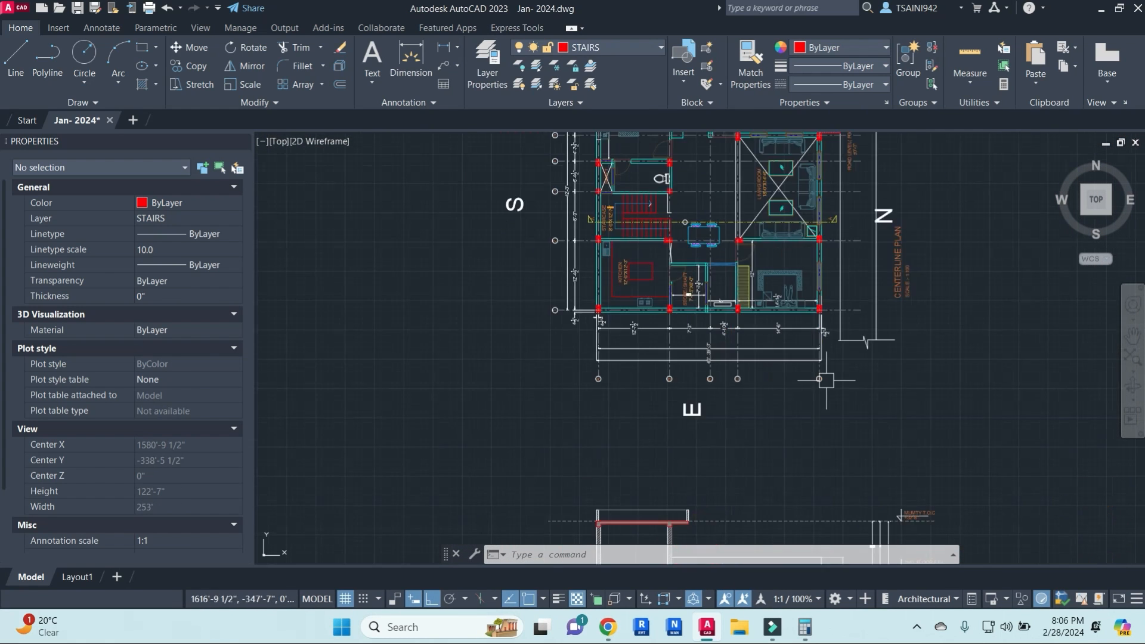
pyautogui.click(853, 387)
pyautogui.press('Escape')
pyautogui.press('Escape')
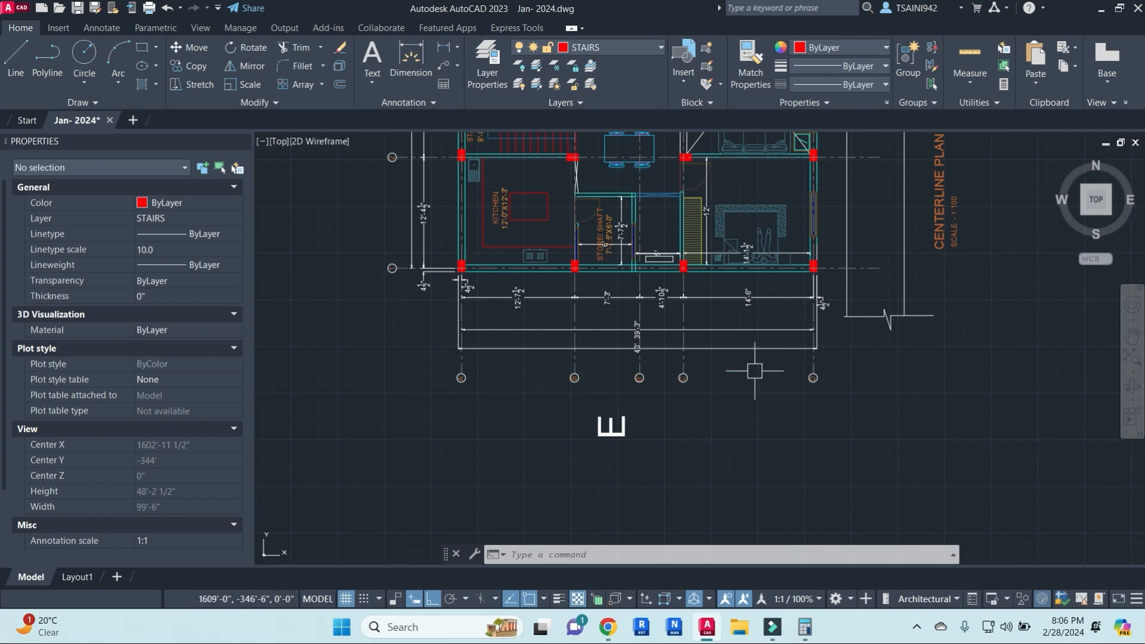
# - Explode the centerline plan block so its grid lines and bubbles can be selected separately
pyautogui.scroll(-4, 826, 366)
pyautogui.scroll(4, 815, 365)
pyautogui.click(875, 387)
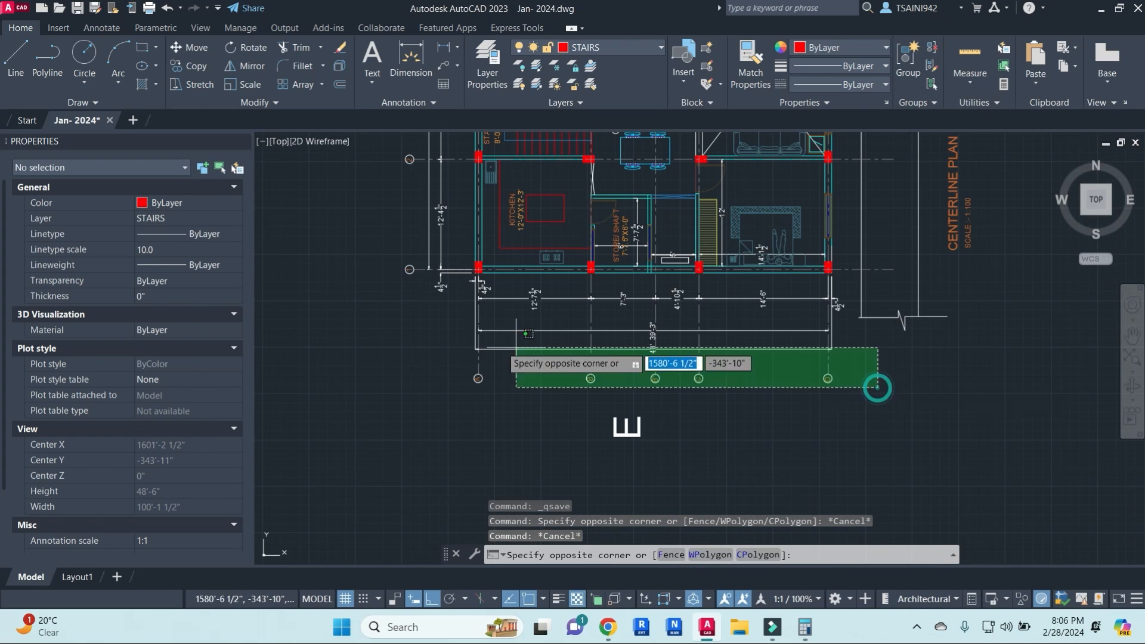
pyautogui.click(398, 361)
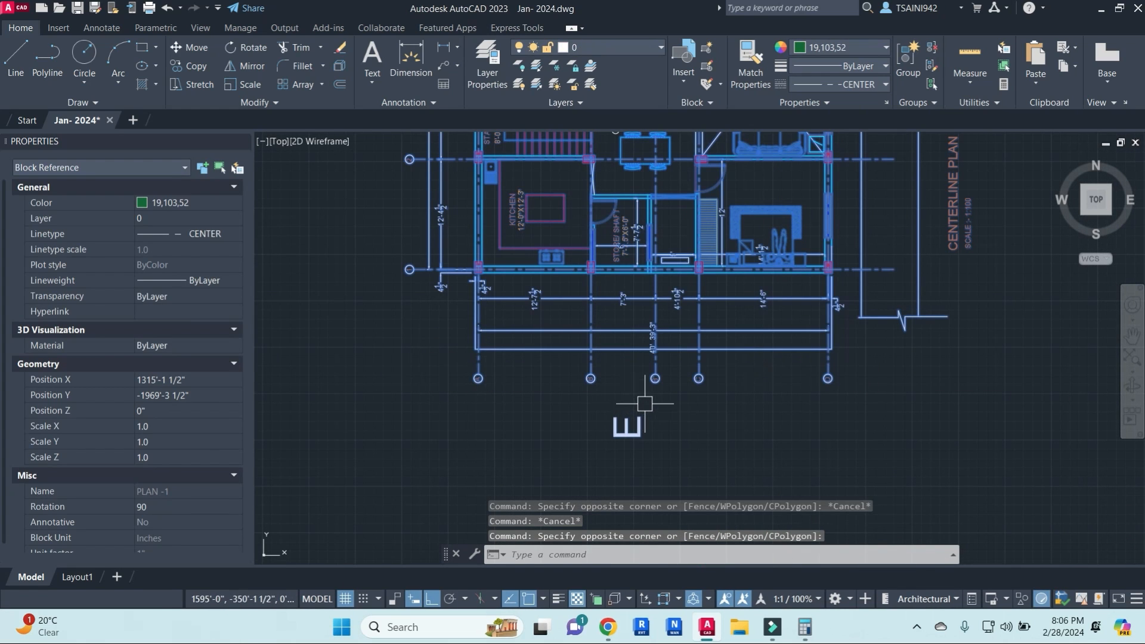
pyautogui.write('x')
pyautogui.press('Return')
pyautogui.click(882, 406)
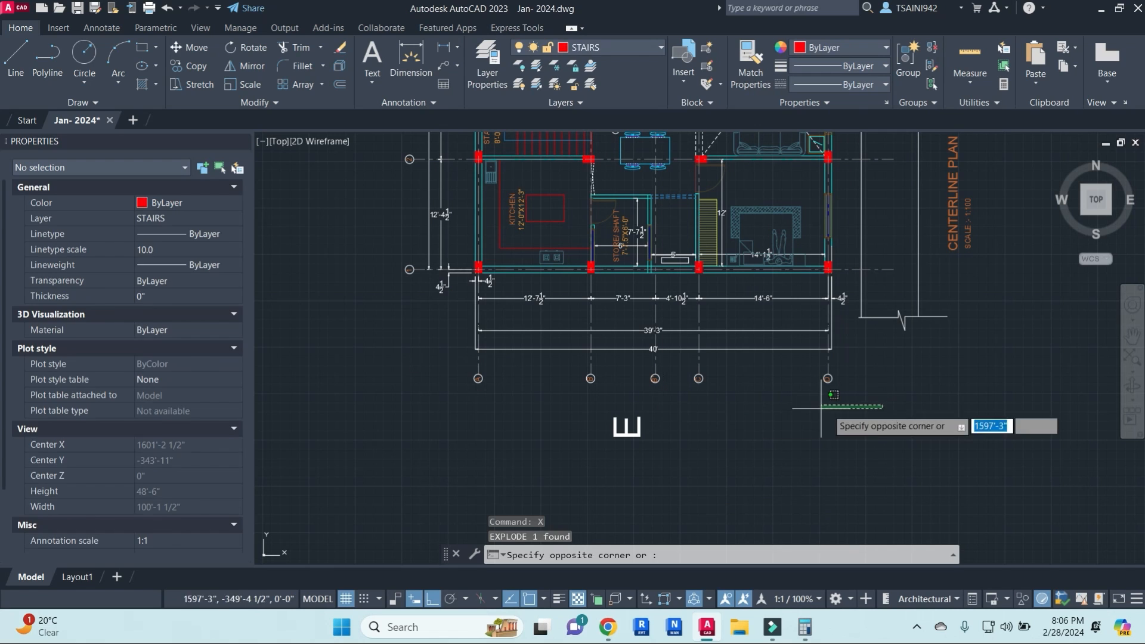
pyautogui.press('Escape')
# - Copy the plan's five vertical grid lines with their bubbles and labels onto the copied section, aligned at the outer wall face
pyautogui.click(870, 401)
pyautogui.click(398, 359)
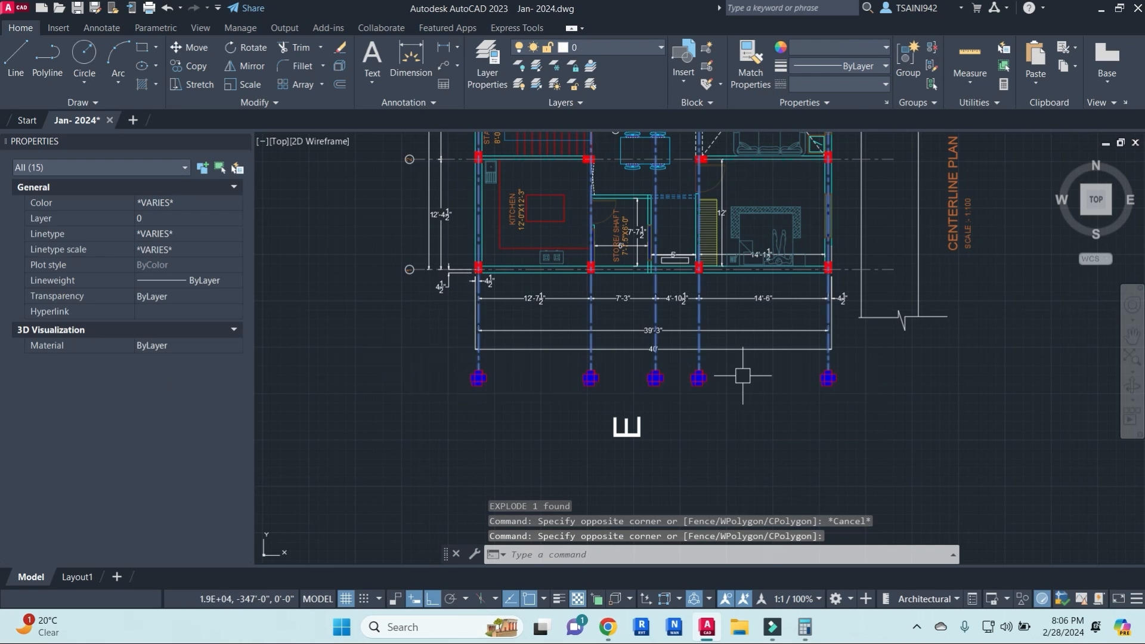
pyautogui.write('co')
pyautogui.press('Return')
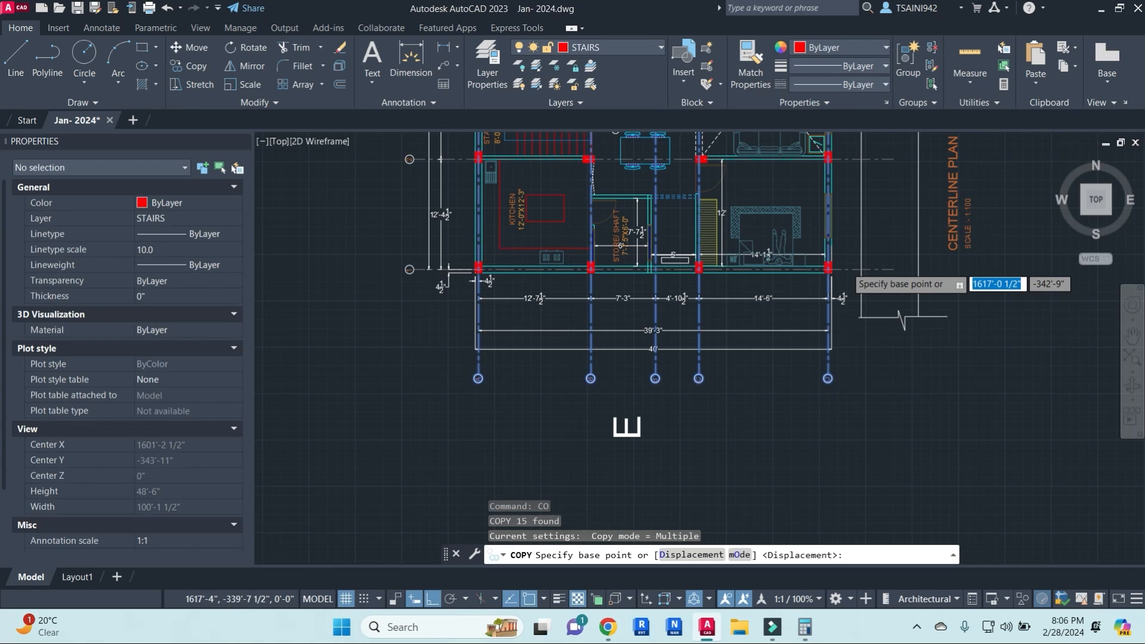
pyautogui.scroll(7, 841, 262)
pyautogui.scroll(-8, 781, 255)
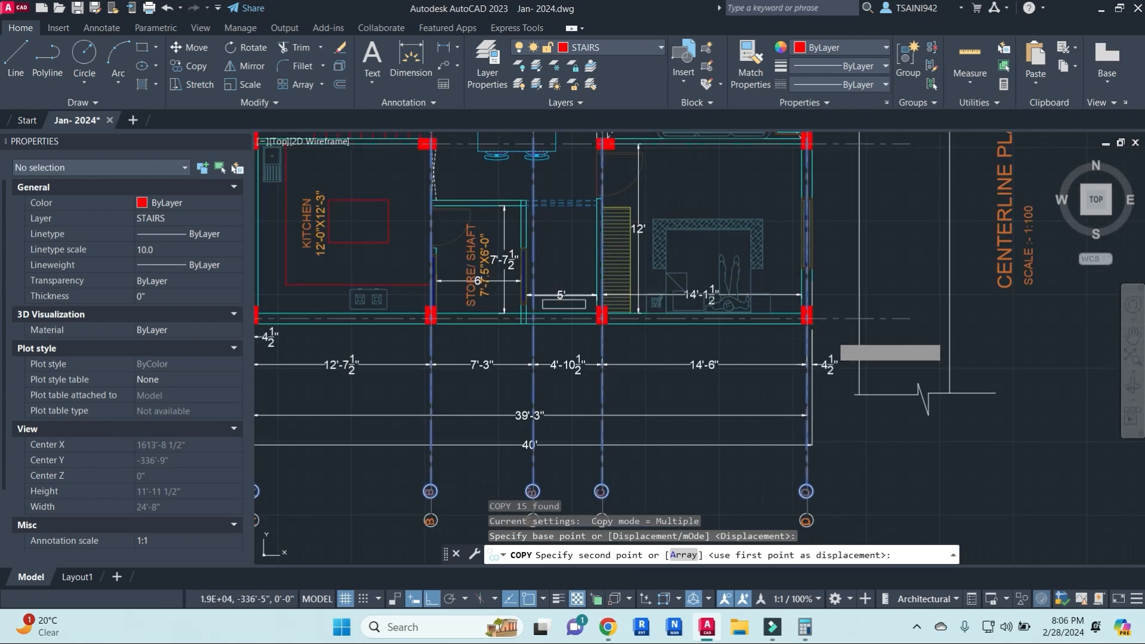
pyautogui.scroll(-2, 866, 360)
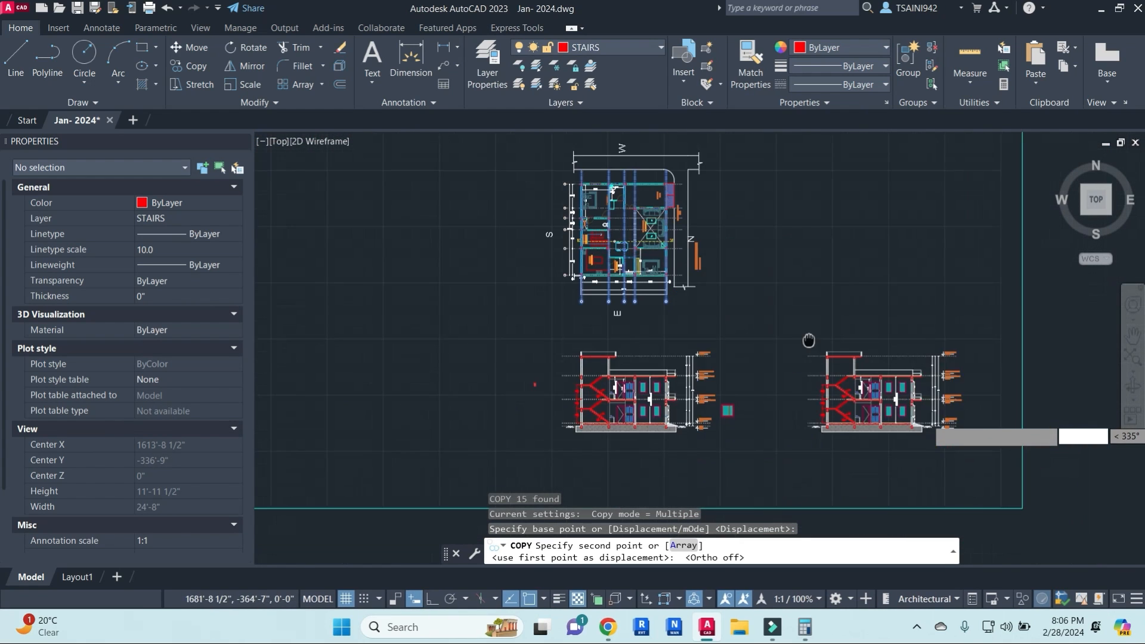
pyautogui.press('F8')
pyautogui.scroll(8, 823, 406)
pyautogui.scroll(4, 883, 400)
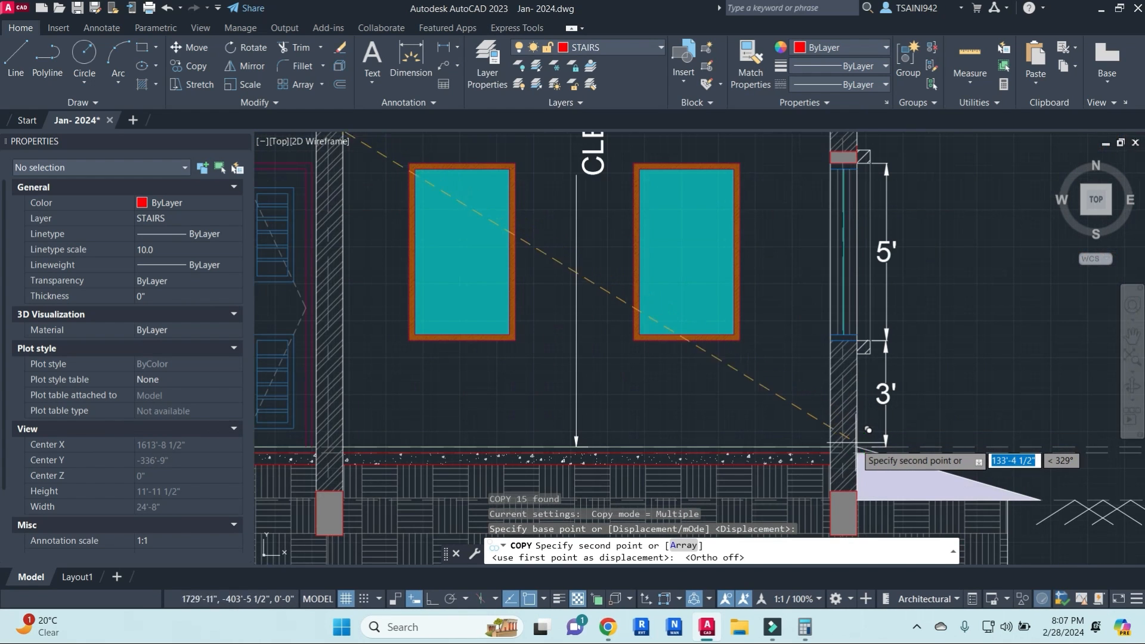
pyautogui.click(857, 446)
pyautogui.scroll(-6, 857, 446)
pyautogui.press('Escape')
pyautogui.press('Escape')
pyautogui.press('Escape')
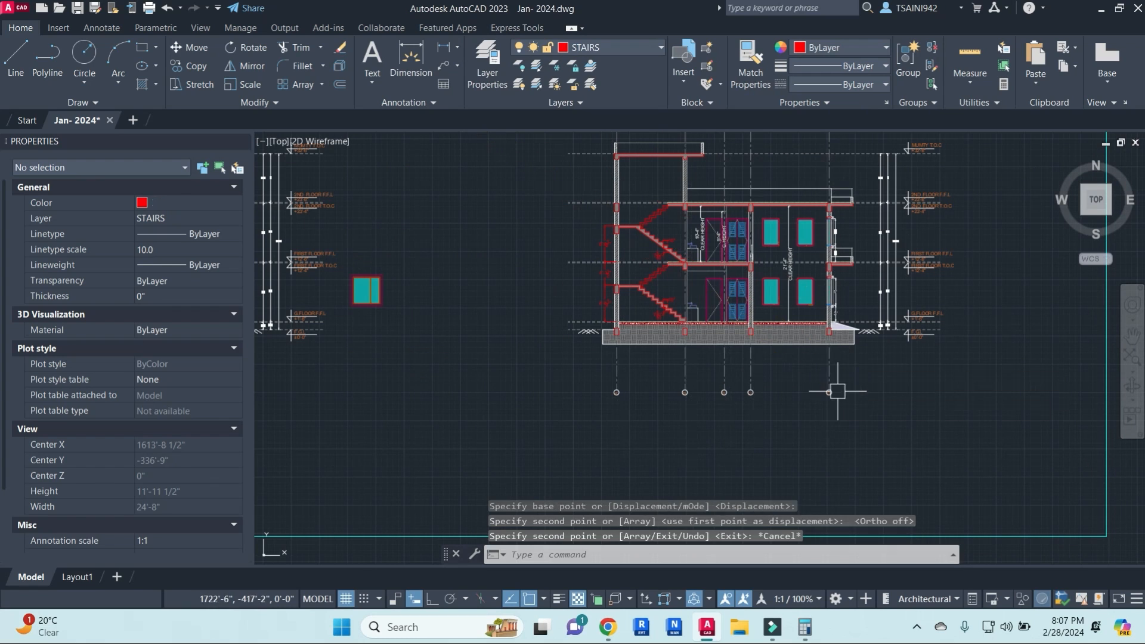
# - Change the text rotation of grid label A below the section so the letter reads upright
pyautogui.click(567, 374)
pyautogui.click(843, 435)
pyautogui.scroll(4, 660, 396)
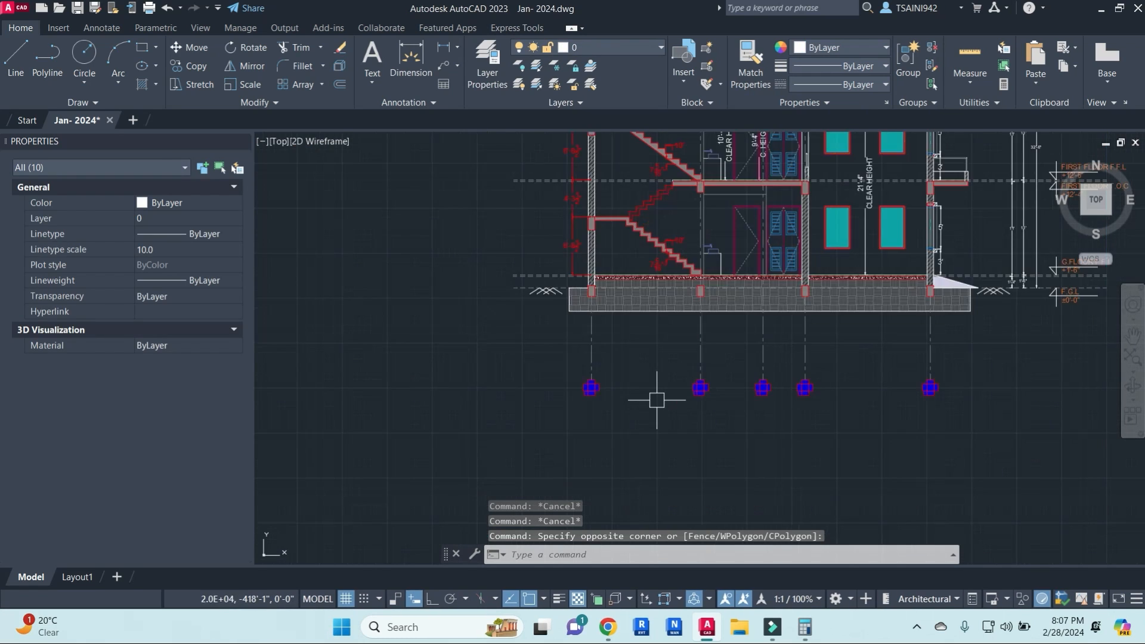
pyautogui.press('Escape')
pyautogui.scroll(4, 549, 382)
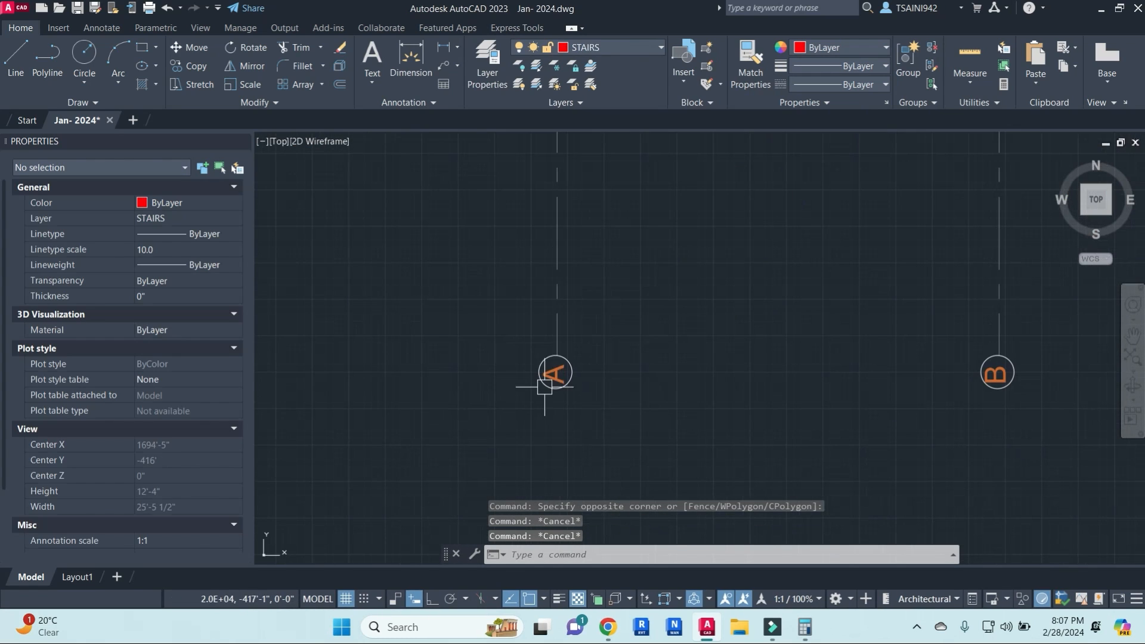
pyautogui.click(552, 373)
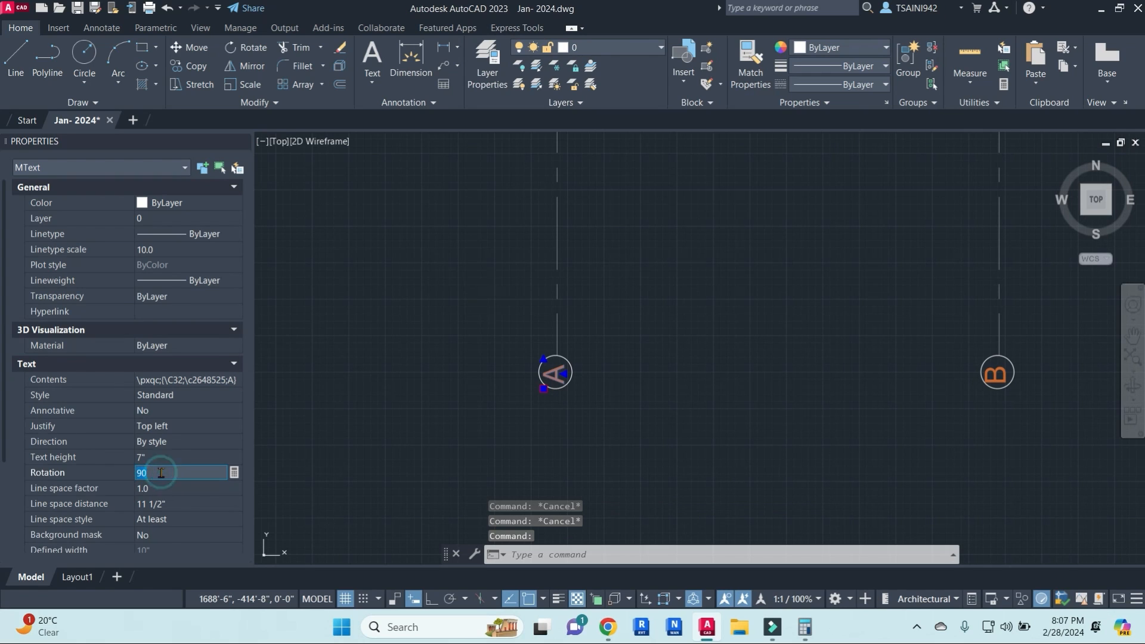
pyautogui.press('Escape')
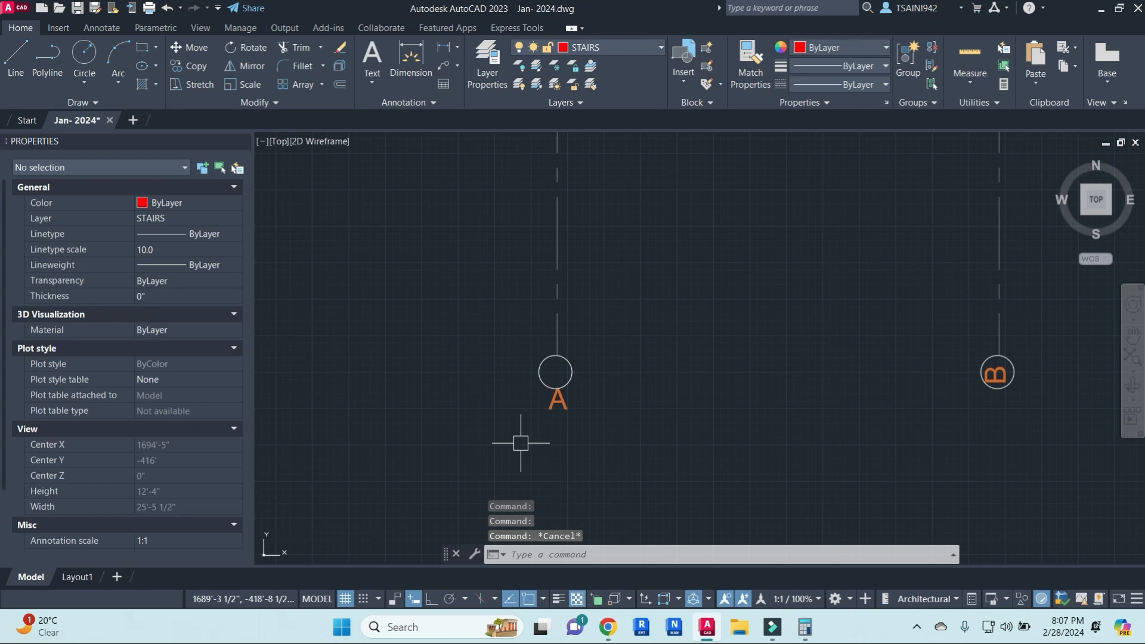
# - Move the upright label A into the centre of its grid bubble
pyautogui.click(563, 412)
pyautogui.write('m')
pyautogui.press('Return')
pyautogui.click(691, 433)
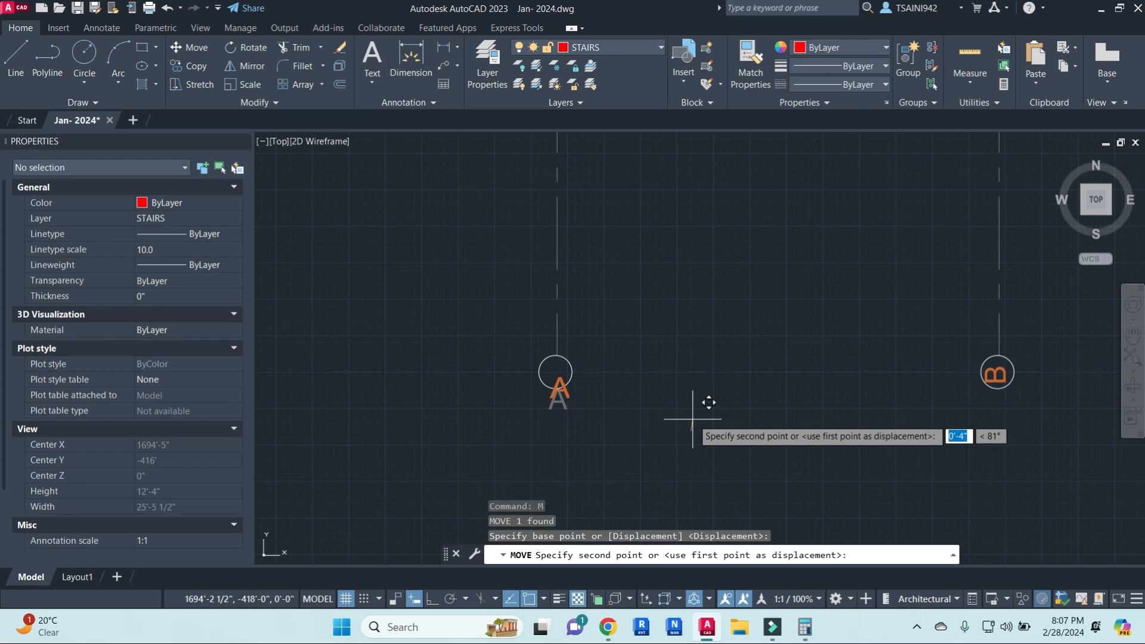
pyautogui.click(692, 406)
pyautogui.press('Escape')
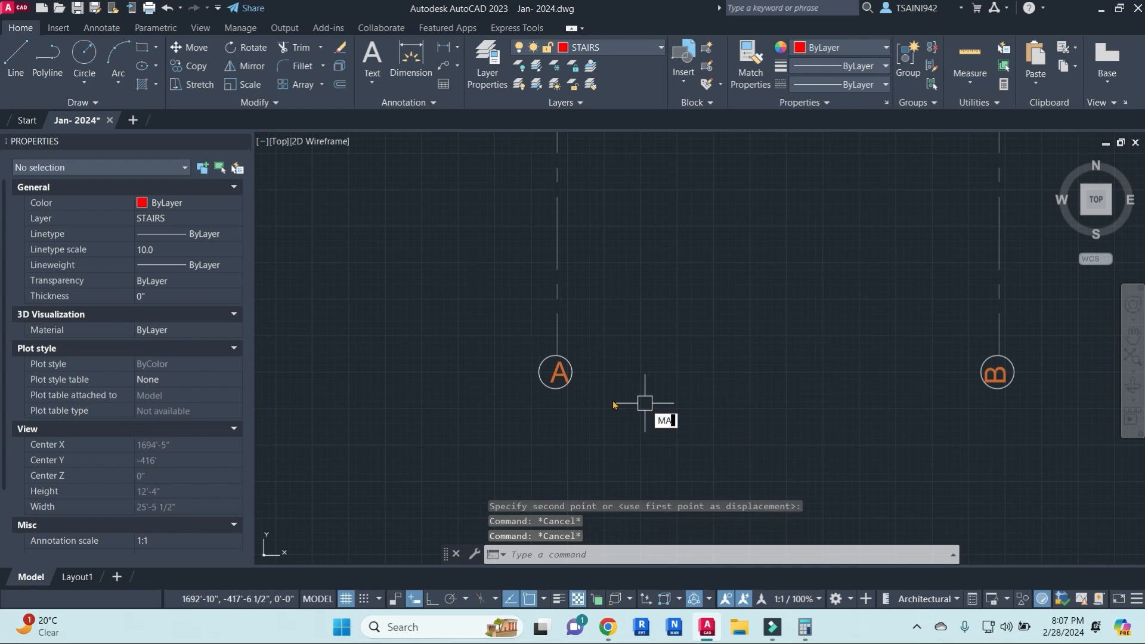
# - Match the properties of label A to grid labels B, B', C and D so they also read upright
pyautogui.write('MA')
pyautogui.press('Return')
pyautogui.scroll(2, 557, 373)
pyautogui.click(560, 371)
pyautogui.press('Escape')
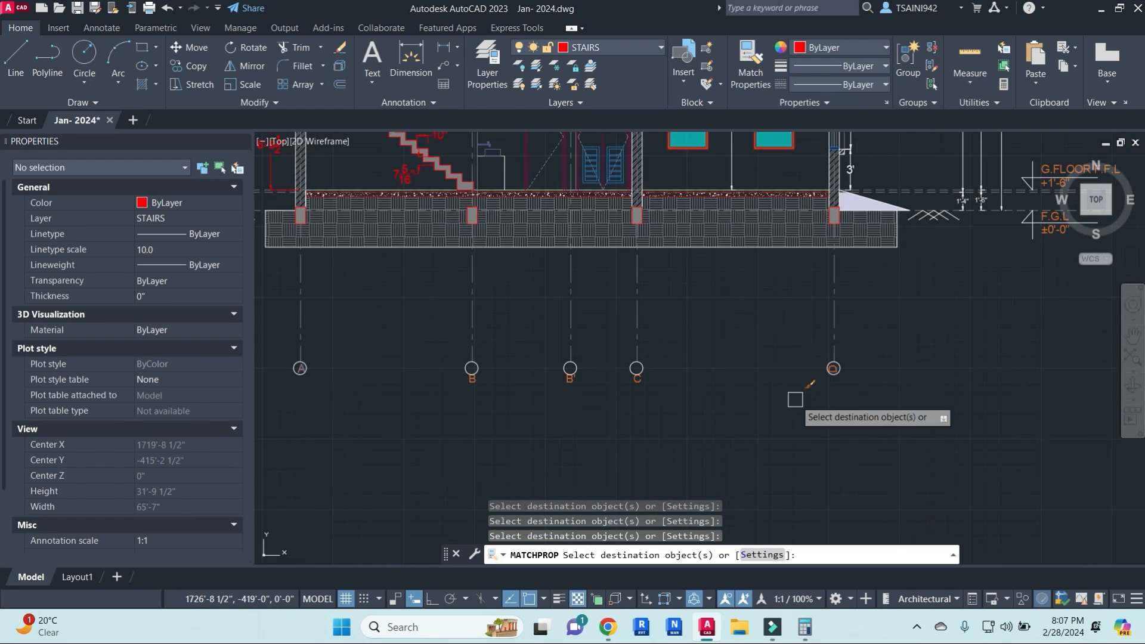
pyautogui.scroll(4, 833, 364)
pyautogui.scroll(-4, 834, 375)
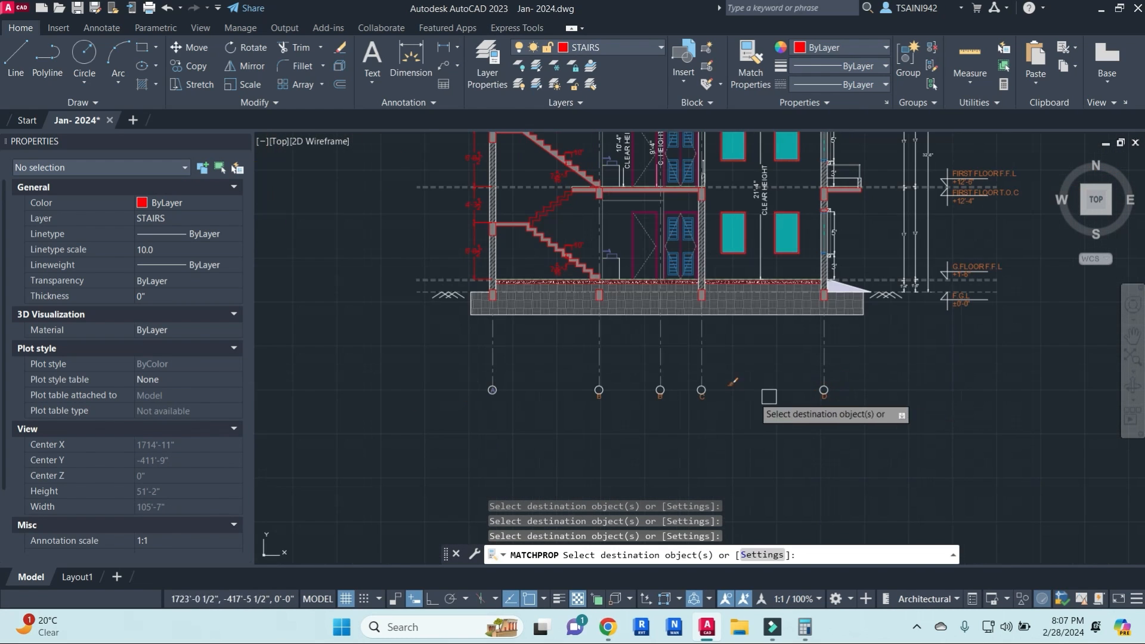
# - Move labels B, B', C and D together up into their grid bubbles
pyautogui.click(556, 391)
pyautogui.click(981, 444)
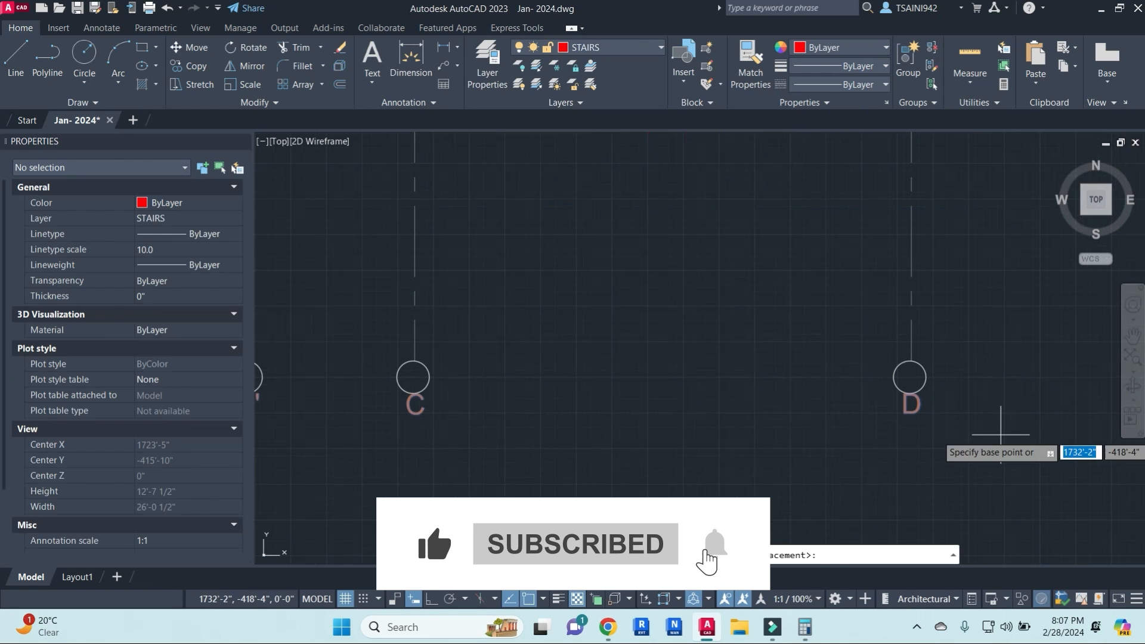
pyautogui.click(1002, 435)
pyautogui.click(1002, 410)
pyautogui.scroll(-6, 953, 409)
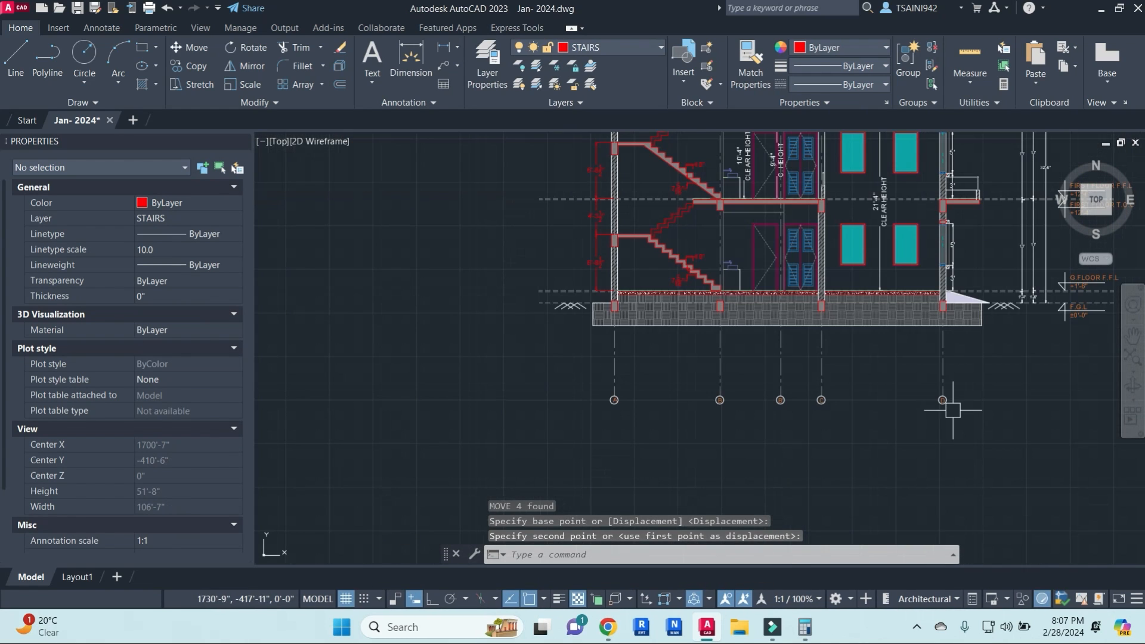
pyautogui.press('Escape')
pyautogui.press('Escape')
# - Copy the five grid bubbles with their labels straight up onto the grid lines above the section's roof
pyautogui.click(543, 380)
pyautogui.click(962, 459)
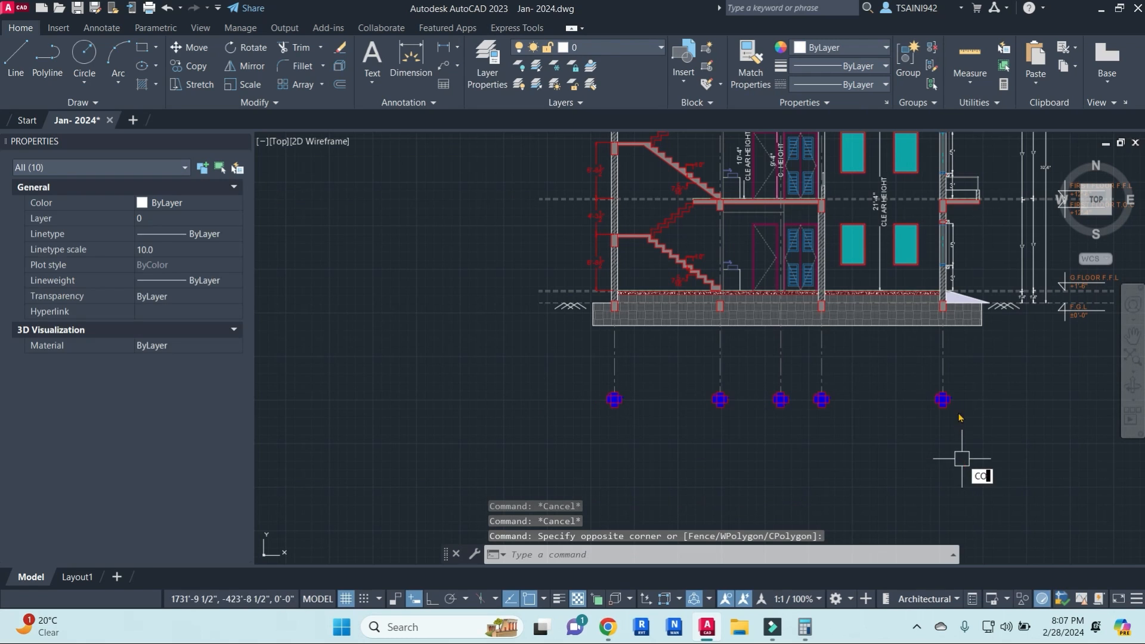
pyautogui.press('Return')
pyautogui.click(941, 380)
pyautogui.moveTo(928, 263); pyautogui.dragTo(936, 501, button='middle')
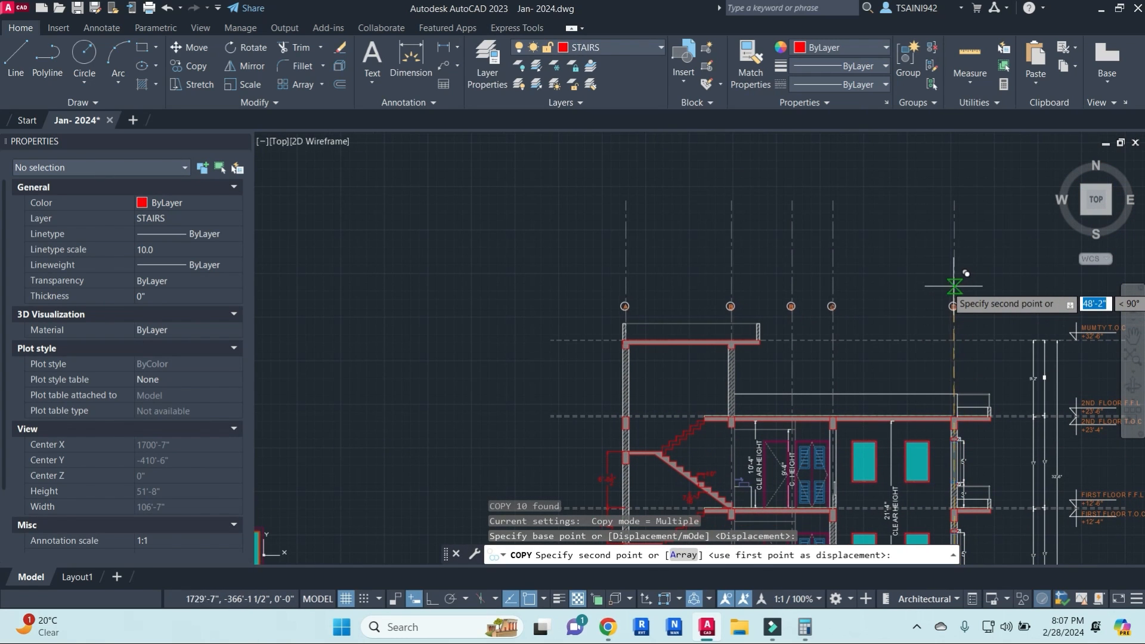
pyautogui.press('Escape')
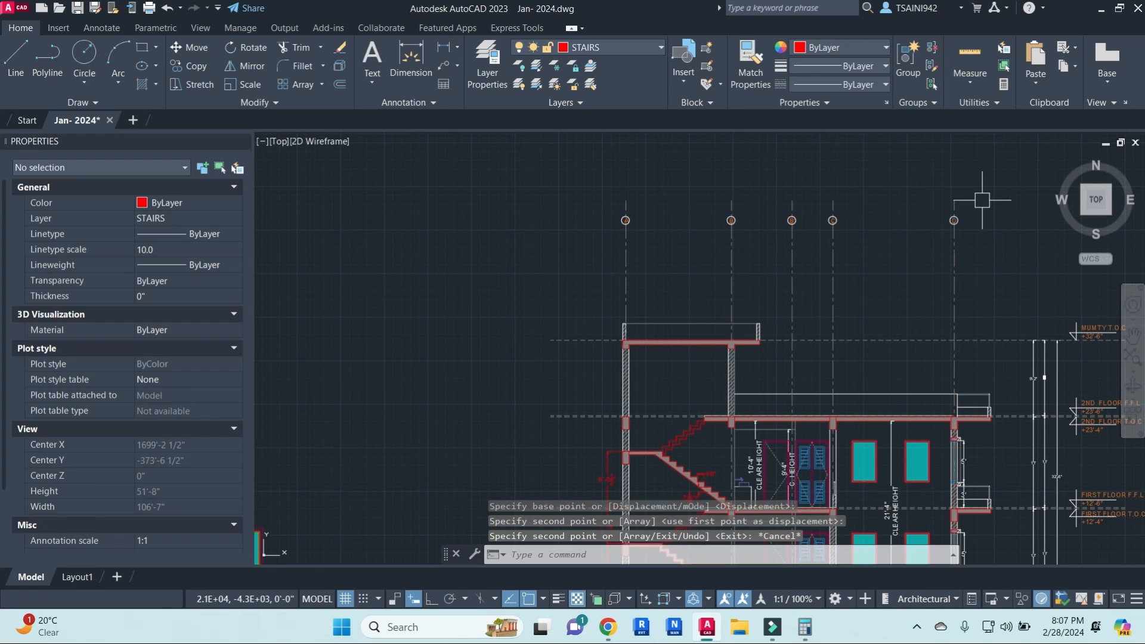
# - Trim the grid line ends that project above the upper bubbles
pyautogui.write('tr')
pyautogui.press('Return')
pyautogui.click(983, 211)
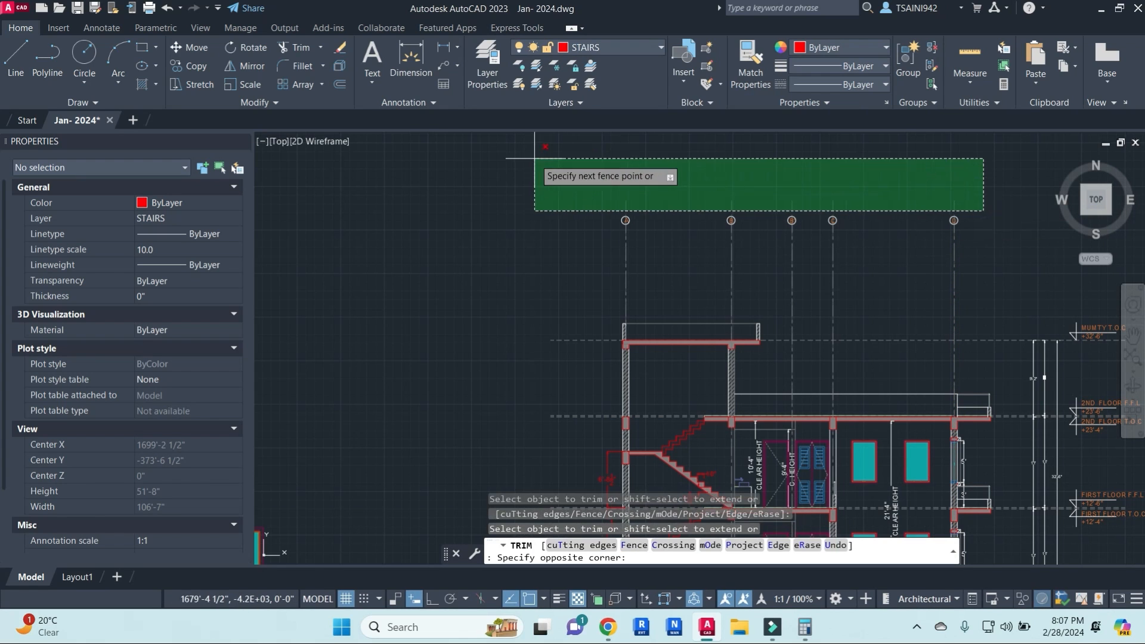
pyautogui.press('Escape')
# - Stretch the five upper grid bubbles and their line ends straight down to just above the mumty roof
pyautogui.write('s')
pyautogui.press('Return')
pyautogui.click(994, 257)
pyautogui.click(472, 187)
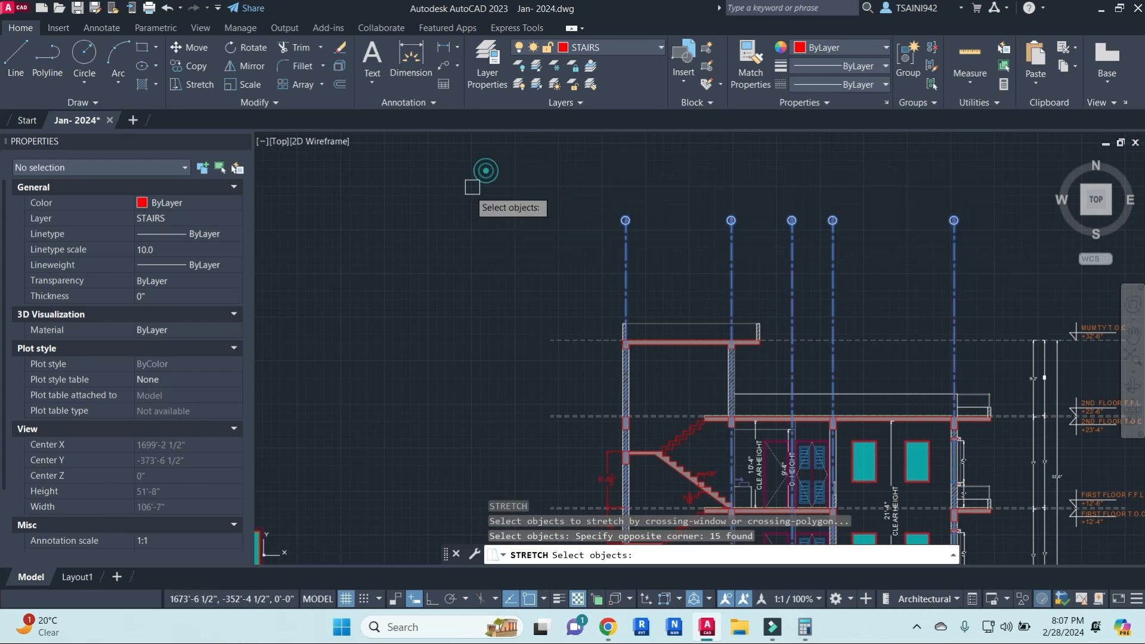
pyautogui.press('Return')
pyautogui.click(437, 220)
pyautogui.press('F8')
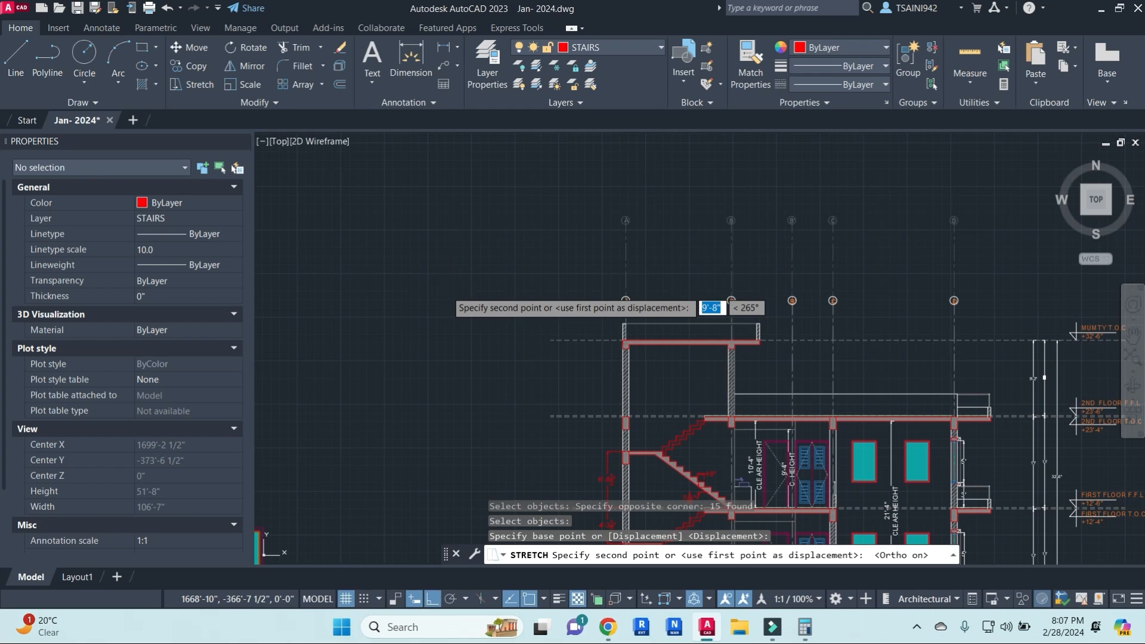
pyautogui.press('Escape')
pyautogui.press('Escape')
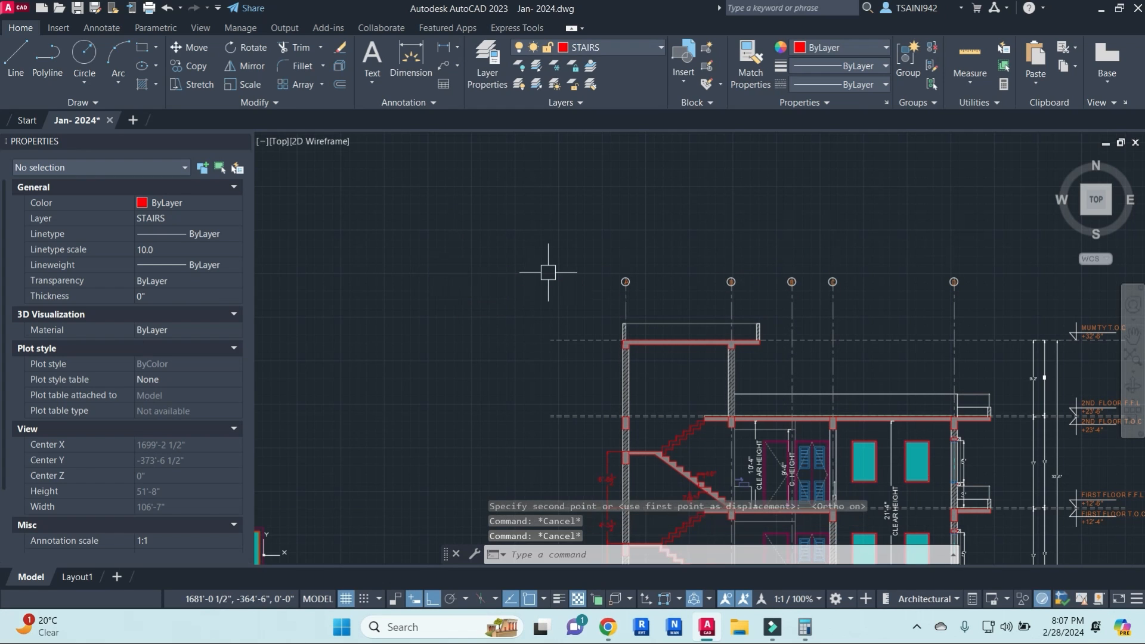
# - Add a linear dimension between grid lines A and B just below the section's upper grid bubbles
pyautogui.write('dli')
pyautogui.press('Return')
pyautogui.scroll(2, 628, 302)
pyautogui.click(624, 303)
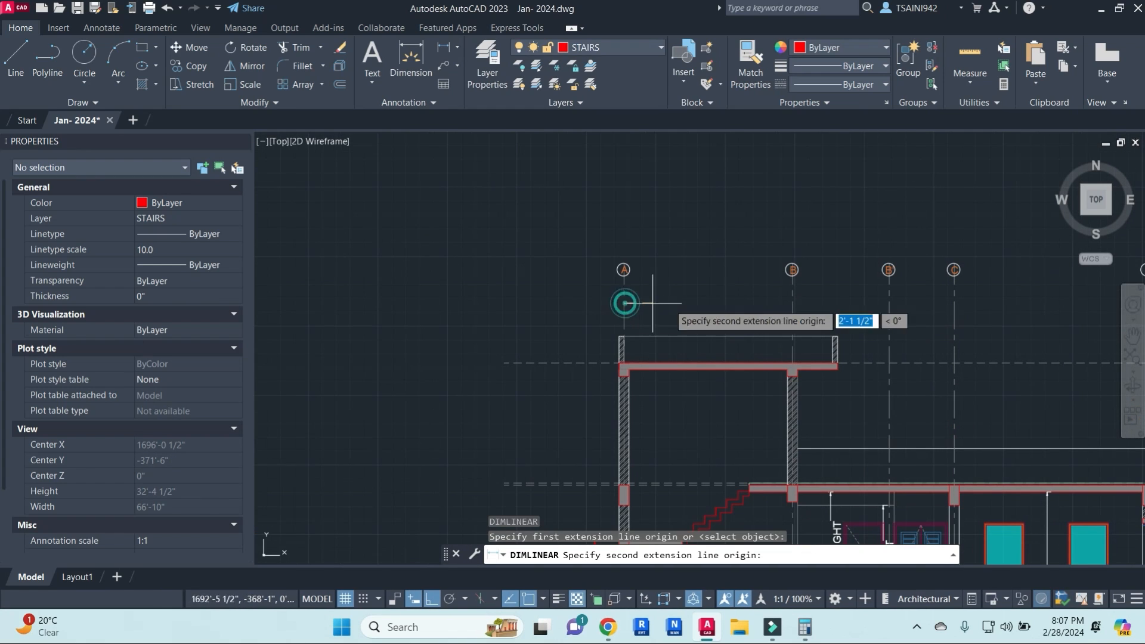
pyautogui.click(793, 303)
# - Continue the dimension chain from grid line B through B' and C to D
pyautogui.write('D')
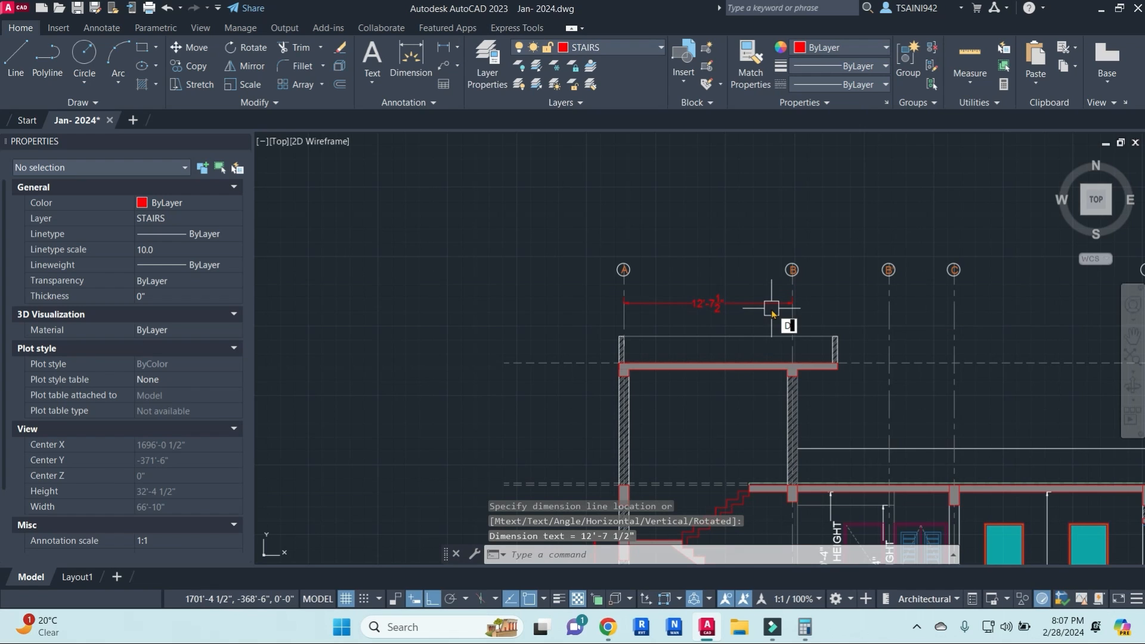
pyautogui.write('co')
pyautogui.press('Return')
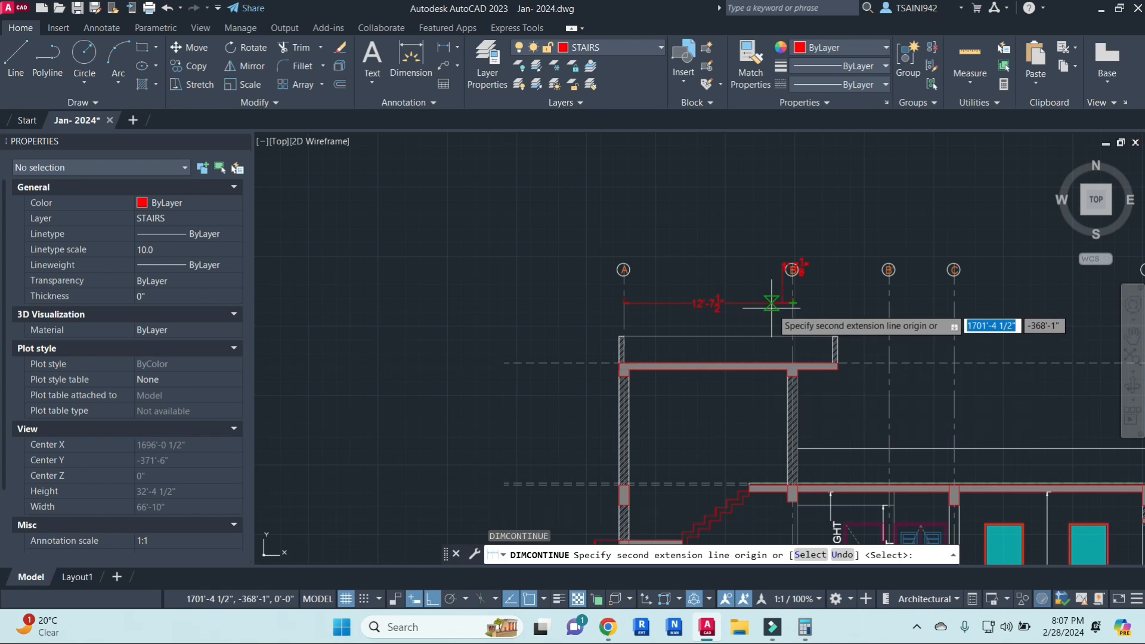
pyautogui.click(888, 304)
pyautogui.click(954, 303)
pyautogui.moveTo(954, 304); pyautogui.dragTo(744, 308, button='middle')
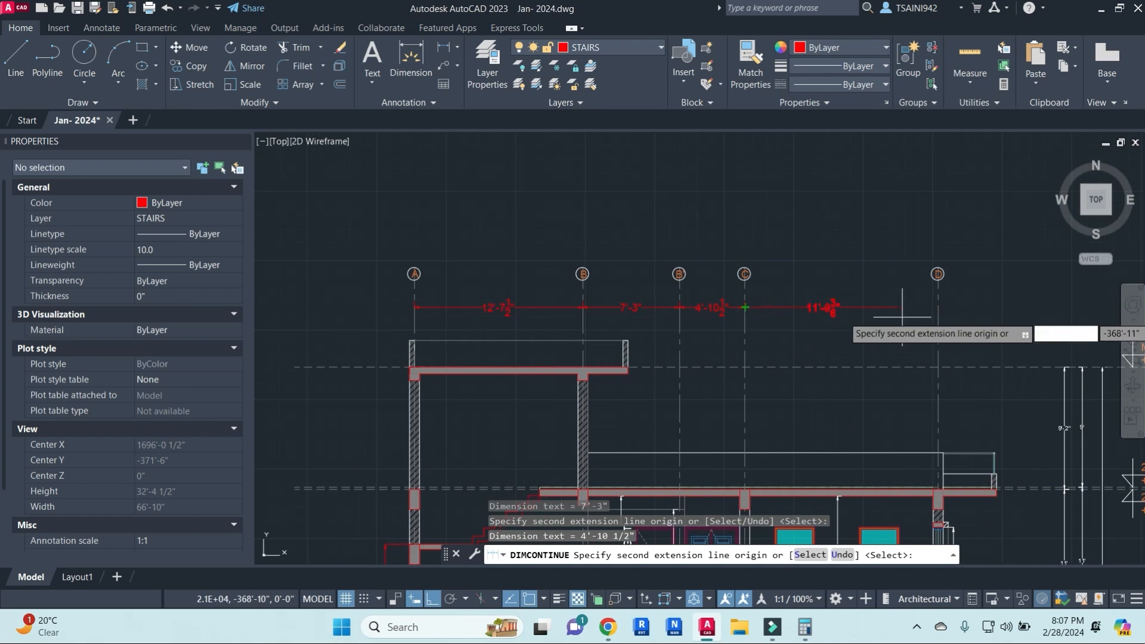
pyautogui.click(938, 307)
pyautogui.press('Escape')
# - Set the current layer to 0 and the object colour to ByLayer
pyautogui.click(611, 48)
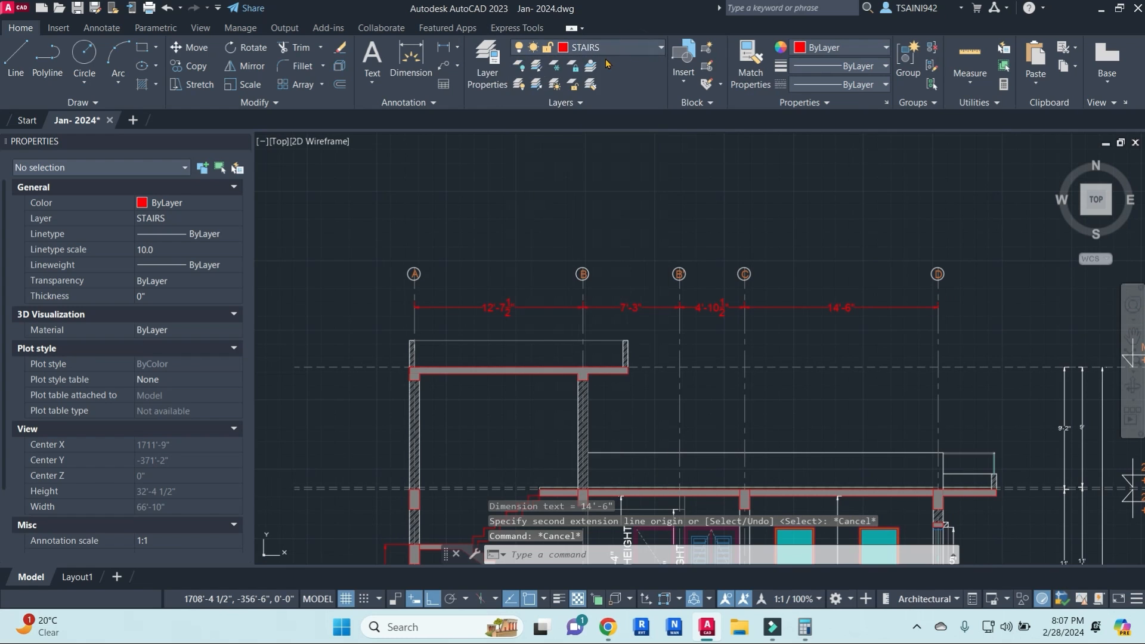
pyautogui.click(658, 44)
pyautogui.click(592, 65)
pyautogui.click(854, 46)
pyautogui.click(832, 67)
pyautogui.press('Escape')
pyautogui.press('Escape')
# - Stretch the five lower grid bubbles and their line ends straight up to just below the section's base
pyautogui.scroll(-6, 681, 399)
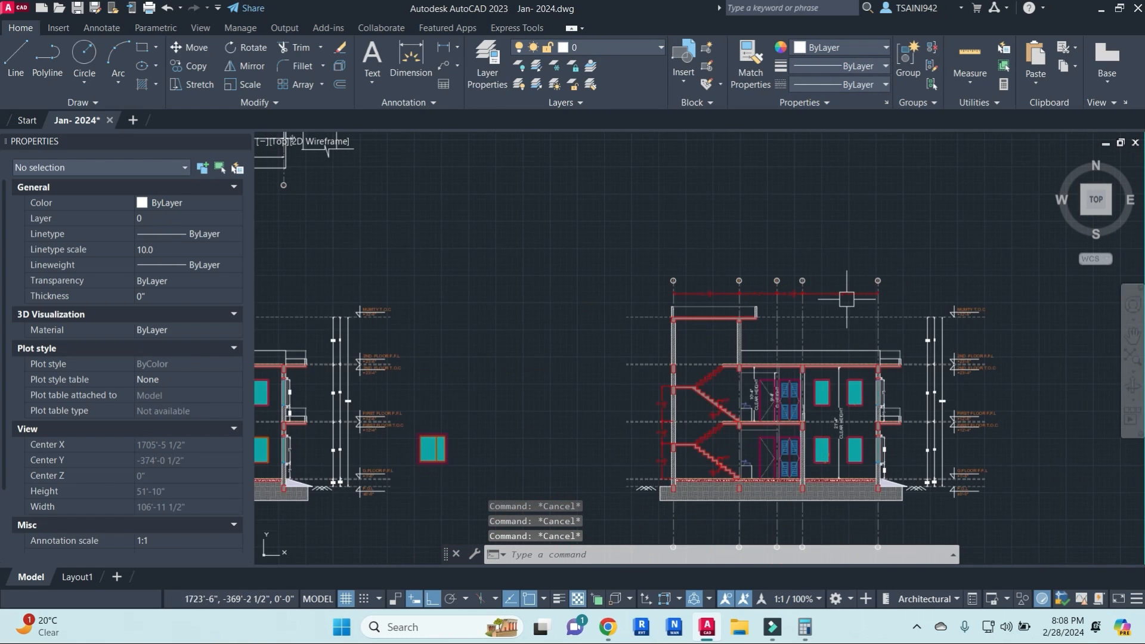
pyautogui.moveTo(521, 388); pyautogui.dragTo(609, 387, button='middle')
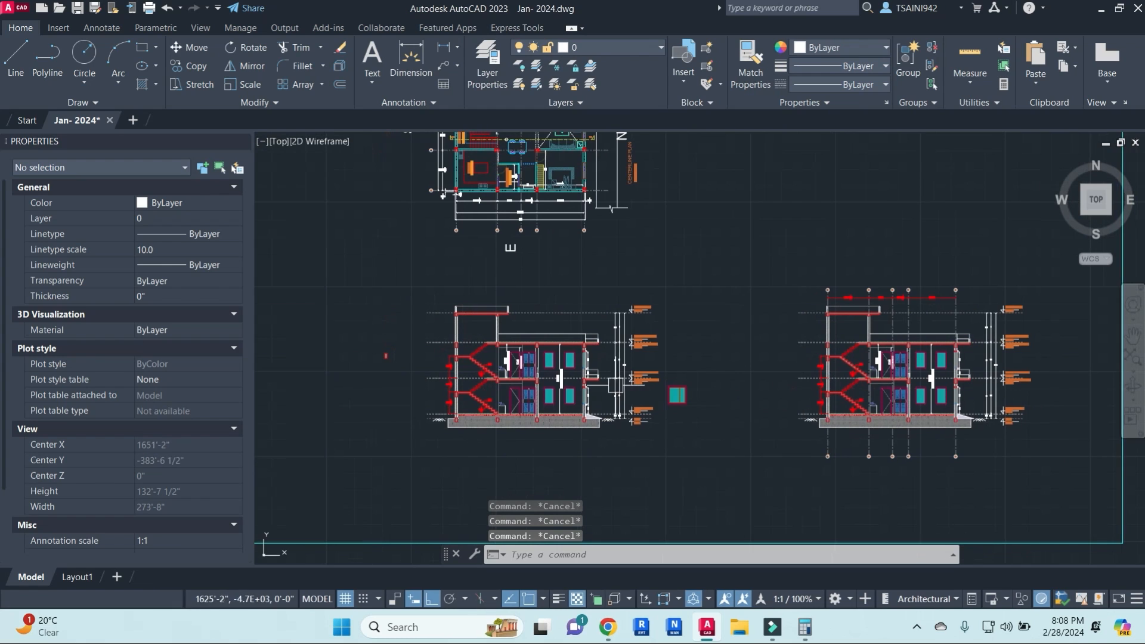
pyautogui.scroll(2, 960, 463)
pyautogui.write('s')
pyautogui.press('Return')
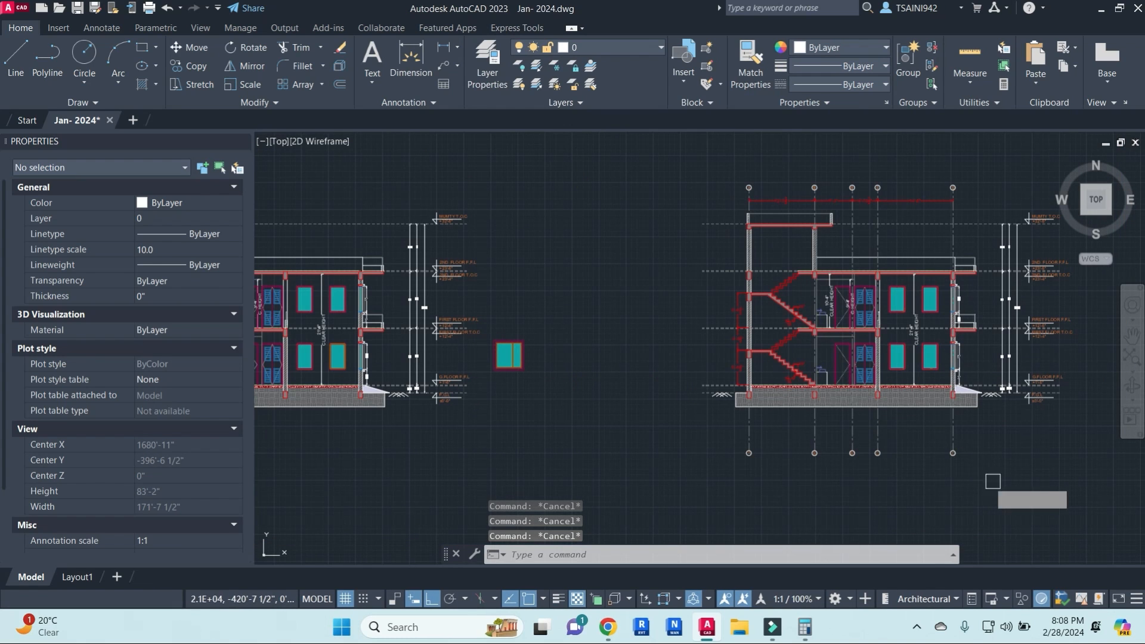
pyautogui.click(994, 481)
pyautogui.click(597, 437)
pyautogui.press('Return')
pyautogui.click(591, 471)
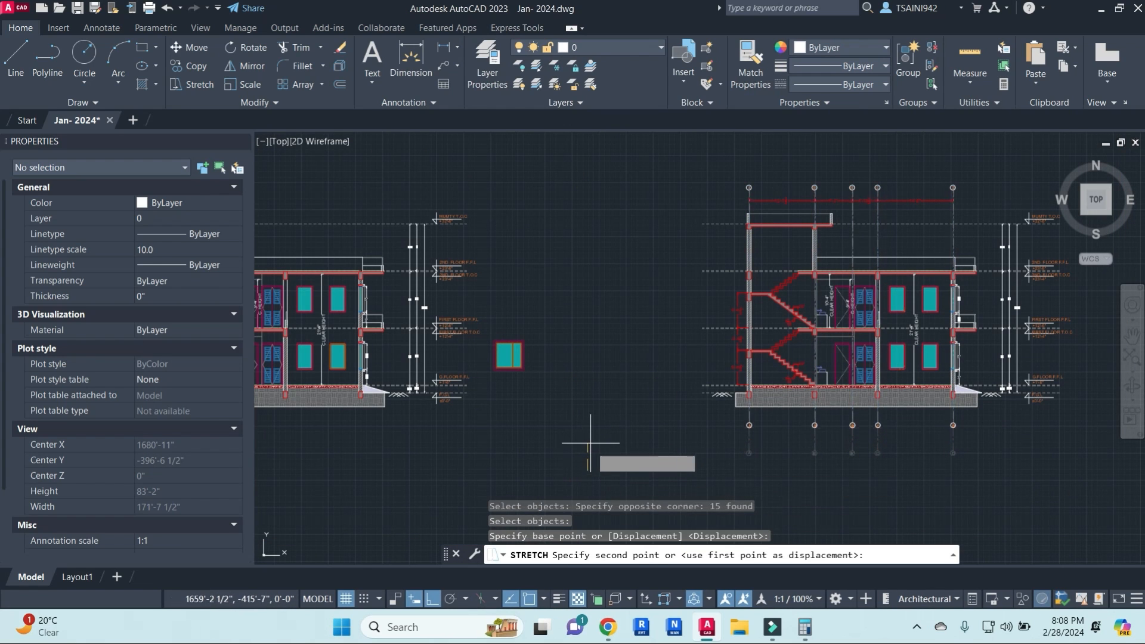
pyautogui.click(590, 441)
pyautogui.press('Escape')
pyautogui.press('Escape')
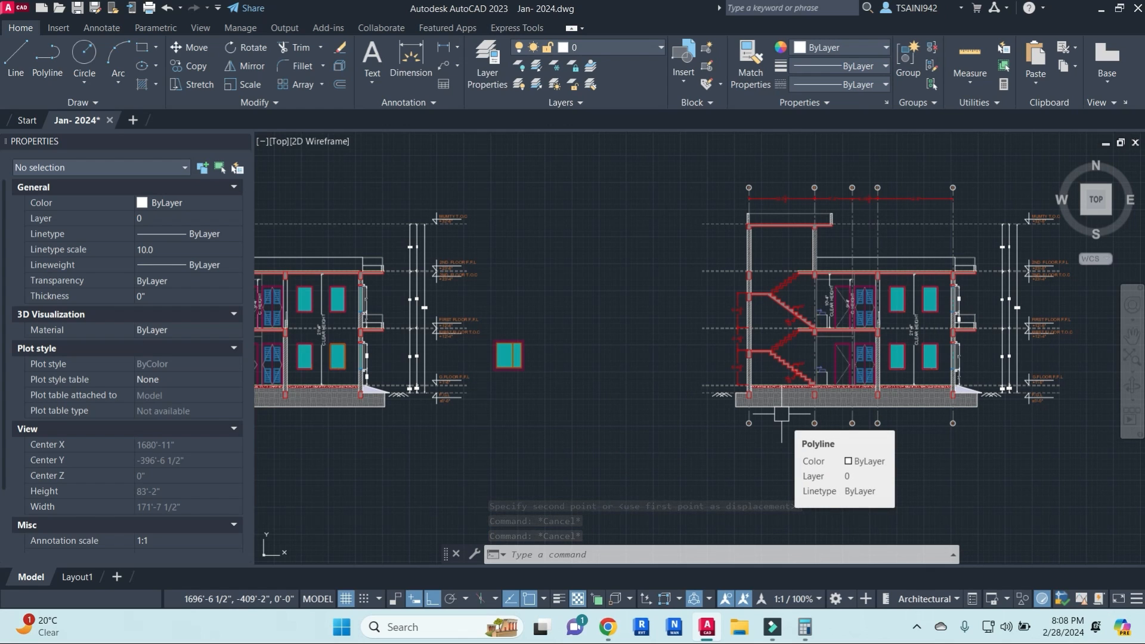
# - Examine the section's windows, waist slab stairs, floor heights and level marks, close up and as a whole
pyautogui.scroll(8, 892, 282)
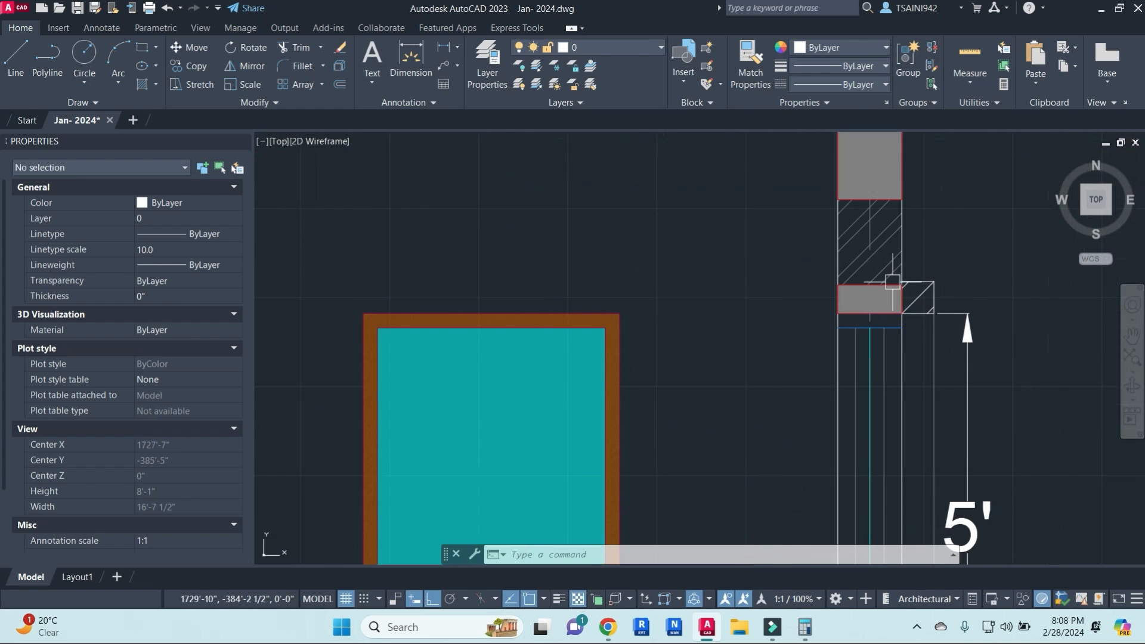
pyautogui.scroll(-6, 913, 294)
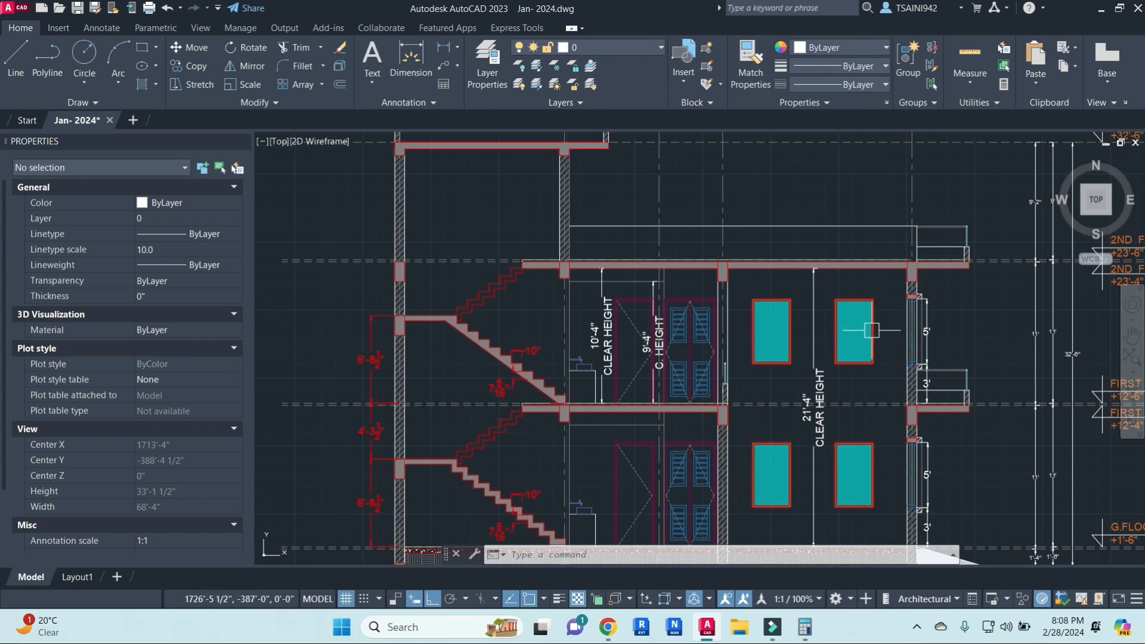
pyautogui.scroll(-4, 871, 330)
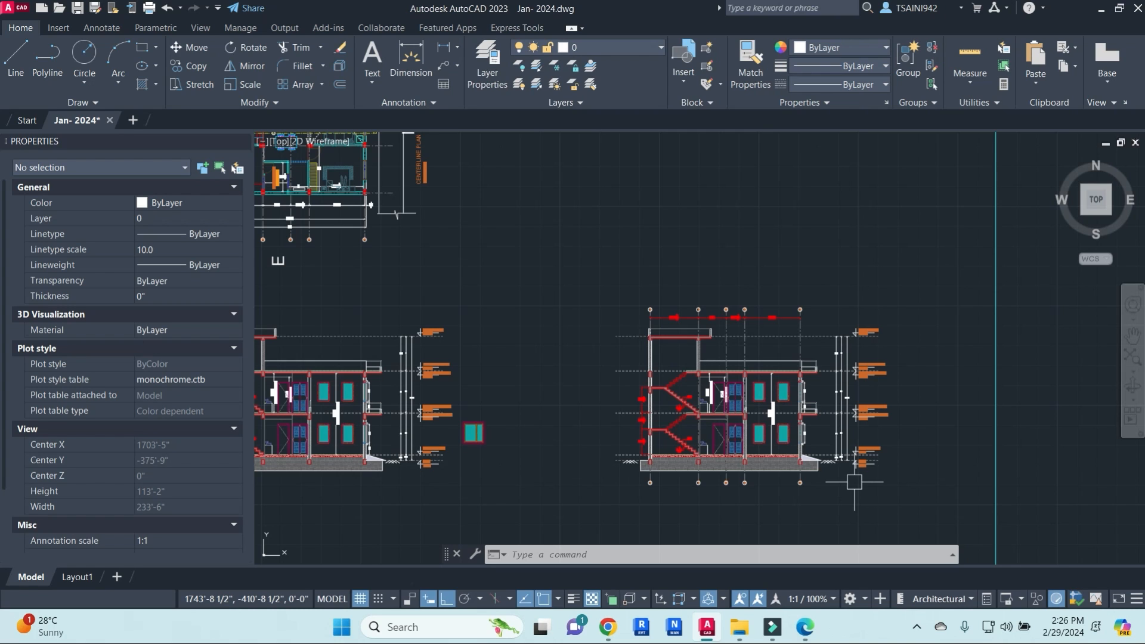
pyautogui.scroll(4, 742, 415)
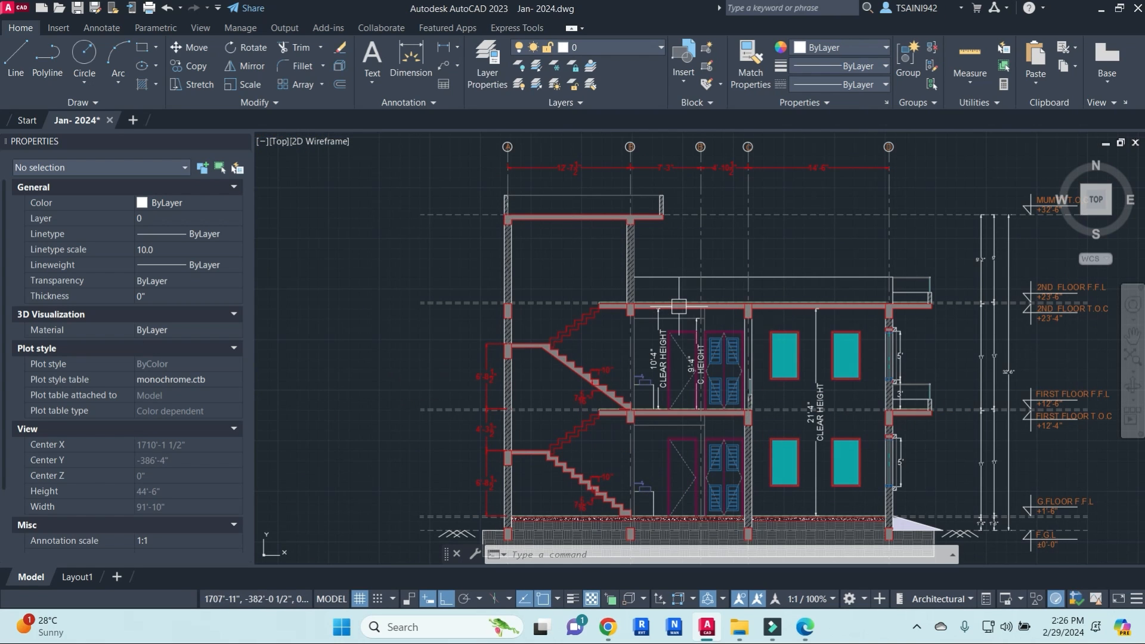
pyautogui.moveTo(744, 379); pyautogui.dragTo(732, 332, button='middle')
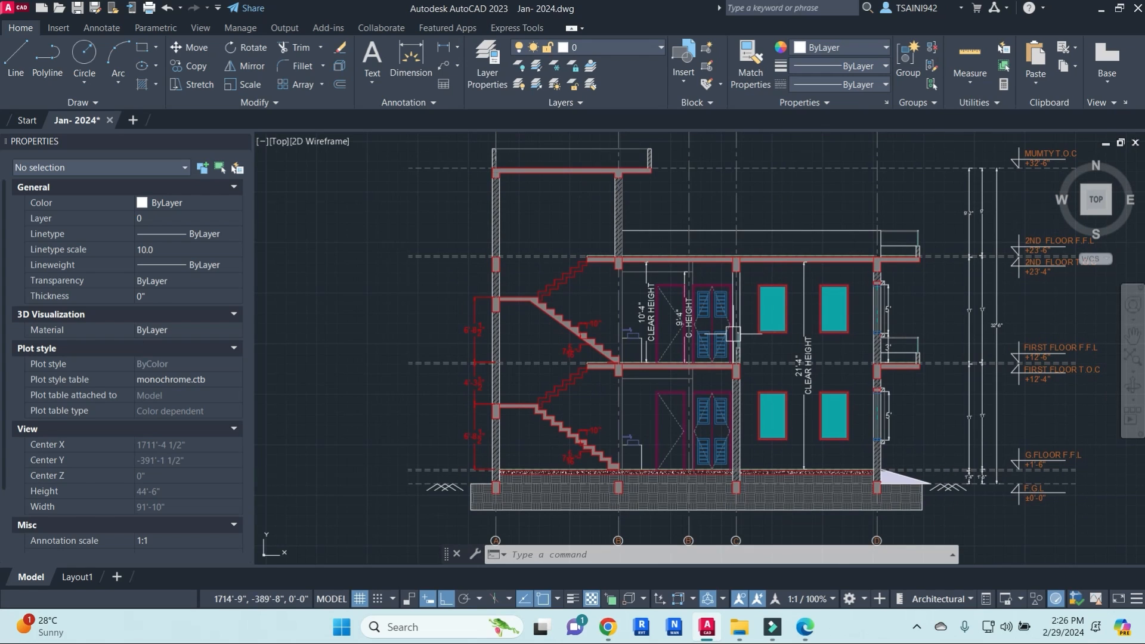
pyautogui.moveTo(733, 334)
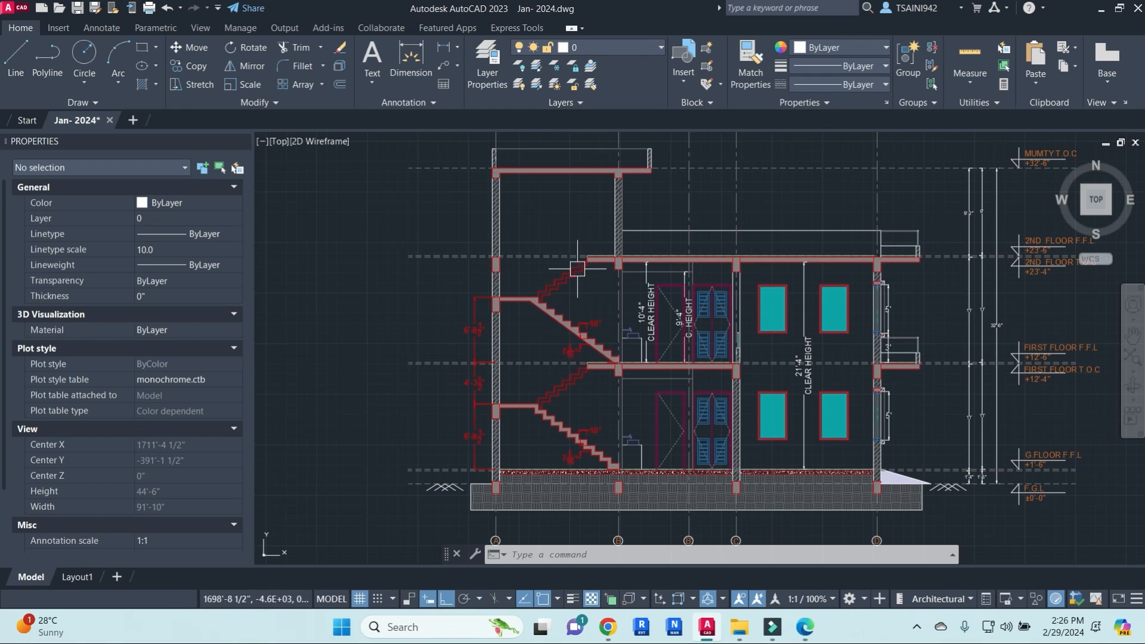
pyautogui.moveTo(596, 358); pyautogui.dragTo(744, 344, button='middle')
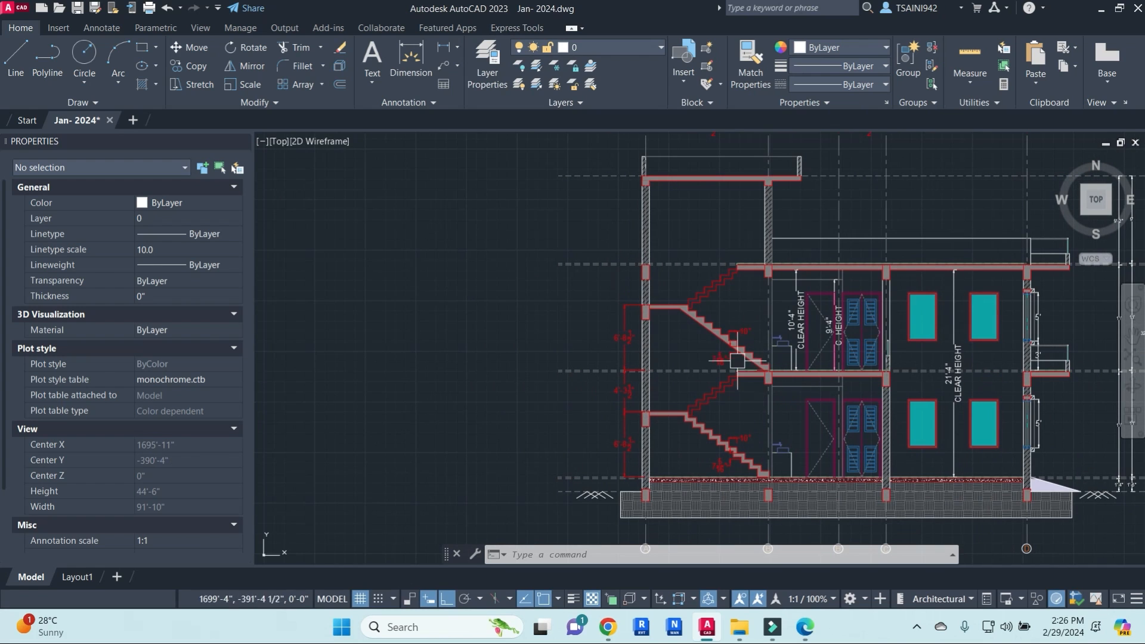
pyautogui.scroll(5, 765, 423)
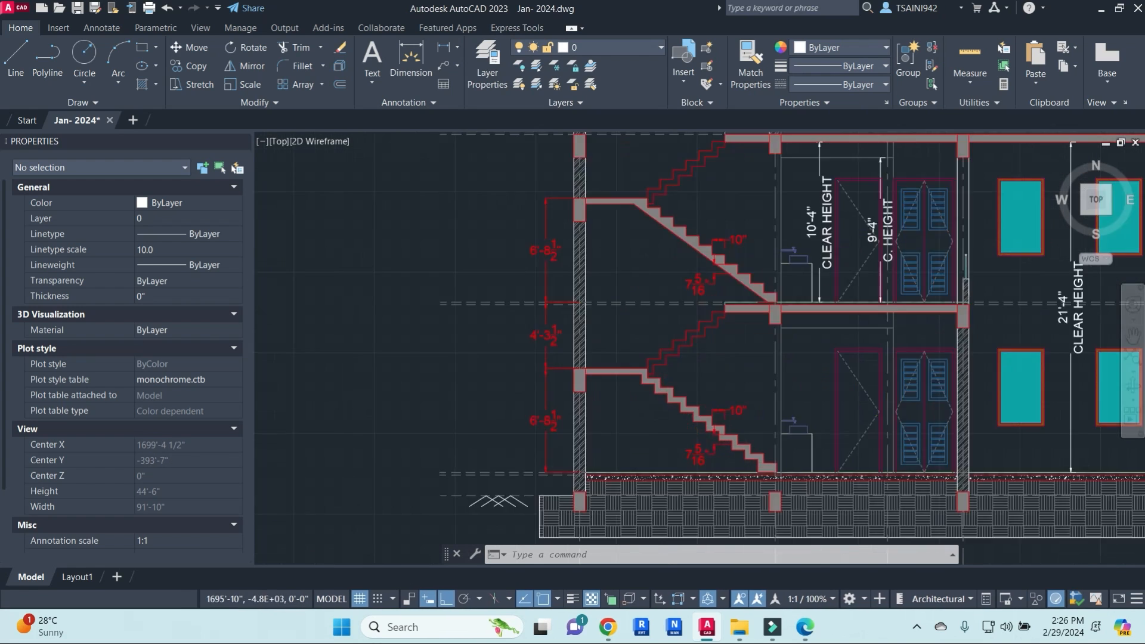
pyautogui.moveTo(794, 336); pyautogui.dragTo(832, 445, button='middle')
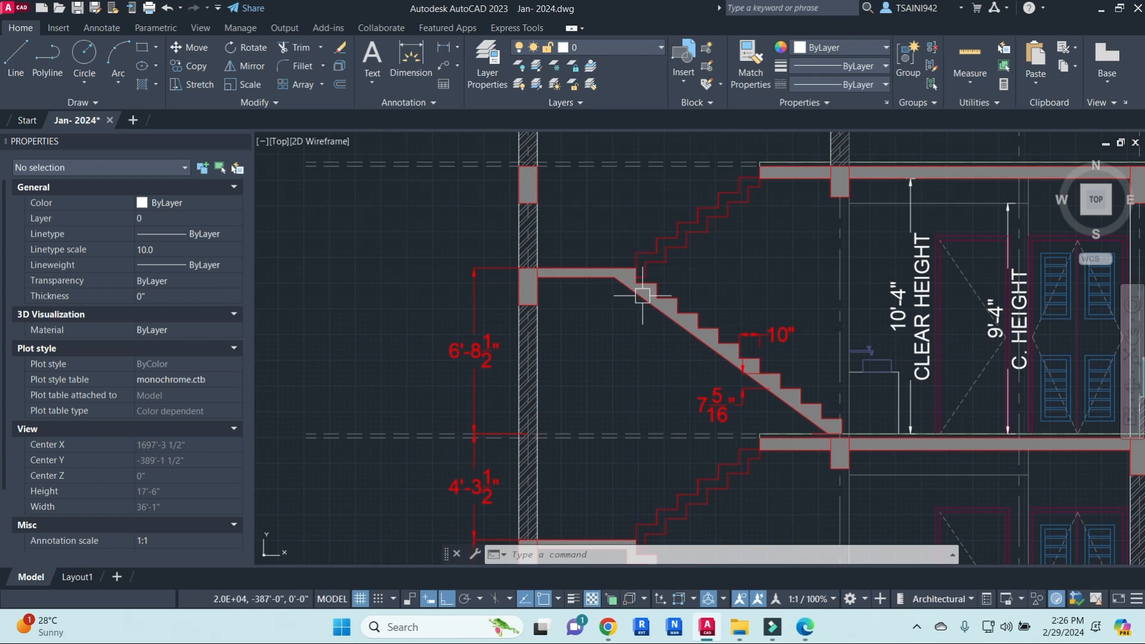
pyautogui.scroll(-2, 618, 276)
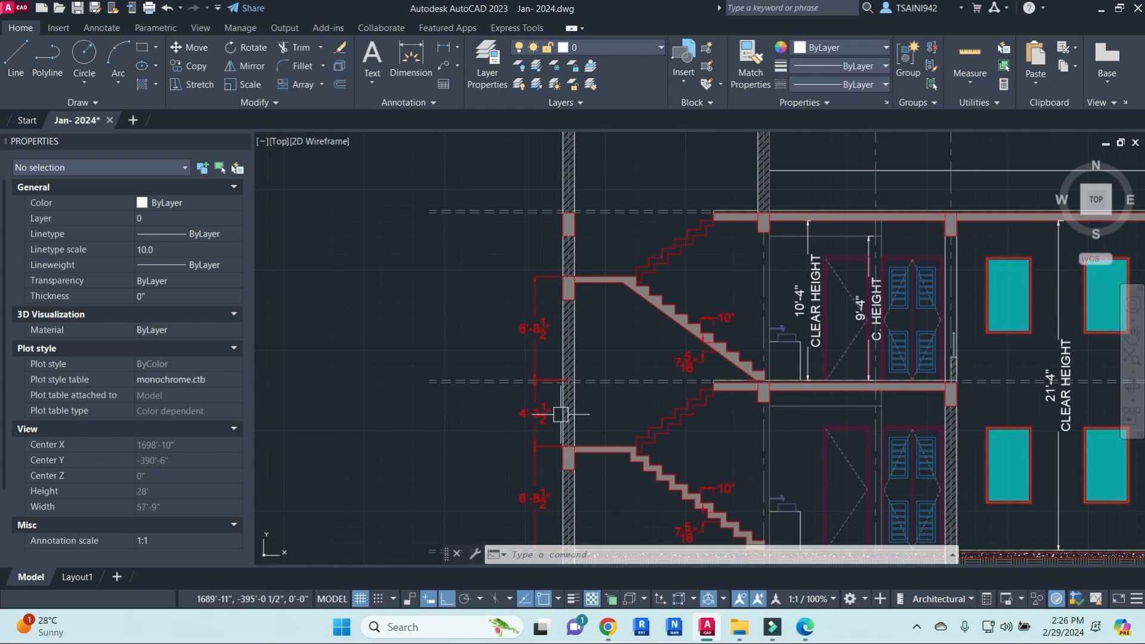
pyautogui.scroll(-2, 651, 341)
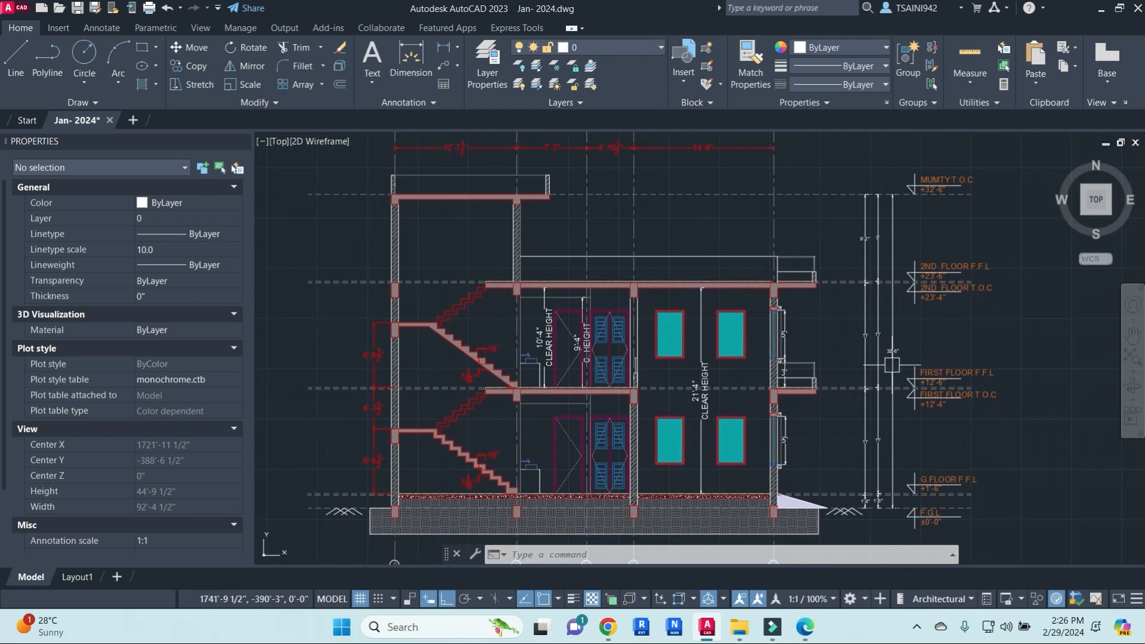